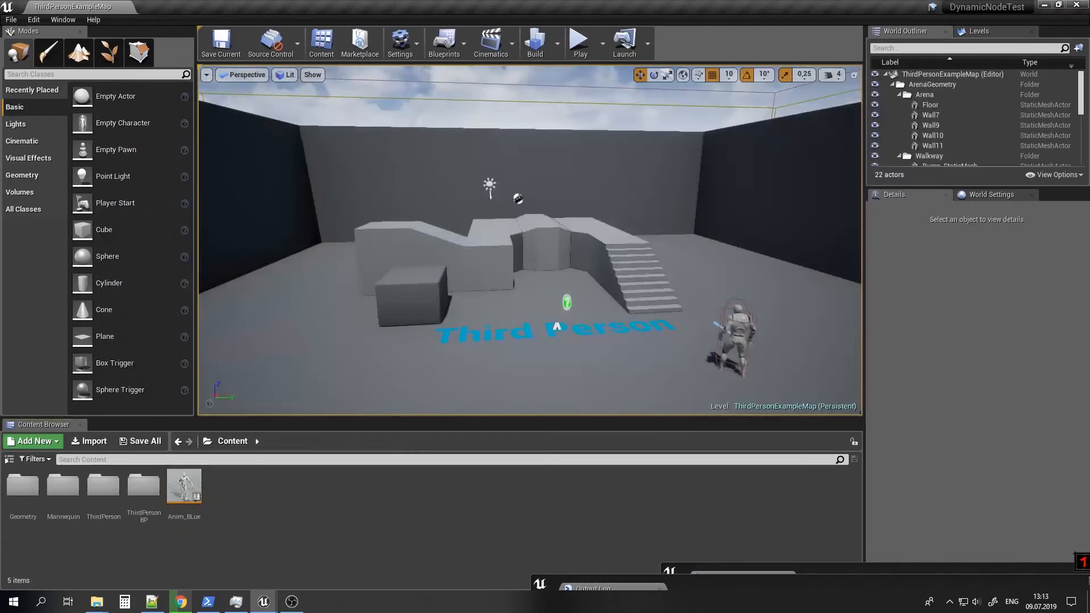
Open the blueprint of the ThirdPersonCharacter actor for editing and place its tab ahead of Anim_BLue.
left_click(737, 330)
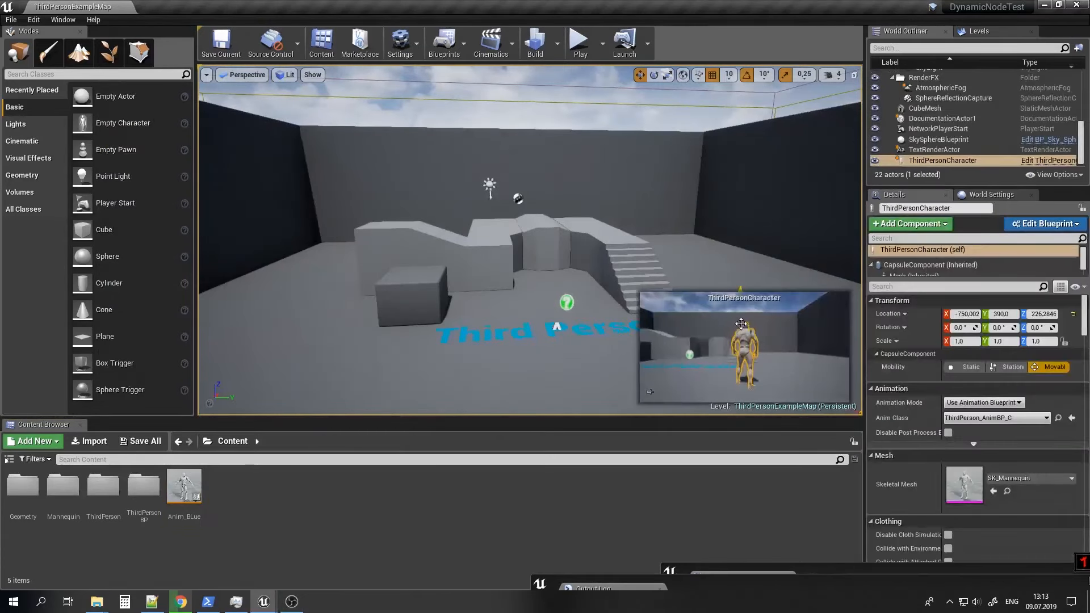
left_click(1047, 160)
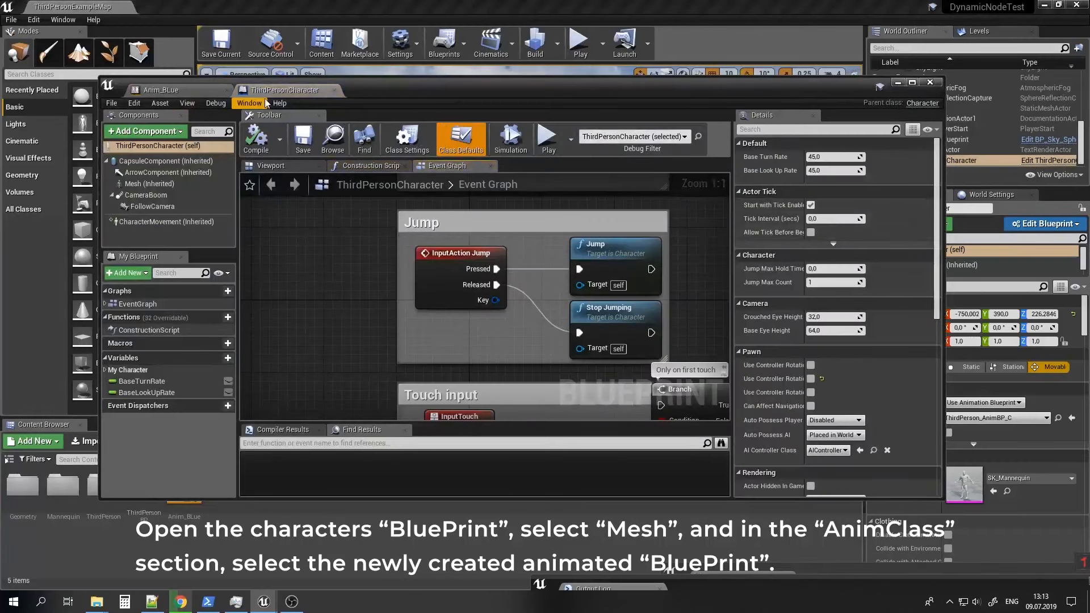
left_click_drag(283, 90, 184, 93)
Set the inherited Mesh component's Anim Class to Anim_BLue_C, and compile and save the character blueprint.
left_click(141, 184)
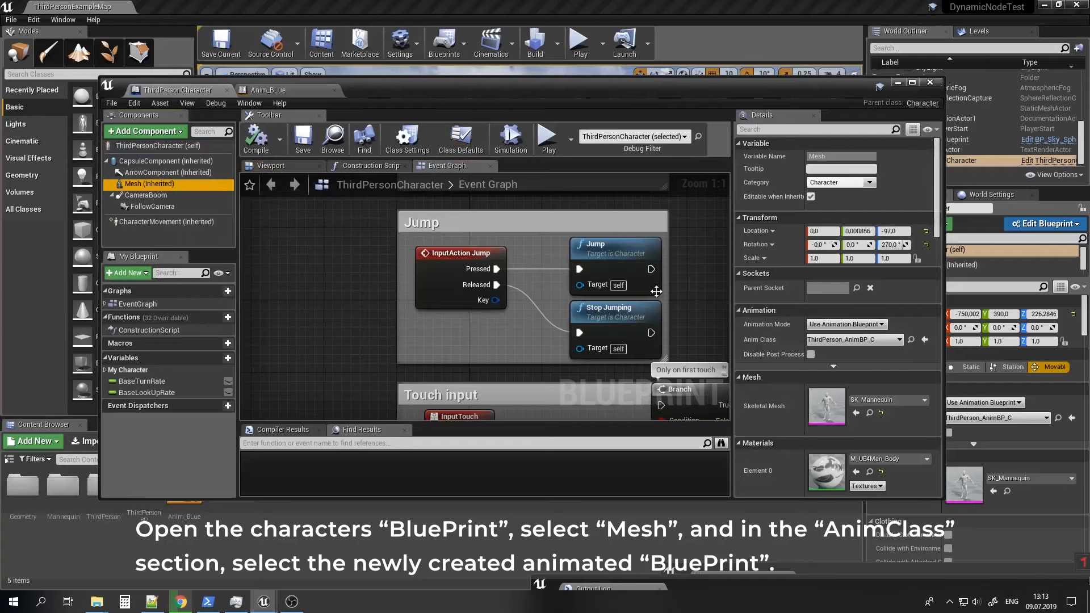
left_click(886, 340)
left_click(854, 379)
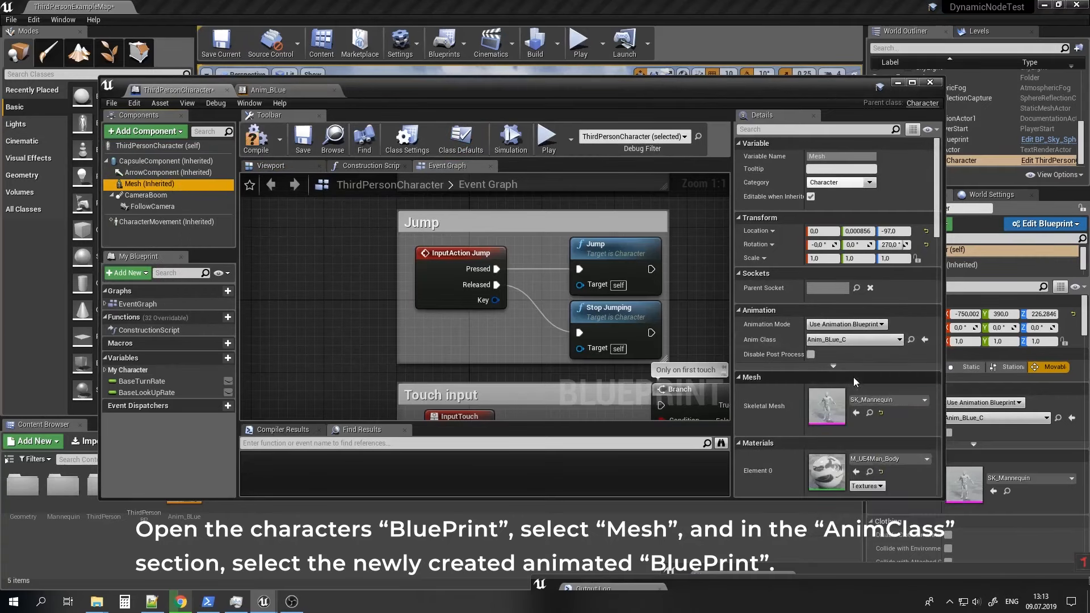
left_click(262, 133)
left_click(303, 141)
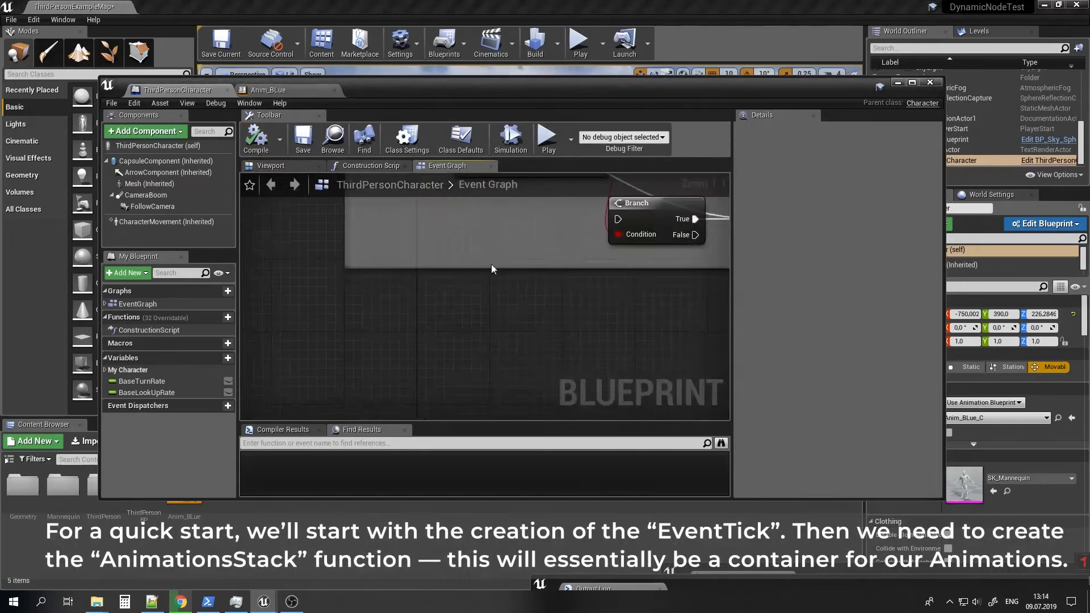
Add an Event Tick node in the empty area below the existing comment boxes of the Event Graph.
right_click(457, 319)
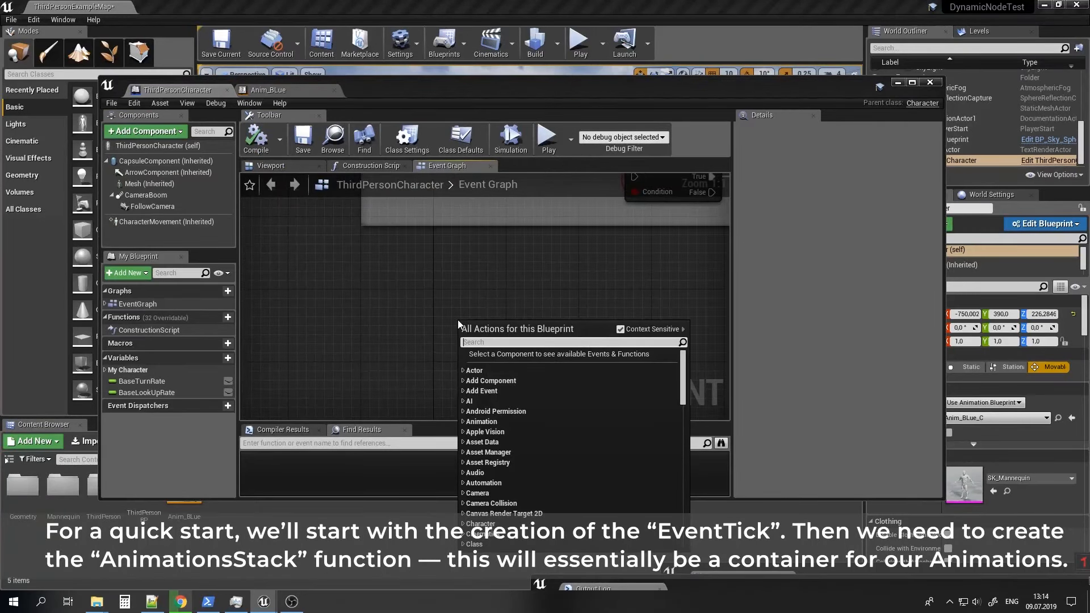
type("a")
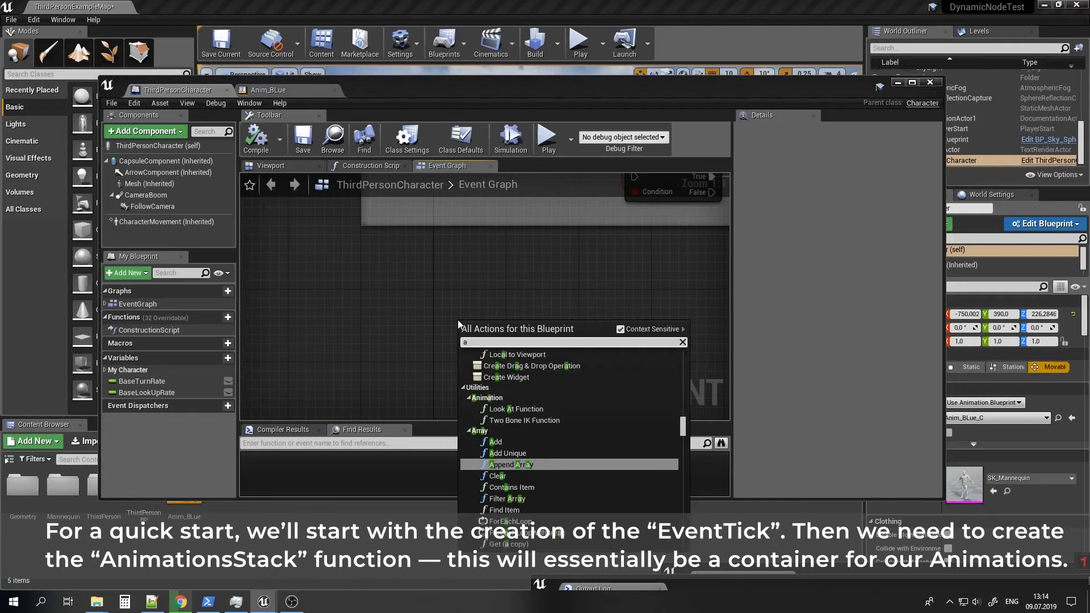
key("BackSpace")
type("event")
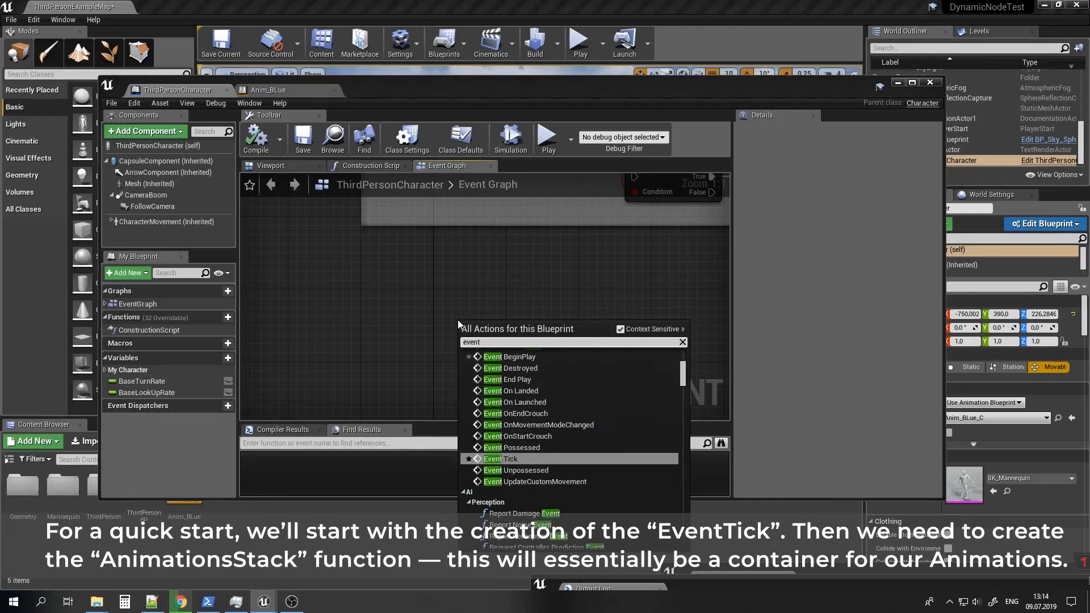
type(" tick")
key("Return")
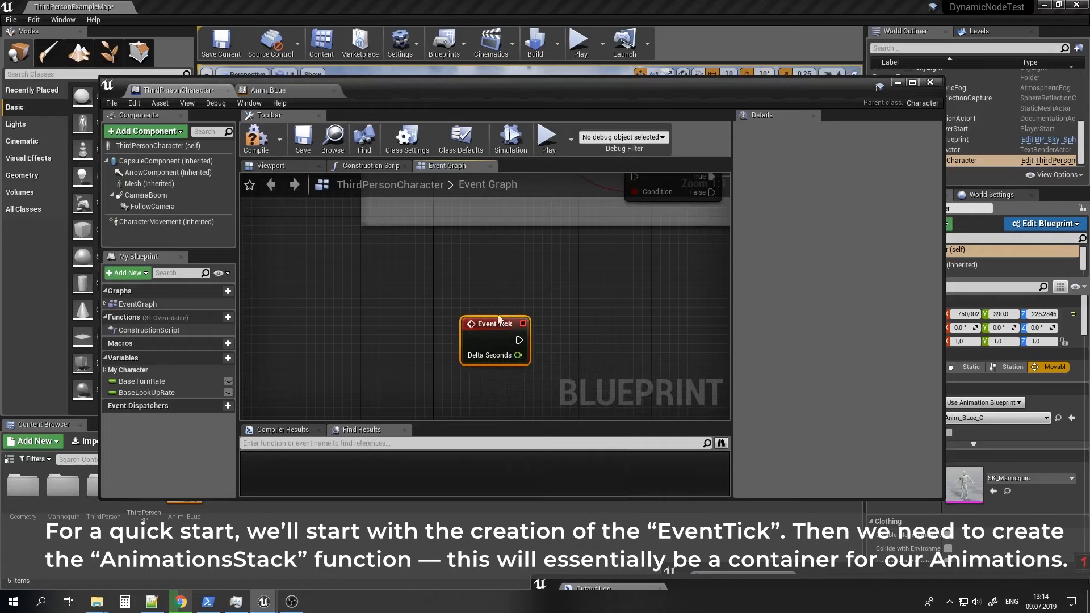
left_click_drag(506, 322, 451, 327)
Add a DN_AnimationsStack node connected to the execution output of Event Tick.
right_click_drag(495, 340, 424, 314)
scroll(424, 315, "down", 1)
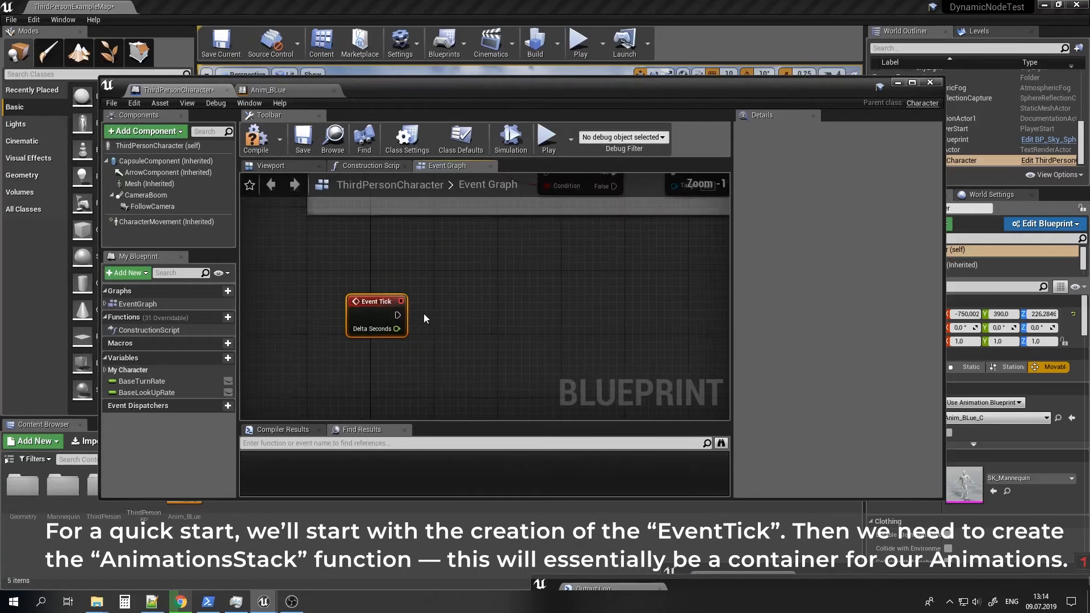
left_click_drag(396, 314, 457, 317)
type("a")
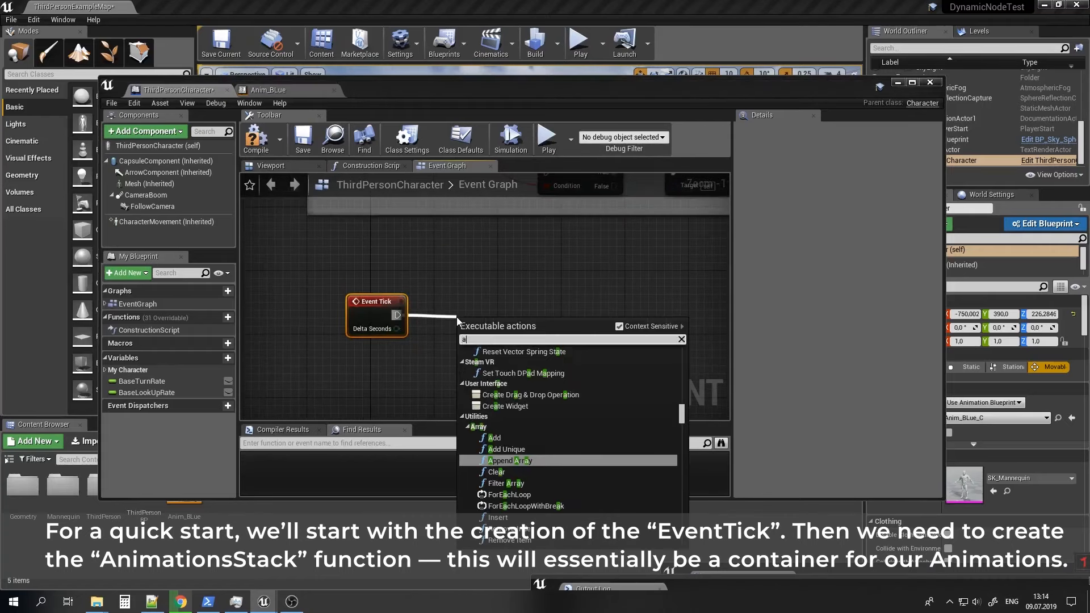
type("nimation")
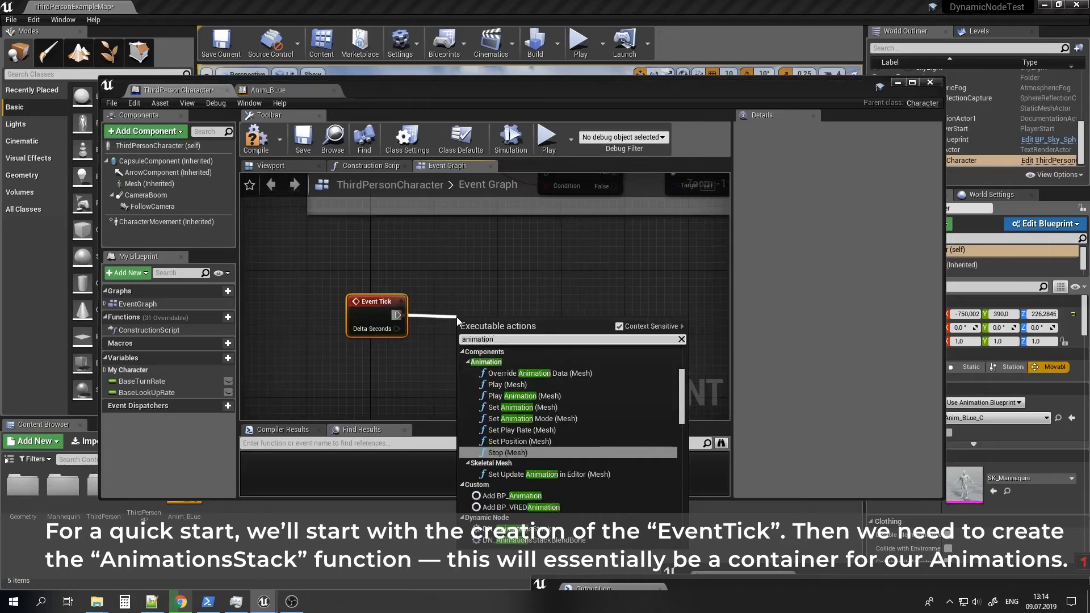
type("Sta")
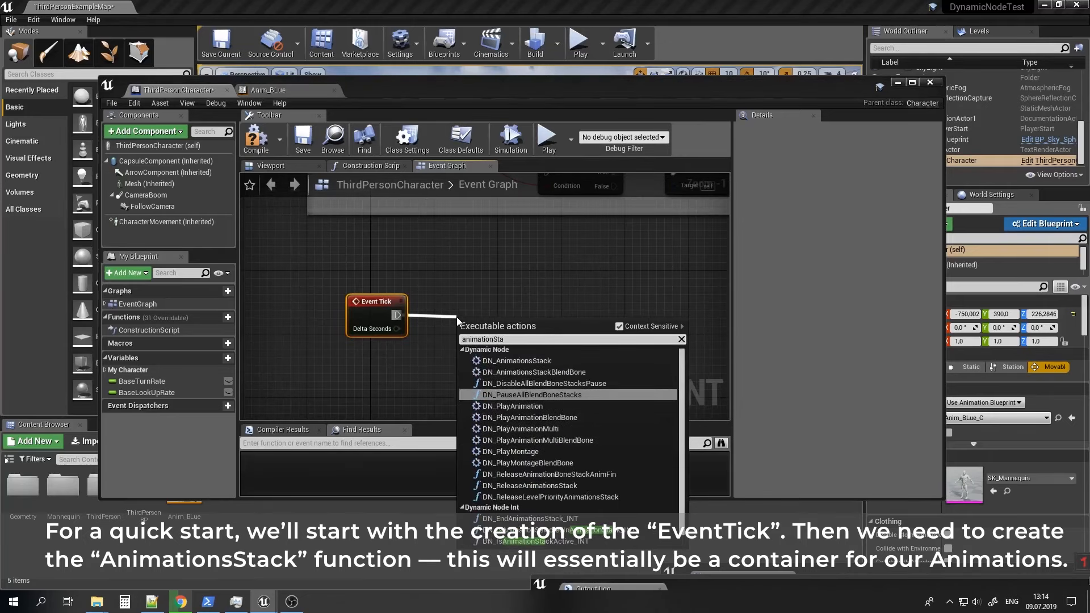
left_click(517, 361)
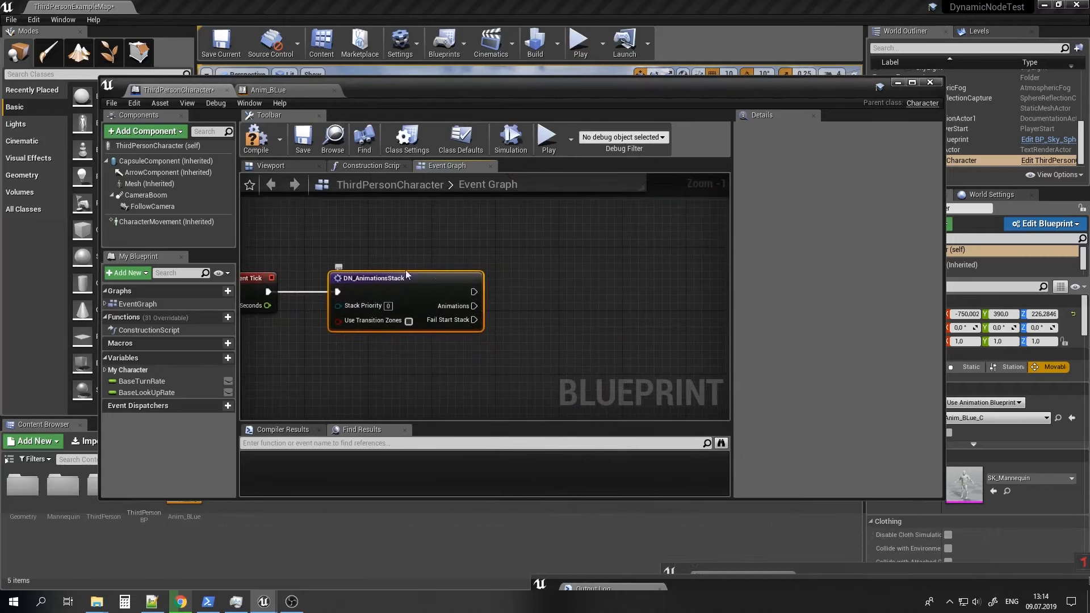
Add a DN_JumpMachine node connected to the Animations output of DN_AnimationsStack.
right_click_drag(488, 305, 421, 293)
left_click_drag(404, 294, 473, 290)
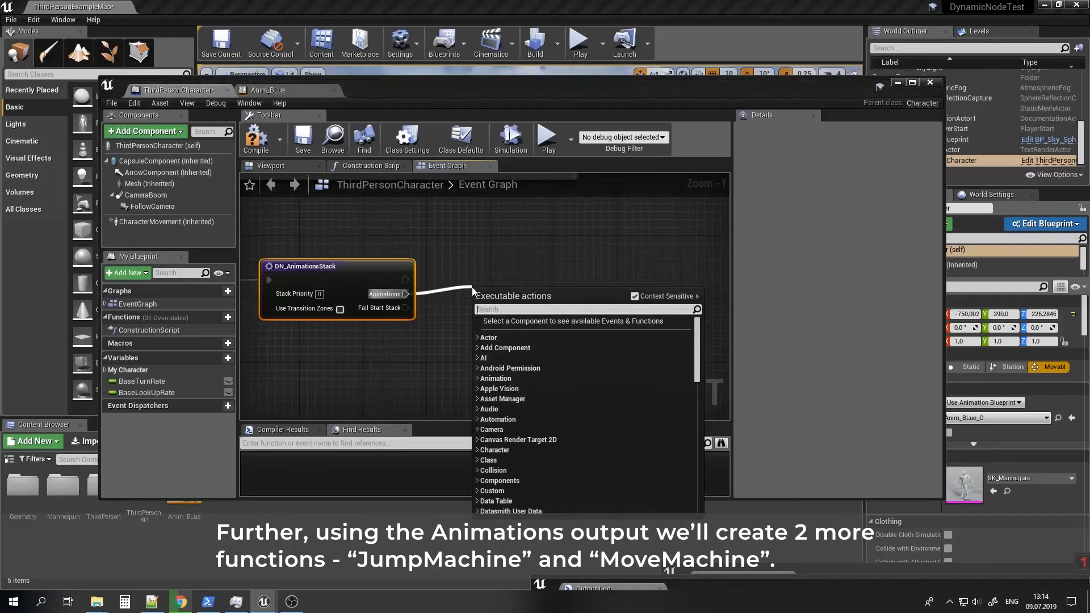
type("jump")
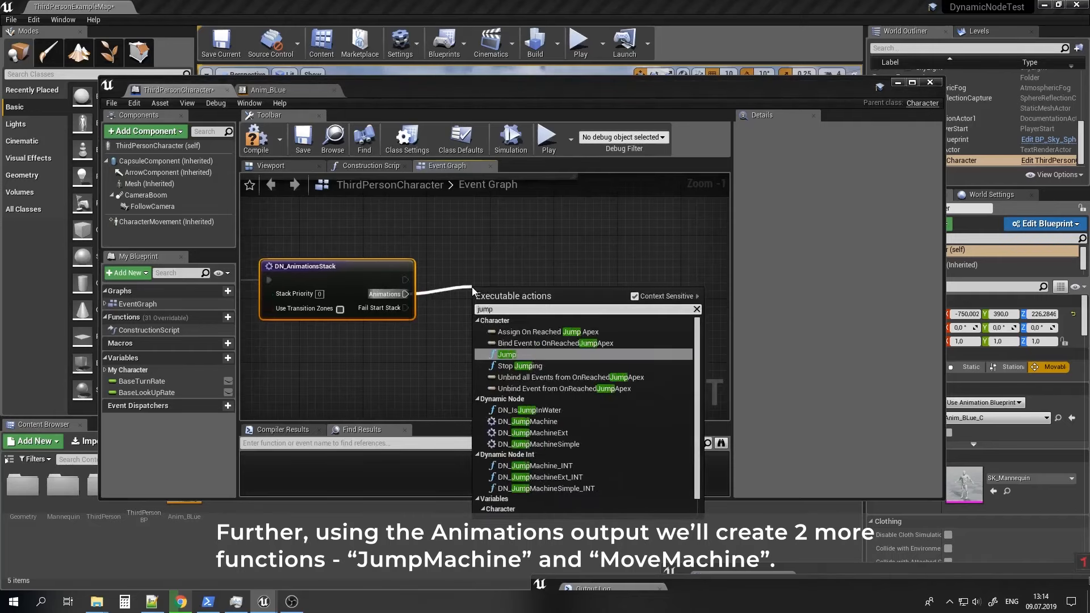
type("mach")
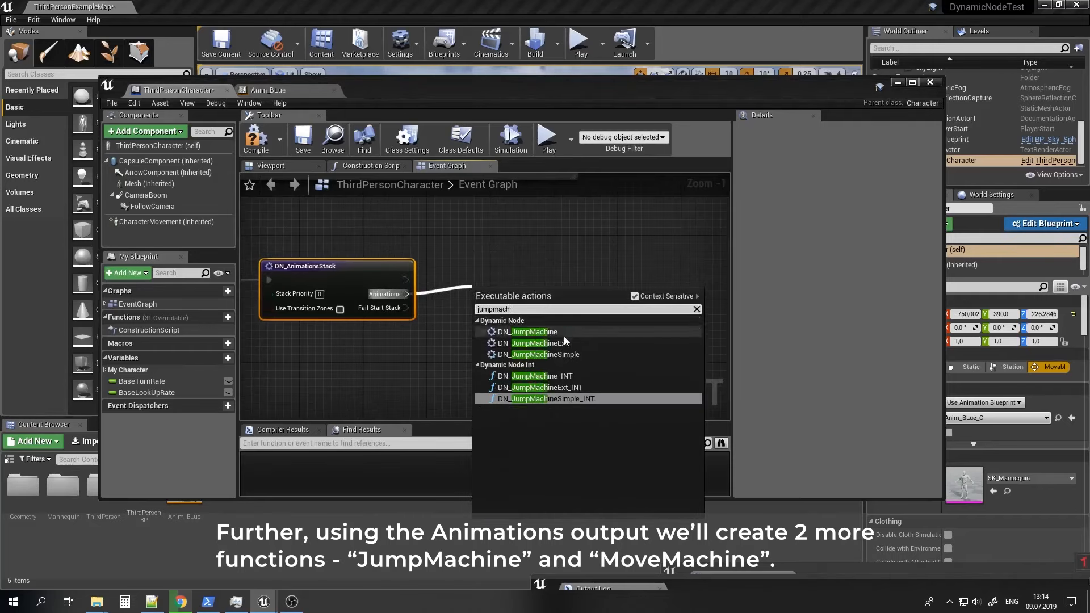
left_click(578, 331)
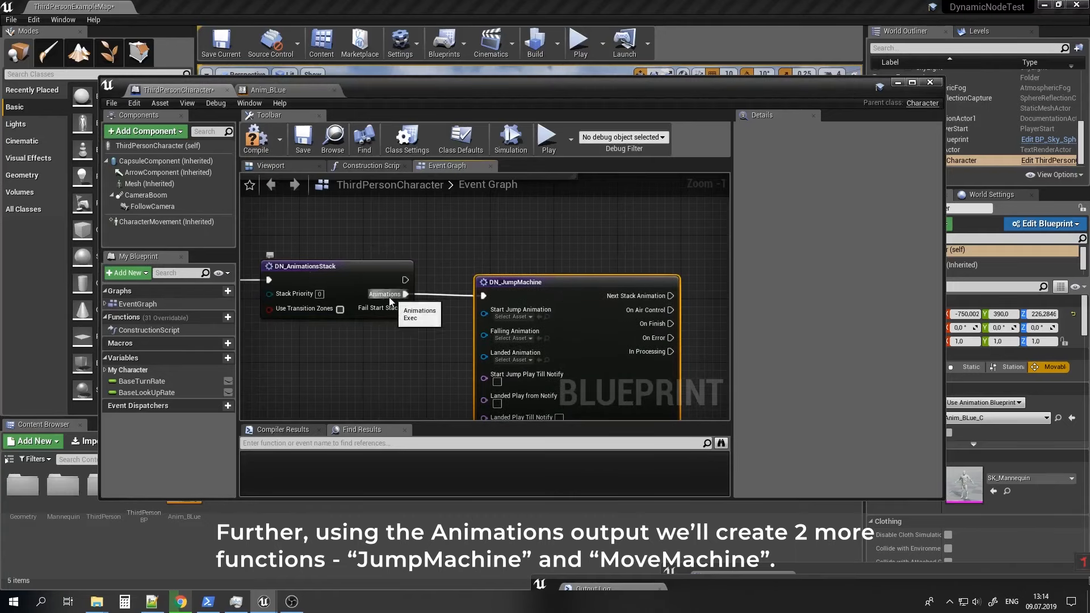
Add a DN_MoveMachine node connected to the Next Stack Animation output of DN_JumpMachine.
right_click_drag(556, 328, 366, 271)
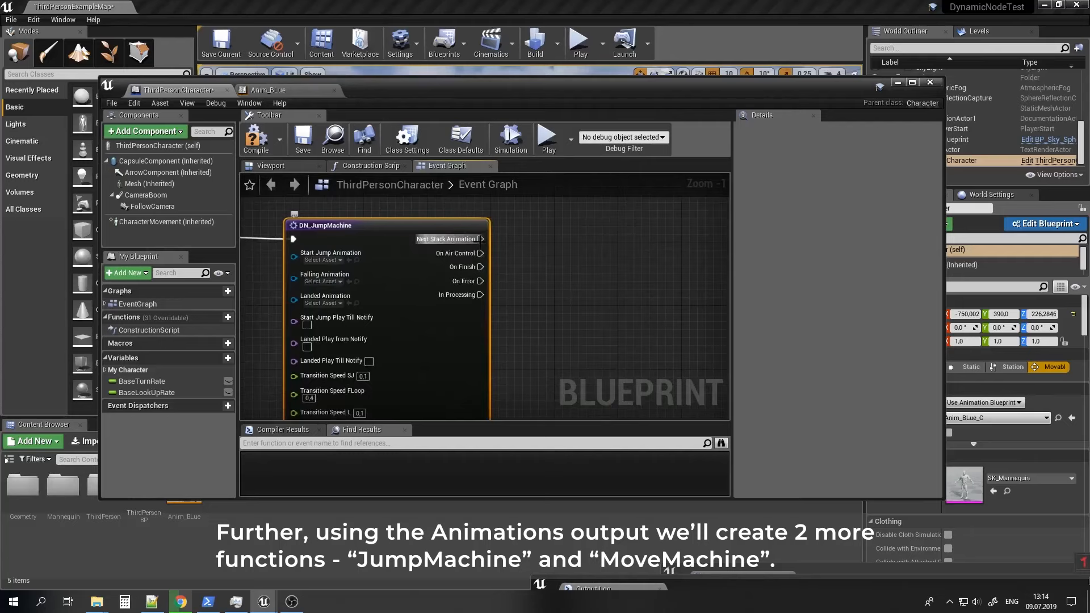
left_click_drag(481, 239, 545, 261)
type("move")
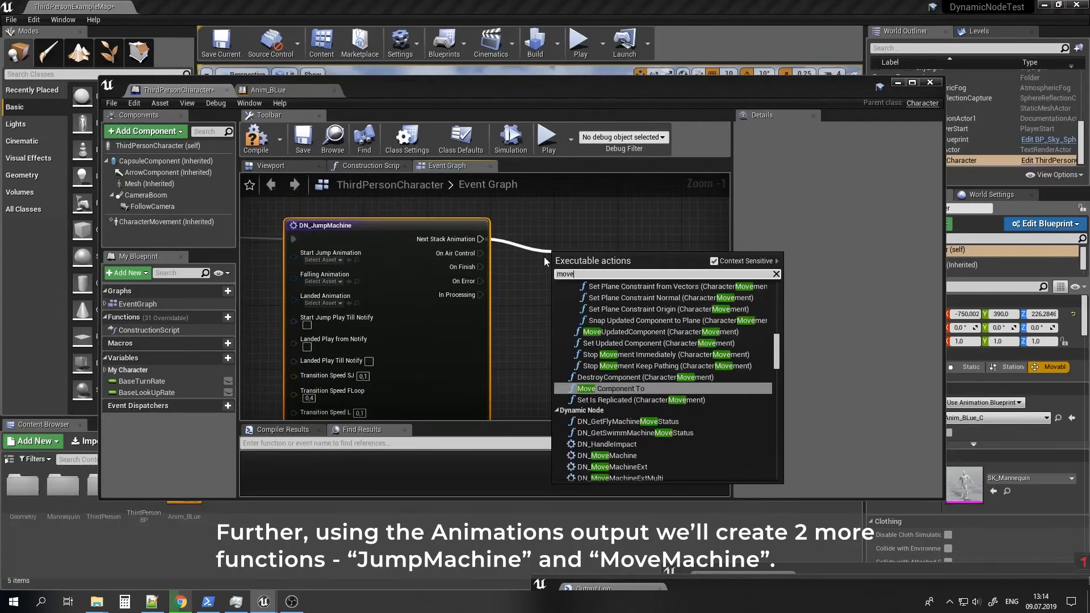
type("machin")
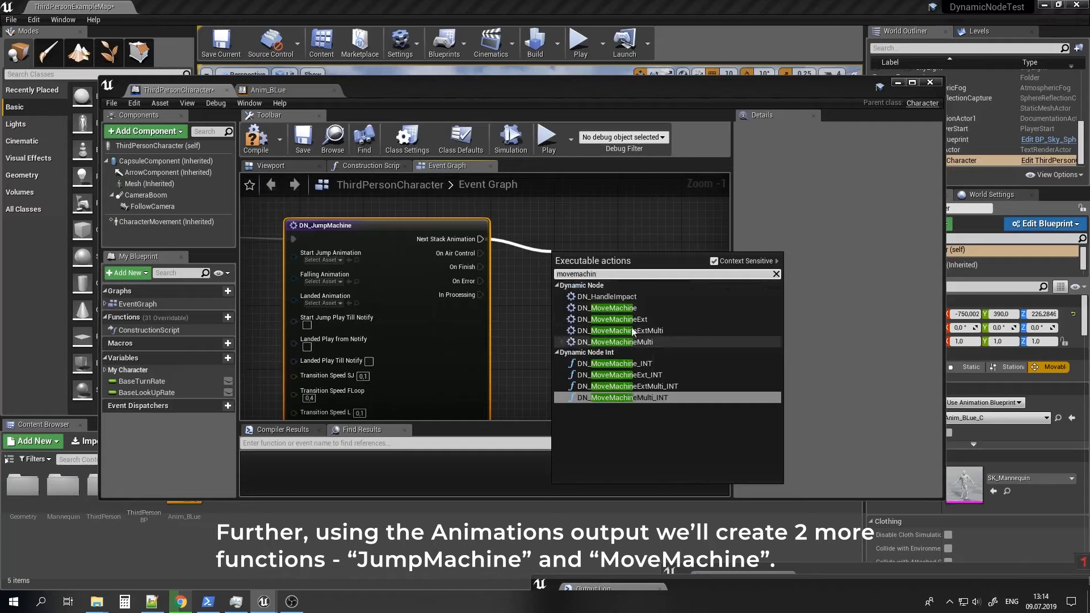
left_click(632, 311)
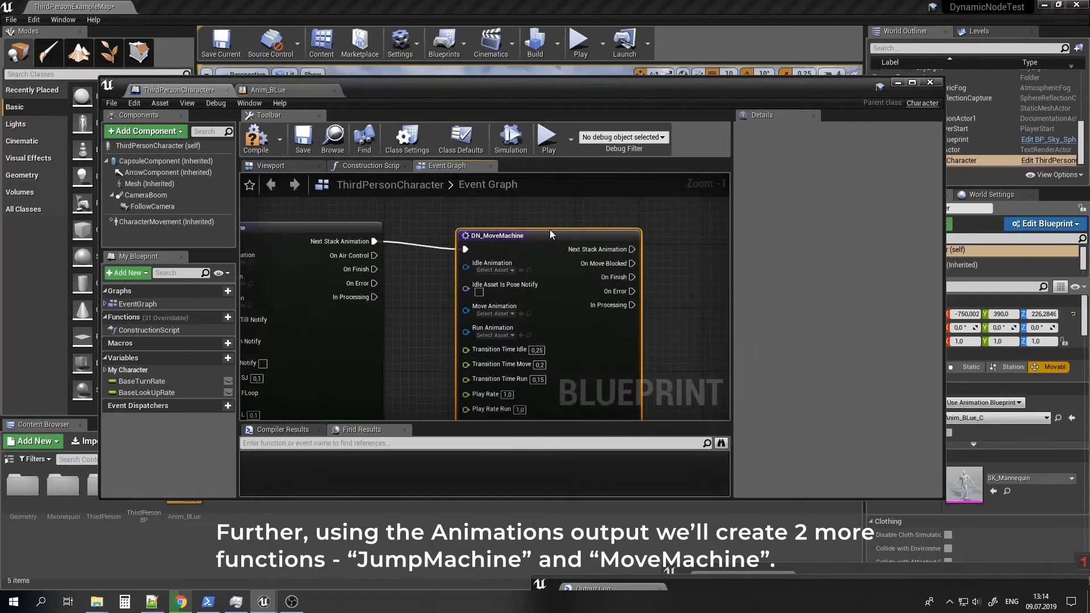
Assign ThirdPersonJump_Start, ThirdPersonJump_Loop and ThirdPersonJump_End as the start jump, falling and landed animations of DN_JumpMachine.
right_click_drag(420, 318, 540, 318)
left_click(347, 254)
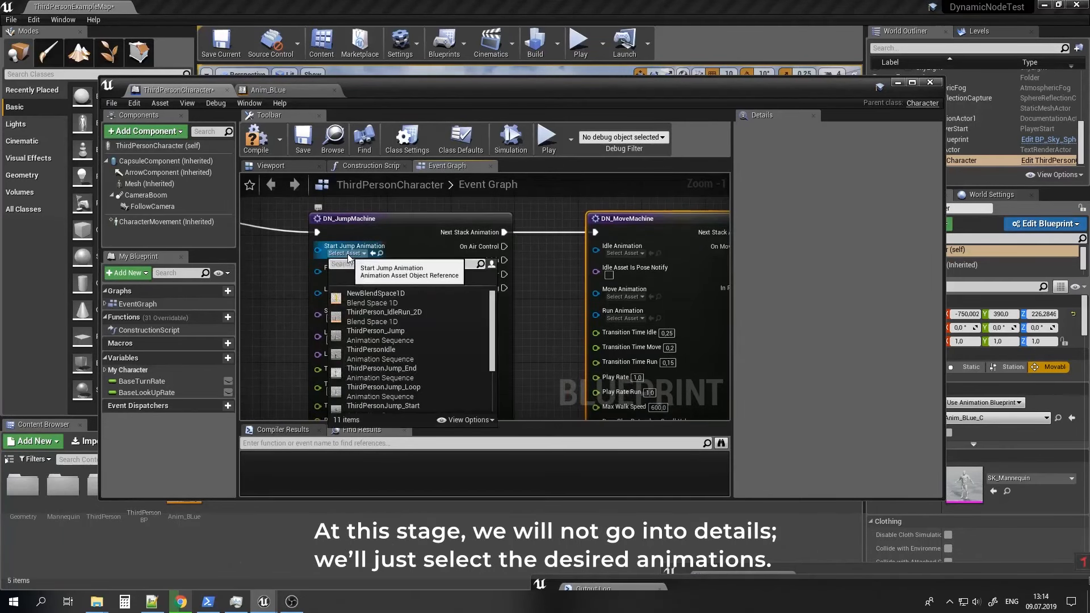
type("jump")
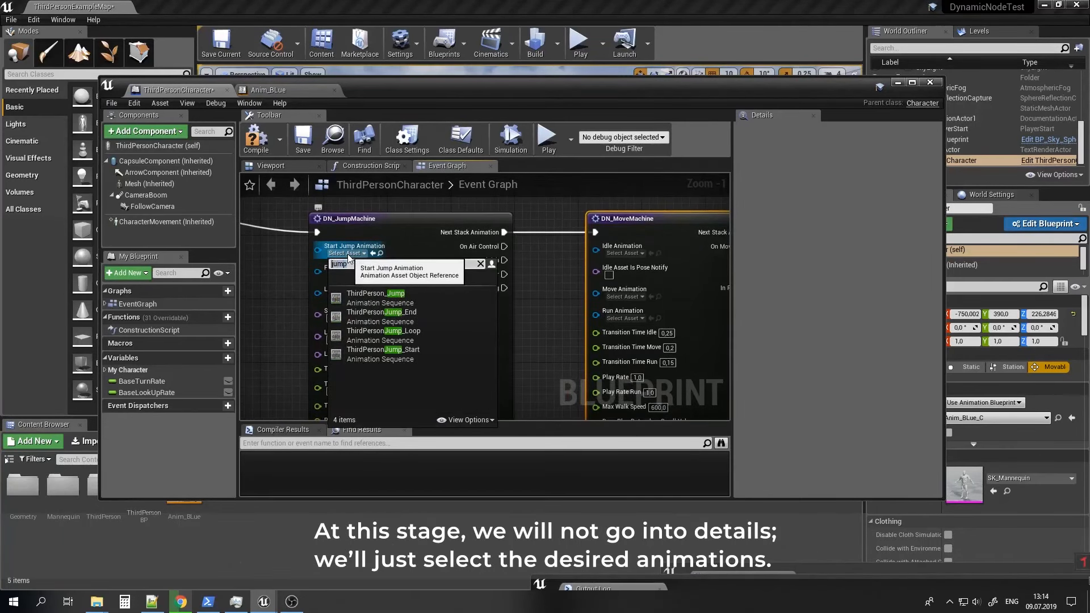
left_click(397, 353)
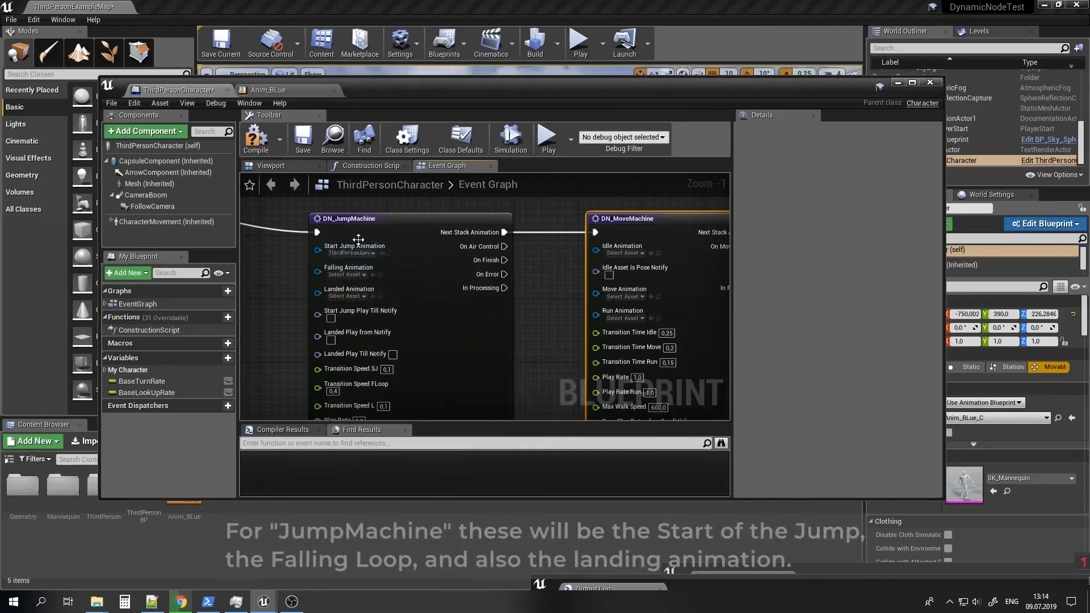
left_click(352, 275)
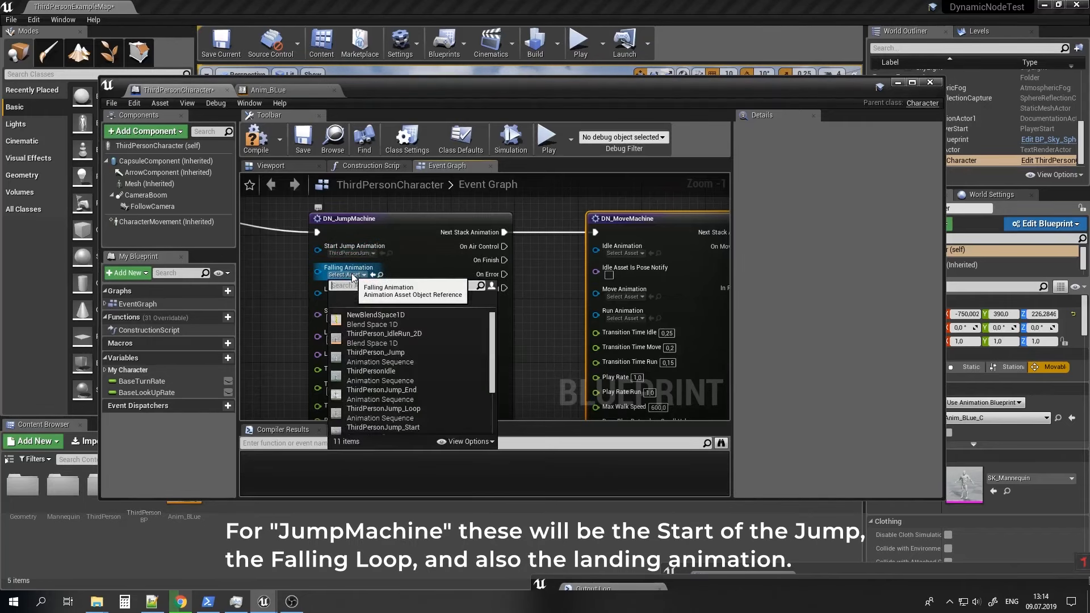
type("jump")
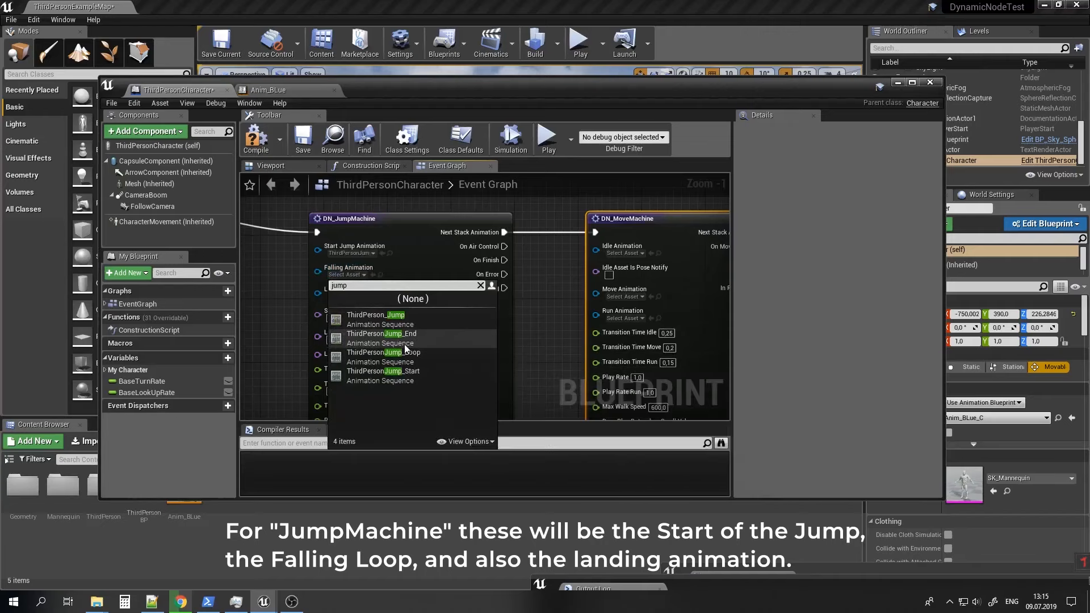
left_click(417, 353)
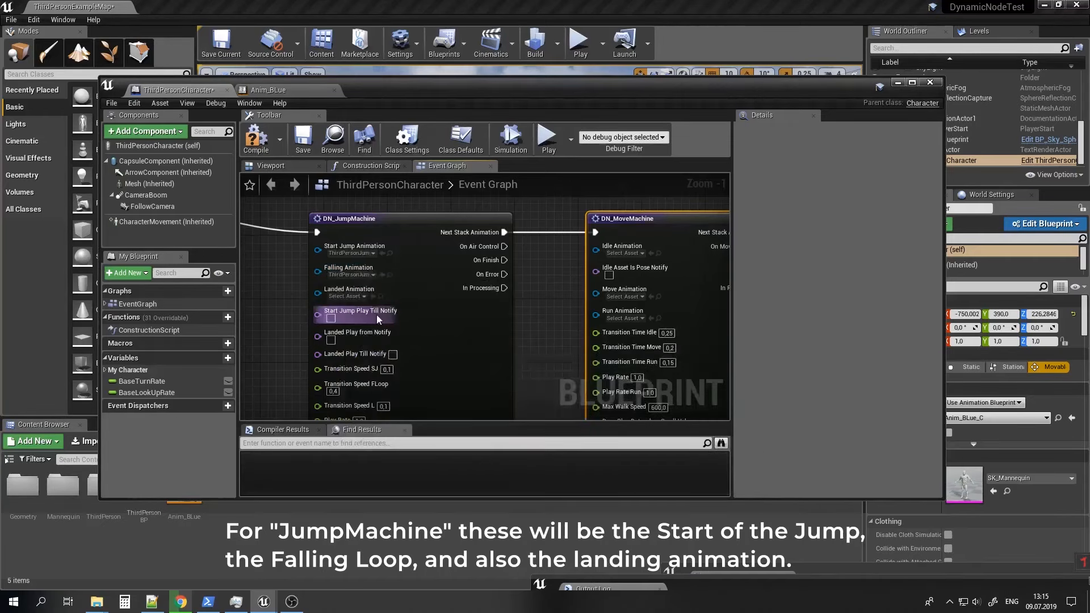
left_click(347, 297)
type("jump")
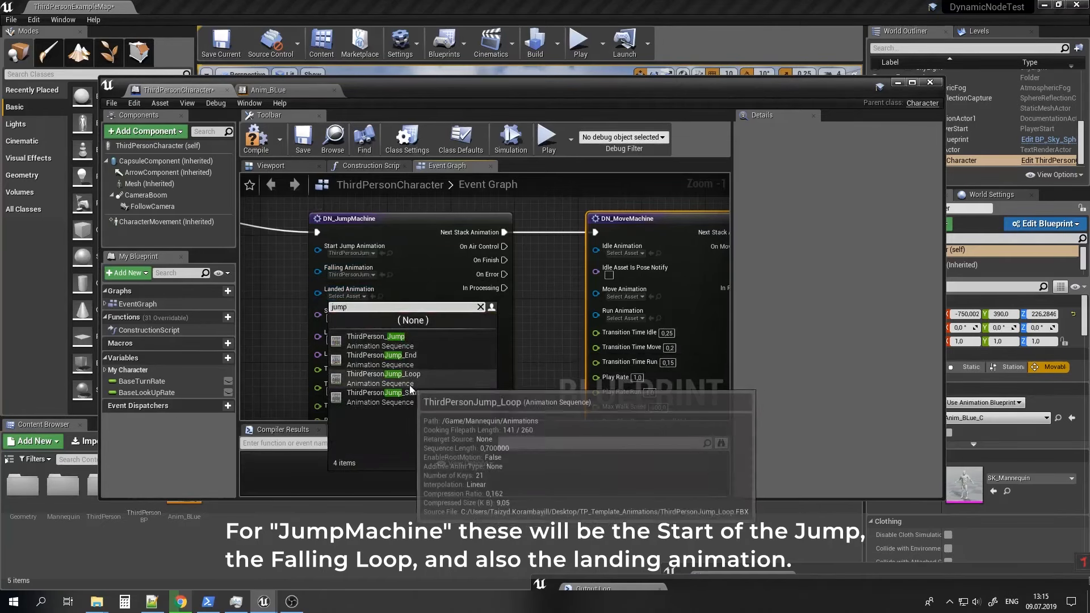
left_click(382, 360)
Assign ThirdPersonIdle as the idle animation and ThirdPersonRun as the move animation of DN_MoveMachine.
right_click_drag(575, 367, 469, 395)
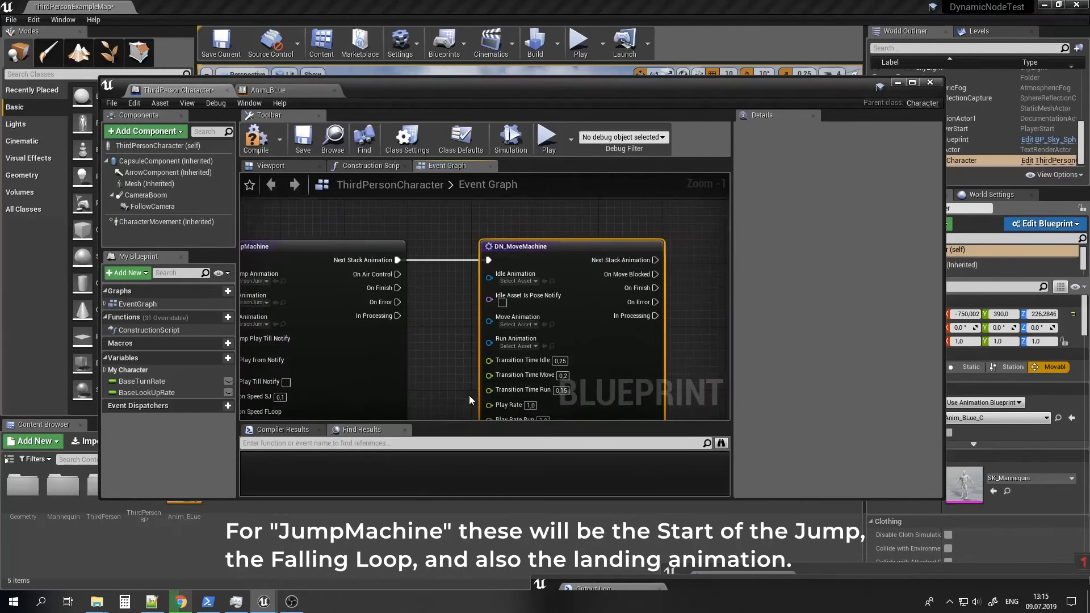
left_click(518, 281)
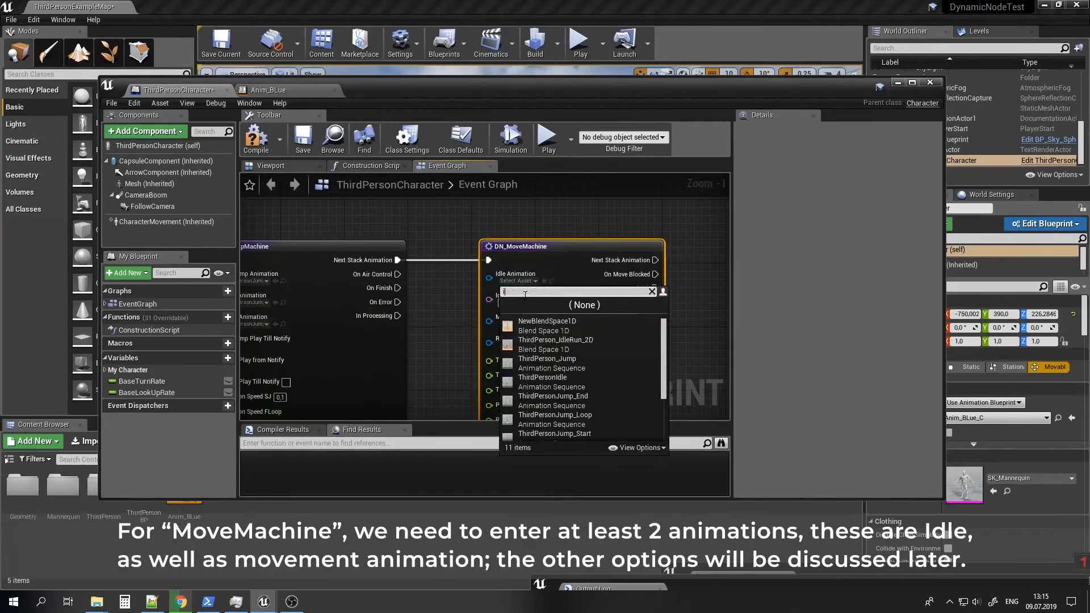
type("idle")
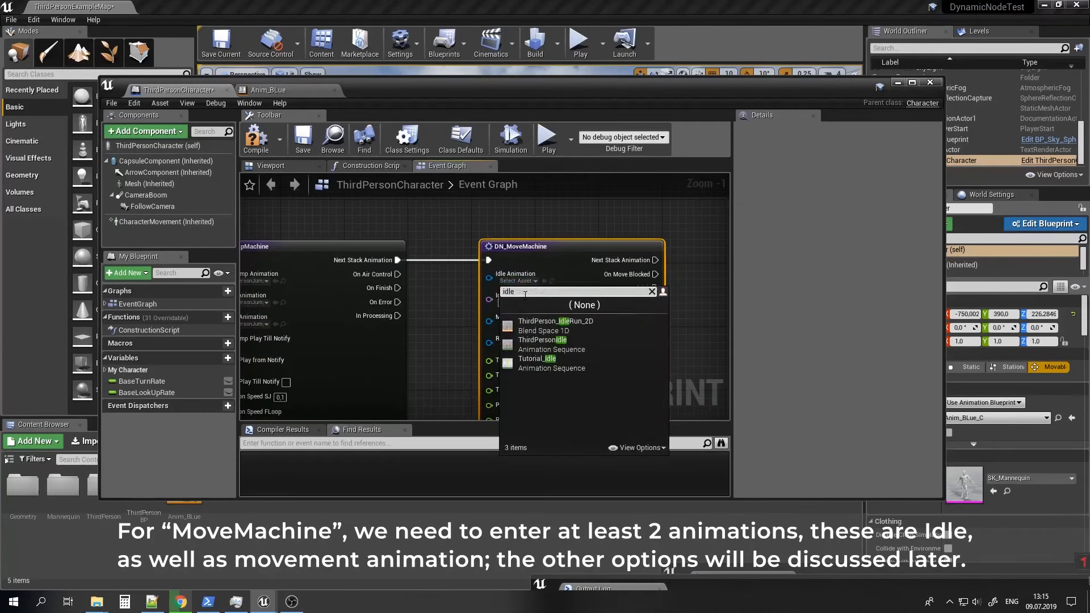
left_click(567, 341)
left_click(527, 325)
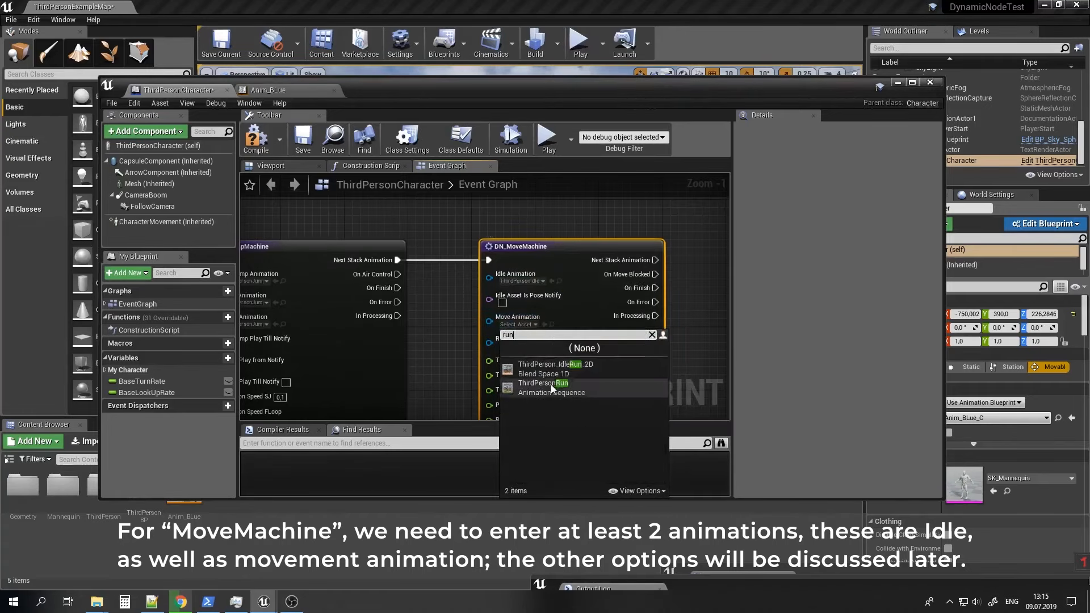
left_click(548, 375)
Compile and save the ThirdPersonCharacter blueprint with its animation stack nodes.
right_click_drag(437, 350, 537, 237)
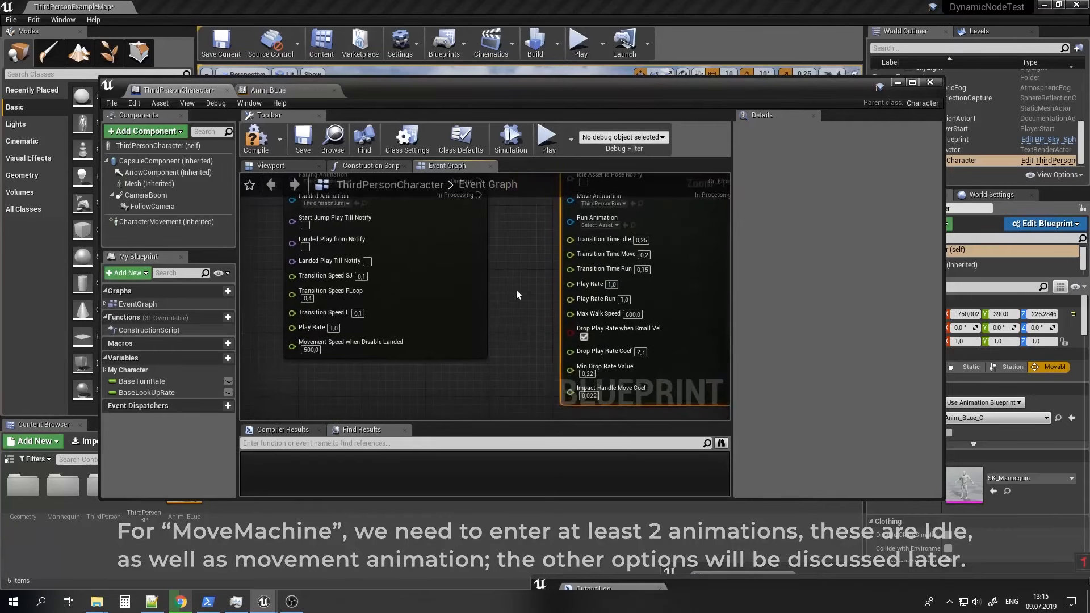
left_click(267, 142)
left_click(302, 149)
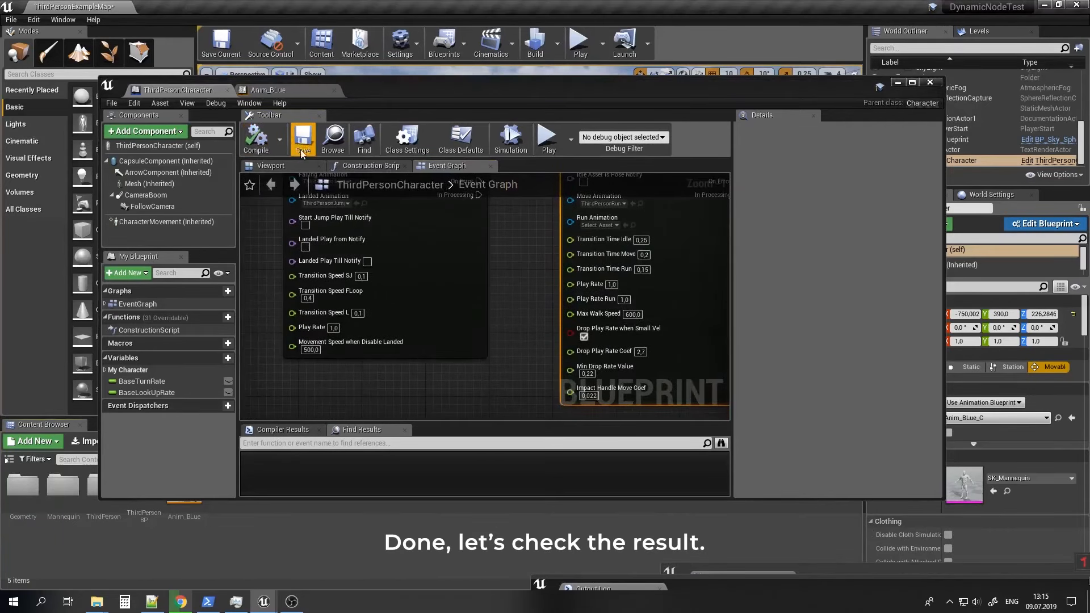
Play the level from the main editor and test the character's run and jump animations.
left_click(898, 83)
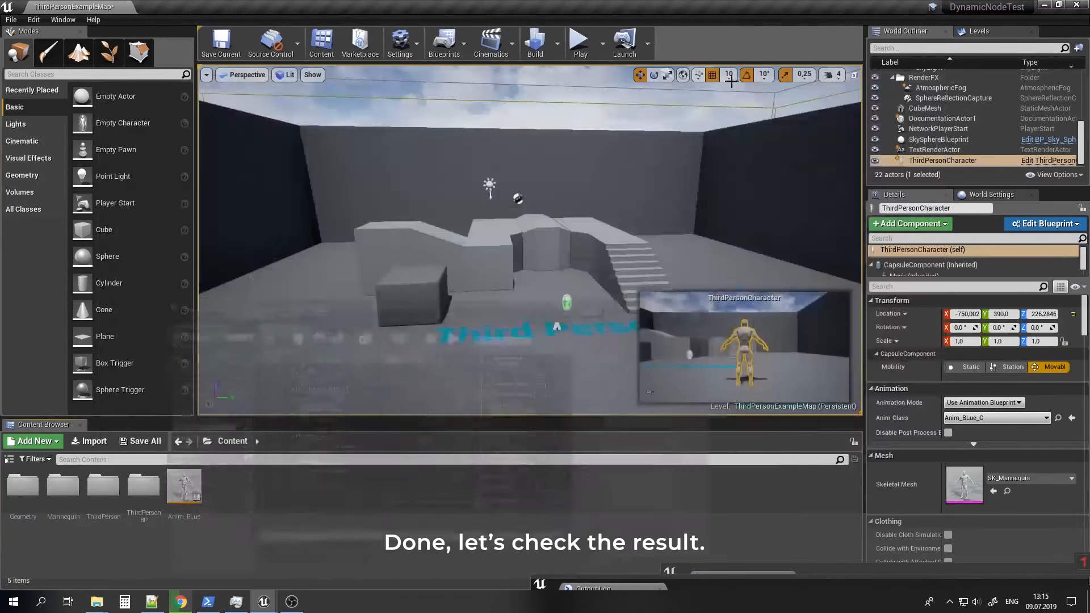
left_click(579, 50)
key("w")
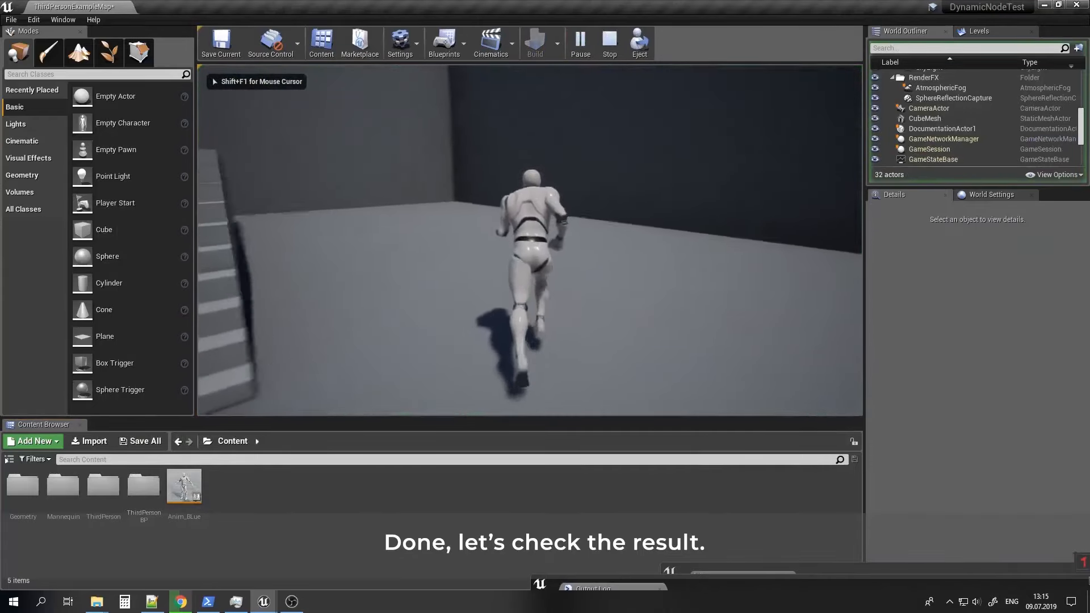
key("space")
key("w")
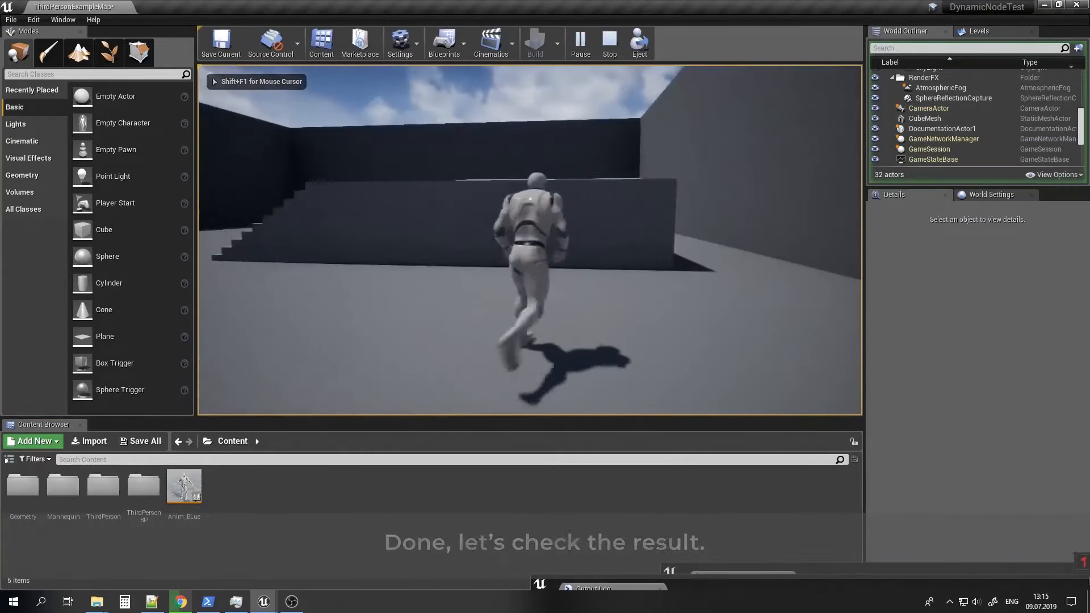
key("space")
key("w")
key("space")
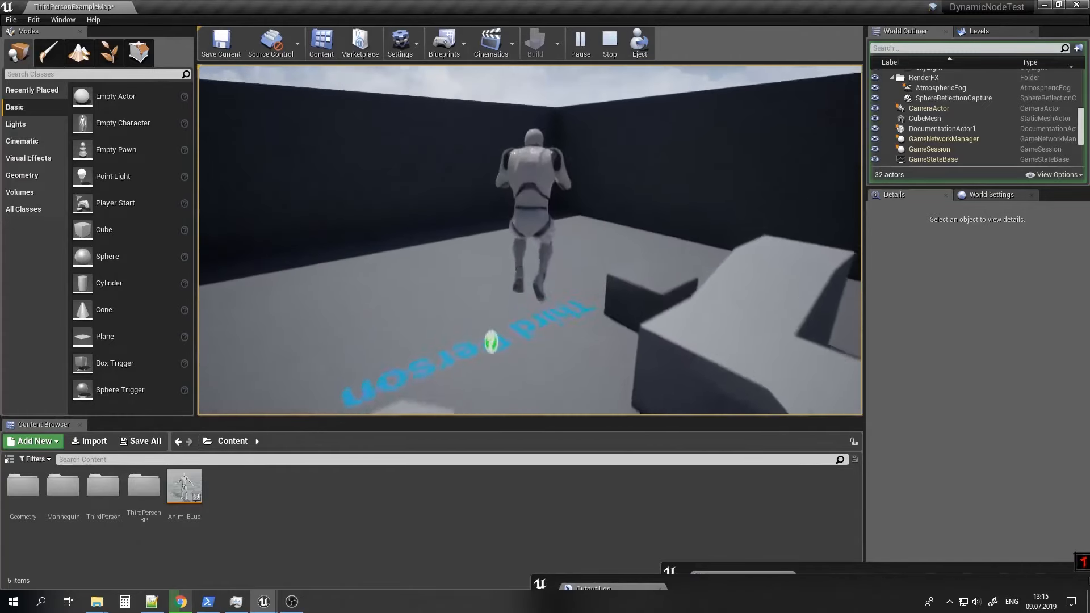
key("Escape")
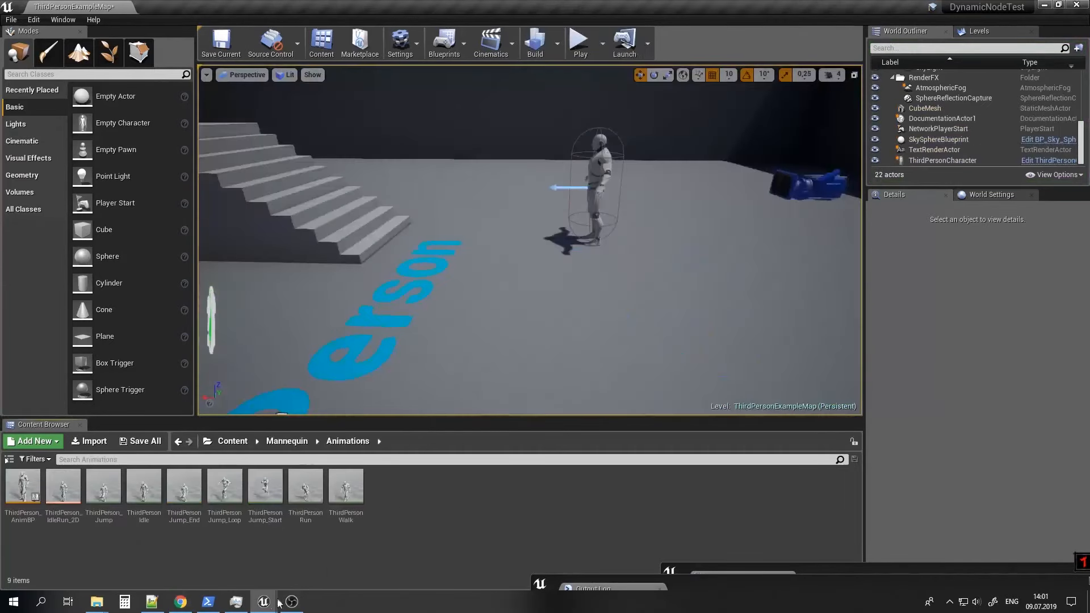
Return to the ThirdPersonCharacter blueprint and open the ThirdPersonIdle asset assigned as DN_MoveMachine's idle animation.
mouse_move(255, 608)
left_click(696, 545)
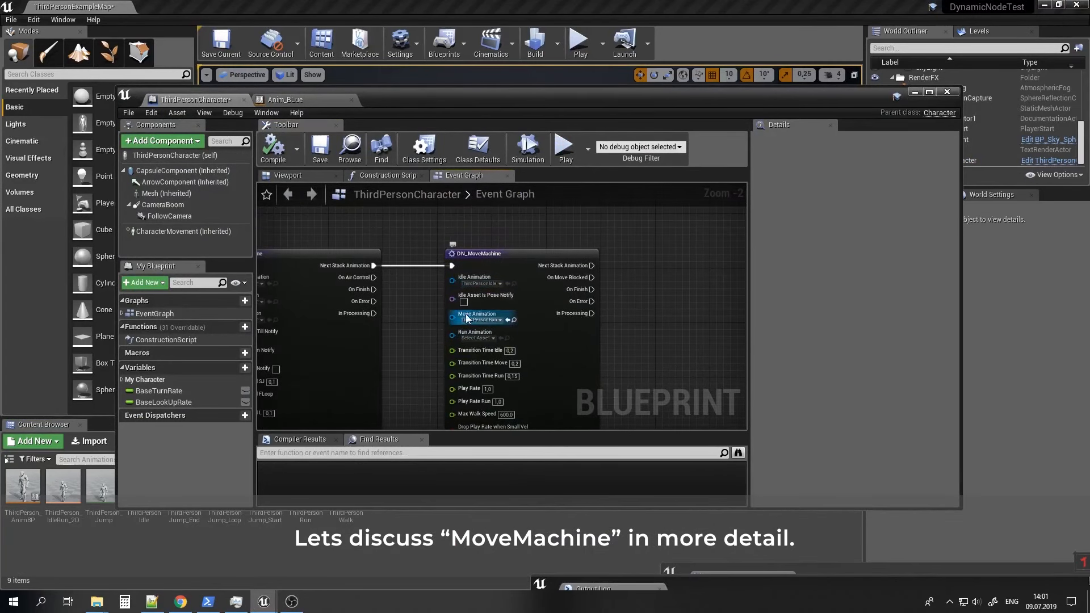
left_click(514, 283)
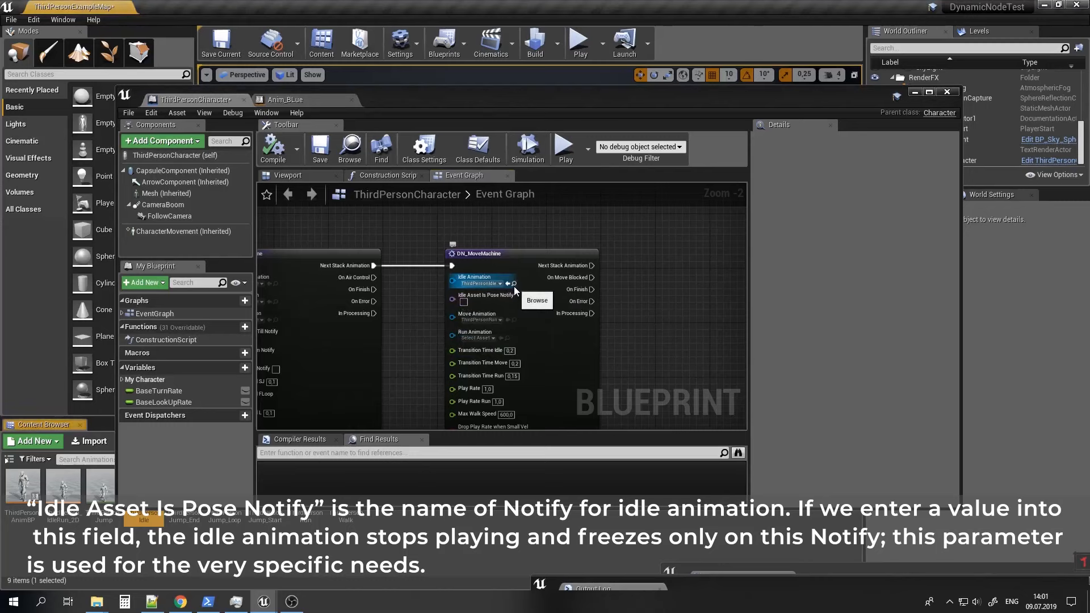
double_click(151, 518)
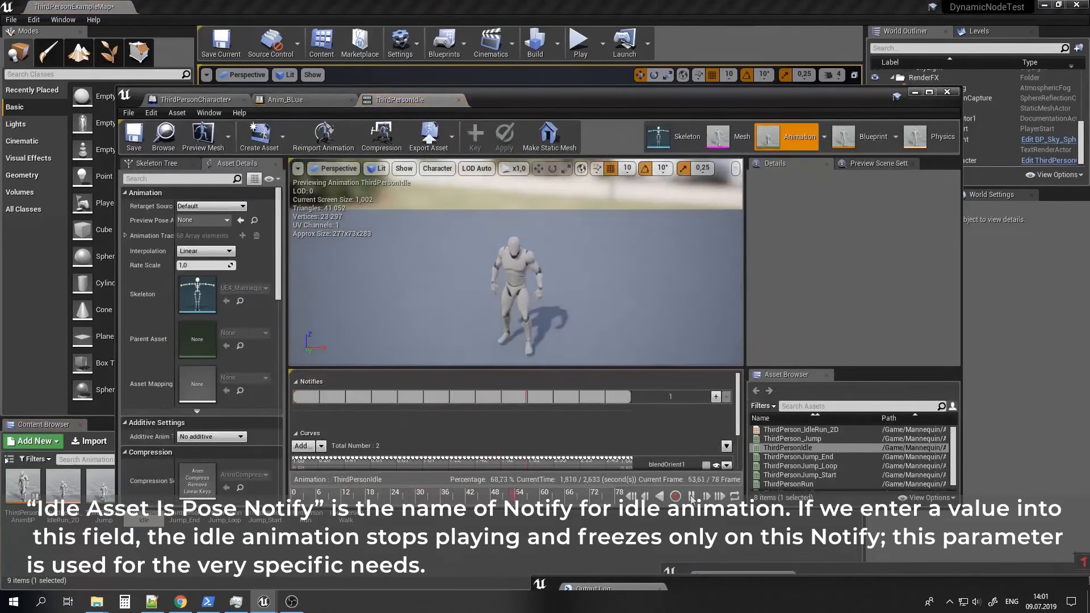
Add a new notify named Test at about frame 25 of the ThirdPersonIdle animation.
right_click(405, 399)
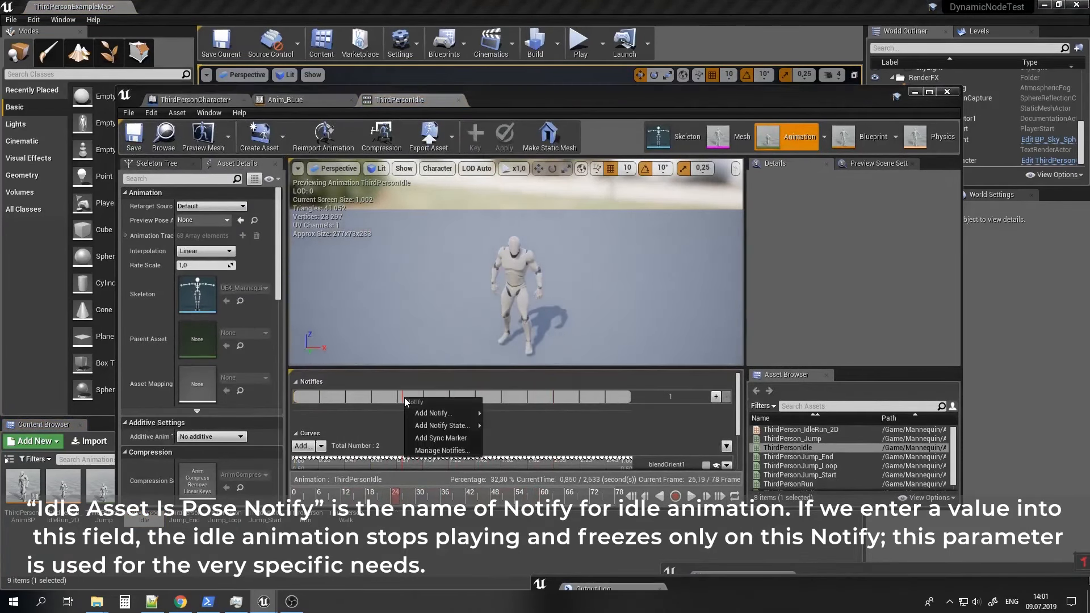
mouse_move(471, 411)
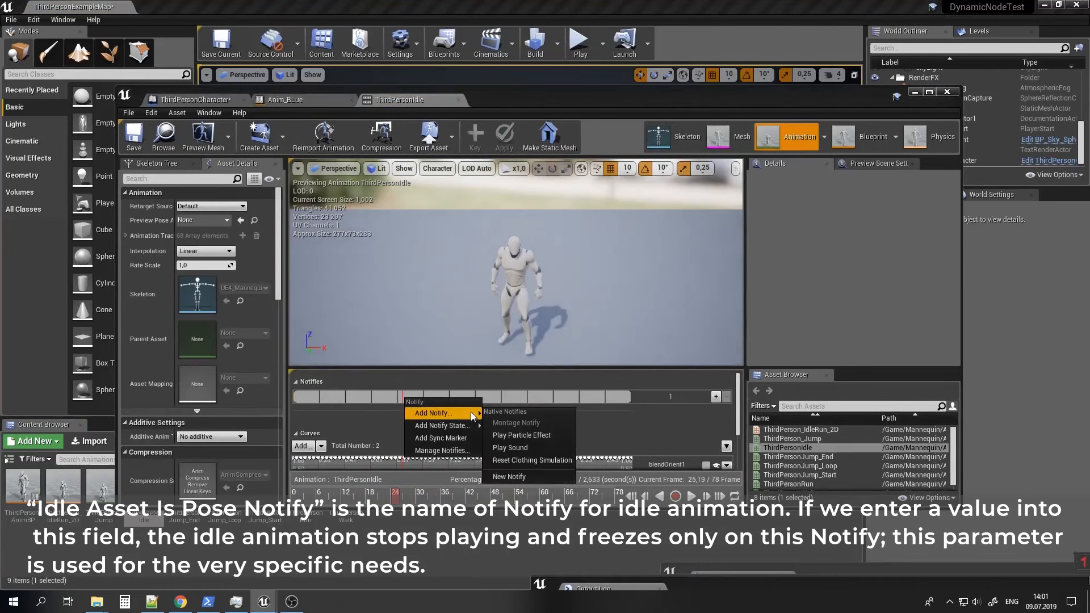
left_click(532, 476)
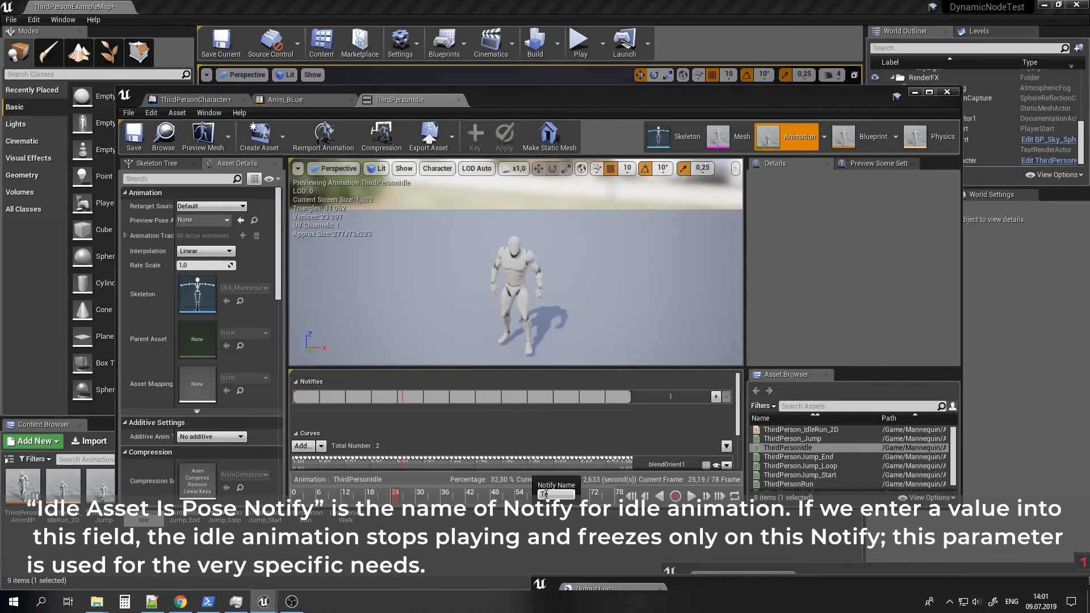
type("Test")
key("Return")
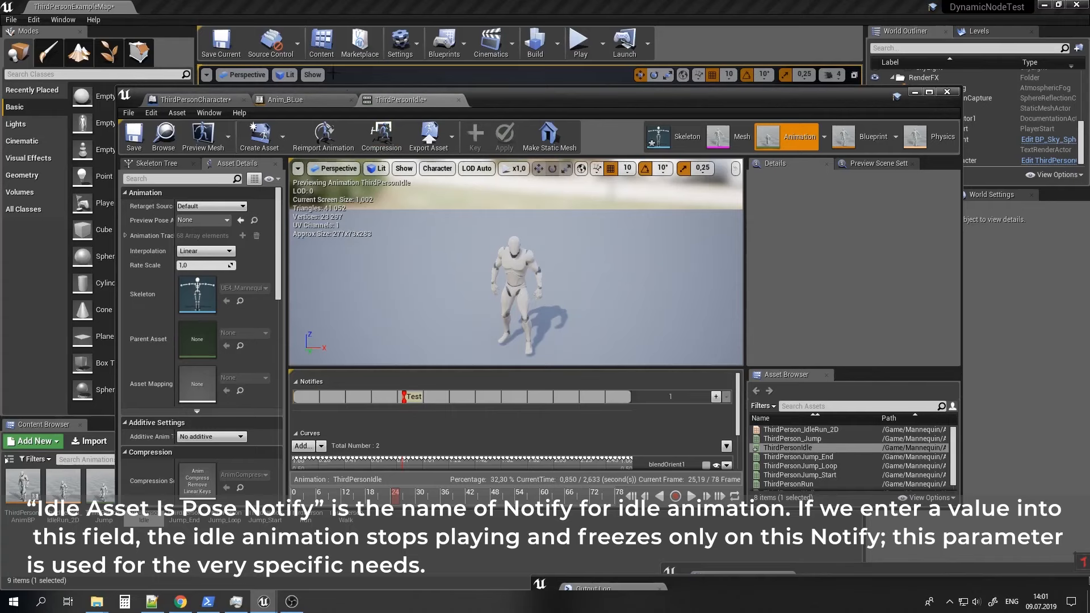
Set Idle Asset Is Pose Notify on the DN_MoveMachine node to Test and compile the ThirdPersonCharacter blueprint.
left_click(213, 102)
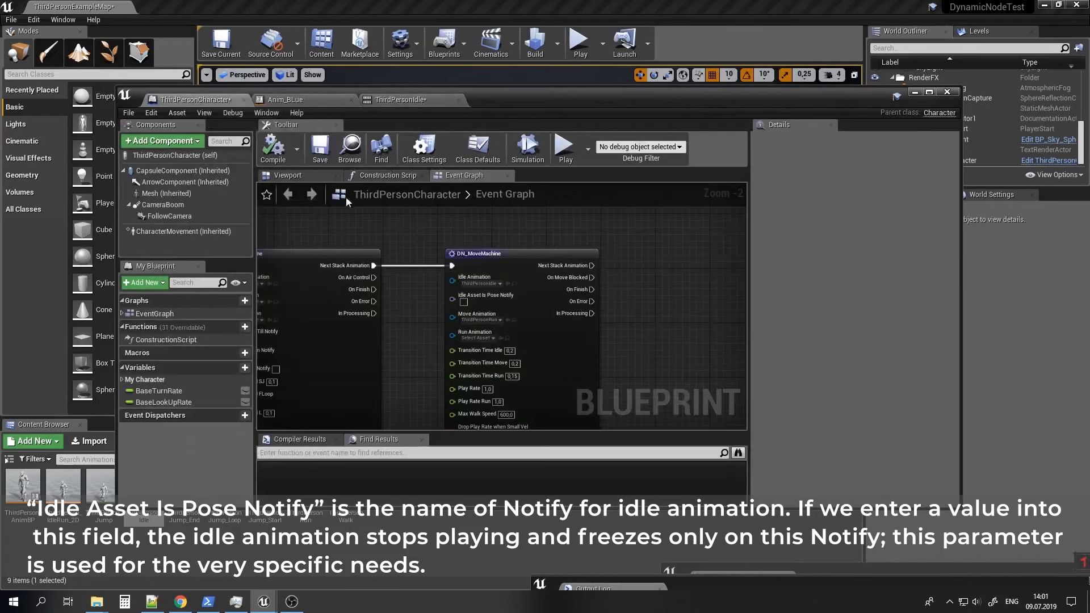
left_click(465, 301)
type("Test")
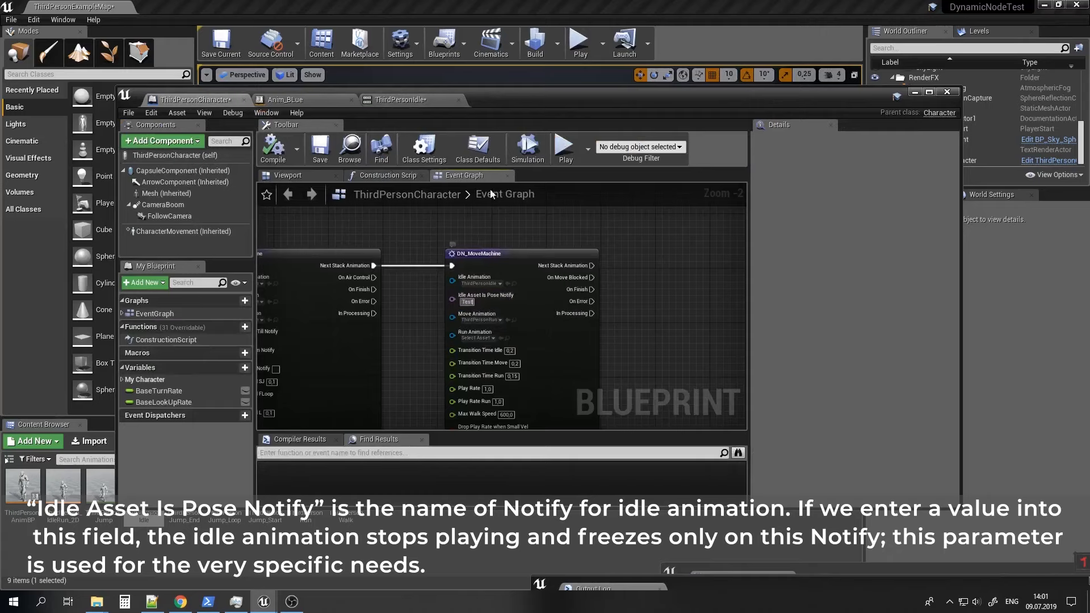
left_click(284, 158)
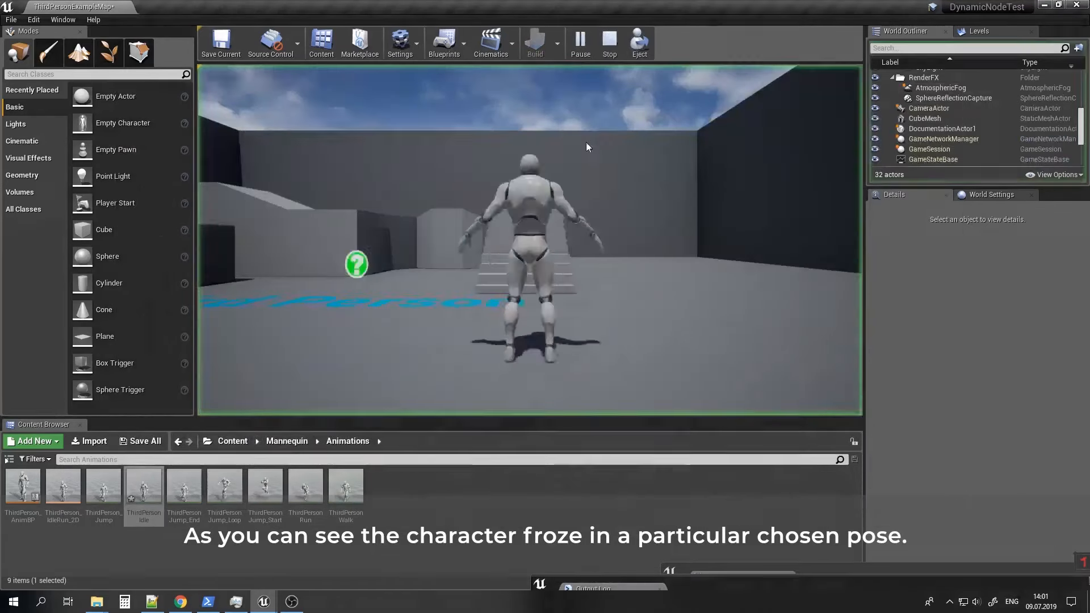
Move the character in the play session and check its idle pose after it stops.
left_click(586, 146)
key("w")
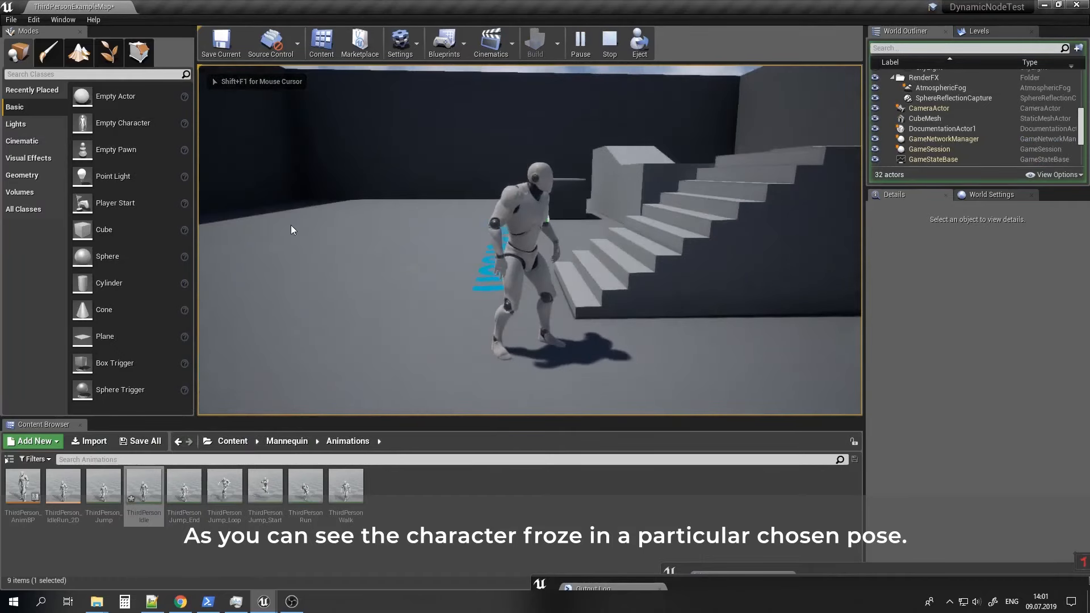
key("Escape")
Clear Idle Asset Is Pose Notify on DN_MoveMachine and compile the blueprint with a changed Transition Time Idle.
left_click(259, 603)
left_click(692, 548)
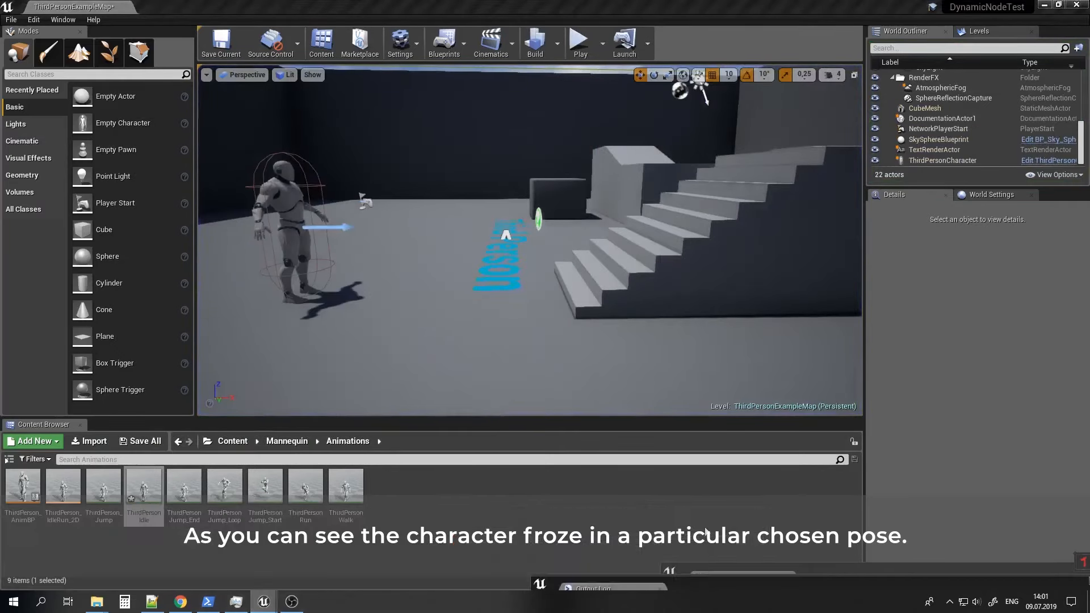
left_click(471, 302)
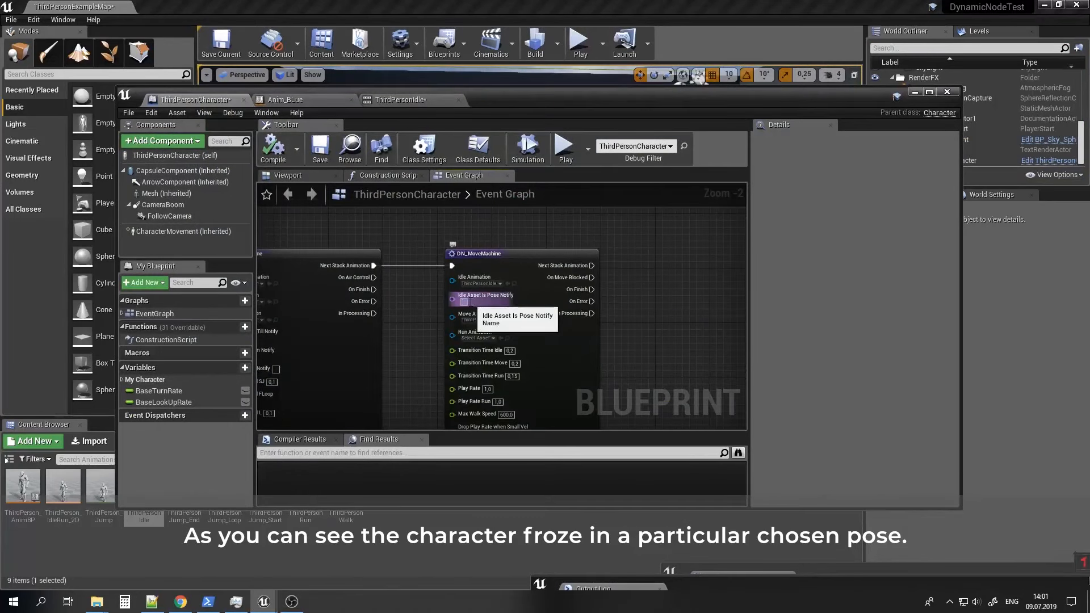
right_click_drag(642, 394, 604, 318)
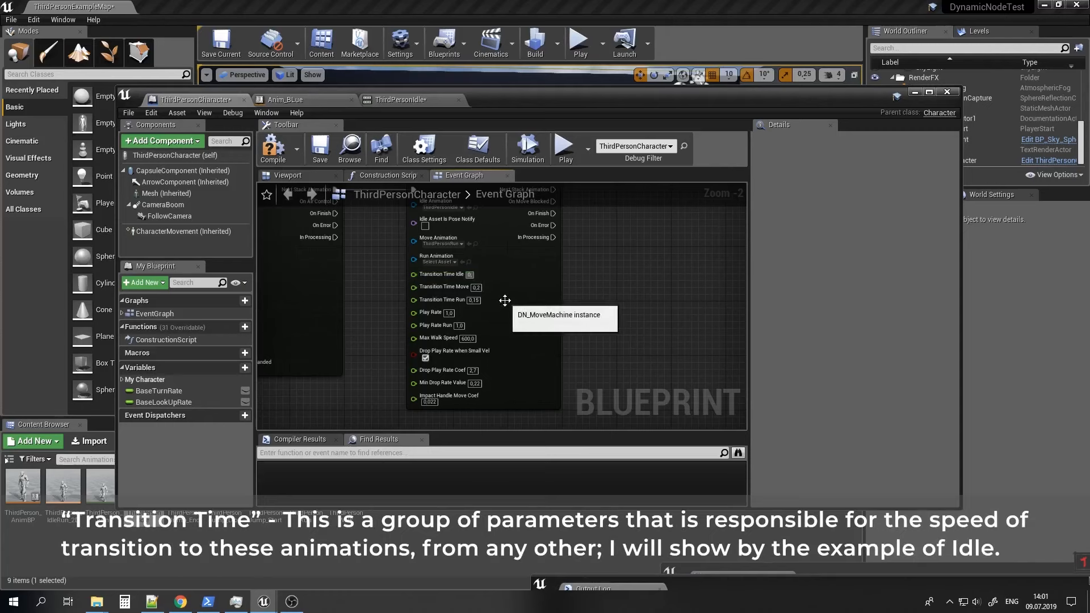
left_click(268, 152)
Play the level and run the character sideways in short bursts to check the transition into idle.
left_click(565, 148)
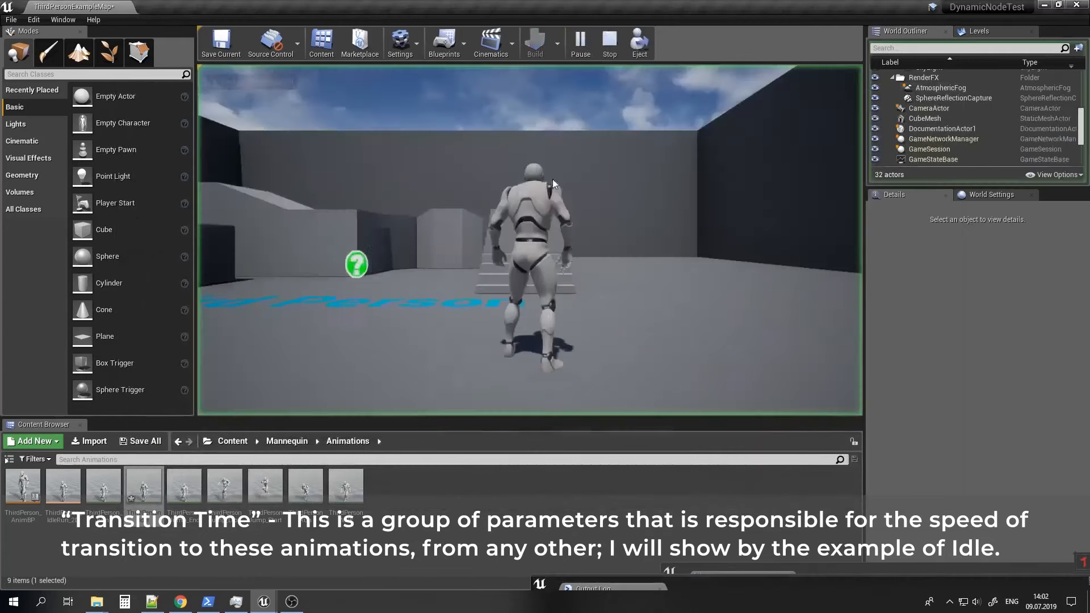
left_click(553, 184)
key("d")
key("d")
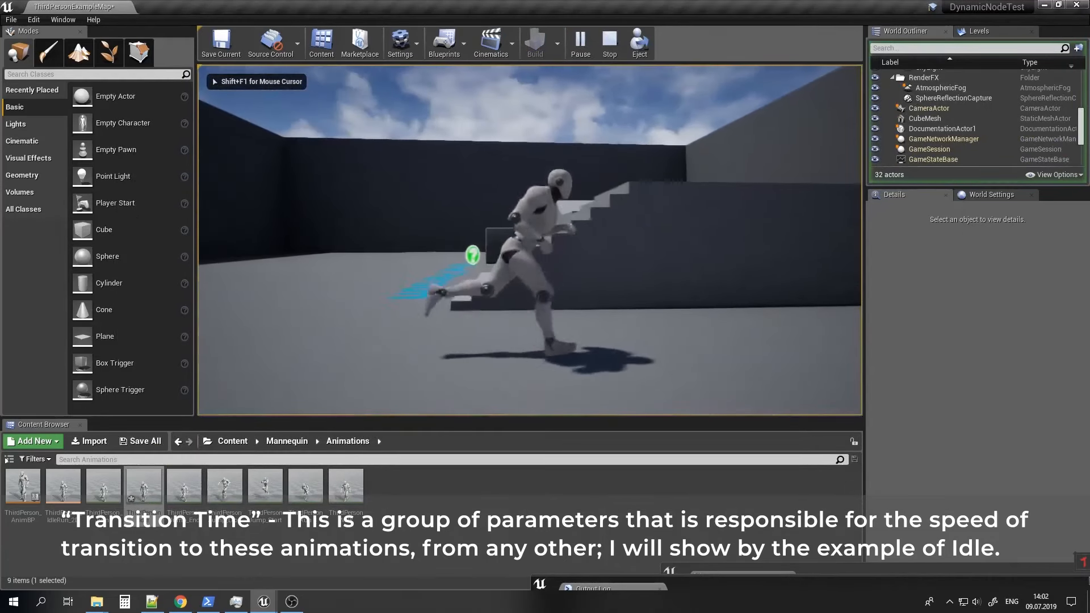
key("d")
key("d")
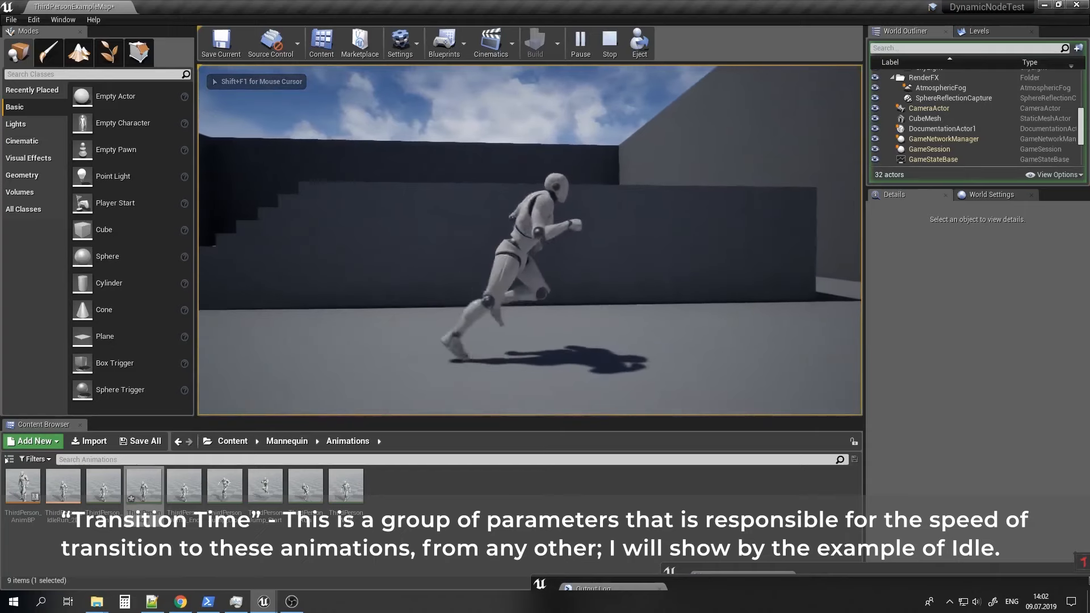
key("Escape")
Enter a different Transition Time Idle on the DN_MoveMachine node and compile the blueprint.
mouse_move(261, 602)
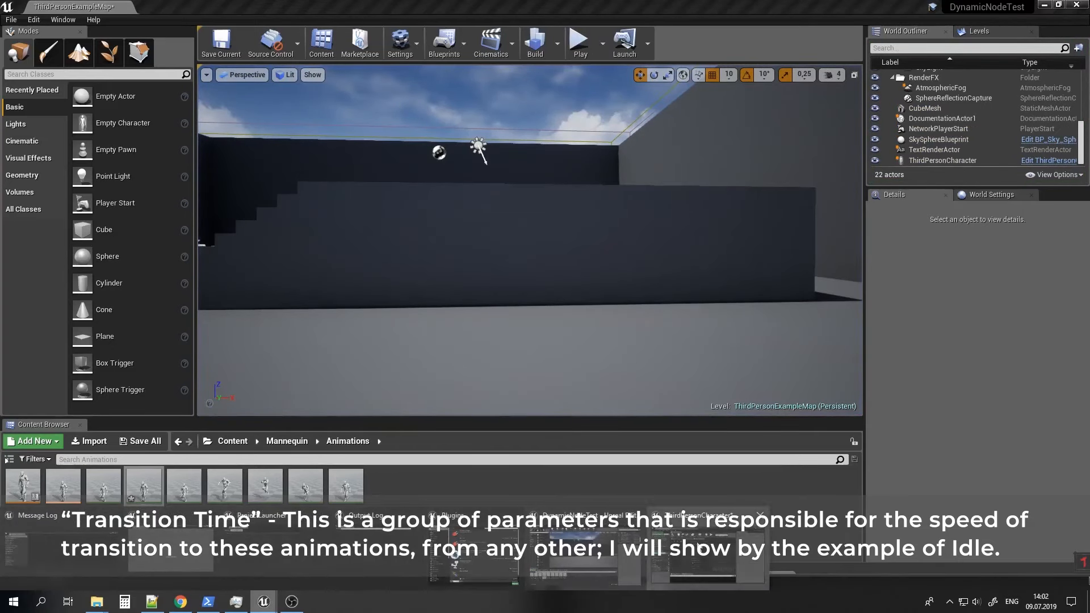
left_click(695, 546)
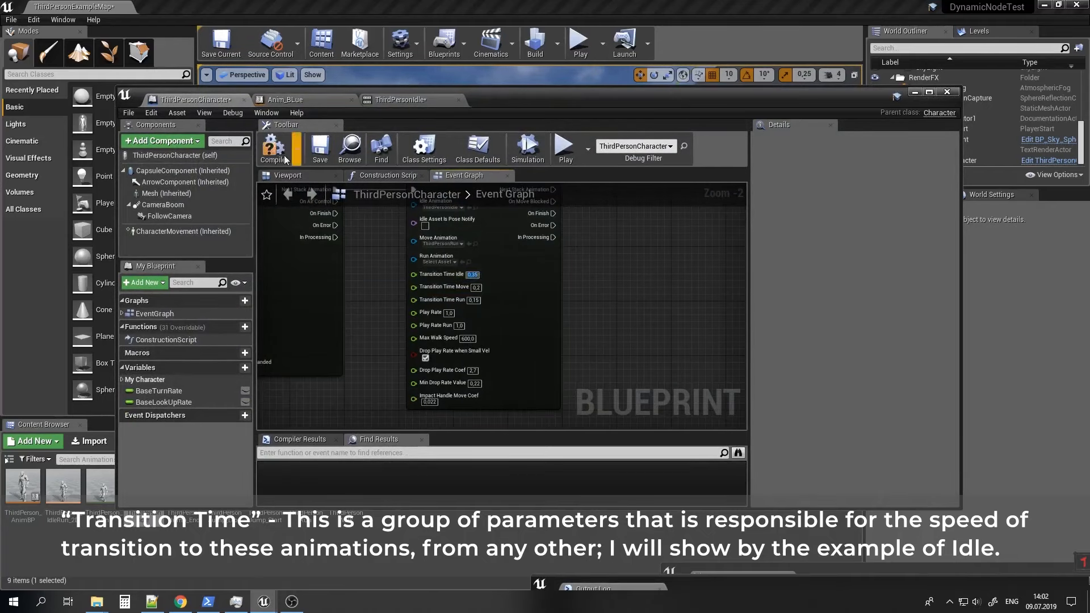
left_click(915, 92)
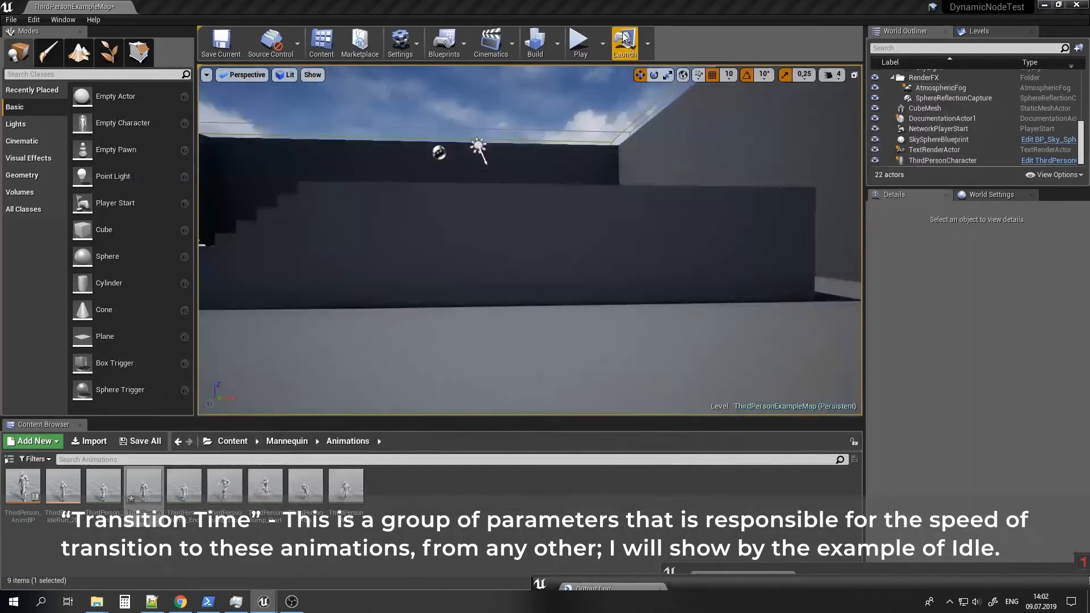
Play the level again and repeat short runs to compare how the character blends back into idle.
left_click(579, 43)
key("d")
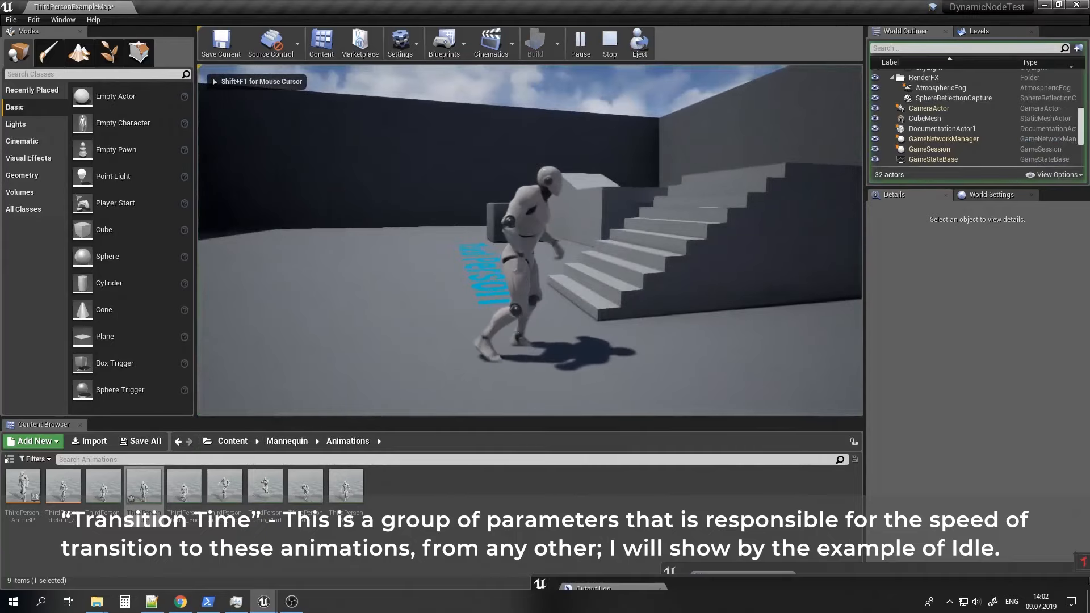
key("d")
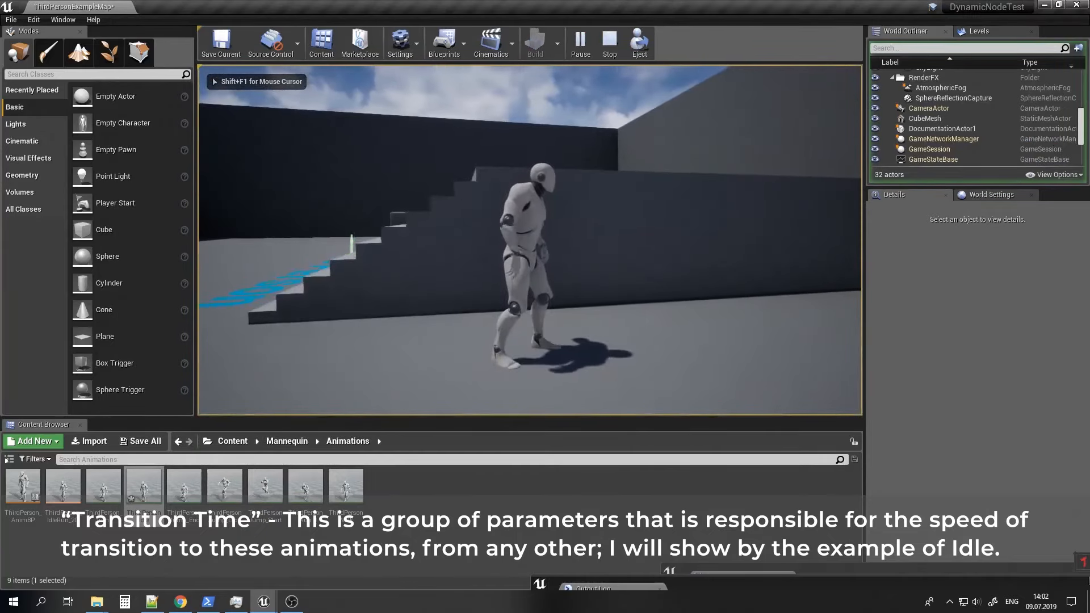
key("d")
key("shift+F1")
key("Escape")
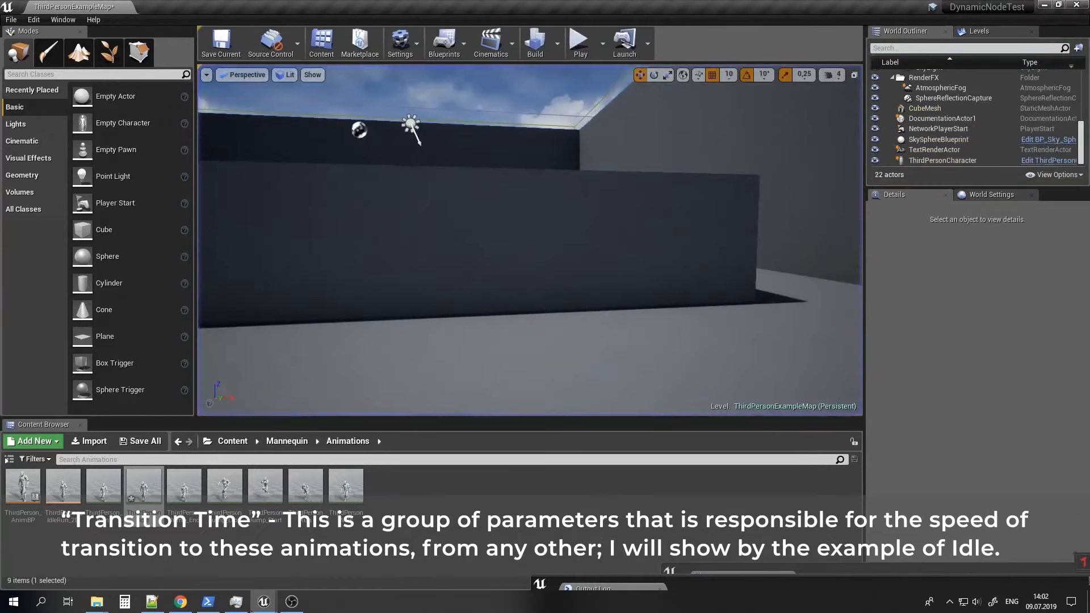
Set Transition Time Idle on the DN_MoveMachine node back to 0.2.
left_click(264, 602)
left_click(573, 551)
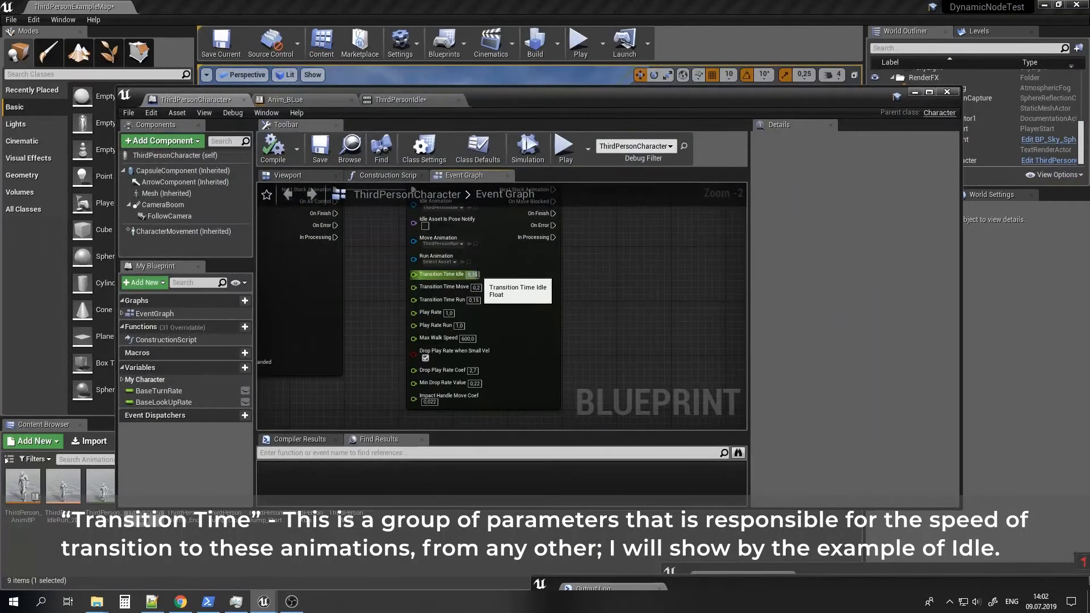
right_click_drag(466, 279, 593, 303)
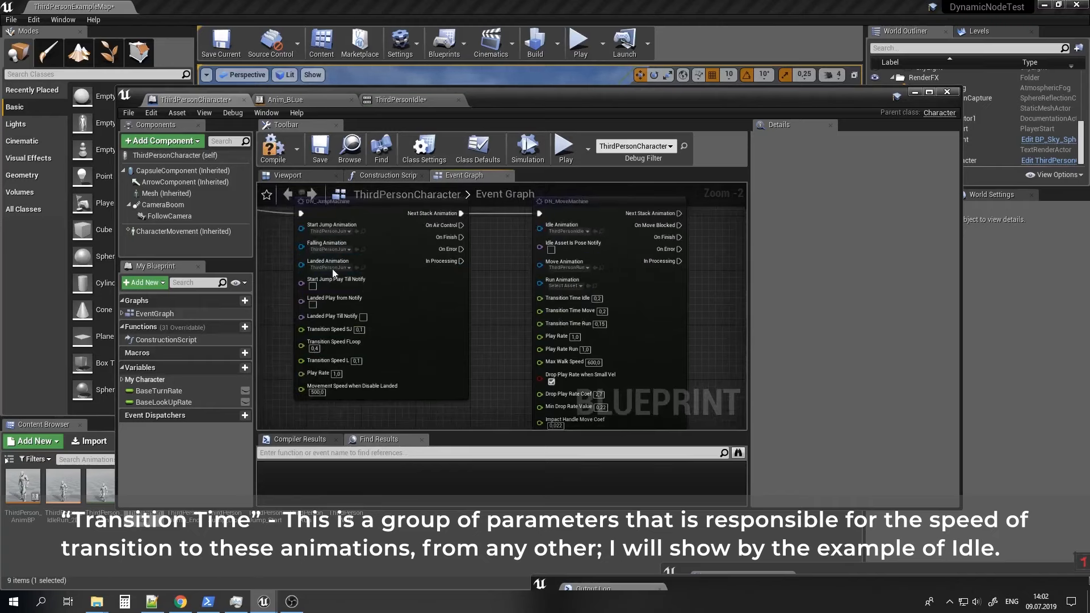
Look up the Max Walk Speed of the CharacterMovement component for comparison with DN_MoveMachine's Max Walk Speed.
right_click_drag(516, 356, 467, 325)
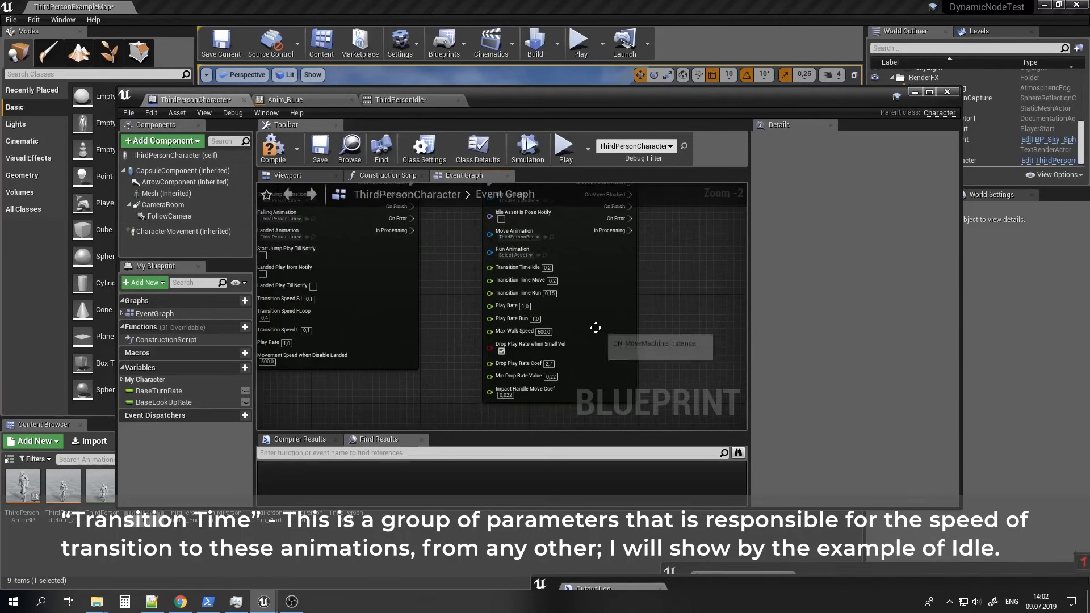
right_click_drag(595, 328, 622, 368)
left_click(203, 232)
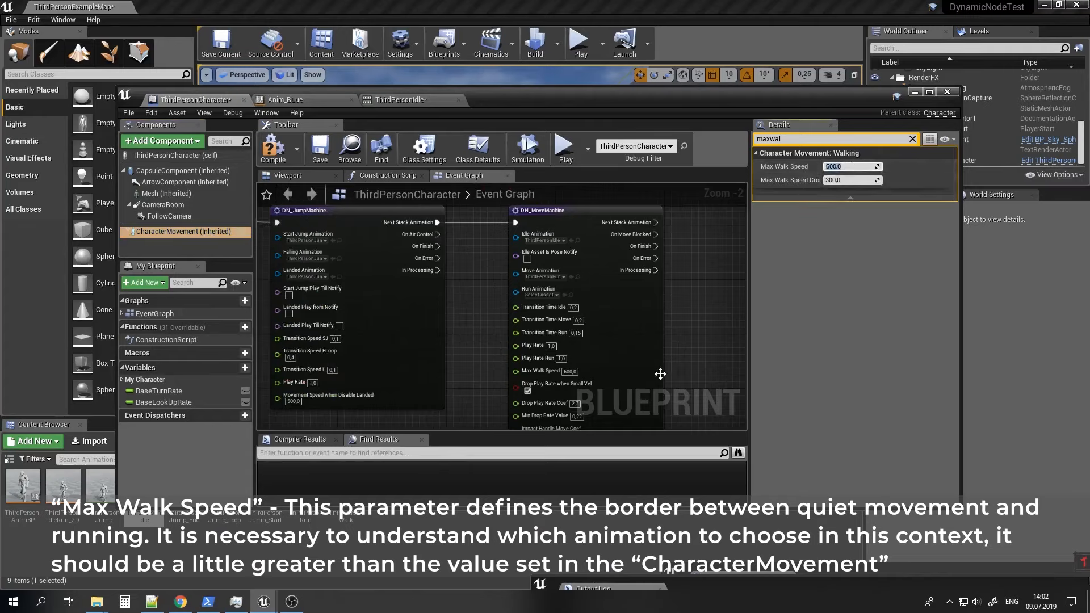
Compile the ThirdPersonCharacter blueprint so the current DN_MoveMachine parameter values take effect.
right_click_drag(660, 373, 613, 317)
right_click_drag(545, 329, 510, 401)
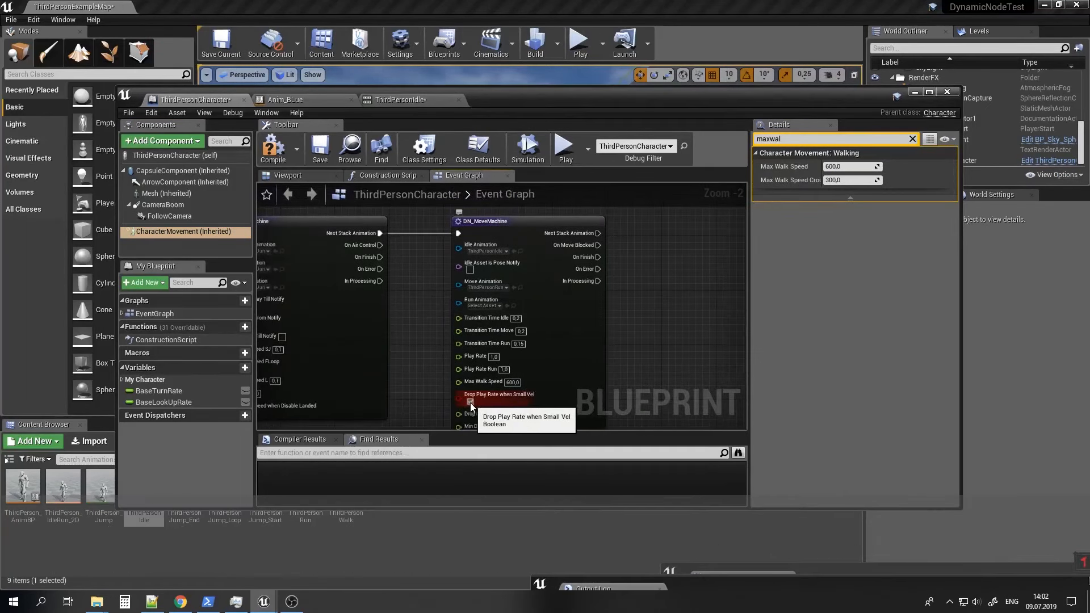
left_click(281, 157)
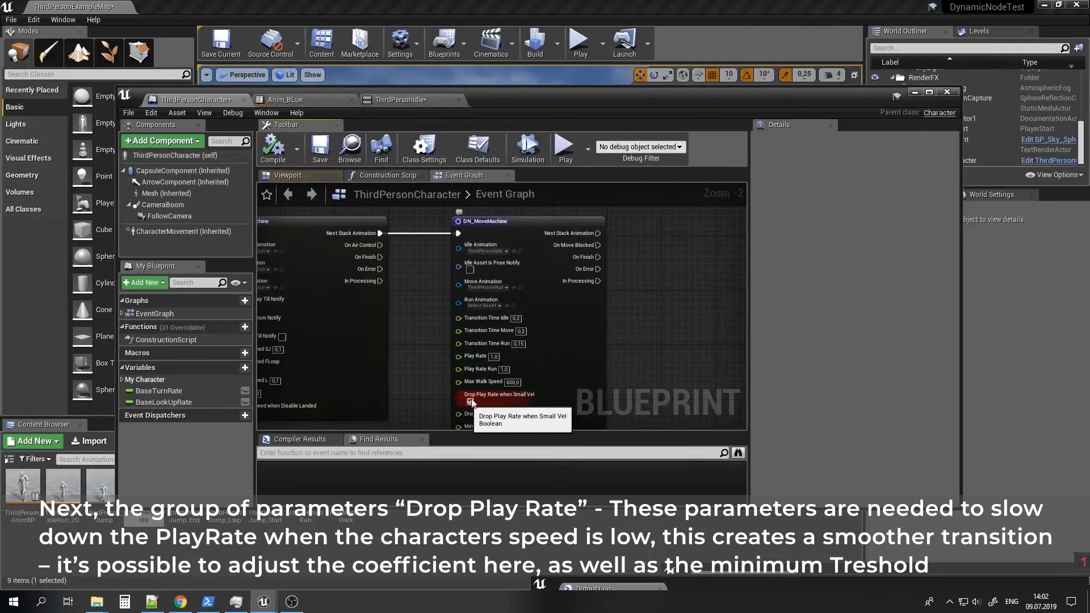
Play the level and run the character toward the wall to observe movement with Drop Play Rate when Small Vel enabled.
left_click(915, 92)
left_click(582, 43)
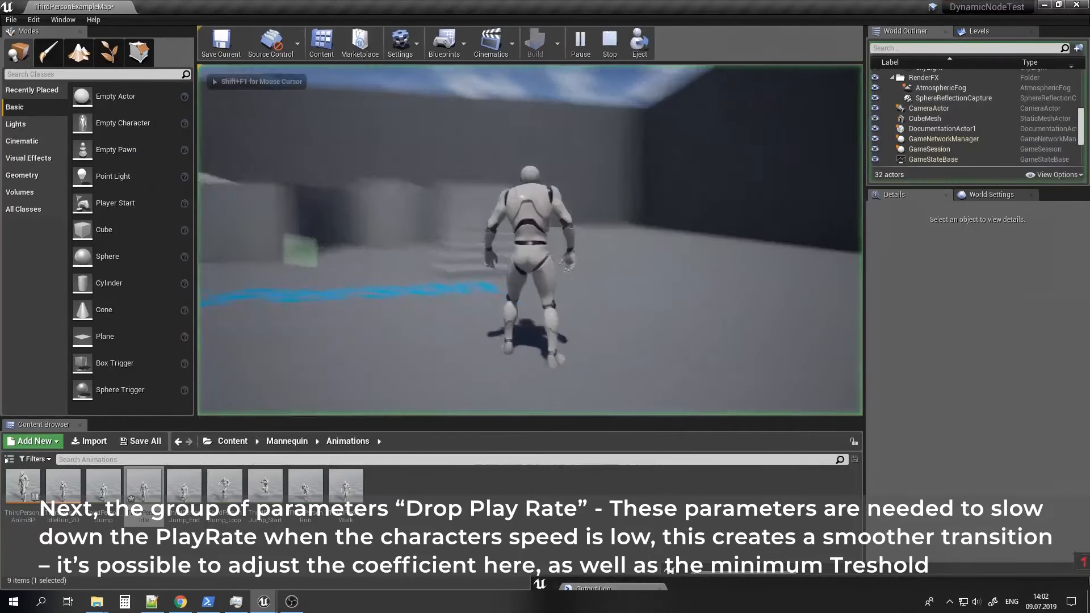
key("w")
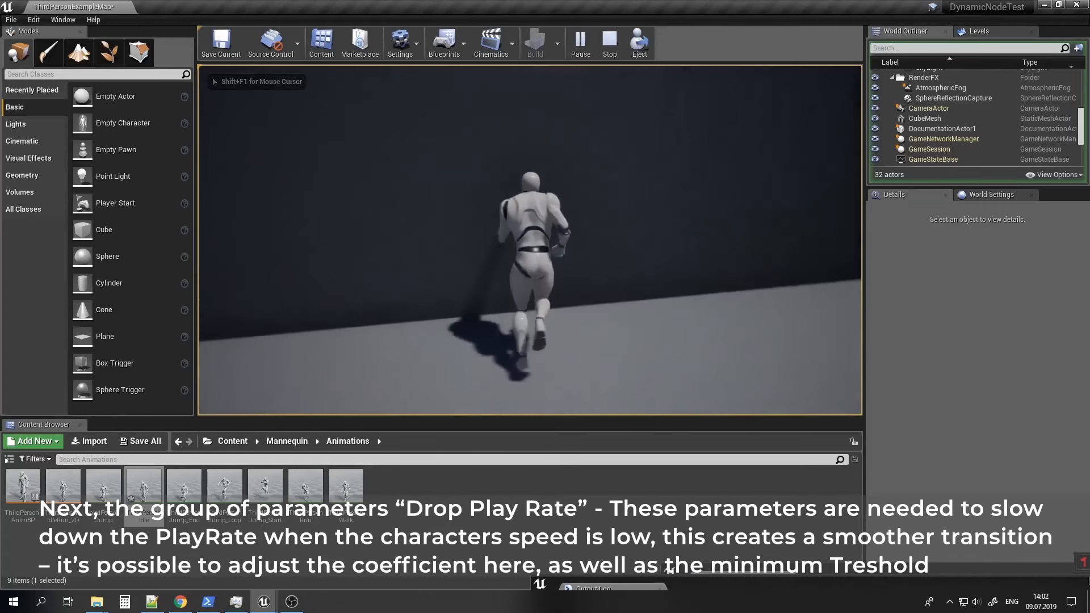
key("Escape")
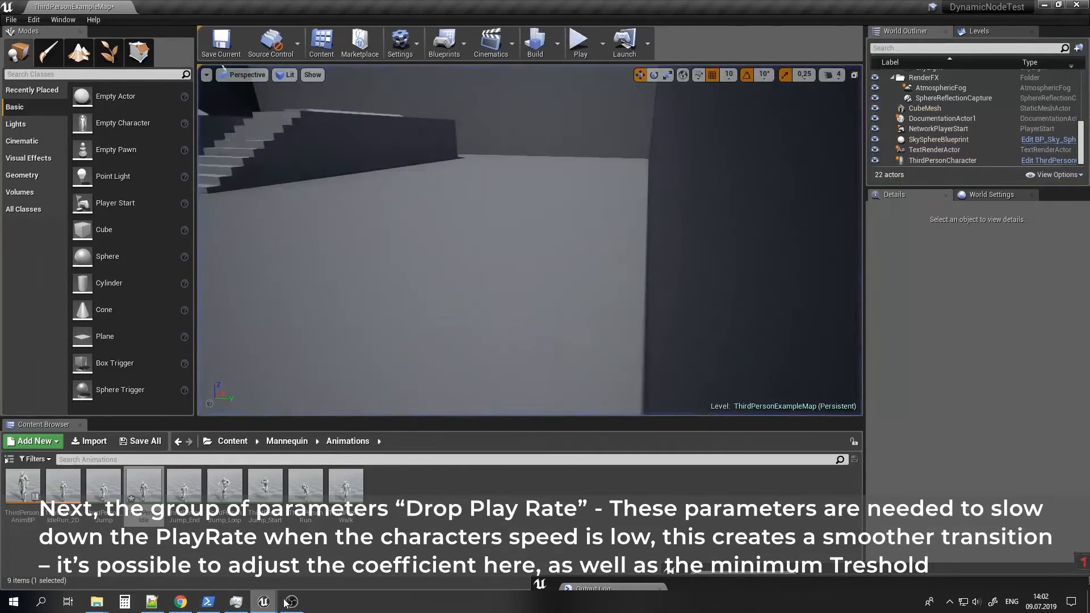
Disable Drop Play Rate when Small Vel on the DN_MoveMachine node, then compile and save the blueprint.
left_click(263, 601)
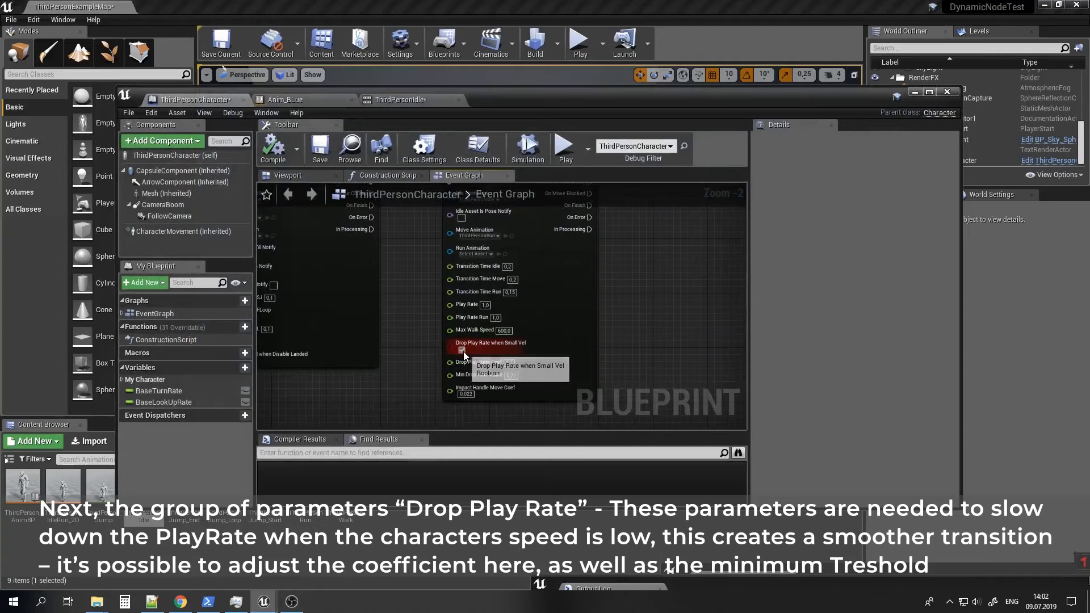
left_click(462, 351)
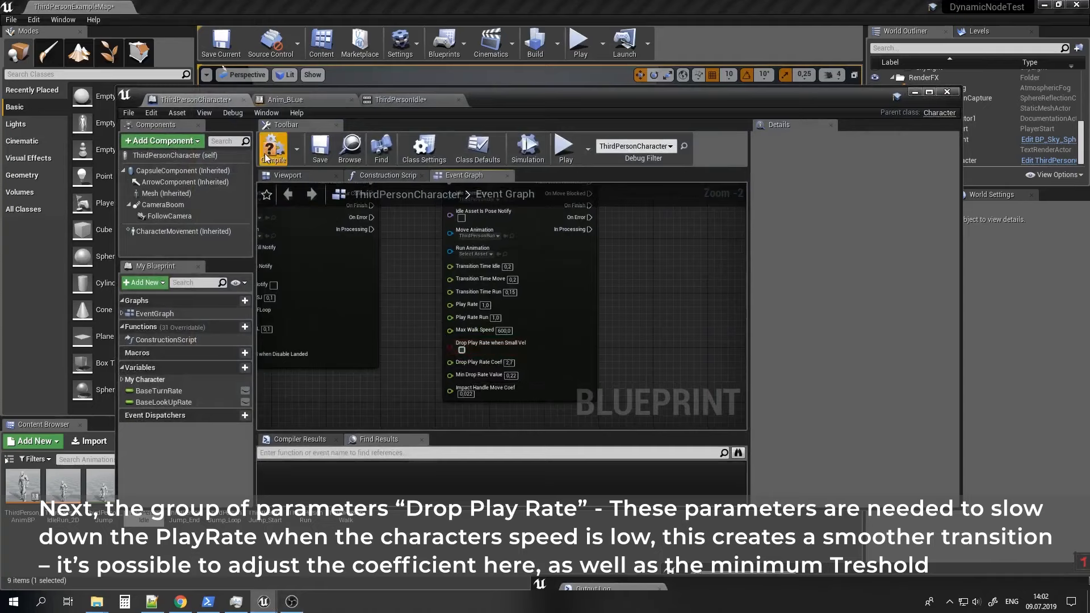
left_click(310, 156)
Play the level and run the character into the wall to compare its movement without the play rate drop.
left_click(915, 92)
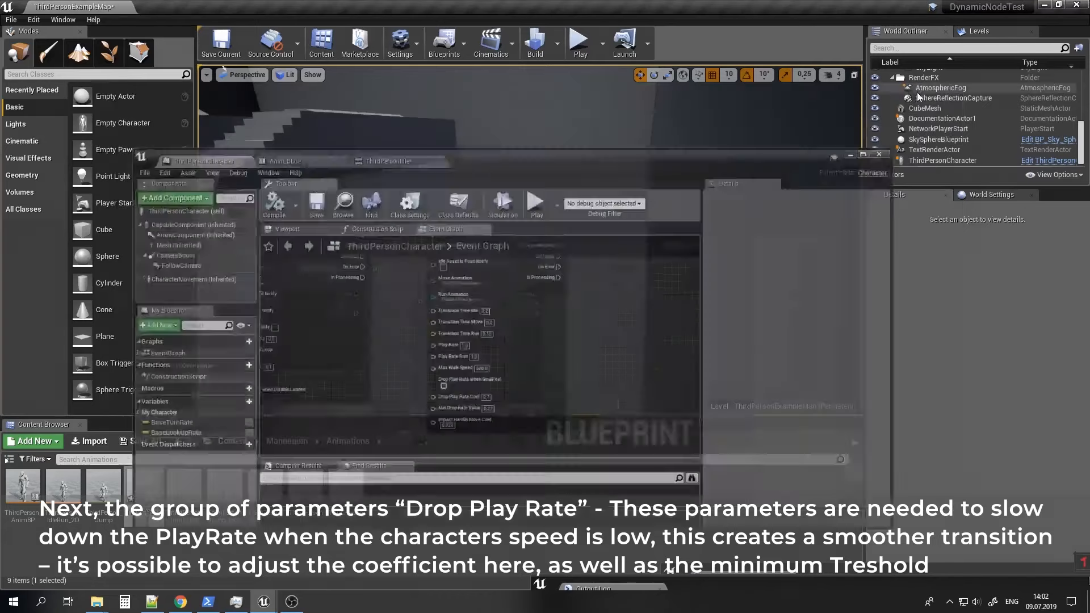
left_click(579, 43)
key("w")
key("w")
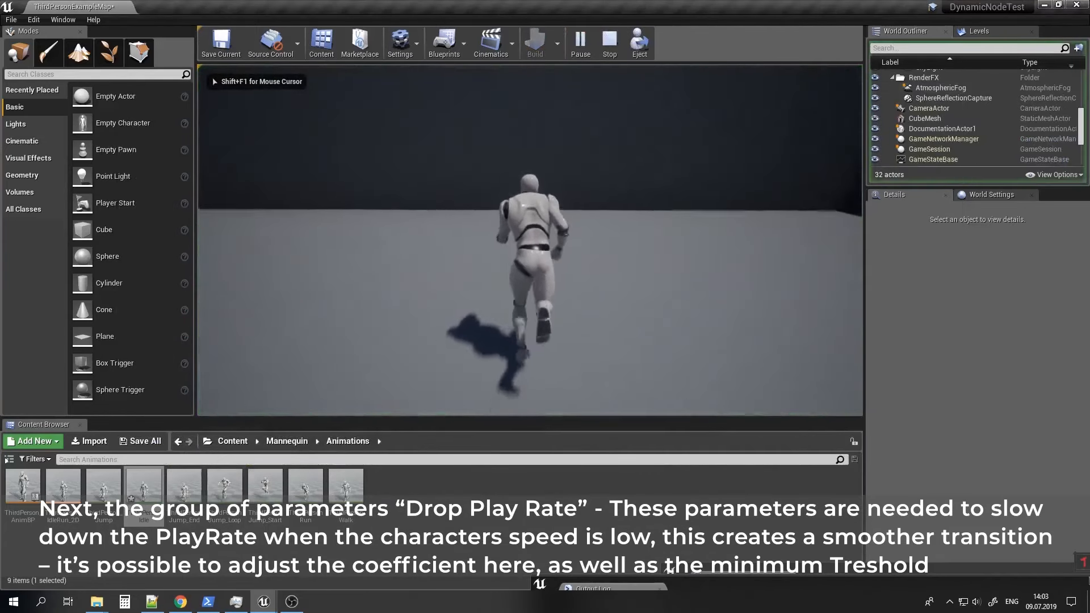
key("w")
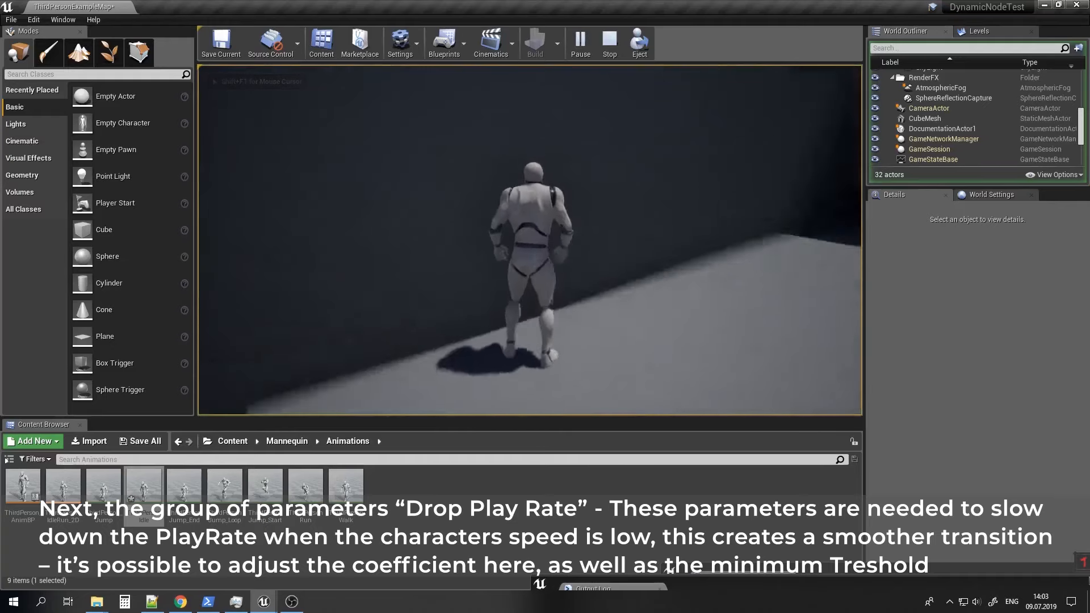
key("Escape")
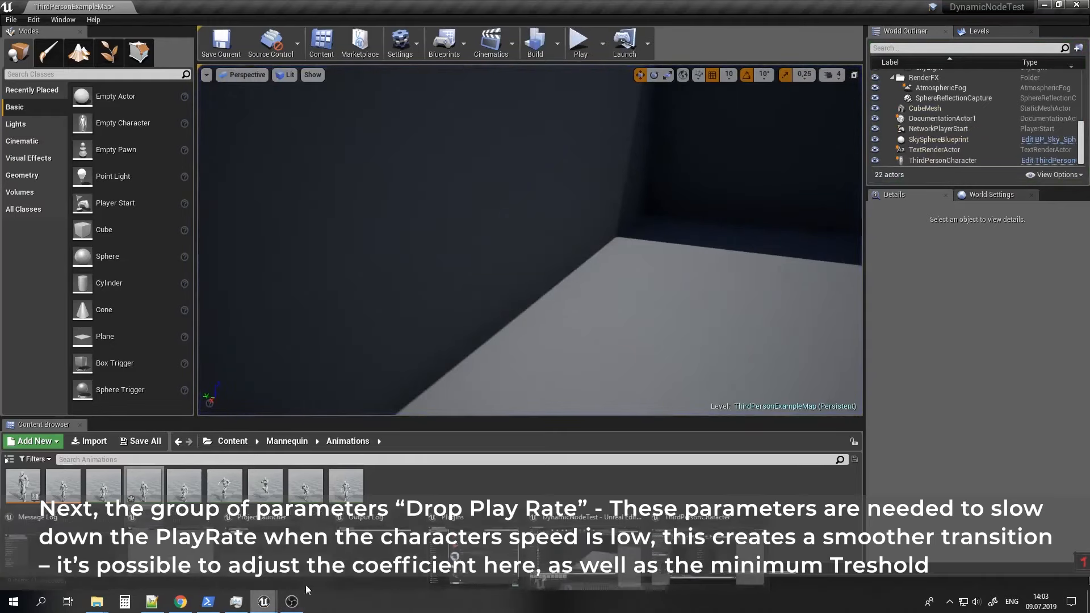
Re-enable Drop Play Rate when Small Vel, set Impact Handle Move Coef to 0.5 on DN_MoveMachine, and compile the blueprint.
left_click(734, 543)
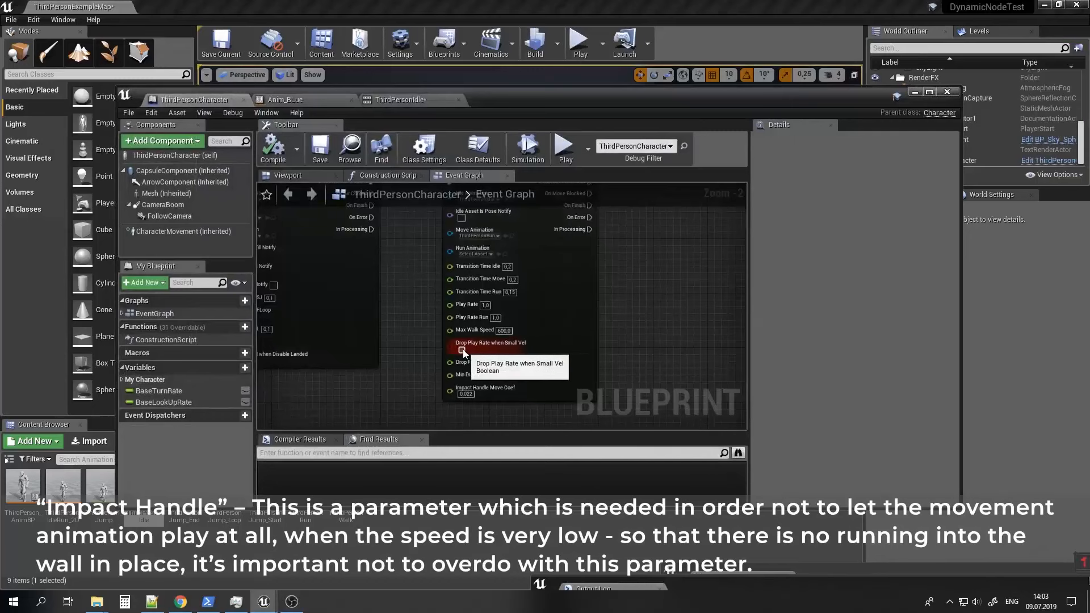
left_click(462, 350)
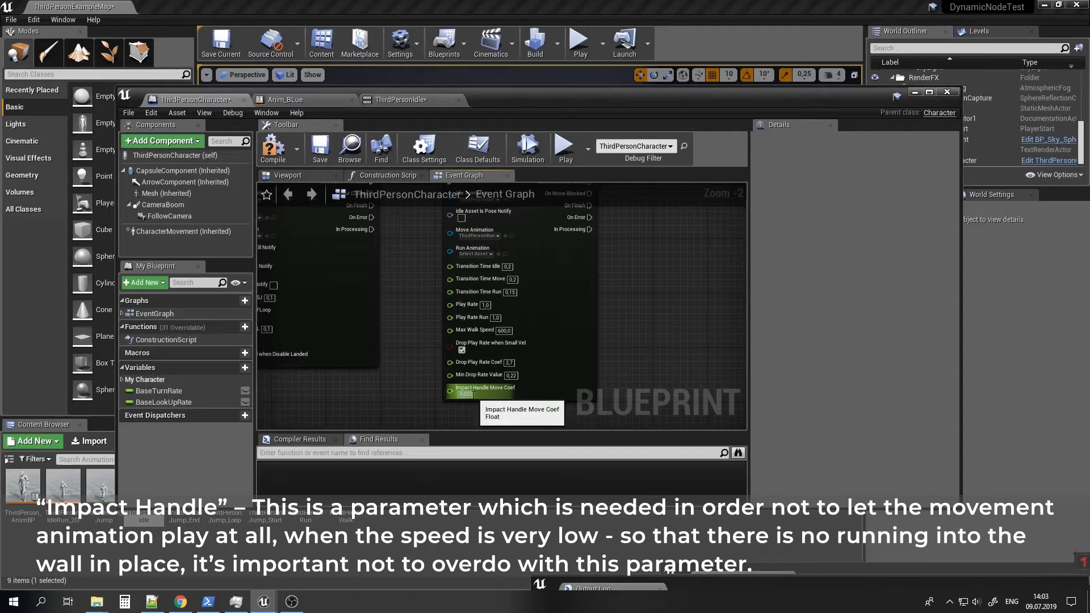
type("0,5")
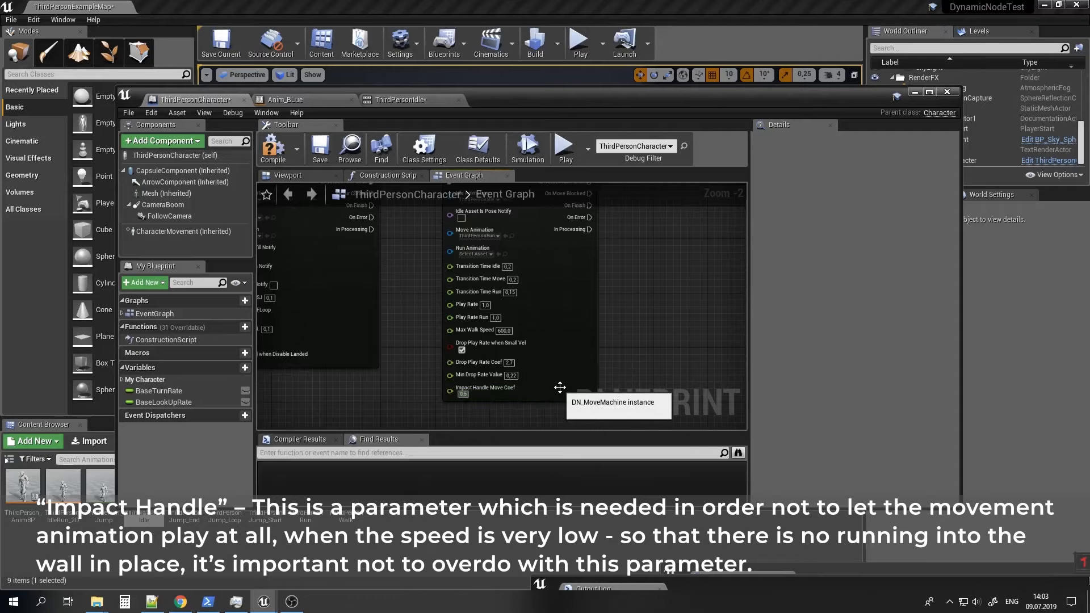
key("Return")
left_click(285, 149)
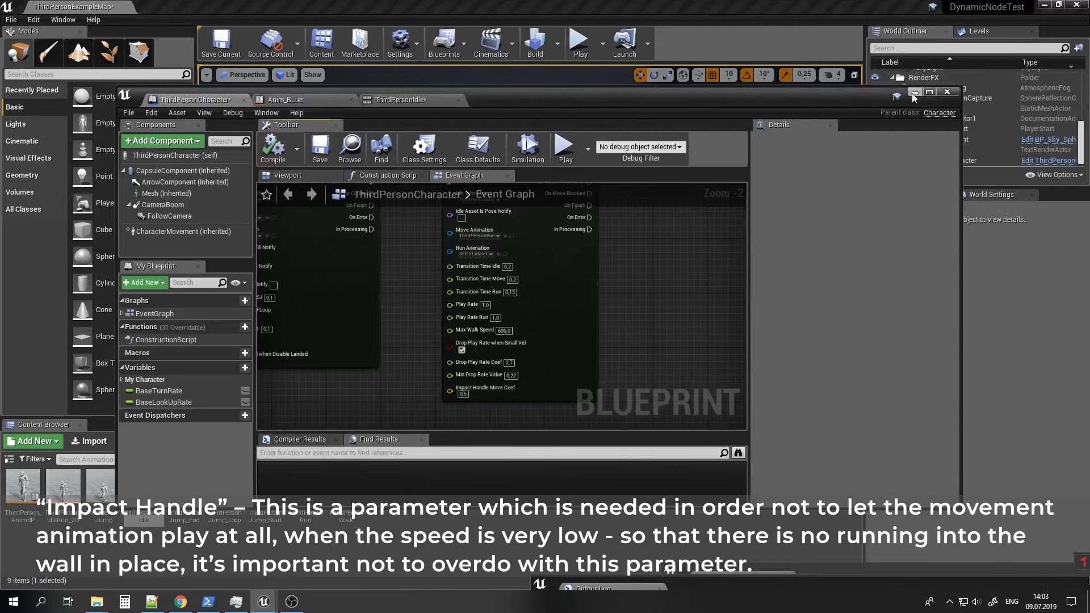
Play the level and move the character against the side of the stairs to test the Impact Handle Move Coef of 0.5.
left_click(914, 92)
left_click(585, 52)
left_click(601, 84)
key("w")
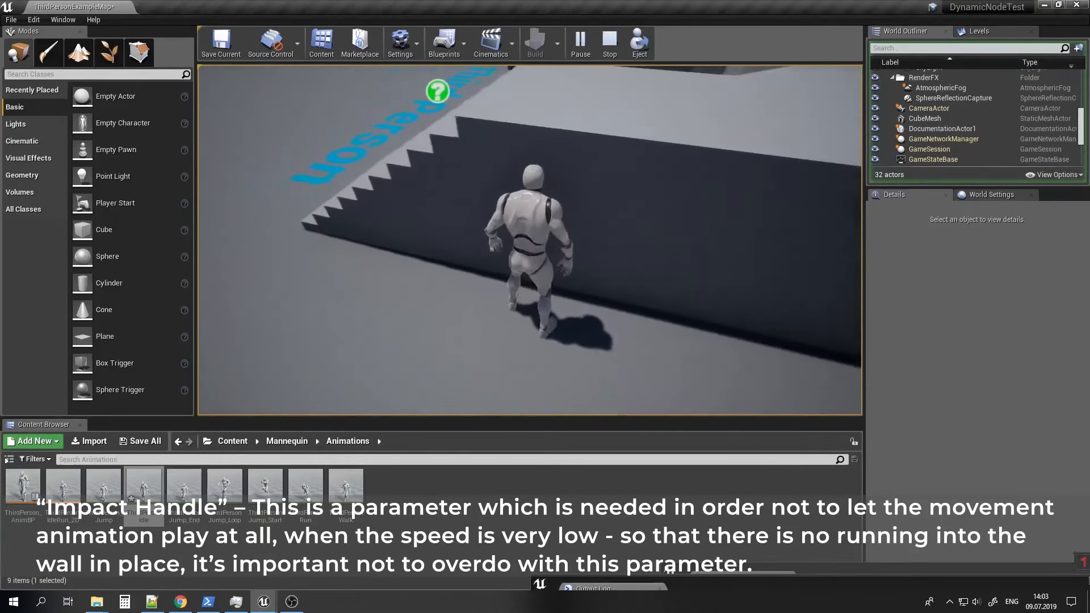
key("Escape")
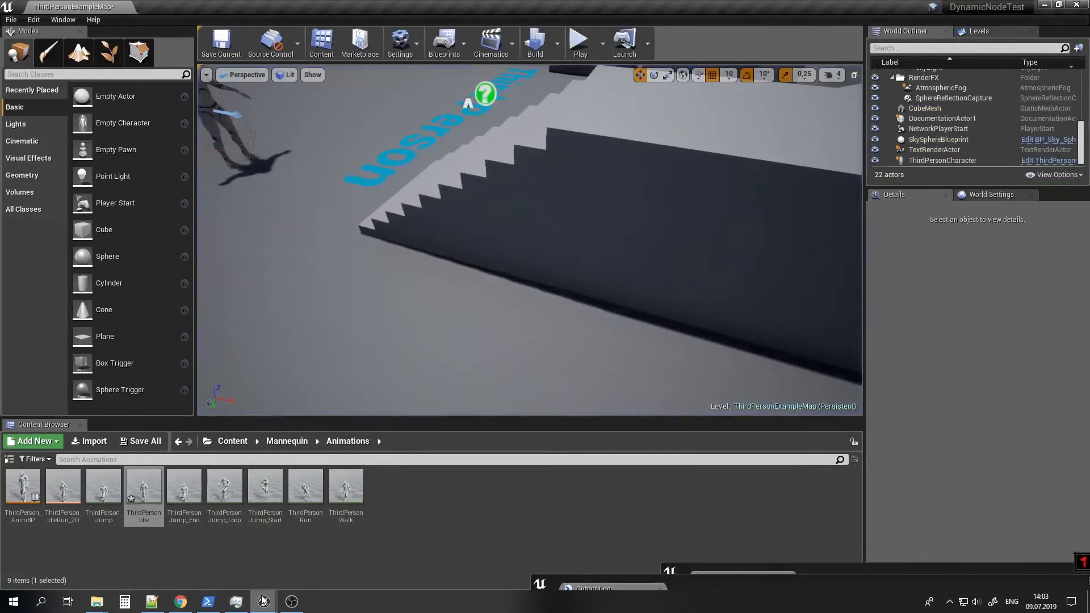
Set Impact Handle Move Coef on the DN_MoveMachine node back to 0.022 and compile the blueprint.
left_click(675, 530)
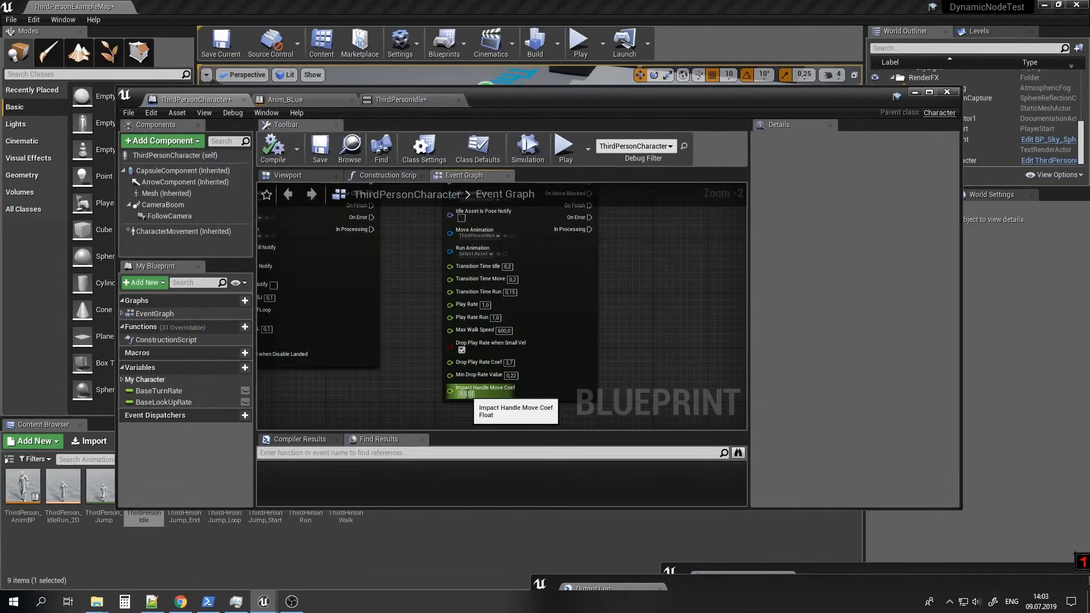
left_click(466, 393)
left_click(273, 147)
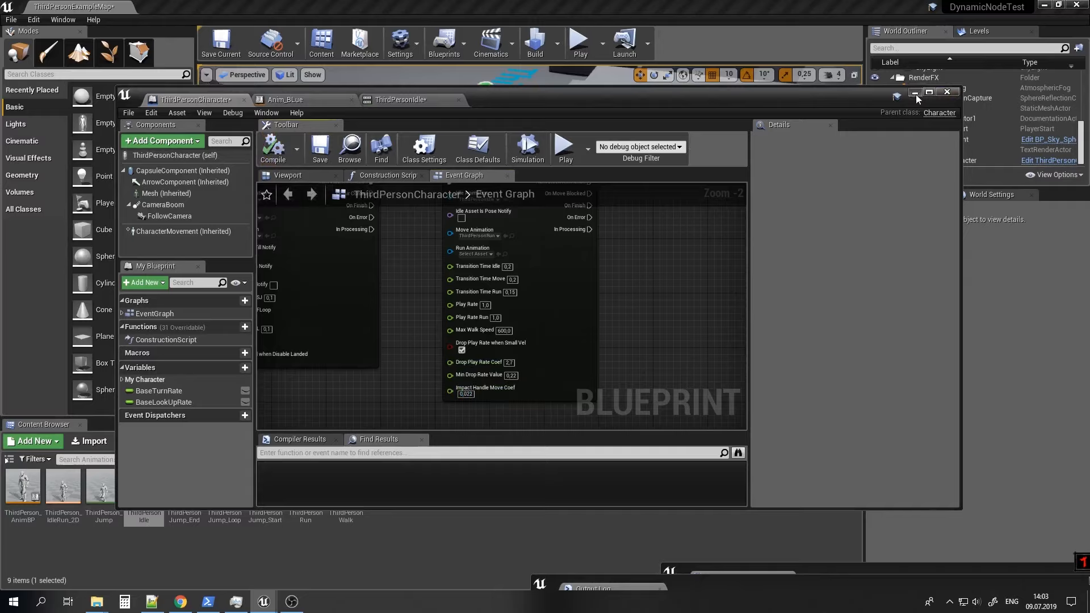
Play the level again and run the character against the stairs to check movement with Impact Handle Move Coef at 0.022.
left_click(563, 147)
left_click(577, 169)
key("w")
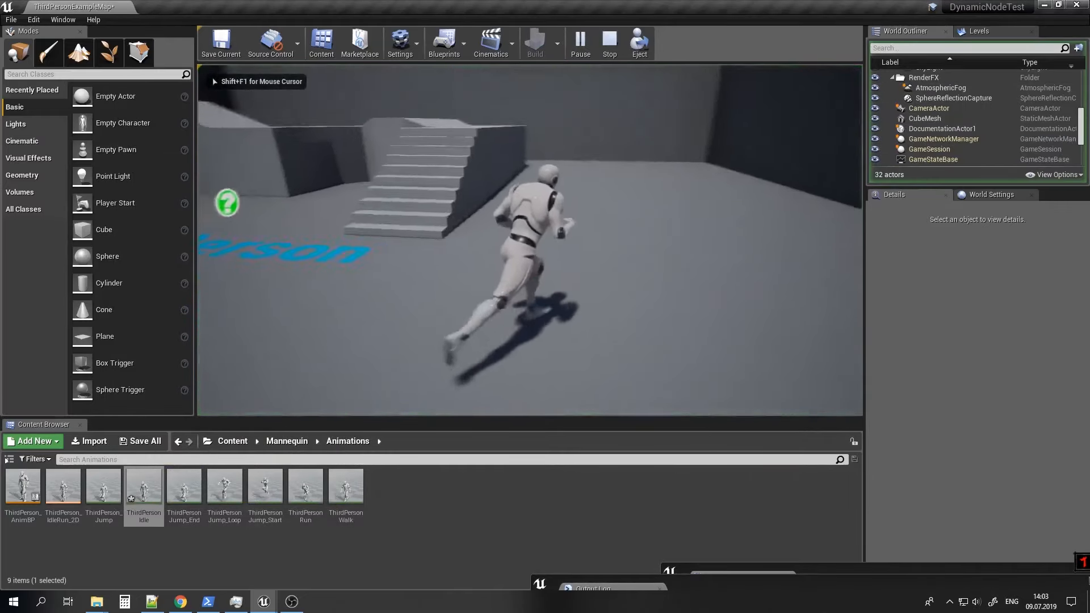
key("w")
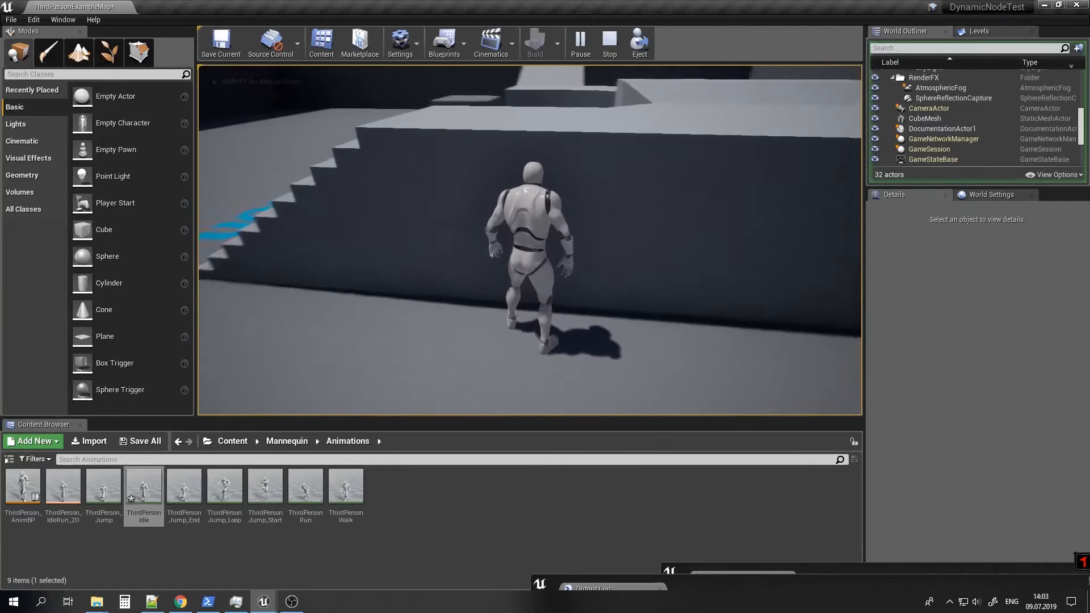
key("w")
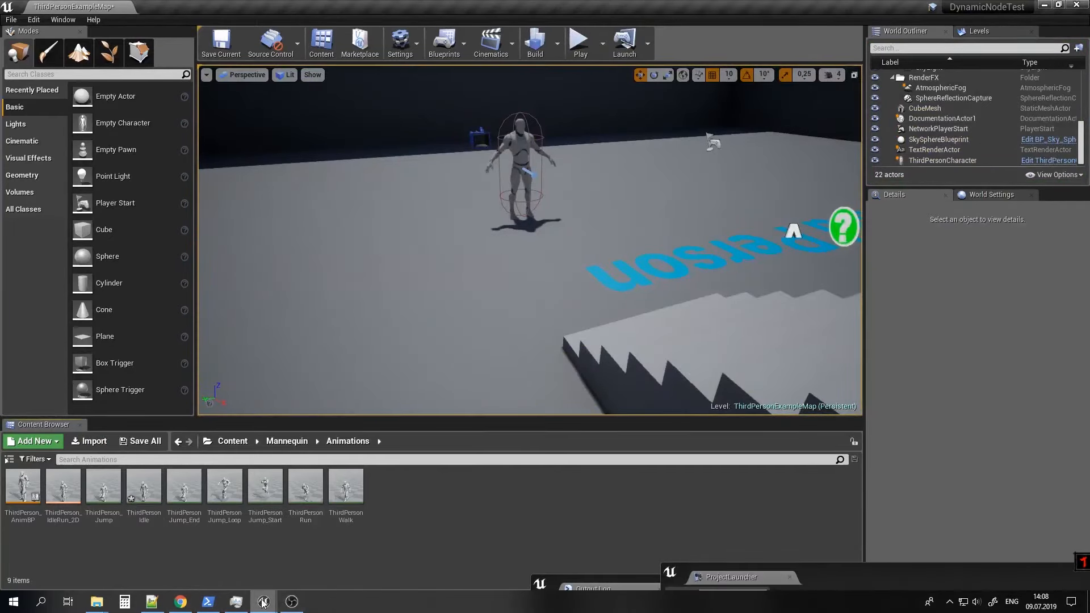
Reopen the ThirdPersonCharacter blueprint and examine the Move Animation and Run Animation inputs of DN_MoveMachine.
mouse_move(263, 602)
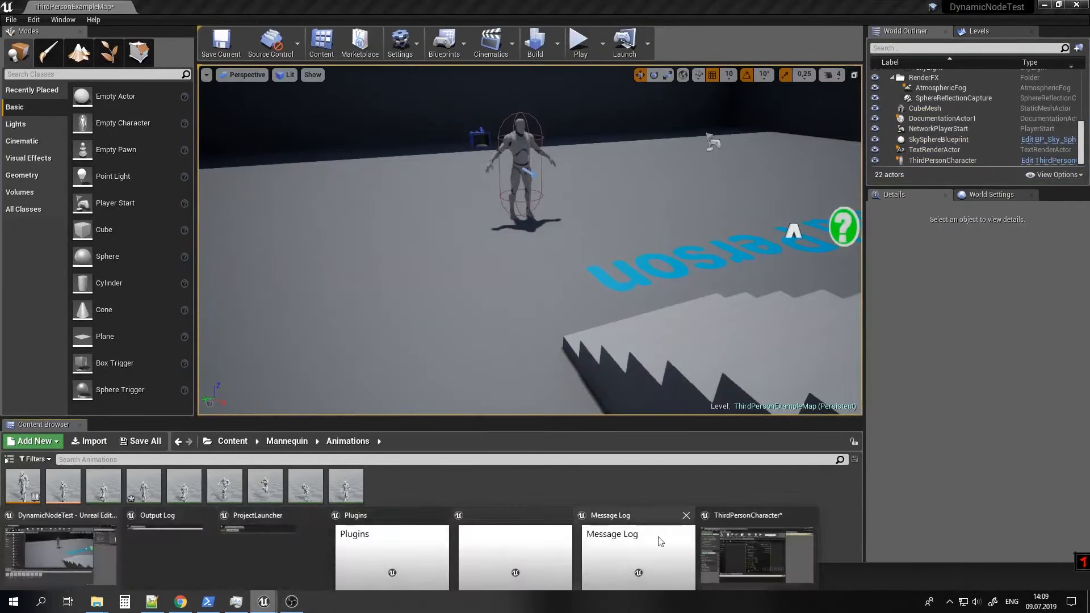
left_click(750, 536)
right_click_drag(670, 417, 668, 465)
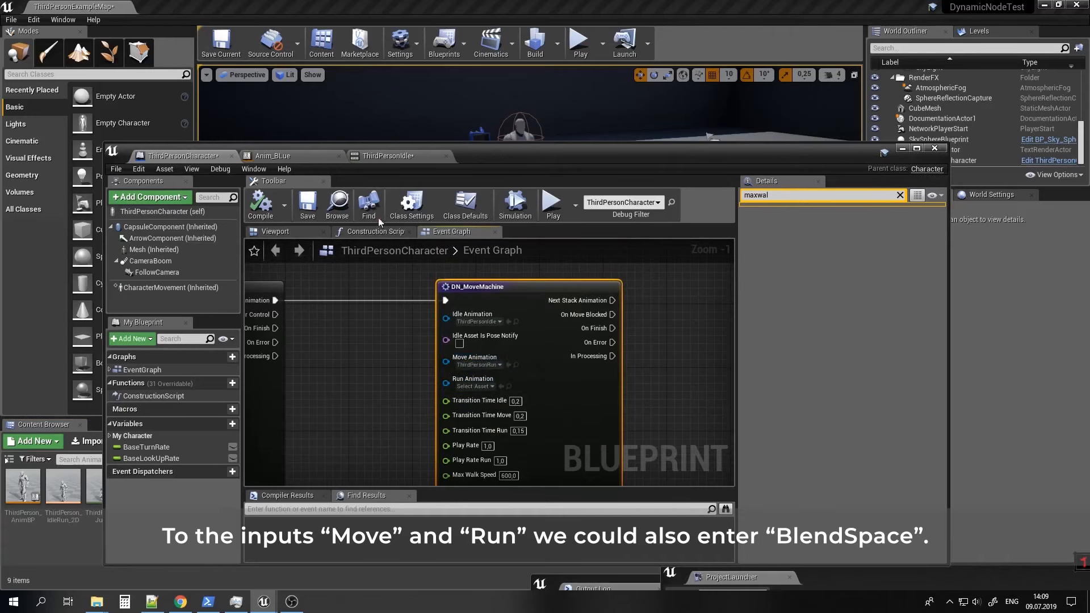
Create a Blend Space 1D in the Animations folder using UE4_Mannequin_Skeleton and name it BS_Anim.
left_click(903, 148)
right_click(394, 495)
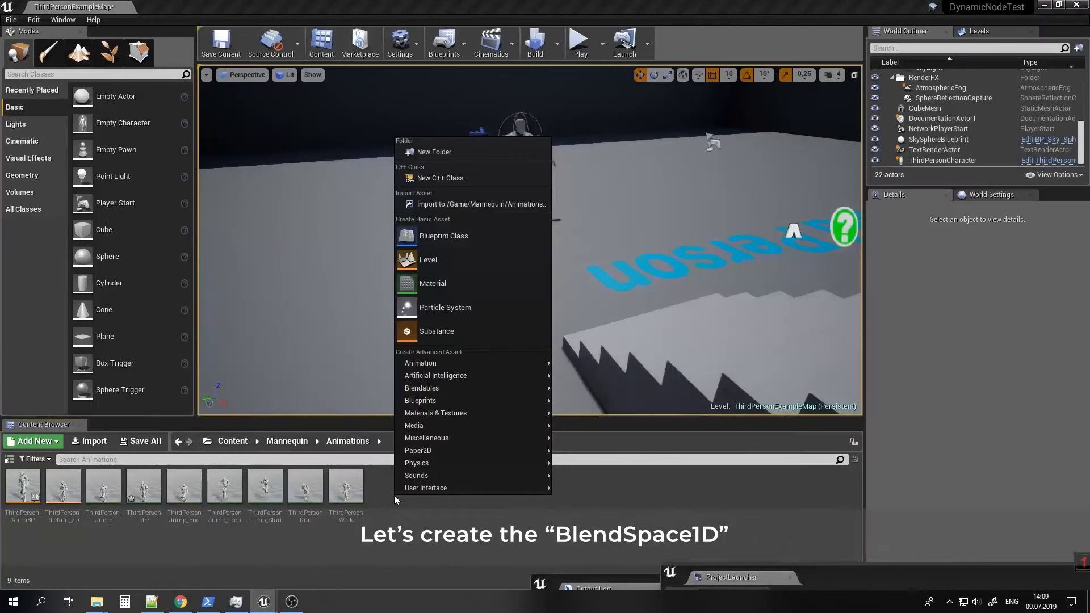
mouse_move(520, 361)
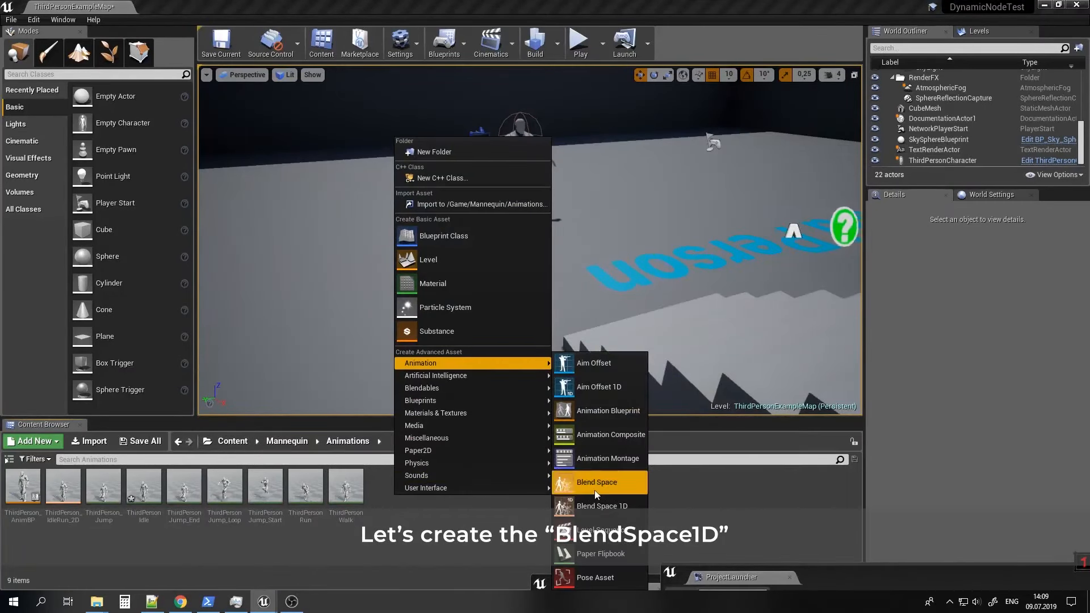
left_click(594, 506)
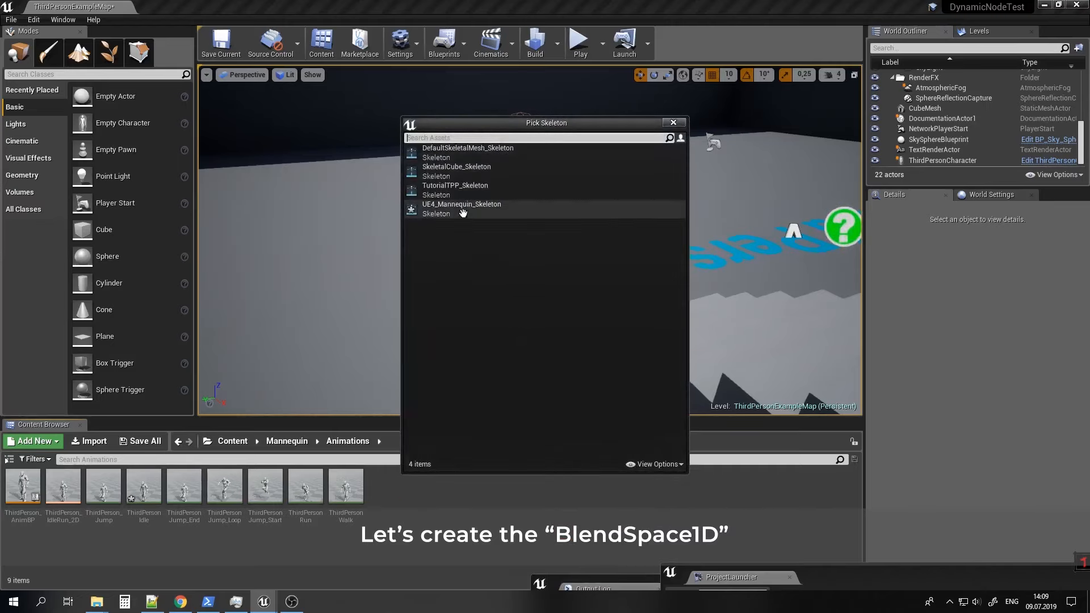
left_click(463, 210)
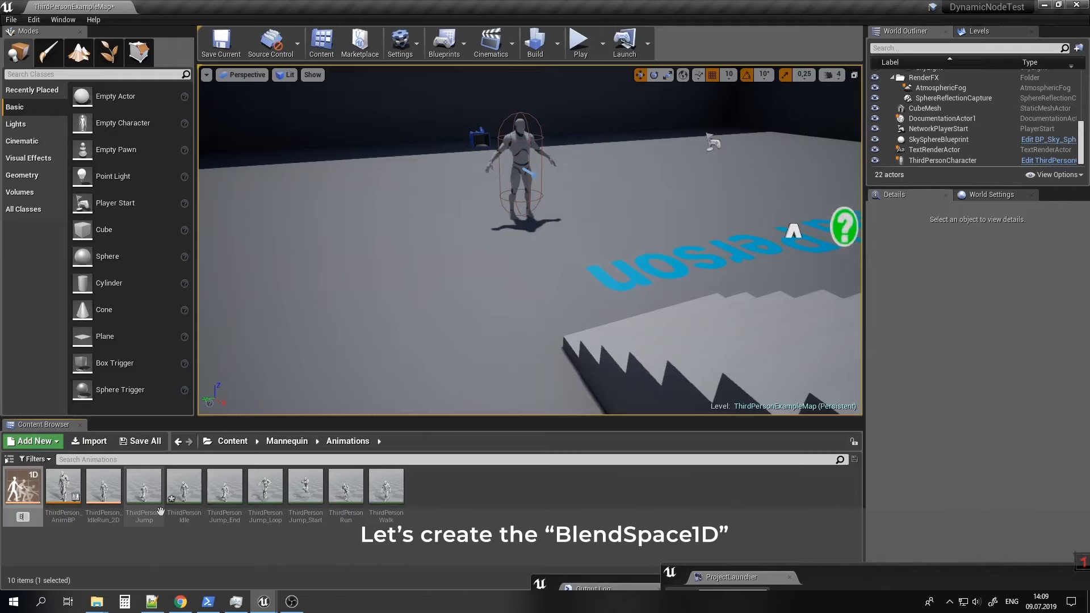
type("BS_An")
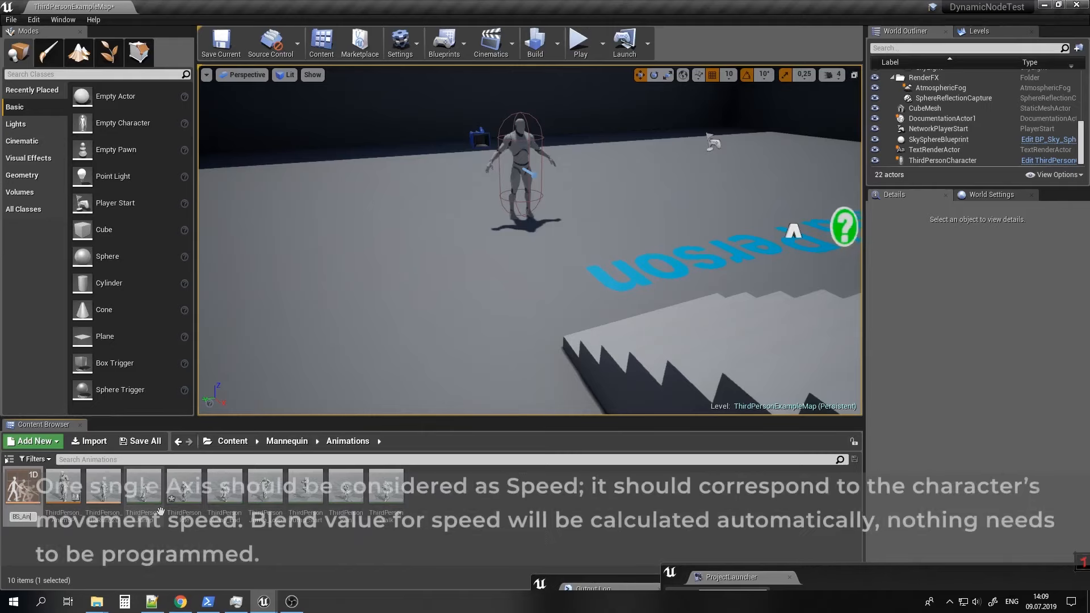
type("im")
key("Return")
Open BS_Anim and set its horizontal axis name to Speed and the maximum axis value to 600.
double_click(43, 484)
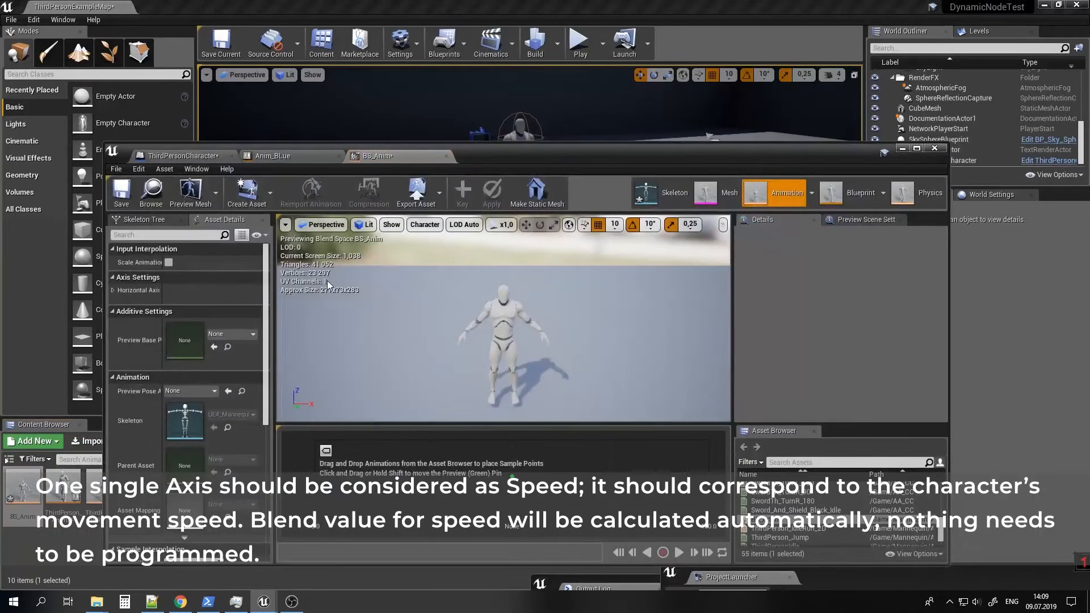
left_click(113, 291)
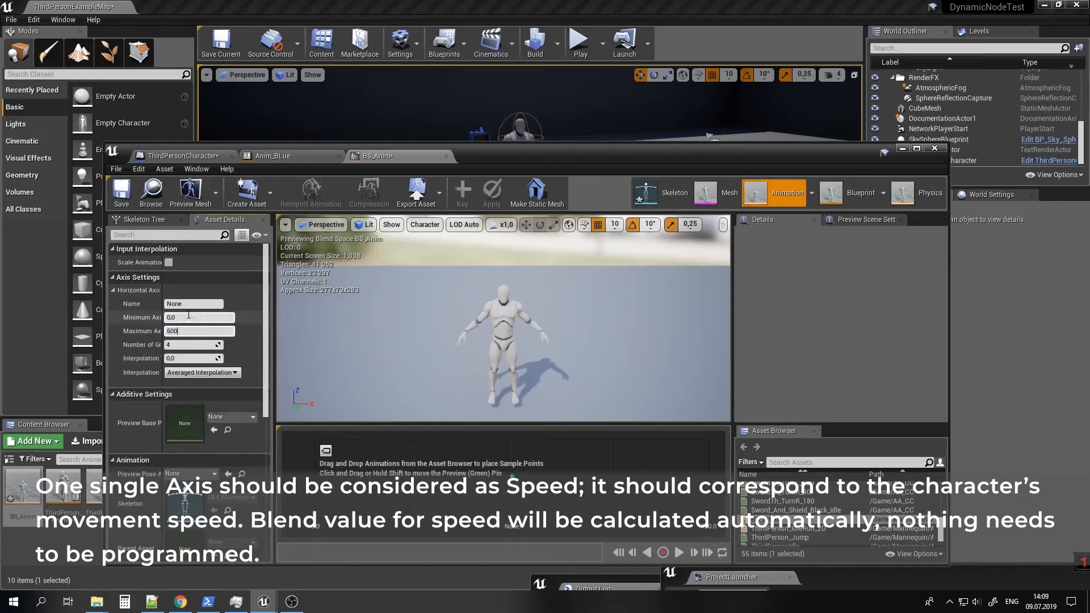
key("Return")
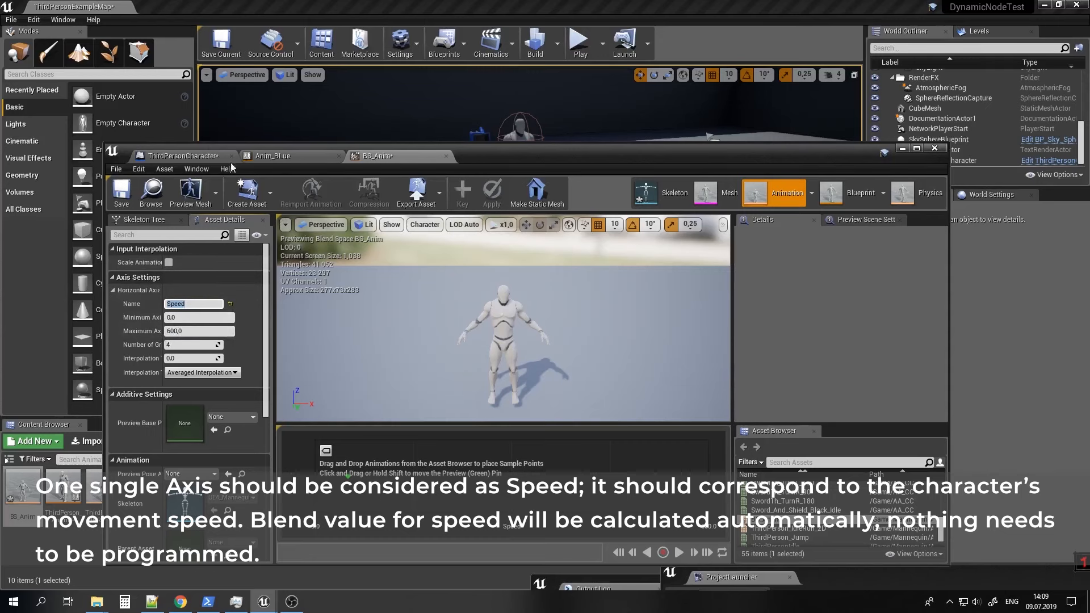
Check the CharacterMovement component's Max Walk Speed and the DN_MoveMachine Move Animation input, and return to BS_Anim.
left_click(197, 159)
left_click(193, 287)
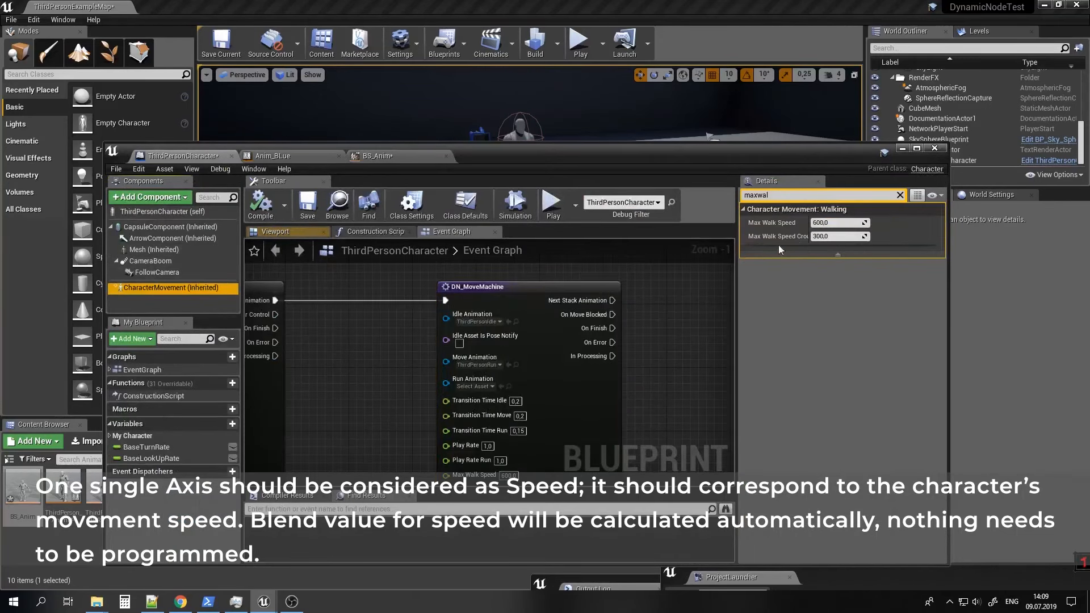
right_click_drag(654, 389, 660, 334)
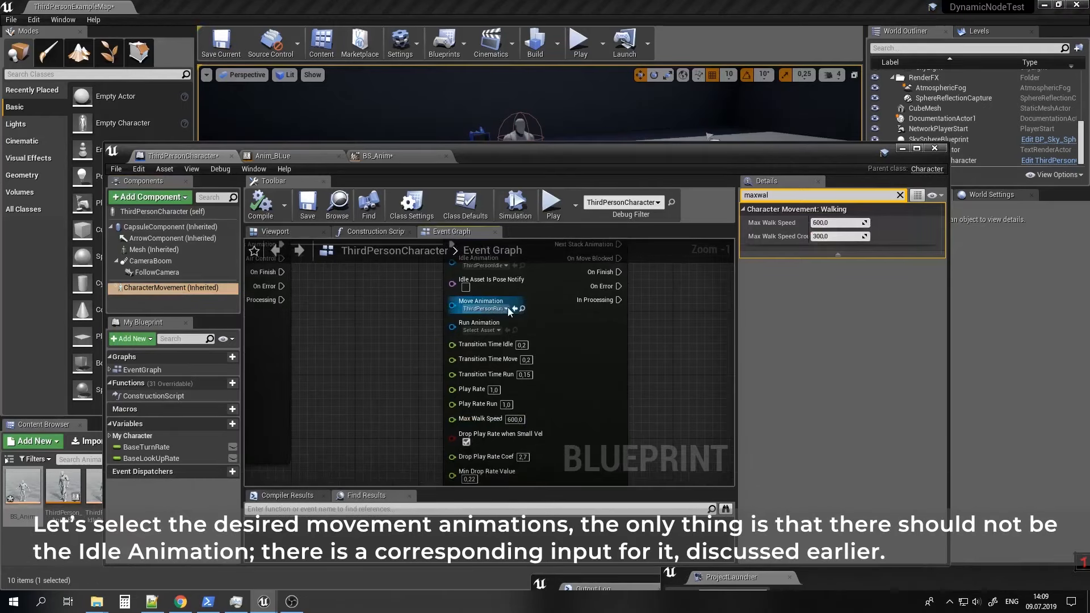
left_click(400, 155)
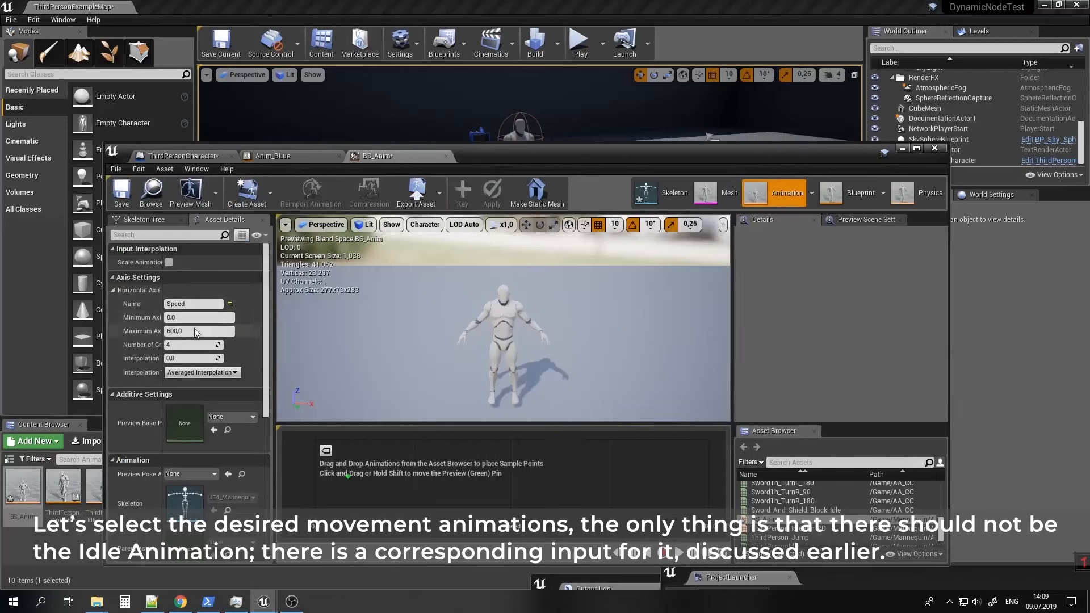
Add ThirdPersonWalk at Speed 0 and ThirdPersonRun at Speed 600 as sample points in BS_Anim.
scroll(812, 500, "down", 3)
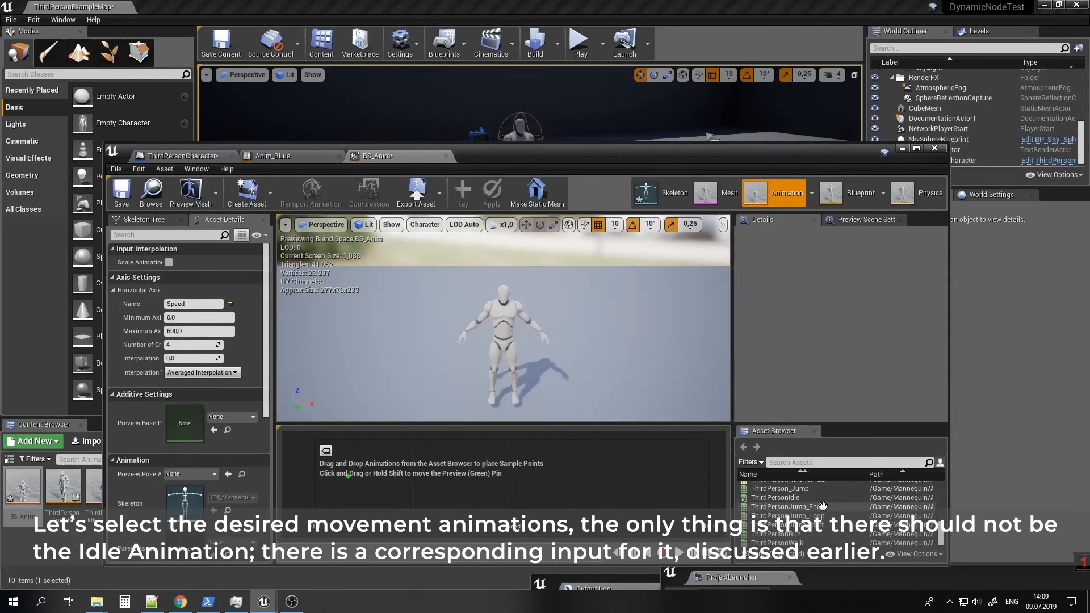
left_click_drag(795, 543, 316, 483)
left_click_drag(784, 534, 706, 480)
left_click_drag(347, 482, 315, 476)
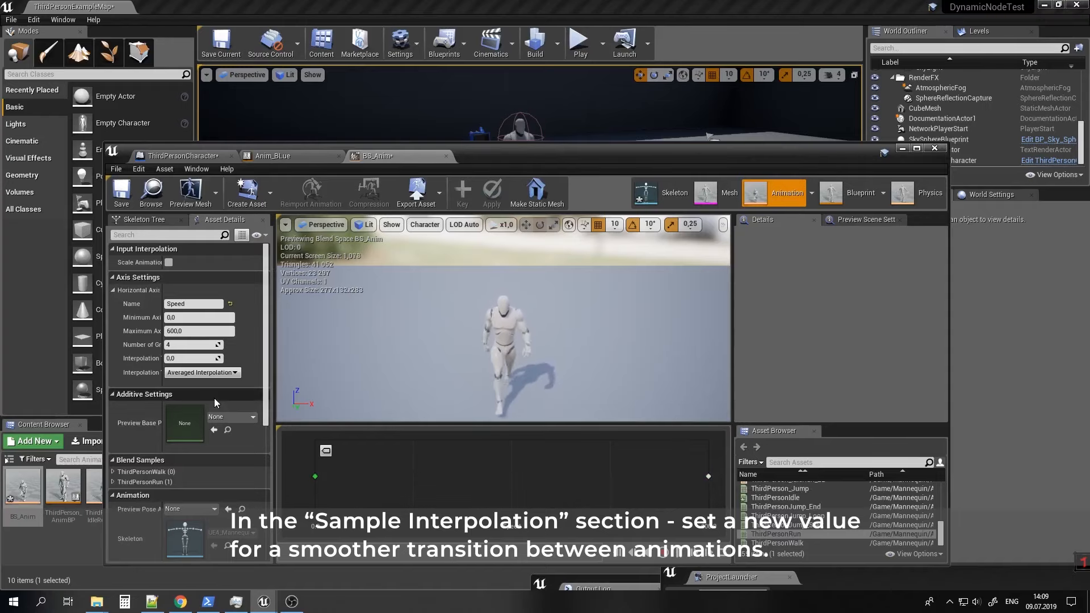
Set BS_Anim's Target Weight Interpolation Speed Per Sec to 2.5 and save the asset.
scroll(213, 398, "down", 5)
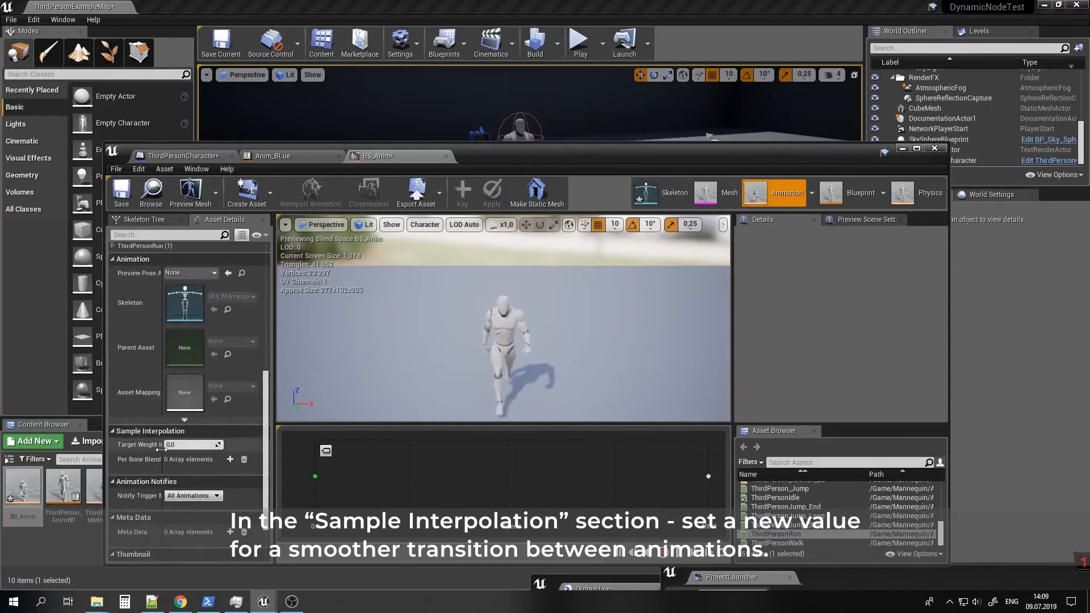
left_click_drag(163, 449, 213, 448)
left_click(916, 148)
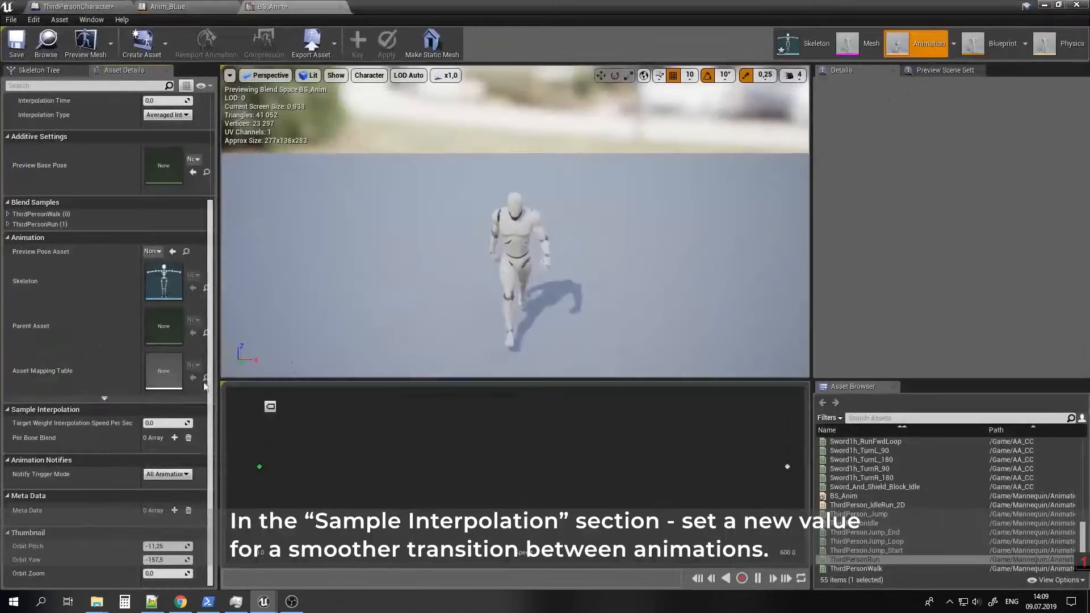
left_click(167, 422)
type("2.5")
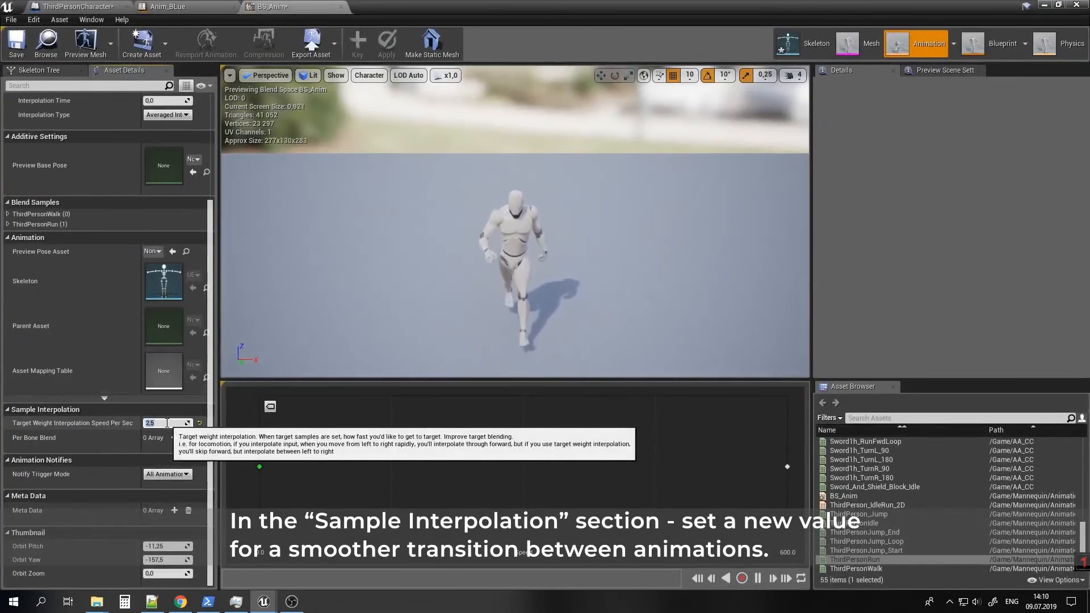
key("Return")
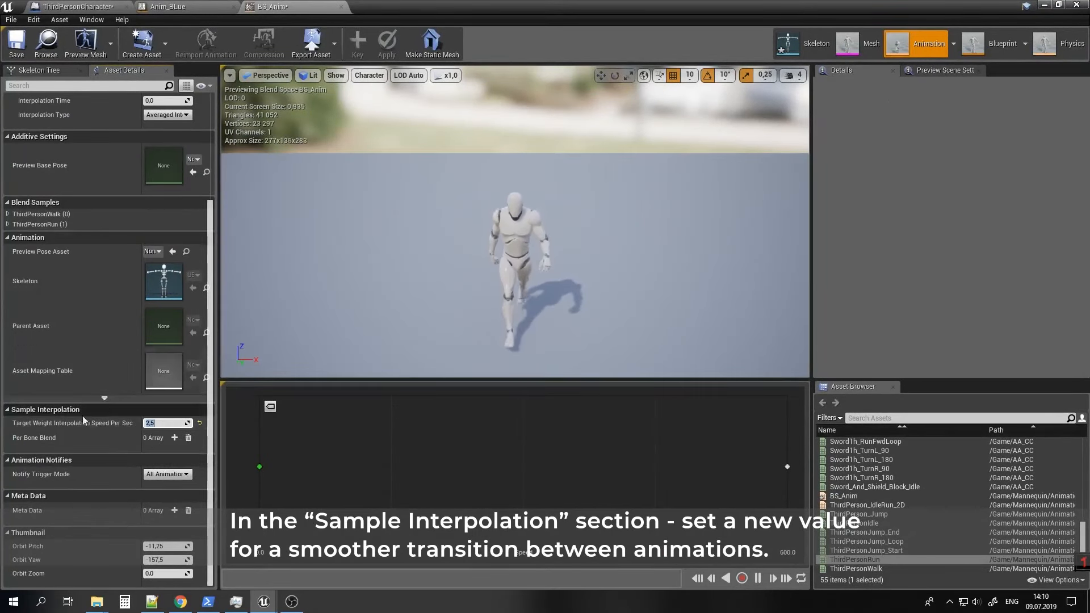
left_click(17, 46)
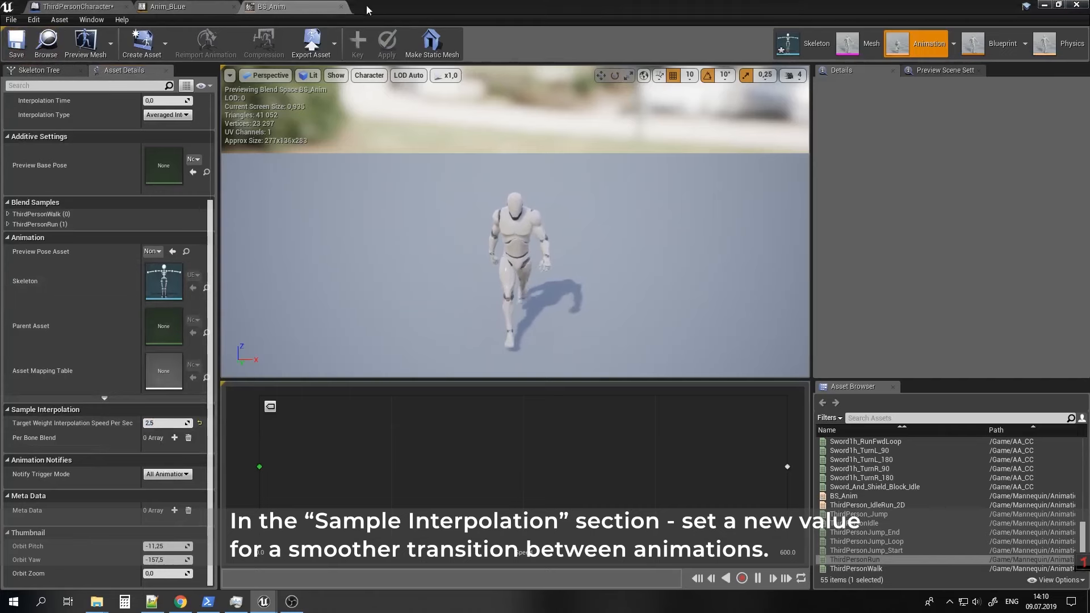
Assign BS_Anim as the Move Animation of DN_MoveMachine in ThirdPersonCharacter, and compile and save the blueprint.
left_click_drag(365, 5, 324, 75)
left_click(142, 84)
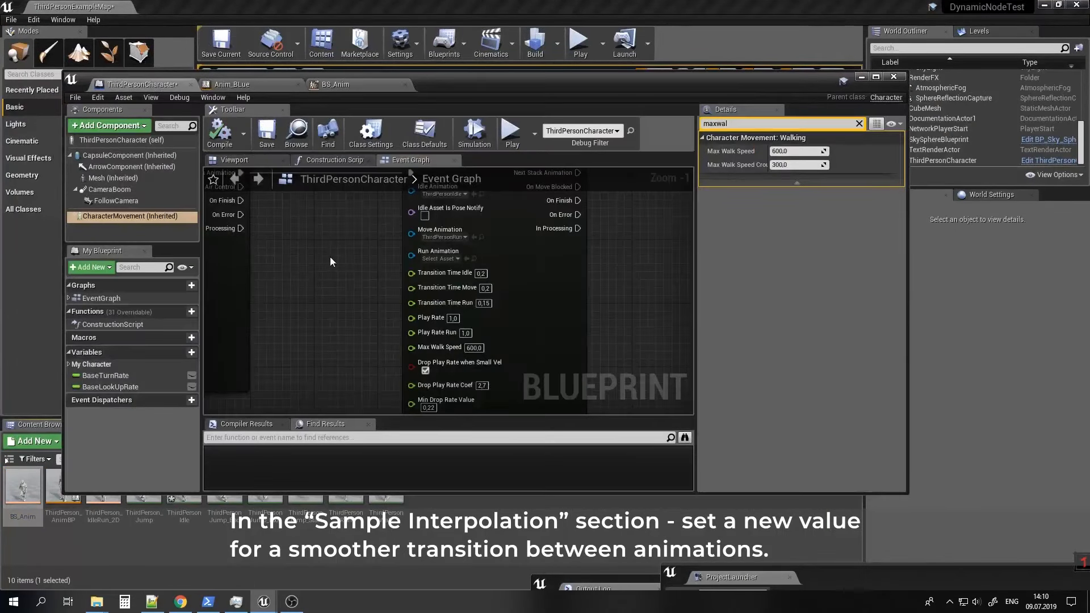
left_click(568, 256)
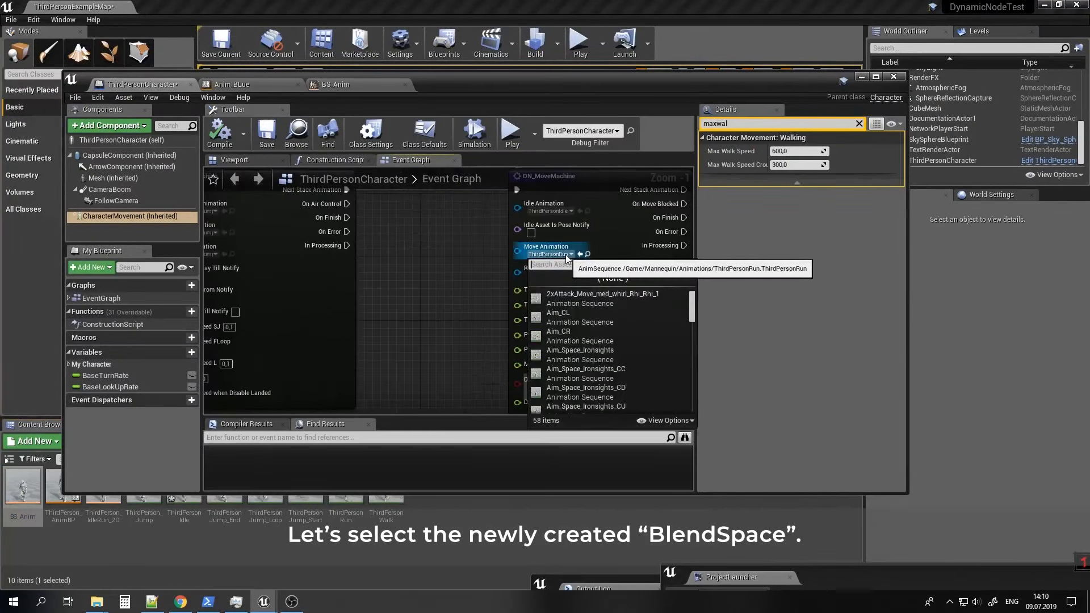
type("BS")
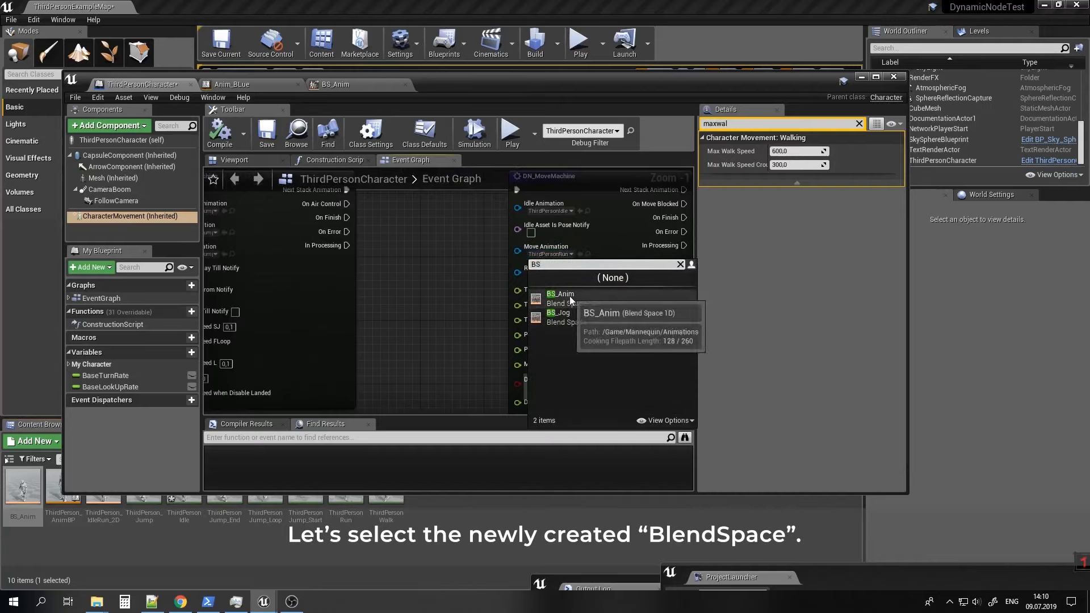
left_click(542, 299)
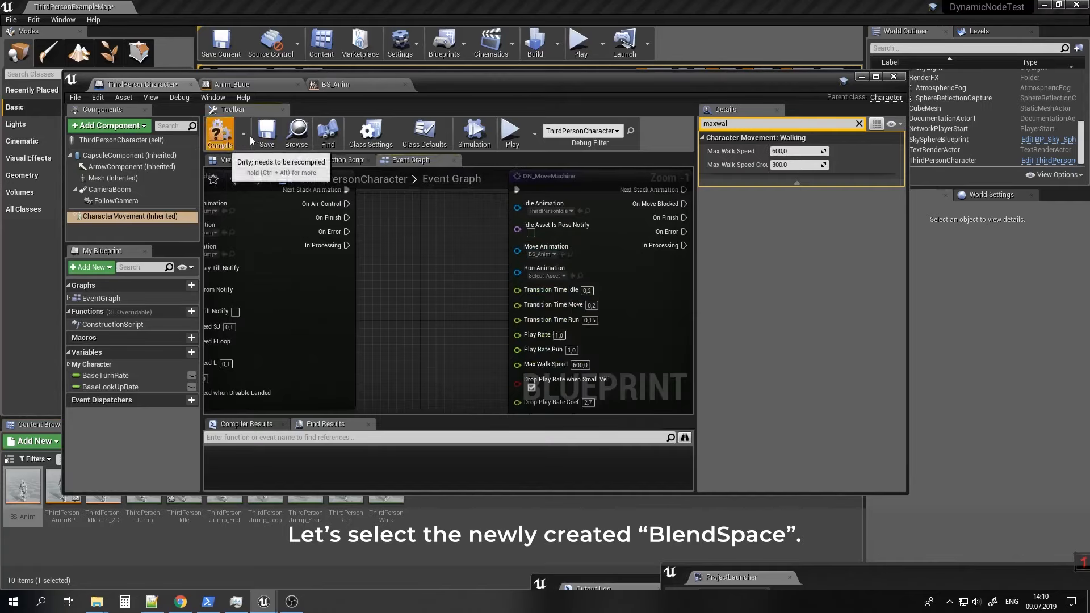
left_click(222, 133)
left_click(266, 131)
Play the level and move the character in several directions to test the BS_Anim movement blending.
left_click(861, 77)
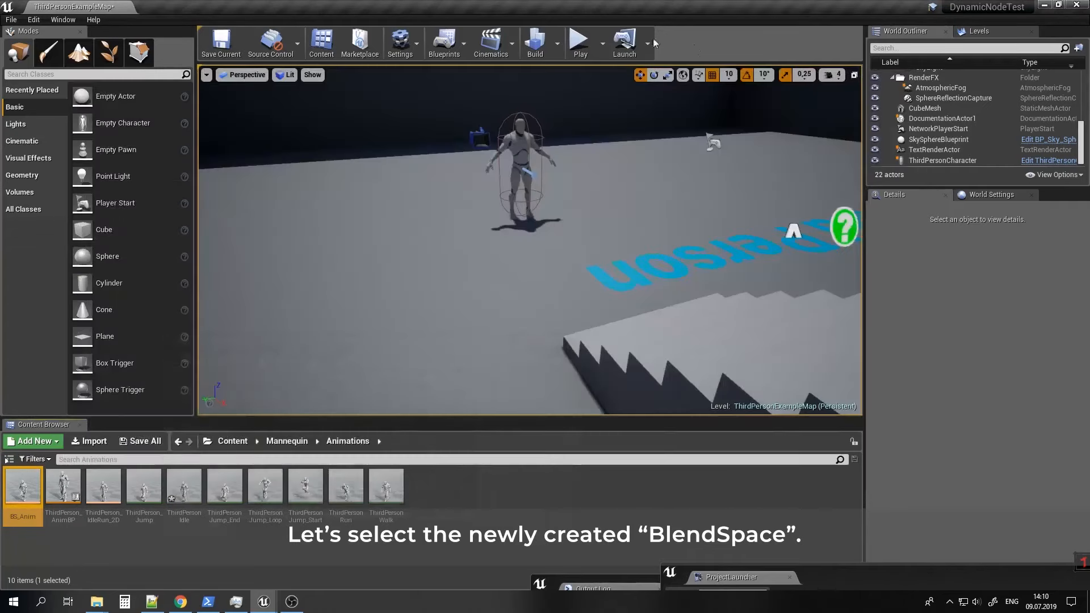
left_click(578, 42)
key("w")
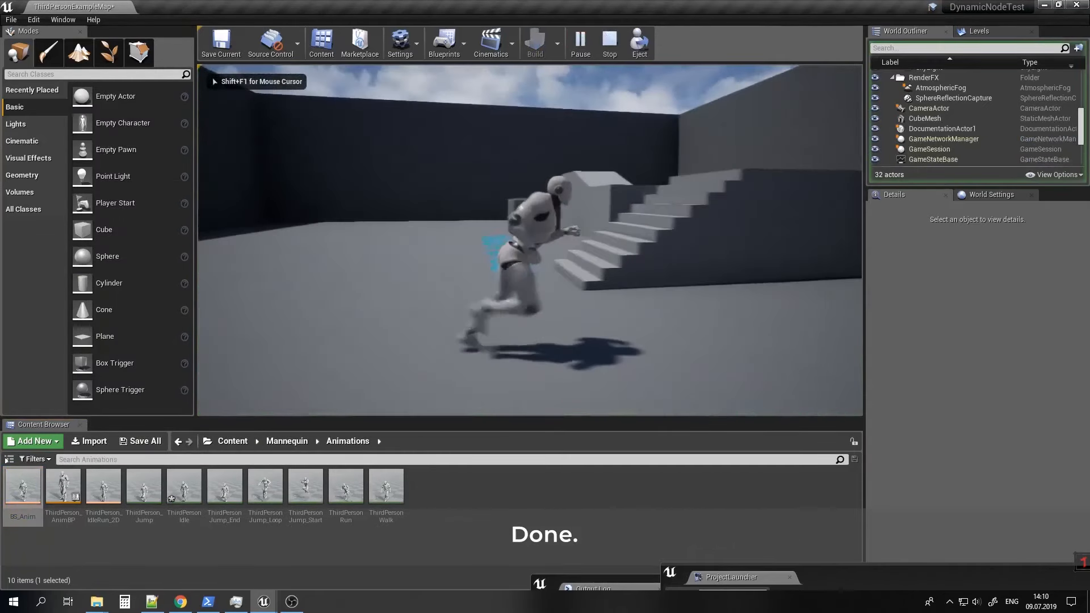
key("d")
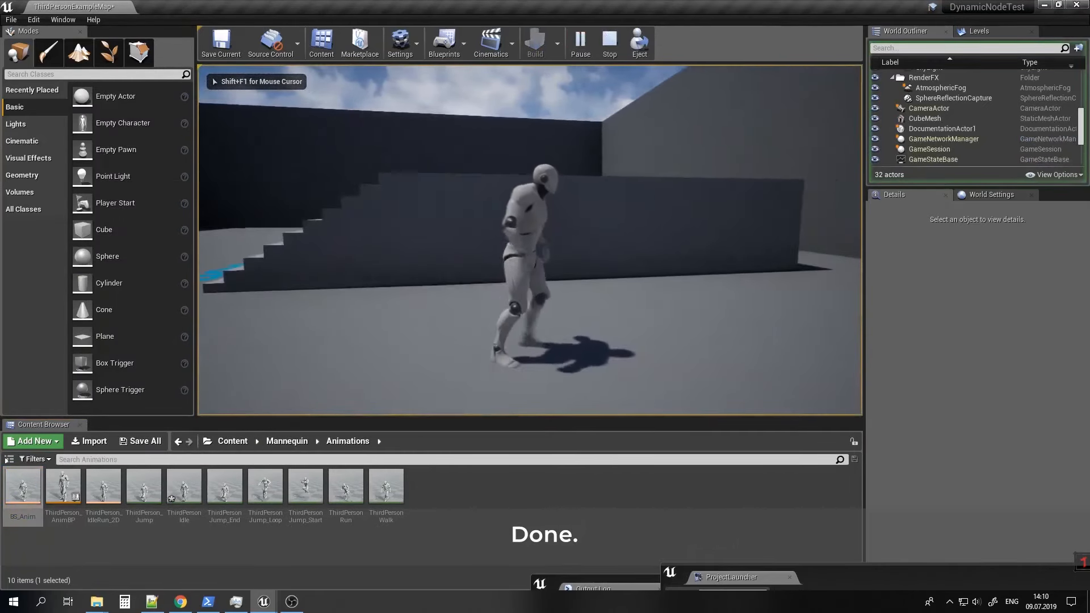
key("d")
key("s")
key("a")
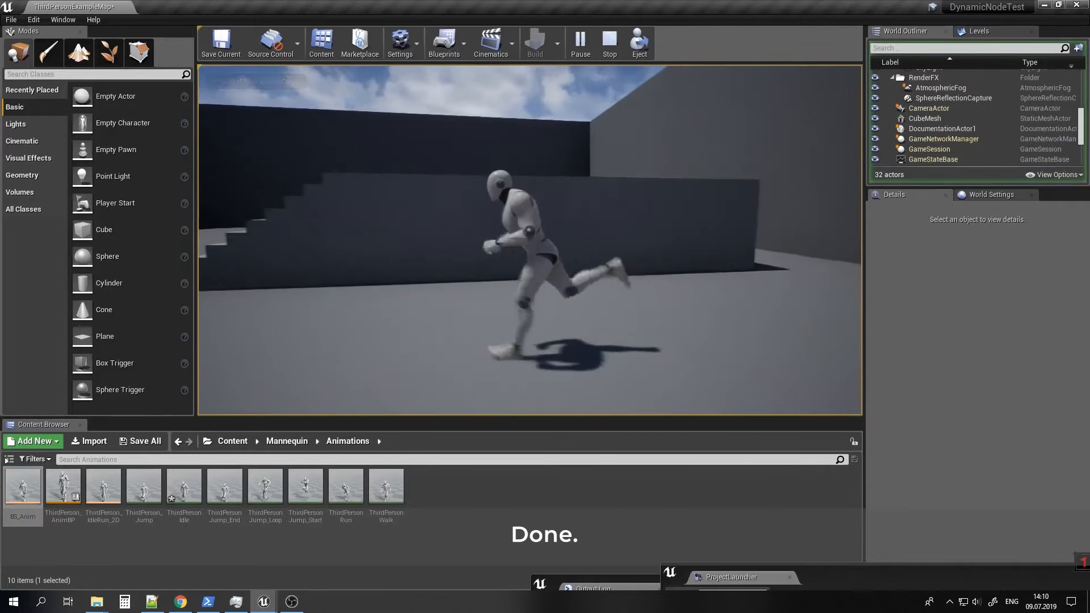
key("a")
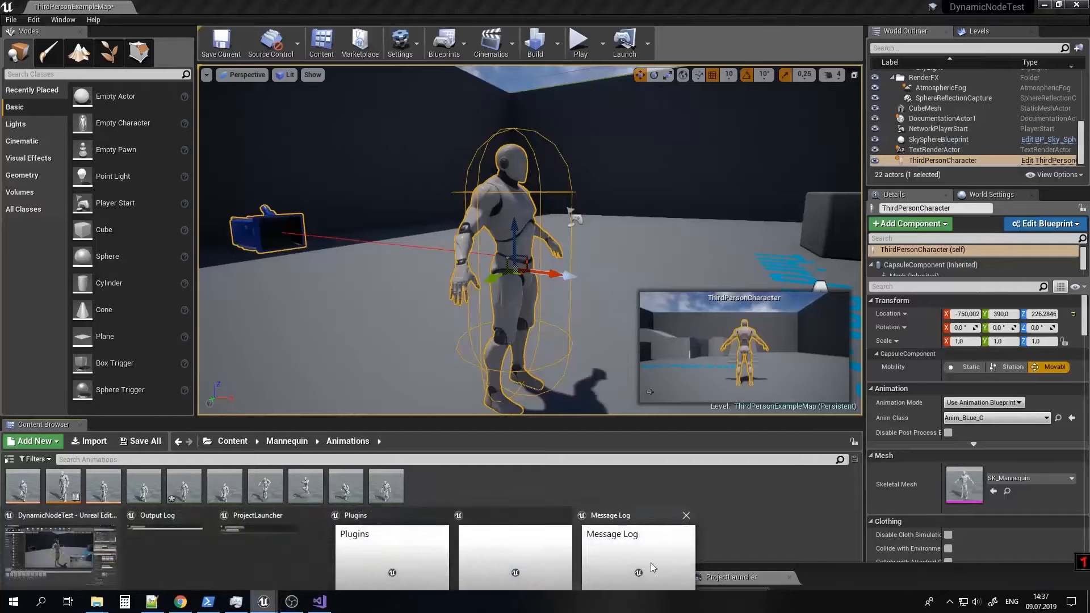
Open the ThirdPersonCharacter blueprint, view DN_MoveMachine's Move Animation input, and return to the level editor.
mouse_move(384, 549)
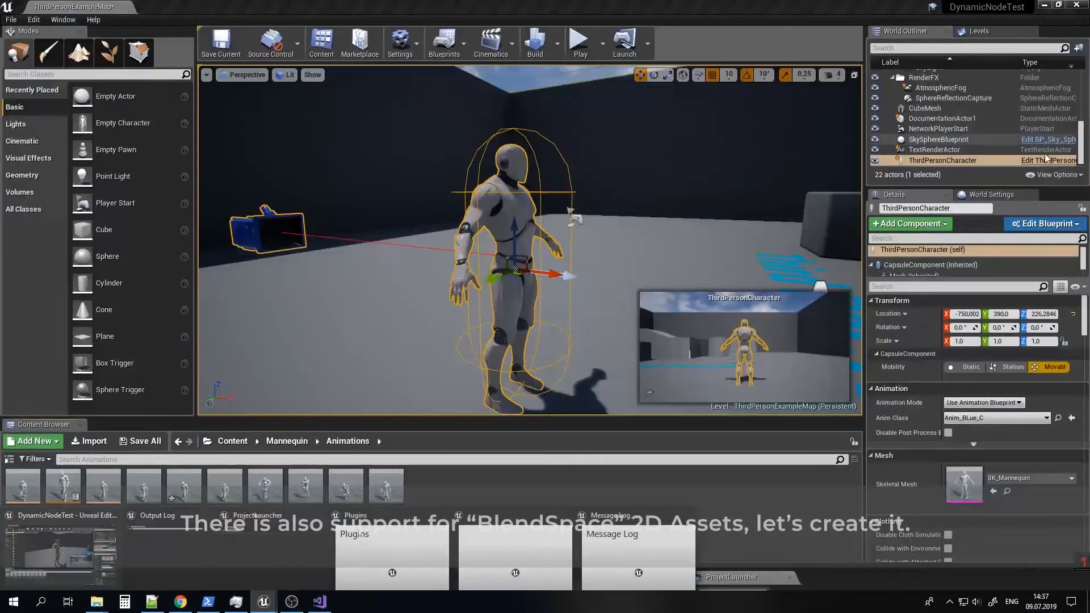
left_click(1047, 160)
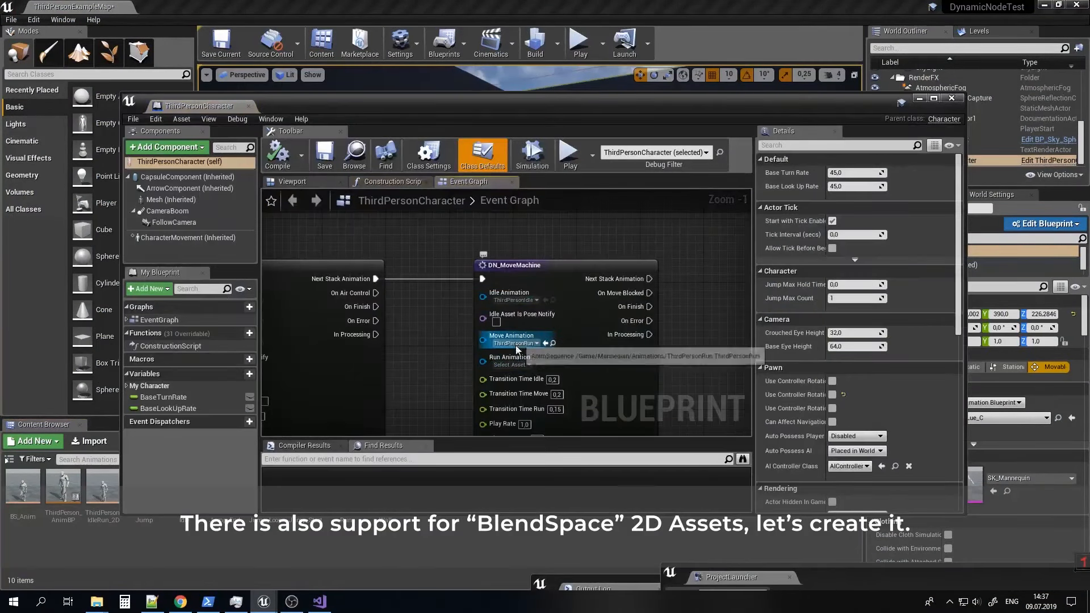
left_click(918, 97)
Create a two-axis Blend Space in the Animations folder for the mannequin skeleton and name it BS_Move_2D.
right_click(476, 491)
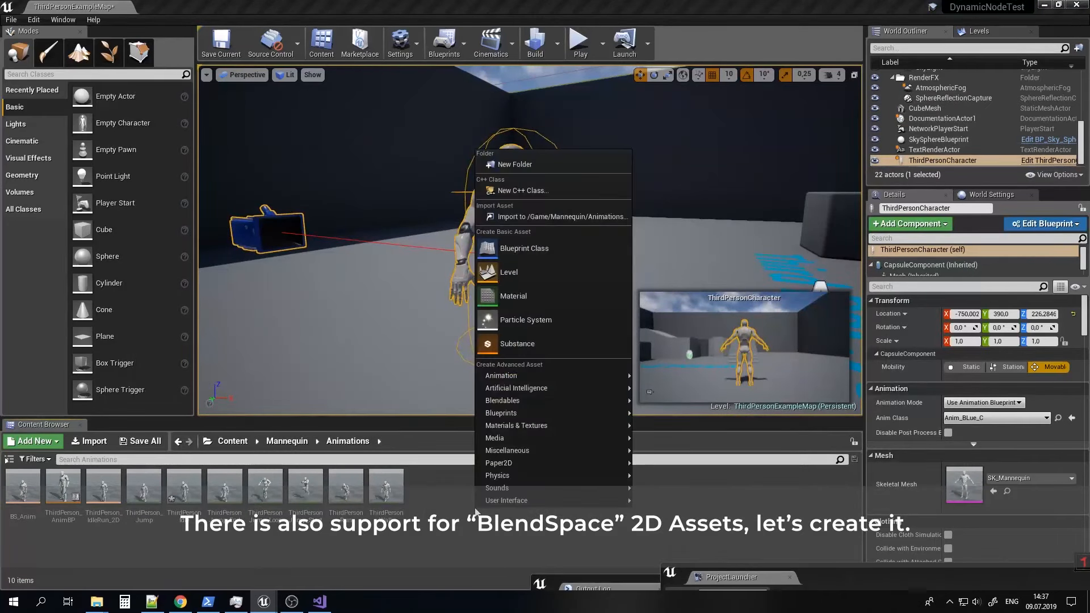
mouse_move(581, 379)
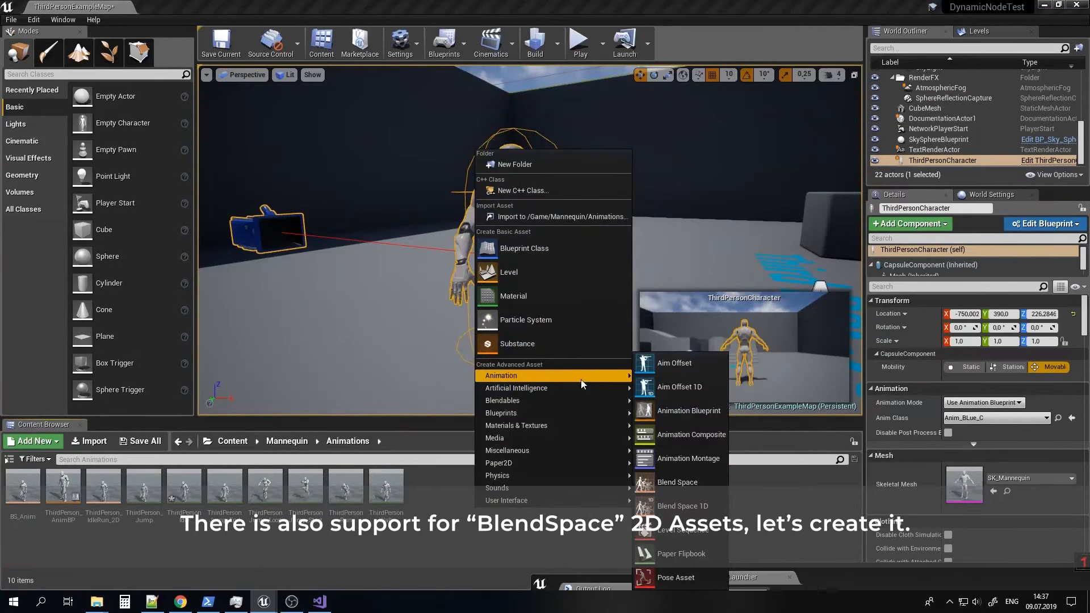
left_click(675, 482)
left_click(462, 206)
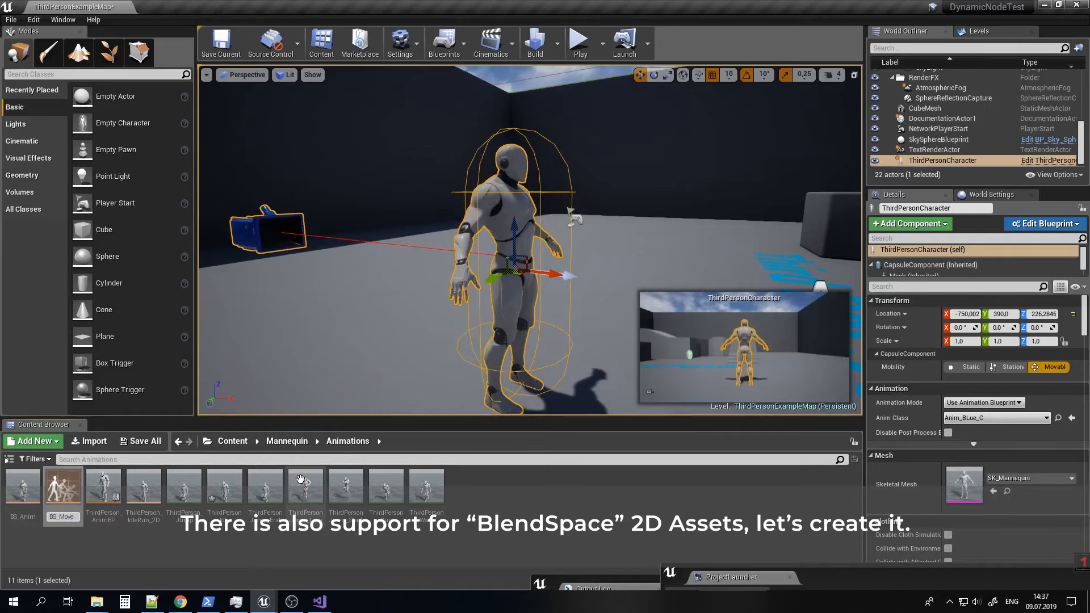
key("Return")
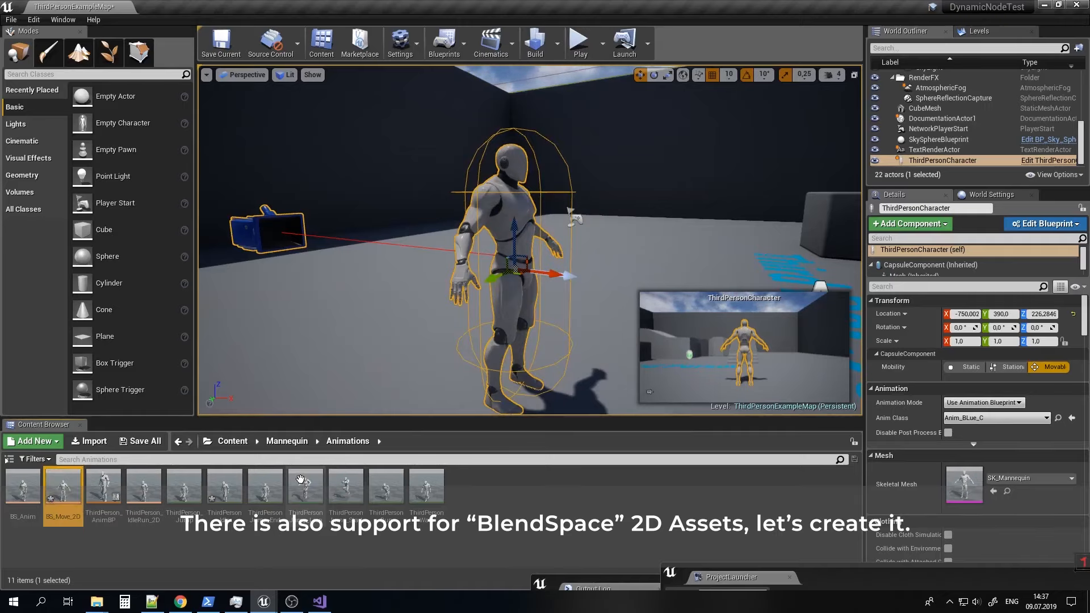
Open BS_Move_2D and set its horizontal axis to Dir from -180 to 180 and its vertical axis to Speed from 0 to 600.
double_click(66, 487)
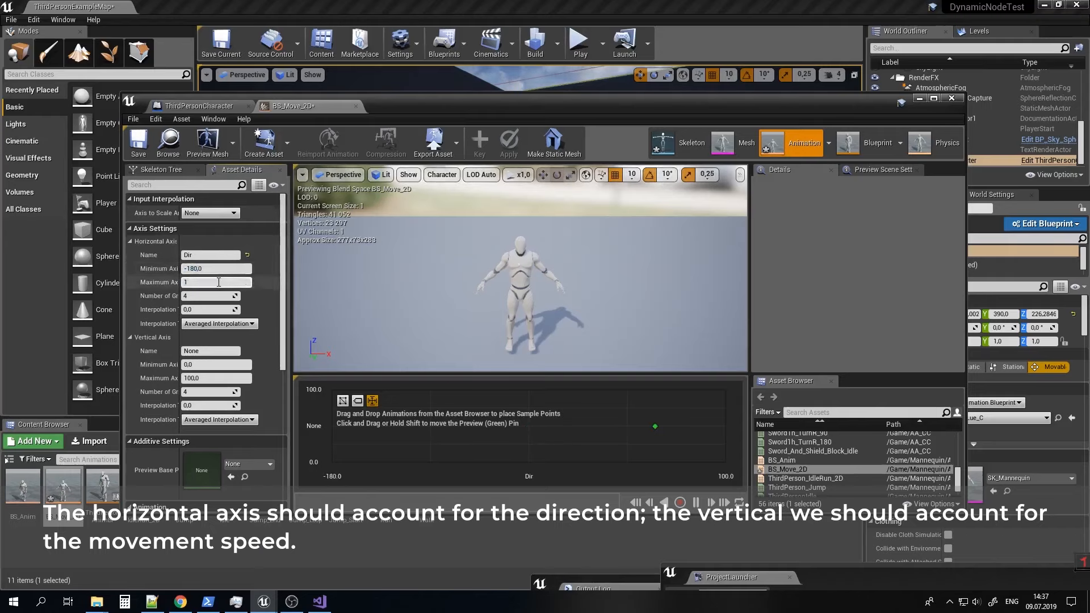
key("Return")
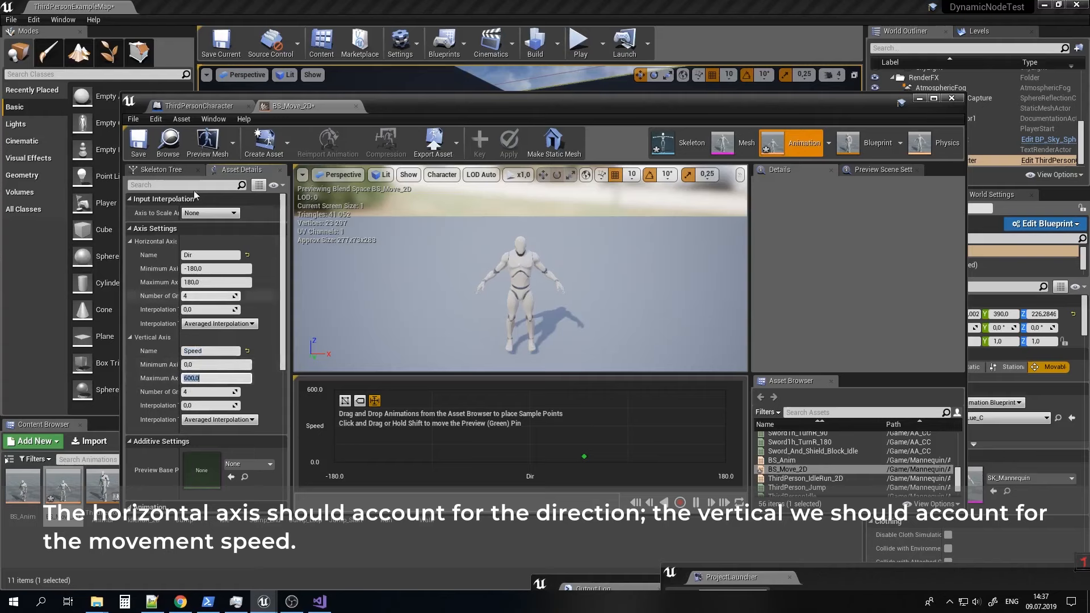
Check the walk speed settings of ThirdPersonCharacter's CharacterMovement component and return to BS_Move_2D.
left_click(200, 106)
left_click(171, 238)
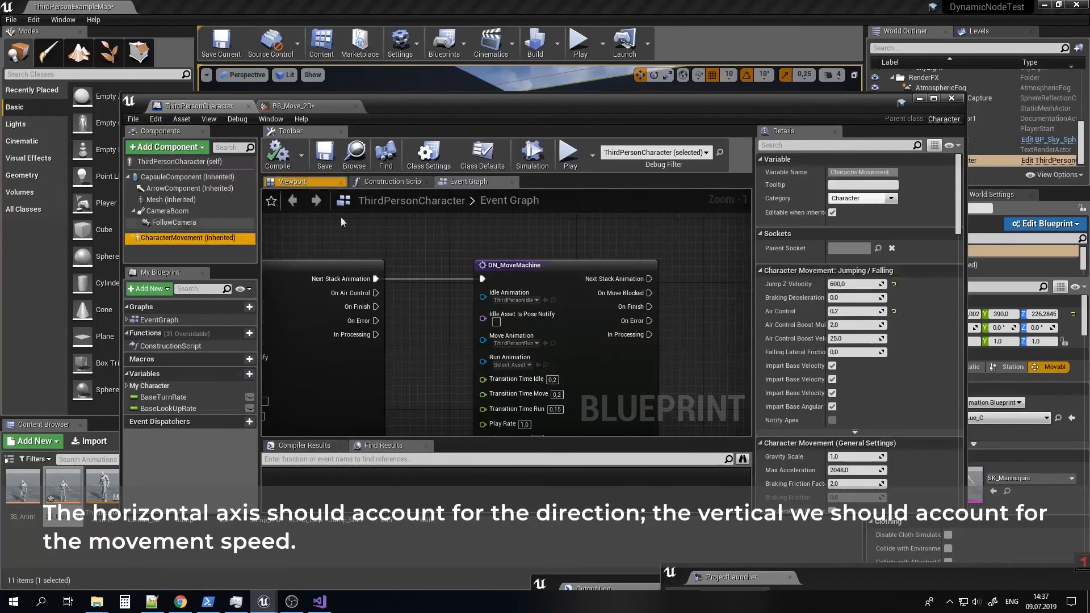
left_click(764, 146)
type("walksp")
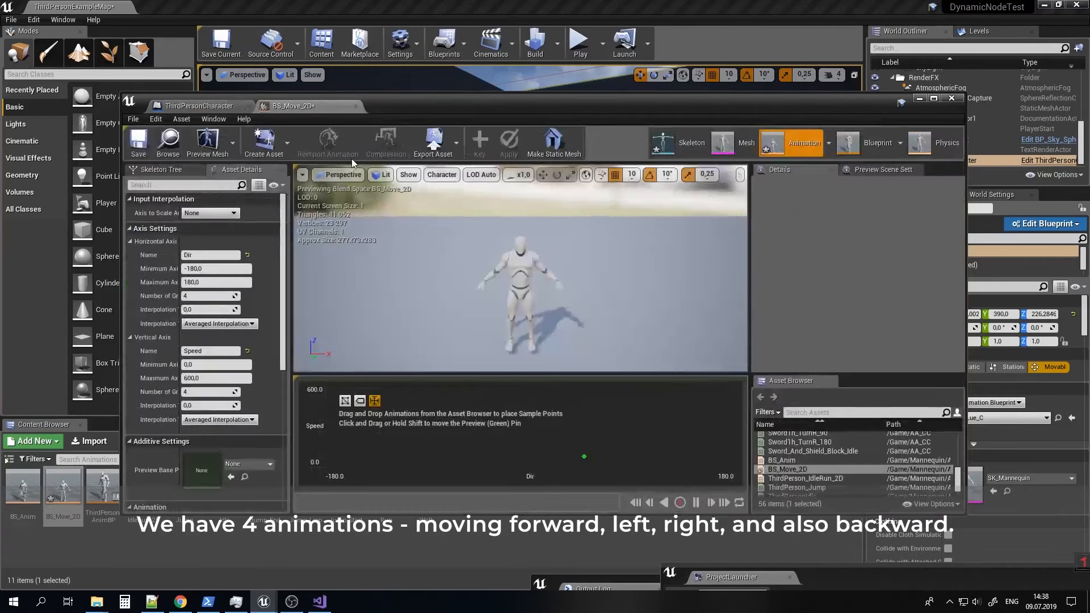
left_click(317, 106)
Place Jog_Fwd_Rifle at Dir 0 for Speeds 600 and 0, and Jog_Bwd_Rifle at Dir 180, Speed 600.
left_click_drag(585, 456, 590, 430)
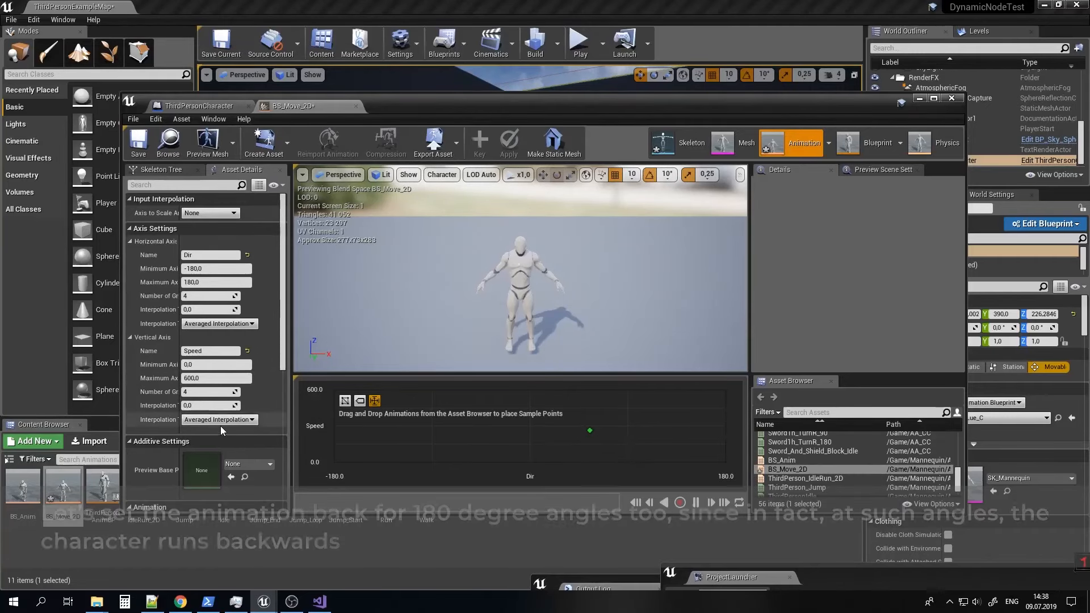
scroll(220, 426, "down", 3)
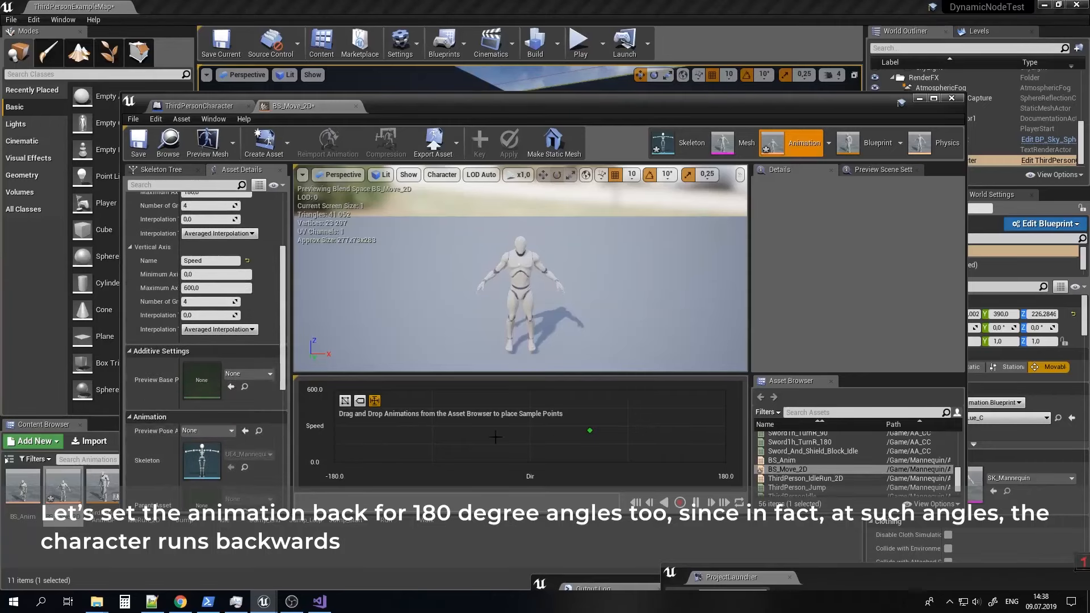
scroll(827, 460, "up", 2)
scroll(828, 461, "up", 5)
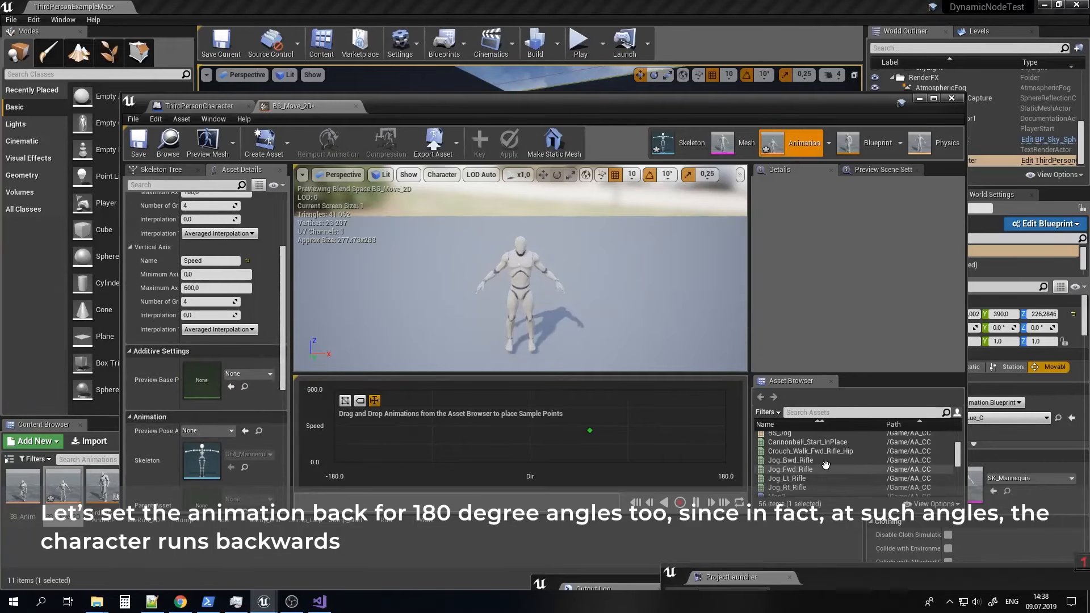
scroll(832, 464, "down", 1)
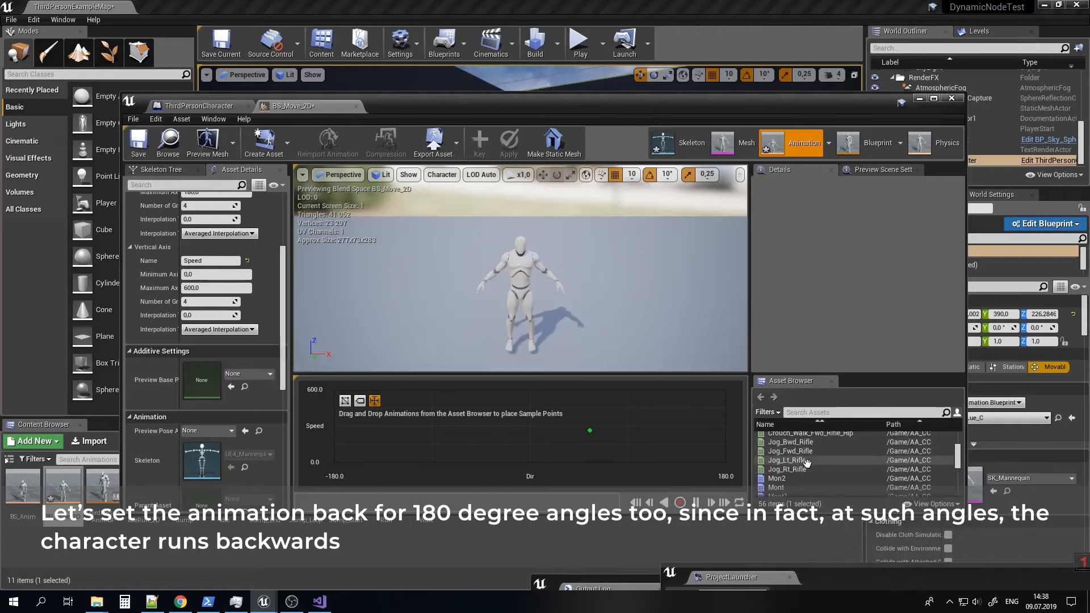
mouse_move(806, 468)
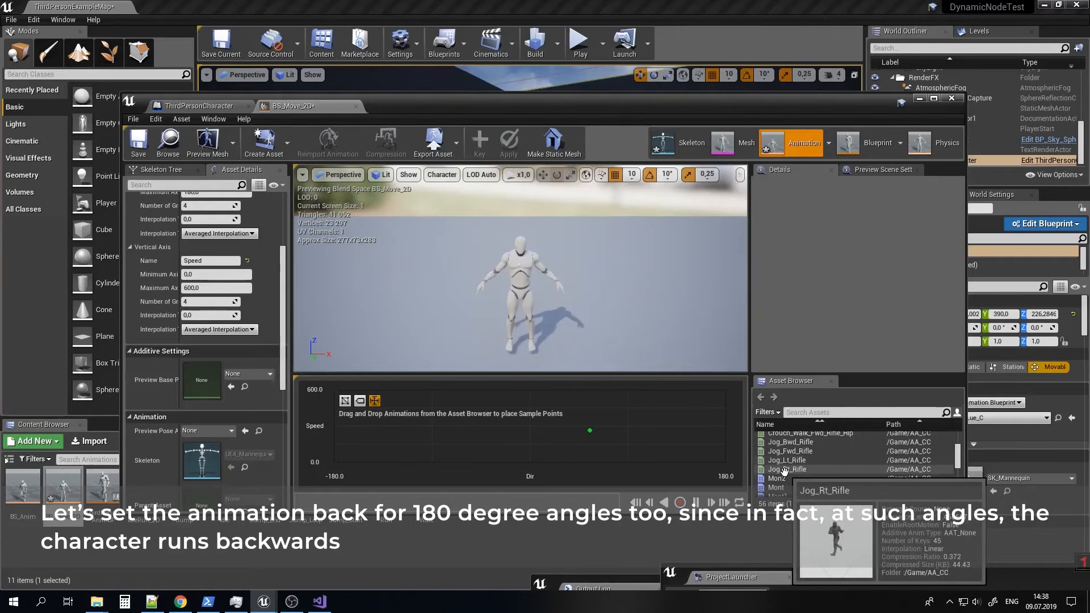
left_click_drag(789, 451, 530, 391)
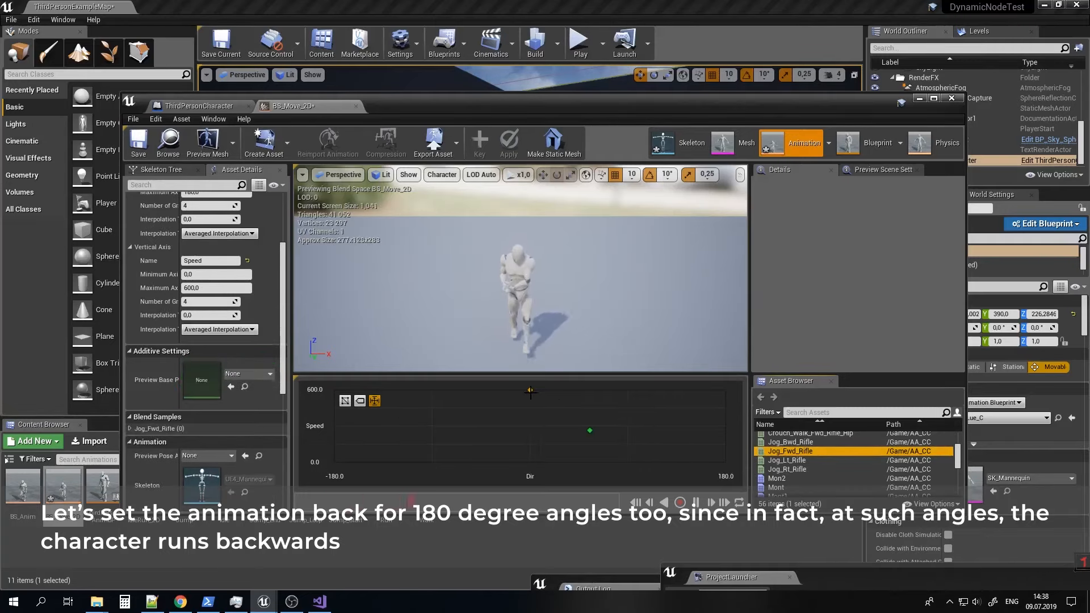
left_click_drag(789, 442, 726, 397)
left_click(793, 453)
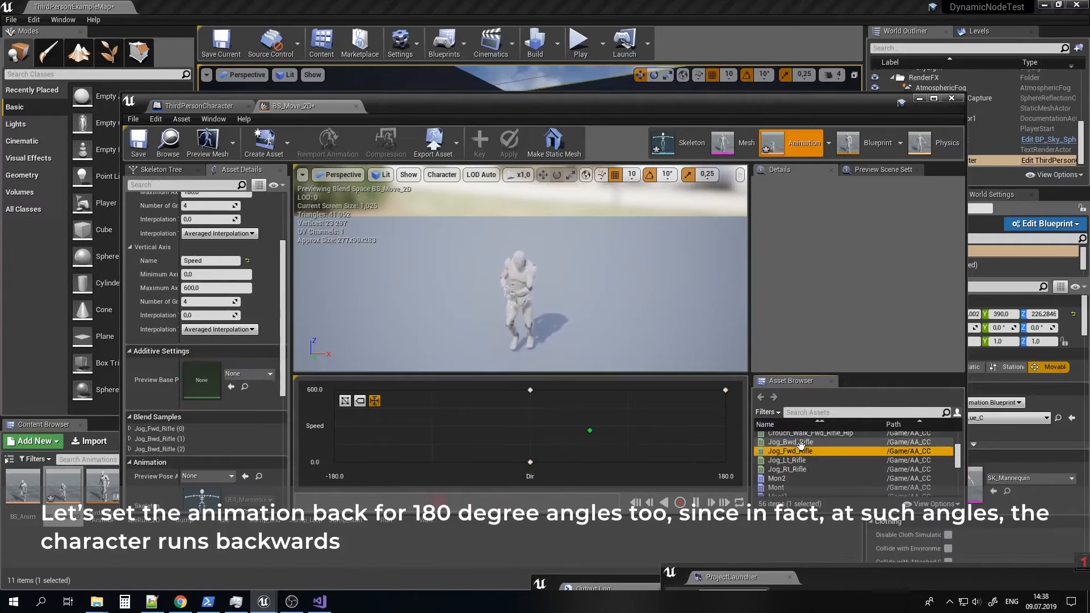
Place Jog_Bwd_Rifle at Dir 180, Speed 0, and at Dir -180 for Speeds 0 and 600.
left_click(808, 443)
left_click_drag(805, 443, 334, 462)
left_click_drag(755, 448, 334, 390)
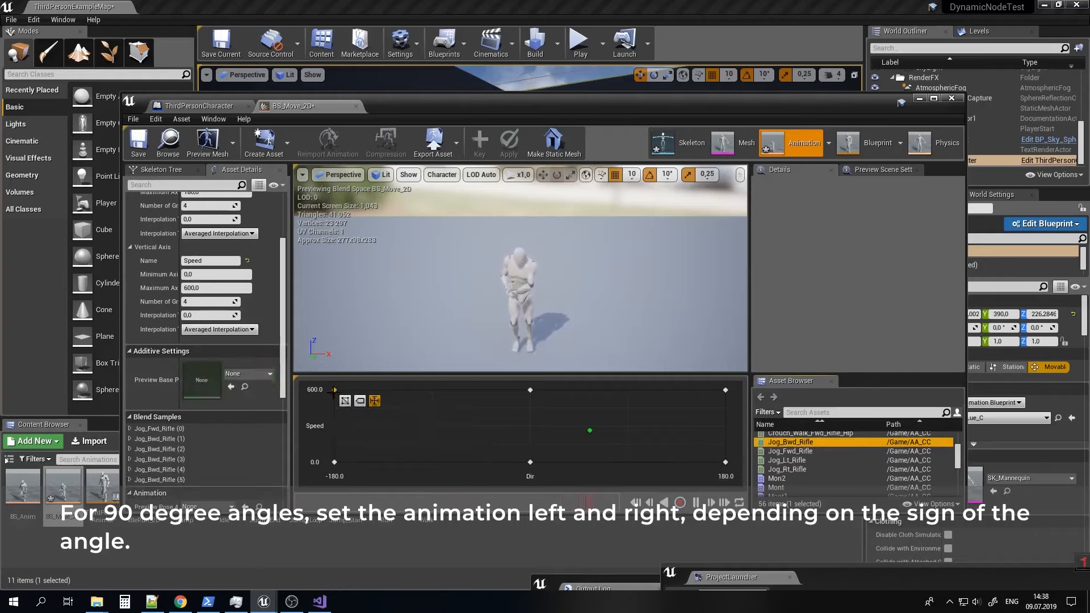
Place Jog_Lt_Rifle at Dir -90 and Jog_Rt_Rifle at Dir 90, each at Speeds 600 and 0.
left_click_drag(794, 460, 432, 391)
left_click_drag(792, 460, 431, 462)
left_click_drag(787, 469, 627, 392)
left_click_drag(759, 469, 629, 462)
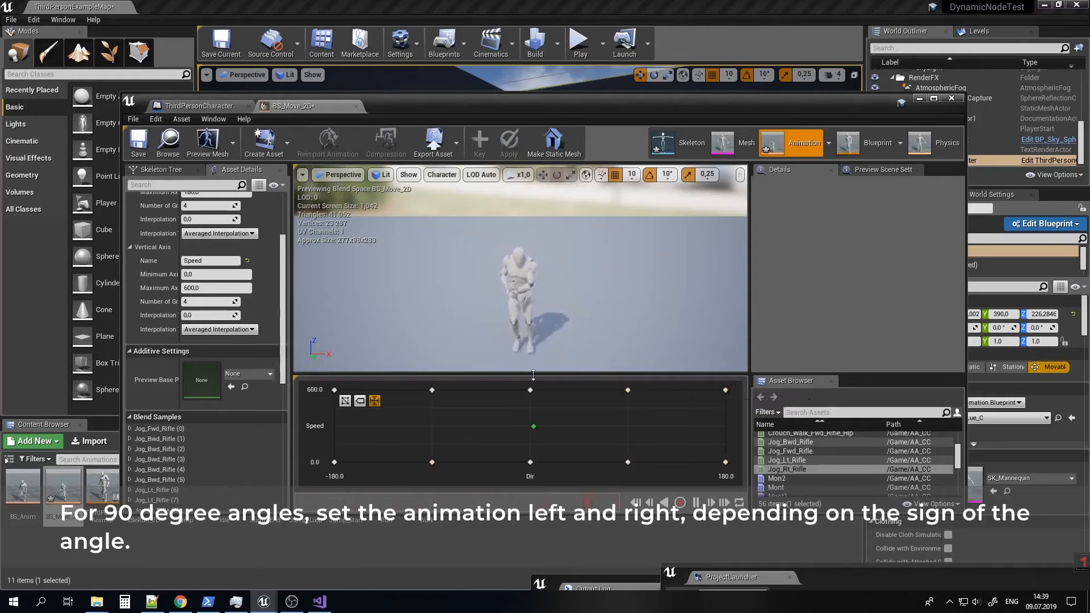
Set the Target Weight Interpolation Speed of BS_Move_2D to 2 and save the blend space.
scroll(222, 339, "down", 10)
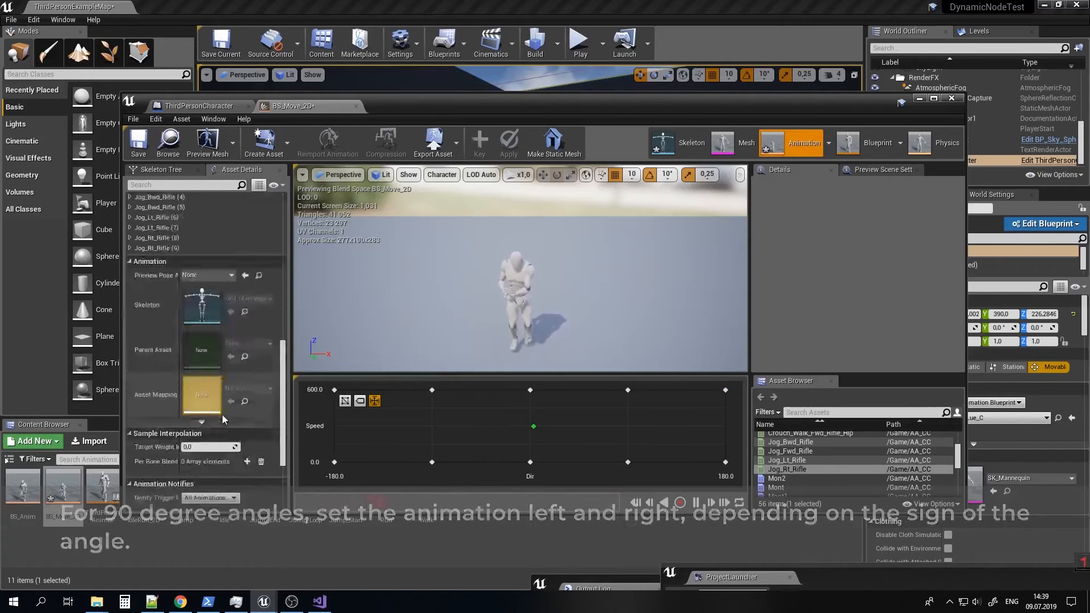
left_click(207, 347)
type("2")
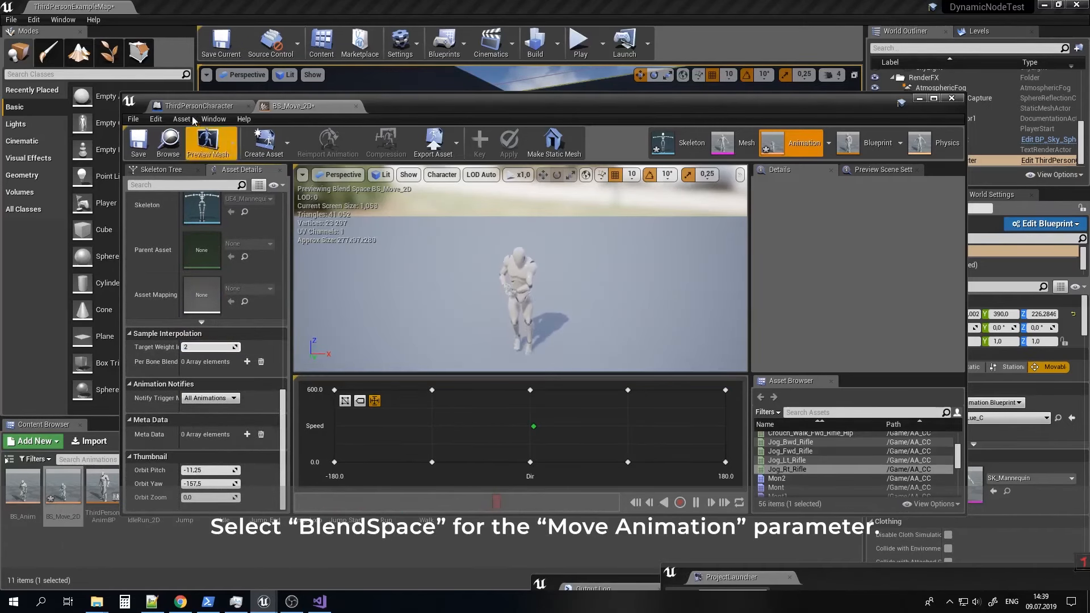
left_click(143, 142)
Assign BS_Move_2D as the Move Animation of the DN_MoveMachine node in ThirdPersonCharacter's Event Graph.
left_click(193, 107)
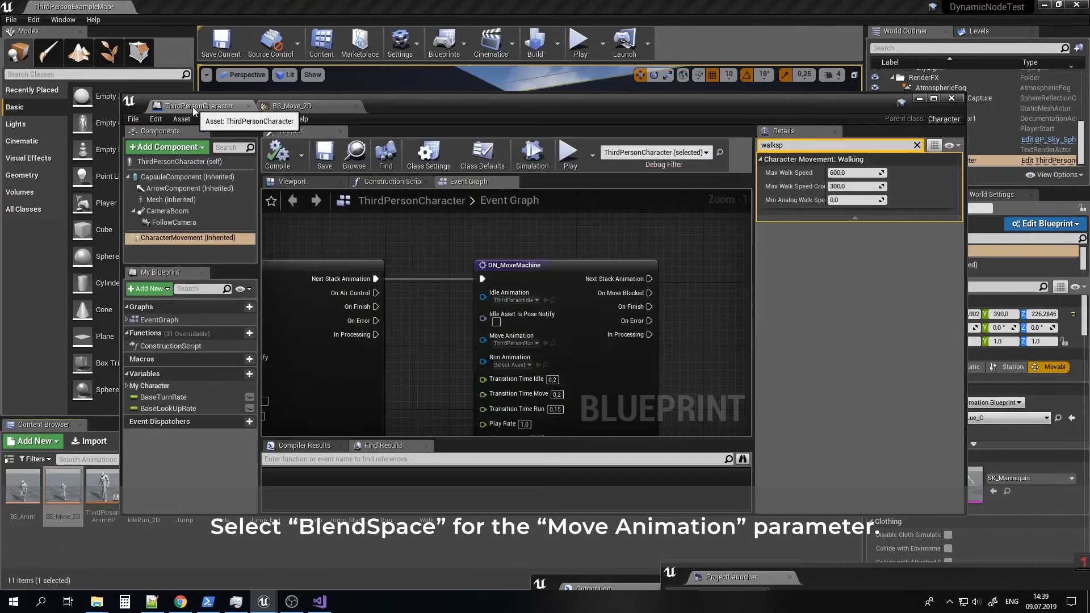
right_click_drag(429, 346, 464, 324)
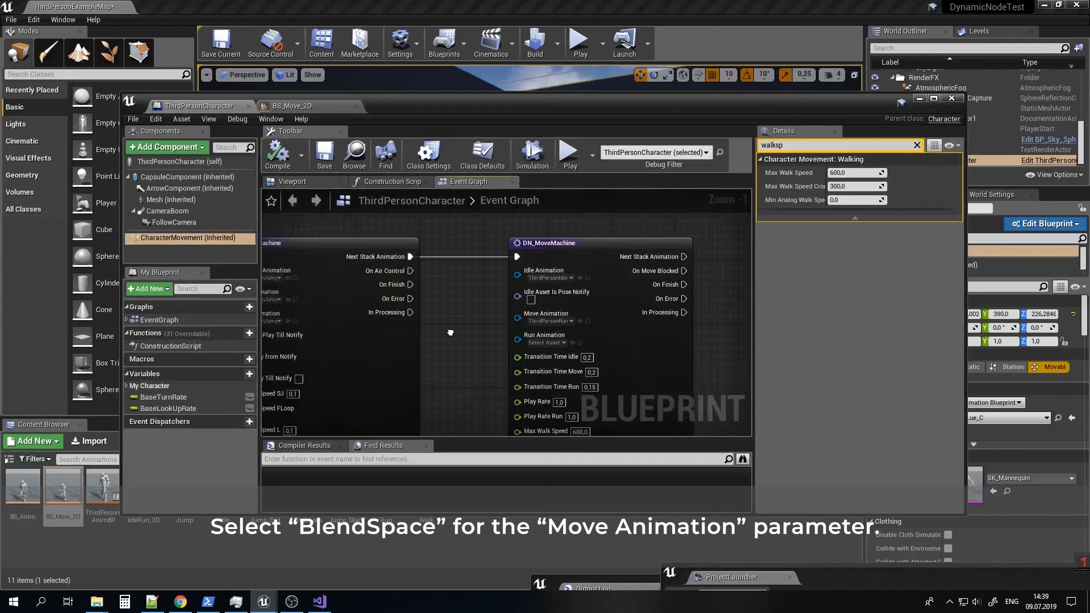
left_click(71, 487)
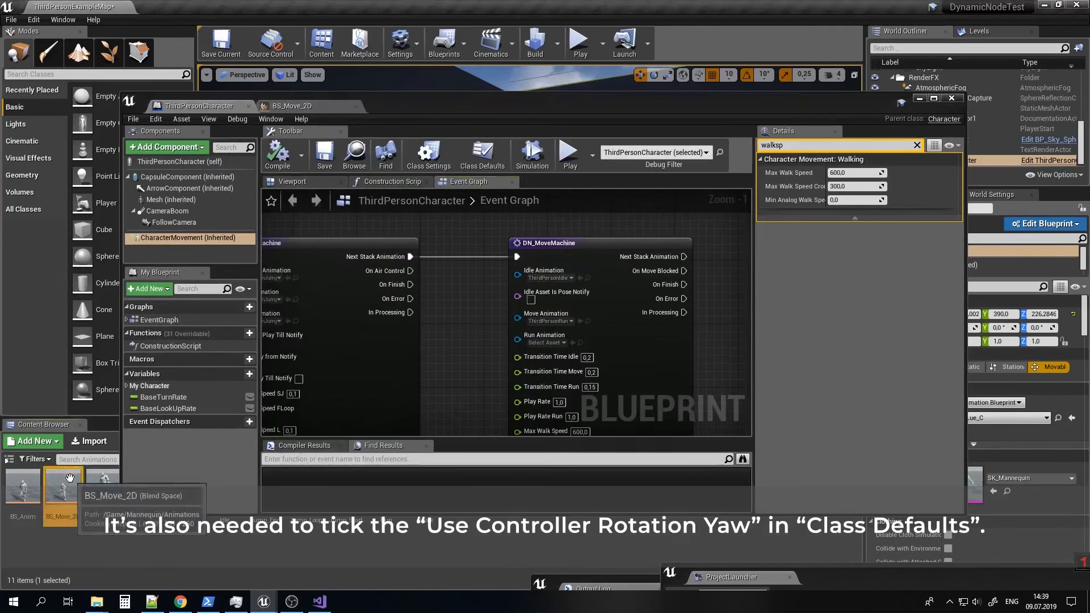
left_click(579, 321)
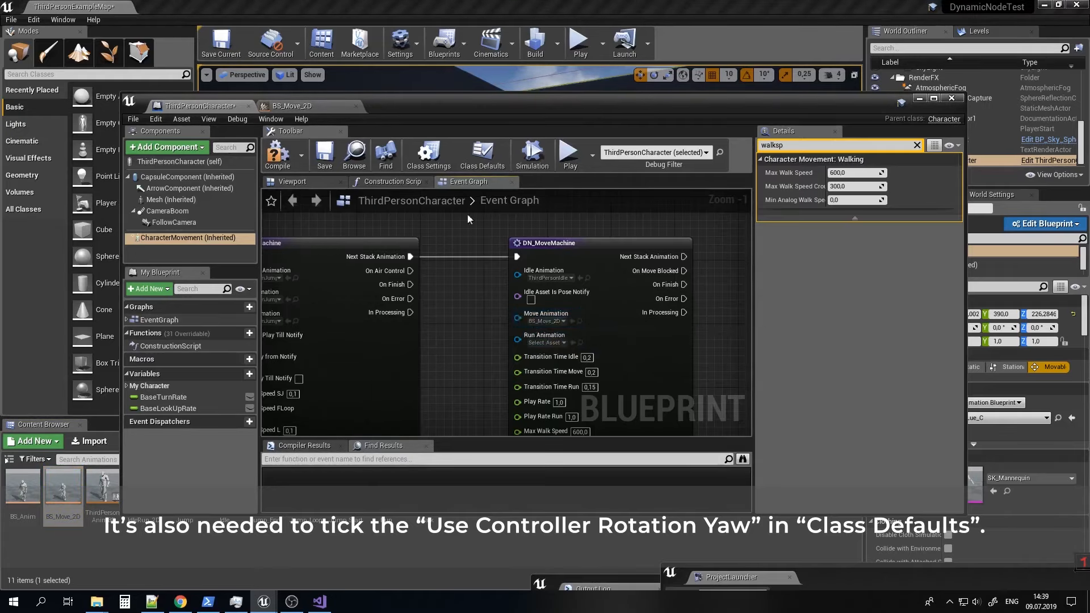
Enable Use Controller Rotation Yaw in ThirdPersonCharacter's class defaults, then compile and save the blueprint.
left_click(479, 159)
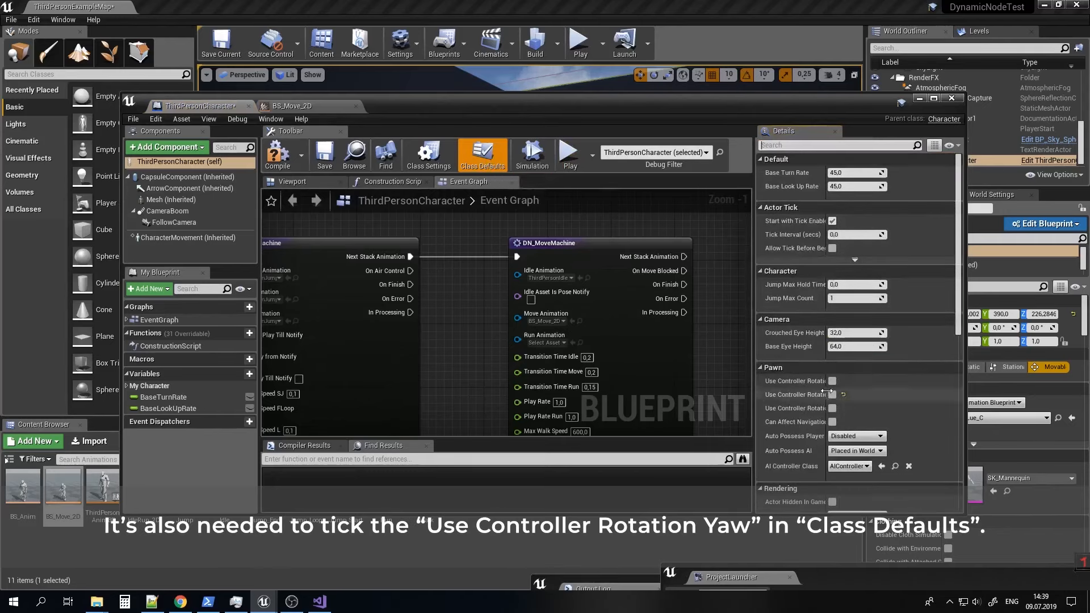
left_click_drag(826, 391, 894, 389)
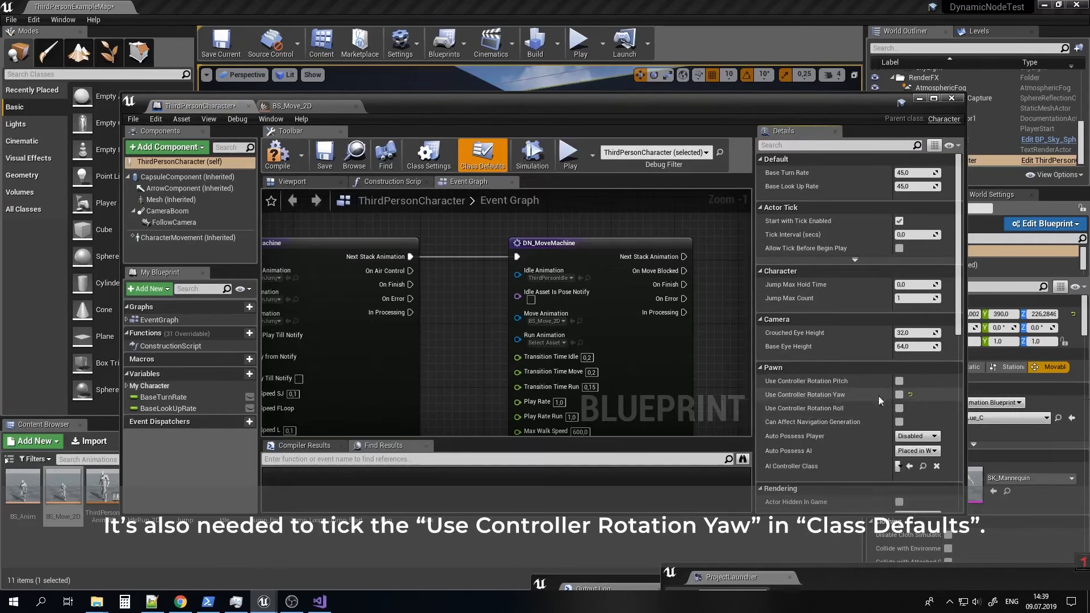
left_click(899, 395)
left_click(285, 158)
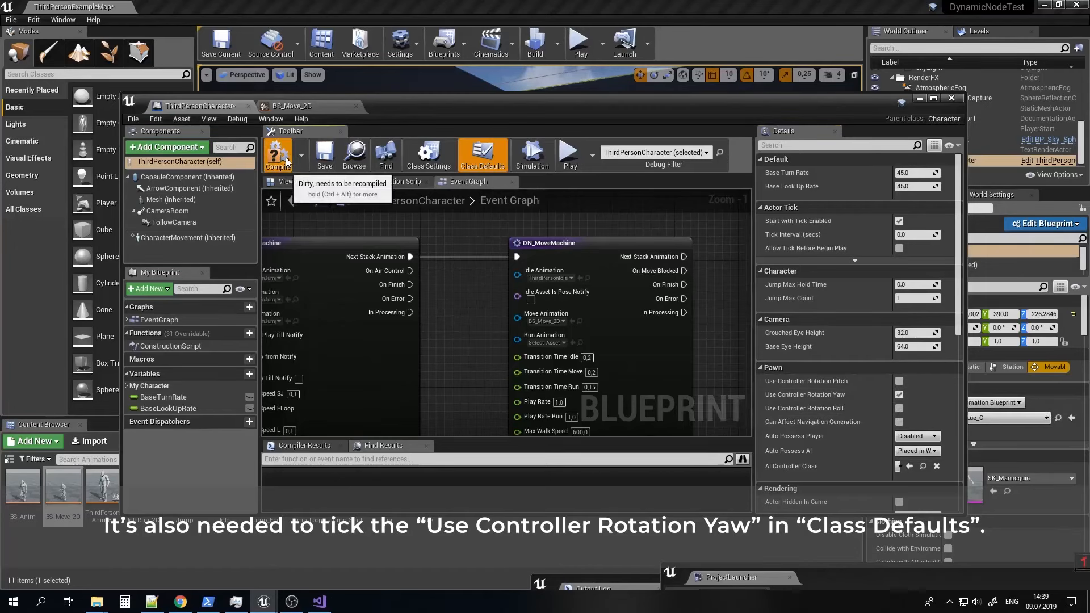
left_click(323, 164)
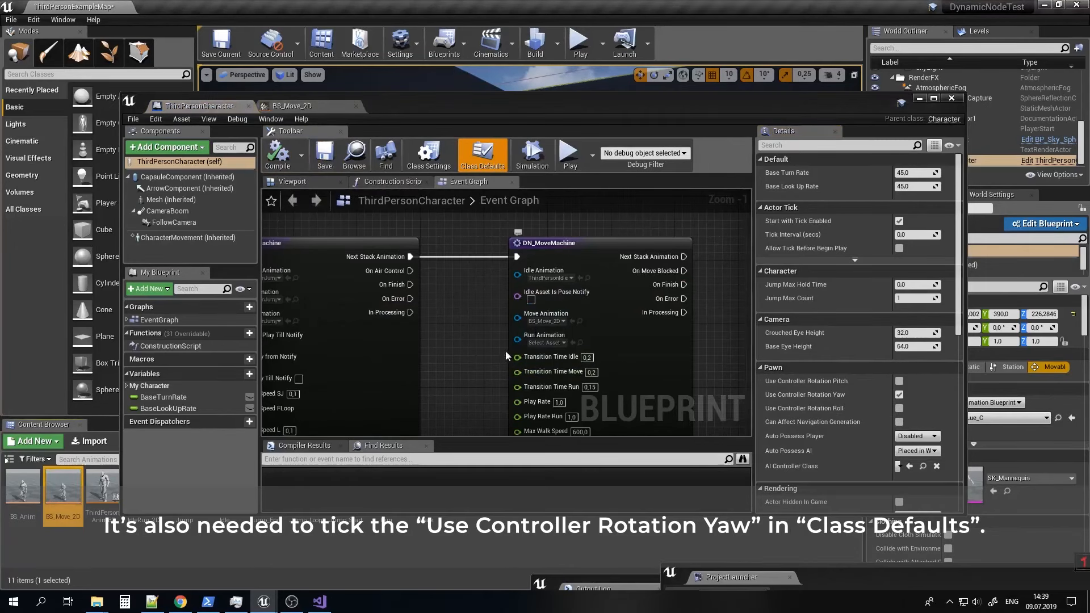
Play the level and move the character forward, backward and sideways with a jump to test the directional animations, then stop.
right_click_drag(507, 355, 492, 307)
left_click(919, 98)
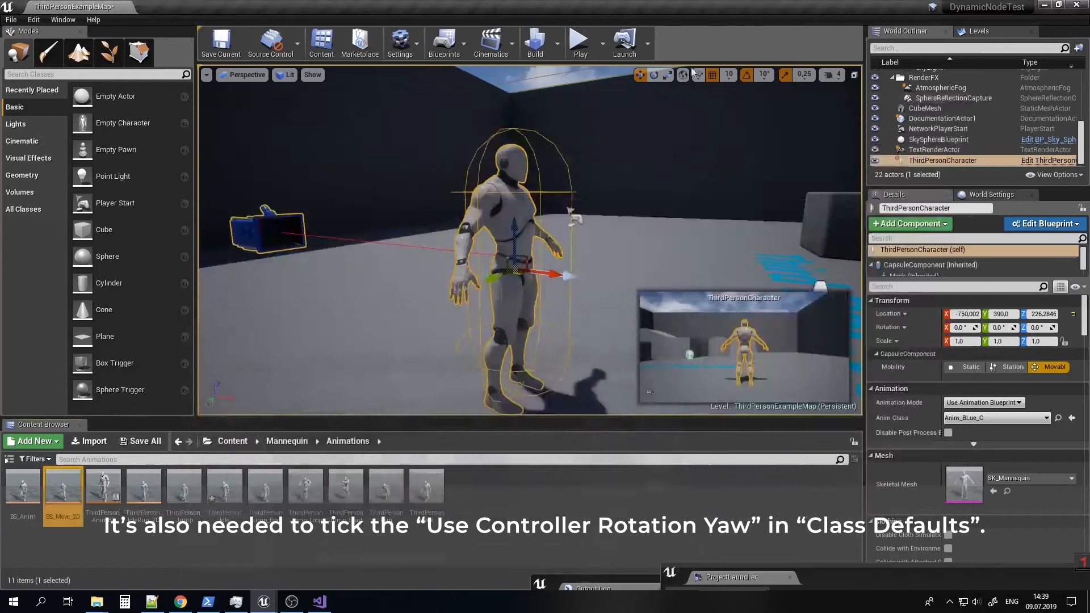
left_click(579, 41)
key("w")
key("d")
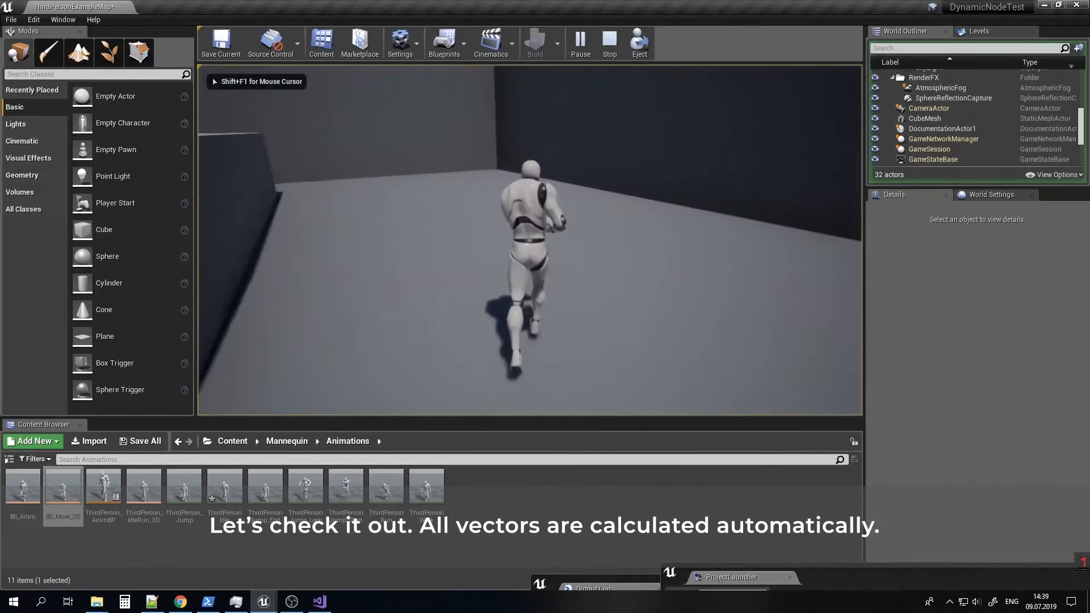
key("a")
key("s")
key("a")
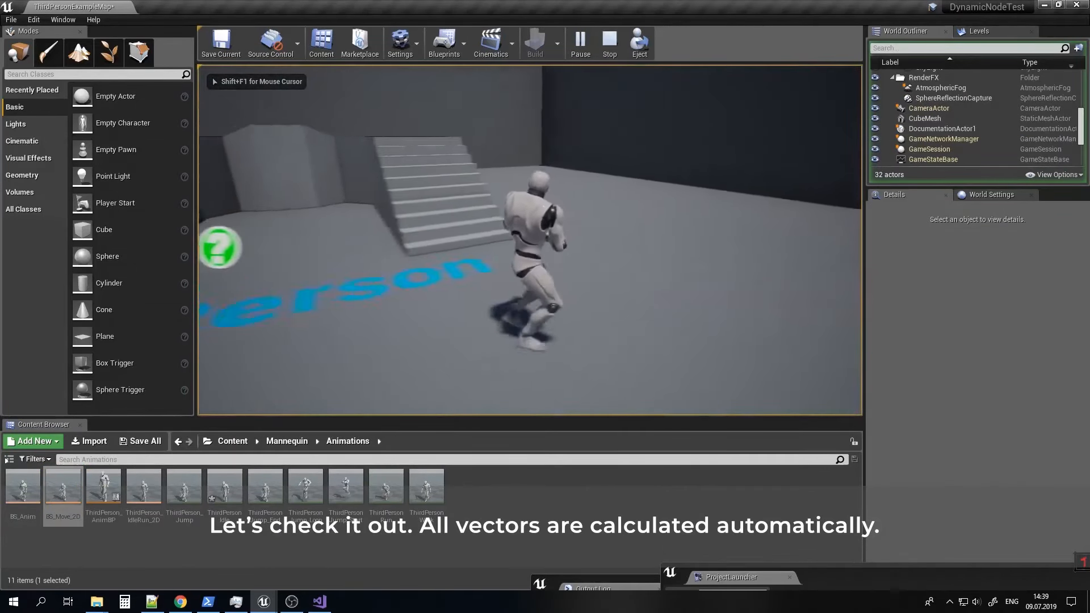
key("d")
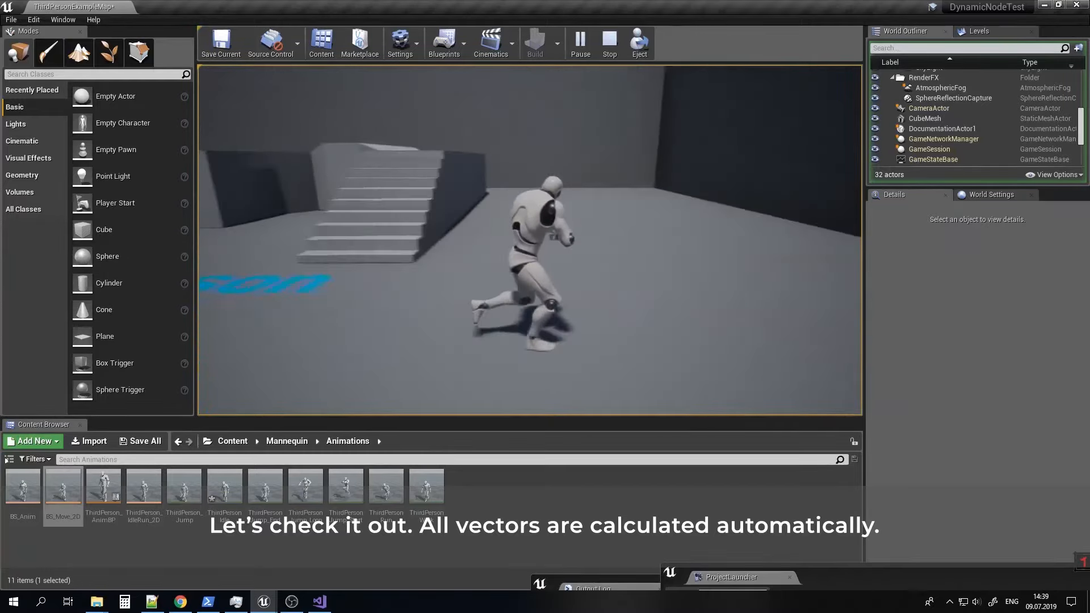
key("a")
key("d")
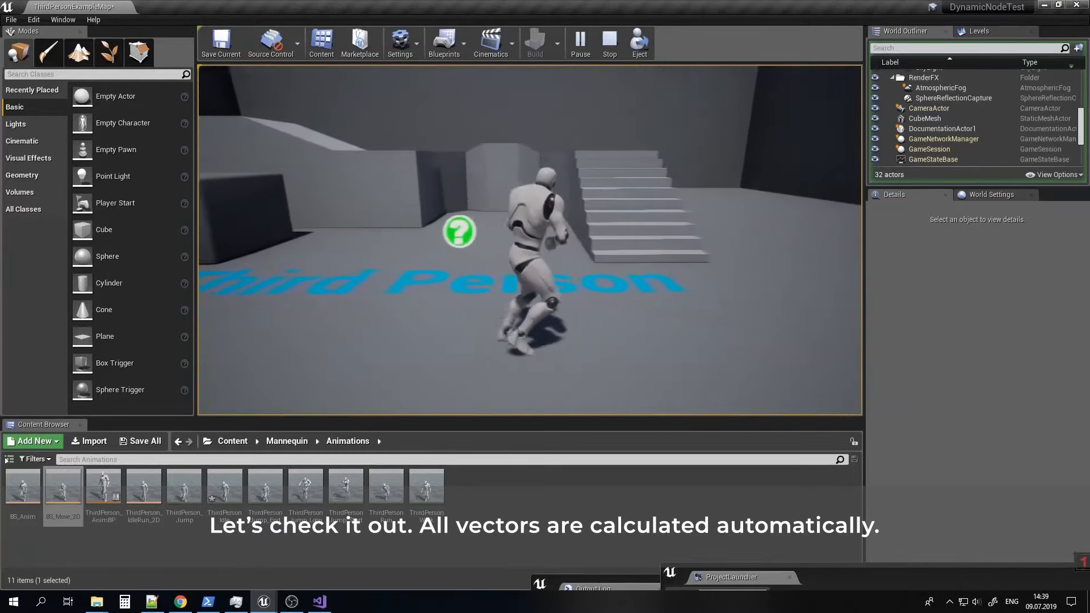
key("w")
key("d")
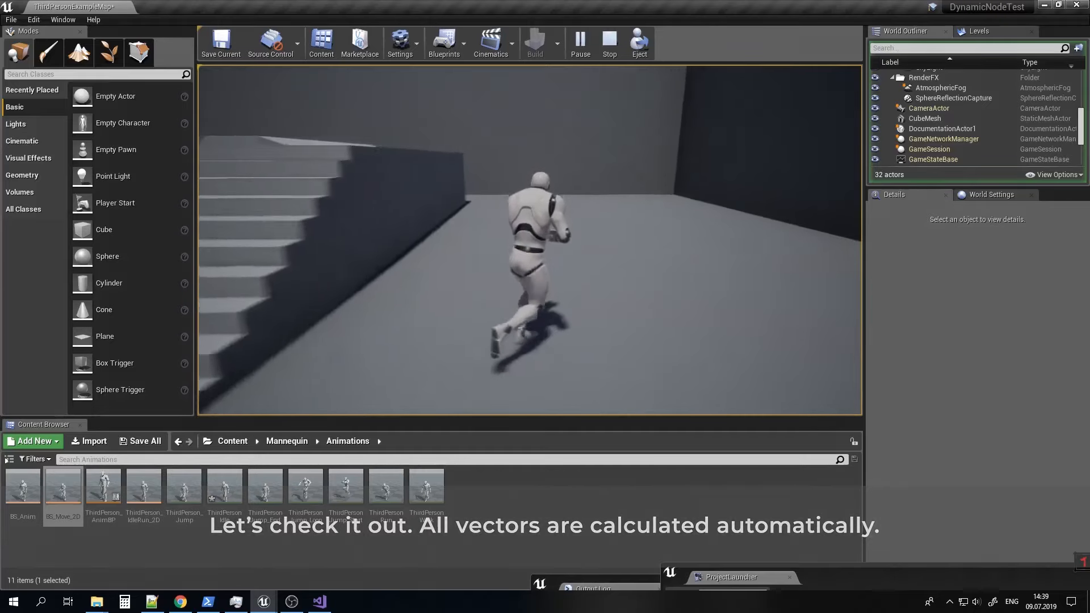
key("a")
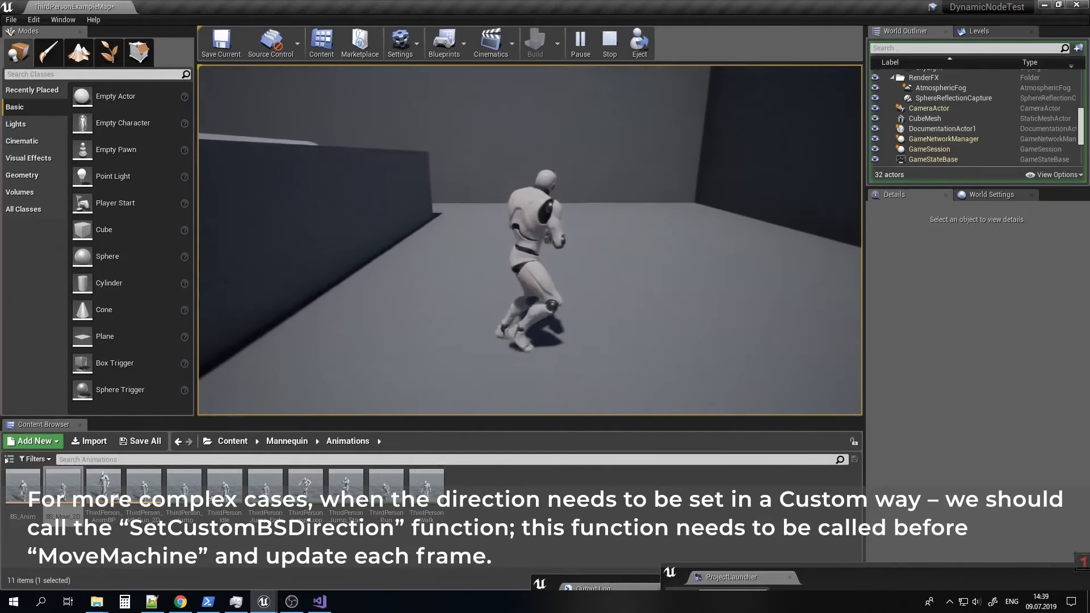
key("d")
key("w")
key("w")
key("space")
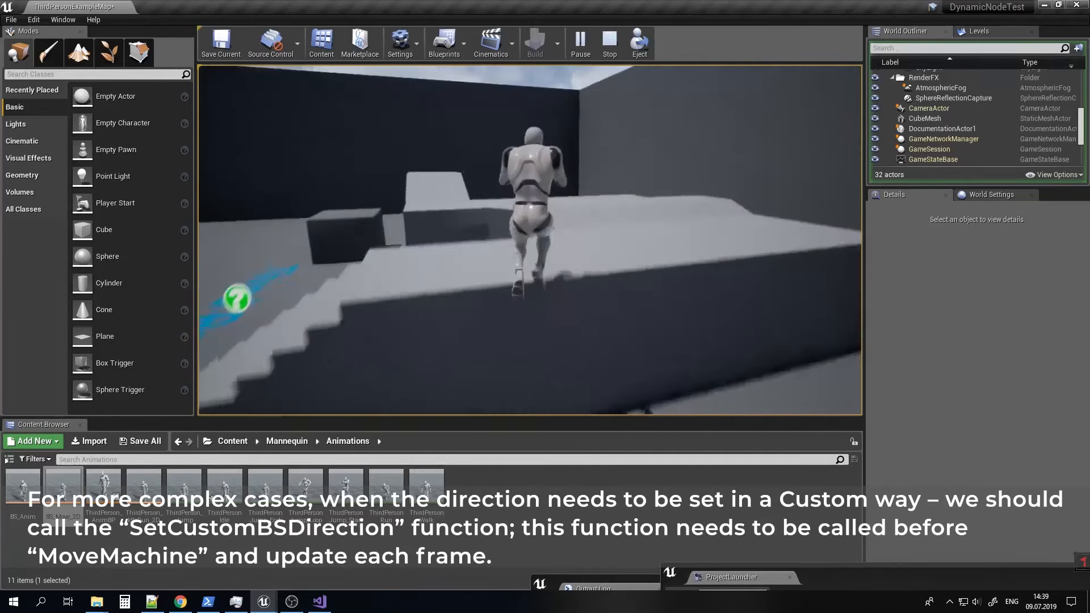
key("w")
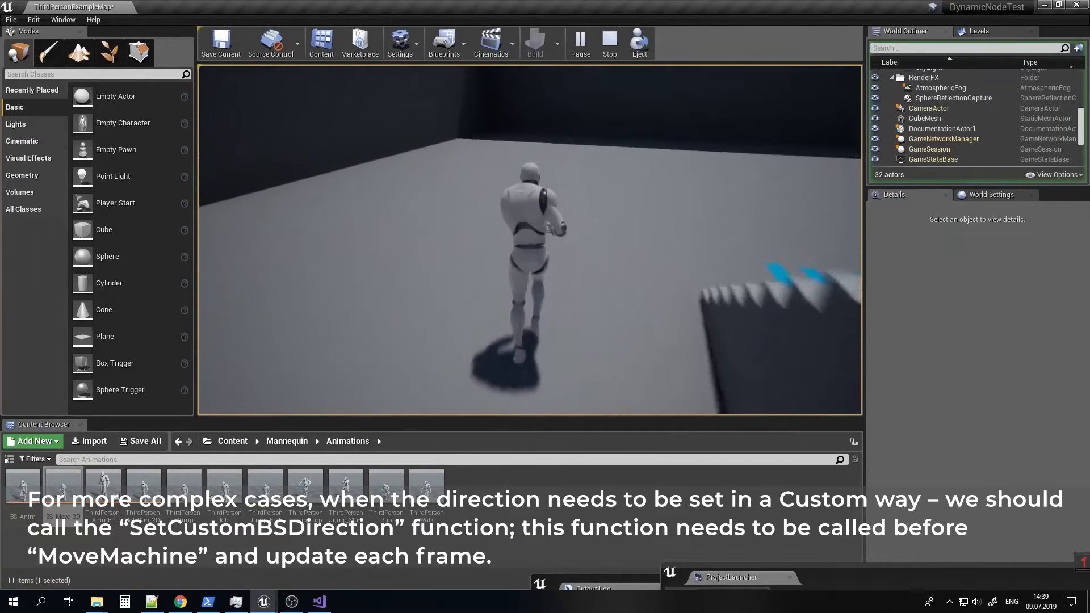
key("Escape")
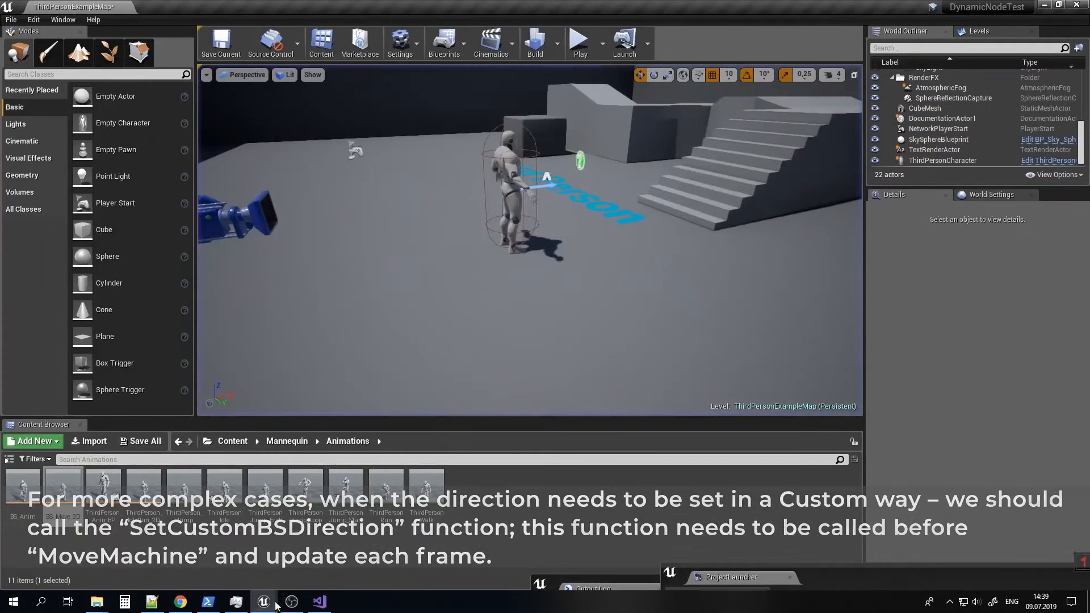
Insert a DN_SetCustomBSDirectionInputOneFrame node before DN_MoveMachine and set its Custom BSDirection to 90.
mouse_move(263, 601)
left_click(766, 555)
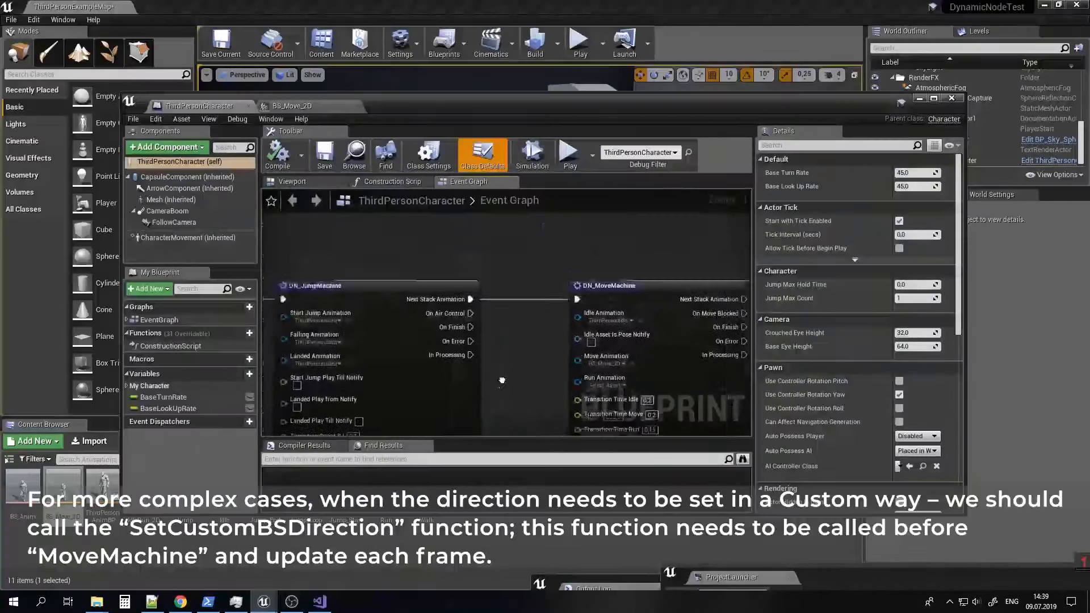
right_click_drag(454, 319, 318, 284)
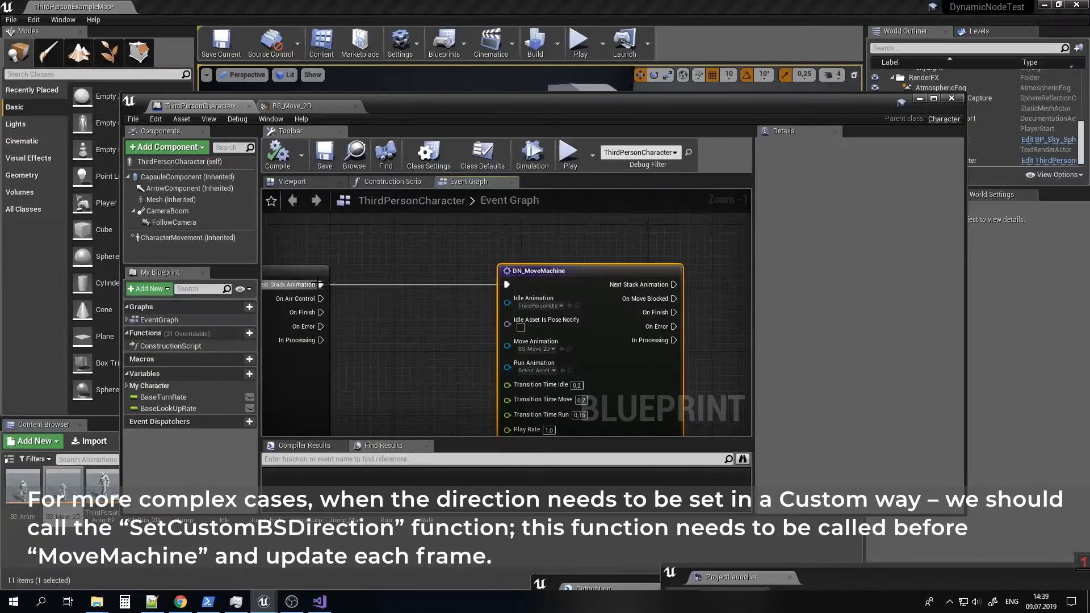
left_click_drag(362, 263, 362, 264)
type("setC")
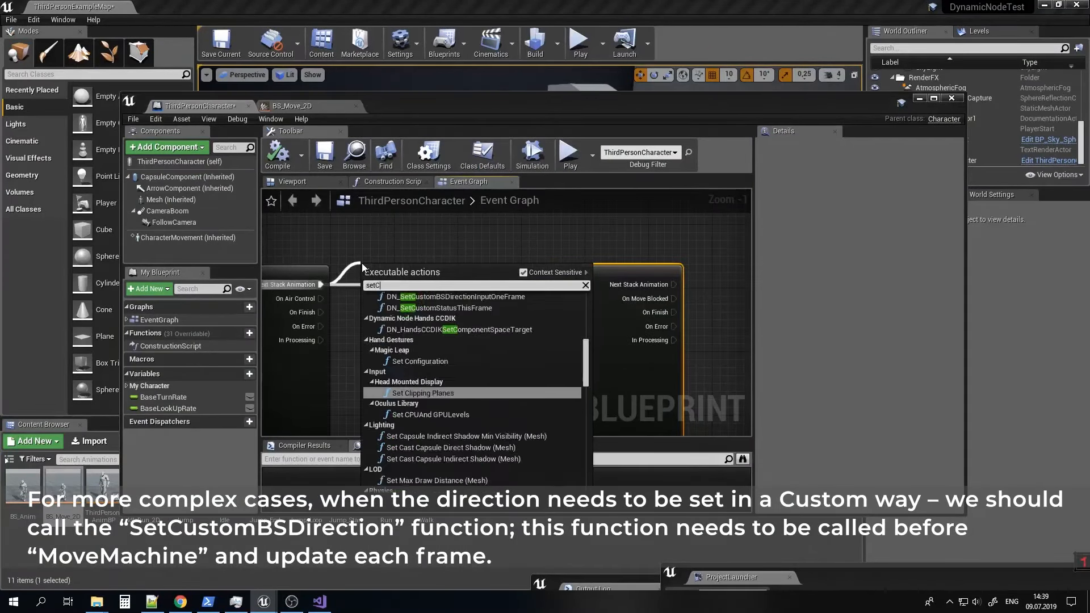
type("ustom")
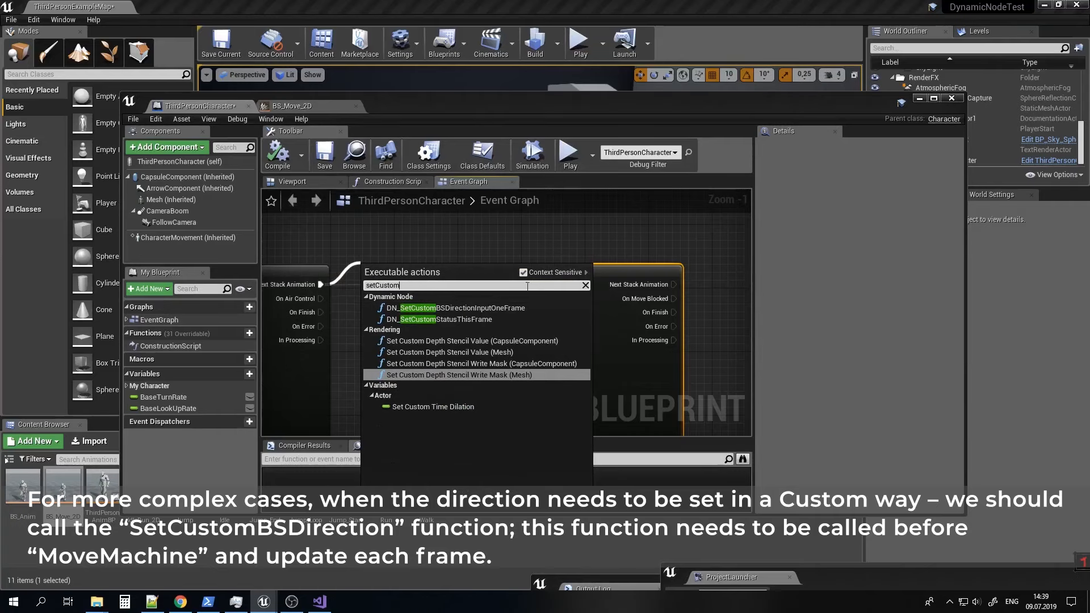
left_click(504, 307)
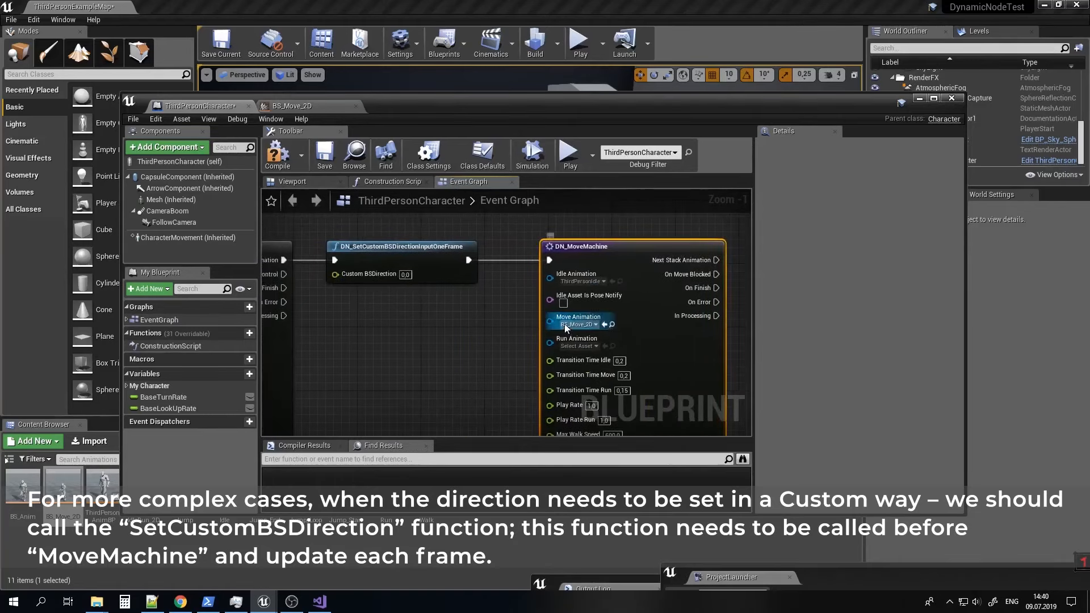
left_click(406, 275)
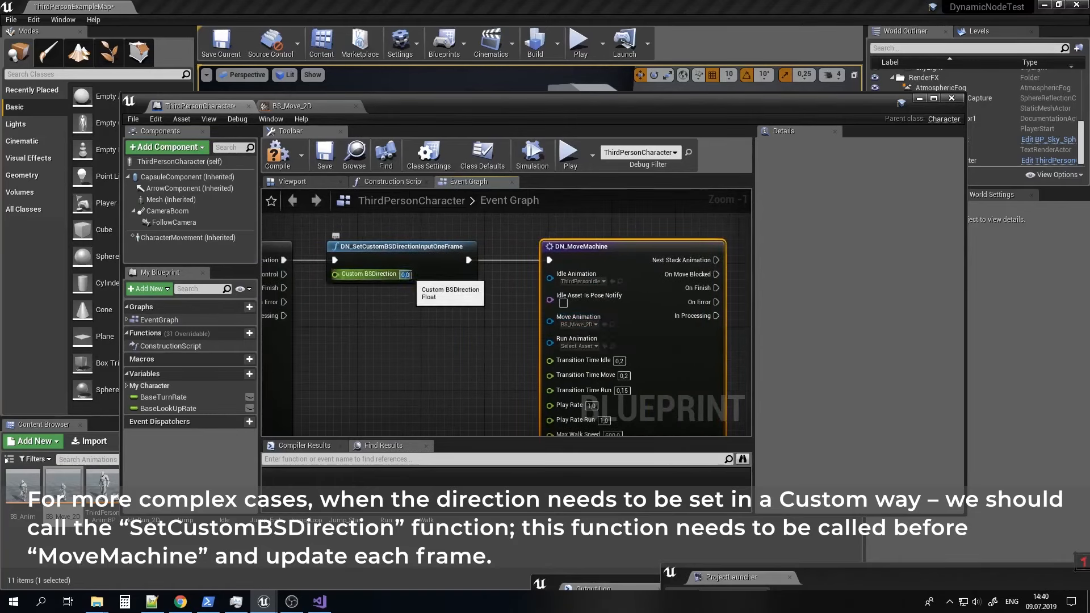
key("Return")
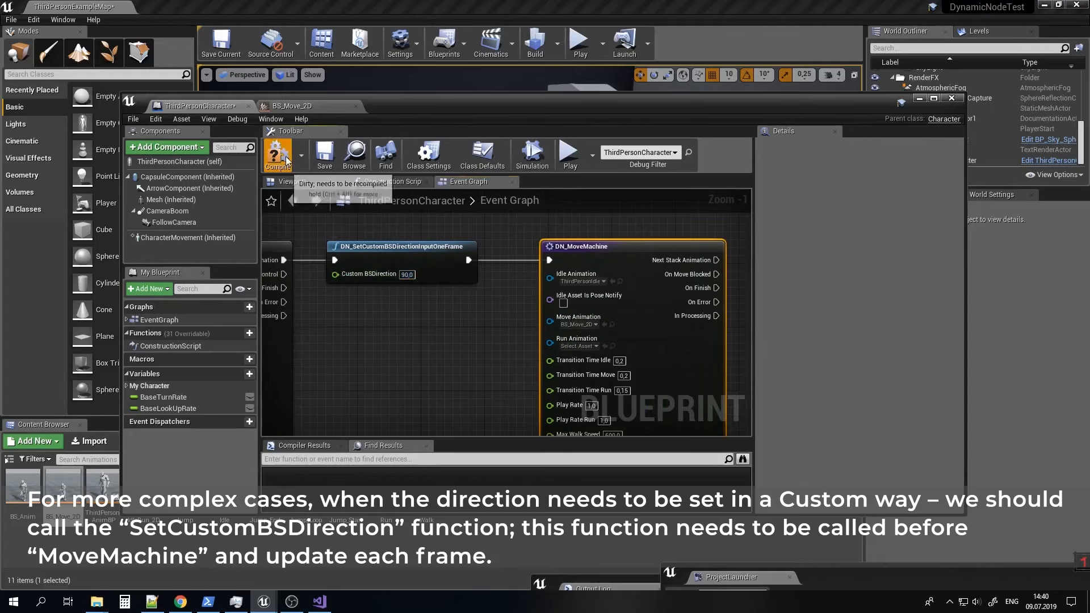
Play the level and move the character forward and backward to test the custom blend space direction.
left_click(920, 100)
left_click(578, 43)
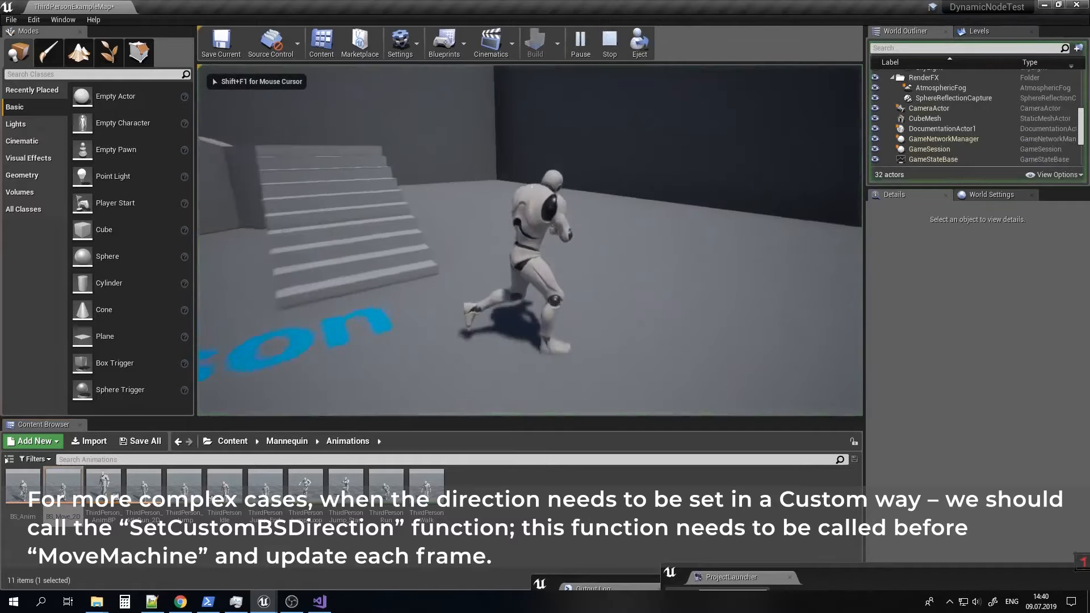
key("w")
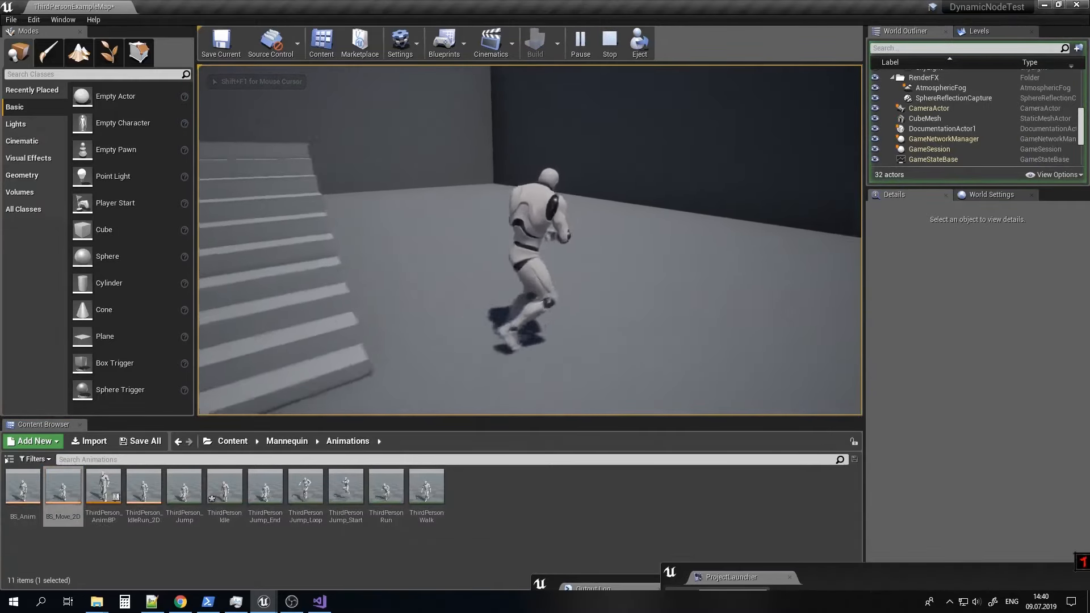
key("s")
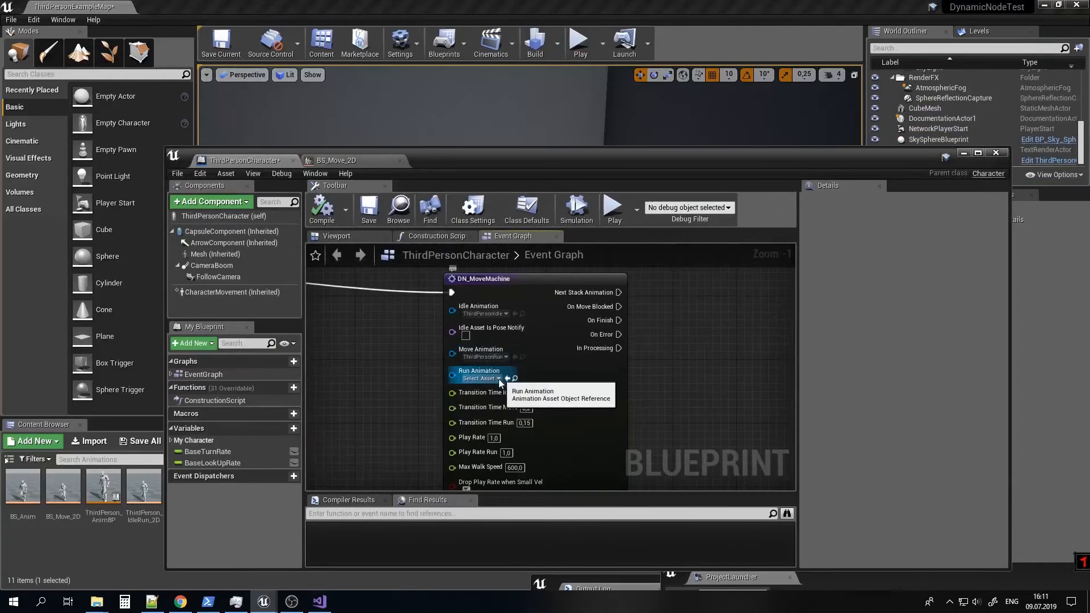
Set DN_MoveMachine's Run Animation to ThirdPersonRun and its Play Rate Run to 1.2.
right_click_drag(426, 379, 394, 354)
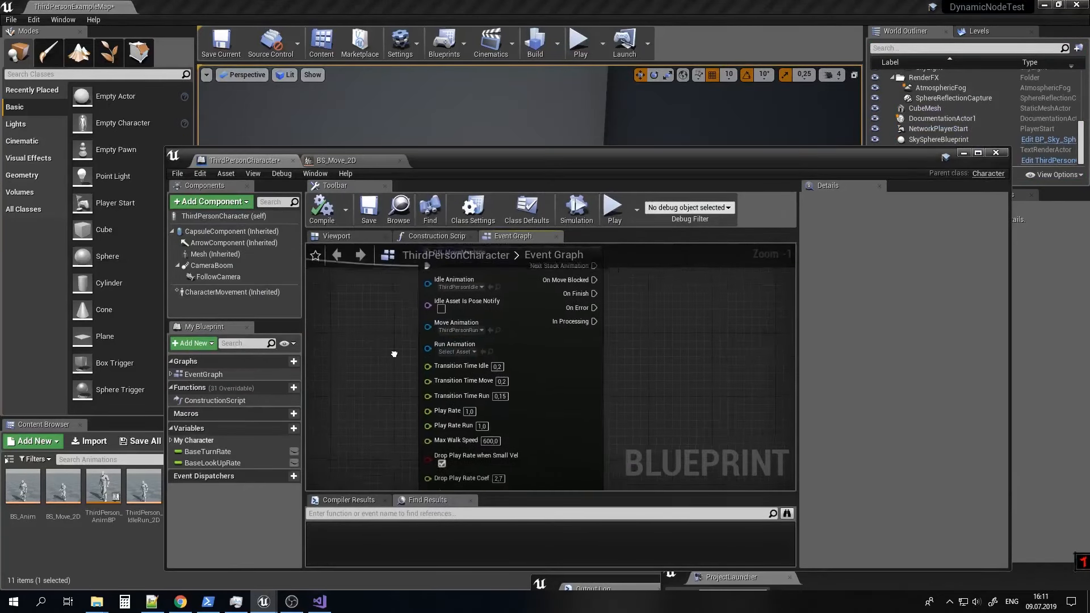
left_click_drag(603, 160, 570, 152)
left_click(455, 342)
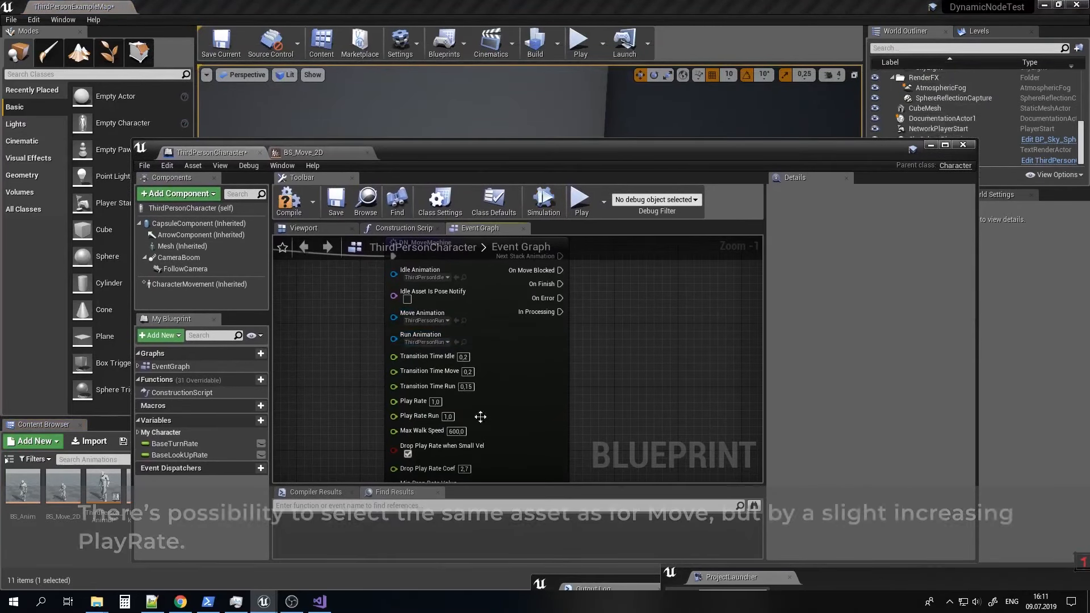
right_click_drag(480, 416, 465, 404)
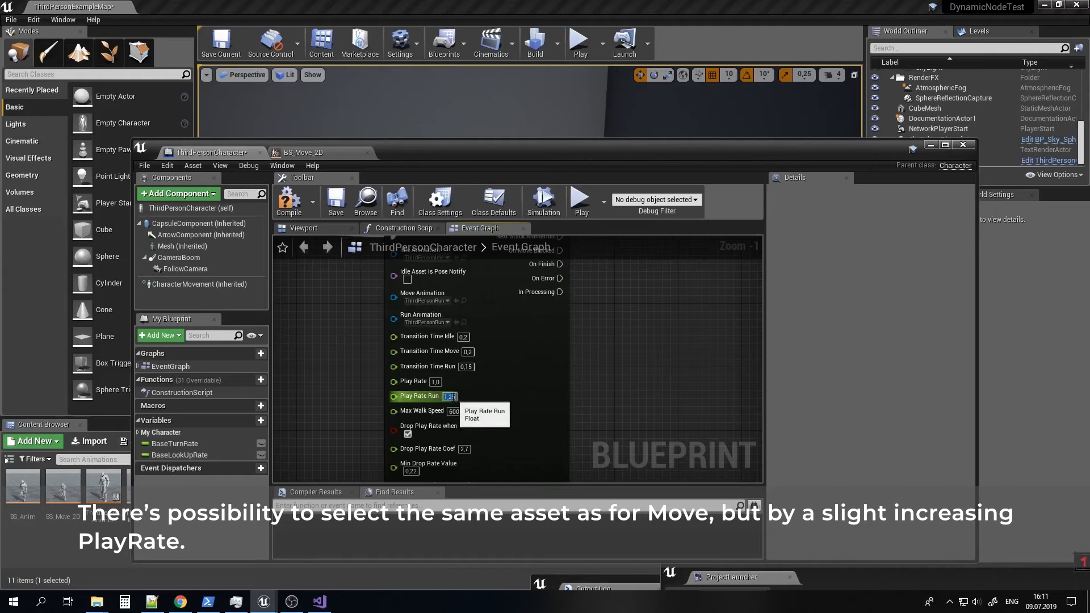
Add a Left Shift keyboard event node to the Event Graph above DN_MoveMachine.
right_click_drag(642, 307, 704, 463)
right_click_drag(432, 291, 434, 311)
right_click(434, 311)
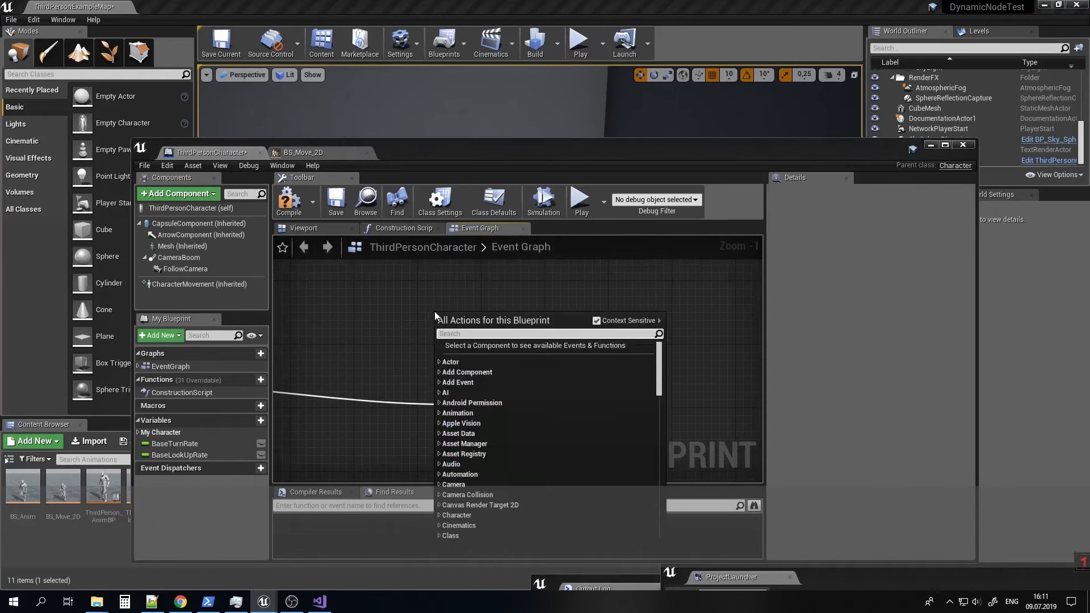
type("leftshi")
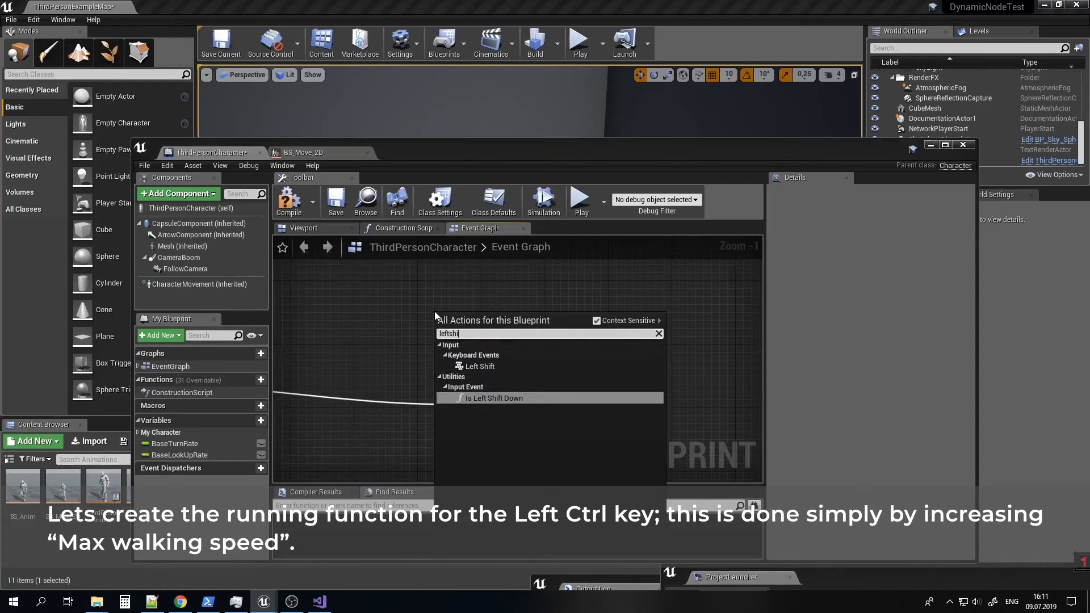
left_click(488, 369)
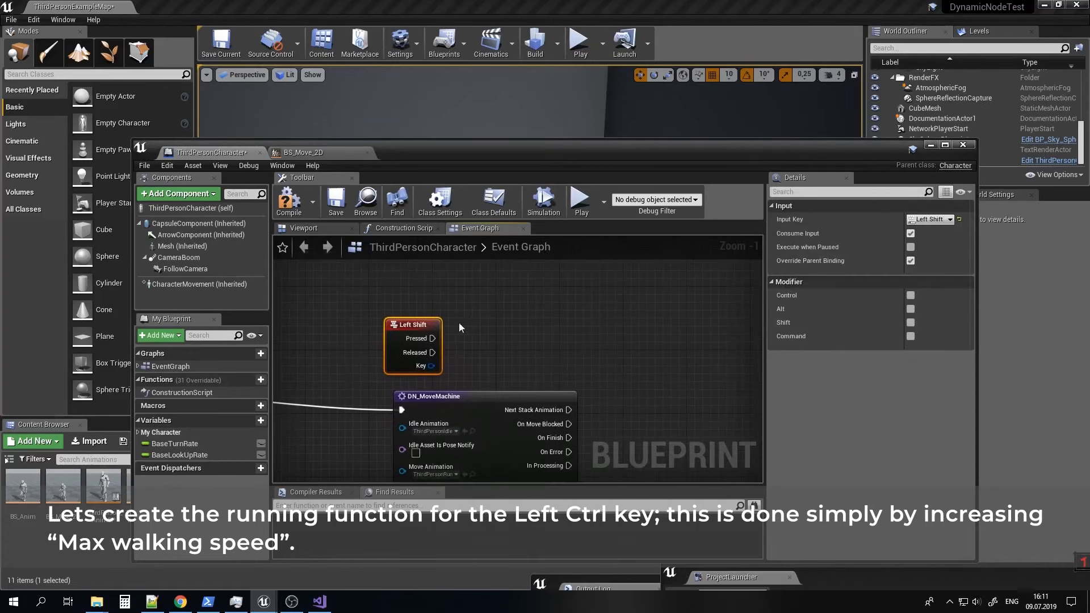
Add a Character Movement reference with a Set Max Walk Speed node of 800, executed by Left Shift's Pressed output.
left_click_drag(162, 285, 475, 298)
type("setm")
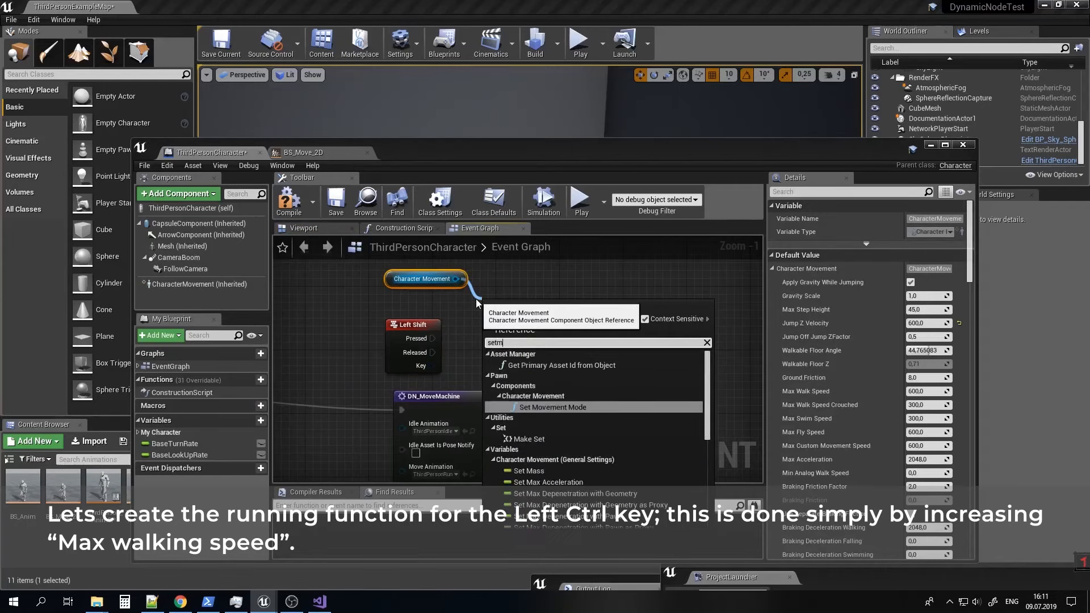
type("axw")
key("Return")
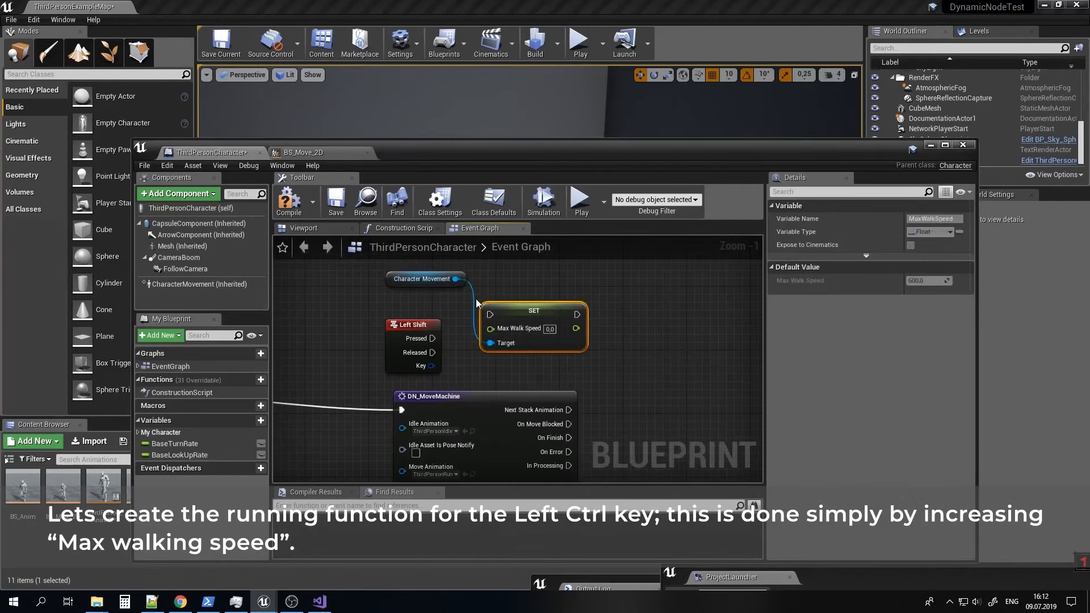
left_click_drag(553, 311, 580, 290)
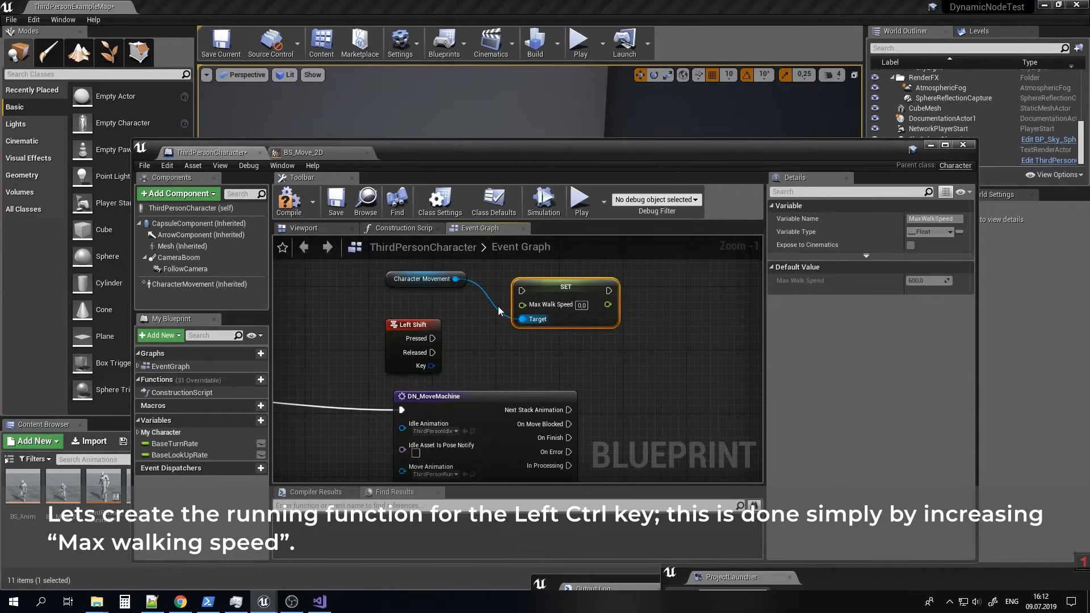
left_click_drag(430, 339, 523, 284)
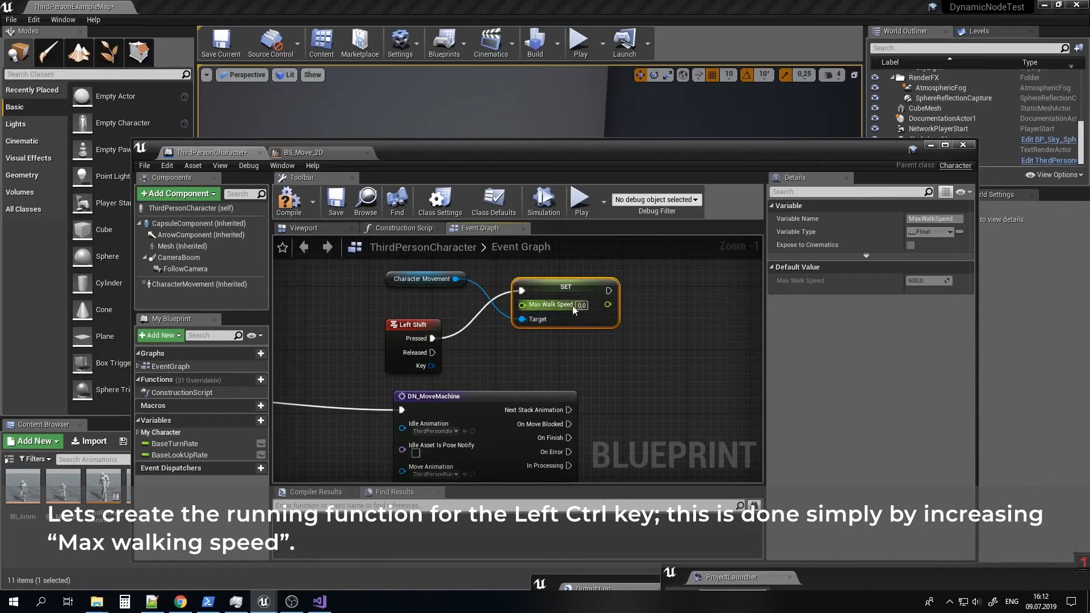
type("800,0")
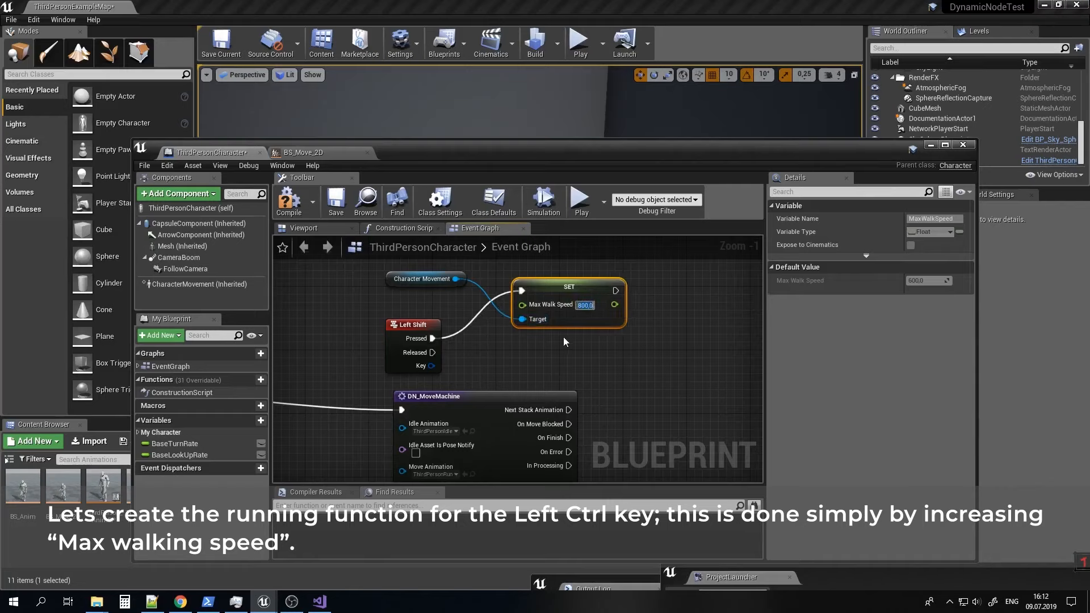
Duplicate the Set Max Walk Speed node with a value of 600, wired to Left Shift's Released output and to Character Movement.
left_click(542, 349)
key("ctrl+c")
key("ctrl+v")
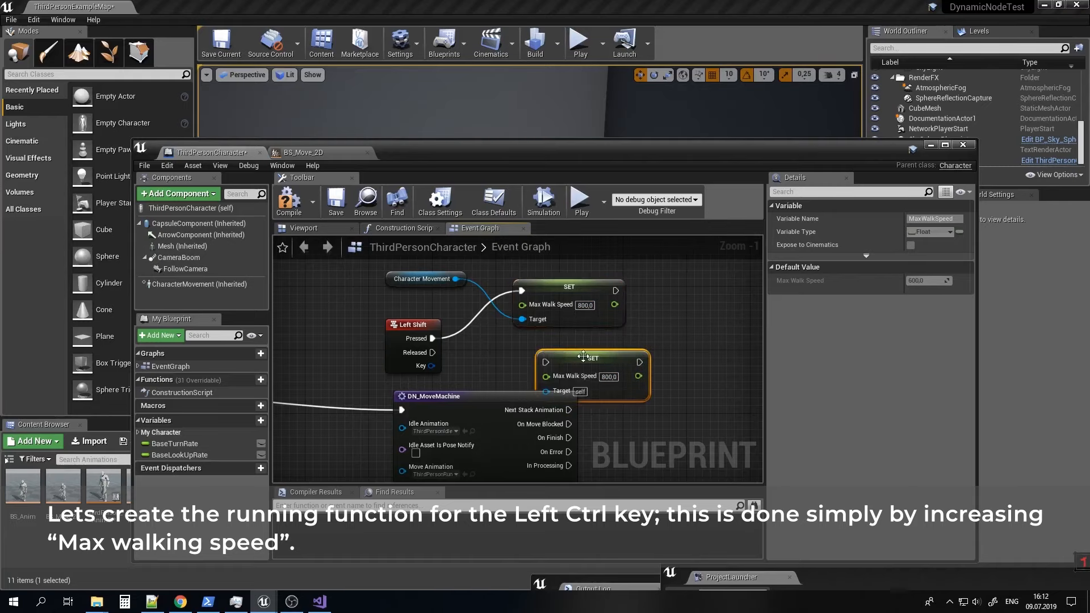
left_click_drag(583, 356, 561, 338)
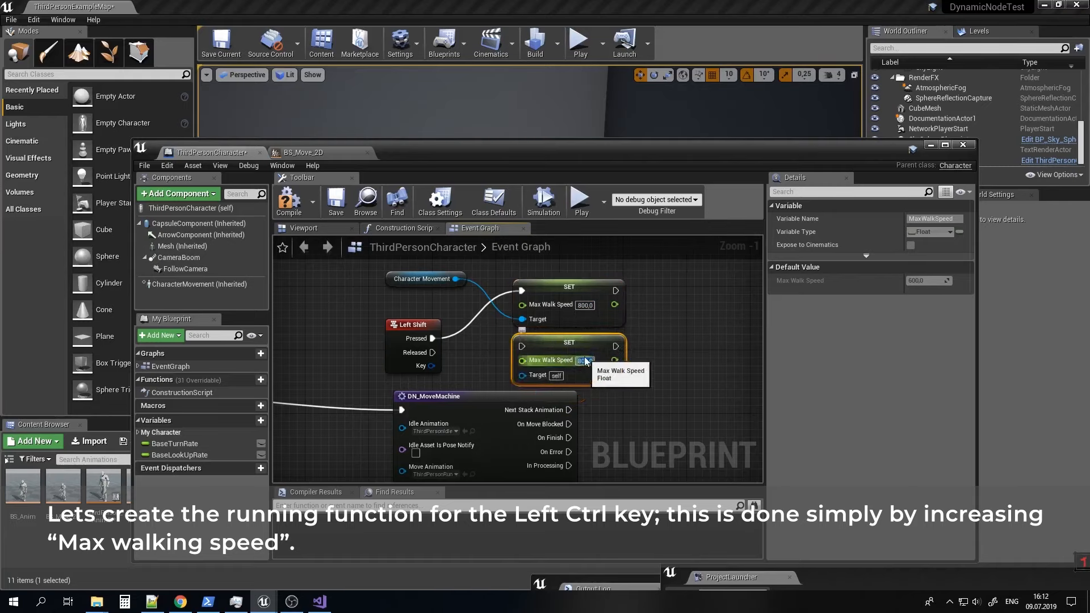
type("600")
key("Return")
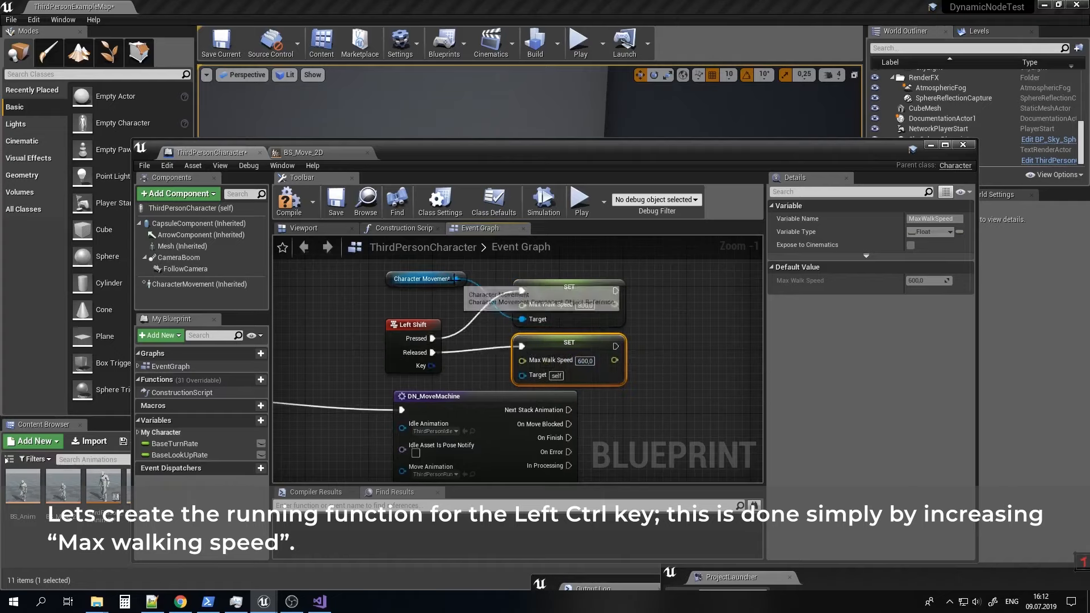
left_click_drag(455, 279, 520, 386)
Move the Left Shift speed nodes clear of DN_MoveMachine and group them in a comment box titled Run.
left_click_drag(379, 381, 571, 288)
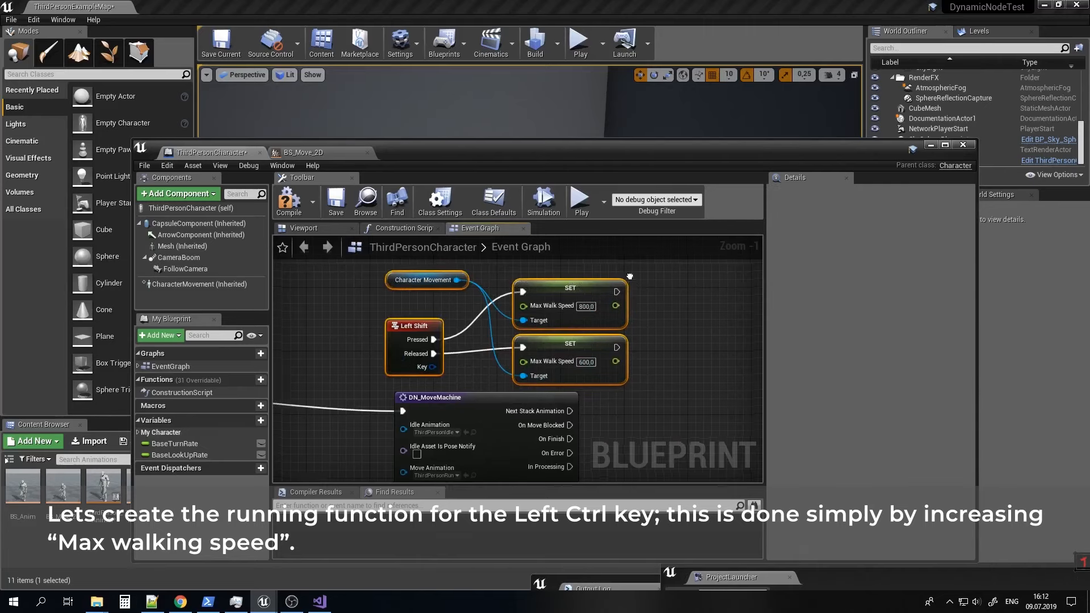
right_click_drag(630, 277, 673, 332)
scroll(633, 338, "down", 2)
left_click_drag(621, 347, 583, 311)
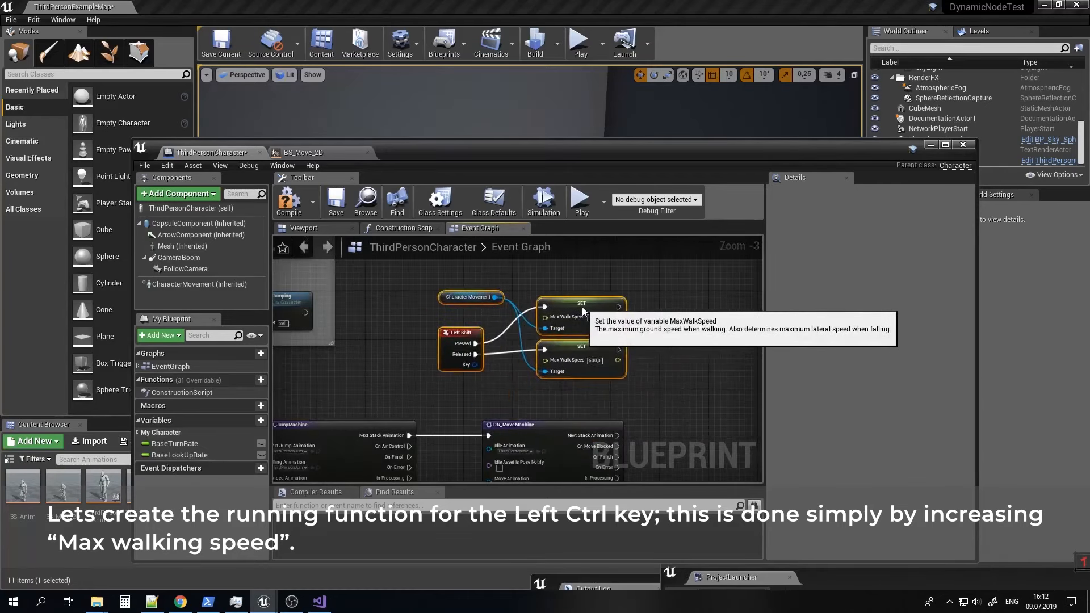
key("c")
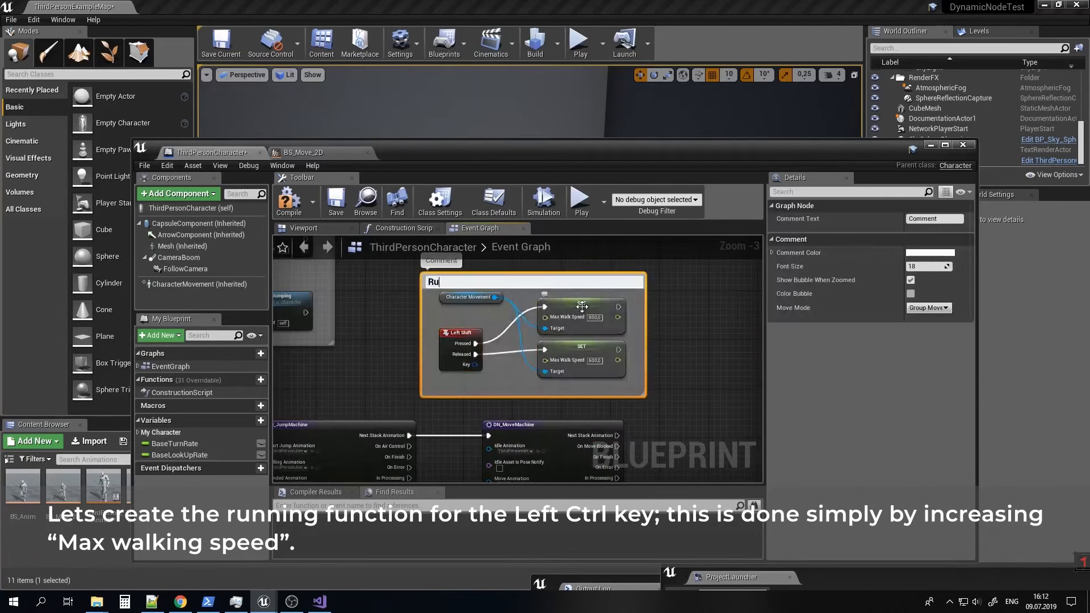
key("Return")
left_click(671, 318)
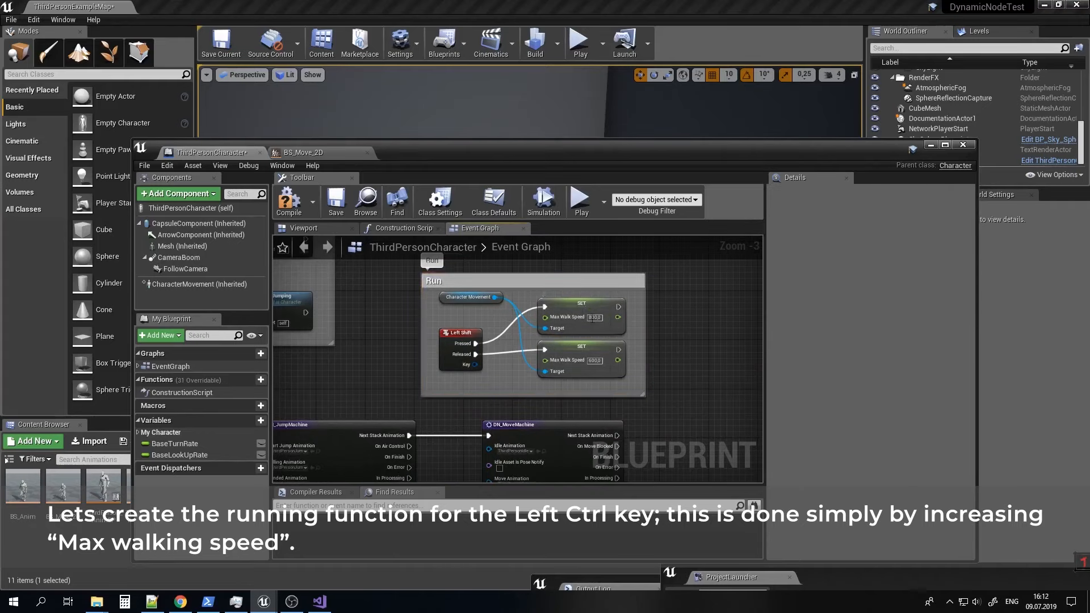
Check the CharacterMovement component's Max Walk Speed by filtering its details for maxw, and compile and save the blueprint.
right_click_drag(598, 400, 555, 350)
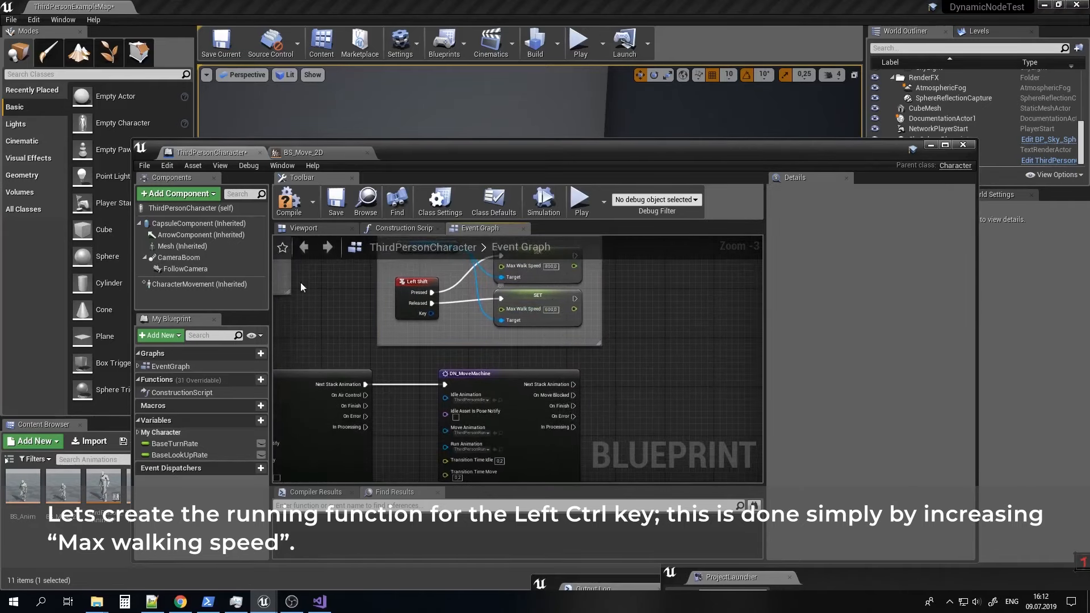
left_click(217, 283)
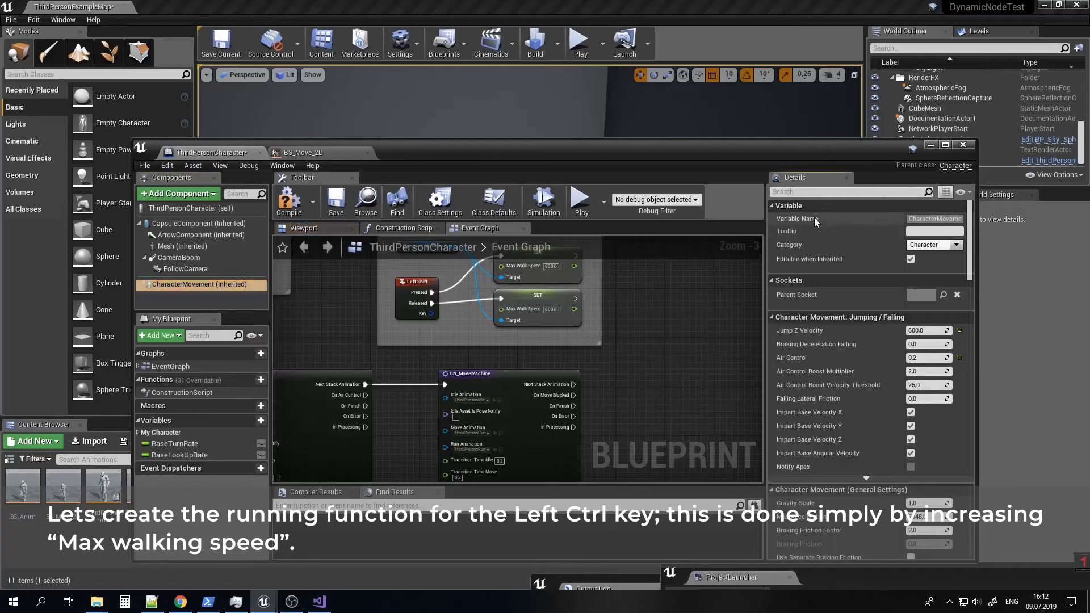
type("maxw")
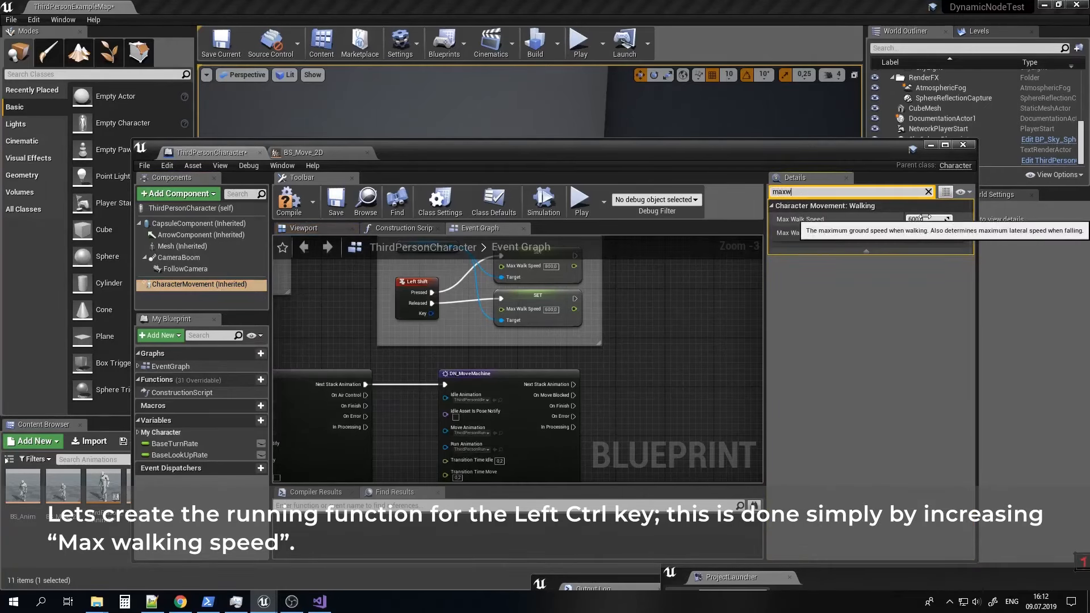
right_click_drag(629, 361, 471, 399)
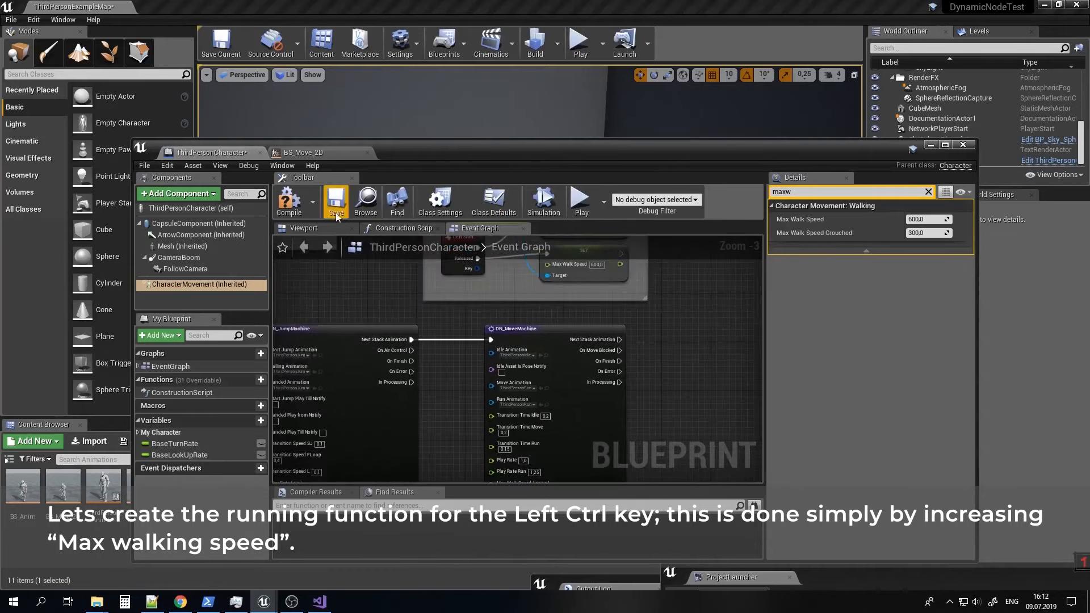
left_click(301, 210)
left_click(335, 202)
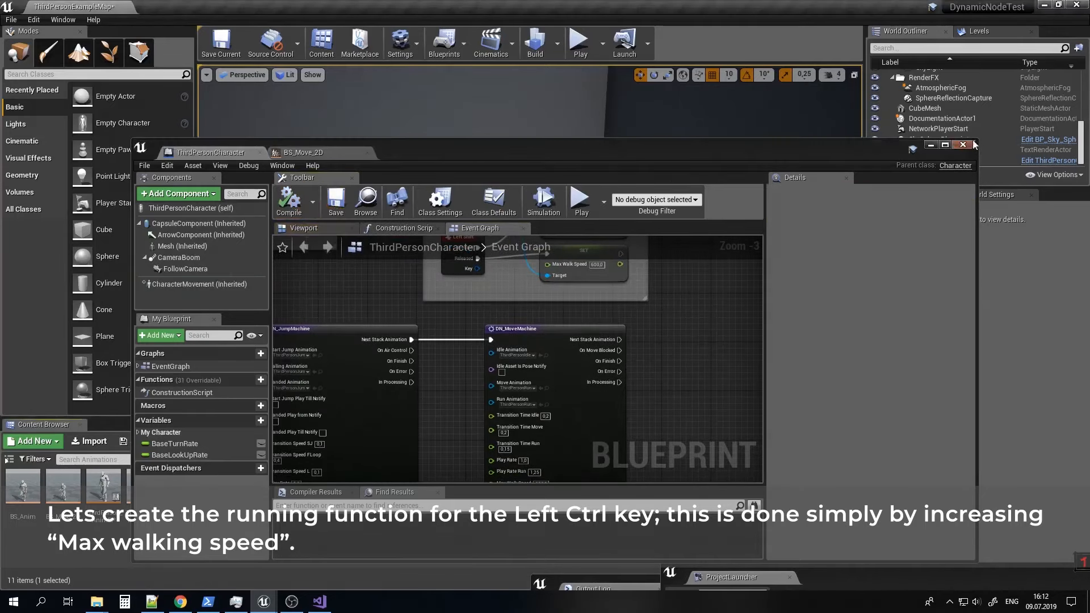
Play the level and move the character forward to test the Left Shift run.
left_click(929, 145)
left_click(585, 41)
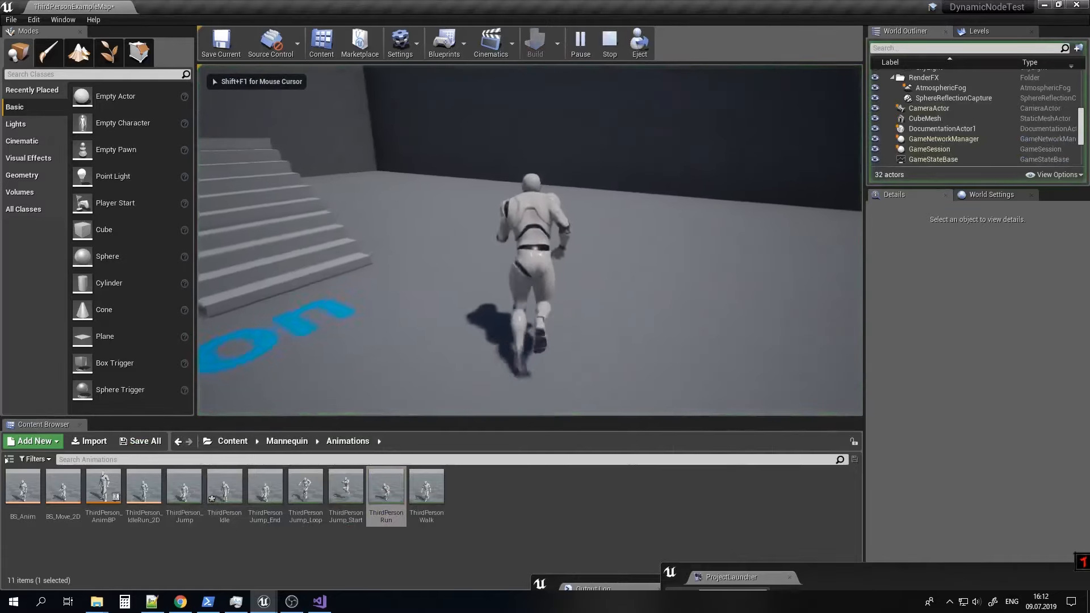
key("w")
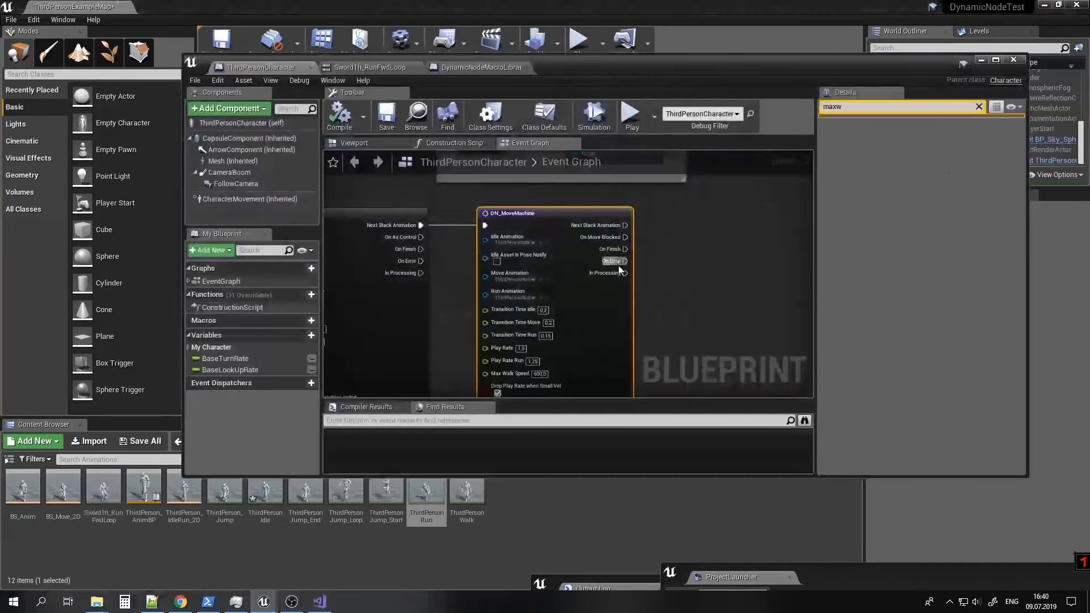
Set DN_MoveMachine's Move Animation to Sword1h_RunFwdLoop and compile the blueprint.
right_click_drag(723, 275, 784, 221)
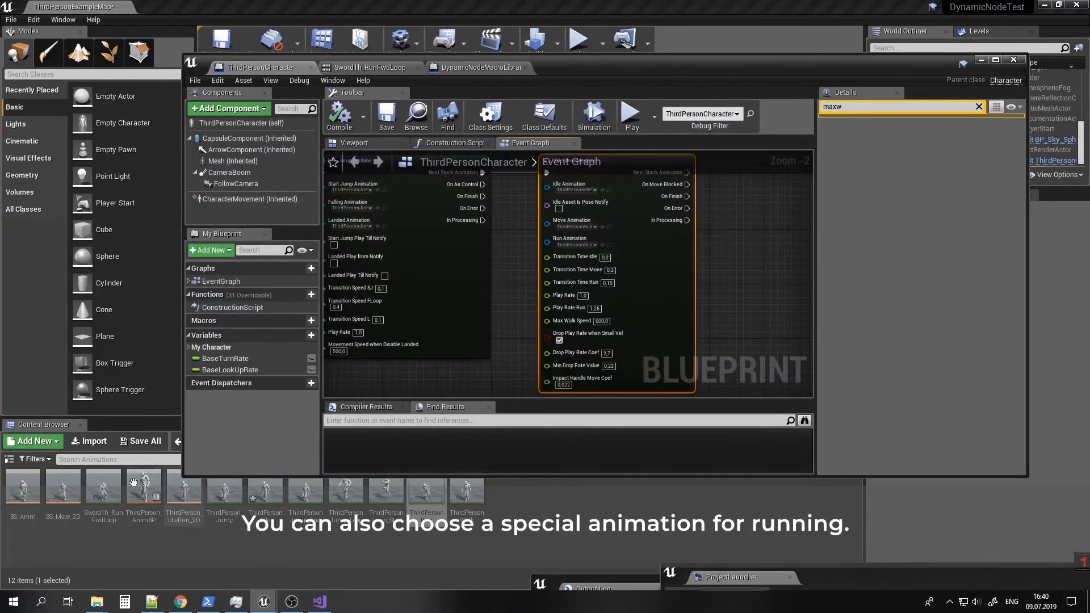
left_click(104, 486)
left_click(609, 227)
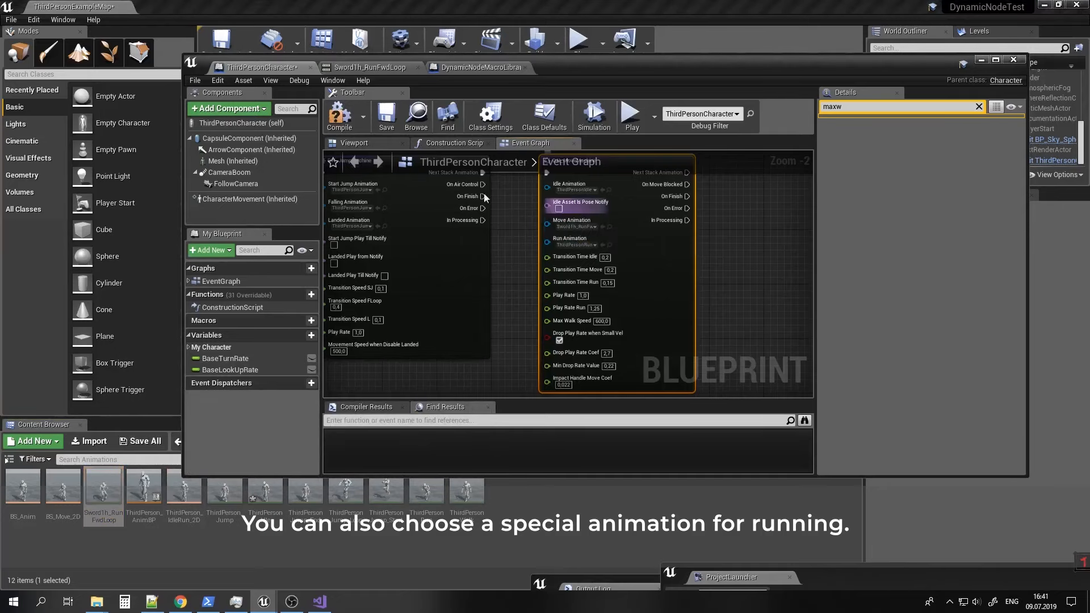
left_click(340, 115)
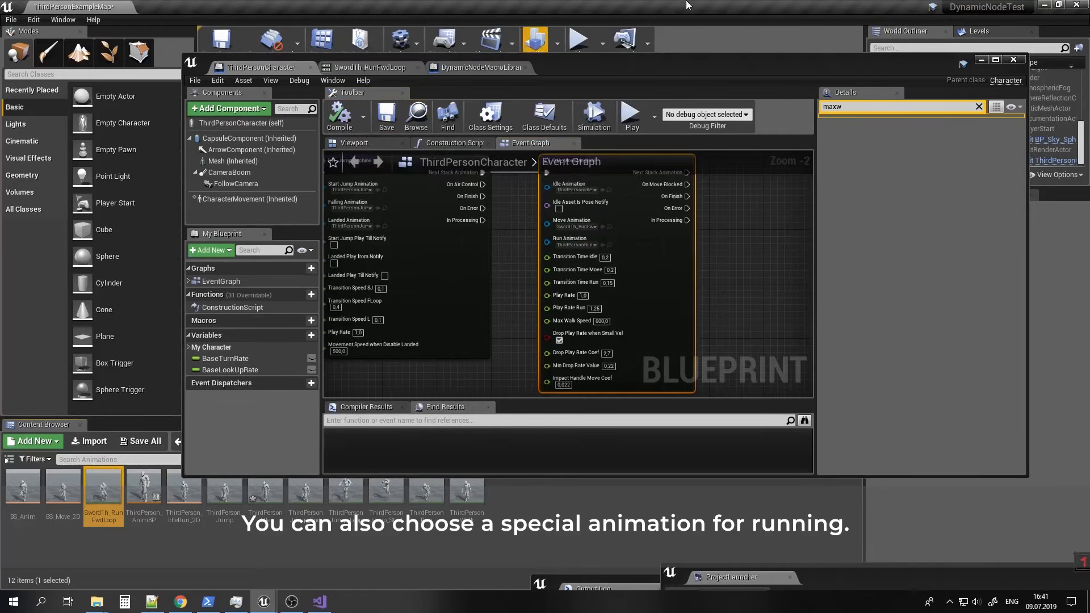
Play the level and move the character around to test the transition between the move and run animations, then stop.
left_click(980, 59)
left_click(580, 45)
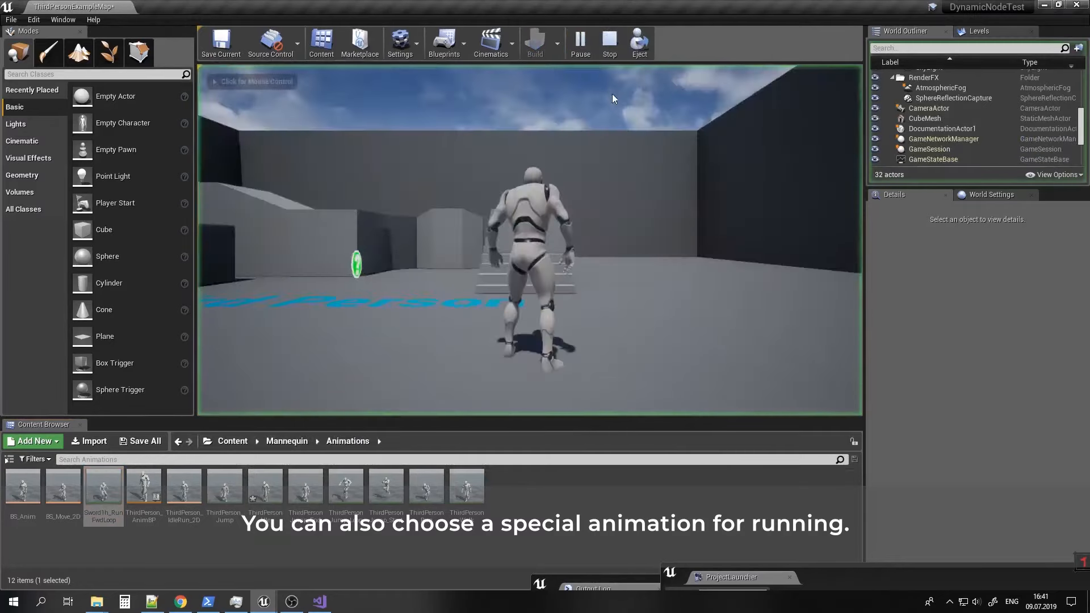
key("w")
key("w")
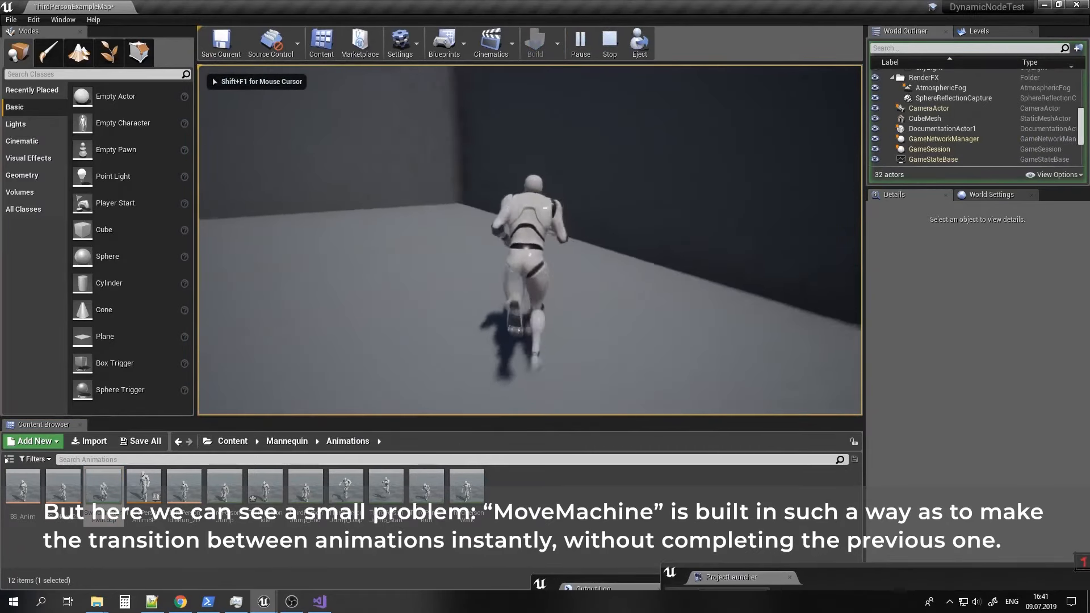
key("w")
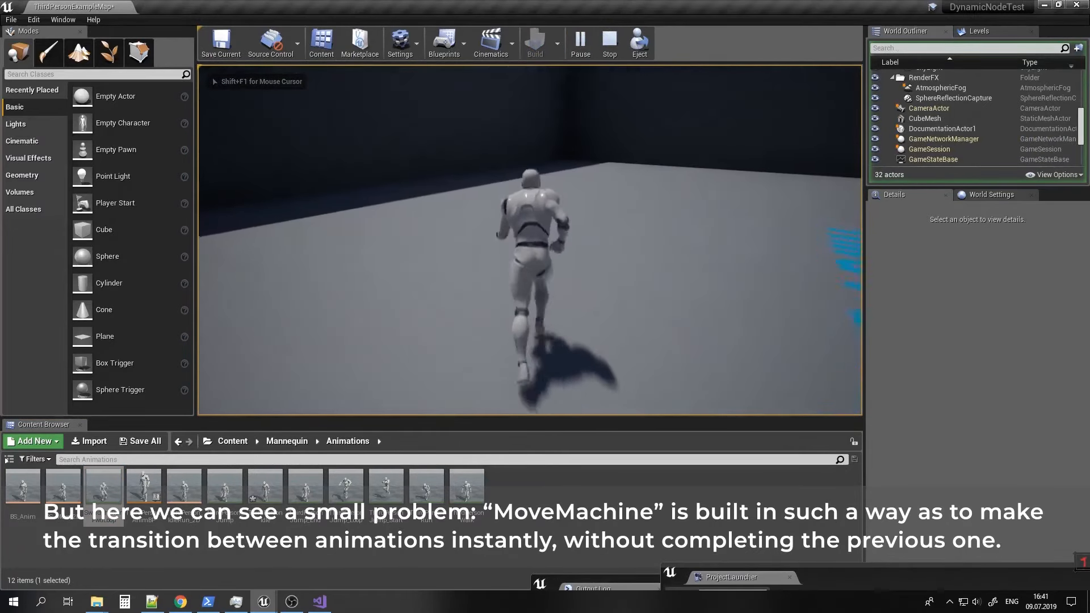
key("w")
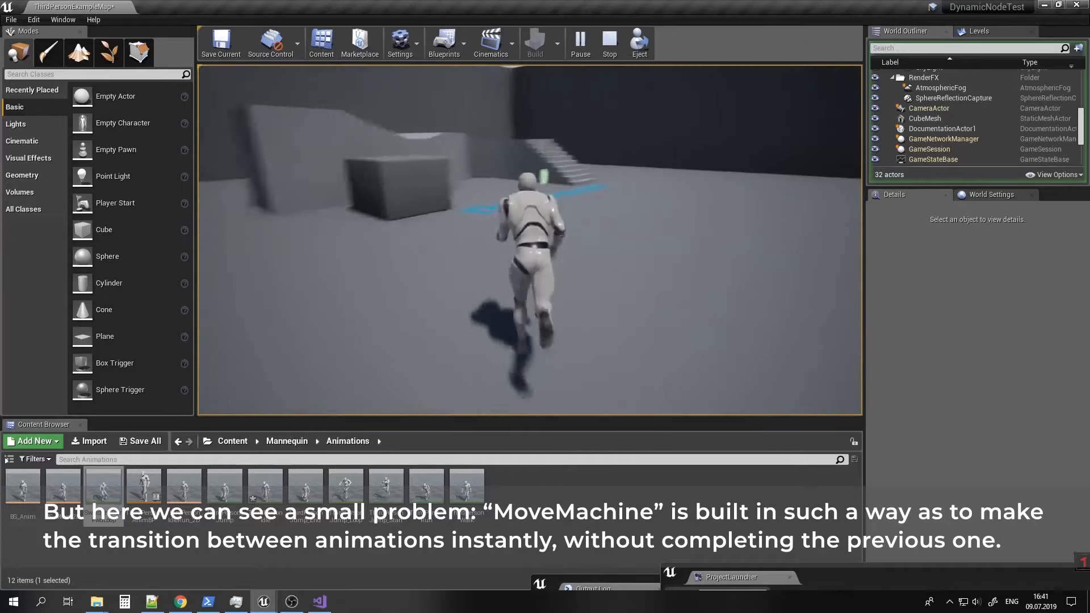
key("w")
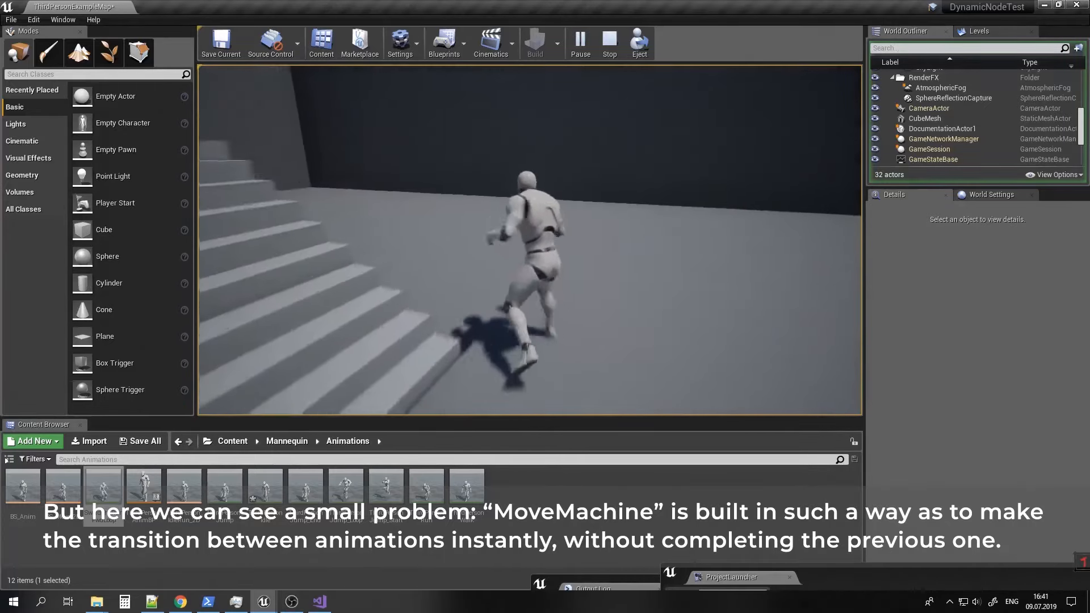
key("w")
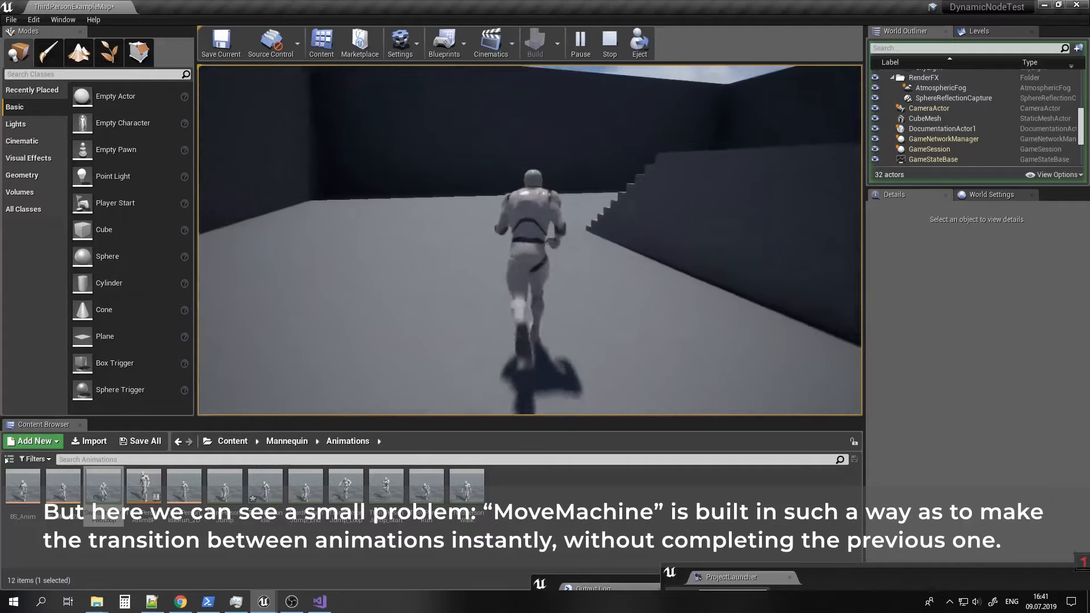
key("Escape")
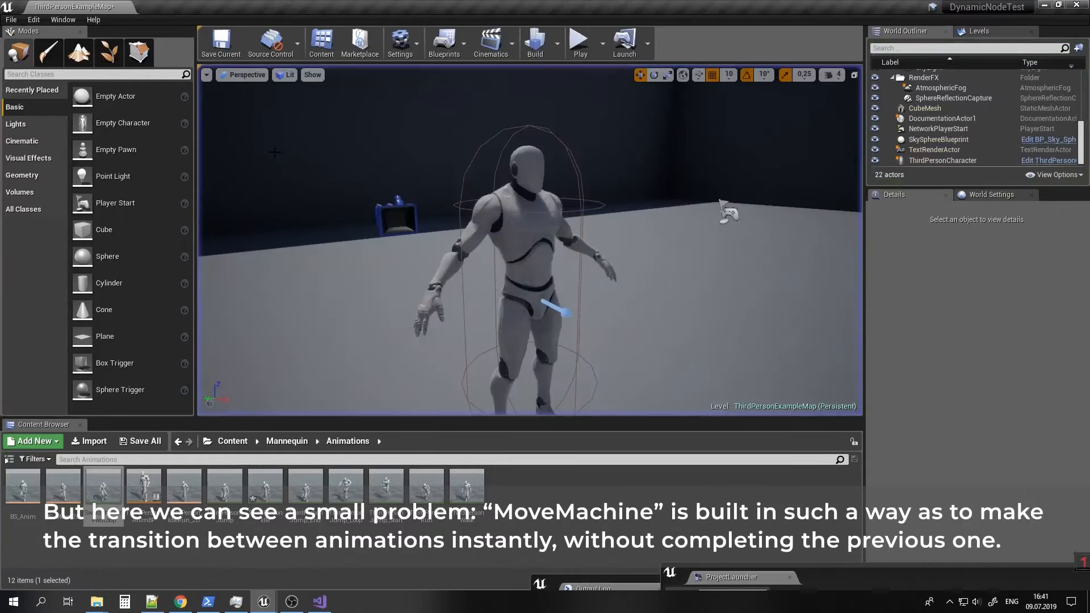
Add a DN_MoveMachineMulti node on the preceding node's Next Stack Animation output, ahead of DN_MoveMachine, and disconnect it from DN_MoveMachine.
left_click(263, 606)
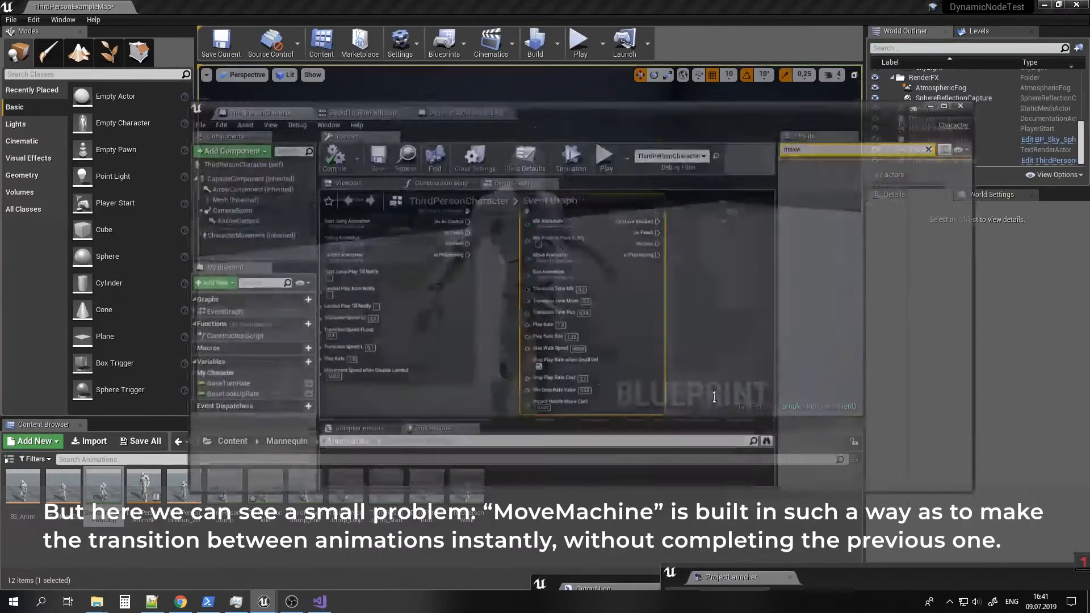
left_click_drag(548, 245, 712, 252)
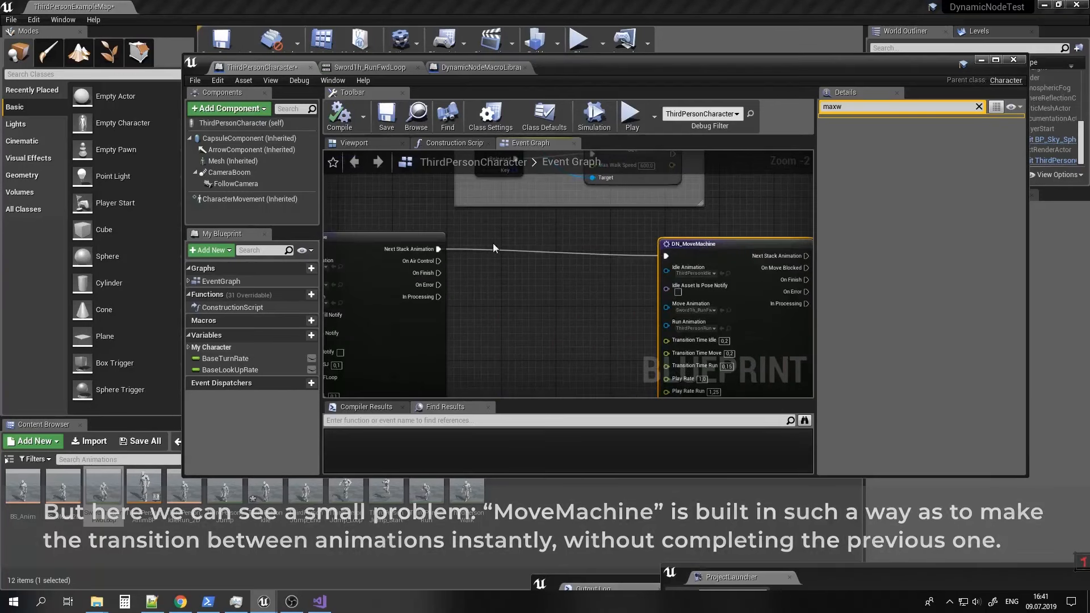
left_click_drag(489, 241, 492, 242)
type("movemac")
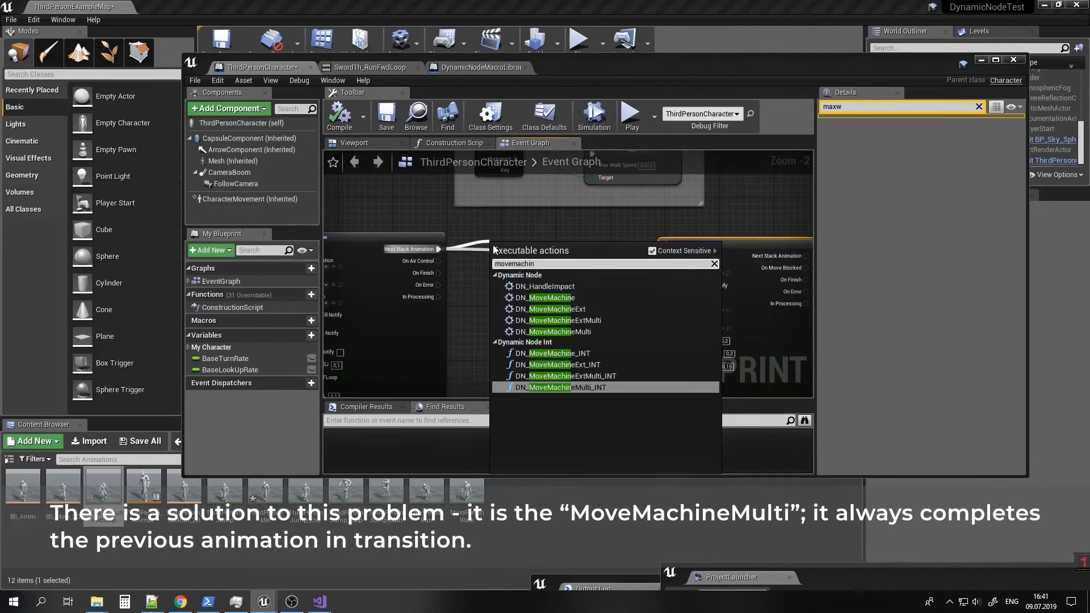
type("hin")
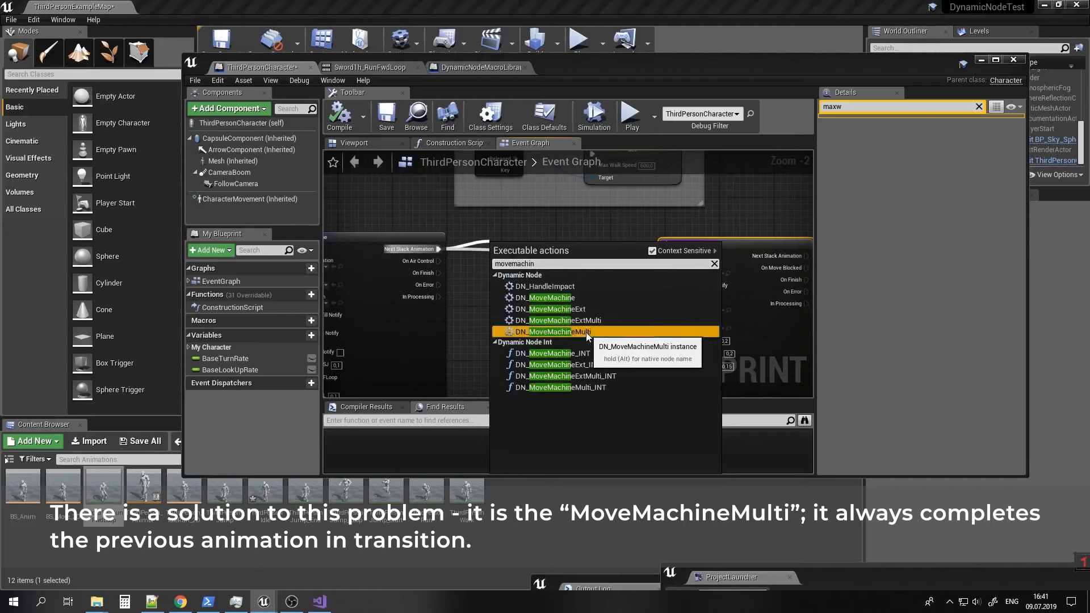
left_click(585, 332)
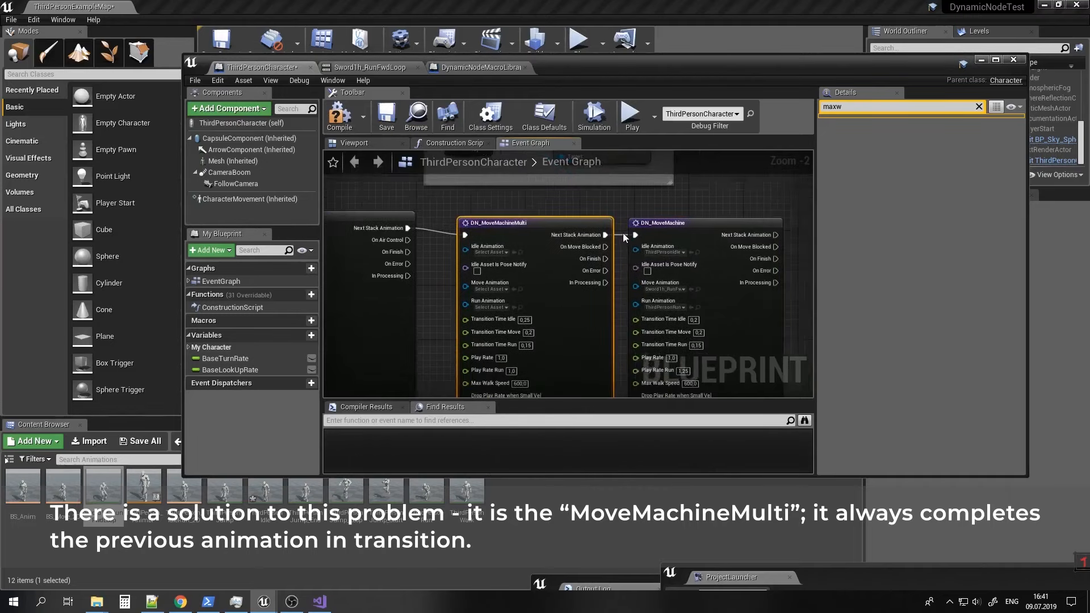
left_click(622, 234, "alt")
Assign DN_MoveMachine's idle, move and run assets to DN_MoveMachineMulti: ThirdPersonIdle, Sword1h_RunFwdLoop and ThirdPersonRun.
left_click(699, 253)
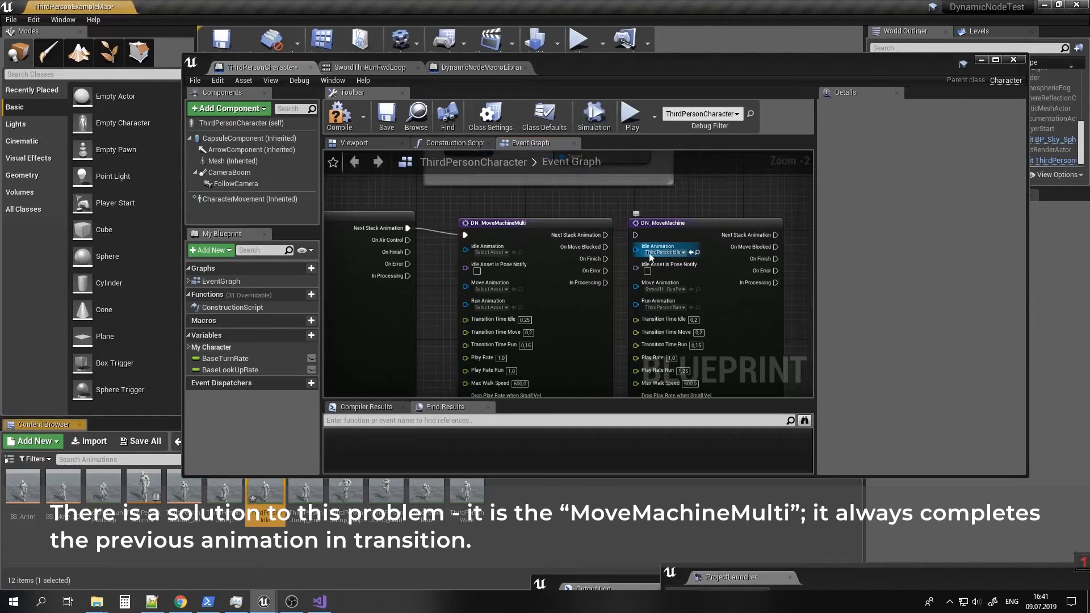
left_click(514, 255)
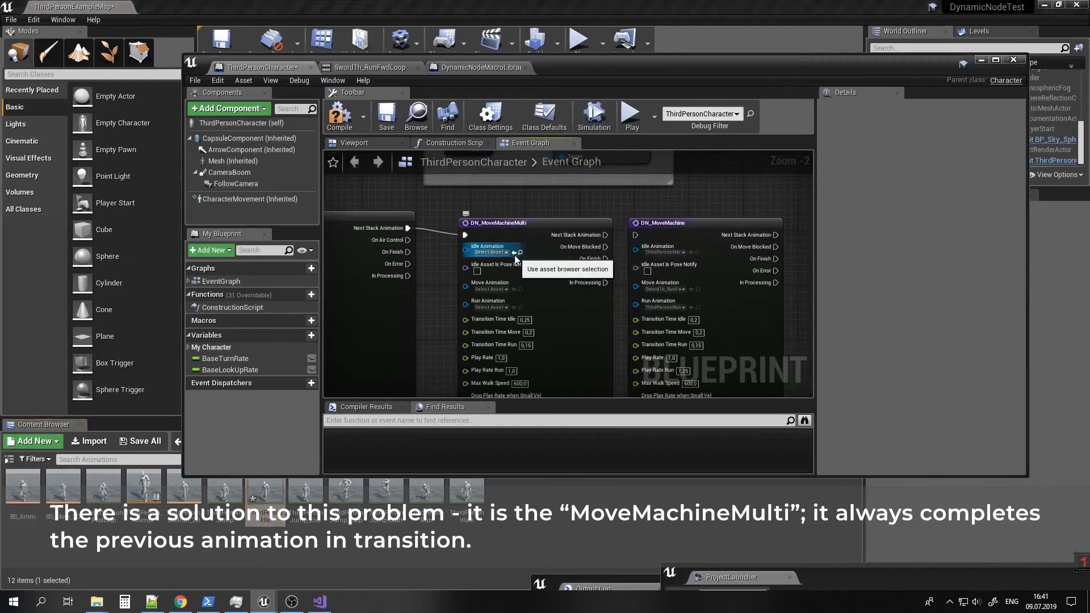
left_click(699, 289)
left_click(521, 289)
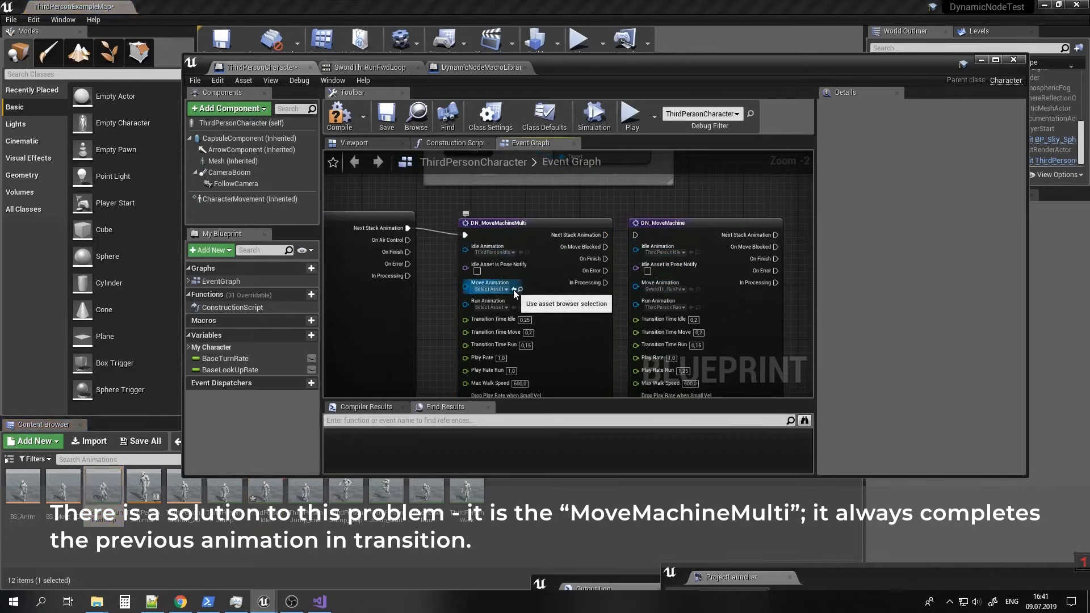
left_click(699, 307)
left_click(513, 307)
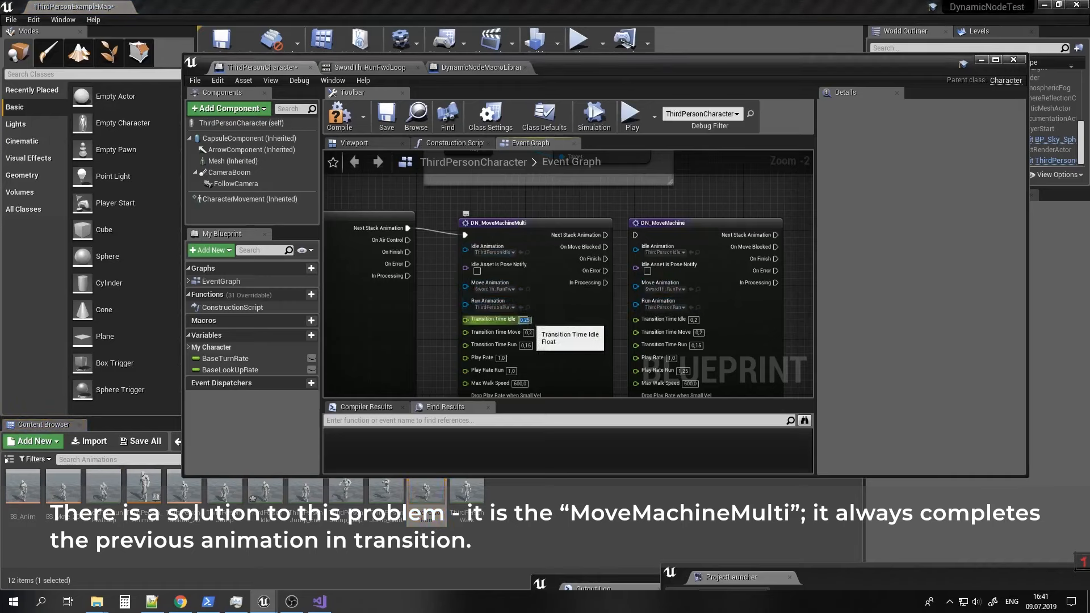
Set DN_MoveMachineMulti's Transition Time Idle to 0,2, turn off Sync Animations, and compile and save the blueprint.
type("0,2")
right_click_drag(621, 340, 600, 235)
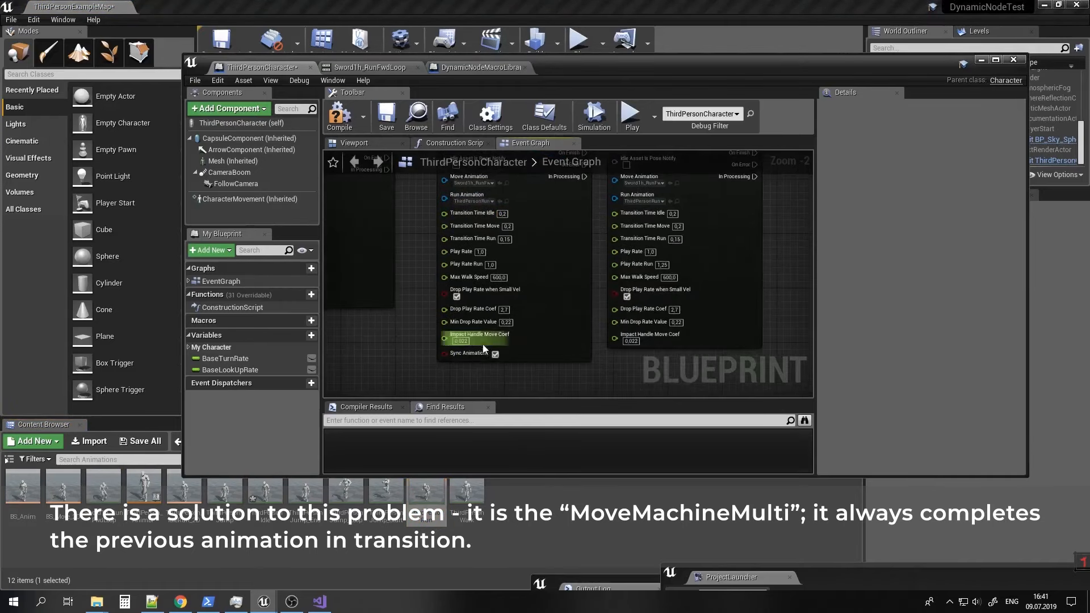
left_click(495, 354)
left_click(339, 114)
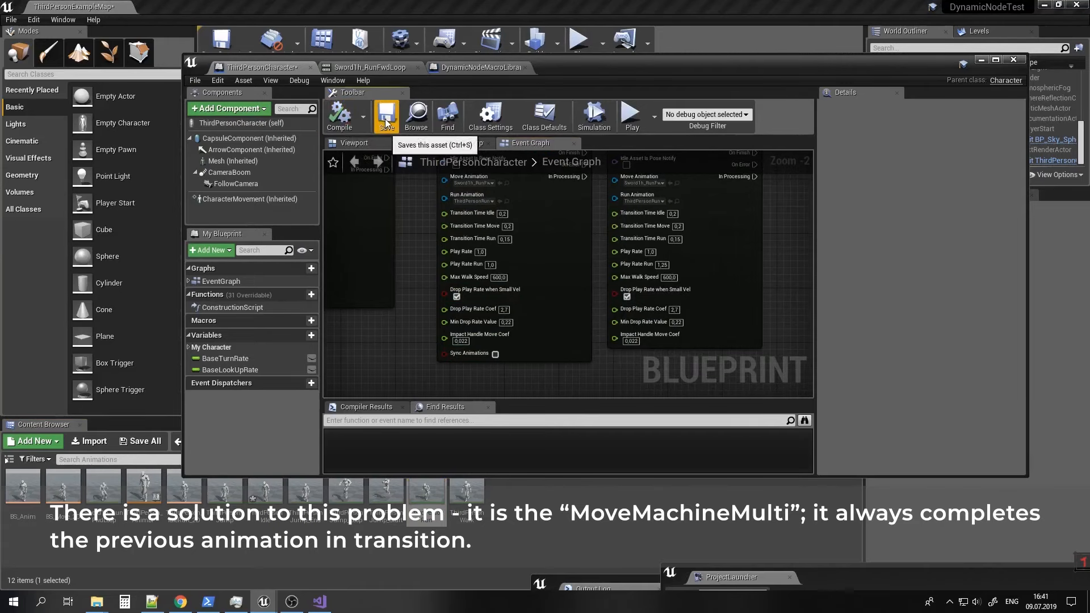
left_click(387, 113)
right_click_drag(559, 233, 568, 302)
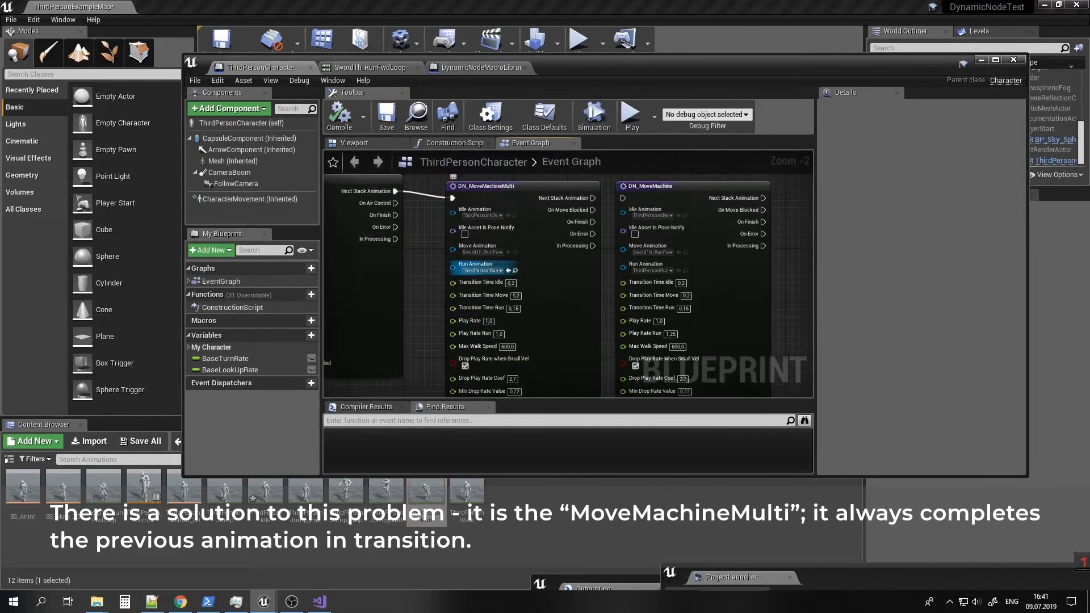
Play the level and run the character around to test DN_MoveMachineMulti's transition without synchronization, then stop.
left_click(982, 60)
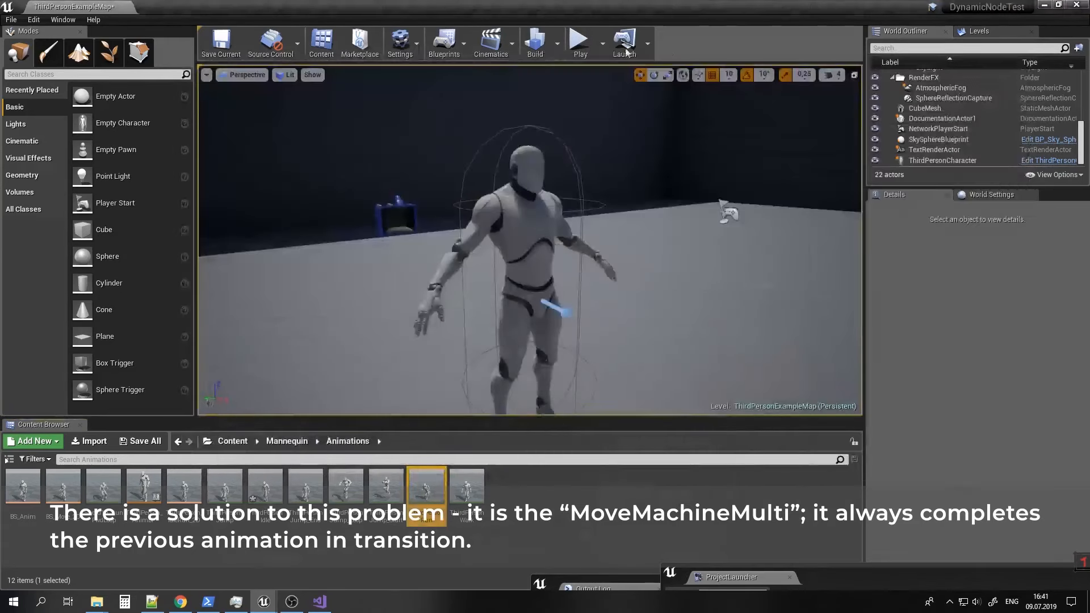
left_click(578, 39)
key("w")
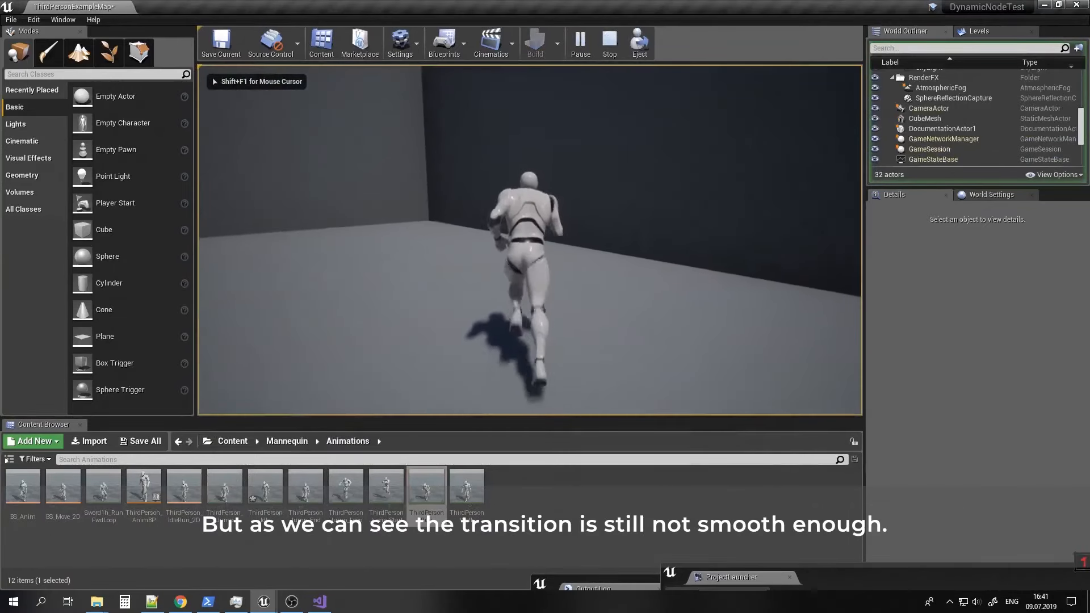
key("w")
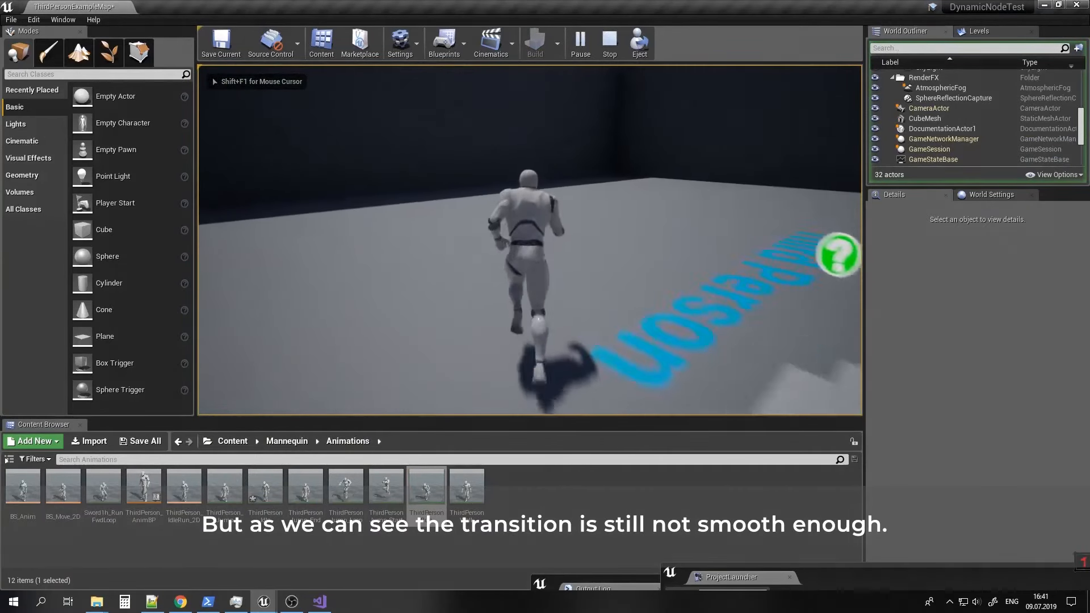
key("w")
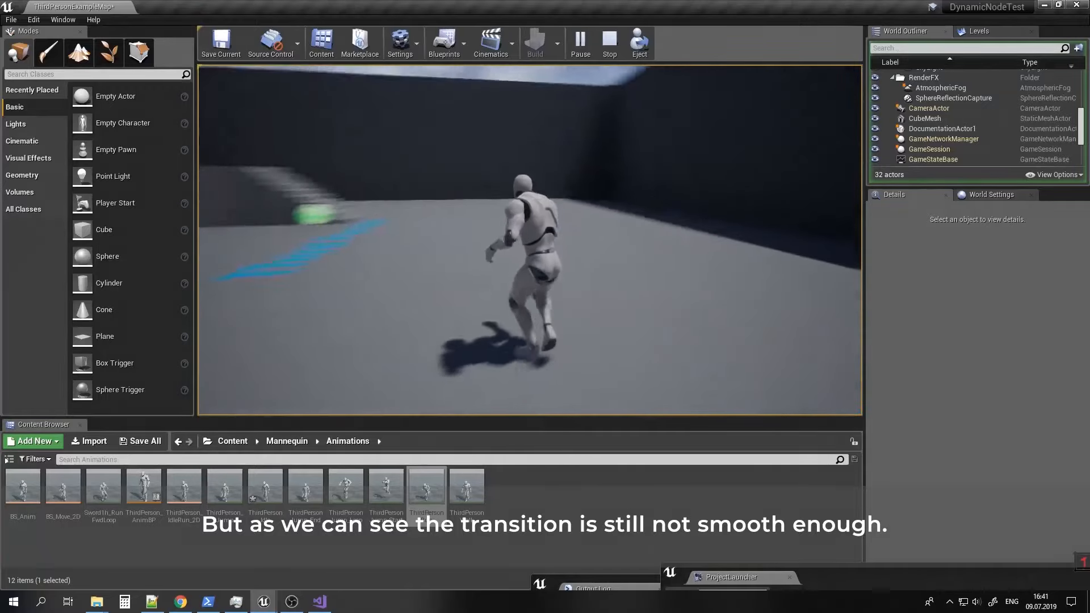
key("w")
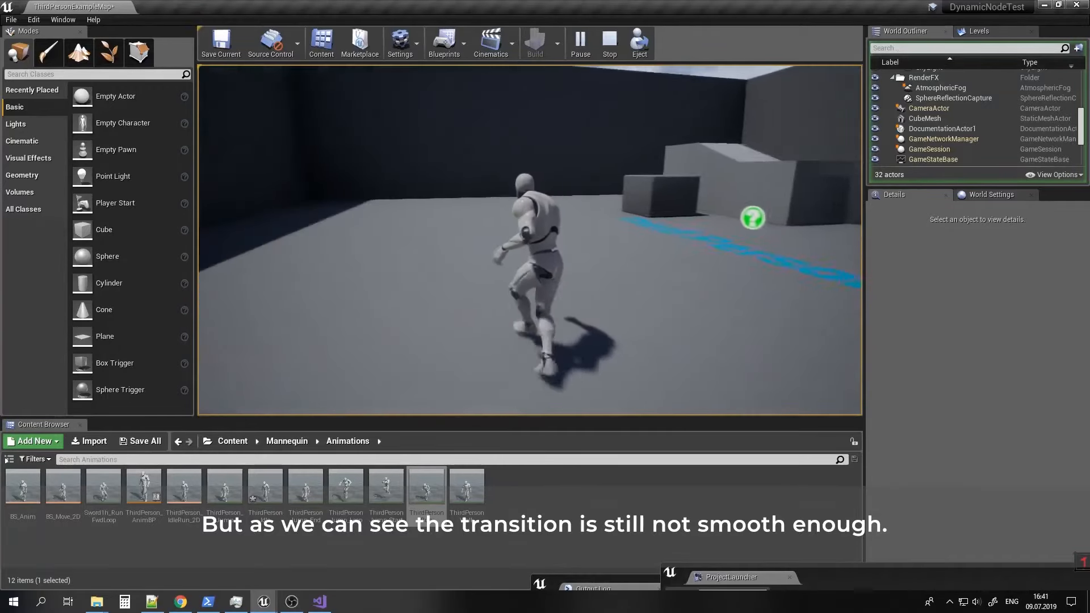
key("w")
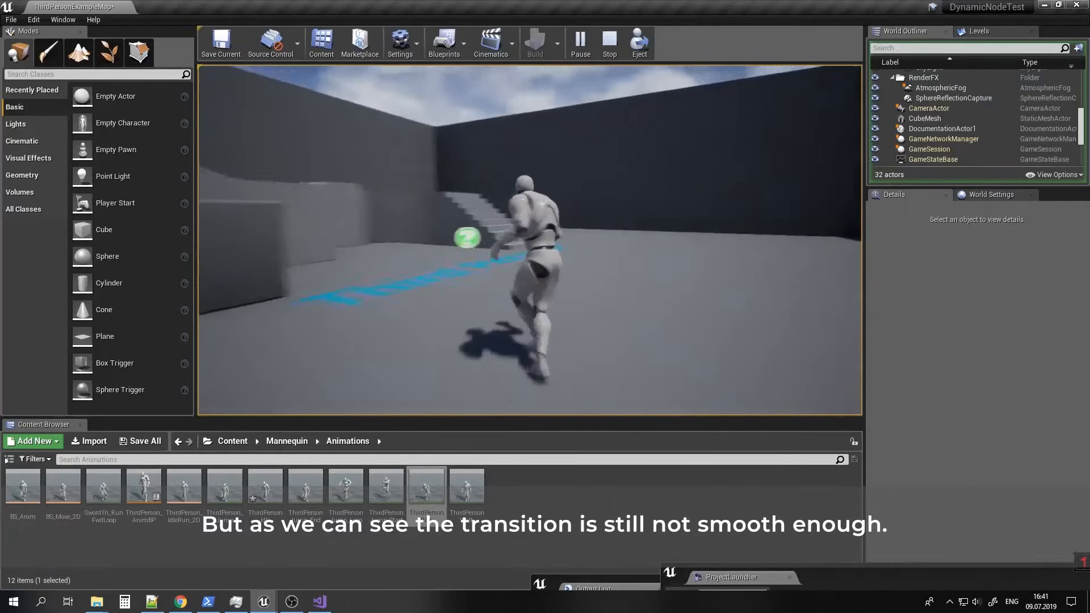
key("Escape")
Enable Sync Animations on DN_MoveMachineMulti in the ThirdPersonCharacter event graph and compile the blueprint.
mouse_move(273, 600)
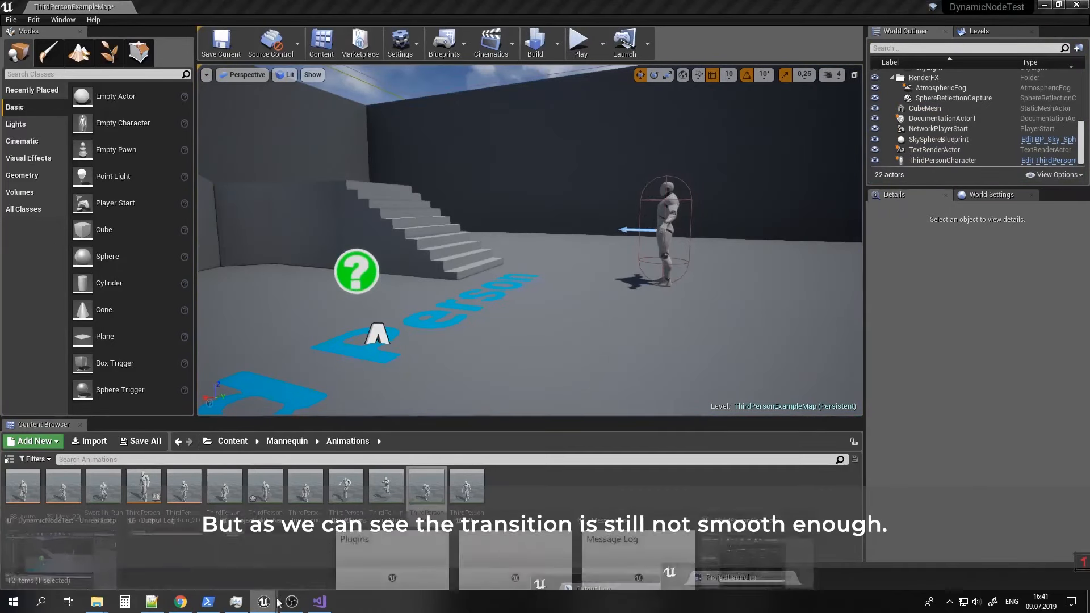
left_click(758, 551)
right_click_drag(518, 348, 580, 266)
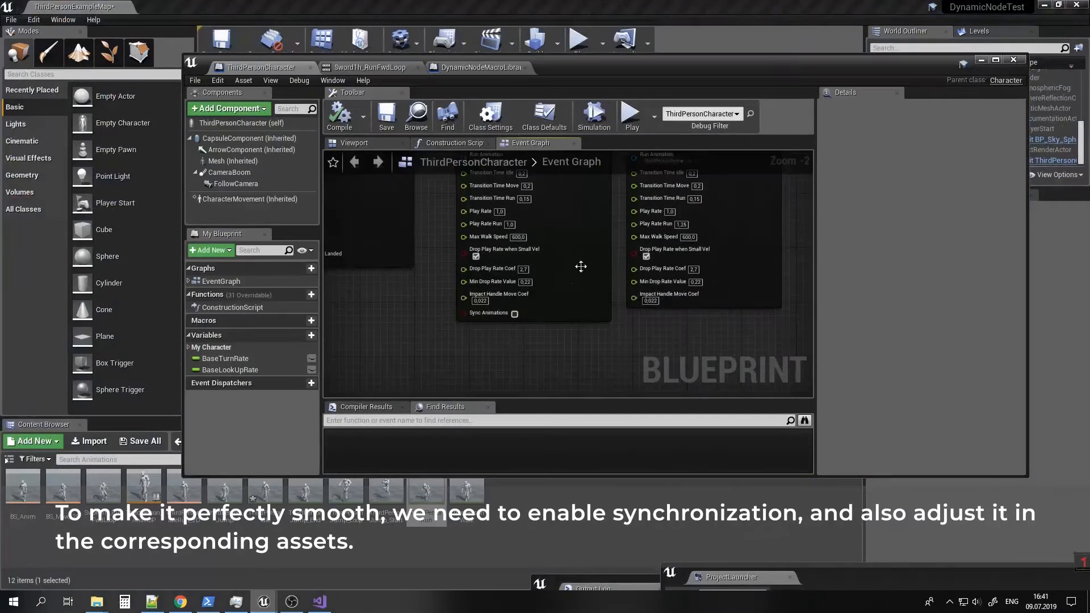
left_click(514, 314)
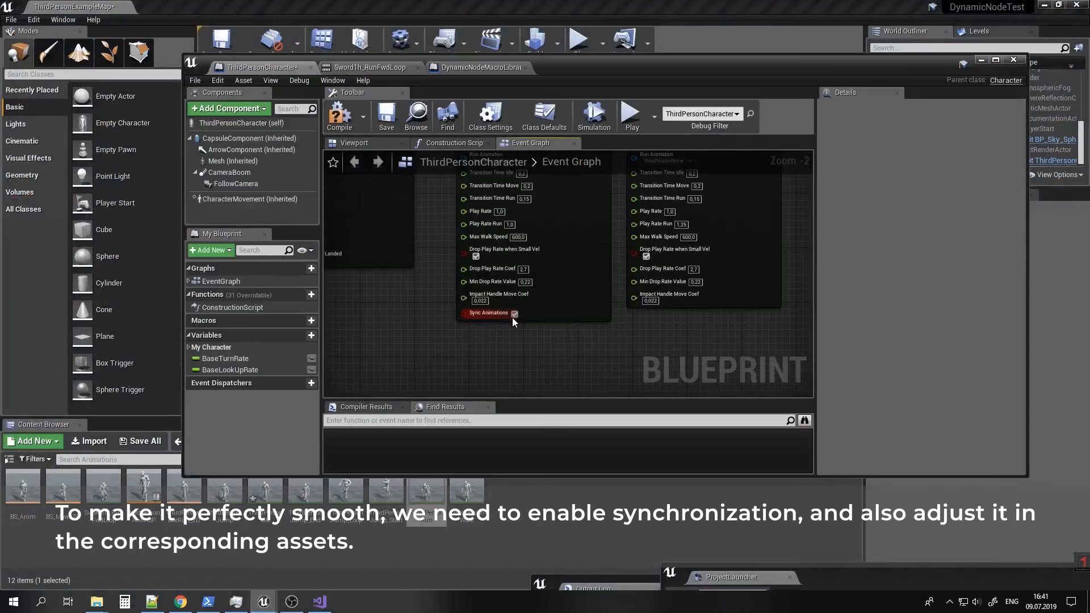
left_click(335, 124)
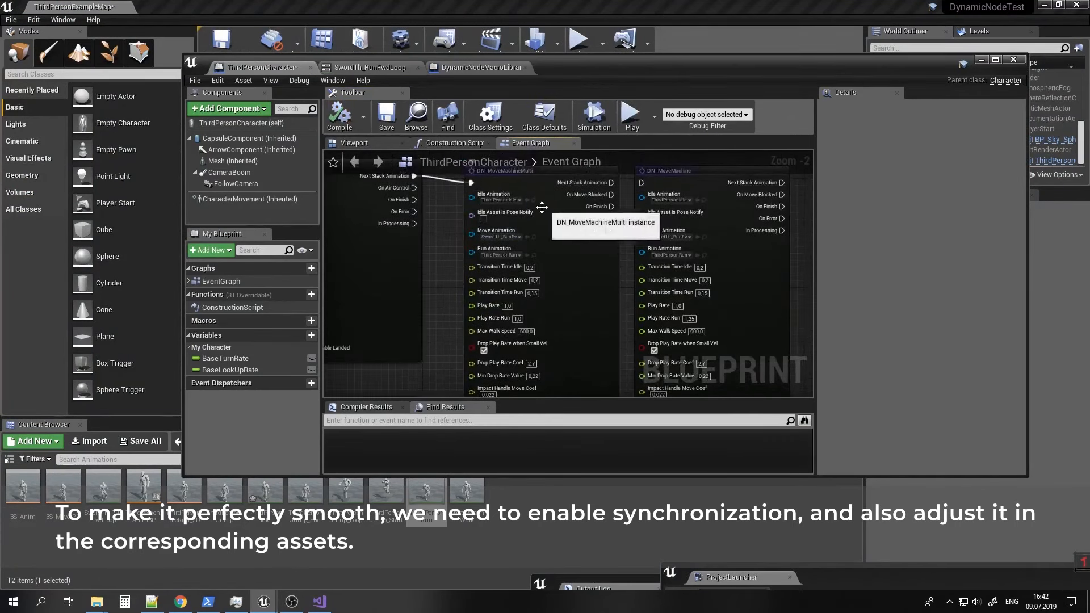
Open DN_MoveMachineMulti's Move Animation asset, Sword1h_RunFwdLoop, and add a sync marker named RLeg at about frame 32.
left_click(534, 237)
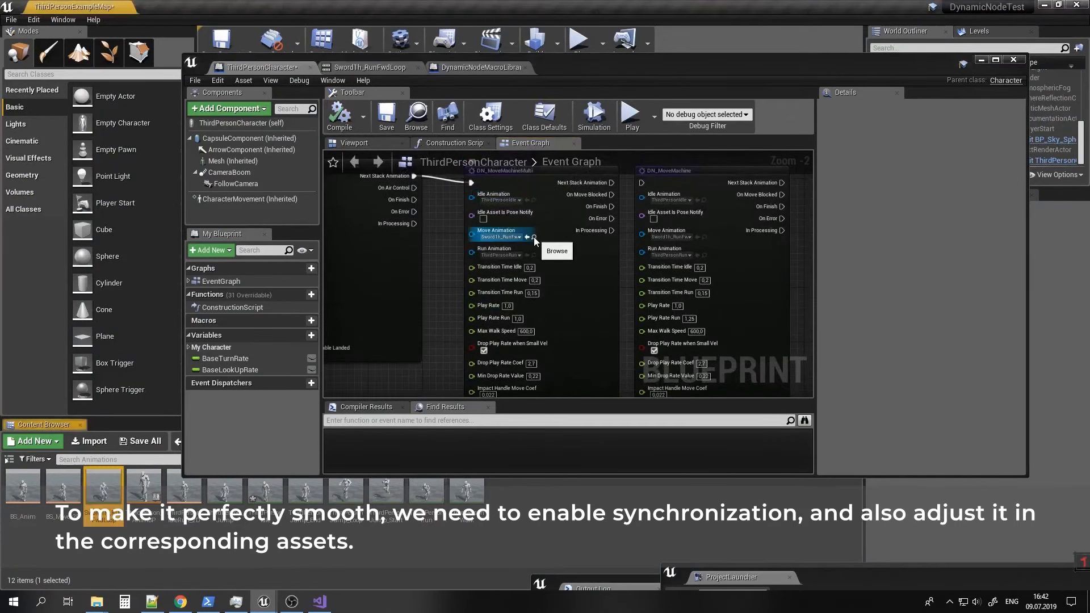
double_click(102, 487)
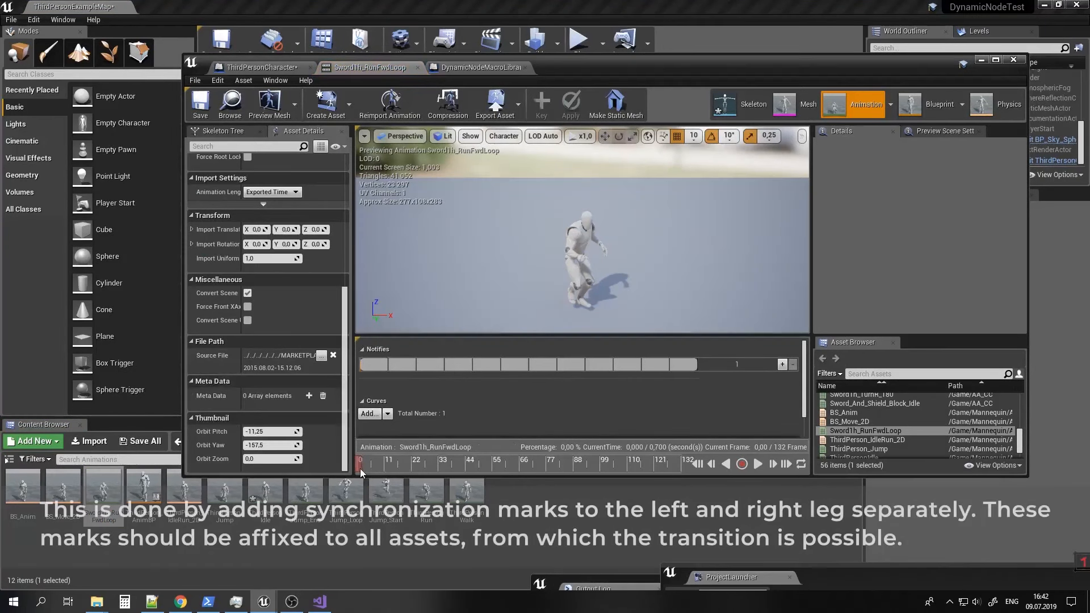
left_click_drag(360, 468, 427, 471)
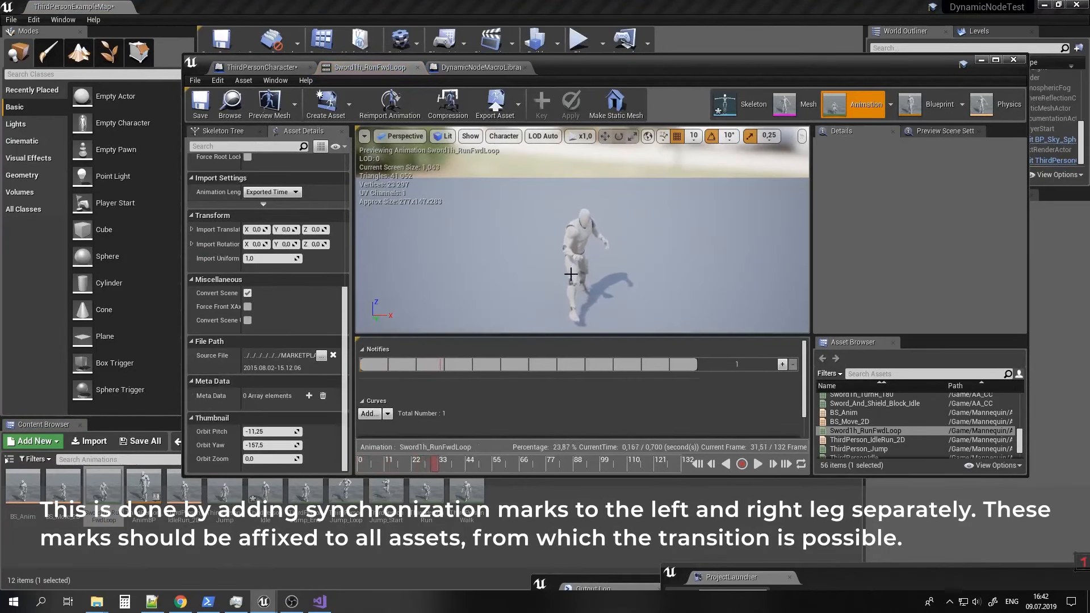
right_click(440, 365)
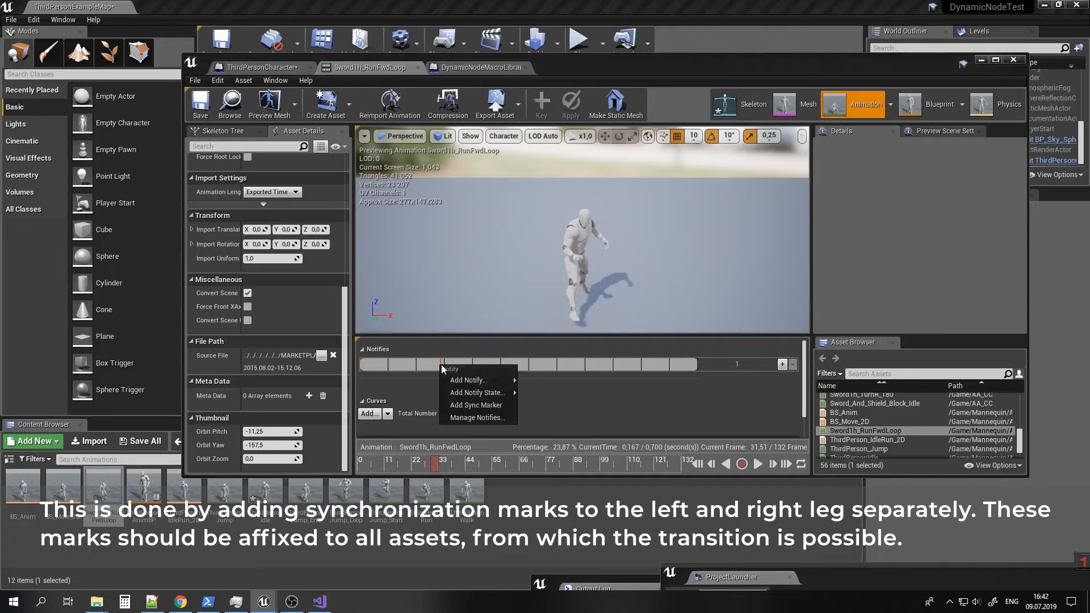
left_click(478, 406)
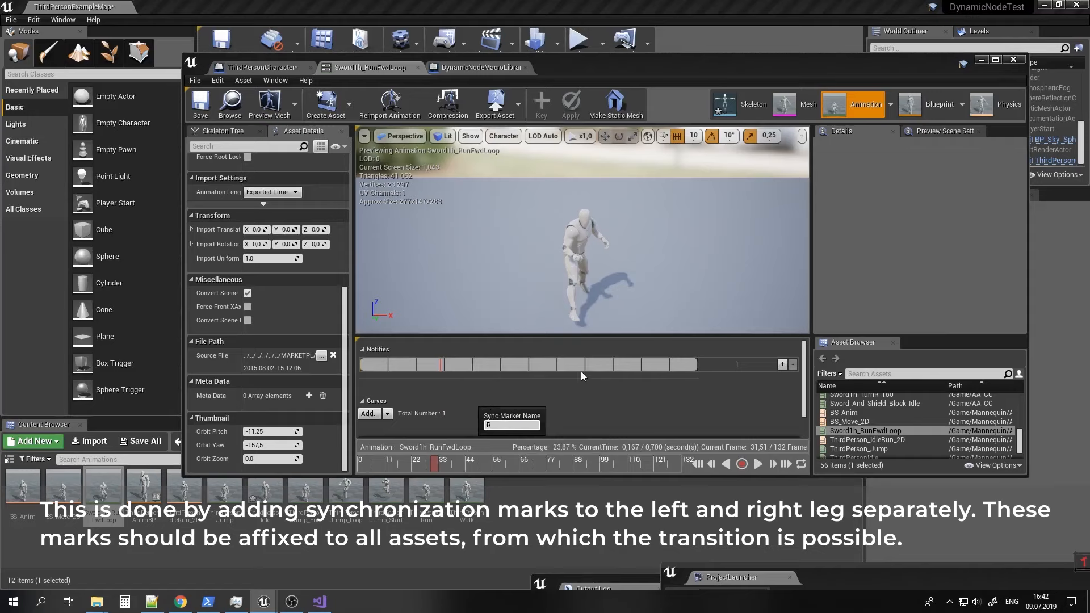
type("RLeg")
key("Return")
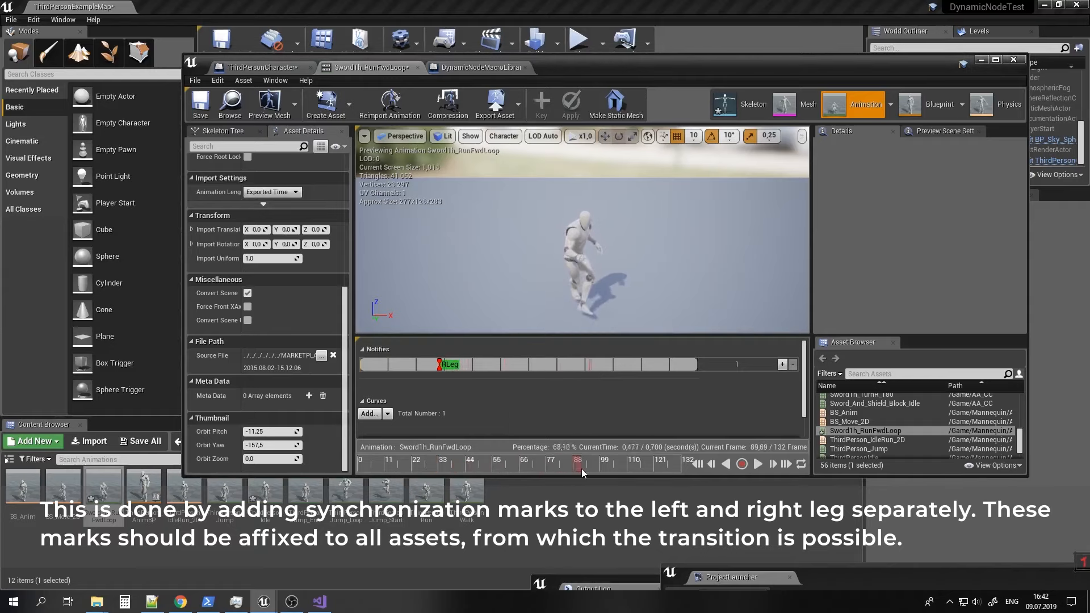
Add a second sync marker named LLeg at about frame 104 of Sword1h_RunFwdLoop and save the animation.
left_click(617, 471)
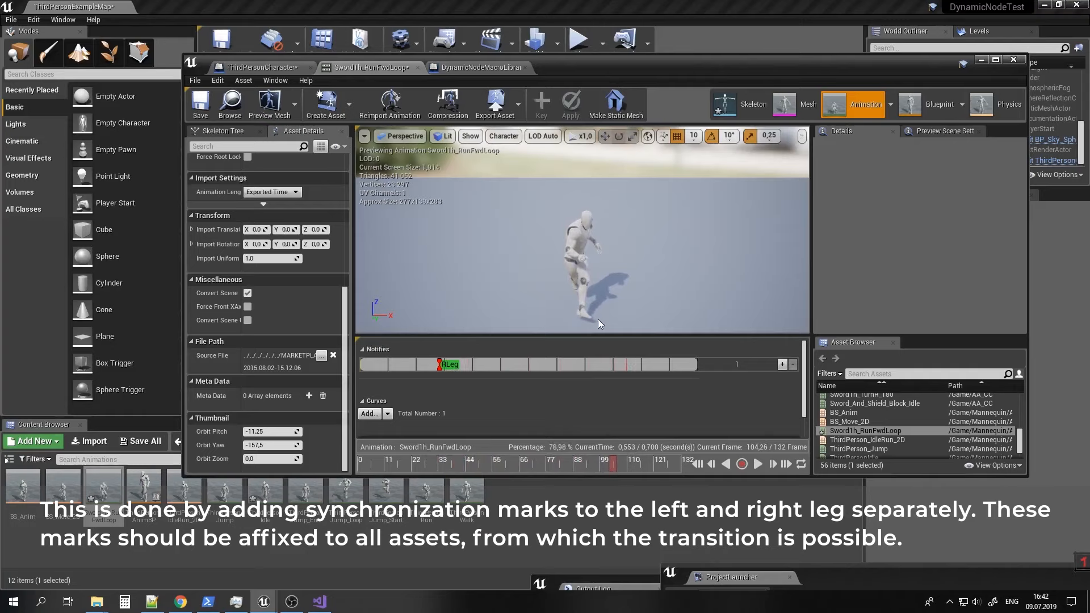
right_click(627, 365)
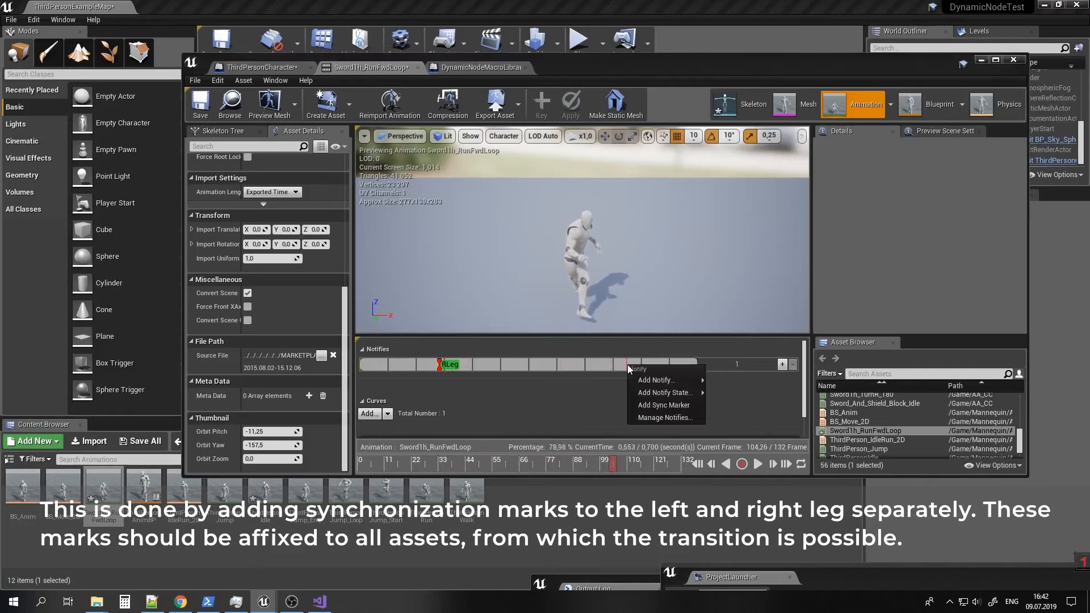
left_click(660, 407)
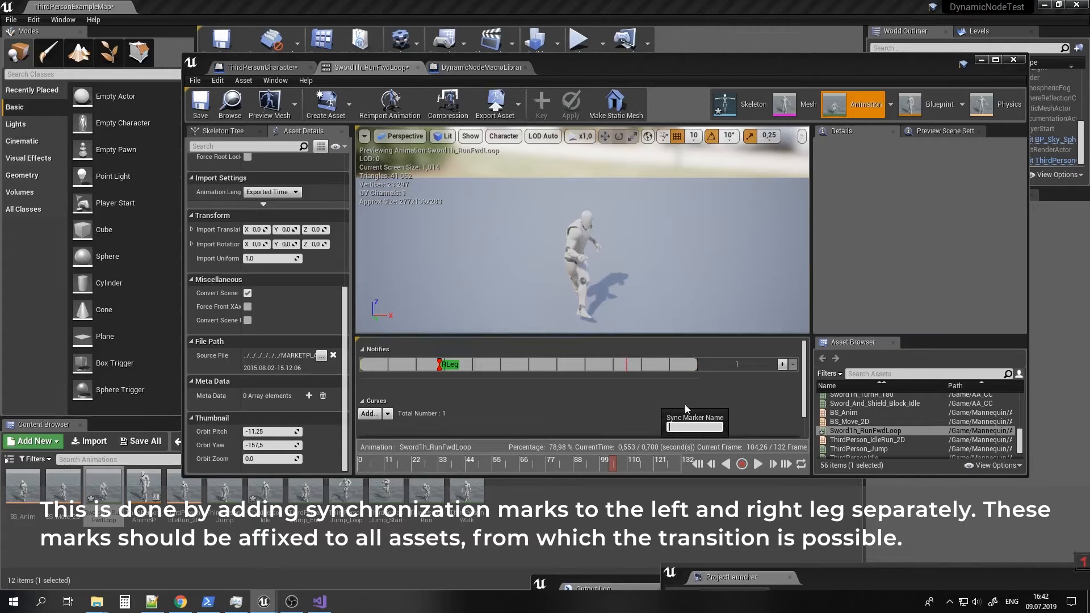
key("Return")
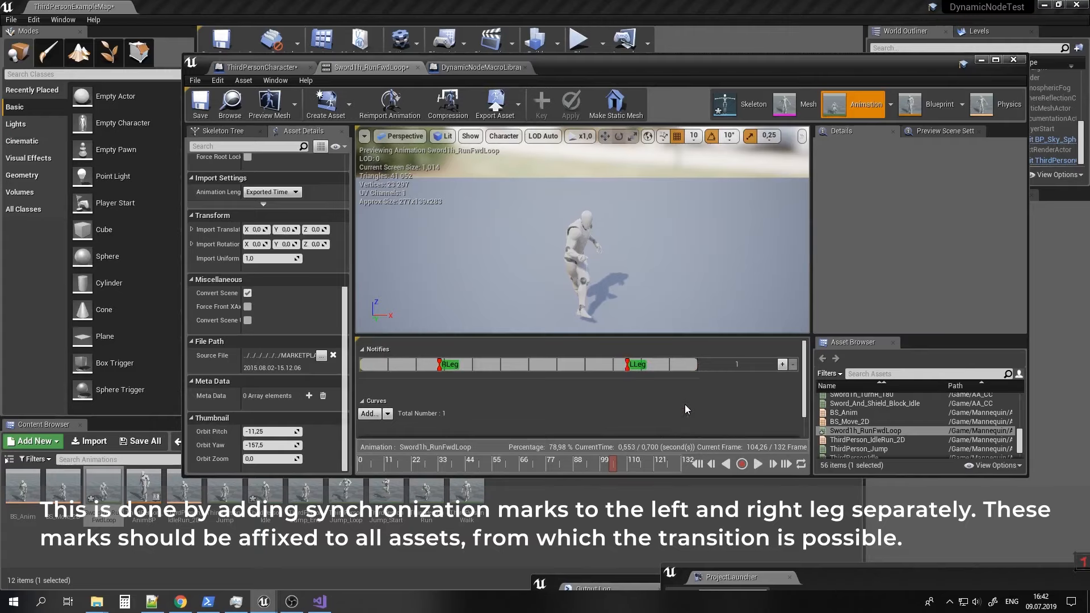
Return to the ThirdPersonCharacter blueprint and open DN_MoveMachineMulti's Run Animation asset, ThirdPersonRun.
left_click(255, 67)
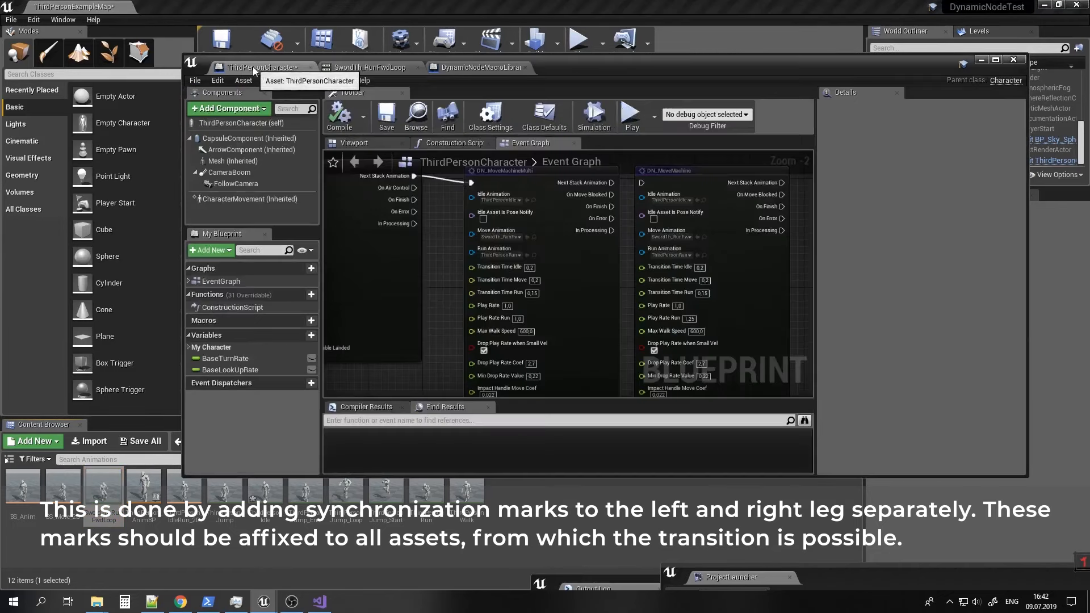
right_click_drag(559, 260, 561, 283)
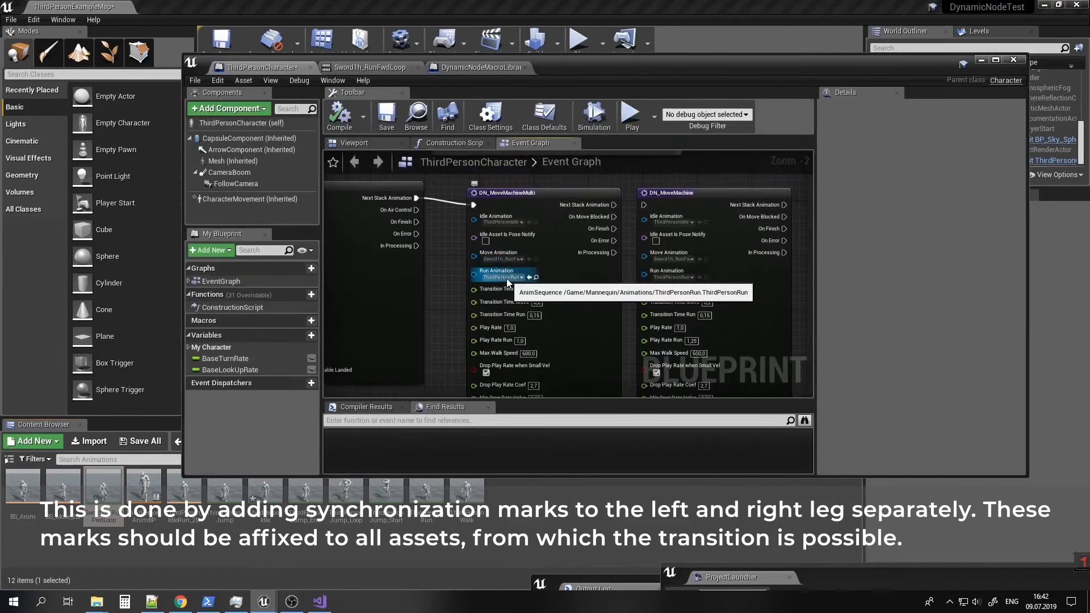
left_click(537, 277)
double_click(426, 494)
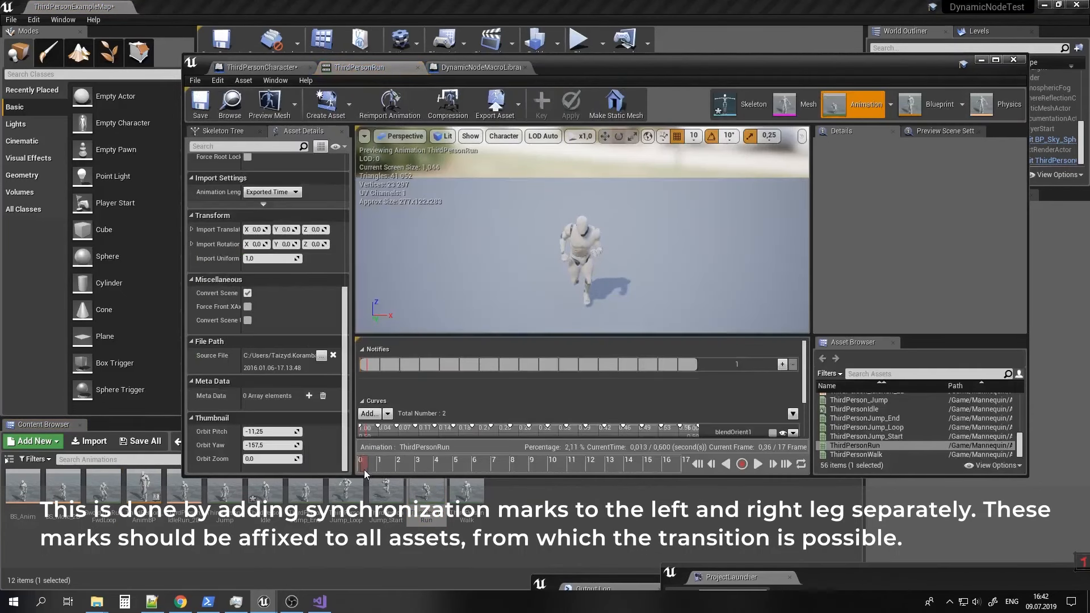
Add a sync marker named RLeg at about frame 5 of the ThirdPersonRun animation.
left_click_drag(363, 469, 427, 474)
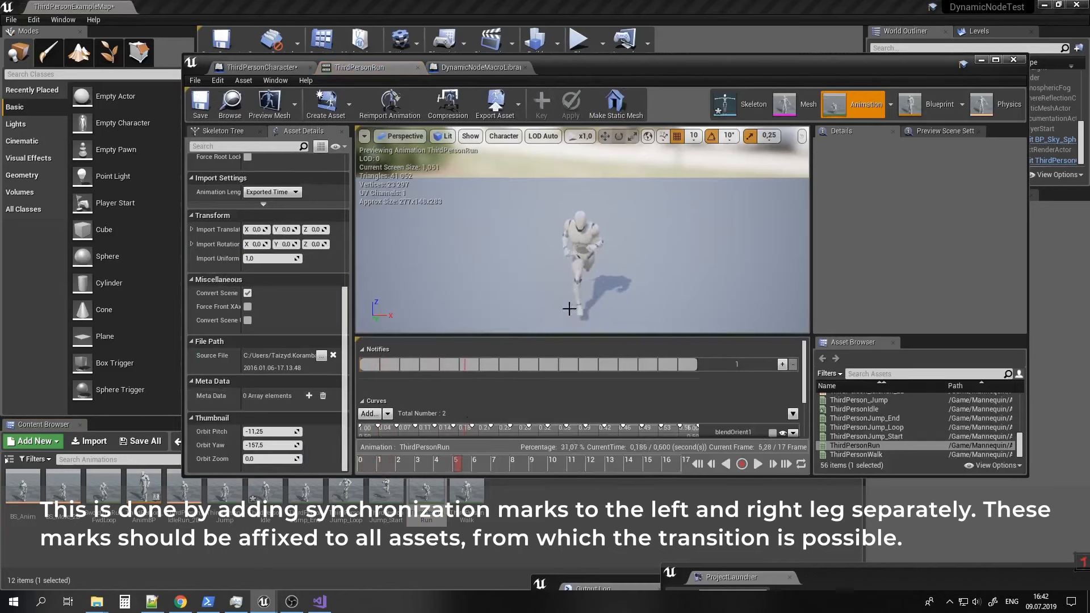
right_click(464, 369)
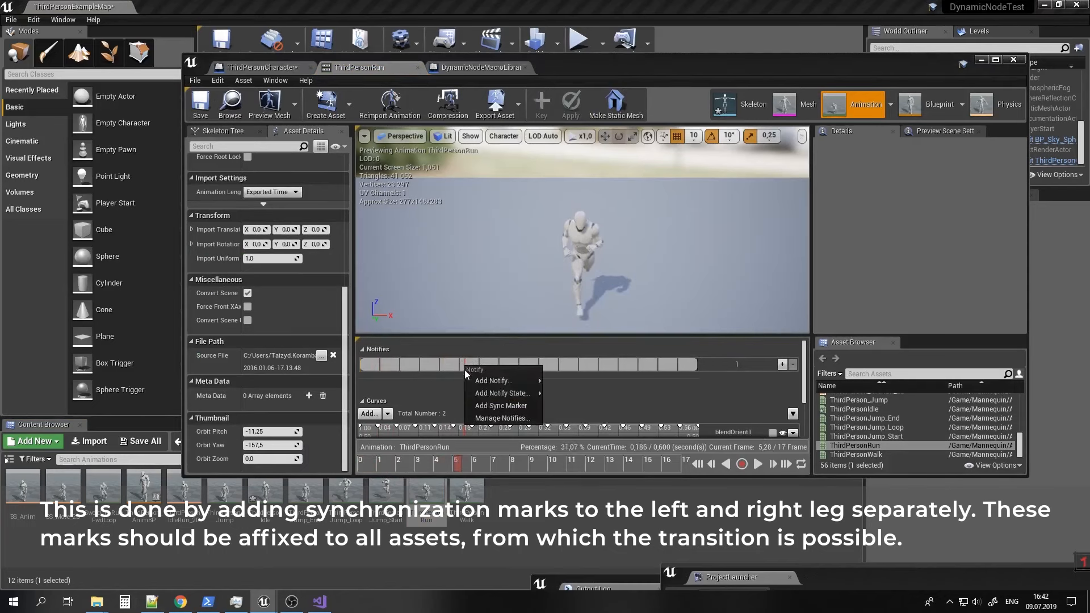
left_click(487, 409)
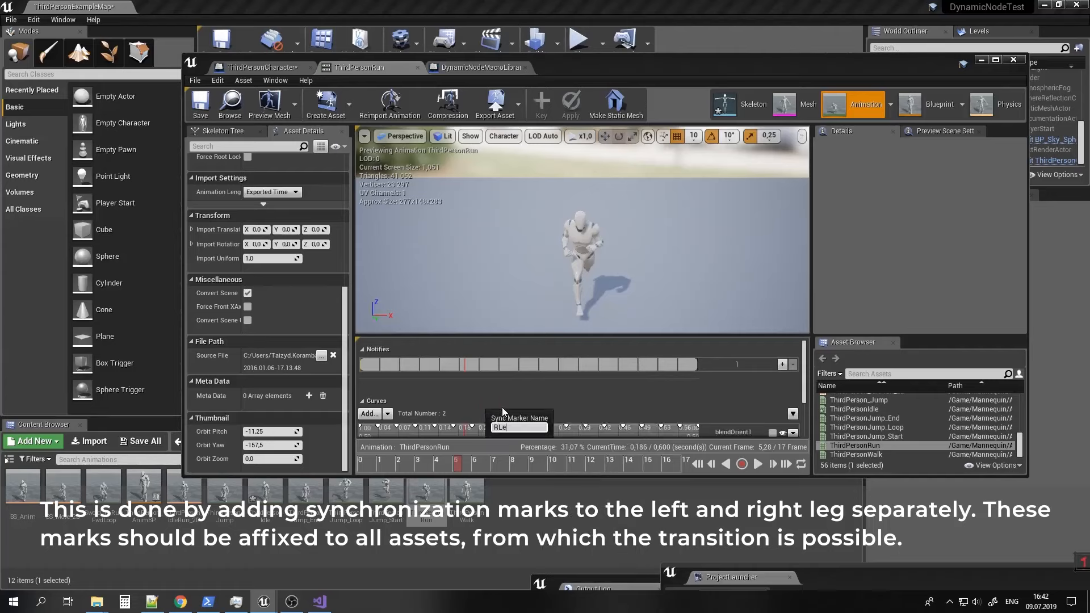
key("Return")
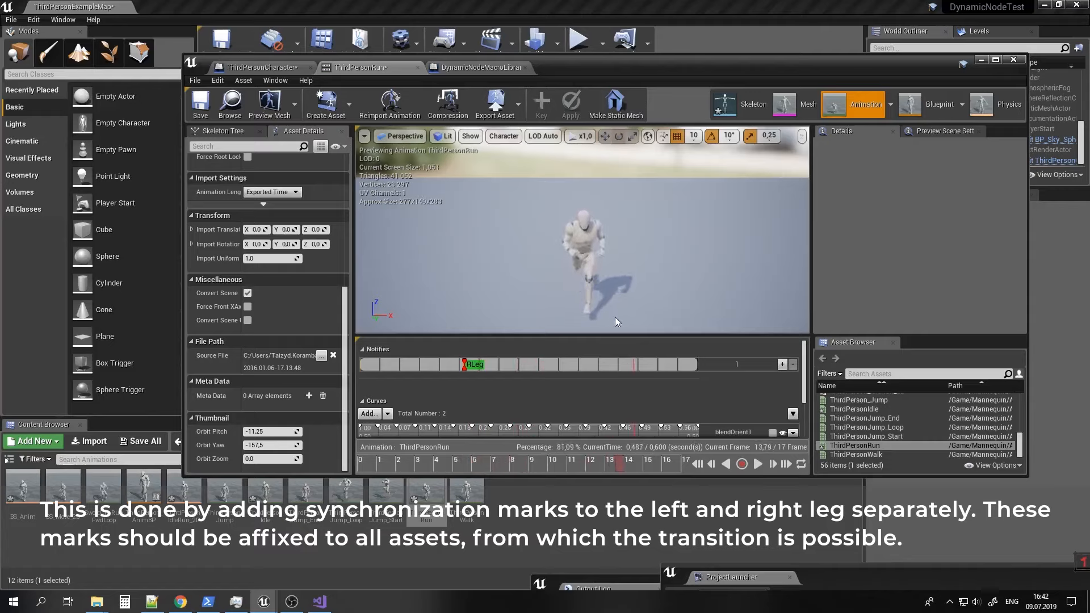
Add a second sync marker named LLeg at about frame 14 of ThirdPersonRun and save the animation.
right_click(634, 367)
left_click(655, 406)
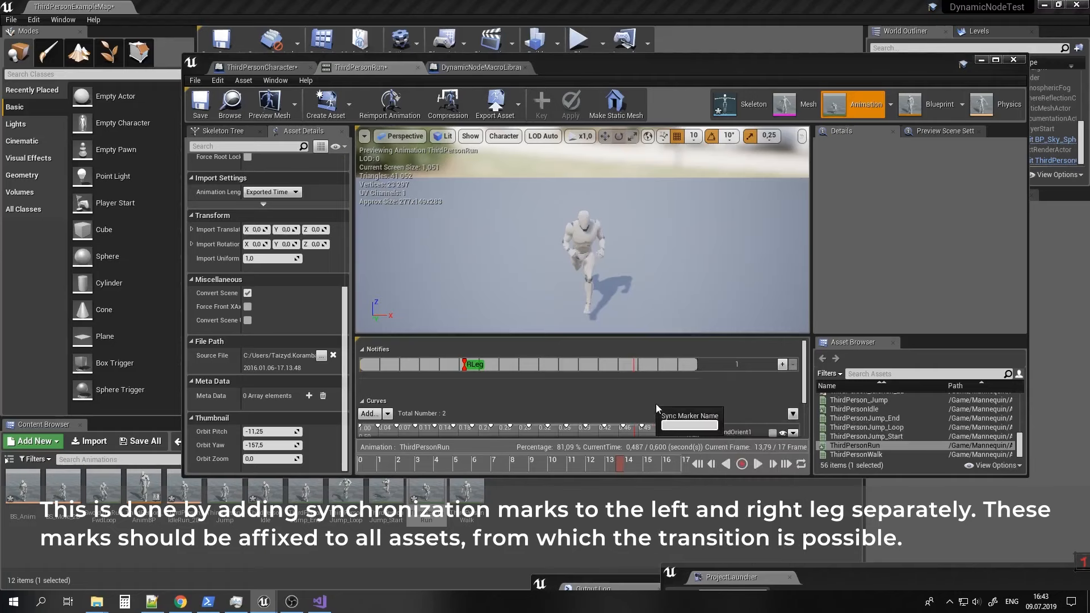
type("LLeg")
key("Return")
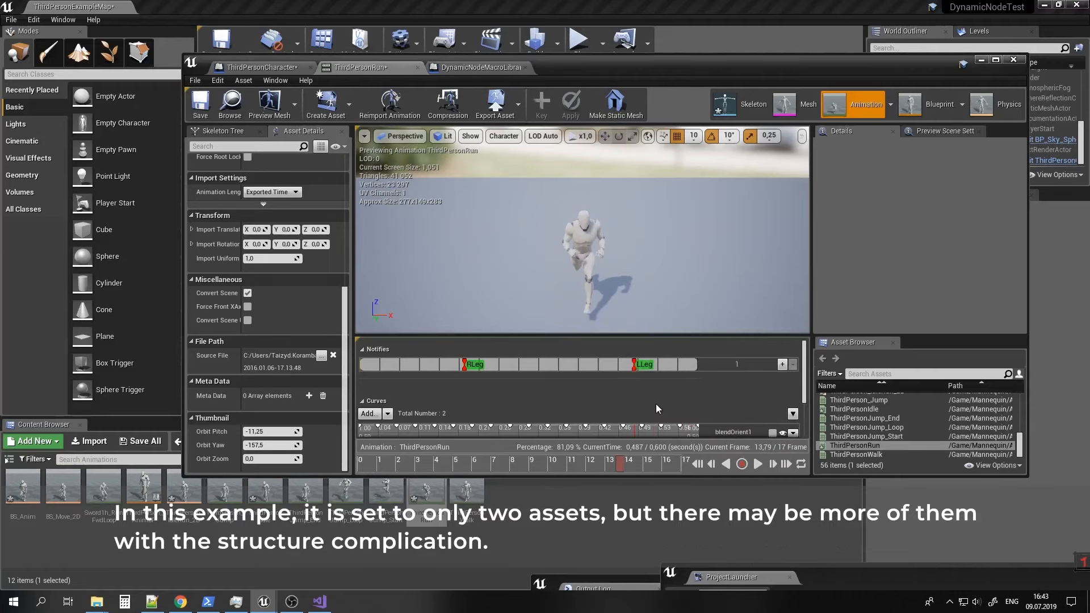
left_click(199, 102)
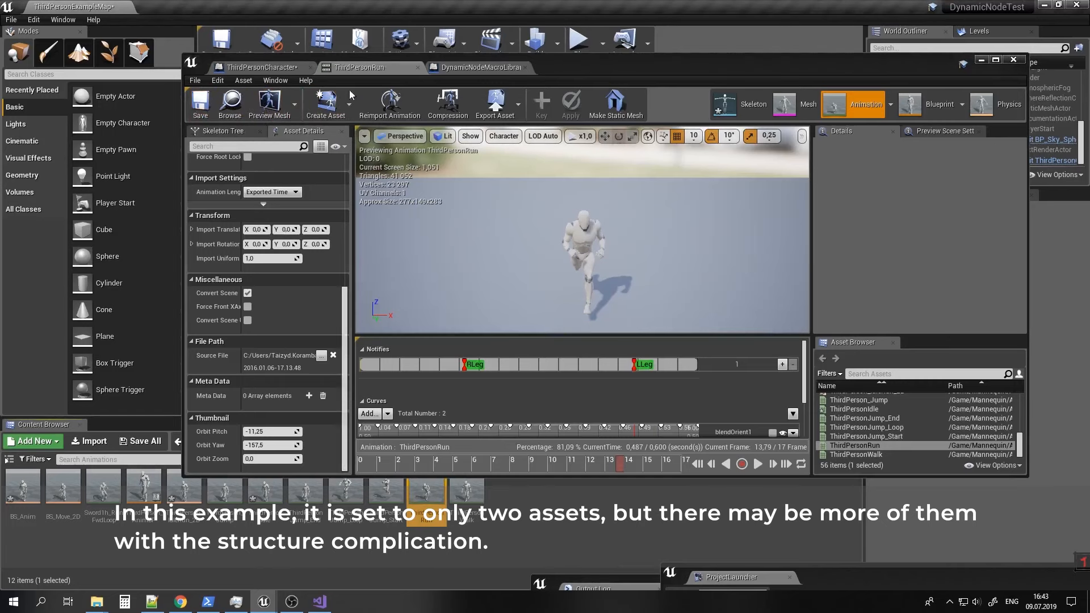
Return to the ThirdPersonCharacter blueprint's event graph and save the blueprint.
left_click(262, 68)
left_click(387, 111)
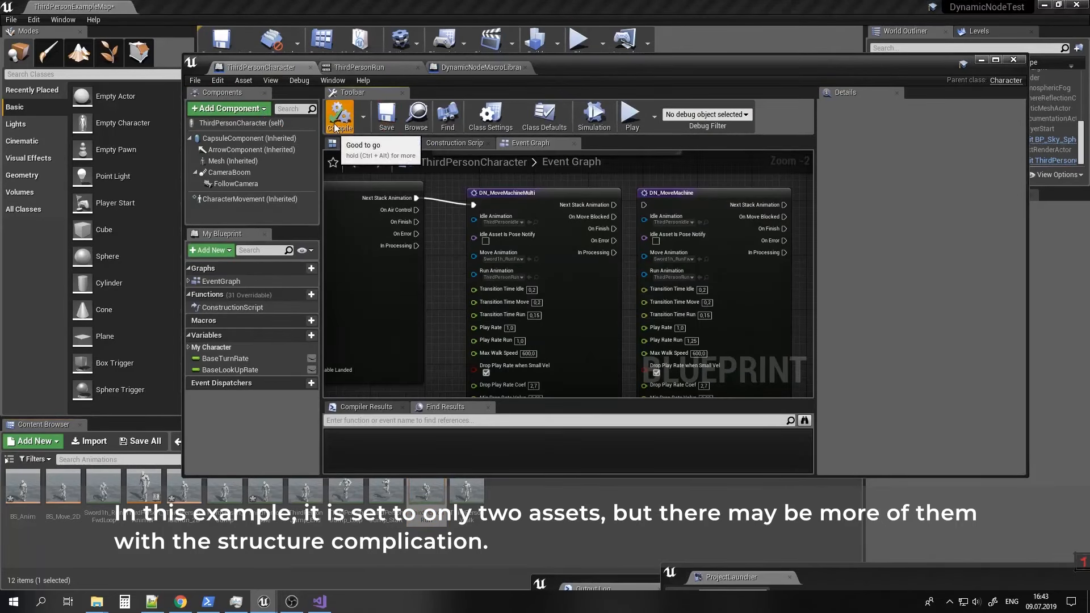
right_click_drag(577, 343, 530, 334)
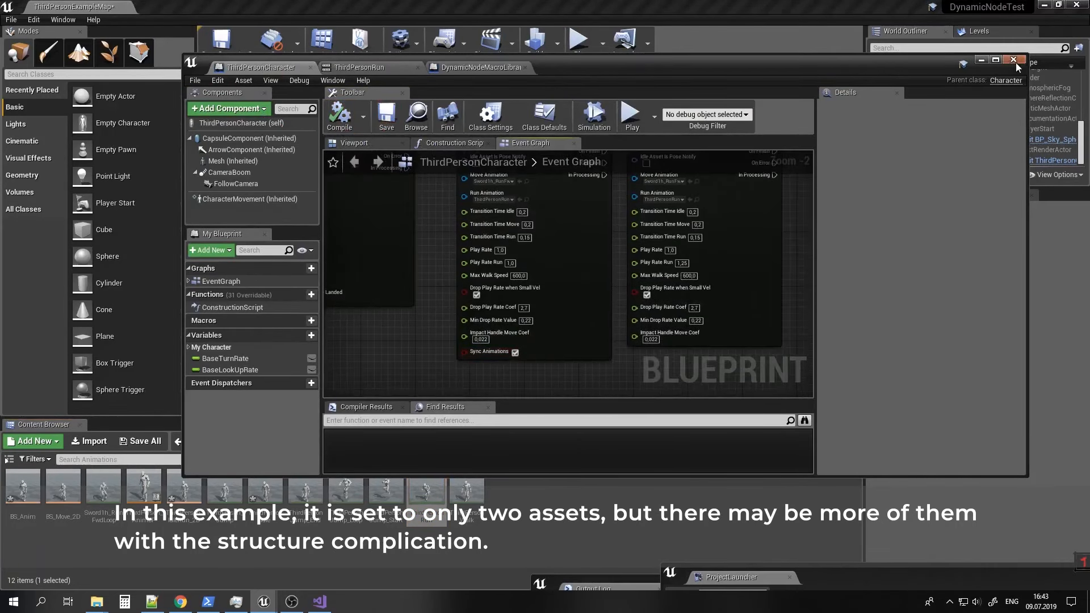
Play the level in the editor and run the character around to check the synced move and run transitions.
left_click(981, 60)
left_click(578, 40)
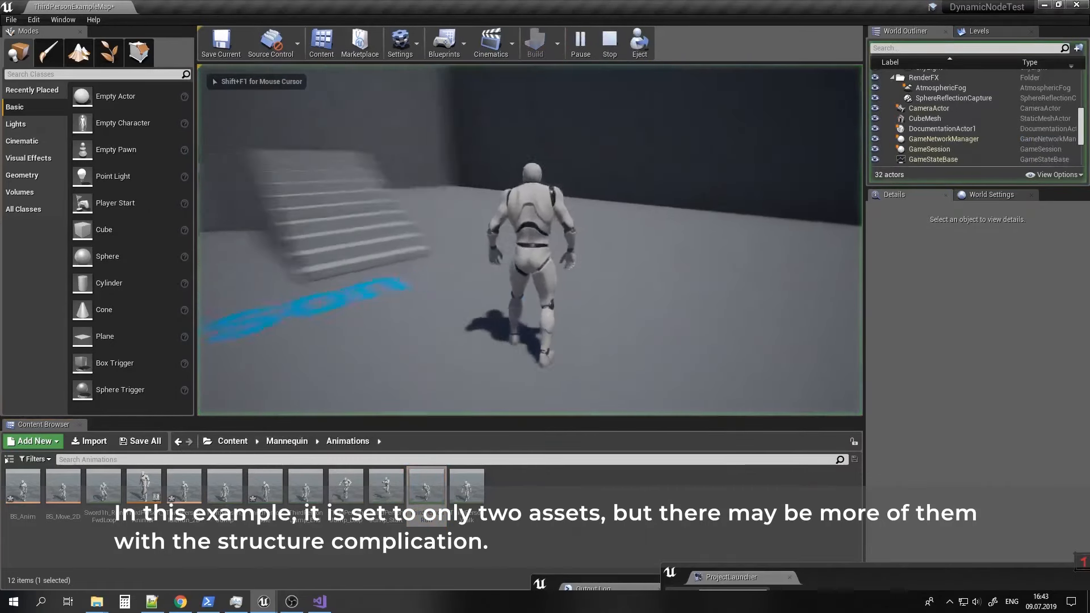
key("w")
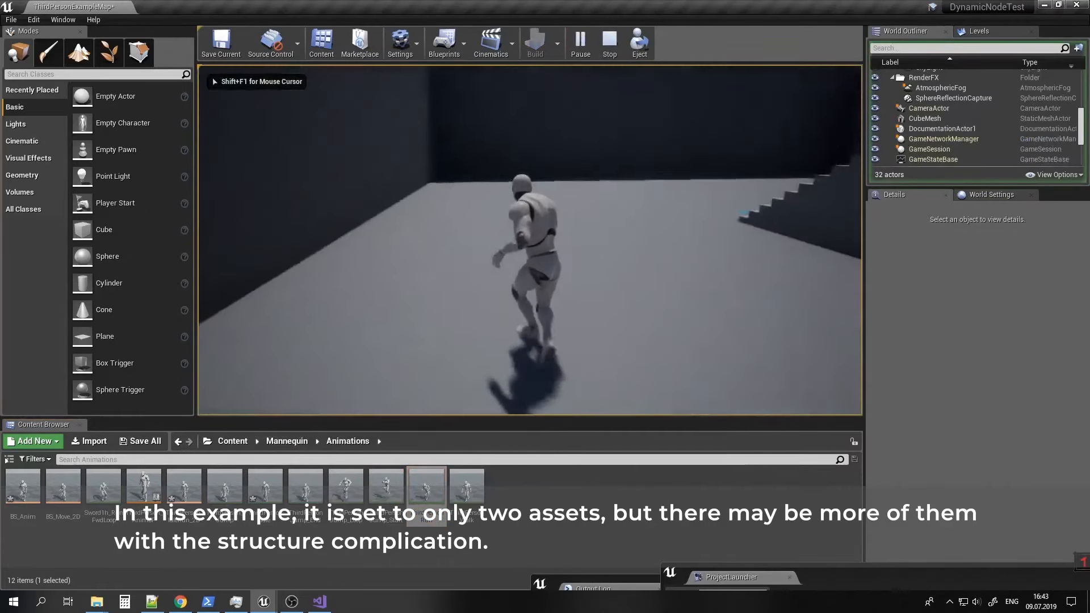
key("w")
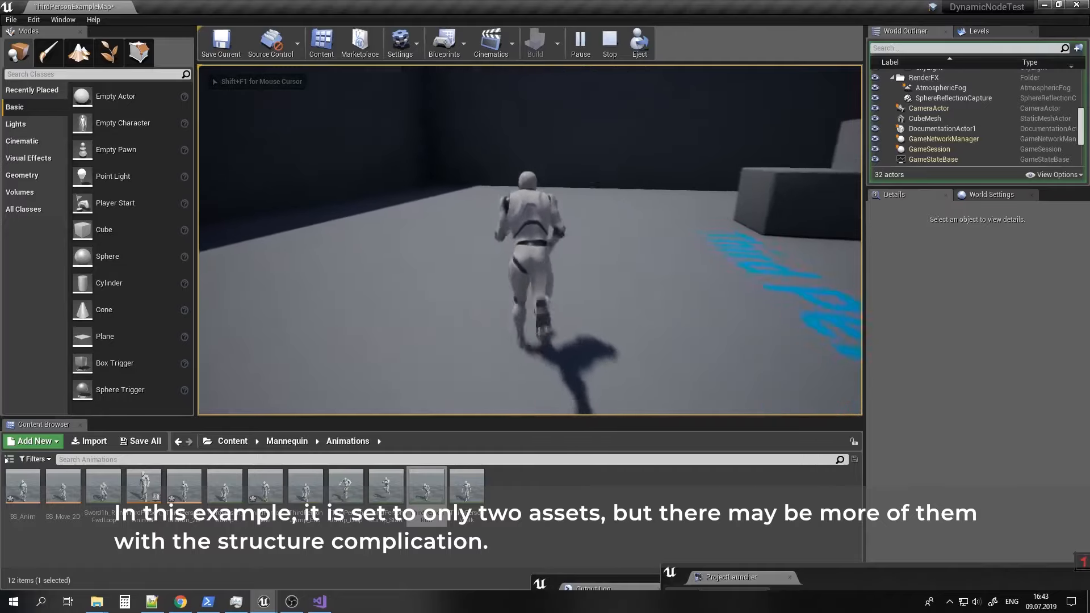
key("w")
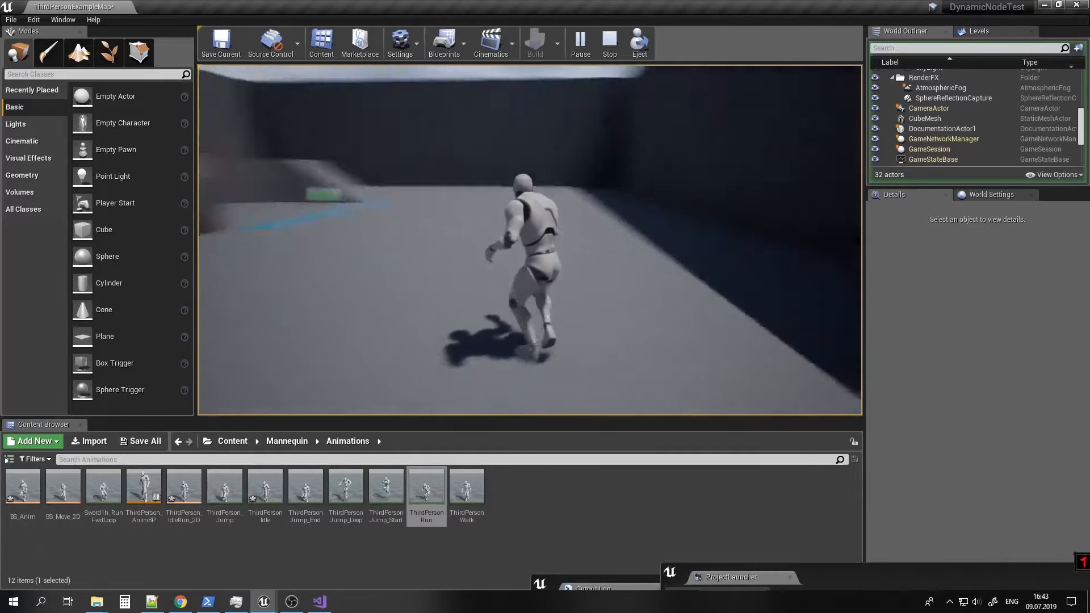
key("w")
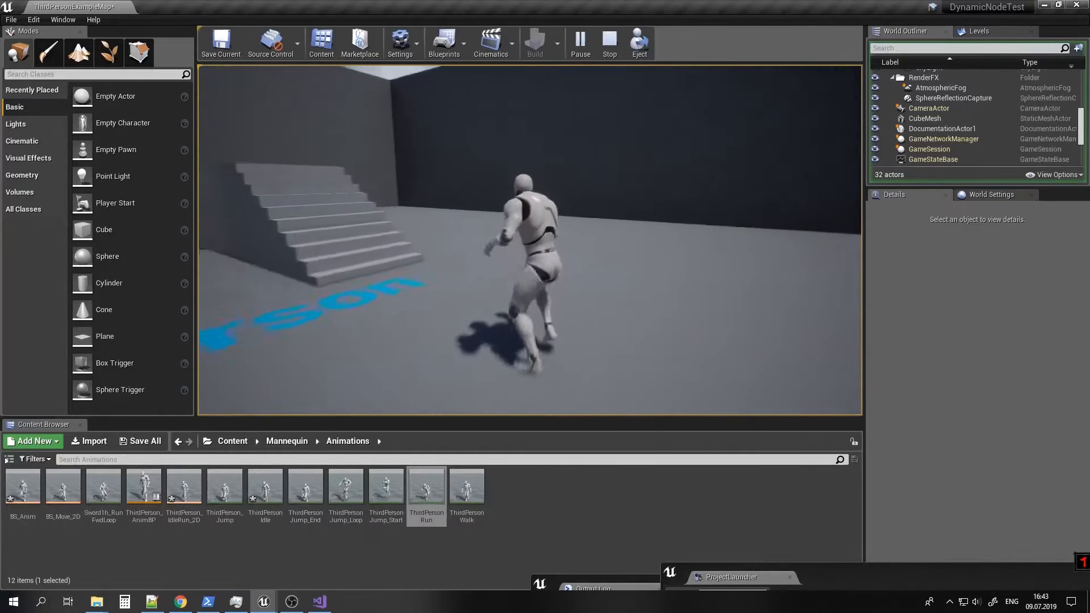
key("w")
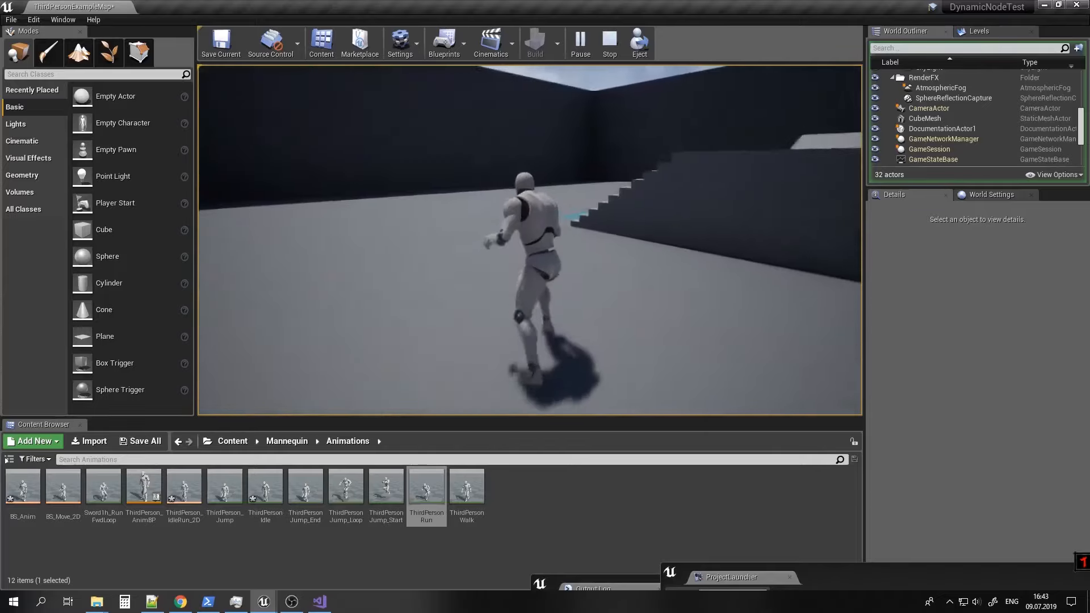
key("w")
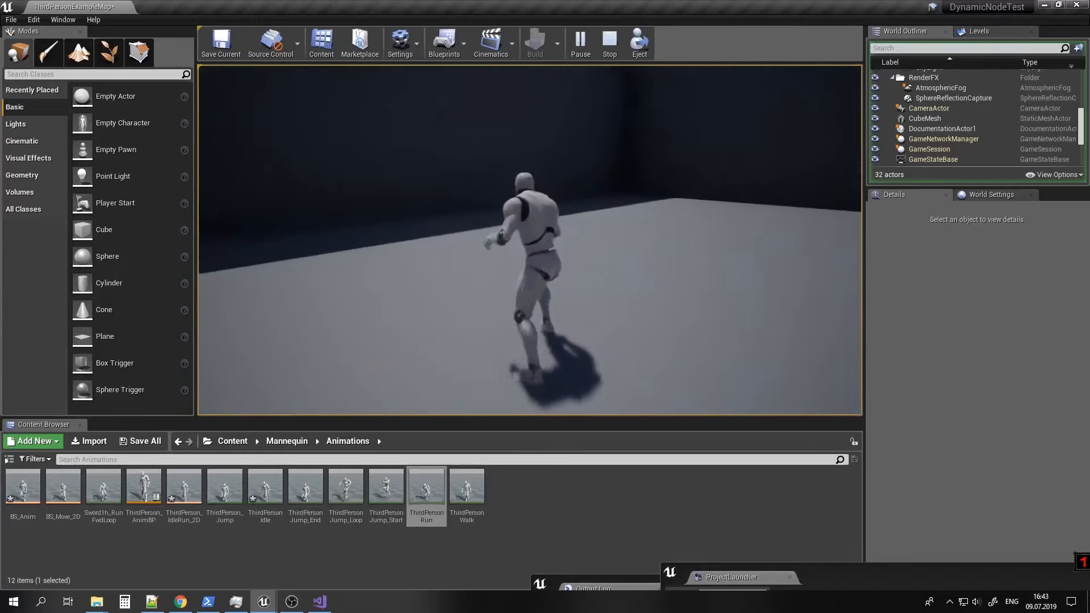
key("w")
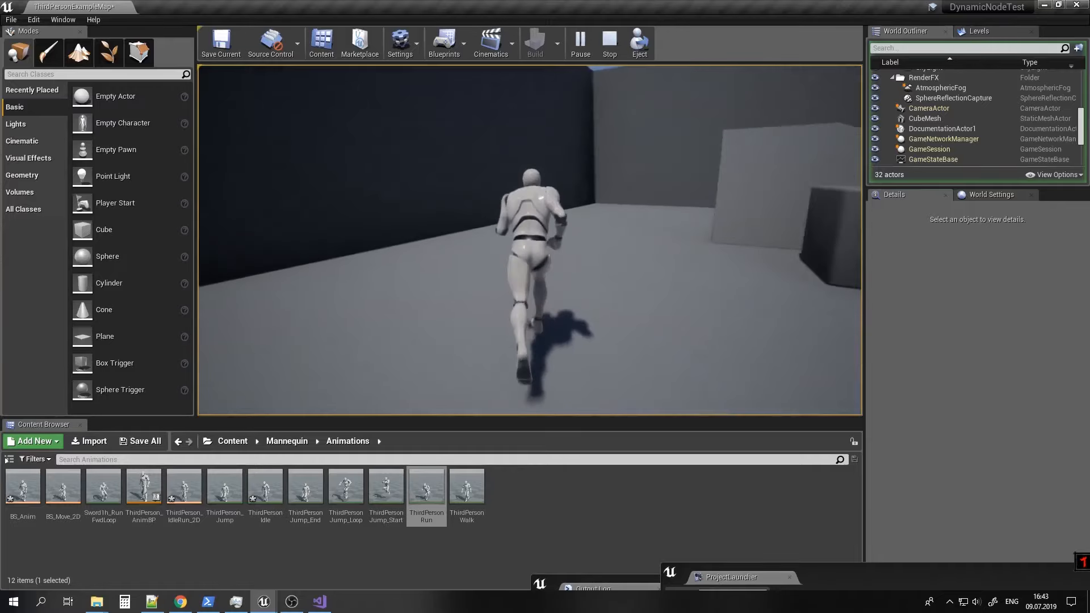
key("w")
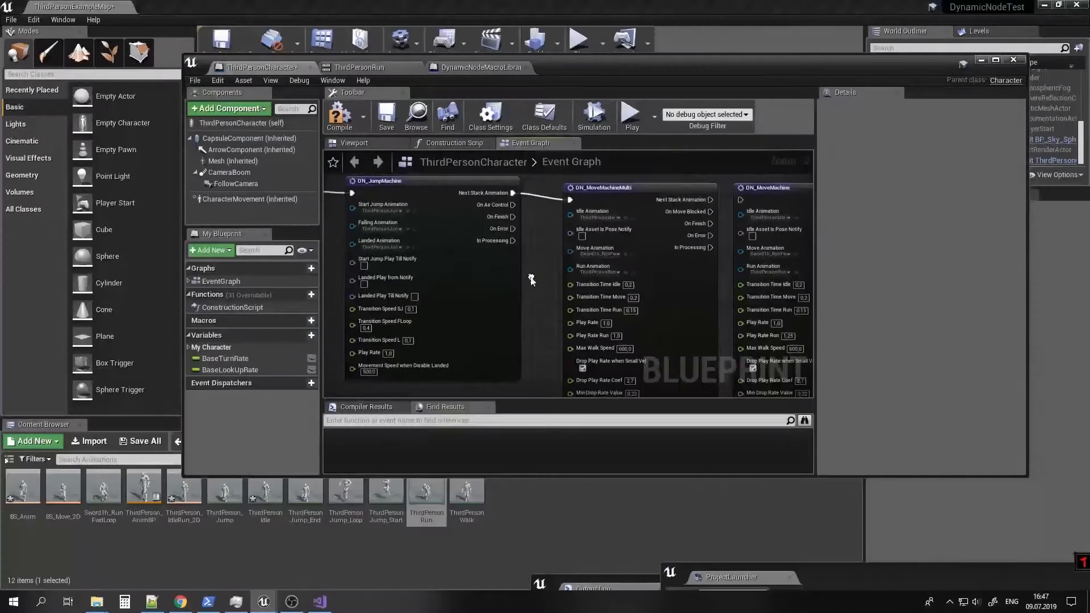
Add a DN_MoveMachineExt node connected to DN_JumpMachine's Next Stack Animation output in the event graph.
left_click_drag(504, 193, 433, 359)
type("movemach")
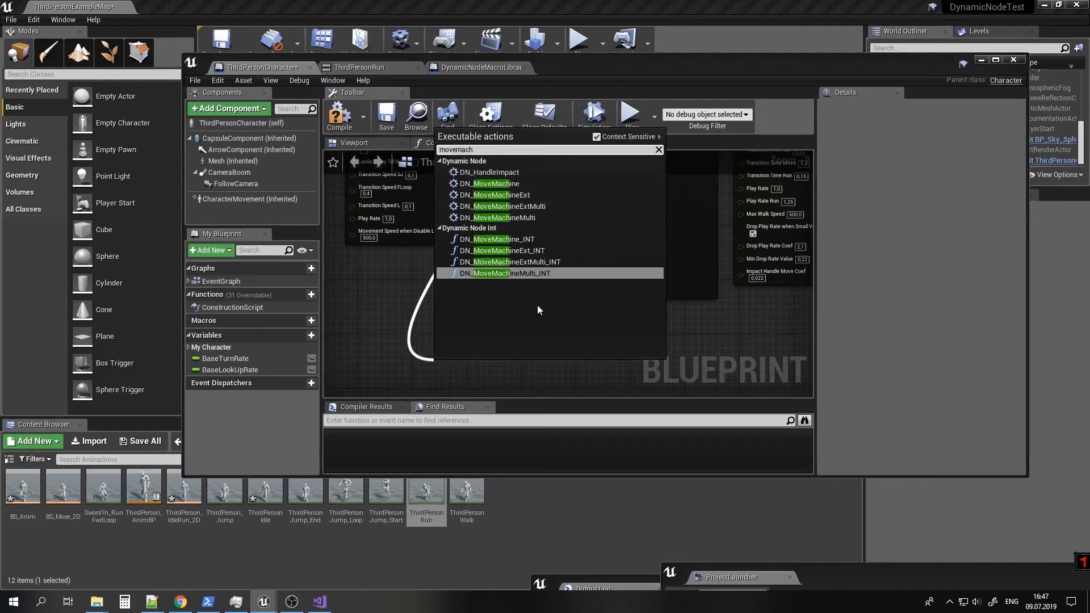
left_click(544, 196)
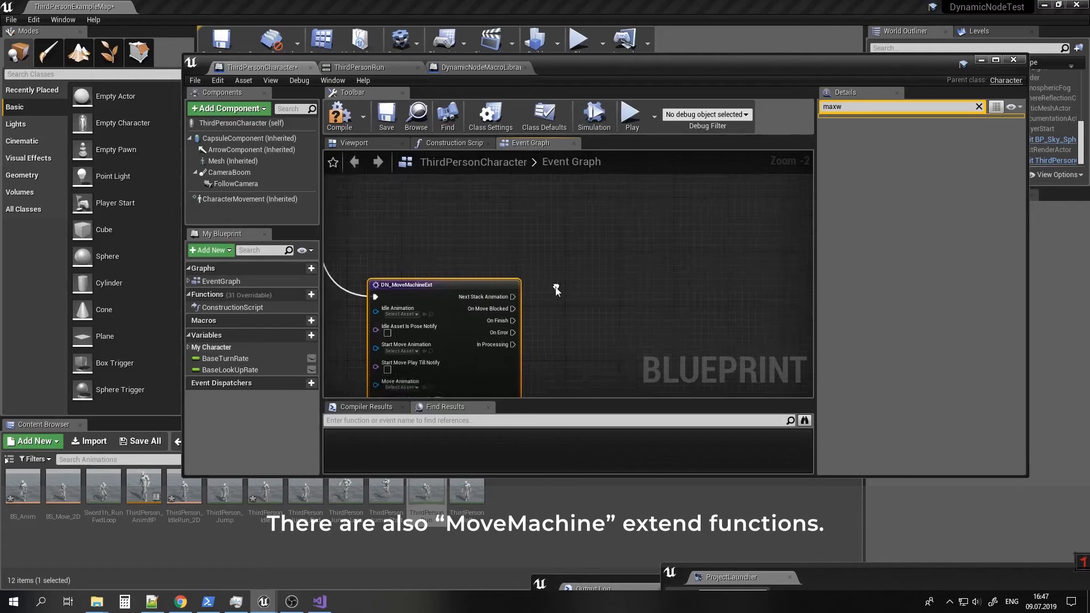
Add an unconnected DN_MoveMachineExtMulti node beside DN_MoveMachineExt.
right_click(569, 295)
type("mov")
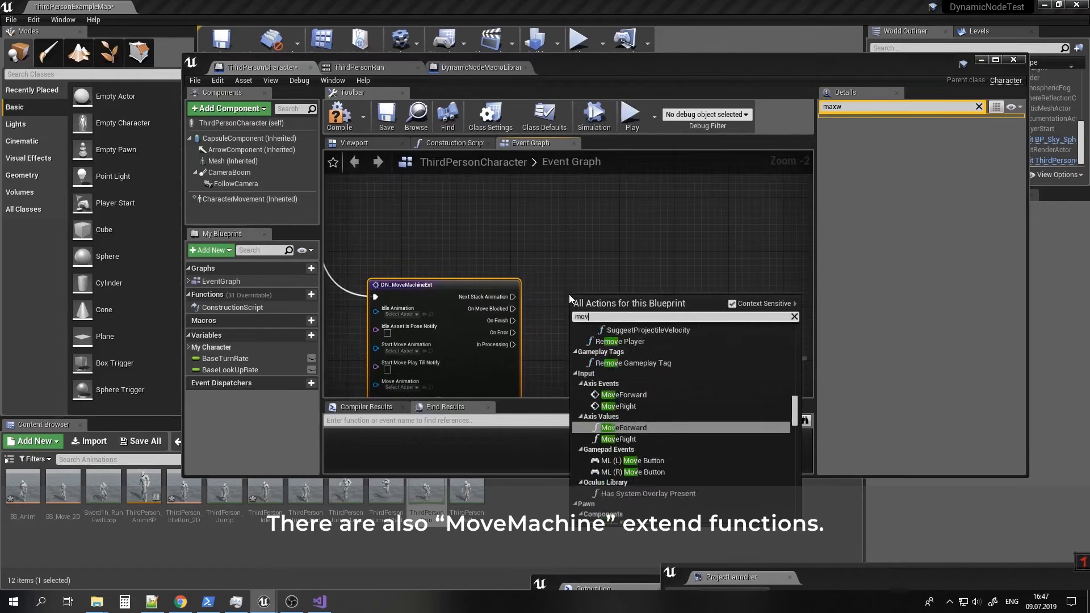
type("emachi")
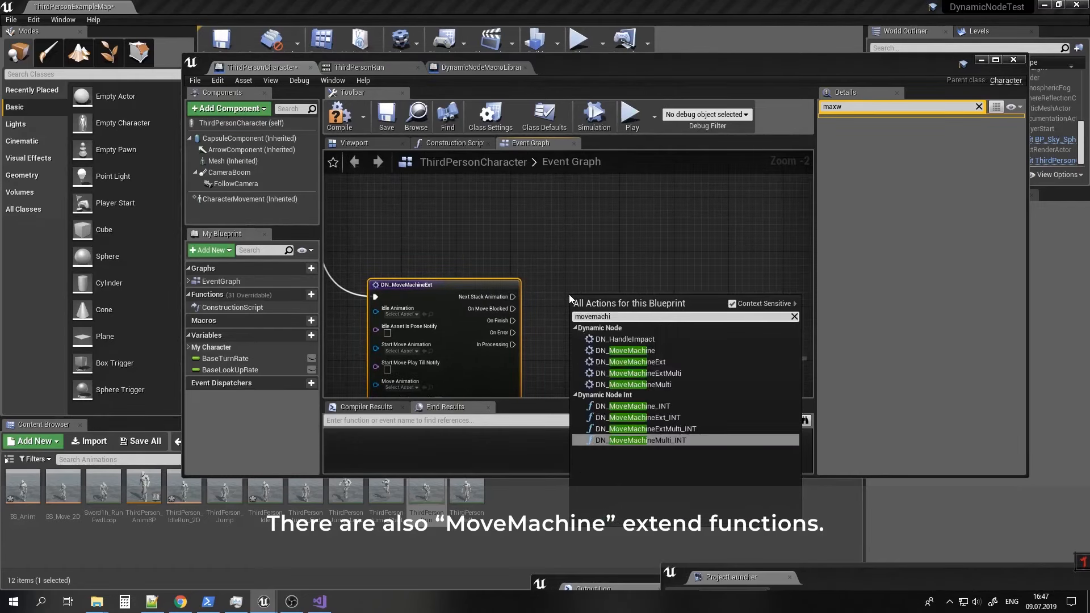
left_click(673, 373)
Examine the Start Move, Move and End Move Animation inputs and the transition times on DN_MoveMachineExt.
mouse_move(621, 288)
right_mouse_down()
mouse_move(599, 29)
mouse_move(671, 202)
mouse_move(642, 207)
mouse_move(625, 303)
right_mouse_up()
right_click_drag(599, 302, 570, 185)
scroll(553, 291, "up", 5)
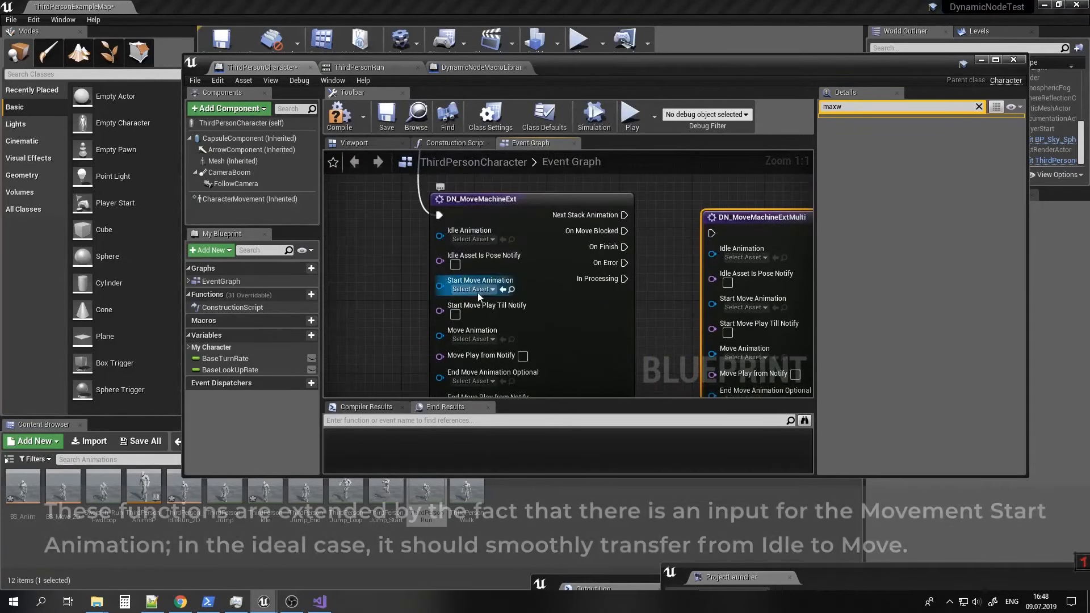
right_click_drag(477, 290, 488, 237)
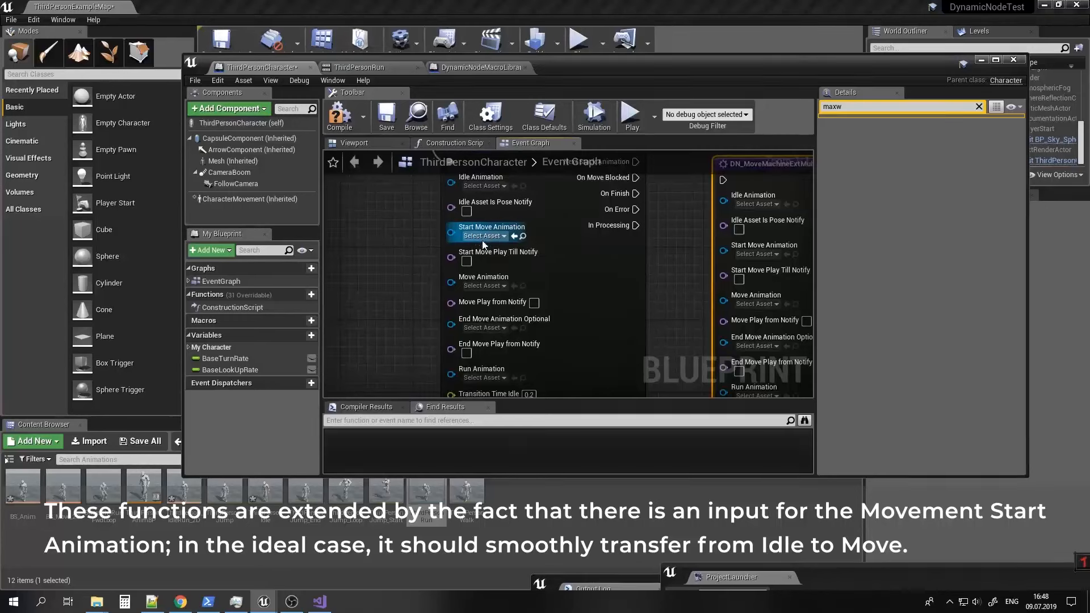
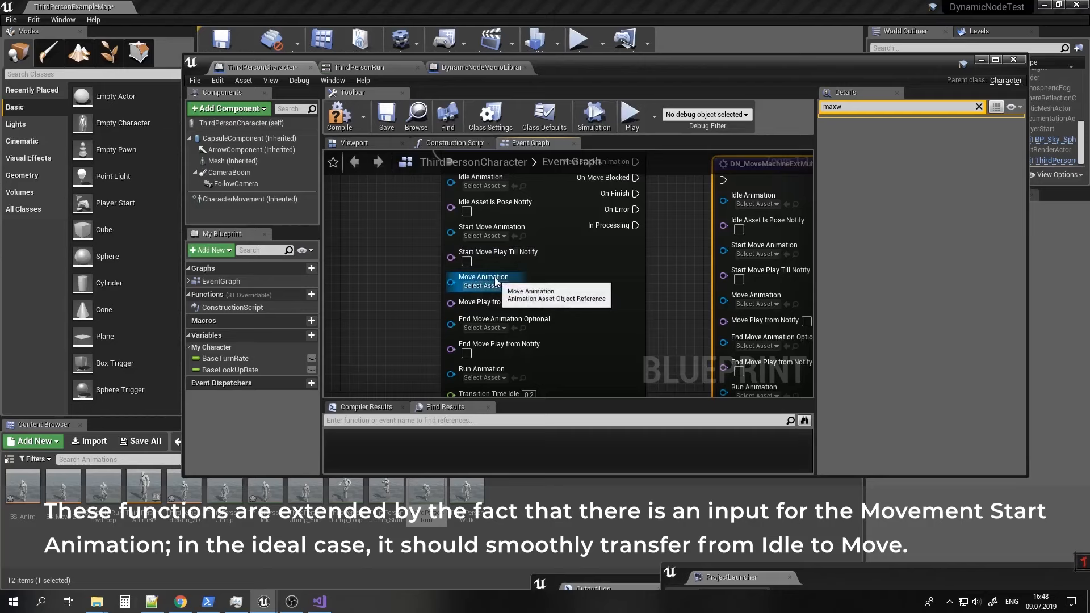
right_click_drag(401, 306, 389, 236)
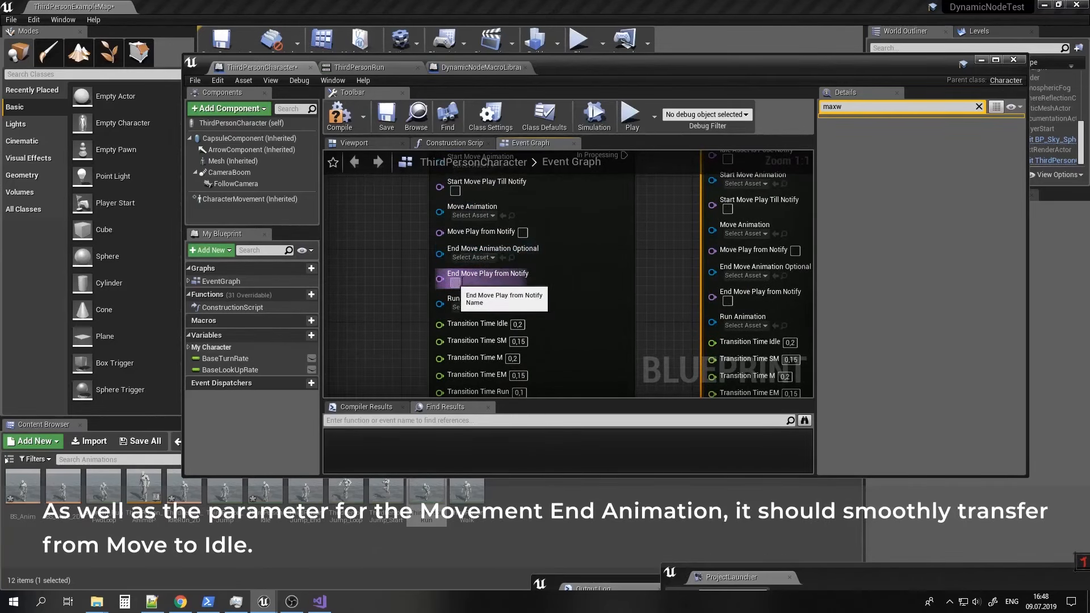
right_click_drag(398, 315, 429, 284)
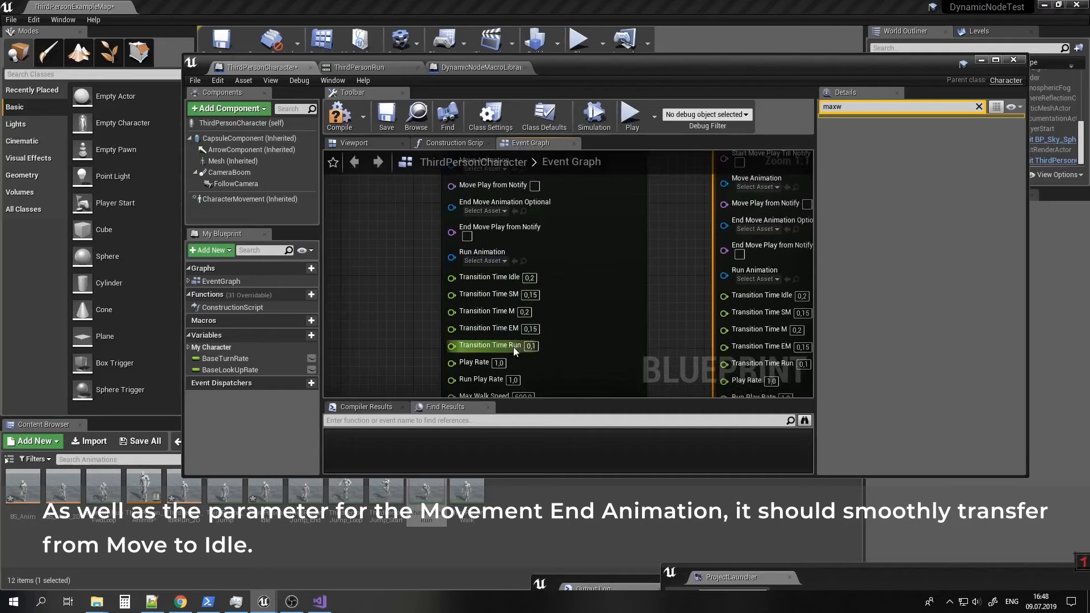
right_click_drag(418, 332, 411, 356)
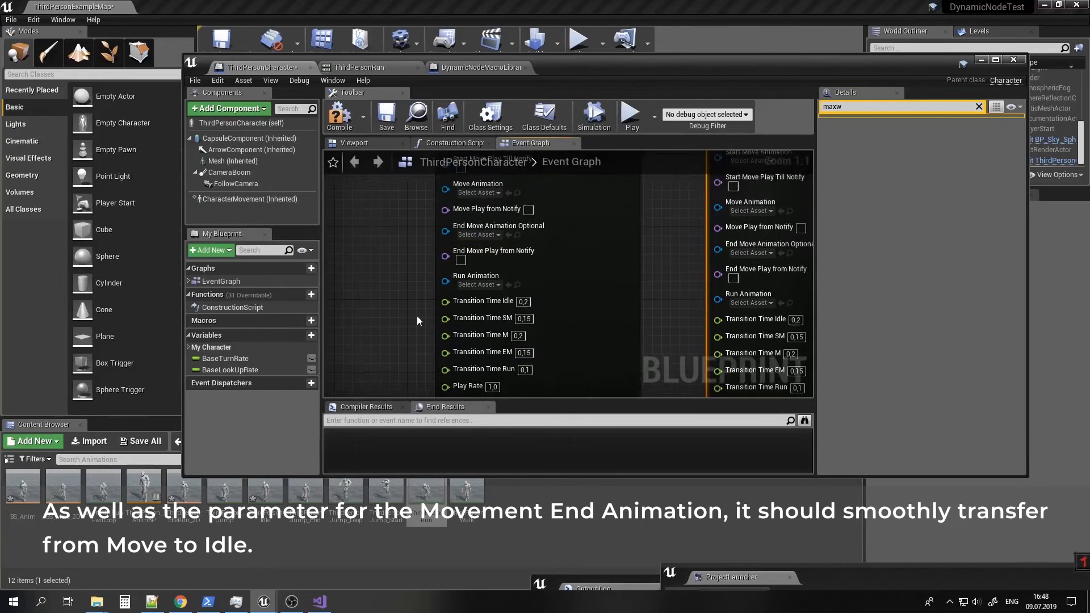
Examine the Start Stopping Coef parameter of DN_MoveMachineExt and the End Move Animation inputs it relates to.
right_click_drag(417, 320, 407, 217)
left_click_drag(443, 316, 383, 309)
left_click(604, 336)
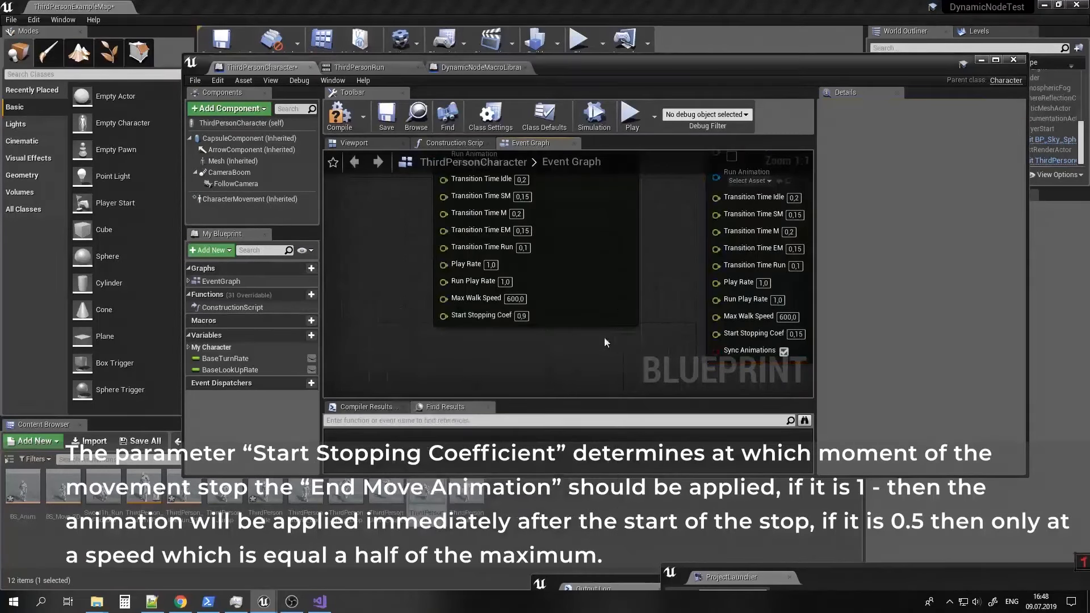
left_click(520, 316)
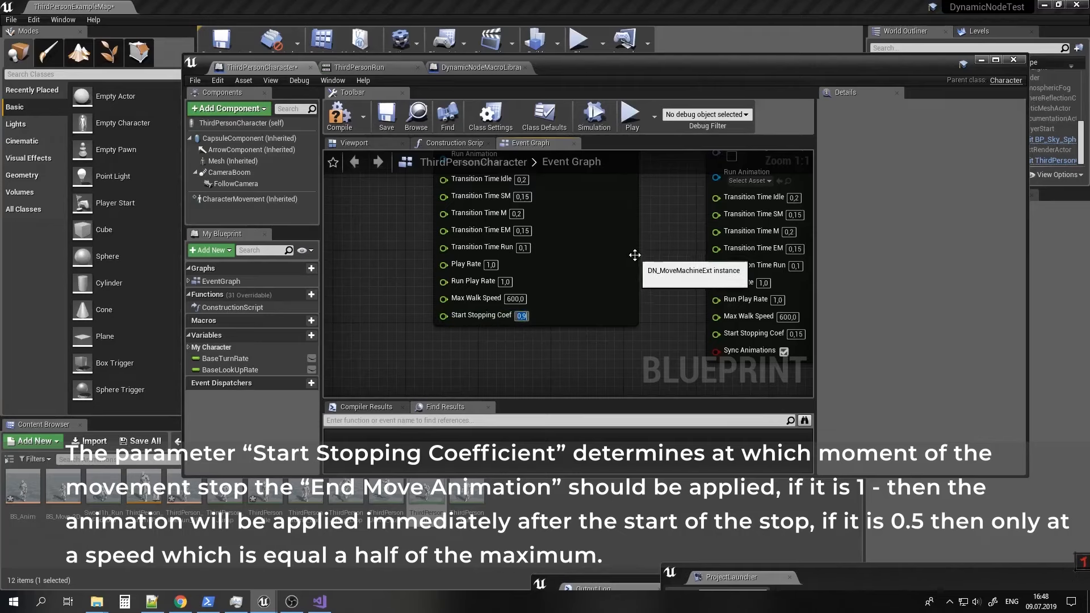
right_click_drag(635, 253, 632, 382)
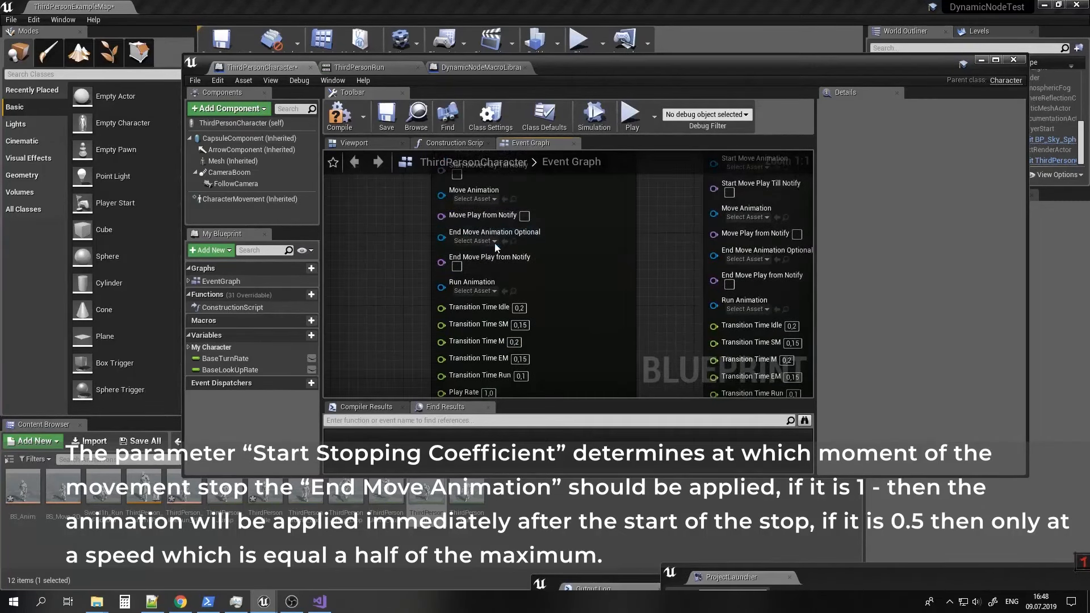
right_click_drag(622, 316, 606, 203)
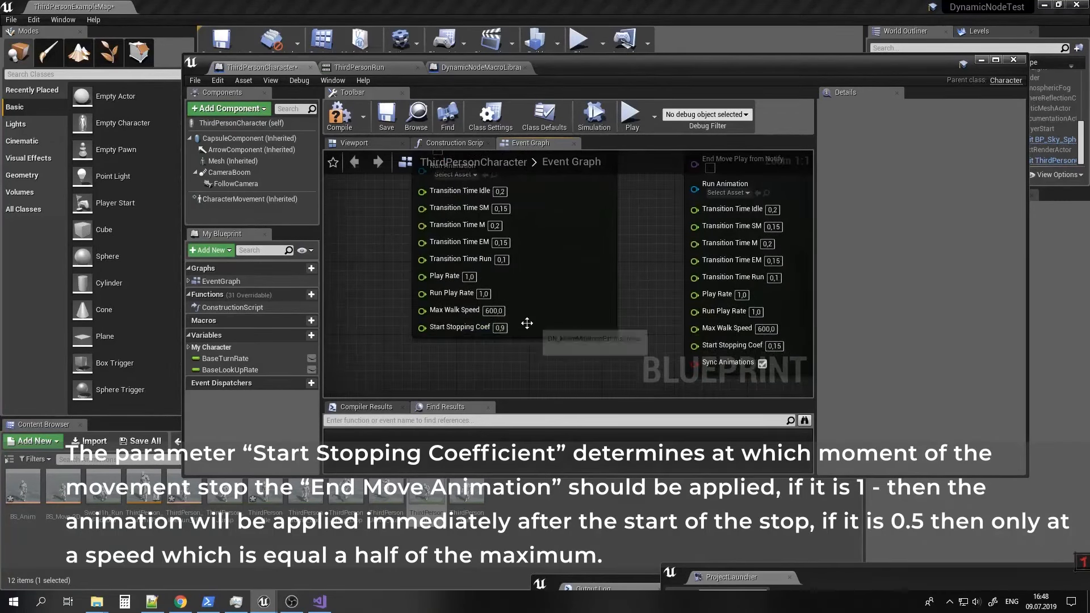
right_click_drag(629, 244, 550, 338)
right_click_drag(584, 266, 580, 384)
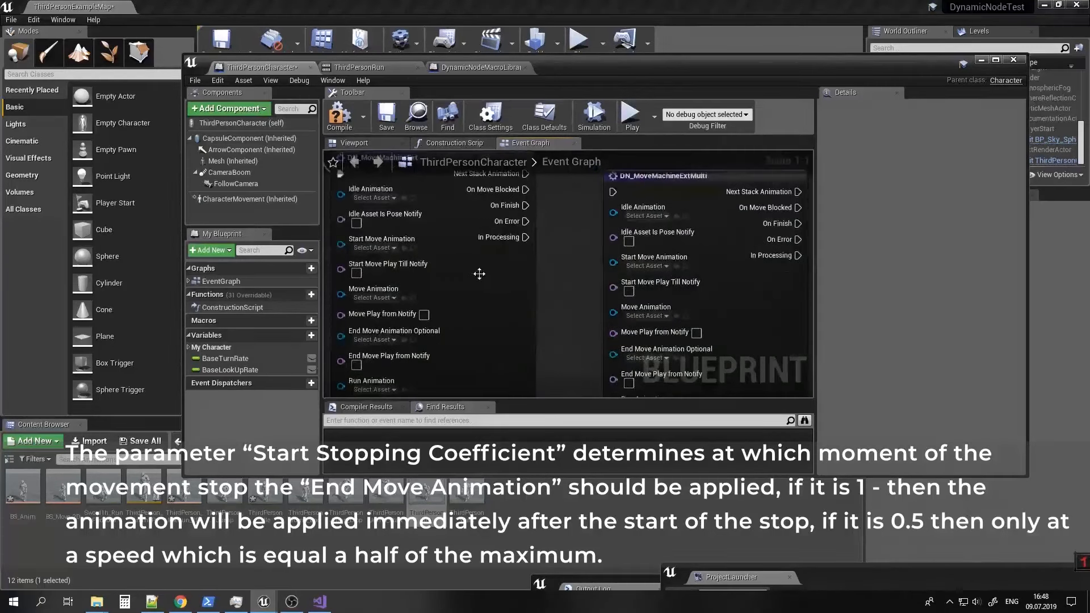
right_click_drag(479, 272, 536, 185)
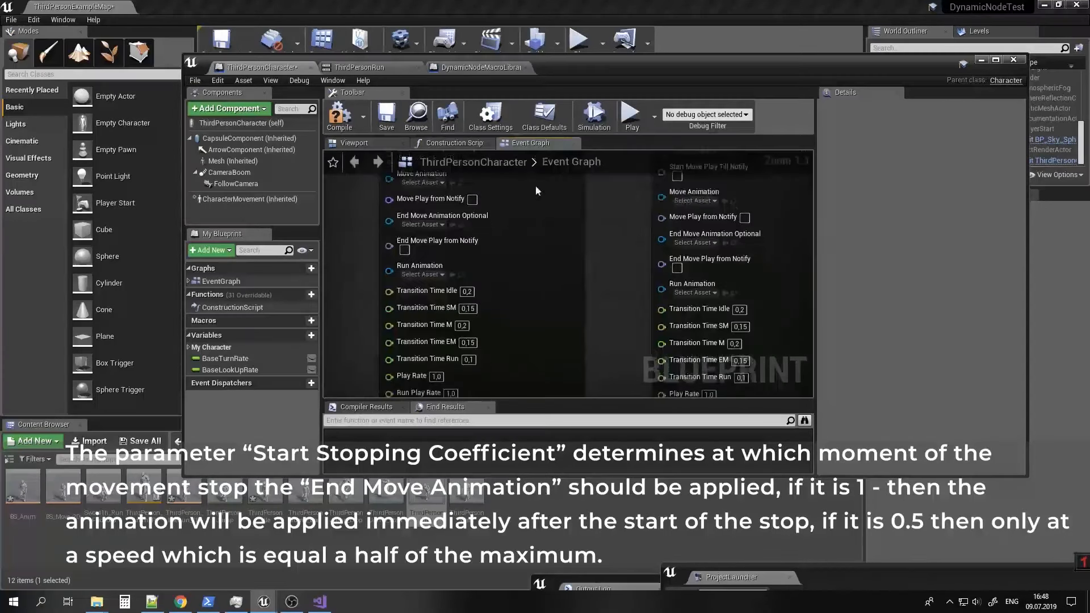
right_click_drag(520, 312, 552, 329)
right_click_drag(558, 244, 555, 322)
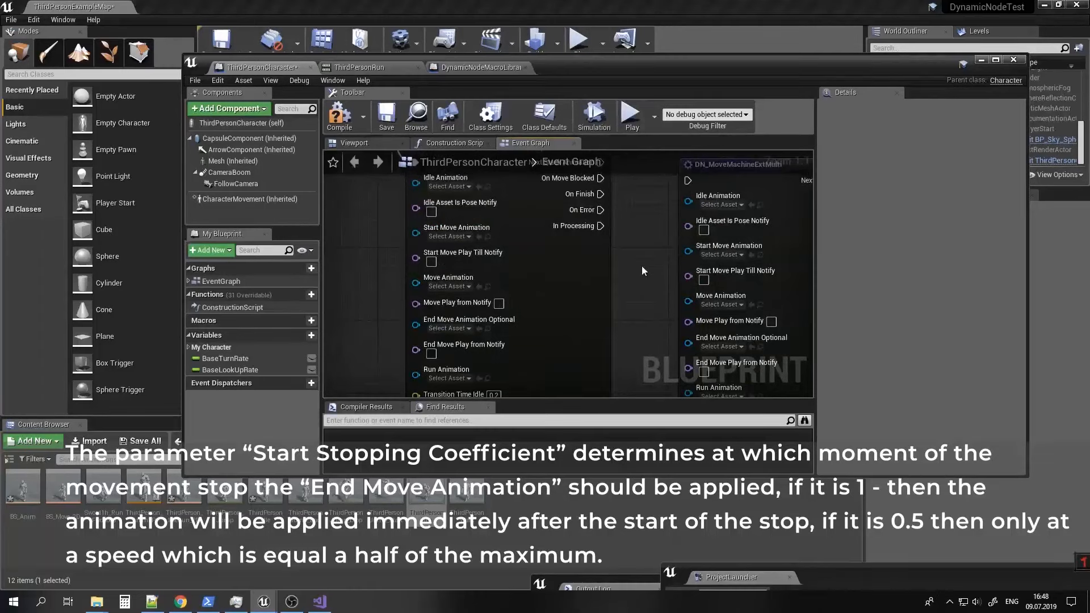
Line up the DN_MoveMachineExtMulti node directly beside DN_MoveMachineExt in the event graph.
right_click_drag(643, 272, 550, 197)
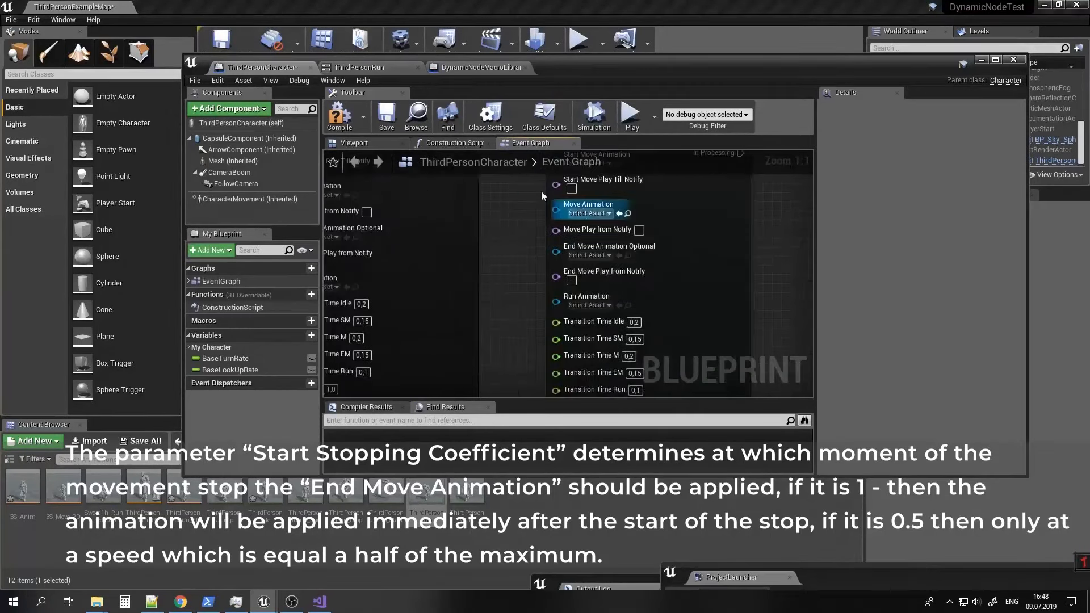
right_click_drag(472, 196, 601, 290)
right_click_drag(625, 232, 601, 291)
left_click_drag(706, 228, 662, 210)
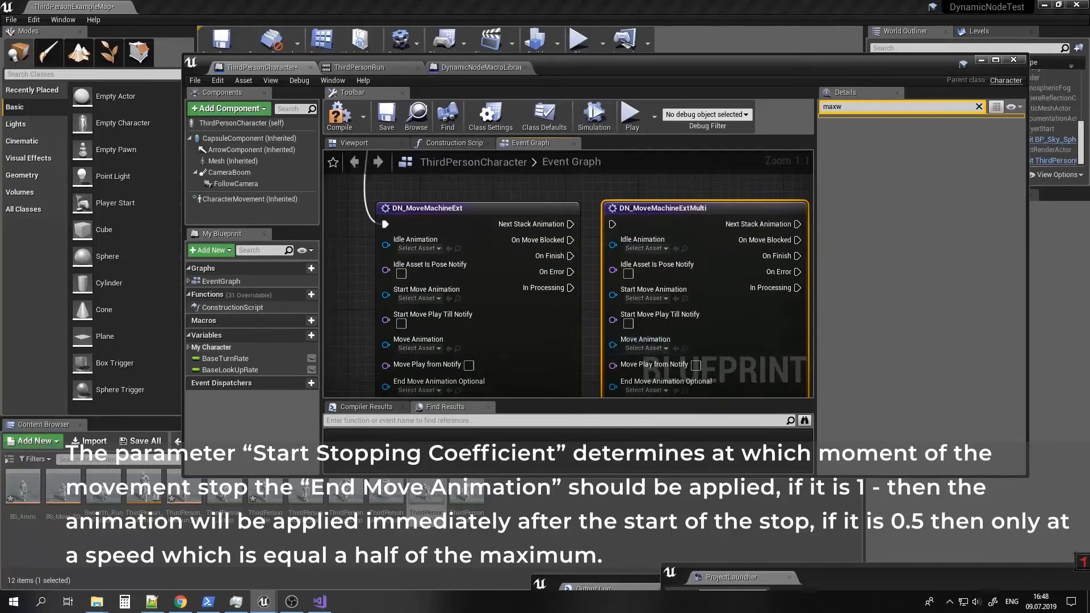
Compare the parameters of DN_MoveMachineExtMulti and DN_MoveMachineExt, down to the Start Stopping Coef and Sync Animations settings.
right_click_drag(674, 387, 604, 161)
left_click(618, 296)
right_click_drag(496, 390, 604, 347)
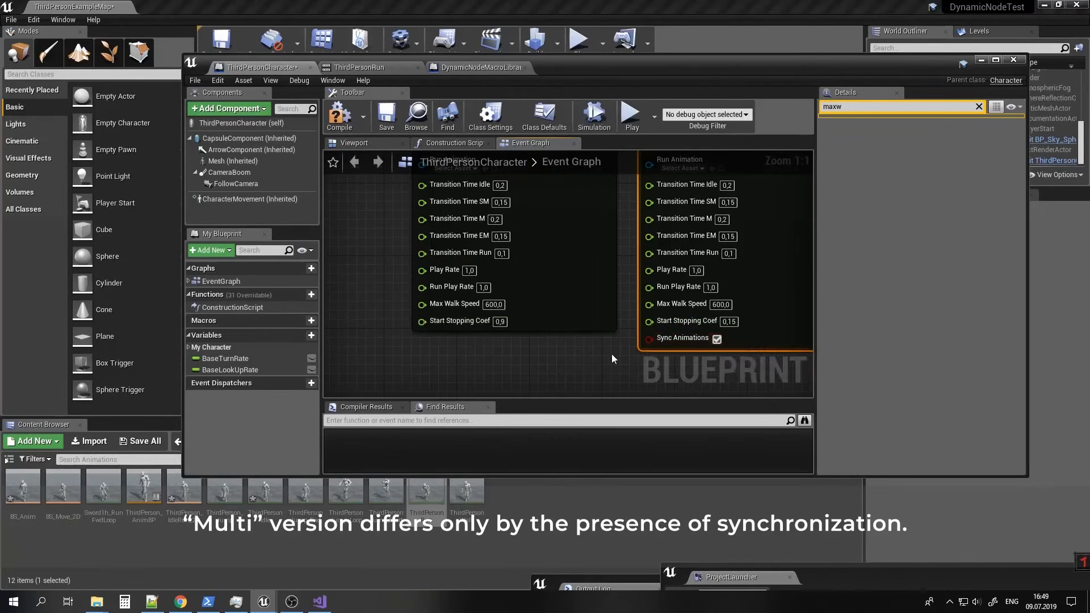
right_click_drag(677, 348, 606, 292)
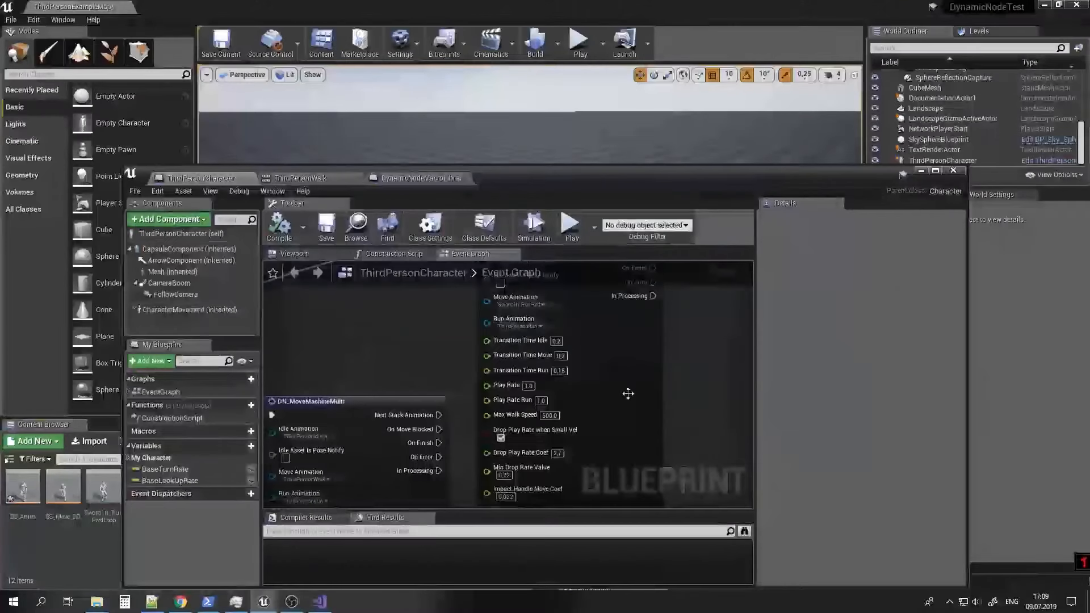
Play the level and run the character forward to check how the move and run animations behave.
right_click_drag(627, 390, 482, 391)
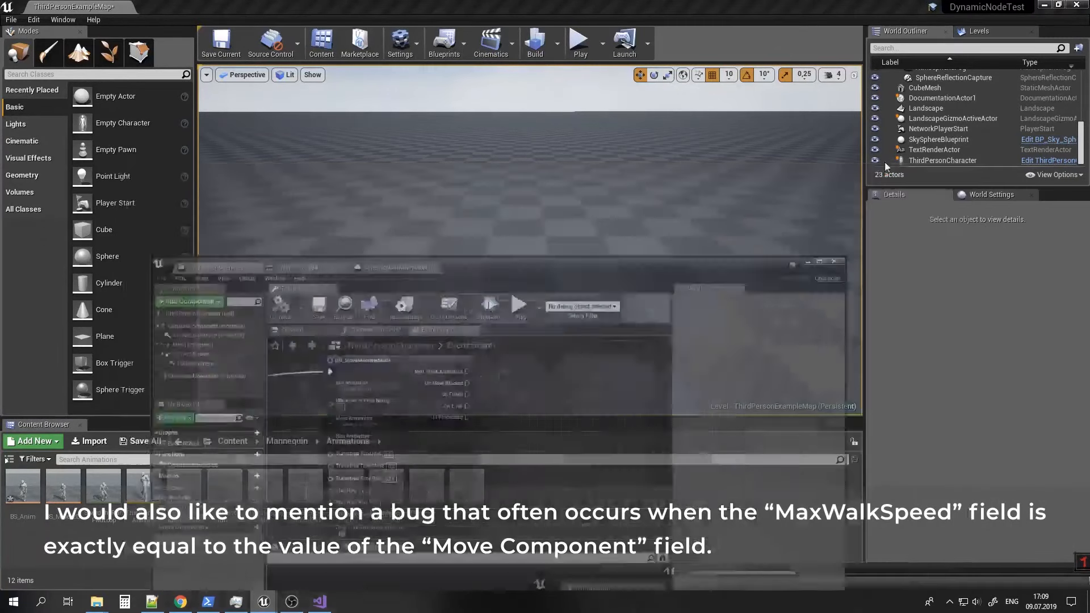
left_click(579, 43)
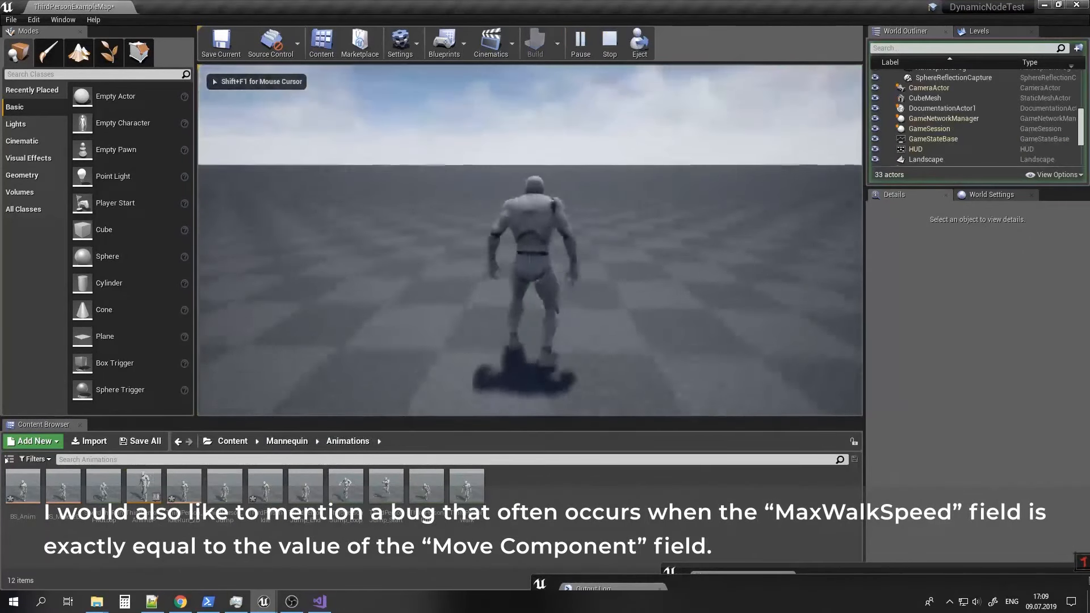
key("w")
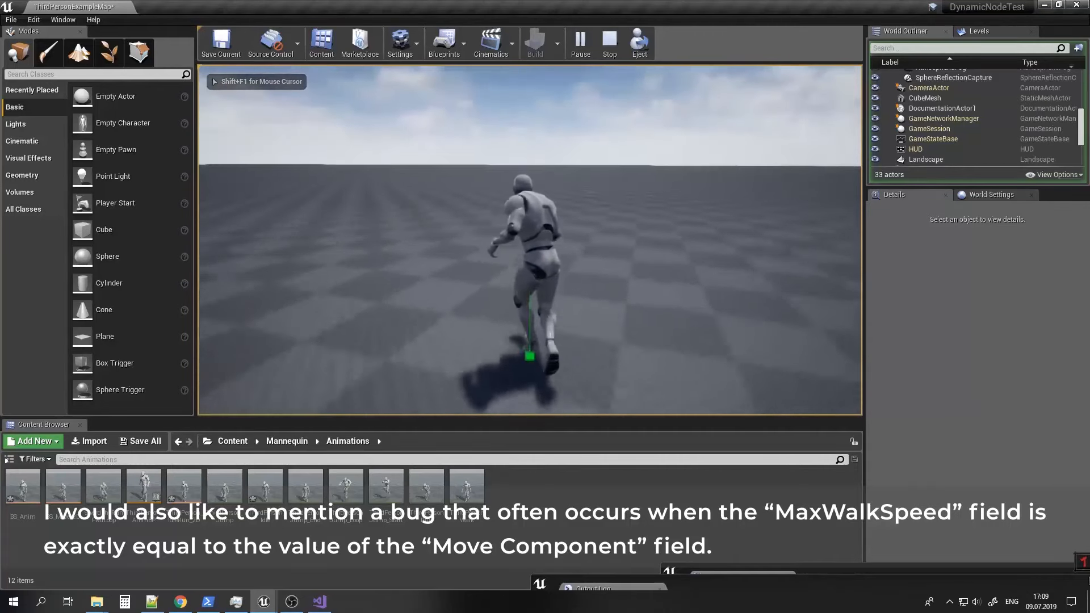
key("Escape")
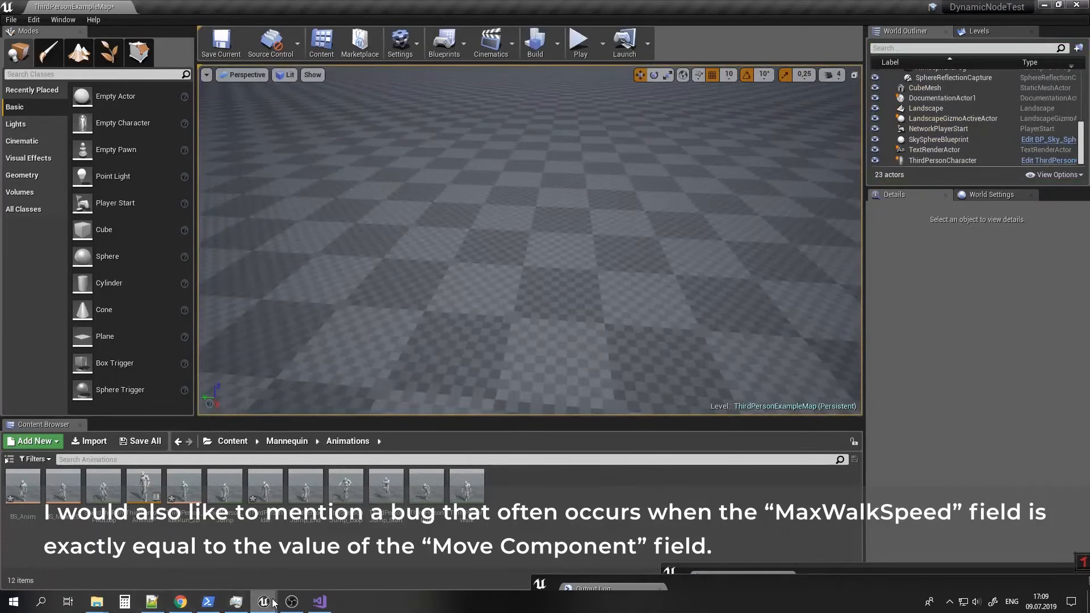
Set the connected MoveMachine node's Max Walk Speed to 598, compile, and play-test the character's run.
left_click(197, 526)
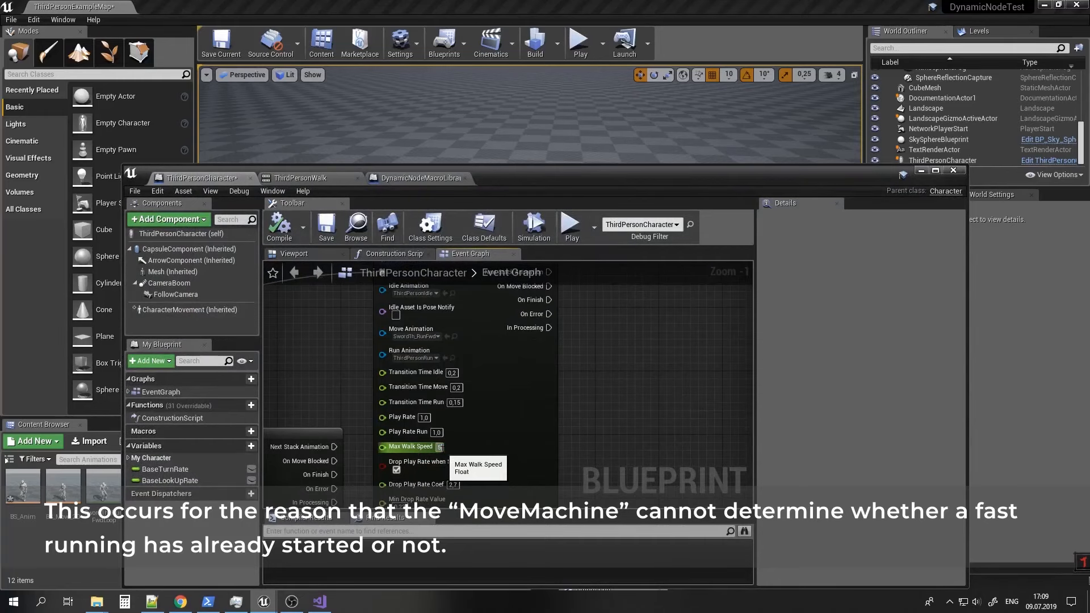
left_click(279, 227)
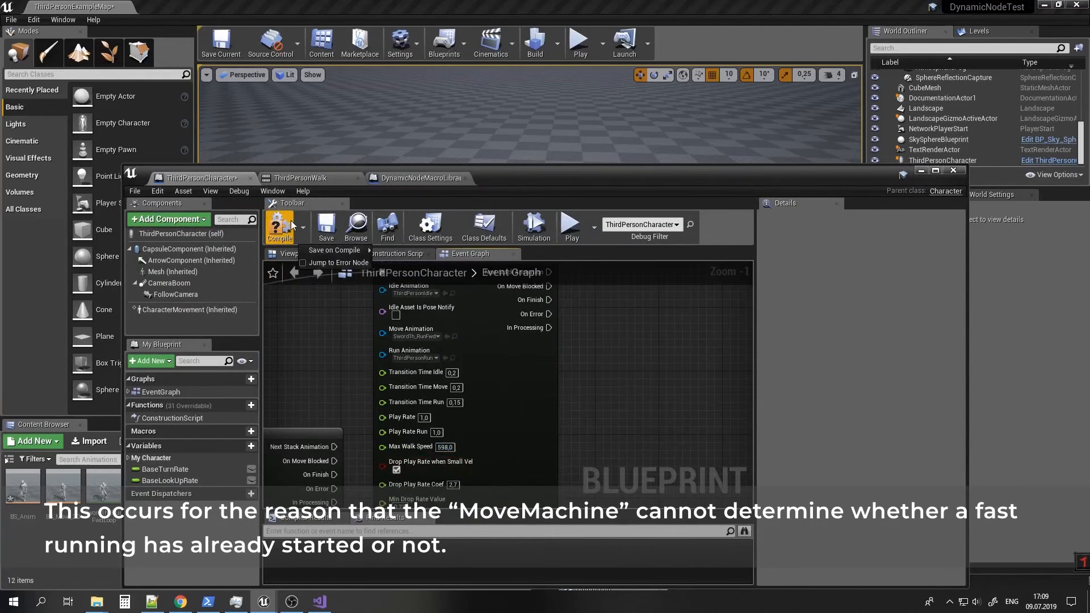
left_click(920, 171)
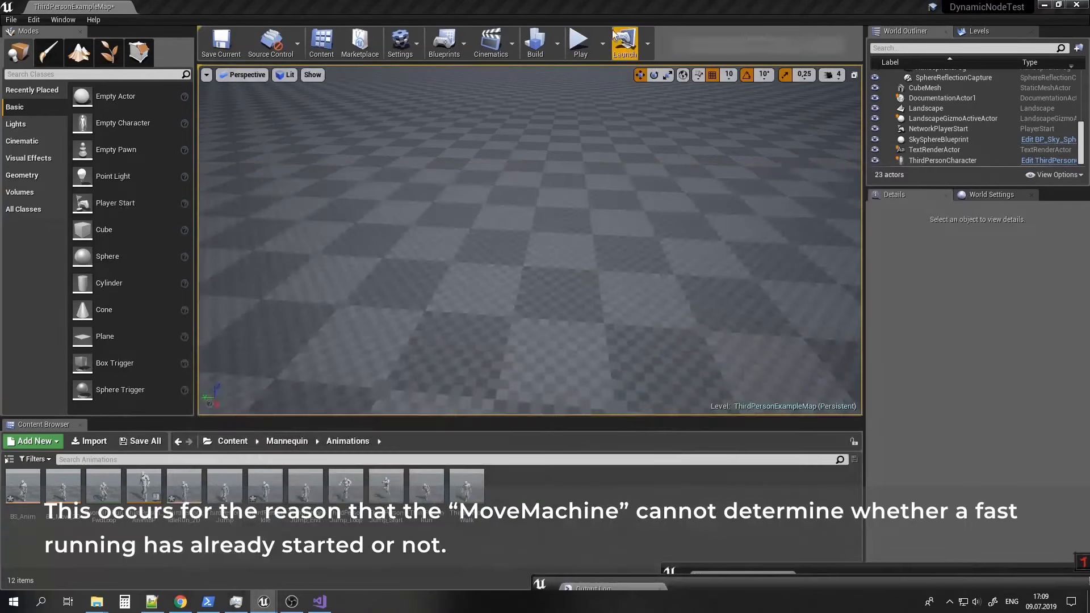
left_click(578, 40)
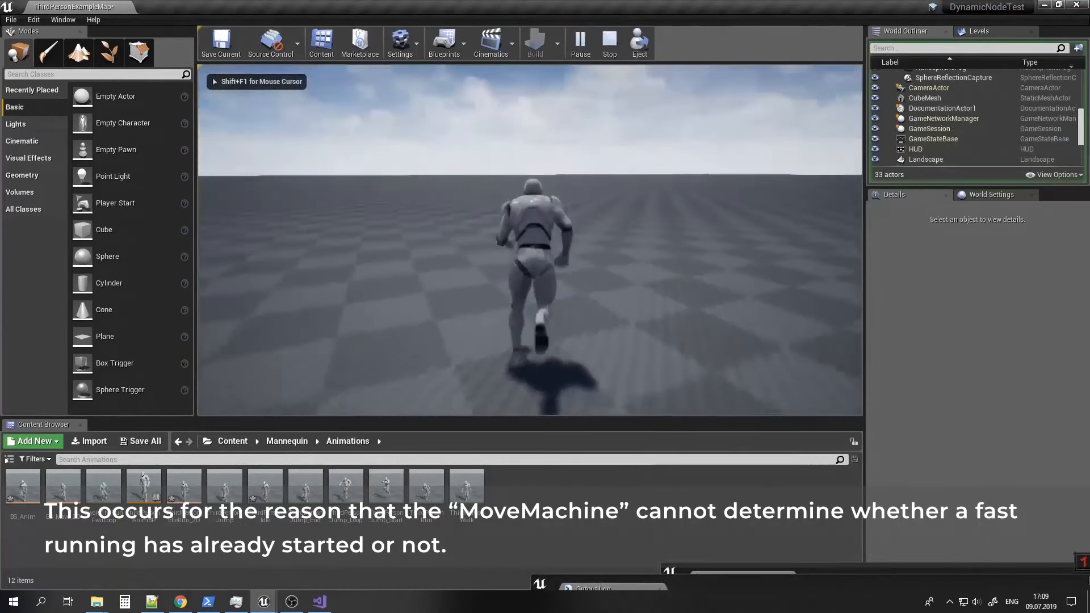
key("Escape")
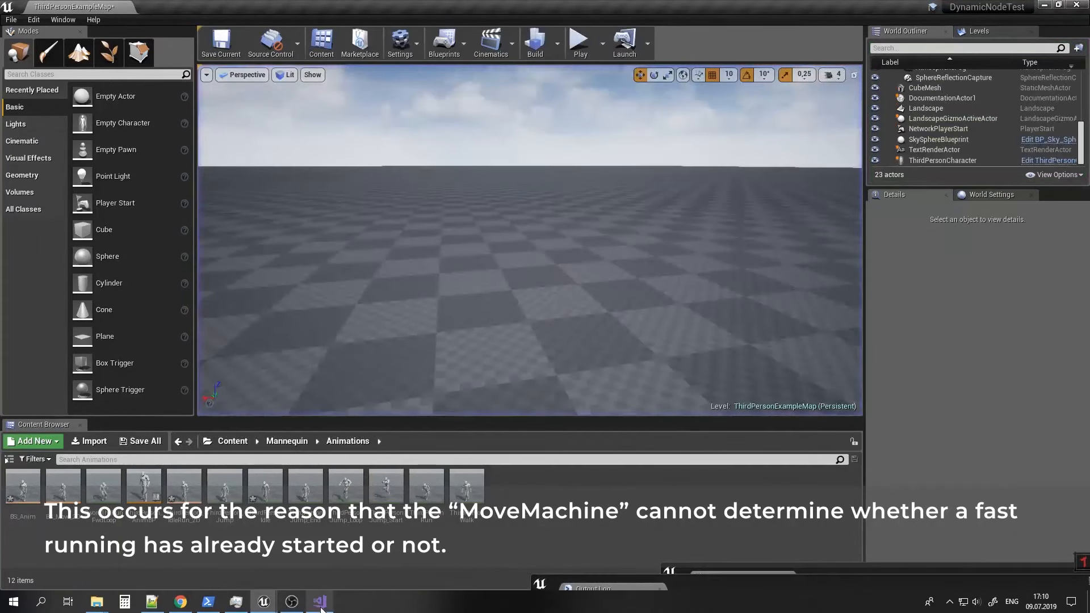
Set the connected MoveMachine node's Max Walk Speed to 630 and compile the ThirdPersonCharacter blueprint.
left_click(261, 605)
left_click(185, 559)
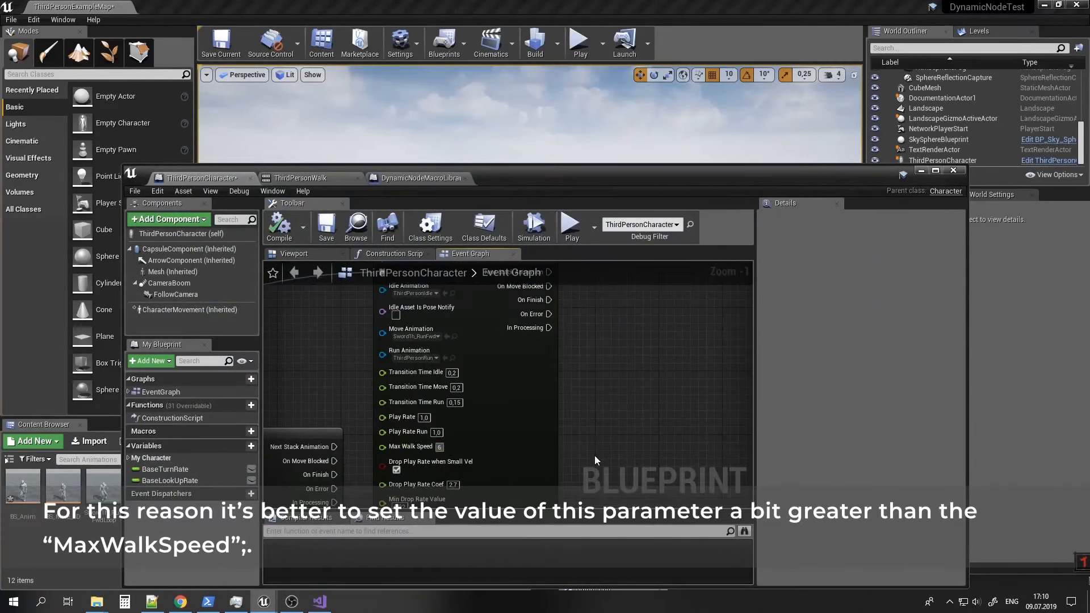
type("620")
key("BackSpace")
key("BackSpace")
type("30")
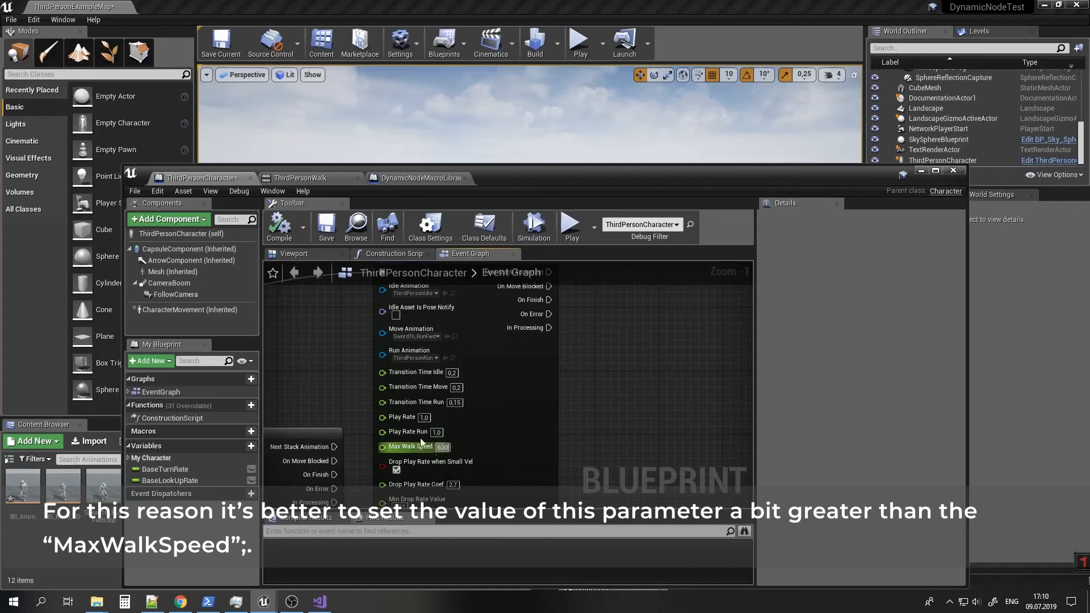
left_click(290, 235)
Check the SET Max Walk Speed nodes in the event graph and play the level to test the movement.
right_click_drag(330, 358, 532, 390)
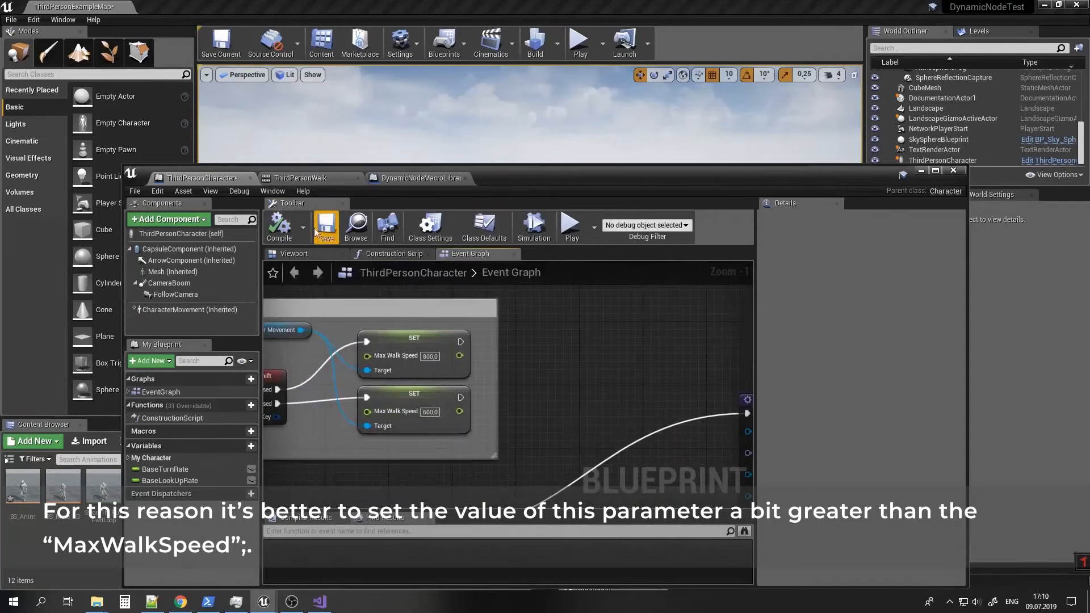
left_click(921, 170)
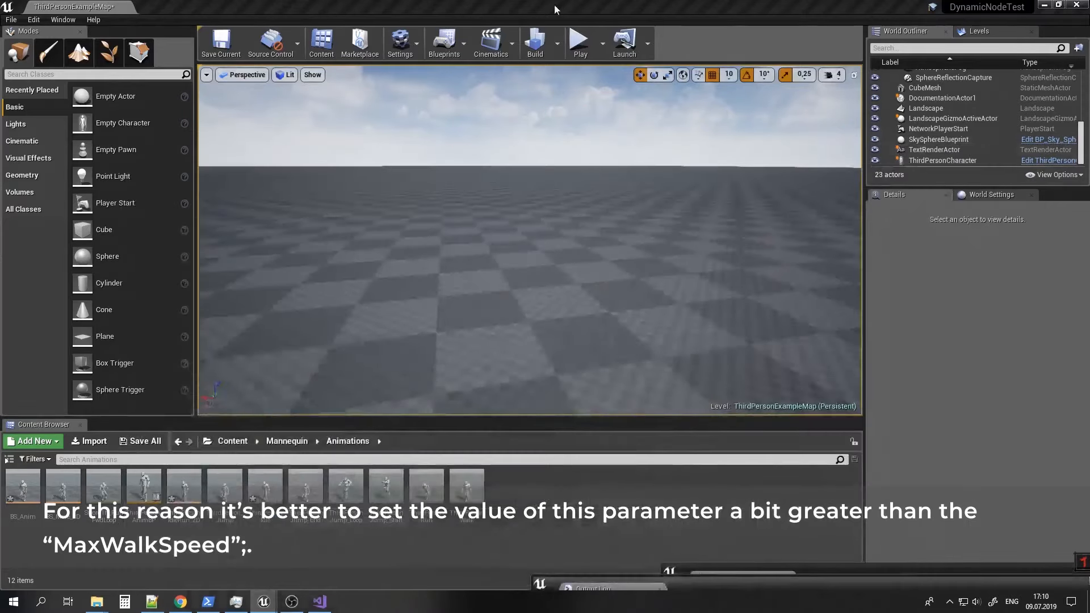
left_click(581, 43)
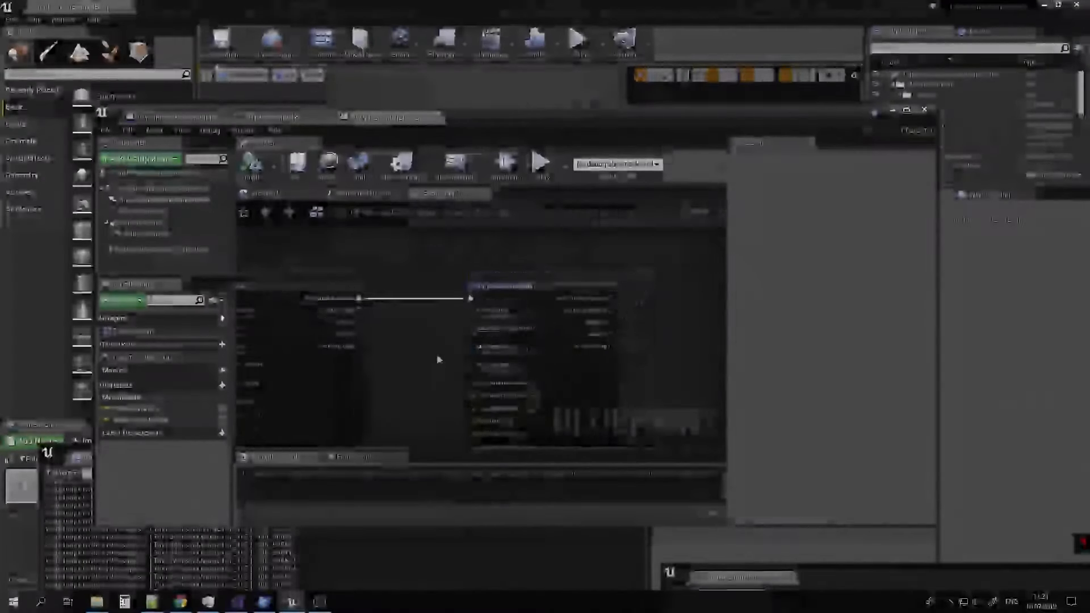
Insert a DN_SlopeDetection function between the jump machine's Next Stack Animation output and DN_MoveMachineMulti, moving DN_MoveMachineMulti away to make room.
scroll(437, 360, "down", 1)
right_click_drag(437, 360, 423, 322)
left_click_drag(479, 257, 656, 256)
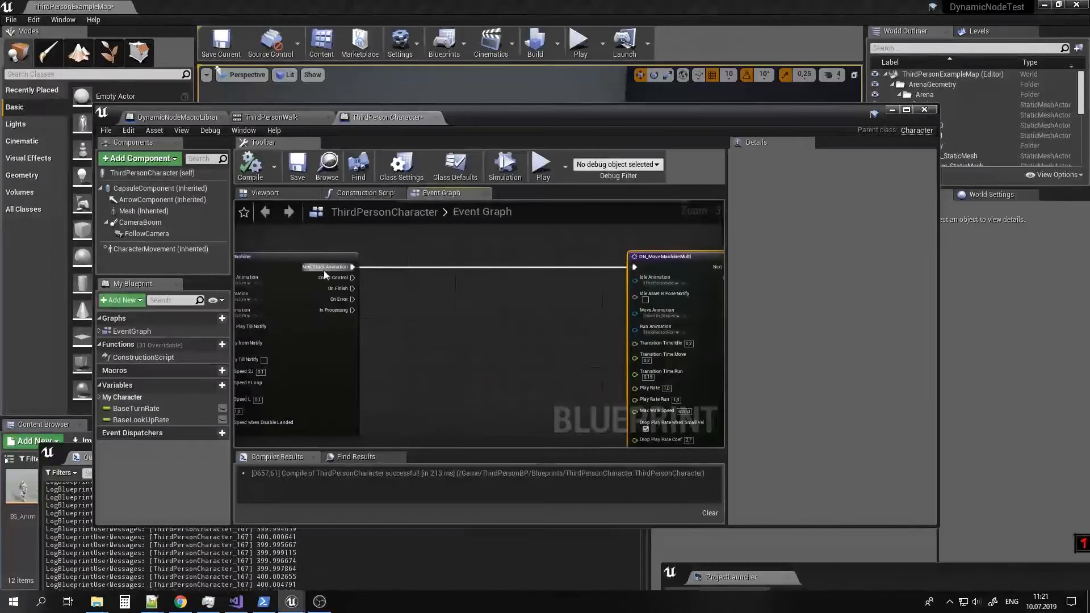
left_click_drag(352, 267, 411, 276)
type("slope")
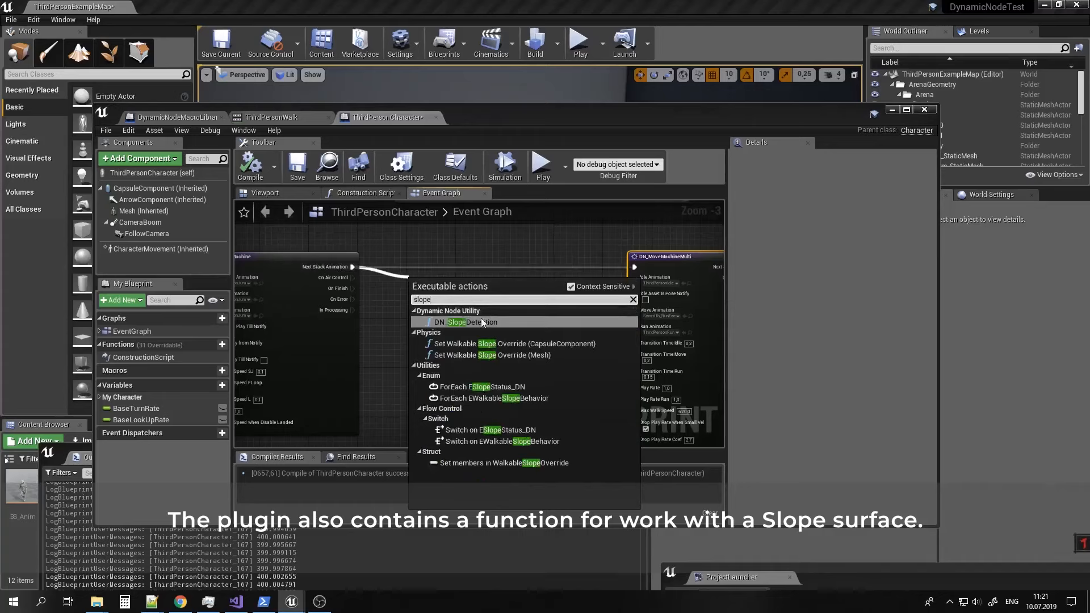
left_click(479, 322)
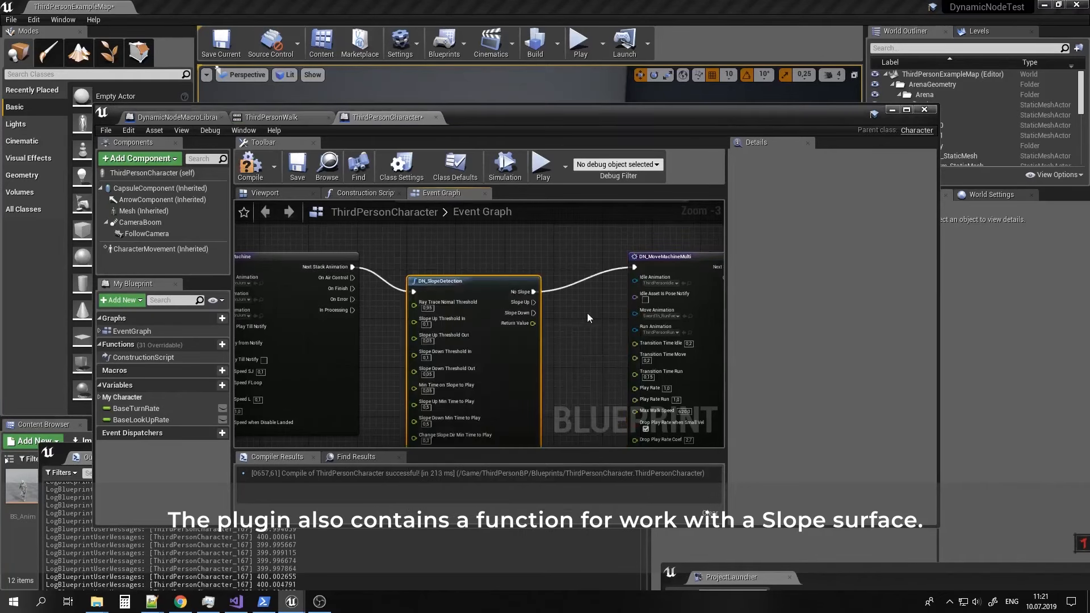
Connect Slope Down to the existing DN_MoveMachineMulti, and Slope Up to a pasted copy of that node.
right_click_drag(585, 309, 392, 306)
left_click_drag(500, 244, 591, 274)
key("ctrl+v")
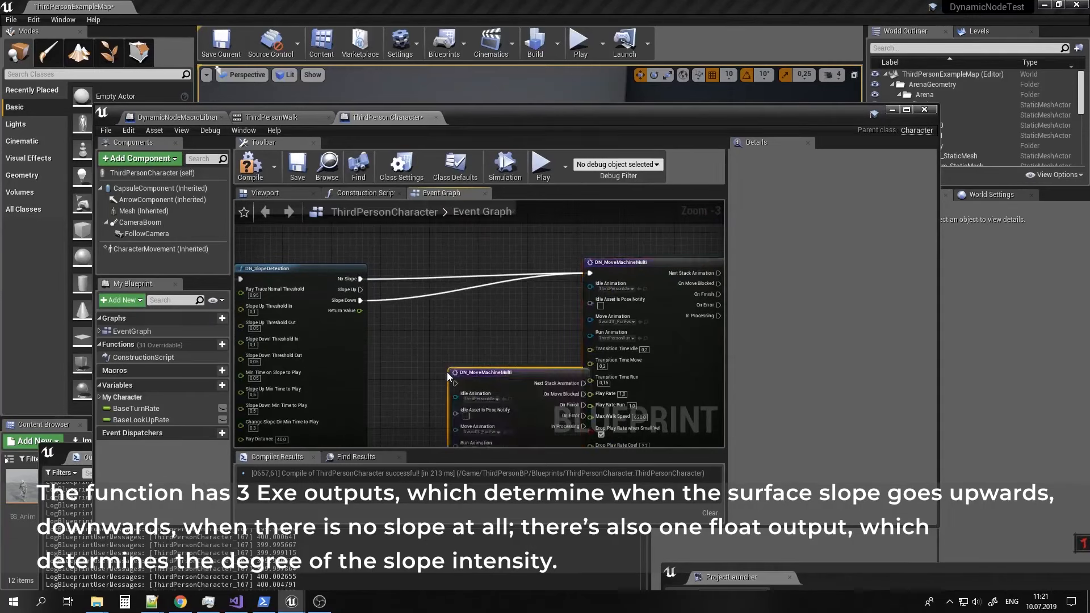
right_click_drag(447, 373, 460, 329)
left_click_drag(474, 331, 434, 328)
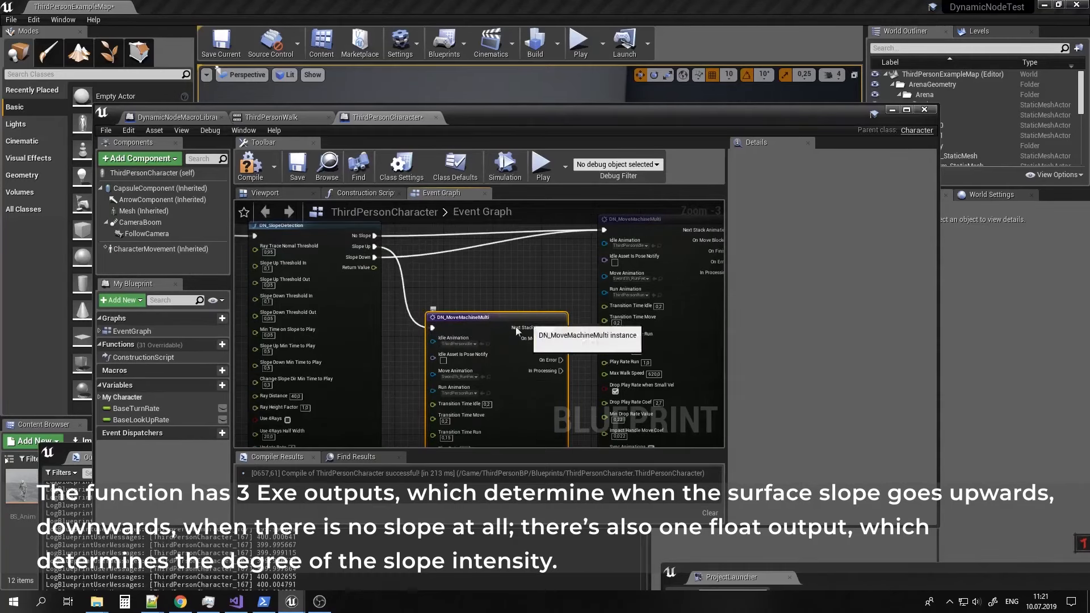
Arrange the two DN_MoveMachineMulti nodes close to DN_SlopeDetection, with the copy directly beneath the original.
scroll(508, 320, "down", 3)
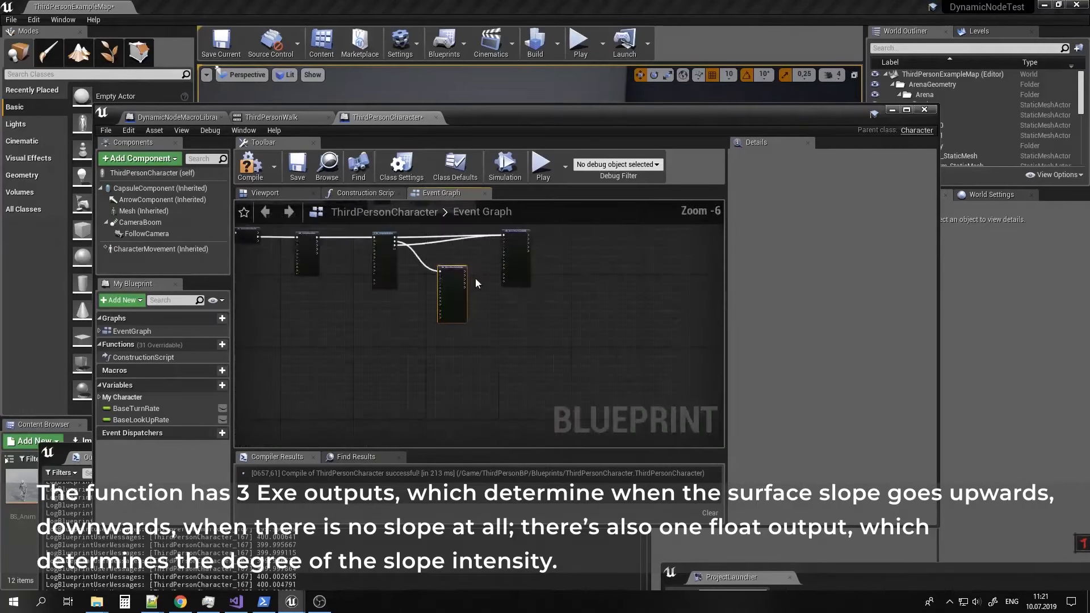
left_click_drag(453, 268, 448, 311)
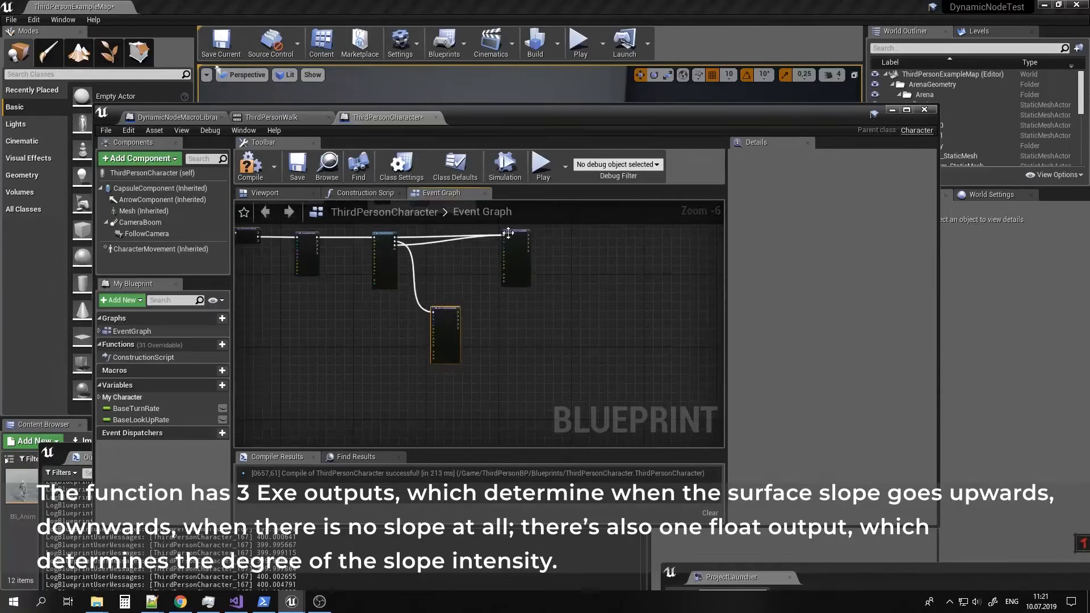
left_click_drag(502, 237, 441, 235)
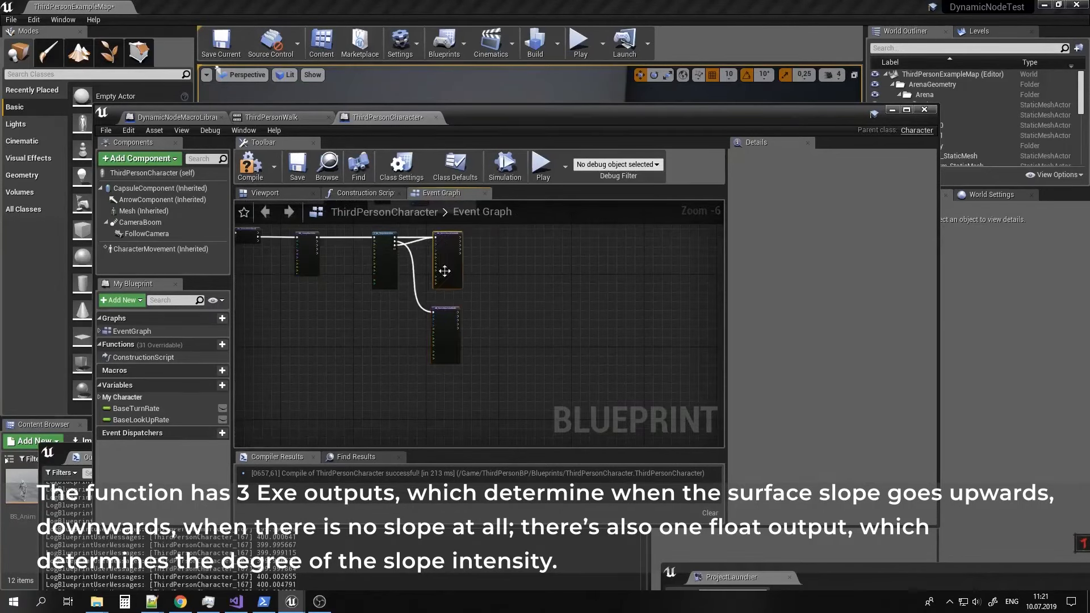
left_click_drag(442, 310, 444, 297)
scroll(445, 298, "up", 5)
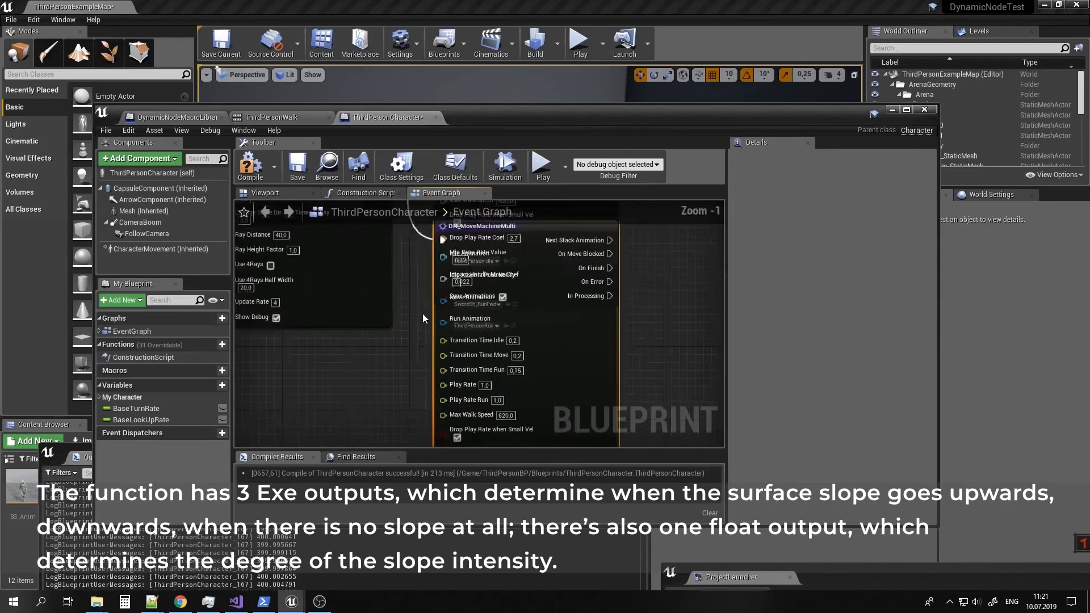
left_click_drag(600, 422, 594, 363)
right_click_drag(550, 236, 527, 307)
left_click_drag(526, 307, 531, 269)
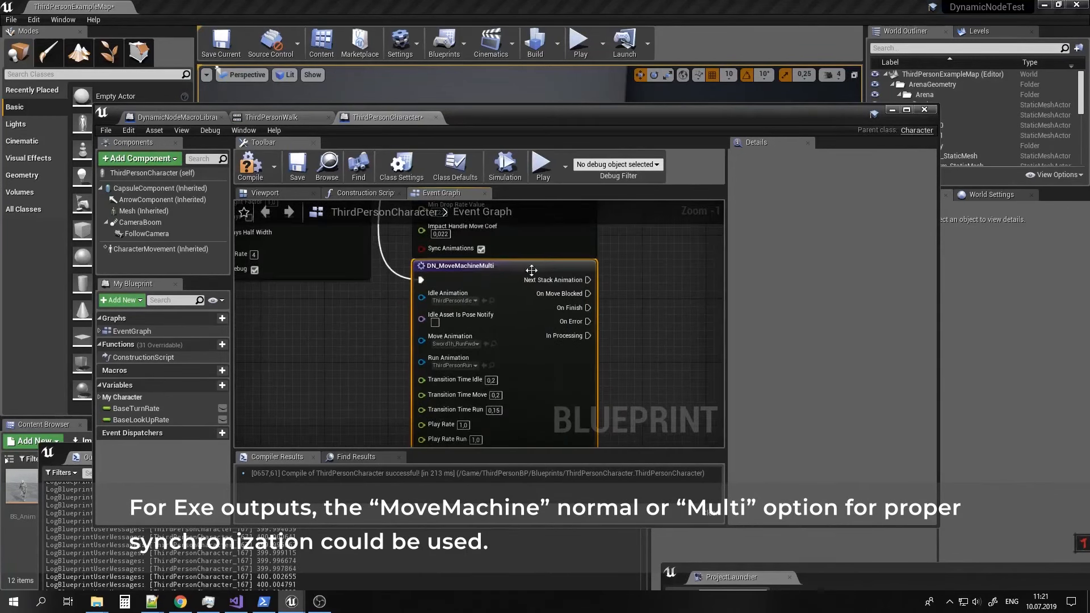
Set the Move Animation of the Slope Up DN_MoveMachineMulti copy to ThirdPersonWalk.
left_click(475, 345)
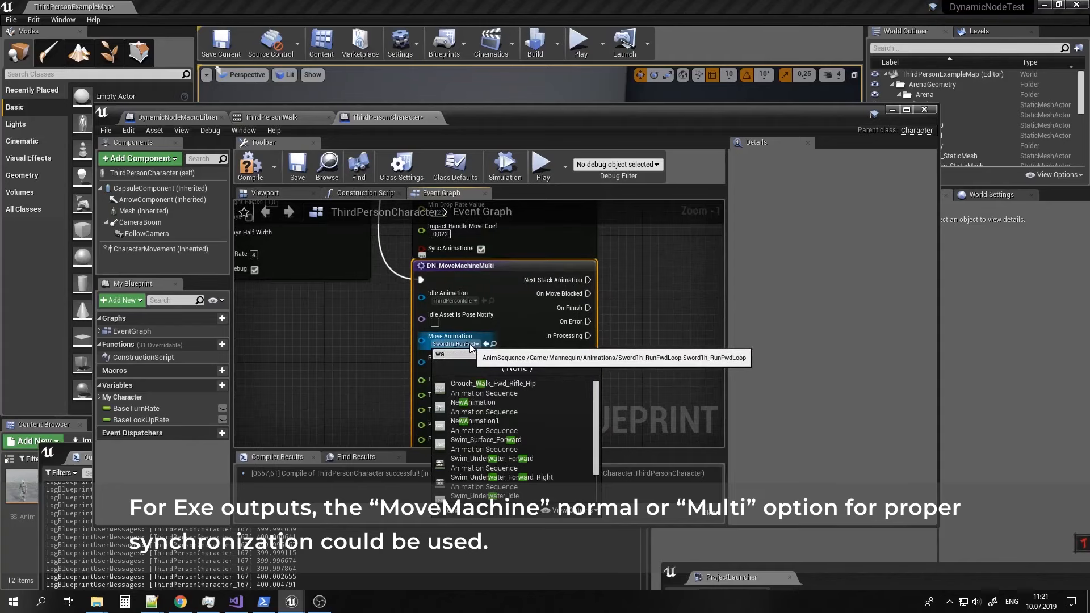
type("walk")
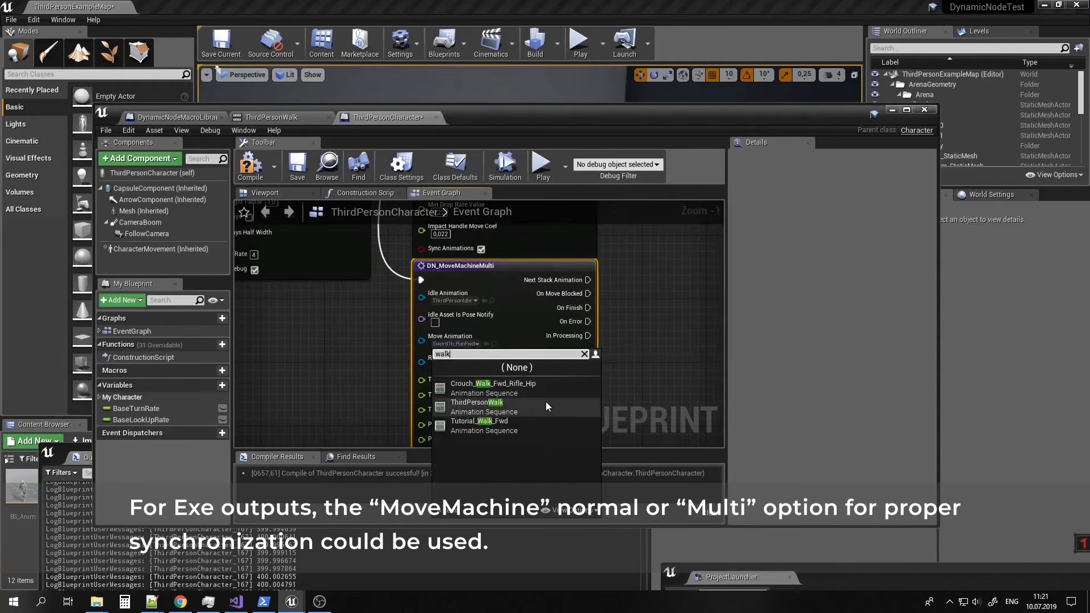
left_click(508, 408)
Examine the DN_SlopeDetection parameters, from the slope thresholds and minimum play times to the ray settings, Update Rate and Show Debug.
right_click_drag(372, 311, 374, 364)
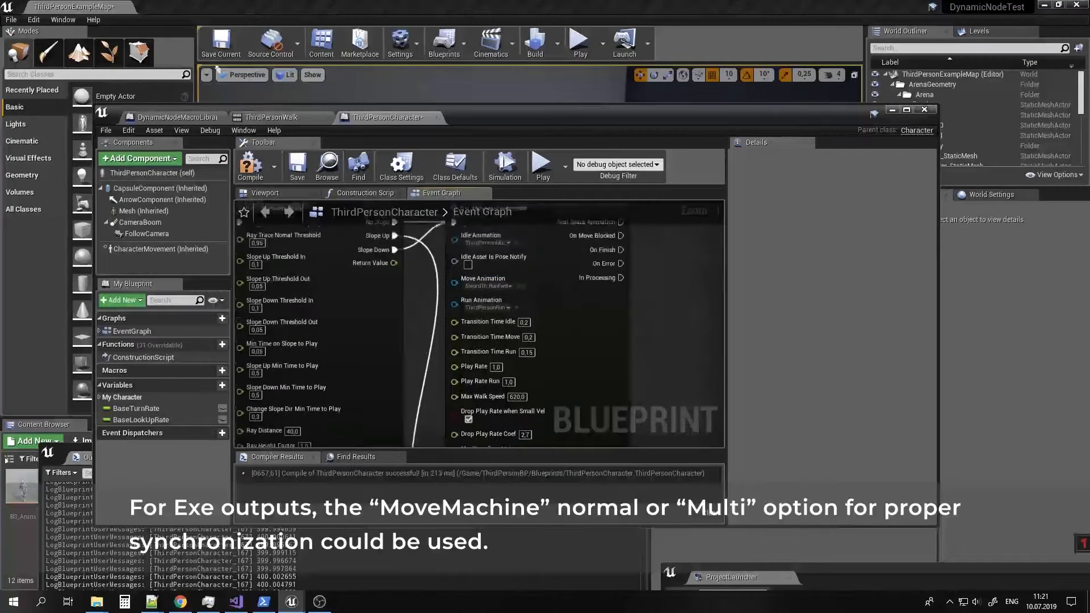
right_click_drag(469, 254, 485, 297)
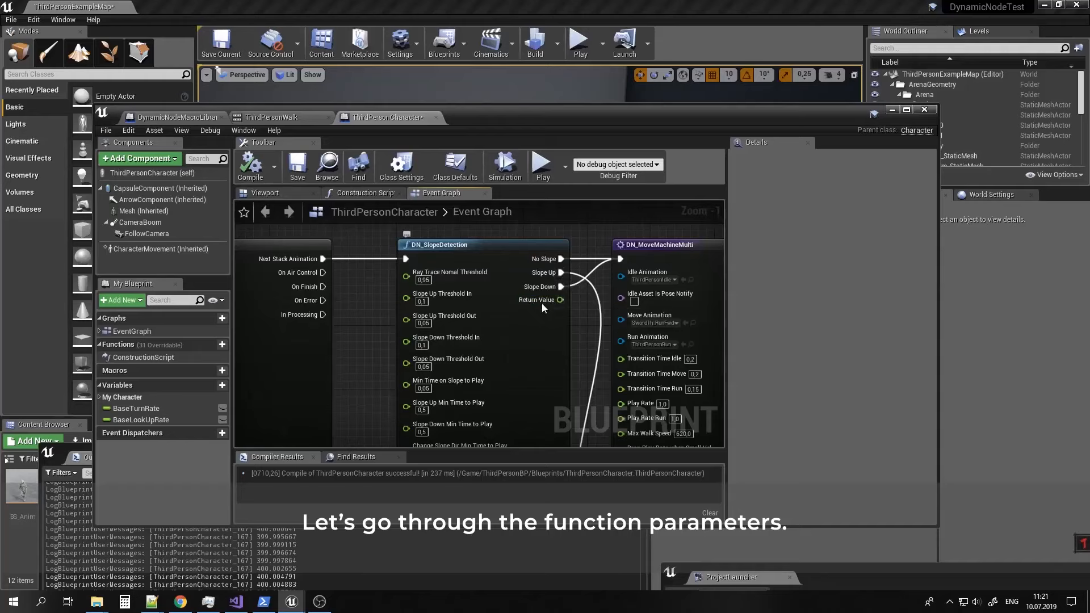
right_click_drag(585, 372, 577, 319)
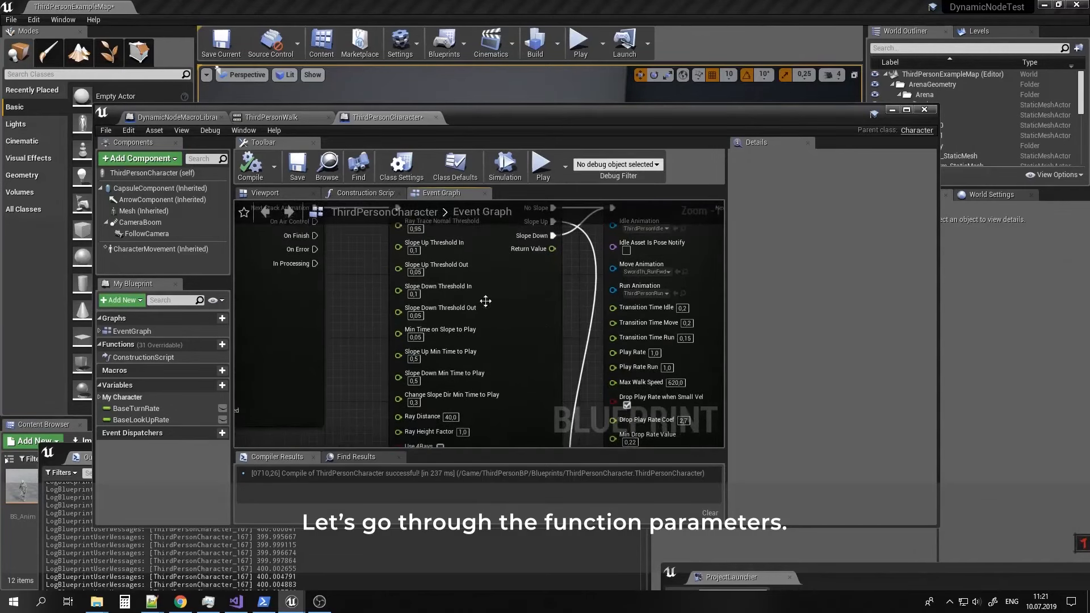
right_click_drag(464, 402, 466, 362)
right_click_drag(537, 351, 497, 359)
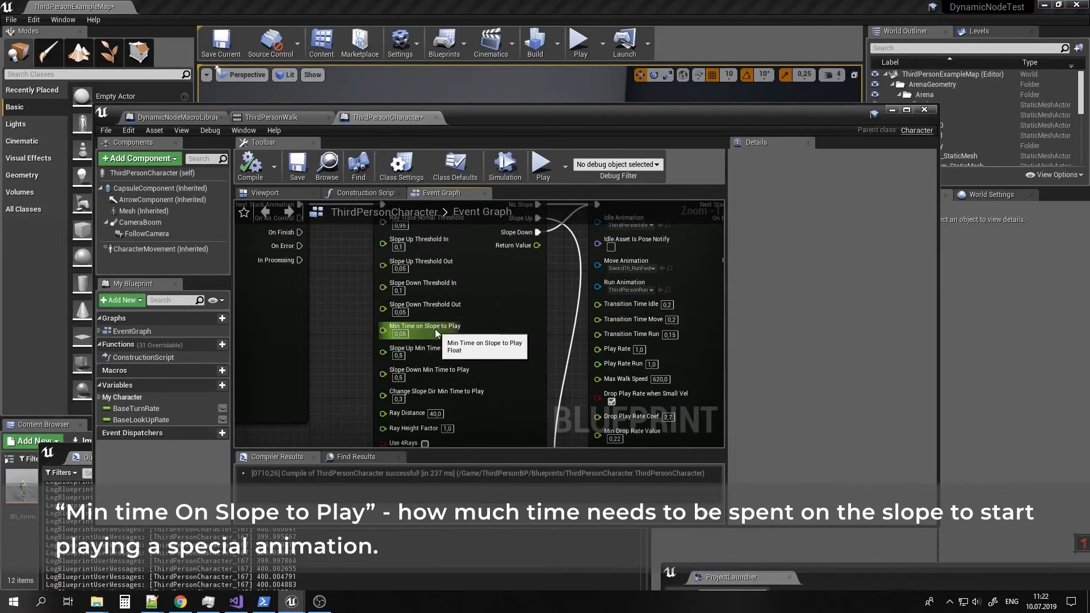
right_click_drag(477, 323, 477, 336)
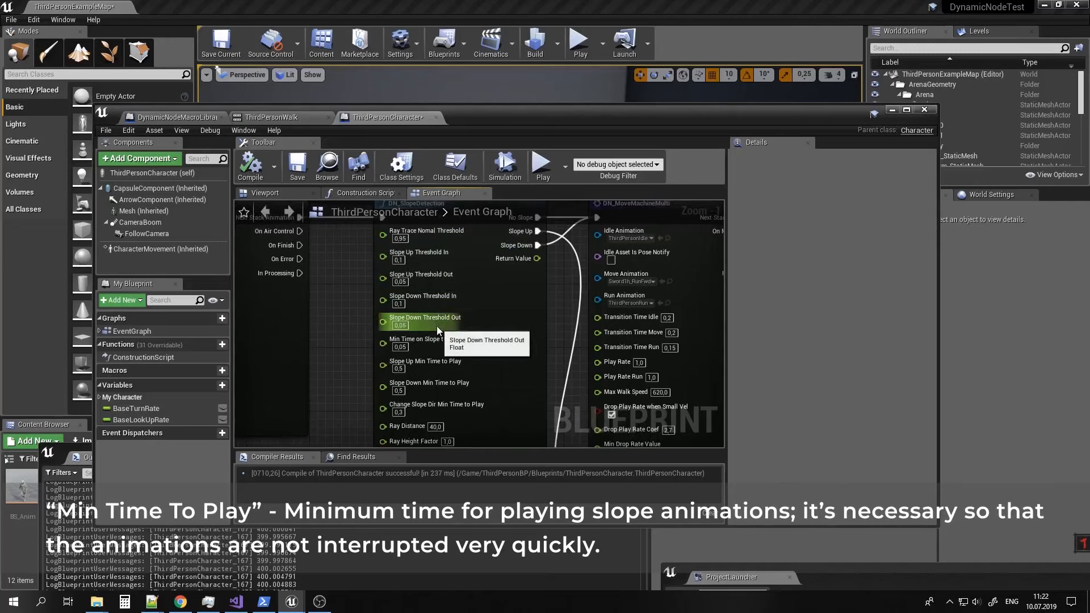
right_click_drag(349, 372, 346, 351)
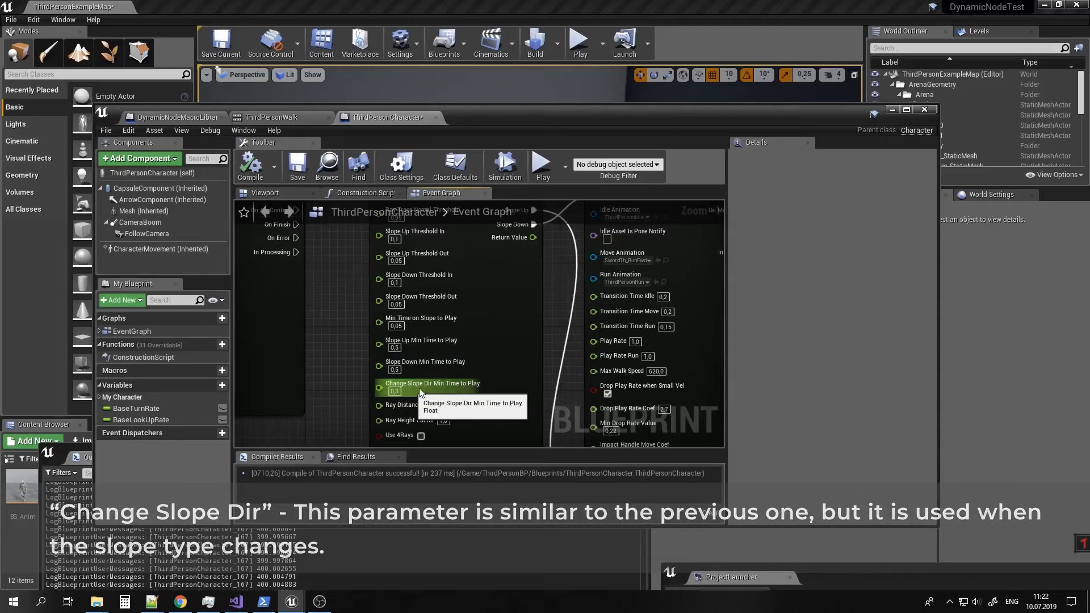
right_click_drag(352, 377, 343, 324)
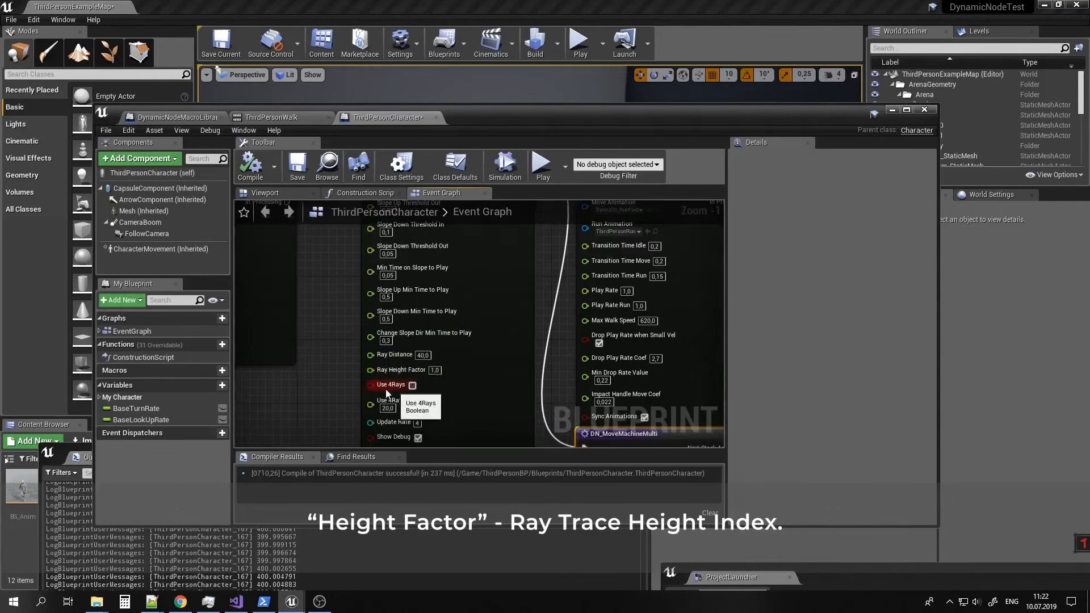
right_click_drag(386, 393, 350, 373)
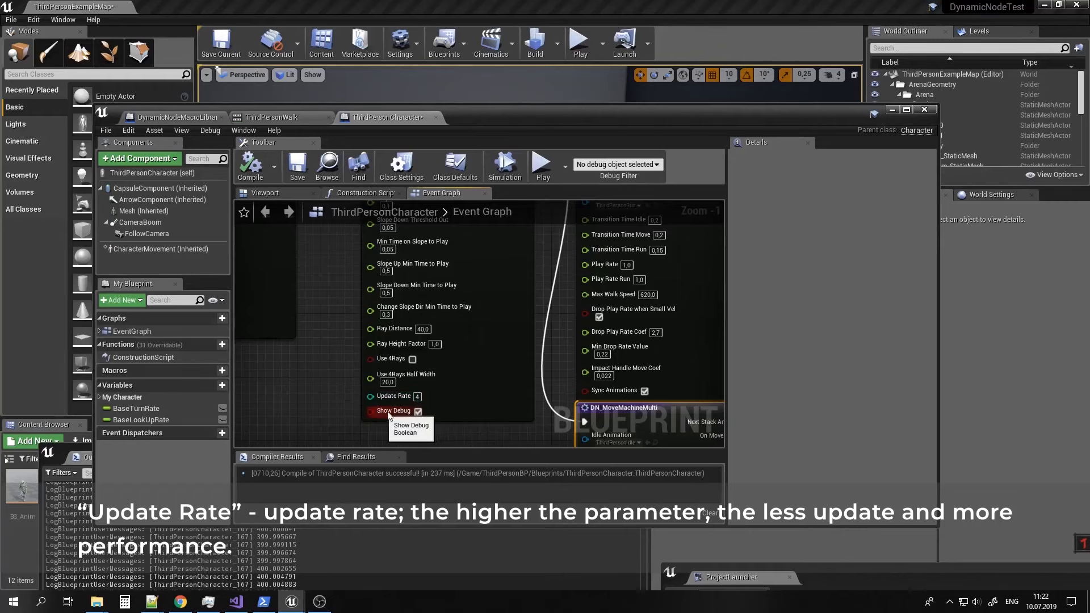
right_click_drag(484, 354, 476, 474)
Compile the character blueprint and play the level, walking the character over the bump to test the slope animation.
left_click(257, 170)
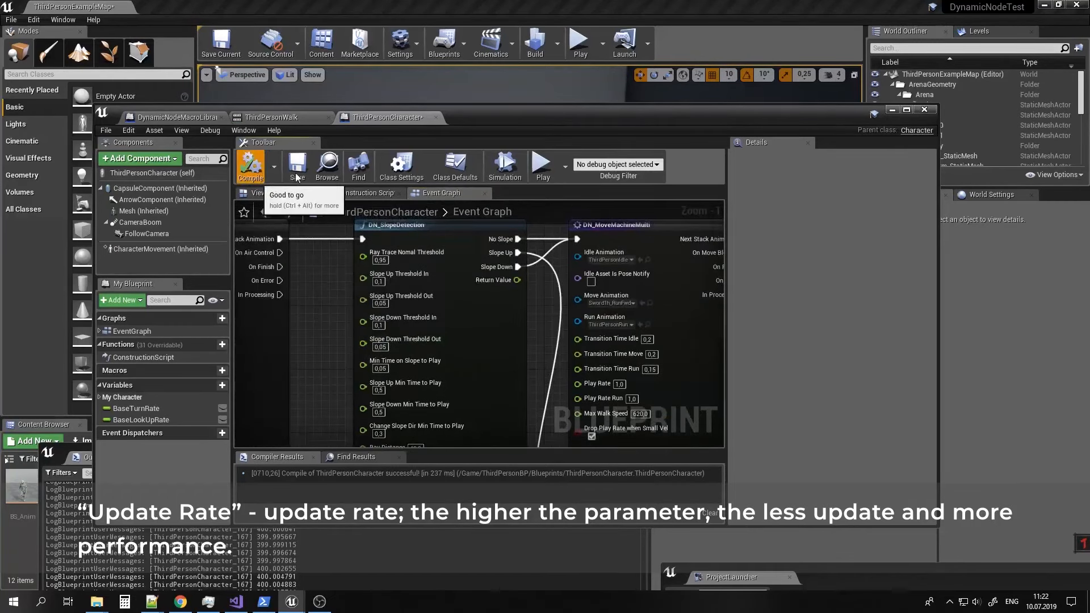
left_click(892, 109)
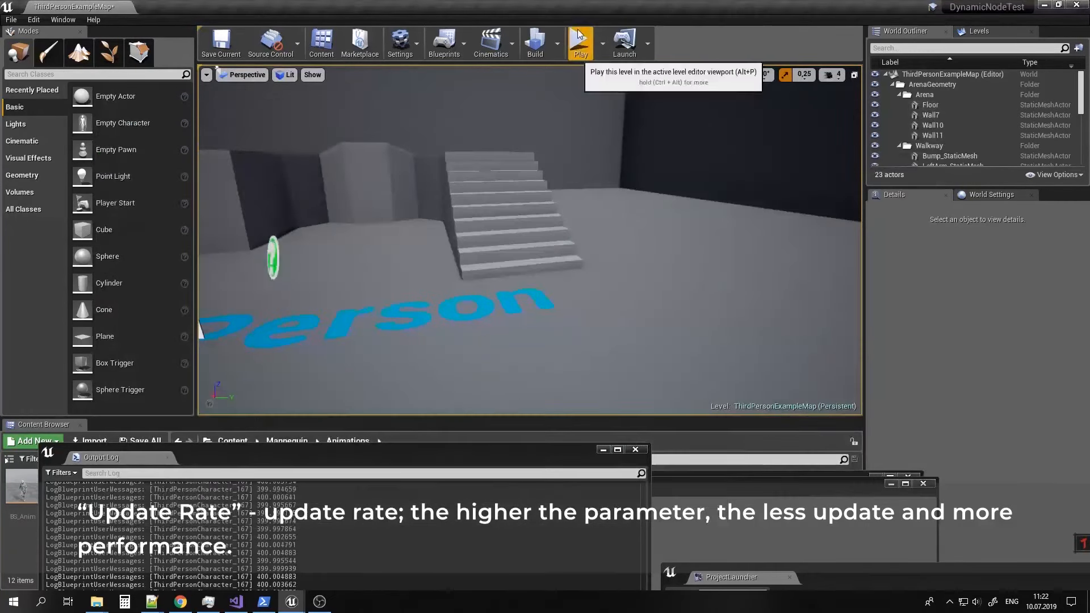
left_click(578, 43)
key("w")
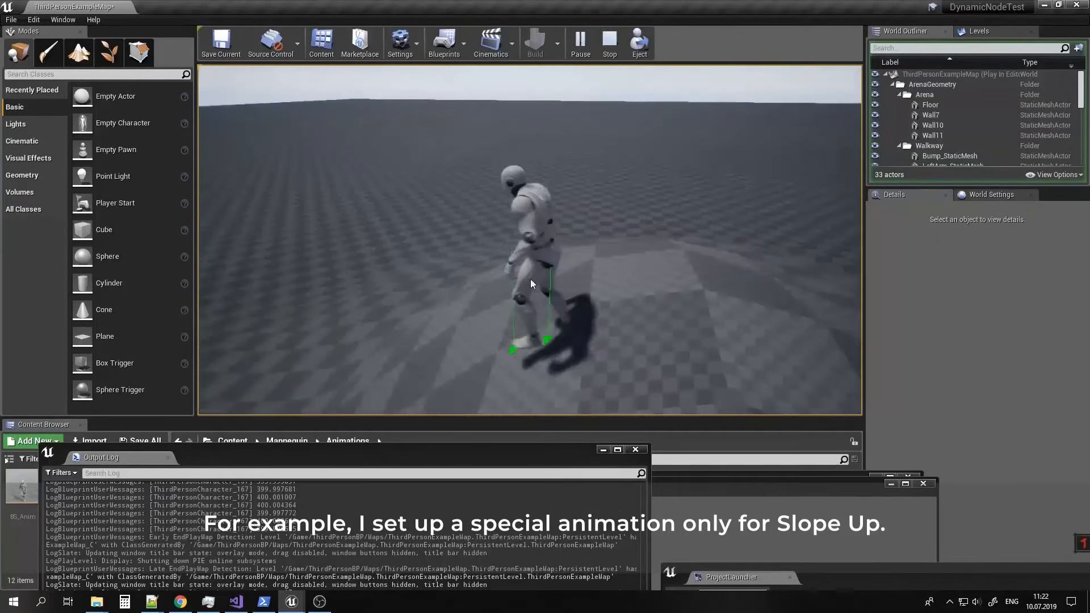
key("Escape")
Return to the ThirdPersonCharacter blueprint and move both DN_MoveMachineMulti nodes farther from DN_SlopeDetection to make room between them.
left_click(301, 605)
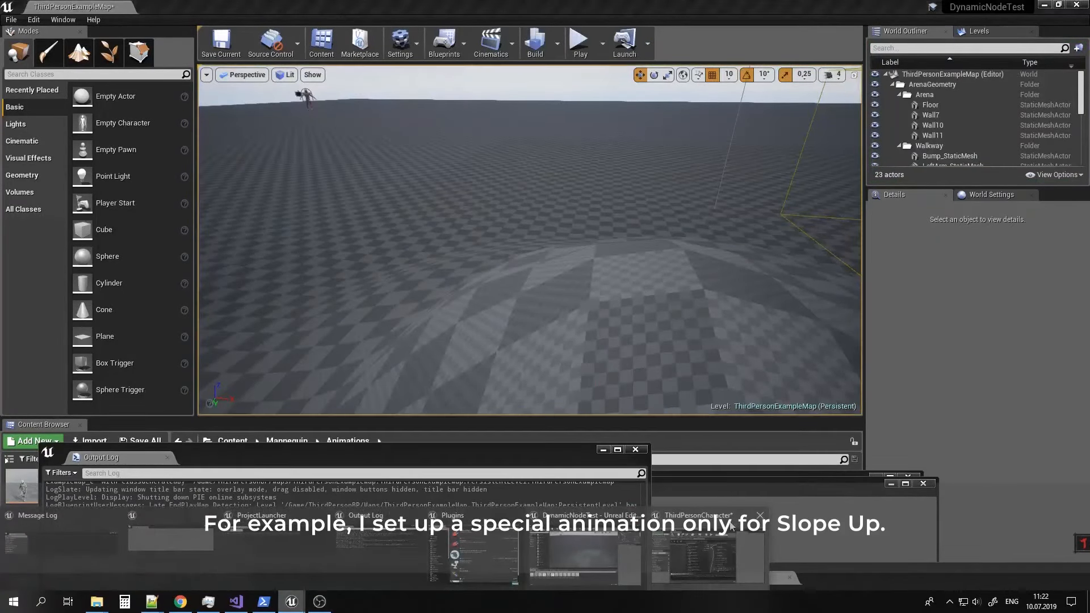
left_click(659, 556)
right_click_drag(556, 363, 424, 370)
scroll(547, 336, "down", 1)
right_click_drag(627, 369, 583, 290)
left_click_drag(586, 288, 493, 435)
right_click_drag(562, 316, 546, 410)
left_click_drag(527, 383, 669, 375)
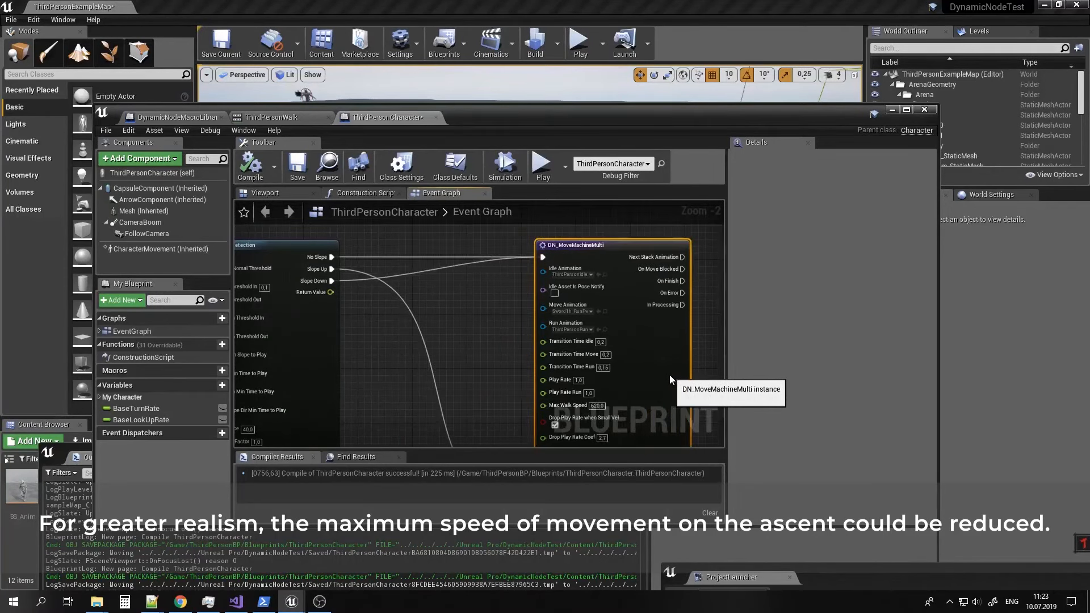
Add a new variable named MovementSpeed to ThirdPersonCharacter and make it a Float.
right_click_drag(459, 356, 540, 410)
right_click_drag(572, 260, 593, 374)
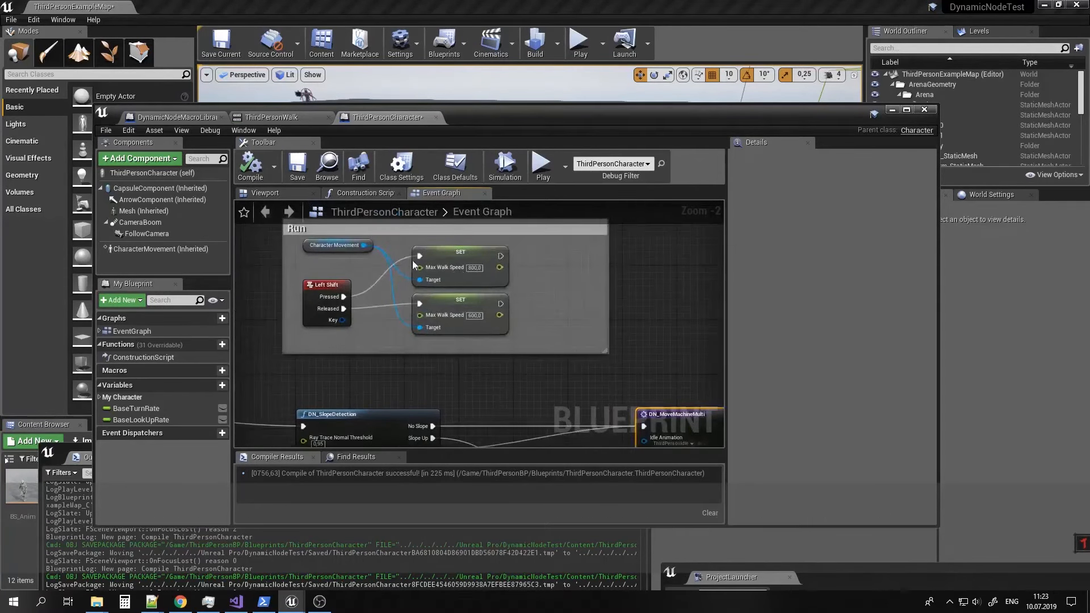
left_click(222, 388)
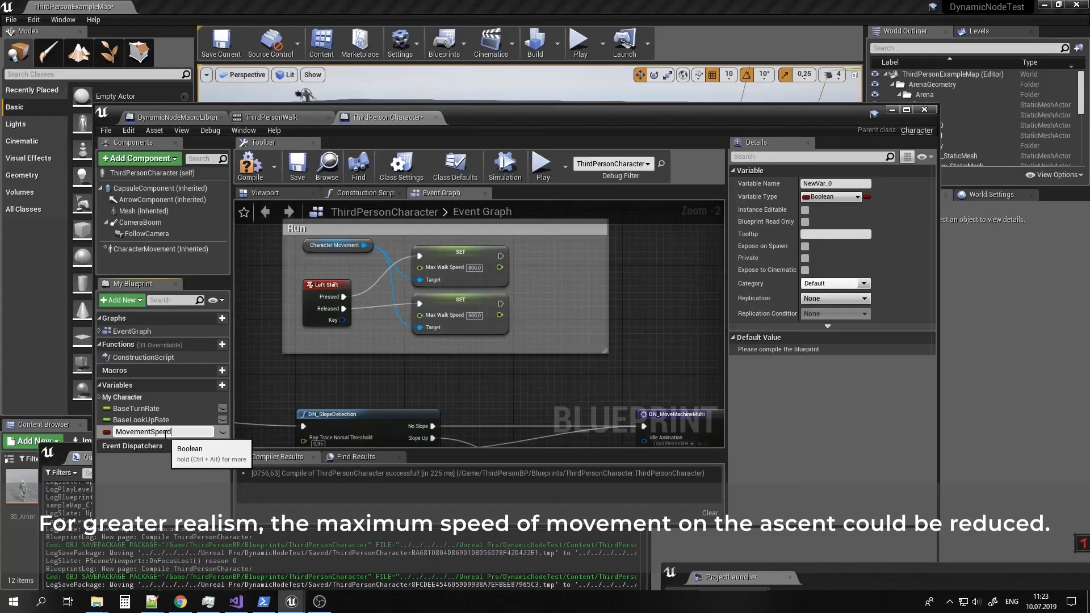
key("Return")
left_click(831, 196)
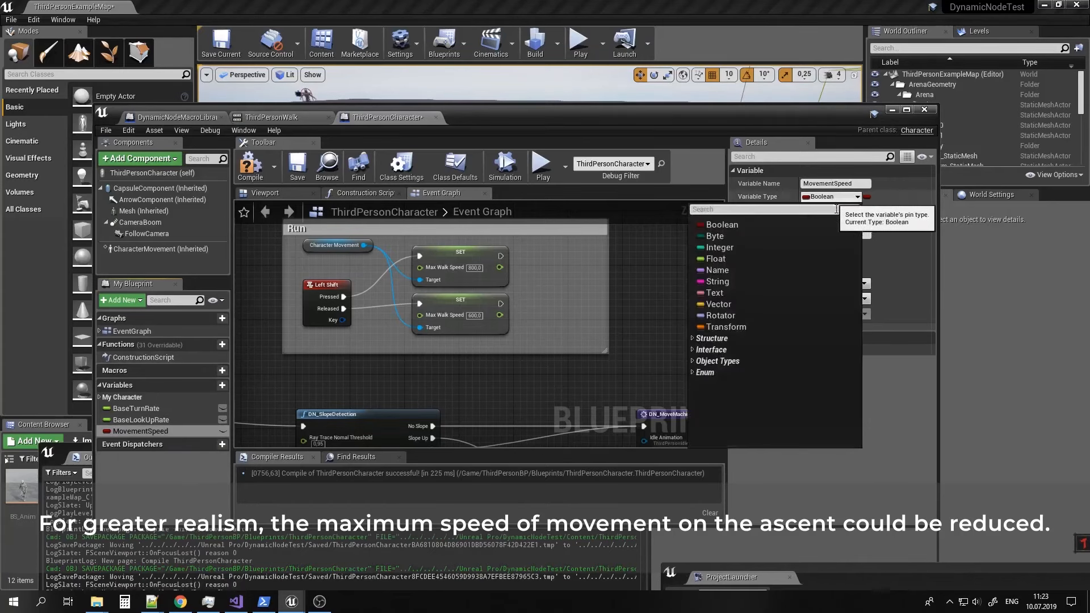
left_click(730, 258)
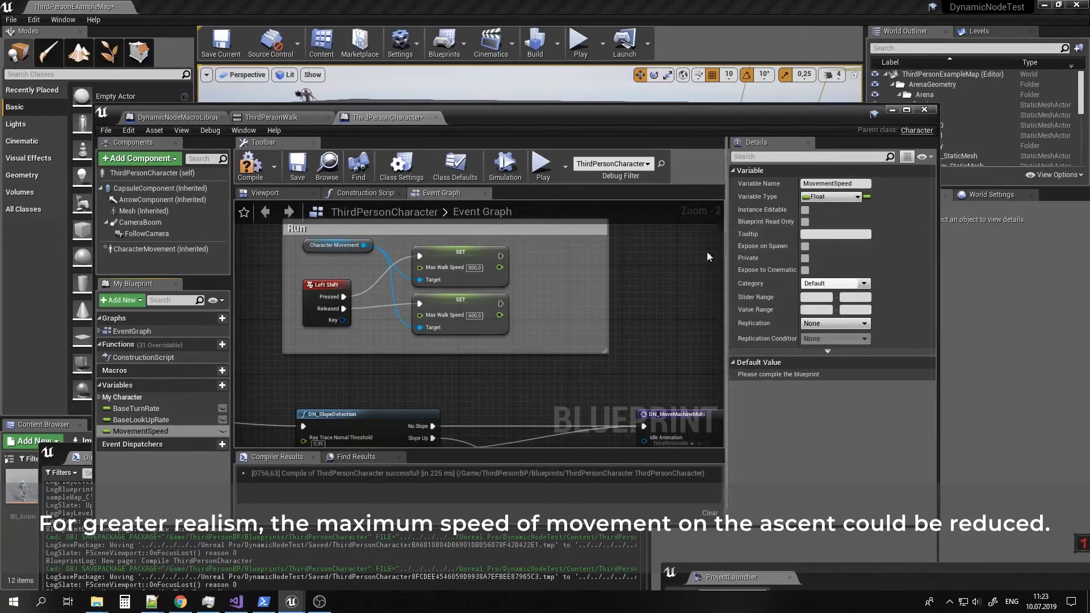
Compile the blueprint and set the default value of MovementSpeed to 600.
left_click(578, 302)
right_click_drag(546, 299, 573, 290)
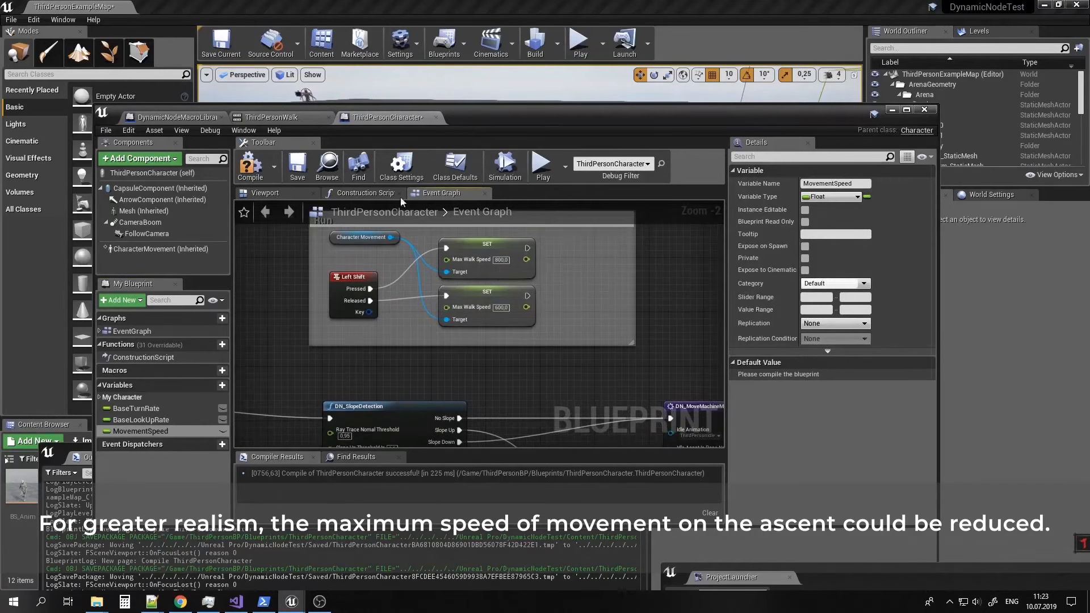
left_click(251, 169)
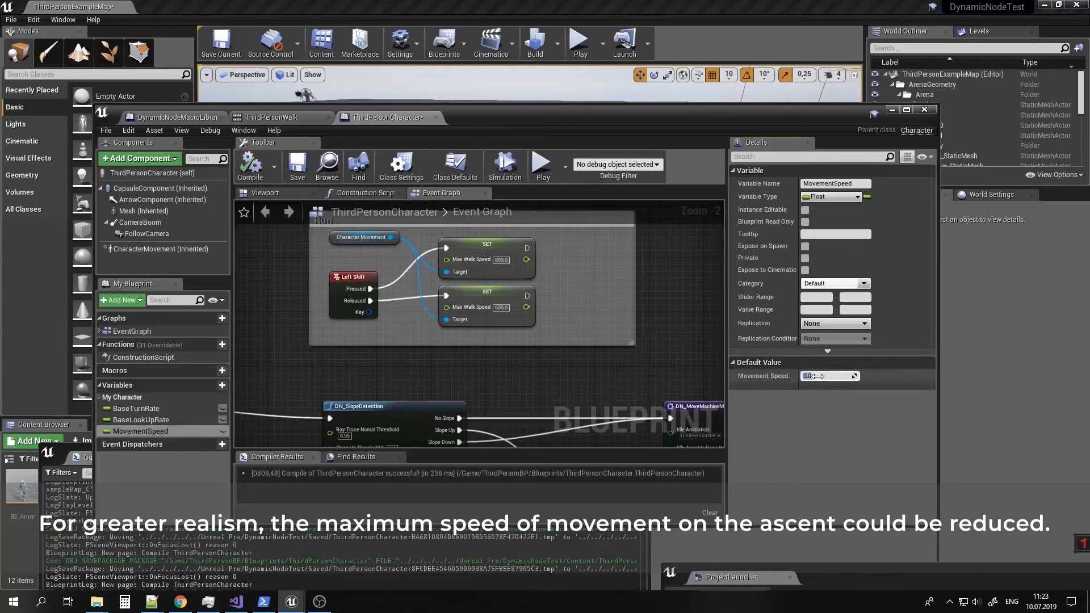
left_click(818, 374)
type("600")
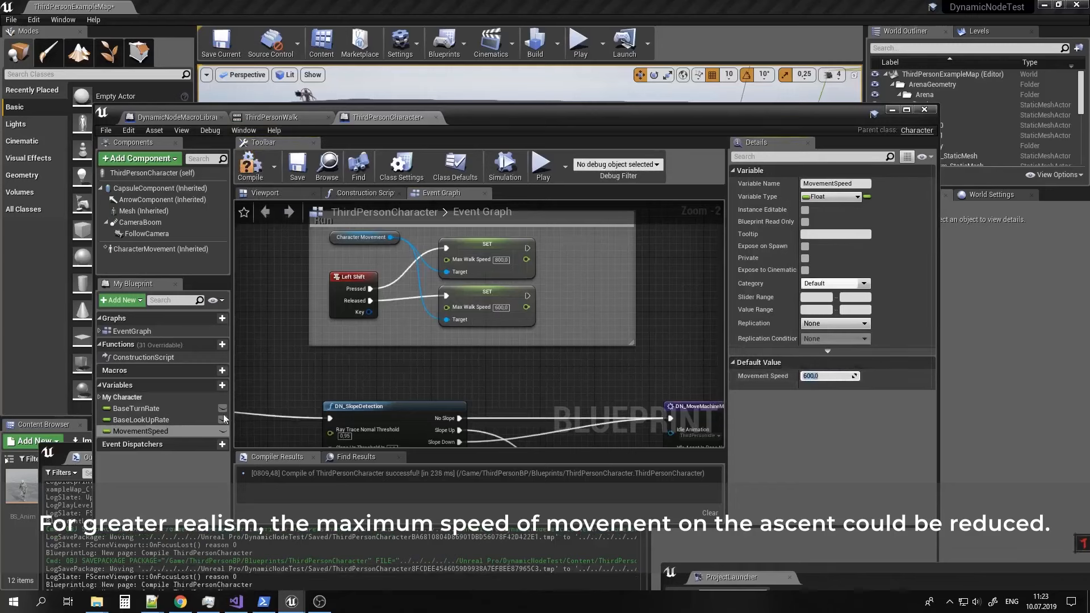
Add a SET MovementSpeed node after each of the two SET Max Walk Speed nodes in the Run group, fed by their speed outputs.
left_click_drag(141, 430, 569, 259)
left_click(620, 307)
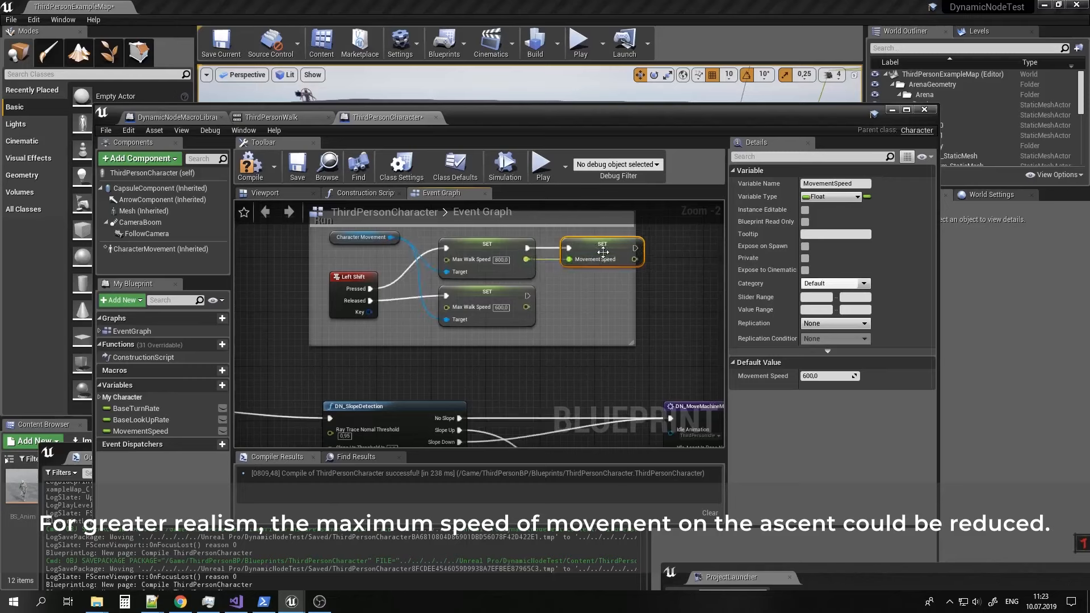
key("ctrl+v")
mouse_move(582, 303)
left_mouse_down()
mouse_move(568, 291)
mouse_move(554, 297)
mouse_move(561, 308)
left_mouse_up()
right_click_drag(679, 339, 670, 350)
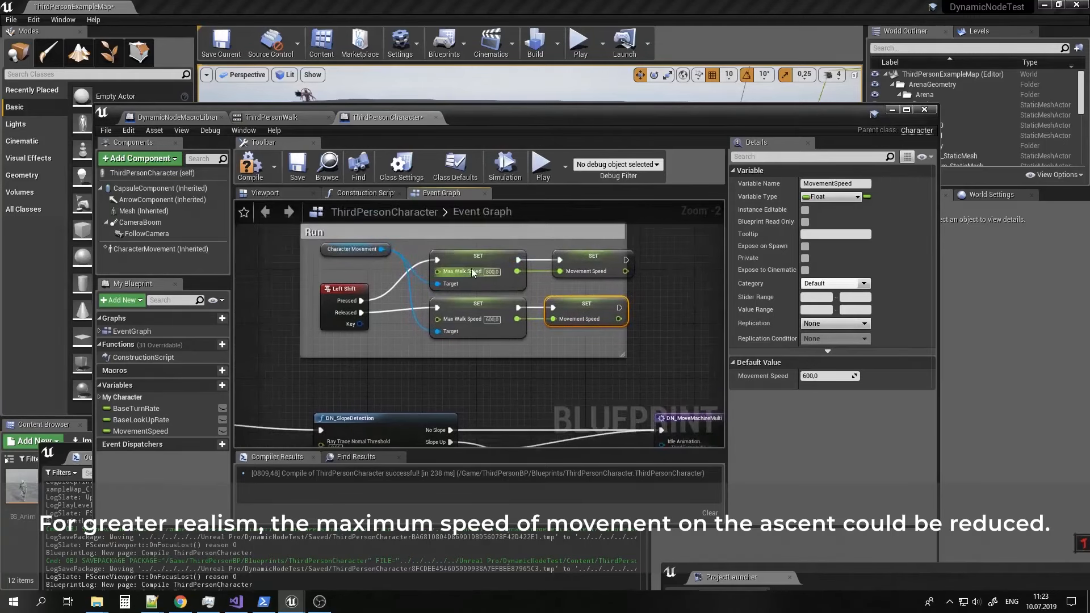
Insert a copy of the Character Movement and SET Max Walk Speed nodes between No Slope/Slope Down and the first DN_MoveMachineMulti.
left_click(461, 256)
left_click(496, 373)
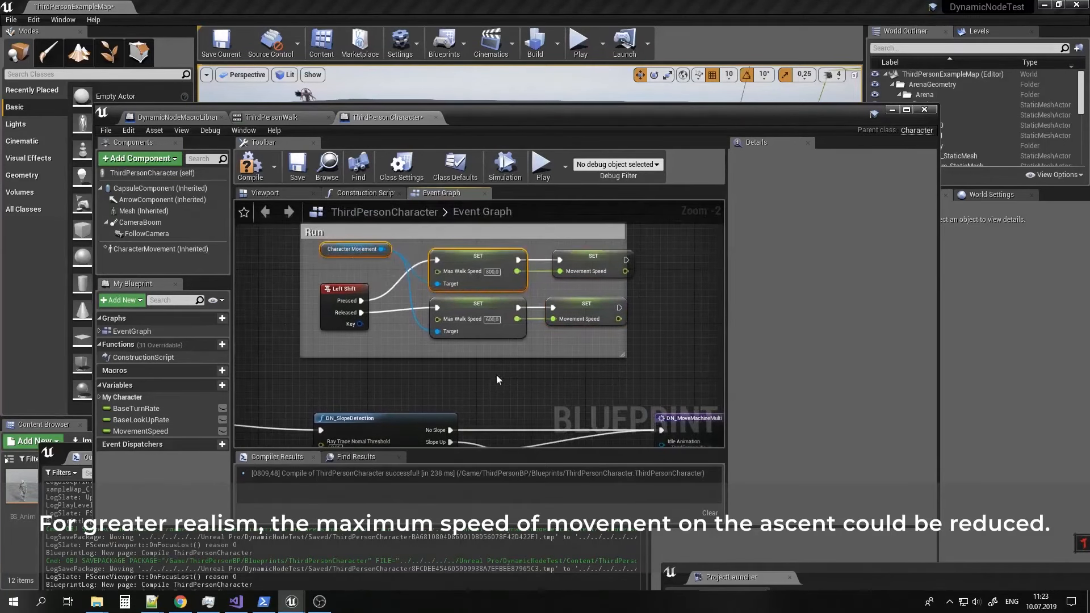
right_click_drag(522, 399, 448, 316)
key("ctrl+v")
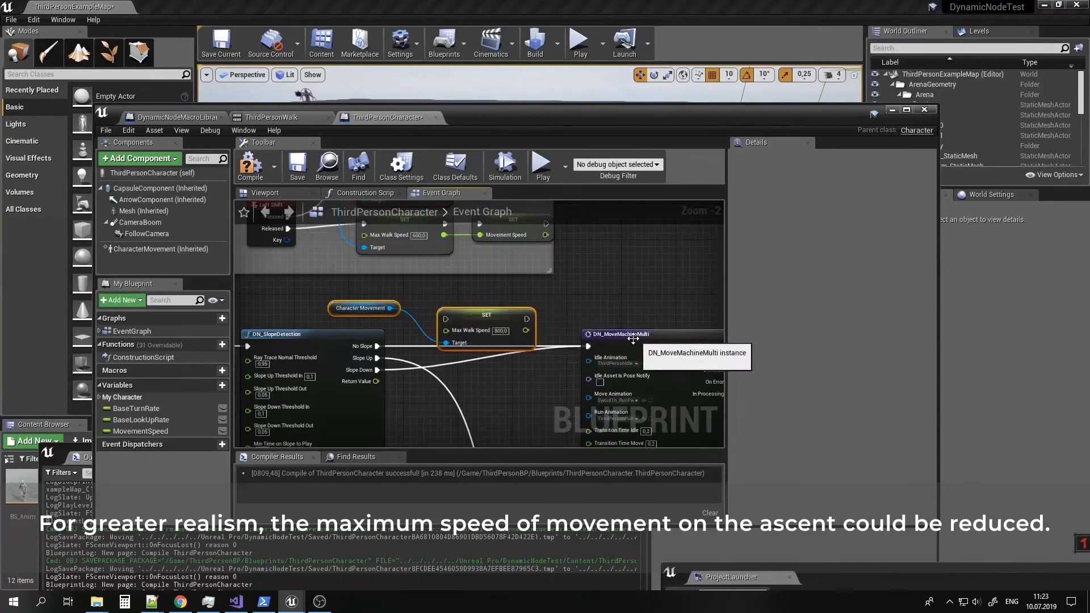
left_click_drag(630, 335, 446, 320)
left_click_drag(527, 319, 649, 346)
Add a MovementSpeed getter and connect it to Max Walk Speed on the SET node following No Slope and Slope Down.
right_click_drag(516, 273, 557, 292)
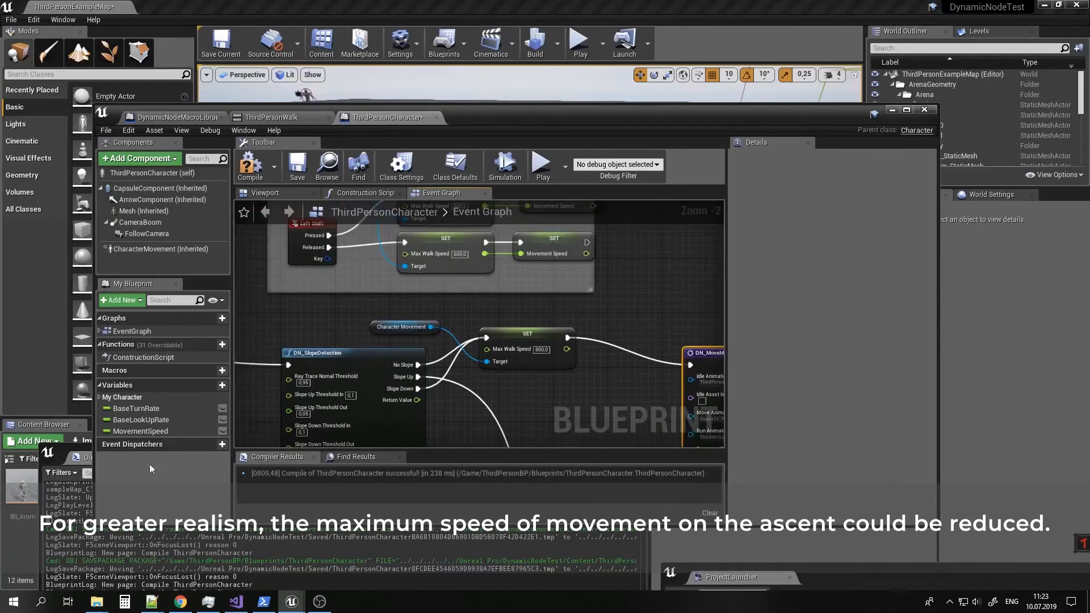
left_click_drag(134, 432, 381, 307)
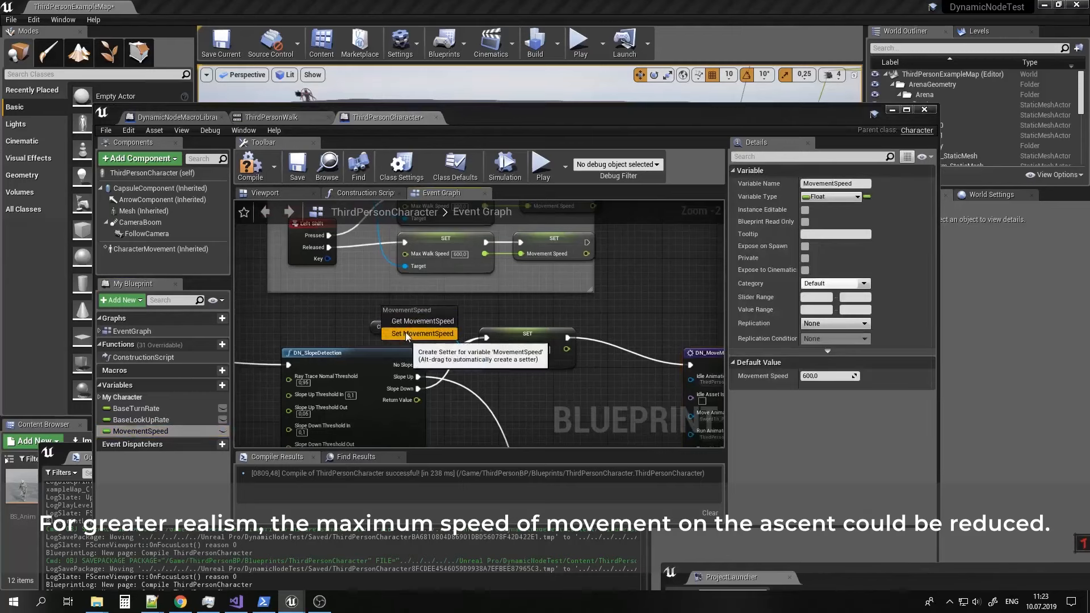
left_click(413, 319)
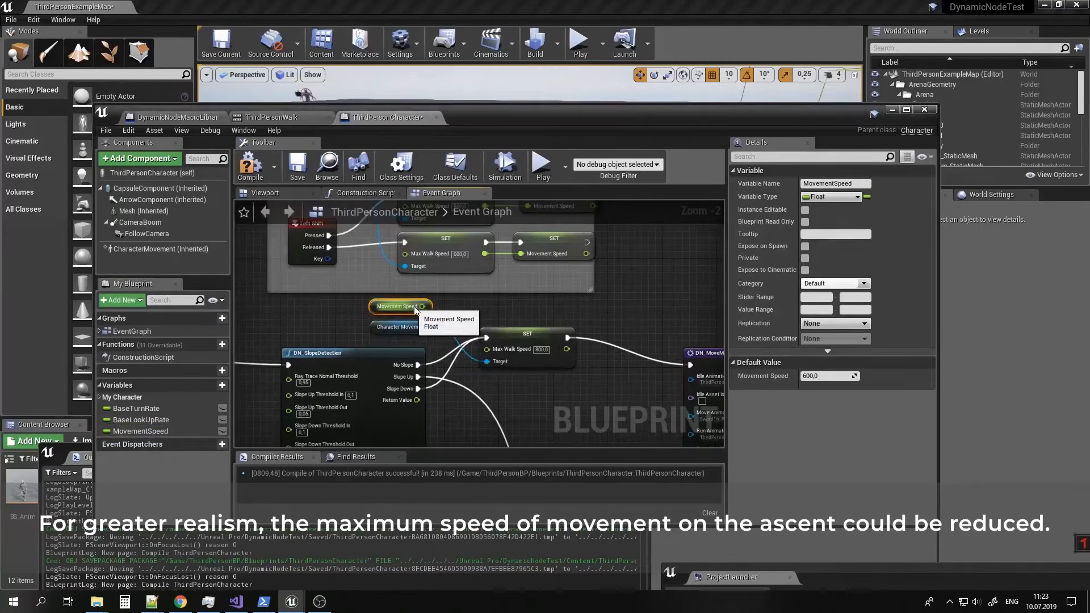
left_click_drag(422, 306, 511, 350)
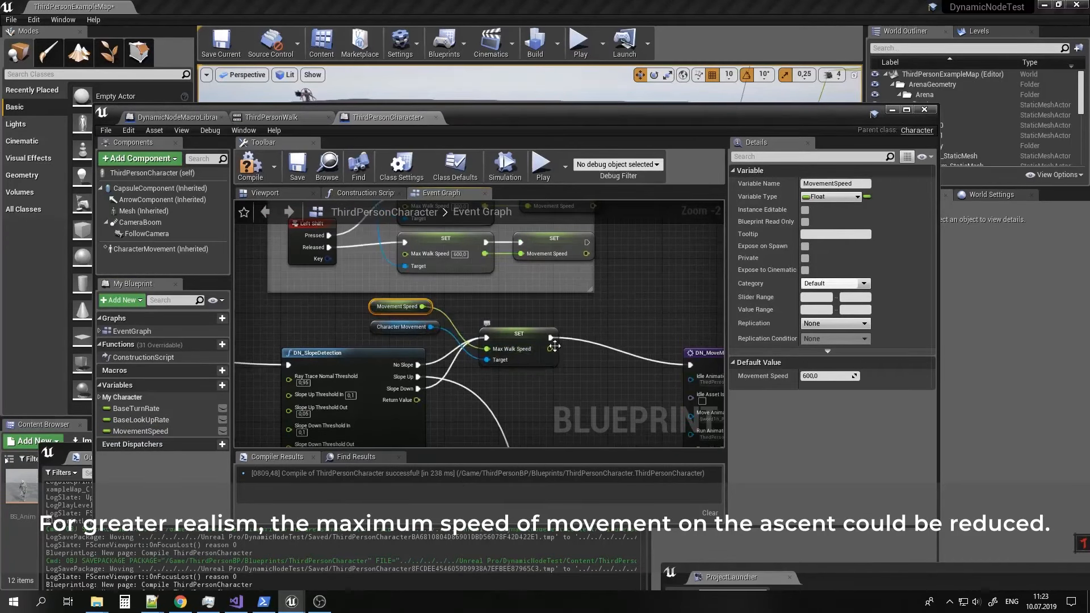
Duplicate the Character Movement and SET Max Walk Speed nodes, placing the copies below the originals beside DN_SlopeDetection.
right_click_drag(576, 386, 534, 311)
right_click_drag(508, 363, 454, 341)
left_click(460, 288)
left_click(354, 279, "ctrl")
key("ctrl+c")
key("ctrl+v")
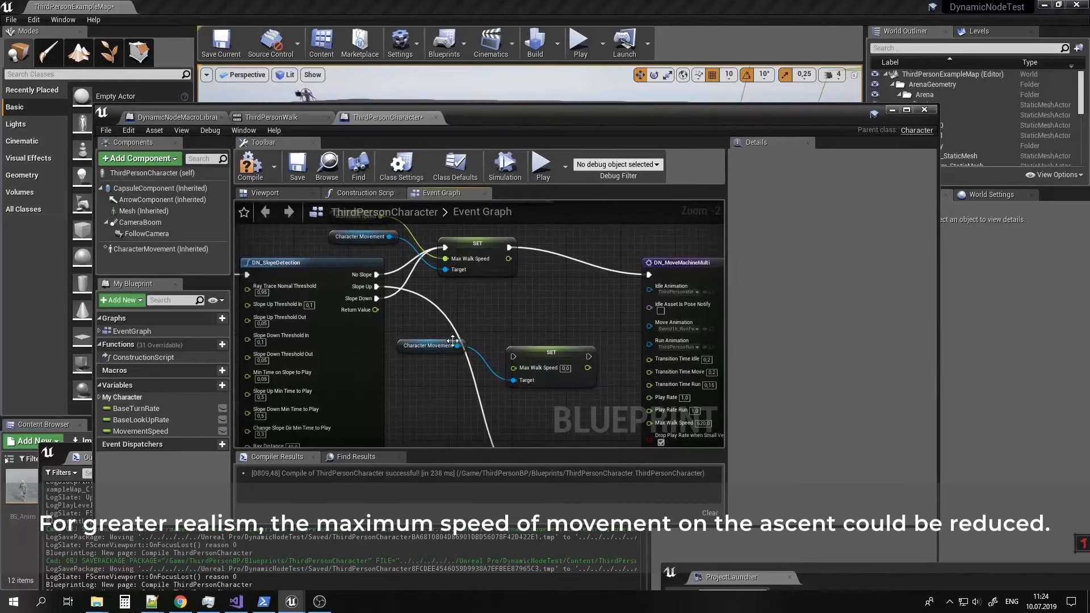
left_click_drag(452, 341, 442, 379)
left_click_drag(523, 357, 492, 357)
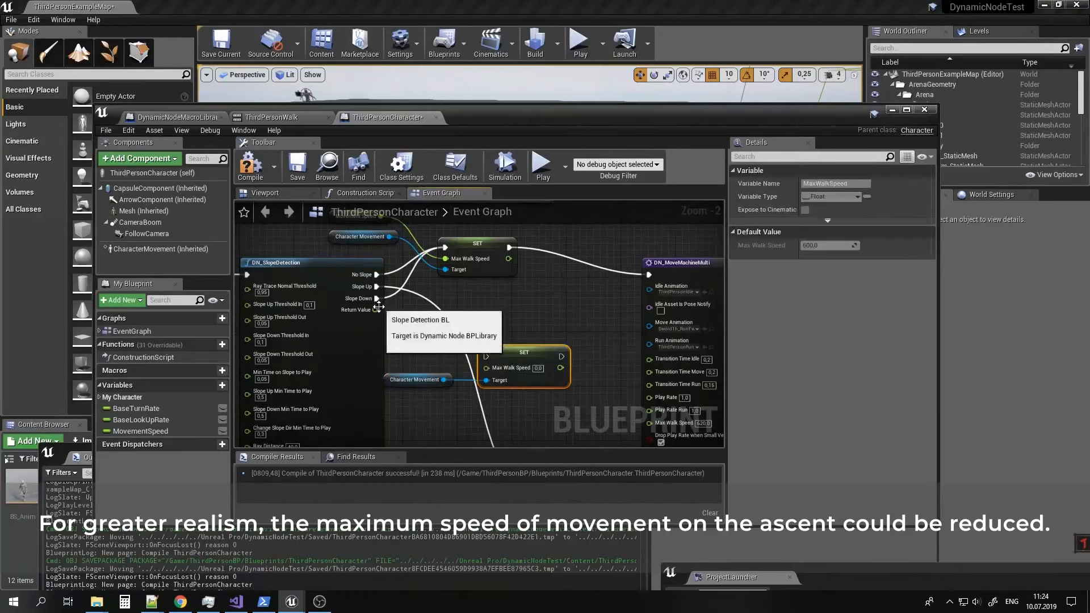
Wire Slope Up through the duplicated SET Max Walk Speed node into the lower DN_MoveMachineMulti.
left_click_drag(377, 288, 487, 356)
right_click_drag(572, 437, 510, 341)
left_click_drag(500, 259, 526, 391)
Set Max Walk Speed on the Slope Up branch to 400, nudge its Character Movement node closer, and compile the blueprint.
right_click_drag(485, 242, 507, 348)
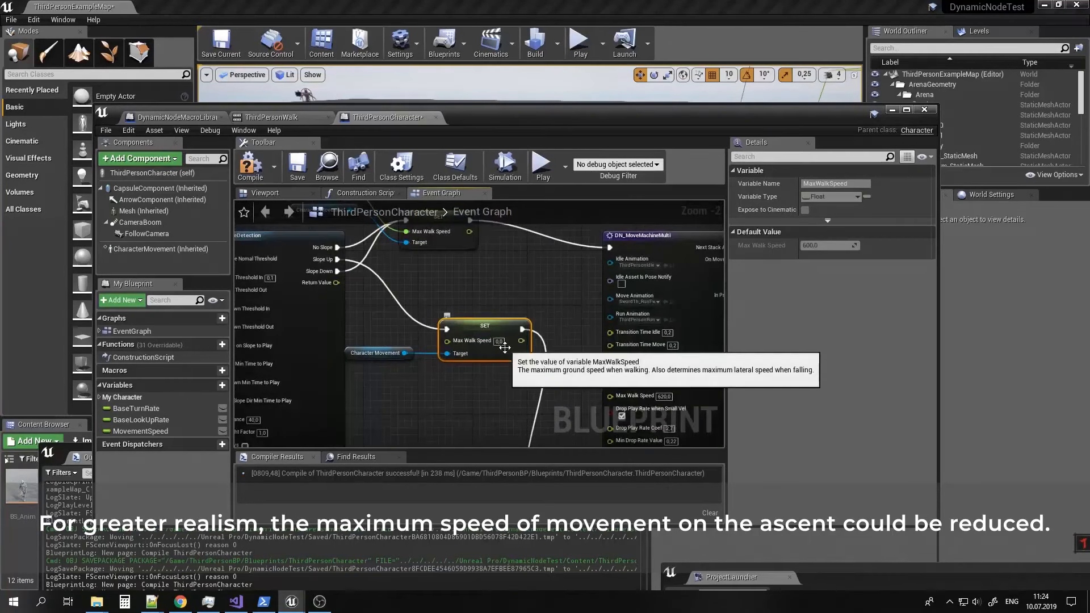
type("40")
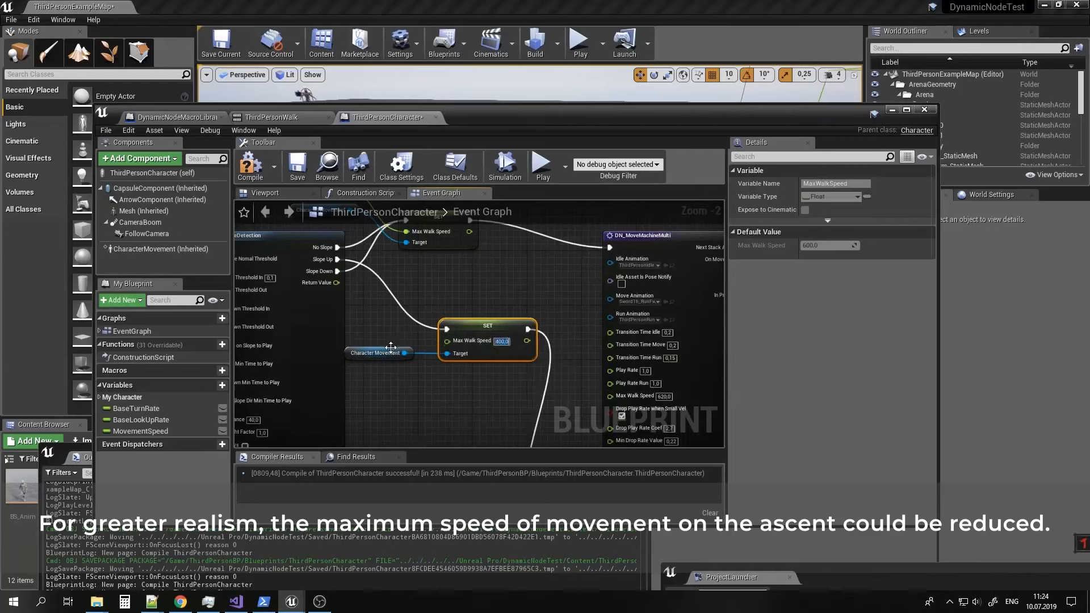
left_click_drag(390, 347, 404, 347)
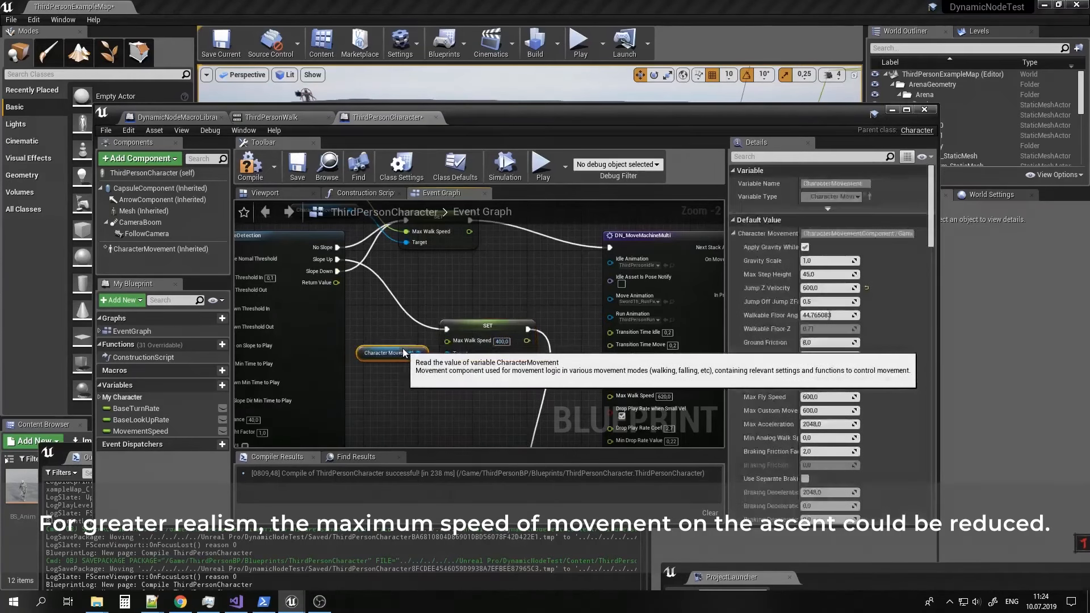
left_click(465, 277)
right_click_drag(464, 276, 475, 357)
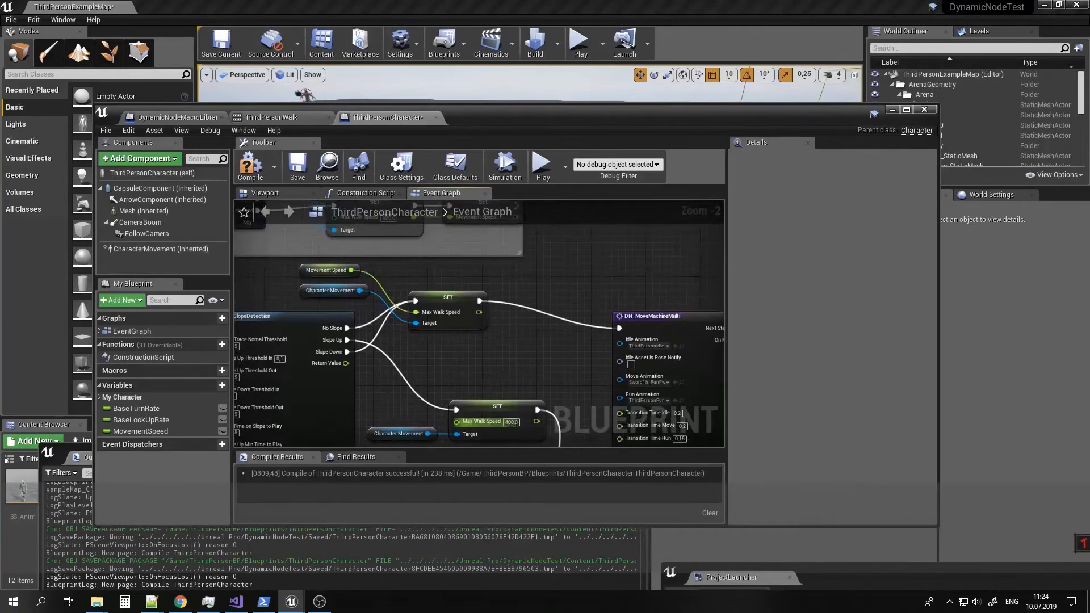
left_click(264, 171)
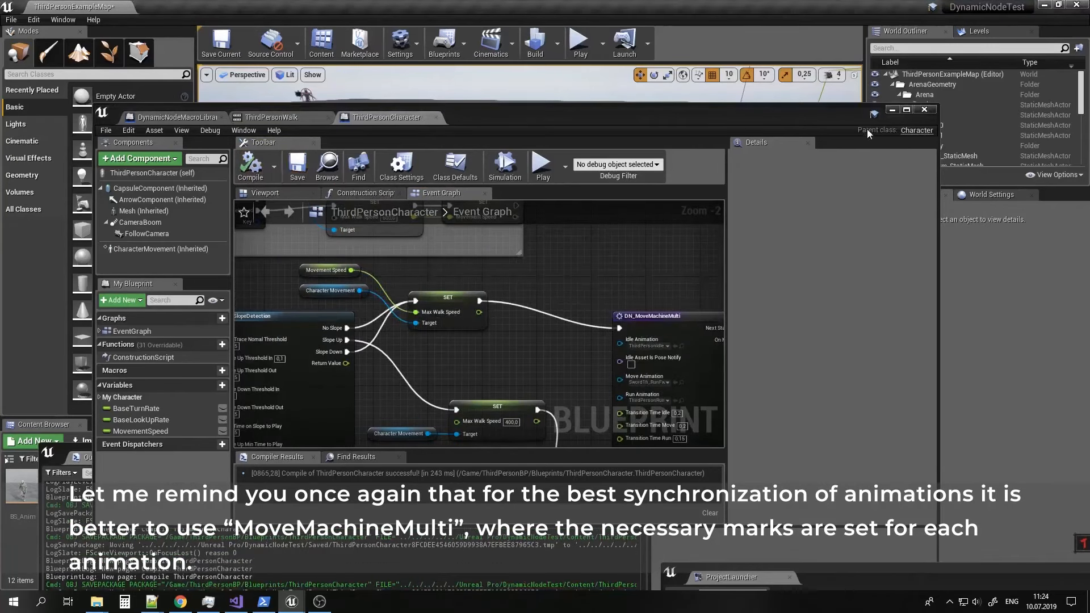
Play-test the level by running the character up and down the landscape hills to examine the uphill speed change.
left_click(891, 109)
left_click(579, 43)
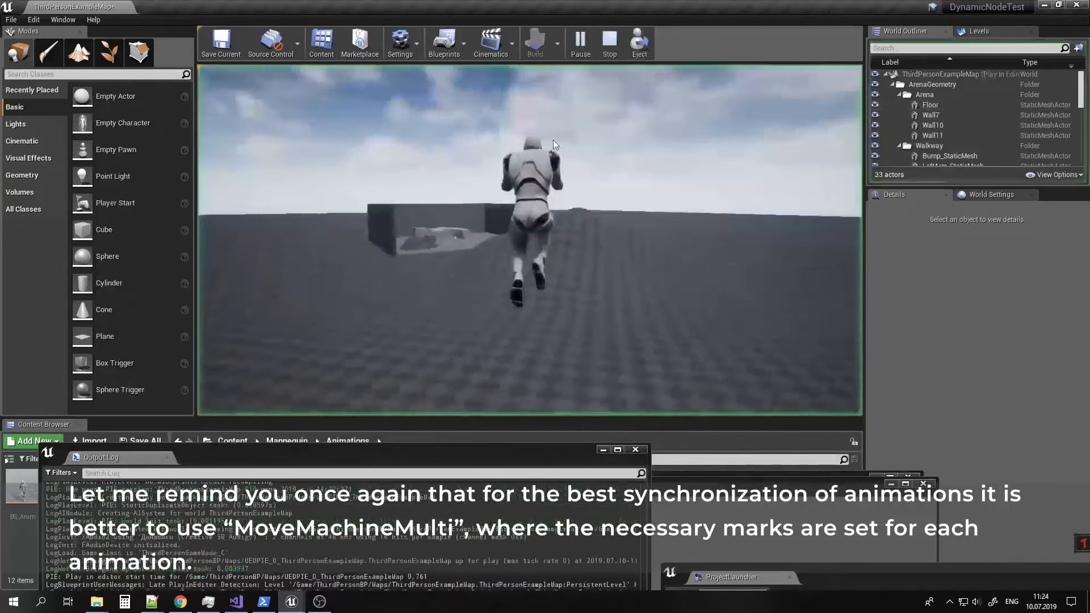
left_click(543, 187)
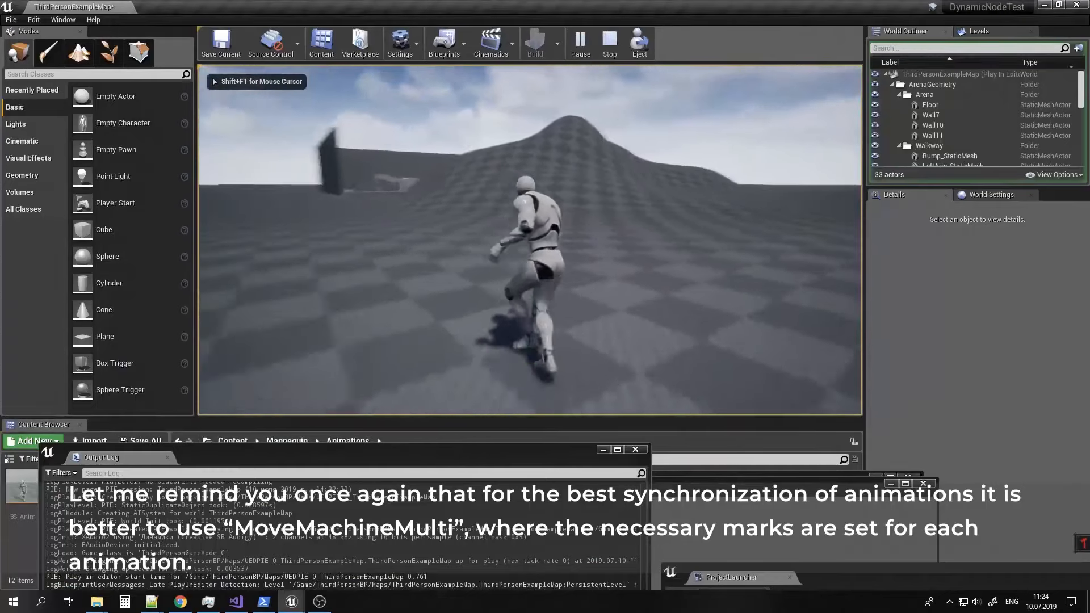
key("w")
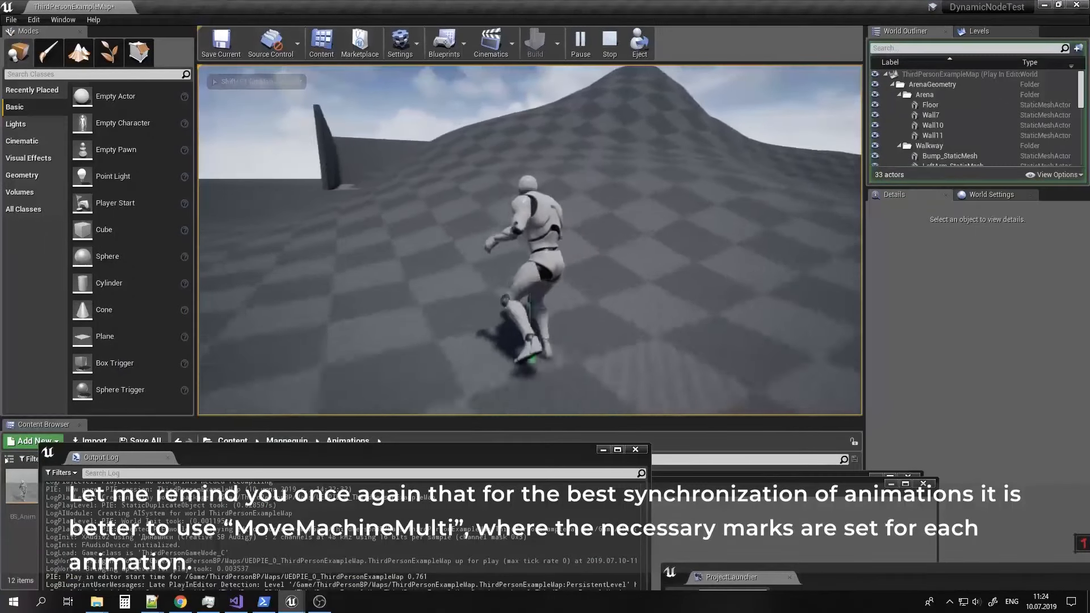
key("w")
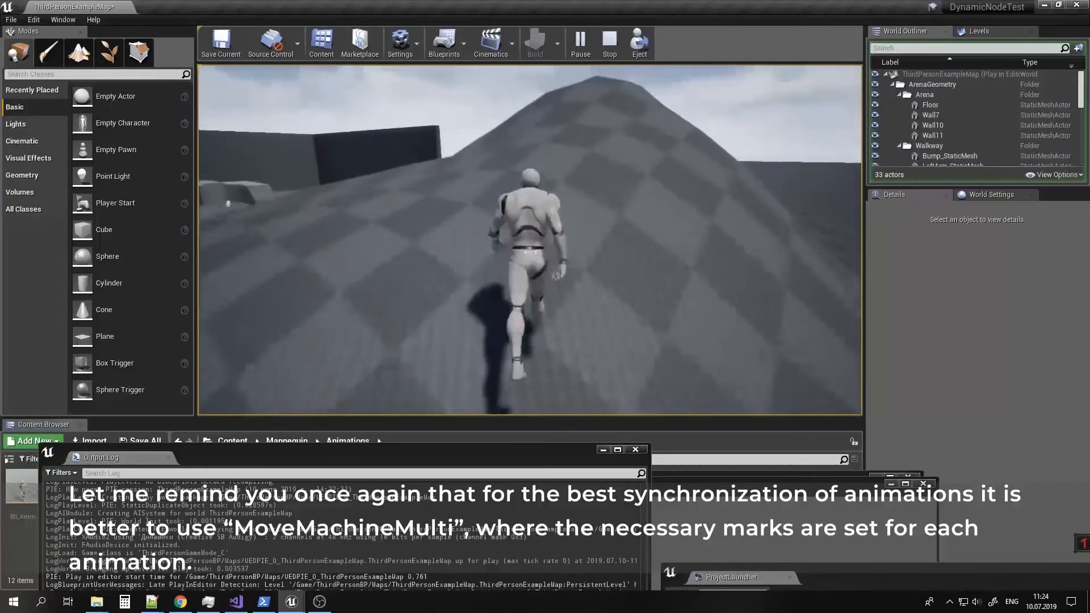
key("w")
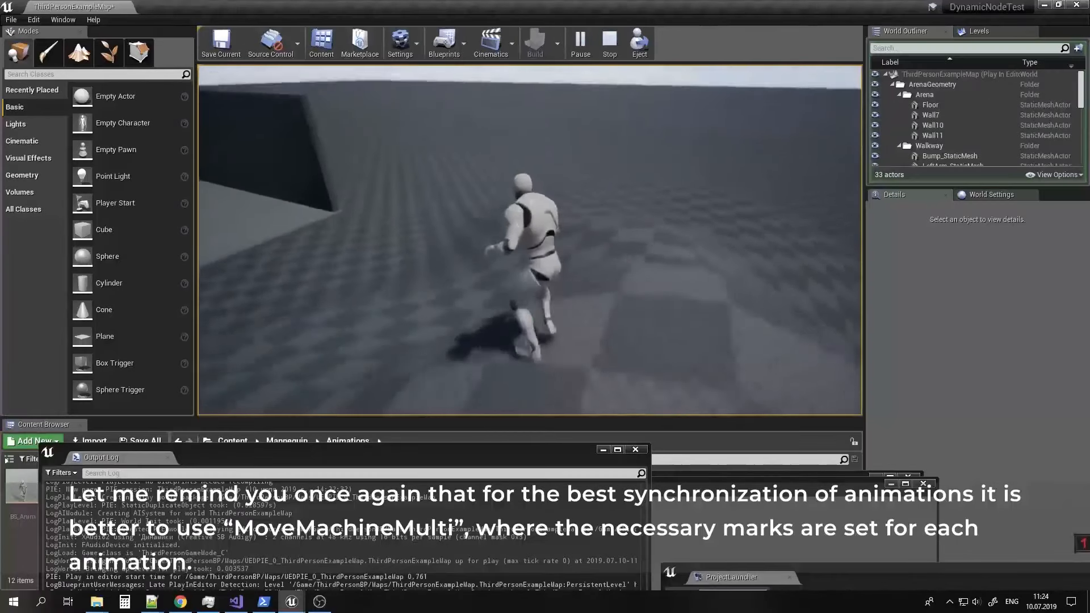
key("w")
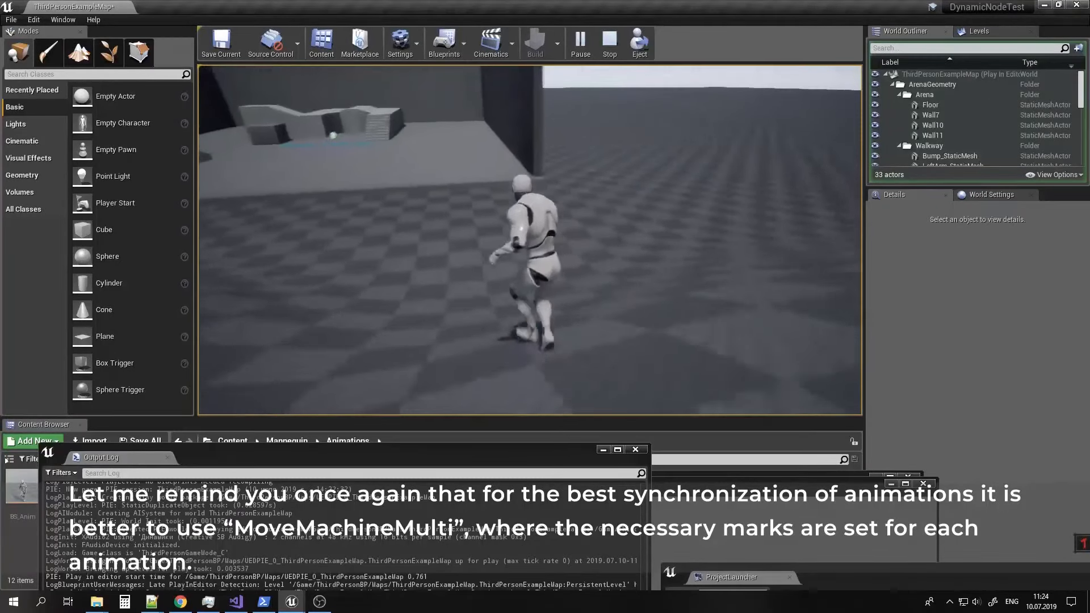
key("w")
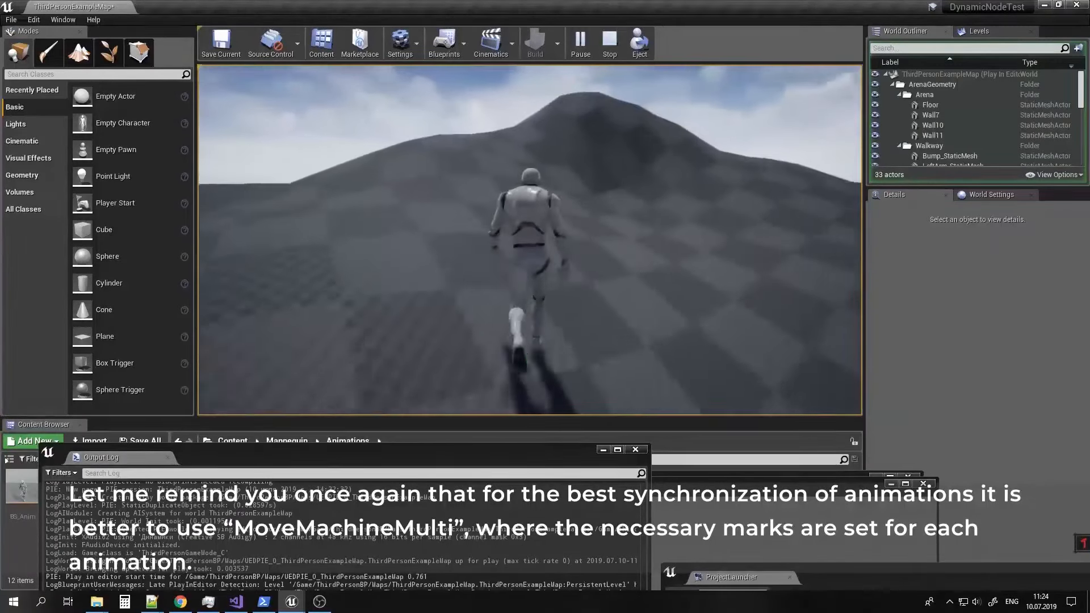
key("w")
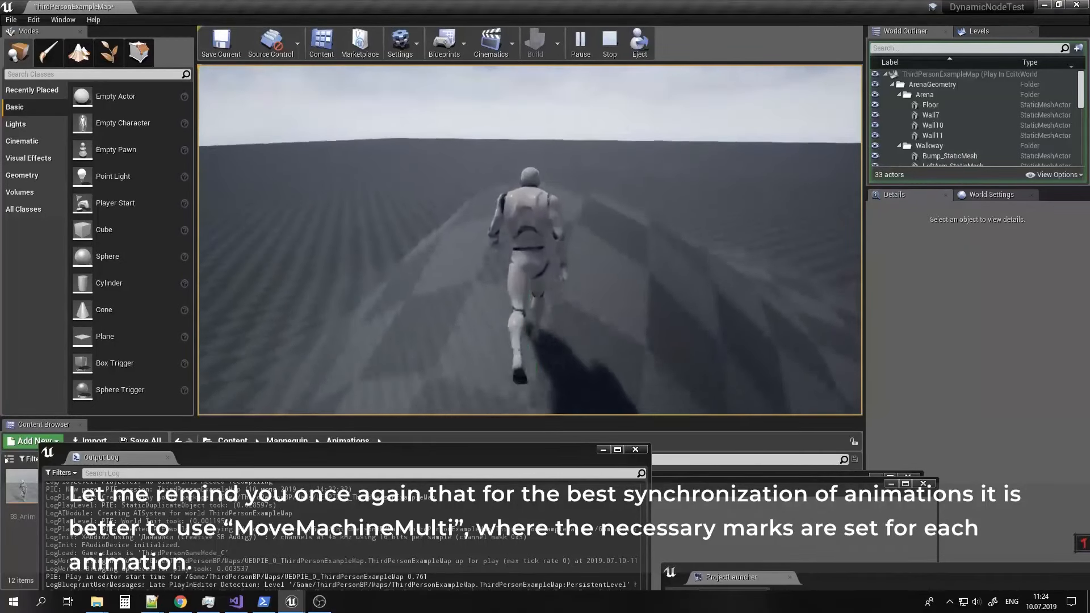
key("w")
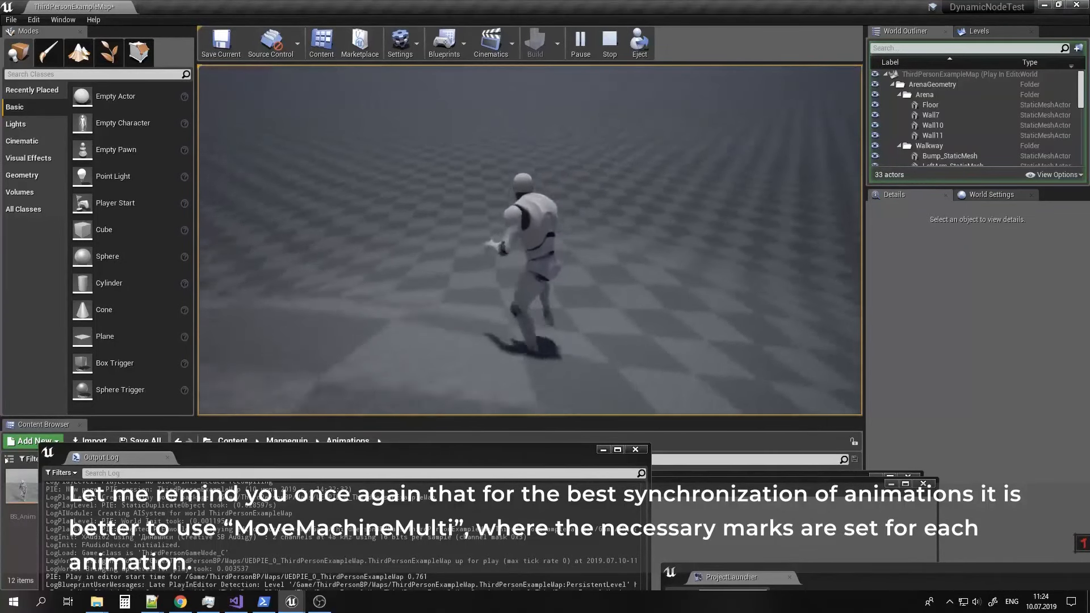
key("w")
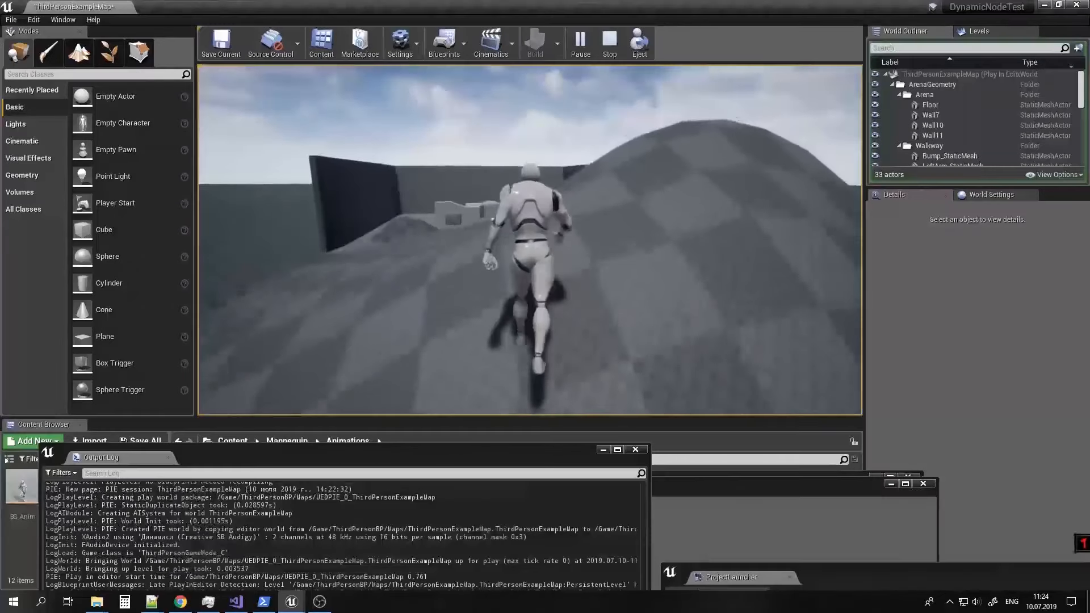
key("w")
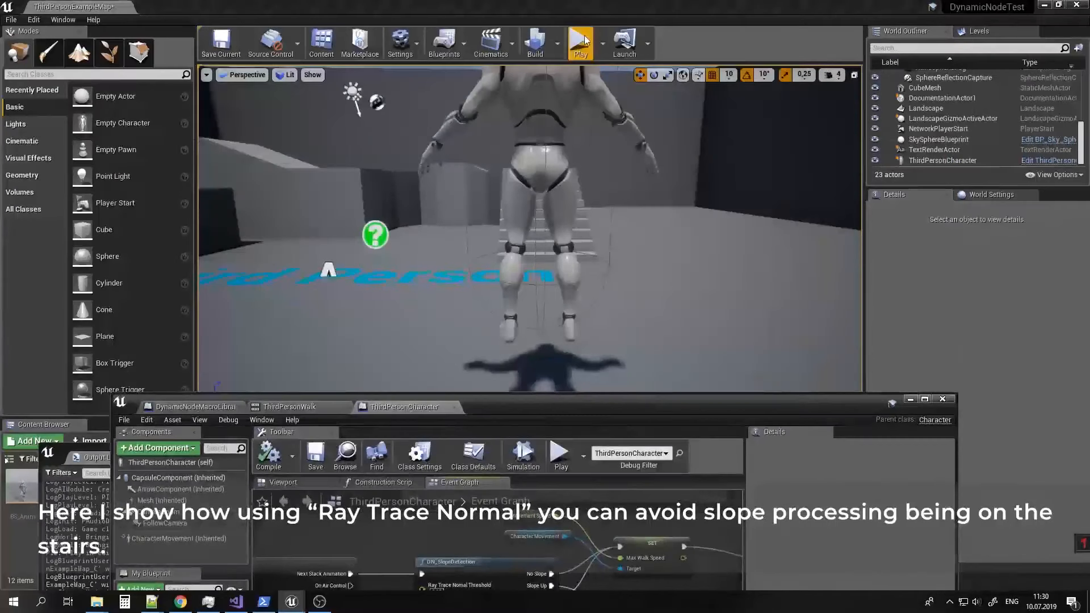
Play-test the character running up the stairs to examine how slope detection behaves there.
left_click(580, 42)
key("w")
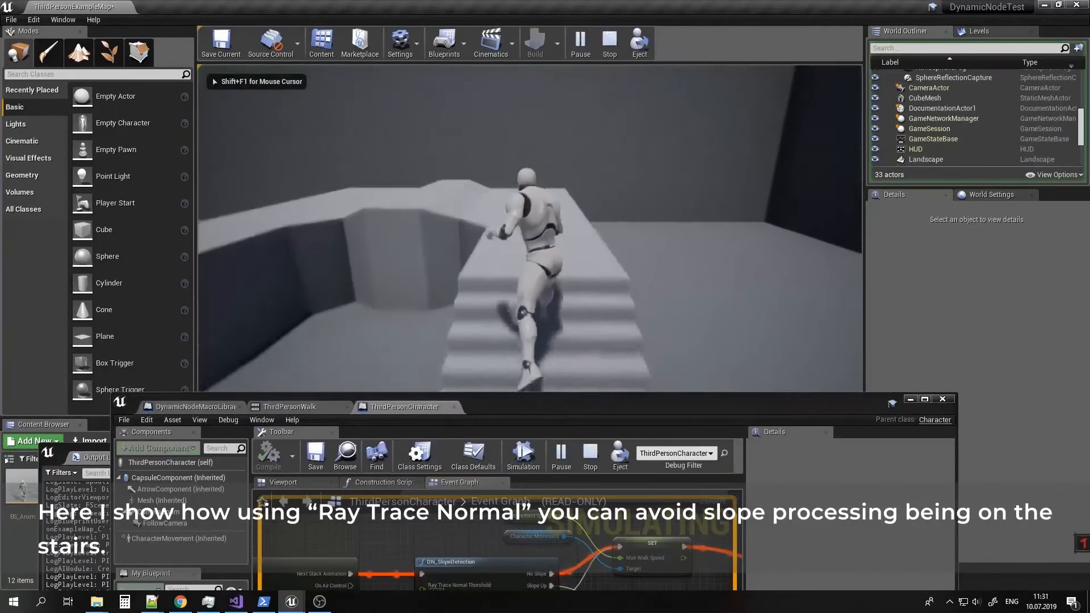
key("Escape")
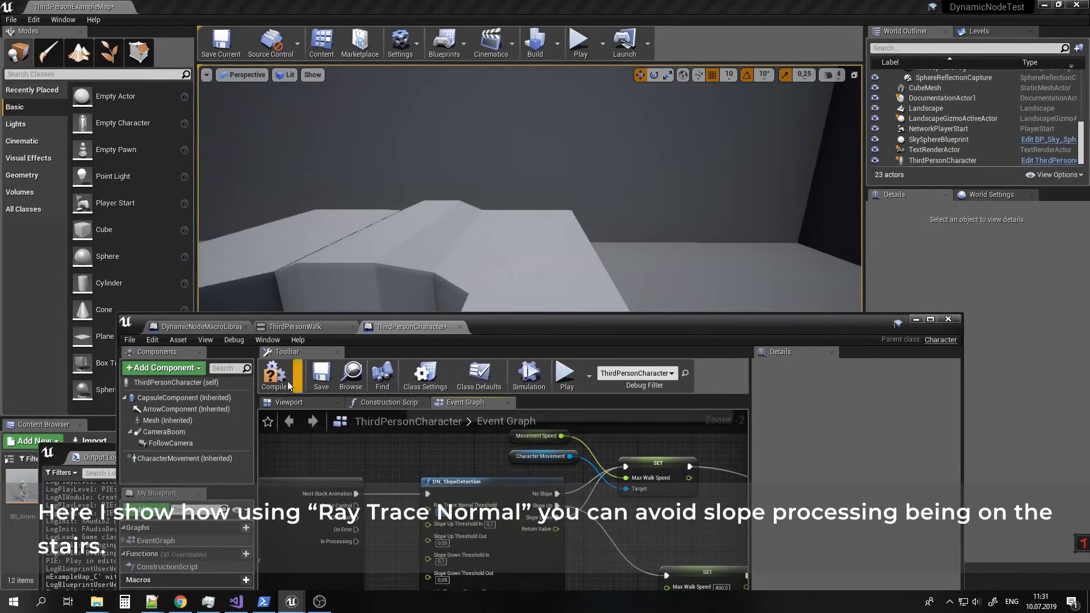
Compile ThirdPersonCharacter with the changed Ray Trace Normal Threshold on DN_SlopeDetection and play-test it on the raised walkway.
left_click_drag(606, 321, 594, 358)
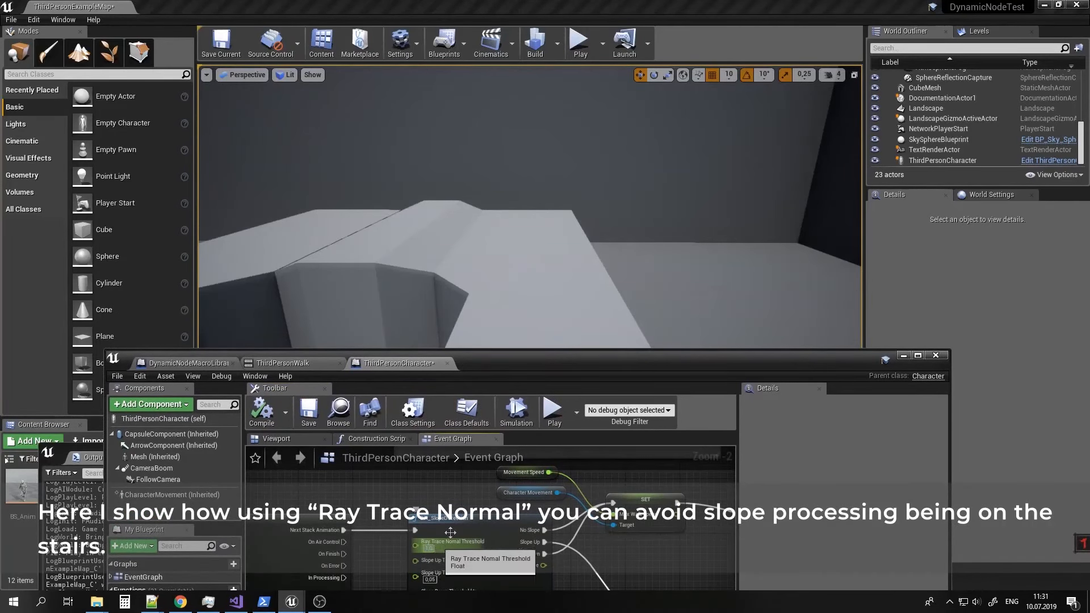
left_click(260, 424)
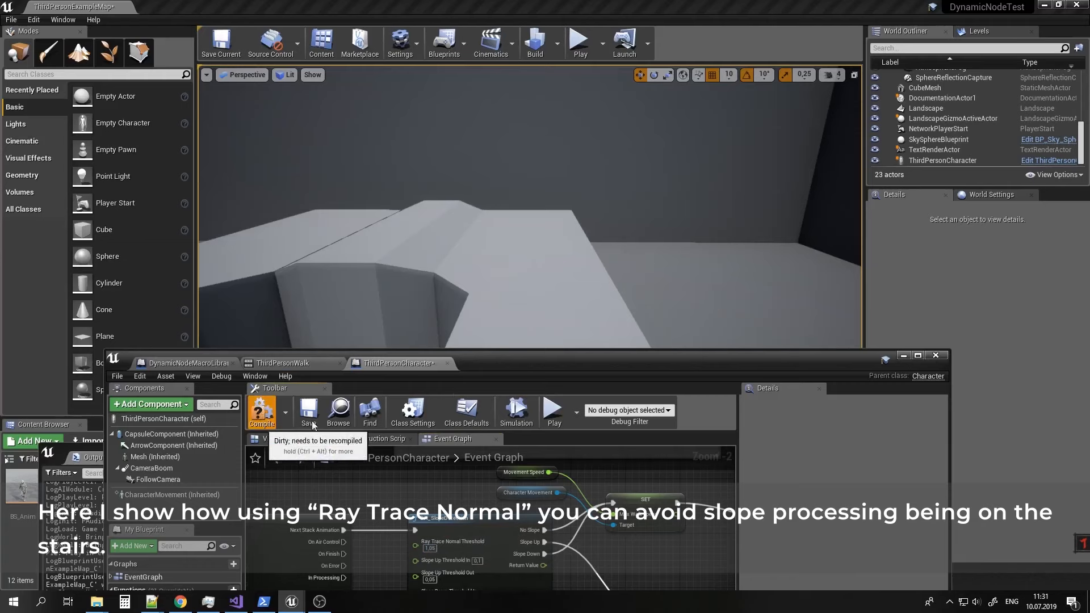
left_click(904, 356)
left_click(579, 41)
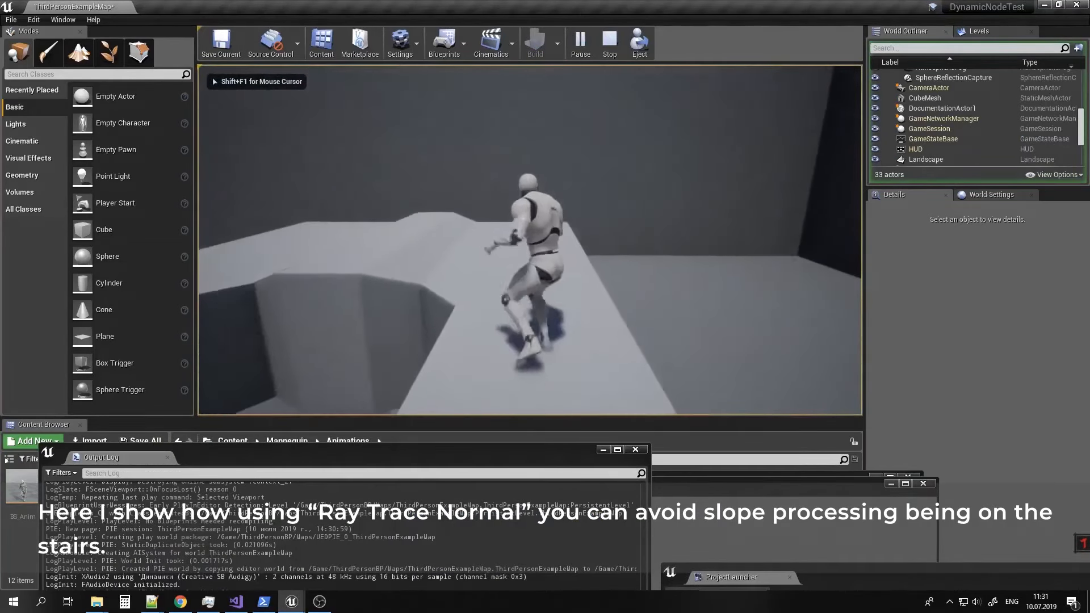
key("Escape")
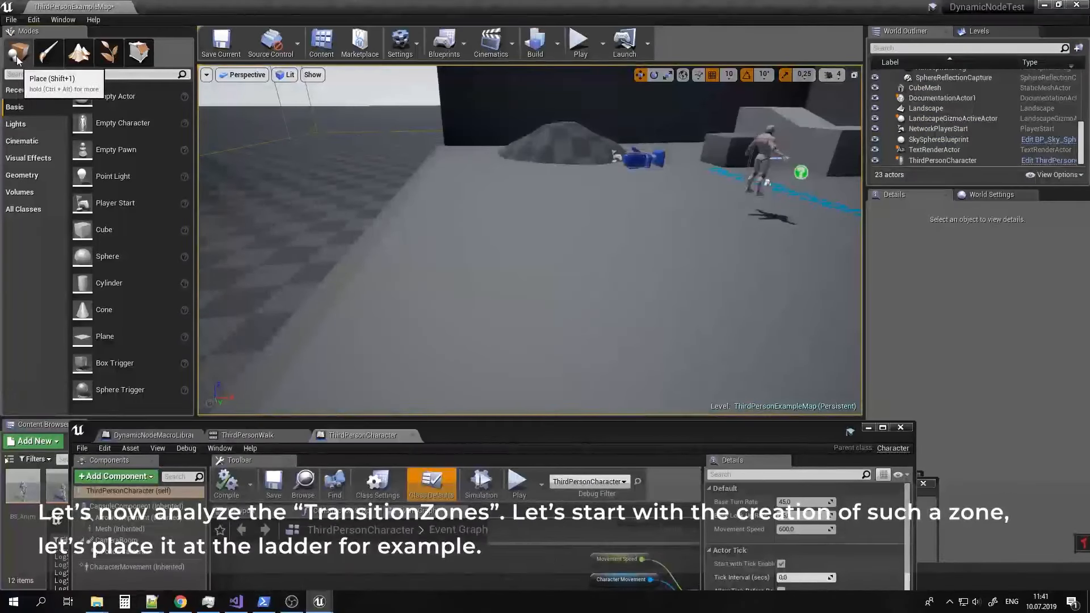
Place a Transition Zone DN actor in the level and move it along X to -390 at the foot of the stairs.
type("tran")
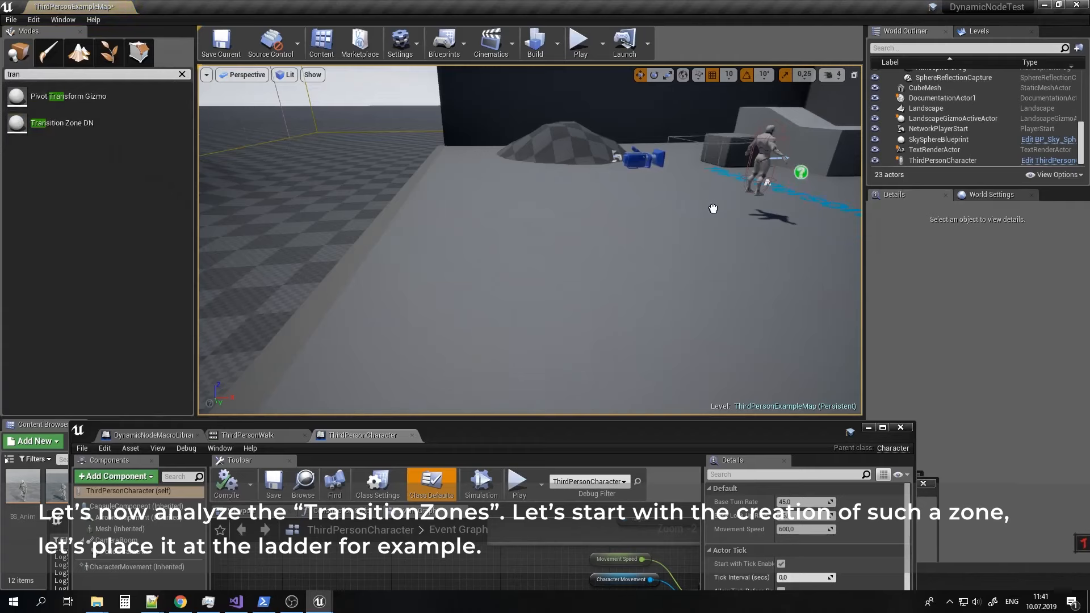
left_click_drag(713, 209, 741, 229)
right_click_drag(742, 229, 760, 241)
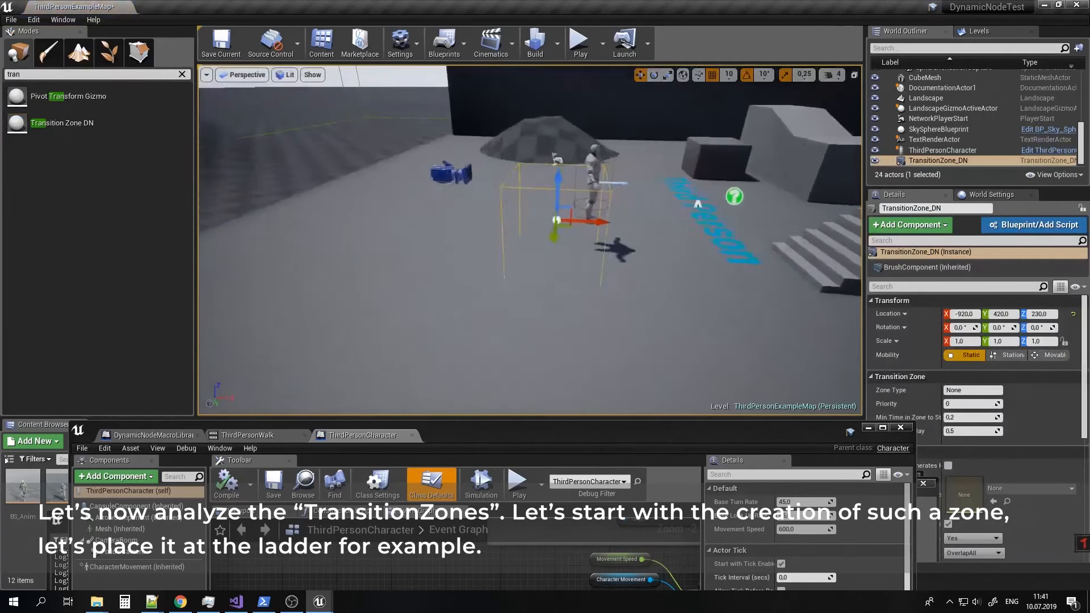
right_click_drag(642, 222, 704, 223)
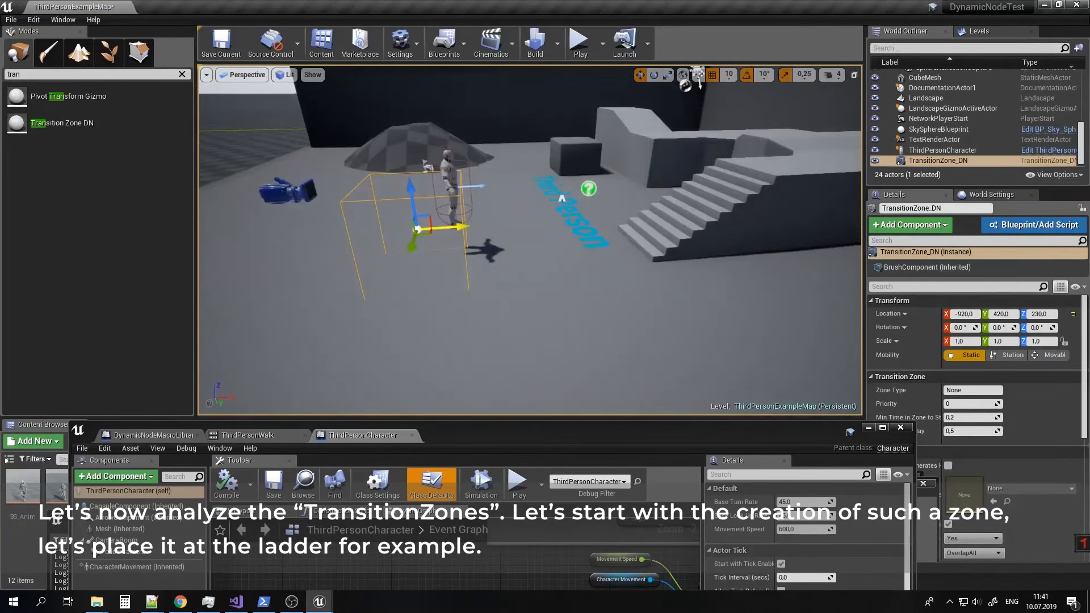
left_click_drag(458, 227, 675, 215)
Fit the transition zone around the stairs, with scale 1.5 in X and 1.75 in Z and location X -260, Y 390.
key("e")
right_click_drag(675, 215, 621, 304)
key("r")
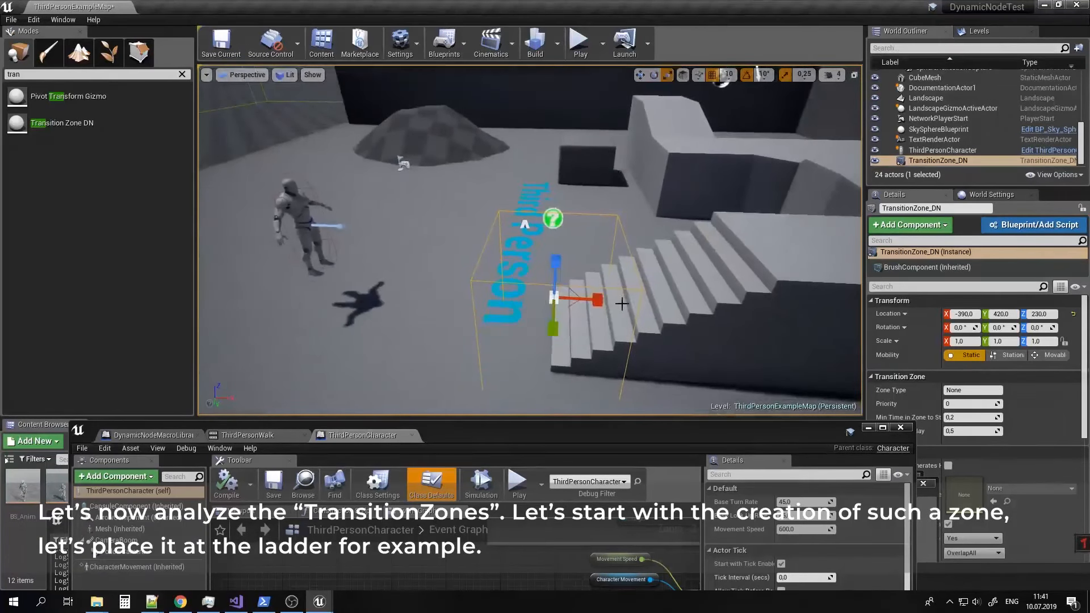
left_click_drag(588, 300, 630, 276)
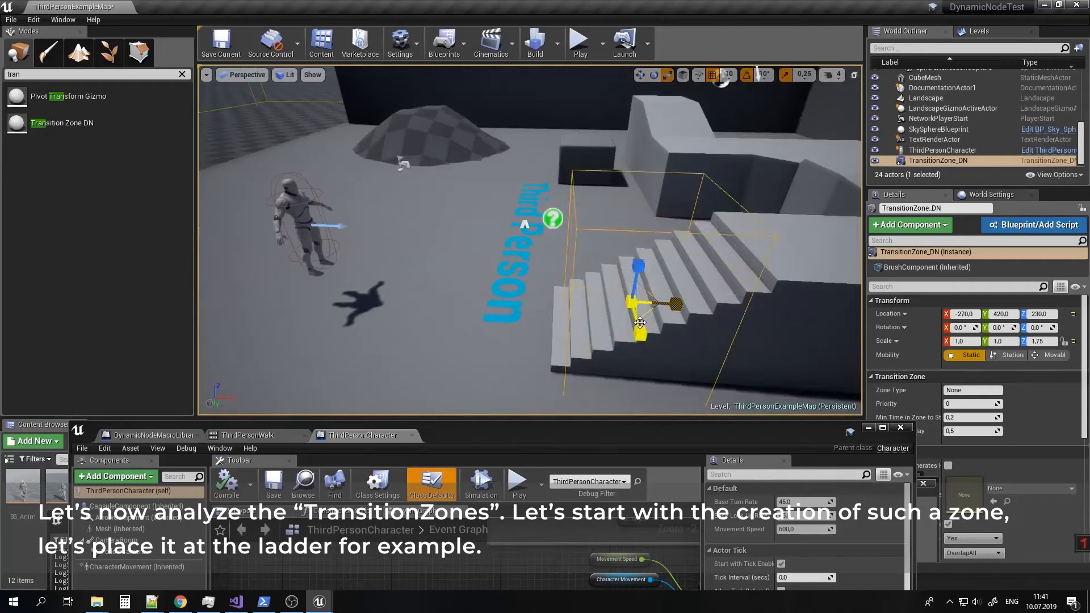
left_click_drag(640, 335, 702, 293)
key("r")
right_click_drag(703, 293, 738, 291)
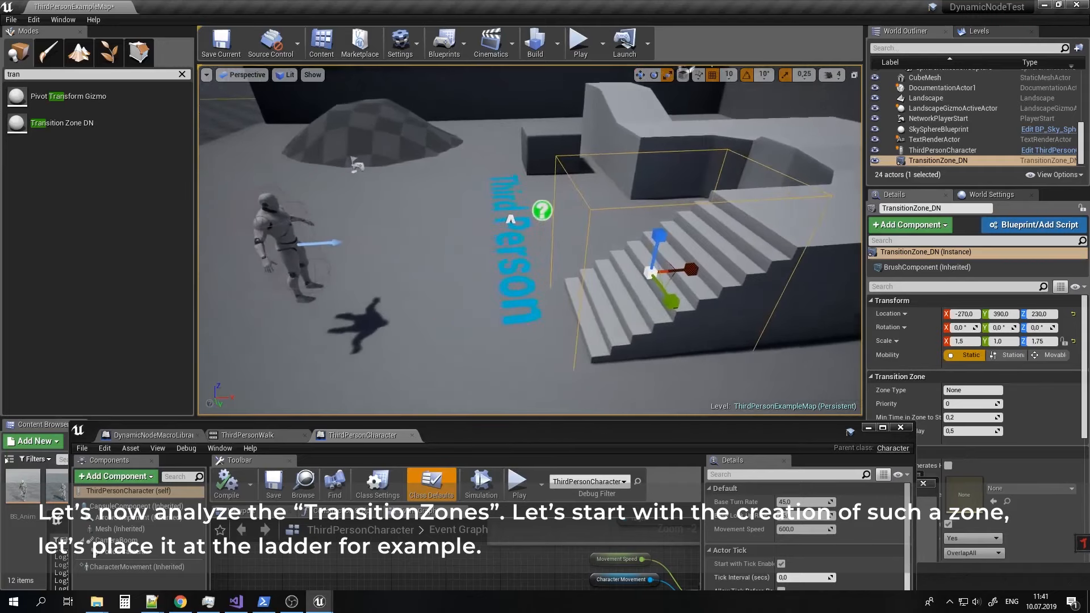
key("w")
left_click_drag(682, 272, 689, 271)
Set the transition zone's Zone Type to Stairs and move the blueprint window clear of the zone's properties.
key("d")
right_click_drag(688, 271, 723, 280)
key("a")
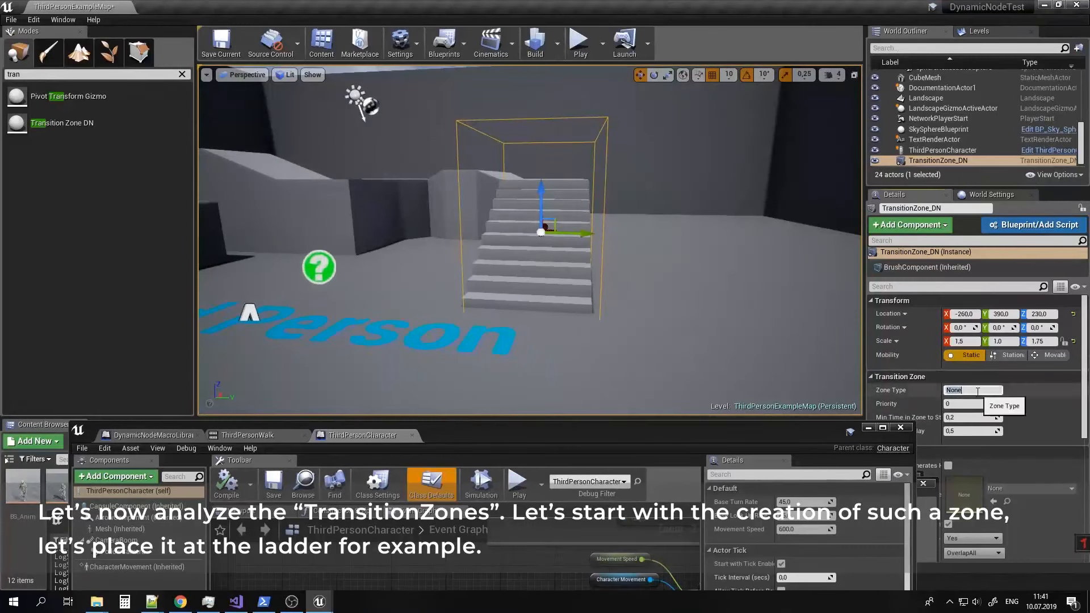
type("Stairs")
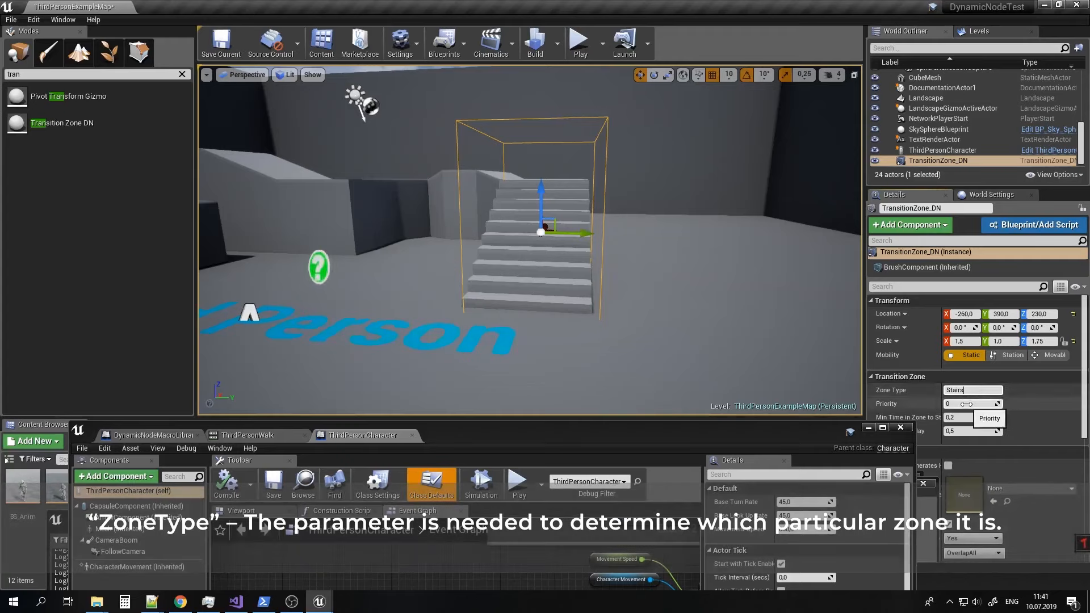
left_click(965, 403)
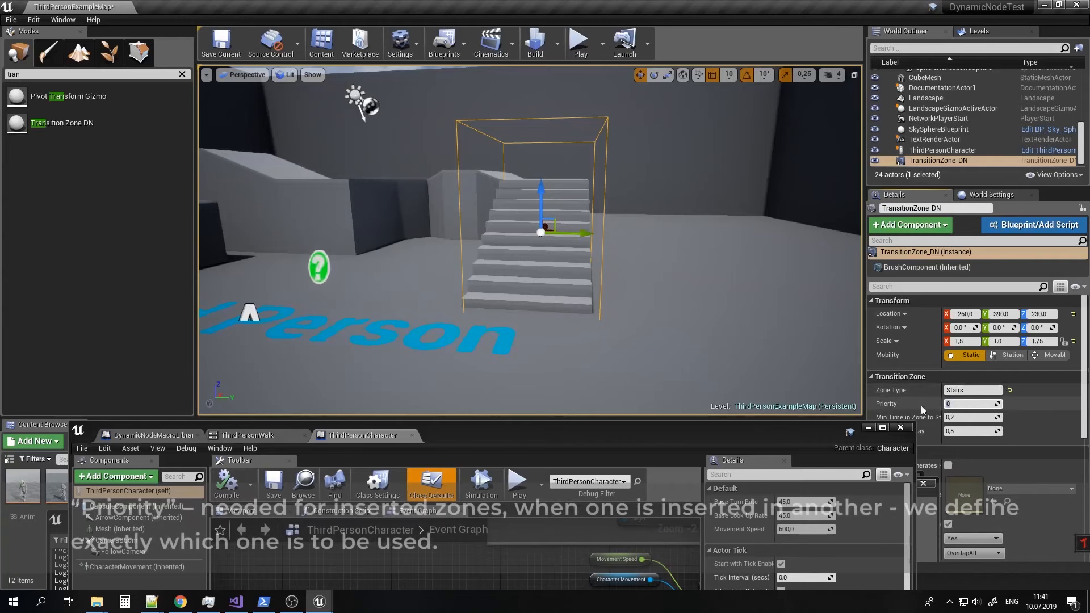
left_click_drag(816, 426, 665, 443)
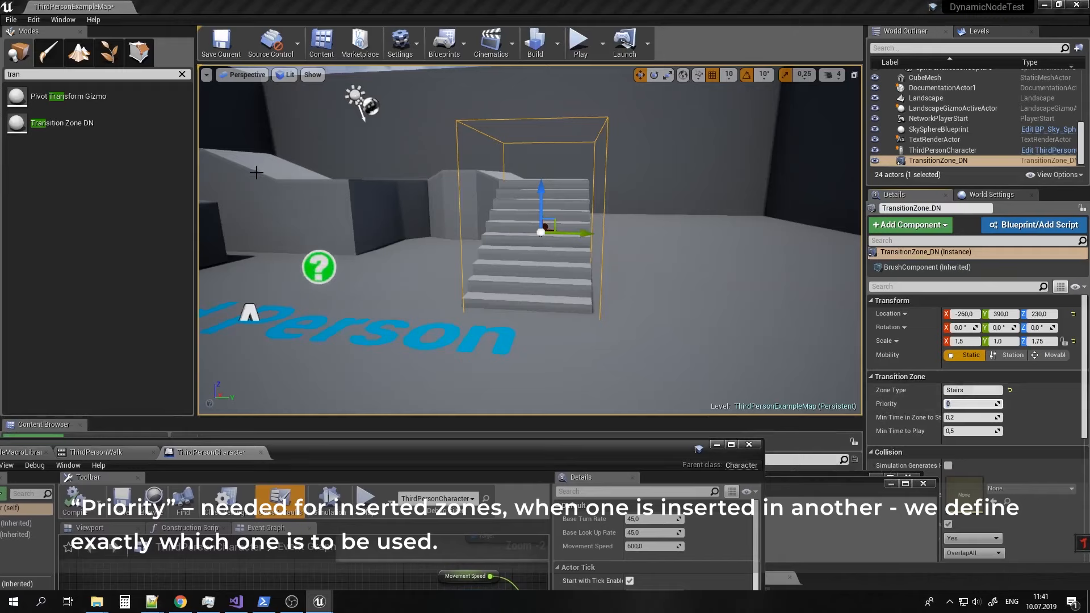
Place a second Transition Zone DN overlapping the one on the stairs, inspect the overlap, and delete the second zone.
left_click_drag(61, 125, 553, 239)
right_click_drag(553, 240, 466, 244)
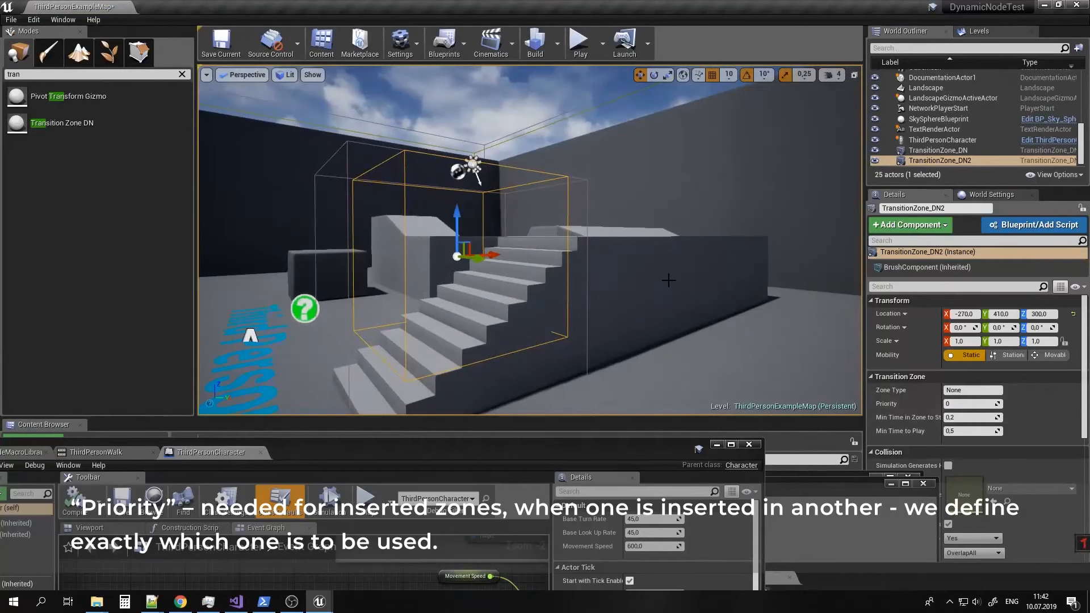
right_click_drag(669, 279, 684, 292)
key("Delete")
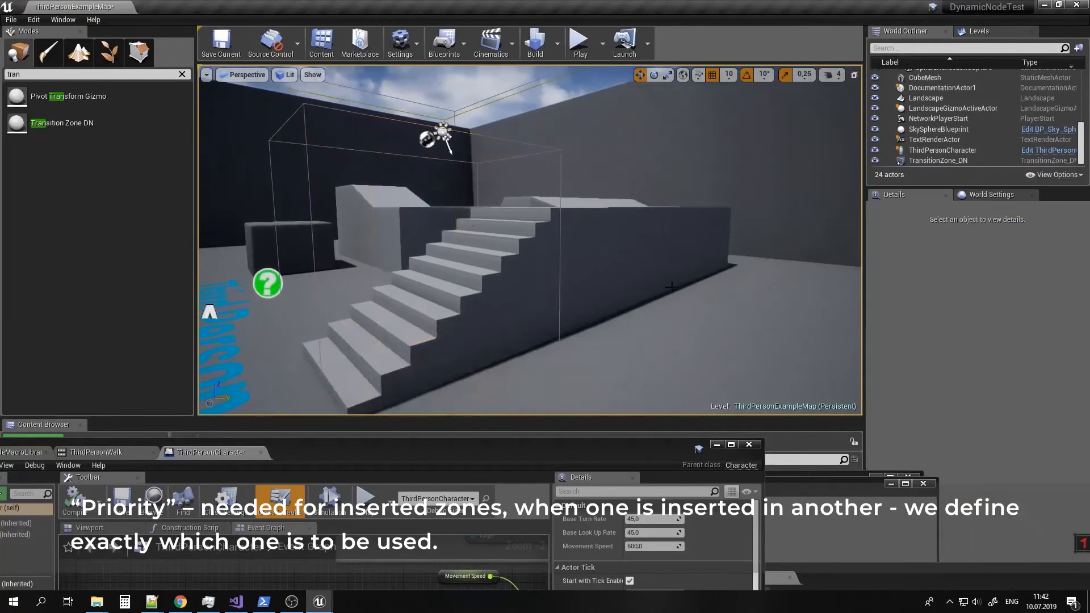
Set Min Time in Zone to Start Play to 0.01 on the stairs transition zone, widening the property name column.
left_click(365, 113)
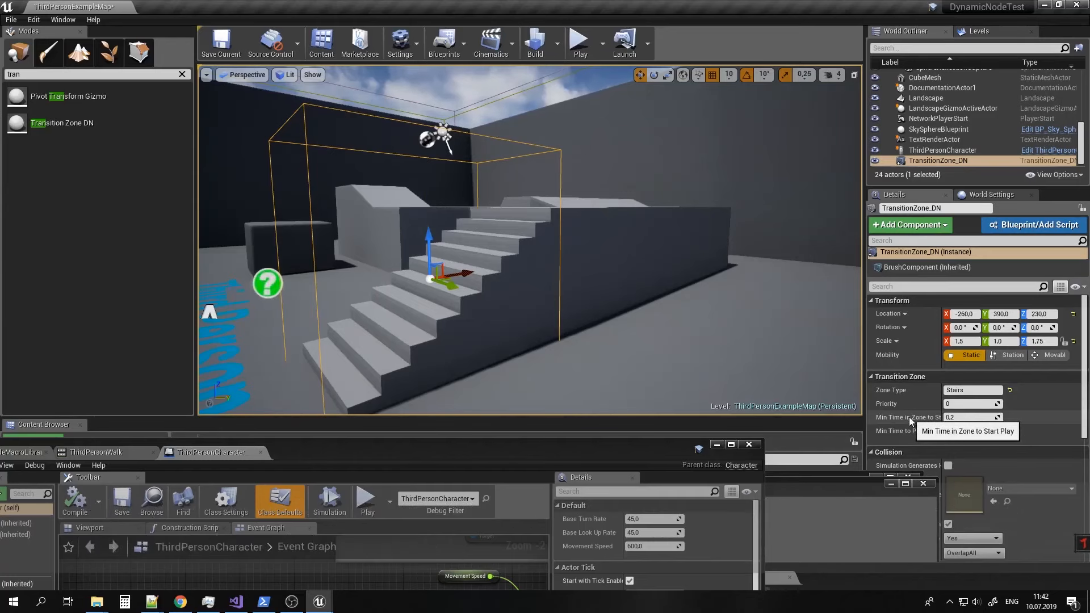
left_click_drag(938, 405, 974, 405)
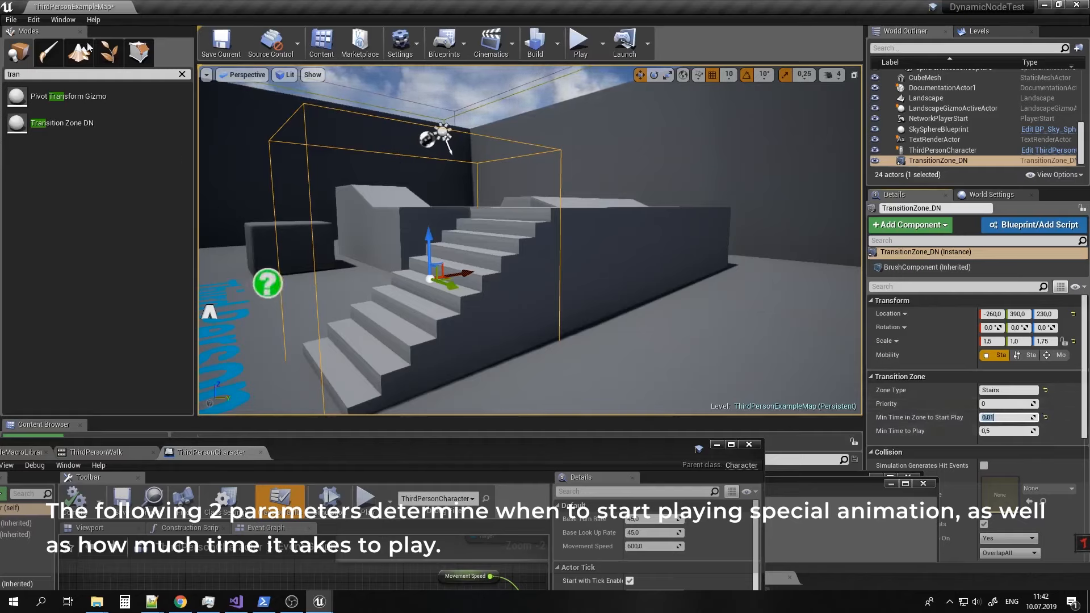
Save the current level and make room for a new node before DN_SlopeDetection in the ThirdPersonCharacter event graph.
left_click(208, 51)
left_click_drag(478, 452, 620, 285)
mouse_move(427, 435)
right_mouse_down()
mouse_move(566, 445)
mouse_move(415, 421)
right_mouse_up()
left_click_drag(438, 434, 518, 434)
right_click_drag(244, 444, 329, 444)
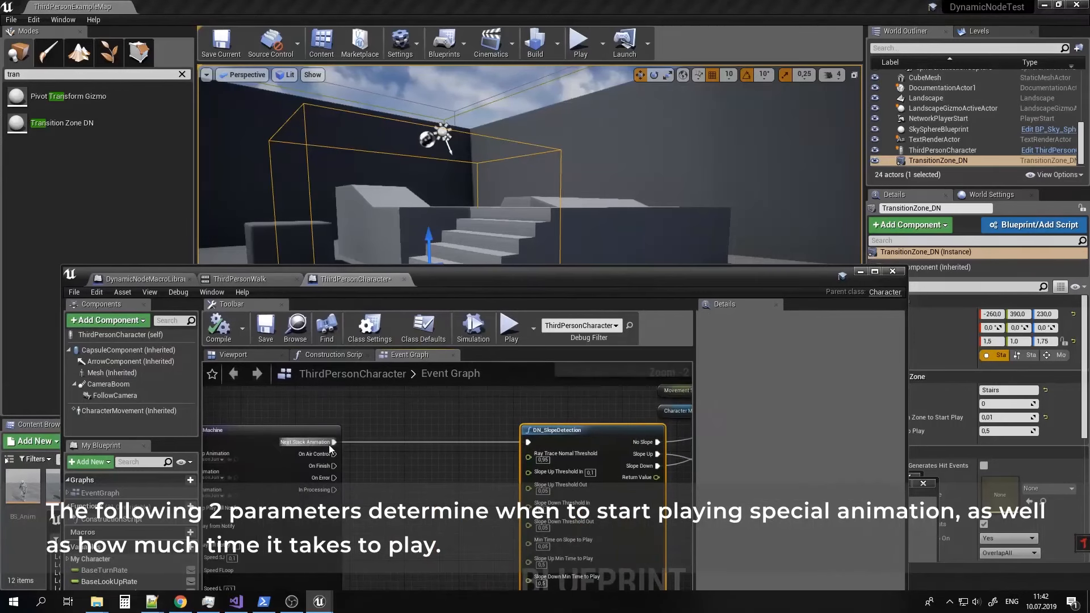
Insert a DN_CheckSpecificTransitionZone node after the jump machine's Next Stack Animation output and connect its Out Of Zone output to DN_SlopeDetection.
left_click_drag(334, 441, 362, 433)
type("tranz")
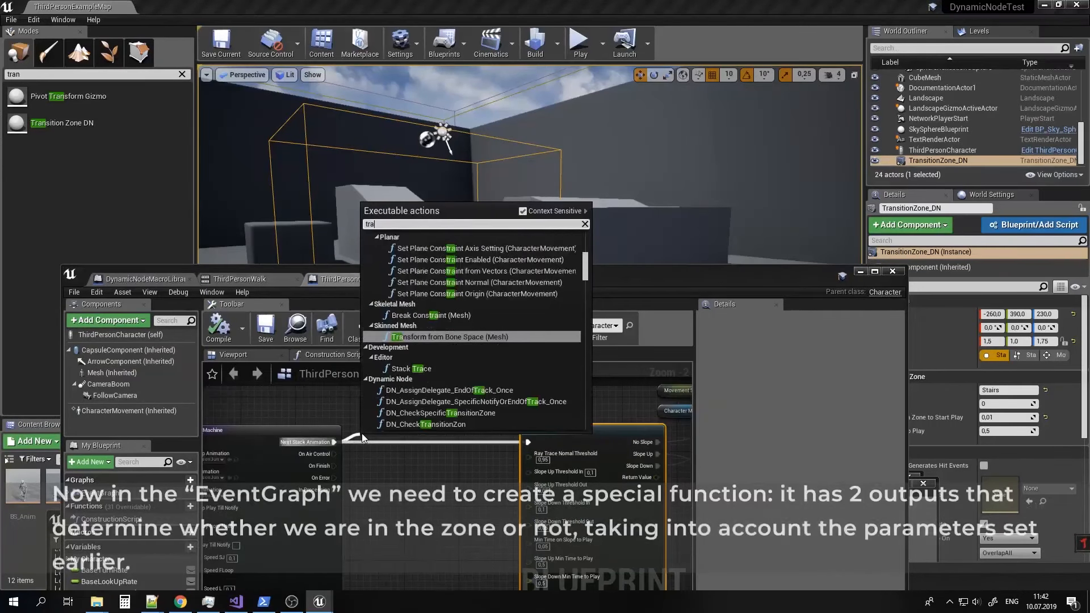
key("BackSpace")
key("BackSpace")
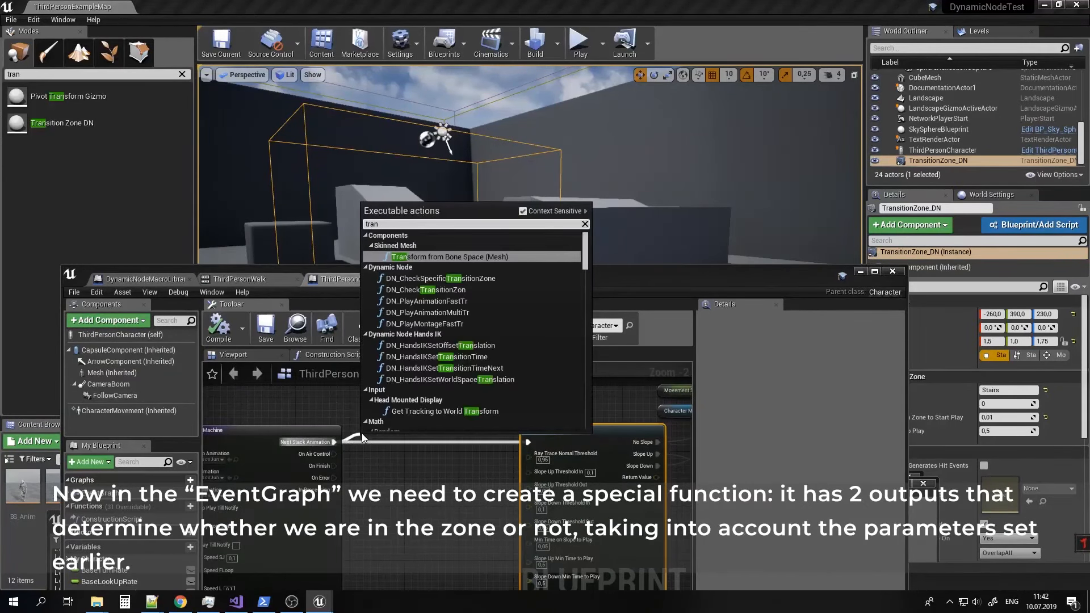
type("si")
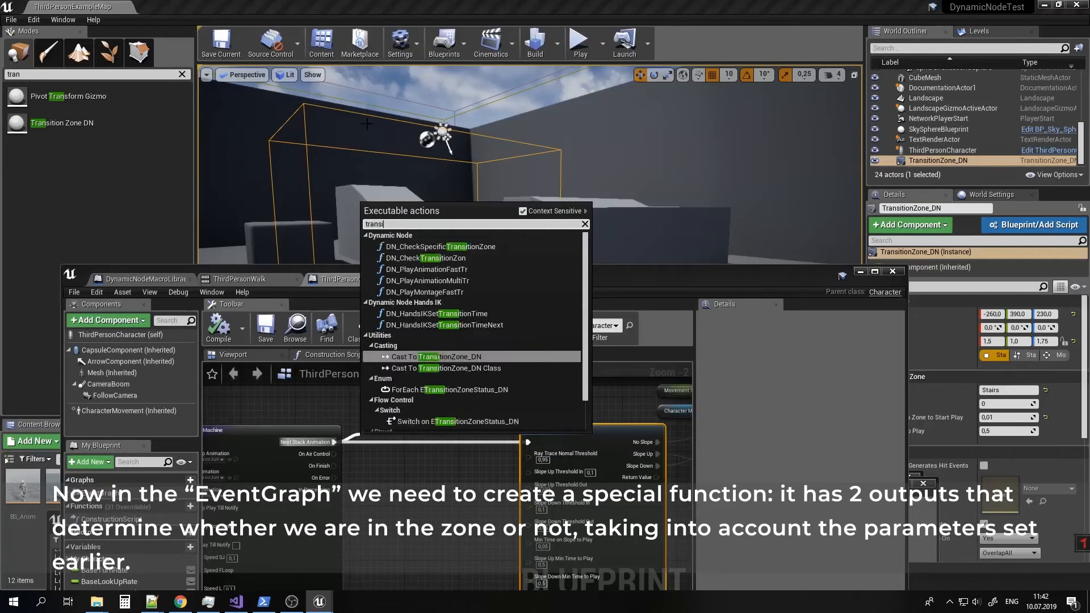
left_click(495, 246)
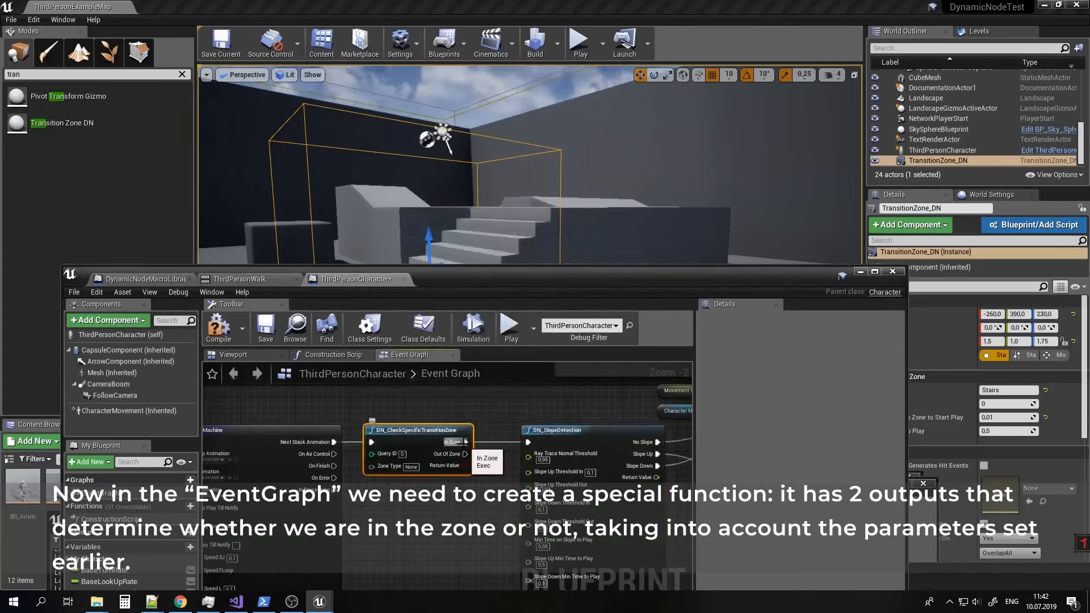
left_click_drag(528, 444, 528, 444)
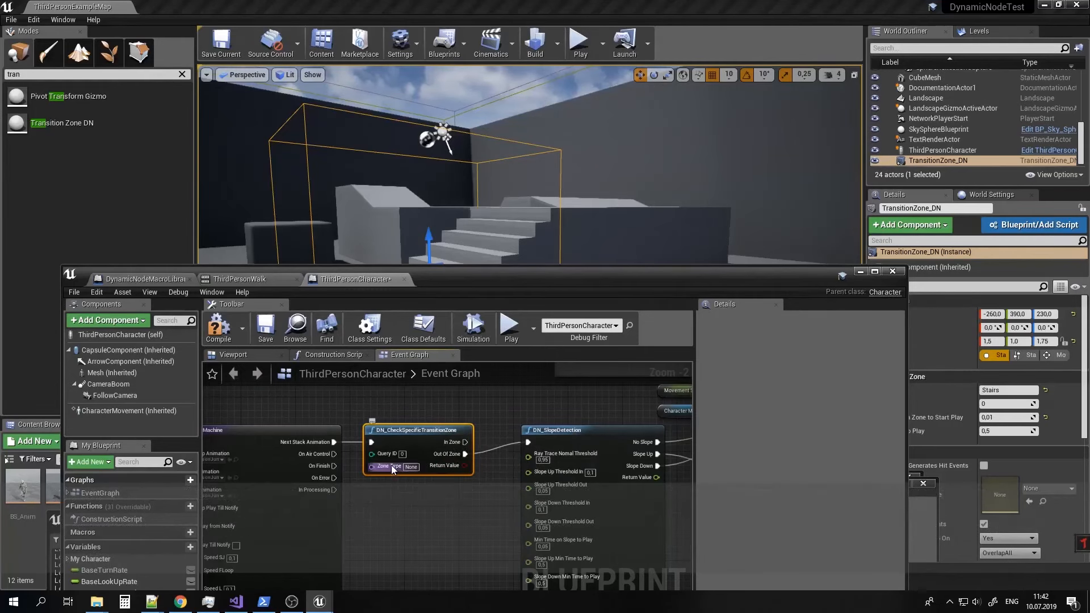
Copy the zone type Stairs from the level's transition zone into the Zone Type of the DN_CheckSpecificTransitionZone node.
left_click(1014, 389)
key("ctrl+c")
left_click_drag(782, 268, 688, 254)
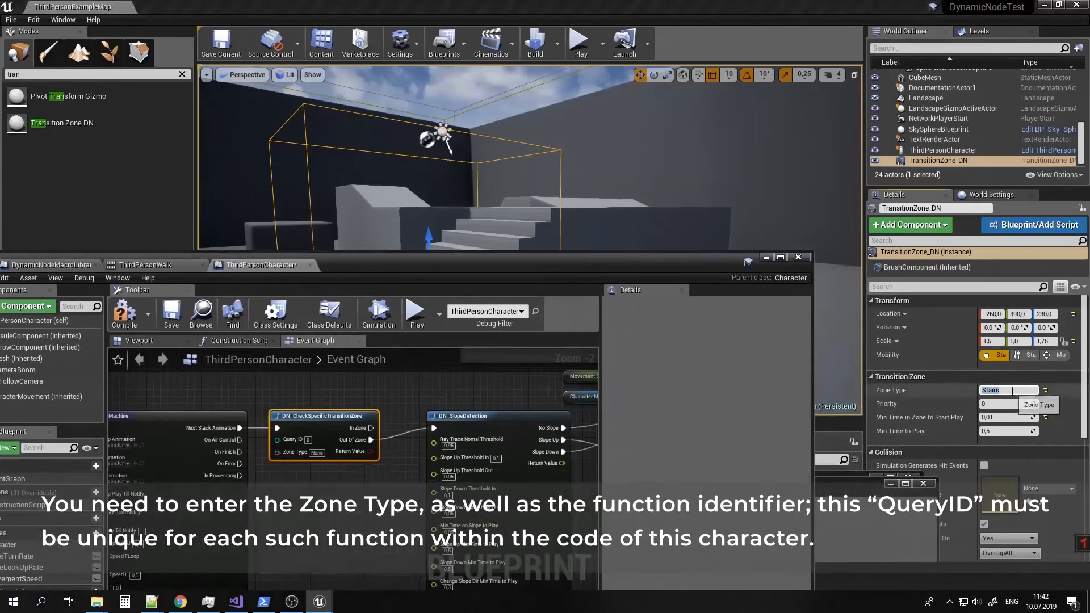
left_click(322, 453)
key("ctrl+v")
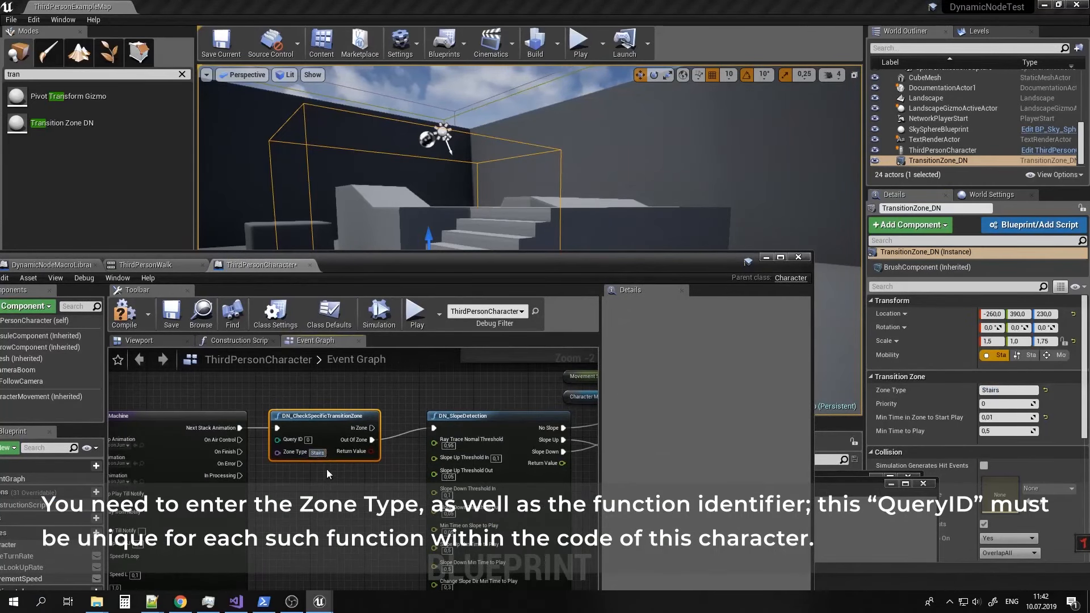
left_click(325, 470)
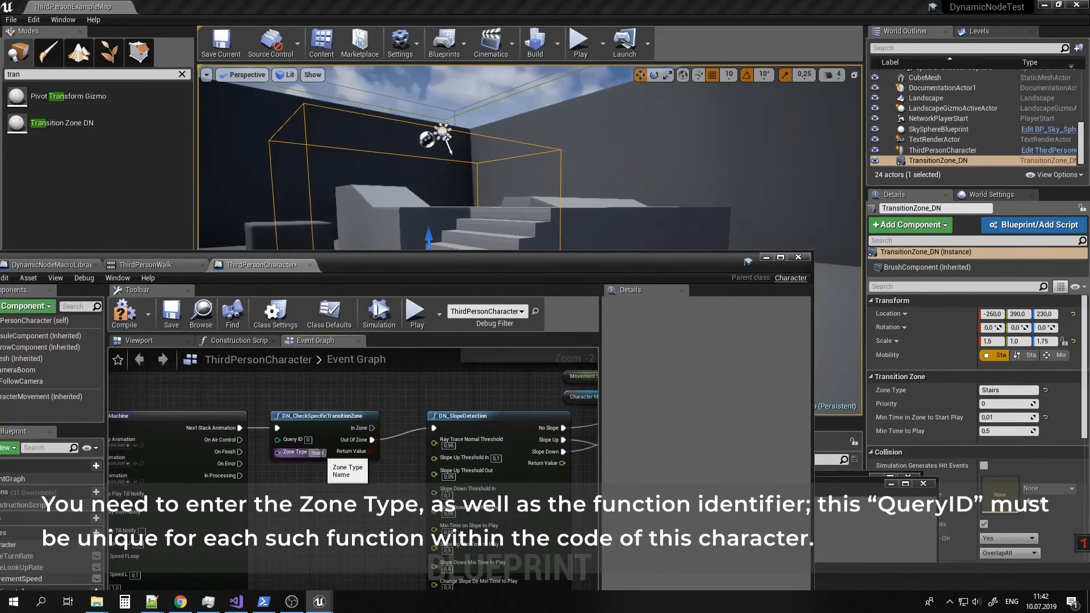
Try a duplicate of the DN_CheckSpecificTransitionZone node with Query ID 1, and delete the duplicate.
left_click(308, 440)
left_click(321, 411)
key("ctrl+c")
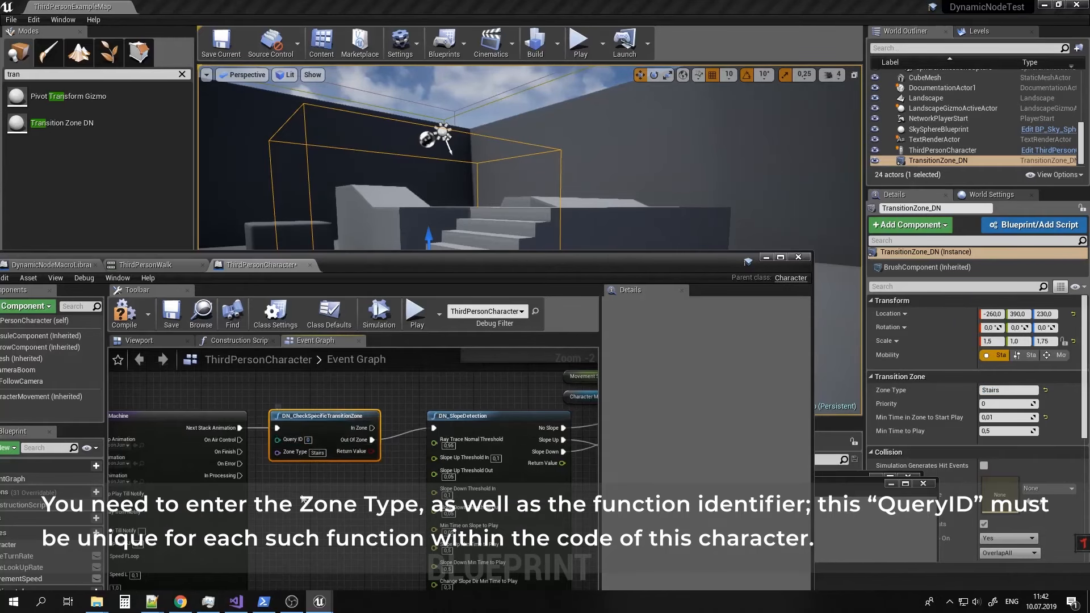
key("ctrl+v")
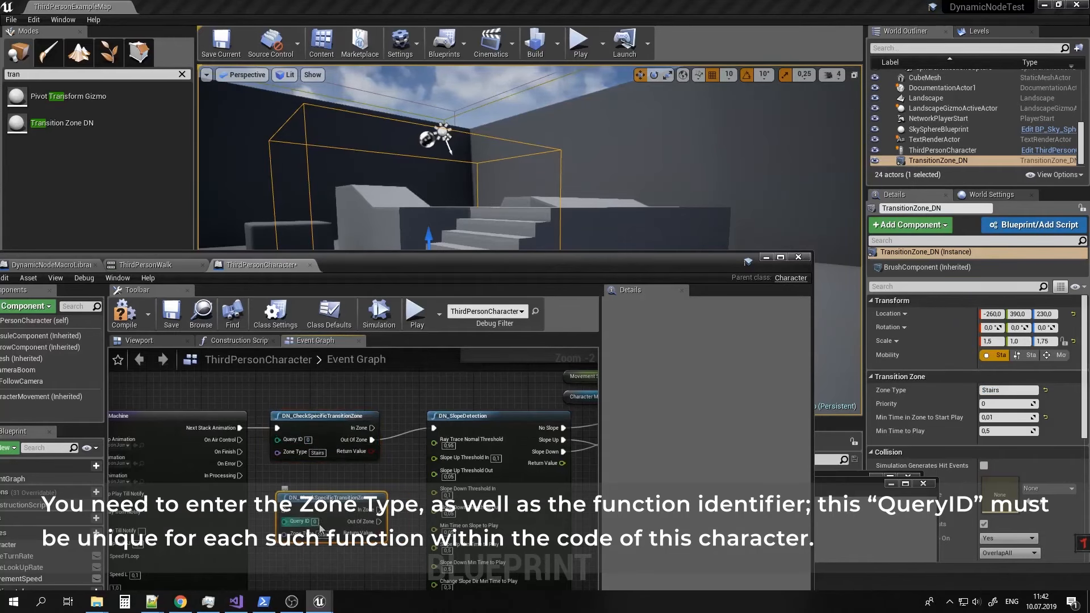
right_click_drag(372, 505, 353, 455)
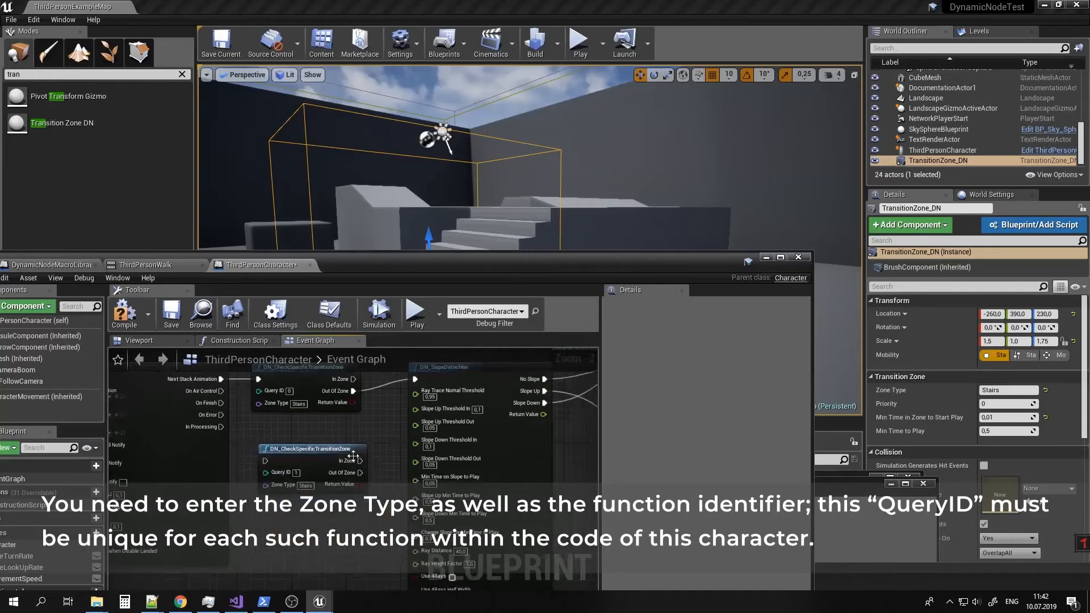
left_click(327, 447)
right_click_drag(401, 414, 240, 368)
key("Delete")
Place a copy of the DN_MoveMachineMulti node in an empty area of the event graph.
right_click_drag(404, 482, 433, 482)
scroll(372, 471, "down", 2)
right_click_drag(352, 489, 326, 389)
key("ctrl+v")
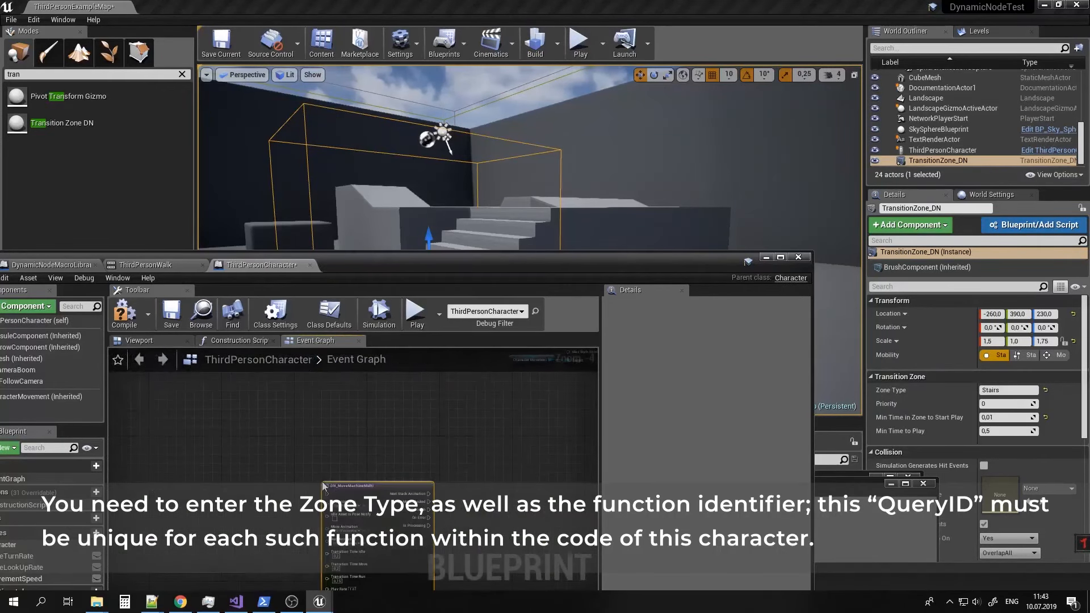
left_click_drag(352, 487, 342, 487)
Connect the zone check's In Zone output to the copied DN_MoveMachineMulti node and compile the blueprint.
right_click_drag(346, 425, 347, 513)
right_click_drag(171, 454, 359, 470)
scroll(335, 422, "up", 2)
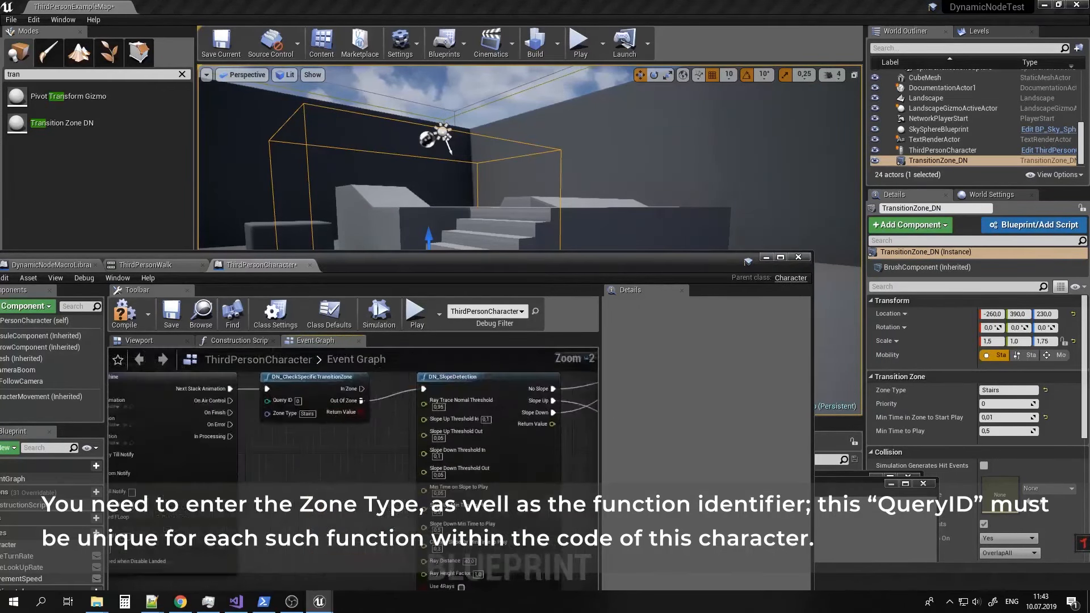
left_click_drag(361, 389, 328, 560)
right_click_drag(327, 560, 362, 231)
right_click_drag(375, 363, 361, 586)
right_click_drag(390, 452, 392, 585)
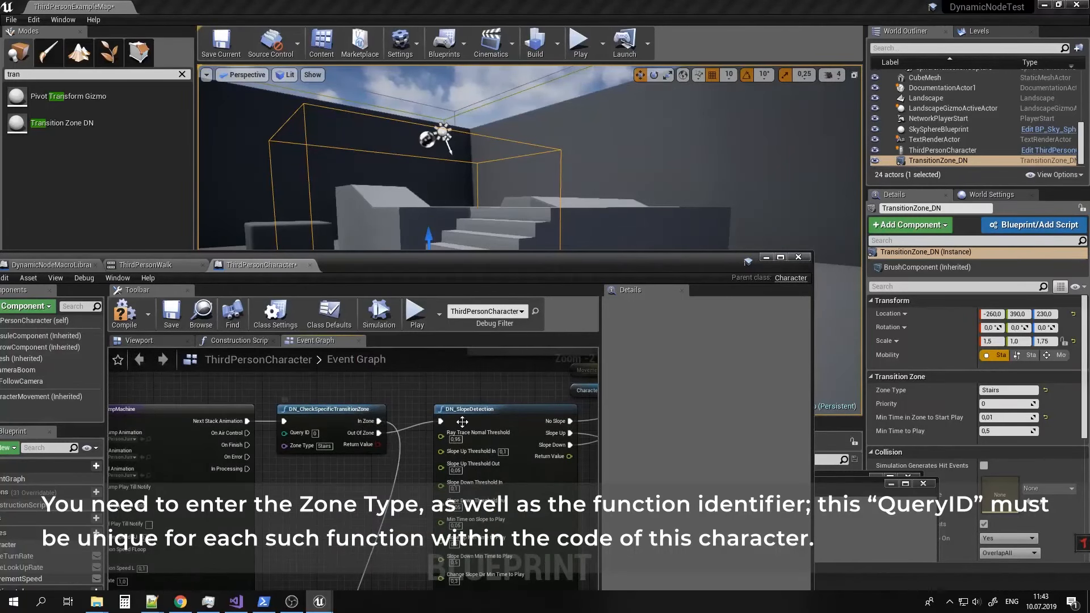
right_click_drag(344, 424, 220, 402)
left_click(220, 402)
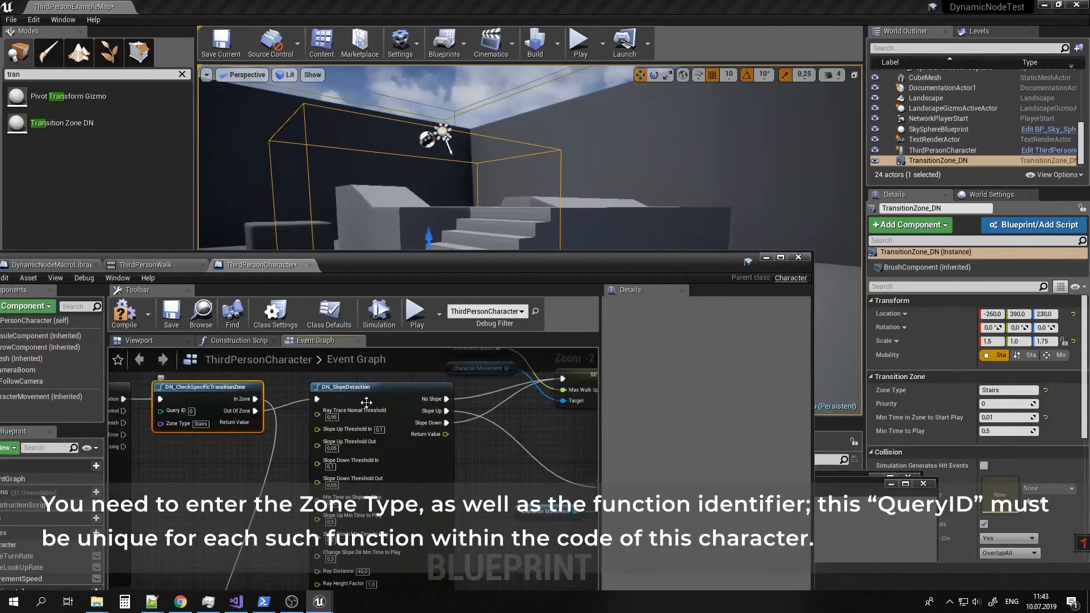
left_click(125, 315)
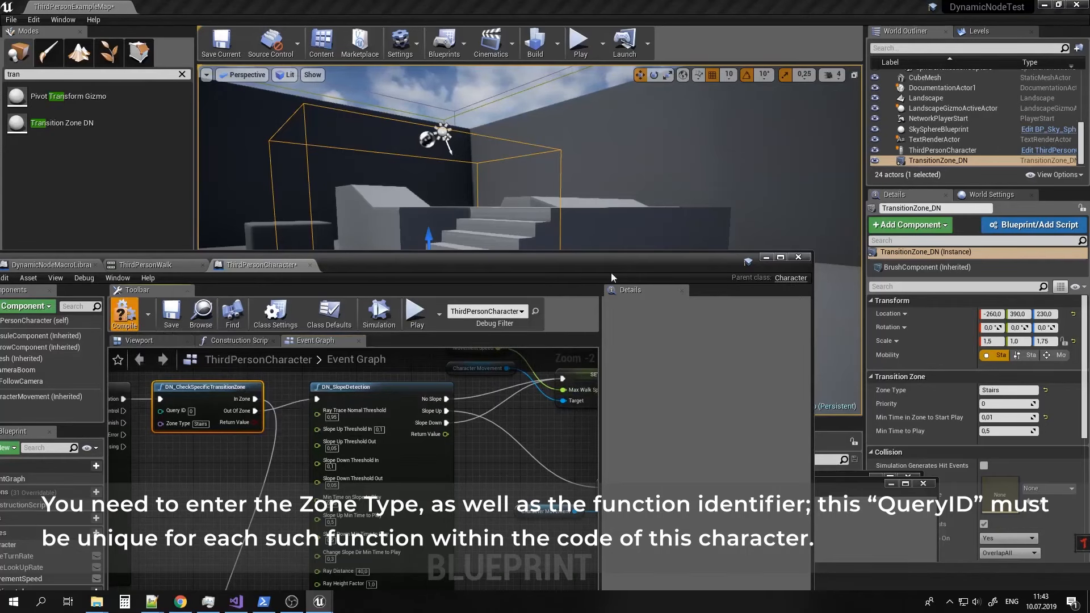
Play the level and walk the character up the stairs to test the zone check, and stop the session.
left_click(767, 258)
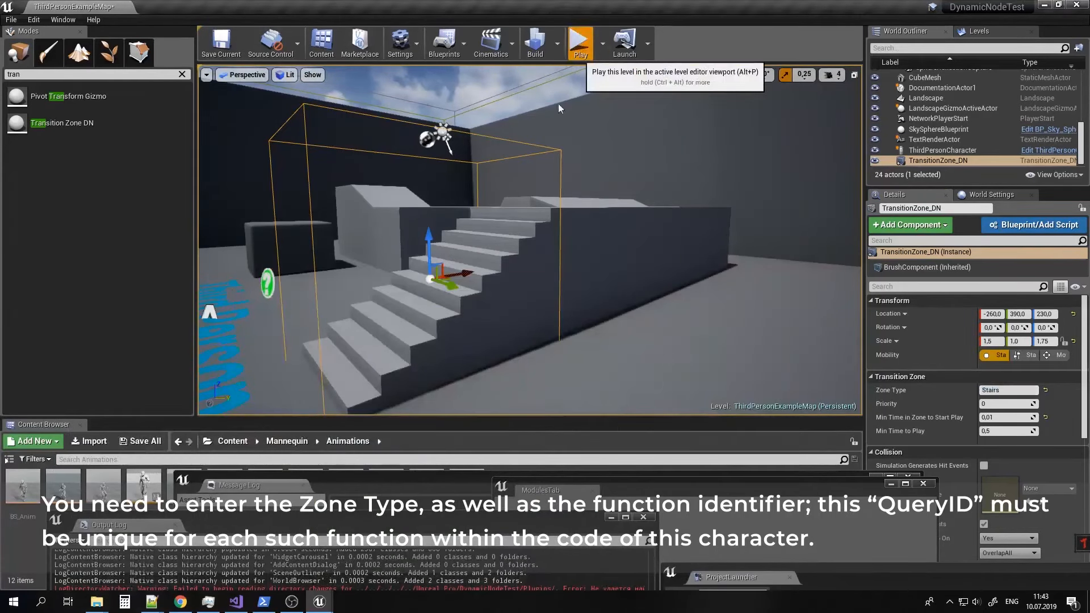
left_click(588, 45)
key("w")
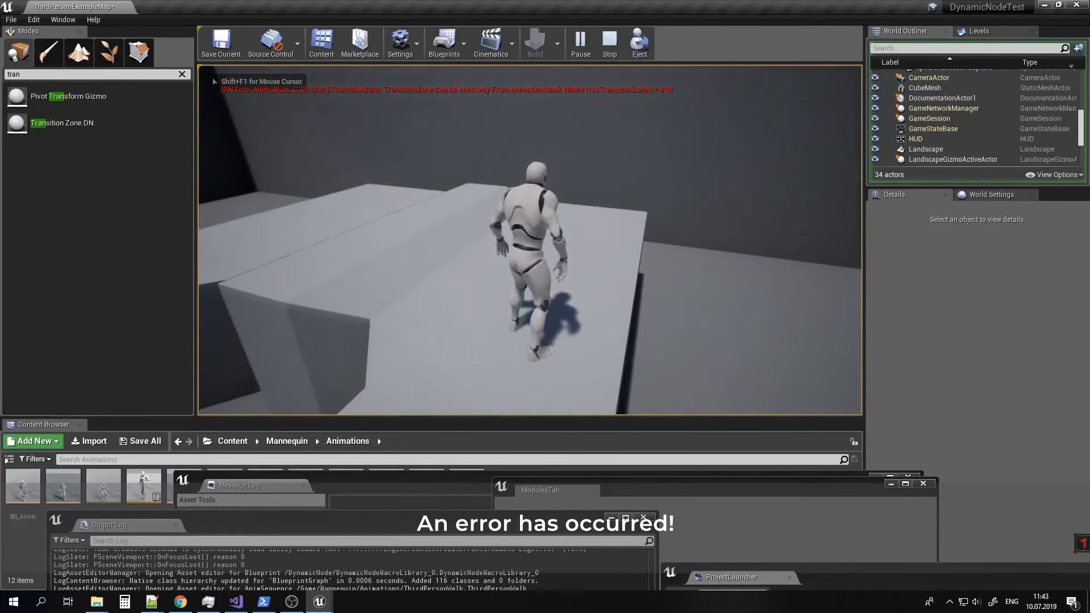
key("Escape")
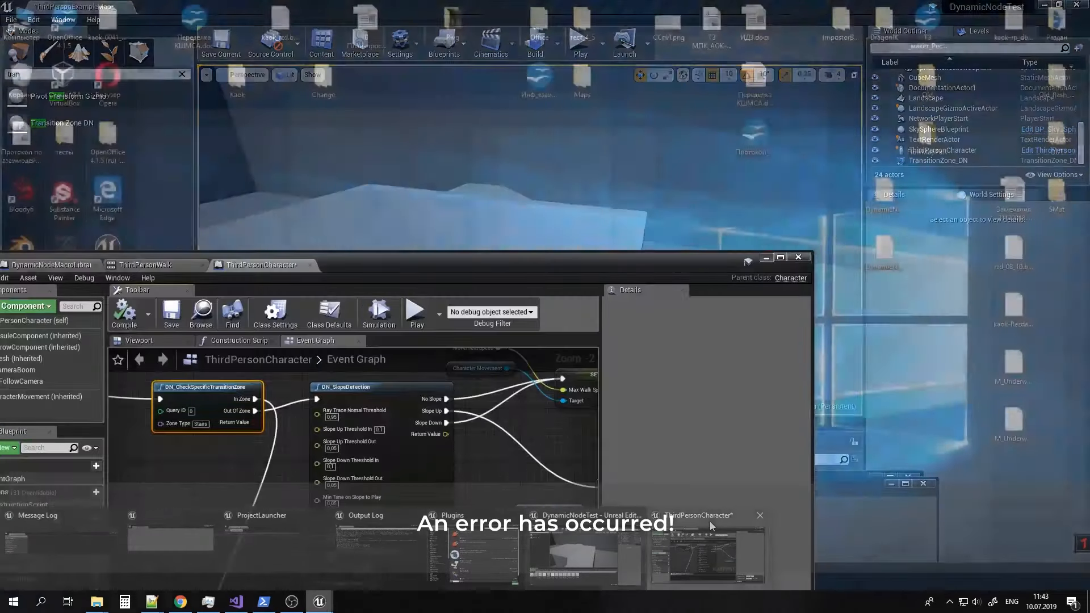
Enable Use Transition Zones on the DN_AnimationsStack node in the ThirdPersonCharacter event graph and compile the blueprint.
left_click(709, 521)
right_click_drag(183, 457, 590, 464)
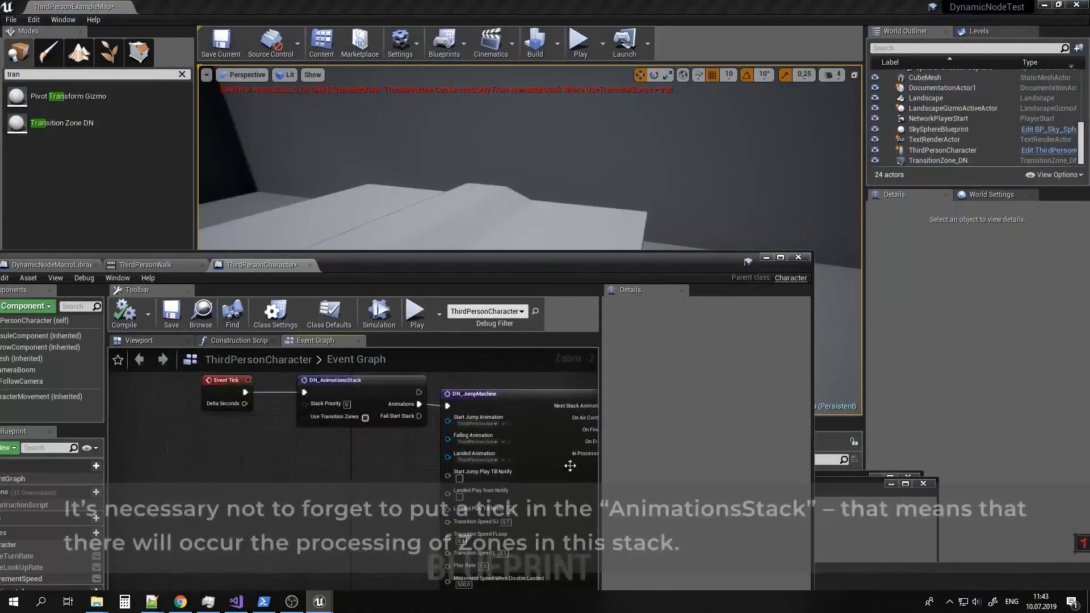
left_click(366, 418)
left_click(138, 316)
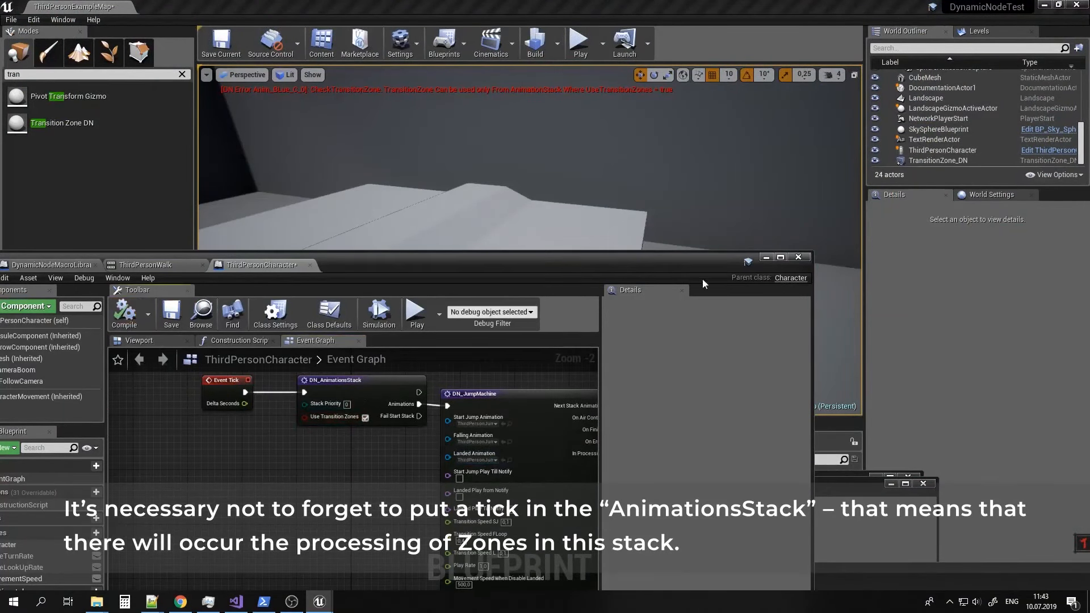
Play the level again, run the character up and down the stairs to test the transition zone, and stop.
left_click(765, 257)
left_click(579, 41)
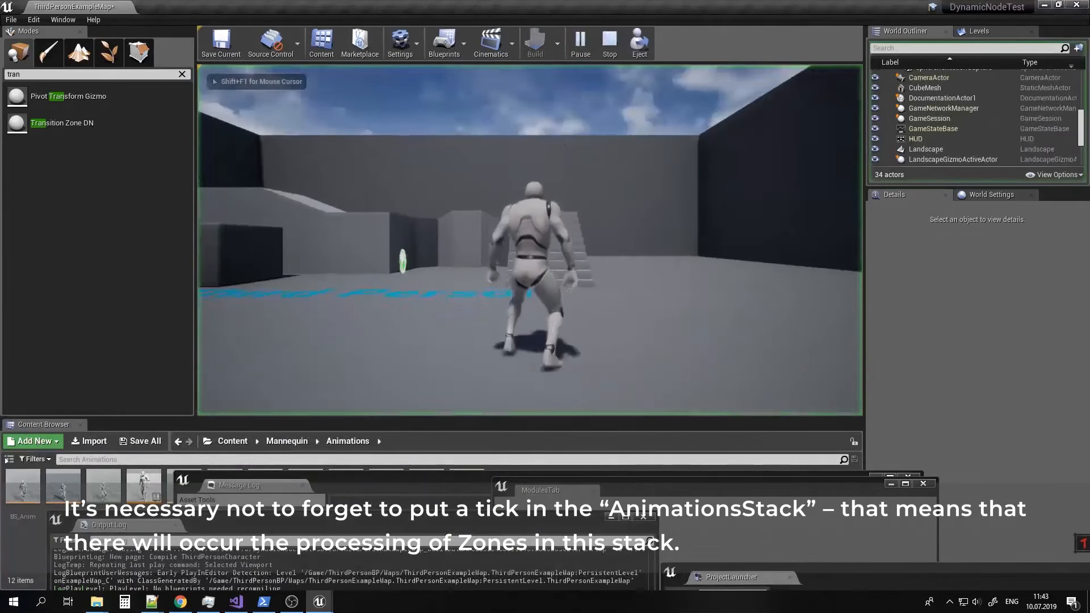
key("w")
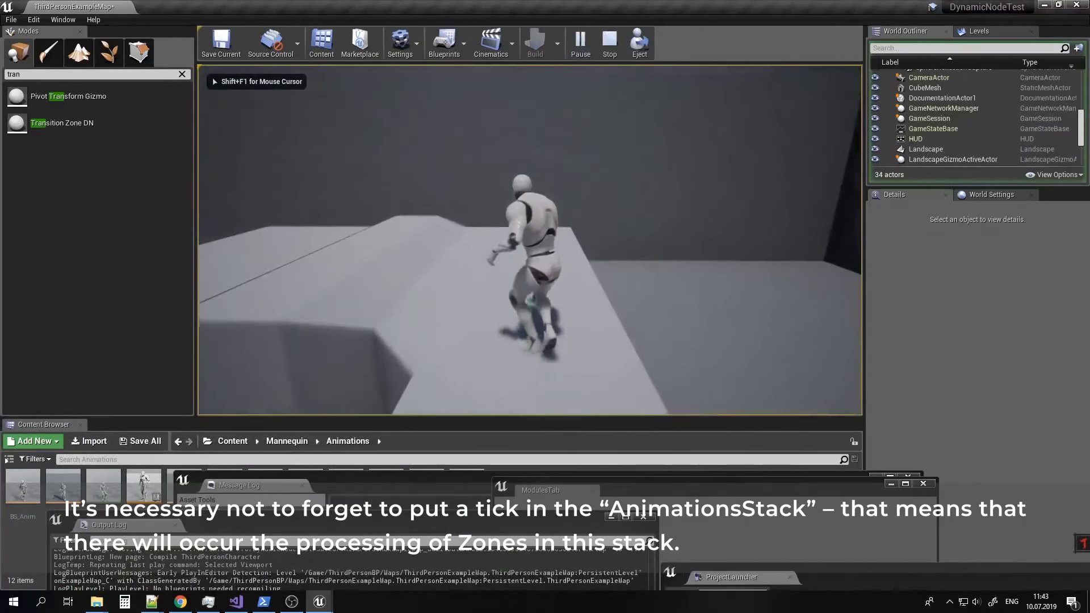
key("w")
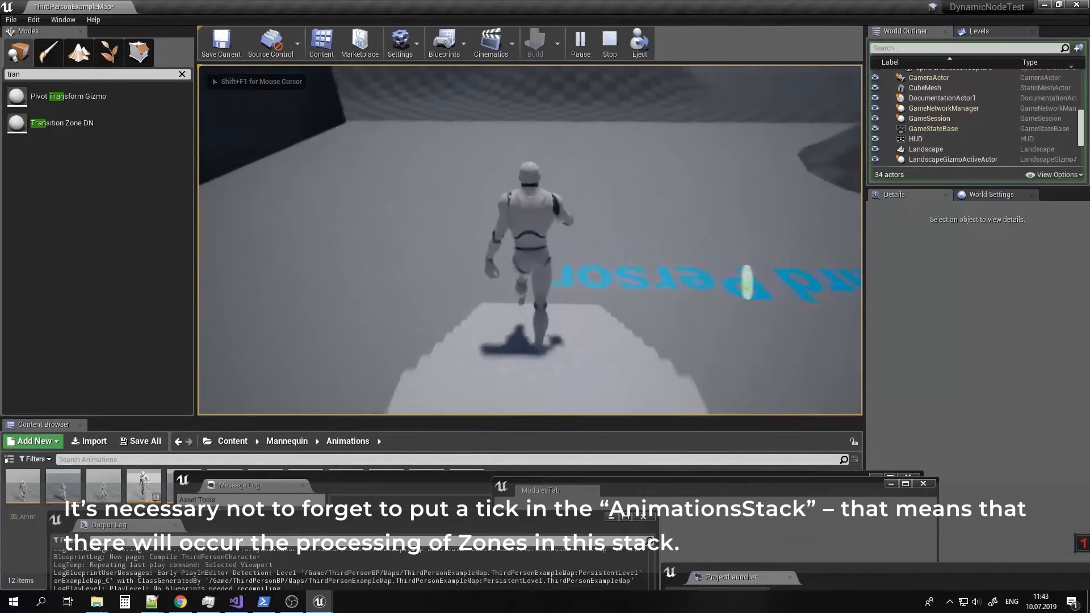
key("w")
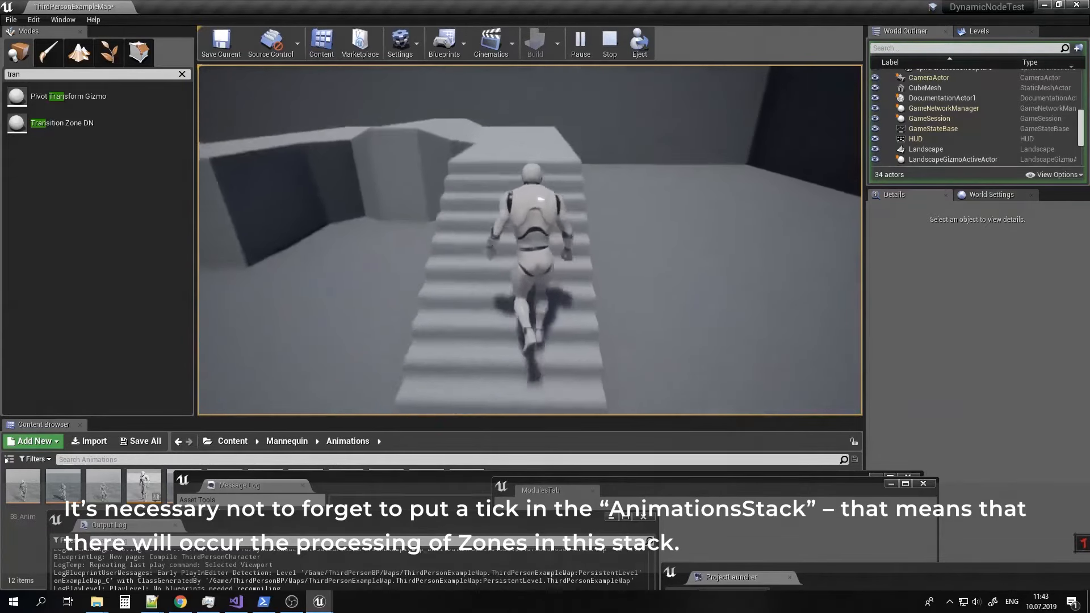
key("Escape")
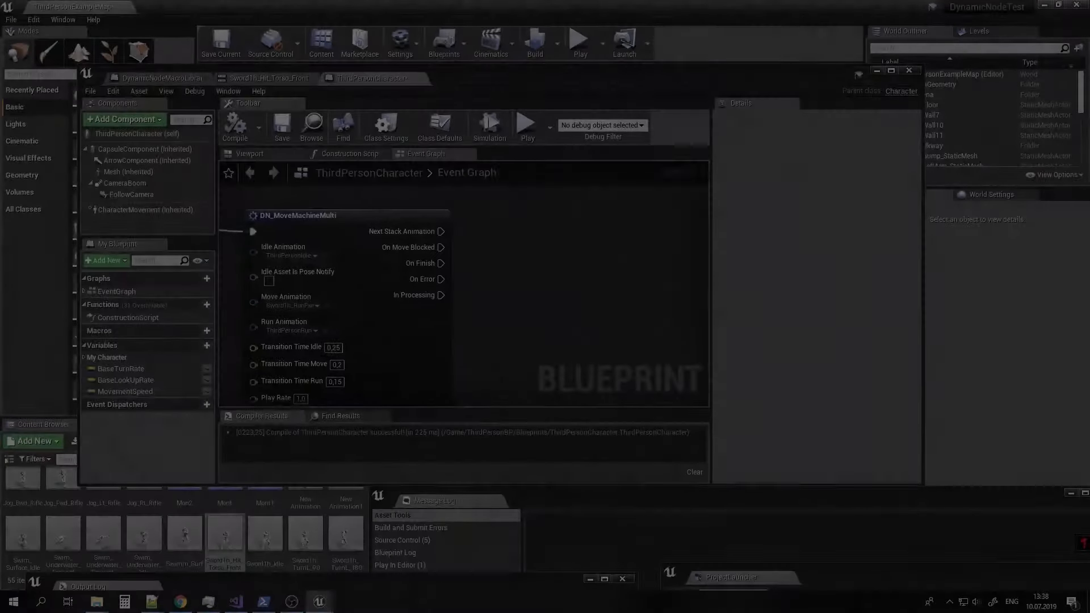
Add a DN_HandleImpact node on the On Move Blocked output of DN_MoveMachineMulti and align it beside that node.
right_click_drag(400, 253, 521, 265)
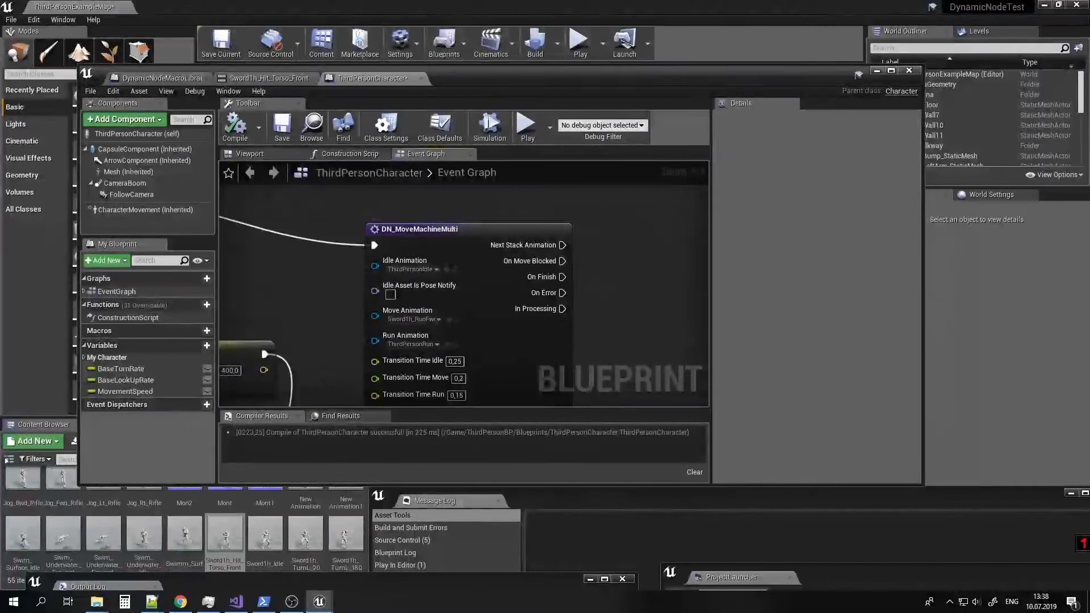
right_click_drag(605, 284, 518, 313)
left_click_drag(452, 289, 535, 290)
type("imp")
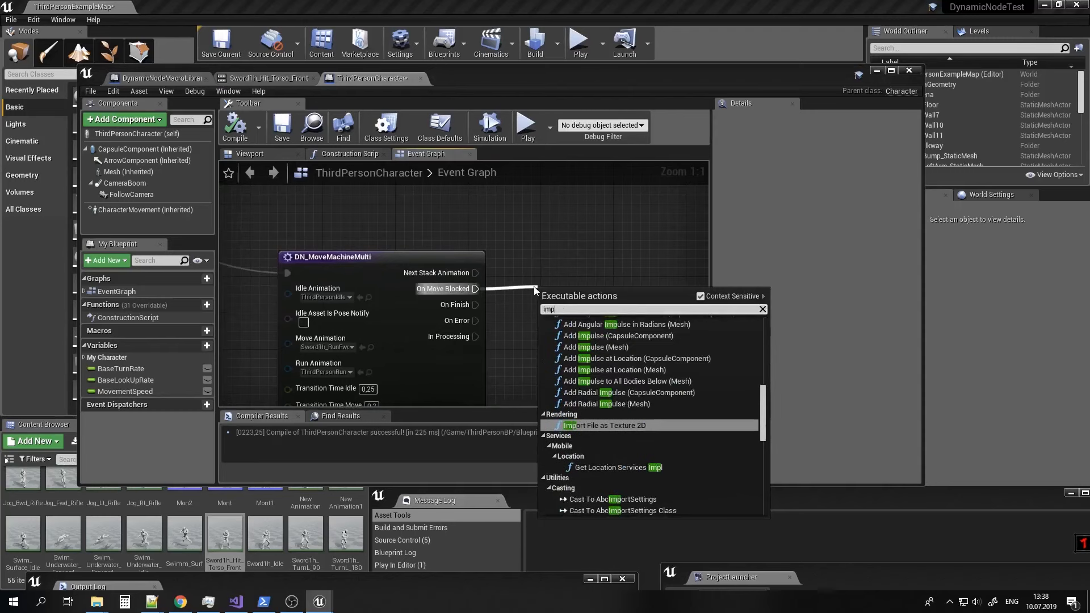
type("la")
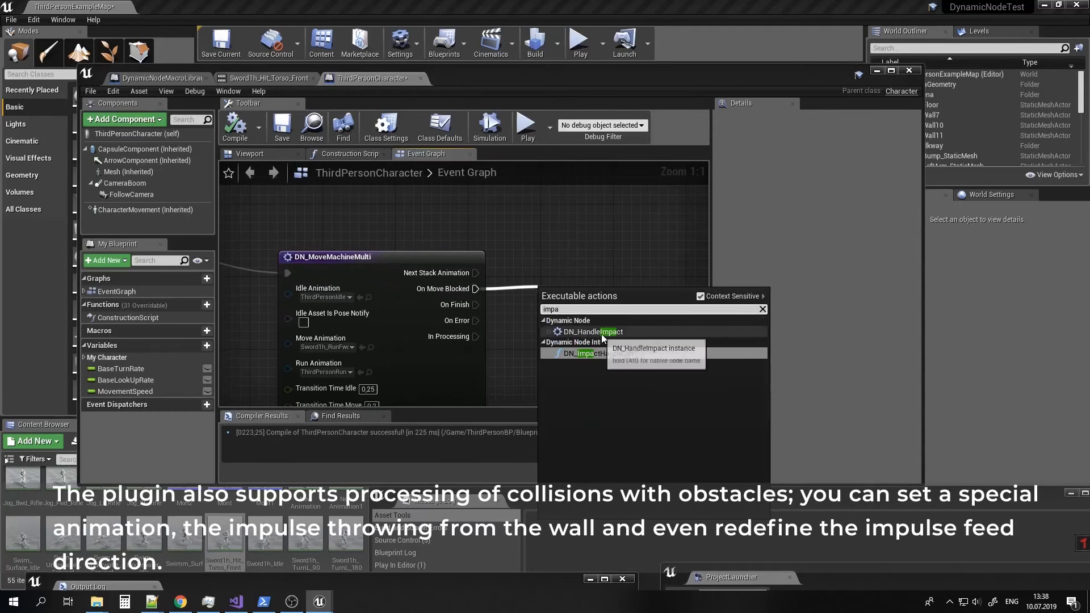
left_click(610, 333)
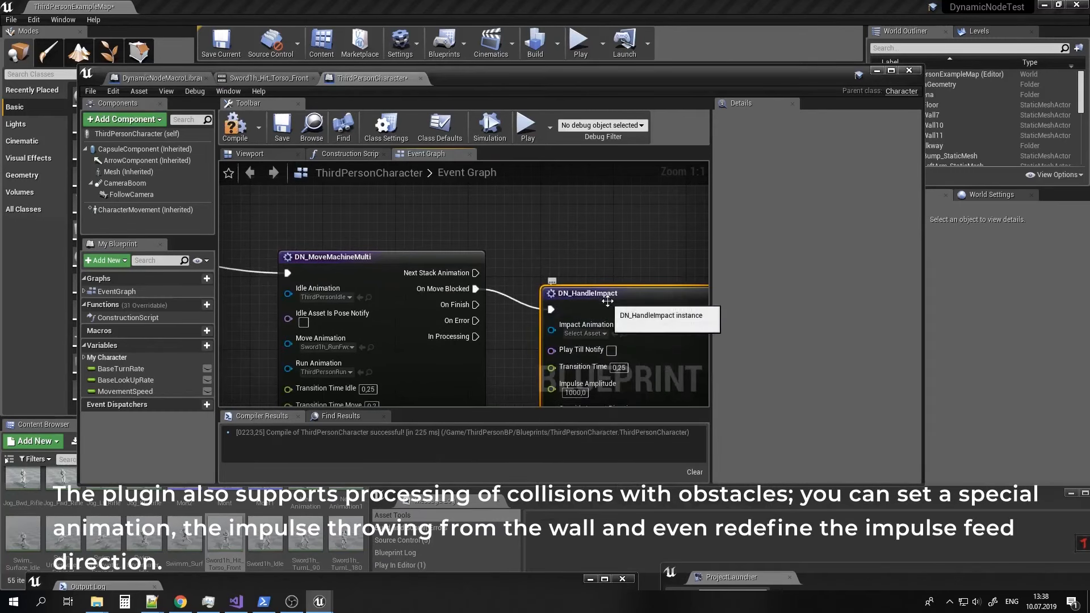
left_click_drag(613, 295, 614, 277)
Assign Sword1h_Hit_Torso_Front as the Impact Animation of DN_HandleImpact, and compile and save the blueprint.
right_click_drag(614, 277, 526, 250)
left_click(527, 289)
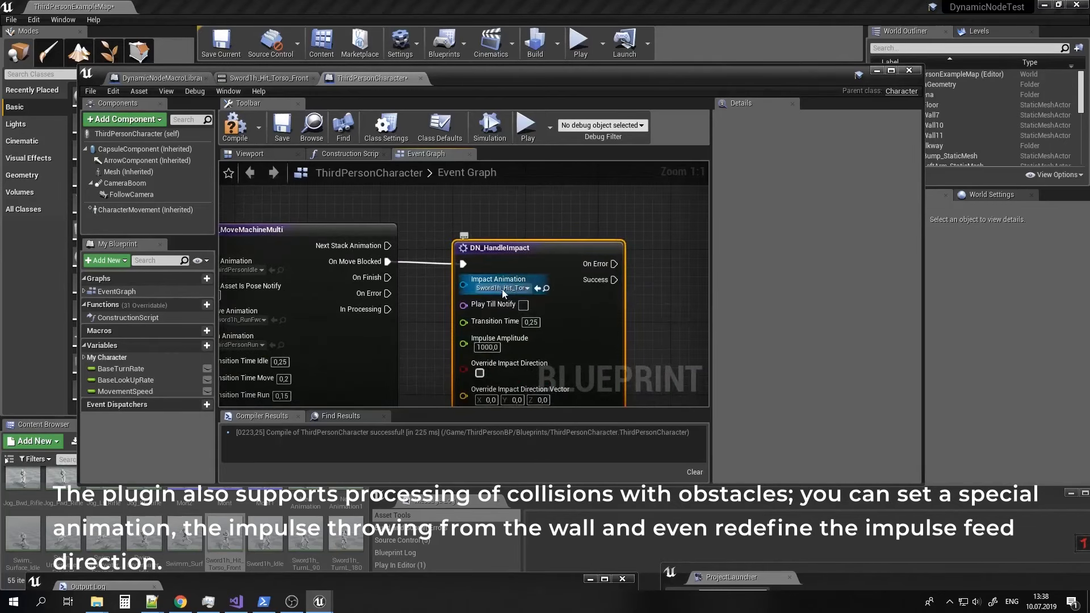
right_click_drag(515, 341, 516, 296)
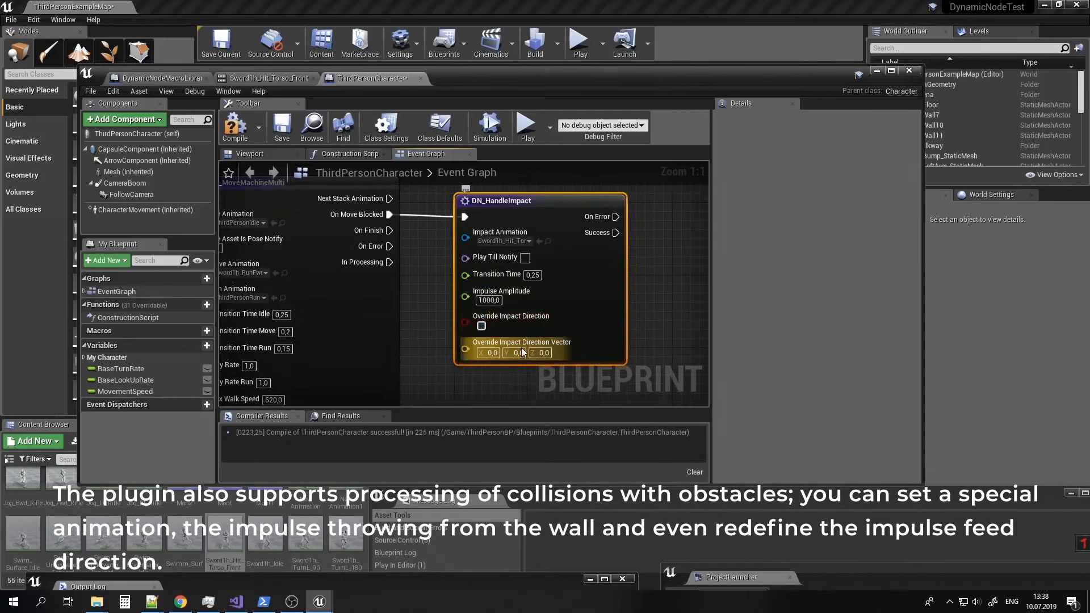
left_click(247, 137)
left_click(282, 124)
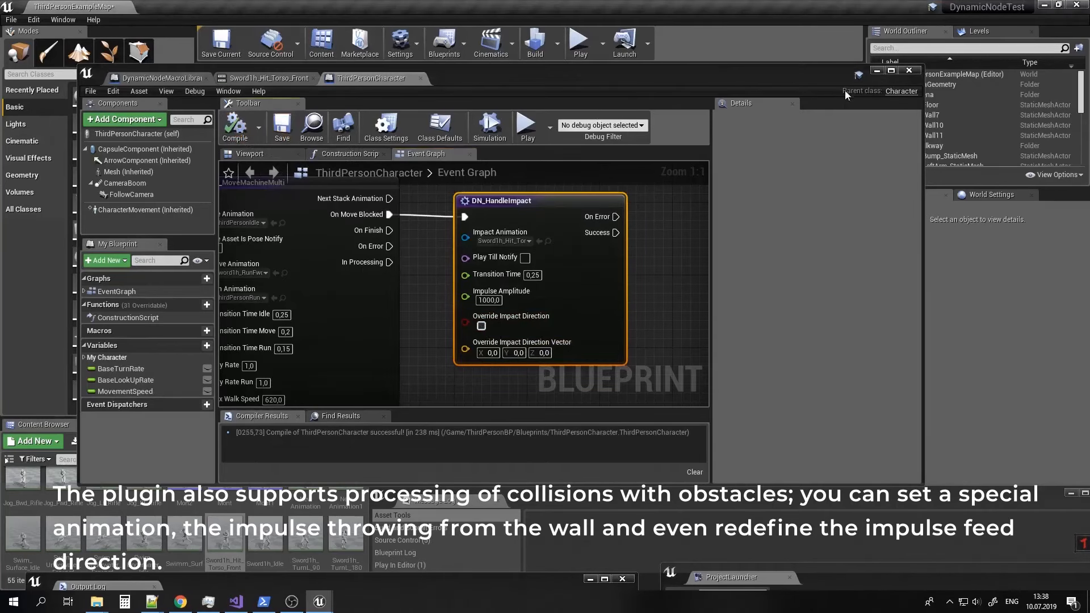
Play the level, run the character into the raised walkway's wall to test the impact reaction, and stop.
left_click(877, 71)
left_click(578, 41)
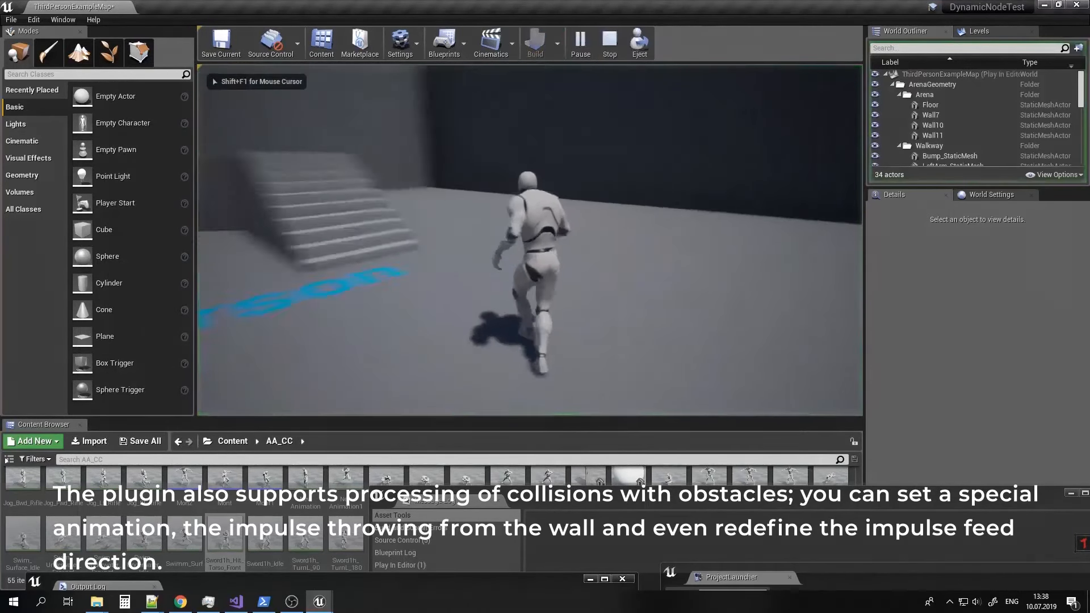
key("w")
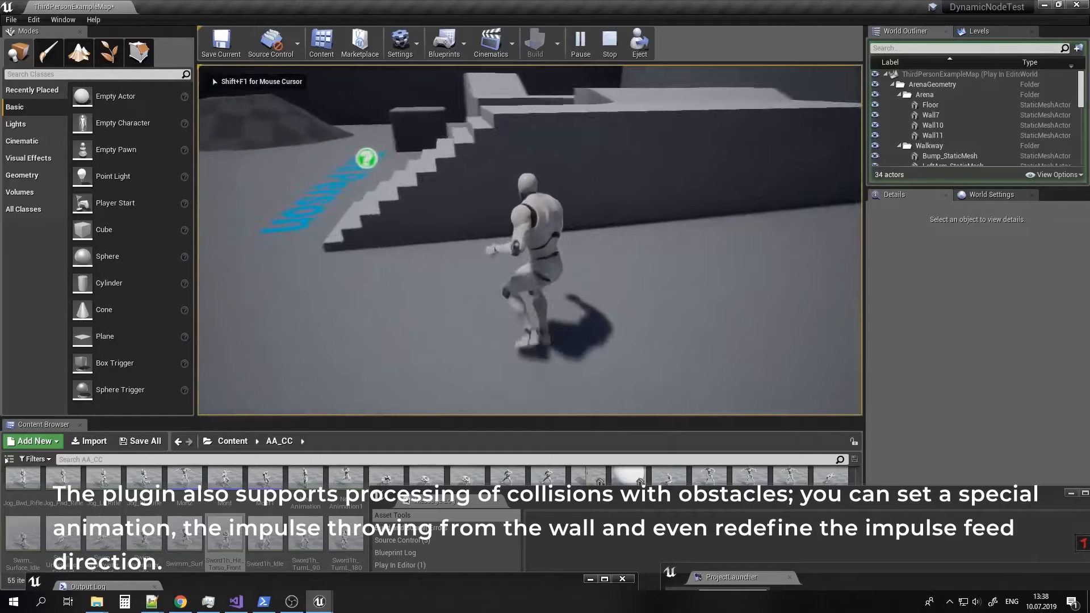
key("w")
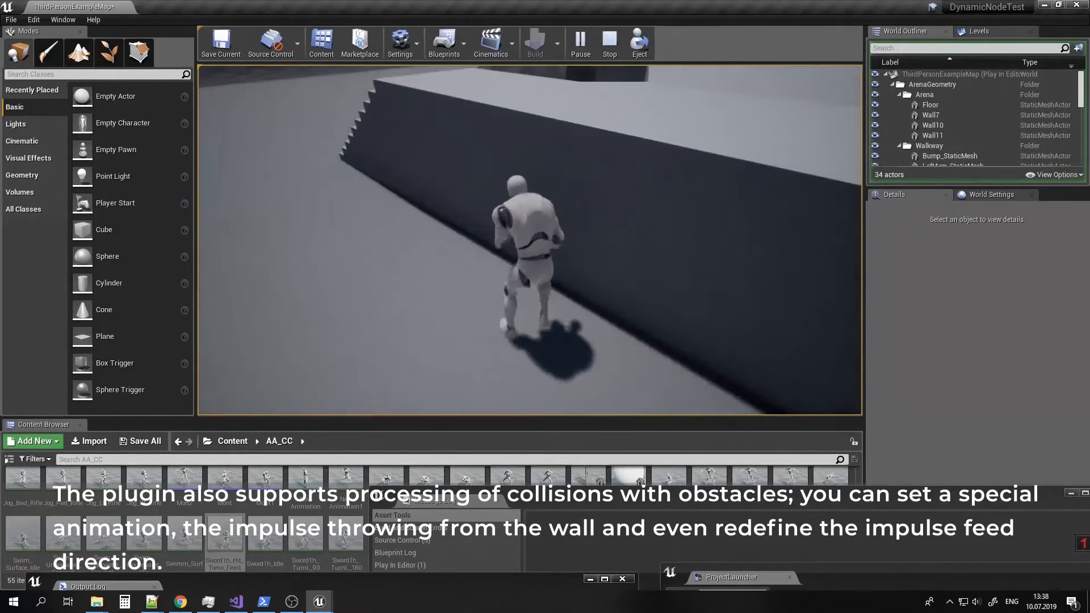
key("Escape")
Return to the ThirdPersonCharacter blueprint and open the Sword1h_Hit_Torso_Front animation used by DN_HandleImpact.
left_click(319, 606)
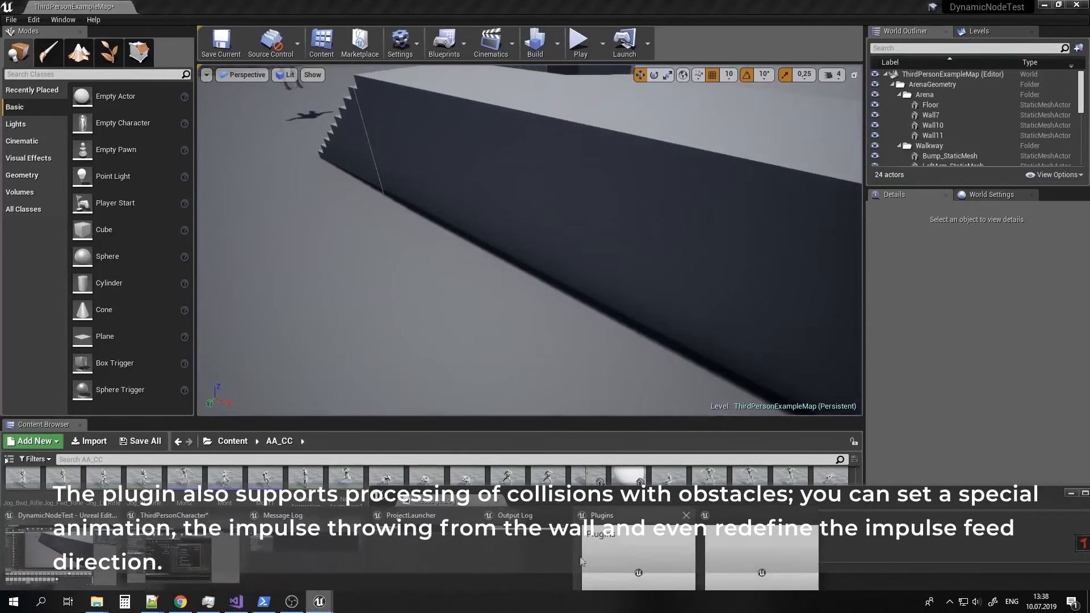
left_click(191, 542)
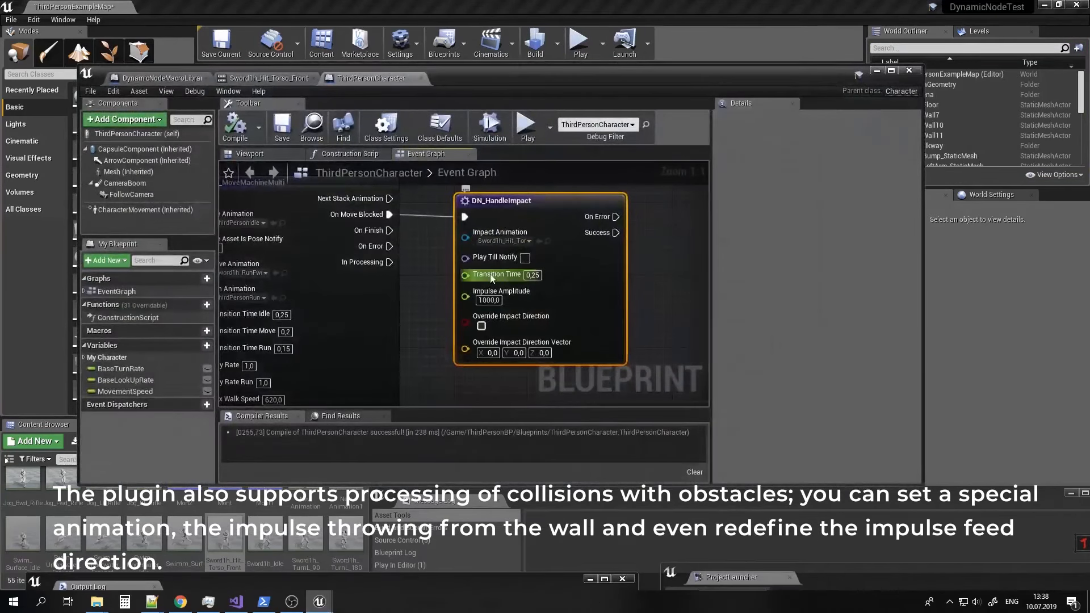
left_click(549, 241)
double_click(216, 537)
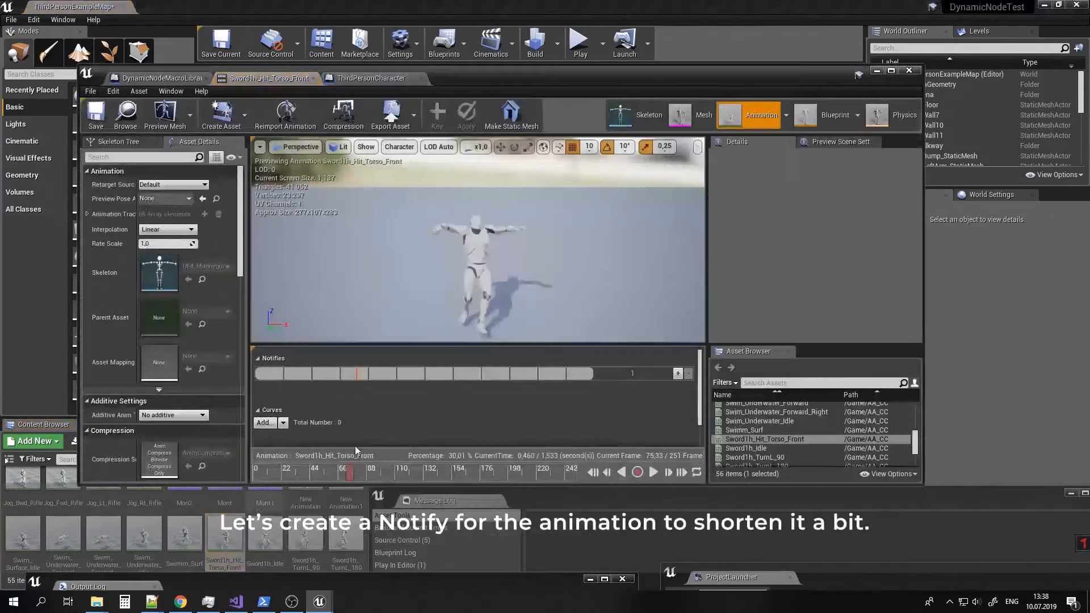
Add a new notify named End at about frame 113 of the Sword1h_Hit_Torso_Front animation.
left_click_drag(346, 470, 400, 466)
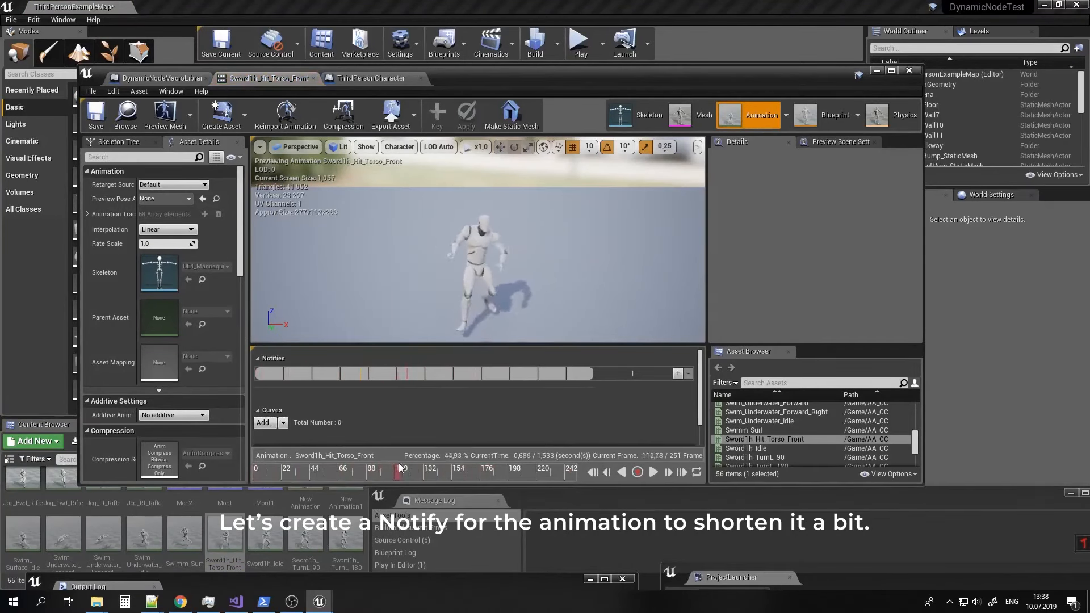
right_click(401, 374)
mouse_move(434, 388)
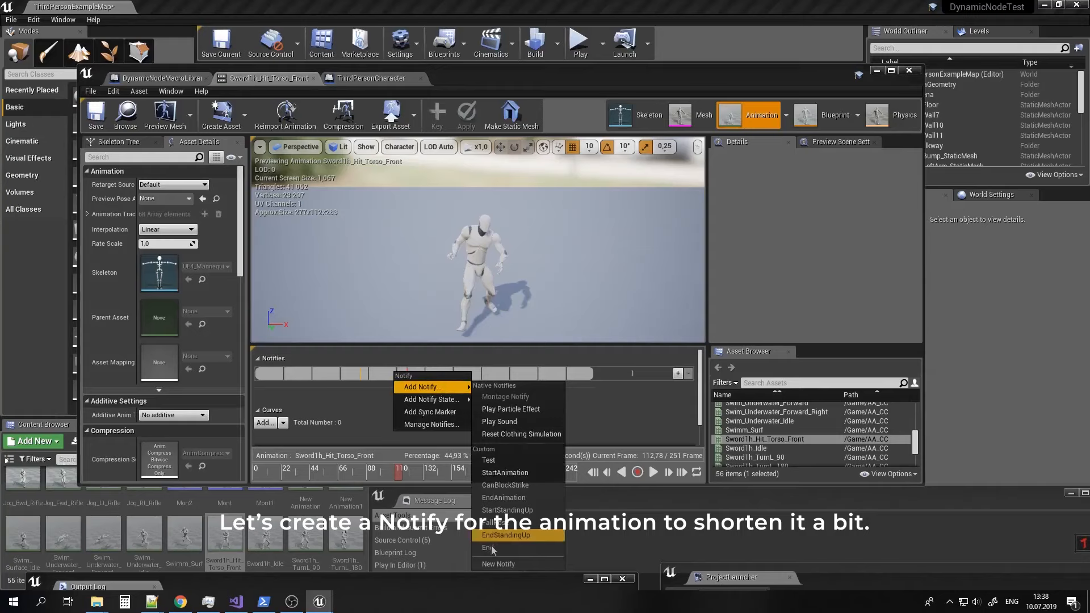
left_click(495, 563)
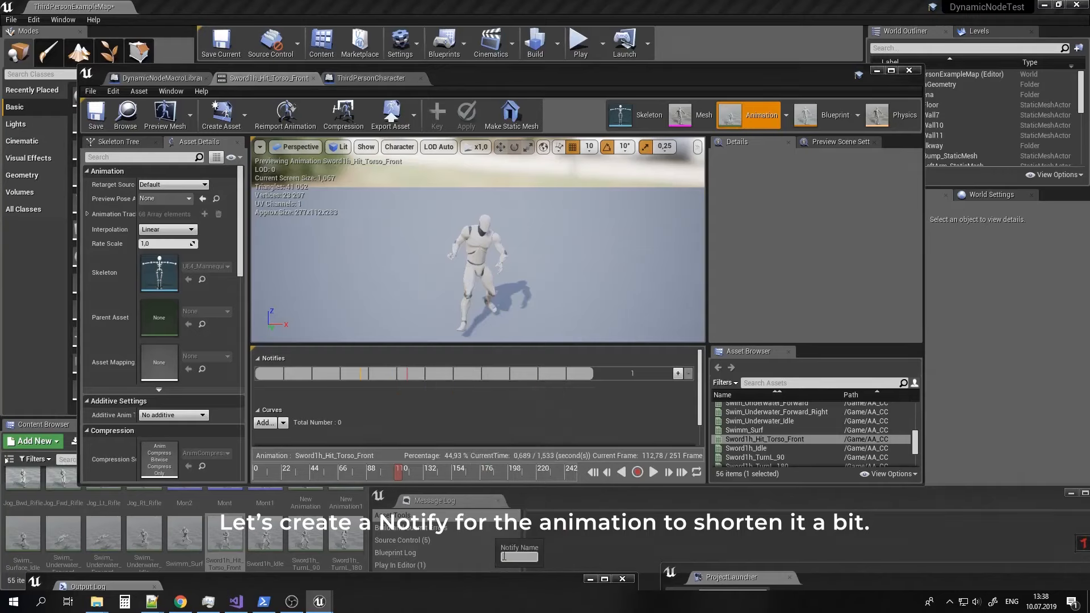
key("Return")
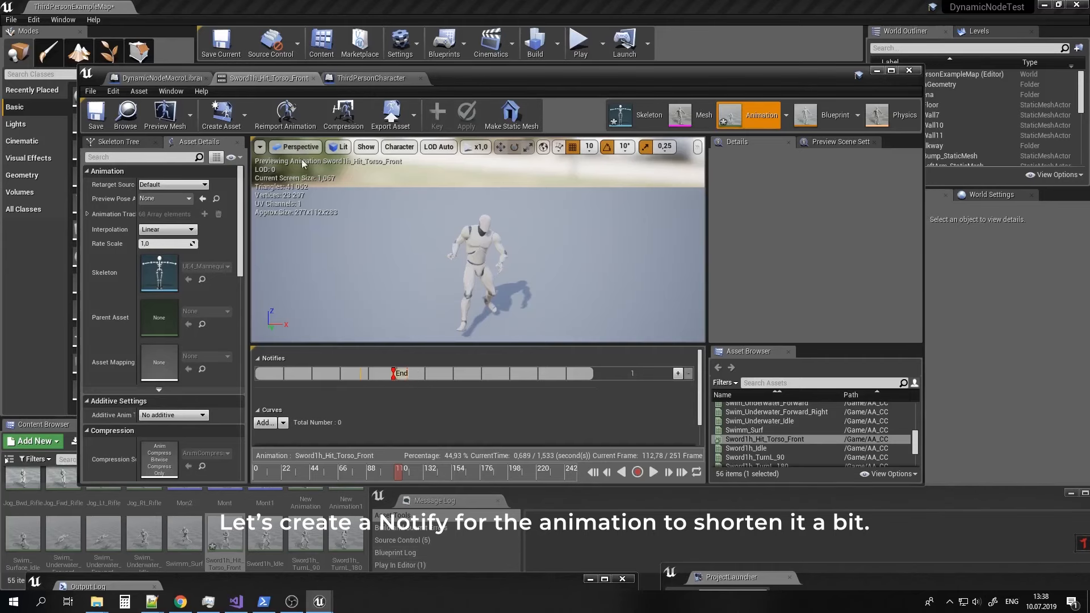
Set Play Till Notify to End on the DN_HandleImpact node, and compile and save the ThirdPersonCharacter blueprint.
left_click(365, 80)
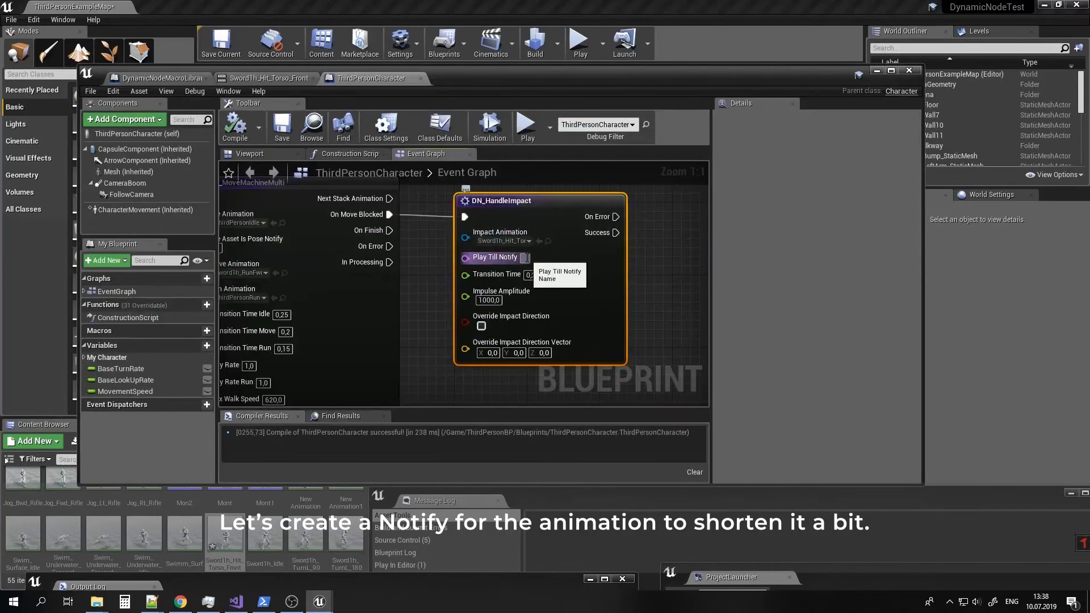
left_click(436, 246)
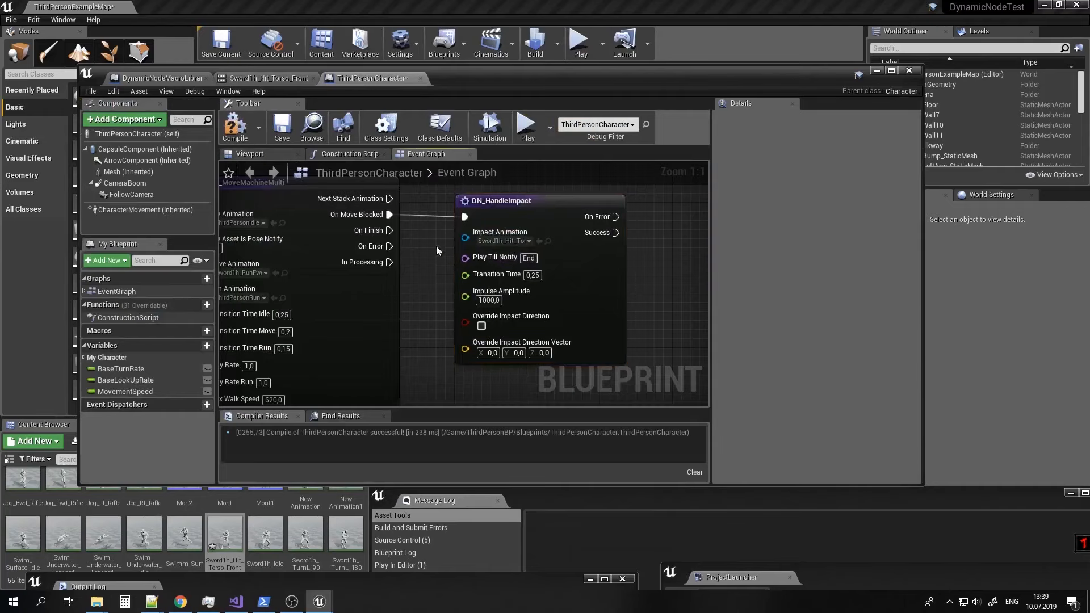
left_click(239, 131)
left_click(282, 129)
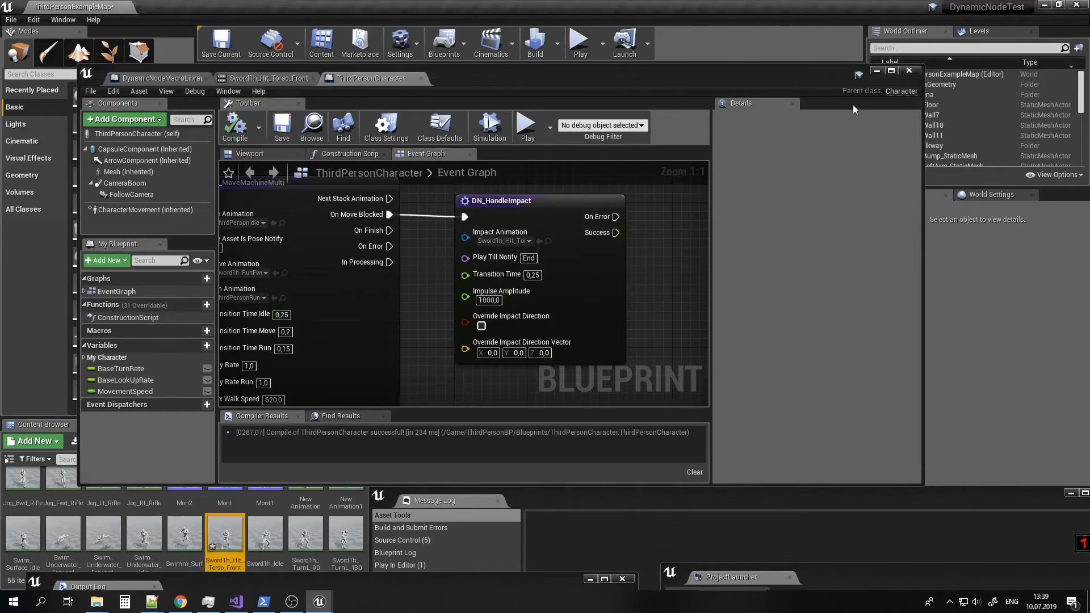
Play the level again, run the character into the wall to test the shortened impact animation, and stop.
left_click(877, 72)
left_click(579, 42)
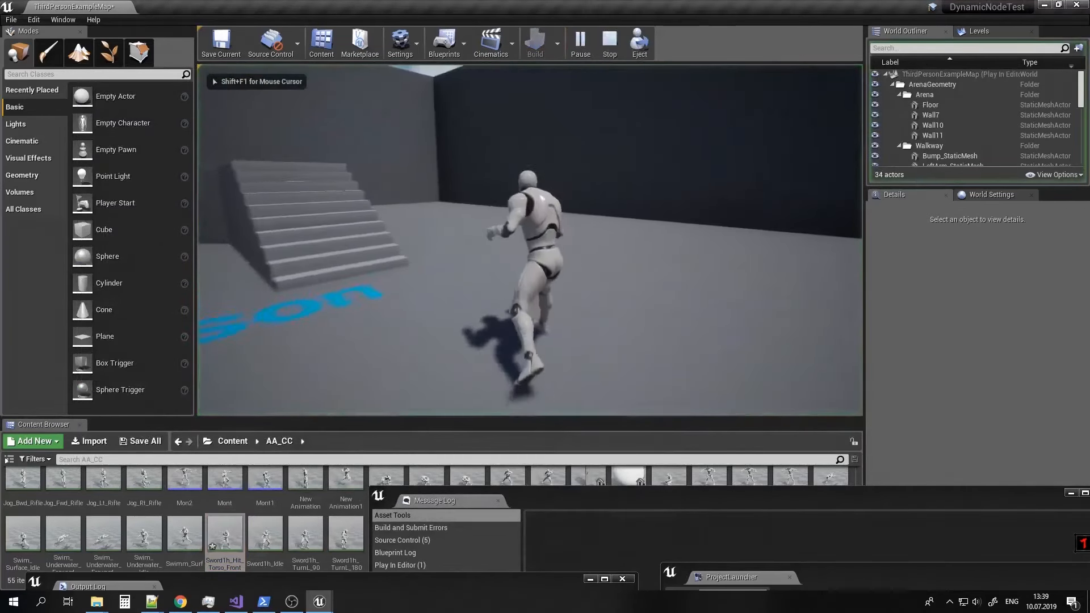
key("w")
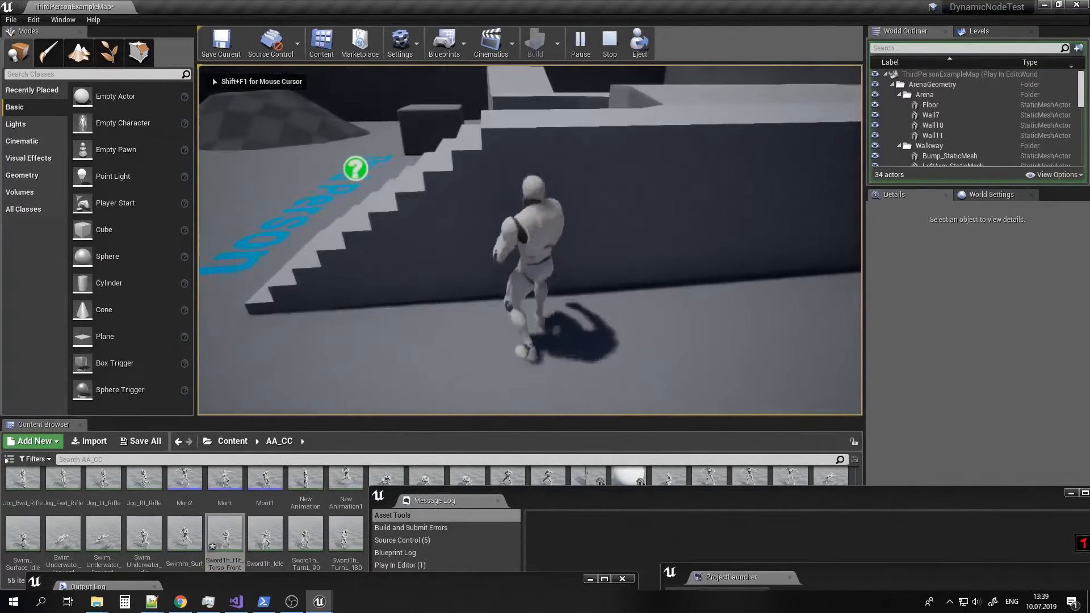
key("w")
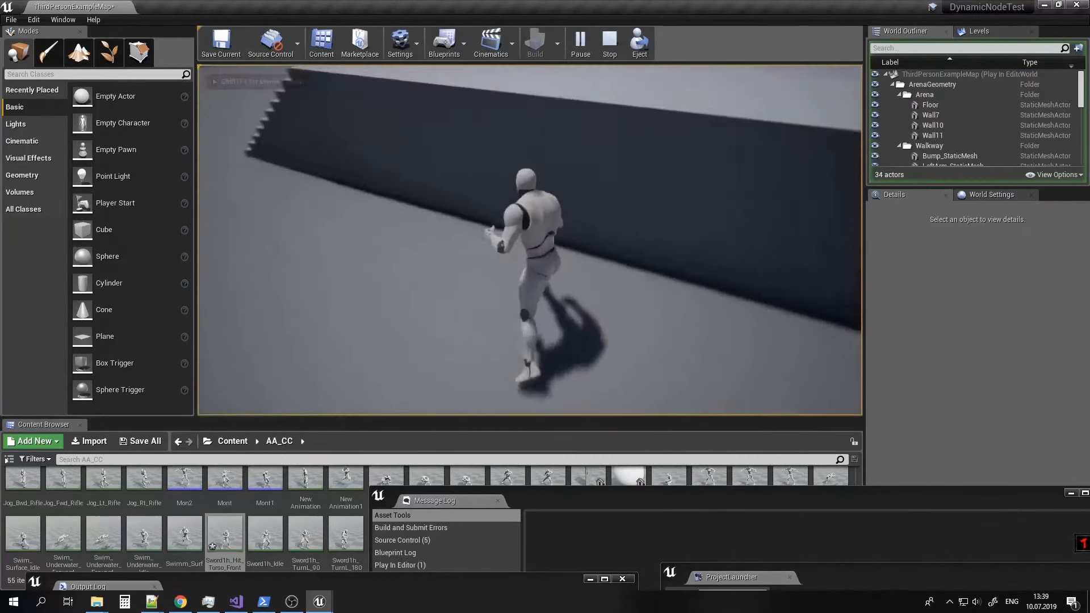
key("Escape")
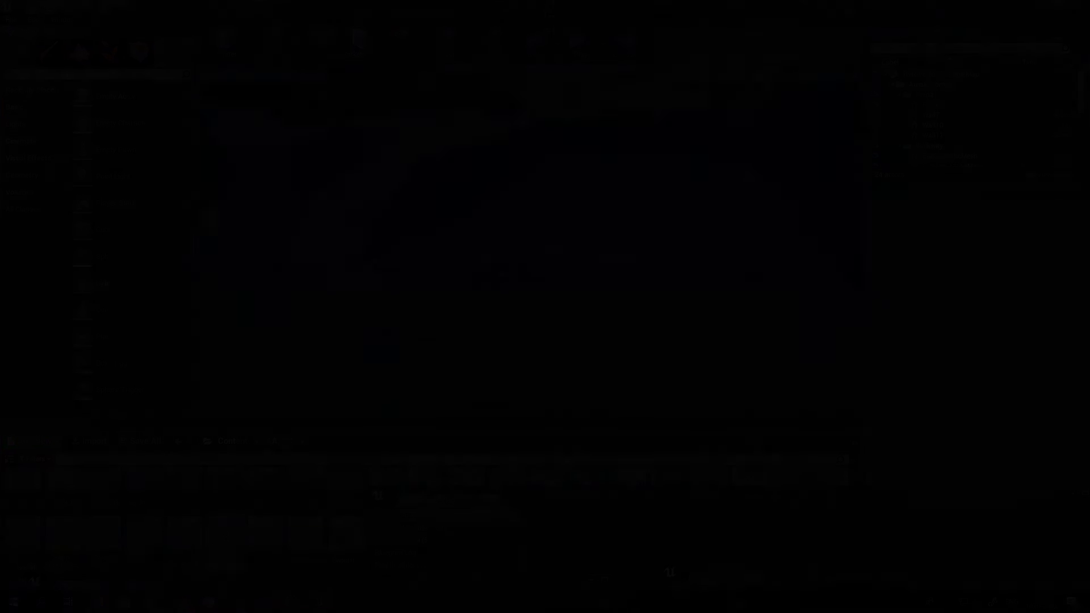
Reparent the ThirdPersonCharacter blueprint to the DNCharacter class.
mouse_move(319, 596)
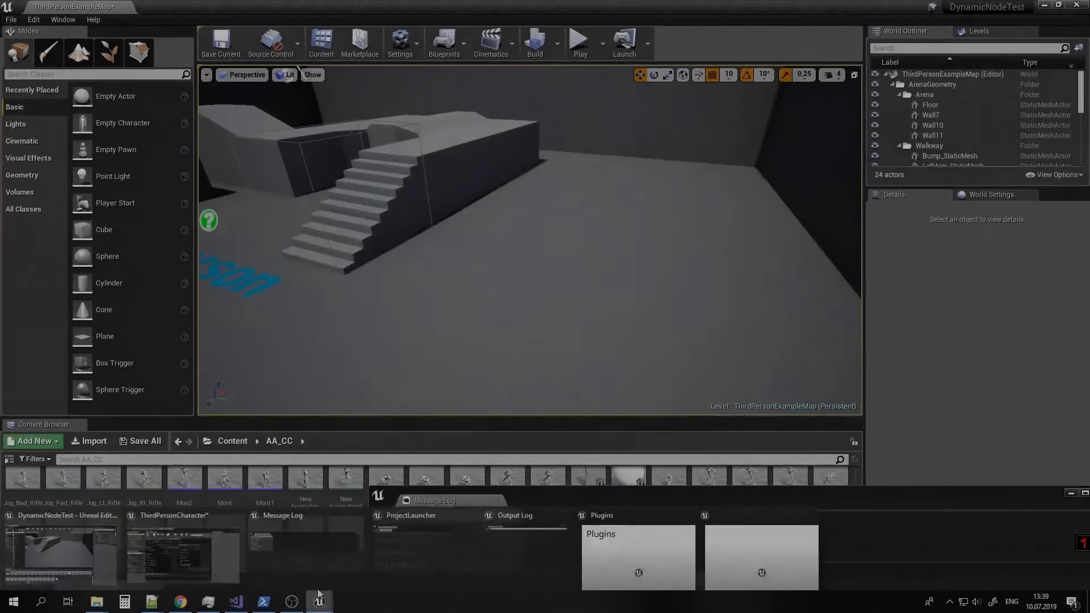
left_click(161, 521)
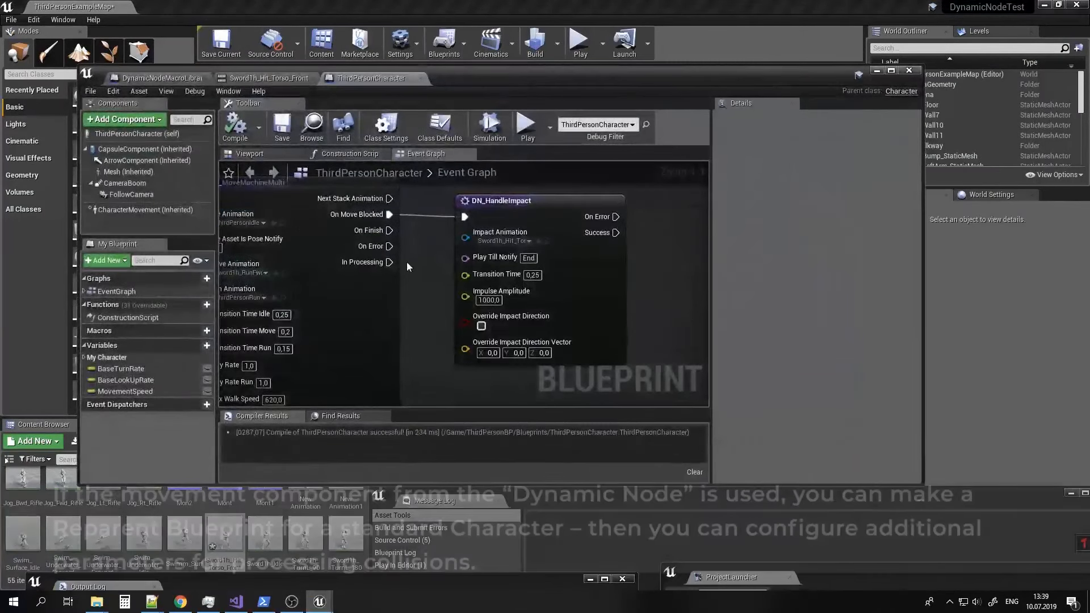
left_click(502, 262)
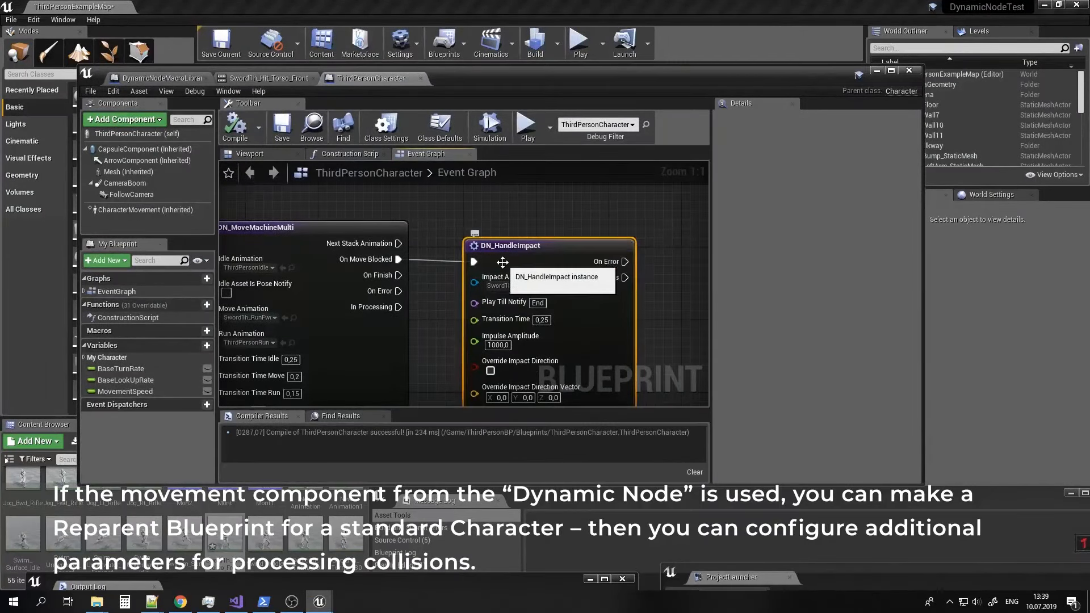
left_click(146, 210)
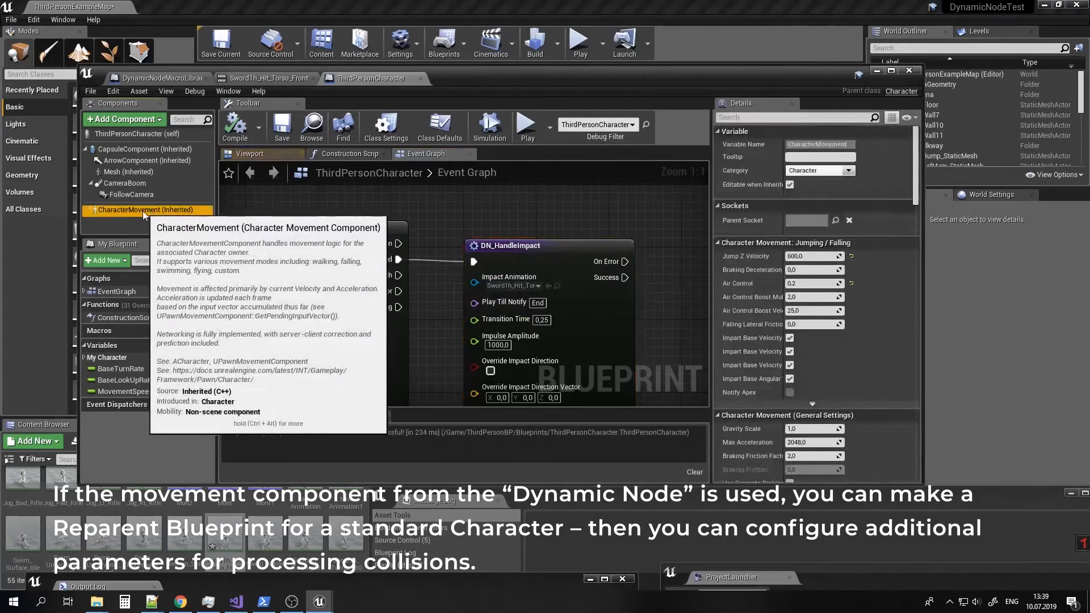
left_click(92, 92)
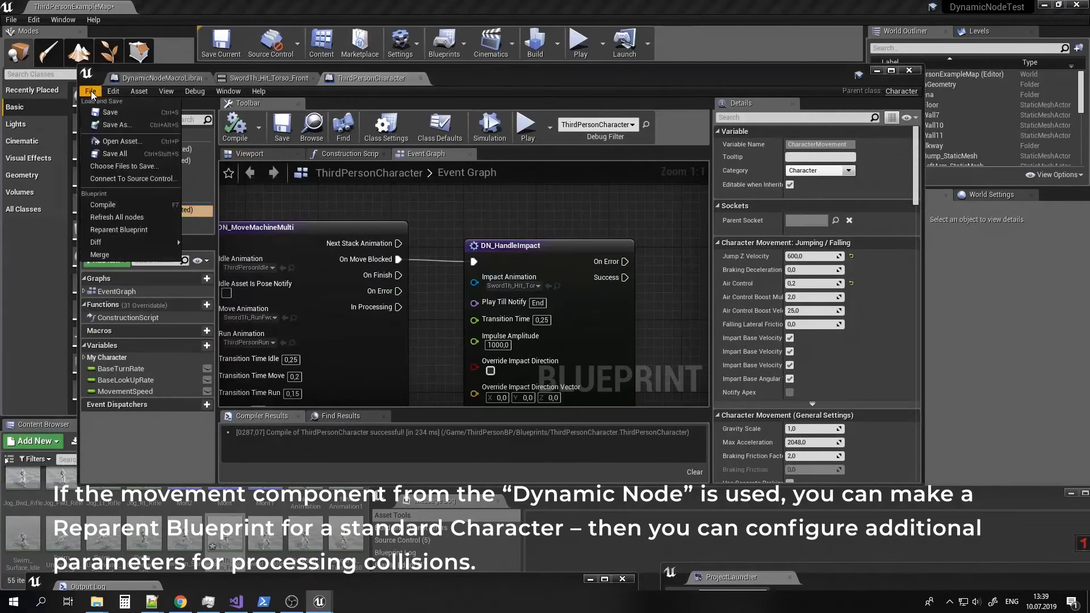
left_click(134, 231)
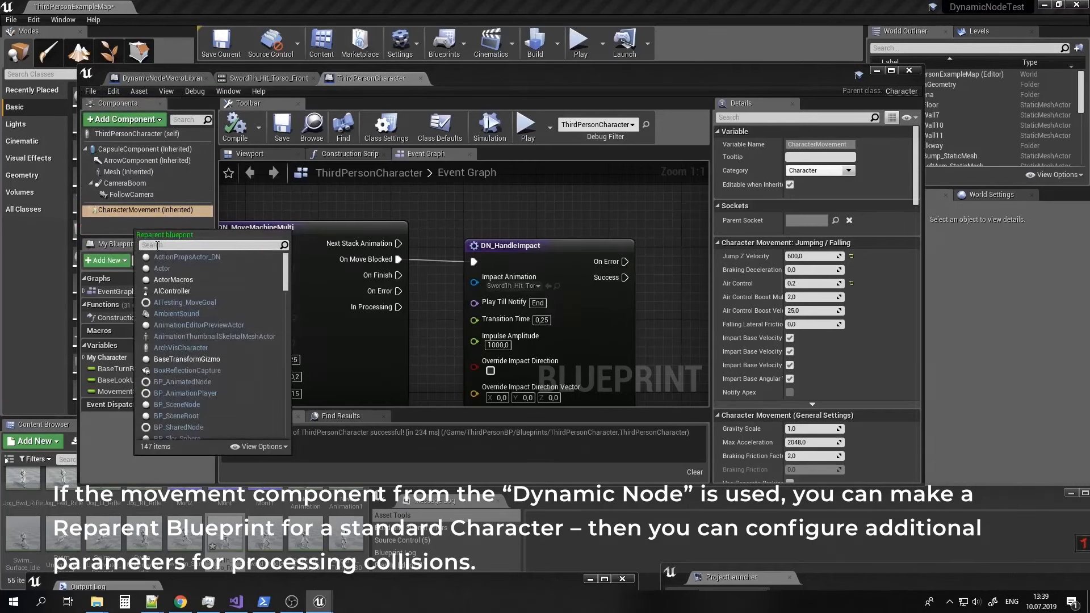
type("dn")
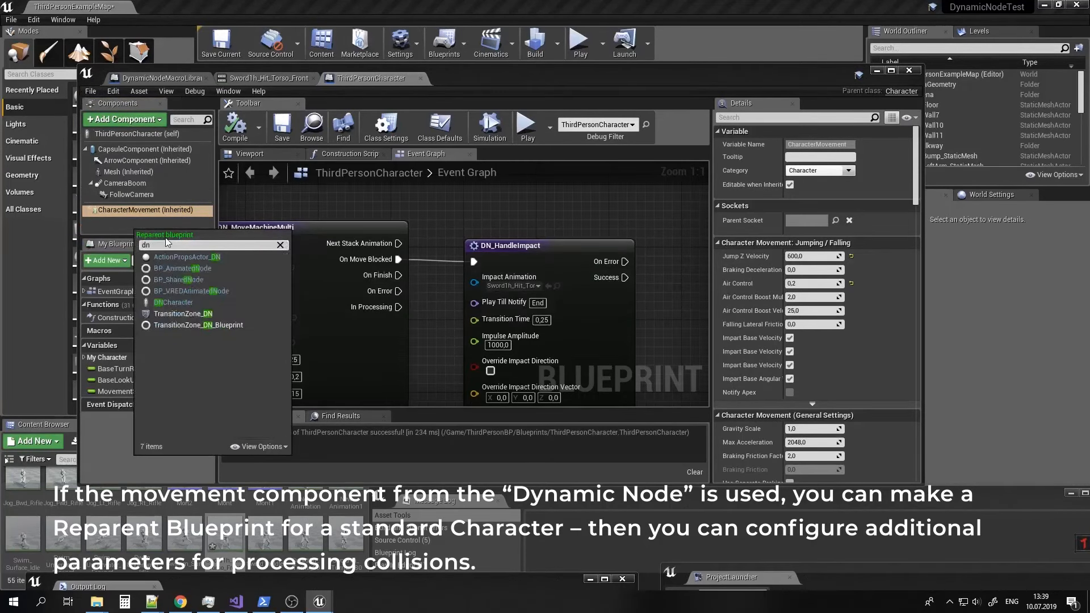
left_click(181, 304)
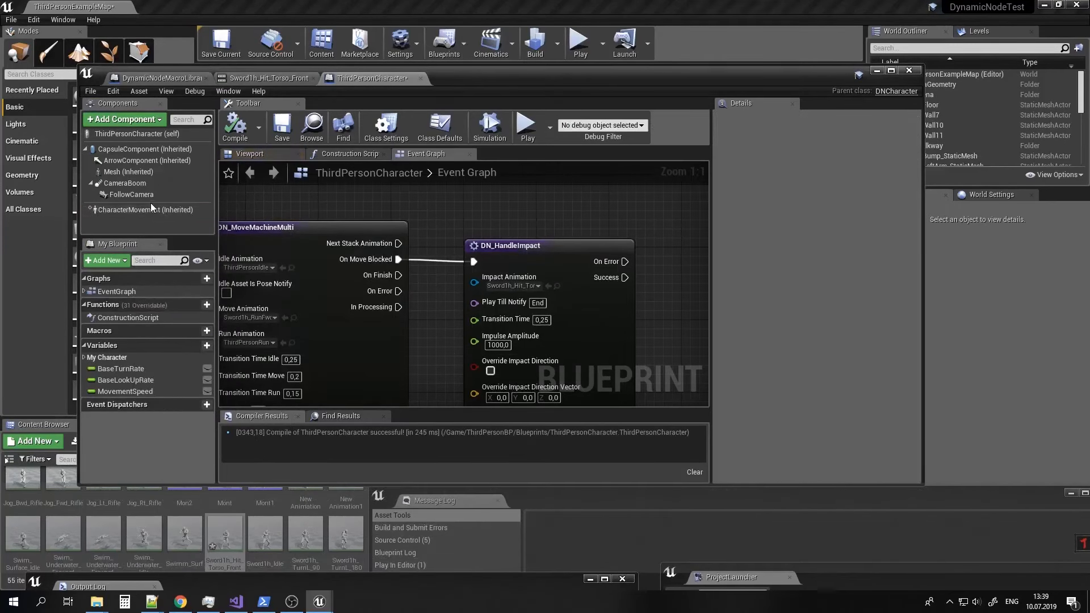
Filter the CharacterMovement details by "impa", widen the name column to examine the DN Move Machine impact thresholds, and compile the blueprint.
left_click(149, 210)
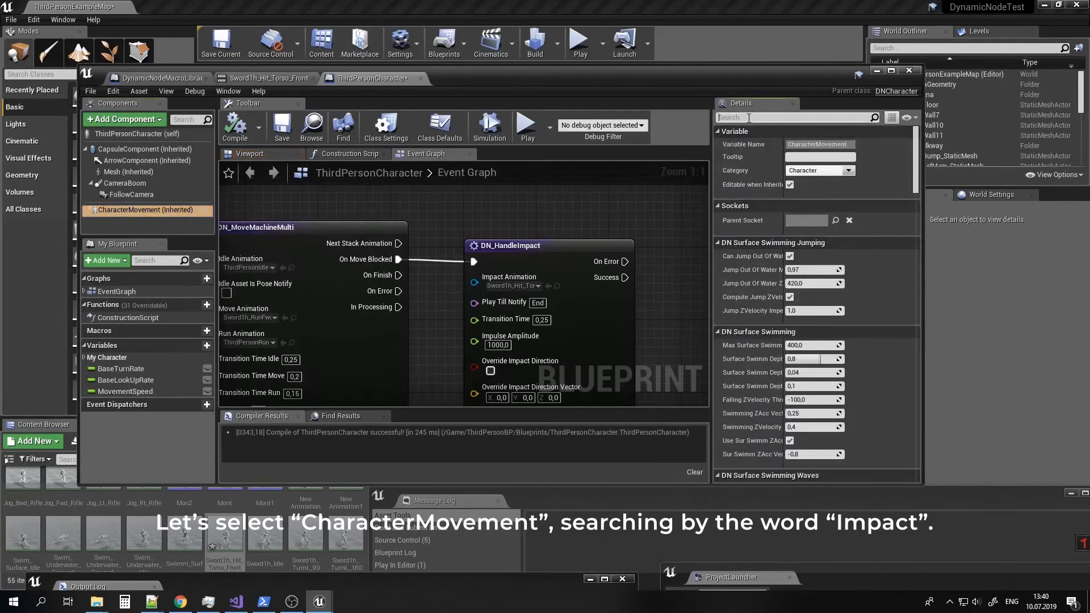
type("impa")
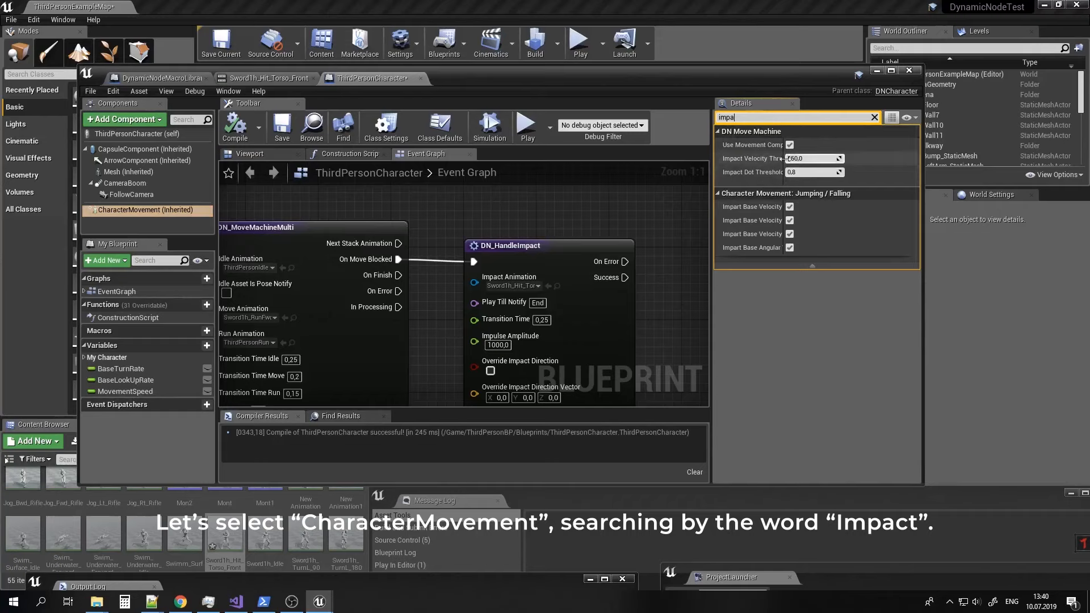
left_click_drag(784, 157, 843, 155)
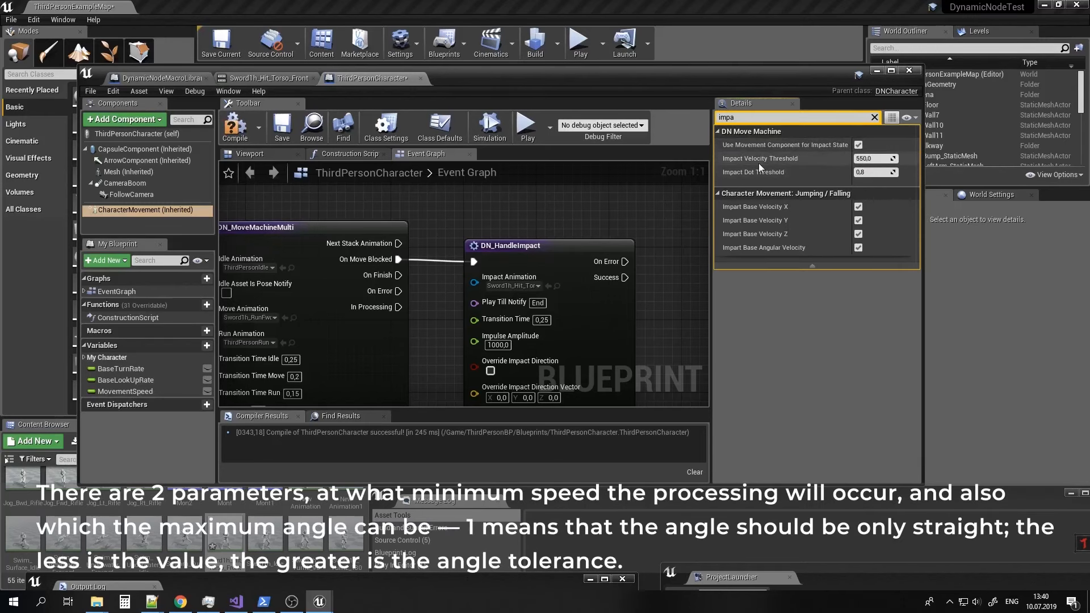
mouse_move(769, 158)
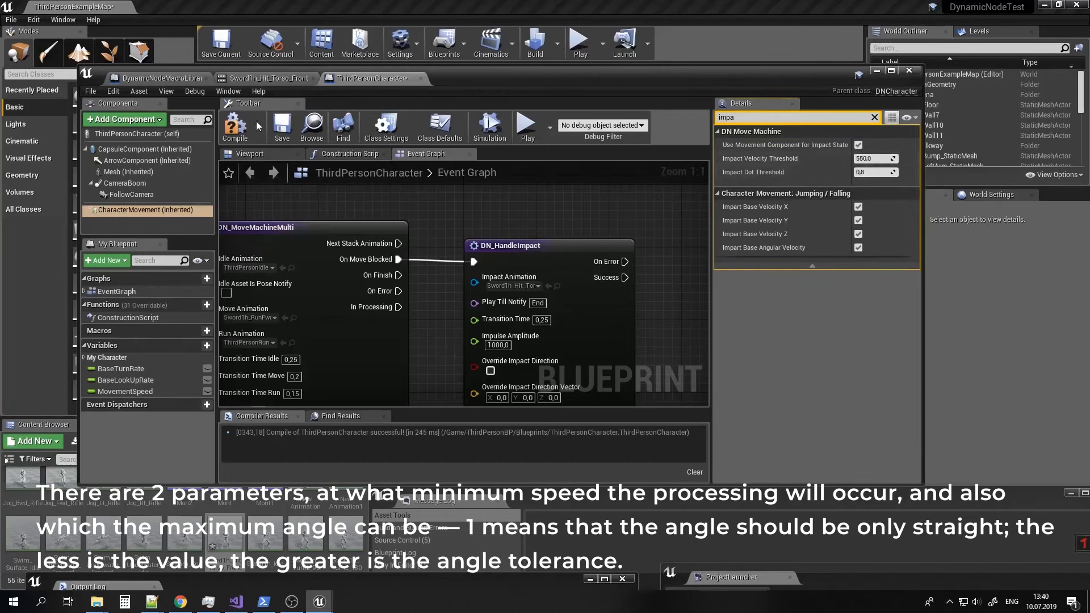
left_click(234, 125)
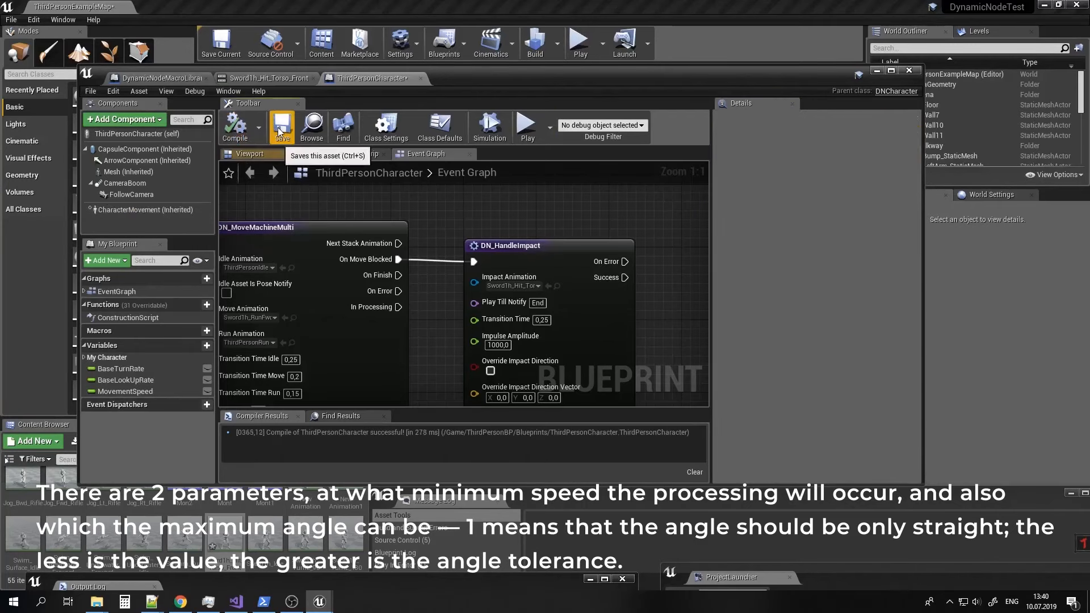
Play the level and run the character into the wall repeatedly at different angles to test the DNCharacter collision handling.
left_click(877, 71)
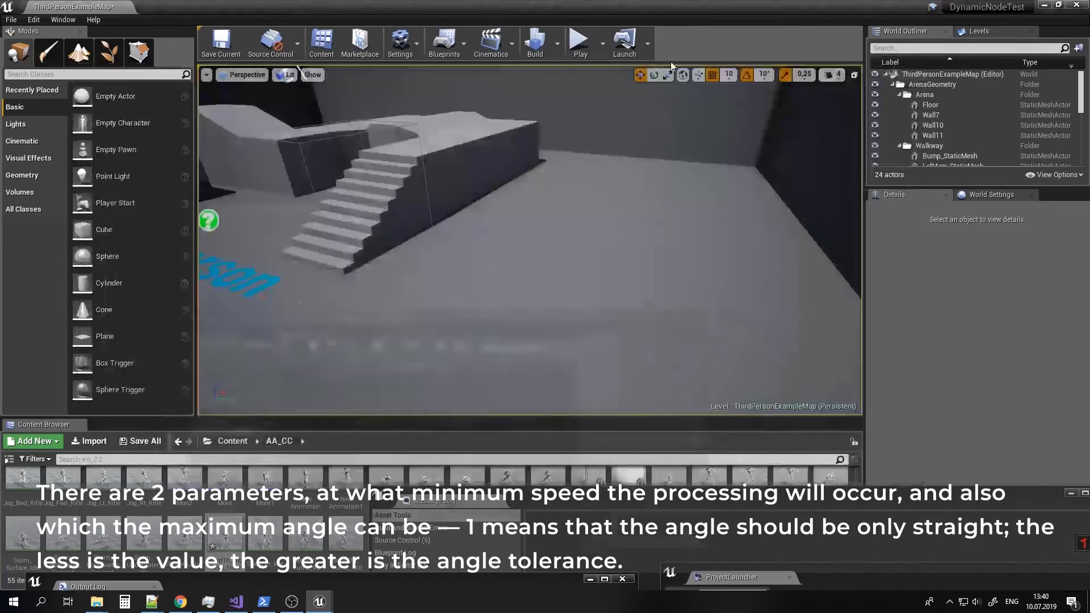
left_click(579, 43)
key("w")
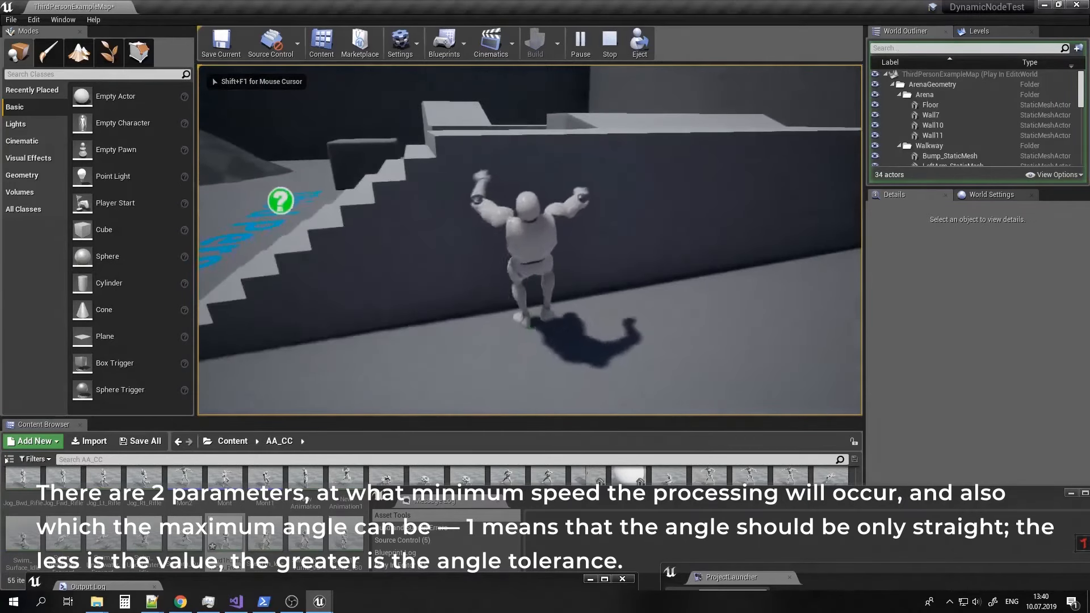
key("w")
key("w")
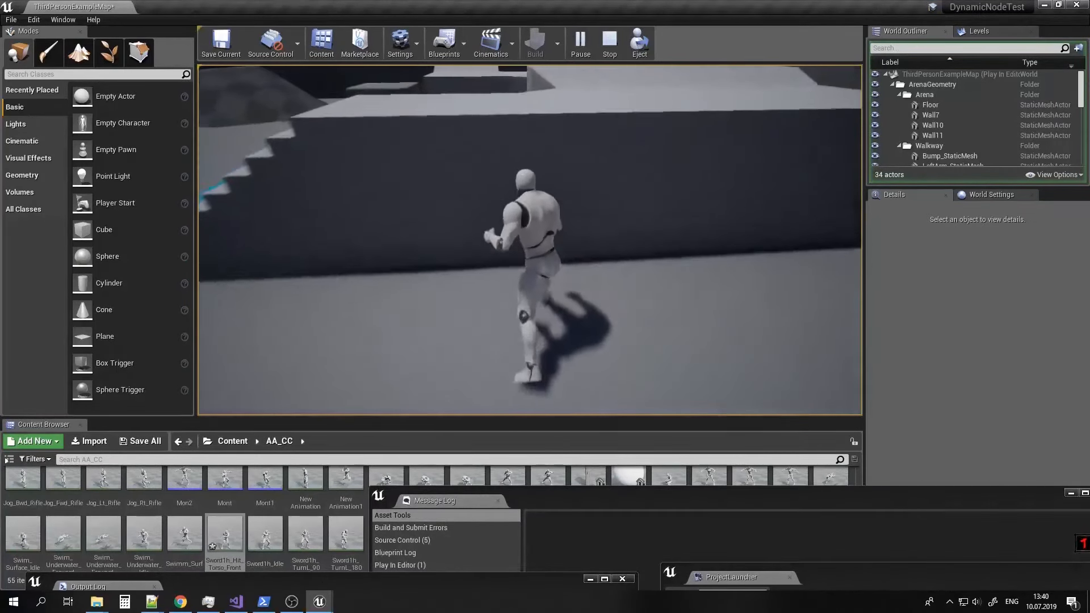
key("w")
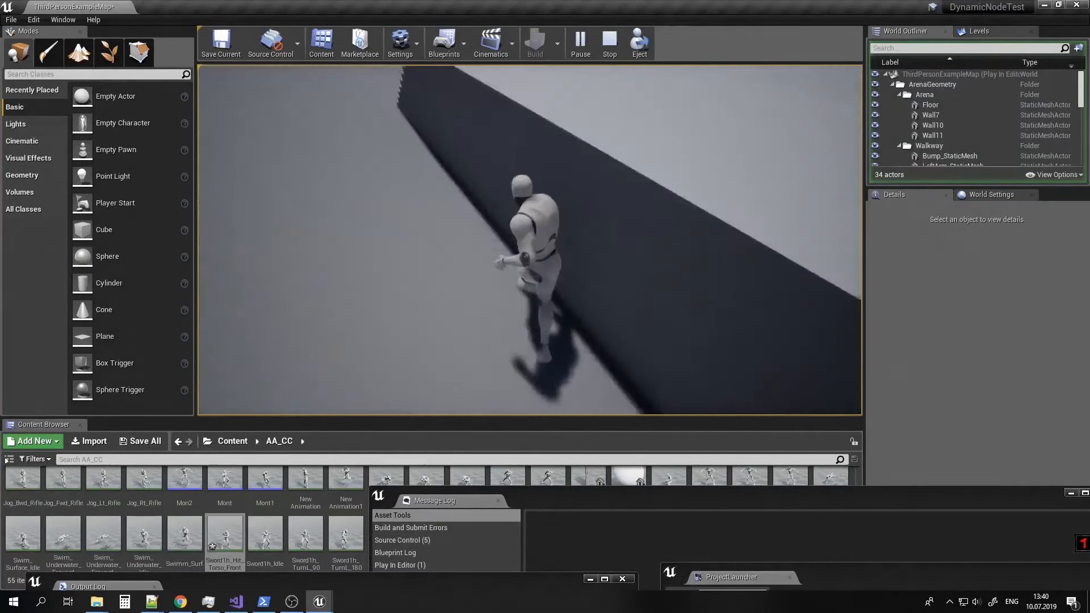
key("w")
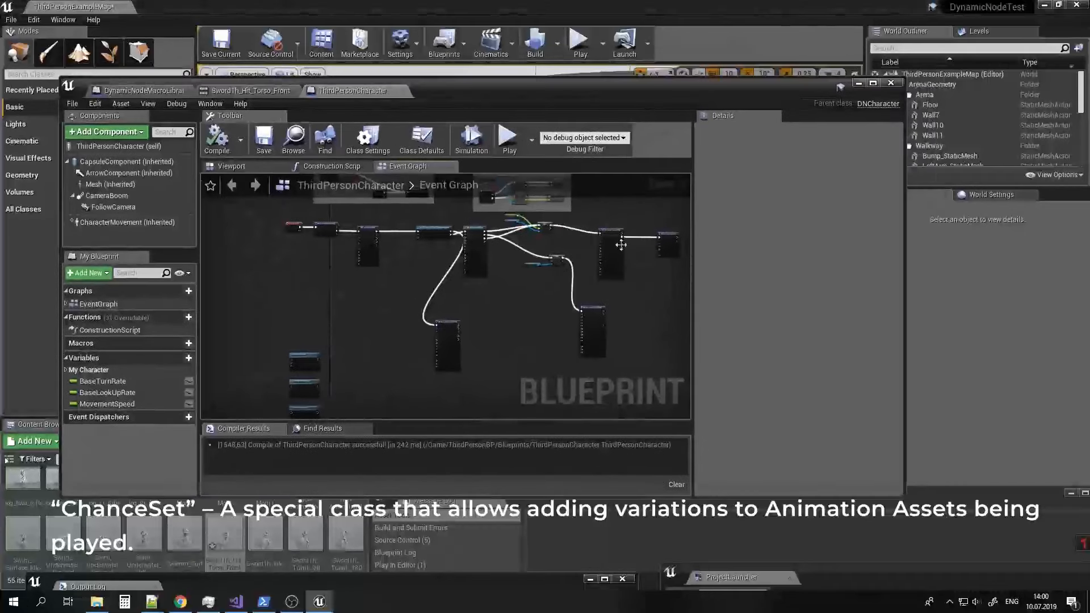
Add an Event BeginPlay node to an empty area of the ThirdPersonCharacter event graph.
right_click_drag(621, 244, 496, 301)
scroll(498, 311, "up", 8)
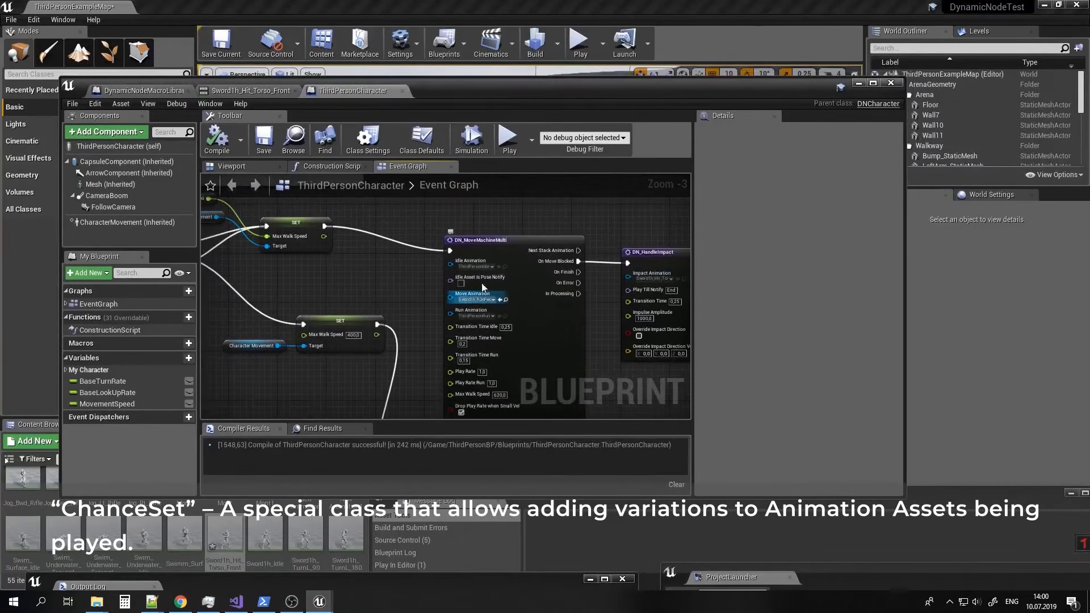
scroll(434, 301, "down", 3)
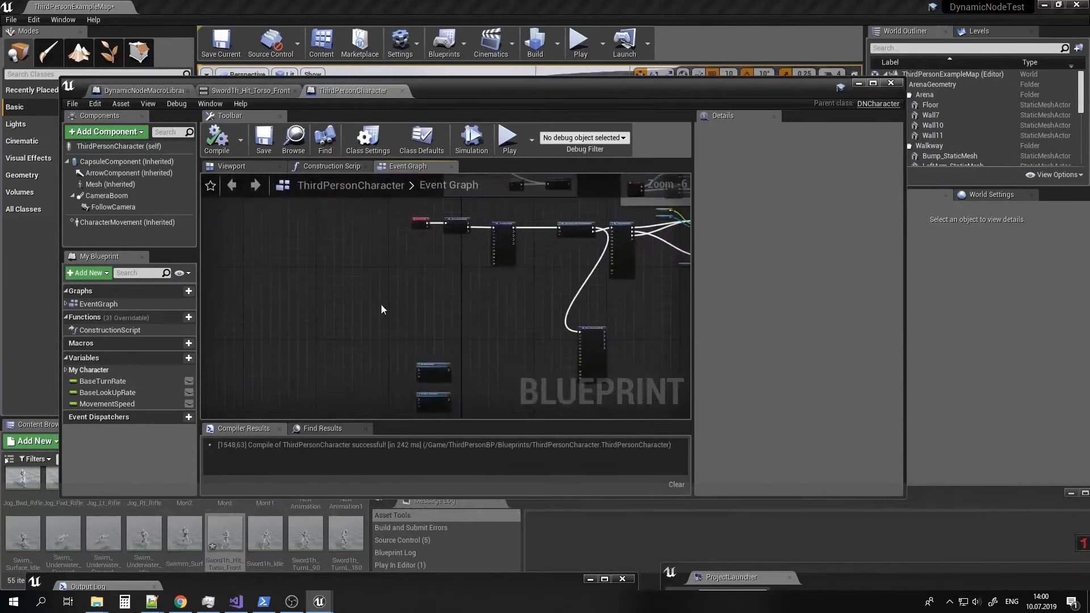
right_click(378, 304)
type("beginpla")
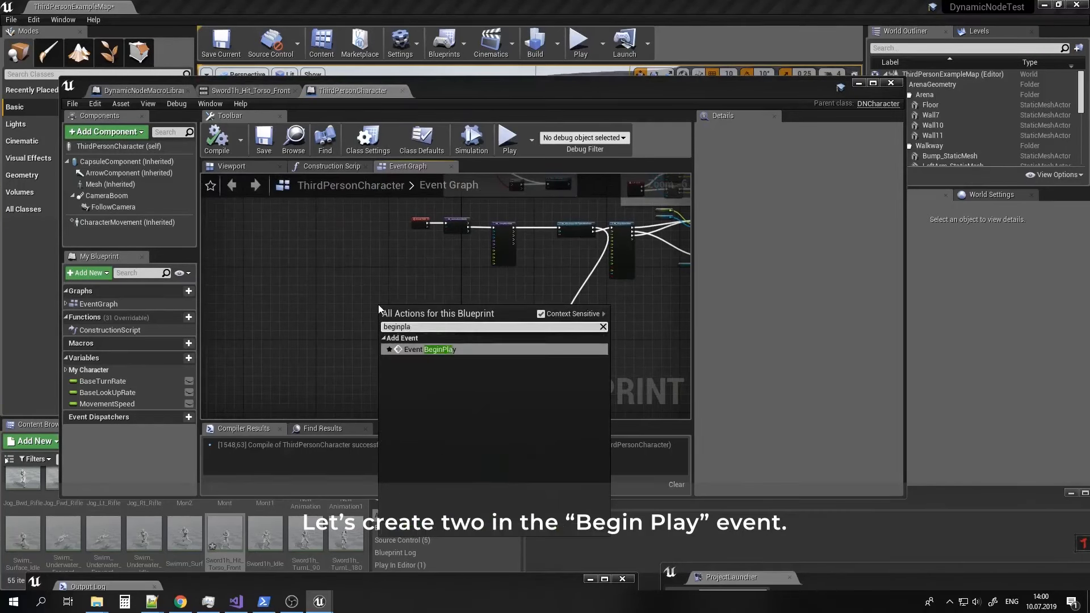
key("Return")
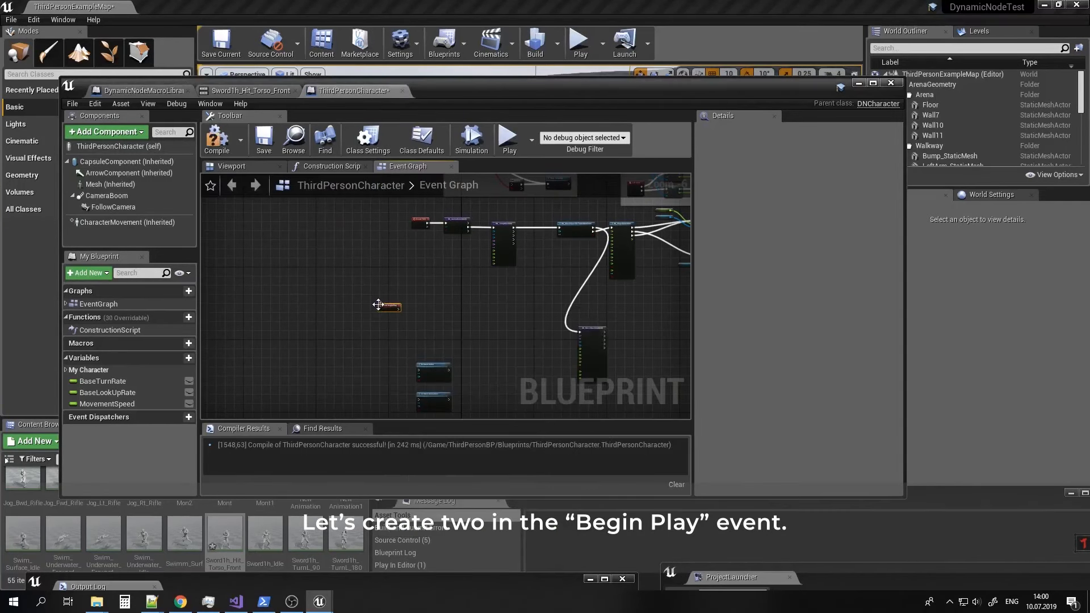
Add a DN_CreateAnimChanceSet node and place it above the Event BeginPlay node.
scroll(418, 295, "up", 2)
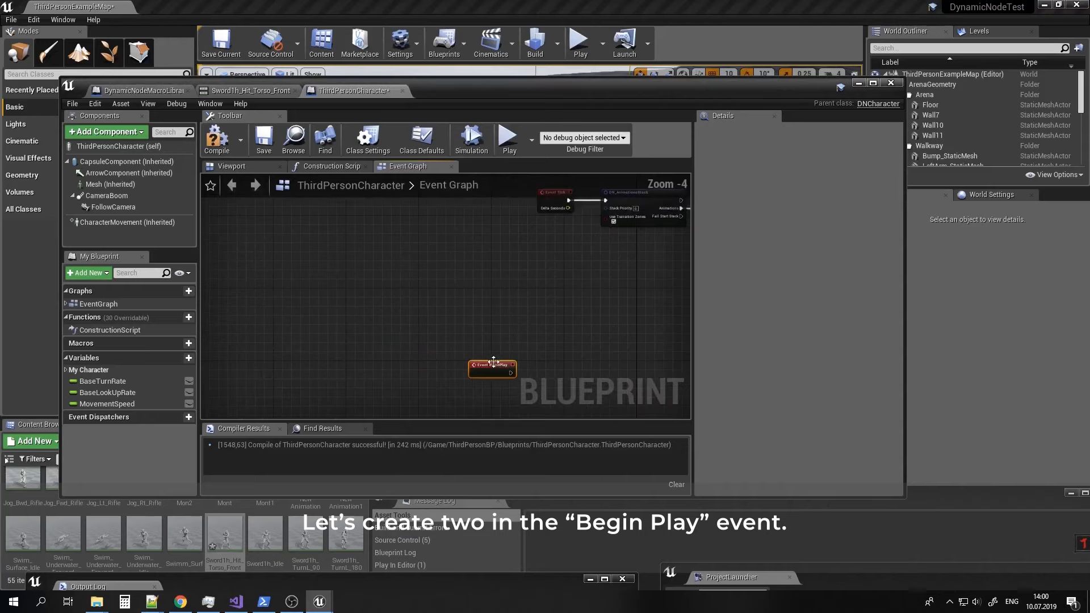
scroll(402, 313, "up", 4)
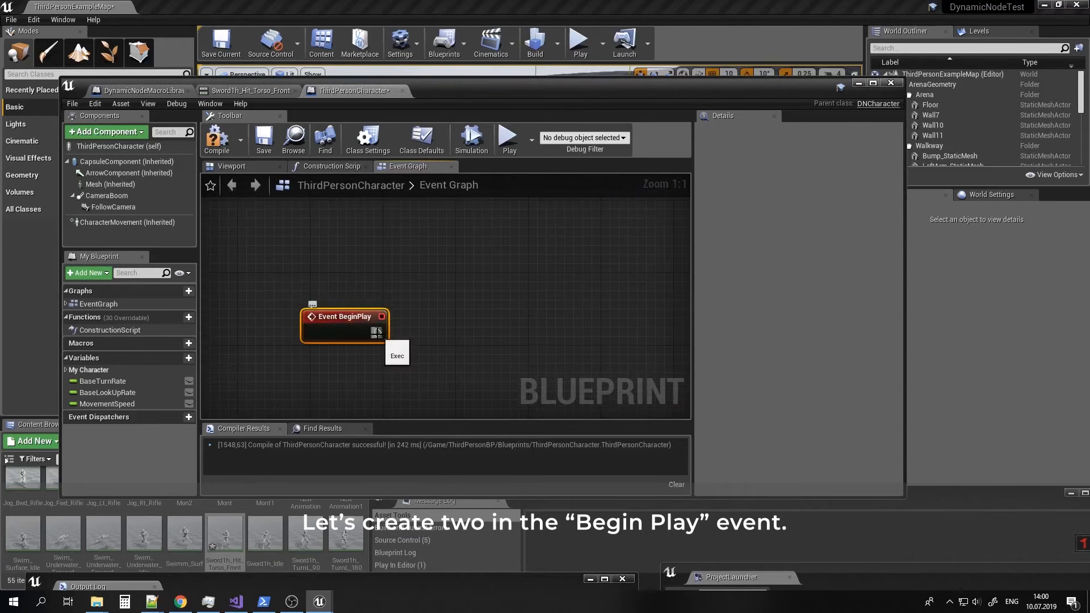
right_click(422, 264)
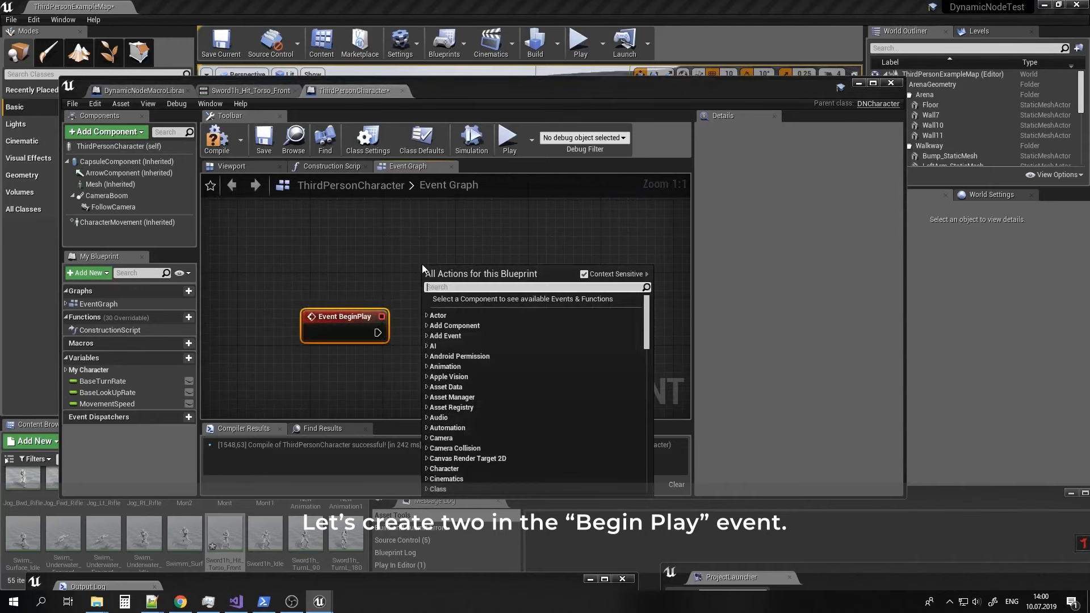
type("chance")
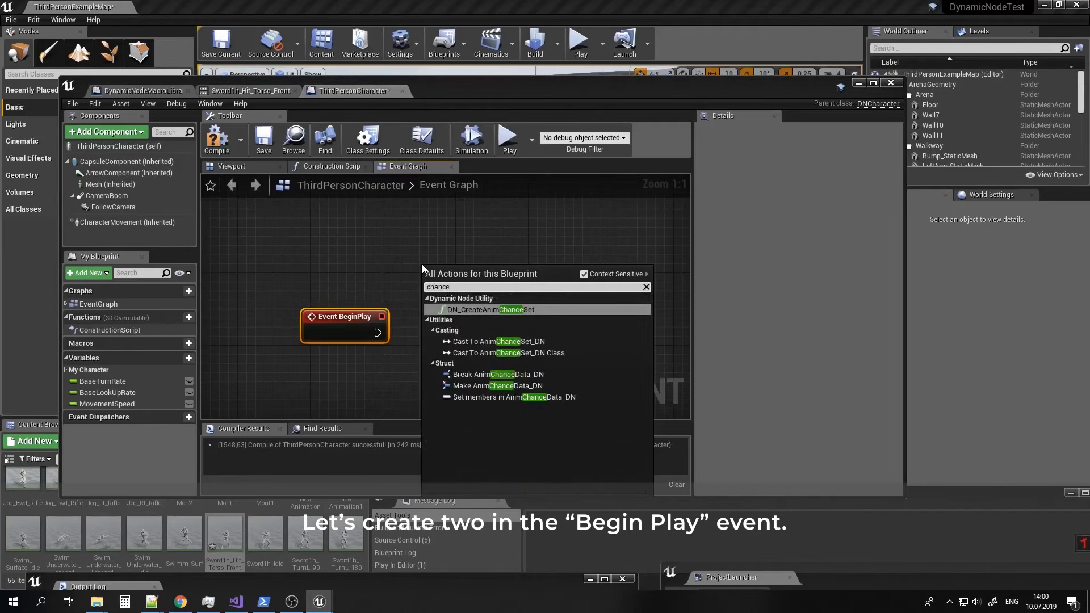
left_click(511, 310)
right_click_drag(524, 268, 520, 318)
left_click_drag(521, 317, 510, 239)
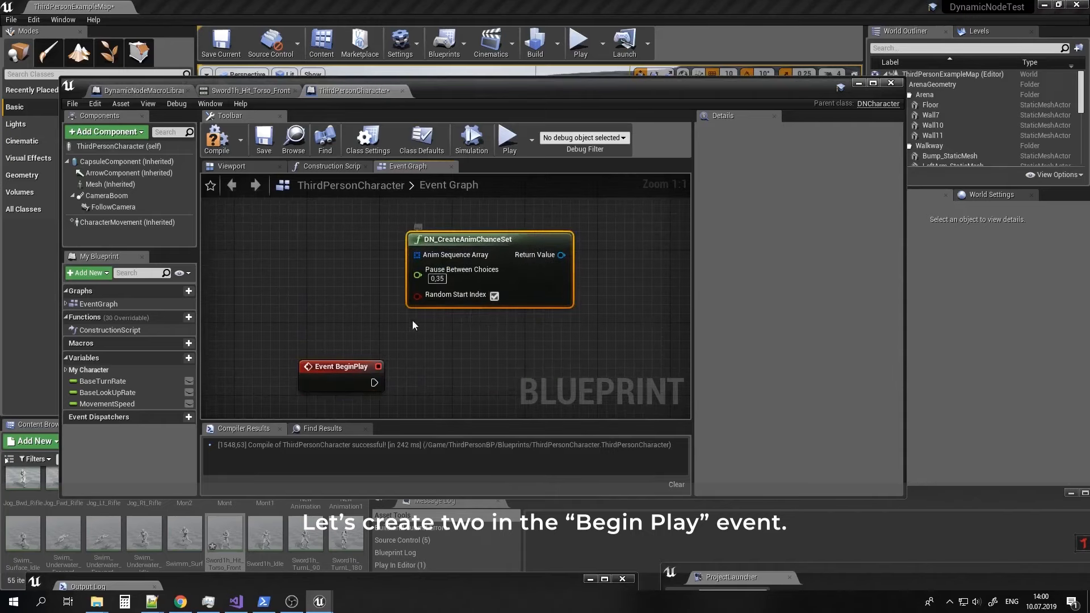
Create a variable named IdleChance with the type Anim Chance Set DN object reference.
left_click(177, 359)
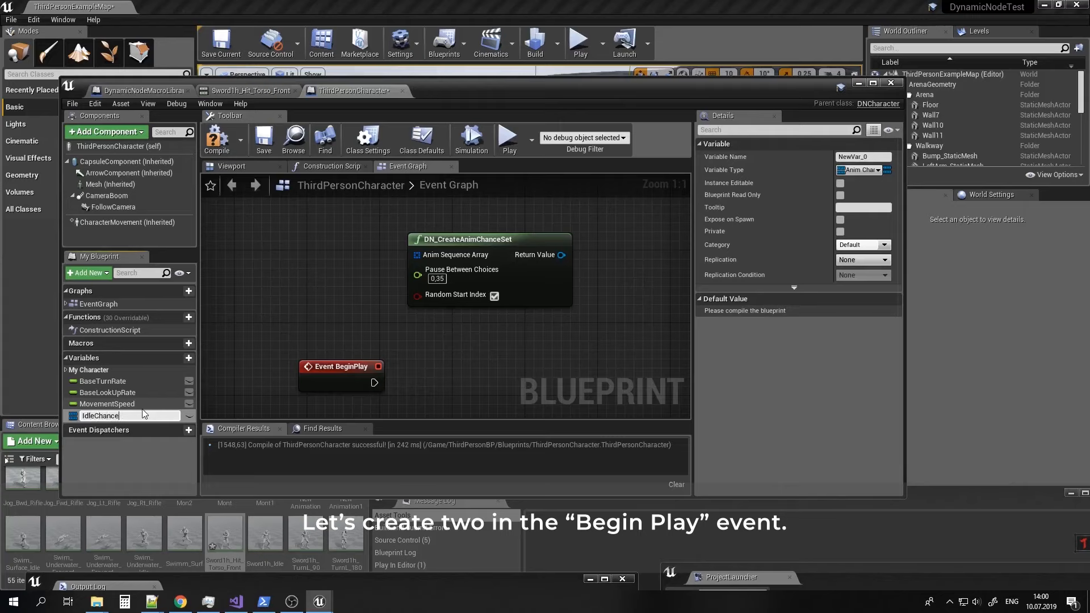
left_click(860, 170)
type("a")
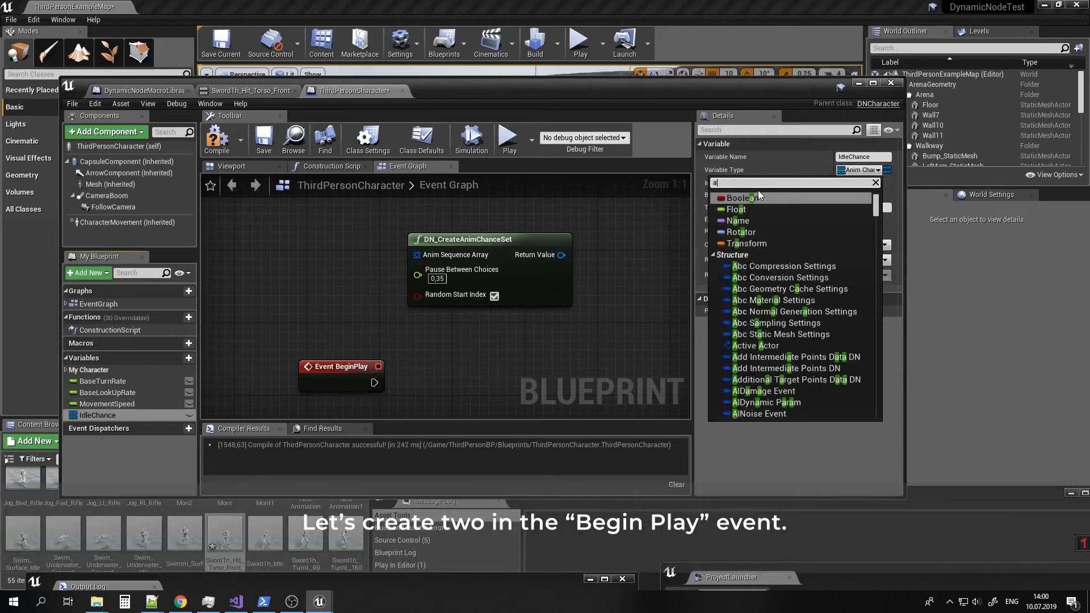
key("BackSpace")
type("chance")
mouse_move(792, 235)
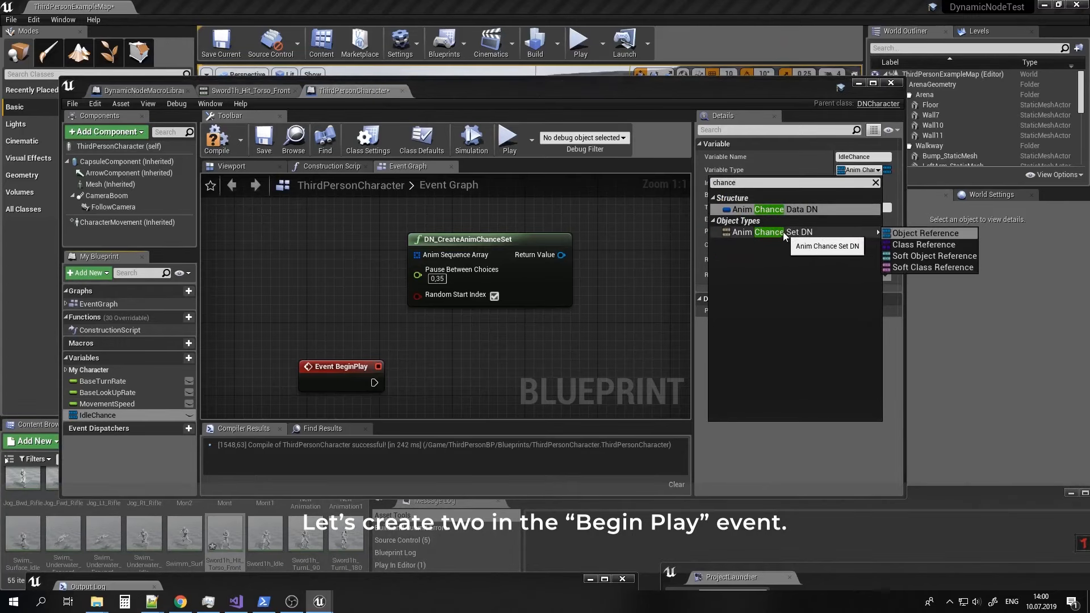
left_click(902, 233)
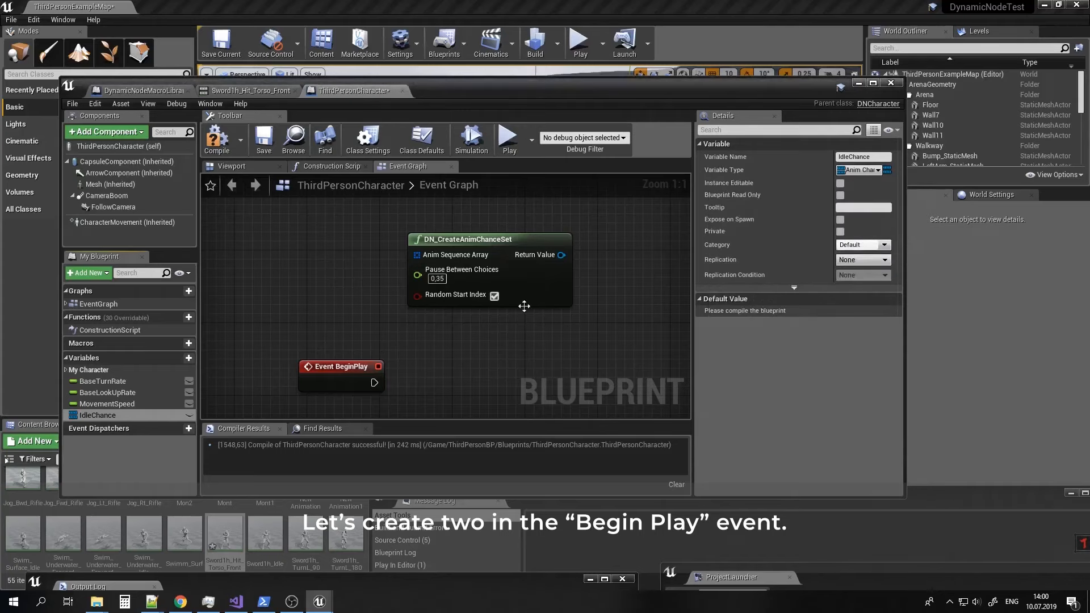
Create a MoveChance variable of type Anim Chance Set DN object reference and compile the blueprint.
left_click(177, 360)
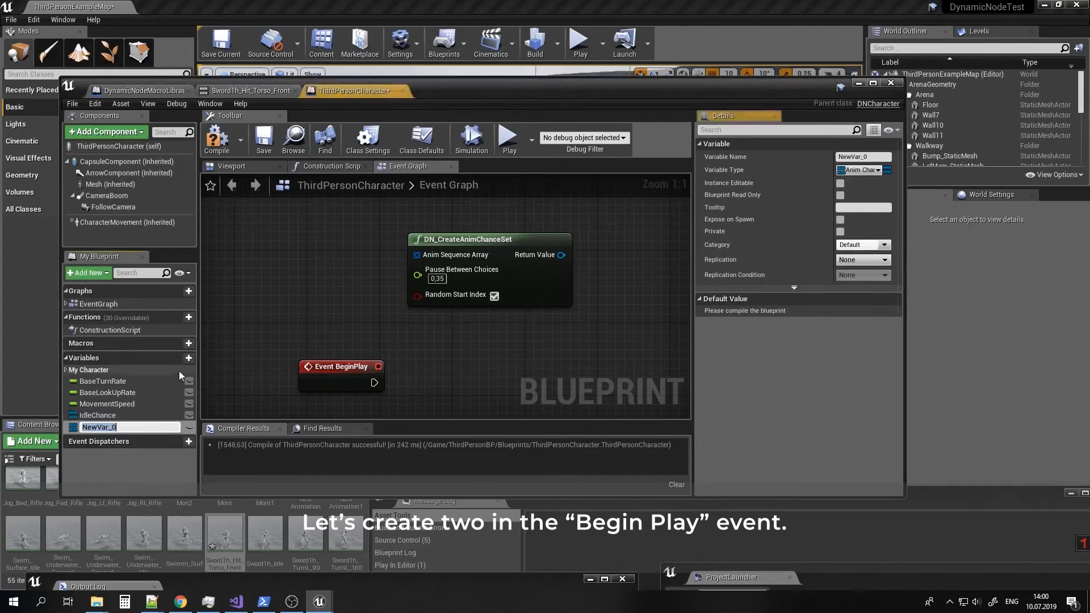
type("MoveChance")
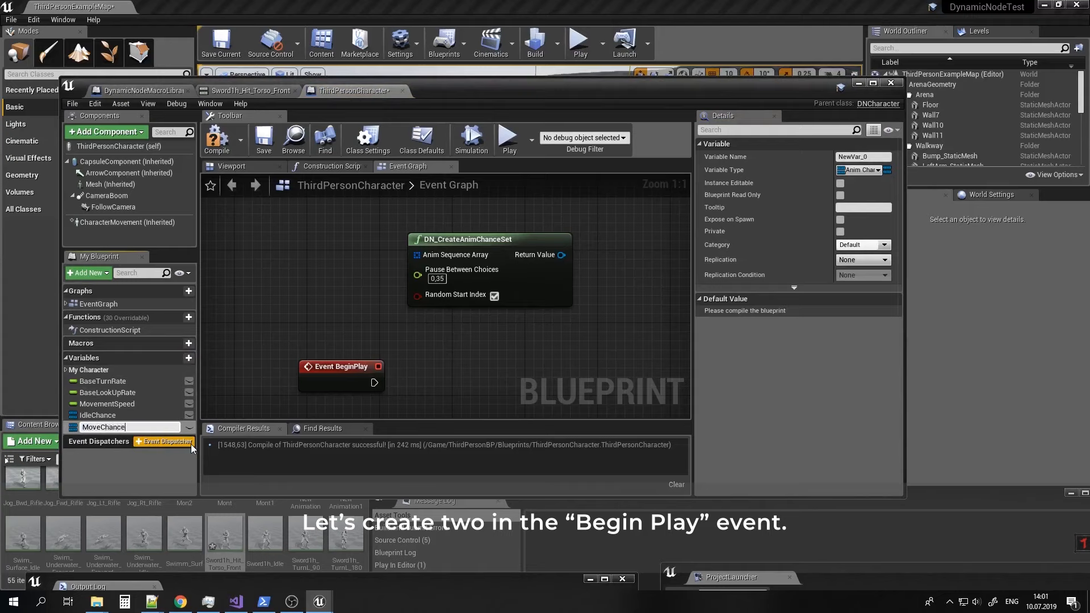
key("Return")
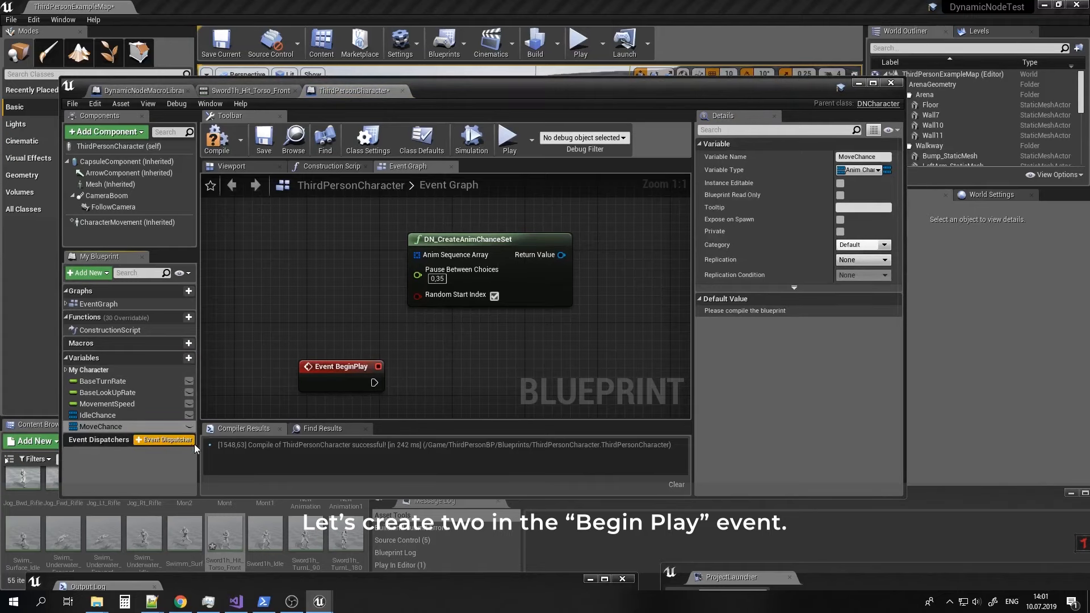
left_click(854, 170)
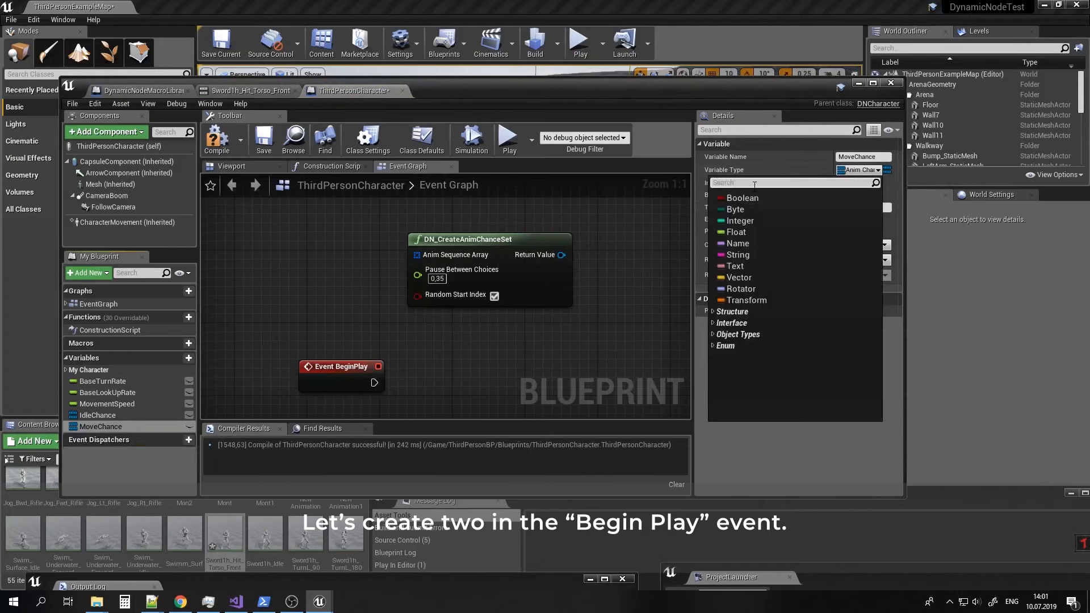
type("chance")
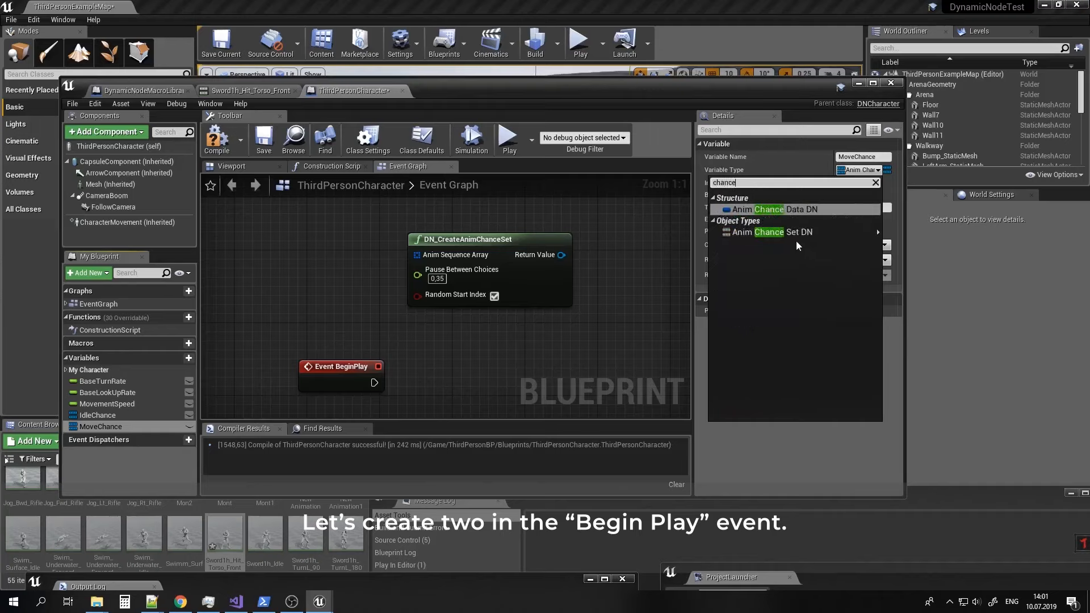
mouse_move(804, 232)
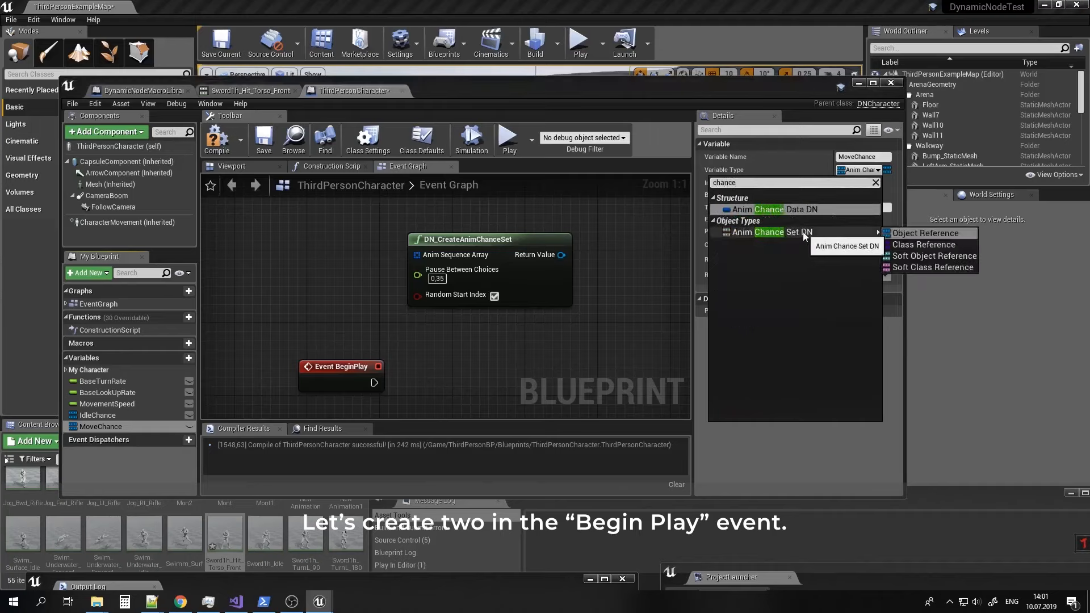
left_click(892, 231)
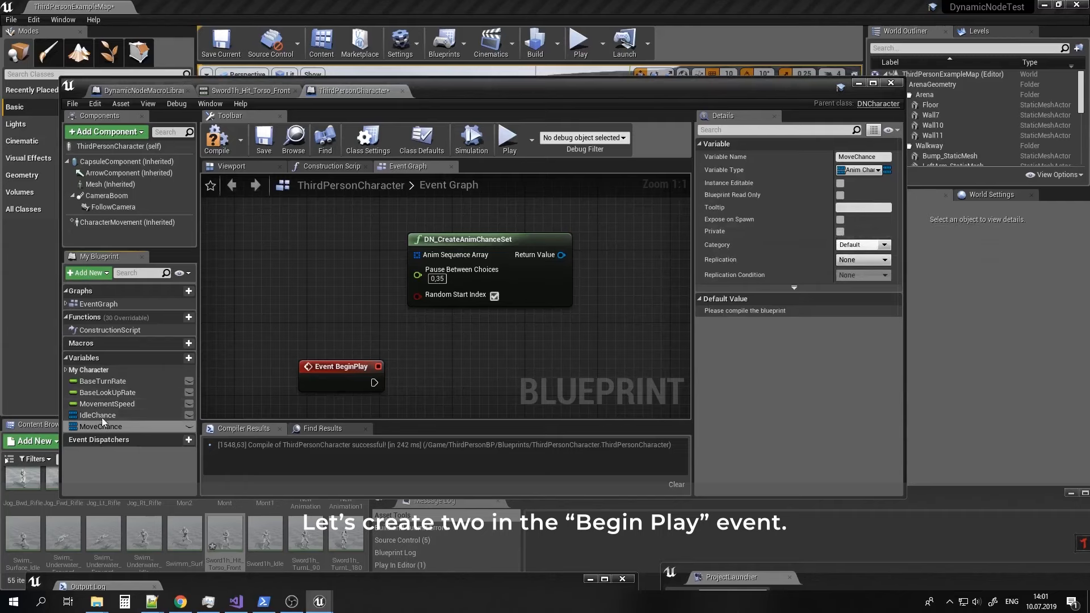
left_click(223, 141)
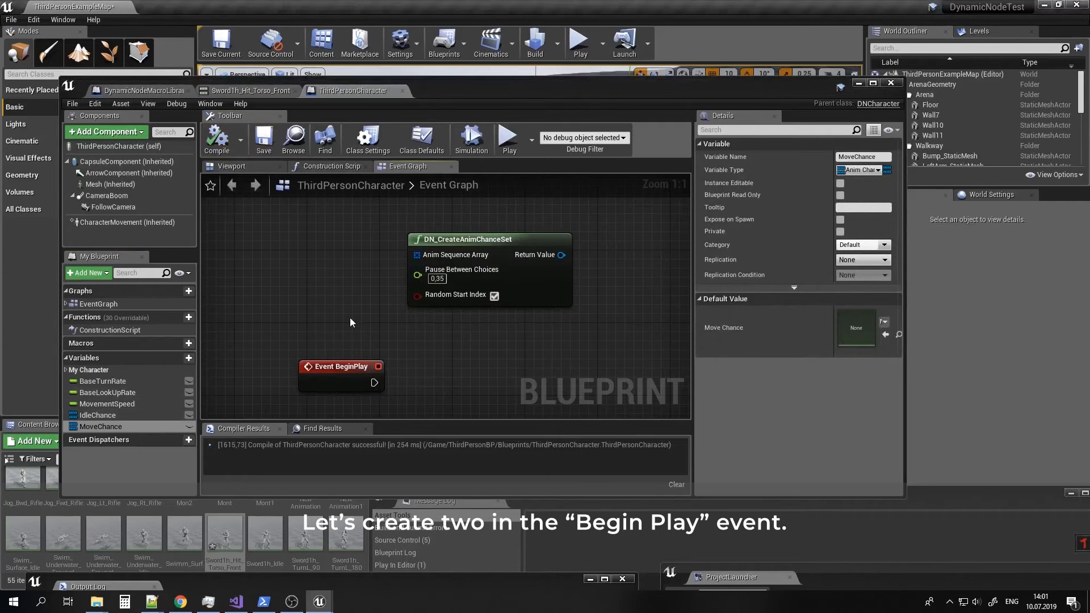
Add Set nodes for IdleChance and MoveChance, align them, and chain their execution after Event BeginPlay.
right_click_drag(212, 410, 142, 372)
left_click_drag(93, 414, 362, 338)
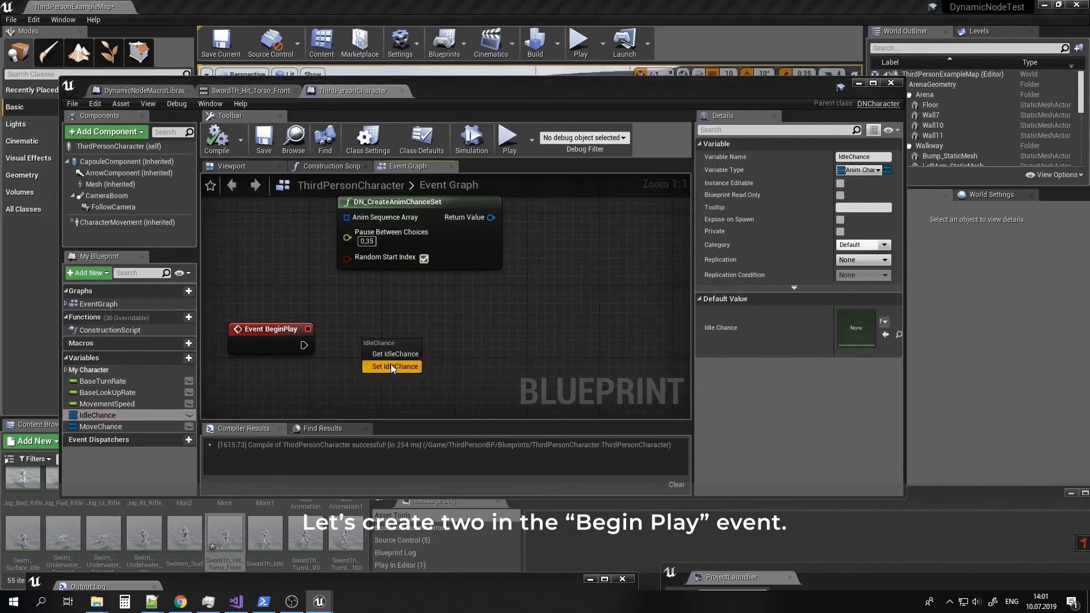
left_click(390, 367)
left_click_drag(101, 427, 519, 311)
left_click(545, 334)
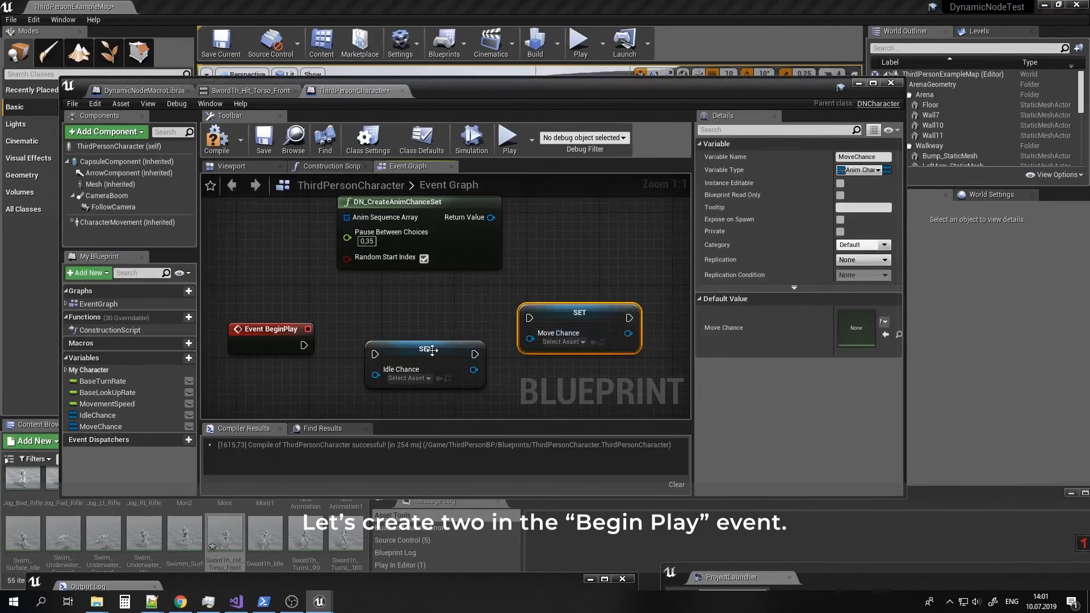
left_click_drag(426, 355, 424, 345)
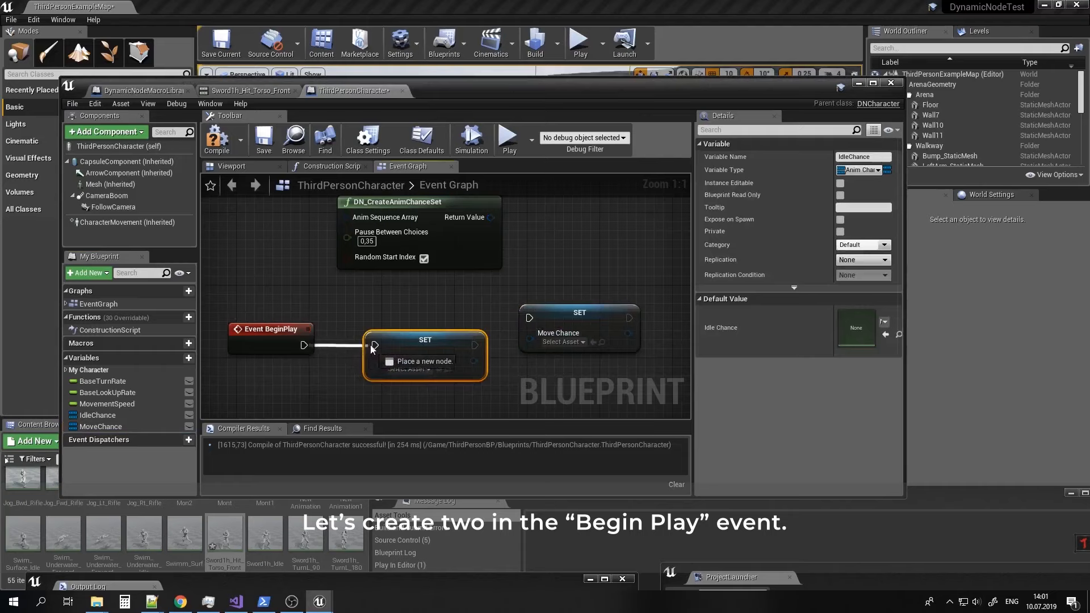
left_click_drag(583, 319, 582, 346)
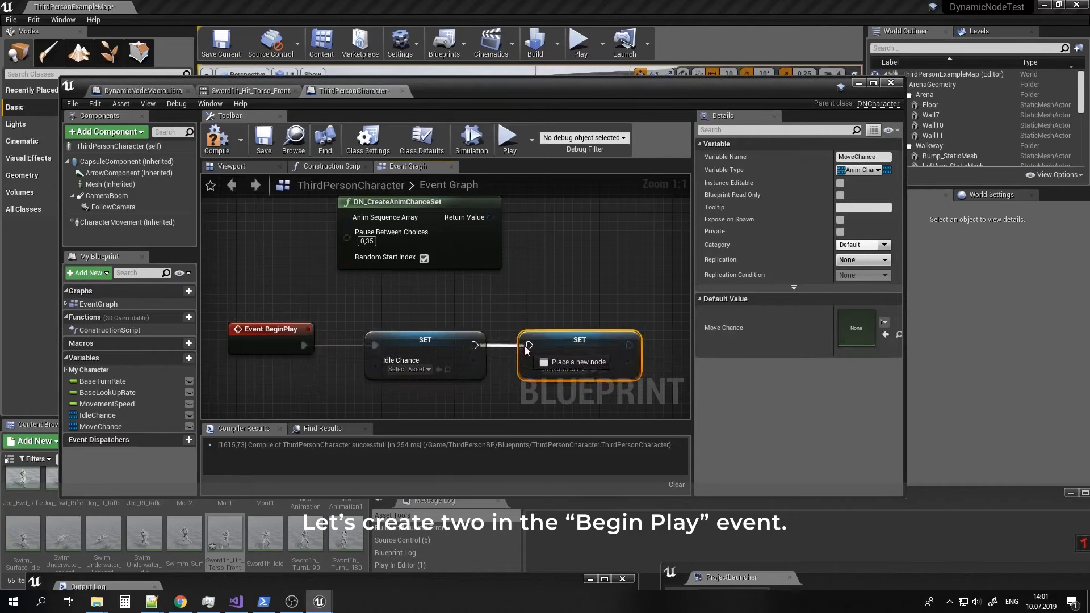
Reposition the DN_CreateAnimChanceSet node and feed its Anim Sequence Array input from a new Make Array node.
right_click_drag(513, 324, 580, 348)
right_click_drag(520, 225, 559, 267)
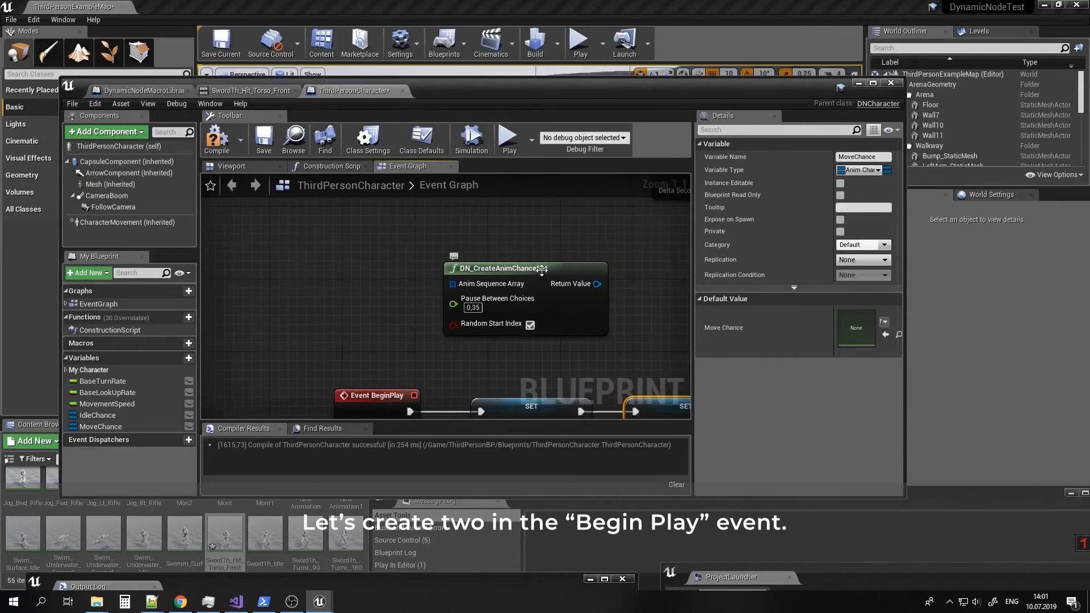
left_click_drag(542, 270, 479, 261)
right_click_drag(360, 274, 494, 276)
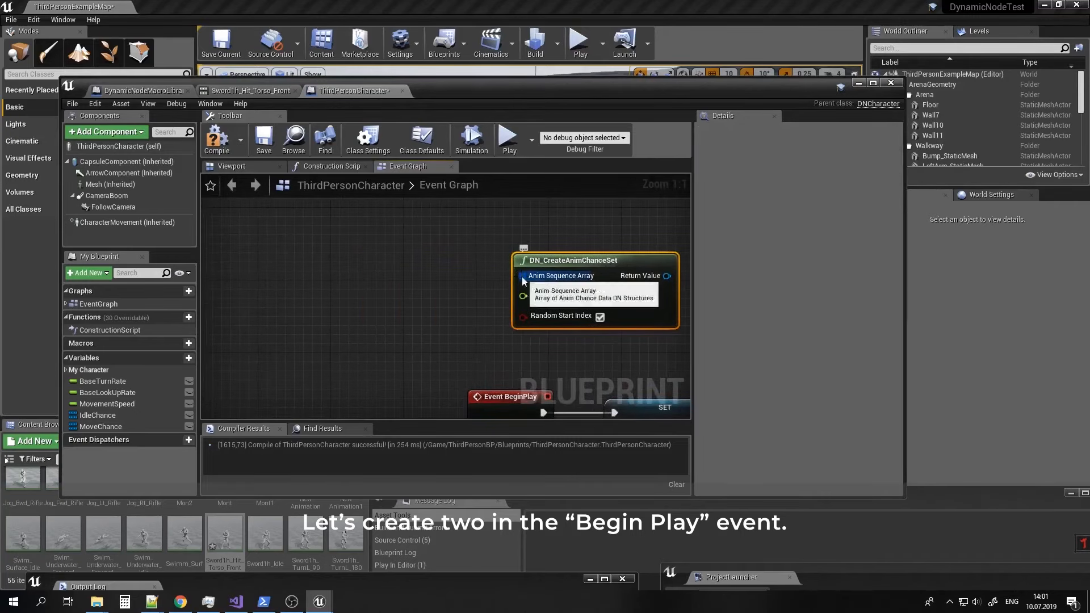
left_click_drag(522, 277, 442, 269)
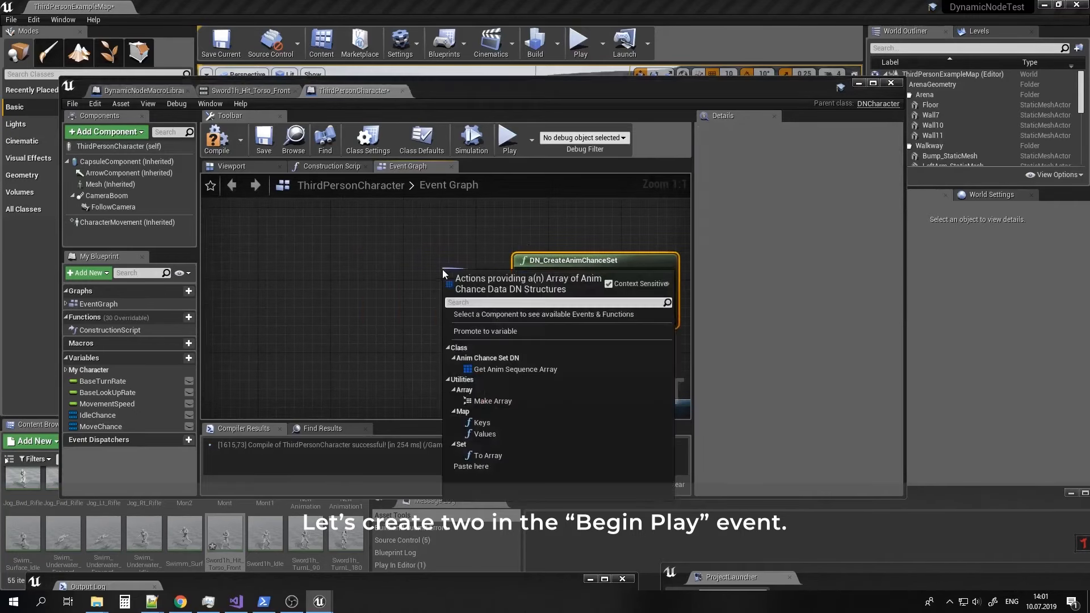
left_click(499, 402)
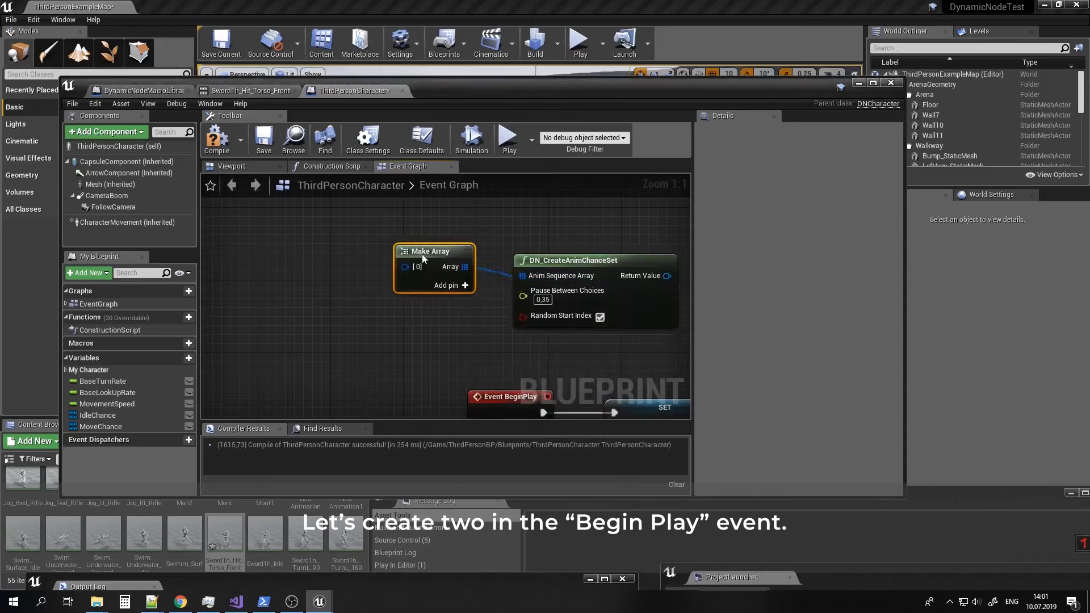
Feed element [0] of Make Array from a new Make AnimChanceData_DN node, move it clear, and expand its advanced parameters.
left_click_drag(405, 266, 321, 253)
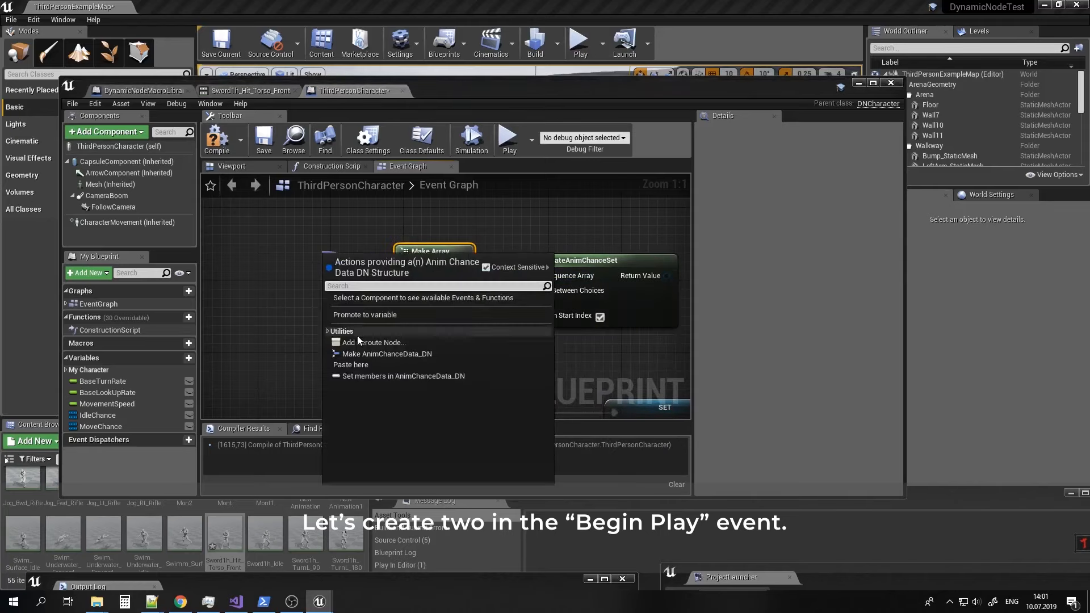
left_click(404, 354)
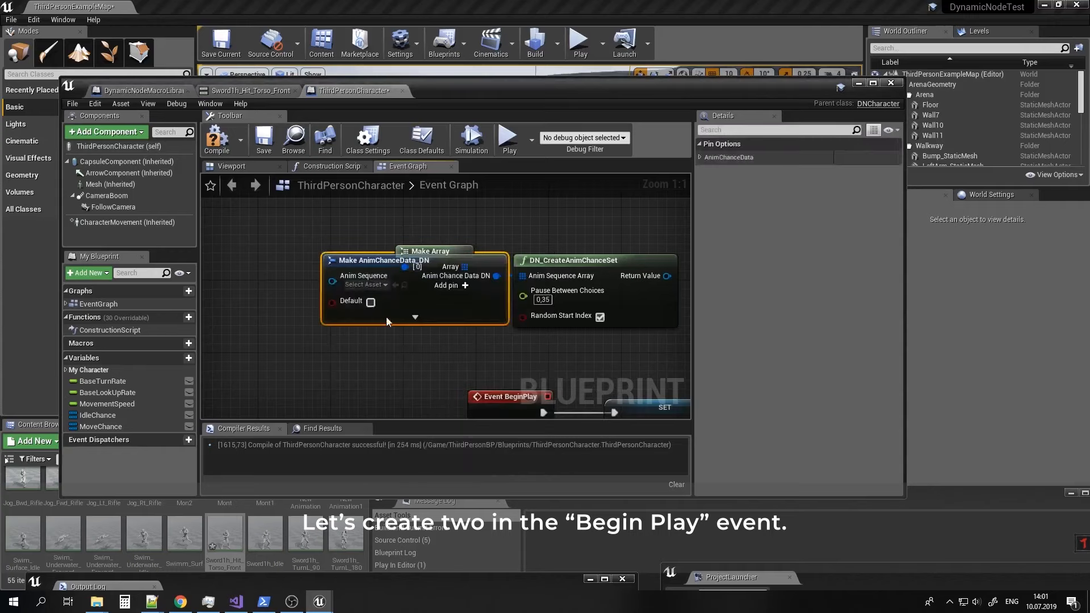
left_click_drag(380, 263, 230, 202)
right_click_drag(302, 222, 433, 277)
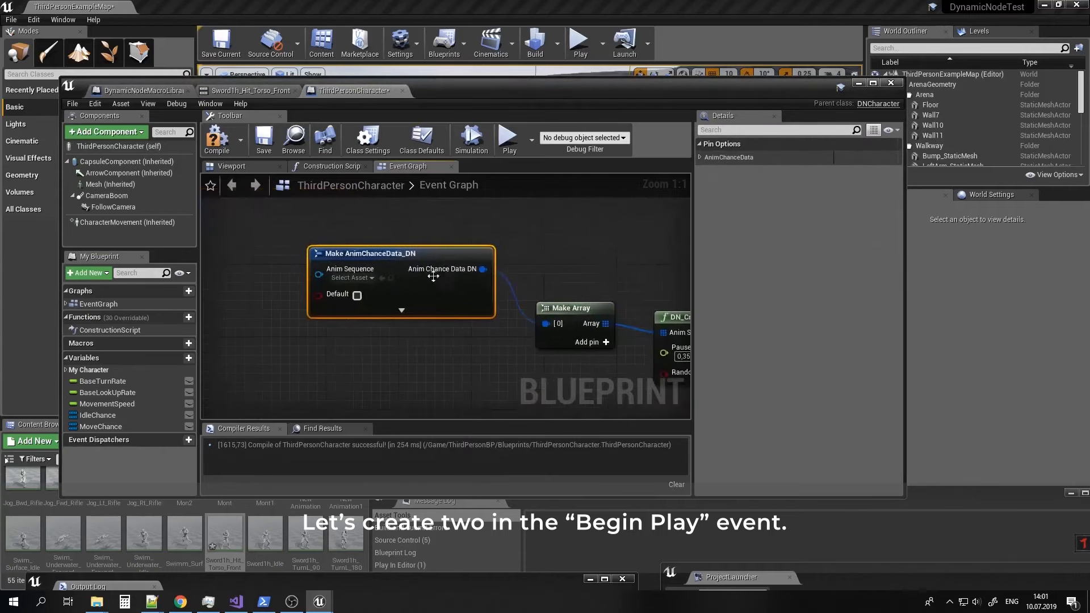
left_click(402, 309)
right_click_drag(461, 354, 438, 296)
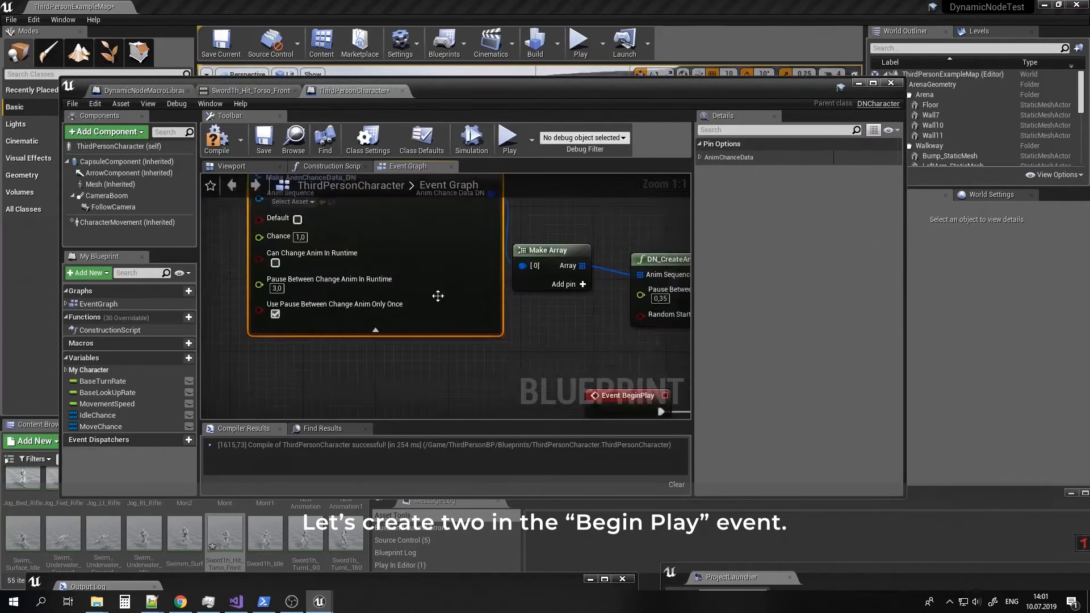
Add element [1] to Make Array and feed it from a duplicate of the Make AnimChanceData_DN node placed below the first.
left_click(582, 283)
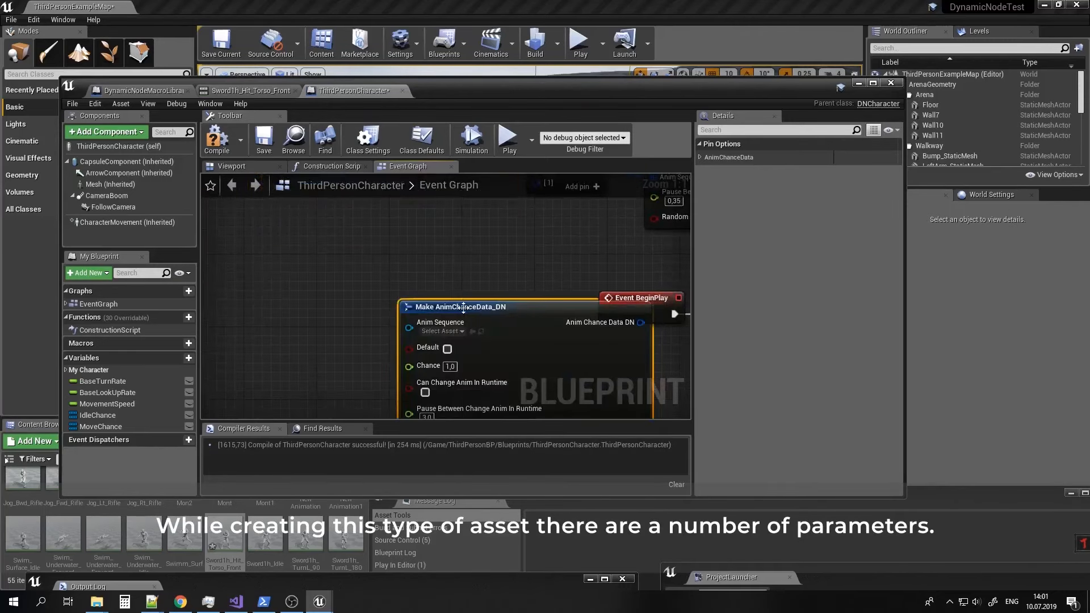
left_click_drag(519, 309, 410, 237)
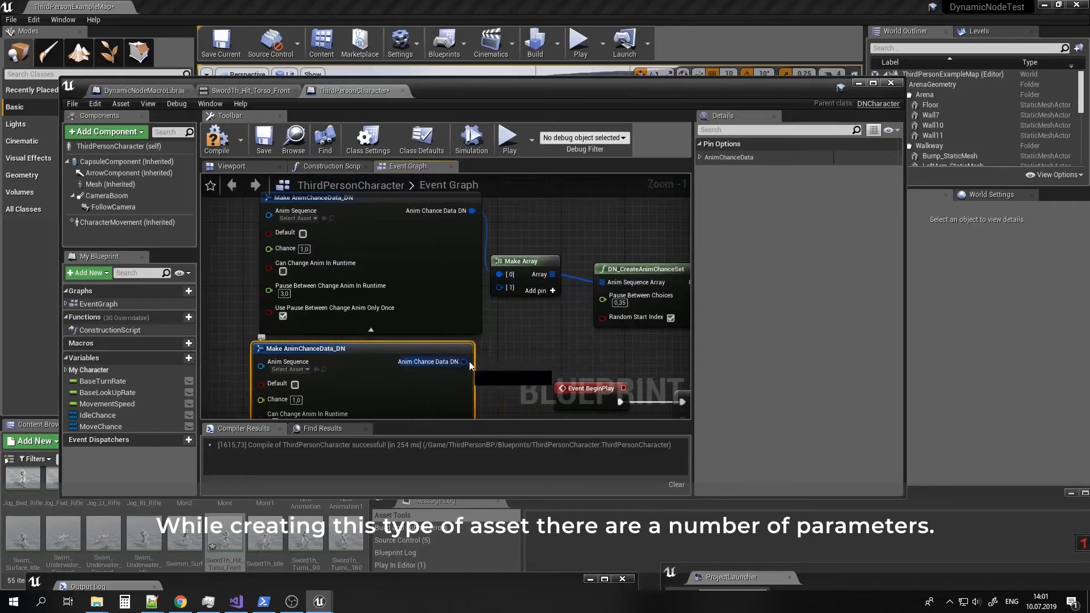
scroll(499, 287, "down", 3)
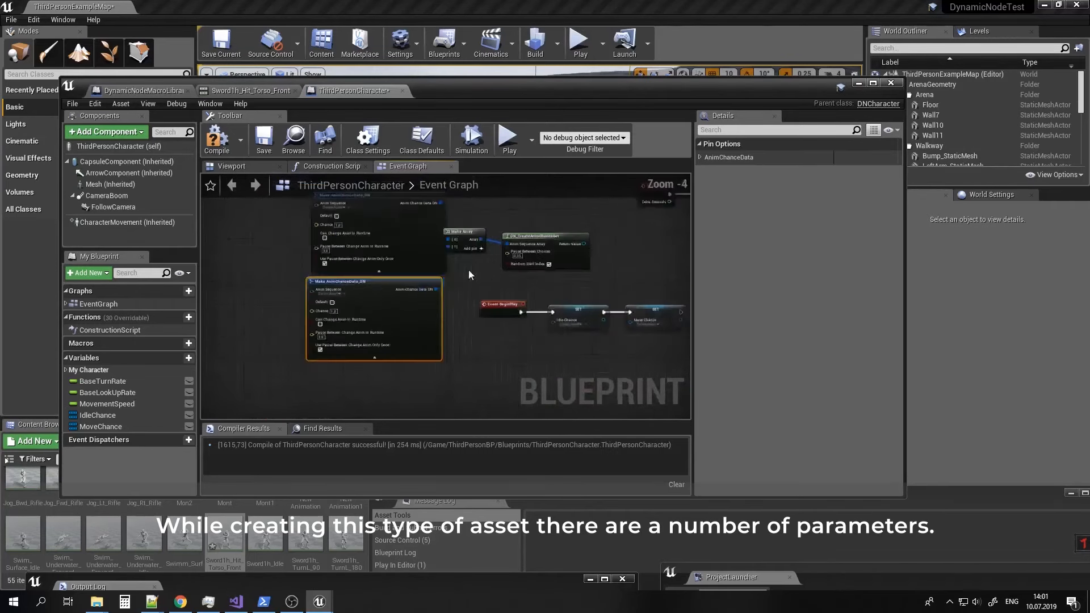
scroll(469, 270, "down", 1)
Move both Make AnimChanceData_DN nodes and Make Array clear, and connect DN_CreateAnimChanceSet's Return Value to the Idle Chance Set node.
left_click_drag(463, 238, 443, 198)
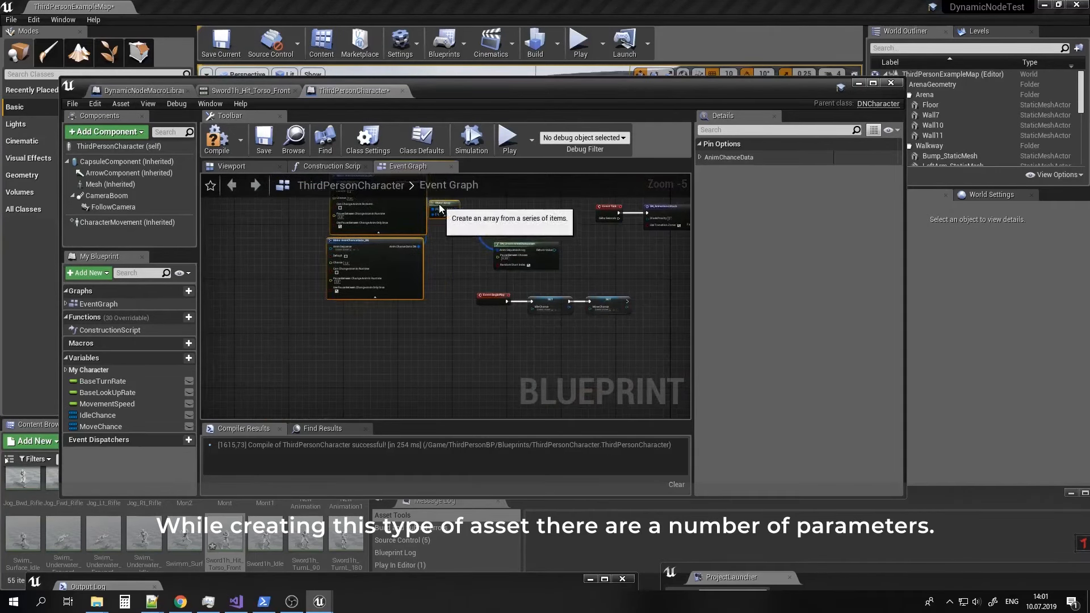
left_click(499, 268)
scroll(563, 273, "up", 3)
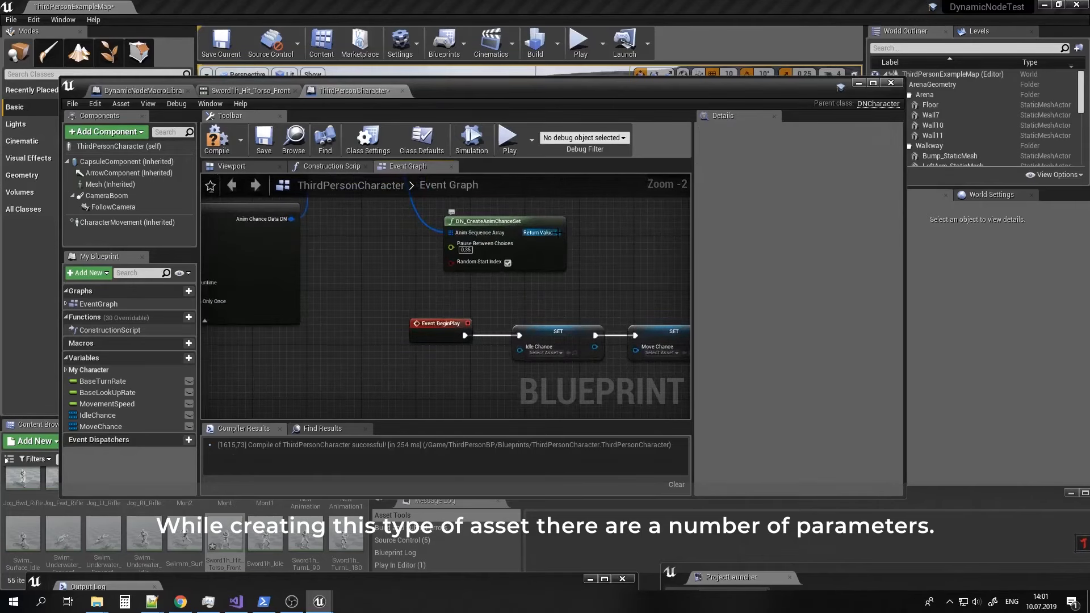
left_click_drag(558, 232, 522, 356)
Set the Anim Sequence of the first Make AnimChanceData_DN node to ThirdPersonIdle.
right_click_drag(370, 217, 491, 313)
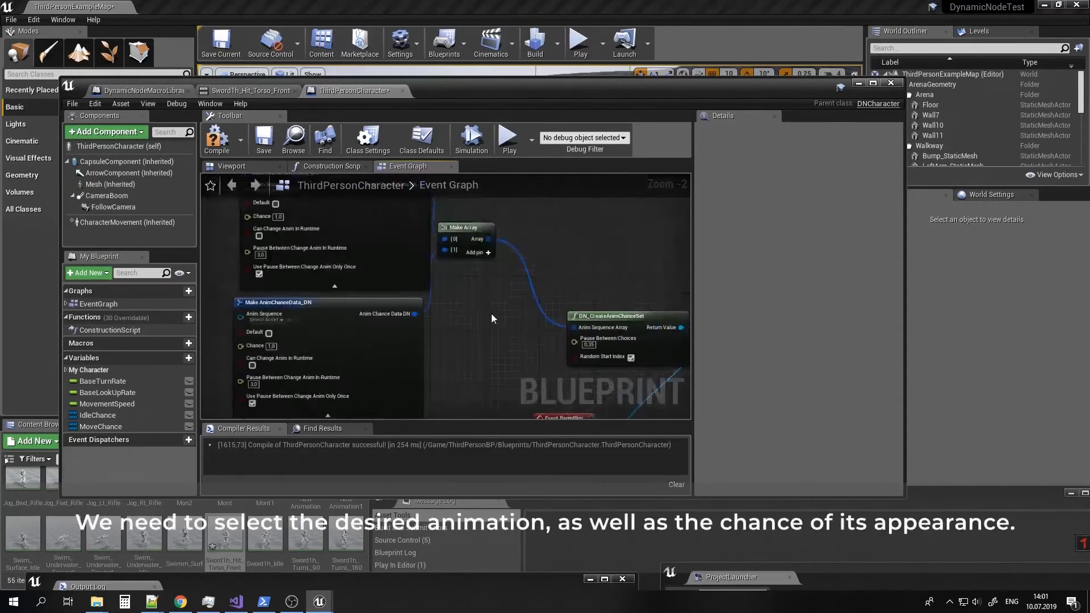
right_click_drag(453, 281, 505, 320)
right_click_drag(354, 237, 367, 277)
left_click(338, 266)
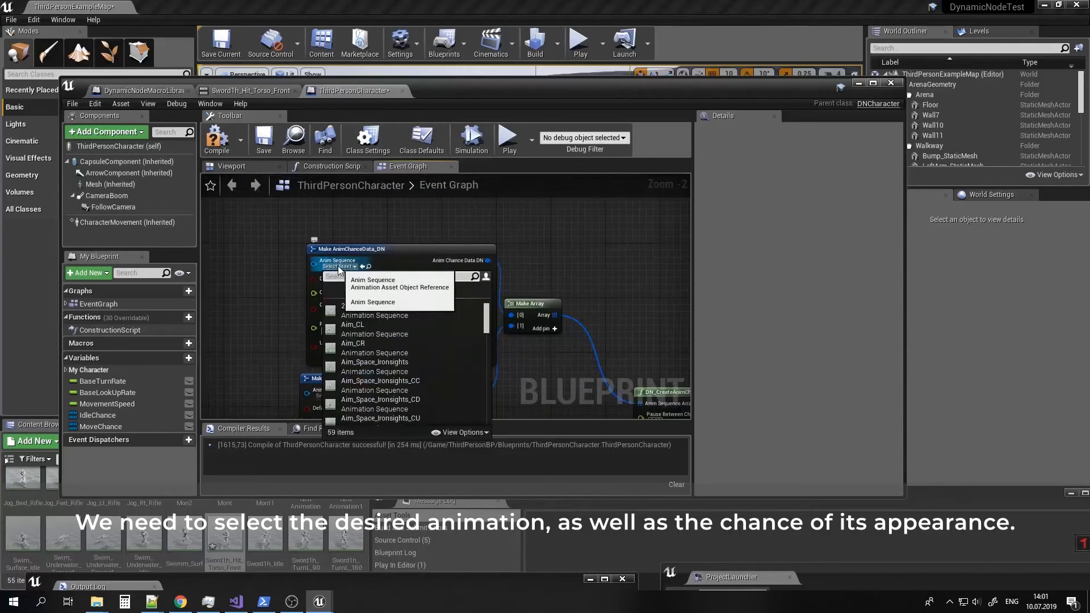
type("idle")
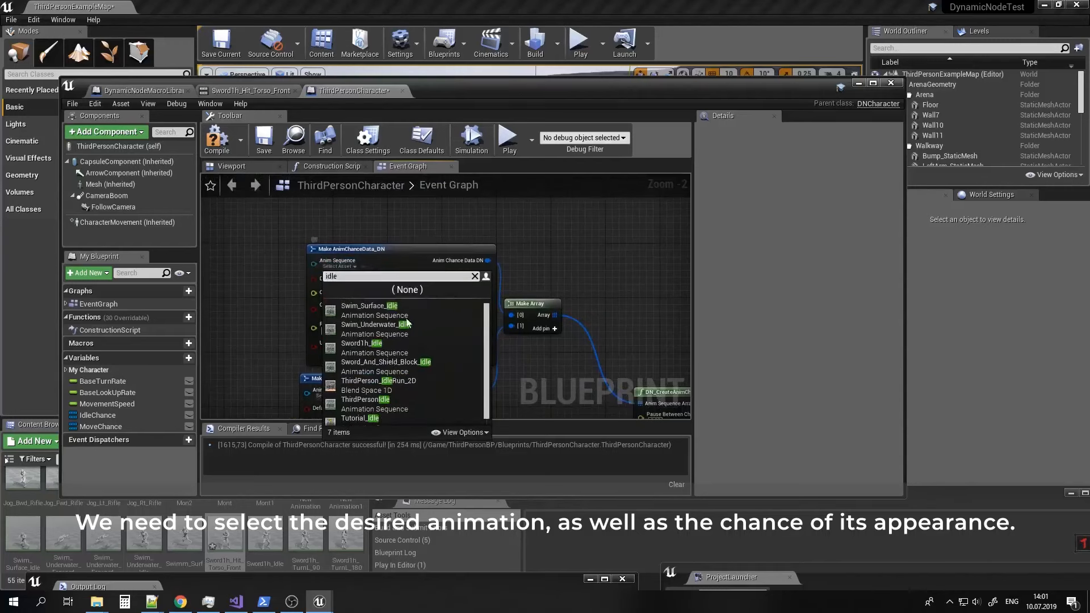
scroll(407, 399, "down", 1)
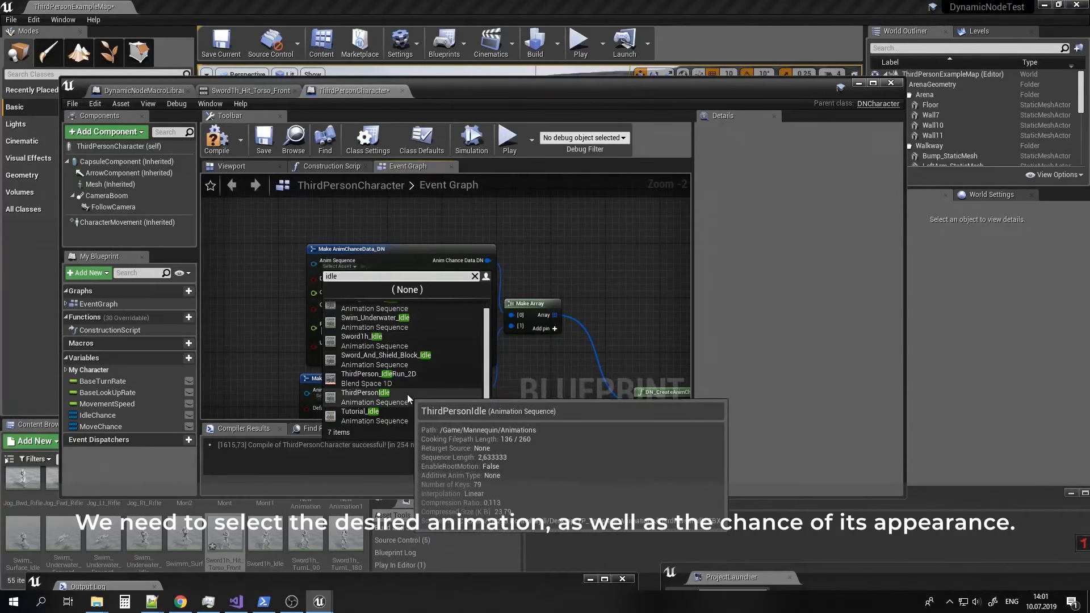
left_click(400, 397)
Set the second Make AnimChanceData_DN node's Anim Sequence to Sword1h_Idle and mark the first node as Default.
right_click_drag(278, 353, 273, 272)
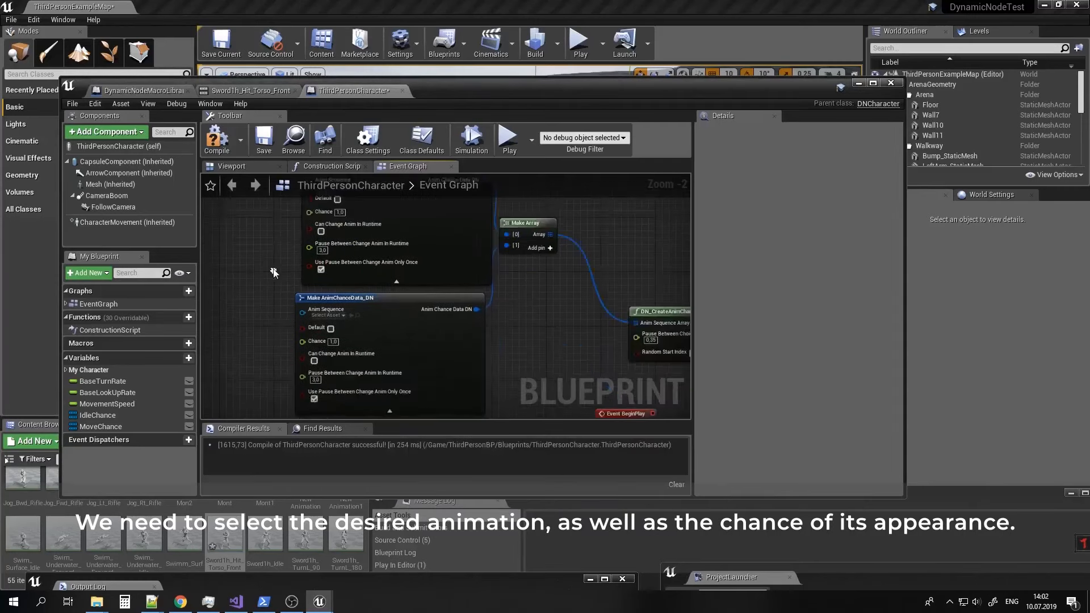
left_click(332, 314)
type("idle")
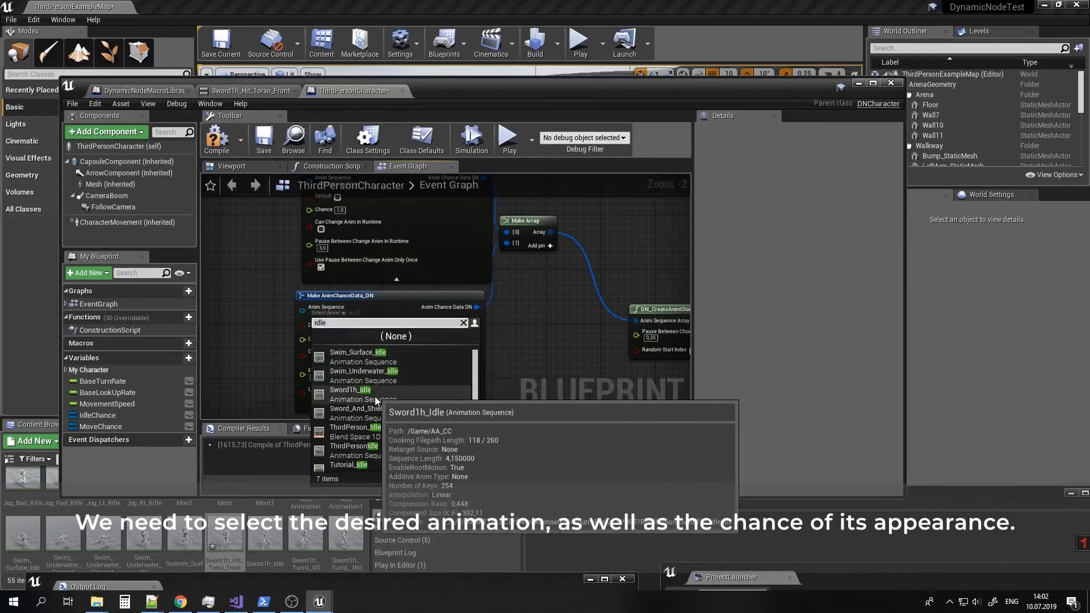
left_click(411, 390)
right_click_drag(307, 336, 302, 356)
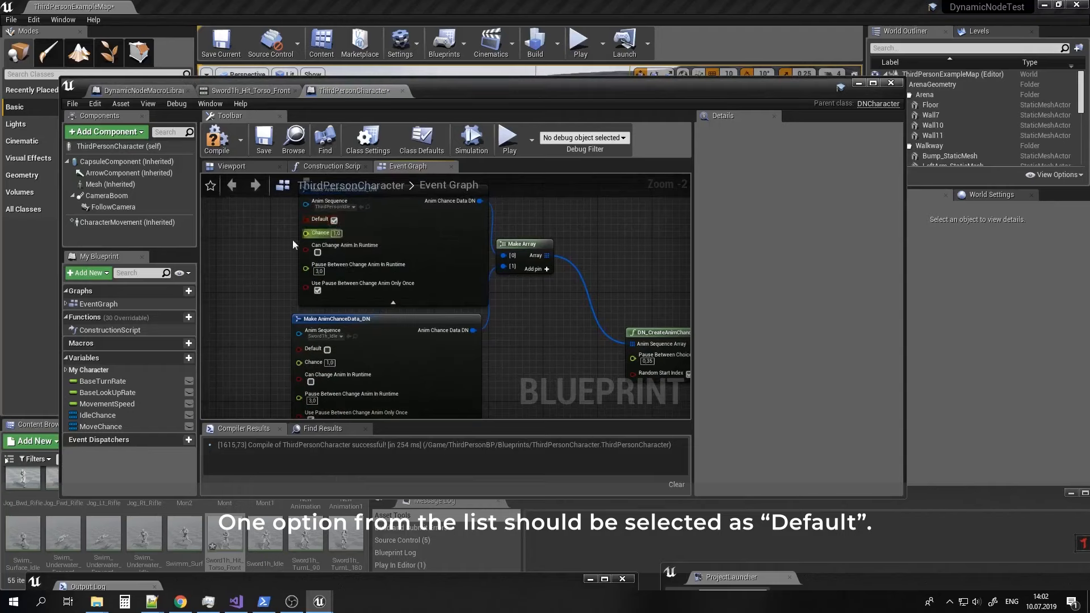
Break the execution link between the Idle Chance and Move Chance Set nodes and compile the blueprint.
right_click_drag(627, 367, 434, 234)
right_click_drag(588, 316, 505, 335)
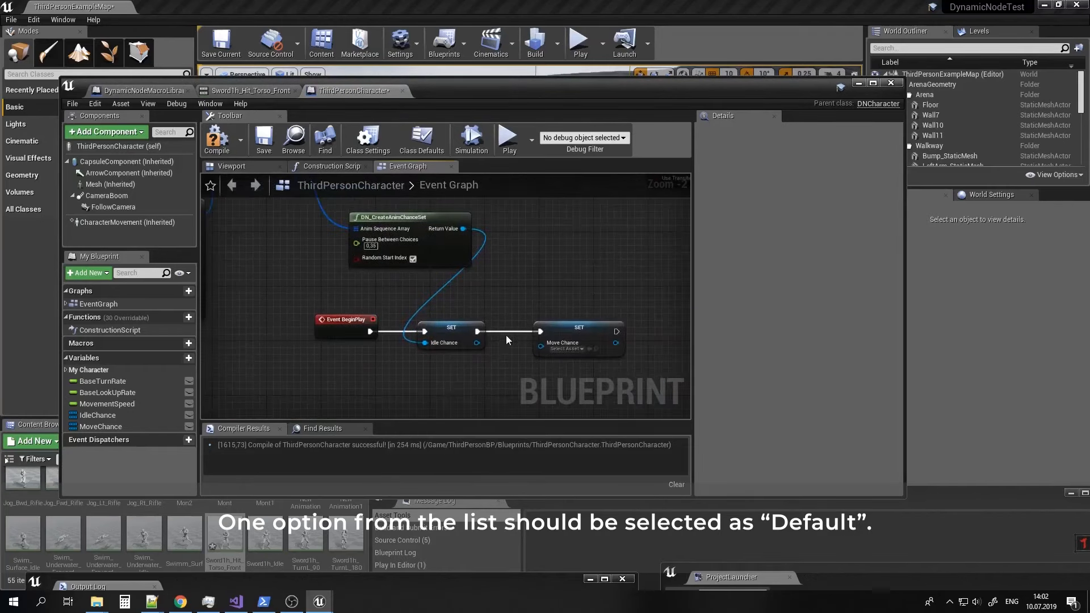
left_click(508, 331, "alt")
right_click_drag(287, 239, 562, 322)
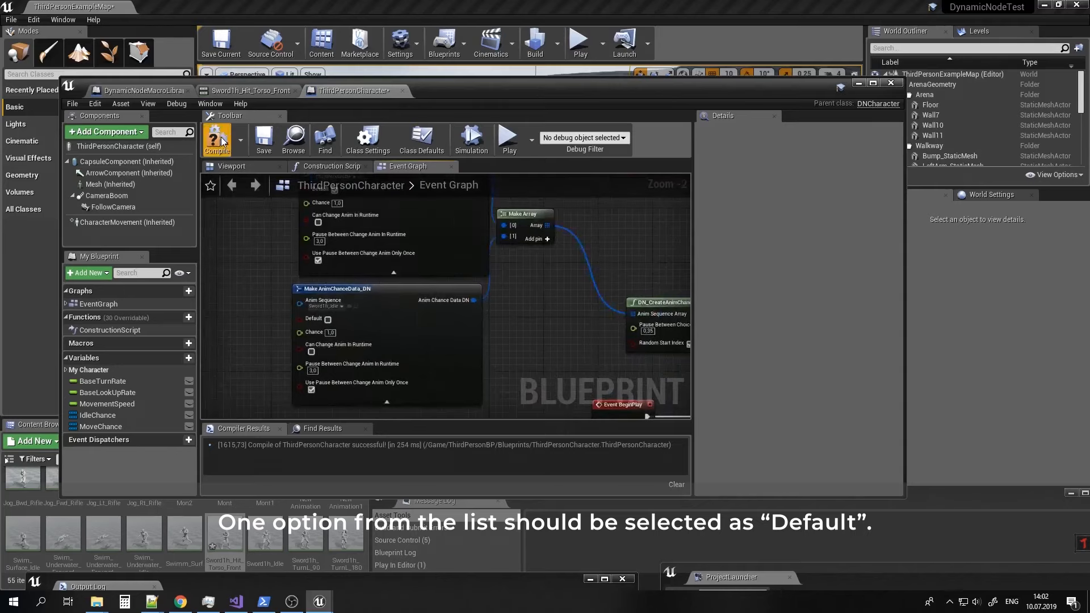
left_click(221, 142)
Examine the runtime change and pause options of the chance data nodes and the parameters of DN_CreateAnimChanceSet.
right_click_drag(499, 296, 482, 338)
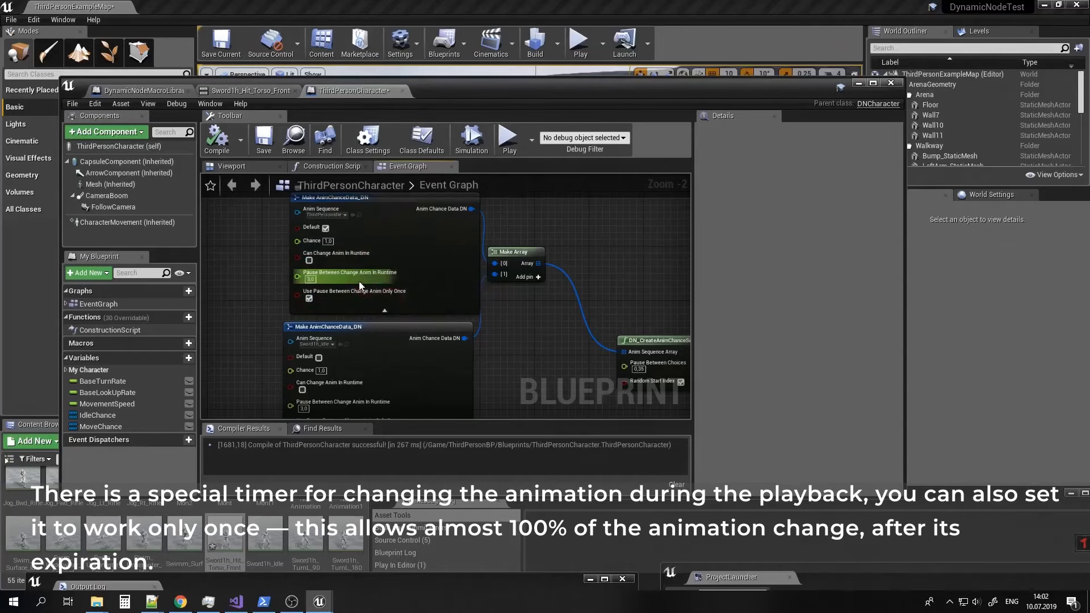
right_click_drag(496, 306, 401, 269)
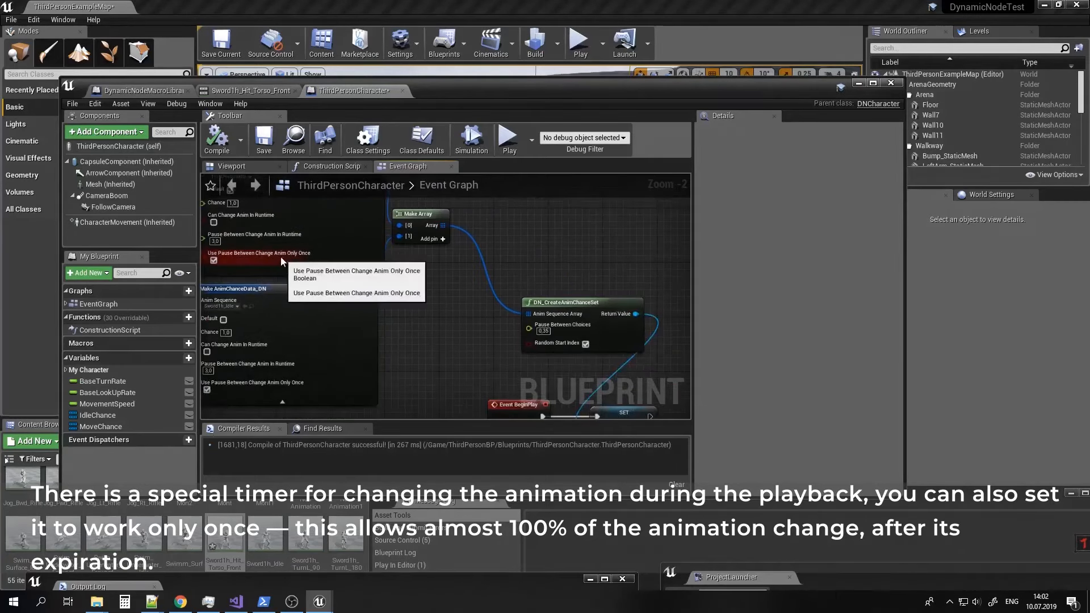
right_click_drag(549, 320, 576, 346)
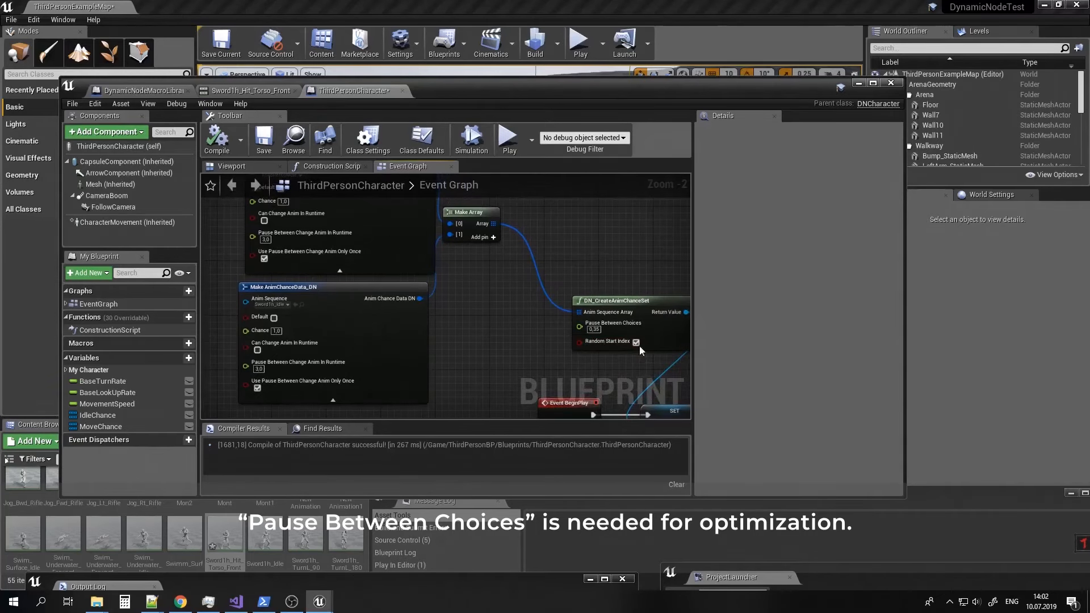
mouse_move(684, 282)
right_mouse_down()
mouse_move(527, 316)
mouse_move(683, 287)
right_mouse_up()
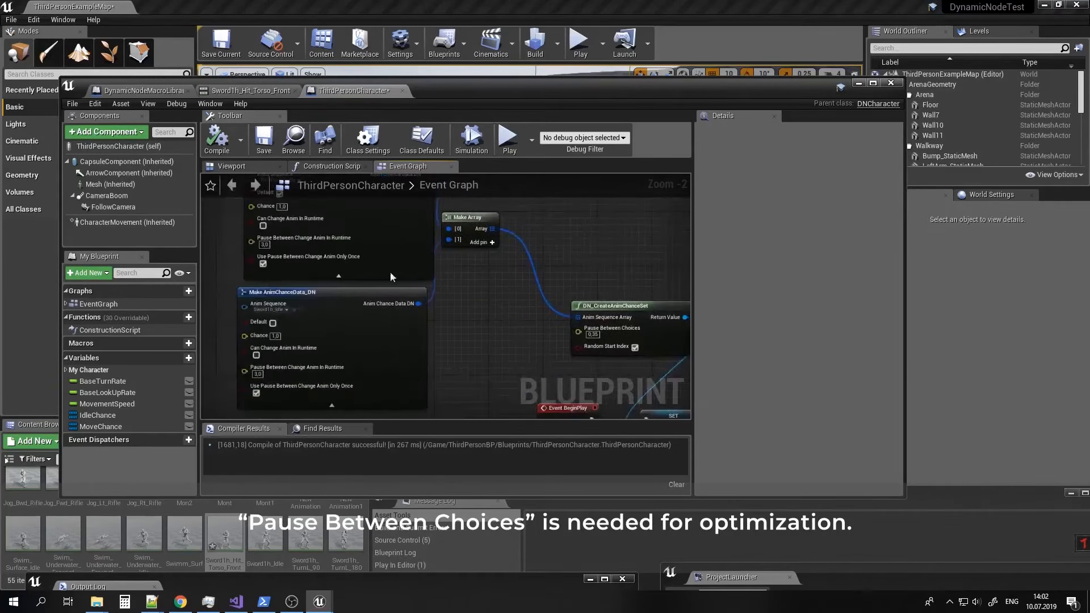
Feed the Idle Animation input of DN_MoveMachineMulti from the IdleChance variable, then compile and save the blueprint.
right_click_drag(480, 269, 266, 190)
scroll(588, 272, "down", 5)
right_click_drag(619, 256, 454, 326)
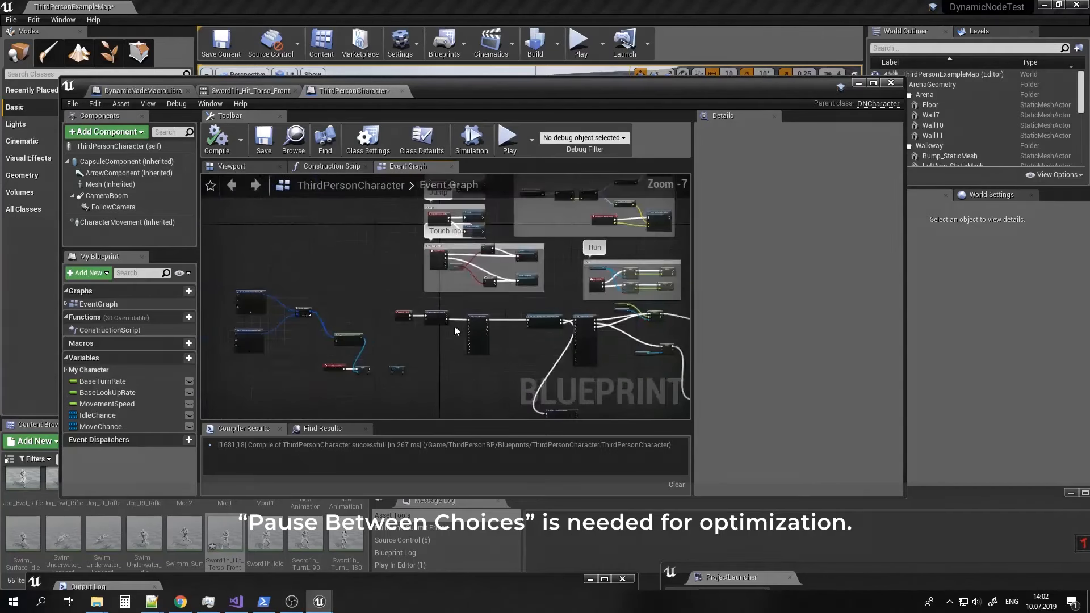
right_click_drag(581, 321, 438, 320)
scroll(532, 335, "up", 4)
right_click_drag(536, 337, 449, 323)
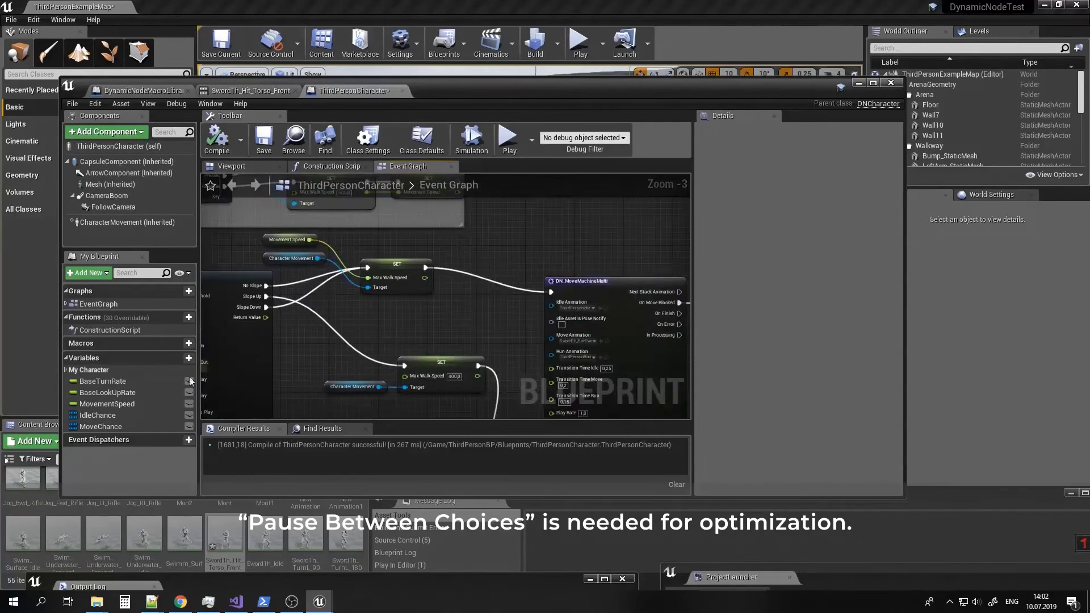
left_click_drag(109, 417, 551, 302)
left_click(485, 329)
left_click(217, 139)
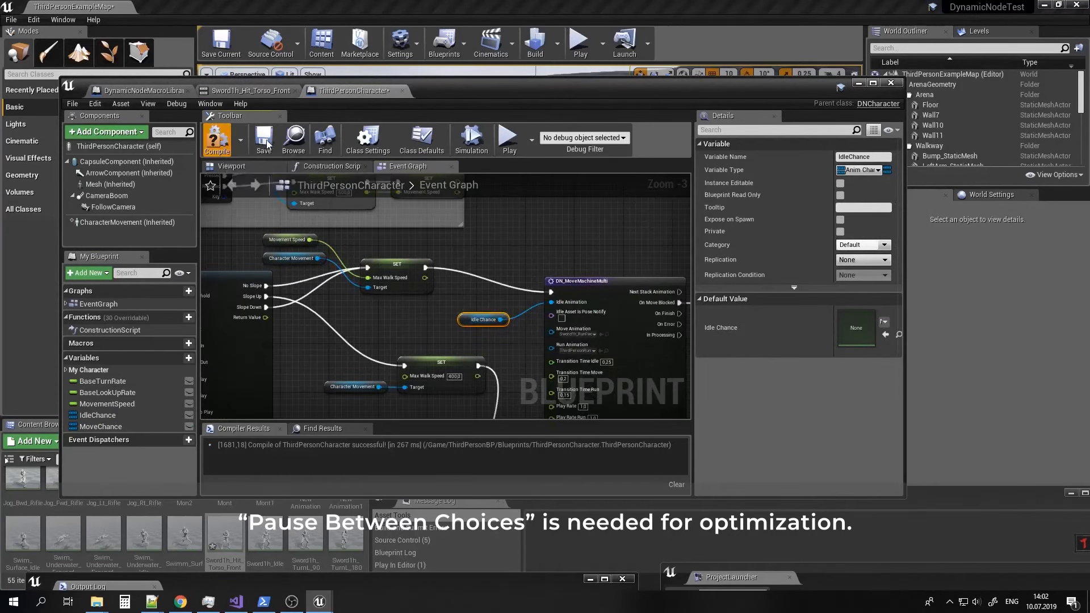
left_click(263, 139)
Play the level and walk the character, stopping several times to check how the idle animation varies, and end the session.
left_click(858, 83)
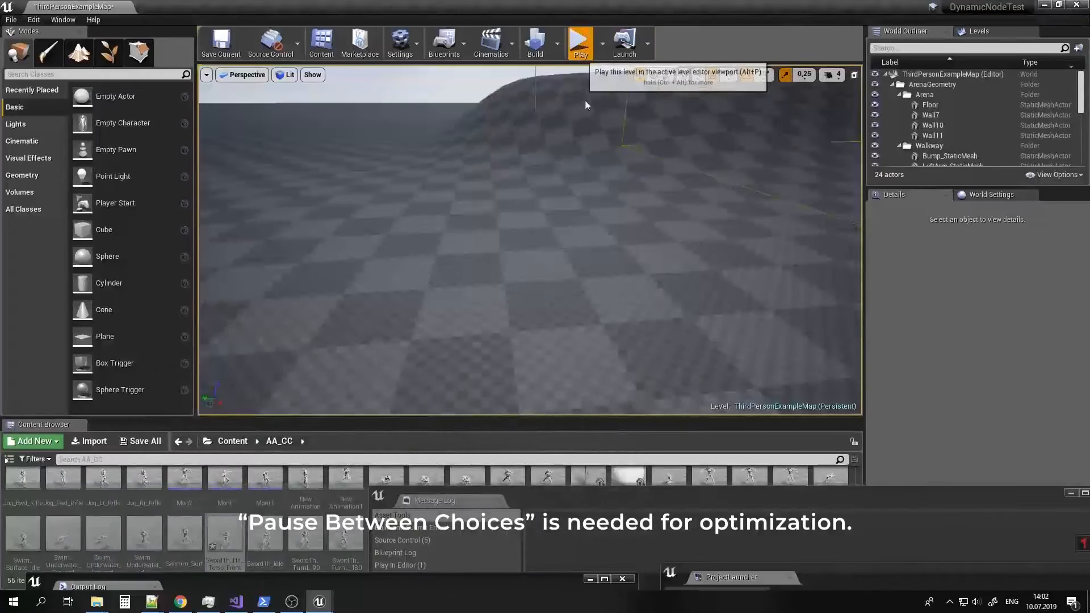
left_click(579, 44)
key("w")
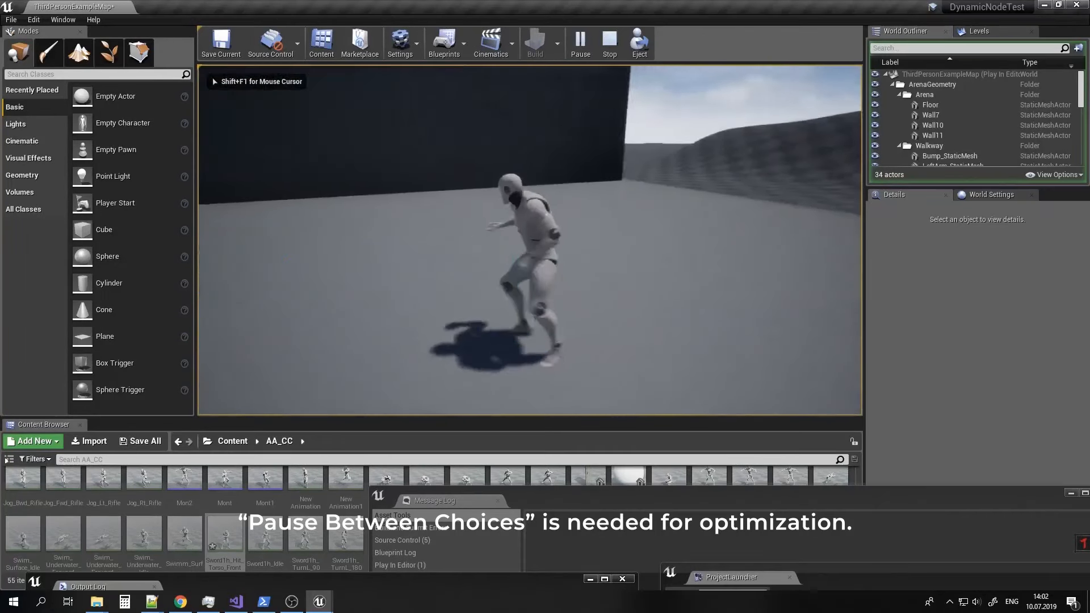
key("w")
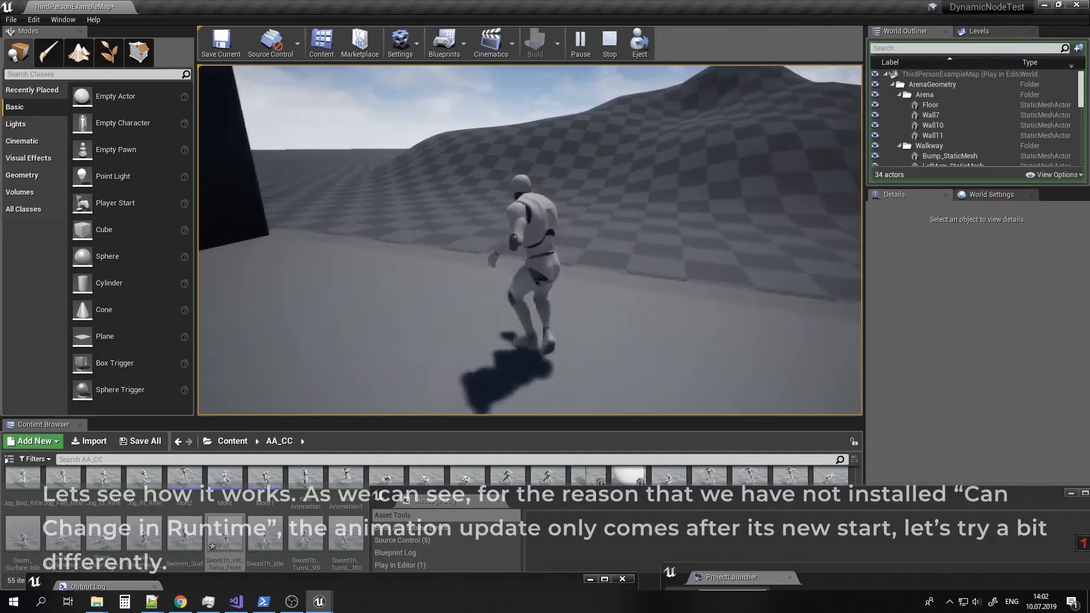
key("w")
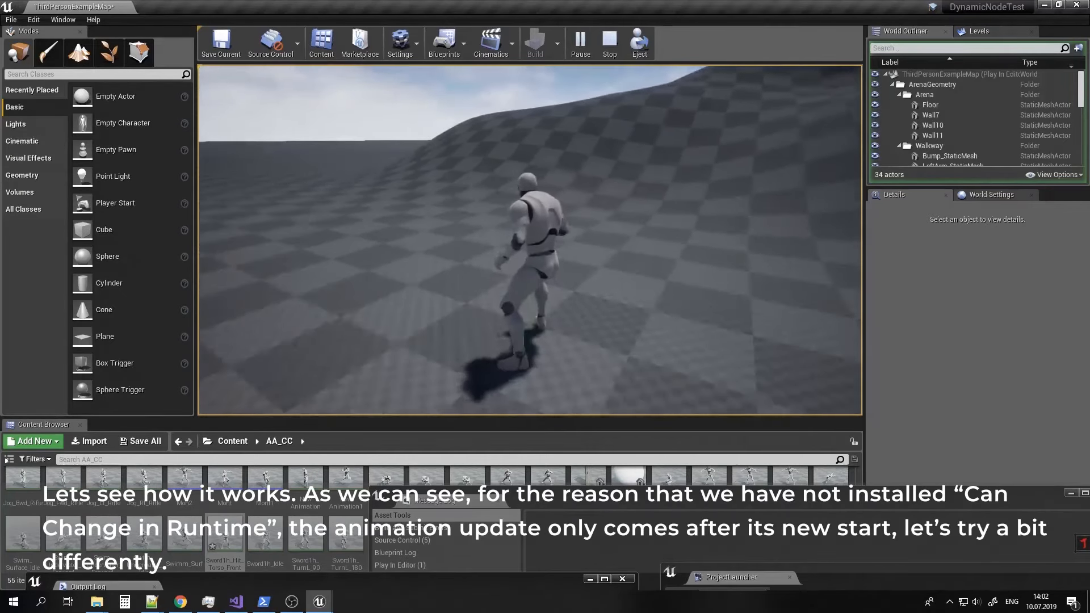
key("w")
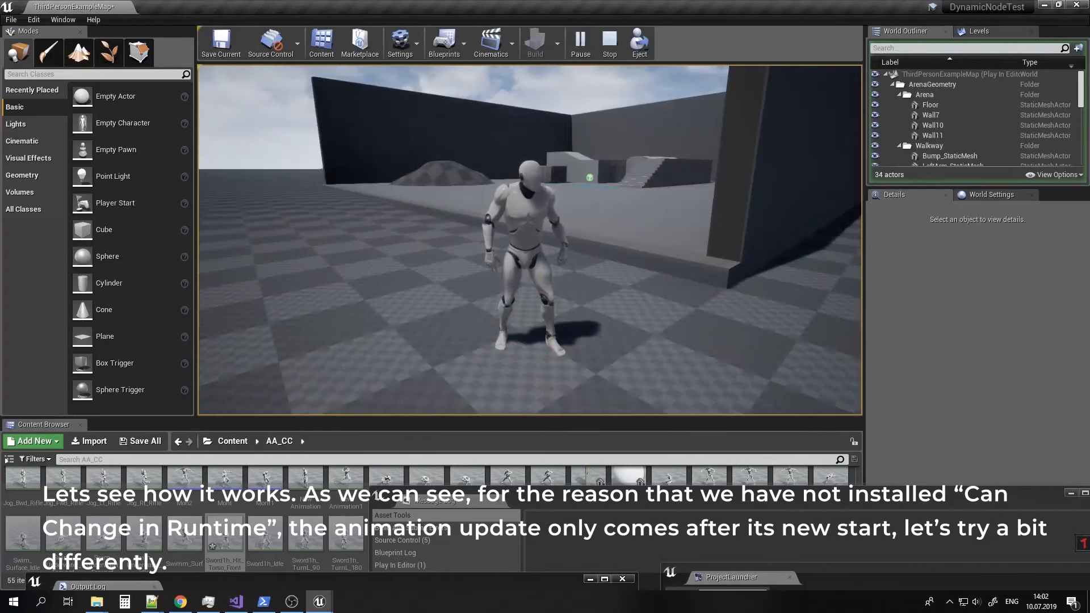
key("Escape")
Return to the ThirdPersonCharacter blueprint and enable Can Change Anim In Runtime on both Make AnimChanceData_DN nodes.
left_click(316, 601)
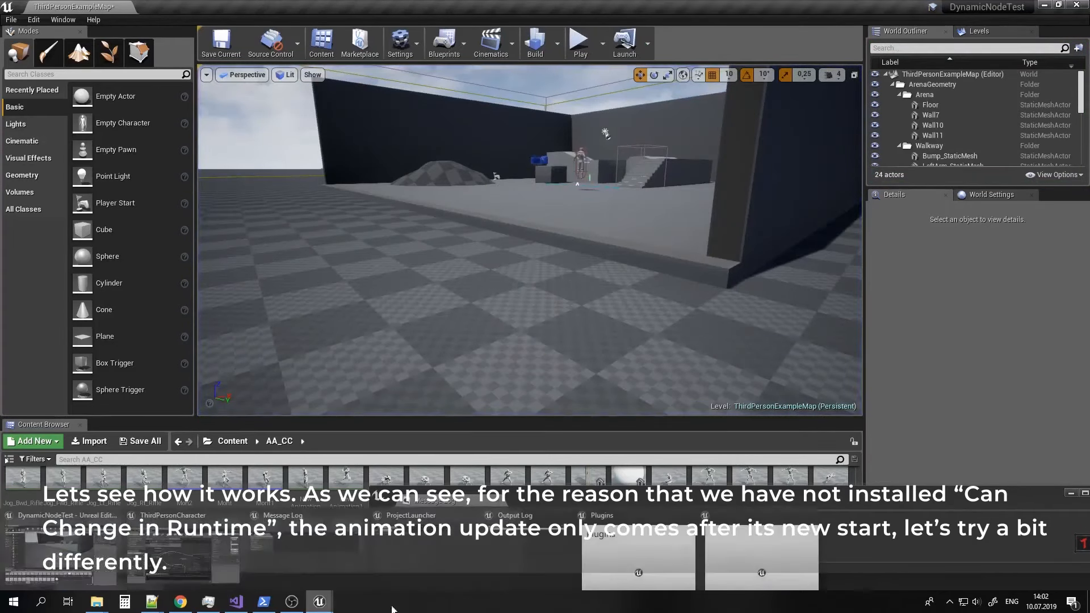
left_click(186, 556)
right_click_drag(396, 403, 526, 393)
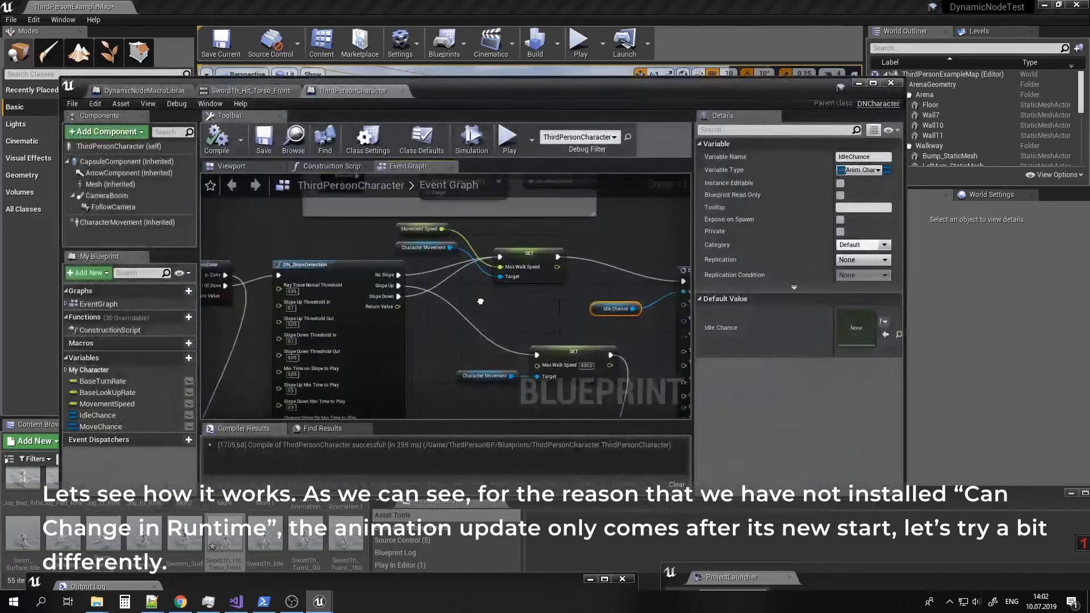
scroll(377, 316, "down", 7)
right_click_drag(377, 316, 528, 309)
scroll(390, 284, "up", 7)
right_click_drag(390, 283, 420, 248)
left_click(394, 276)
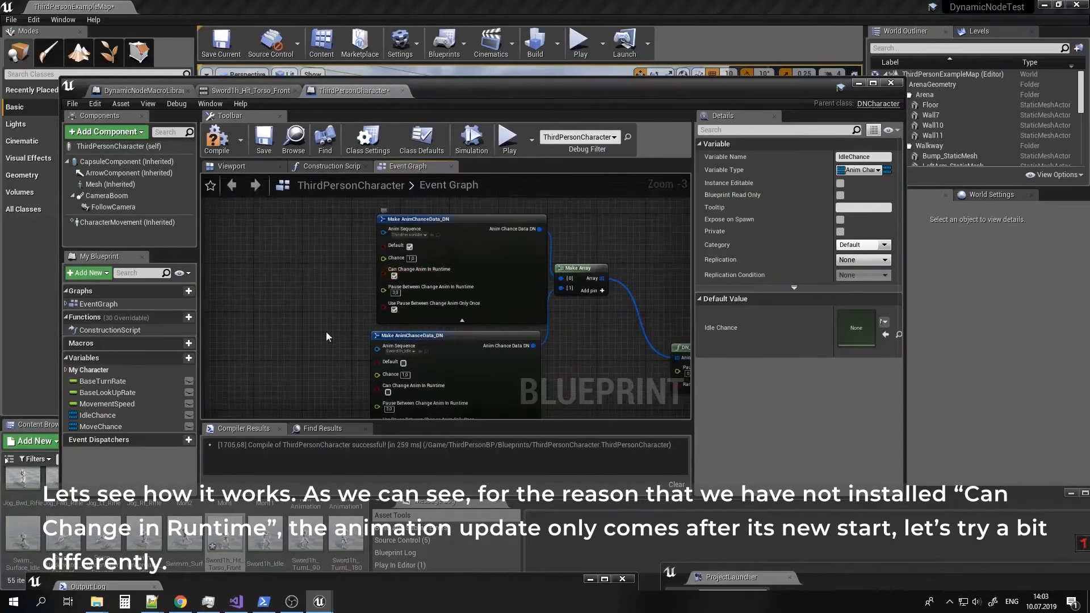
right_click_drag(383, 392, 375, 343)
left_click(381, 344)
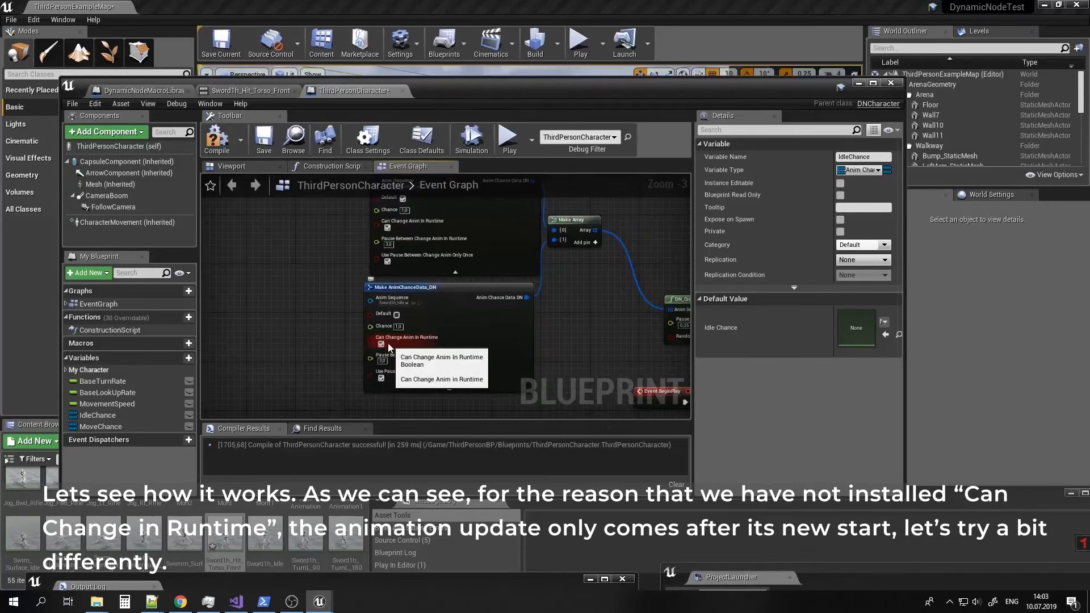
Compile and save the ThirdPersonCharacter blueprint.
left_click(217, 139)
right_click_drag(329, 264, 265, 296)
left_click(263, 140)
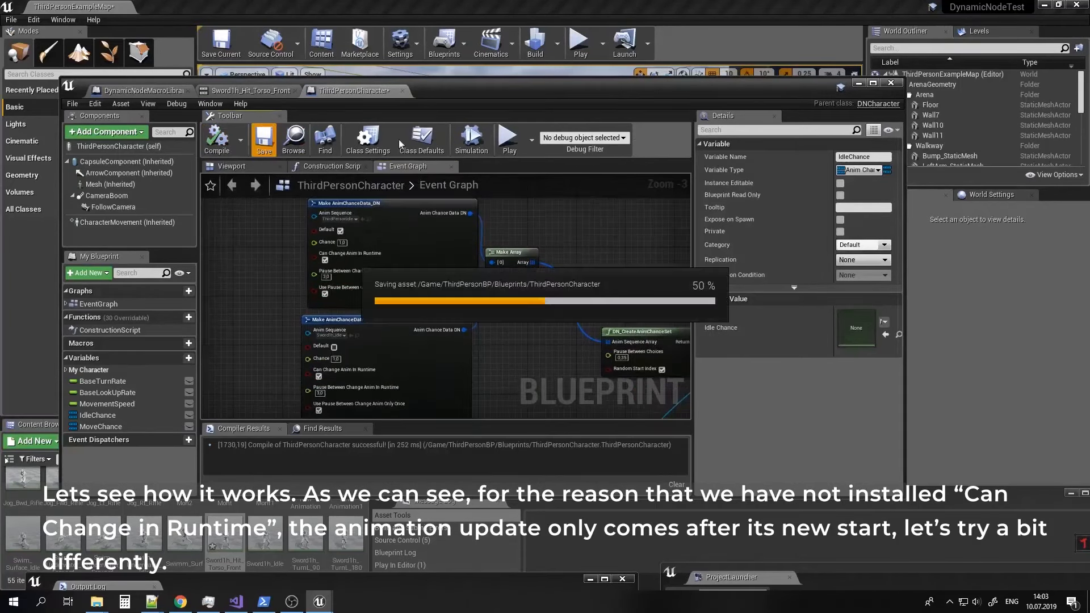
Play the level to check idle animation changes during playback, end the session, and return to the ThirdPersonCharacter blueprint.
left_click(858, 84)
left_click(581, 49)
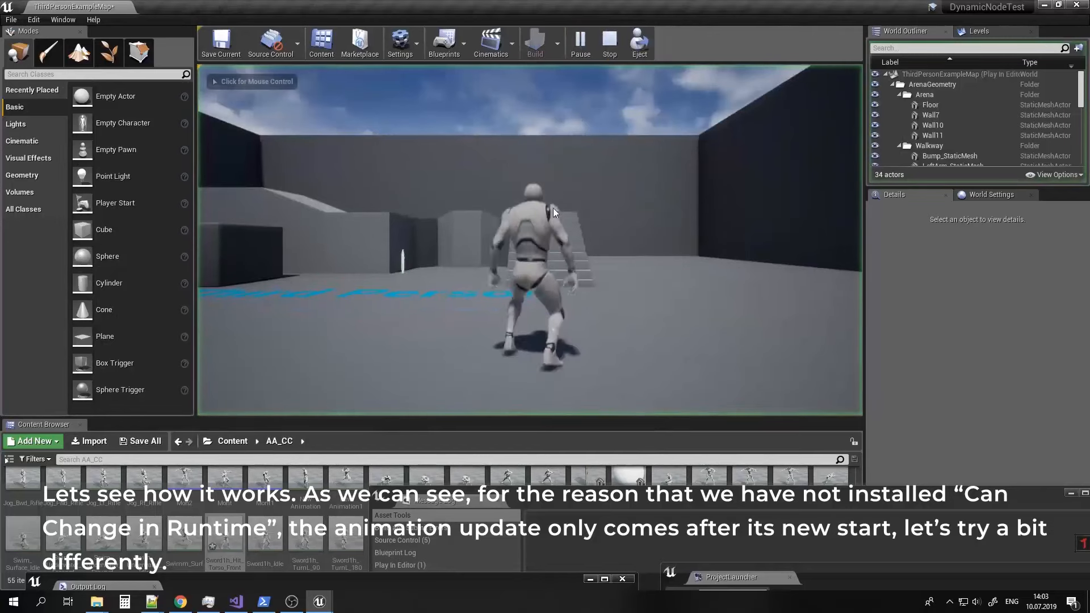
left_click(553, 208)
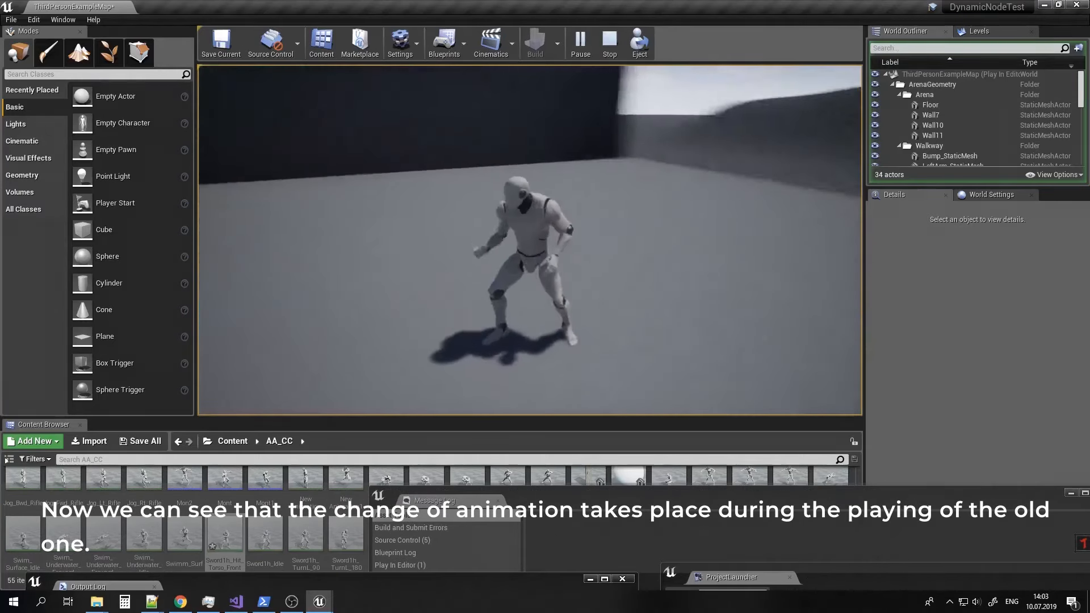
key("Escape")
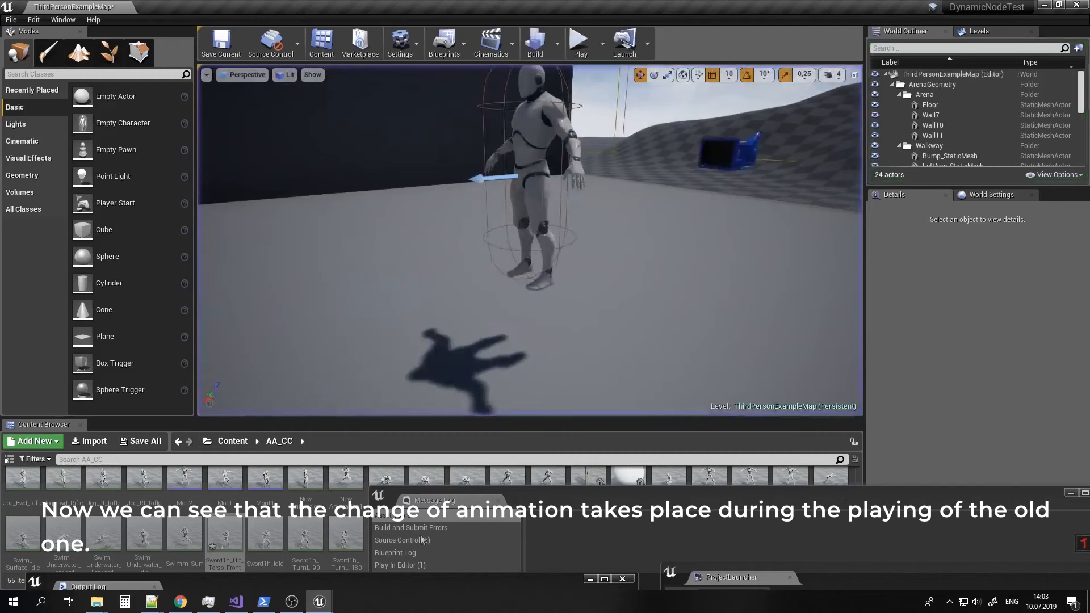
left_click(321, 605)
left_click(175, 554)
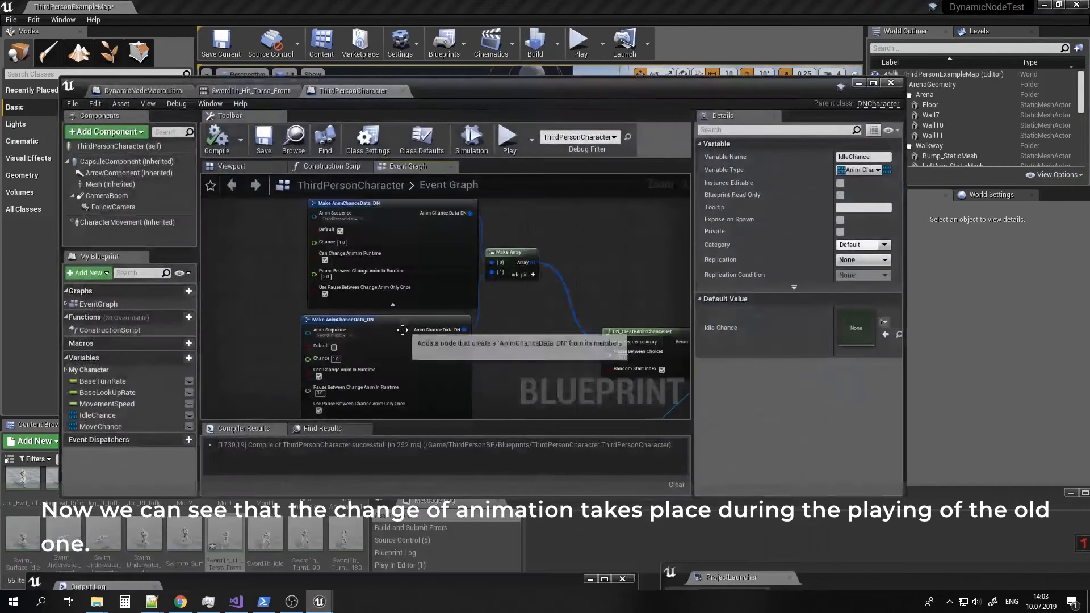
Disable Use Pause Between Change Anim Only Once on both idle Make AnimChanceData_DN nodes, and compile and save the blueprint.
right_click_drag(402, 332, 420, 360)
left_click(342, 322)
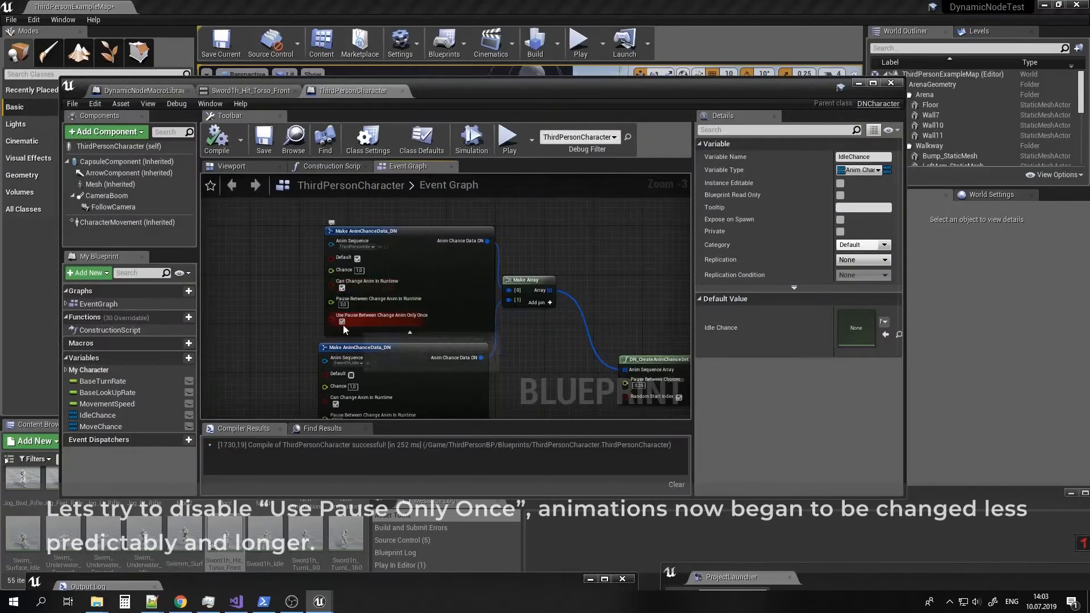
right_click_drag(308, 319, 322, 380)
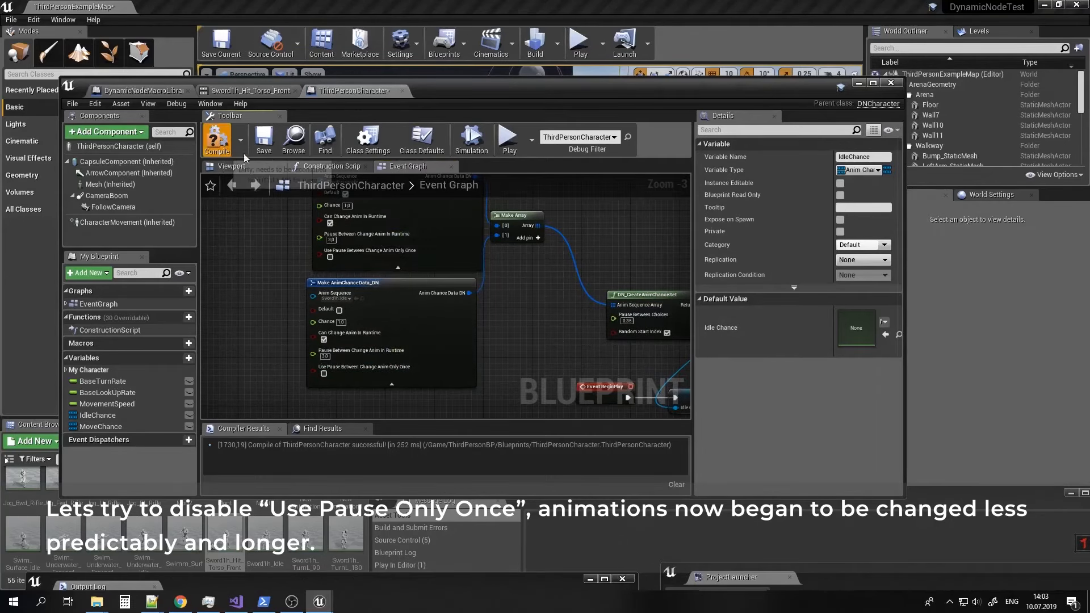
left_click(273, 141)
Play the level to check how the idle animations change, end the session, and return to the ThirdPersonCharacter blueprint.
left_click(859, 84)
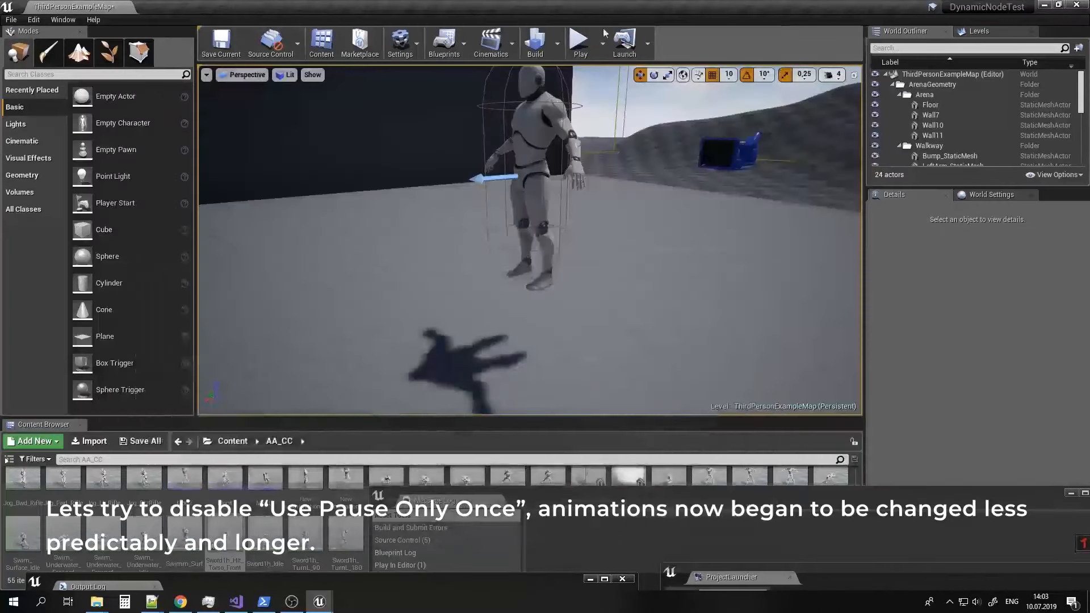
left_click(580, 43)
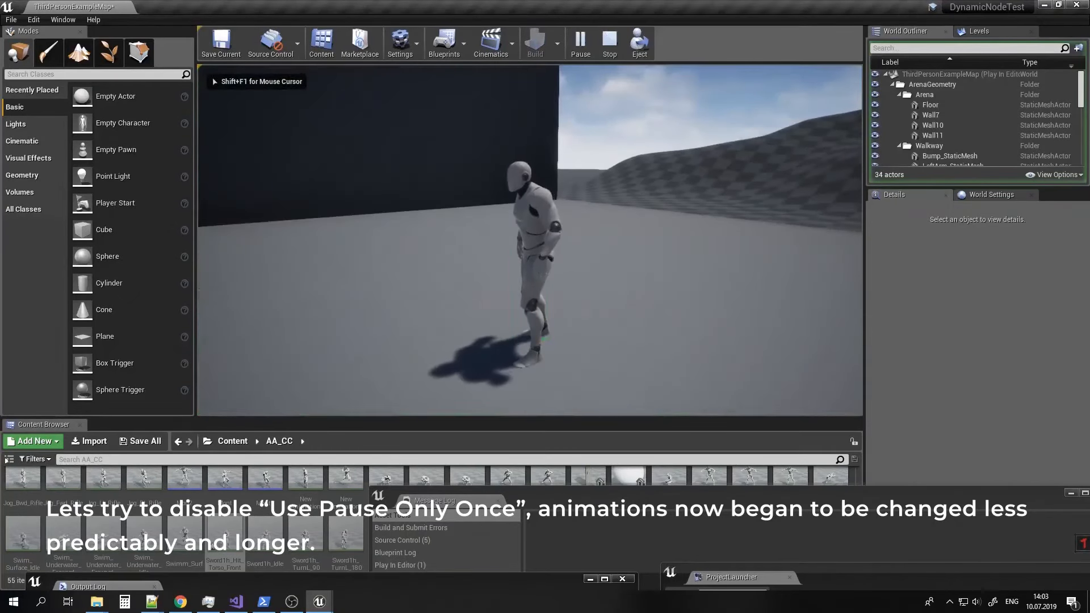
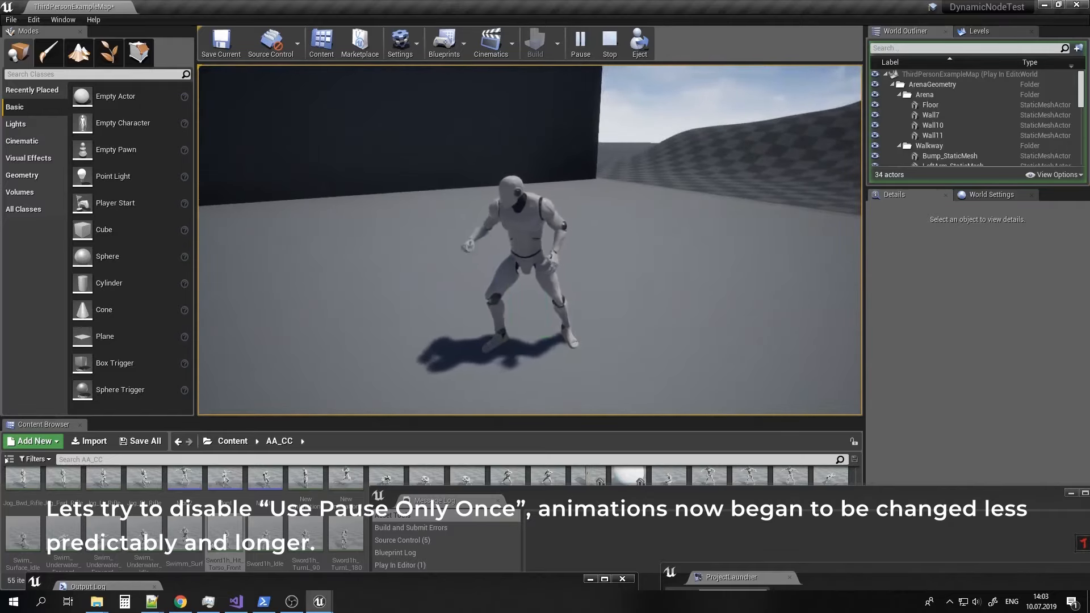
key("Escape")
left_click(330, 608)
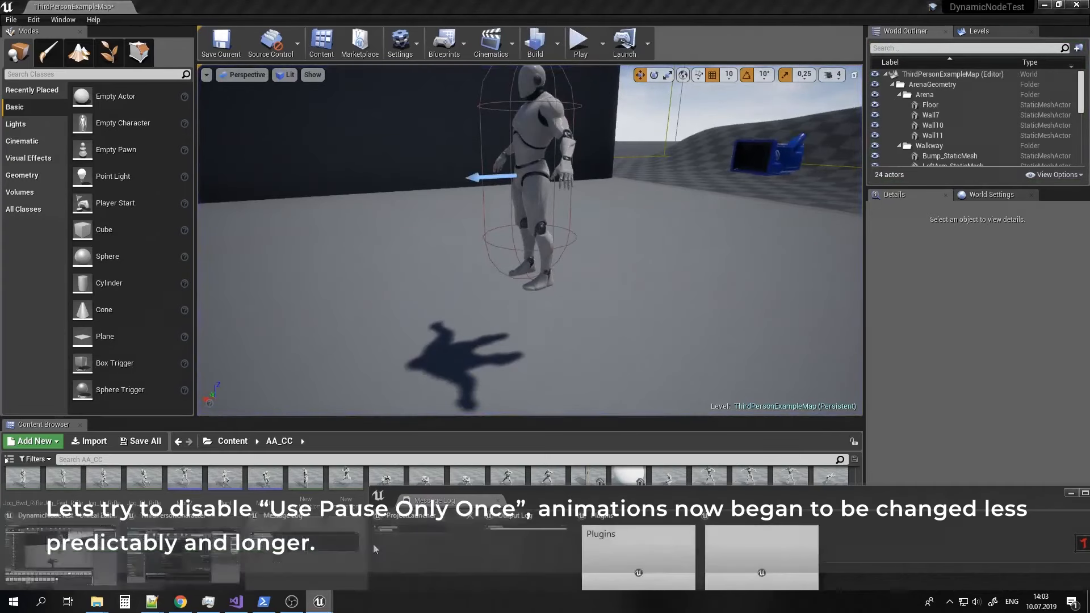
left_click(216, 556)
Re-enable Use Pause Between Change Anim Only Once on both idle Make AnimChanceData_DN nodes and compile the blueprint.
left_click(330, 257)
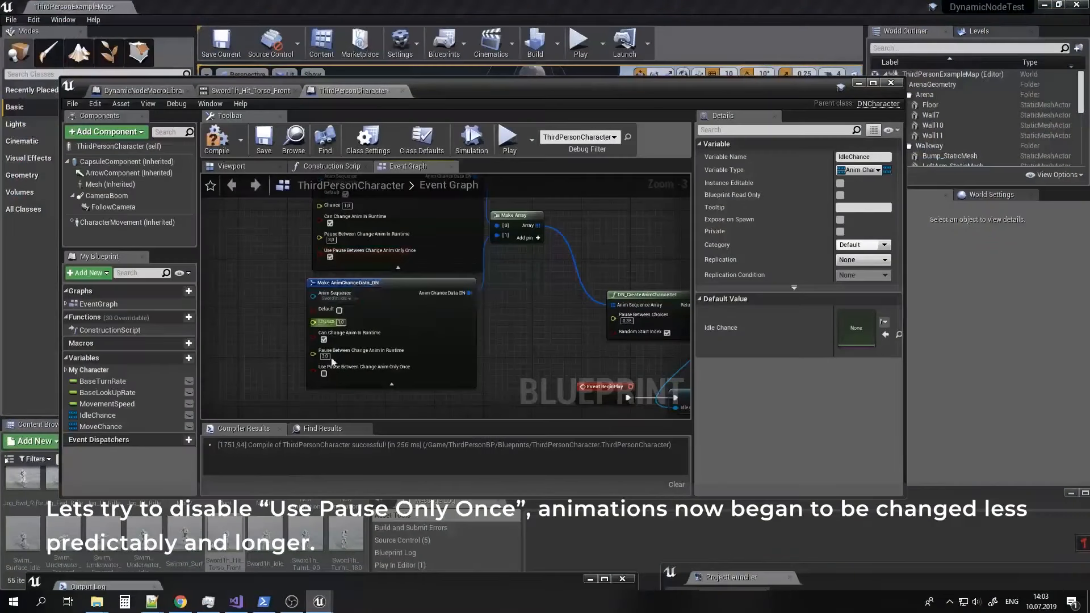
left_click(324, 373)
left_click(227, 145)
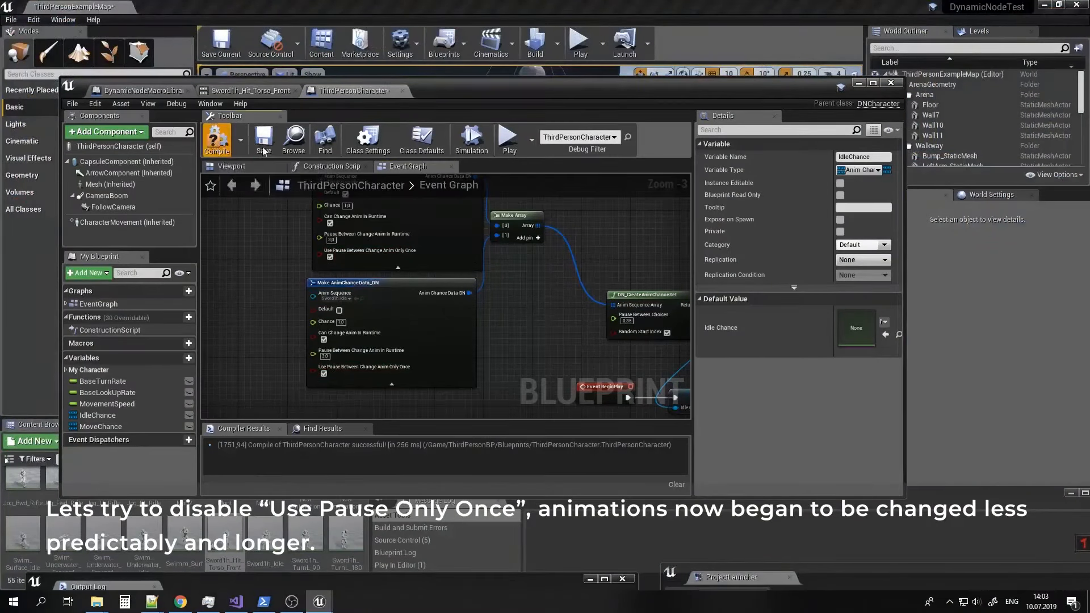
Duplicate the two Make AnimChanceData_DN nodes, Make Array and DN_CreateAnimChanceSet into the empty area below Event BeginPlay.
right_click_drag(596, 297, 461, 305)
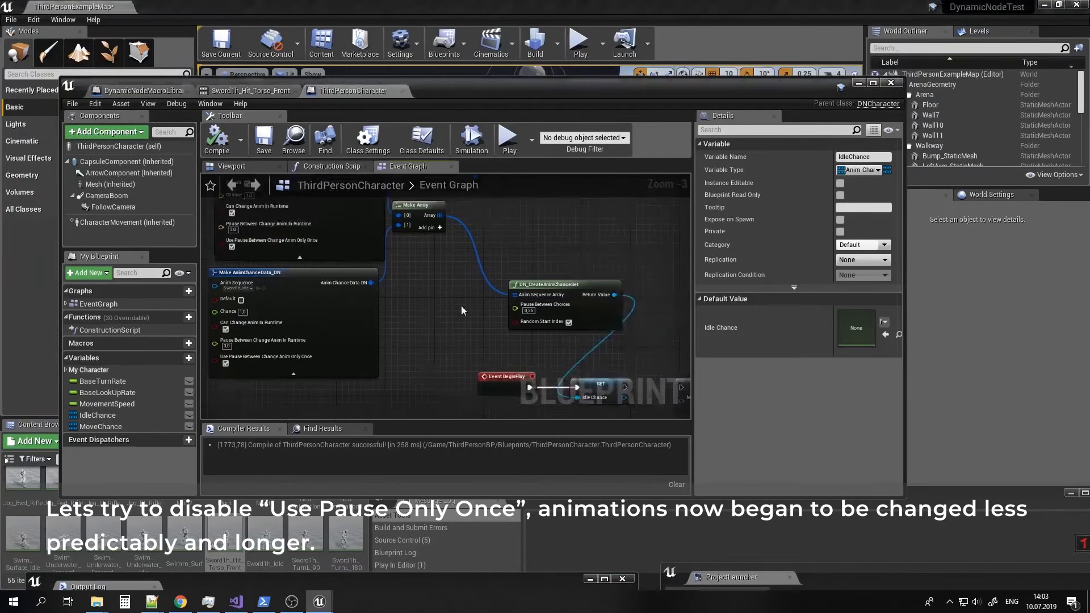
right_click_drag(575, 289, 536, 310)
left_click(535, 309)
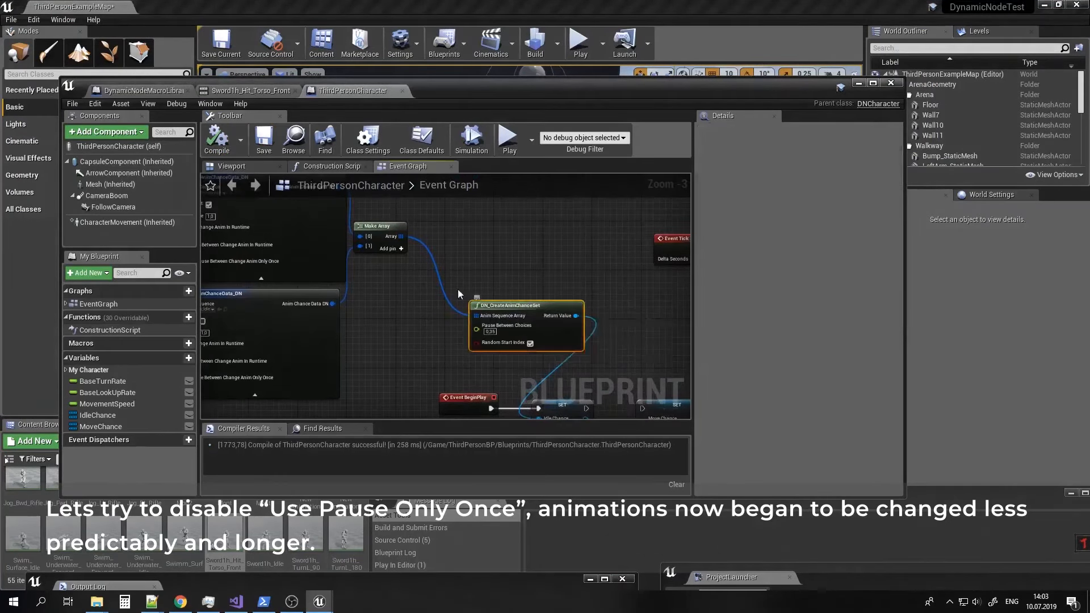
left_click(390, 229, "ctrl")
left_click(301, 256, "ctrl")
left_click(323, 339, "ctrl")
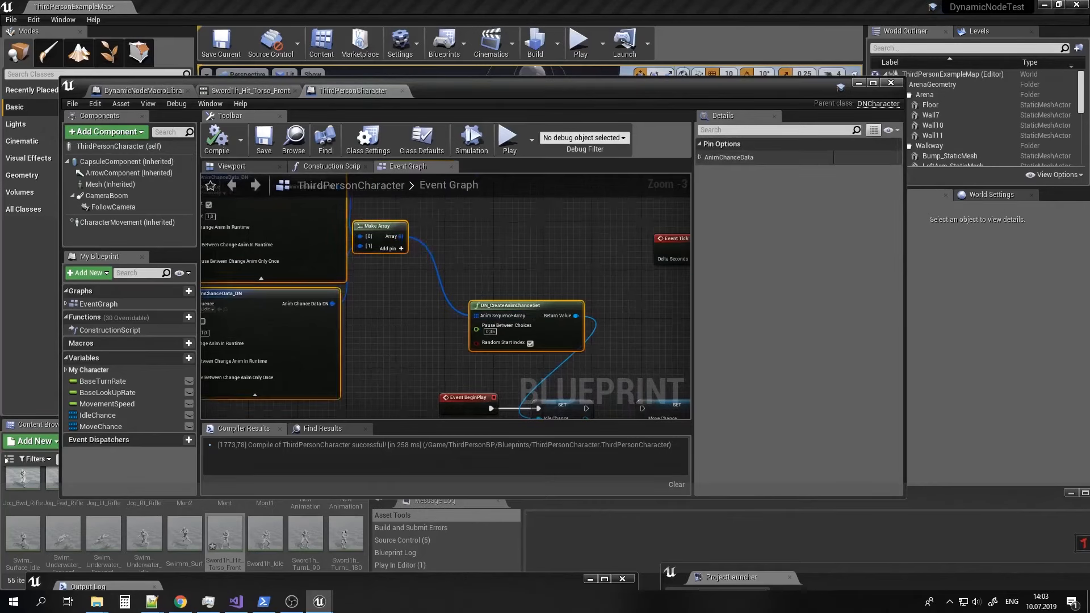
right_click_drag(414, 400, 393, 184)
key("ctrl+v")
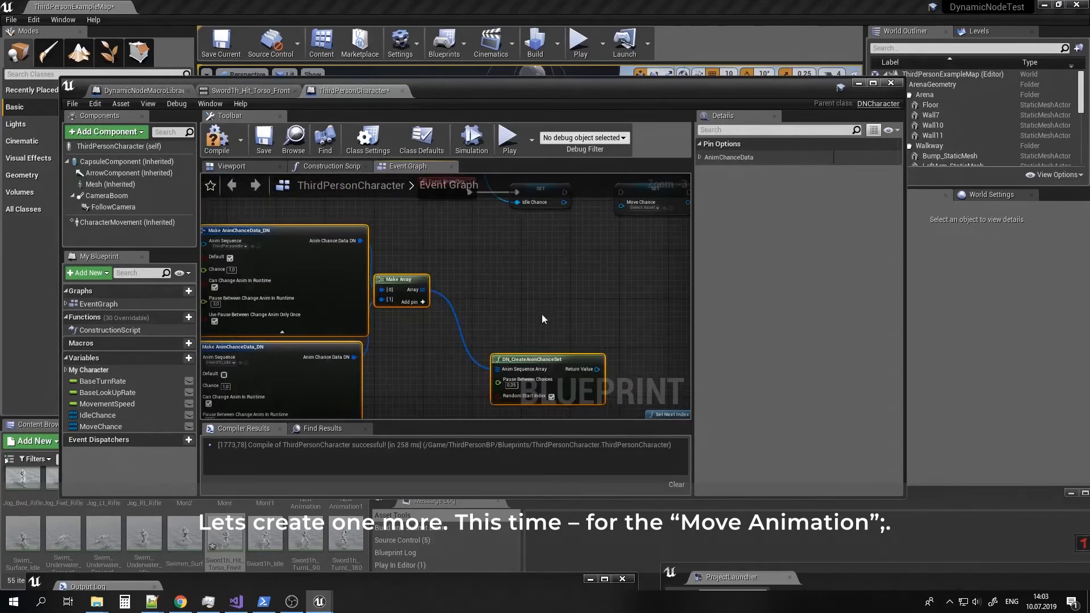
Wire the copied DN_CreateAnimChanceSet's Return Value into the Move Chance SET node and run that SET after the Idle Chance one.
right_click_drag(578, 314, 515, 358)
left_click_drag(520, 408, 542, 213)
right_click_drag(495, 198, 479, 253)
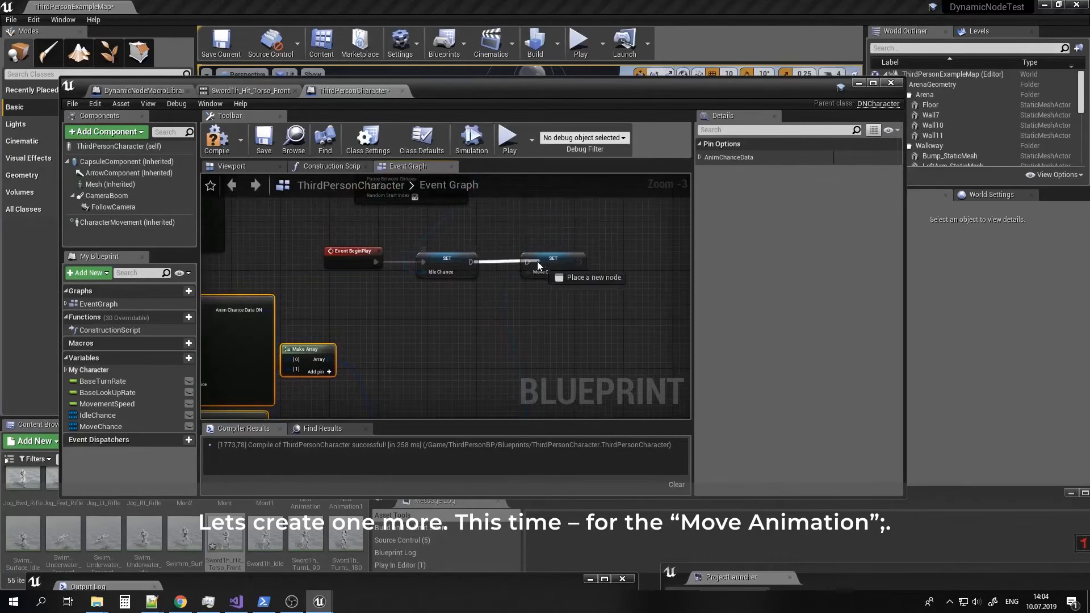
right_click_drag(478, 406, 535, 364)
left_click(514, 313)
left_click_drag(501, 384, 507, 313)
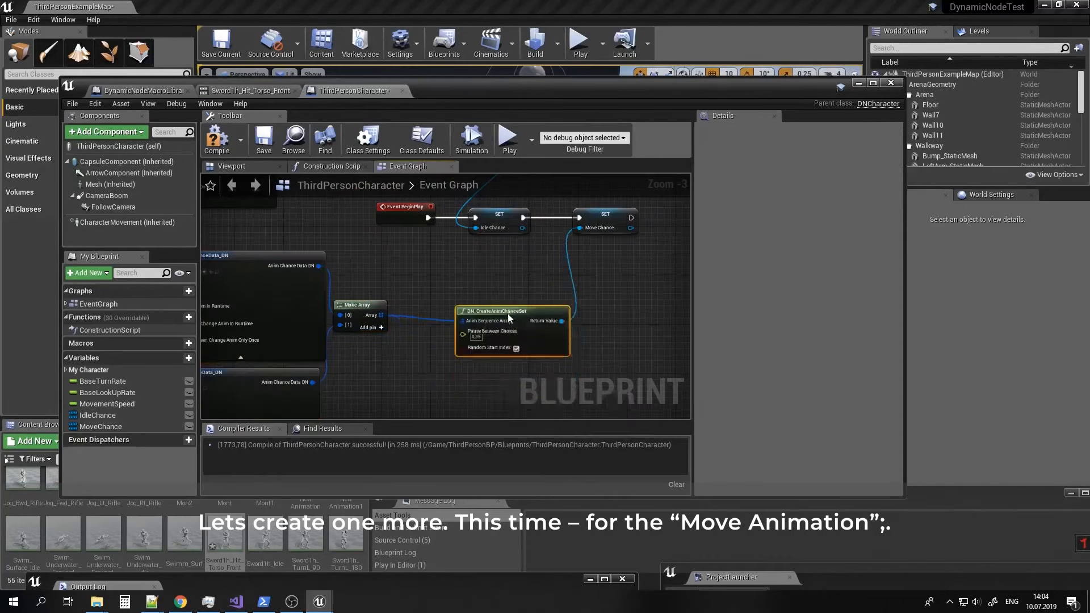
Set the Anim Sequence of the first copied Make AnimChanceData_DN node to ThirdPersonRun.
right_click_drag(430, 279, 578, 283)
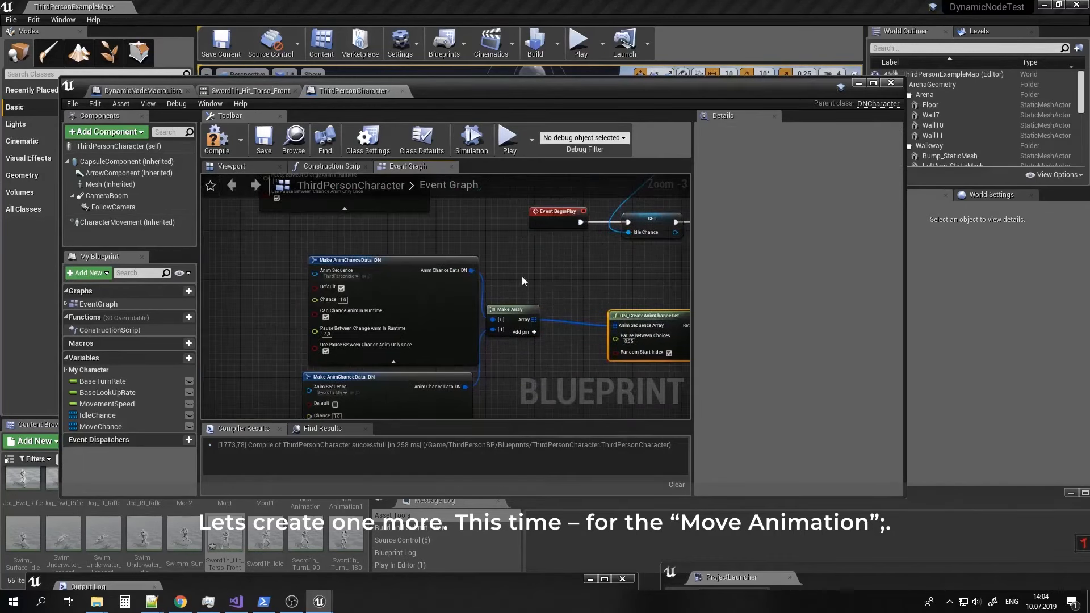
left_click(353, 277)
type("run")
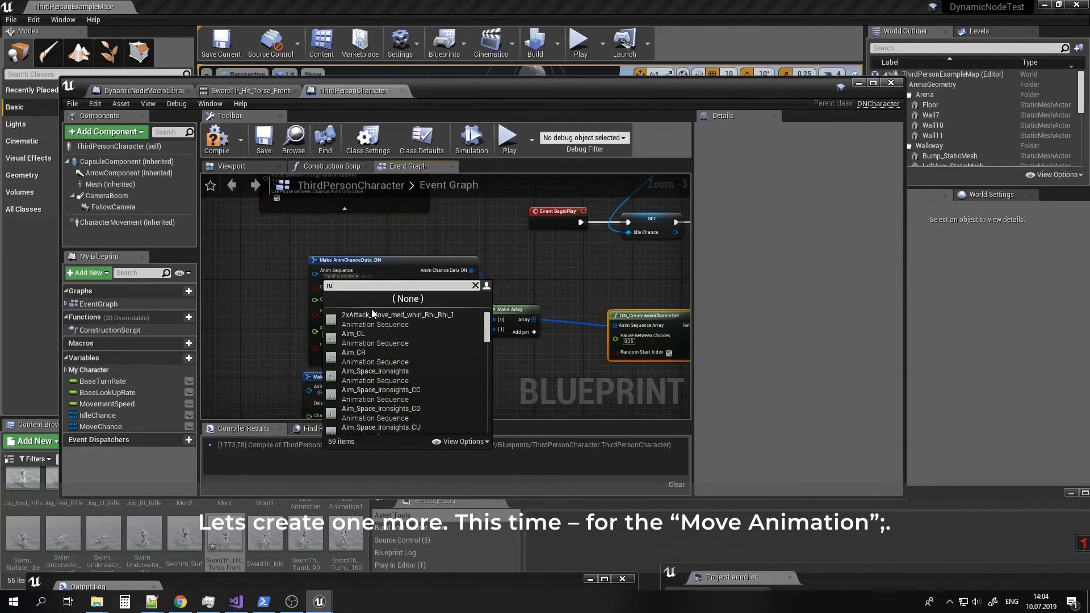
left_click(366, 355)
Set the Anim Sequence of the second copied Make AnimChanceData_DN node to Sword1h_RunFwdLoop.
right_click_drag(366, 355, 356, 301)
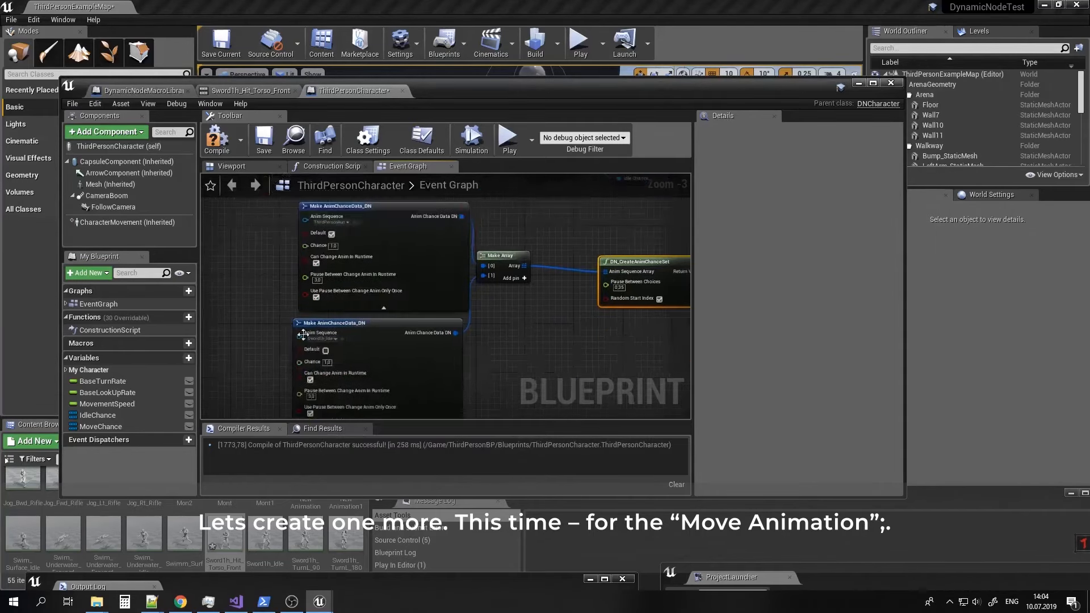
left_click(321, 339)
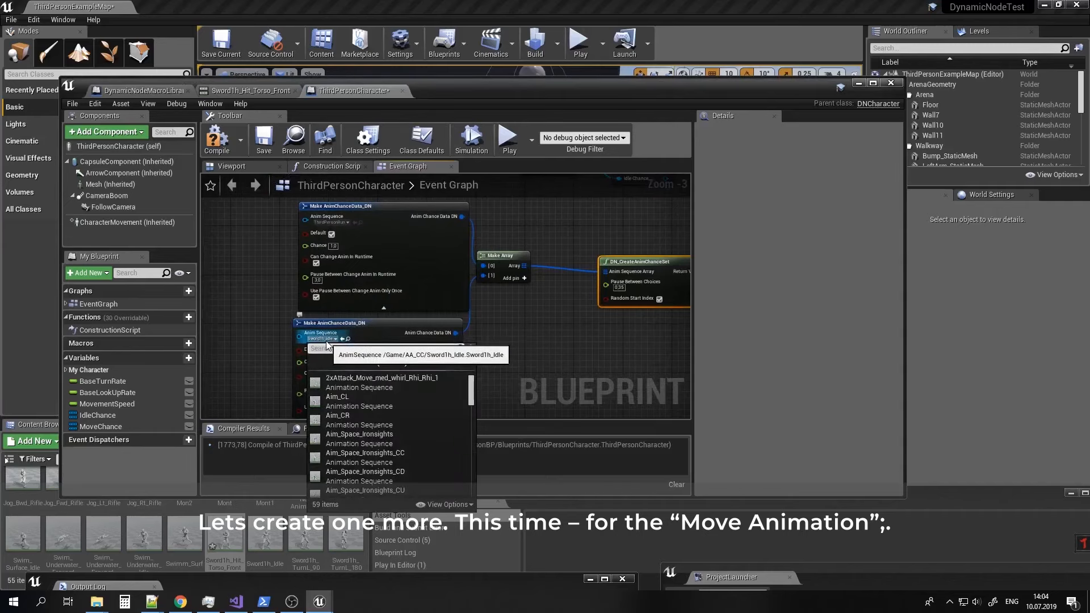
type("run")
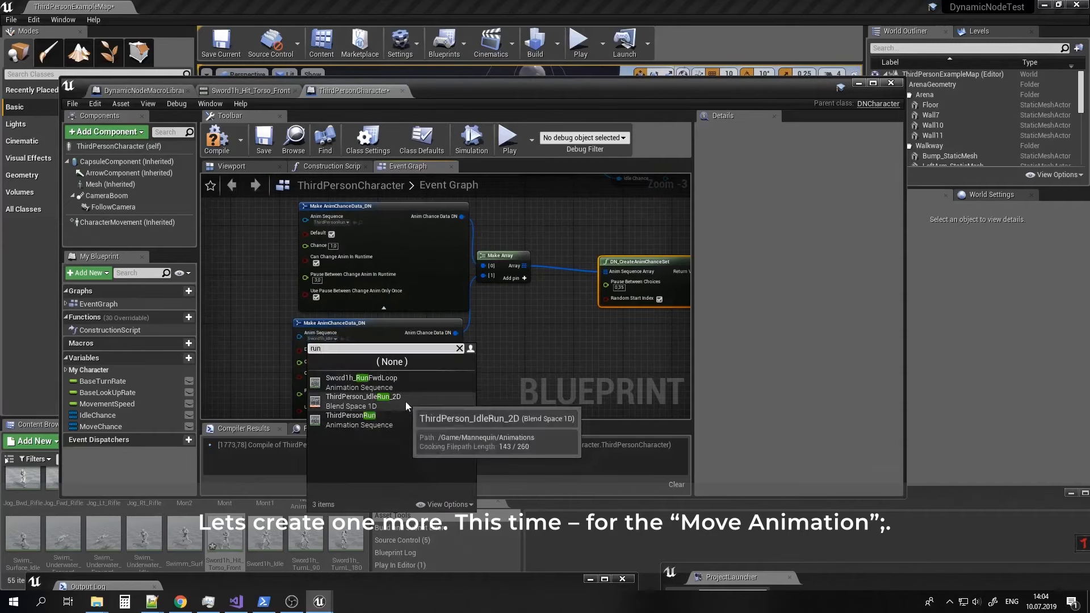
left_click(414, 384)
Disable Can Change Anim In Runtime on both copied Make AnimChanceData_DN nodes.
right_click_drag(414, 384, 417, 331)
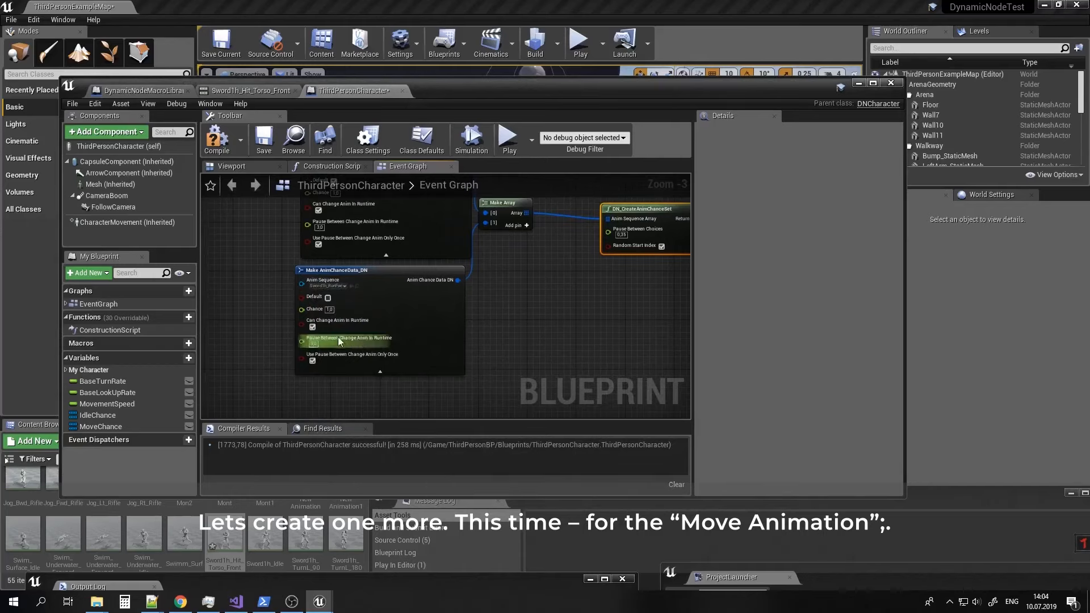
left_click(312, 327)
right_click_drag(285, 298, 279, 349)
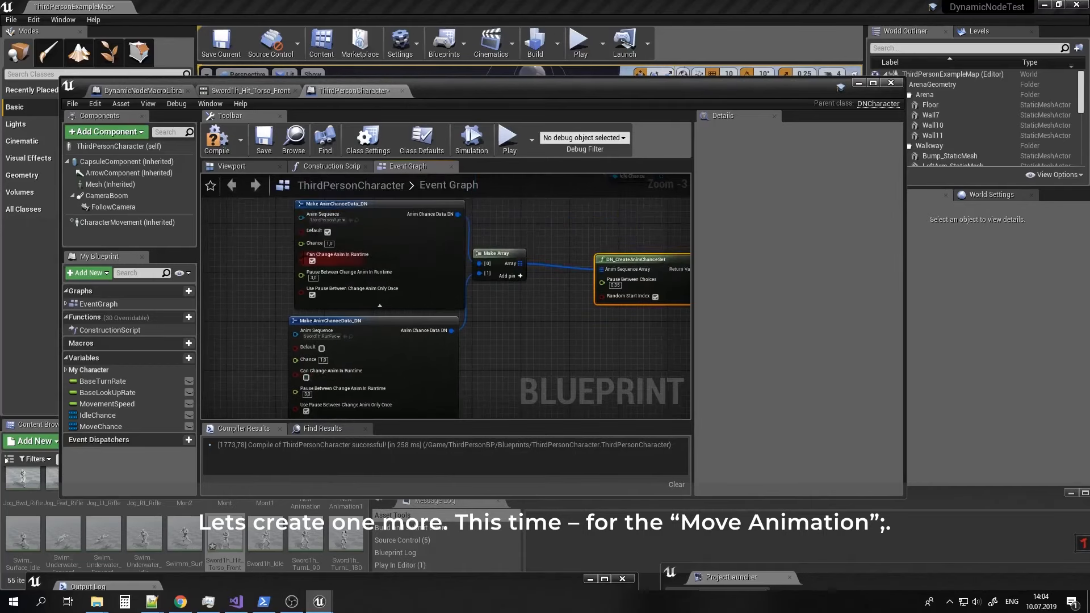
left_click(312, 260)
Connect a MoveChance variable getter to the Move Animation input of DN_MoveMachineMulti, and compile and save the blueprint.
right_click_drag(529, 335, 459, 349)
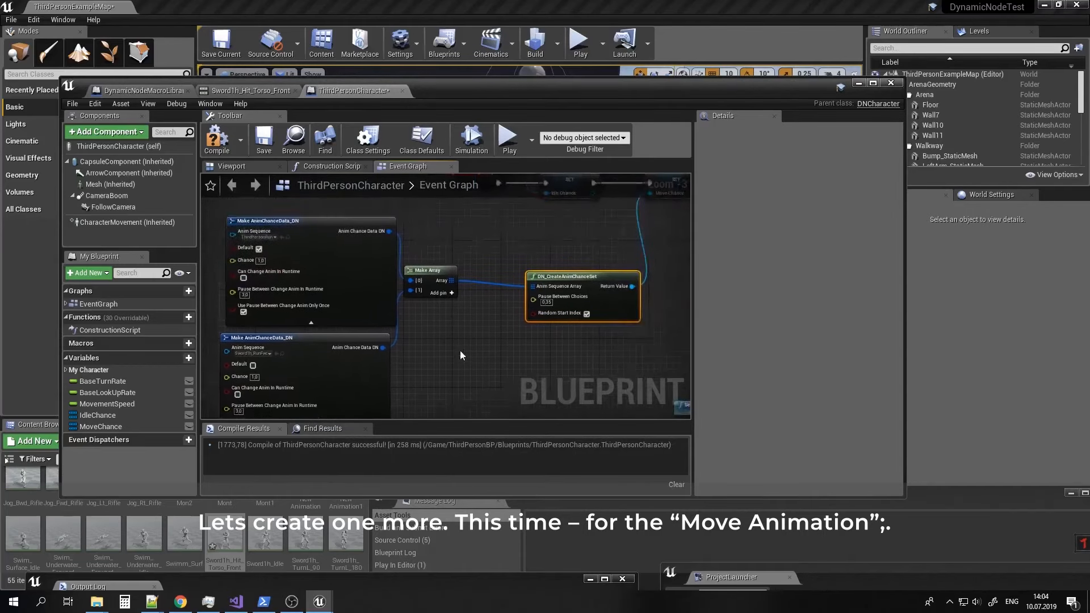
right_click_drag(623, 233, 547, 305)
scroll(547, 305, "down", 4)
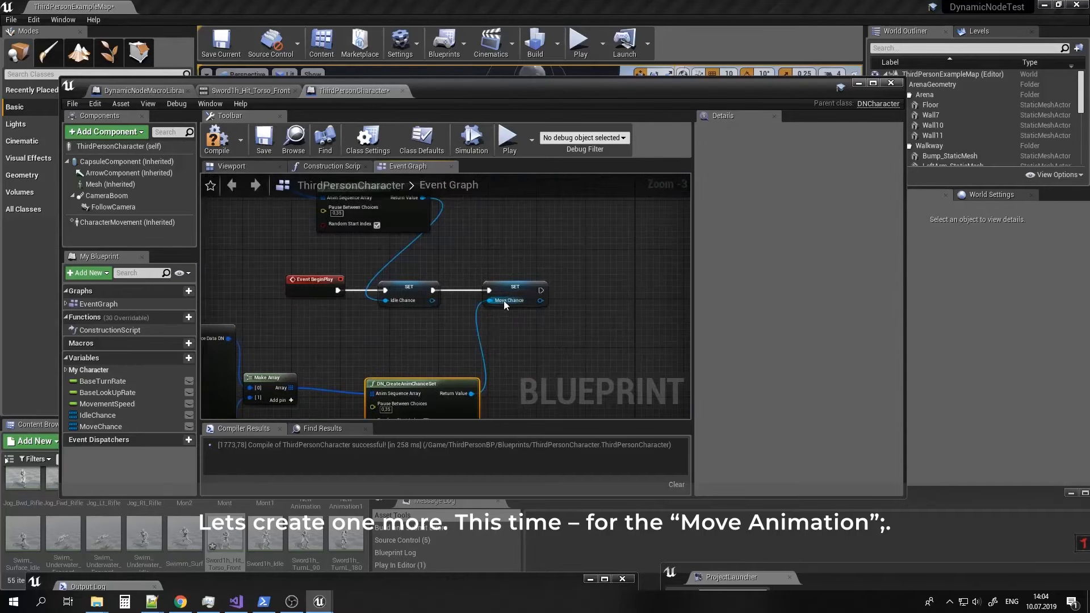
scroll(485, 324, "up", 4)
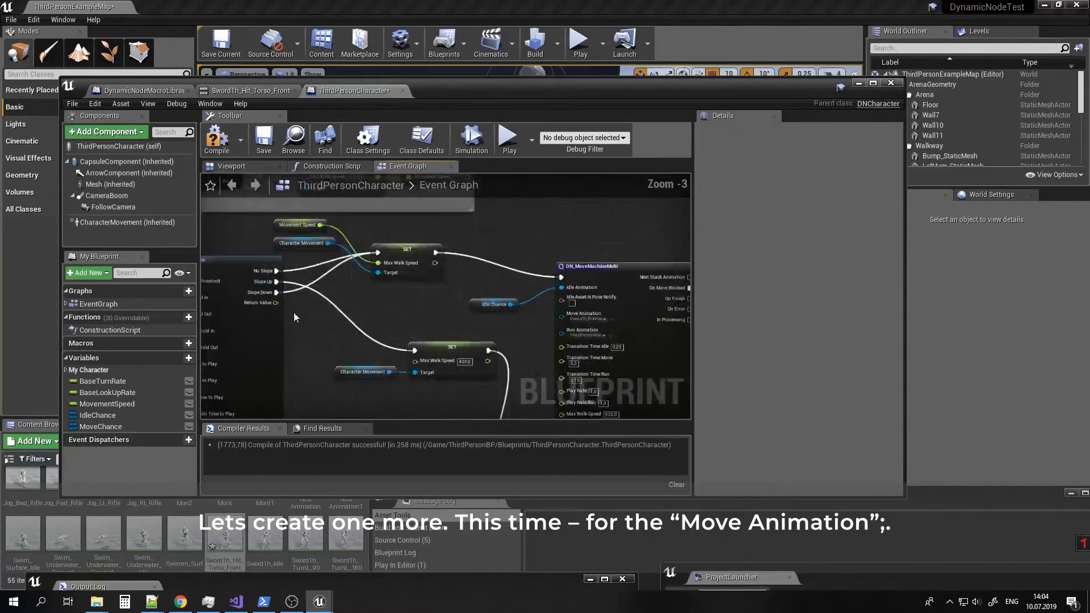
left_click_drag(94, 427, 559, 320)
left_click(507, 341)
left_click(217, 139)
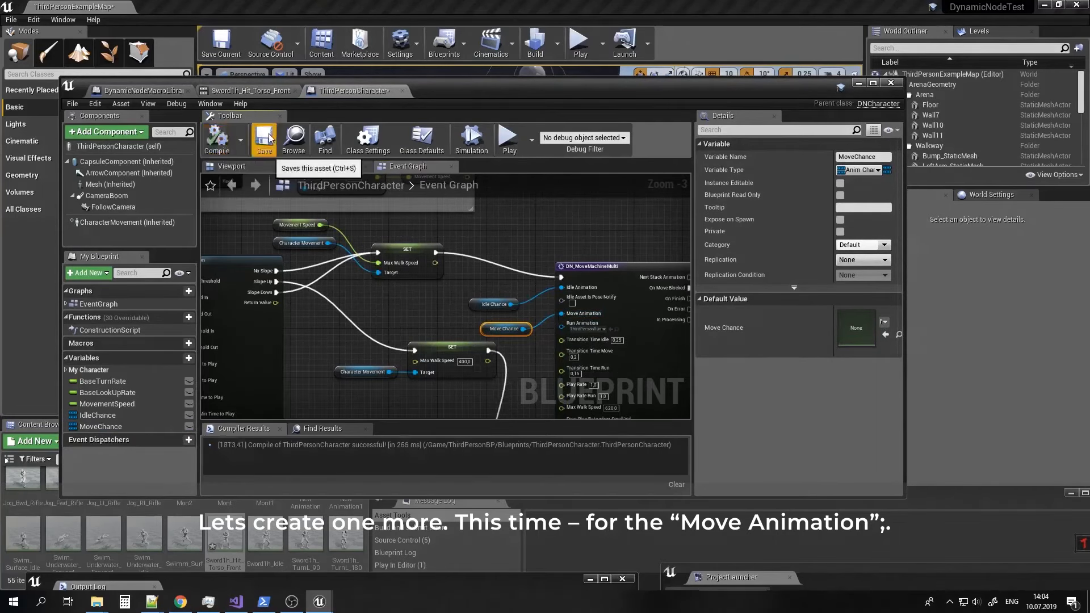
left_click(264, 139)
Play the level and run the character forward with several stops to check how the move animation varies, and end the session.
left_click(859, 83)
left_click(578, 41)
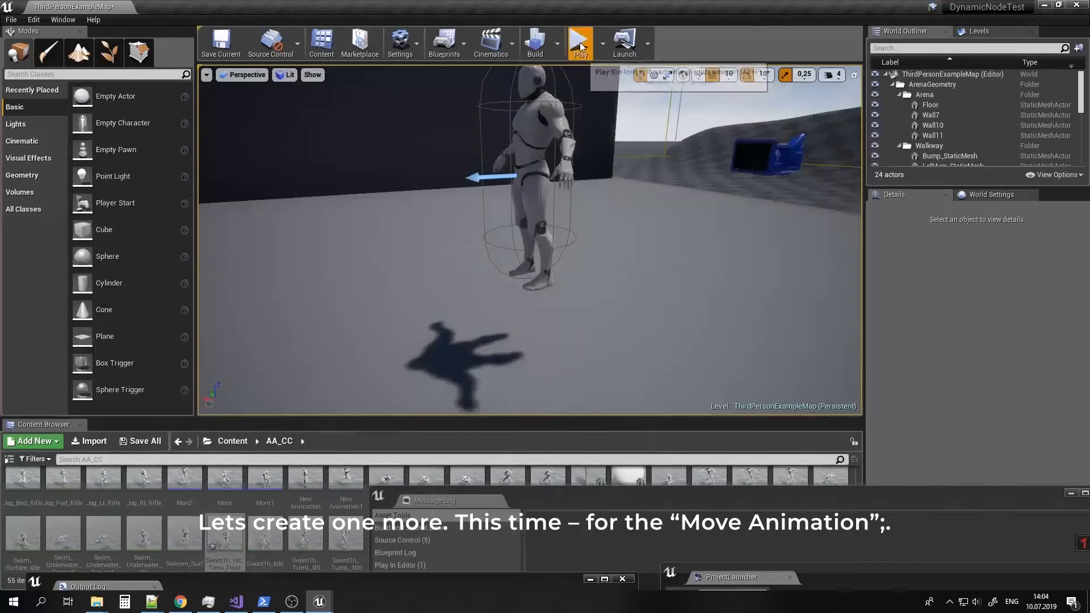
key("w")
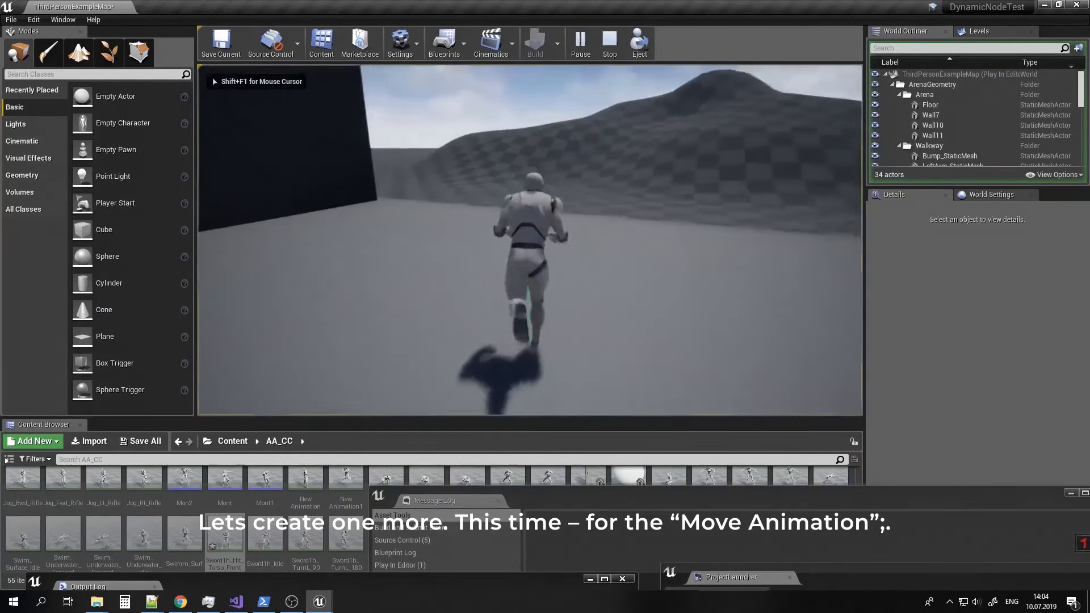
key("w")
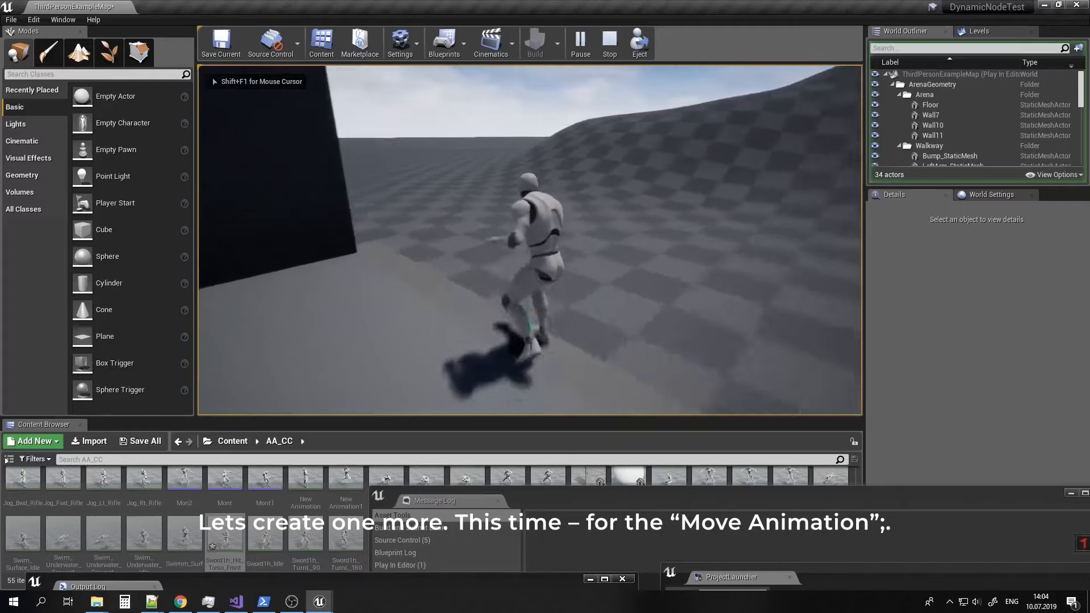
key("w")
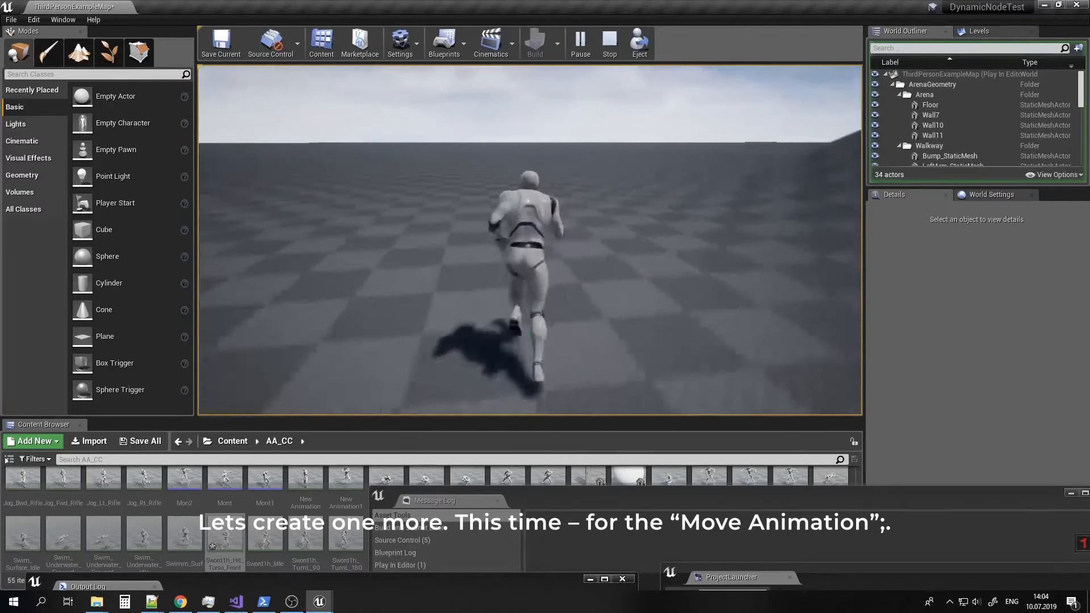
key("w")
key("w")
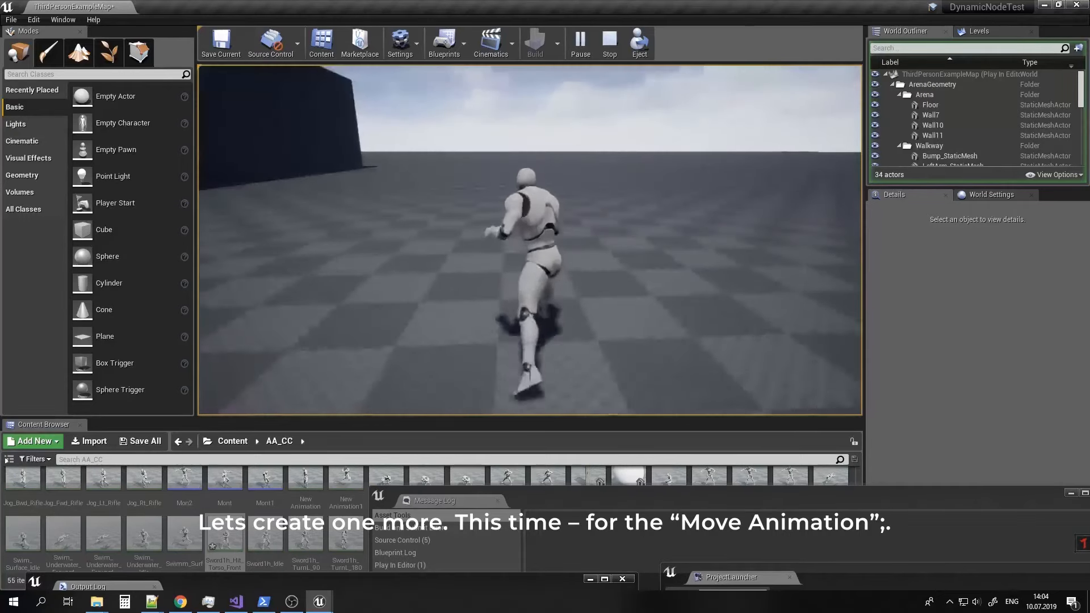
key("w")
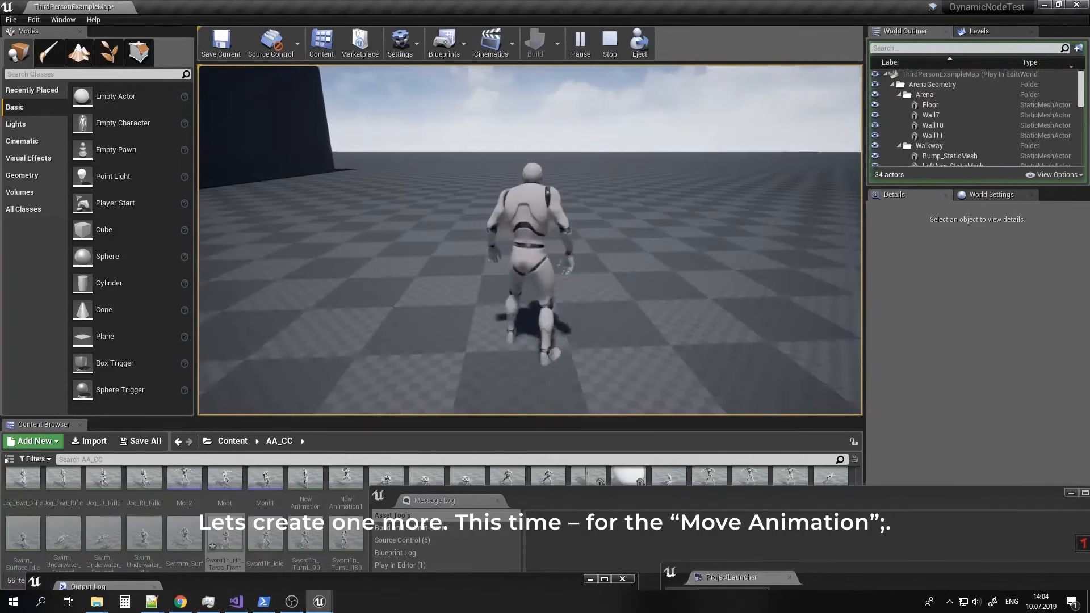
key("Escape")
Return to the ThirdPersonCharacter blueprint and enable Can Change Anim In Runtime on both Make AnimChanceData_DN nodes feeding Move Chance.
left_click(316, 601)
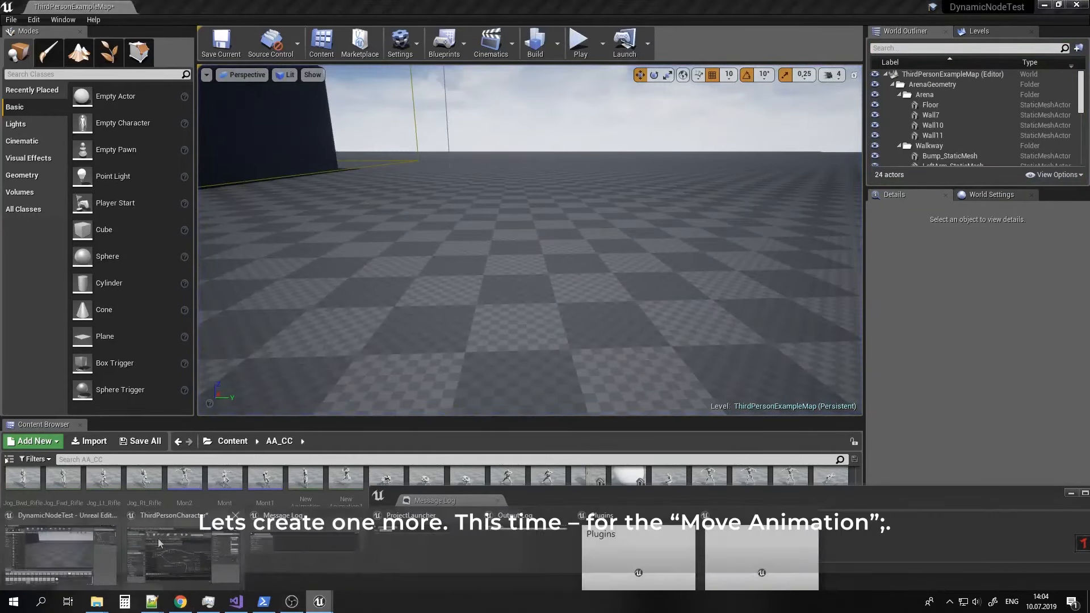
left_click(162, 540)
right_click_drag(358, 376, 653, 330)
scroll(653, 333, "down", 6)
scroll(364, 340, "up", 4)
right_click_drag(366, 342, 458, 343)
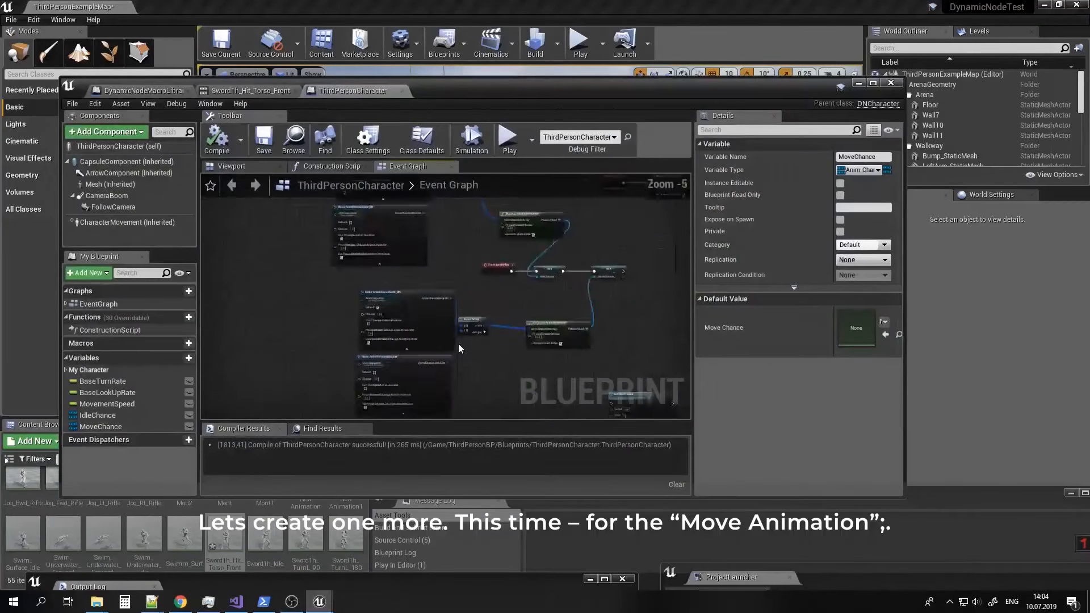
scroll(458, 343, "up", 1)
left_click(338, 319)
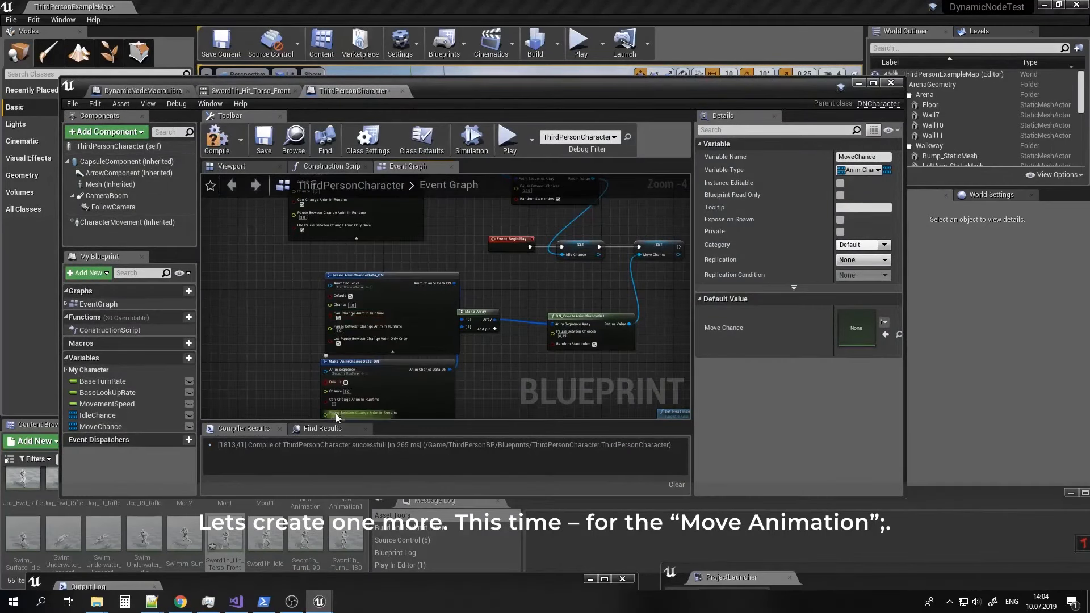
left_click(334, 405)
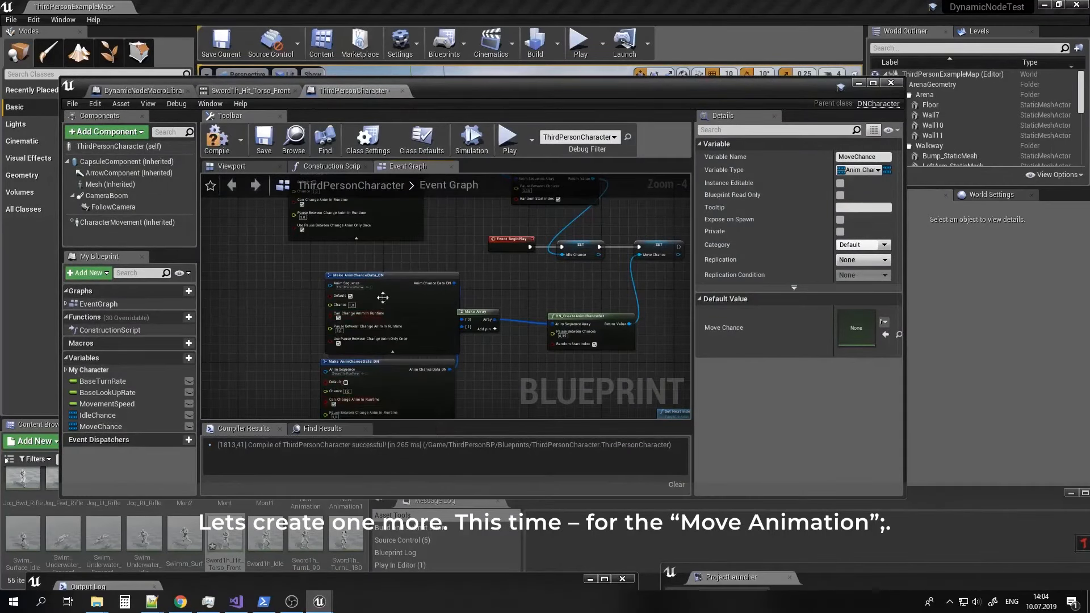
Compile the blueprint, play the level running the character forward to check how the move animation changes, and end the session.
left_click(210, 142)
left_click(860, 85)
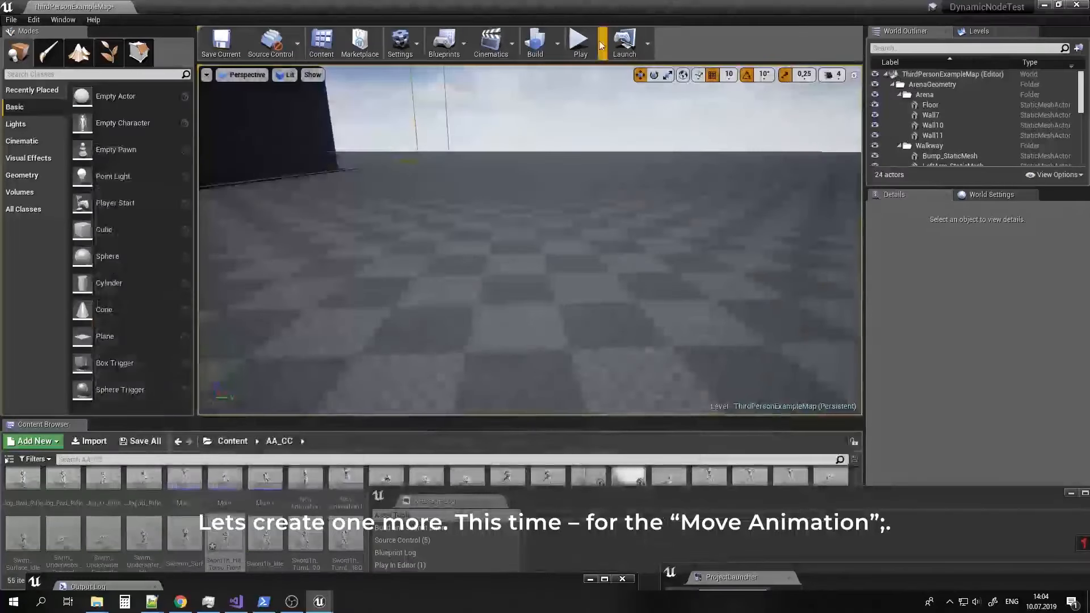
left_click(579, 41)
key("w")
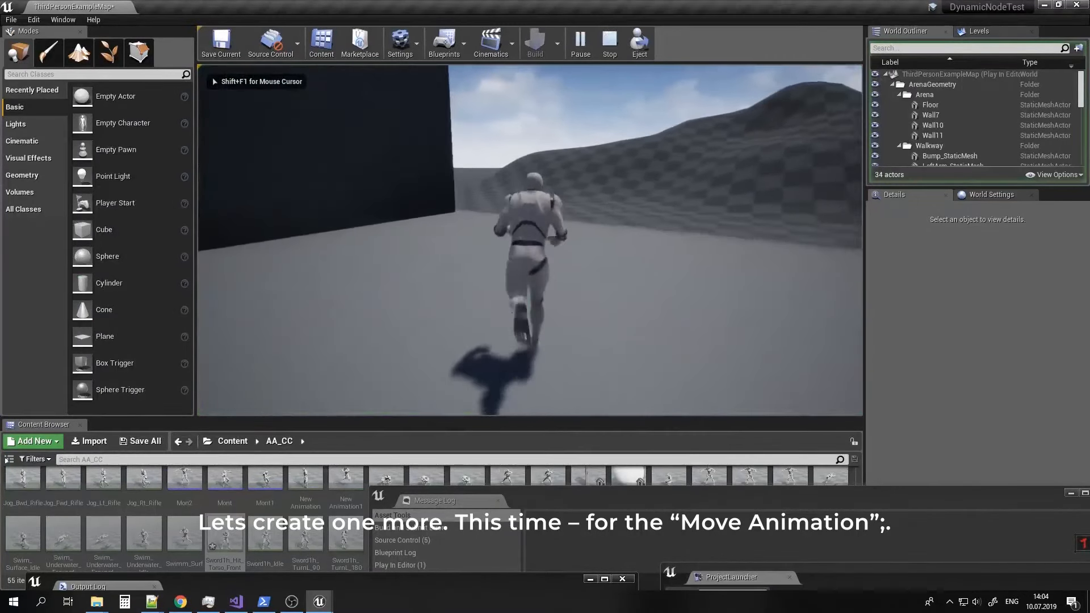
key("w")
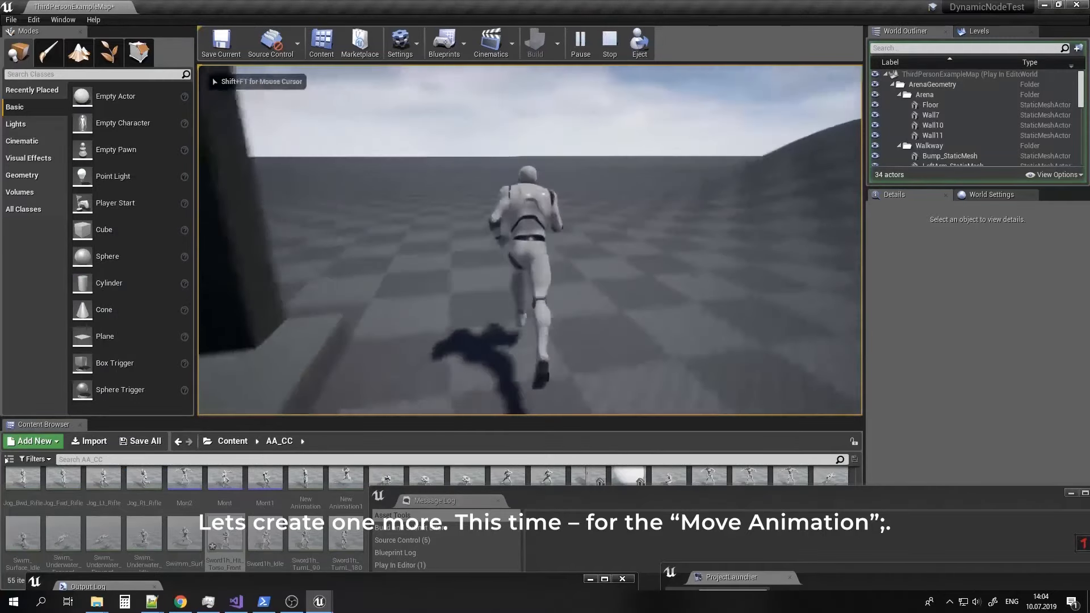
key("w")
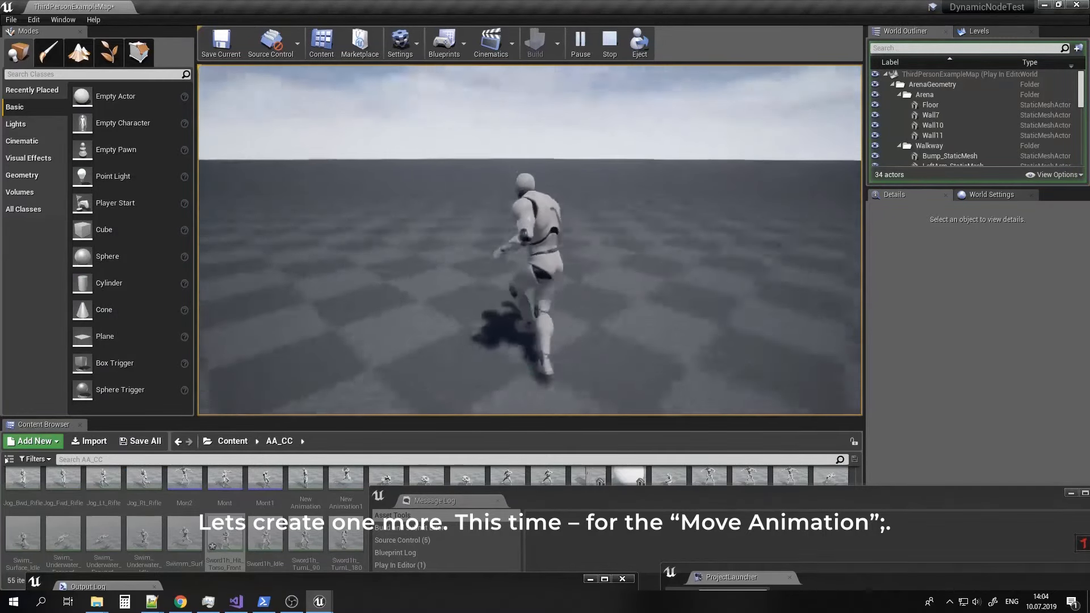
key("w")
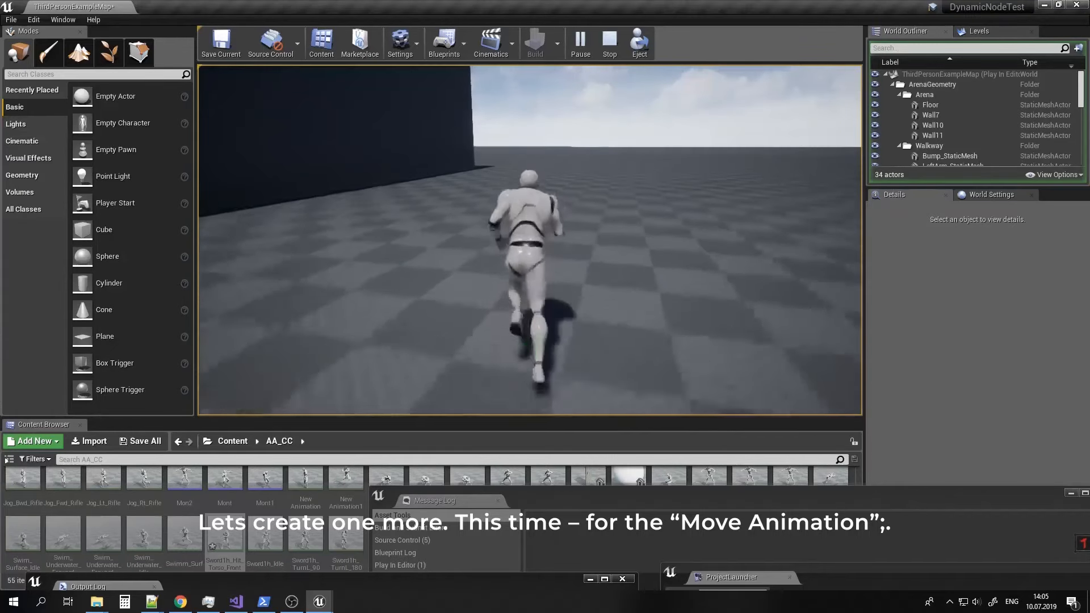
key("Escape")
Return to the ThirdPersonCharacter blueprint and disable Can Change Anim In Runtime on both Make AnimChanceData_DN nodes feeding Move Chance.
left_click(314, 605)
left_click(191, 539)
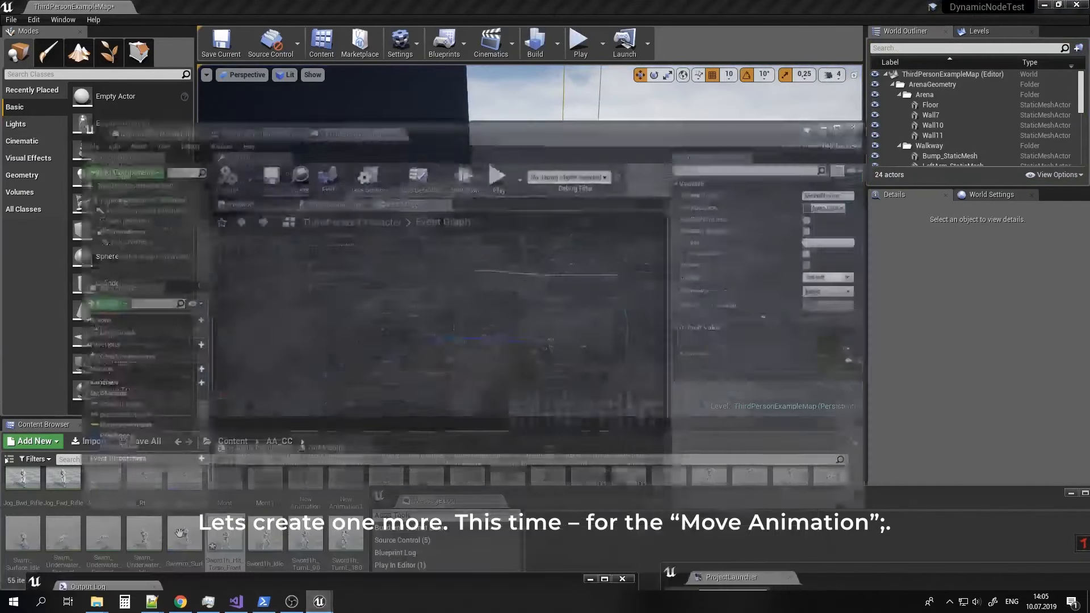
right_click_drag(547, 349, 488, 374)
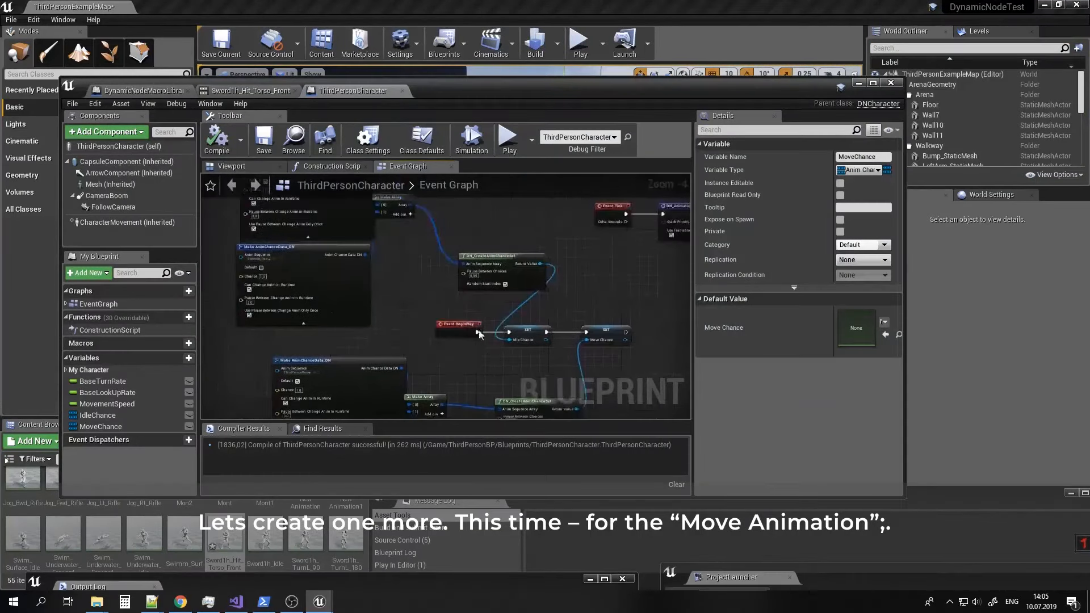
right_click_drag(398, 474, 386, 316)
left_click(330, 299)
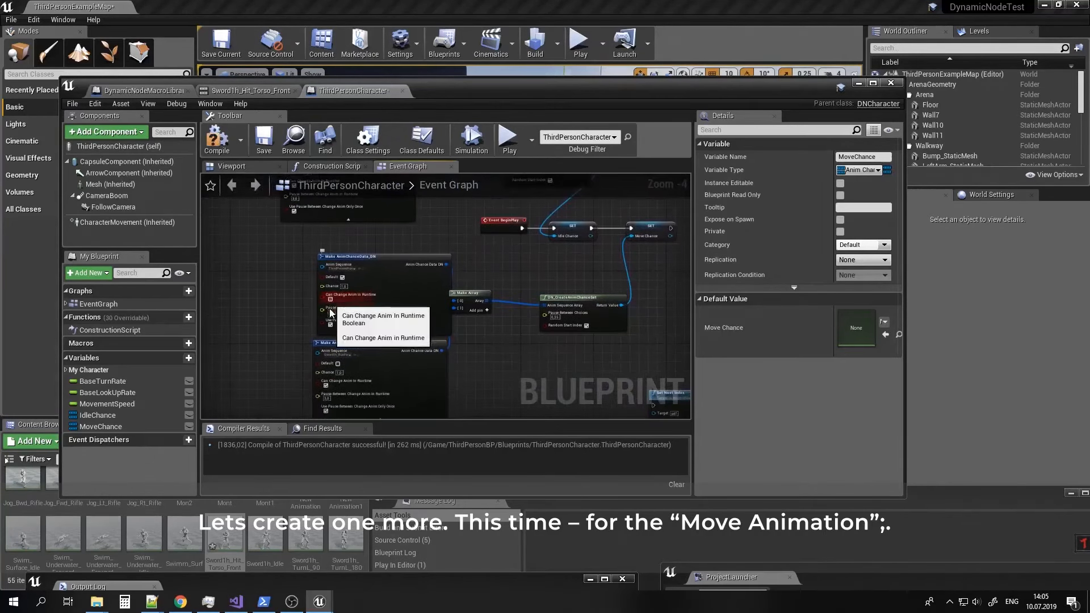
left_click(326, 385)
Add a Set Parent Asset node from the Idle Chance setter's output and place it beyond the Move Chance setter.
right_click_drag(547, 278, 416, 342)
scroll(449, 305, "up", 2)
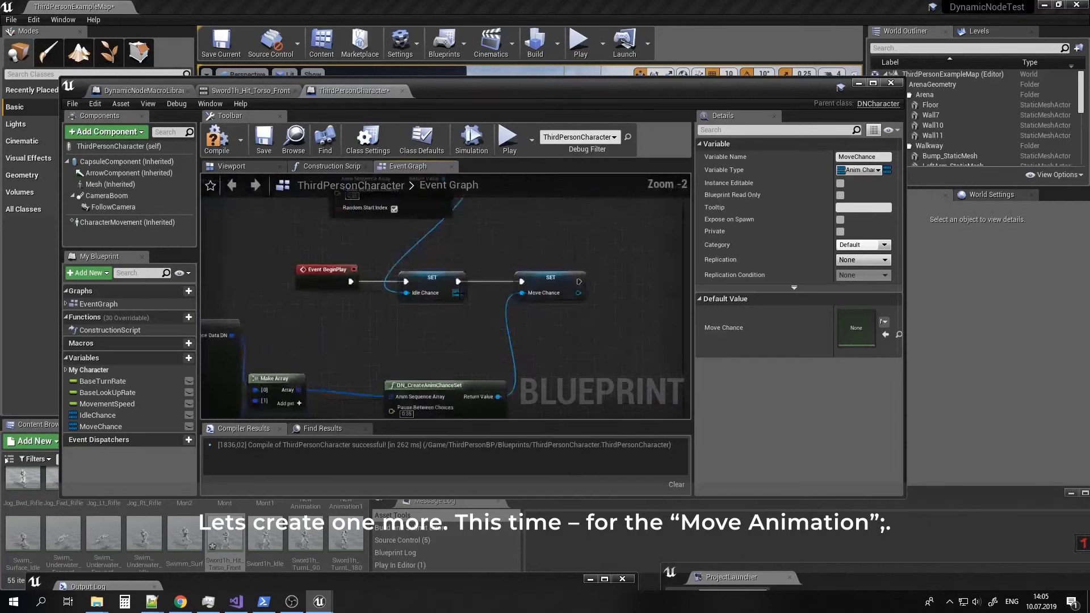
left_click_drag(456, 292, 509, 242)
type("se")
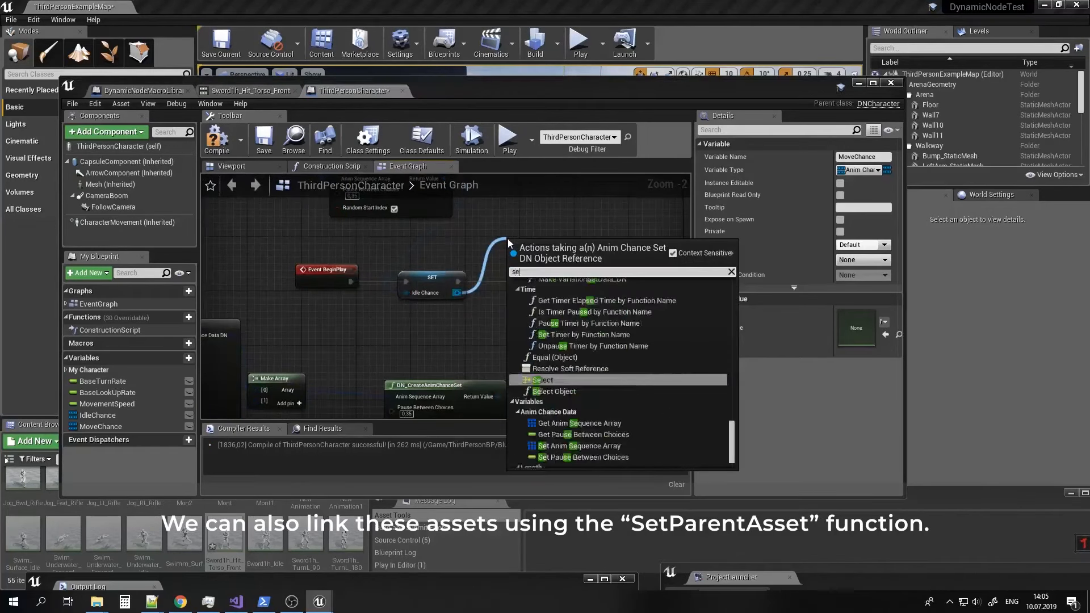
type("tpare")
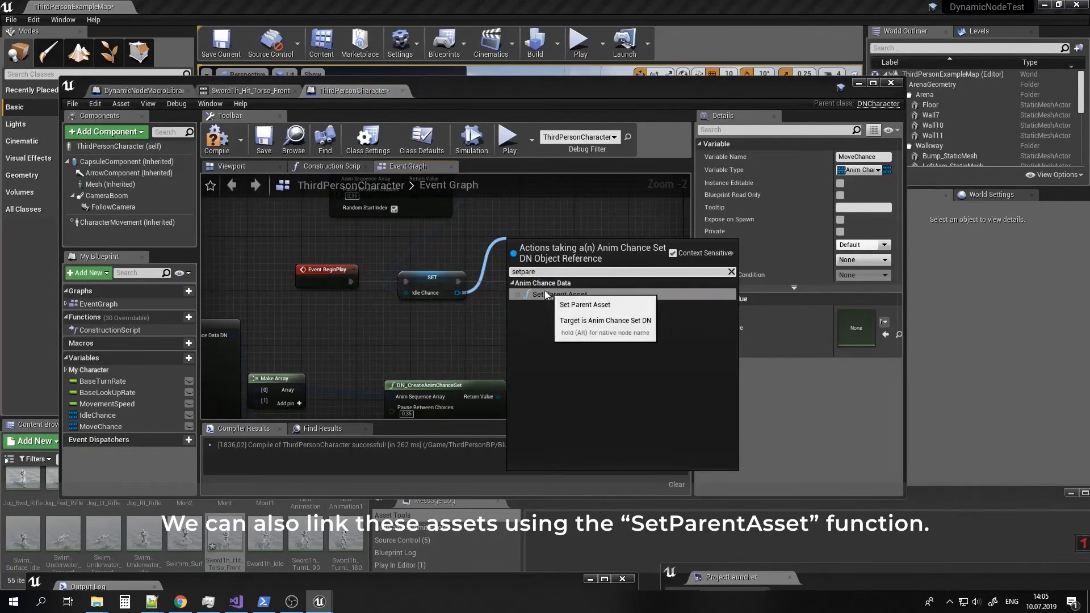
left_click(547, 294)
right_click_drag(618, 244, 537, 253)
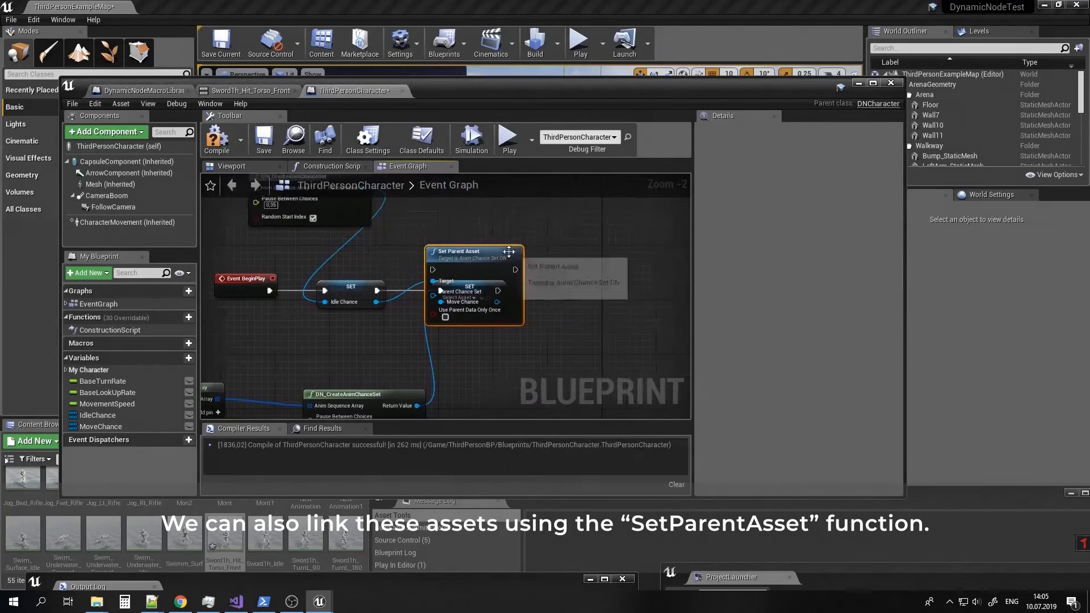
left_click_drag(510, 253, 599, 220)
Try Move Chance as the Parent Chance Set of the Set Parent Asset node, and clear the node's links while repositioning it.
left_click_drag(495, 302, 520, 261)
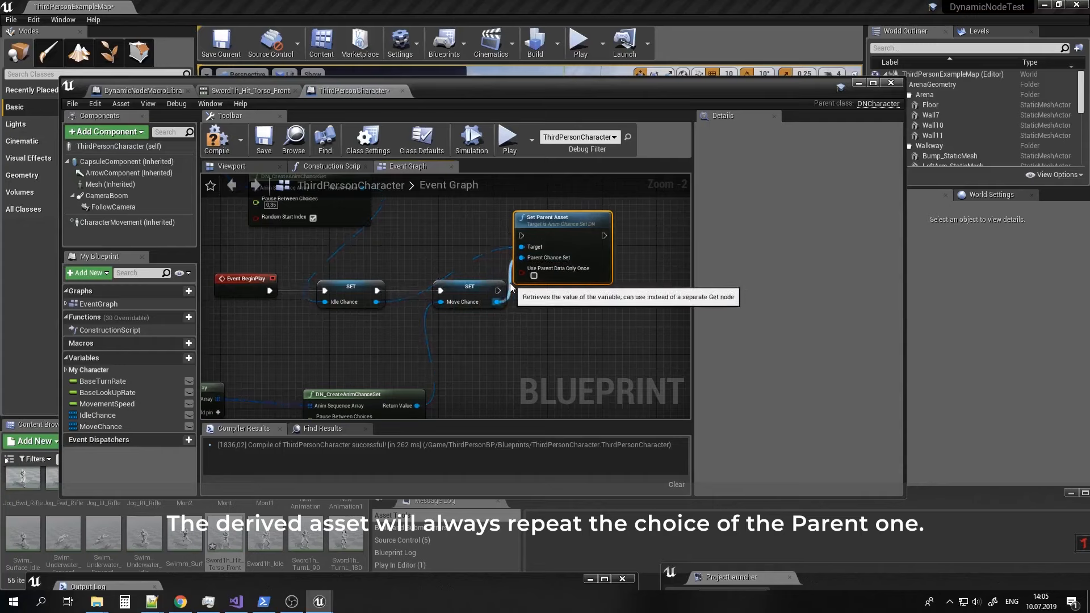
left_click_drag(491, 287, 477, 283)
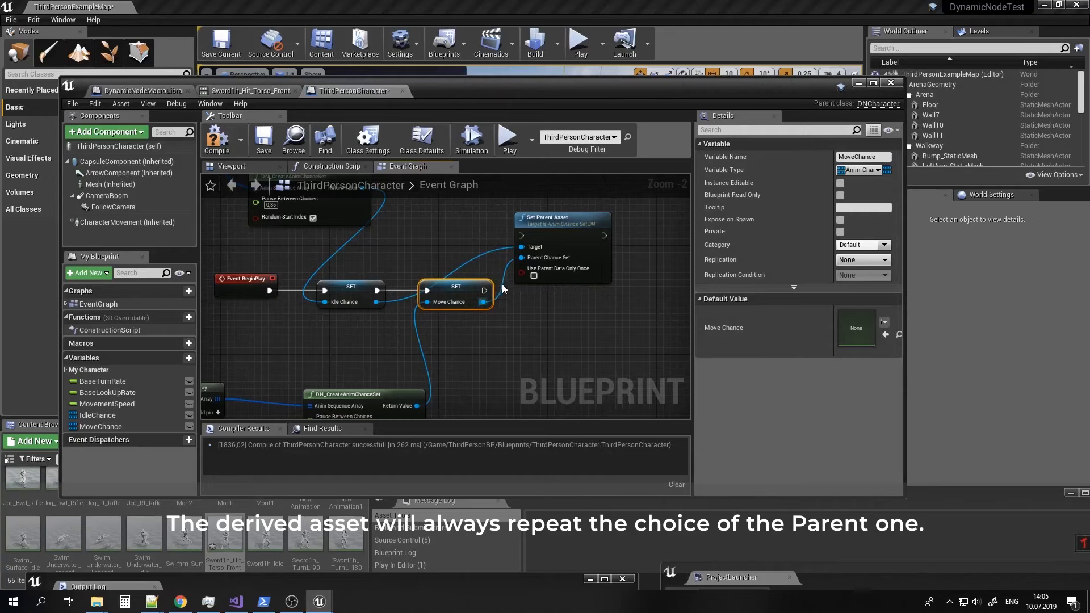
left_click_drag(554, 220, 561, 322)
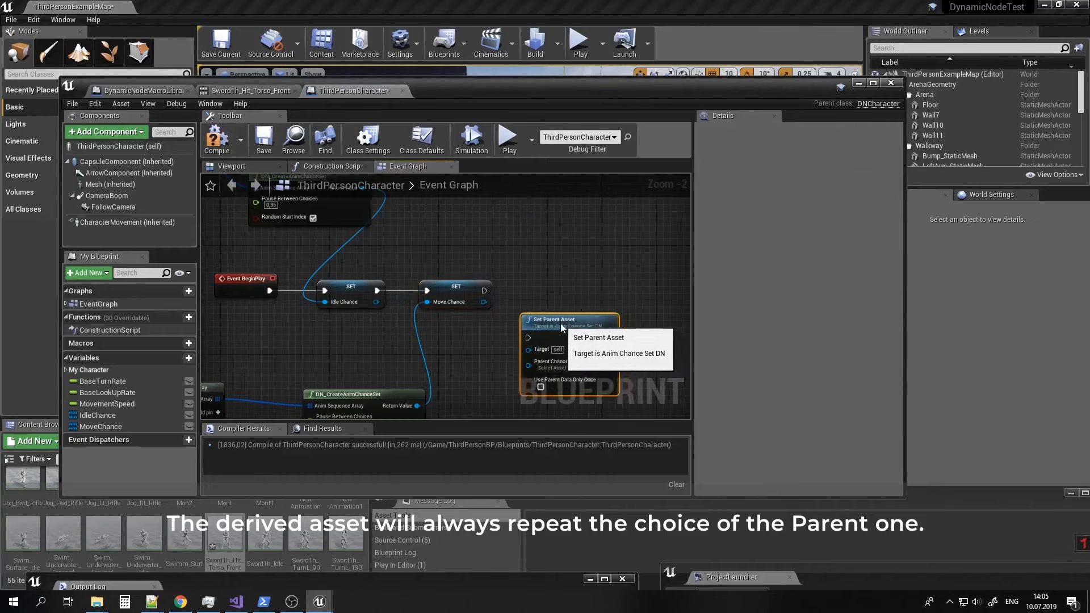
Wire Idle Chance to Parent Chance Set and Move Chance to Target, run Set Parent Asset after the Move Chance setter, and compile and save.
right_click_drag(493, 329, 469, 270)
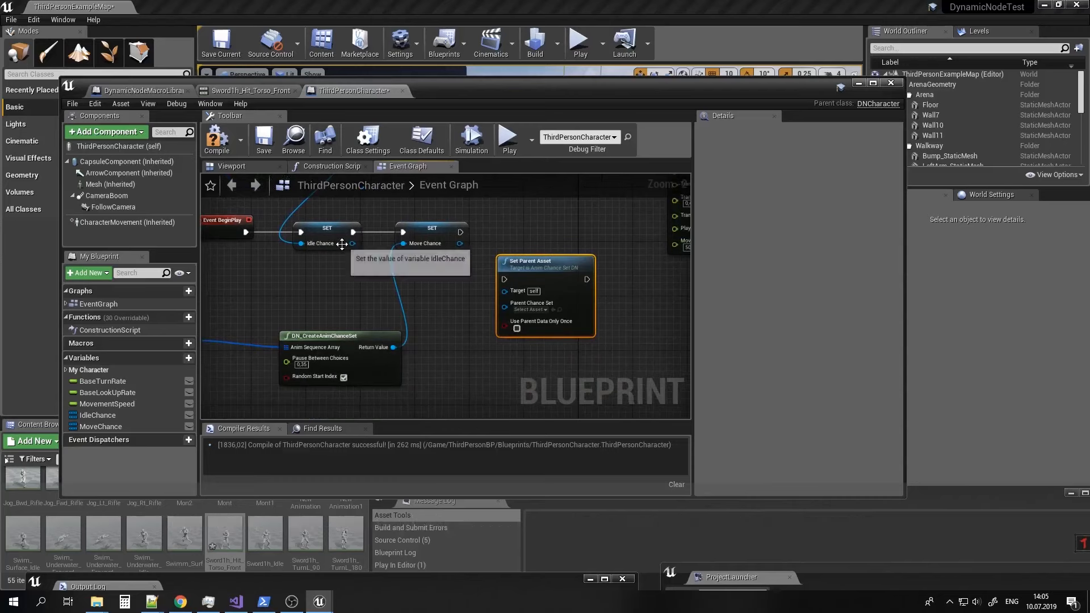
left_click_drag(352, 243, 504, 306)
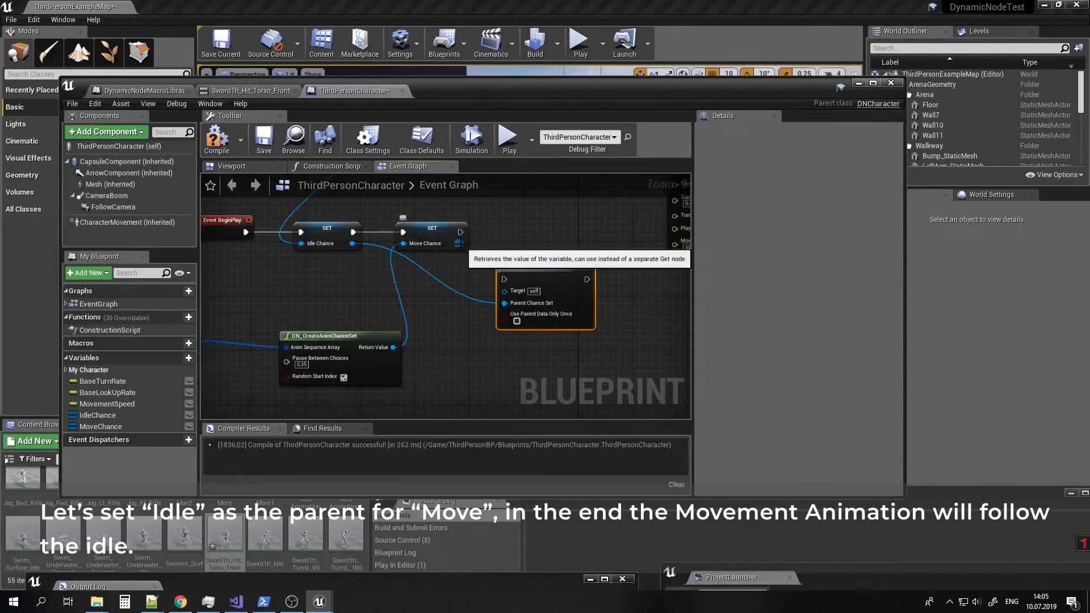
left_click_drag(460, 244, 504, 290)
right_click_drag(516, 259, 475, 277)
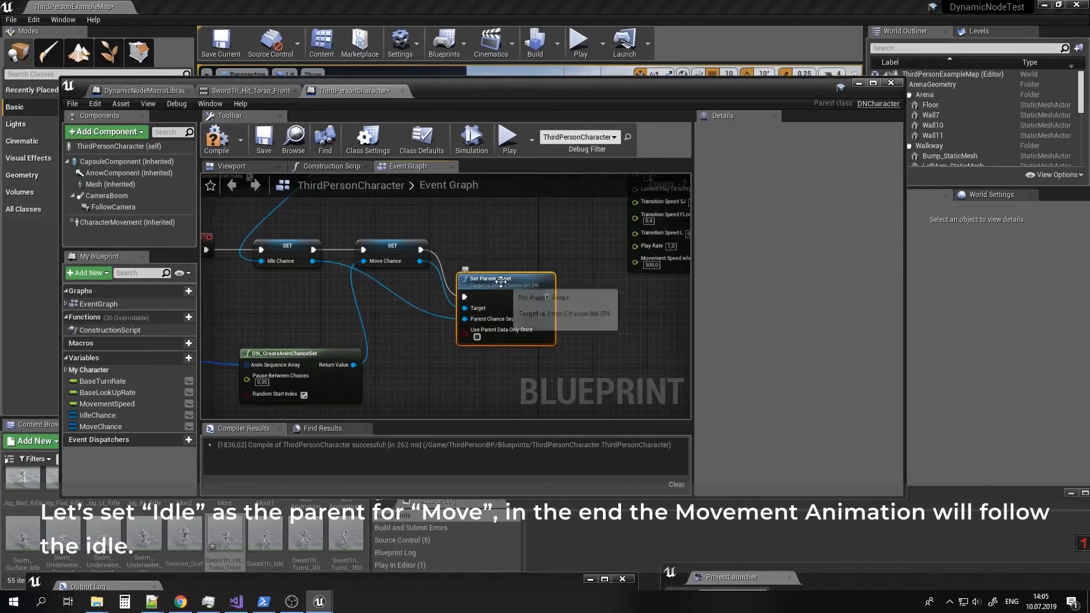
left_click_drag(493, 279, 499, 300)
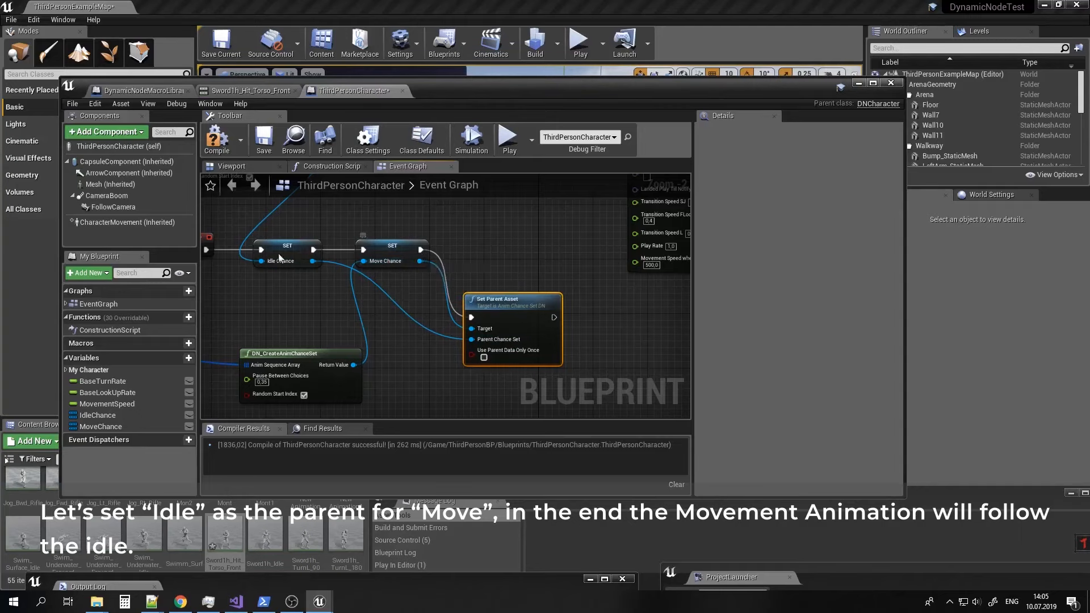
left_click(221, 156)
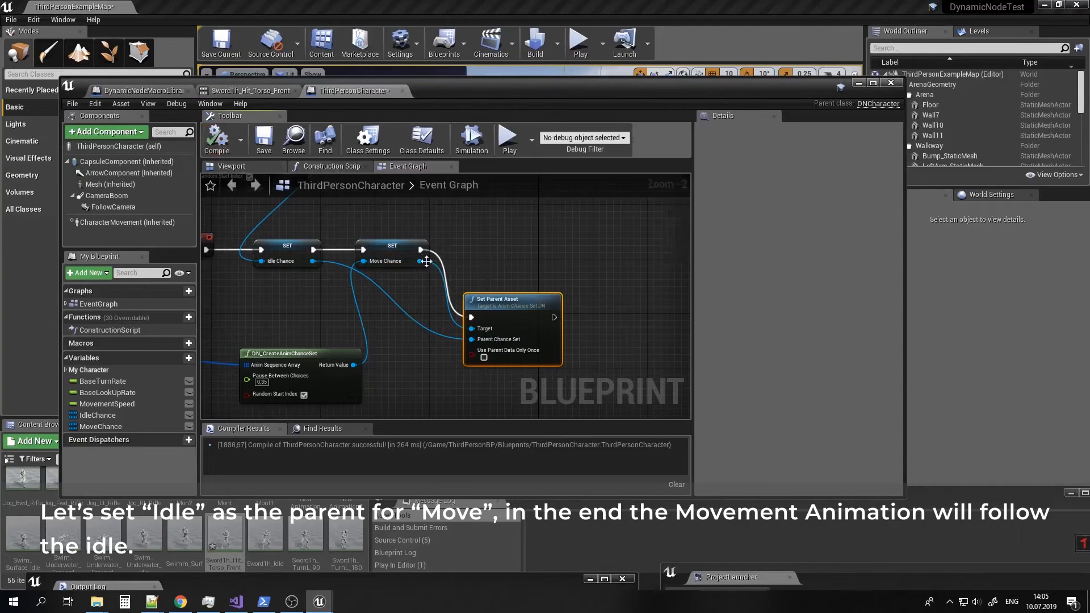
left_click(263, 149)
Play the level and run the character forward to check that the move animation follows the idle choice, and end the session.
right_click_drag(437, 224, 661, 203)
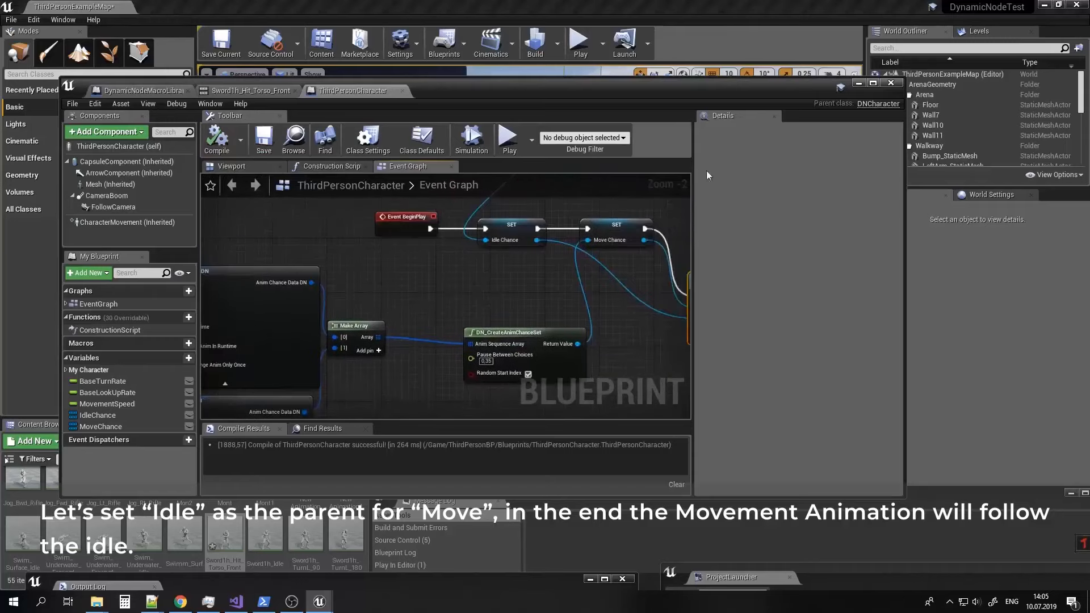
left_click(859, 84)
left_click(579, 42)
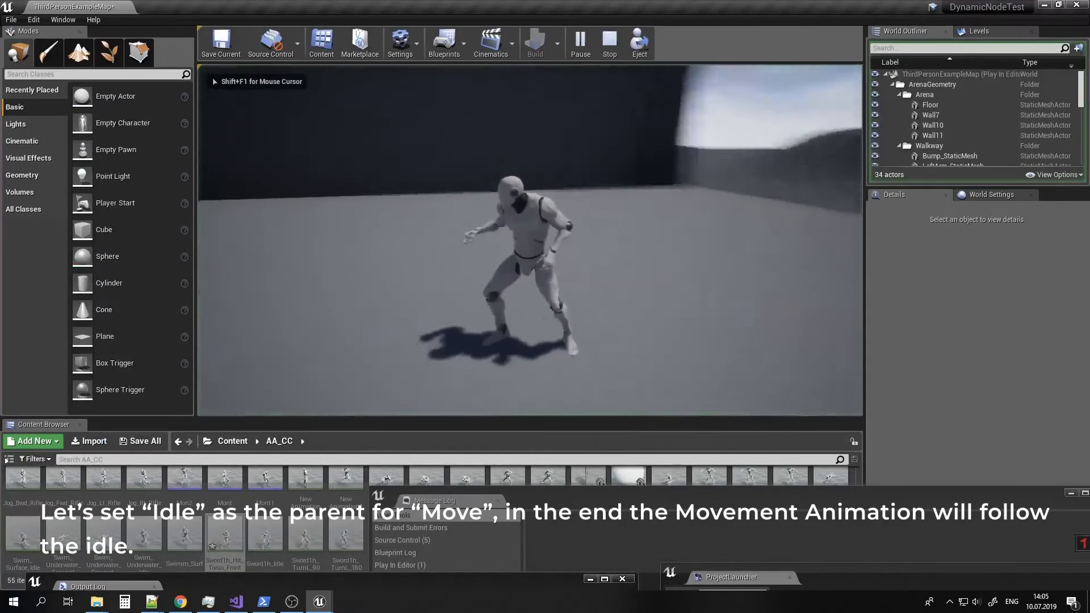
key("w")
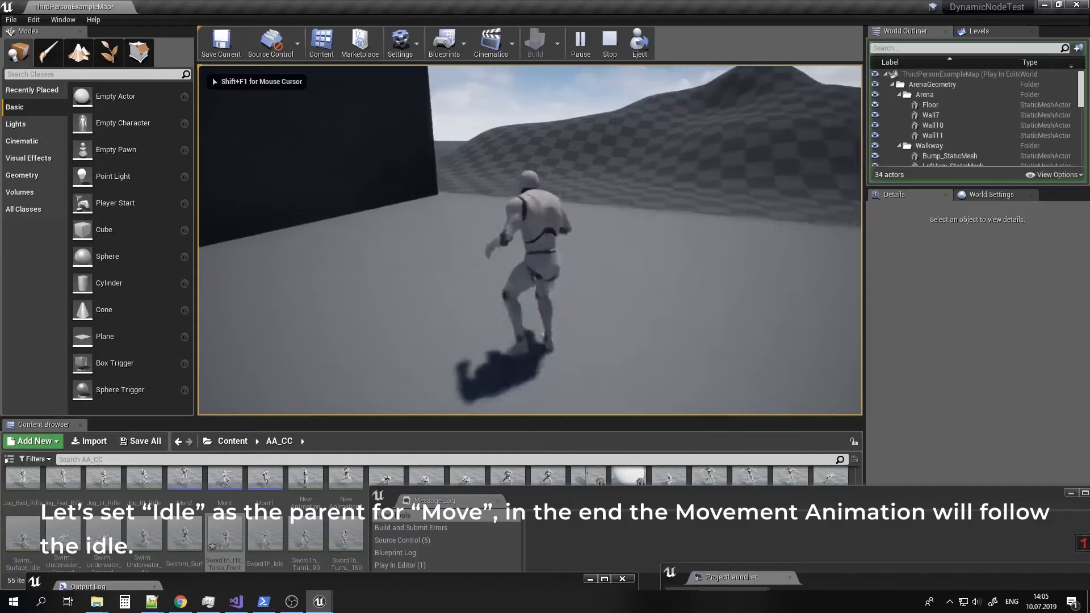
key("w")
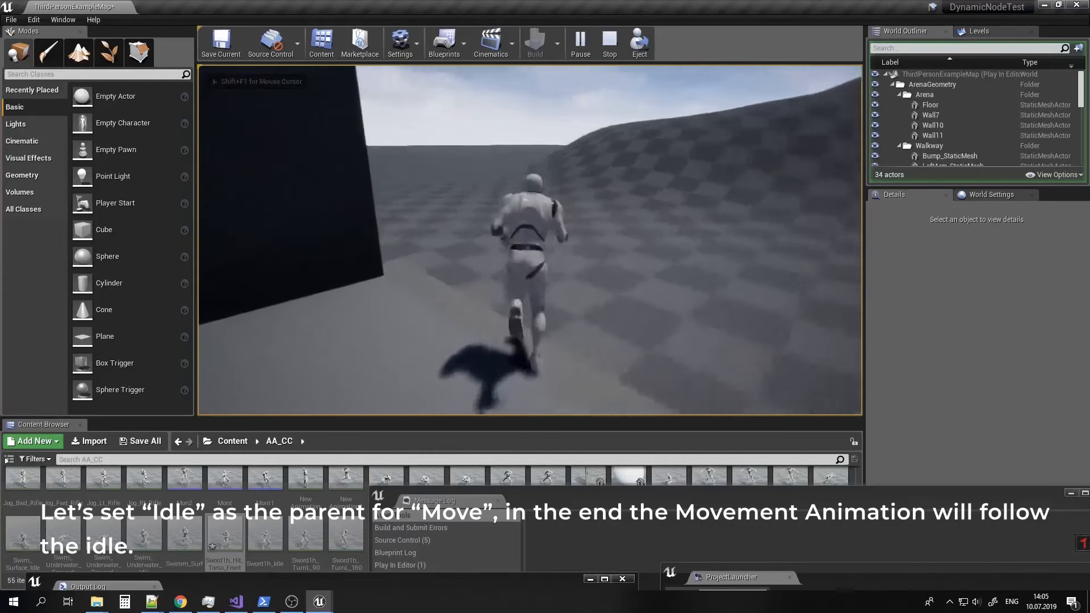
key("w")
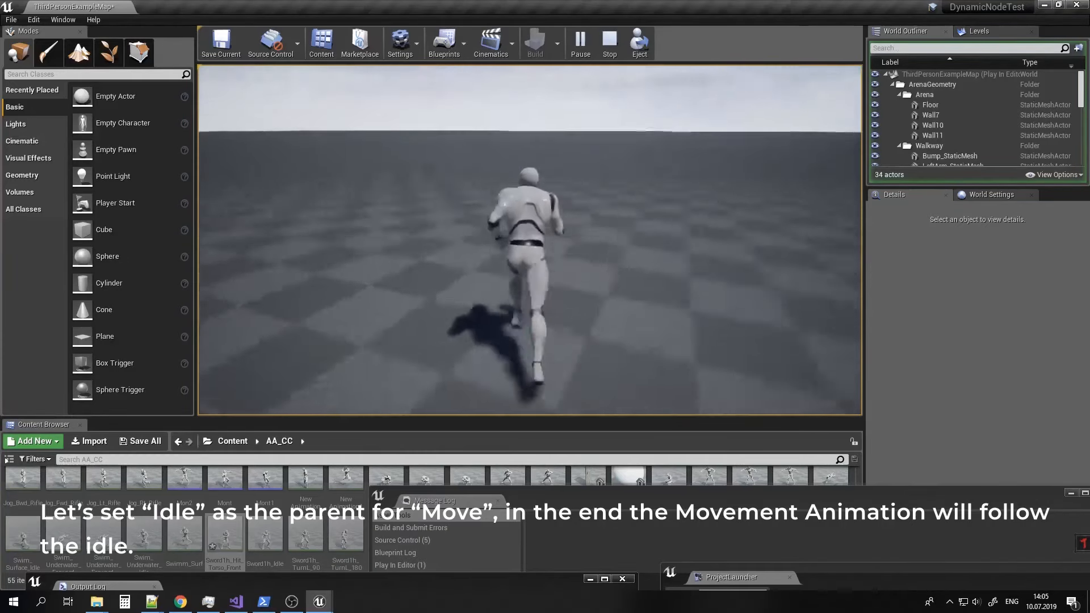
key("w")
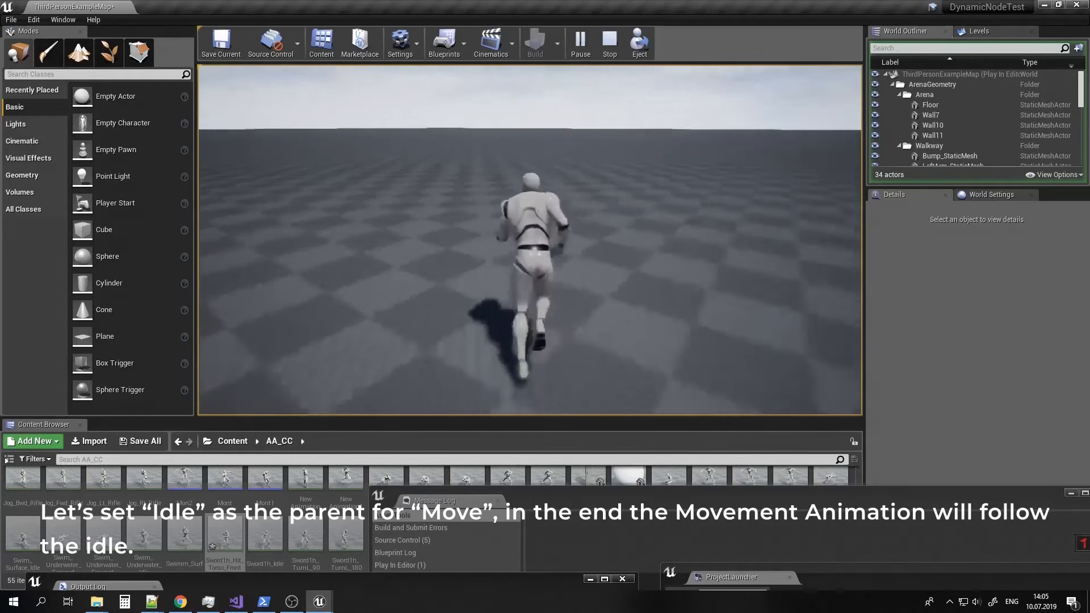
key("w")
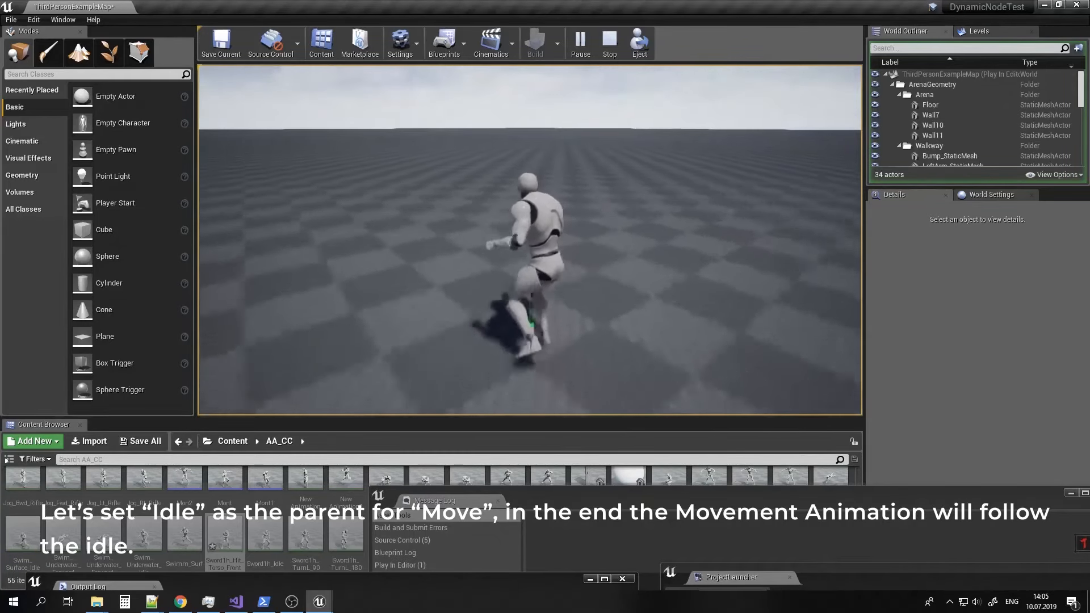
key("Escape")
Return to the ThirdPersonCharacter blueprint and enable Use Parent Data Only Once on the Set Parent Asset node.
left_click(318, 602)
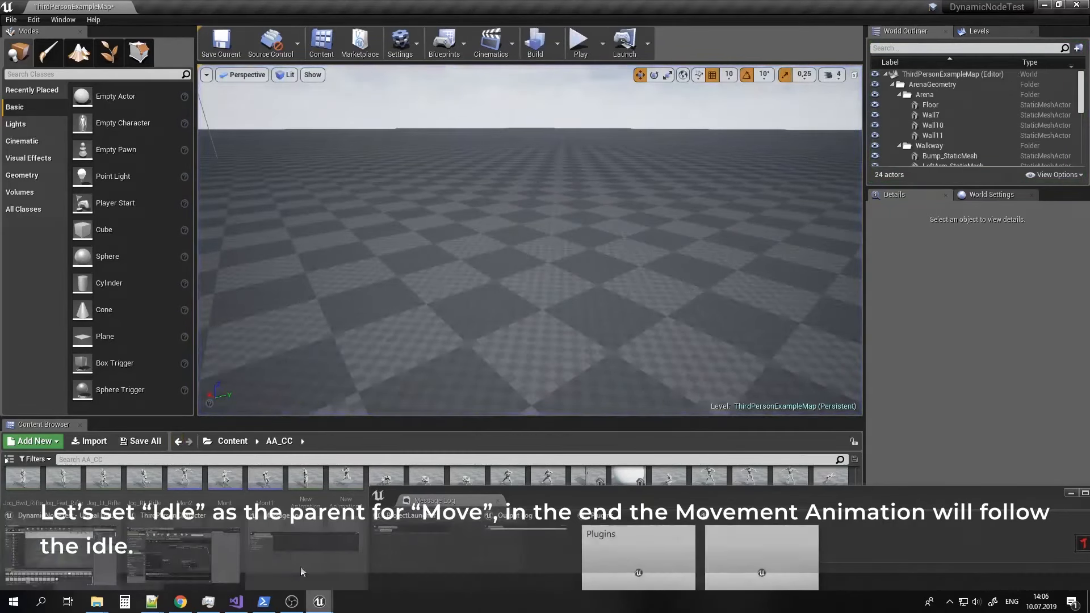
left_click(195, 545)
right_click_drag(437, 392, 222, 343)
left_click(493, 288)
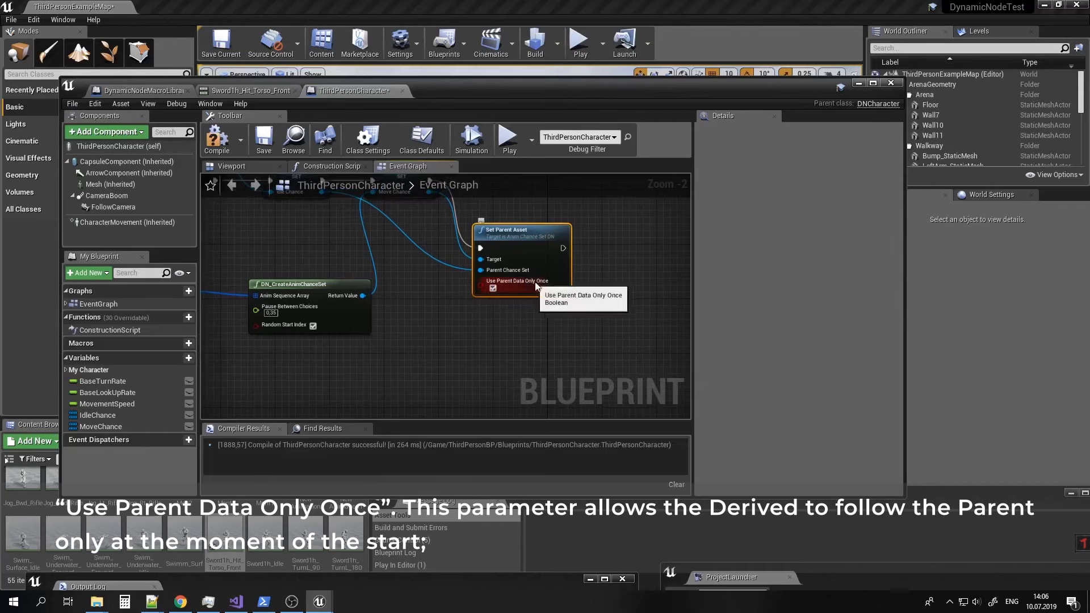
Enable Can Change Anim In Runtime on both Make AnimChanceData_DN nodes feeding Move Chance and compile the blueprint.
right_click_drag(399, 350, 688, 320)
right_click_drag(403, 319, 512, 322)
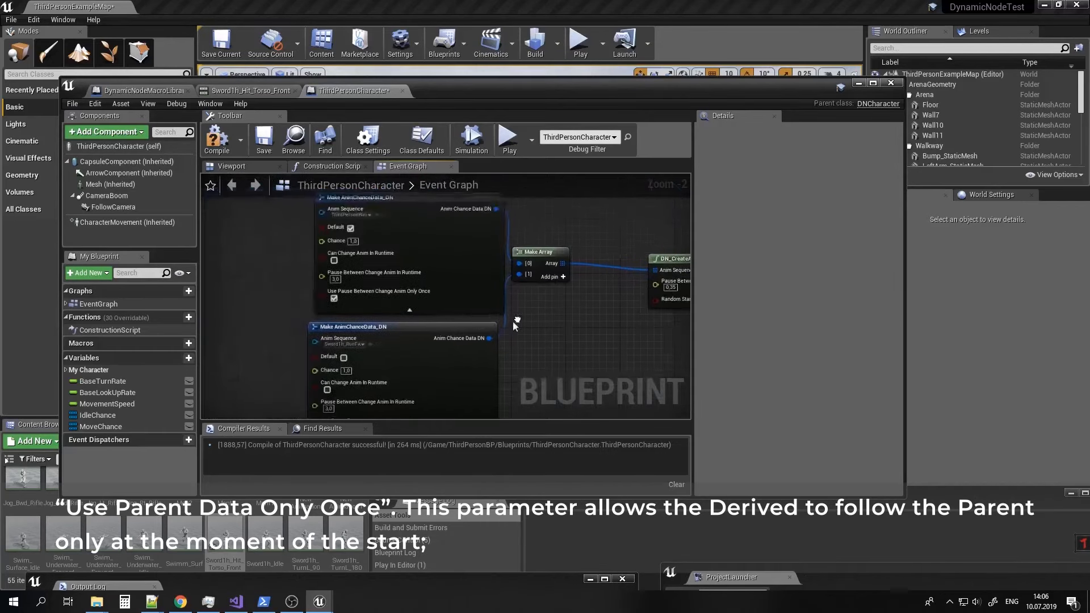
left_click(334, 259)
right_click_drag(311, 310, 304, 367)
left_click(297, 344)
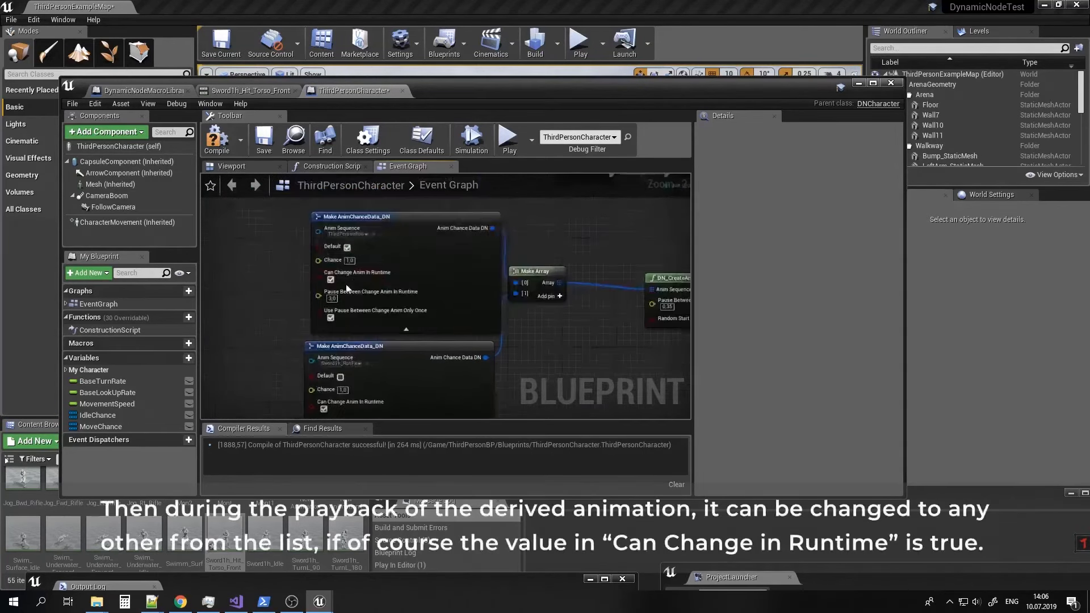
right_click_drag(335, 313, 346, 259)
right_click_drag(414, 251, 170, 305)
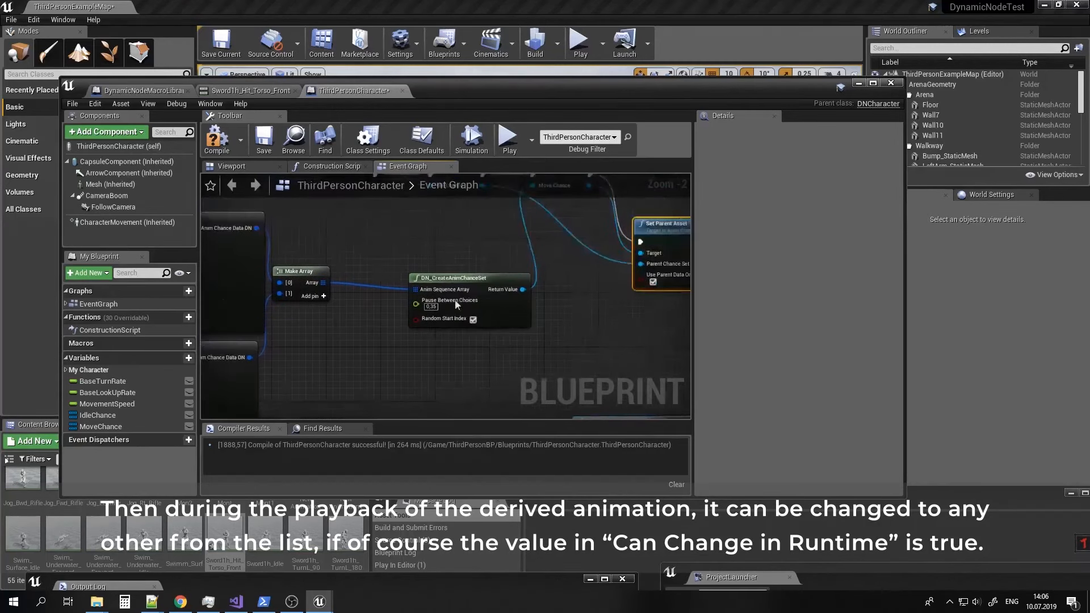
right_click_drag(528, 229, 455, 272)
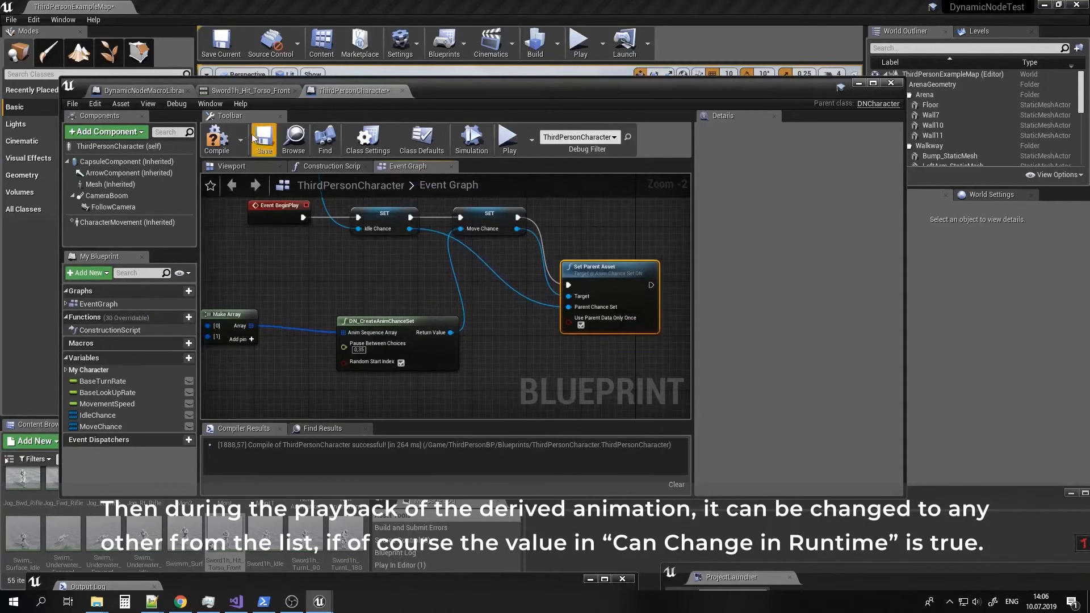
left_click(226, 142)
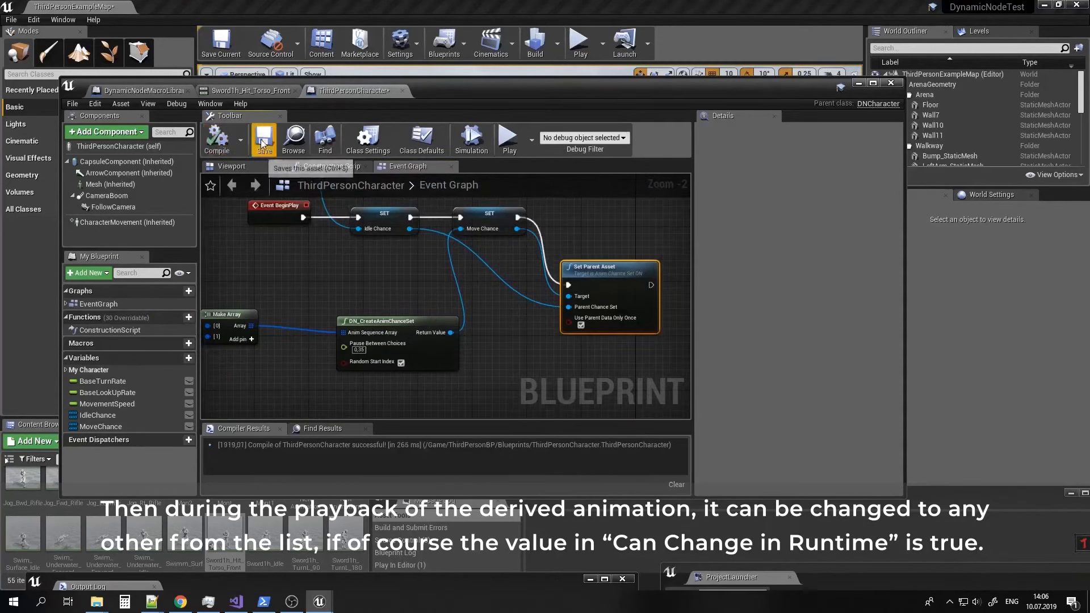
Play the level and run the character forward in several bursts to check the runtime animation switching, and end the session.
left_click(857, 85)
left_click(579, 40)
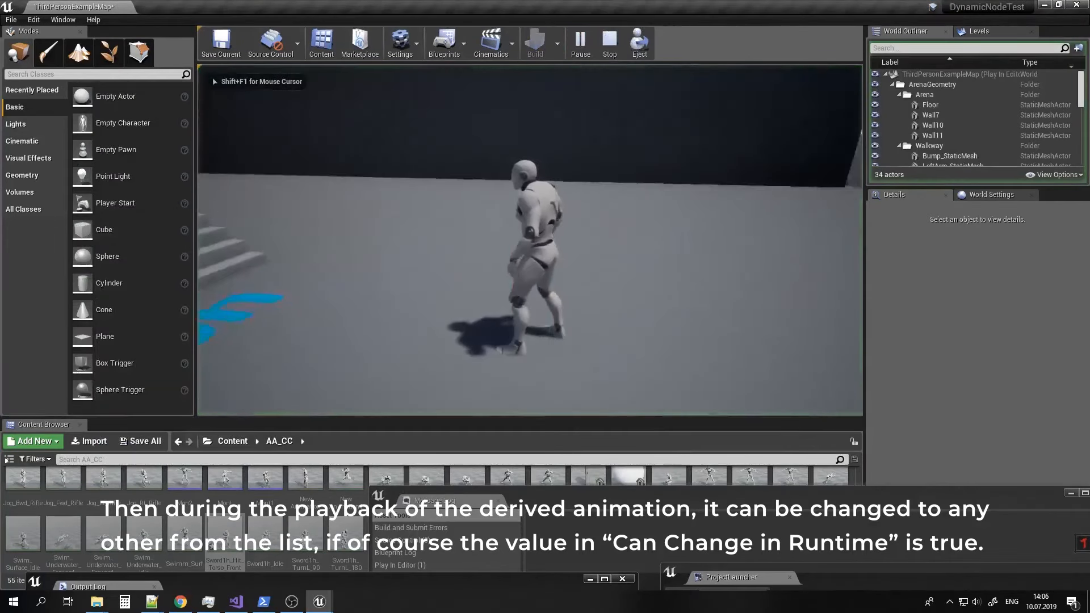
key("w")
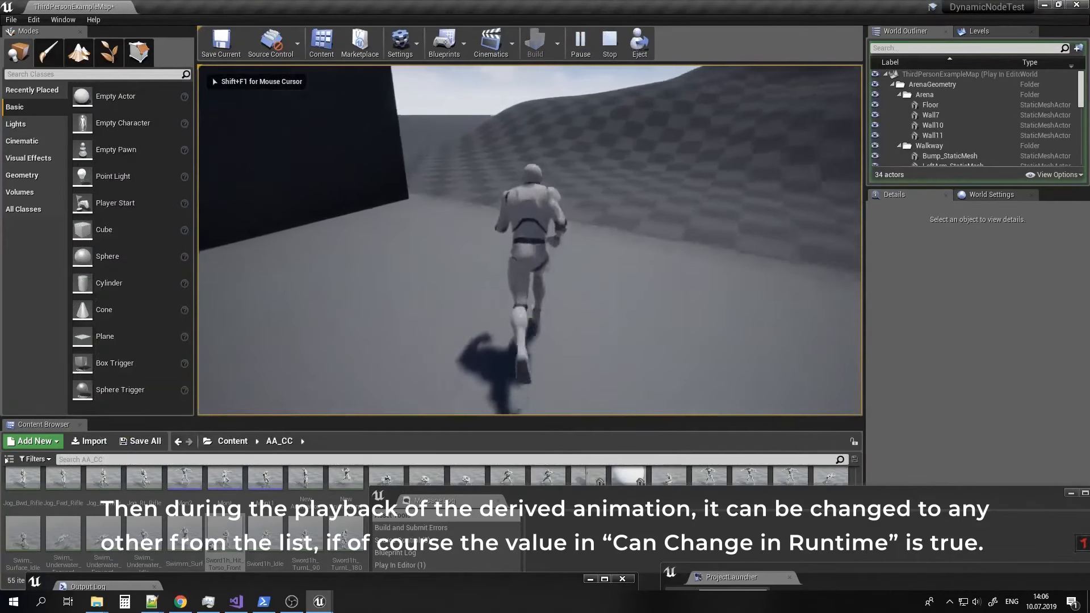
key("w")
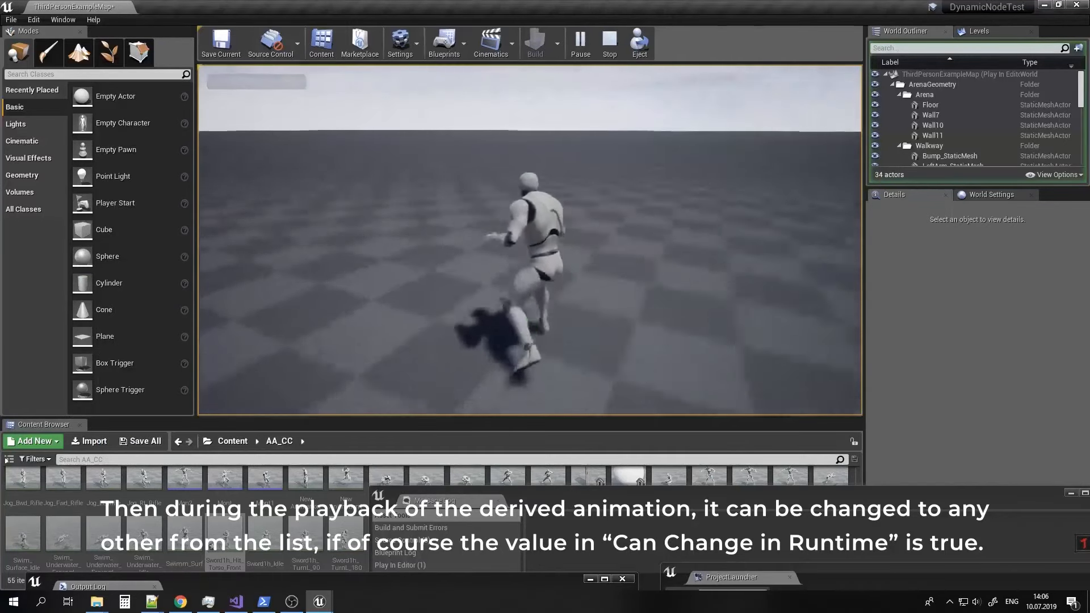
key("w")
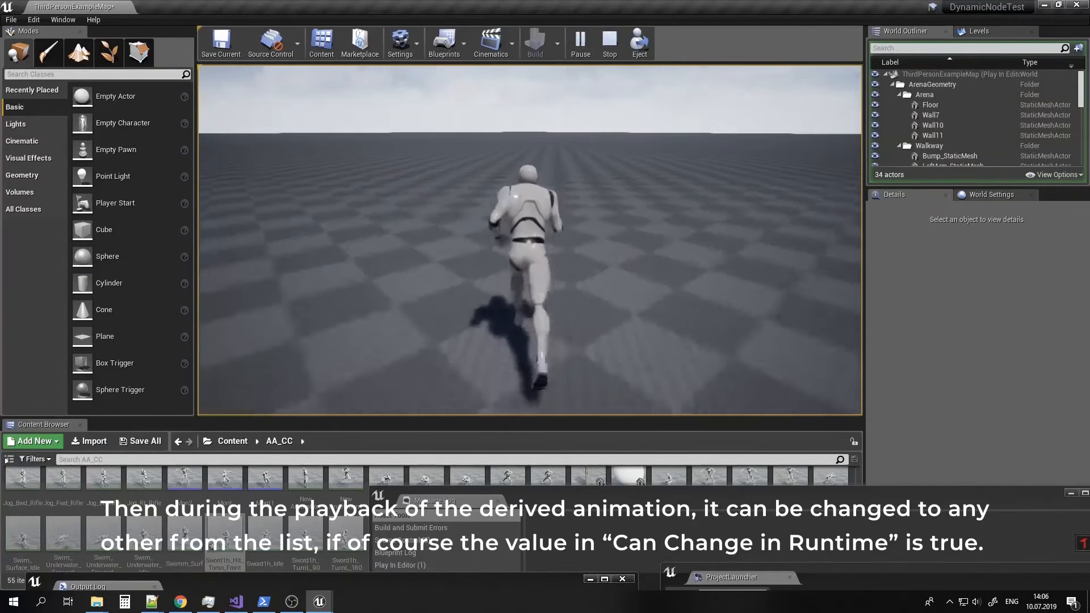
key("w")
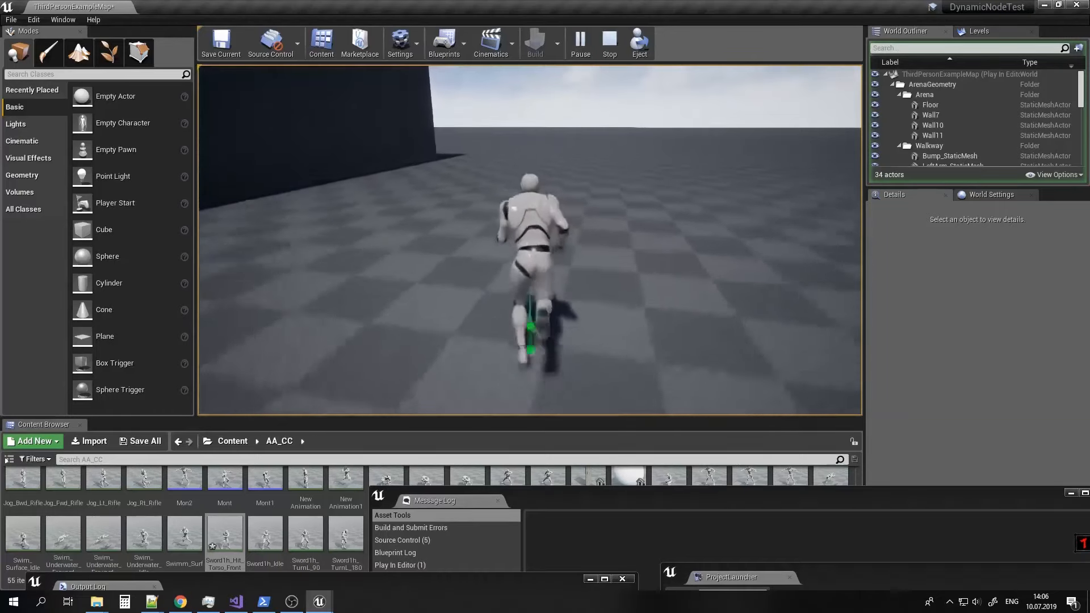
key("w")
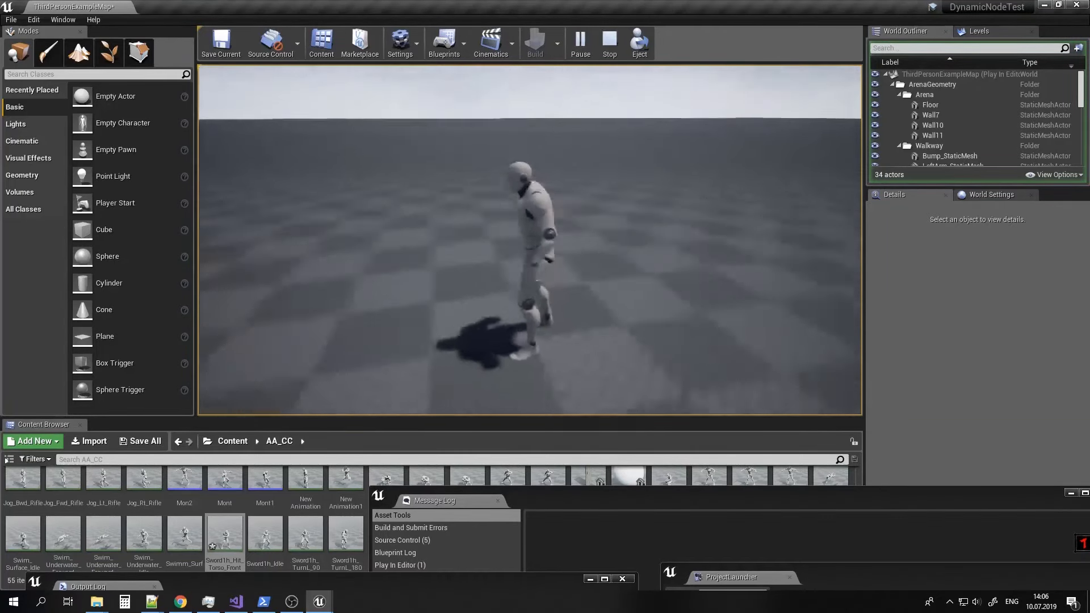
key("w")
key("w")
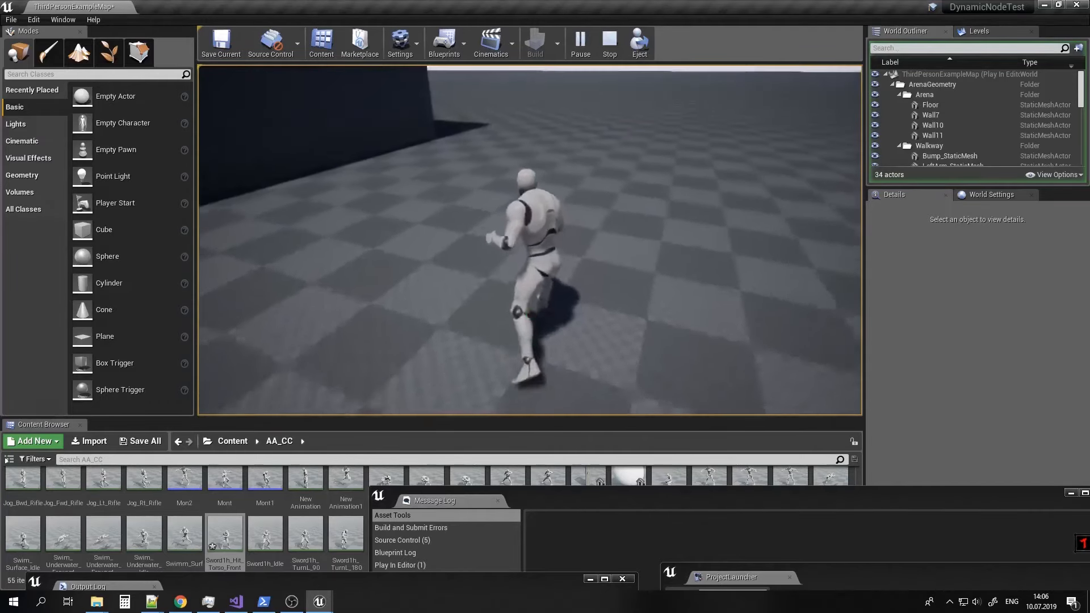
key("Escape")
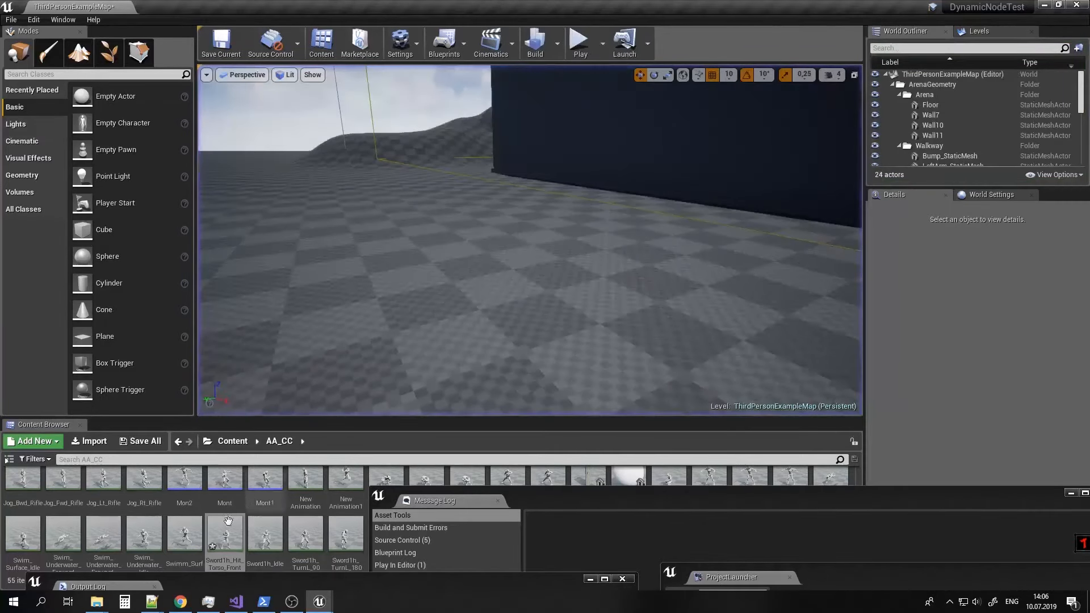
Return to the ThirdPersonCharacter blueprint and examine the ChanceSet function nodes, from Set Next Index to Set Parent Asset.
mouse_move(319, 602)
left_click(183, 548)
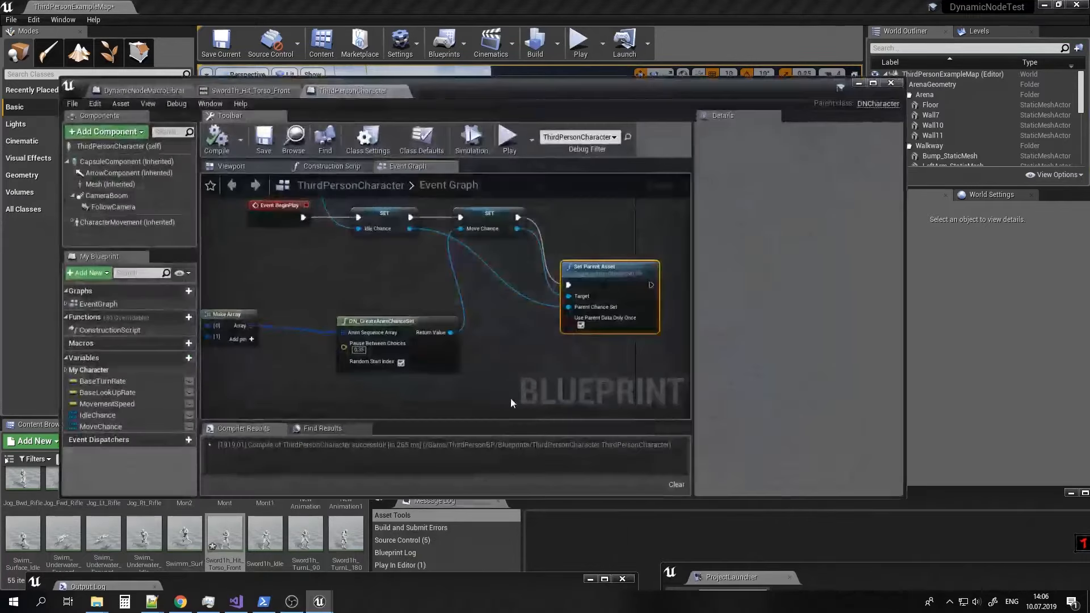
right_click_drag(518, 346, 524, 297)
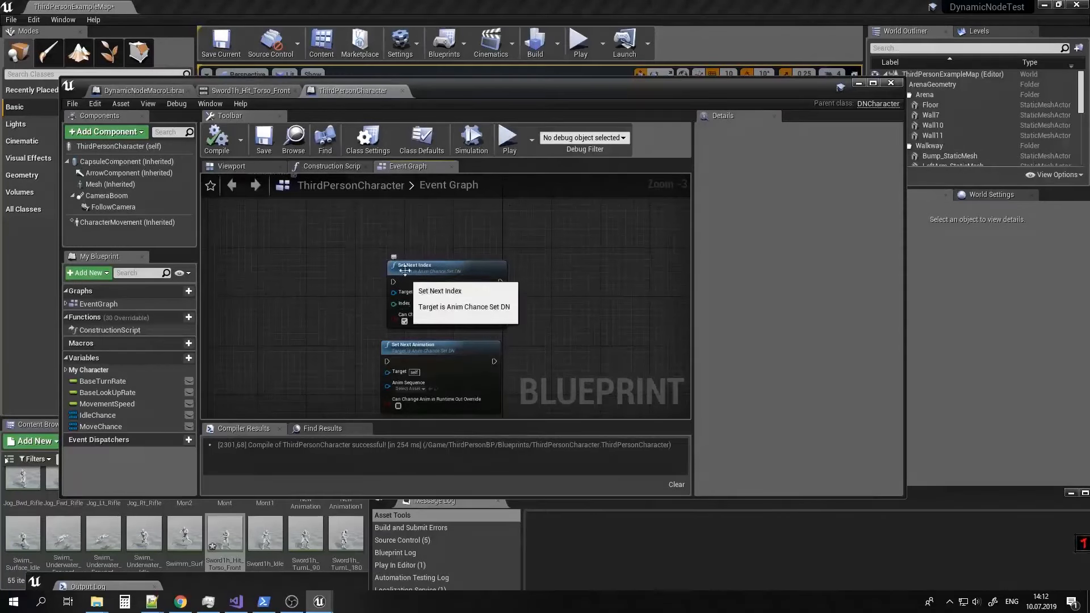
right_click_drag(405, 296, 433, 269)
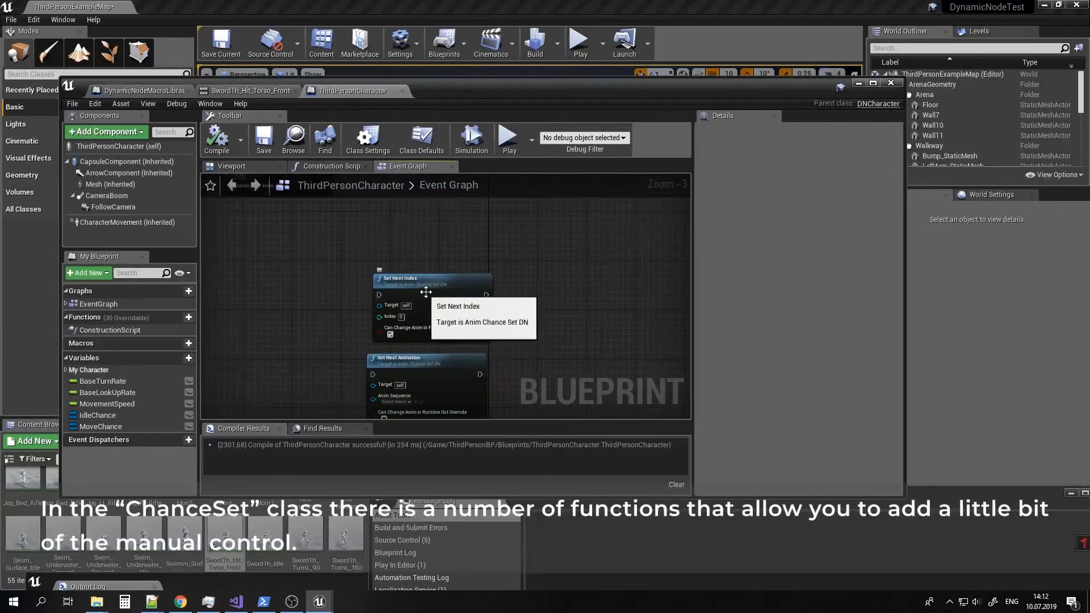
right_click_drag(510, 366, 498, 285)
right_click_drag(463, 364, 495, 272)
left_click(408, 301)
left_click(417, 320)
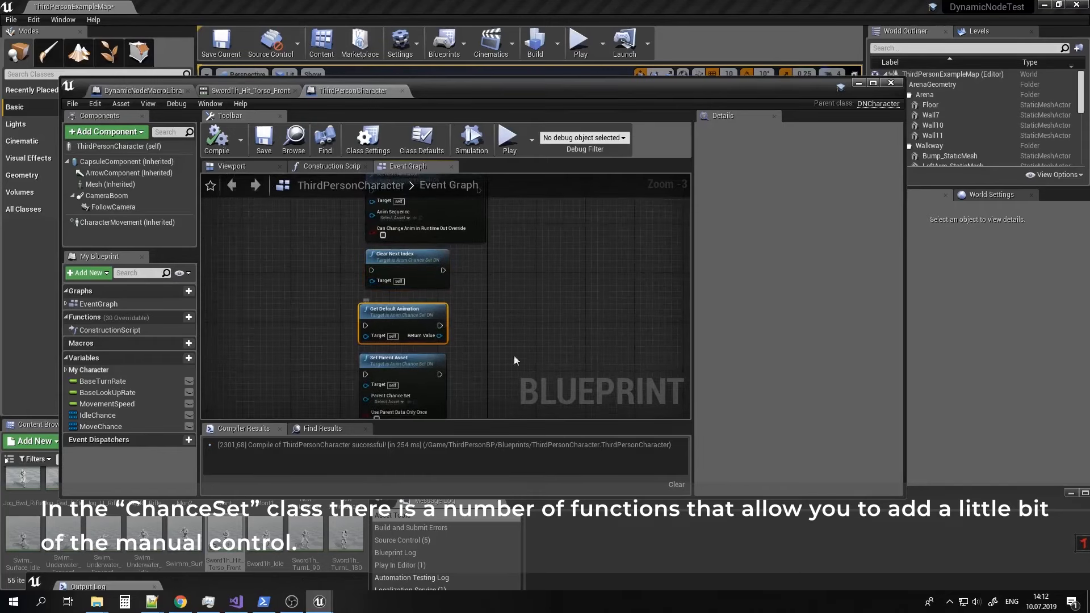
right_click_drag(514, 357, 539, 379)
left_click(394, 319)
right_click_drag(564, 259, 567, 374)
right_click_drag(284, 324, 382, 335)
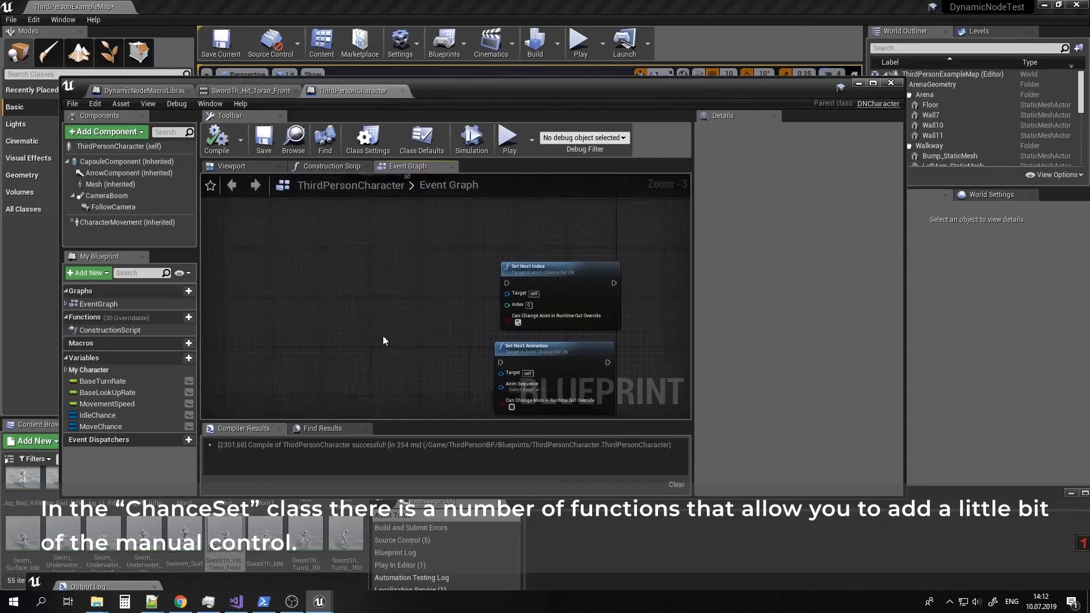
Add a Left Ctrl keyboard event to the event graph beside the Set Next Index node.
right_click(349, 295)
type("leftc")
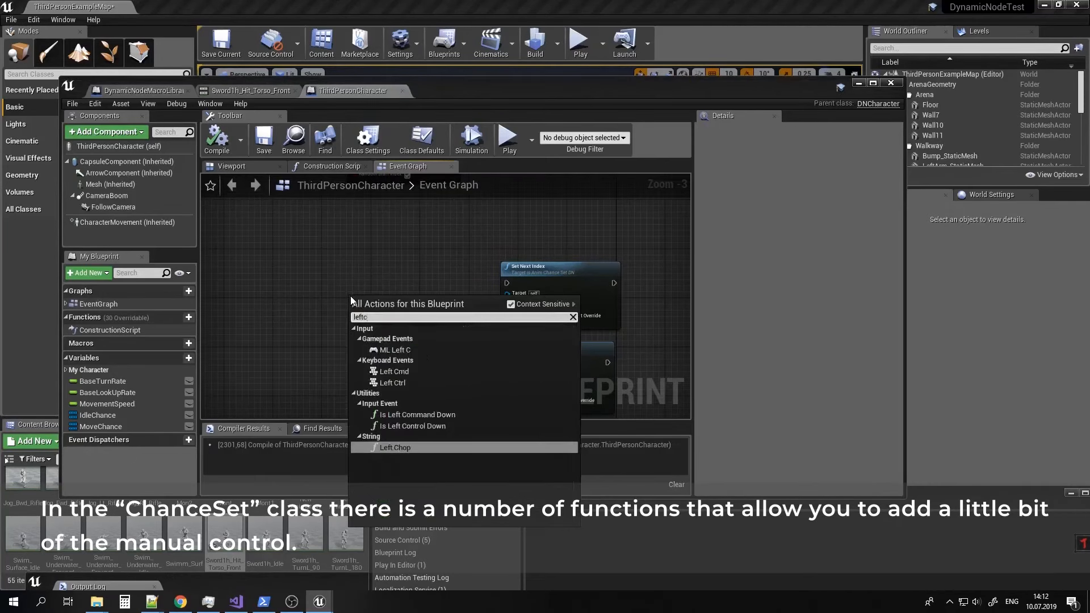
type("trl")
key("Return")
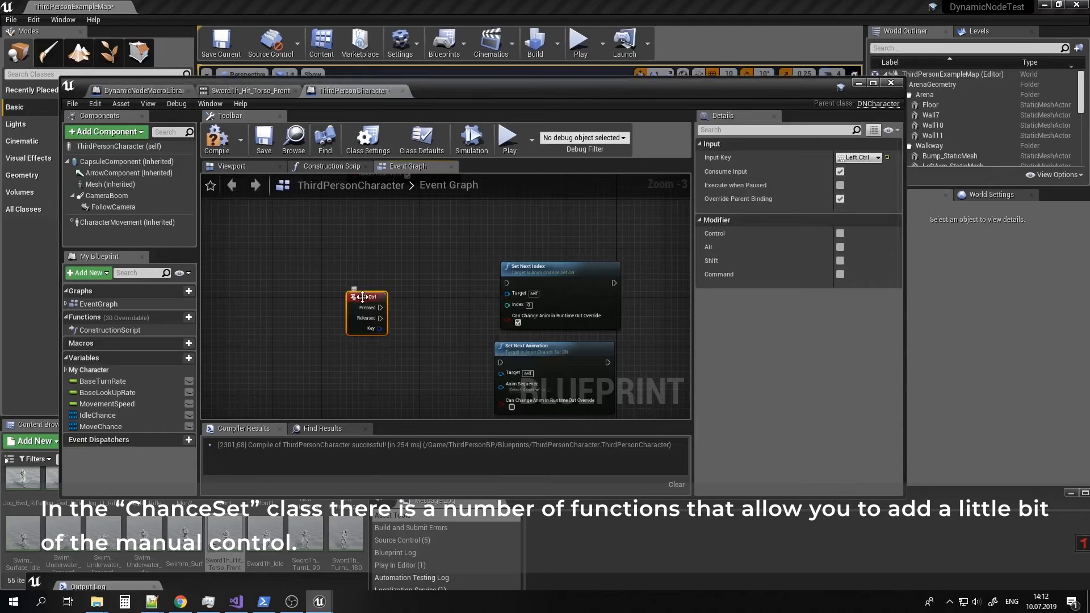
Create an integer variable named NextIdleIndx, compile the blueprint, and set the variable's default value to -1.
left_click(188, 357)
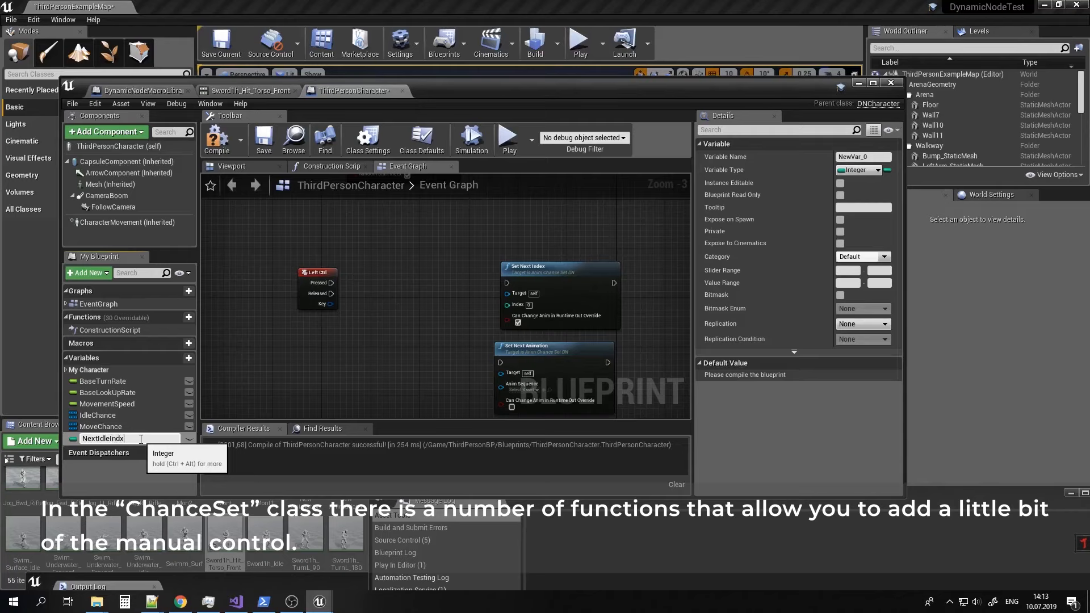
key("Return")
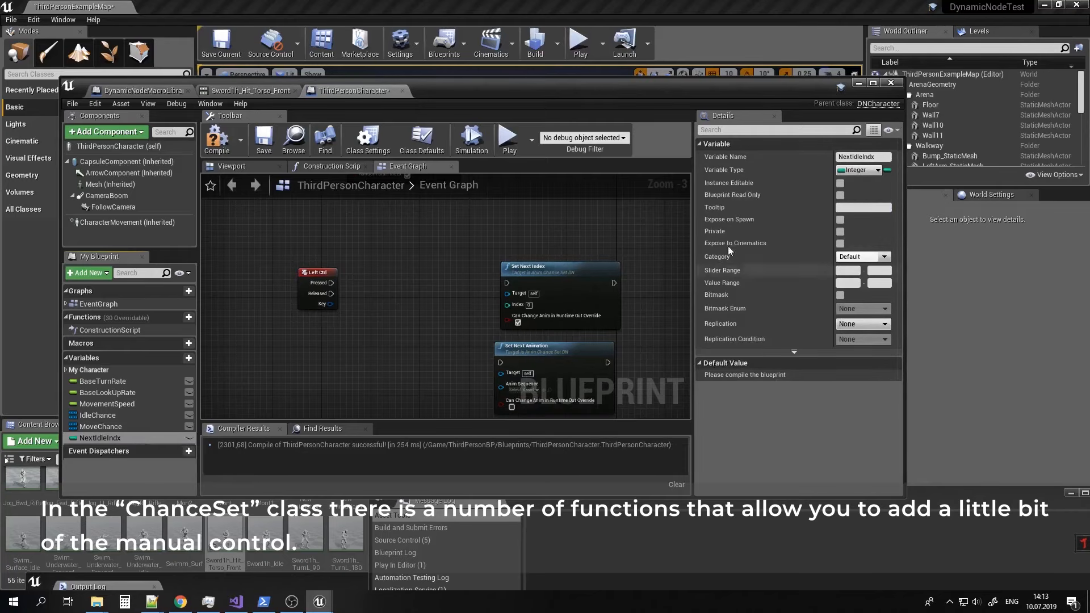
left_click(219, 143)
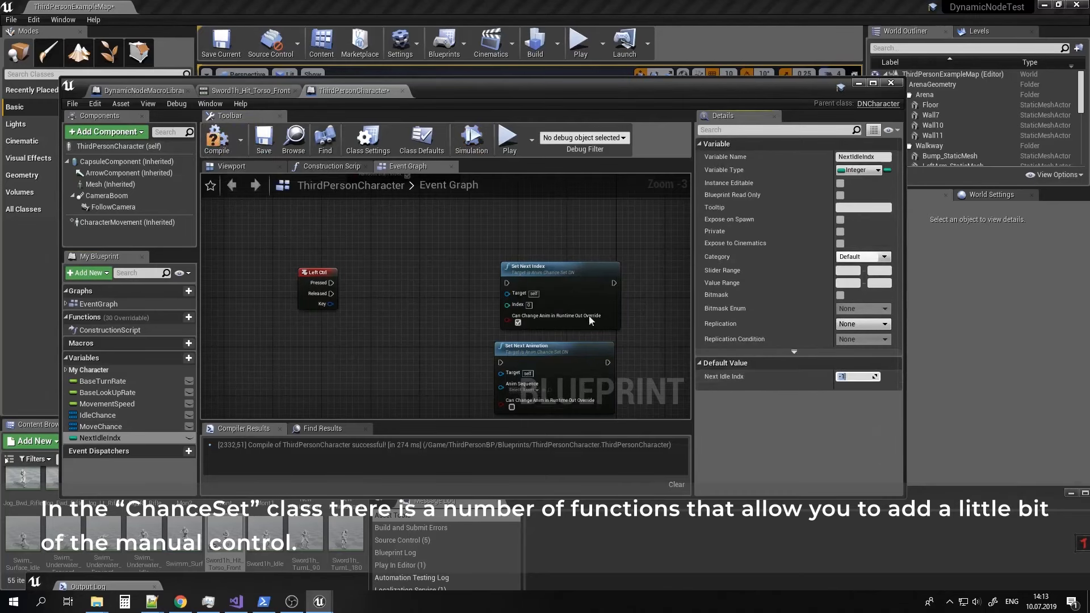
Wire NextIdleIndx setters to the Left Ctrl event, with 0 on Pressed and -1 on Released.
right_click_drag(374, 295, 375, 320)
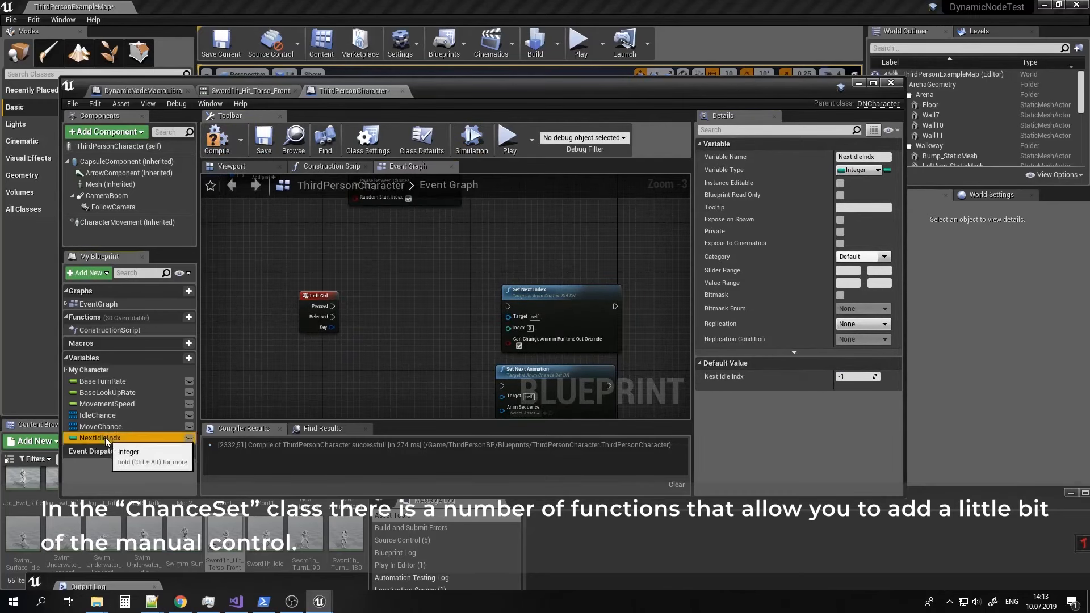
left_click_drag(111, 443, 392, 271)
left_click(420, 298)
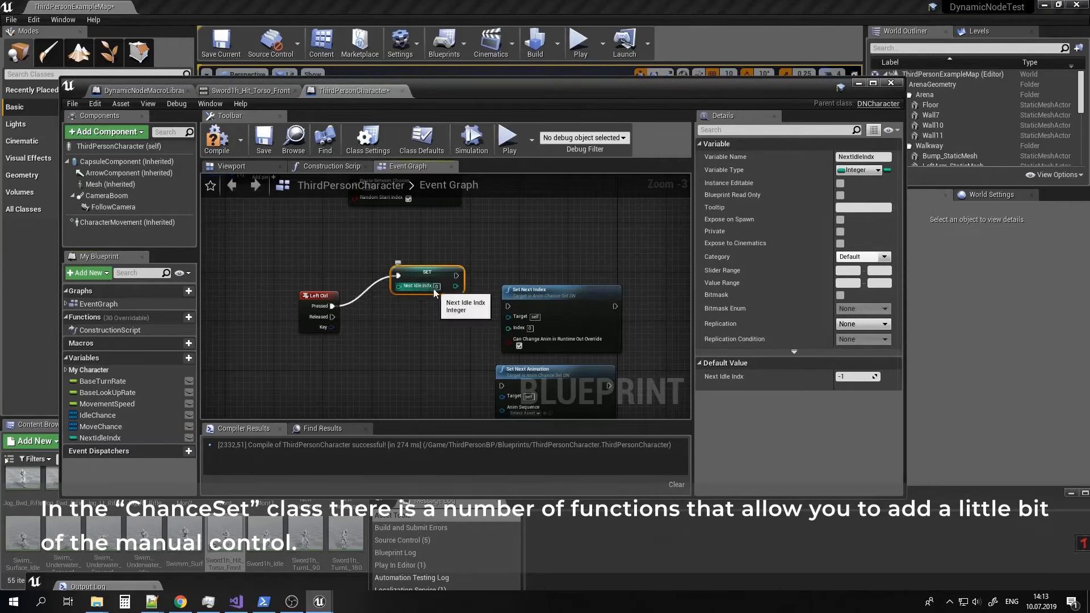
key("ctrl+c")
key("ctrl+v")
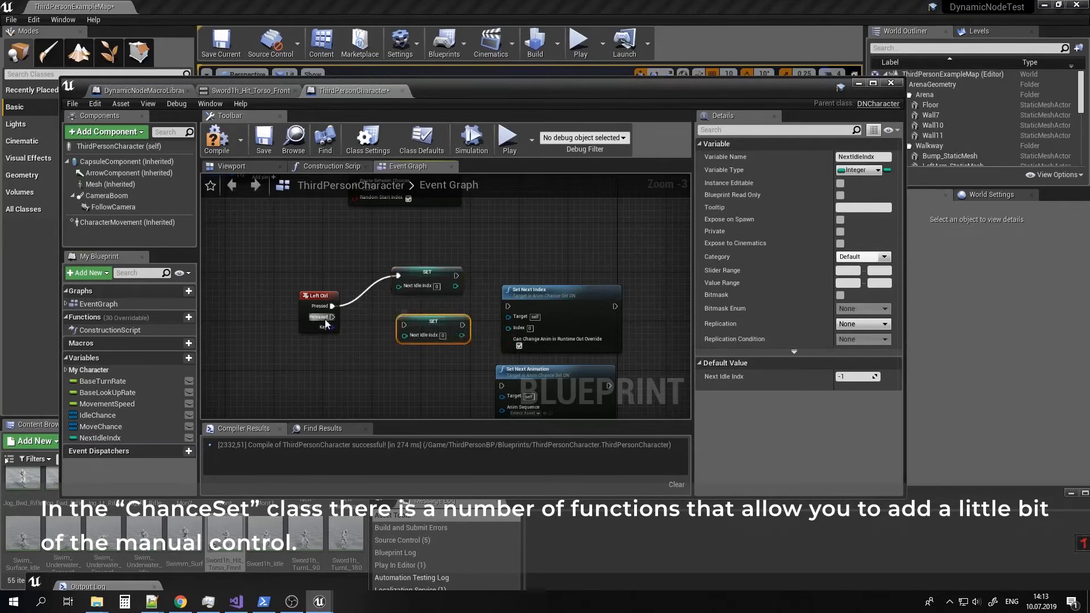
left_click_drag(332, 317, 389, 326)
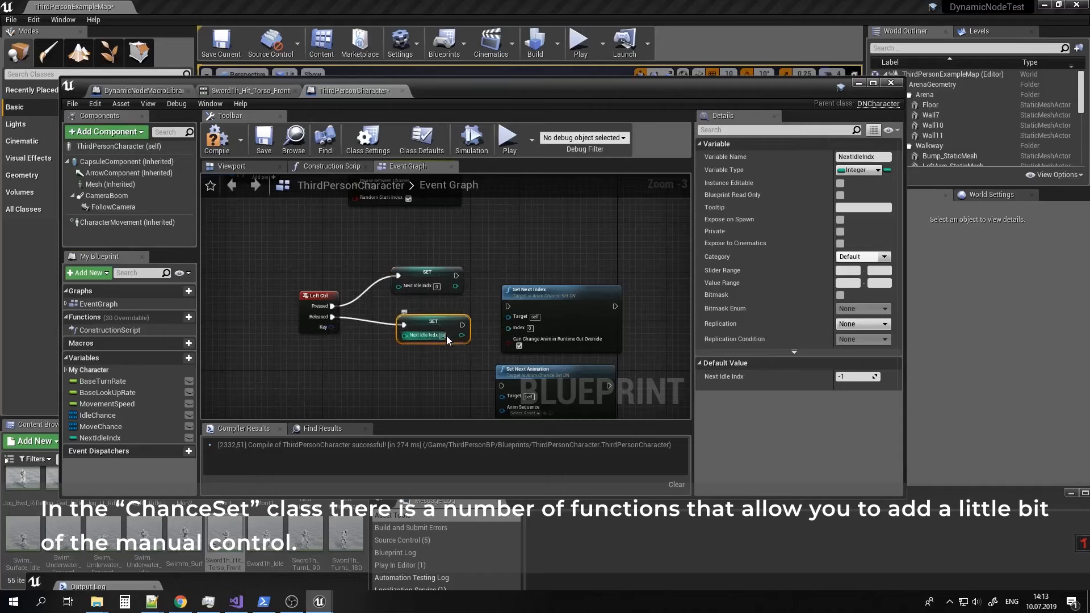
left_click(438, 335)
type("-1")
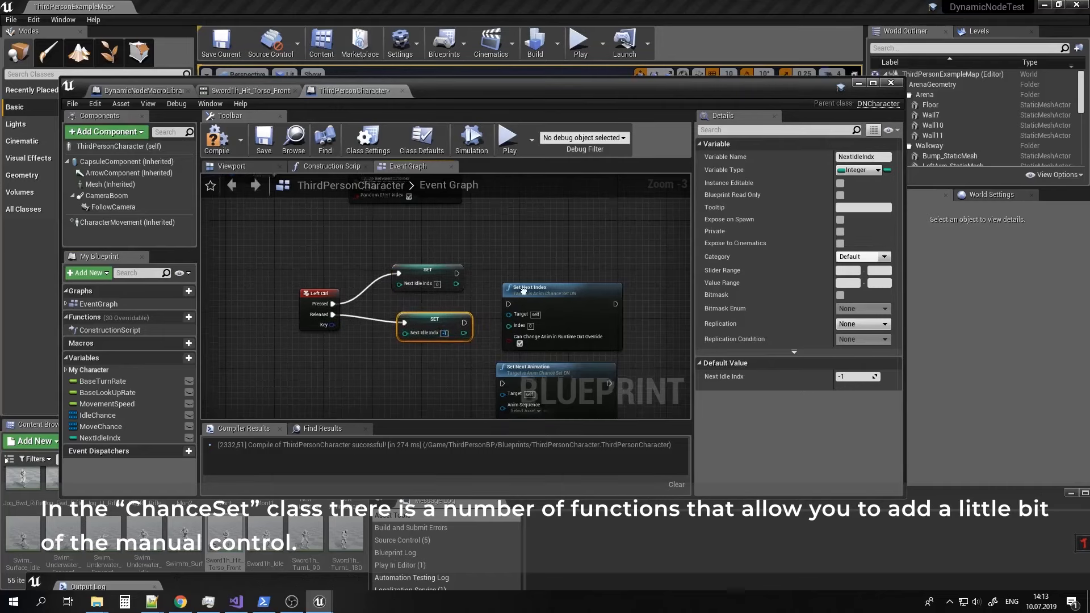
mouse_move(518, 290)
right_mouse_down()
mouse_move(522, 253)
mouse_move(516, 270)
right_mouse_up()
left_click_drag(434, 307, 422, 301)
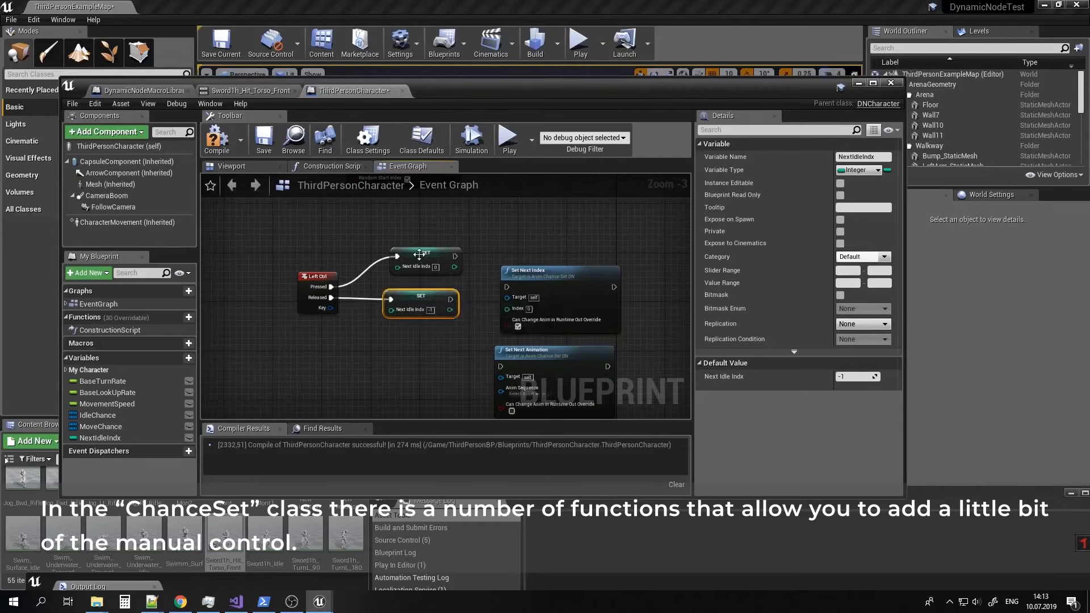
Copy the Set Next Index node to just before DN_MoveMachineMulti and connect a NextIdleIndx getter to its Index input.
left_click(552, 268)
right_click_drag(580, 224, 552, 271)
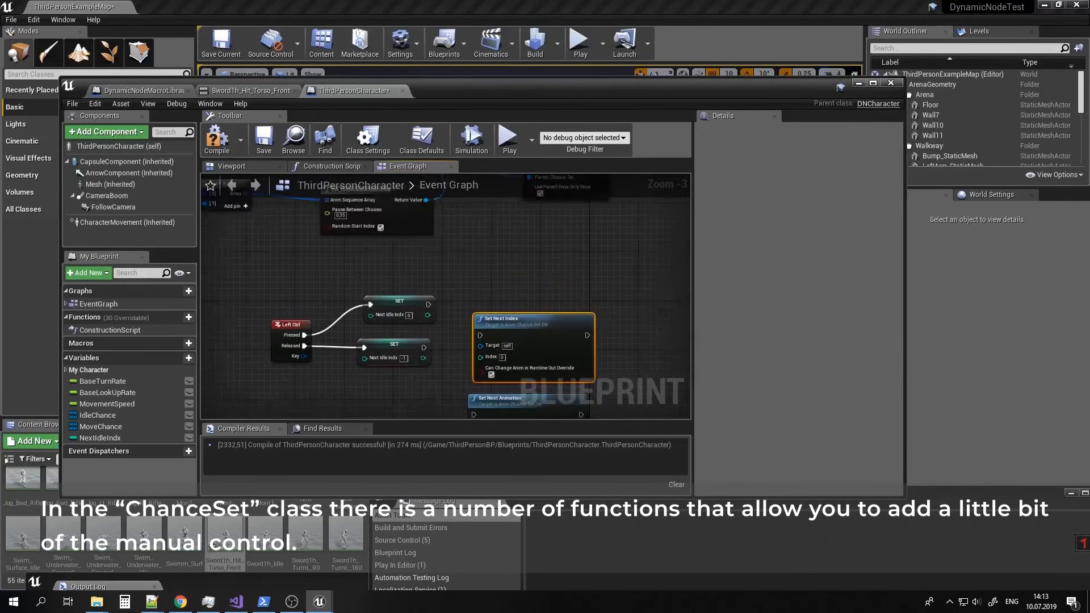
scroll(552, 271, "down", 1)
right_click_drag(643, 211, 434, 341)
scroll(434, 340, "down", 1)
right_click_drag(505, 333, 341, 397)
right_click_drag(623, 323, 389, 307)
scroll(401, 296, "up", 3)
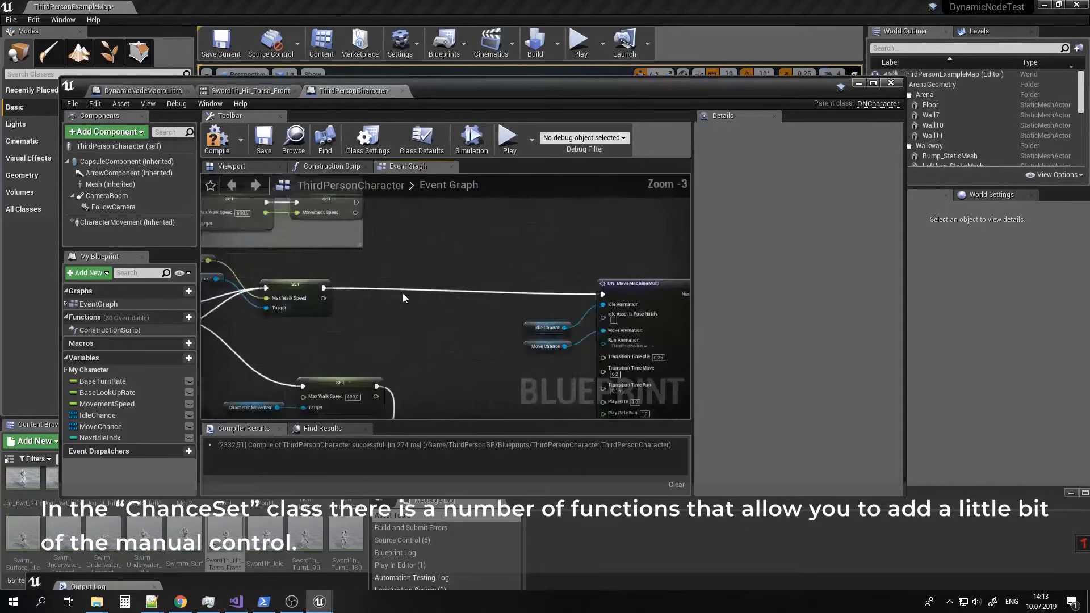
key("ctrl+v")
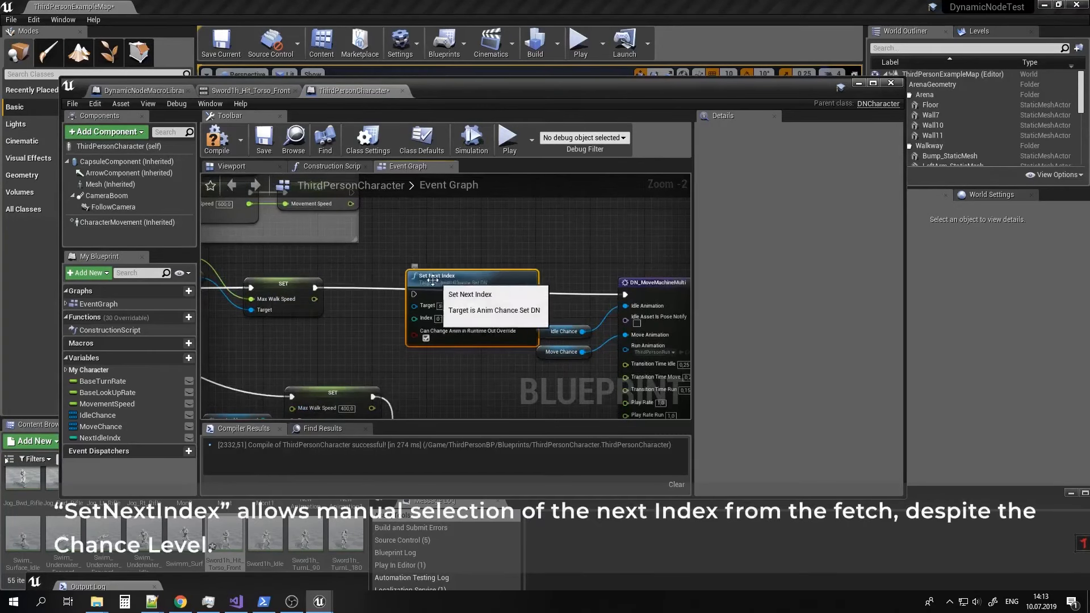
left_click_drag(98, 436, 414, 319, "ctrl")
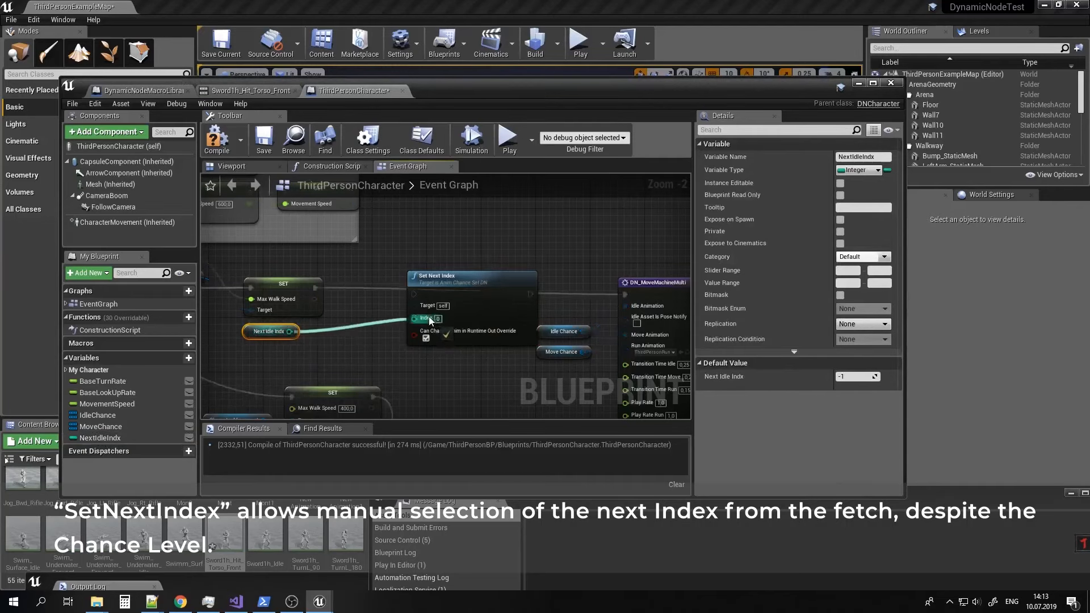
Insert a Branch between the Max Walk Speed setter and DN_MoveMachineMulti, and move Set Next Index below the execution line.
left_click_drag(313, 290, 338, 288)
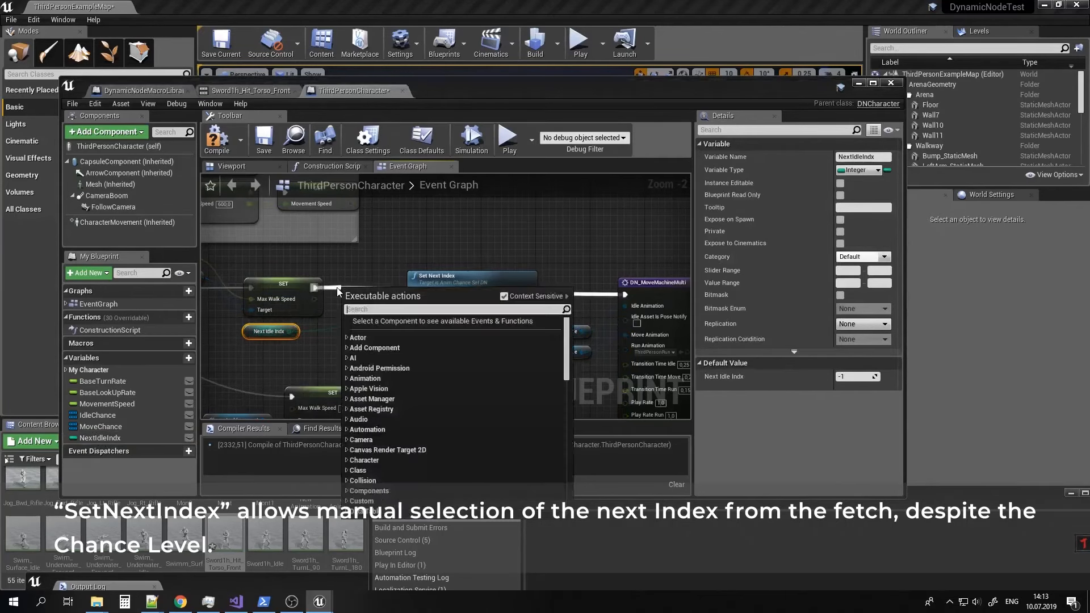
type("bra")
key("Return")
left_click_drag(496, 280, 488, 347)
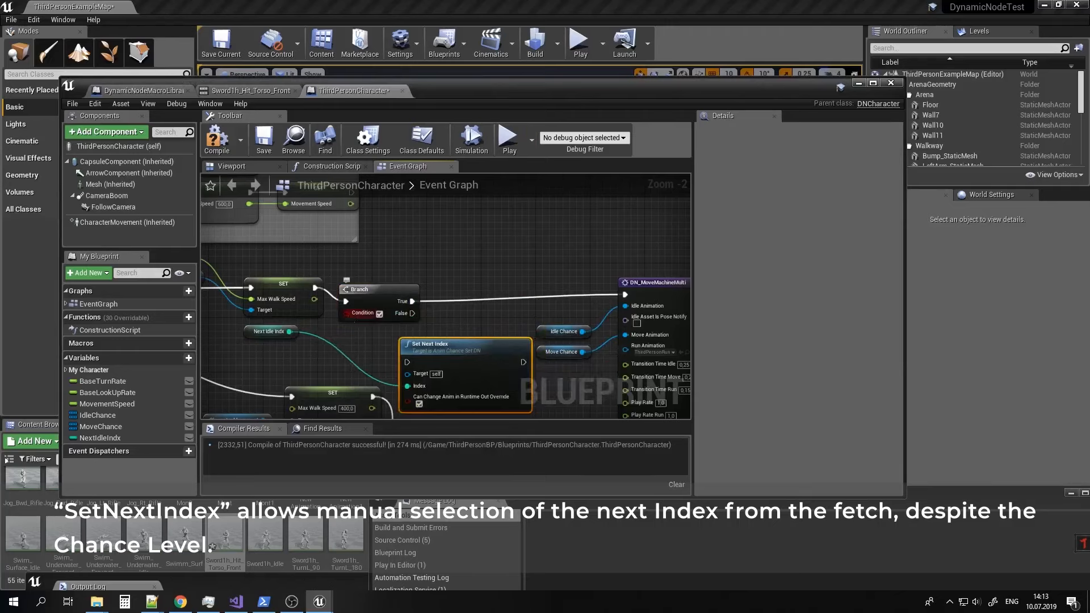
Feed the Branch condition with an integer >= comparison of NextIdleIndx against 0, and review the variable's default value.
left_click_drag(269, 332, 306, 343)
type(">")
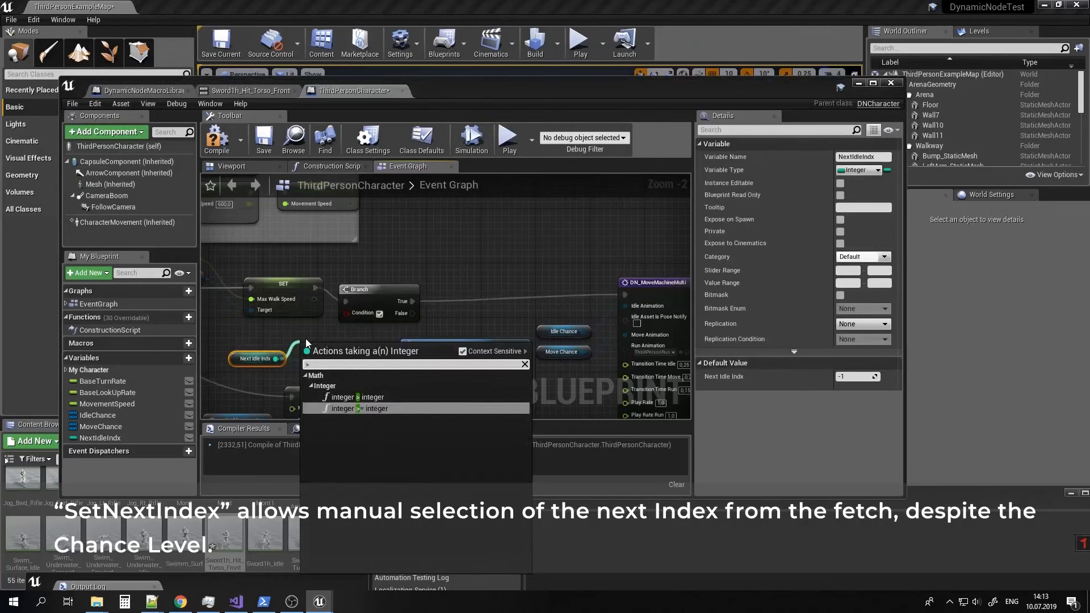
type("=")
key("Return")
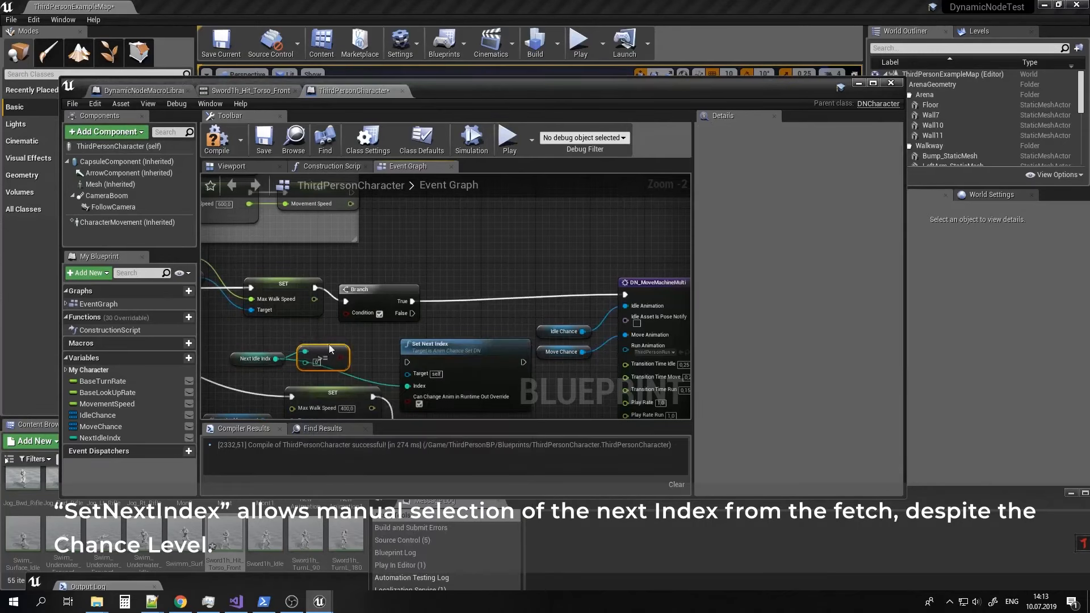
left_click_drag(340, 359, 329, 336)
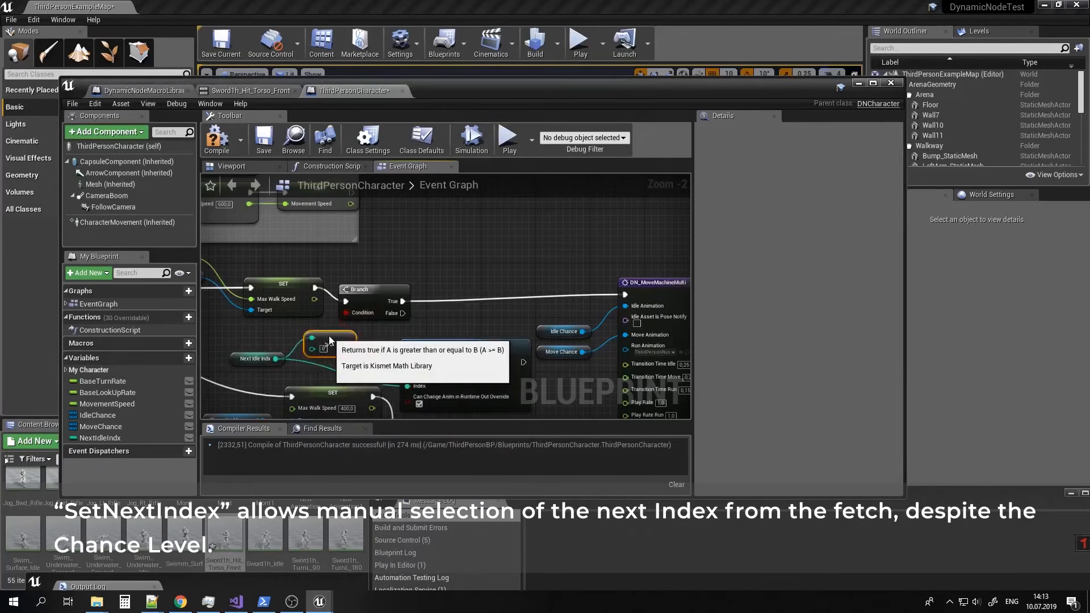
left_click(121, 440)
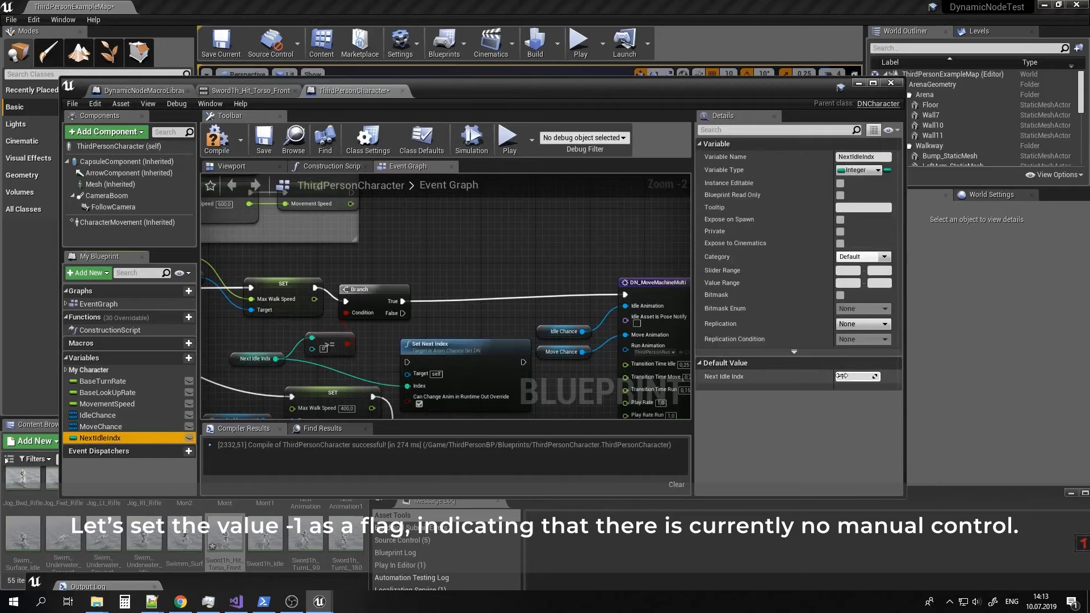
right_click_drag(504, 320, 440, 294)
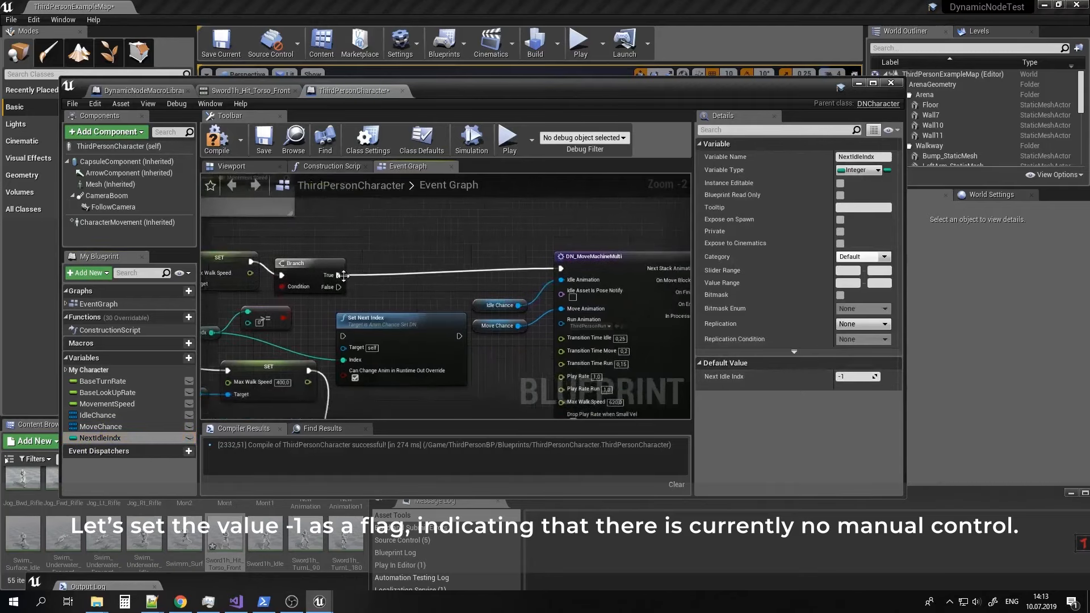
Wire the Branch's True output through Set Next Index into DN_MoveMachineMulti, and its False output directly into DN_MoveMachineMulti.
left_click_drag(338, 275, 344, 336)
left_click_drag(458, 336, 563, 272)
left_click_drag(338, 287, 562, 273)
right_click_drag(372, 322, 455, 307)
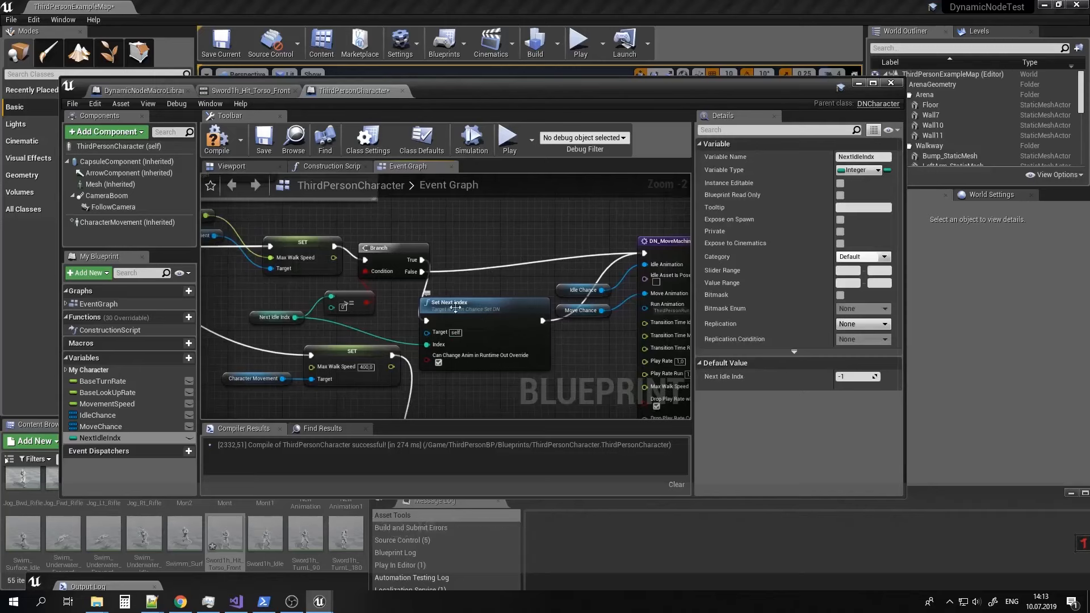
Add an IdleChance getter beside Set Next Index and connect it to the node's Target input.
left_click(105, 415)
left_click(406, 338)
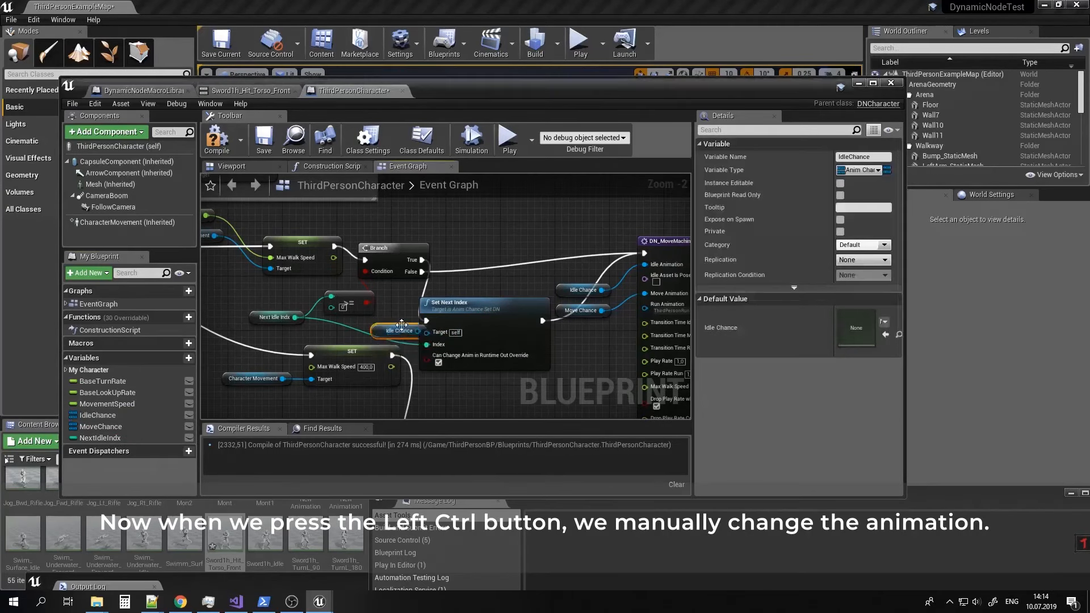
left_click_drag(396, 330, 435, 336)
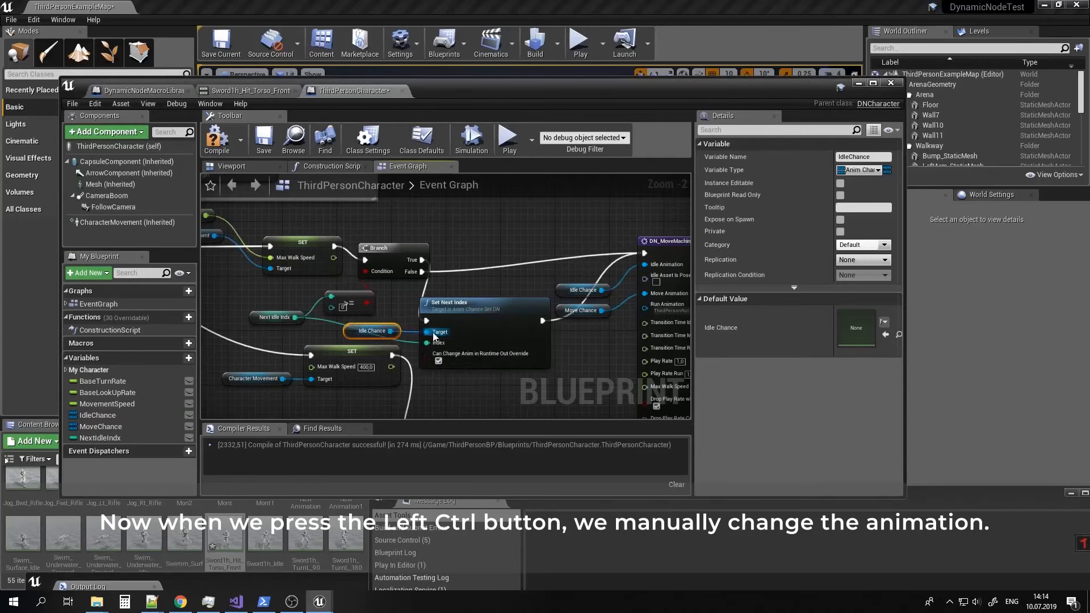
left_click(572, 293)
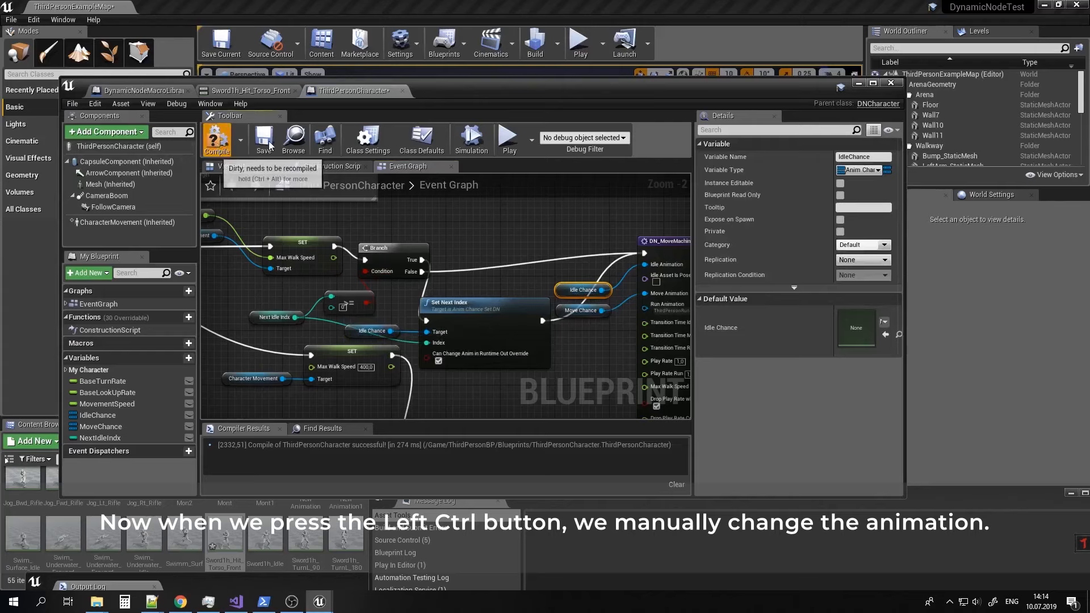
Play the level in the editor and test manual idle switching with Left Ctrl.
left_click(858, 82)
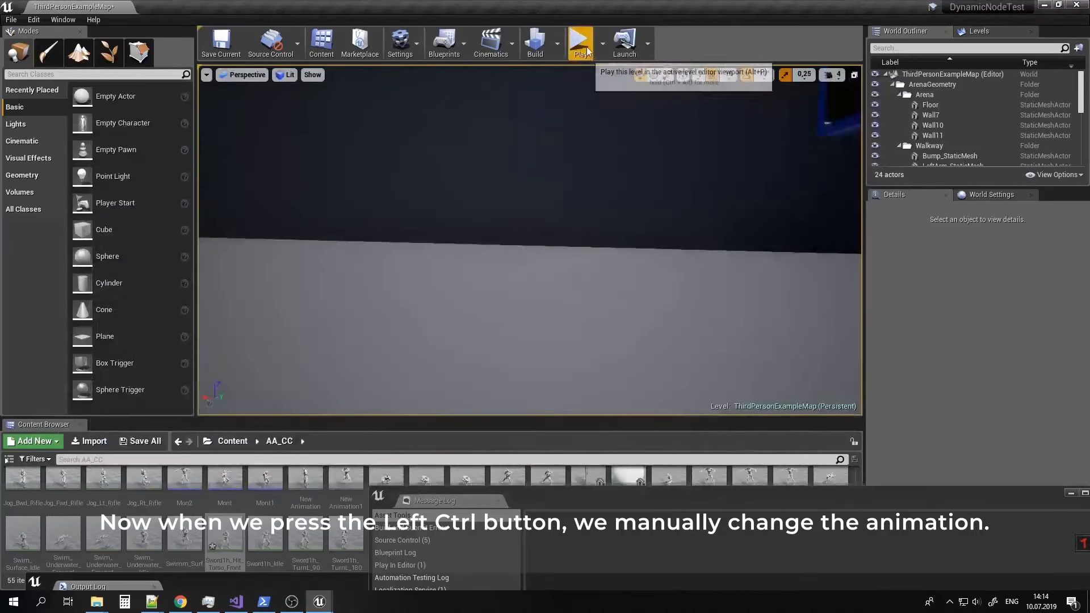
left_click(579, 41)
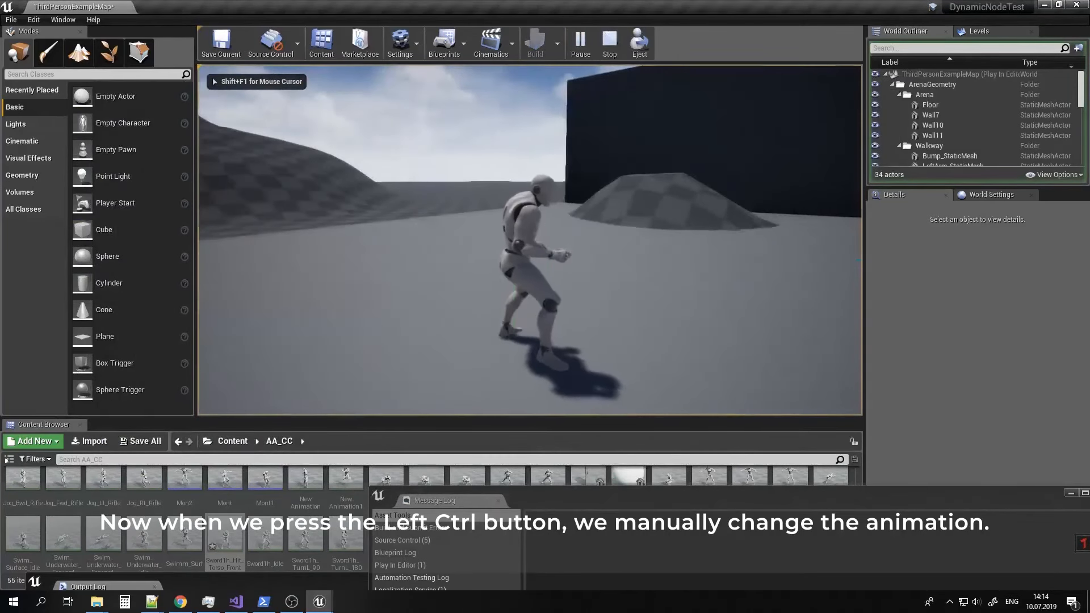
key("ctrl")
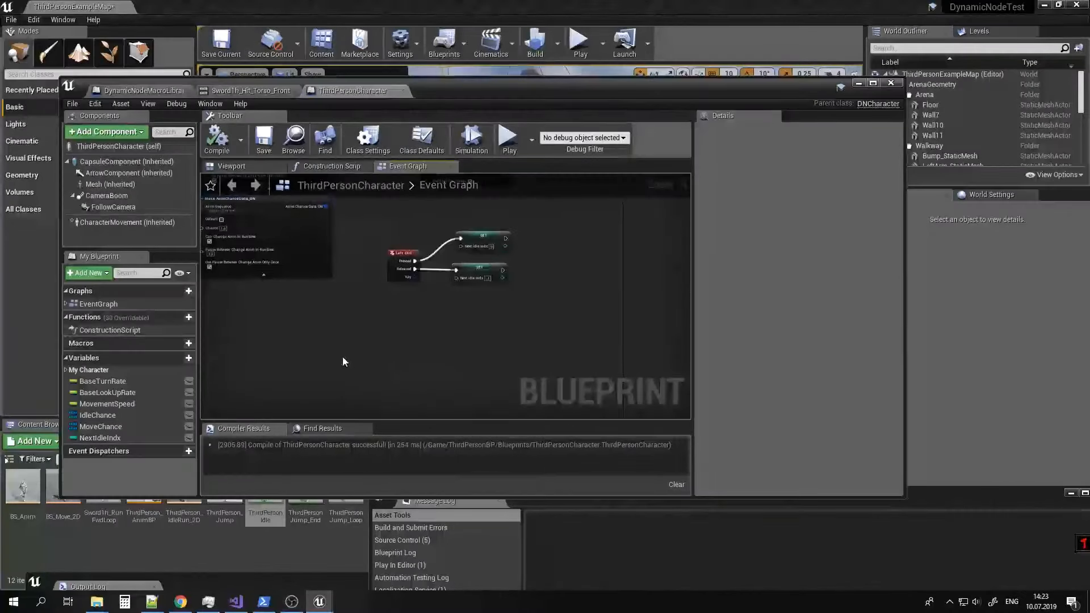
Add a DN_CreateAnimVariationSet node in the empty graph area below the Left Ctrl event.
right_click(343, 357)
type("variatio")
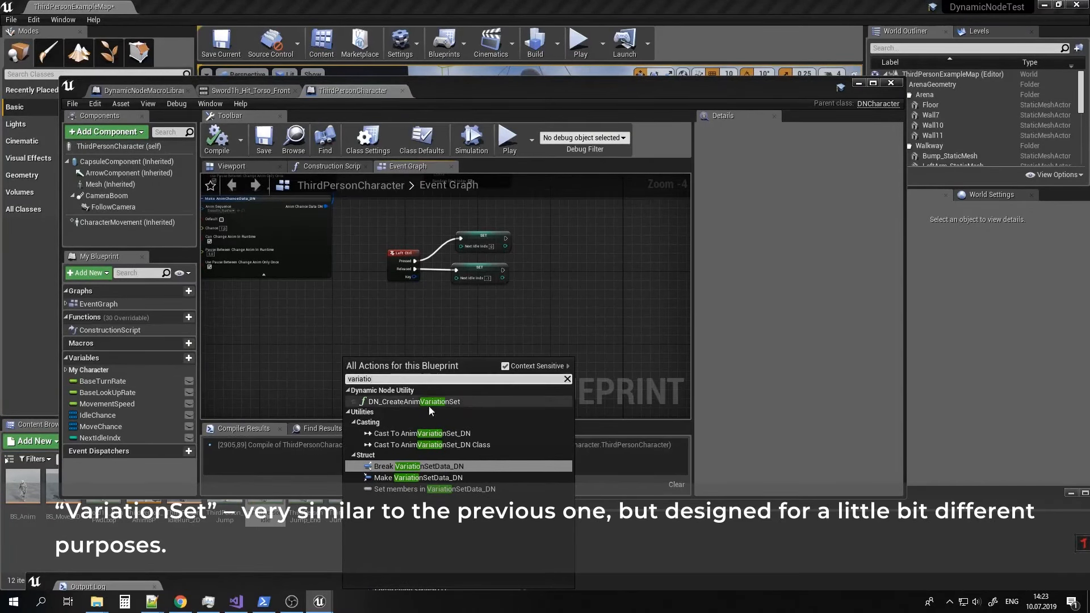
left_click(411, 402)
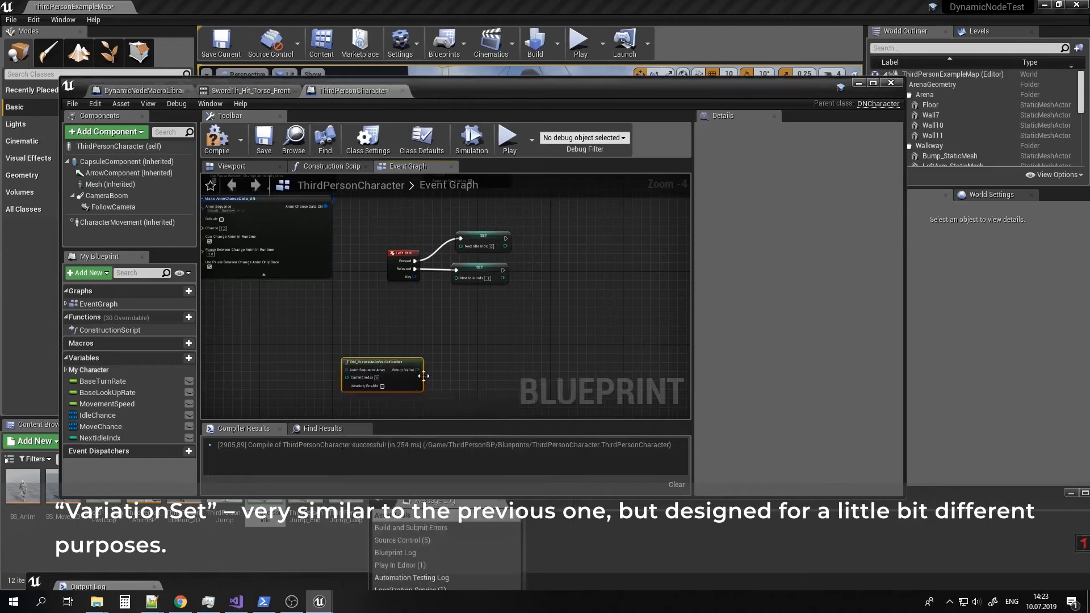
right_click_drag(451, 367, 512, 372)
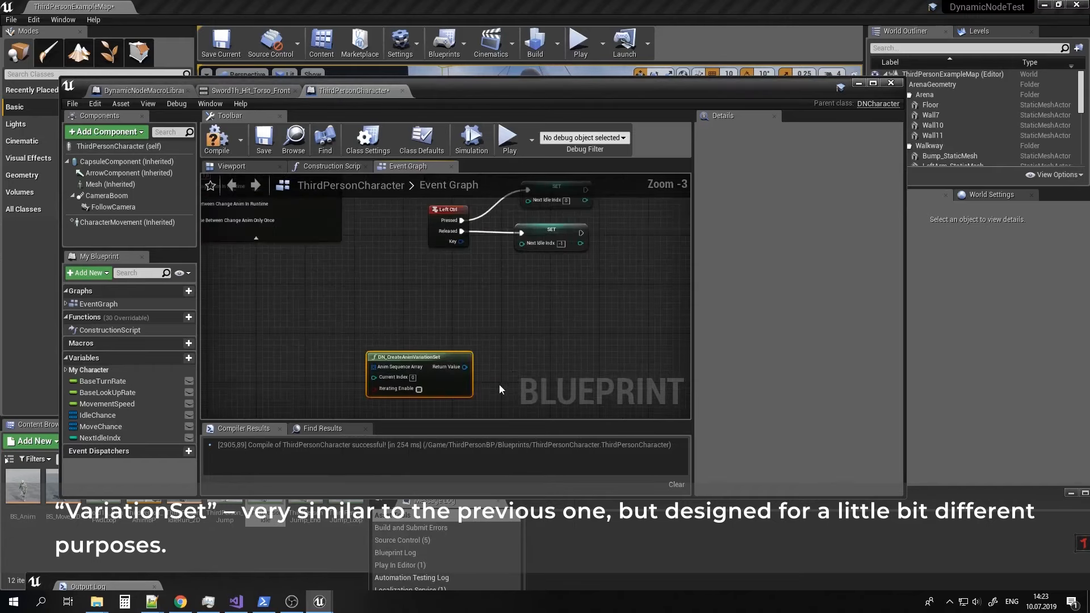
scroll(498, 383, "up", 1)
right_click_drag(500, 287, 519, 414)
right_click_drag(477, 267, 477, 393)
right_click_drag(573, 379, 524, 183)
right_click_drag(494, 409, 540, 311)
right_click_drag(463, 342, 518, 357)
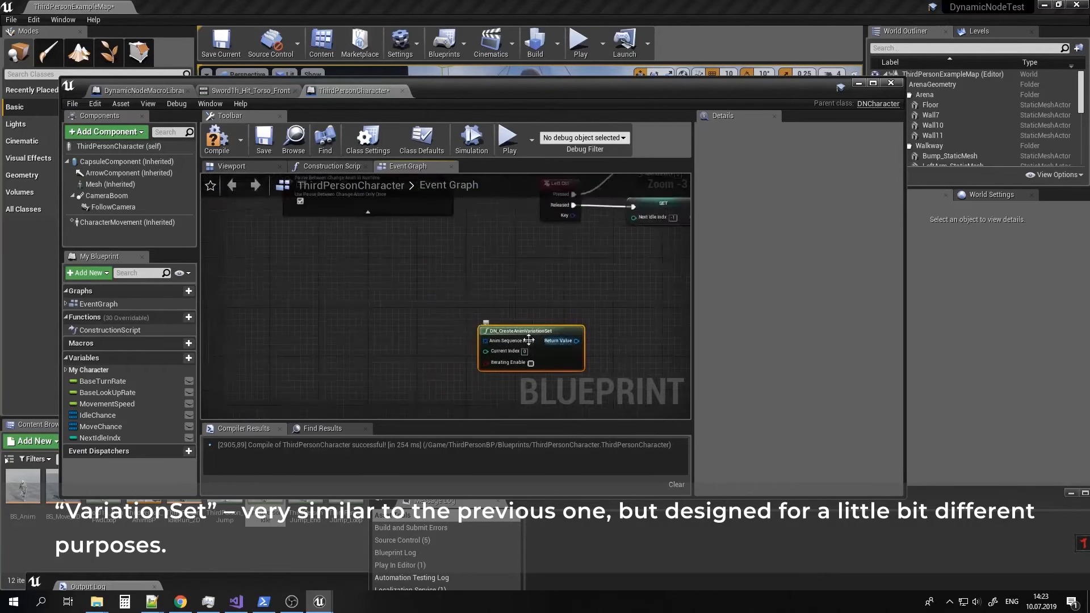
Feed the variation set's Anim Sequence Array input from a new Make Array node with two elements.
left_click_drag(577, 341, 423, 339)
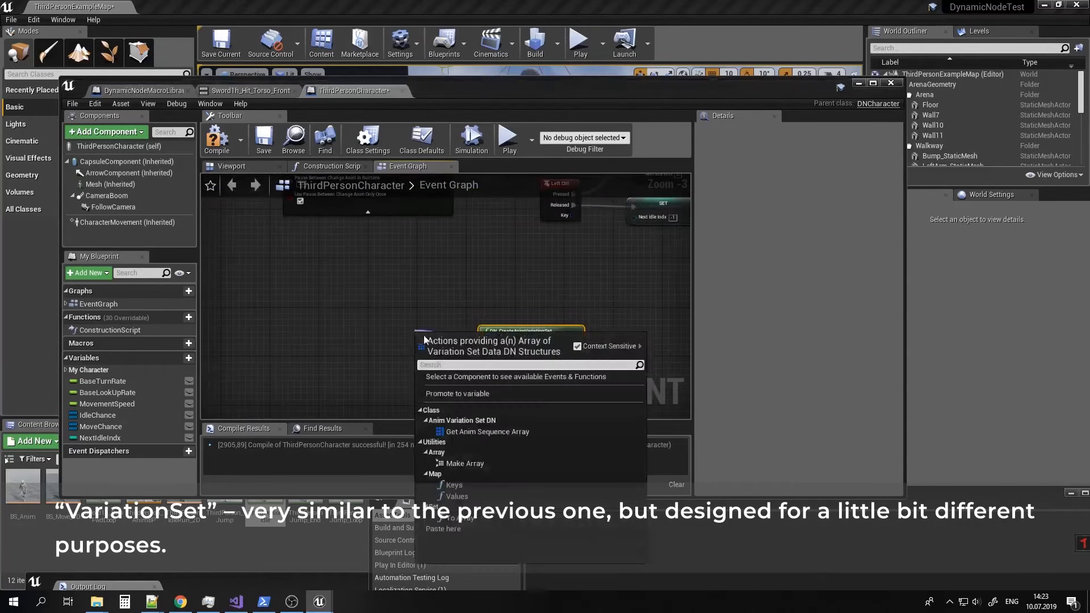
left_click(465, 463)
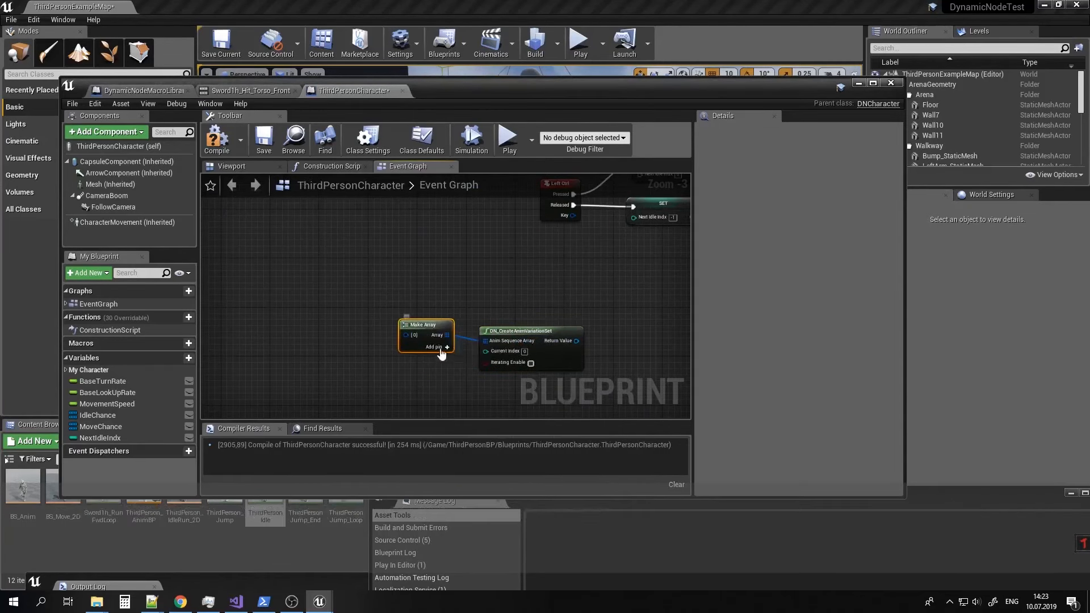
left_click(442, 348)
right_click_drag(378, 354, 465, 351)
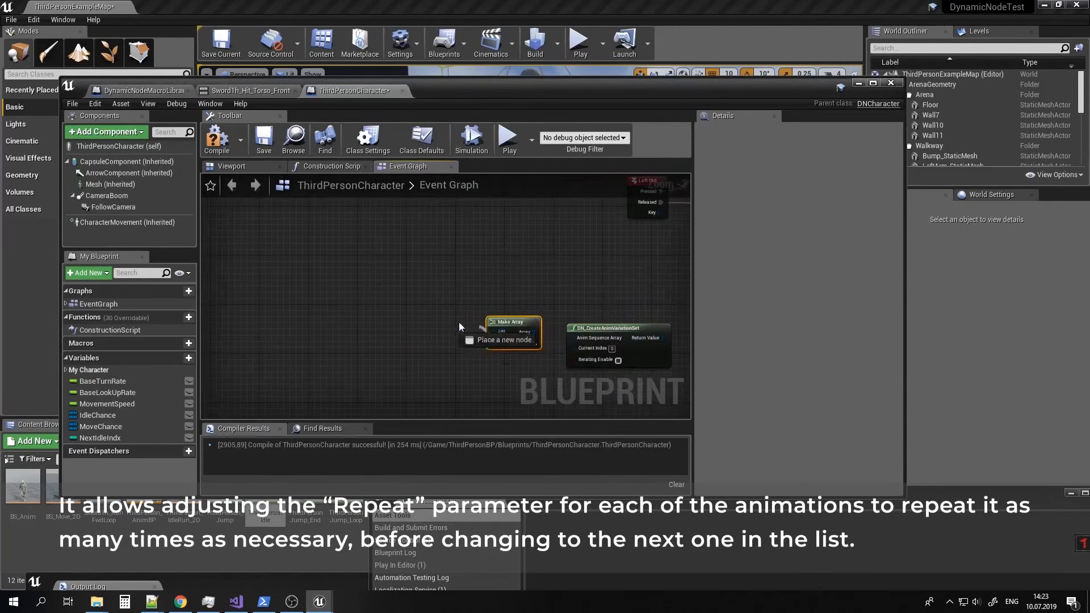
Create a Make VariationSetData_DN node for array element 0 and place a copy of it directly below.
left_click_drag(458, 326, 337, 289)
left_click(471, 420)
key("ctrl+c")
key("ctrl+v")
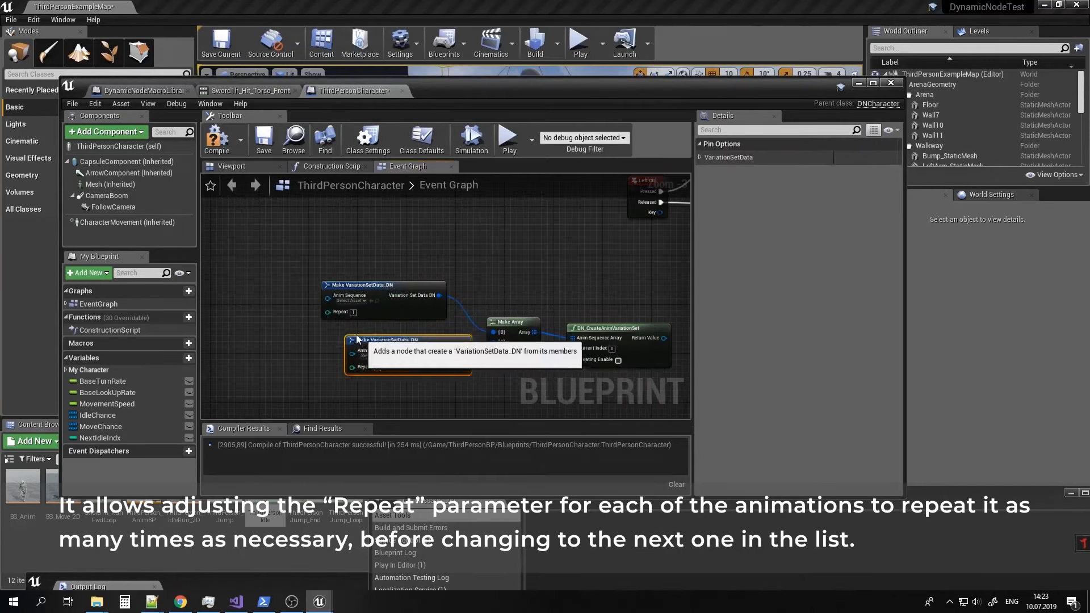
left_click_drag(357, 339, 333, 327)
Assign ThirdPersonIdle with Repeat 3 to the upper VariationSetData node and Sword1h_Idle to the lower one.
left_click(350, 301)
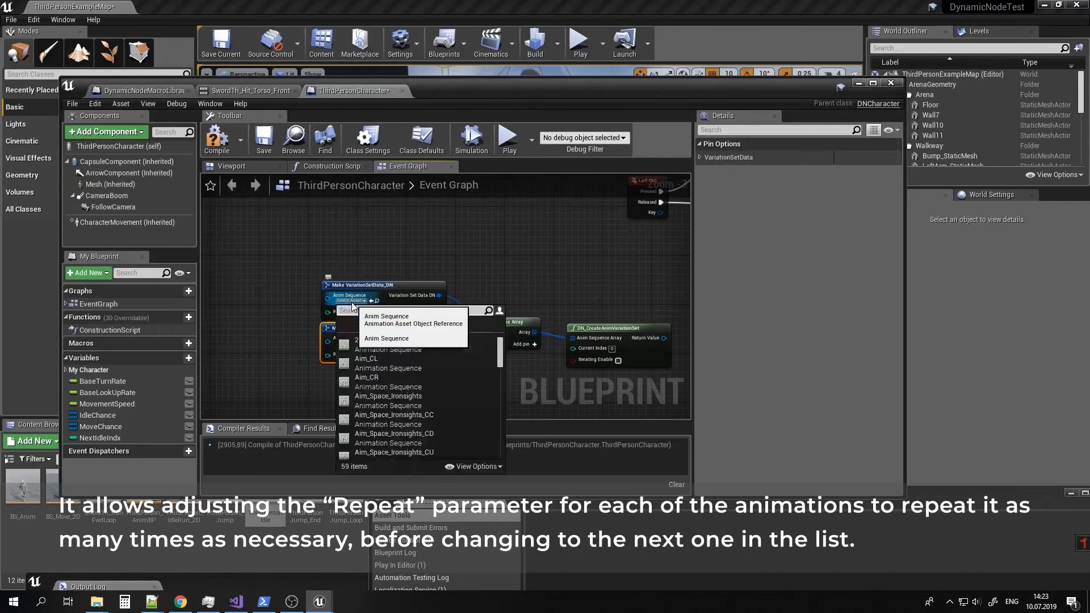
type("idle")
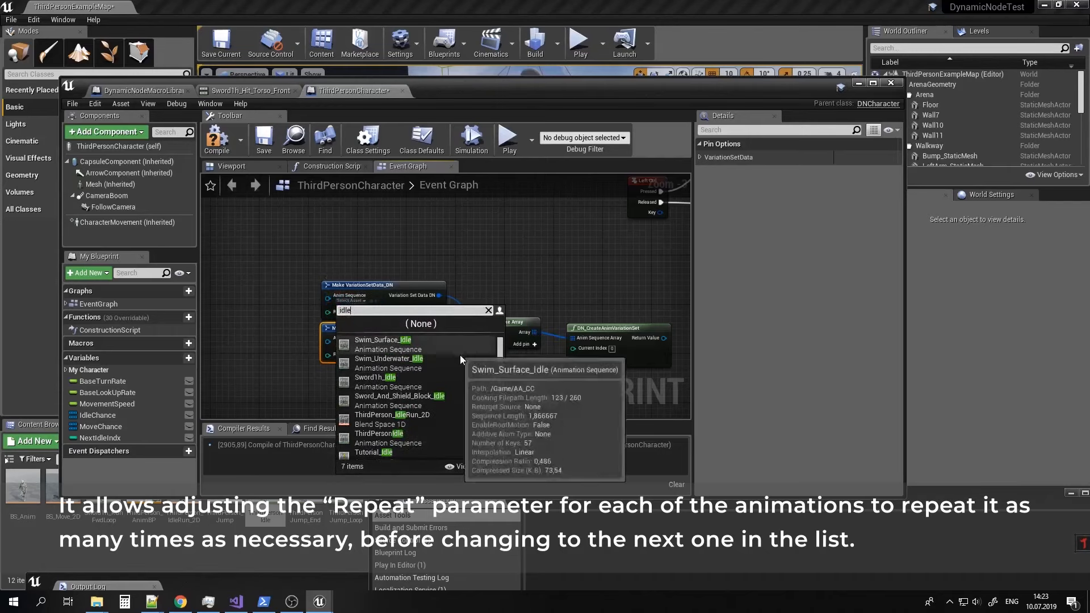
left_click(406, 437)
left_click(351, 347)
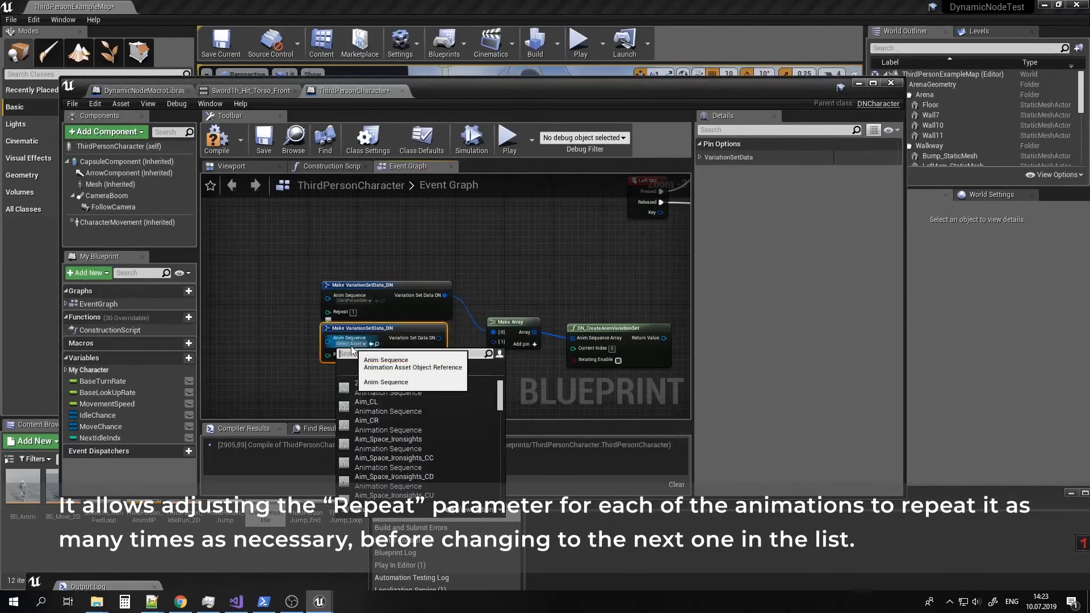
type("idle")
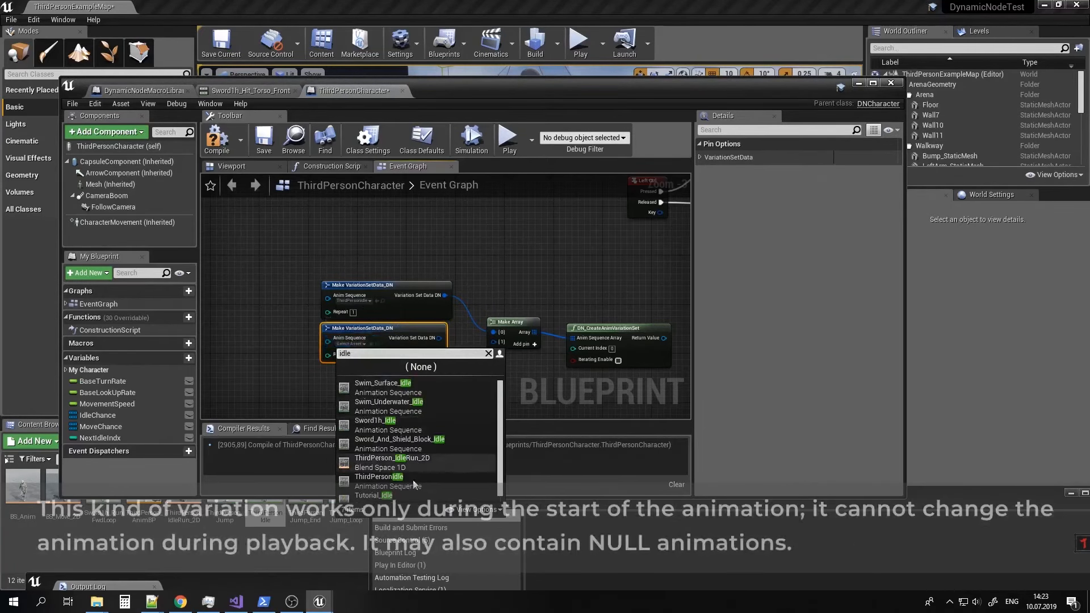
left_click(420, 430)
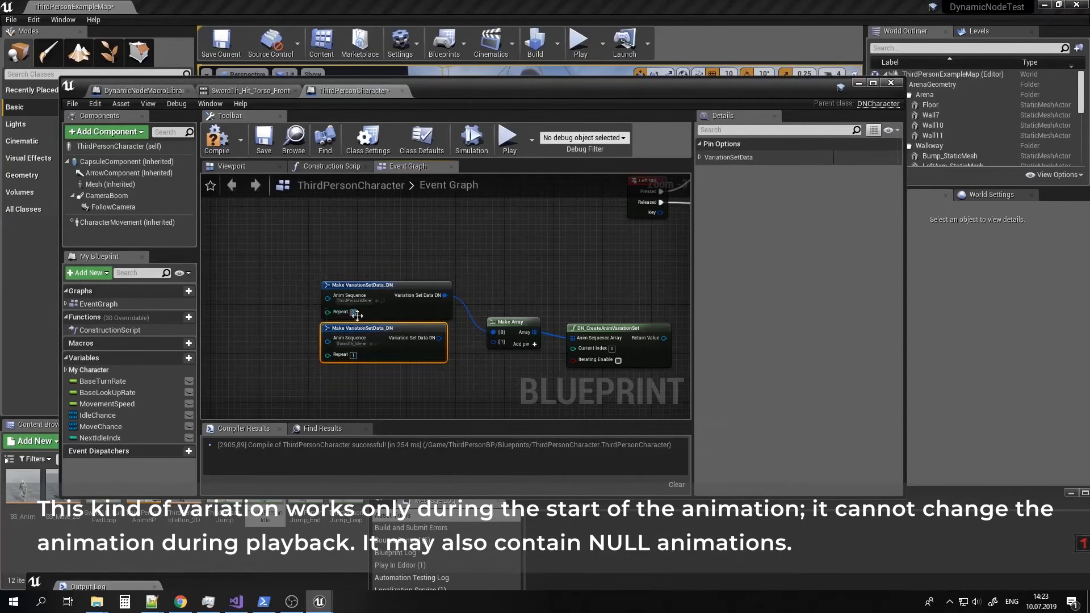
scroll(306, 315, "up", 2)
left_click(262, 321)
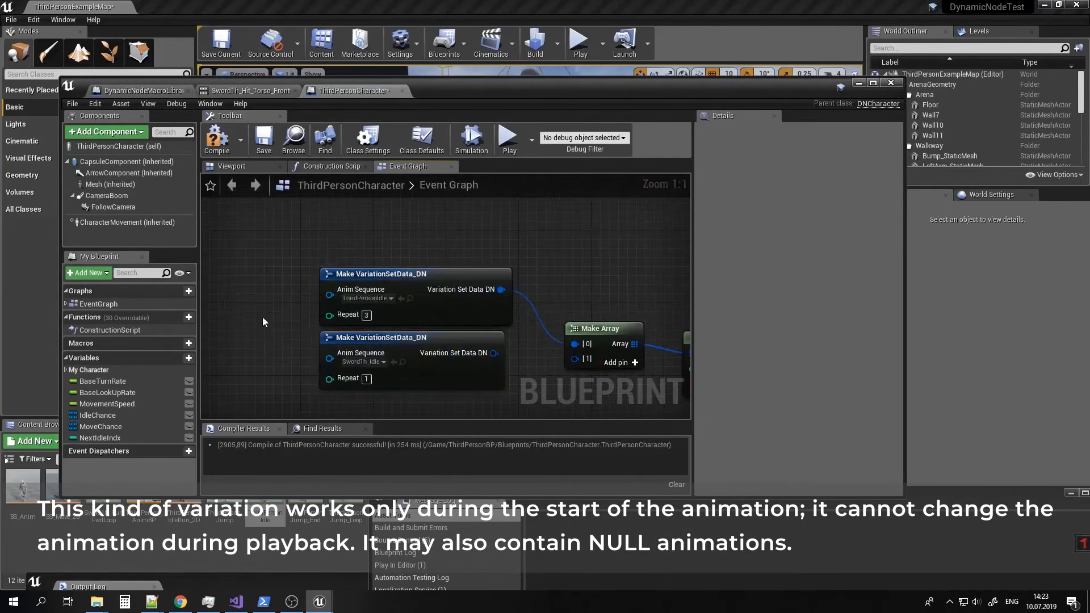
Connect the lower VariationSetData node to array element 1 and turn on Iterating Enable for the variation set.
right_click_drag(576, 391, 469, 349)
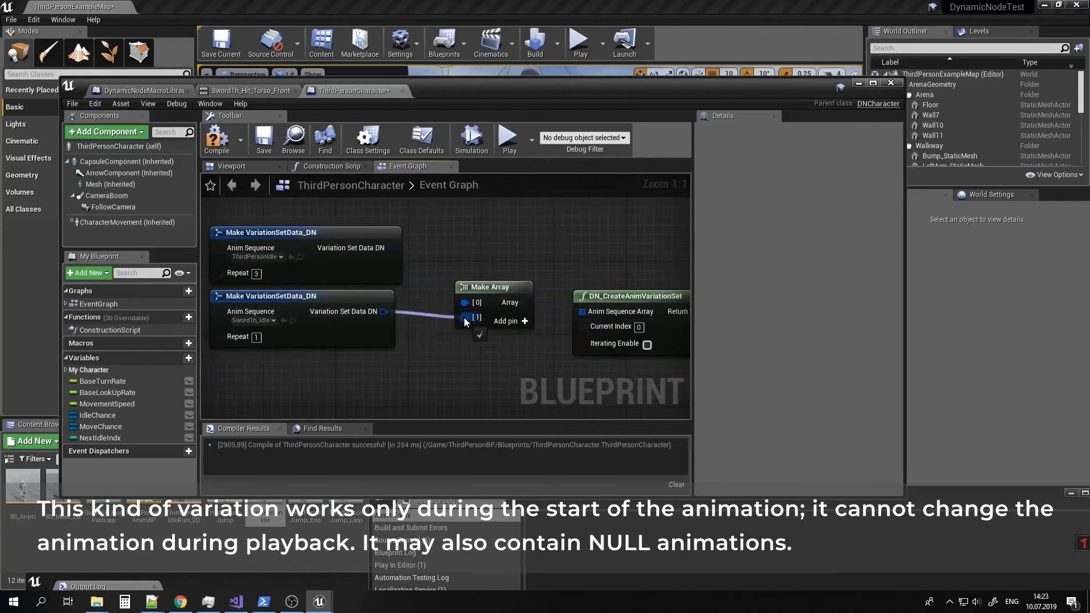
right_click_drag(637, 377, 585, 343)
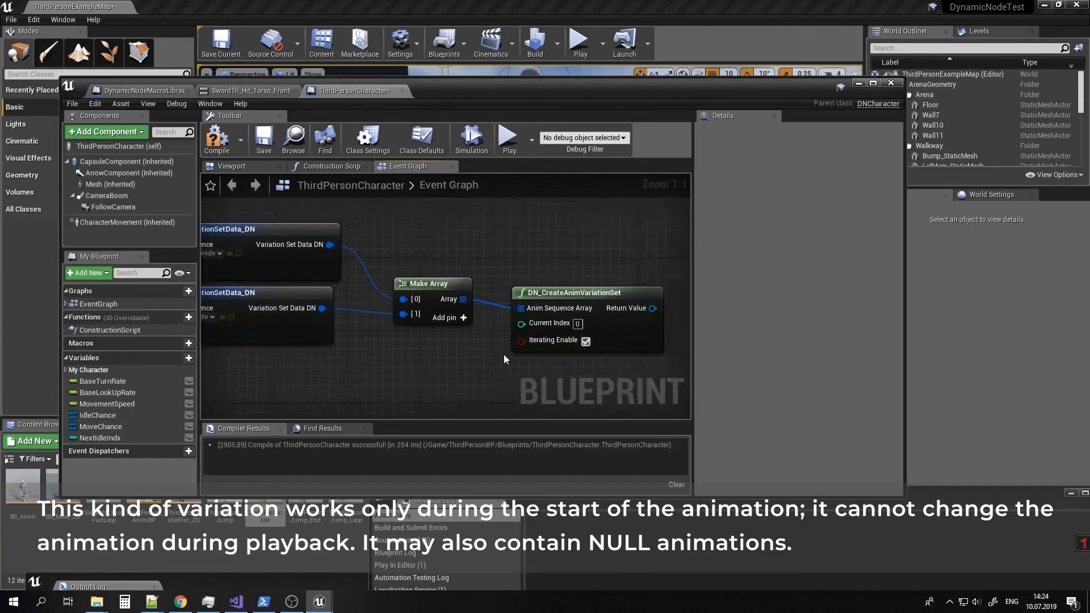
left_click(585, 341)
Create a variable named IdleVariation with the type Anim Variation Set DN Object Reference.
right_click_drag(429, 320, 409, 279)
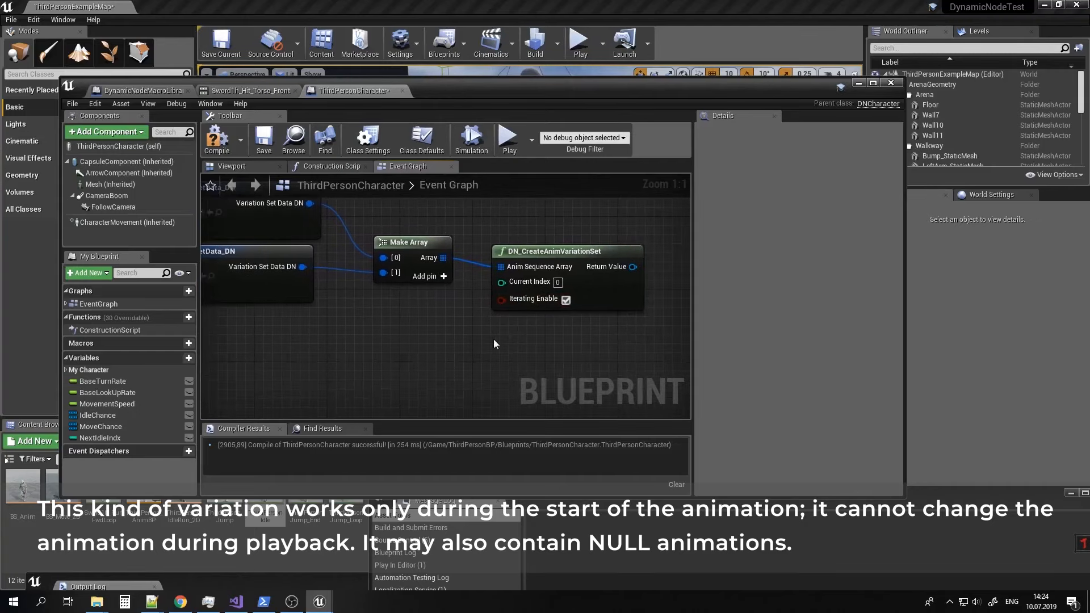
right_click_drag(494, 342, 385, 348)
left_click(188, 358)
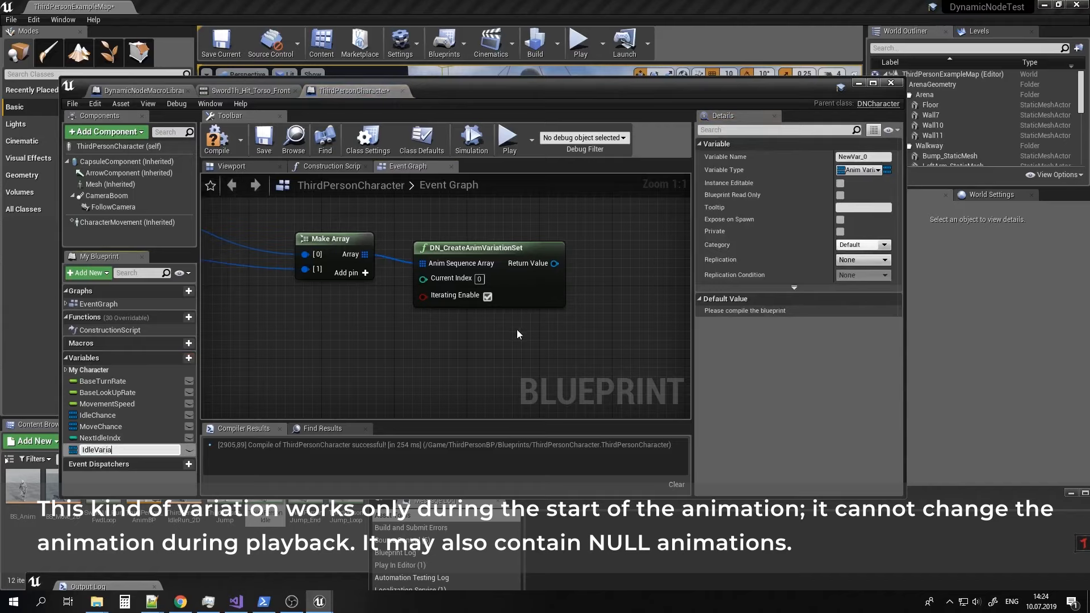
key("Return")
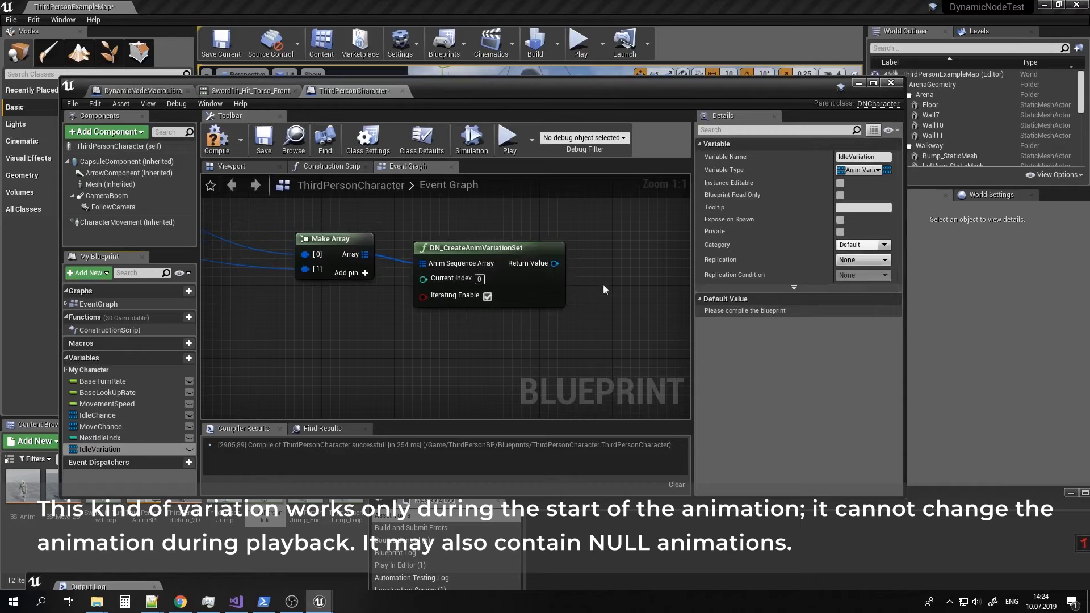
left_click(859, 170)
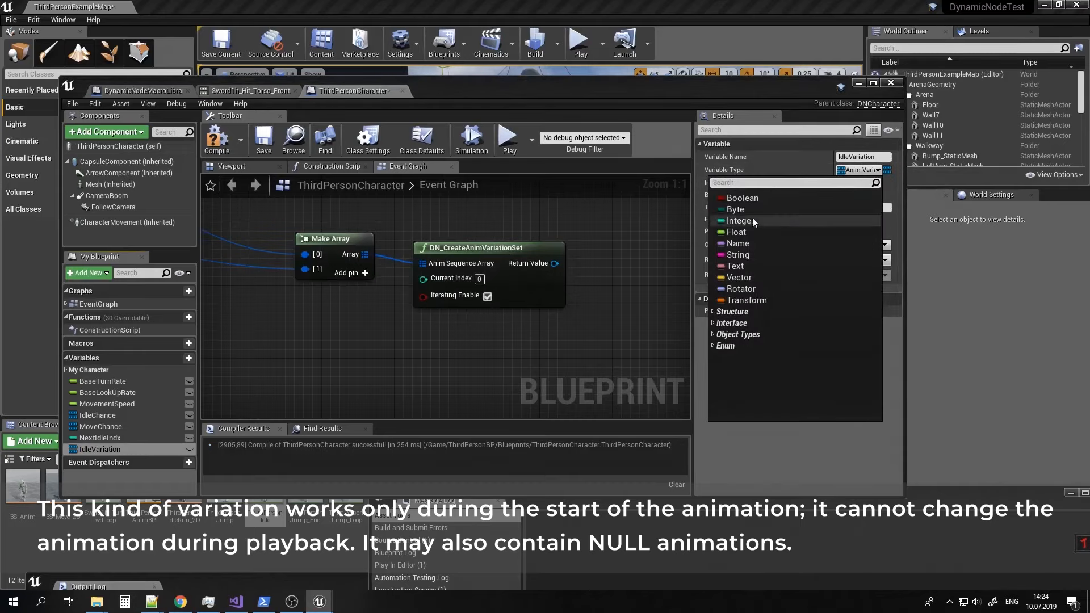
type("variat")
mouse_move(757, 235)
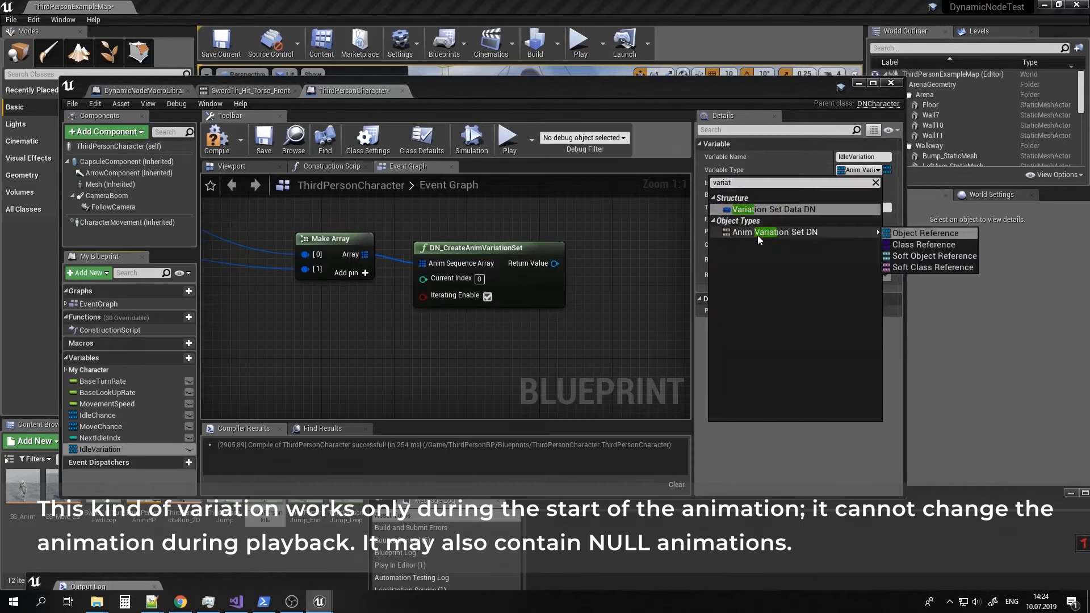
left_click(900, 234)
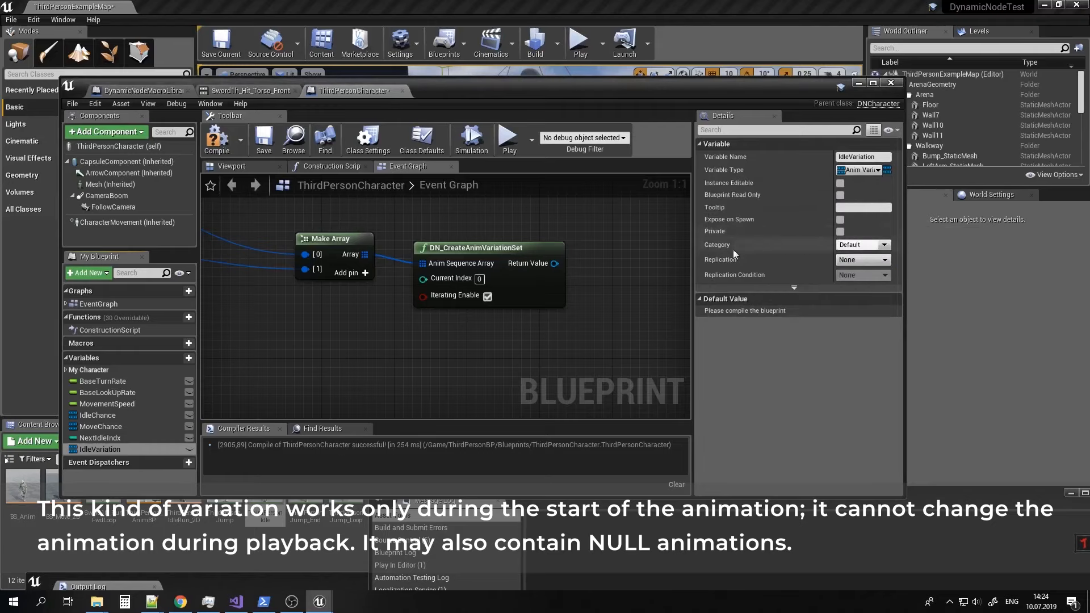
Add an IdleVariation setter to the graph and connect the DN_CreateAnimVariationSet Return Value to it.
left_click_drag(144, 452, 395, 388)
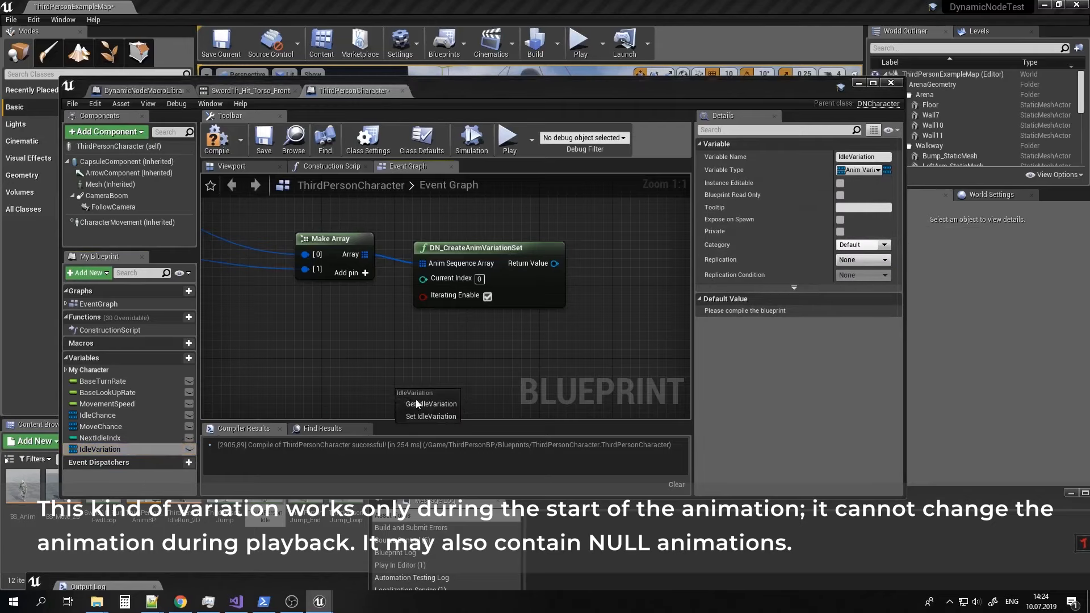
left_click(427, 415)
right_click_drag(548, 347, 520, 303)
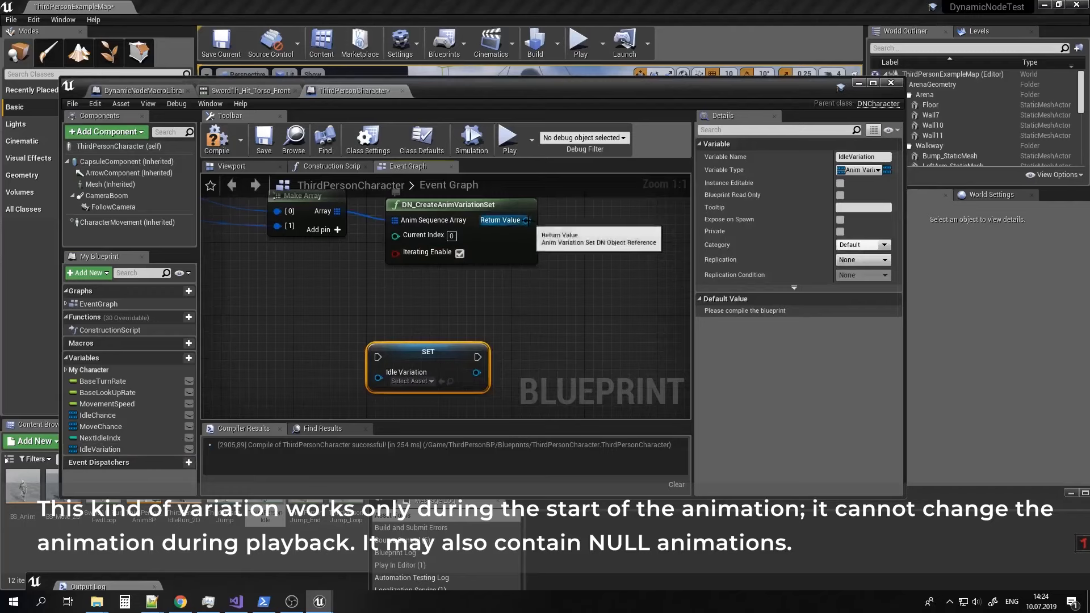
left_click_drag(526, 220, 378, 377)
Connect Set Parent Asset's execution output to the IdleVariation setter and move the setter beside DN_CreateAnimVariationSet's output.
scroll(437, 340, "down", 2)
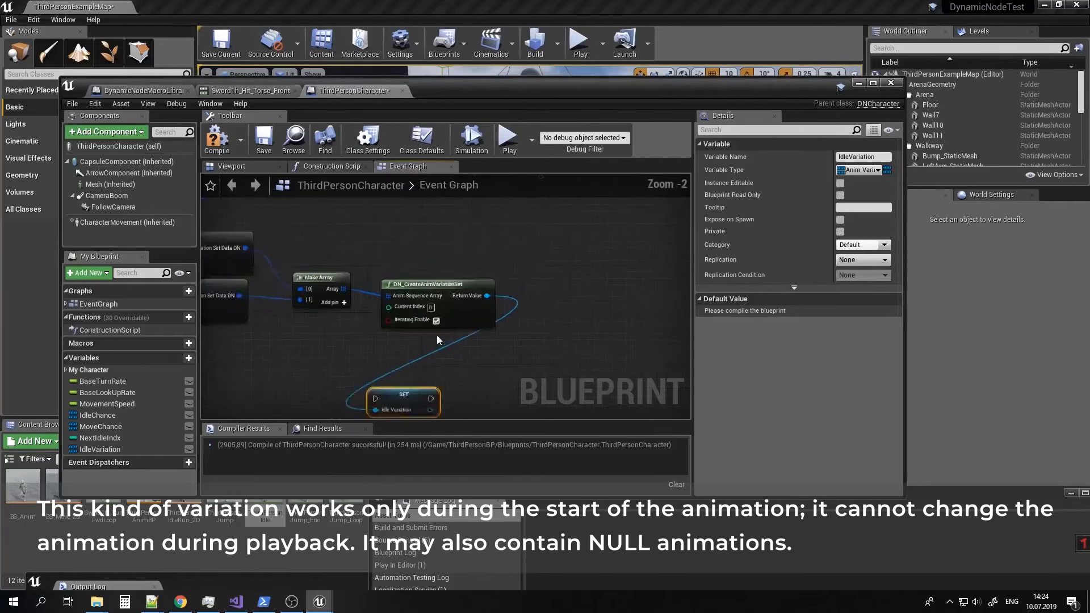
scroll(438, 340, "down", 1)
right_click_drag(501, 283, 479, 358)
right_click_drag(545, 244, 457, 328)
right_click_drag(516, 229, 524, 331)
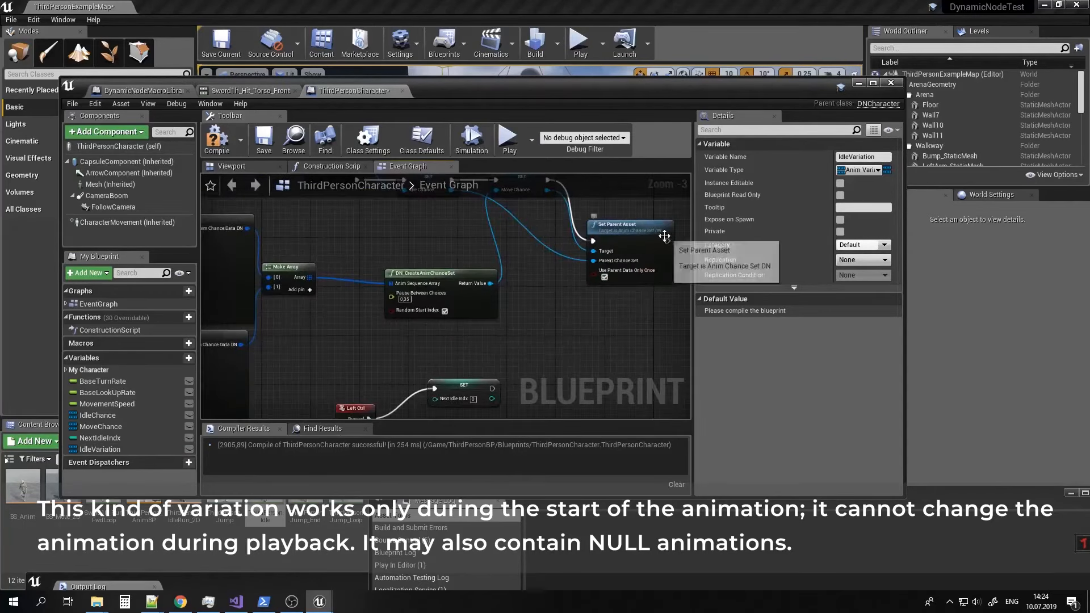
left_click_drag(667, 241, 276, 295)
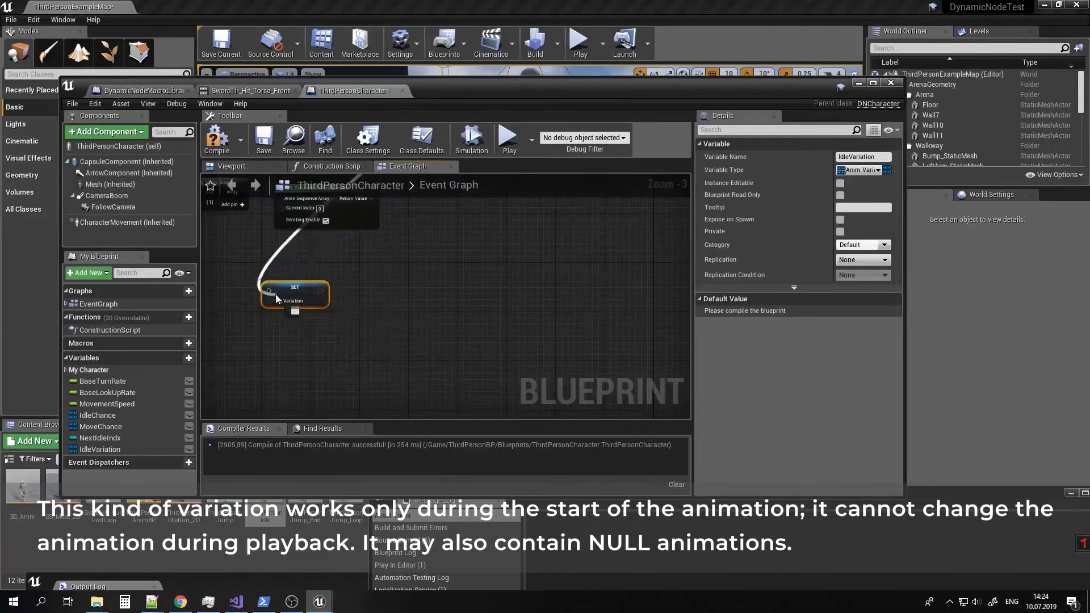
right_click_drag(283, 281, 402, 325)
left_click_drag(433, 338, 577, 199)
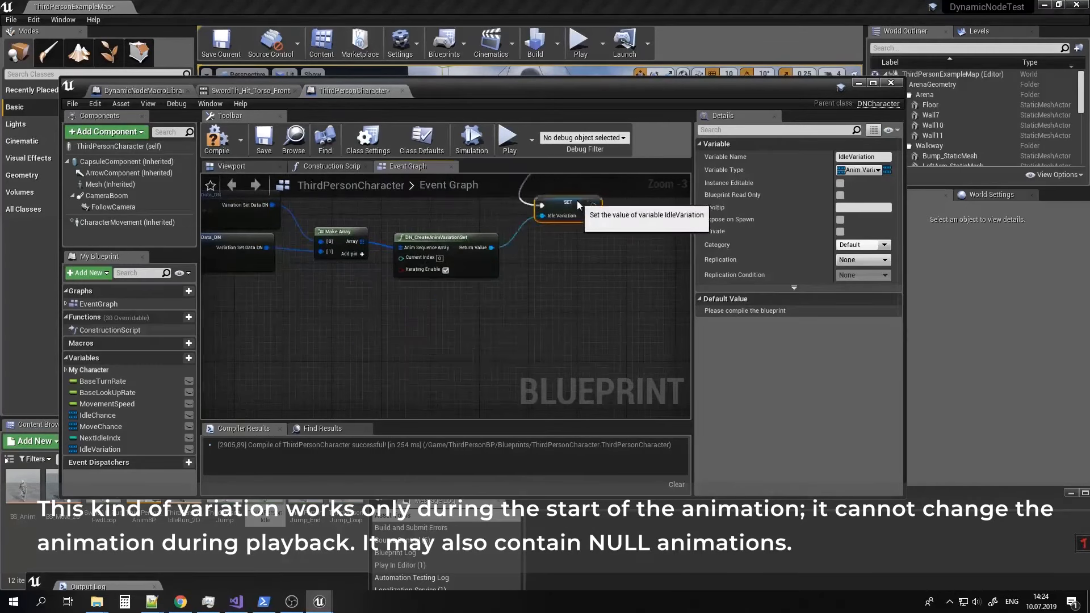
Add a Set Current Index node from the IdleVariation setter's output and place it below the setter.
right_click_drag(559, 217, 594, 310)
right_click_drag(424, 302, 477, 284)
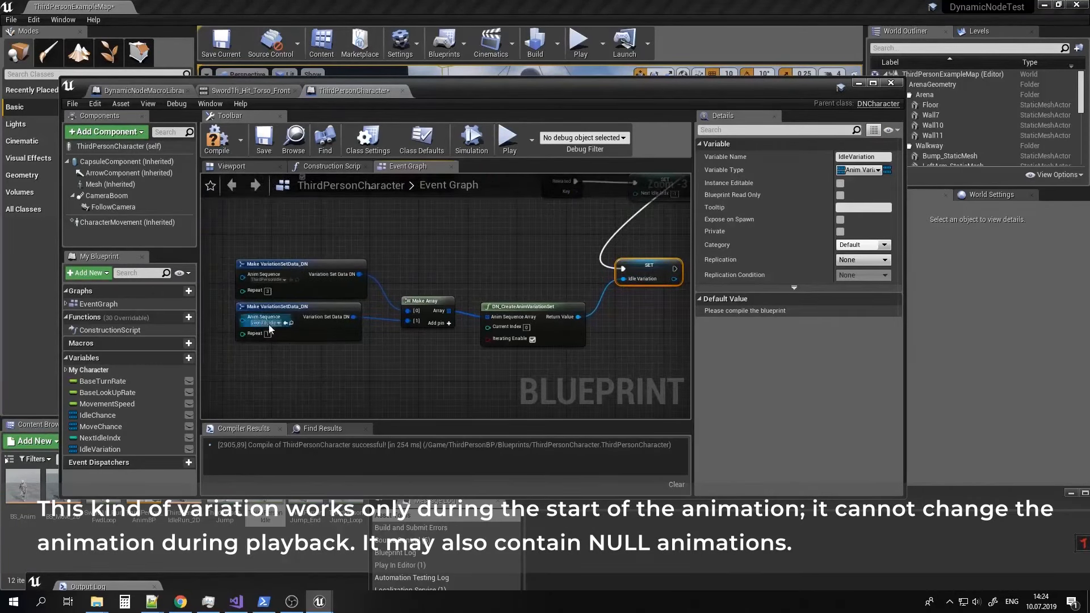
right_click_drag(527, 345, 403, 338)
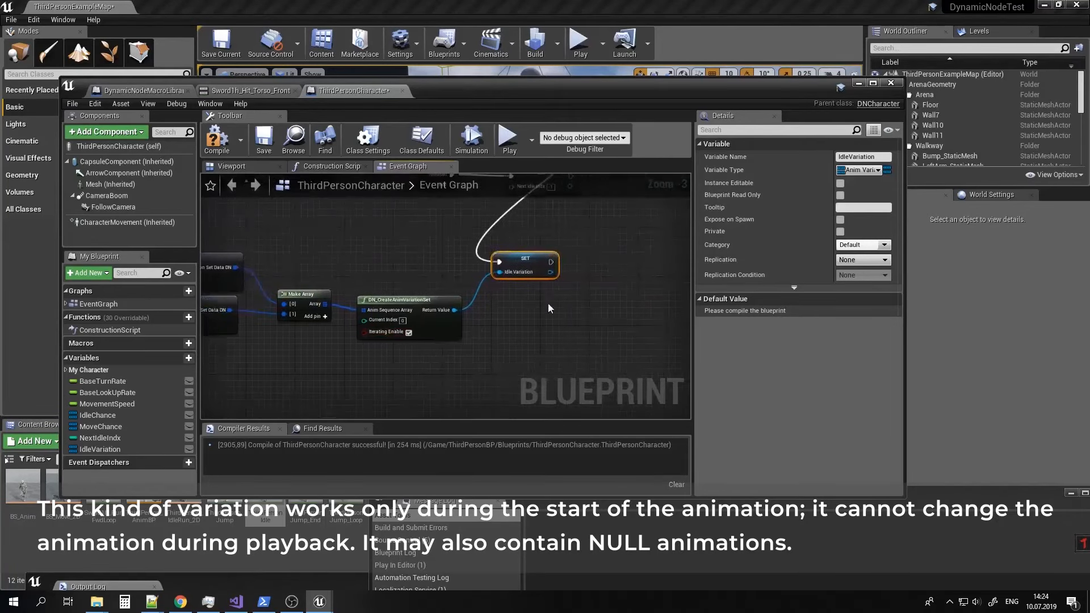
left_click_drag(551, 272, 562, 311)
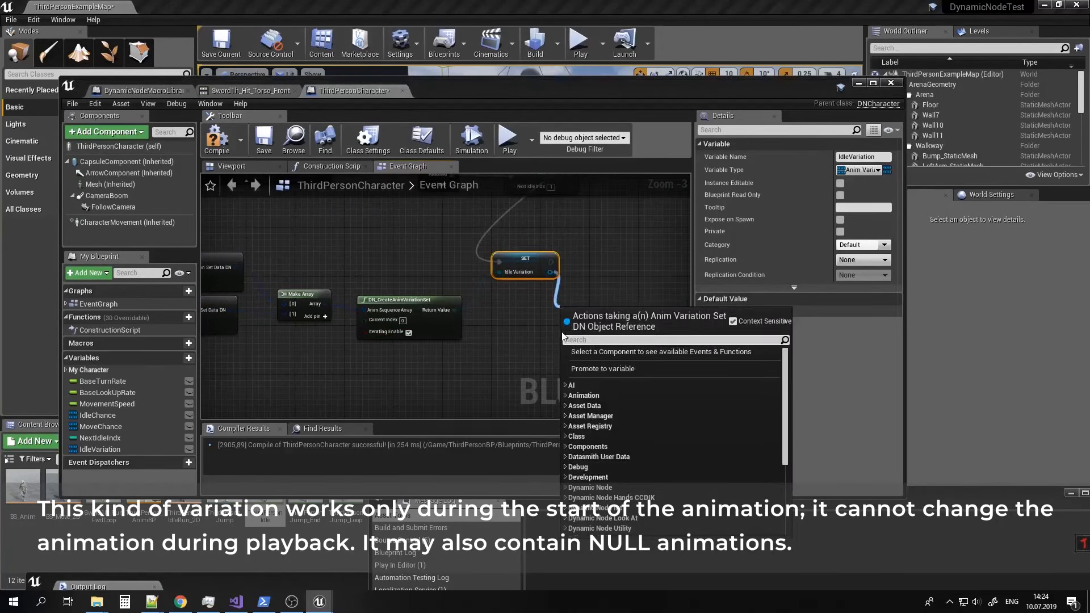
scroll(591, 432, "down", 5)
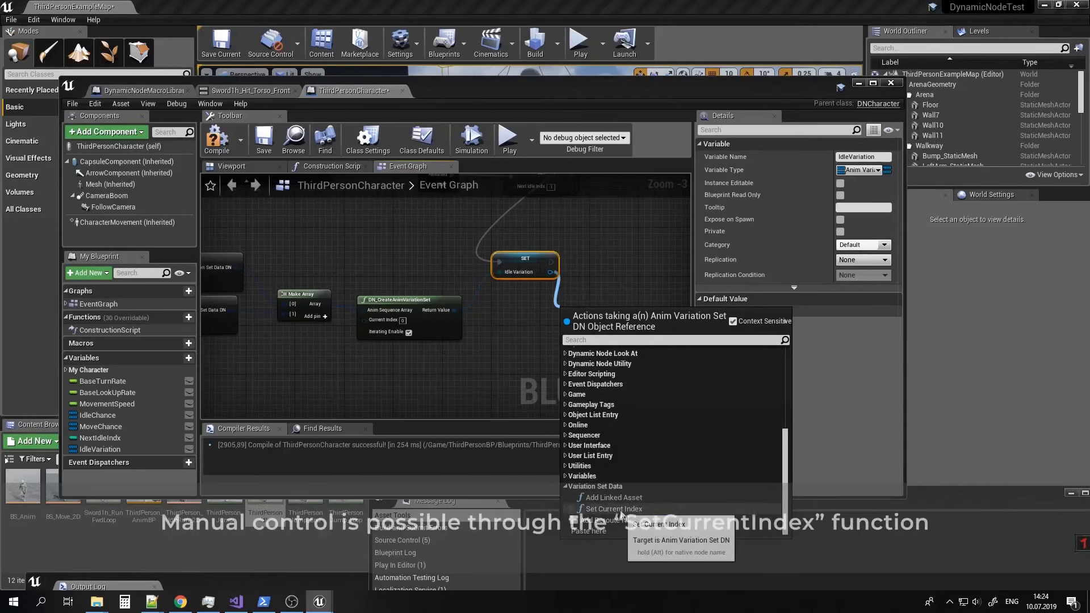
left_click(613, 531)
right_click_drag(570, 373, 524, 348)
left_click_drag(544, 295, 538, 313)
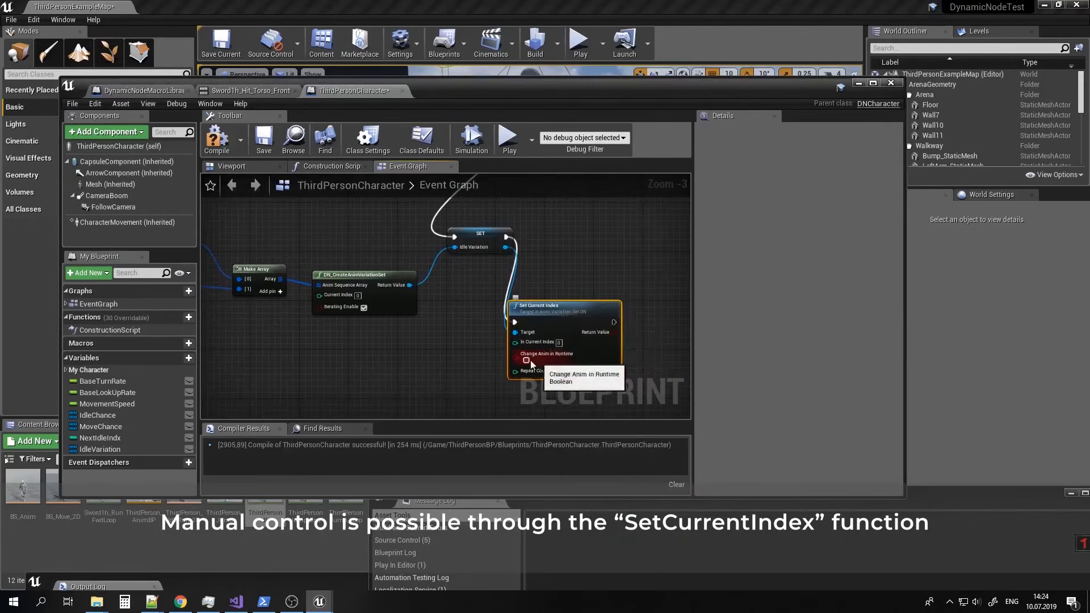
Disconnect Set Current Index from the IdleVariation setter, move it aside, and compile and save the blueprint.
right_click_drag(413, 346, 491, 329)
scroll(491, 329, "up", 2)
right_click_drag(569, 338, 493, 340)
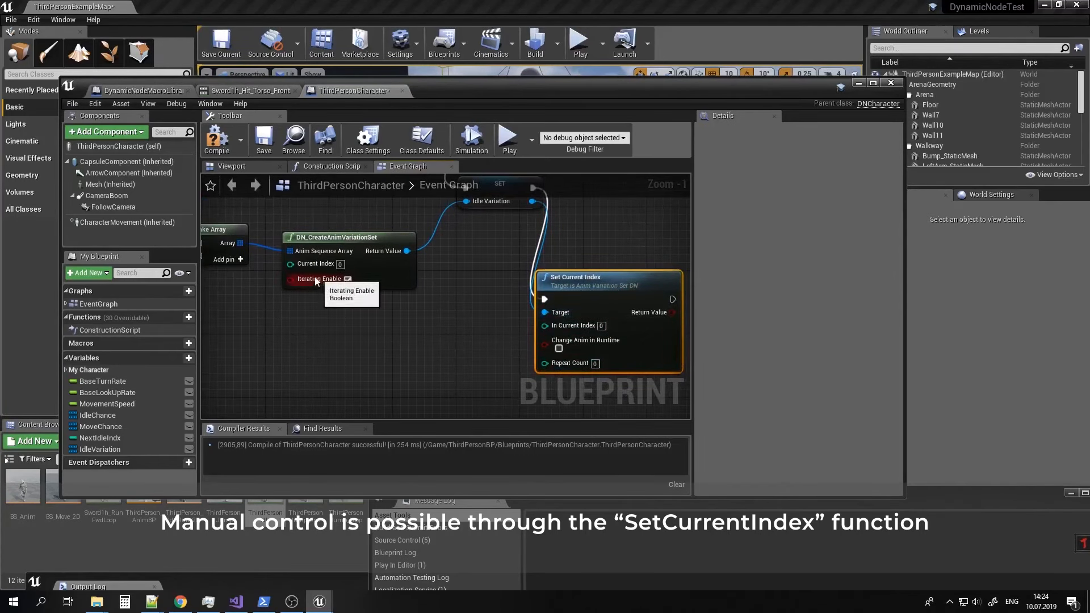
left_click(539, 236, "alt")
left_click(542, 240, "alt")
left_click_drag(571, 273, 612, 289)
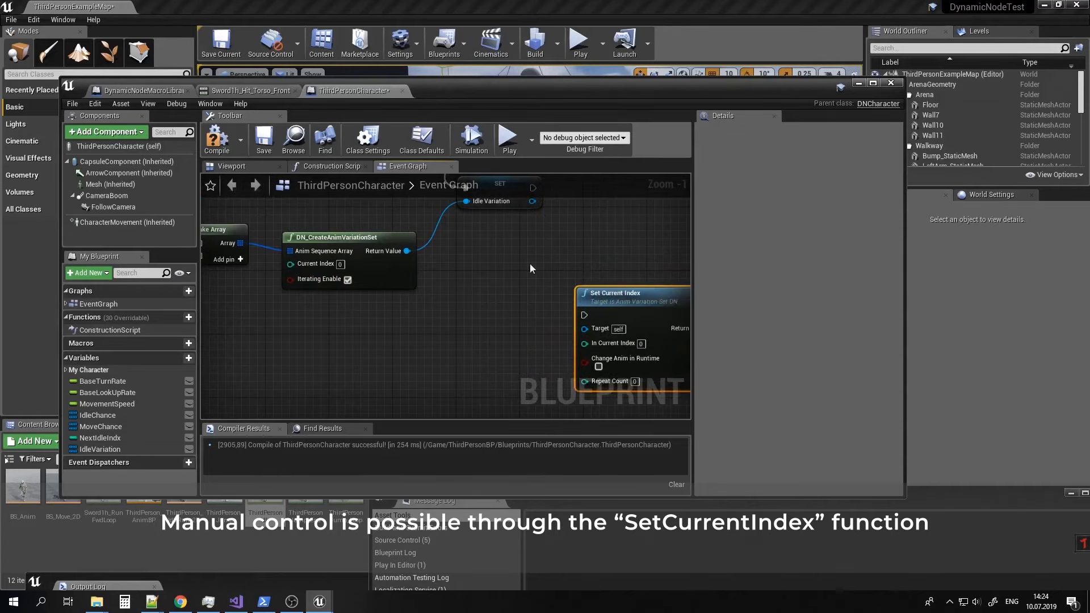
left_click(262, 139)
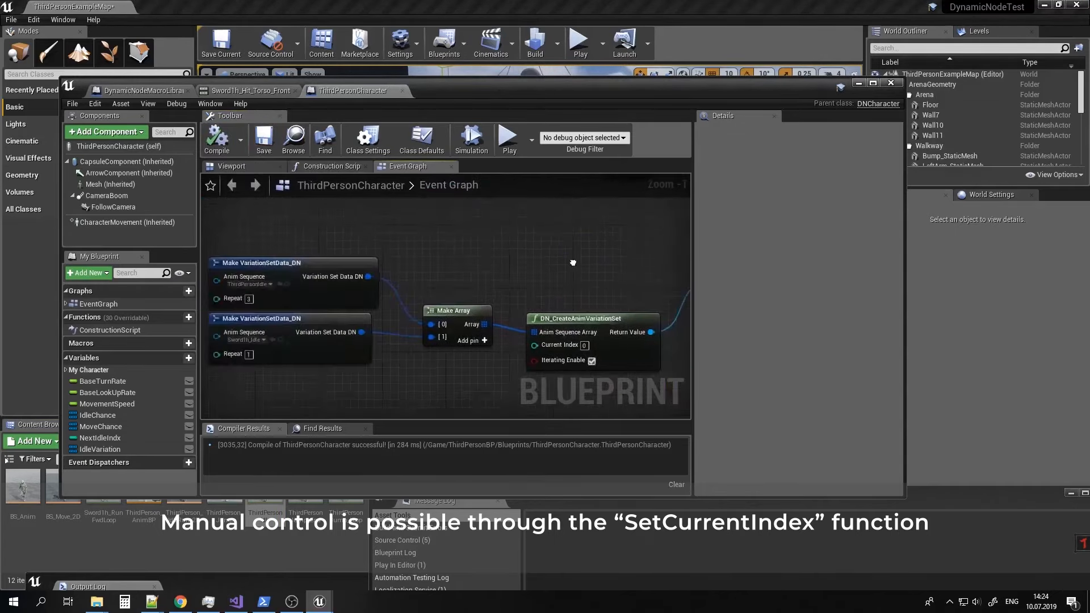
Connect an IdleVariation getter to DN_MoveMachineMulti's Idle Animation input in place of Idle Chance, and compile and save the blueprint.
right_click_drag(573, 263, 334, 292)
scroll(333, 291, "down", 5)
right_click_drag(523, 267, 301, 375)
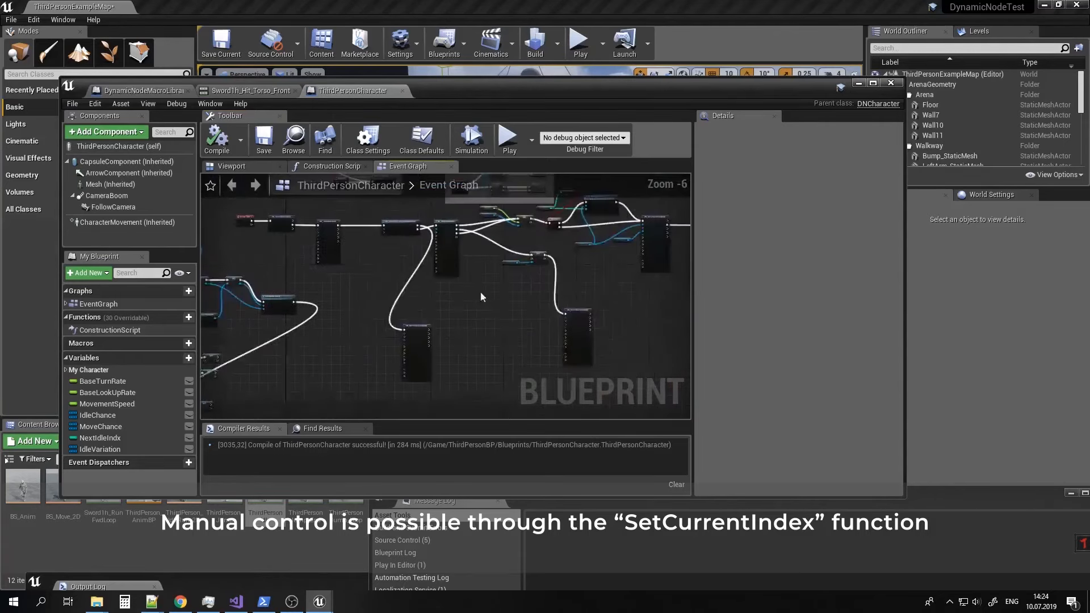
scroll(481, 296, "up", 7)
right_click_drag(368, 292, 413, 295)
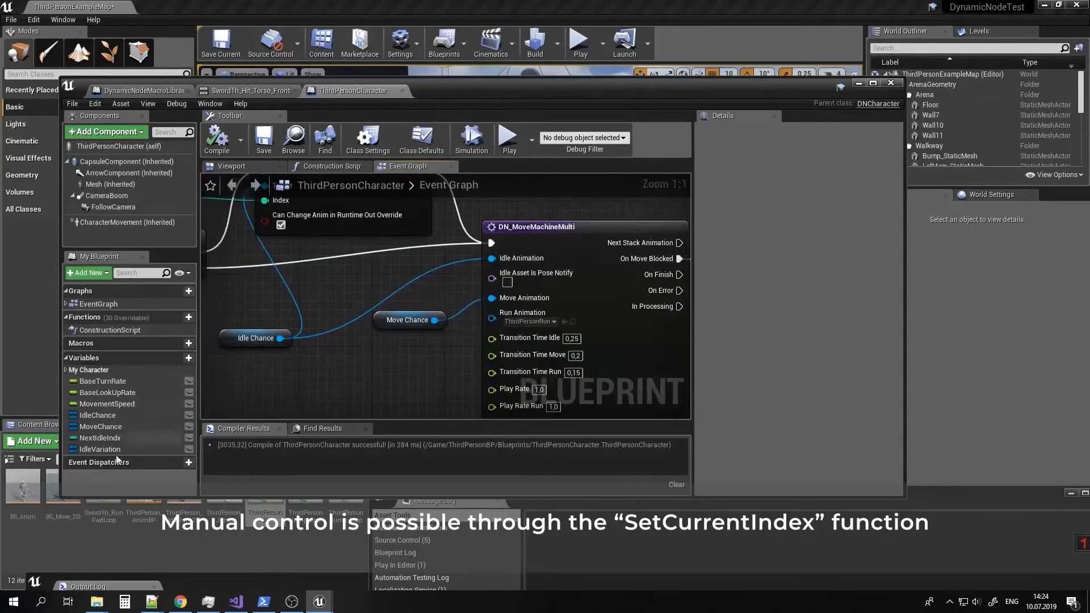
left_click_drag(100, 449, 497, 260)
left_click(377, 282)
left_click(217, 139)
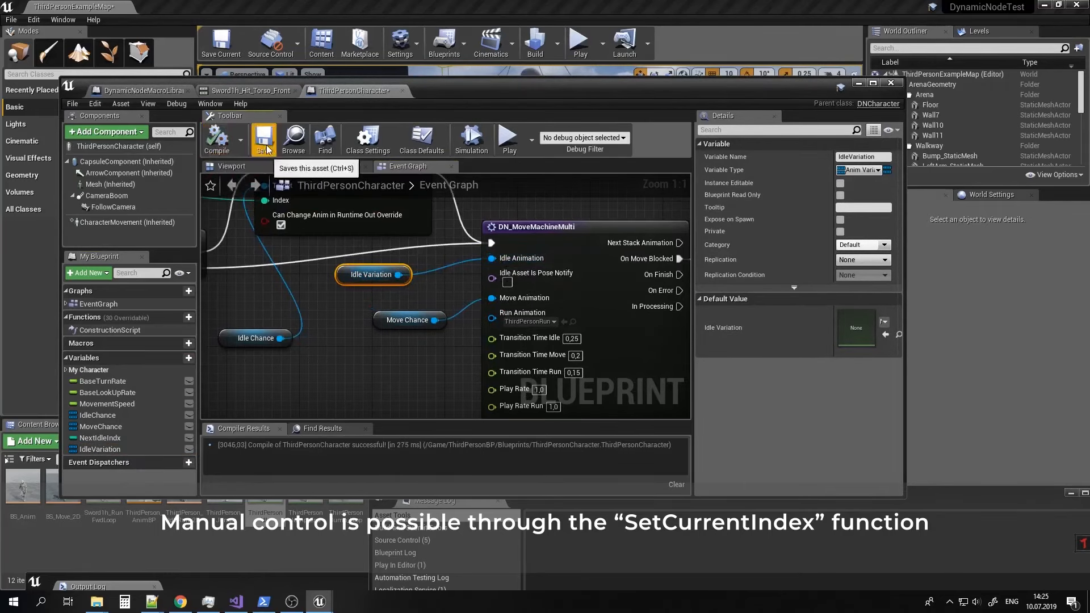
left_click(264, 146)
Disconnect Move Chance from DN_MoveMachineMulti, set its Move Animation to ThirdPersonRun, and compile and save the blueprint.
left_click_drag(475, 307, 477, 306)
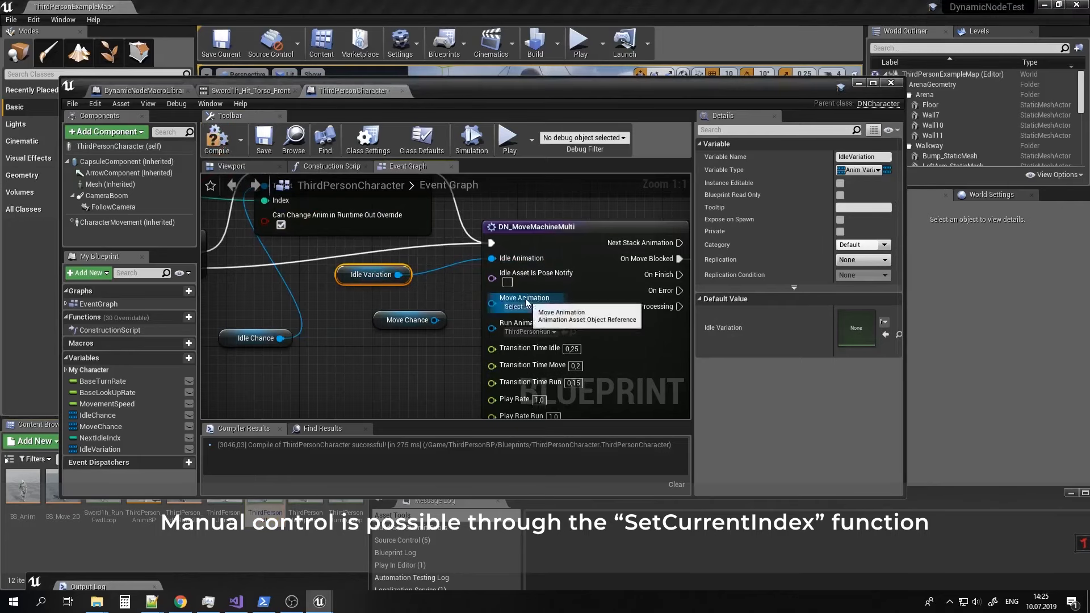
left_click(526, 307)
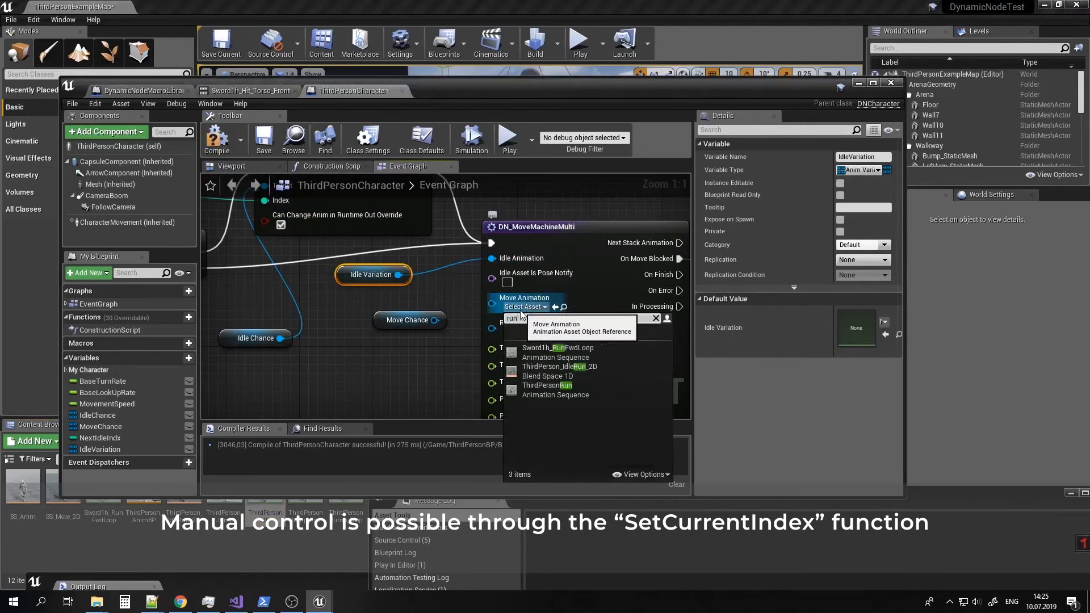
left_click(579, 370)
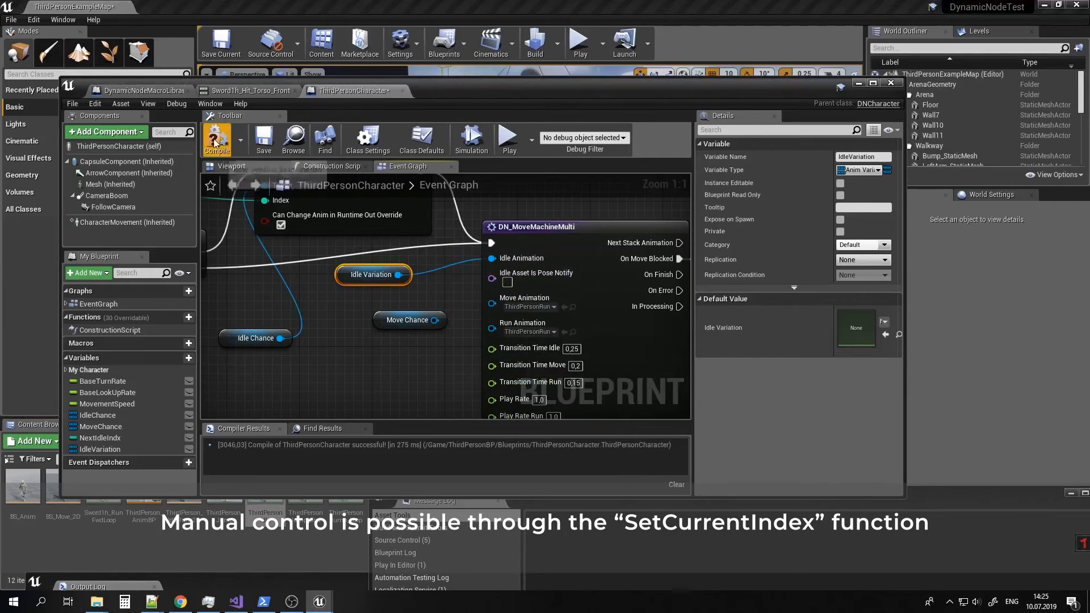
left_click(261, 143)
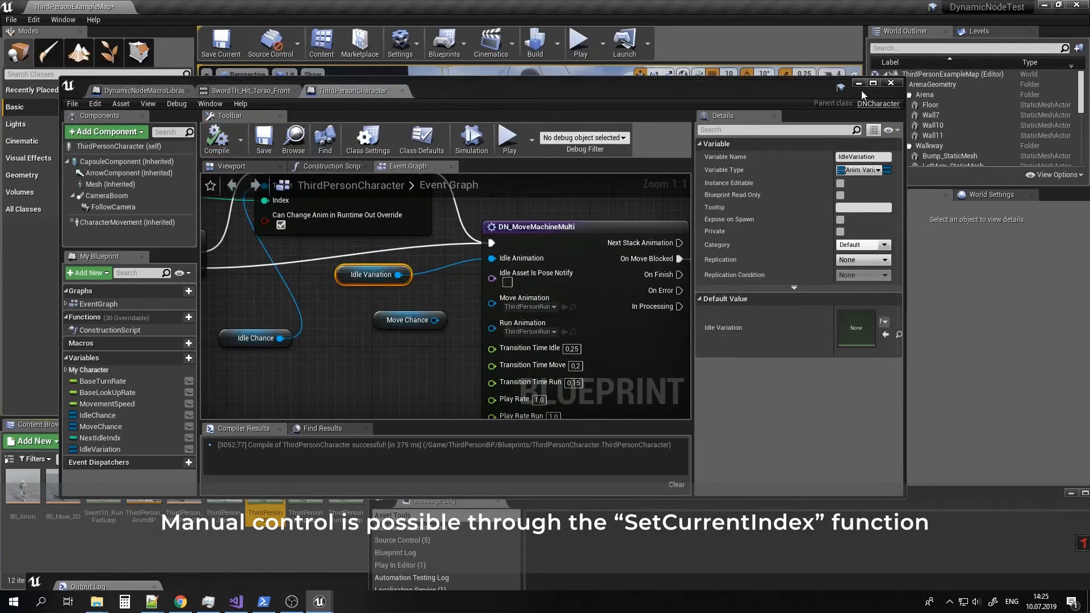
Play the level and run the character forward with pauses to check the idle and run animations.
left_click(858, 83)
left_click(580, 42)
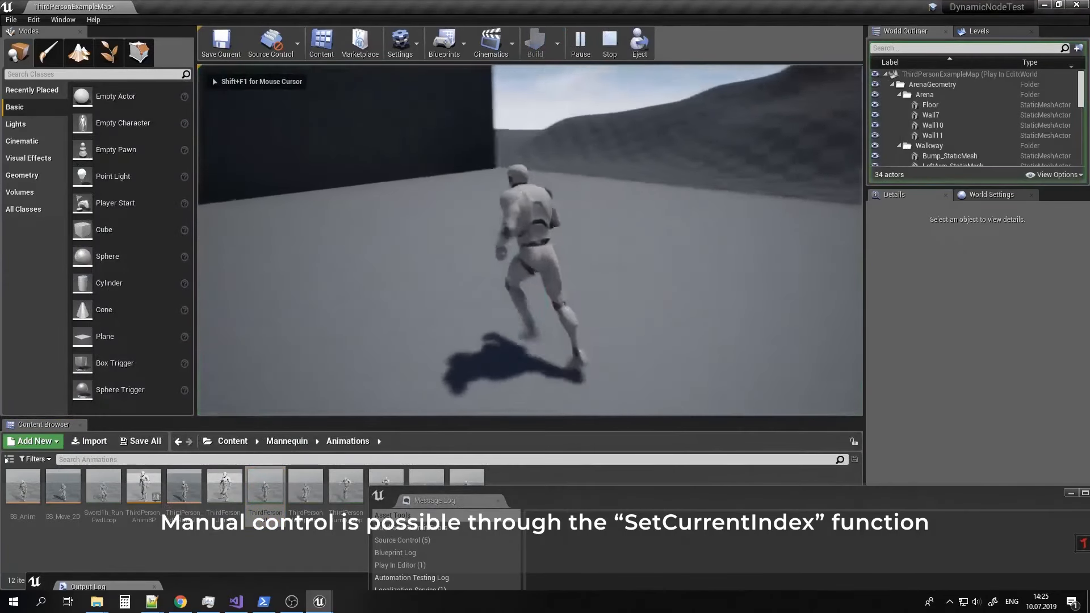
key("w")
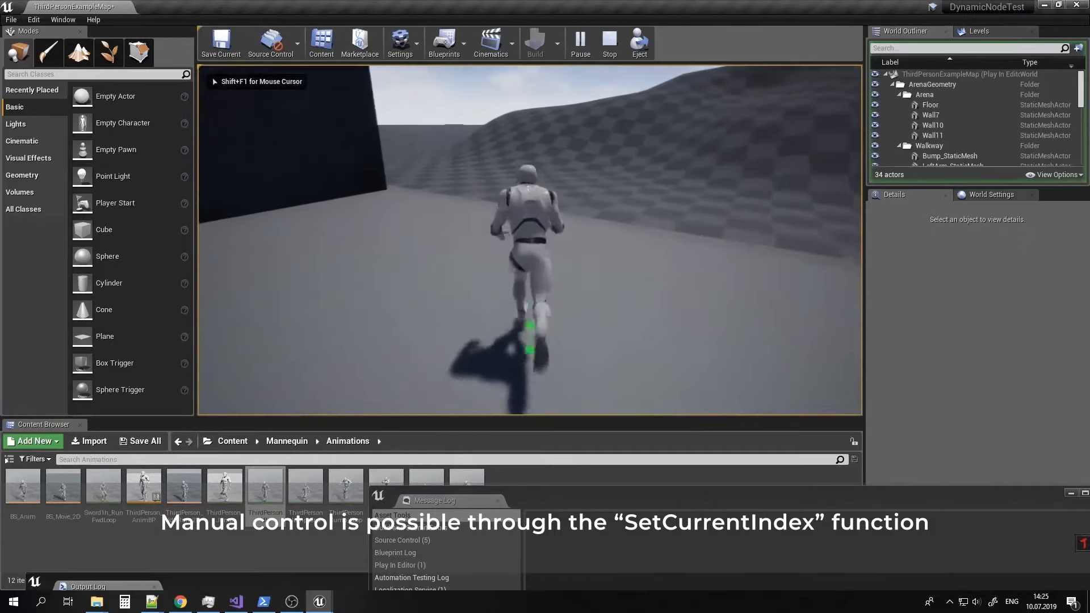
key("w")
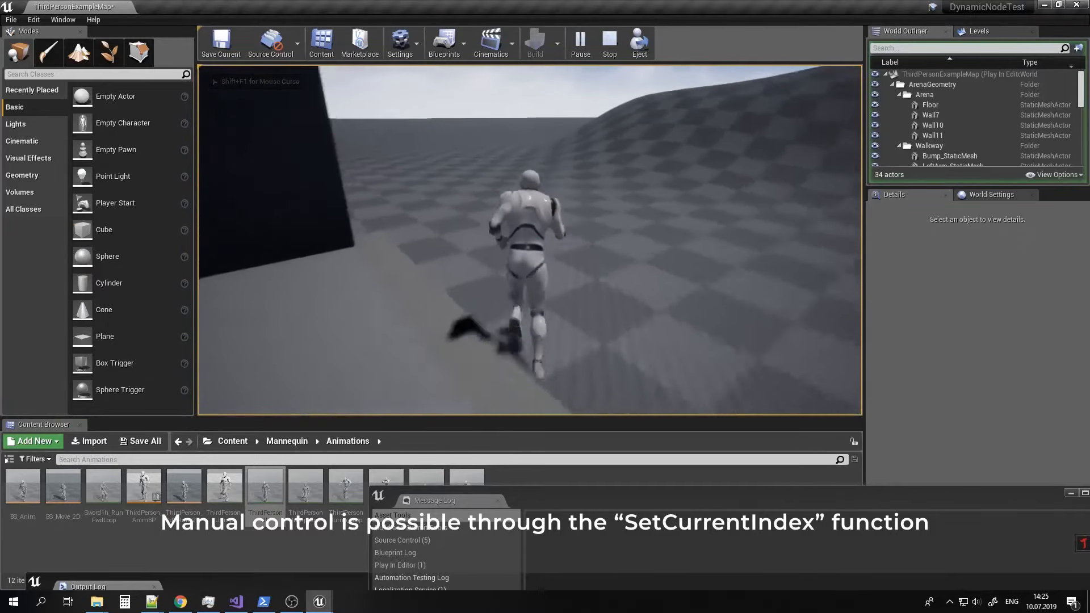
key("w")
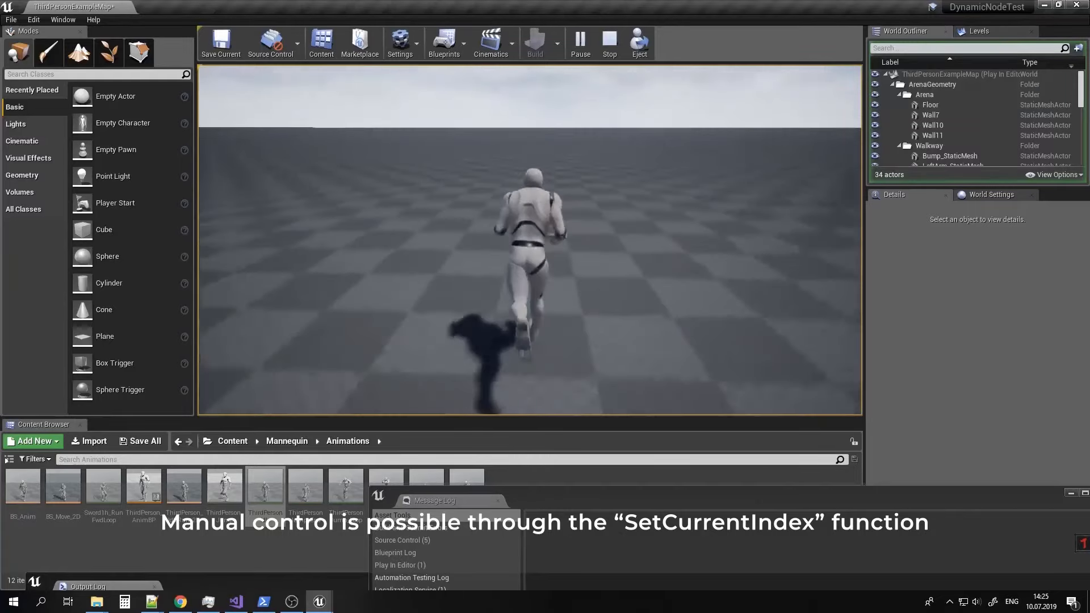
key("w")
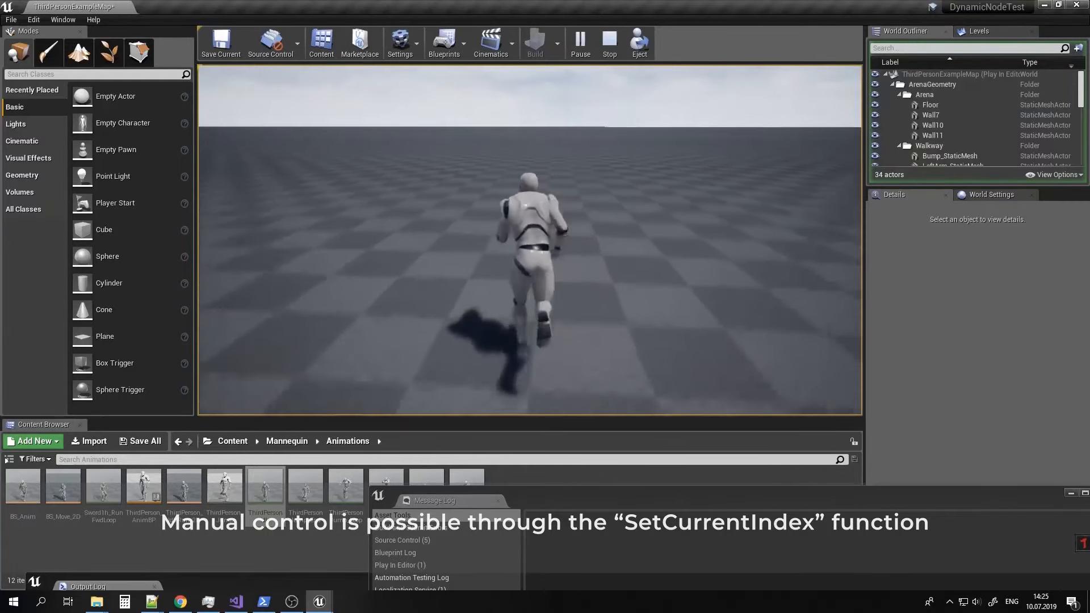
key("w")
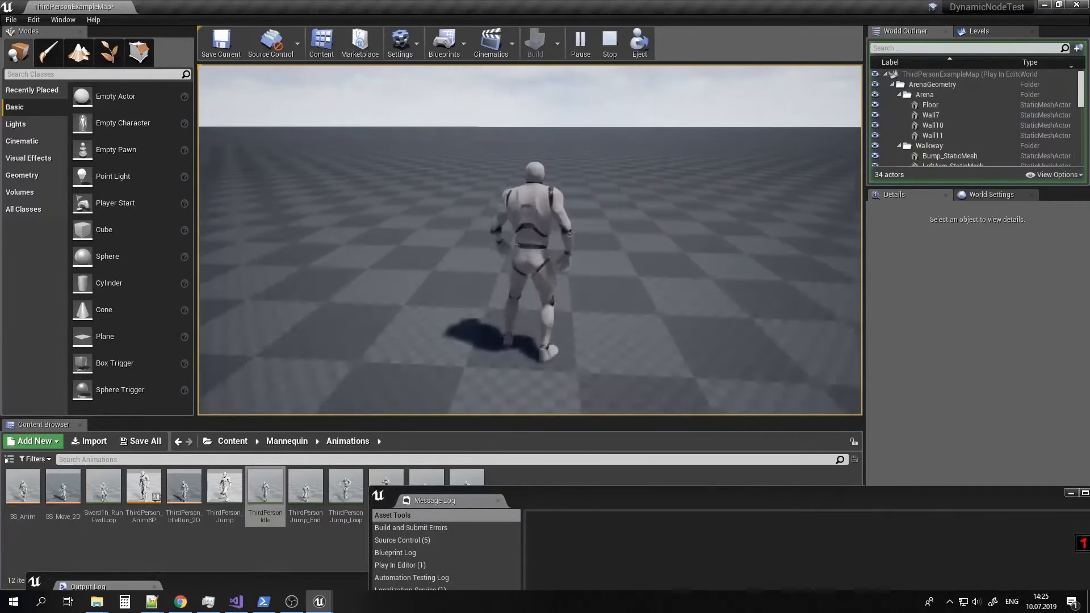
key("w")
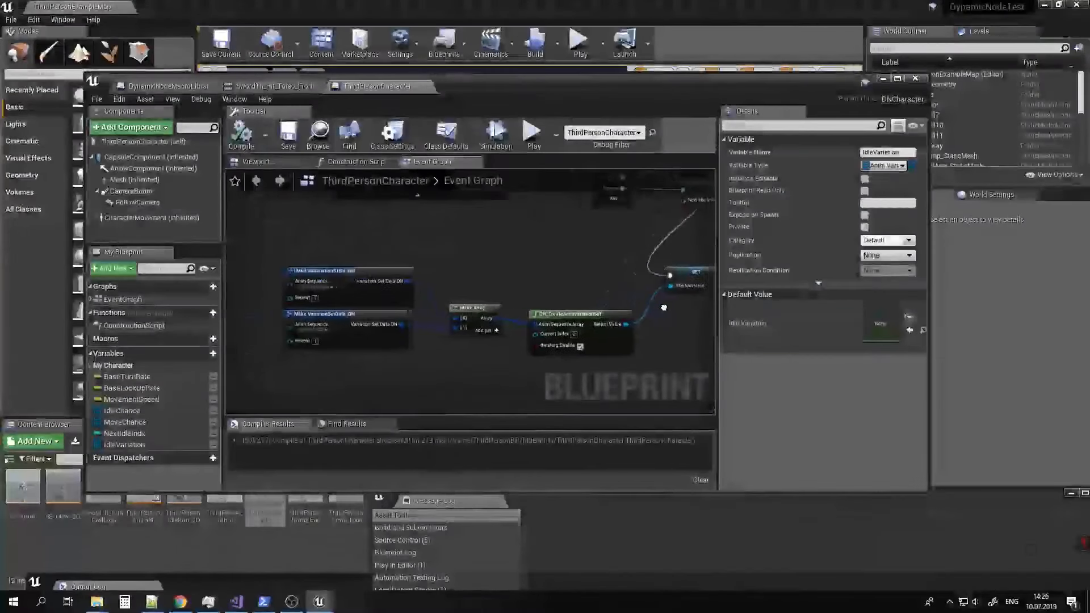
Create an Anim Variation Set DN Object Reference variable named MoveVariation and add its setter to the execution chain after the IdleVariation setter.
right_click_drag(598, 304, 562, 261)
left_click(138, 445)
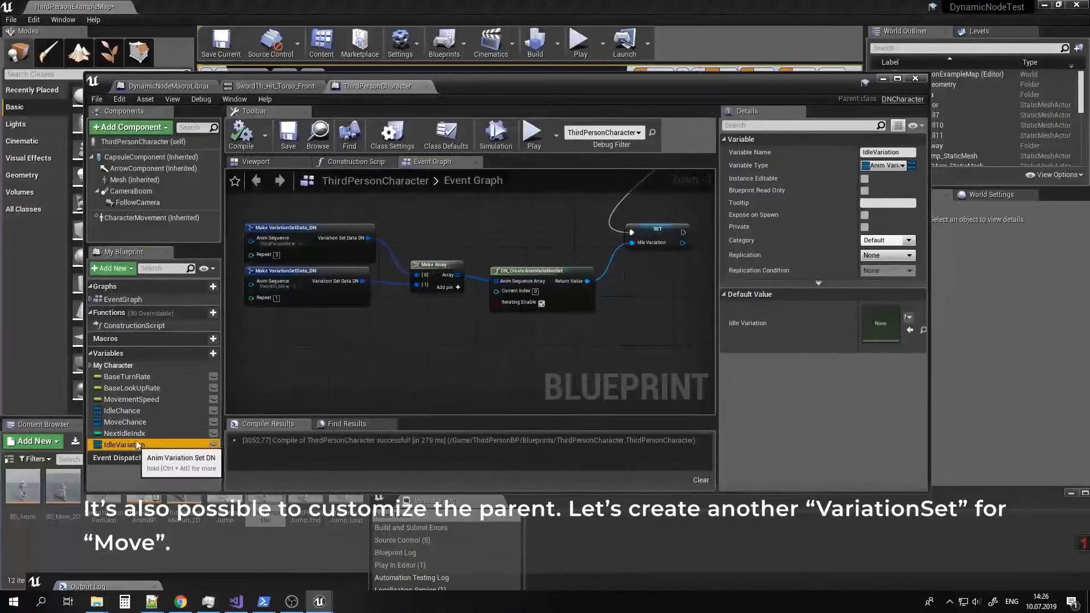
left_click(202, 354)
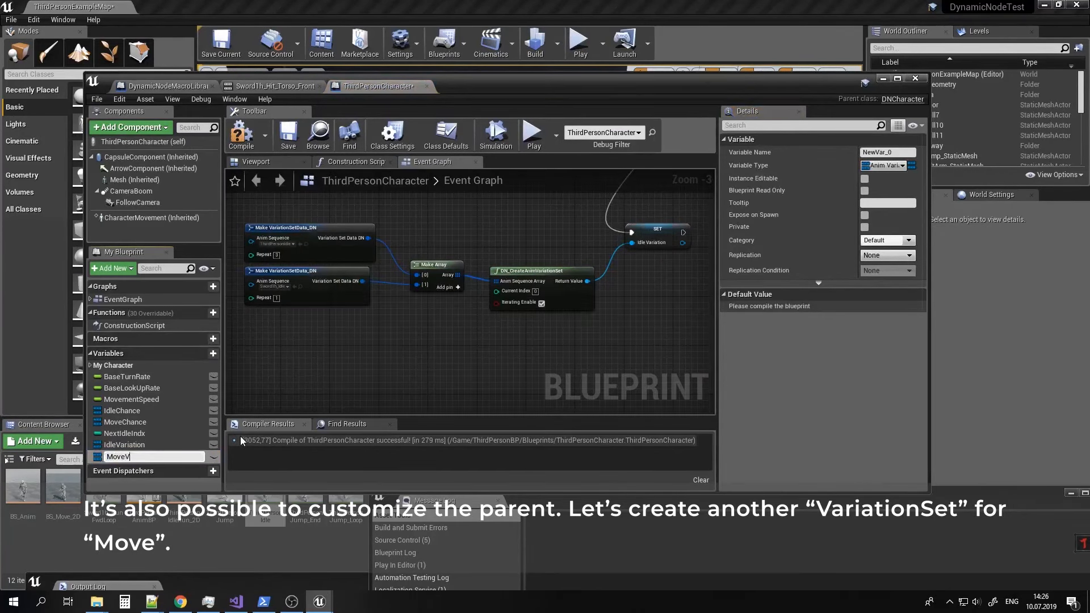
key("Return")
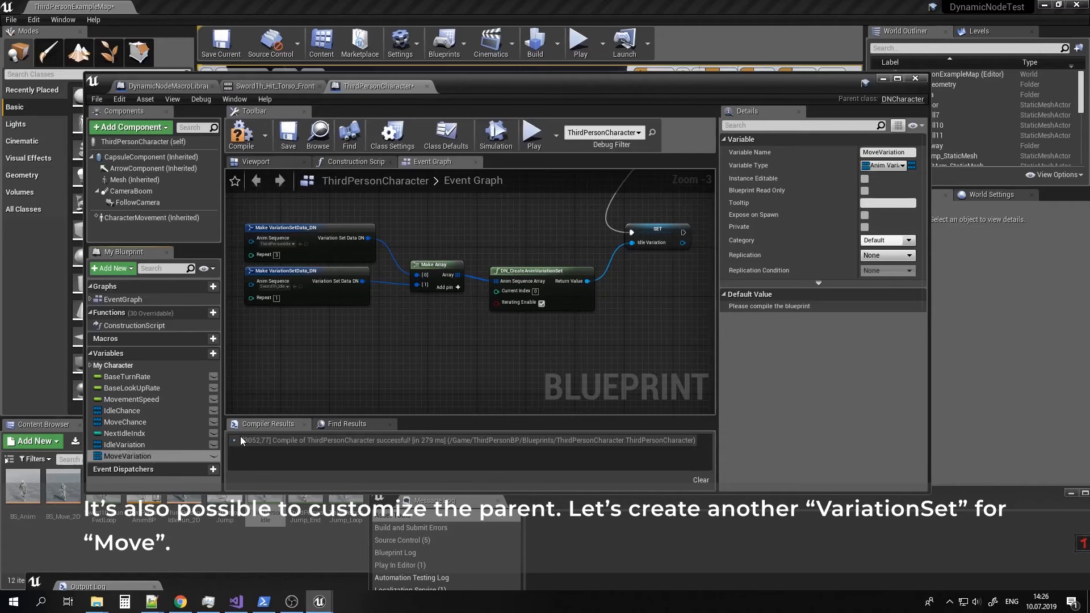
left_click(883, 165)
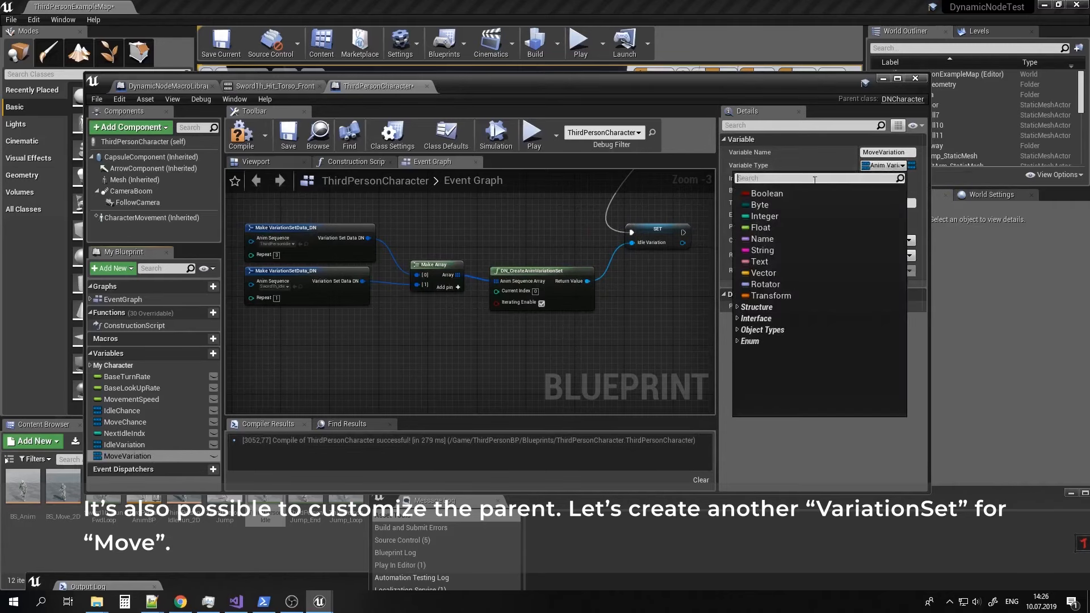
type("varia")
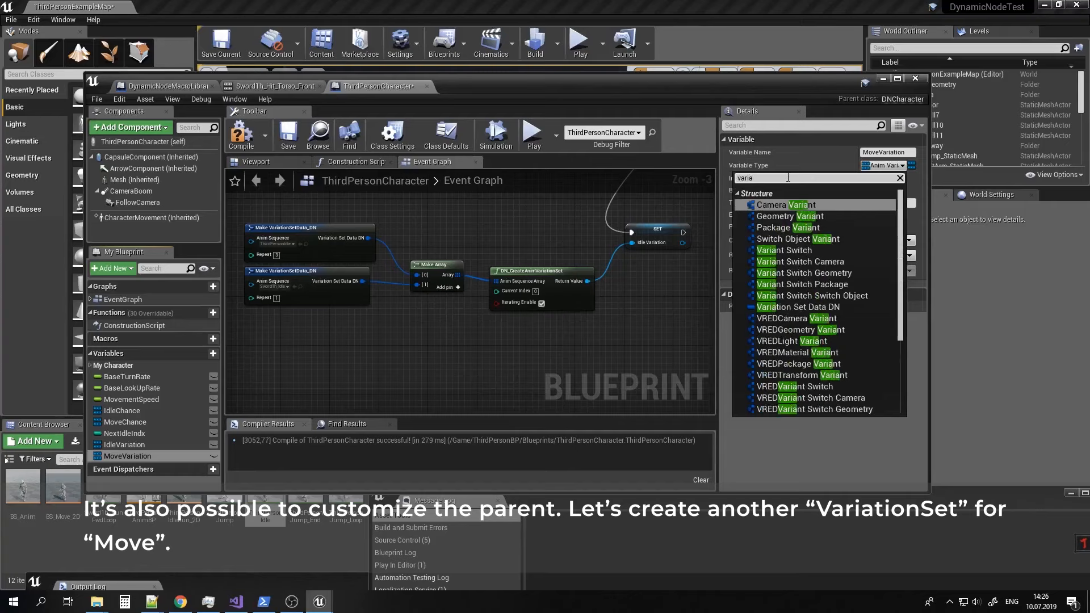
type("t")
mouse_move(804, 226)
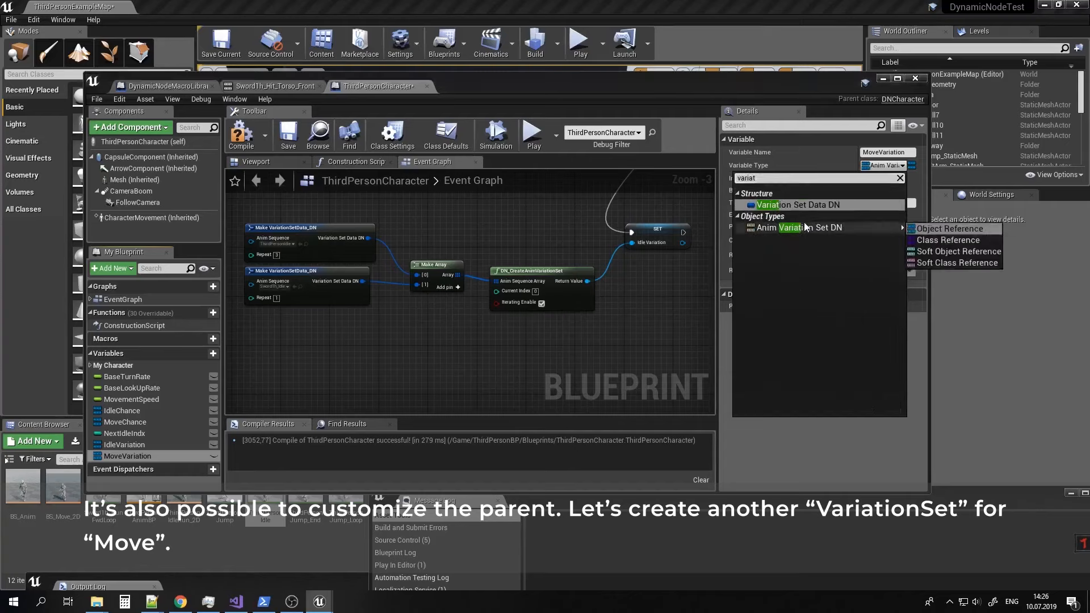
left_click(934, 230)
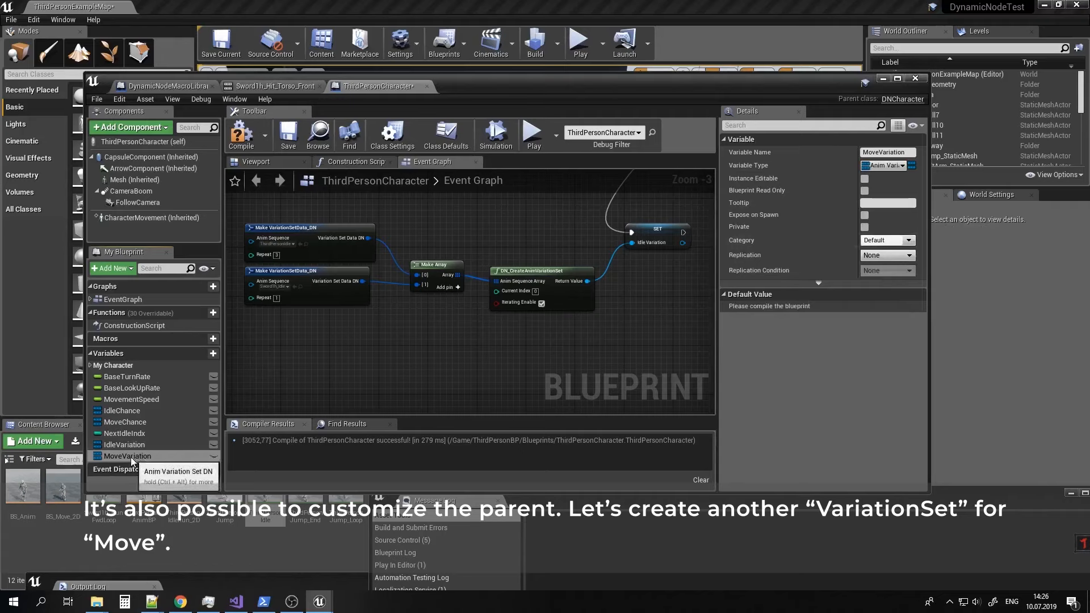
right_click_drag(420, 386, 278, 407)
left_click_drag(124, 463, 601, 264, "alt")
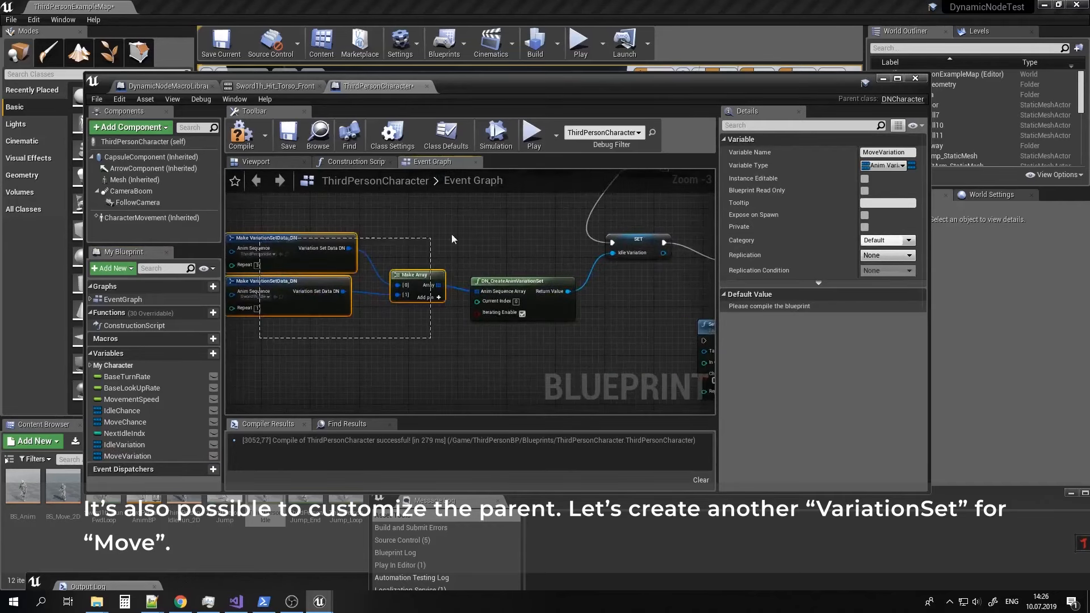
Duplicate the two VariationSetData nodes, Make Array and DN_CreateAnimVariationSet, and place the copies below the originals.
left_click_drag(453, 236, 489, 243)
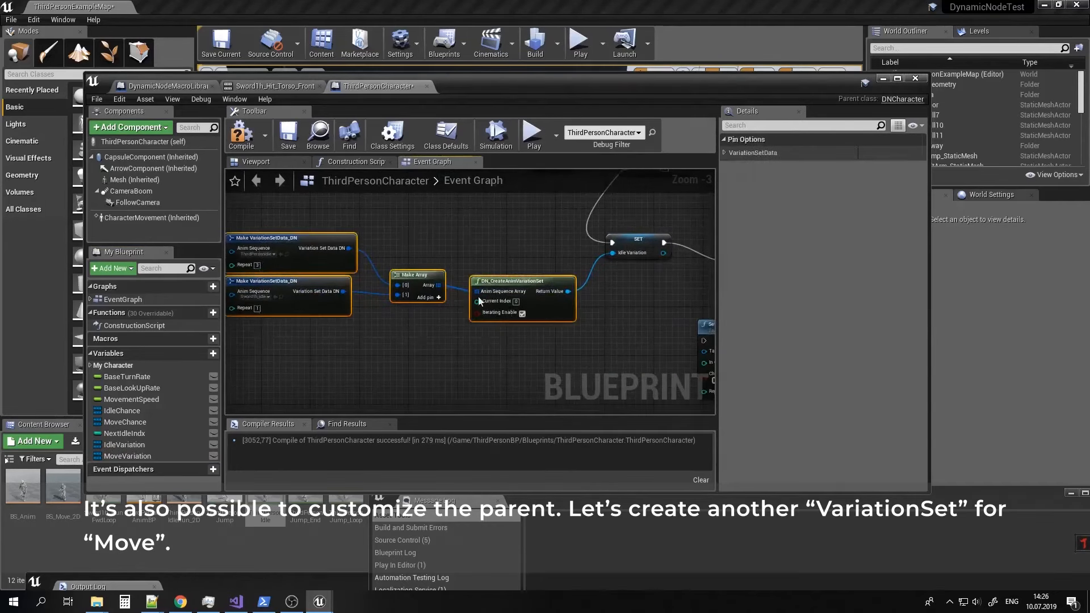
key("ctrl+c")
right_click_drag(483, 357, 461, 287)
key("ctrl+v")
left_click_drag(554, 327, 474, 310)
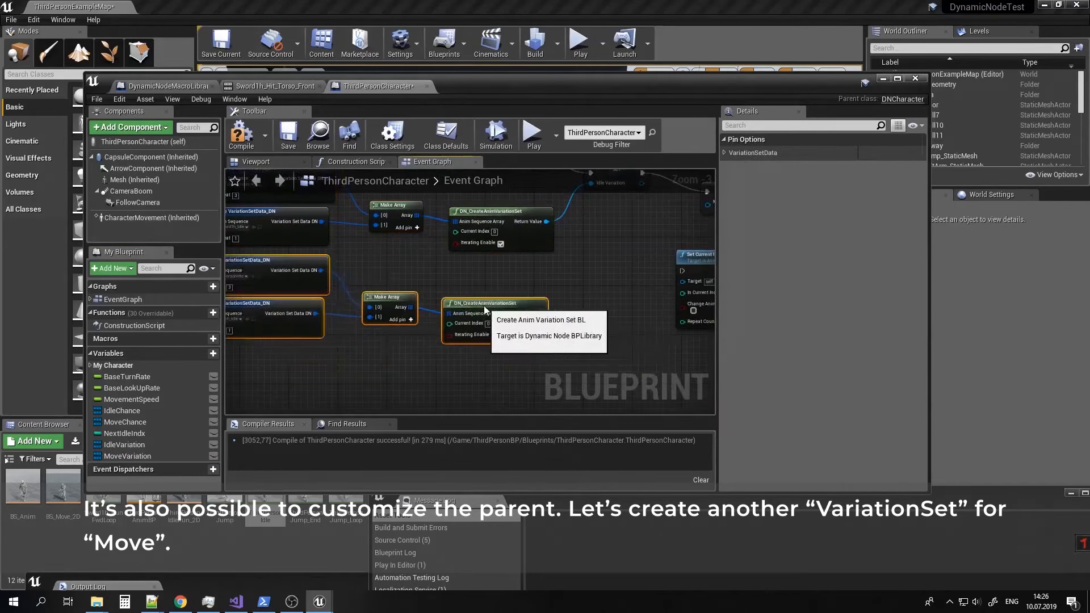
Connect the duplicated DN_CreateAnimVariationSet's Return Value to the MoveVariation setter.
left_click(534, 282)
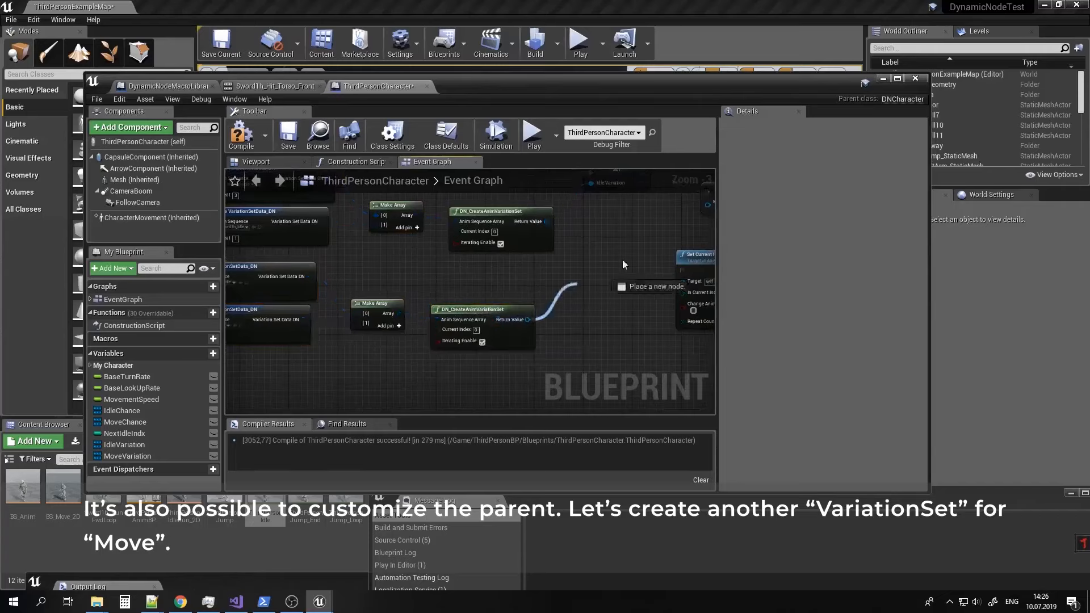
left_click_drag(622, 264, 625, 208)
right_click_drag(534, 250, 638, 249)
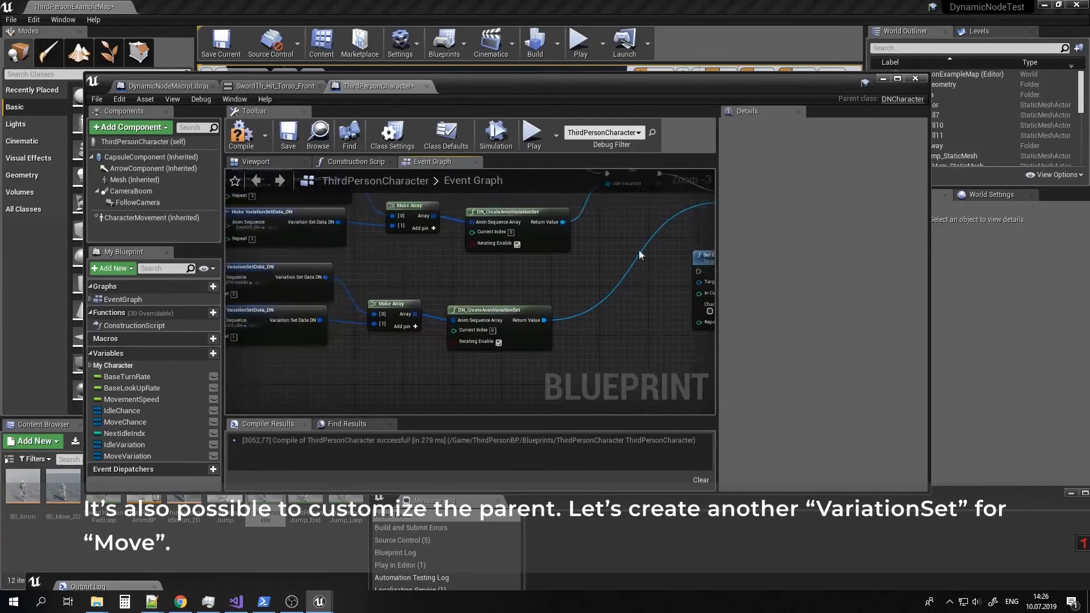
right_click_drag(508, 269, 622, 369)
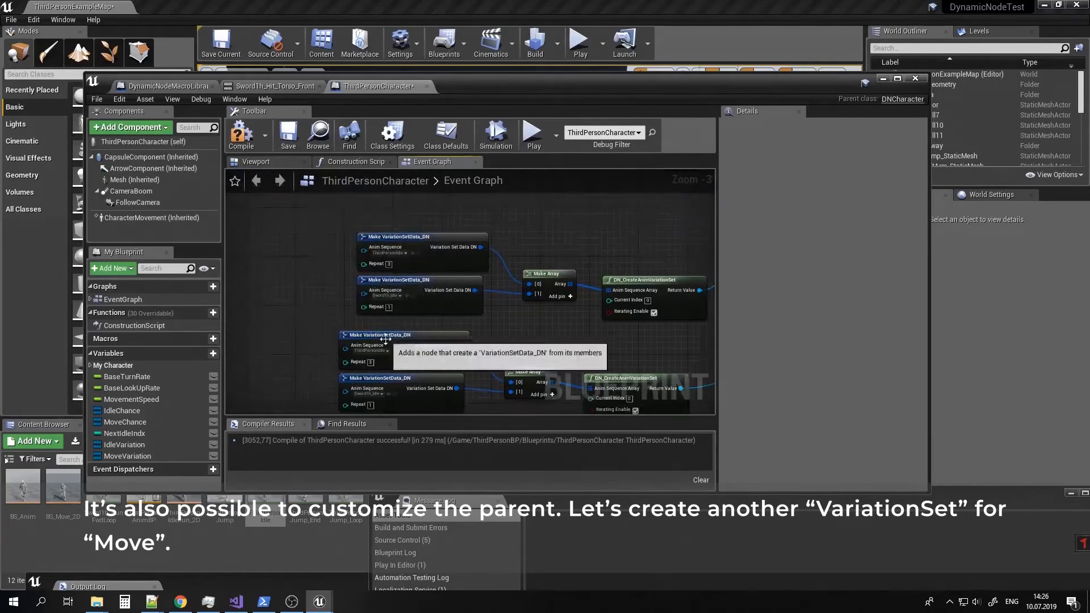
Set the duplicated Make VariationSetData_DN nodes' Anim Sequences to ThirdPersonRun on the first and Sword1h_RunFwdLoop on the second.
left_click(374, 352)
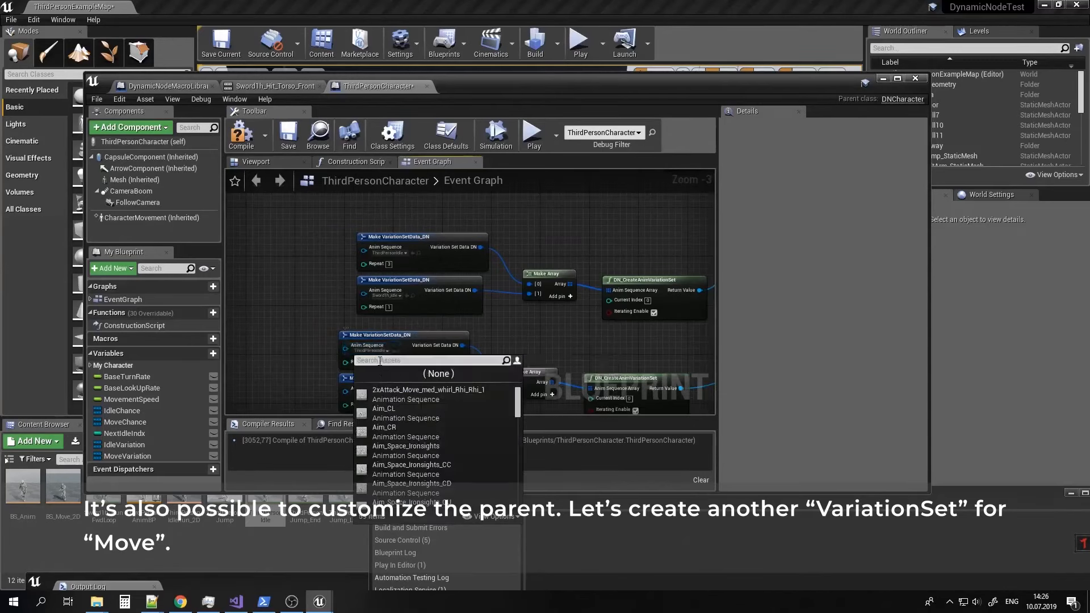
type("run")
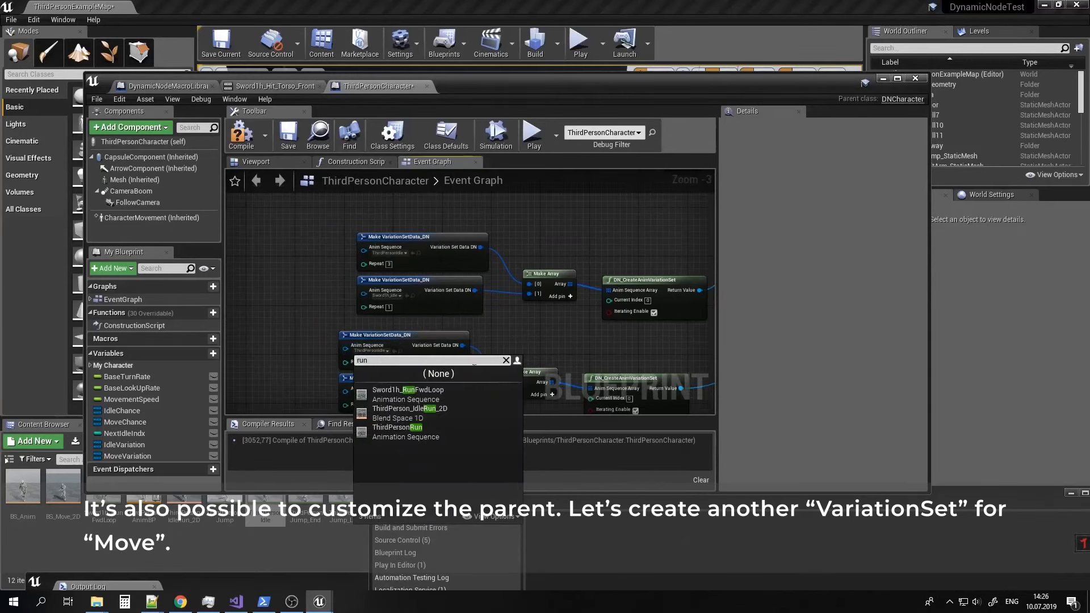
left_click(430, 434)
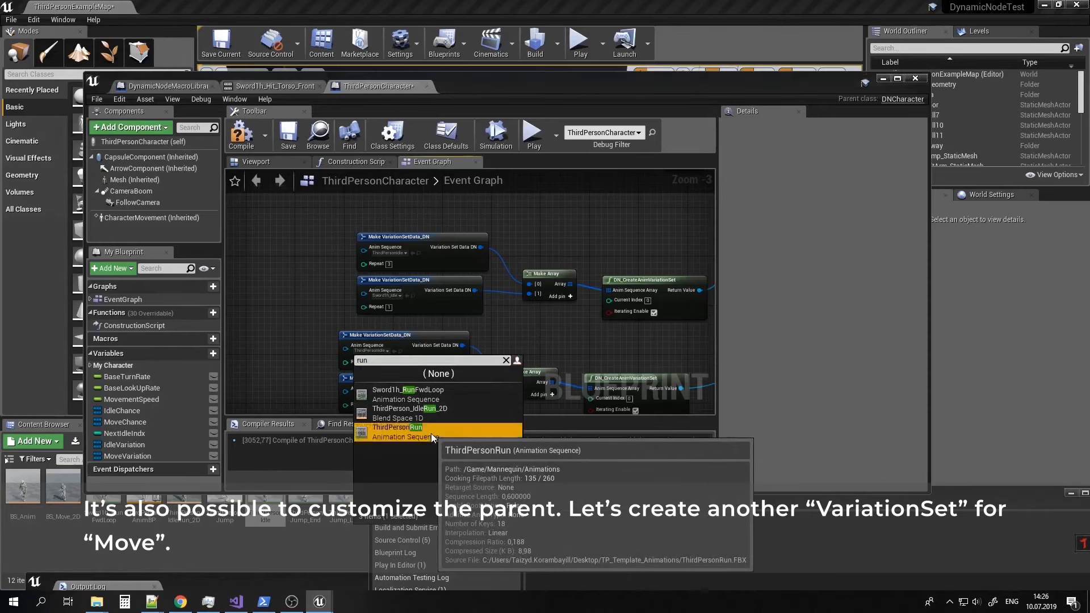
right_click_drag(317, 373, 301, 333)
left_click(354, 353)
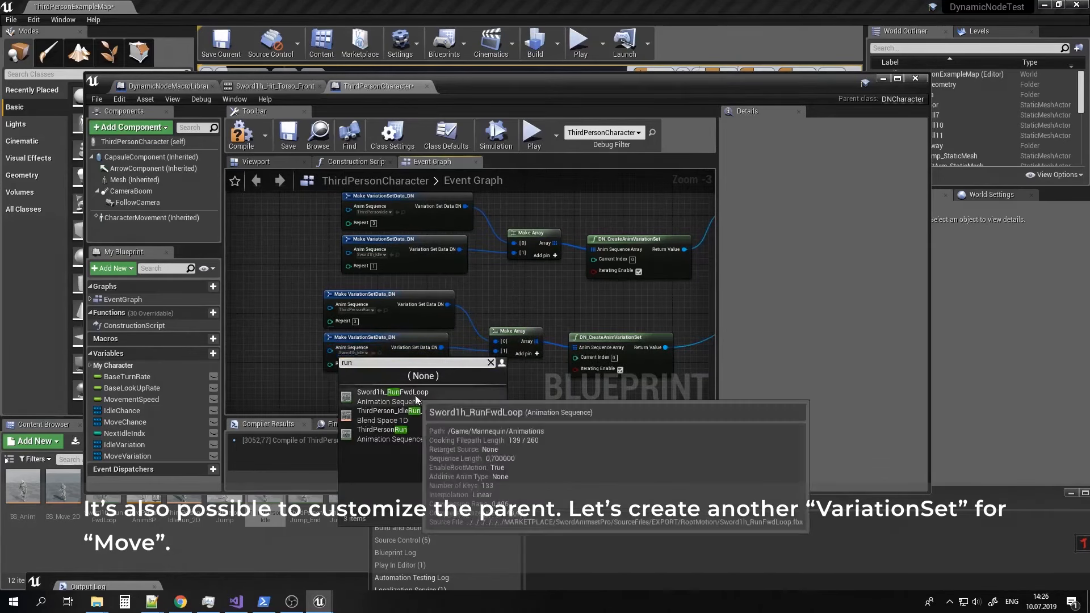
left_click(414, 395)
Review the idle and move variation set node chains through to their IdleVariation and MoveVariation setters.
right_click_drag(532, 327, 468, 296)
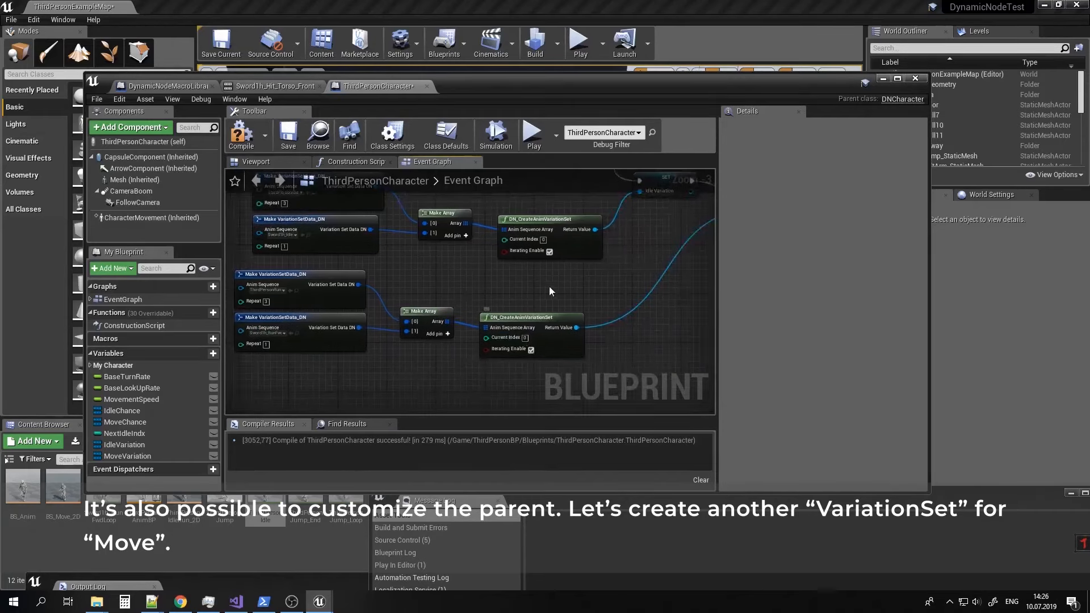
right_click_drag(549, 291, 538, 340)
right_click_drag(584, 313, 536, 279)
left_click_drag(525, 297, 631, 372)
right_click_drag(556, 285, 664, 309)
right_click_drag(420, 325, 581, 305)
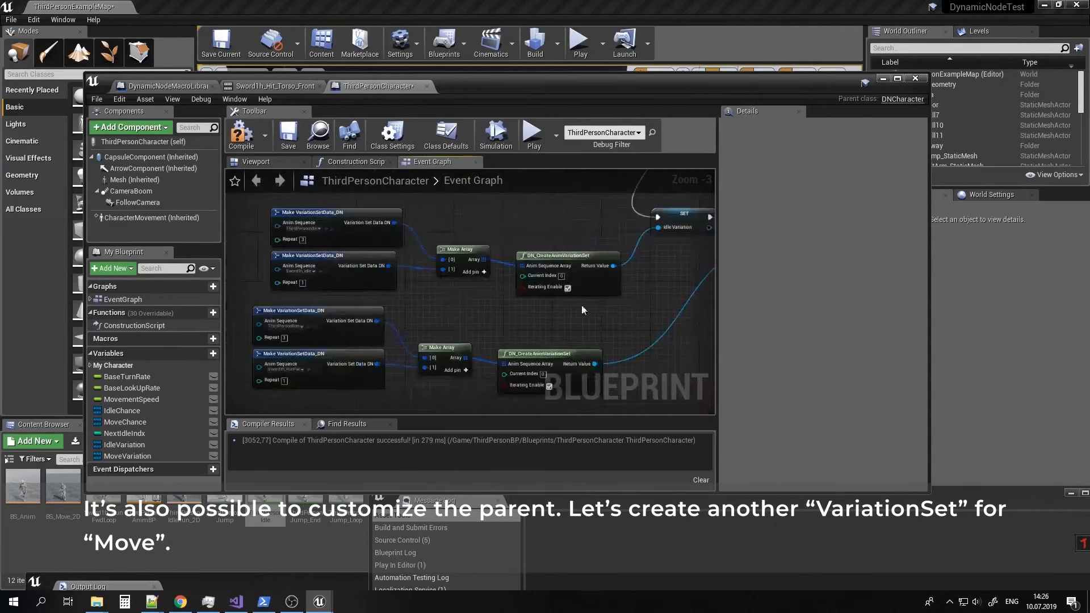
right_click_drag(513, 344, 320, 359)
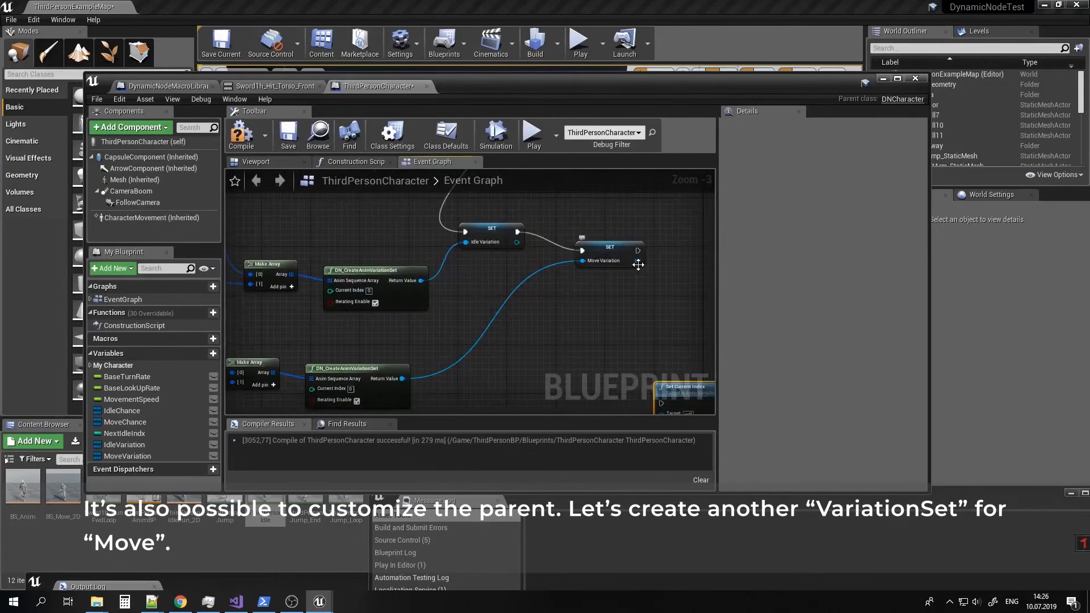
right_click_drag(618, 308, 537, 301)
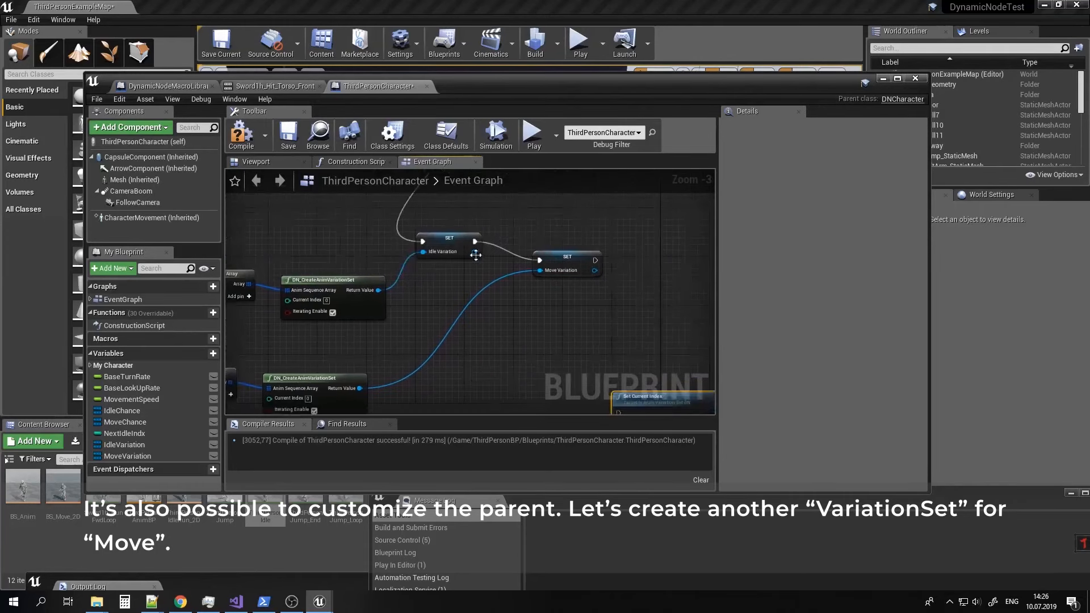
Add an Add Linked Asset call targeting the IdleVariation setter's output and place it below the MoveVariation setter.
left_click_drag(474, 251, 587, 337)
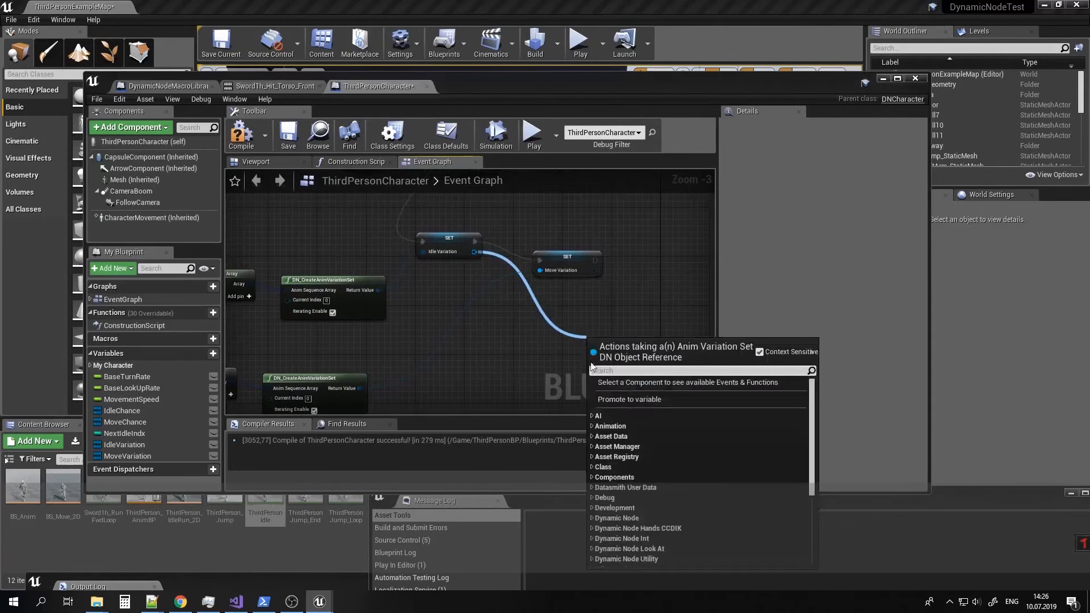
scroll(618, 478, "down", 5)
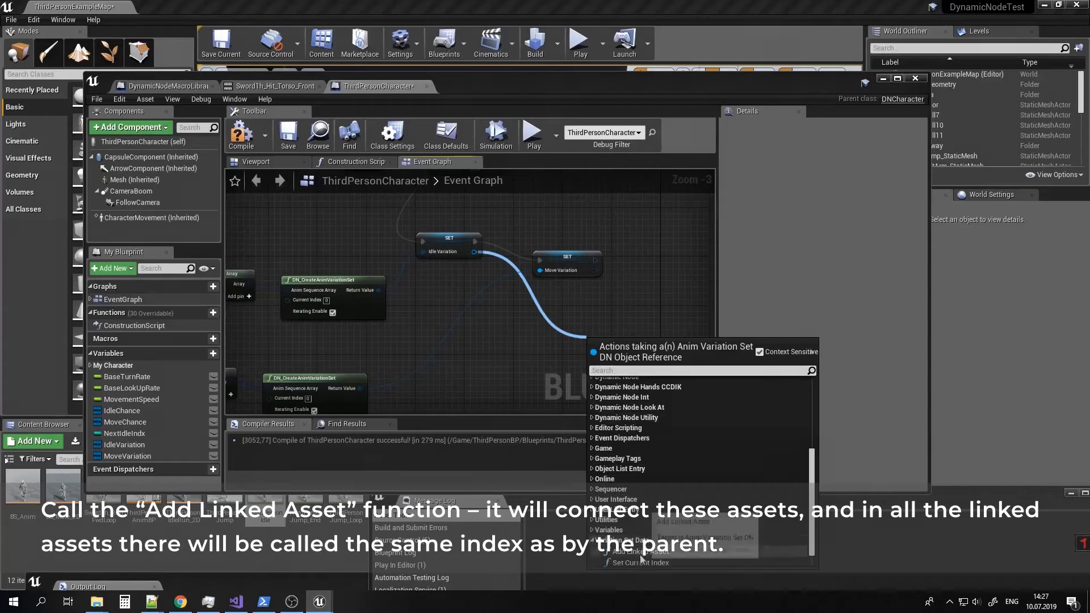
scroll(593, 539, "down", 1)
left_click(633, 529)
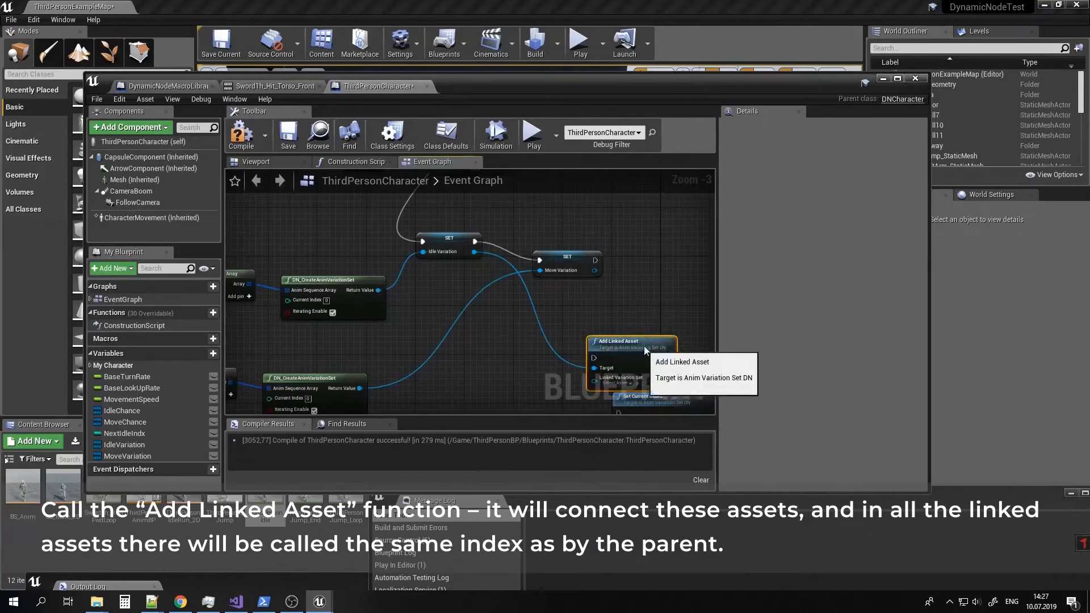
left_click_drag(624, 347, 637, 317)
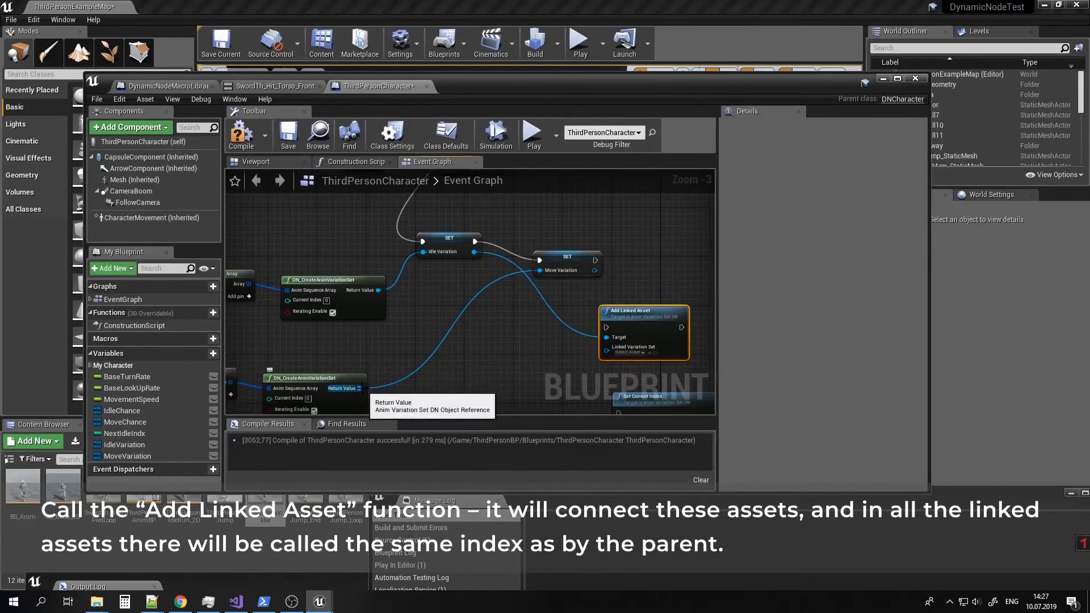
Connect the MoveVariation setter's output and execution to Add Linked Asset, using the output as Linked Variation Set, and compile the blueprint.
left_click_drag(595, 270, 656, 316)
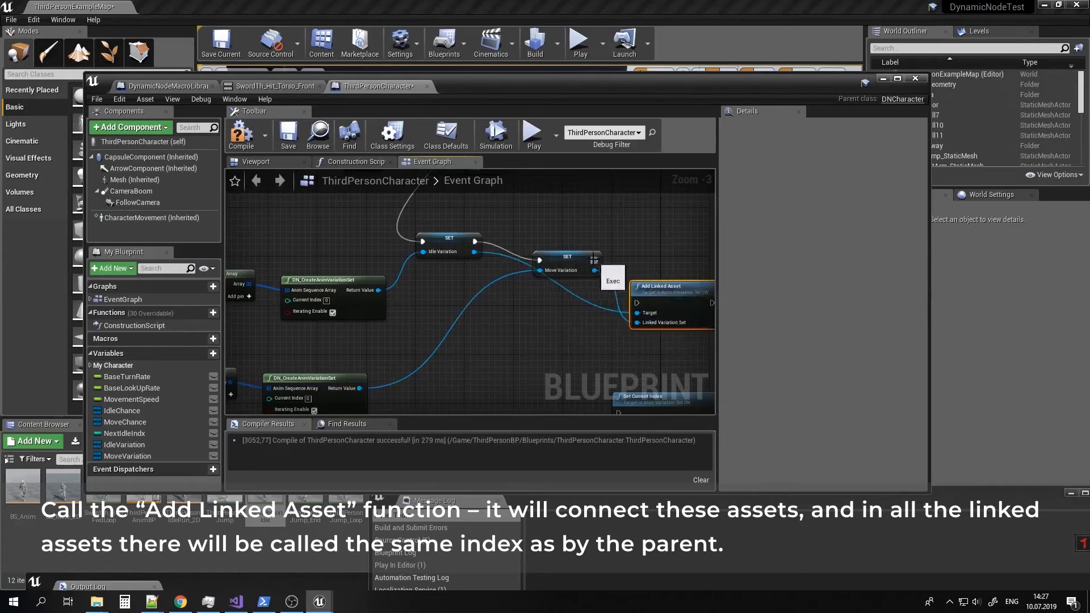
right_click_drag(494, 320, 686, 290)
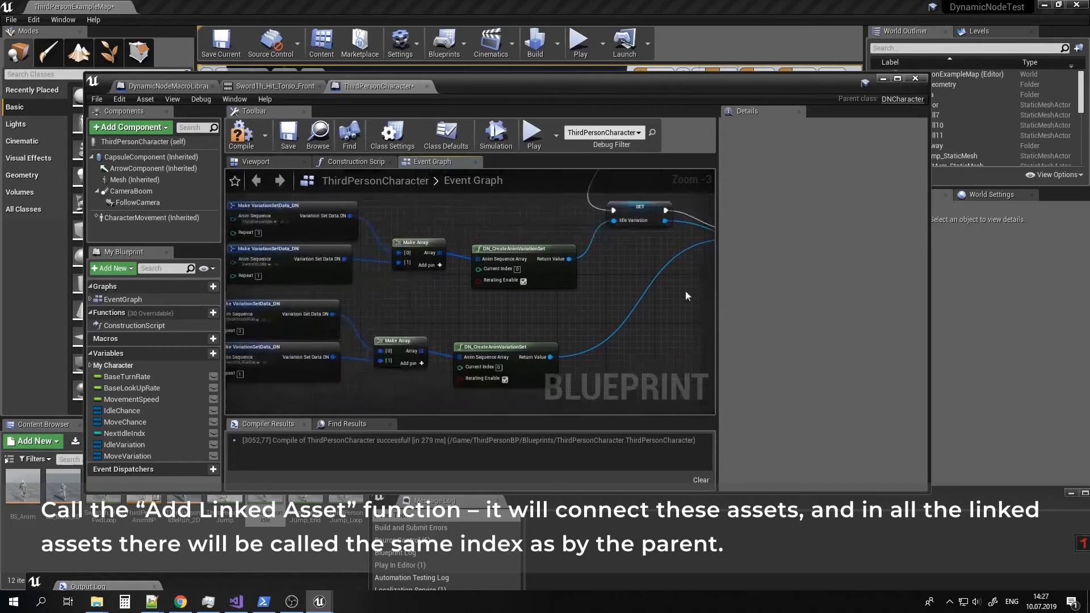
right_click_drag(613, 274, 407, 340)
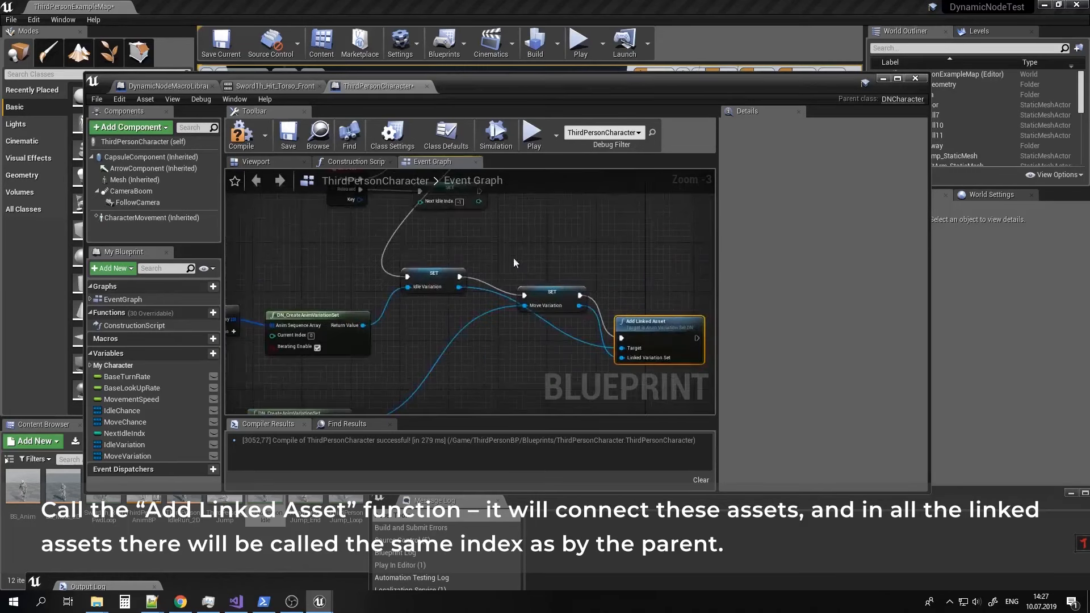
left_click(238, 136)
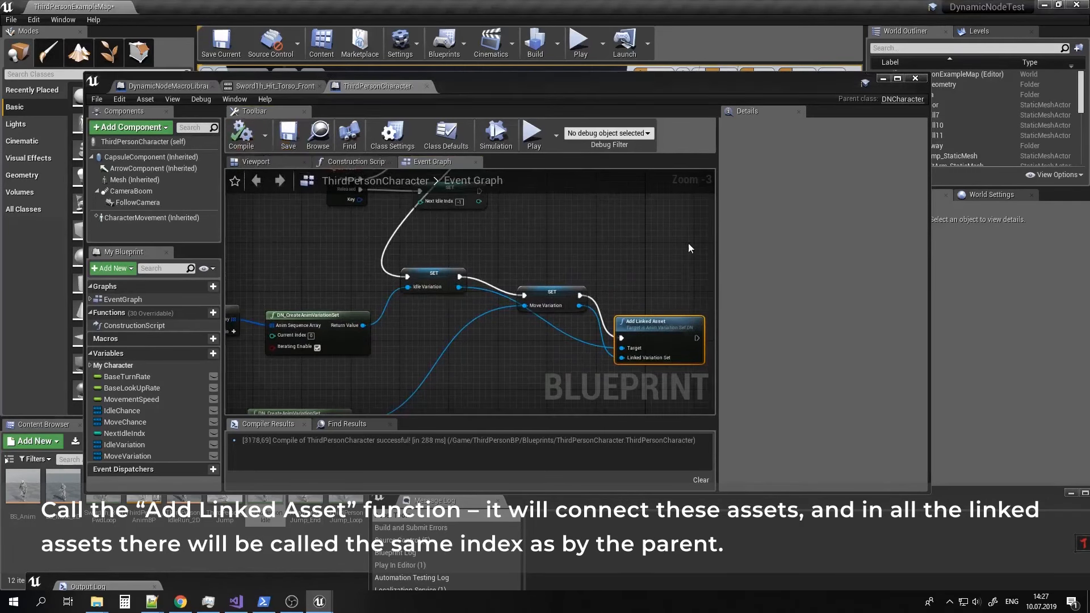
left_click(883, 78)
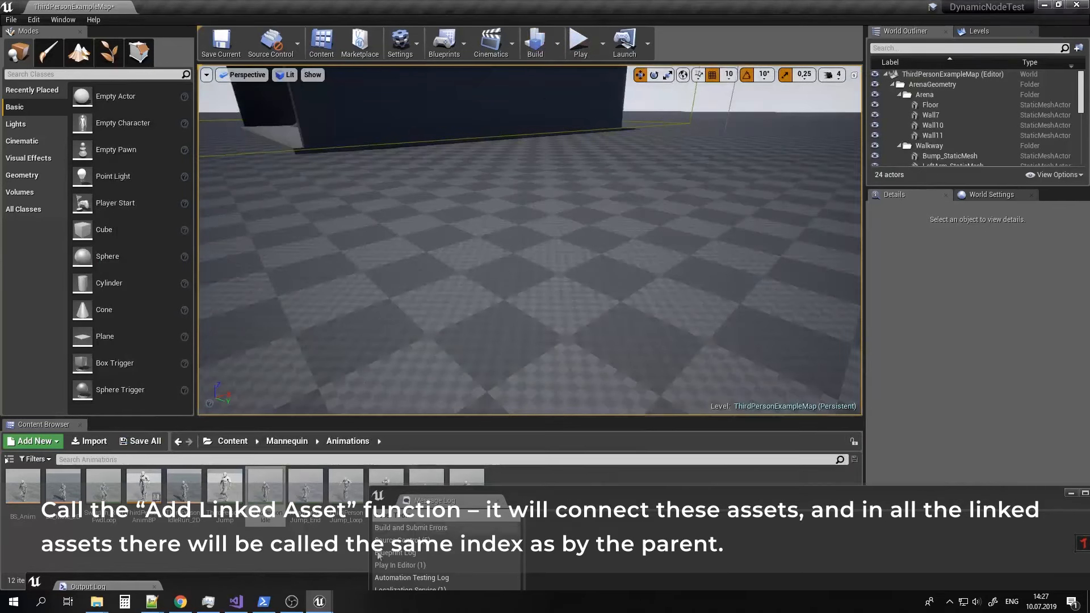
left_click(317, 606)
left_click(193, 553)
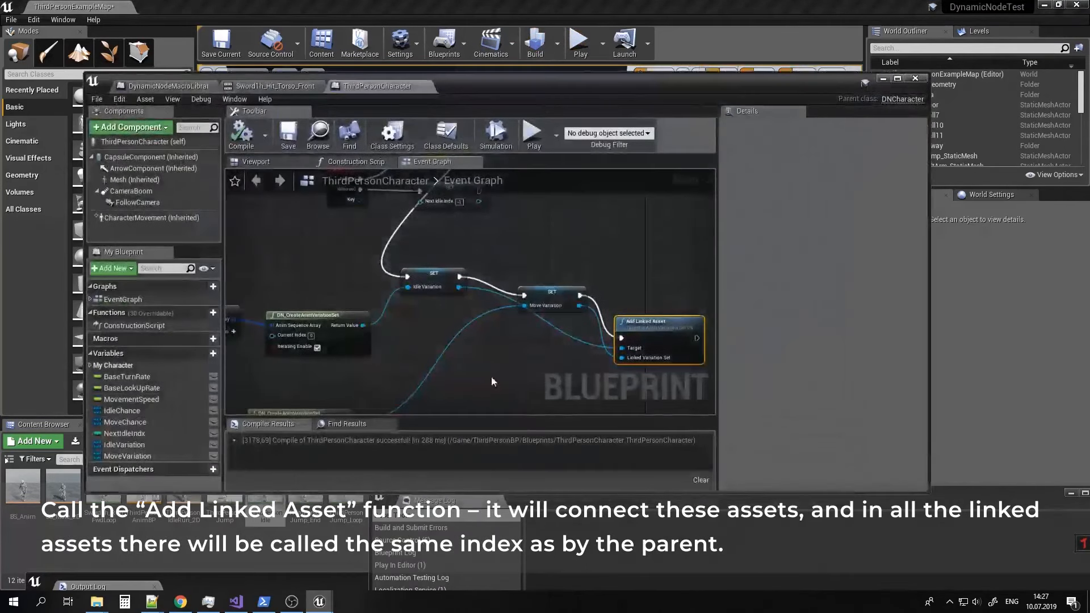
Replace Move Chance with a MoveVariation getter on DN_MoveMachineMulti's Move Animation input, and compile and save the blueprint.
right_click_drag(491, 376, 607, 328)
scroll(607, 328, "down", 5)
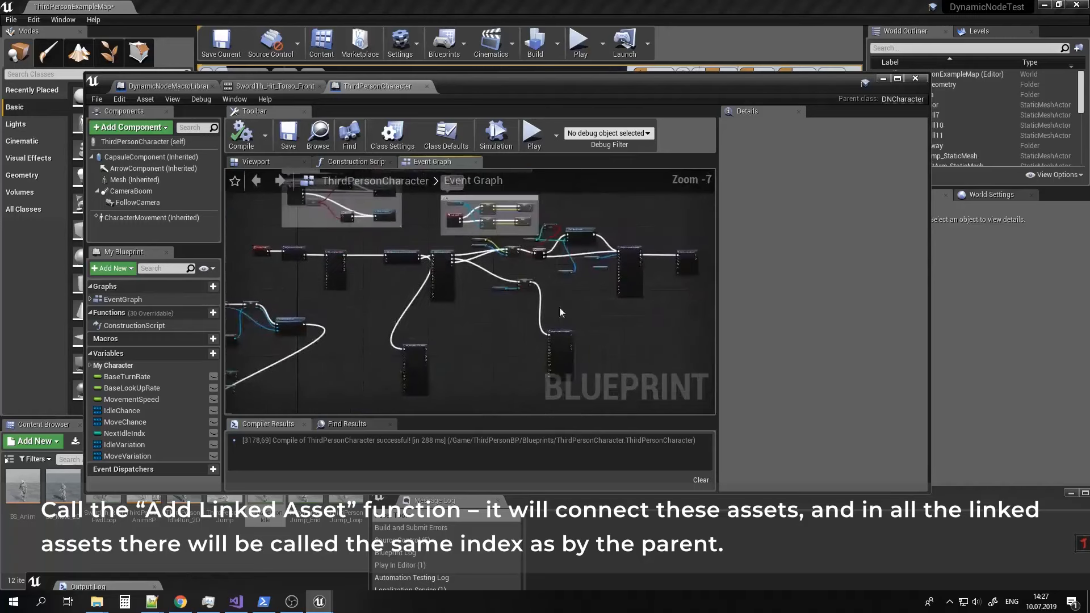
scroll(482, 290, "up", 5)
left_click(412, 343)
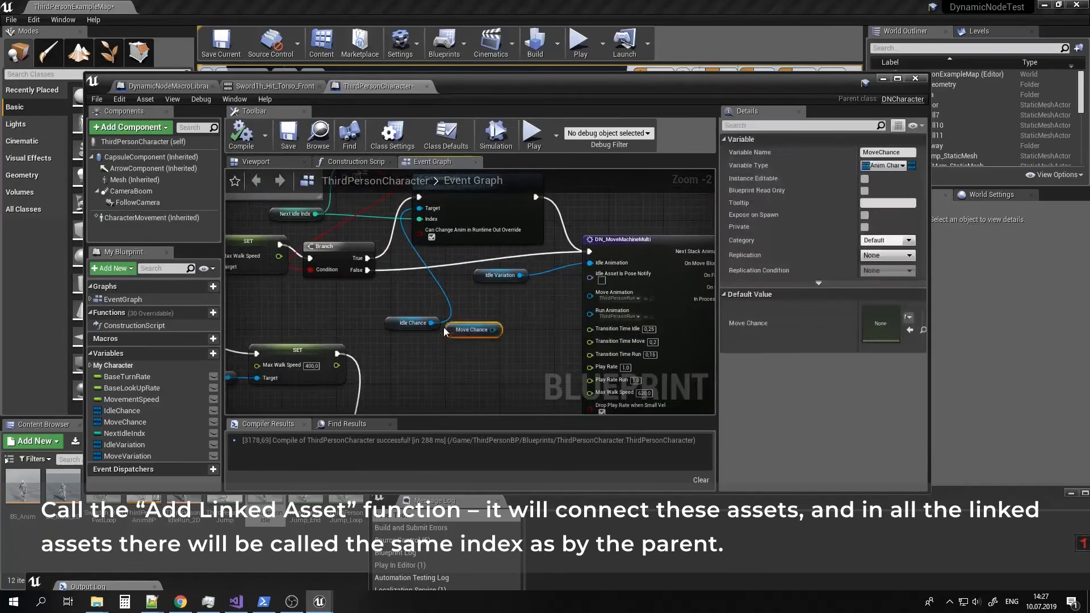
left_click_drag(128, 457, 589, 292)
left_click(500, 326)
left_click(246, 138)
left_click(291, 137)
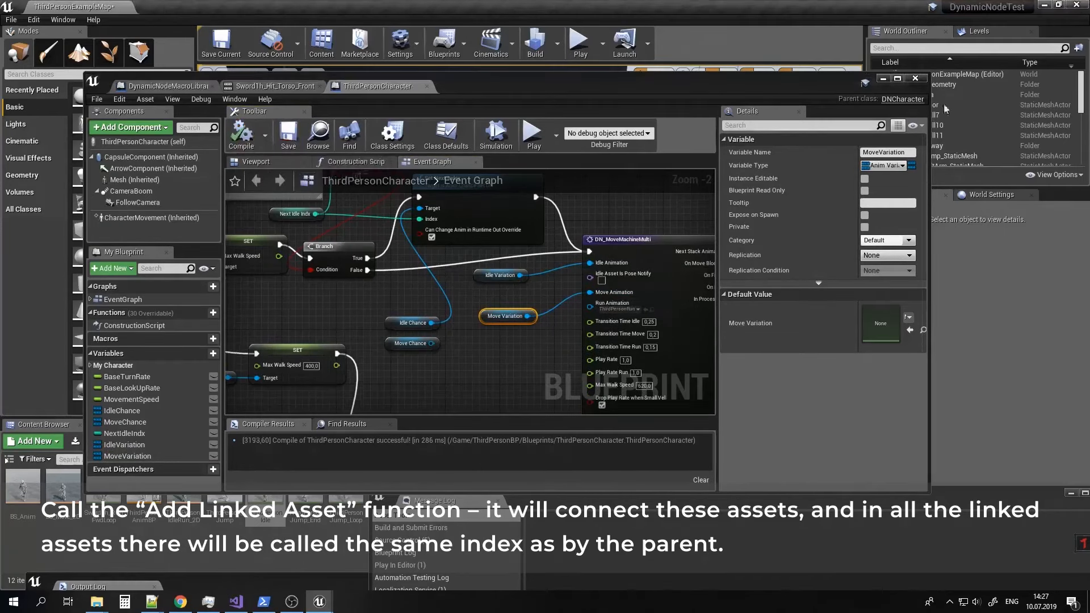
Play the level and repeatedly run and stop the character to check the linked idle and move variations.
left_click(883, 78)
left_click(578, 43)
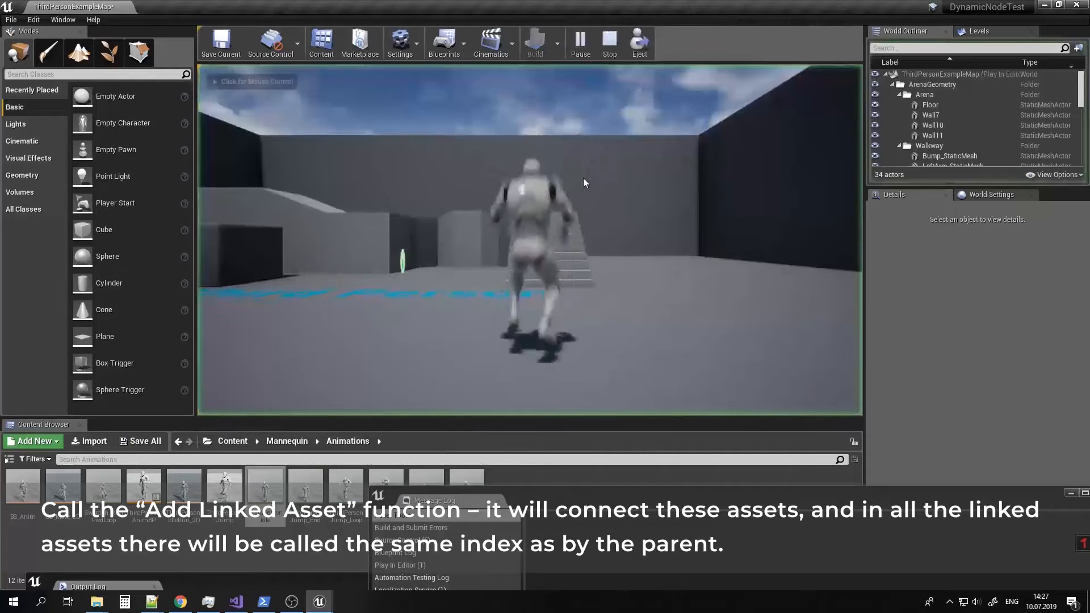
key("w")
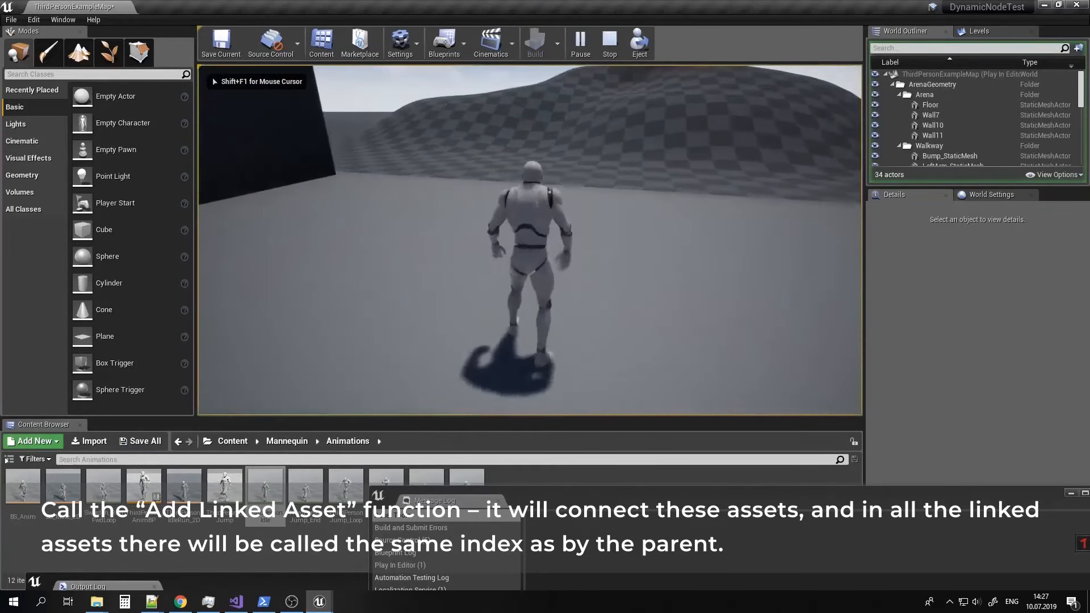
key("w")
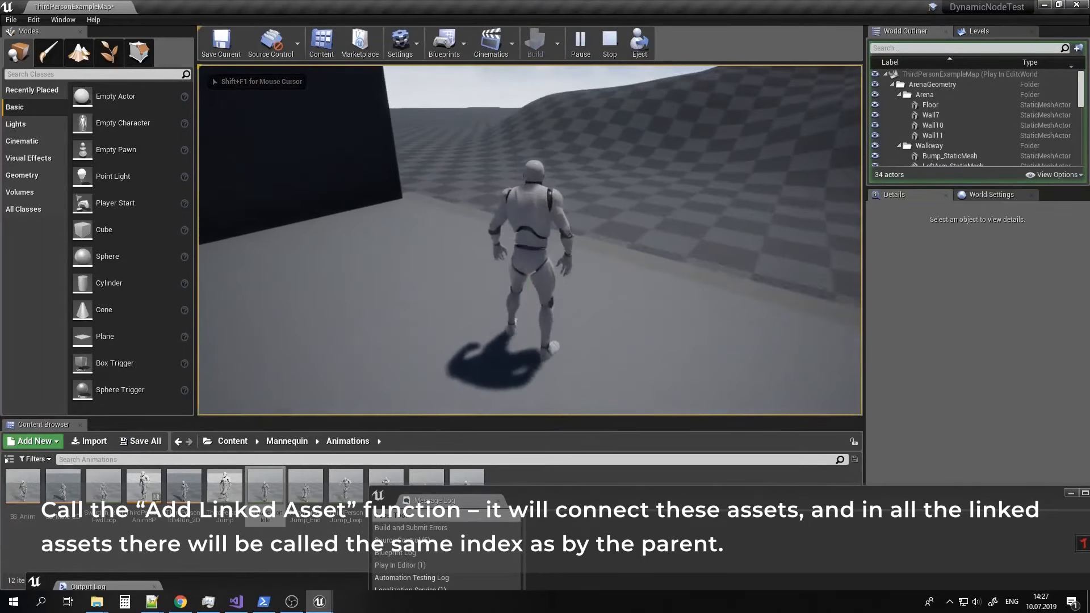
key("w")
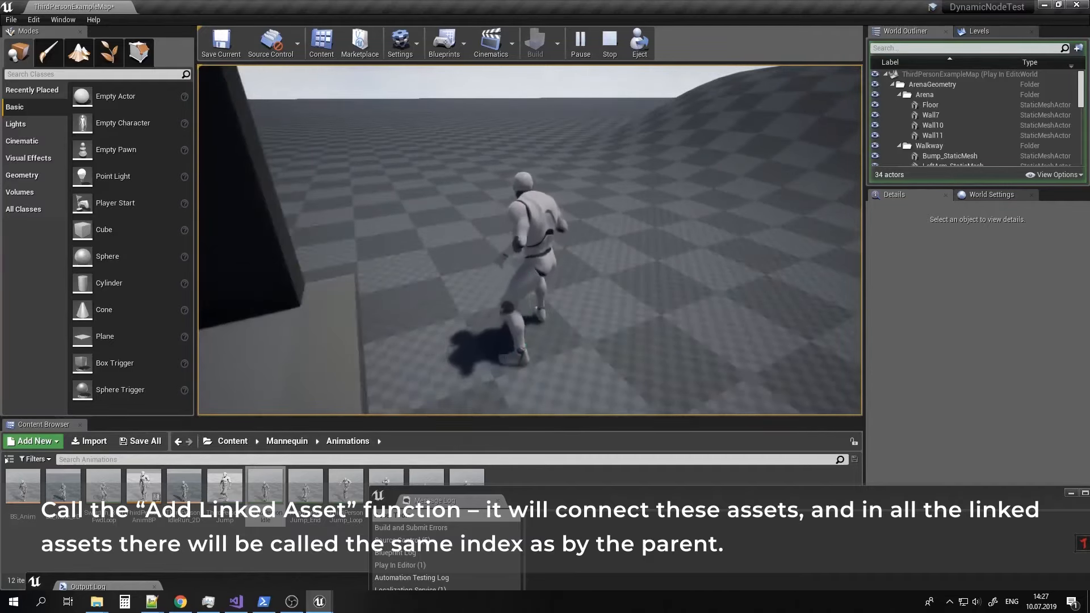
key("w")
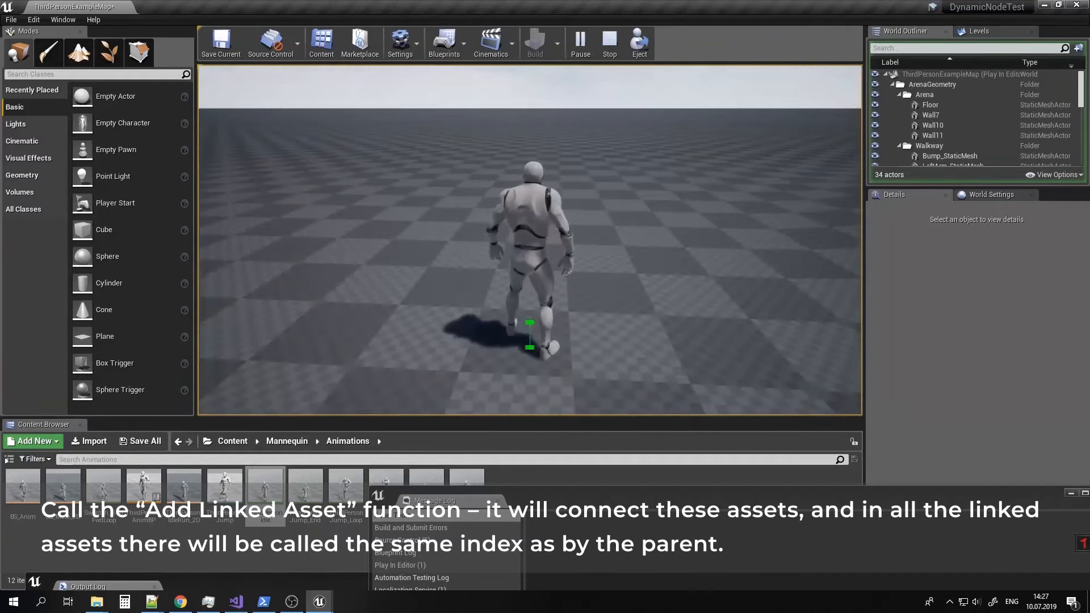
key("w")
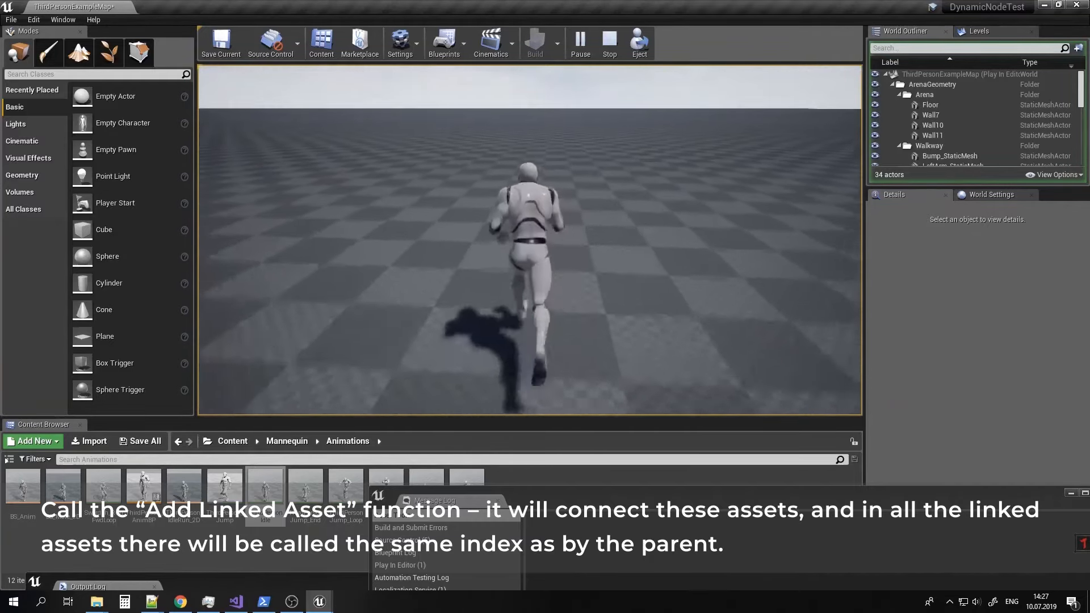
key("w")
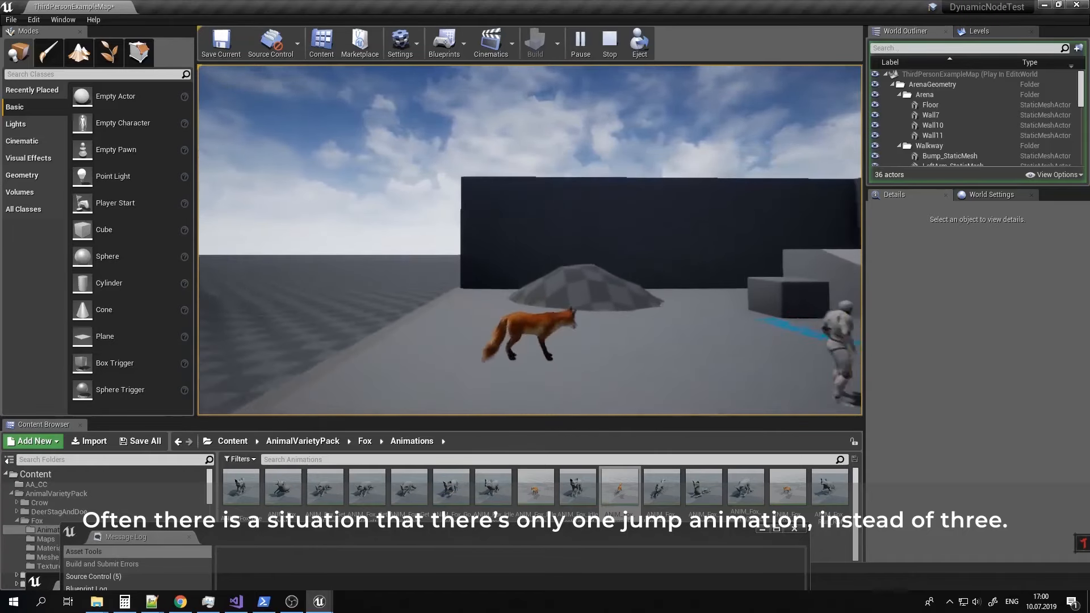
Stop the fox play session and switch to the FoxChar blueprint's Event Graph.
key("Escape")
left_click(325, 600)
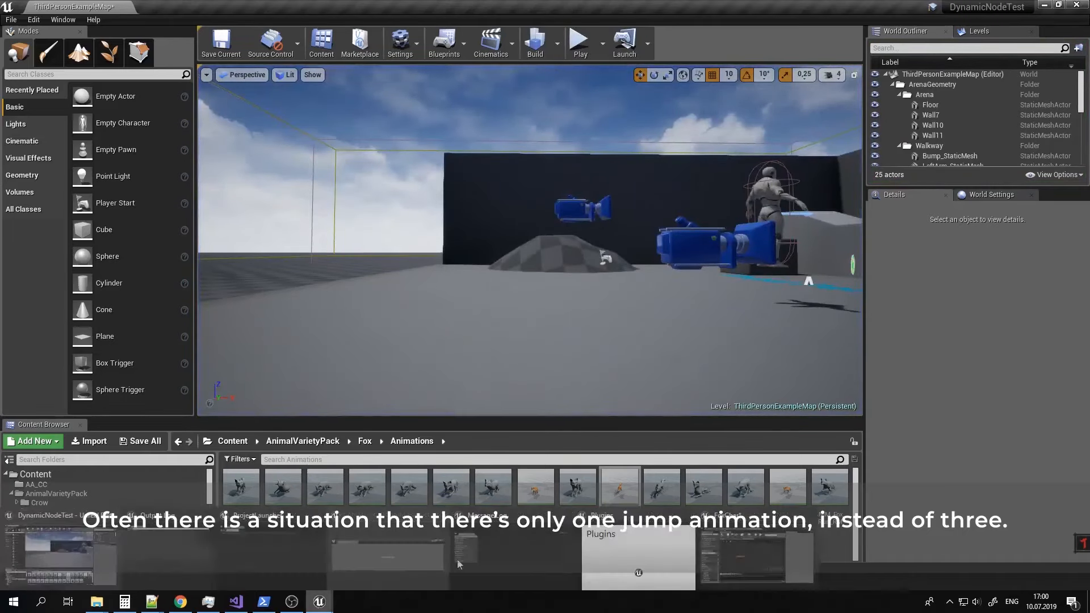
left_click(449, 554)
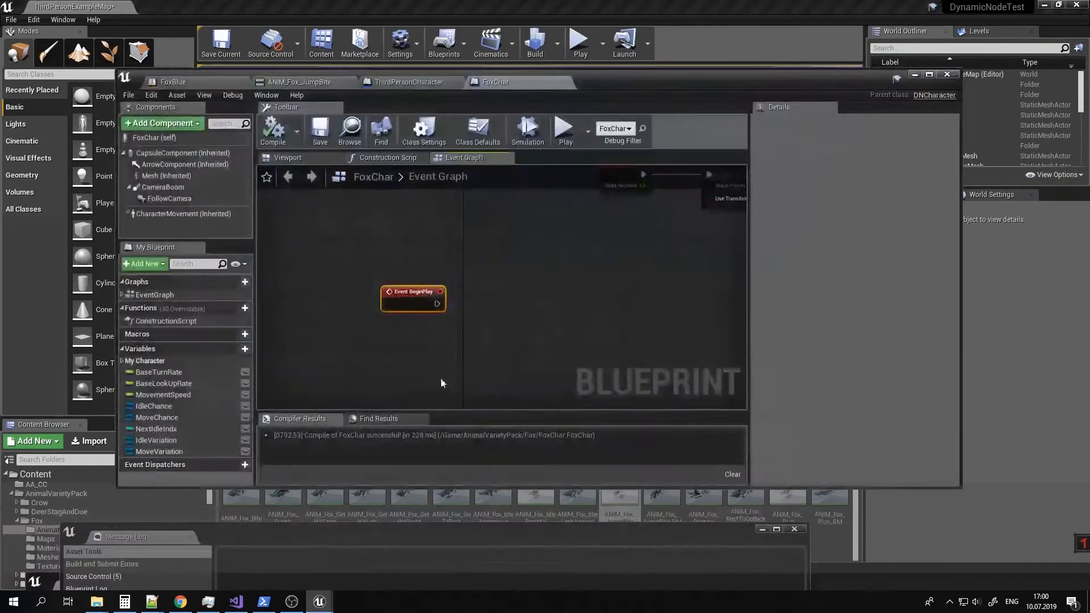
Add a DN_CreateLoopNAnimationAsset node above Event BeginPlay, assign the fox jump animation as its Anim Sequence, and move Event BeginPlay clear of it.
right_click(513, 277)
type("loop")
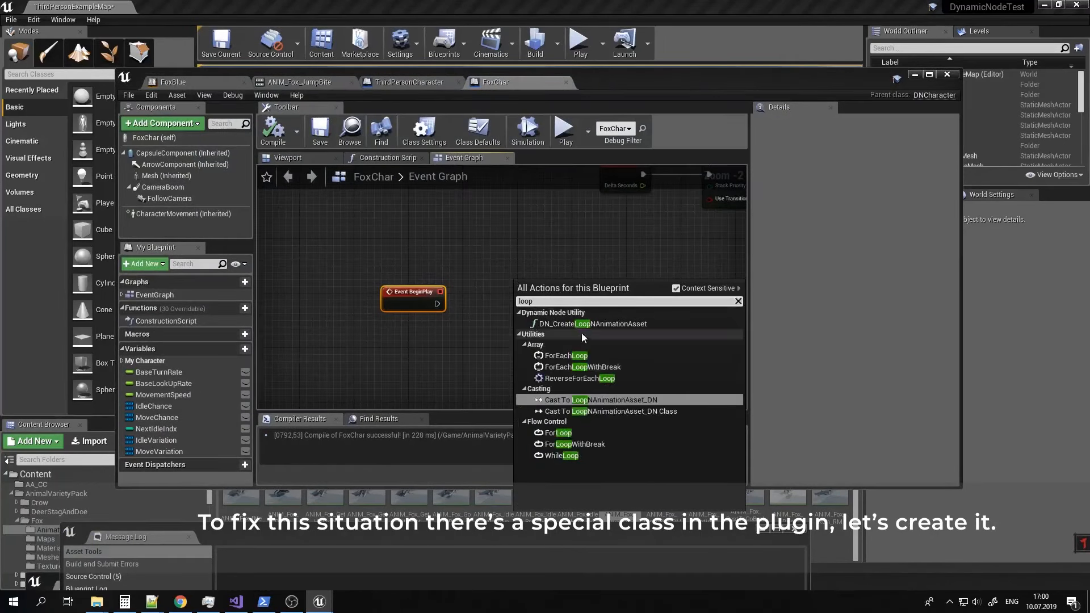
left_click(595, 323)
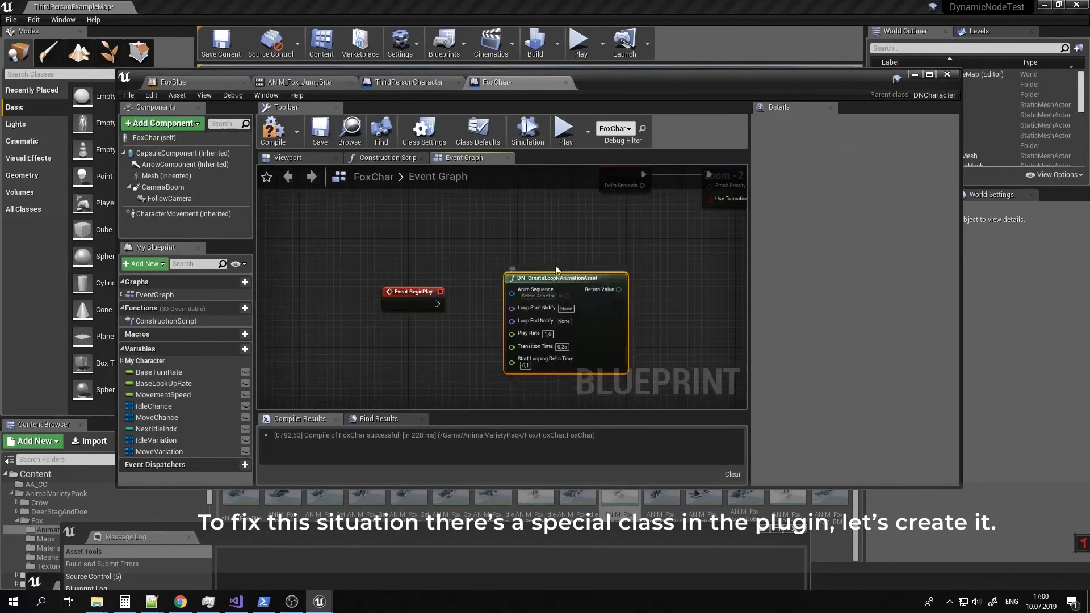
left_click_drag(573, 283, 437, 186)
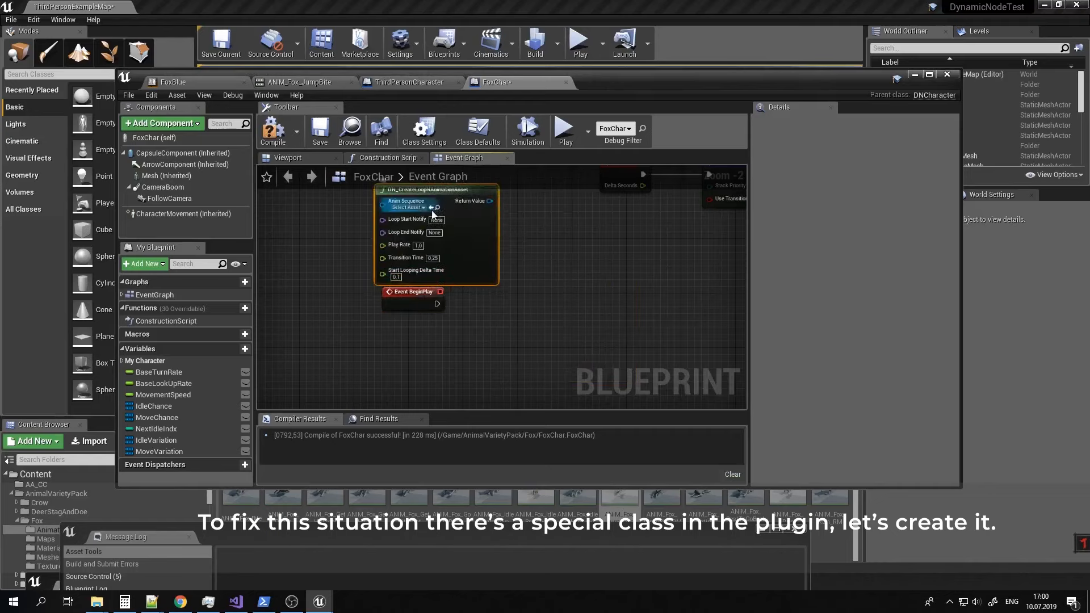
left_click_drag(412, 302, 374, 316)
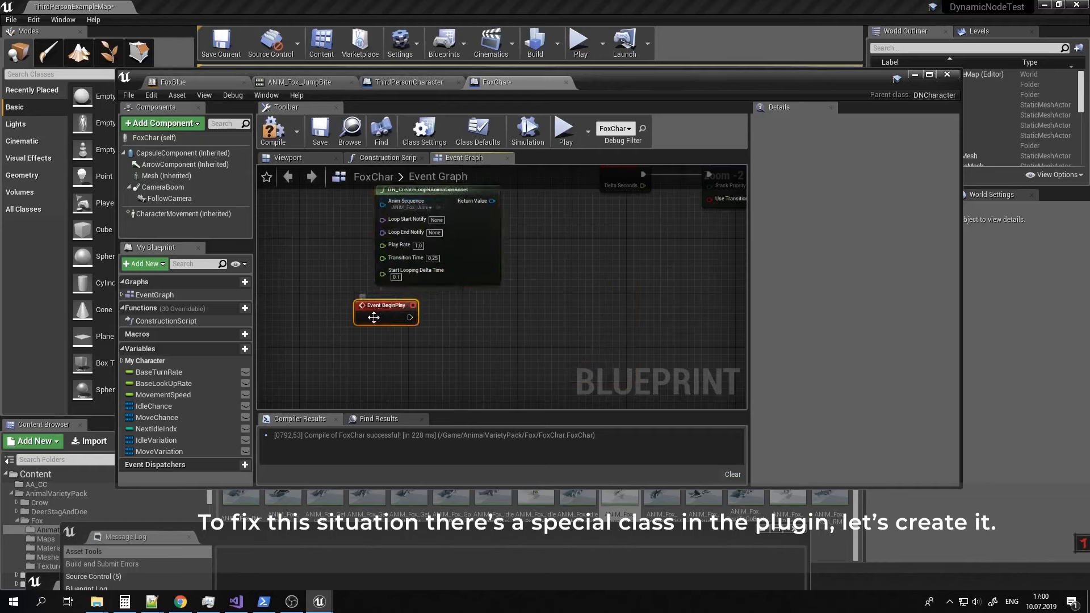
Create a blueprint variable named LoopJump with the type Loop NAnimation Asset DN object reference.
left_click(232, 350)
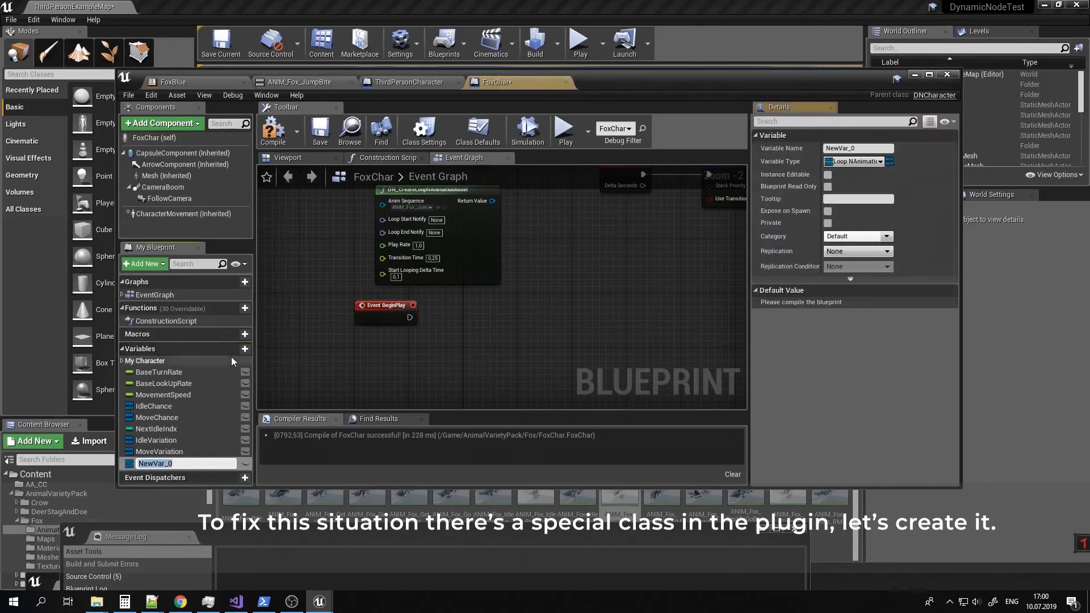
type("Loop")
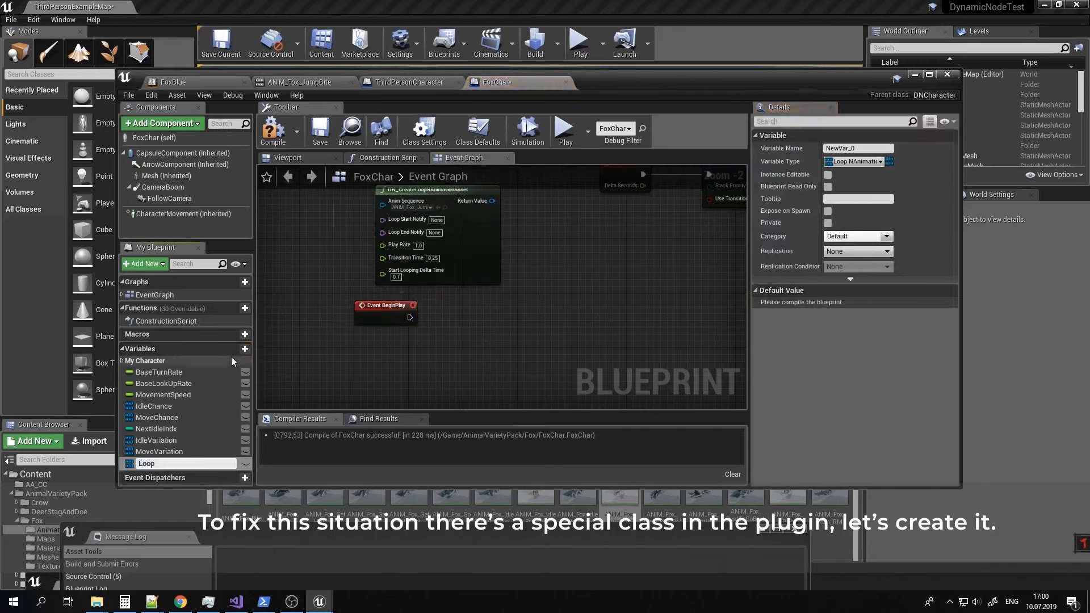
type("Jump")
key("Return")
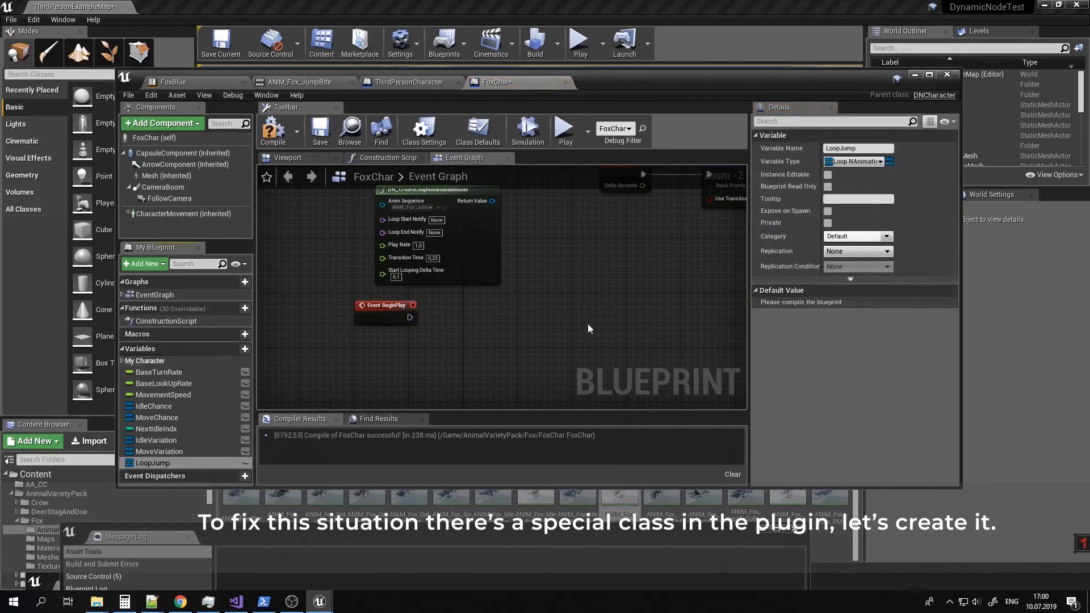
left_click(854, 161)
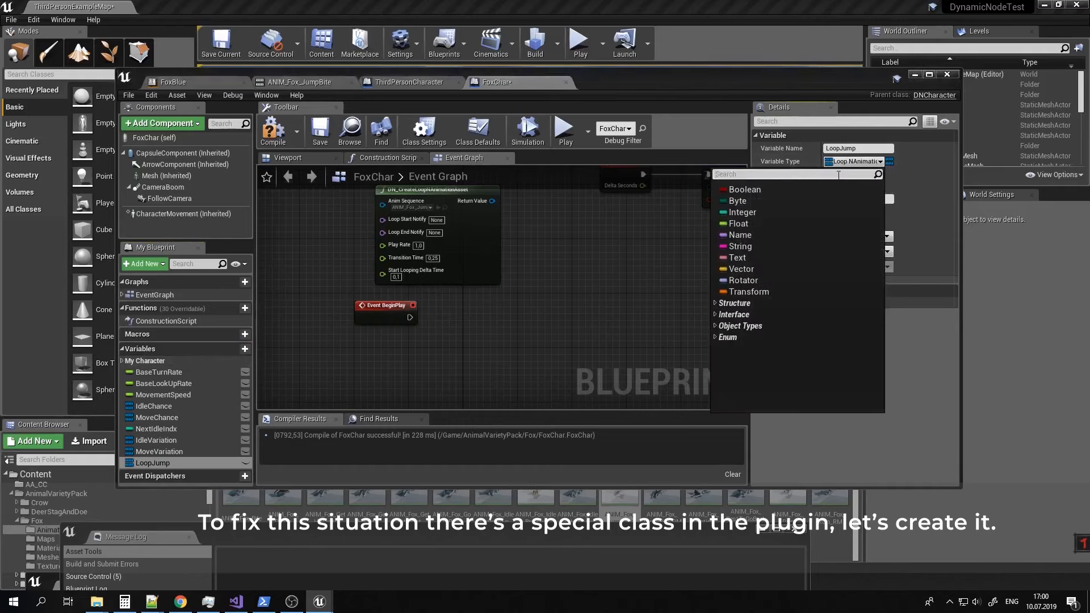
type("loop")
mouse_move(792, 202)
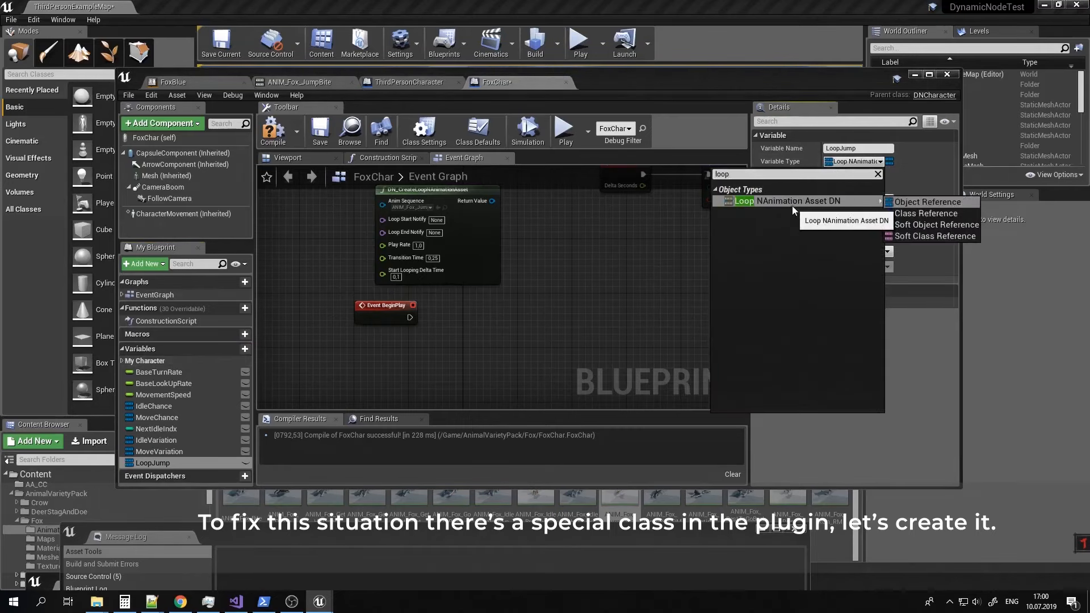
left_click(914, 203)
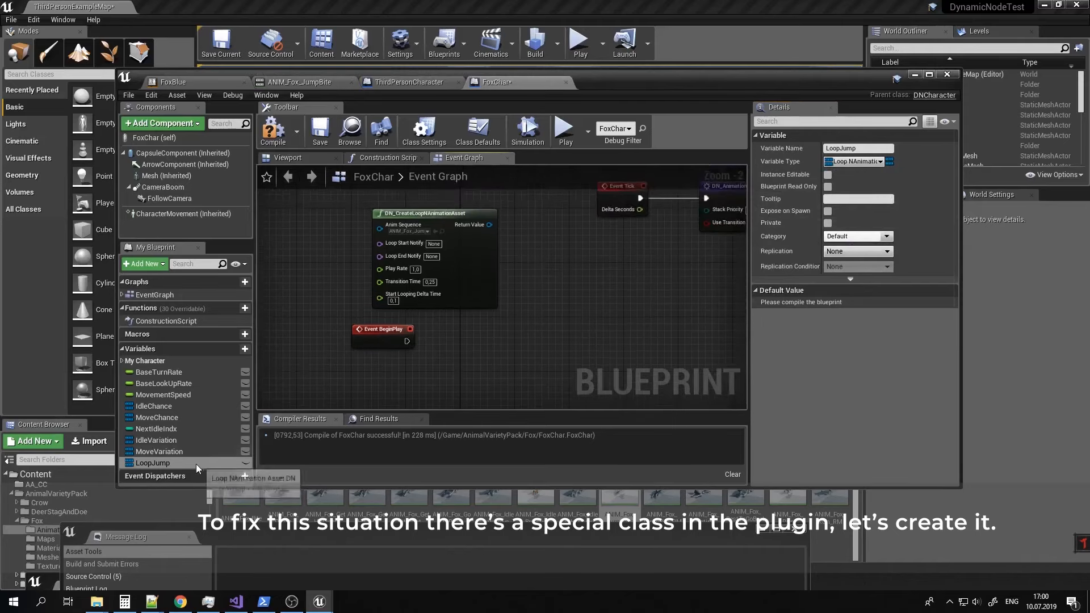
Add a Set LoopJump node run by Event BeginPlay, feed it the DN_CreateLoopNAnimationAsset return value, and compile.
left_click_drag(152, 462, 458, 348)
left_click(479, 376)
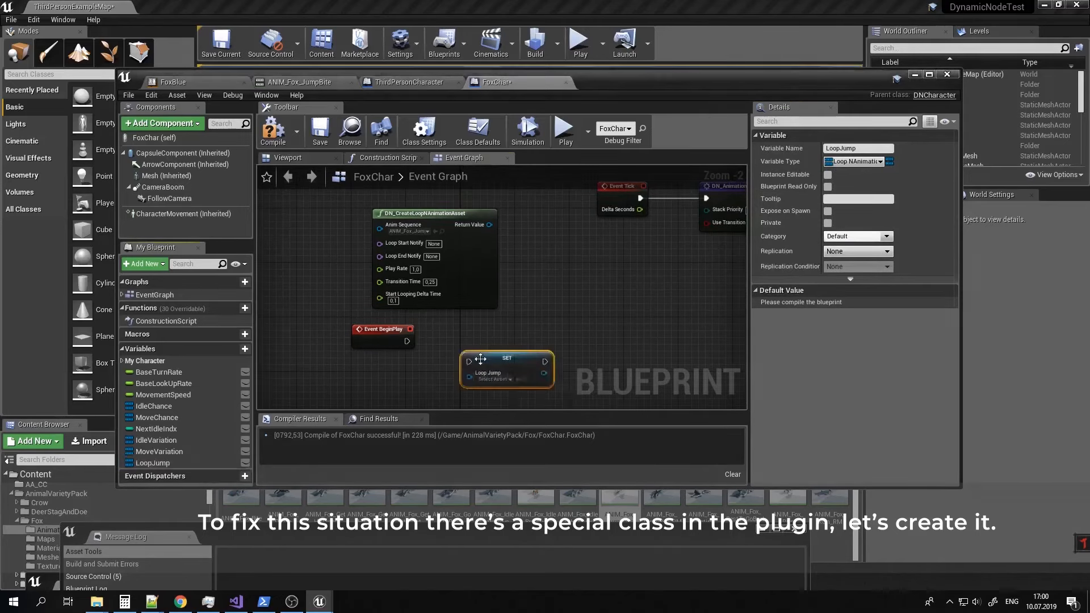
left_click_drag(488, 224, 469, 373)
left_click_drag(406, 342, 473, 362)
left_click_drag(393, 331, 385, 350)
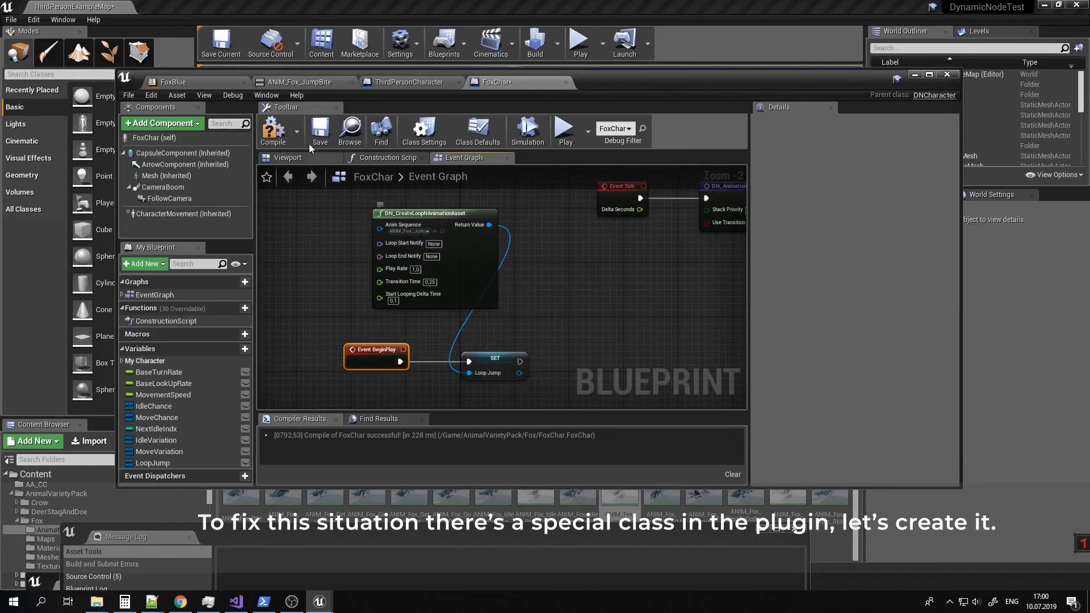
left_click(273, 130)
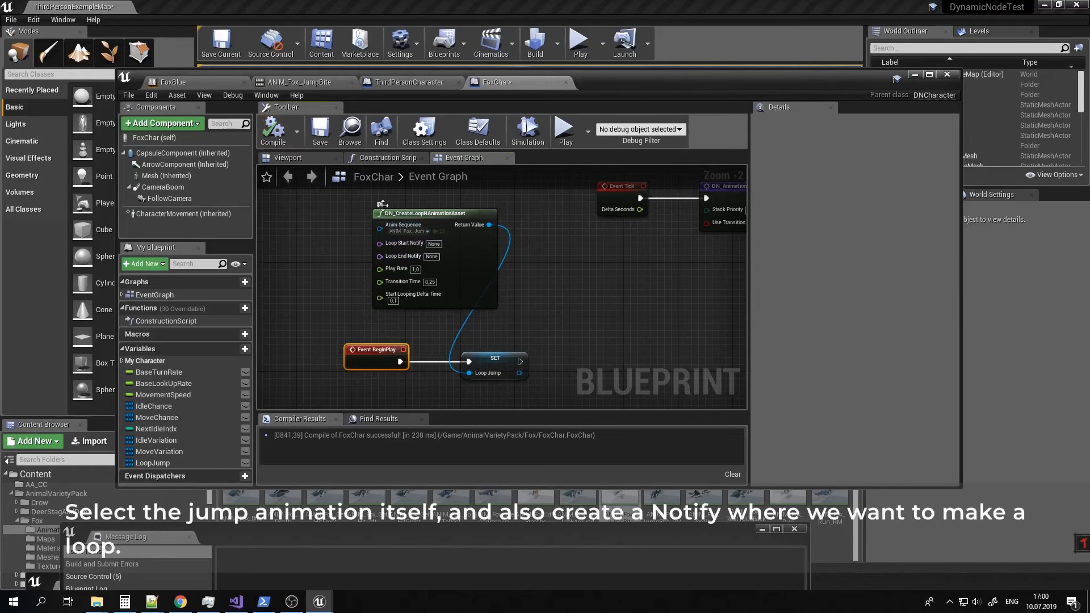
Switch to the ANIM_Fox_JumpBite animation and add a new notify named StartLoop at about frame 6.
left_click(299, 82)
left_click_drag(298, 83, 529, 83)
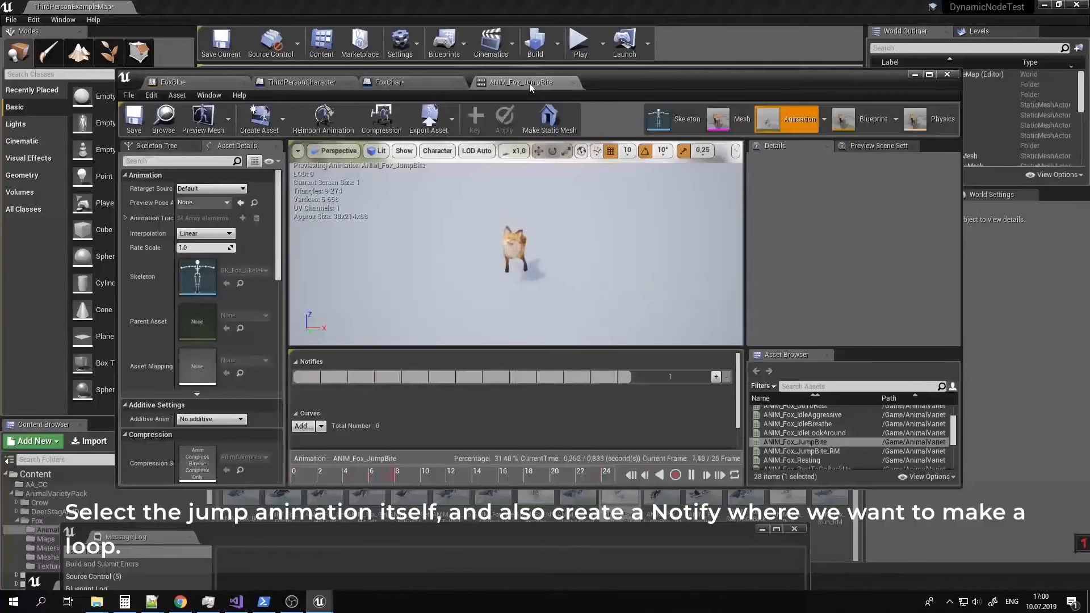
left_click(691, 474)
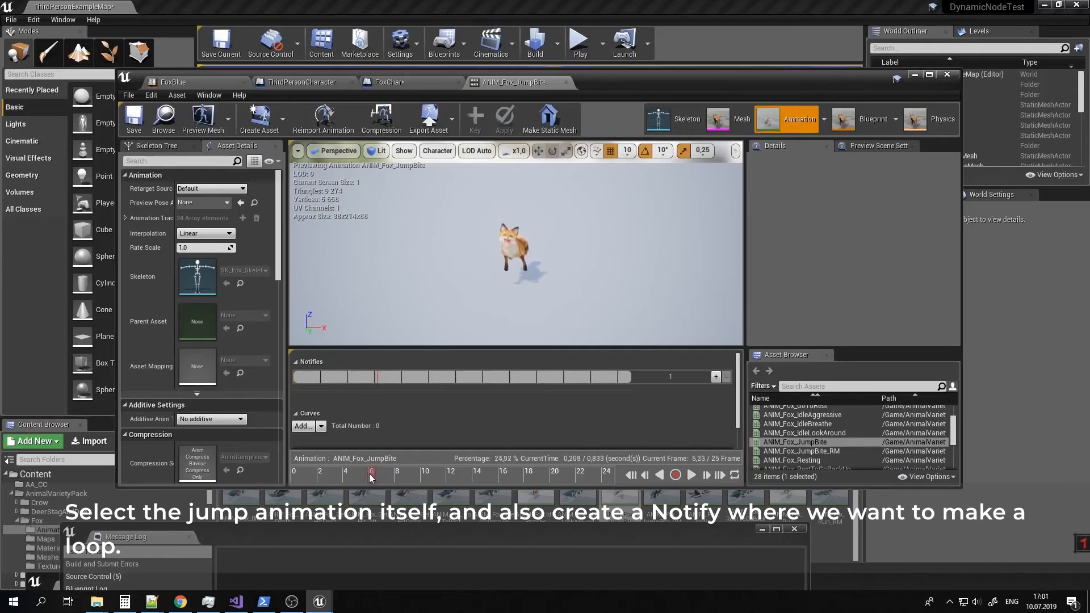
right_click(379, 375)
mouse_move(425, 391)
left_click(483, 531)
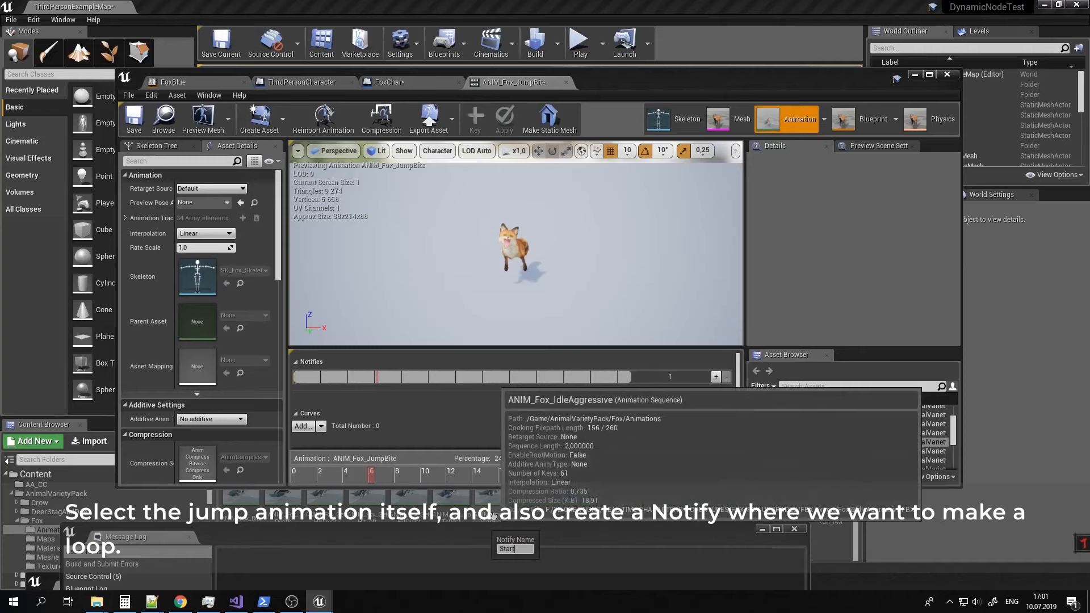
type("StartLoop")
key("Return")
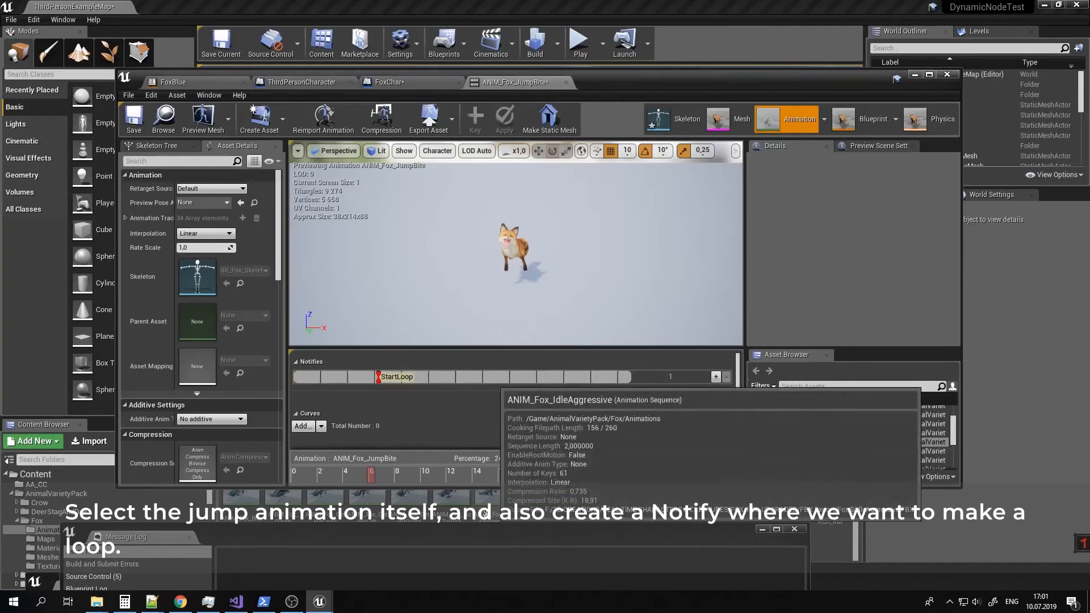
Add a second new notify named EndLoop at about frame 14 of the jump animation.
left_click_drag(390, 480, 490, 474)
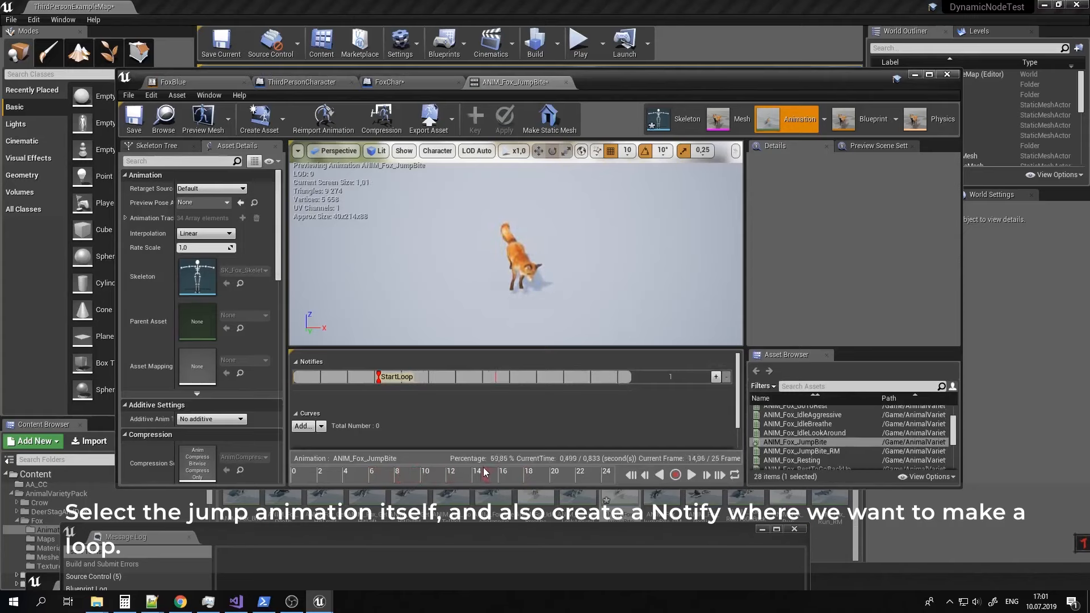
right_click(487, 381)
mouse_move(513, 393)
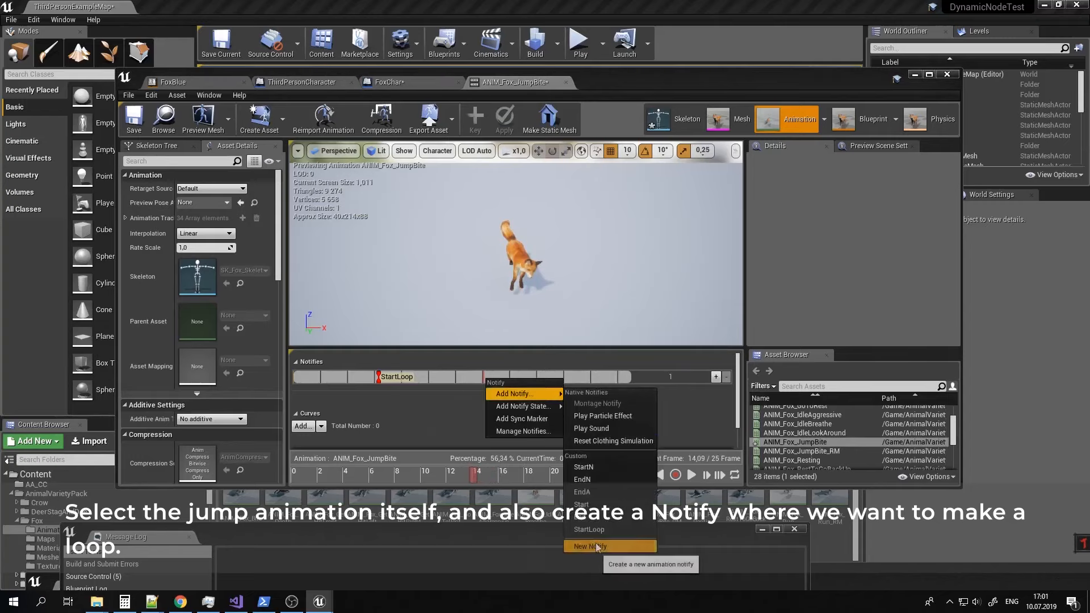
left_click(590, 546)
type("EndLo")
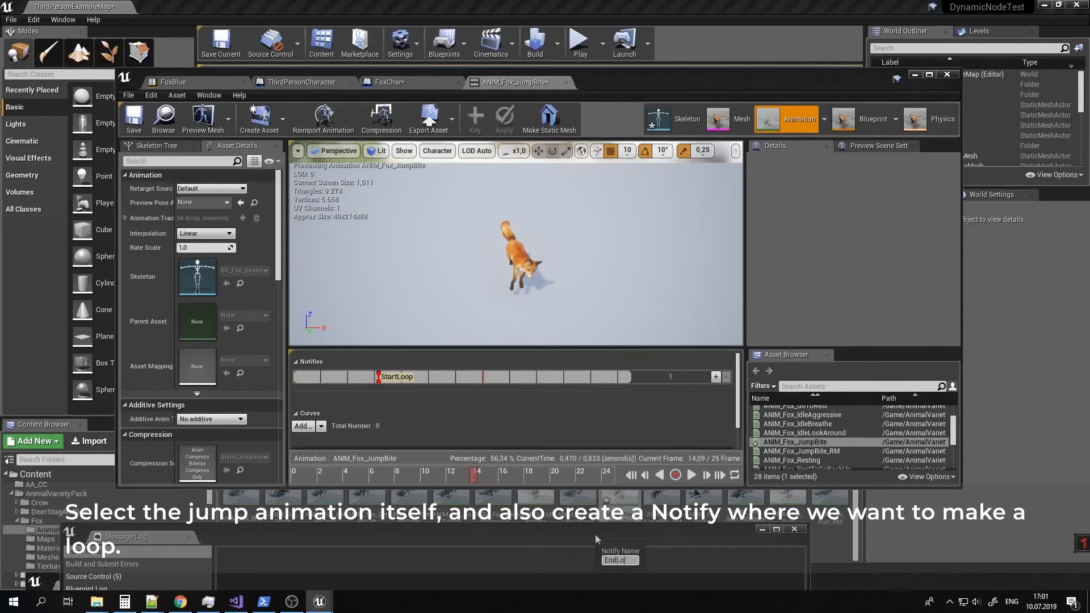
type("op")
key("Return")
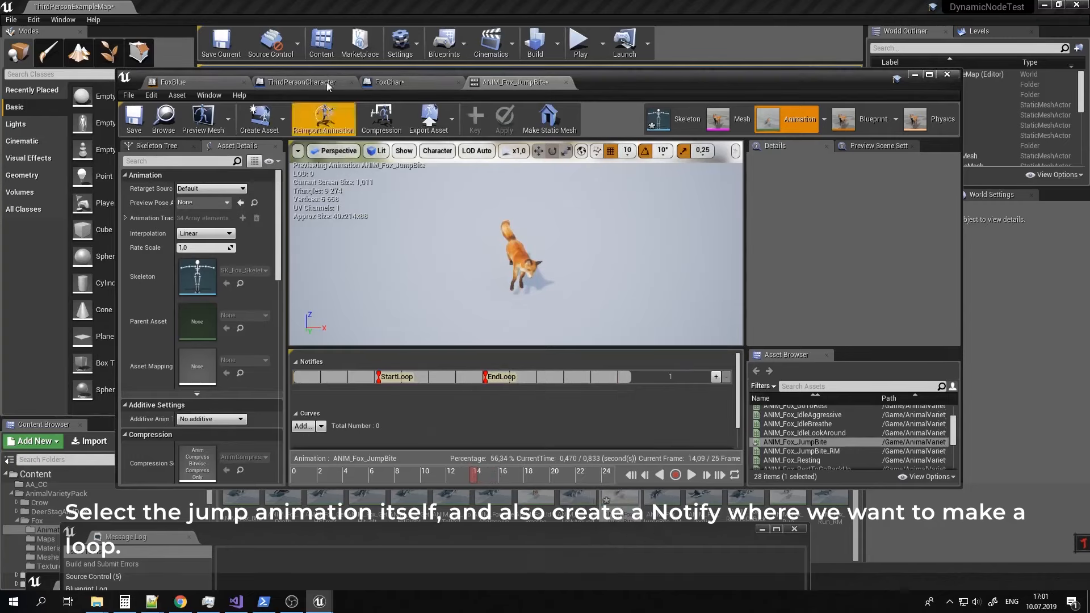
In the FoxChar blueprint, set Loop Start Notify to StartLoop and Loop End Notify to EndLoop on DN_CreateLoopNAnimationAsset, and compile.
left_click(397, 81)
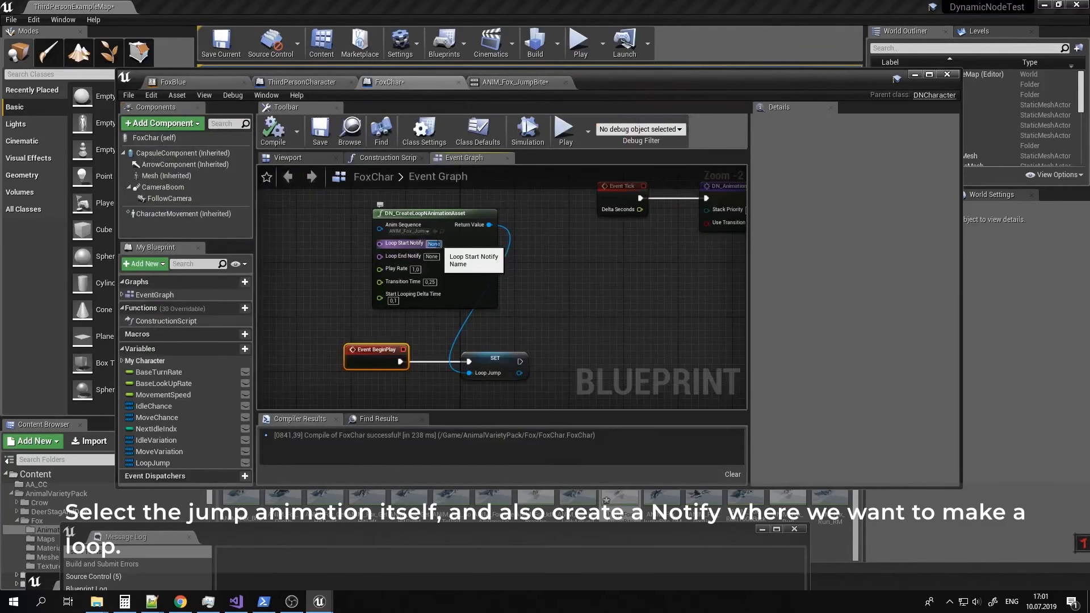
type("StartL")
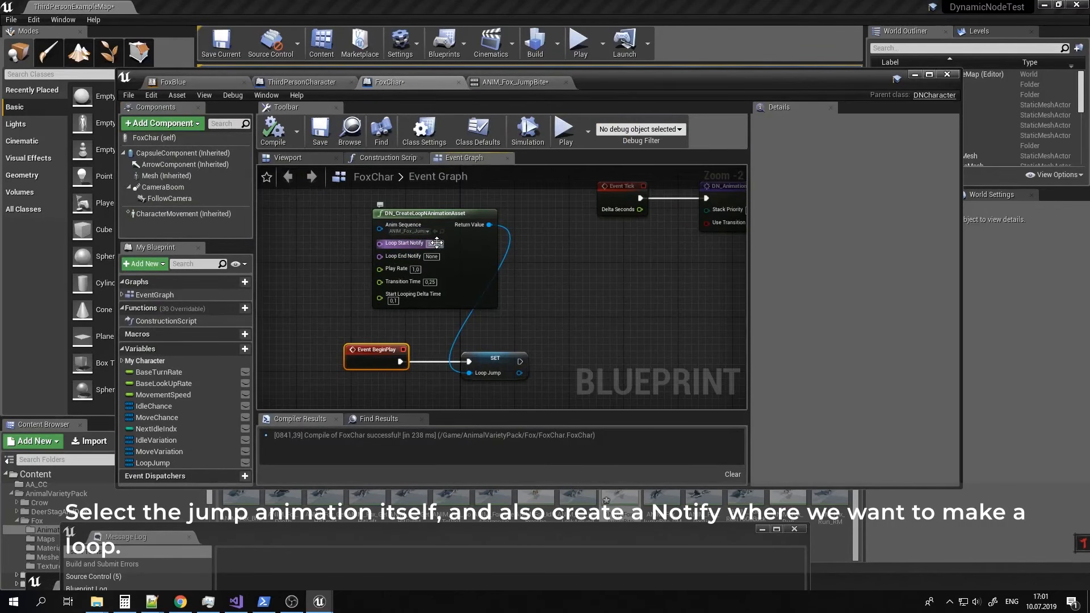
type("oop")
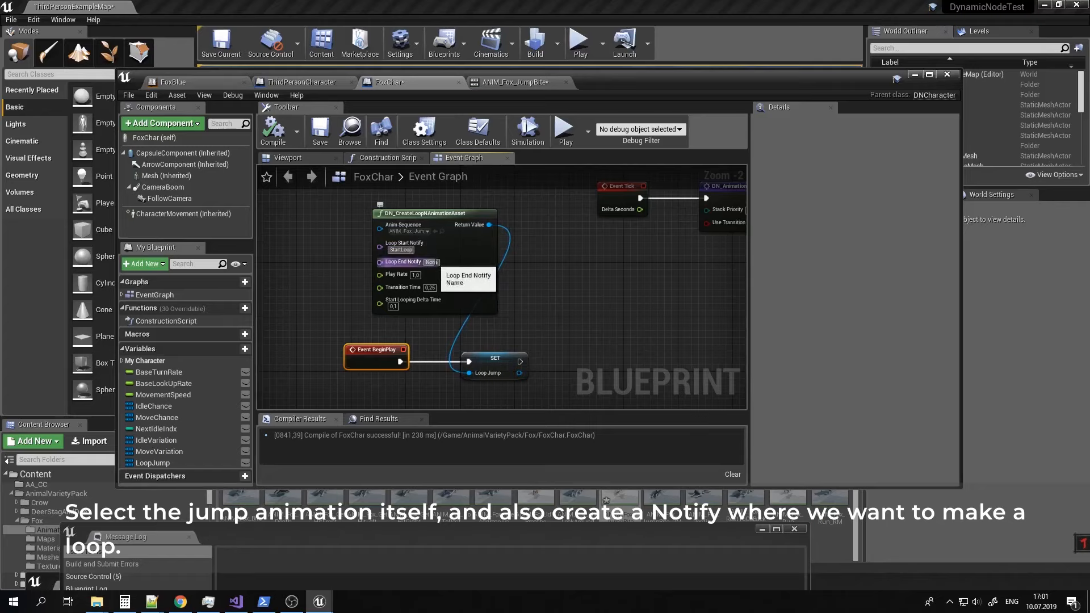
type("EndLoop")
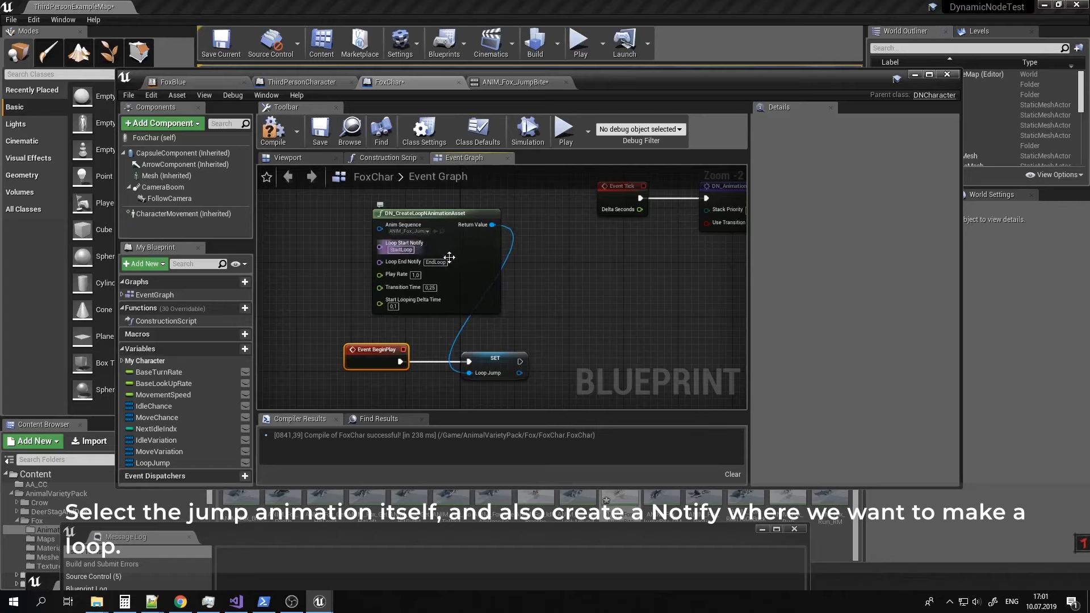
left_click(273, 129)
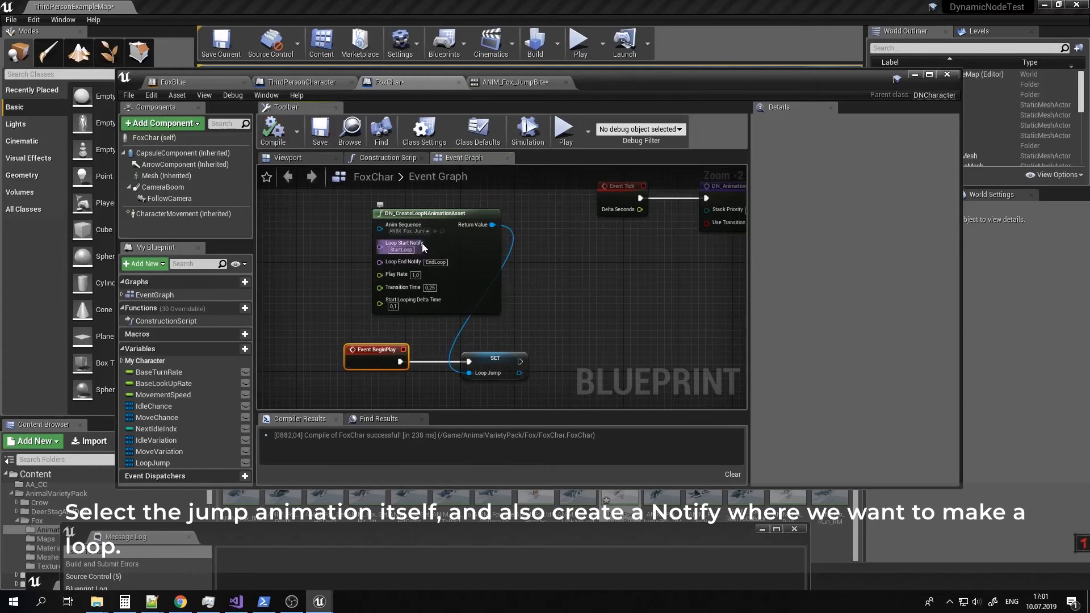
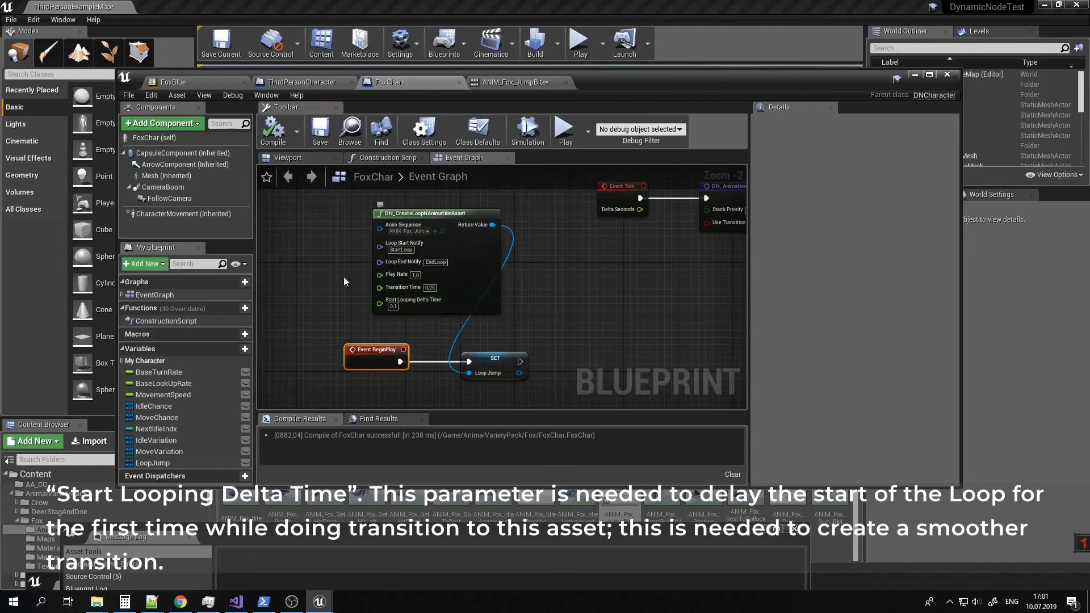
Place a LoopJump getter in the Event Graph beside the jump machine node's animation inputs.
right_click_drag(597, 314, 494, 310)
right_click_drag(562, 295, 359, 371)
right_click_drag(574, 270, 425, 194)
right_click_drag(351, 258, 377, 225)
left_click(155, 462)
left_click_drag(155, 463, 297, 269)
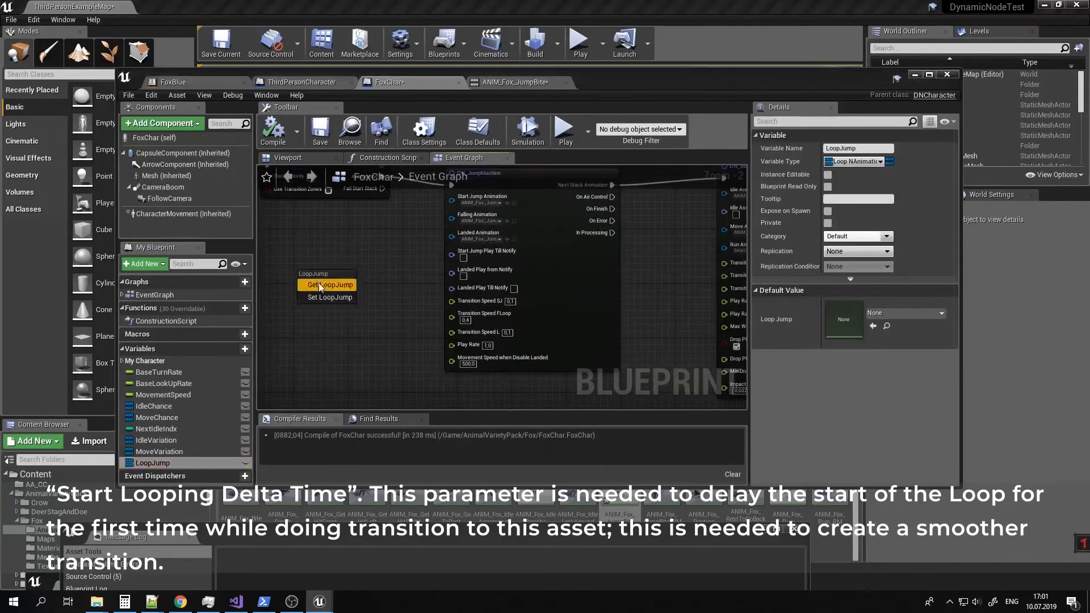
Add a Get LoopJump node to the FoxChar event graph and connect it to DN_JumpMachine's Falling Animation input.
left_click(321, 283)
right_click_drag(362, 241, 364, 287)
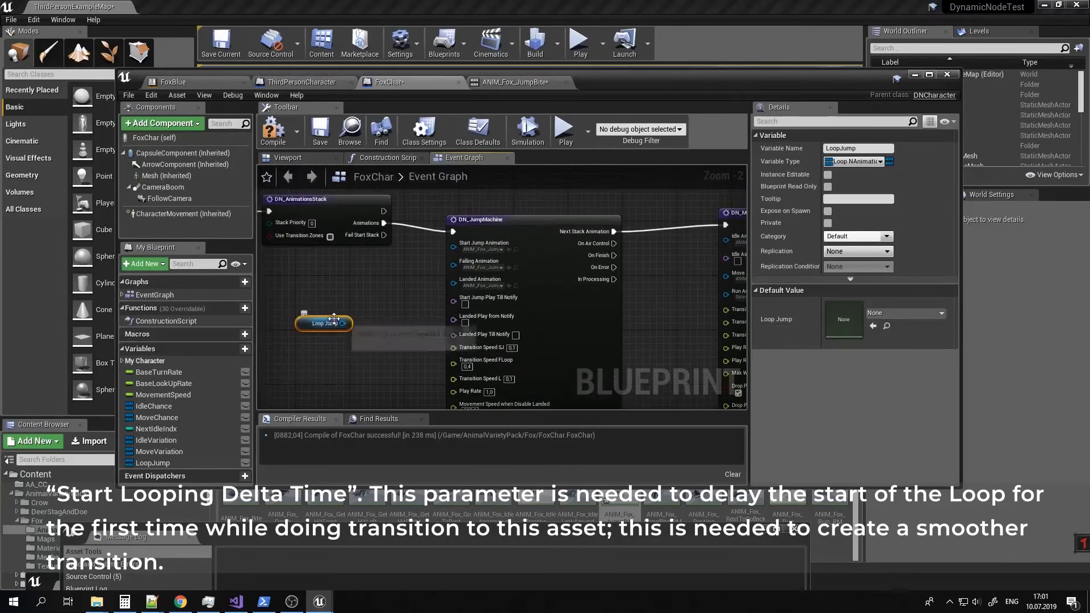
left_click_drag(335, 324, 453, 264)
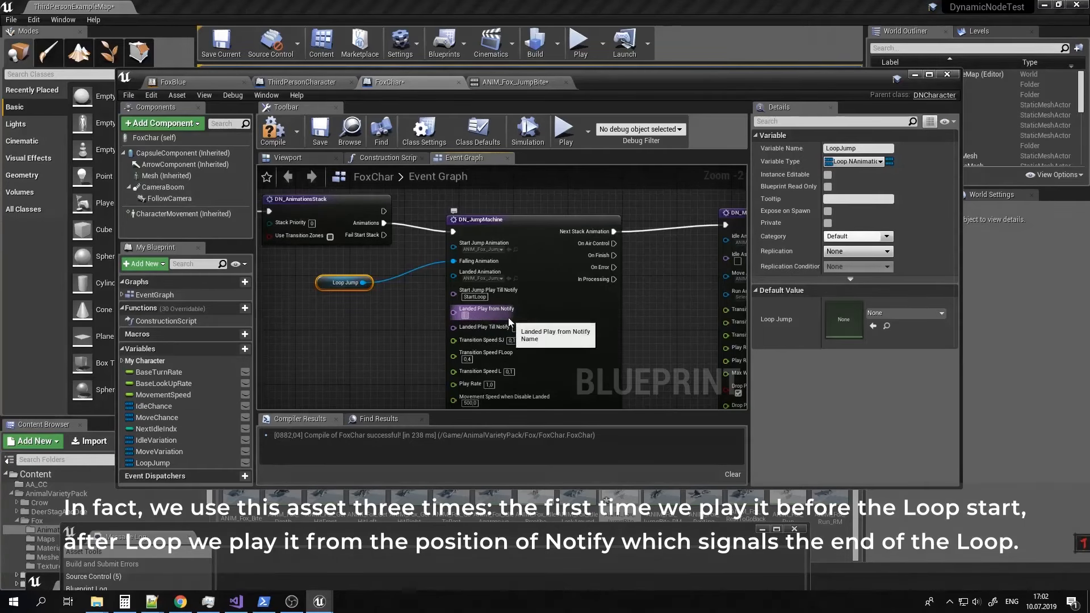
Set DN_JumpMachine's Landed Play from Notify to EndLoop, and compile and save the FoxChar blueprint.
type("EndLoop")
left_click(273, 130)
left_click(320, 132)
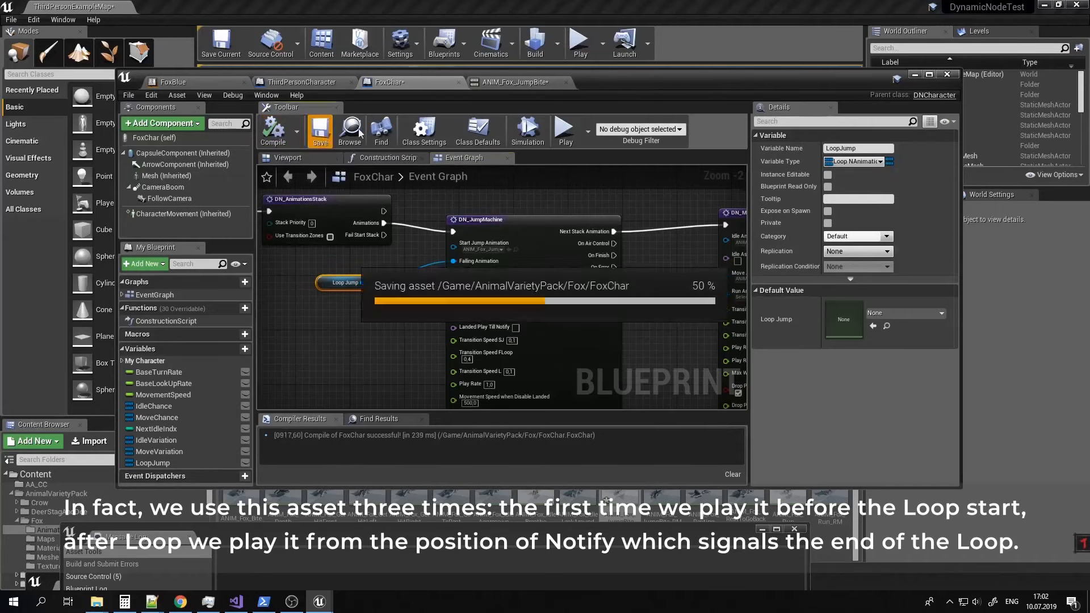
Play the level in the editor to test the fox's looping jump, and end the session.
left_click(914, 74)
left_click(580, 43)
left_click(616, 240)
key("d")
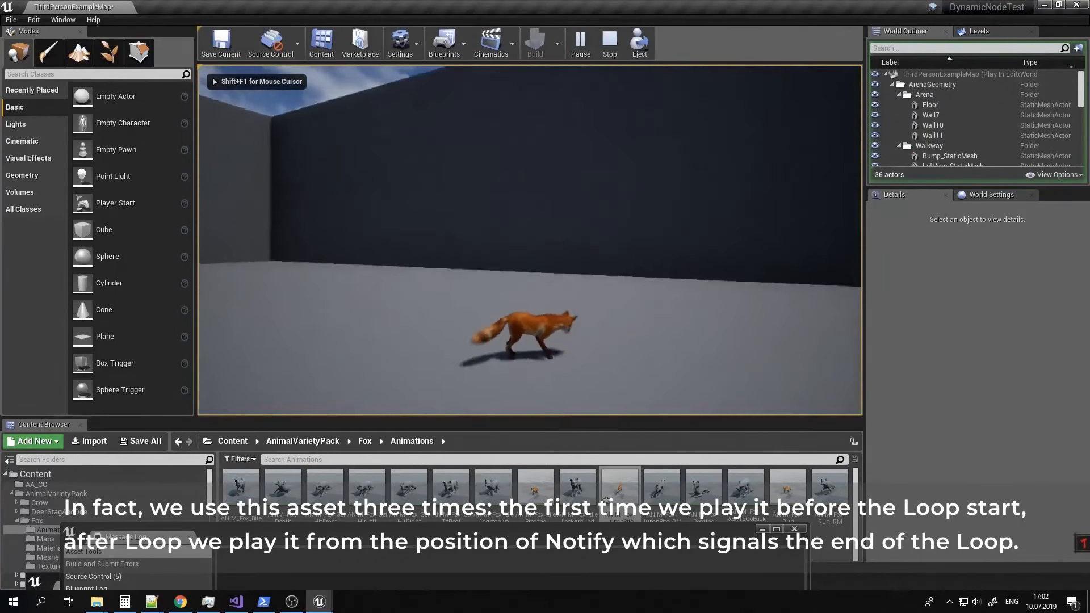
key("Escape")
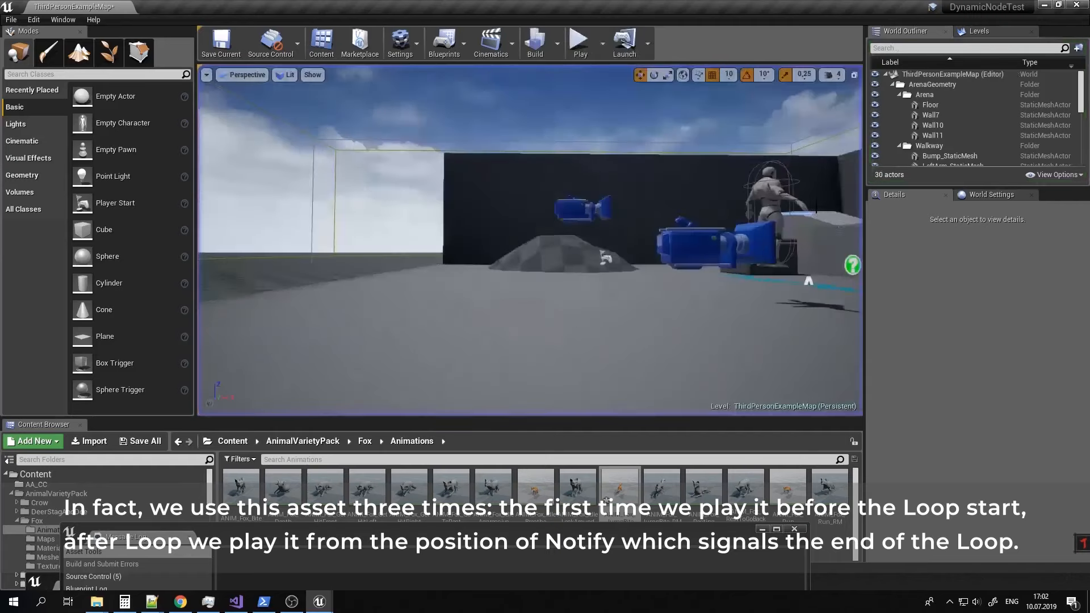
Return to the FoxChar blueprint, lower the Play Rate on the DN_CreateLoopNAnimationAsset node, and recompile.
mouse_move(319, 601)
left_click(756, 553)
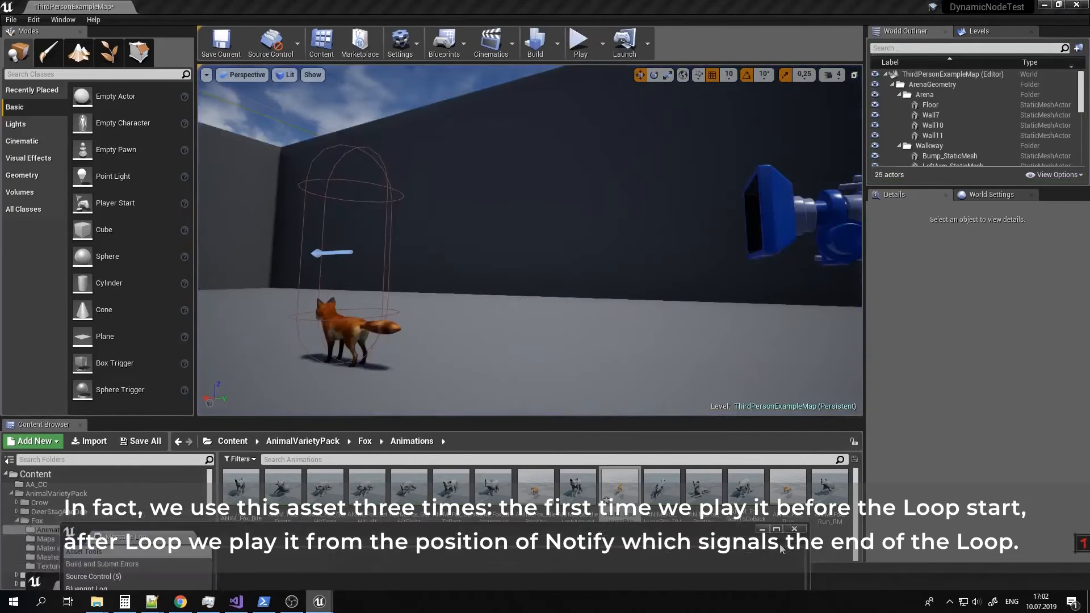
right_click_drag(511, 270, 478, 307)
left_click(464, 289)
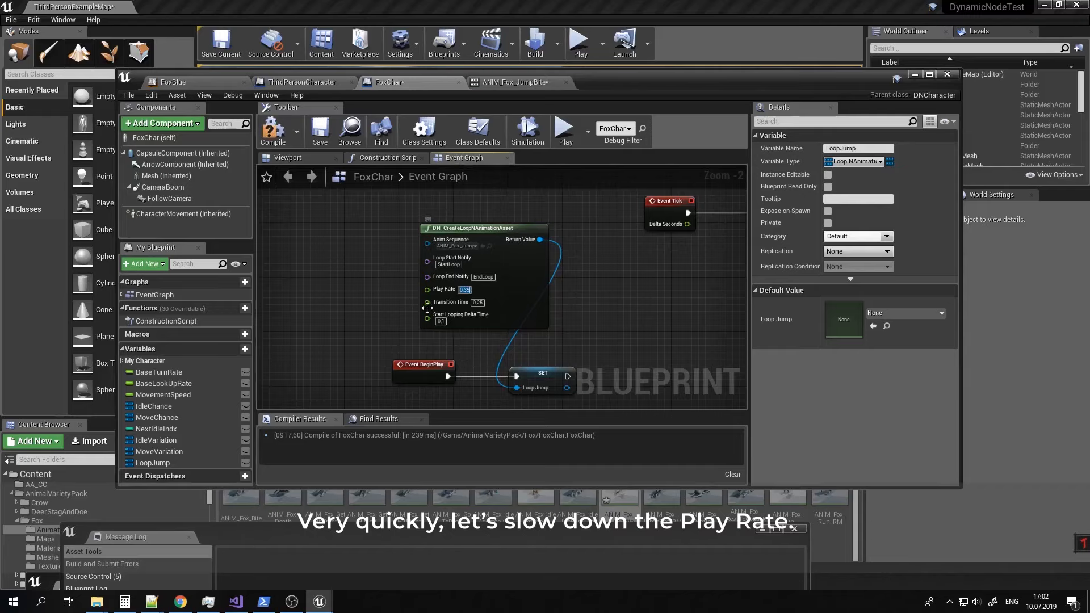
left_click(272, 130)
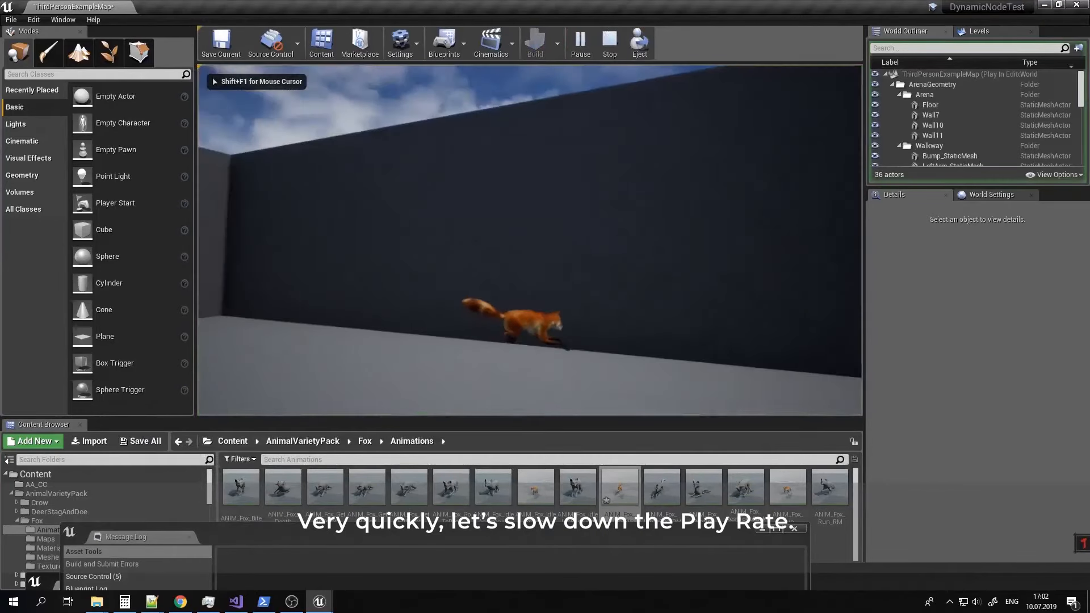
Run and jump with the fox in the level to check the slowed jump animation, and stop playing.
key("space")
key("d")
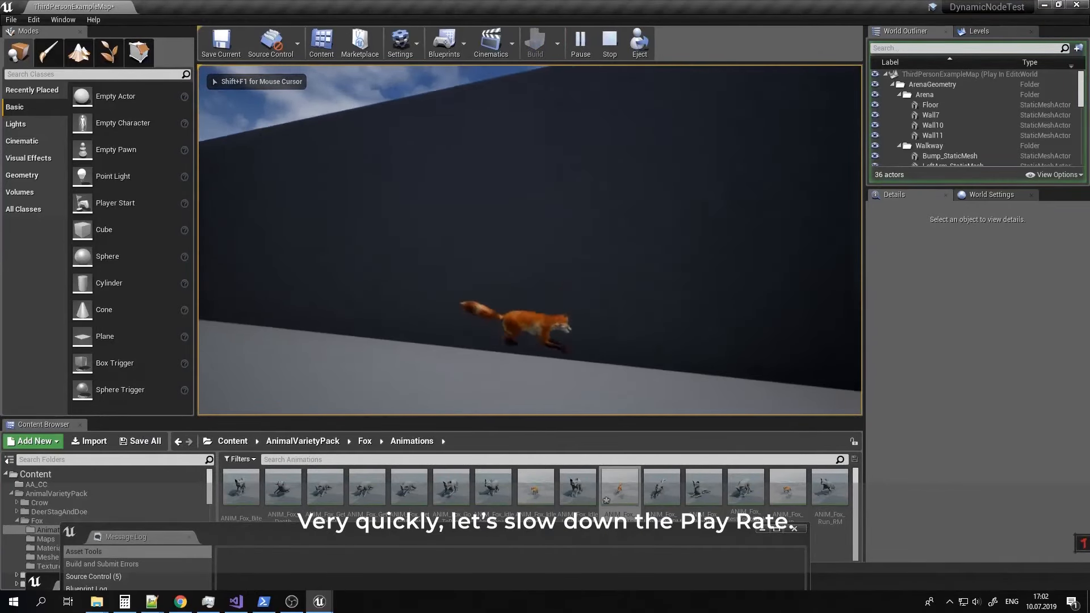
key("space")
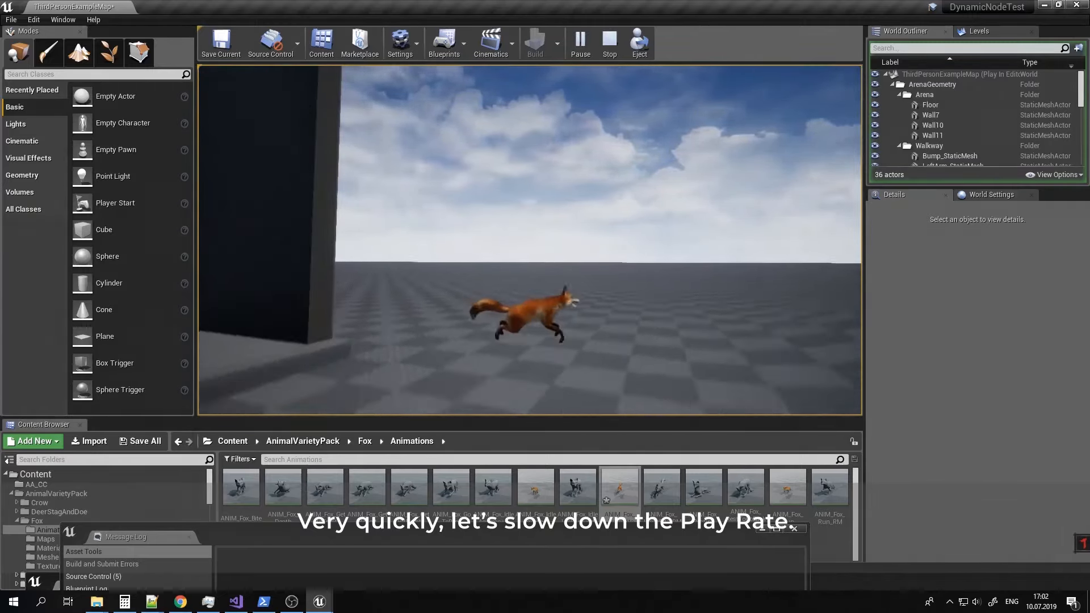
key("Escape")
Reopen the FoxChar event graph and move the DN_JumpMachine node down to free space beside DN_AnimationsStack.
left_click(325, 601)
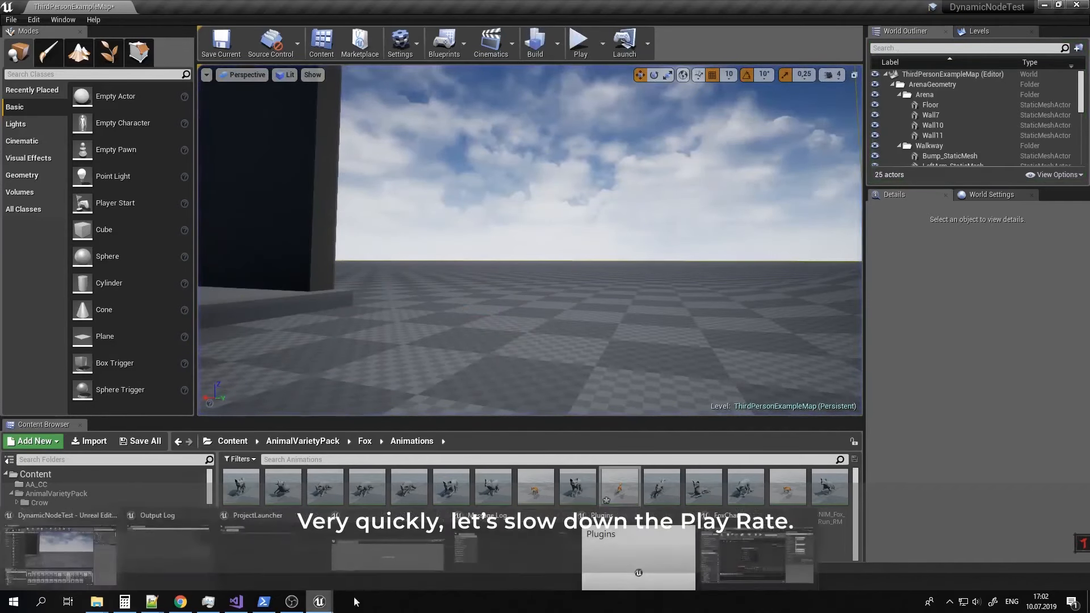
left_click(740, 536)
right_click_drag(628, 301, 413, 319)
left_click_drag(560, 260, 565, 336)
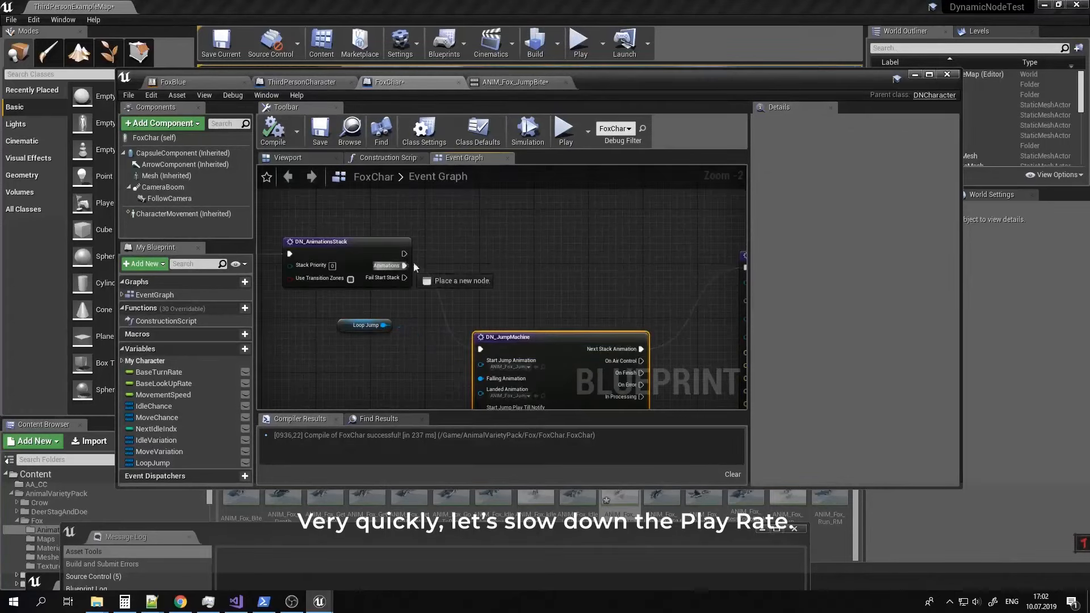
Add a DN_JumpMachineSimple node fed by the Animations output of DN_AnimationsStack, placed above DN_JumpMachine.
left_click_drag(414, 267, 473, 236)
type("jump")
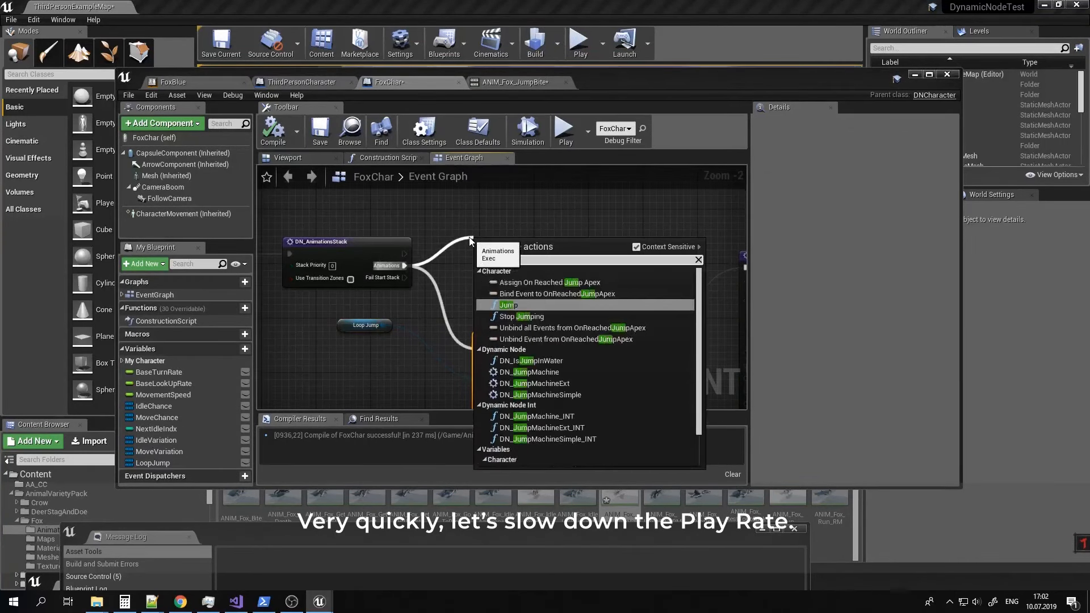
type("ma")
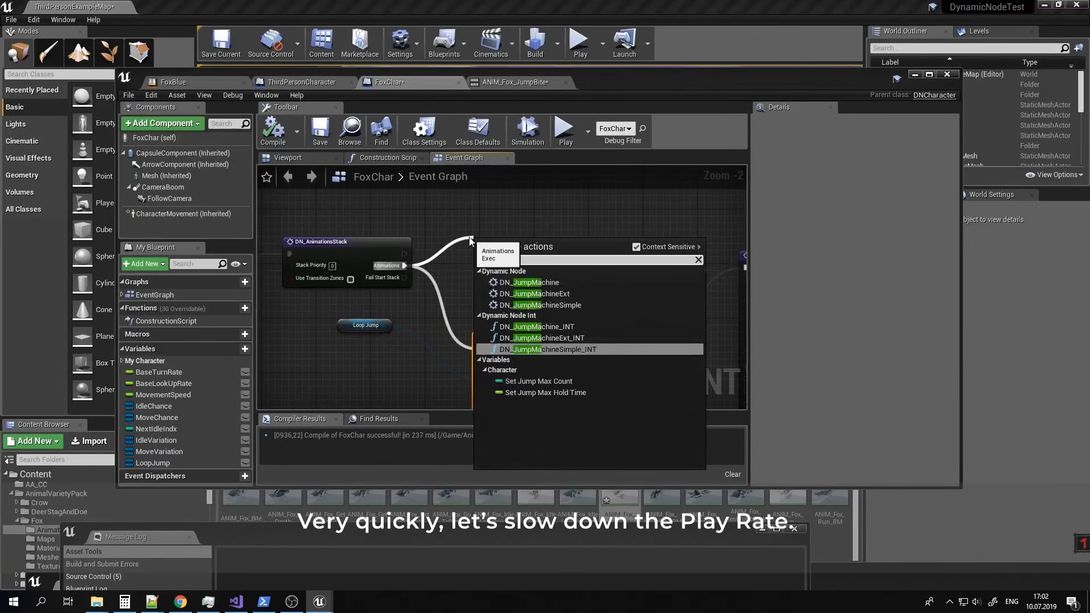
left_click(574, 305)
left_click_drag(572, 249, 566, 209)
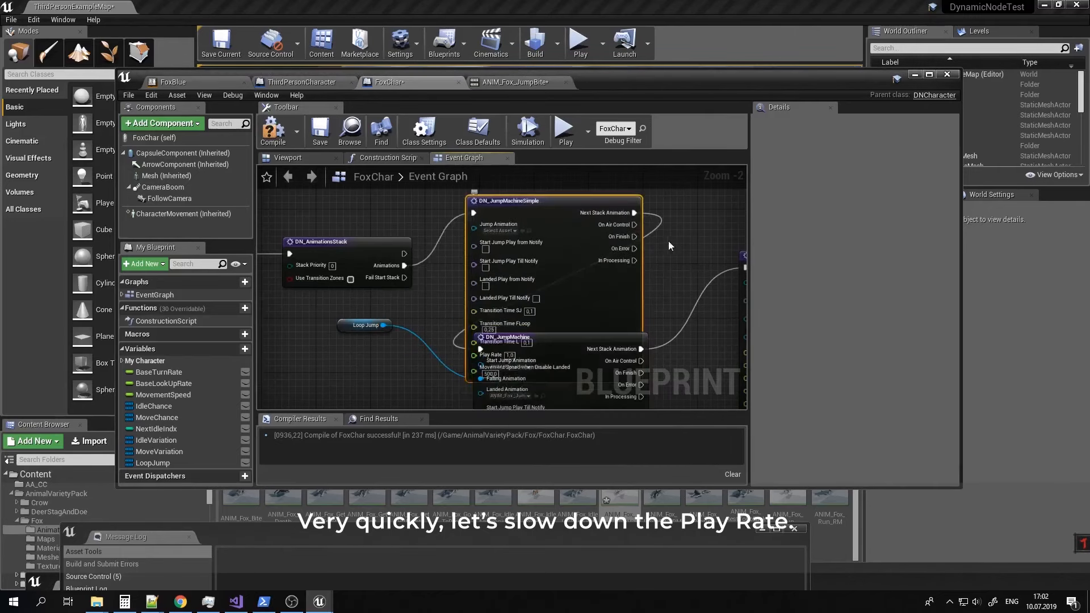
Connect DN_JumpMachineSimple's Next Stack Animation output to DN_MoveMachine and move the old DN_JumpMachine node clear below it.
right_click_drag(668, 240, 597, 246)
left_click_drag(562, 218, 676, 273)
right_click_drag(640, 346, 624, 190)
left_click_drag(520, 307, 516, 347)
right_click_drag(590, 268, 601, 382)
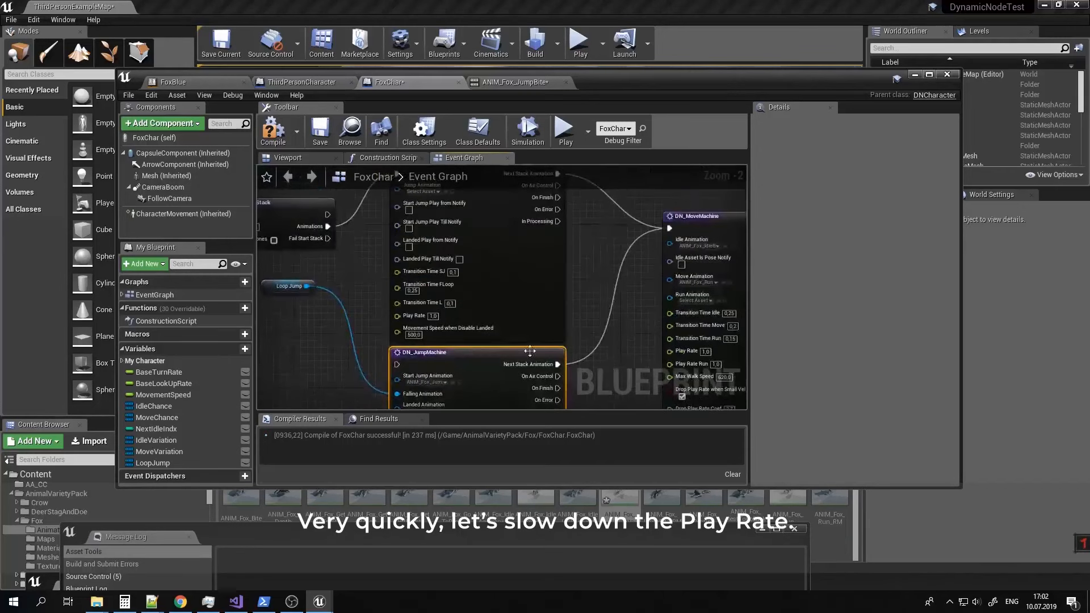
Connect the Loop Jump variable to DN_JumpMachineSimple's Jump Animation input and compile the blueprint.
right_click_drag(391, 254, 422, 288)
left_click_drag(336, 320, 440, 228)
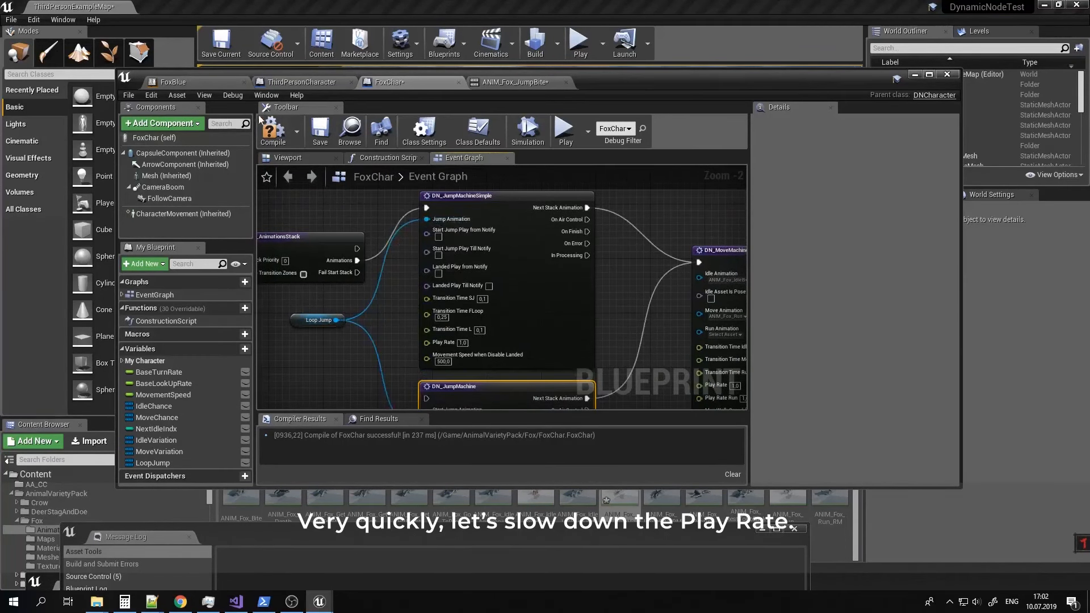
left_click(273, 130)
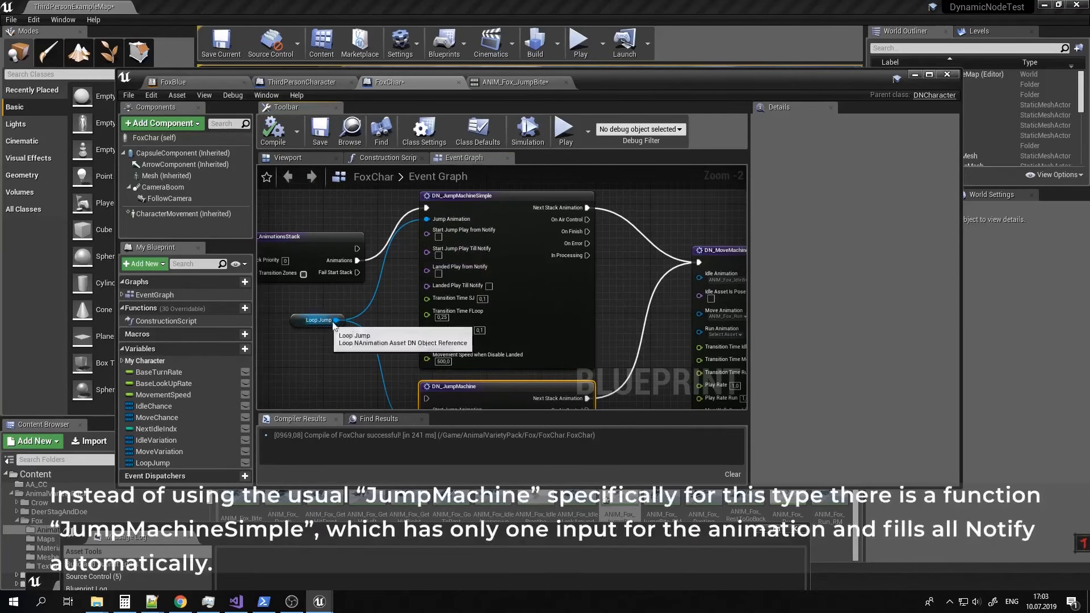
Remove the link from the old DN_JumpMachine to DN_MoveMachine, and compile and save the FoxChar blueprint.
right_click_drag(401, 346, 398, 183)
right_click_drag(446, 363, 447, 511)
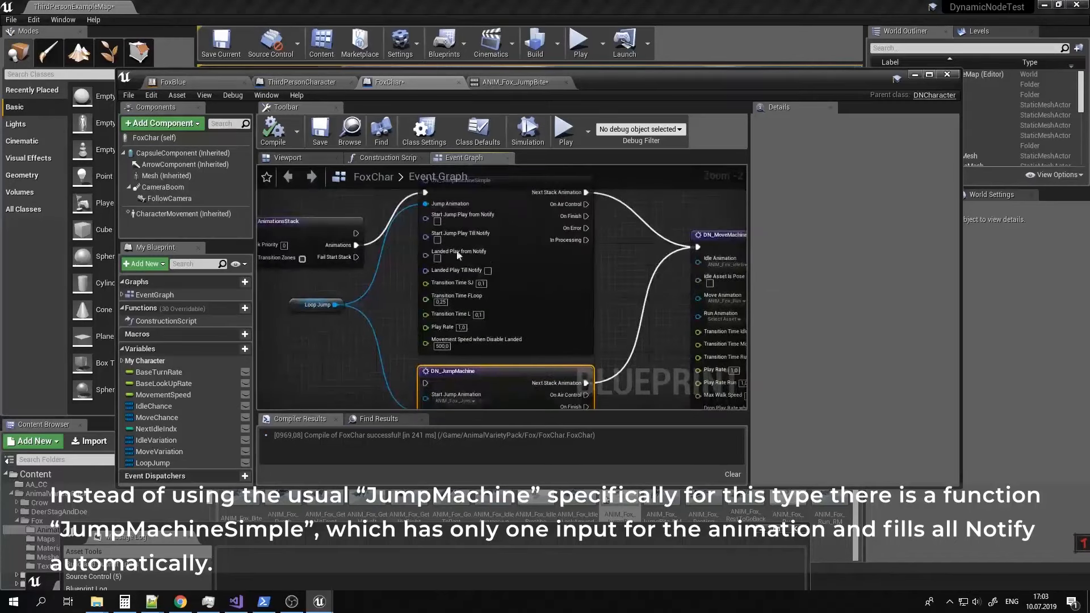
left_click(273, 132)
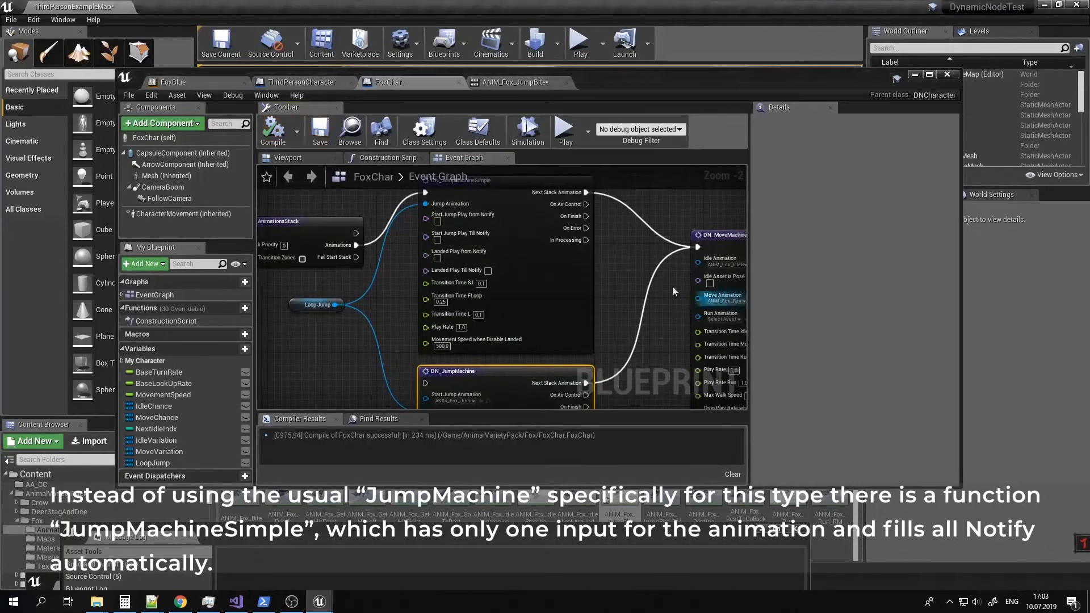
left_click(273, 132)
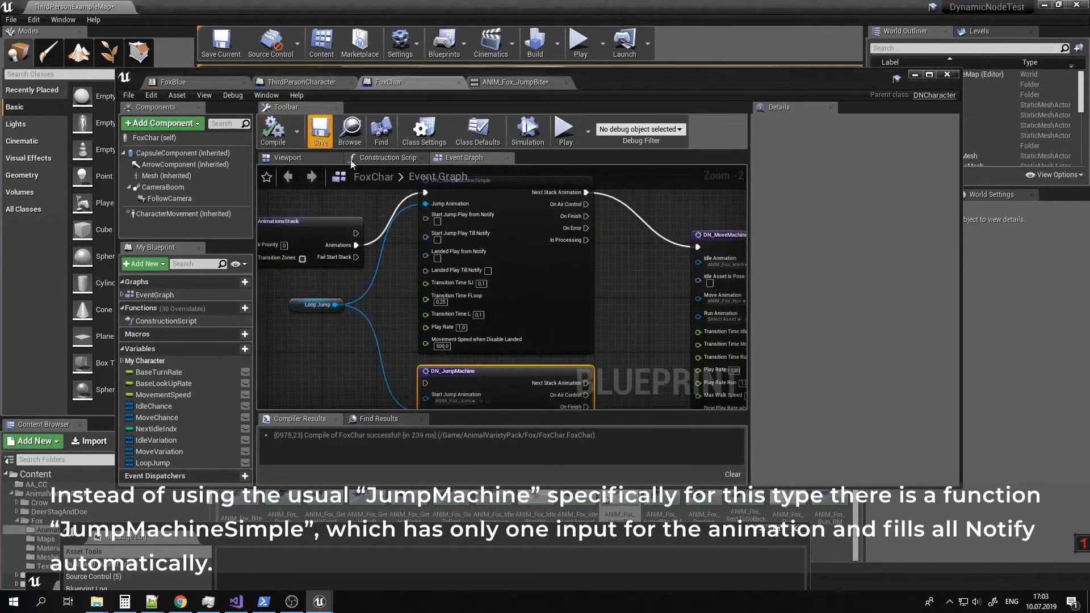
right_click_drag(631, 220, 623, 258)
Play the level and jump repeatedly with the fox to test the DN_JumpMachineSimple setup, and stop playing.
left_click(915, 75)
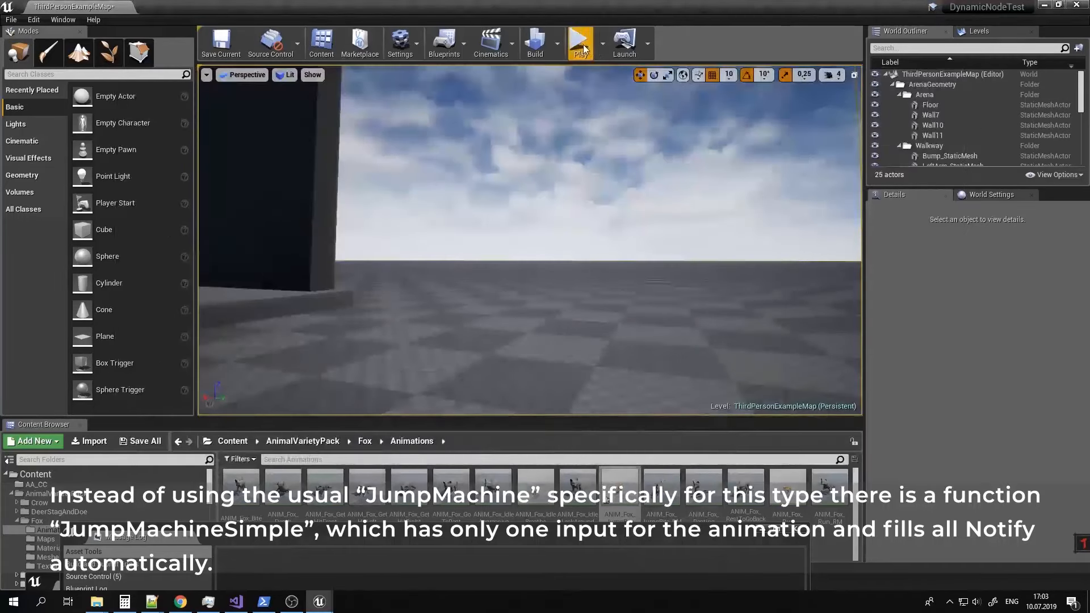
left_click(579, 42)
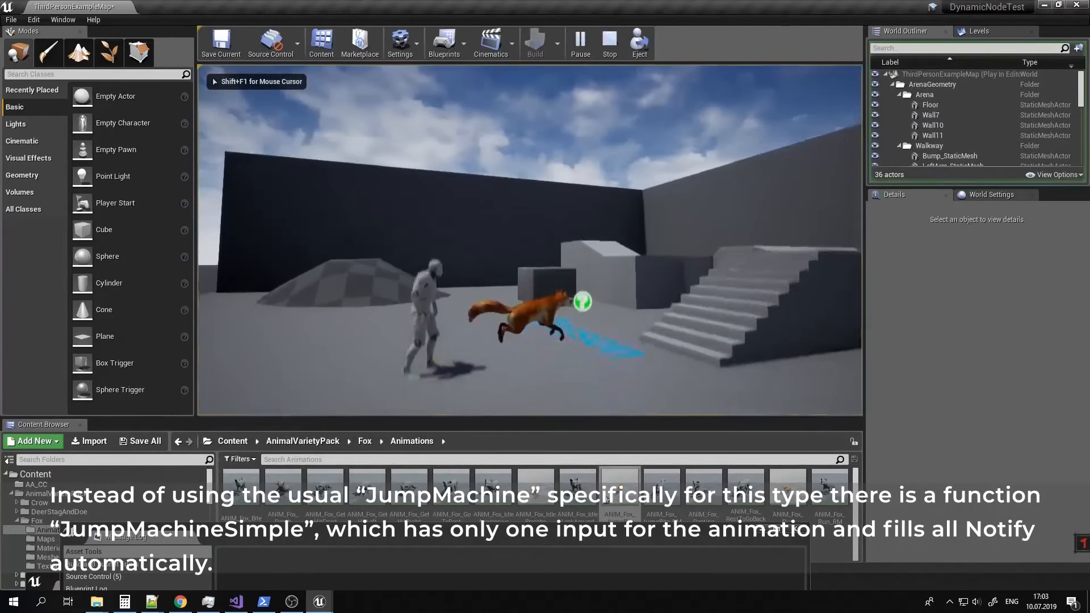
key("d")
key("space")
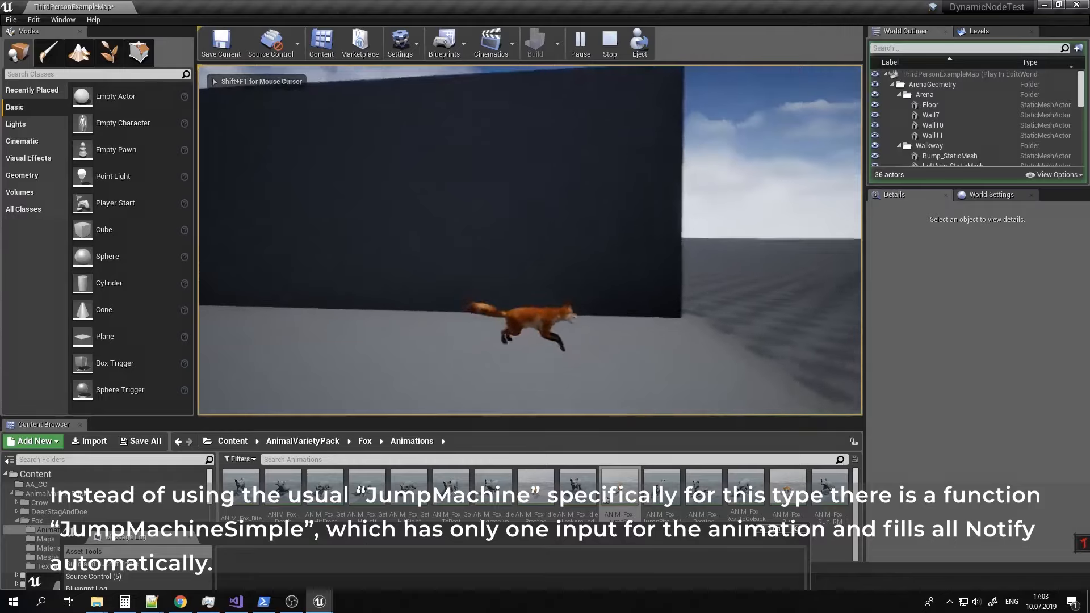
key("space")
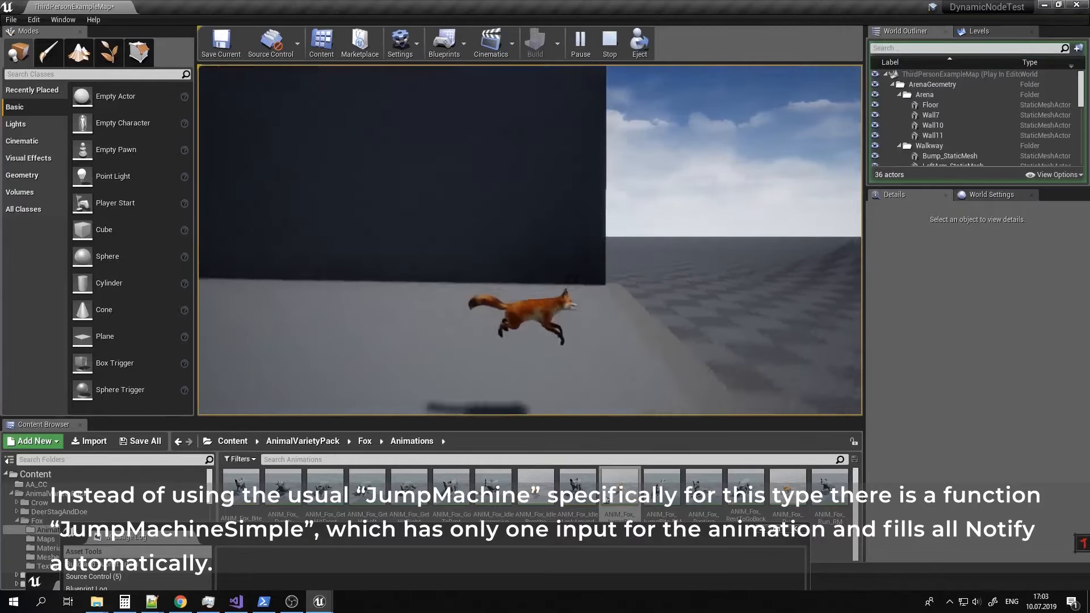
key("Escape")
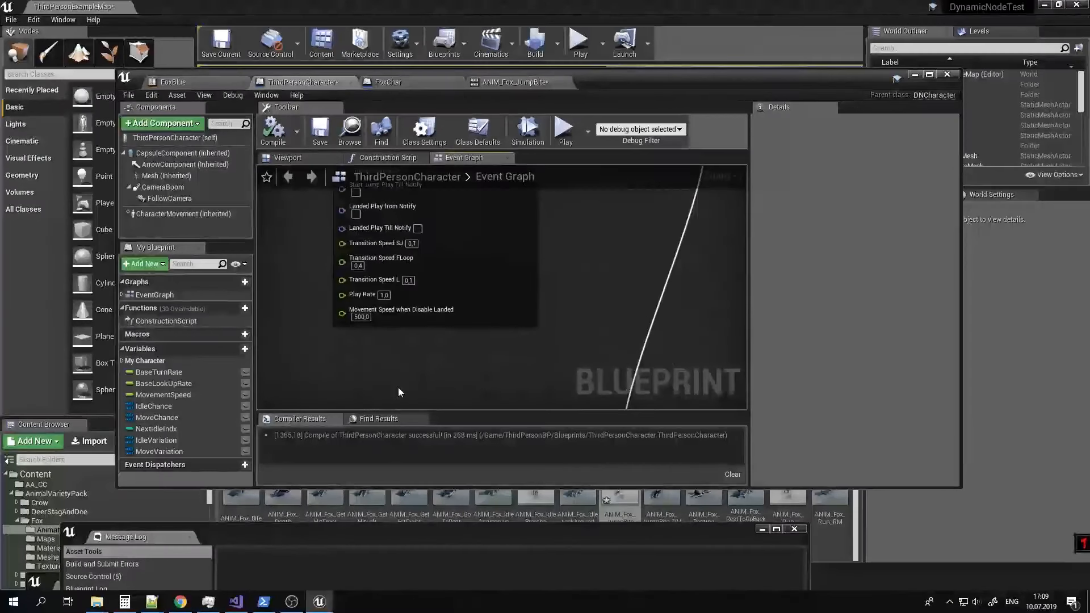
Add a DN_JumpMachineExt node below DN_JumpMachine in the ThirdPersonCharacter event graph.
right_click(397, 386)
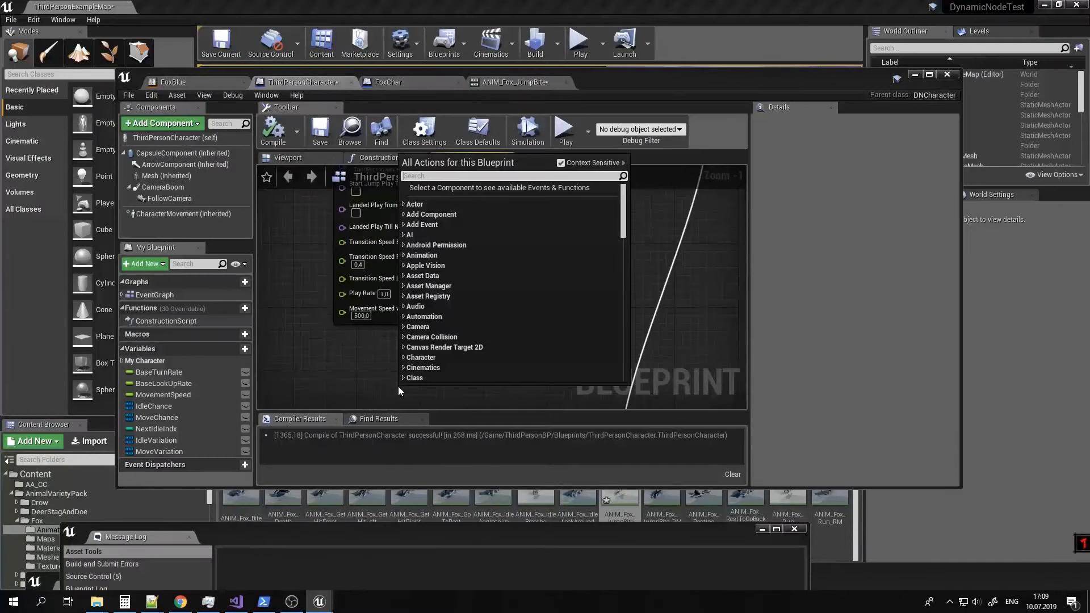
type("jumma")
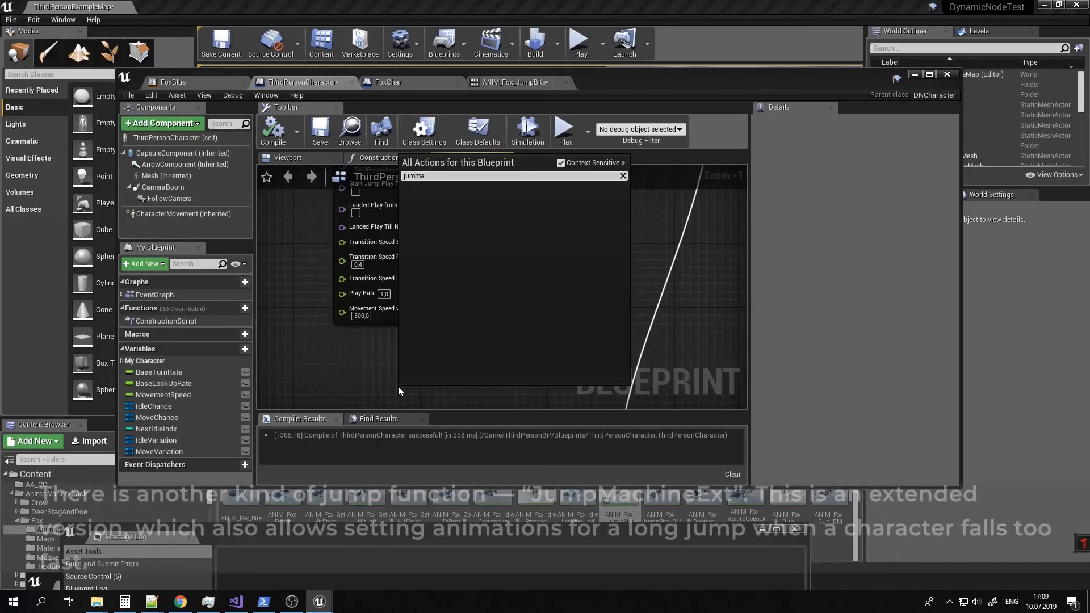
key("BackSpace")
key("BackSpace")
type("pma")
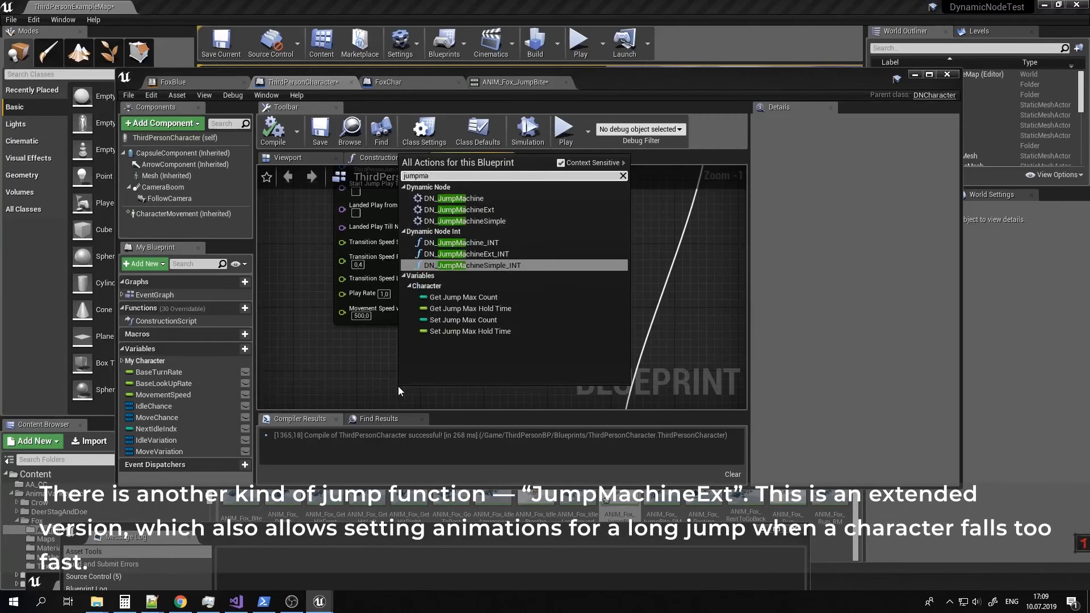
left_click(476, 211)
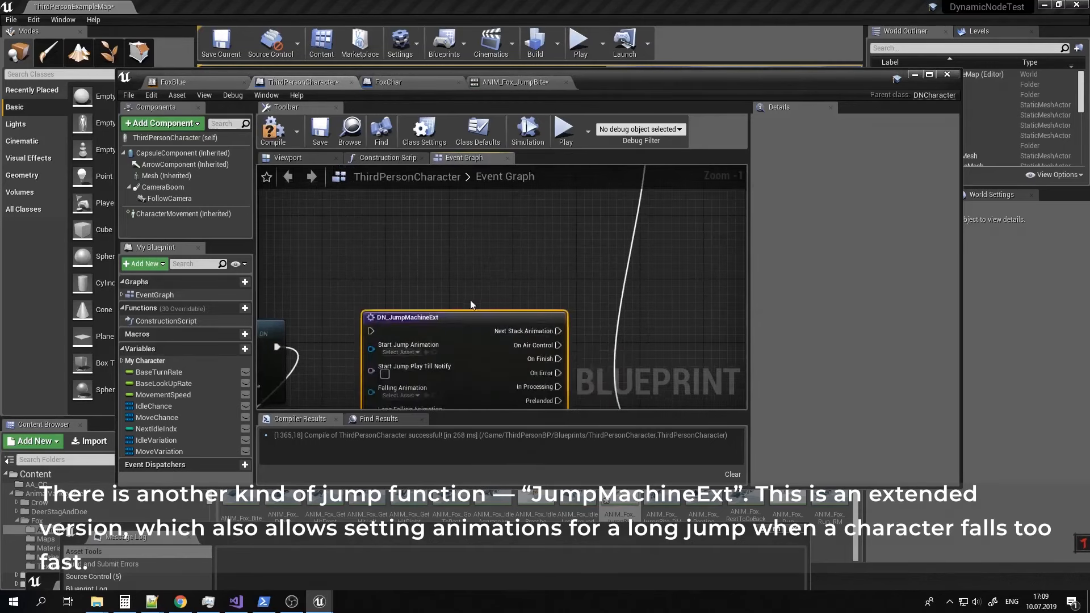
Compare the animation inputs of DN_JumpMachine with those of DN_JumpMachineExt, including Long Falling and Pre Landed Animation.
scroll(470, 303, "down", 3)
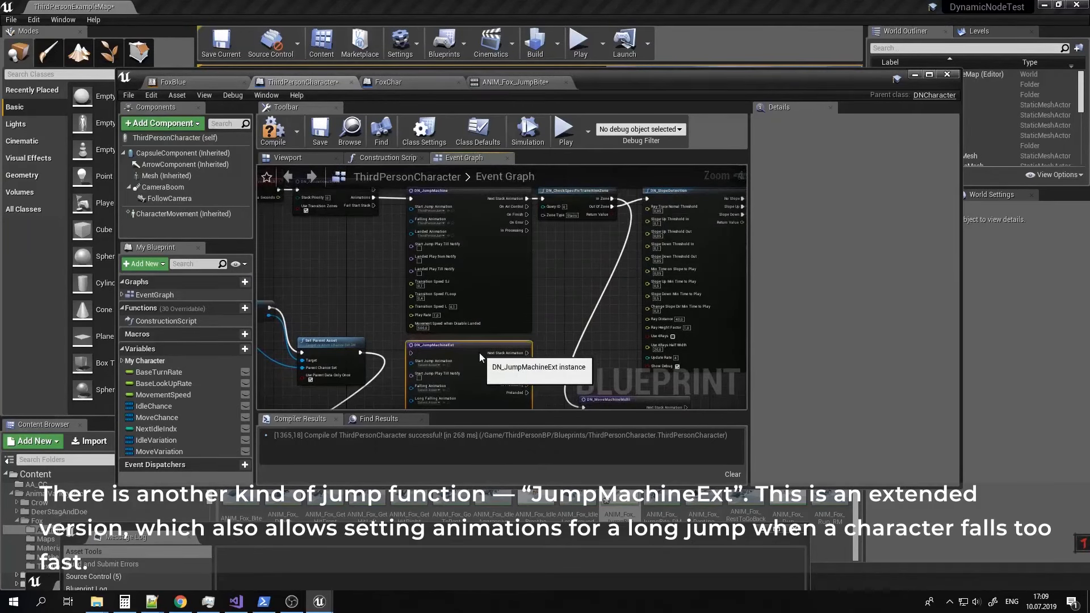
right_click_drag(436, 281, 442, 331)
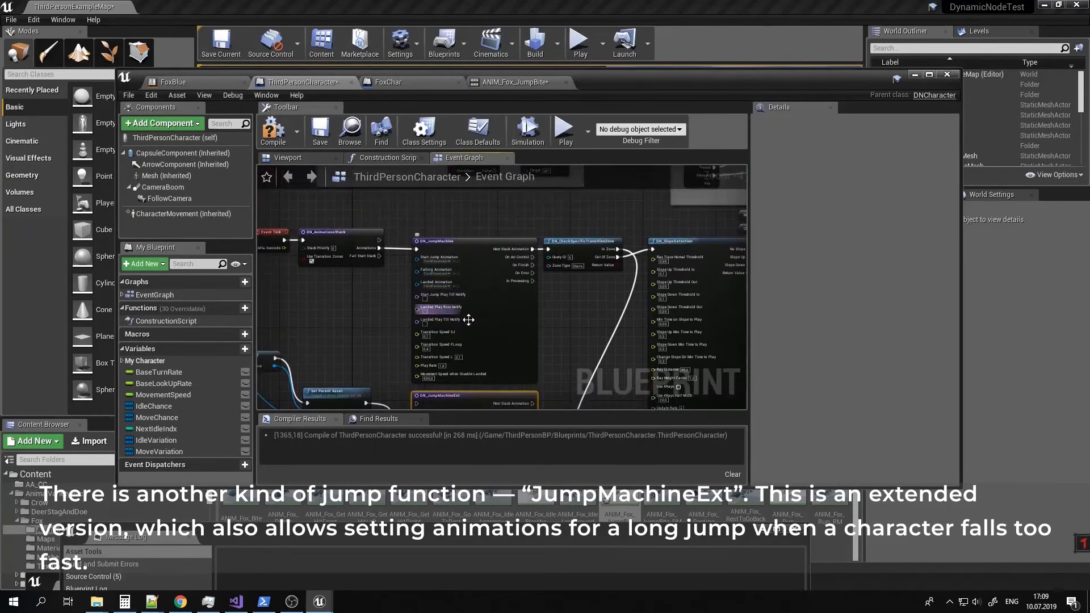
scroll(468, 319, "up", 3)
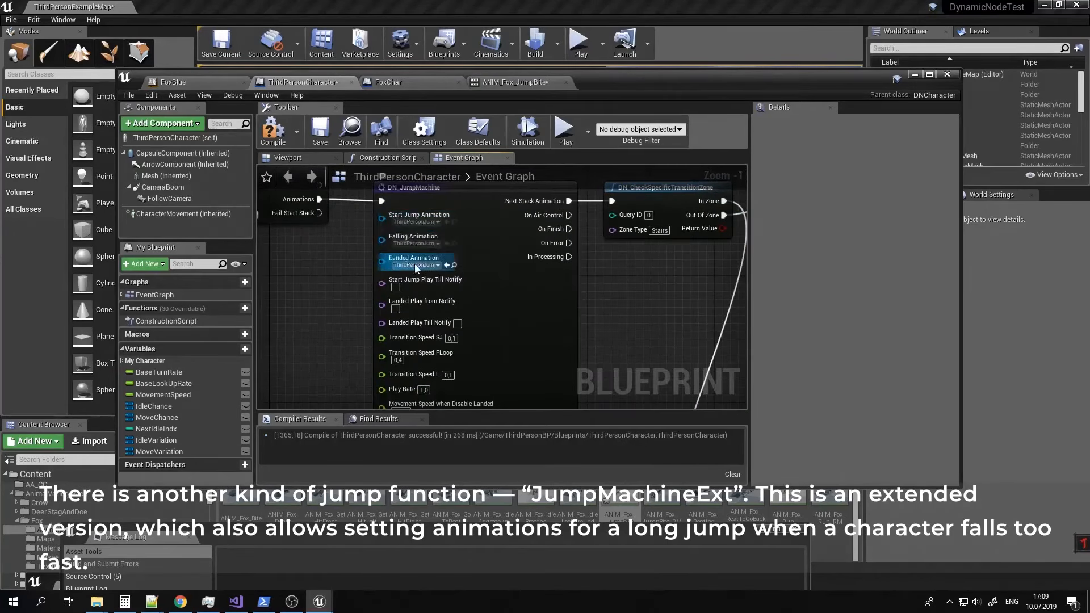
right_click_drag(346, 338, 334, 180)
right_click_drag(447, 337, 454, 265)
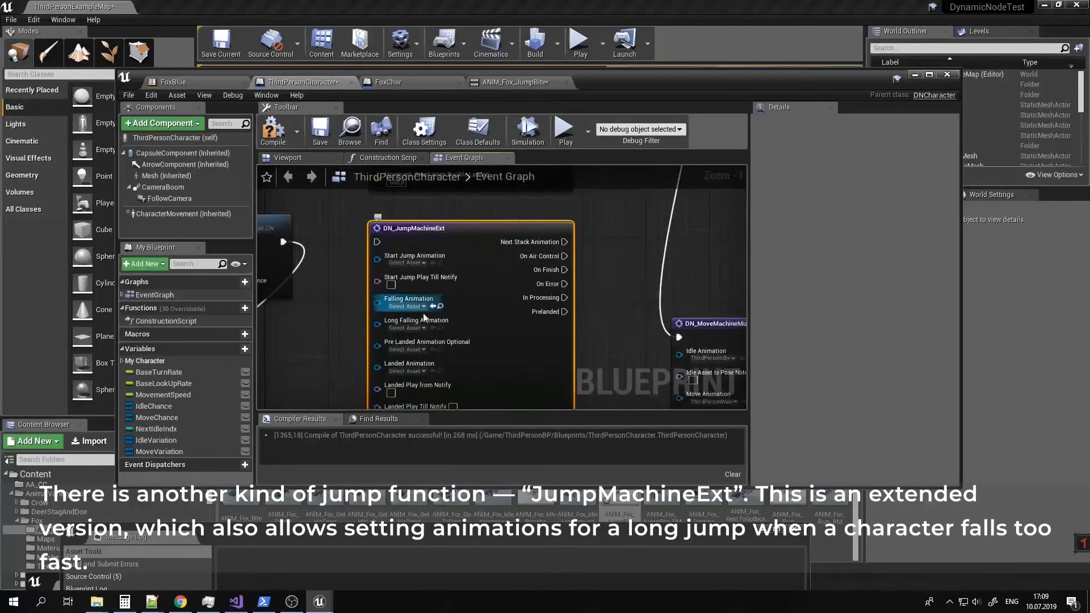
right_click_drag(383, 345, 375, 297)
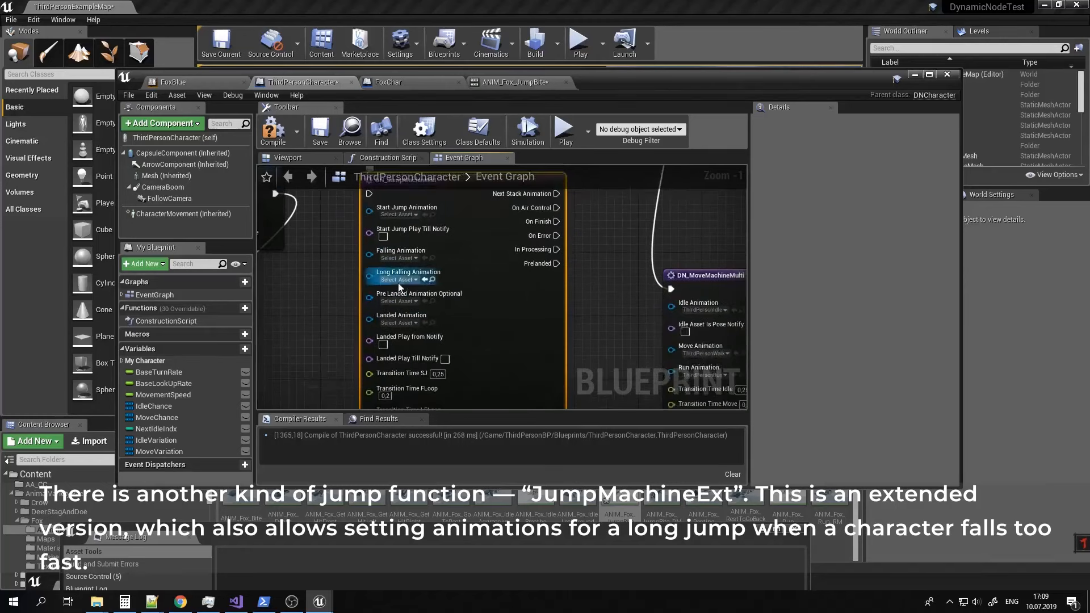
left_click_drag(370, 276, 321, 274)
left_click(302, 315)
Examine DN_JumpMachineExt's Long Falling Threshold Velocity, Use Only ZVel and Pre Landed height and velocity settings, and its Prelanded output.
right_click_drag(344, 373, 332, 261)
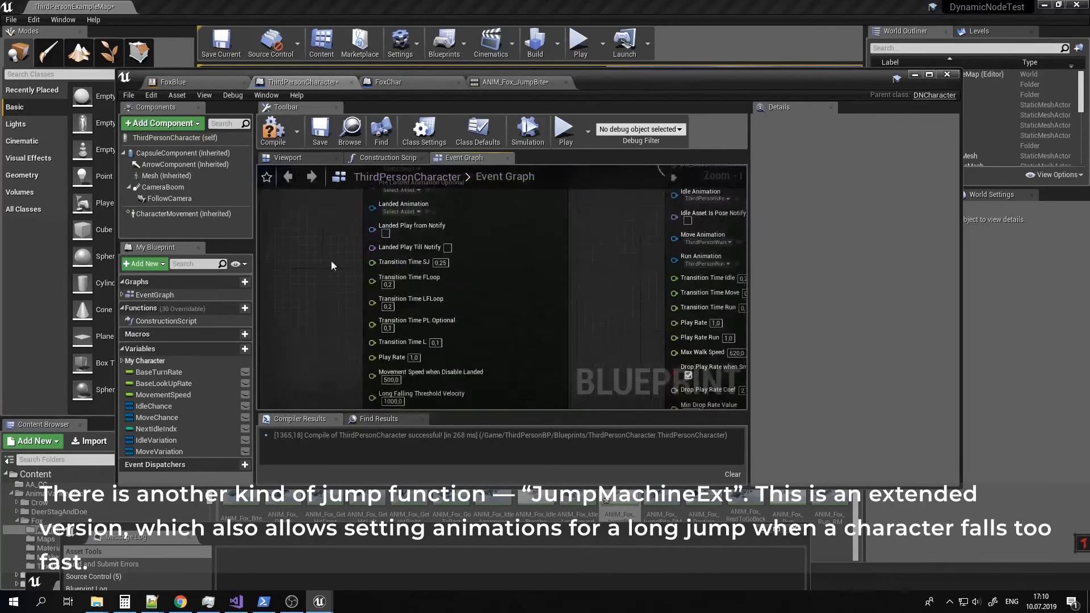
right_click_drag(334, 319, 318, 268)
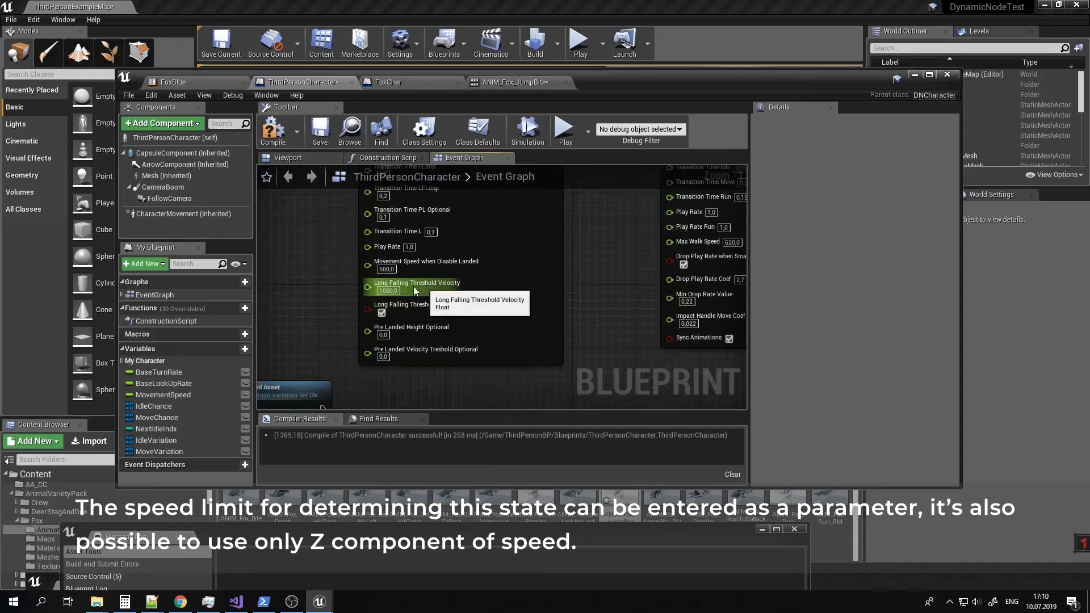
left_click(381, 290)
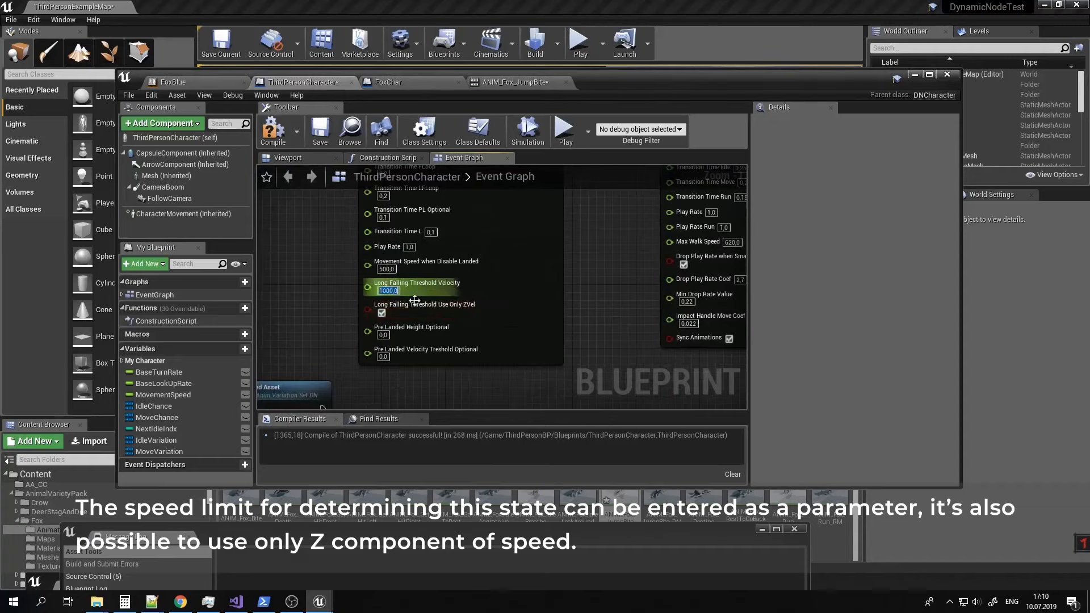
left_click(381, 312)
left_click(381, 312)
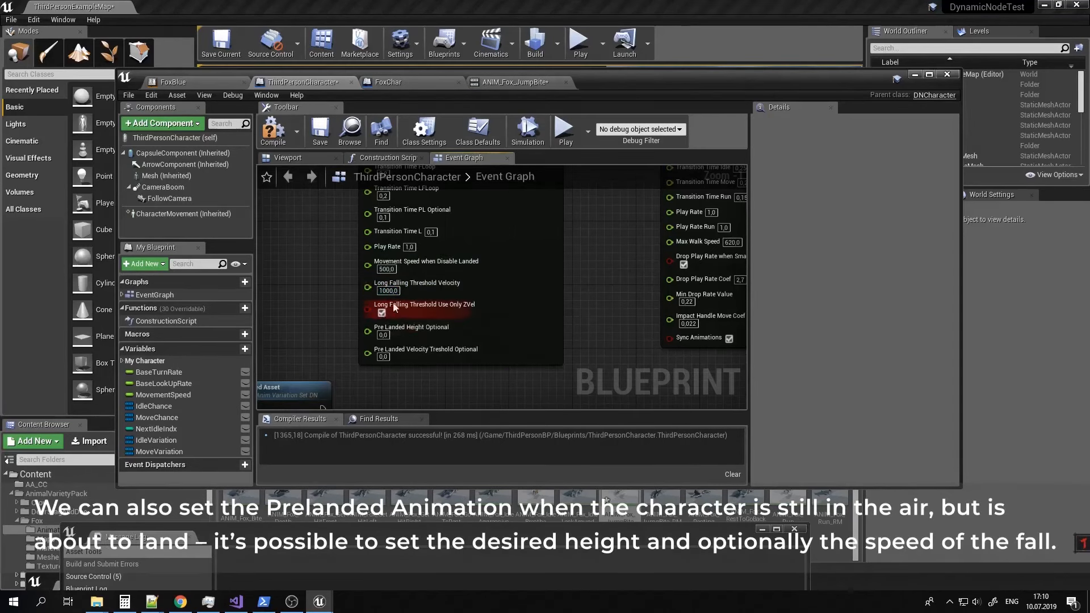
right_click_drag(343, 244, 324, 413)
right_click_drag(333, 330, 333, 346)
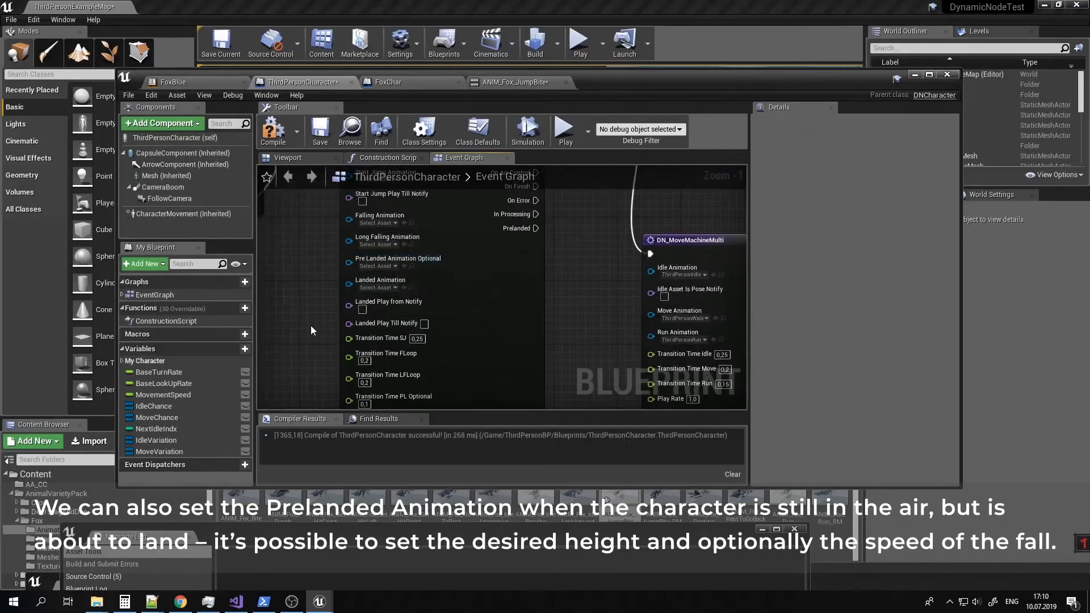
right_click_drag(311, 325, 322, 253)
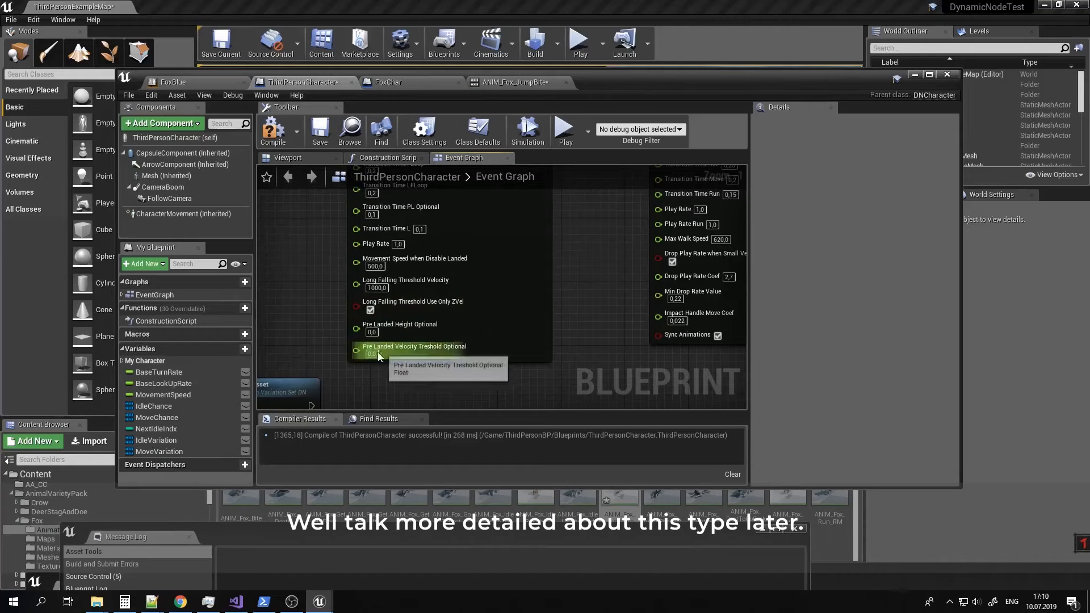
right_click_drag(321, 193, 339, 352)
right_click_drag(341, 281, 348, 361)
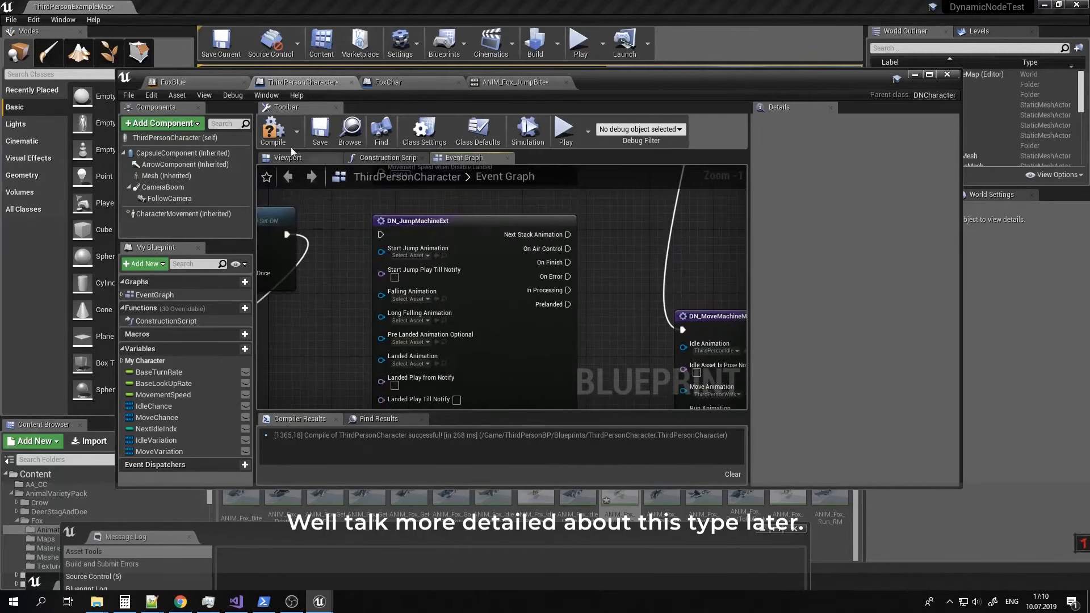
left_click_drag(560, 304, 602, 275)
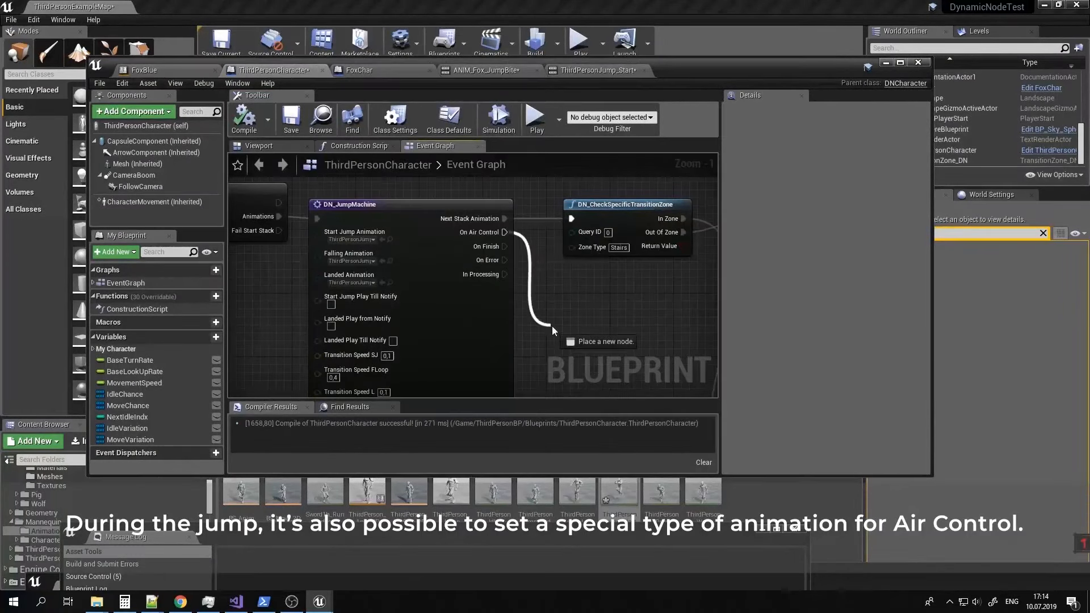
Add a DN_MoveMachine node from DN_JumpMachine's On Air Control output and position it beside and below the jump node.
left_click_drag(552, 326, 567, 367)
type("mo")
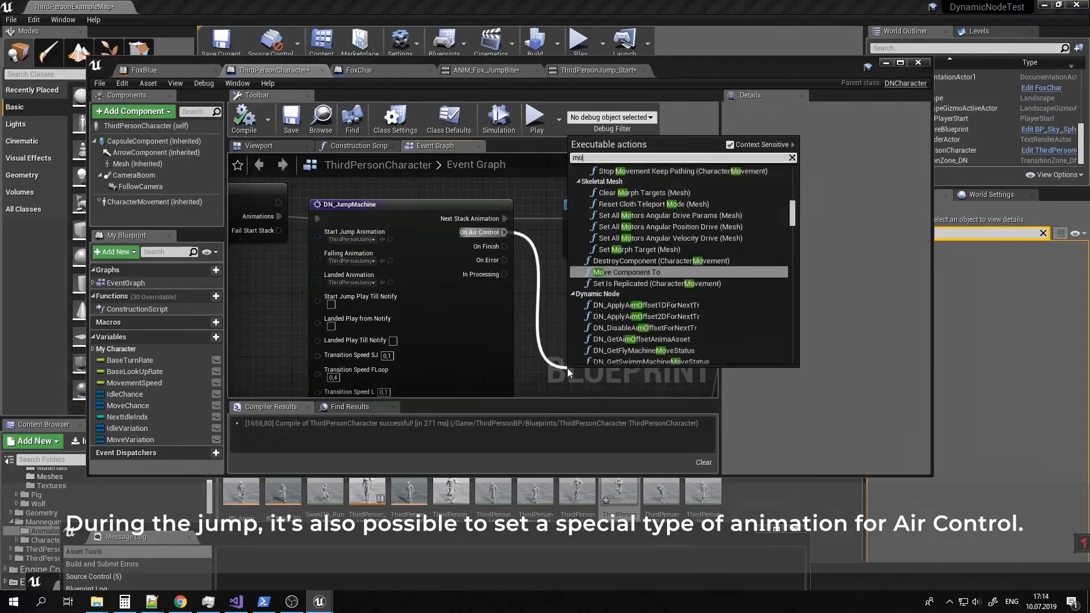
type("vema")
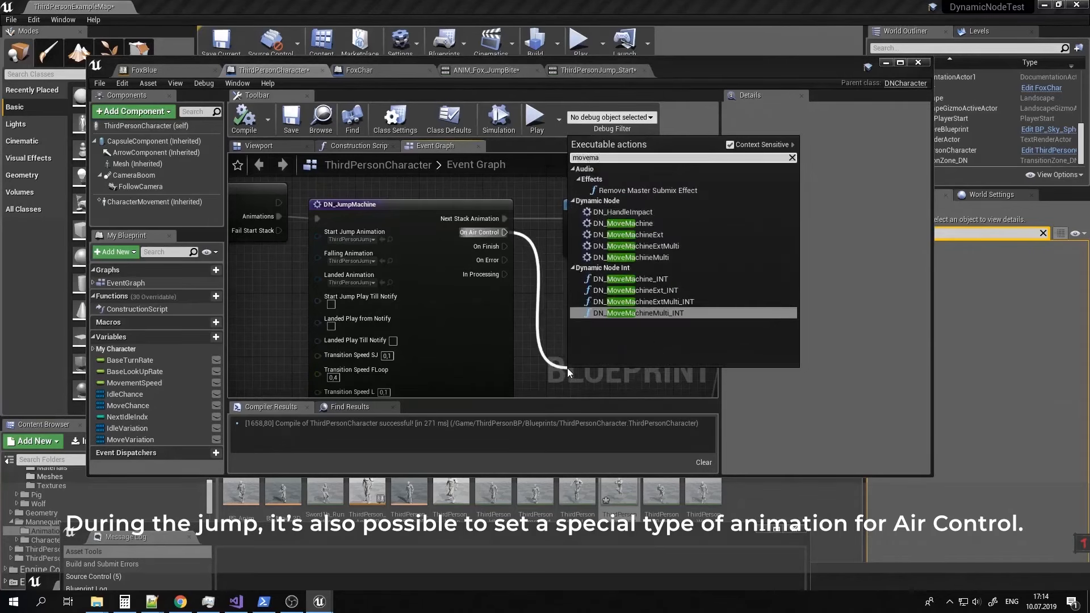
left_click(656, 224)
right_click_drag(629, 335, 555, 221)
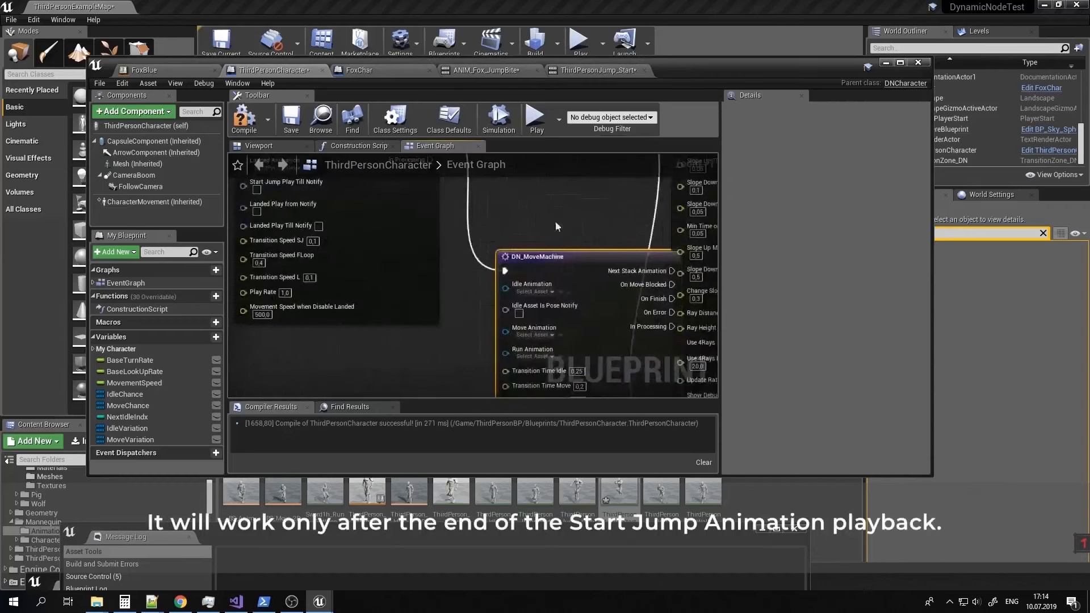
left_click_drag(551, 265, 524, 300)
right_click_drag(530, 271, 531, 226)
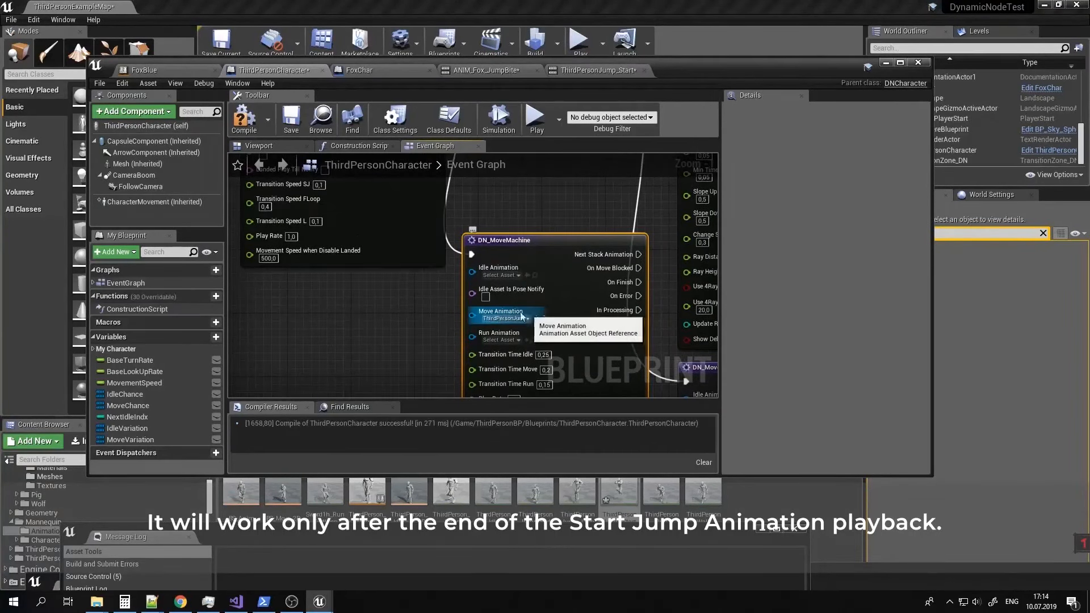
Set the new DN_MoveMachine's Move Animation to Crouch_Walk_Fwd_Rifle_Hip and compile the ThirdPersonCharacter blueprint.
mouse_move(622, 502)
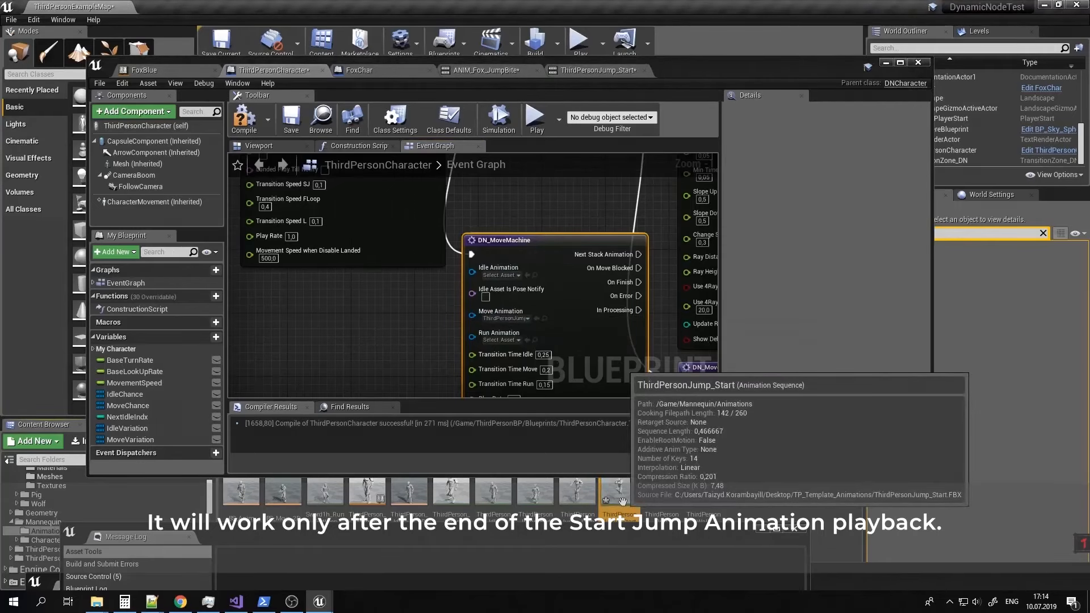
left_click(505, 318)
type("fw")
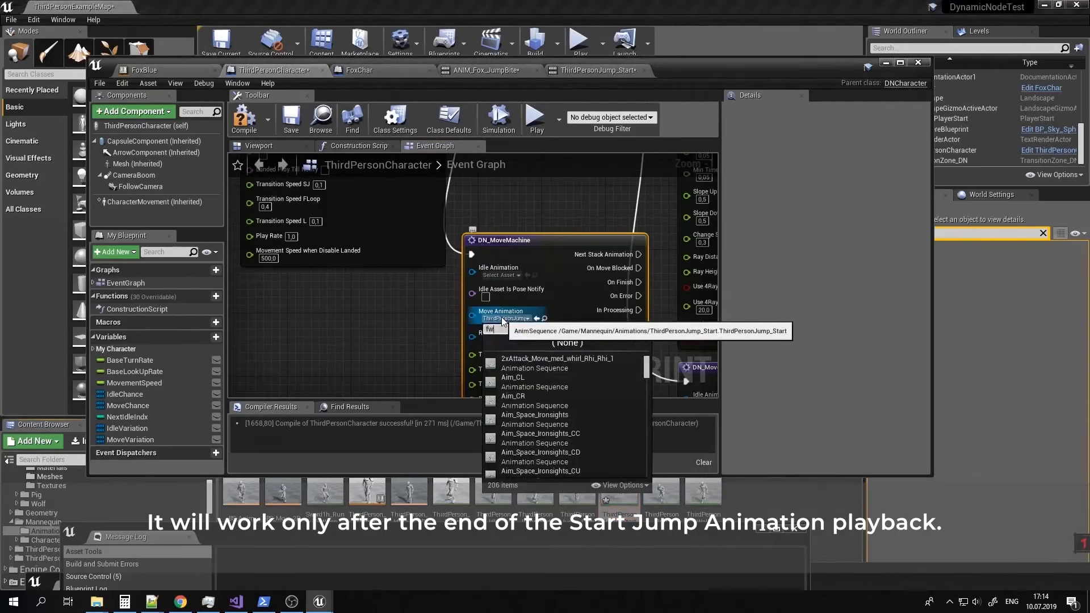
type("d")
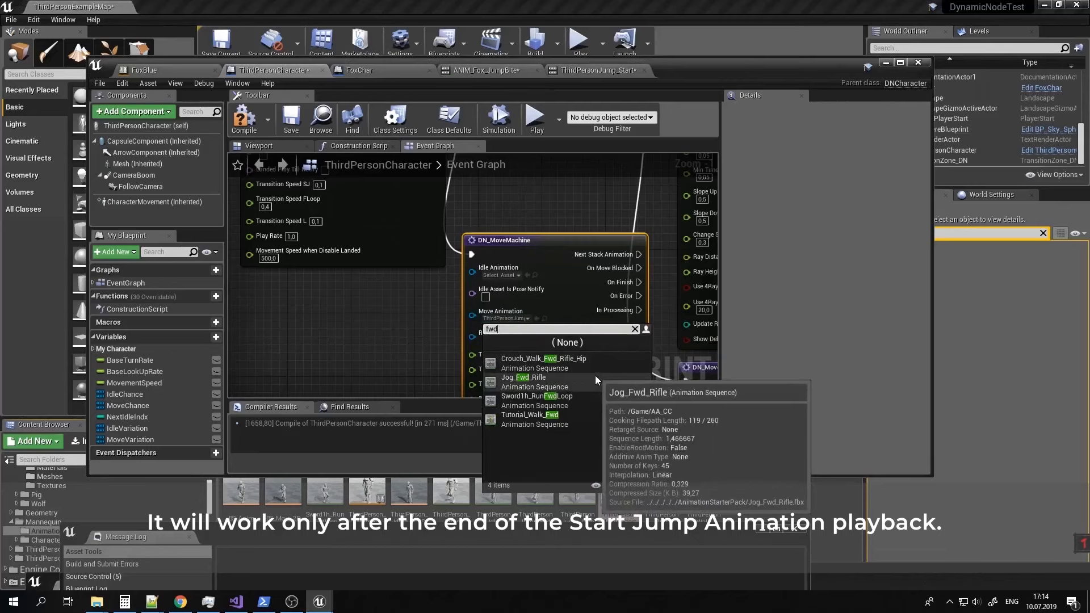
left_click(587, 359)
right_click_drag(495, 213, 485, 263)
right_click_drag(487, 215, 531, 364)
left_click(245, 126)
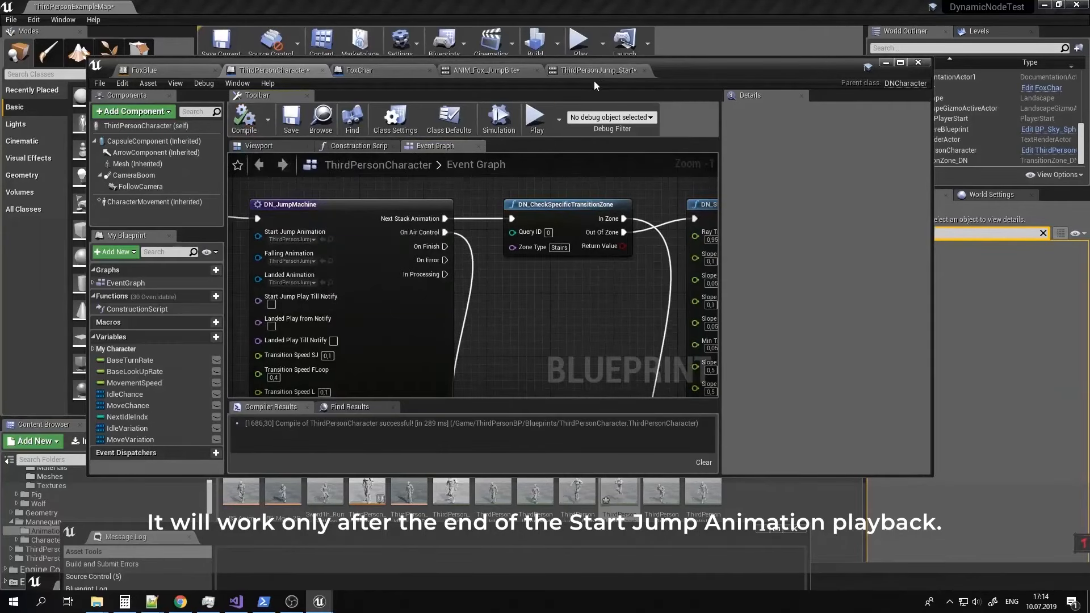
Uncover the level viewport, play the level, run and jump with the character to test the air control animation, and stop playing.
left_click_drag(593, 81, 474, 355)
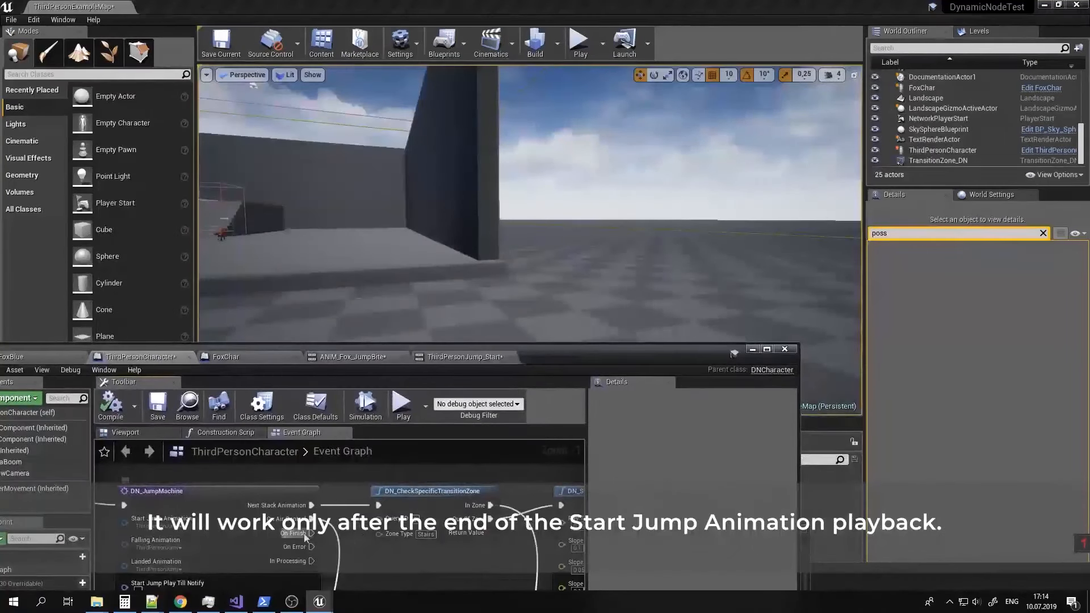
left_click(579, 41)
key("w")
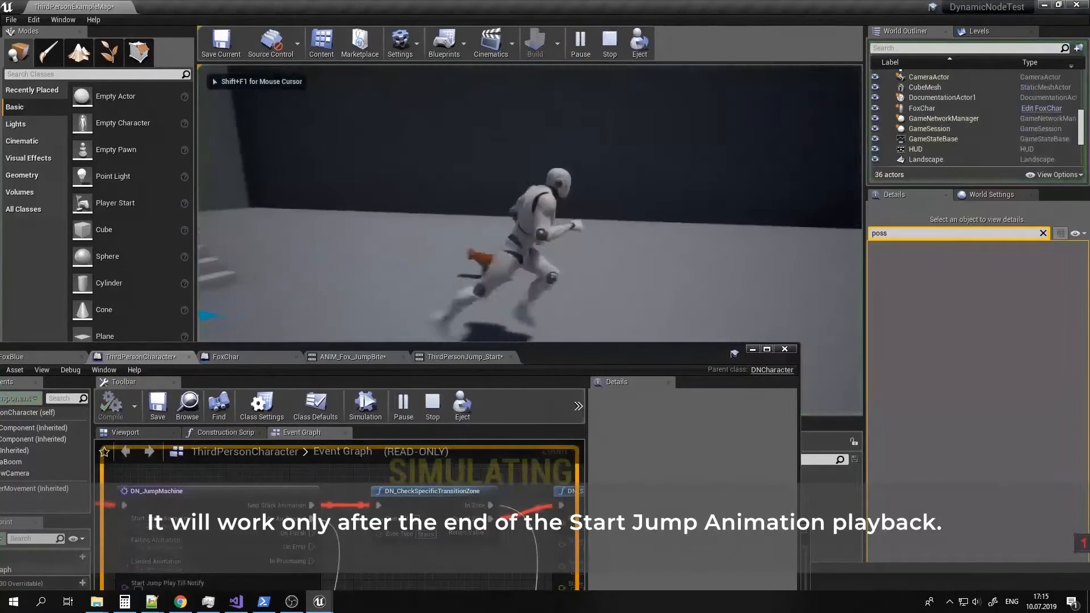
key("space")
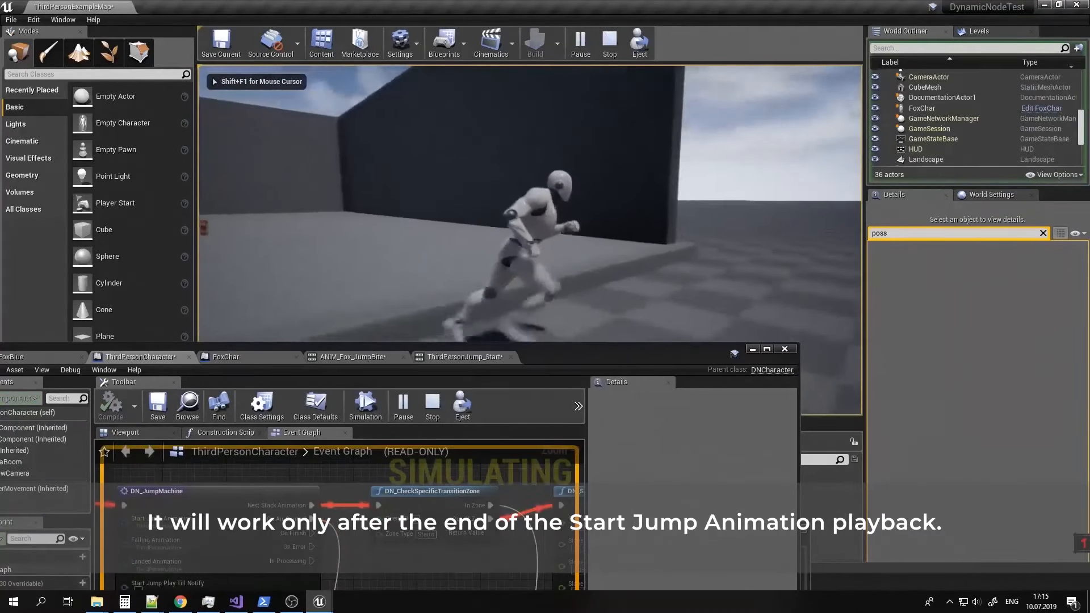
key("space")
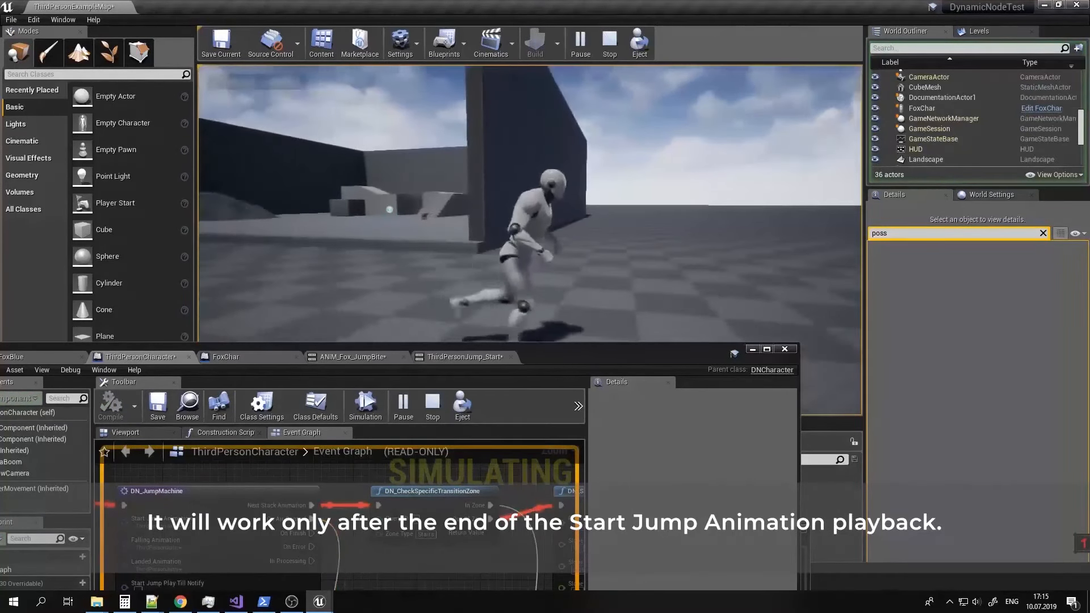
key("Escape")
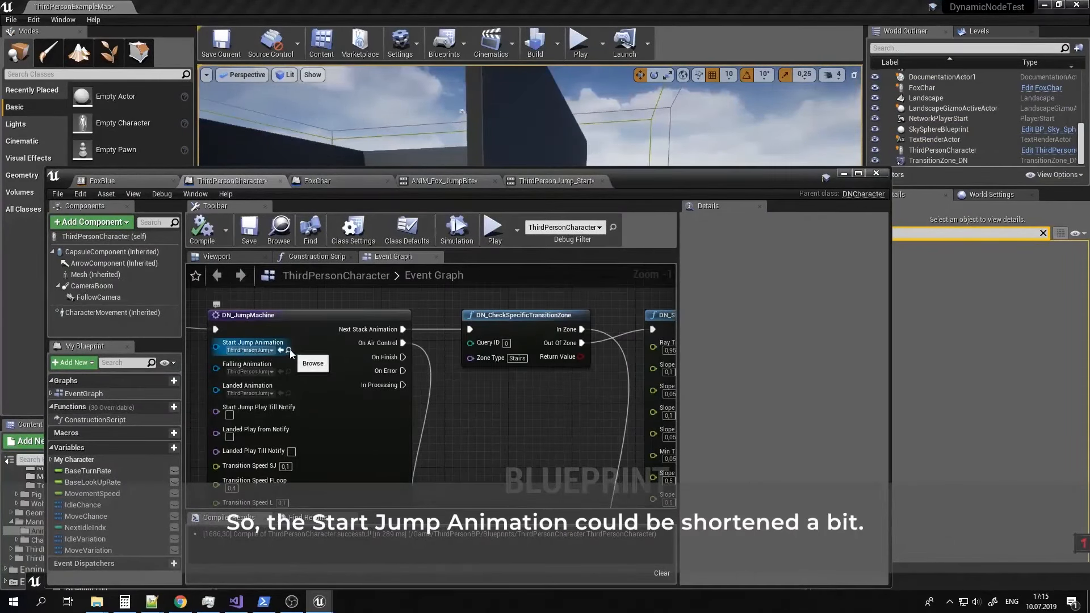
Add the End notify slightly past the middle of the ThirdPersonJump_Start animation's notify track.
left_click_drag(671, 181, 676, 80)
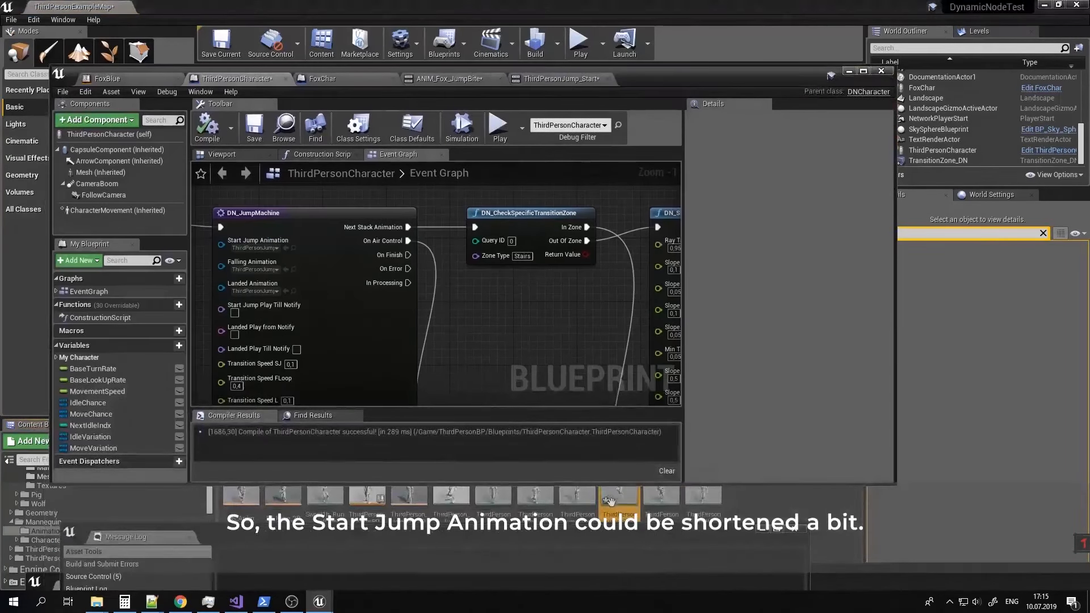
left_click(561, 78)
right_click(423, 373)
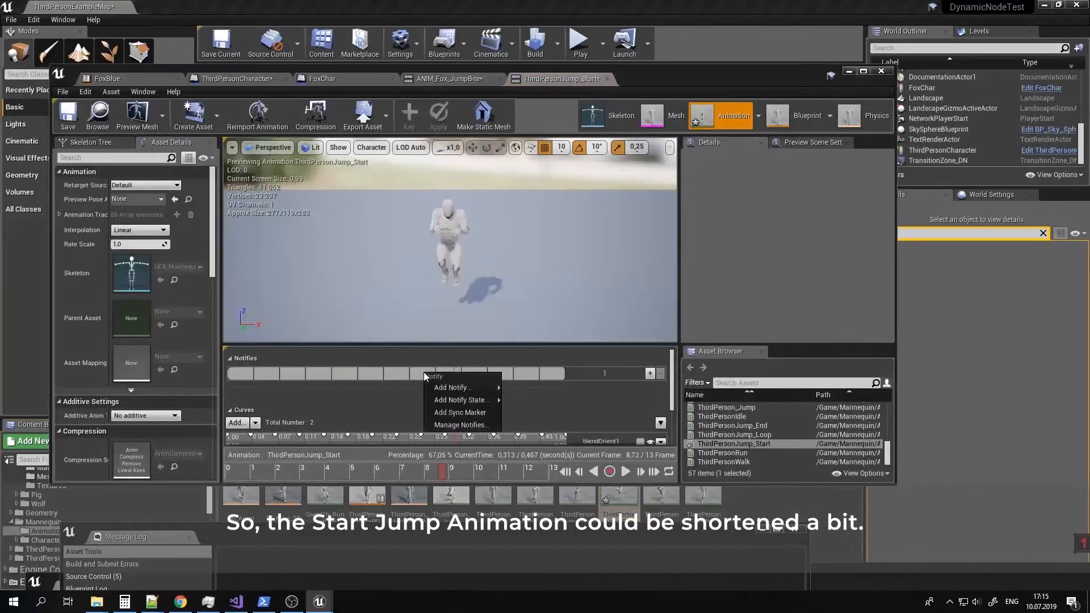
mouse_move(454, 387)
left_click(521, 548)
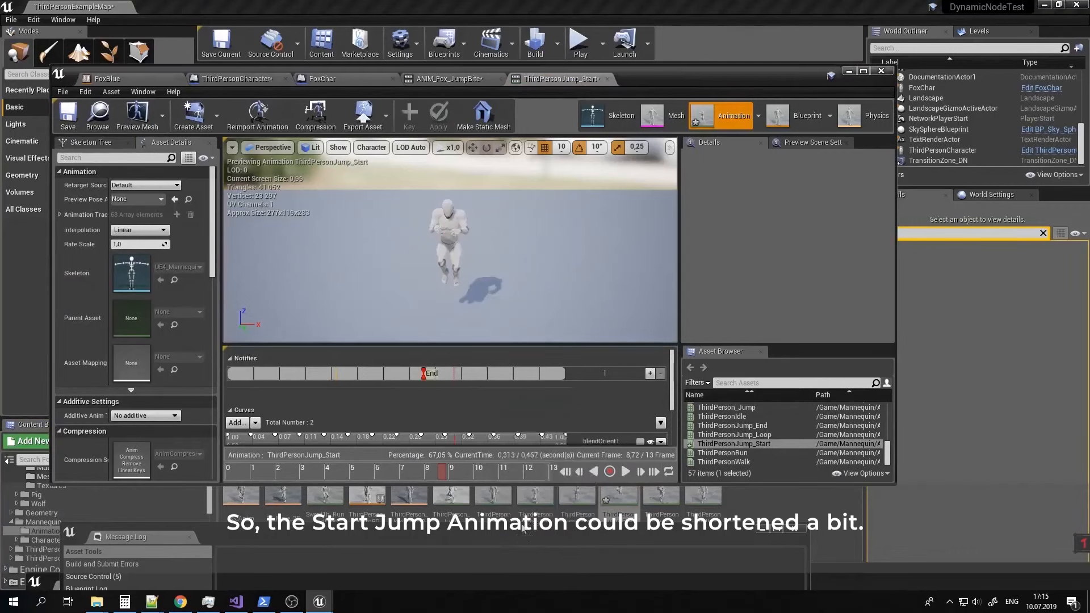
Set Start Jump Play Till Notify to End on ThirdPersonCharacter's DN_JumpMachine node and compile the blueprint.
left_click(339, 77)
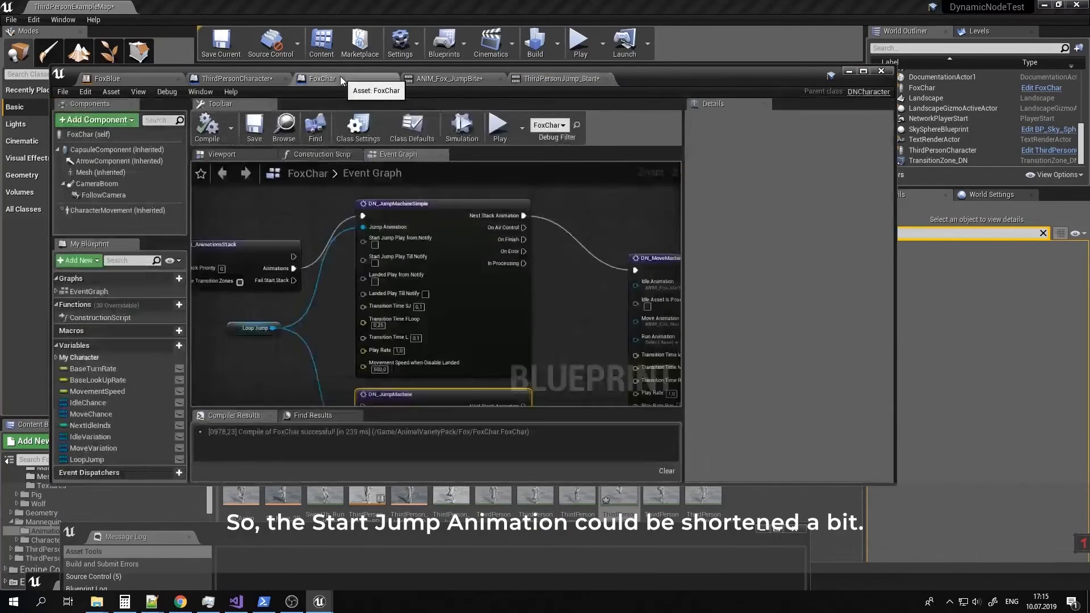
left_click(234, 78)
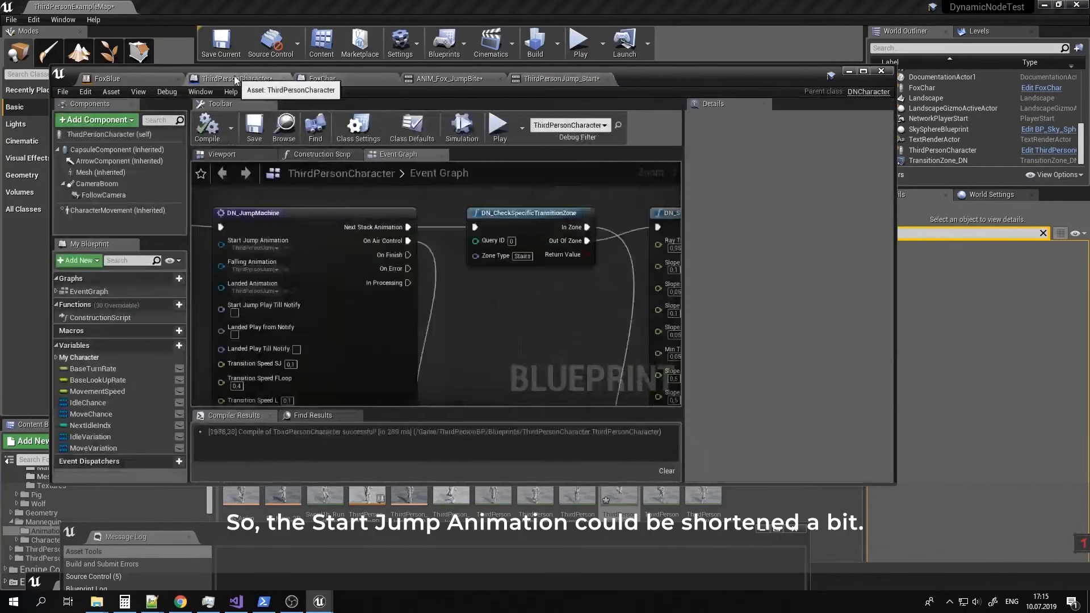
left_click(234, 313)
type("End")
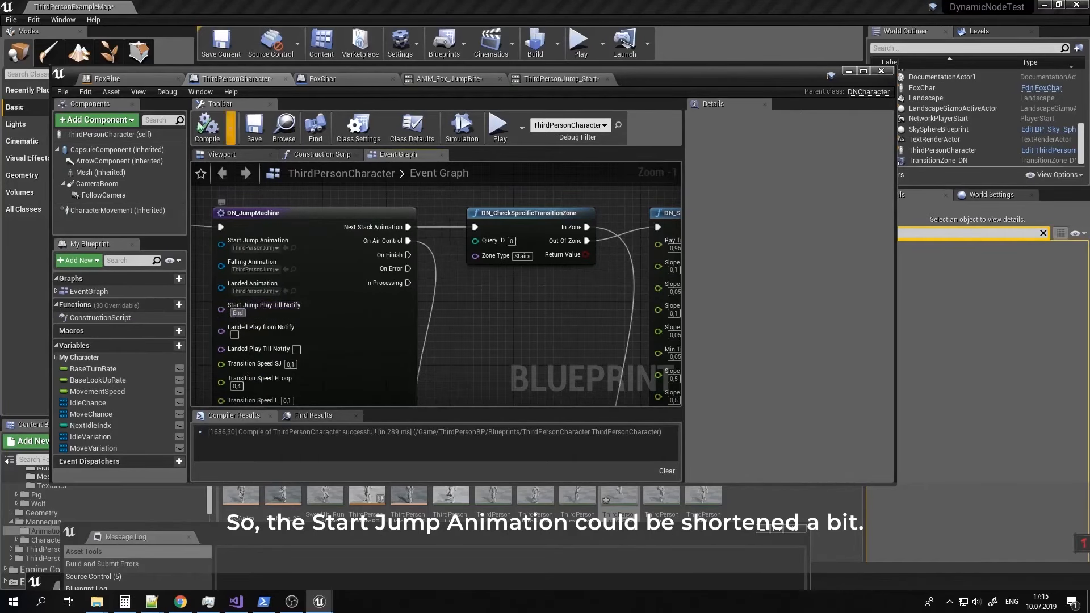
left_click(199, 126)
Minimize the blueprint editor, play the level, and jump while moving to test the shortened start jump animation.
left_click(849, 71)
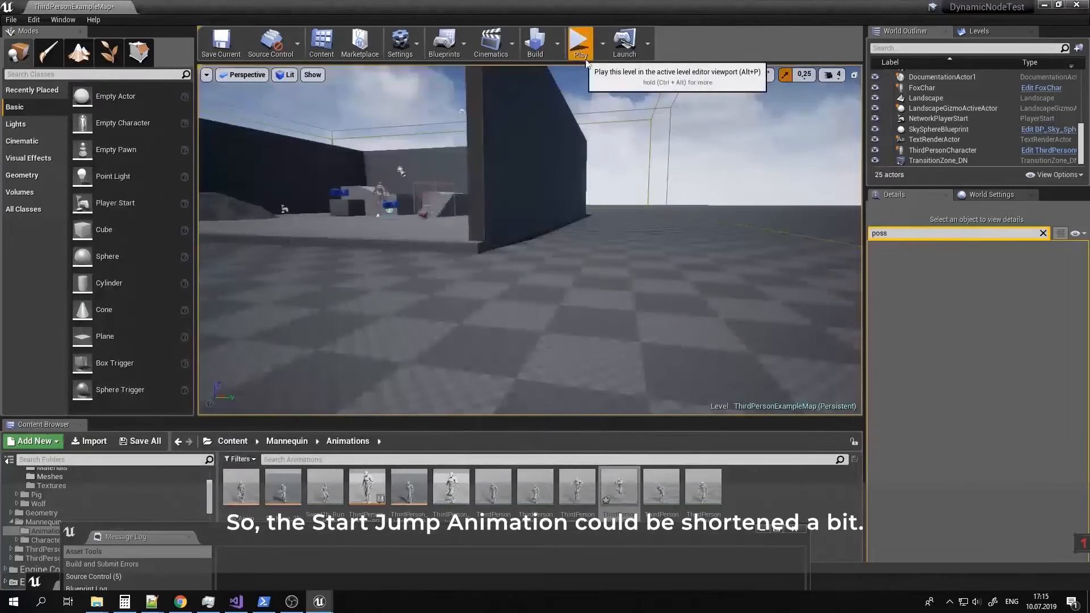
left_click(580, 46)
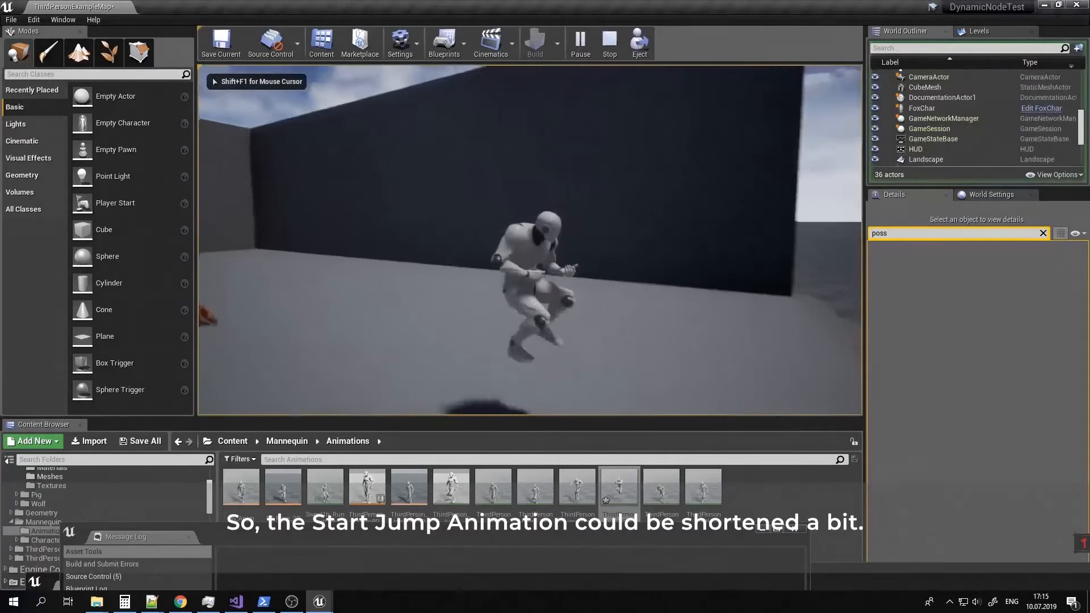
key("d")
key("w")
key("space")
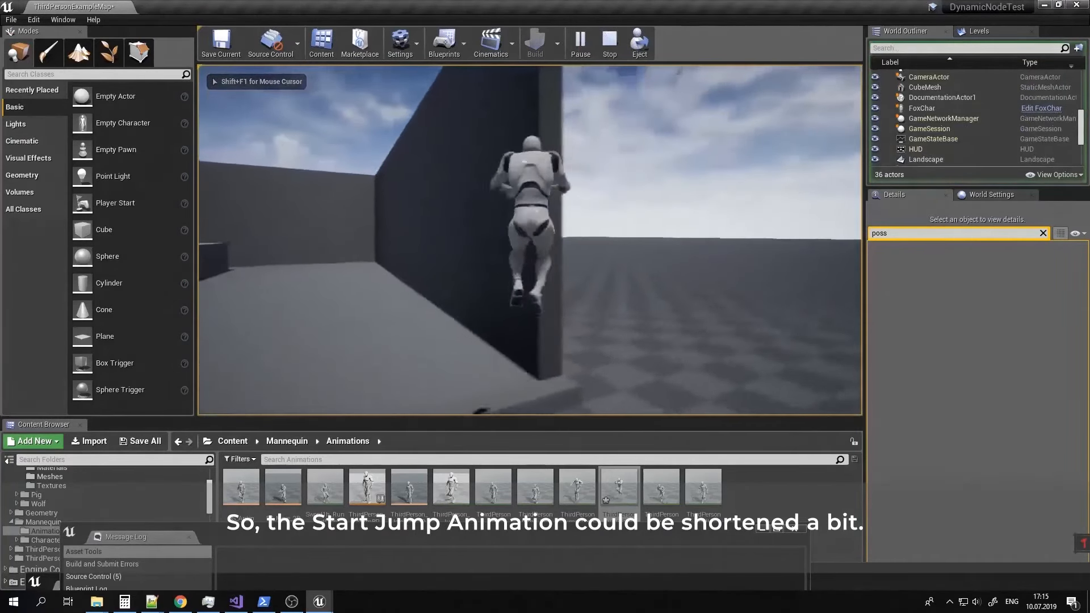
Stop playing the level and bring the ThirdPersonCharacter blueprint editor back up.
key("Escape")
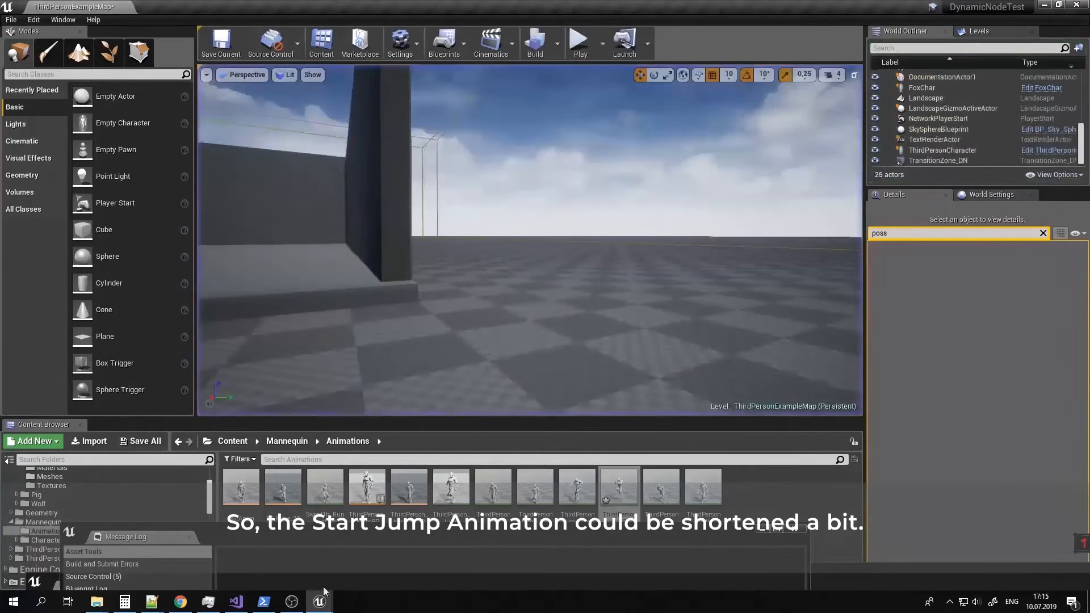
left_click(322, 600)
left_click(755, 540)
Add a Set Air Control Boost Multiplier node targeting CharacterMovement in the empty area beside the Add Linked Asset node.
right_click_drag(549, 264, 593, 339)
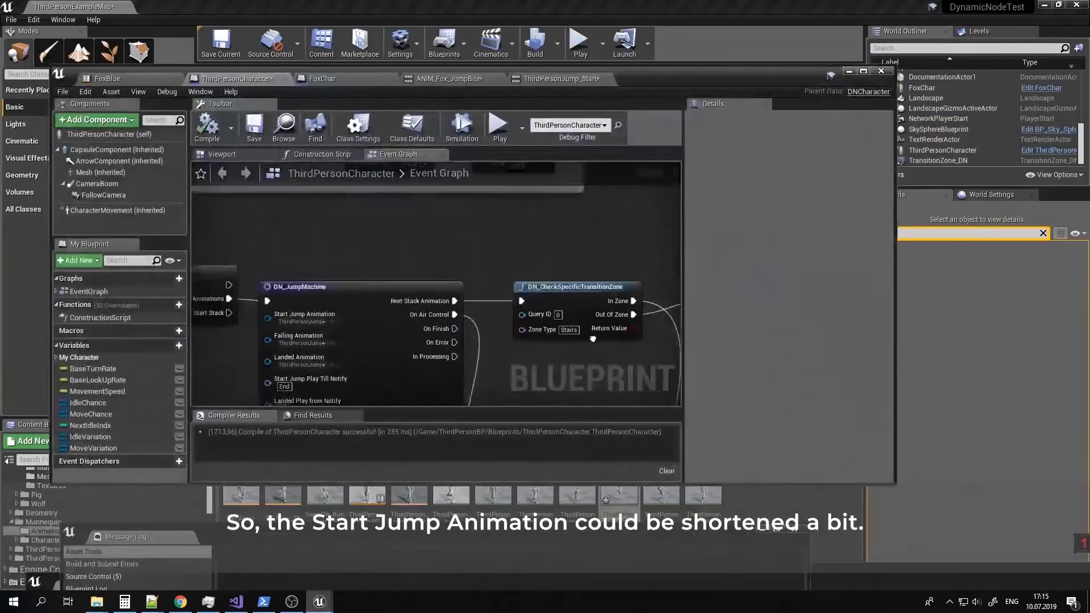
scroll(488, 319, "down", 5)
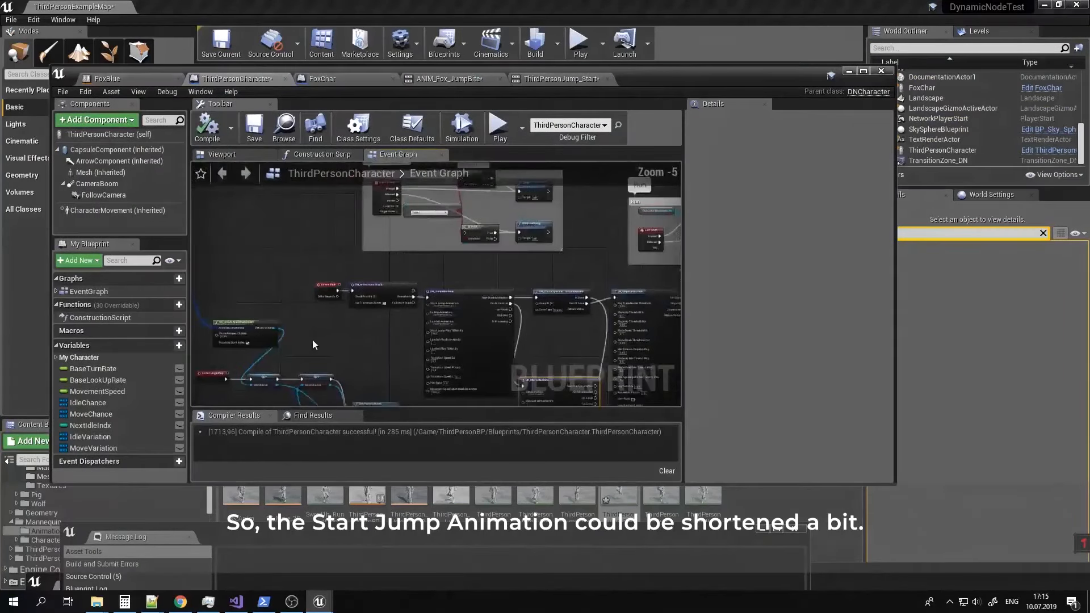
mouse_move(312, 343)
right_mouse_down()
mouse_move(381, 288)
mouse_move(428, 229)
mouse_move(393, 165)
right_mouse_up()
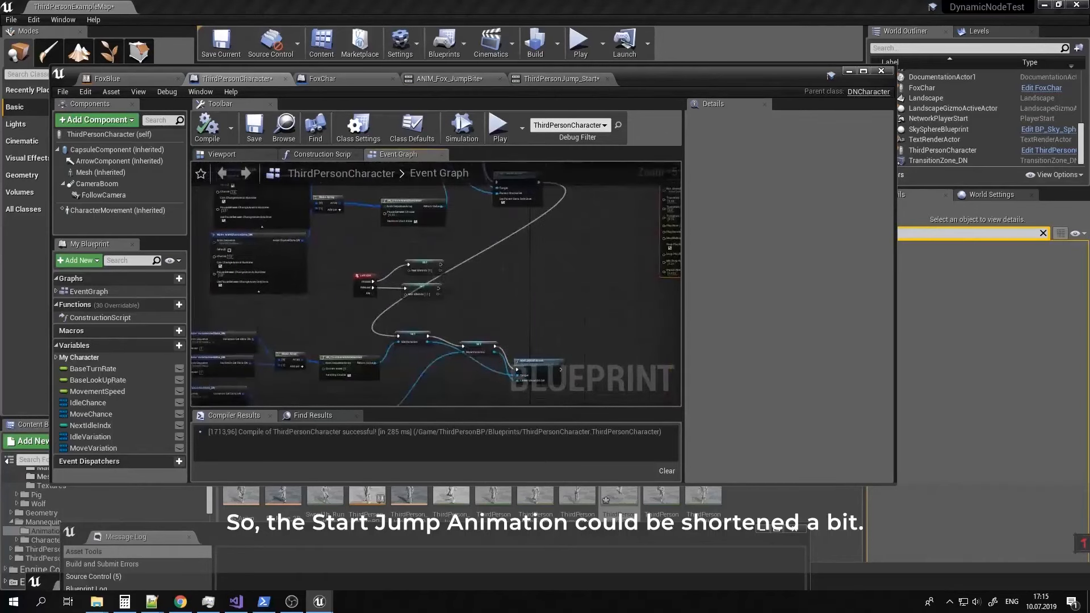
right_click_drag(520, 355, 437, 265)
right_click_drag(509, 302, 445, 296)
scroll(444, 300, "up", 3)
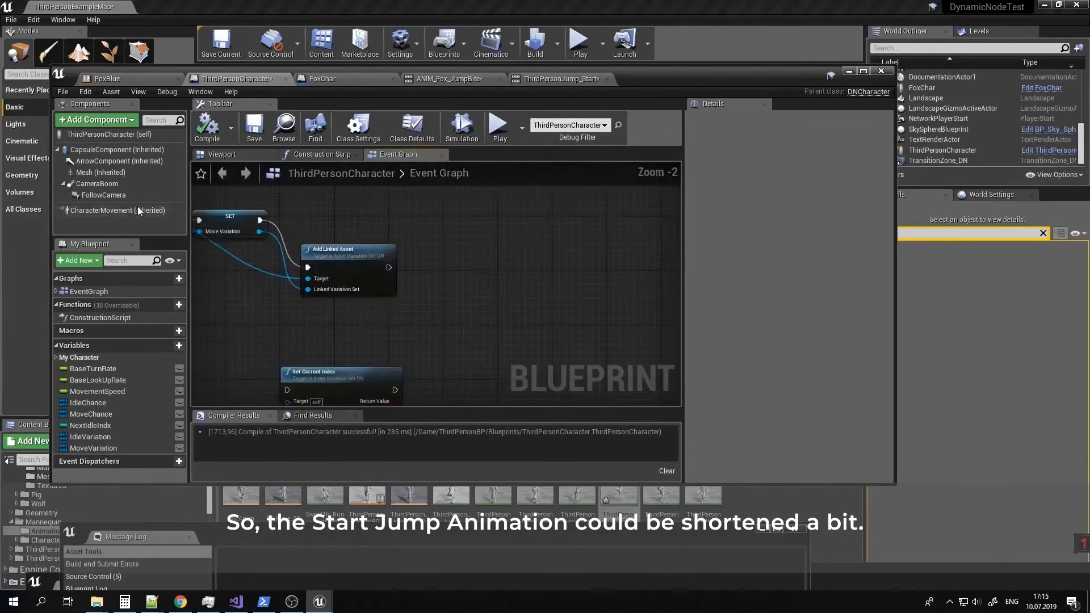
left_click_drag(137, 210, 466, 263)
type("air")
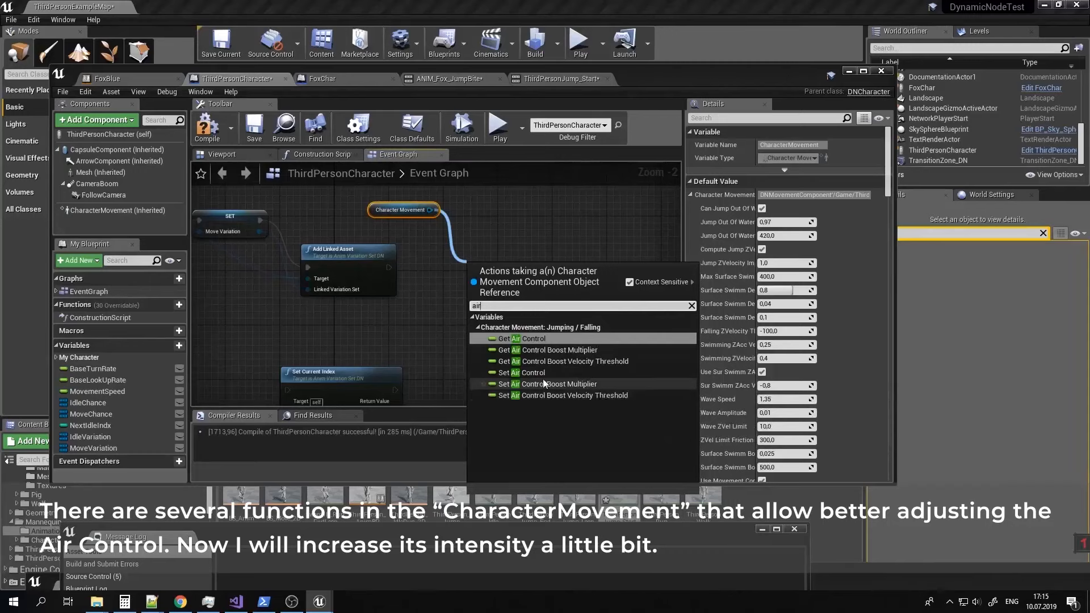
left_click(565, 388)
Set the Air Control Boost Multiplier value to 5 on the new SET node.
scroll(508, 305, "up", 2)
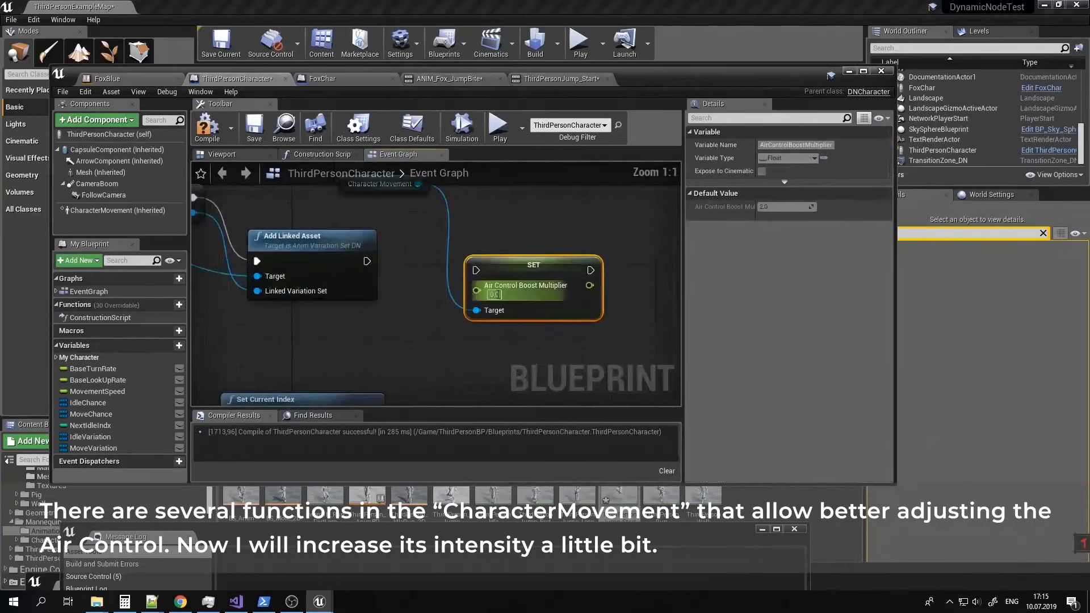
type("5")
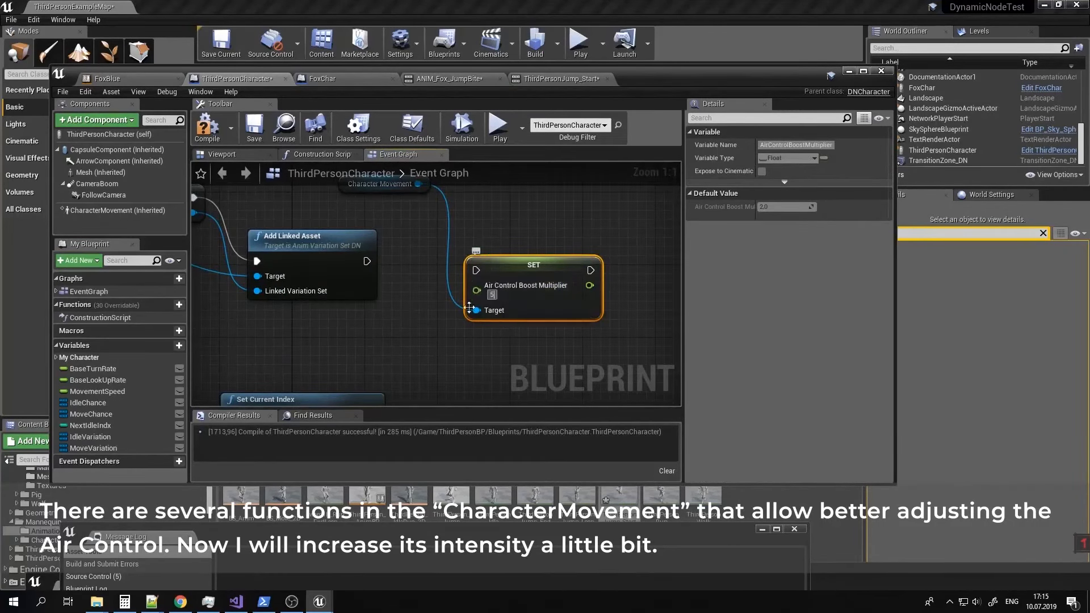
left_click(421, 286)
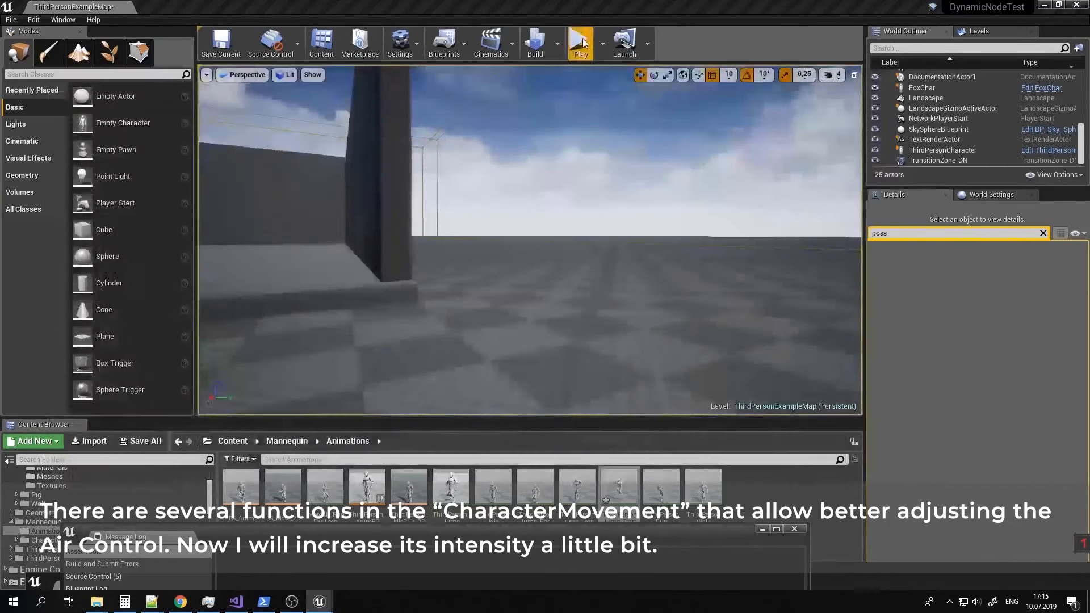
Play the level and jump repeatedly while moving across the platform and terrain to test the stronger air control.
left_click(579, 43)
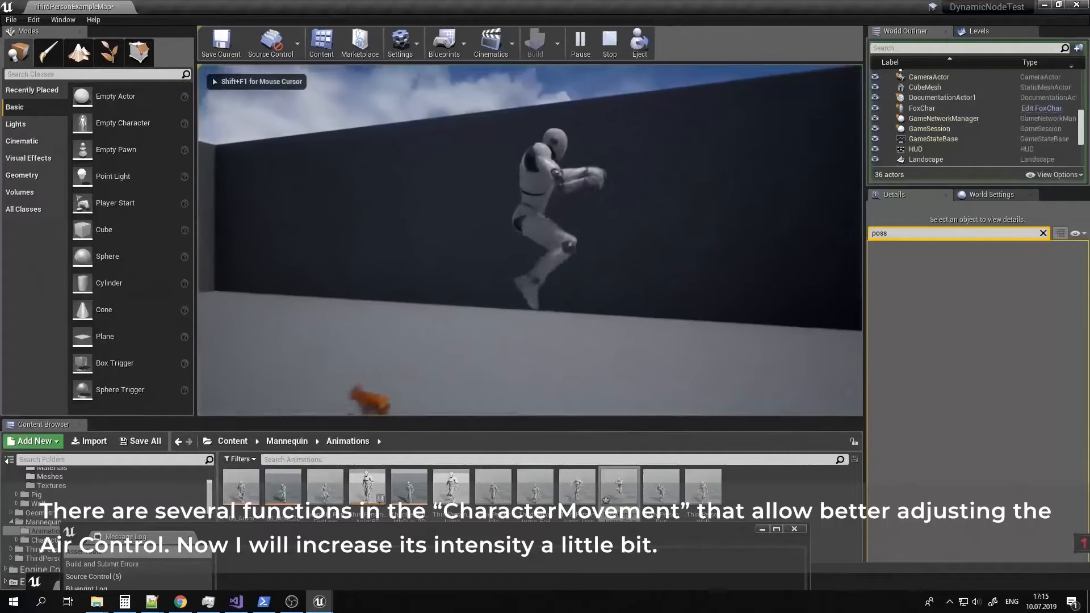
key("space")
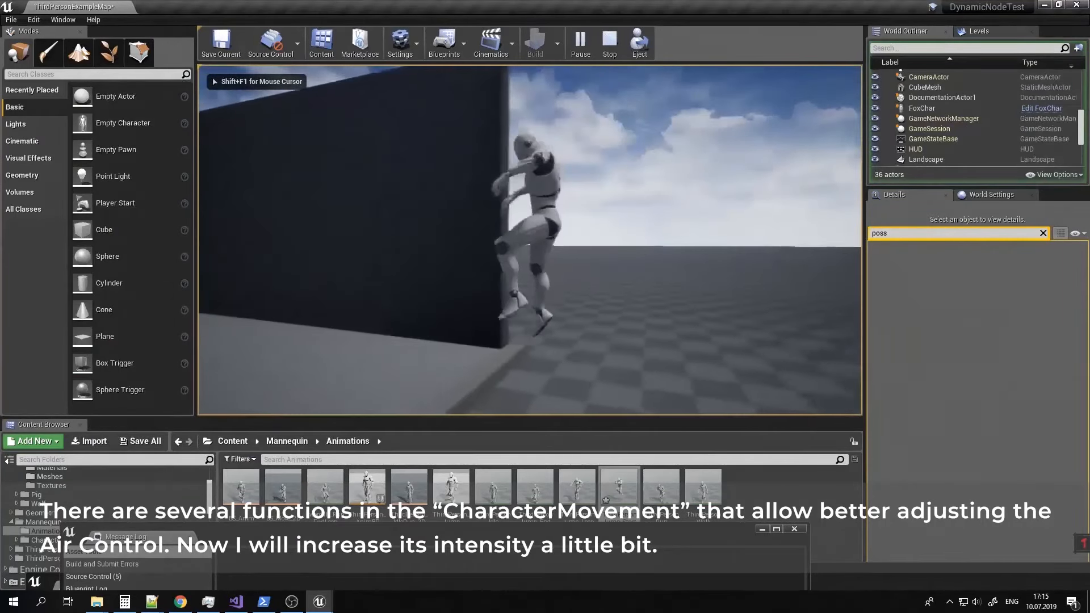
key("space")
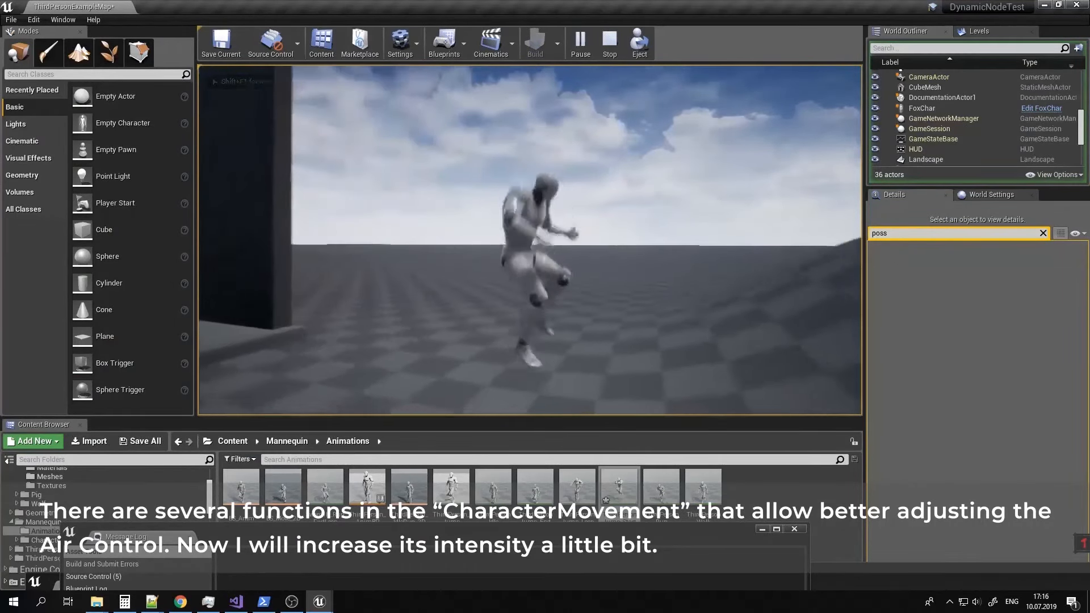
key("space")
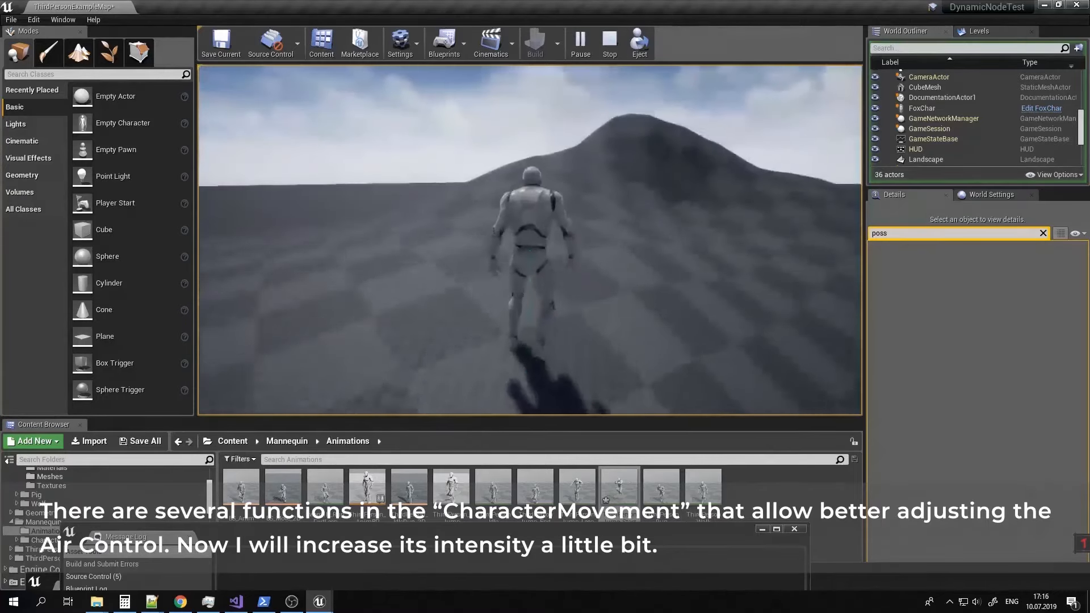
key("w")
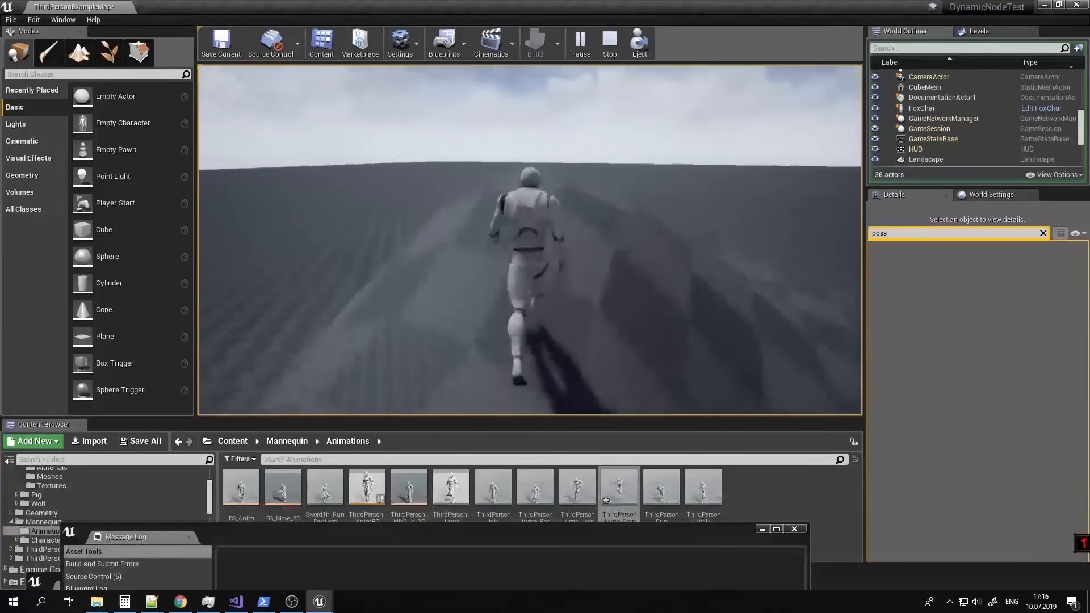
key("space")
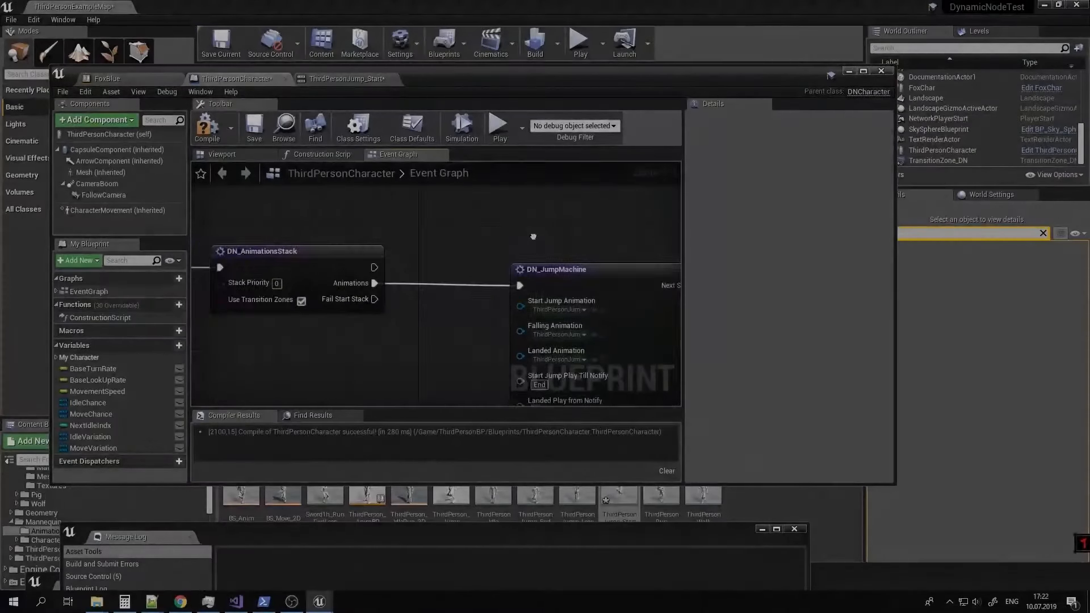
Add a Left Ctrl keyboard event to the ThirdPersonCharacter event graph, above the Event Tick node.
right_click_drag(533, 236, 596, 321)
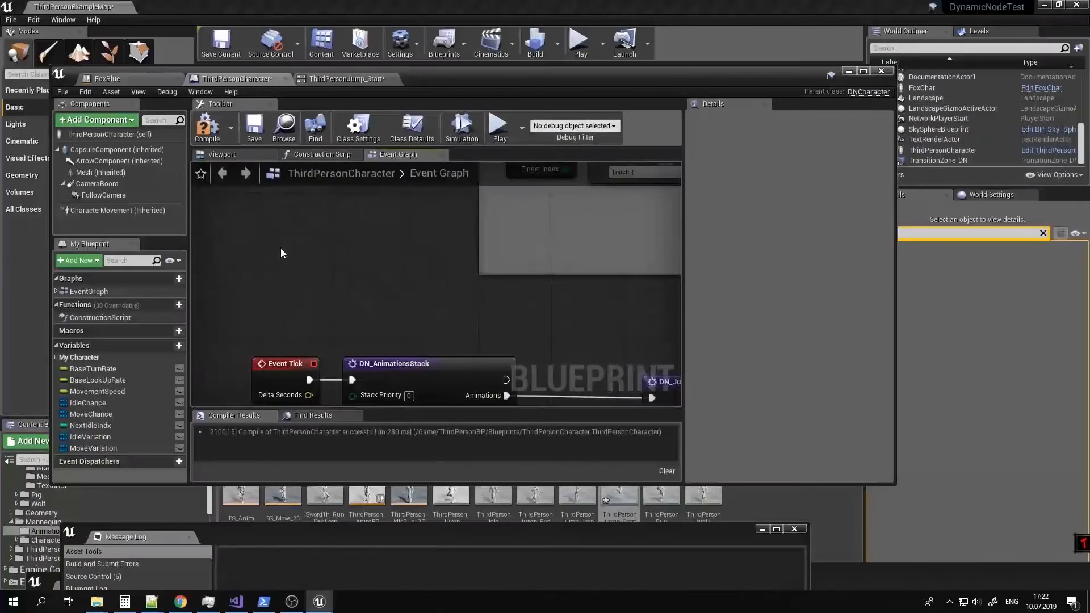
right_click(258, 262)
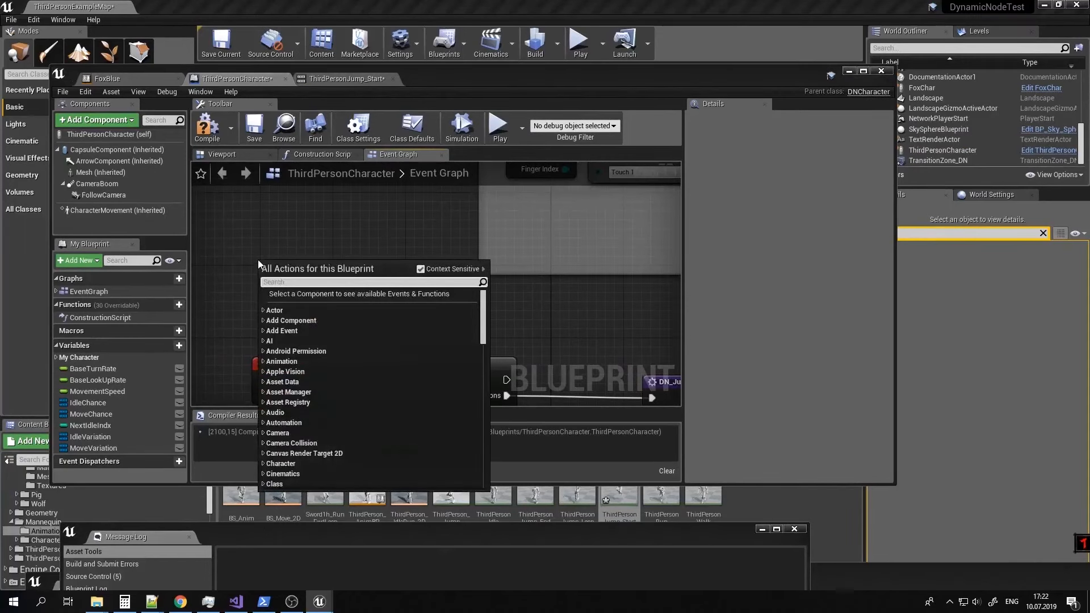
type("left ctrl")
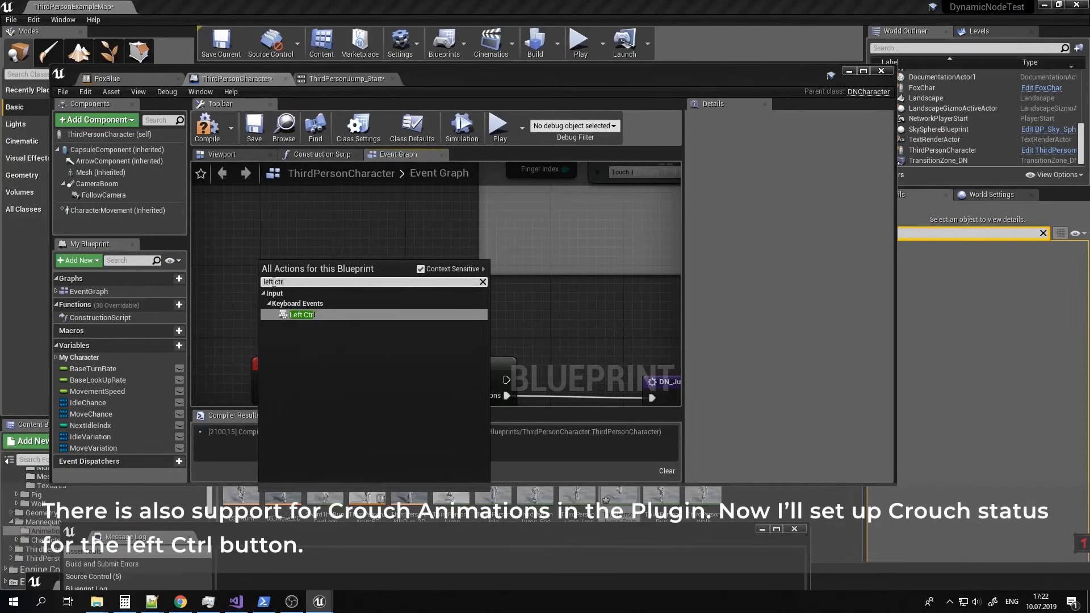
left_click(300, 316)
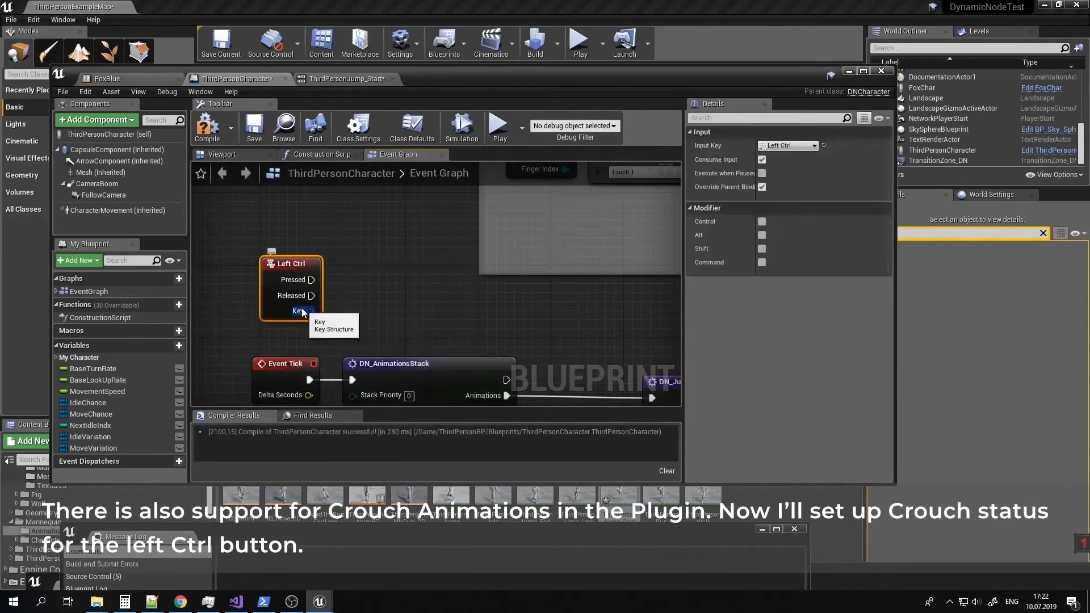
Connect a Crouch function to the Left Ctrl event's Pressed output and place it higher in the graph.
left_click_drag(373, 260, 375, 258)
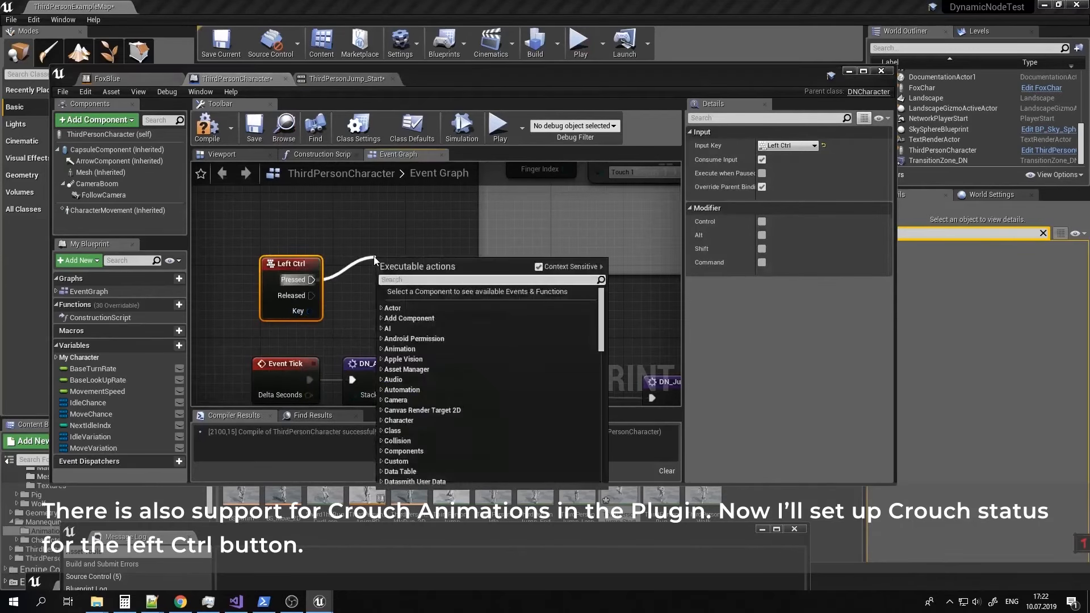
type("crouch")
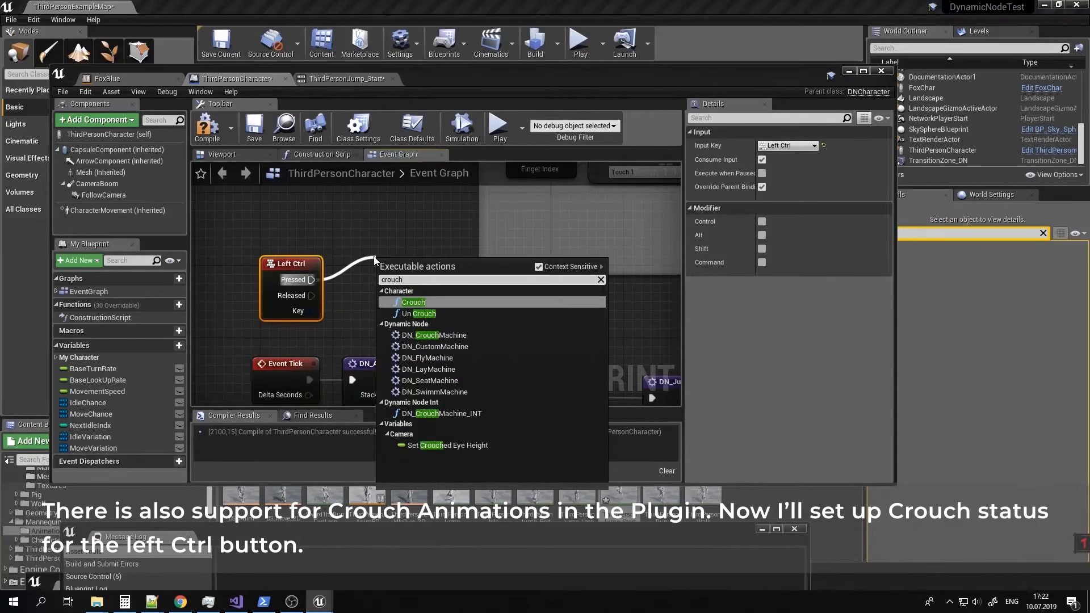
left_click(410, 303)
right_click_drag(400, 248, 428, 291)
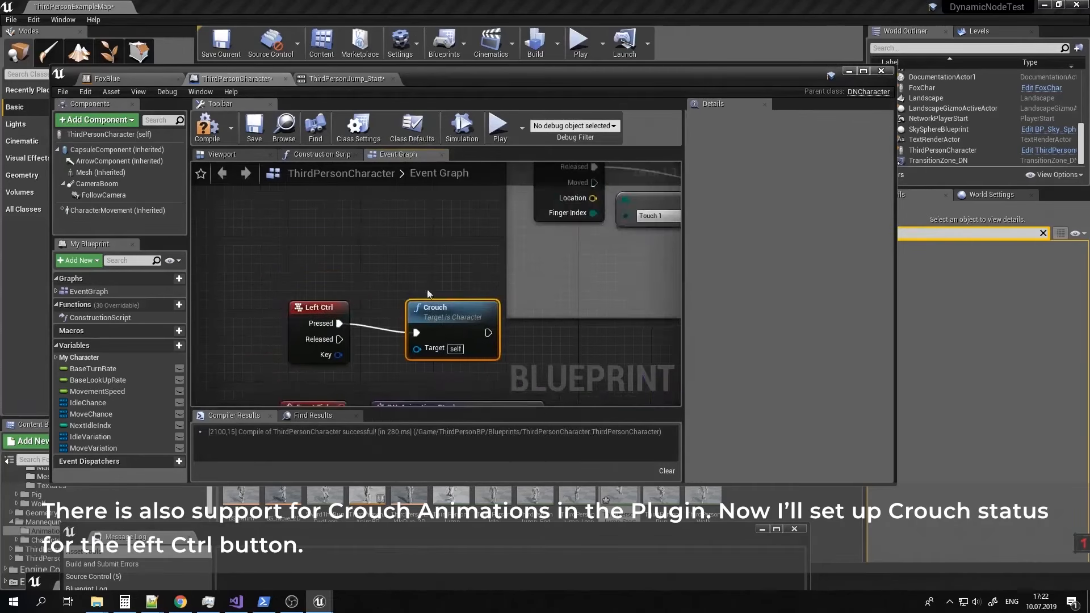
left_click_drag(420, 307, 423, 246)
Connect an Un Crouch function to the Left Ctrl event's Released output and align it beneath the Crouch node.
left_click_drag(314, 307, 252, 298)
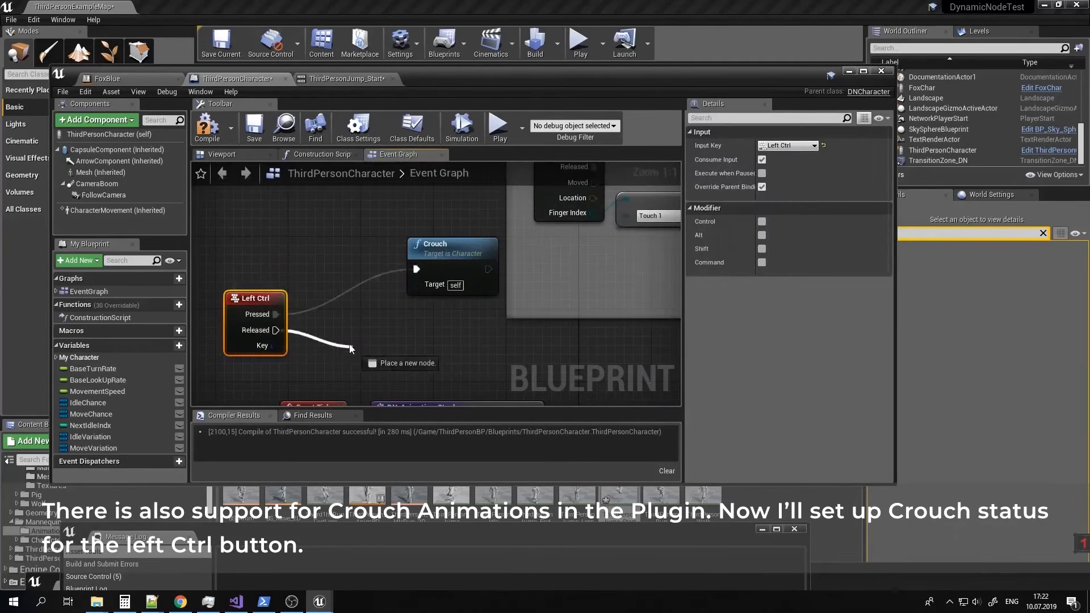
left_click_drag(350, 348, 350, 348)
type("uncr")
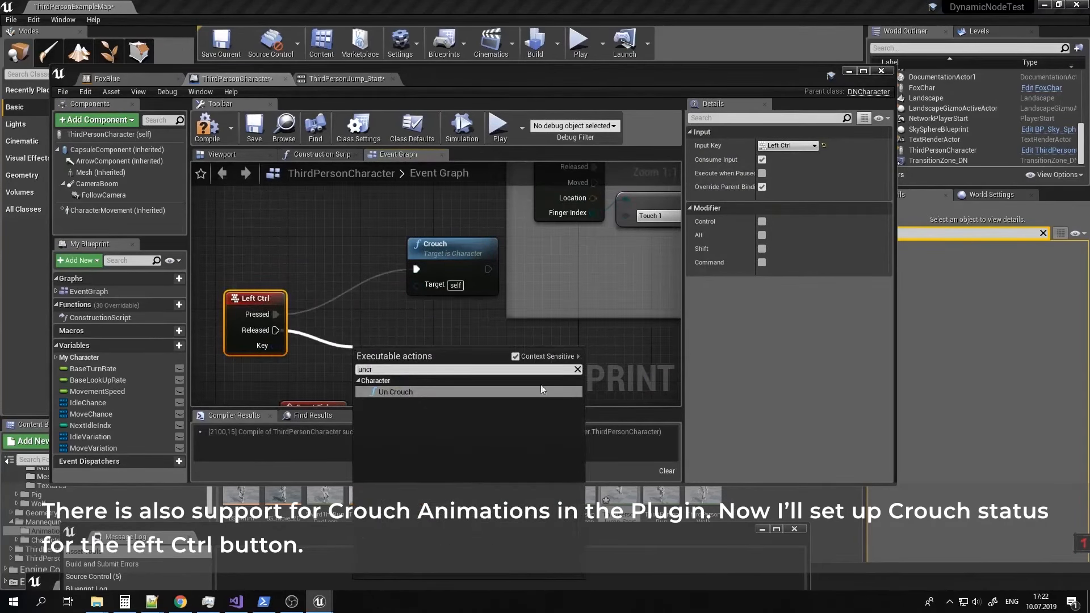
left_click(386, 394)
left_click_drag(407, 359, 461, 322)
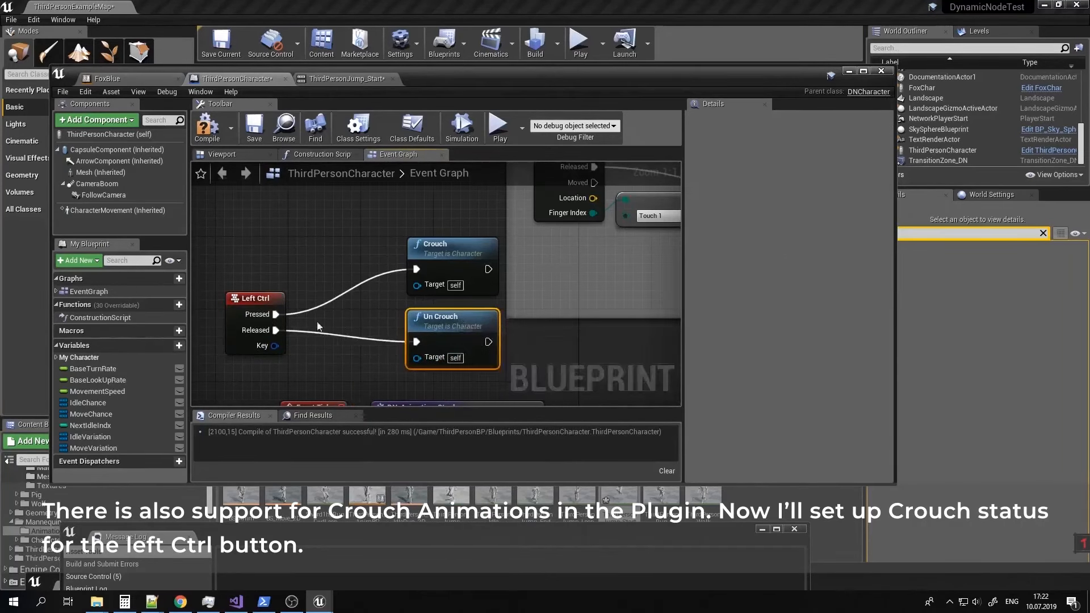
Enable Can Crouch in the CharacterMovement component's movement capabilities and compile the blueprint.
right_click_drag(400, 345, 361, 213)
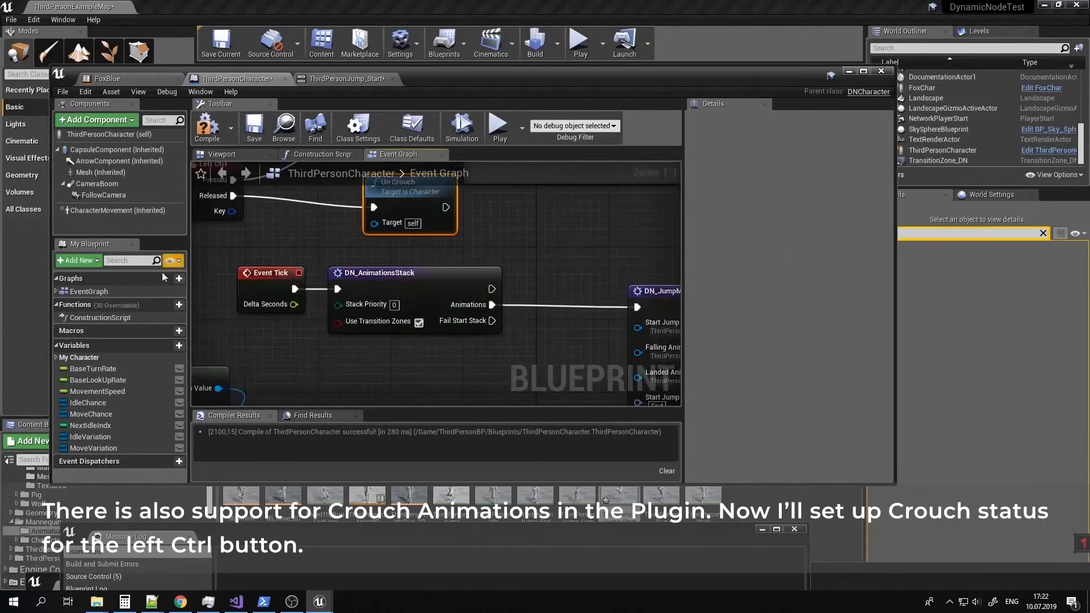
left_click(114, 211)
left_click(727, 119)
type("crouch")
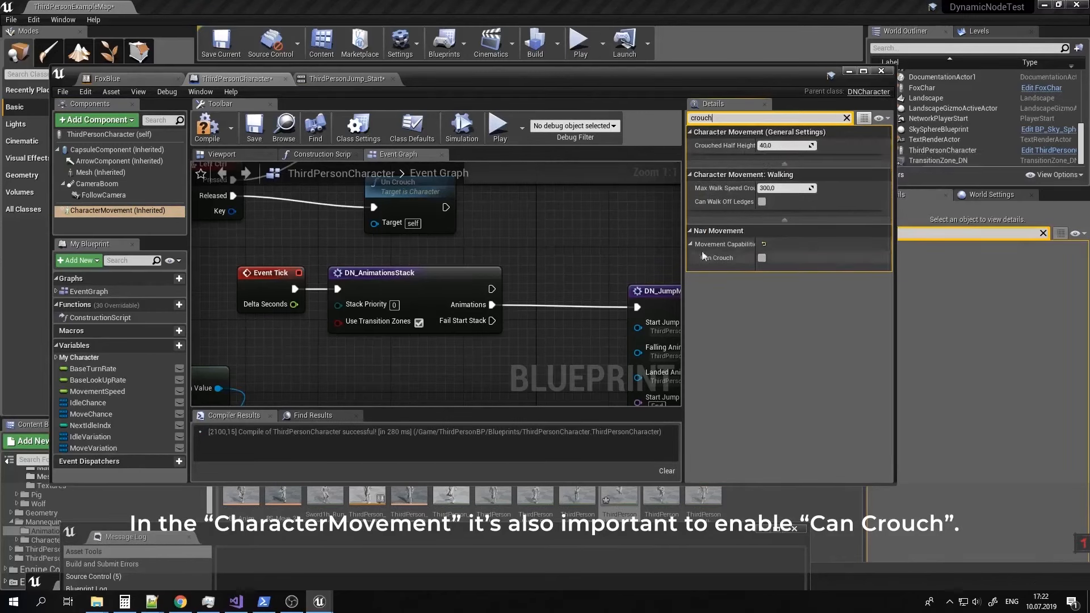
left_click(761, 257)
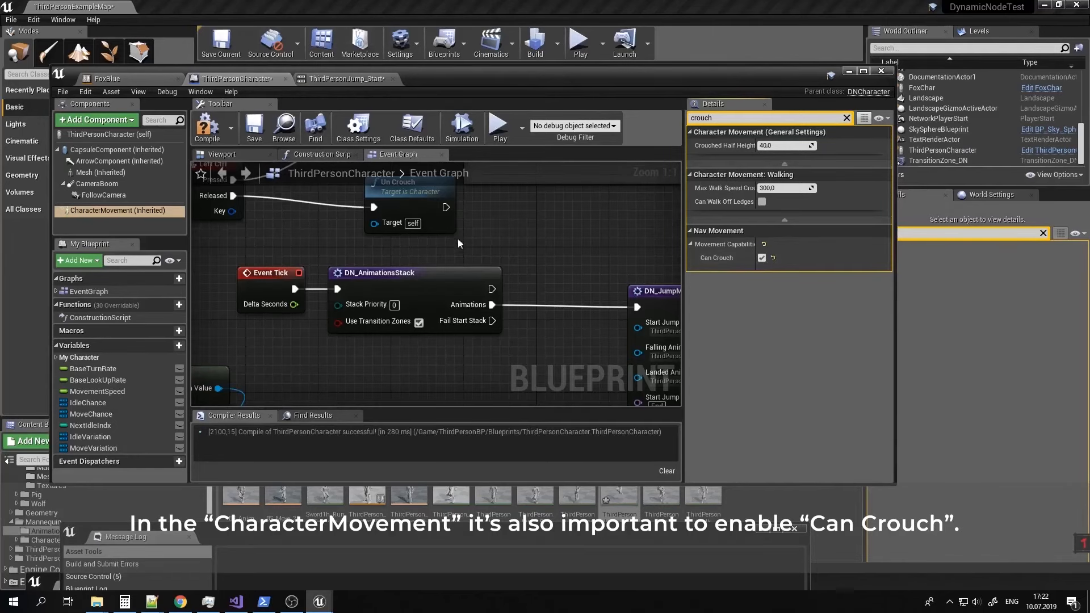
left_click(206, 123)
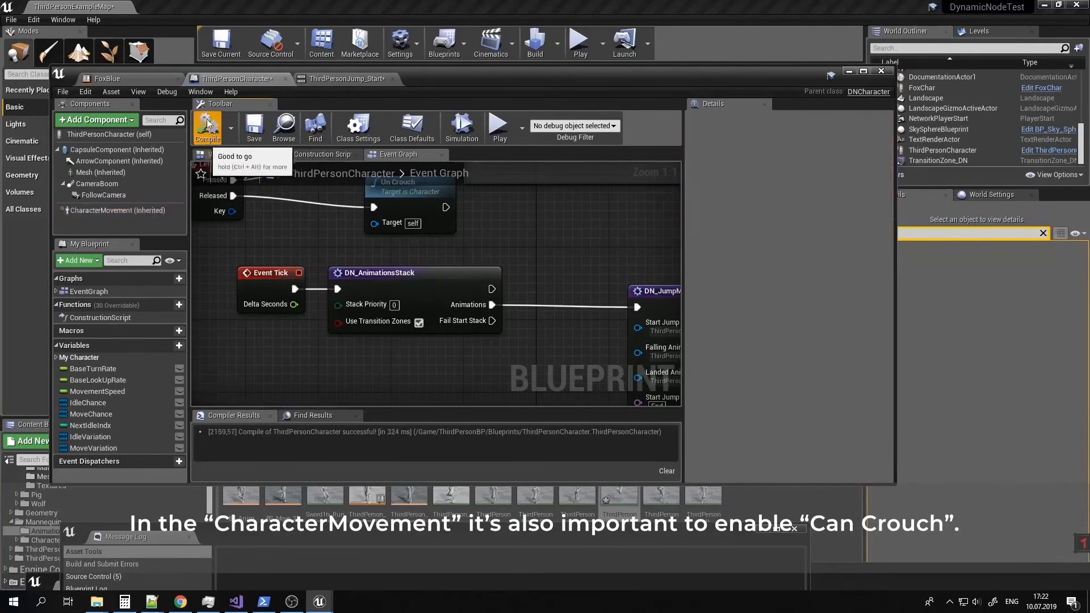
Move DN_AnimationsStack farther from DN_JumpMachine and insert a DN_CrouchMachine node between them on the Animations output.
right_click_drag(396, 346, 418, 366)
left_click_drag(396, 366, 327, 298)
right_click_drag(500, 329, 376, 290)
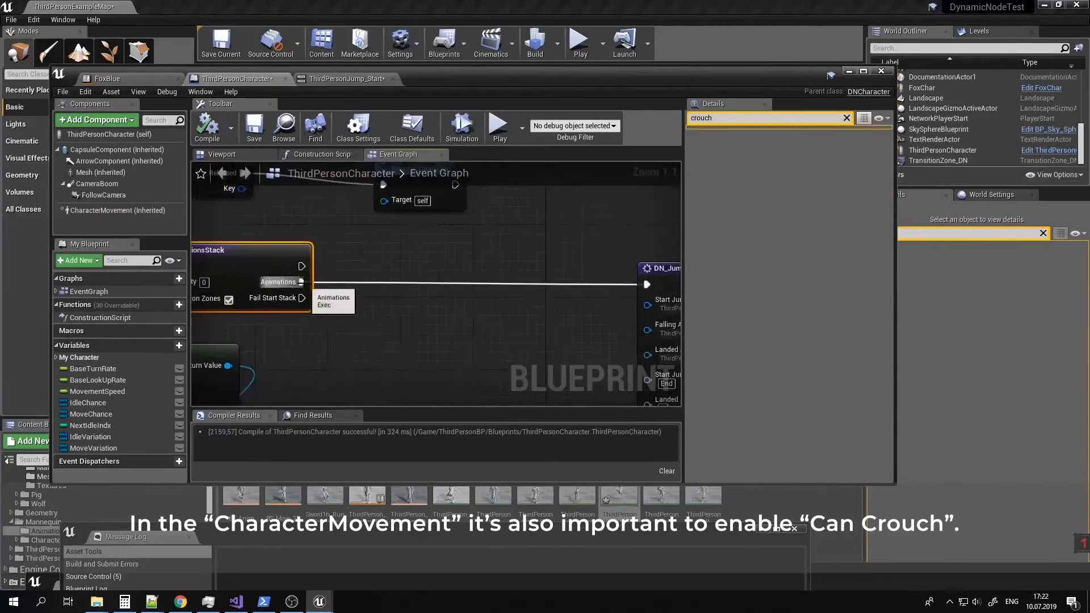
left_click_drag(301, 282, 396, 287)
type("crouch")
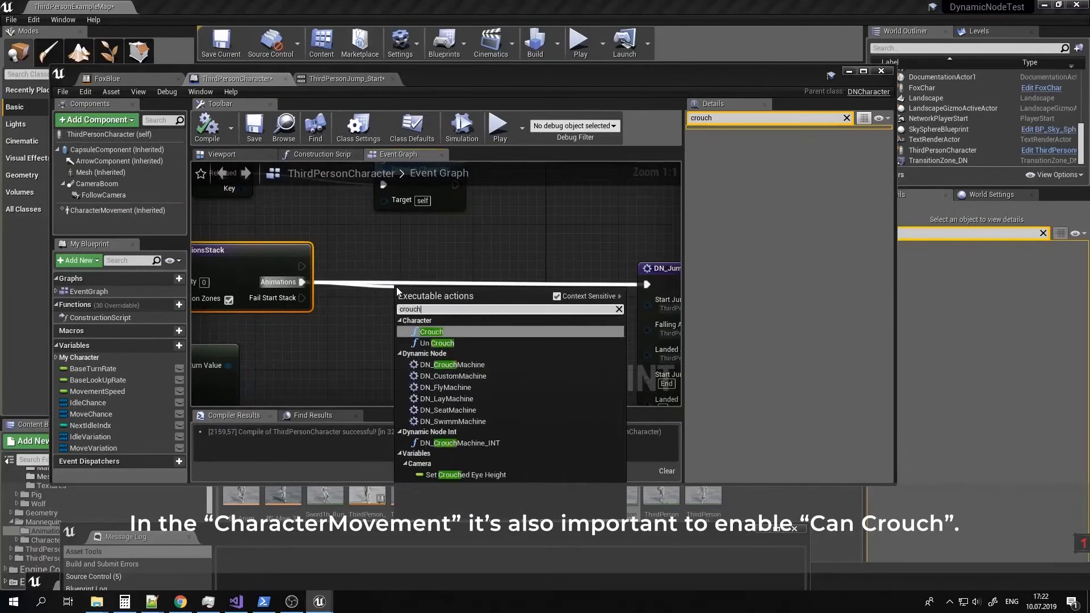
type("m")
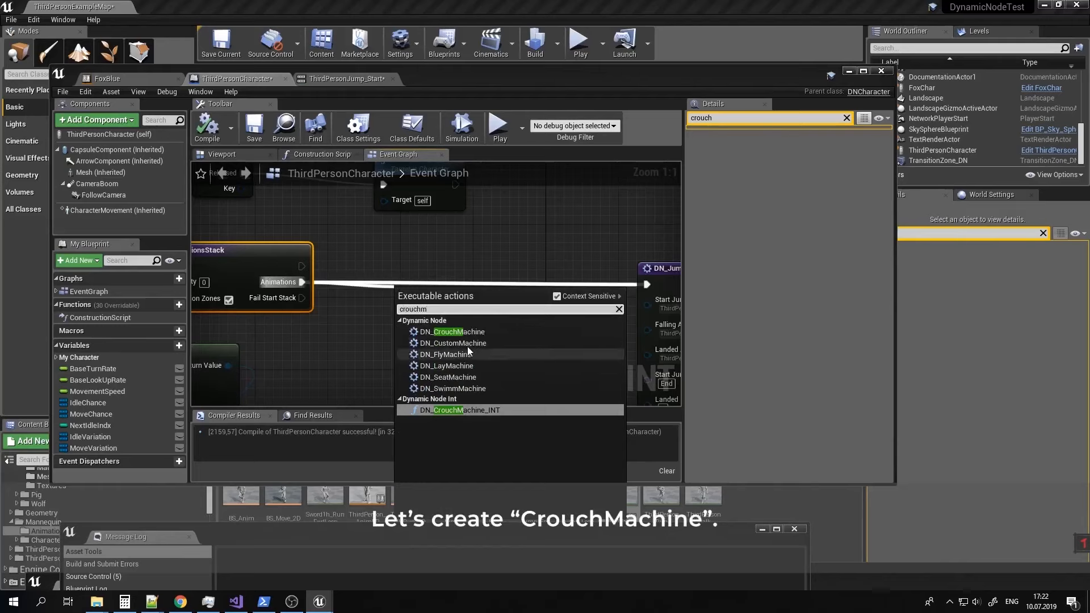
left_click(458, 331)
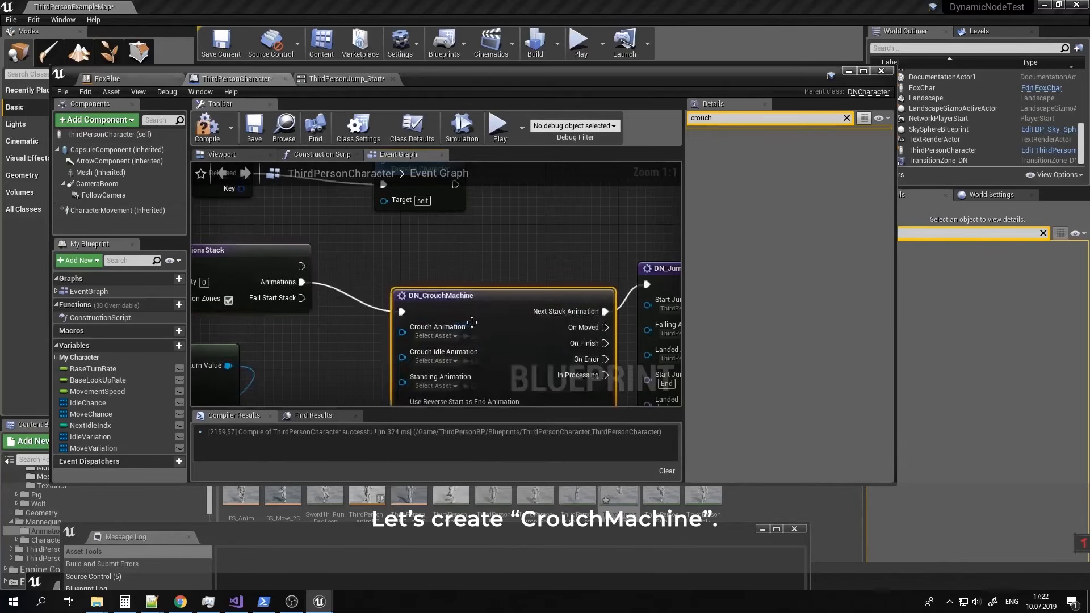
left_click_drag(476, 298, 434, 274)
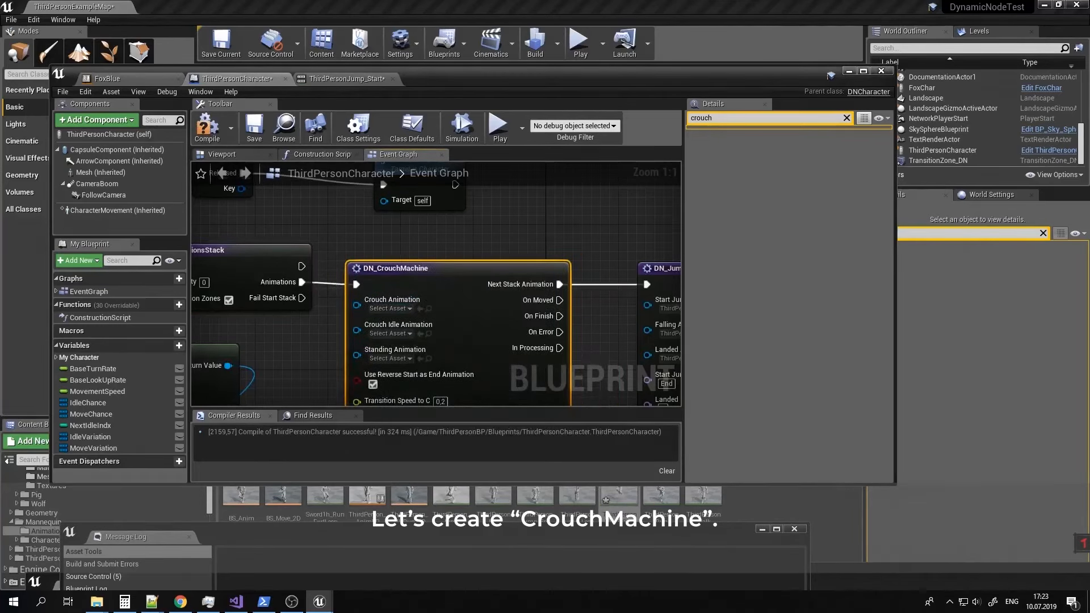
right_click_drag(583, 359, 576, 262)
right_click_drag(499, 305, 536, 205)
scroll(489, 271, "down", 2)
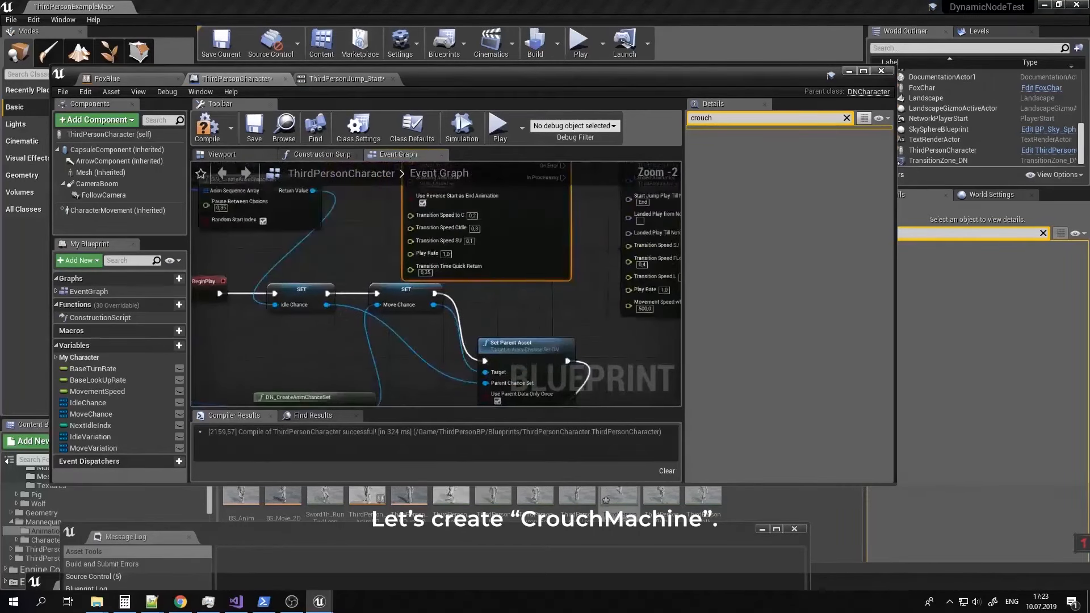
Move DN_CrouchMachine slightly higher and shift DN_JumpMachine farther away from it in the Event Graph.
right_click_drag(538, 278, 437, 369)
left_click_drag(405, 235, 404, 222)
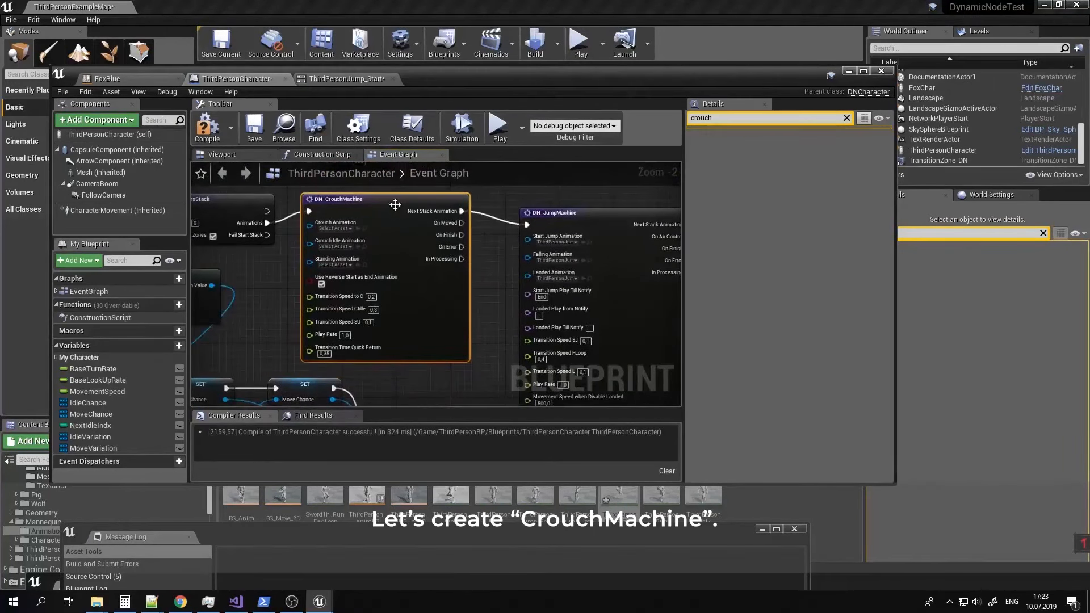
right_click_drag(480, 235, 268, 212)
left_click_drag(425, 192, 452, 194)
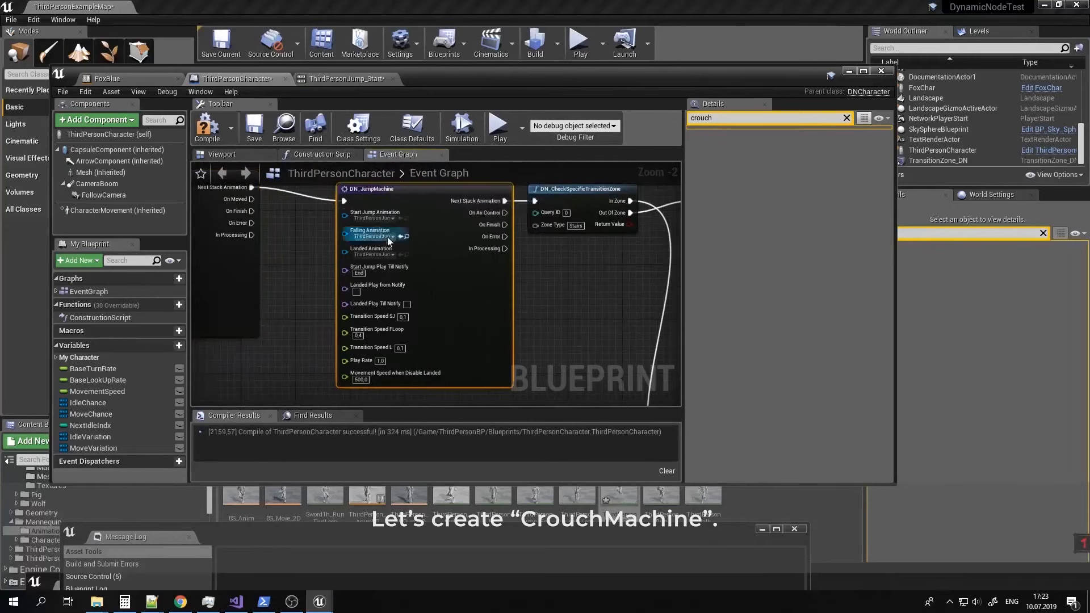
Set DN_CrouchMachine's Crouch Animation to Stand_to_Crouch_Rifle_Hip and save the blueprint.
right_click_drag(397, 238, 603, 330)
right_click_drag(404, 318, 440, 275)
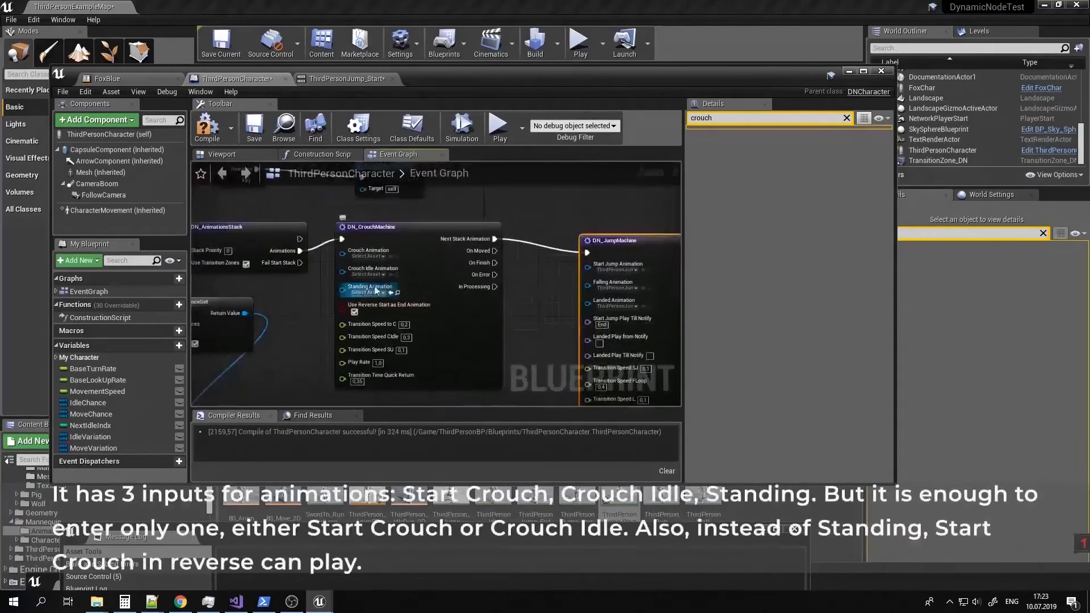
scroll(390, 259, "up", 2)
left_click(374, 255)
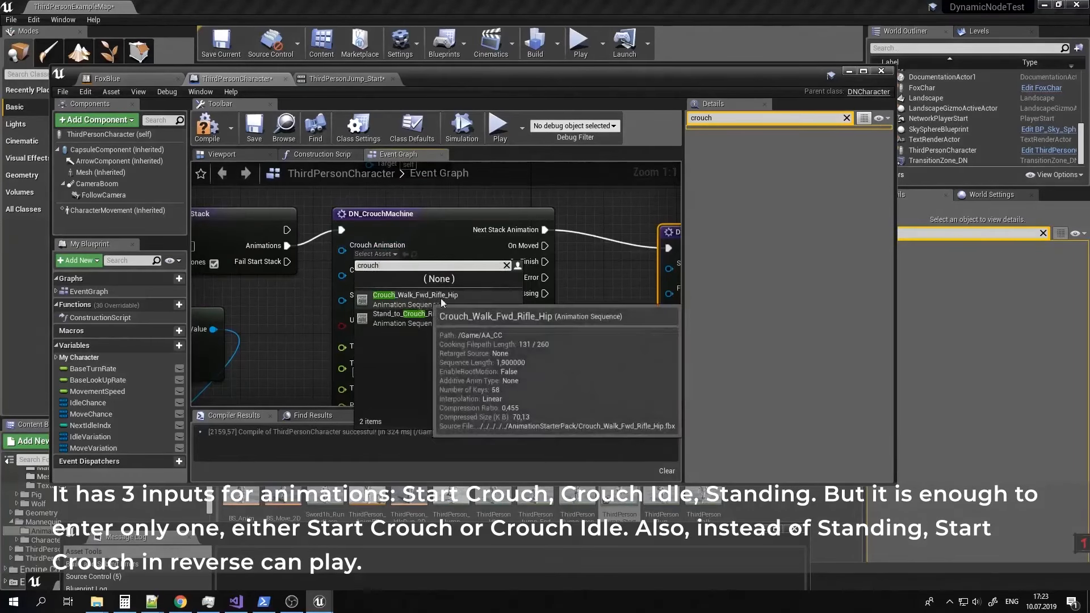
left_click(437, 316)
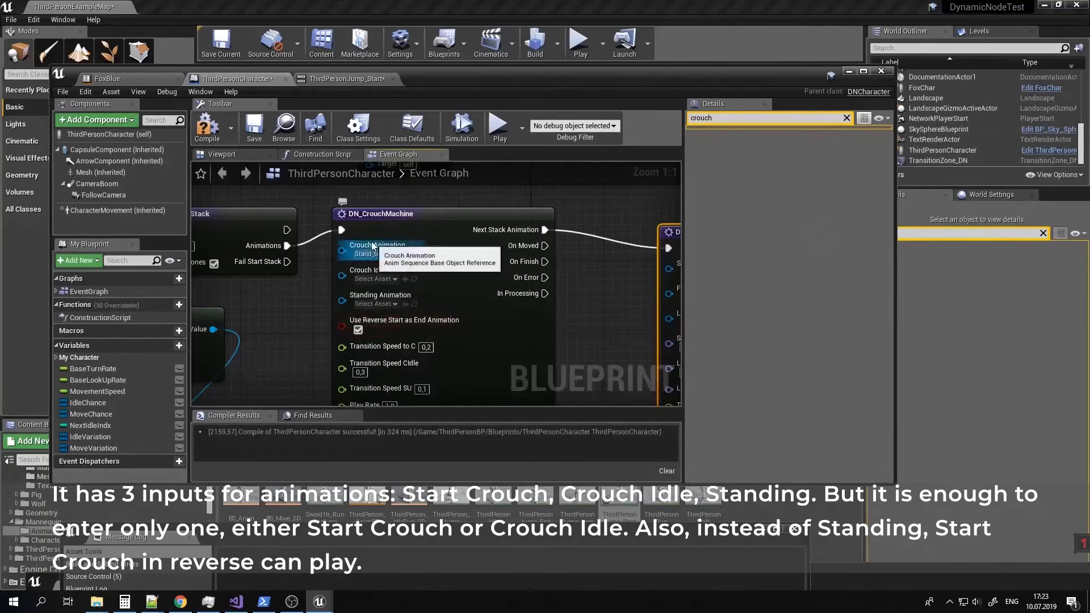
right_click_drag(321, 280, 315, 256)
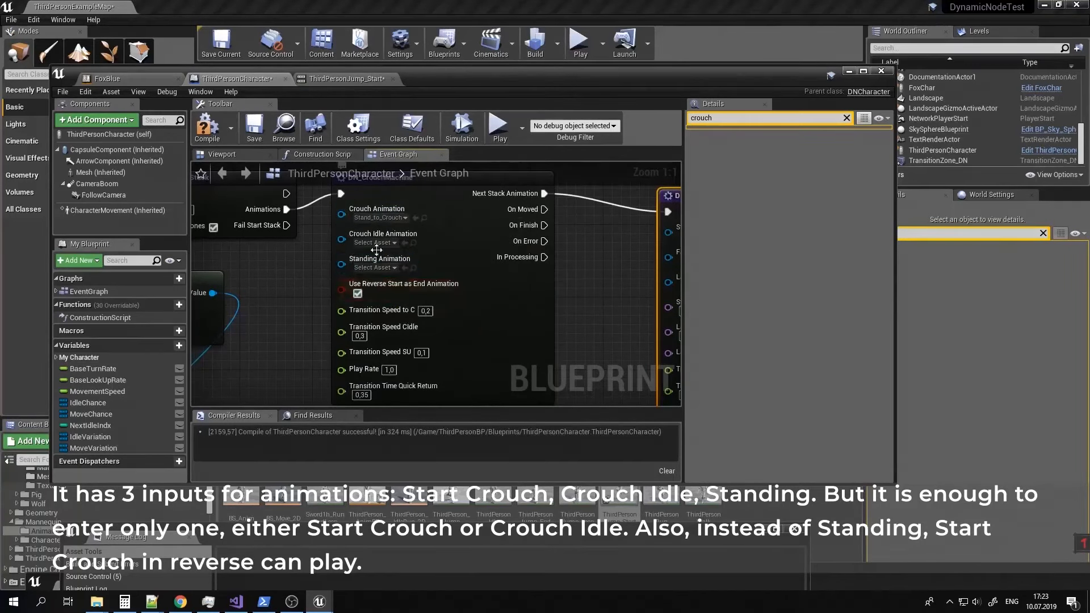
right_click_drag(577, 298, 539, 293)
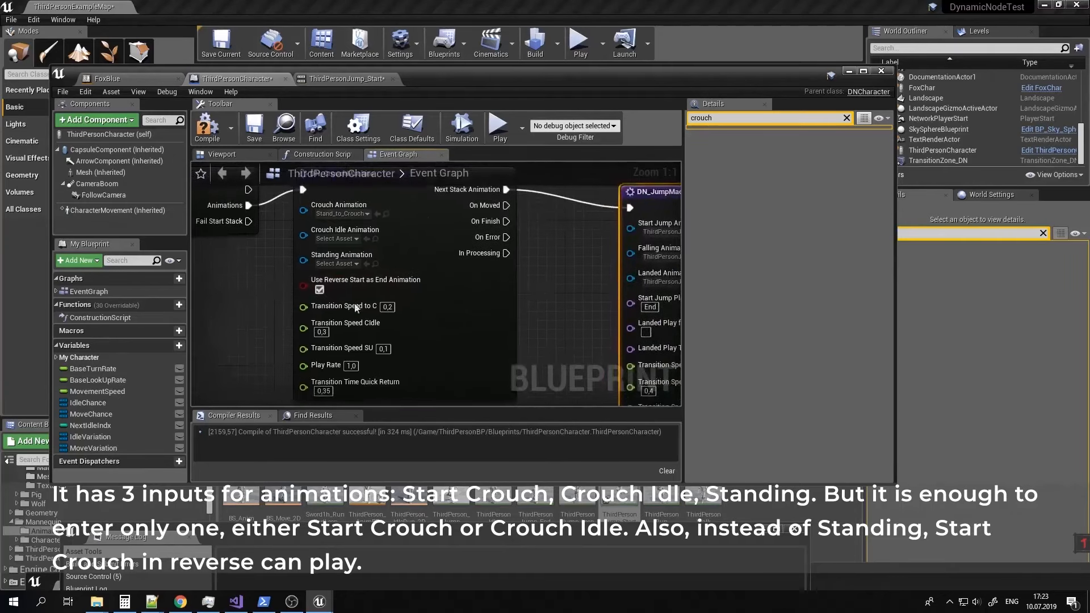
left_click(255, 129)
Play the level in the editor, test the character's crouching and standing up, and end the play session.
left_click(849, 72)
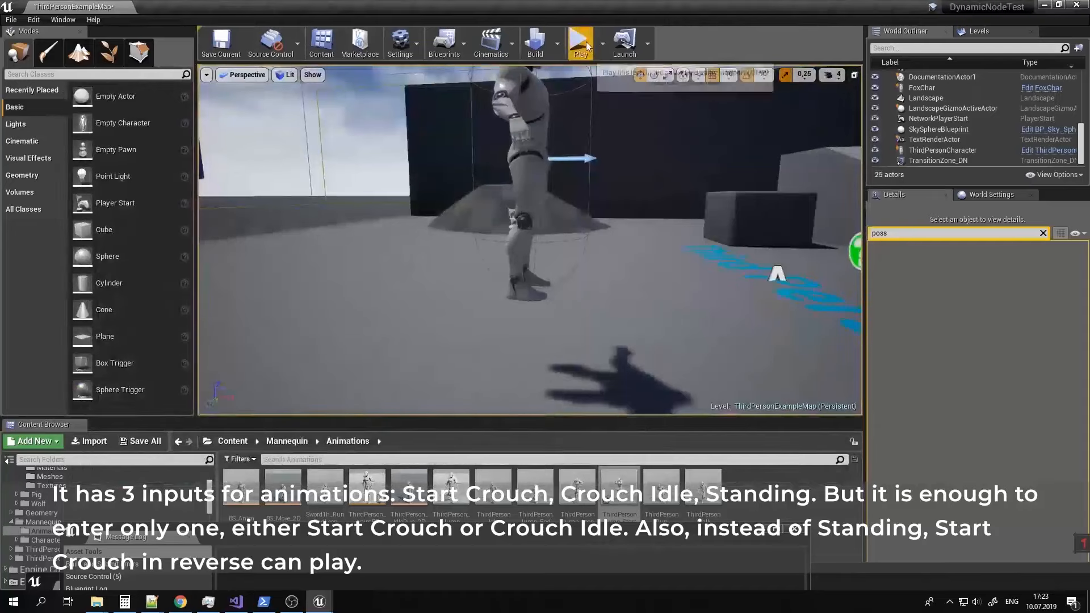
left_click(580, 44)
left_click(558, 255)
key("c")
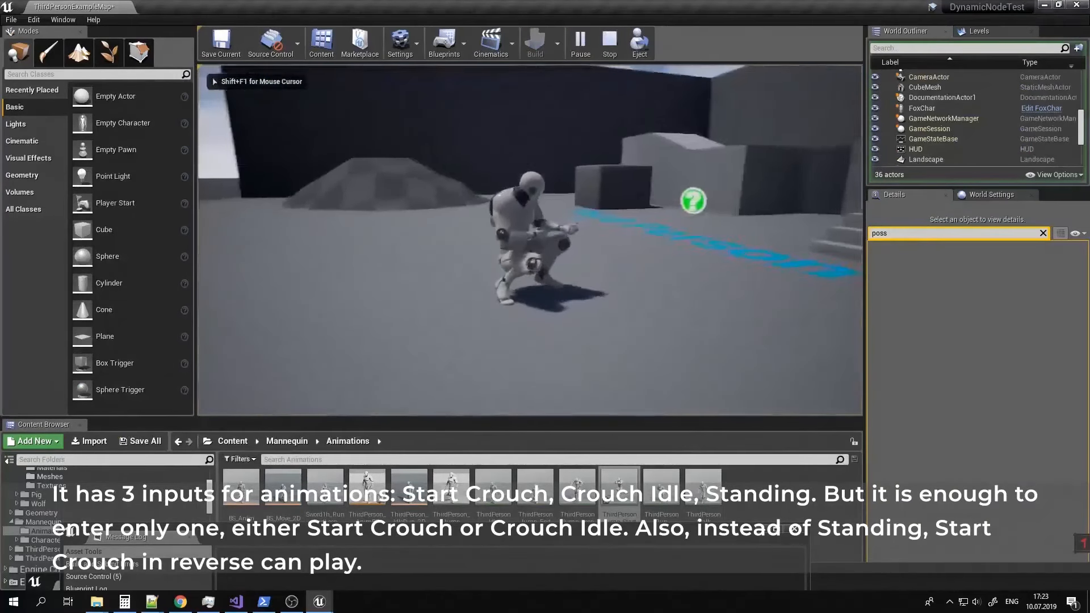
key("c")
key("c")
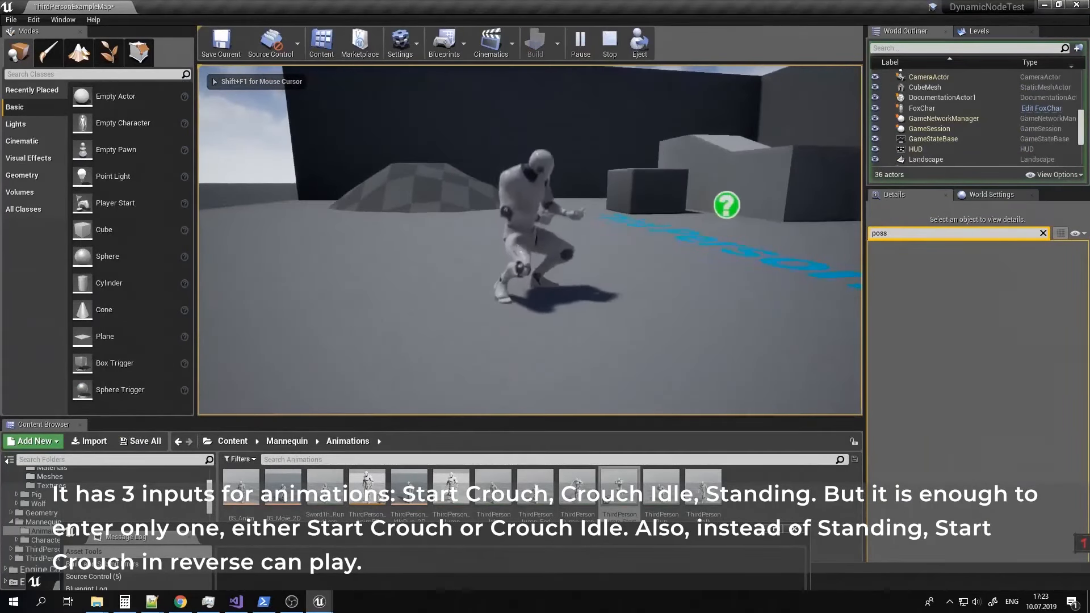
key("c")
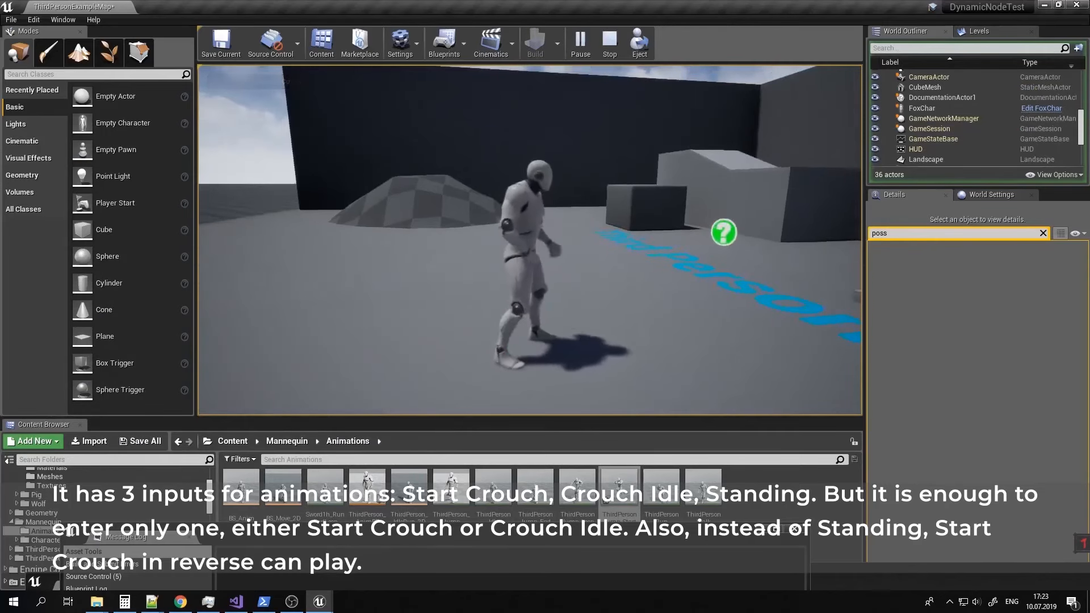
key("Escape")
Add a DN_MoveMachine node from DN_CrouchMachine's On Moved output in the ThirdPersonCharacter graph and place it below DN_JumpMachine.
mouse_move(319, 601)
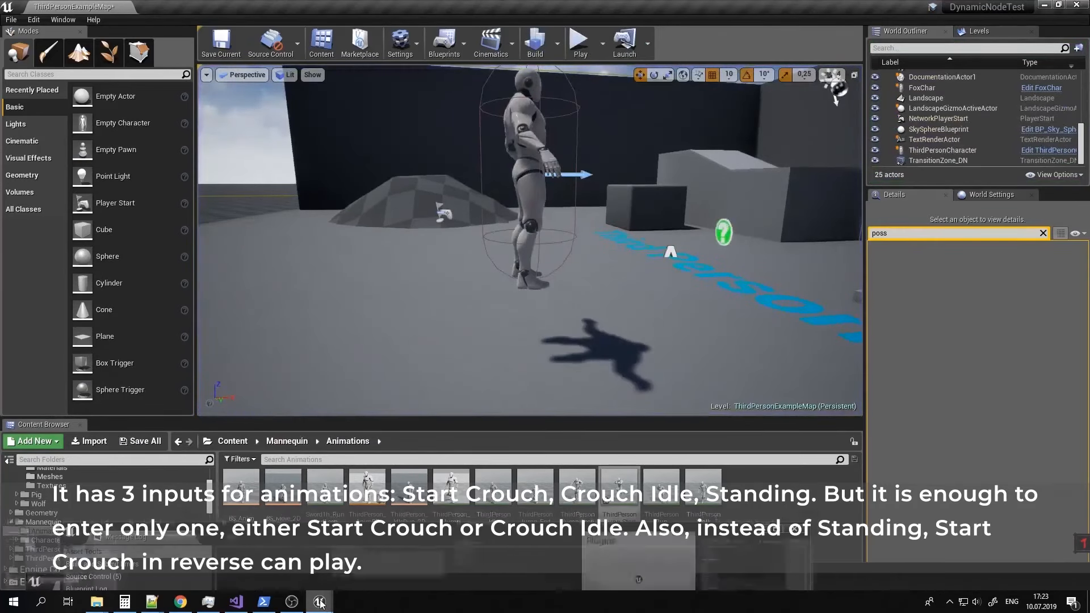
left_click(736, 574)
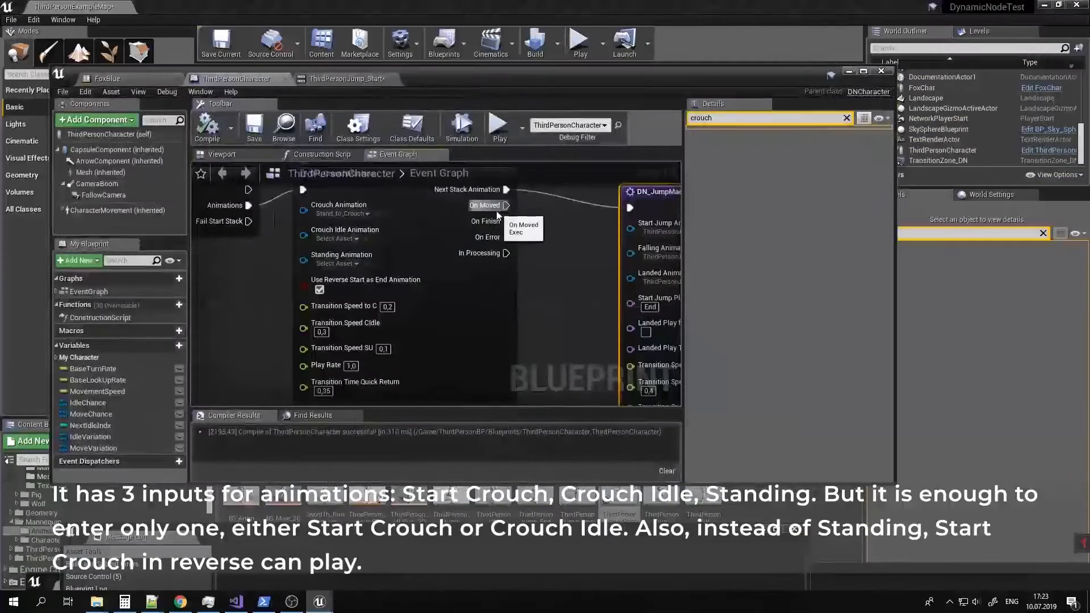
left_click_drag(498, 206, 561, 379)
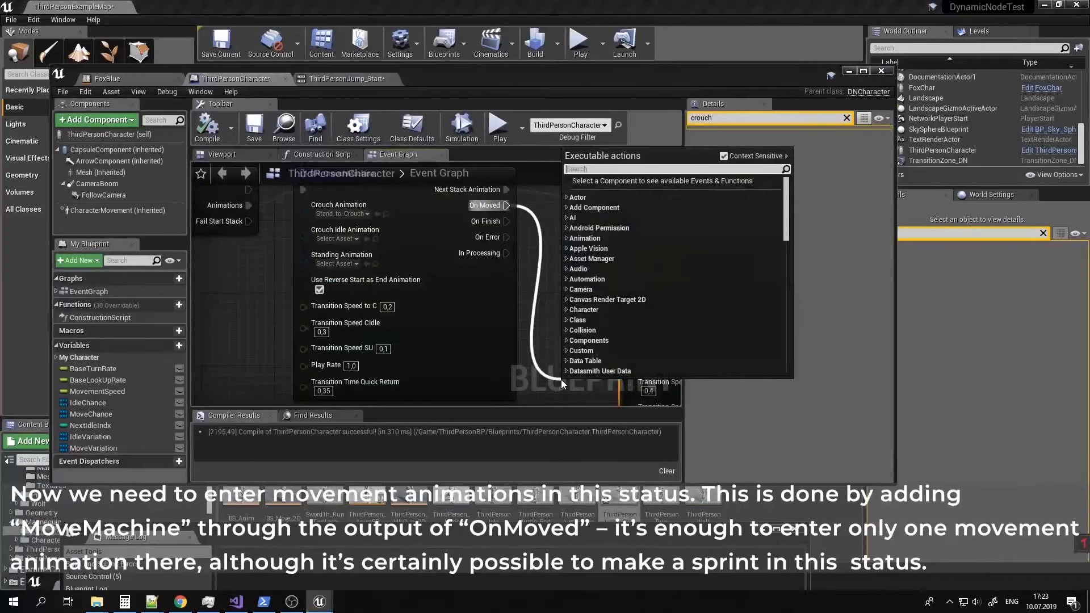
type("movema")
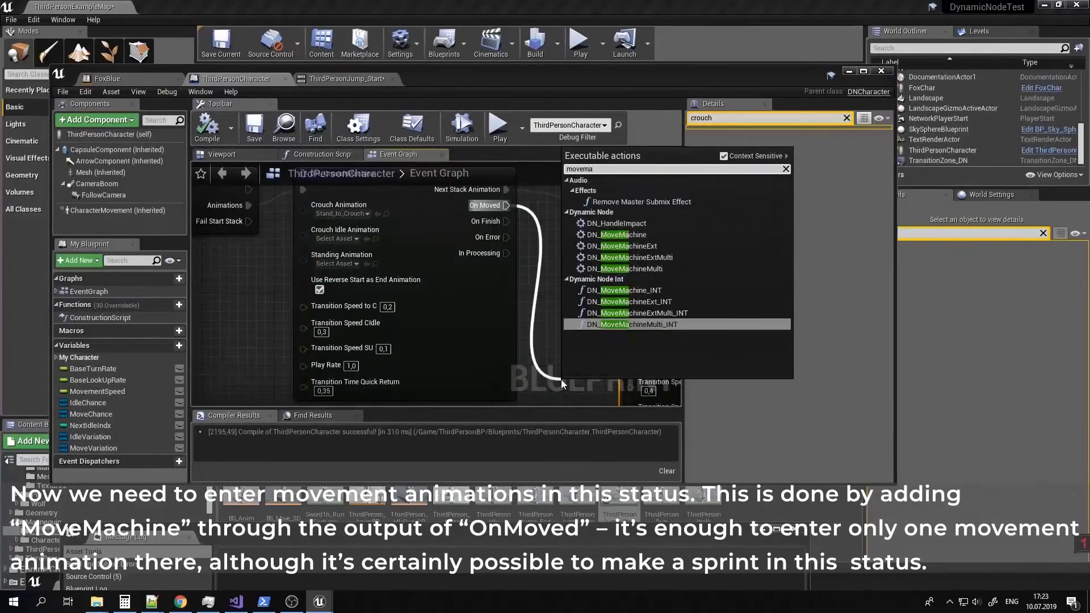
left_click(666, 234)
scroll(526, 255, "down", 4)
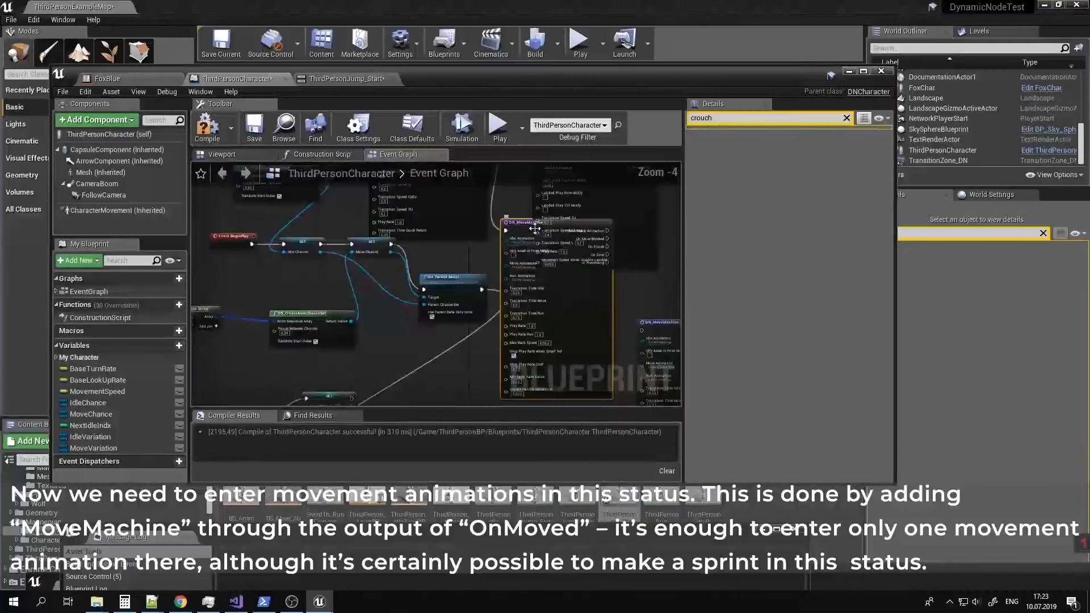
left_click_drag(529, 235, 546, 281)
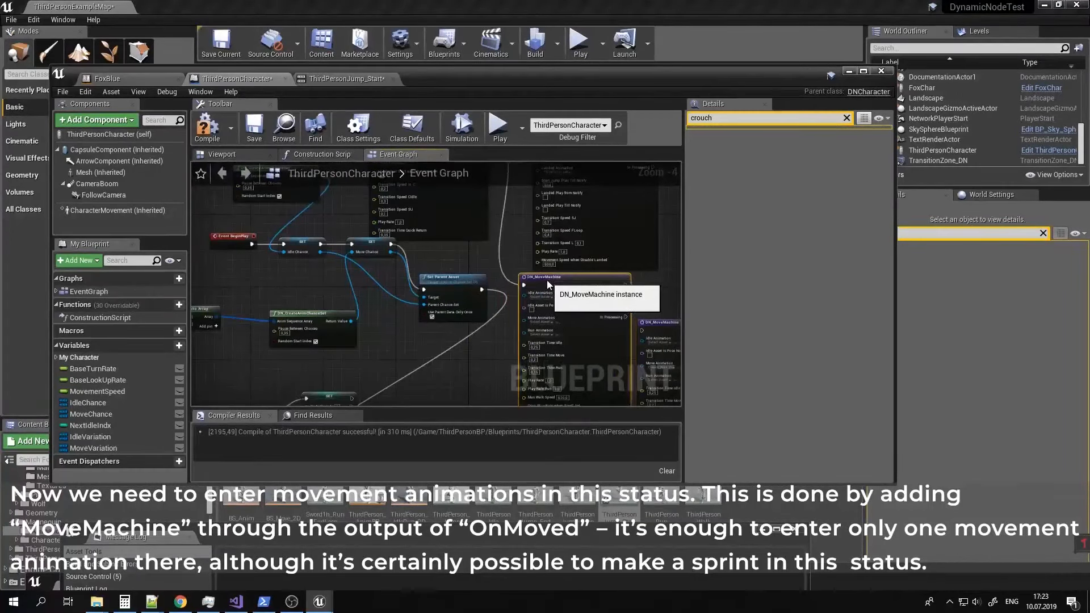
right_click_drag(520, 251, 512, 364)
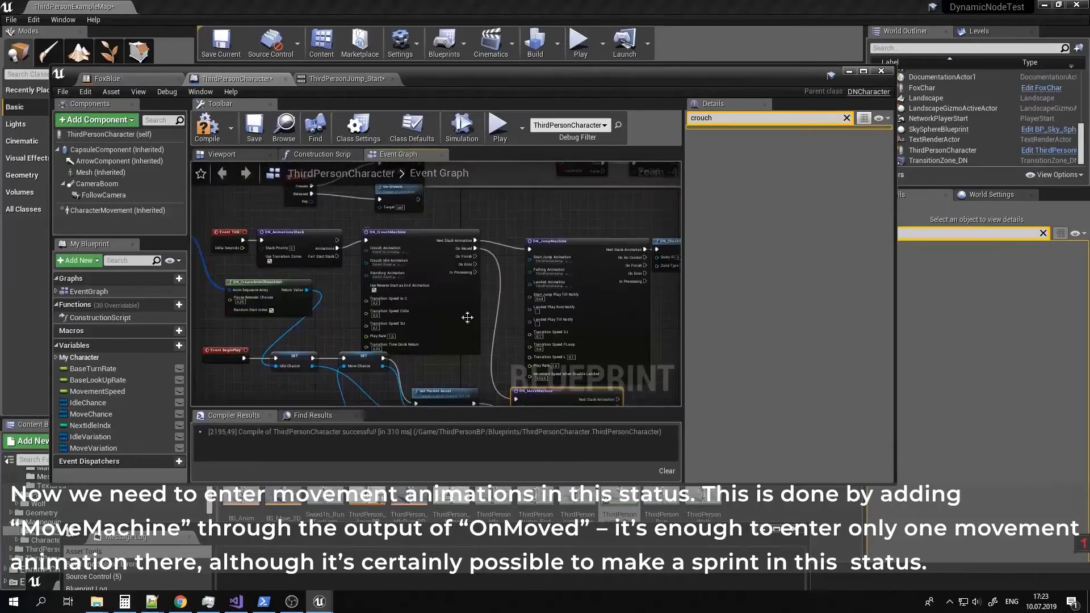
right_click_drag(467, 318, 457, 281)
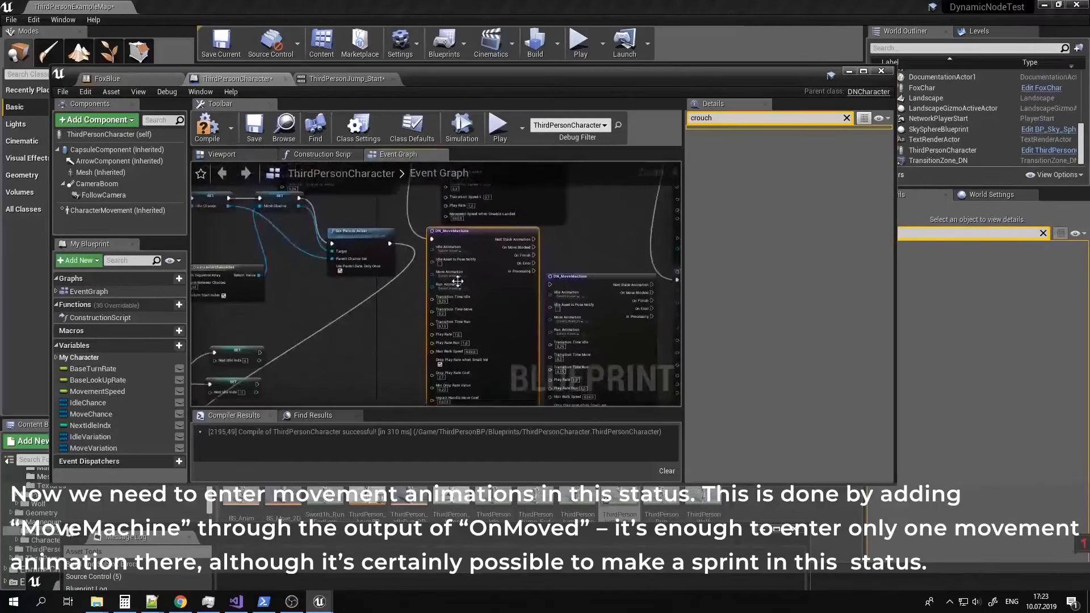
Set the new DN_MoveMachine's Move Animation to Crouch_Walk_Fwd_Rifle_Hip.
scroll(457, 281, "up", 4)
left_click(440, 271)
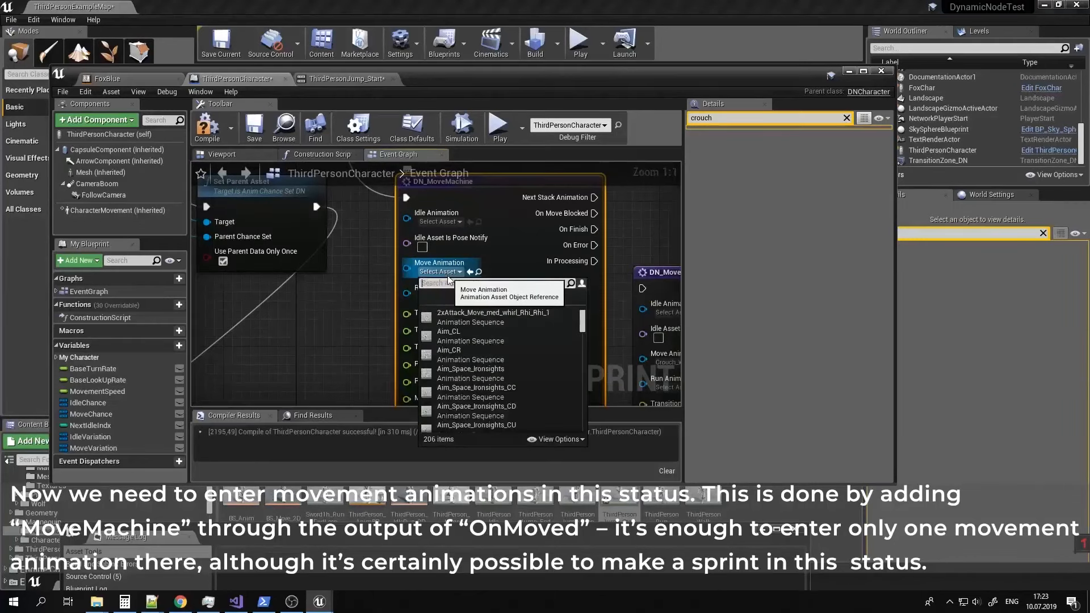
type("crouch")
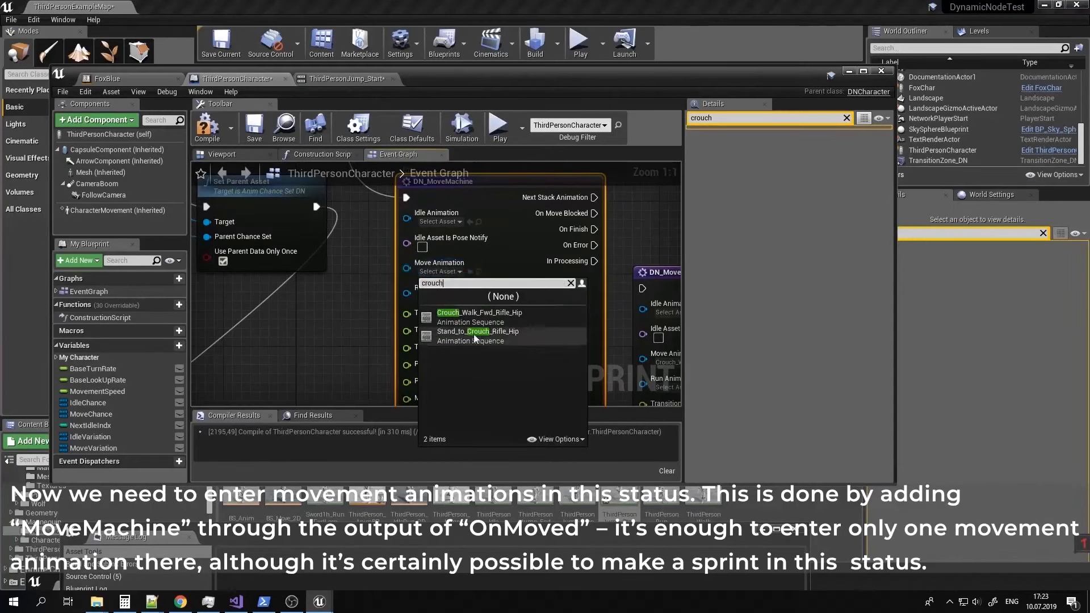
left_click(454, 313)
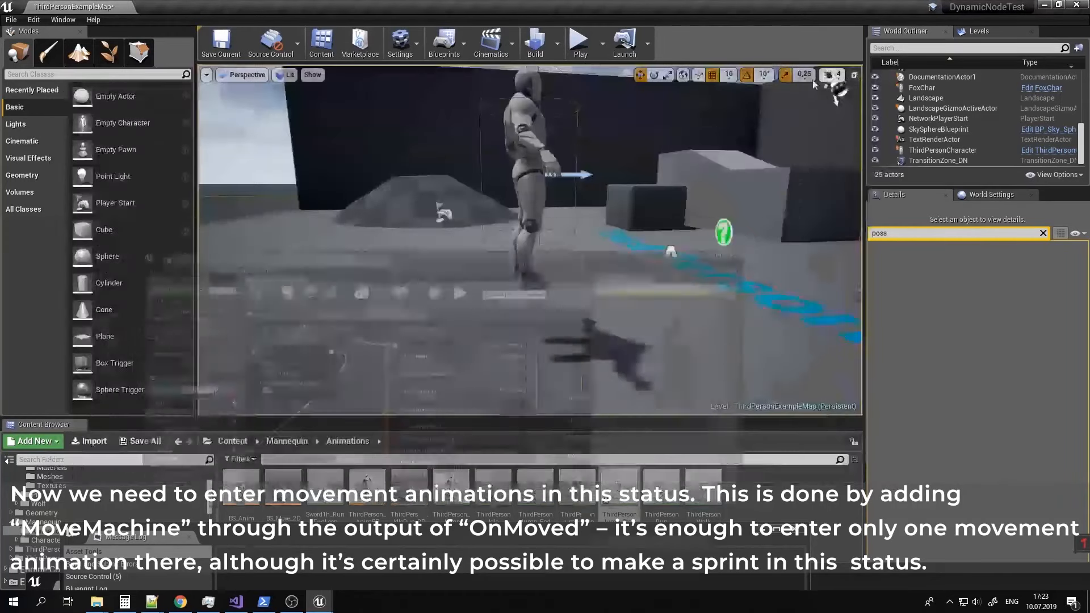
Play the level, test crouch-walking, leaving the crouch while moving and jumping, and end the play session.
left_click(557, 42)
left_click(579, 41)
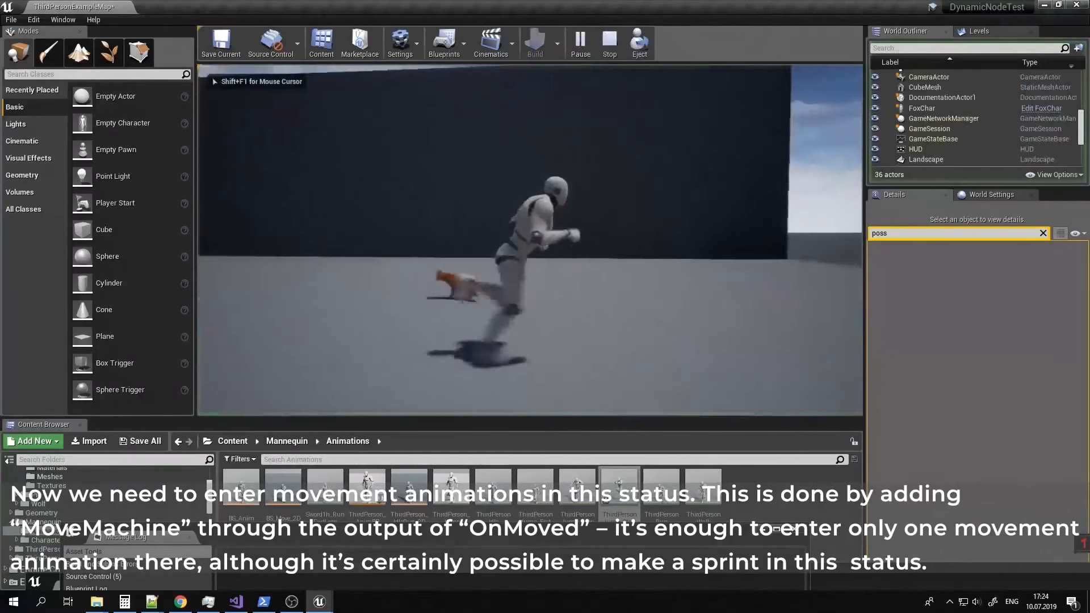
key("c")
key("d")
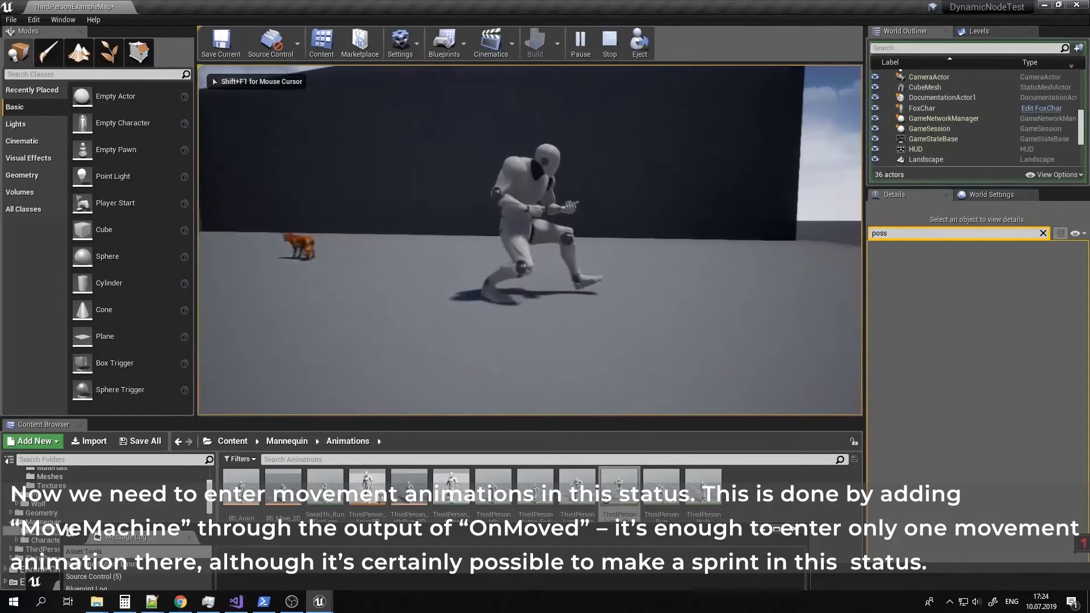
key("d")
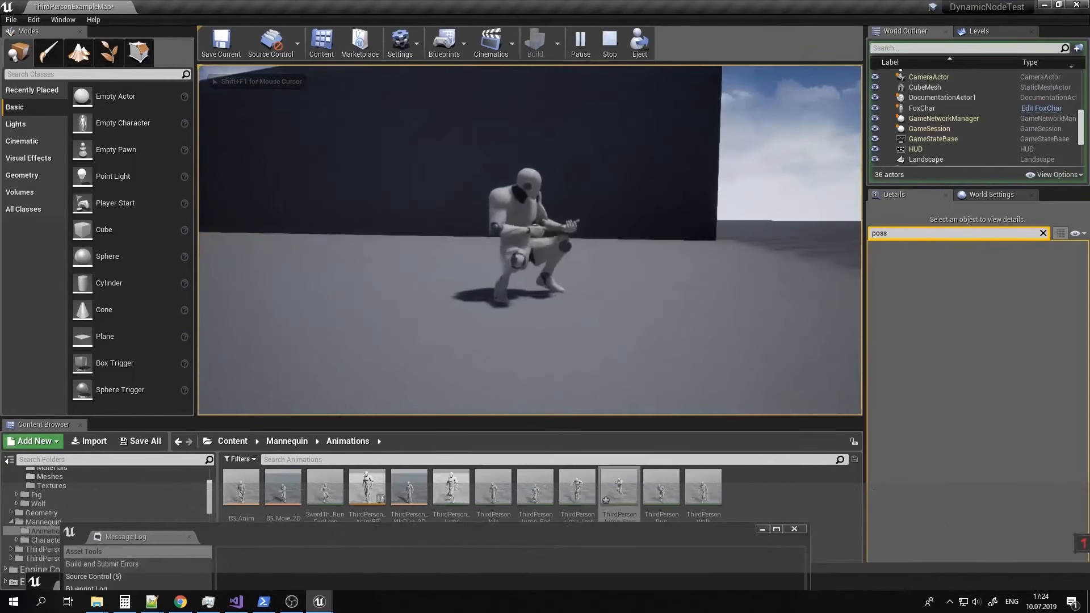
key("d")
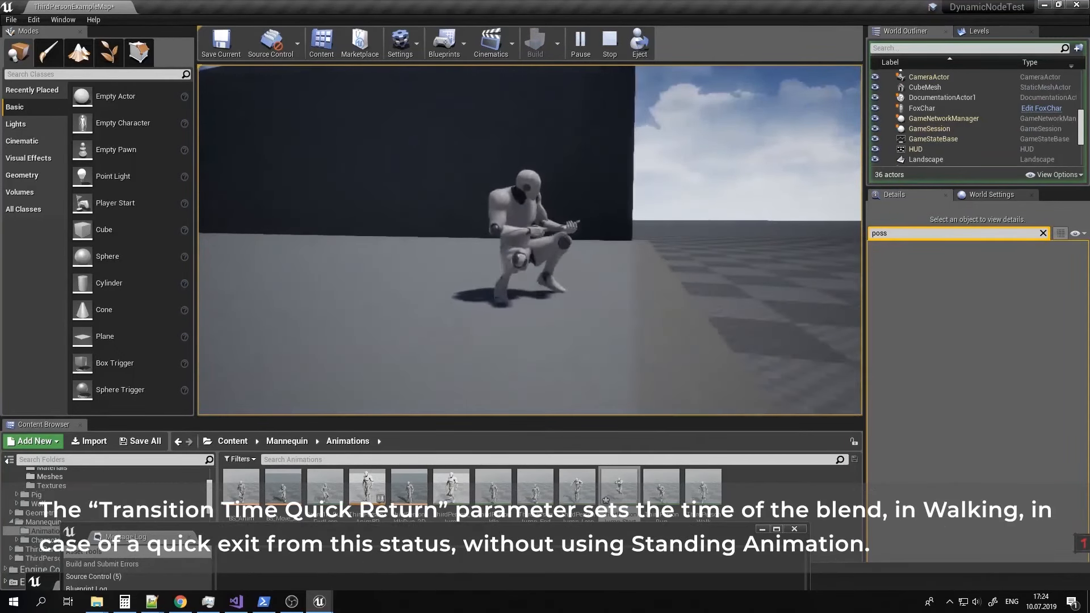
key("d")
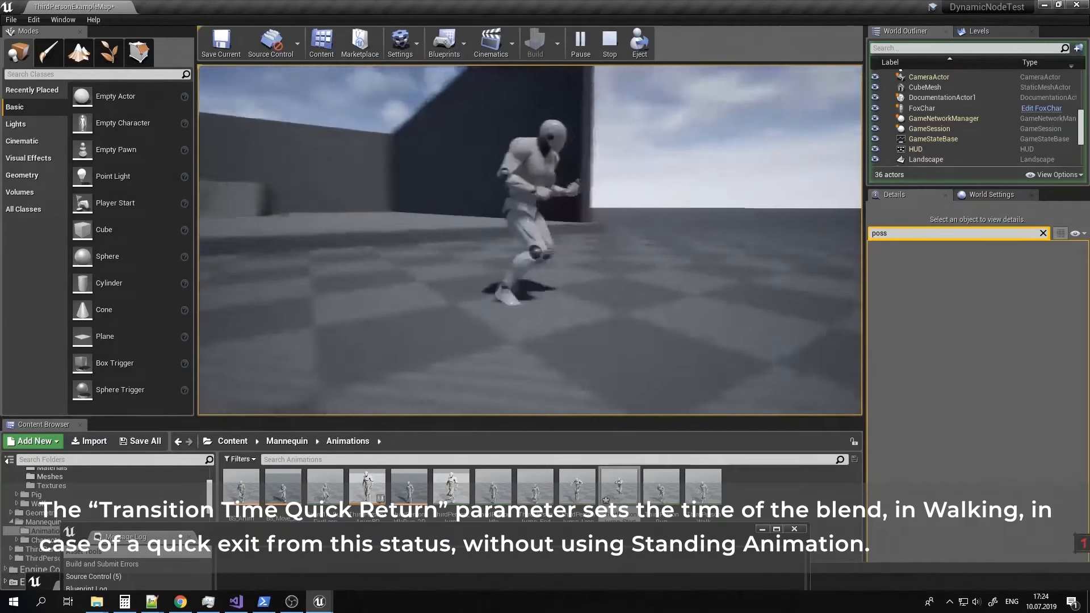
key("d")
key("space")
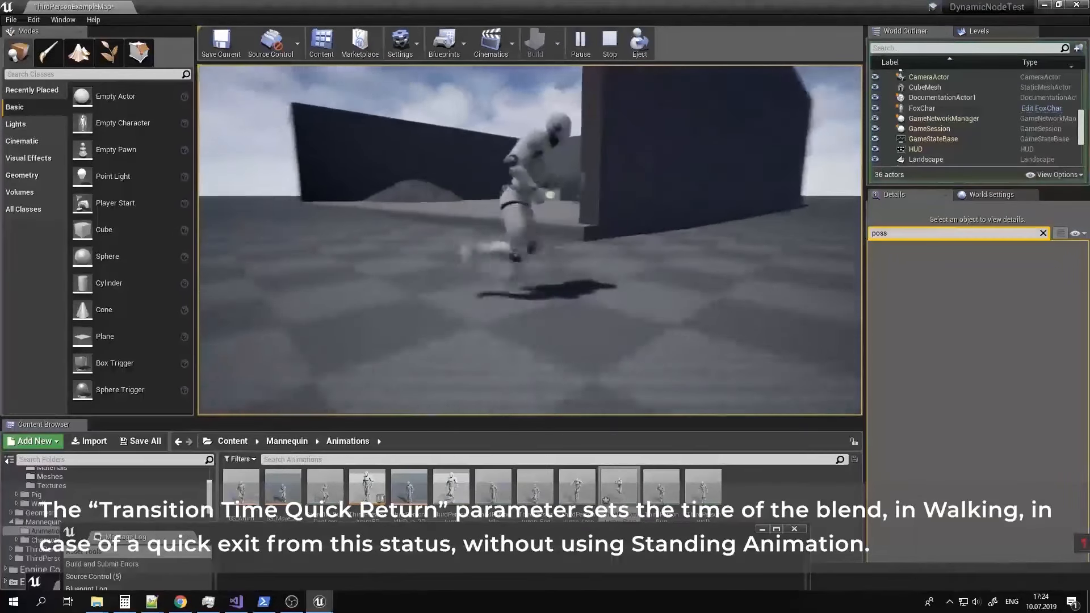
key("Escape")
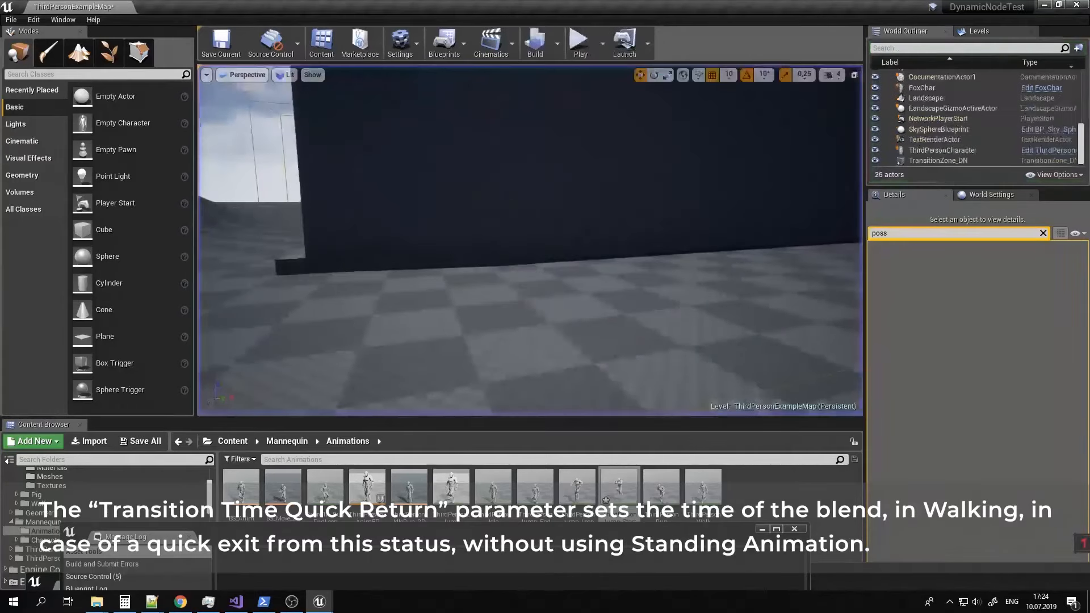
Return to the ThirdPersonCharacter graph and examine the Transition Time Quick Return parameter on DN_CrouchMachine.
left_click(330, 610)
left_click(767, 545)
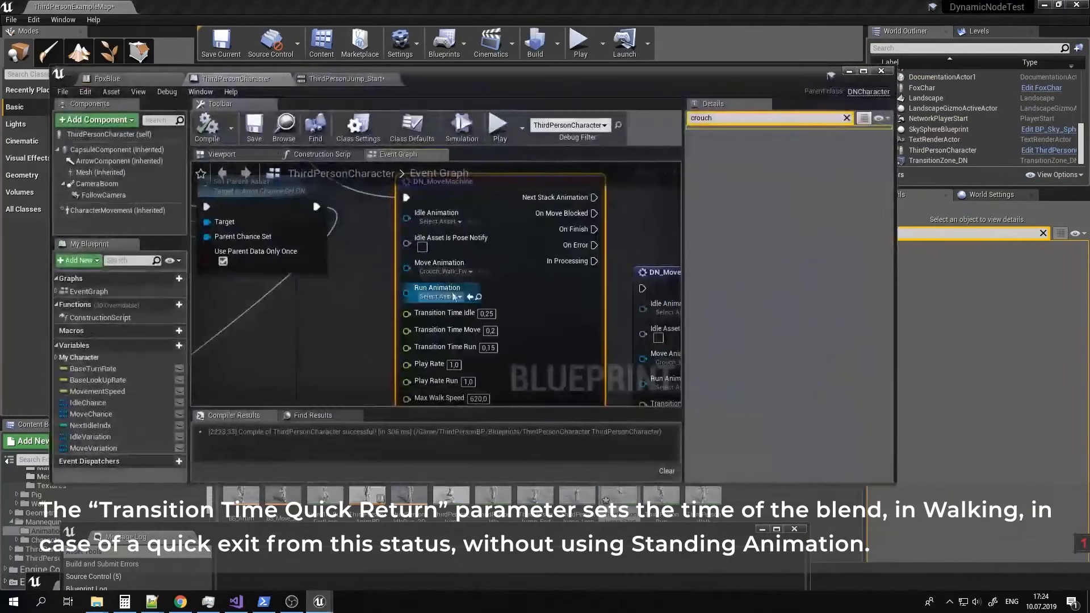
right_click_drag(433, 280, 565, 342)
scroll(386, 276, "down", 6)
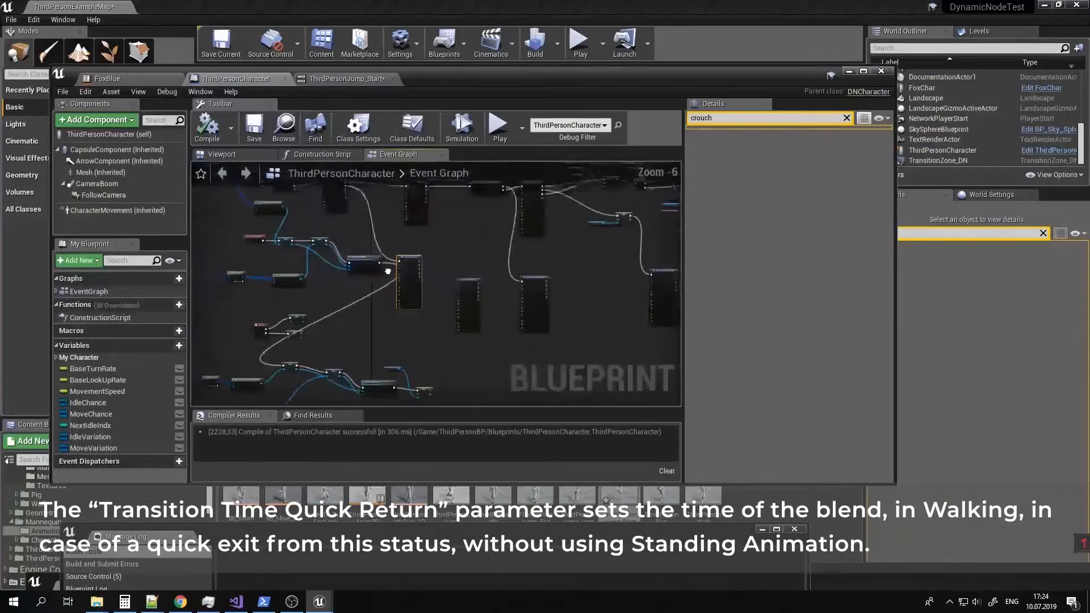
scroll(379, 284, "up", 5)
right_click_drag(349, 283, 323, 273)
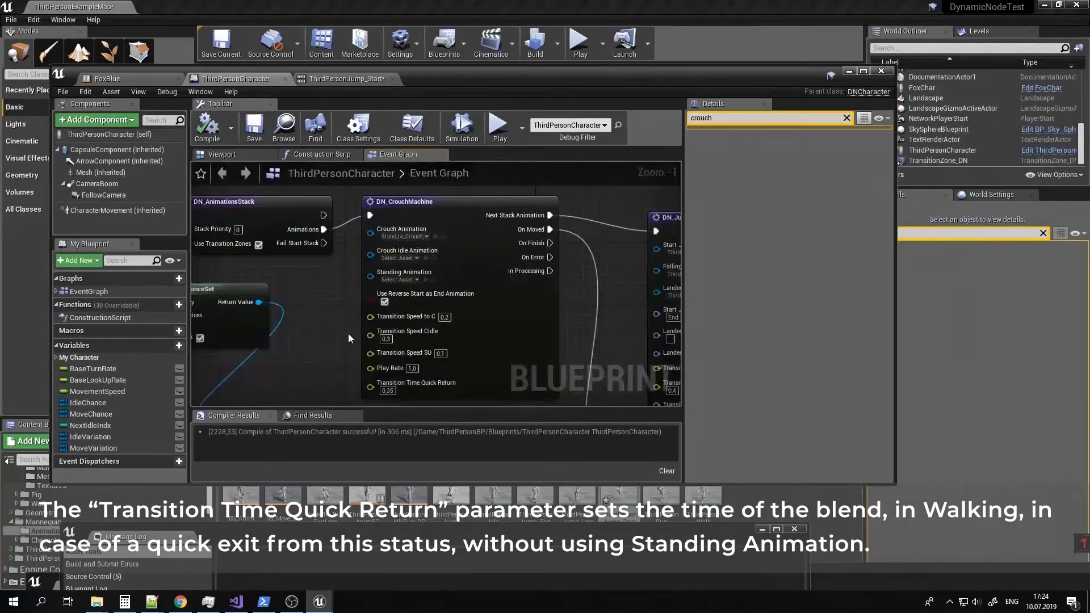
right_click_drag(348, 333, 343, 258)
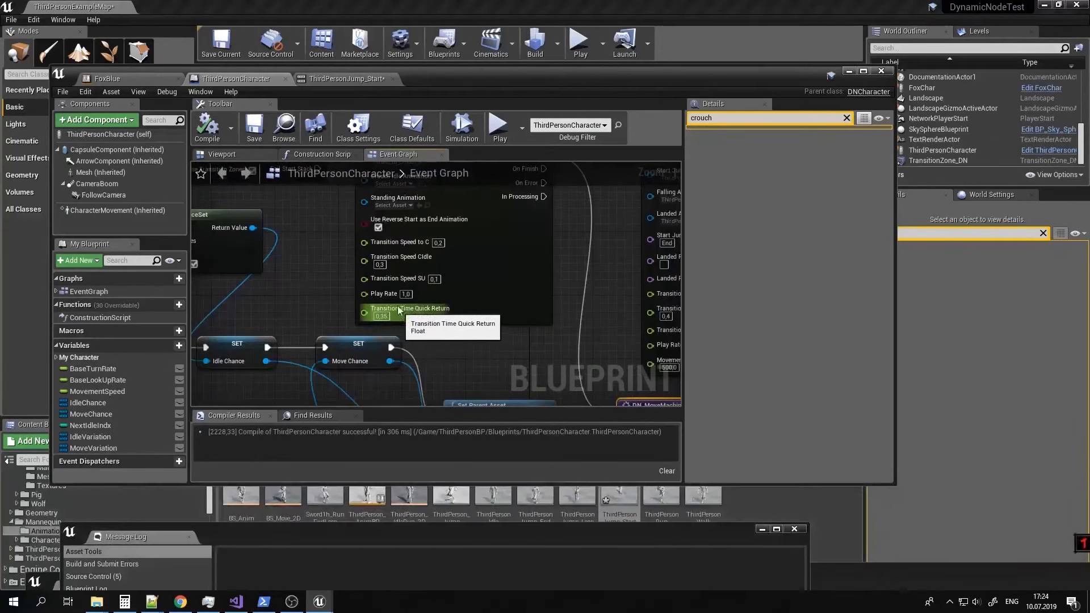
Play the level, test the character's crouch-walking, and end the play session.
left_click(848, 72)
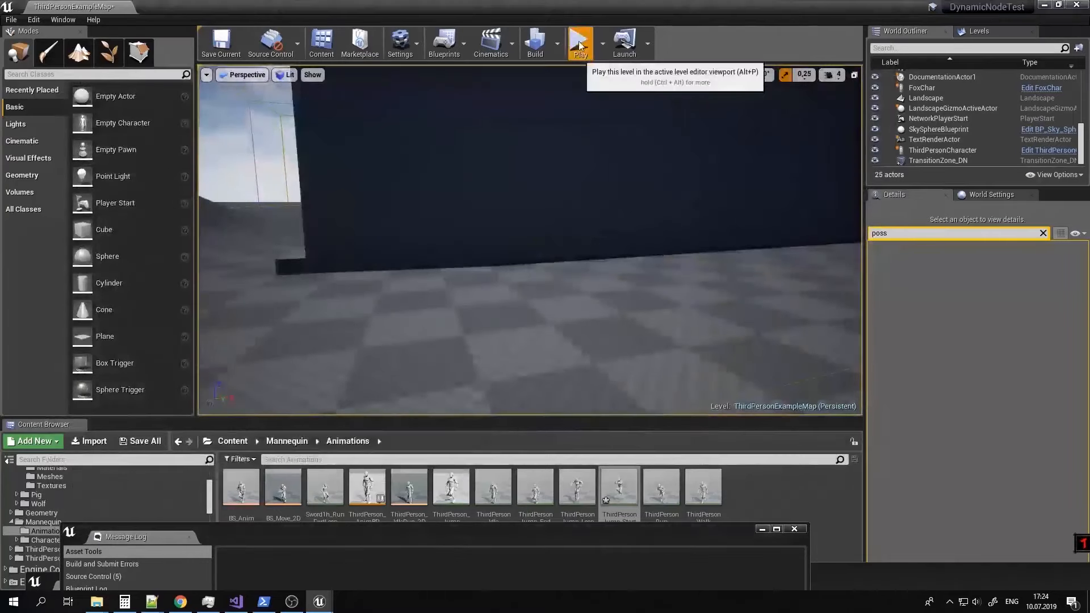
left_click(579, 41)
key("d")
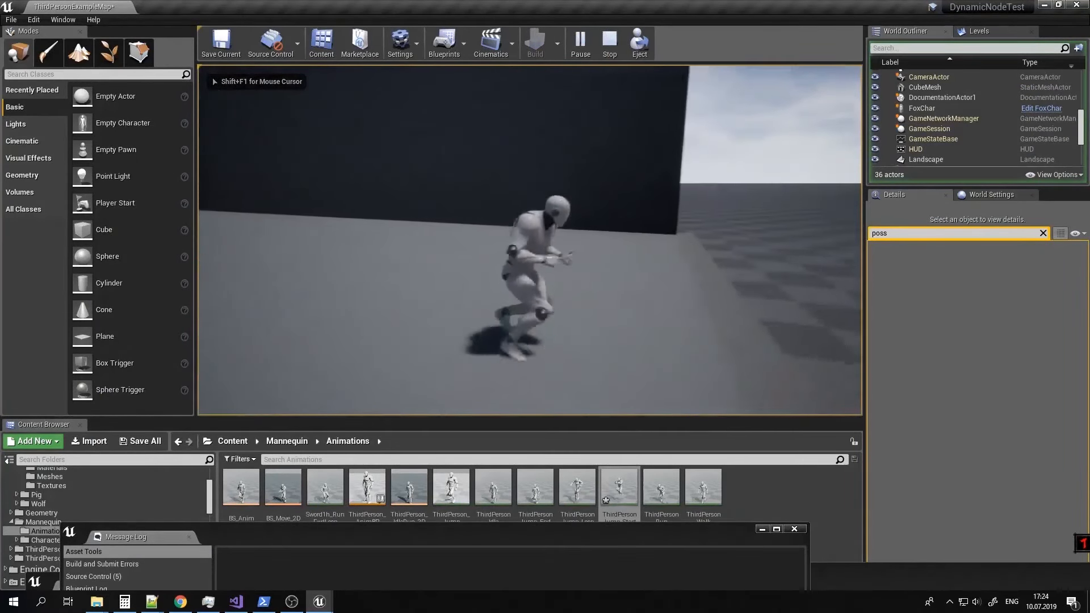
key("Escape")
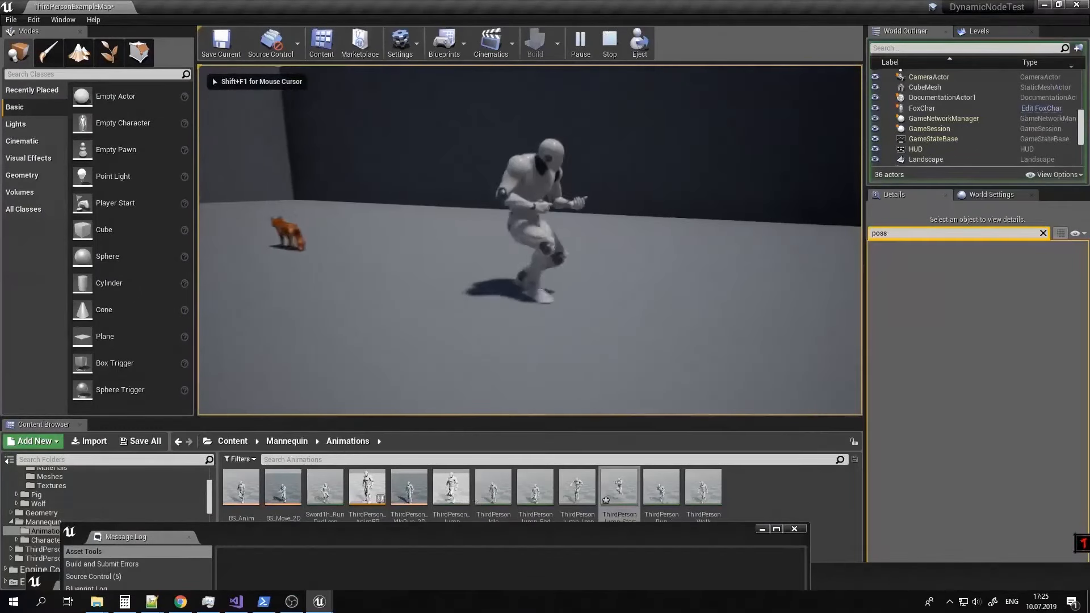
key("Escape")
Reattach CameraBoom from the capsule to Mesh in the ThirdPersonCharacter components and save the blueprint.
mouse_move(319, 602)
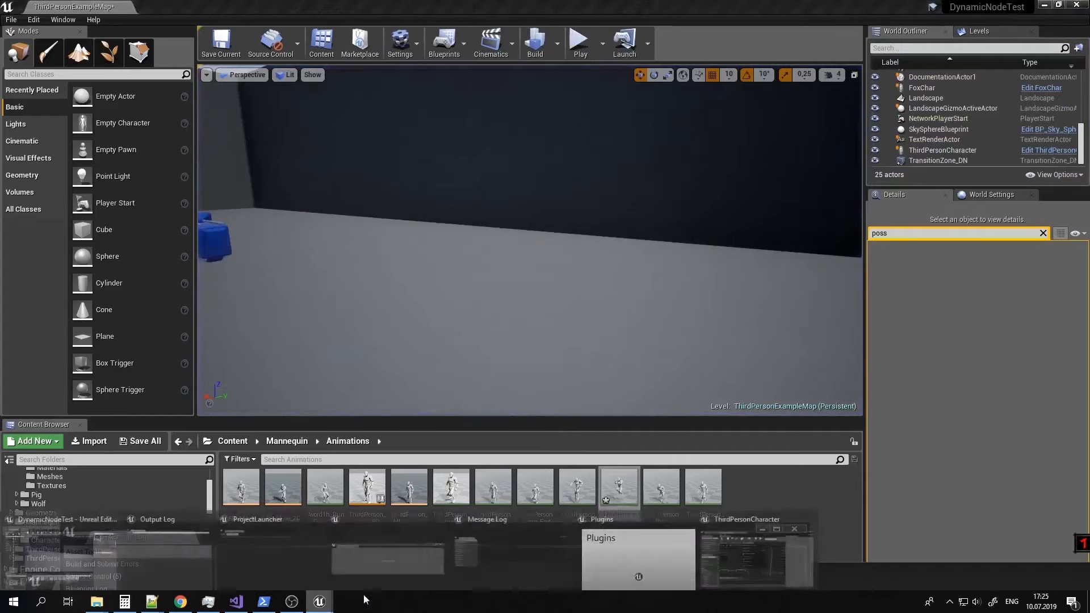
left_click(757, 549)
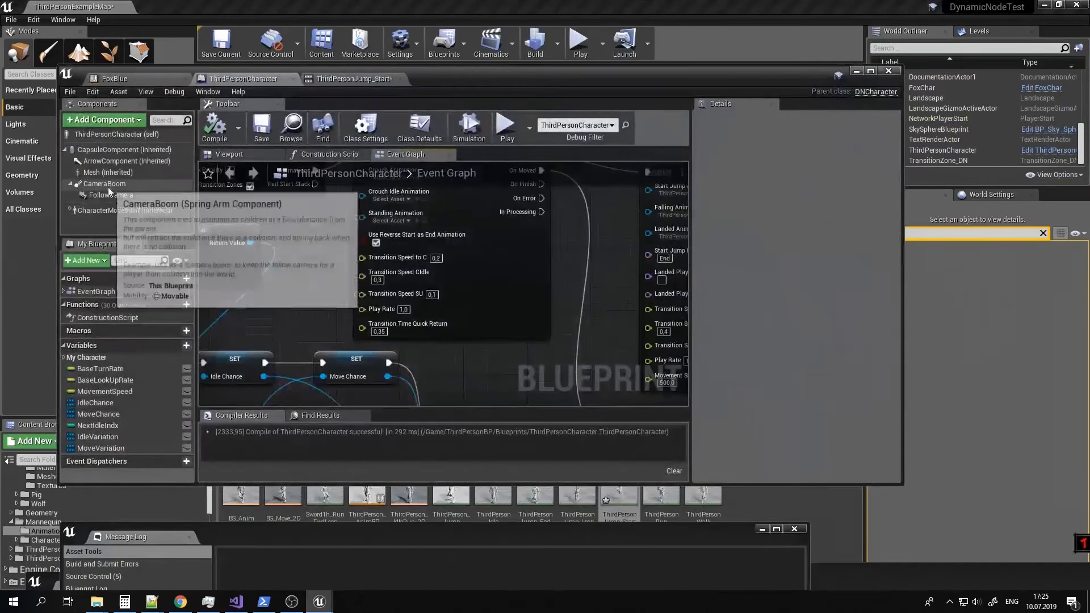
left_click_drag(111, 185, 105, 173)
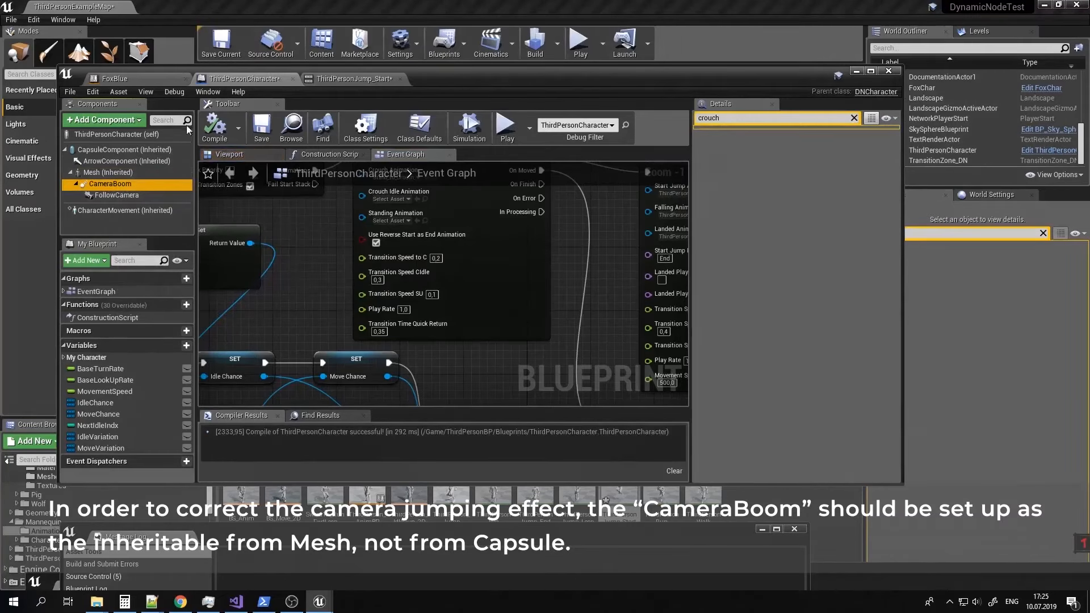
left_click(259, 128)
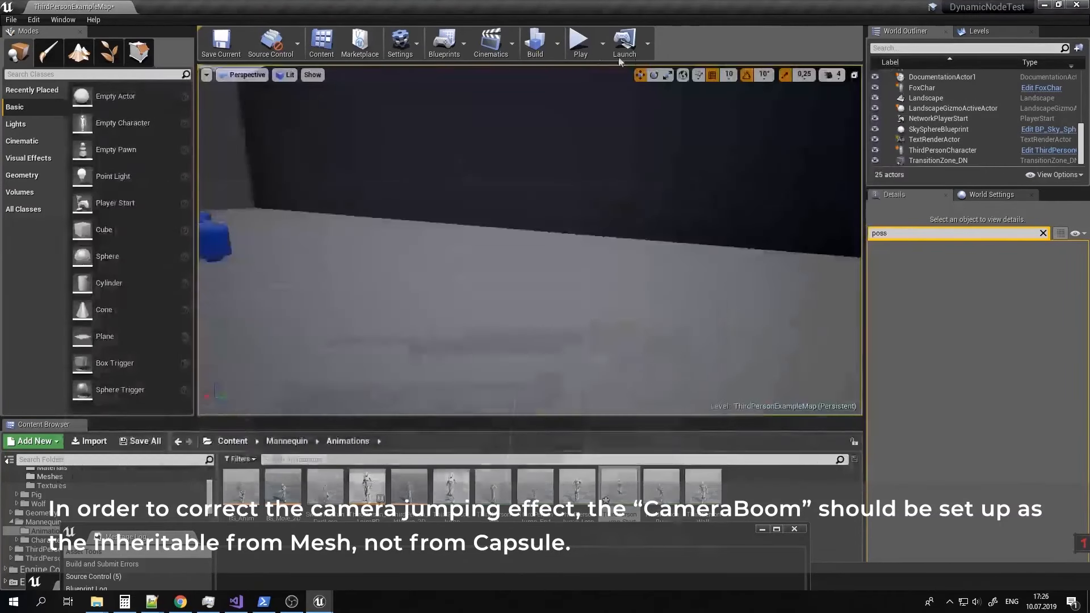
Play the level and check the camera while the character crouches and crouch-walks.
left_click(576, 59)
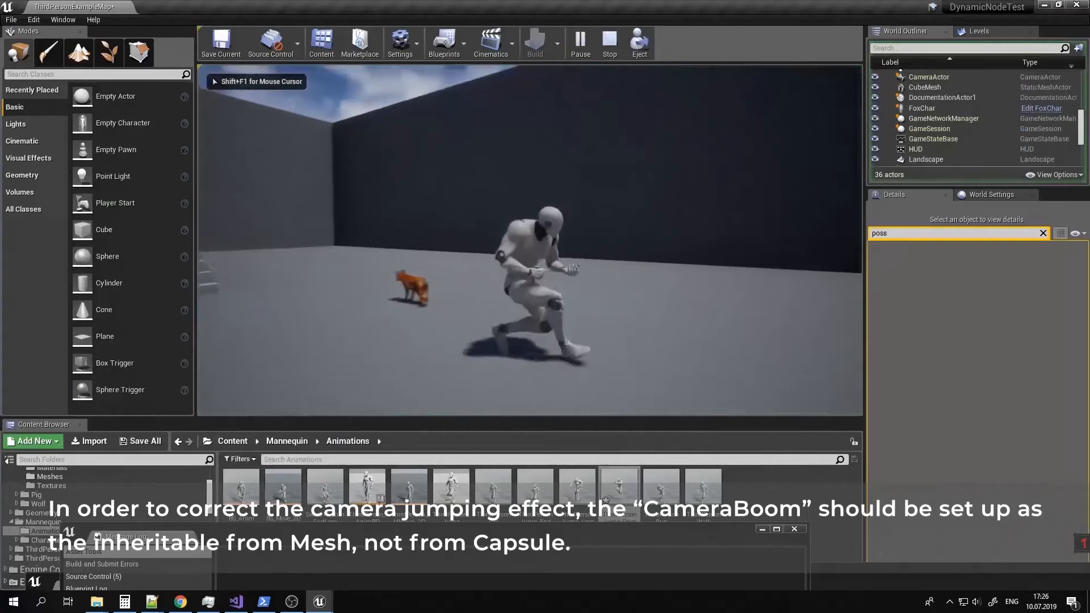
key("d")
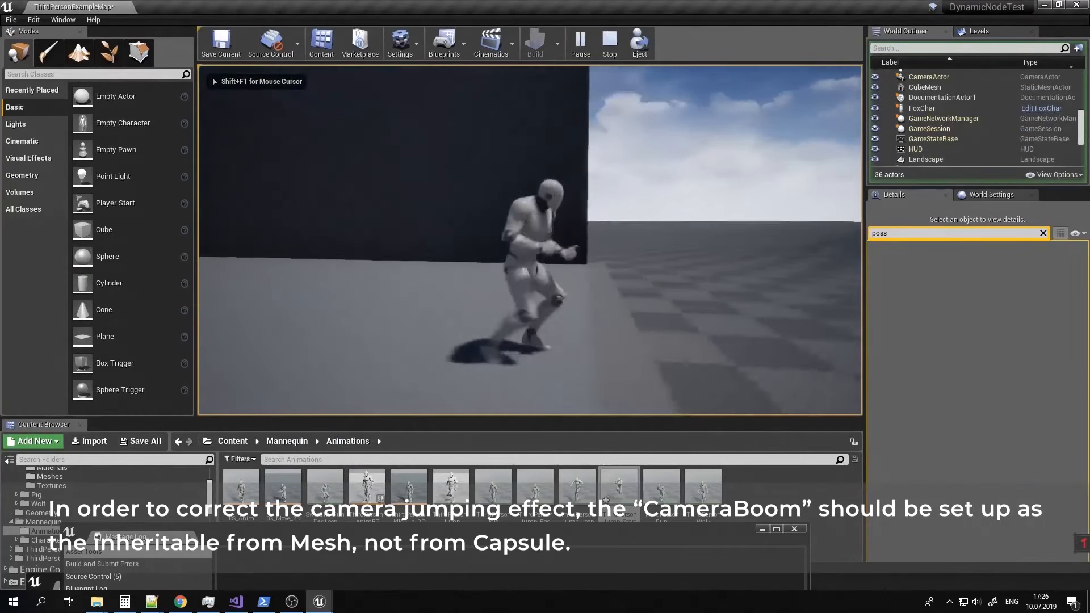
key("d")
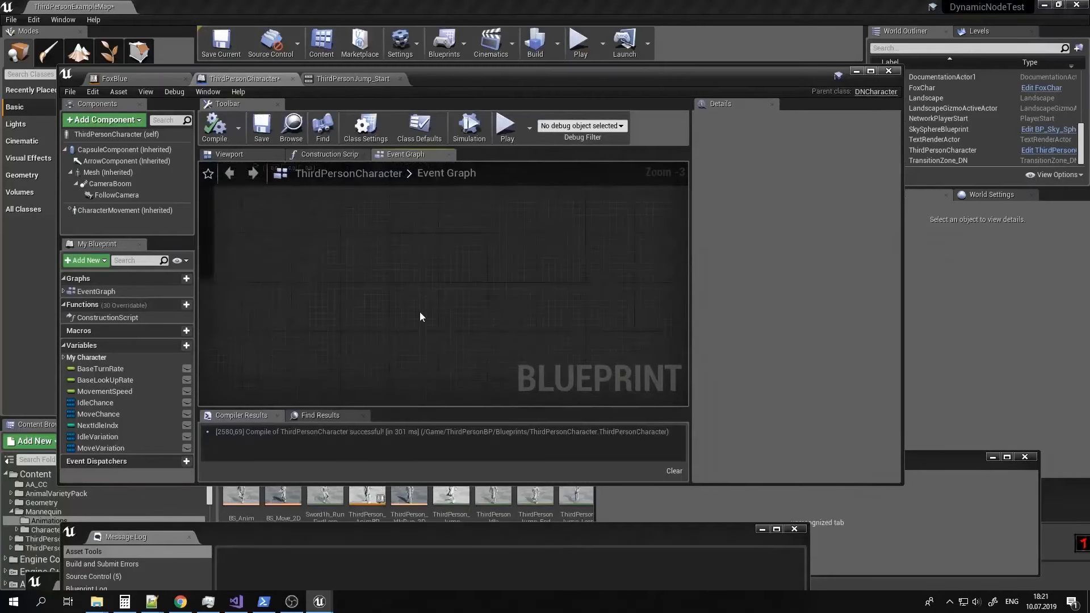
Add an F key event to an empty area of the ThirdPersonCharacter Event Graph and connect its Pressed output to a new FlipFlop.
right_click(419, 313)
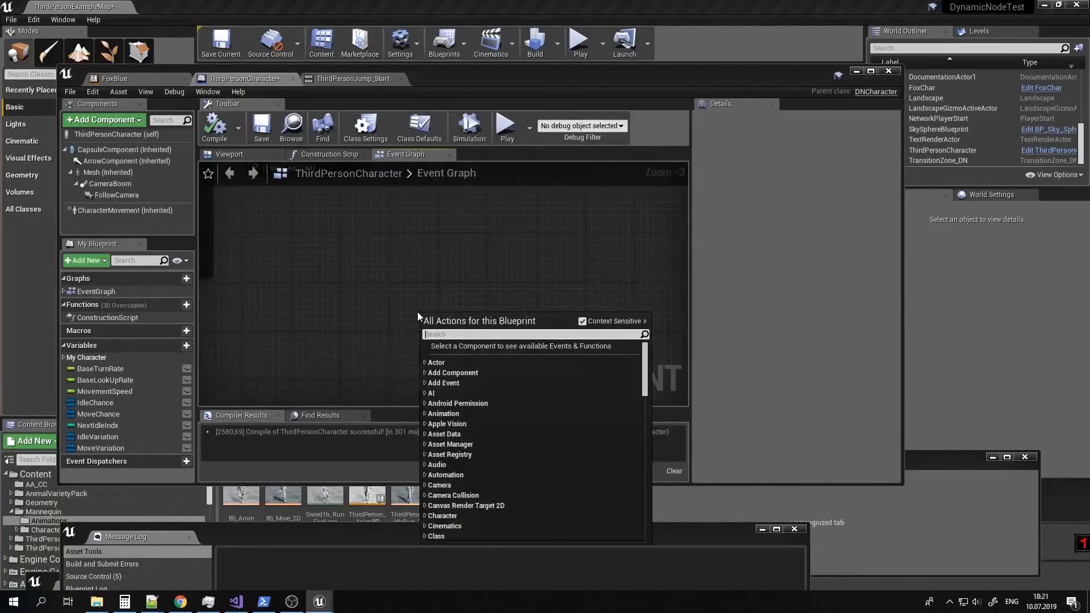
type("f key")
key("Return")
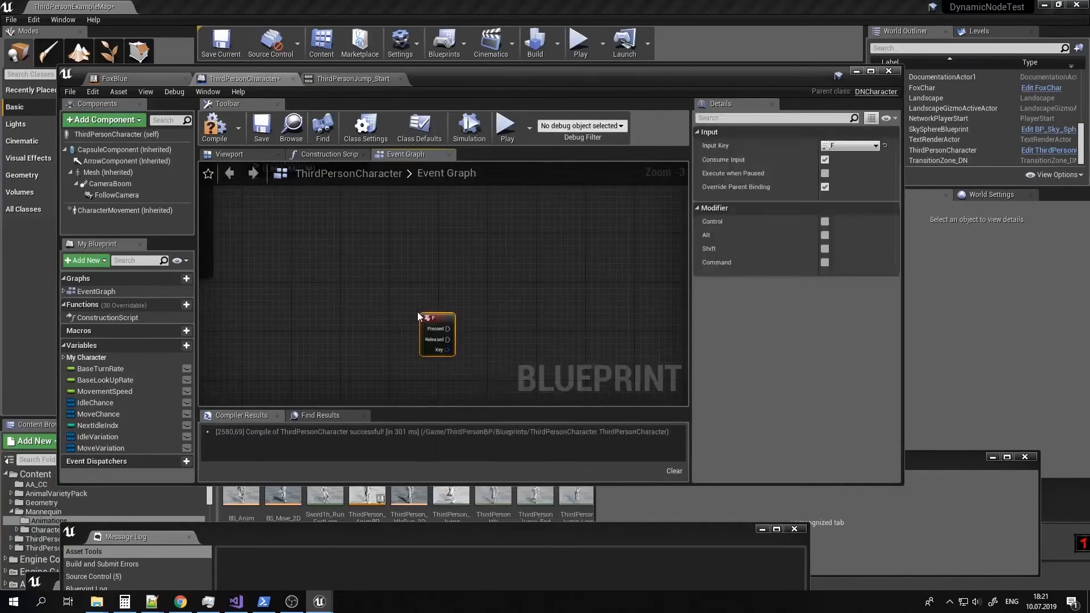
left_click_drag(484, 319, 484, 319)
type("f")
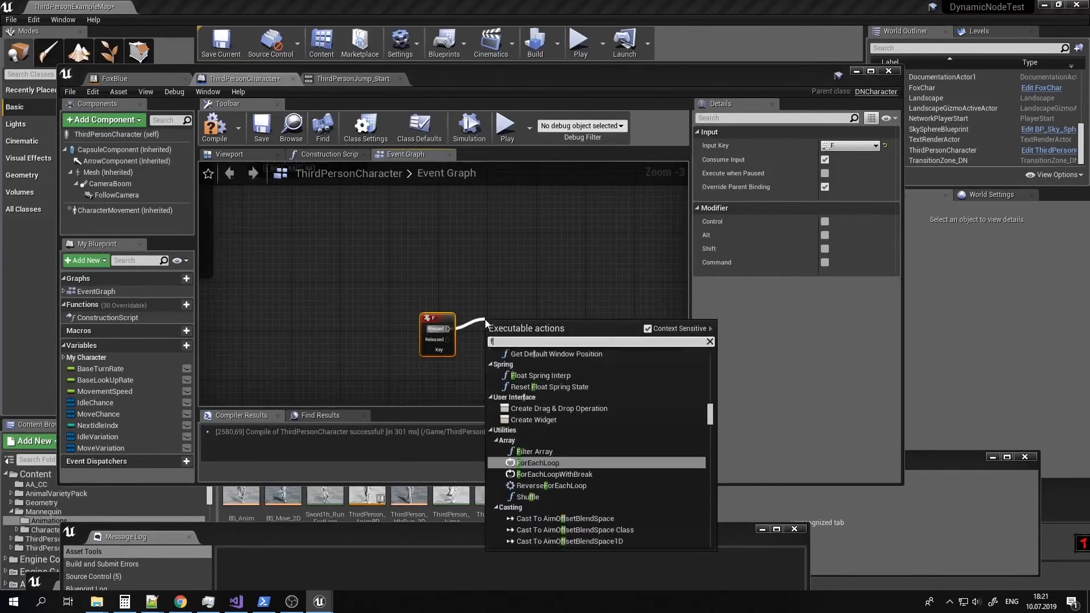
type("lipflop")
key("Return")
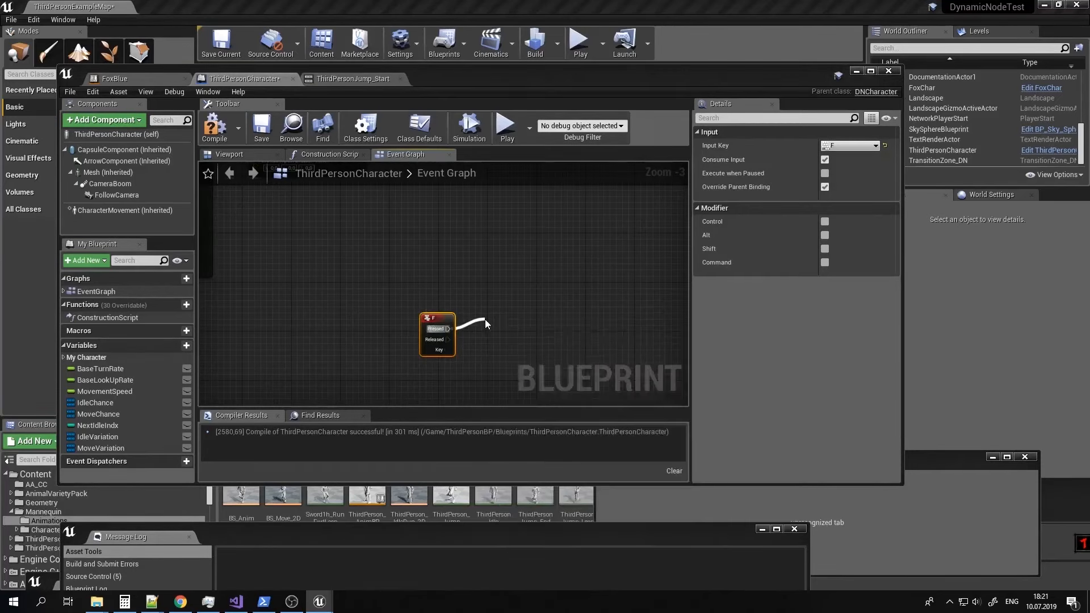
right_click_drag(490, 290, 452, 344)
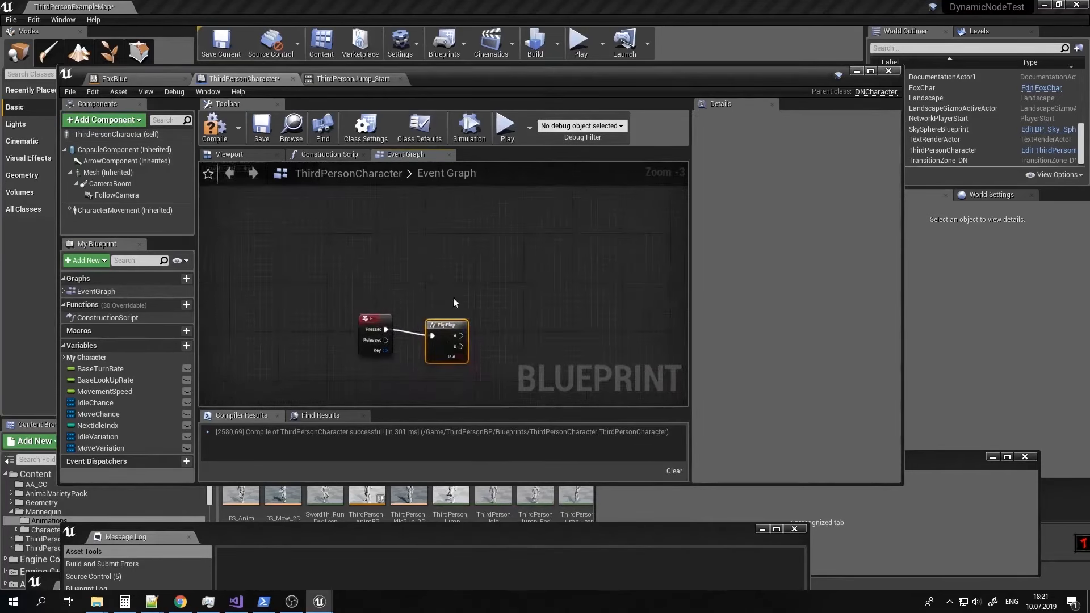
Add a Set Movement Mode node targeting Character Movement, set it to Flying, and run it from the FlipFlop's A output.
left_click_drag(153, 211, 483, 278)
type("setmove")
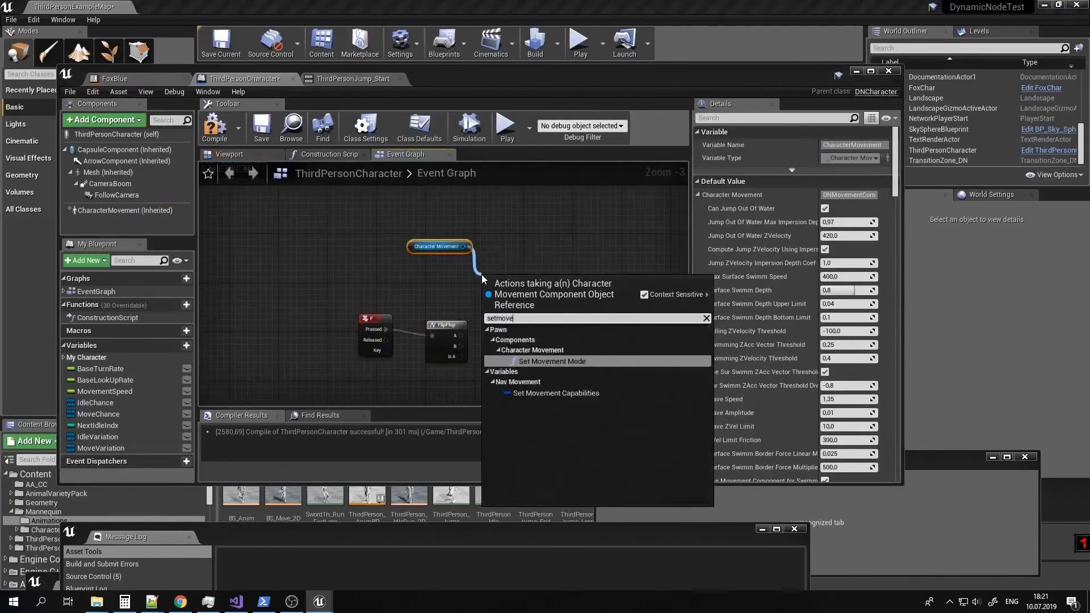
left_click(591, 361)
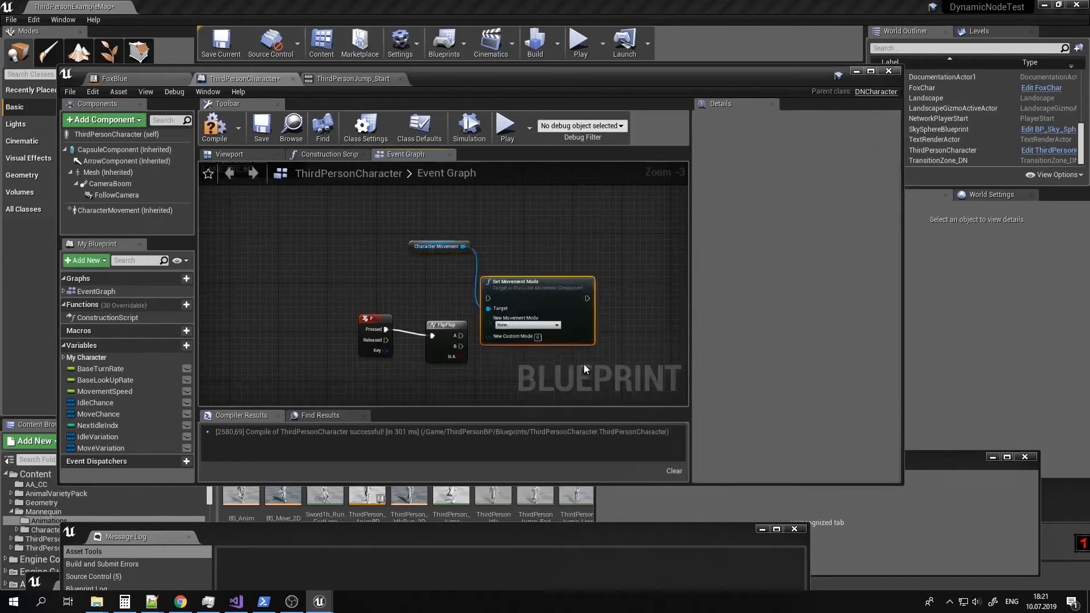
left_click(541, 326)
left_click(510, 371)
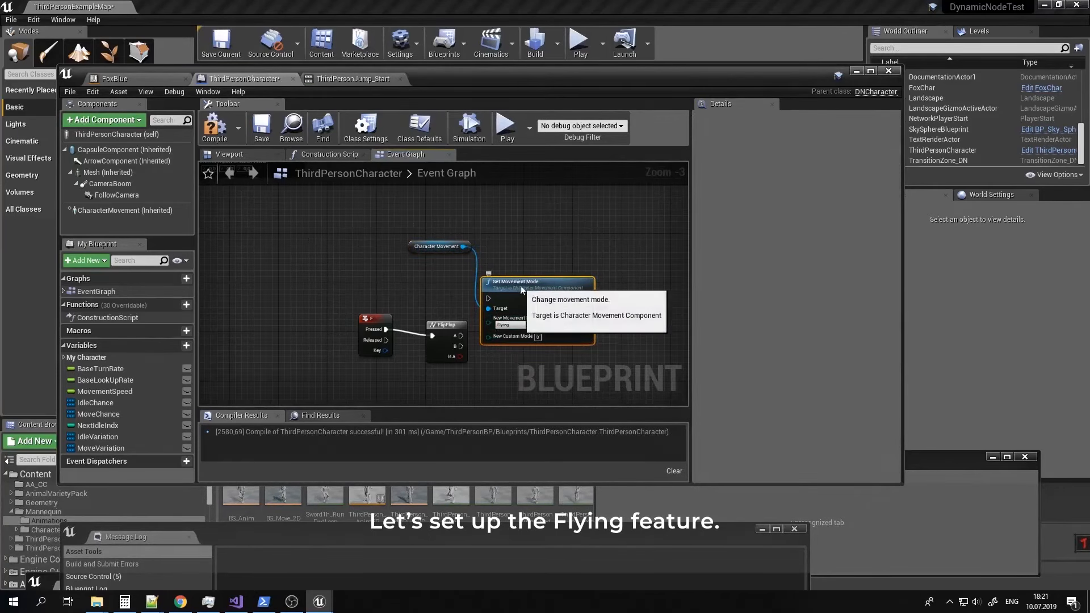
left_click_drag(485, 284, 523, 292)
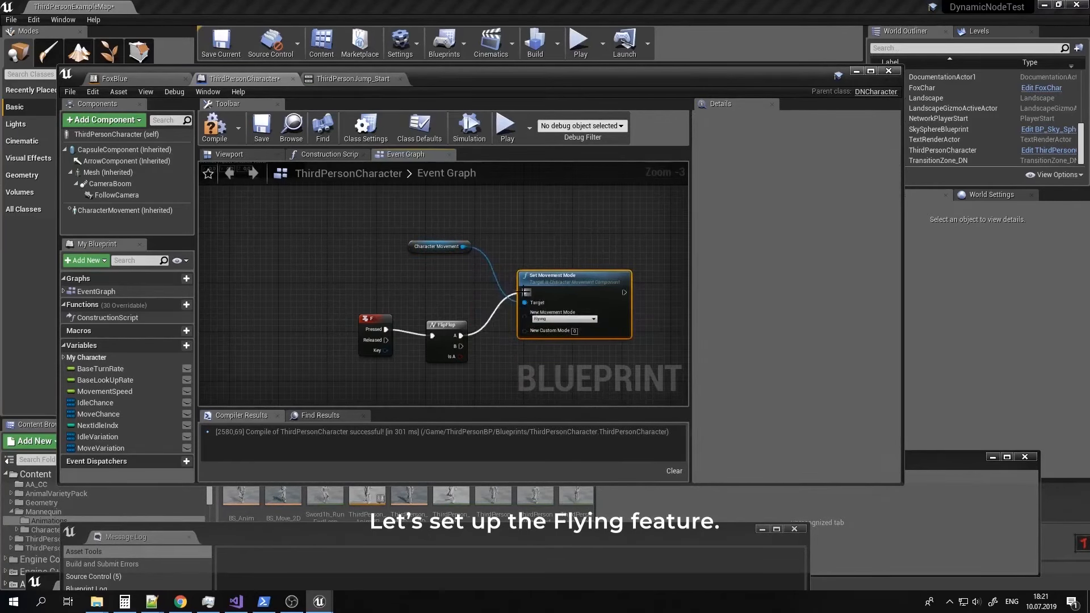
Duplicate the Set Movement Mode node, set the copy to Falling, and connect it to Character Movement and the FlipFlop's B output.
right_click_drag(550, 376, 530, 318)
key("ctrl+c")
key("ctrl+v")
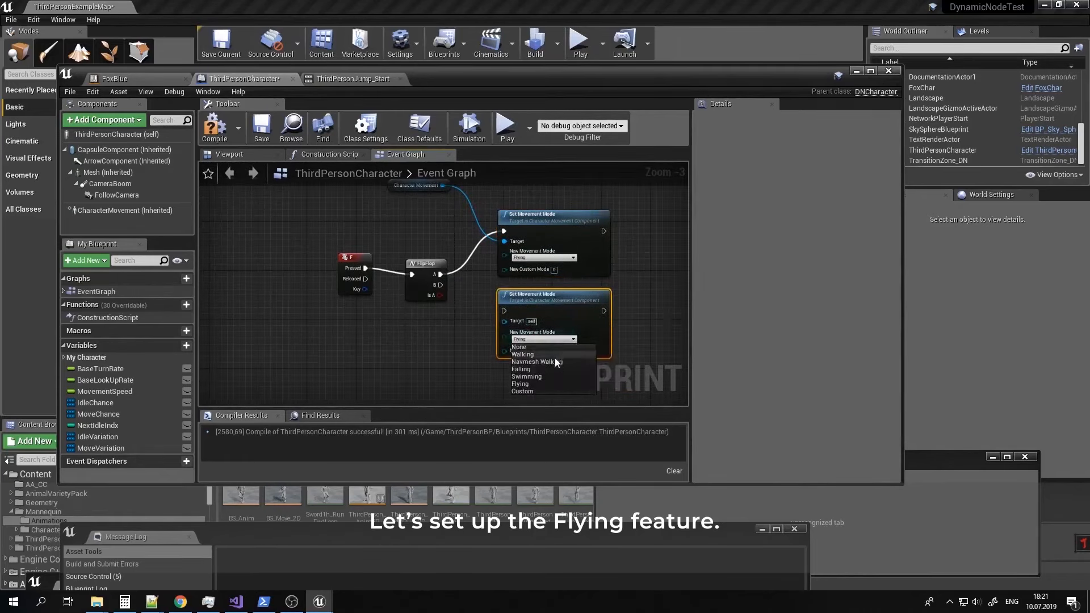
left_click(520, 369)
right_click_drag(447, 199, 458, 239)
left_click_drag(453, 226, 515, 361)
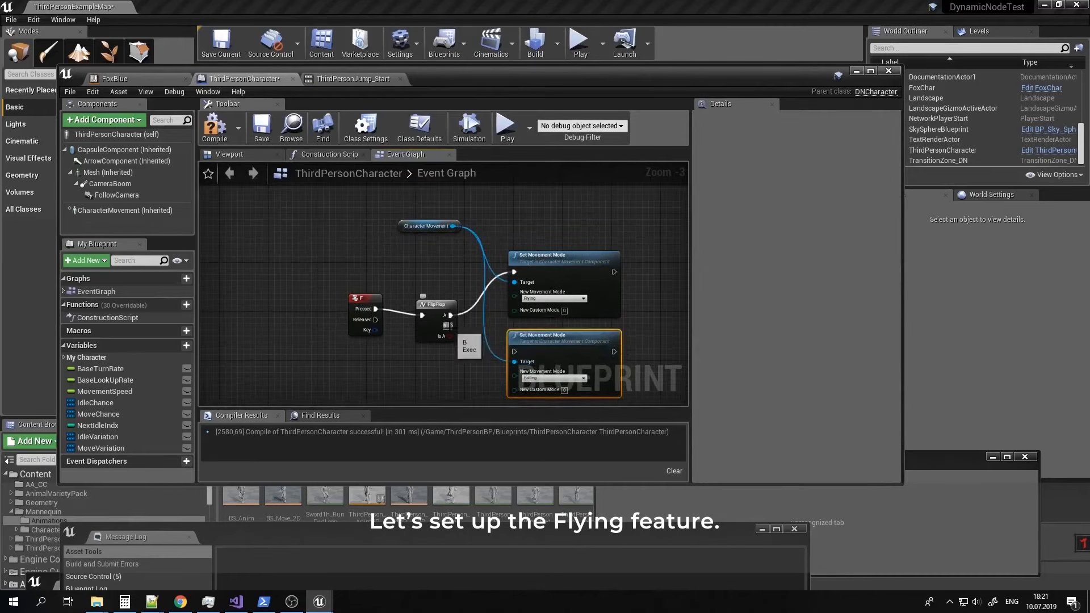
left_click_drag(450, 326, 518, 354)
Add a Set Controller Rotation Params node after the Flying node and enable Use Controller Rotation Pitch and Yaw.
right_click_drag(595, 309, 470, 318)
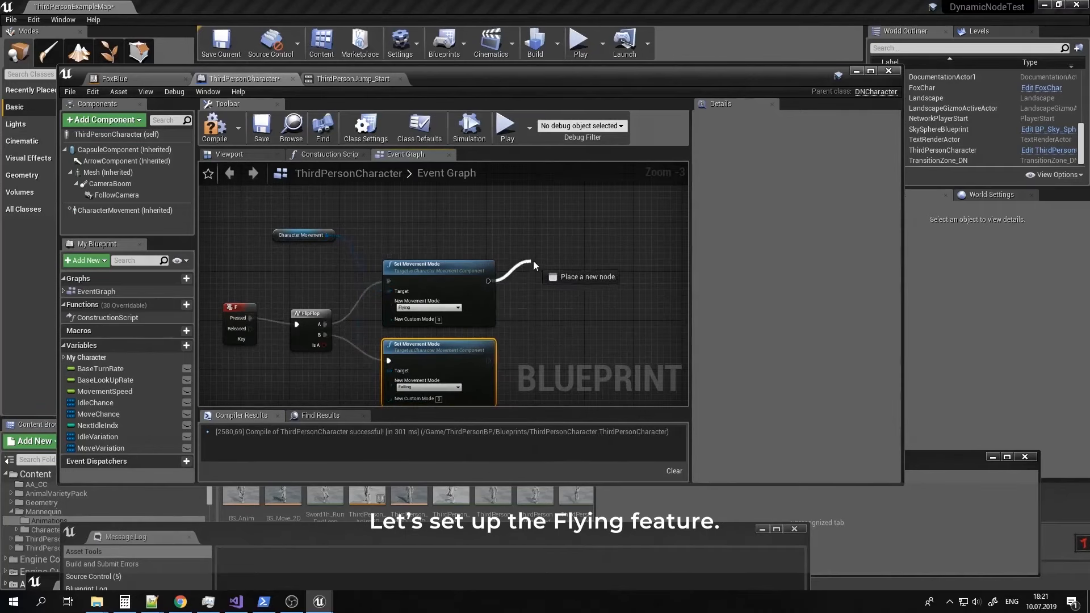
left_click_drag(532, 261, 532, 260)
type("set")
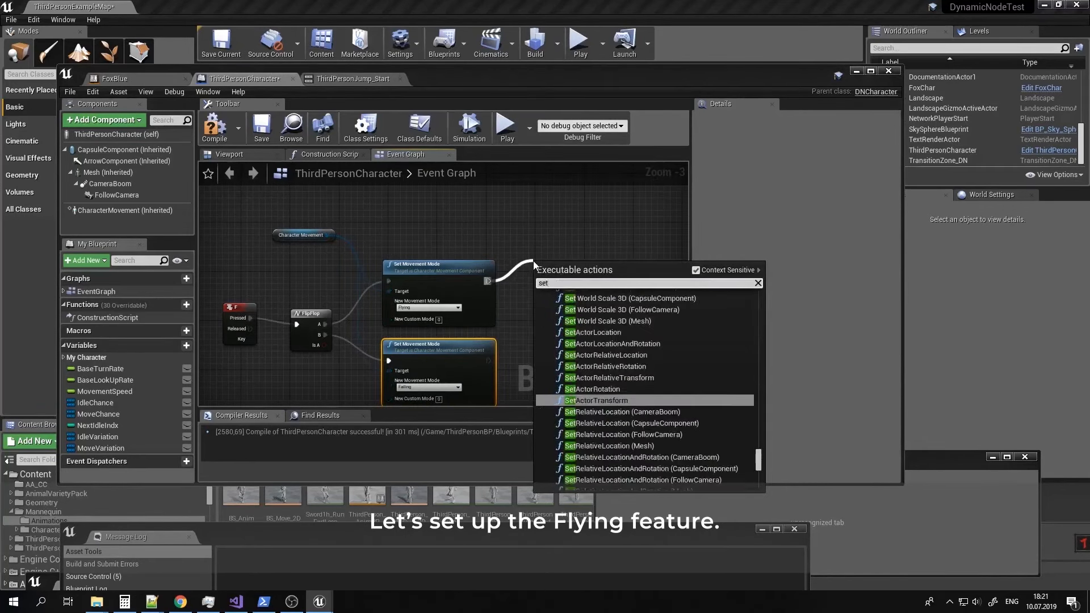
type("co")
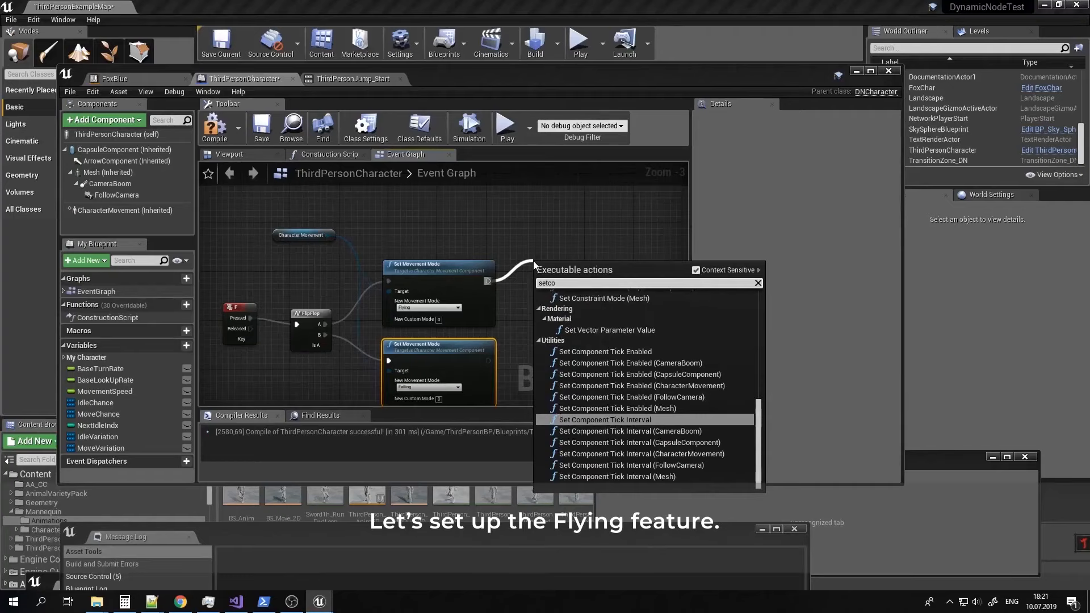
type("ntr")
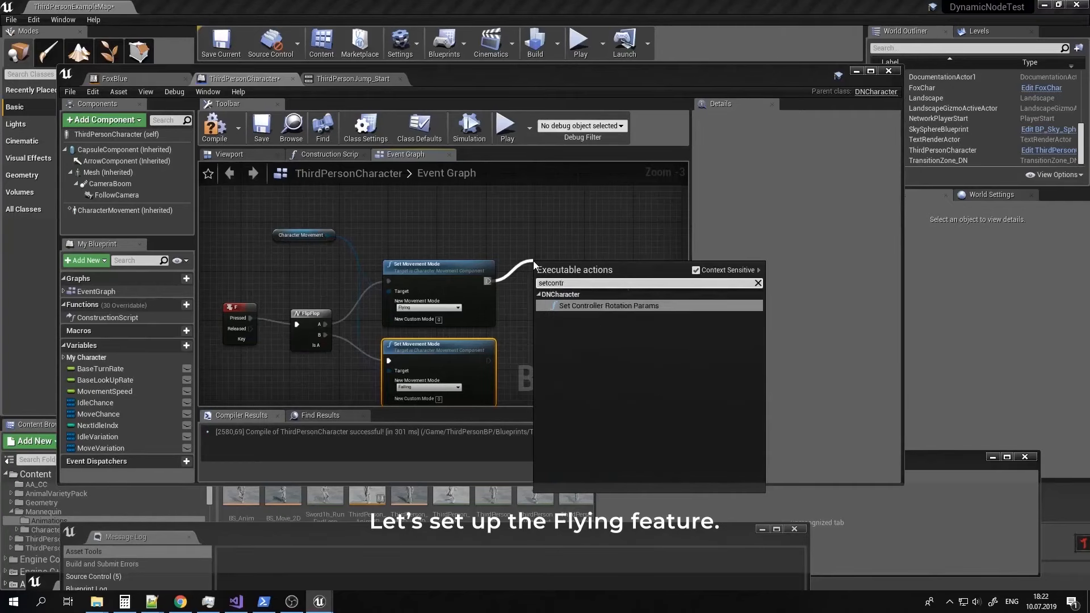
left_click(635, 306)
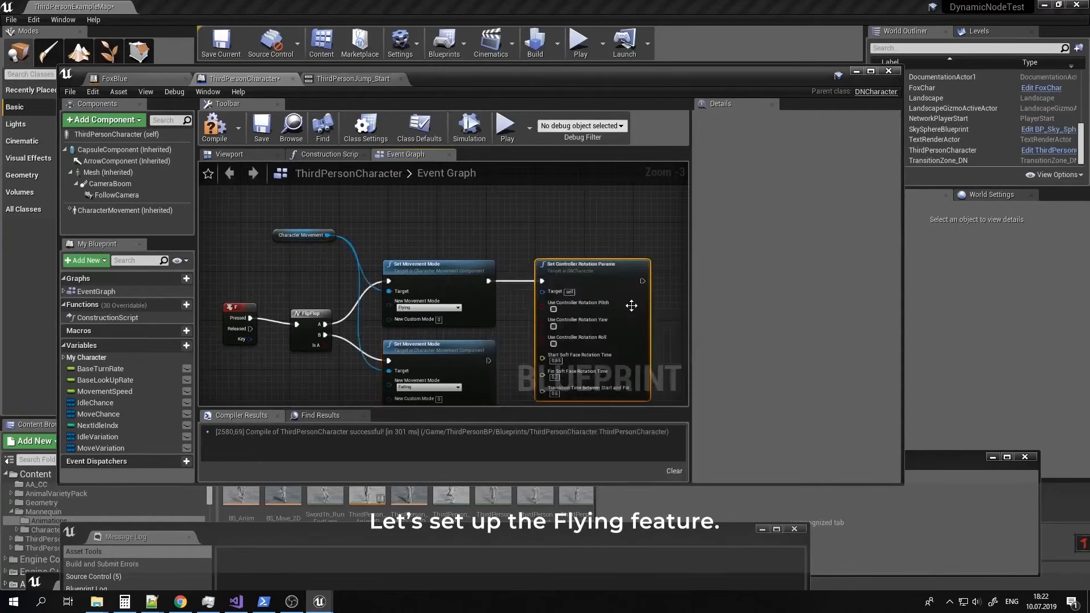
left_click_drag(617, 274, 611, 207)
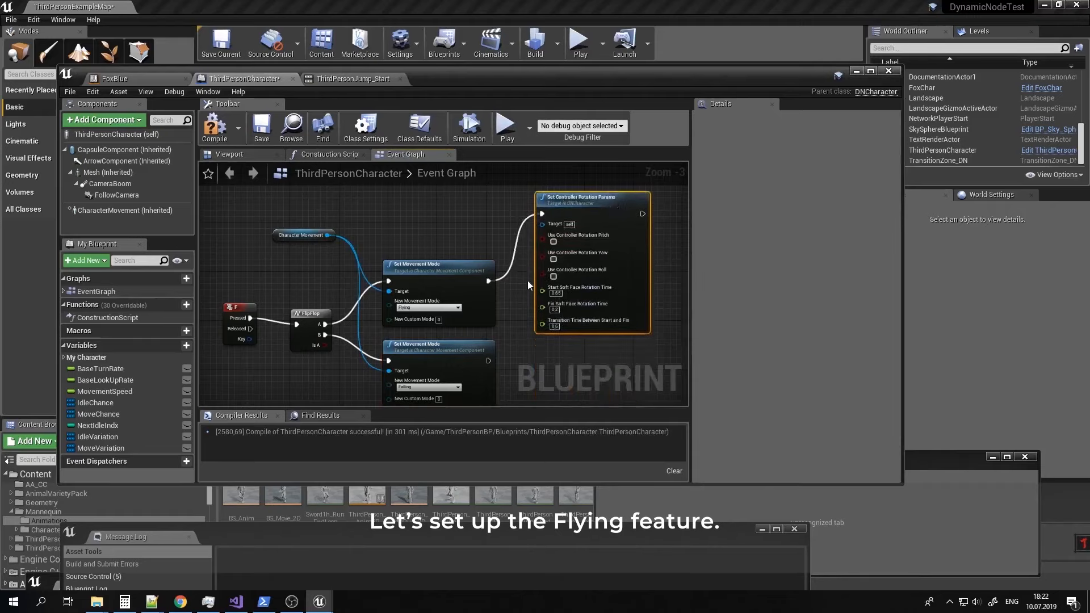
left_click(554, 241)
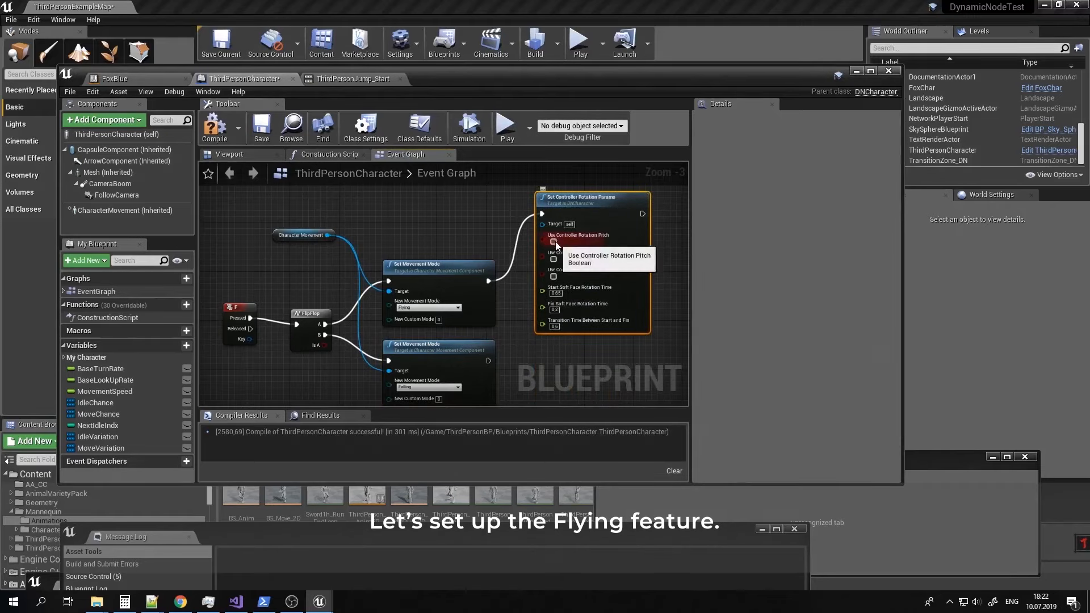
left_click(553, 259)
Duplicate Set Controller Rotation Params after the Falling node and disable Use Controller Rotation Pitch and Yaw on the copy.
right_click_drag(537, 342, 507, 307)
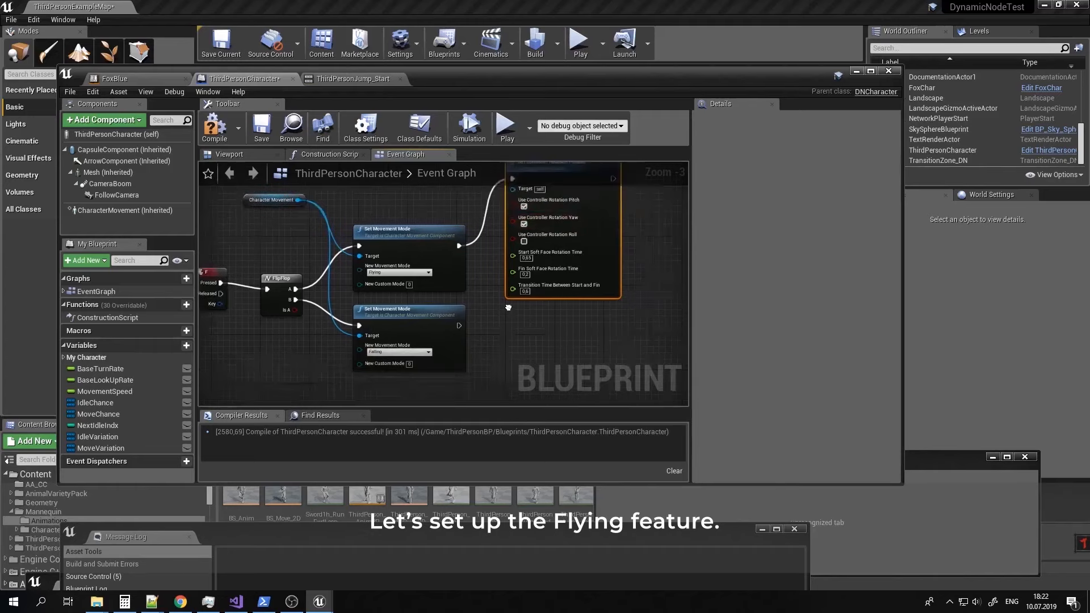
key("ctrl+c")
key("ctrl+v")
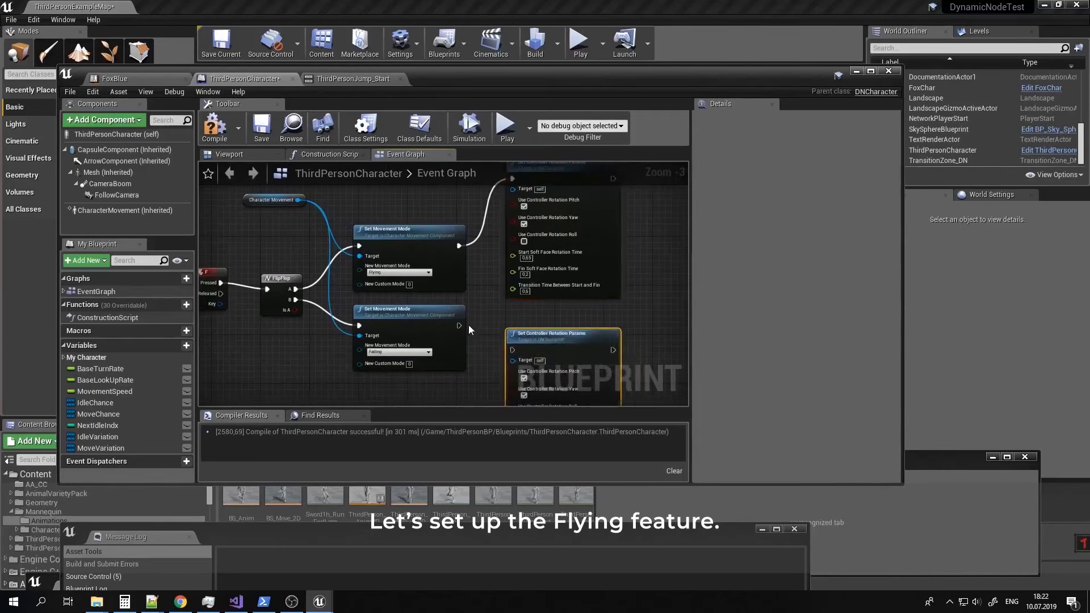
left_click_drag(459, 325, 514, 355)
right_click_drag(502, 379, 499, 332)
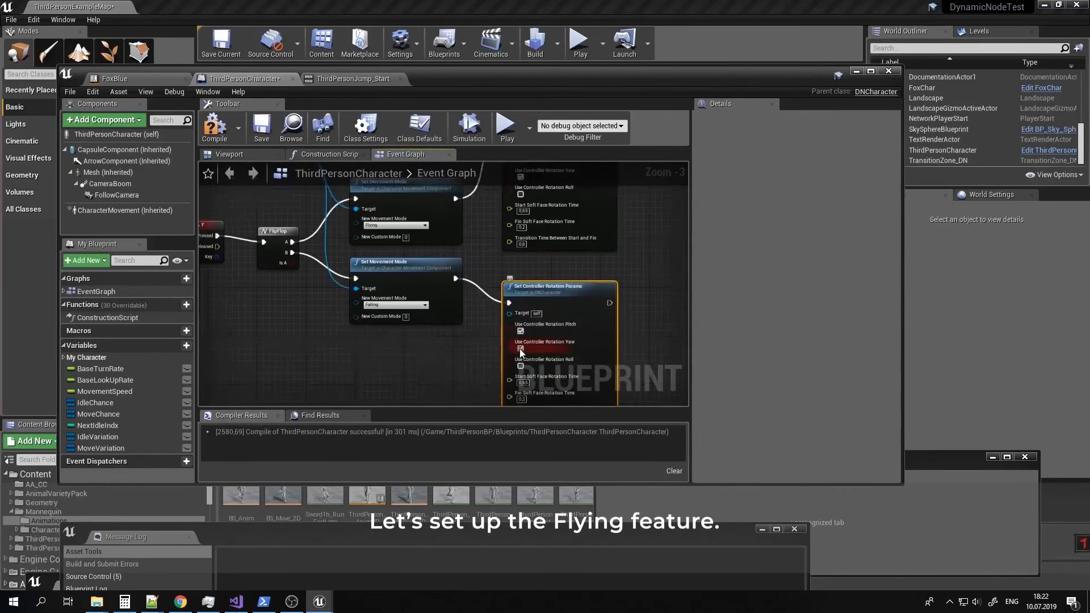
left_click(520, 349)
left_click(520, 331)
right_click_drag(560, 377, 525, 311)
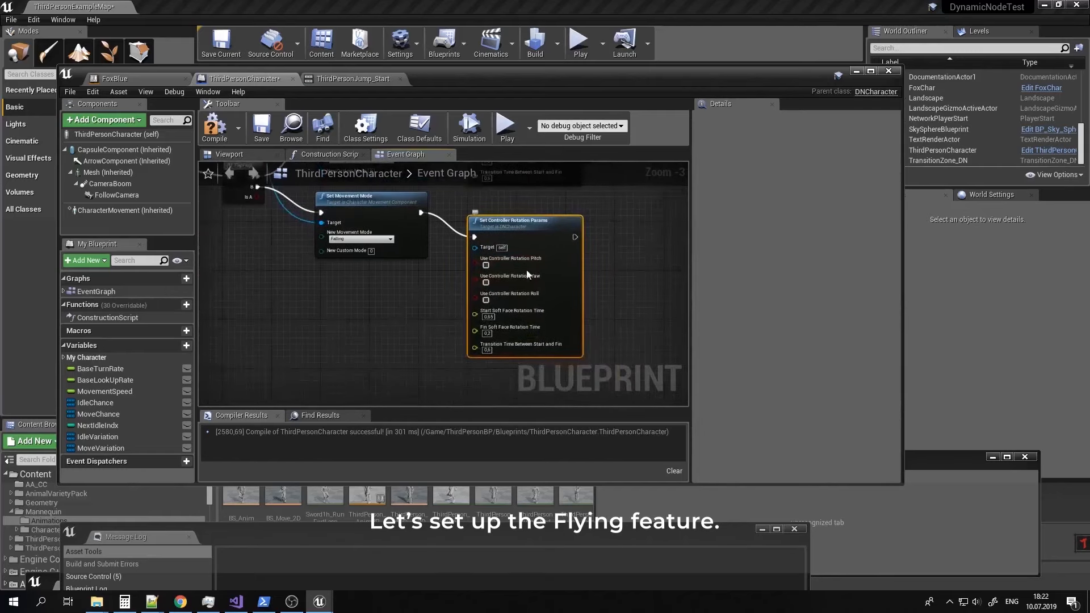
Search the Reparent Blueprint class list for "dn" and leave the list without choosing a class.
right_click_drag(559, 248, 546, 359)
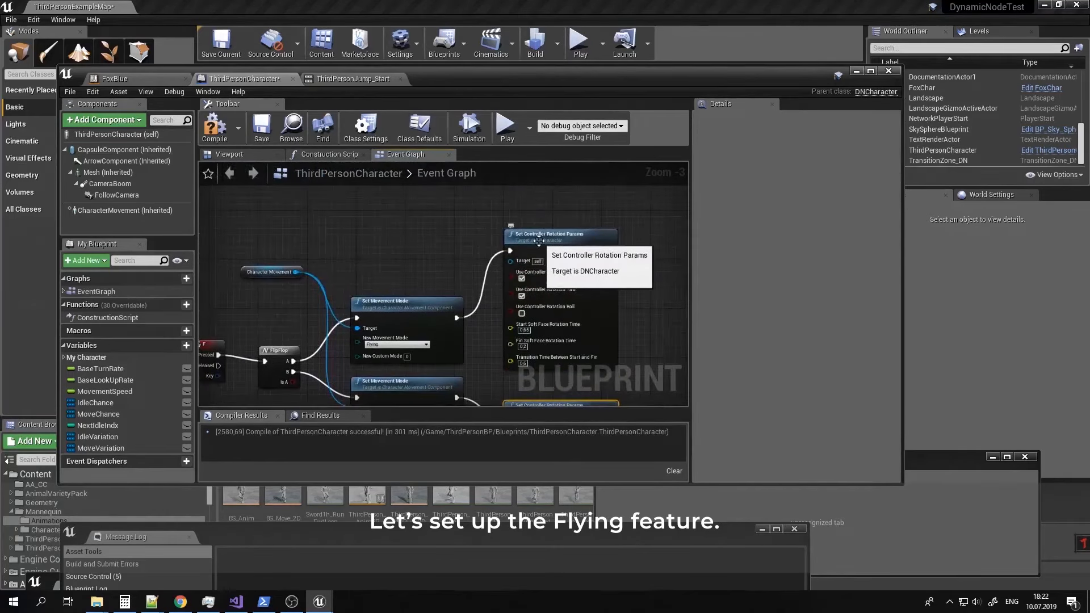
left_click(71, 93)
left_click(119, 231)
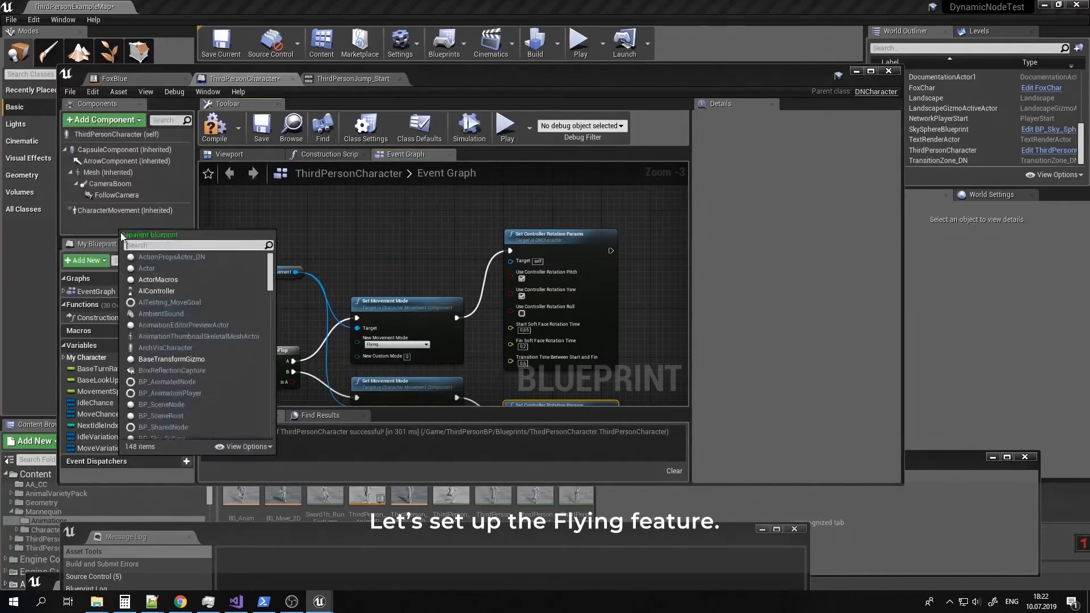
type("dn")
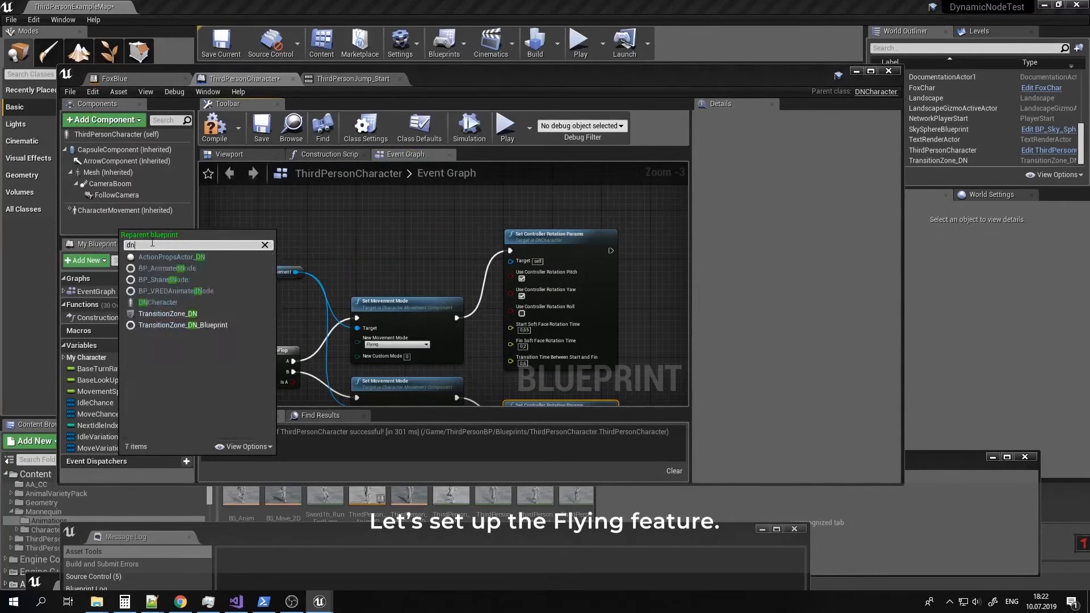
left_click(265, 245)
Playtest the level, moving the character forward in flying mode, and end the play session.
right_click_drag(422, 235, 382, 241)
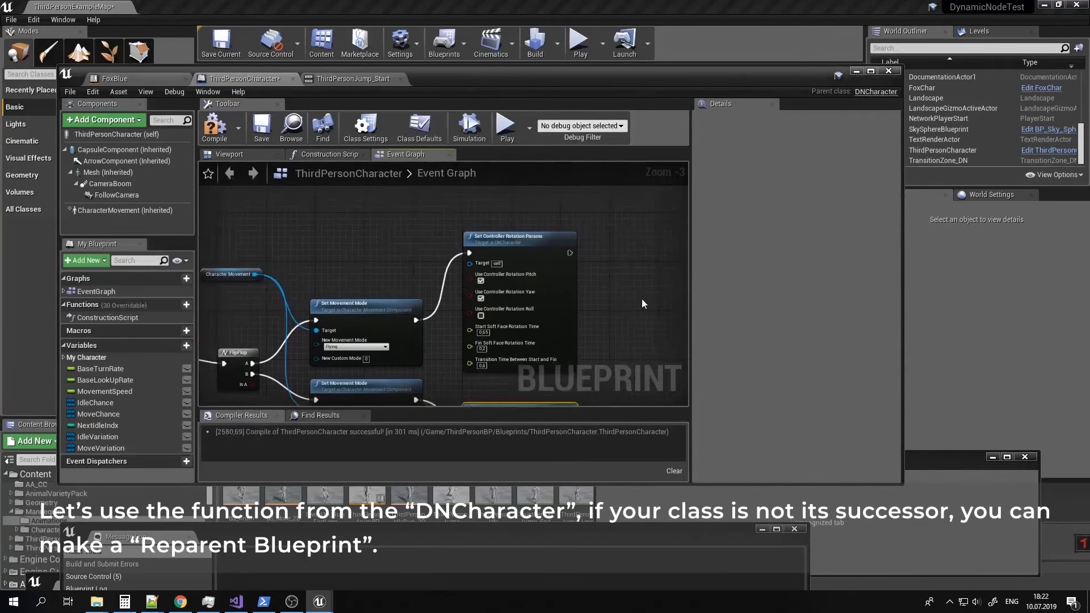
right_click_drag(641, 300, 530, 263)
right_click_drag(242, 268, 408, 250)
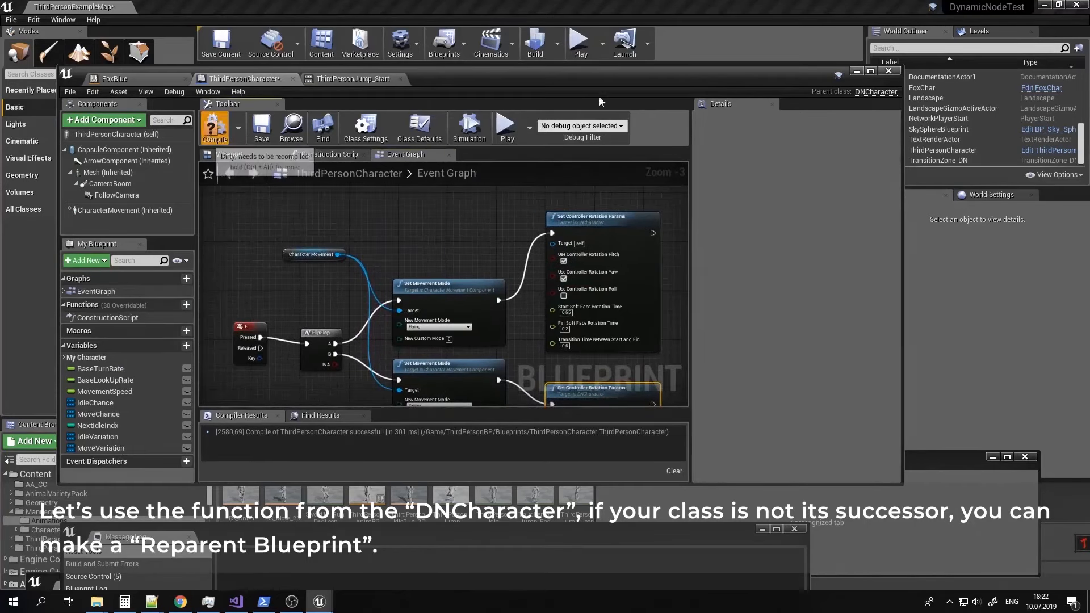
left_click(856, 71)
left_click(590, 46)
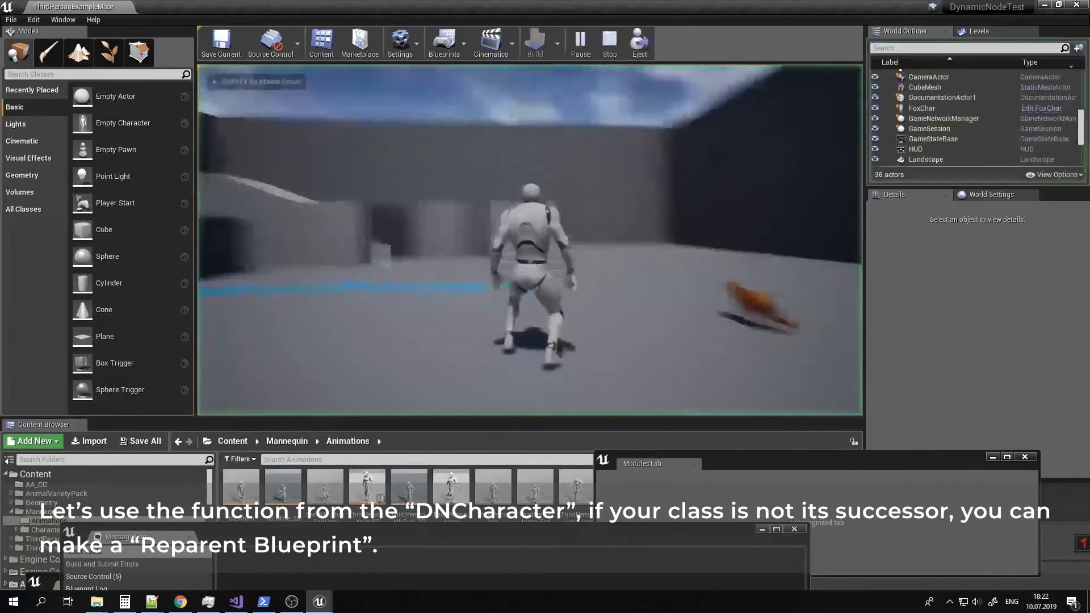
key("w")
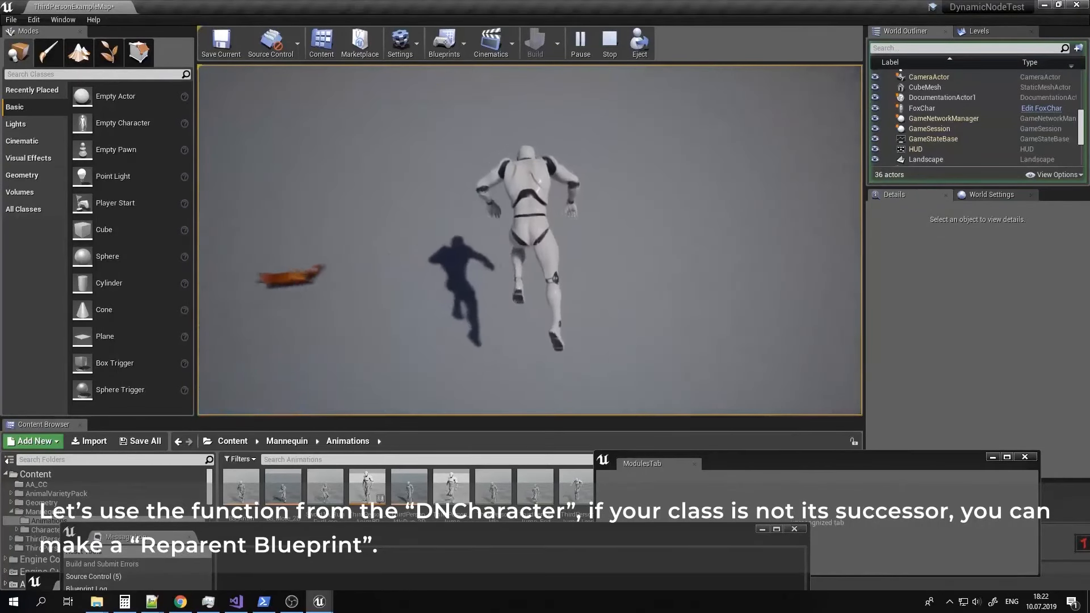
key("Escape")
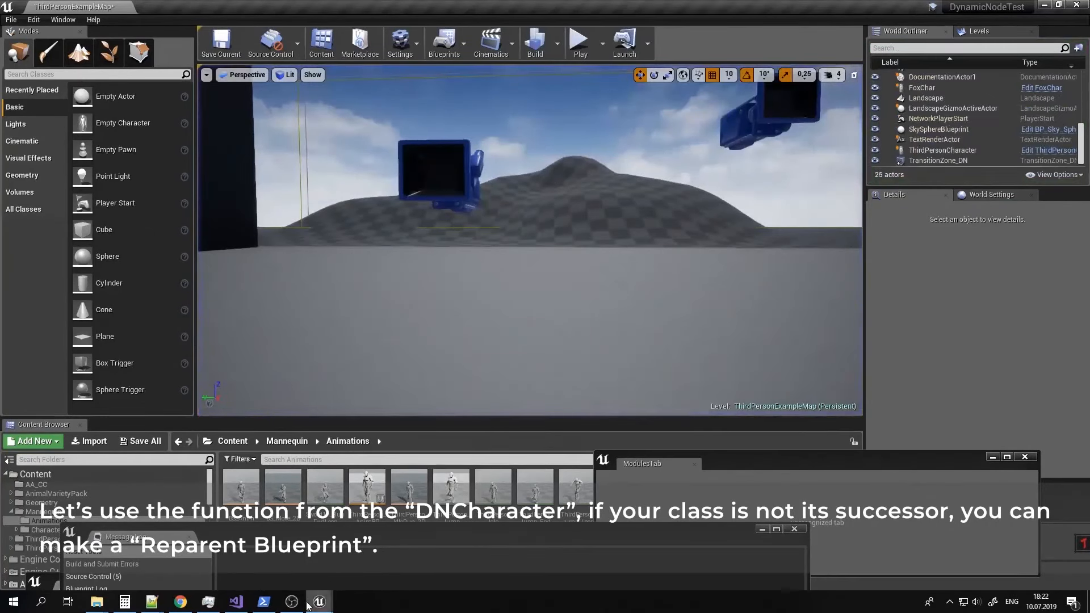
In the ThirdPersonCharacter blueprint, add a SetActorRotation node after the Falling branch's Set Controller Rotation Params and align it in that row.
left_click(312, 605)
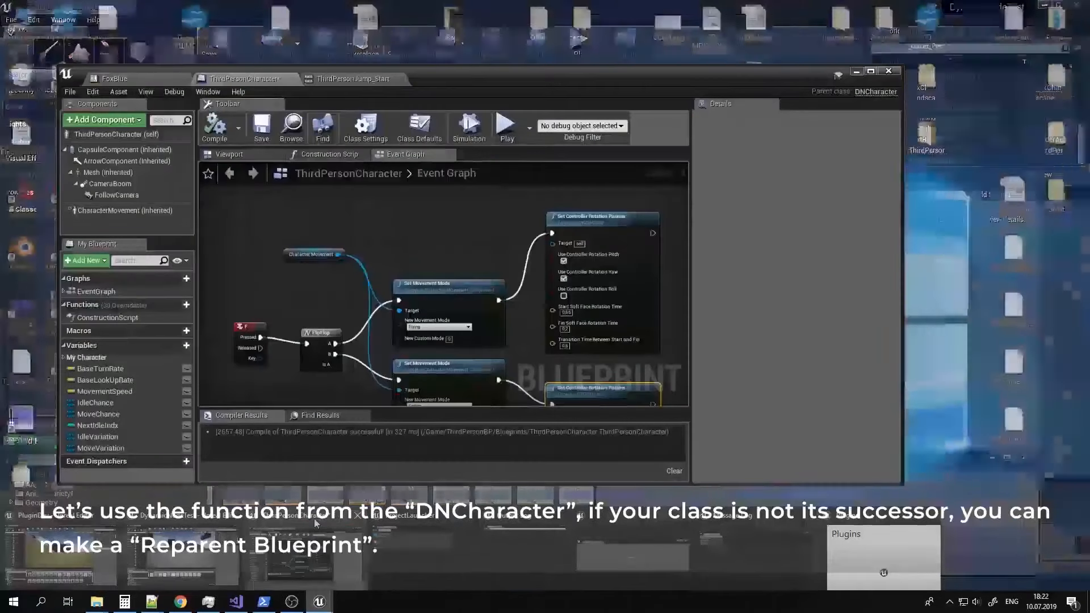
left_click(316, 555)
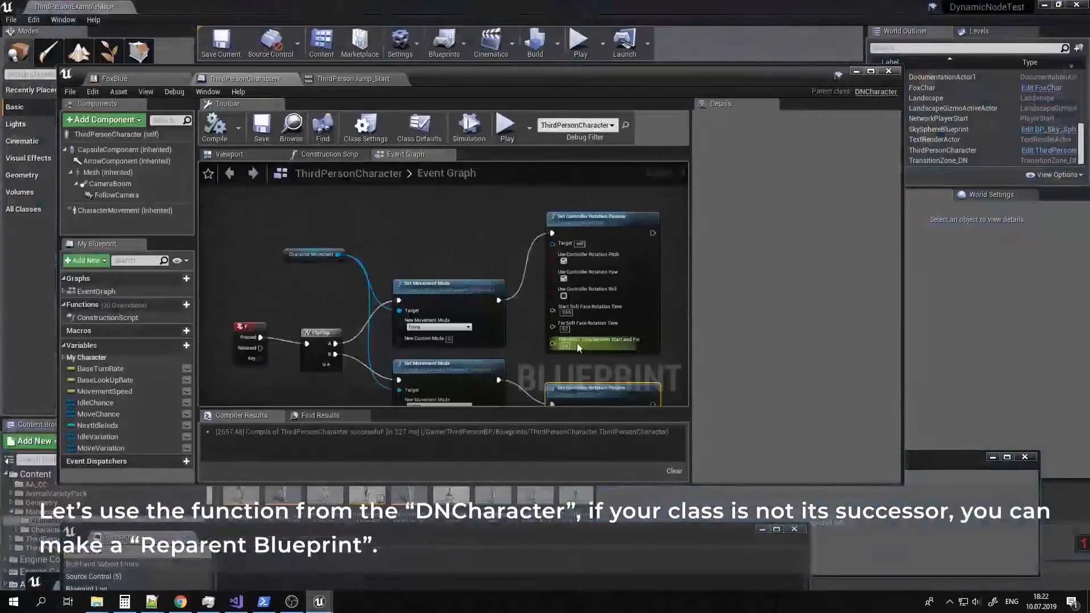
right_click_drag(576, 343, 399, 205)
left_click_drag(456, 257, 520, 281)
type("setac")
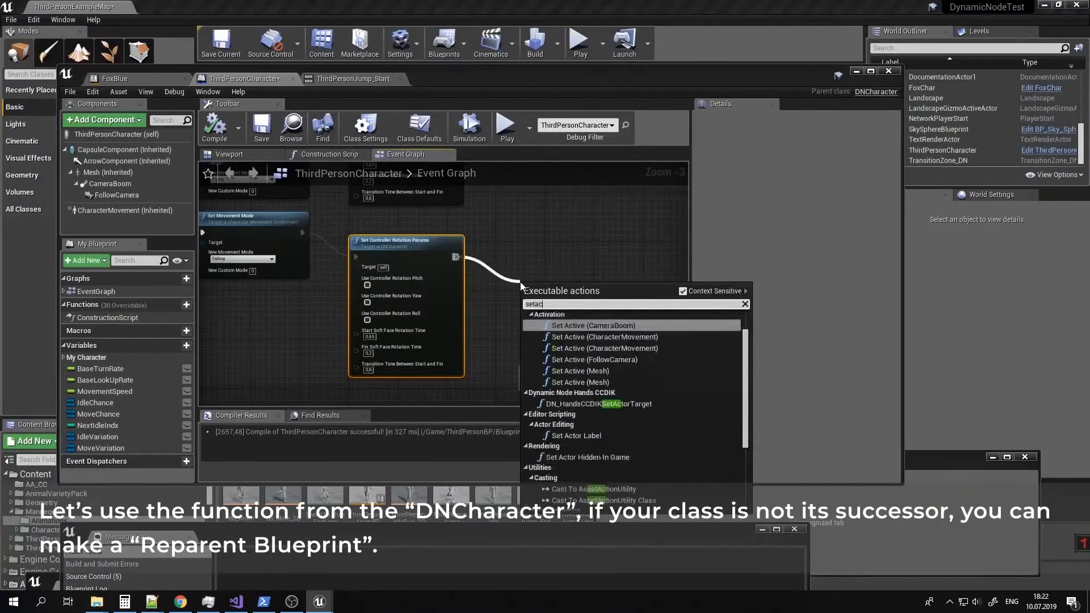
type("torrotation")
key("Return")
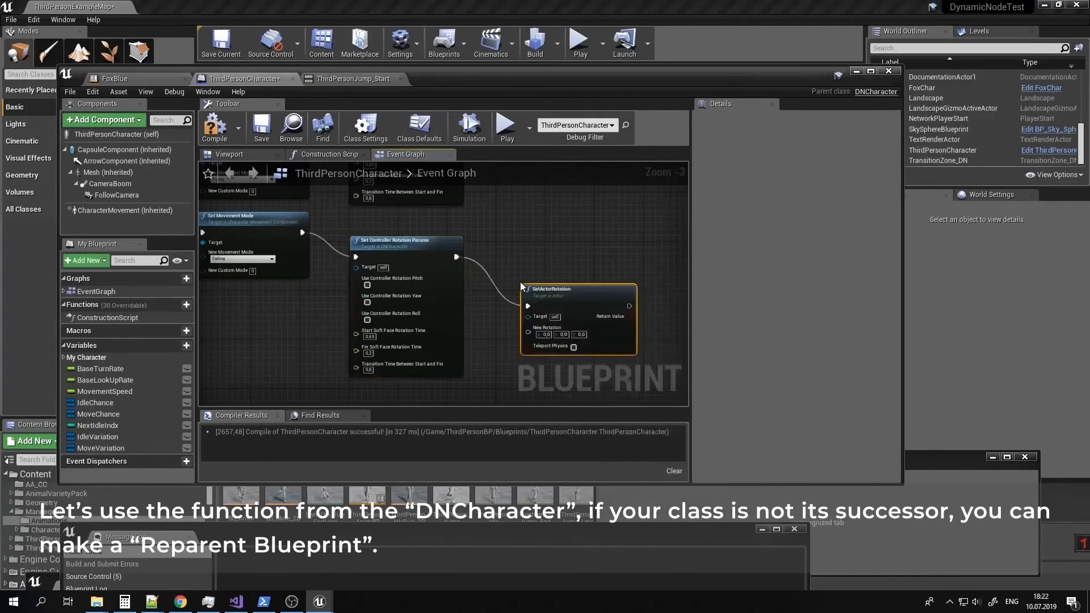
left_click_drag(554, 292, 578, 254)
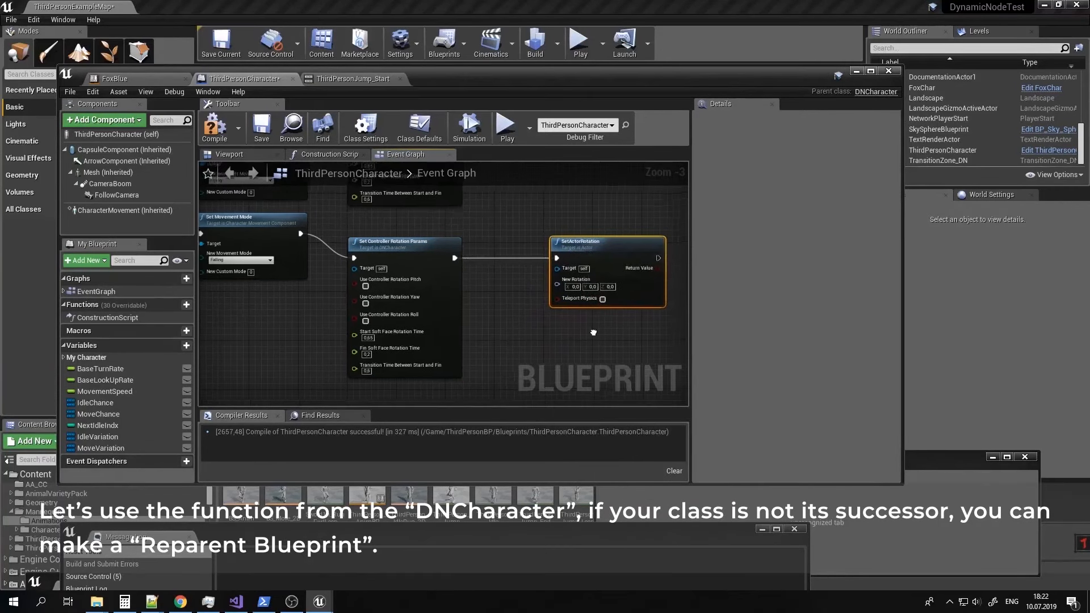
Add a Get Control Rotation node below SetActorRotation and move SetActorRotation further along to make room.
right_click_drag(504, 350, 454, 358)
right_click(454, 358)
type("getcontroll")
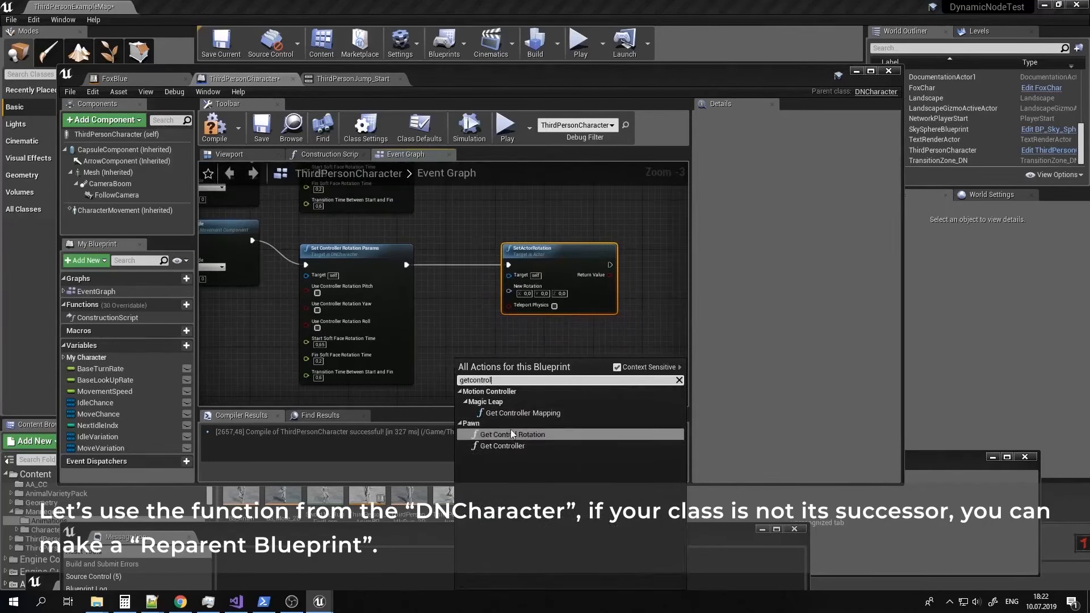
left_click(523, 435)
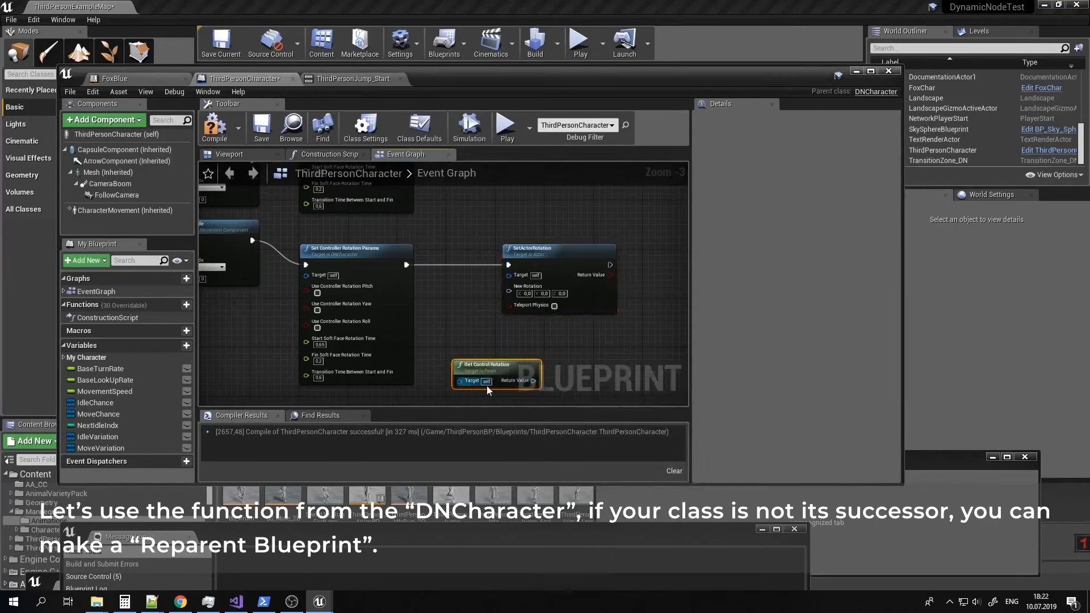
right_click(520, 382)
right_click_drag(590, 360, 533, 342)
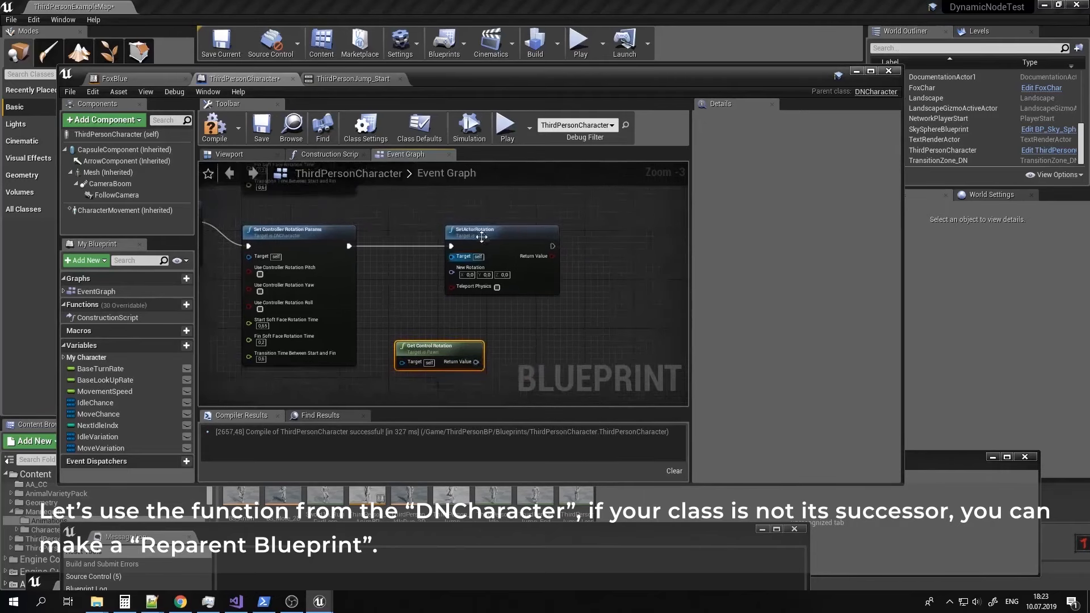
left_click_drag(471, 257, 513, 256)
Split the Get Control Rotation return value and SetActorRotation's New Rotation, and connect their Z (Yaw) pins.
right_click(459, 363)
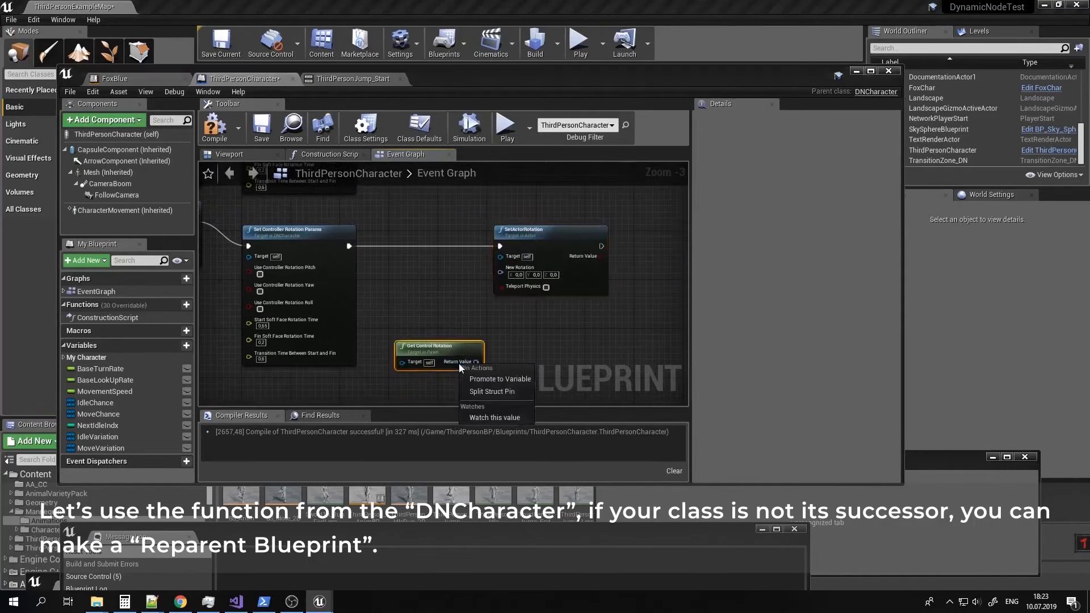
left_click(498, 380)
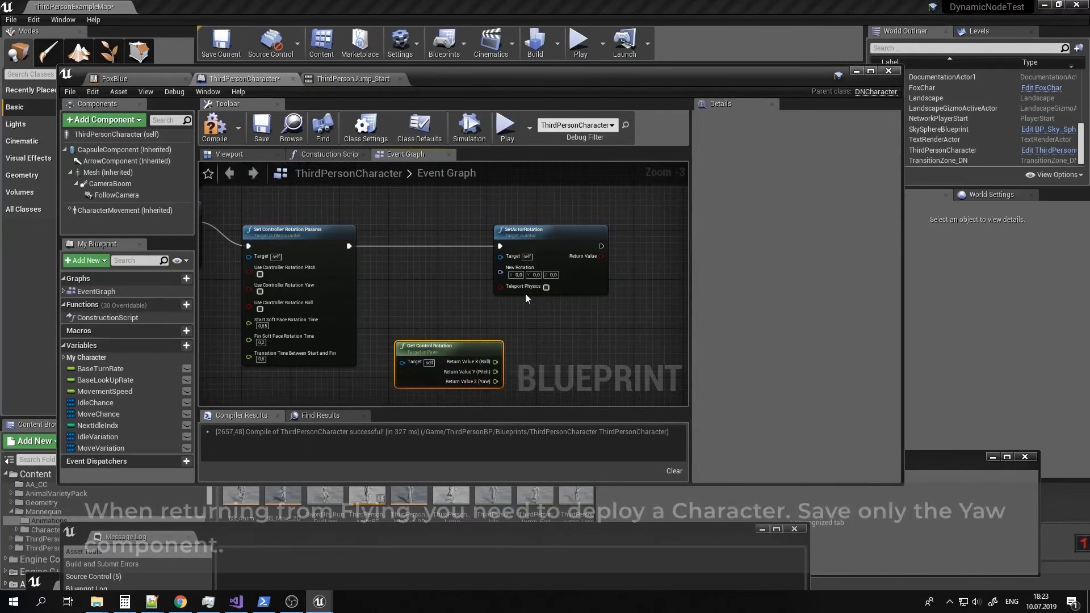
right_click(522, 268)
left_click(555, 296)
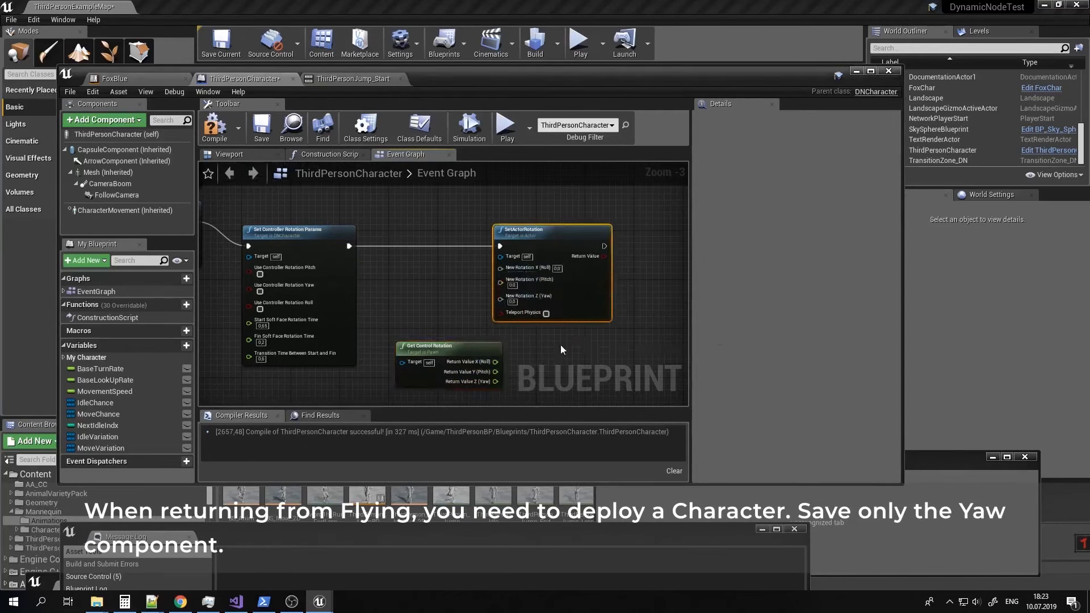
left_click_drag(475, 358, 500, 276)
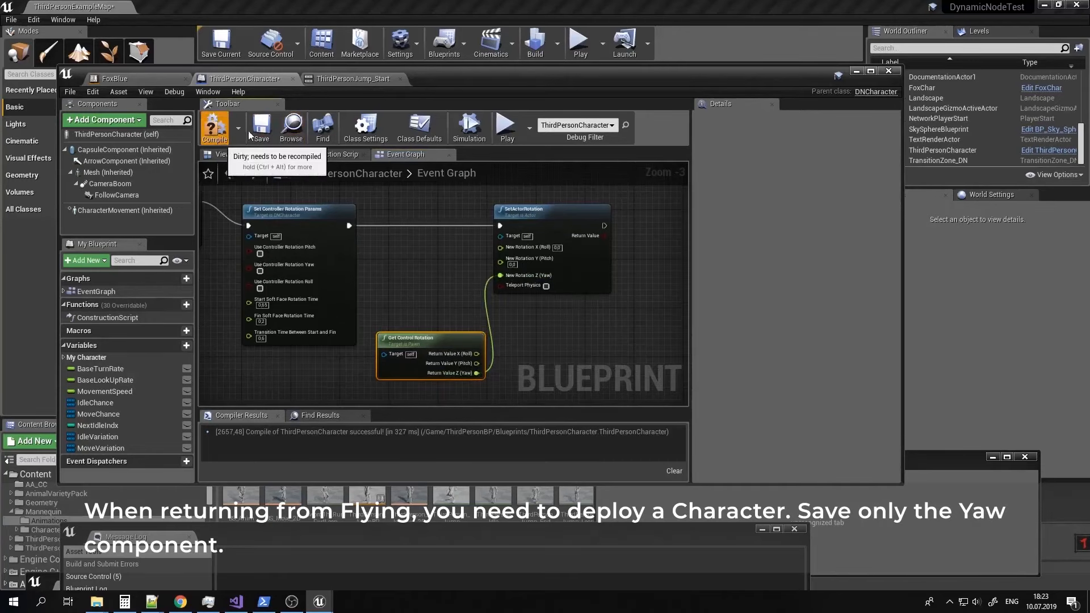
Compile and save the blueprint, and playtest flying in the level.
left_click(215, 127)
left_click(261, 128)
left_click(856, 72)
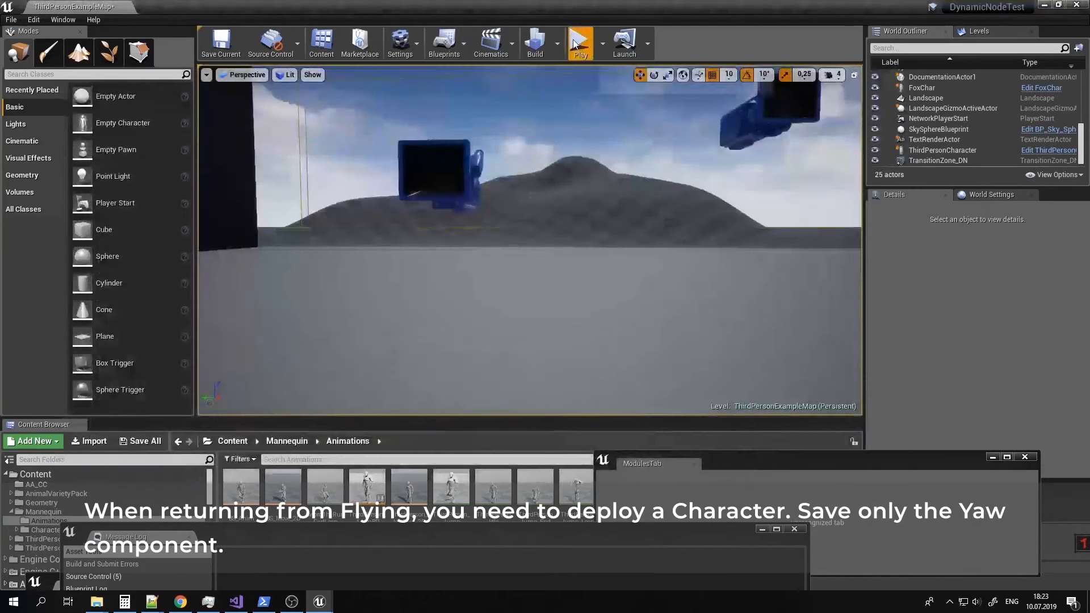
left_click(579, 41)
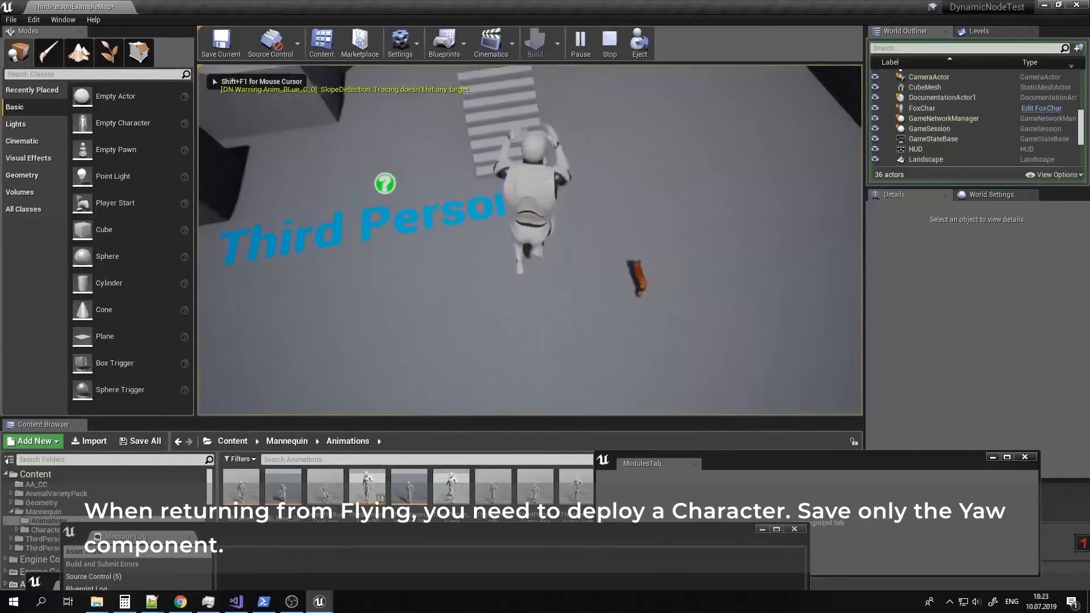
key("Escape")
Back in the ThirdPersonCharacter event graph, move SetActorRotation aside and add a Get DNMovement Component node.
left_click(327, 610)
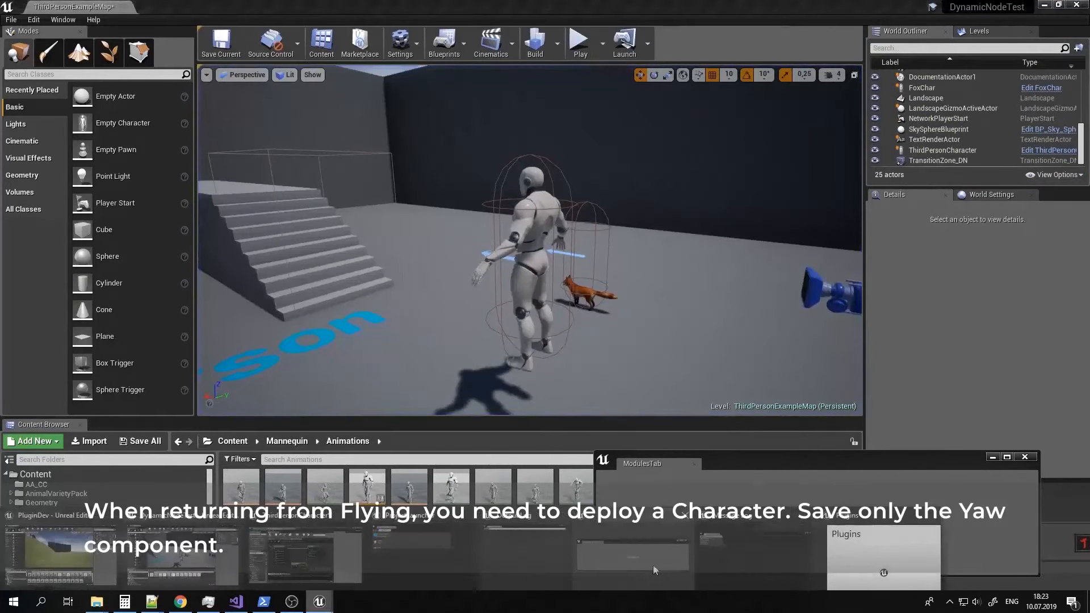
left_click(424, 556)
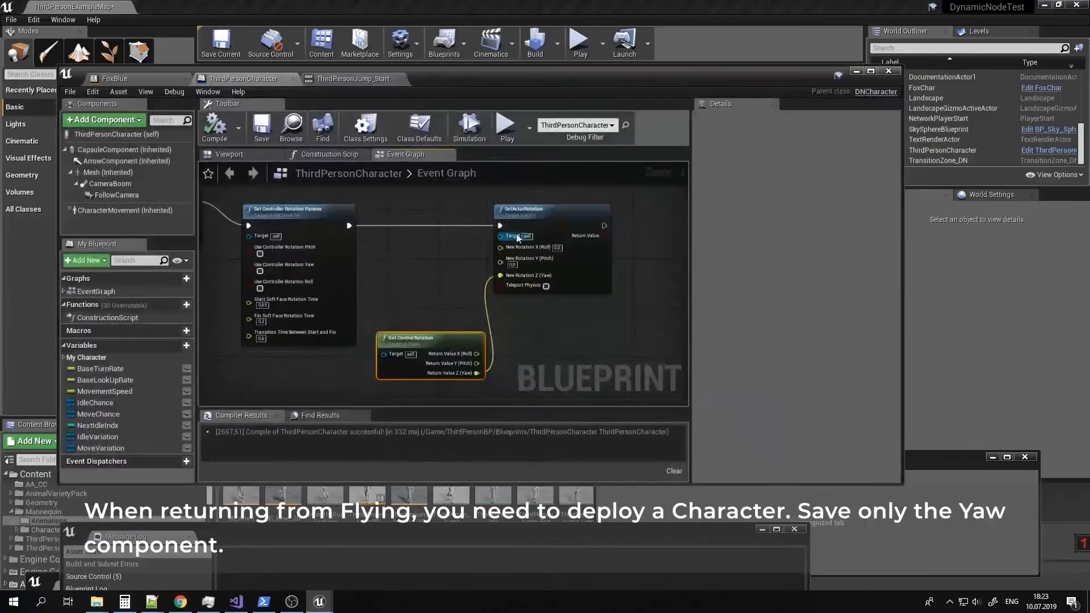
left_click_drag(576, 280, 618, 251)
right_click(527, 332)
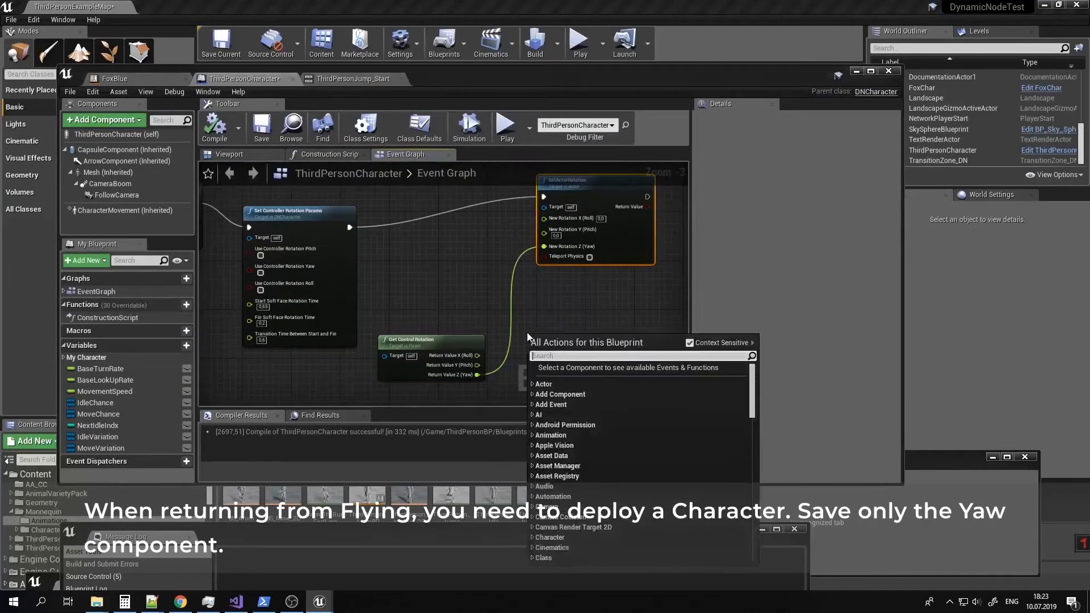
type("getdn")
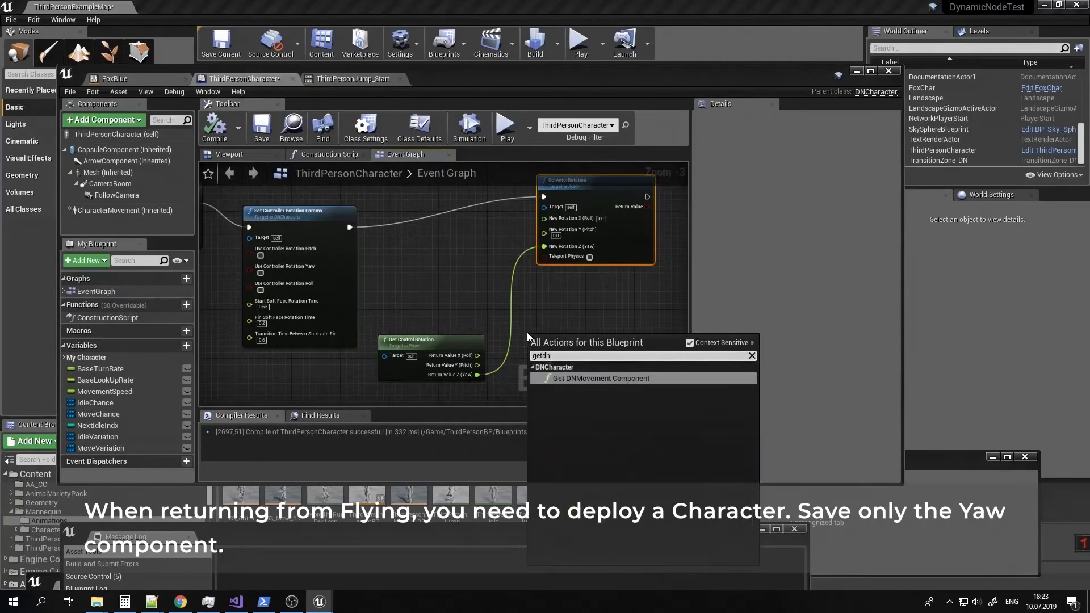
left_click(606, 378)
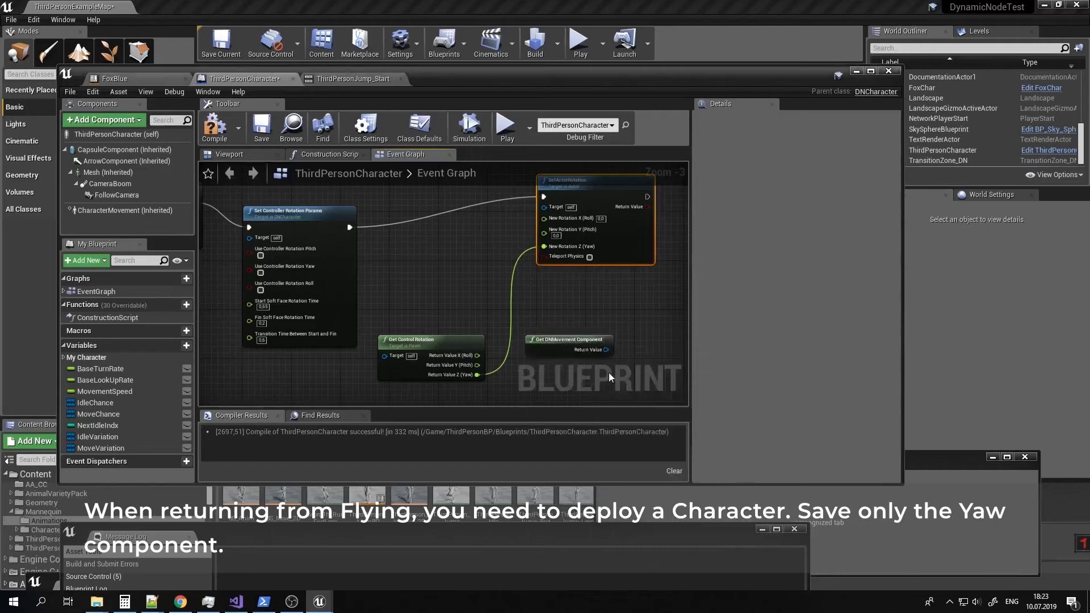
right_click_drag(600, 314, 530, 348)
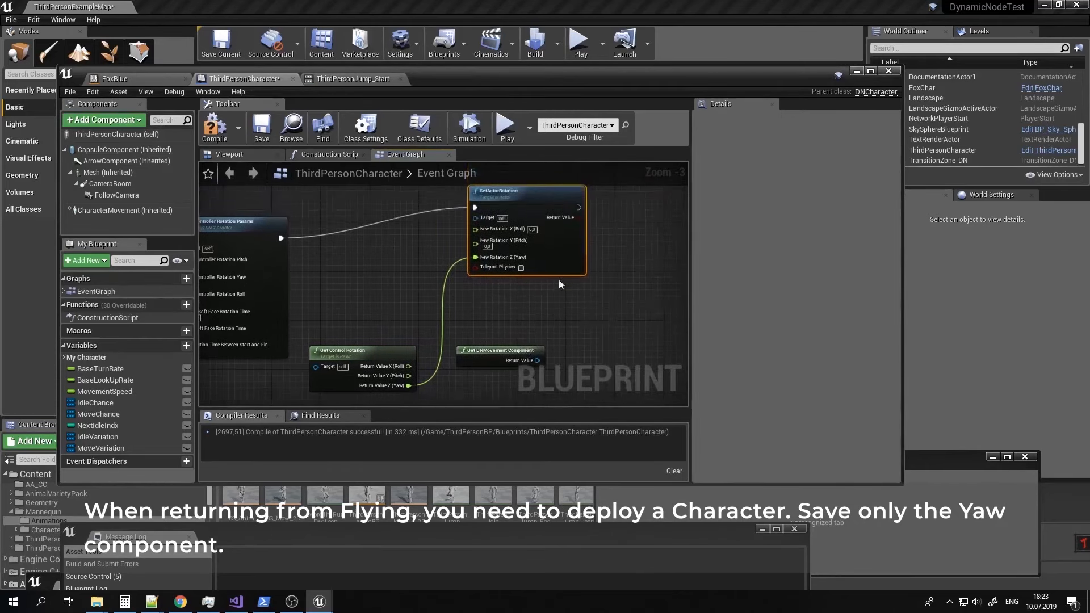
Add a Rotate Updated Component Soft node targeting the DNMovement component and run it after the Falling branch's Set Controller Rotation Params.
left_click_drag(518, 348, 515, 316)
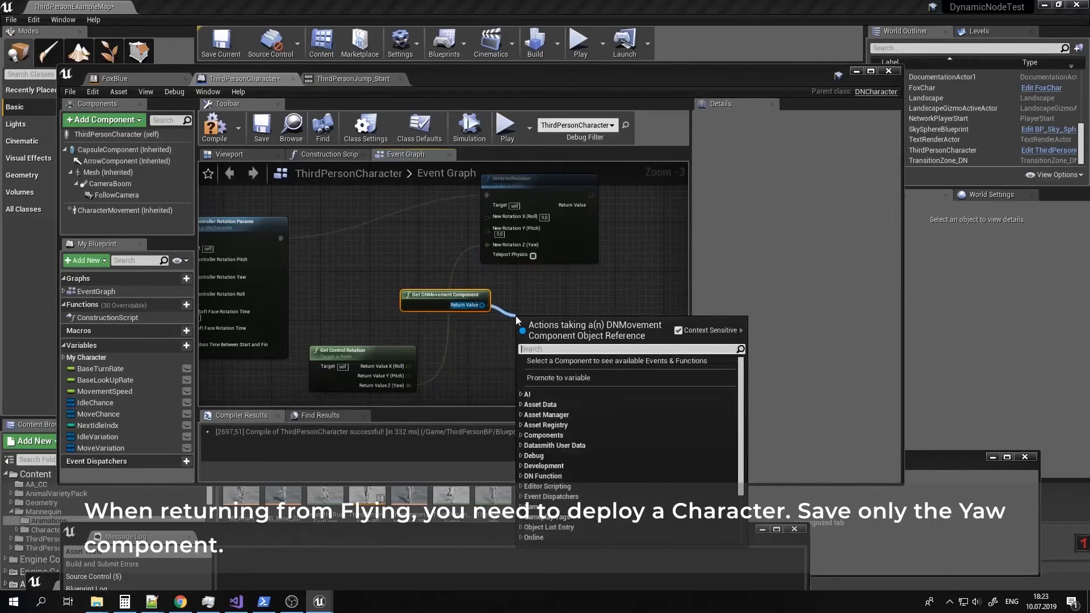
type("soft")
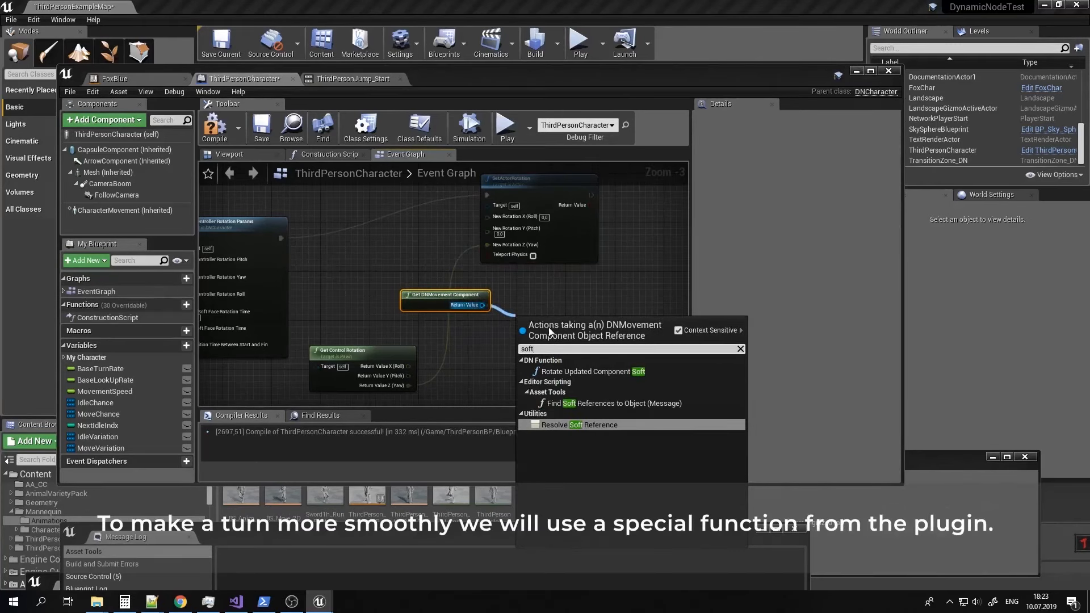
left_click(644, 371)
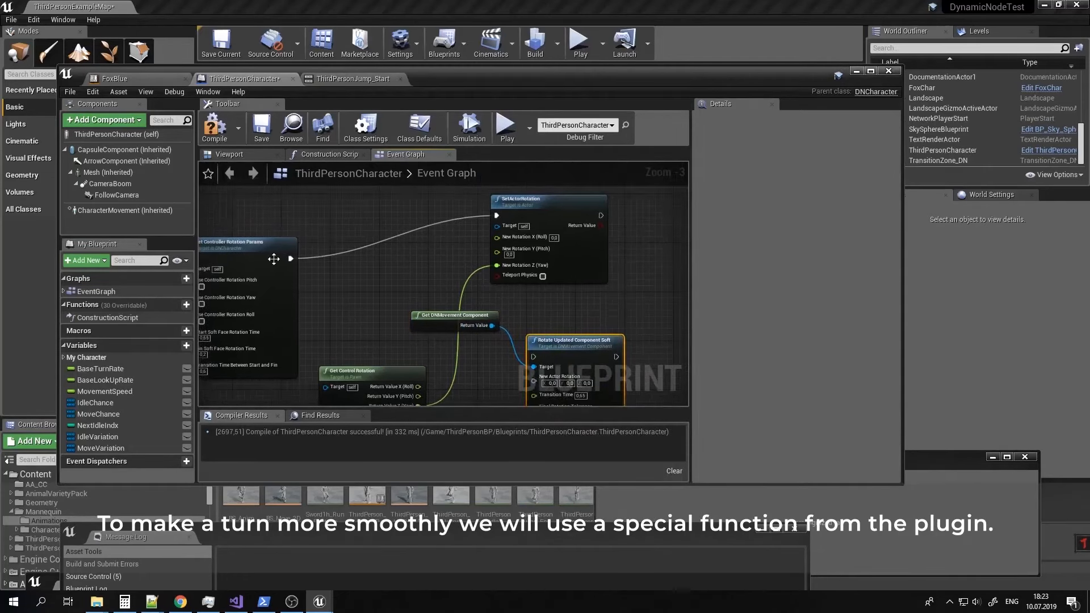
left_click_drag(290, 258, 567, 327)
left_click_drag(472, 323, 404, 323)
right_click_drag(498, 366, 496, 323)
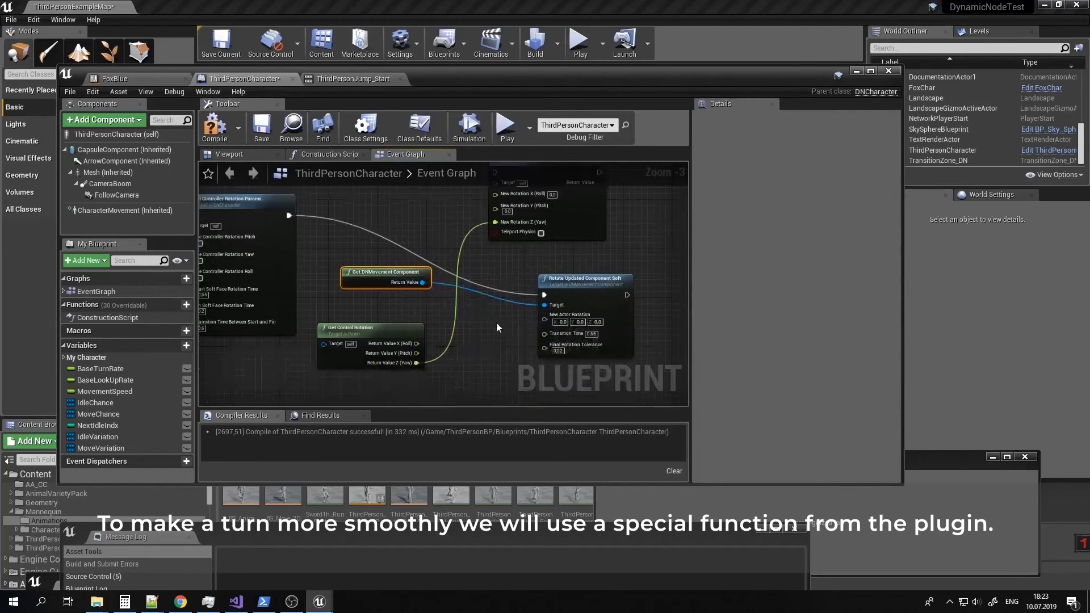
Split New Actor Rotation on Rotate Updated Component Soft and connect Get Control Rotation's Z (Yaw) to its Z (Yaw) pin.
left_click_drag(410, 363, 486, 347)
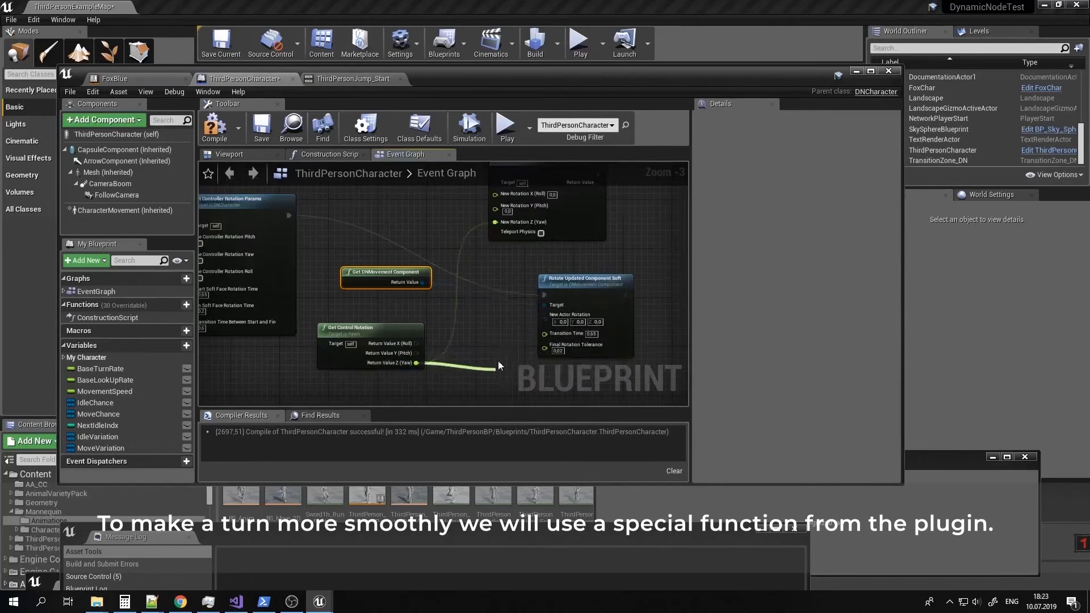
left_click(471, 325)
right_click(560, 318)
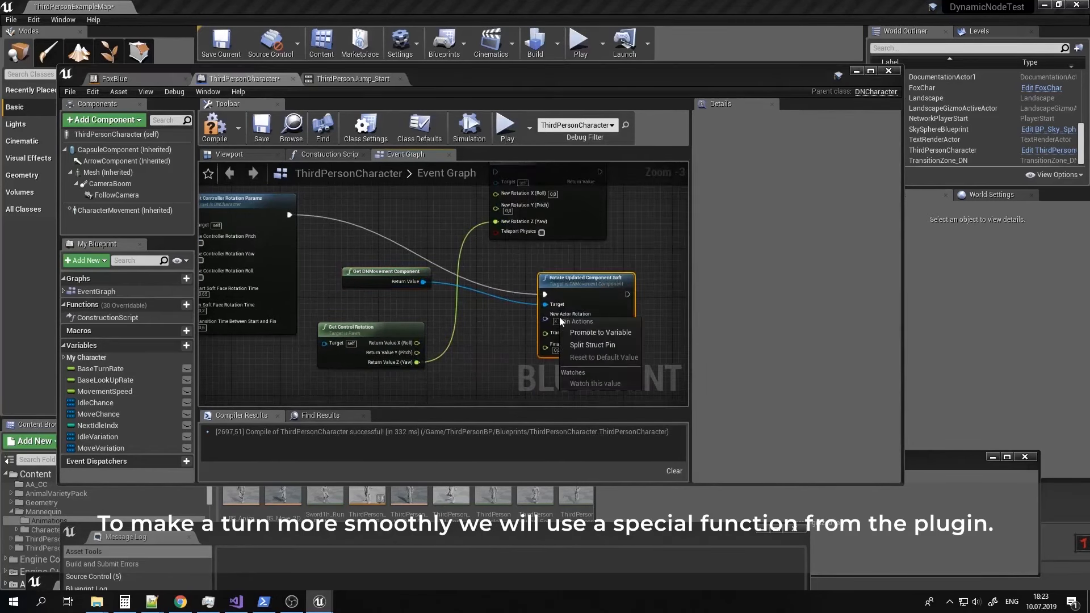
left_click(583, 345)
left_click_drag(417, 362, 547, 354)
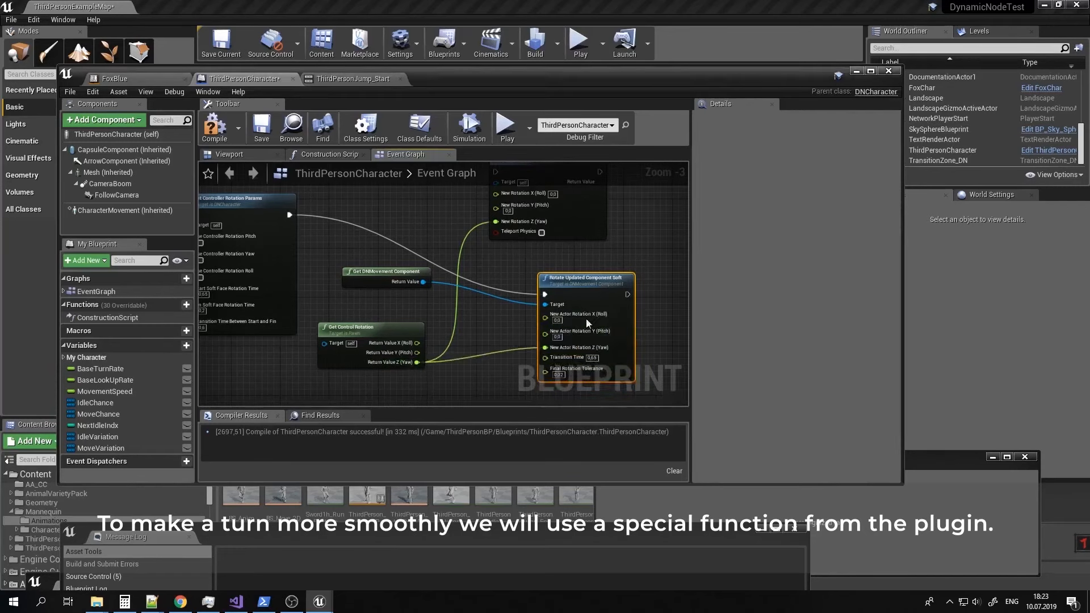
Playtest the smooth return to upright rotation when leaving Flying in the level, and end the play session.
left_click(856, 71)
left_click(579, 44)
key("space")
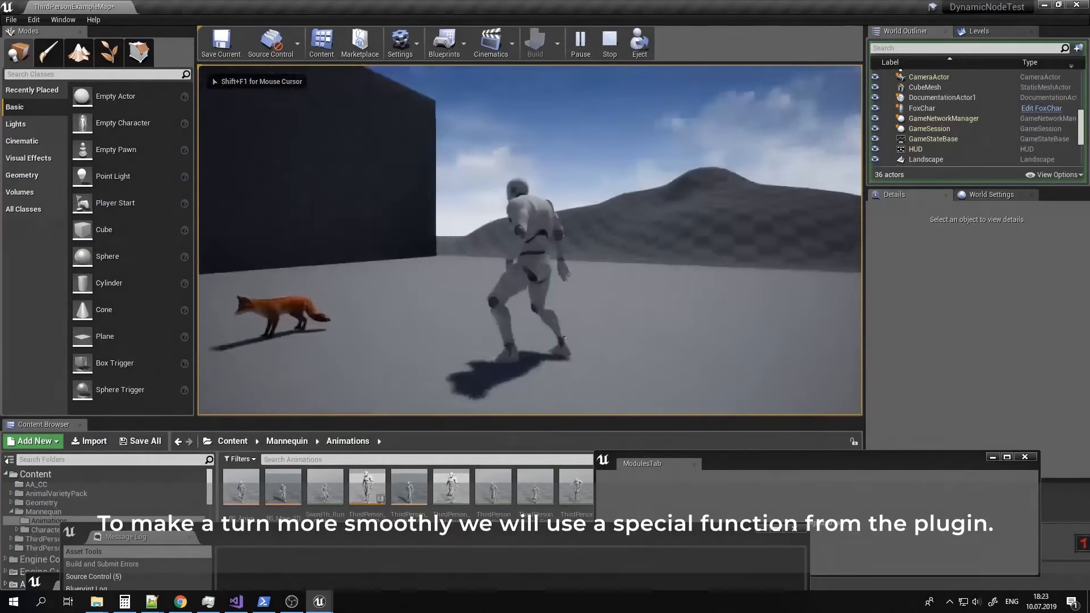
key("space")
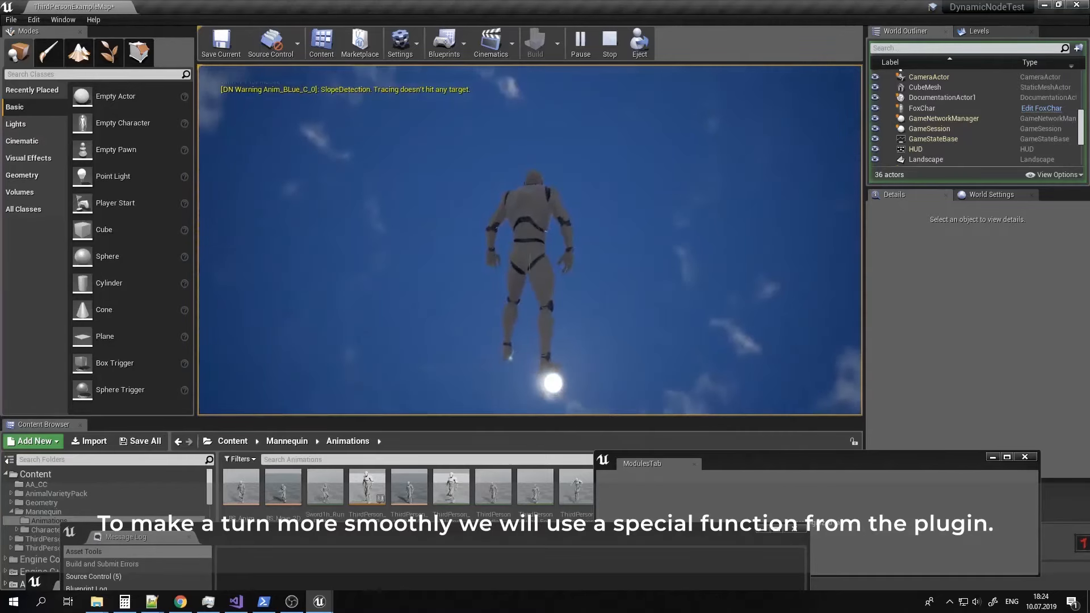
key("Escape")
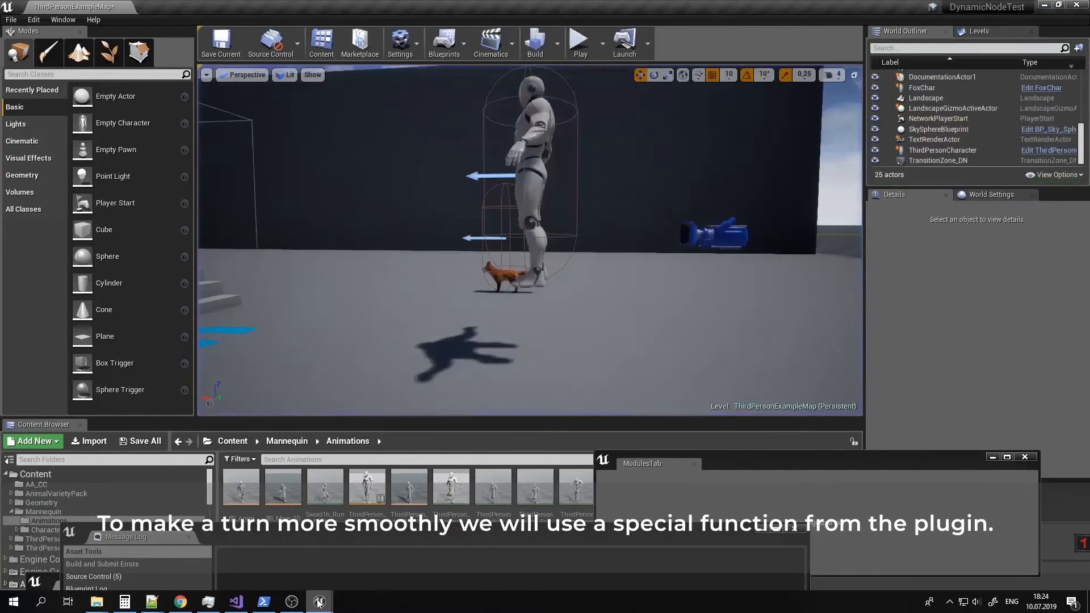
Back in the ThirdPersonCharacter event graph's Movement input section, duplicate Get Forward Vector and feed it directly from Get Control Rotation.
left_click(319, 603)
left_click(323, 559)
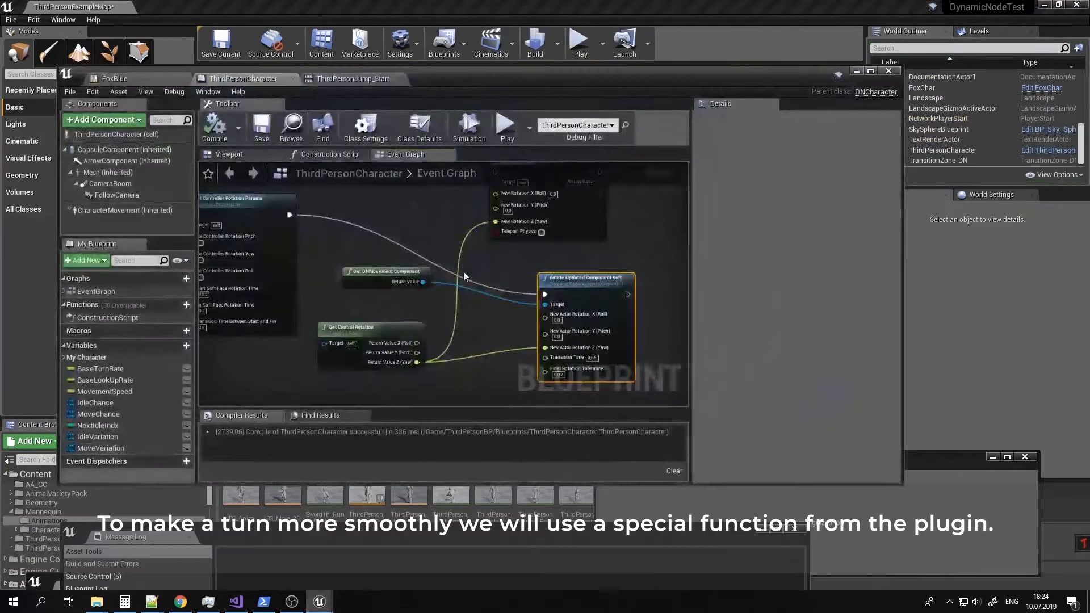
right_click_drag(454, 263, 613, 253)
right_click_drag(292, 183, 516, 316)
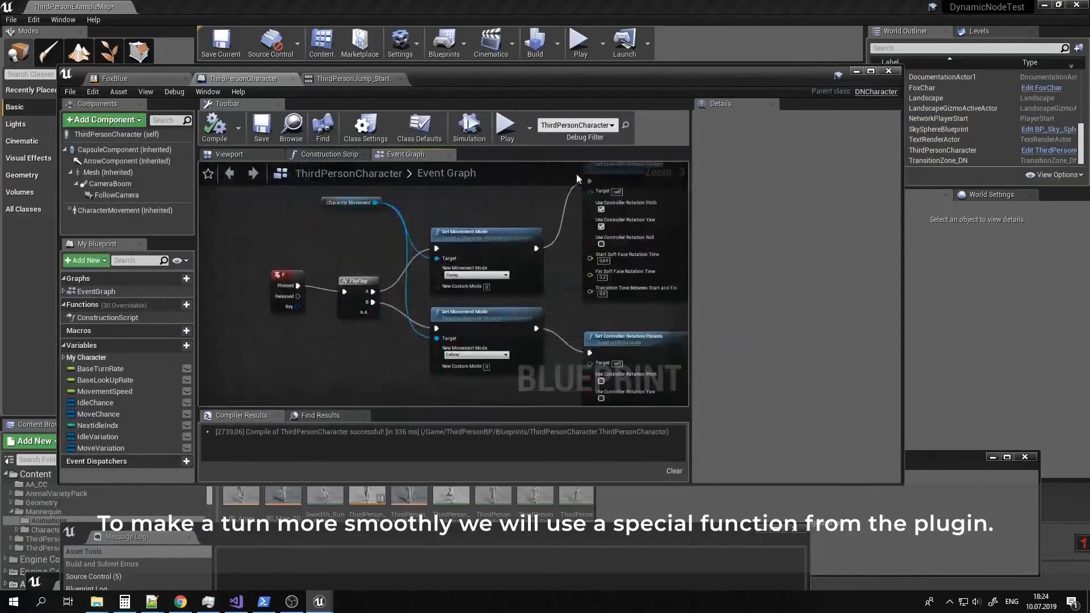
scroll(462, 186, "down", 3)
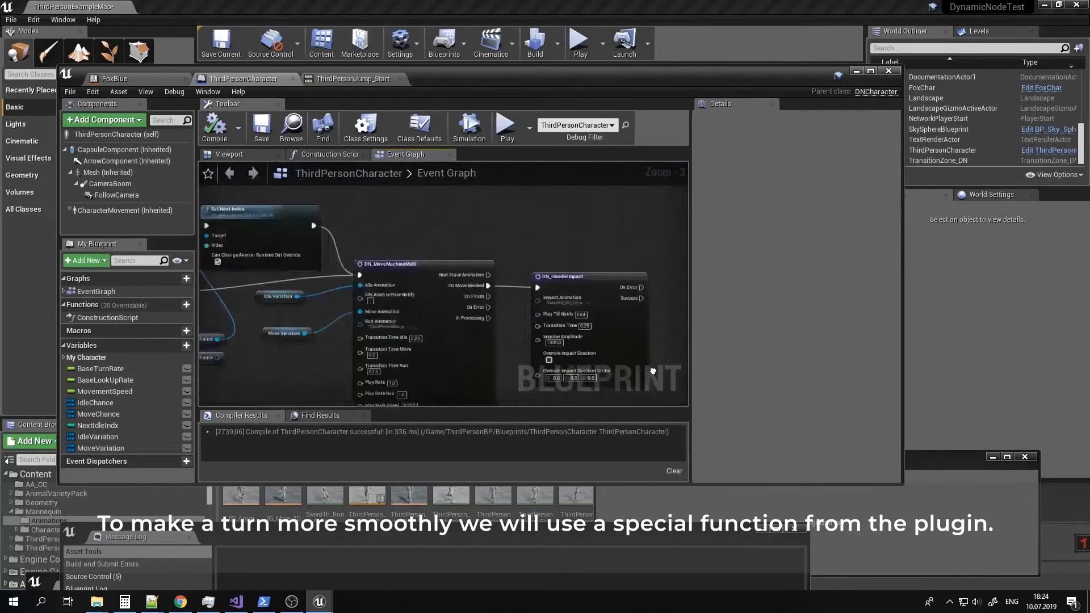
scroll(356, 302, "up", 6)
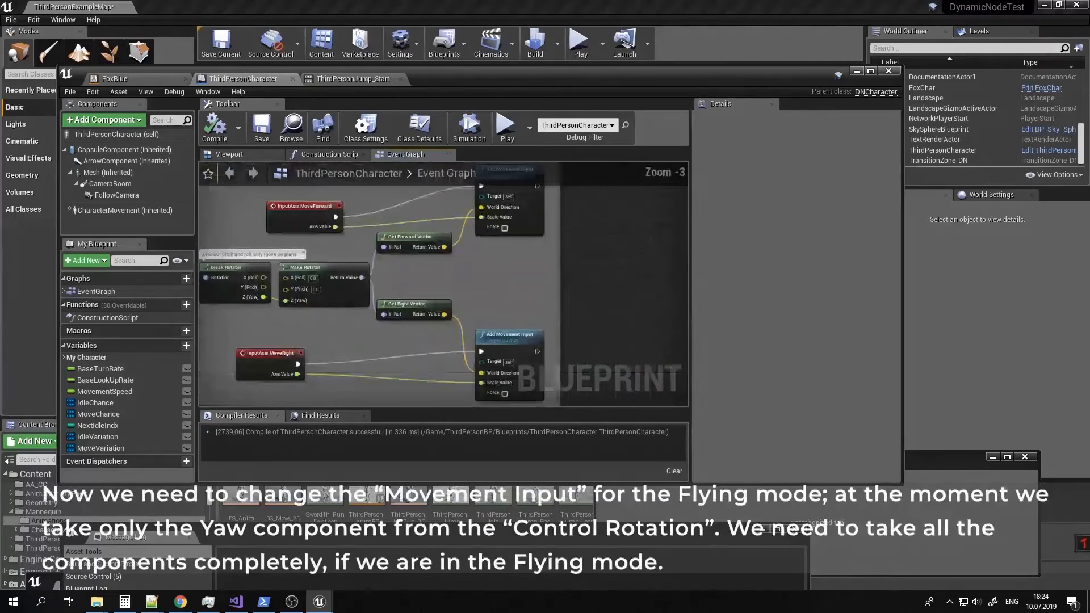
right_click_drag(526, 258, 506, 286)
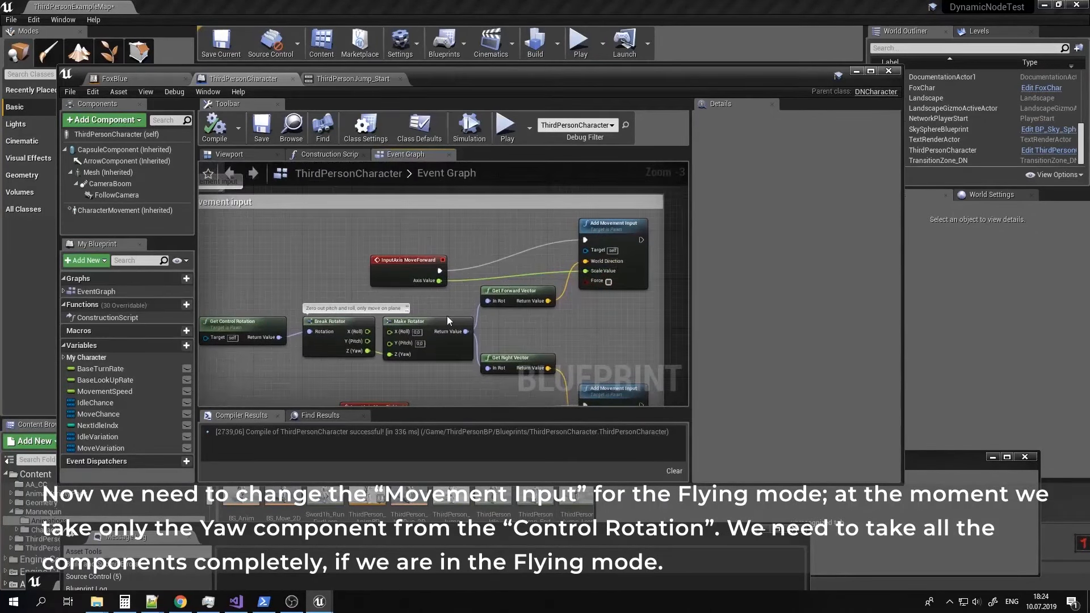
right_click_drag(447, 320, 470, 341)
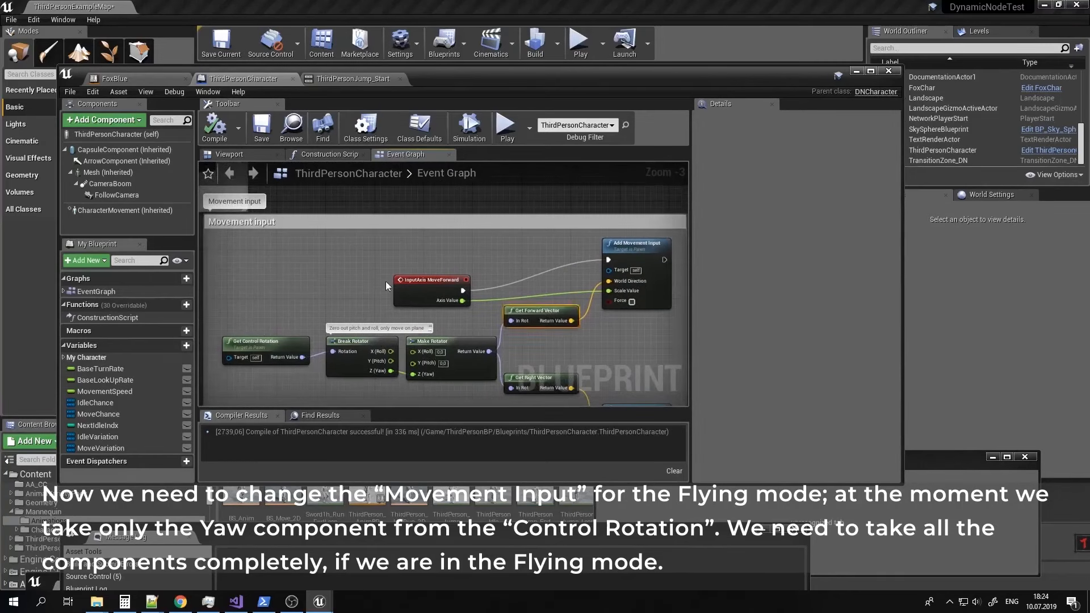
key("ctrl+v")
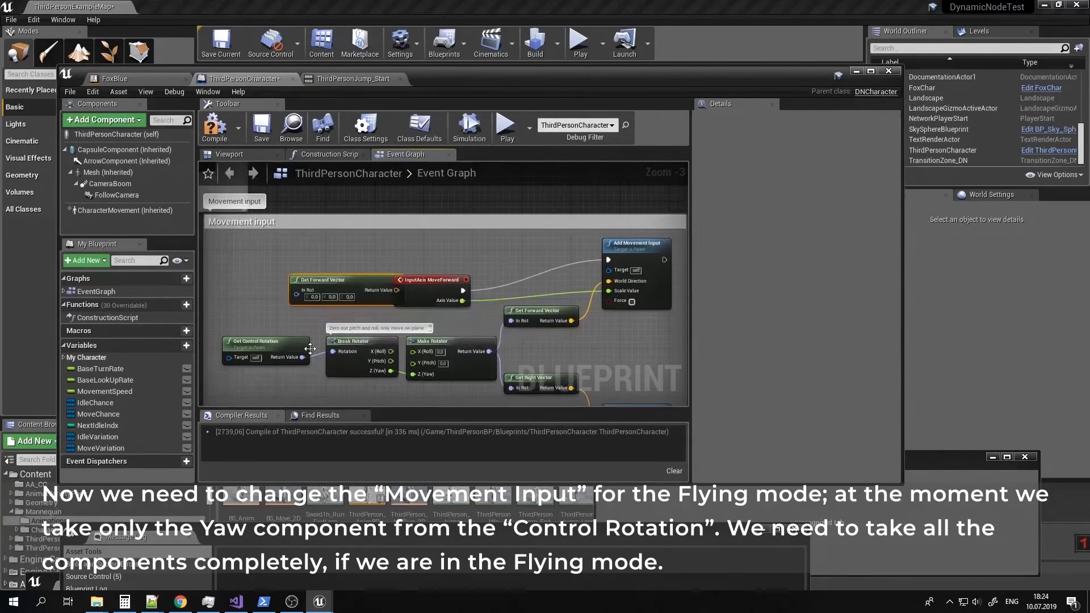
left_click_drag(301, 357, 318, 298)
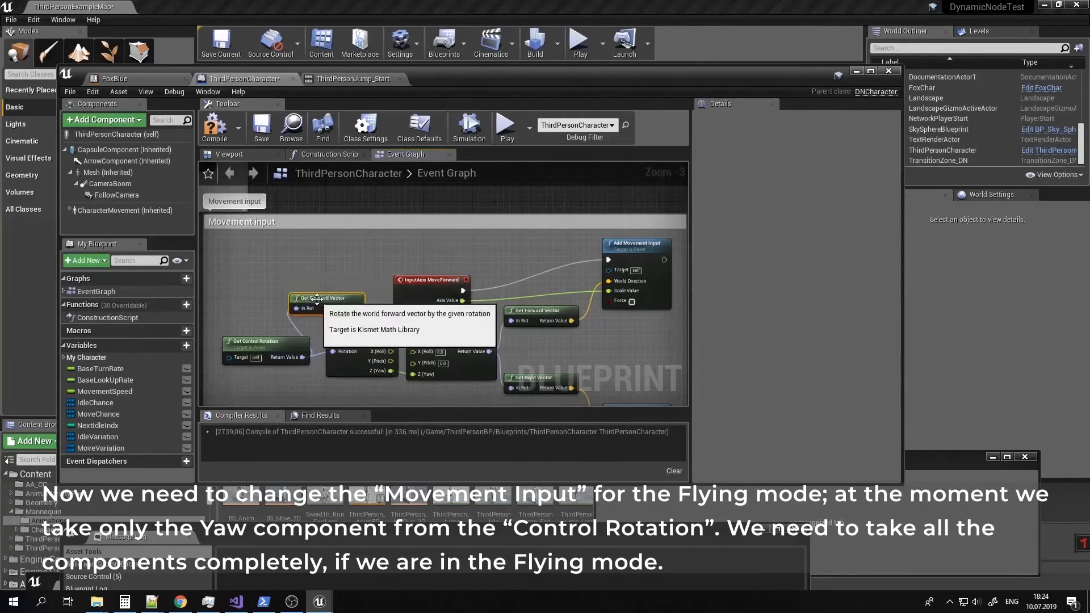
Duplicate Get Right Vector and connect Get Control Rotation's Return Value directly to its In Rot pin.
right_click_drag(350, 287, 359, 255)
key("ctrl+c")
key("ctrl+v")
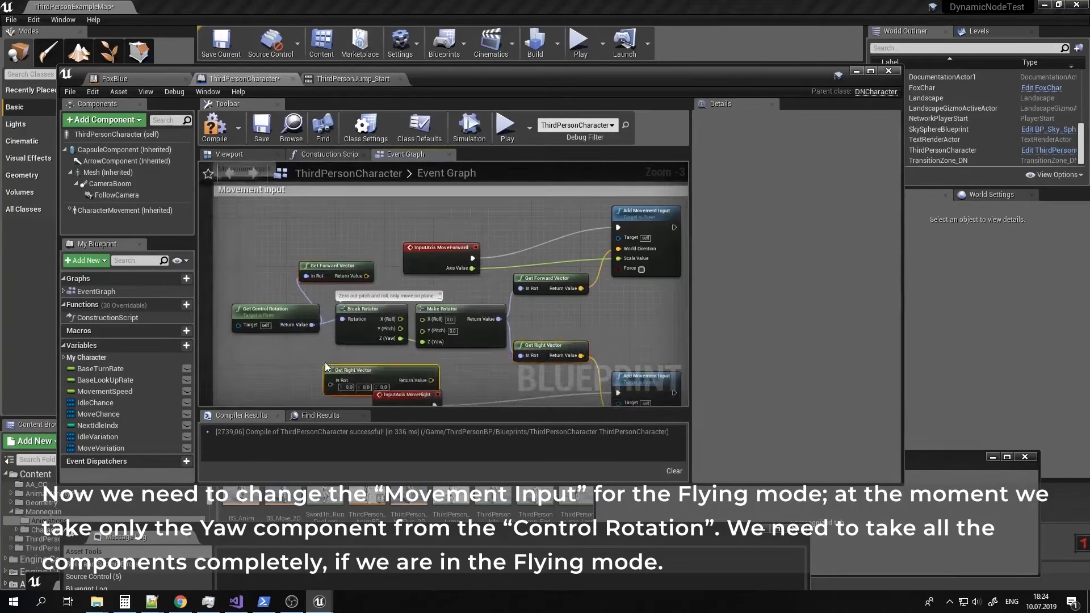
left_click_drag(311, 325, 320, 361)
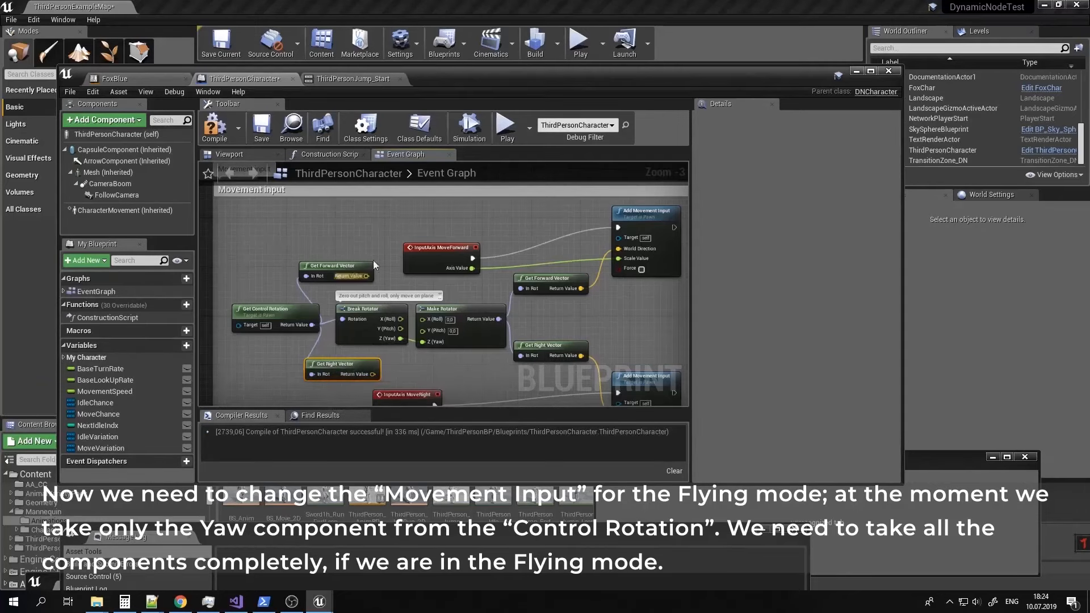
Add a Character Movement reference above the Movement input section and get its Movement Mode.
right_click_drag(374, 259, 365, 342)
right_click(382, 221)
left_click_drag(125, 210, 426, 236)
type("getmove")
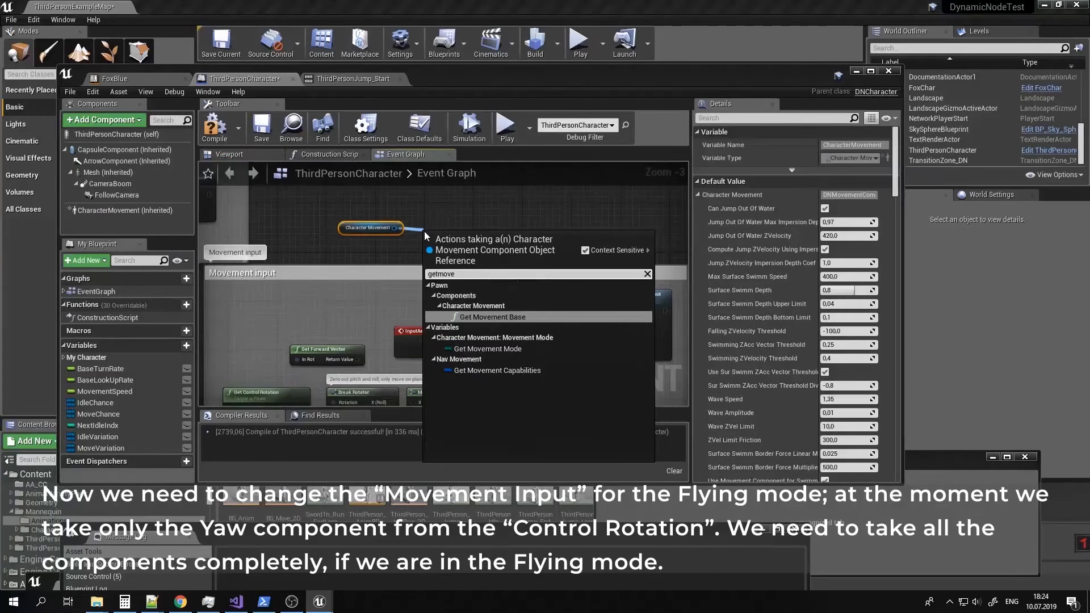
left_click(488, 348)
Compare Movement Mode with Flying using an Equal (Enum) node, and shift the three check nodes aside.
left_click_drag(510, 234, 533, 232)
type("==")
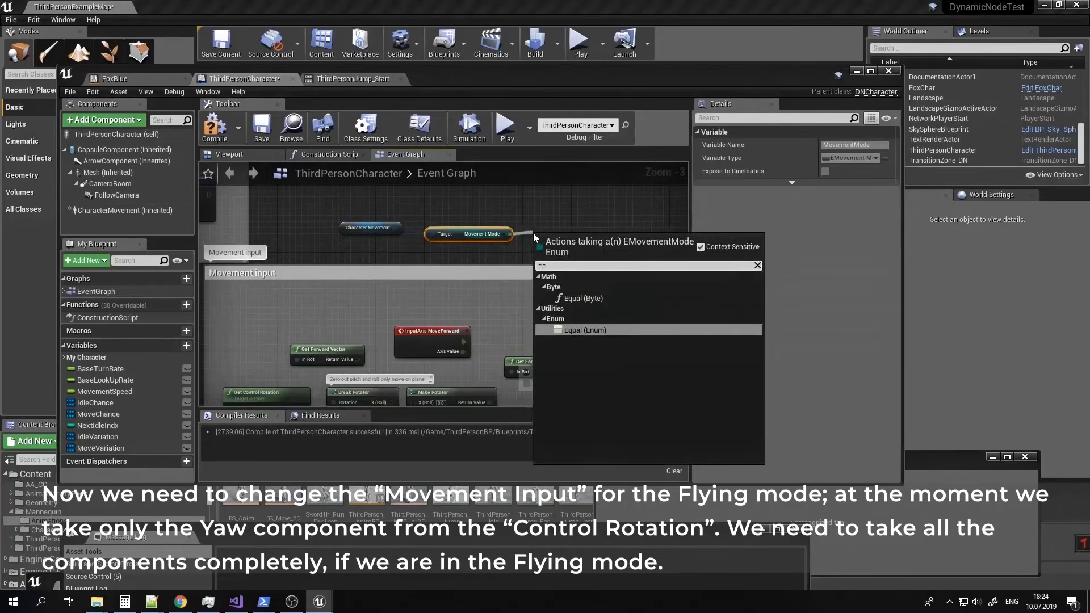
left_click(609, 329)
left_click(559, 251)
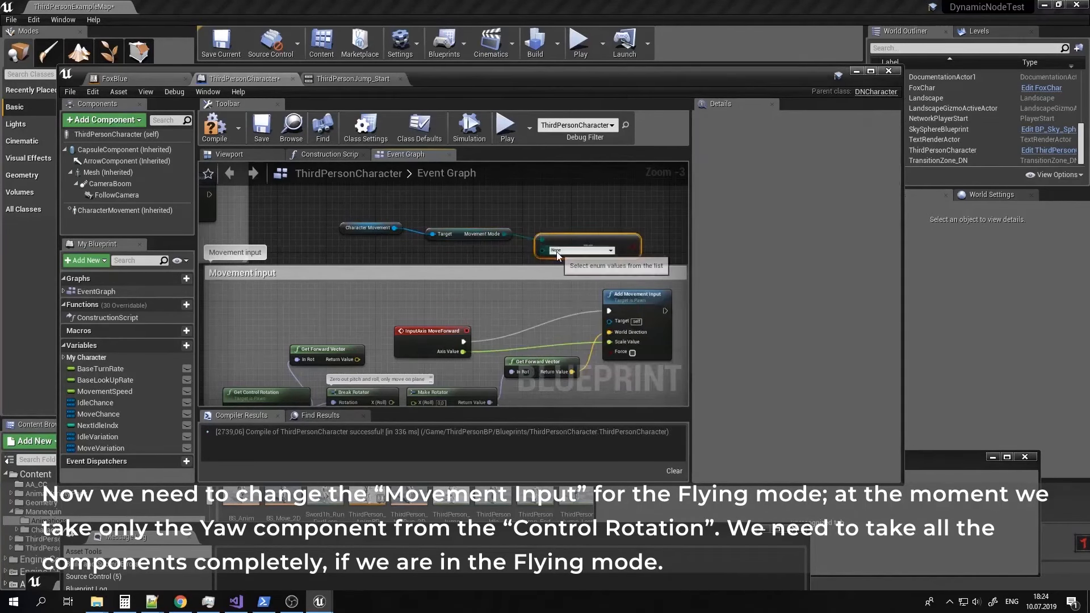
left_click(574, 296)
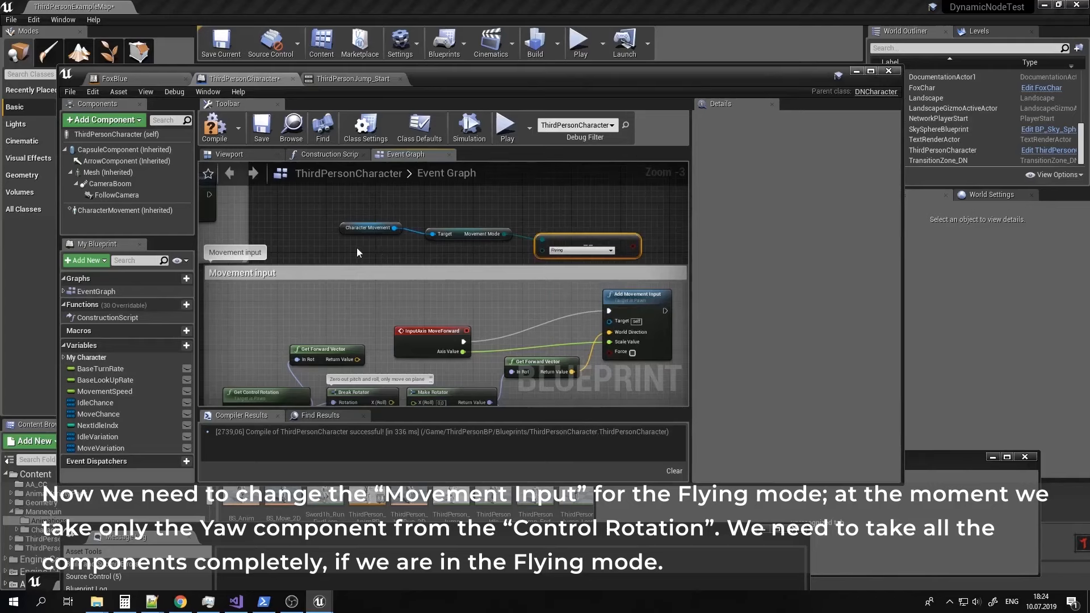
left_click_drag(581, 237, 503, 226)
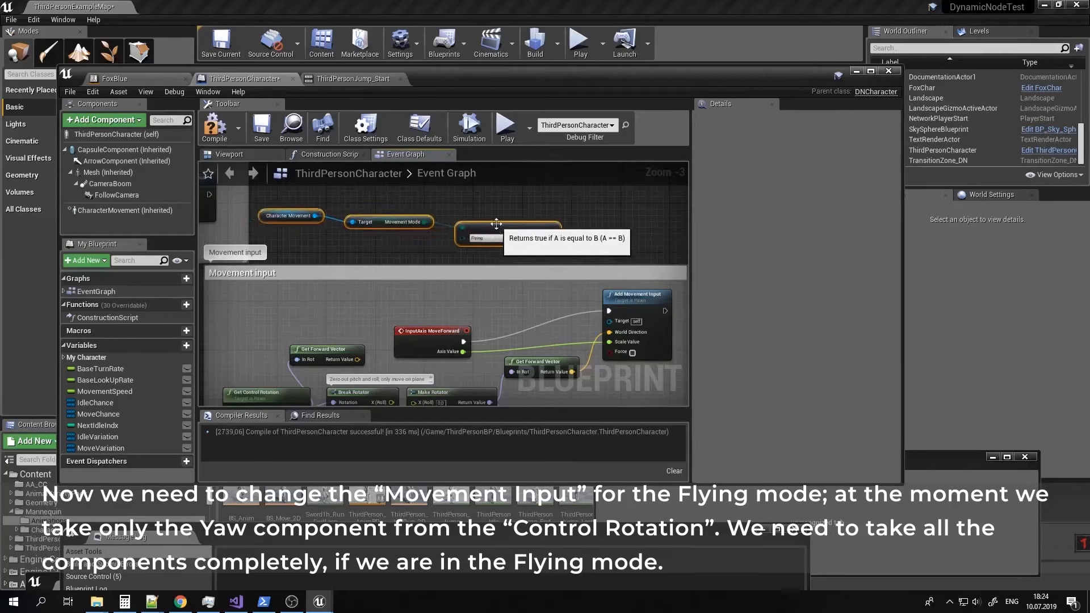
Insert a Branch after InputAxis MoveForward, conditioned on the Flying check, with False also running the existing Add Movement Input.
left_click_drag(463, 341, 492, 312)
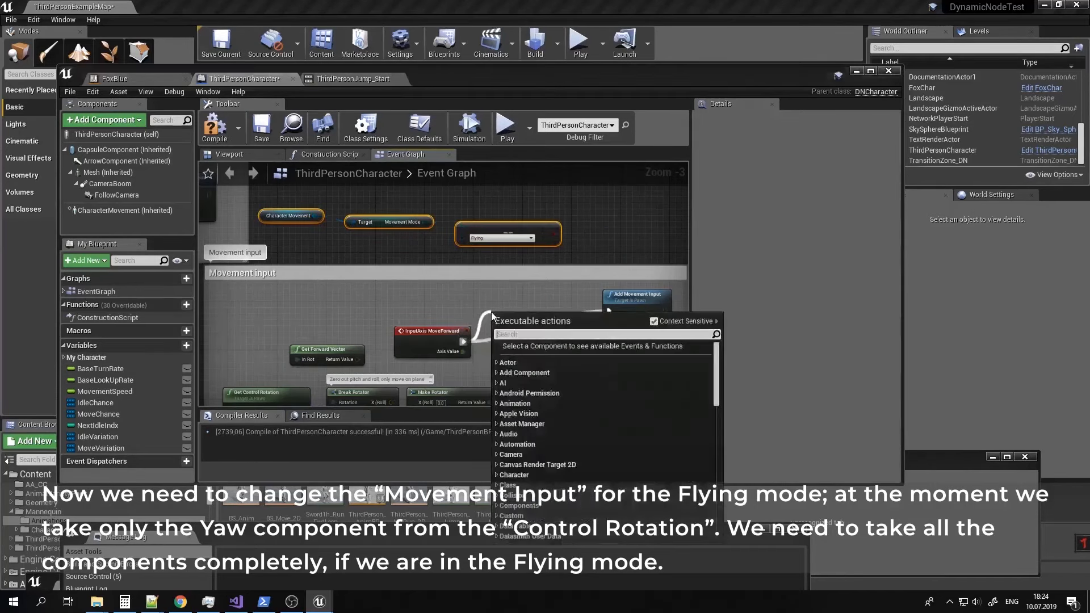
type("if")
key("Return")
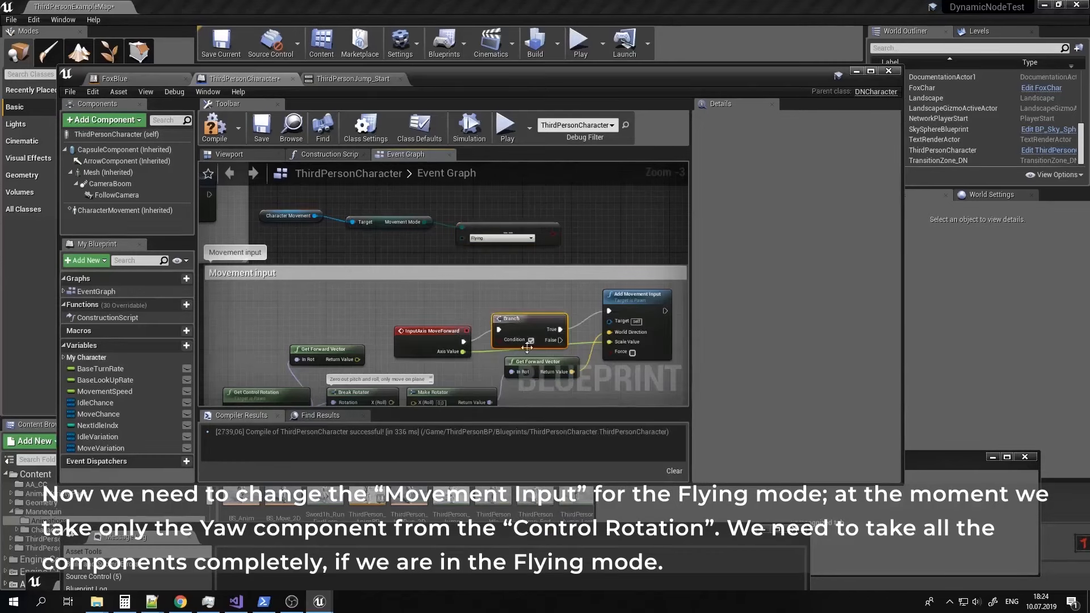
left_click_drag(551, 232, 500, 316)
right_click_drag(576, 290, 555, 301)
left_click_drag(531, 326, 588, 321)
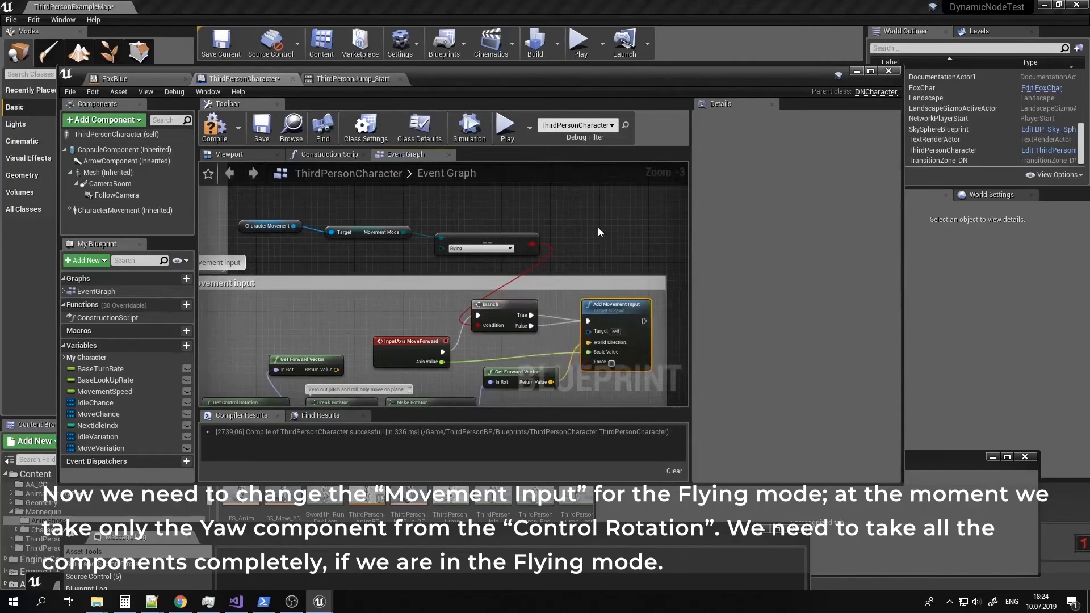
Duplicate MoveForward's Add Movement Input, run the copy from the Branch's True pin, and connect Axis Value to its Scale Value.
key("ctrl+c")
key("ctrl+v")
left_click_drag(600, 233, 606, 217)
left_click_drag(531, 315, 588, 235)
right_click_drag(548, 282, 583, 266)
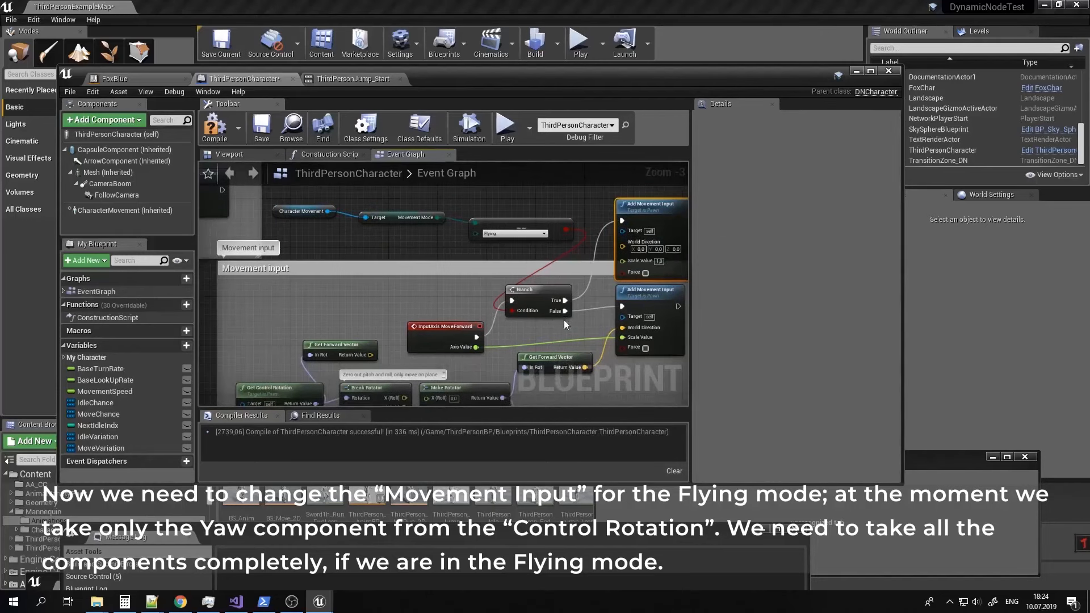
left_click_drag(476, 346, 622, 261)
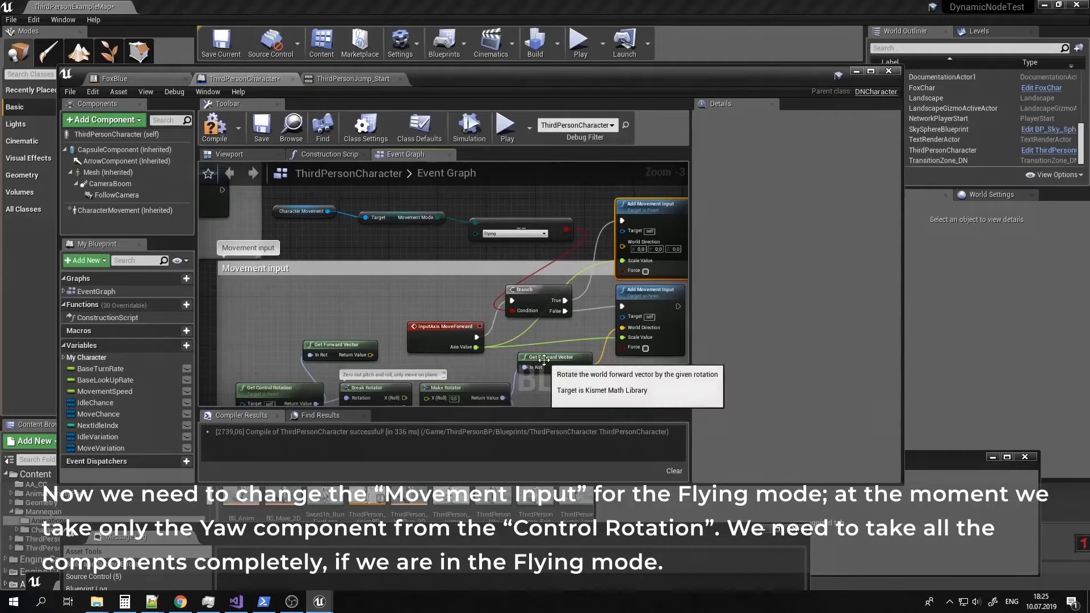
Connect the Get Forward Vector fed directly by Get Control Rotation to the World Direction of the Flying Add Movement Input.
left_click_drag(338, 345, 344, 339)
right_click_drag(435, 383, 431, 303)
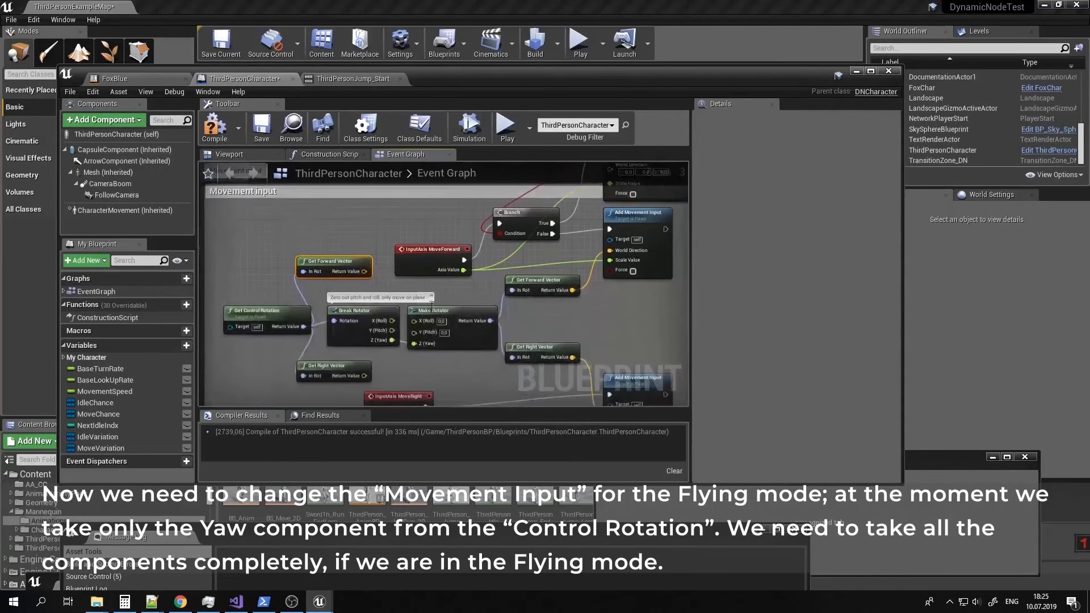
right_click_drag(363, 238, 302, 313)
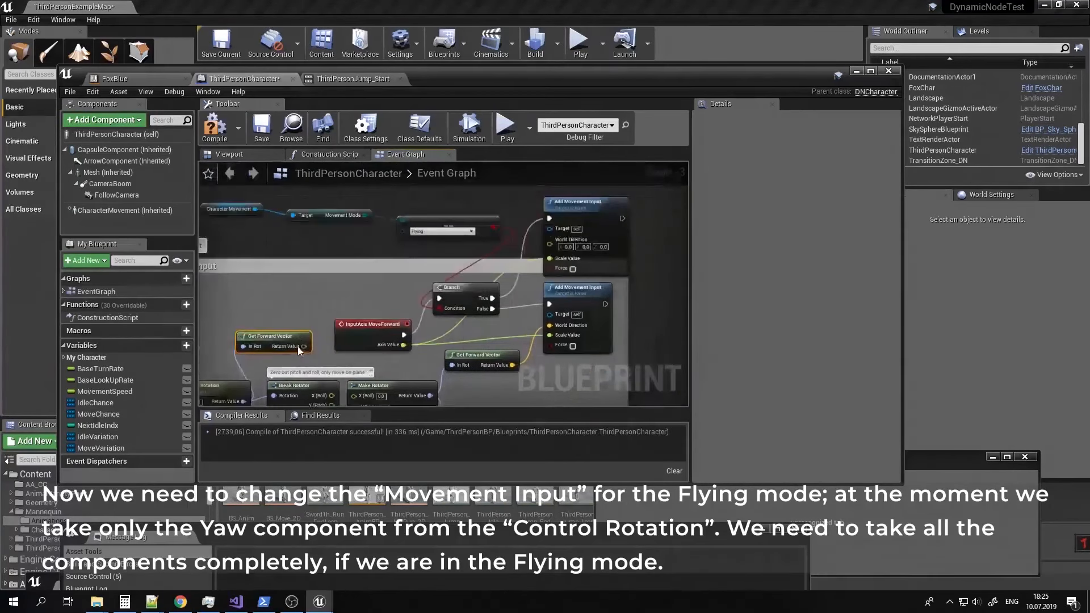
left_click_drag(305, 346, 542, 250)
left_click_drag(551, 246, 550, 243)
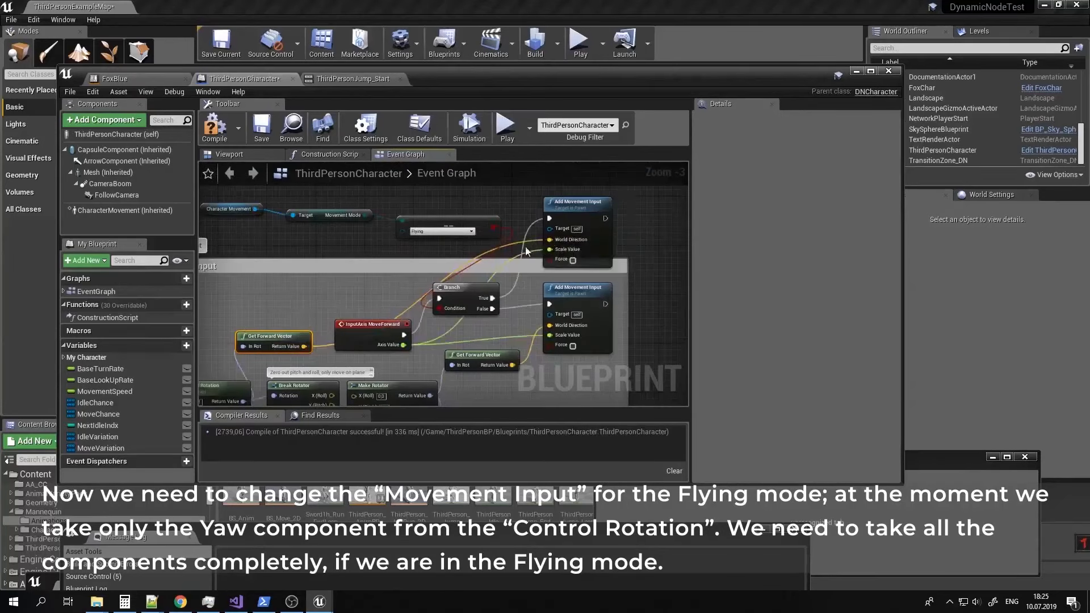
Make room after InputAxis MoveRight, insert a Branch there, and use the Flying check as its condition.
right_click_drag(543, 287, 589, 278)
right_click_drag(574, 314, 454, 277)
left_click_drag(478, 293, 533, 293)
left_click_drag(315, 317, 509, 303)
type("if")
key("Return")
right_click_drag(476, 253, 551, 328)
right_click_drag(421, 240, 440, 319)
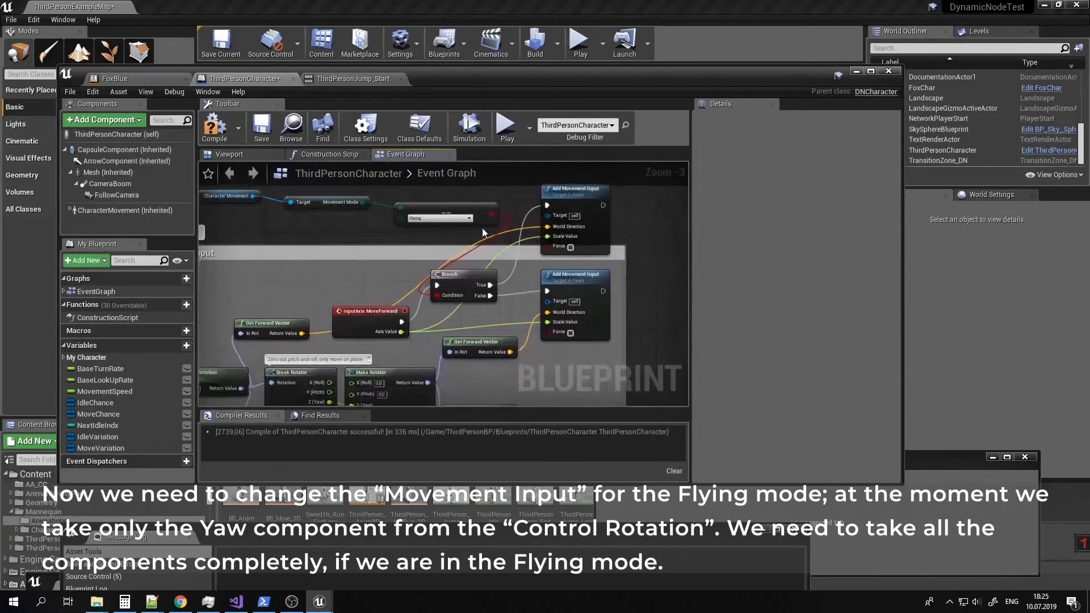
left_click_drag(490, 216, 437, 302)
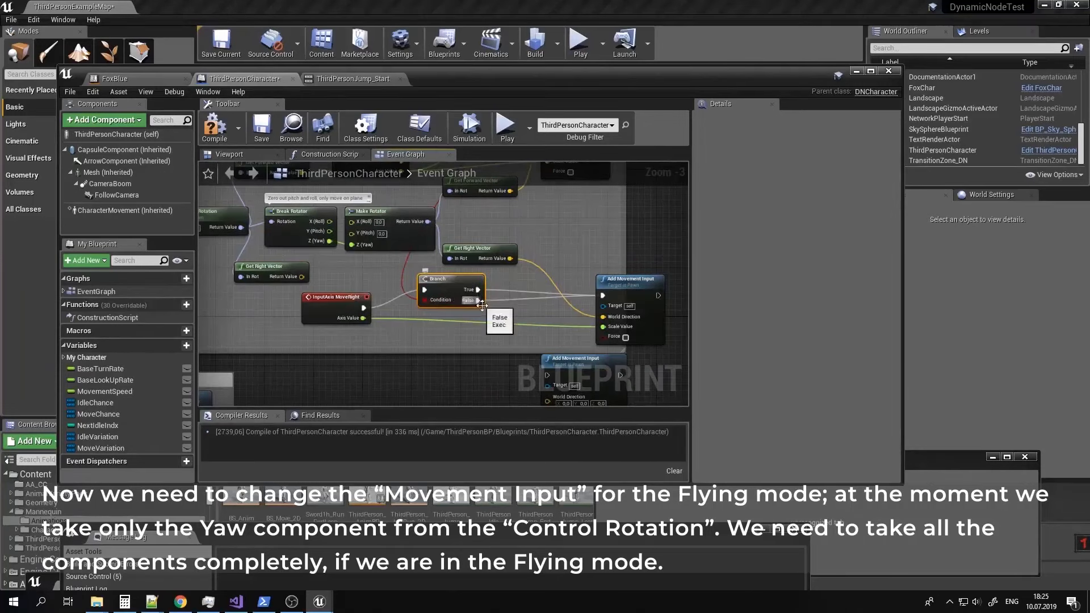
Arrange MoveRight's Add Movement Input and its copy, and run the copy from the Branch's True pin.
left_click_drag(614, 279, 614, 255)
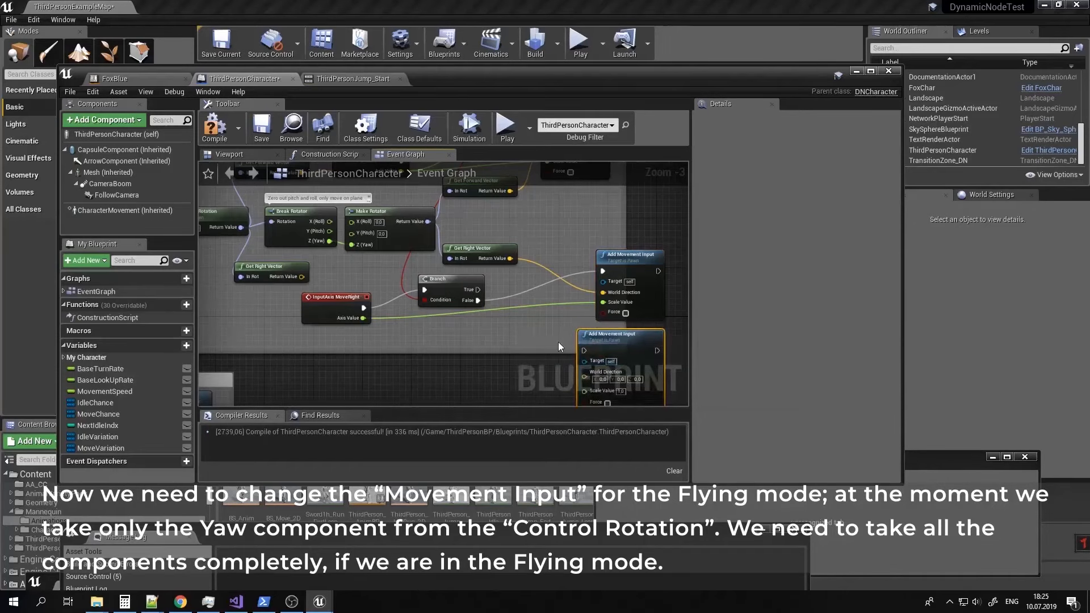
left_click_drag(559, 354, 546, 321)
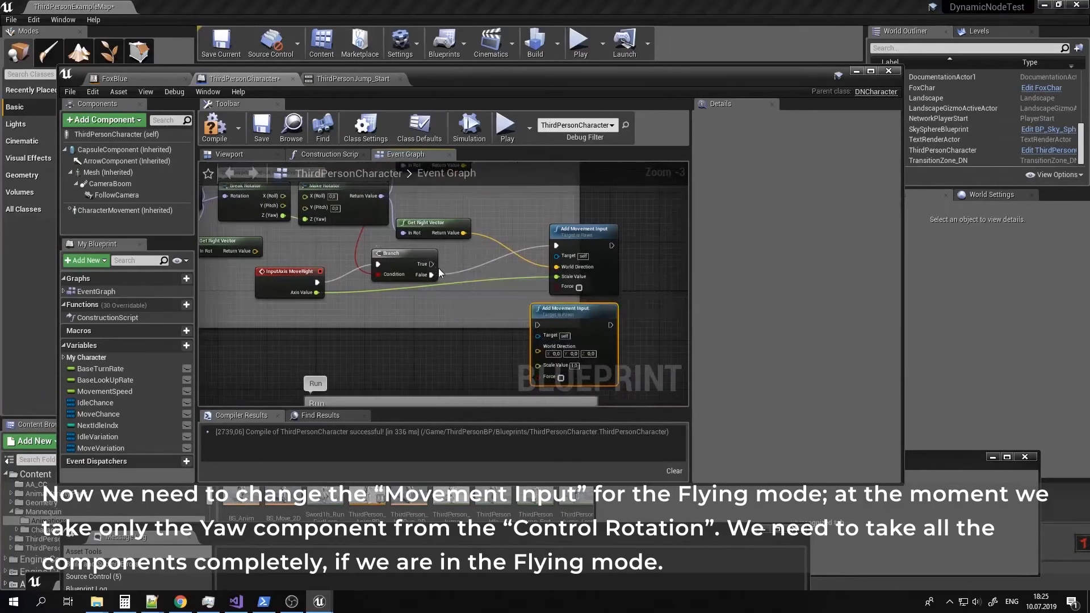
left_click_drag(434, 268, 539, 326)
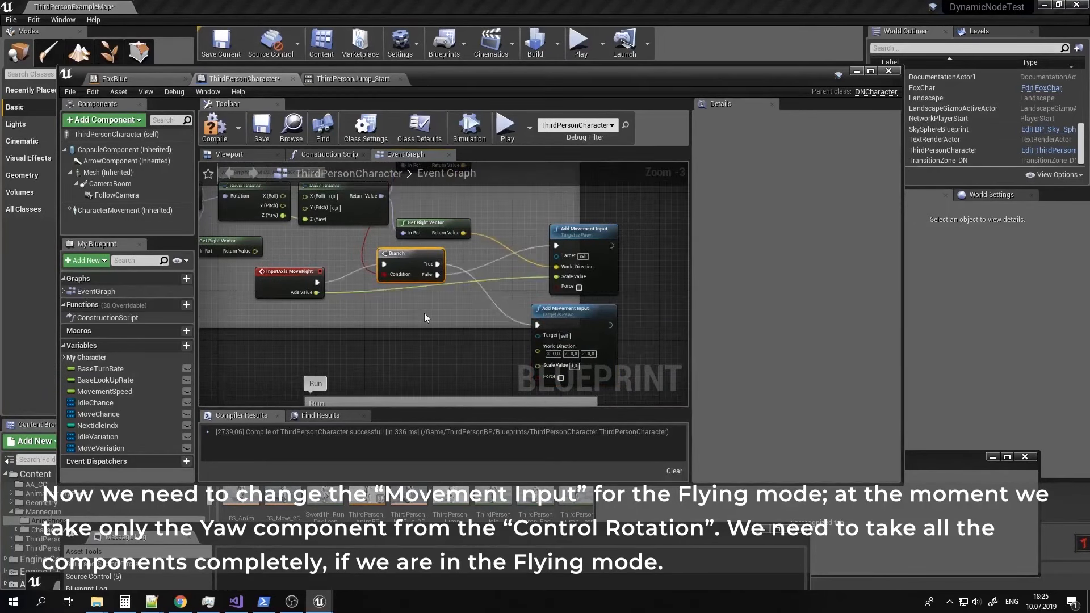
Route the Get Right Vector fed directly by Get Control Rotation through a reroute node to the copied Add Movement Input's World Direction.
right_click_drag(424, 314, 475, 318)
left_click_drag(306, 255, 301, 266)
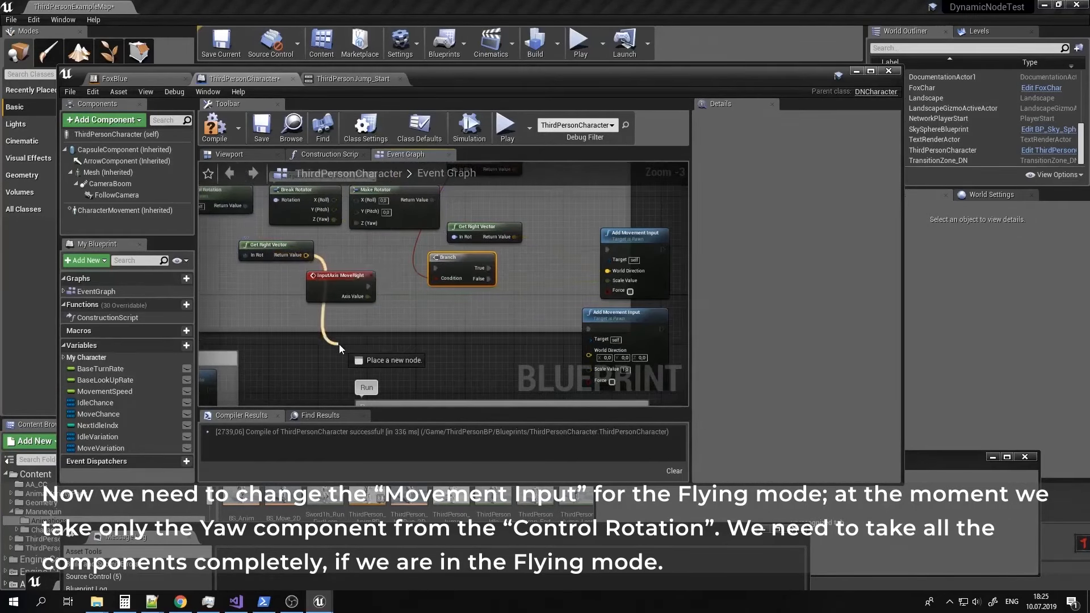
left_click_drag(338, 344, 338, 344)
left_click(377, 367)
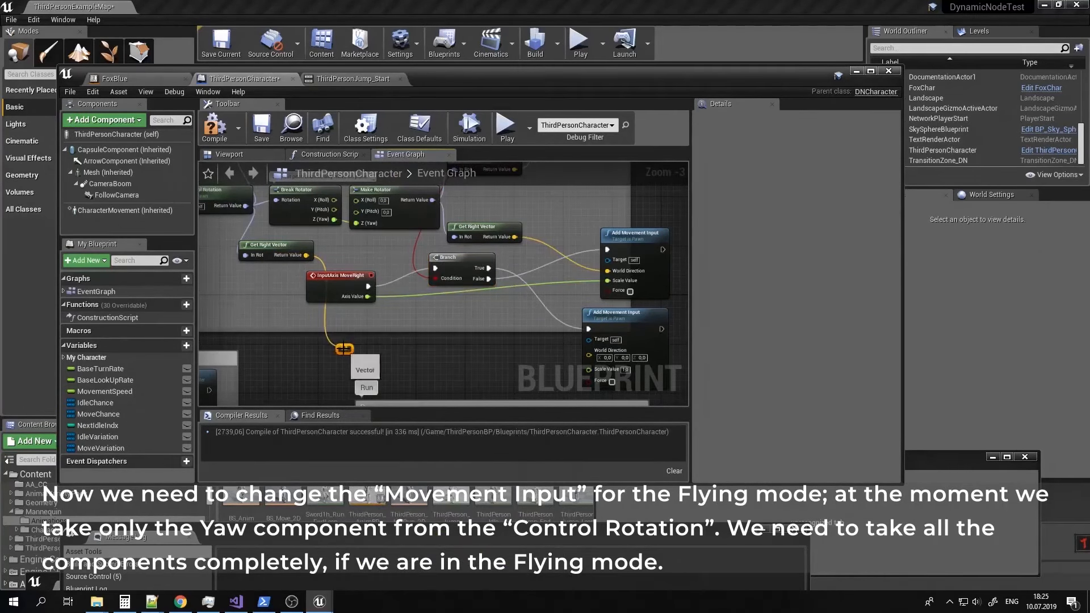
left_click_drag(589, 357, 589, 357)
Connect InputAxis MoveRight's Axis Value to the Scale Value of the Flying Add Movement Input.
right_click_drag(562, 332, 500, 267)
right_click_drag(468, 211, 460, 246)
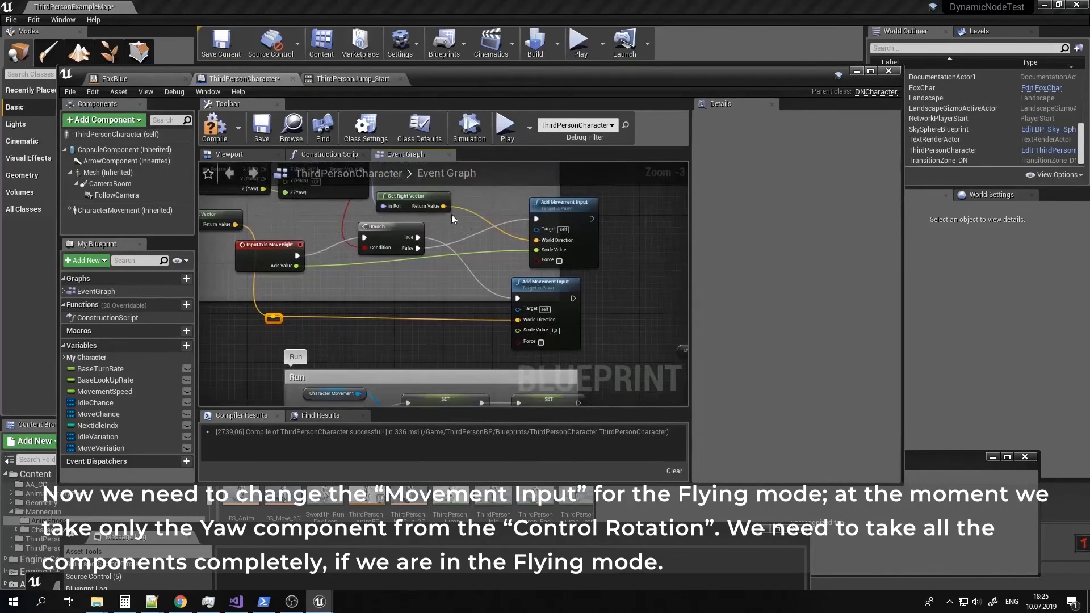
left_click_drag(296, 266, 518, 331)
right_click_drag(515, 333, 606, 488)
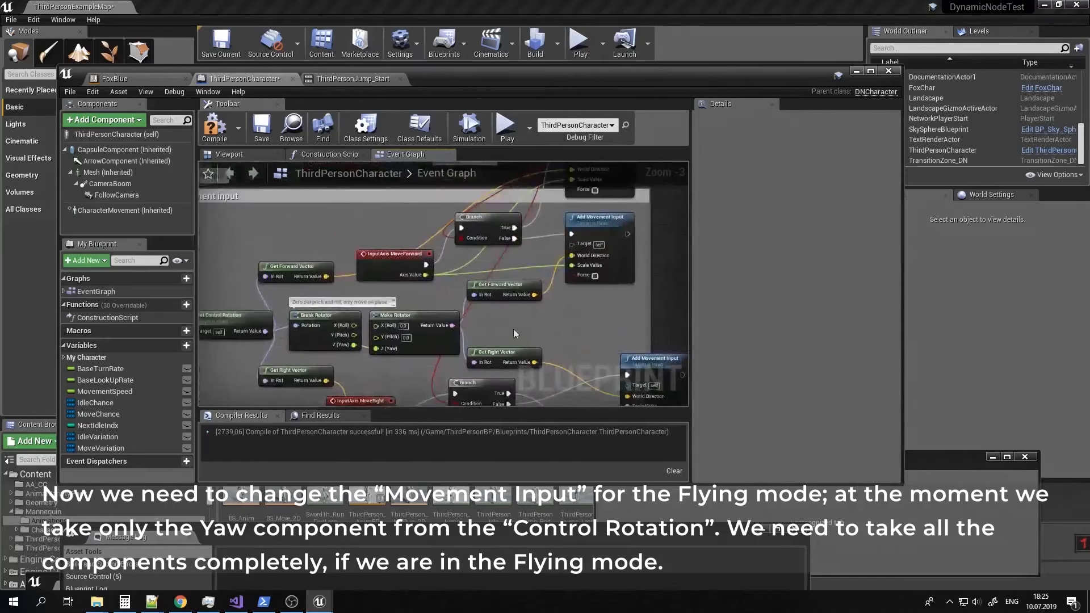
Compile the ThirdPersonCharacter blueprint with the new MoveRight flying branch.
left_click(216, 126)
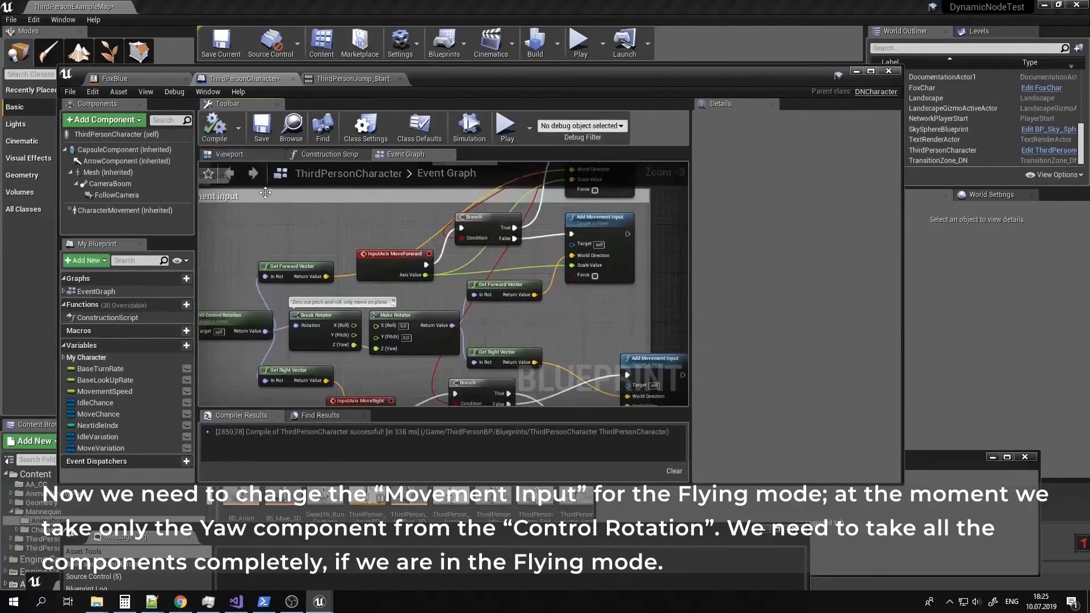
right_click_drag(567, 308, 543, 248)
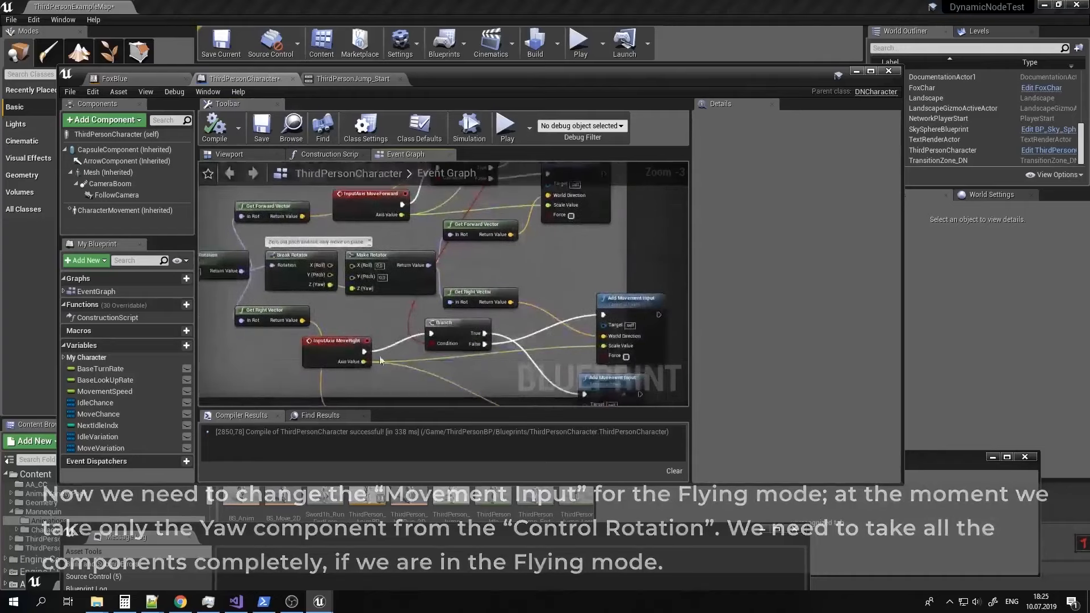
Switch to Notepad++ and examine the swimming and flying rotation block inside MoveForward in PluginDevCharacter.cpp.
mouse_move(150, 601)
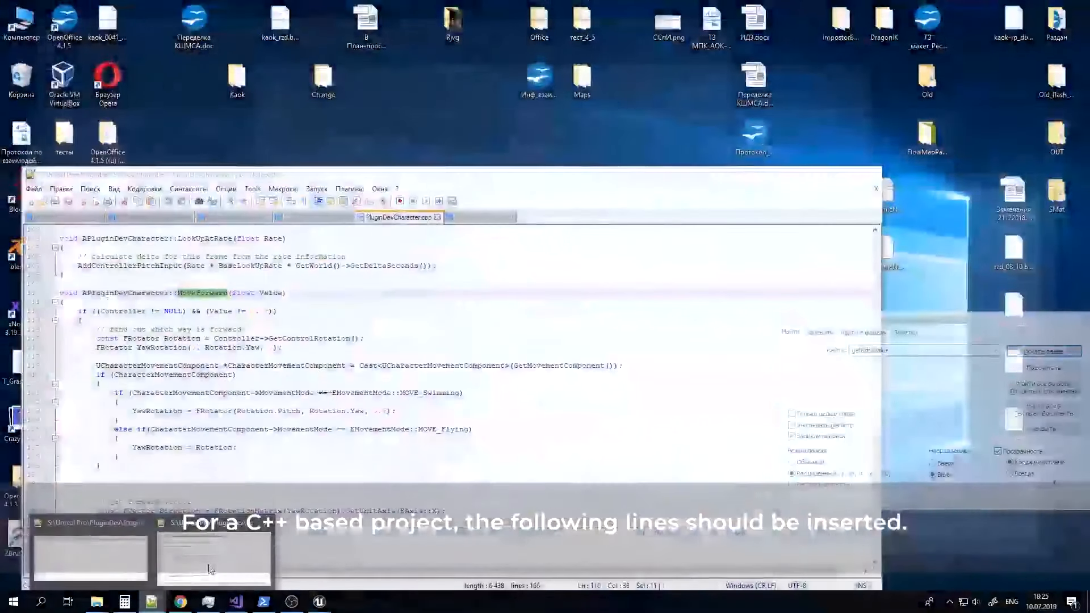
left_click(214, 559)
scroll(289, 299, "up", 2)
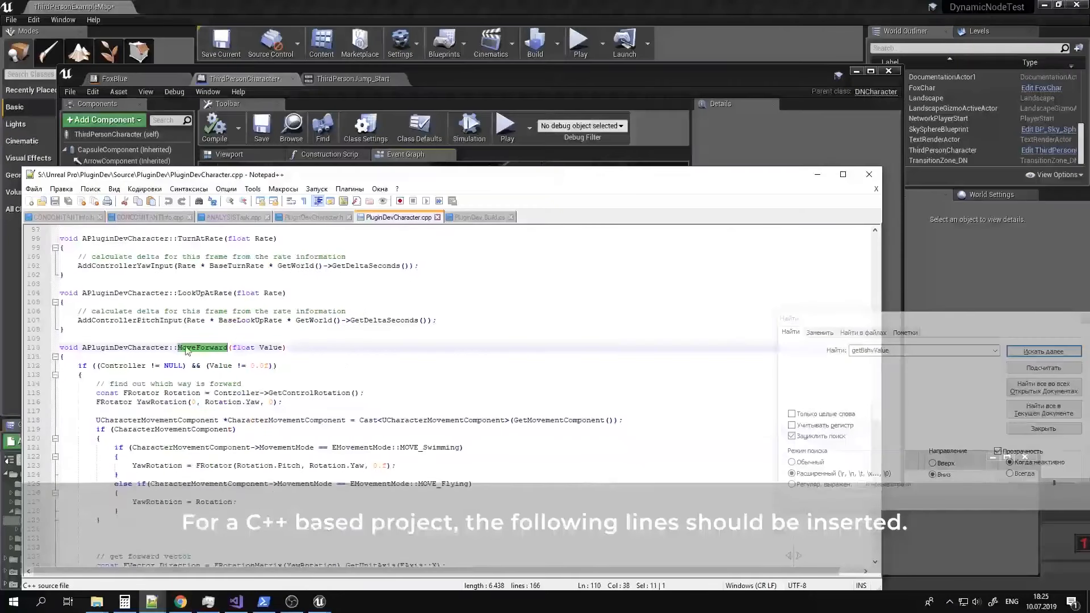
left_click_drag(286, 347, 230, 352)
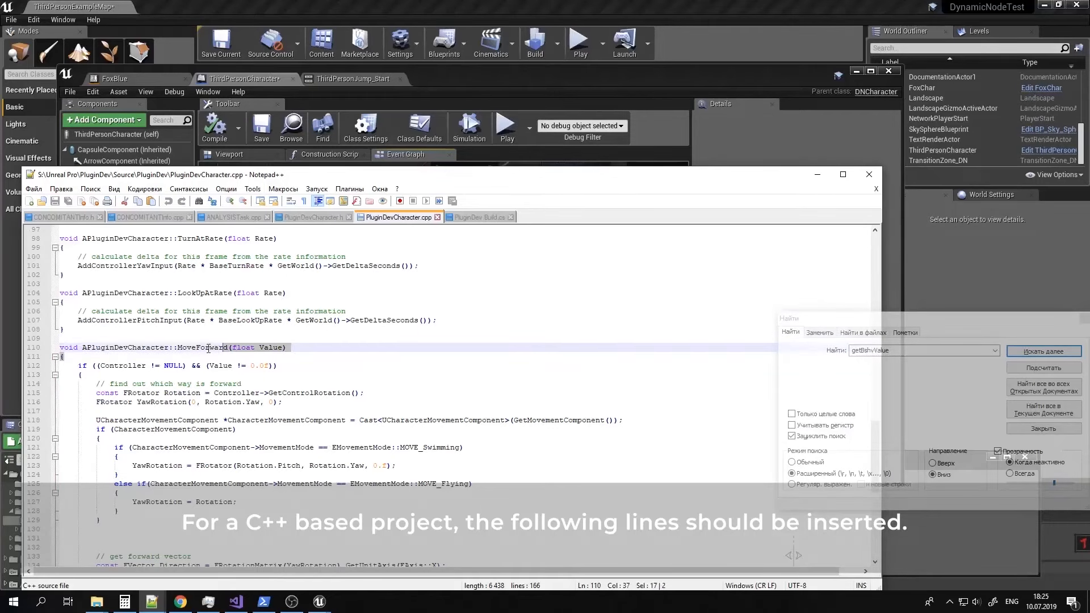
double_click(208, 347)
scroll(270, 365, "up", 15)
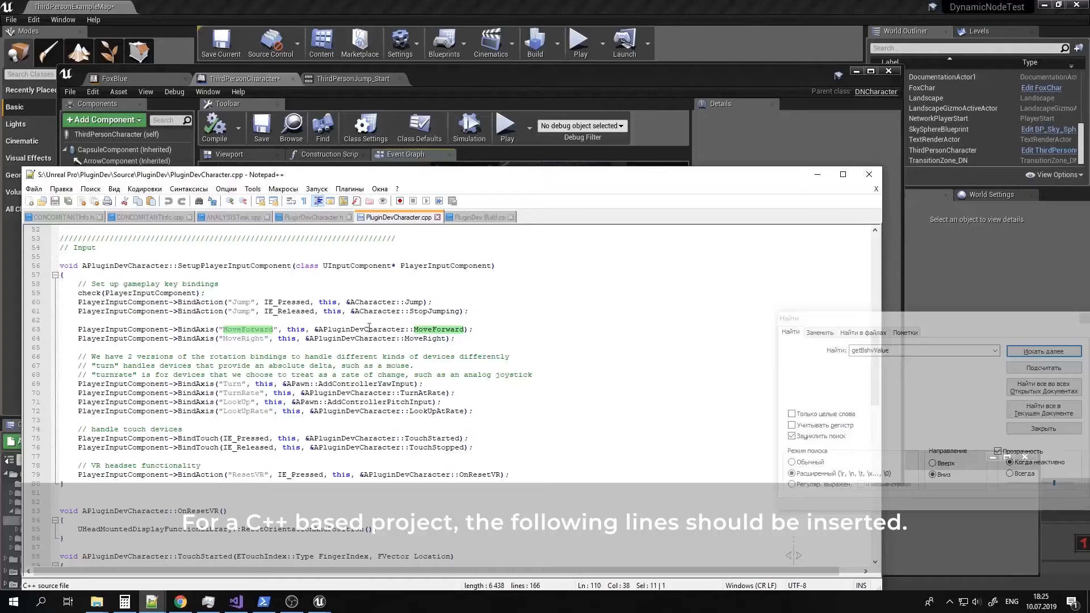
scroll(421, 337, "down", 17)
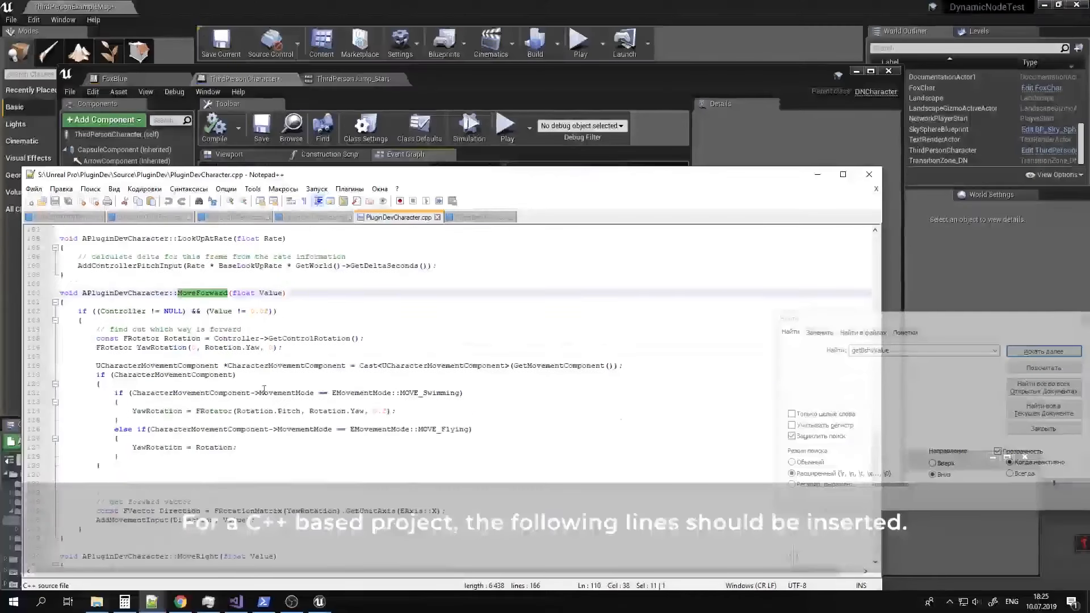
left_click_drag(145, 469, 87, 366)
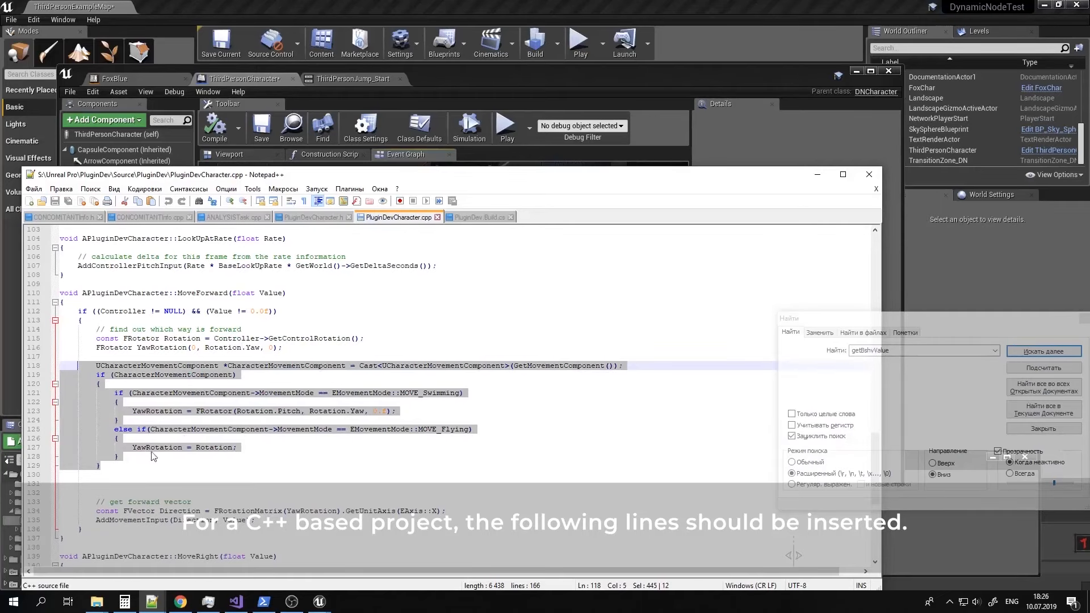
Examine the matching CharacterMovementComponent block inside the MoveRight function, and minimize the code editor.
scroll(200, 448, "down", 5)
left_click(202, 420)
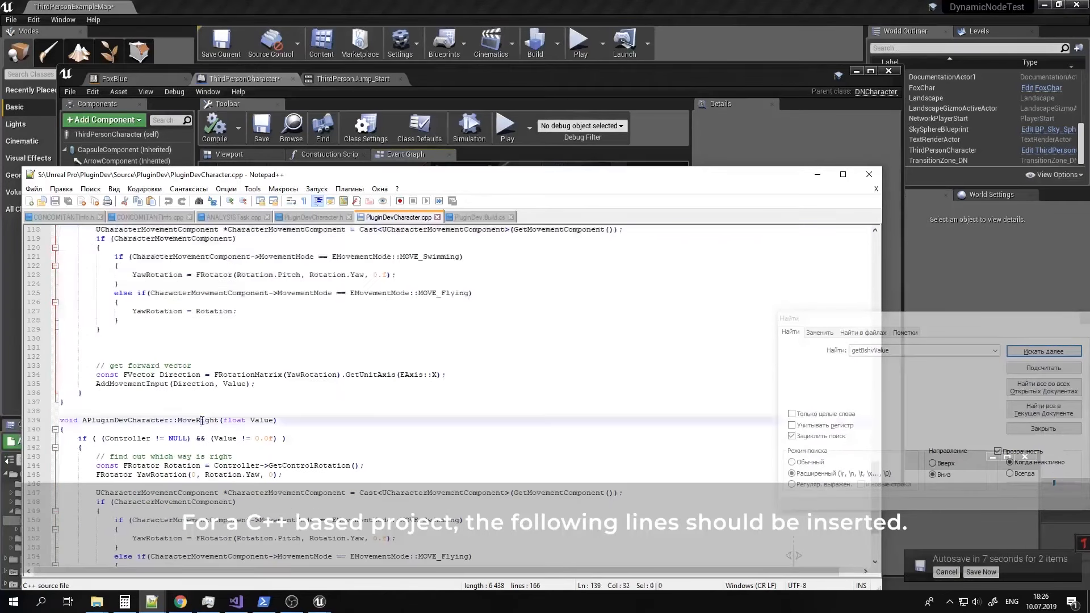
scroll(229, 425, "down", 4)
left_click_drag(124, 482, 94, 383)
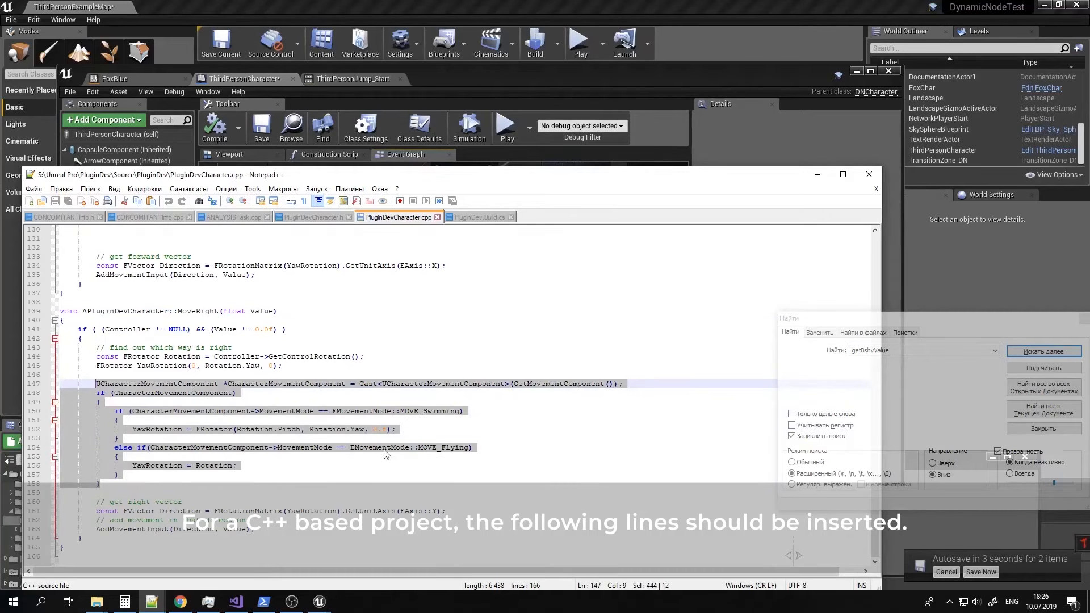
left_click(815, 175)
Minimize the blueprint editor and play the level, flying the character forward up and down to test the movement input.
left_click(855, 72)
left_click(579, 45)
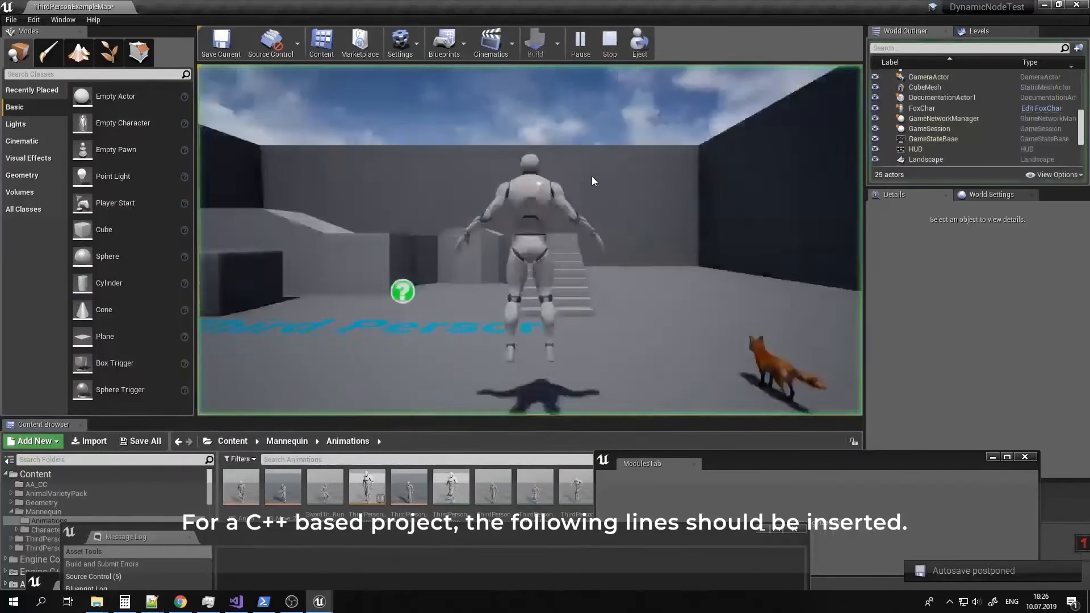
key("w")
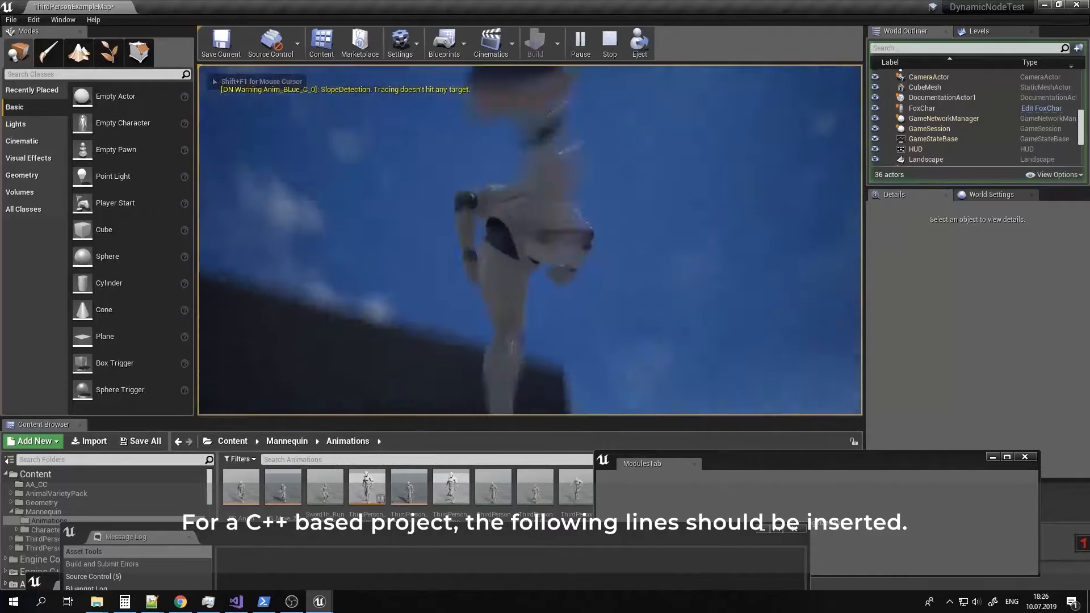
key("w")
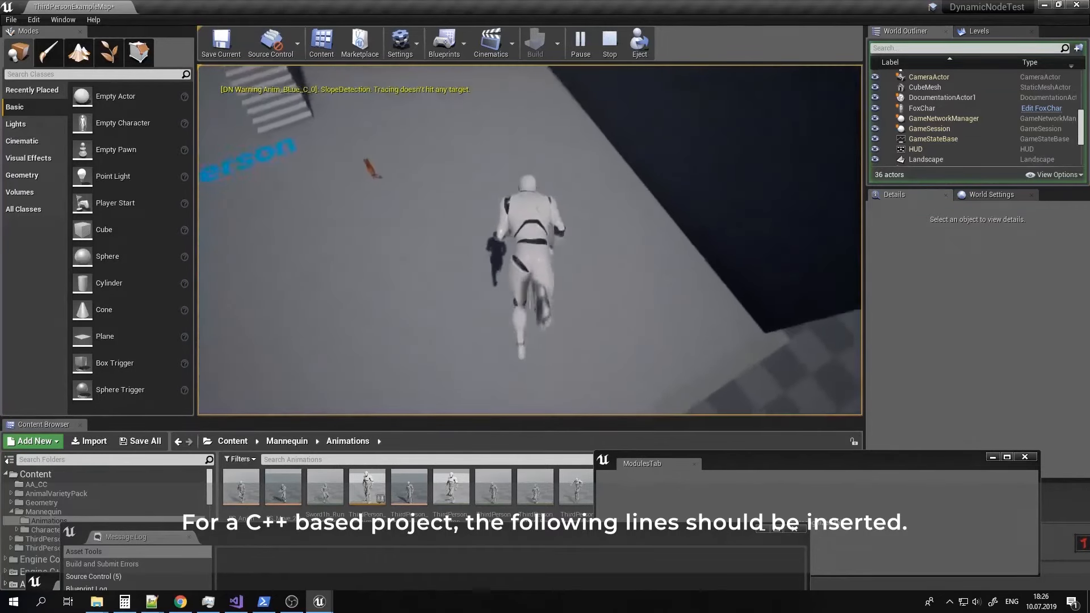
key("w")
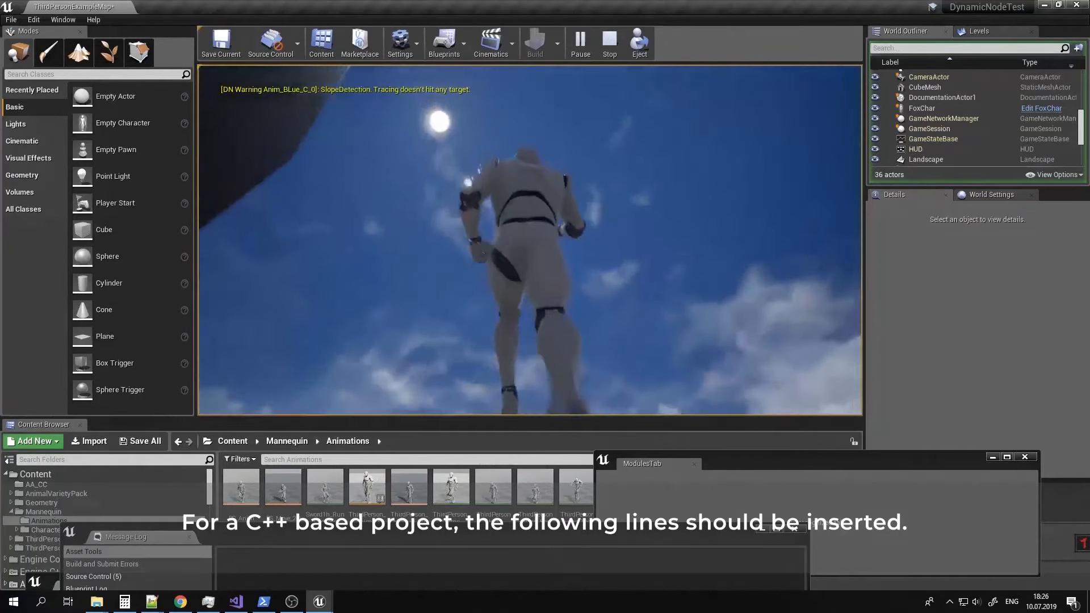
key("w")
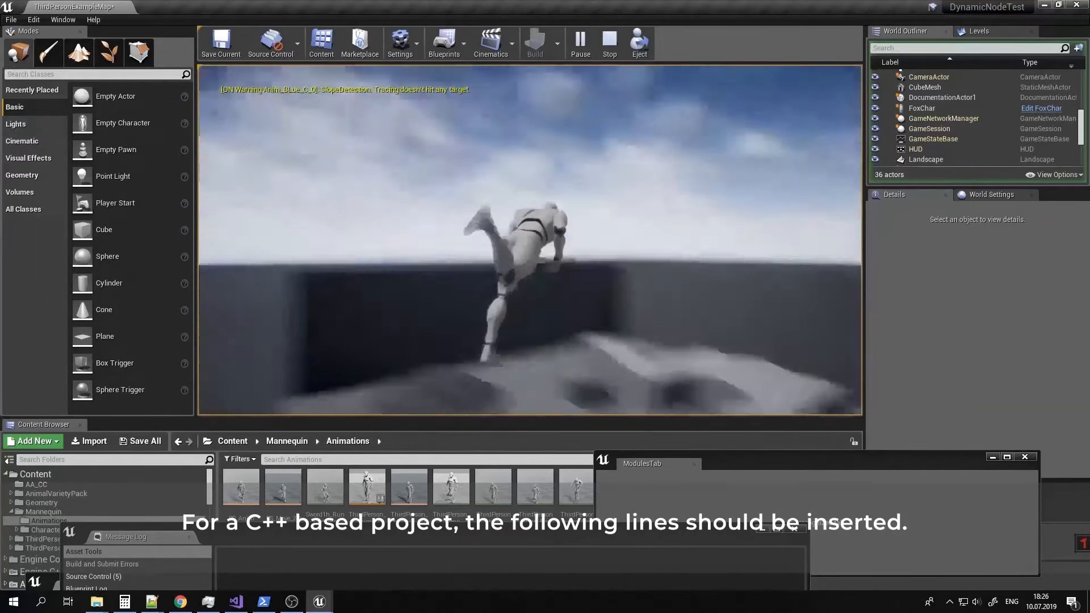
key("Escape")
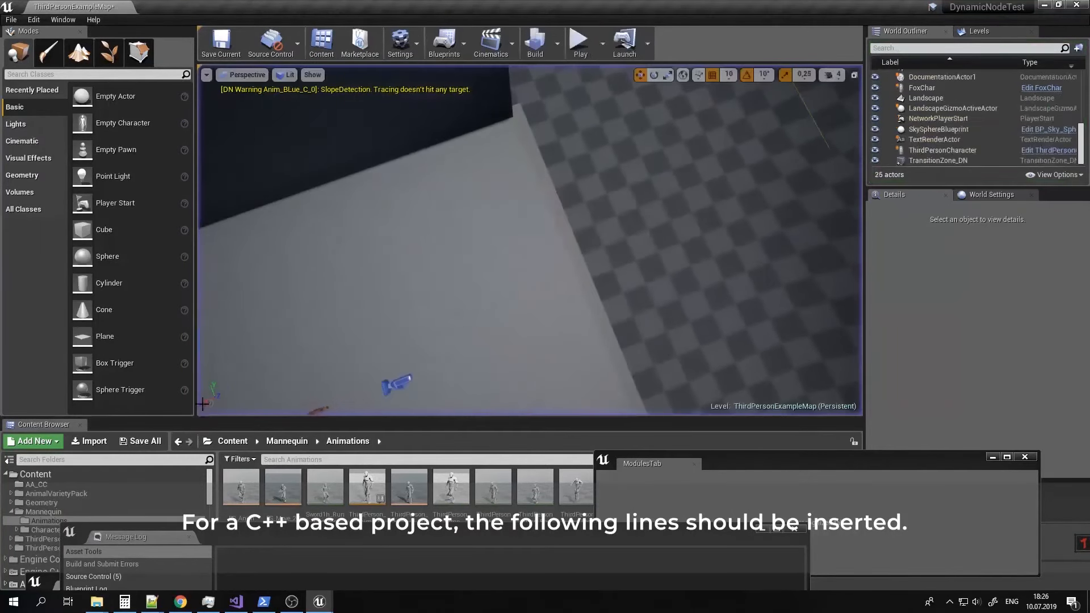
Enable Use Controller Rotation Only when Moving in ThirdPersonCharacter's class defaults and compile the blueprint.
left_click(320, 606)
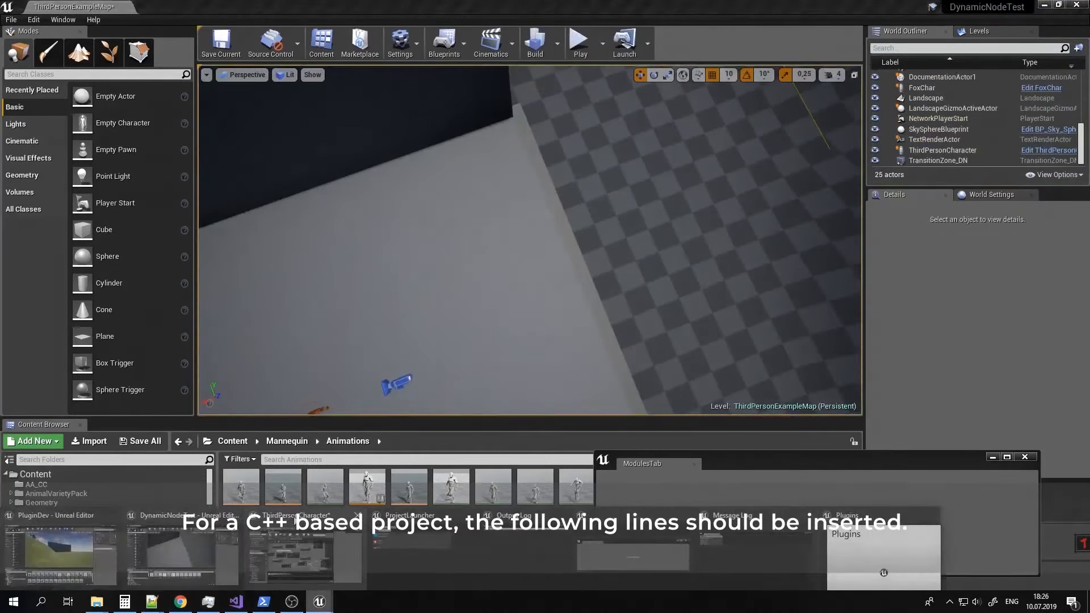
left_click(306, 552)
left_click(420, 126)
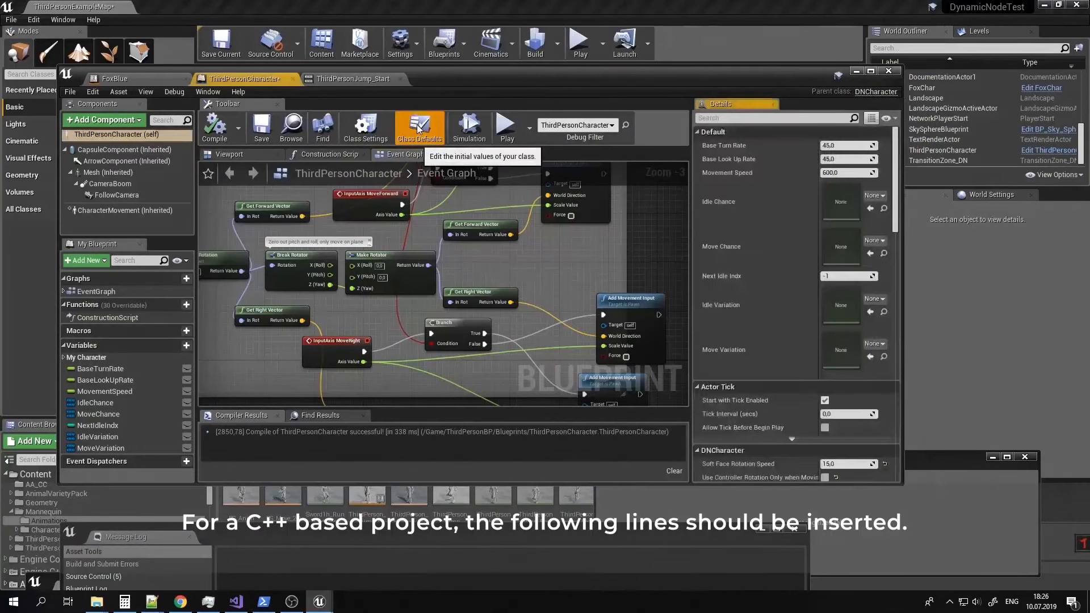
scroll(755, 369, "down", 5)
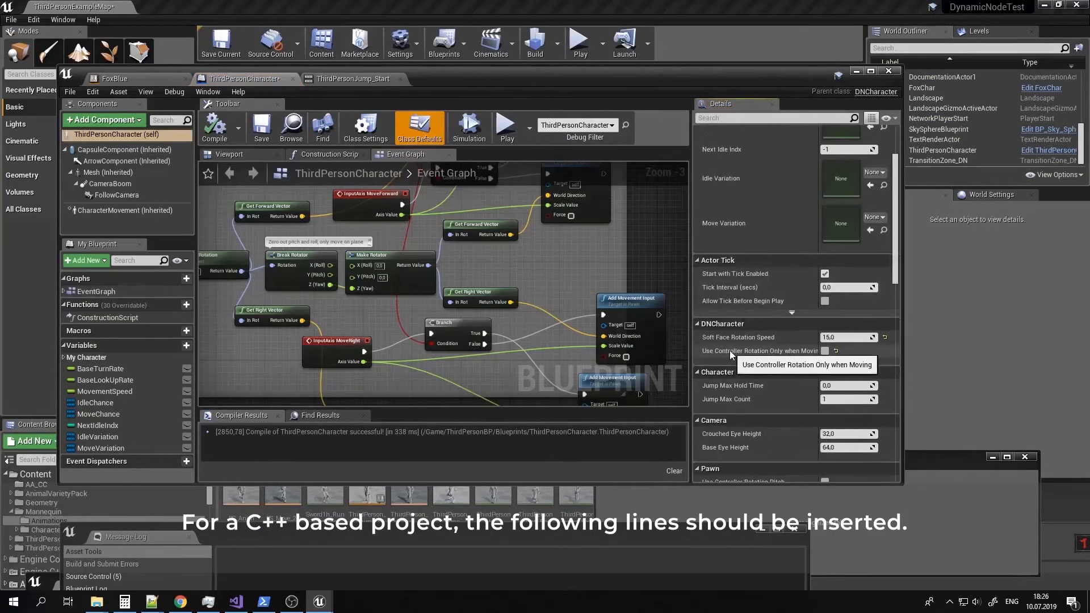
left_click_drag(693, 350, 644, 351)
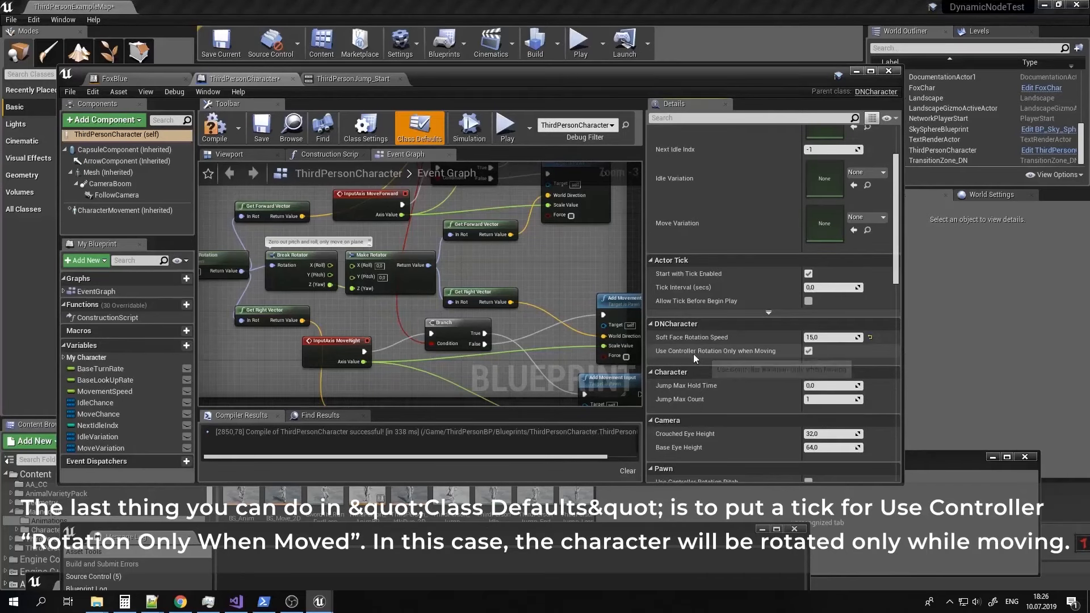
left_click(214, 127)
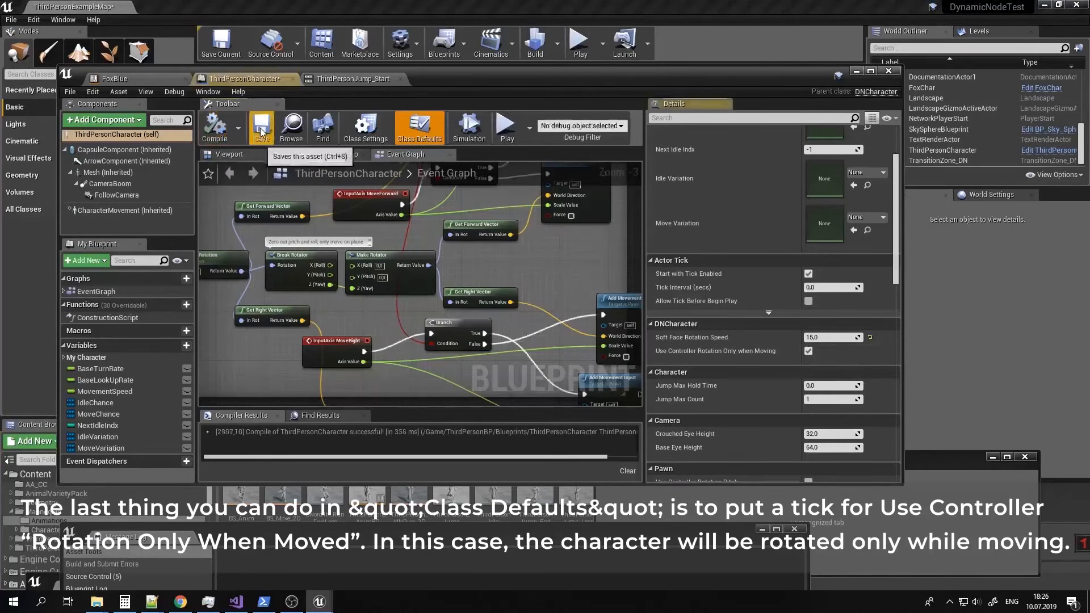
Play the level again and fly the character around to test its rotation while moving, and end the play session.
left_click(856, 71)
left_click(579, 43)
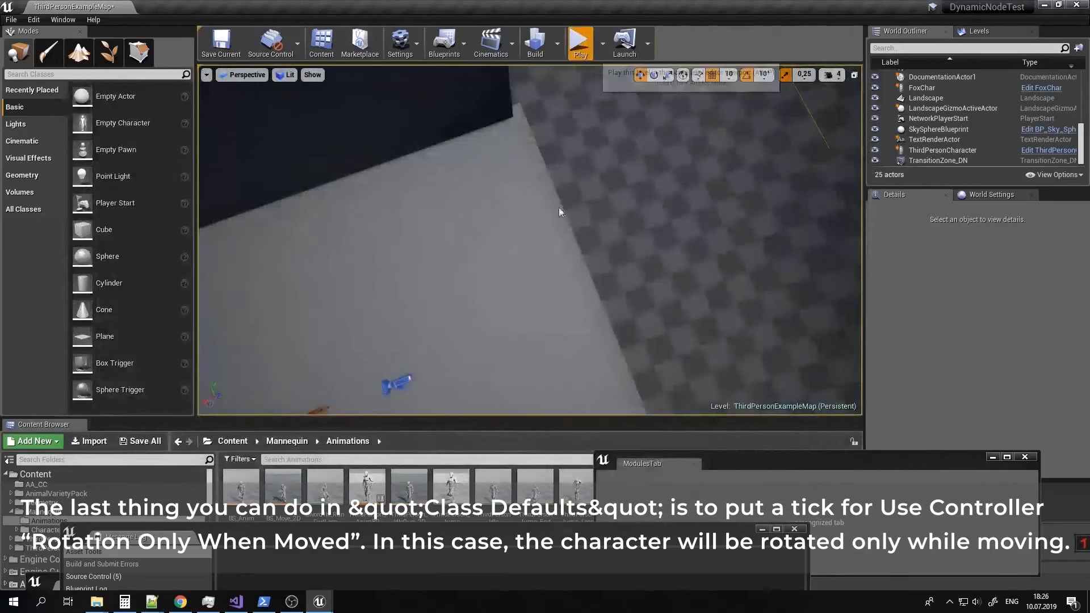
key("space")
key("w")
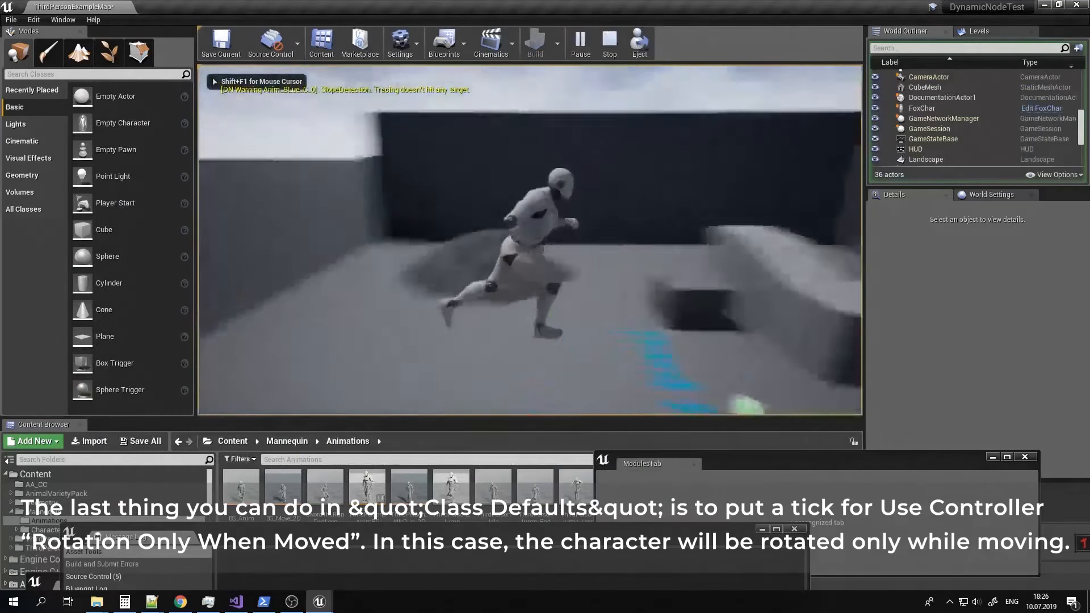
key("w")
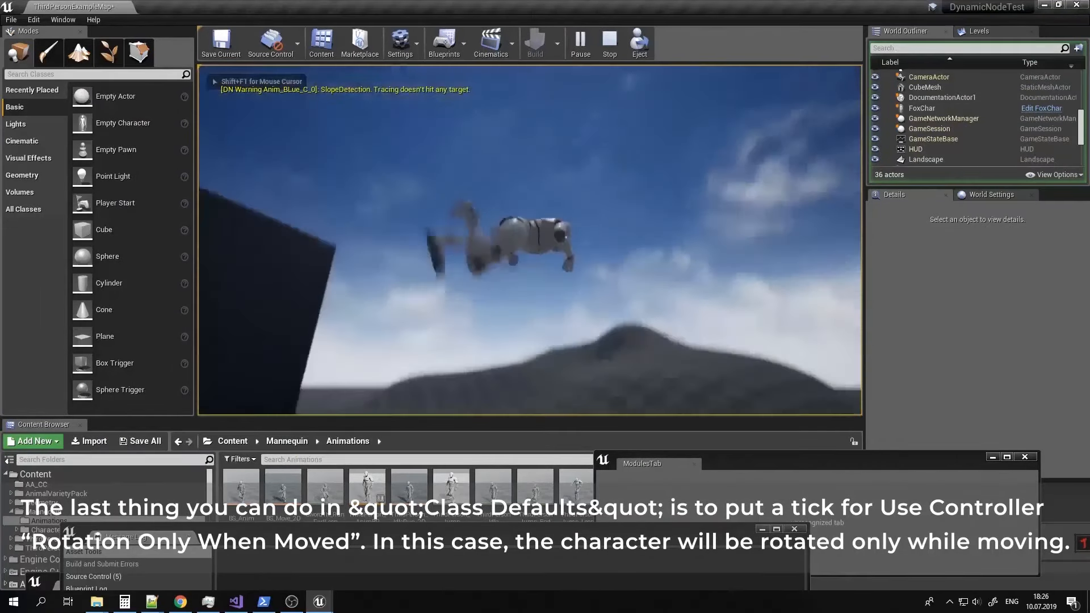
key("w")
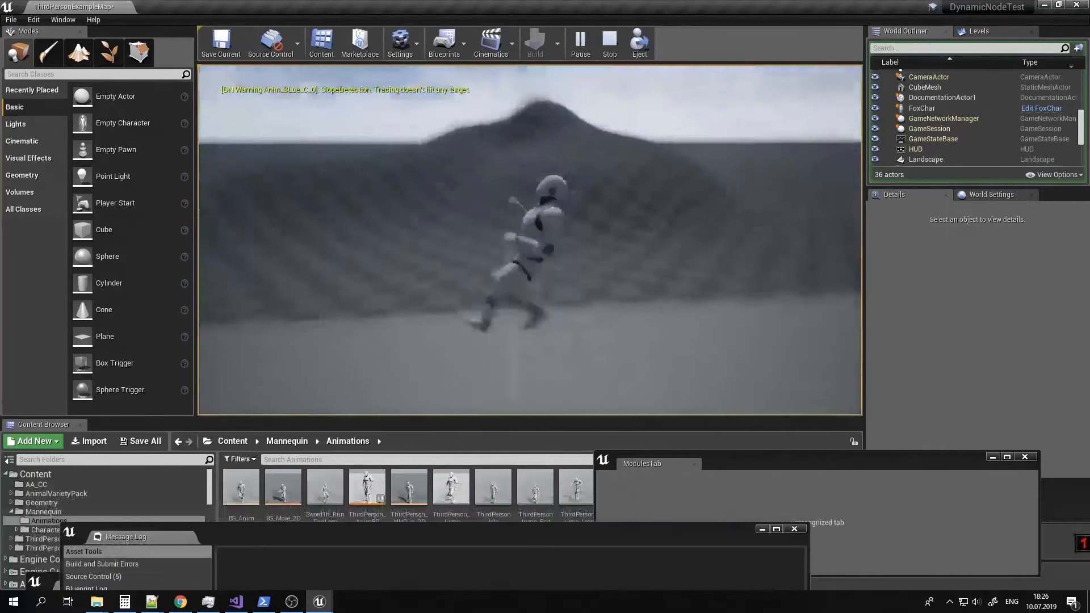
key("w")
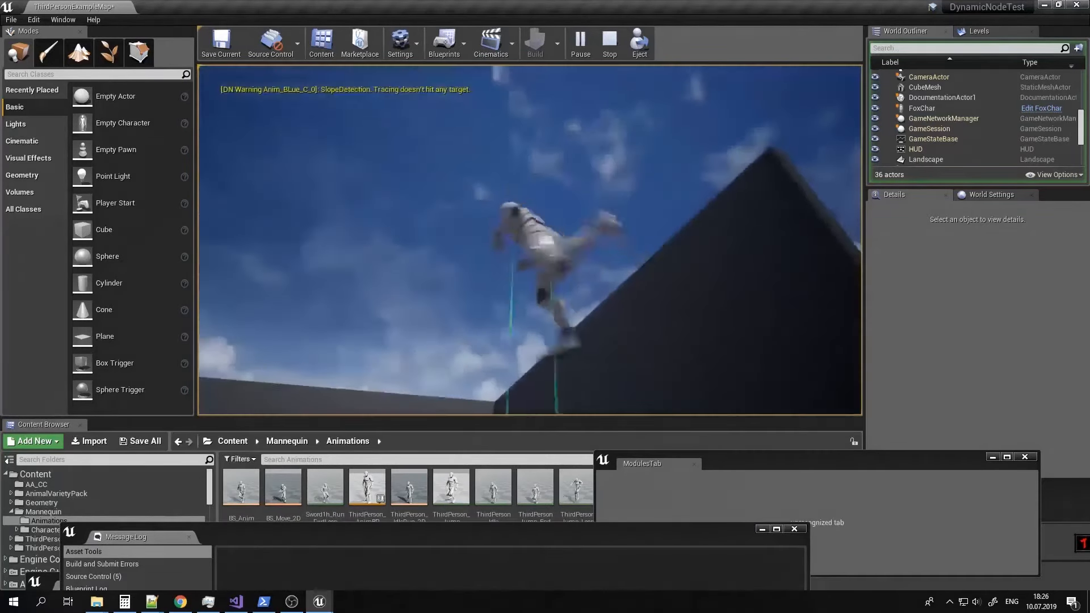
key("w")
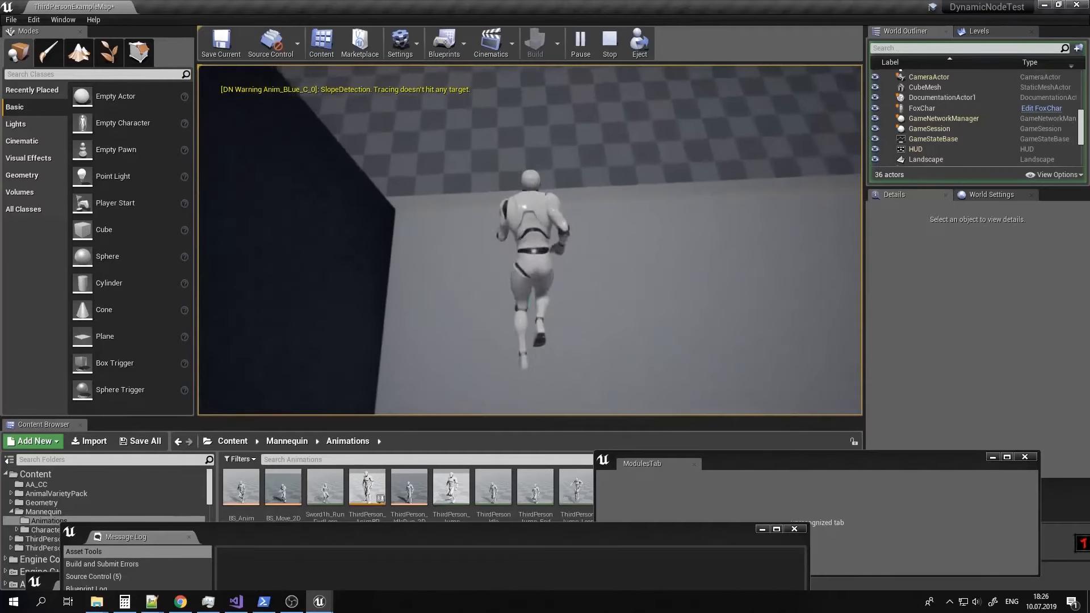
key("Escape")
left_click(292, 601)
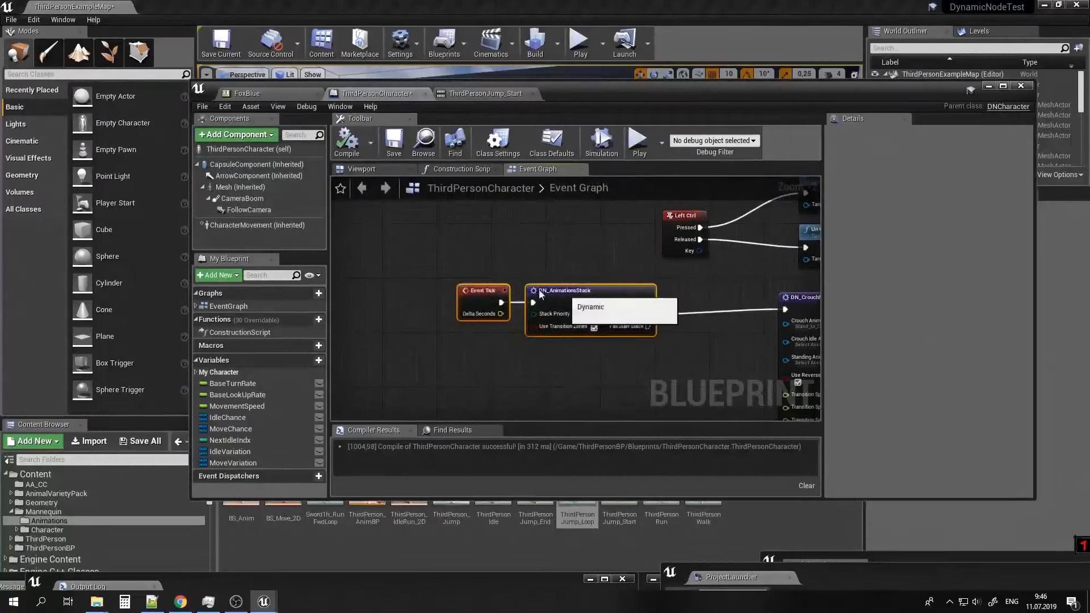
Move Event Tick and DN_AnimationsStack away from DN_CrouchMachine and insert a DN_FlyMachine node between the stack's Animations output and DN_CrouchMachine.
left_click_drag(595, 294, 431, 281)
left_click_drag(504, 301, 605, 318)
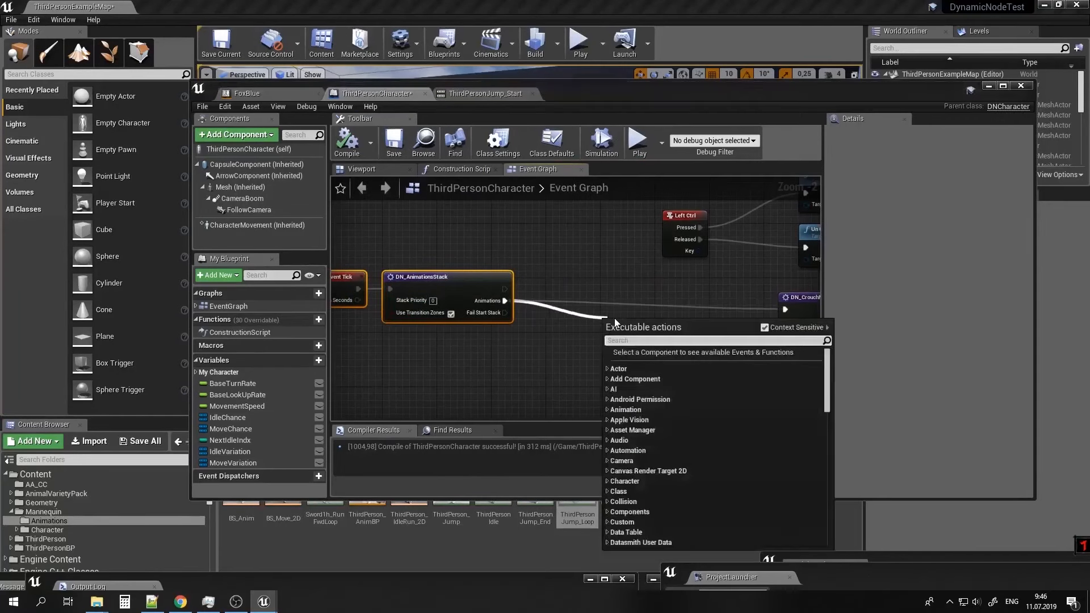
type("fly")
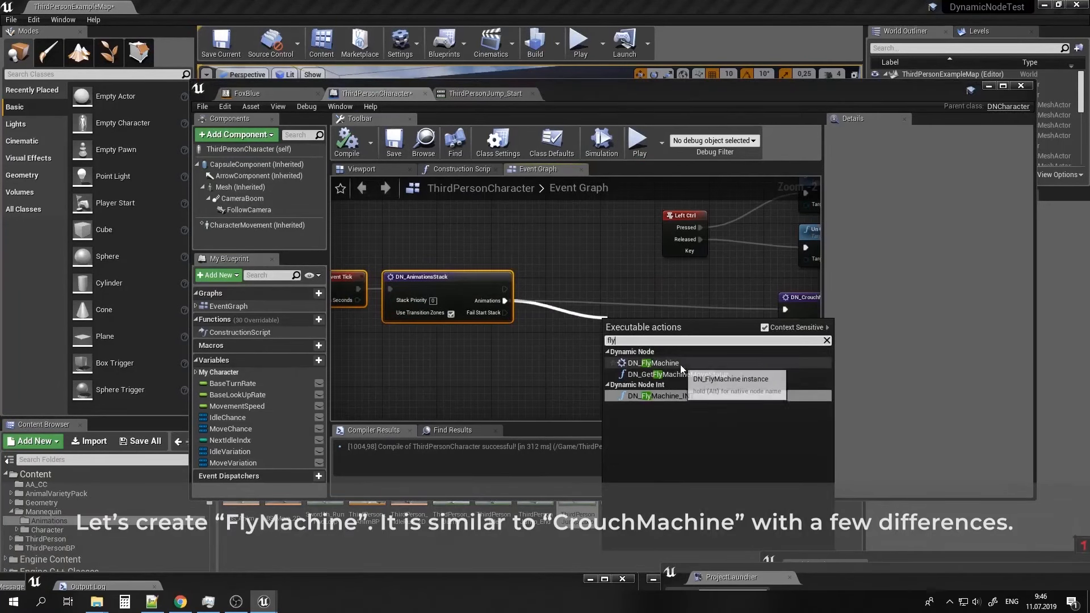
left_click(680, 364)
left_click_drag(588, 306, 568, 304)
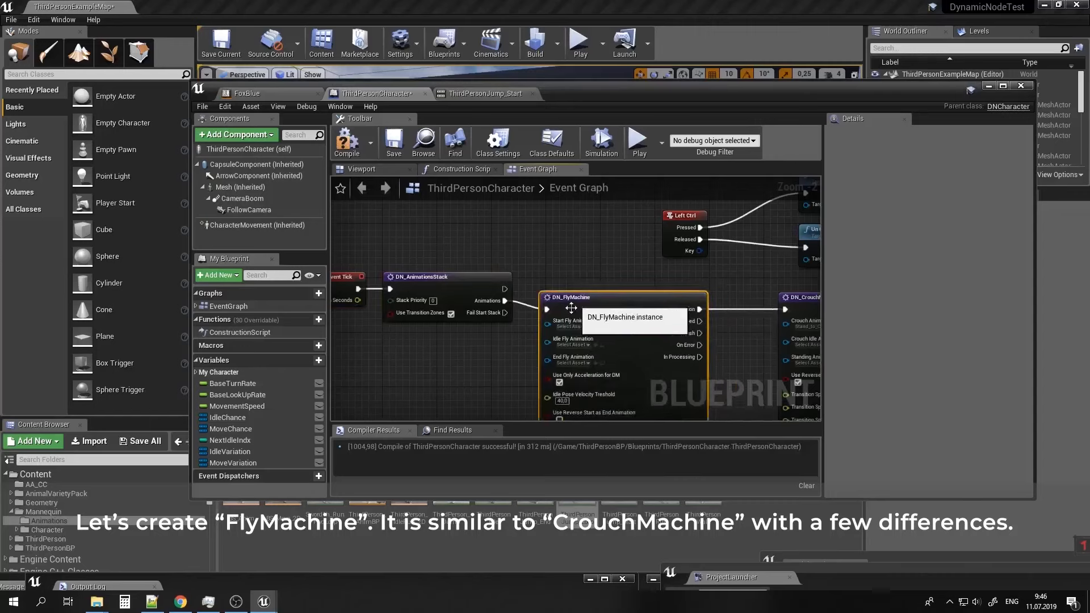
Assign the selected ThirdPersonJump_Loop asset as the Idle Fly Animation of DN_FlyMachine.
right_click_drag(606, 350, 564, 304)
right_click_drag(768, 308, 548, 275)
right_click_drag(753, 279, 694, 284)
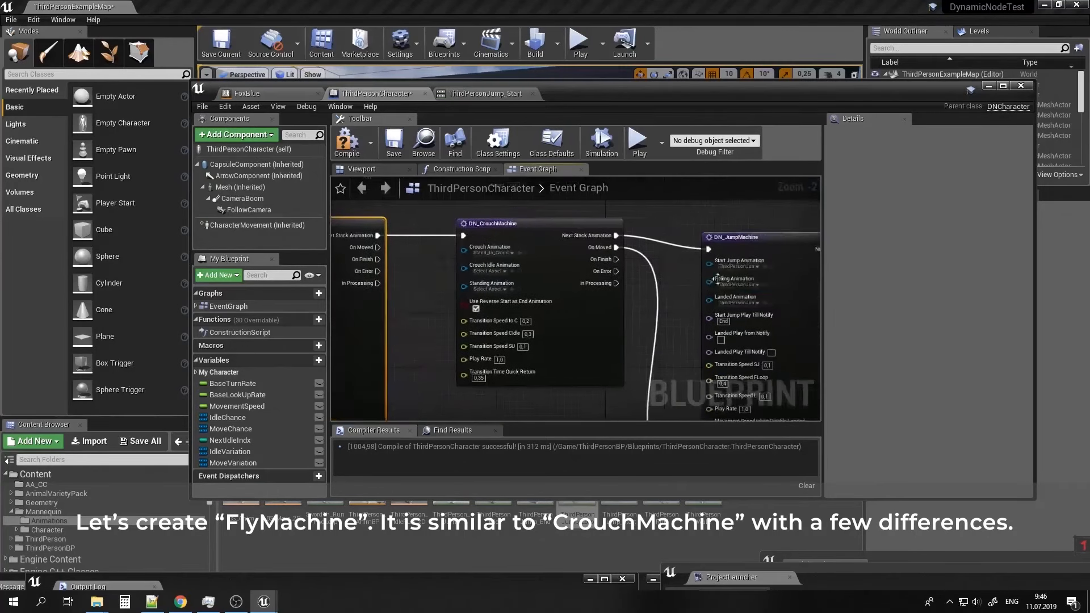
right_click_drag(352, 287, 565, 304)
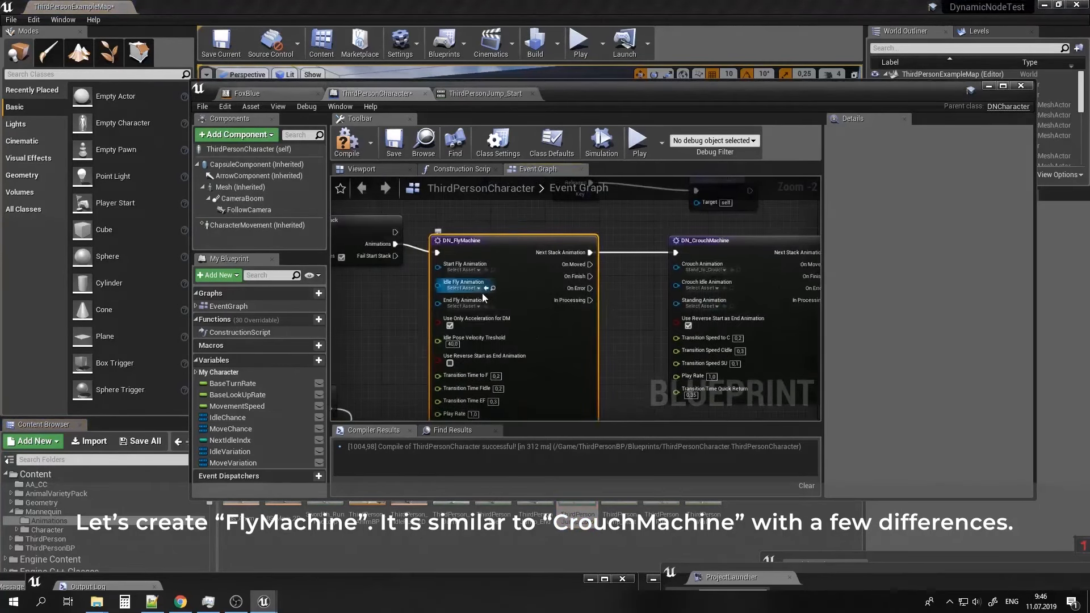
left_click_drag(483, 293, 483, 288)
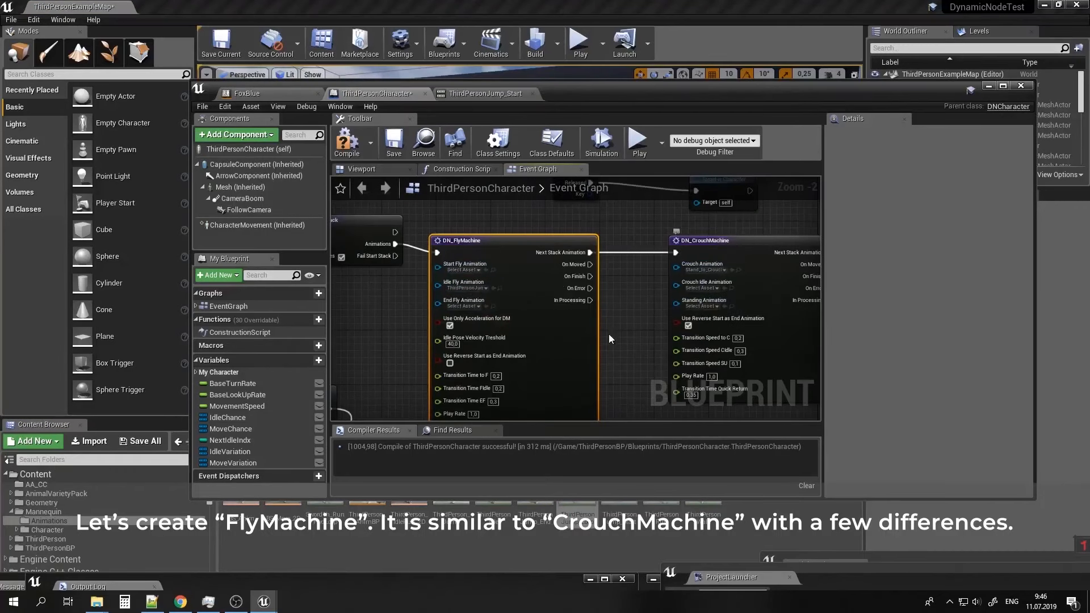
right_click_drag(609, 339, 585, 293)
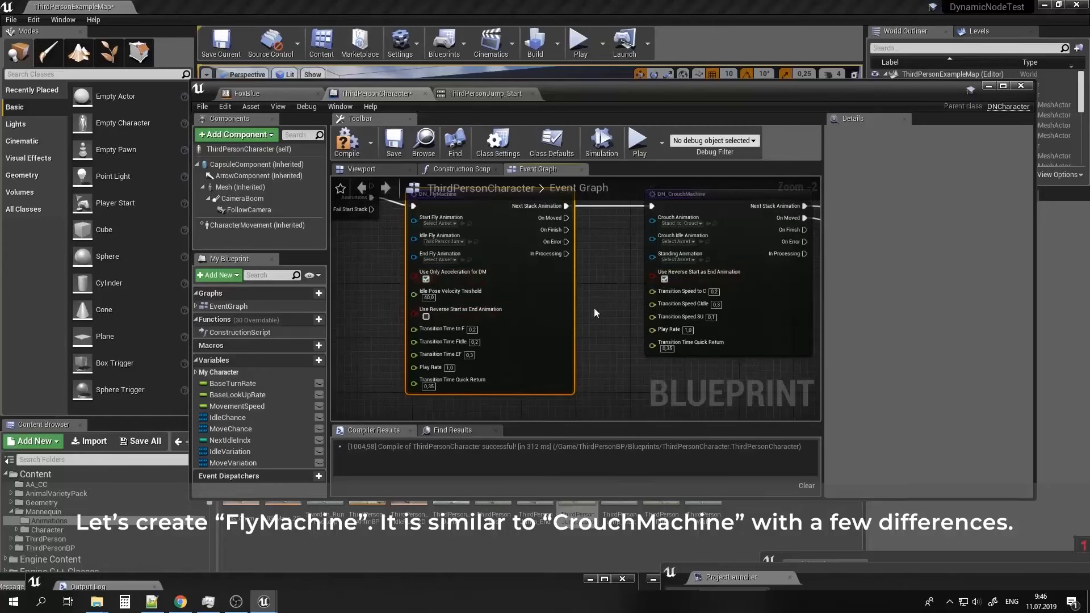
Add a DN_GetFlyMachineMoveStatus node connected to the On Moved output of DN_FlyMachine.
mouse_move(594, 308)
right_mouse_down()
mouse_move(584, 368)
mouse_move(608, 312)
right_mouse_up()
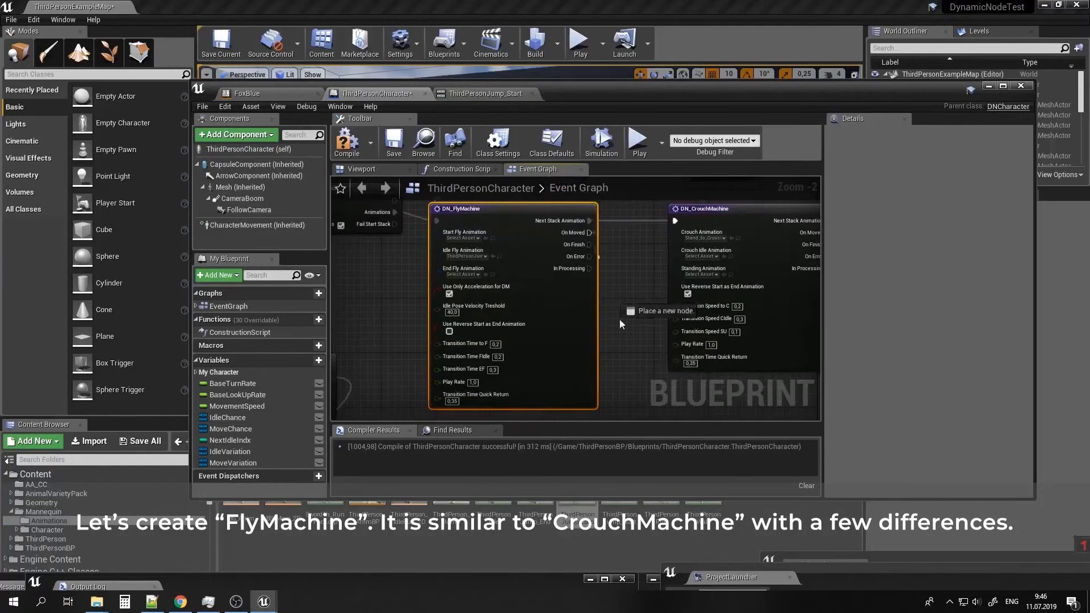
left_click_drag(589, 232, 652, 394)
type("fl")
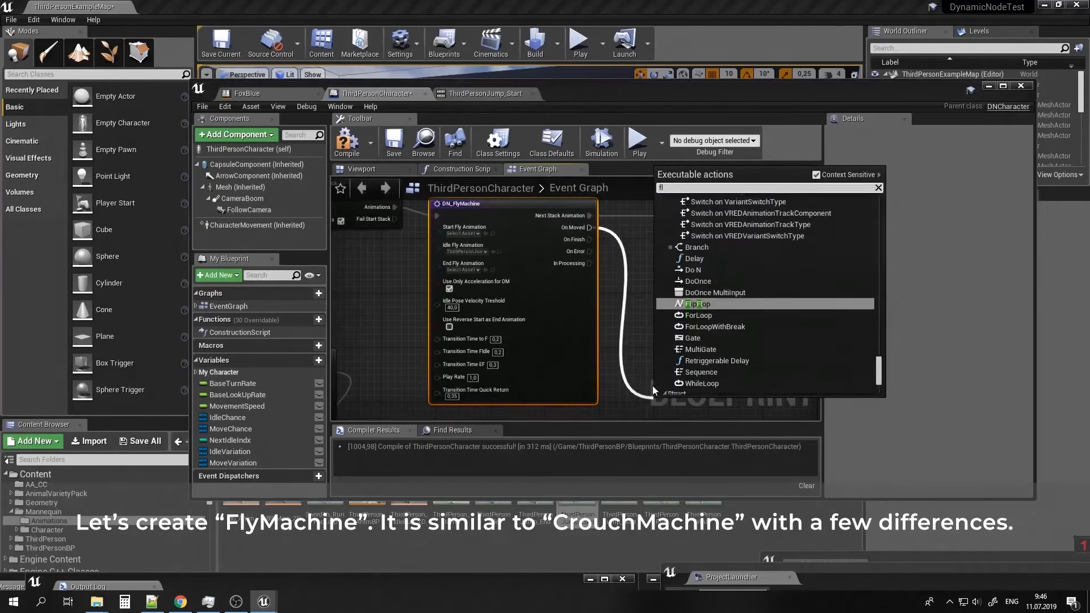
type("y")
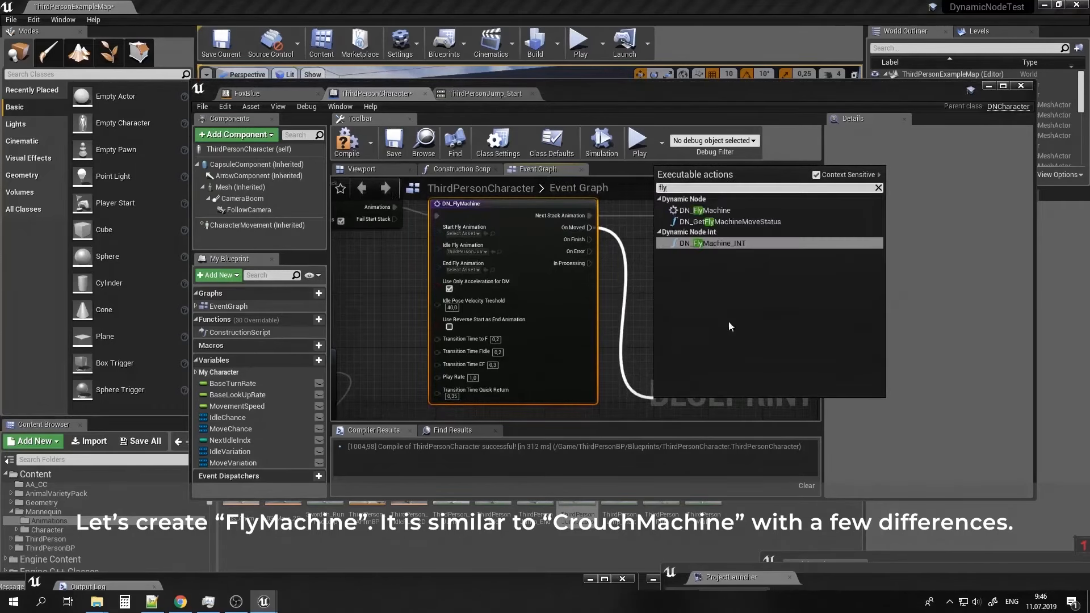
left_click(747, 223)
Add a DN_MoveMachine node from the From Acc output of DN_GetFlyMachineMoveStatus and position it beneath that node.
right_click_drag(707, 313, 675, 211)
left_click_drag(711, 336, 680, 373)
type("movema")
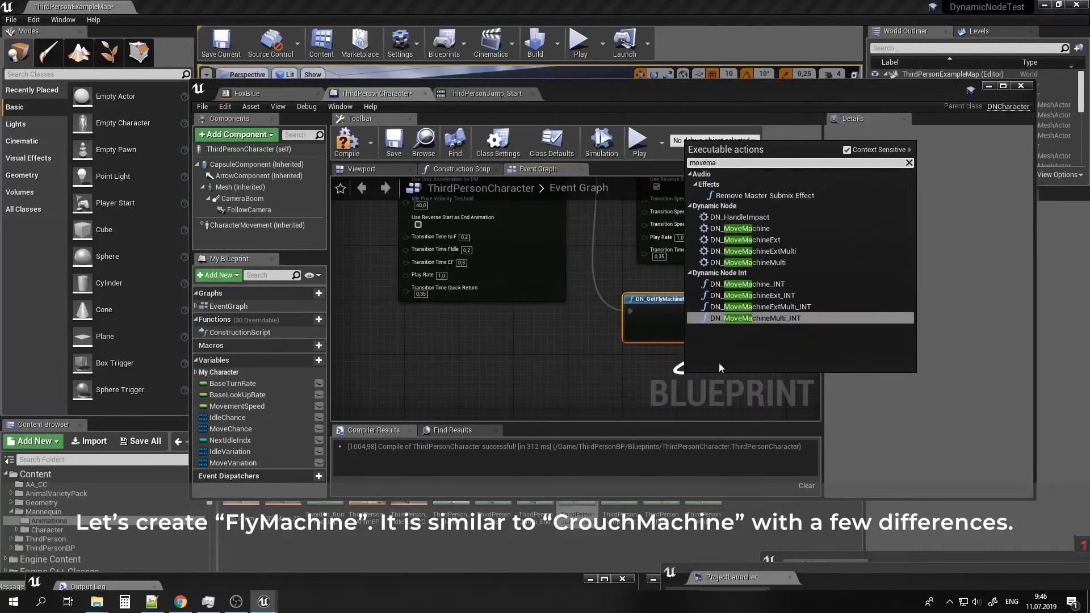
left_click(740, 228)
right_click_drag(755, 375, 731, 266)
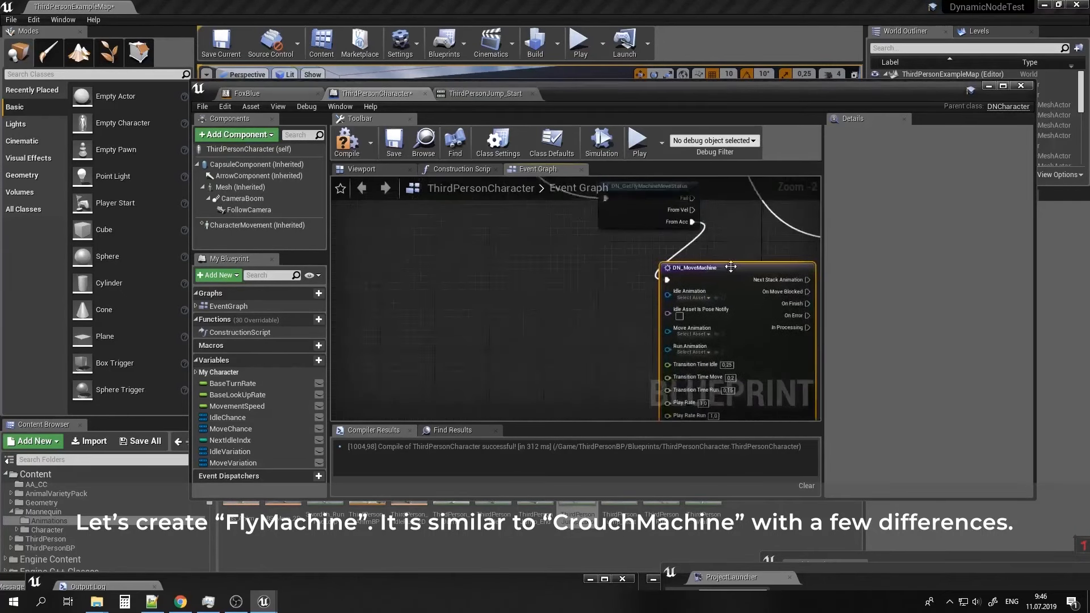
left_click_drag(730, 266, 623, 270)
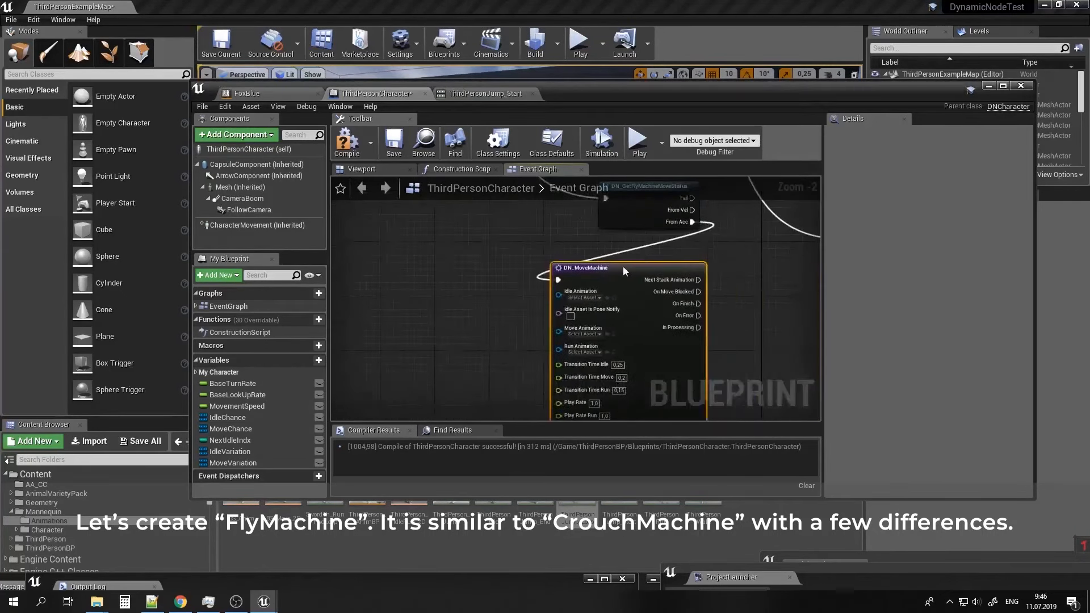
Assign Crouch_Walk_Fwd_Rifle_Hip as the Move Animation of DN_MoveMachine and compile the blueprint.
left_click(583, 334)
type("crou")
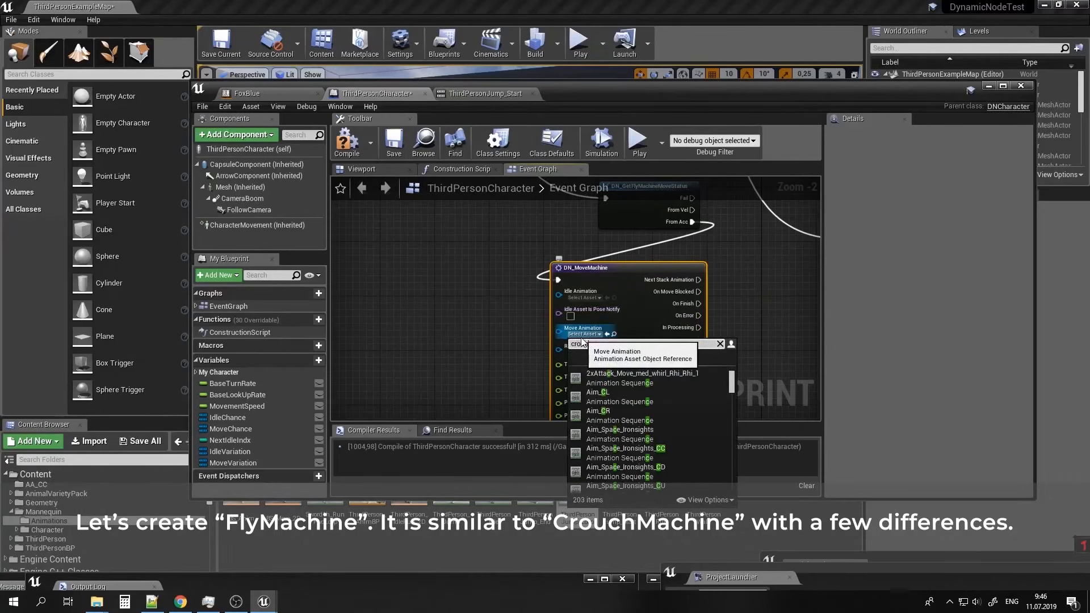
type("ch")
left_click(632, 381)
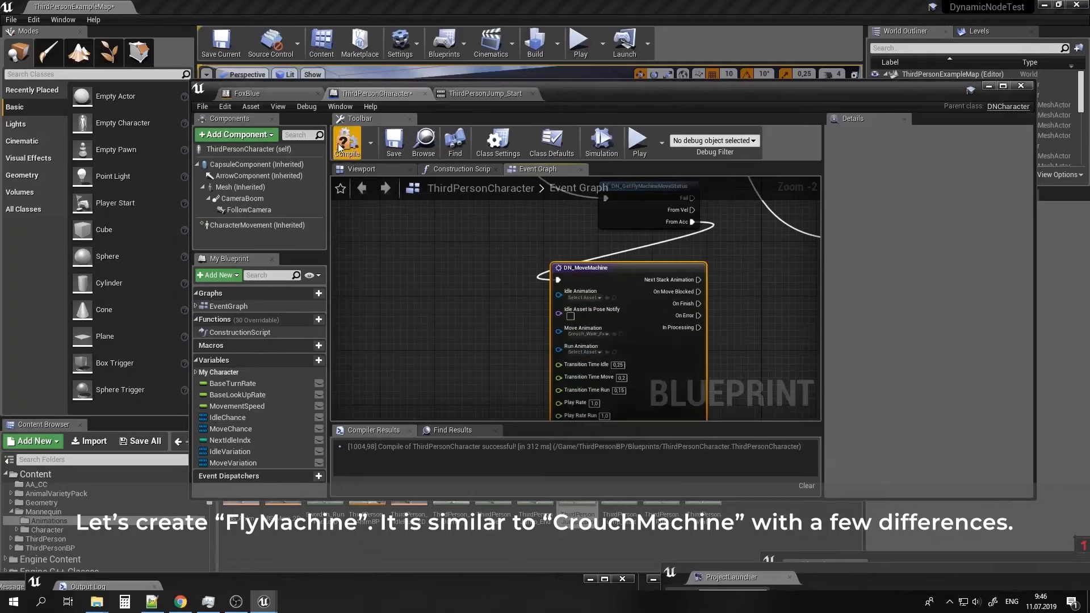
left_click(345, 142)
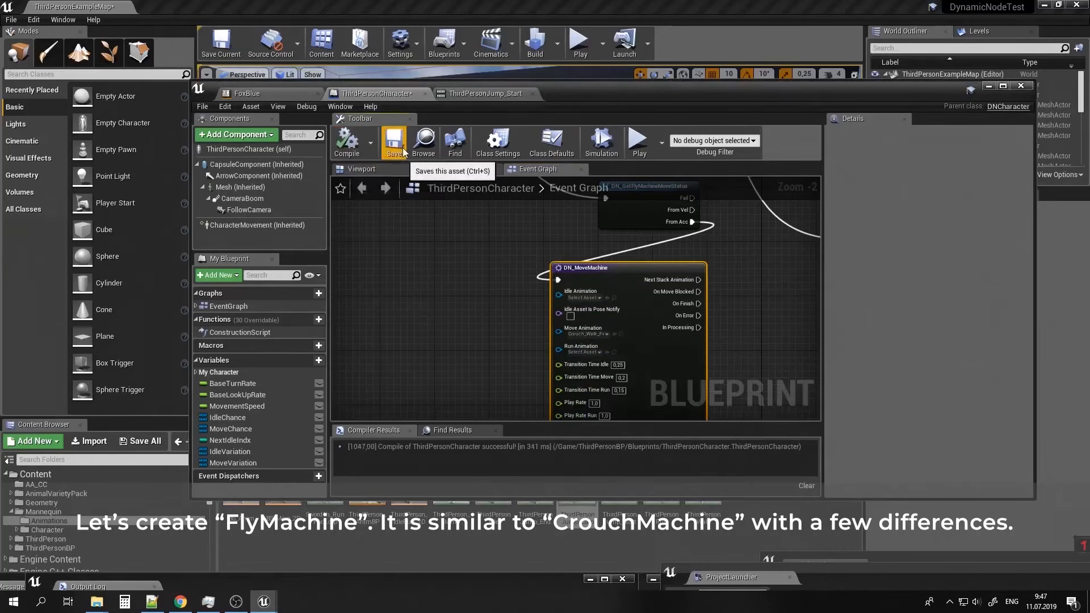
Play the level and fly the character around to test the flying move animation, and end the play session.
left_click(994, 91)
left_click(579, 43)
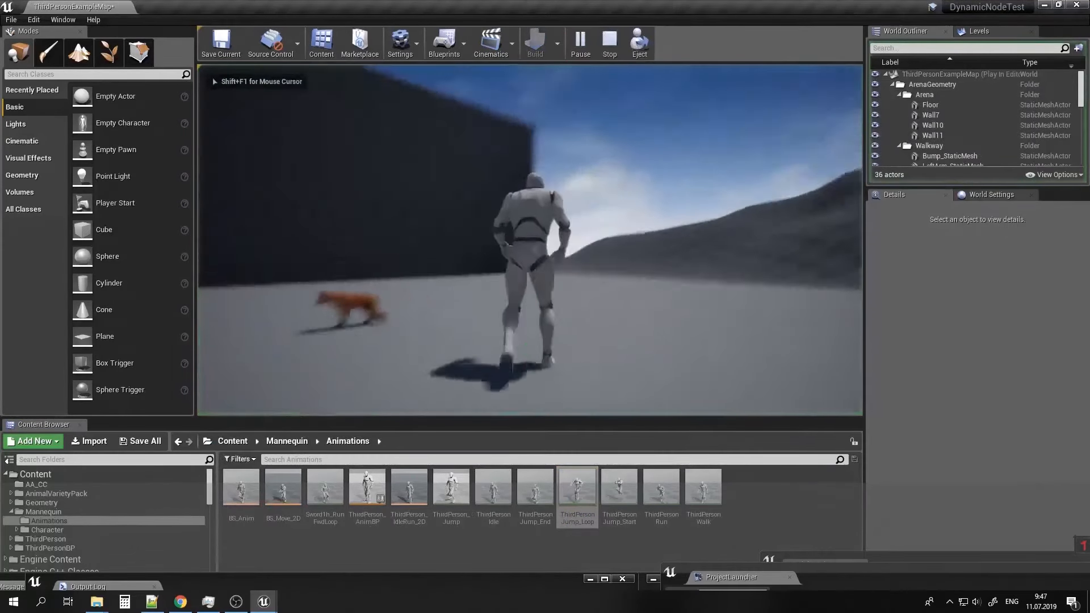
key("space")
key("w")
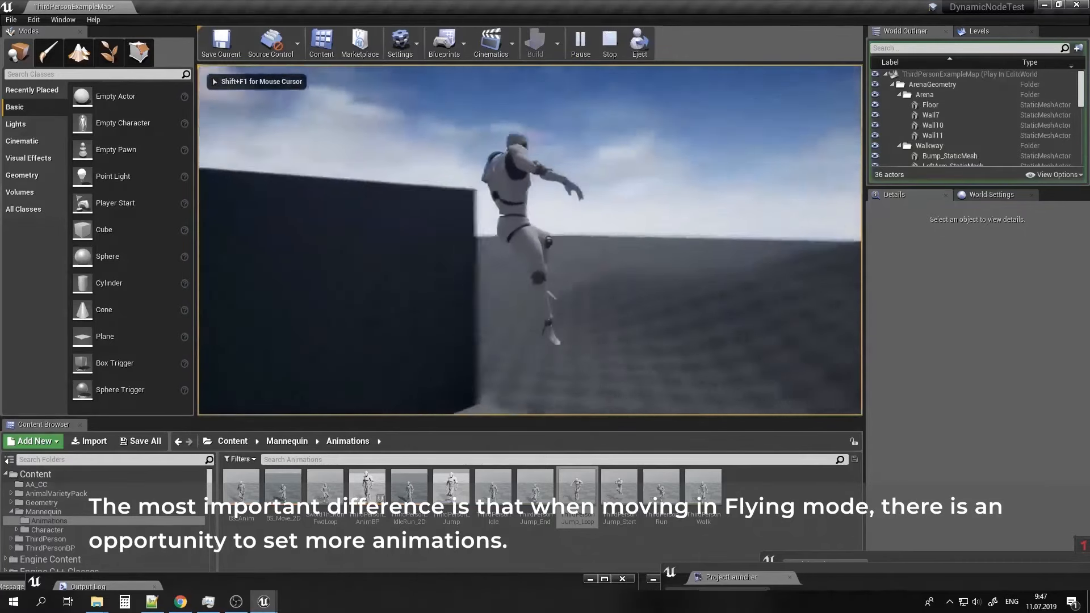
key("w")
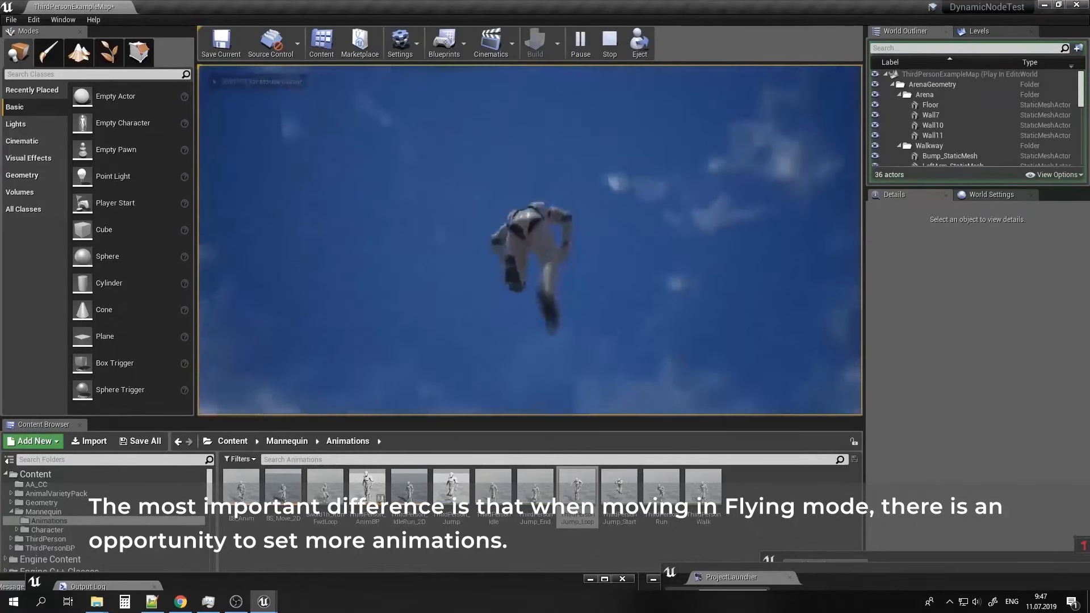
key("w")
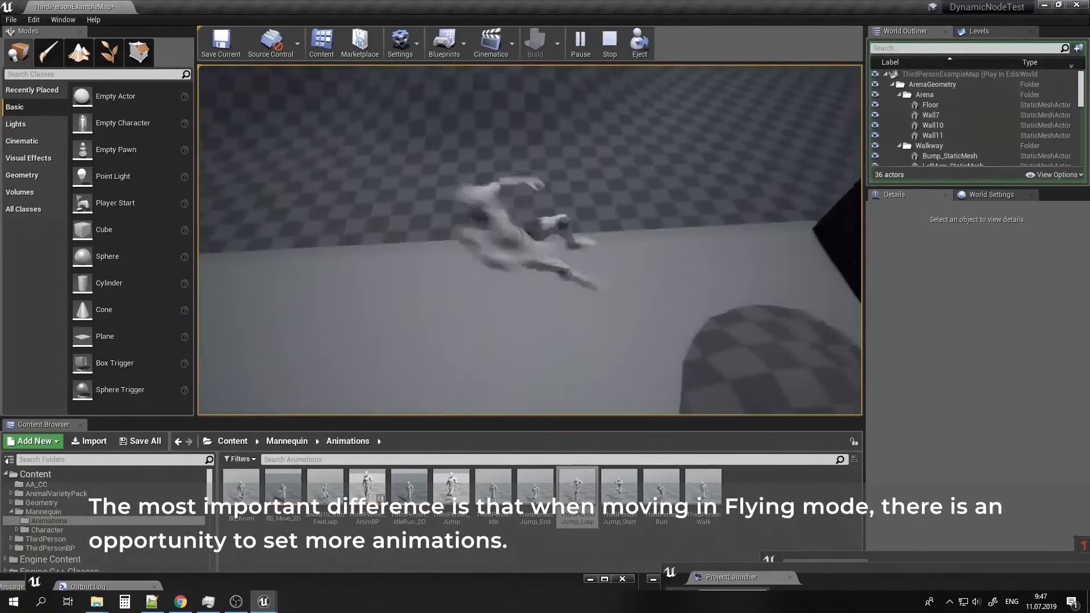
key("w")
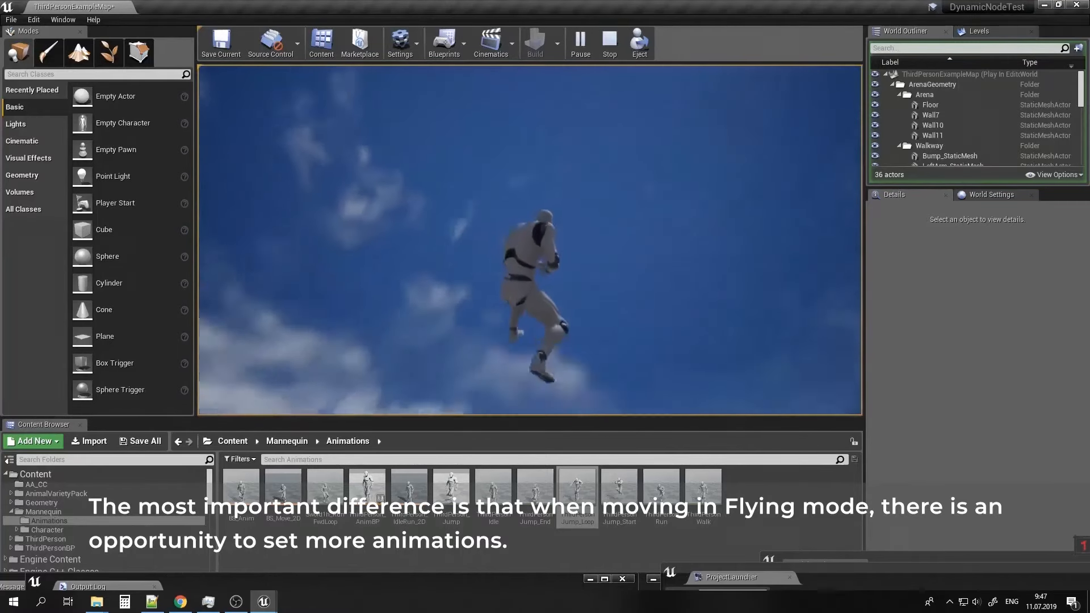
key("w")
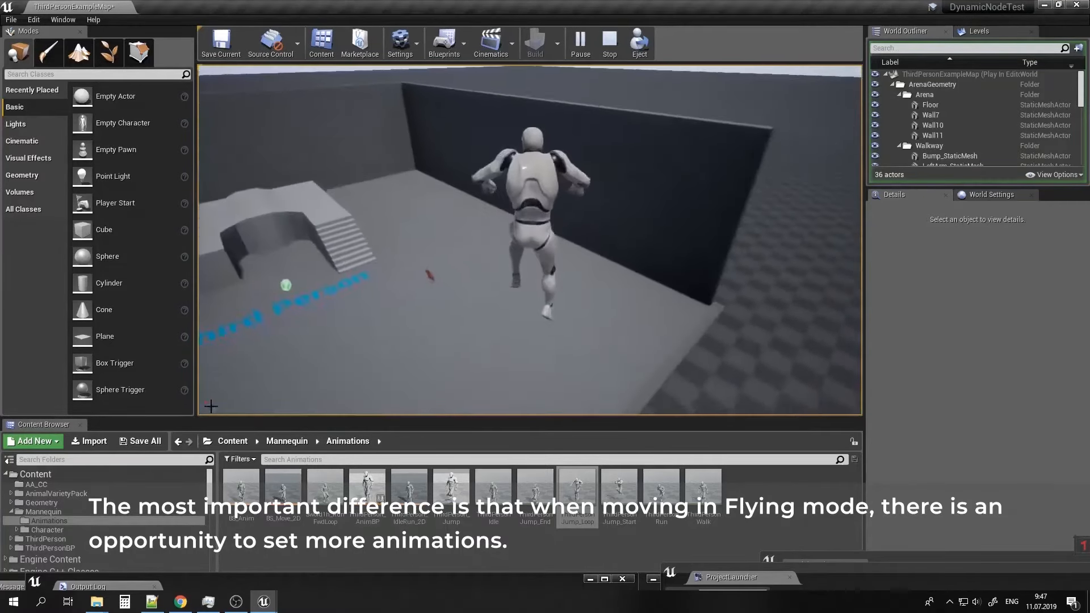
key("Escape")
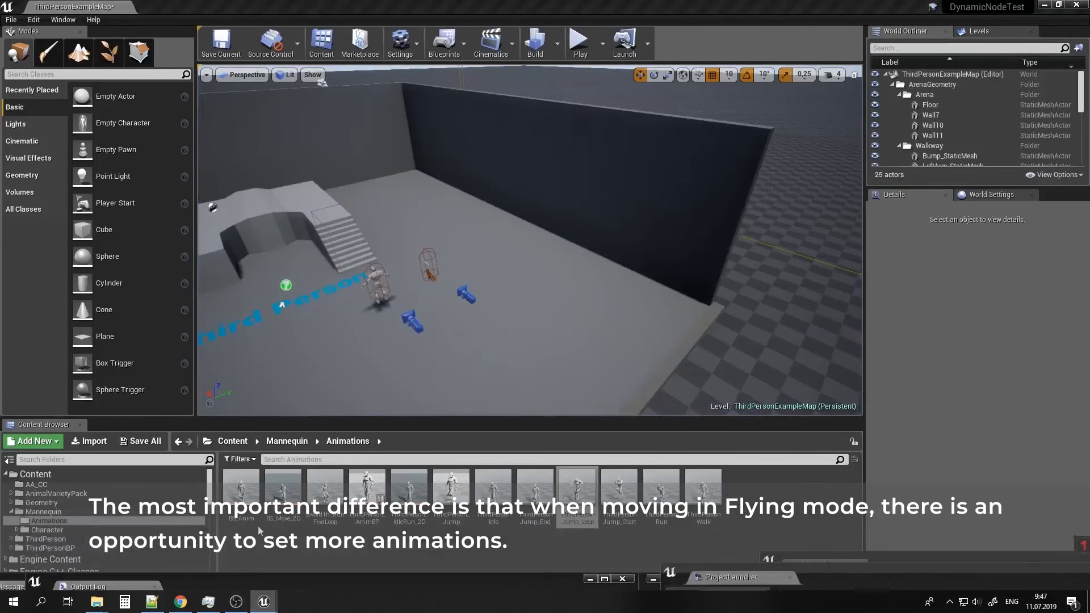
Paste a copy of DN_MoveMachine beside the original and connect it to the From Vel output of DN_GetFlyMachineMoveStatus.
left_click(257, 526)
right_click_drag(566, 285, 599, 356)
key("ctrl+v")
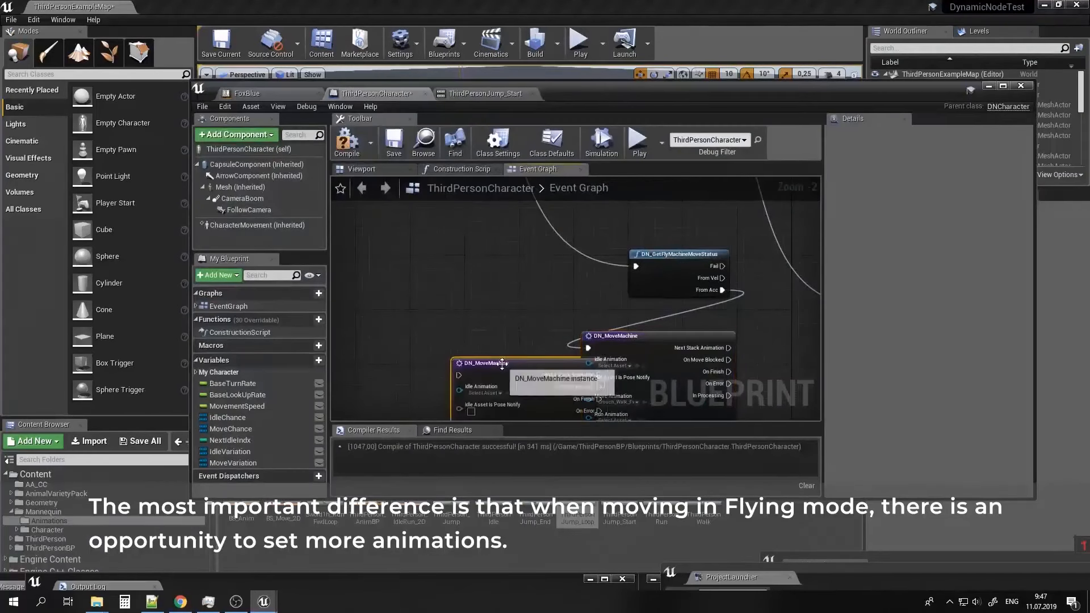
left_click_drag(500, 362, 451, 337)
left_click_drag(711, 279, 411, 347)
right_click_drag(435, 309, 443, 235)
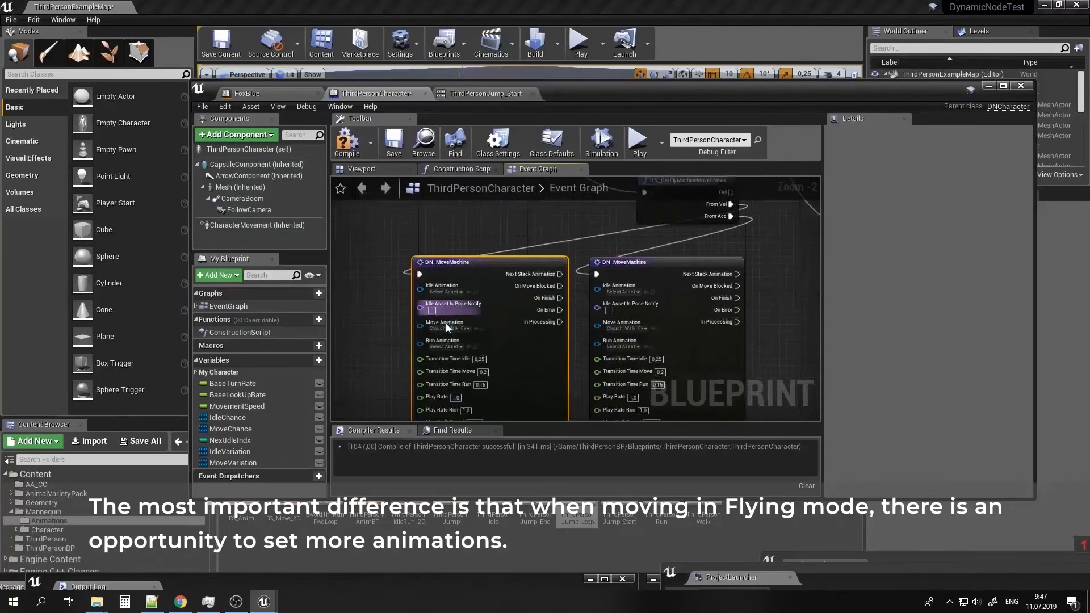
Search the animation assets for "shie" and assign the match as the Move Animation of the copied DN_MoveMachine.
left_click(449, 328)
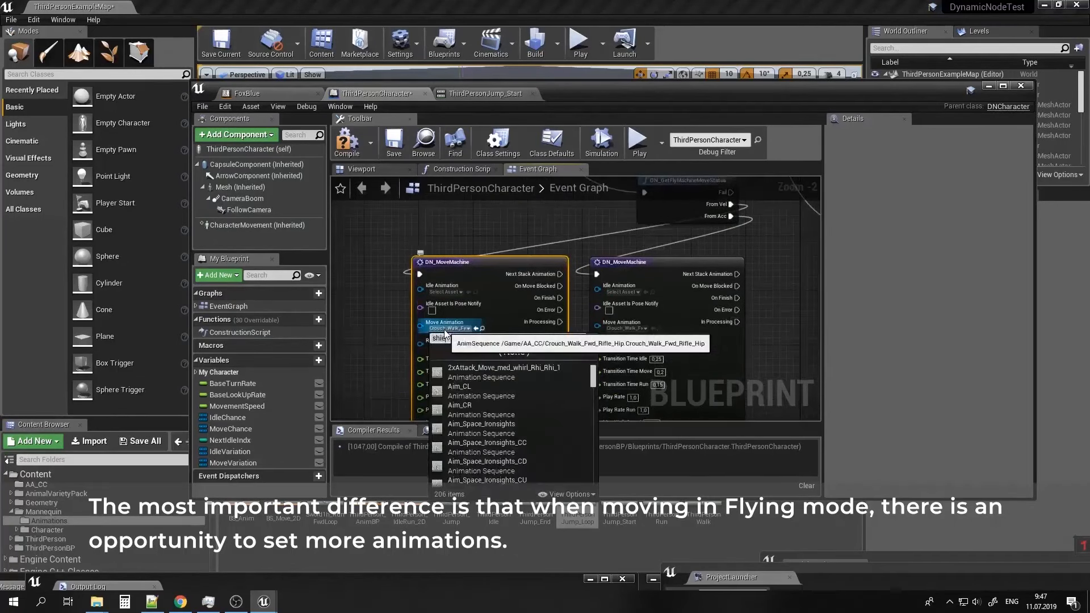
type("shie")
left_click(488, 377)
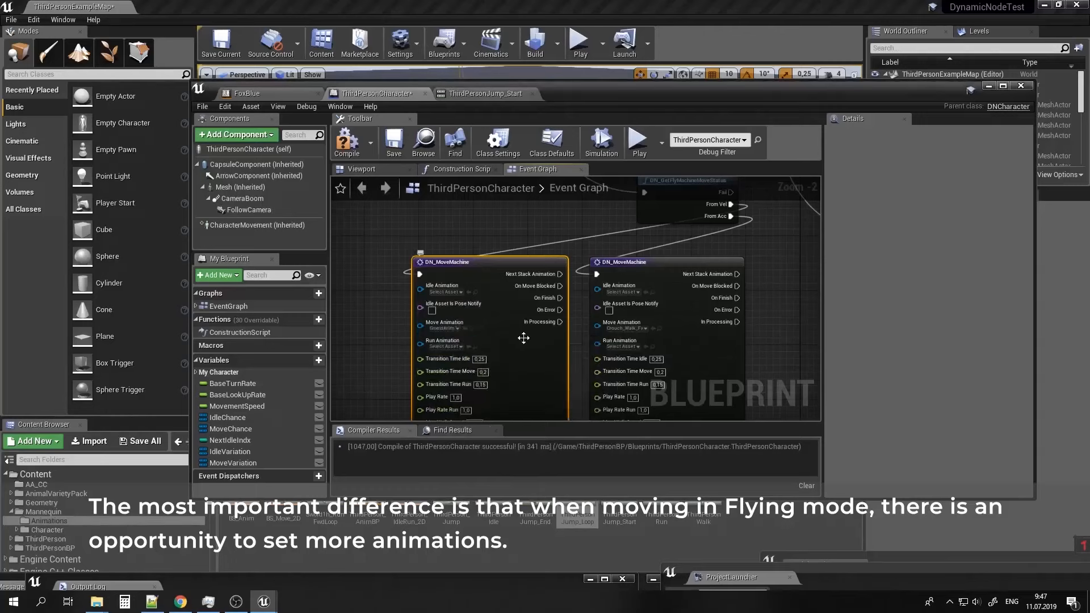
Disable Use Only Acceleration for DM on DN_FlyMachine, set its Idle Pose Velocity Treshold to 100, and compile the blueprint.
right_click_drag(523, 338, 517, 448)
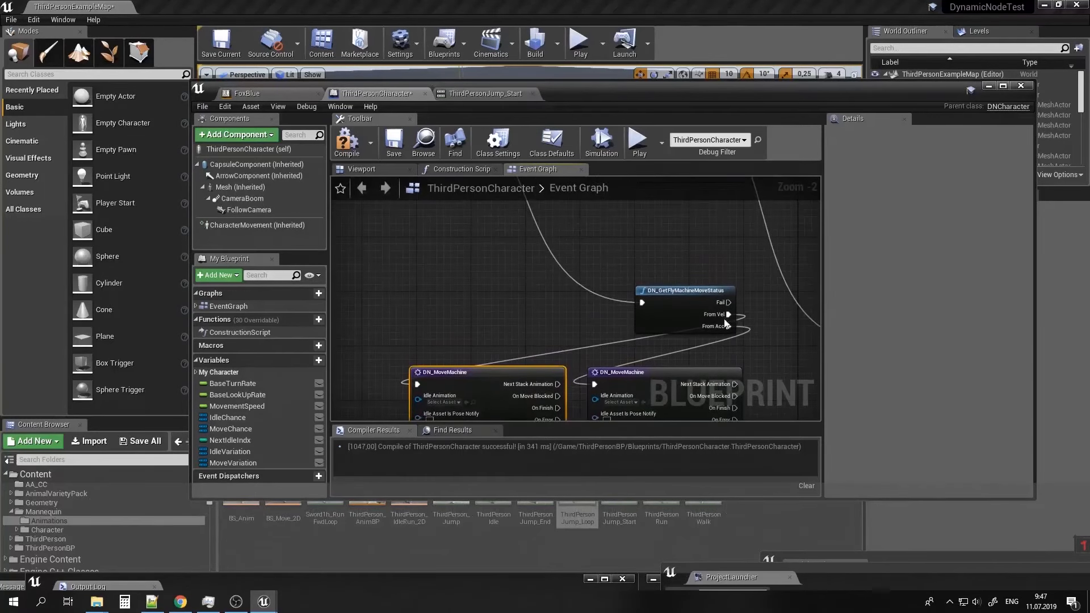
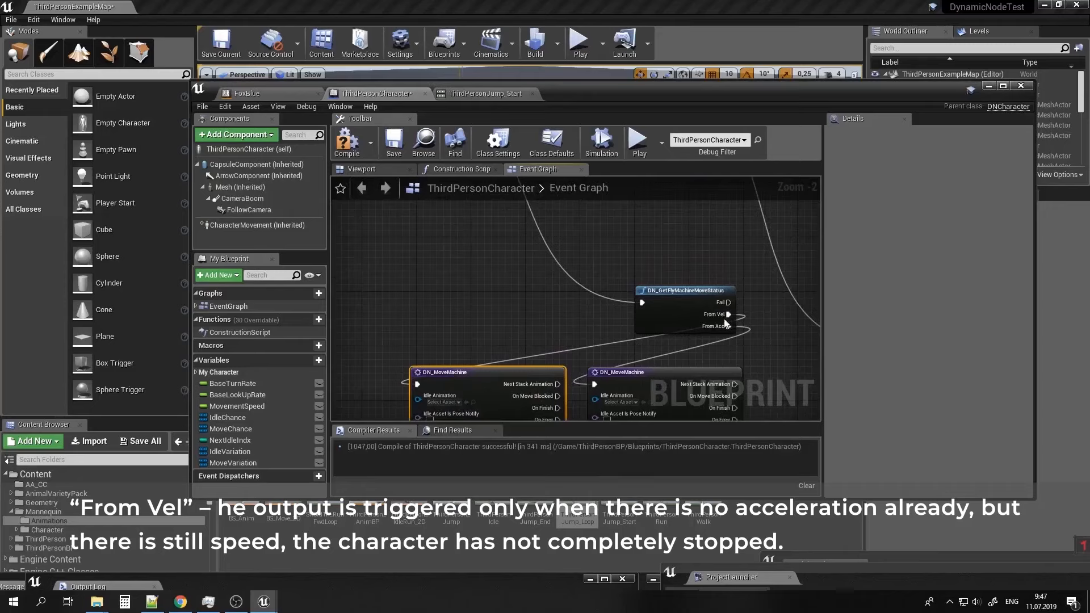
right_click_drag(477, 385, 552, 368)
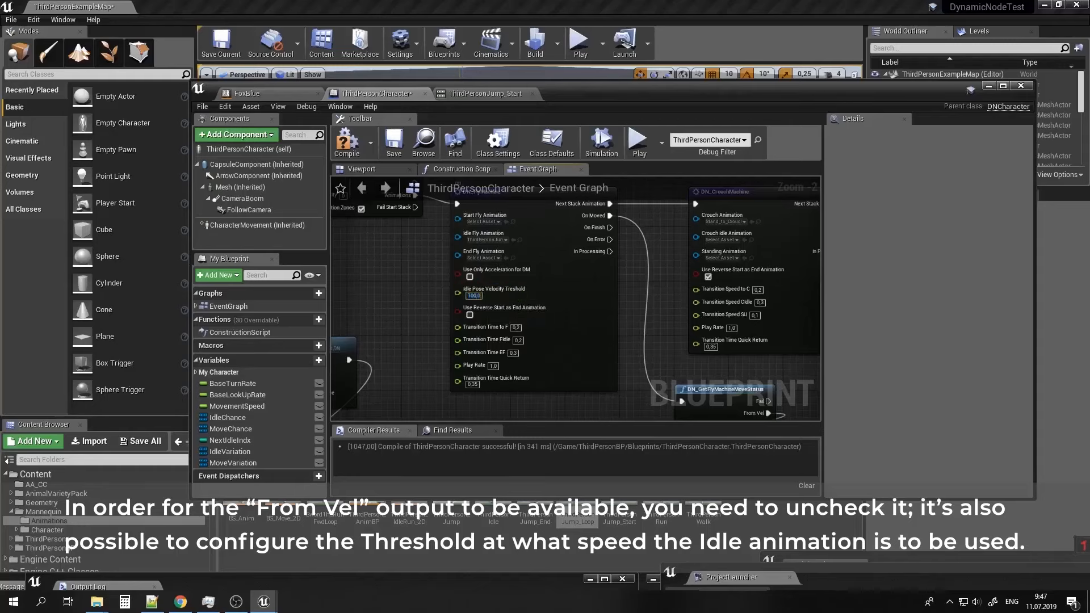
right_click_drag(622, 390, 598, 263)
right_click_drag(477, 233, 489, 302)
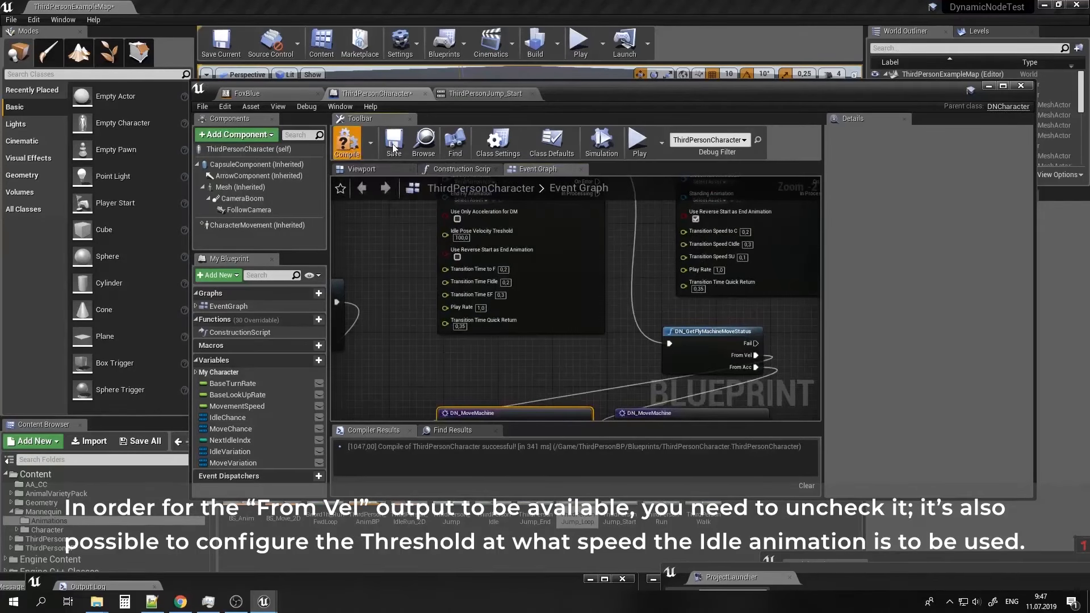
Play the level and fly the character to test the From Vel animation, and end the play session.
left_click(988, 86)
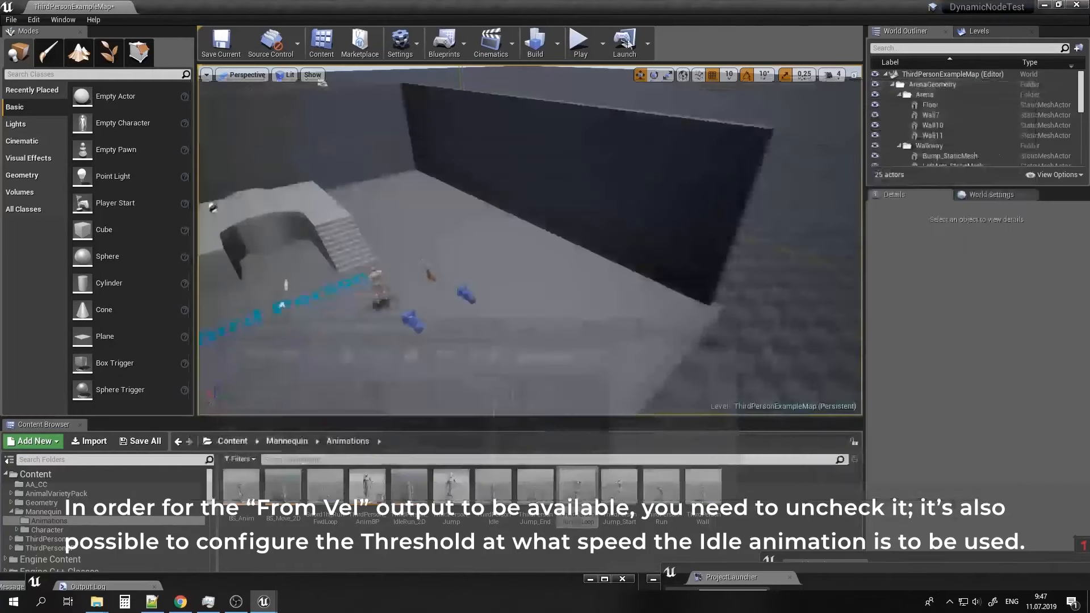
left_click(578, 41)
key("w")
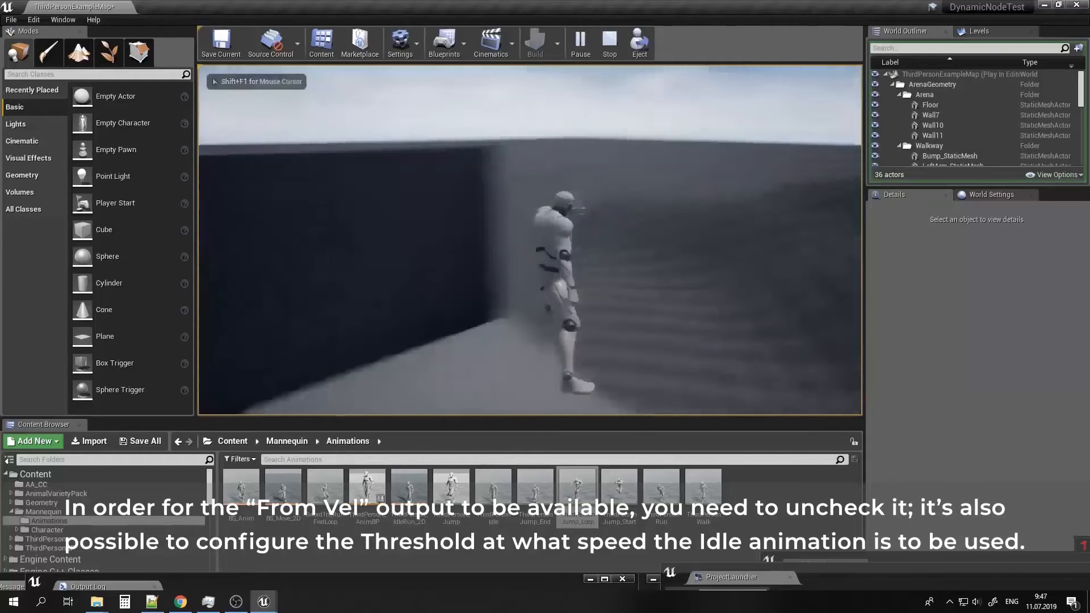
key("space")
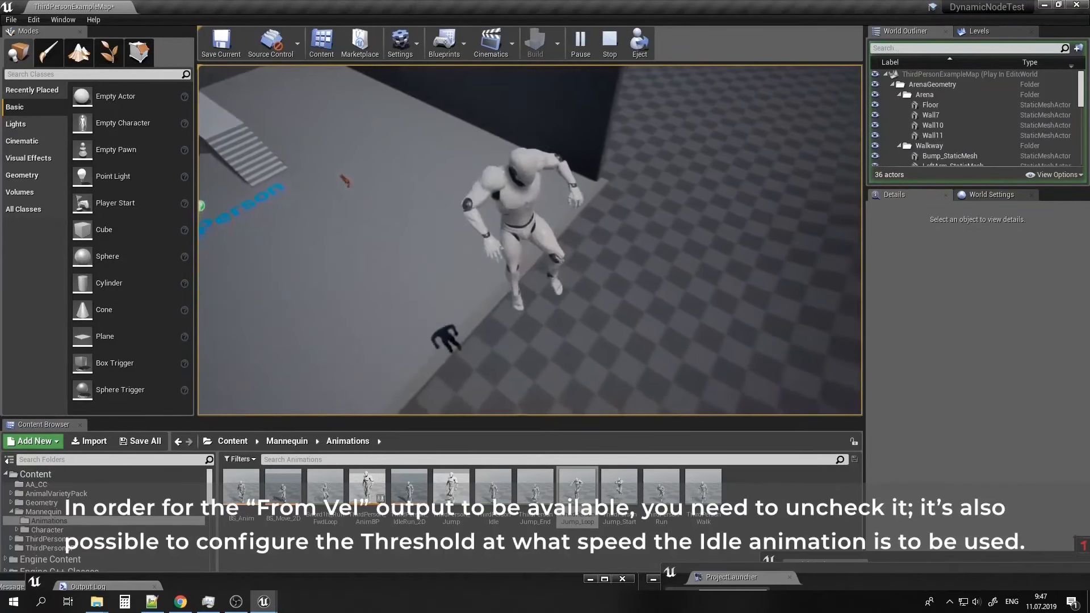
key("Escape")
Set the Idle Pose Velocity Treshold of DN_FlyMachine to 350 and compile the ThirdPersonCharacter blueprint.
left_click(260, 603)
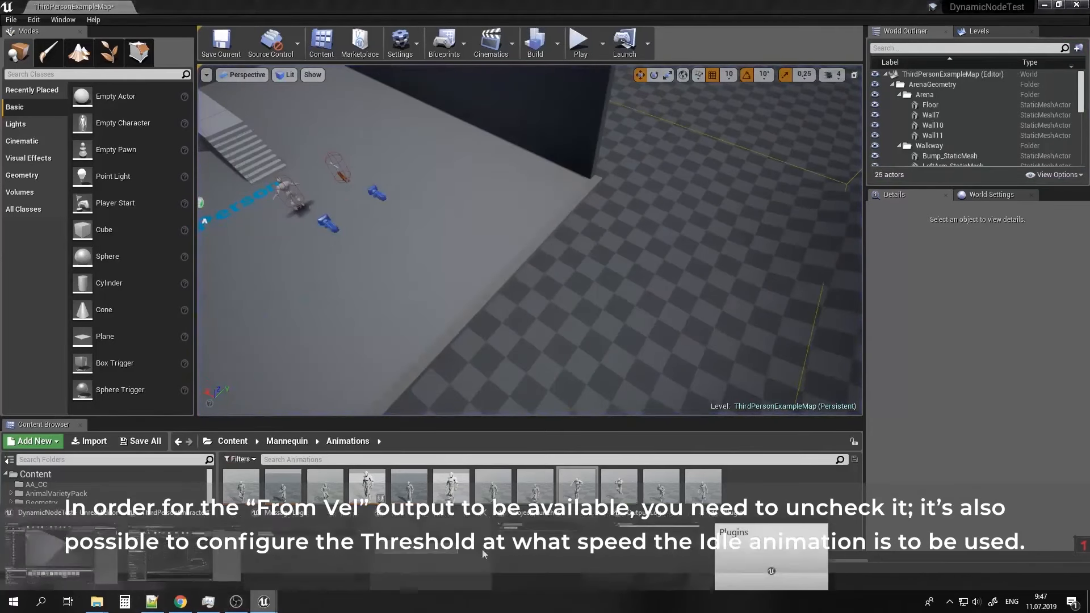
left_click(392, 559)
right_click_drag(462, 265, 459, 310)
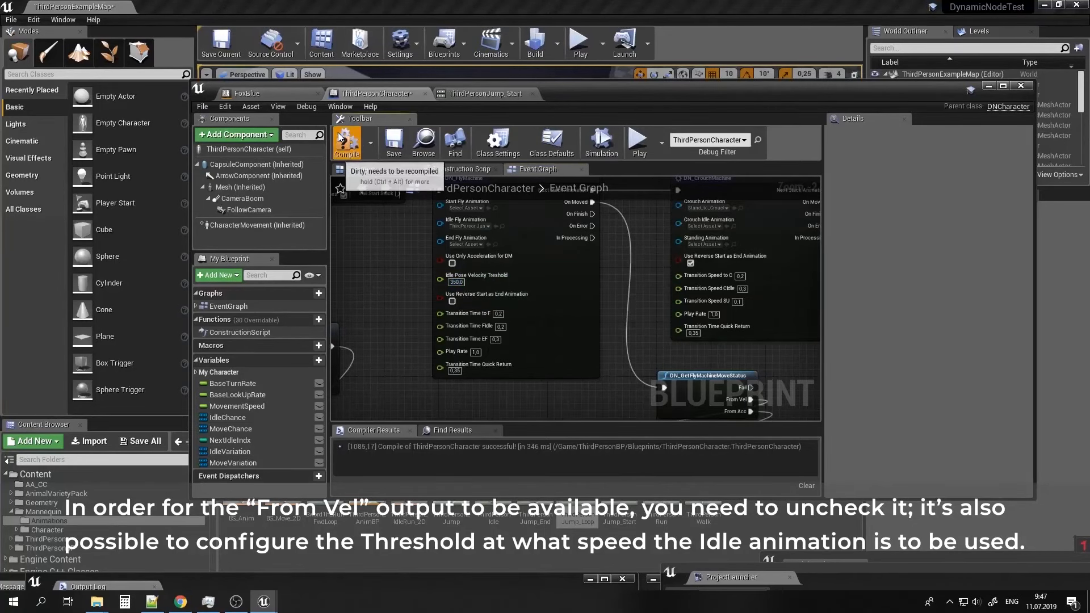
Play the level again, fly the character to test the new idle velocity threshold, and end the play session.
left_click(988, 86)
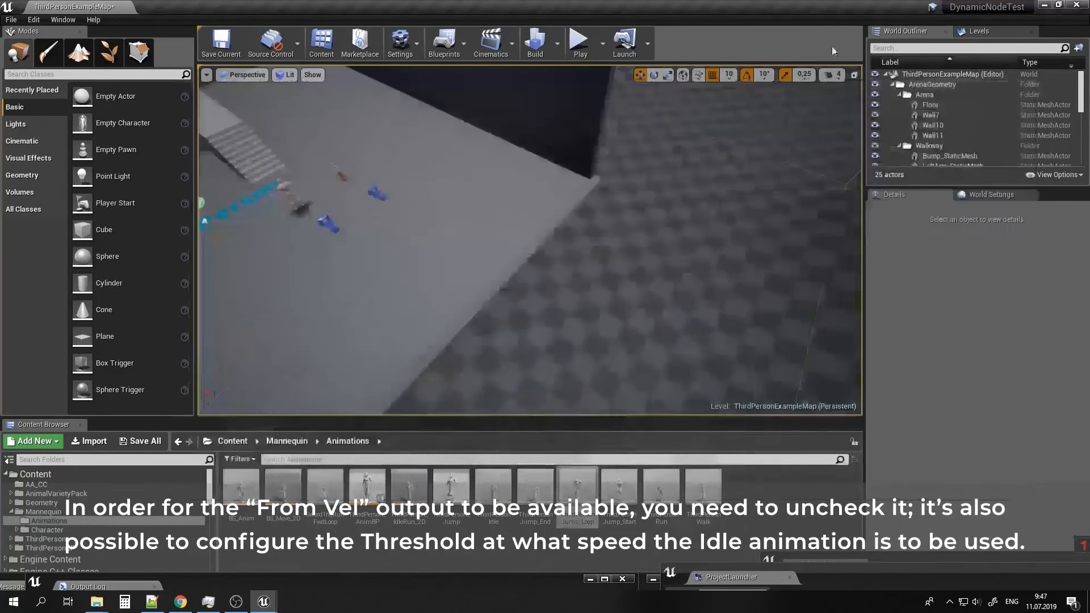
left_click(580, 44)
left_click(559, 191)
key("w")
key("space")
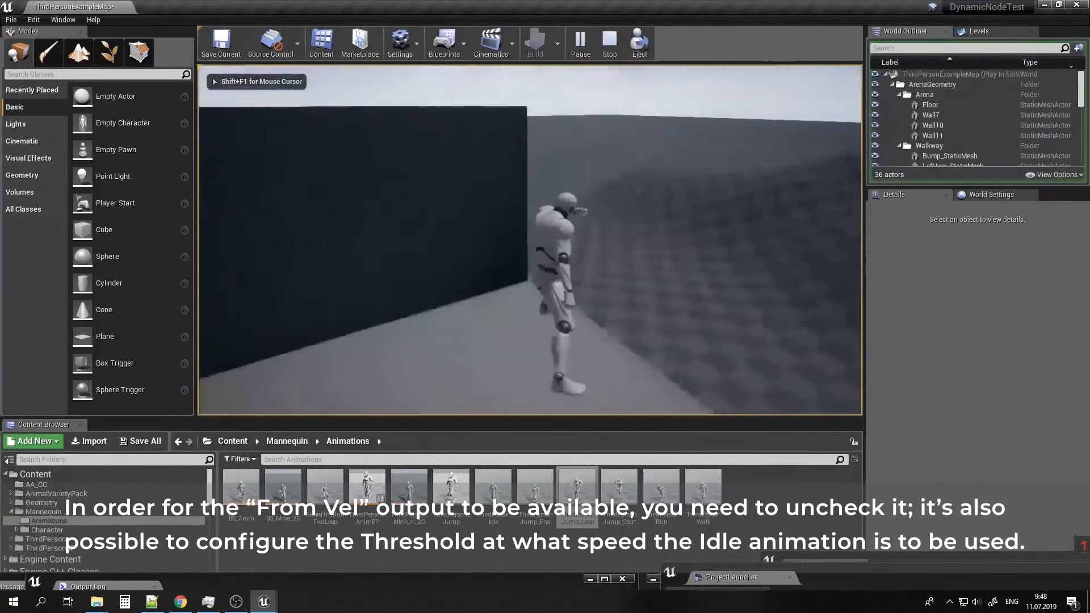
key("space")
key("space")
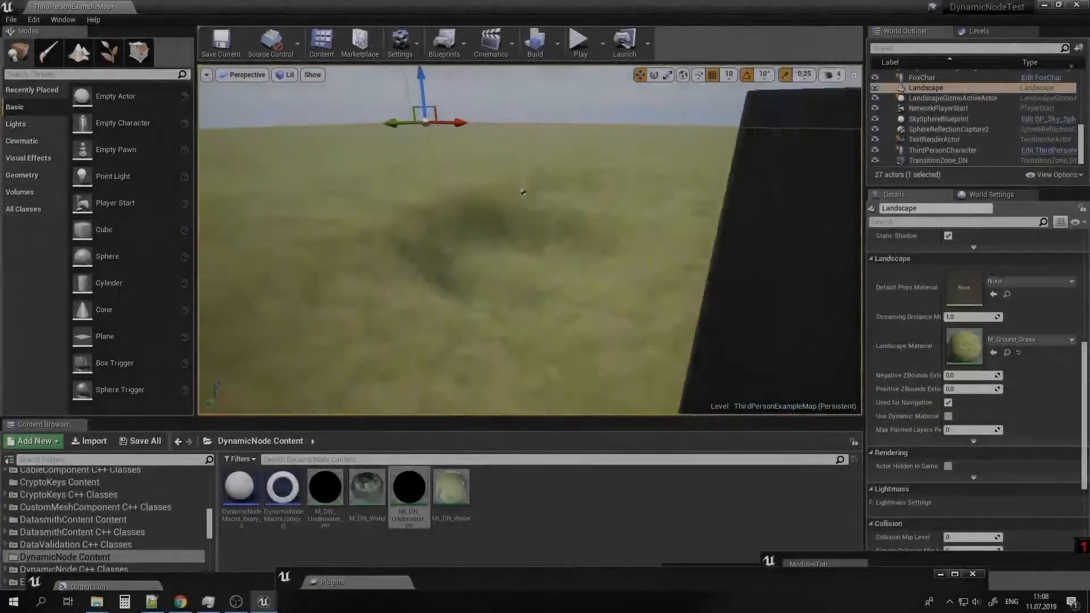
key("Escape")
Place a Plane actor in the hollow of the grass landscape as the base of the reservoir.
right_click_drag(530, 239, 475, 219)
left_click(79, 51)
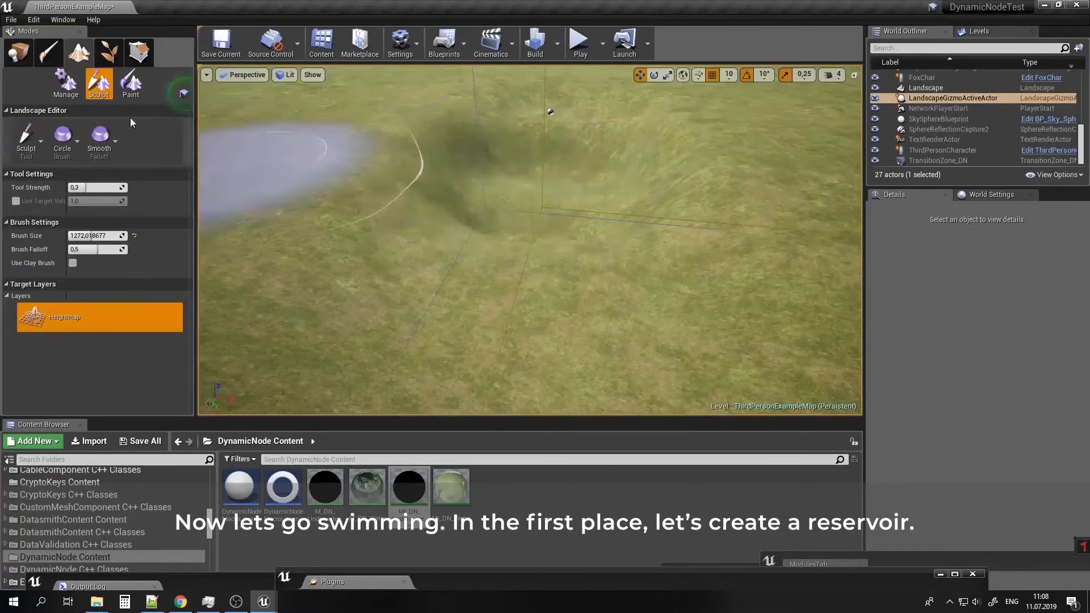
left_click(18, 52)
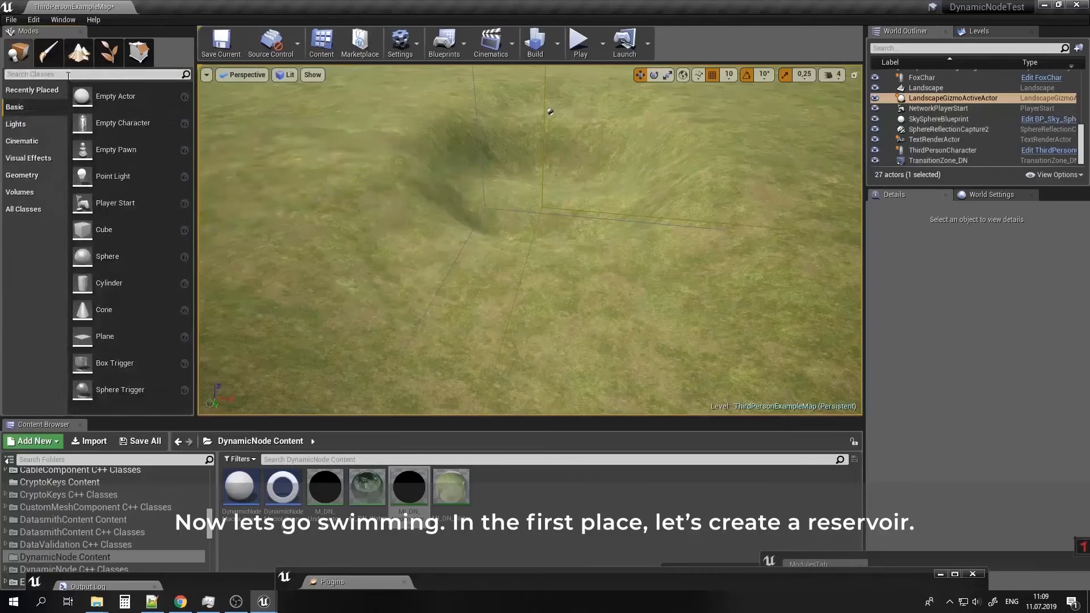
left_click_drag(140, 342, 548, 199)
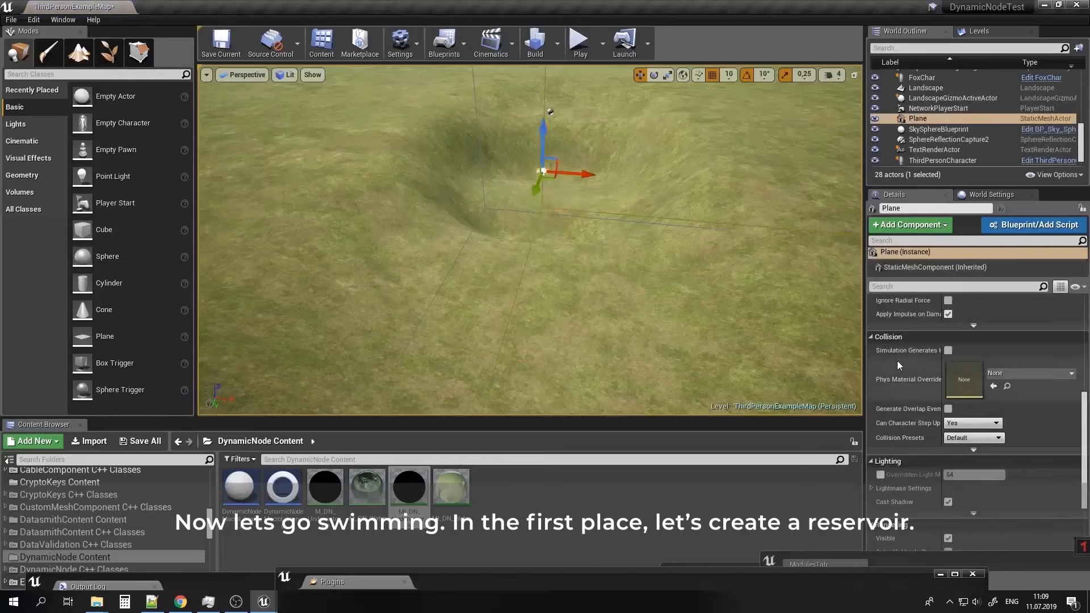
Set the plane's scale to 35 in X and 50 in Y.
scroll(996, 423, "up", 10)
left_click(977, 341)
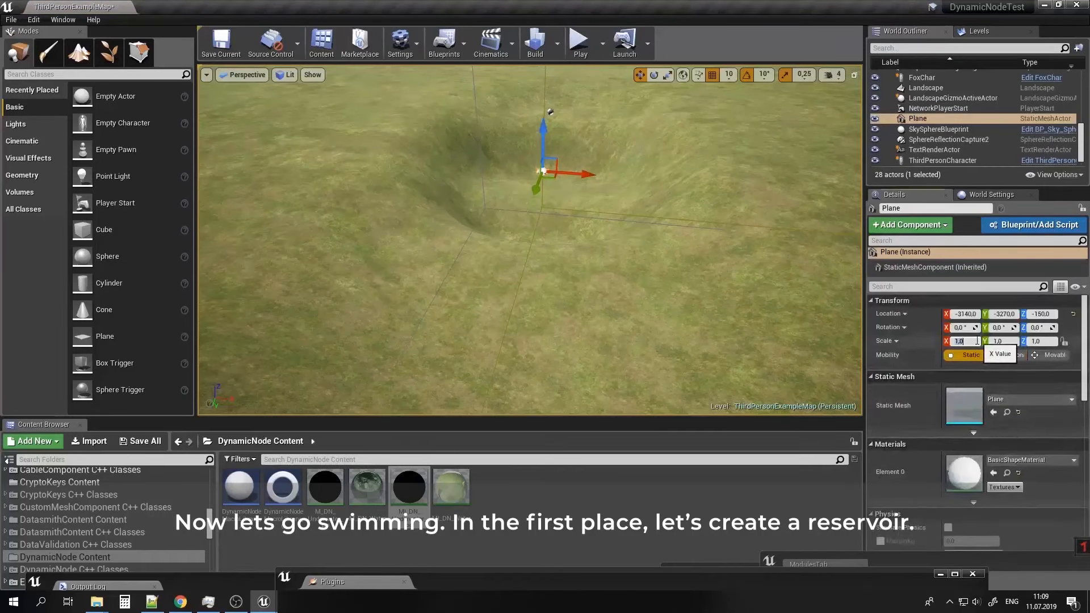
type("35")
key("Return")
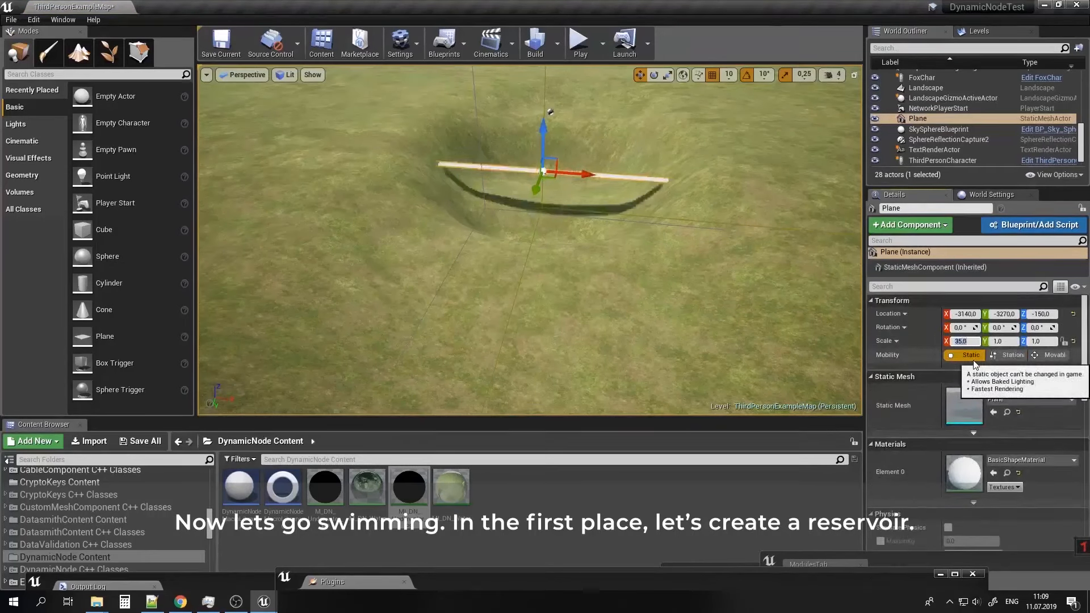
type("50")
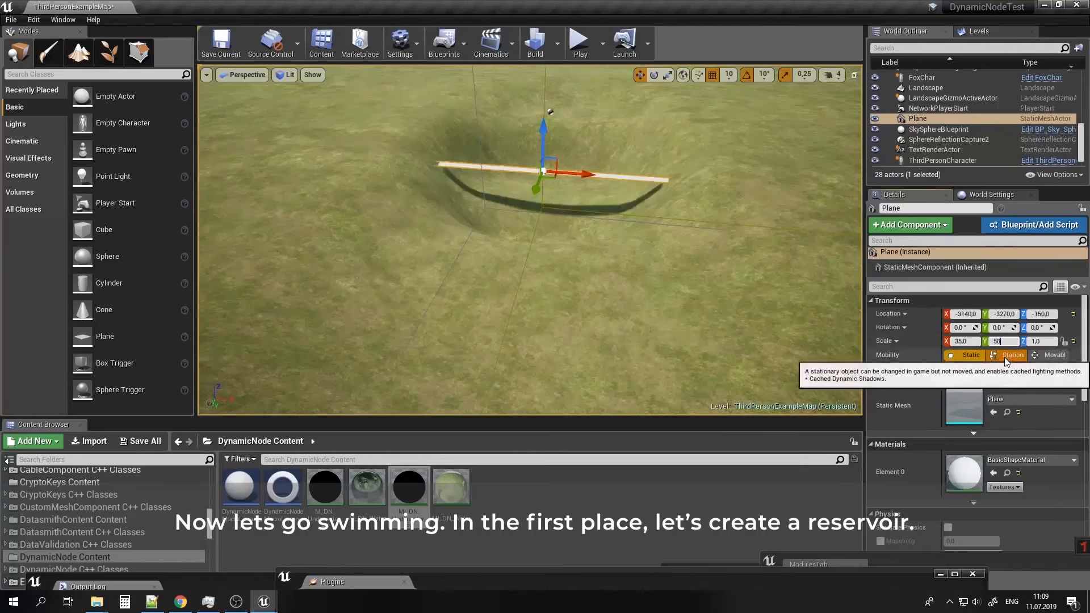
key("Return")
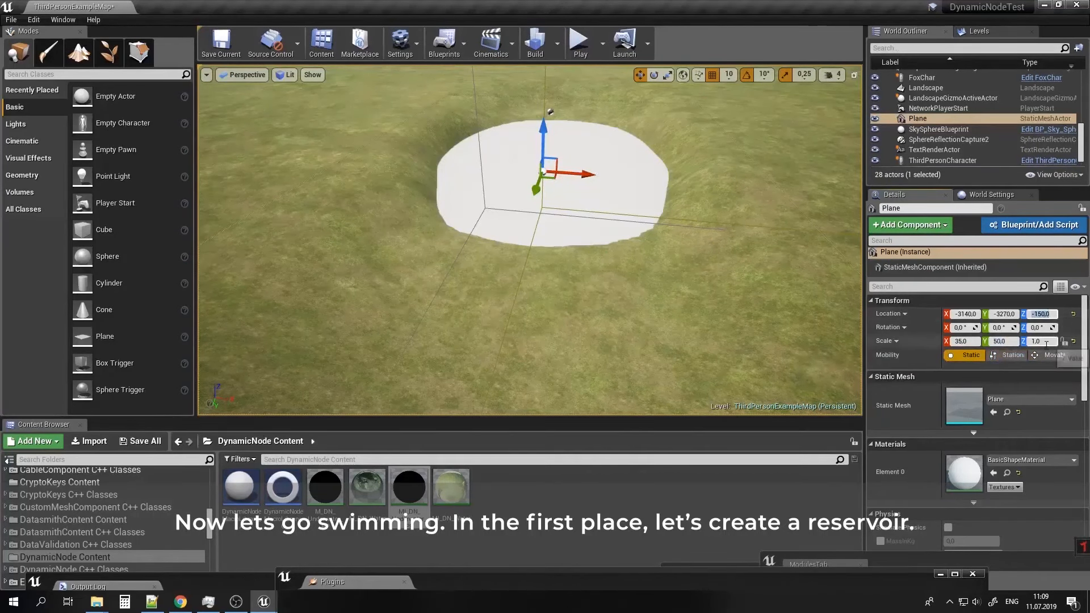
Set the plane's Z location to -50 and shift it along Y to -3320 so that it covers the hollow.
type("-50")
key("Return")
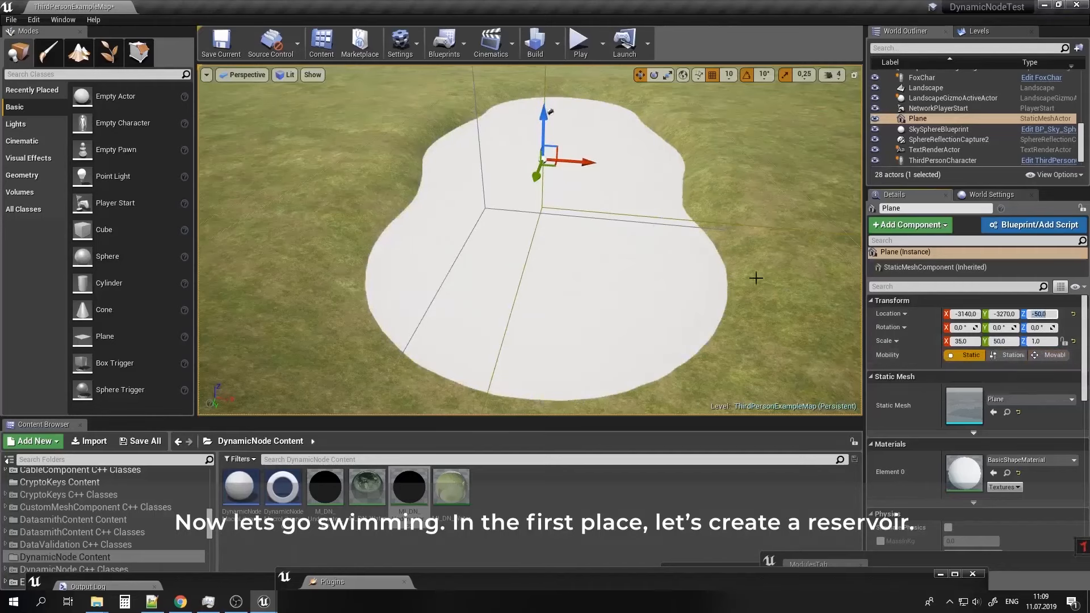
right_click_drag(755, 278, 596, 307)
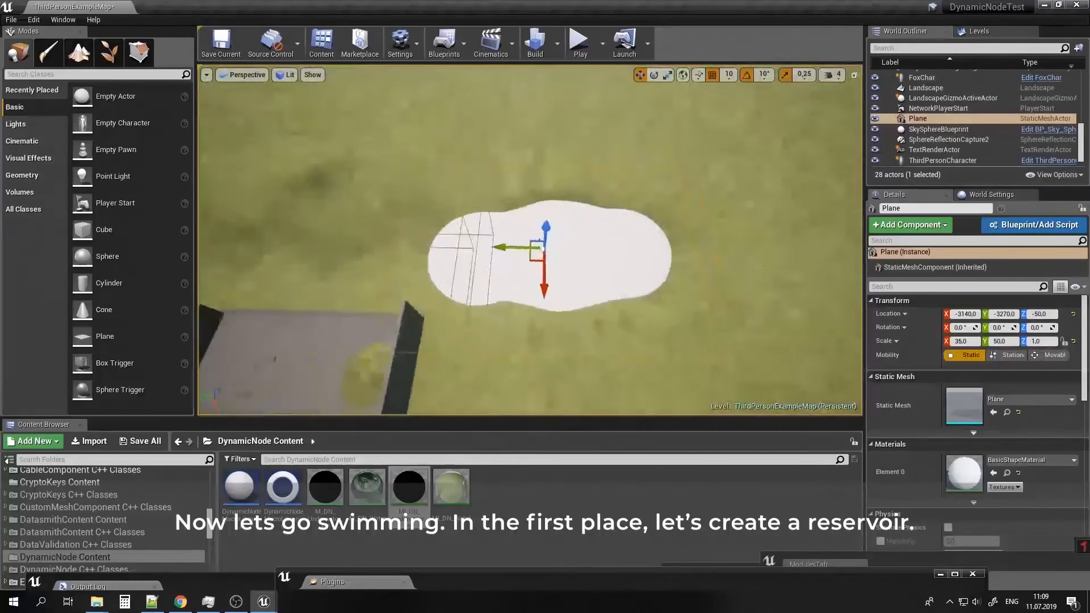
right_click_drag(489, 275, 688, 241)
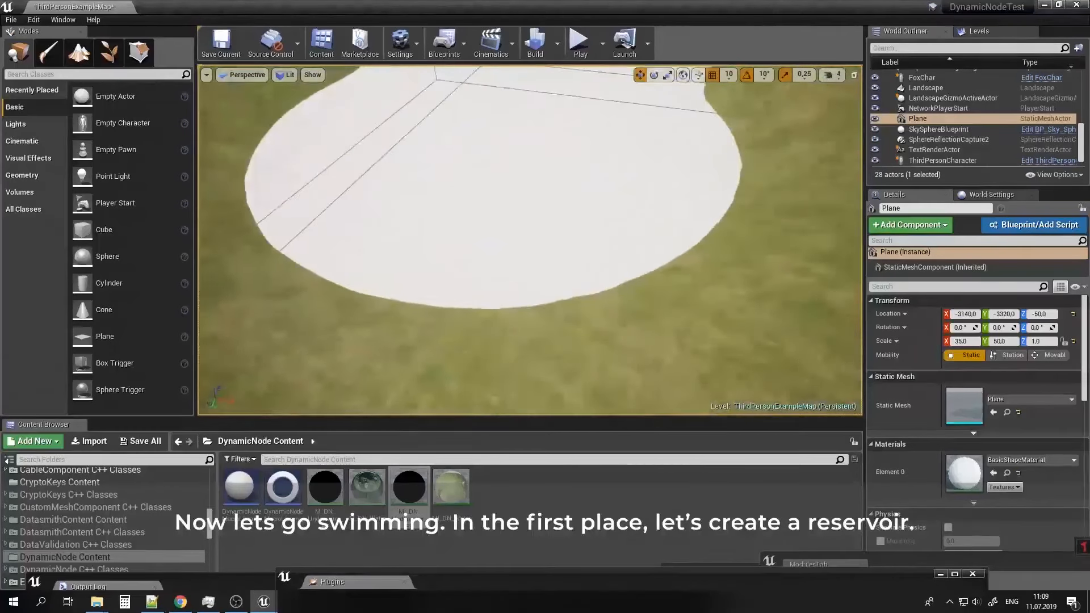
Assign the plugin's MI_DN_Water material instance to the plane.
left_click(1028, 460)
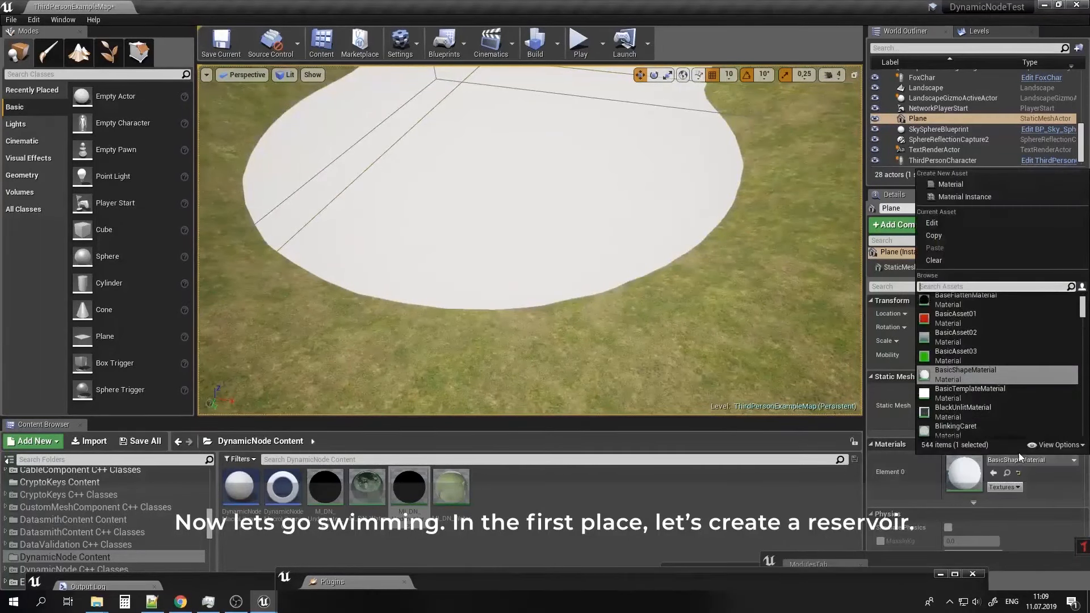
type("dn")
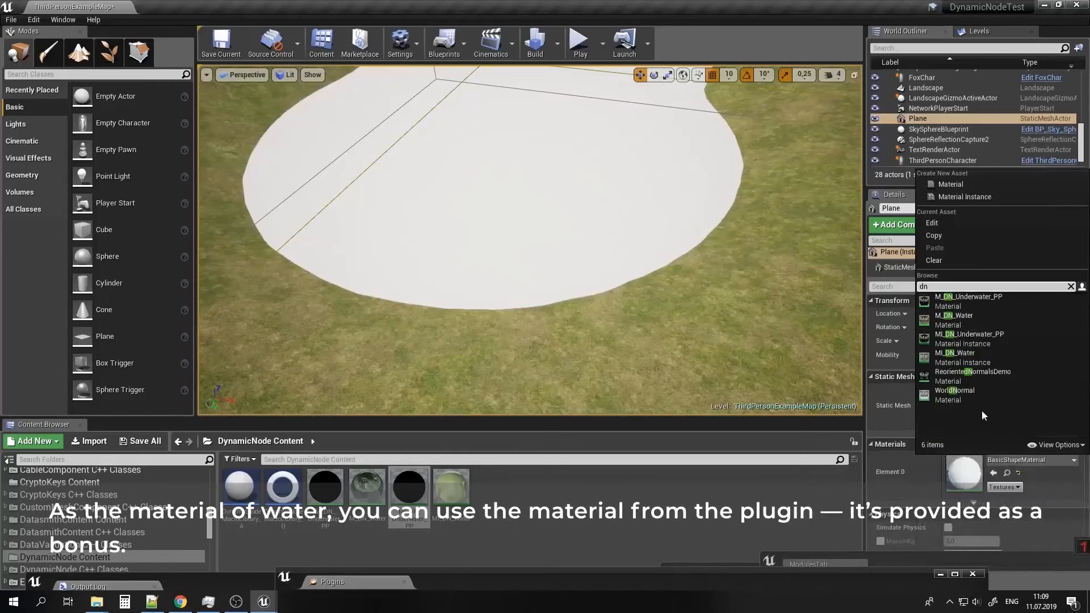
left_click(959, 358)
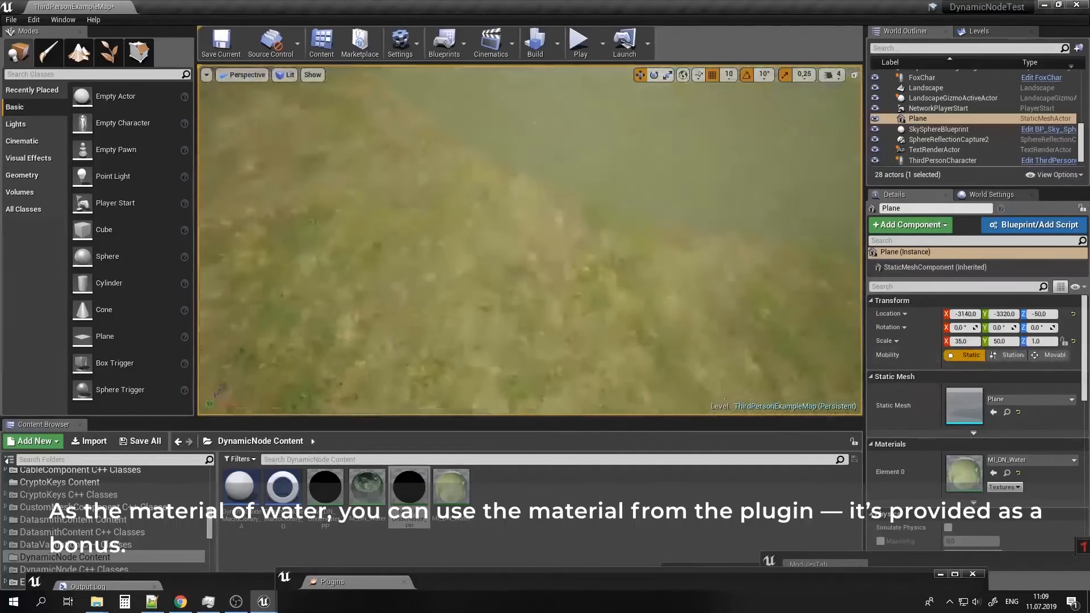
mouse_move(630, 277)
right_mouse_down()
mouse_move(642, 264)
mouse_move(630, 277)
right_mouse_up()
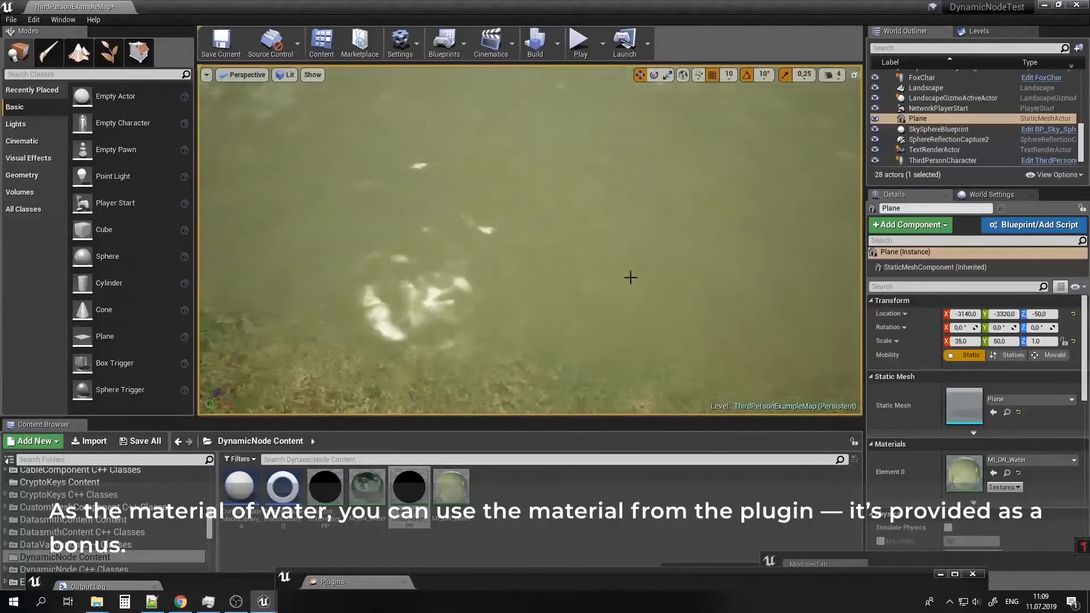
Switch the Effects quality in the engine scalability settings to Medium and back to High.
left_click(400, 43)
mouse_move(472, 228)
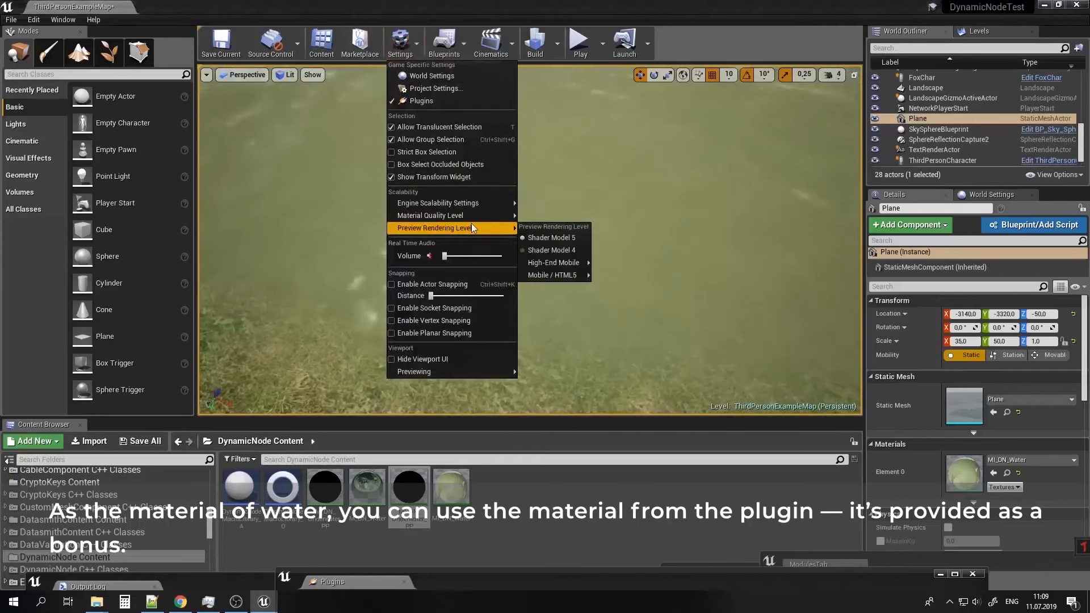
mouse_move(448, 202)
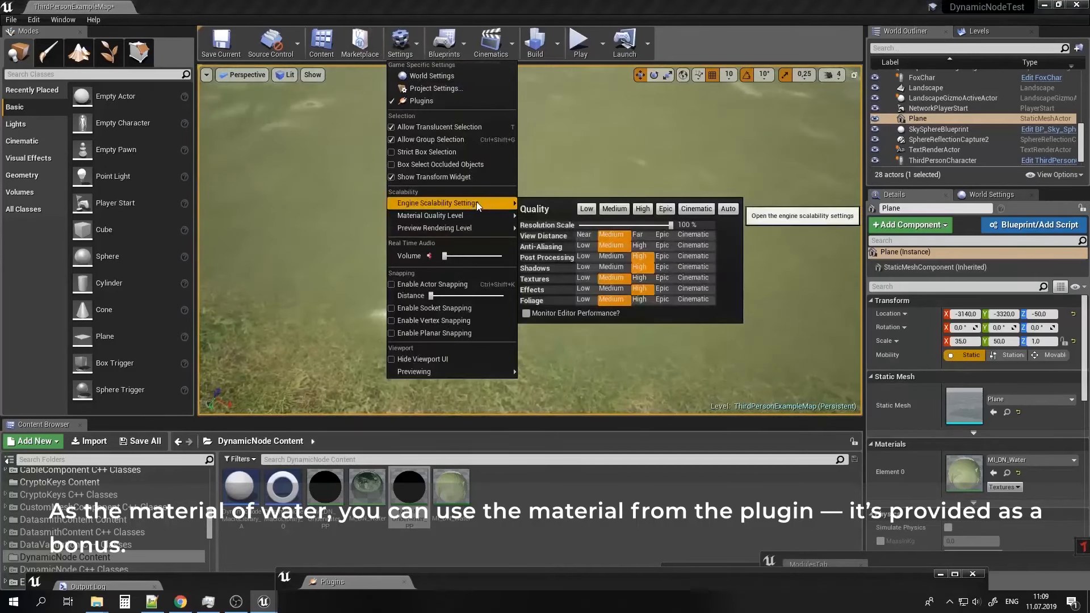
left_click(620, 291)
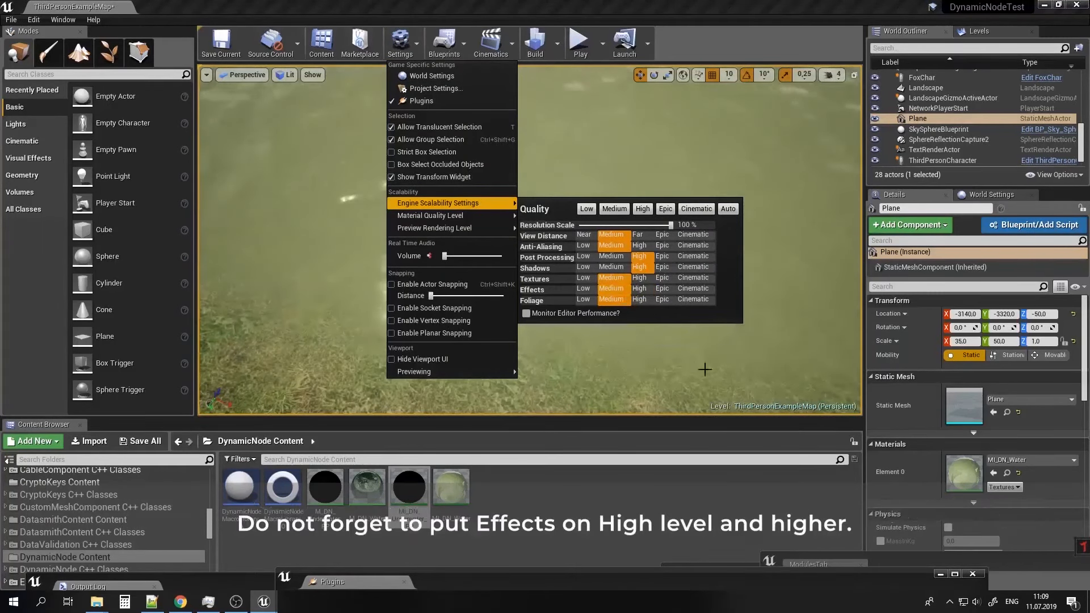
left_click(639, 289)
left_click(630, 279)
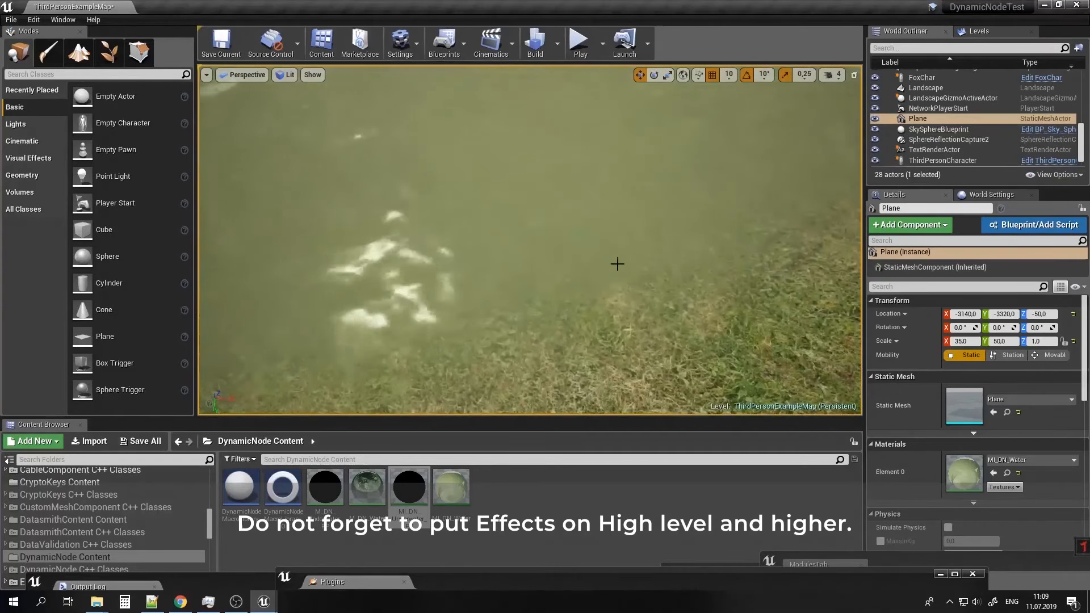
Set the plane's collision preset to NoCollision and save the level.
scroll(993, 452, "down", 10)
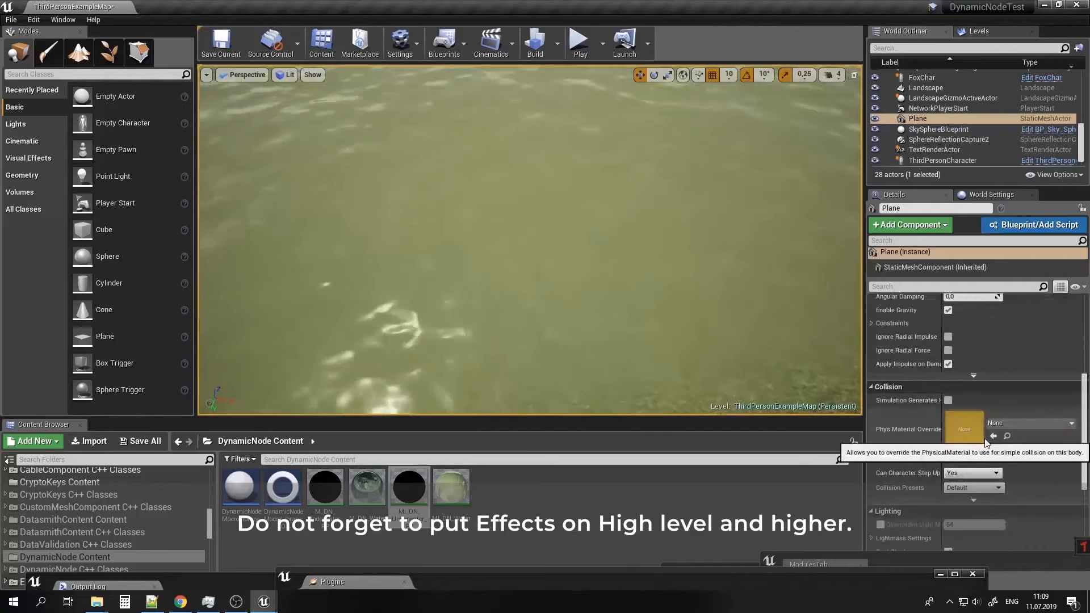
left_click(965, 414)
left_click(963, 438)
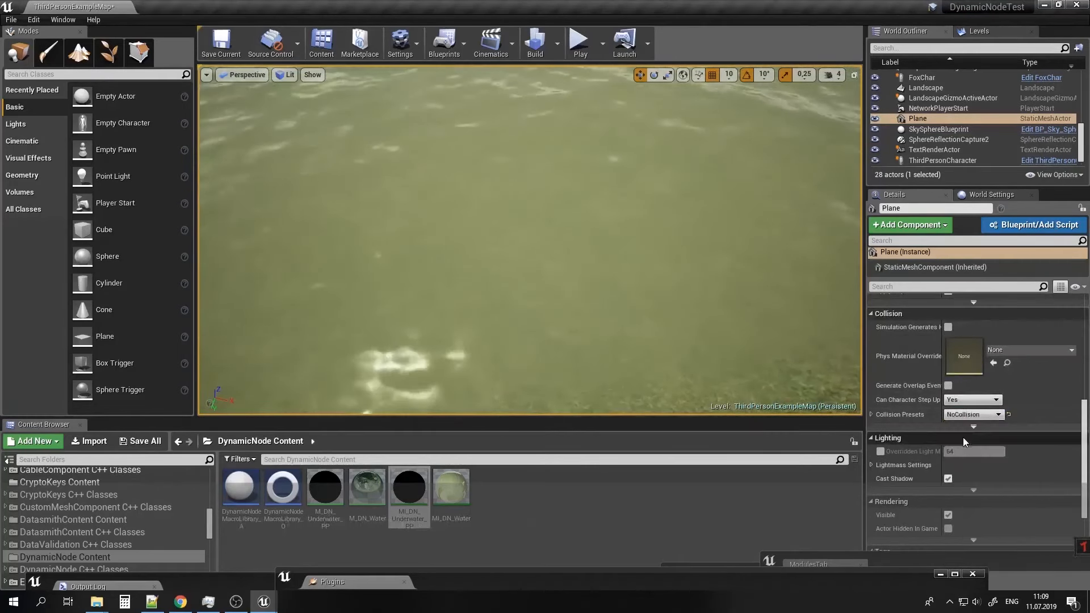
left_click(221, 43)
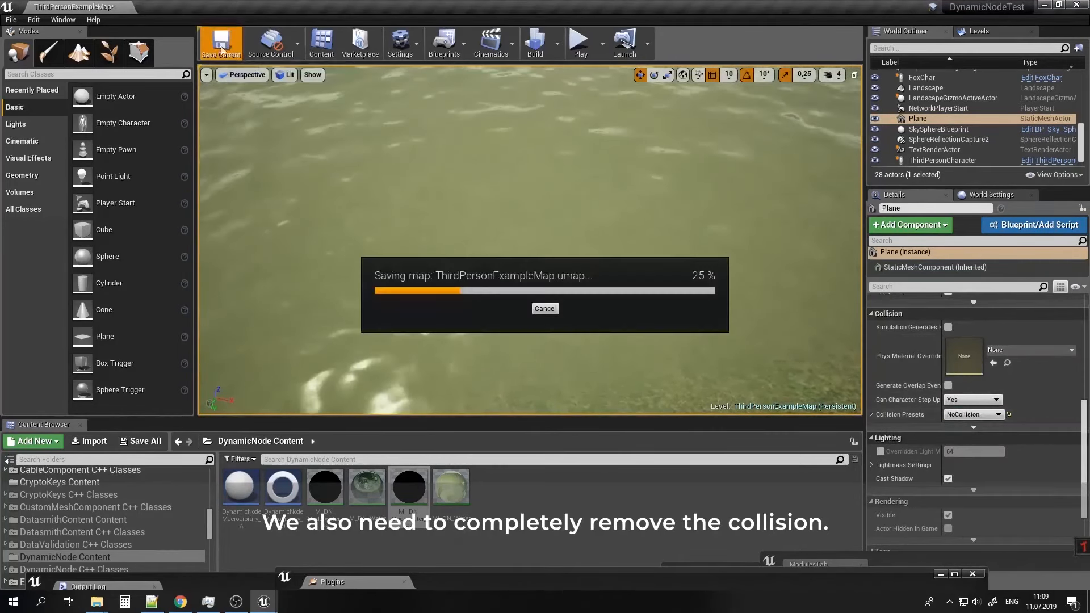
Rename the Plane actor to Water_Plane.
double_click(948, 124)
left_click(937, 119)
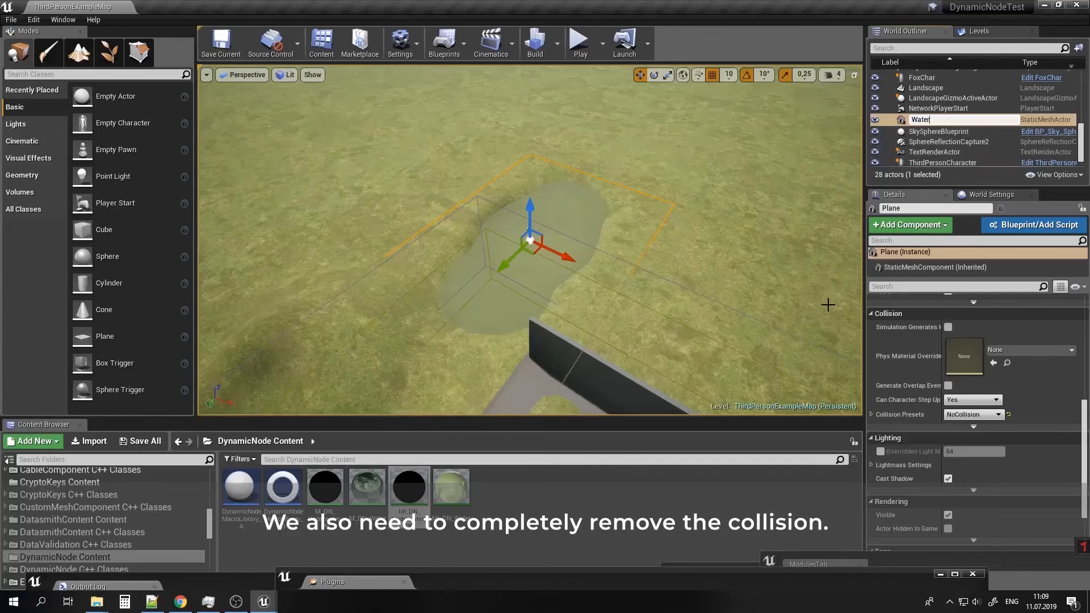
type("Water_Plane")
key("Return")
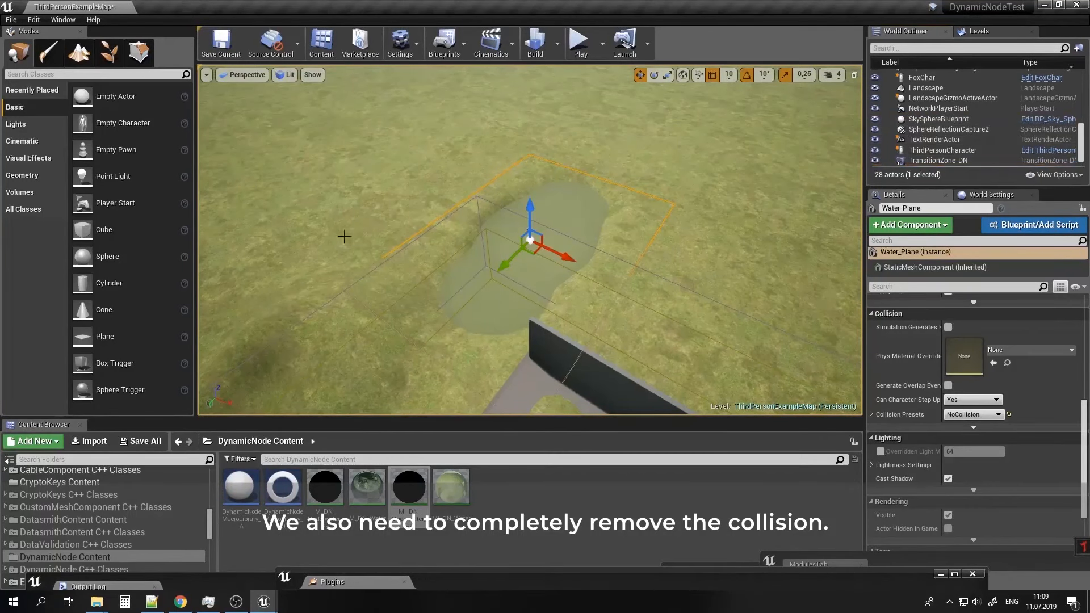
Find the Physics Volume actor and place one in the middle of the water surface.
type("phys")
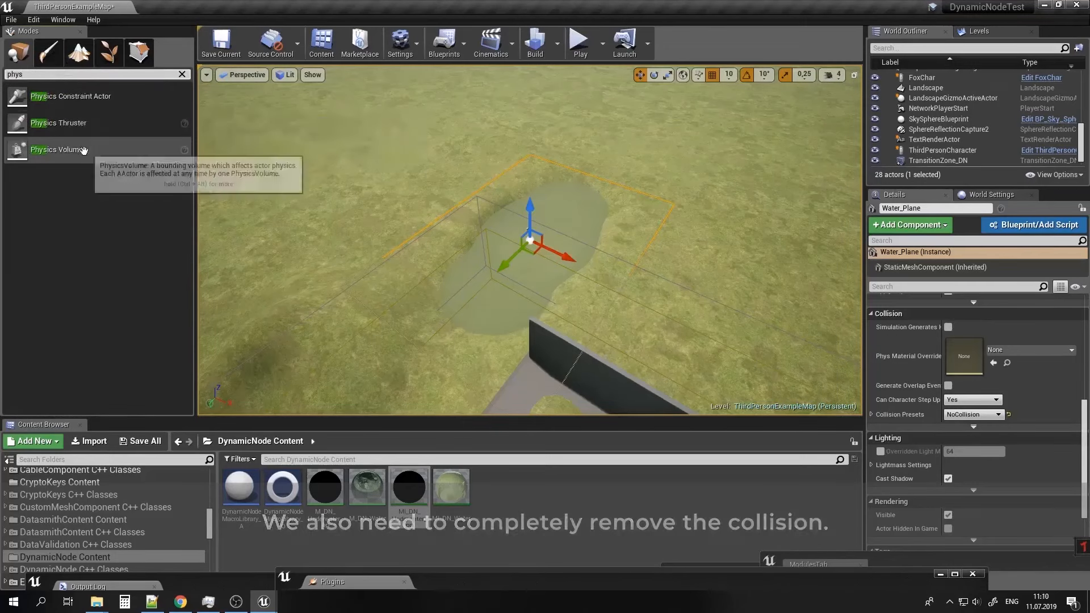
left_click_drag(76, 152, 518, 250)
right_click_drag(519, 251, 443, 190)
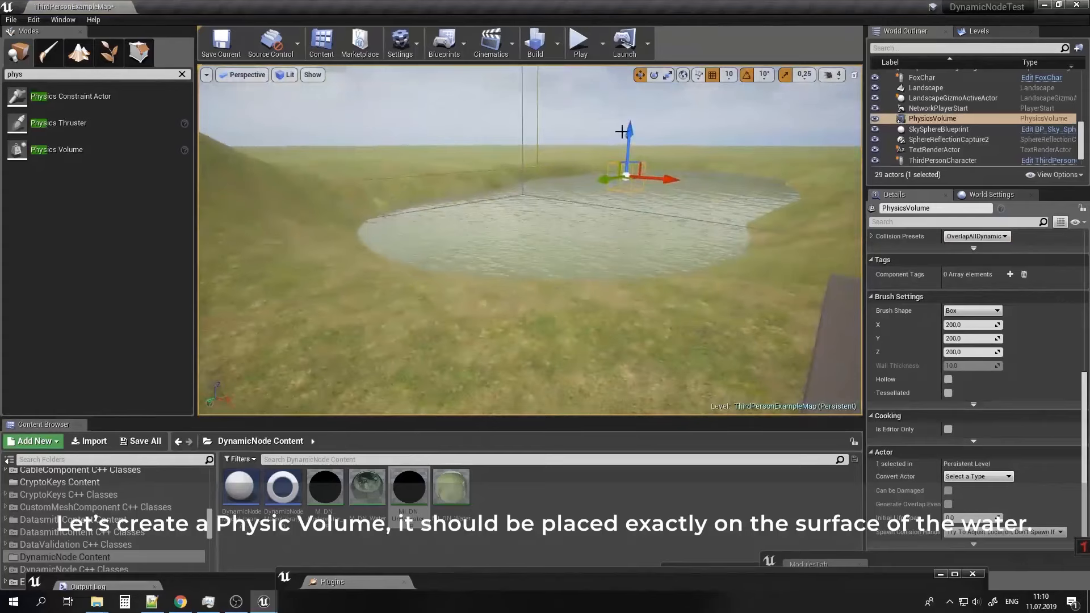
Set the physics volume's scale to 15 in X, 22 in Y and 4 in Z.
scroll(956, 301, "up", 5)
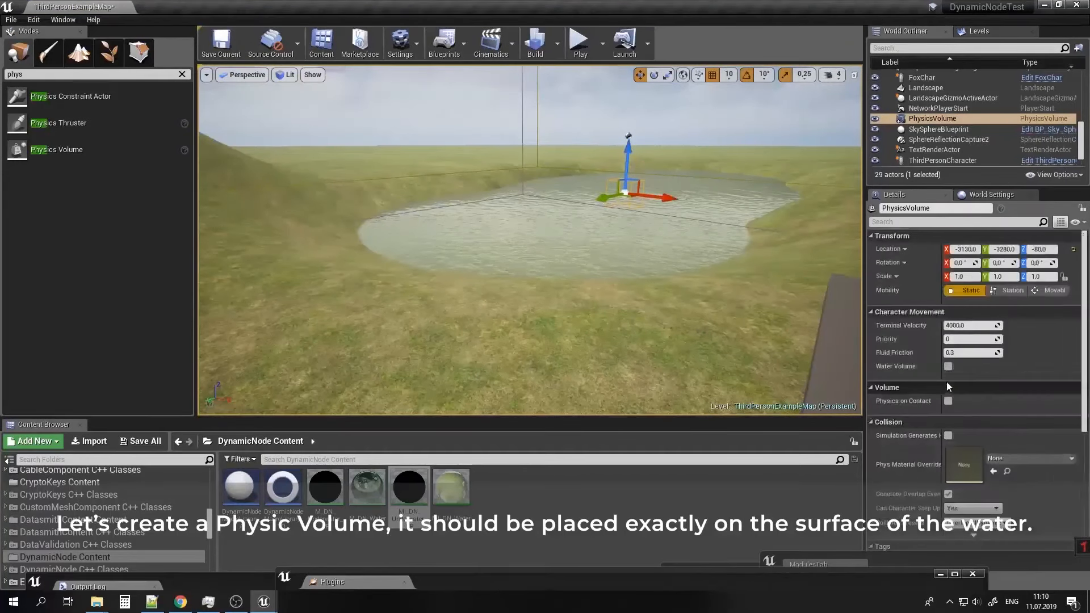
left_click(976, 276)
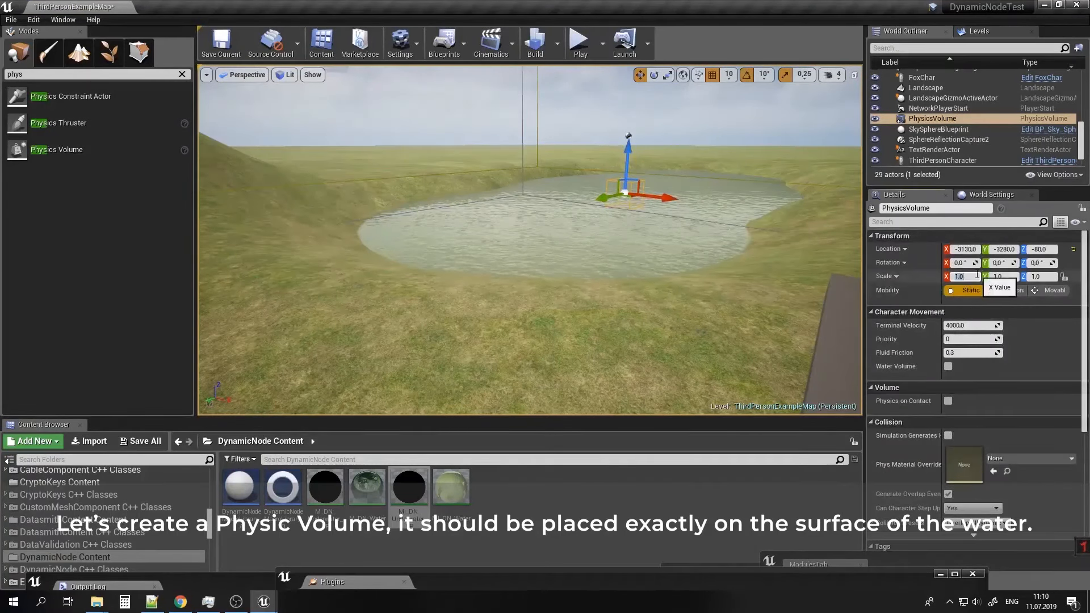
key("Return")
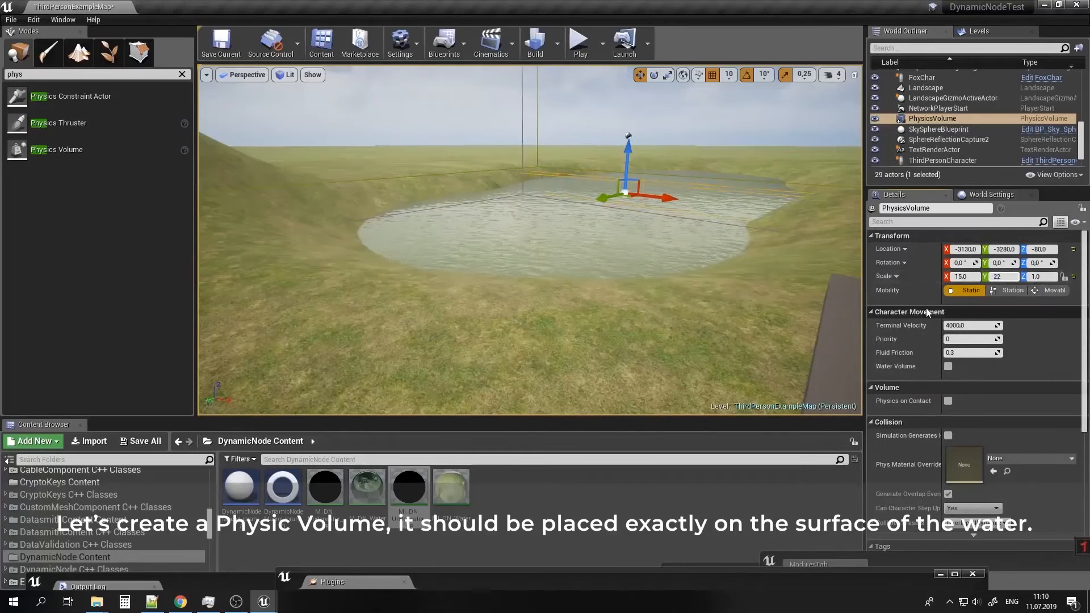
right_click_drag(760, 269, 764, 375)
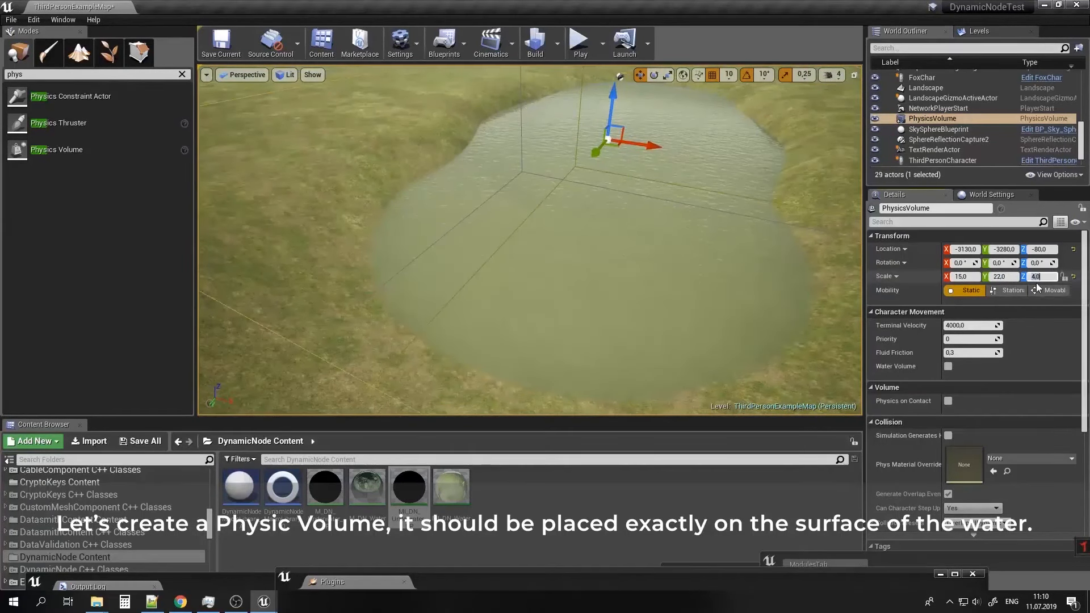
Move the physics volume along X to -3040 so that it encloses the reservoir.
mouse_move(677, 314)
right_mouse_down()
mouse_move(607, 349)
mouse_move(659, 353)
mouse_move(664, 304)
right_mouse_up()
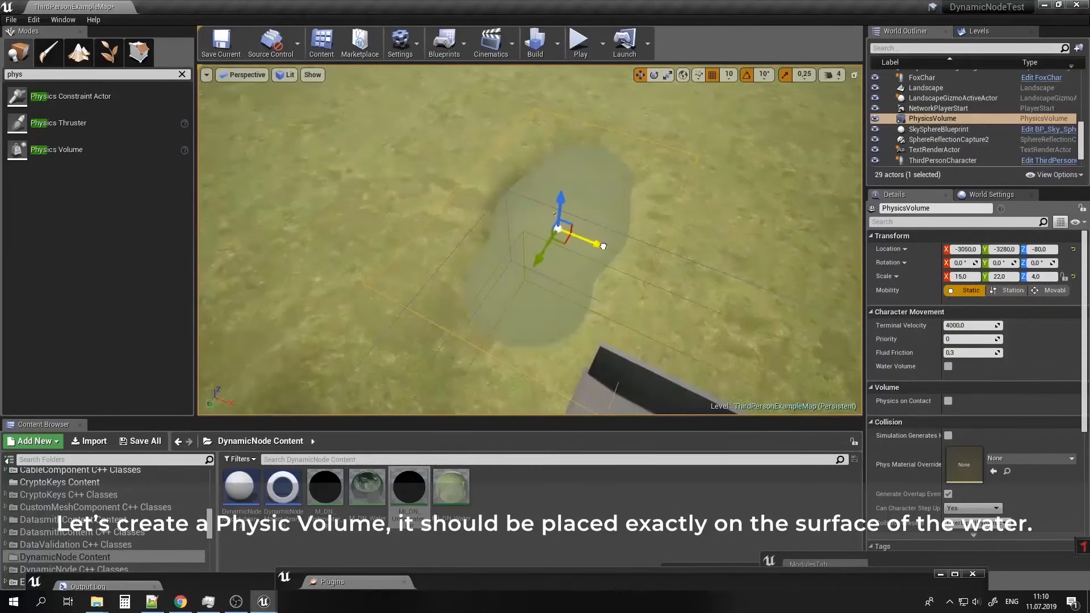
left_click_drag(603, 245, 605, 247)
right_click_drag(605, 246, 627, 213)
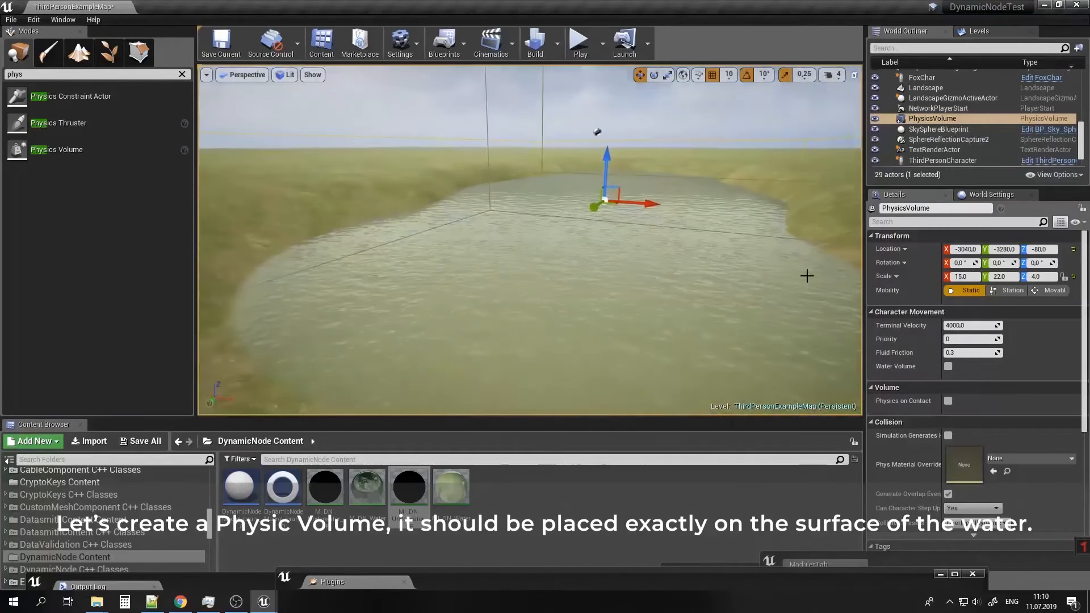
Rename the PhysicsVolume actor to Water_Phys.
left_click(939, 121)
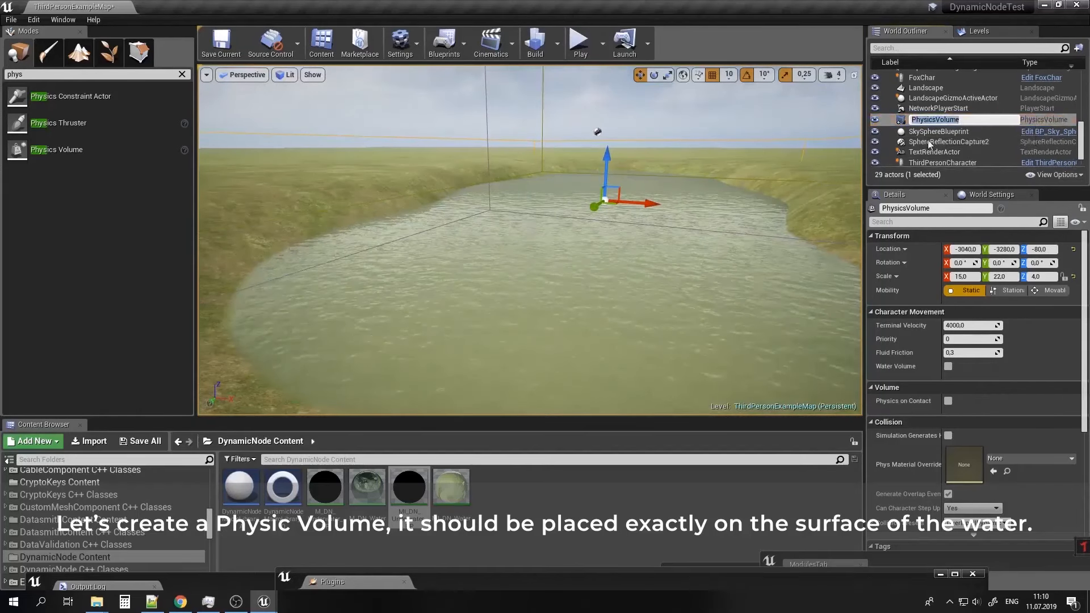
type("Water")
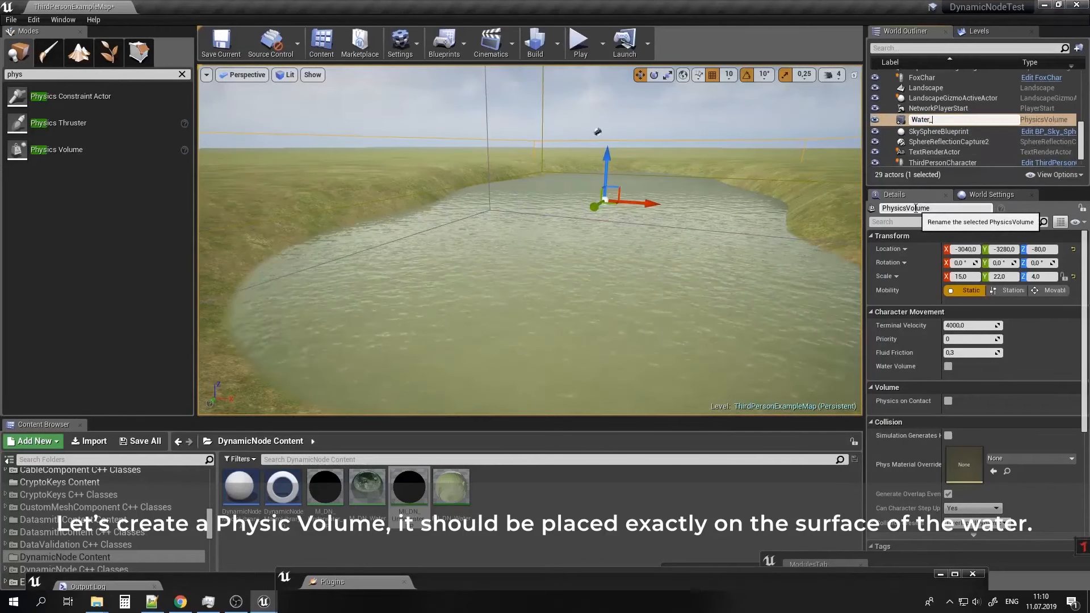
type("_Phys")
key("Return")
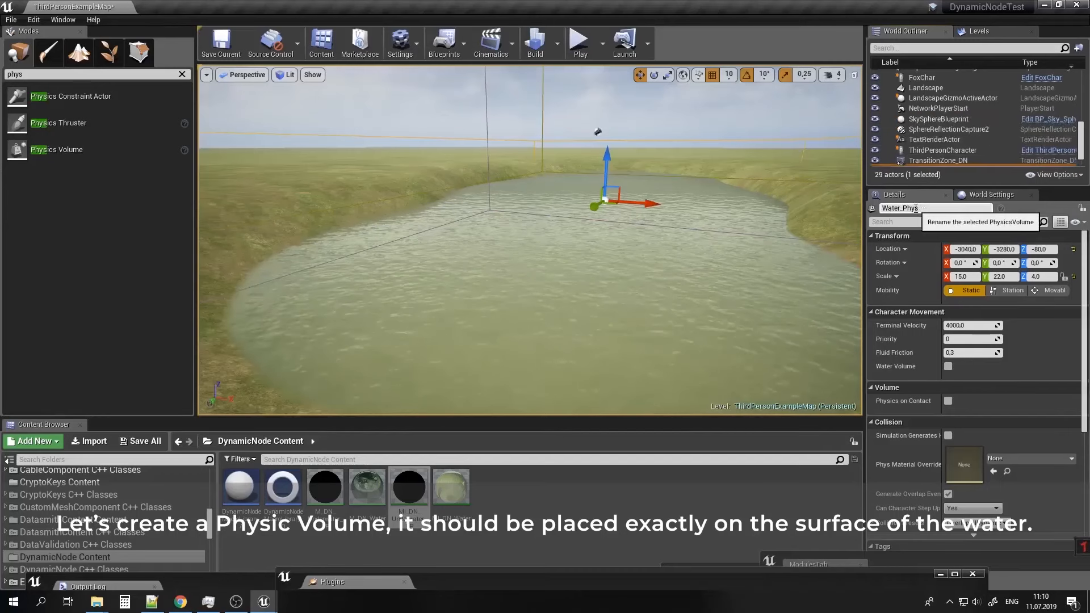
Set the Z location of Water_Phys to -50 to match Water_Plane, comparing the two actors' transforms.
left_click(931, 161)
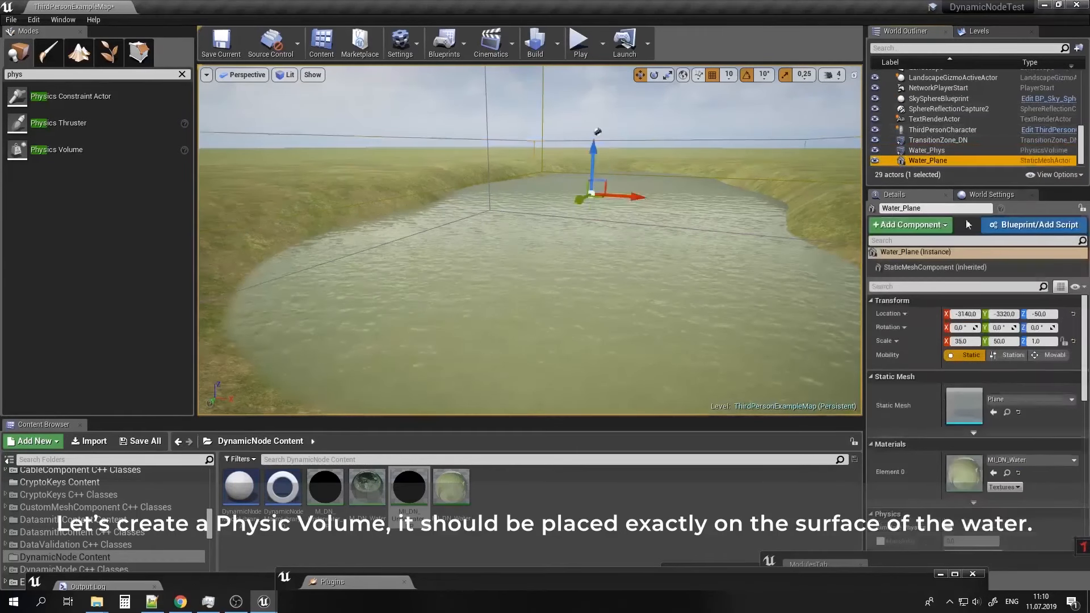
left_click(935, 150)
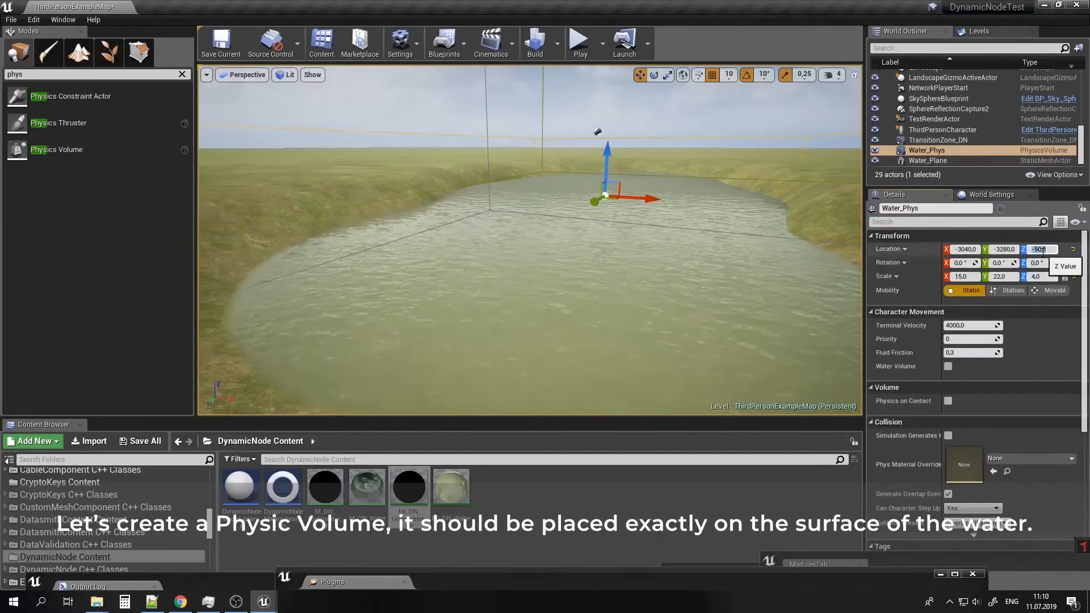
left_click(944, 161)
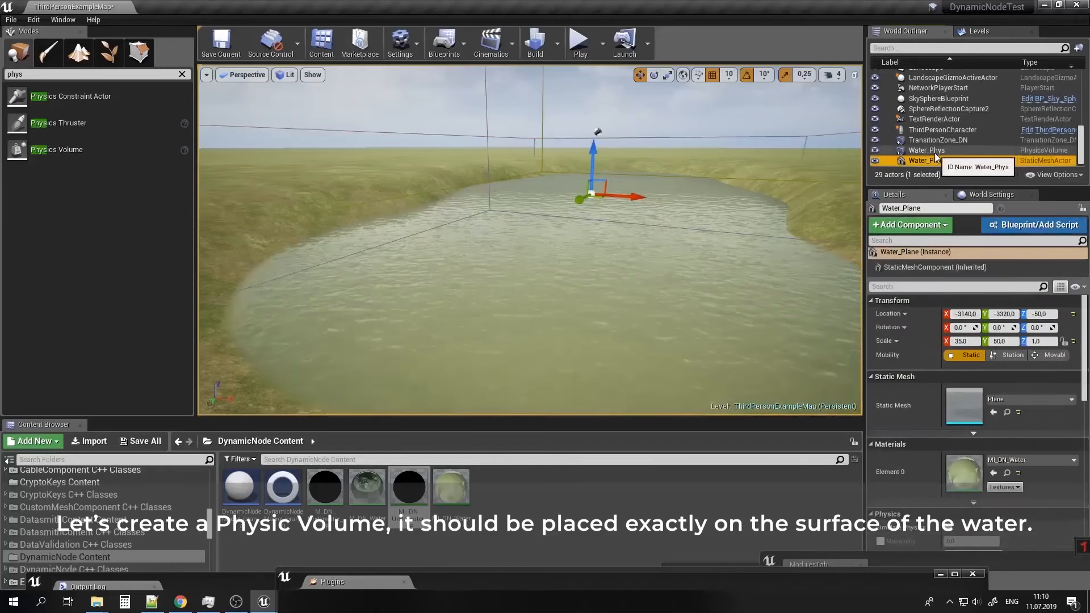
left_click(937, 151)
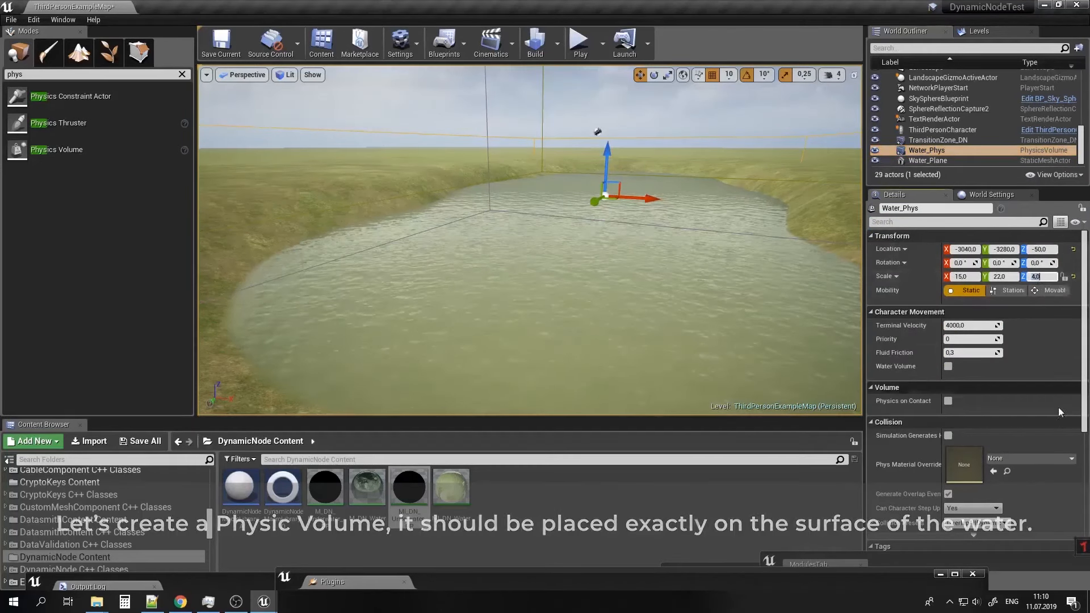
Check the Z brush size of Water_Phys and set its Z location to -450 to align its top with the water surface.
scroll(970, 391, "down", 5)
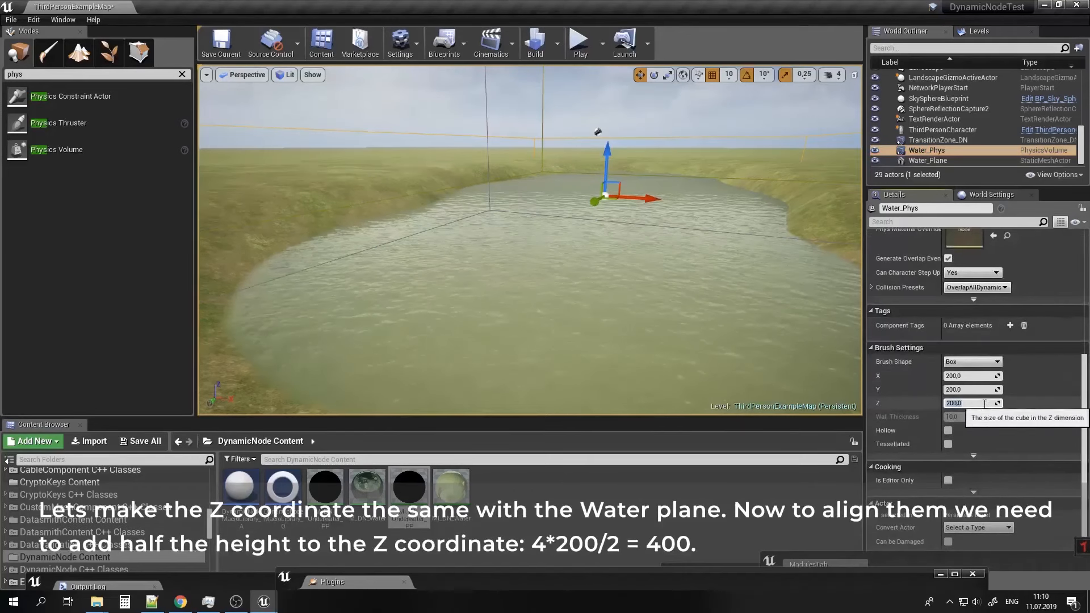
scroll(1038, 389, "up", 4)
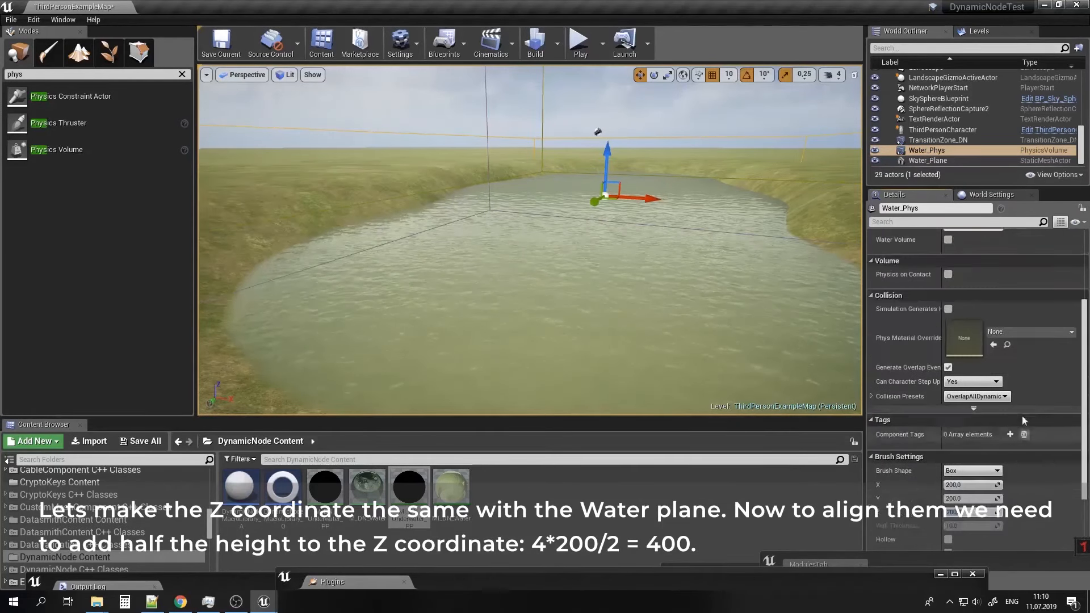
scroll(1042, 385, "up", 1)
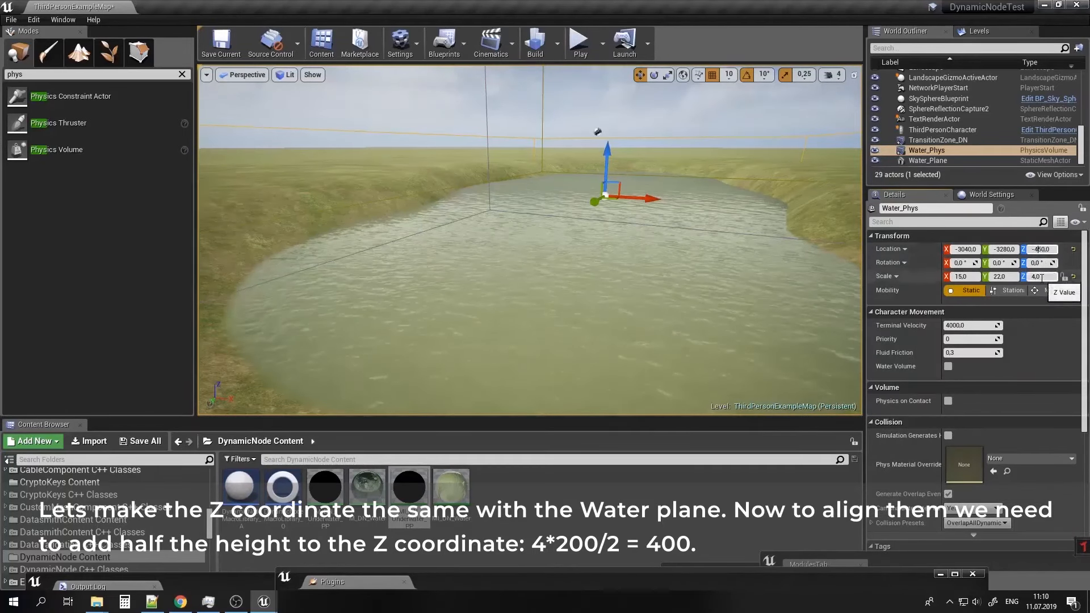
right_click_drag(676, 156, 665, 196)
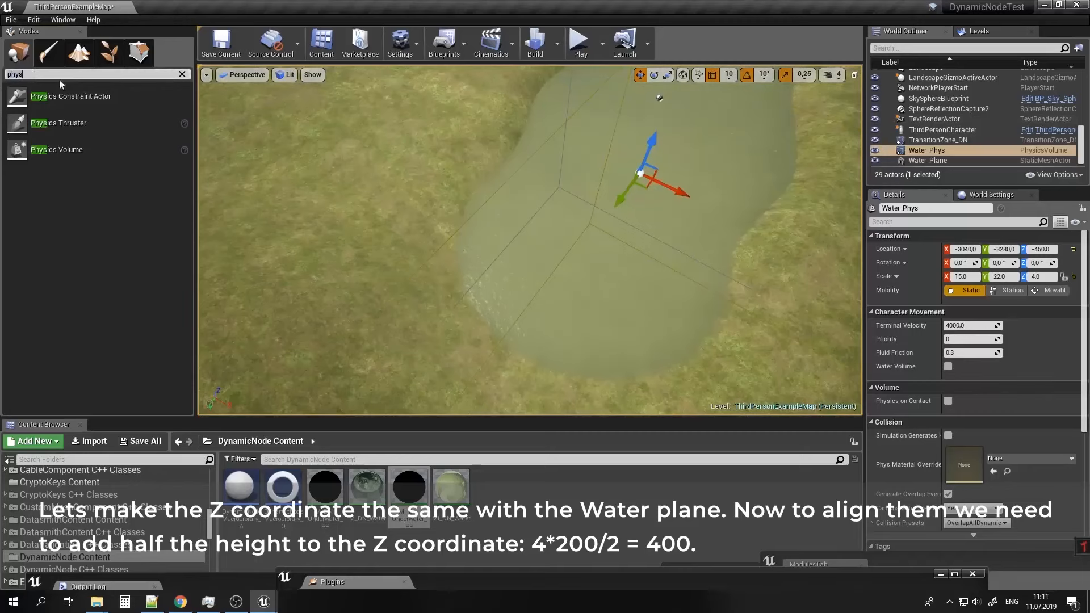
Enable Water Volume on Water_Phys, and find and place a Post Process Volume in the reservoir.
key("BackSpace")
key("BackSpace")
key("BackSpace")
type("ost")
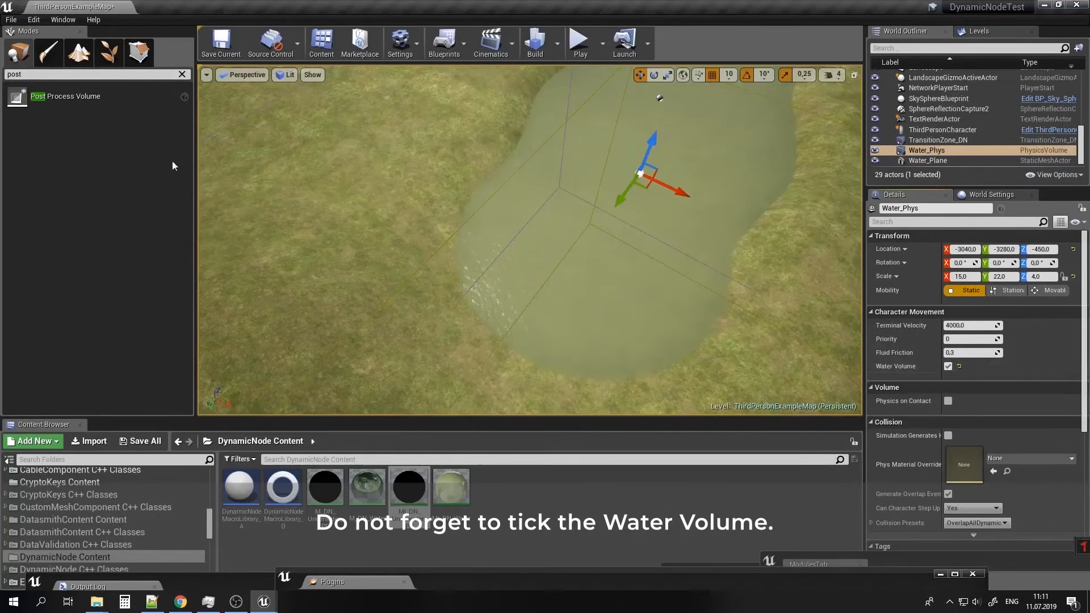
left_click_drag(65, 97, 567, 185)
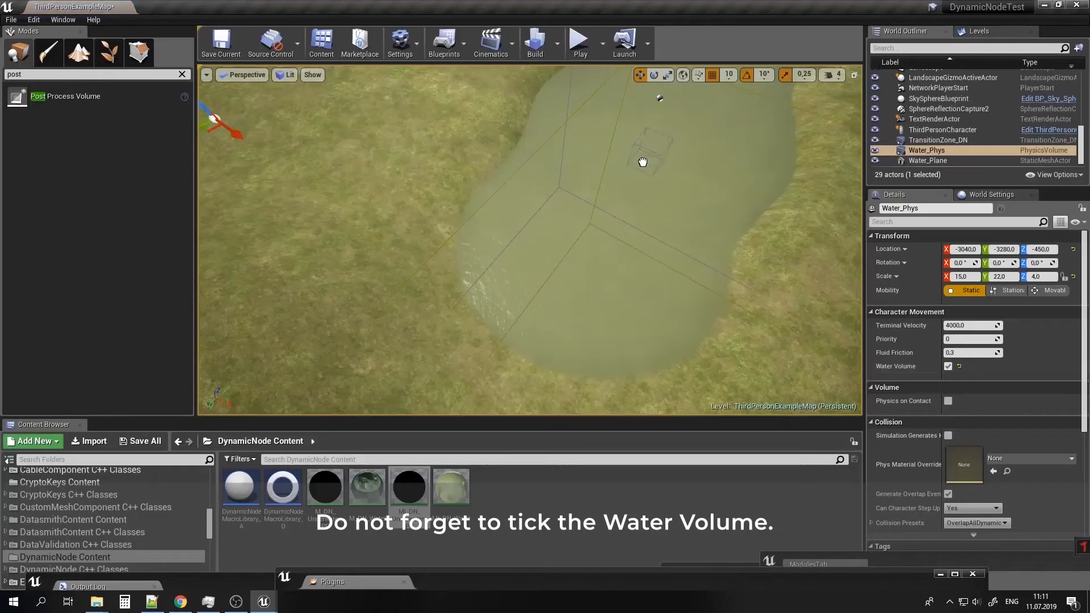
left_click_drag(642, 162, 642, 162)
Focus on the new post process volume and rename it to Water_PP.
double_click(945, 98)
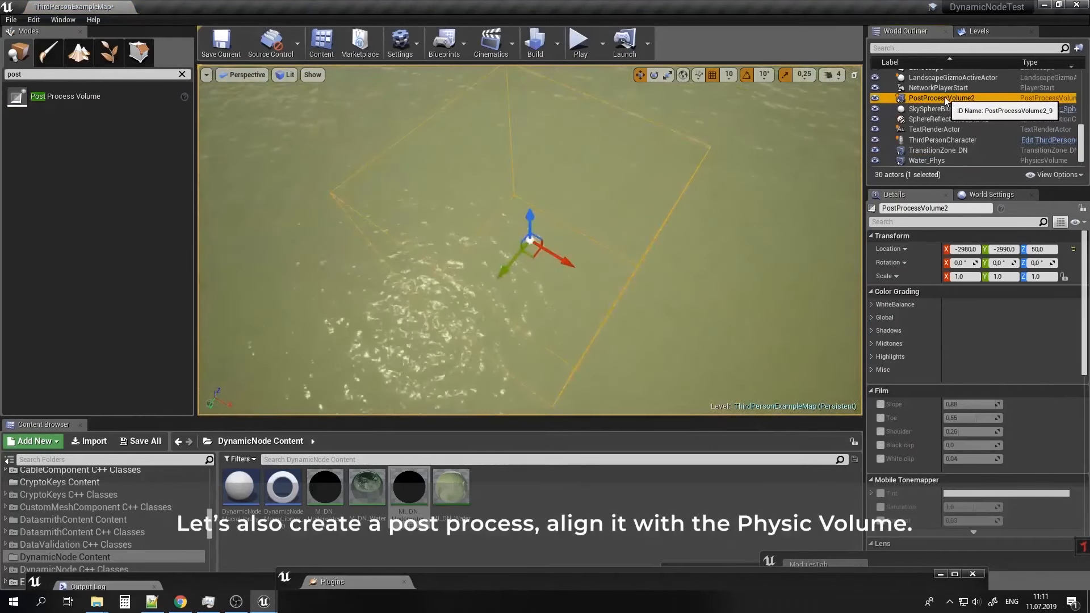
left_click(945, 99)
type("Water")
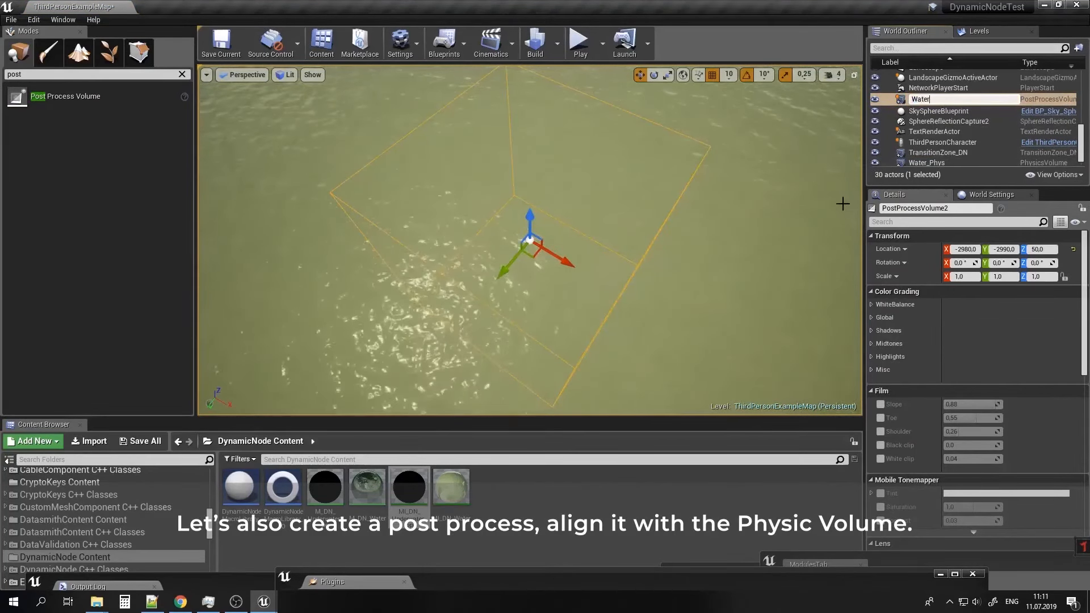
type("_PP")
key("Return")
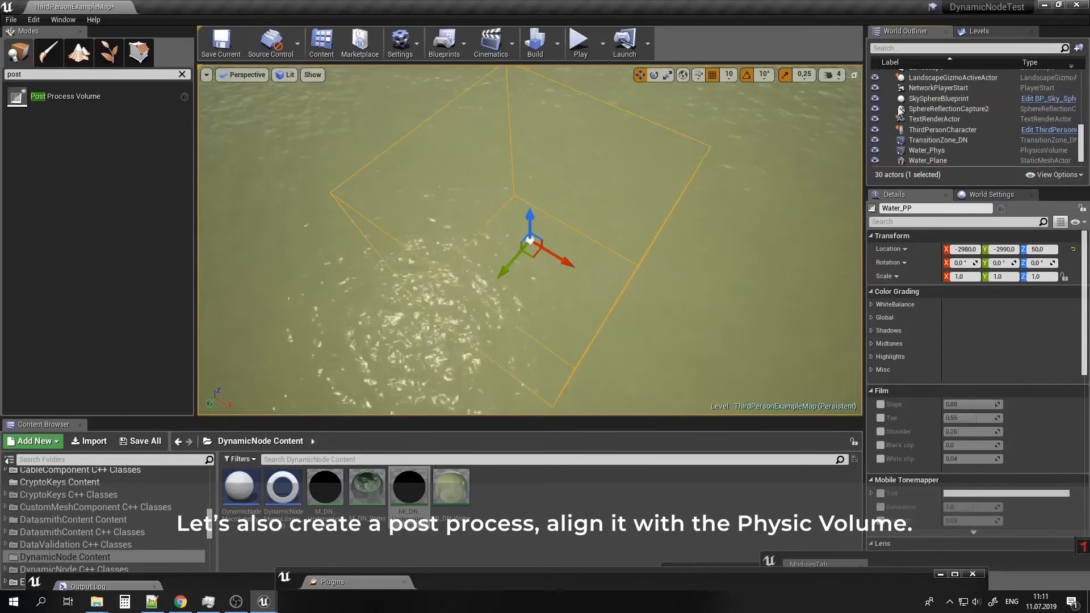
Copy the scale of Water_Phys to Water_PP, giving 15 in X, 22 in Y and 4 in Z.
left_click(943, 150)
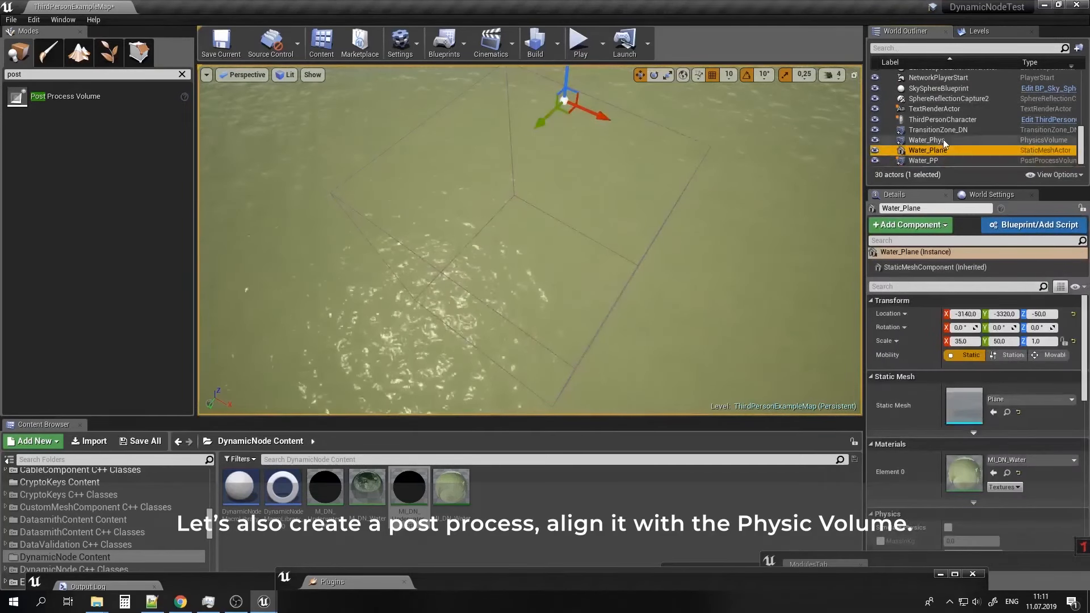
left_click(927, 141)
right_click(877, 275)
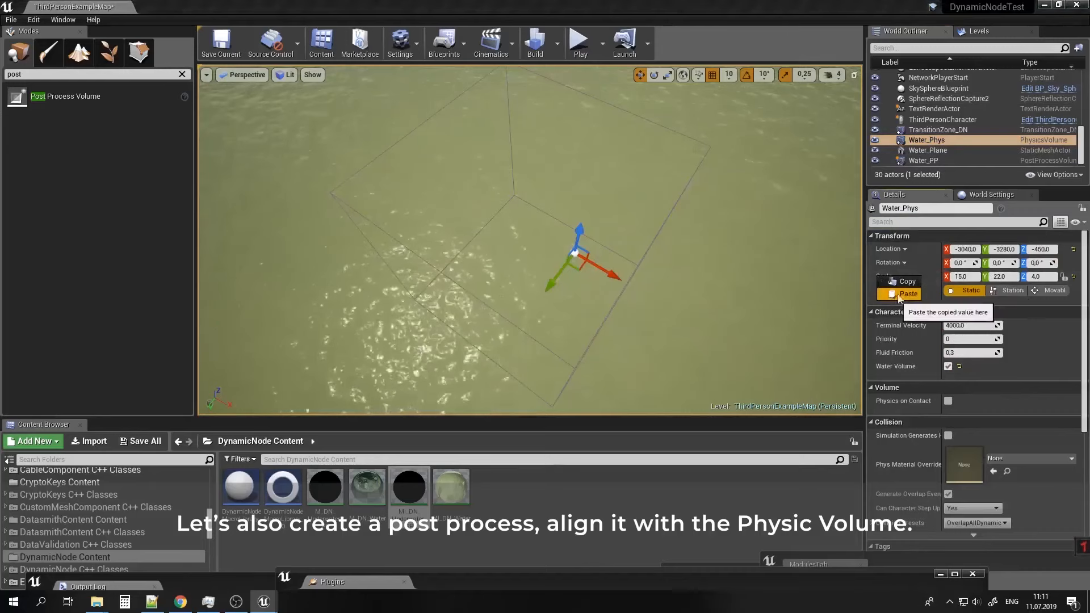
left_click(904, 281)
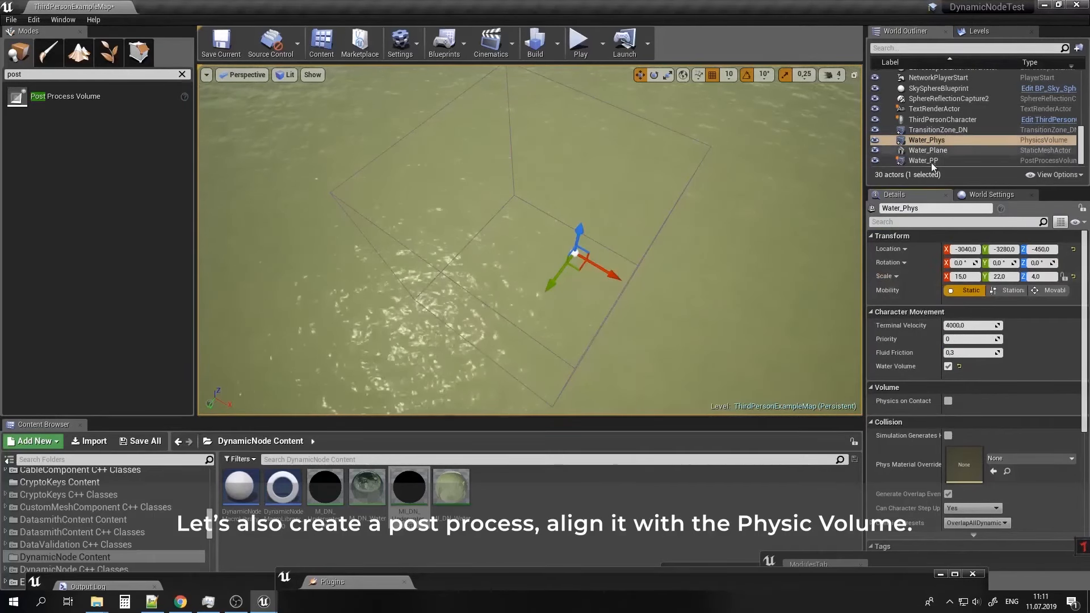
left_click(930, 161)
right_click(885, 277)
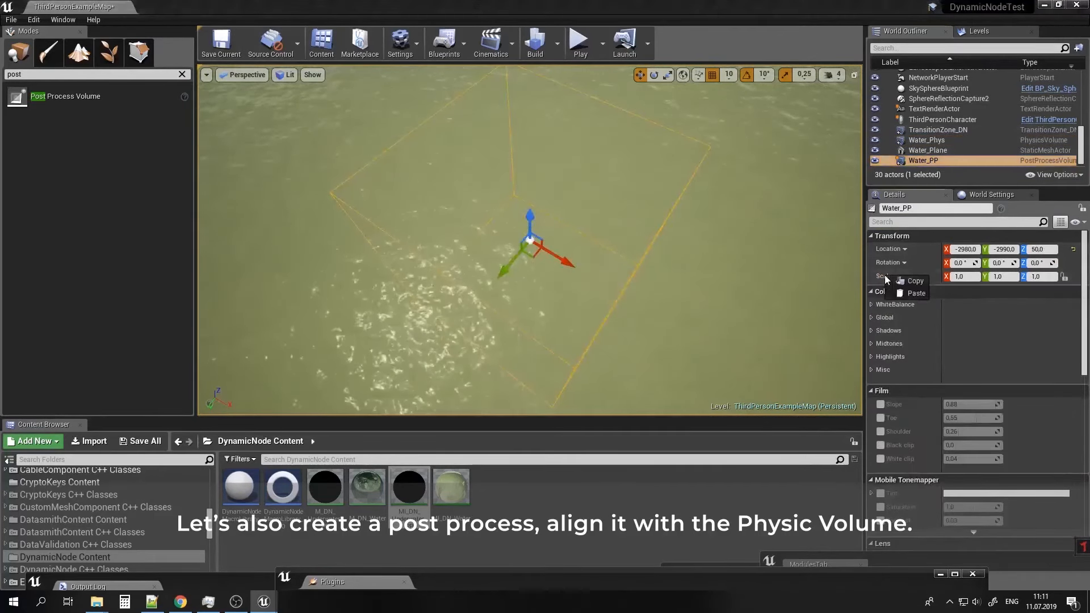
left_click(908, 293)
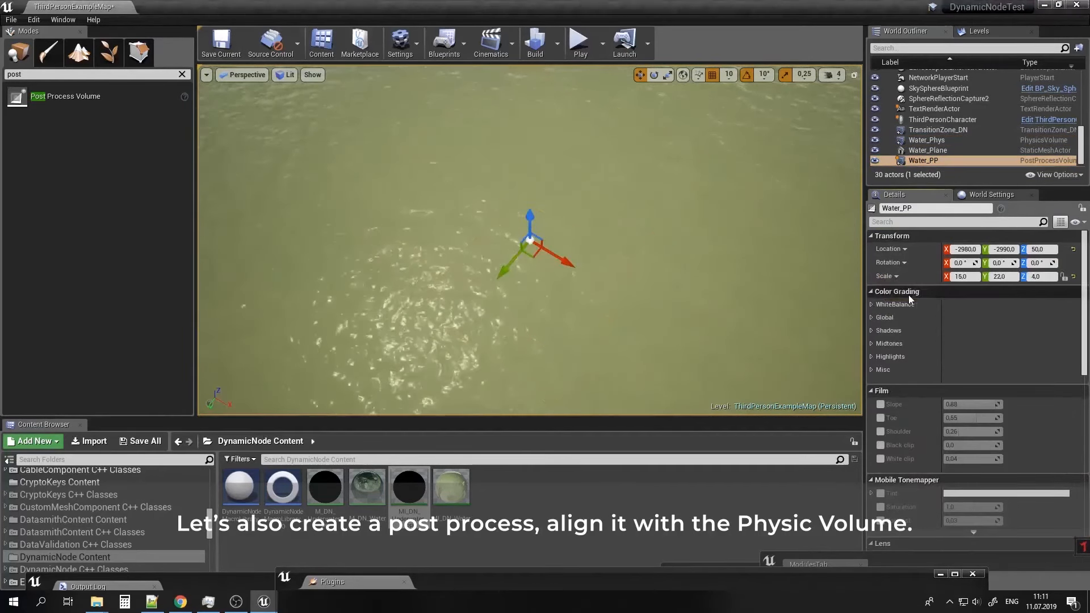
Copy the location of Water_Phys to Water_PP, giving X -3040, Y -3280 and Z -450.
left_click(934, 142)
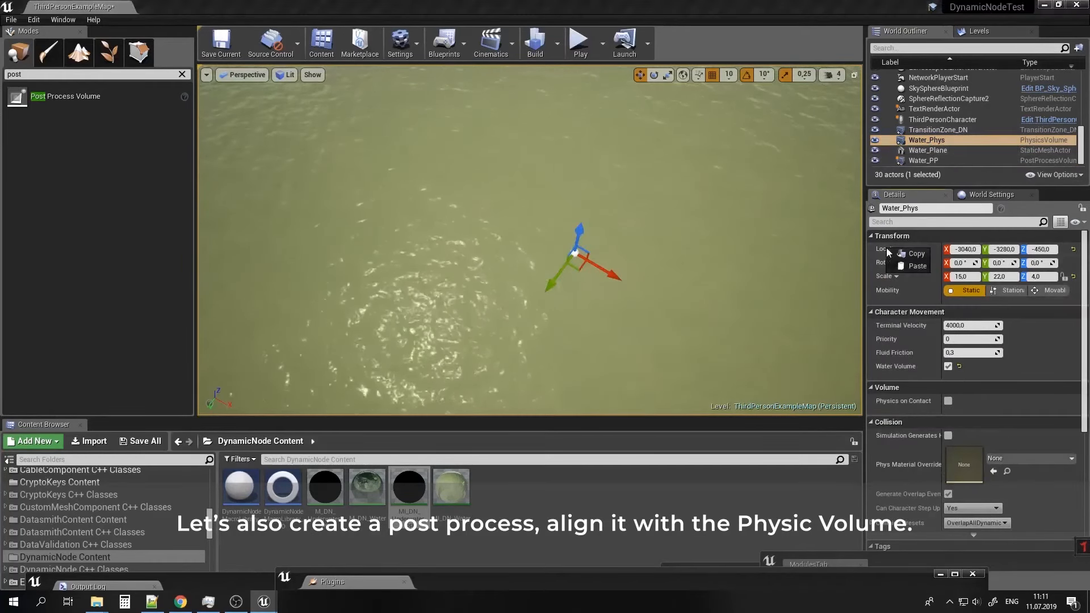
right_click(886, 249)
left_click(913, 273)
left_click(915, 161)
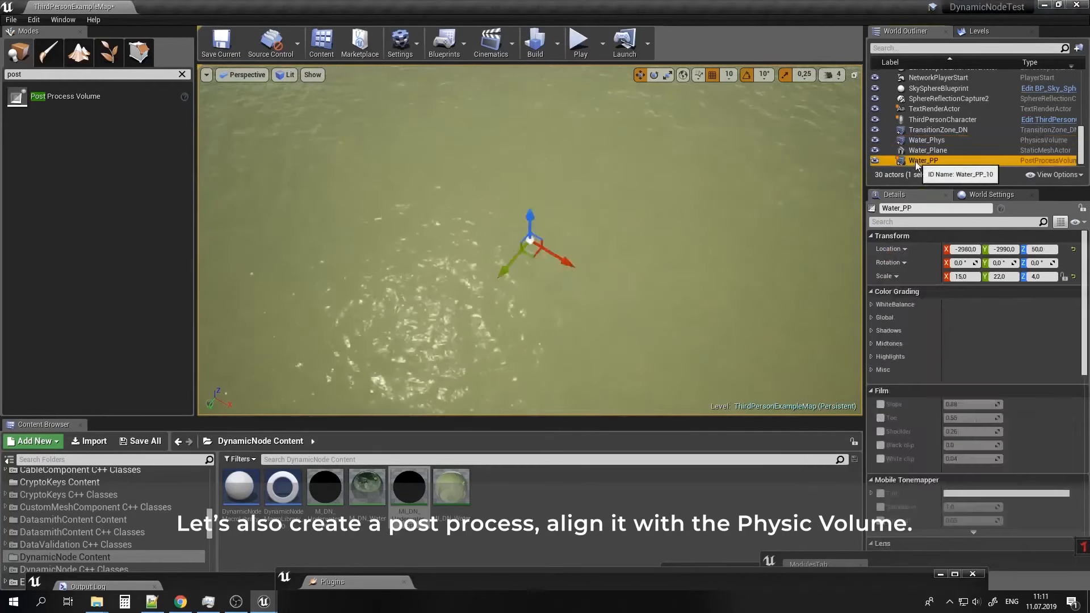
right_click(882, 248)
left_click(913, 282)
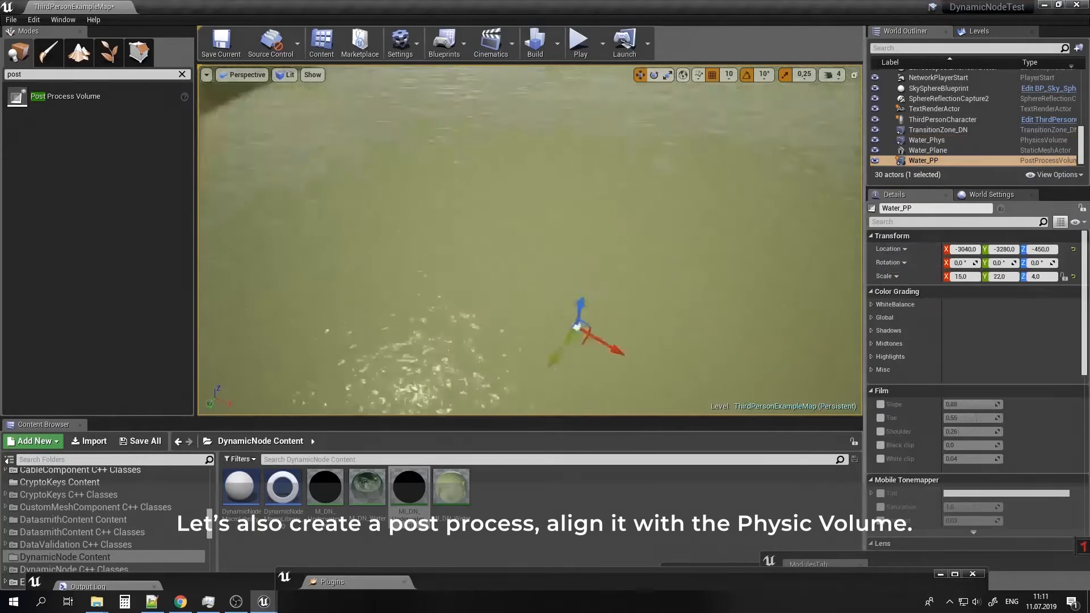
Add a Post Process Materials asset reference to Water_PP and assign the MI_DN_Underwater_PP material instance to it.
right_click_drag(530, 240, 499, 249)
scroll(982, 354, "down", 5)
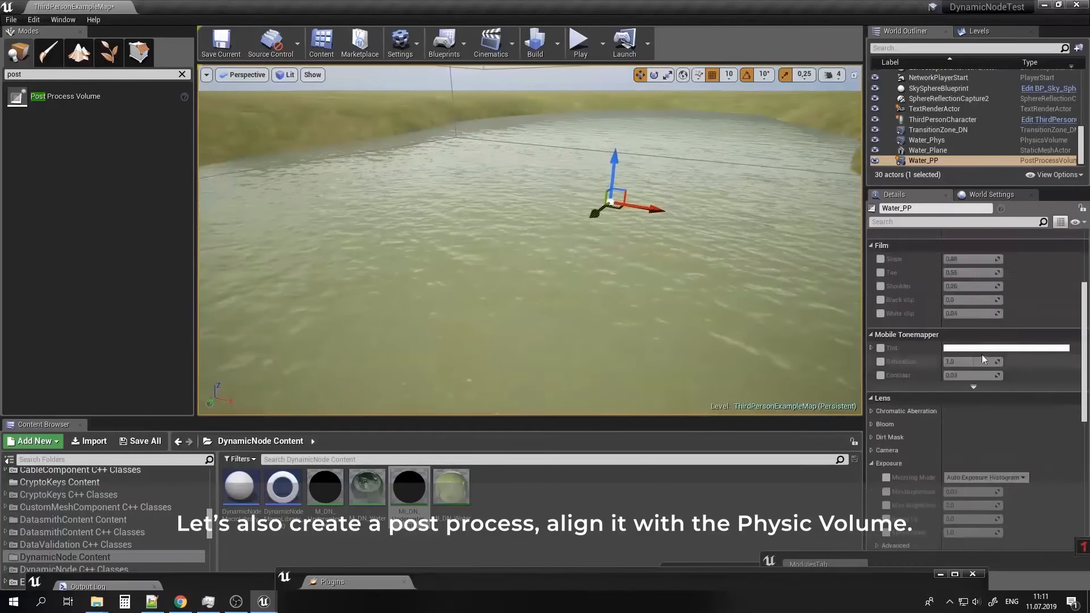
left_click(931, 161)
scroll(996, 403, "down", 5)
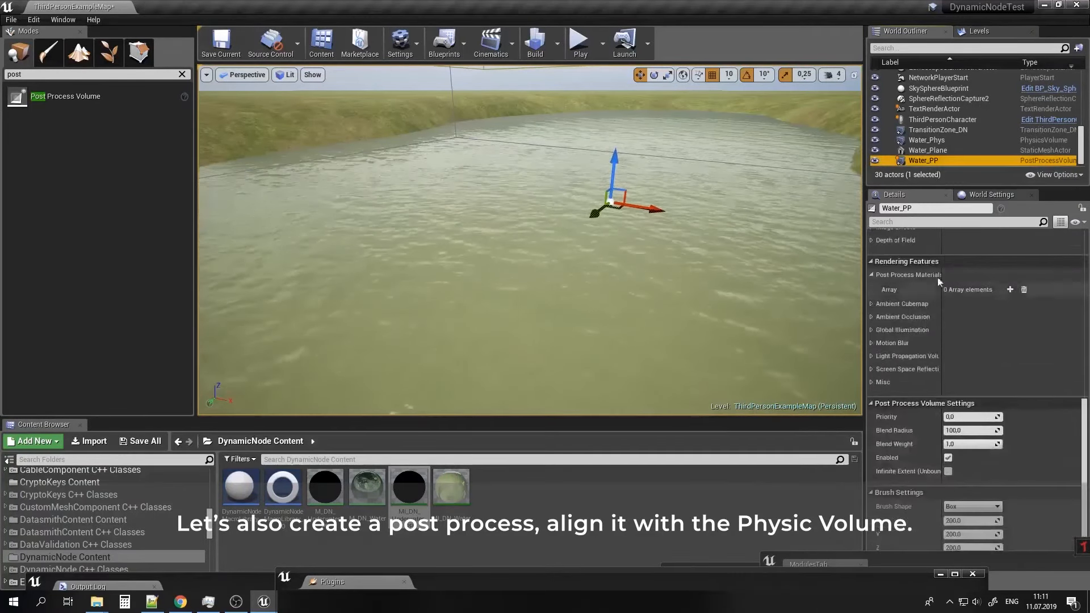
left_click_drag(941, 279, 974, 276)
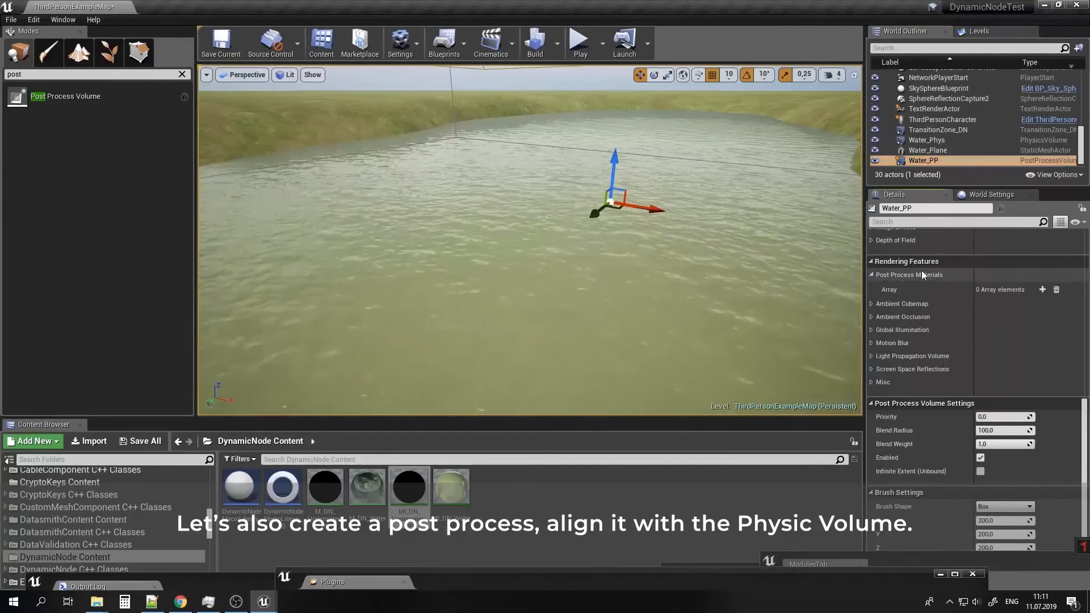
left_click(1042, 289)
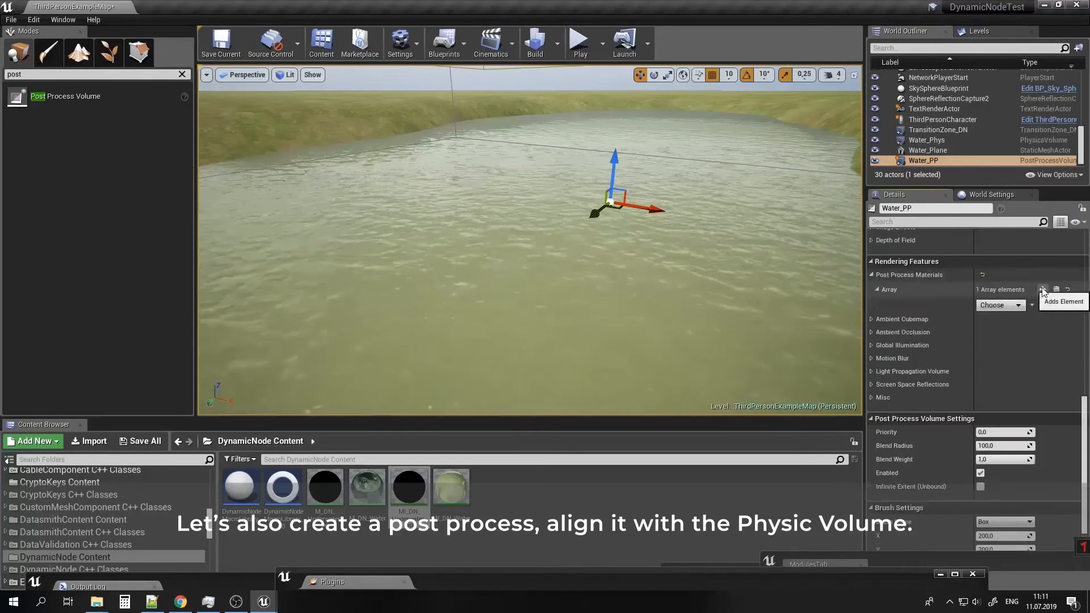
left_click(999, 307)
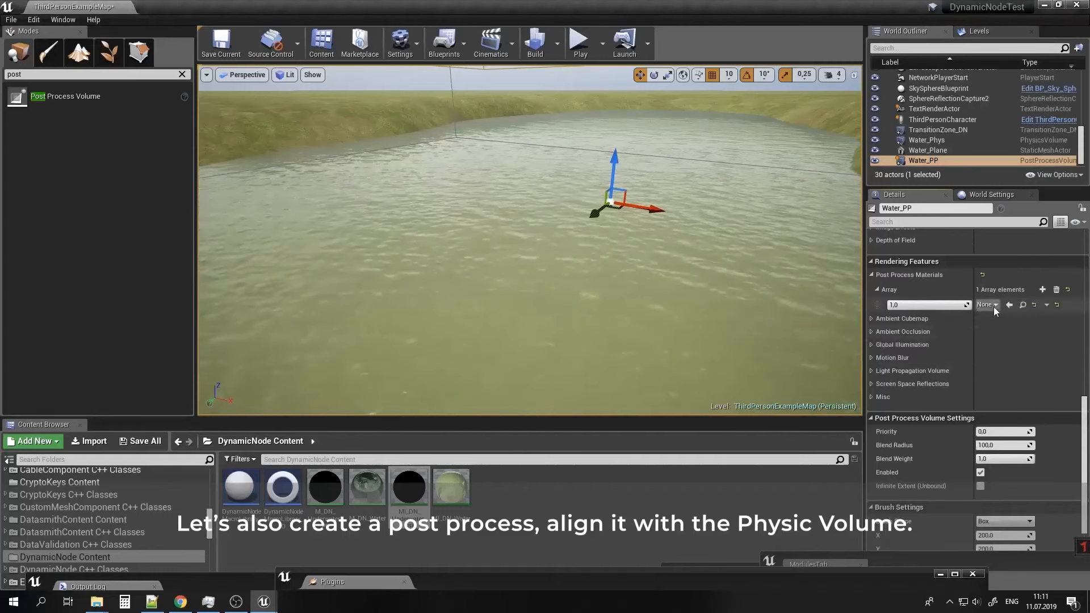
left_click(992, 306)
type("dn")
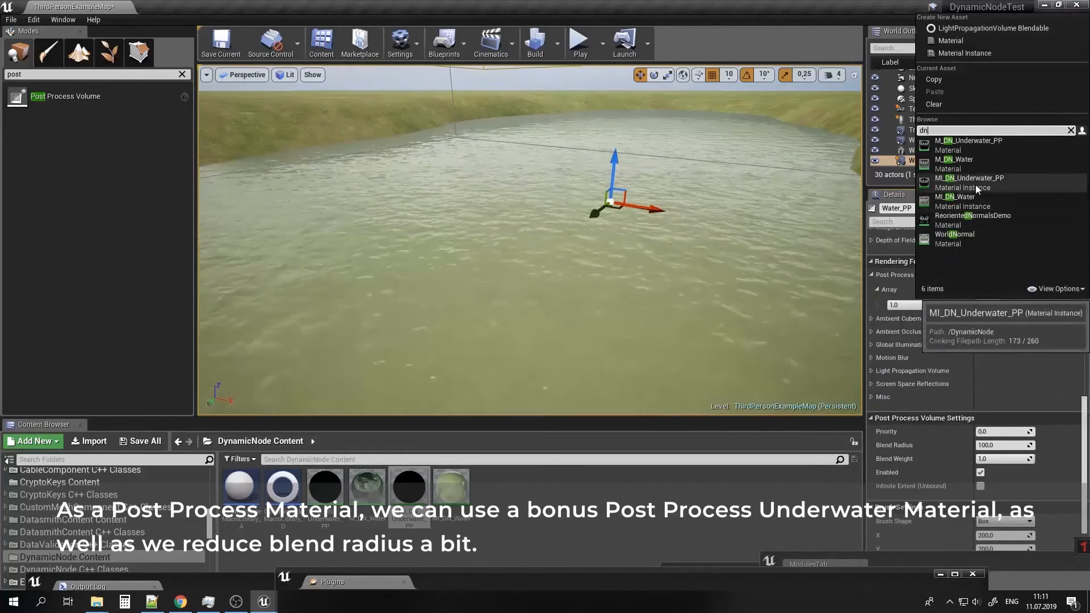
left_click(975, 185)
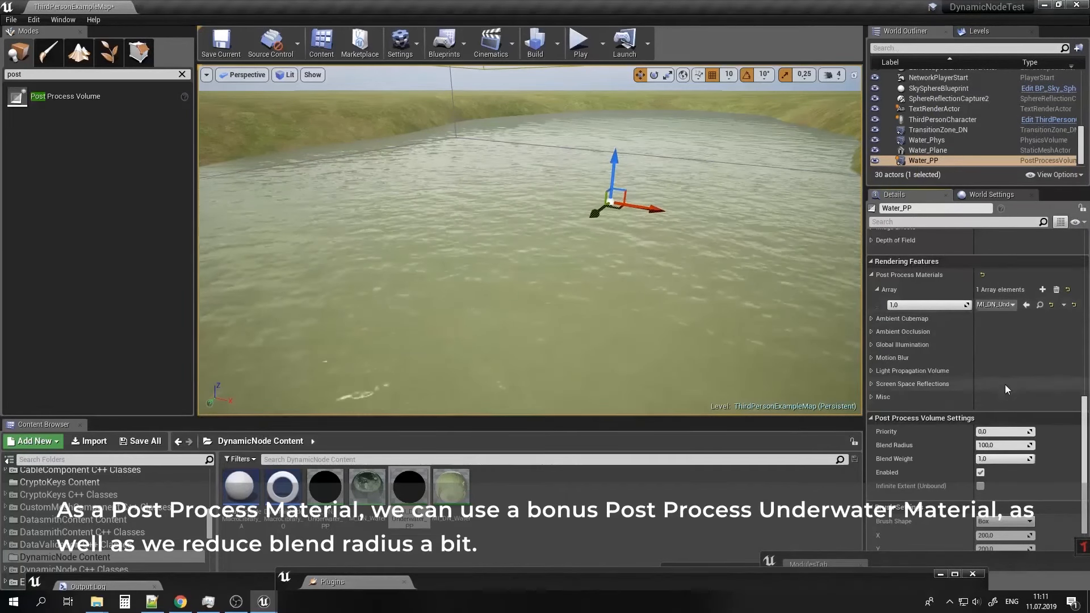
Set the Blend Radius of Water_PP to 10 and save the level.
scroll(1005, 385, "down", 3)
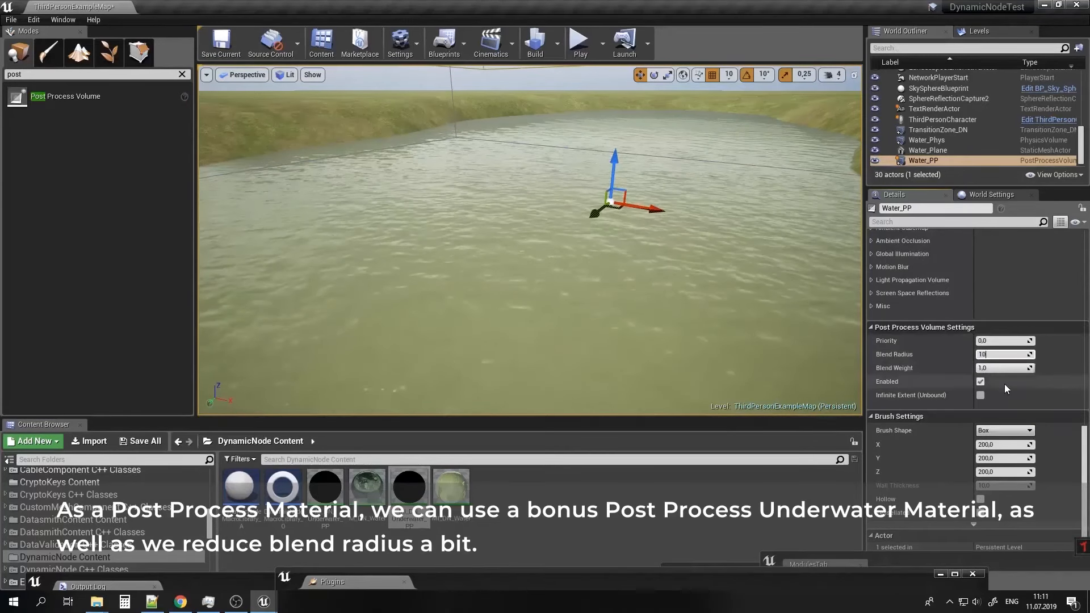
left_click(8, 20)
left_click(42, 125)
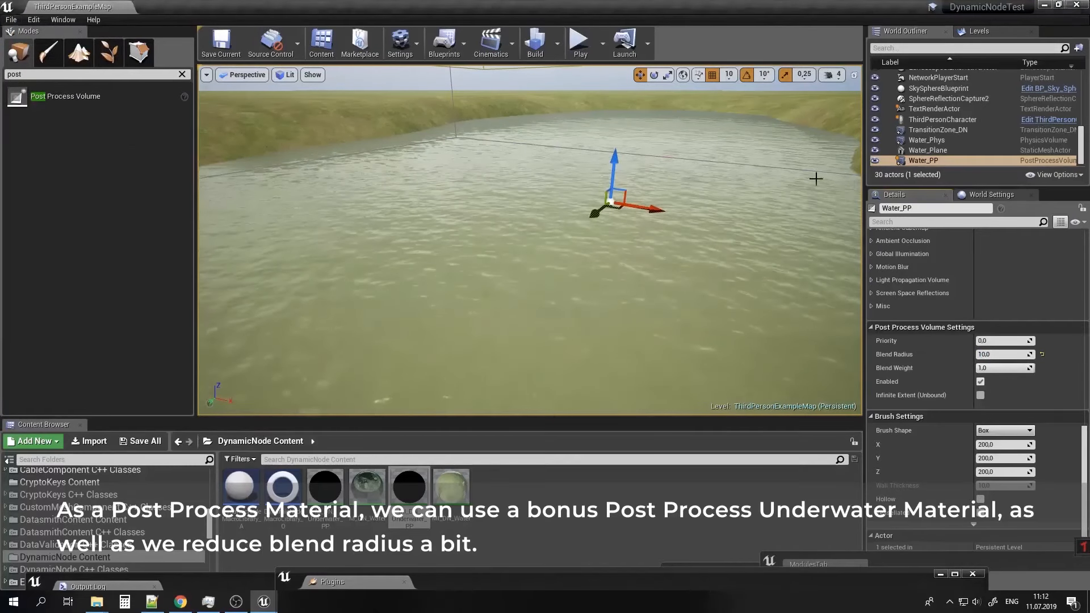
right_click_drag(815, 175, 789, 196)
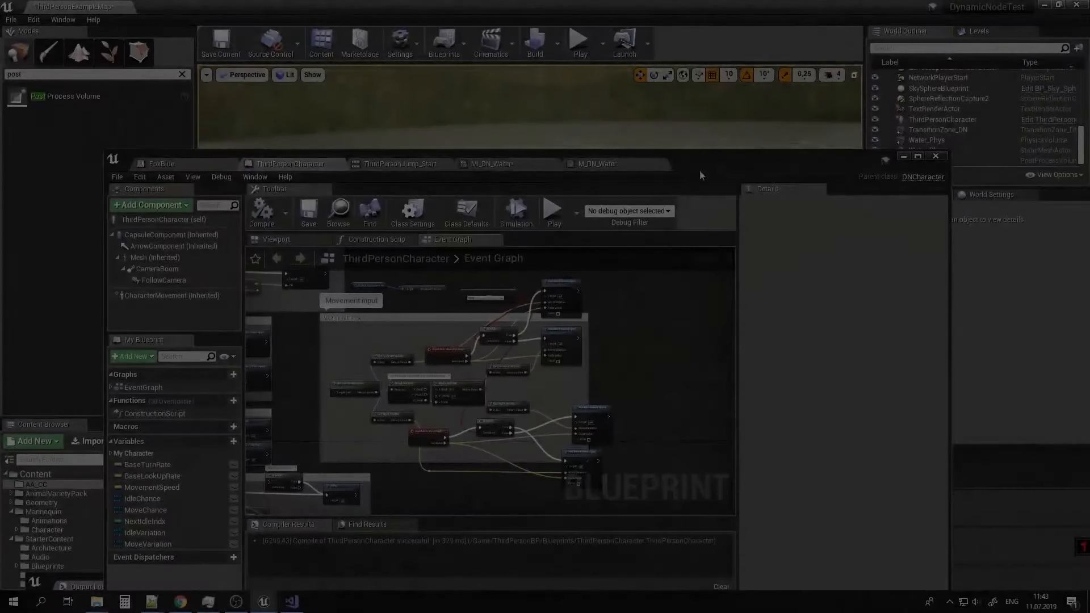
Reposition the ThirdPersonCharacter blueprint window to work on the Movement input section of its Event Graph.
left_click_drag(699, 171, 717, 140)
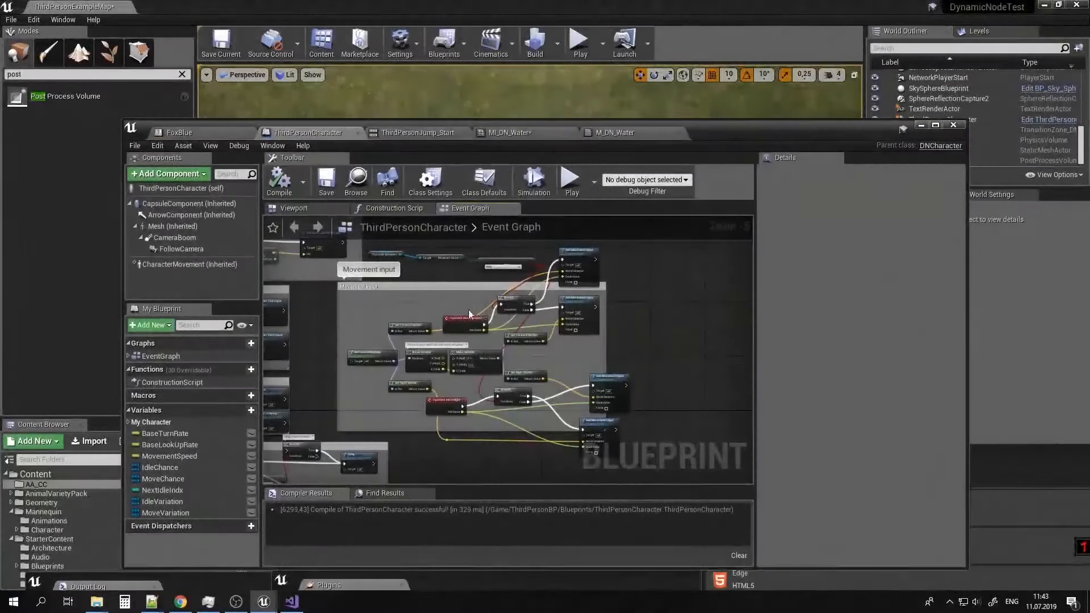
Add a Switch on EMovementMode node from the Movement Mode value and place it beside the MoveForward event's Branch.
scroll(469, 311, "up", 4)
mouse_move(545, 365)
right_mouse_down()
mouse_move(511, 373)
mouse_move(556, 311)
mouse_move(528, 359)
right_mouse_up()
scroll(556, 311, "down", 2)
right_click_drag(383, 339, 458, 342)
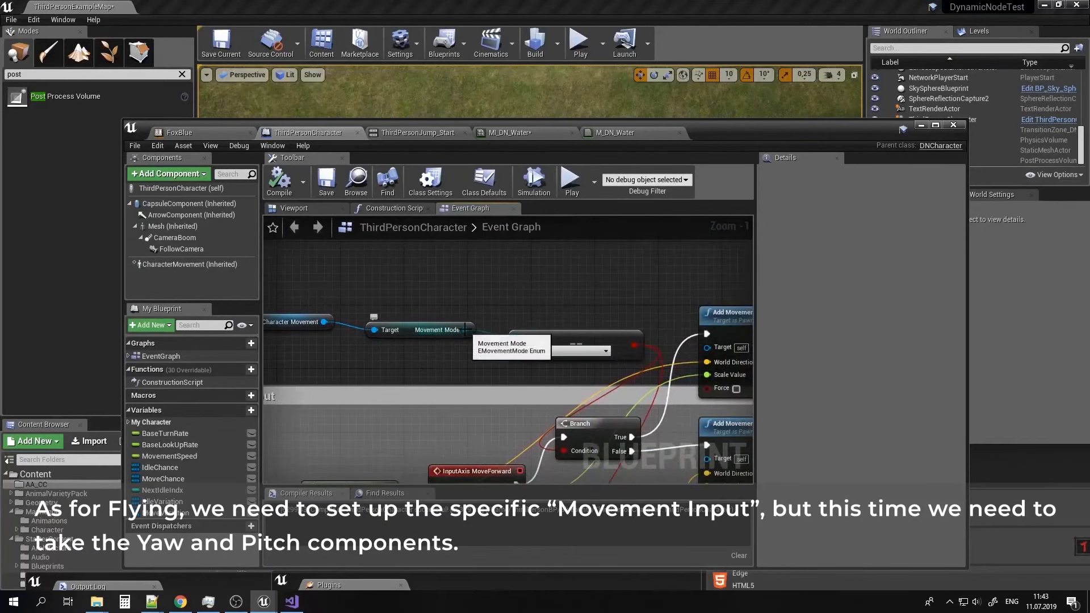
left_click_drag(465, 329, 469, 369)
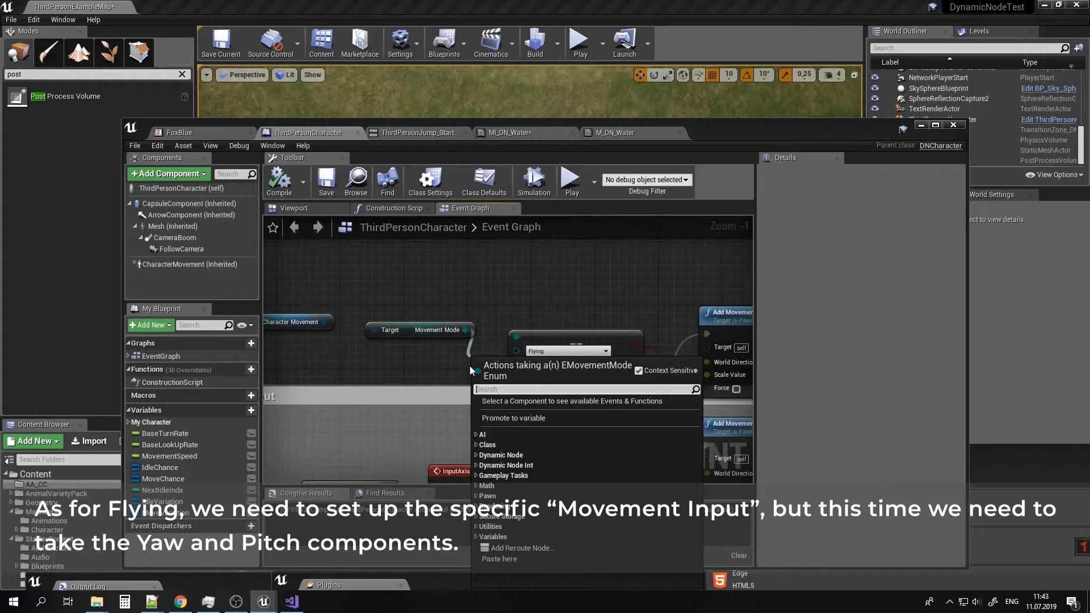
type("swit")
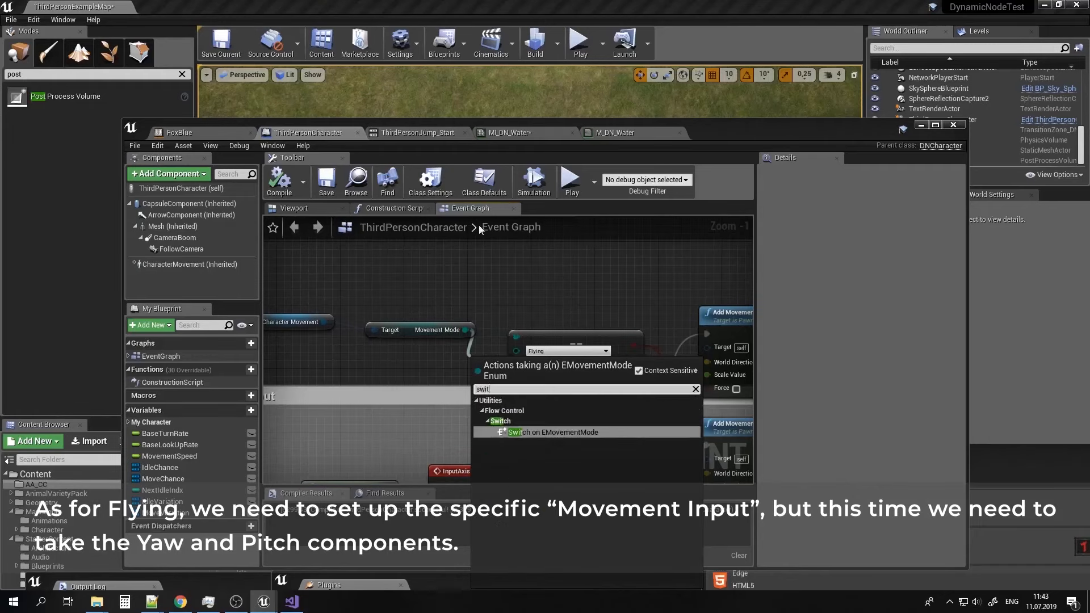
left_click(571, 435)
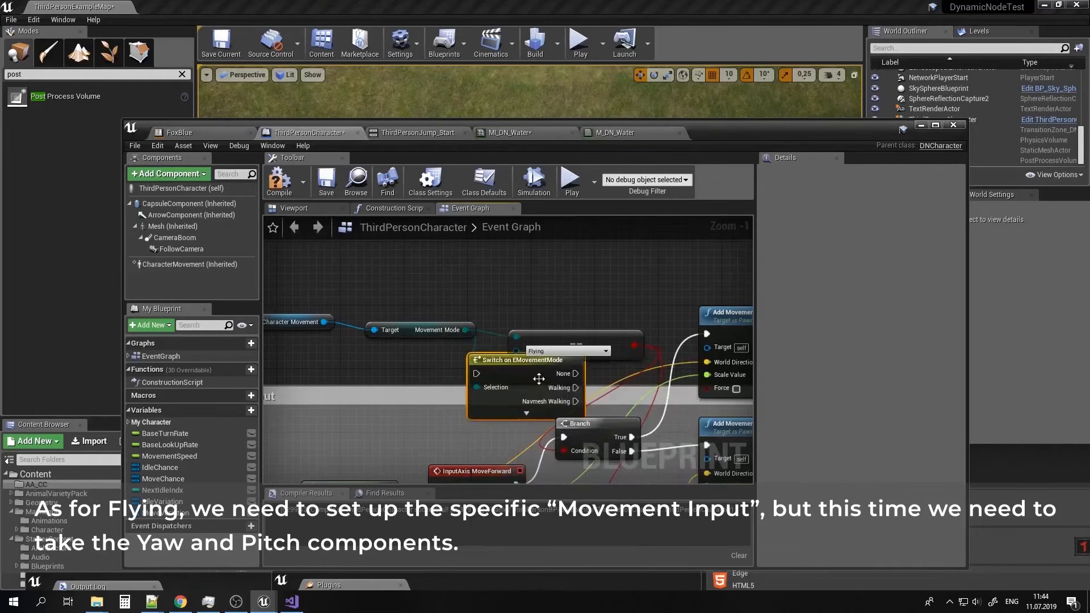
left_click_drag(588, 339, 603, 285)
right_click_drag(621, 365, 559, 324)
left_click_drag(480, 331, 556, 311)
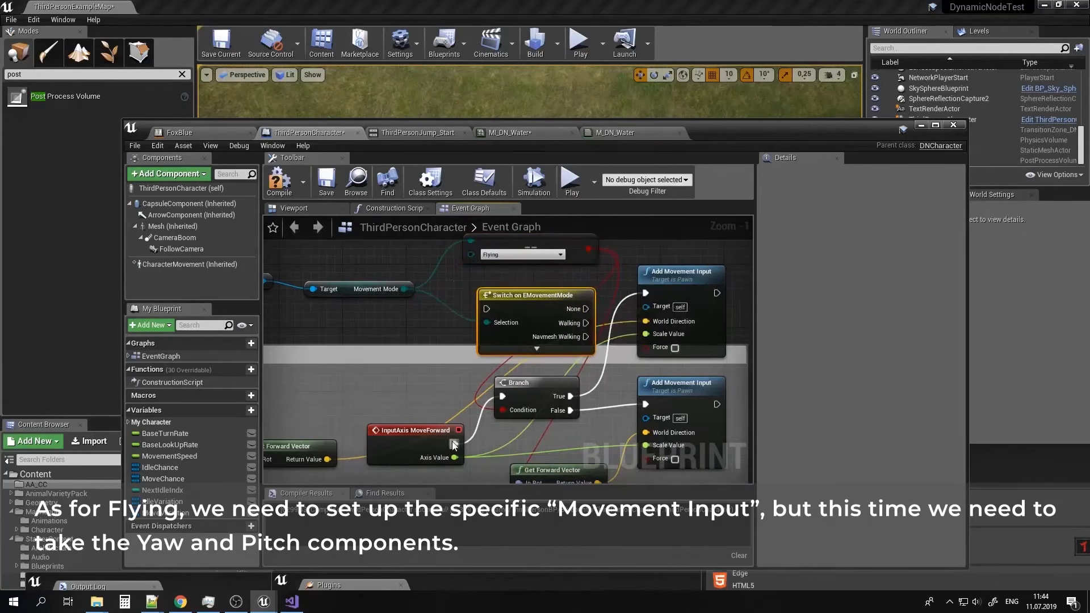
Connect InputAxis MoveForward to the switch, Flying to the upper Add Movement Input, and Walking and Navmesh Walking to the lower one.
left_click_drag(455, 444, 465, 413)
left_click_drag(489, 308, 488, 308)
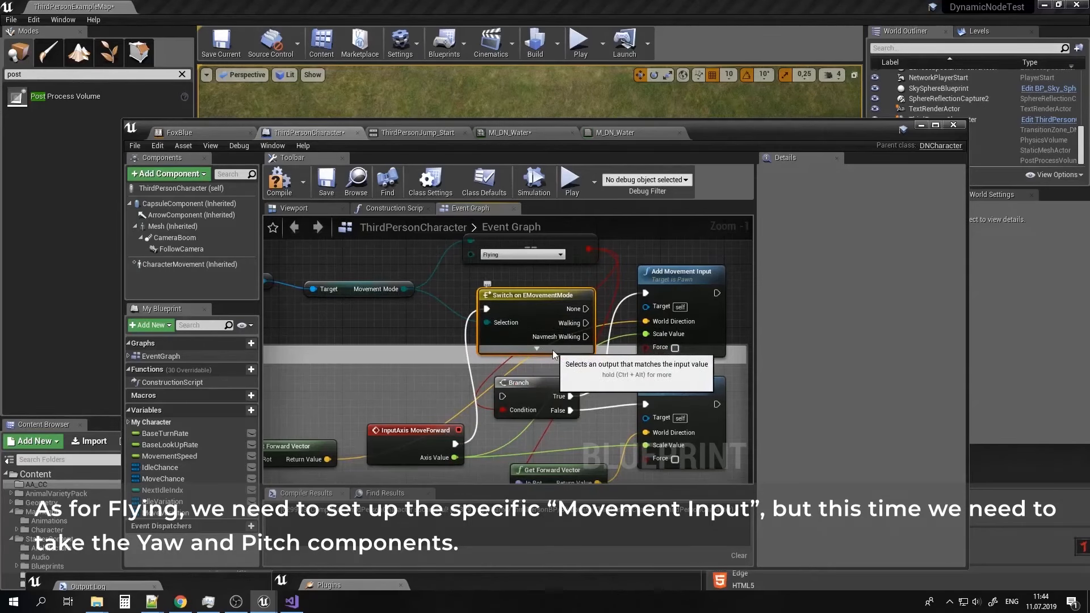
left_click(537, 348)
left_click_drag(584, 378, 650, 293)
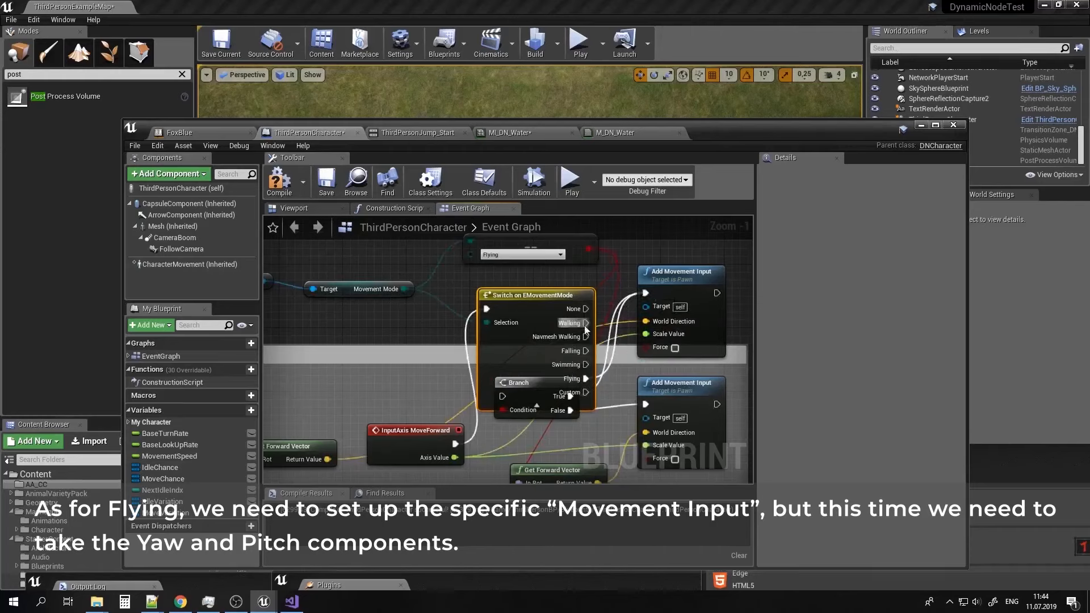
left_click_drag(585, 323, 646, 404)
left_click_drag(584, 340, 645, 405)
Delete the MoveForward Branch and the Flying comparison node that the movement mode switch replaces.
left_click(545, 416)
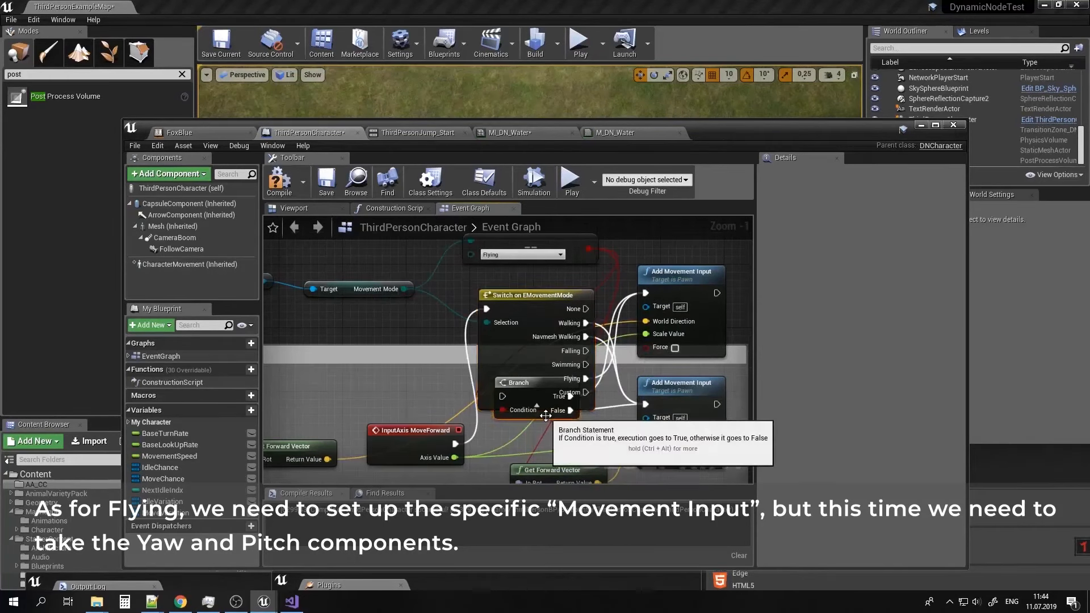
key("Delete")
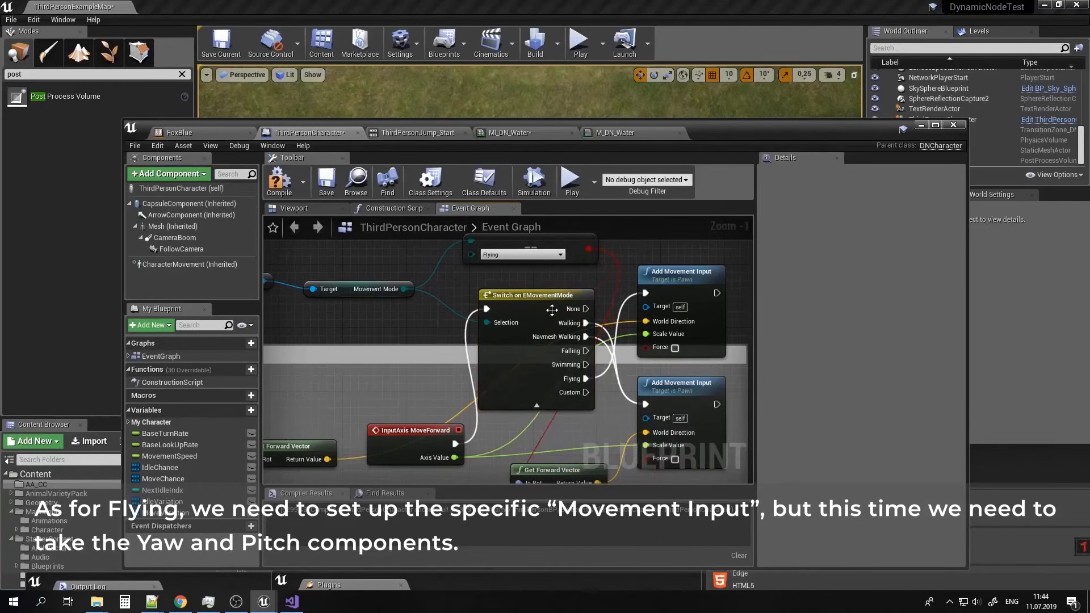
mouse_move(550, 299)
left_mouse_down()
mouse_move(539, 338)
mouse_move(550, 314)
left_mouse_up()
right_click_drag(600, 384, 607, 398)
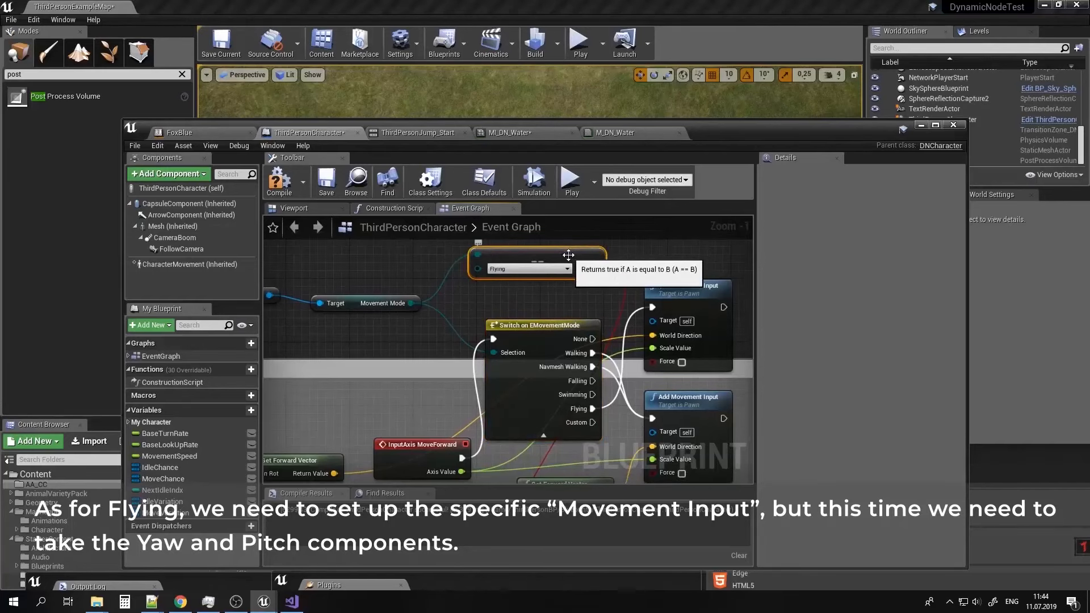
key("Delete")
Move the MoveForward flying Add Movement Input node higher in the graph to free space above the walking one.
right_click_drag(652, 294, 530, 277)
left_click_drag(533, 275, 540, 268)
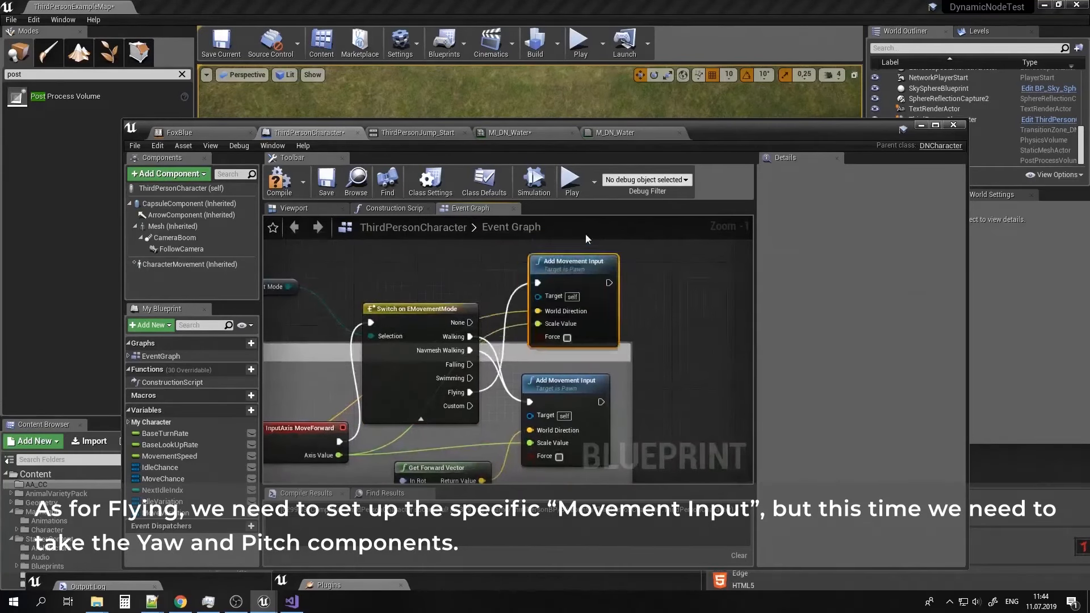
right_click_drag(586, 235, 586, 241)
left_click_drag(584, 268, 616, 236)
right_click_drag(616, 236, 616, 337)
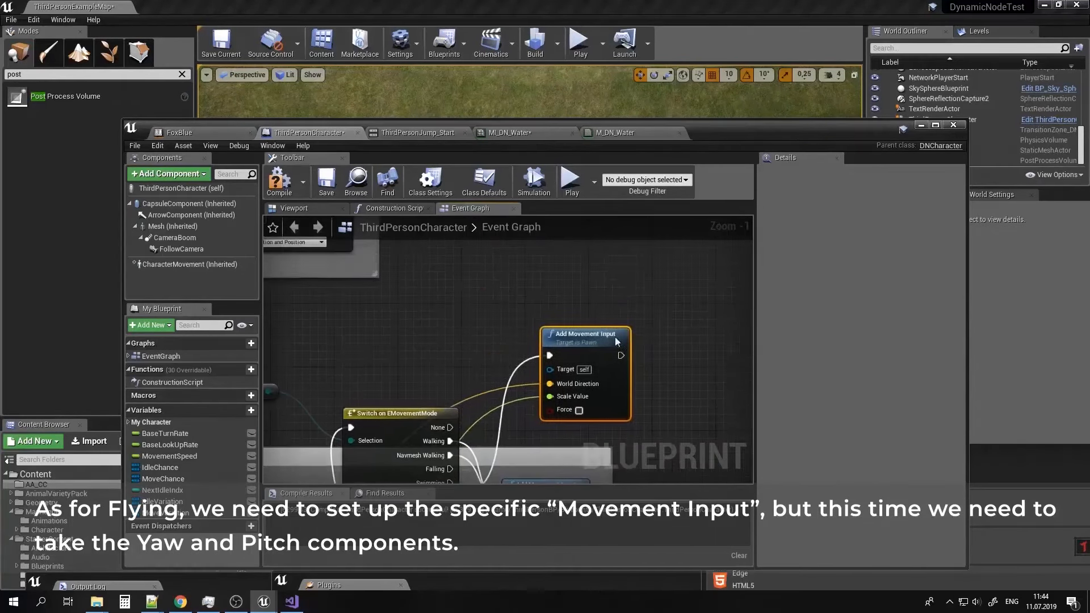
left_click_drag(616, 339, 554, 259)
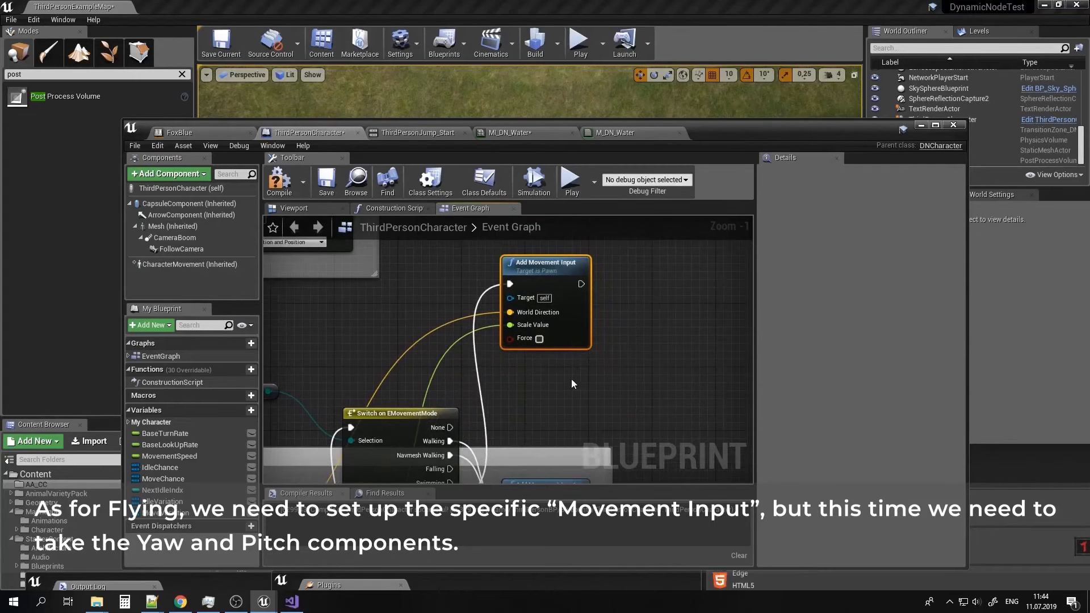
Paste an Add Movement Input node between the flying and walking ones and connect MoveForward's Axis Value to its Scale Value.
key("ctrl+v")
left_click_drag(553, 387, 522, 371)
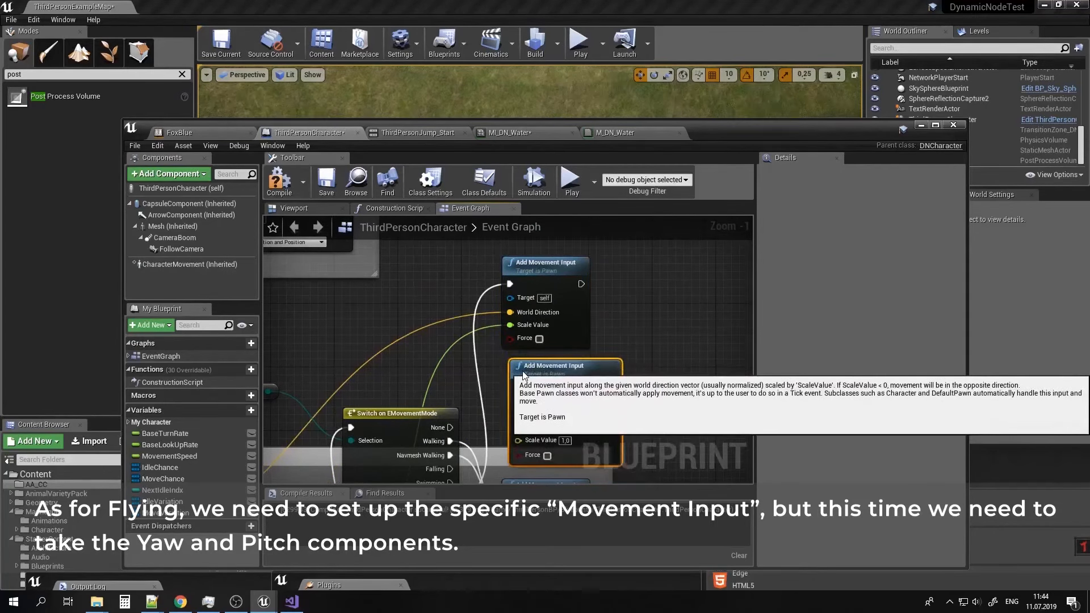
right_click_drag(493, 383, 515, 305)
left_click_drag(384, 385, 584, 301)
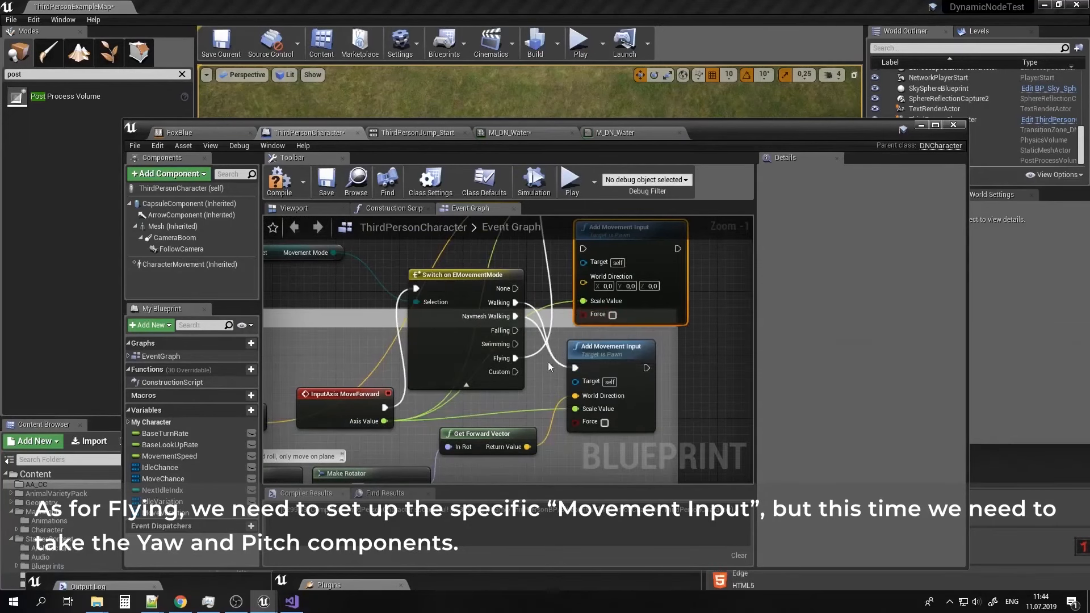
right_click_drag(533, 392, 489, 438)
left_click_drag(540, 397, 547, 396)
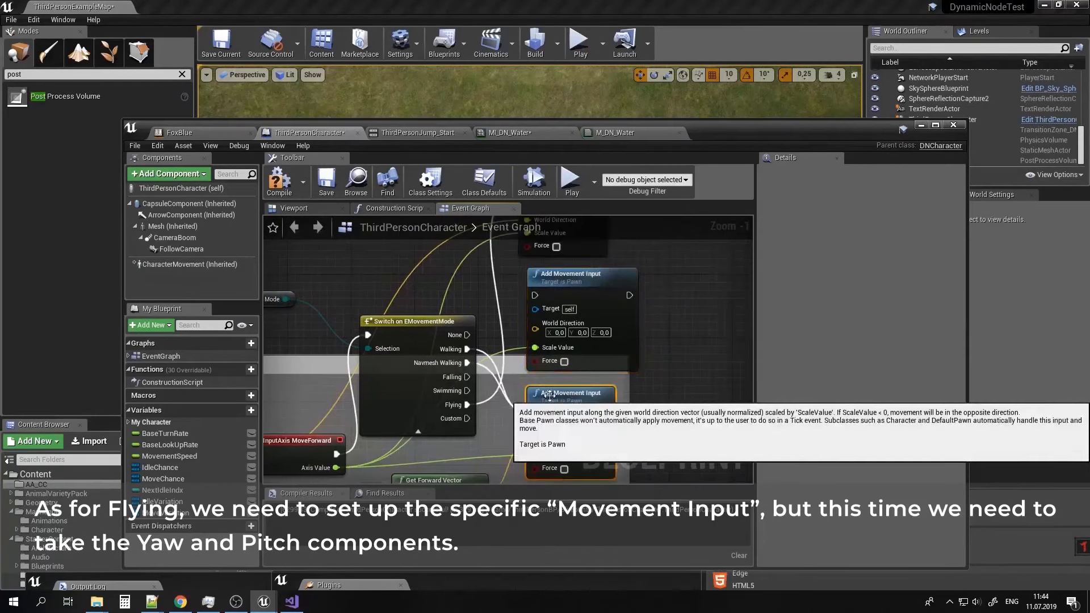
Place a second Switch on EMovementMode below the MoveRight Branch, fed by InputAxis MoveRight and the Movement Mode value.
right_click_drag(588, 261, 564, 313)
right_click_drag(401, 461, 447, 369)
left_click_drag(446, 368, 398, 337)
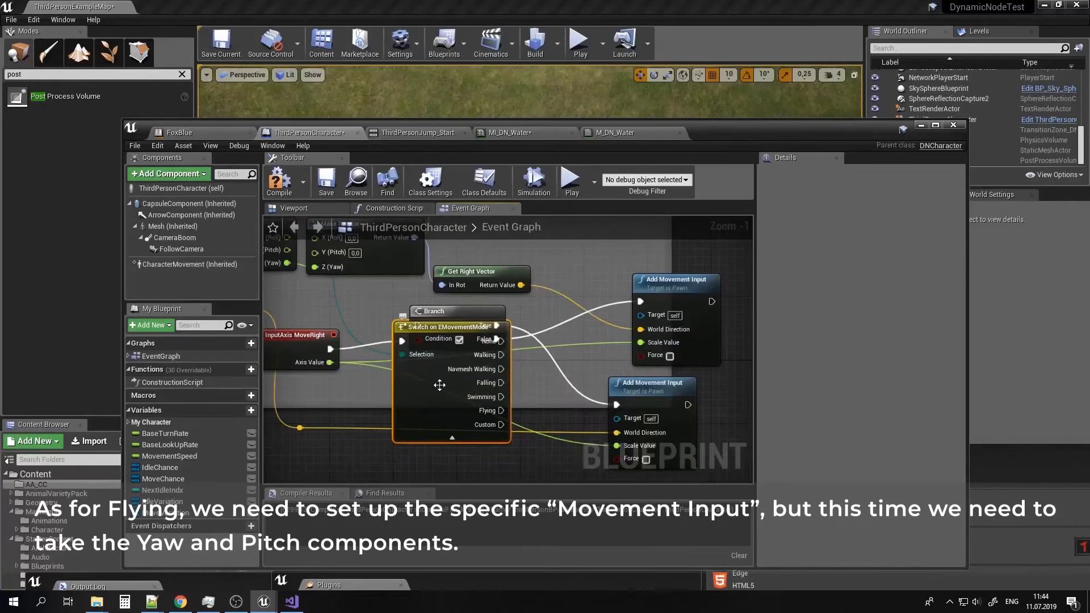
left_click_drag(440, 384, 445, 418)
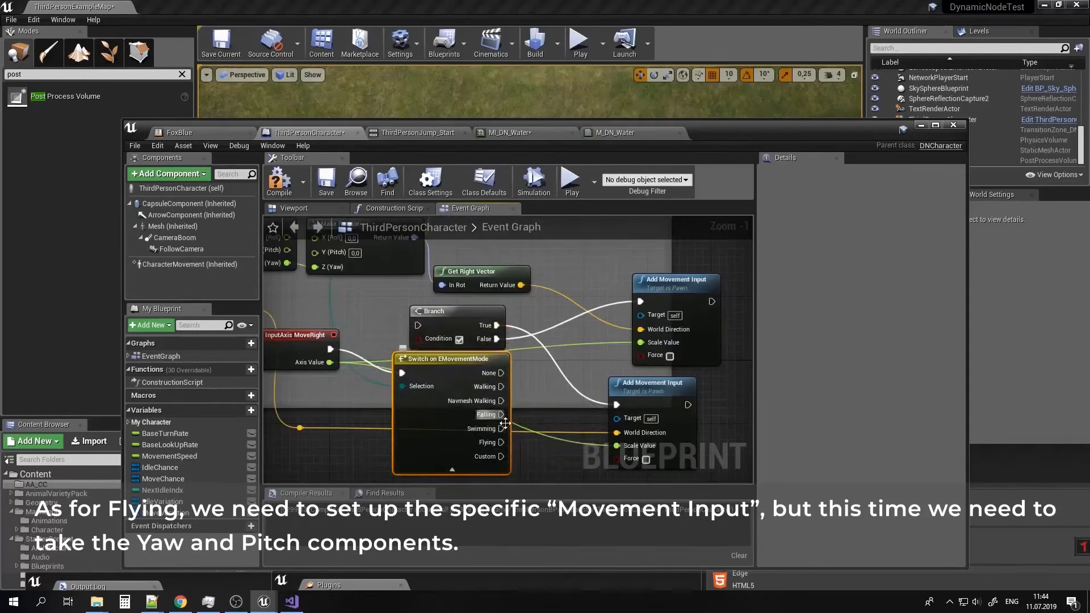
Connect the MoveRight switch's Flying output to the lower Add Movement Input, and Walking and Navmesh Walking to the upper one.
left_click_drag(501, 442, 501, 444)
left_click_drag(534, 392, 550, 353)
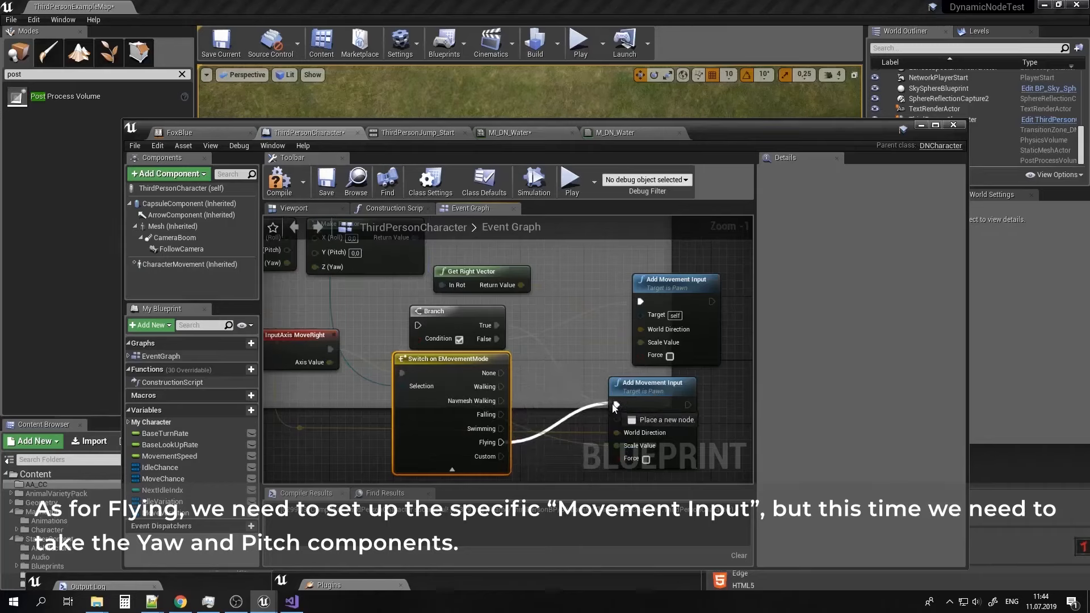
left_click_drag(616, 409, 617, 405)
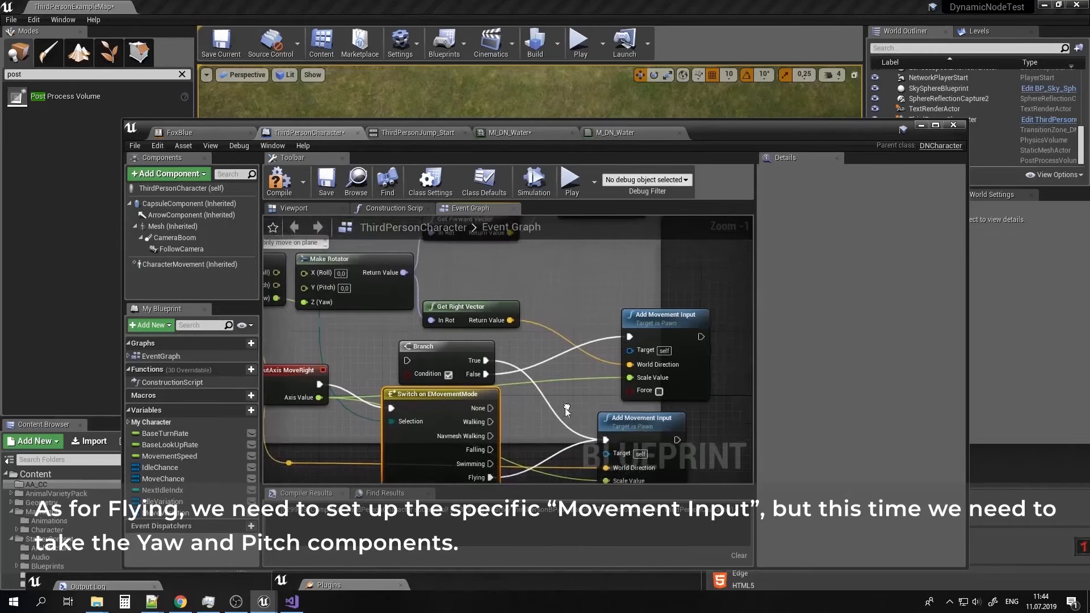
left_click_drag(502, 418, 636, 305)
left_click_drag(497, 390, 636, 306)
Connect the Falling outputs of the MoveForward and MoveRight switches to their walking Add Movement Input nodes.
right_click_drag(607, 272, 575, 481)
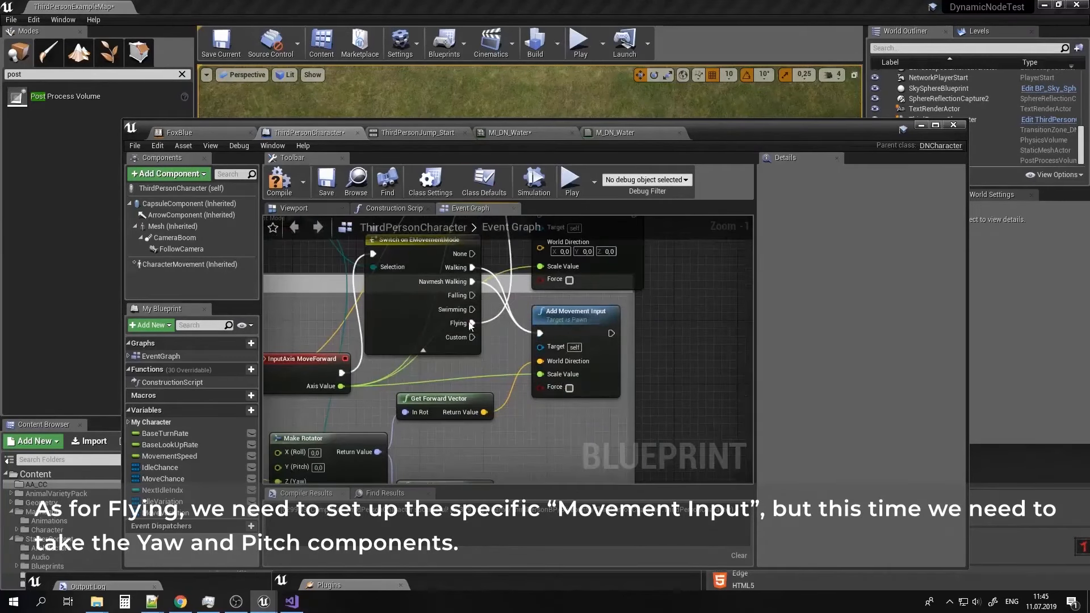
left_click_drag(472, 295, 541, 333)
mouse_move(510, 341)
right_mouse_down()
mouse_move(506, 364)
mouse_move(501, 346)
right_mouse_up()
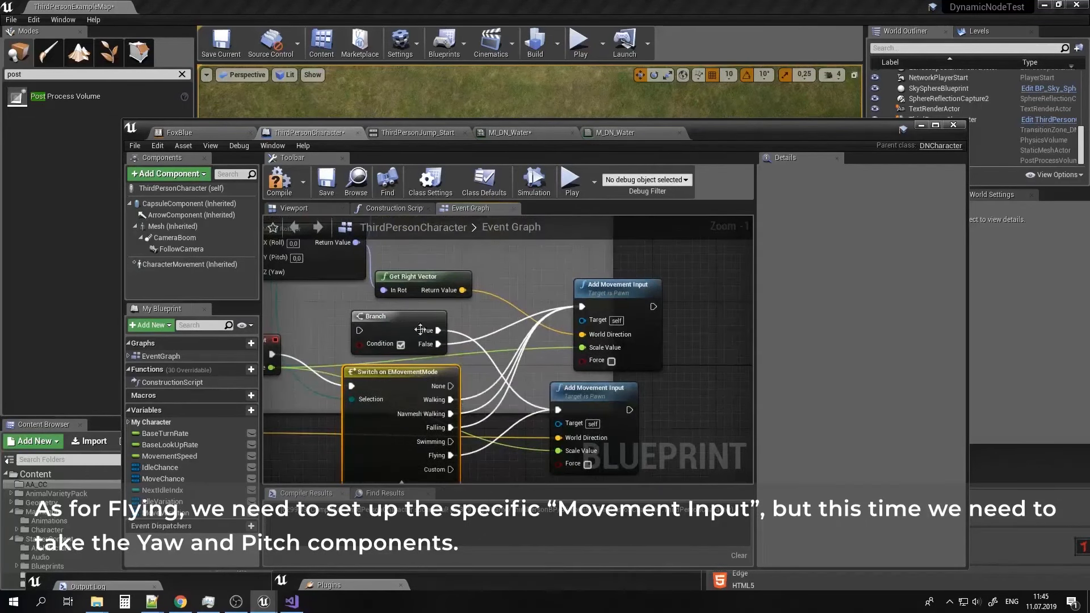
Delete the MoveRight Branch and move the movement mode switch into its place.
left_click(419, 322)
key("Delete")
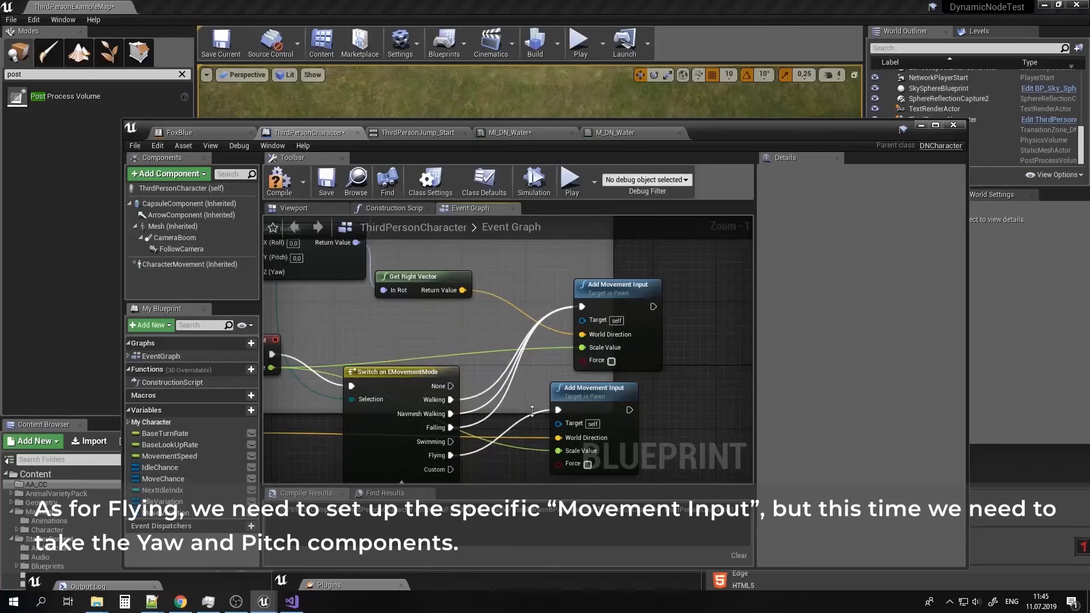
left_click_drag(419, 376, 427, 329)
right_click_drag(446, 404, 565, 433)
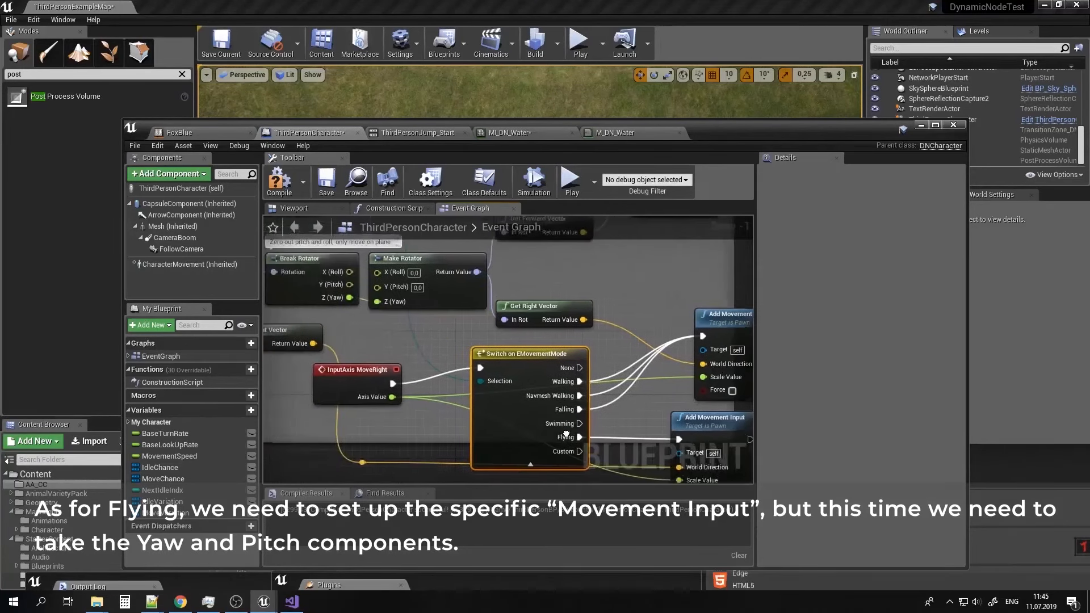
left_click_drag(515, 364, 530, 363)
right_click_drag(583, 346, 450, 289)
Duplicate the MoveRight flying Add Movement Input and arrange the copy between the walking and flying nodes.
left_click(568, 363)
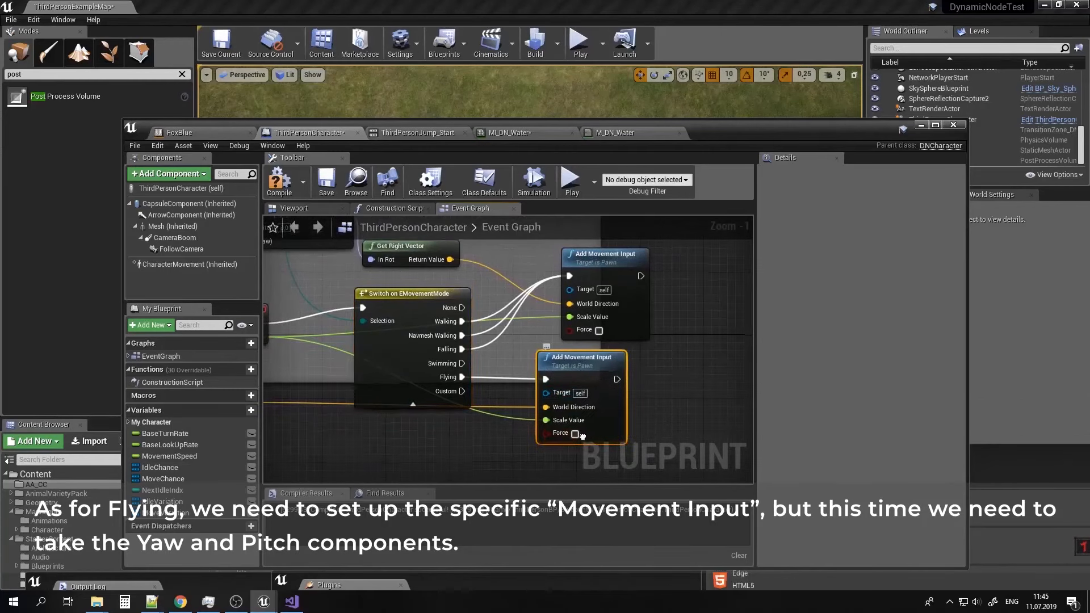
right_click_drag(567, 480, 549, 422)
key("ctrl+c")
key("ctrl+v")
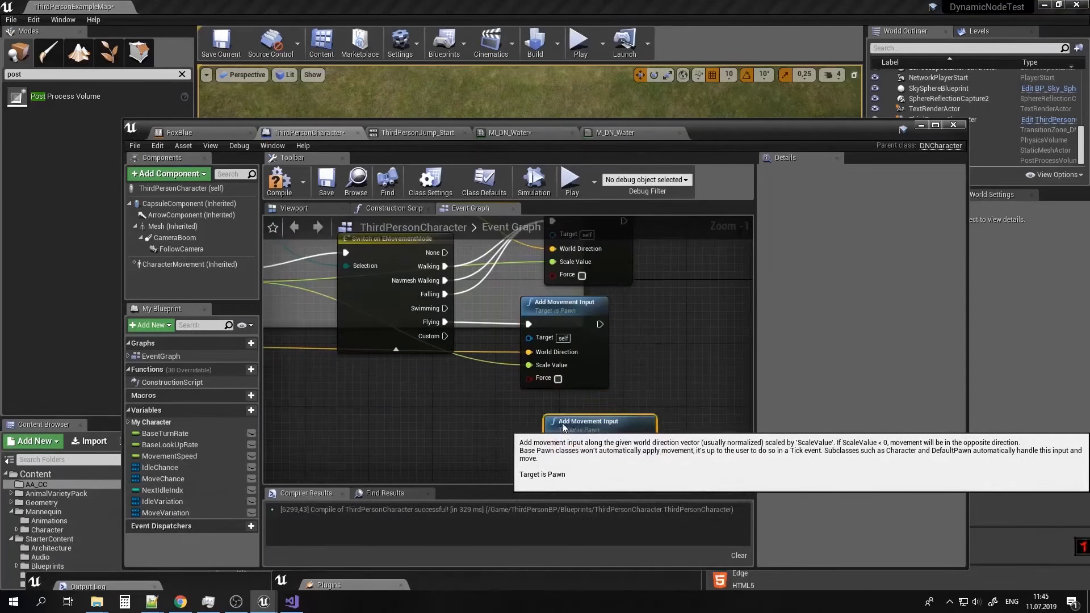
left_click_drag(559, 325, 582, 303)
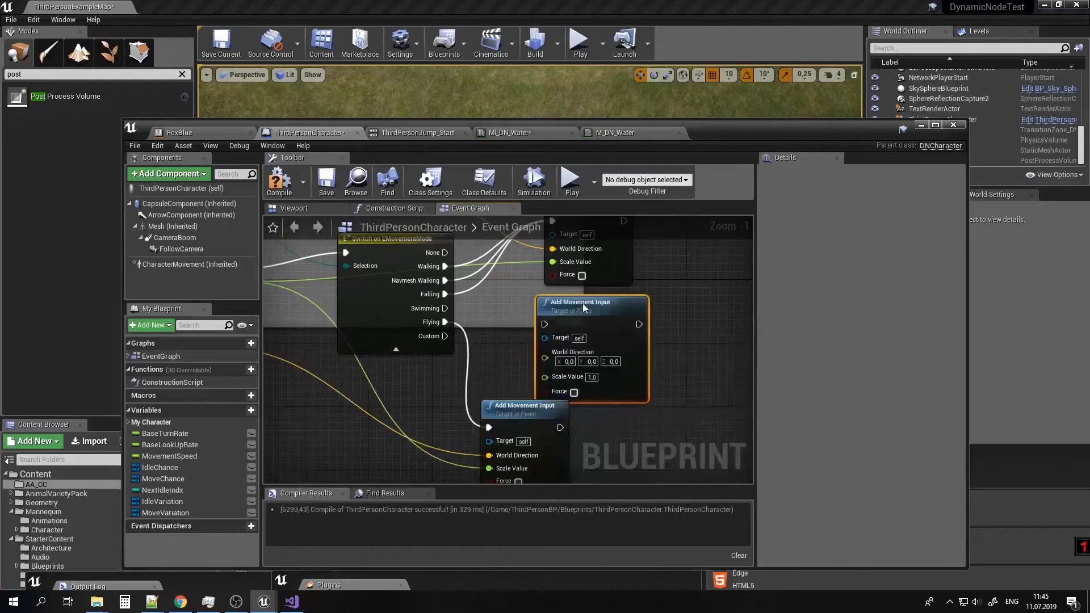
left_click_drag(528, 407, 582, 415)
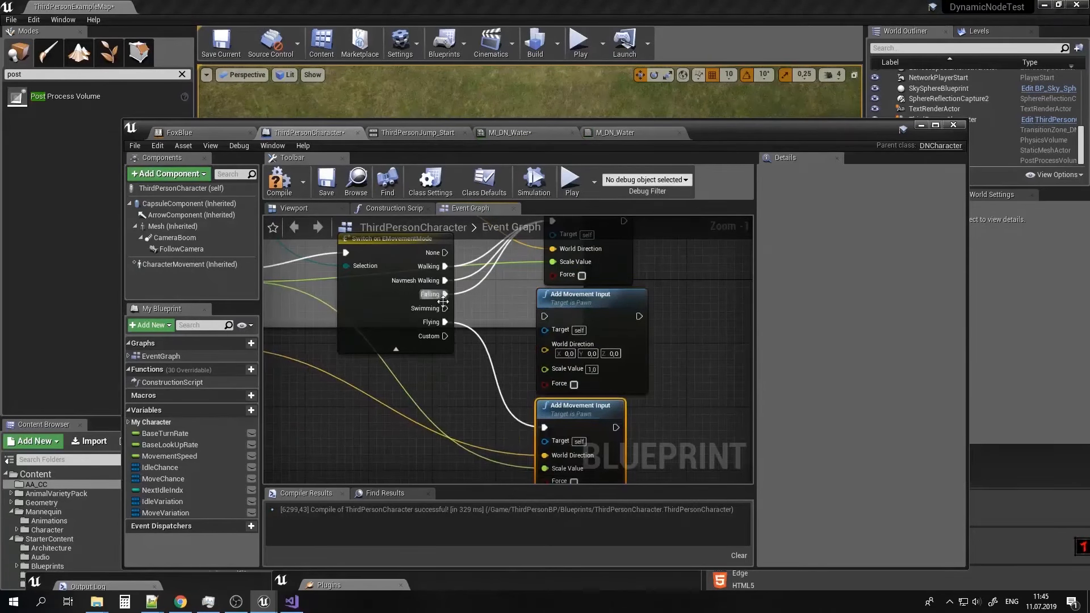
Connect the MoveRight switch's Swimming output and MoveRight's Axis Value to the execution and Scale Value inputs of the new Add Movement Input.
left_click_drag(445, 309, 546, 318)
right_click_drag(493, 348, 562, 377)
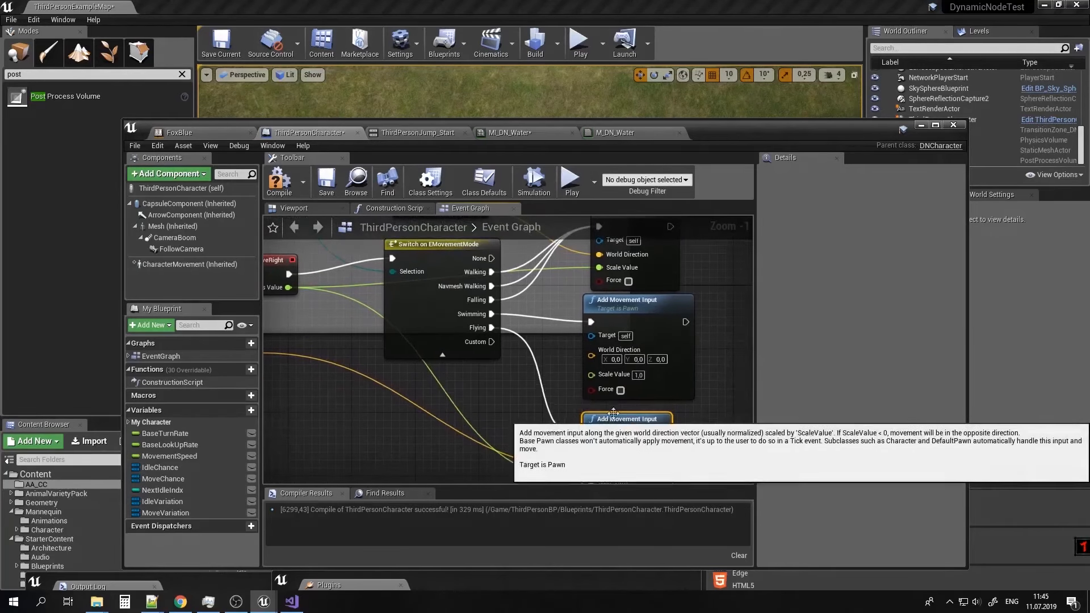
right_click_drag(406, 360, 462, 357)
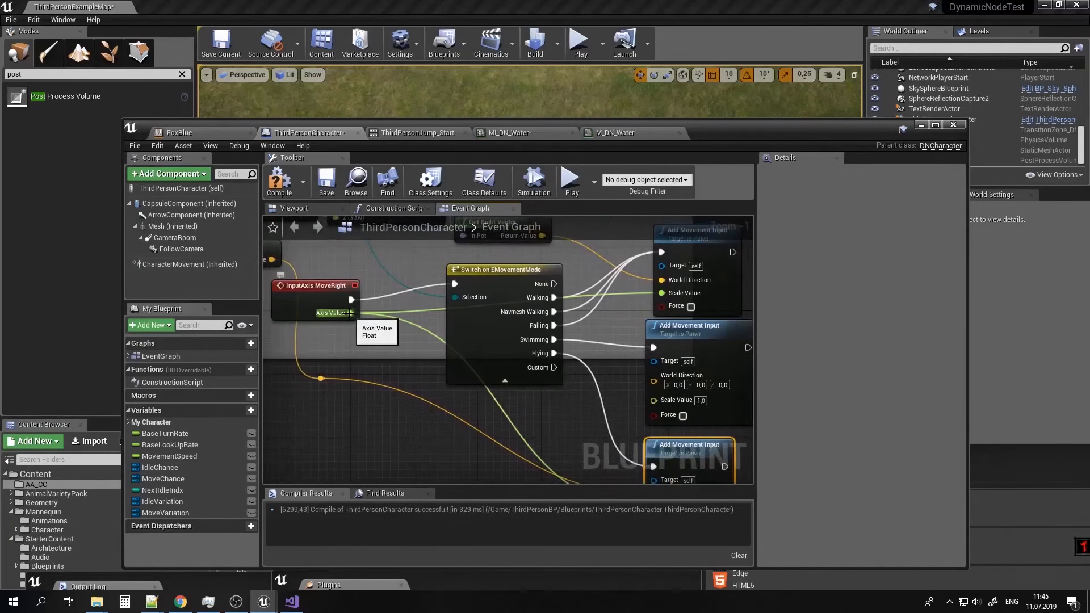
left_click_drag(350, 313, 674, 401)
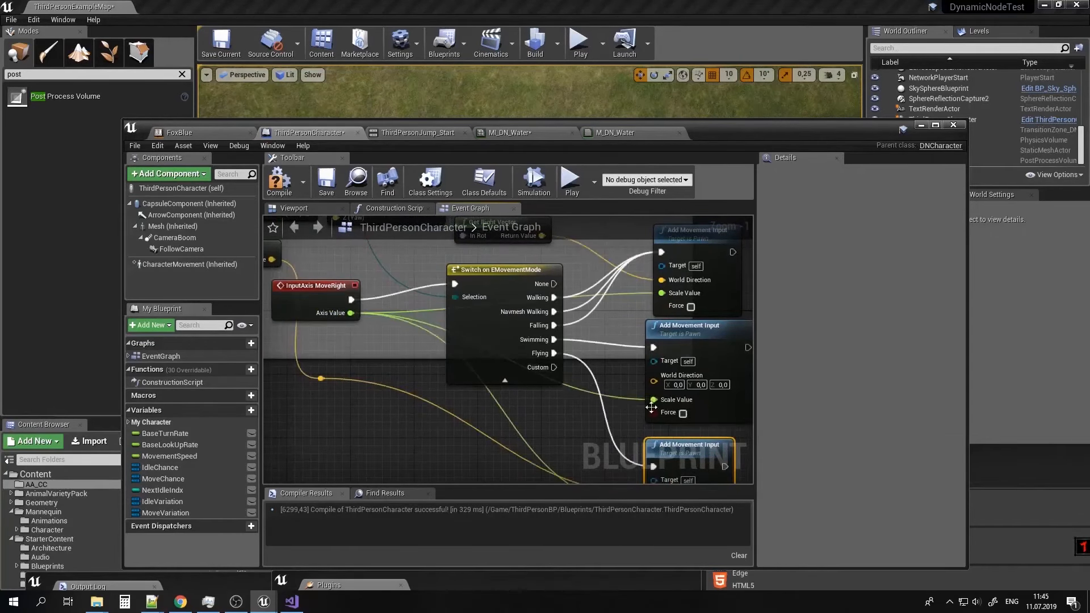
Move the Get Control Rotation node farther away from the Break Rotator node to free space in the graph.
right_click_drag(562, 422, 752, 456)
right_click_drag(436, 359, 489, 420)
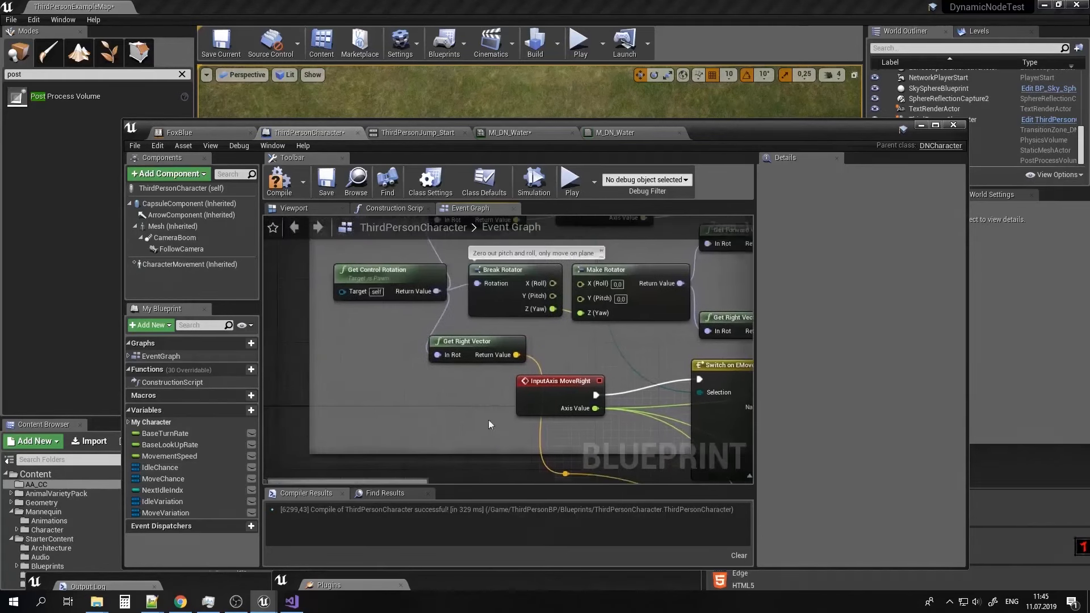
right_click_drag(505, 367, 566, 385)
left_click_drag(407, 295, 280, 296)
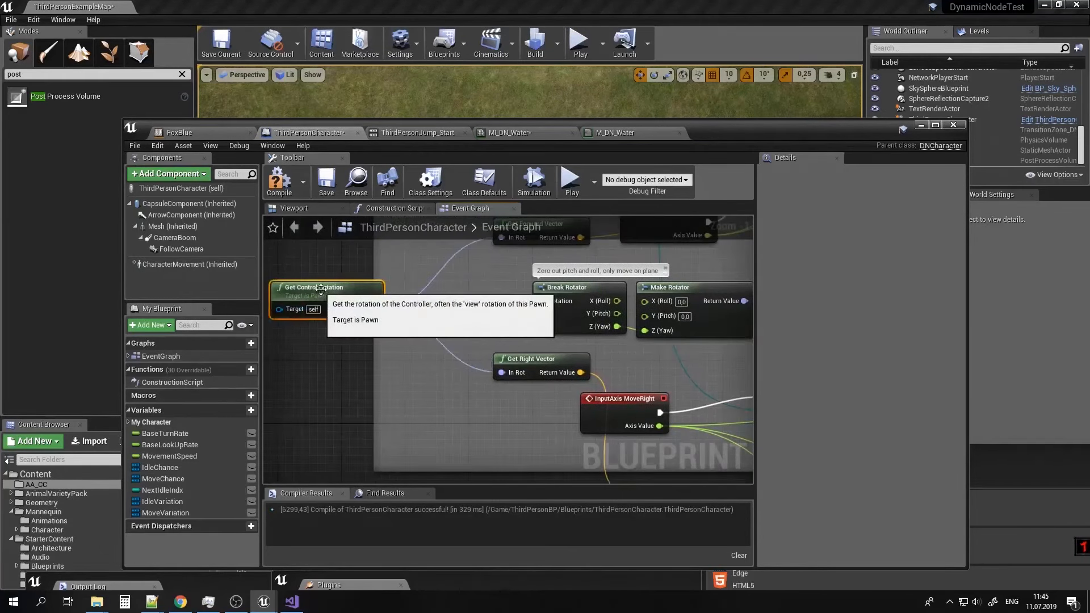
Duplicate the Break Rotator node below Get Control Rotation and connect the control rotation to the copy's Rotation input.
left_click(568, 301)
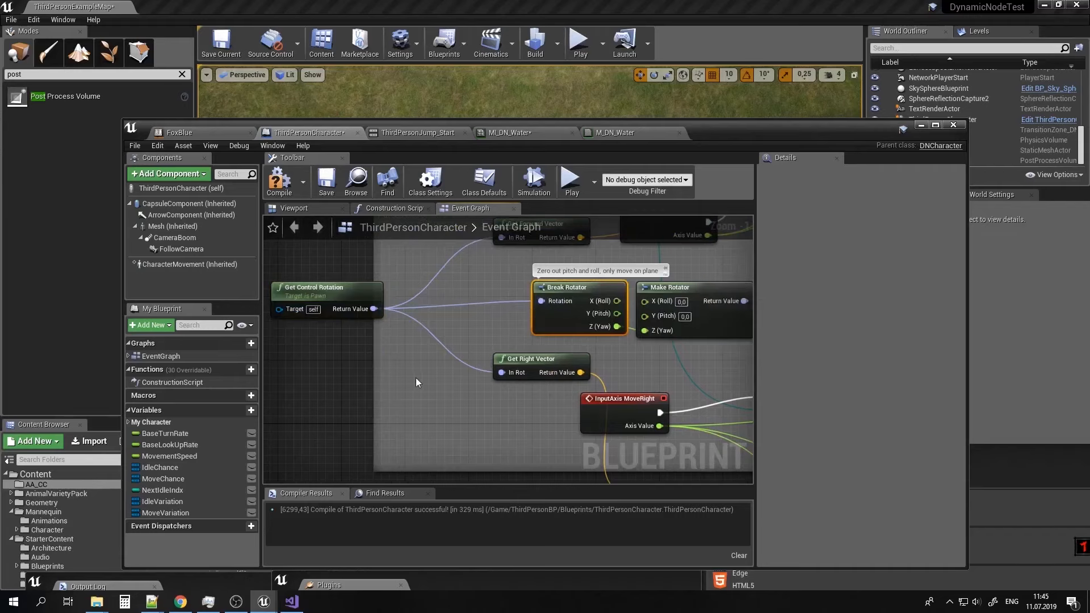
key("ctrl+v")
left_click_drag(423, 396, 407, 420)
left_click_drag(373, 309, 358, 428)
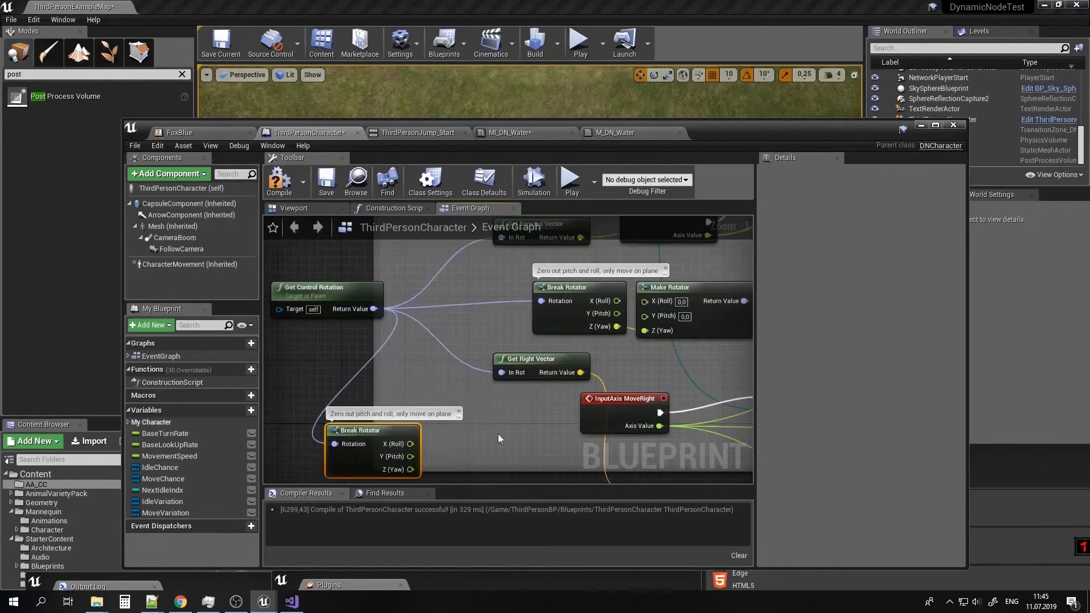
Duplicate the Make Rotator node beside the copied Break Rotator and connect the Pitch and Yaw outputs to its matching inputs.
left_click(660, 293)
key("ctrl+c")
key("ctrl+v")
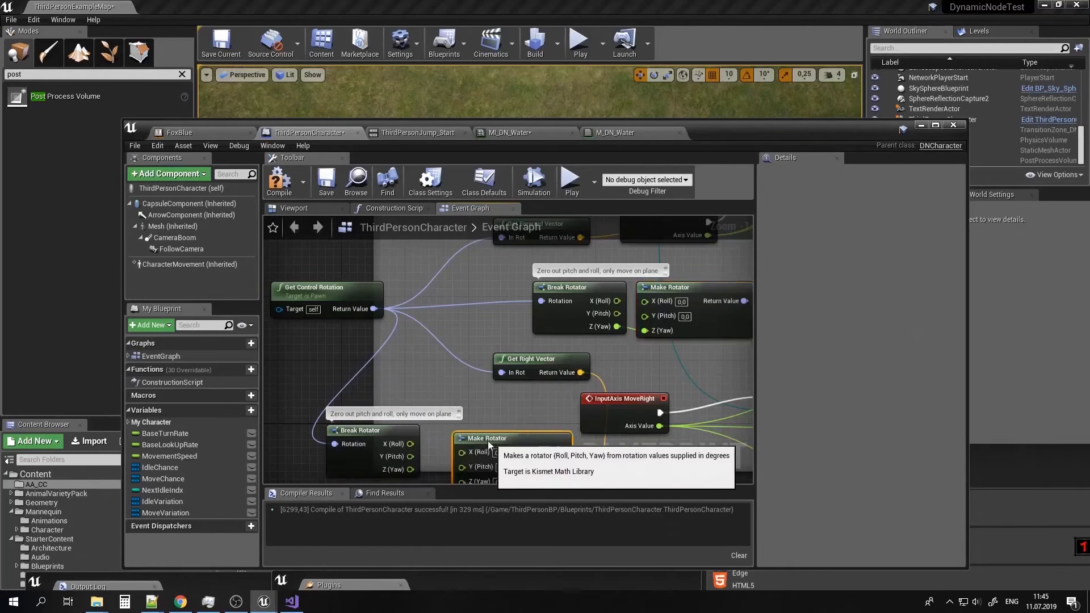
right_click_drag(499, 412, 514, 362)
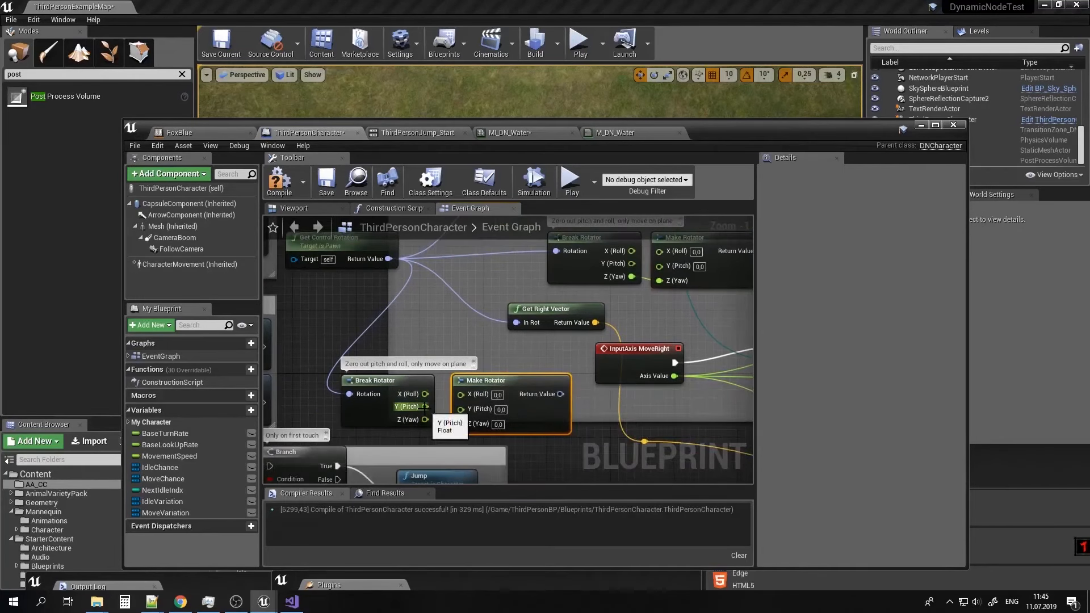
left_click_drag(425, 407, 460, 410)
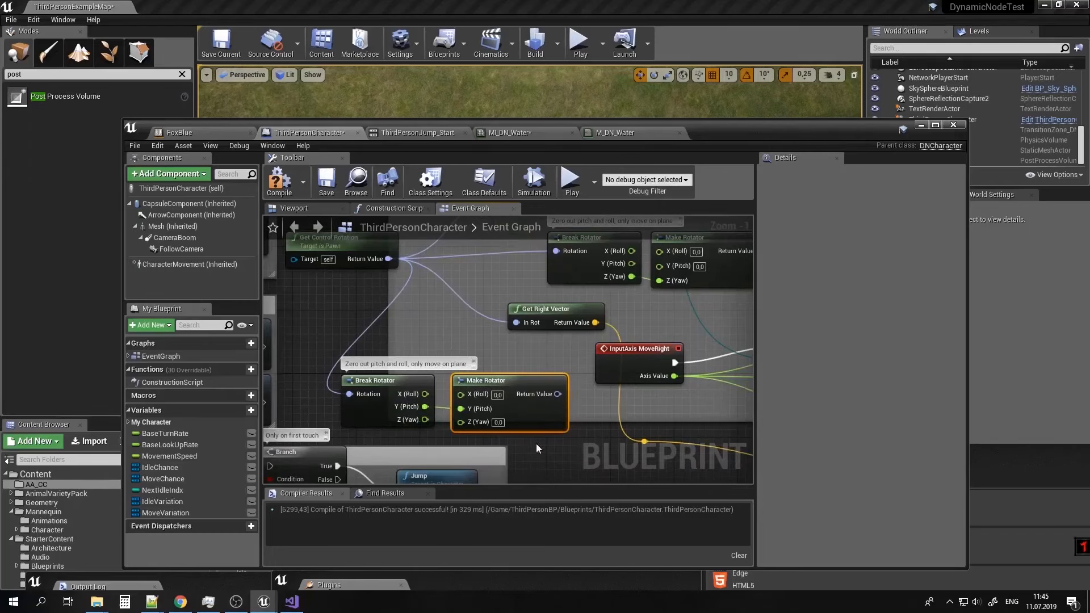
right_click_drag(423, 421, 375, 413)
left_click_drag(376, 412, 423, 416)
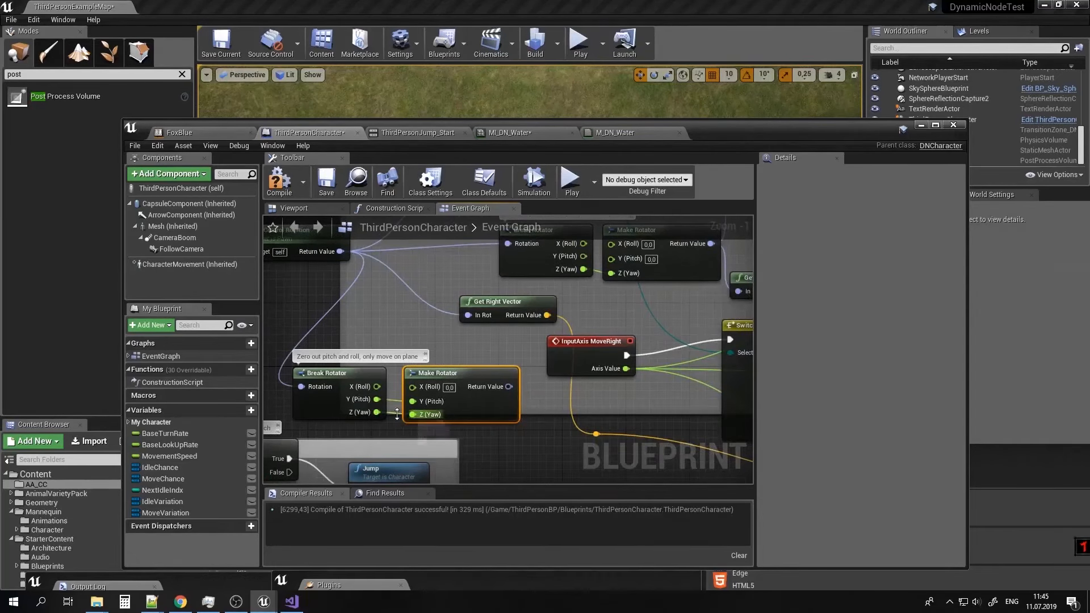
Add a Get Right Vector from the new Make Rotator and connect it to the World Direction of MoveRight's swimming Add Movement Input.
right_click_drag(555, 421, 435, 391)
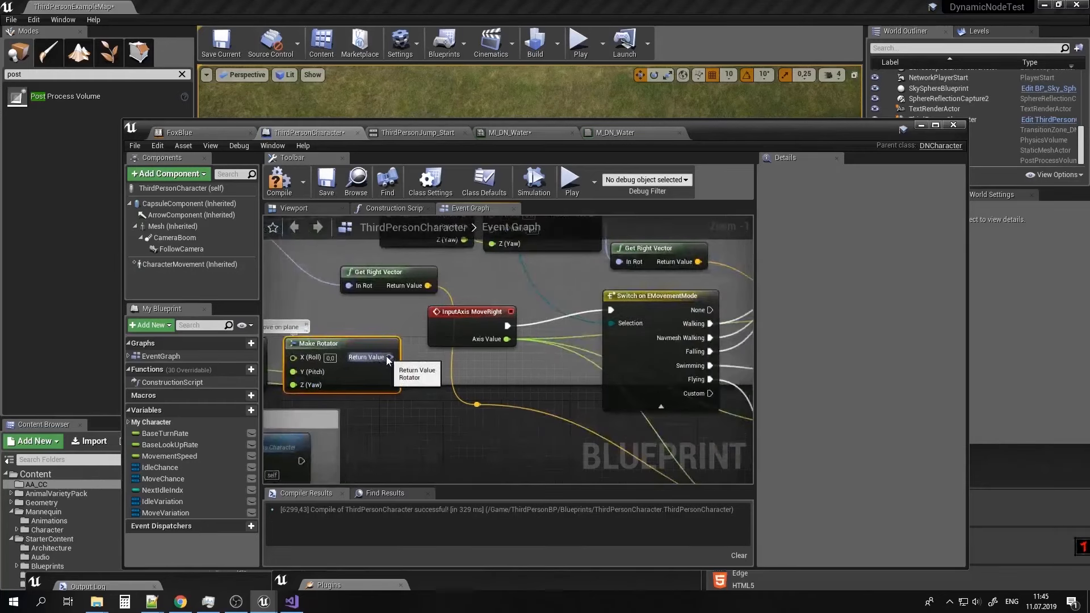
left_click_drag(389, 360, 555, 426)
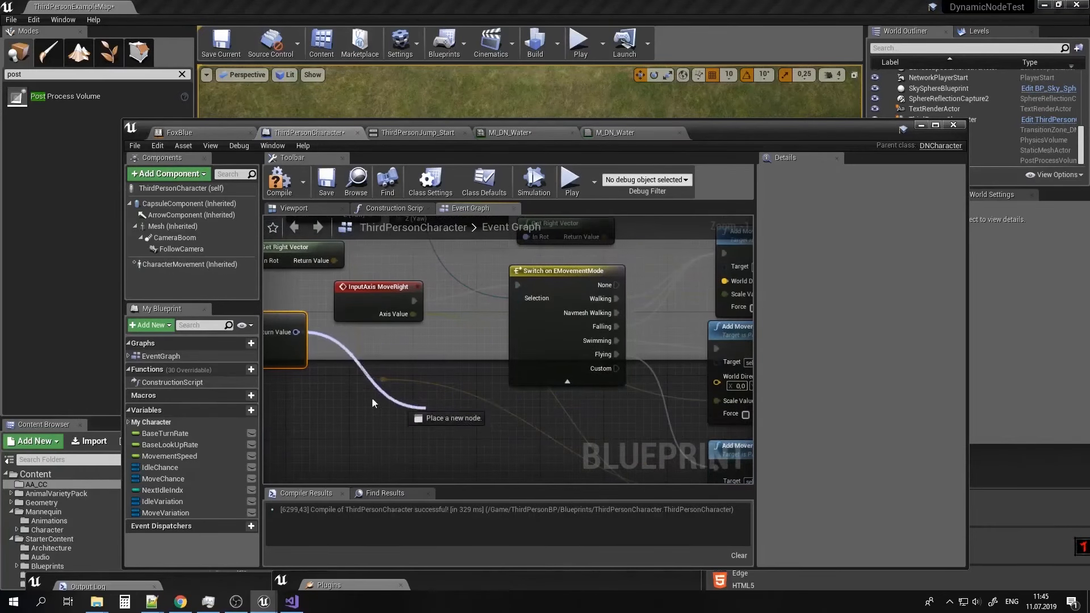
left_click_drag(372, 399, 385, 420)
left_click_drag(515, 412, 515, 427)
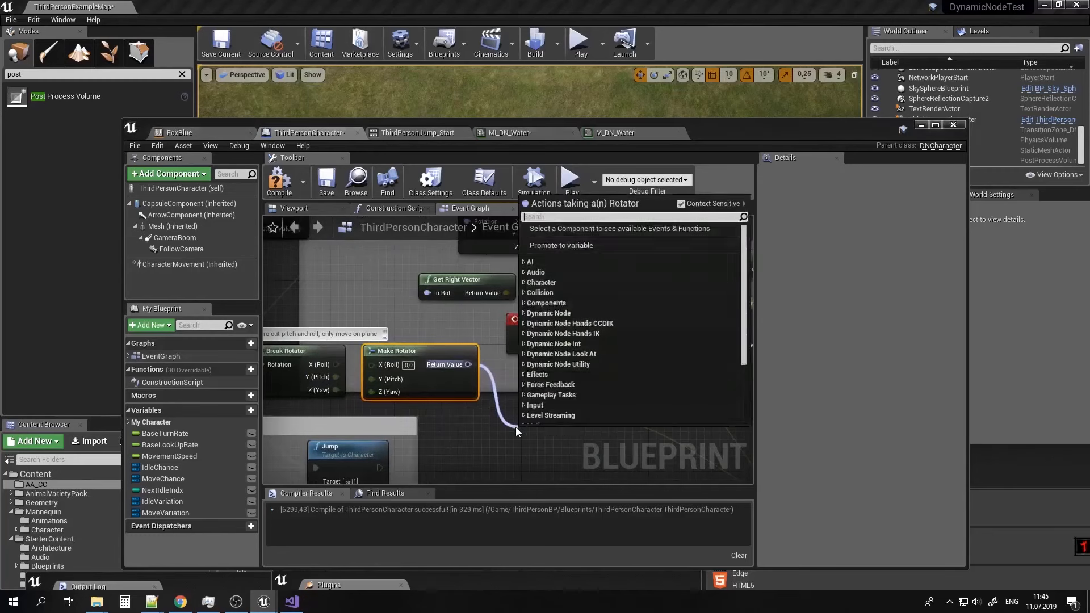
type("getri")
key("Return")
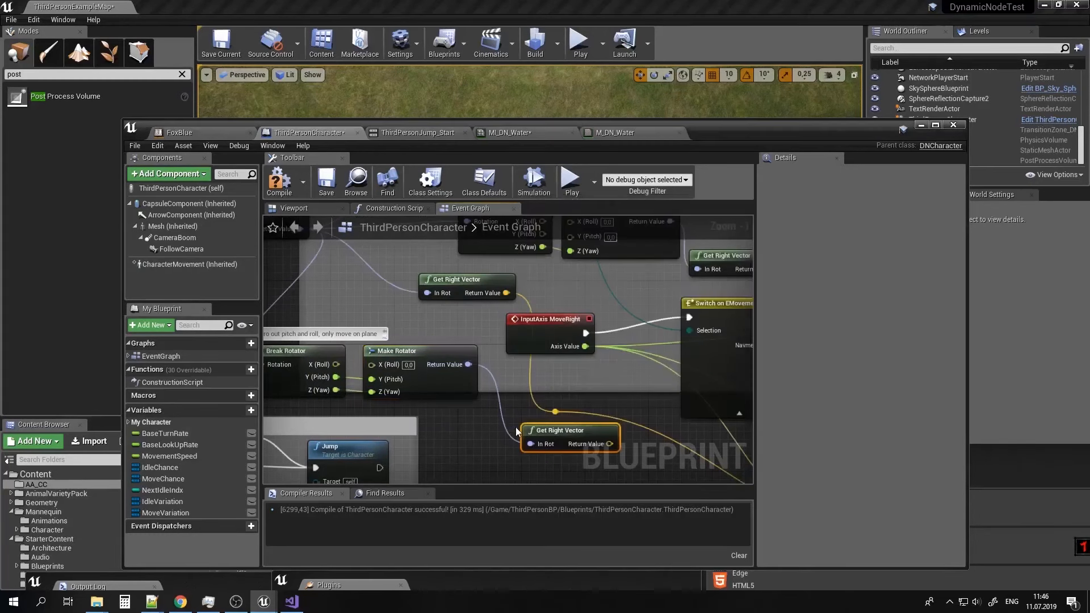
left_click_drag(549, 433, 616, 328)
scroll(749, 426, "down", 1)
right_click_drag(570, 339, 611, 437)
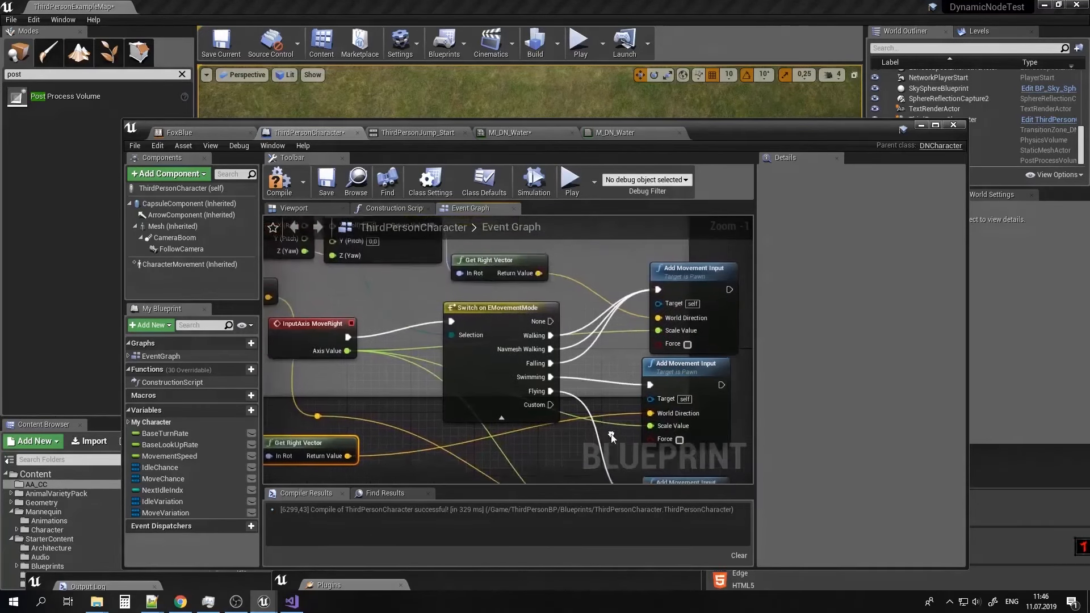
Add a Get Forward Vector from the new Make Rotator's return value and place it above the existing forward vector node.
mouse_move(402, 372)
right_mouse_down()
mouse_move(443, 346)
mouse_move(628, 382)
right_mouse_up()
scroll(628, 382, "down", 2)
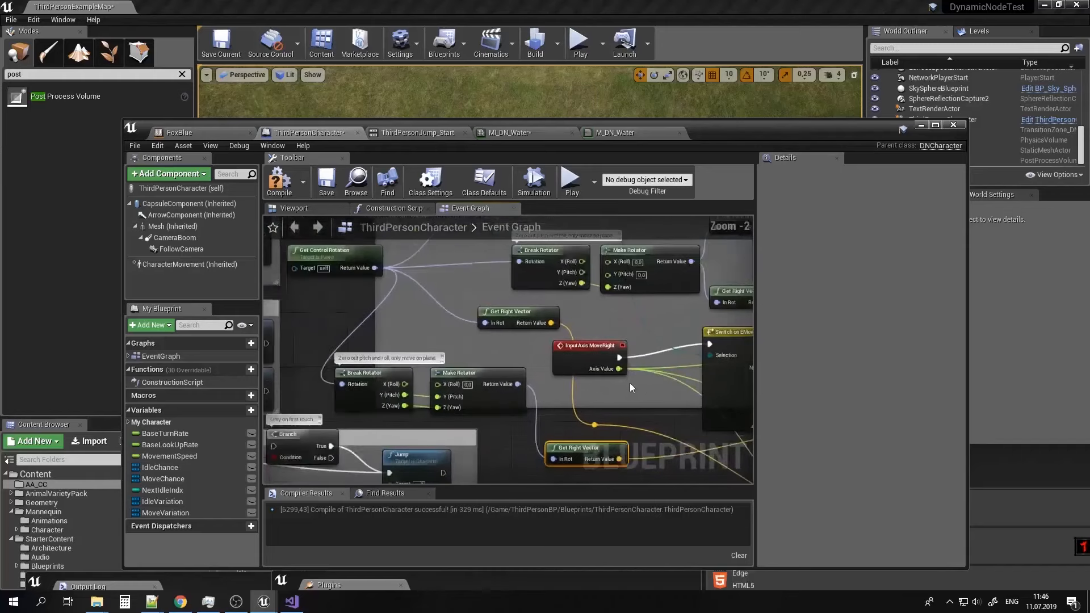
right_click_drag(530, 363, 496, 436)
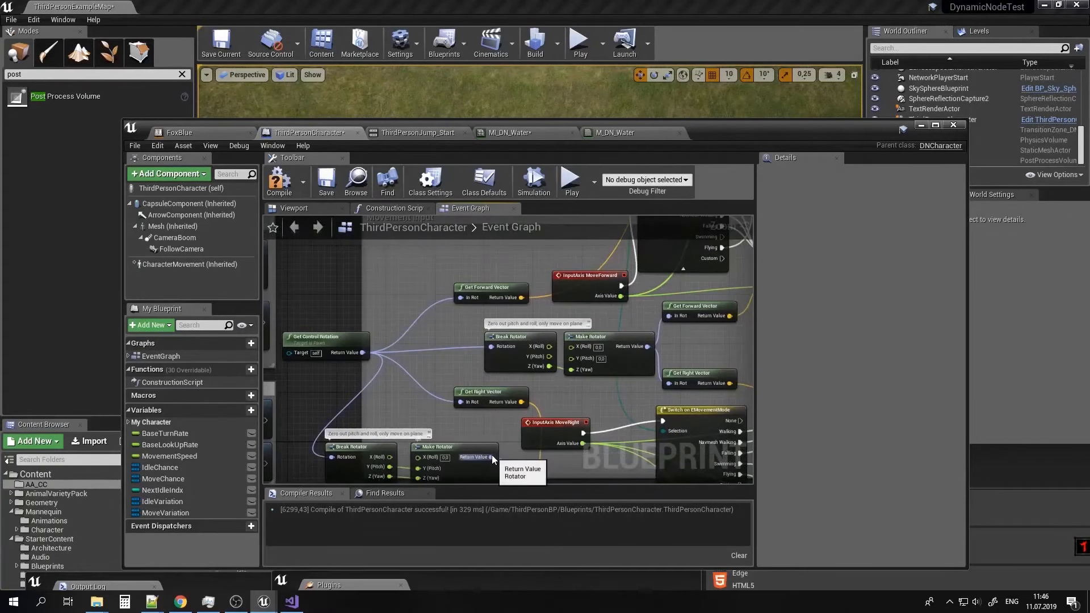
left_click_drag(492, 456, 425, 261)
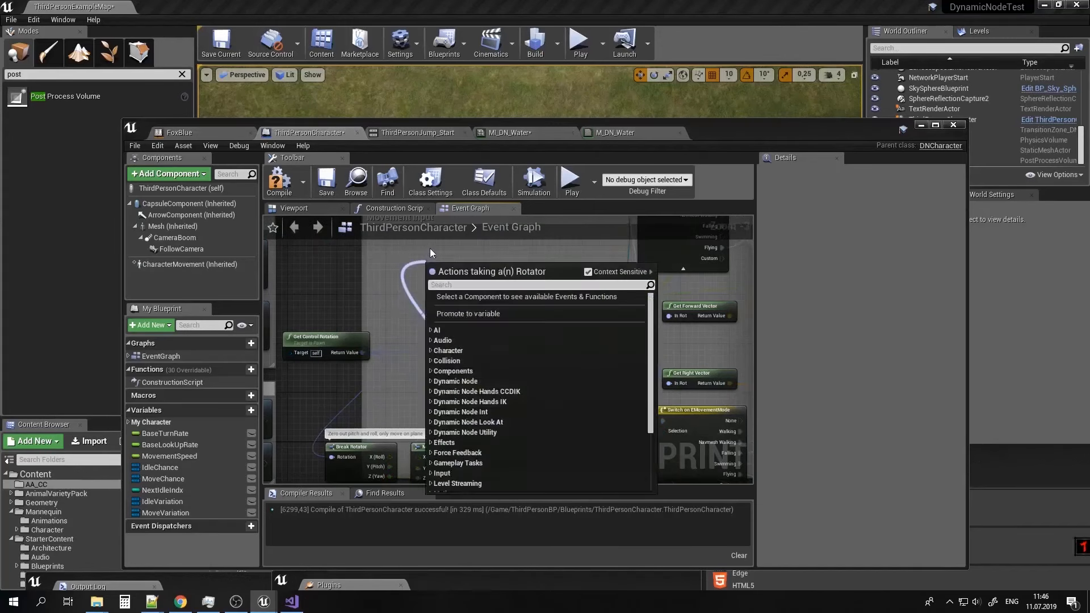
type("getfor")
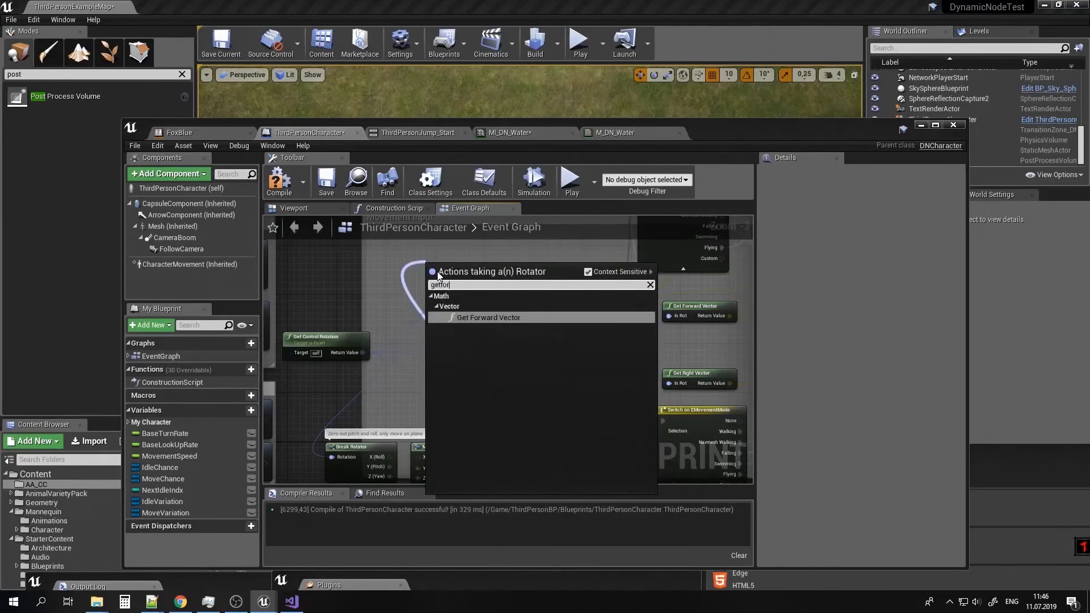
key("Return")
left_click_drag(486, 272, 502, 253)
Connect the new forward vector and the MoveForward switch's Swimming output to the World Direction and execution inputs of the swimming Add Movement Input.
right_click_drag(576, 273, 402, 370)
left_click_drag(334, 351, 412, 333)
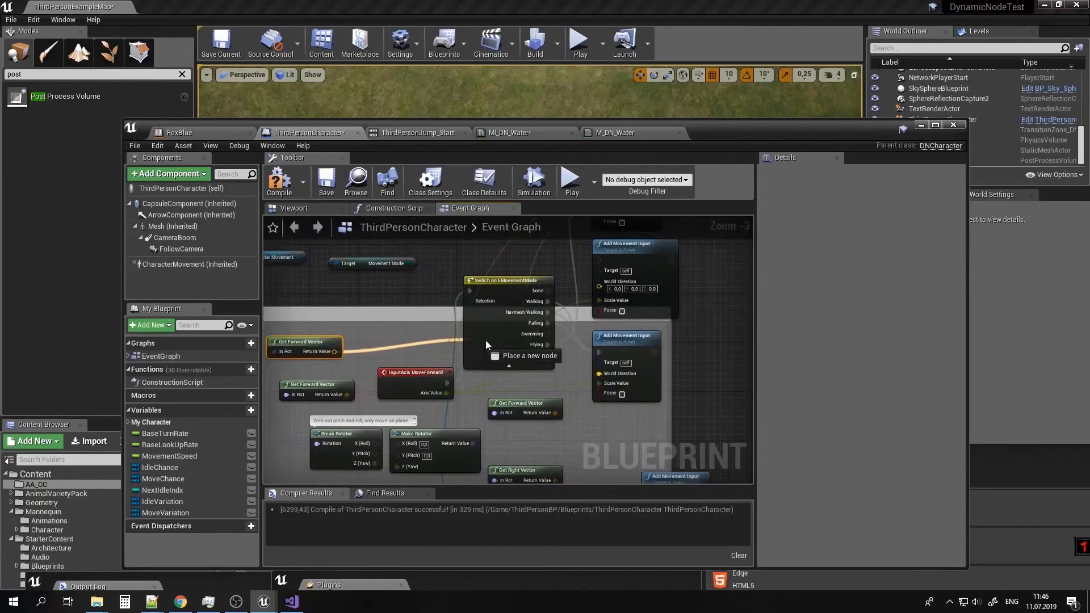
left_click_drag(574, 368, 602, 286)
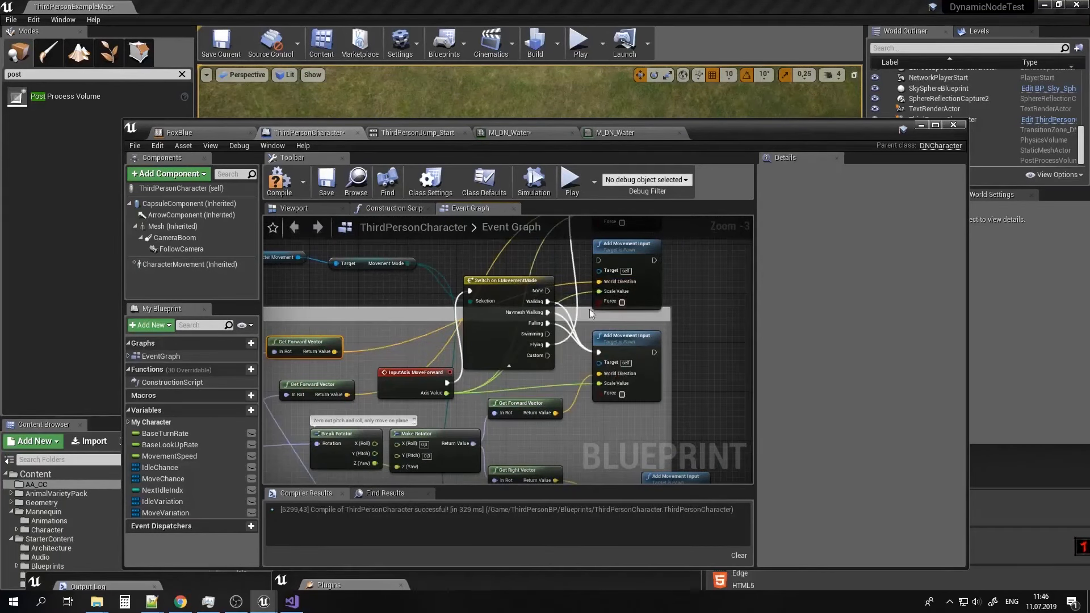
scroll(570, 325, "up", 1)
left_click_drag(546, 340, 561, 319)
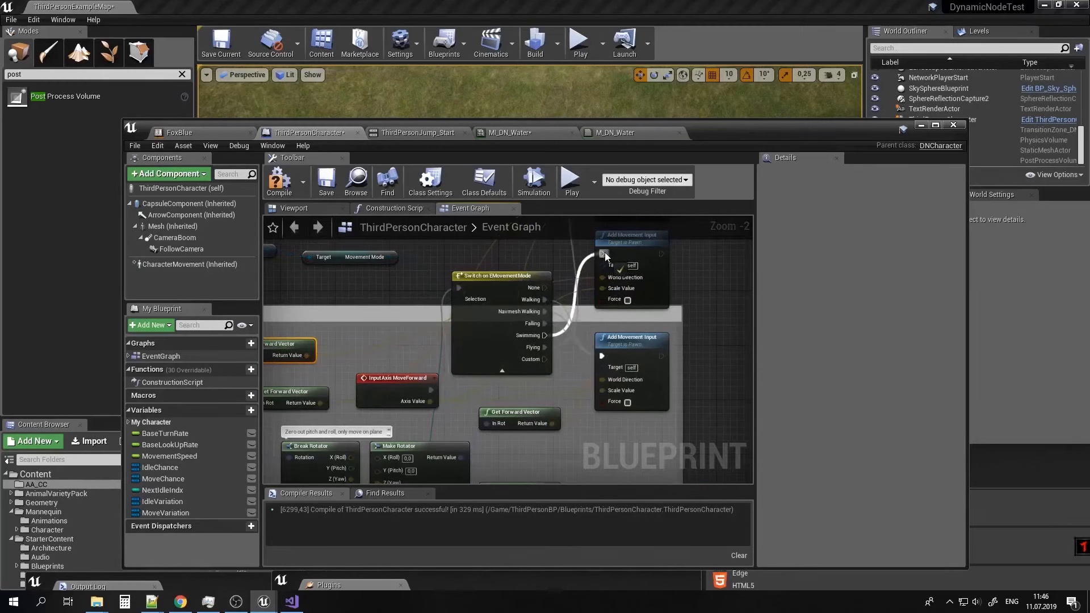
left_click_drag(605, 254, 605, 255)
right_click_drag(605, 254, 610, 291)
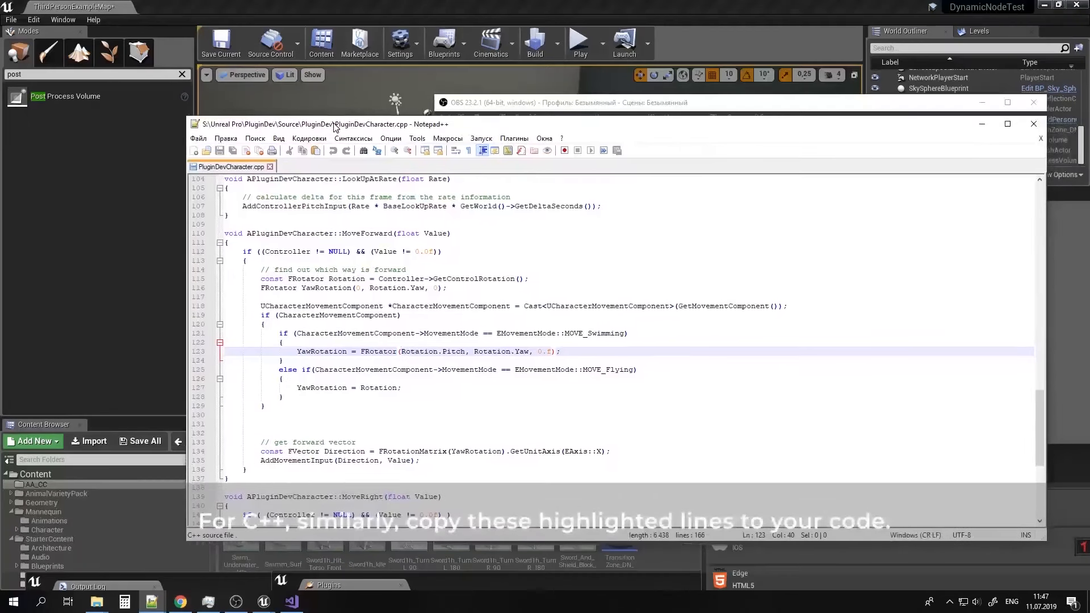
In PluginDevCharacter.cpp in Notepad++, examine the swimming and flying rotation code inside the MoveForward and MoveRight functions.
left_click_drag(334, 125, 329, 125)
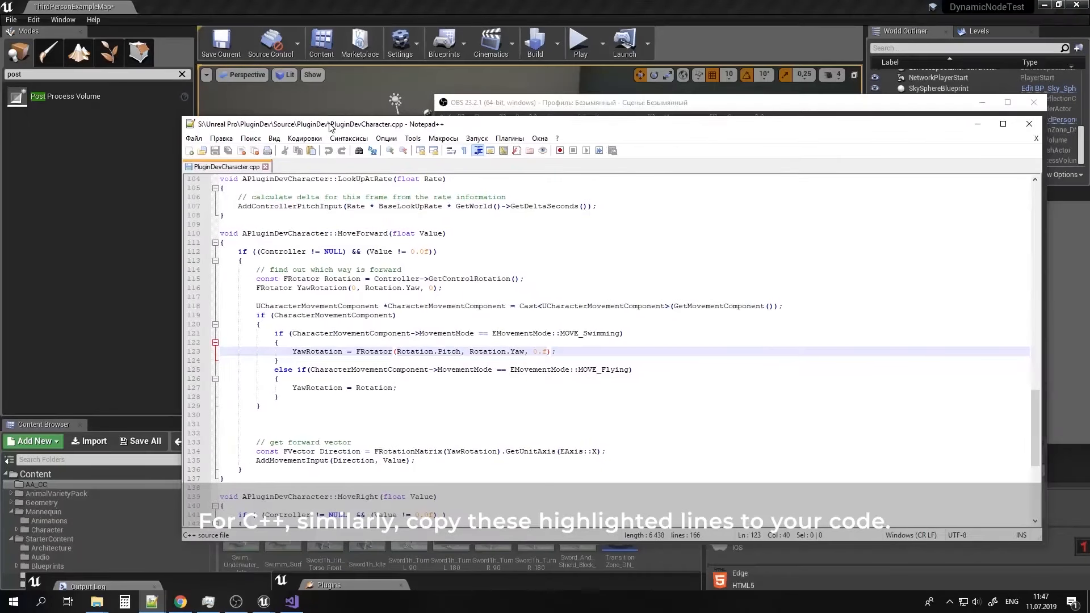
double_click(351, 234)
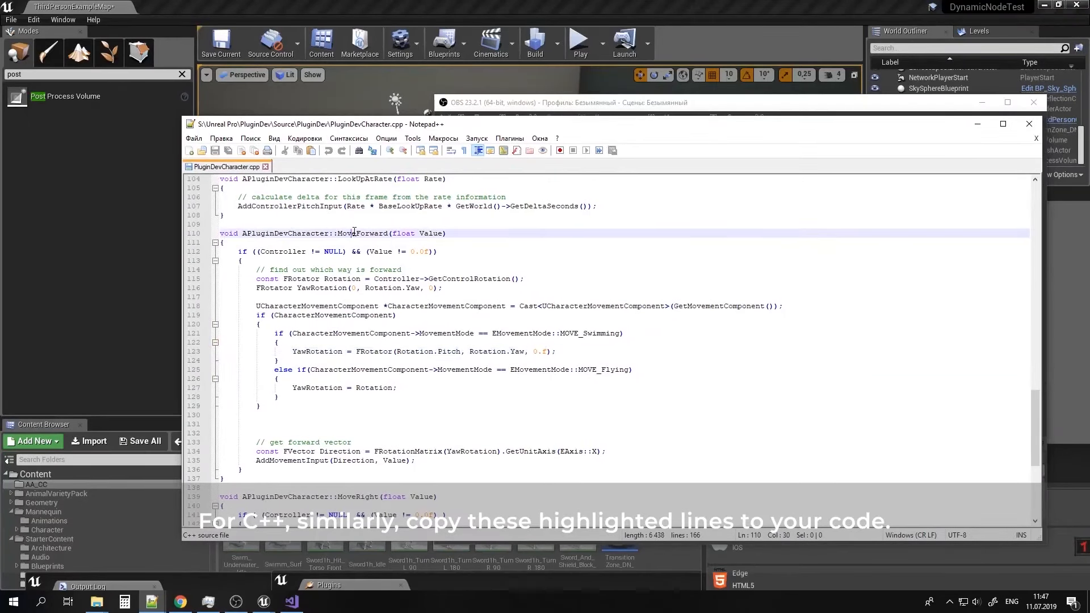
scroll(363, 284, "up", 15)
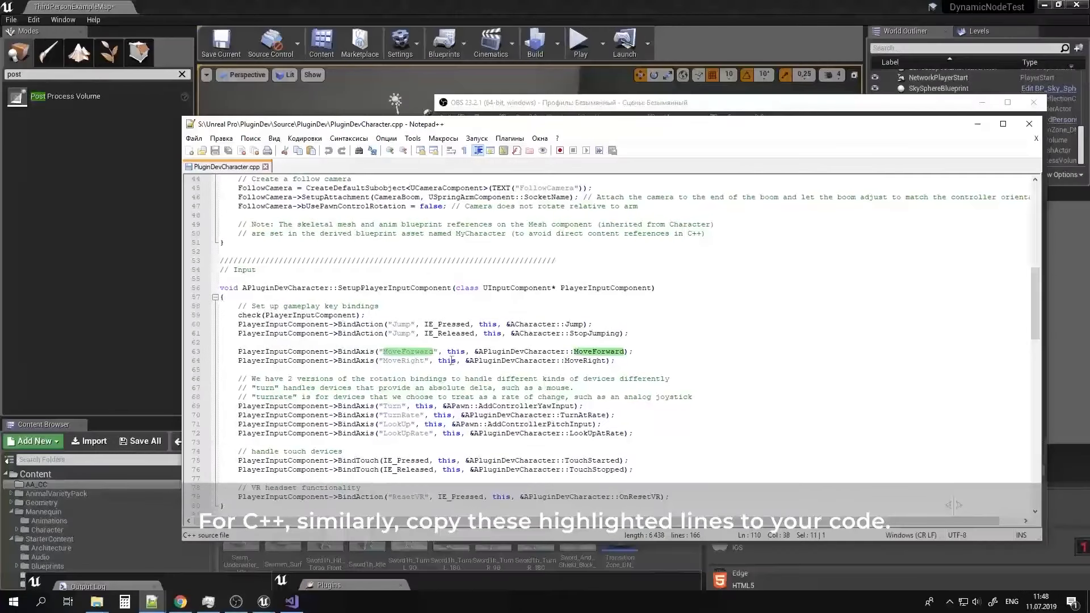
scroll(475, 396, "down", 9)
scroll(366, 422, "down", 1)
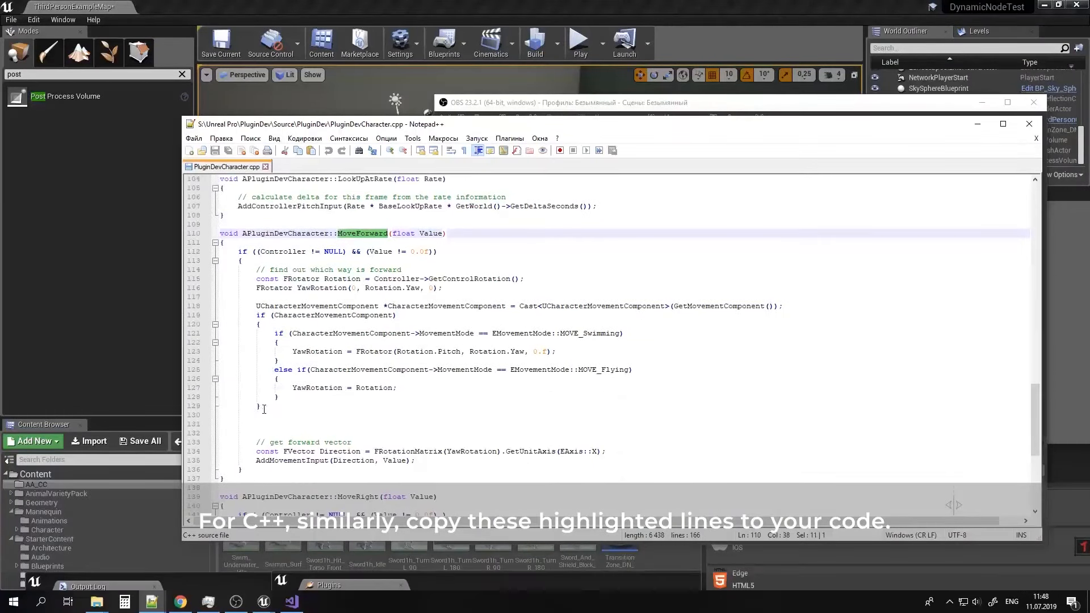
left_click_drag(262, 406, 253, 307)
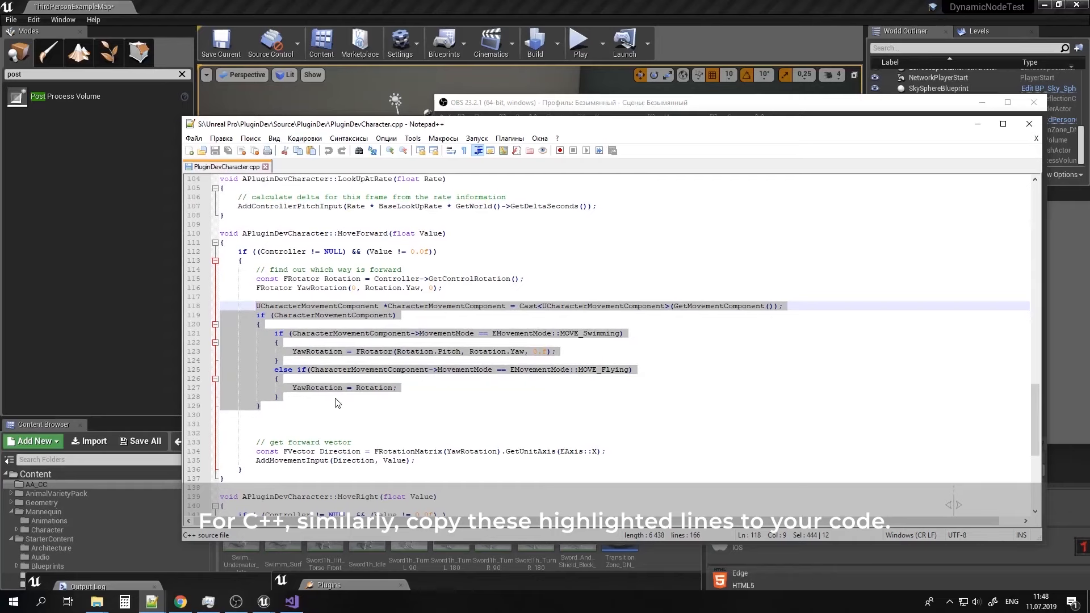
double_click(594, 334)
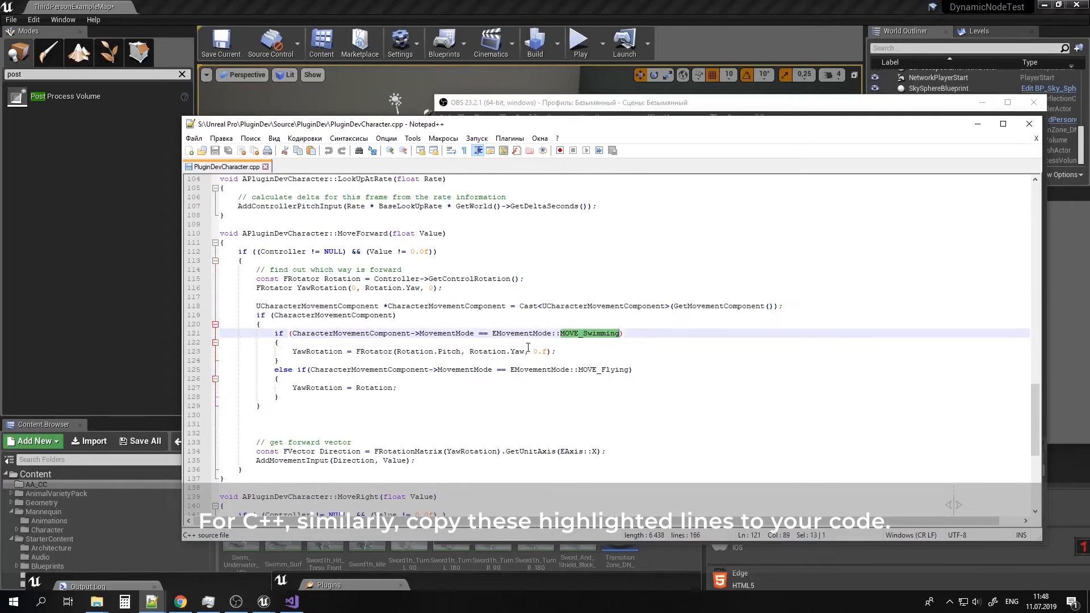
scroll(499, 358, "down", 7)
double_click(357, 306)
scroll(383, 344, "down", 2)
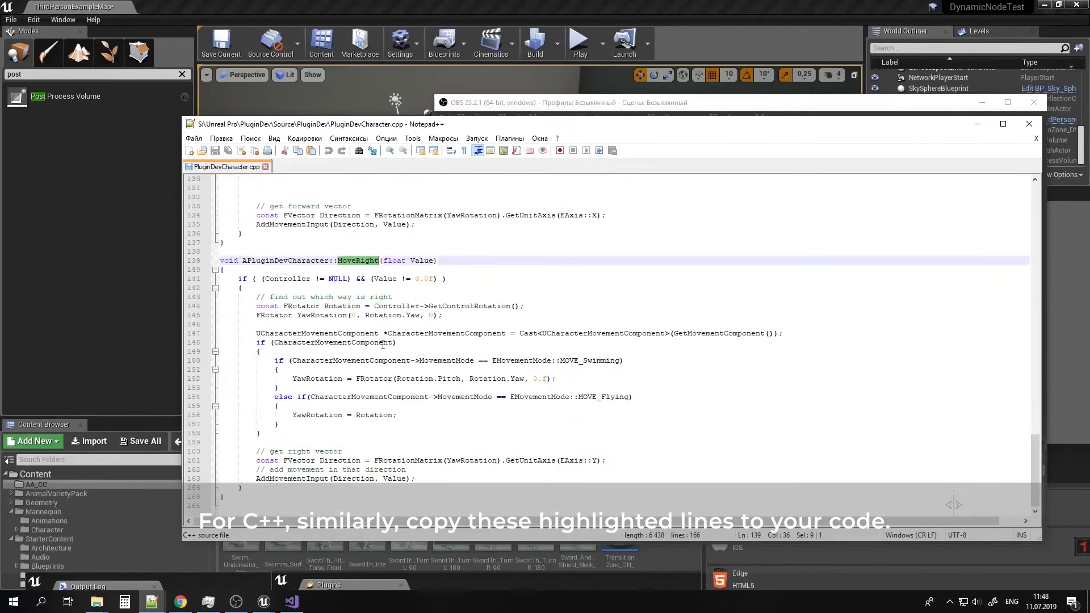
left_click_drag(281, 388, 278, 361)
left_click_drag(267, 435, 256, 332)
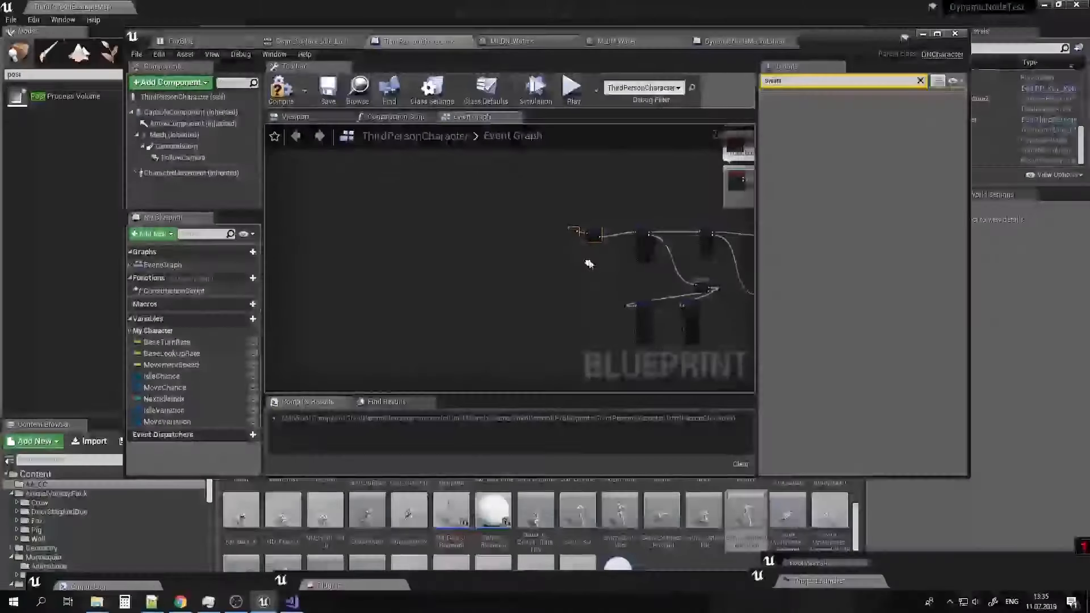
In the ThirdPersonCharacter event graph, move the event node and DN_AnimationsStack away from the following nodes to free space.
left_click_drag(596, 232, 419, 231)
right_click_drag(488, 293, 520, 277)
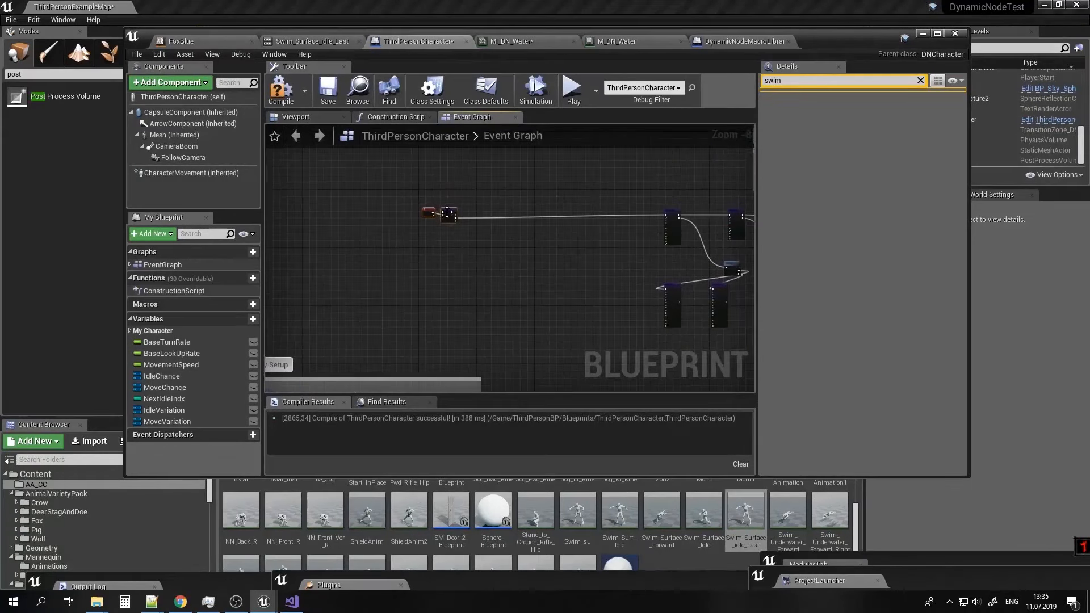
scroll(447, 213, "up", 3)
right_click_drag(430, 209, 428, 233)
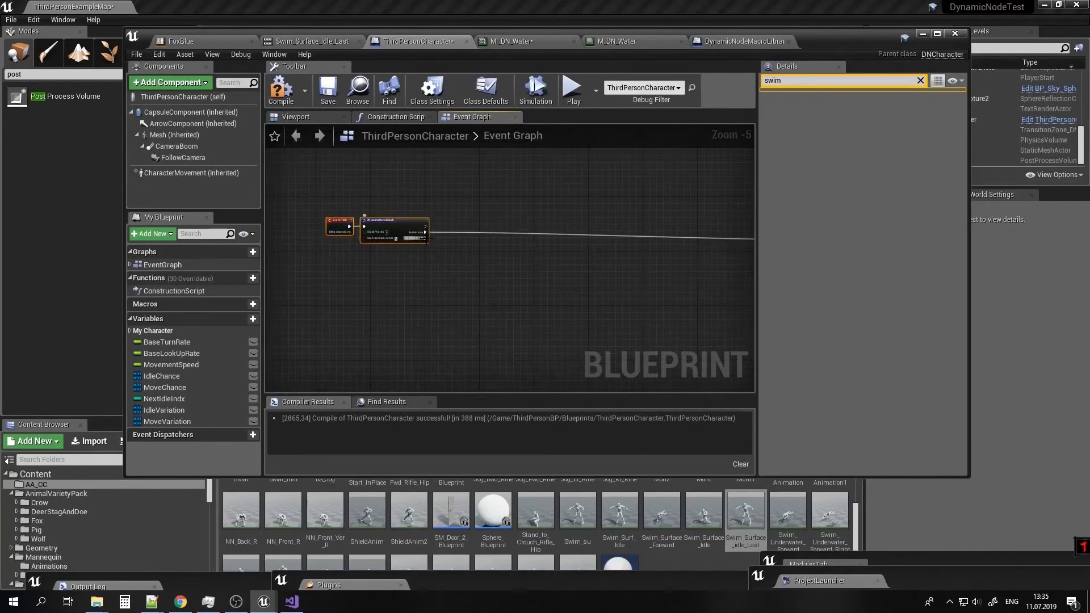
Insert a DN_SwimmMachine node on the Animations output of DN_AnimationsStack, ahead of the rest of the chain.
scroll(431, 239, "up", 4)
left_click_drag(418, 224, 491, 226)
type("swim")
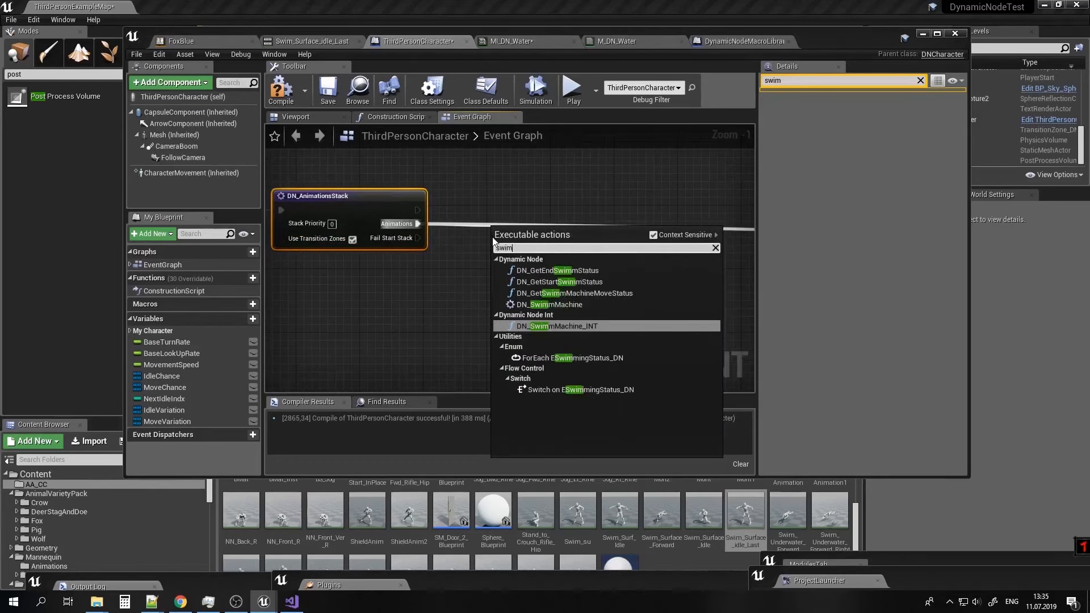
type("m")
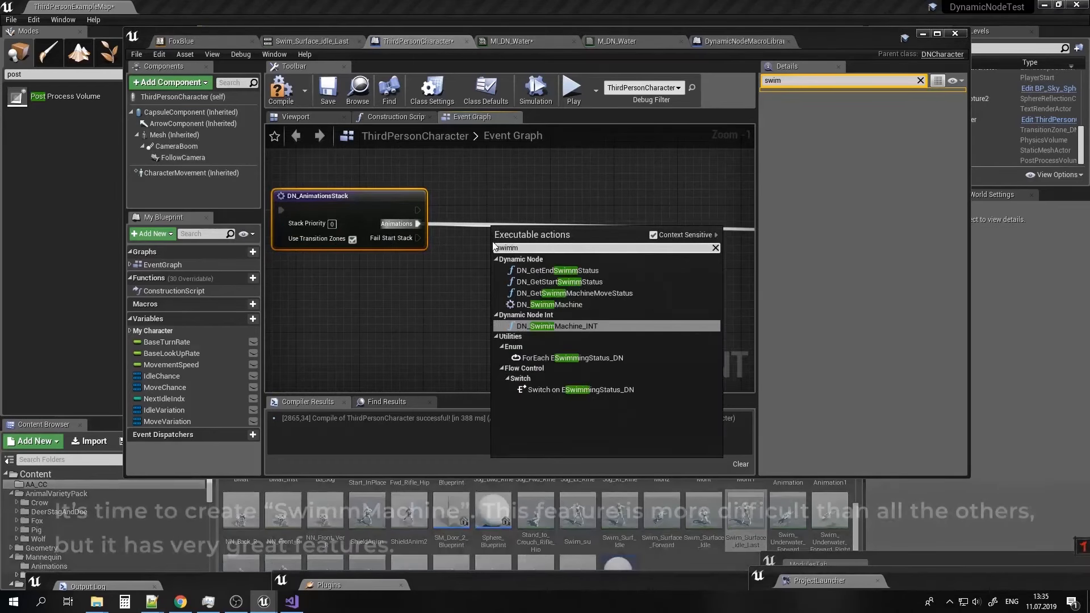
left_click(581, 306)
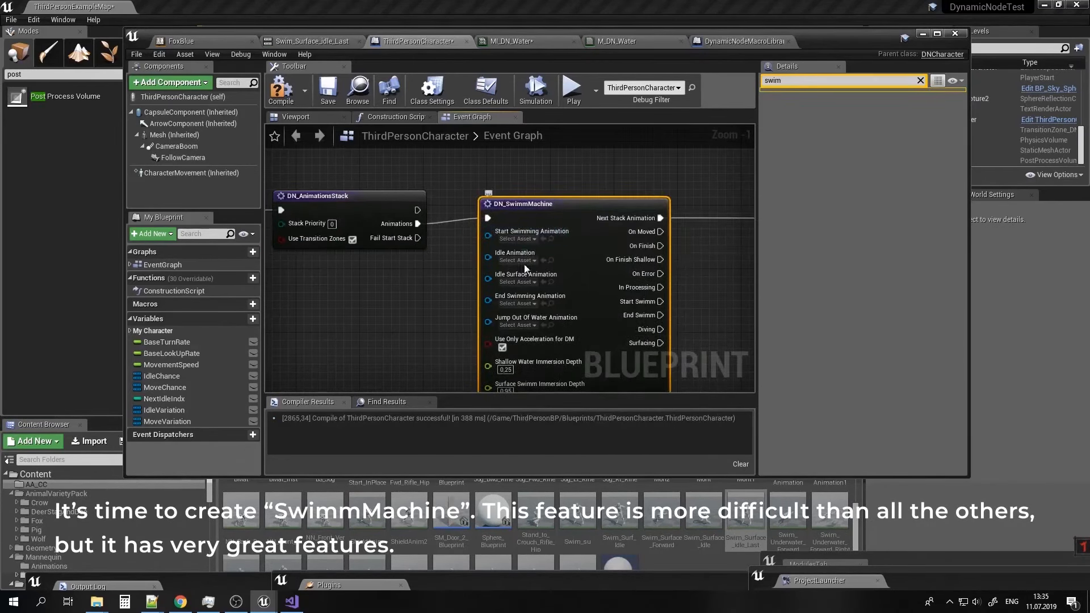
Set DN_SwimmMachine's Idle Animation to Swim_Underwater_Idle and its Idle Surface Animation to Swim_Surface_idle_Last.
right_click_drag(521, 314, 516, 391)
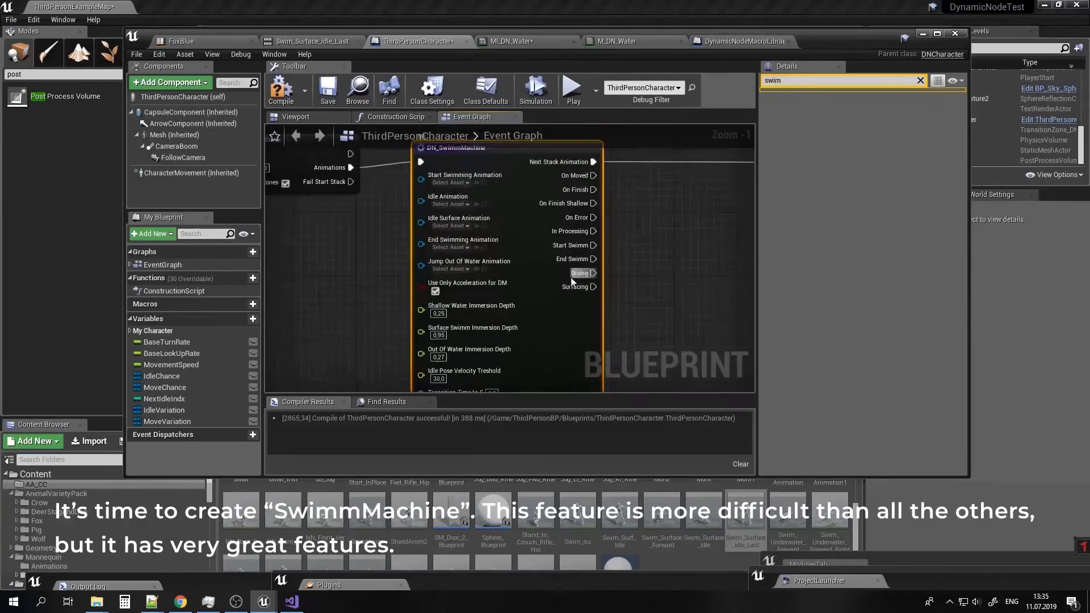
right_click_drag(574, 275, 569, 311)
left_click(454, 241)
type("under")
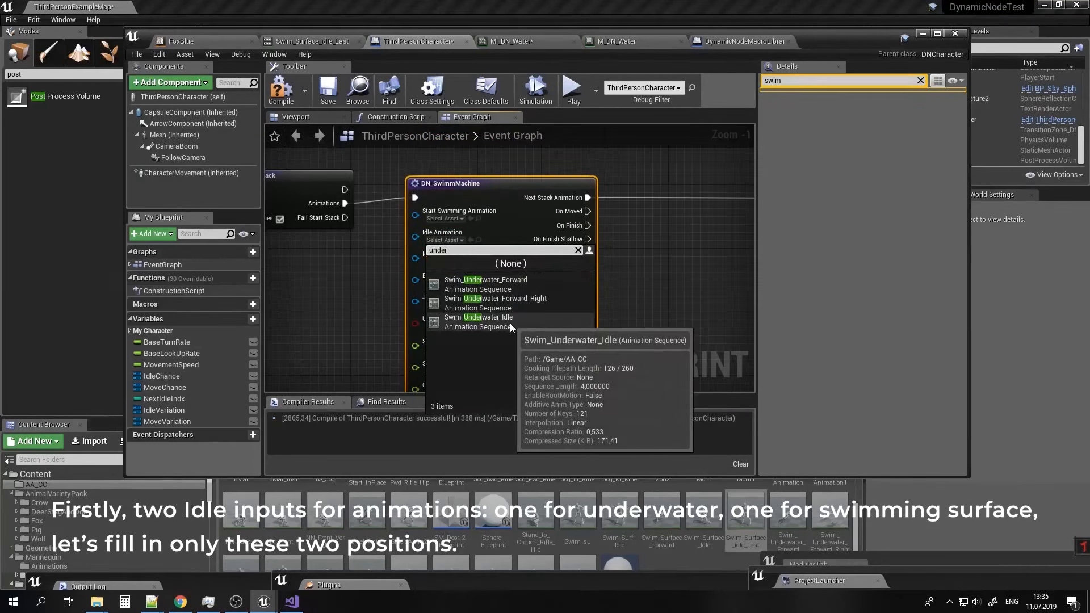
left_click(510, 322)
left_click(444, 261)
type("su")
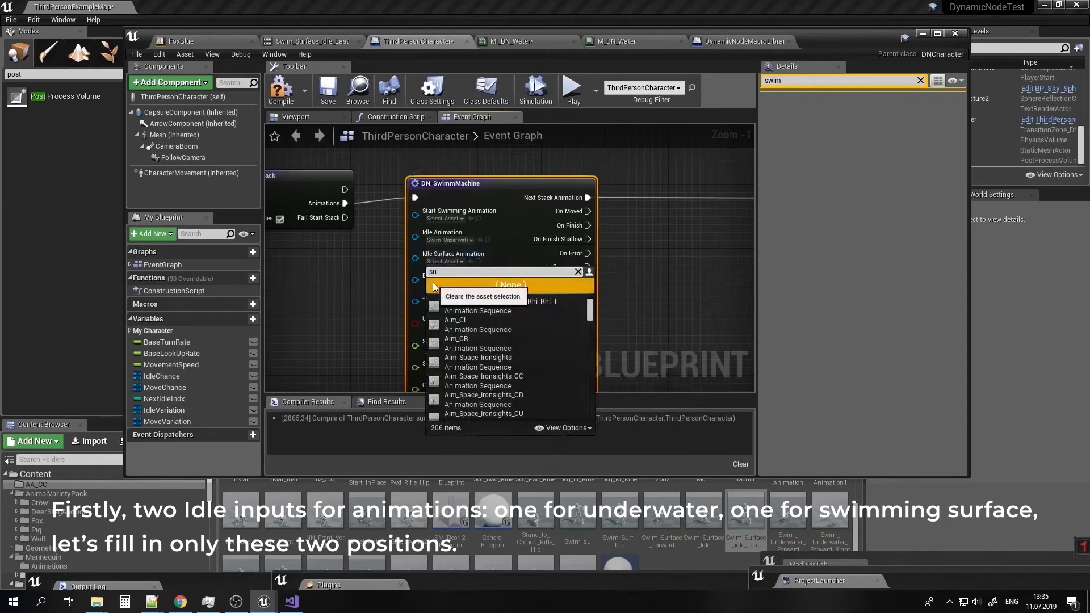
type("r")
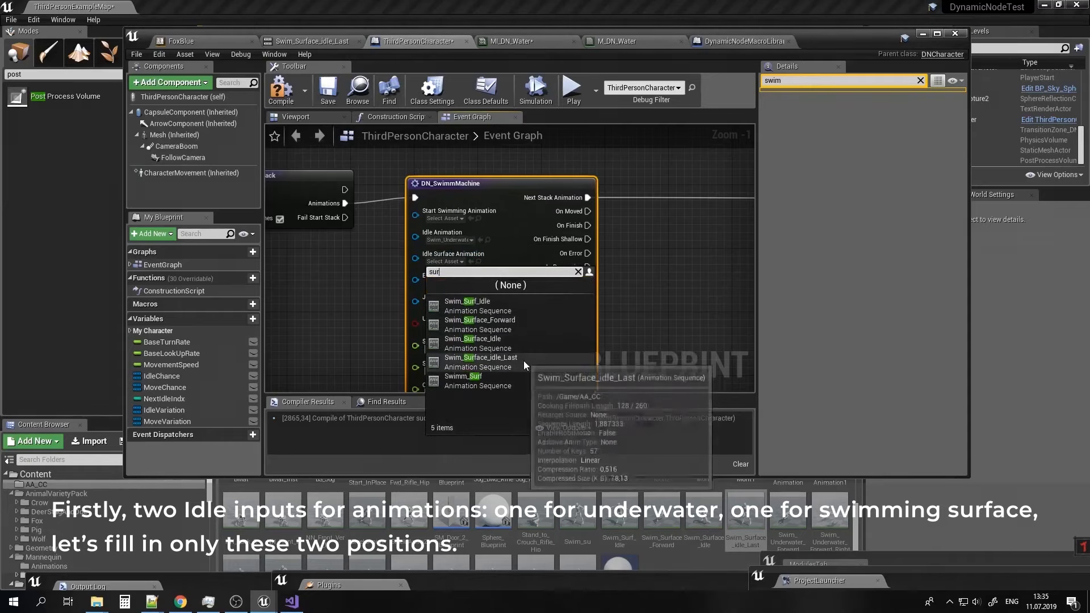
left_click(480, 359)
right_click_drag(682, 293, 591, 290)
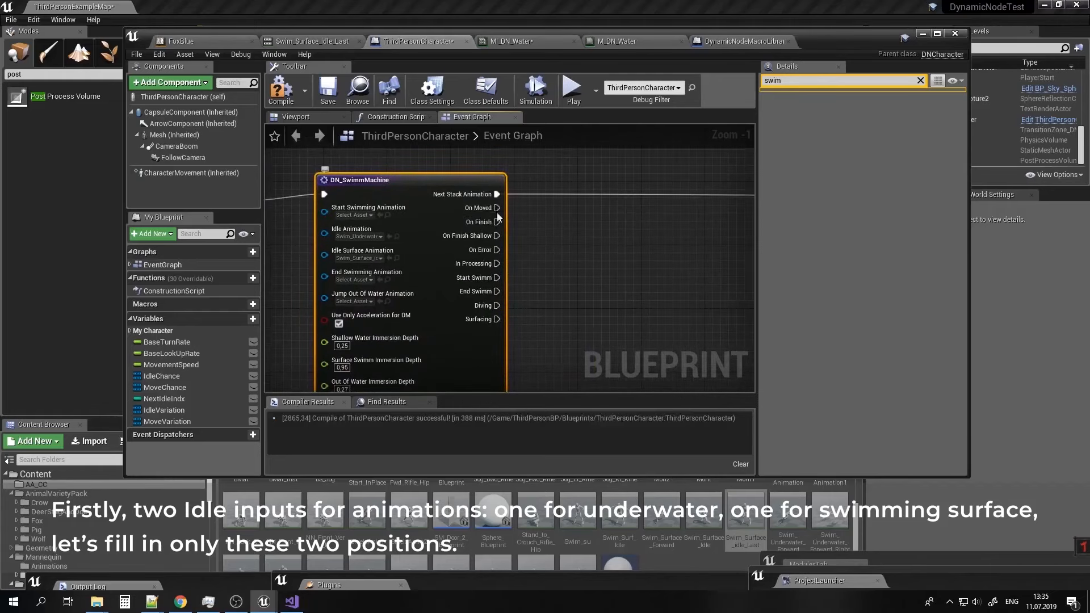
Add a DN_GetSwimmMachineMoveStatus node on DN_SwimmMachine's On Moved output and place it below and beside the machine node.
left_click_drag(556, 250, 556, 250)
type("swim")
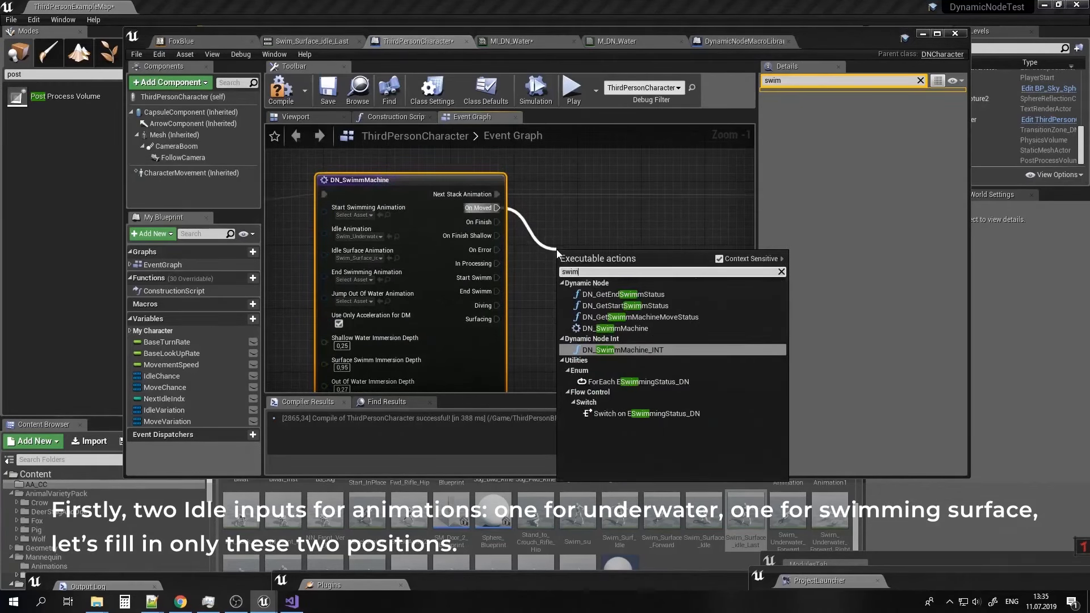
left_click(681, 317)
right_click_drag(700, 337, 667, 314)
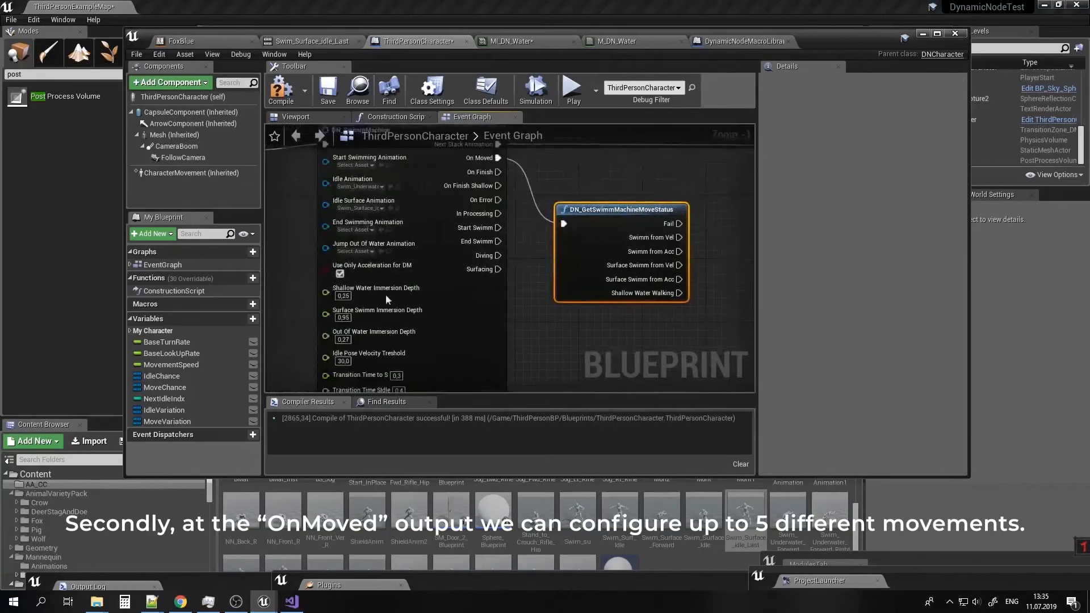
left_click(340, 274)
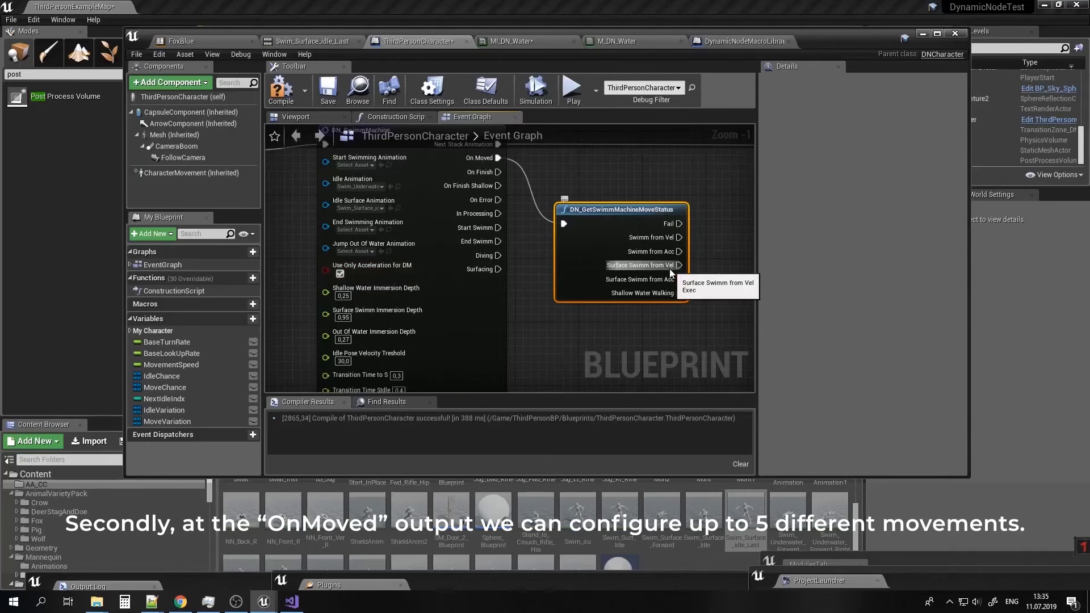
scroll(511, 166, "down", 3)
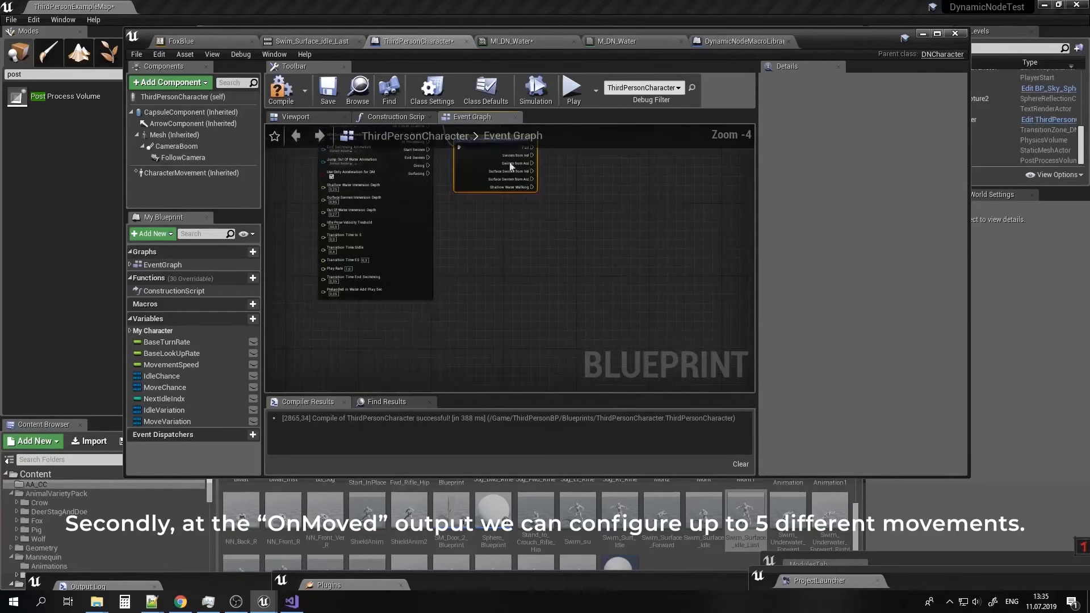
left_click_drag(510, 166, 499, 314)
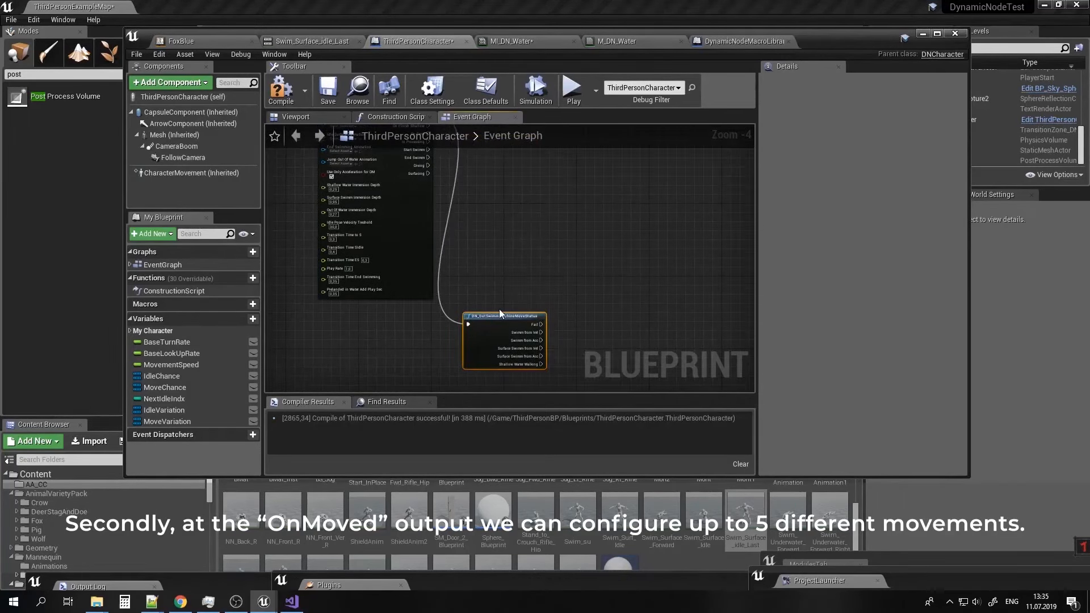
scroll(510, 274, "up", 2)
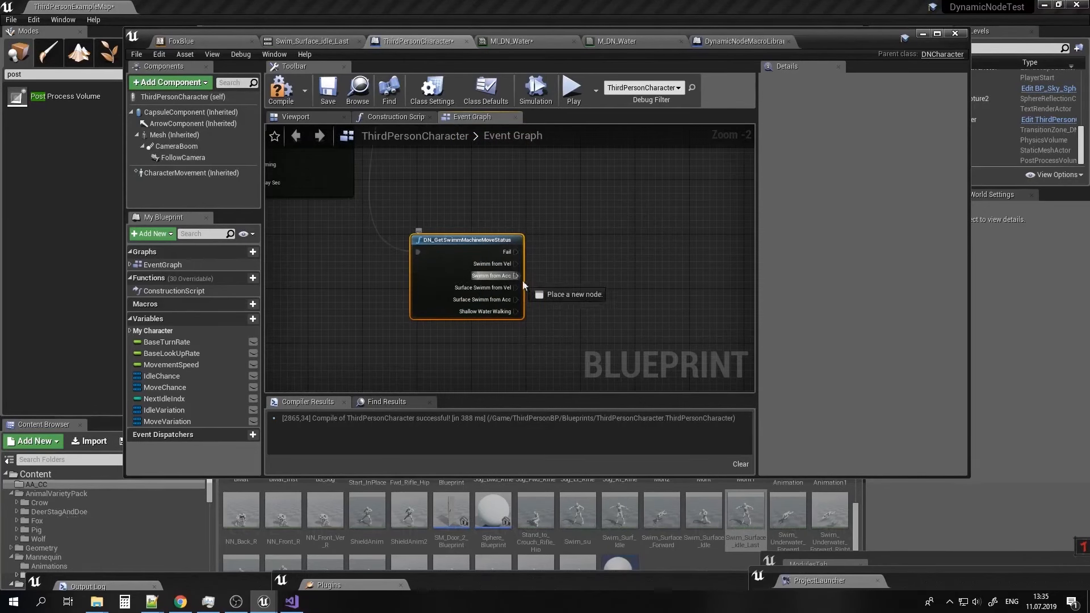
Add a DN_MoveMachine on the Swimm from Acc output and connect a copy of it to Surface Swimm from Acc.
left_click_drag(524, 286, 549, 340)
type("movema")
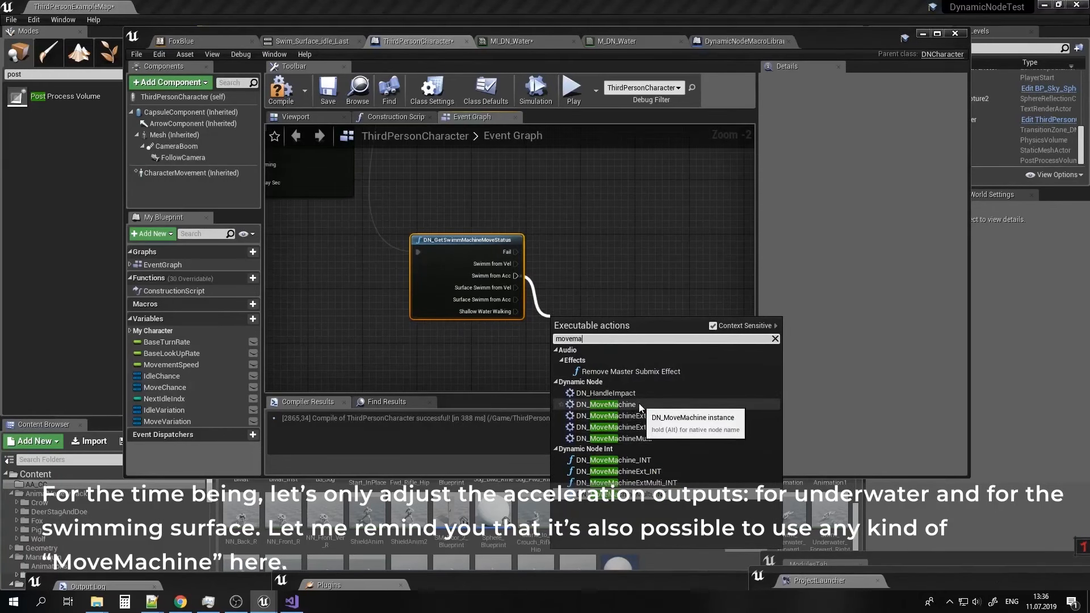
left_click(639, 403)
right_click_drag(467, 386, 495, 327)
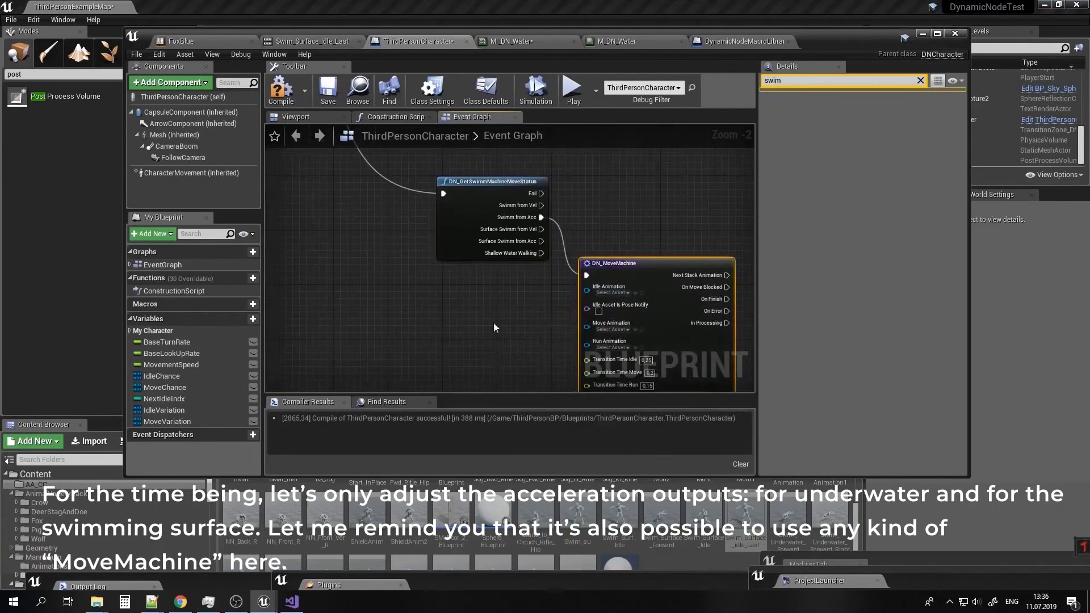
key("ctrl+c")
key("ctrl+v")
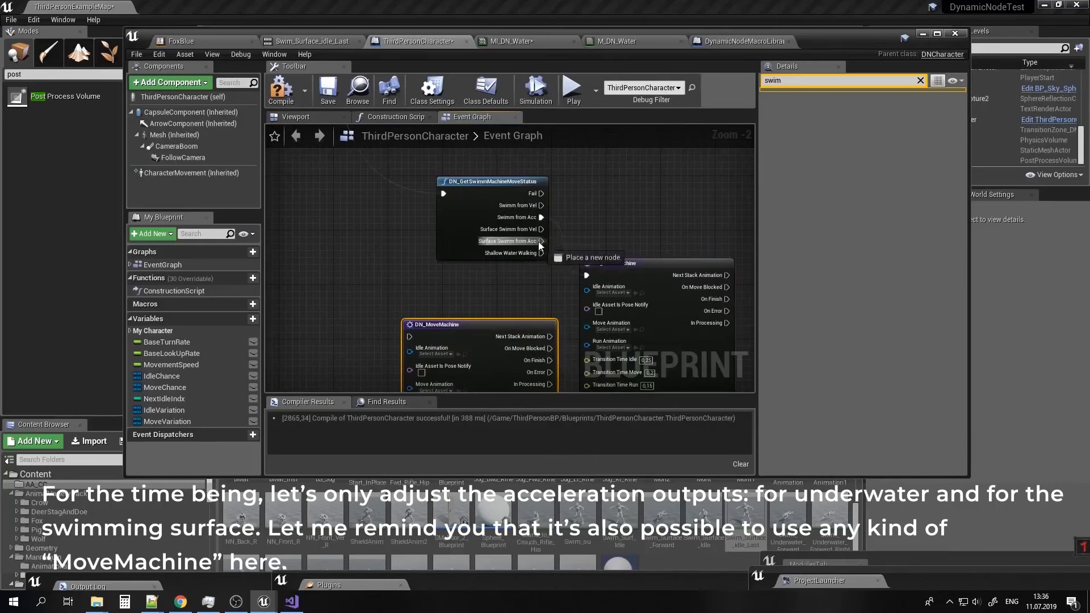
left_click_drag(539, 244, 409, 334)
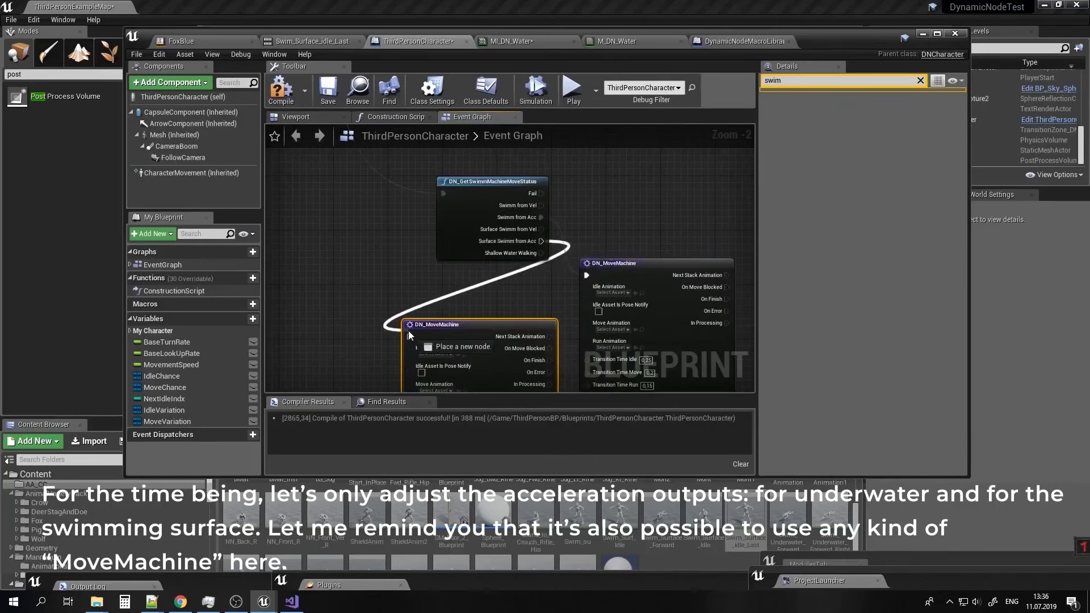
Set Move Animation to Swim_Underwater_Forward on the Swimm from Acc DN_MoveMachine and to Swim_Surface_Forward on the Surface Swimm from Acc one.
right_click_drag(579, 275, 552, 228)
left_click(584, 282)
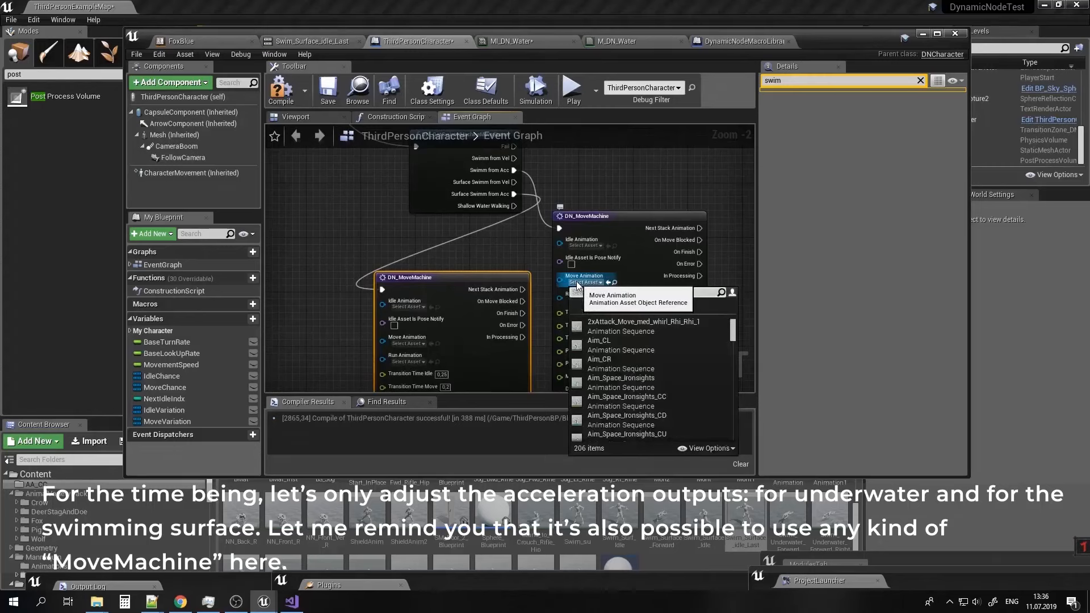
type("under")
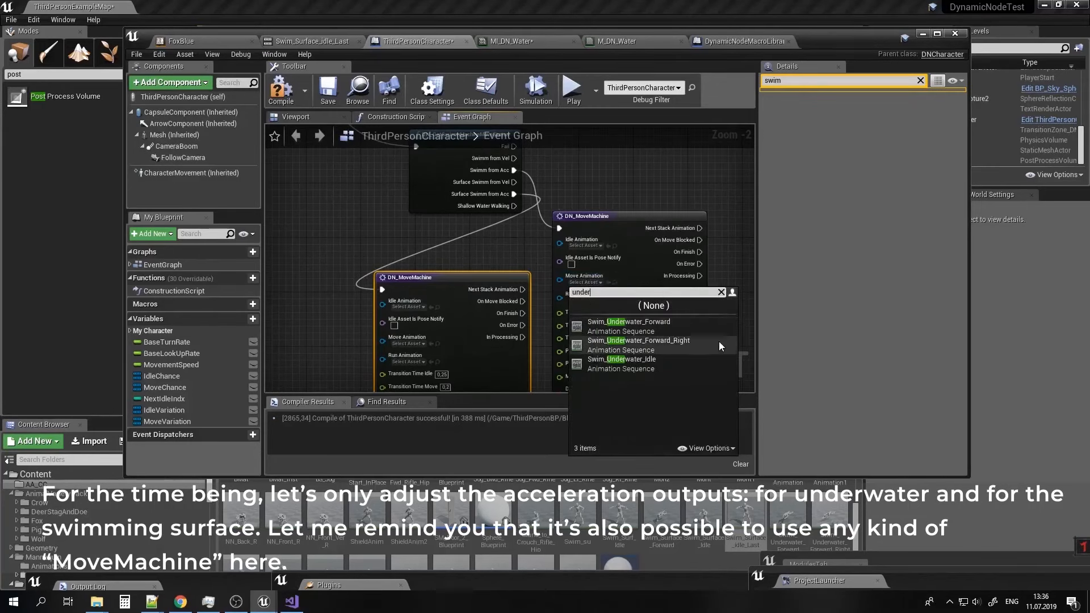
left_click(673, 328)
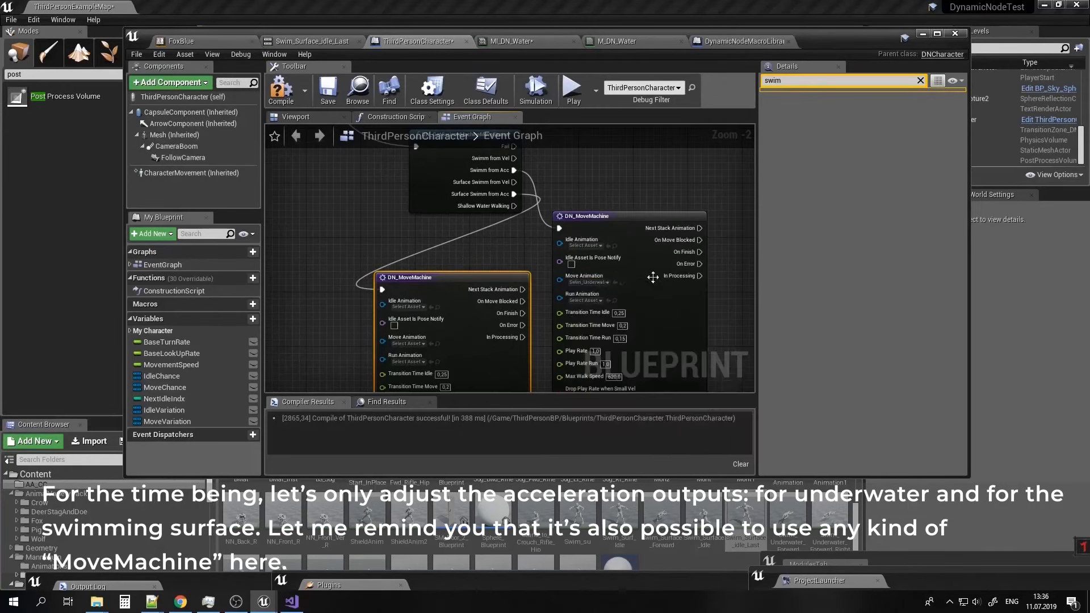
right_click_drag(457, 284, 467, 254)
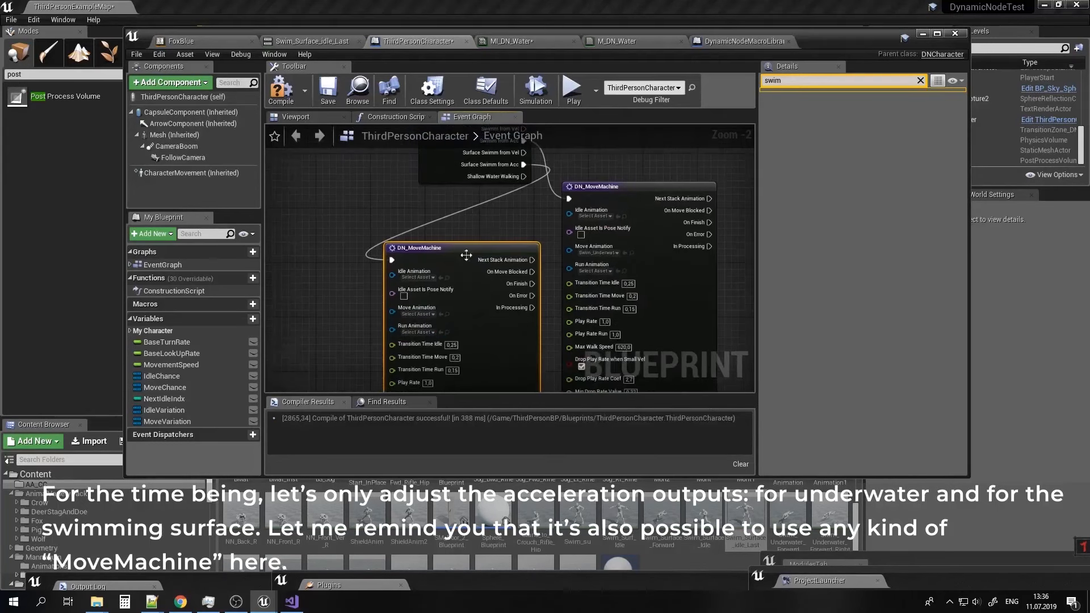
left_click(423, 316)
type("surfa")
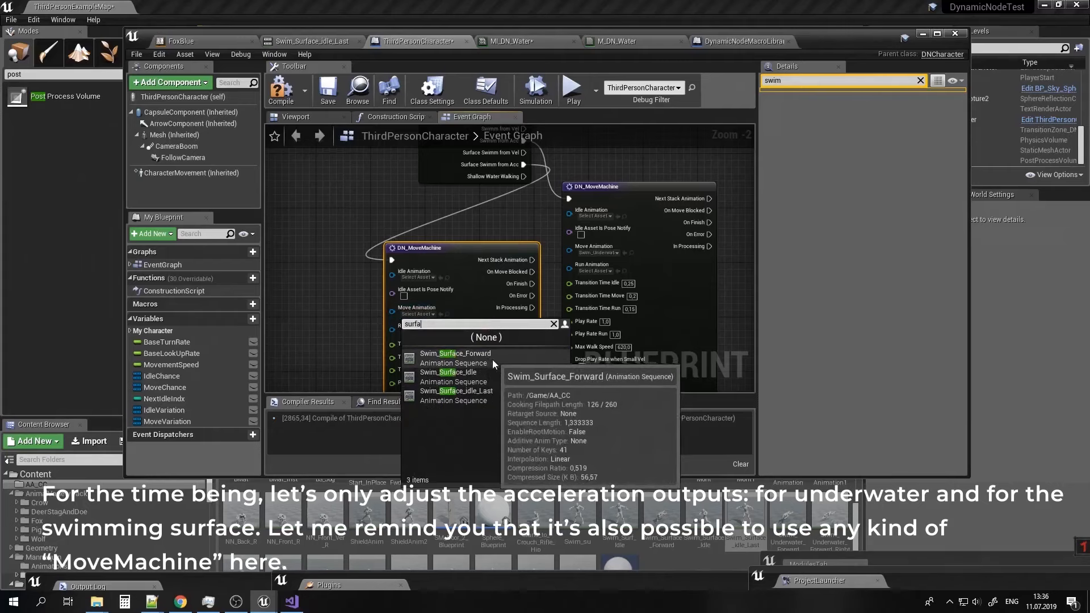
left_click(492, 357)
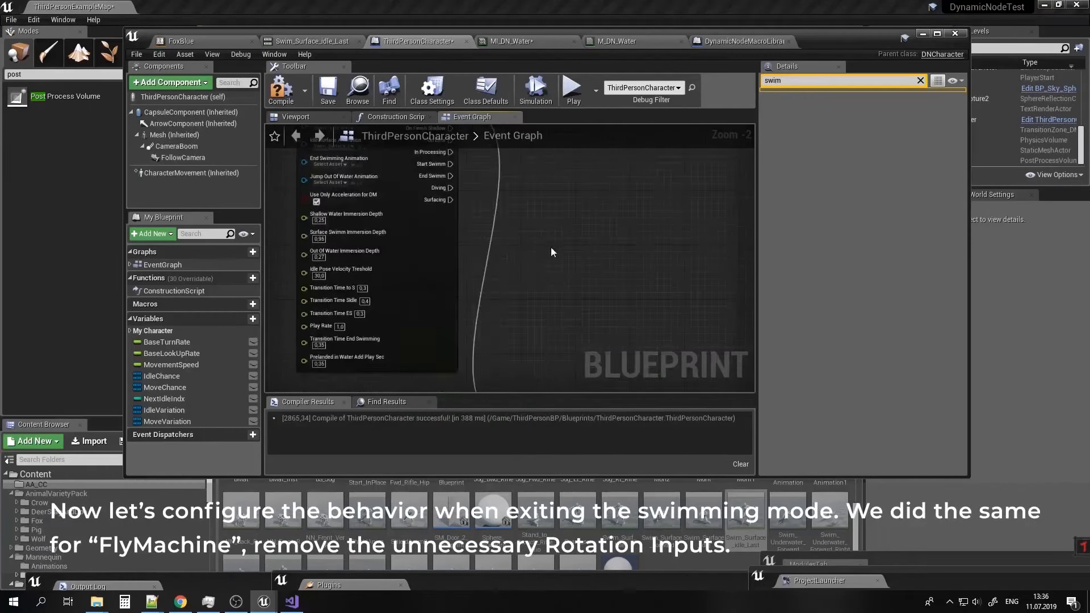
Add a Set Controller Rotation Params node on DN_SwimmMachine's End Swimm output and connect the Surfacing output to it too.
right_click_drag(550, 246, 558, 295)
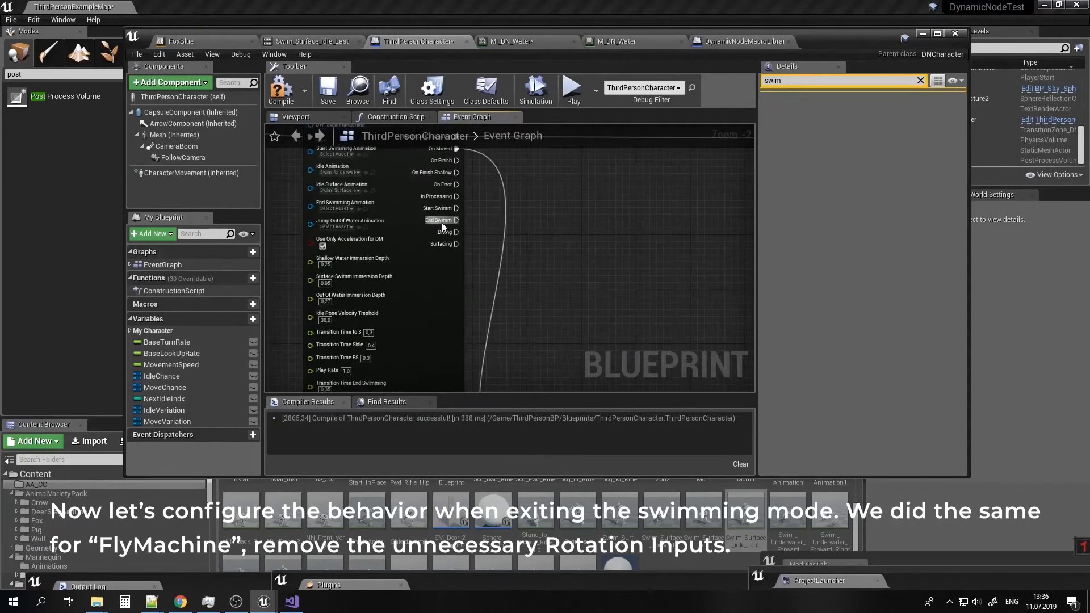
right_click_drag(575, 256, 479, 285)
right_click_drag(384, 295, 407, 294)
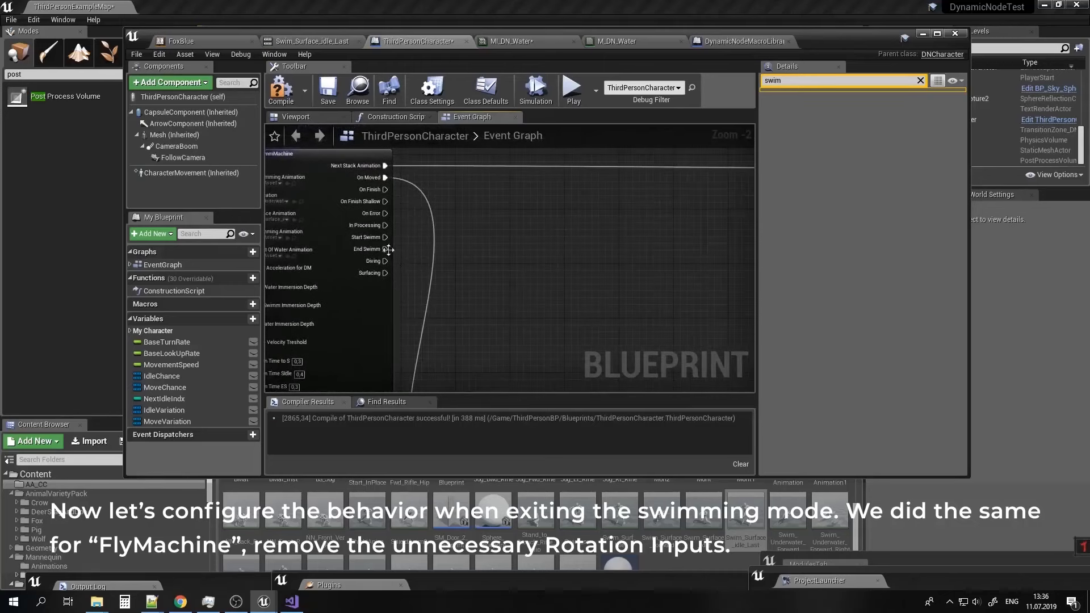
left_click_drag(381, 251, 443, 250)
type("params")
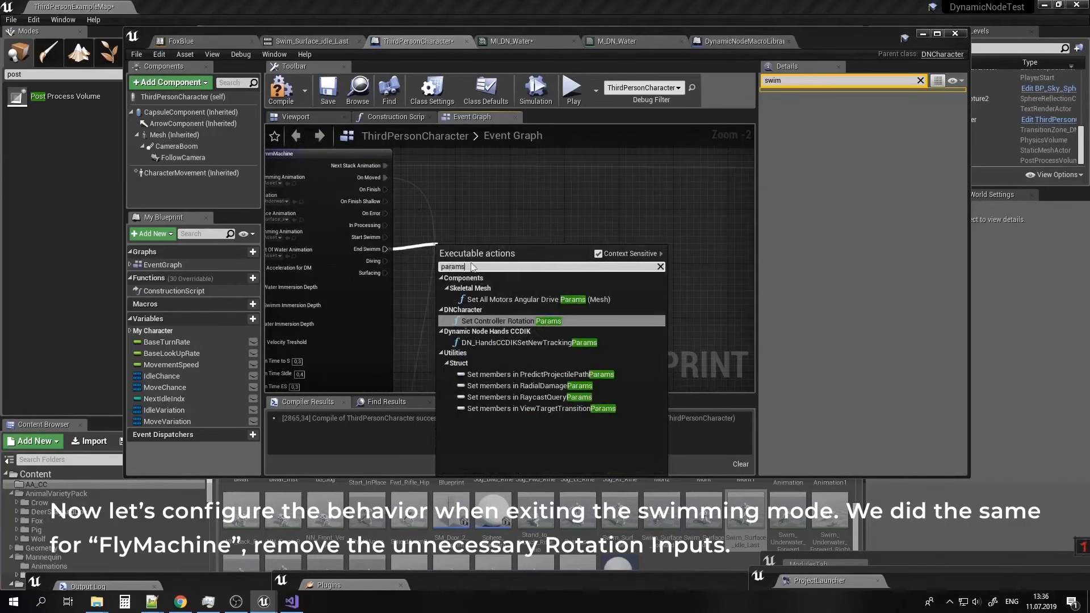
left_click(528, 320)
left_click_drag(516, 262, 577, 212)
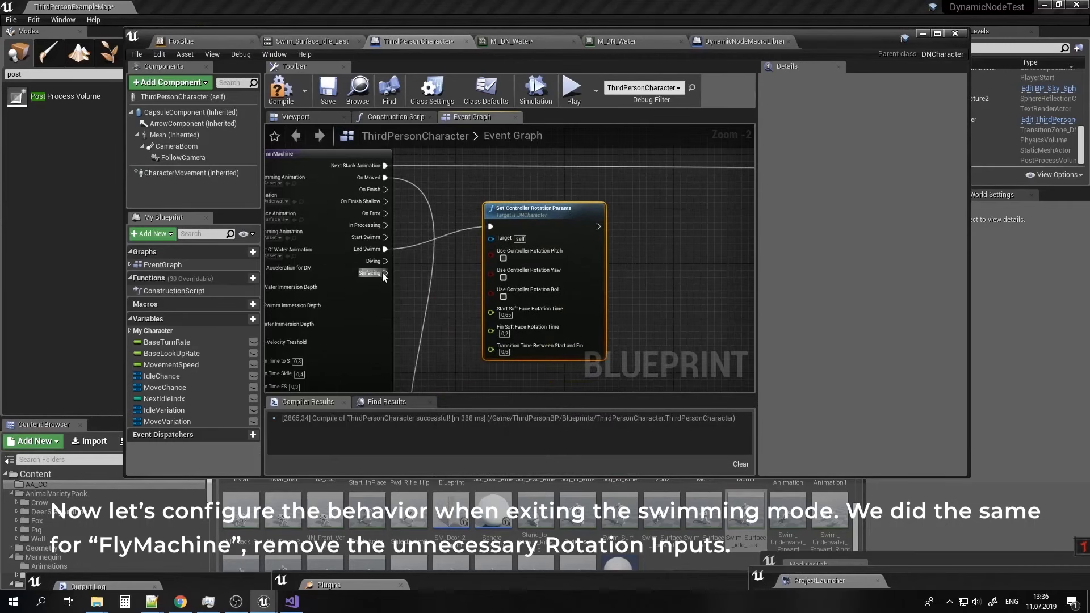
left_click_drag(382, 274, 497, 227)
Duplicate Set Controller Rotation Params, connect Diving to the copy through a reroute node, and enable Use Controller Rotation Pitch on the copy.
right_click_drag(547, 334, 546, 270)
right_click_drag(519, 342, 508, 268)
key("ctrl+v")
left_click_drag(543, 277, 598, 243)
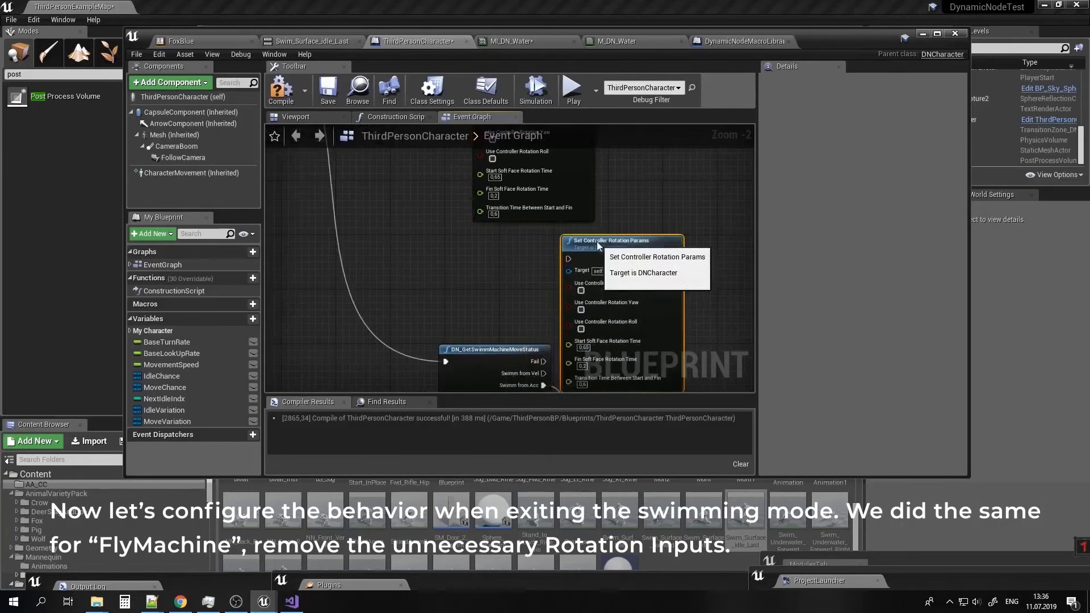
scroll(632, 246, "down", 4)
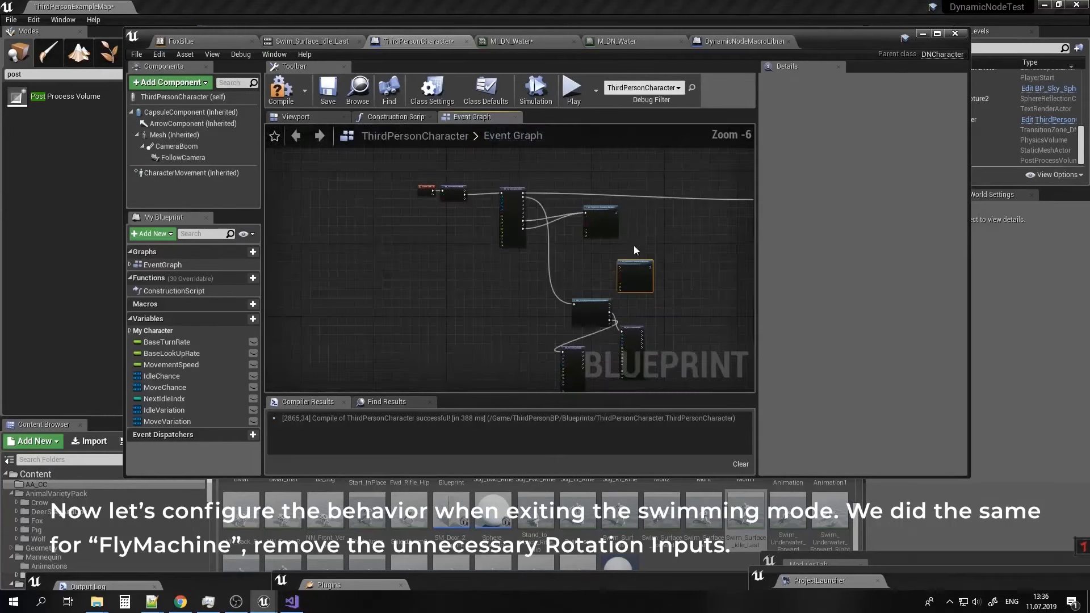
scroll(621, 246, "up", 3)
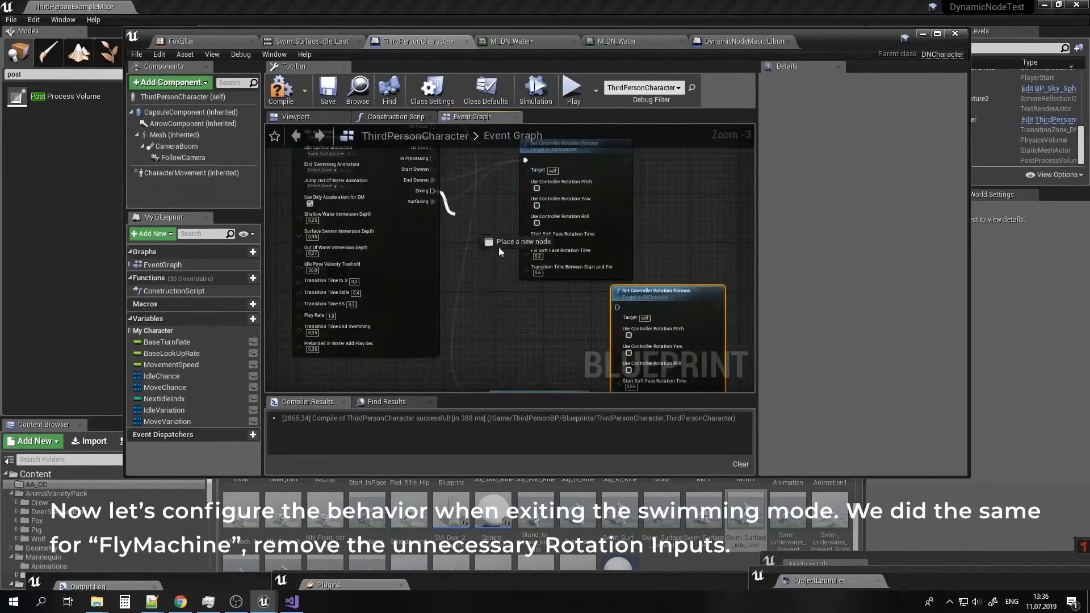
double_click(510, 229)
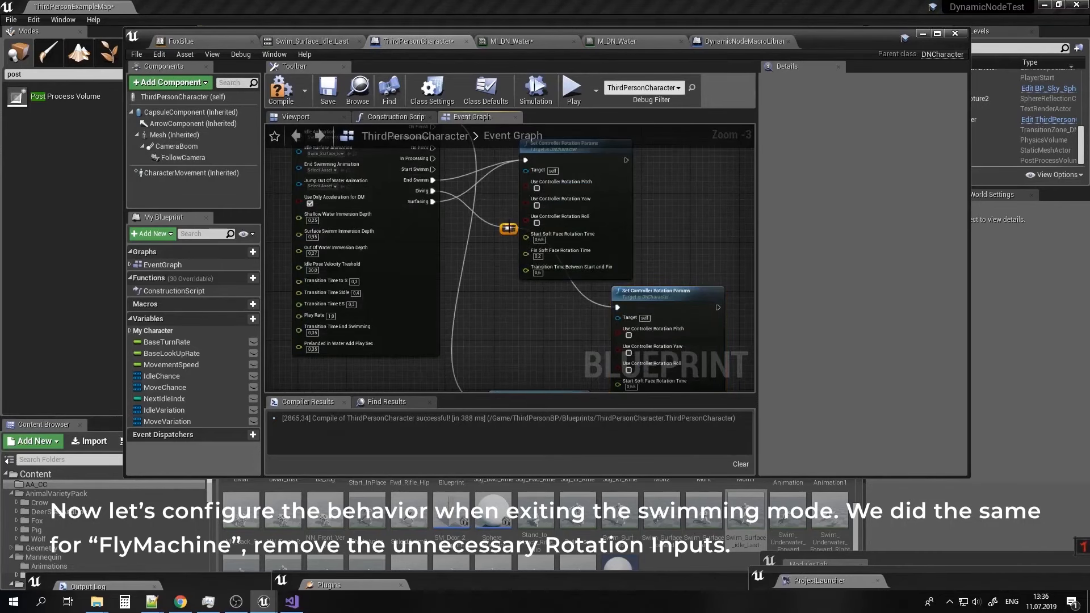
right_click_drag(571, 343, 539, 316)
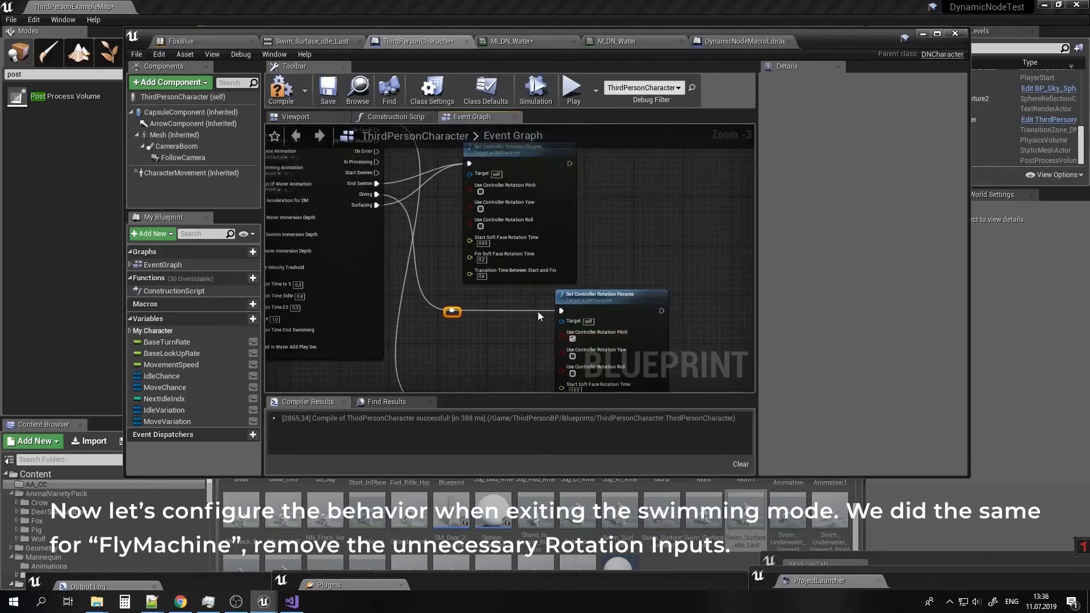
Copy Get DNMovement Component, Get Control Rotation and Rotate Updated Component Soft from the flying setup to beside the End Swimm rotation node.
right_click_drag(598, 195, 531, 278)
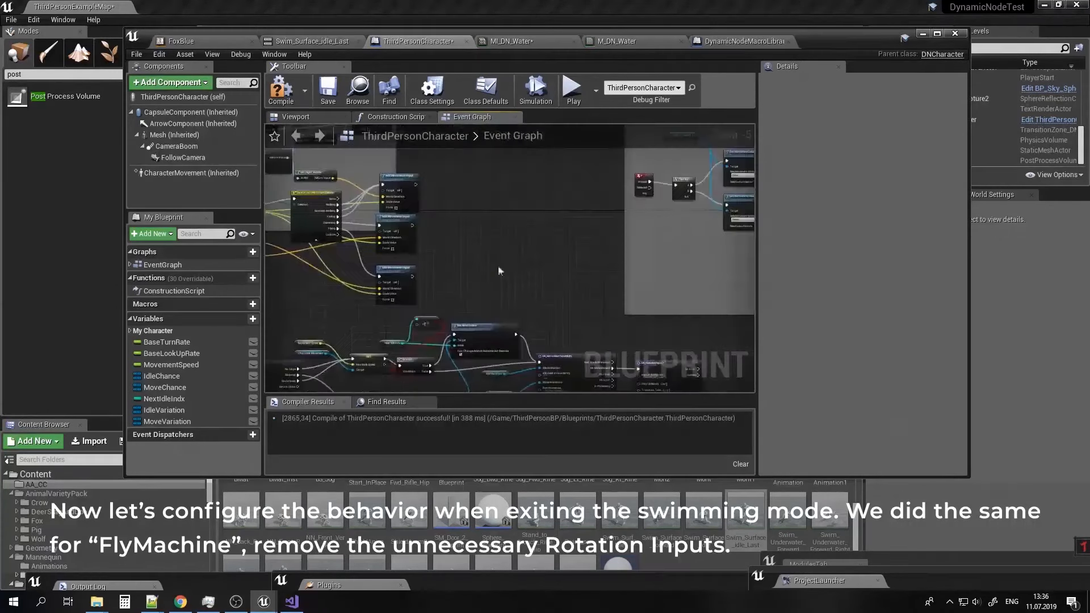
scroll(567, 307, "up", 3)
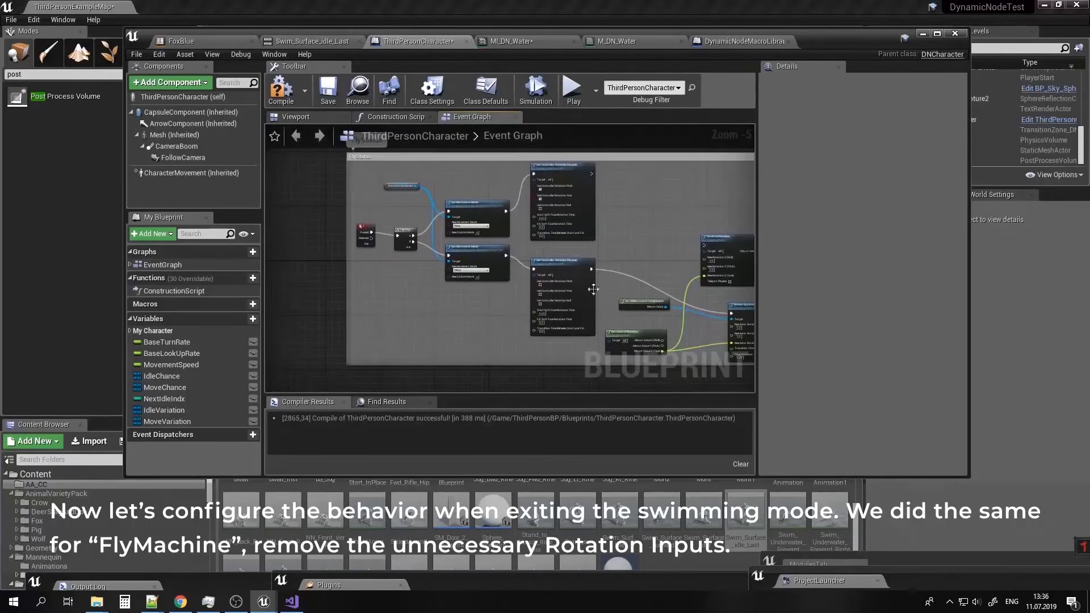
left_click(479, 322)
left_click(497, 267, "ctrl")
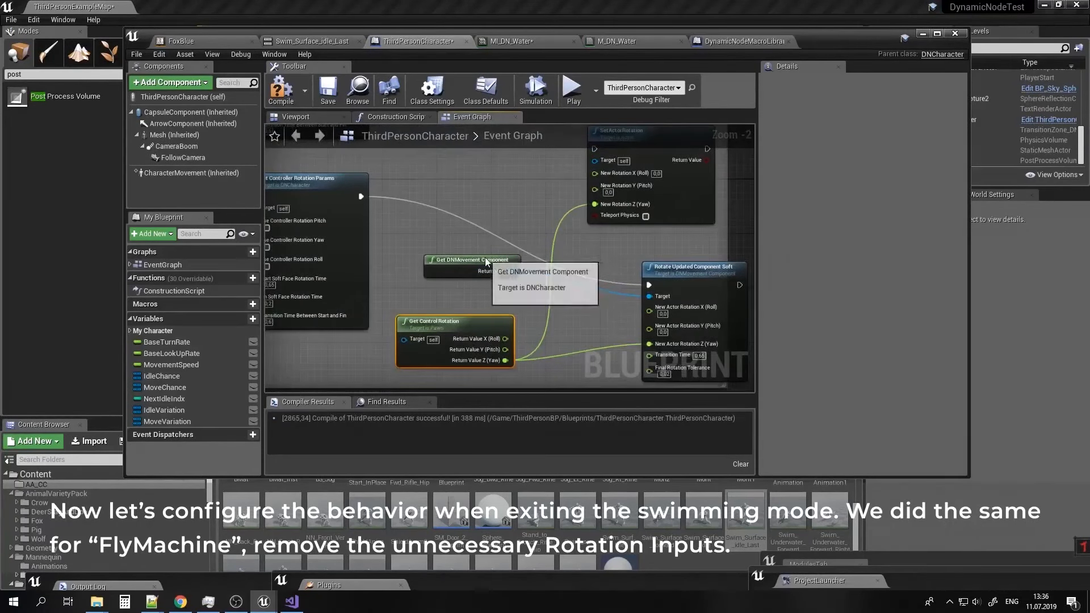
left_click(658, 275, "ctrl")
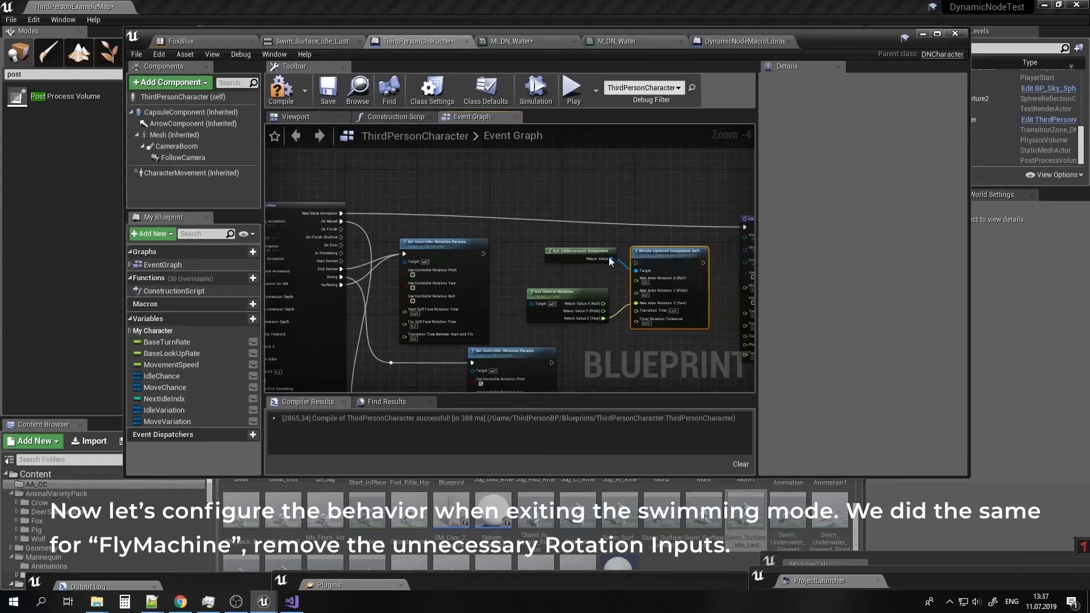
Connect the End Swimm Set Controller Rotation Params node to Rotate Updated Component Soft and tidy the copied nodes' positions.
left_click_drag(483, 254, 548, 278)
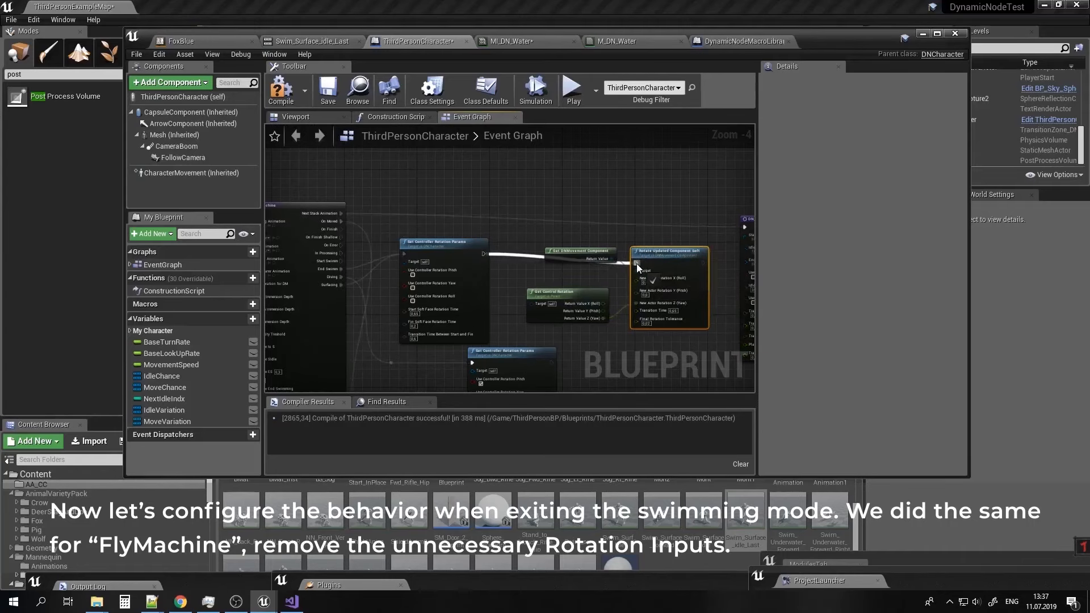
left_click_drag(637, 268, 554, 277)
scroll(556, 271, "up", 3)
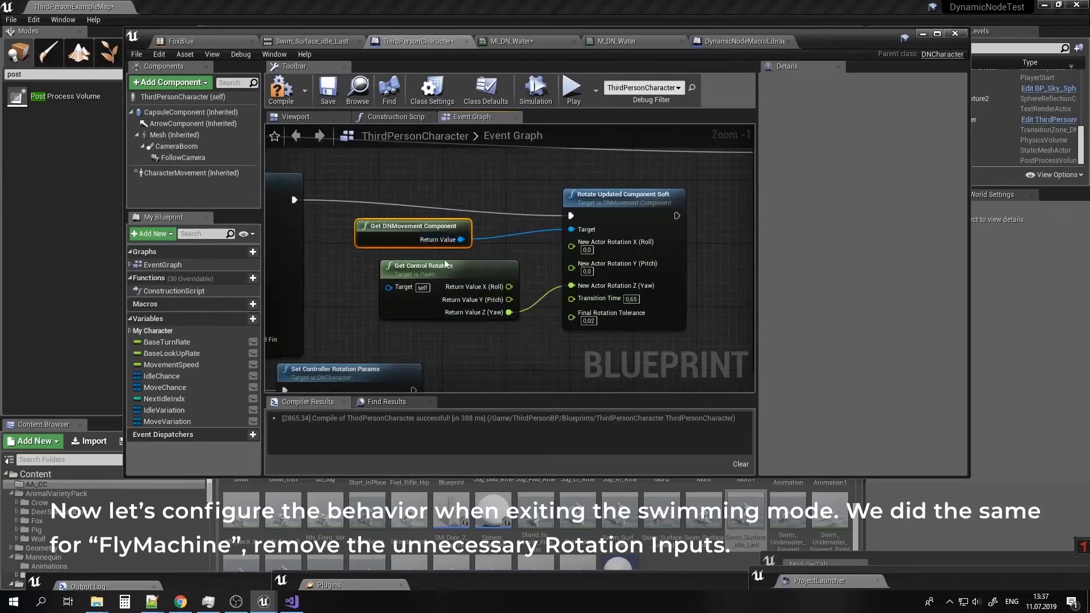
scroll(445, 263, "down", 4)
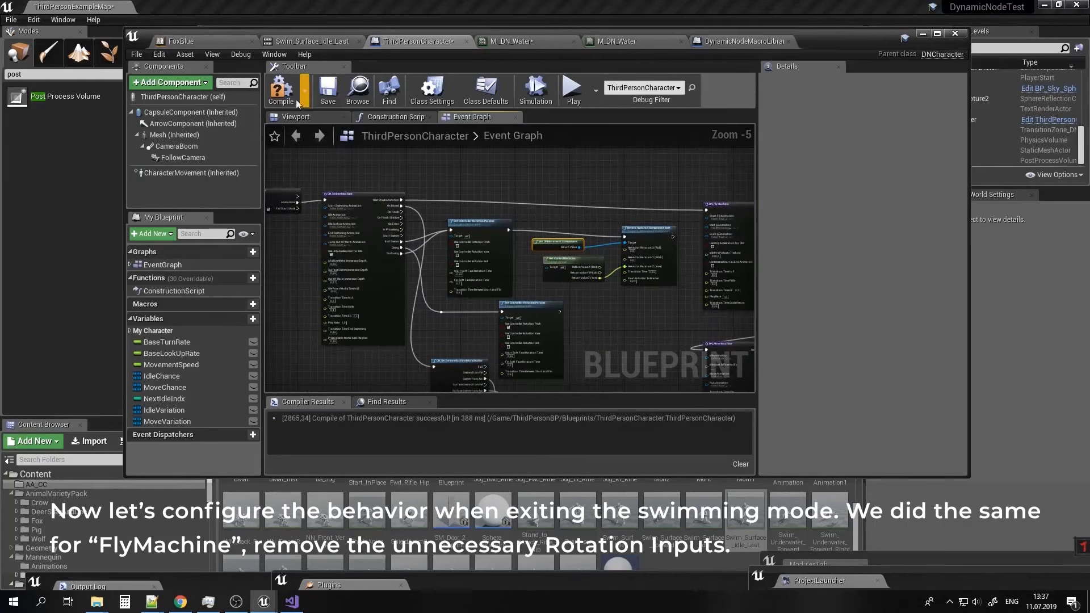
Compile and save the ThirdPersonCharacter blueprint, and play the level, running the character into the lake to test swimming.
left_click(281, 91)
left_click(328, 91)
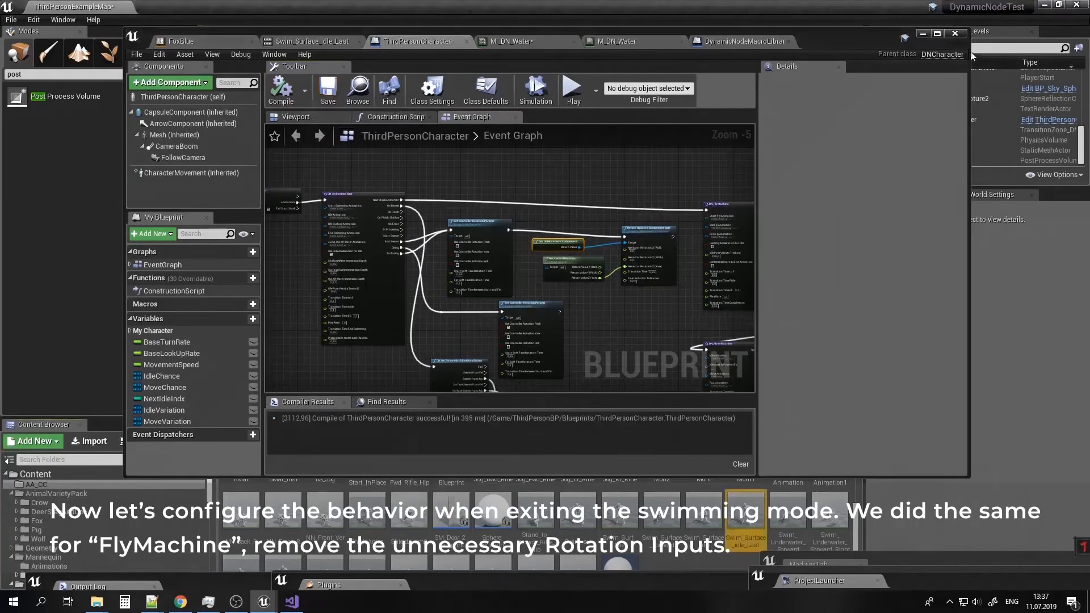
left_click(925, 35)
left_click(579, 40)
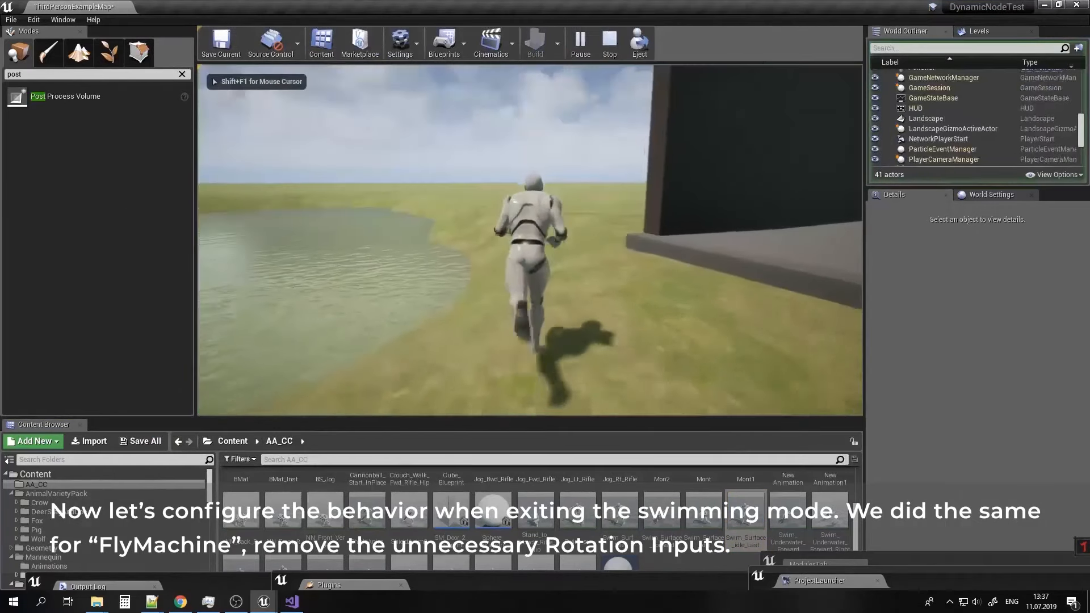
key("w")
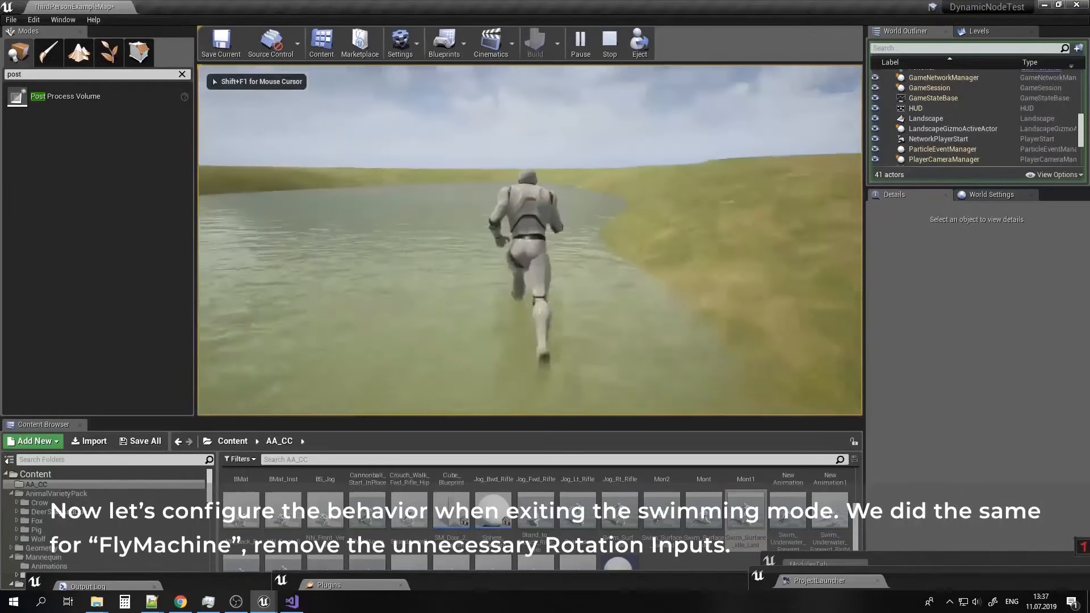
Swim the character across the lake, diving and surfacing repeatedly to test surface and underwater movement.
key("w")
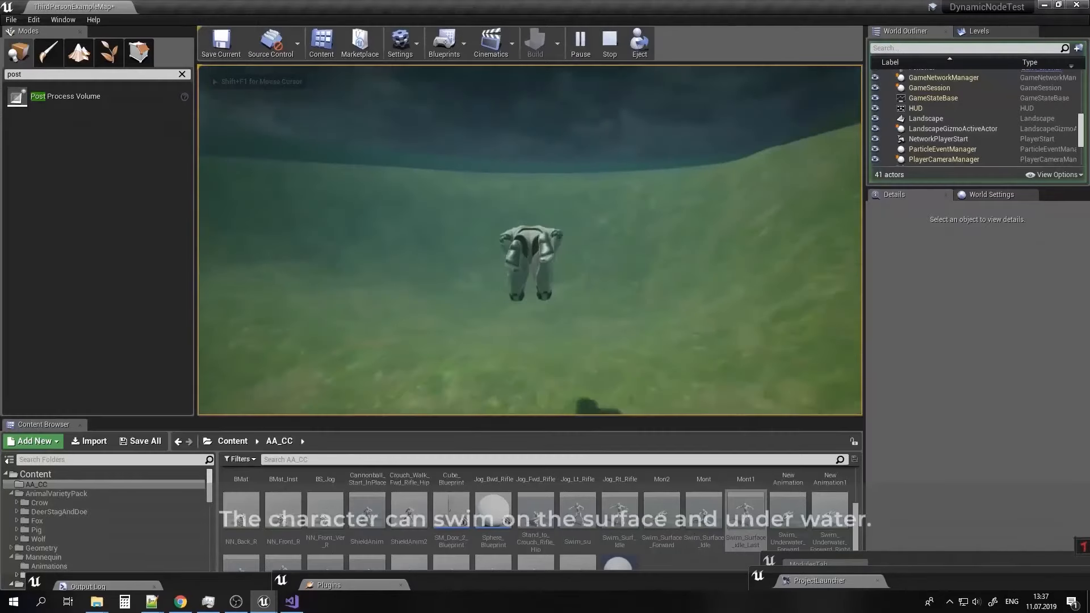
key("w")
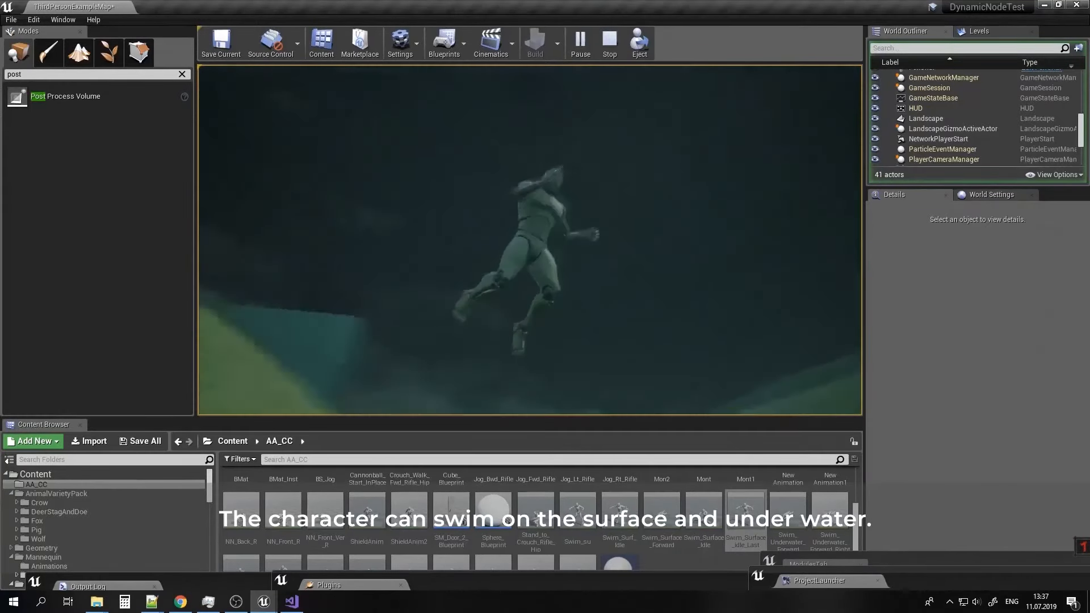
key("w")
key("w")
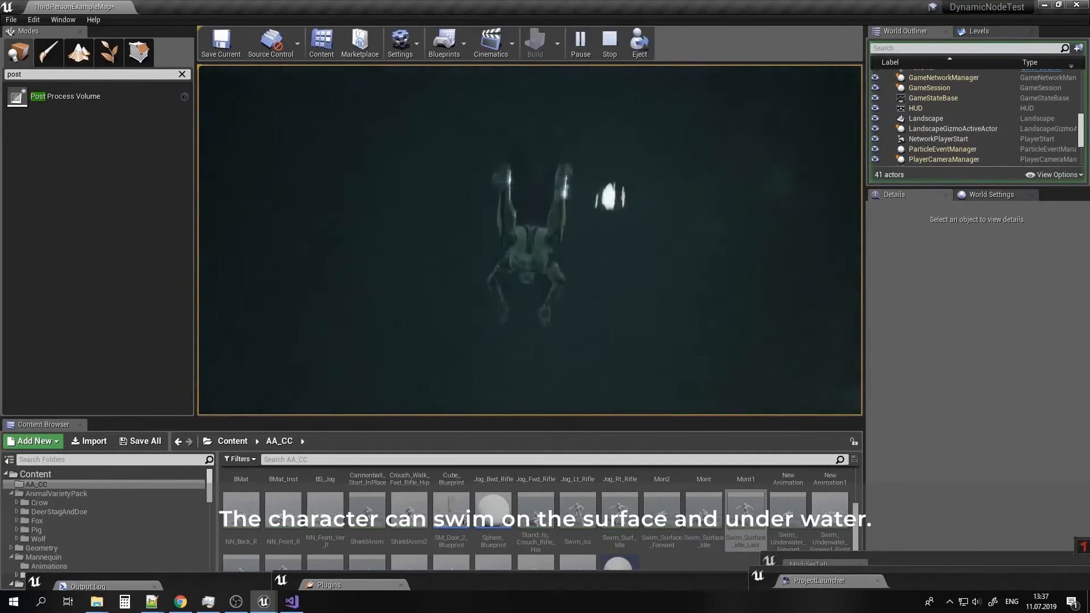
key("w")
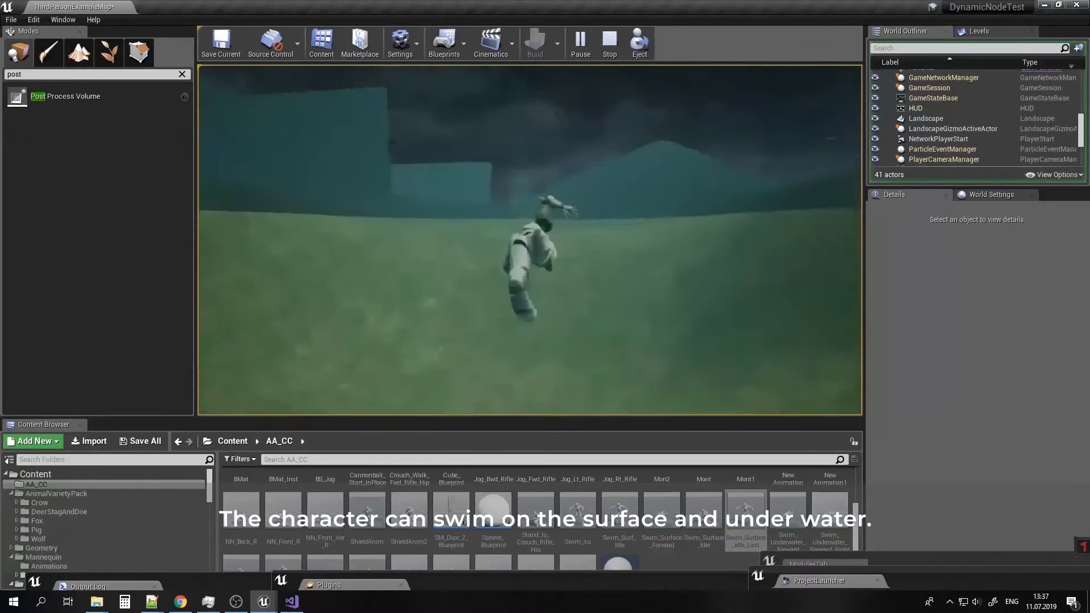
key("w")
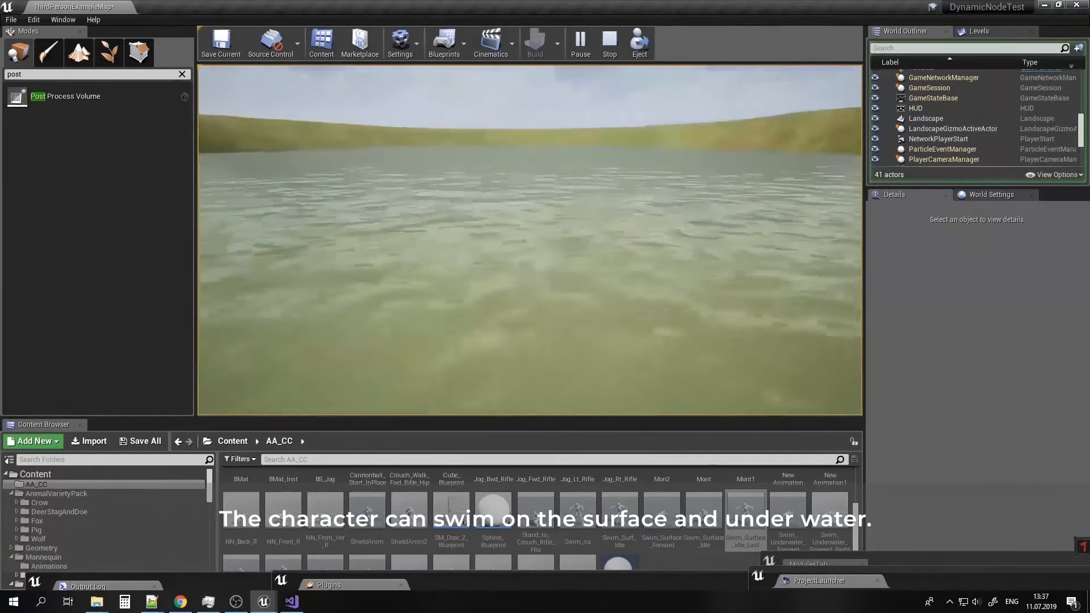
key("w")
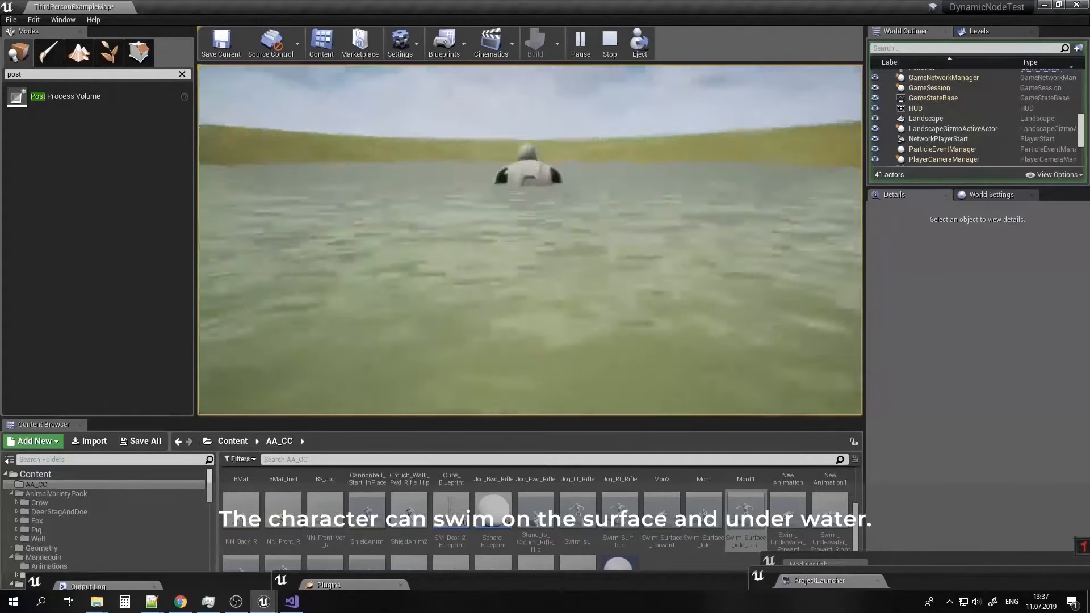
key("w")
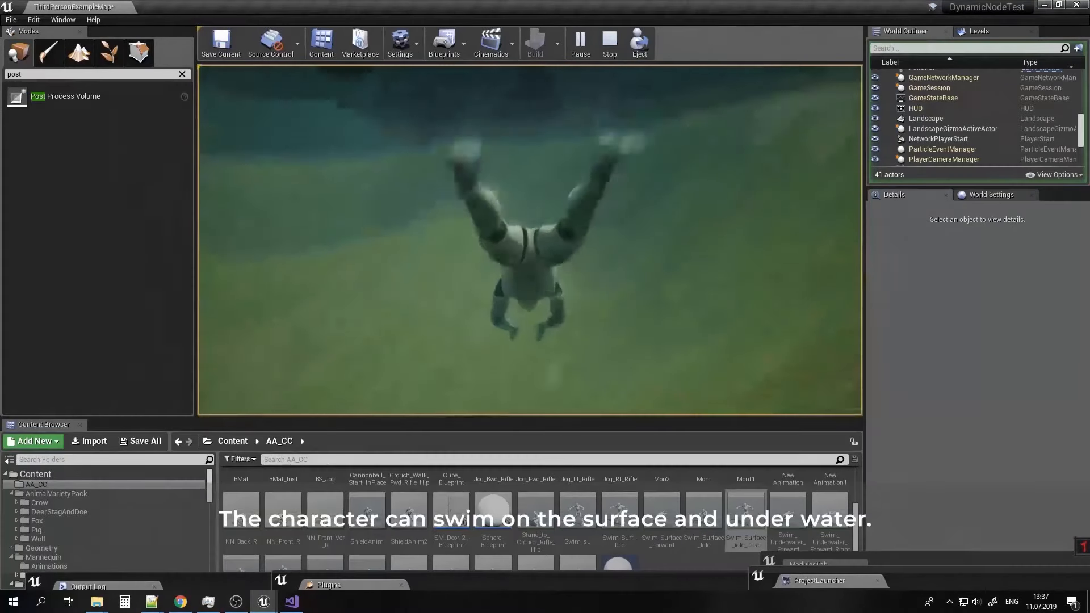
key("w")
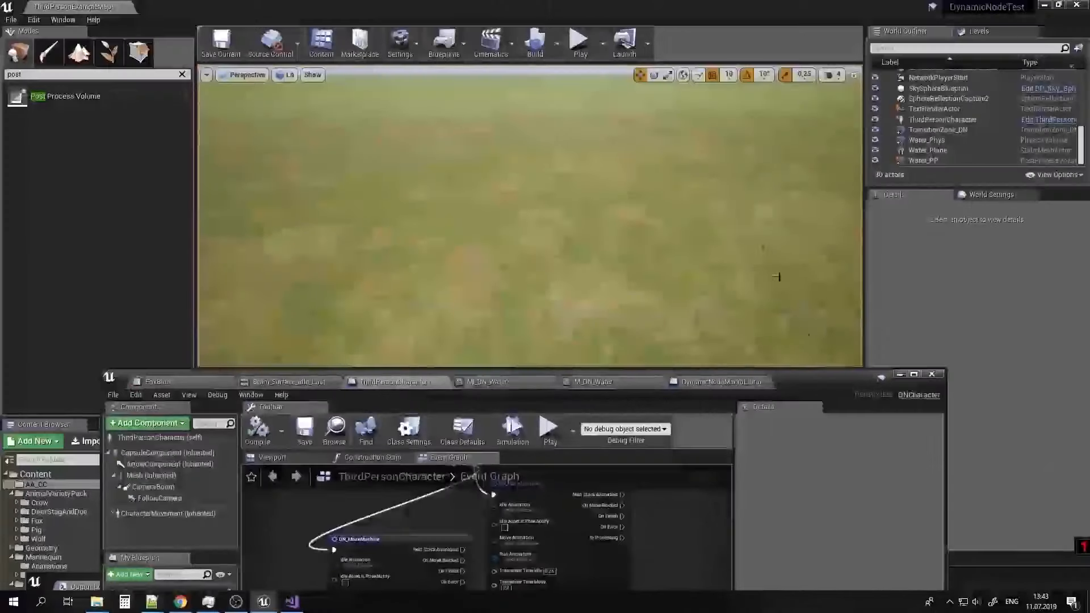
Inspect the Max Walk Speed setting on the two swimming DN_MoveMachine nodes in the ThirdPersonCharacter Event Graph.
left_click_drag(812, 385, 813, 266)
right_click_drag(575, 505, 594, 426)
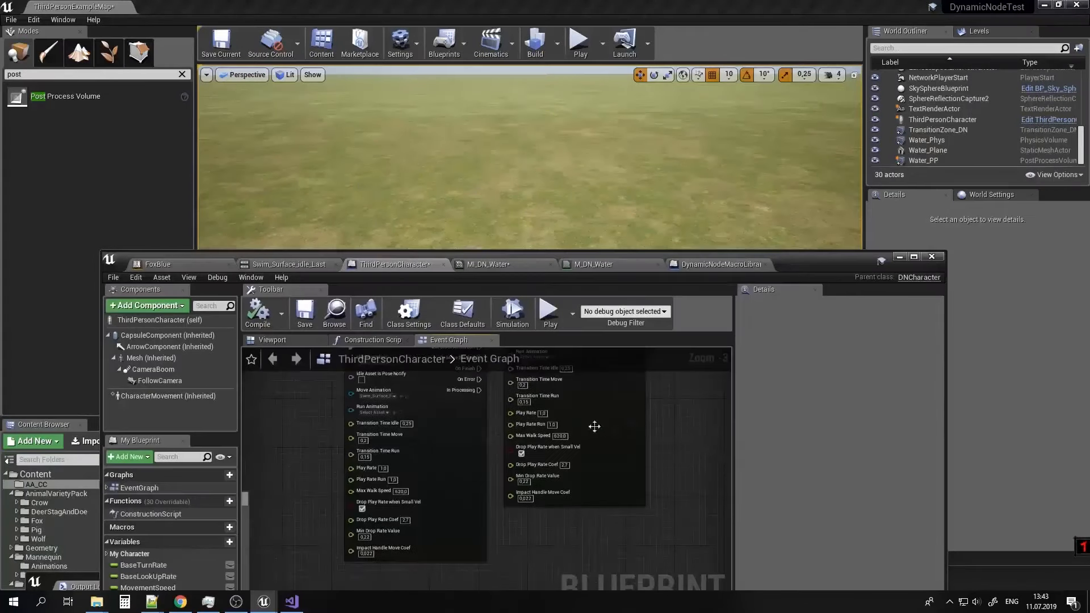
scroll(552, 450, "up", 3)
left_click(563, 420)
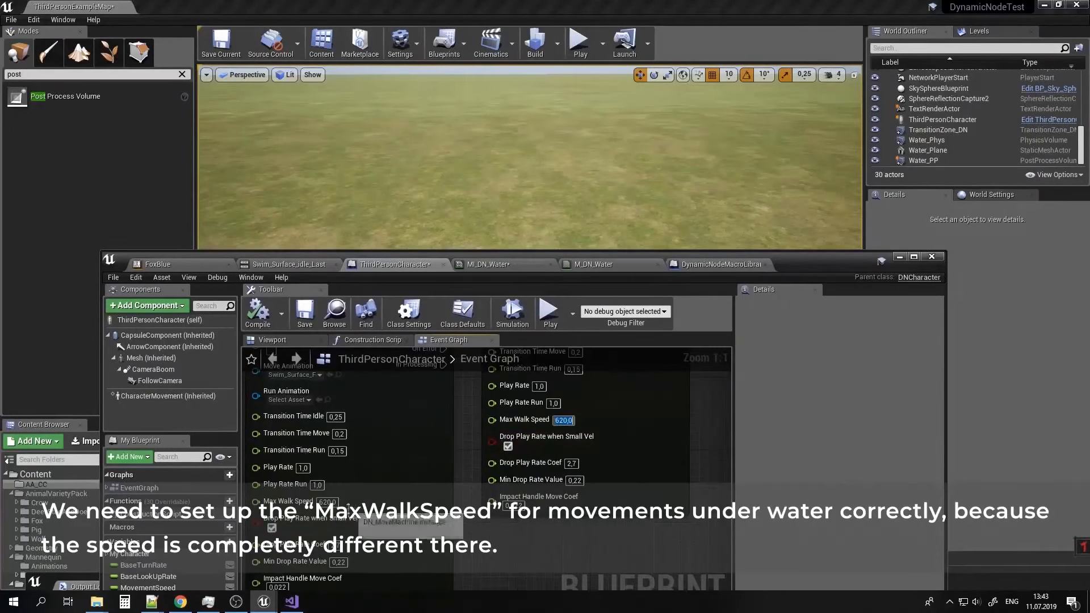
right_click_drag(463, 433, 477, 589)
right_click_drag(483, 452, 507, 575)
left_click_drag(857, 260, 836, 465)
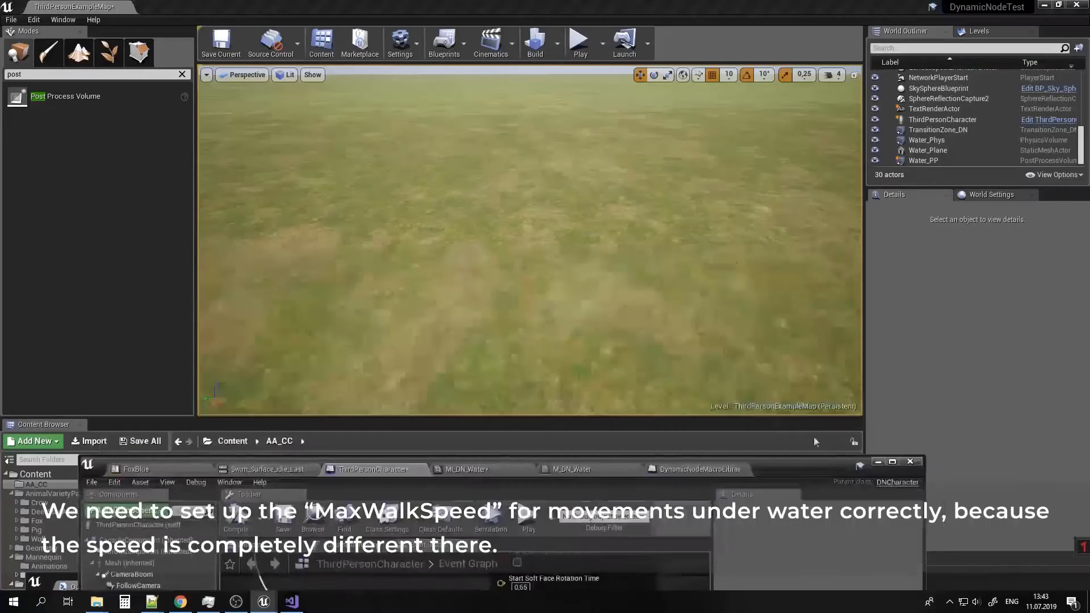
Play the level, run the character into the lake and swim under water to check the movement animation, and stop playing.
left_click(577, 37)
key("w")
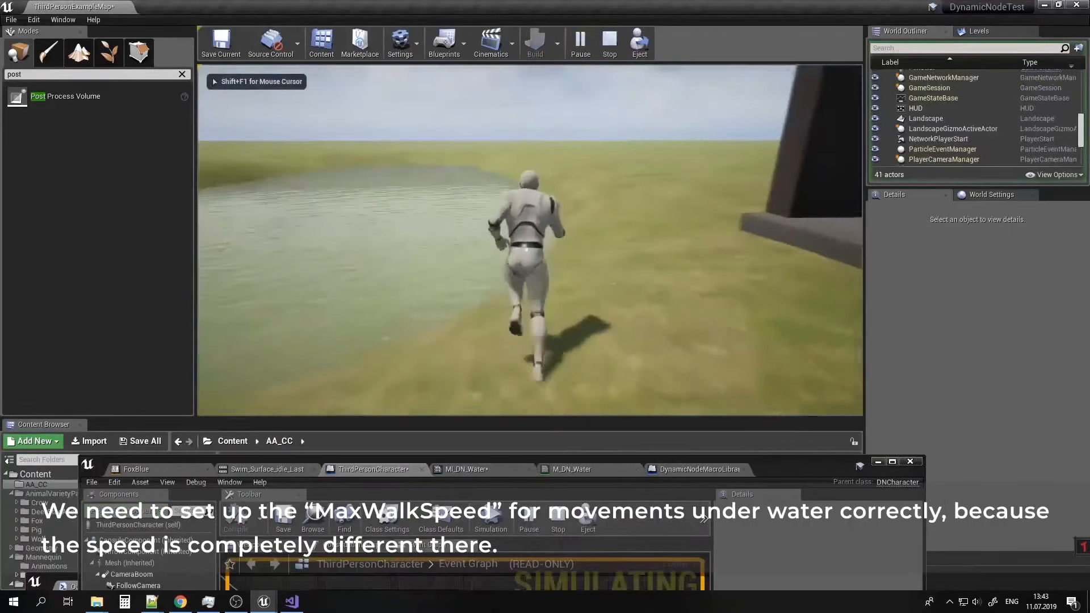
key("w")
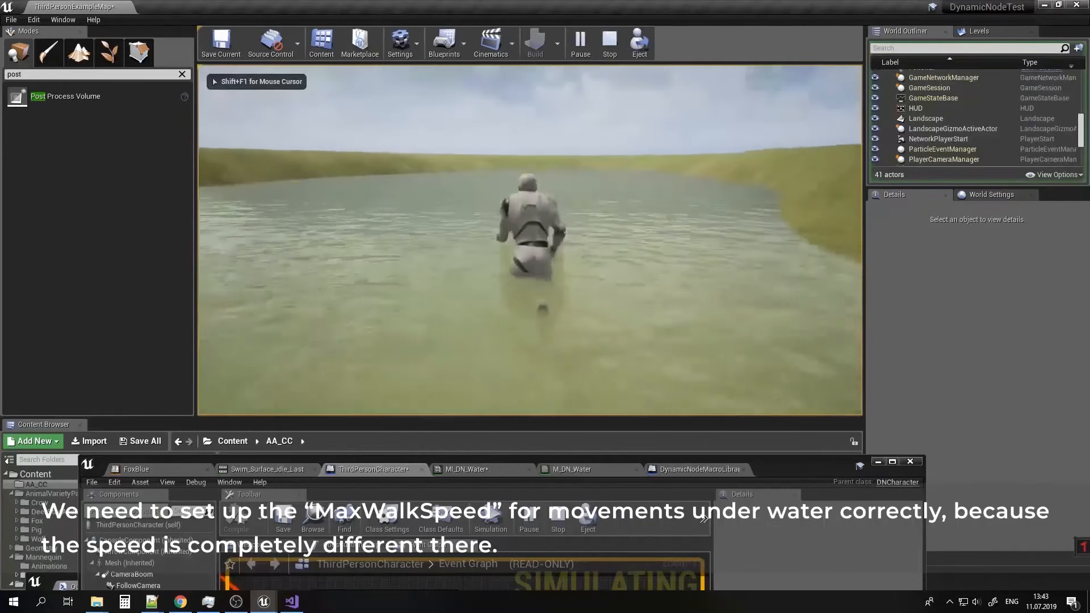
key("w")
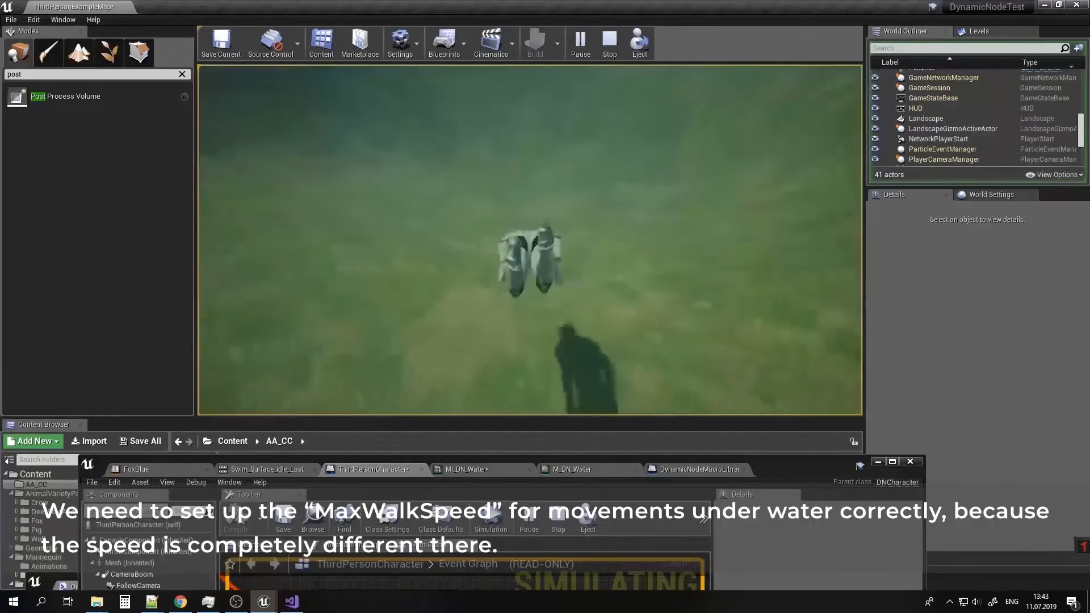
key("d")
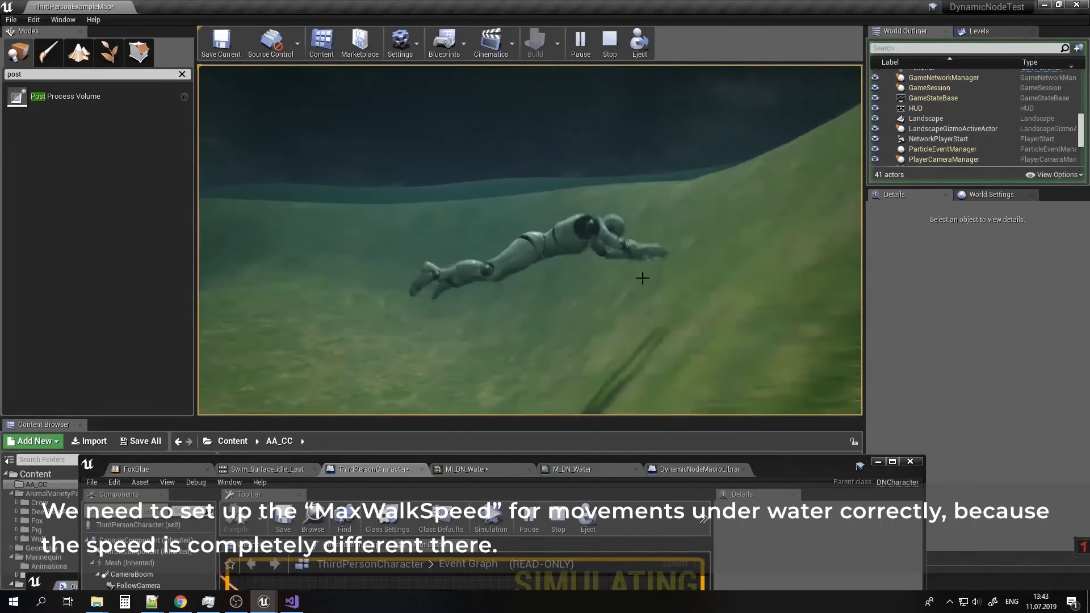
key("Escape")
Check the CharacterMovement component's swimming speeds and set Max Walk Speed to 320 on both swimming DN_MoveMachine nodes.
left_click_drag(751, 458, 726, 129)
scroll(466, 355, "up", 3)
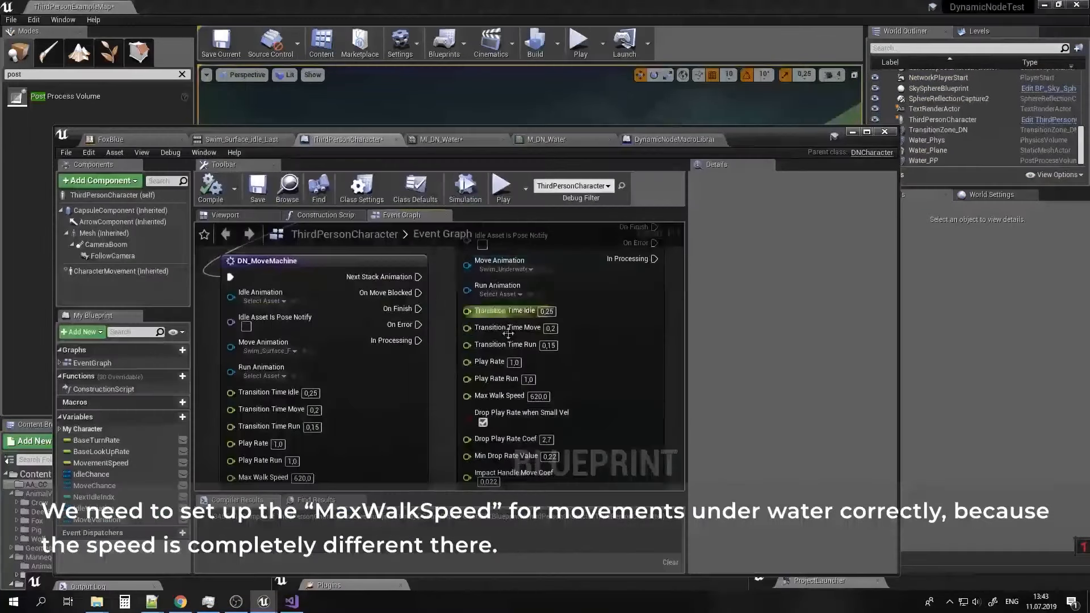
left_click(121, 271)
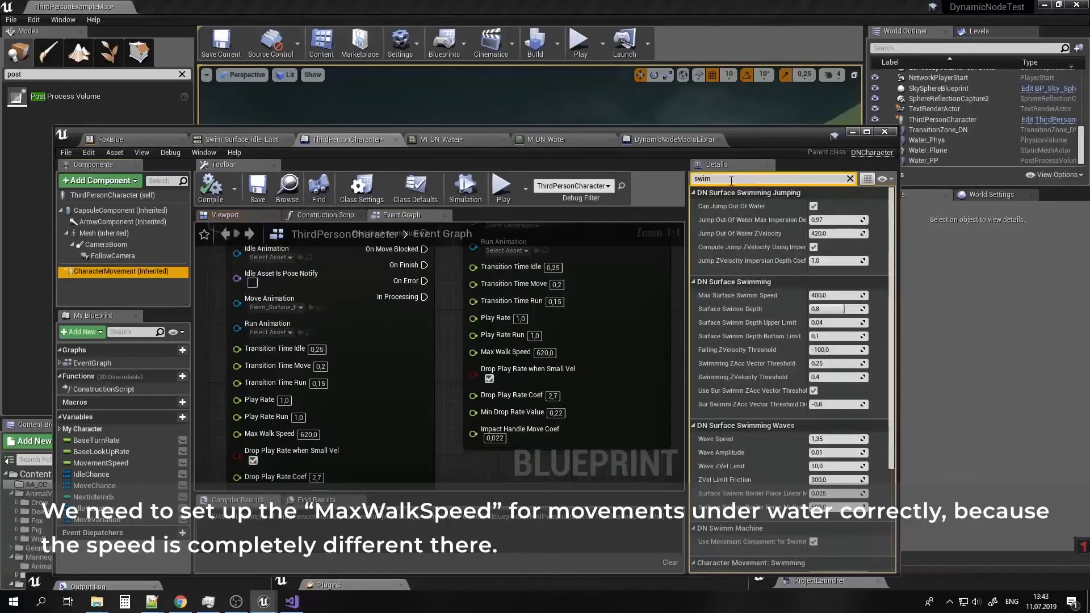
scroll(764, 392, "down", 5)
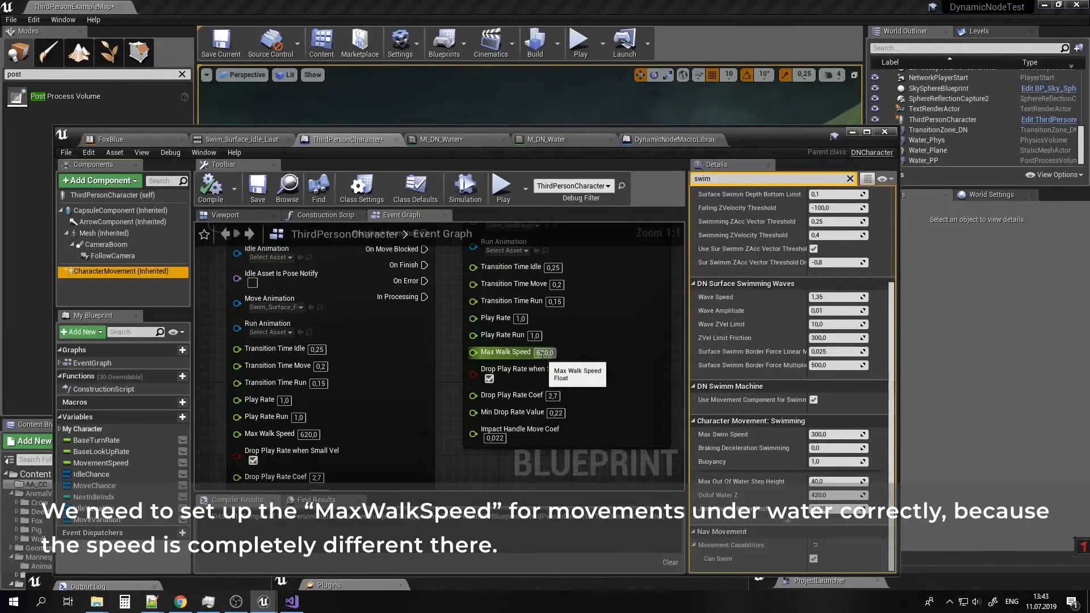
type("3")
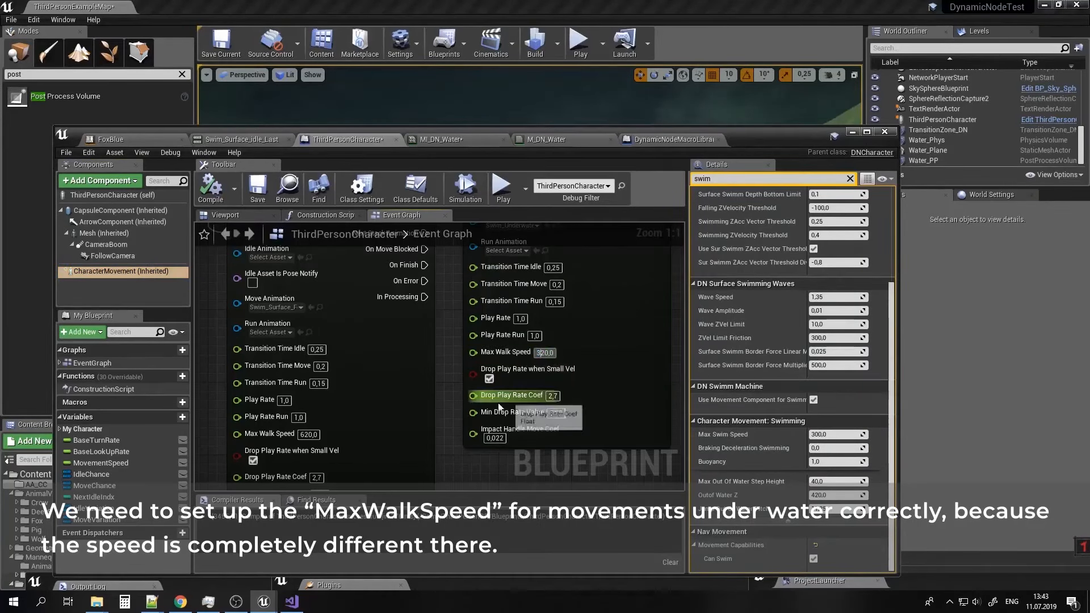
right_click_drag(371, 456, 382, 450)
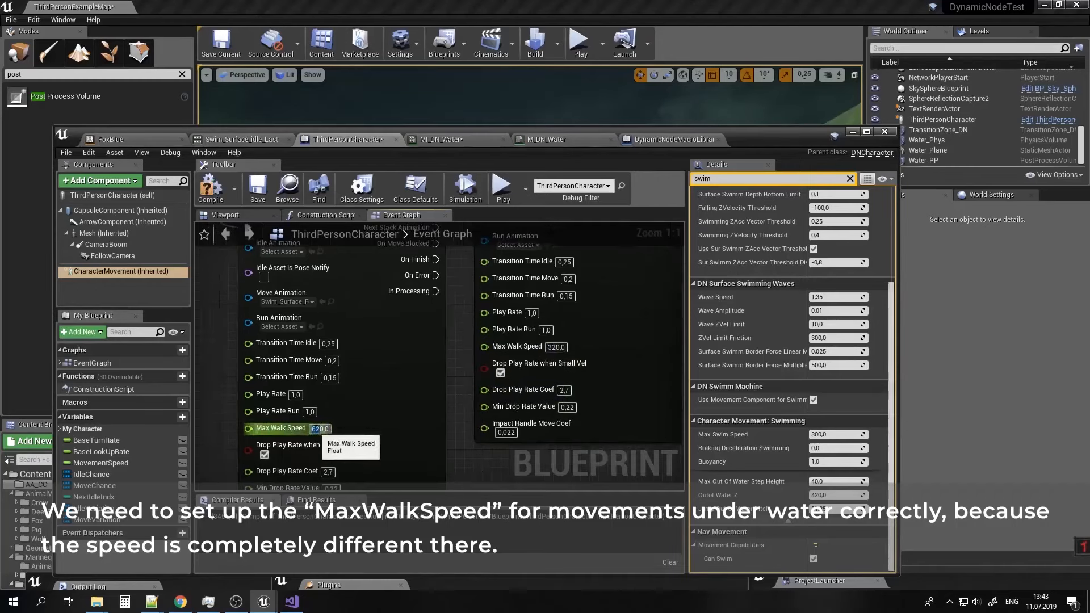
left_click(446, 407)
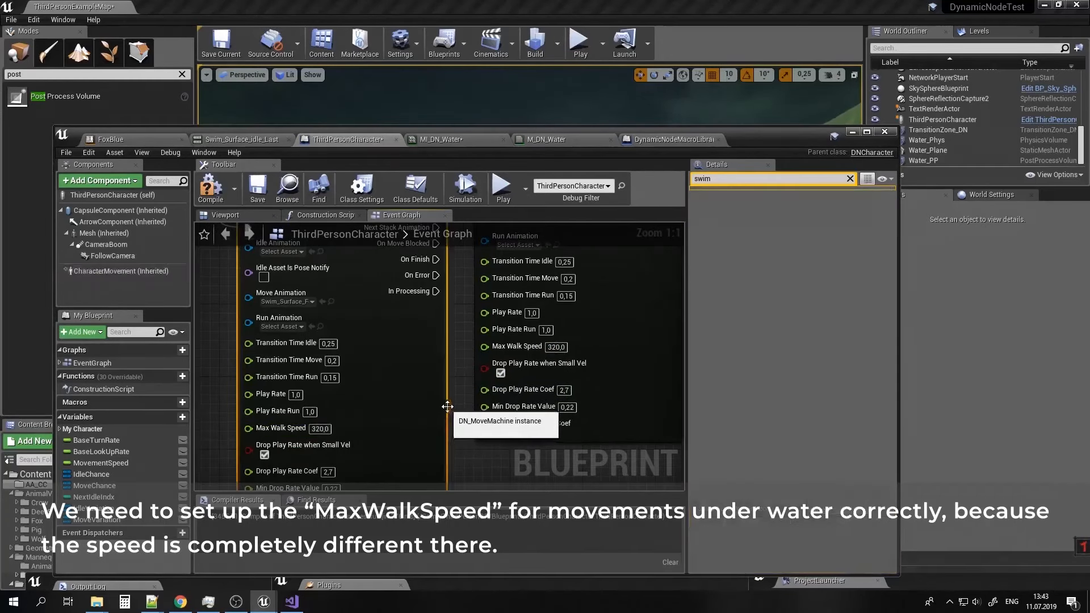
Increase Min Drop Rate Value on the underwater DN_MoveMachine node, and compile and save the ThirdPersonCharacter blueprint.
right_click_drag(504, 315, 572, 469)
right_click_drag(493, 277, 475, 340)
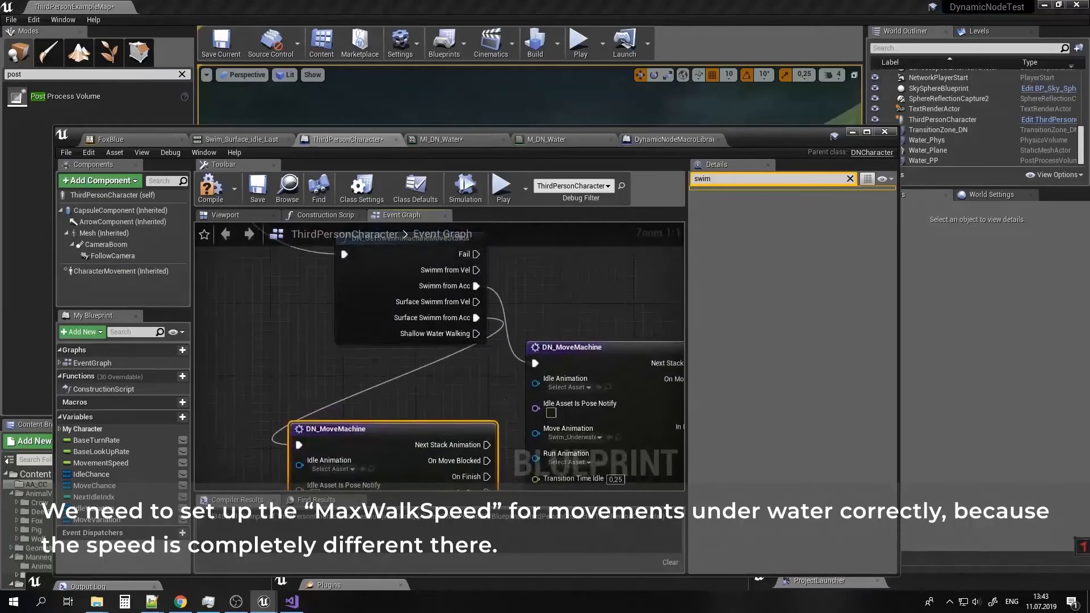
right_click_drag(523, 487, 478, 303)
right_click_drag(572, 460, 553, 375)
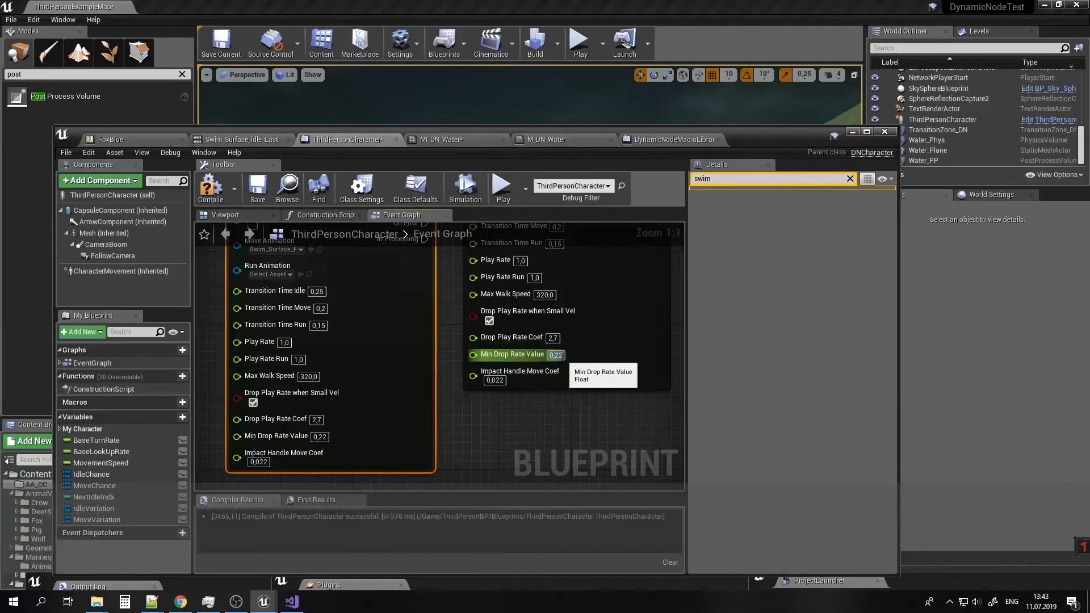
left_click(555, 355)
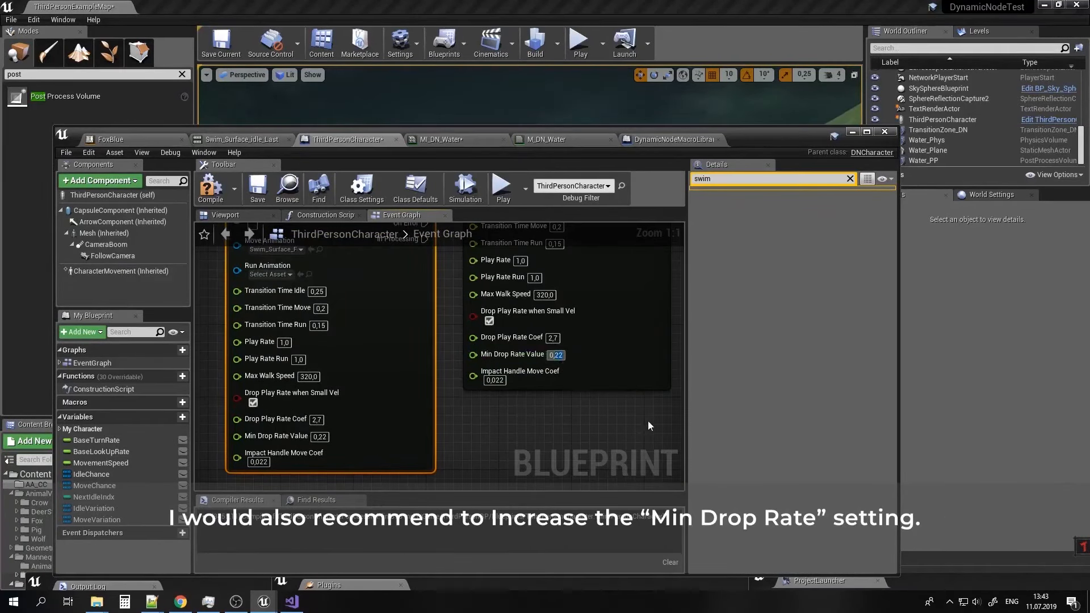
left_click(524, 441)
right_click_drag(523, 441, 512, 429)
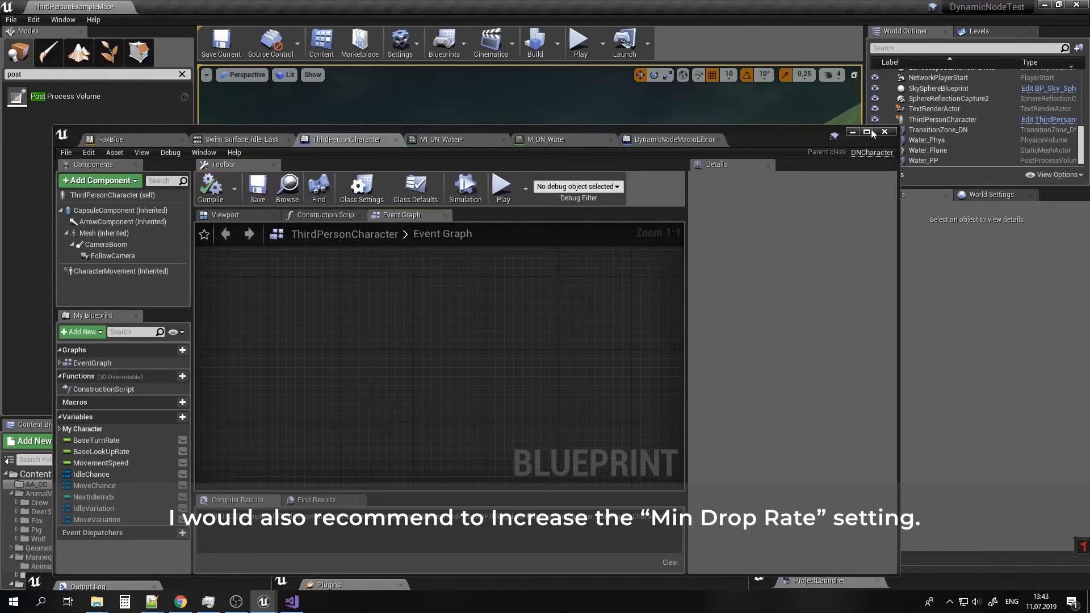
Play the level and test swimming under water, leaving the lake and diving back in, and stop playing.
left_click(852, 132)
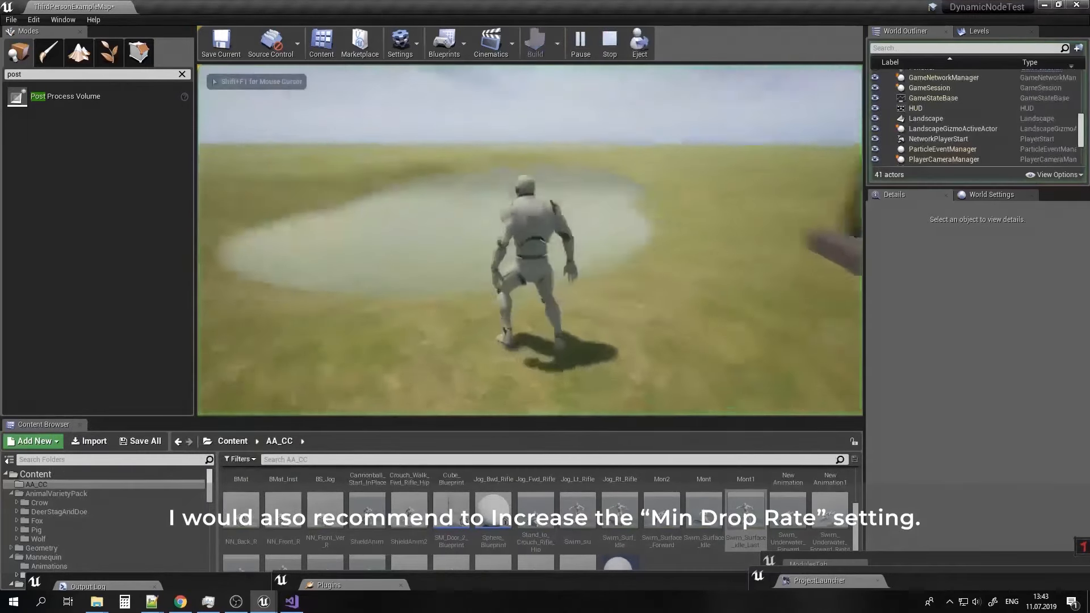
key("w")
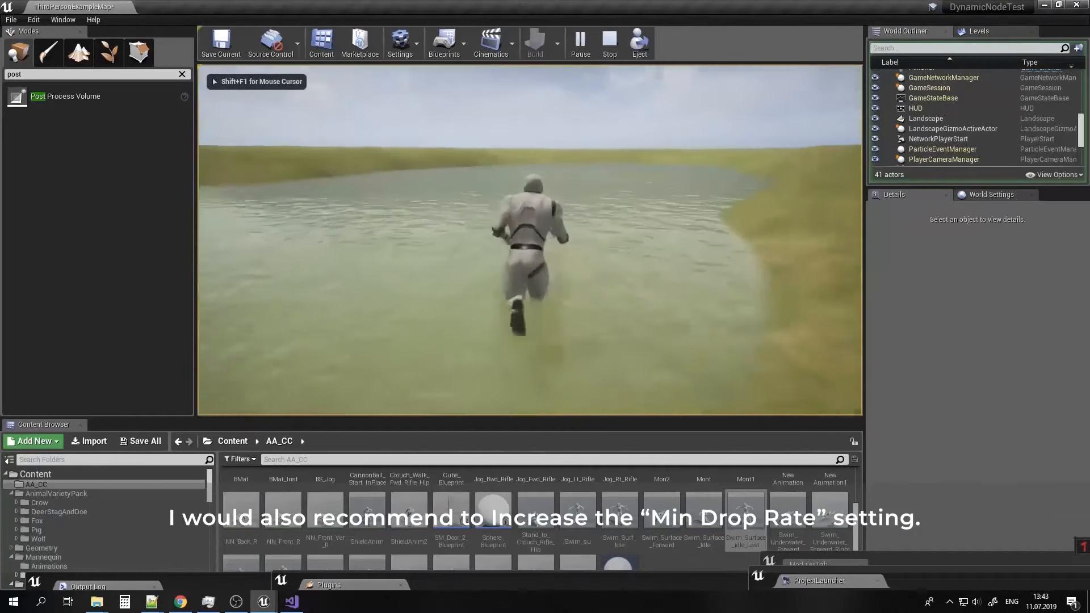
key("w")
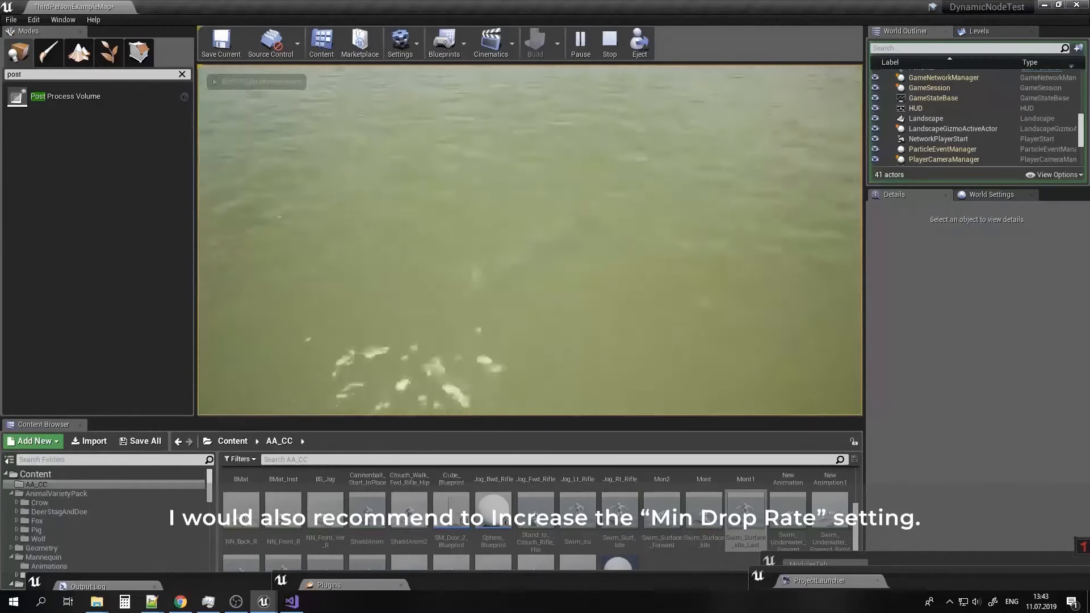
key("w")
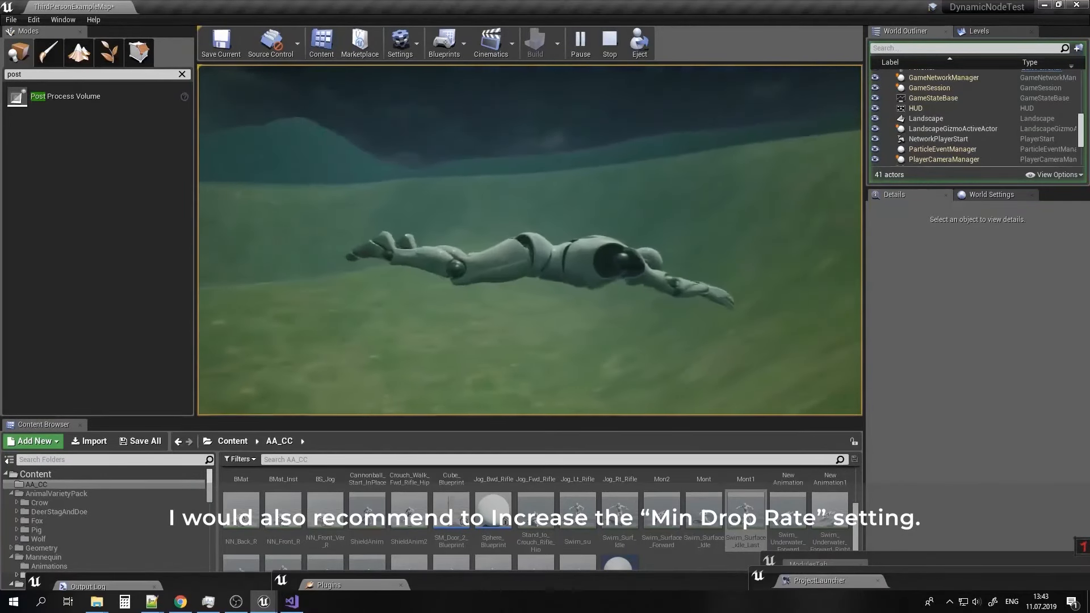
key("w")
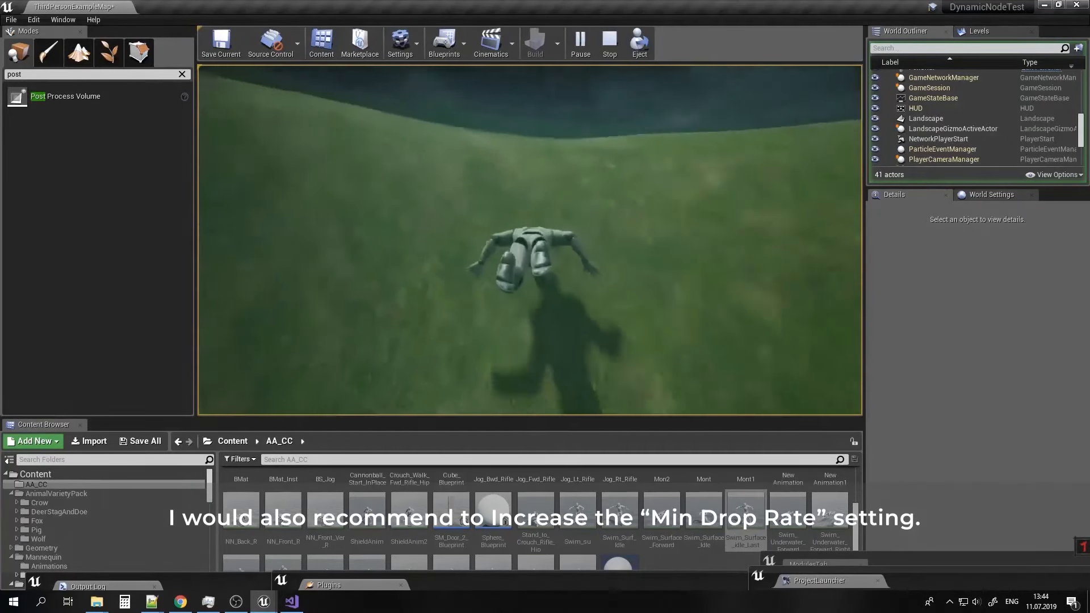
key("w")
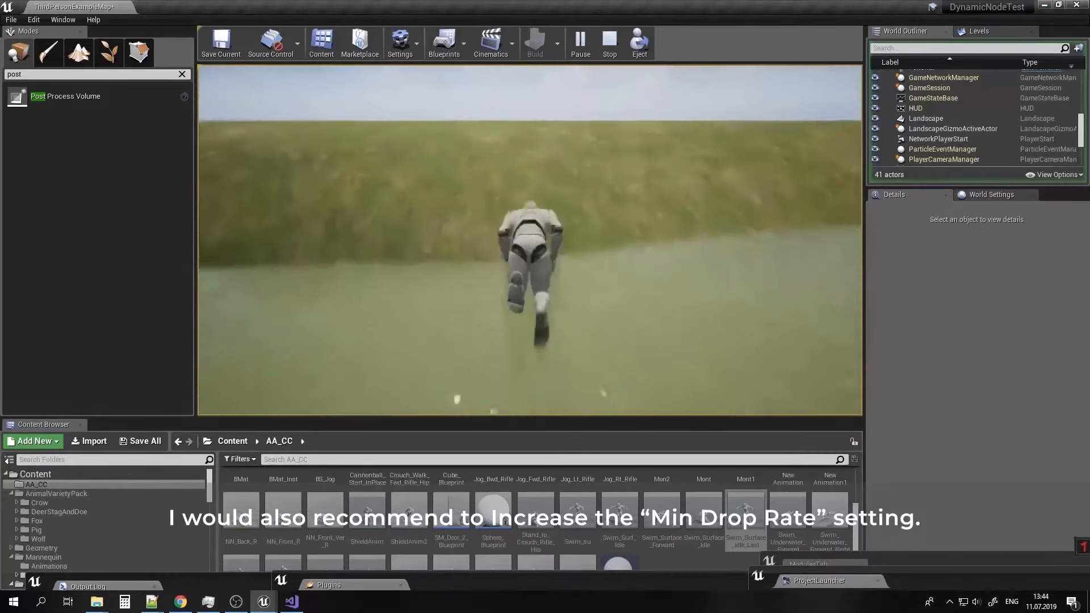
key("w")
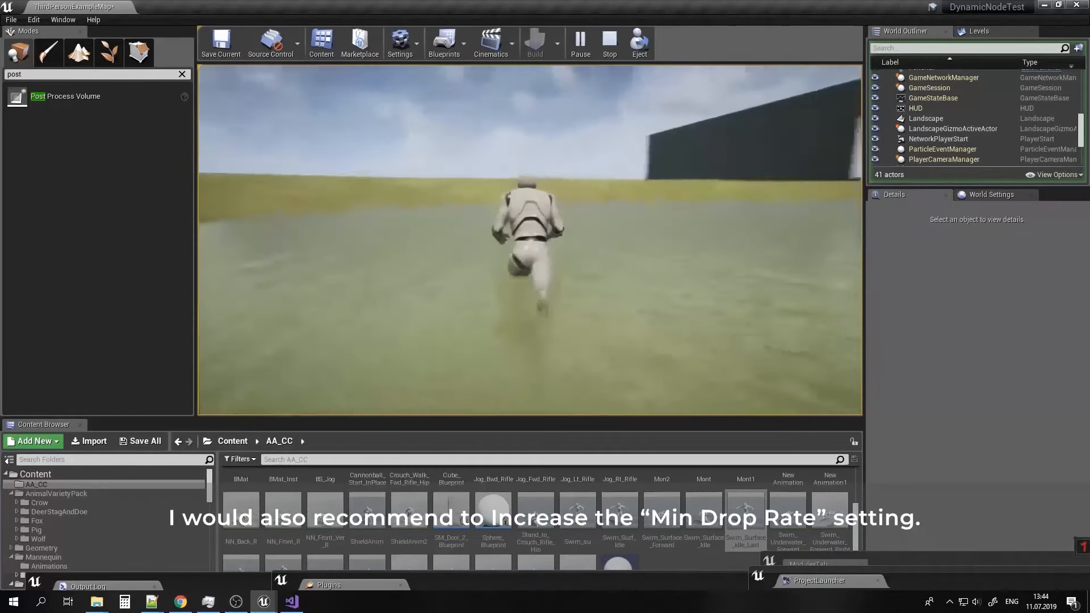
key("w")
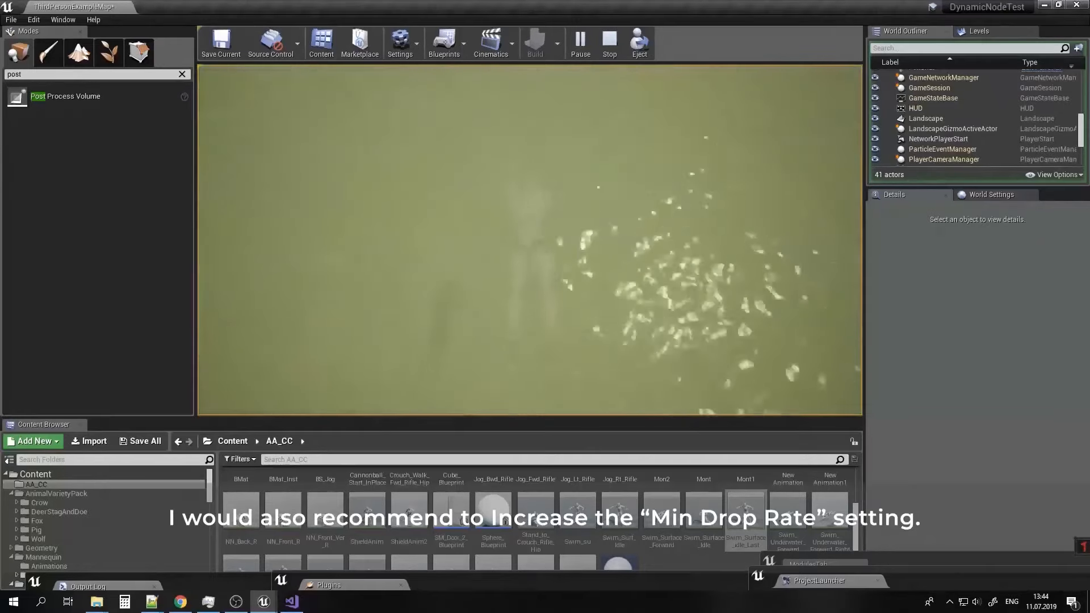
key("w")
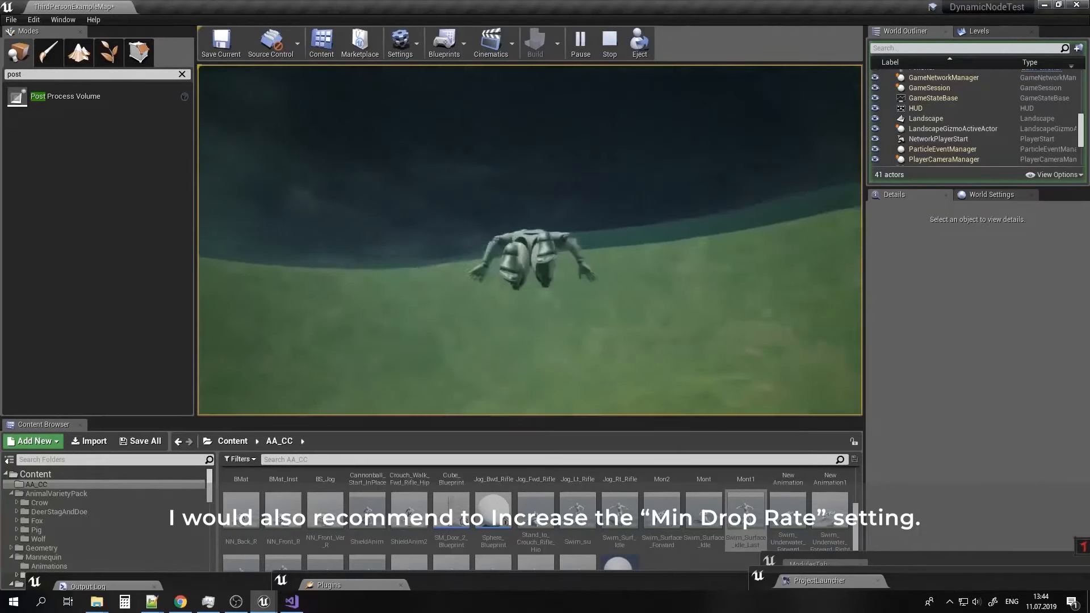
key("shift+F1")
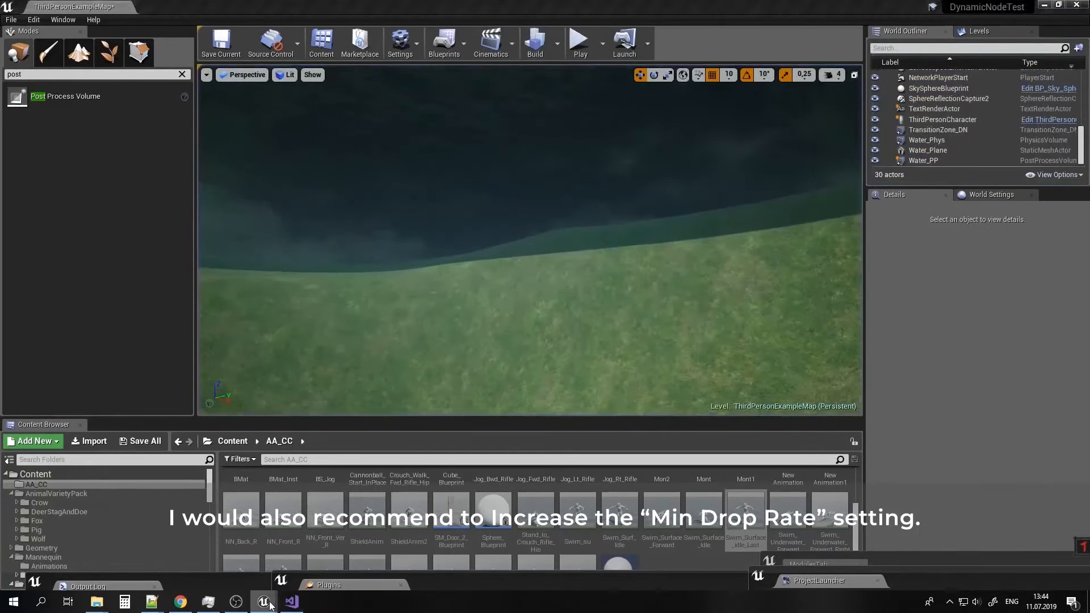
Add a DN_MoveMachine node to the Shallow Water Walking output of DN_GetSwimmMachineMoveStatus and place it beside the surface-swimming DN_MoveMachine node.
mouse_move(264, 601)
left_click(293, 553)
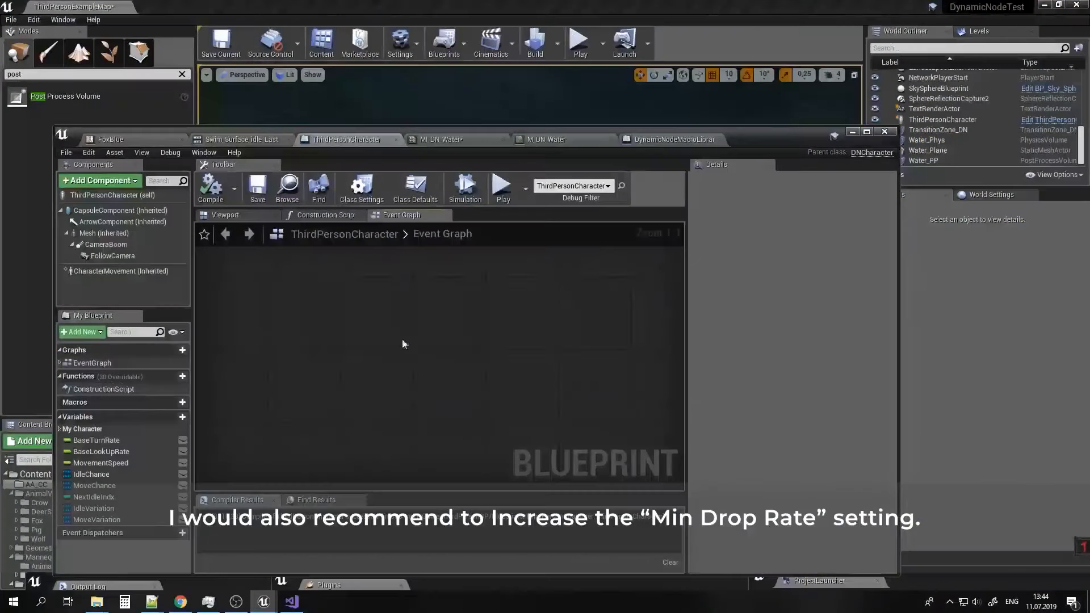
scroll(454, 378, "down", 1)
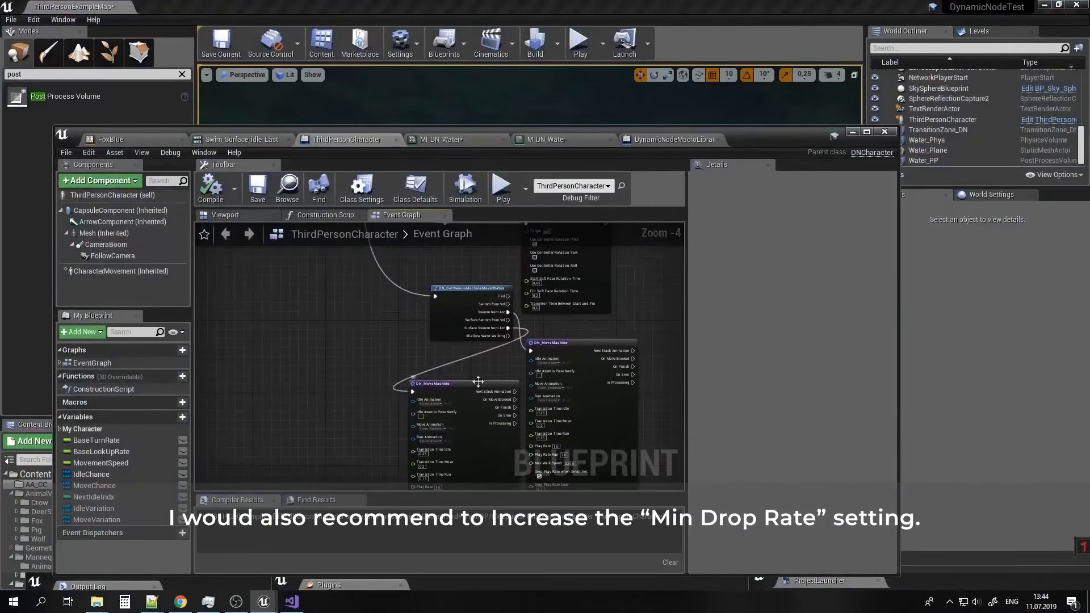
scroll(475, 369, "up", 4)
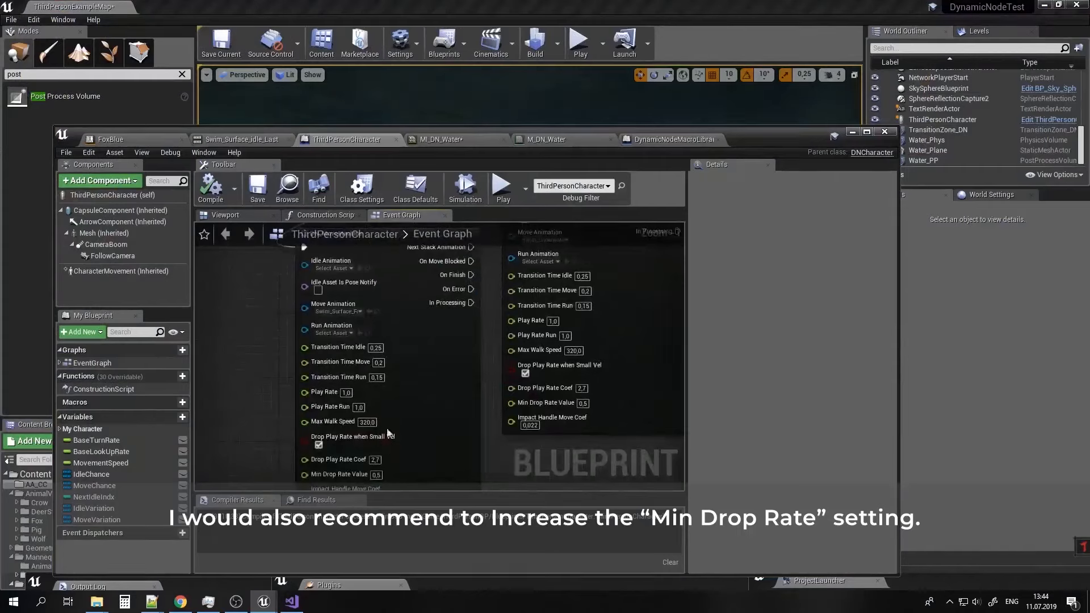
right_click_drag(474, 338, 497, 381)
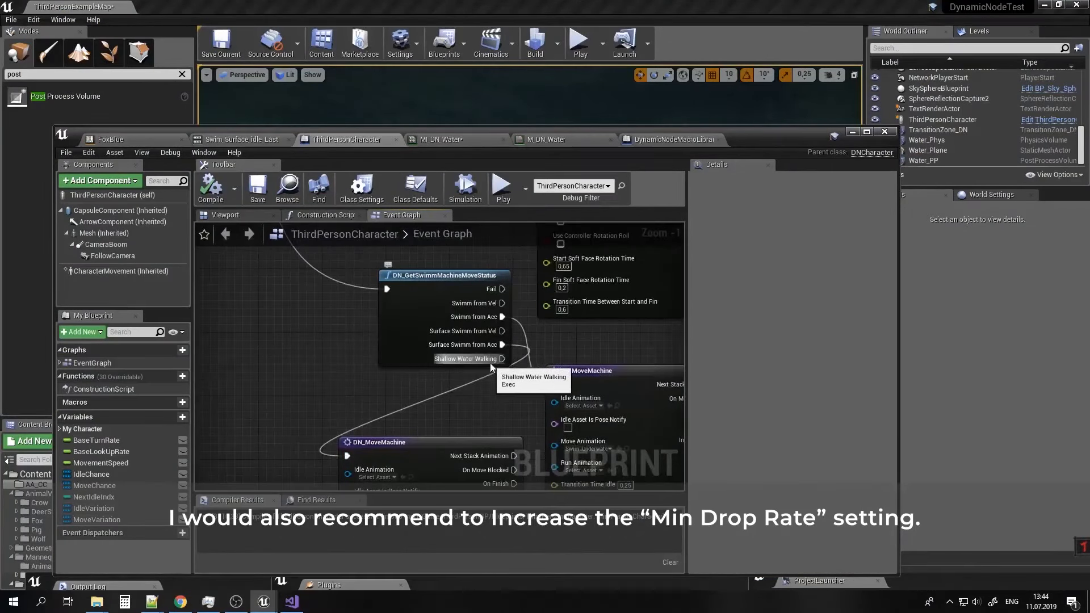
left_click_drag(490, 363, 239, 437)
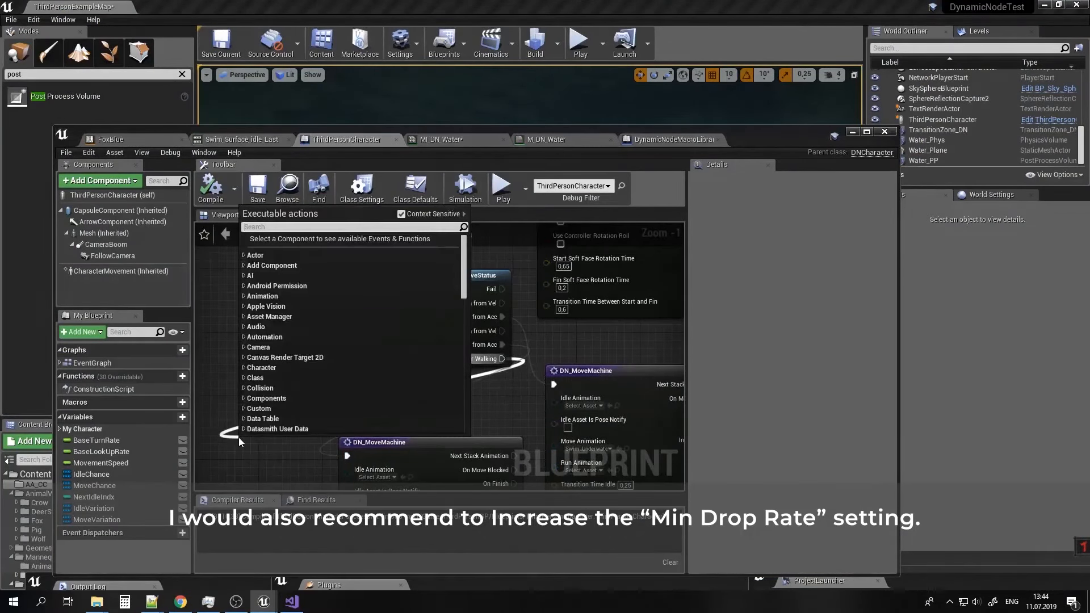
type("movema")
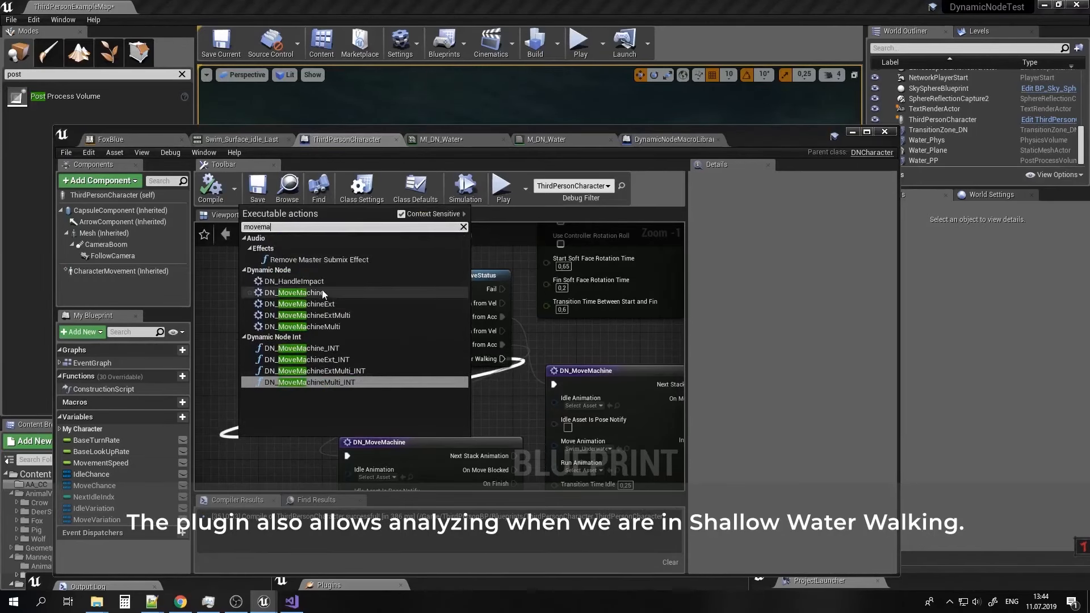
left_click(322, 292)
right_click_drag(346, 412, 481, 318)
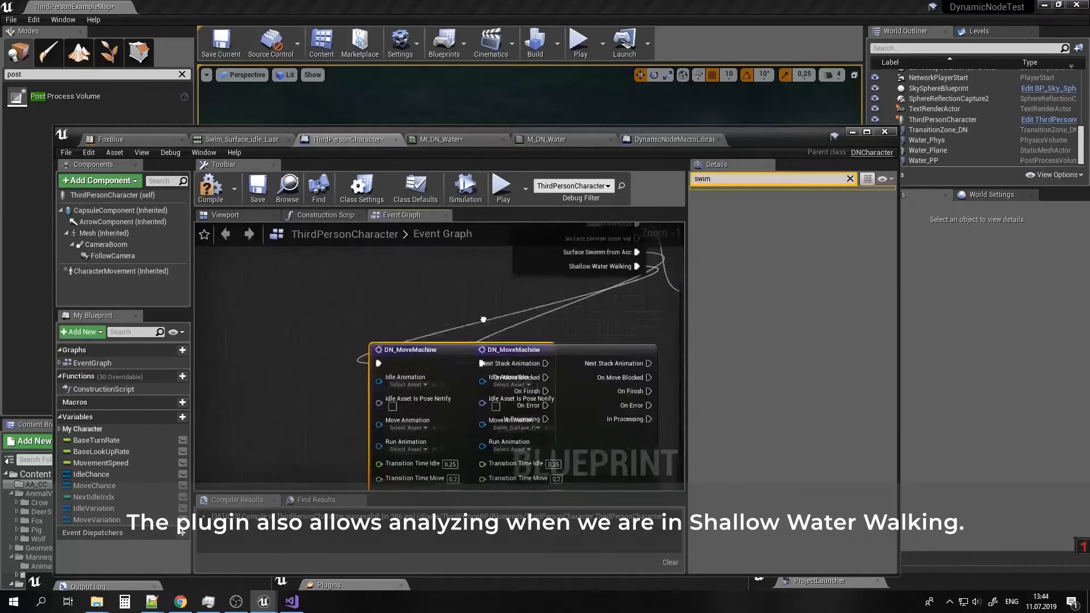
left_click_drag(439, 353, 344, 338)
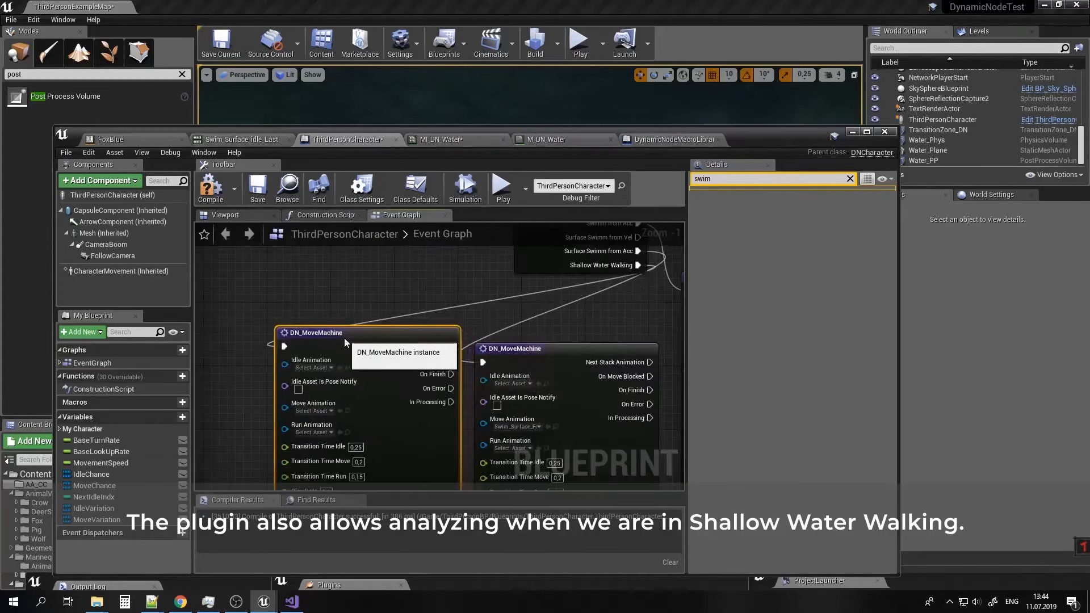
Set the new DN_MoveMachine node's Move Animation to ThirdPersonWalk, and compile and save the blueprint.
left_click(322, 410)
type("walk")
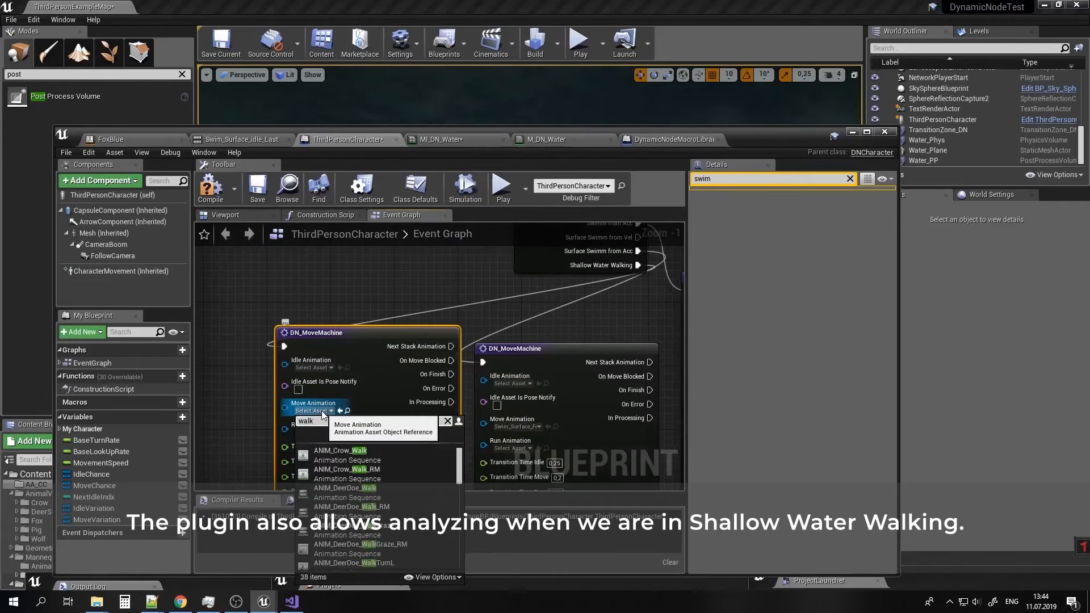
scroll(407, 499, "down", 5)
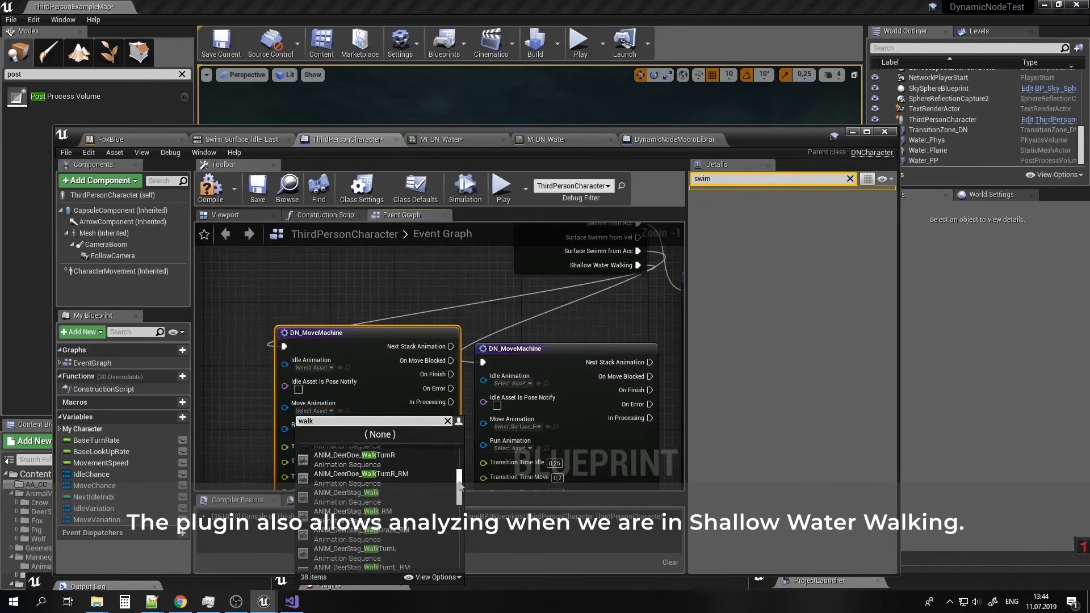
left_click(352, 477)
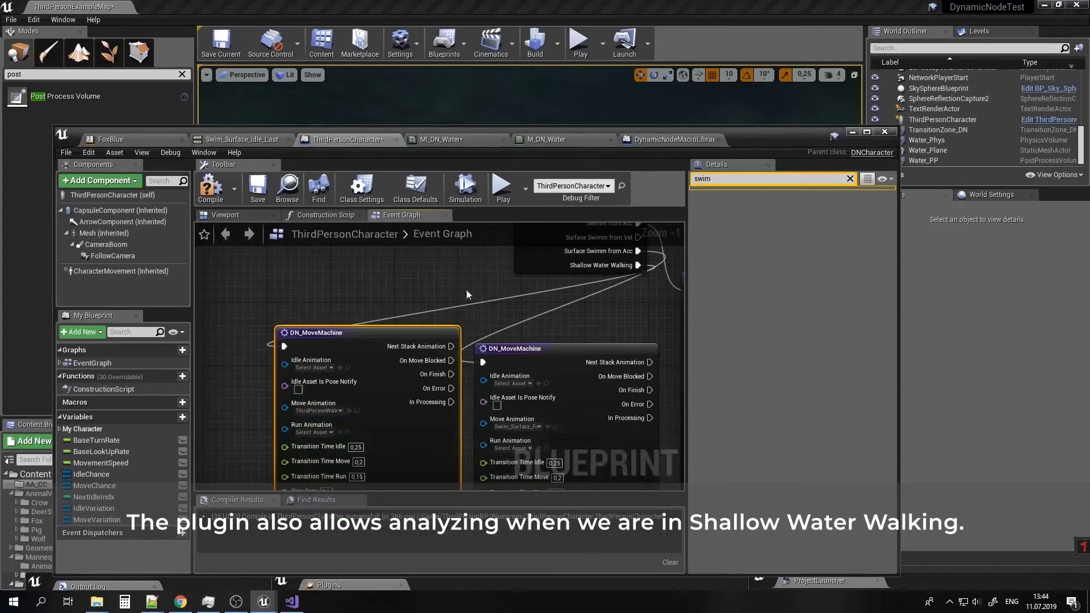
right_click_drag(467, 294, 420, 388)
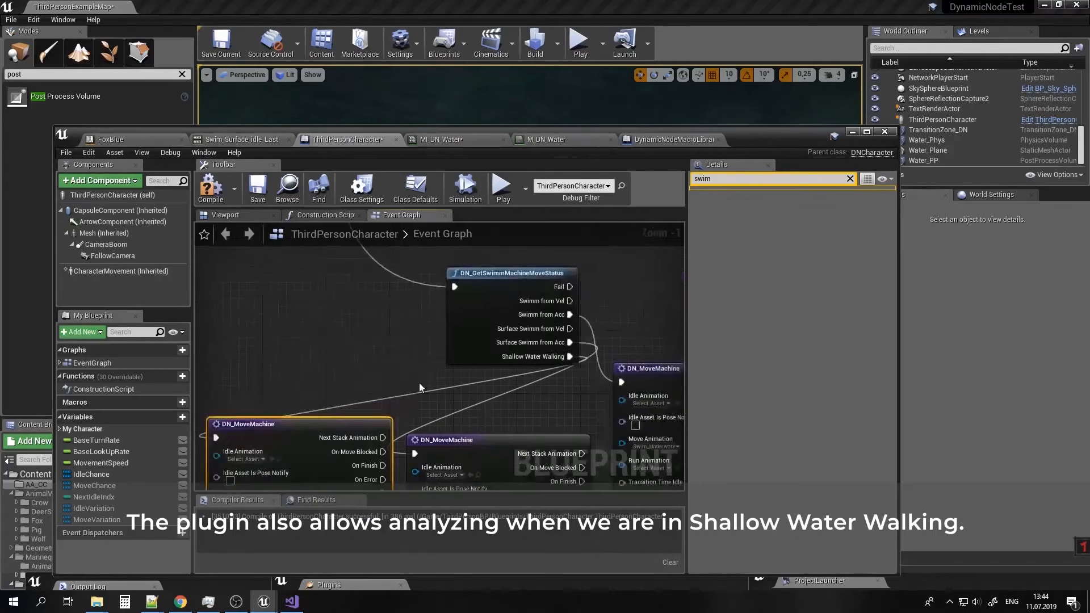
left_click(257, 190)
Check the Shallow Water Immersion Depth value on the DN_SwimmMachine node and recompile the blueprint.
right_click_drag(545, 362, 567, 421)
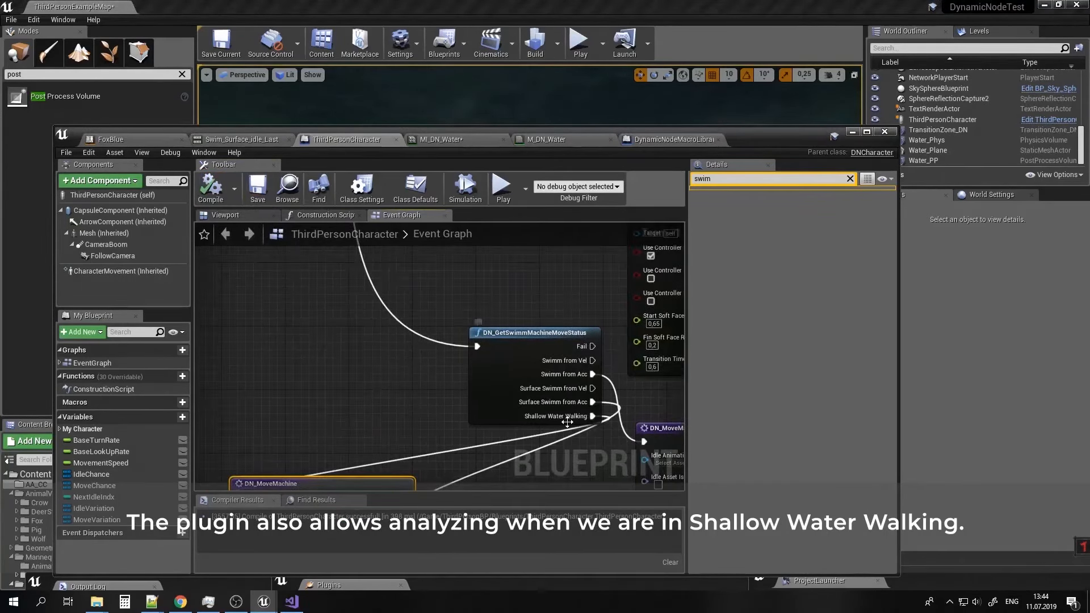
right_click_drag(350, 340, 431, 321)
scroll(441, 335, "up", 1)
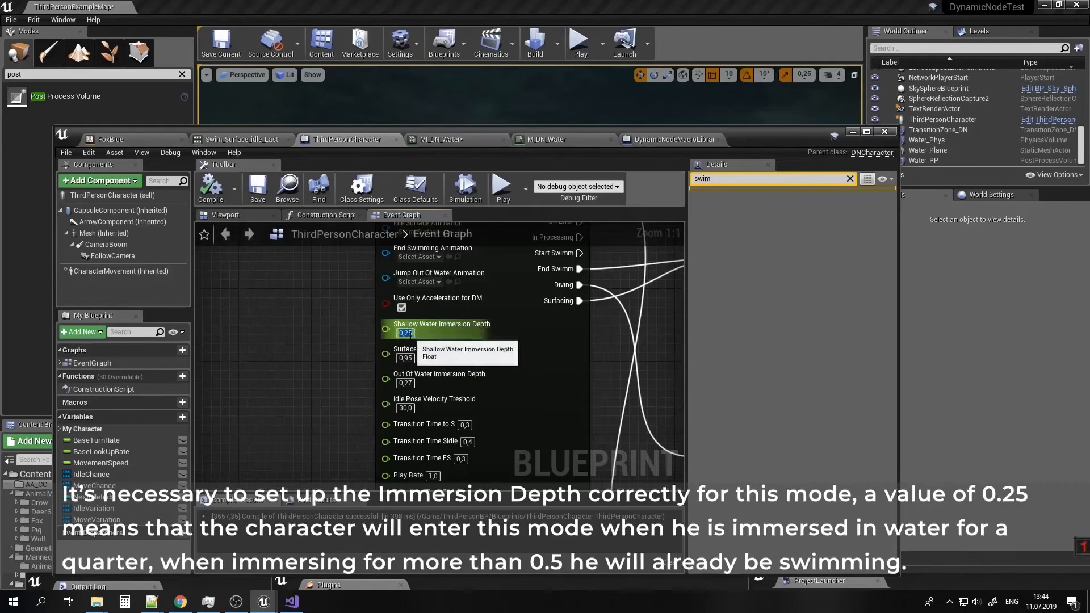
left_click(405, 334)
left_click(329, 376)
left_click(210, 188)
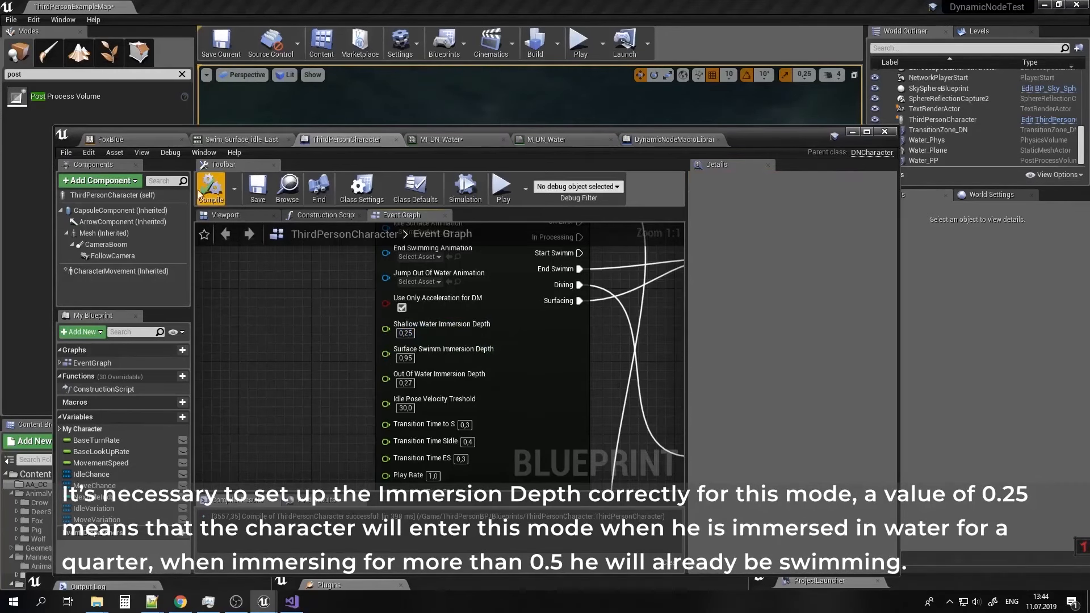
Play the level, walk the character through the shallow part of the lake to test its animation, and stop playing.
left_click(852, 131)
left_click(579, 42)
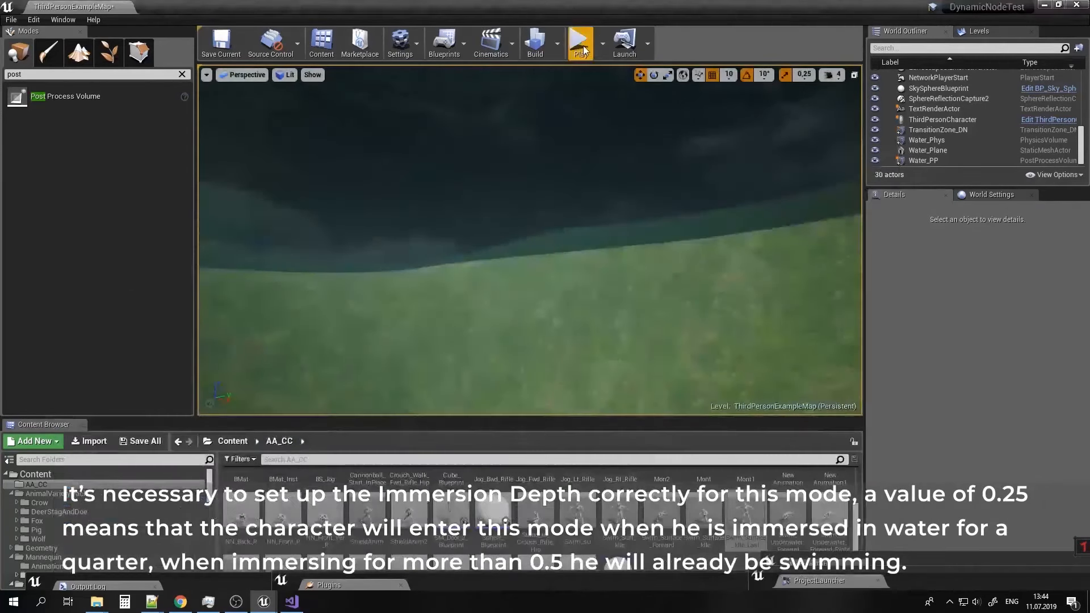
key("w")
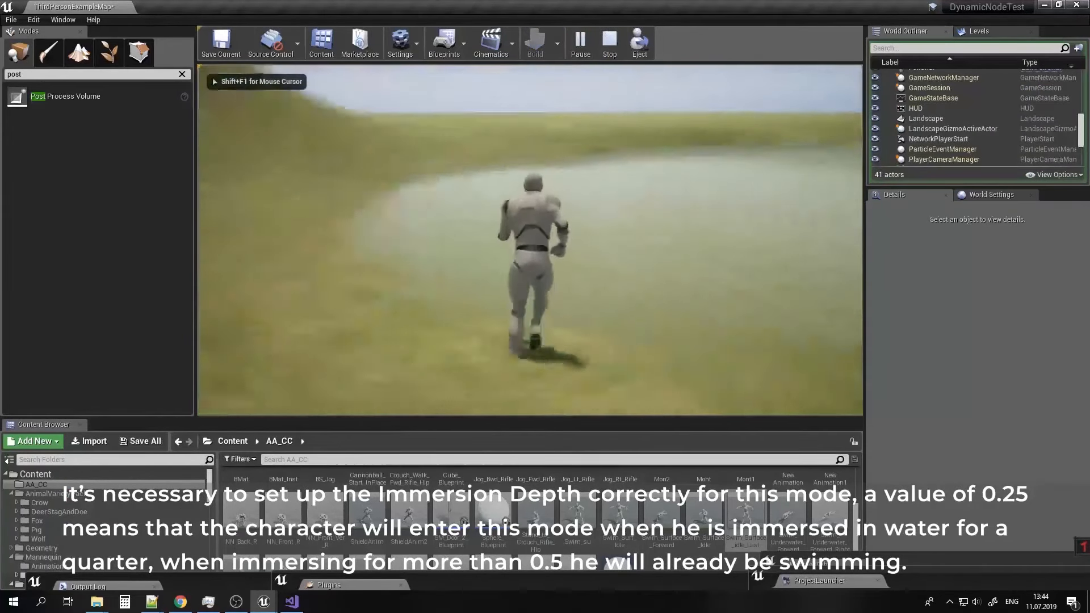
key("w")
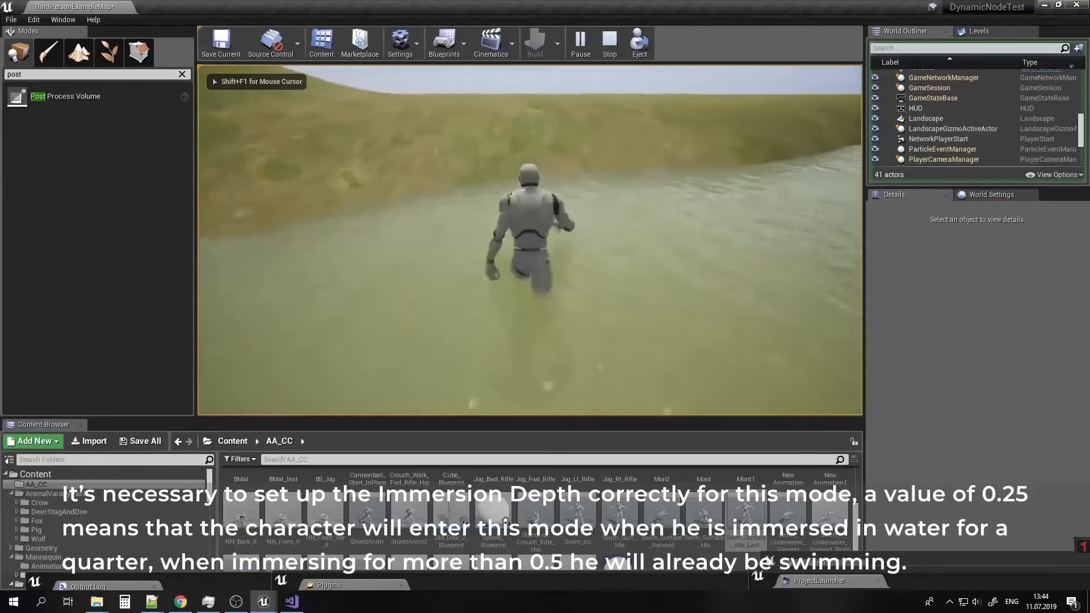
key("w")
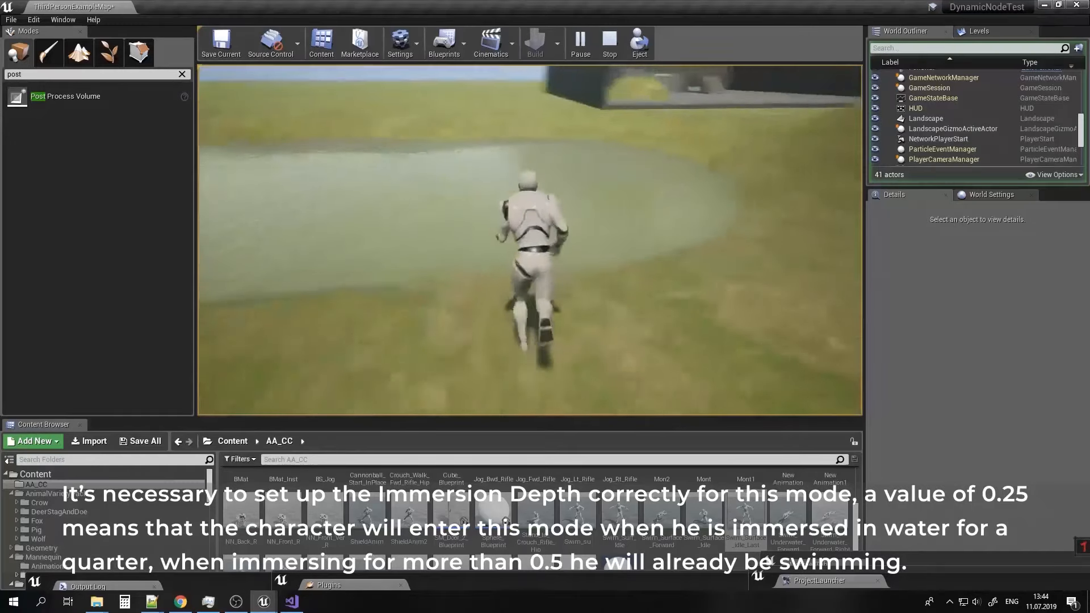
key("w")
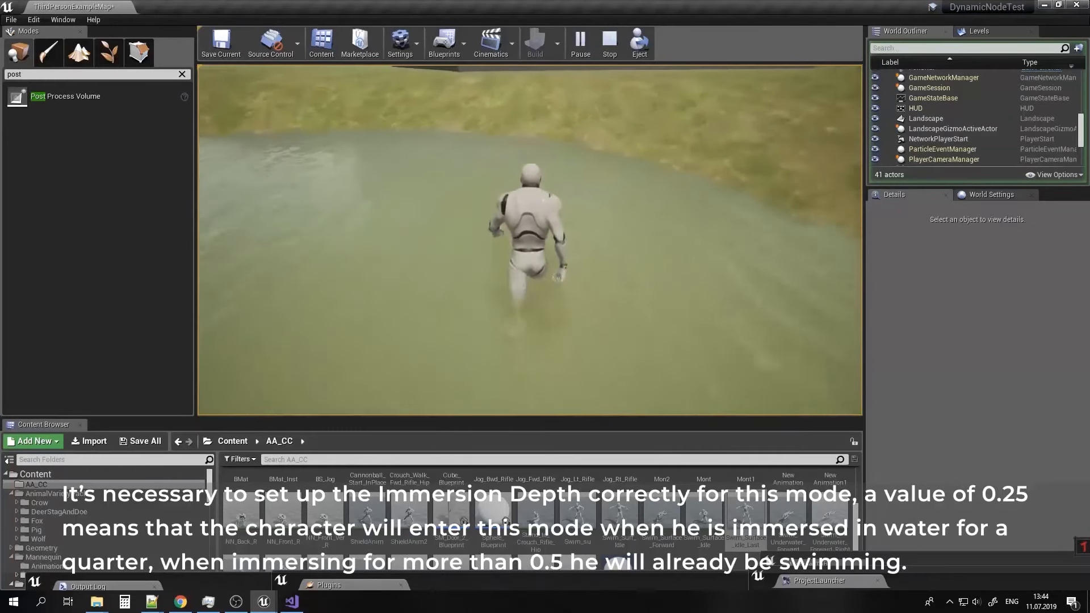
key("Escape")
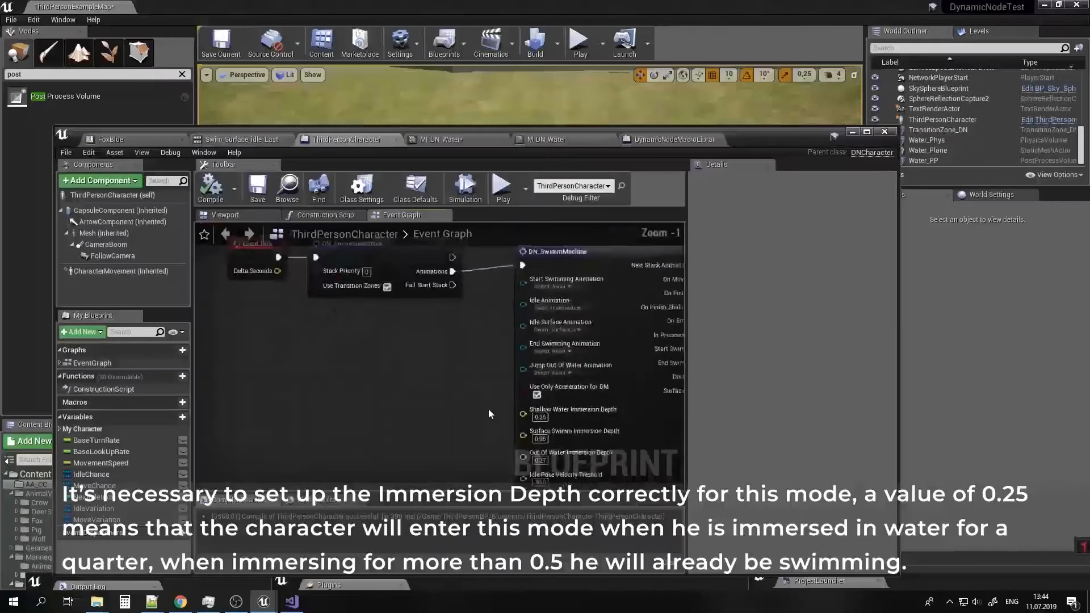
Move the DN_GetSwimmMachineMoveStatus node and insert a reroute node in the wire from Shallow Water Walking to its DN_MoveMachine node.
scroll(376, 264, "up", 3)
right_click_drag(482, 358, 307, 303)
right_click_drag(514, 381, 517, 333)
left_click_drag(516, 340, 428, 328)
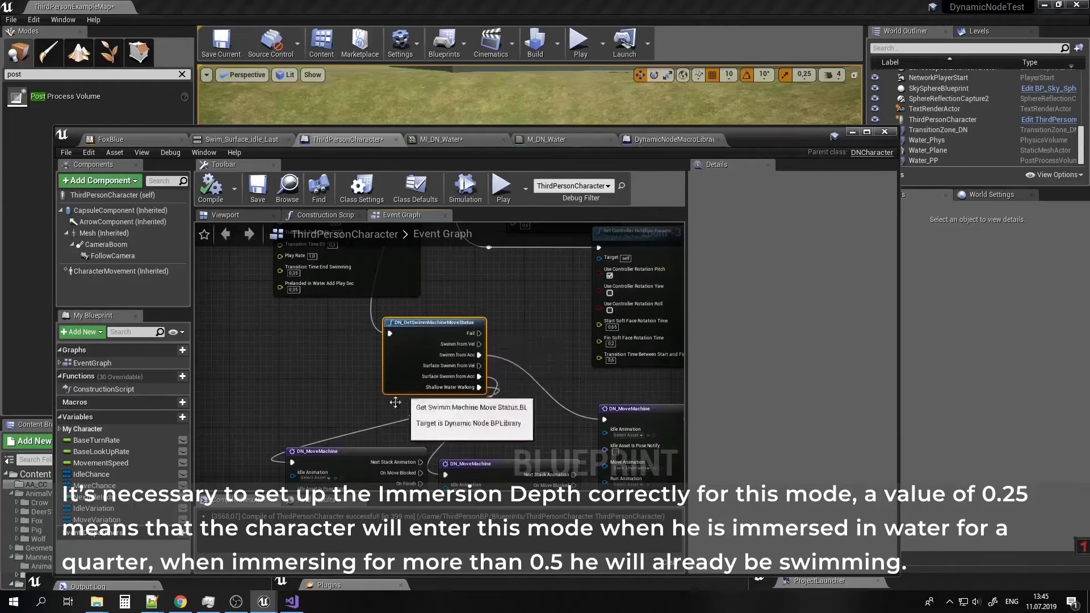
double_click(376, 427)
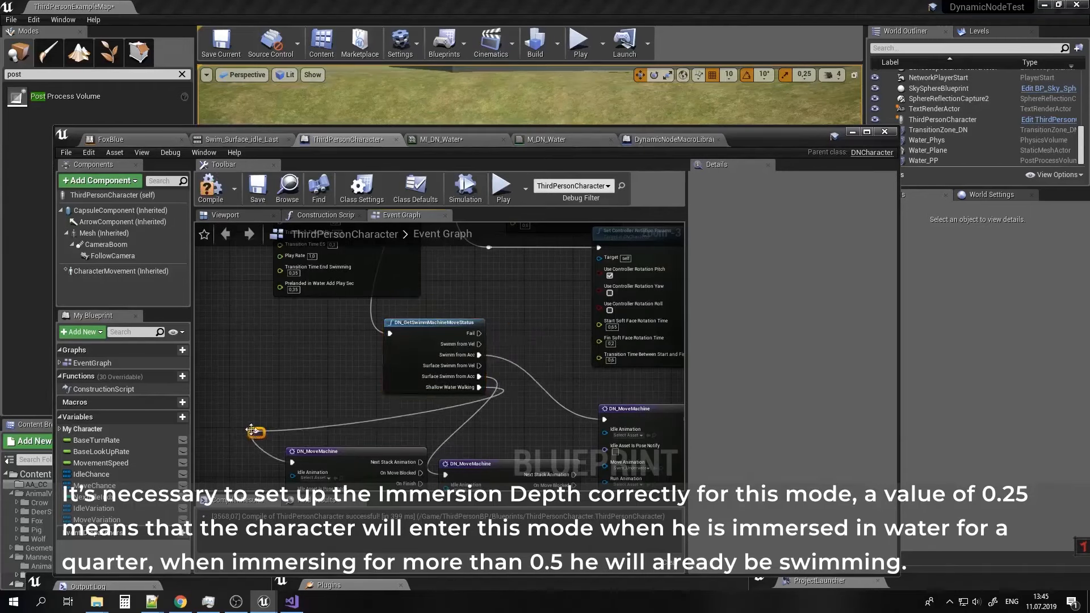
Add a second reroute node connected to the first one and place it in the empty graph area further left.
right_click_drag(251, 430, 395, 366)
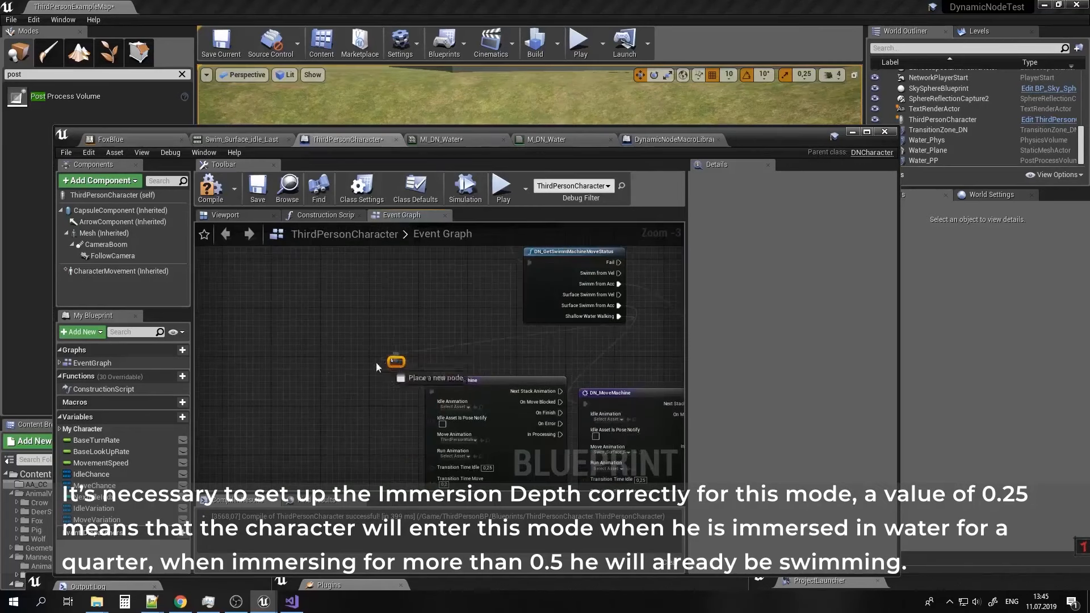
left_click_drag(376, 362, 295, 363)
type("rer")
key("Return")
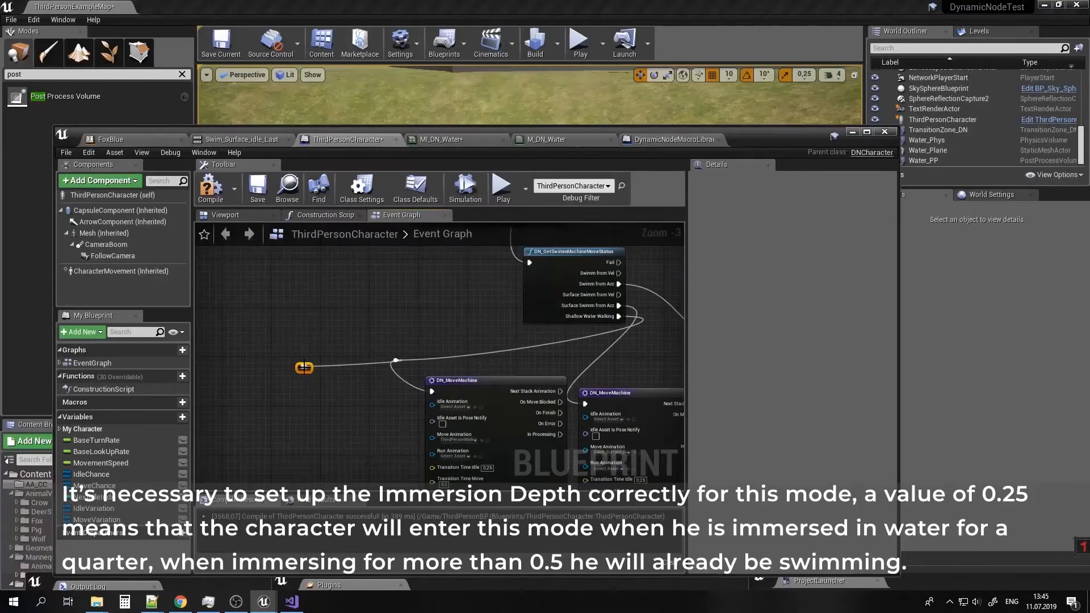
left_click_drag(259, 361, 248, 362)
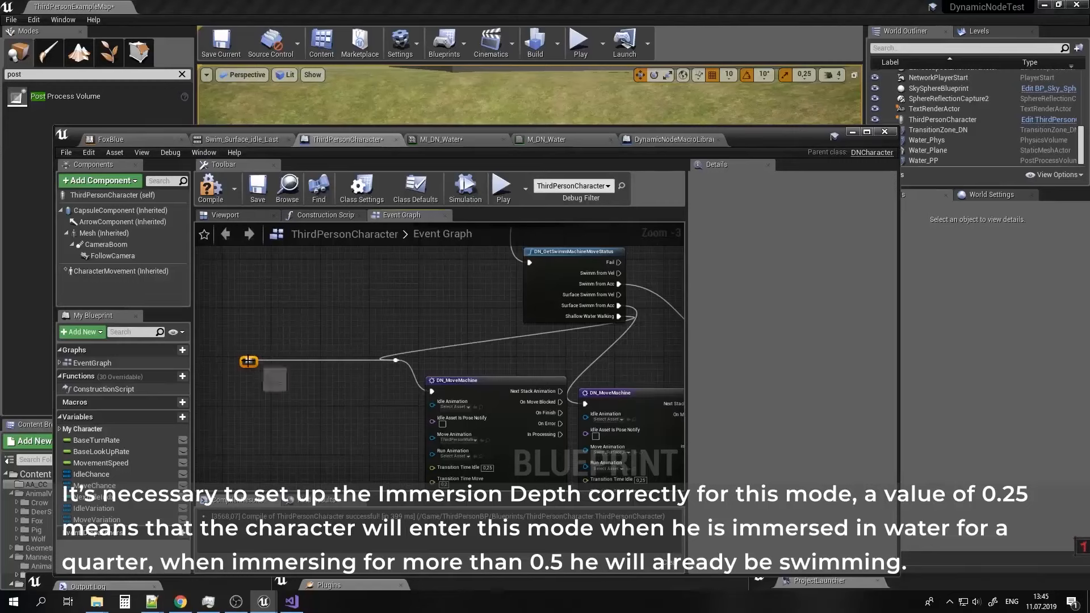
Add a Get DNMovement Component node and place it below the second reroute node.
right_click_drag(274, 393, 350, 402)
right_click(294, 426)
type("ge")
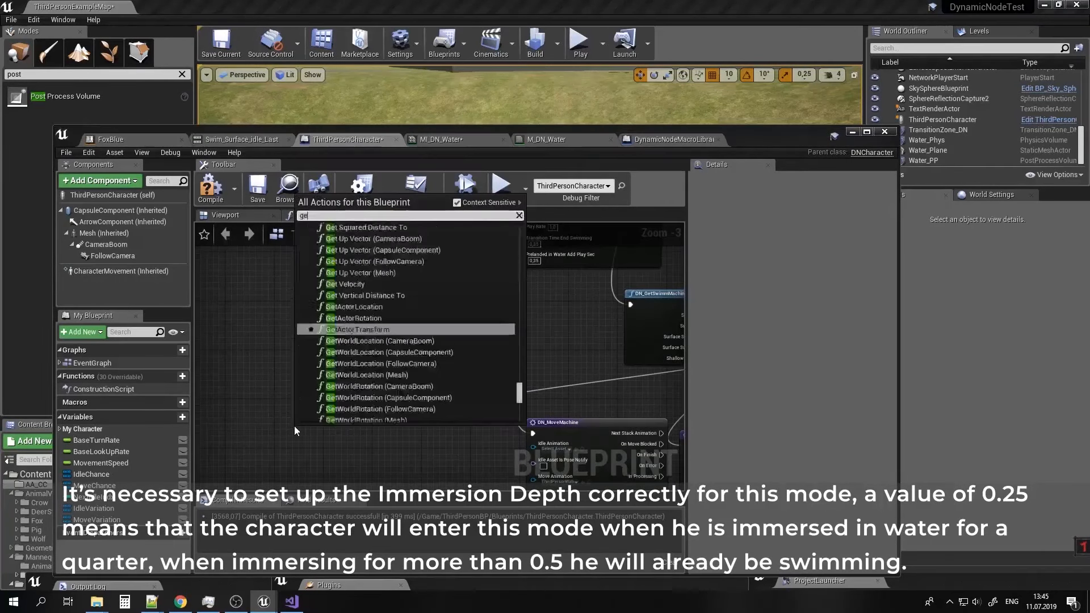
type("tdn")
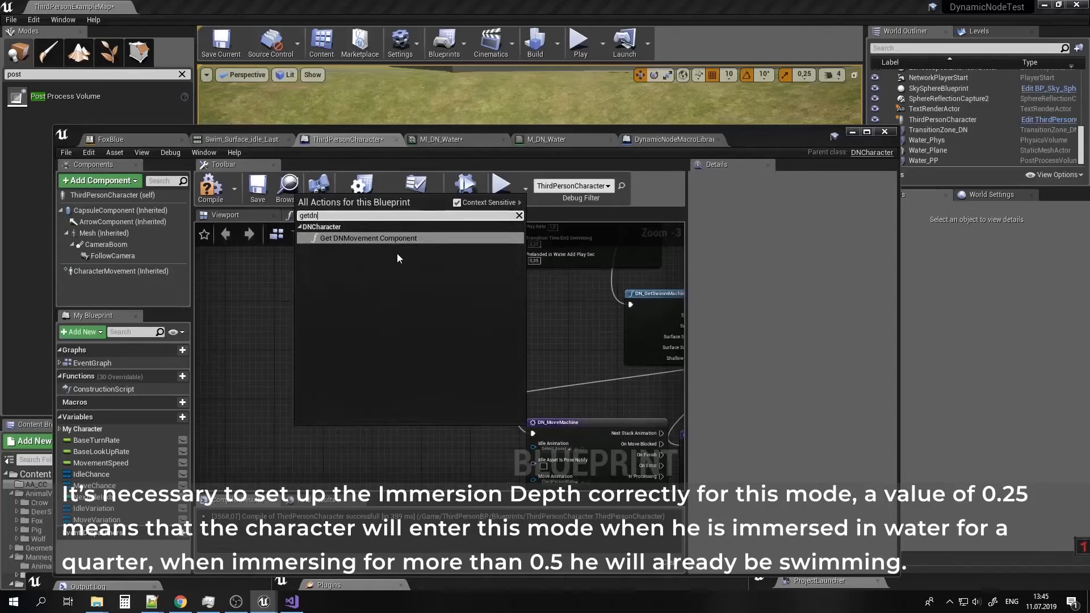
left_click(397, 239)
right_click_drag(395, 385, 428, 326)
left_click_drag(379, 372, 337, 396)
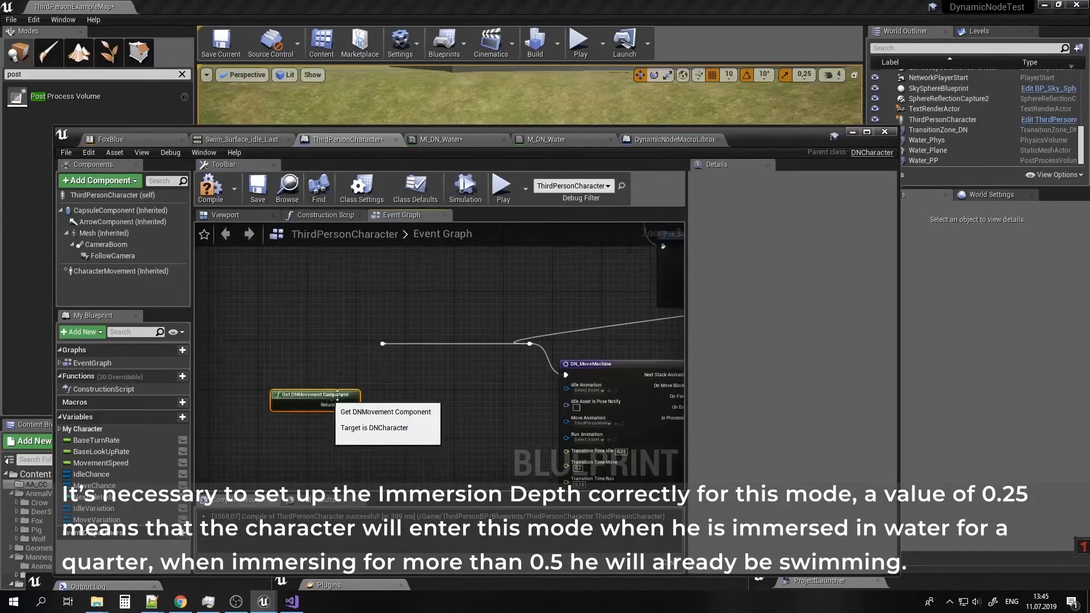
Add a Character Movement reference to the graph and connect it to a new Set Max Walk Speed variable node.
left_click_drag(131, 270, 393, 363)
left_click(338, 361)
type("setmax")
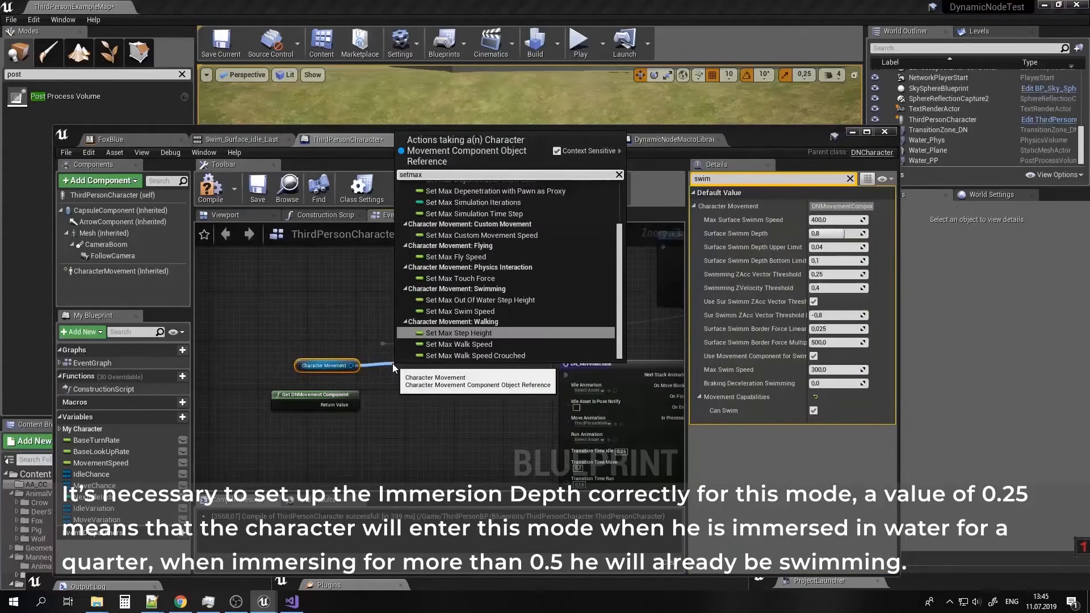
type("wa")
left_click(502, 208)
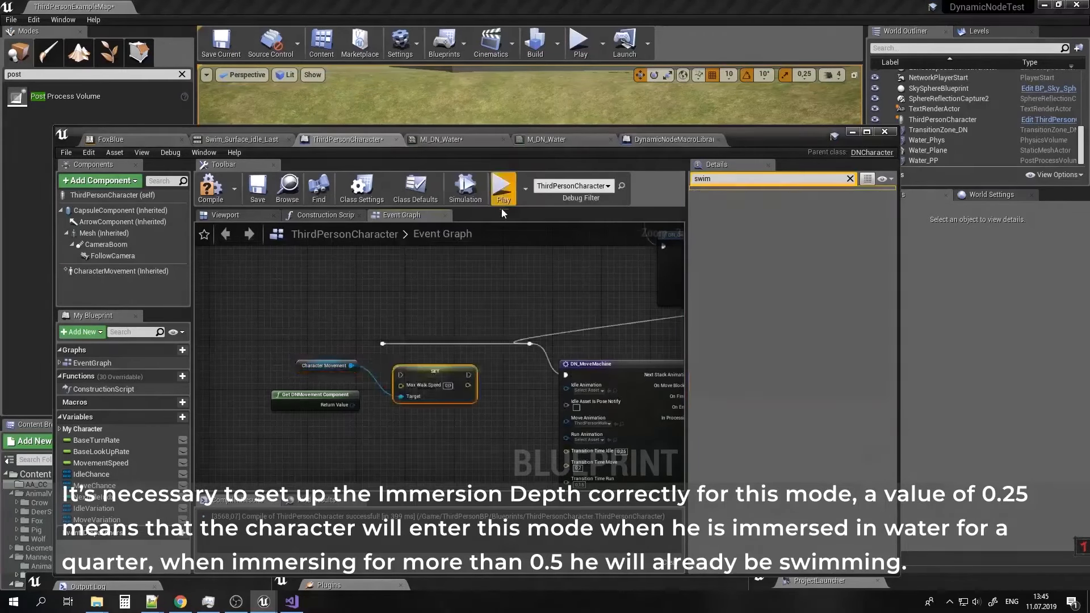
scroll(468, 356, "up", 2)
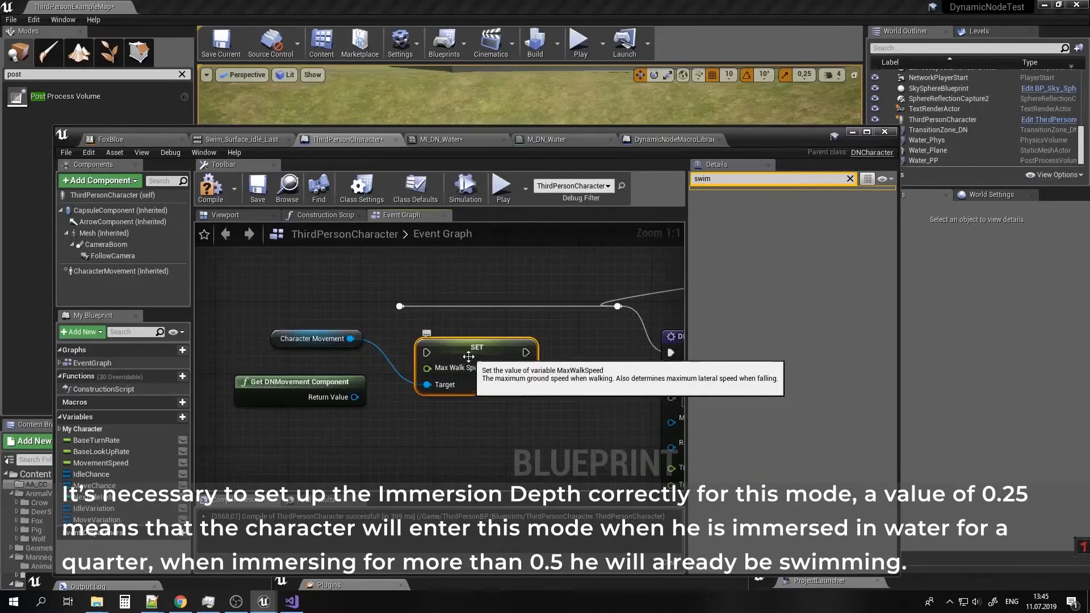
left_click_drag(469, 356, 459, 347)
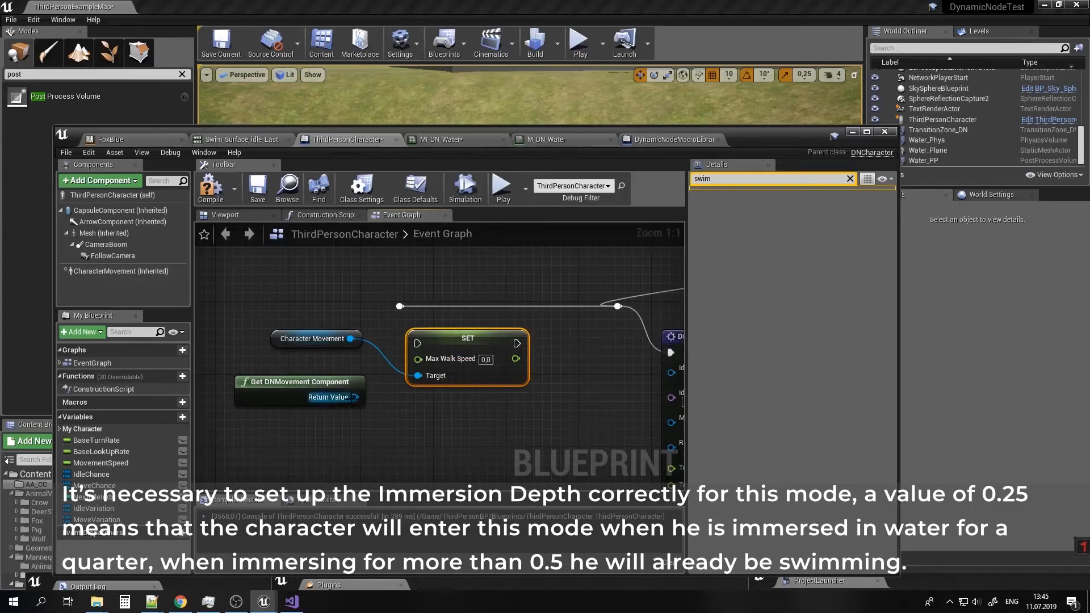
Add the DN Set Max Walk Speed function on Get DNMovement Component's Return Value, with Transition Time 1.0 and New Movement Speed 400.
left_click_drag(395, 421, 413, 432)
type("se")
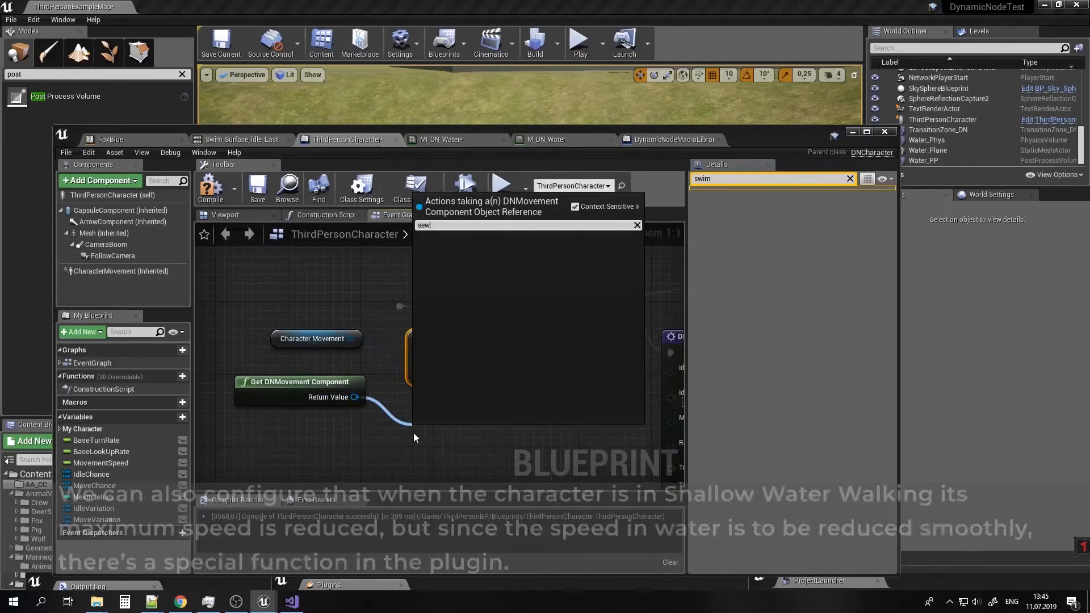
type("tma")
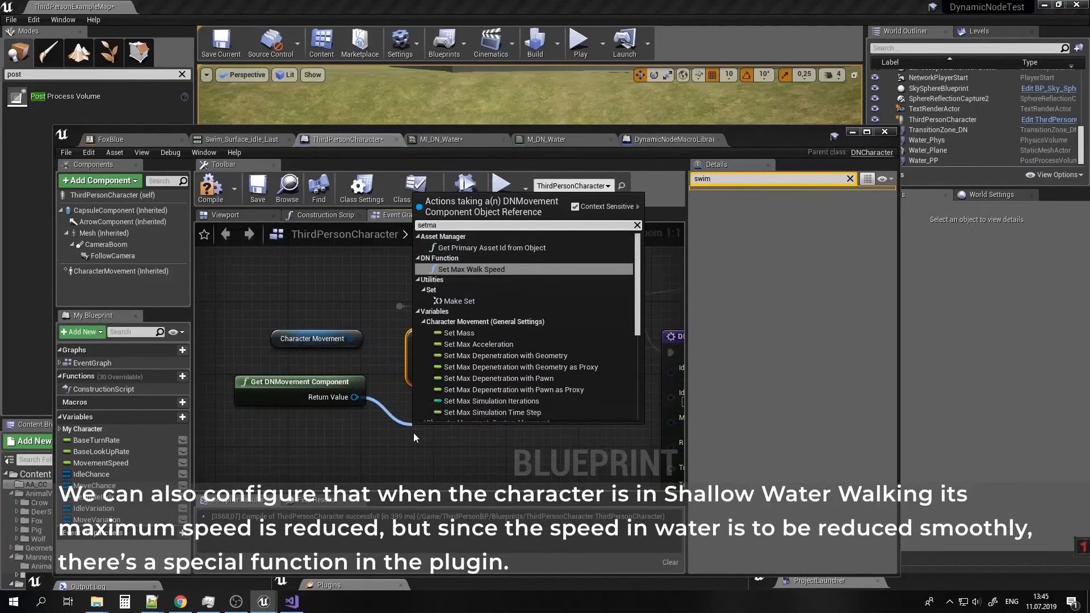
left_click(495, 269)
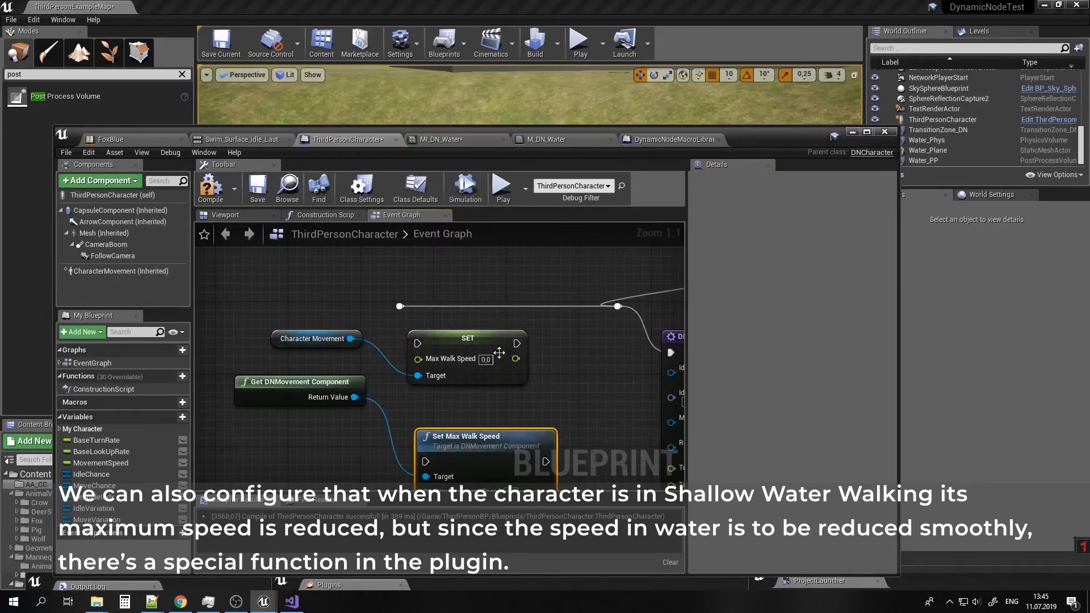
right_click_drag(541, 400, 539, 351)
left_click_drag(496, 387, 487, 368)
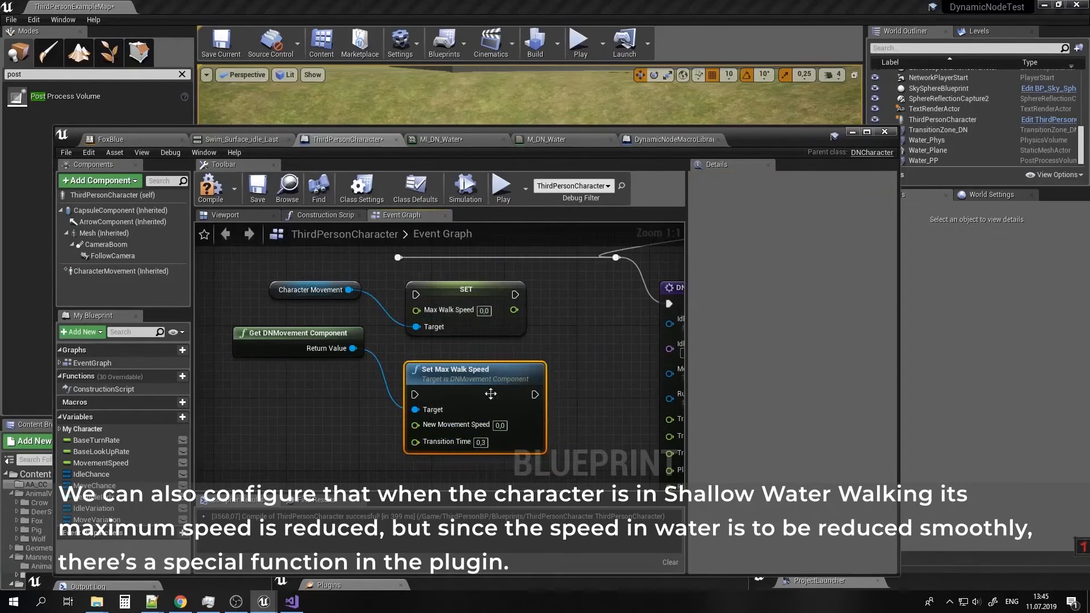
left_click(481, 442)
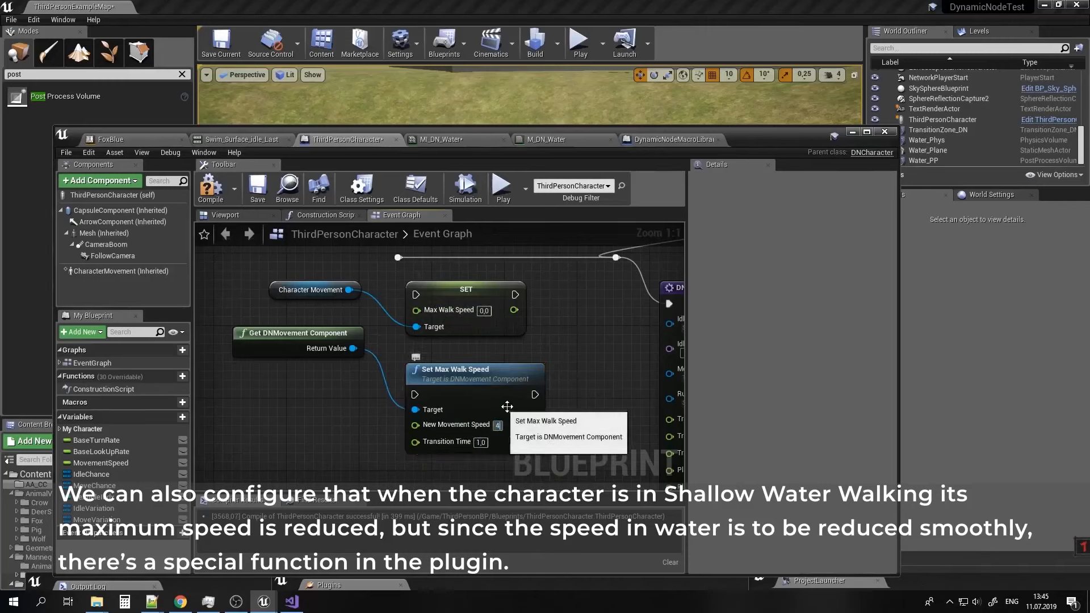
type("400")
Delete the far-left reroute node and connect the remaining reroute node to the Set Max Walk Speed function's execution input.
right_click_drag(564, 318, 564, 359)
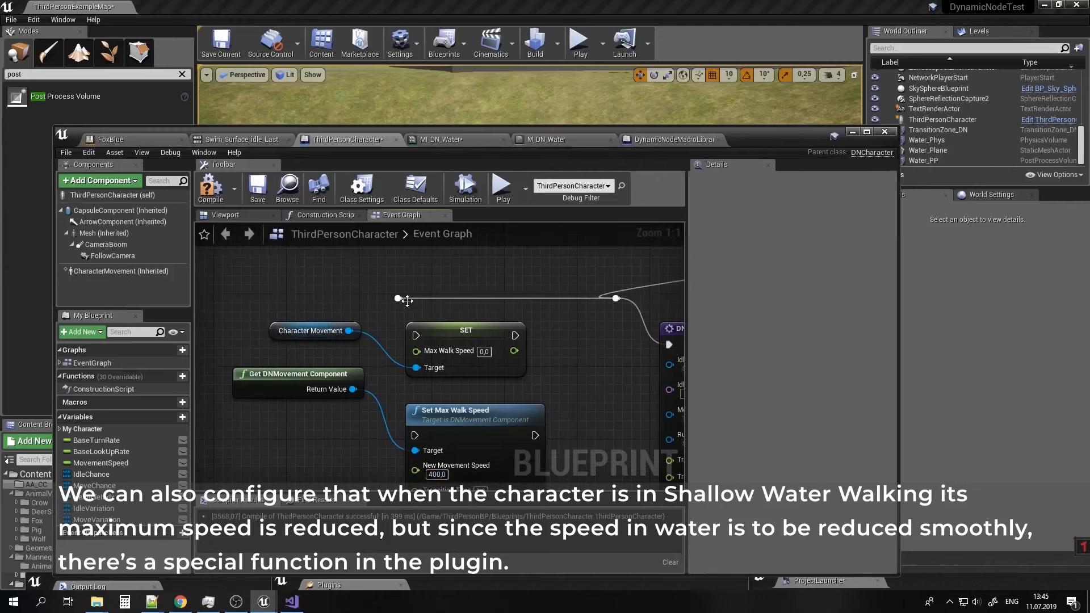
left_click_drag(397, 300, 413, 435)
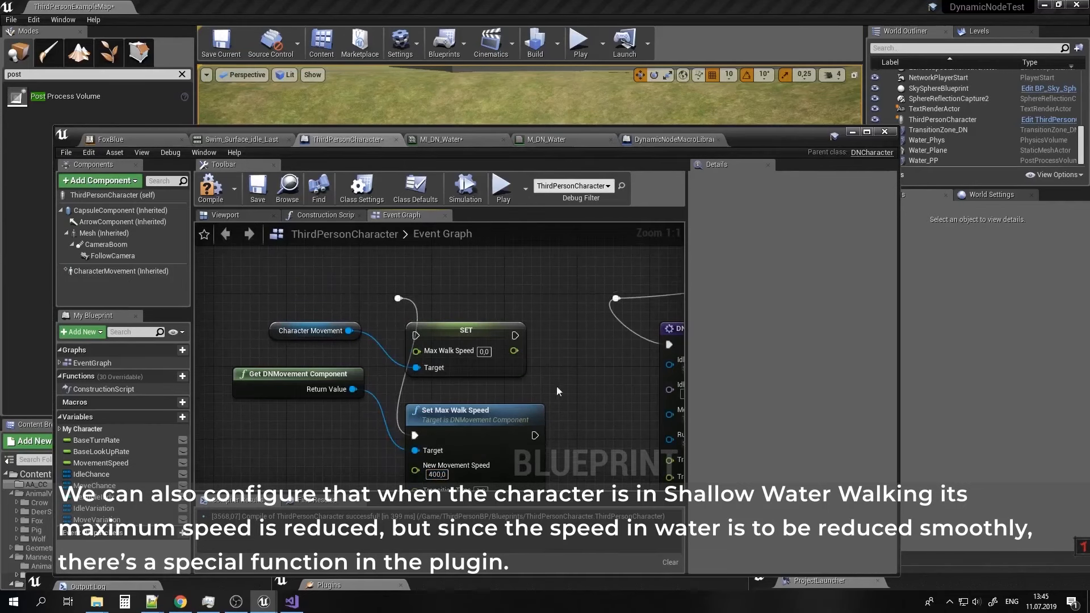
left_click_drag(623, 300, 464, 303)
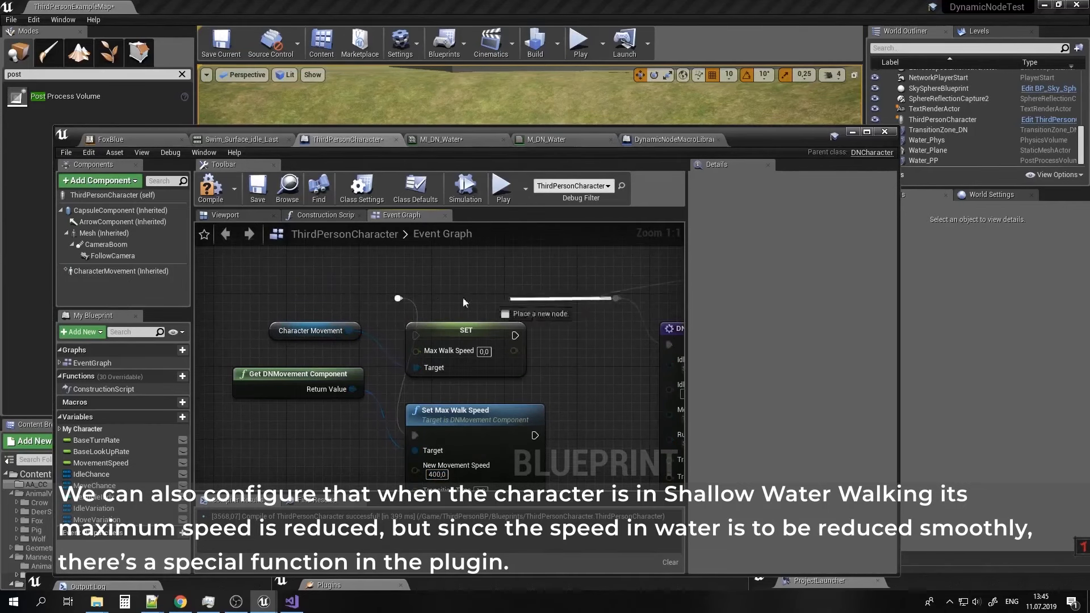
left_click_drag(396, 301, 398, 299)
right_click_drag(431, 283, 296, 295)
left_click(267, 311)
key("Delete")
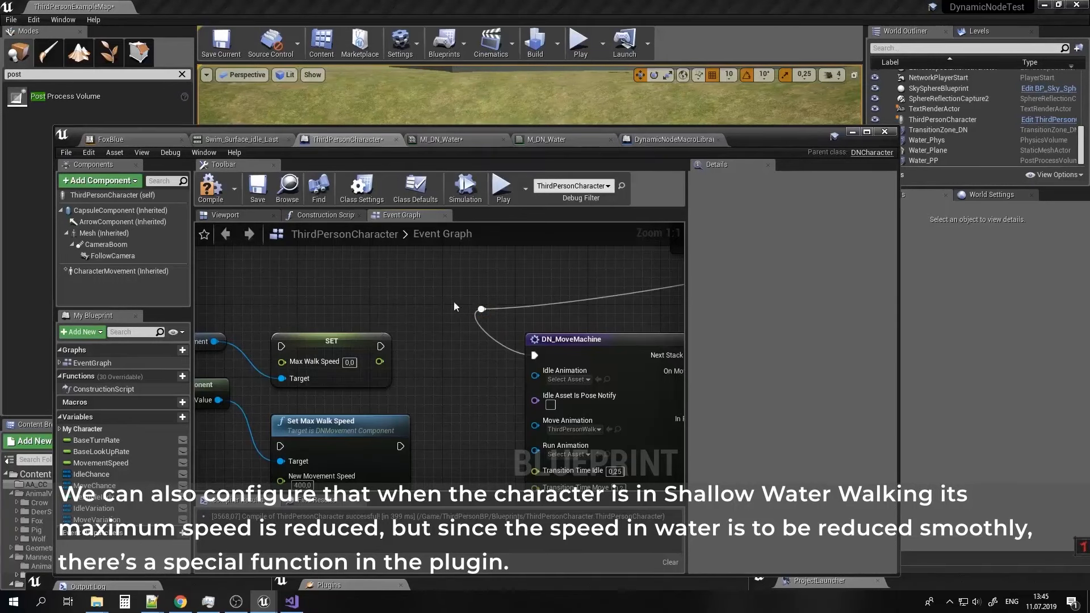
left_click_drag(480, 308, 280, 446)
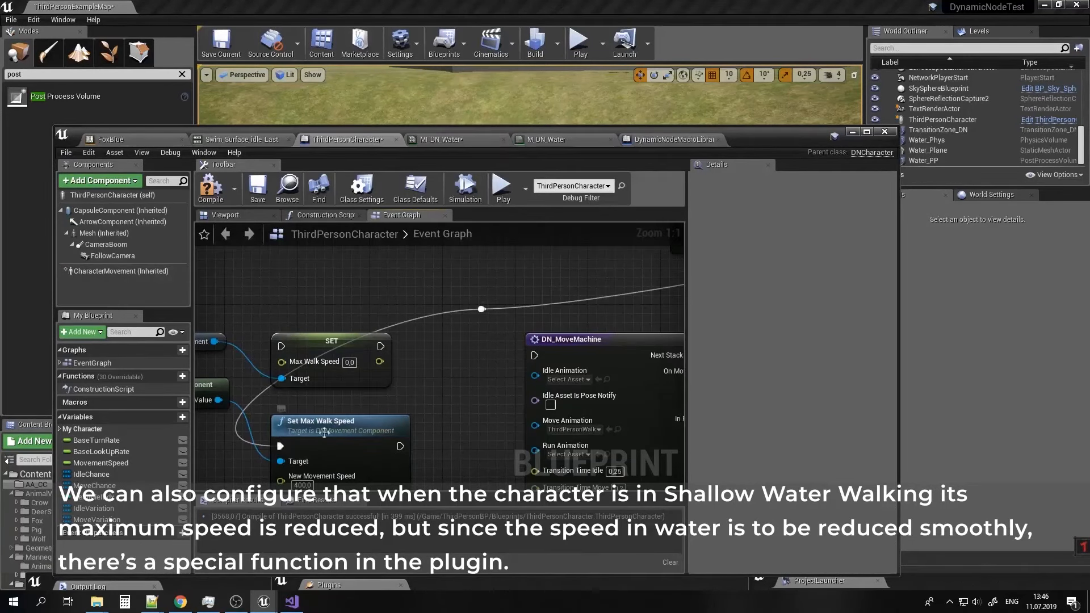
Delete the Max Walk Speed SET node and its Character Movement reference, and connect the Set Max Walk Speed function's output to DN_MoveMachine.
right_click_drag(460, 401, 480, 359)
left_click(356, 300)
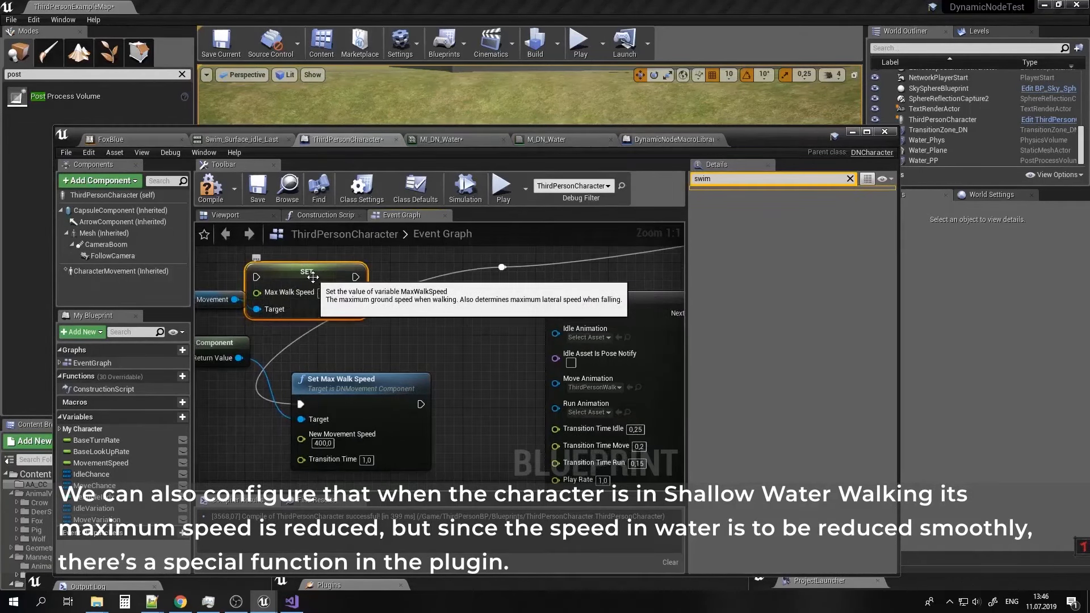
key("Delete")
left_click(218, 299)
key("Delete")
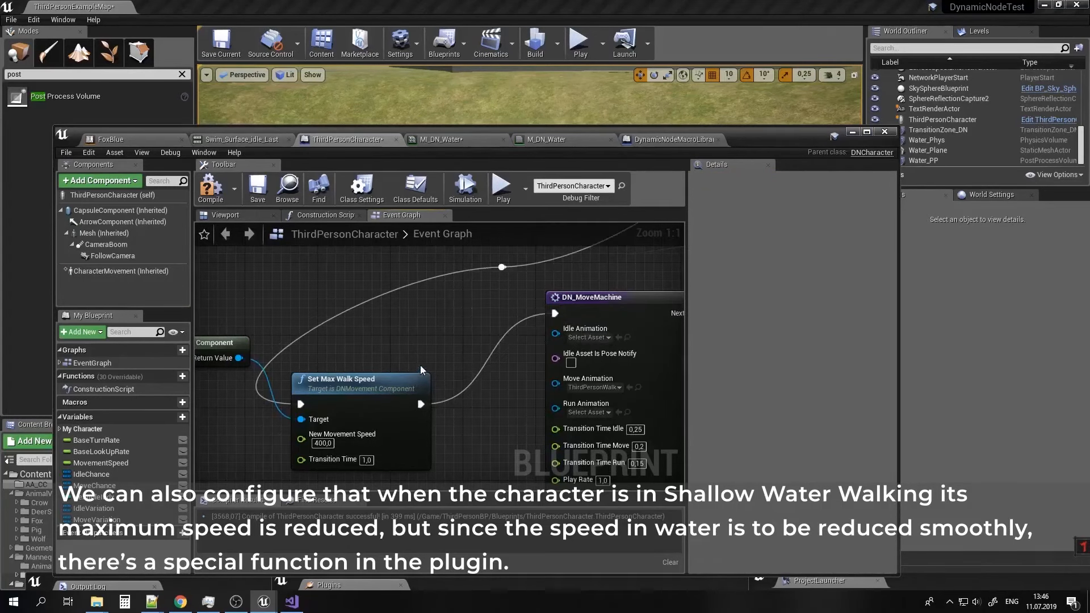
Arrange the Set Max Walk Speed and Get DNMovement Component nodes side by side in front of DN_MoveMachine.
left_click_drag(399, 376, 447, 342)
right_click_drag(314, 338, 362, 340)
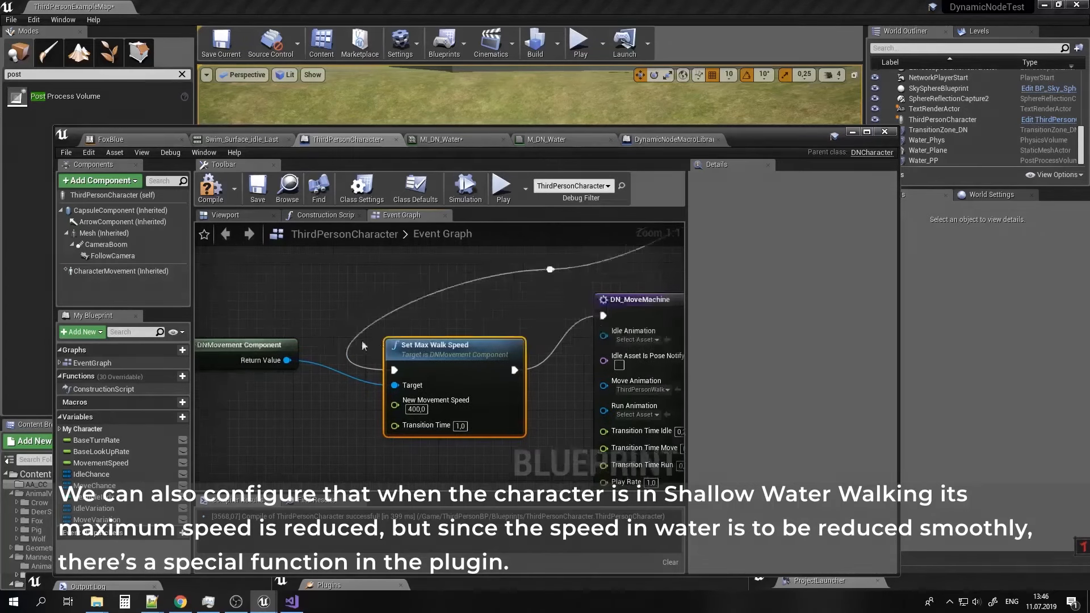
left_click_drag(257, 343, 303, 361)
Copy the Get DNMovement Component and Set Max Walk Speed nodes and paste them beside the DN_SwimmMachine node's outputs.
left_click(446, 350, "ctrl")
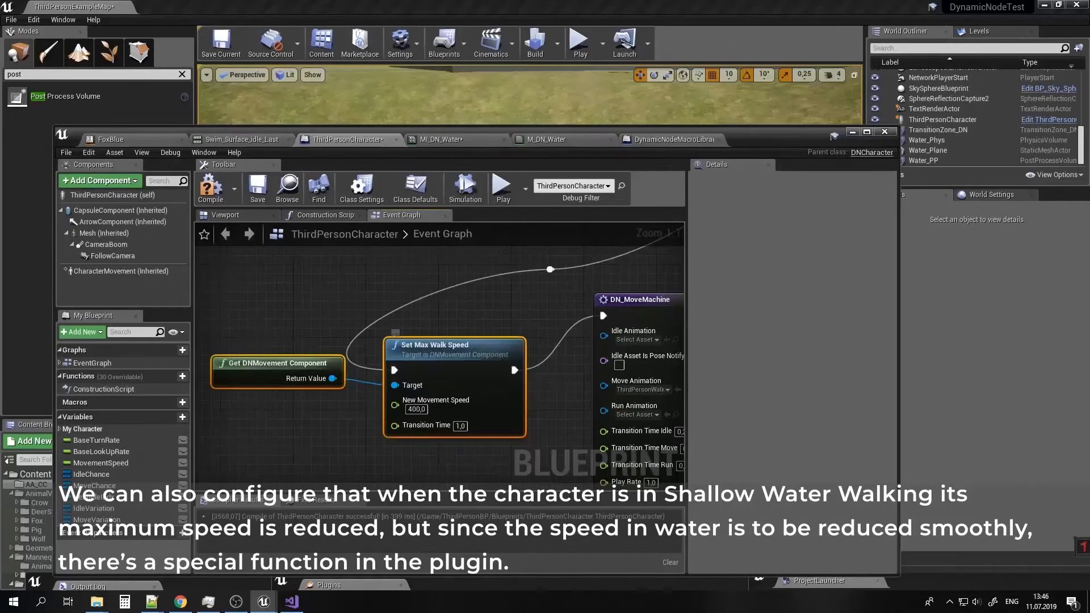
right_click_drag(574, 361, 461, 399)
right_click_drag(522, 330, 344, 445)
right_click_drag(541, 359, 512, 378)
right_click_drag(392, 248, 494, 408)
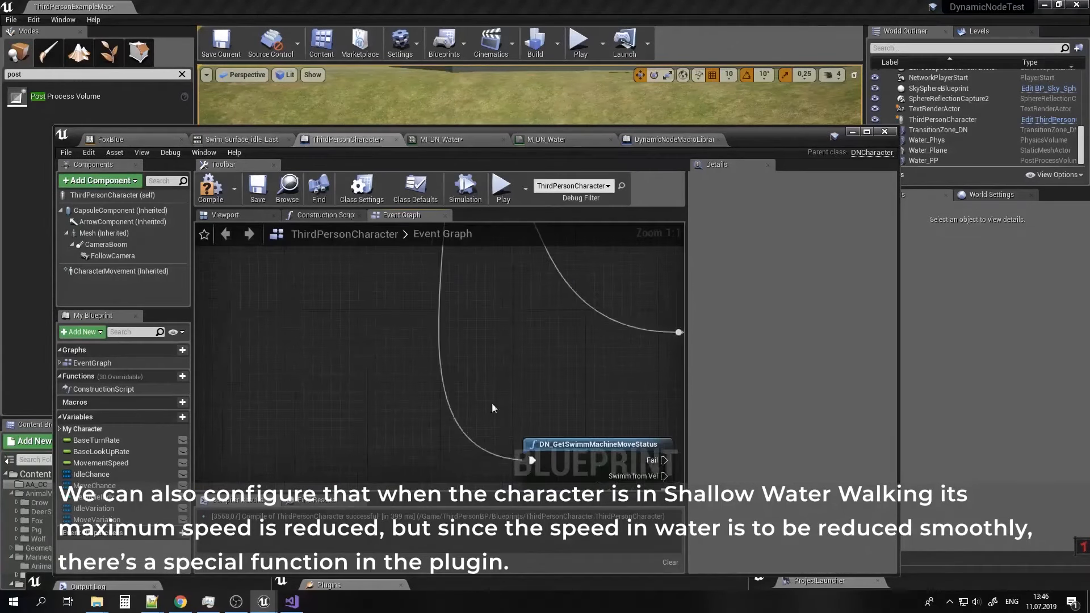
right_click_drag(434, 318, 528, 392)
mouse_move(330, 253)
right_mouse_down()
mouse_move(554, 392)
mouse_move(320, 313)
right_mouse_up()
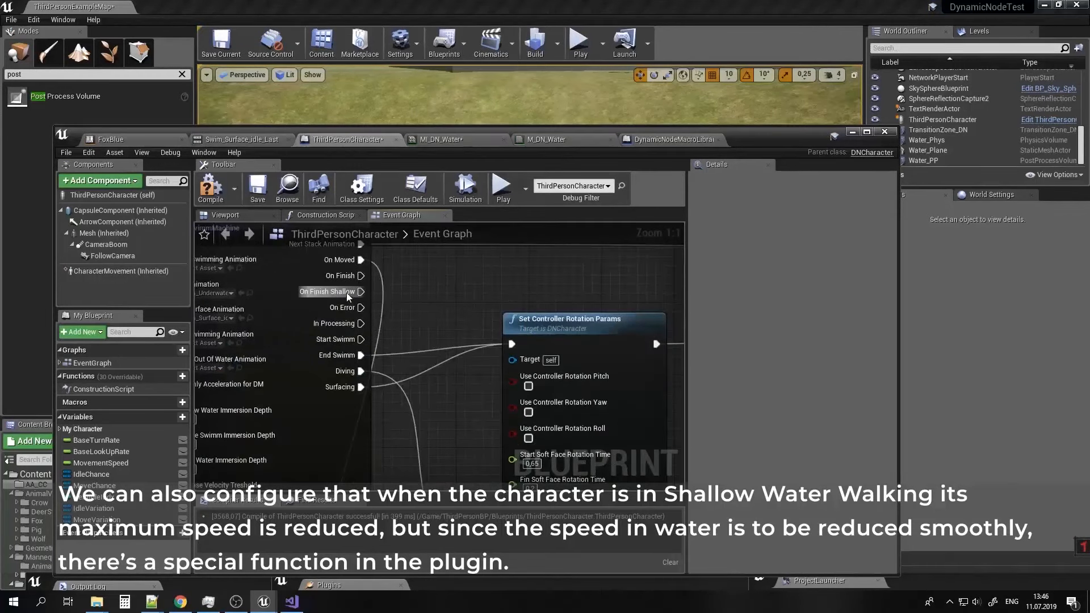
right_click_drag(411, 273, 352, 350)
left_click_drag(302, 366, 414, 298)
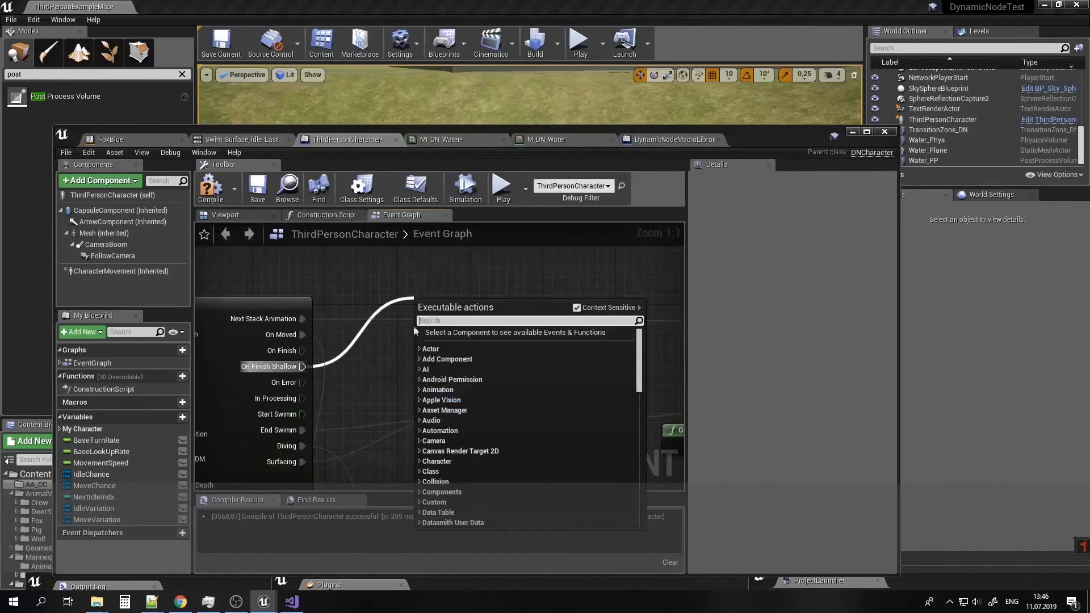
left_click(408, 323)
key("ctrl+v")
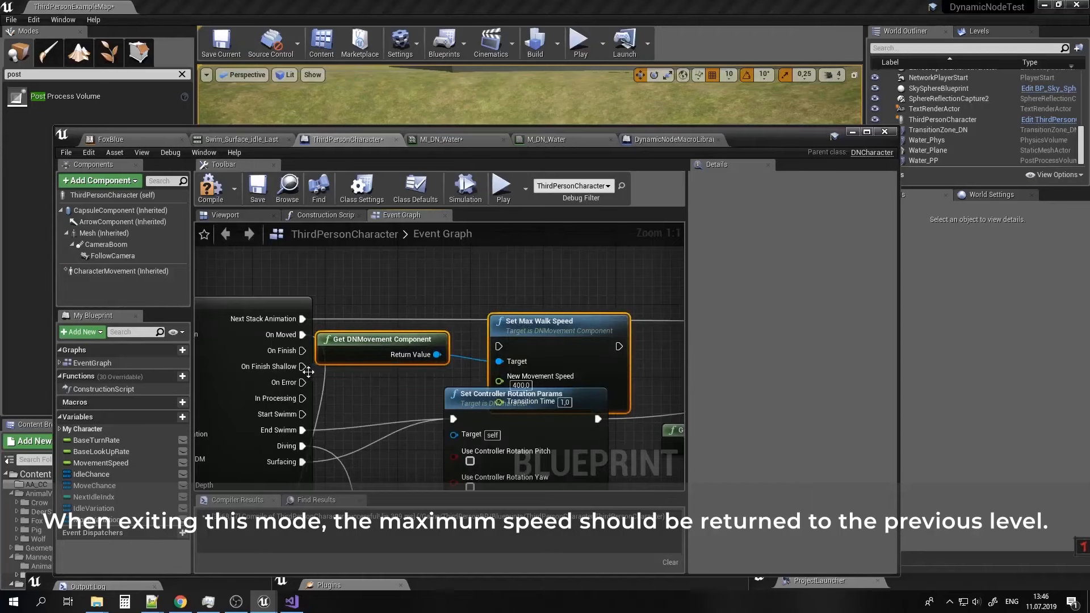
Connect DN_SwimmMachine's On Finish Shallow output to the pasted Set Max Walk Speed node and place both pasted nodes above DN_SwimmMachine.
left_click_drag(303, 366, 527, 239)
left_click(538, 301)
right_click_drag(486, 283, 521, 374)
left_click_drag(415, 433, 332, 332)
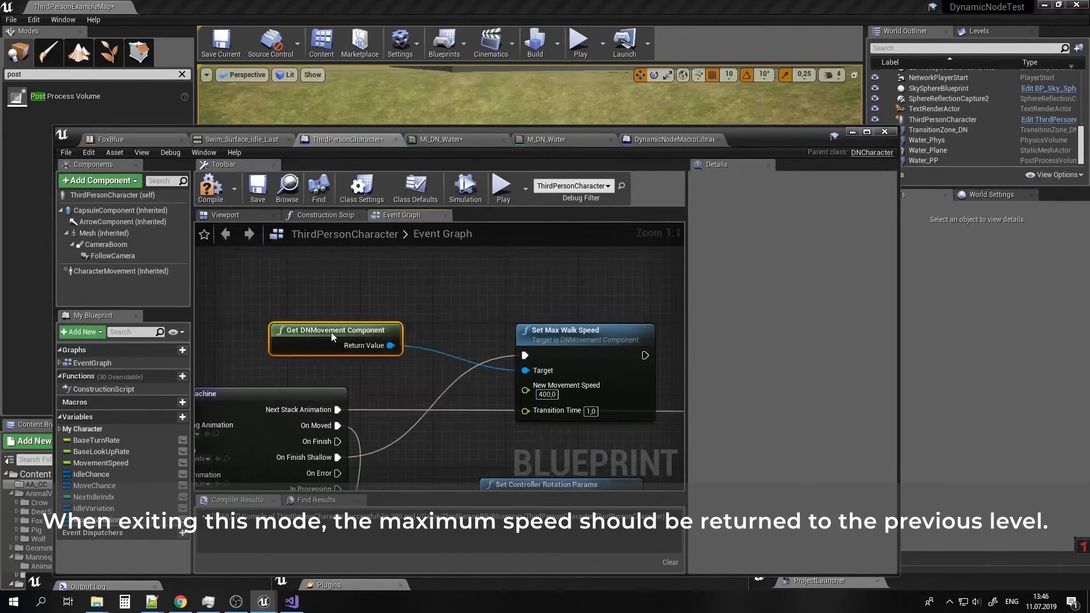
left_click_drag(549, 344, 494, 299)
Copy the Movement Speed getter near DN_SlopeDetection and paste it below the Get DNMovement Component node above DN_SwimmMachine.
right_click_drag(454, 389, 443, 349)
scroll(508, 377, "down", 4)
right_click_drag(563, 361, 324, 347)
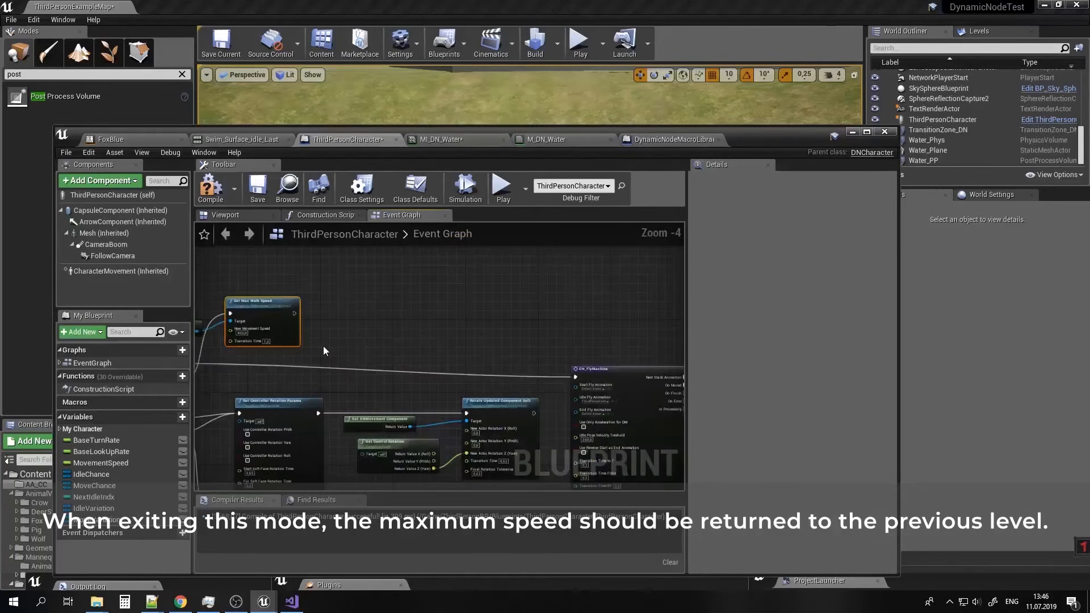
right_click_drag(591, 336, 320, 308)
right_click_drag(673, 350, 447, 372)
scroll(407, 353, "up", 3)
left_click(409, 343)
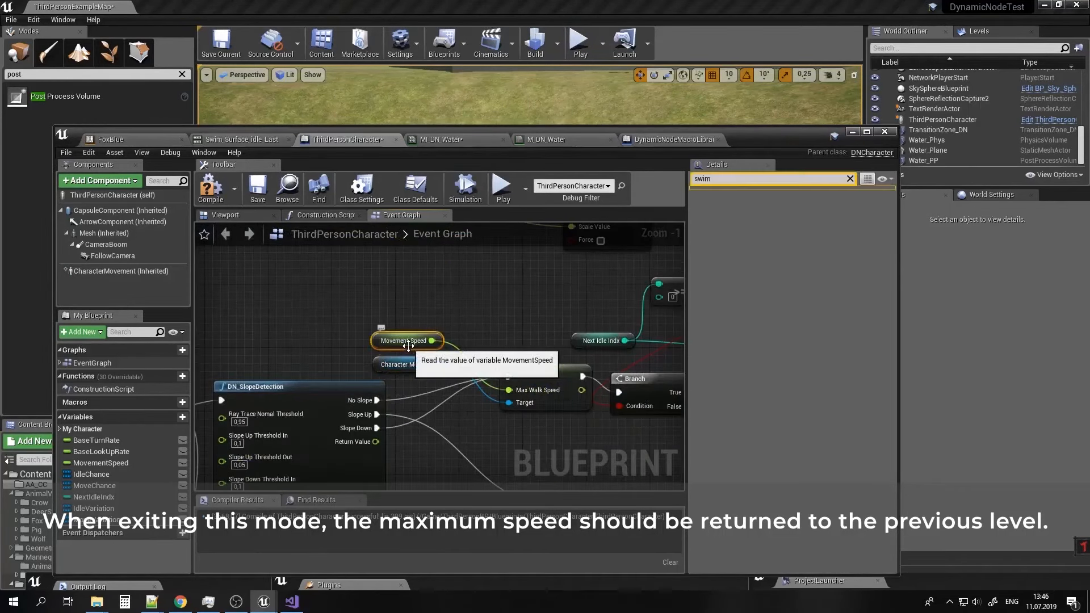
mouse_move(348, 335)
right_mouse_down()
mouse_move(673, 329)
mouse_move(660, 317)
right_mouse_up()
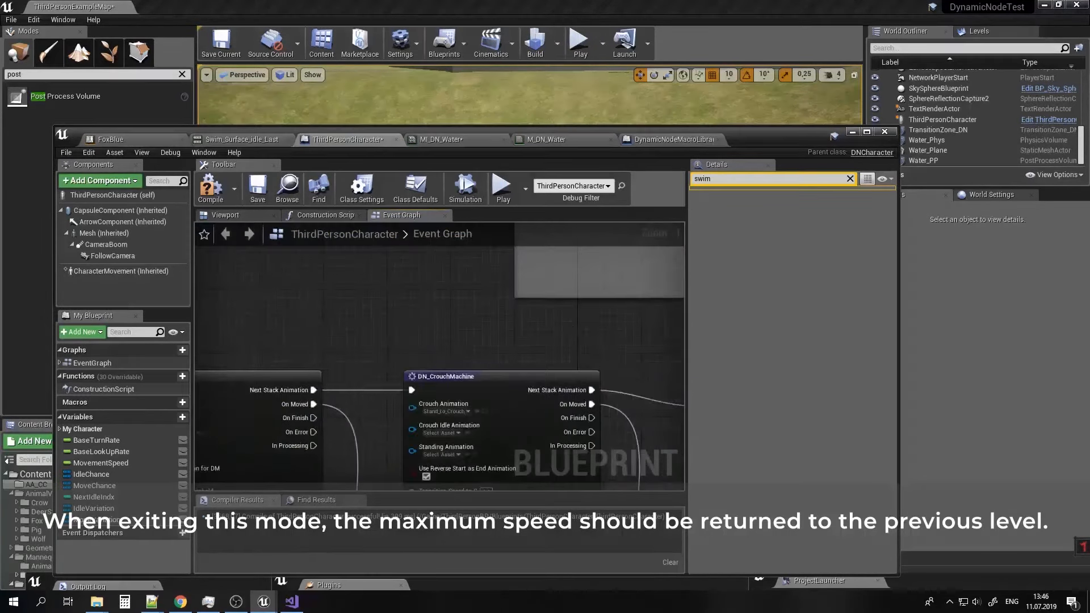
right_click_drag(255, 319, 675, 316)
right_click_drag(420, 318, 678, 303)
right_click_drag(204, 300, 413, 313)
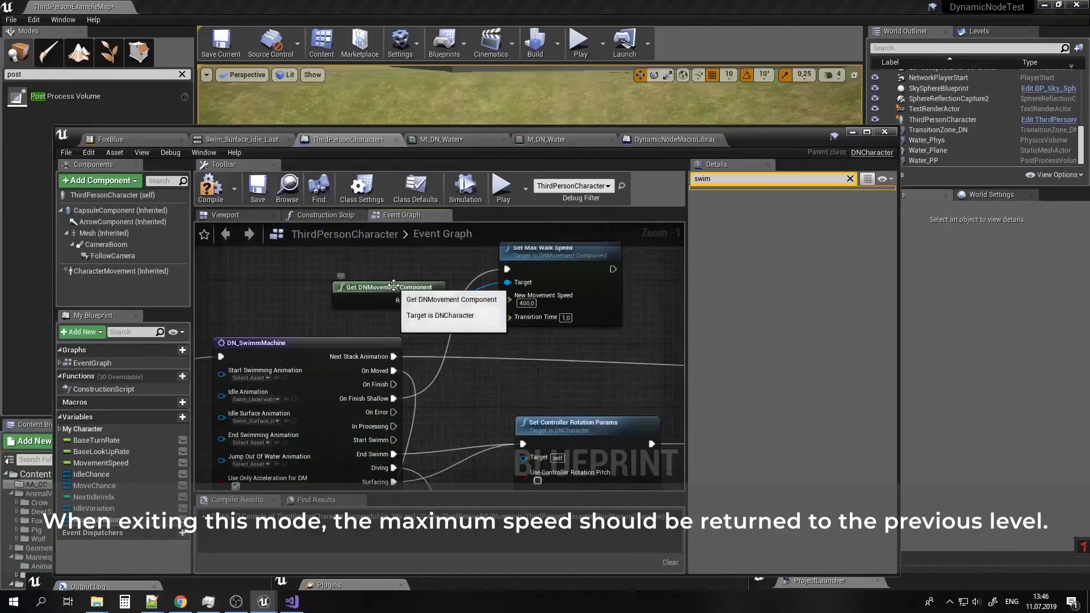
left_click_drag(394, 285, 394, 261)
key("ctrl+v")
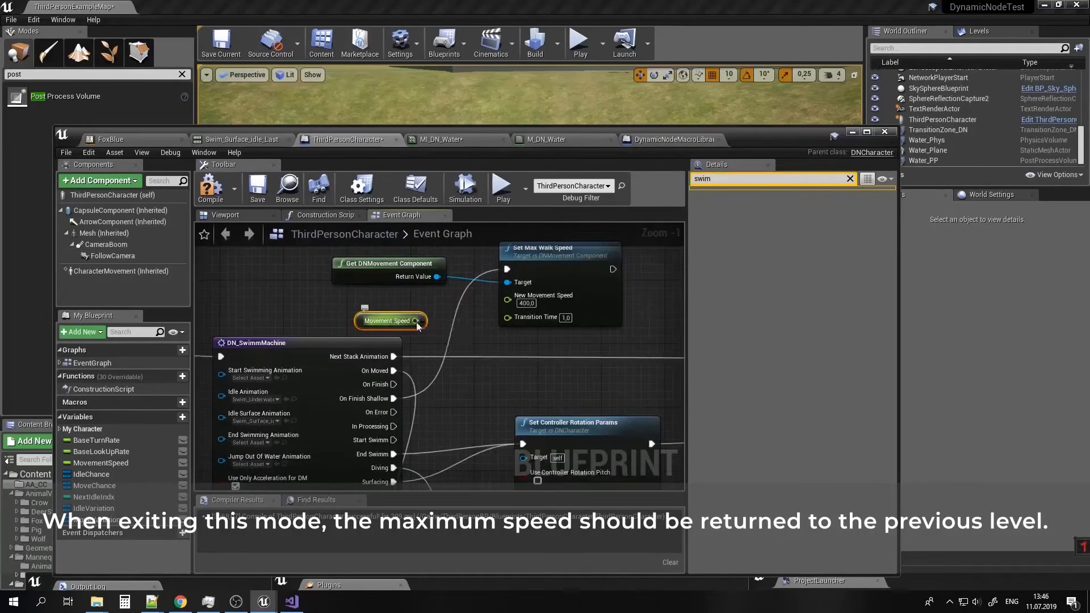
Connect Movement Speed to New Movement Speed on the On Finish Shallow Set Max Walk Speed node, and compile and save the blueprint.
left_click_drag(416, 321, 514, 296)
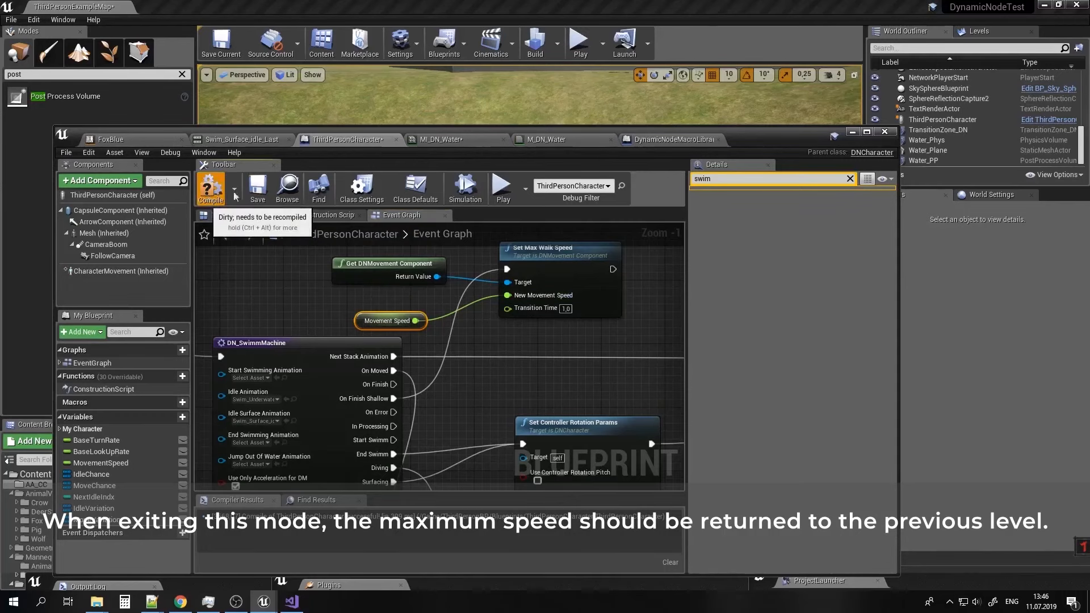
left_click(256, 193)
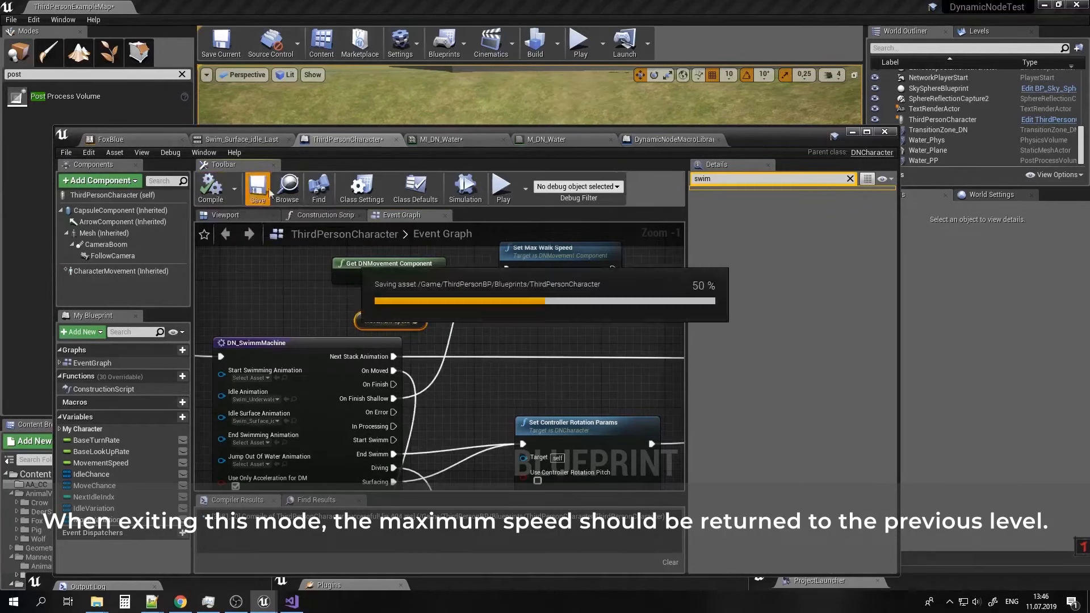
Play-test the level by moving the character in and out of the shallow water to check the walking speed, and end the session.
left_click(852, 132)
left_click(578, 41)
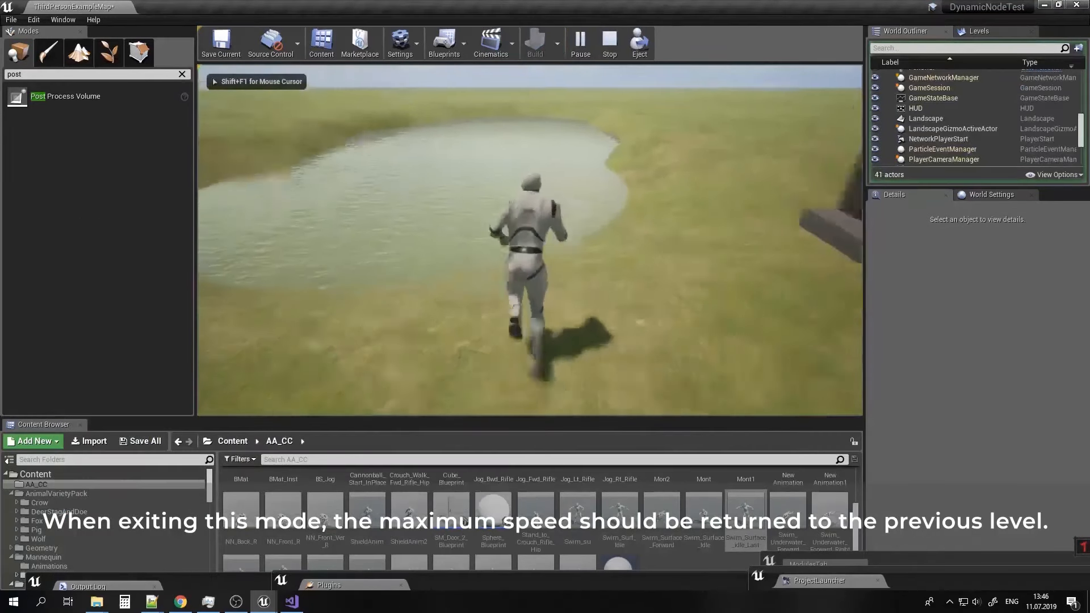
key("w")
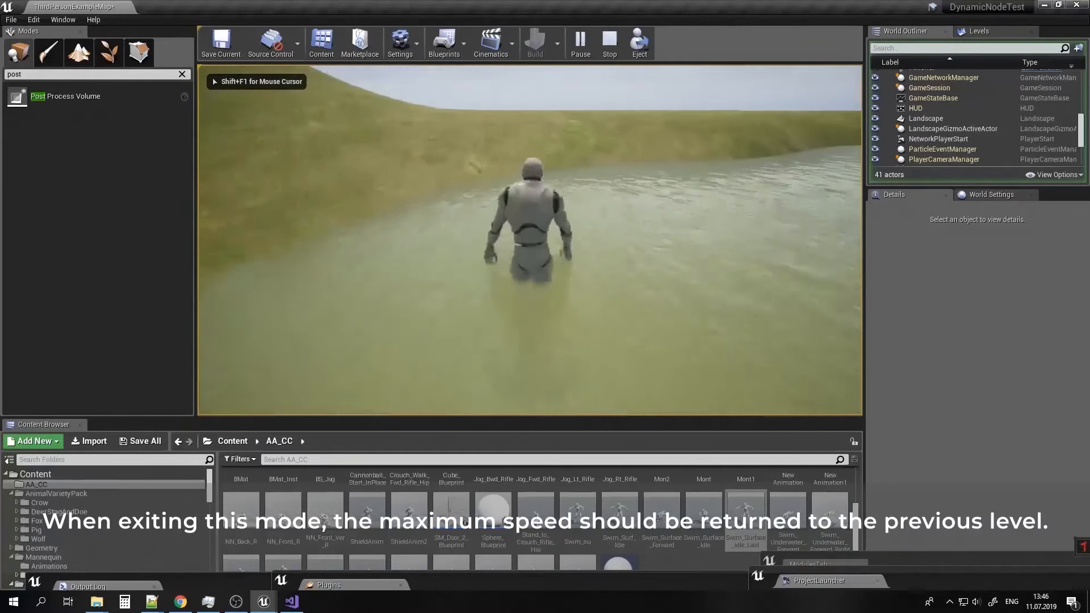
key("w")
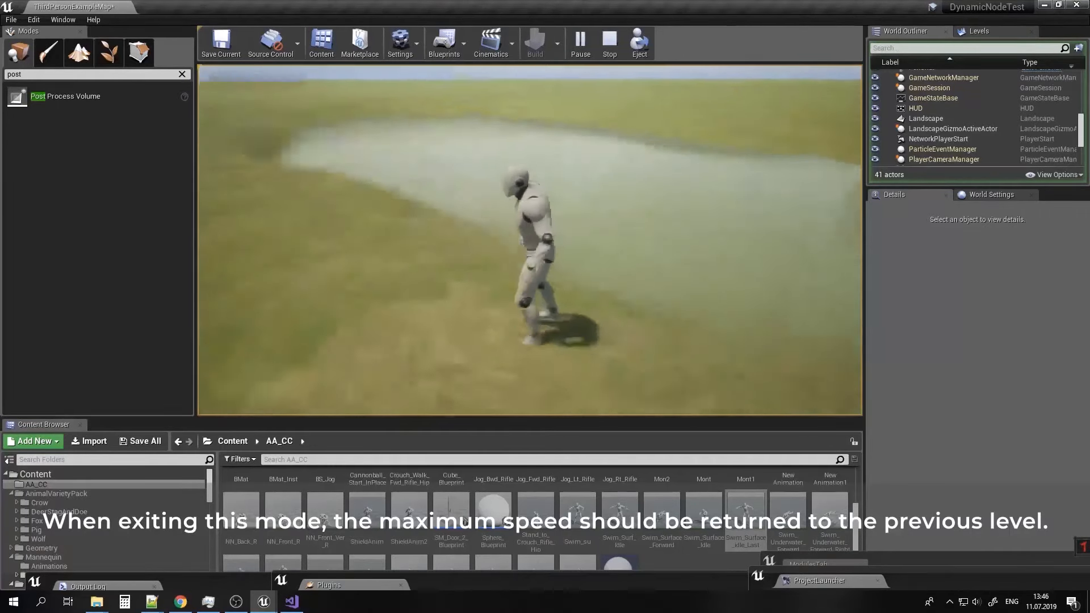
key("w")
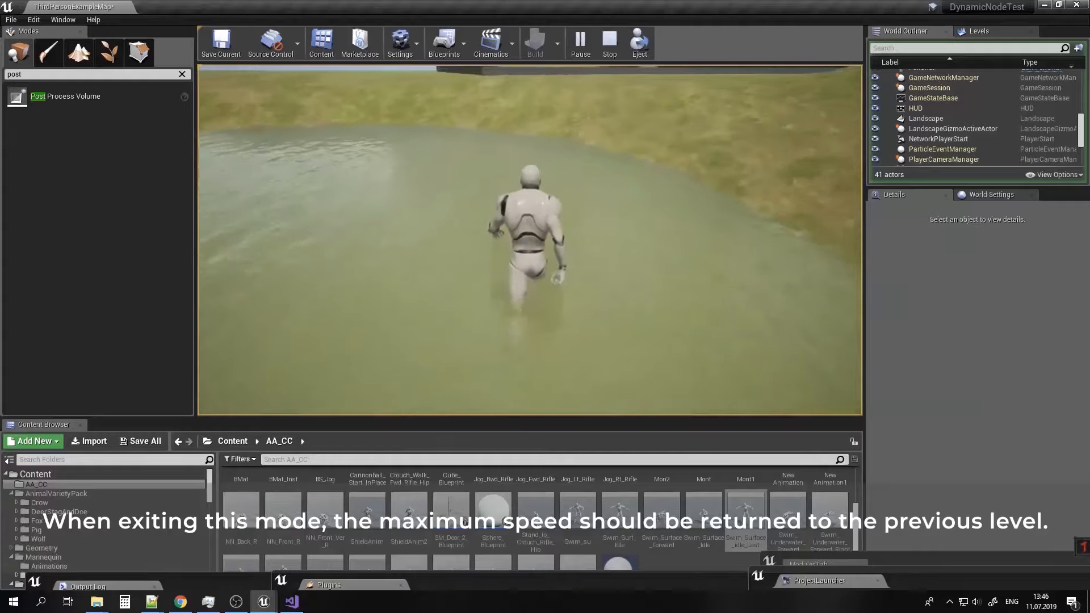
key("w")
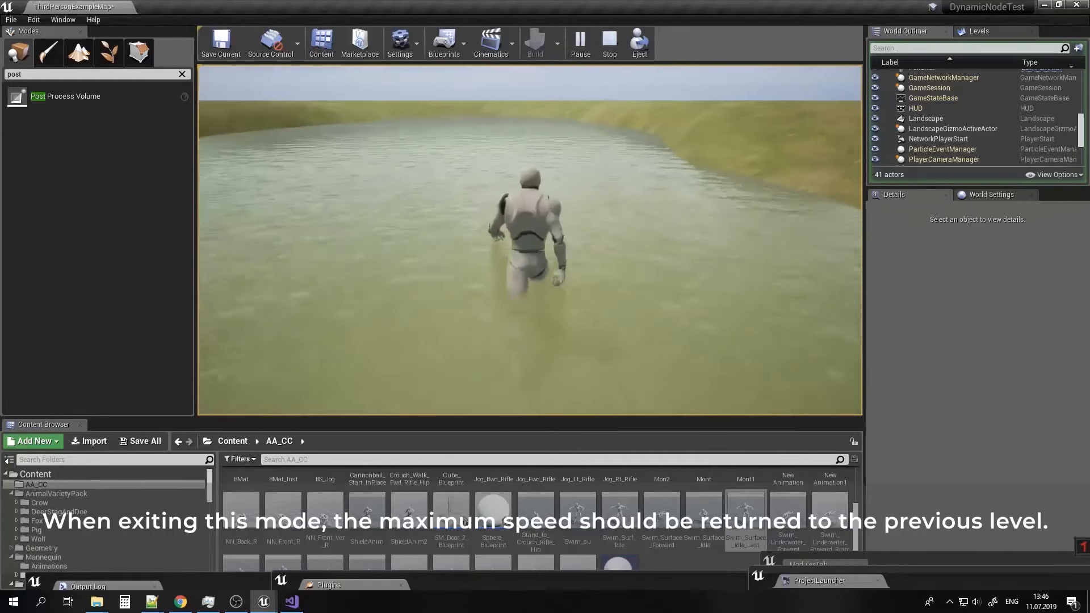
key("w")
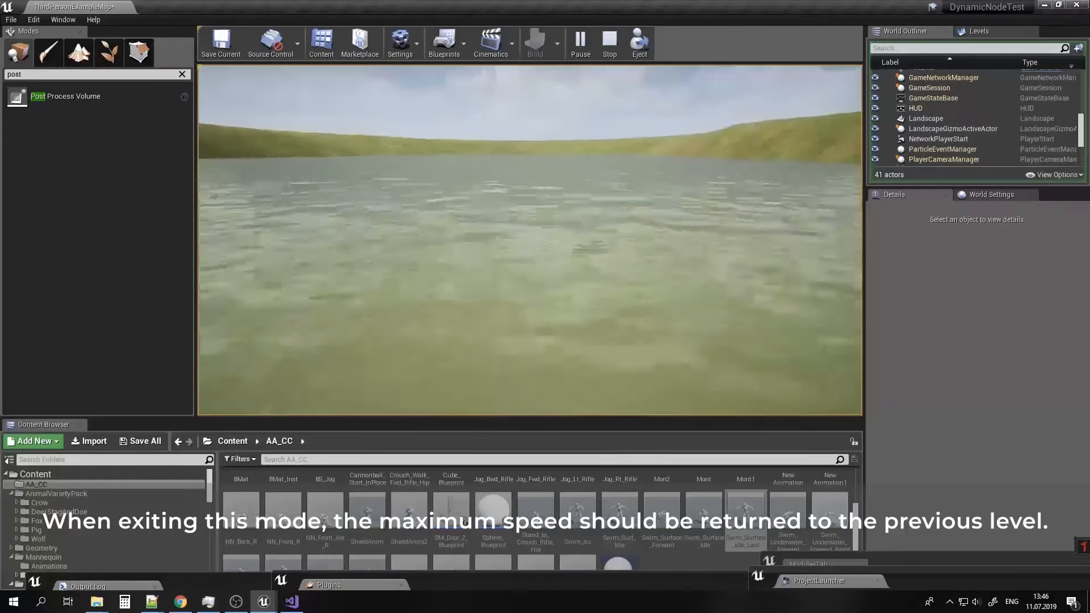
key("Escape")
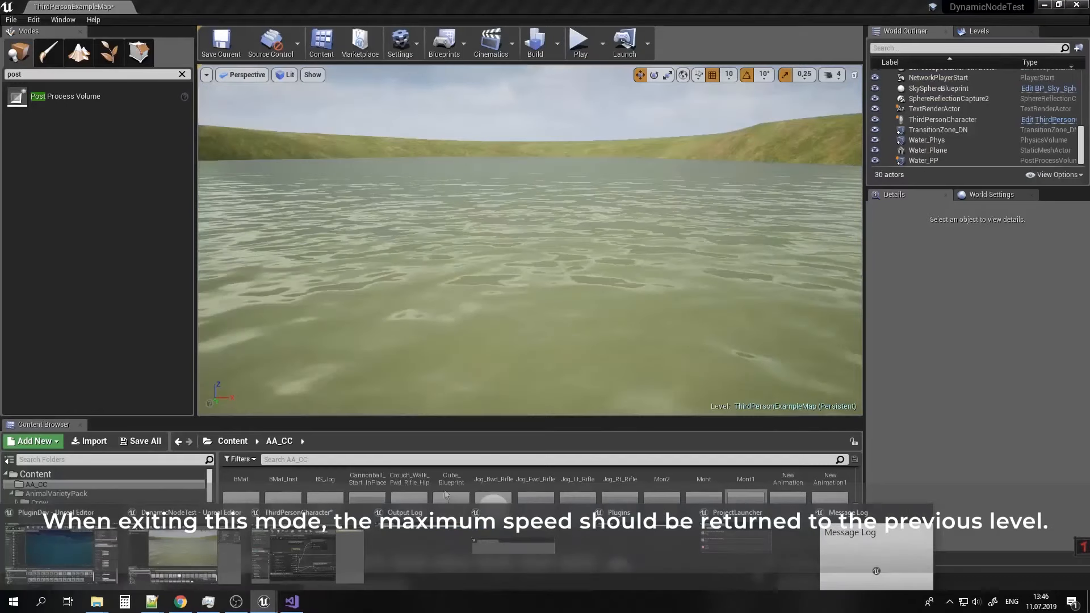
In the ThirdPersonCharacter event graph, set DN_SwimmMachine's Start Swimming Animation to the first Swim_Underwater sequence matching "under".
left_click(263, 515)
right_click_drag(352, 377, 489, 362)
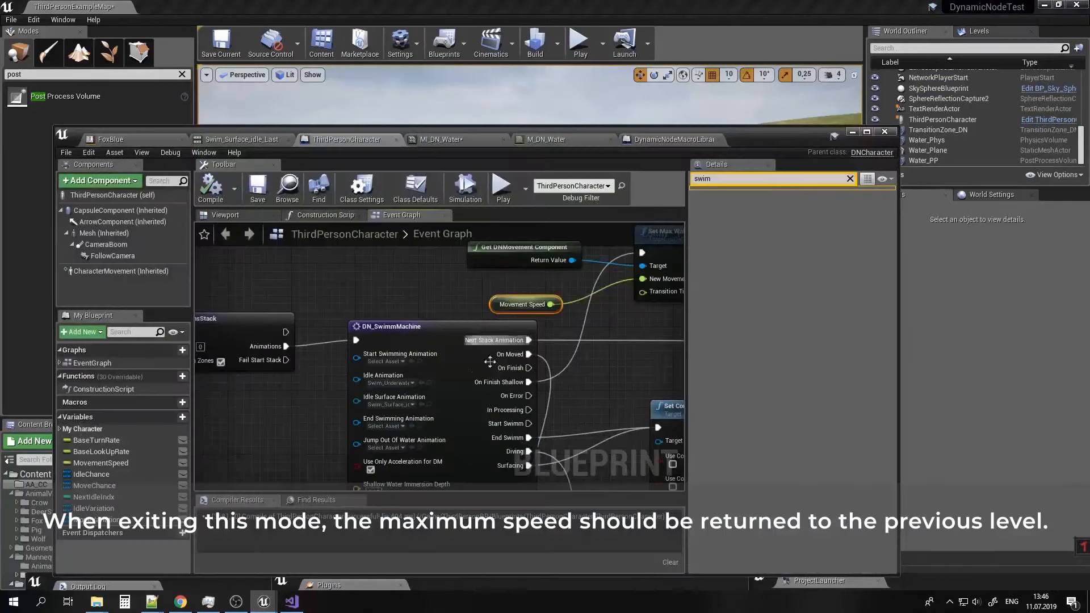
right_click_drag(595, 380, 532, 379)
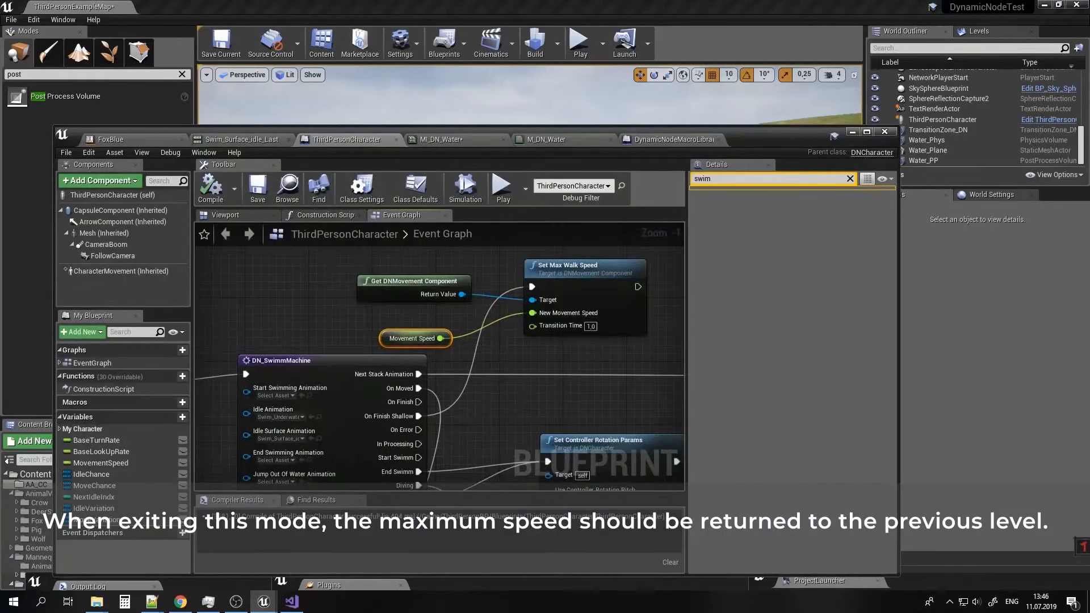
right_click_drag(394, 416, 516, 383)
right_click_drag(338, 413, 343, 380)
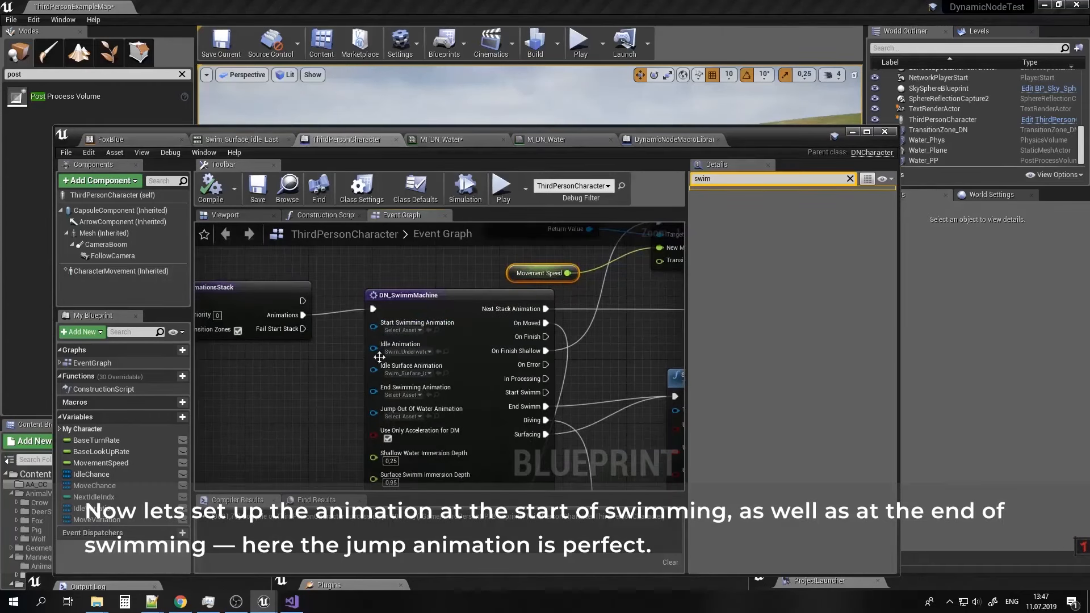
left_click(409, 332)
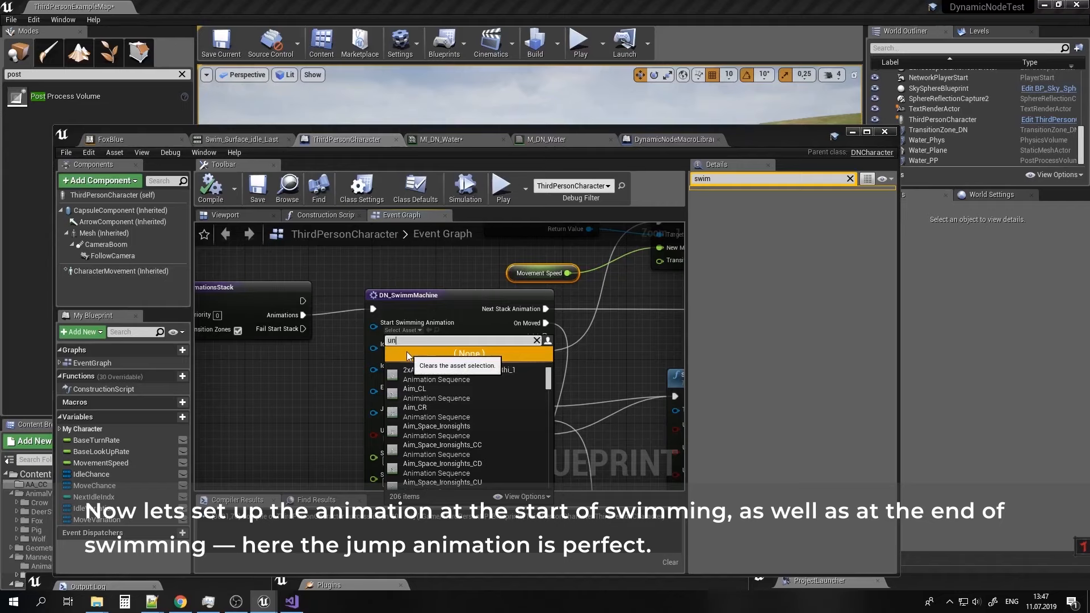
type("er")
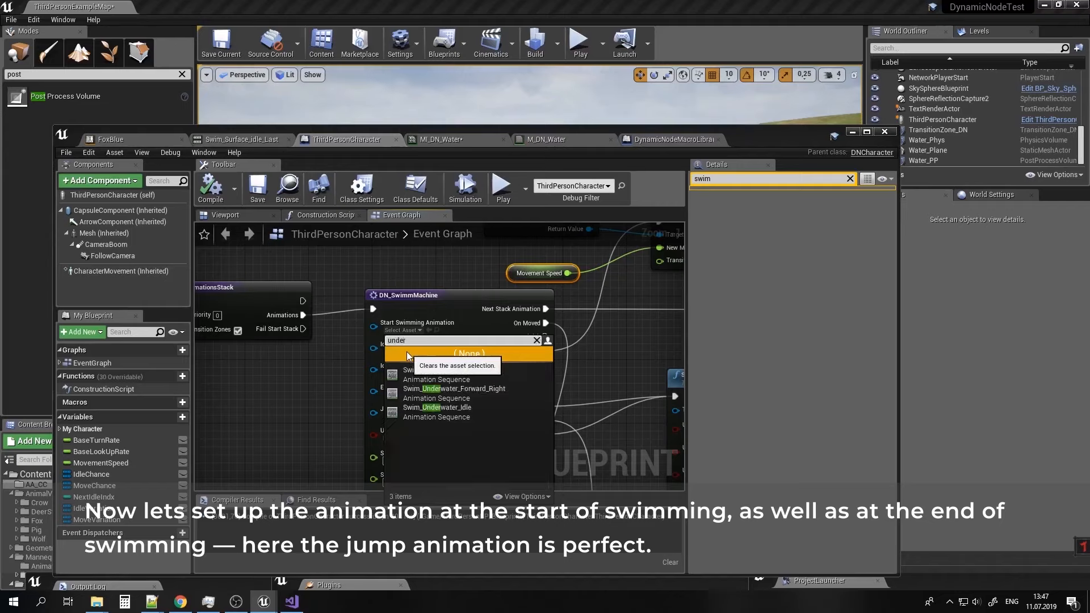
left_click(468, 376)
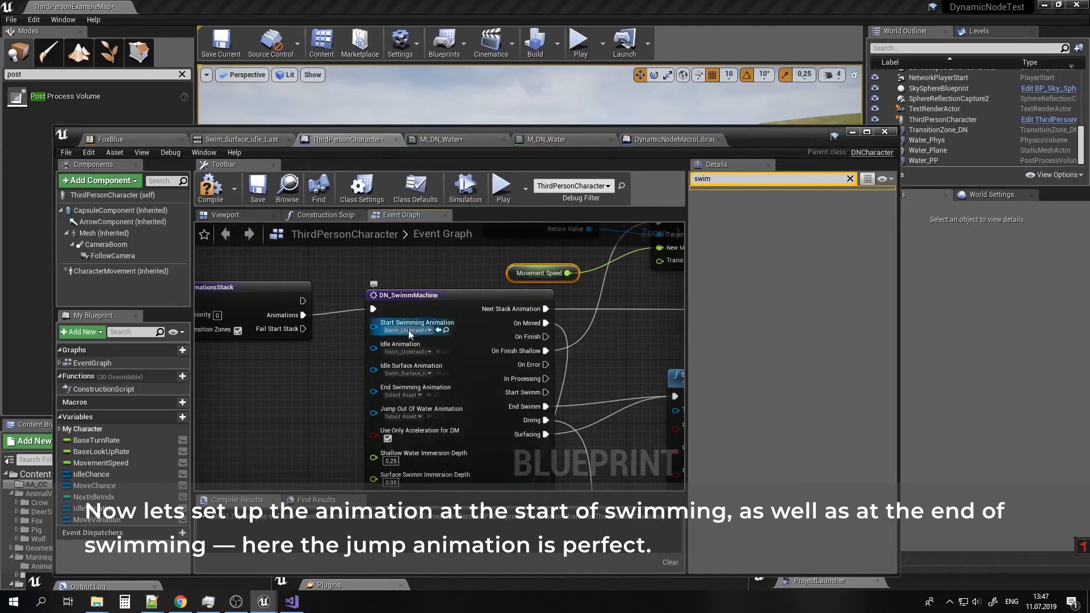
Set DN_SwimmMachine's End Swimming Animation and Jump Out Of Water Animation to ThirdPersonJump_Start, and compile the blueprint.
right_click_drag(322, 420, 304, 387)
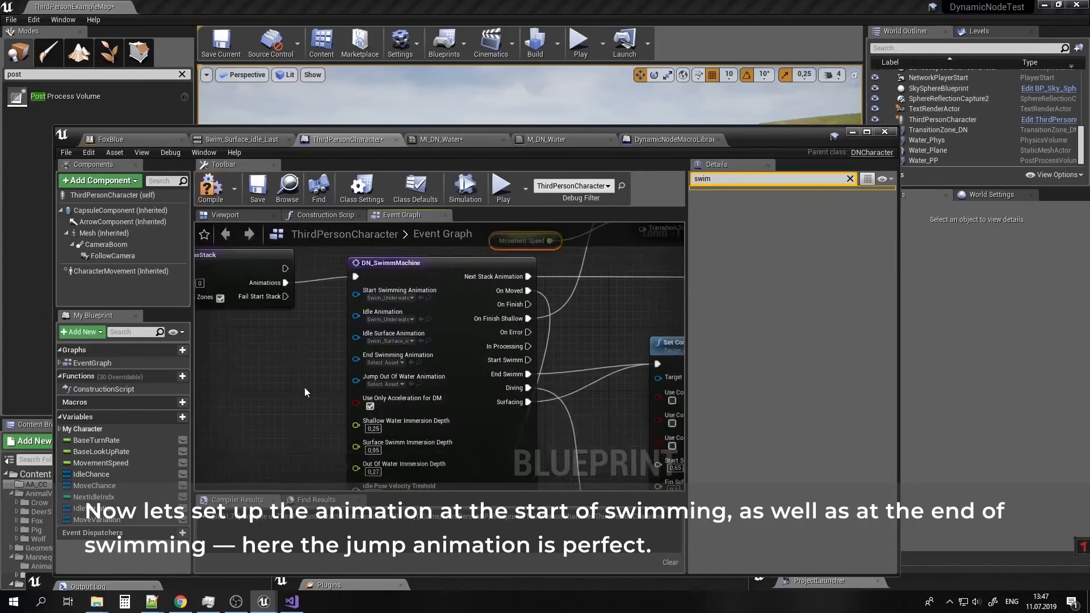
left_click(392, 364)
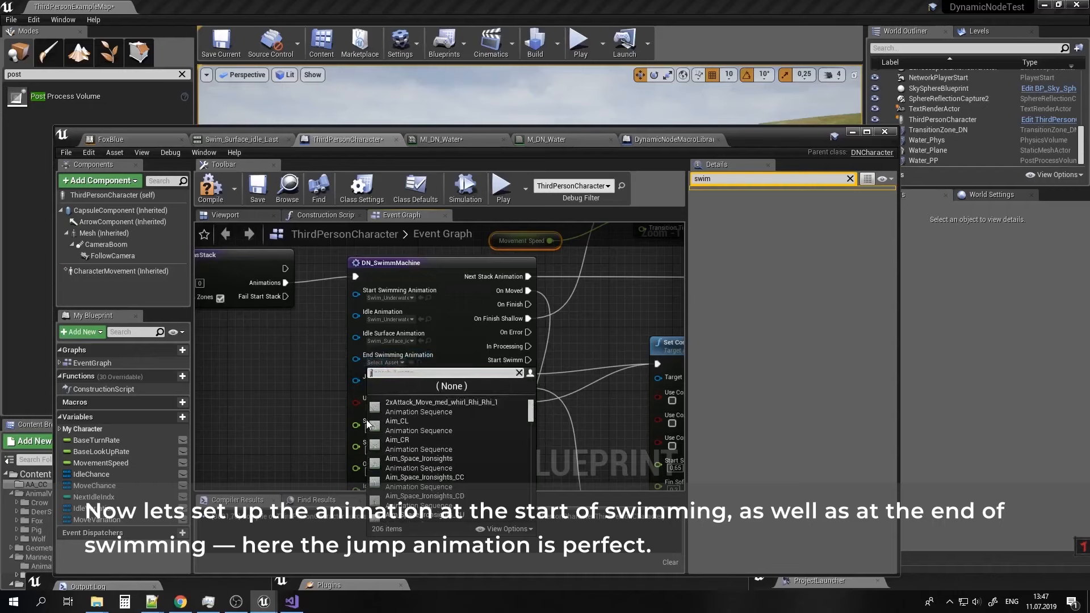
type("jump")
scroll(484, 484, "down", 4)
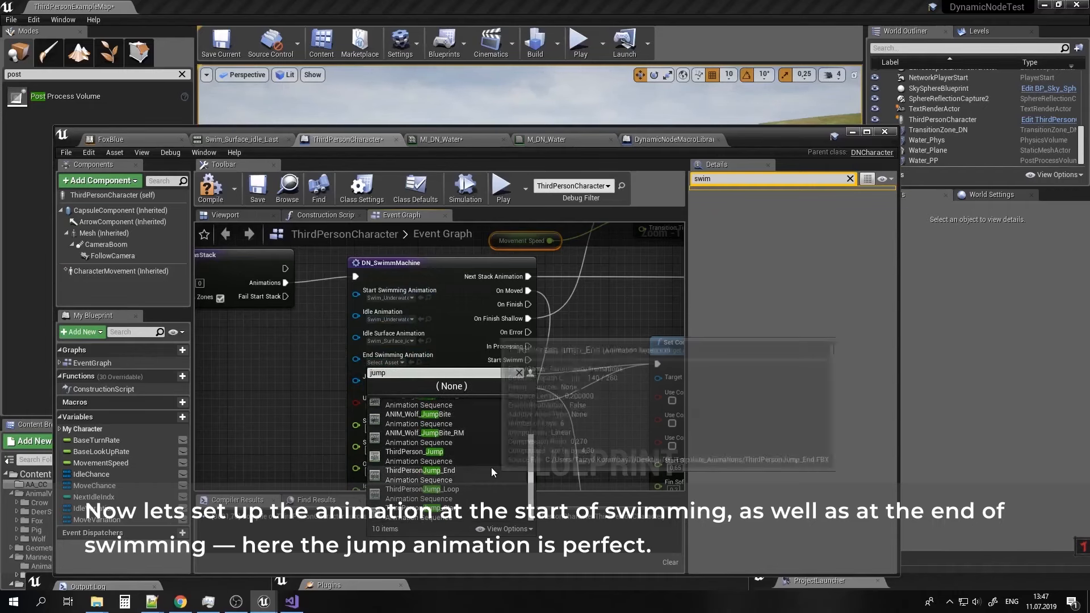
left_click(446, 509)
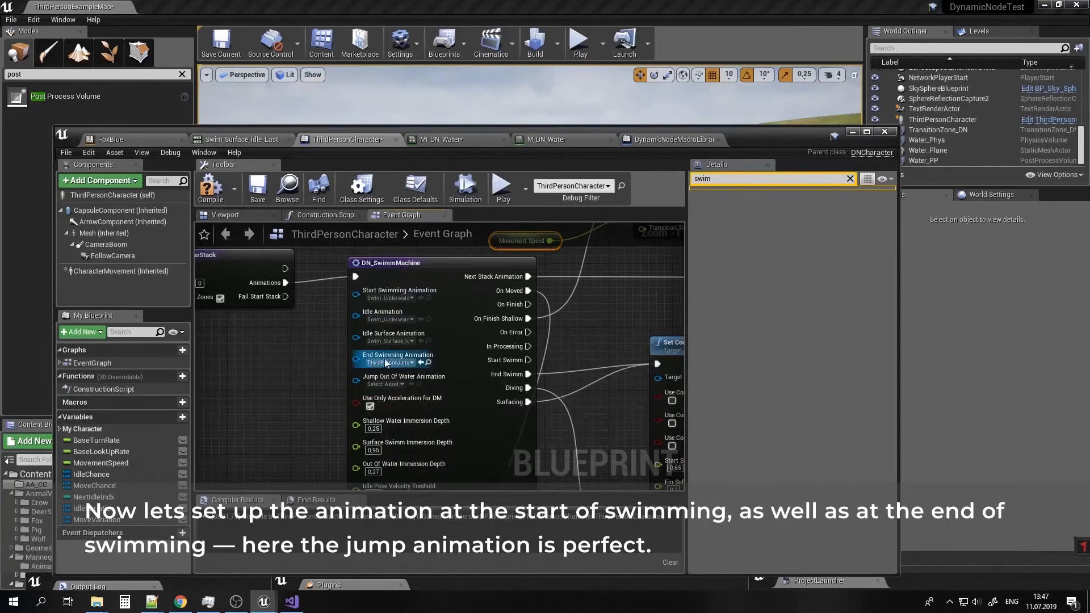
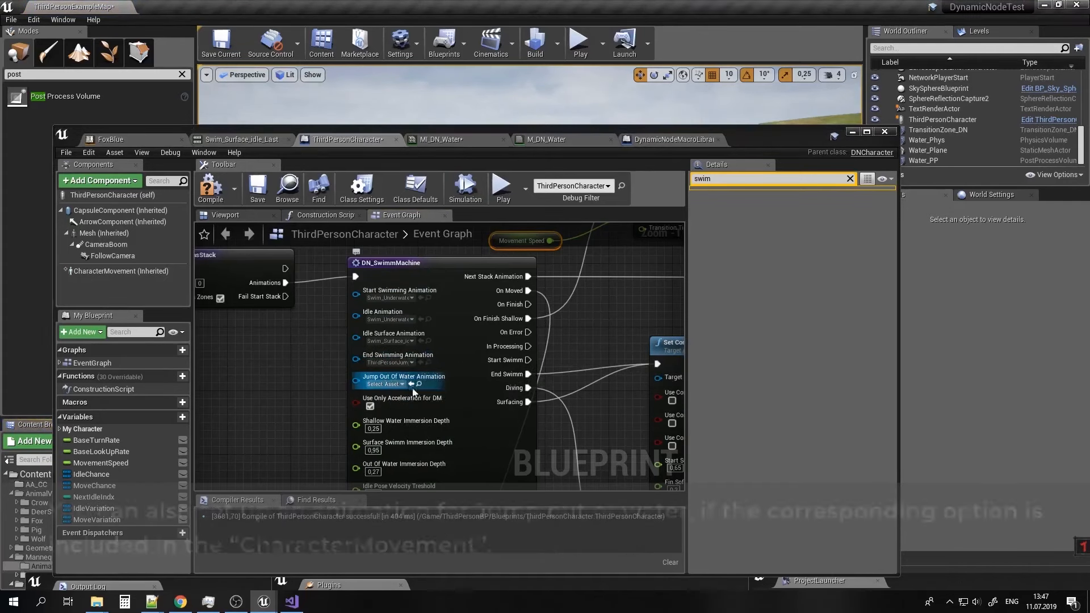
left_click(411, 384)
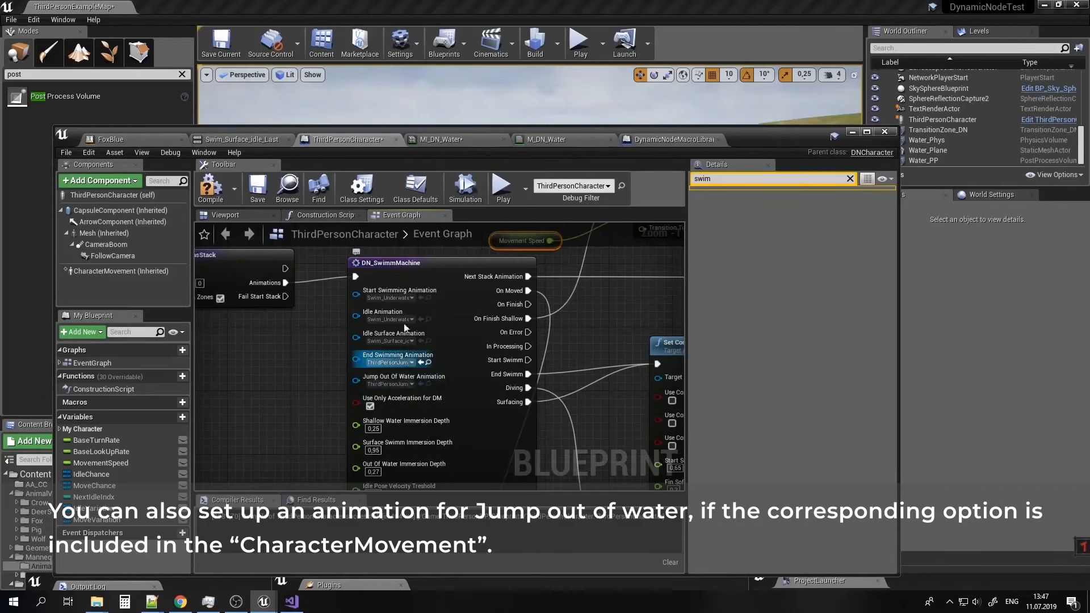
left_click(215, 193)
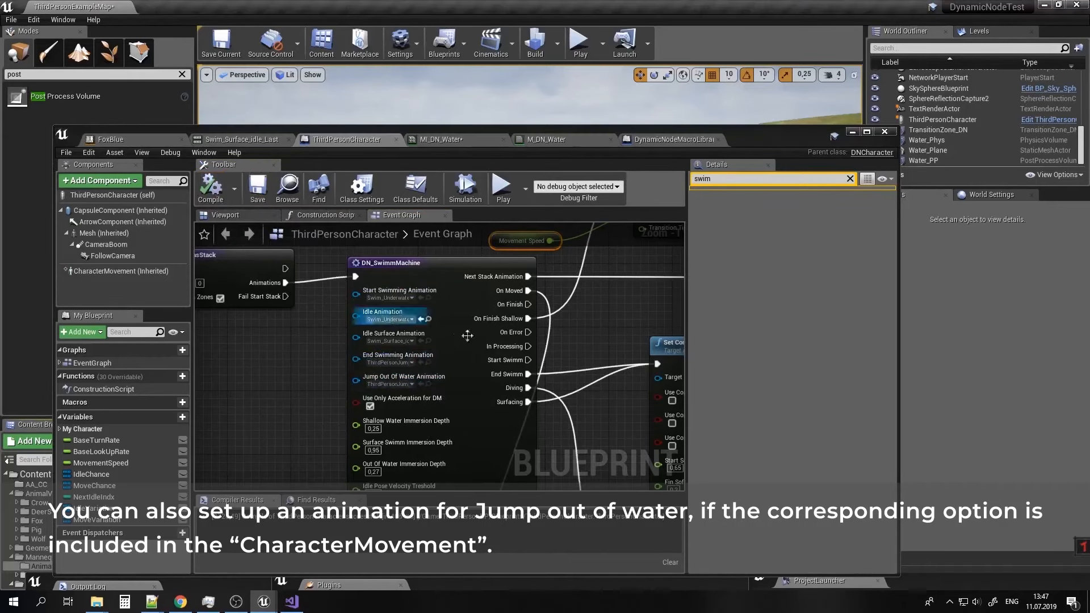
Play-test the level by running, jumping and swimming in and out of the lake to check the swimming start and end animations, and end the session.
left_click(853, 134)
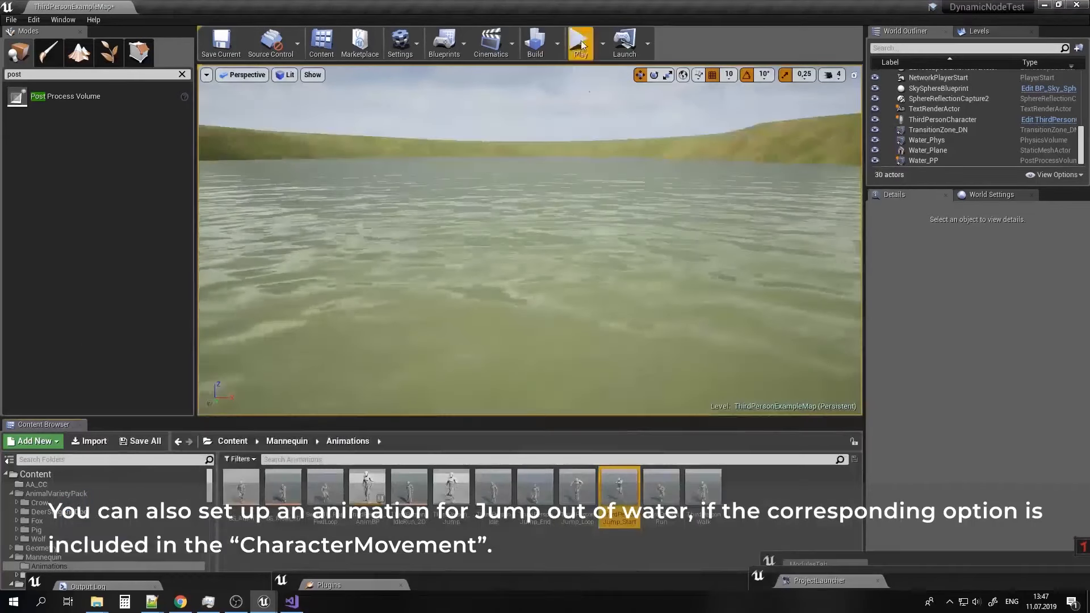
left_click(579, 43)
key("w")
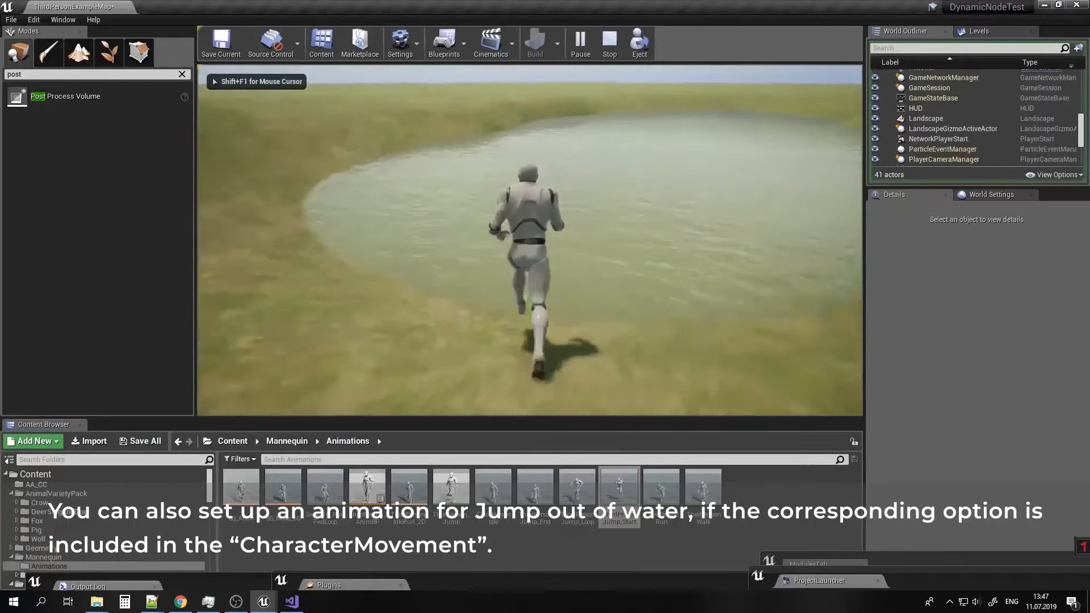
key("w")
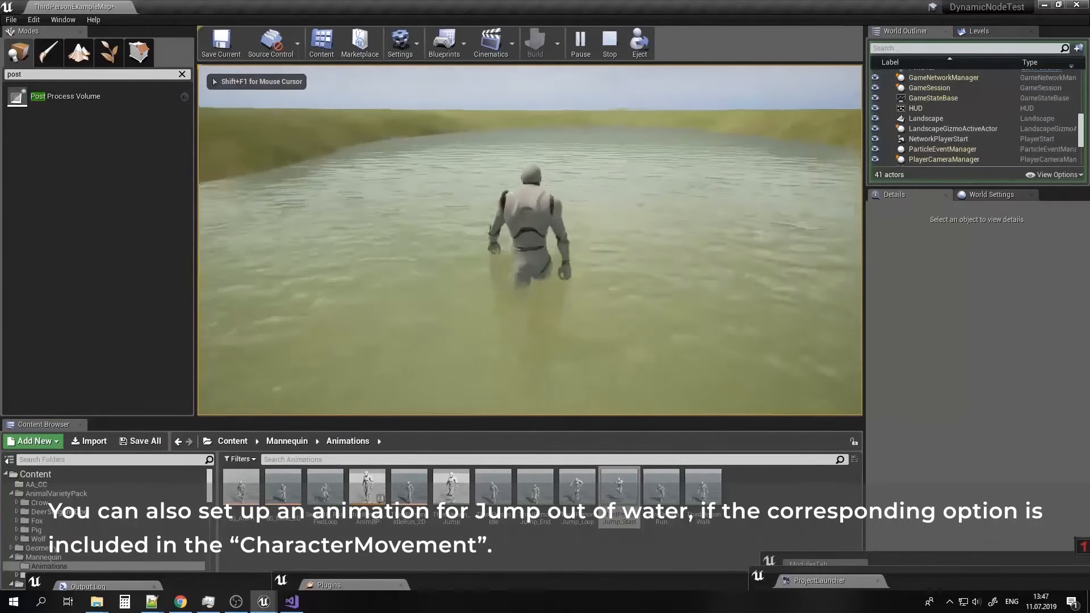
key("w")
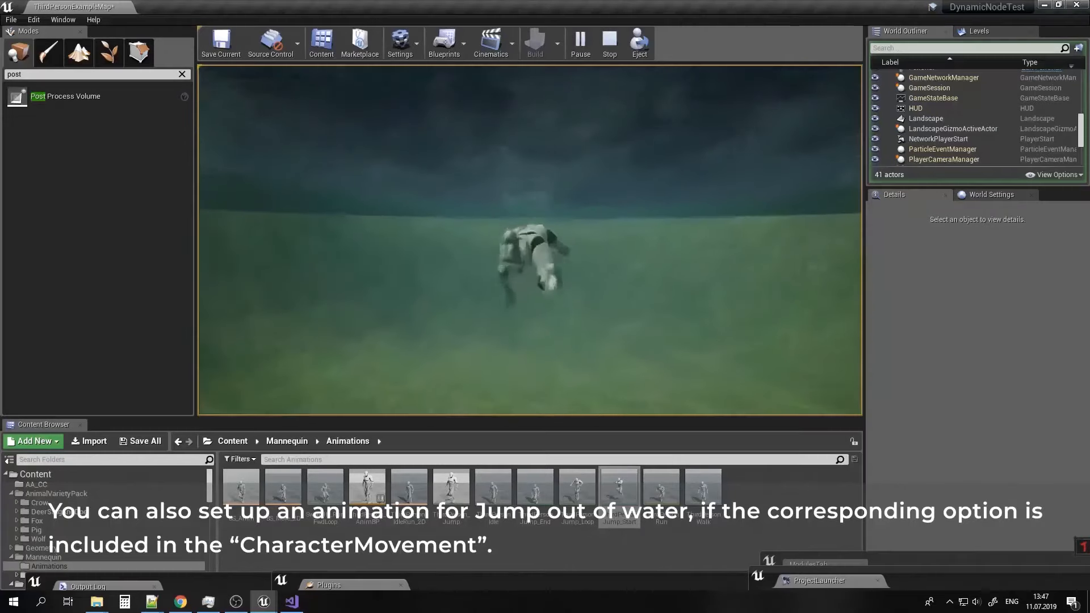
key("w")
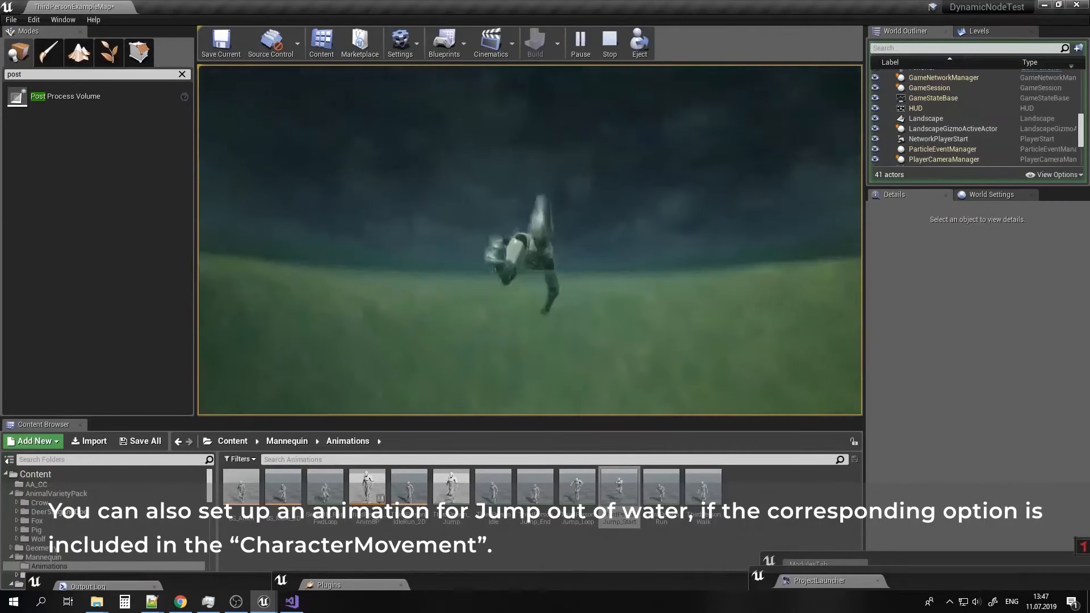
key("w")
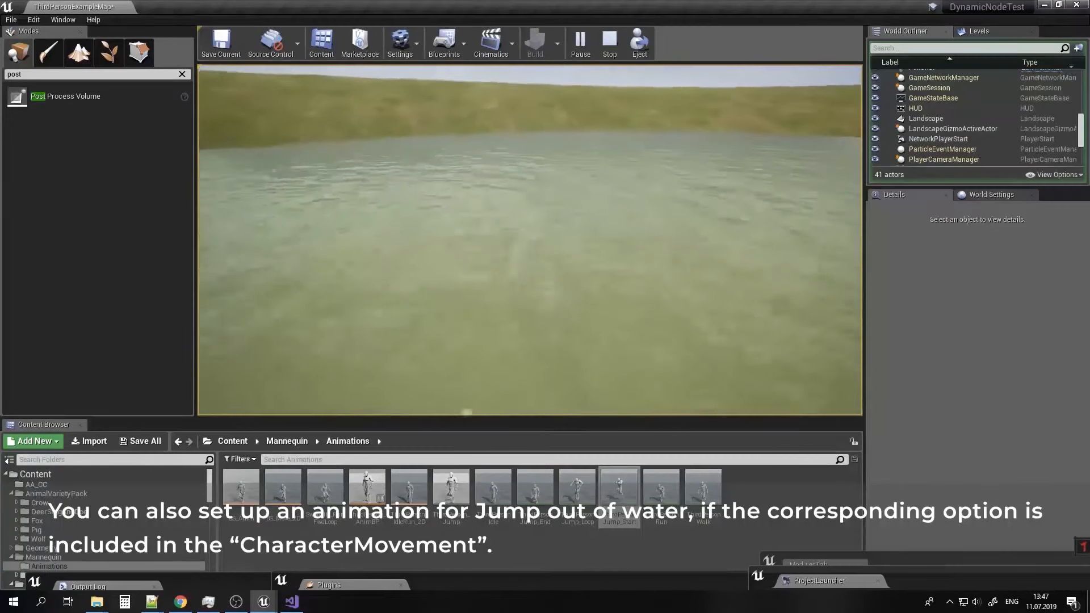
key("w")
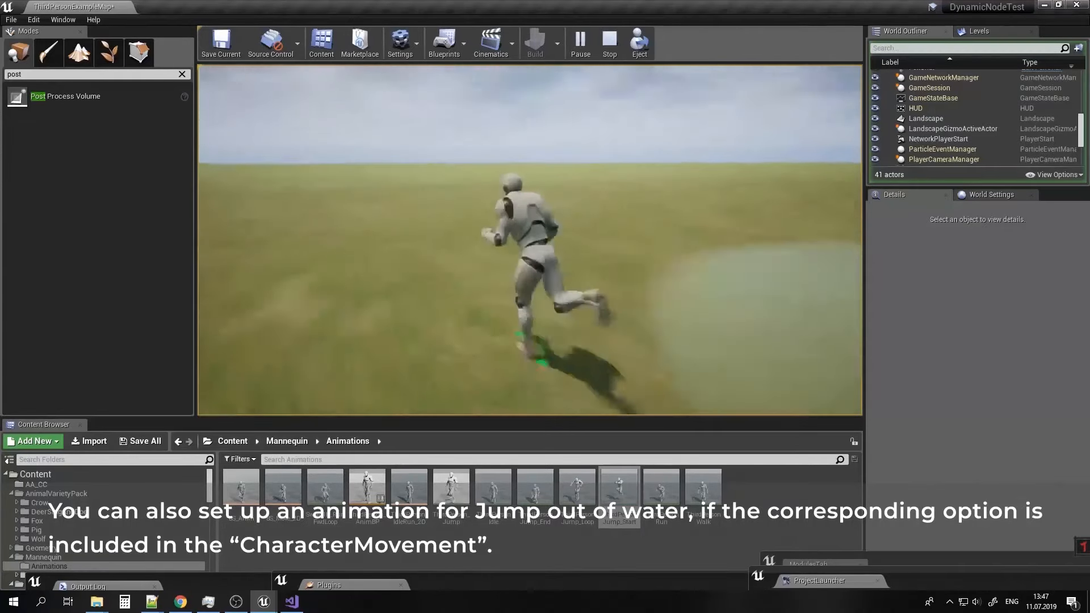
key("space")
key("w")
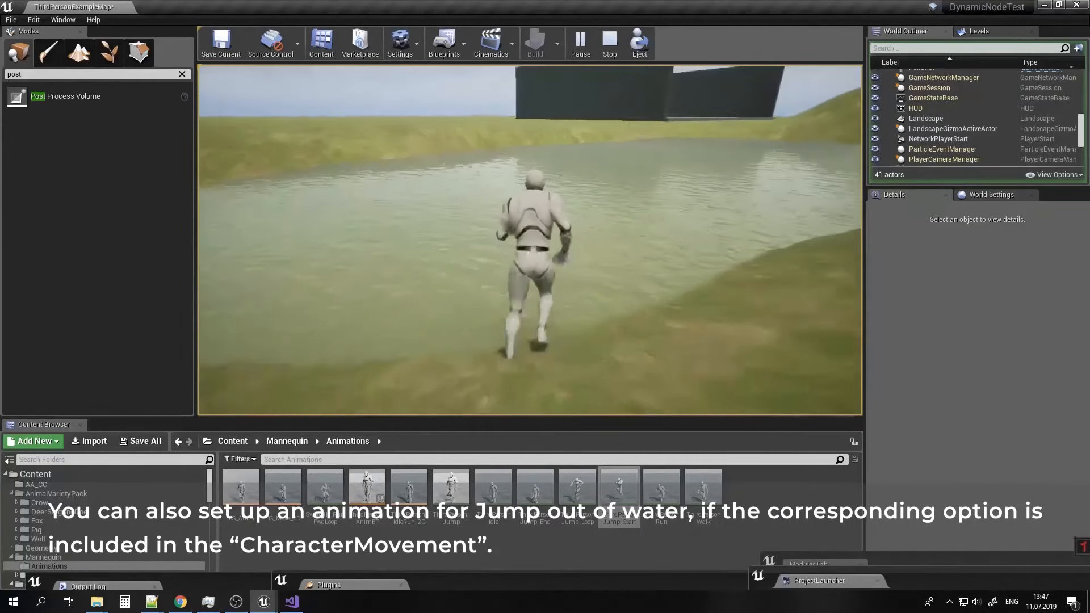
key("w")
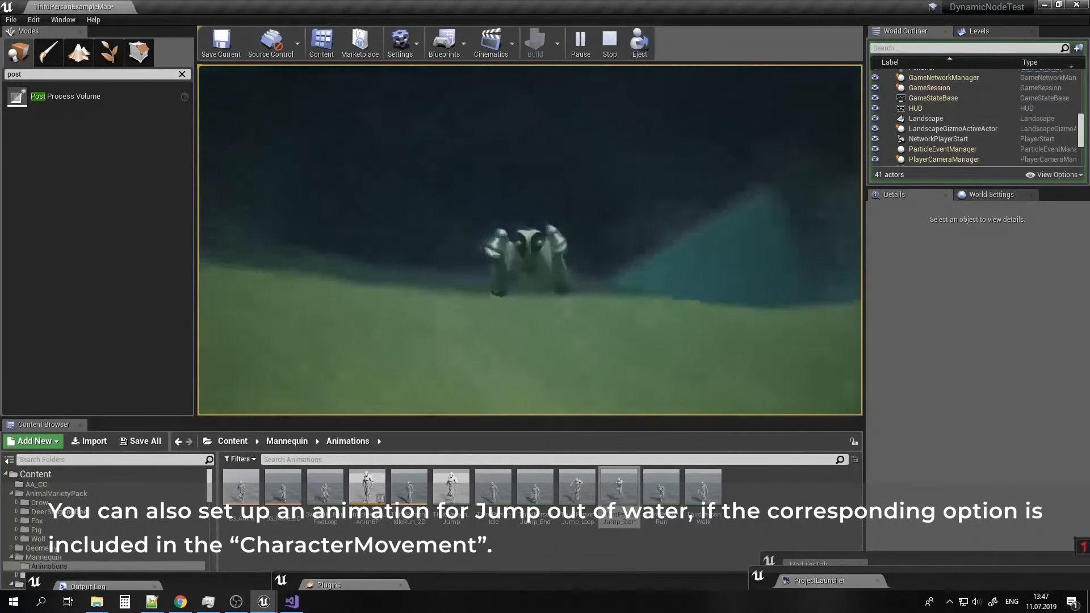
key("w")
key("w")
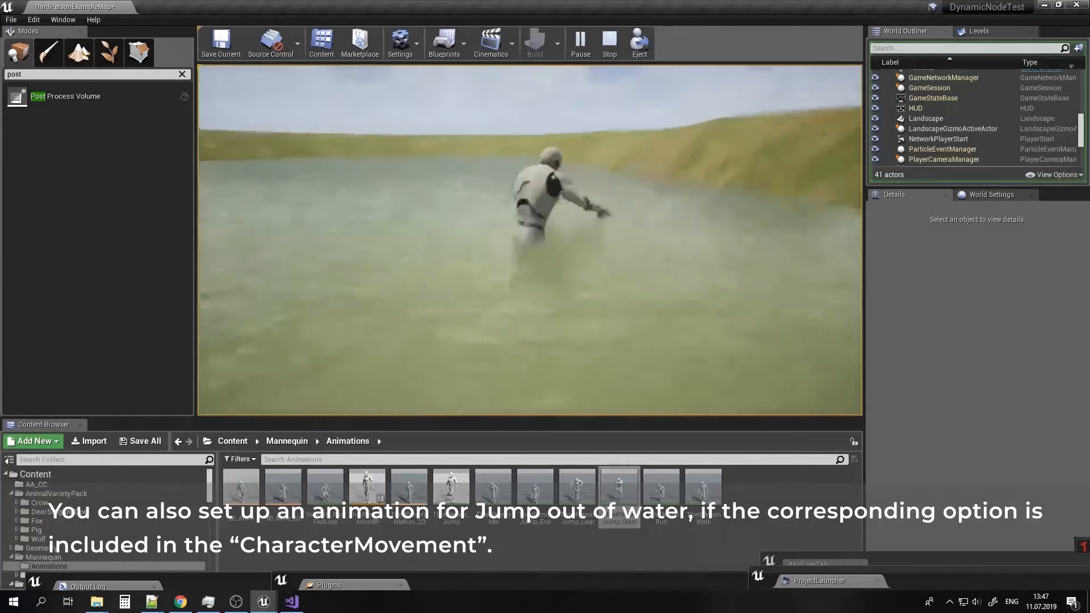
key("w")
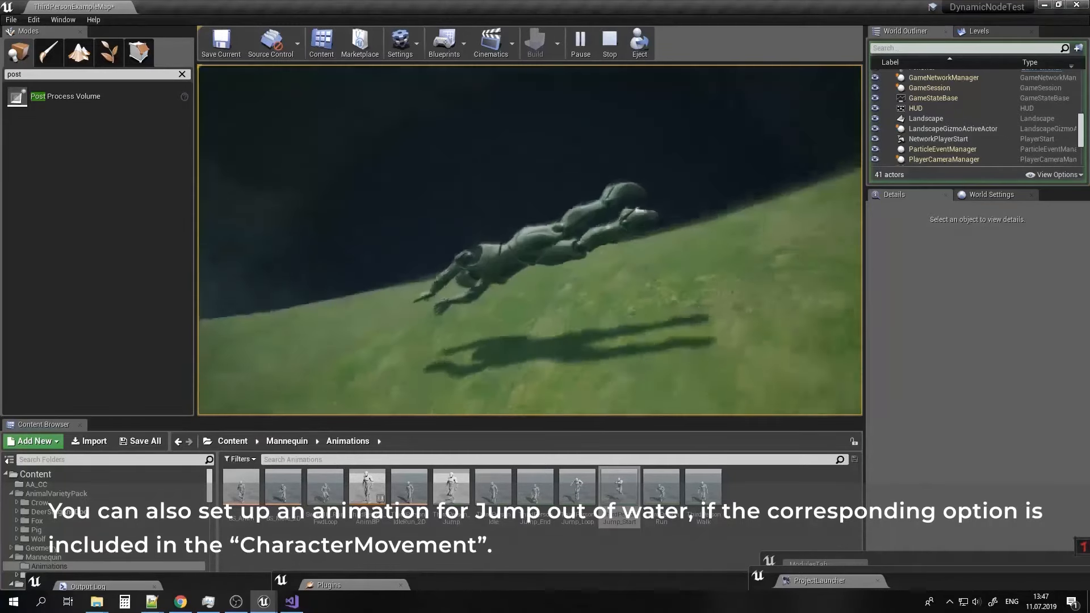
key("w")
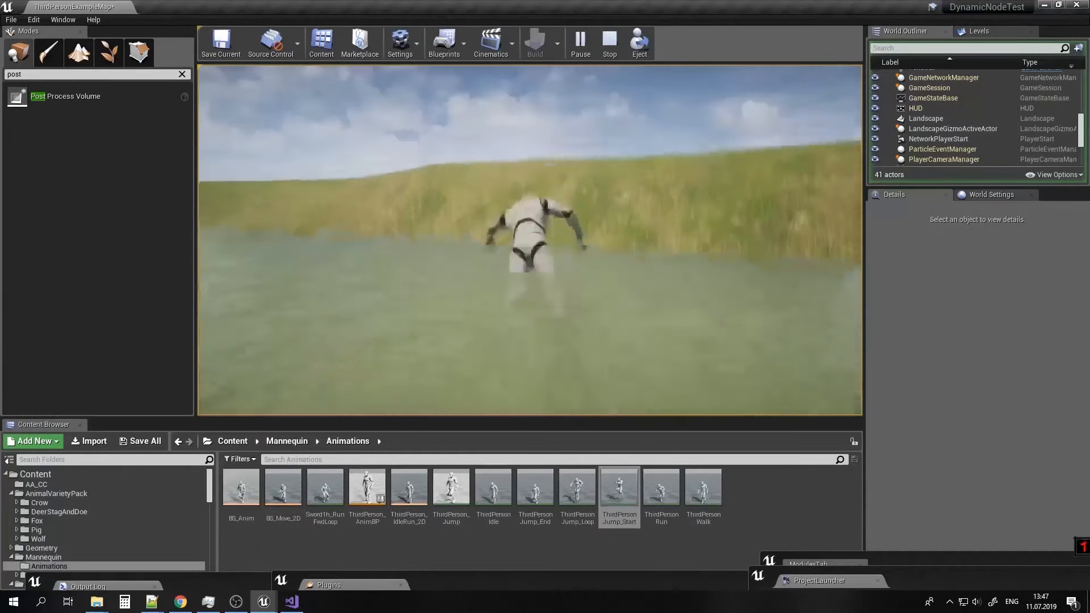
key("w")
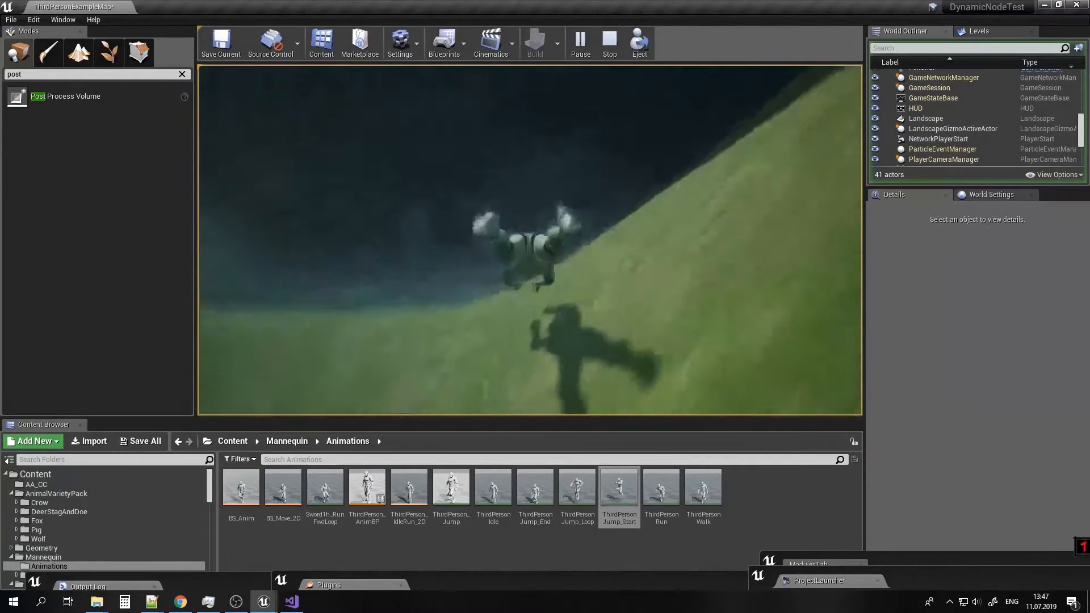
key("w")
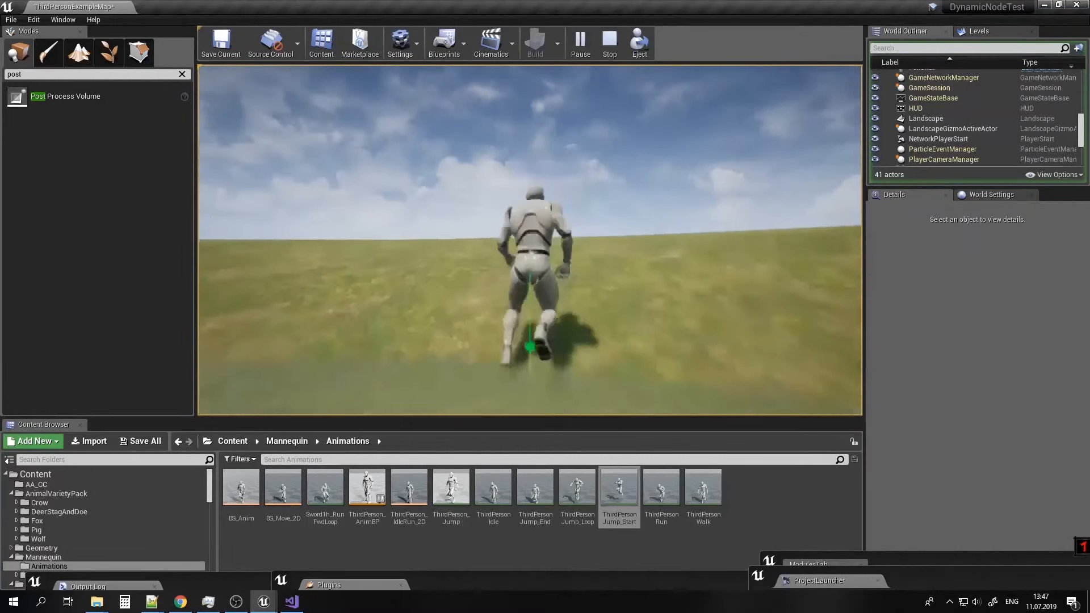
key("d")
key("space")
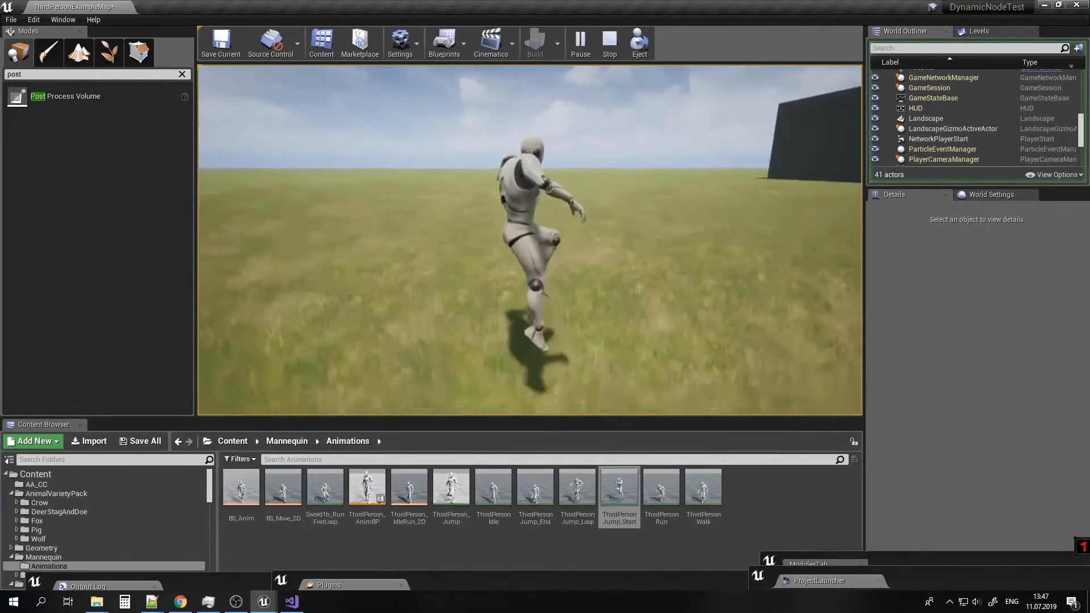
key("Escape")
Return to the ThirdPersonCharacter blueprint and name its new variable JumpInWaterAss.
mouse_move(270, 601)
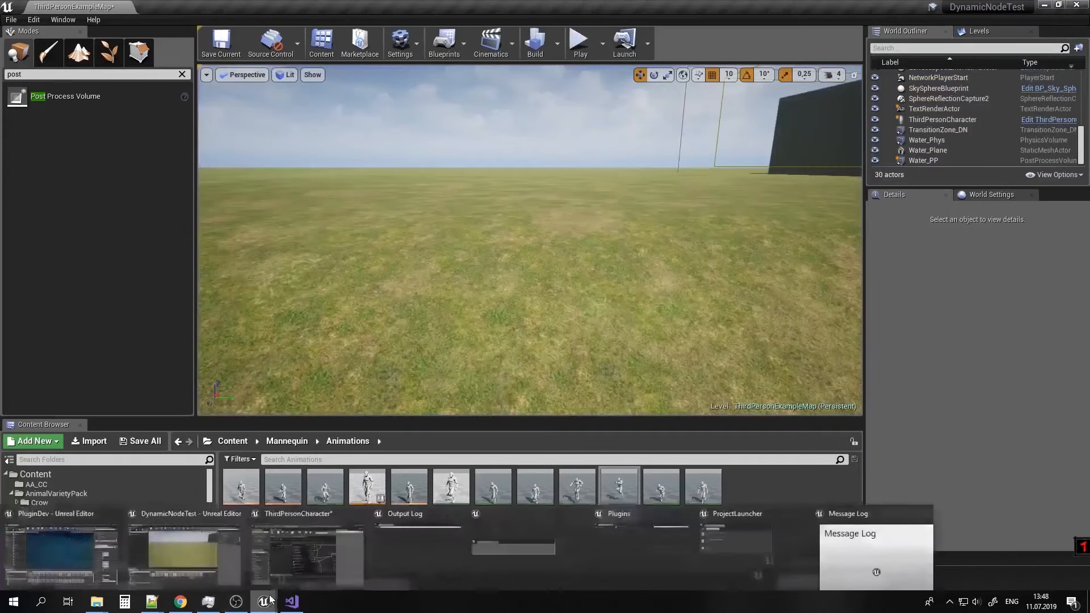
left_click(321, 540)
right_click_drag(586, 366, 573, 330)
right_click_drag(570, 383, 515, 318)
right_click_drag(516, 317, 429, 318)
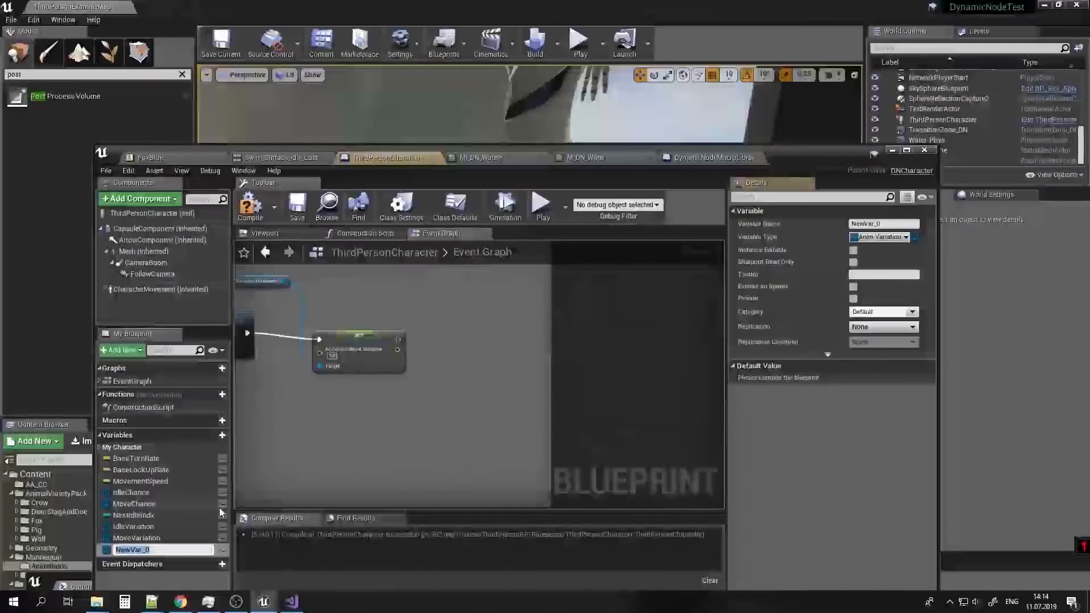
type("Jum")
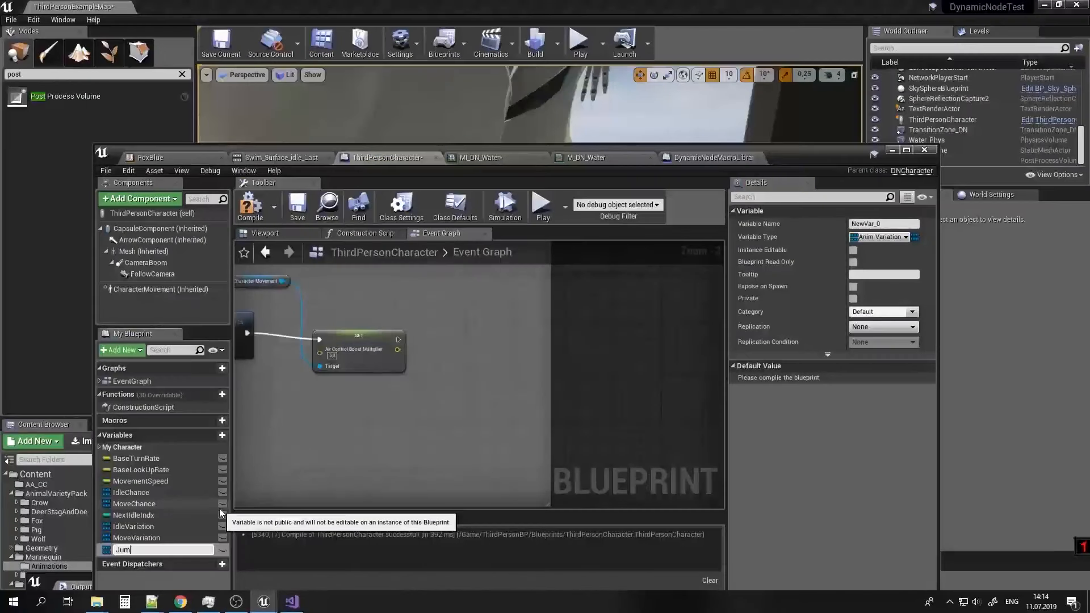
type("pInWaterAss")
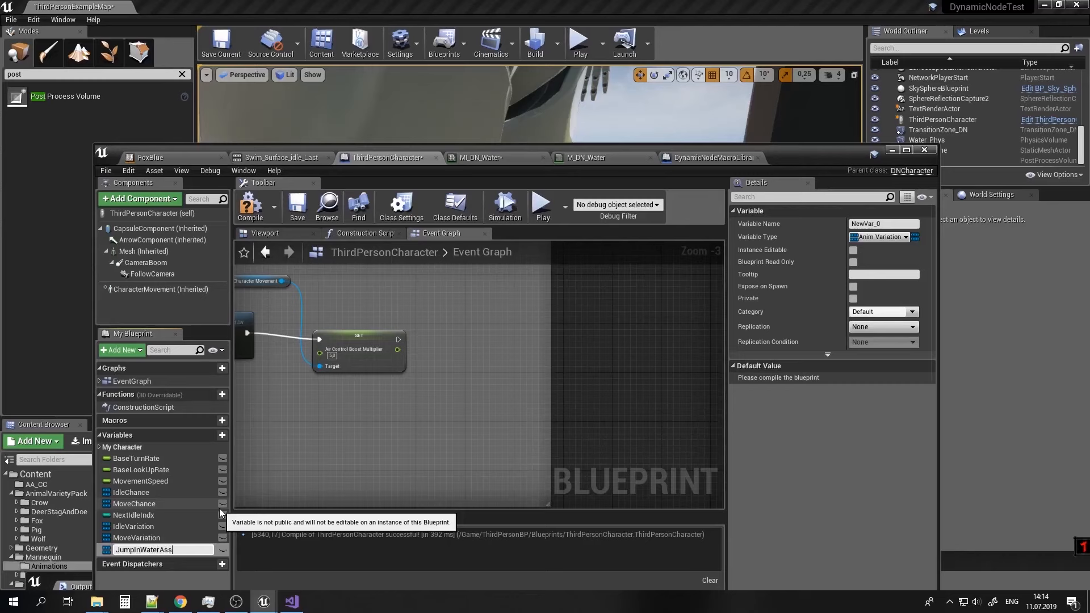
key("Return")
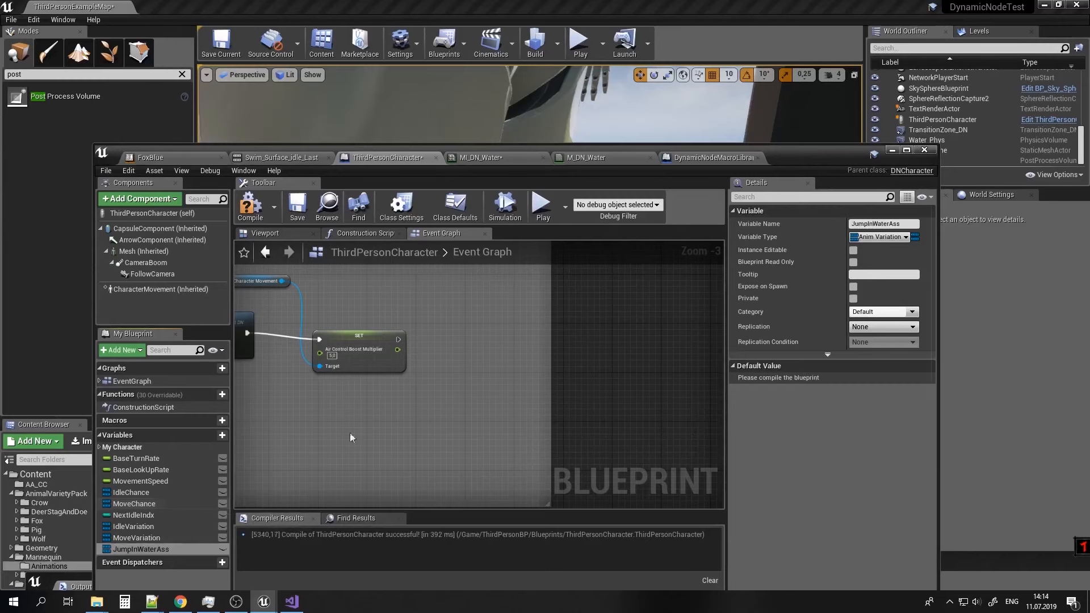
Set JumpInWaterAss's type to Anim Variation Set DN object reference and add its setter after the Air Control Boost Multiplier setter.
left_click(880, 236)
type("variat")
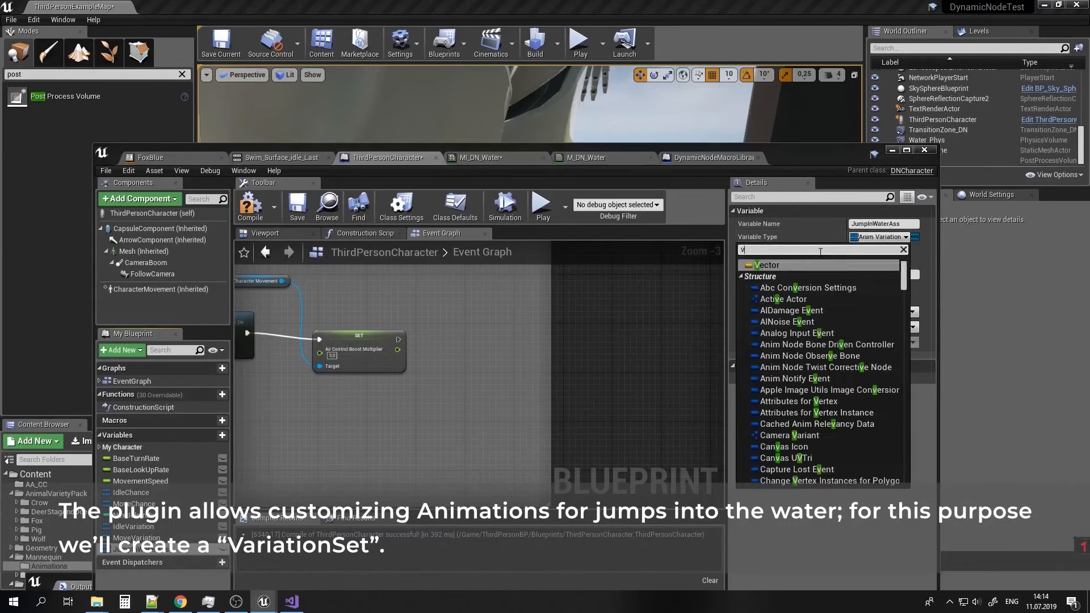
mouse_move(800, 301)
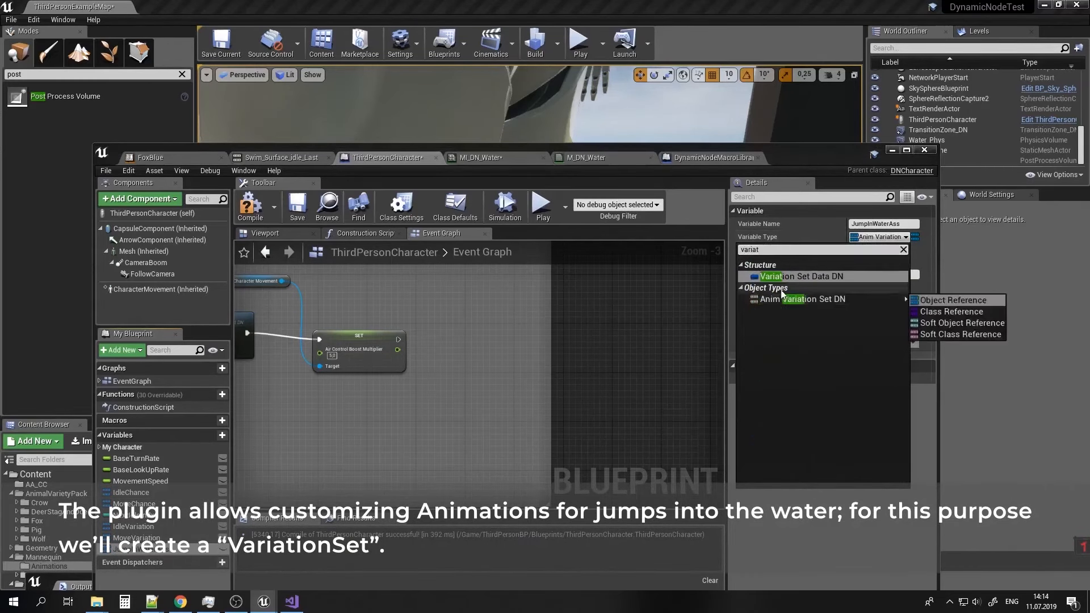
left_click(945, 300)
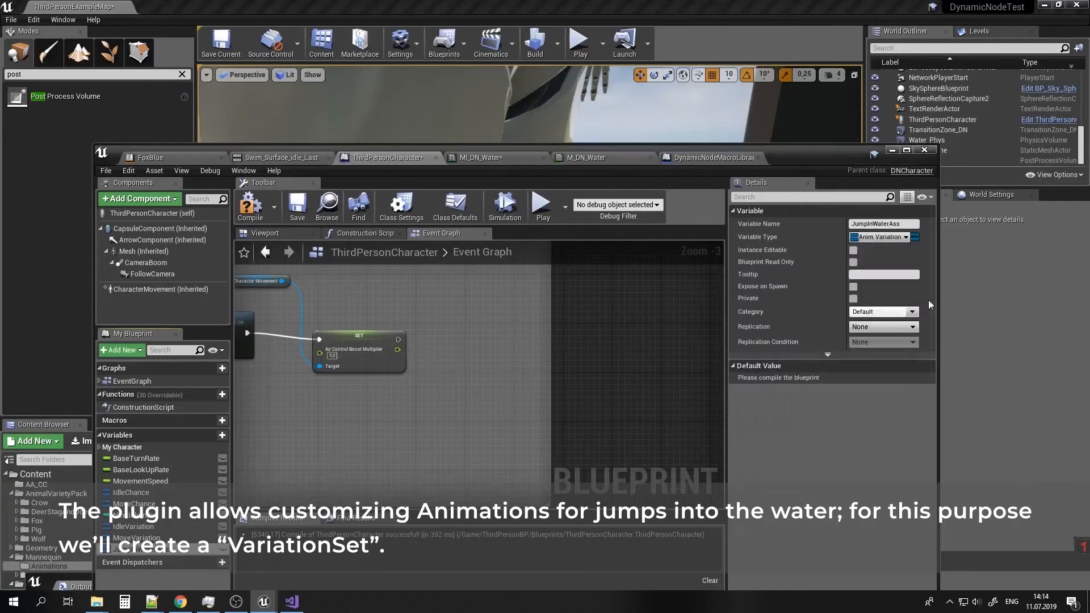
left_click_drag(222, 533, 401, 345)
left_click(476, 347)
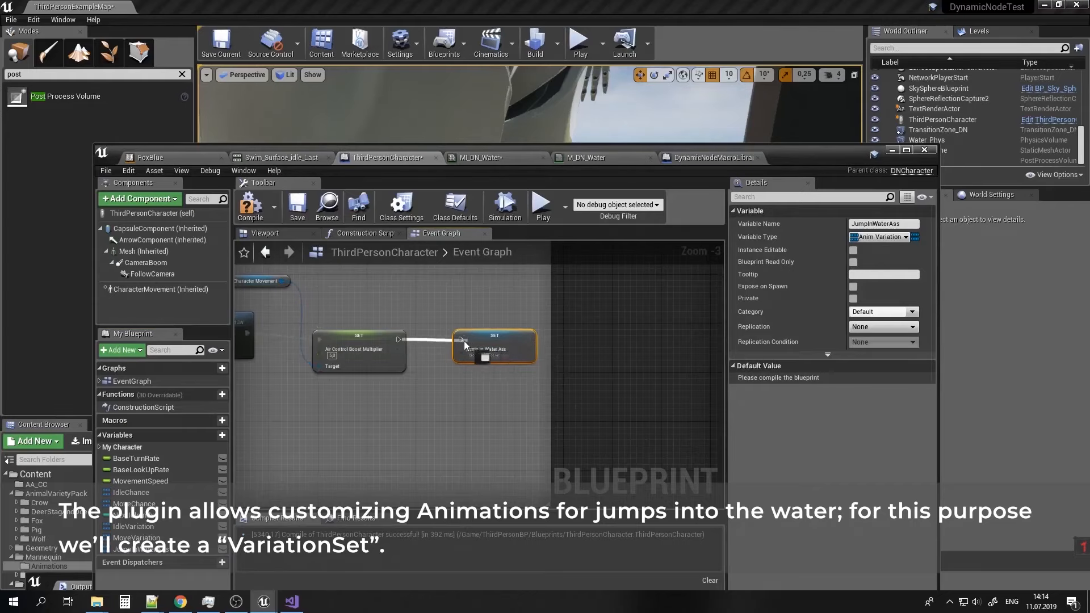
Duplicate the Idle Variation's Make VariationSetData_DN, Make Array and DN_CreateAnimVariationSet nodes and connect the copied set's Return Value to the Jump in Water Ass setter.
scroll(397, 375, "down", 1)
right_click_drag(282, 376, 440, 392)
right_click_drag(249, 407, 533, 402)
right_click_drag(467, 408, 535, 431)
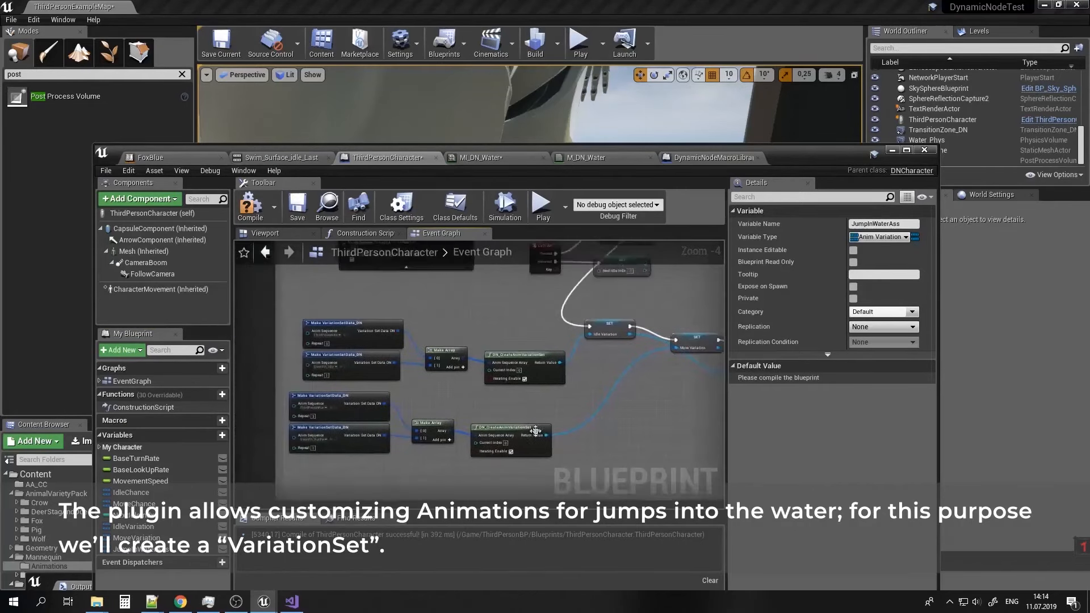
left_click_drag(496, 369, 507, 376)
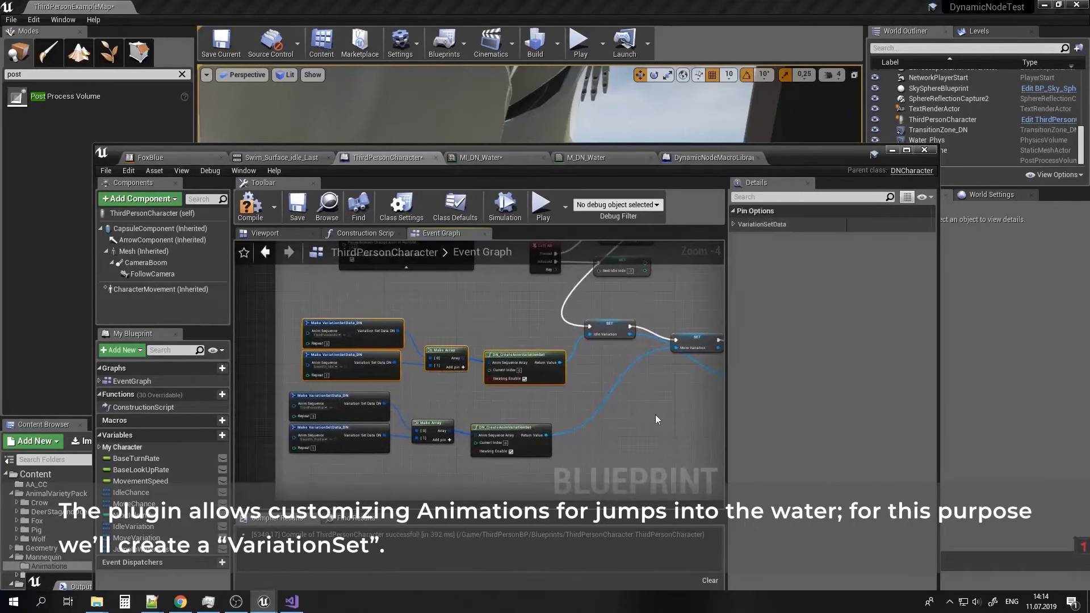
right_click_drag(655, 414, 247, 343)
key("ctrl+v")
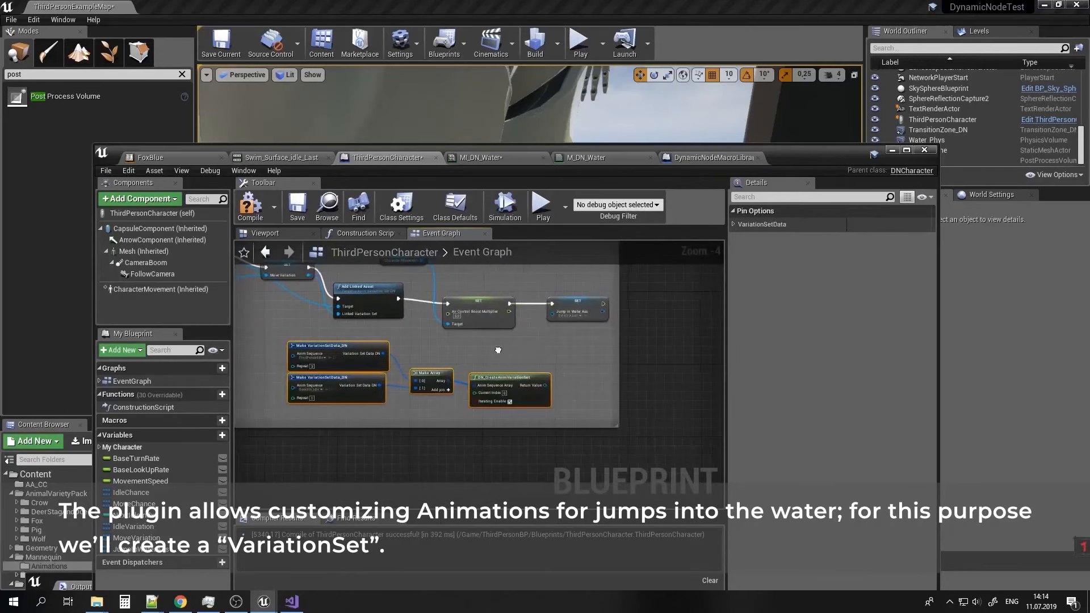
right_click_drag(549, 362, 508, 382)
scroll(507, 383, "up", 2)
left_click_drag(509, 425, 529, 318)
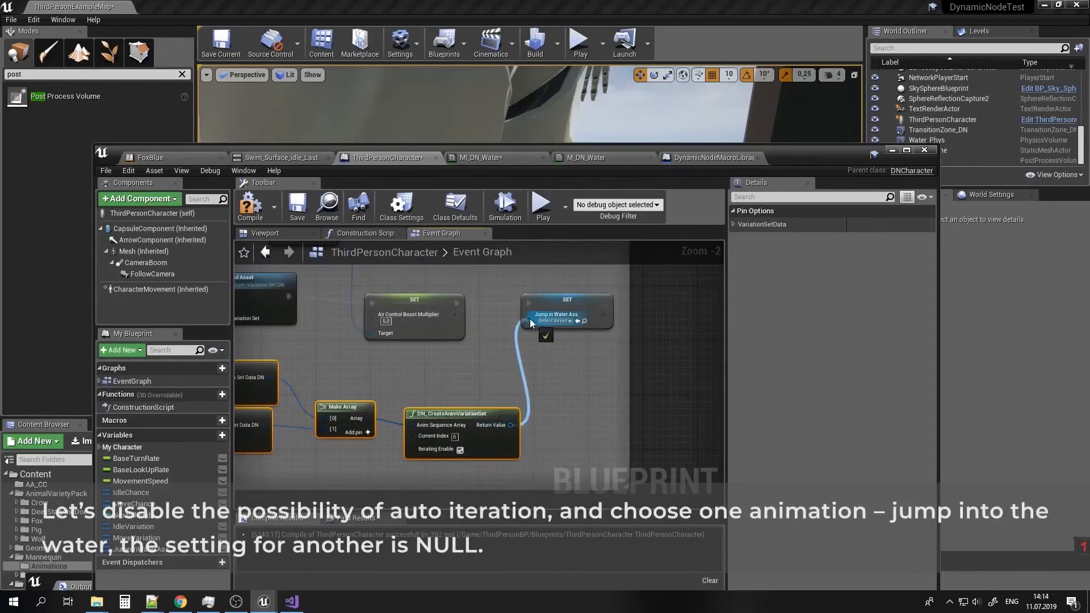
Disable Iterating Enable on the copied variation set, assign the Cannonball animation to its first sequence and clear the second sequence.
right_click_drag(530, 319, 559, 285)
left_click(490, 412)
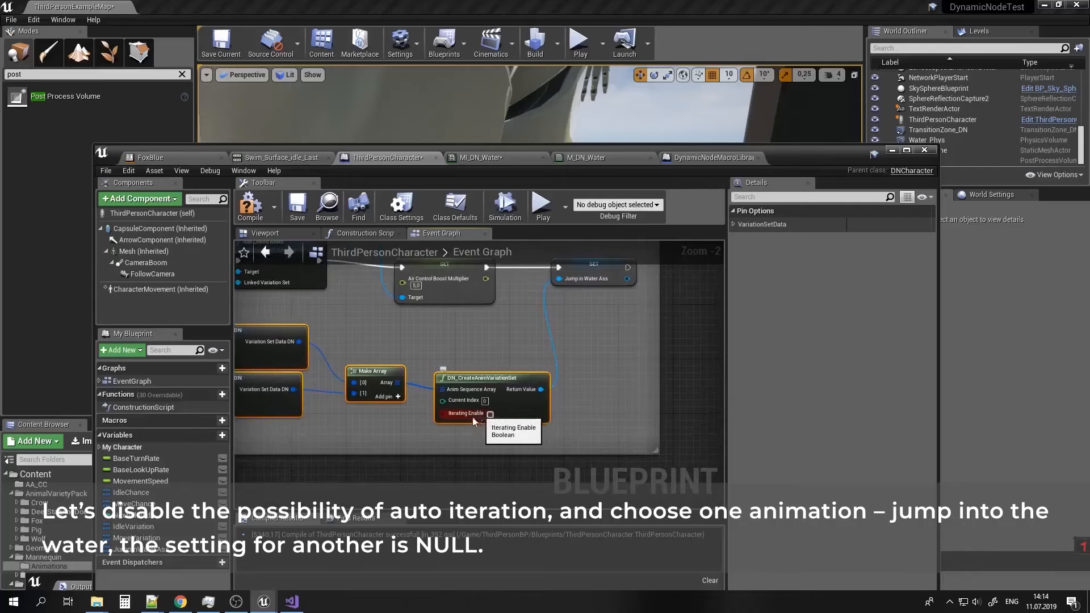
right_click_drag(352, 413, 482, 422)
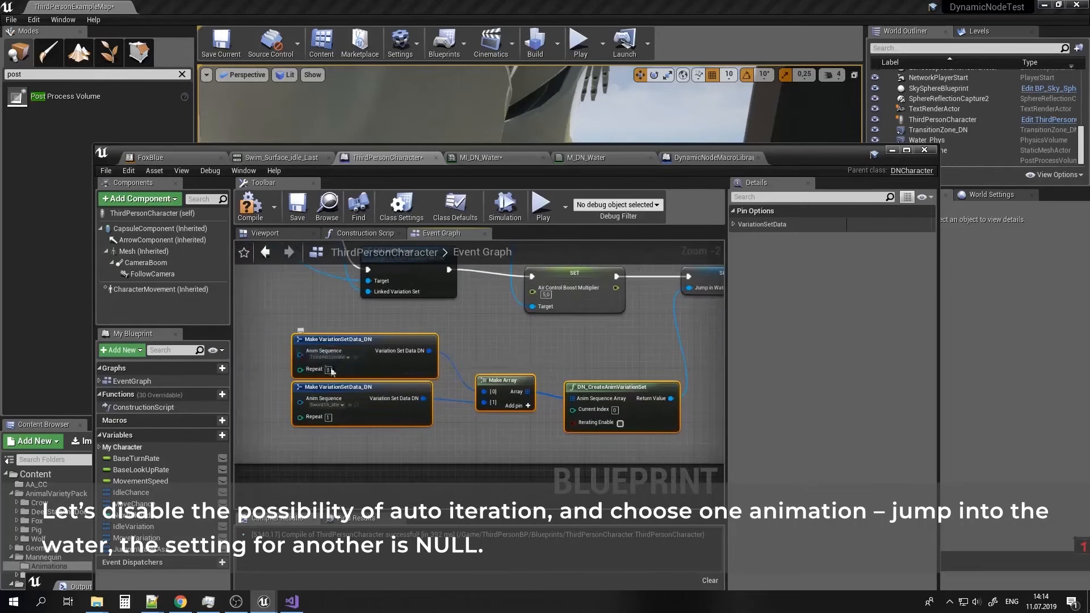
left_click(347, 357)
type("can")
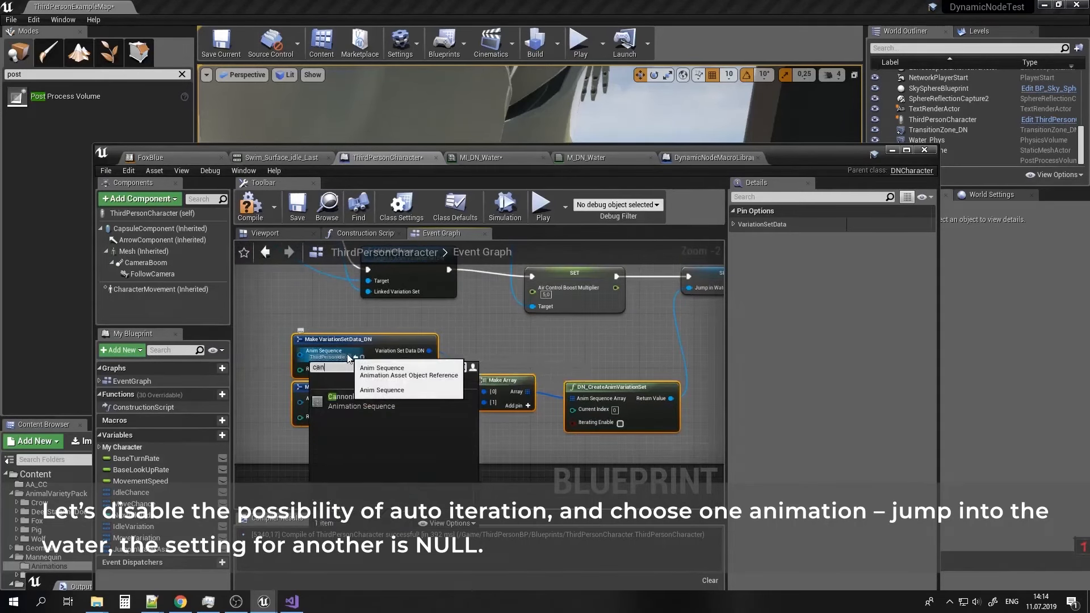
left_click(341, 400)
left_click(321, 403)
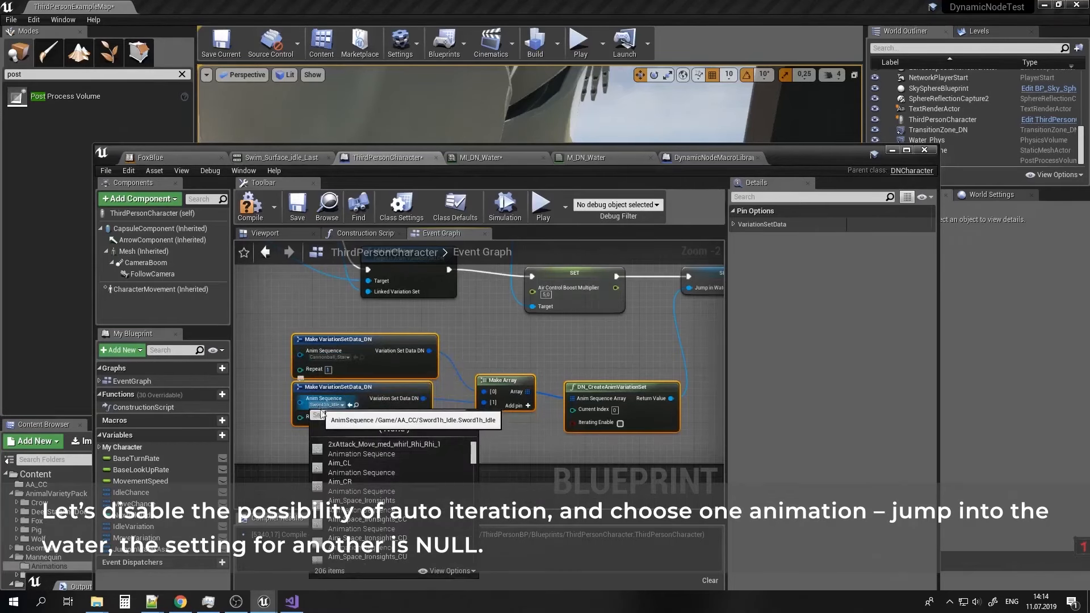
left_click(392, 433)
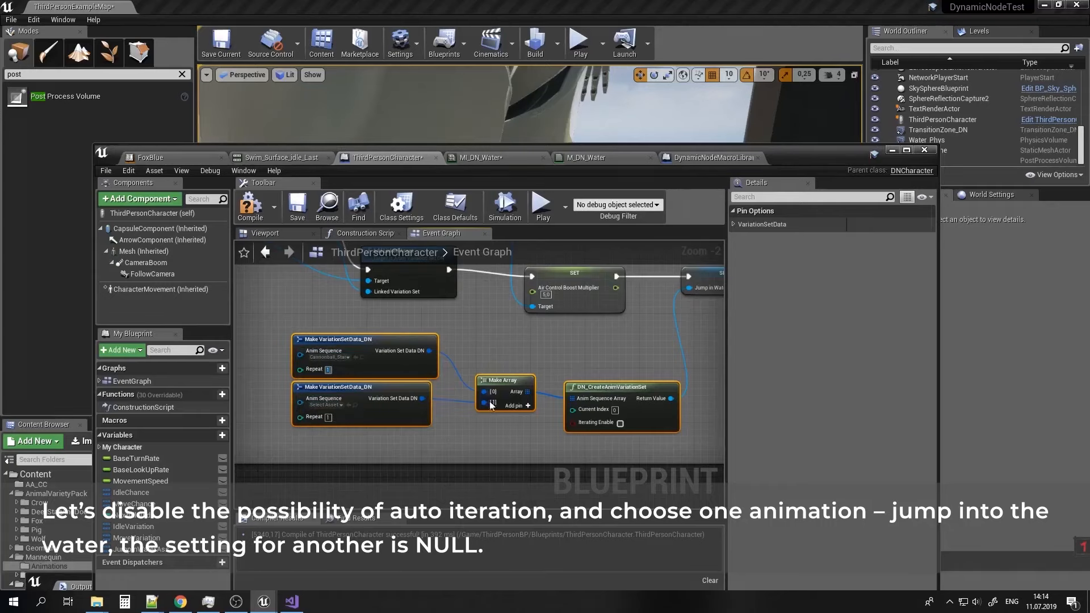
Move DN_JumpMachine aside and add a DN_JumpMachineExt node from the preceding machine's Next Stack Animation output.
scroll(415, 362, "down", 4)
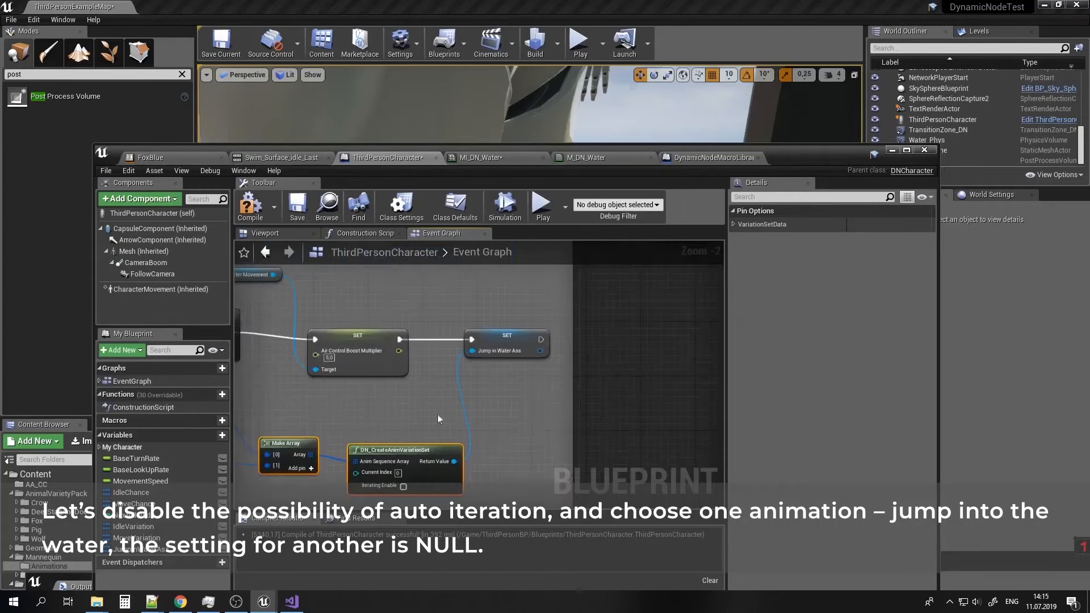
mouse_move(528, 376)
right_mouse_down()
mouse_move(404, 414)
mouse_move(434, 499)
right_mouse_up()
right_click_drag(500, 358, 454, 448)
scroll(440, 371, "up", 3)
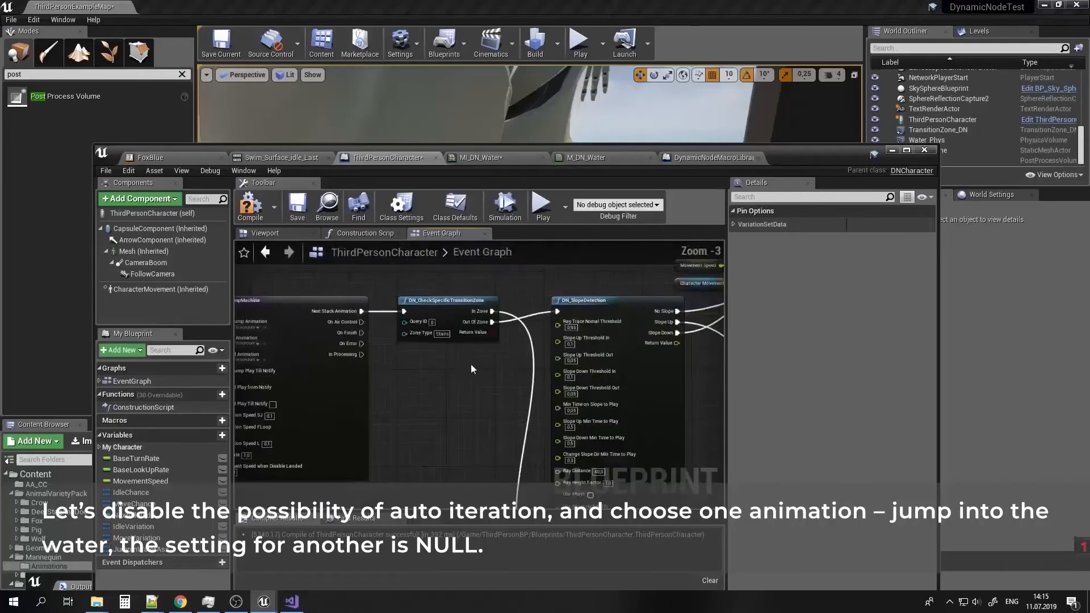
right_click_drag(471, 364, 633, 362)
left_click_drag(452, 310, 600, 366)
left_click_drag(321, 302, 394, 306)
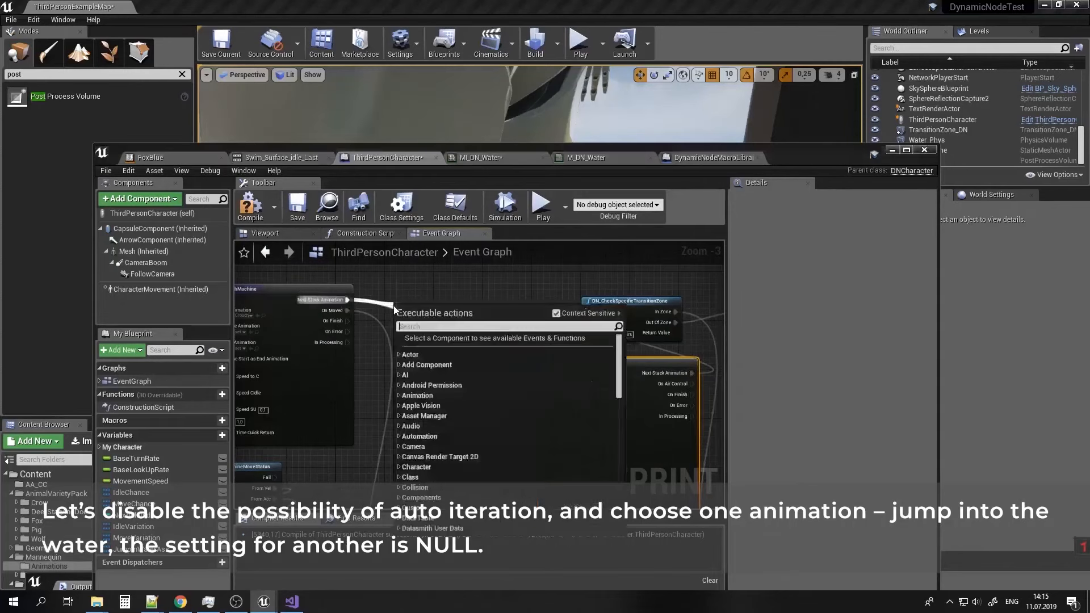
type("jumpma")
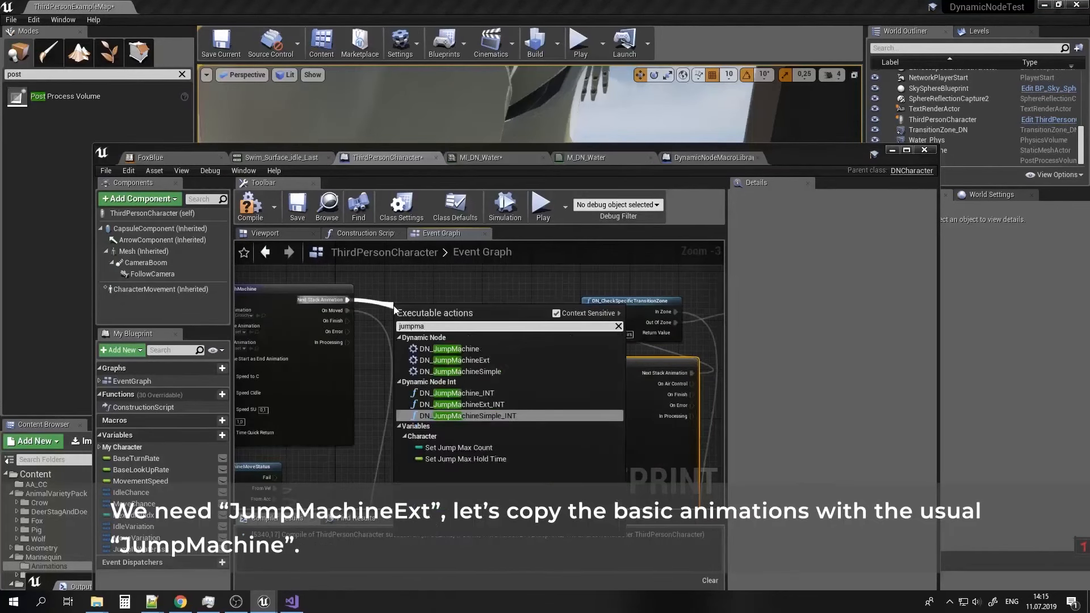
left_click(478, 362)
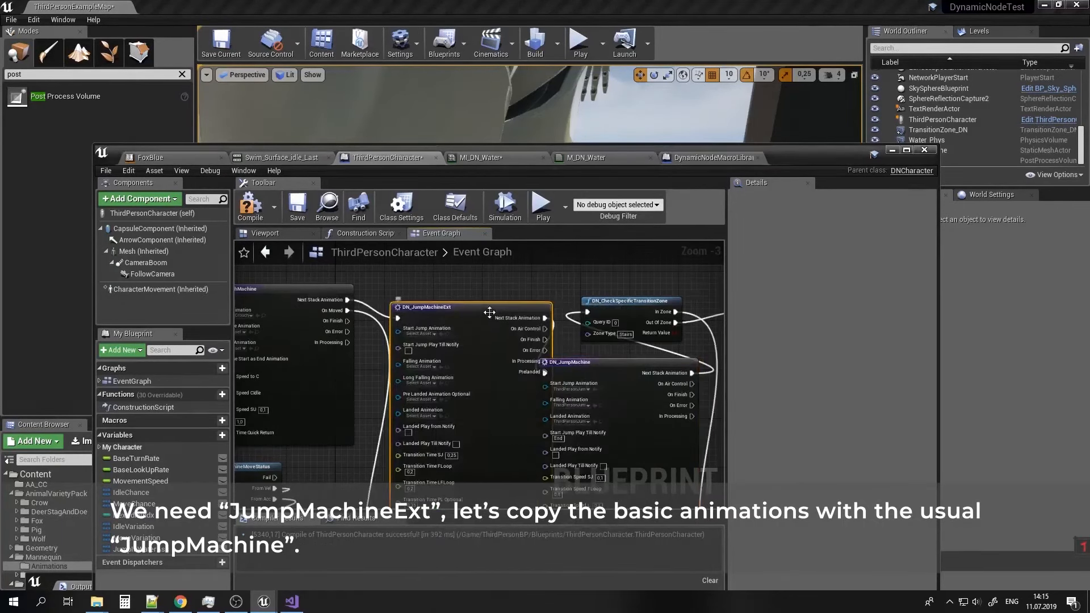
left_click_drag(486, 314, 471, 299)
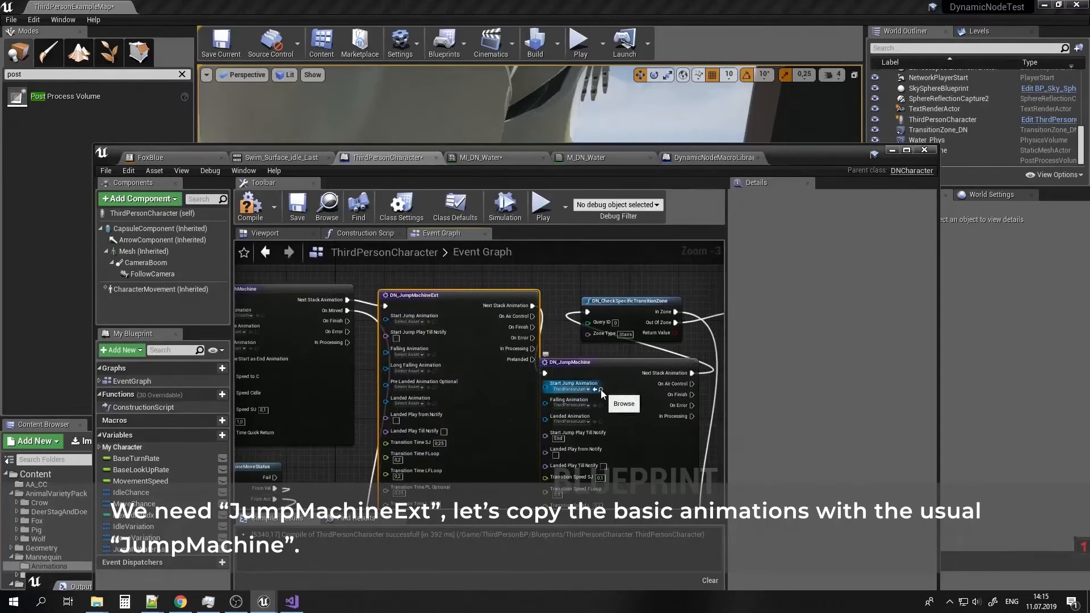
Copy DN_JumpMachine's start jump, falling and landed animations and its Start Jump Play Till Notify value "End" to DN_JumpMachineExt.
left_click(429, 323)
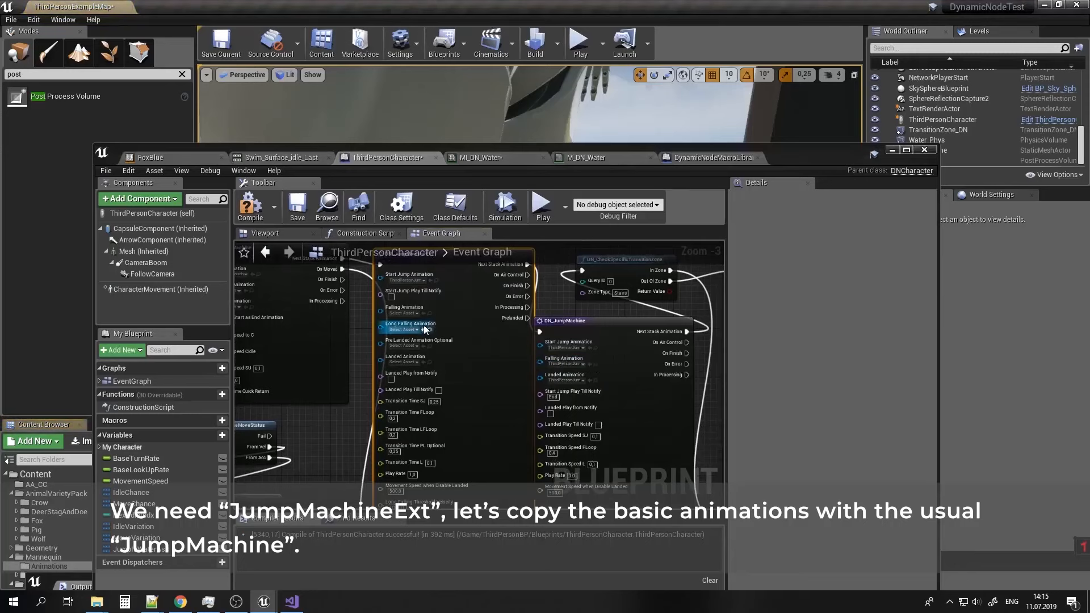
left_click(424, 314)
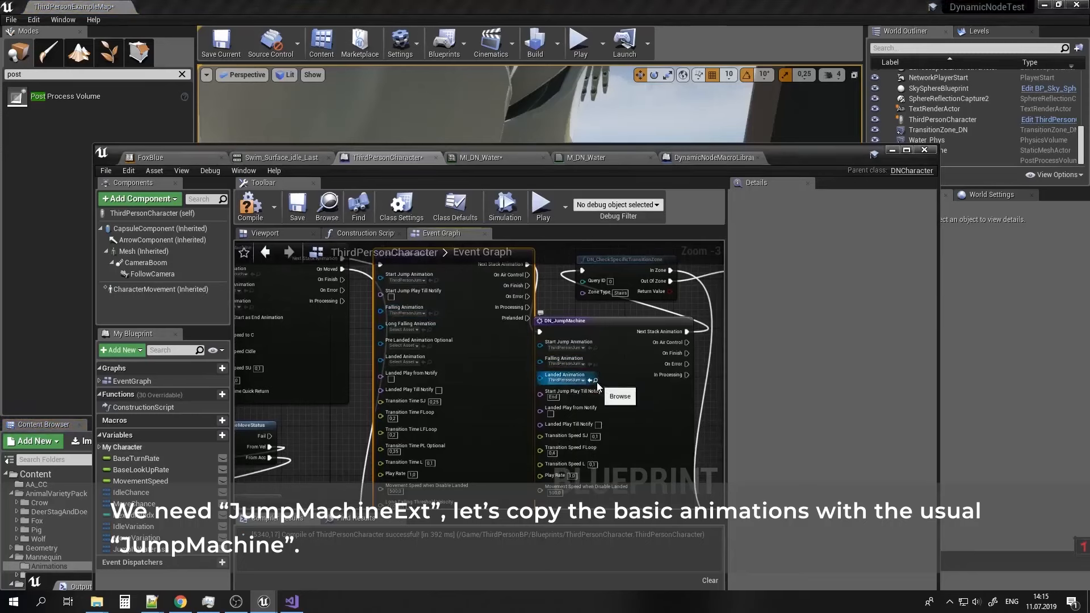
left_click(430, 362)
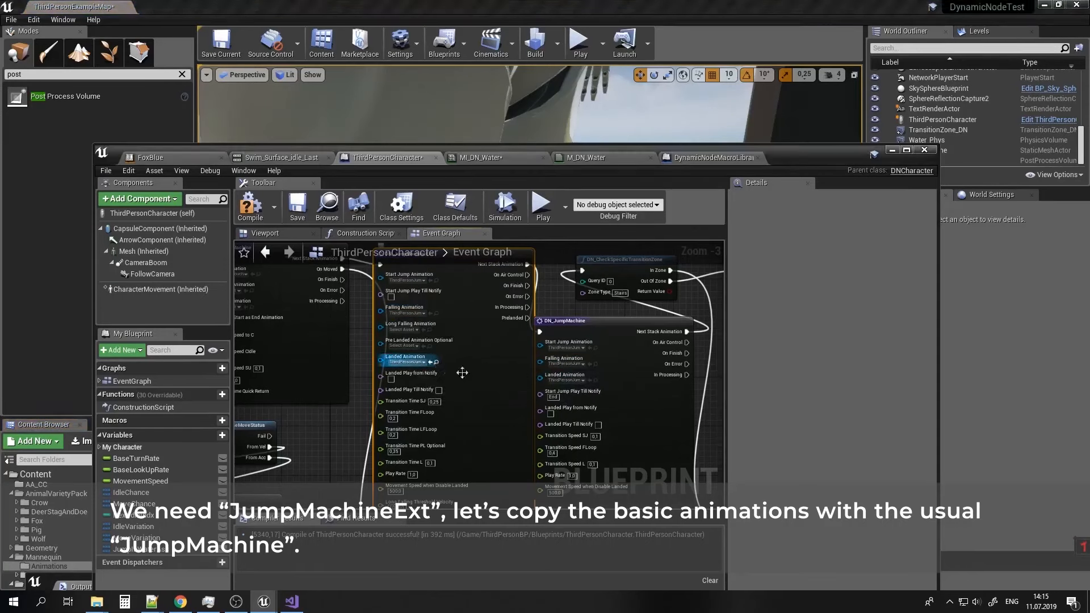
left_click(552, 397)
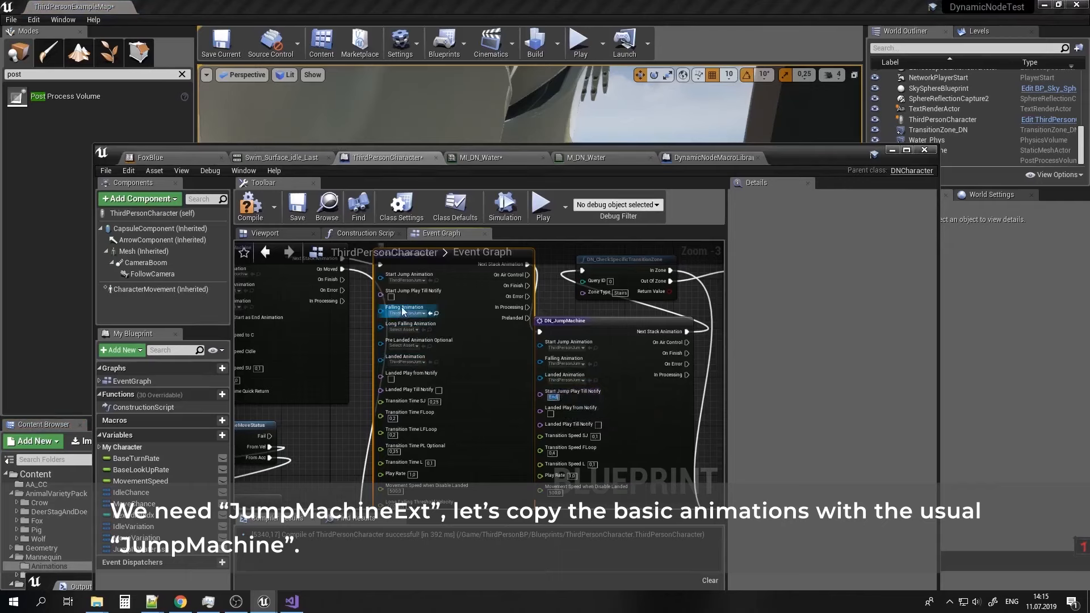
right_click_drag(530, 306, 536, 336)
Delete the old DN_JumpMachine node and connect DN_JumpMachineExt's Next Stack Animation to DN_CheckSpecificTransitionZone.
left_click(599, 359)
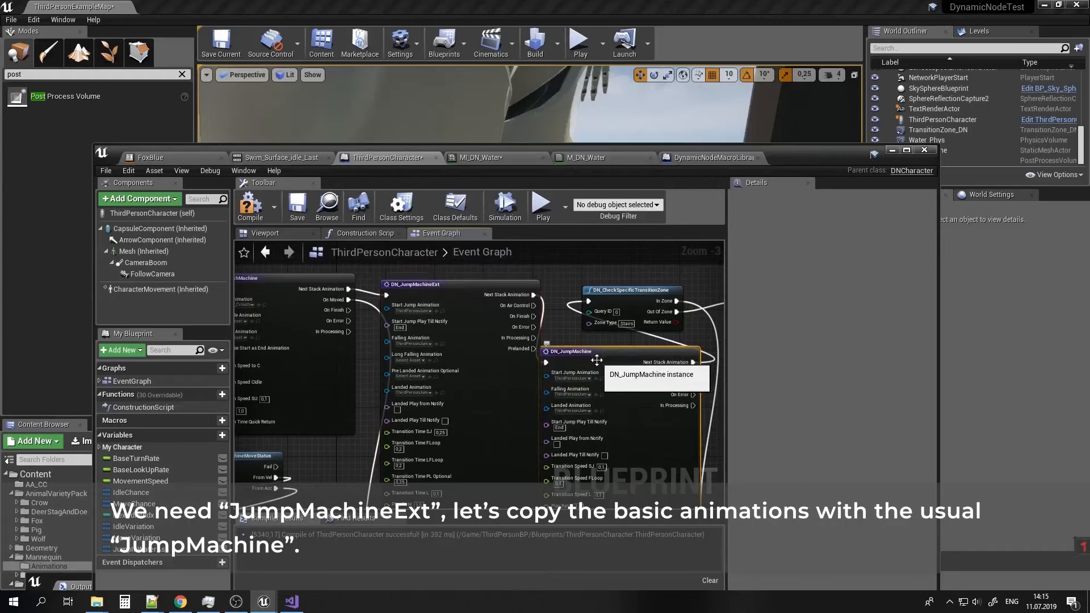
key("Delete")
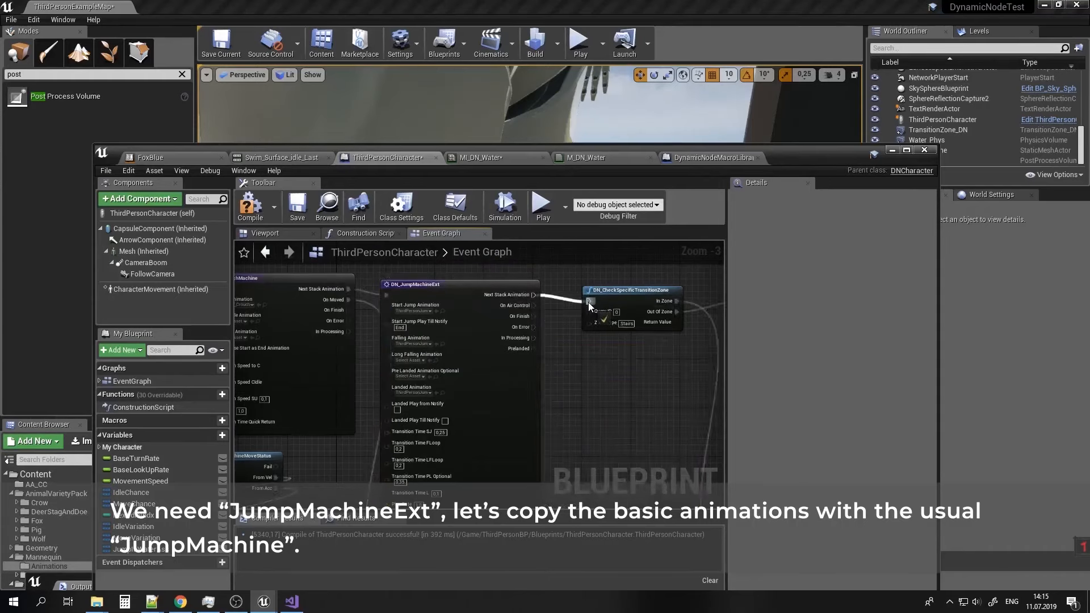
left_click_drag(489, 288, 501, 287)
right_click_drag(504, 393, 469, 409)
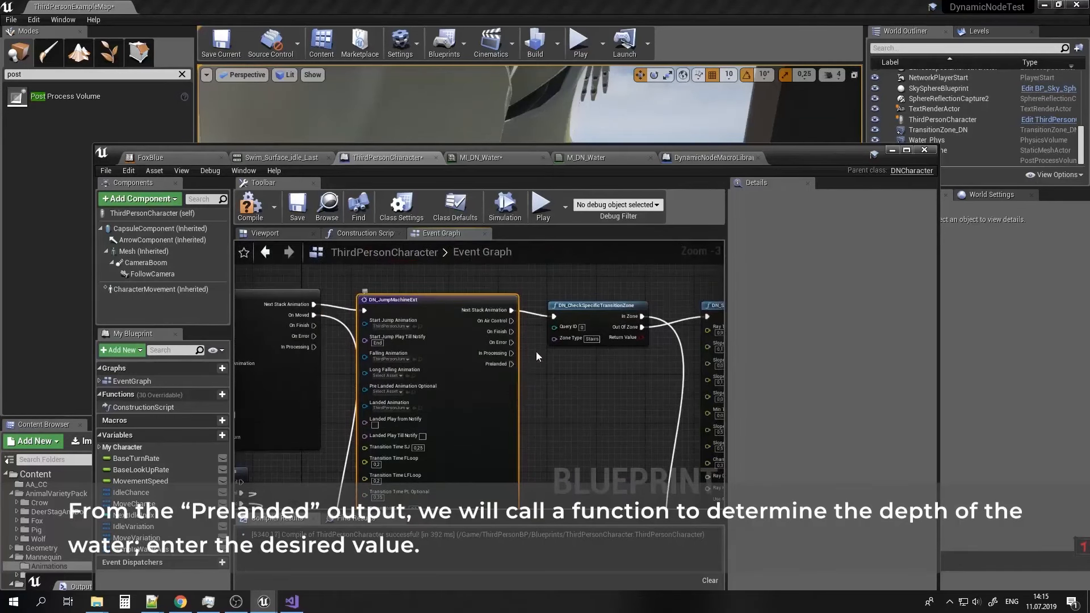
Make room beside DN_JumpMachineExt and add DN_IfWaterDepthMoreThan from its Prelanded output, with a Test Water Depth of 100.
right_click_drag(536, 351, 494, 403)
left_click_drag(526, 360, 526, 391)
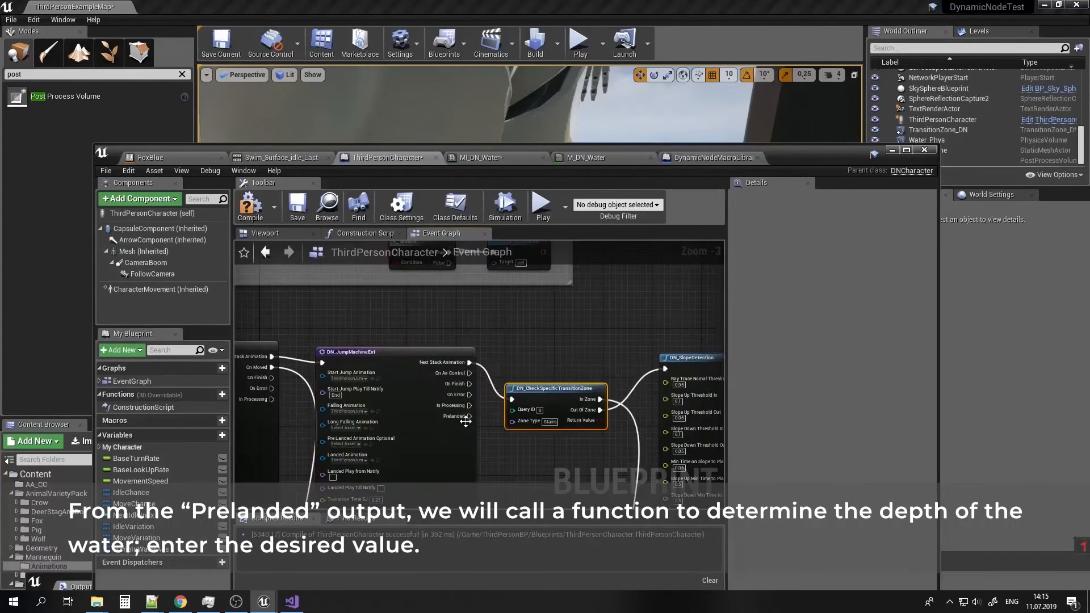
left_click_drag(467, 416, 512, 328)
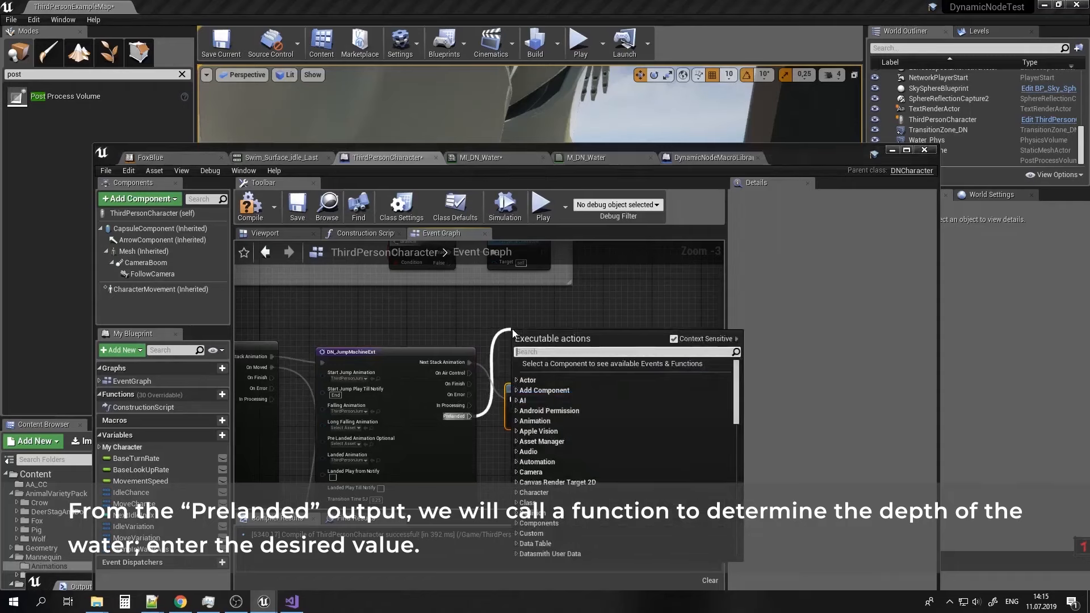
type("water")
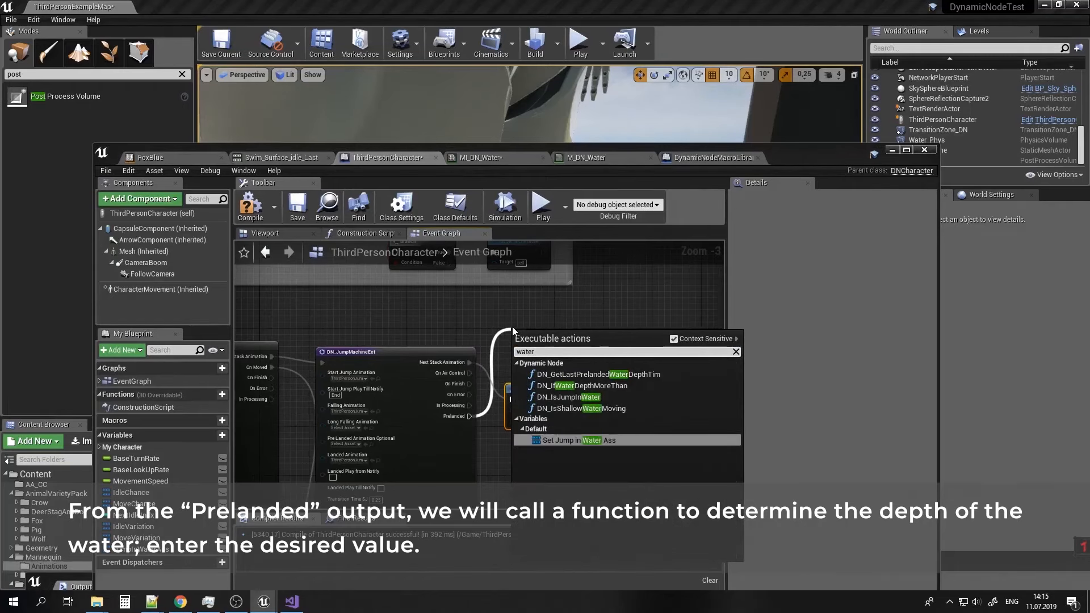
left_click(621, 385)
scroll(619, 384, "up", 1)
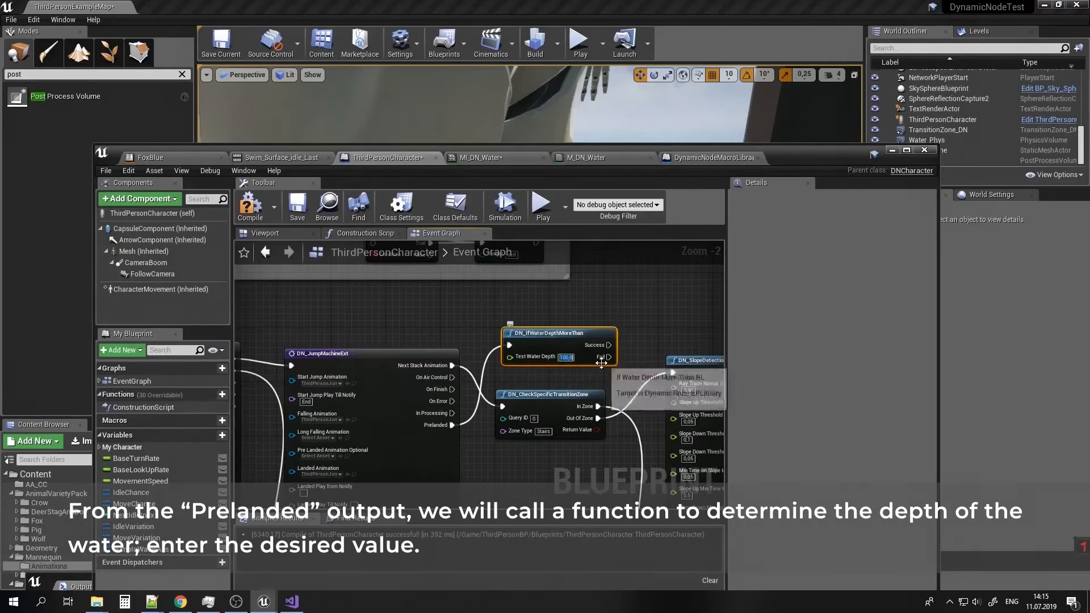
Add a Set Current Index node targeting the JumpInWaterAss variable and run it from DN_IfWaterDepthMoreThan's Success output.
right_click_drag(566, 358, 440, 394)
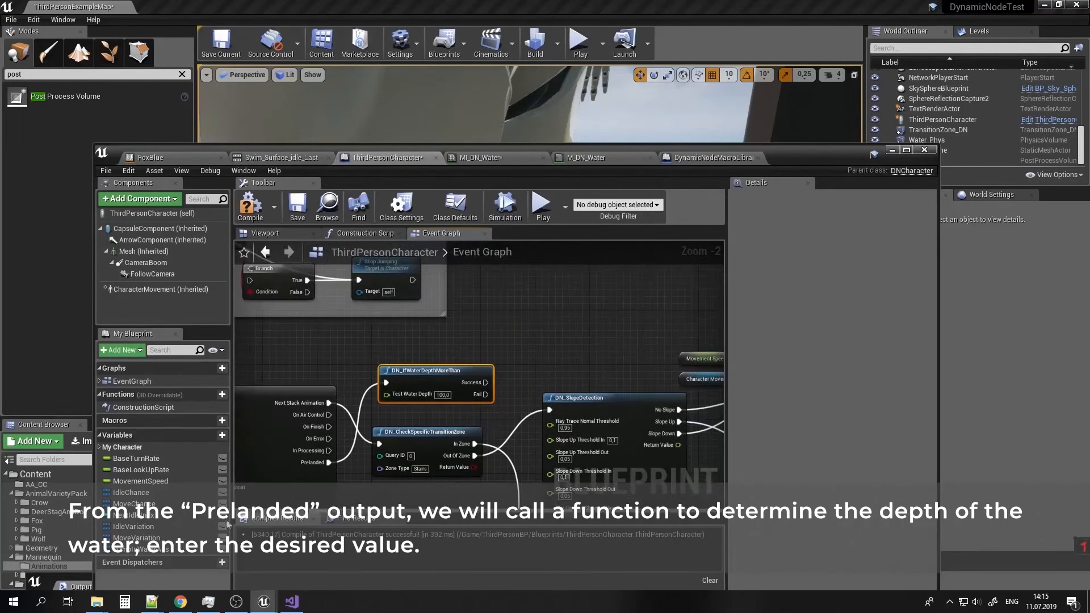
left_click_drag(167, 548, 474, 301)
left_click(492, 317)
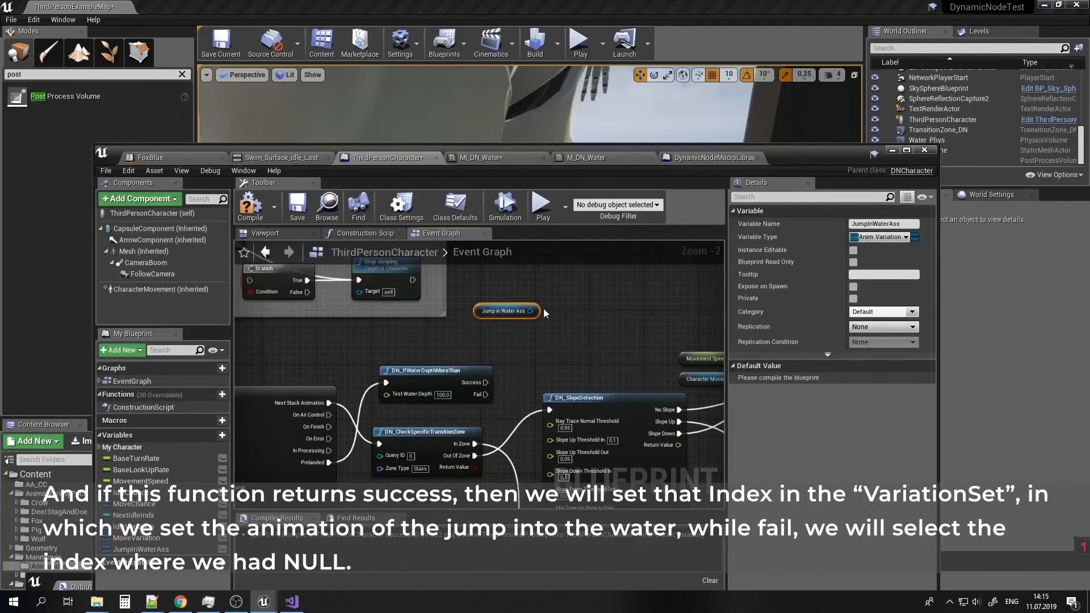
left_click_drag(533, 313, 554, 334)
type("index")
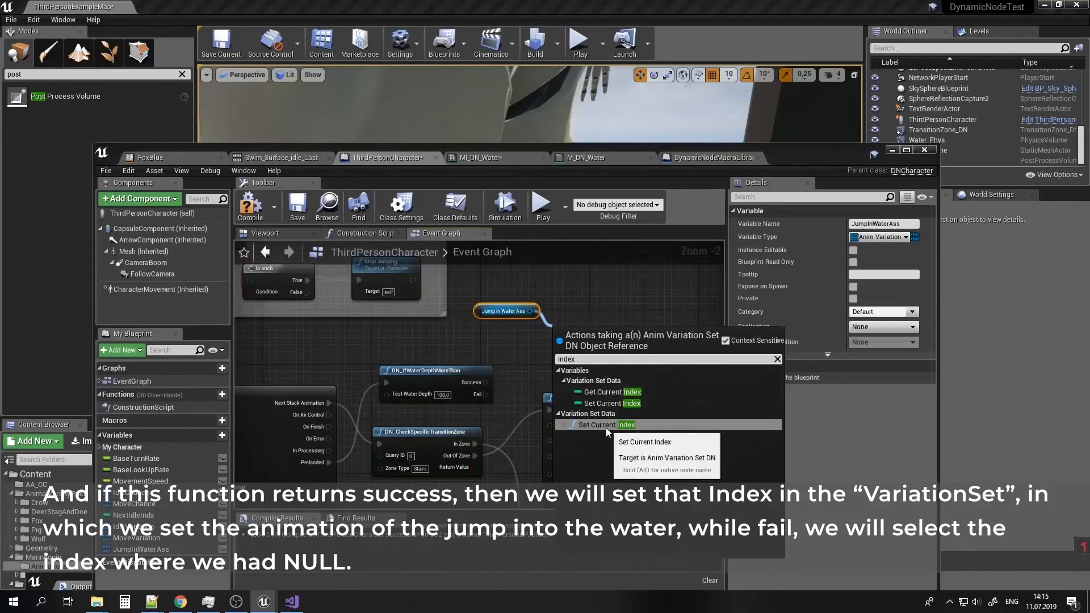
left_click(605, 426)
left_click_drag(590, 335, 587, 264)
left_click_drag(512, 309, 465, 317)
left_click(491, 291)
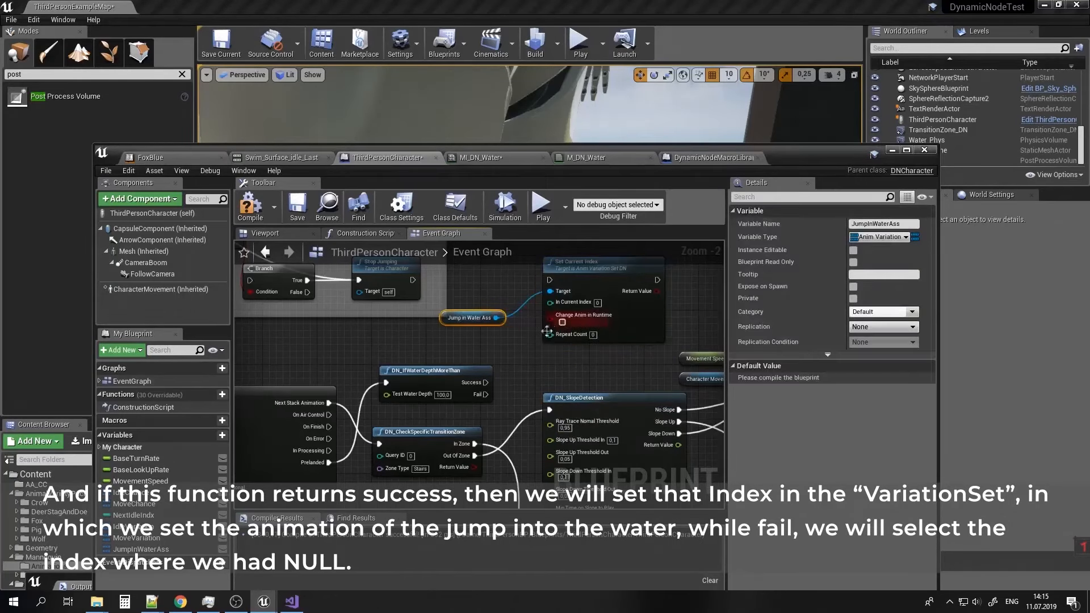
left_click_drag(486, 383, 555, 284)
Reposition the Set Current Index node and place a duplicate of it below.
right_click_drag(511, 271, 490, 339)
left_click_drag(556, 327, 549, 286)
key("ctrl+c")
key("ctrl+v")
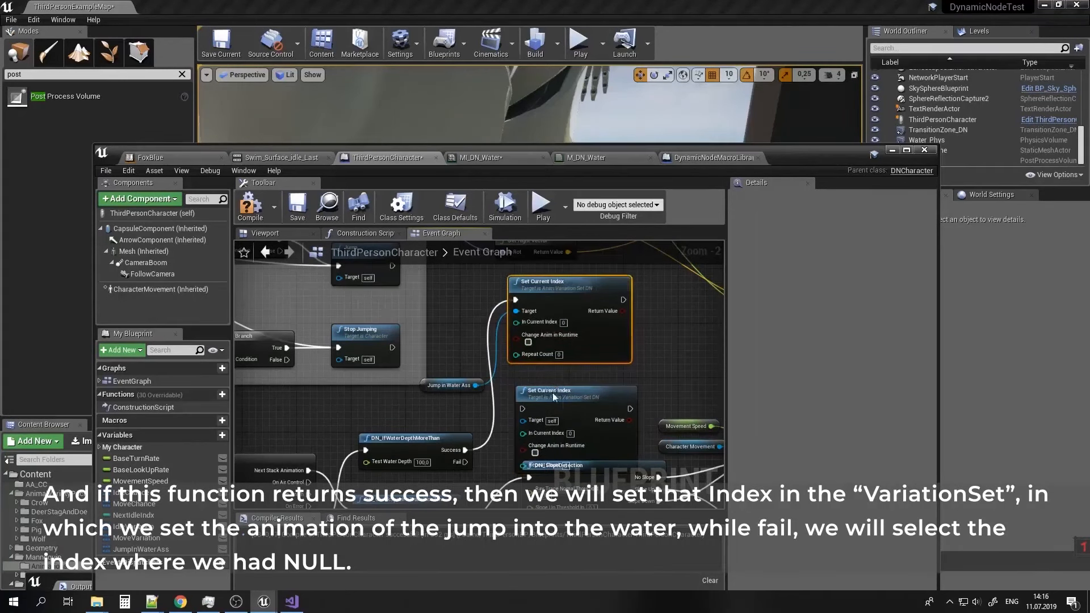
Connect the second Set Current Index node to JumpInWaterAss and DN_IfWaterDepthMoreThan's Fail output, with In Current Index set to 1.
left_click_drag(550, 392, 551, 378)
left_click_drag(476, 385, 515, 406)
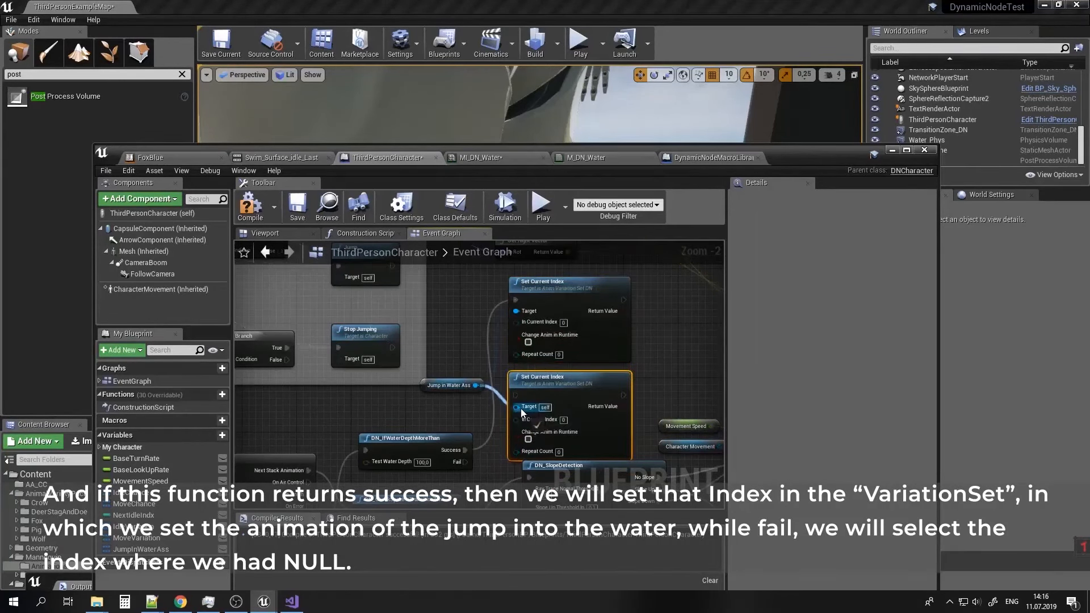
left_click_drag(465, 462, 515, 395)
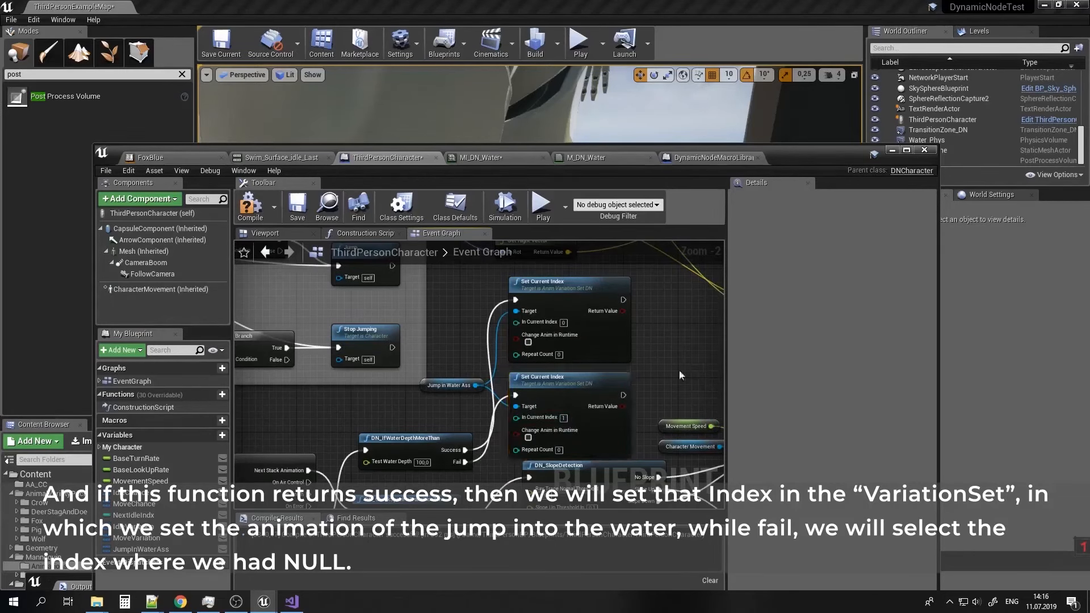
Add a JumpInWaterAss getter and connect it to Pre Landed Animation Optional on DN_JumpMachineExt.
right_click_drag(503, 465, 620, 342)
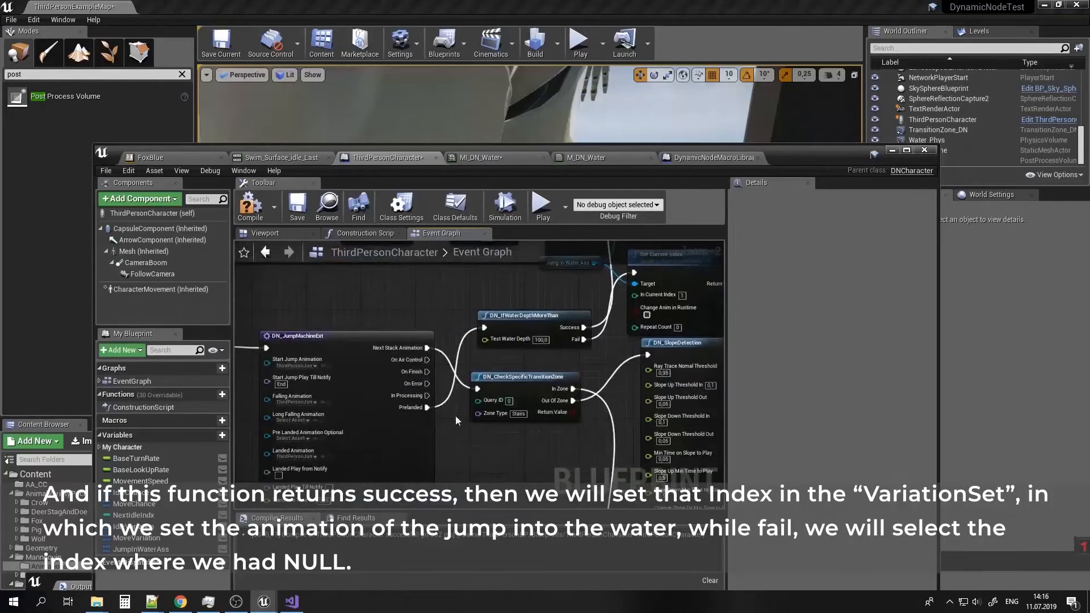
right_click_drag(456, 421, 585, 303)
right_click_drag(548, 401, 516, 422)
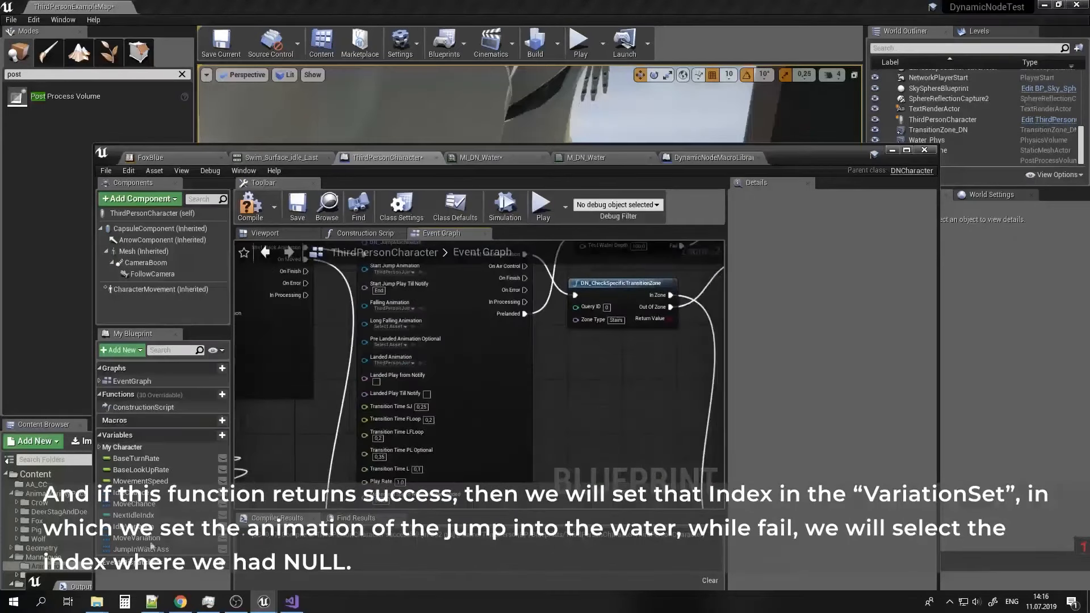
left_click_drag(150, 547, 381, 341, "ctrl")
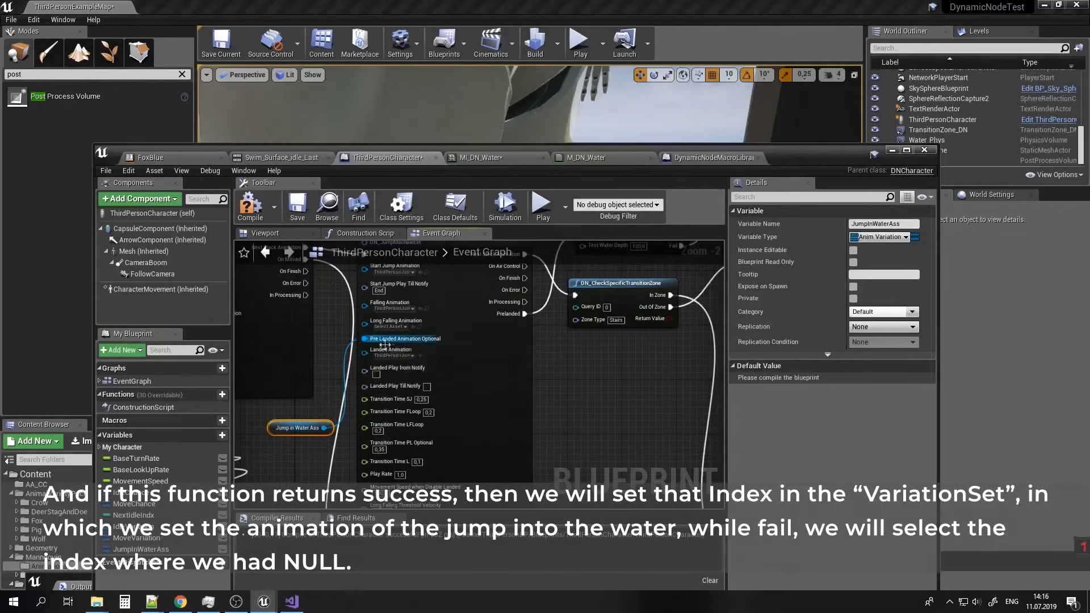
Examine Pre Landed Height Optional on DN_JumpMachineExt and Prelanded in Water Add Play Sec on DN_SwimmMachine.
right_click_drag(405, 342, 405, 221)
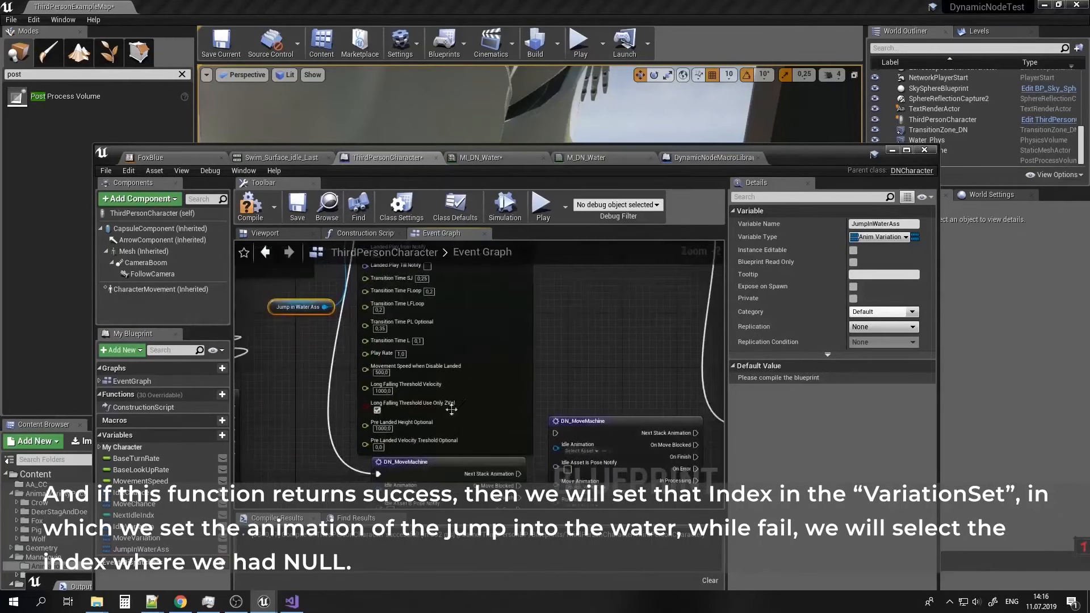
scroll(385, 438, "up", 2)
scroll(414, 445, "down", 1)
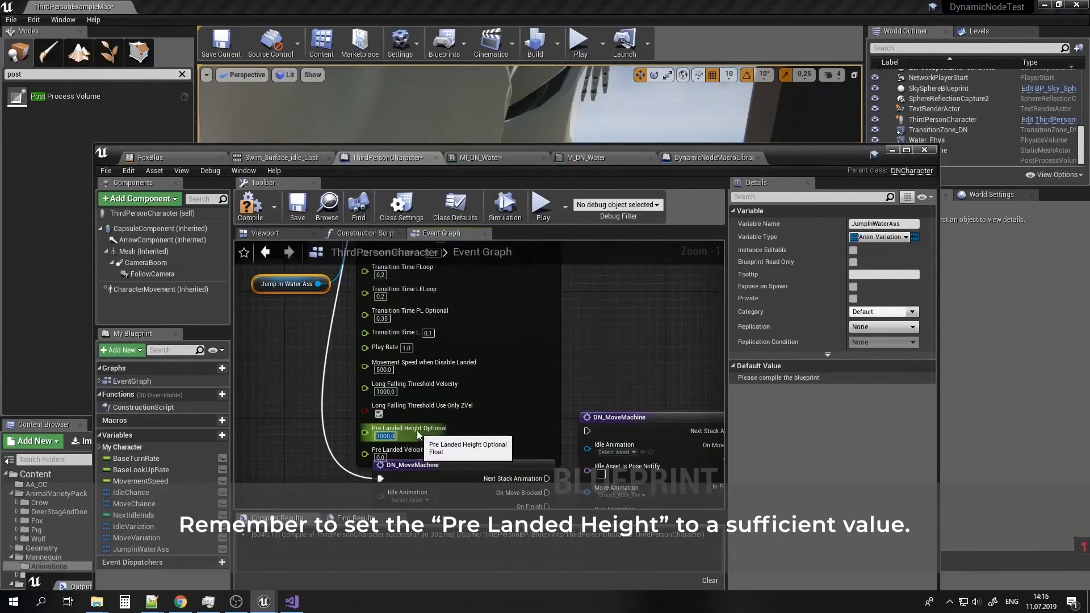
right_click_drag(573, 359, 556, 421)
scroll(545, 408, "down", 6)
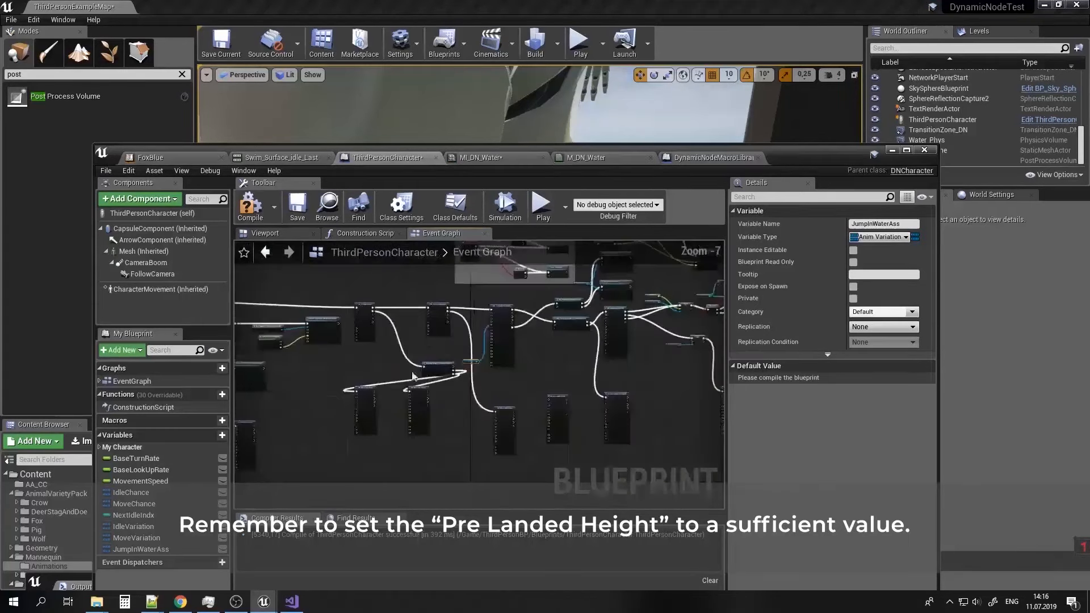
scroll(459, 366, "up", 5)
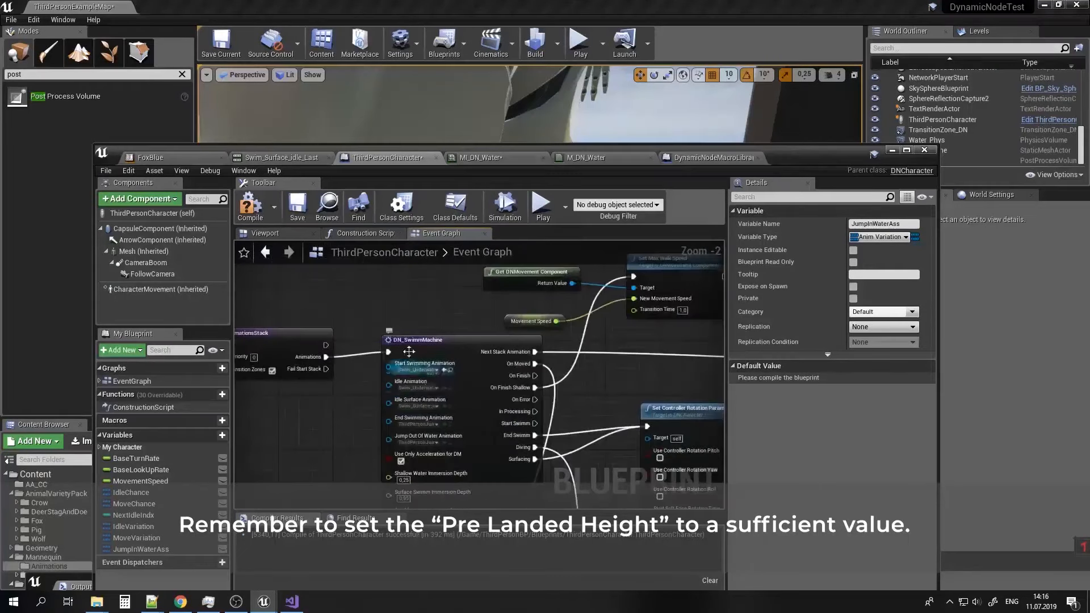
right_click_drag(350, 475, 350, 263)
scroll(401, 419, "up", 2)
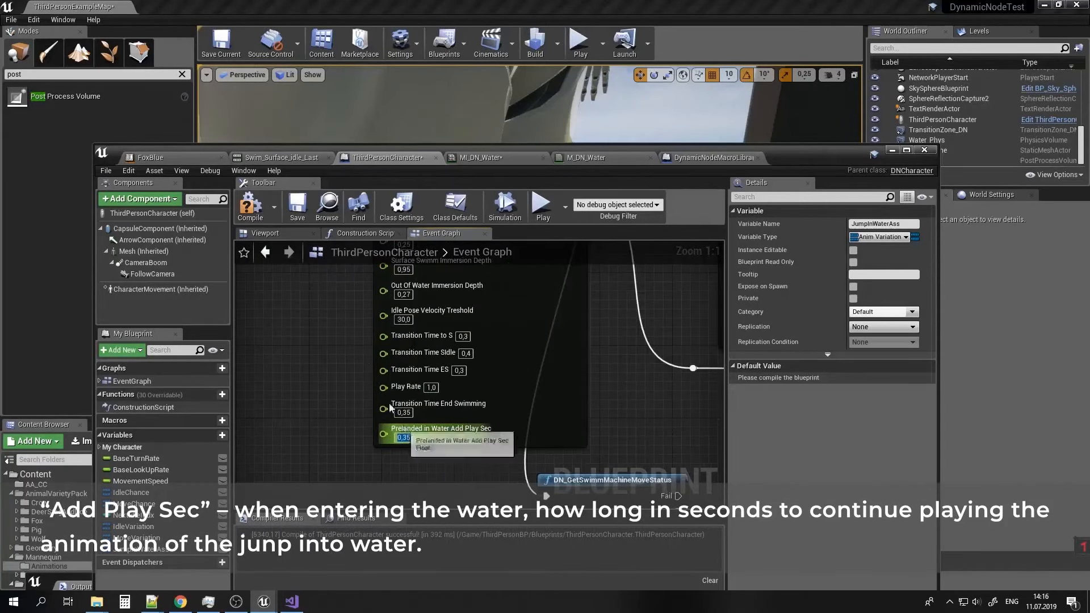
Compile and save the character blueprint, and play-test jumping into the shallow water.
left_click(301, 210)
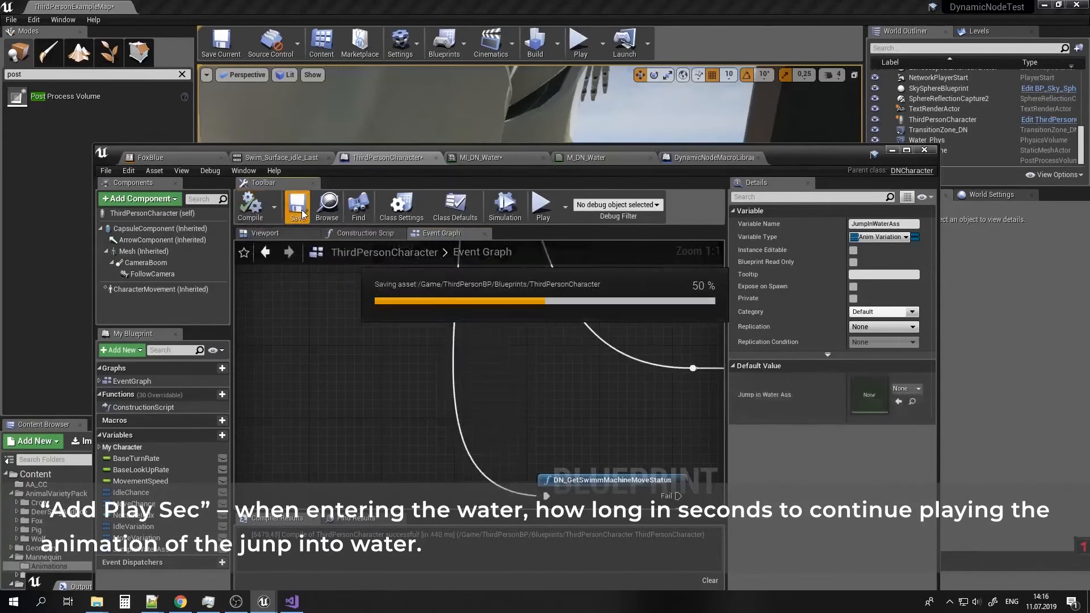
left_click(892, 150)
left_click(588, 51)
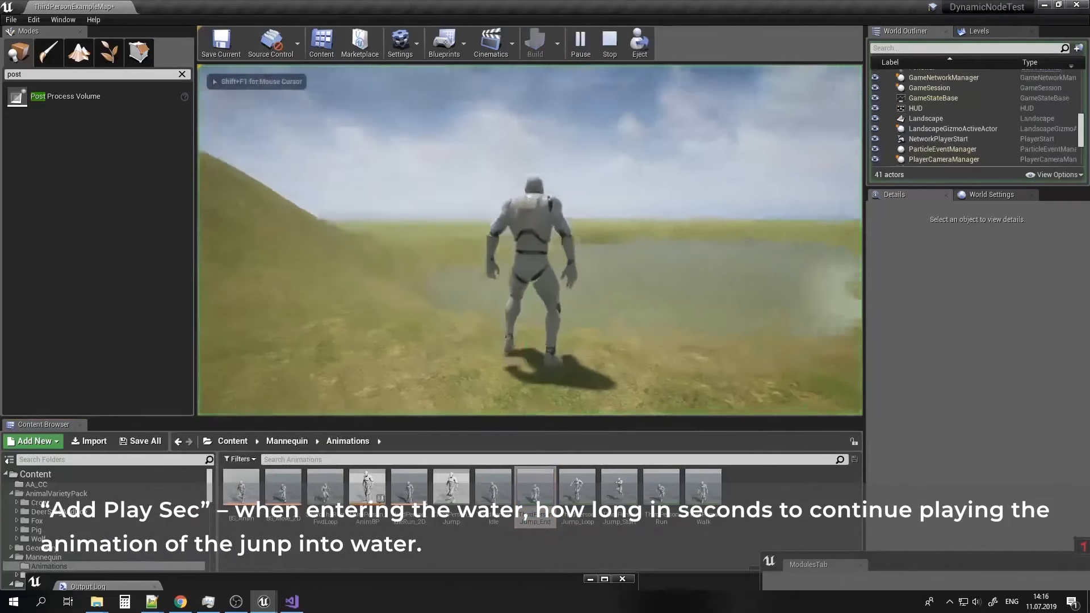
key("w")
key("space")
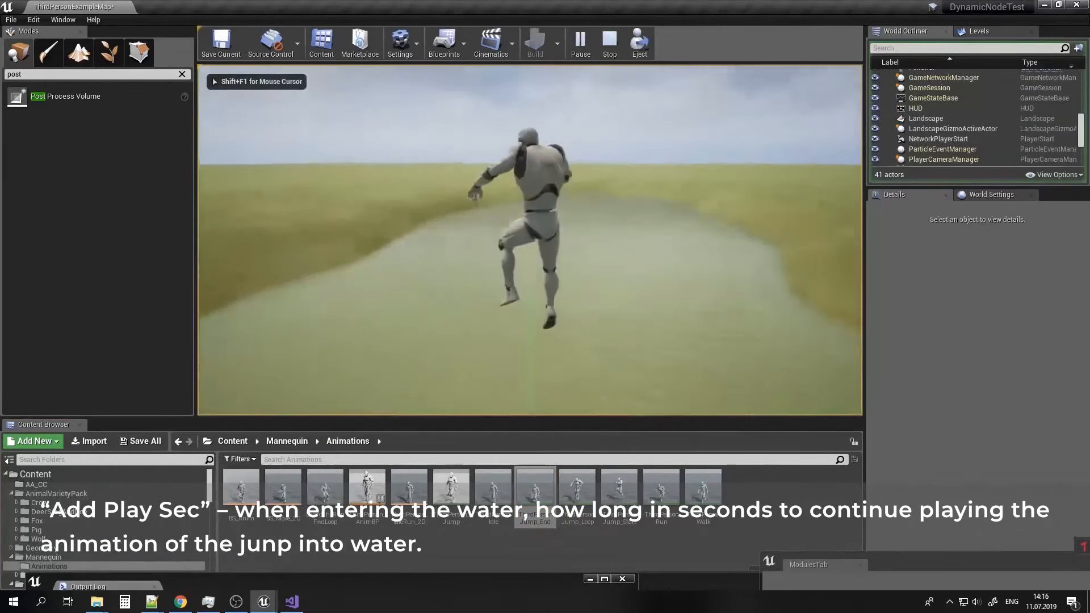
key("w")
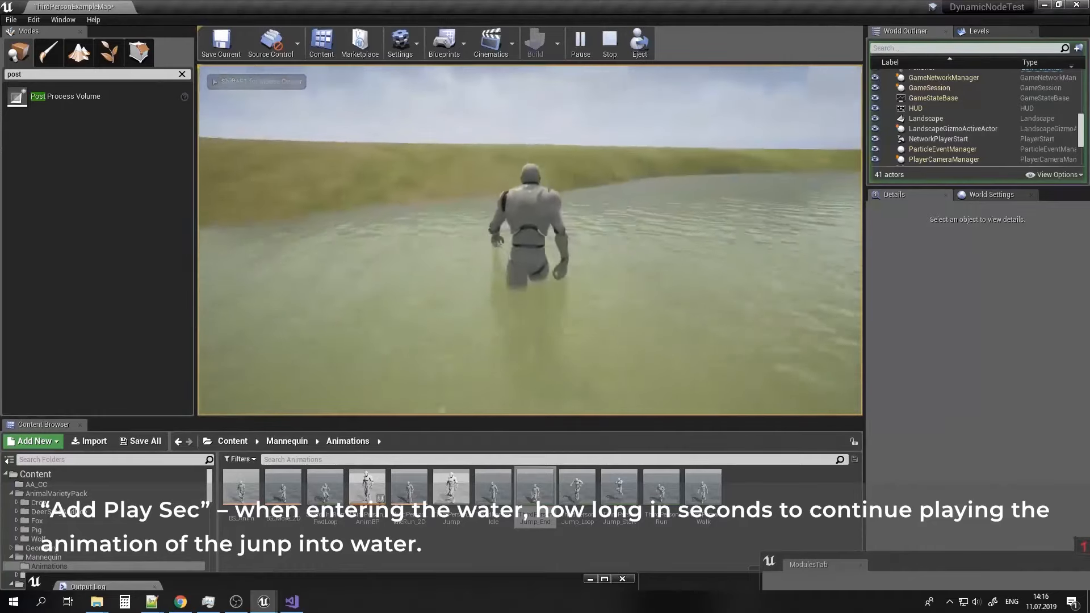
key("space")
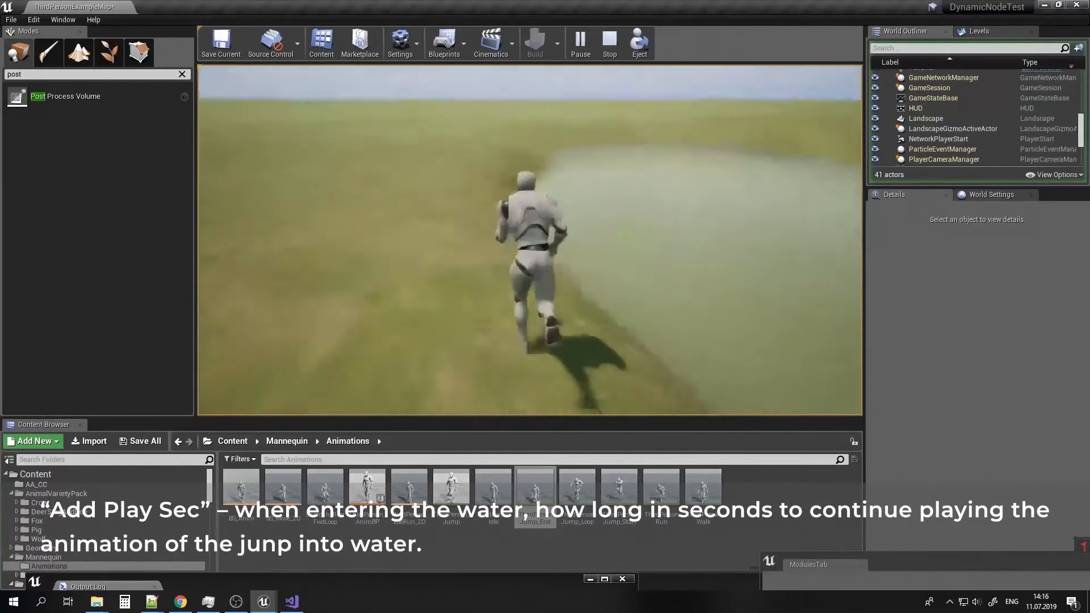
Jump from the shore into the deep water, swim underwater to check the animation transition, and end the play session.
key("space")
key("d")
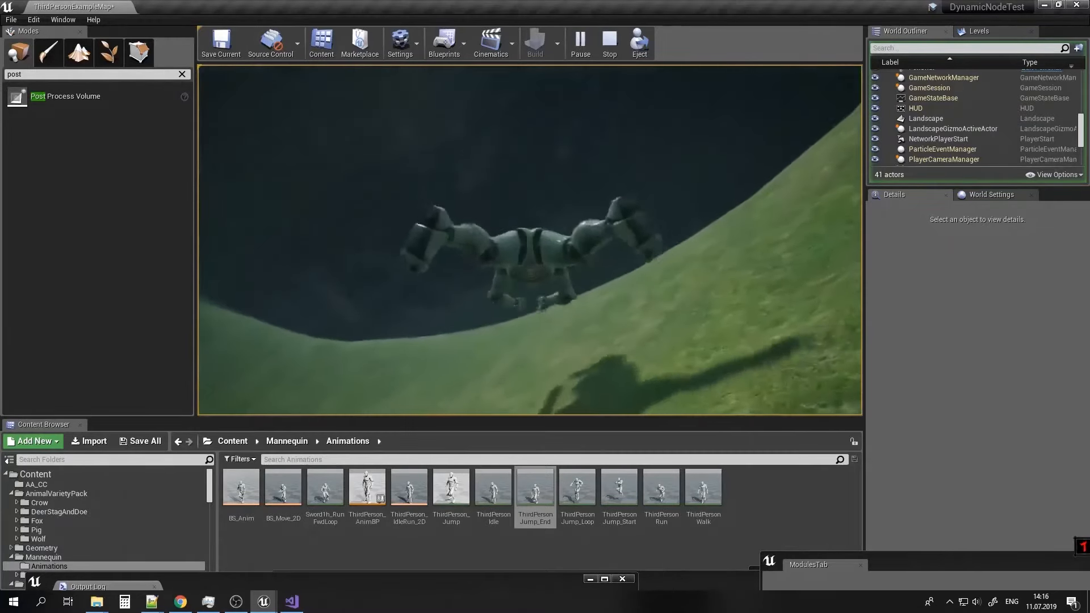
left_click(644, 156)
key("w")
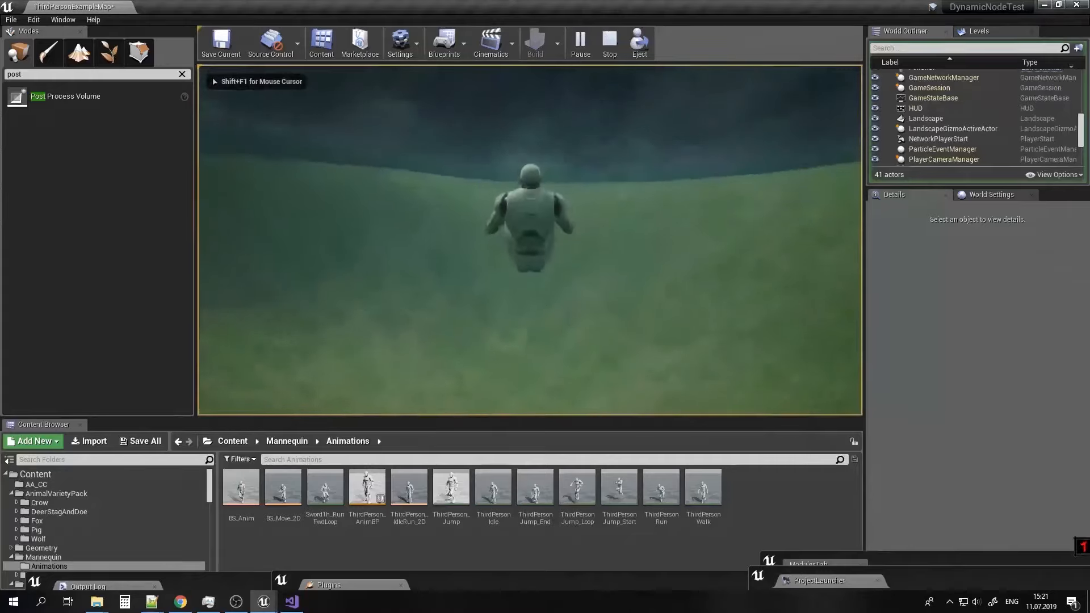
key("a")
key("Escape")
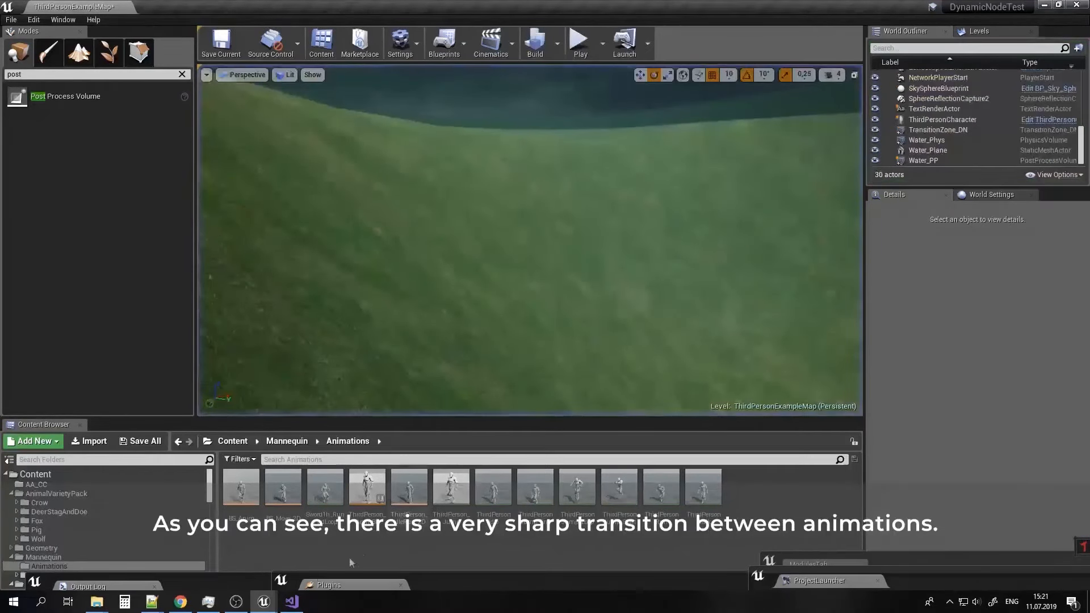
In the ThirdPersonCharacter graph, set Transition Time Run to 0.5 and Transition Time Move to 0.3 on the underwater swimming DN_MoveMachine.
left_click(272, 610)
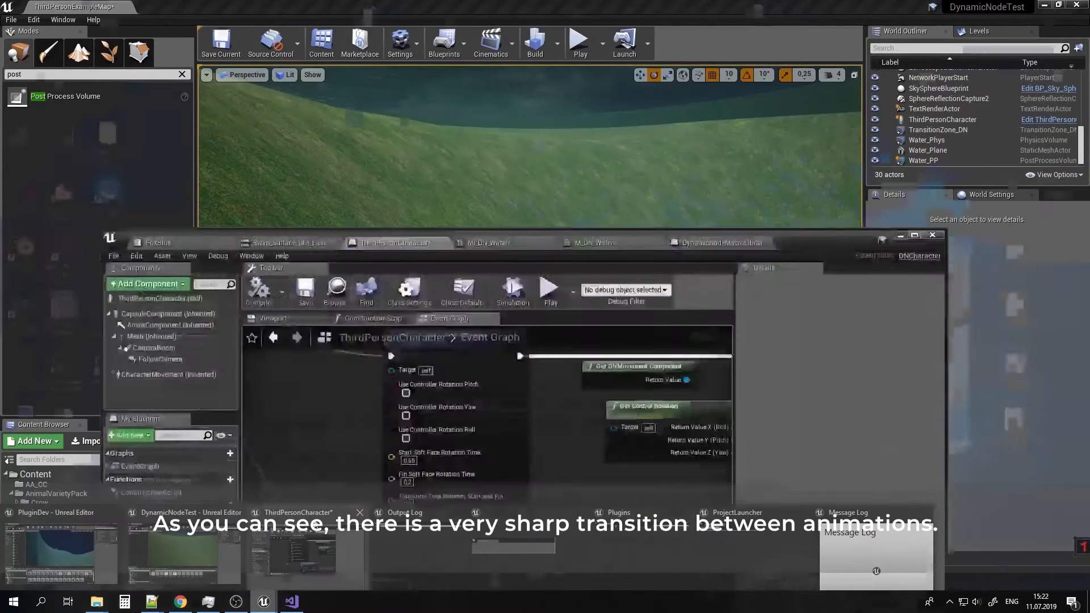
left_click(311, 559)
right_click_drag(563, 475, 538, 344)
scroll(609, 434, "down", 4)
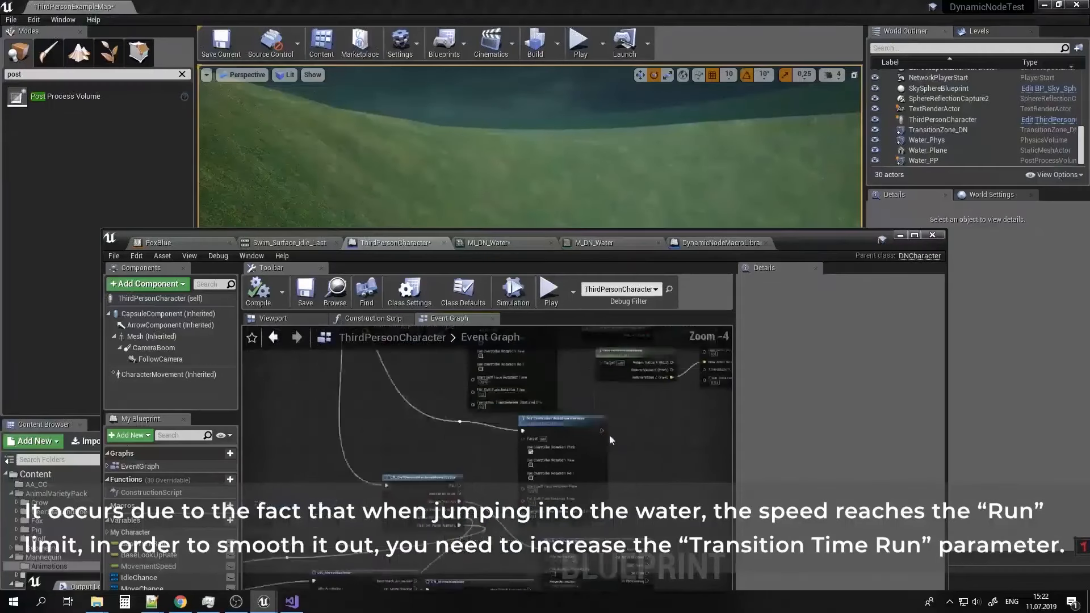
right_click_drag(579, 462, 556, 342)
scroll(481, 434, "up", 3)
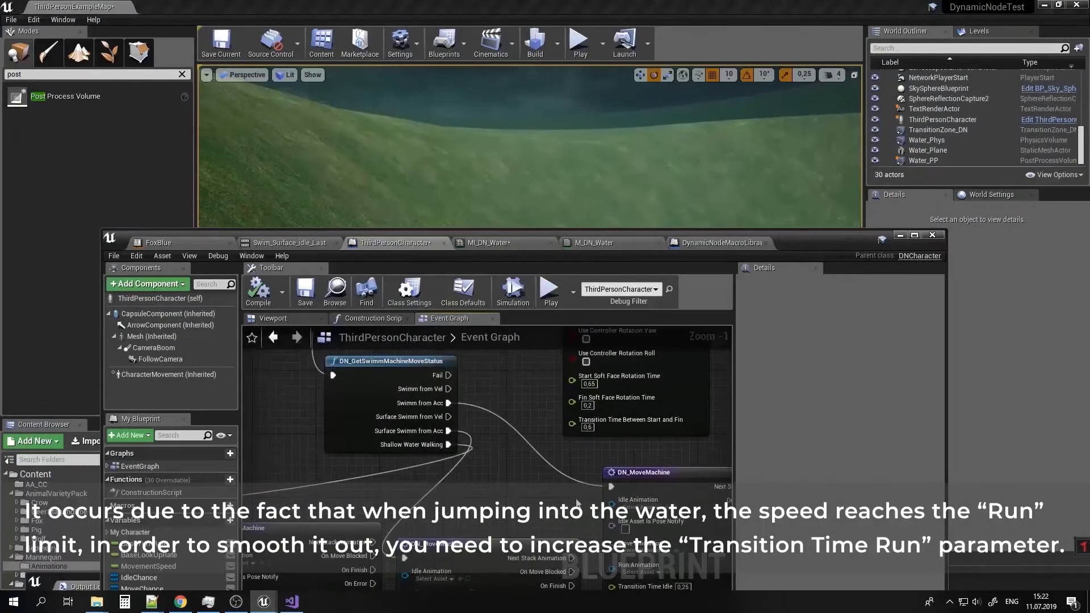
right_click_drag(576, 502, 451, 359)
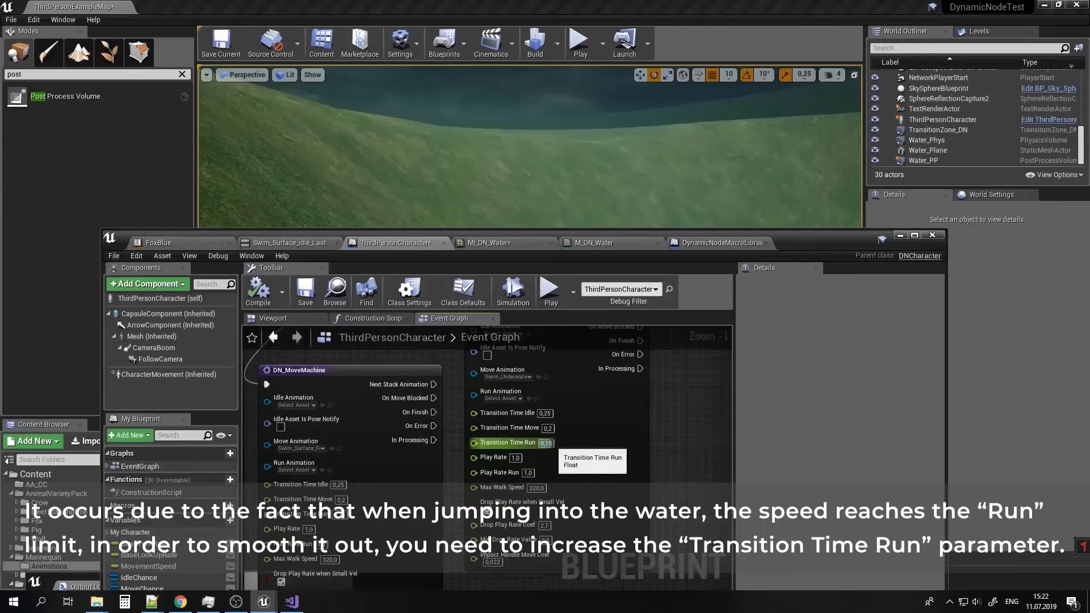
scroll(551, 452, "up", 1)
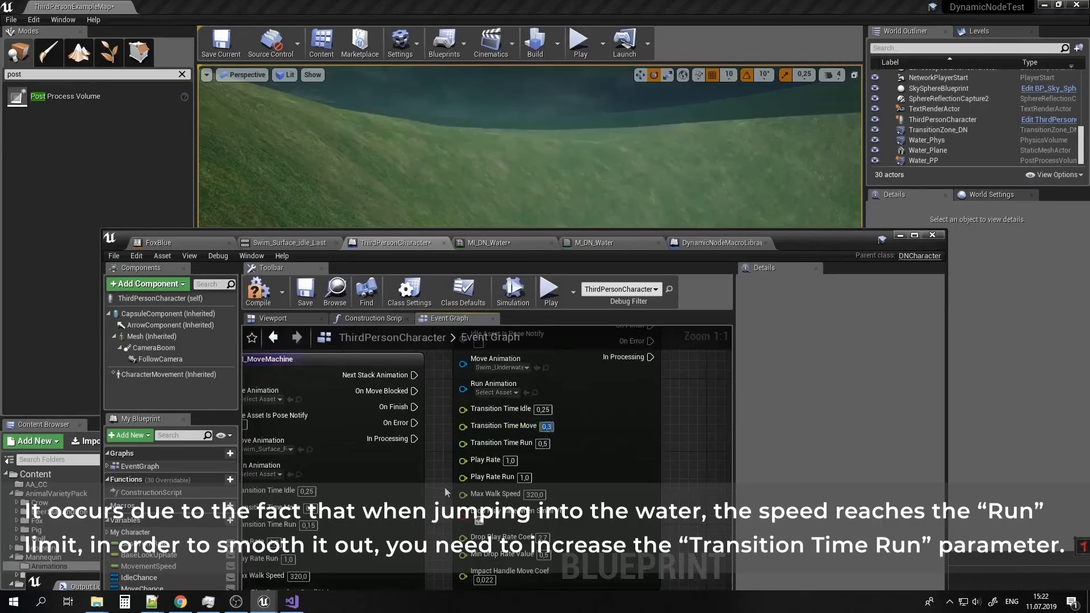
Set Transition Time Move to 0.3 and increase Transition Time Run on the surface swimming DN_MoveMachine, and compile the blueprint.
right_click_drag(445, 493, 477, 478)
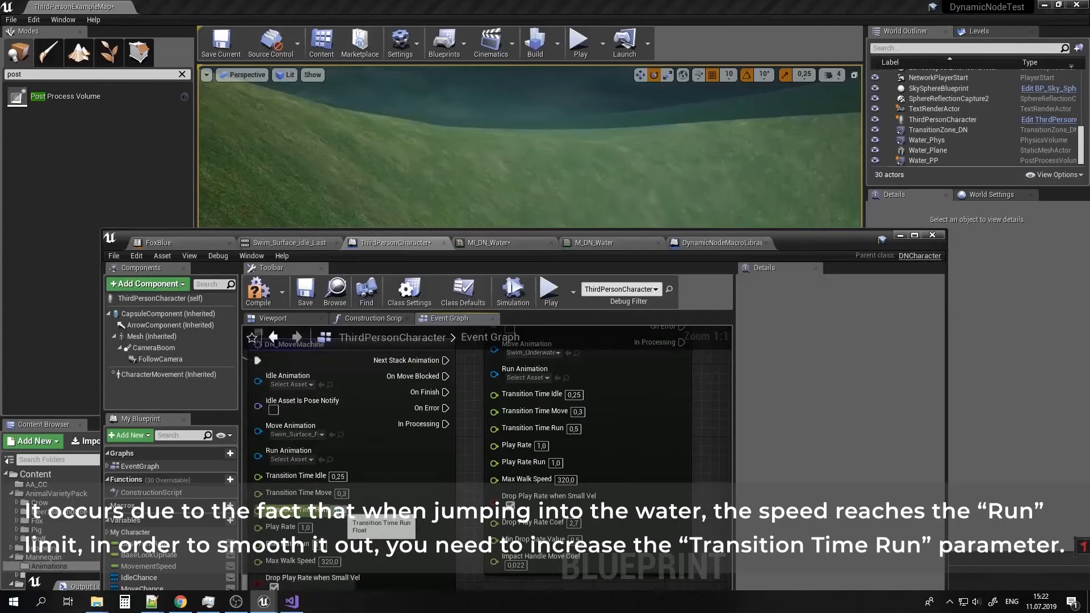
right_click_drag(358, 369, 438, 438)
right_click_drag(404, 353, 389, 489)
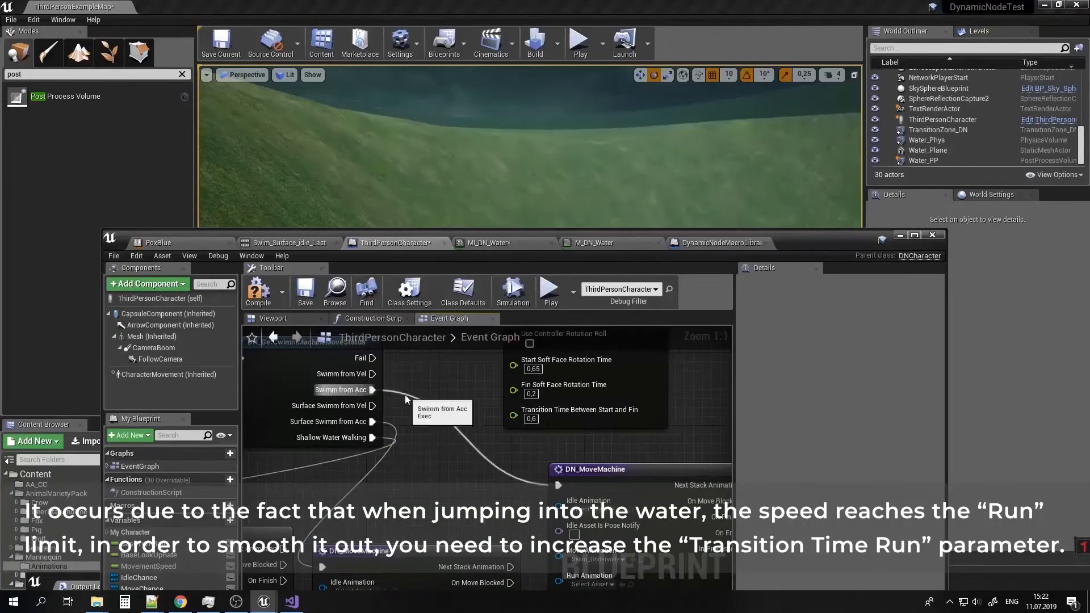
right_click_drag(503, 474, 584, 529)
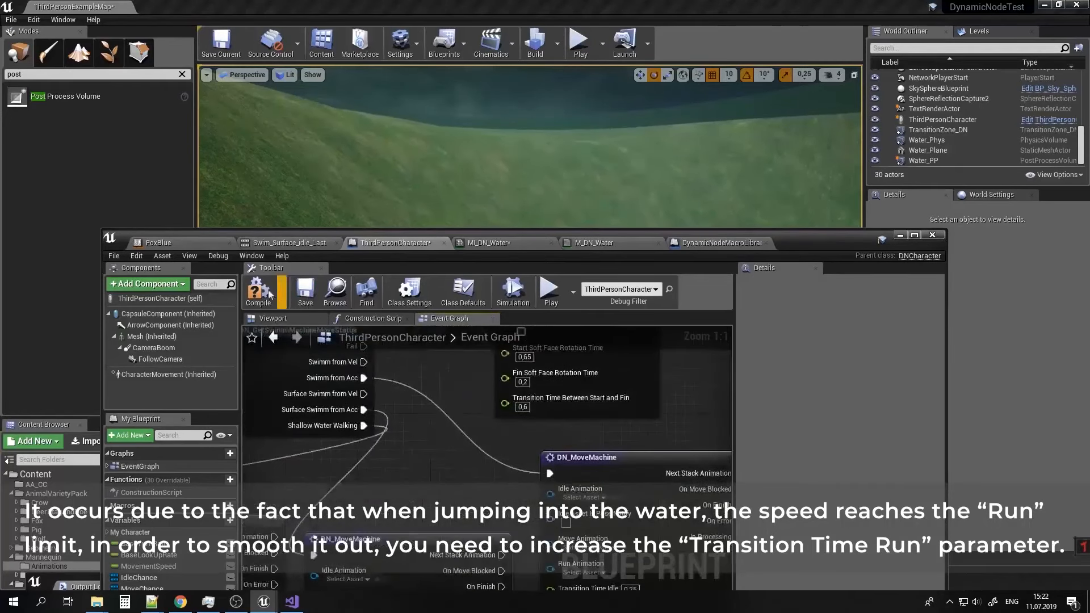
left_click(264, 291)
Play-test another jump into the deep water to check the smoothed swimming transition, and end the play session.
left_click(899, 235)
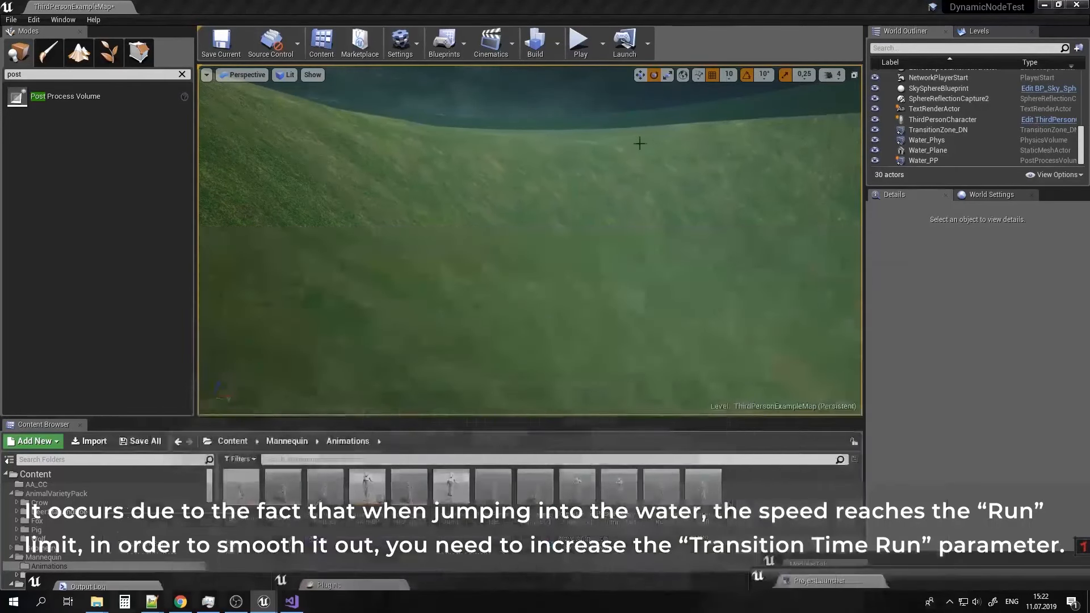
left_click(579, 43)
key("w")
key("space")
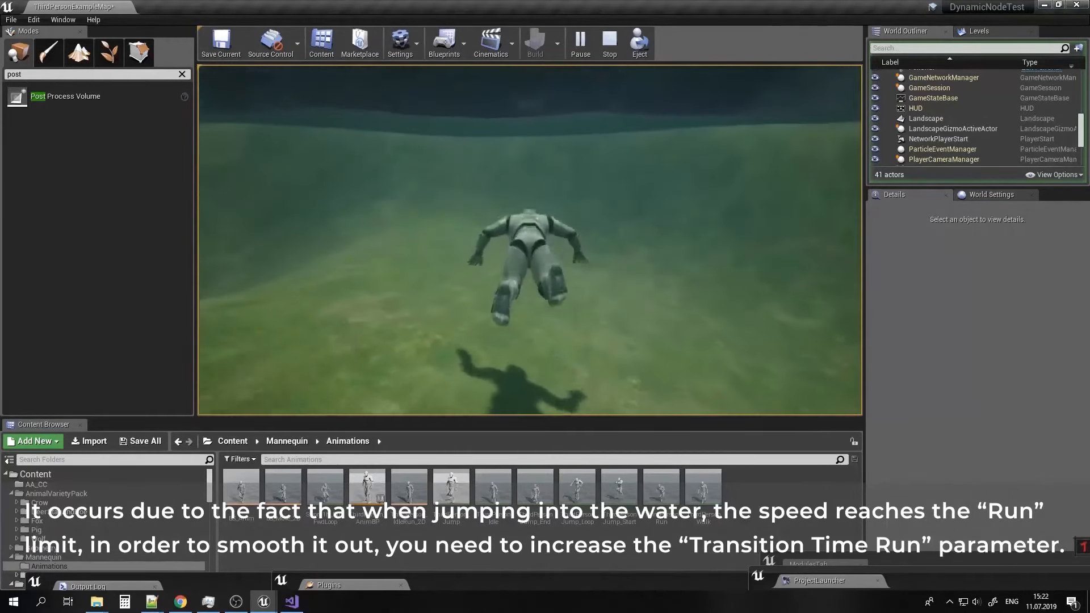
key("Escape")
Return to the ThirdPersonCharacter event graph and place a Character Movement reference beside DN_SwimmMachine.
left_click(260, 605)
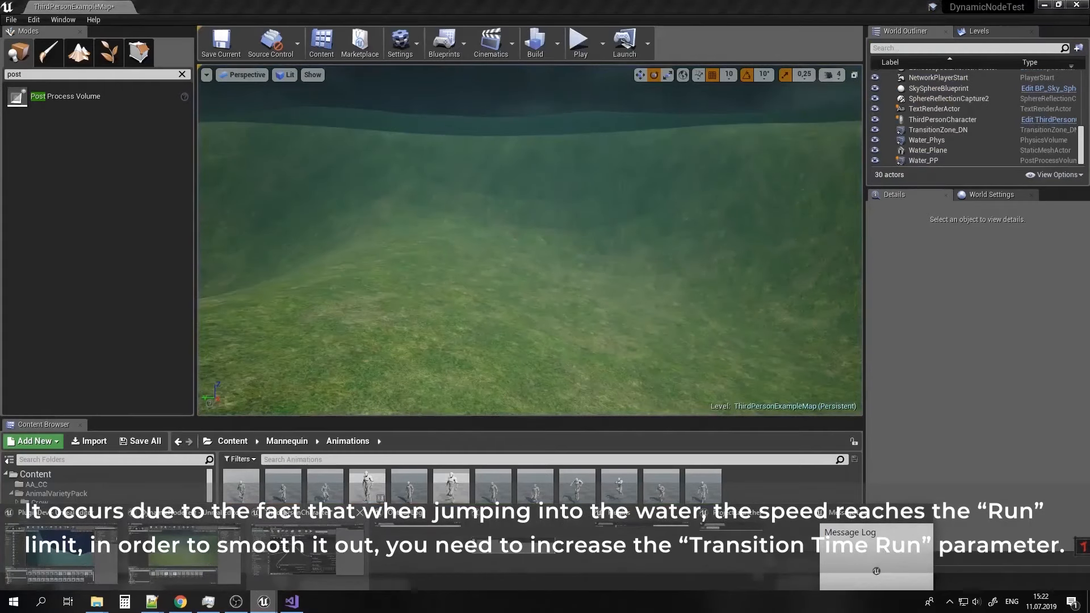
left_click(520, 553)
right_click_drag(468, 380, 516, 462)
right_click_drag(423, 335, 523, 452)
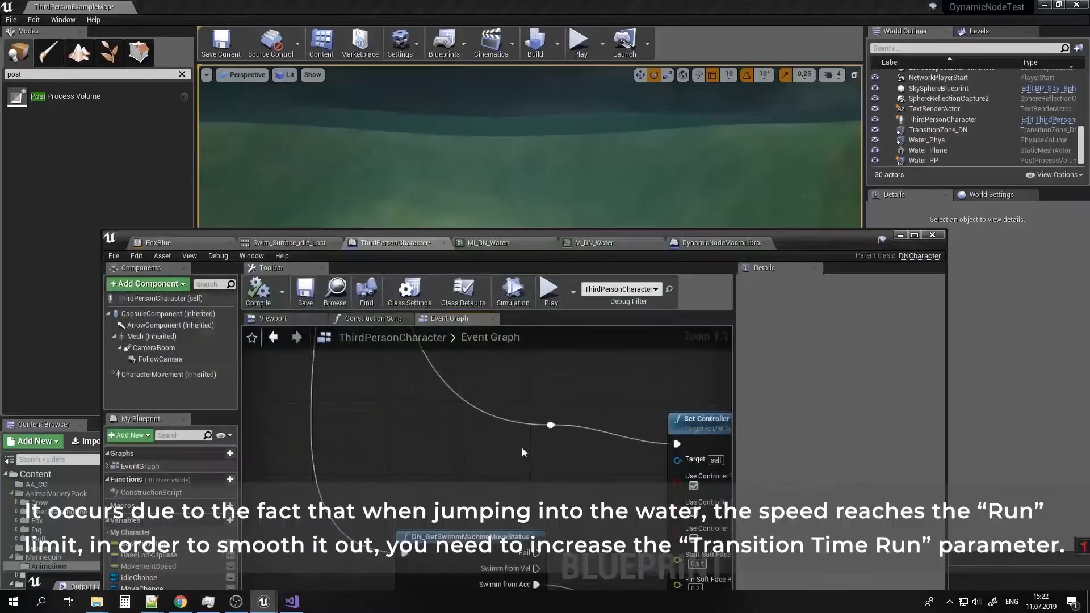
right_click_drag(417, 363, 506, 461)
scroll(505, 454, "down", 2)
right_click_drag(501, 369, 512, 485)
scroll(513, 485, "up", 2)
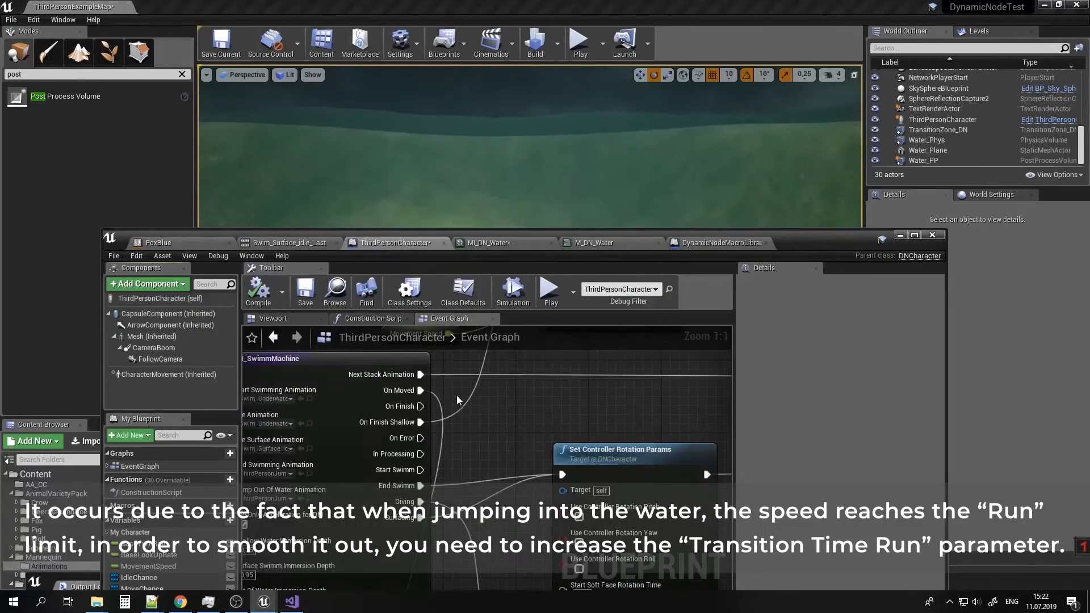
left_click_drag(193, 377, 455, 397)
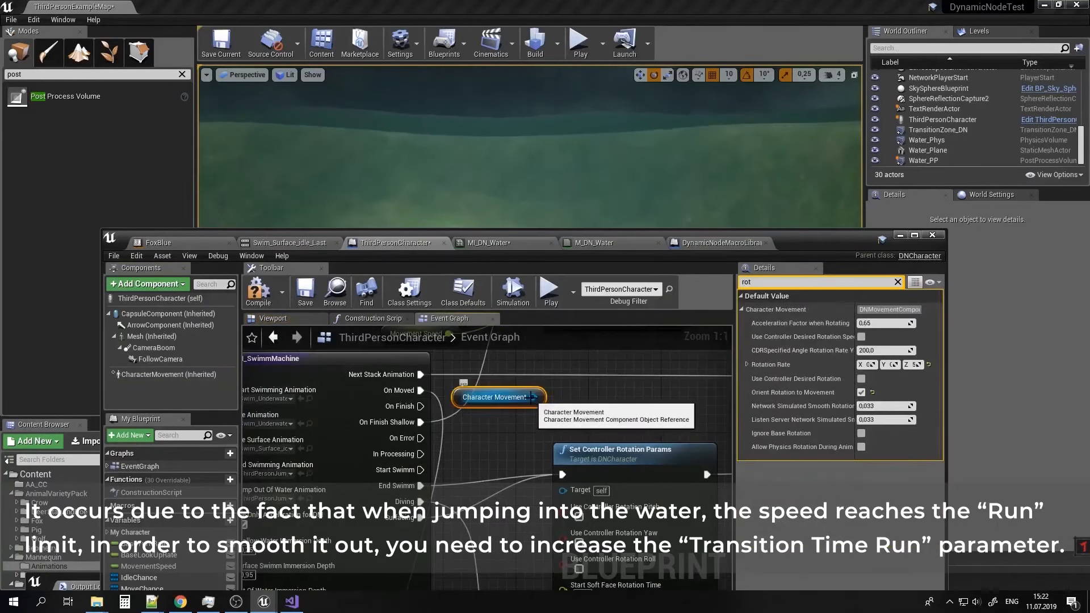
Add a Set Rotation Rate node from Character Movement with Z 280, and run it from DN_SwimmMachine's Start Swimm output.
left_click(590, 410)
left_click_drag(534, 397, 563, 397)
type("setro")
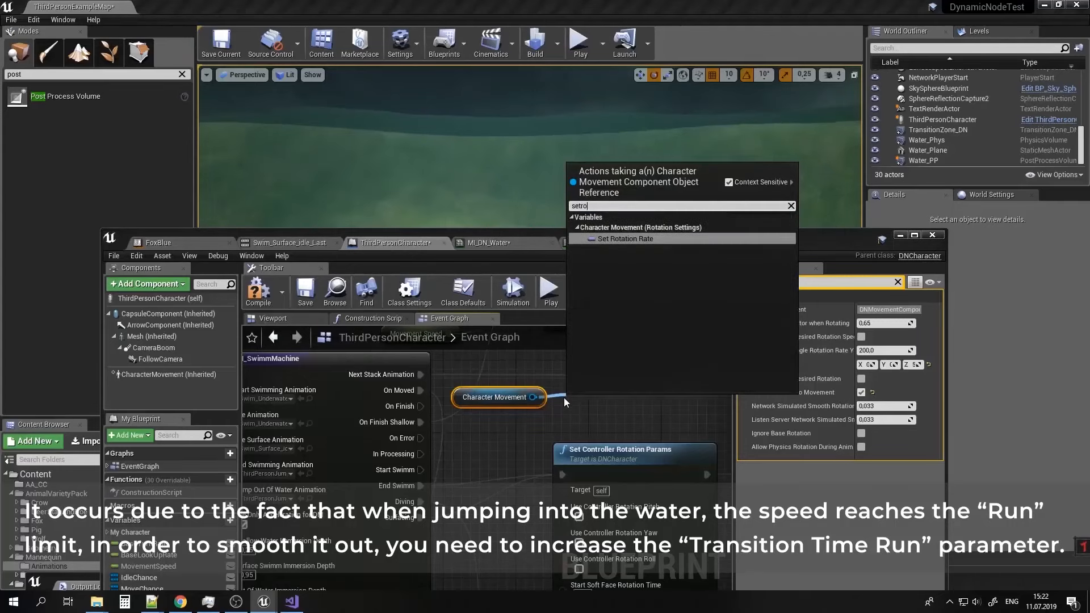
left_click(639, 240)
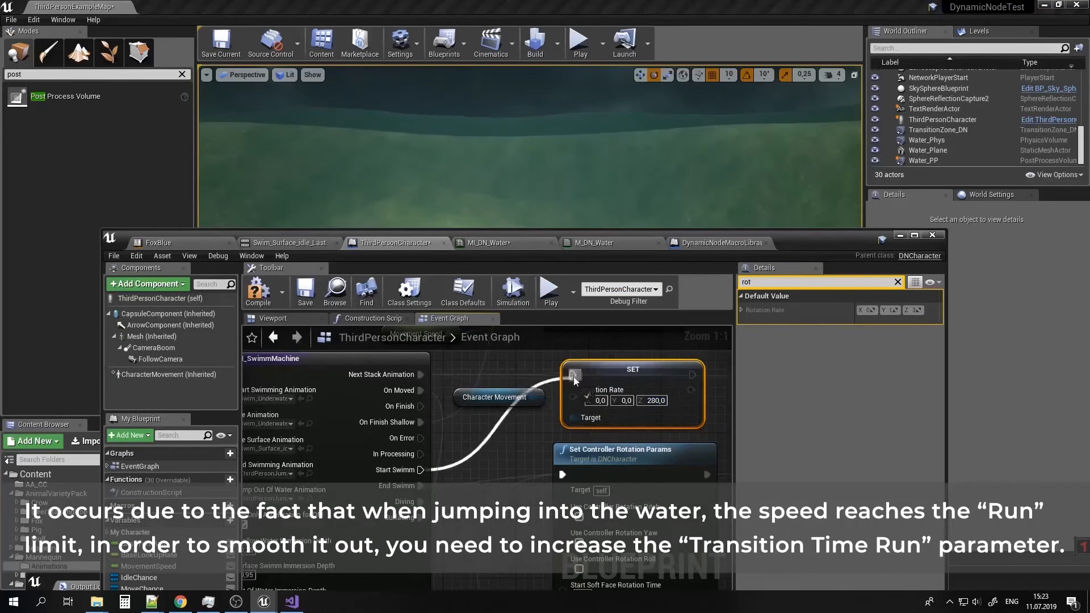
left_click_drag(575, 380, 573, 377)
right_click_drag(535, 446, 502, 511)
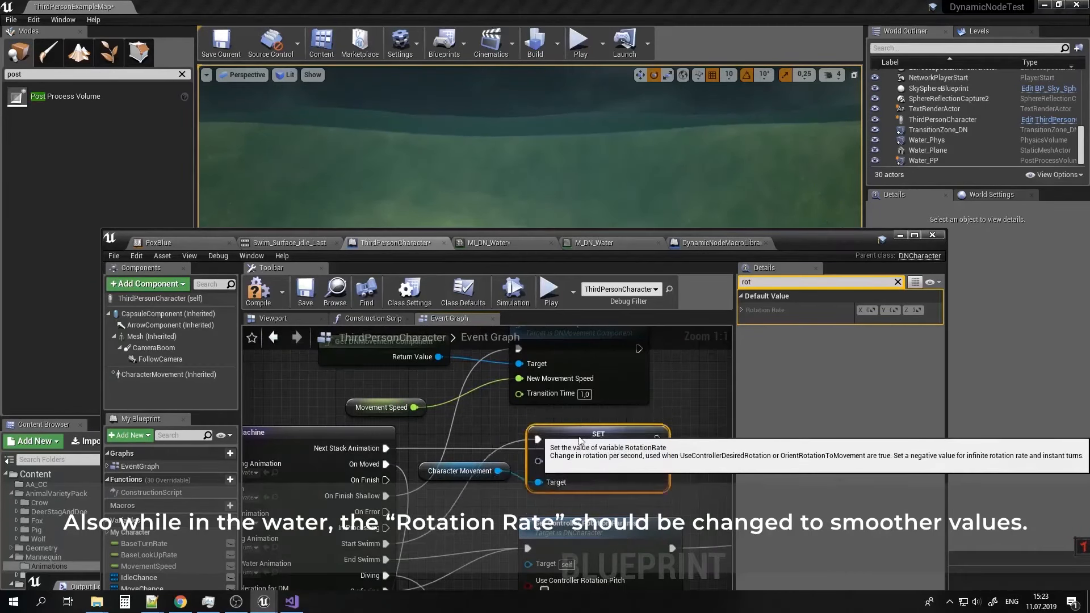
Rearrange the Set Max Walk Speed nodes, the Set Rotation Rate node and its Character Movement reference into a tidy layout above DN_SwimmMachine's outputs.
left_click_drag(579, 437, 579, 428)
right_click_drag(579, 429, 557, 523)
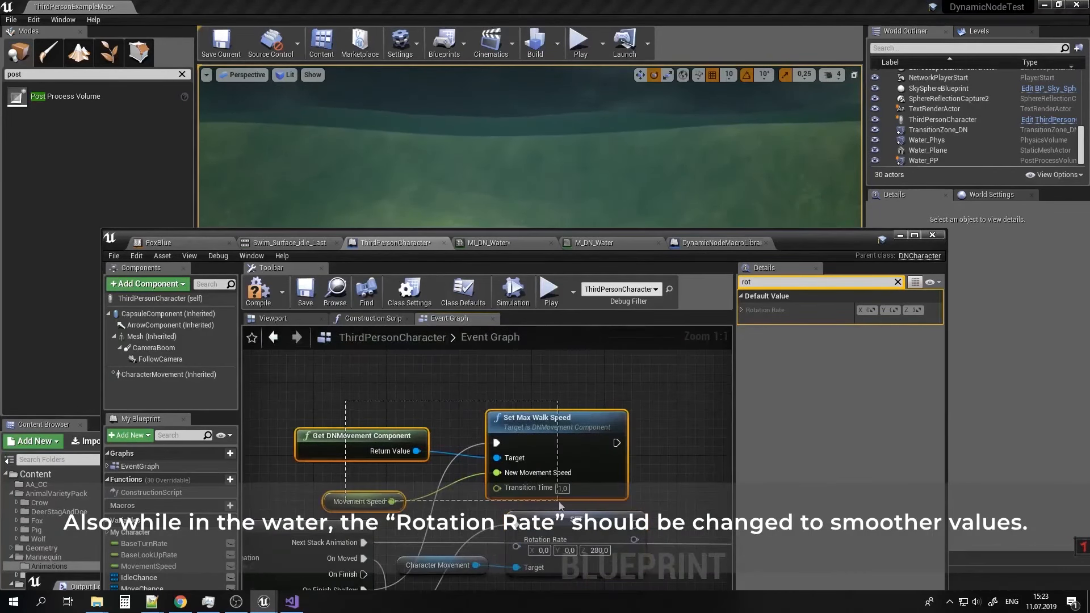
left_click_drag(559, 505, 558, 500)
left_click_drag(511, 419, 447, 346)
left_click_drag(538, 525, 529, 452)
left_click_drag(448, 565, 414, 488)
left_click(434, 551)
right_click_drag(490, 539, 482, 471)
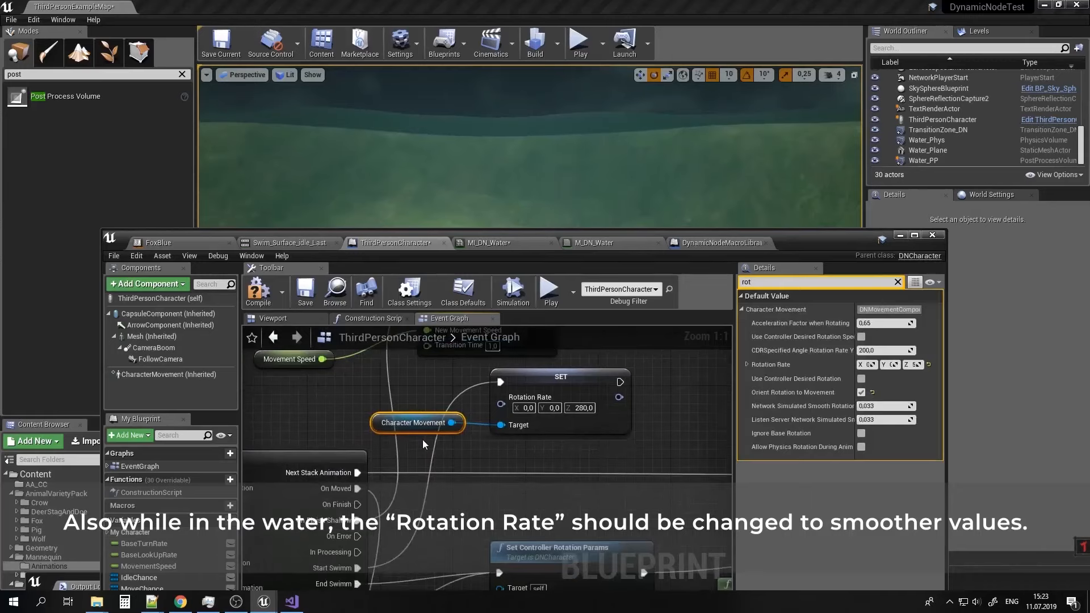
left_click_drag(422, 440, 510, 391)
Shift both Set Controller Rotation Params nodes and the reroute point away from DN_SwimmMachine's End Swimm output to free up space.
right_click_drag(479, 500, 456, 377)
left_click_drag(529, 437, 529, 455)
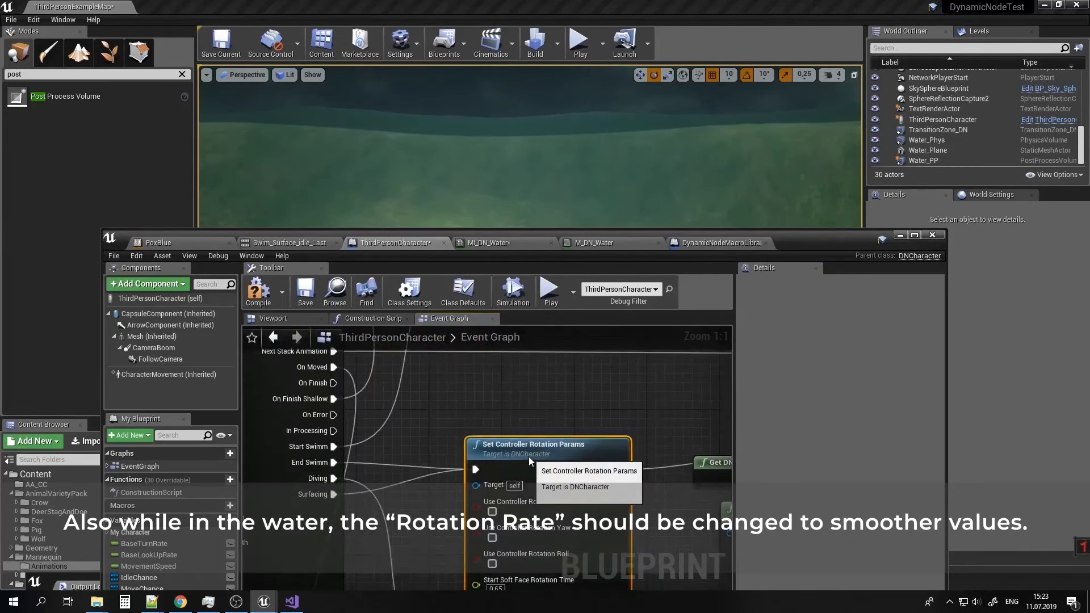
right_click_drag(529, 497, 452, 334)
right_click_drag(572, 469, 496, 339)
scroll(520, 374, "down", 2)
left_click_drag(522, 359, 647, 371)
right_click_drag(546, 364, 595, 501)
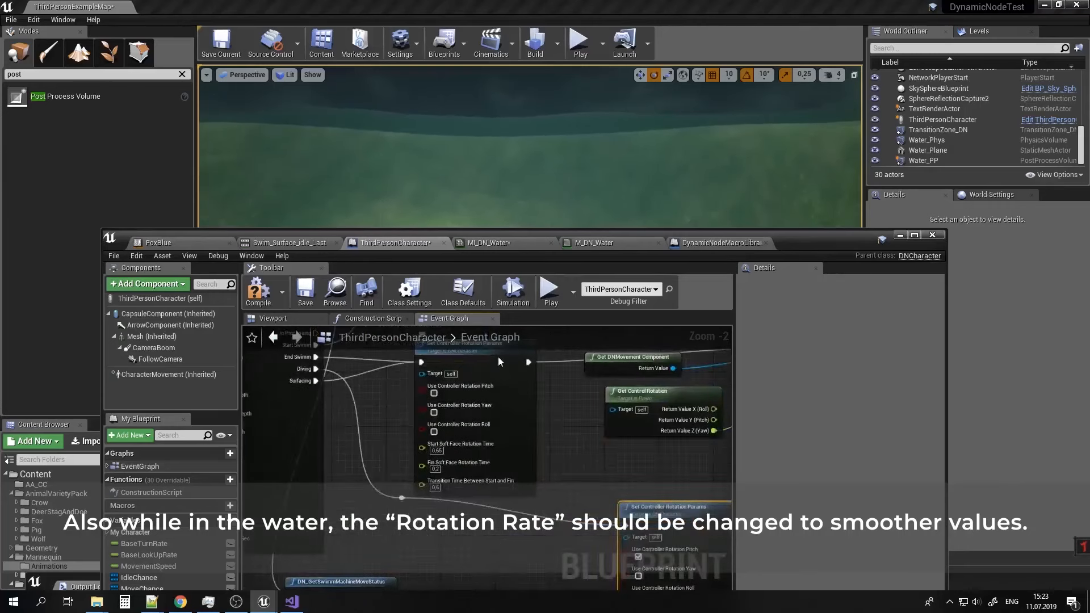
left_click_drag(498, 361, 497, 415)
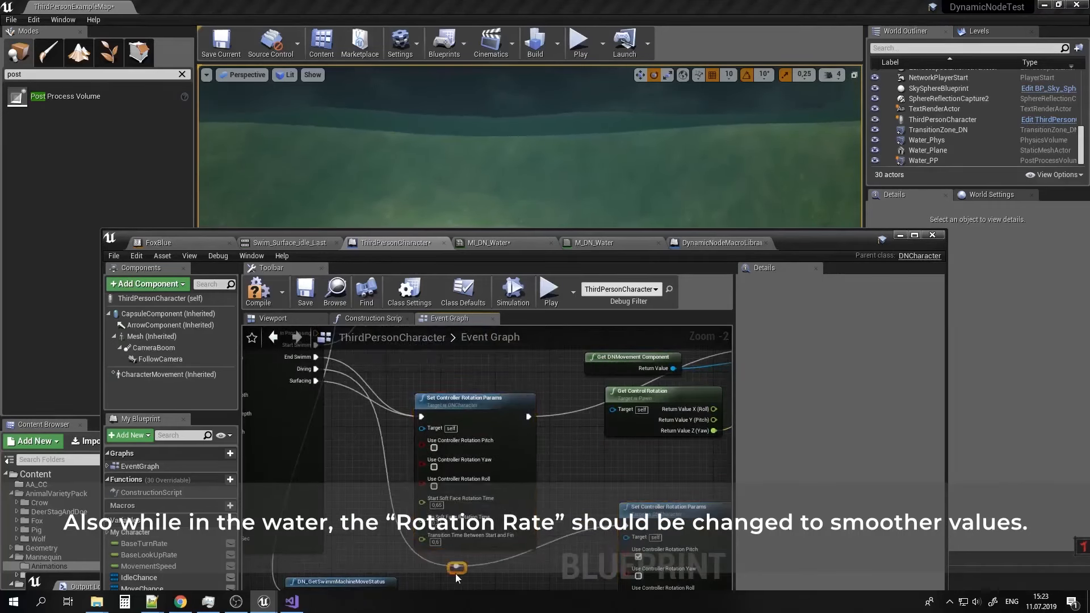
Paste a copy of the Character Movement and Set Rotation Rate nodes near End Swimm, and set its Z to 540.
right_click_drag(404, 380, 421, 488)
key("ctrl+v")
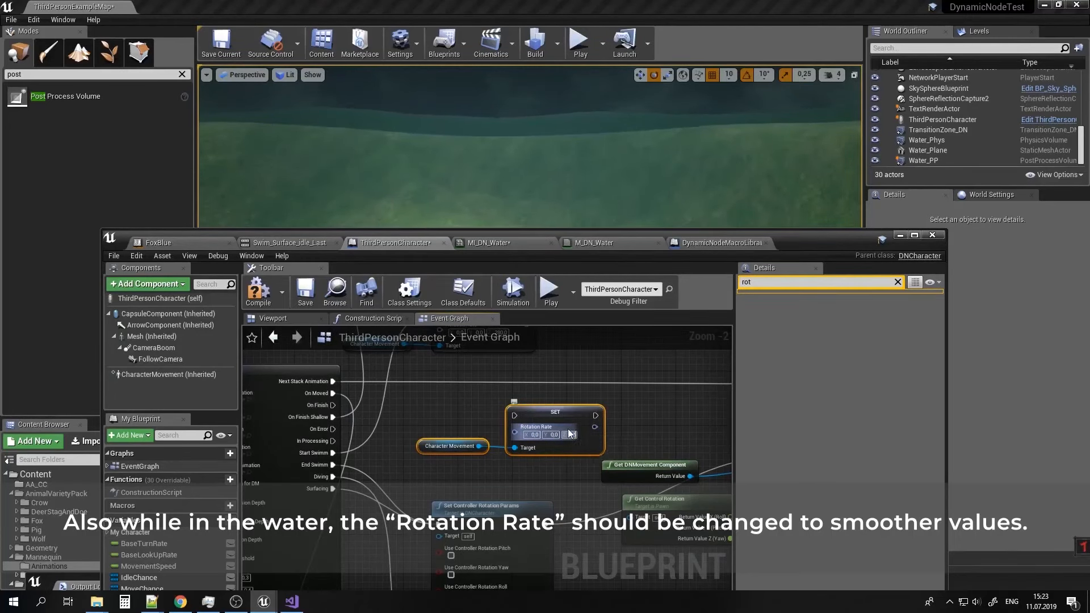
scroll(519, 448, "up", 2)
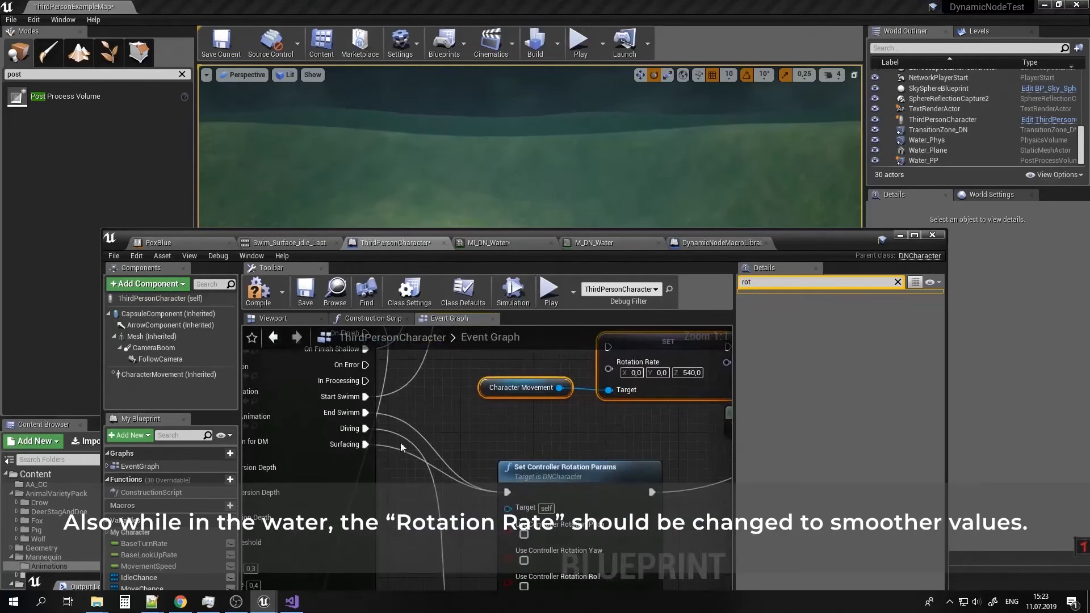
Insert a Sequence node on End Swimm that runs the new Set Rotation Rate and Set Controller Rotation Params, and align the surrounding nodes.
left_click_drag(414, 417, 606, 352)
type("seq")
key("Return")
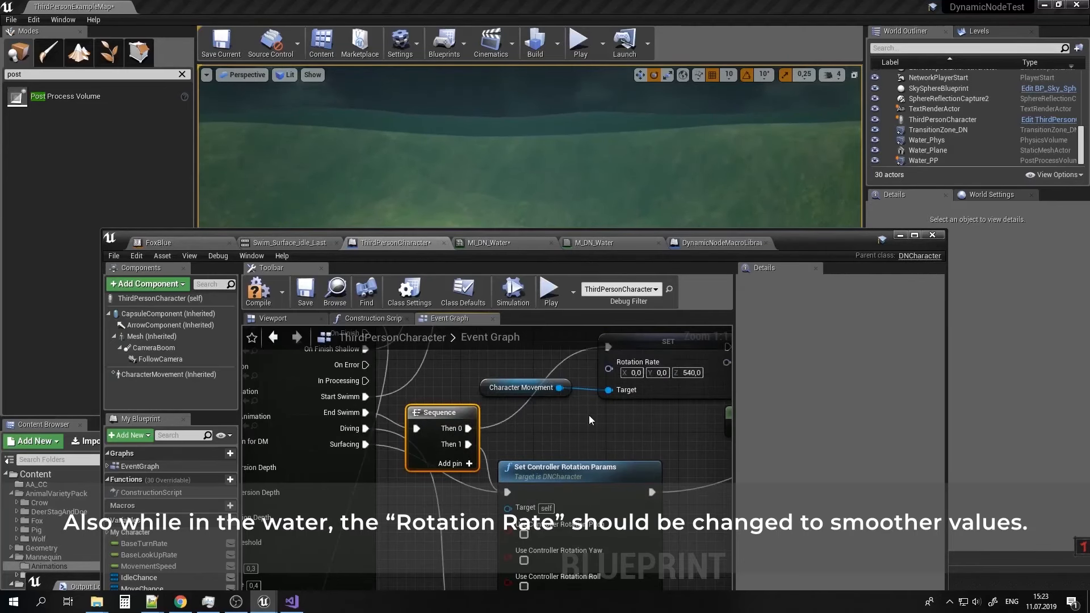
right_click_drag(589, 415, 605, 427)
left_click_drag(464, 436, 468, 409)
right_click_drag(554, 437, 474, 462)
left_click_drag(476, 422, 487, 449)
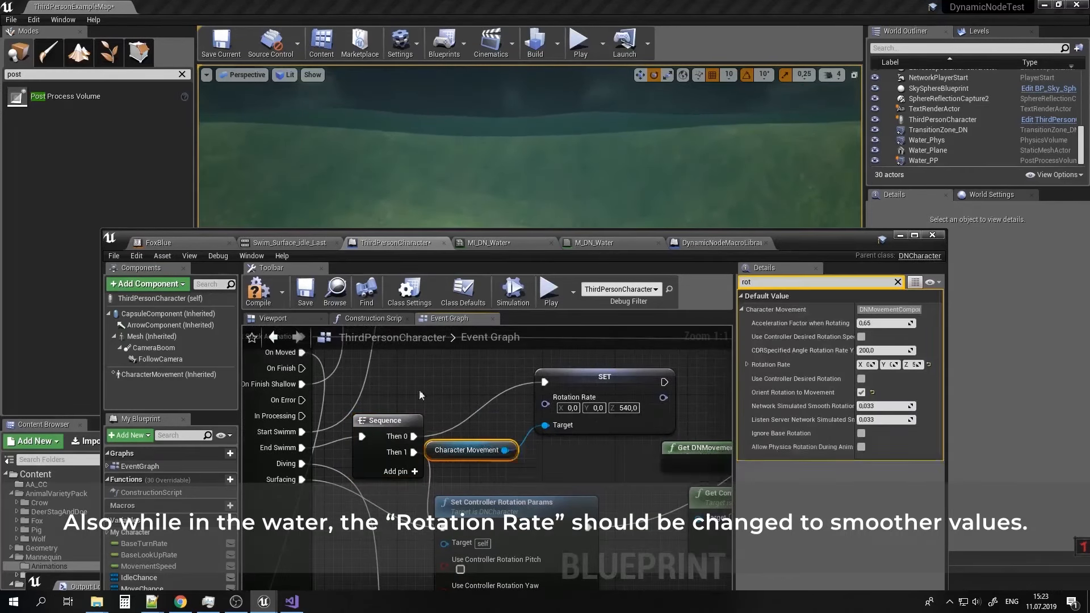
Play-test turning while swimming and running back on land to check the rotation rates, and end the play session.
left_click(900, 235)
left_click(578, 44)
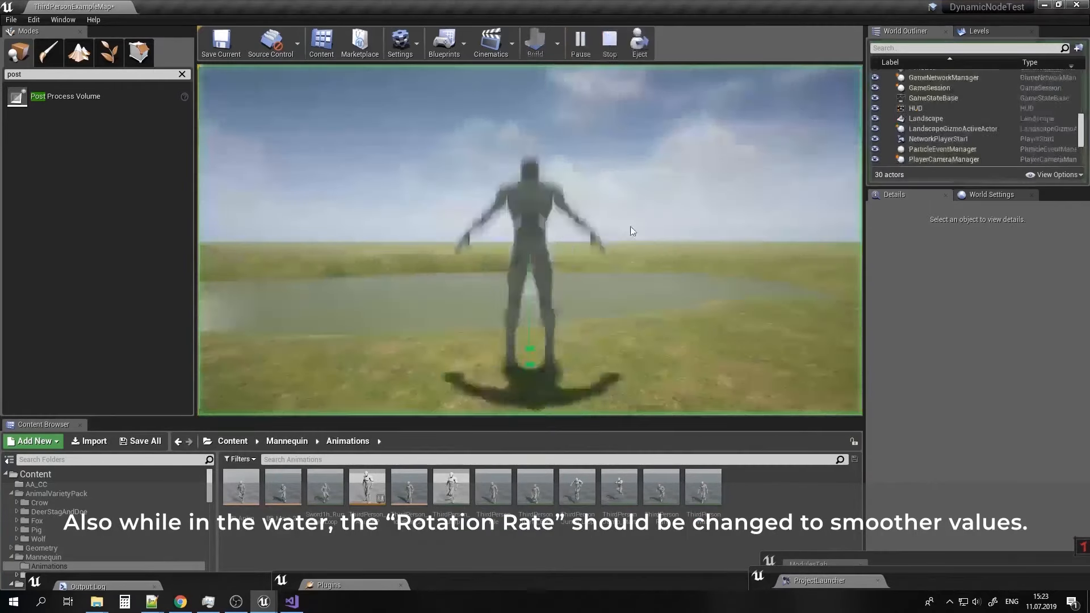
key("w")
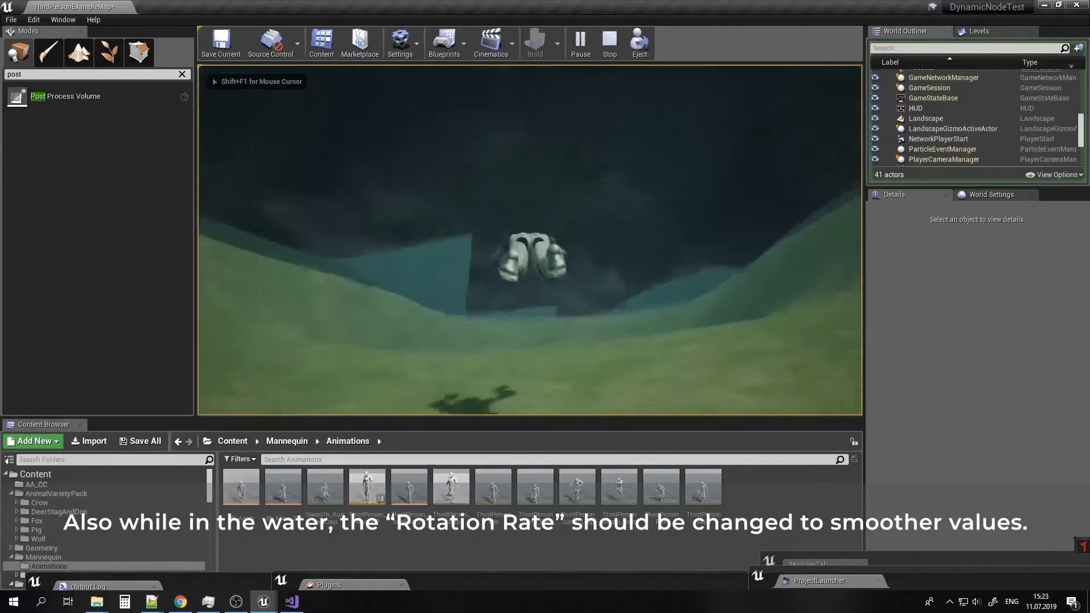
key("w")
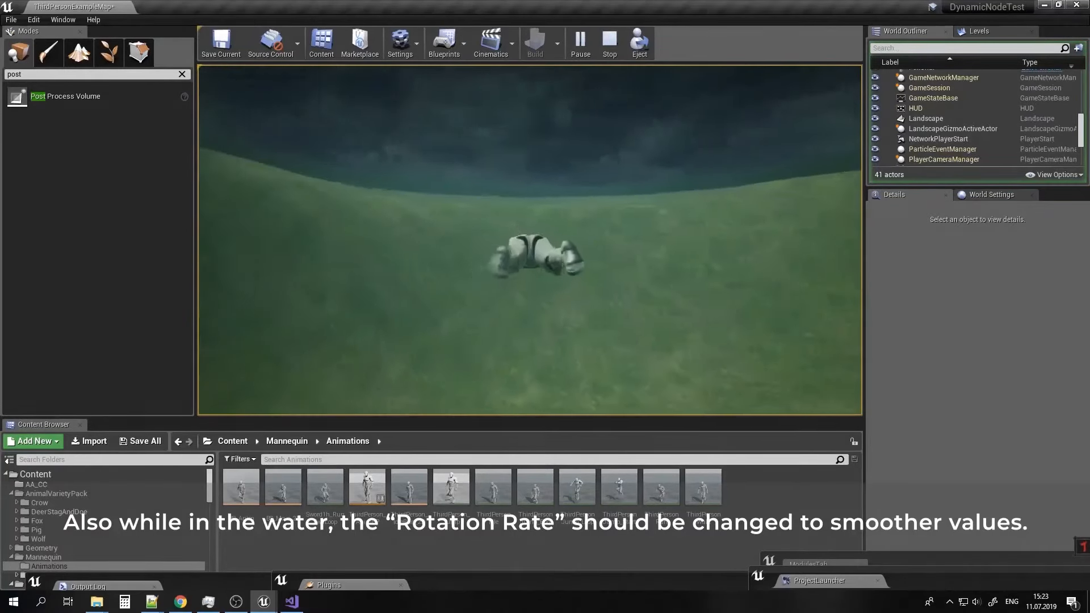
key("d")
key("w")
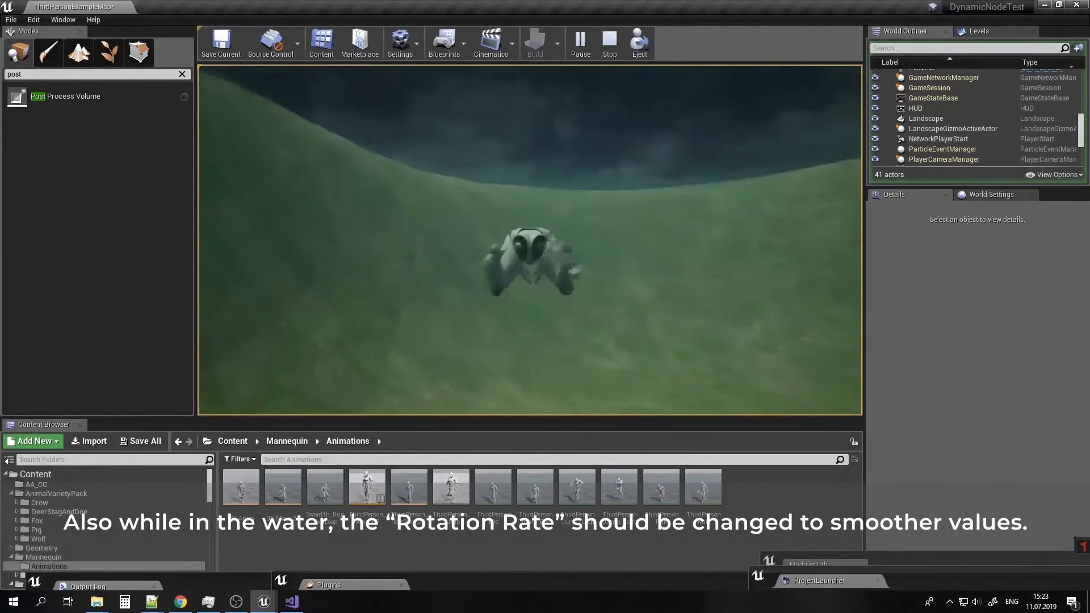
key("w")
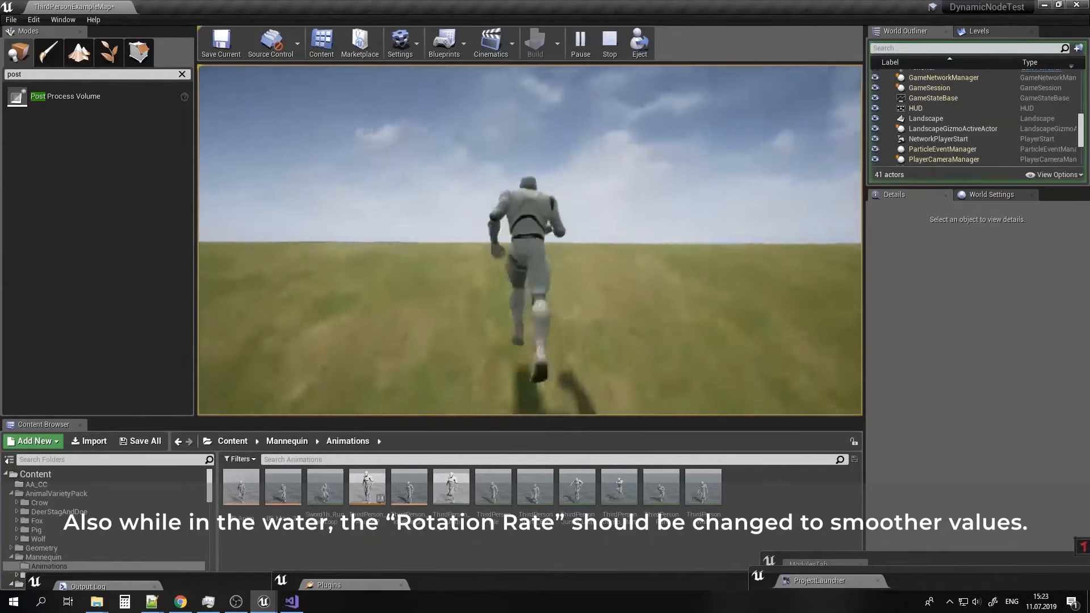
key("w")
key("w")
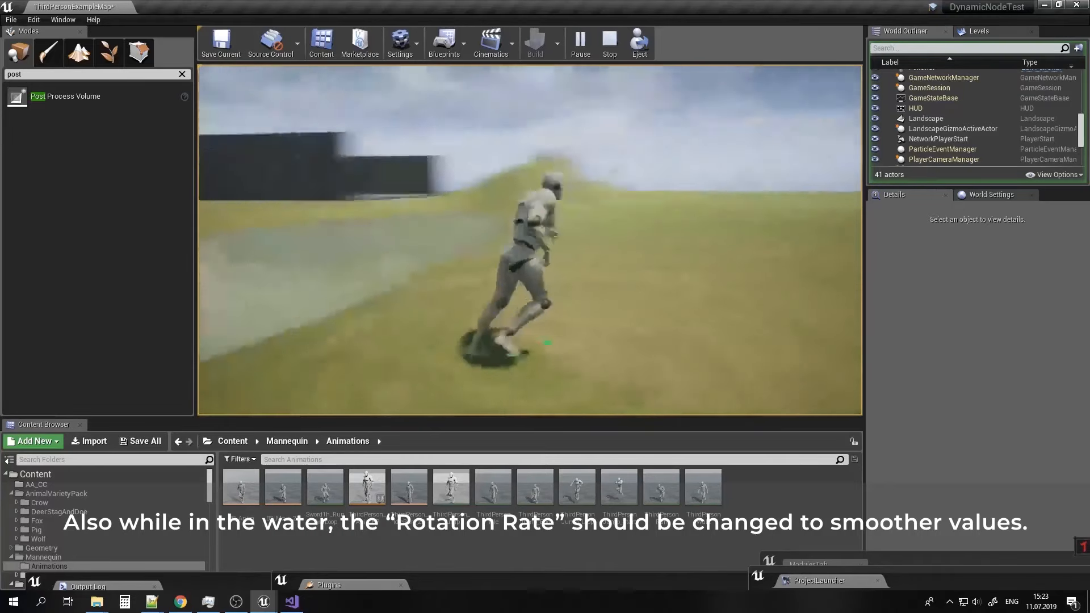
key("Escape")
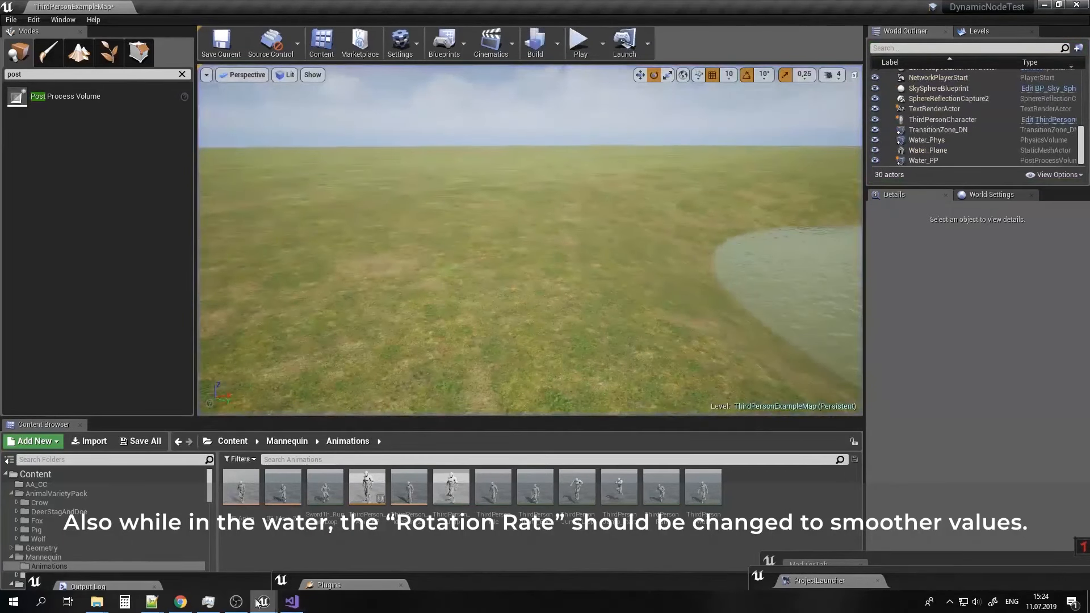
Set Jump Out Of Water ZVelocity to 1000 on ThirdPersonCharacter's CharacterMovement component, and compile the blueprint.
mouse_move(258, 605)
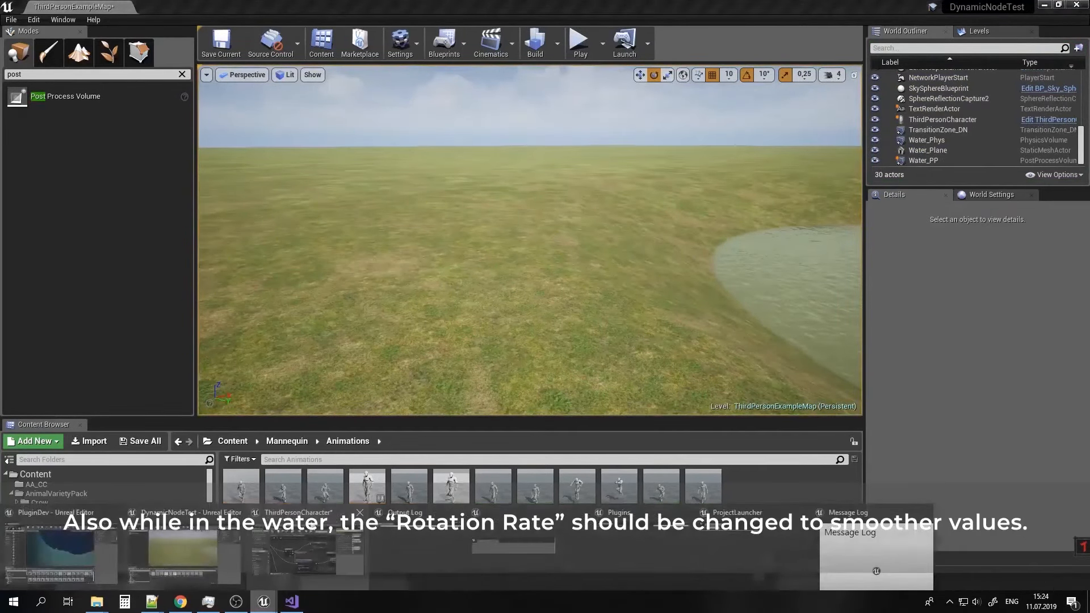
left_click(312, 527)
right_click_drag(517, 450, 565, 431)
right_click_drag(557, 472, 511, 340)
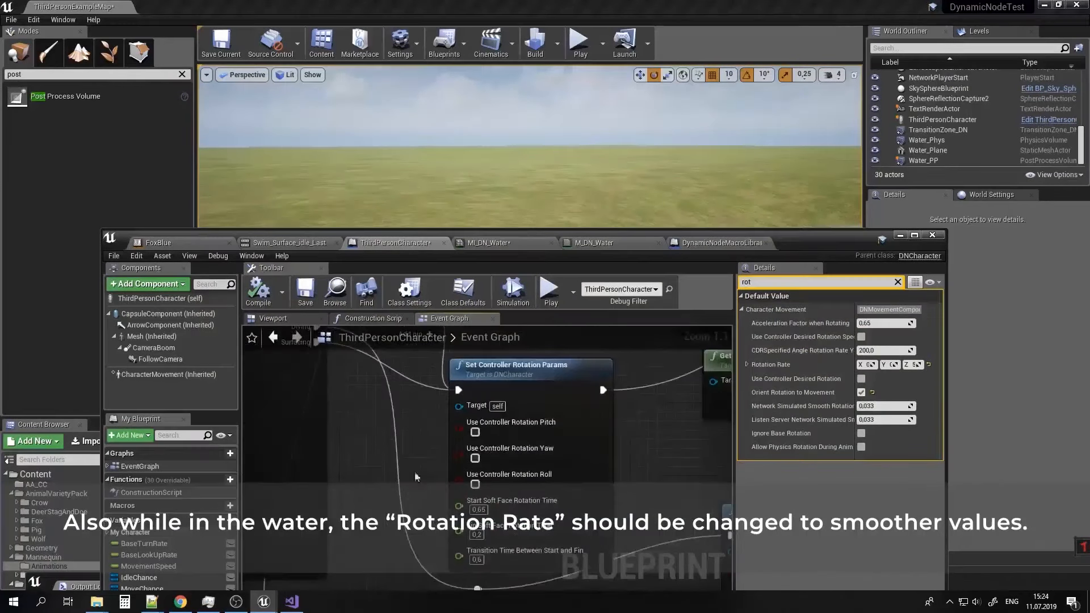
scroll(431, 407, "down", 4)
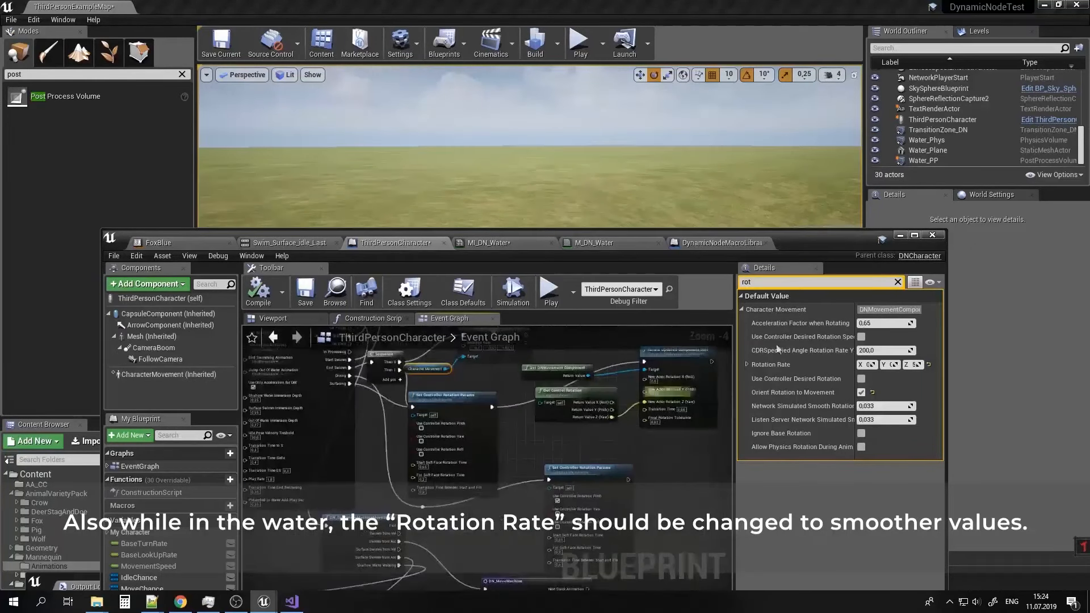
left_click(897, 281)
left_click(157, 377)
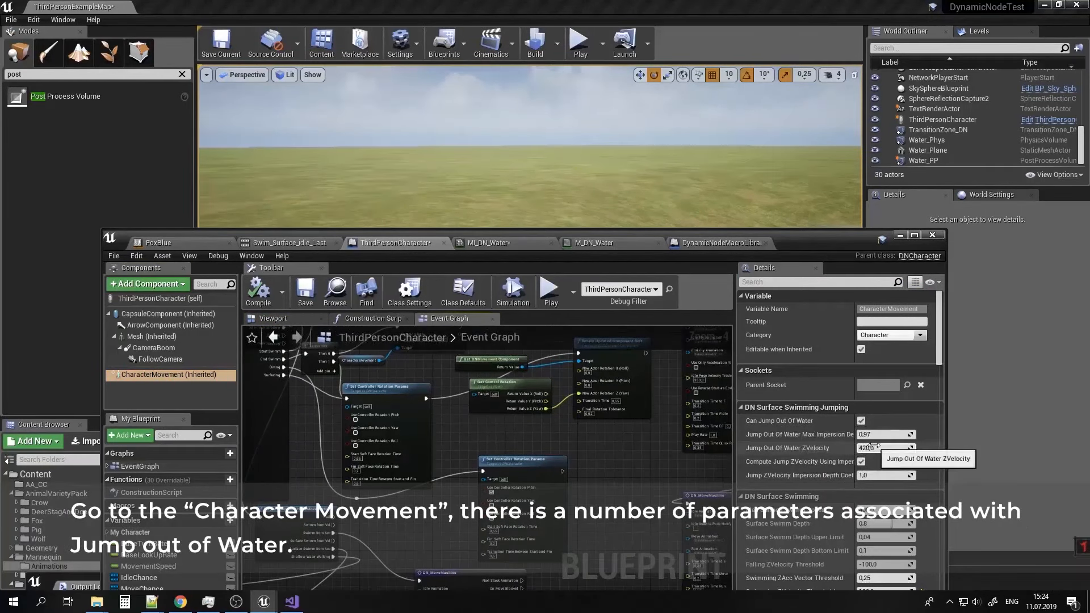
type("1000")
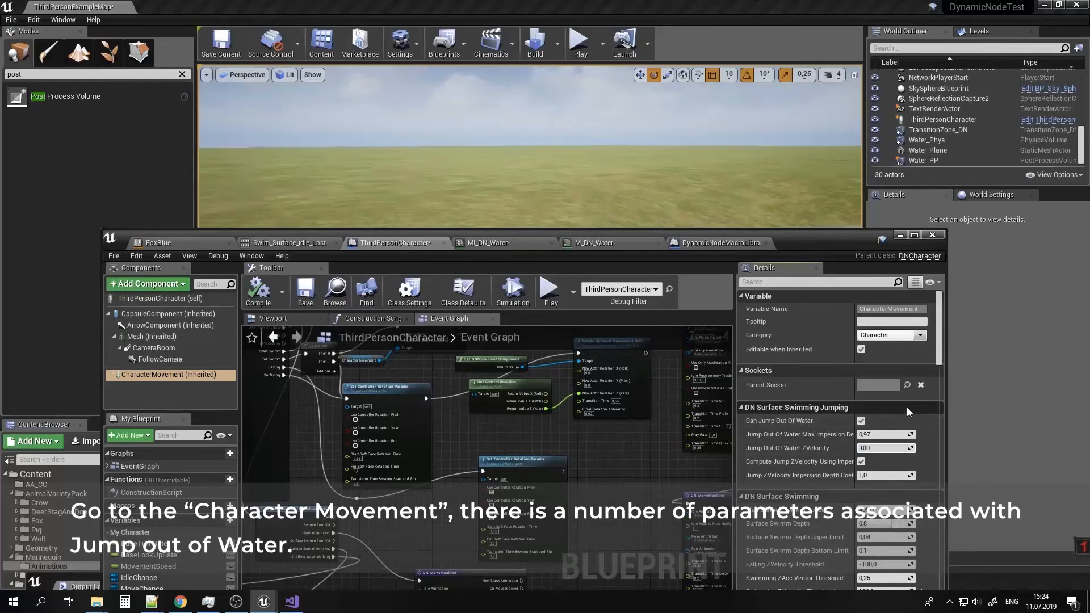
key("Return")
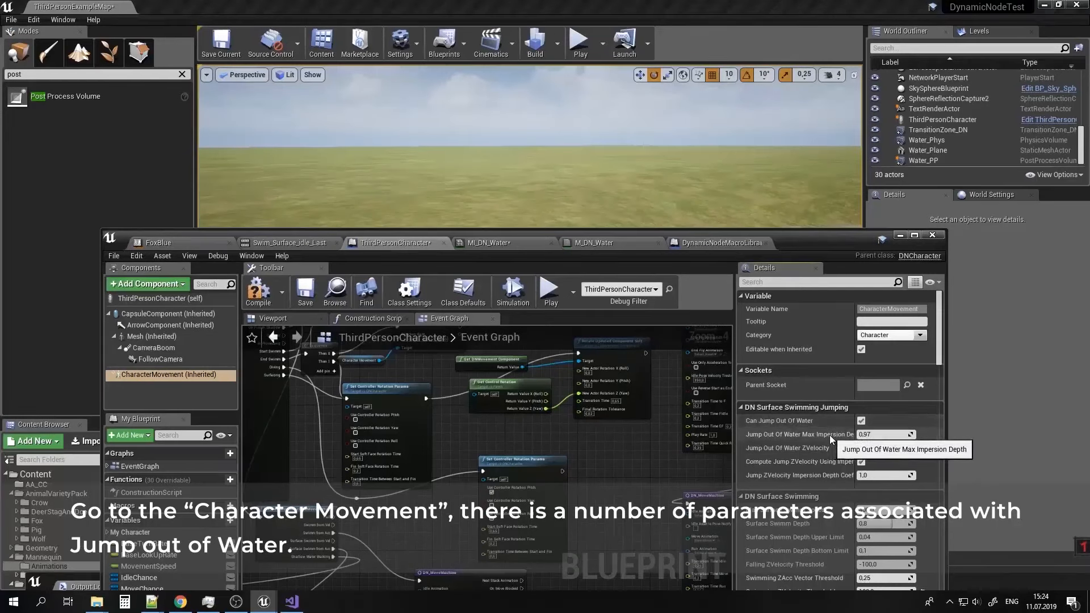
left_click(274, 319)
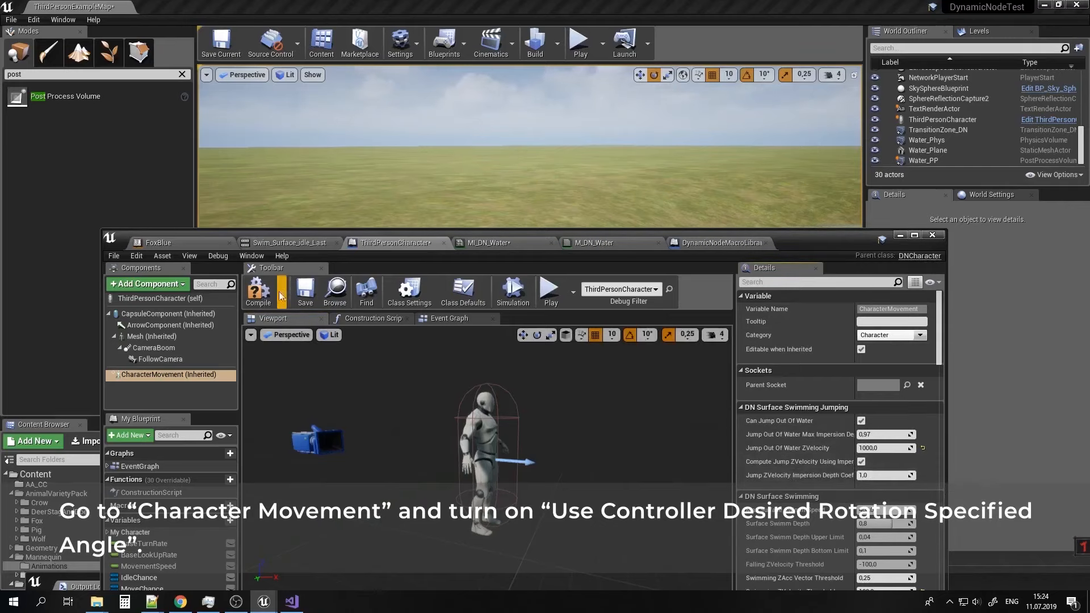
Play-test jumping into the water and back out of it with the stronger jump velocity, and end the play session.
left_click(900, 234)
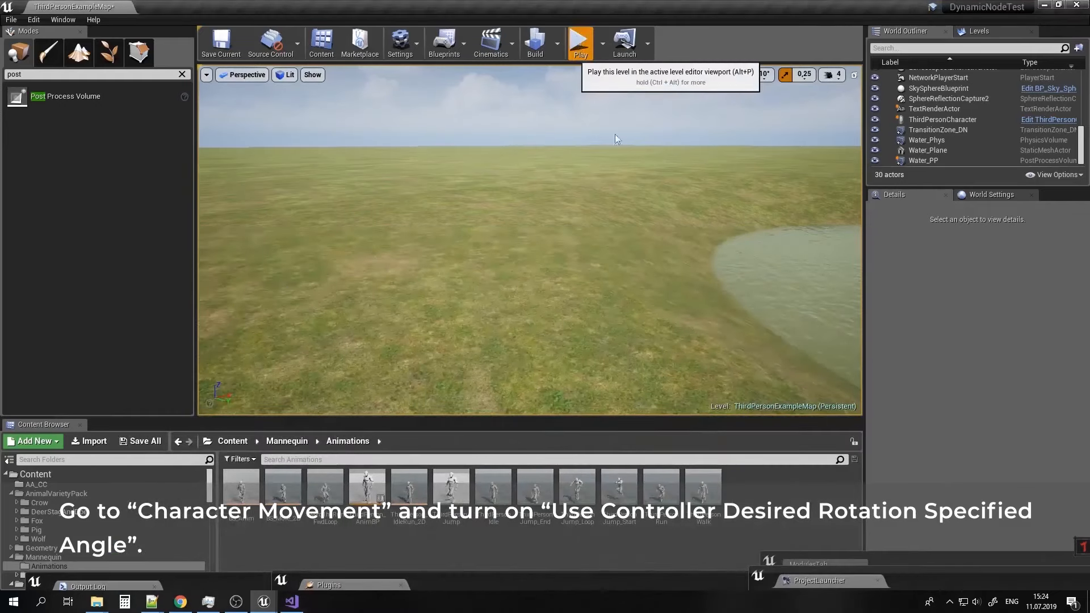
left_click(579, 42)
key("w")
key("space")
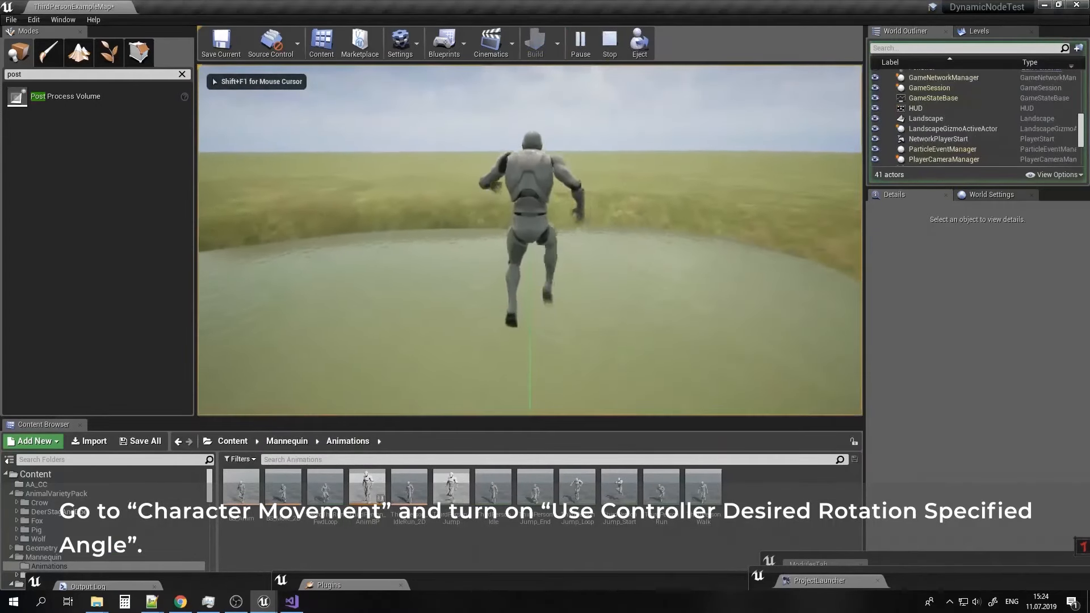
key("space")
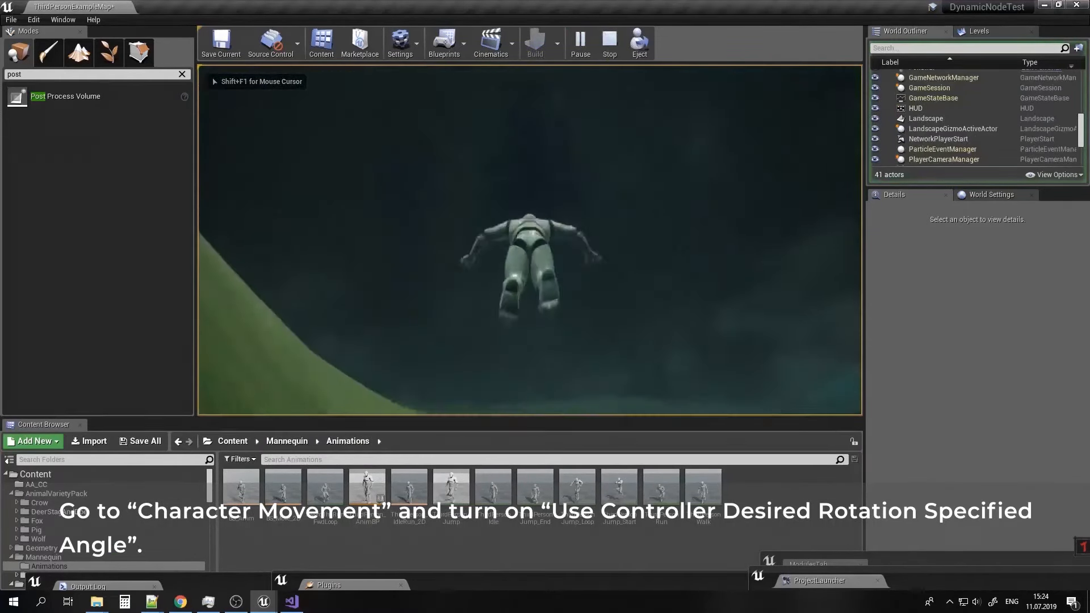
key("space")
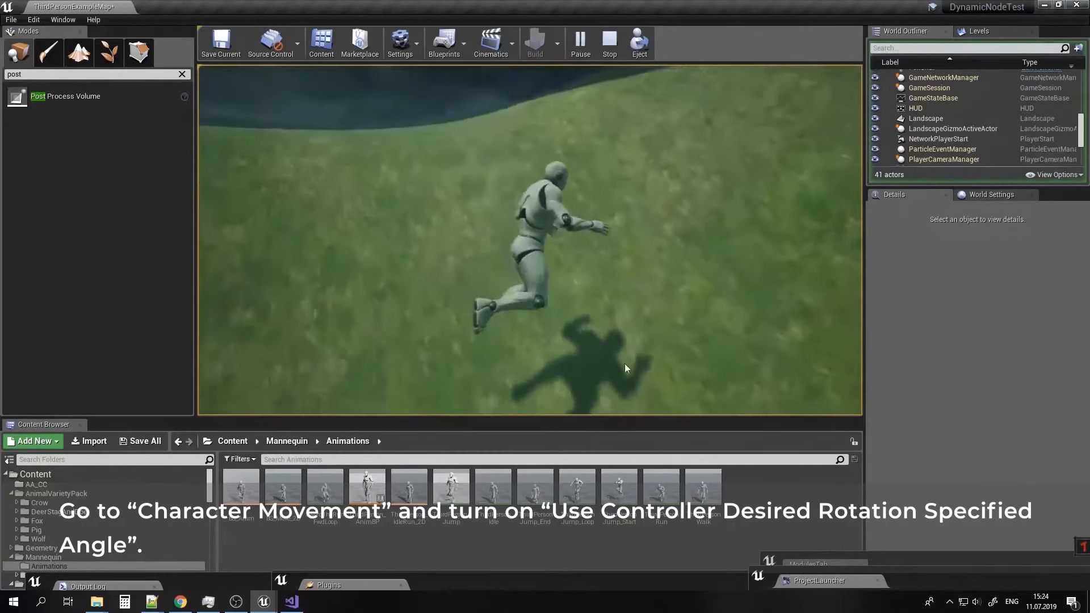
key("Escape")
Return to the CharacterMovement component of ThirdPersonCharacter and reset Jump Out Of Water ZVelocity to its default.
mouse_move(263, 601)
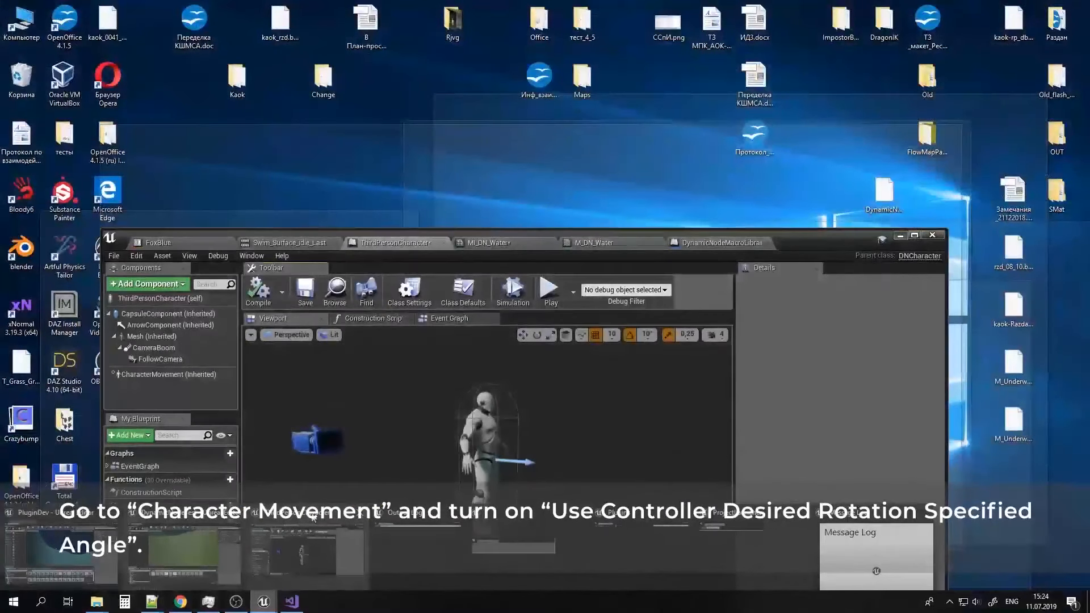
left_click(313, 518)
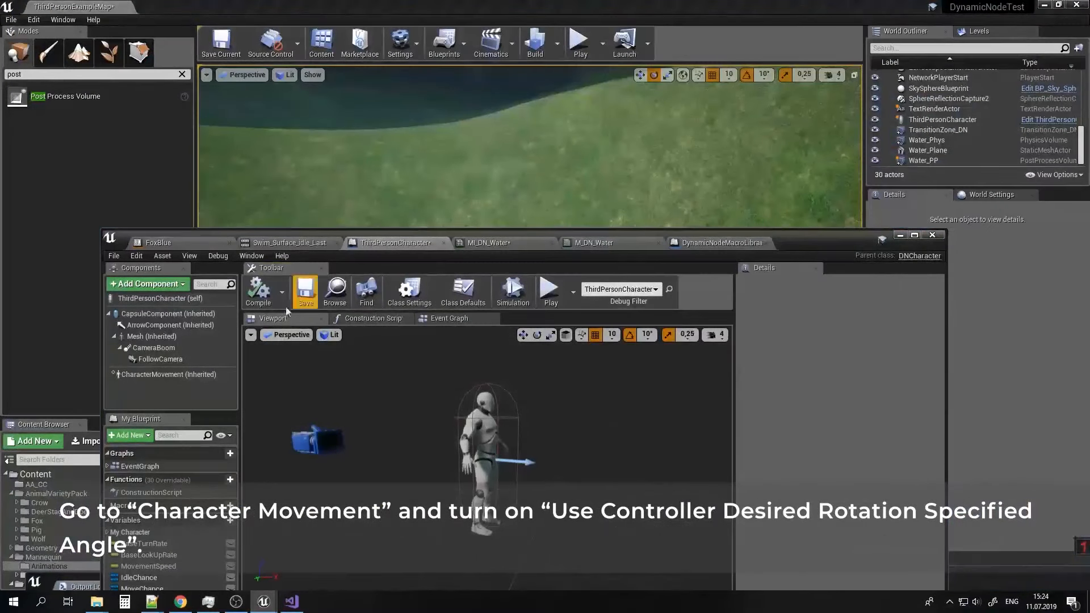
left_click(145, 374)
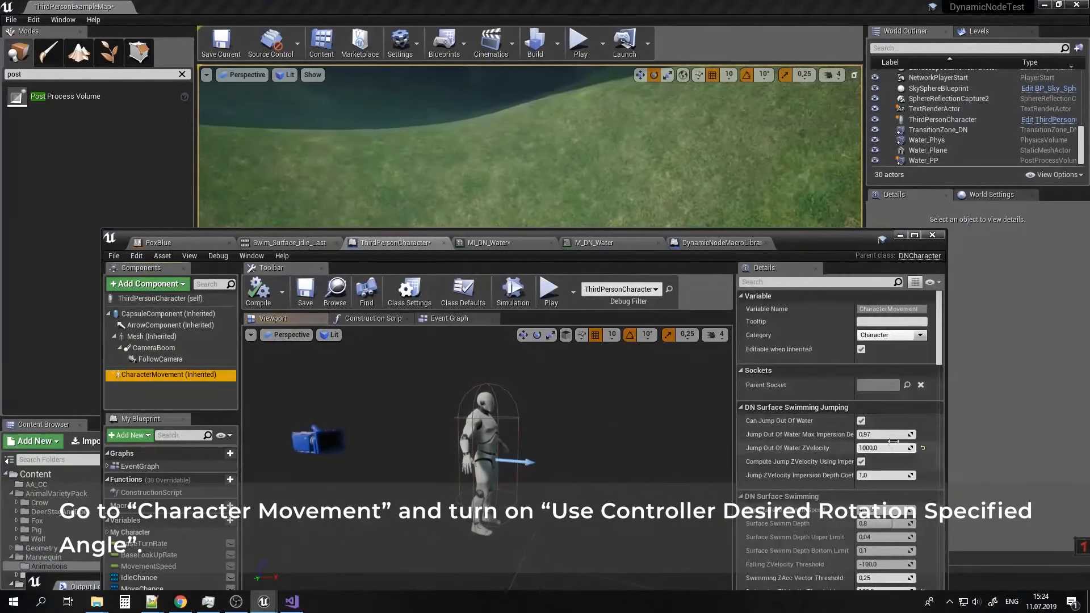
left_click(923, 448)
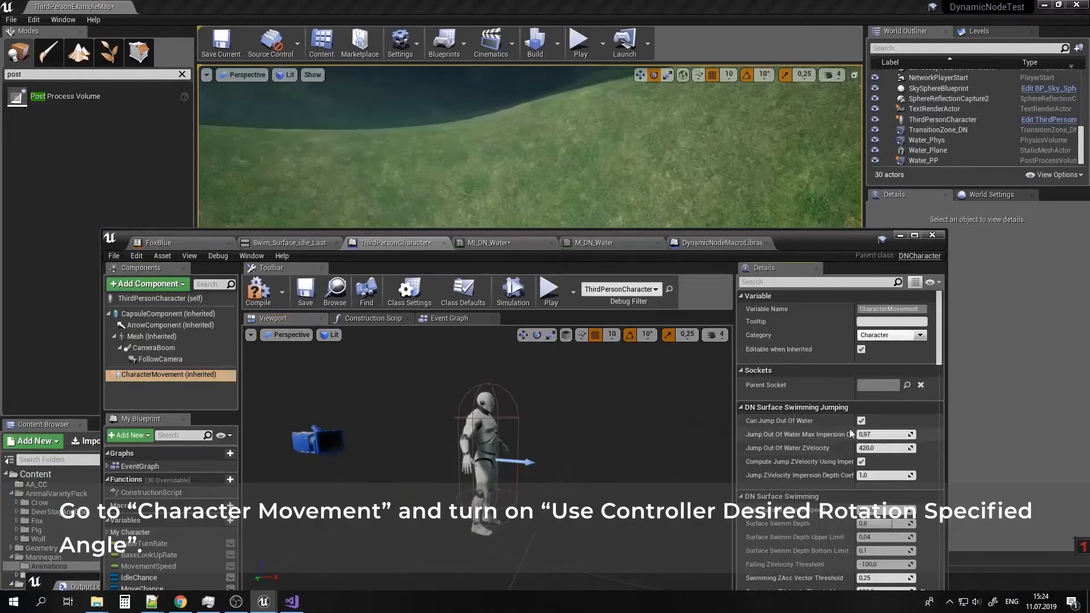
Set Falling ZVelocity Threshold to -100000 in the component's DN Surface Swimming settings.
scroll(843, 493, "down", 3)
scroll(845, 485, "down", 1)
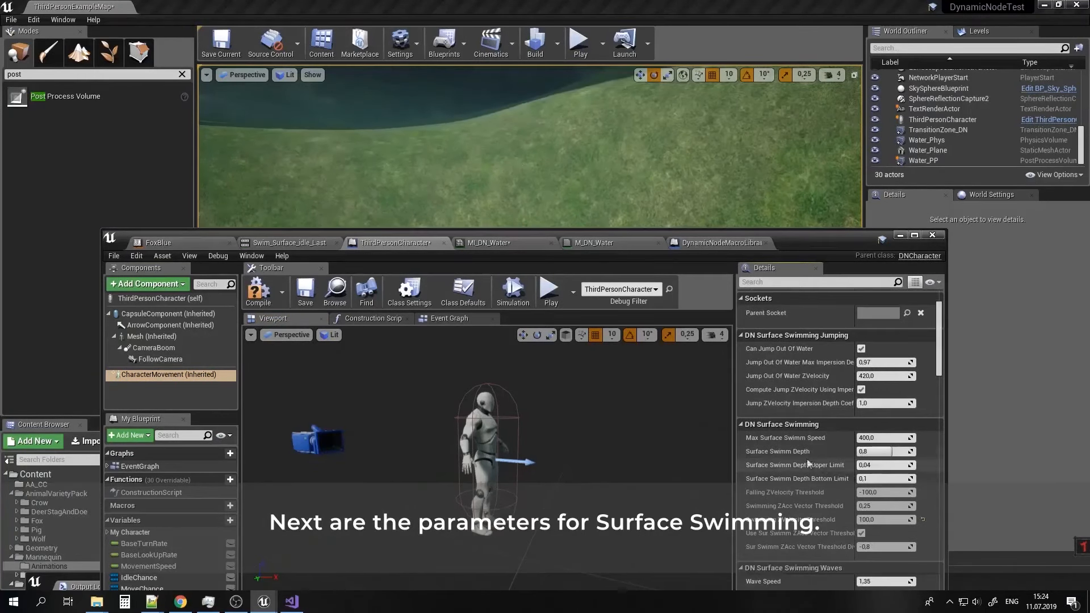
scroll(802, 460, "down", 2)
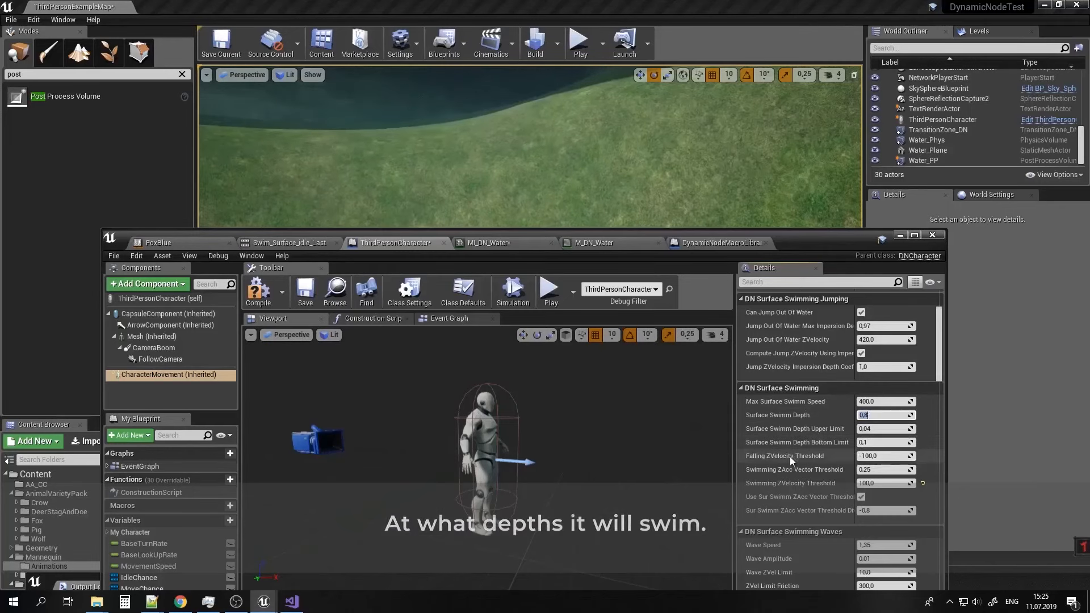
mouse_move(787, 458)
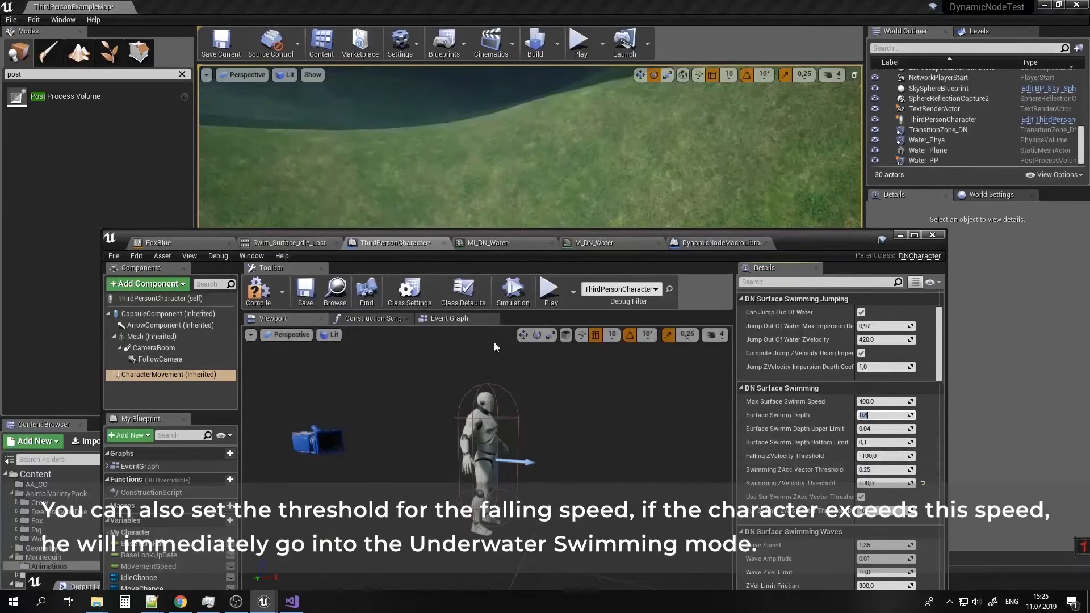
left_click(891, 455)
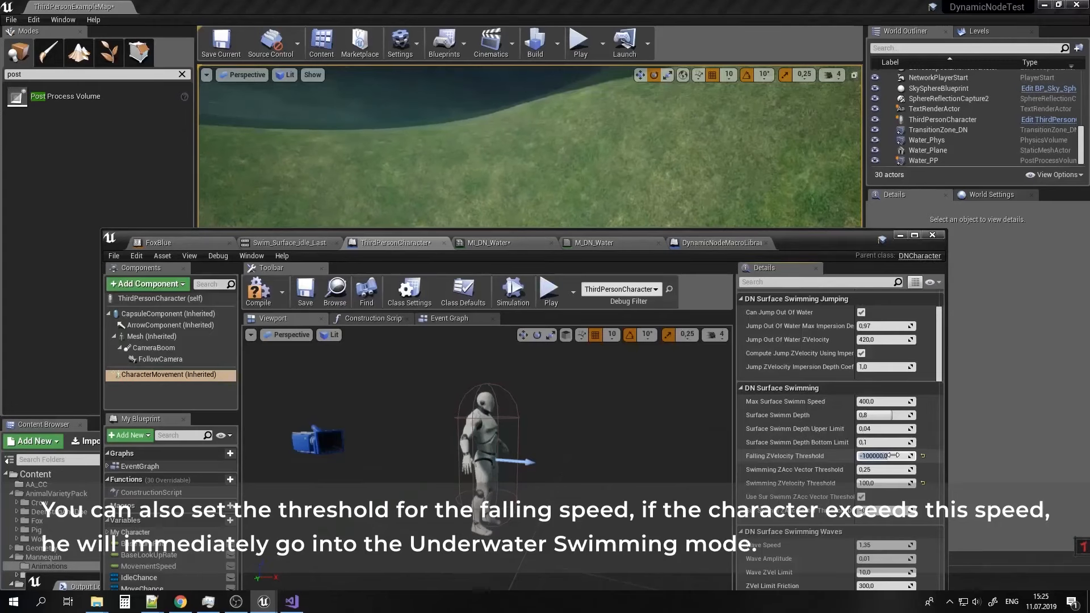
Compile ThirdPersonCharacter, play-test jumping into the water with the new falling velocity threshold, and end the play session.
left_click(259, 292)
left_click(900, 235)
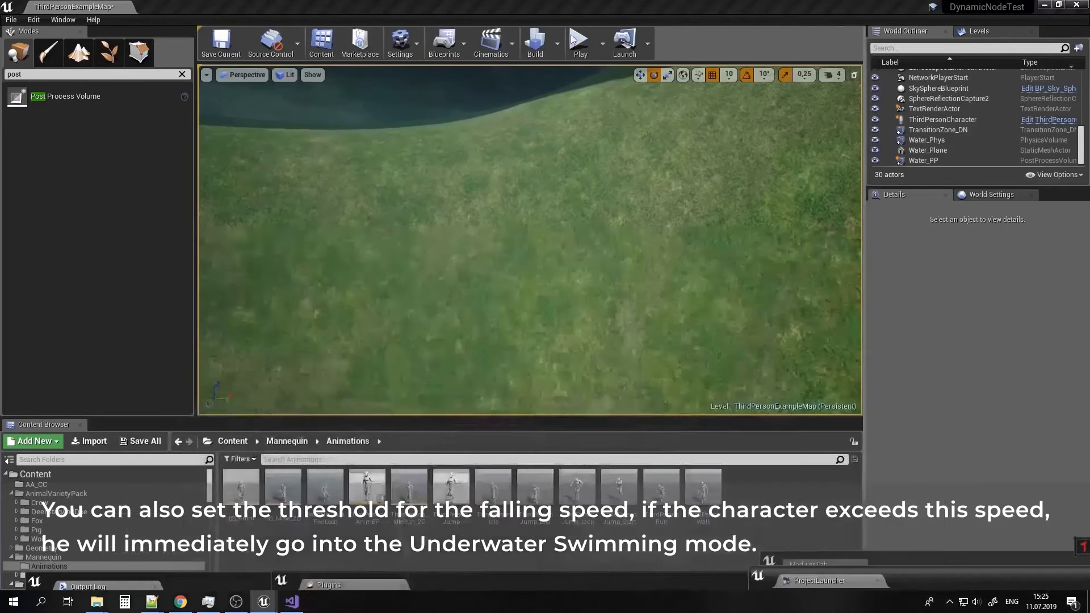
left_click(576, 41)
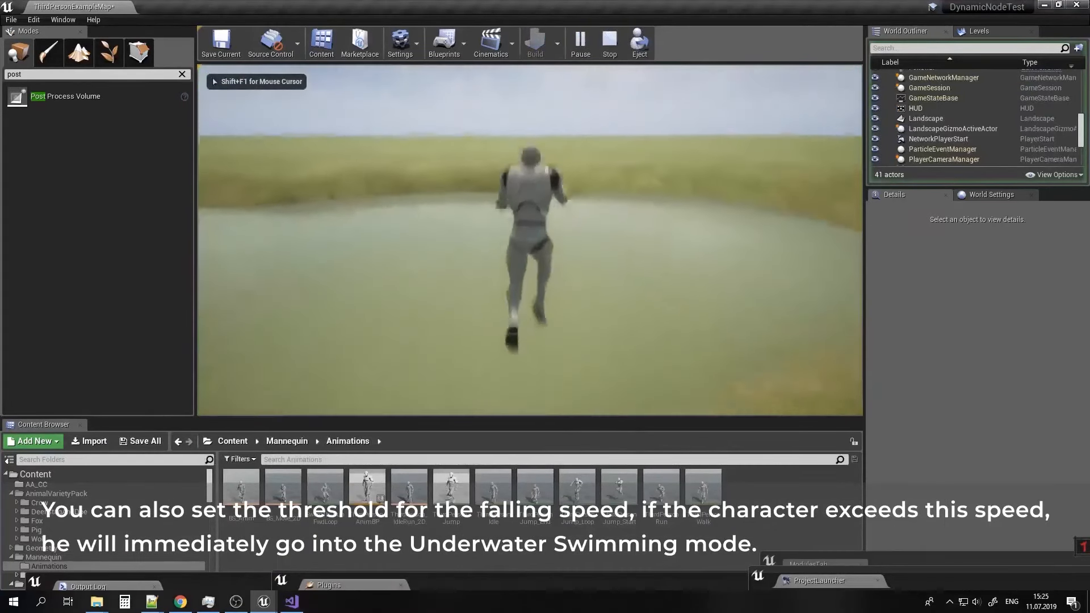
key("space")
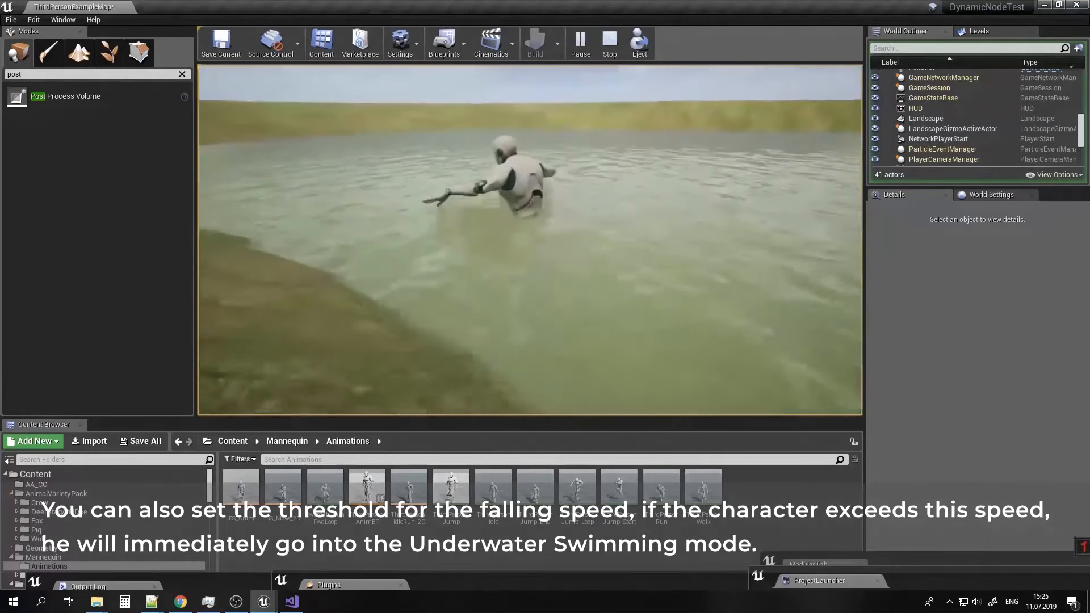
key("Escape")
In ThirdPersonCharacter's CharacterMovement component, reset Falling ZVelocity Threshold to its default and set Swimming ZAcc Vector Threshold to 0.75.
mouse_move(224, 580)
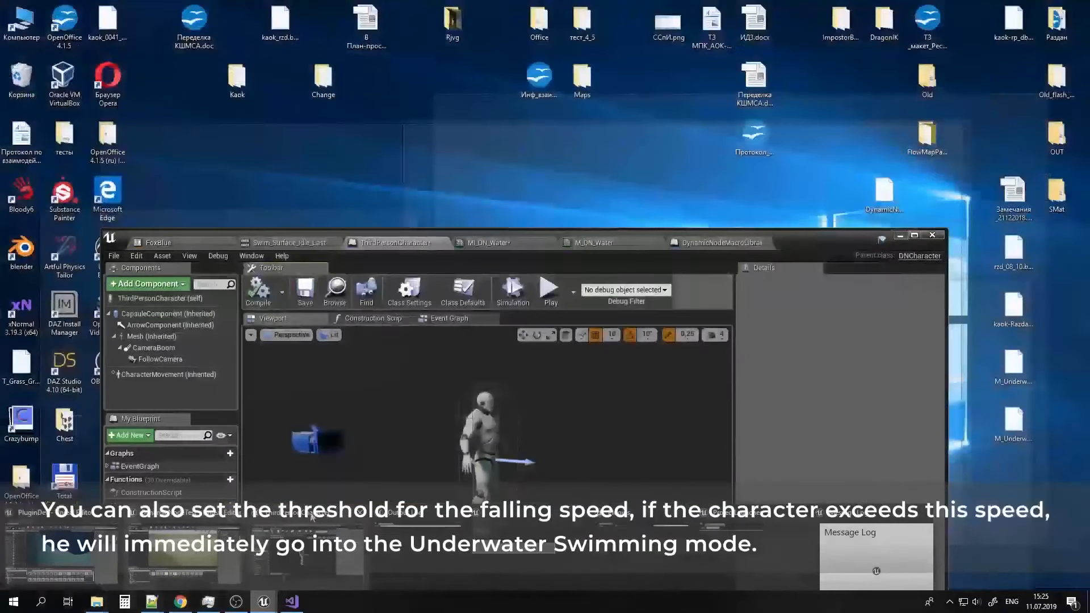
left_click(305, 549)
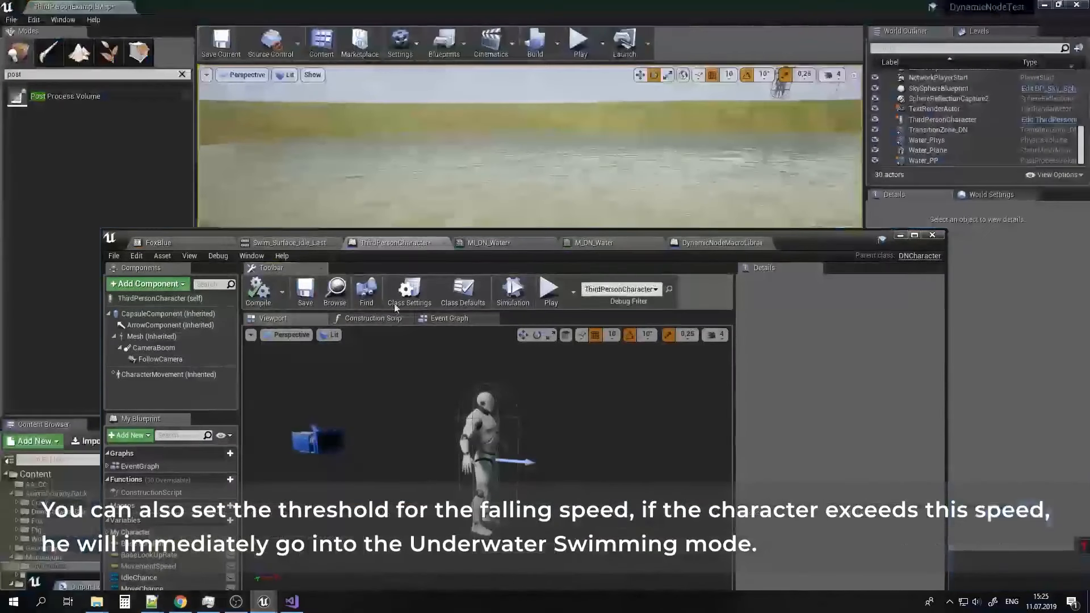
left_click(175, 375)
left_click(922, 456)
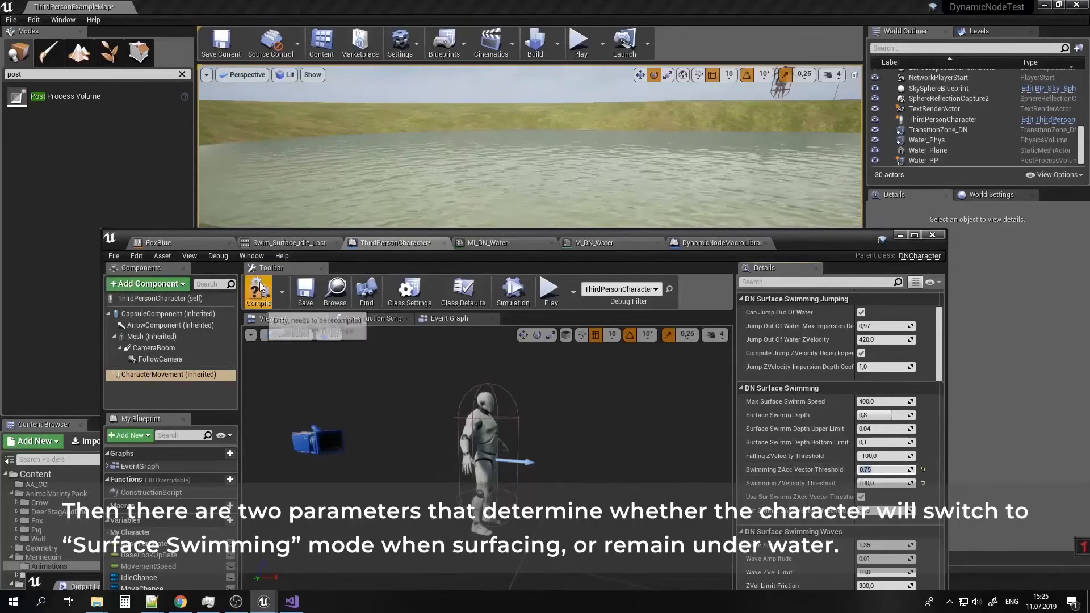
Play-test diving, swimming underwater at different angles and surfacing steeply with the higher ZAcc vector threshold, and end the play session.
left_click(900, 235)
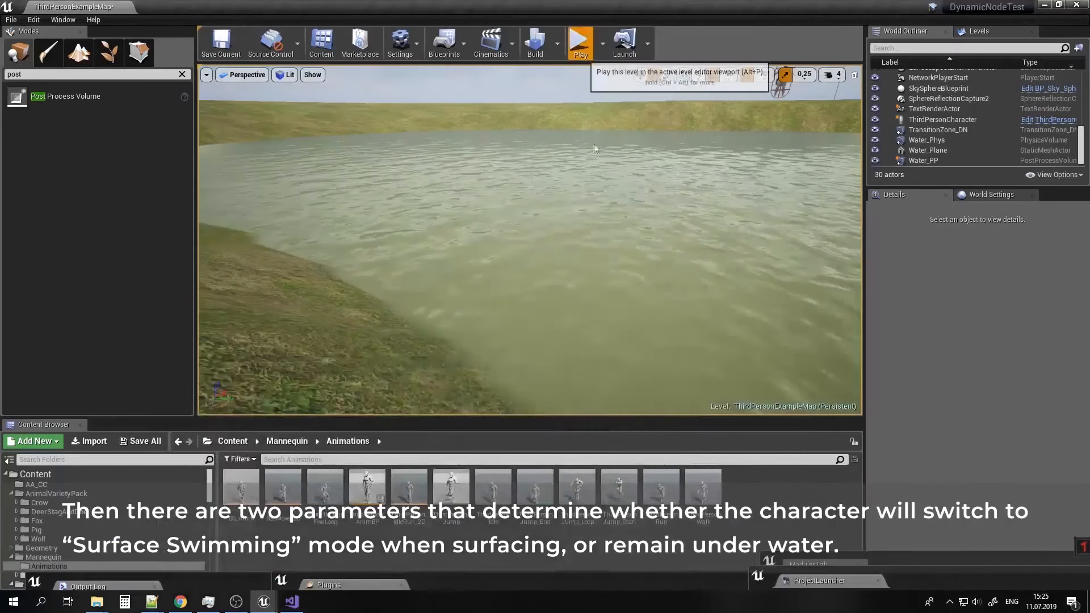
left_click(579, 41)
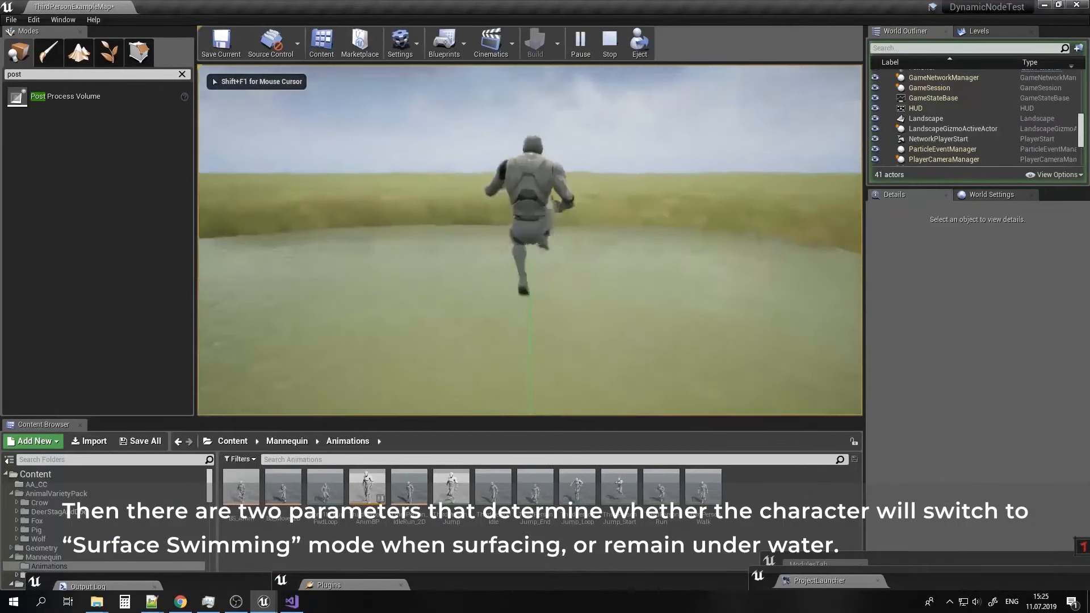
key("w")
key("w")
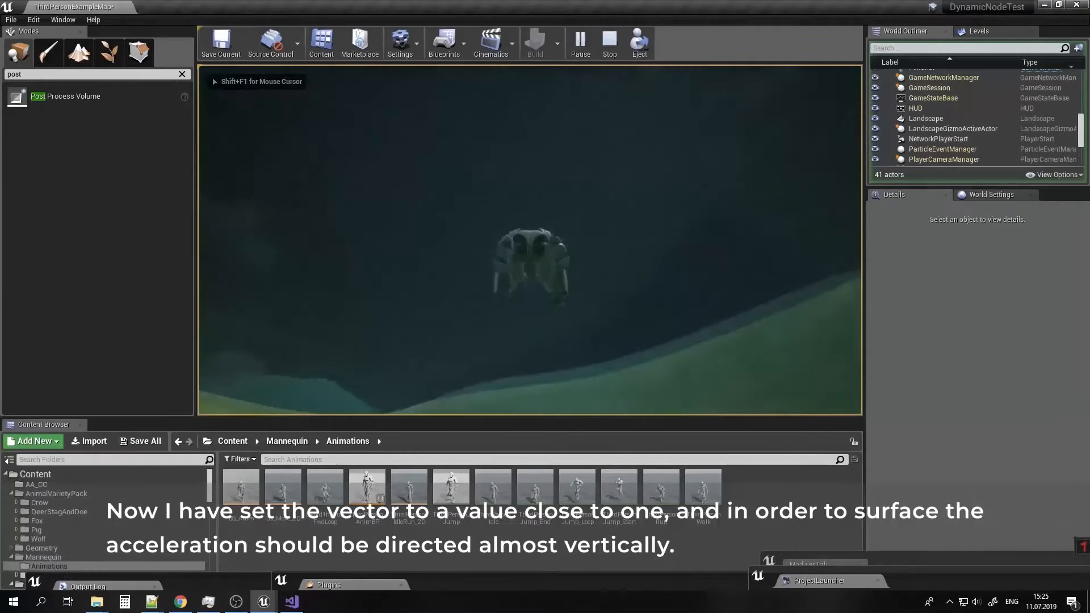
key("w")
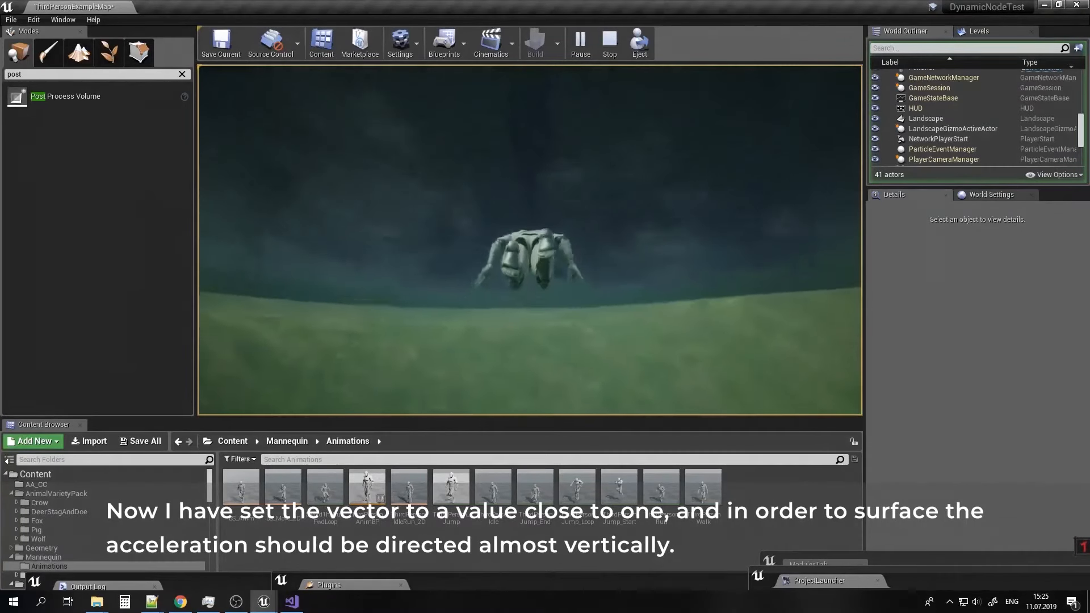
key("w")
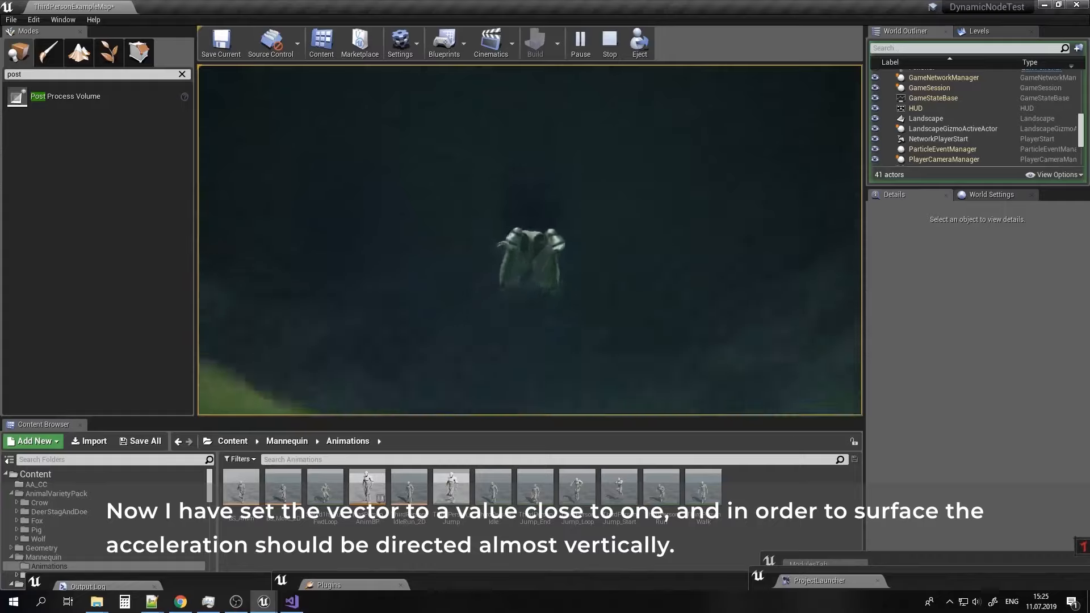
key("w")
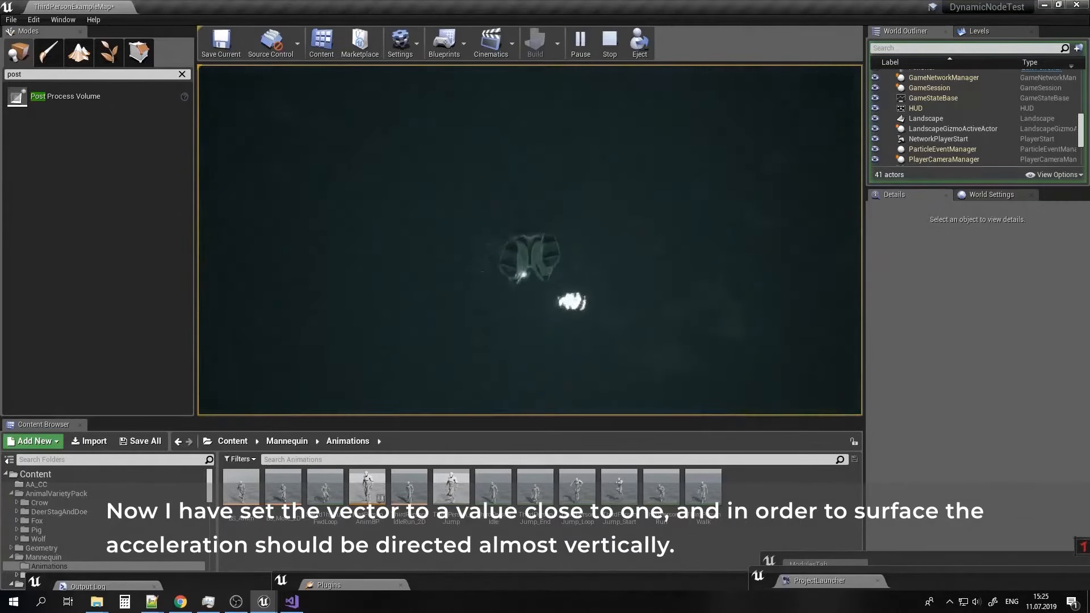
key("w")
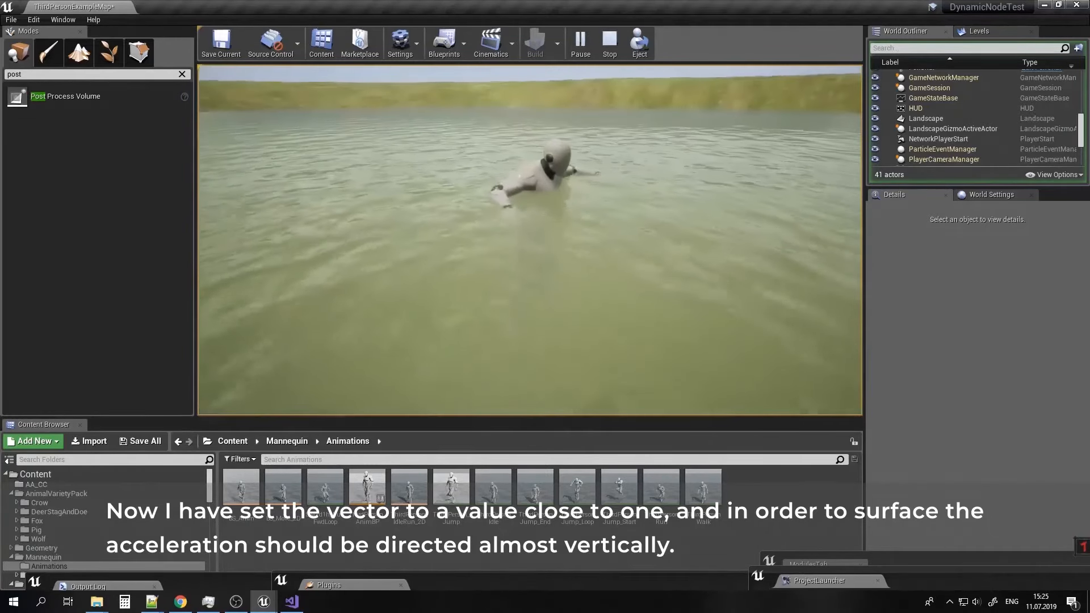
key("Escape")
Reset CharacterMovement's Swimming ZAcc Vector Threshold to its default, and toggle Use Sur Swimm ZAcc Vector Threshold Dive off and back on.
mouse_move(271, 606)
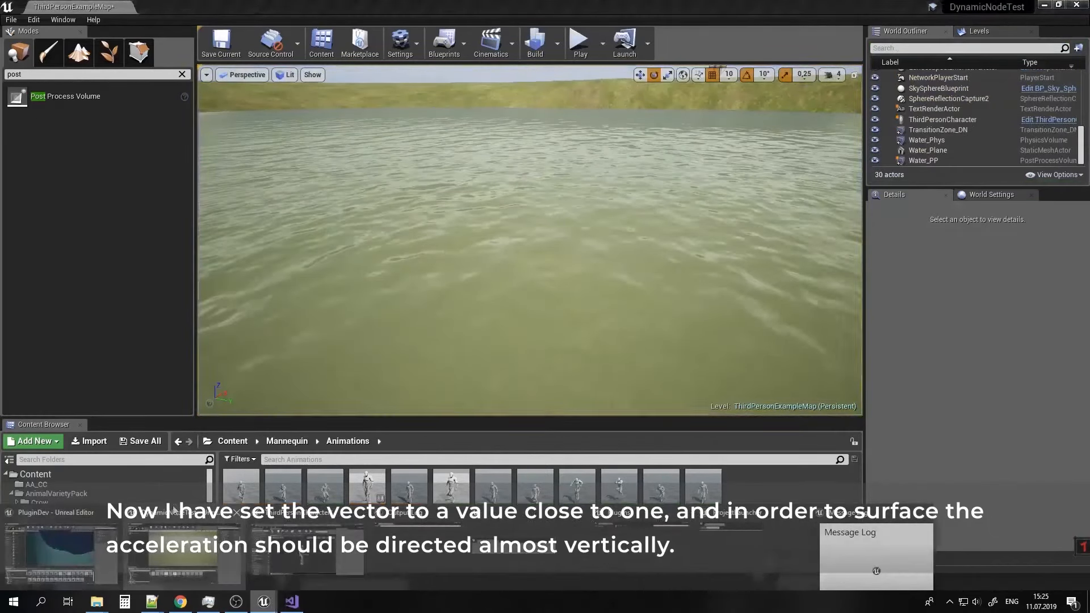
left_click(307, 562)
left_click(151, 374)
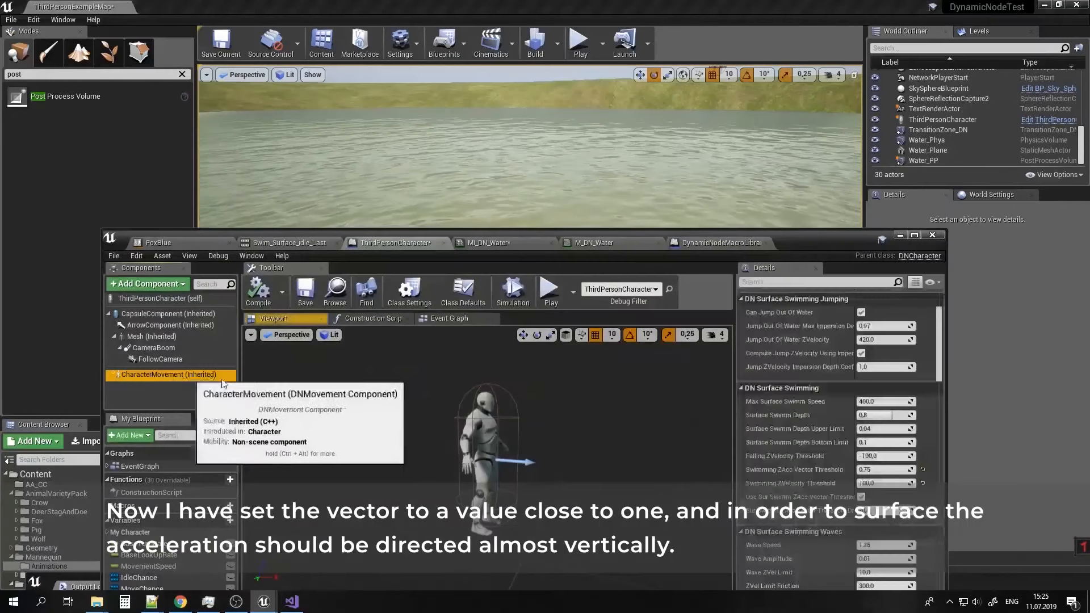
left_click(922, 469)
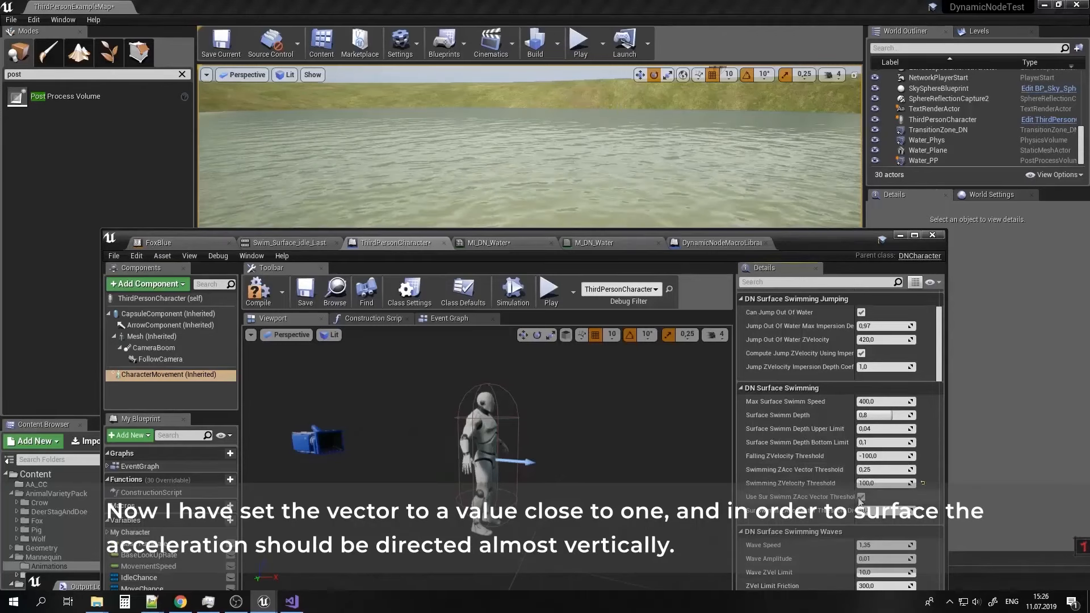
left_click(861, 498)
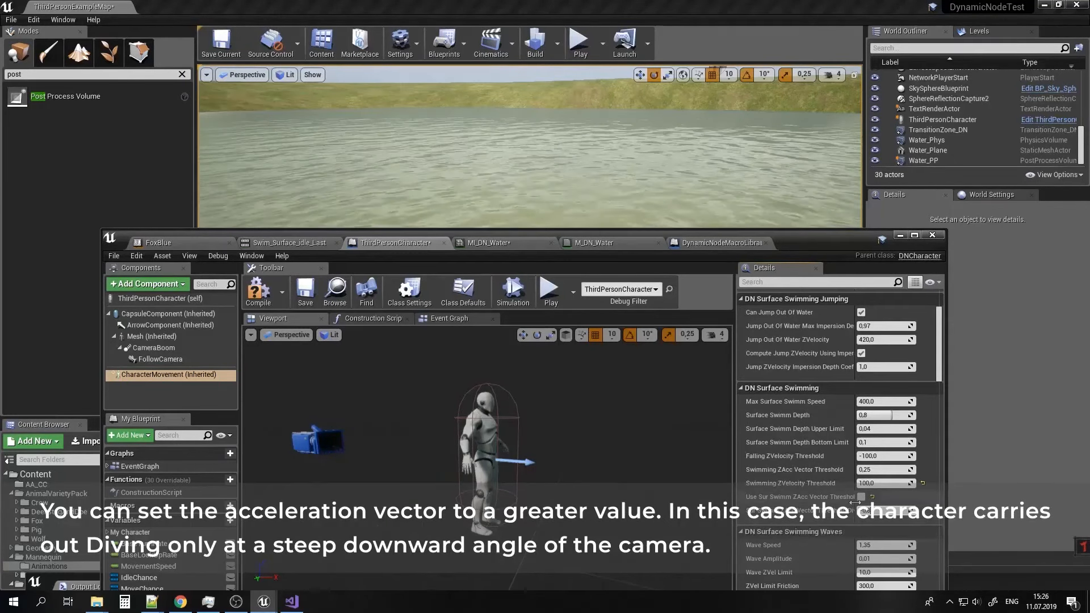
Open ThirdPersonCharacter's Event Graph in a maximized blueprint editor window and restore its layout to a single graph view.
left_click(448, 318)
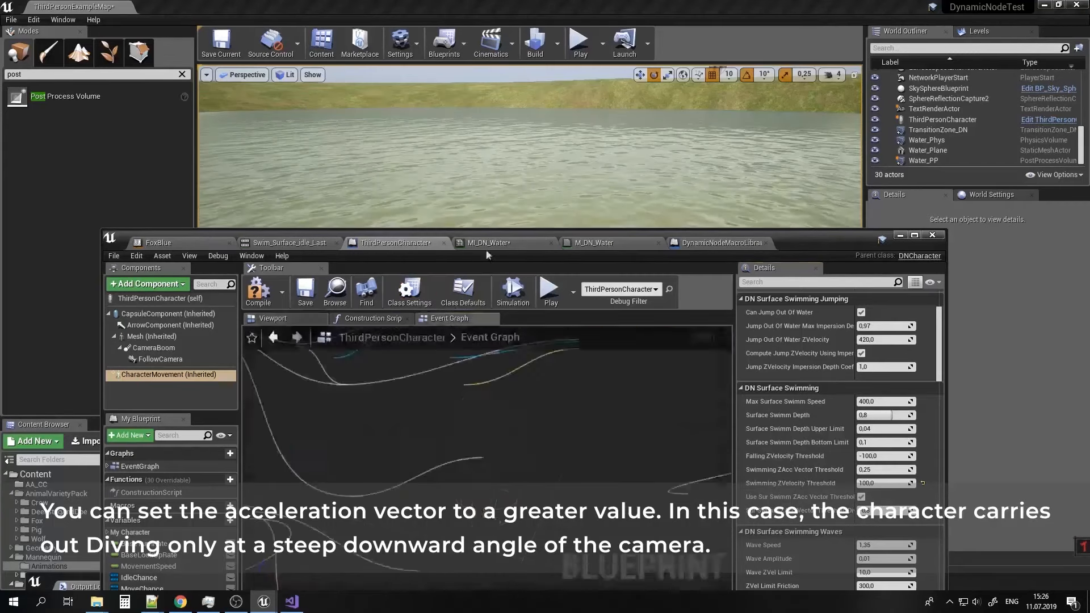
left_click_drag(509, 233, 499, 189)
right_click_drag(373, 417, 464, 437)
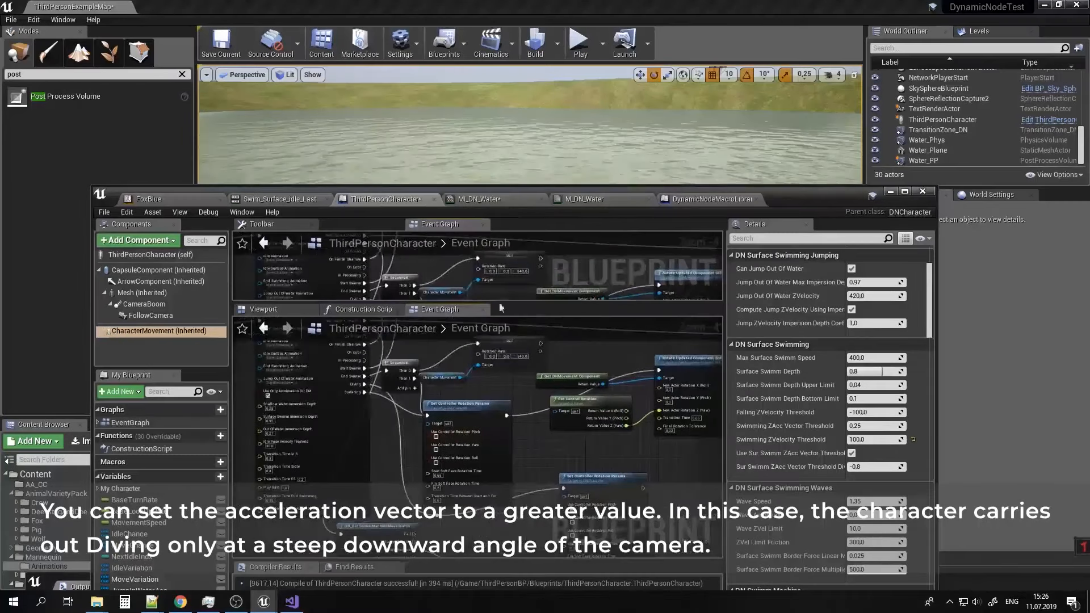
left_click(904, 191)
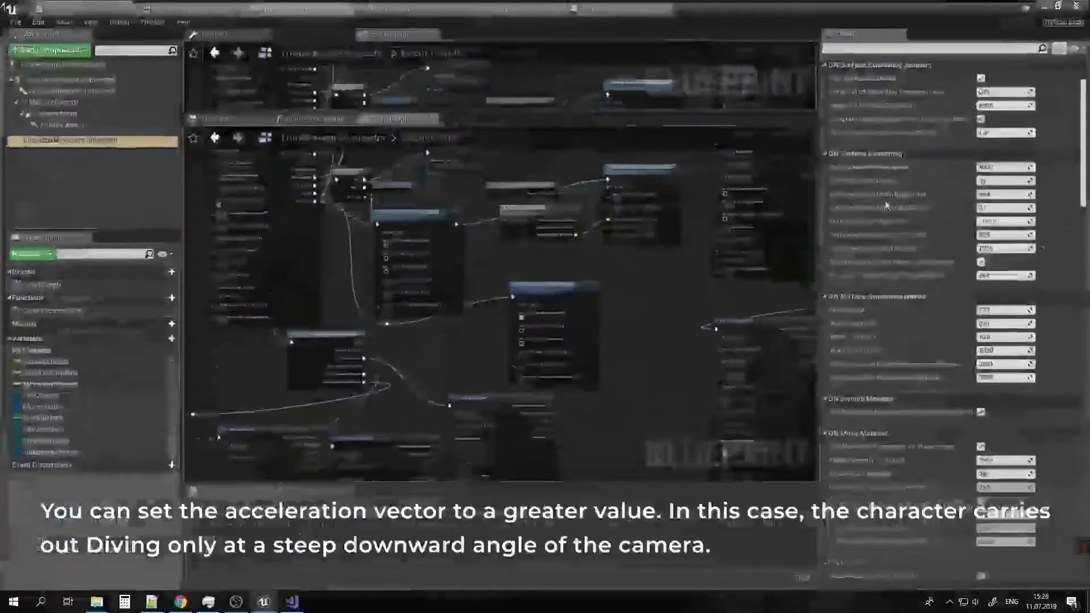
right_click_drag(515, 224, 547, 313)
mouse_move(392, 116)
left_mouse_down()
mouse_move(396, 107)
mouse_move(386, 117)
left_mouse_up()
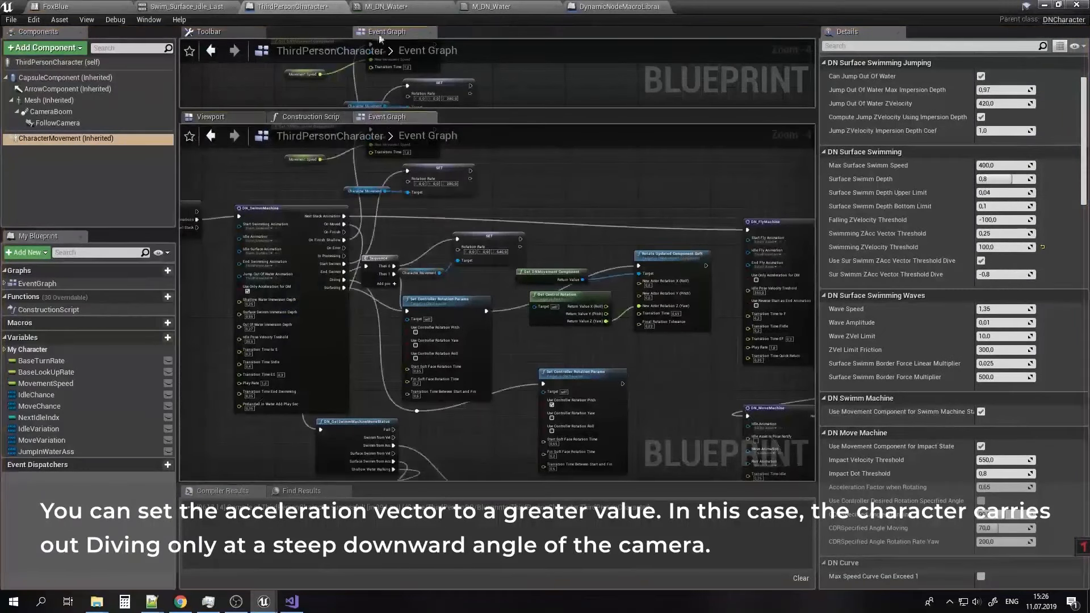
left_click(187, 7)
left_click(292, 6)
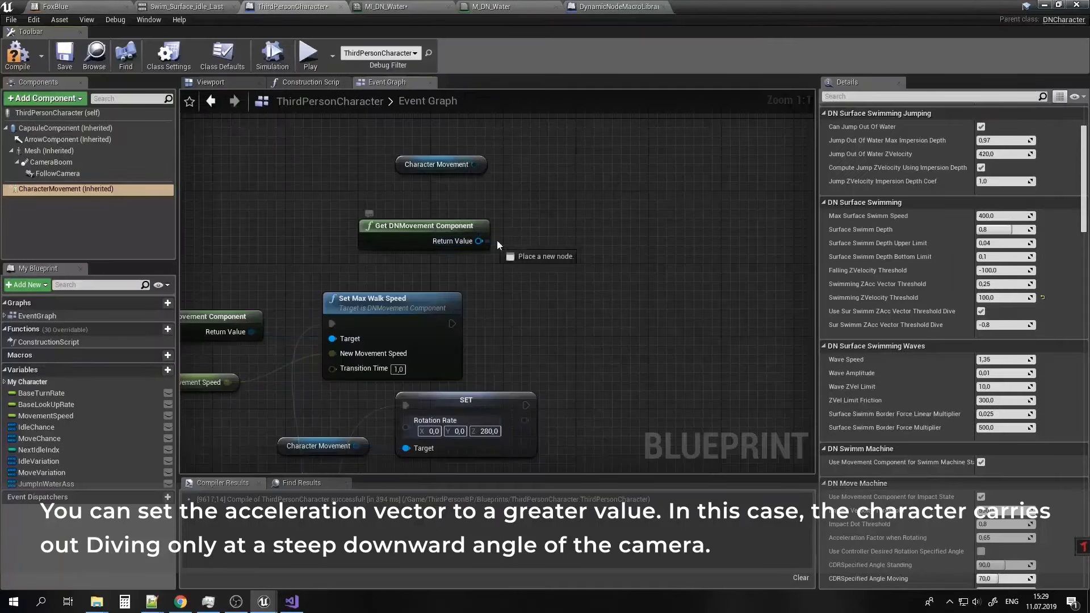
Add a Dive function node to the Event Graph with its Target connected to Get DNMovement Component's Return Value.
left_click_drag(496, 240, 546, 250)
type("dive")
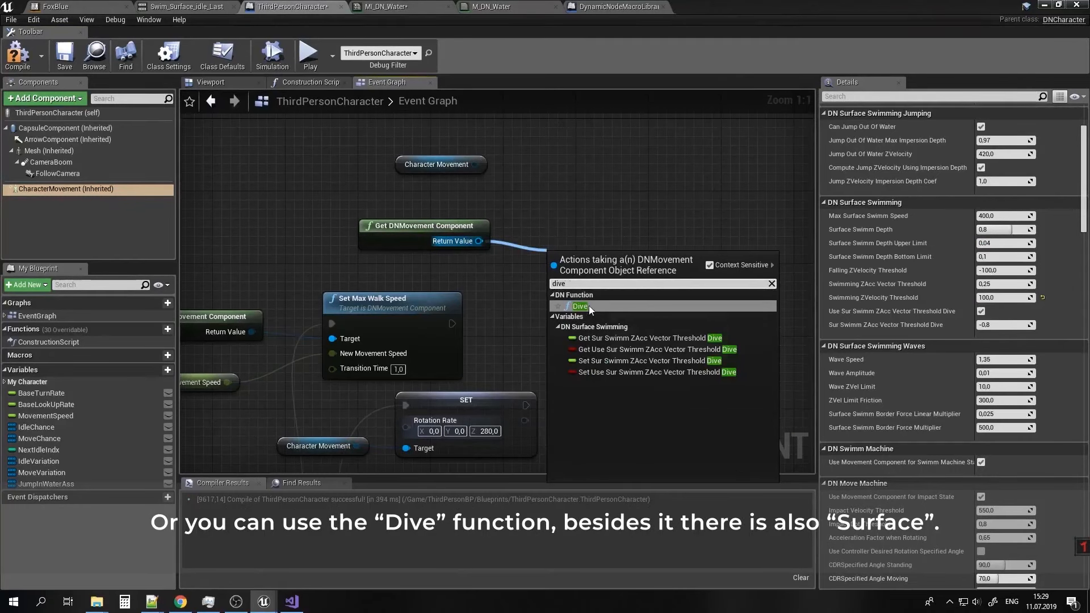
left_click(588, 305)
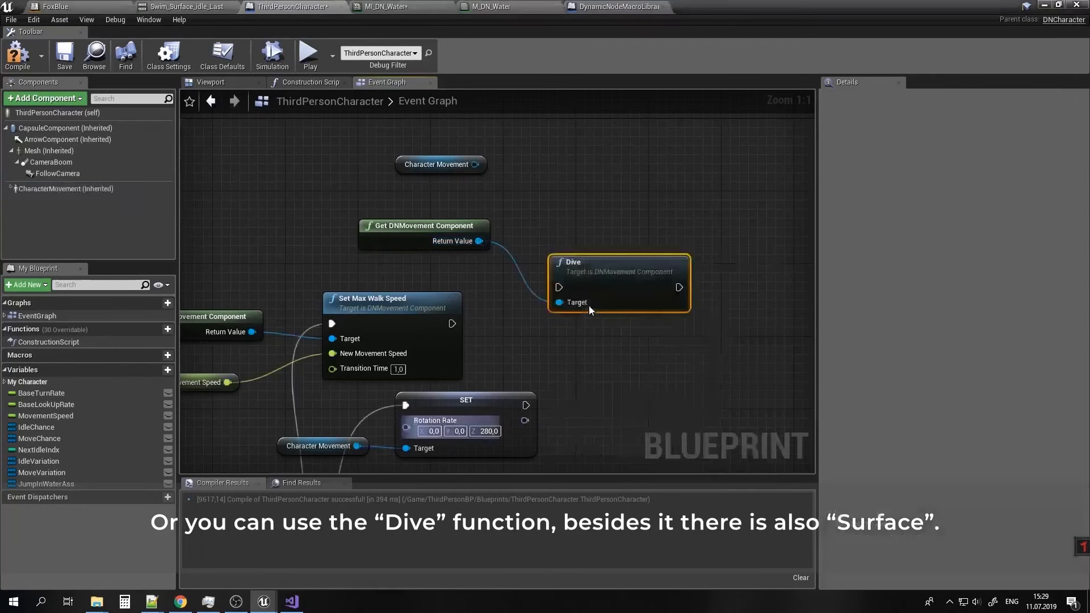
right_click_drag(588, 305, 577, 335)
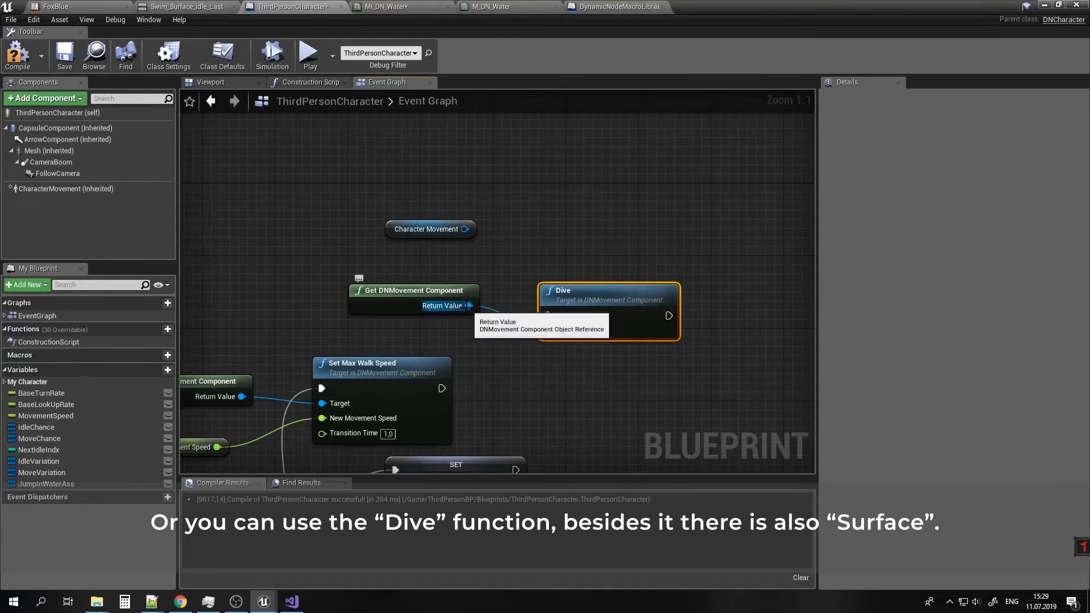
Add a Surface function call from Get DNMovement Component's return value and place the node directly above the Dive node.
left_click_drag(469, 305, 567, 239)
scroll(638, 412, "down", 1)
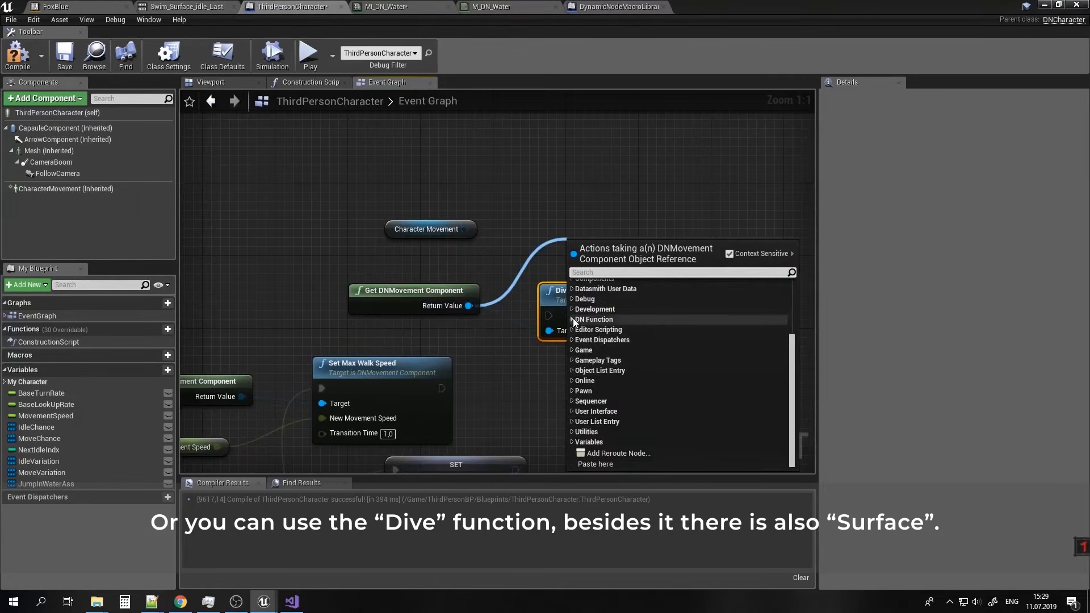
left_click(572, 319)
left_click(621, 419)
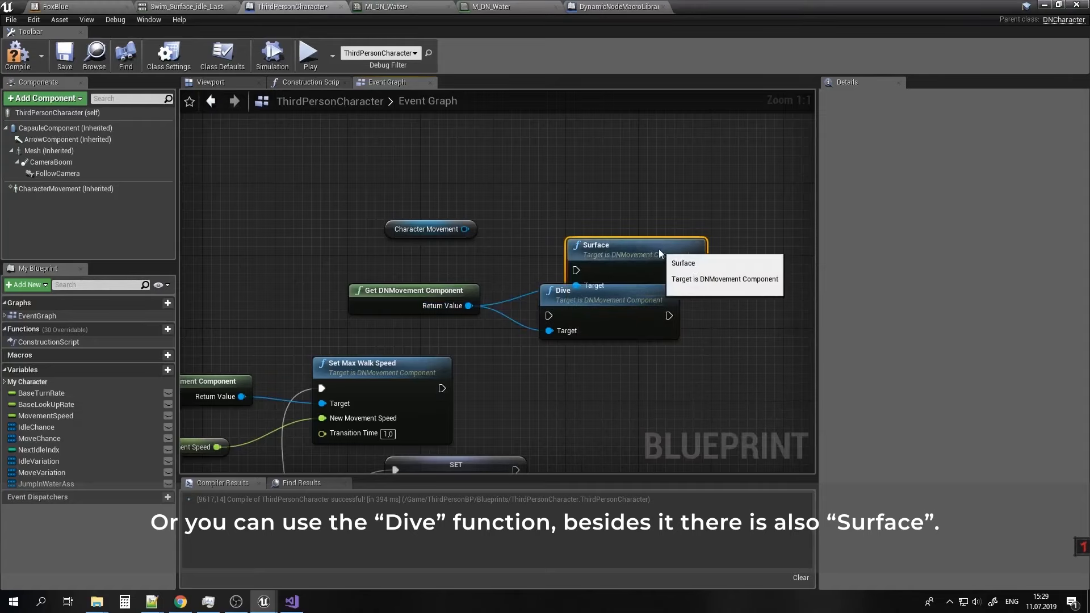
left_click_drag(659, 249, 614, 218)
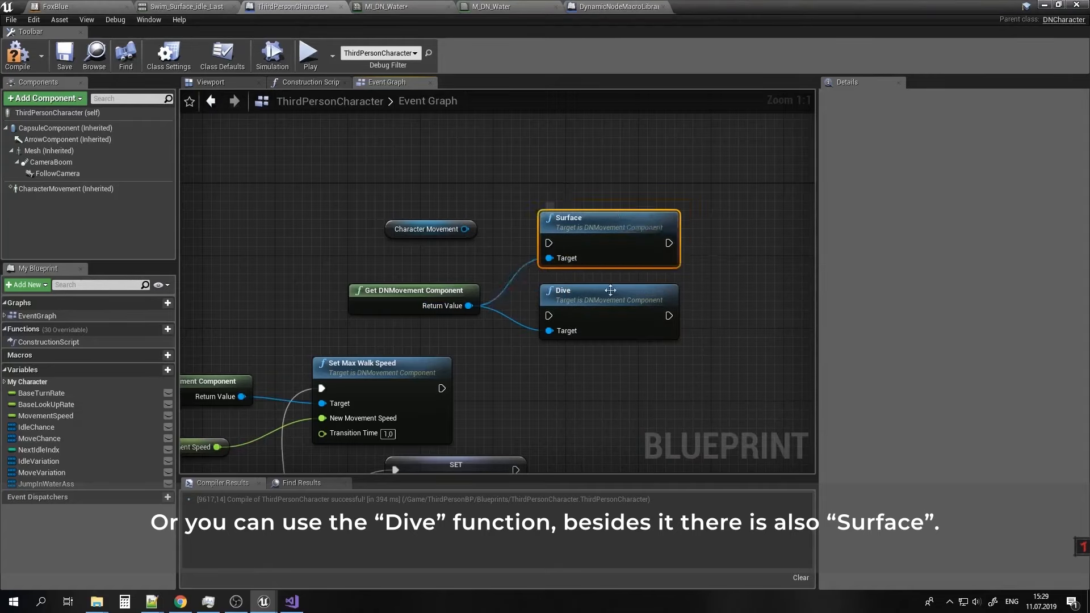
Delete the Surface and Dive nodes, and enable Use Sur Swimm ZAcc Vector Threshold Dive on the CharacterMovement component.
key("Delete")
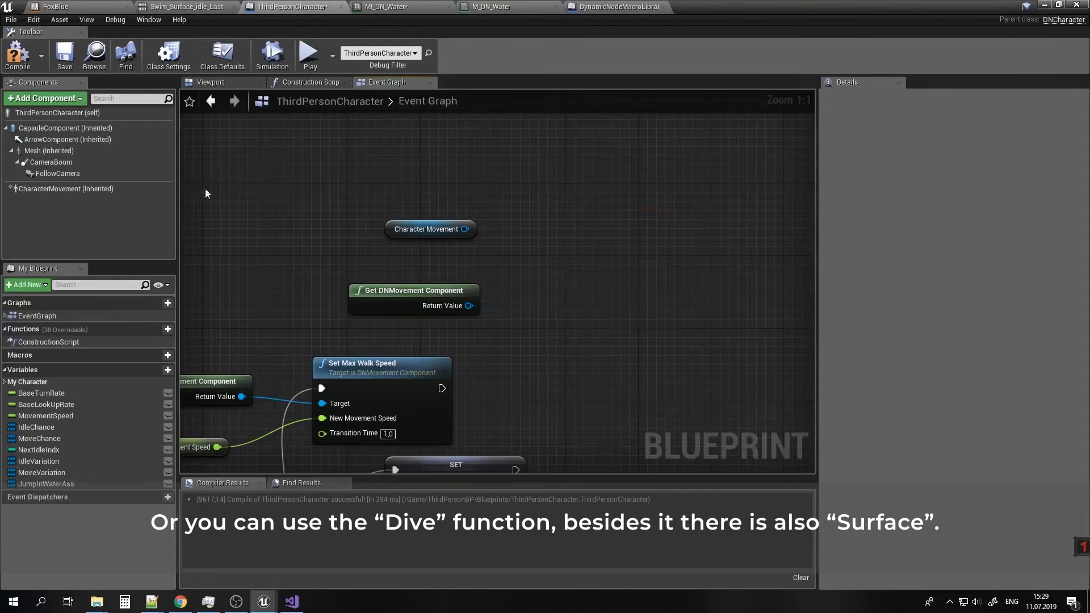
left_click(112, 187)
left_click(980, 311)
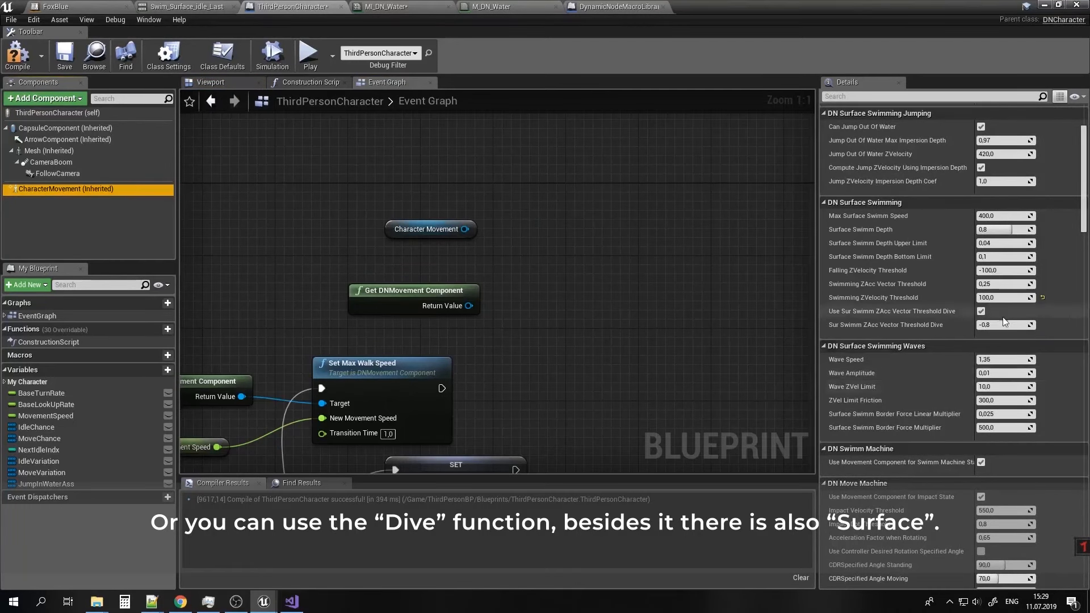
Set CharacterMovement's ZVel Limit Friction to 1.0, save and compile the Blueprint, and bring the level editor into view.
mouse_move(926, 315)
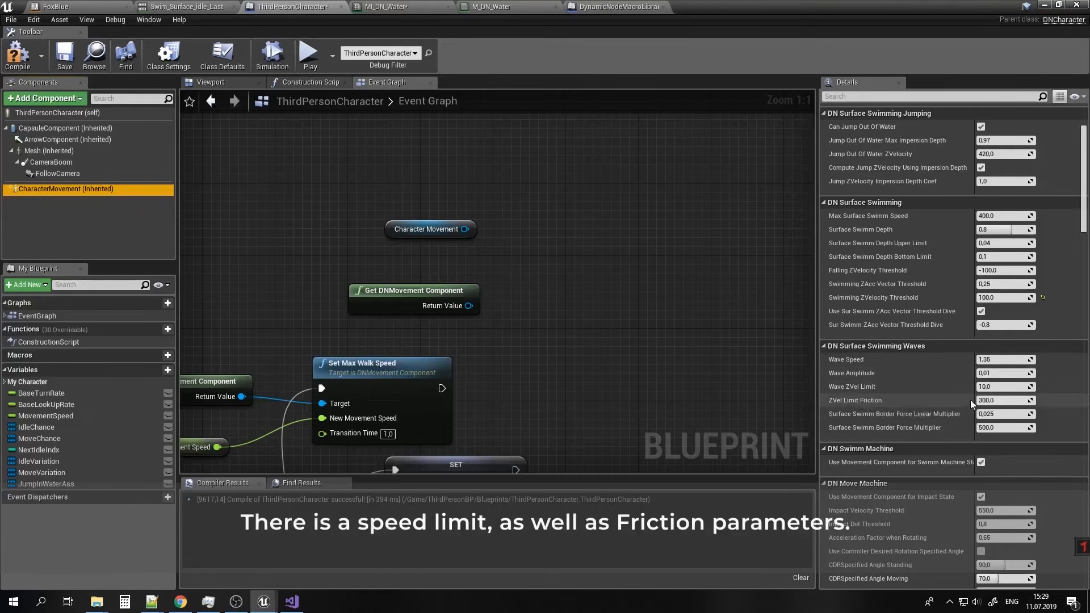
left_click(67, 65)
left_click(22, 62)
left_click_drag(919, 18, 873, 297)
left_click(956, 278)
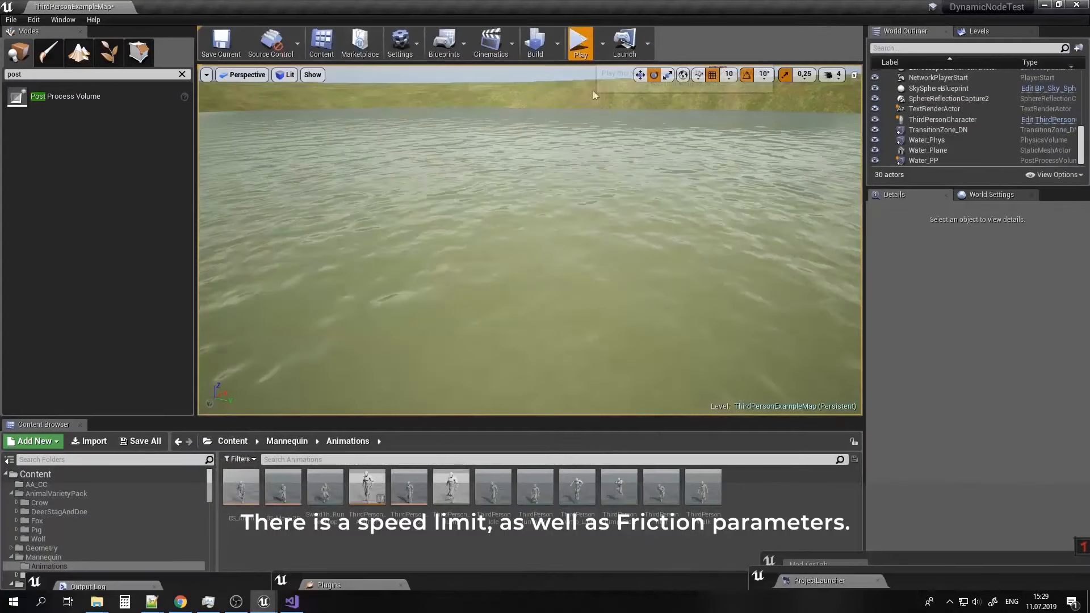
Play the level to test jumping into the lake, diving and swimming at the surface, and stop the session.
left_click(578, 42)
key("w")
key("space")
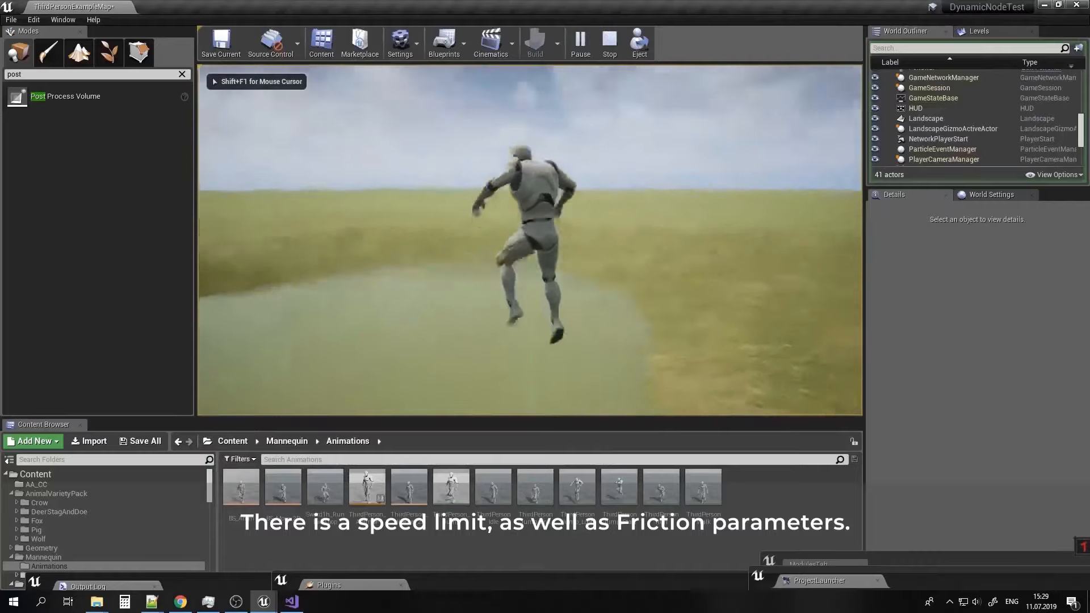
key("s")
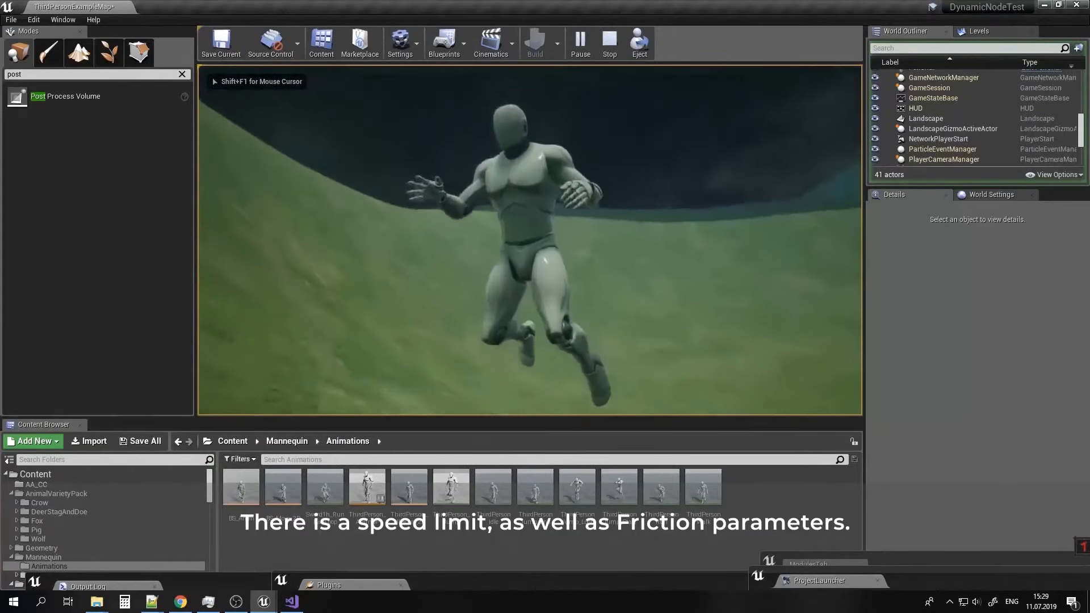
key("w")
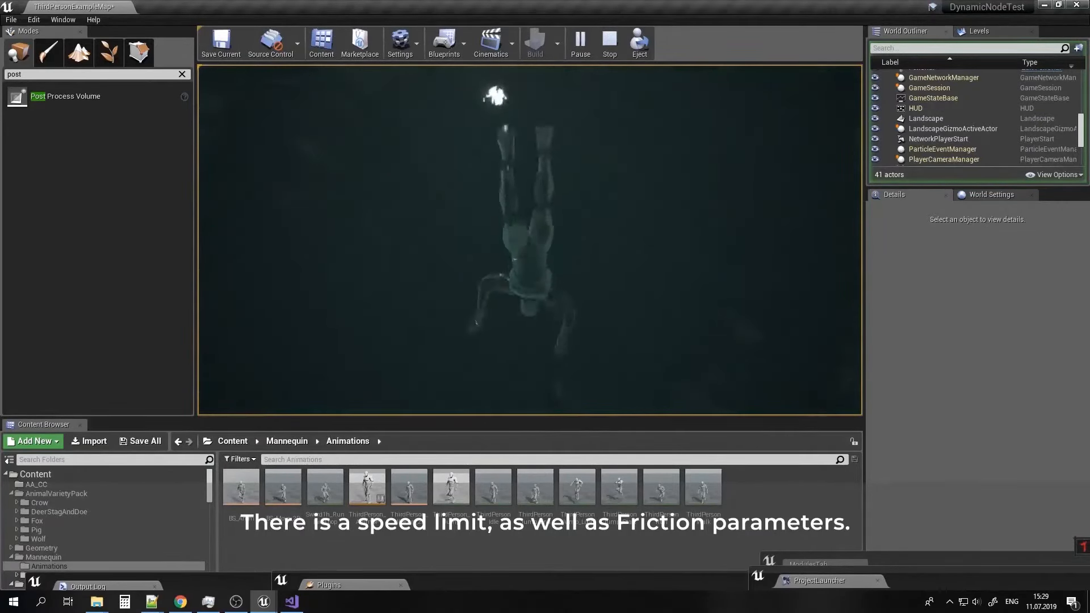
key("w")
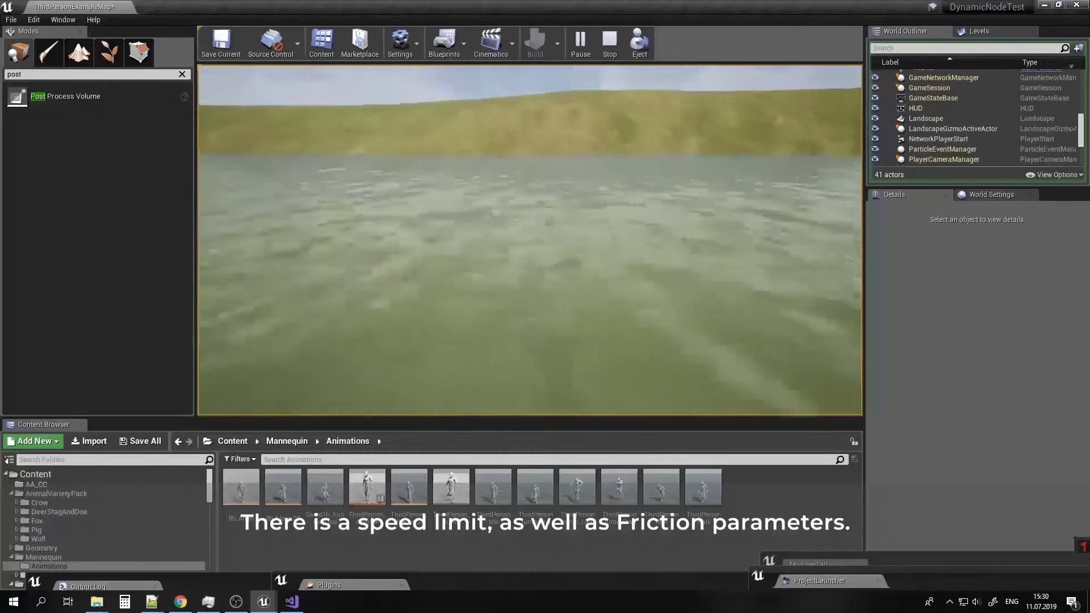
key("w")
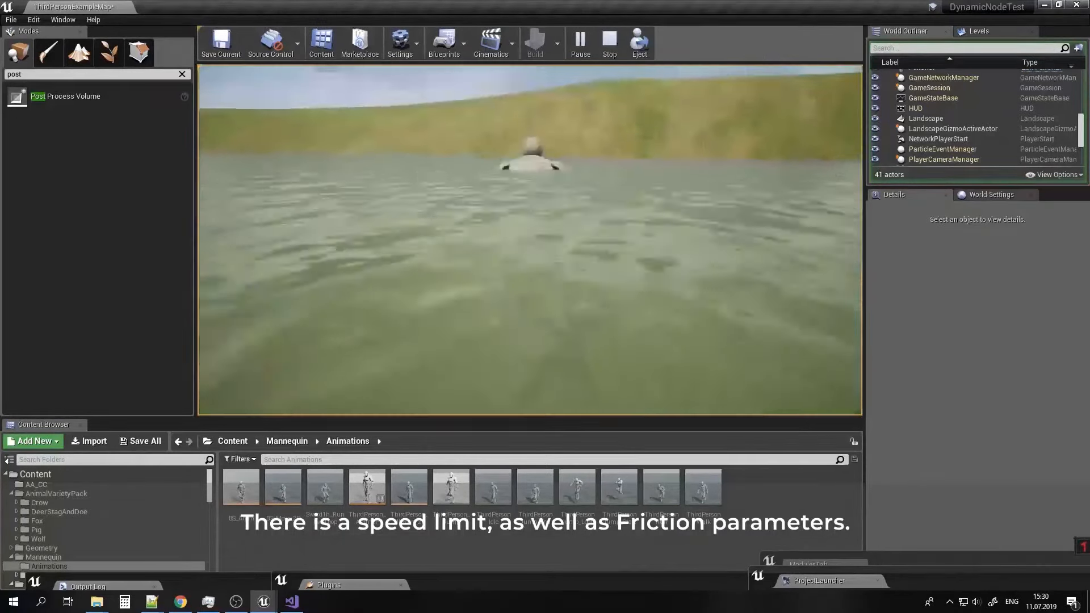
key("w")
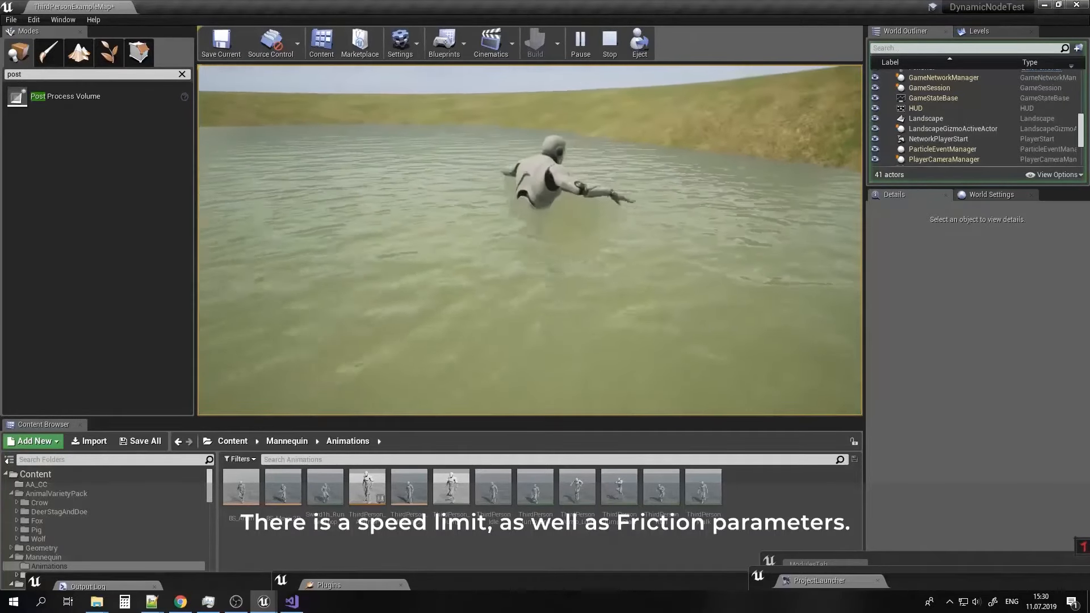
key("Escape")
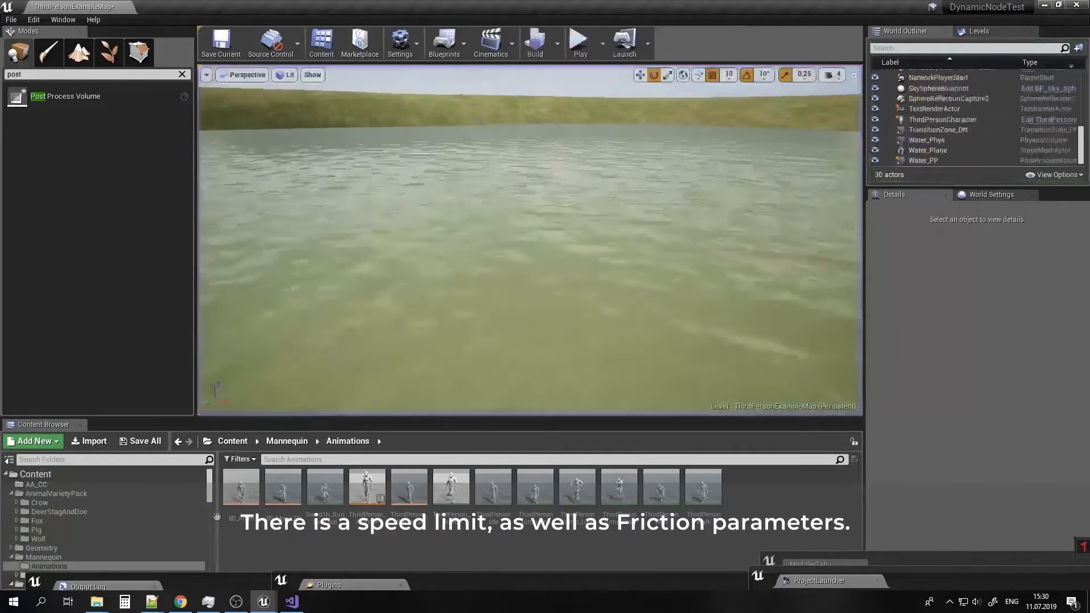
Return to the ThirdPersonCharacter Blueprint and reset CharacterMovement's ZVel Limit Friction to its default of 300.
left_click(305, 517)
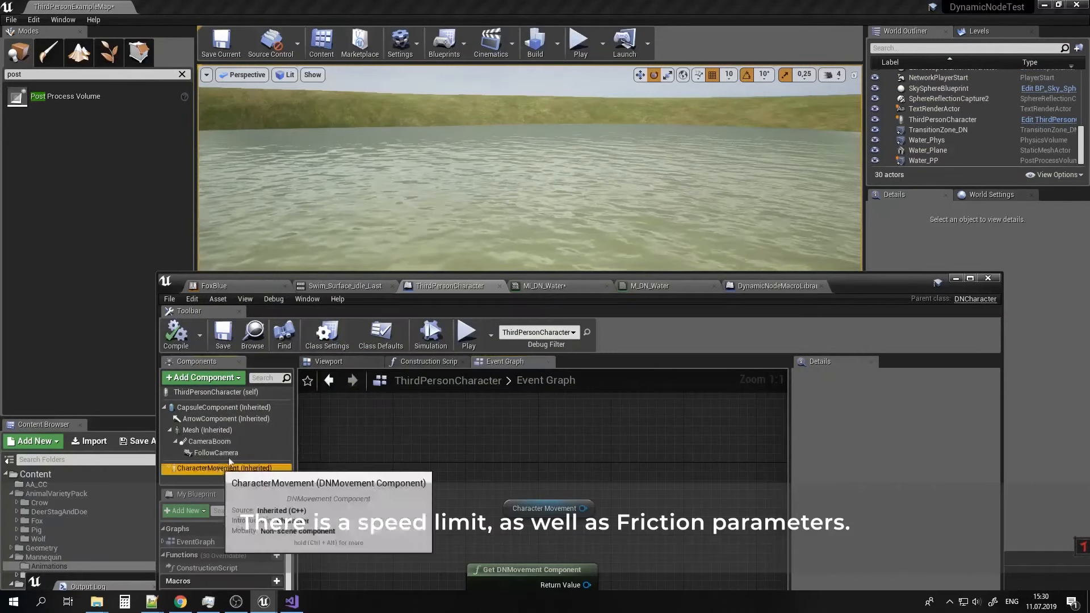
left_click(230, 467)
left_click_drag(862, 278, 779, 71)
scroll(810, 373, "down", 2)
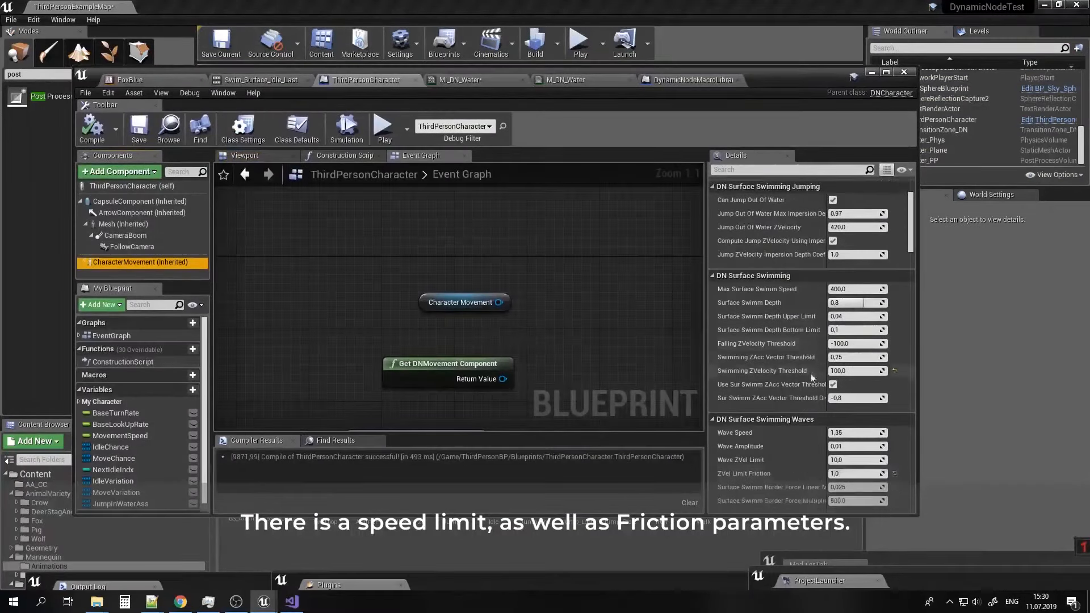
scroll(809, 373, "down", 4)
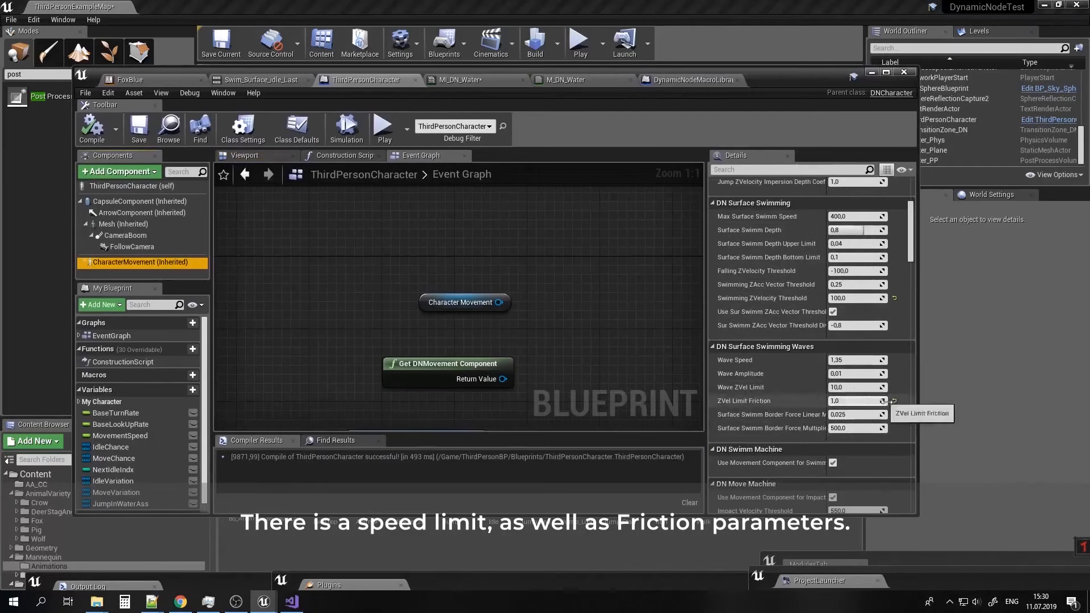
left_click(895, 401)
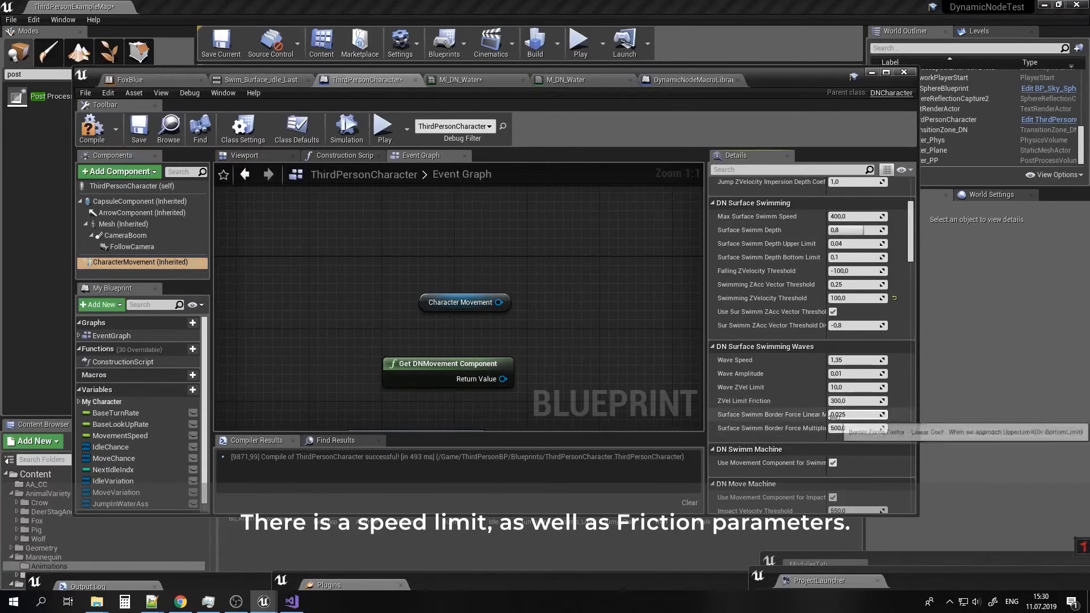
Examine the DN_SwimmMachine node's shallow water, surface swim and out-of-water immersion depth inputs in the Event Graph.
right_click_drag(549, 408, 595, 316)
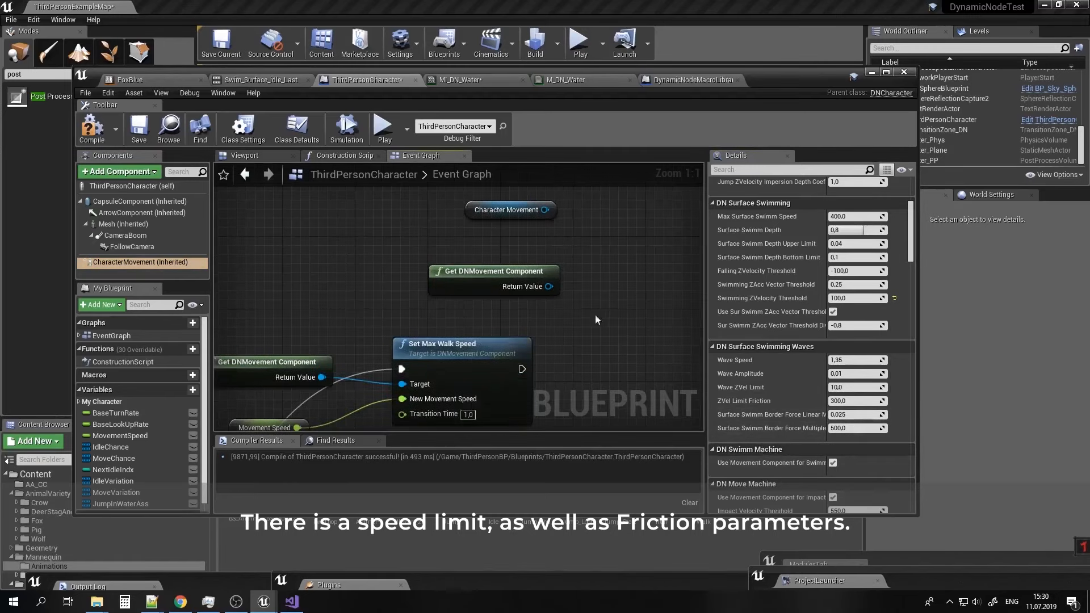
scroll(596, 318, "down", 5)
scroll(522, 320, "down", 3)
right_click_drag(521, 340, 467, 325)
scroll(445, 344, "up", 5)
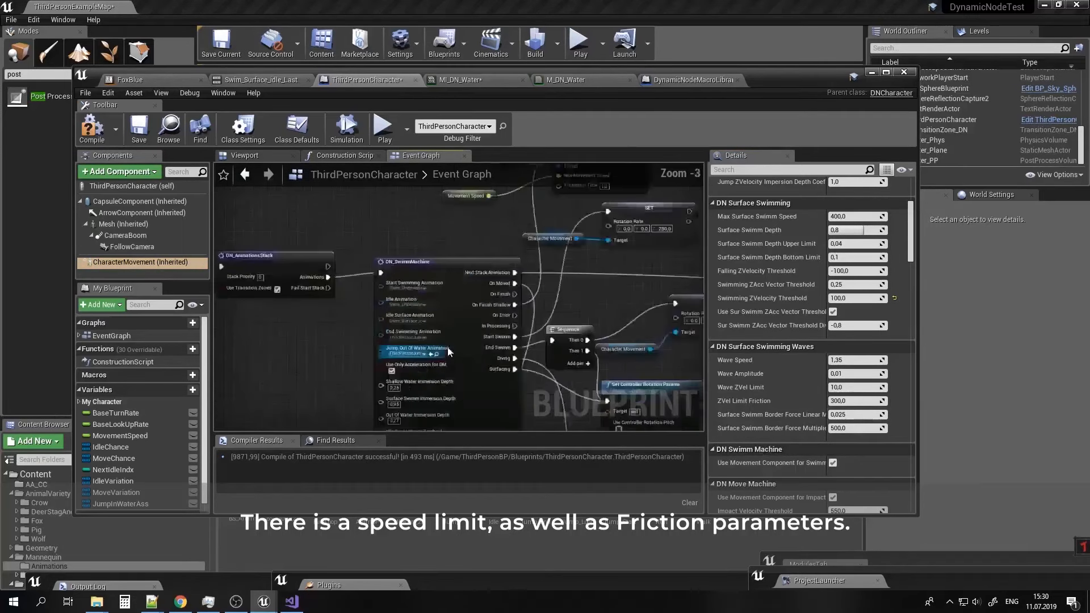
scroll(448, 352, "up", 2)
right_click_drag(346, 400, 288, 291)
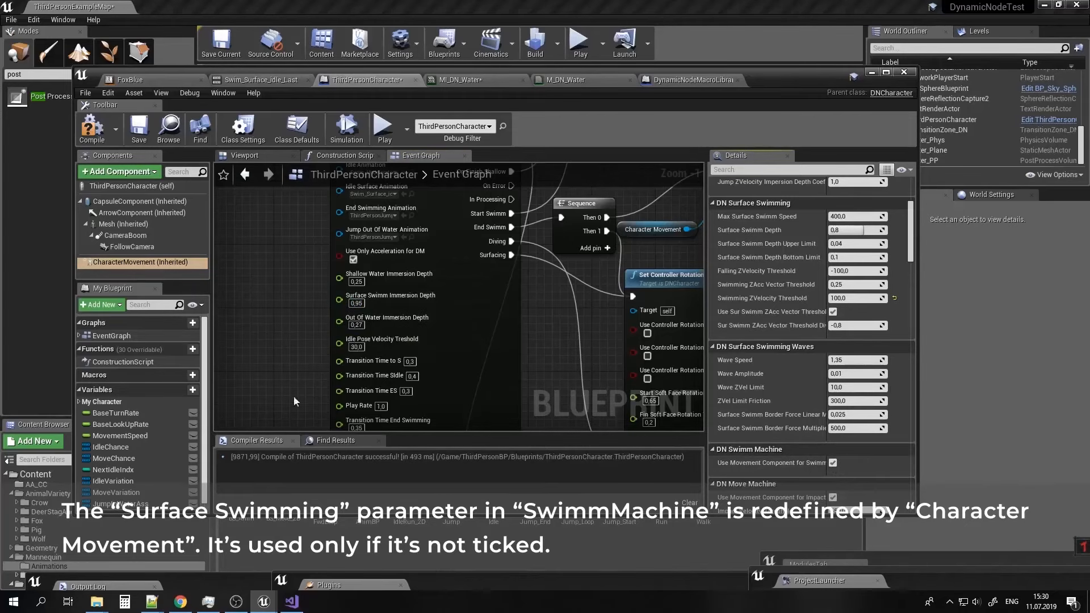
mouse_move(292, 353)
right_mouse_down()
mouse_move(287, 366)
mouse_move(289, 349)
right_mouse_up()
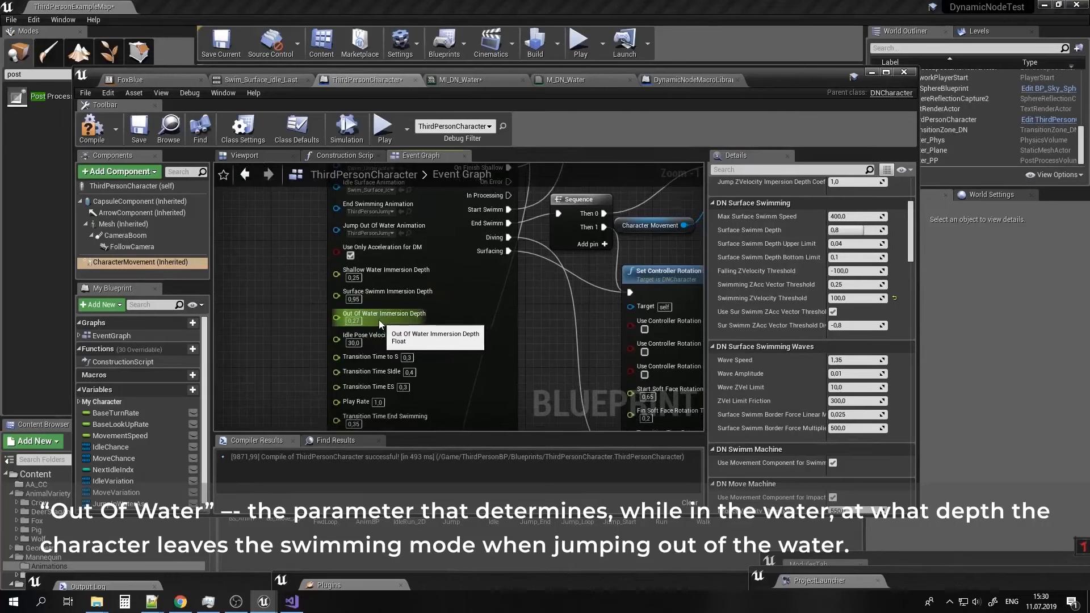
right_click_drag(296, 305, 292, 347)
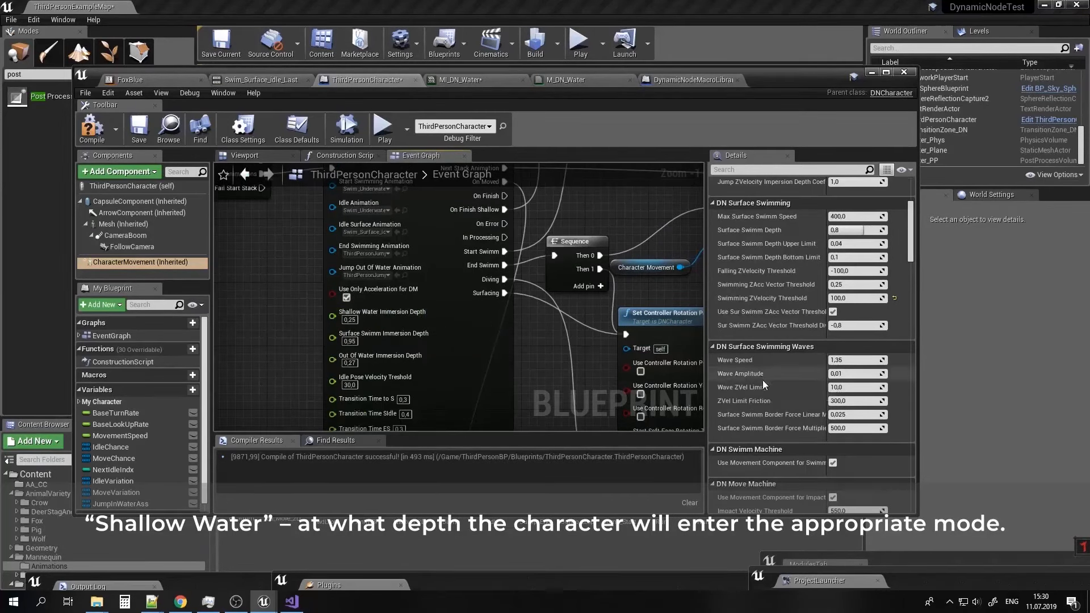
scroll(762, 379, "up", 5)
Add a DN_LayMachine node and wire it between DN_AnimationsStack's Animations output and the DN_SwimmMachine node.
left_click(293, 127)
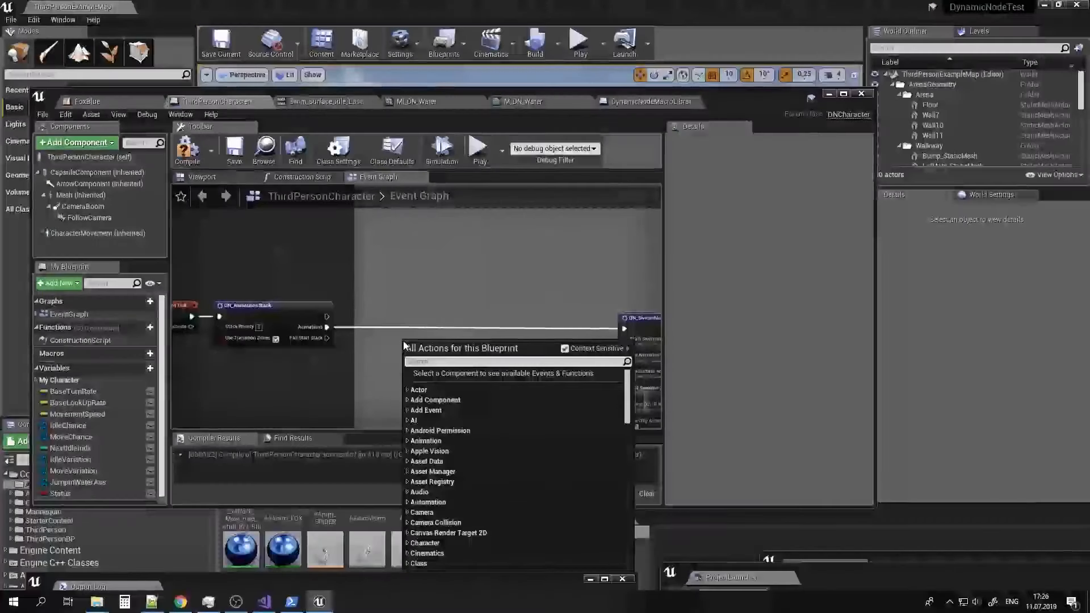
type("layMac")
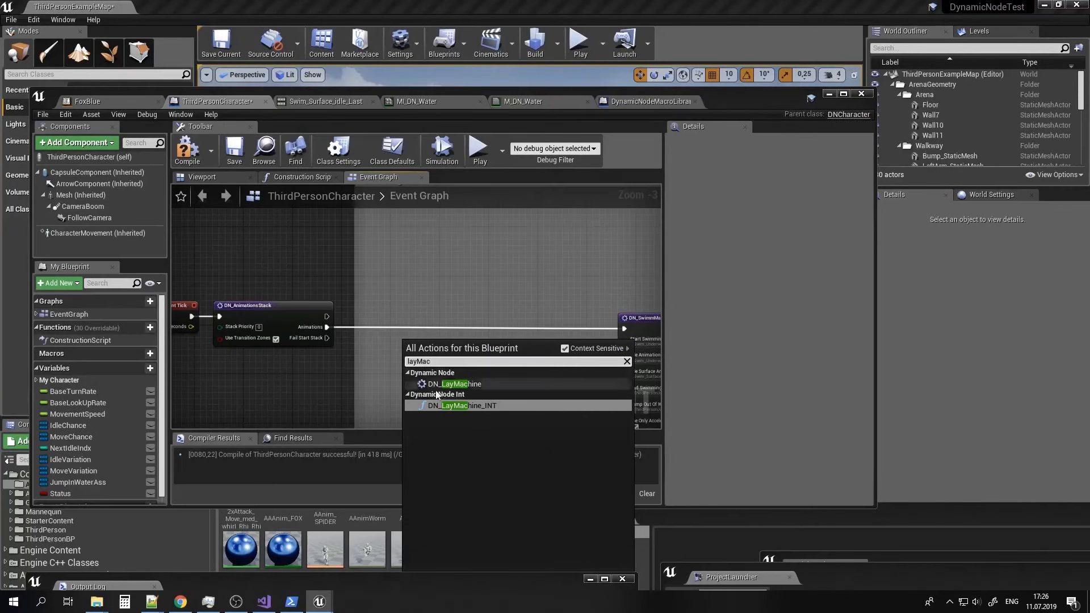
left_click(454, 384)
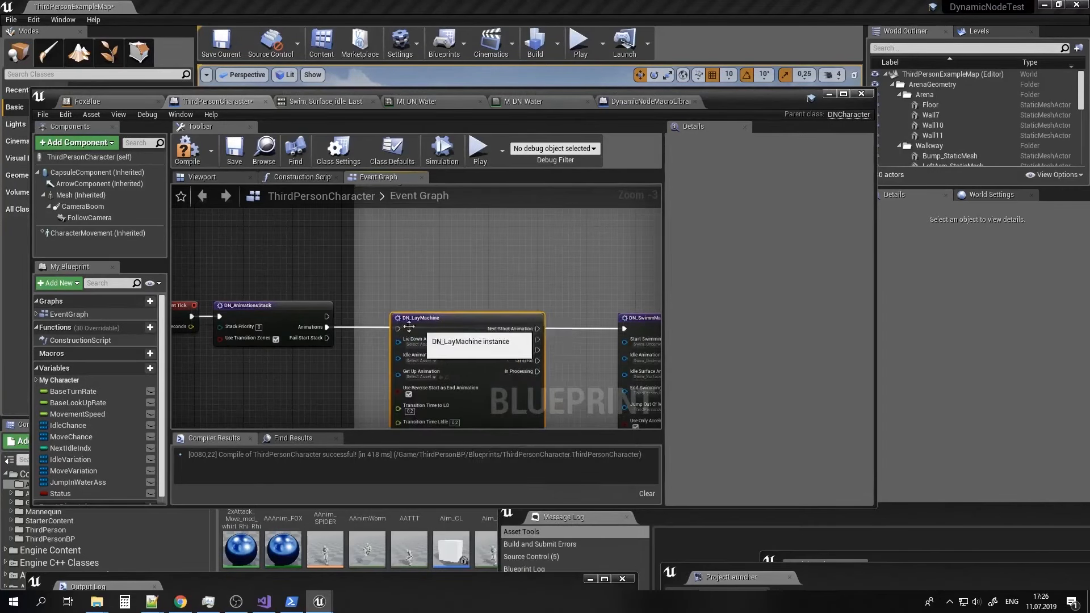
left_click_drag(326, 327, 328, 328)
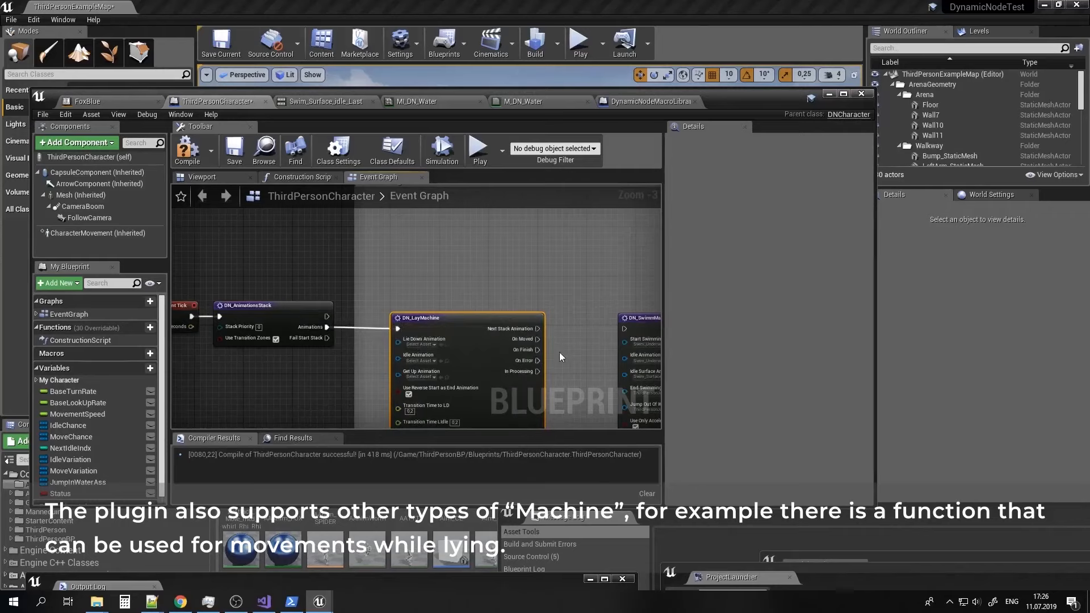
left_click_drag(541, 328, 609, 333)
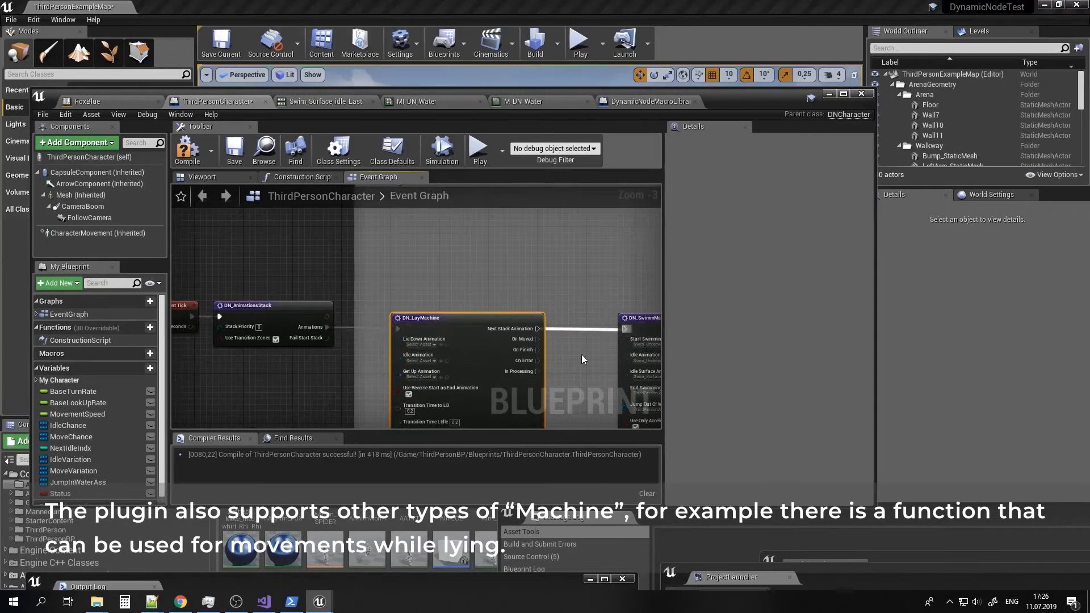
Add a DN_SetLayStatusThisFrame function node below DN_AnimationsStack in the Event Graph.
scroll(482, 297, "up", 2)
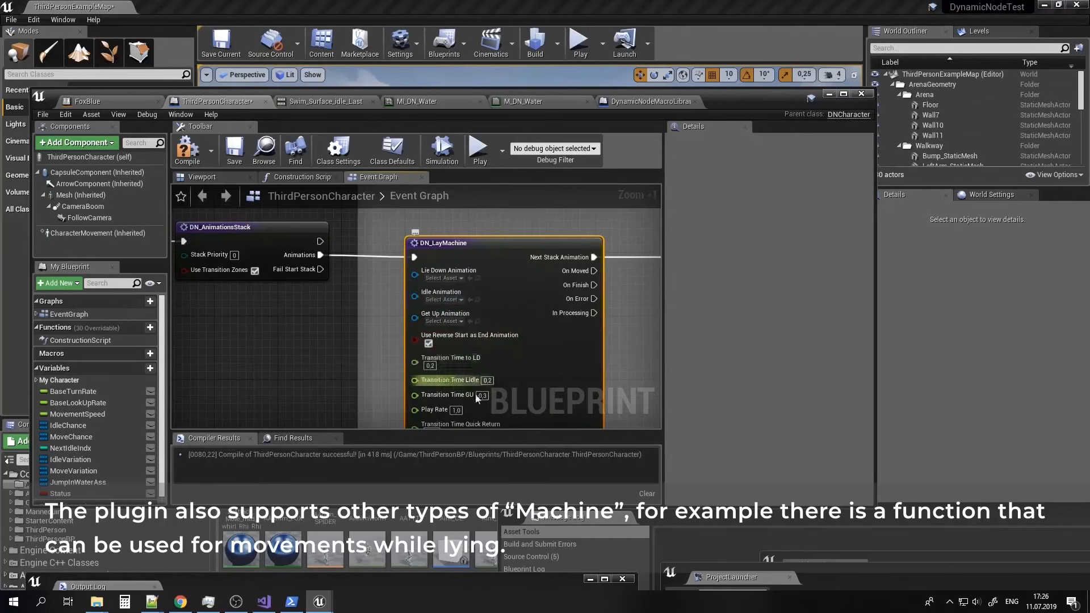
right_click_drag(475, 398, 445, 331)
right_click_drag(552, 338, 469, 370)
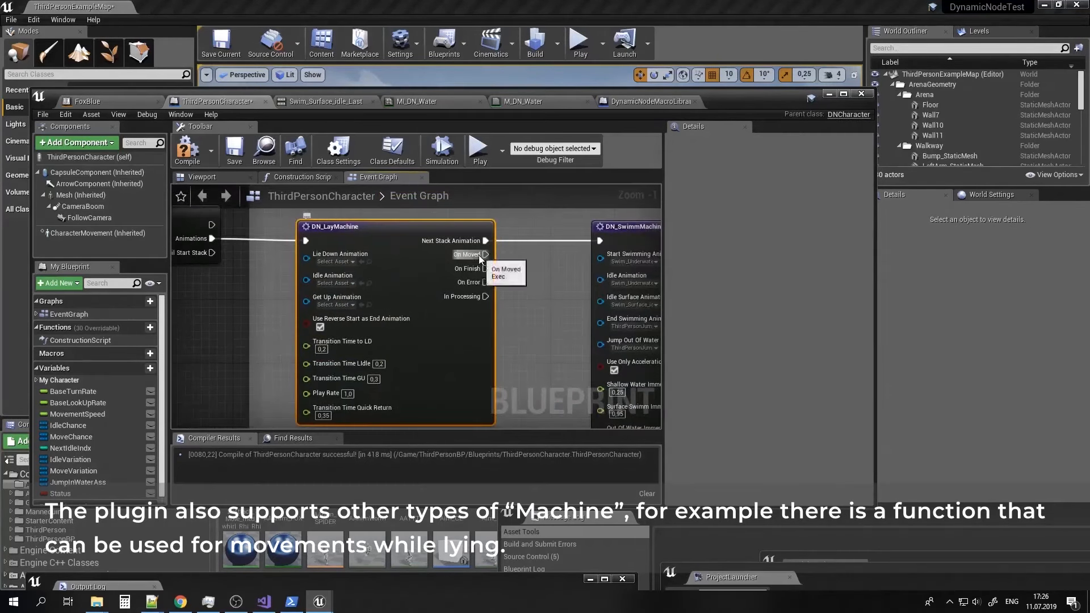
left_click_drag(536, 363, 533, 352)
left_click(530, 282)
right_click_drag(399, 305, 519, 324)
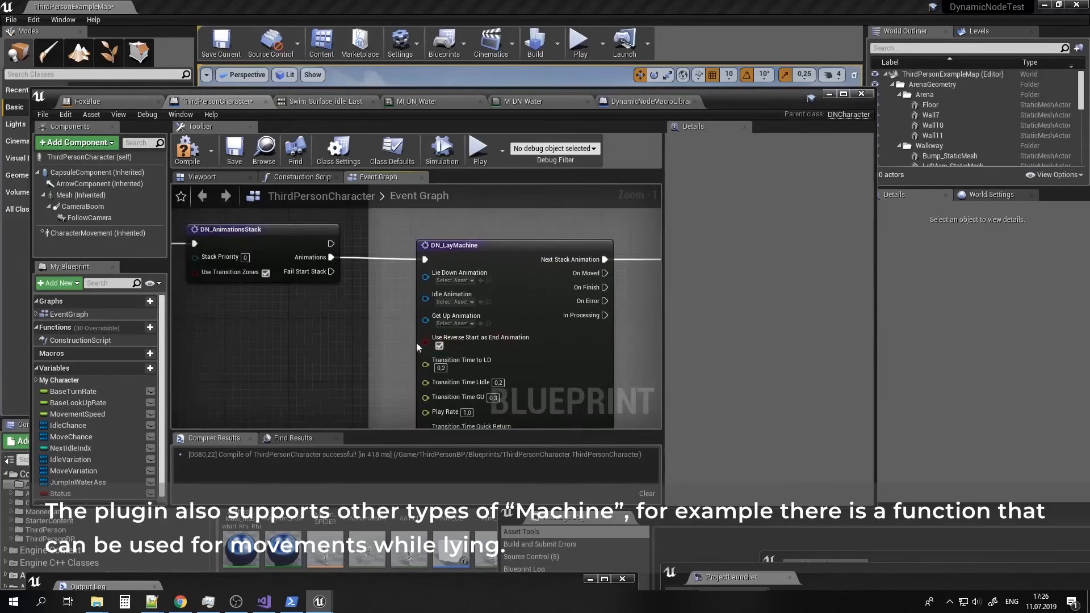
right_click(292, 348)
type("see")
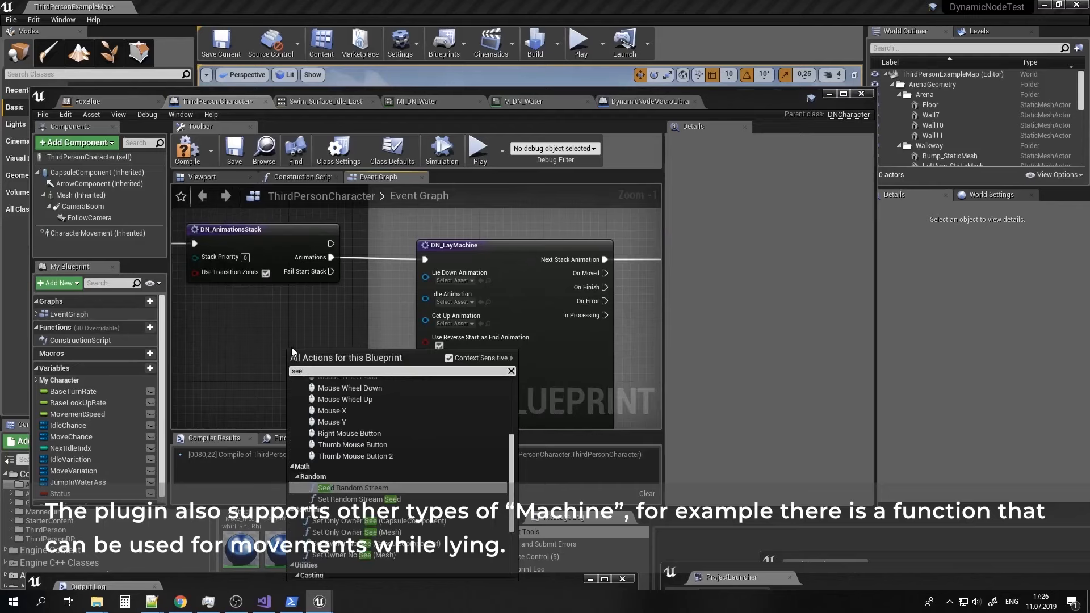
key("BackSpace")
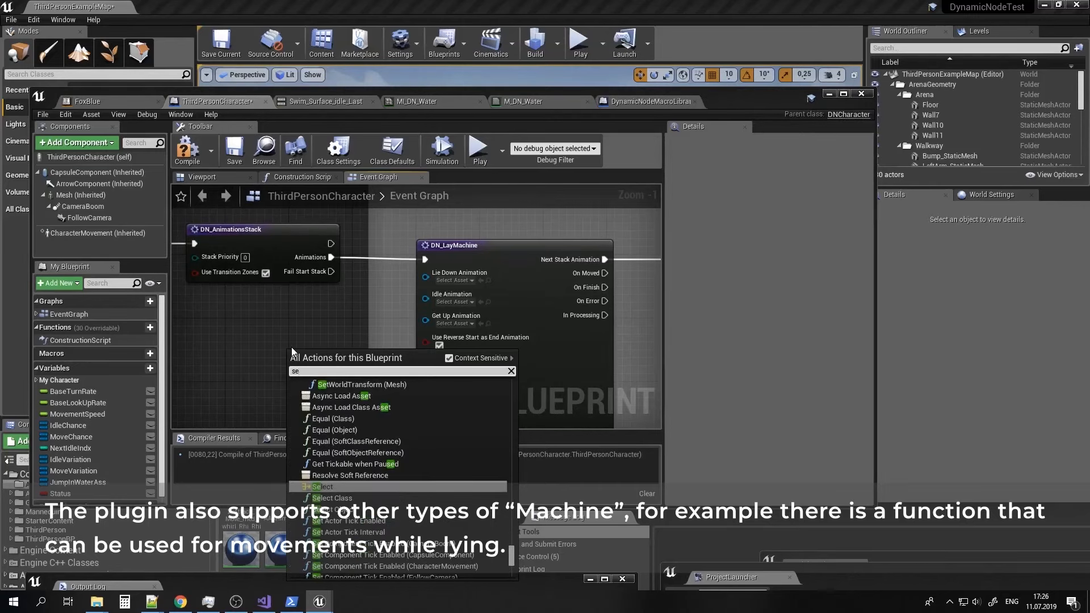
type("tlay")
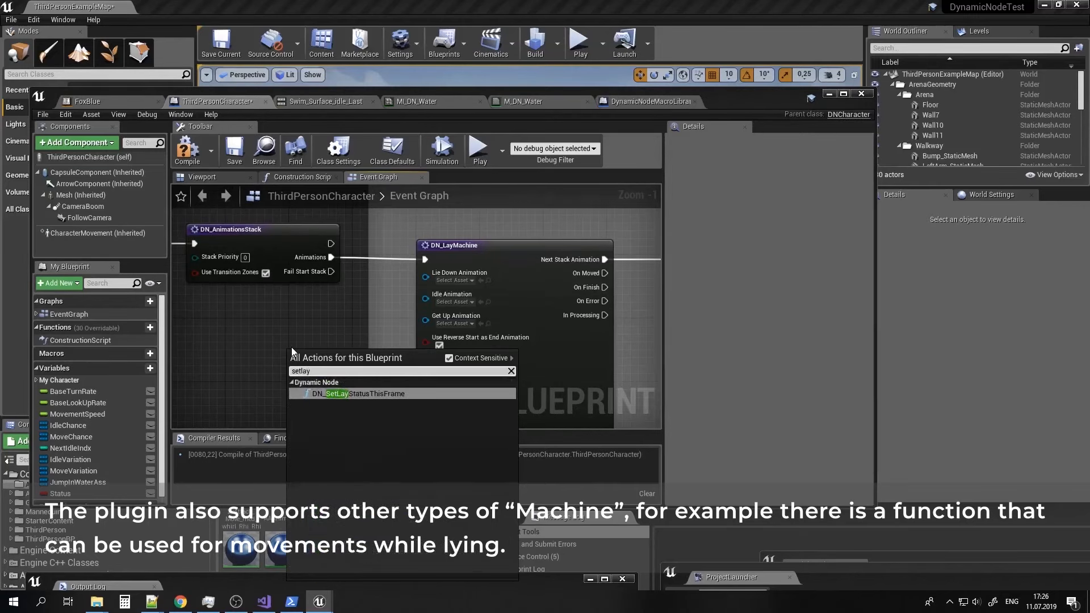
left_click(359, 395)
Rearrange the nodes and wire DN_SetLayStatusThisFrame between DN_AnimationsStack's Animations output and DN_LayMachine.
right_click_drag(253, 277, 306, 344)
left_click(310, 312)
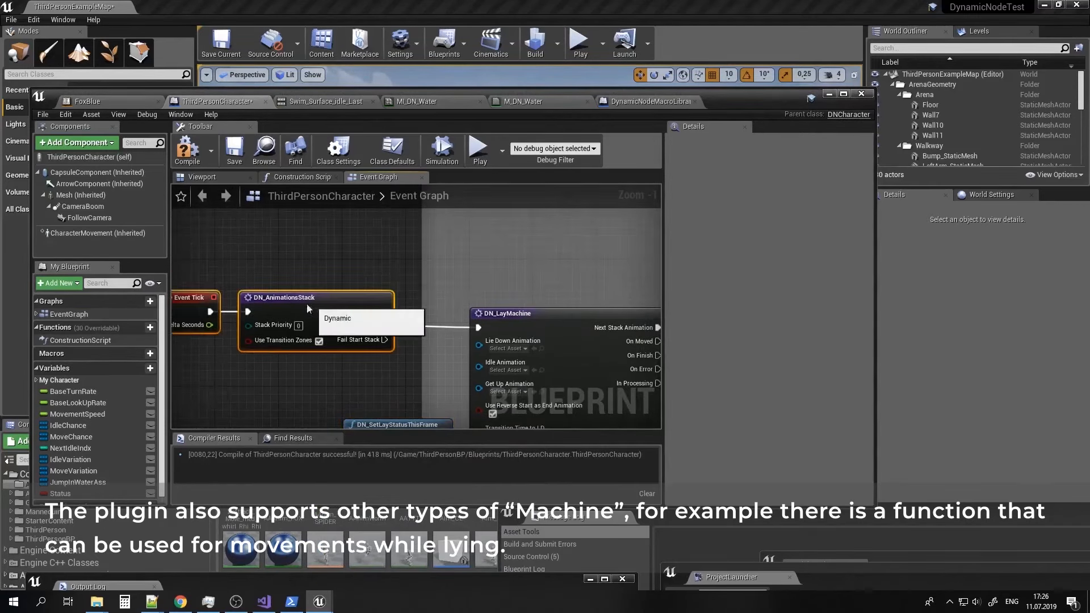
left_click_drag(310, 312, 214, 304)
left_click_drag(368, 421, 359, 307)
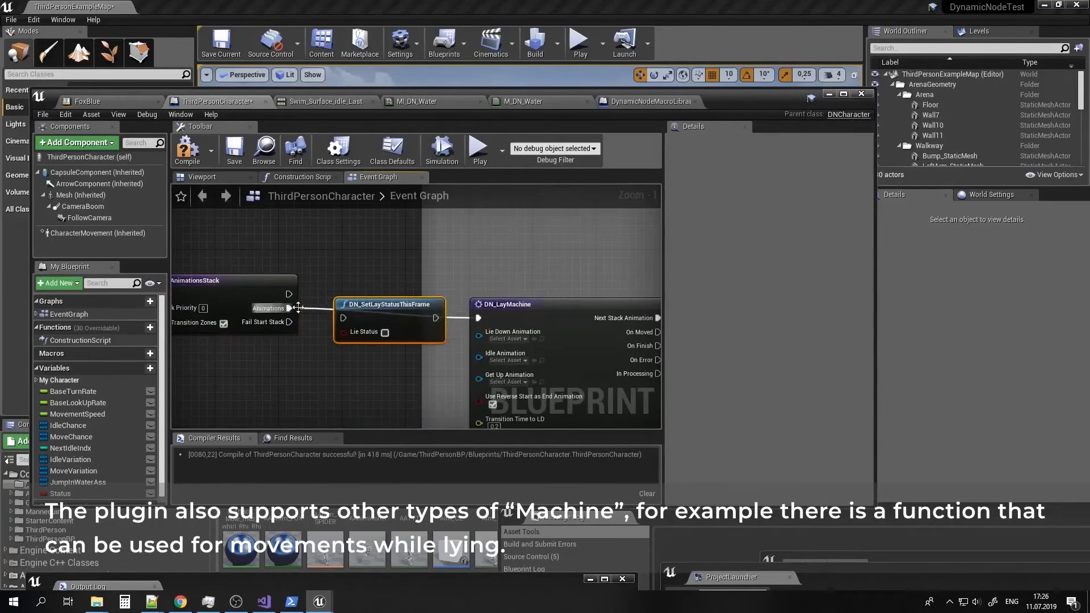
left_click_drag(289, 308, 346, 319)
left_click_drag(435, 318, 466, 322)
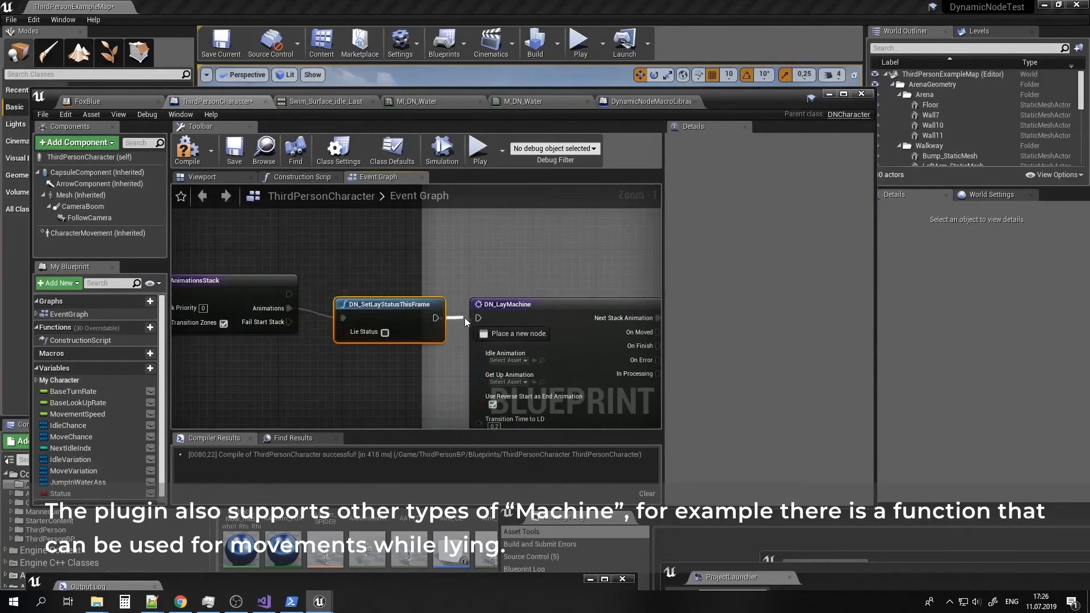
Replace the Status variable by deleting it and adding a new Boolean variable named CustomStatus.
left_click(131, 493)
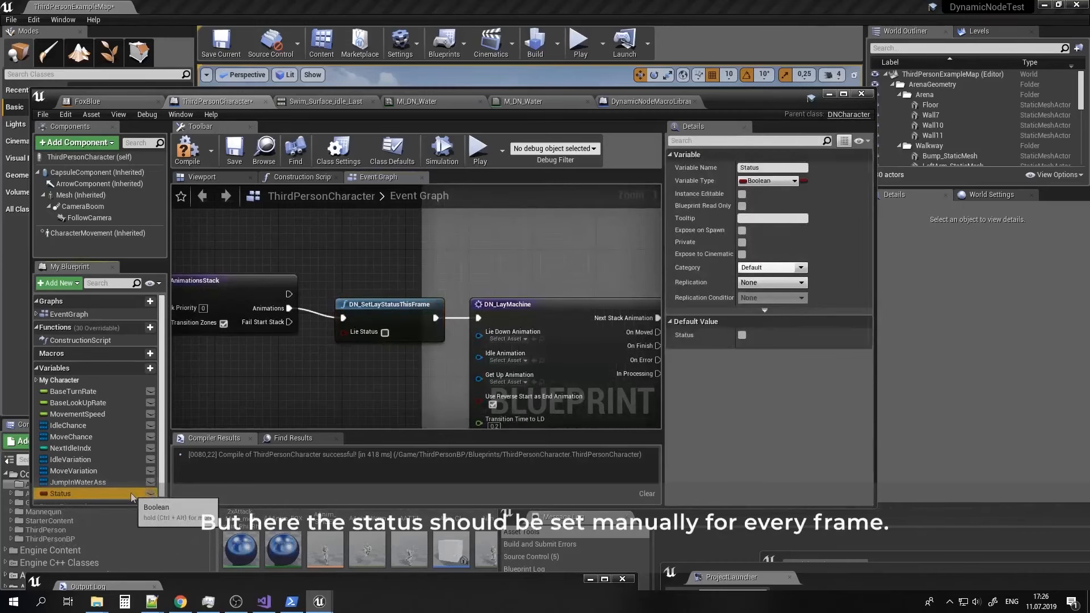
key("Delete")
left_click(146, 368)
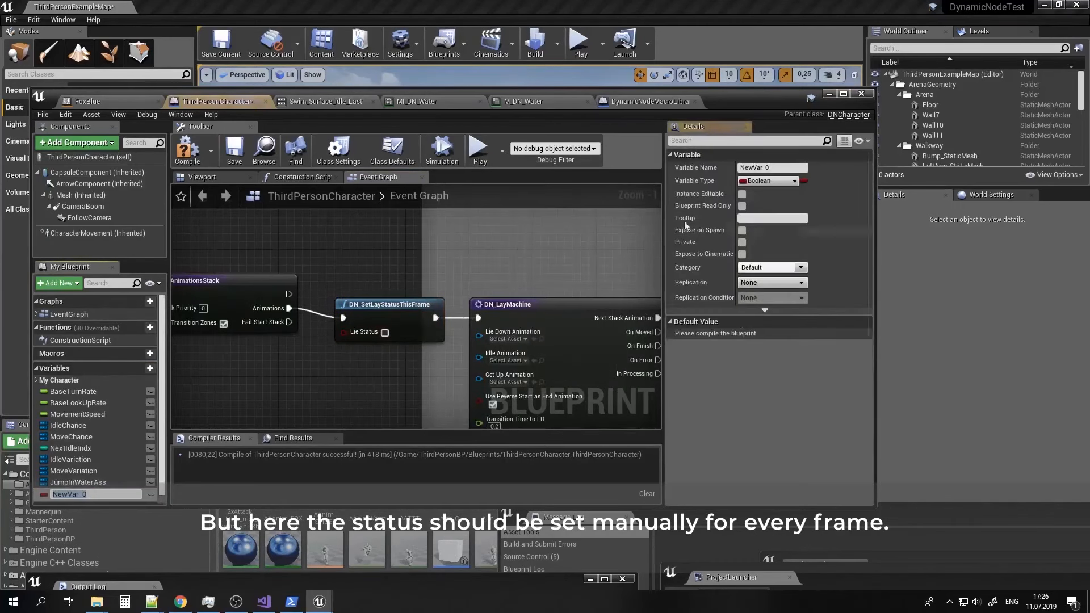
left_click(776, 167)
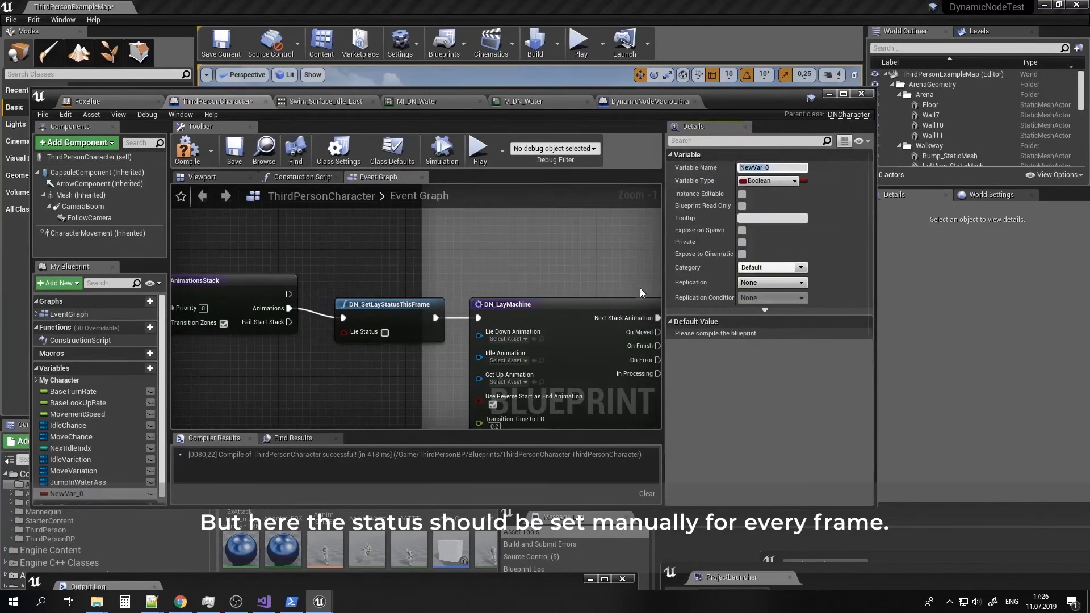
type("CustomStatus")
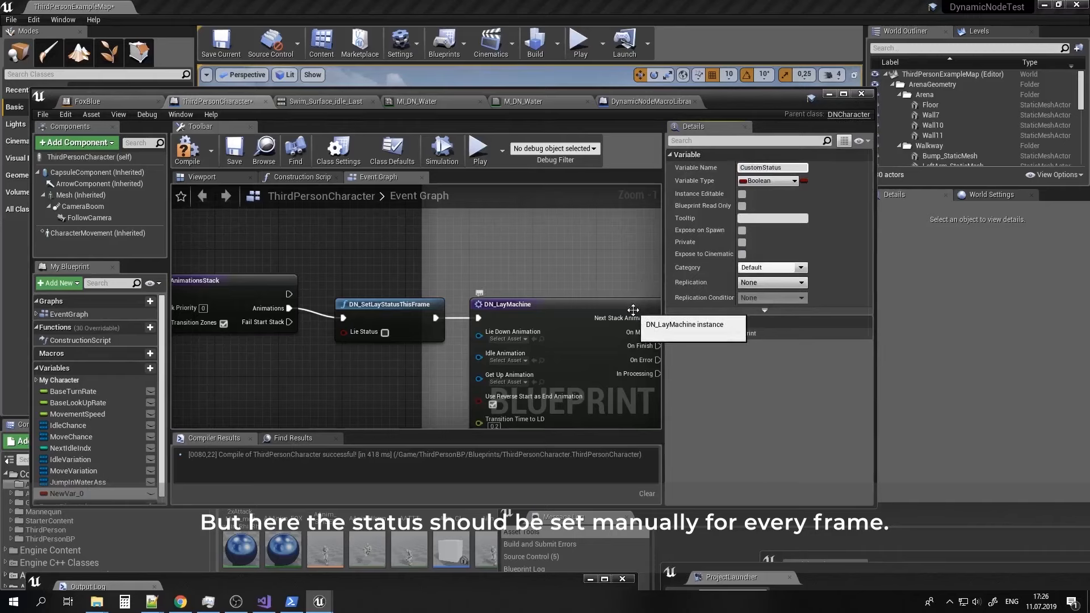
key("Return")
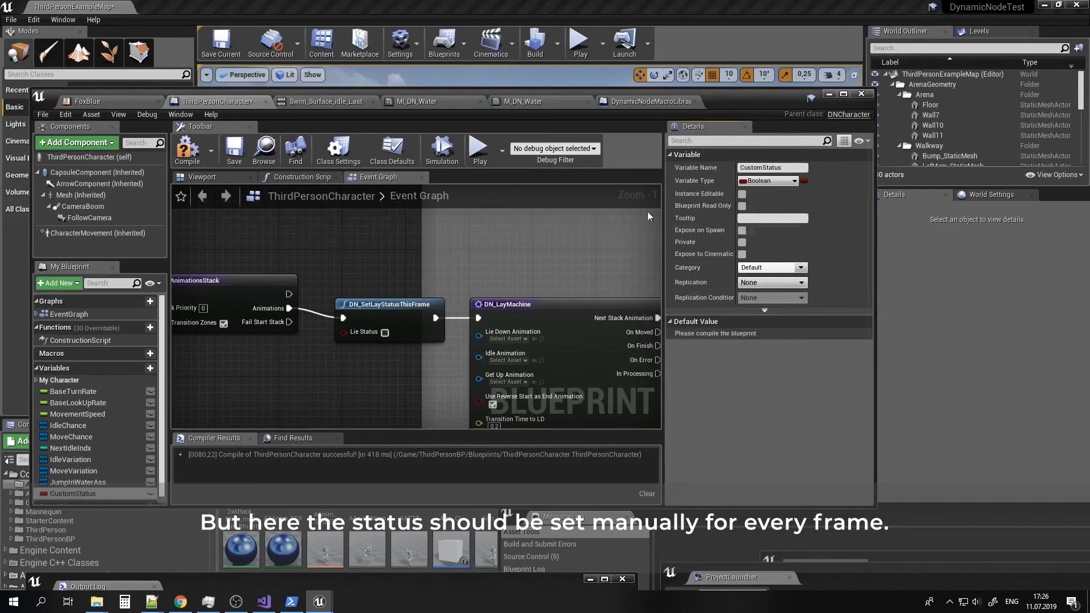
Add an X keyboard event below DN_AnimationsStack and connect its Pressed output to a SET CustomStatus node.
right_click_drag(292, 401, 346, 315)
right_click_drag(241, 370, 296, 380)
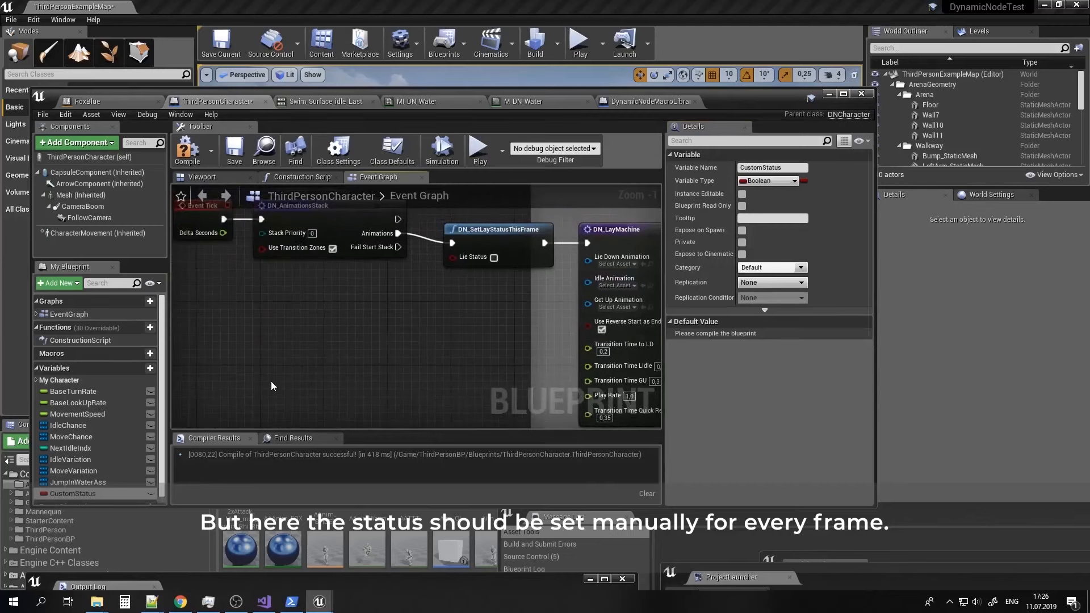
right_click(271, 381)
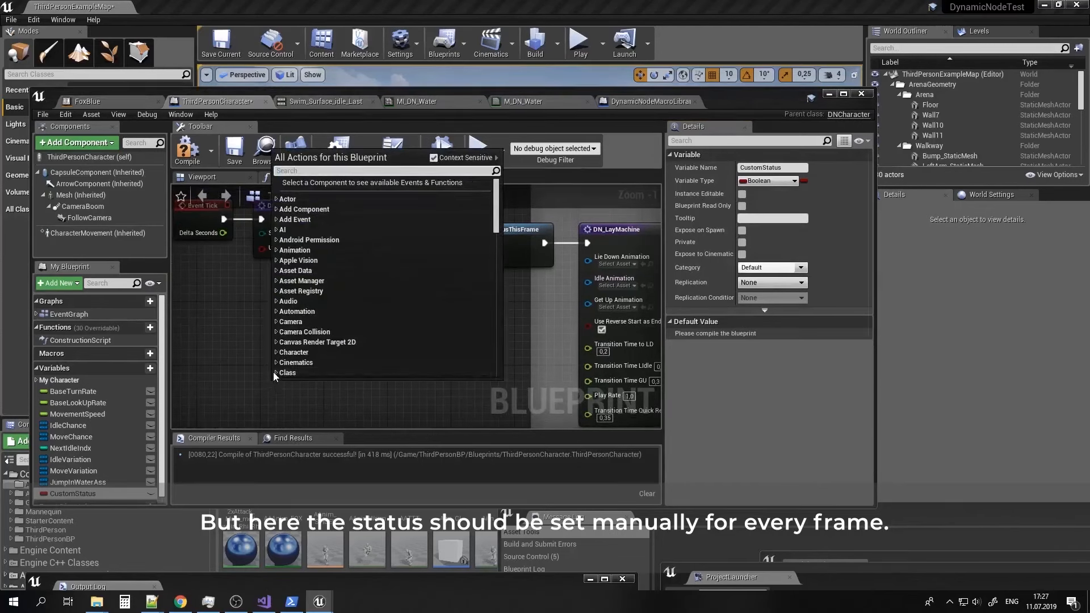
type("x key")
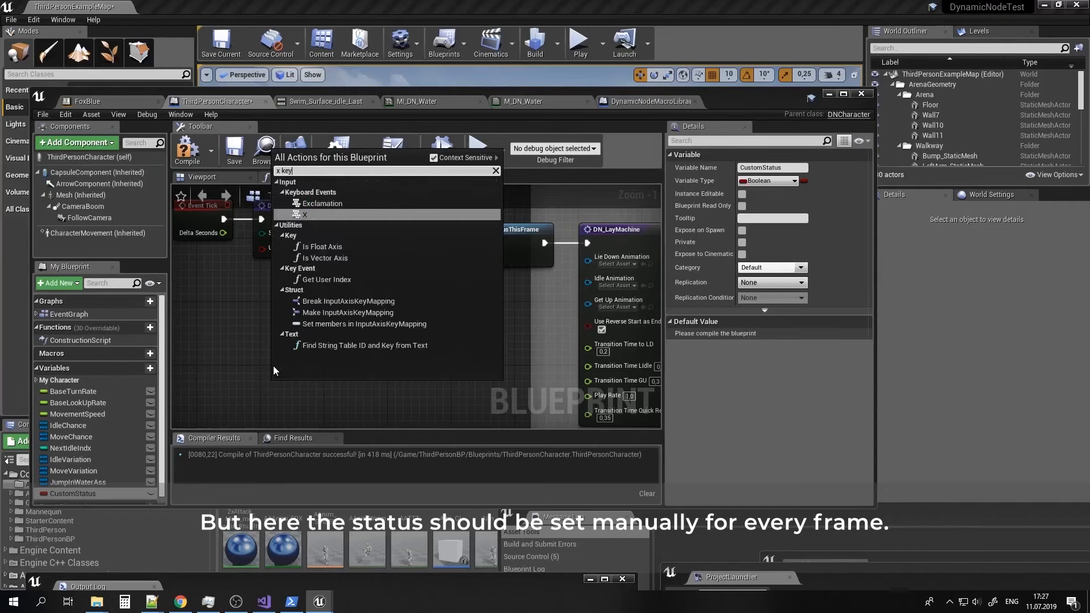
left_click(309, 215)
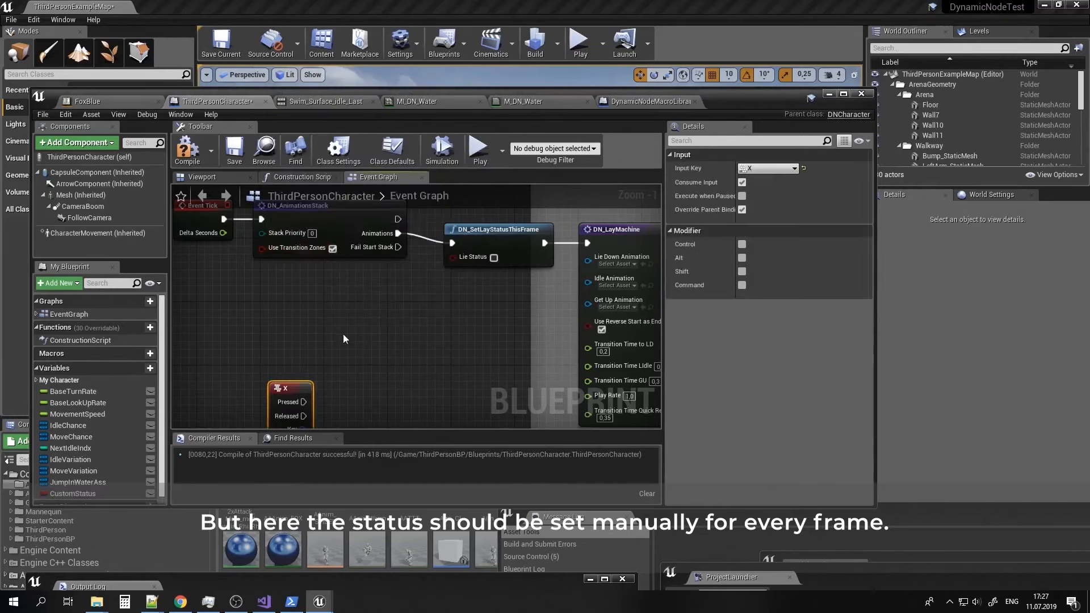
right_click_drag(345, 364, 337, 341)
left_click_drag(81, 496, 376, 351)
left_click(397, 377)
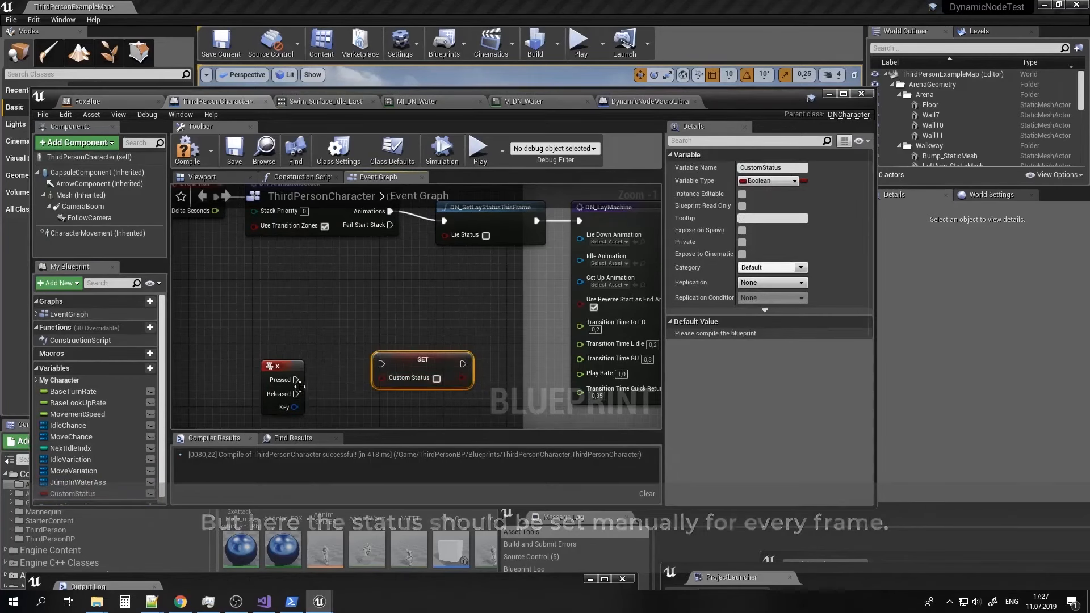
left_click_drag(296, 380, 375, 353)
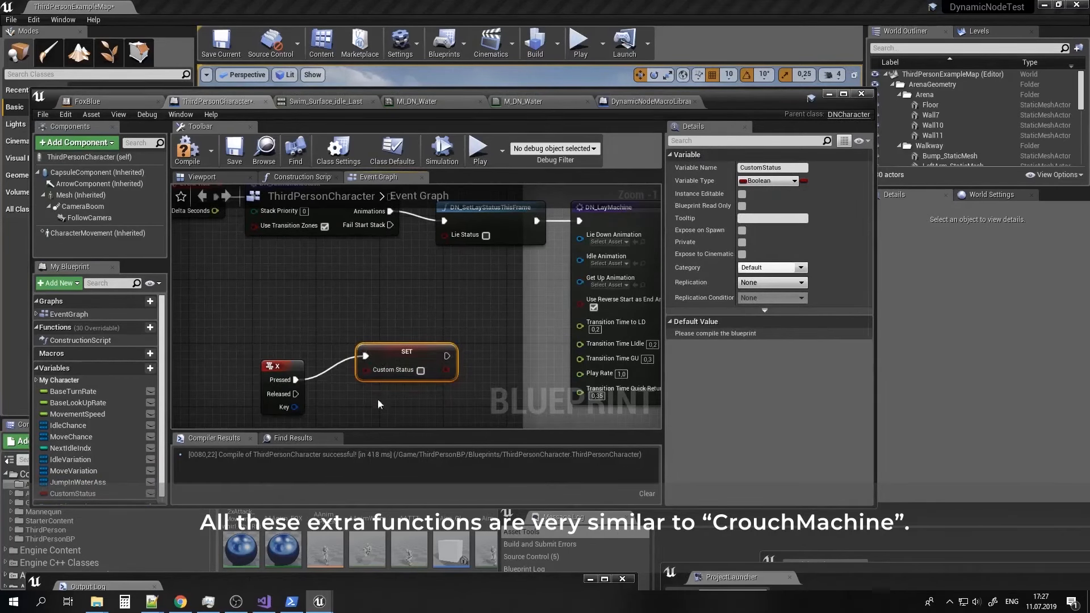
Duplicate the SET CustomStatus node for the X event's Released output and set Custom Status to true on the Pressed one.
right_click_drag(377, 401, 368, 366)
key("ctrl+c")
key("ctrl+v")
left_click_drag(375, 383, 360, 369)
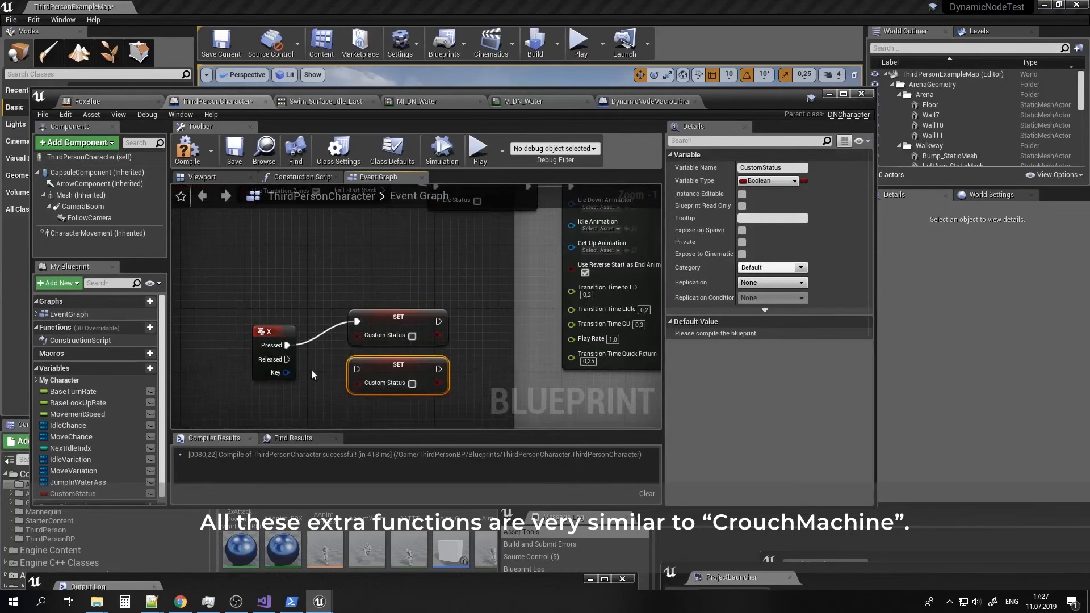
left_click_drag(287, 359, 355, 374)
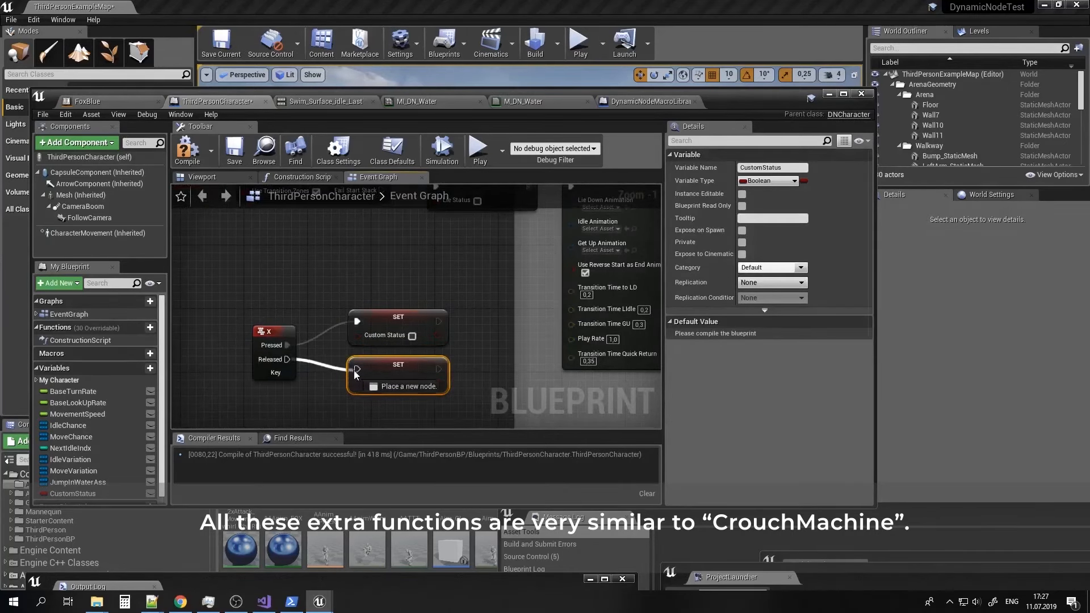
left_click(413, 338)
Feed a CustomStatus getter into DN_SetLayStatusThisFrame's Lie Status input, and compile and save the Blueprint.
right_click_drag(390, 271, 387, 377)
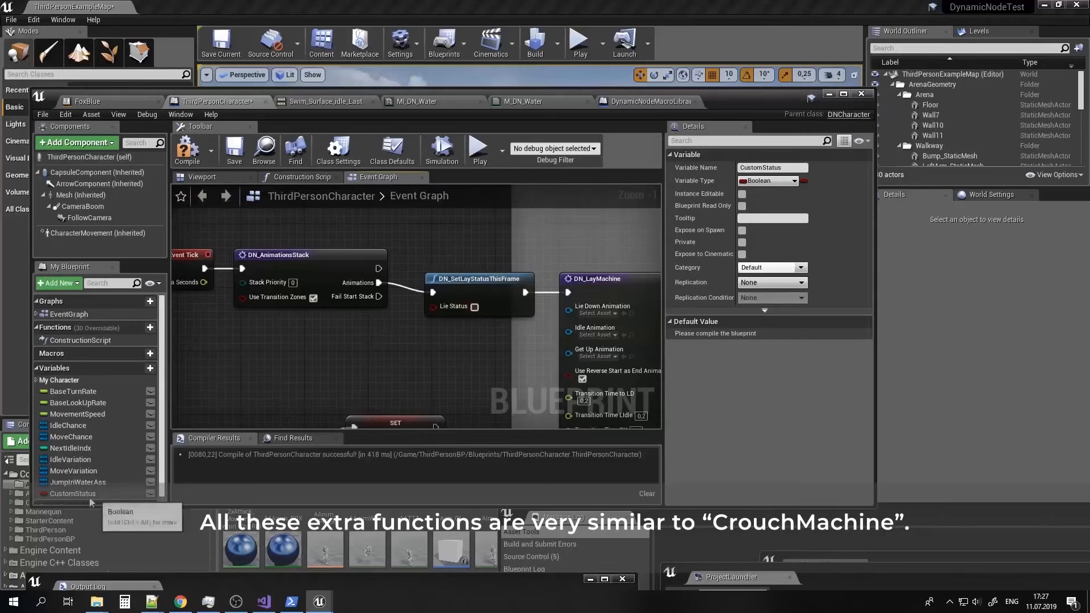
left_click_drag(73, 494, 362, 336)
left_click(393, 351)
right_click_drag(477, 357, 412, 347)
left_click(194, 154)
left_click(237, 159)
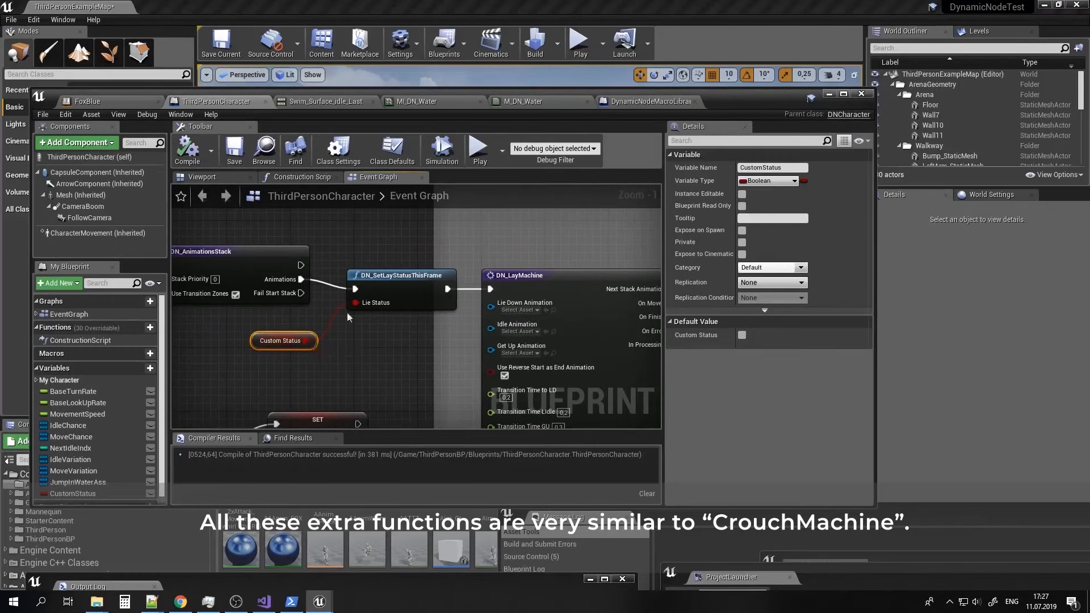
Compare the DN_LayMachine node's inputs and outputs with those of DN_CrouchMachine in the Crouching section.
right_click_drag(348, 316, 271, 249)
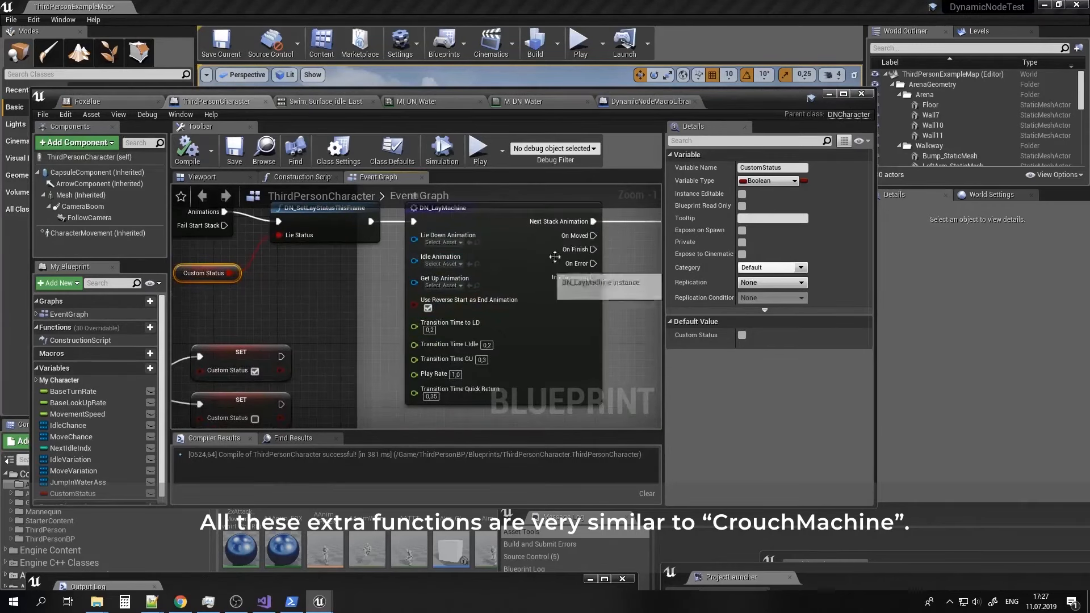
right_click_drag(602, 290, 173, 319)
scroll(402, 325, "down", 2)
right_click_drag(486, 332, 173, 299)
right_click_drag(526, 292, 267, 319)
right_click_drag(605, 315, 282, 311)
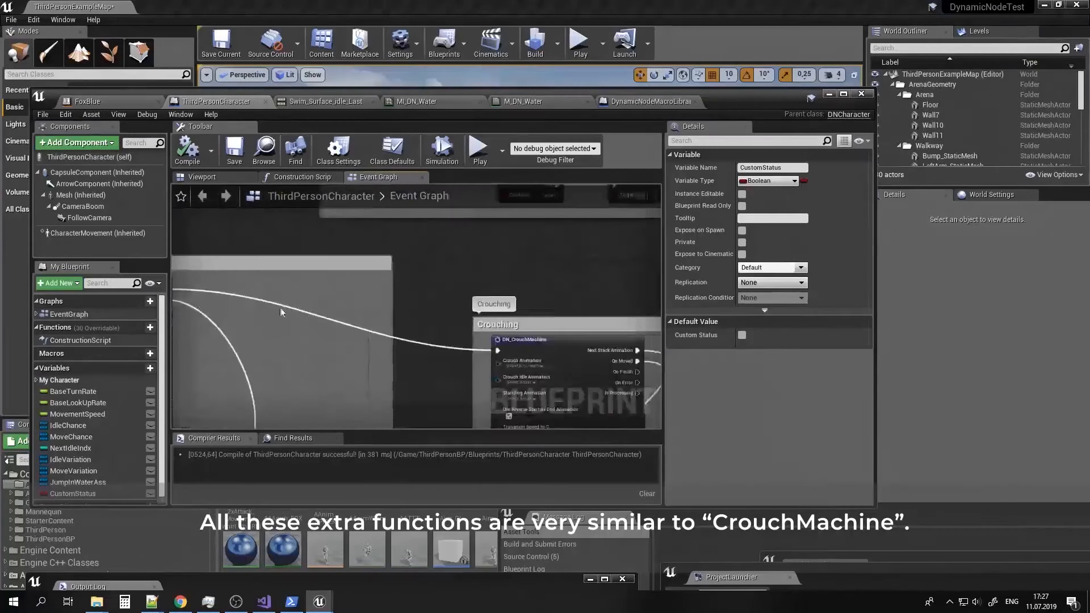
right_click_drag(454, 329, 316, 242)
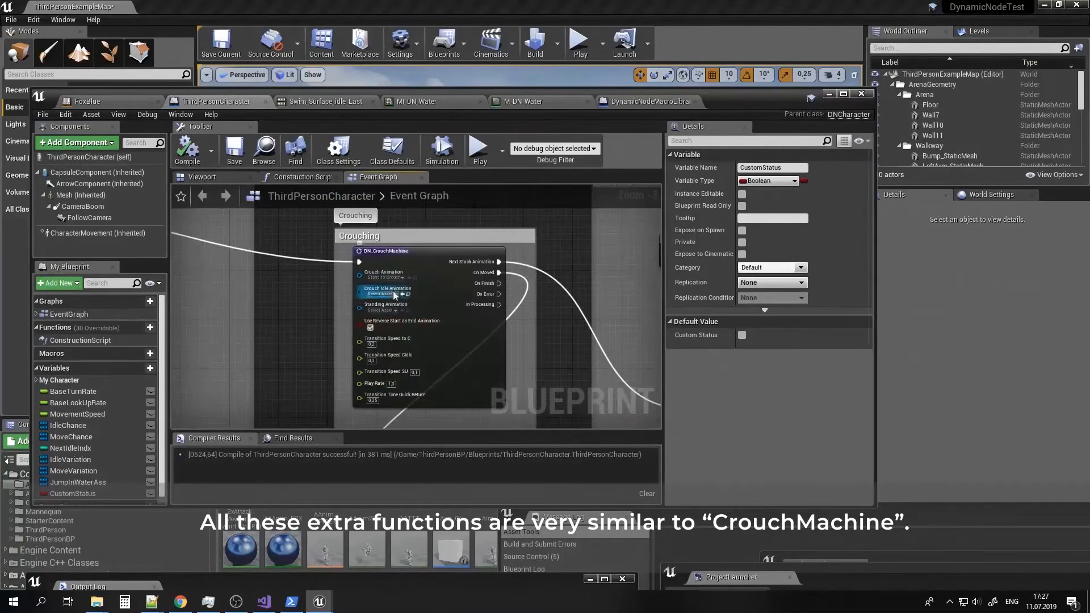
right_click_drag(401, 382, 173, 284)
right_click_drag(573, 312, 414, 316)
scroll(413, 316, "down", 3)
right_click_drag(173, 301, 359, 311)
mouse_move(466, 308)
right_mouse_down()
mouse_move(373, 321)
mouse_move(455, 303)
right_mouse_up()
scroll(373, 320, "up", 4)
Move the X event with its two SET nodes farther down and add a DN_SeatMachine node below DN_LayMachine.
left_click_drag(204, 310, 344, 368)
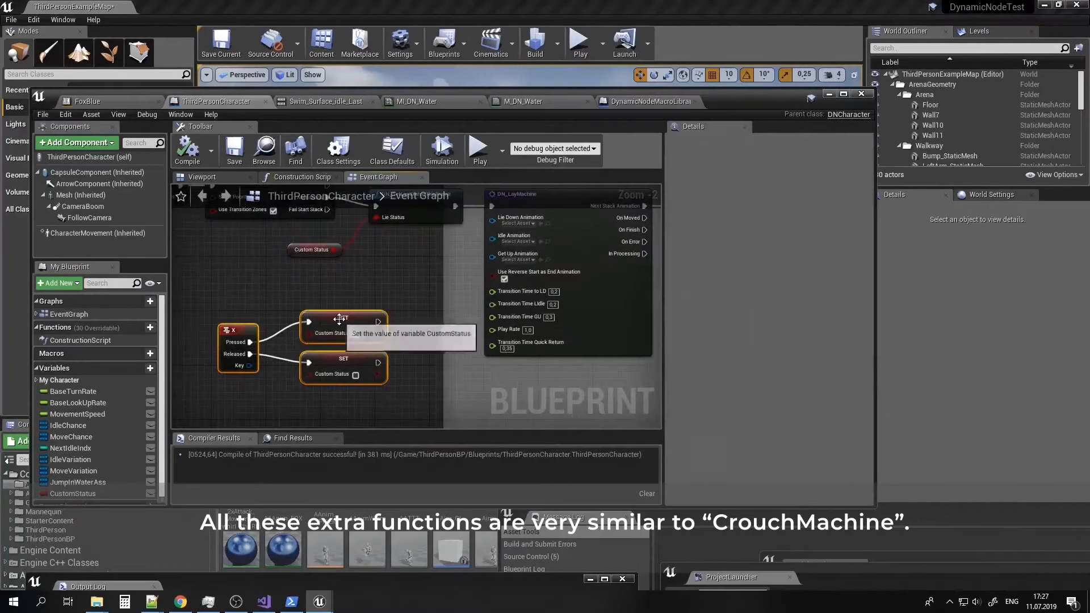
left_click_drag(339, 319, 284, 394)
right_click_drag(391, 355, 303, 390)
right_click_drag(431, 413, 413, 362)
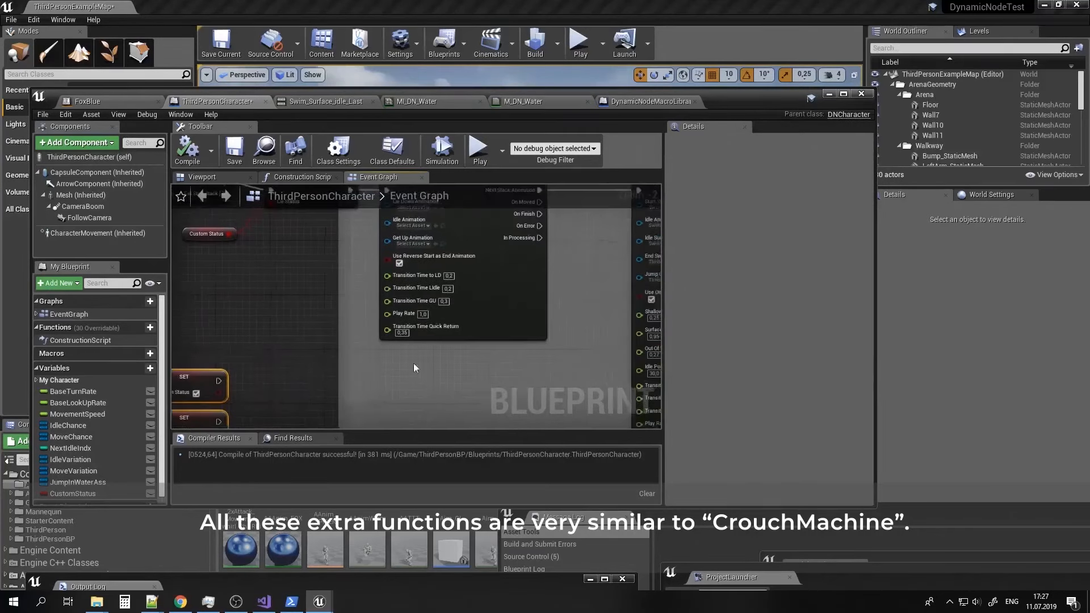
right_click(413, 365)
type("set")
key("BackSpace")
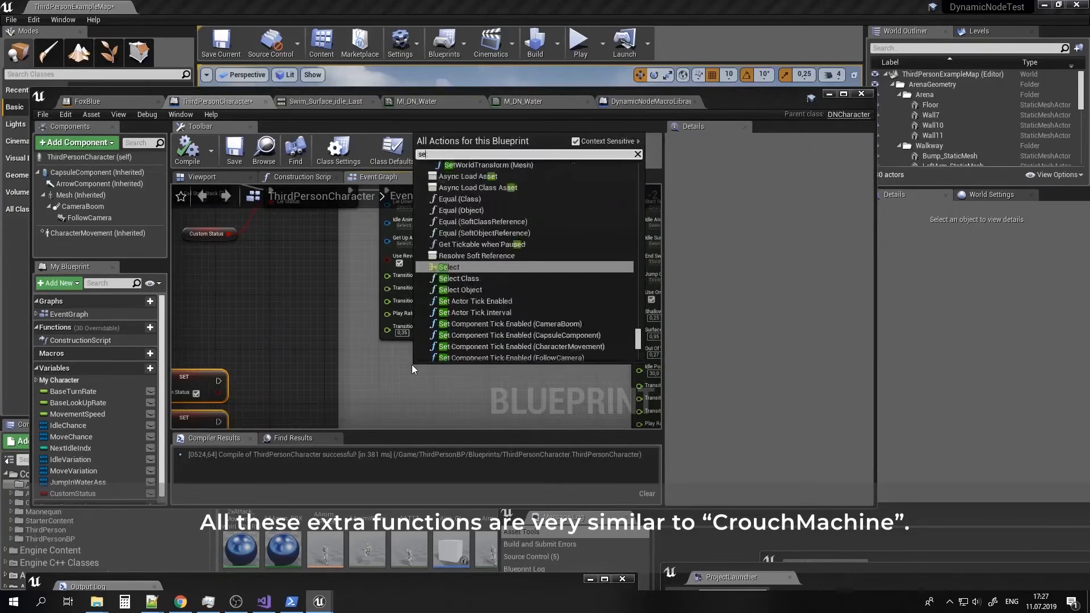
type("at")
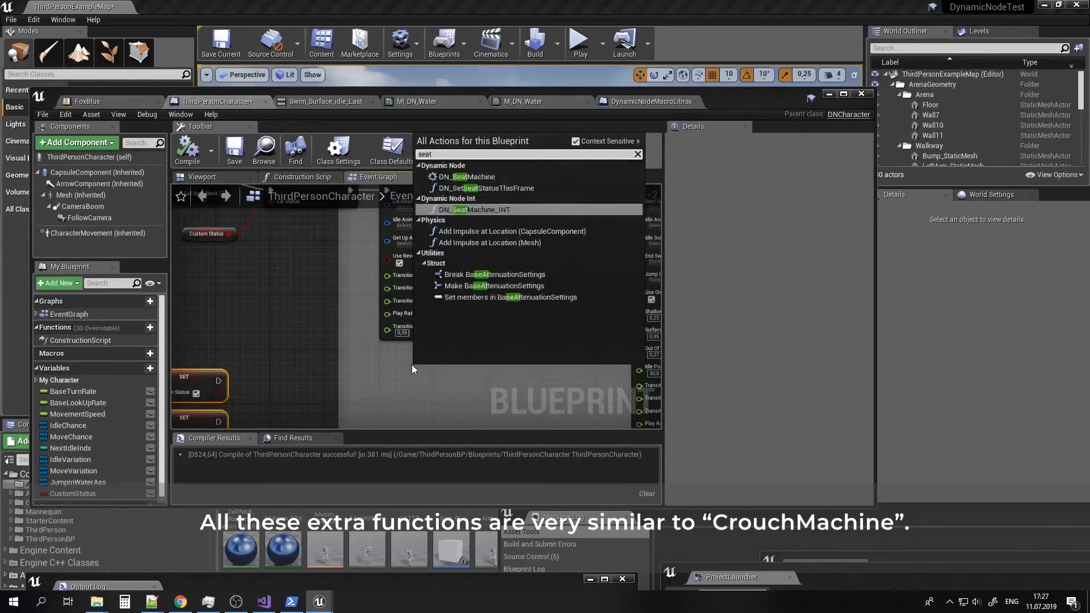
left_click(466, 176)
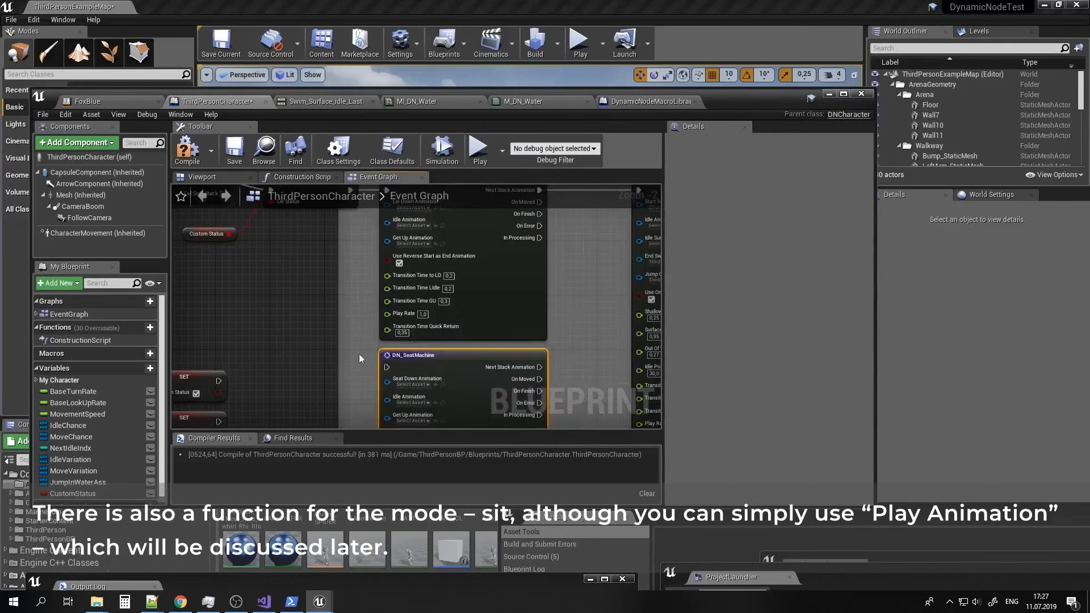
Add a DN_SetSeatStatusThisFrame function node below DN_SetLayStatusThisFrame, leaving its Seat Status input unconnected.
right_click_drag(427, 414, 417, 321)
right_click_drag(388, 278, 433, 448)
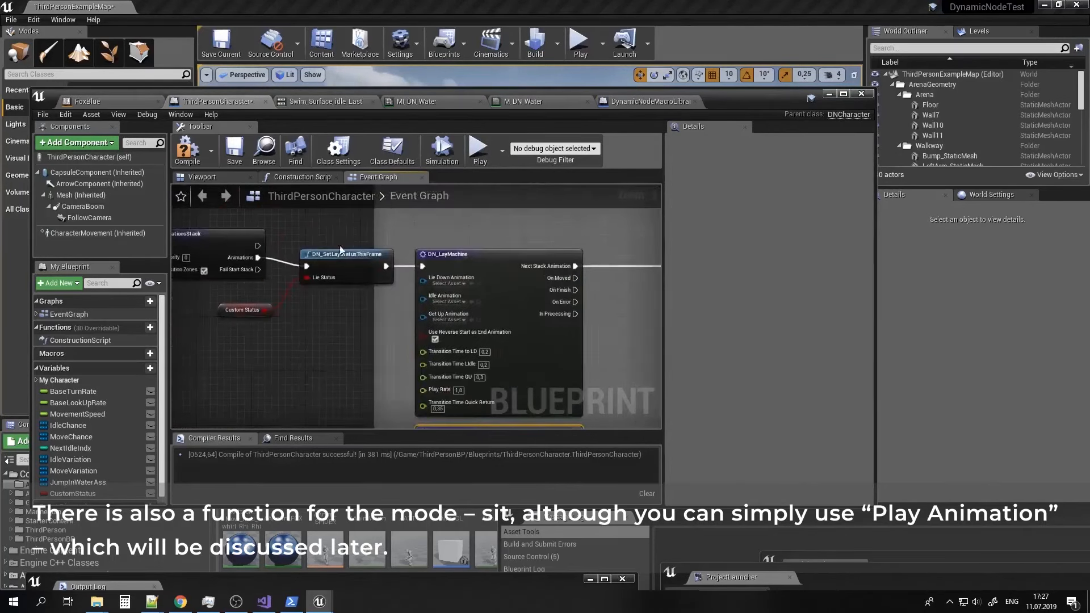
left_click(339, 275)
right_click(311, 310)
type("s")
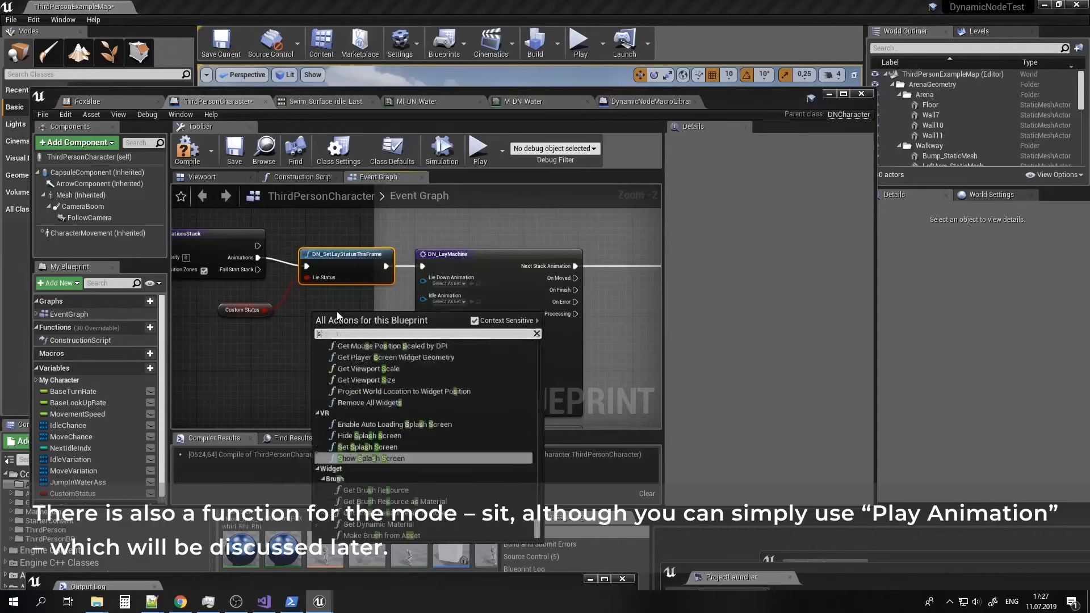
type("ets")
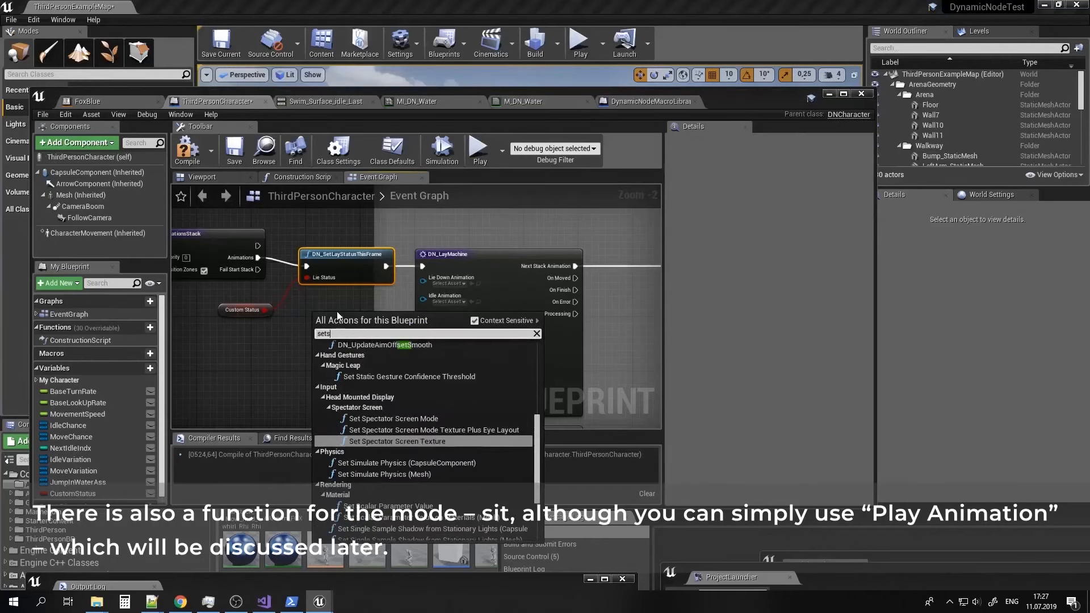
type("ea")
left_click(382, 355)
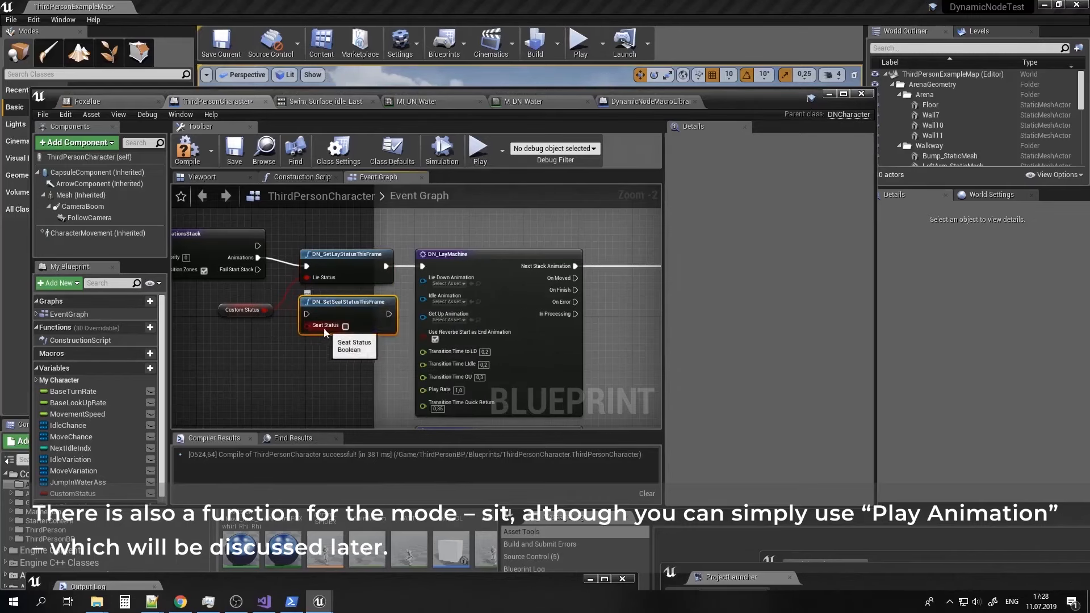
left_click_drag(311, 327, 265, 343)
left_click(223, 369)
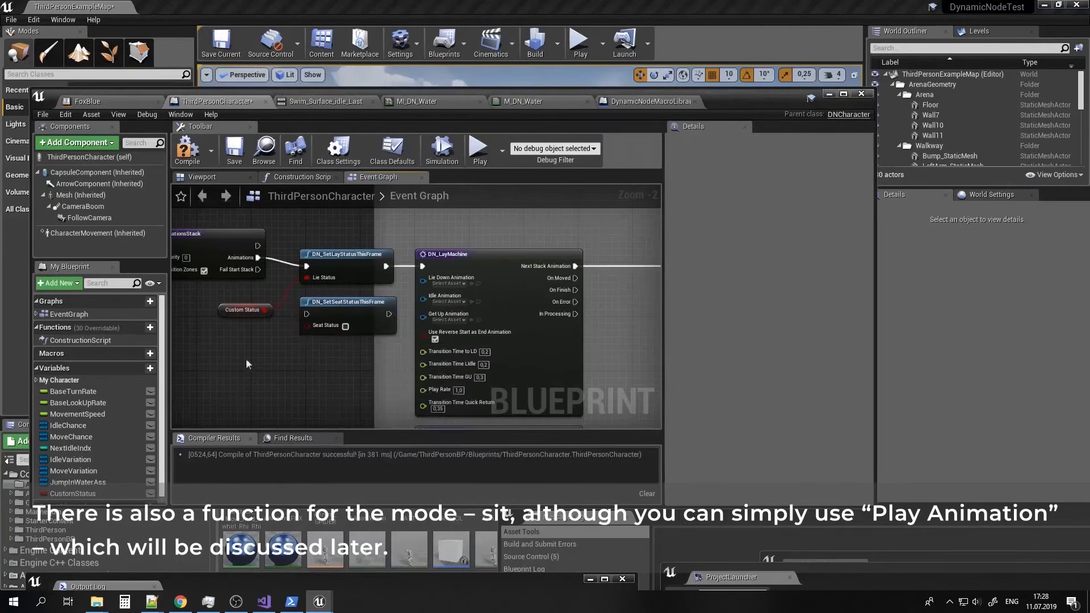
Examine the DN_SeatMachine node's seat down, idle and get up animation inputs and its transition times.
right_click_drag(324, 392, 284, 239)
right_click_drag(426, 375, 426, 257)
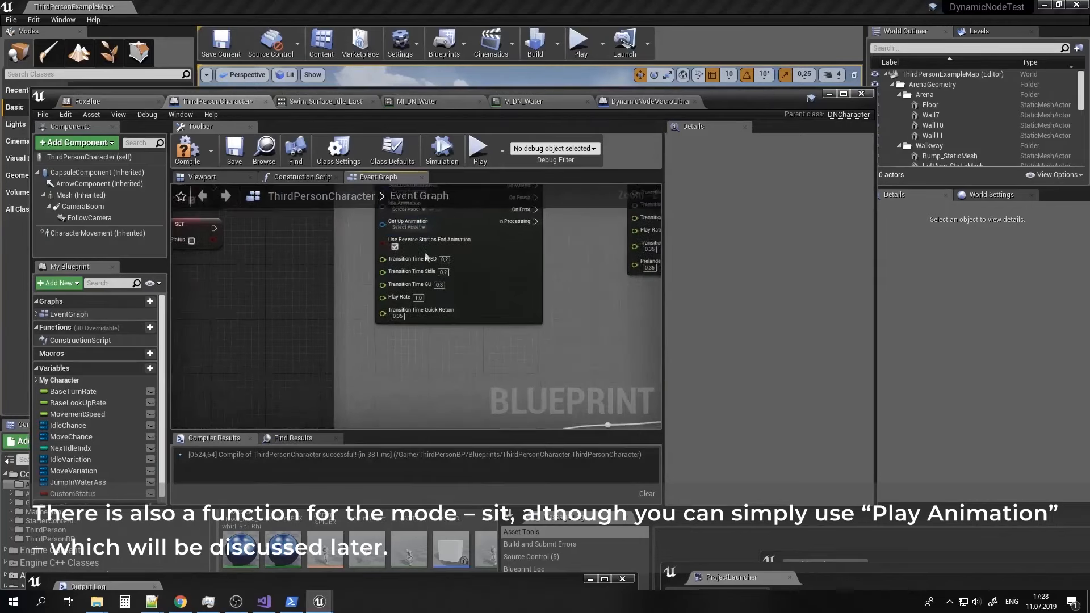
right_click_drag(416, 376, 429, 429)
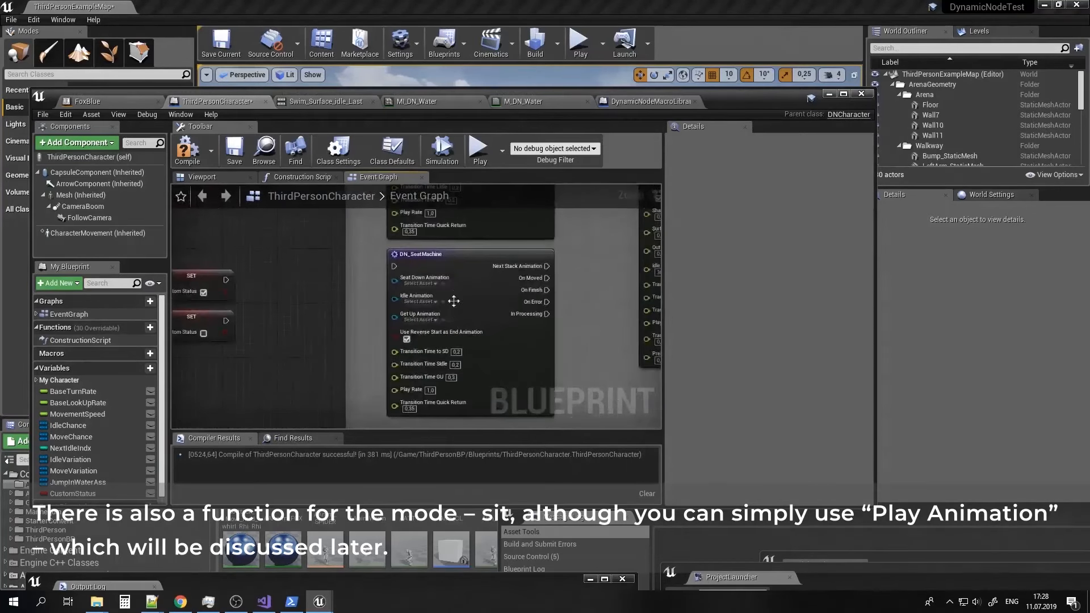
left_click(441, 264)
mouse_move(449, 290)
right_mouse_down()
mouse_move(448, 377)
mouse_move(446, 307)
right_mouse_up()
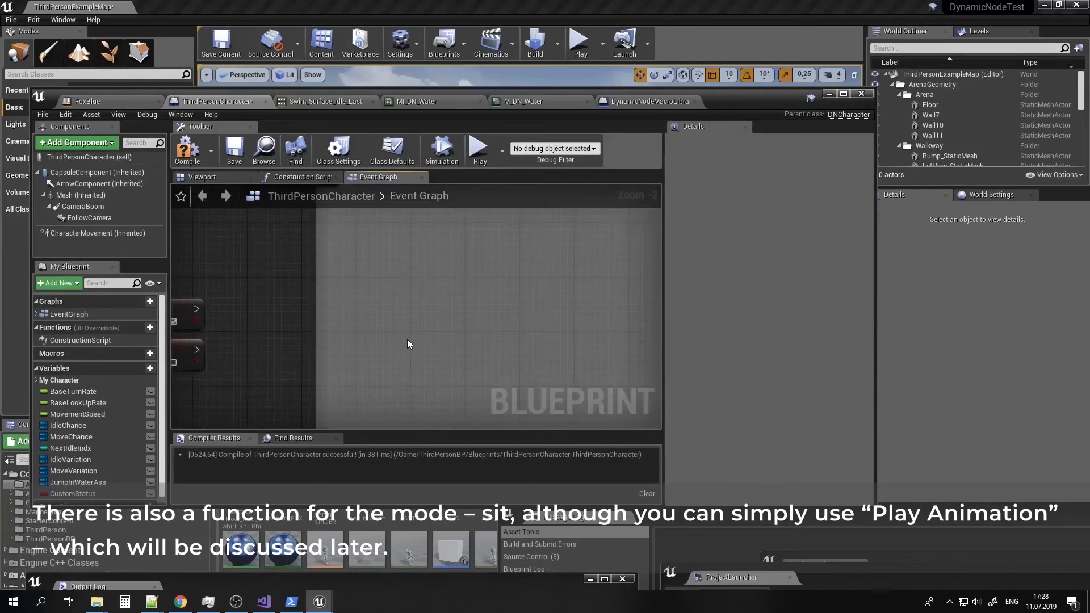
Add a DN_CustomMachine node to the event graph and place it directly below the DN_SeatMachine node.
right_click(408, 340)
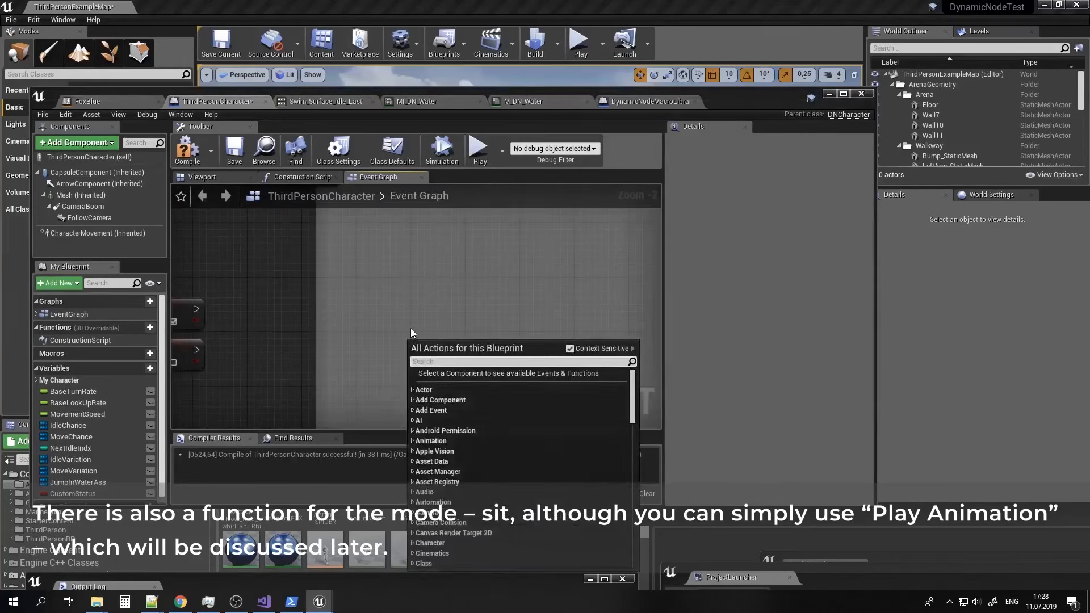
type("custom")
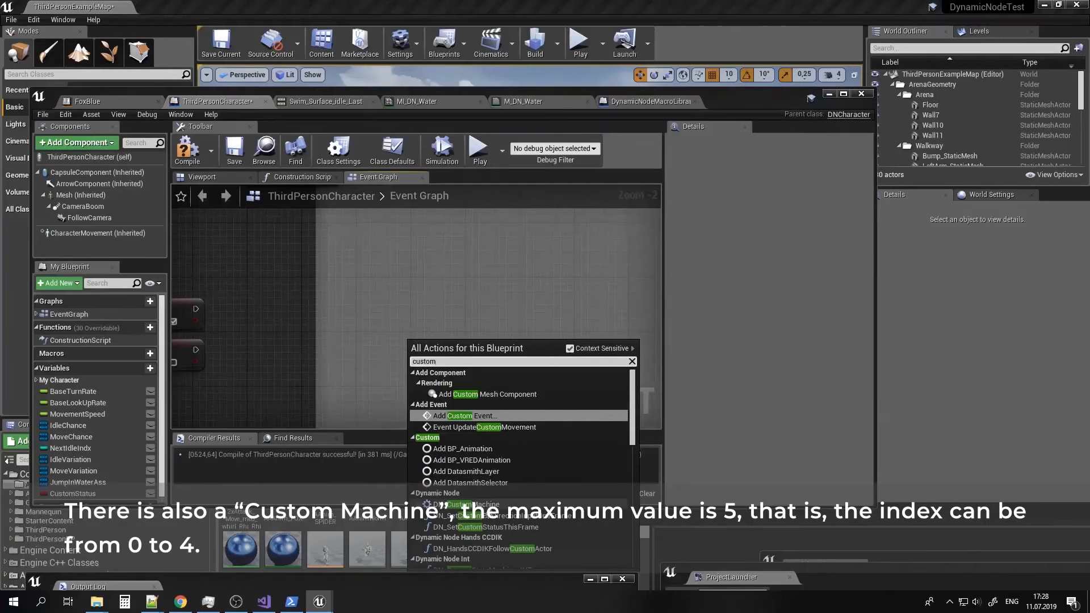
left_click(454, 504)
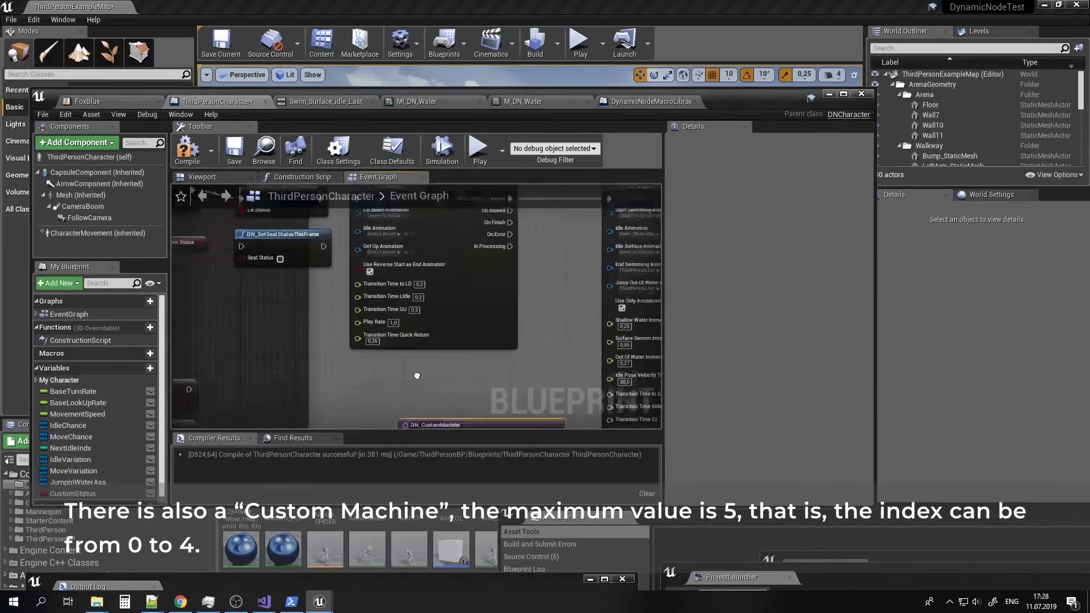
left_click_drag(439, 366, 391, 311)
right_click_drag(407, 355, 410, 327)
scroll(410, 326, "up", 1)
left_click_drag(550, 307, 602, 305)
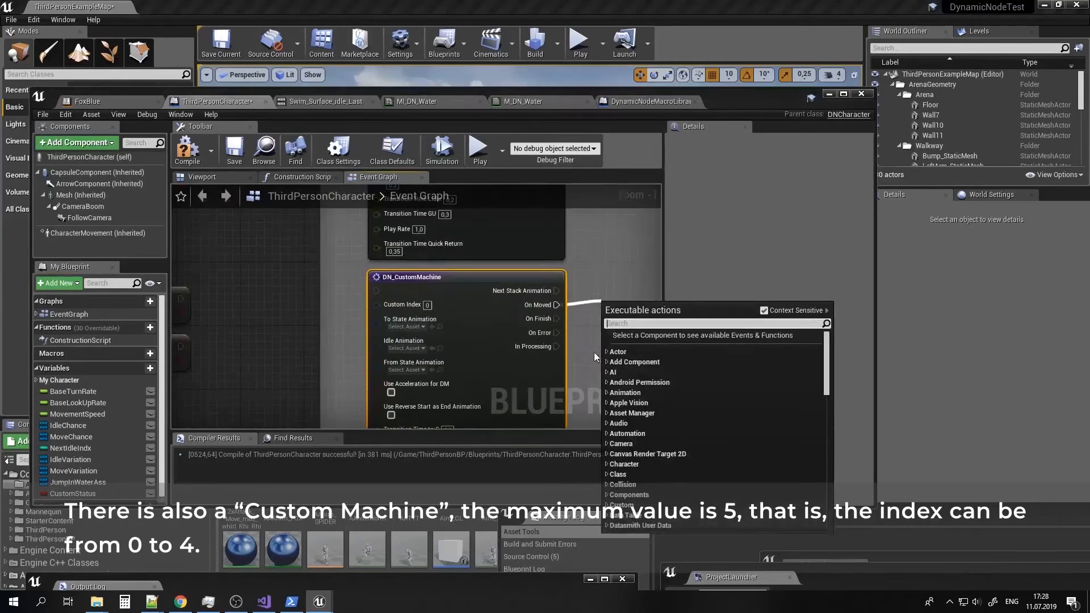
left_click(593, 355)
Add a DN_SetCustomStatusThisFrame function node below DN_SetSeatStatusThisFrame and set its Custom Index to 4.
right_click_drag(382, 307, 474, 373)
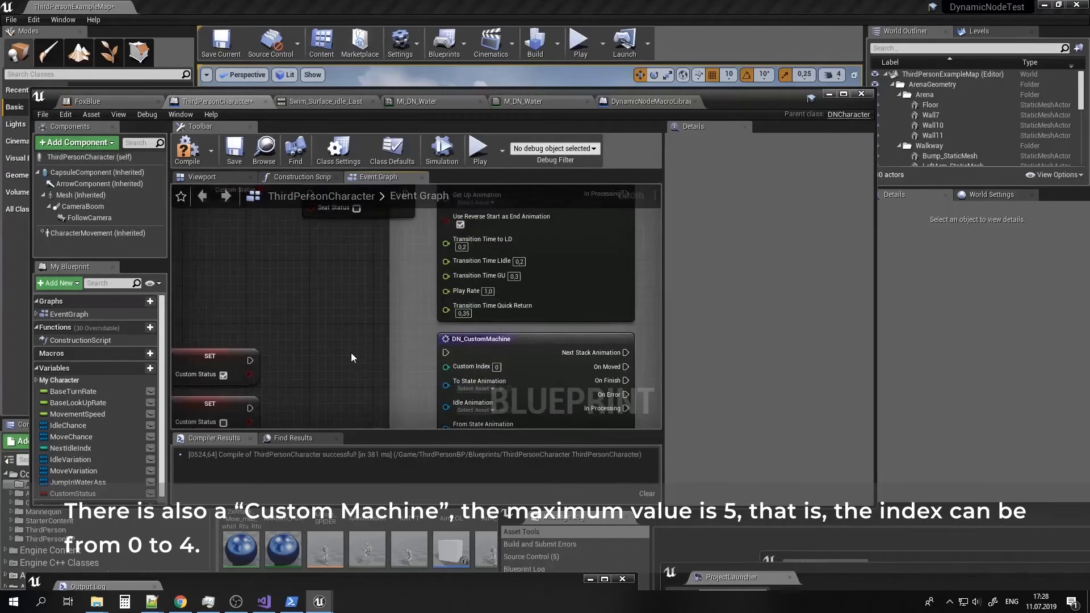
right_click(356, 368)
type("setcus")
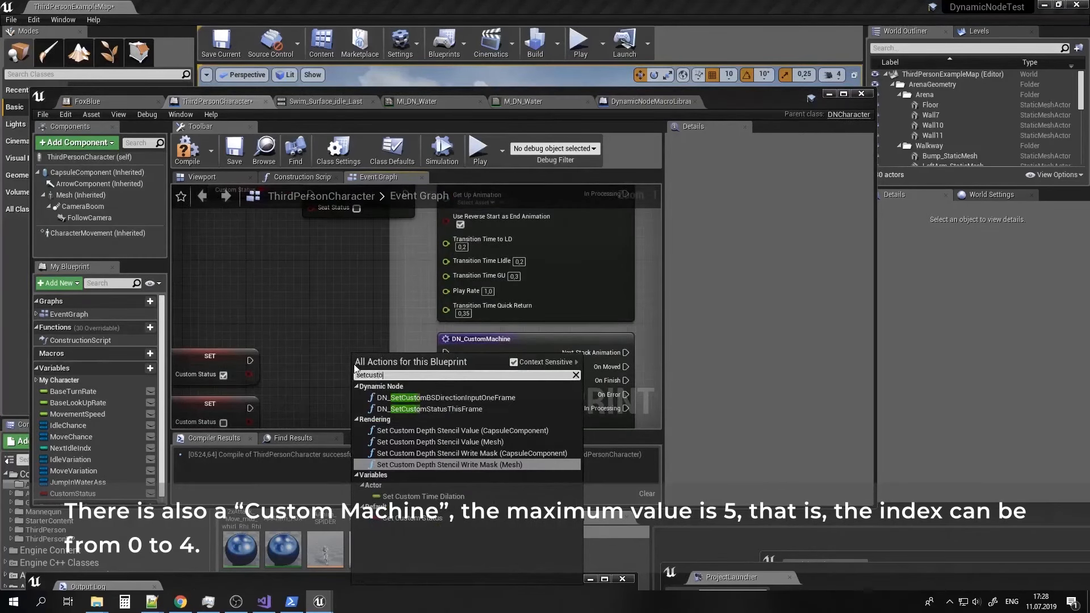
type("to")
left_click(423, 408)
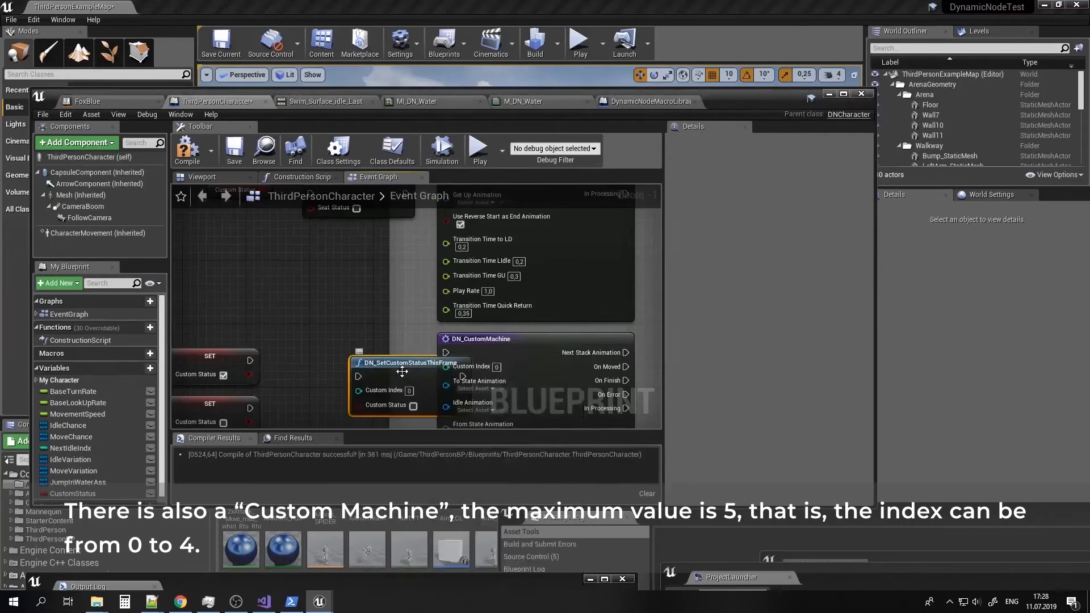
left_click_drag(375, 358, 307, 263)
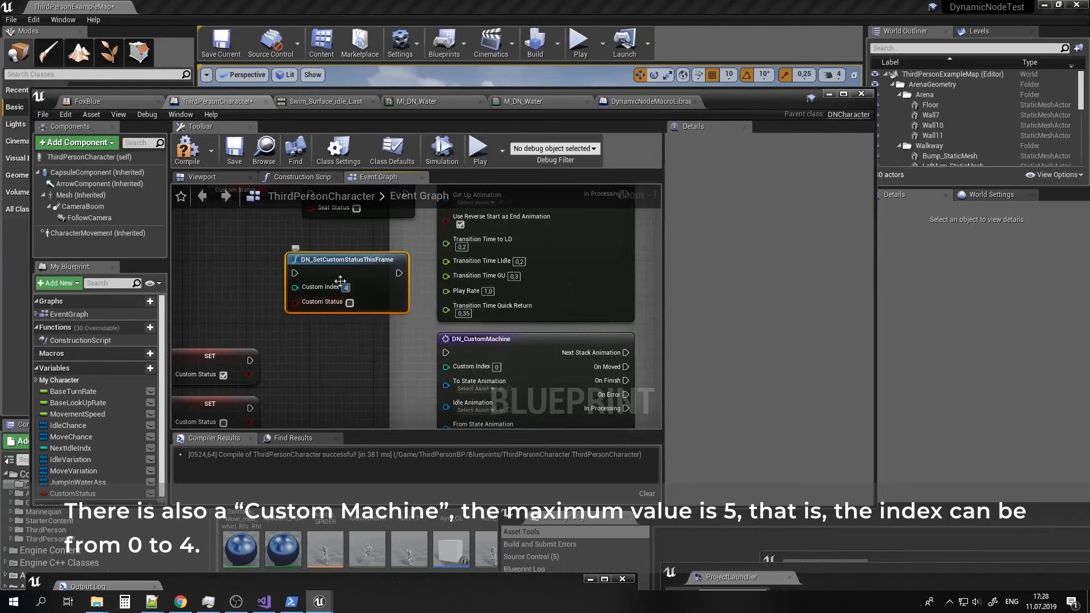
Set the Custom Index of the DN_CustomMachine node to 4.
right_click_drag(344, 344, 347, 316)
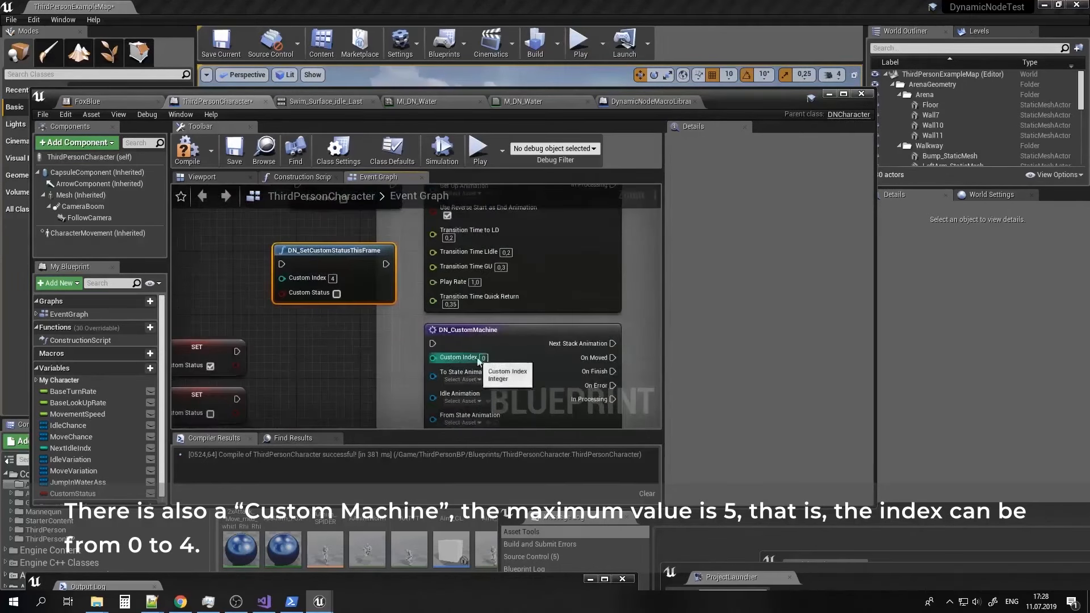
left_click(483, 358)
type("4")
left_click(366, 366)
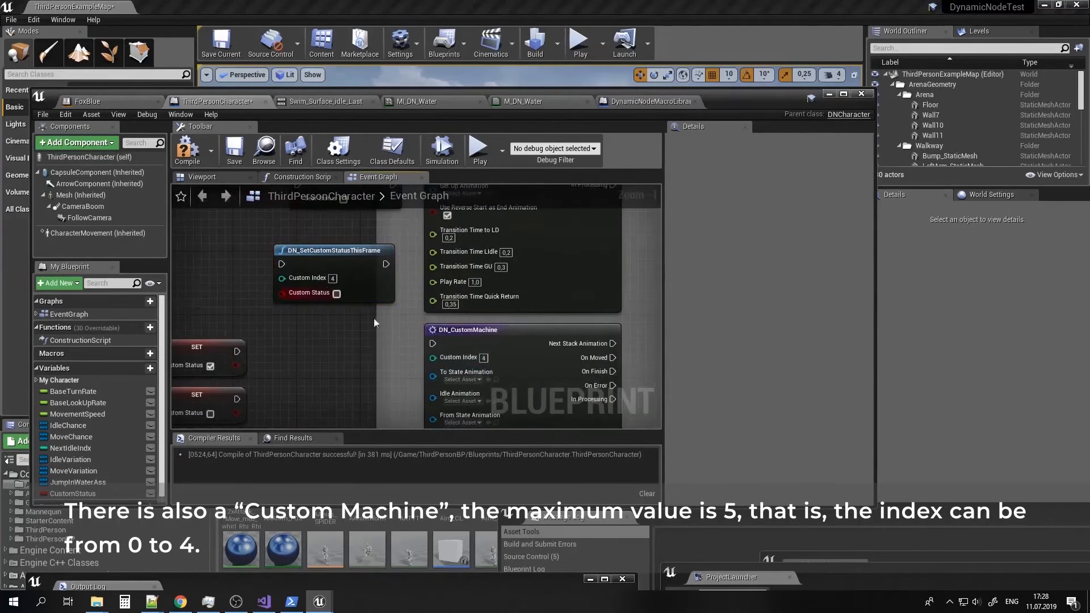
Delete the unconnected DN_SetCustomStatusThisFrame and DN_SetSeatStatusThisFrame nodes.
left_click(339, 264)
key("Delete")
right_click_drag(370, 339, 360, 372)
right_click_drag(361, 320, 376, 396)
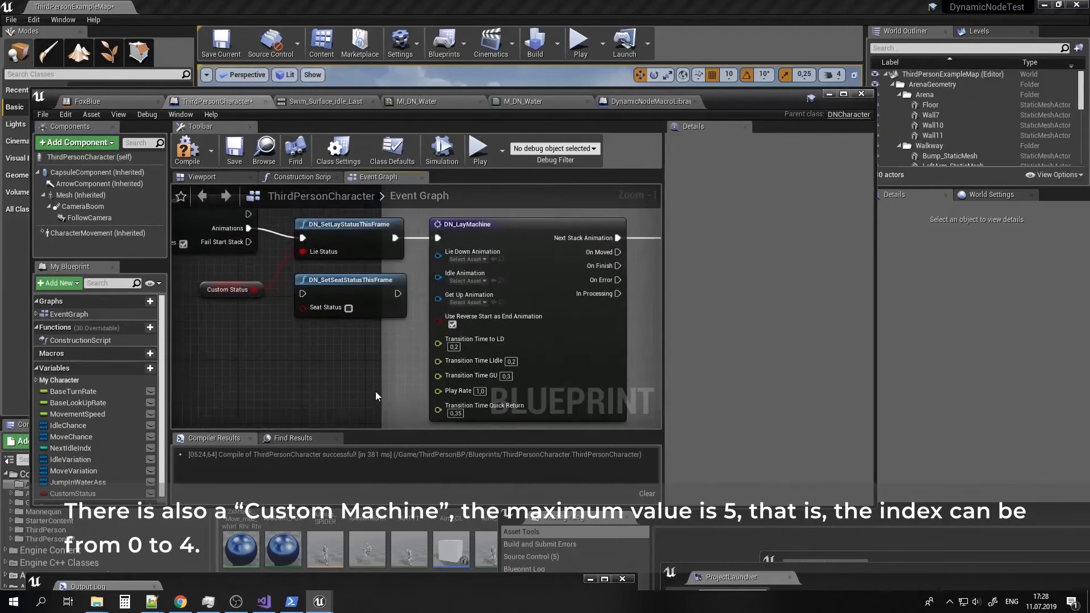
left_click(348, 290)
key("Delete")
Cut the Custom Status, DN_SetLayStatusThisFrame and DN_LayMachine nodes and connect the stack's Animations output directly to DN_SwimmMachine.
right_click_drag(287, 309, 300, 351)
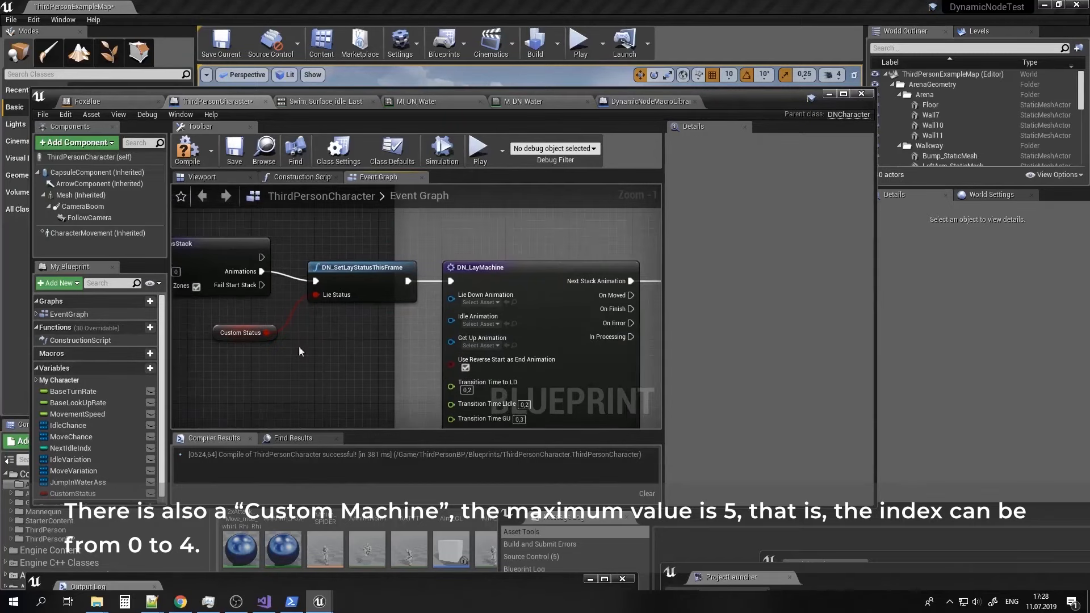
left_click(260, 332)
left_click(347, 275, "ctrl")
left_click(478, 275, "ctrl")
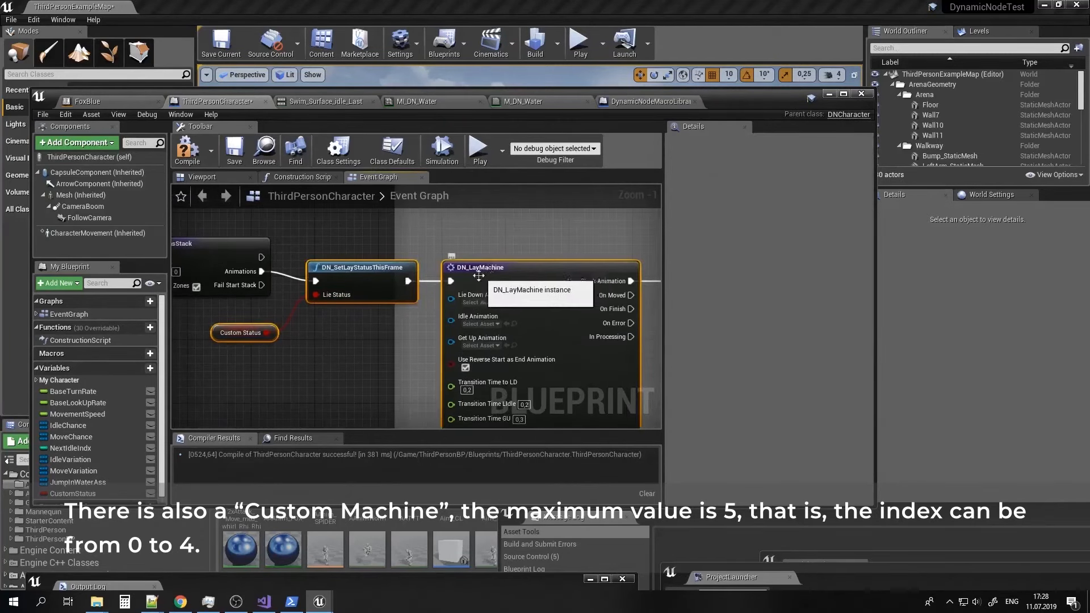
key("Delete")
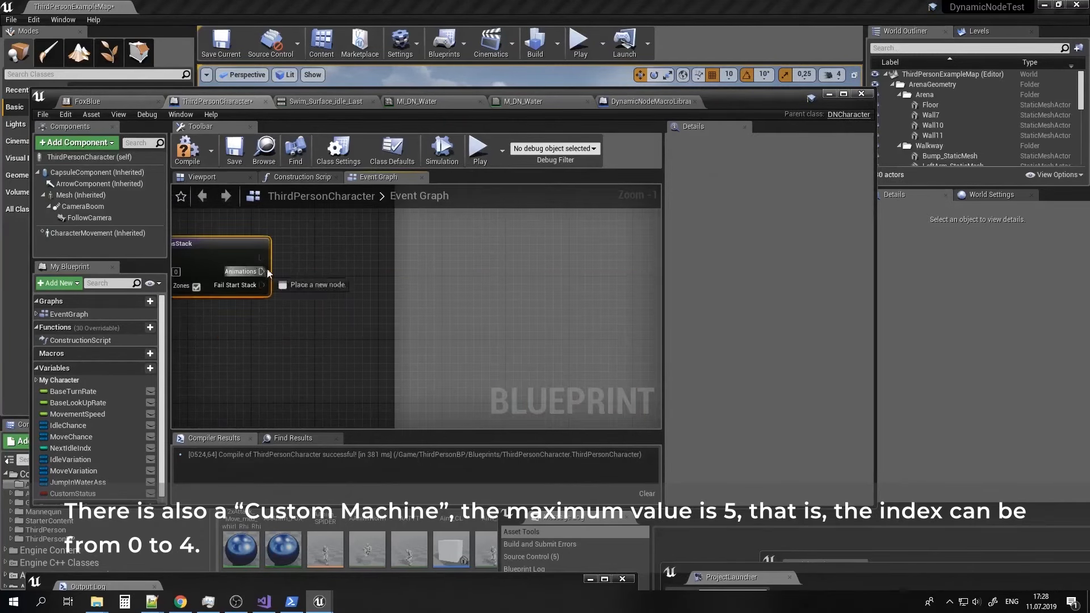
left_click_drag(267, 273, 499, 266)
left_click(567, 282)
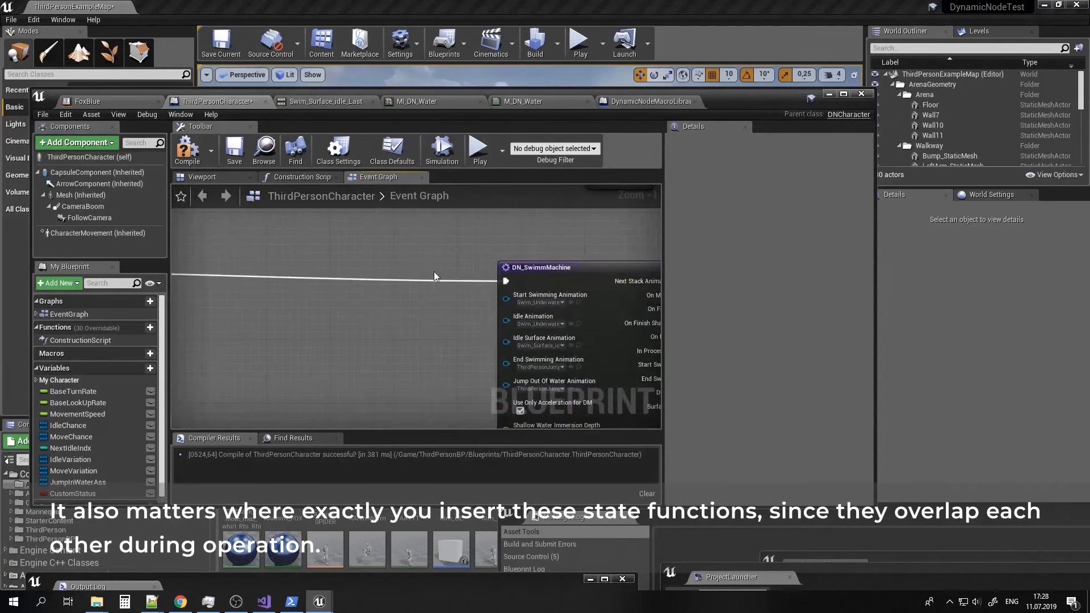
Paste the cut lay nodes into the gap between the Jumping and Movement on The Ground sections.
scroll(434, 276, "down", 1)
right_click_drag(333, 213, 436, 314)
right_click_drag(591, 323, 363, 325)
scroll(363, 325, "down", 3)
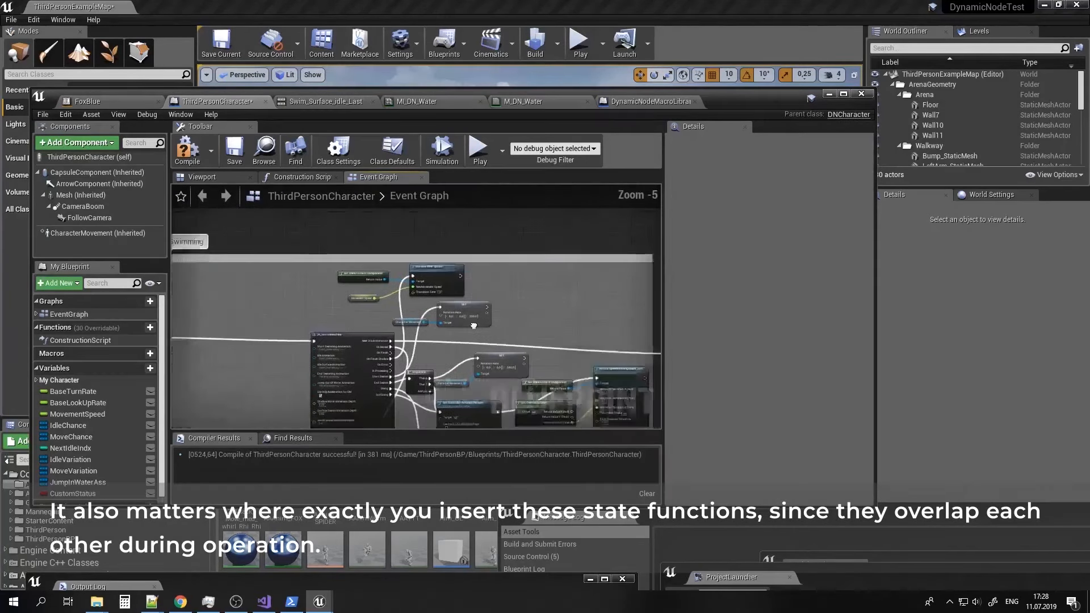
right_click_drag(646, 315, 413, 313)
right_click_drag(552, 310, 239, 245)
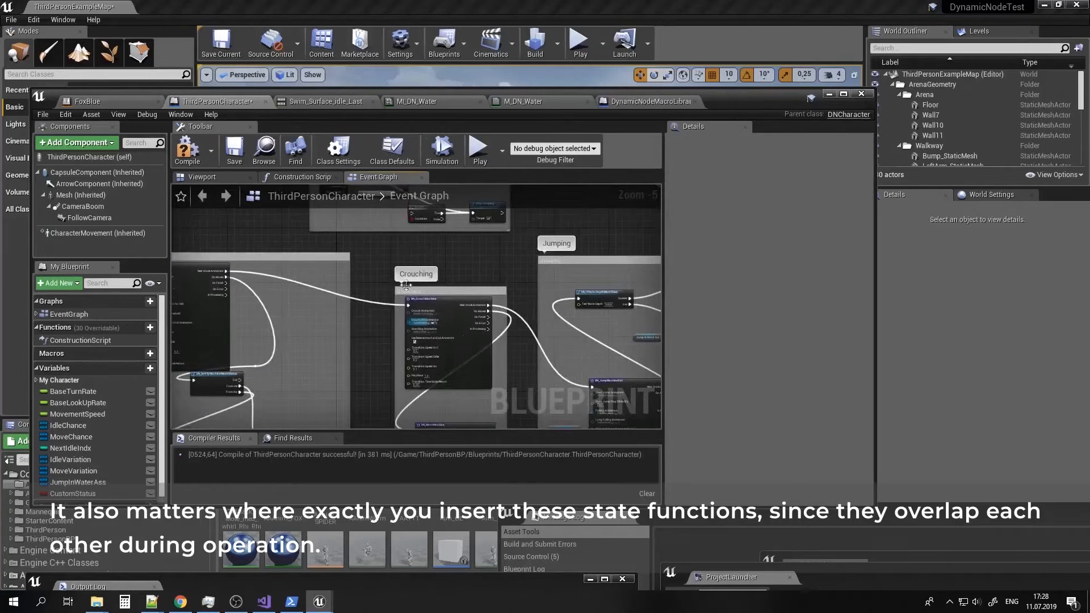
right_click_drag(612, 280, 371, 248)
right_click_drag(559, 315, 344, 312)
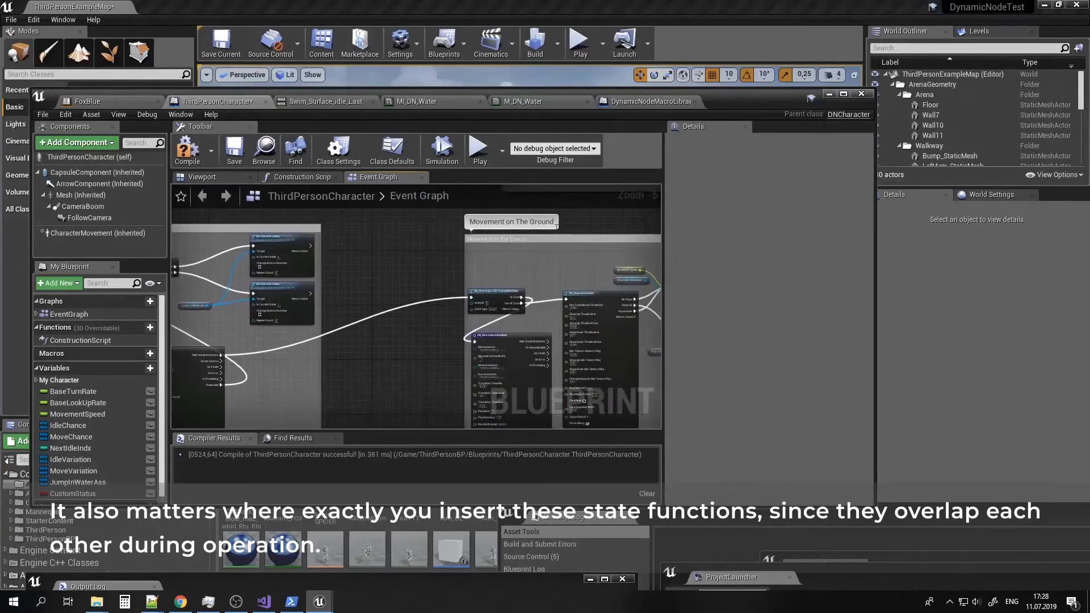
scroll(446, 265, "up", 2)
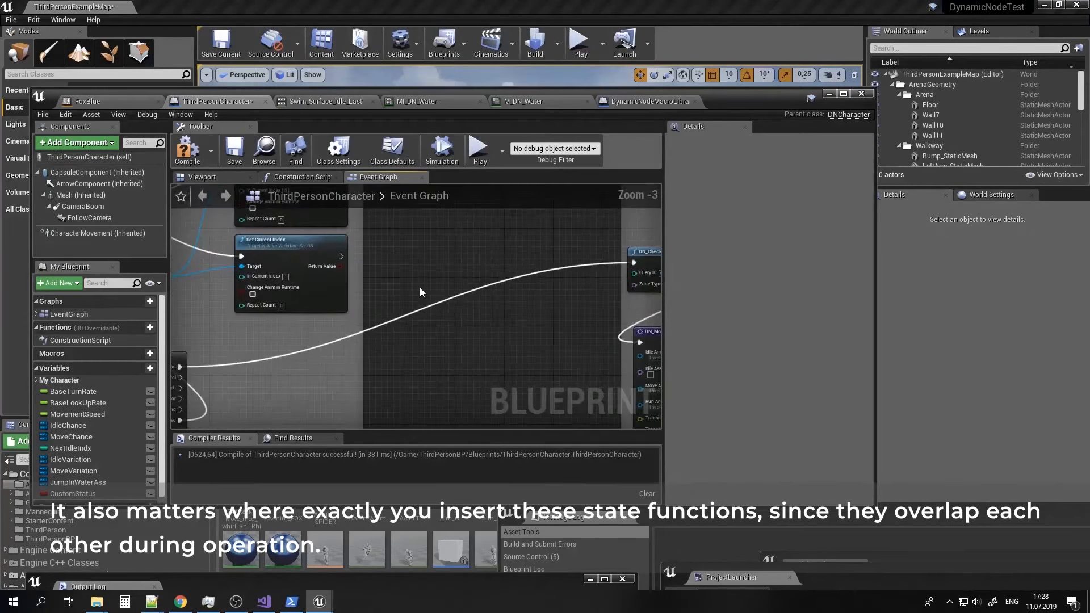
key("ctrl+v")
left_click_drag(537, 278, 427, 303)
Wire the jump machine's Next Stack Animation to DN_SetLayStatusThisFrame, and DN_LayMachine's Next Stack Animation to the transition check node in Movement on The Ground.
right_click_drag(548, 307, 508, 319)
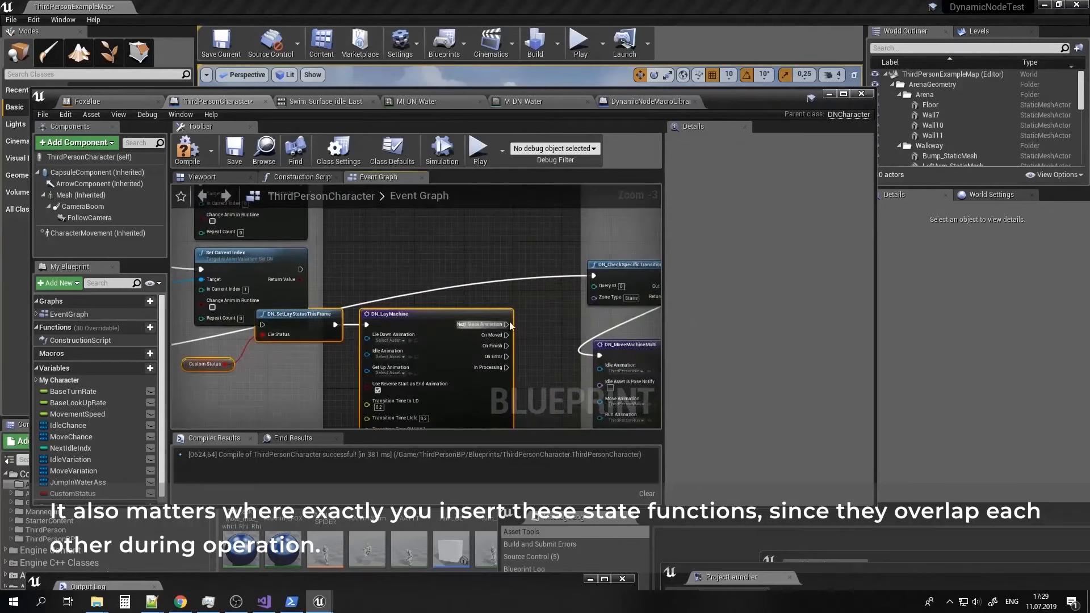
left_click_drag(507, 324, 596, 274)
right_click_drag(596, 275, 656, 254)
left_click_drag(344, 358, 473, 300)
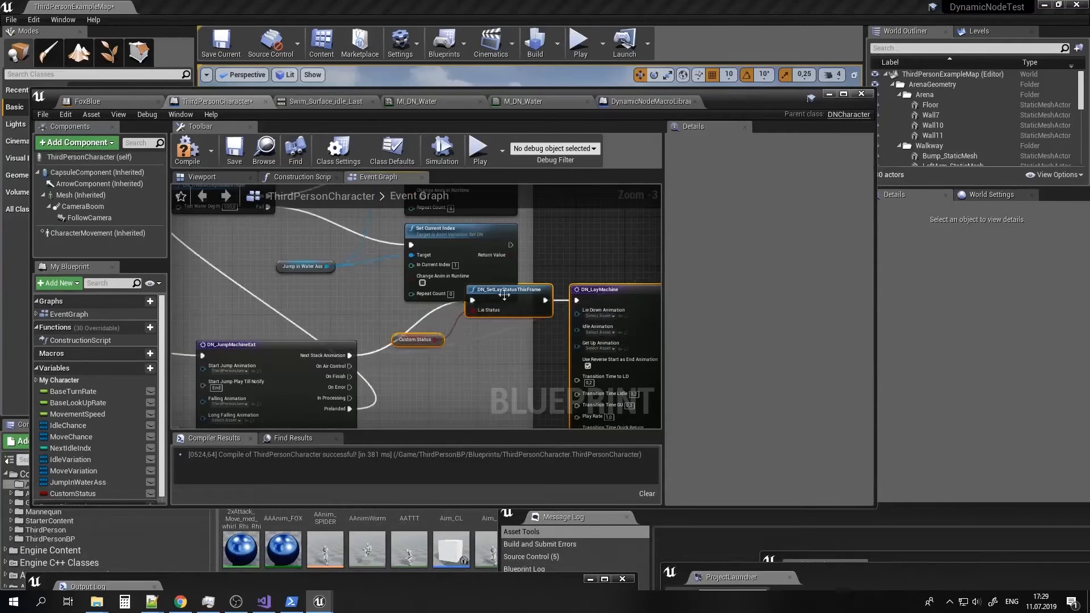
right_click_drag(545, 288, 348, 320)
right_click_drag(567, 255, 305, 397)
right_click_drag(309, 348, 384, 320)
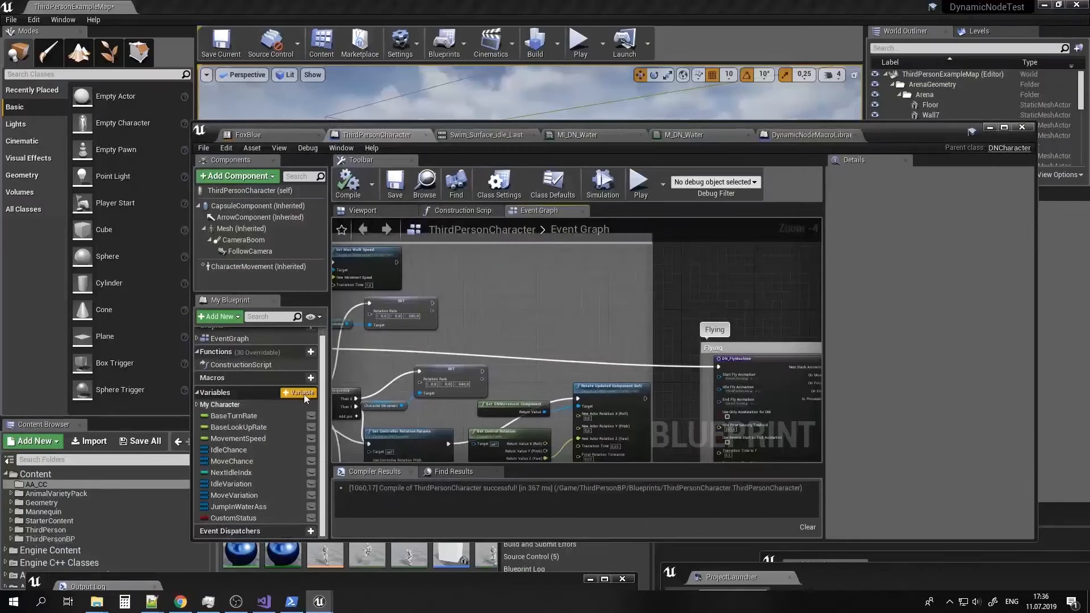
Add a Boolean variable named SuperFlyMode and compile the blueprint.
left_click(304, 393)
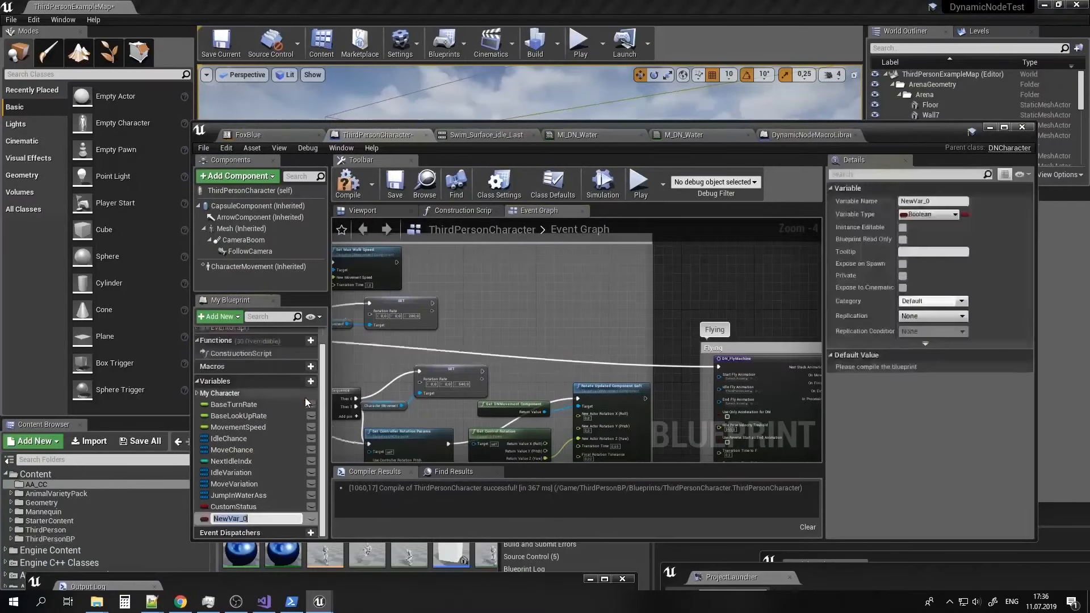
type("Super")
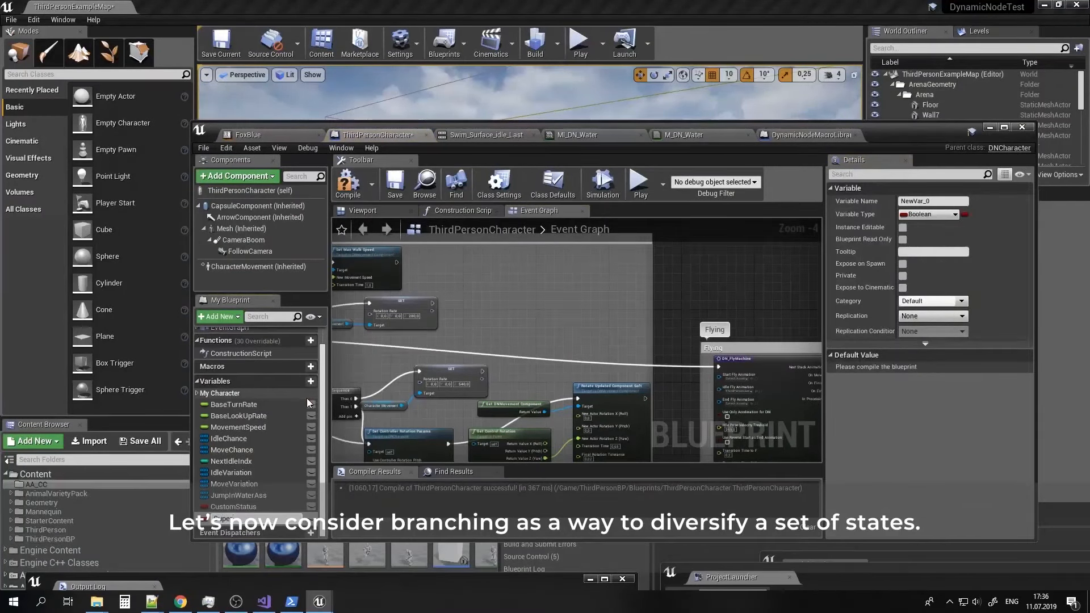
type("FlyMode")
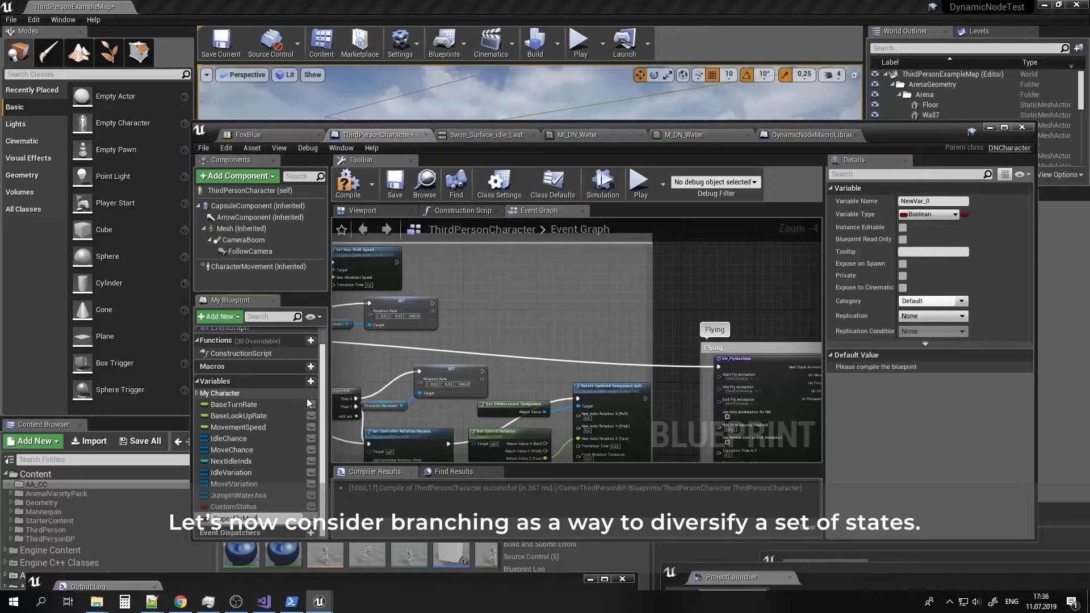
key("Return")
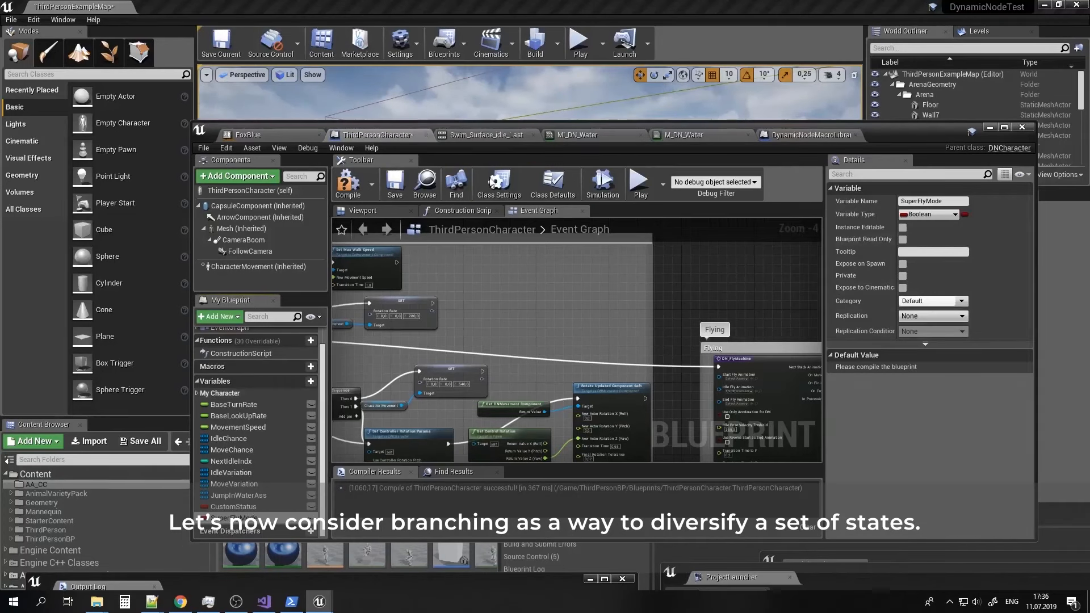
left_click(348, 185)
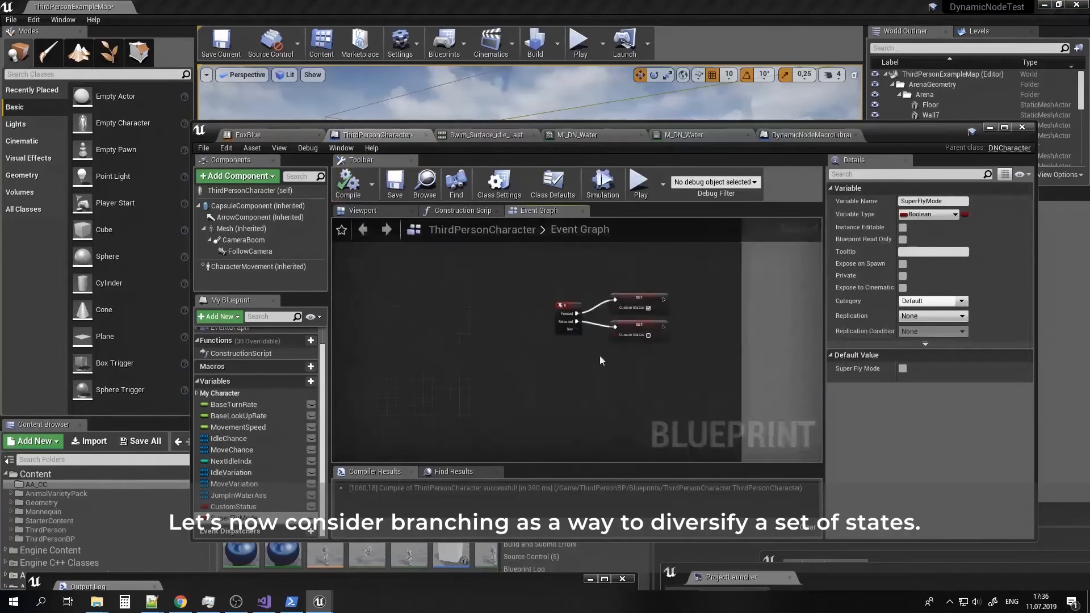
Duplicate the X key event below its SET nodes and change the copy's input key to 2.
scroll(520, 352, "down", 2)
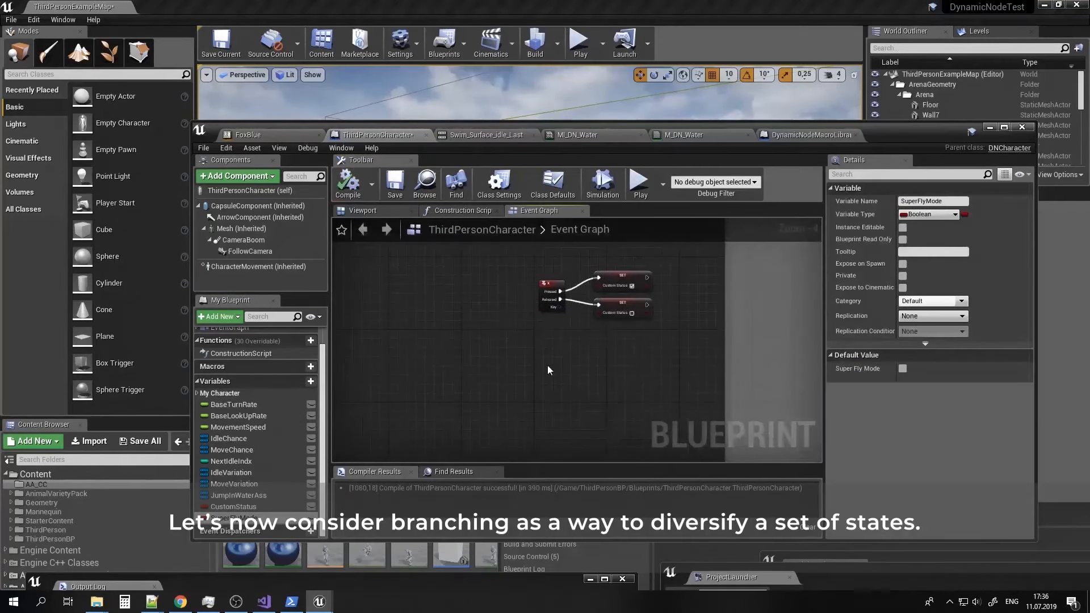
left_click(551, 292)
left_click(928, 201)
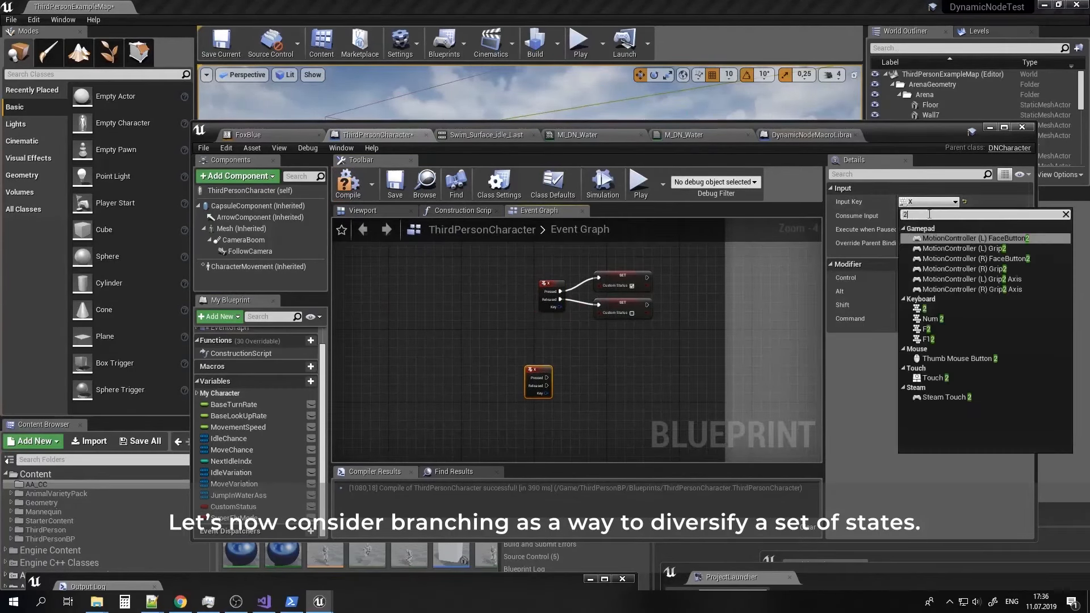
left_click(925, 319)
scroll(549, 378, "up", 2)
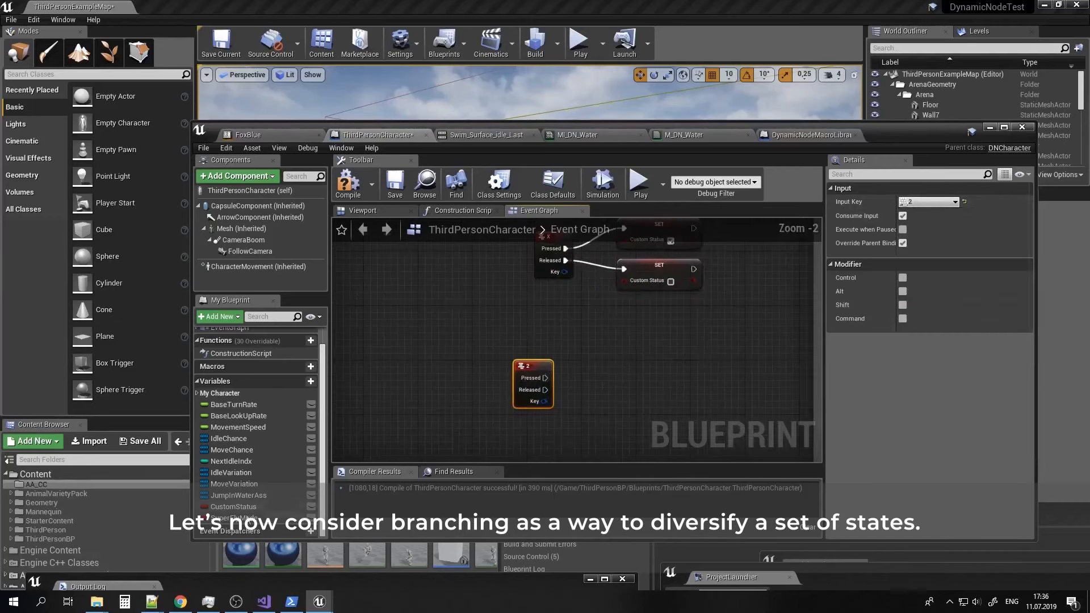
Place two SET Super Fly Mode nodes beside the 2 key event, triggering the first from Pressed with Super Fly Mode enabled.
left_click_drag(227, 517, 622, 372)
left_click(637, 392)
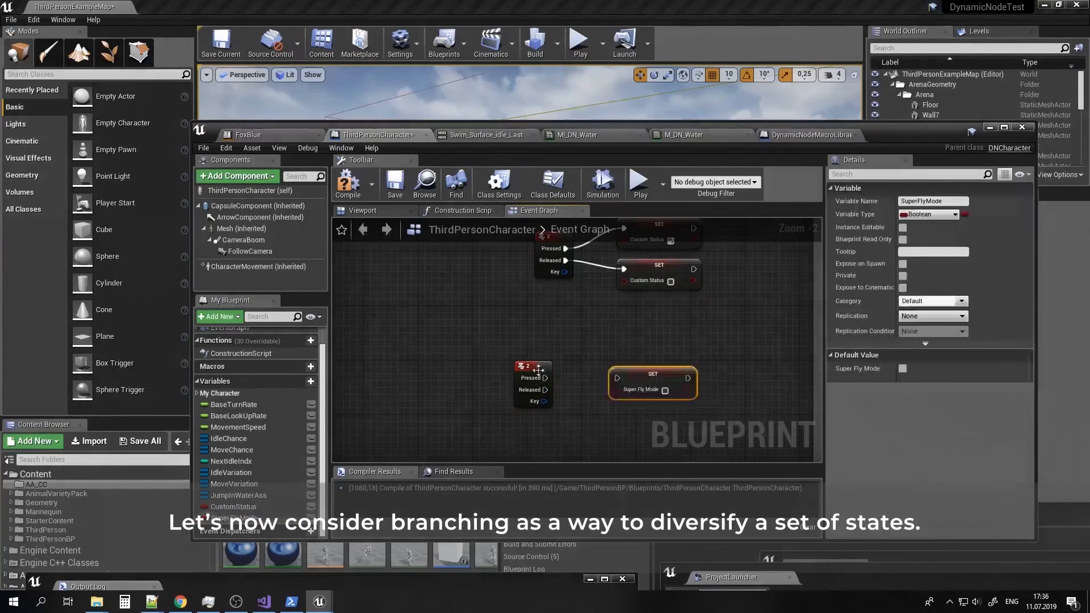
left_click_drag(542, 379, 674, 353)
left_click(665, 390)
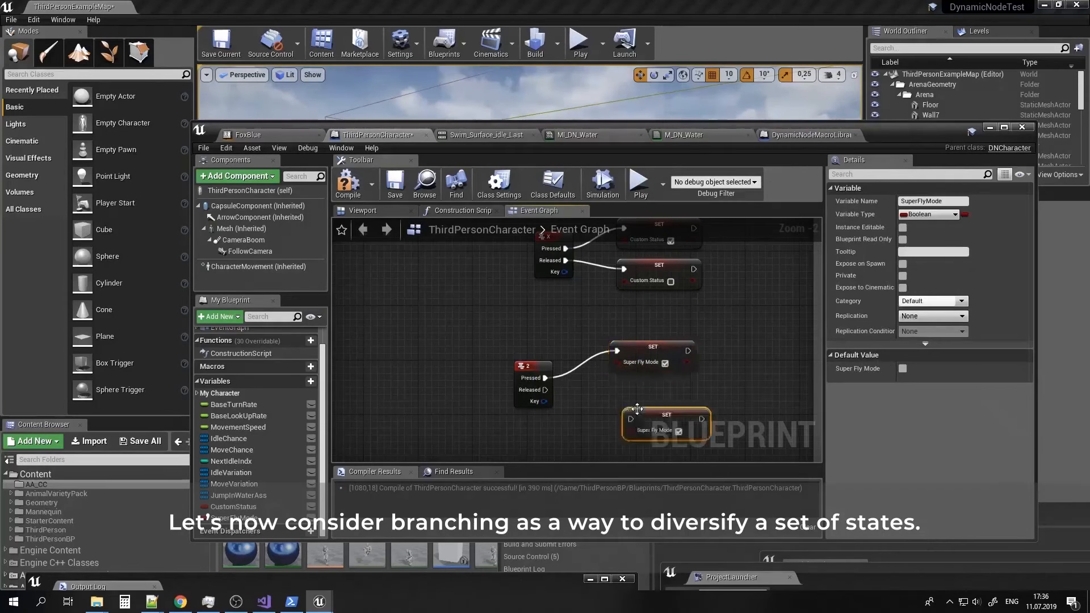
left_click_drag(676, 418, 595, 401)
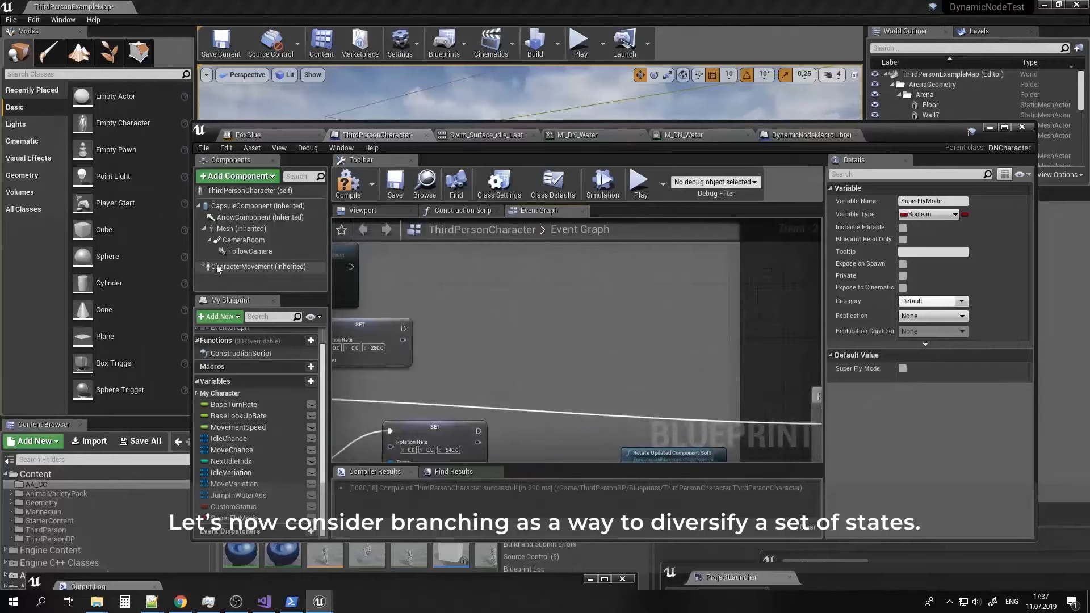
Add a Character Movement reference above the execution wire leading to the Flying section and create an Is Flying node from it.
left_click_drag(250, 267, 540, 298)
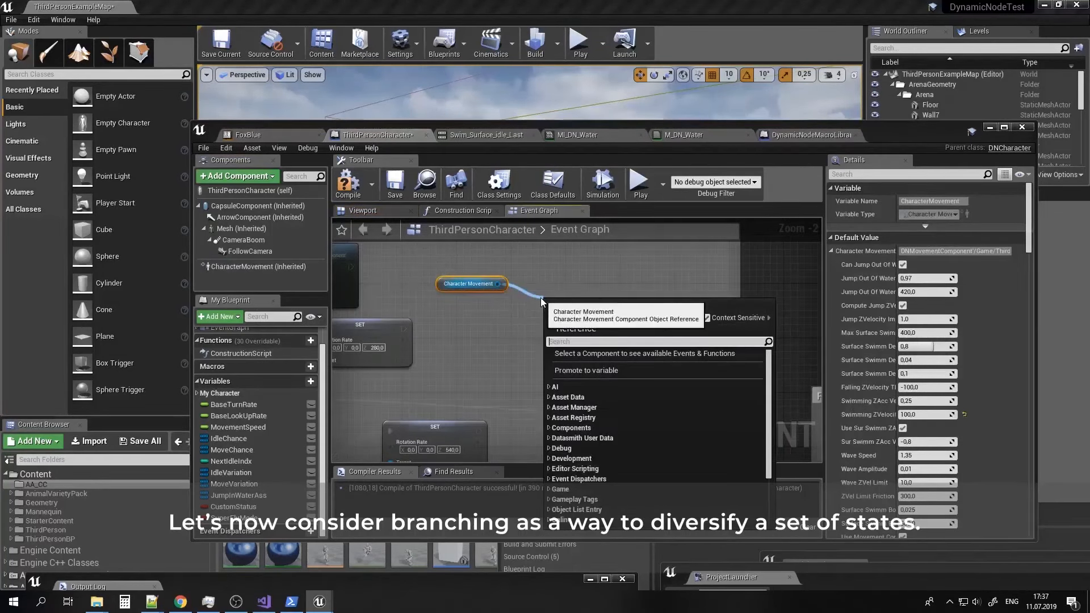
type("is fly")
key("Return")
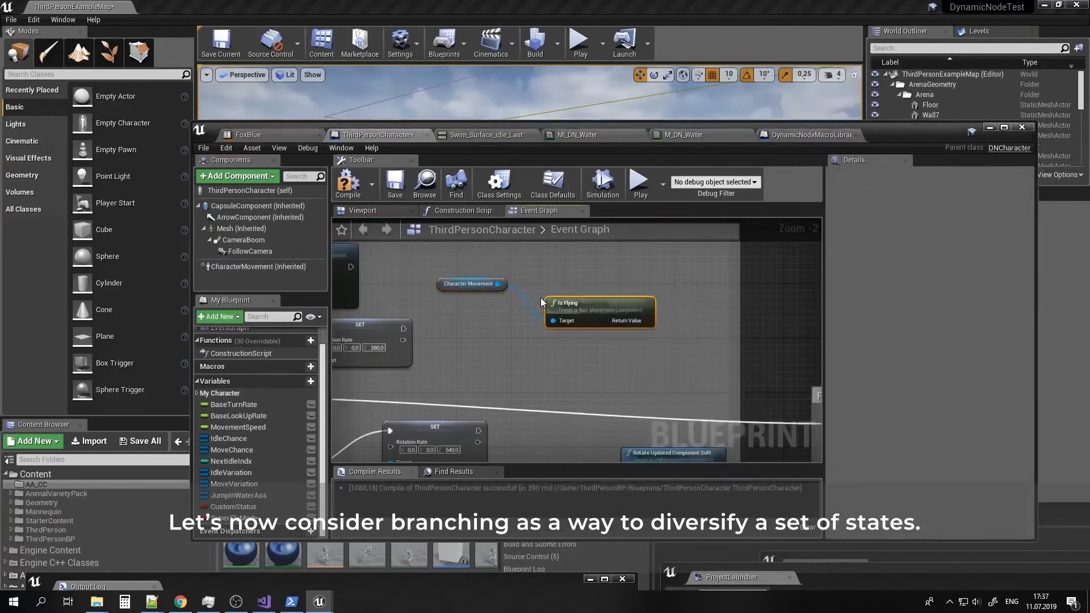
Combine the Is Flying return value and the SuperFlyMode variable in an AND Boolean node.
left_click_drag(647, 321, 672, 339)
type("and")
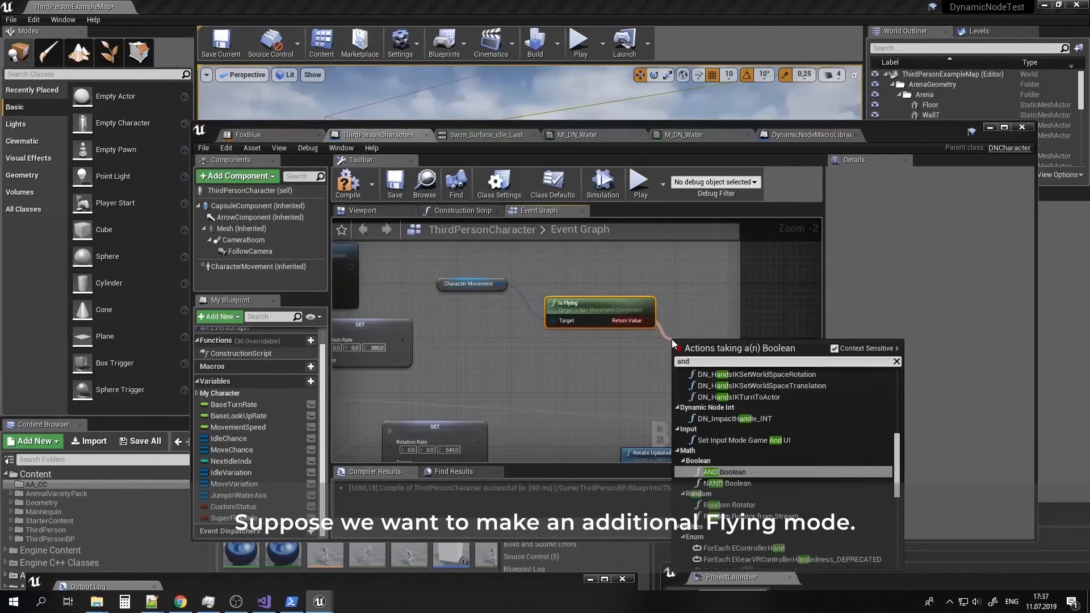
key("Return")
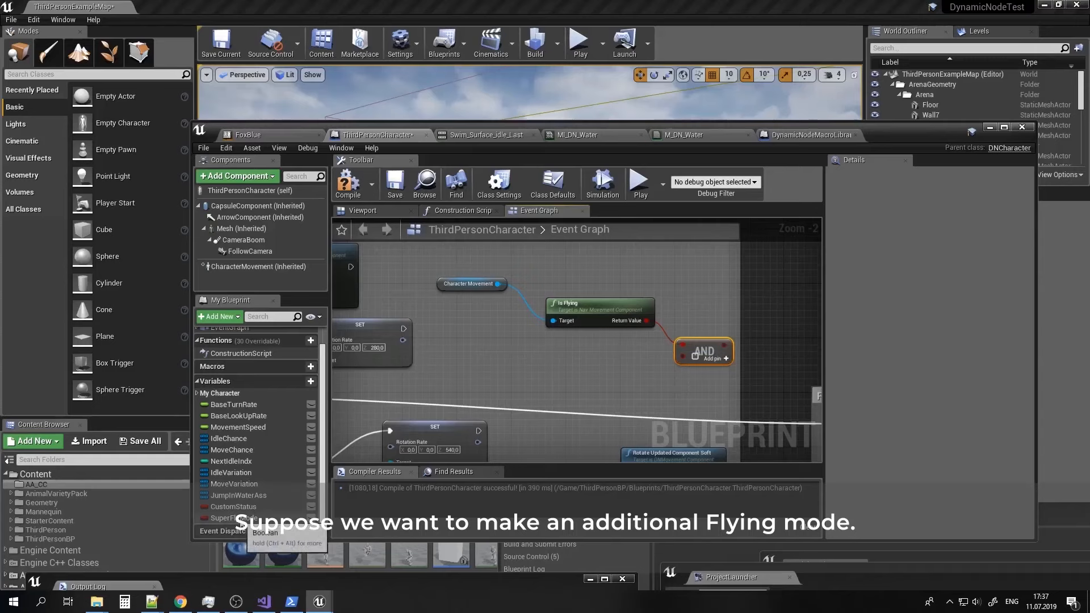
left_click_drag(227, 517, 683, 359)
left_click(589, 375)
Insert a Branch before the Flying section's DN_FlyMachine, with the AND result as Condition and False leading to that machine.
right_click_drag(534, 401, 684, 382)
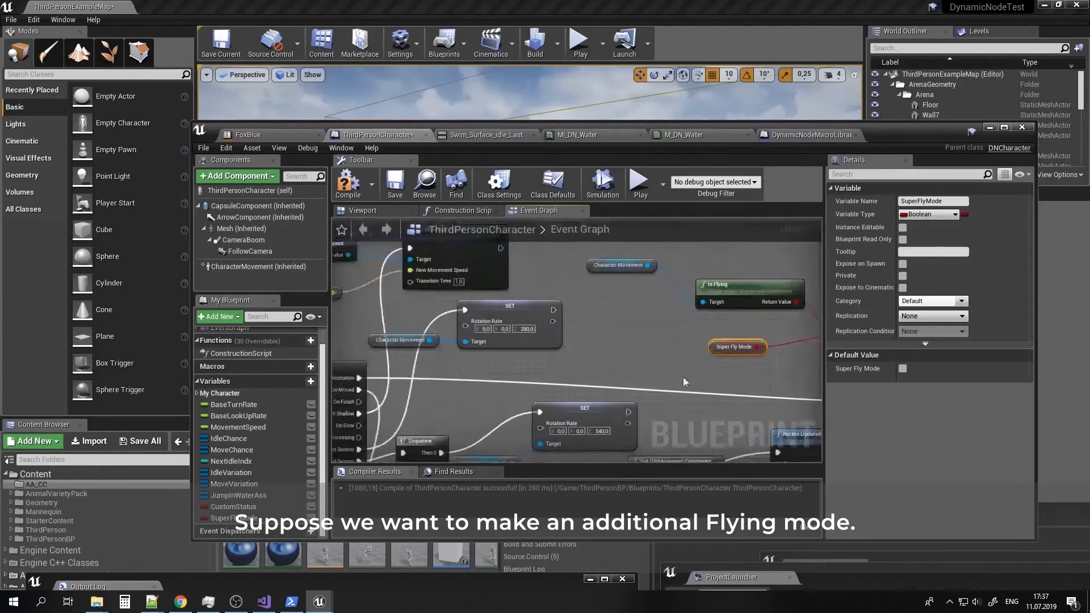
left_click_drag(358, 377, 674, 383)
type("if")
key("Return")
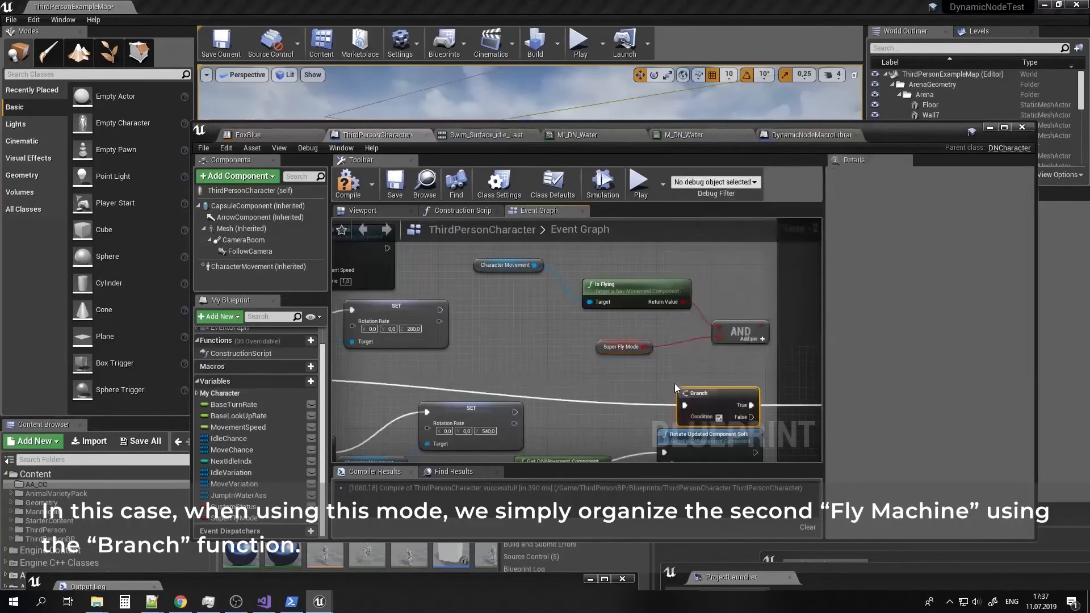
right_click_drag(748, 376, 655, 349)
left_click_drag(645, 371, 644, 356)
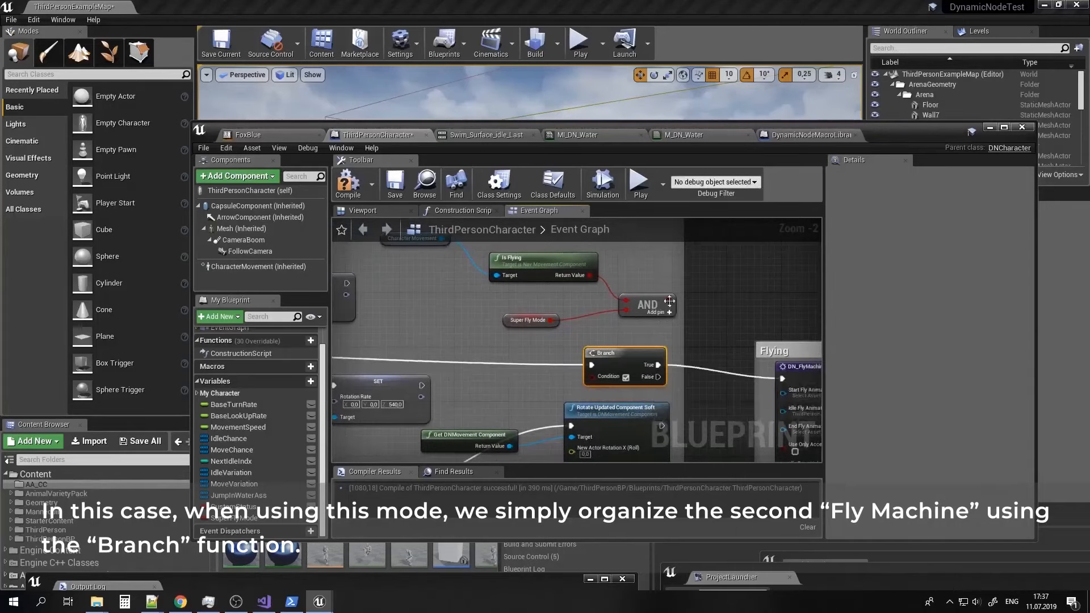
left_click_drag(667, 299, 645, 317)
left_click_drag(595, 381, 596, 380)
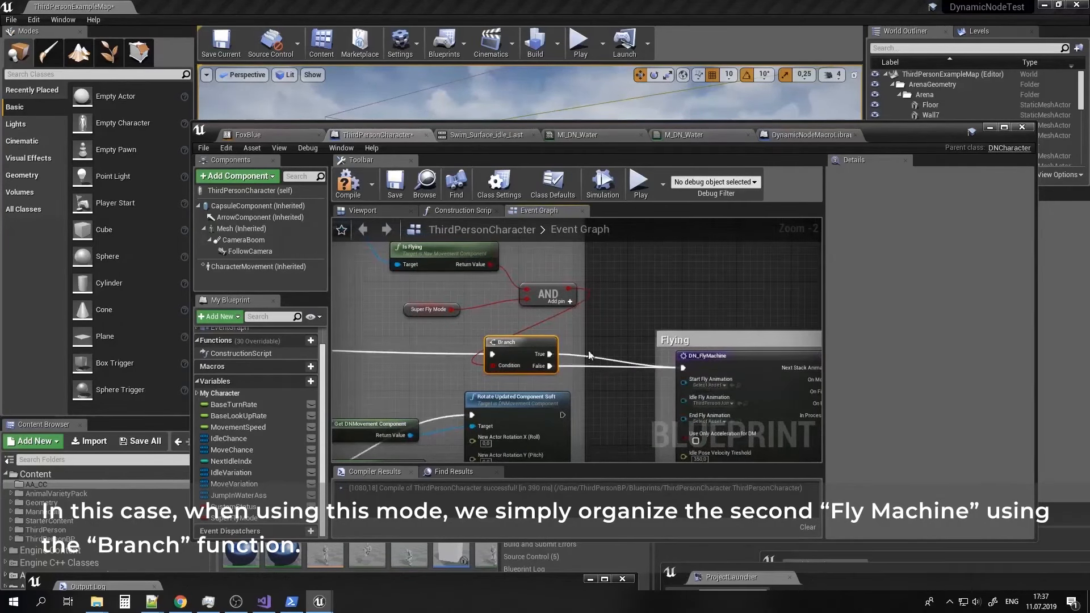
Duplicate the DN_FlyMachine node and place the copy above the Flying section.
left_click(716, 359)
right_click_drag(729, 349, 619, 348)
right_click_drag(632, 264, 630, 401)
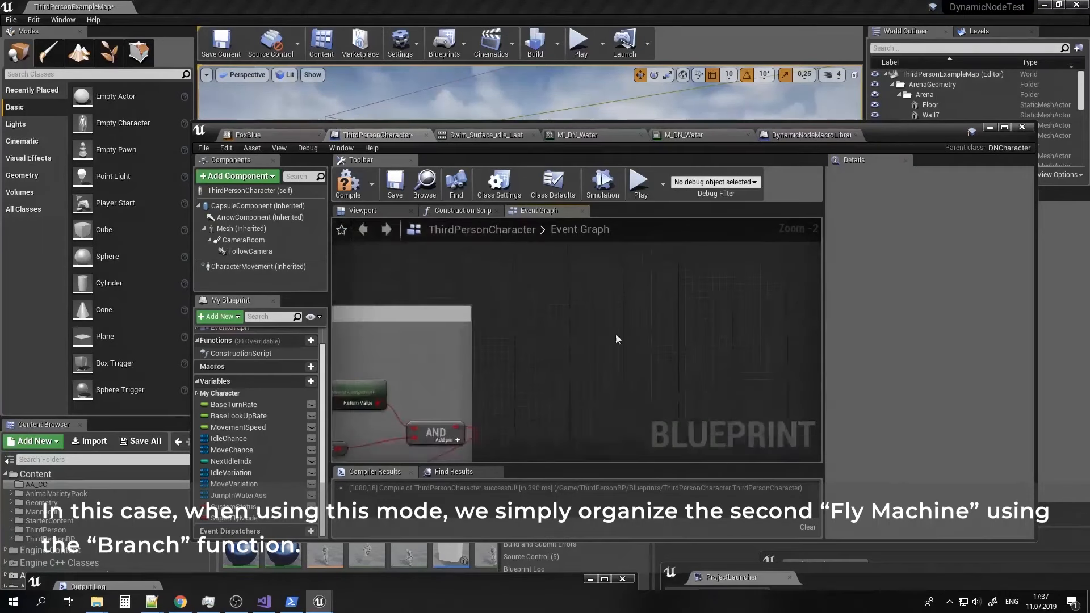
key("ctrl+v")
left_click_drag(646, 326, 577, 280)
right_click_drag(654, 434, 624, 396)
left_click_drag(653, 368, 648, 333)
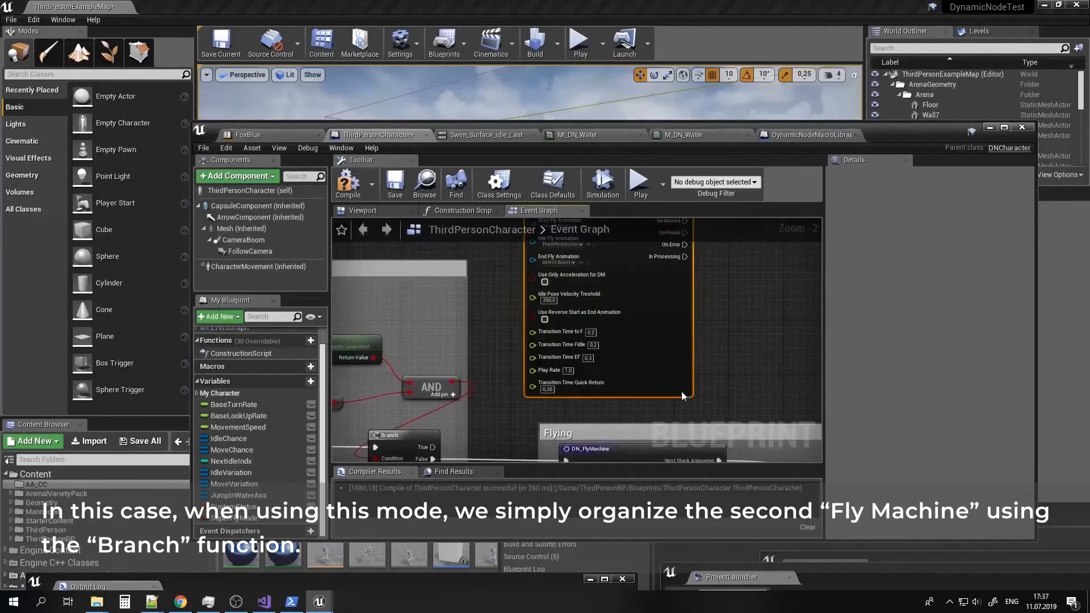
Copy the DN_GetFlyMachineMoveStatus node with its From Acc DN_MoveMachine and paste them beside the duplicated DN_FlyMachine.
right_click_drag(682, 414, 636, 338)
right_click_drag(722, 448, 666, 269)
right_click_drag(639, 420, 634, 368)
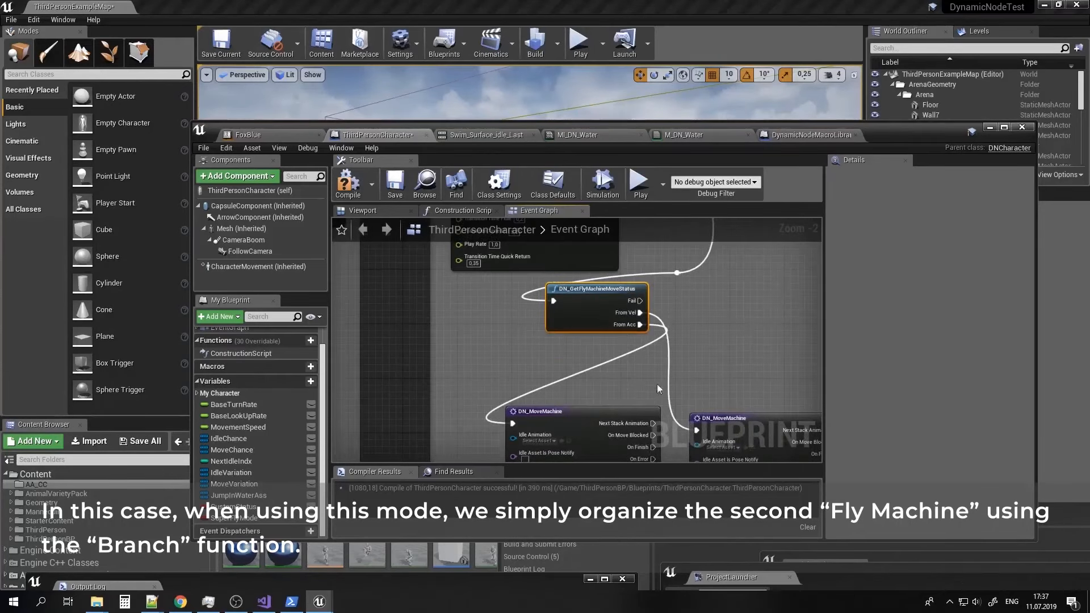
right_click_drag(623, 416, 635, 375)
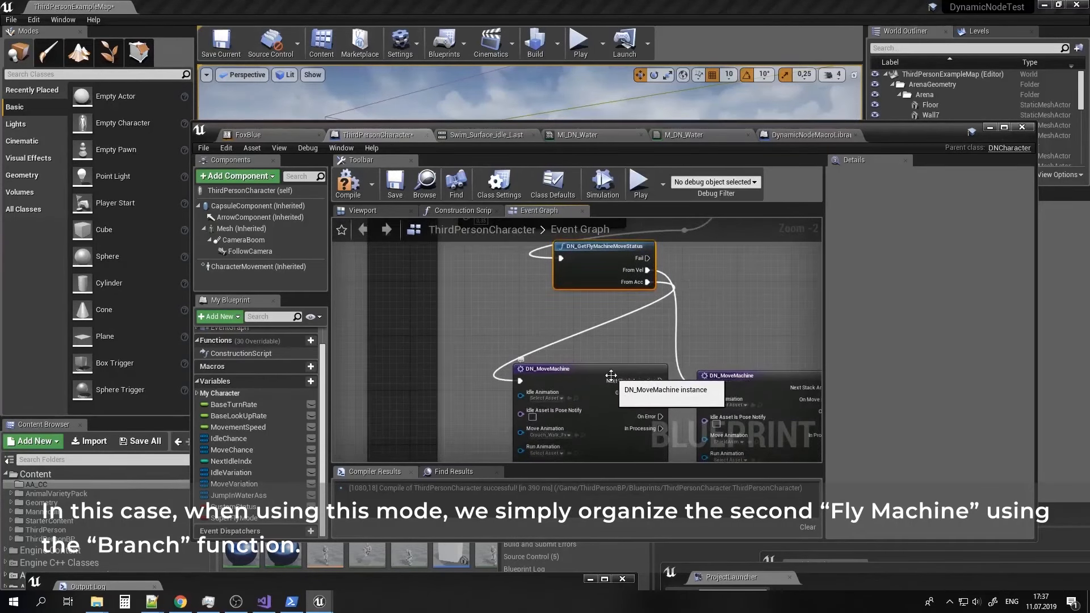
right_click_drag(716, 293, 706, 401)
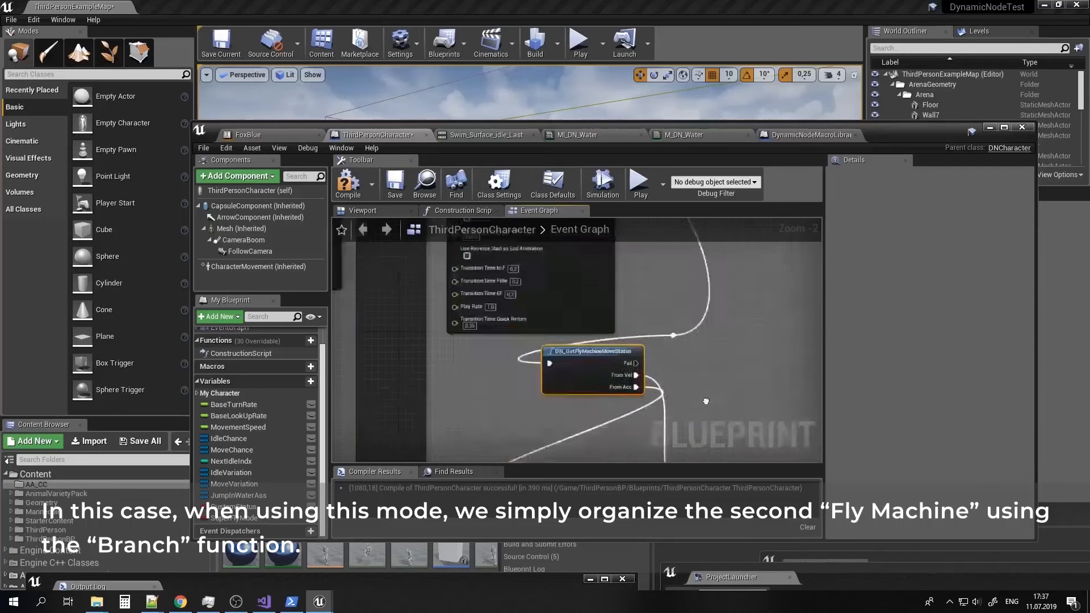
right_click_drag(683, 284, 716, 434)
right_click_drag(593, 232, 591, 308)
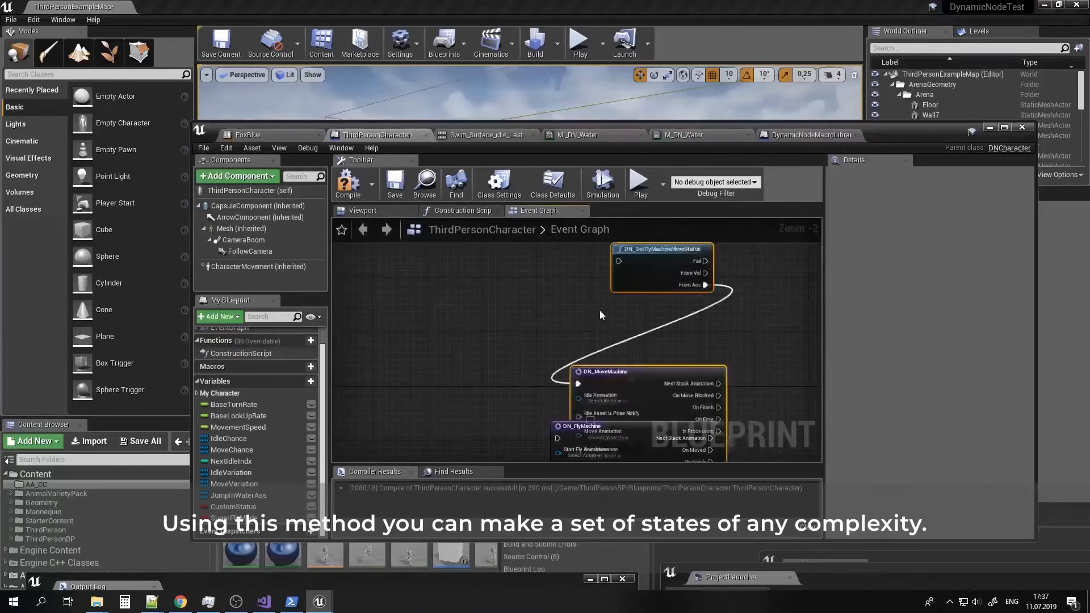
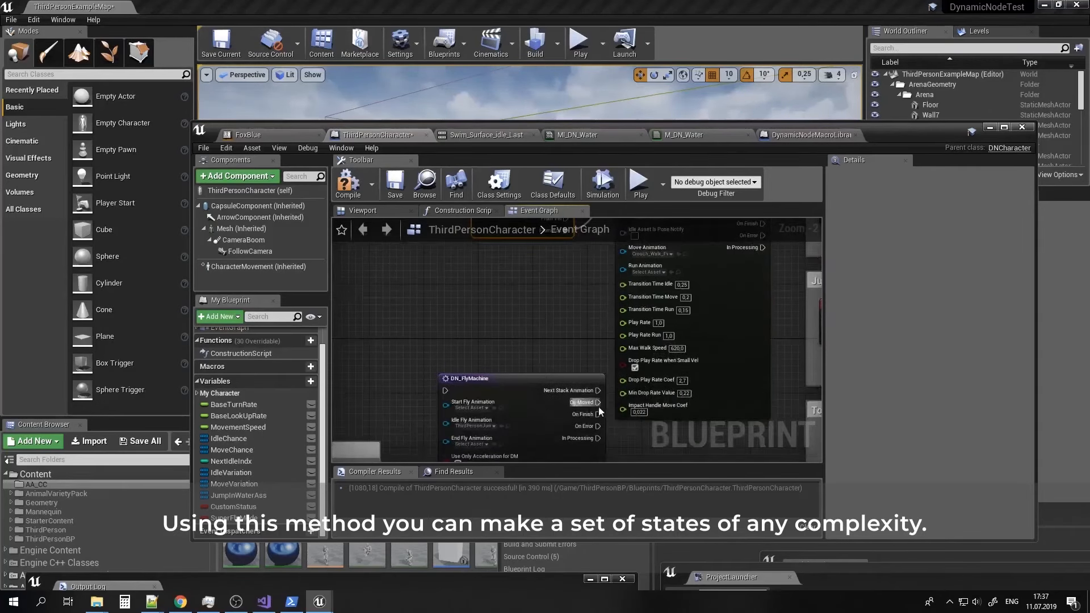
Connect the duplicated DN_FlyMachine's On Moved output to the copied DN_GetFlyMachineMoveStatus and rearrange the pasted nodes.
left_click_drag(599, 406, 529, 267)
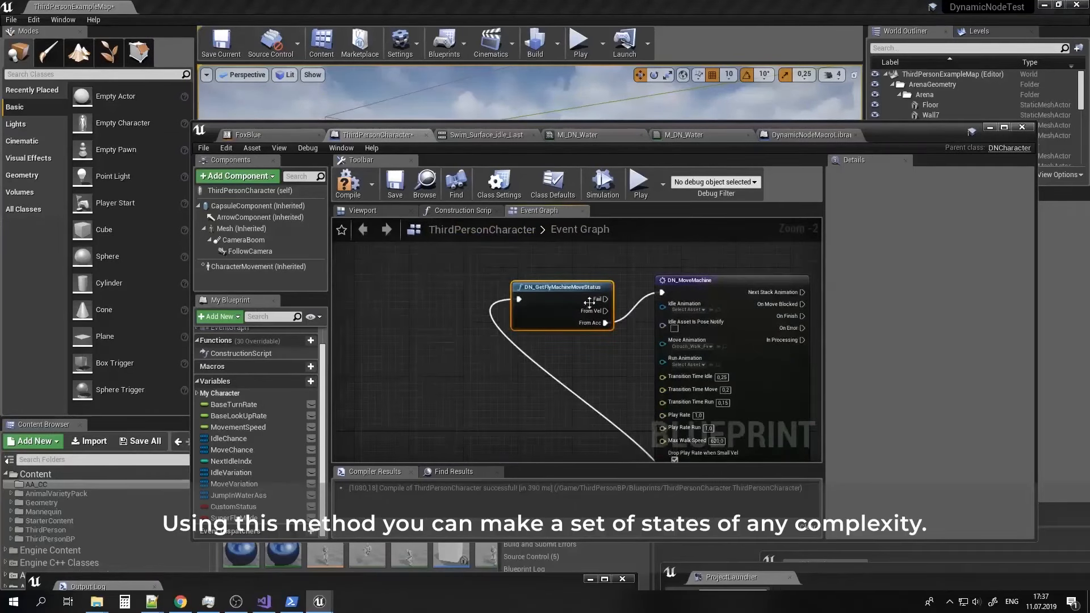
left_click_drag(589, 302, 494, 392)
left_click_drag(713, 284, 629, 236)
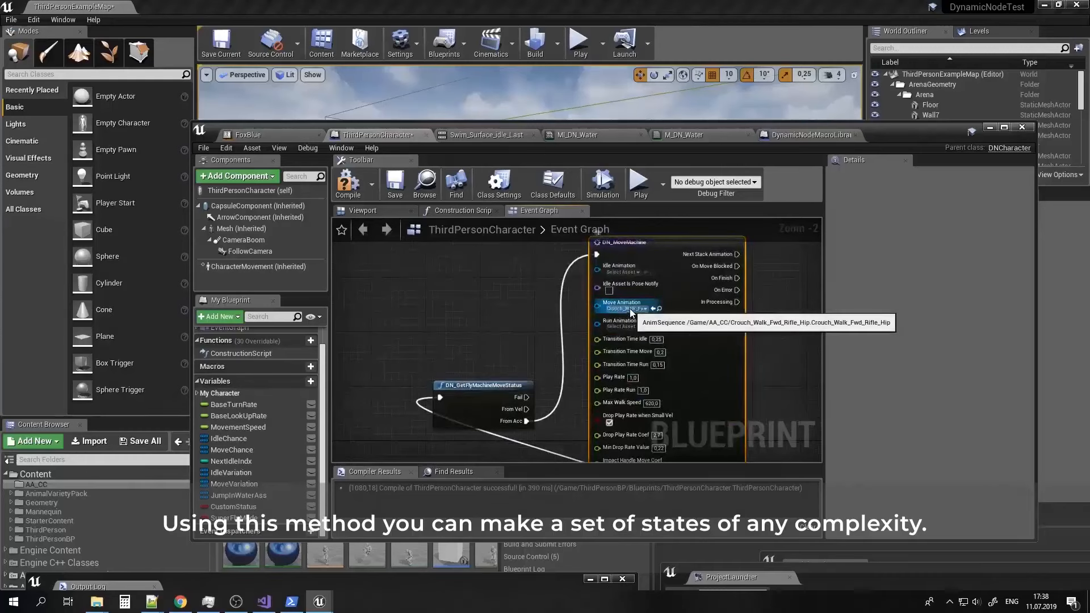
Set the copied DN_MoveMachine's Move Animation to ThirdPersonWalk.
left_click(630, 309)
type("walk")
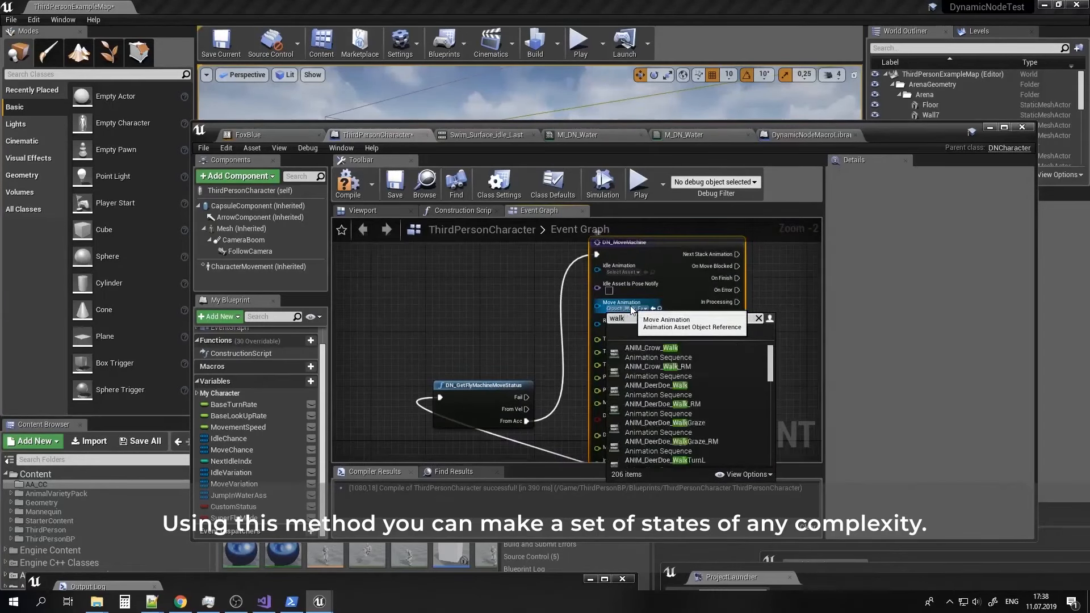
left_click_drag(769, 364, 771, 450)
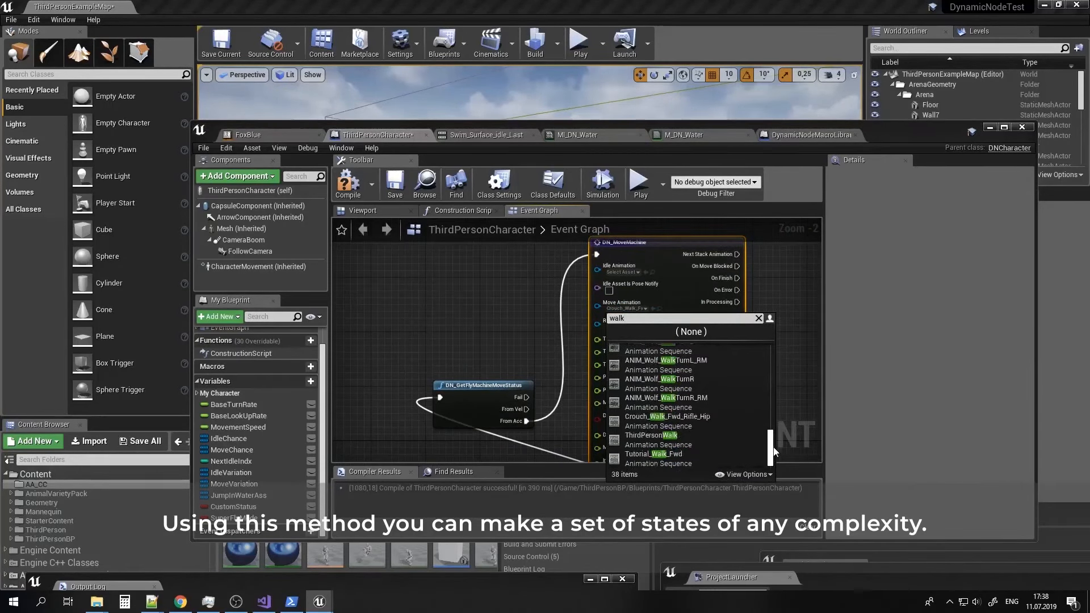
left_click(671, 440)
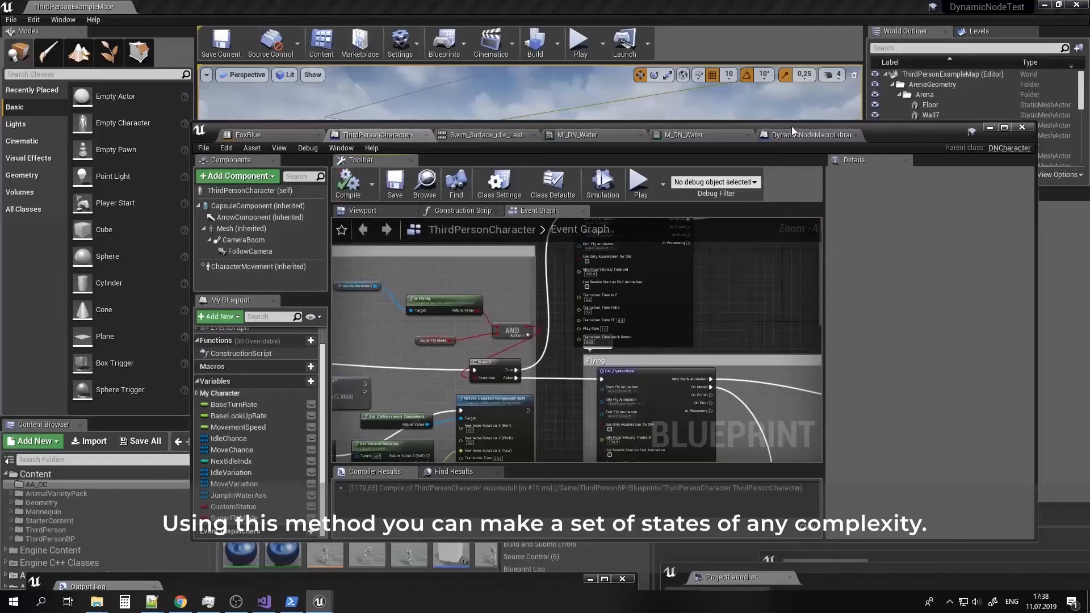
Play the level with the viewport uncovered and fly the character forward to test the super fly mode.
left_click_drag(791, 126, 749, 341)
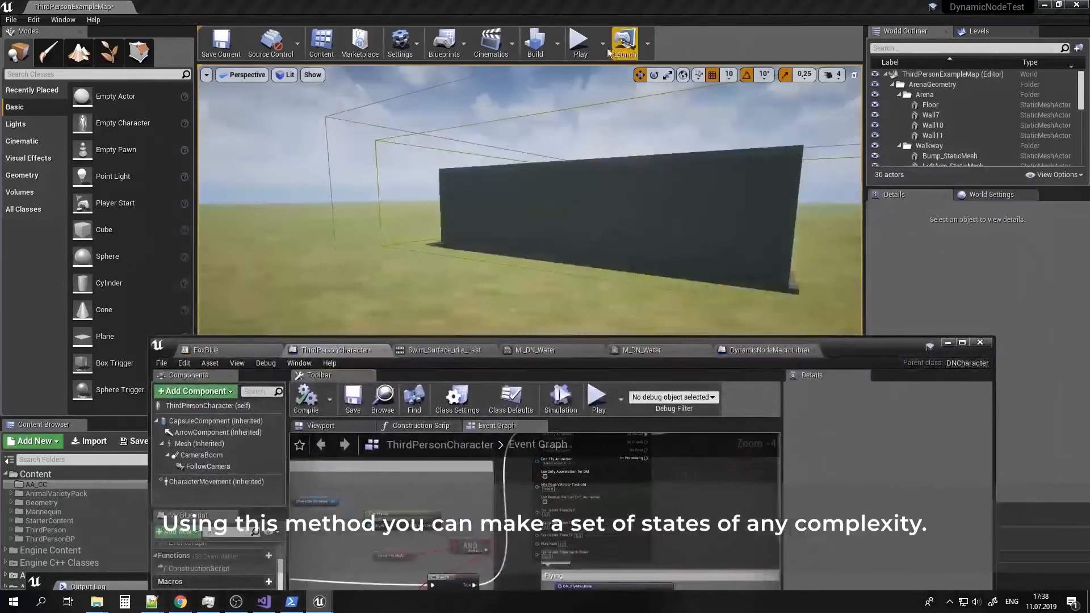
left_click(578, 45)
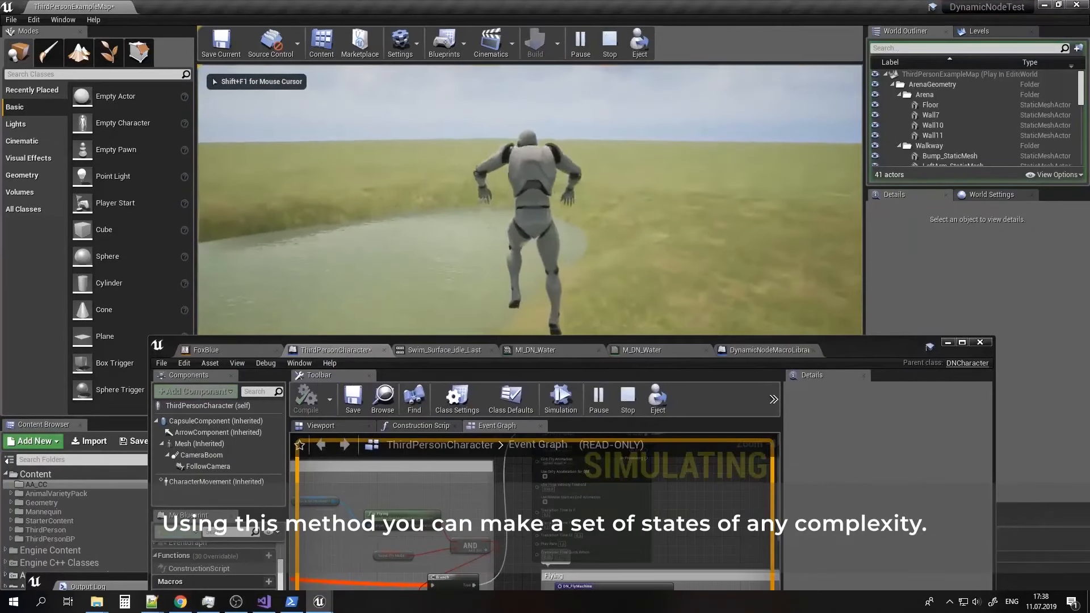
key("w")
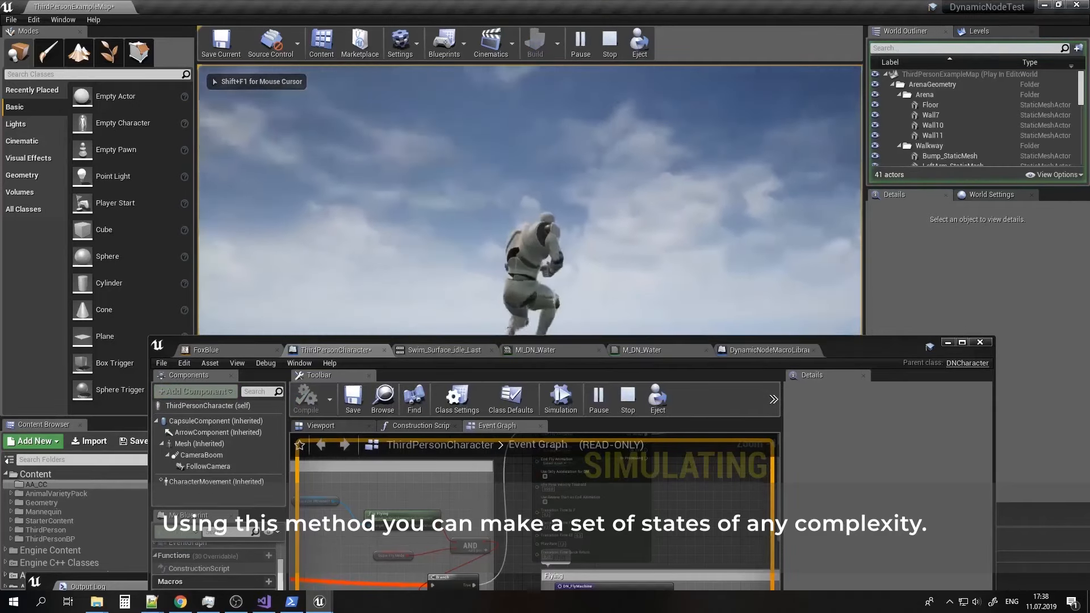
key("w")
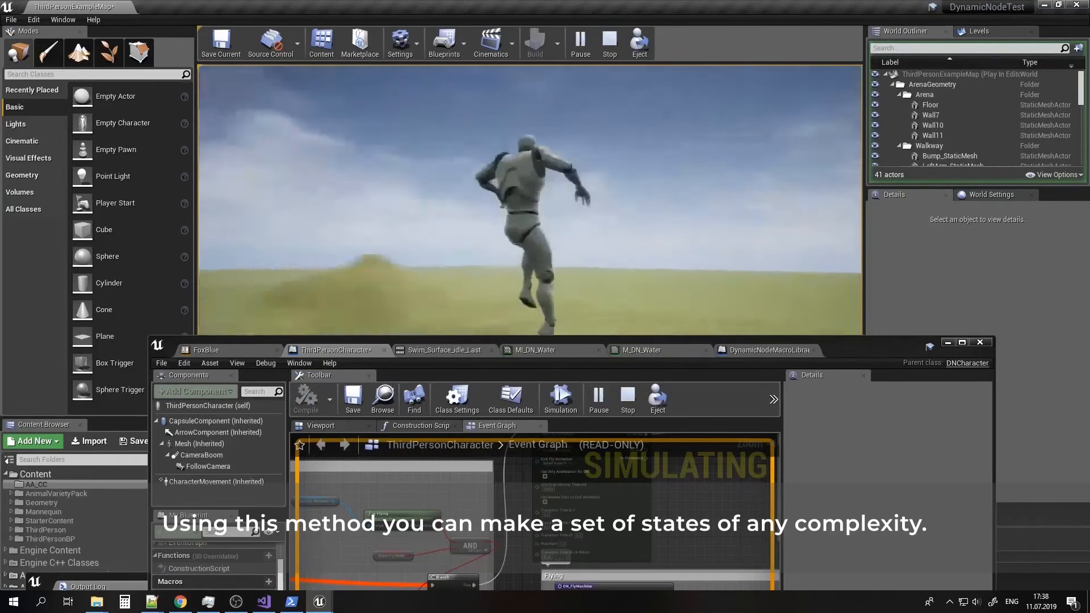
key("w")
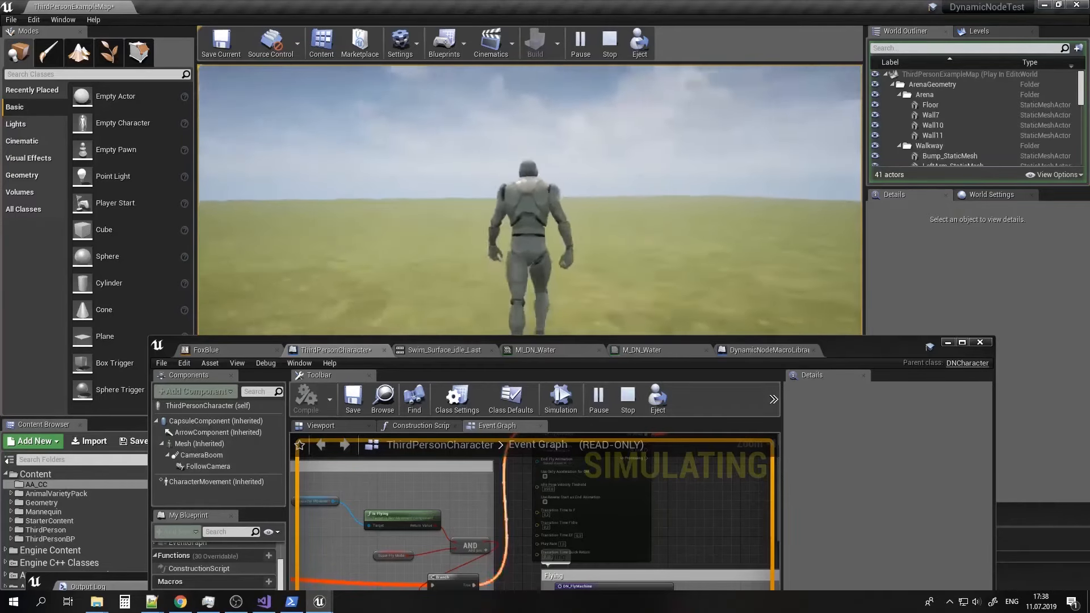
Bring the Branch area of the event graph into view during play to check which path executes.
key("super")
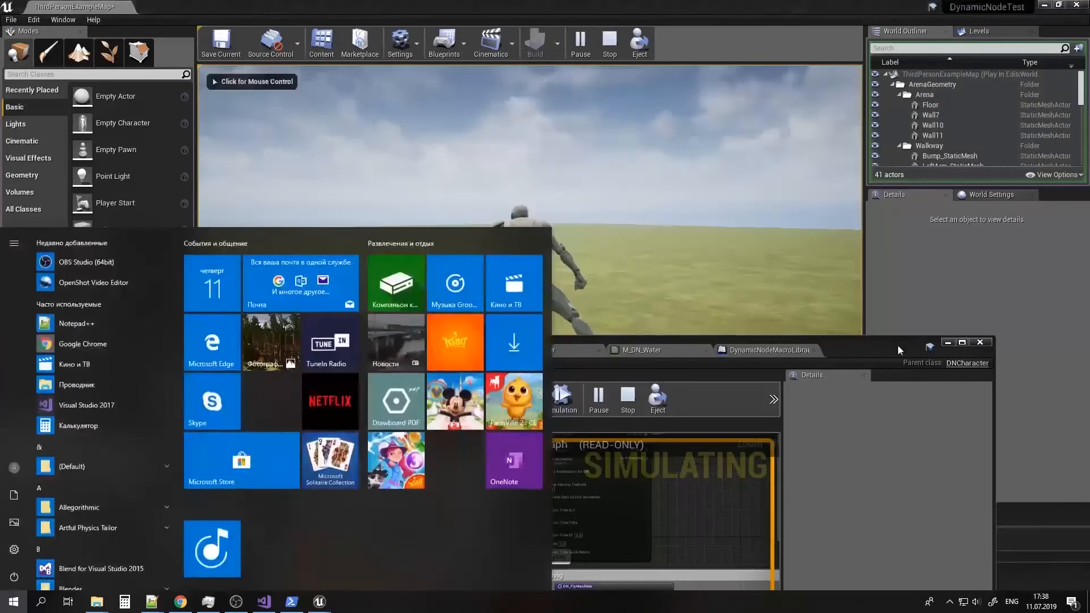
left_click_drag(900, 348, 991, 239)
left_click(812, 187)
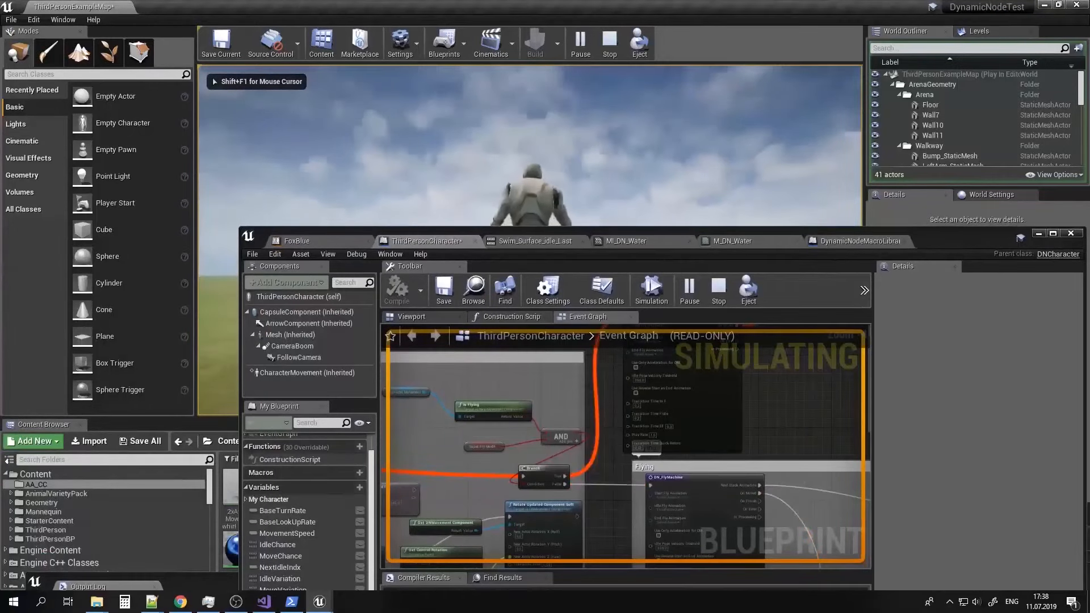
key("super")
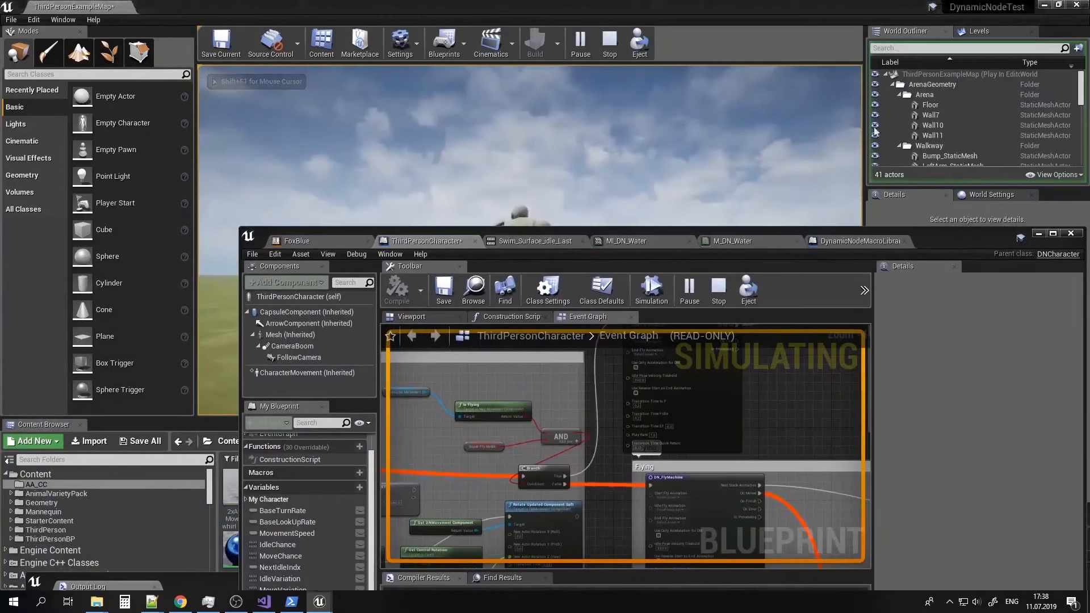
Clear the blueprint window off the game view and move the character forward to compare its flying animations.
left_click_drag(965, 241, 921, 511)
left_click(818, 363)
key("w")
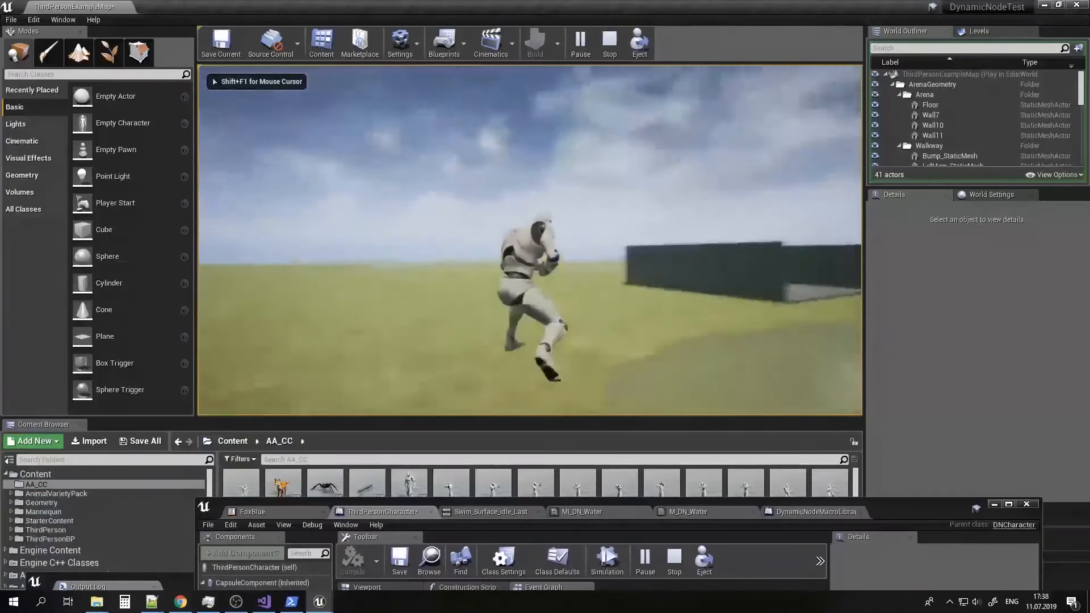
key("w")
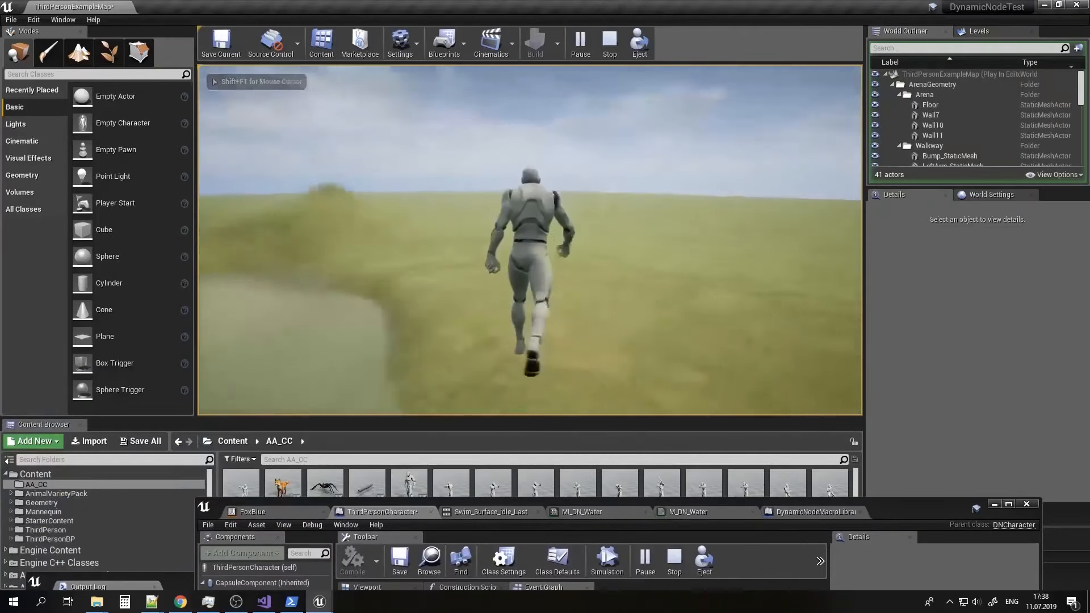
key("w")
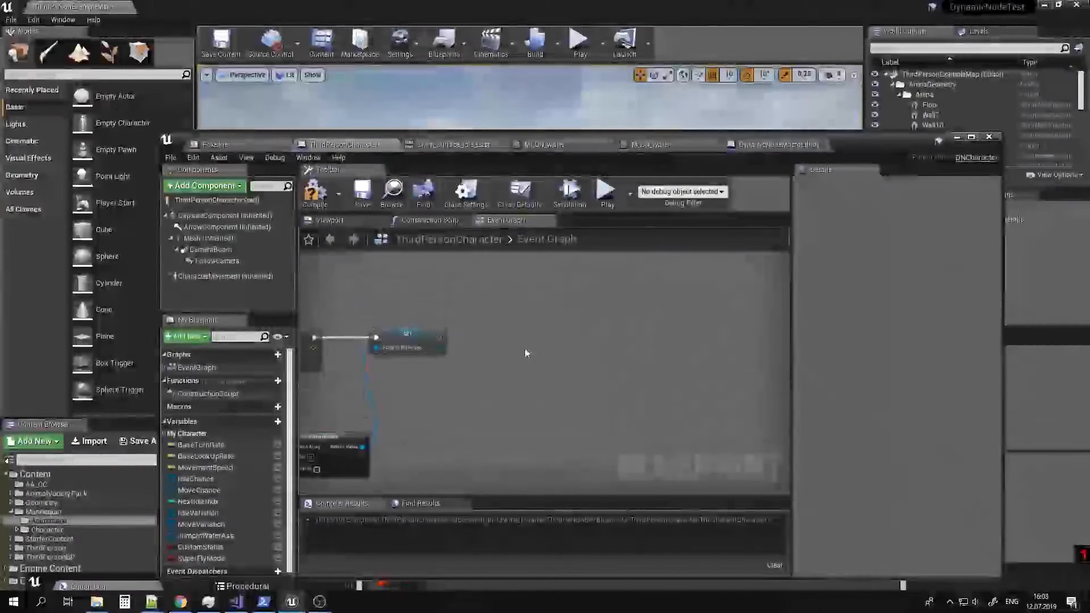
Add a DN_SetTurnAnimation node and run it after the SET Jump in Water Ass node.
right_click(524, 348)
type("setturn")
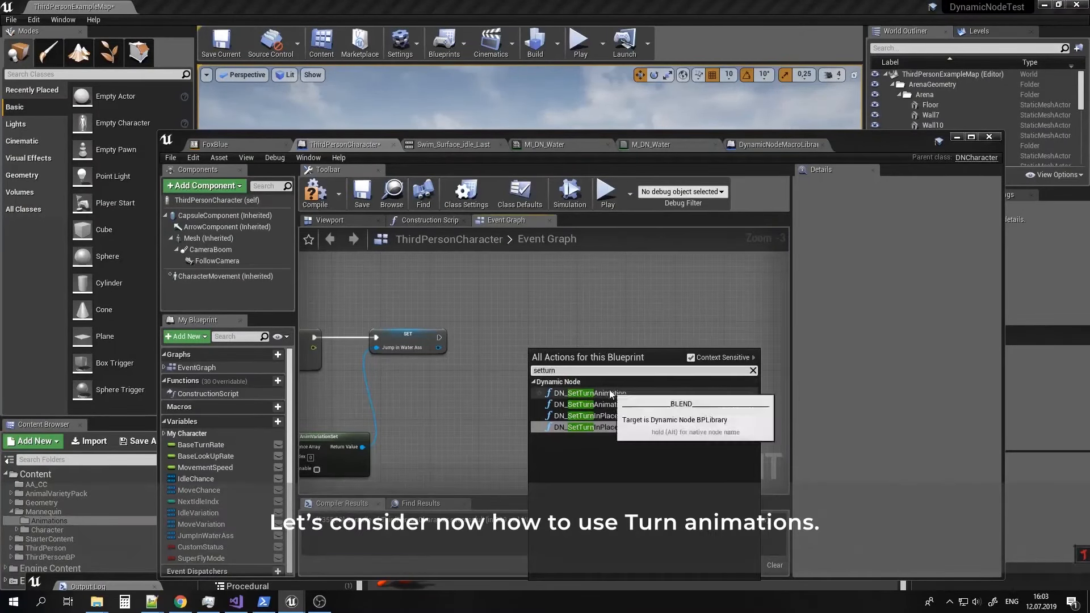
left_click(620, 396)
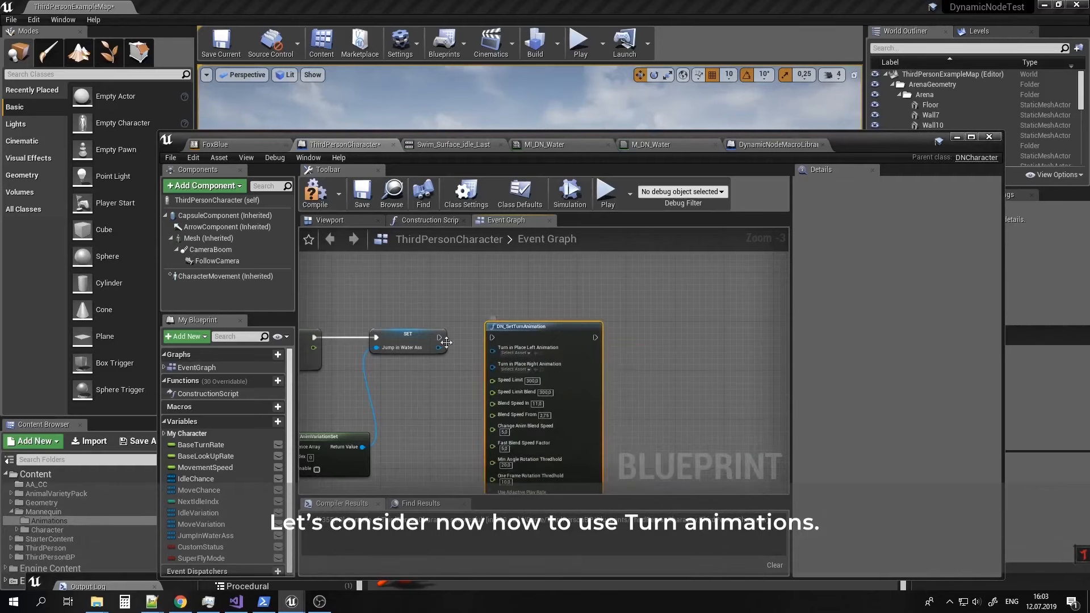
scroll(529, 356, "up", 3)
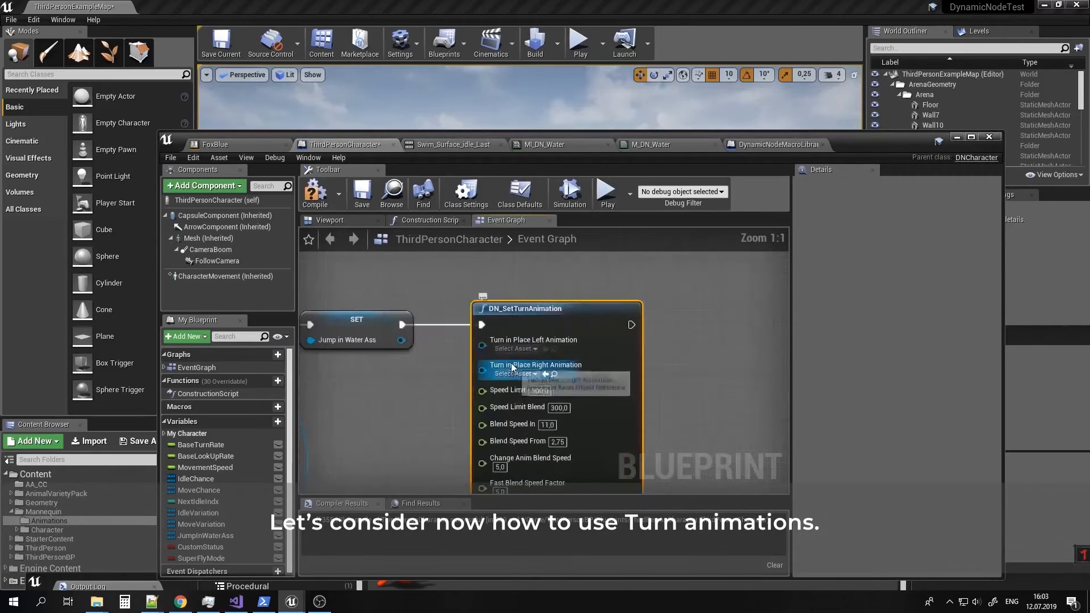
Set Turn in Place Left Animation to Sword1h_TurnL_90 and Turn in Place Right Animation to Sword1h_TurnR_90.
left_click(523, 351)
type("90")
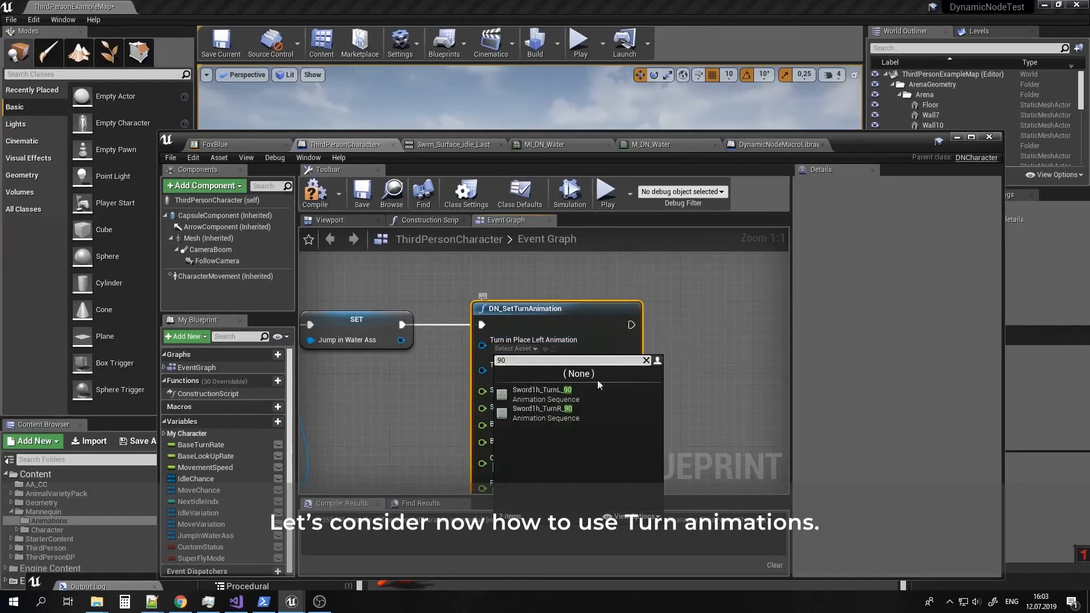
left_click(569, 392)
left_click(528, 373)
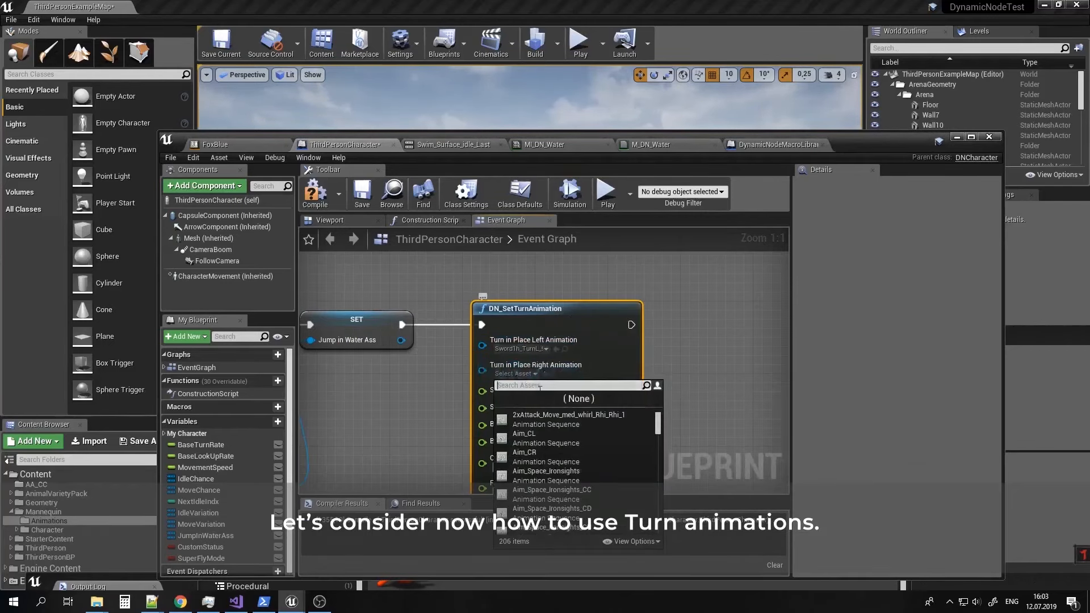
type("90")
left_click(519, 432)
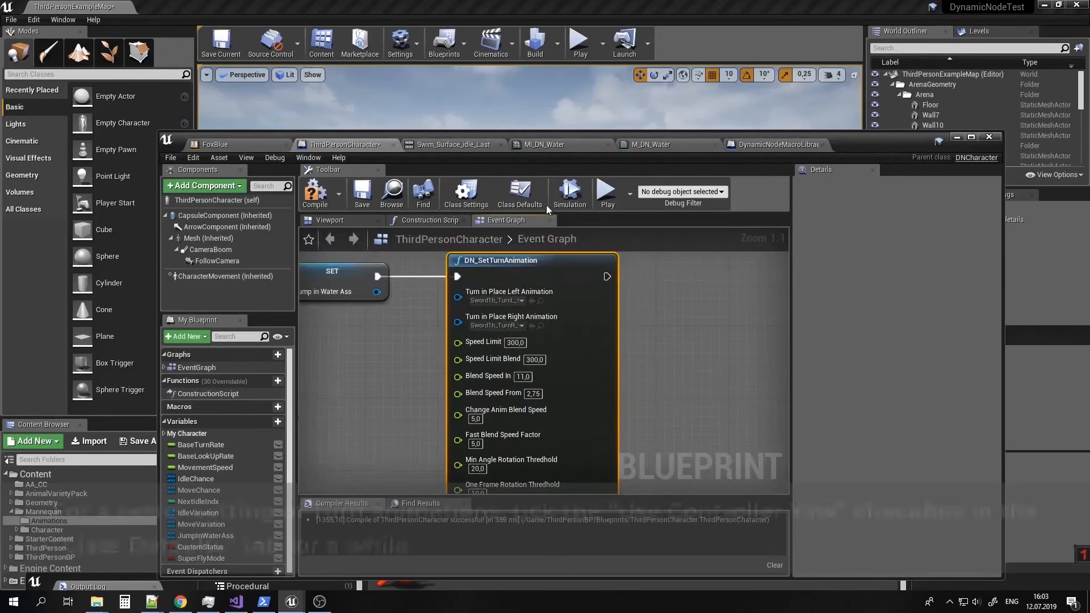
Enable Use Controller Rotation Yaw in the class defaults, set the turn node's Adaptive Animation End Yaw Threshold and Min Angle Rotation Threshold to 0, and compile.
left_click(520, 196)
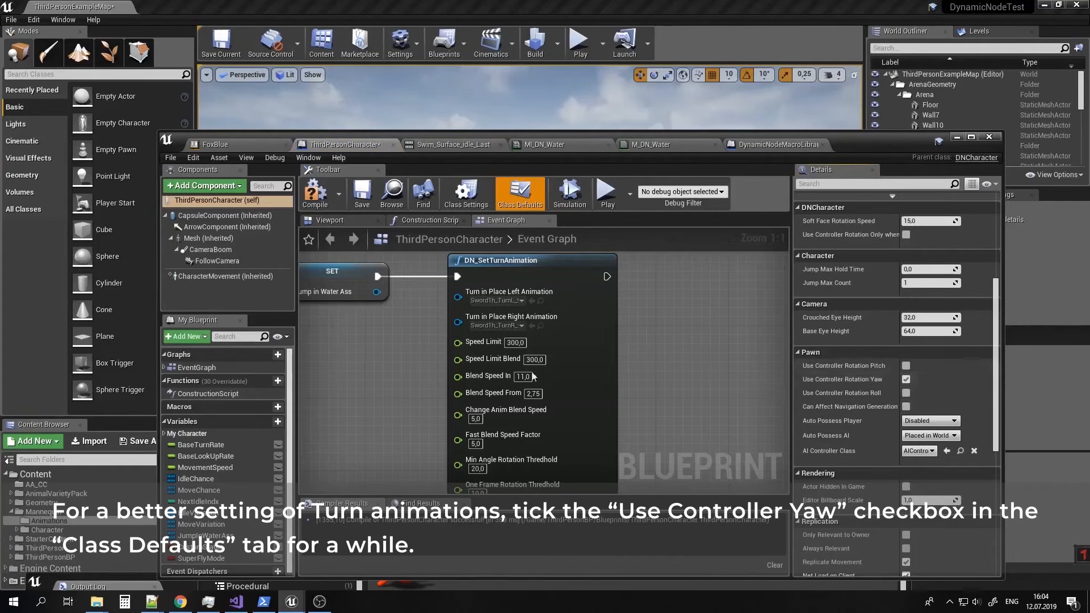
right_click_drag(648, 441, 661, 281)
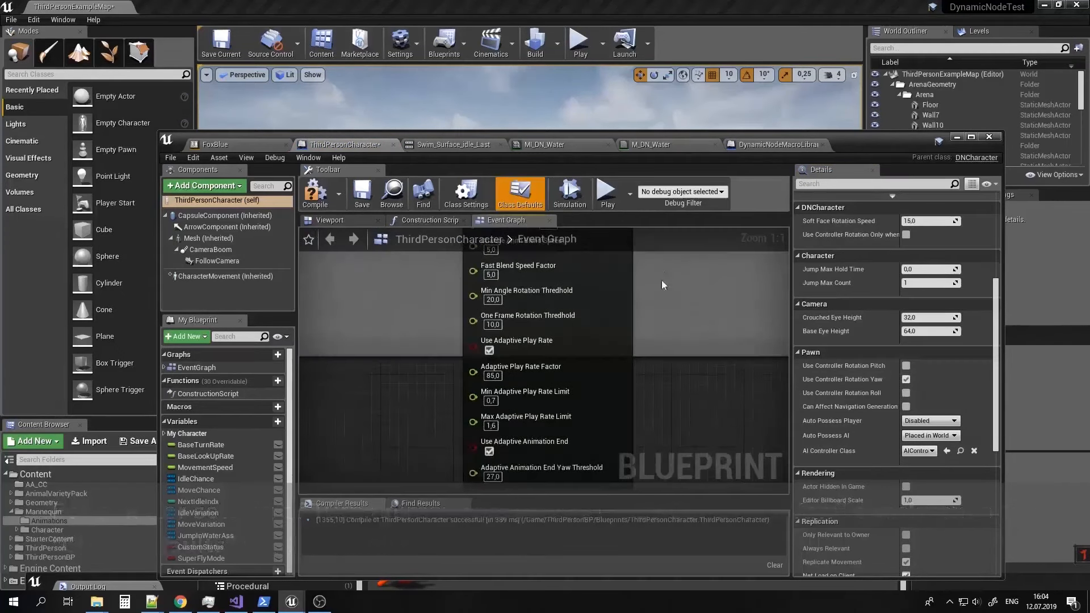
type("0")
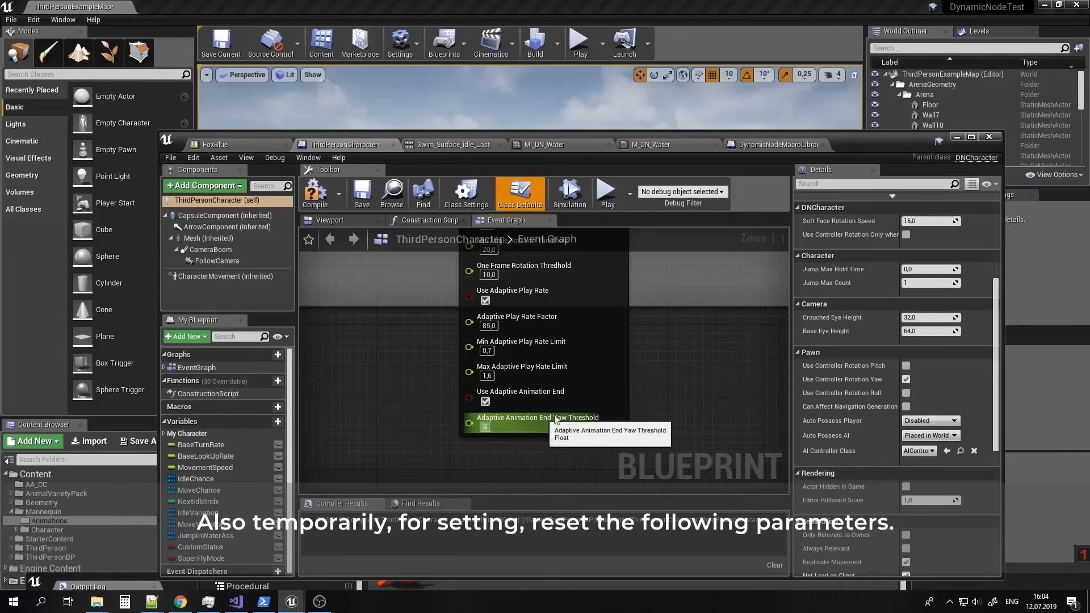
right_click_drag(669, 344, 673, 468)
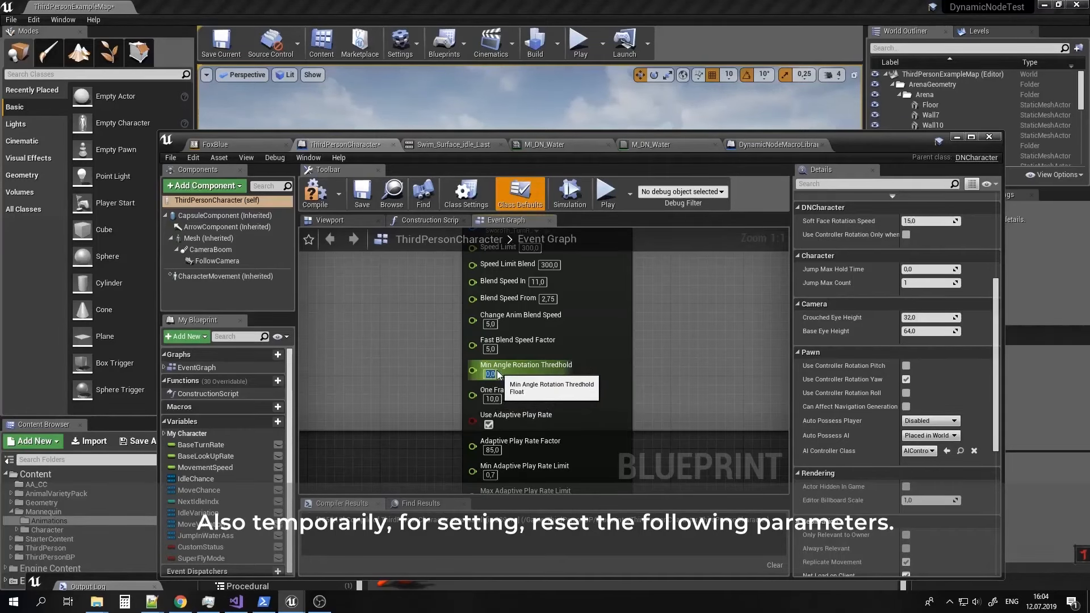
left_click(316, 195)
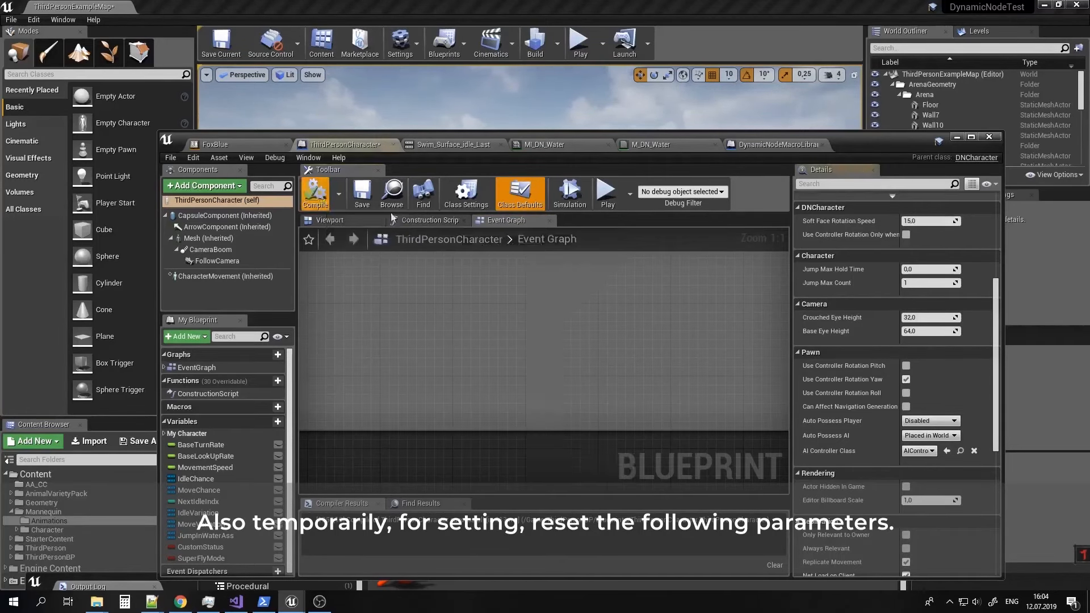
Play the level with the blueprint window out of the way and turn the character to check its turn-in-place transitions.
left_click(957, 137)
left_click(580, 43)
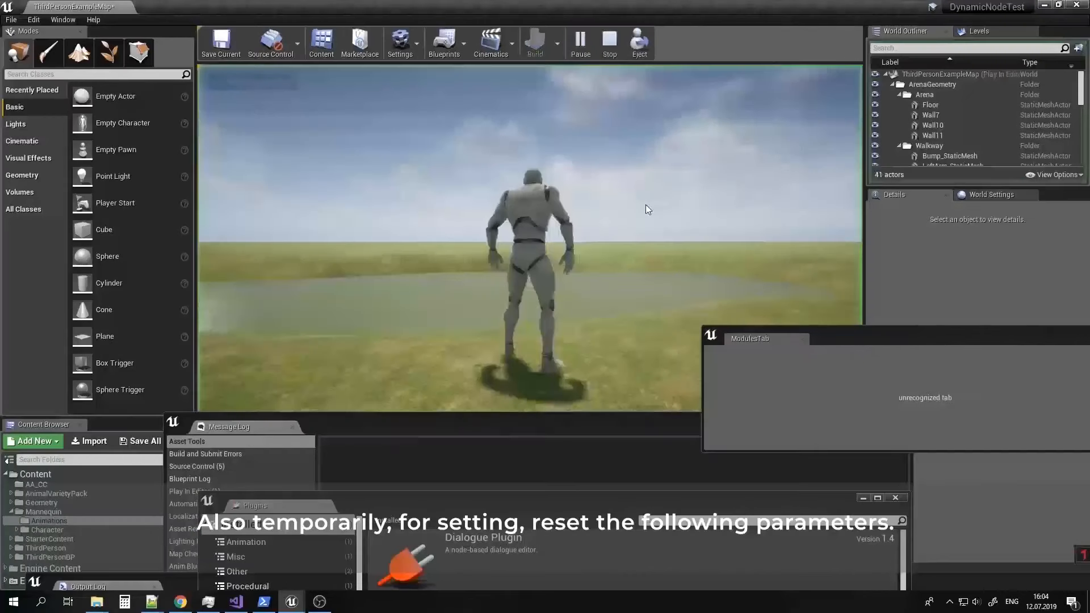
left_click(647, 209)
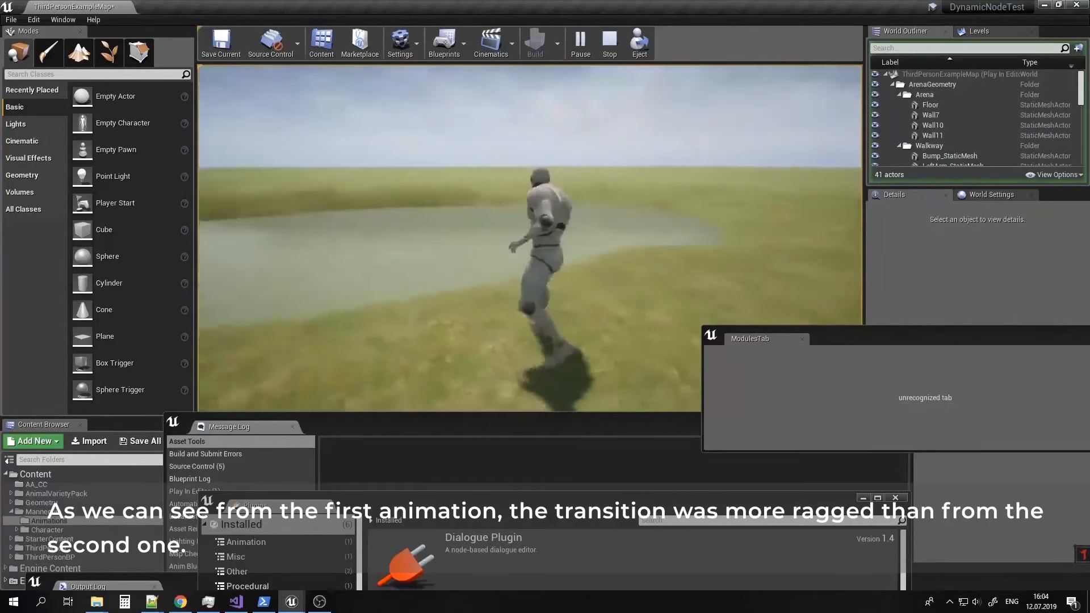
key("Escape")
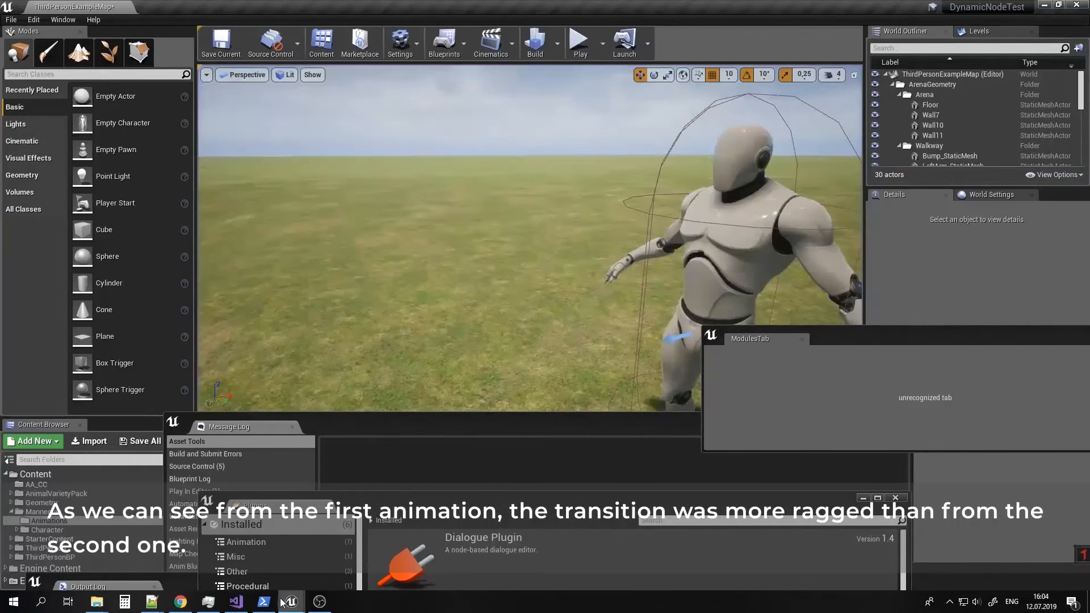
Set Blend Speed In to 3 on the DN_SetTurnAnimation node and test the character's turns in a play session.
left_click(299, 600)
left_click(320, 518)
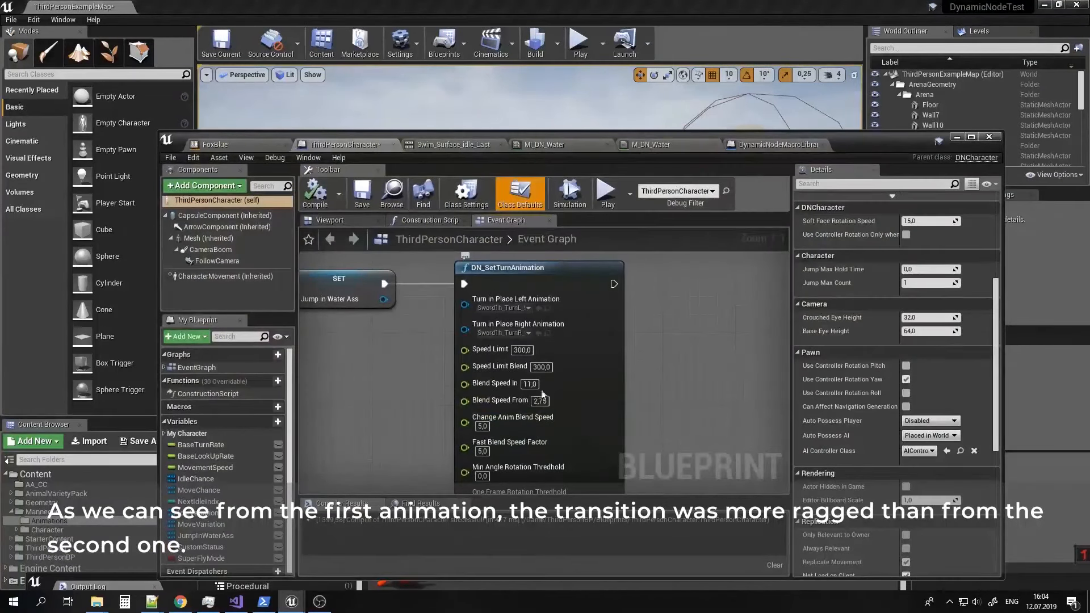
left_click(530, 383)
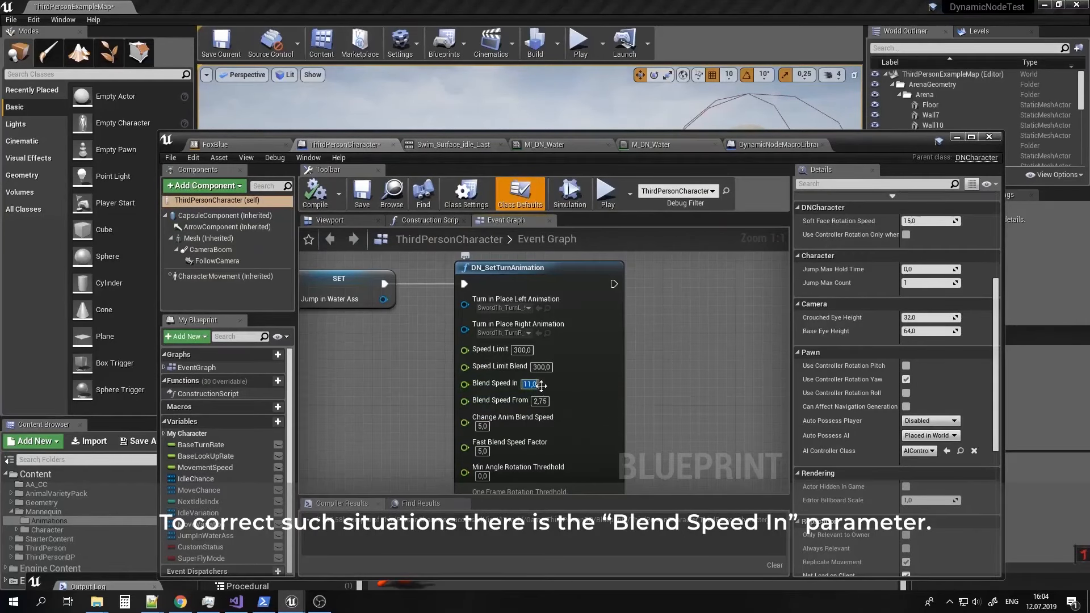
type("3")
left_click(568, 384)
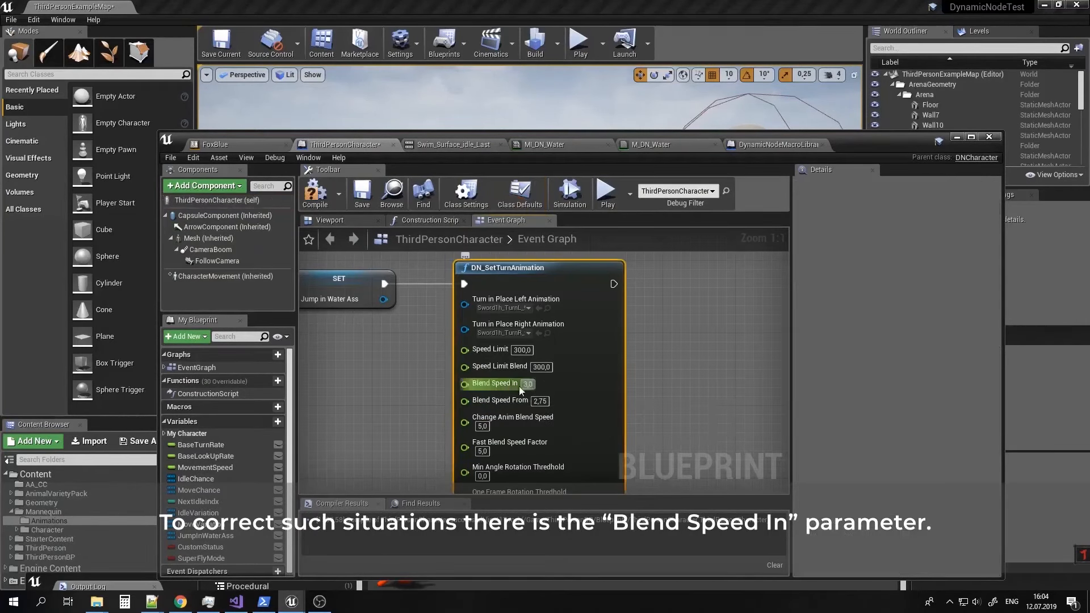
left_click(579, 43)
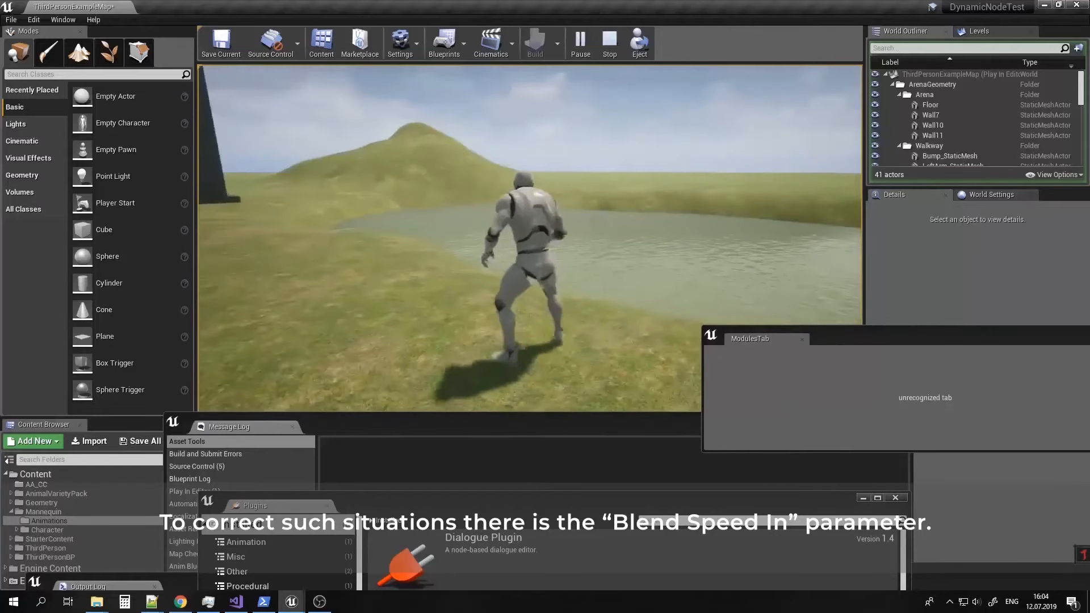
key("Escape")
Set Blend Speed From to 20.75 on the DN_SetTurnAnimation node and compile the blueprint.
mouse_move(291, 602)
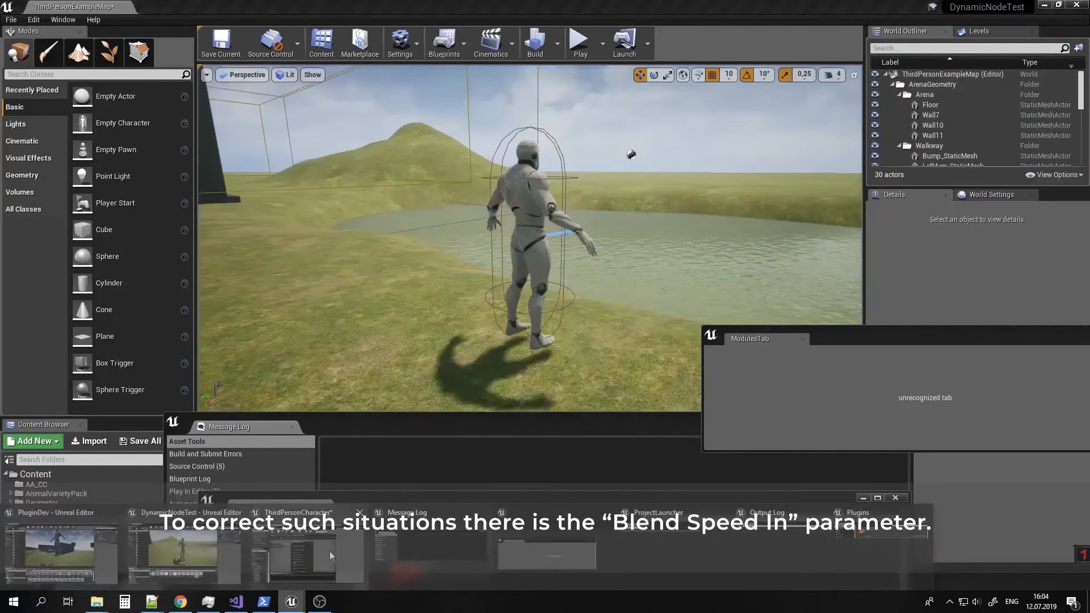
left_click(329, 551)
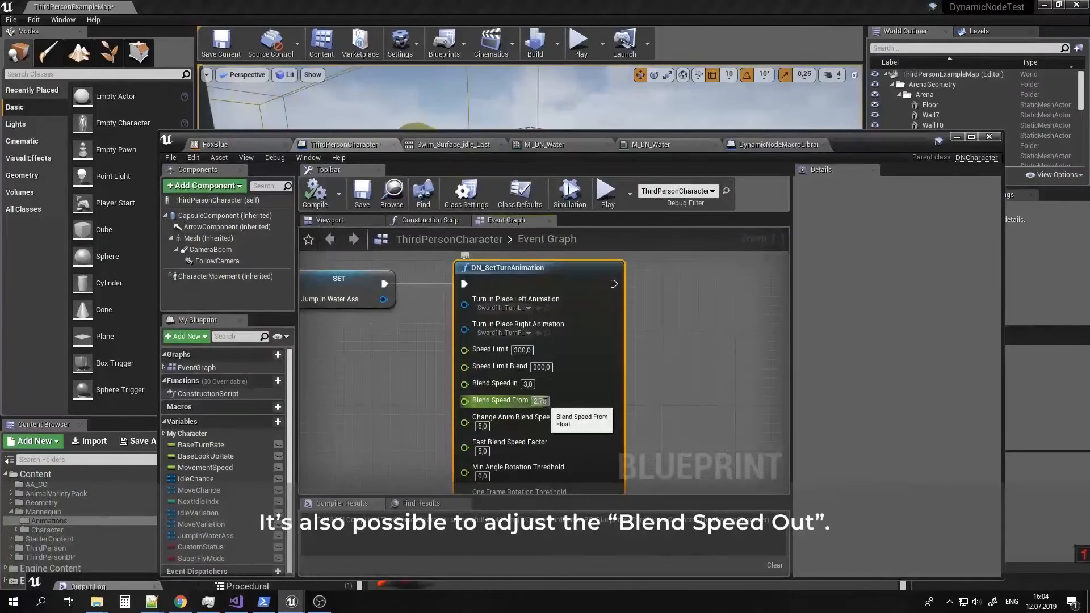
left_click(538, 400)
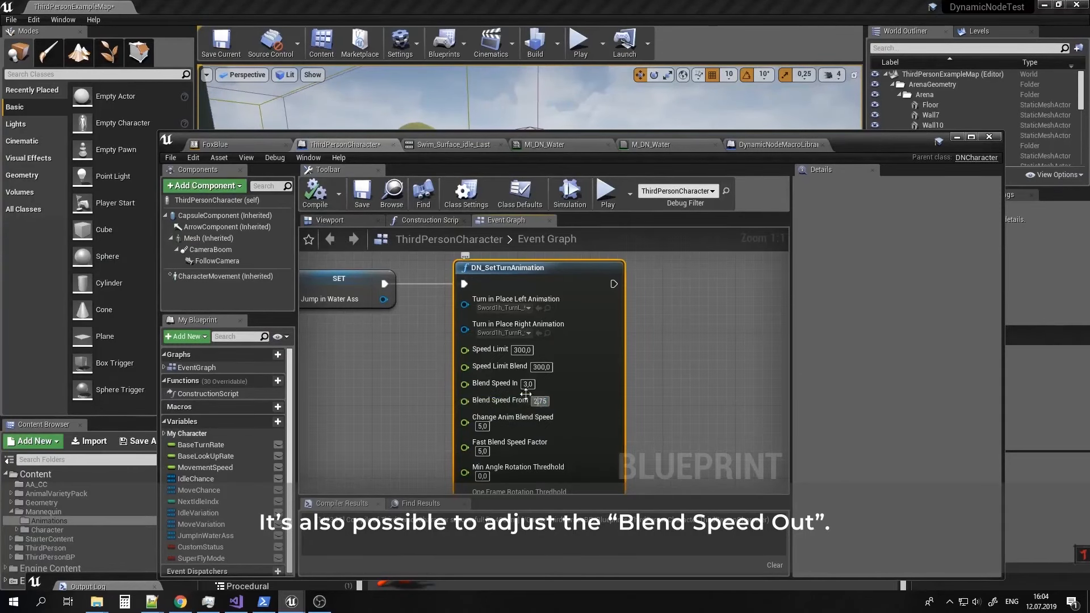
type("0")
key("Return")
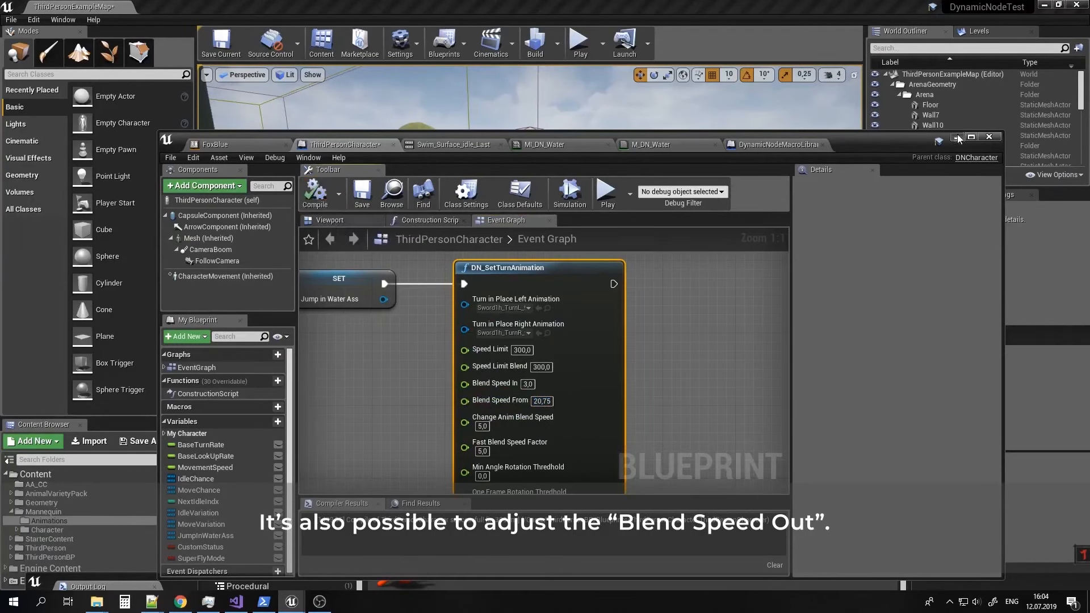
Play the level to check how the turn animation blends out with the new Blend Speed From value.
left_click(957, 138)
left_click(579, 41)
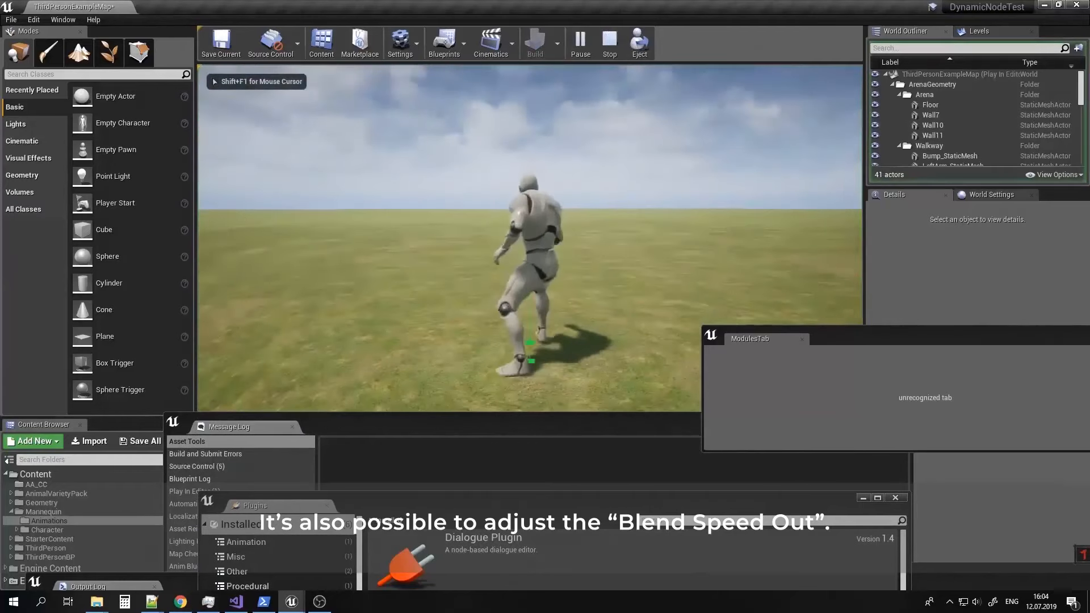
key("Escape")
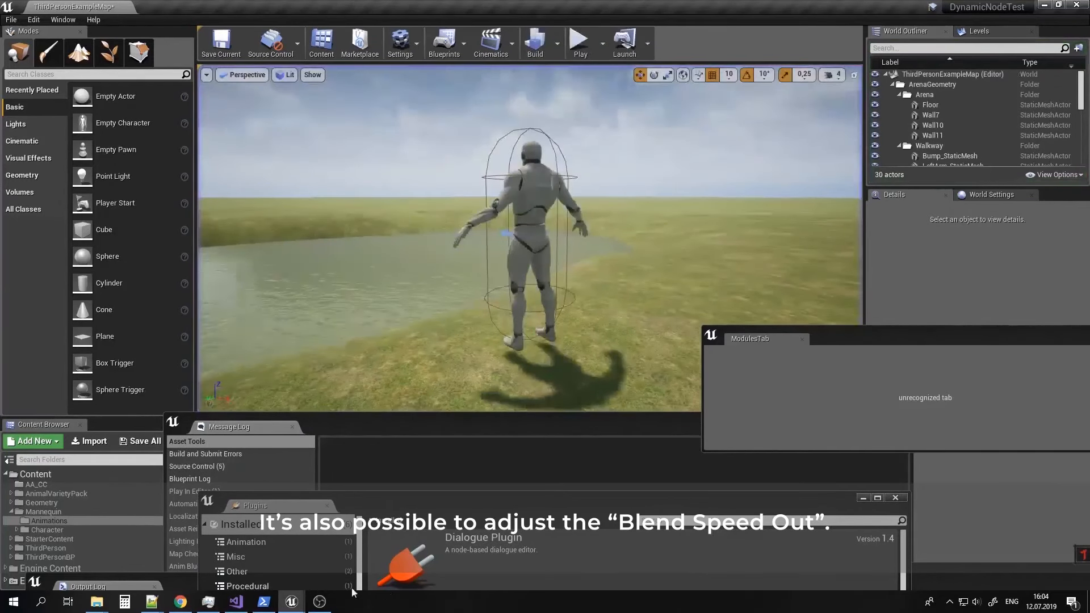
Restore Blend Speed From to 2.75 on the DN_SetTurnAnimation node.
mouse_move(291, 601)
left_click(321, 548)
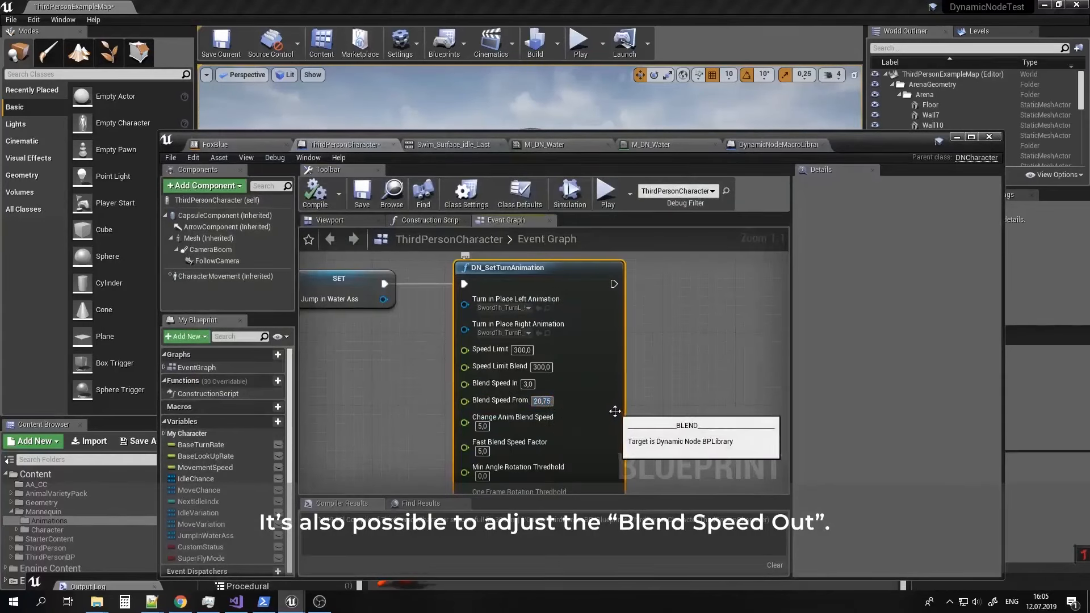
key("Delete")
key("Return")
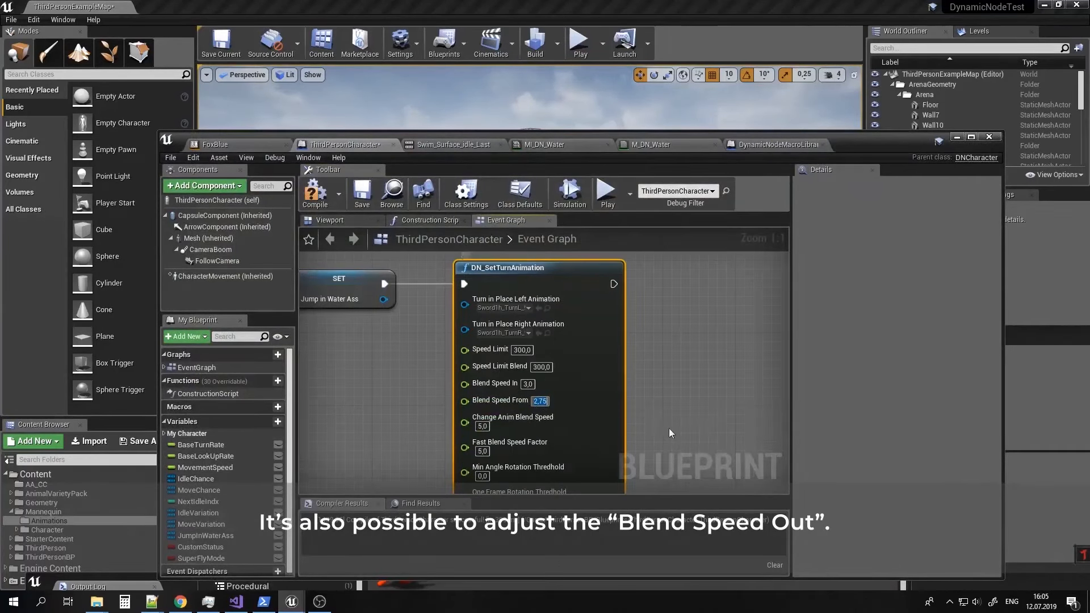
Edit Change Anim Blend Speed on the turn node and play the level to test abrupt changes of turning direction.
right_click_drag(669, 429, 668, 374)
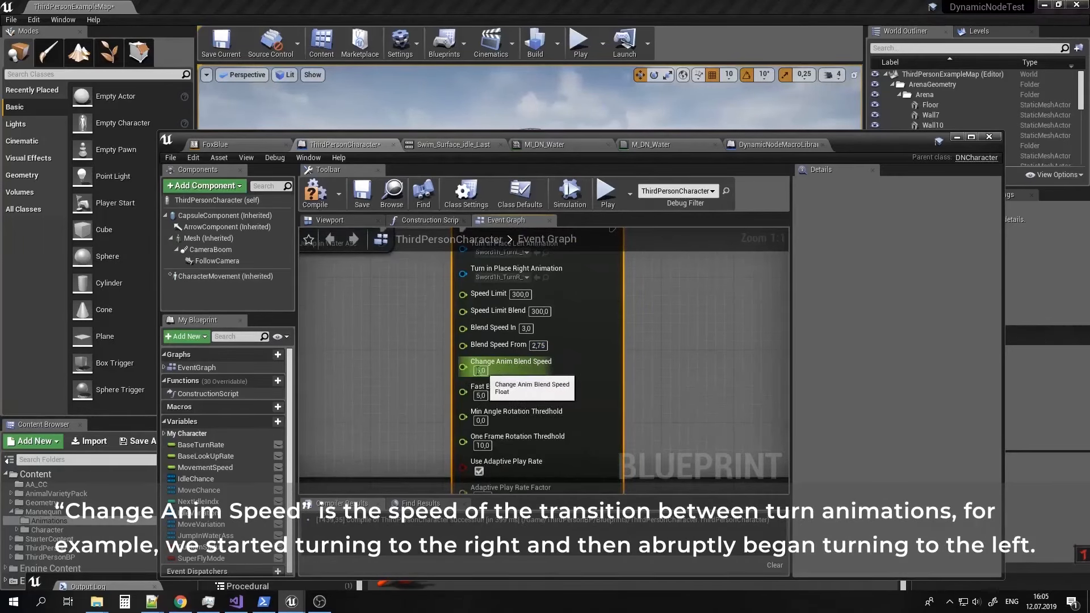
left_click_drag(928, 140, 860, 388)
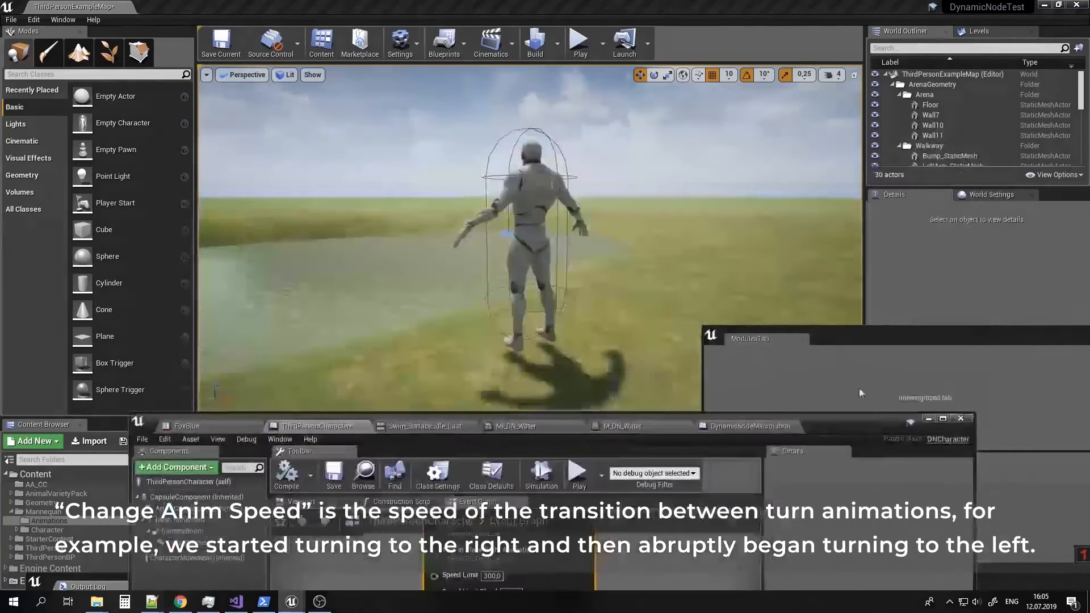
left_click(578, 42)
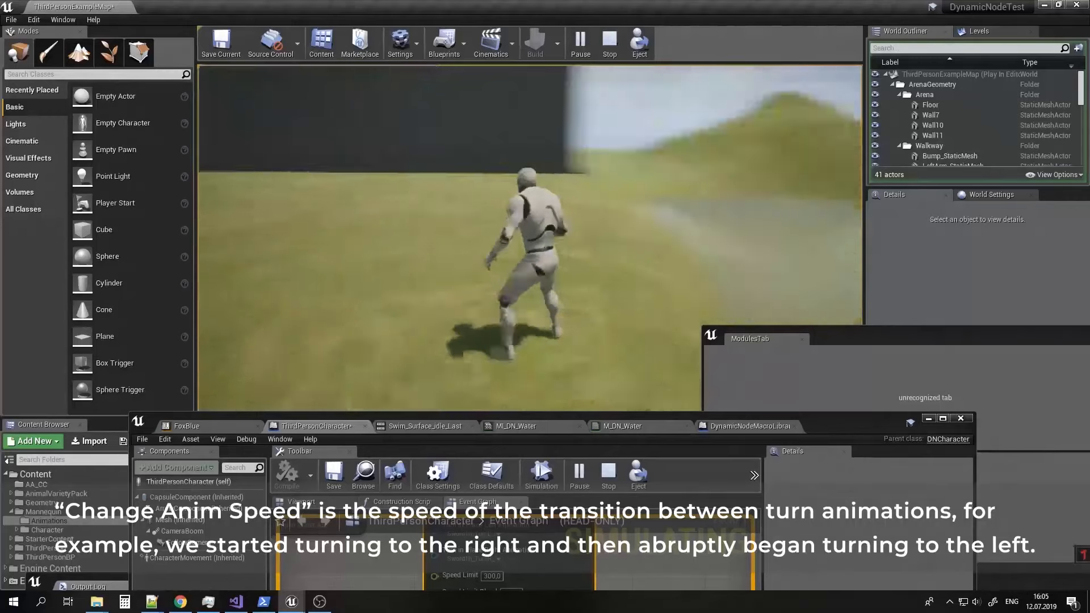
key("Escape")
Try a different Change Anim Blend Speed on the turn node, compile, and play the level again to compare the transitions.
left_click_drag(871, 425, 856, 278)
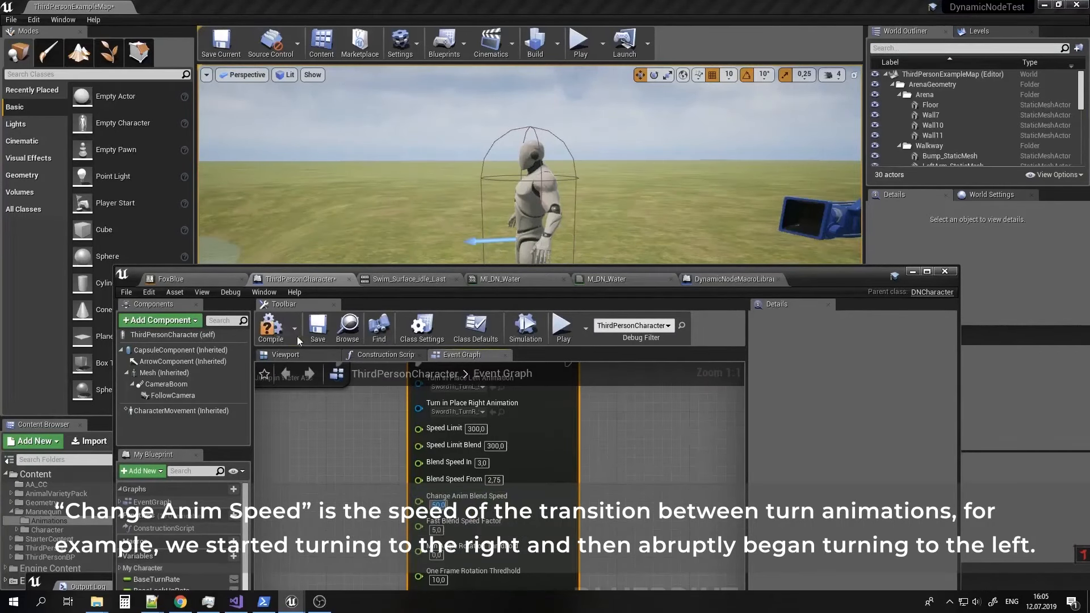
left_click_drag(811, 277, 794, 384)
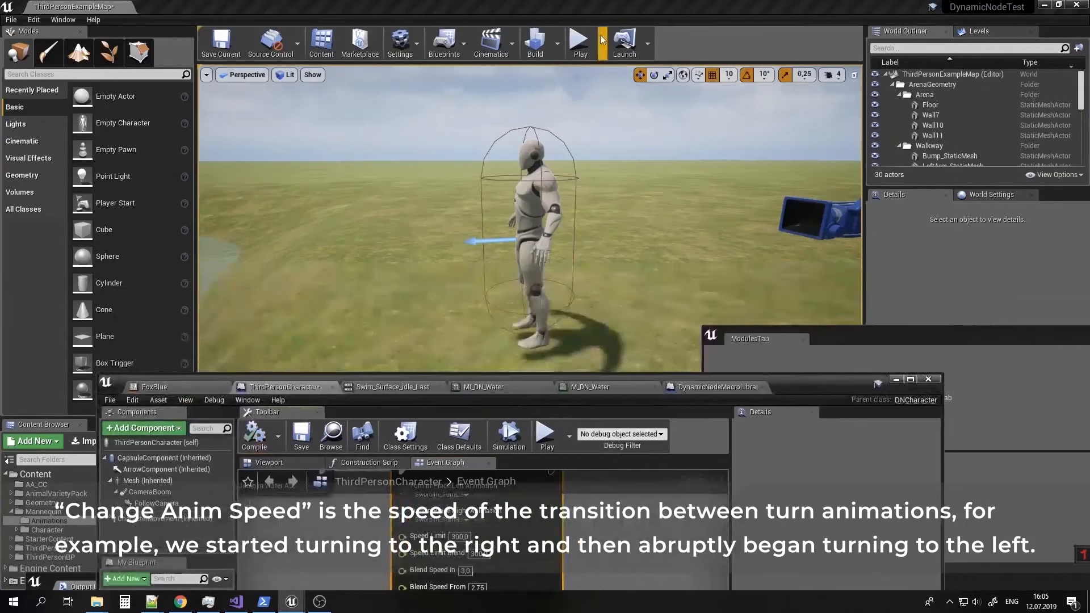
left_click(580, 42)
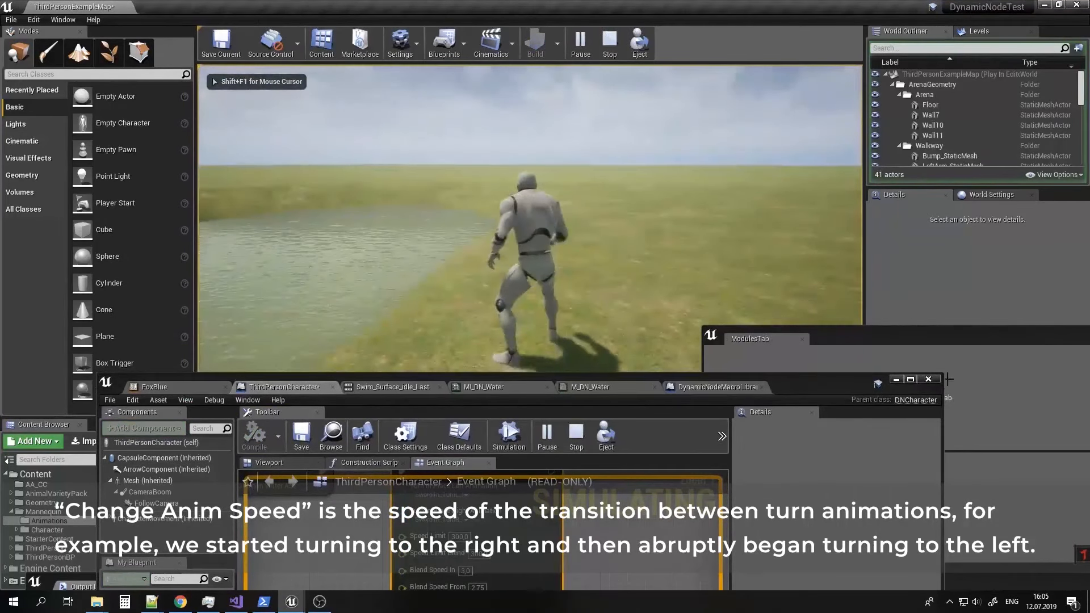
key("Escape")
Restore Change Anim Blend Speed to 5.0 and review the Fast Blend Speed Factor and Speed Limit parameters.
left_click_drag(832, 382, 900, 266)
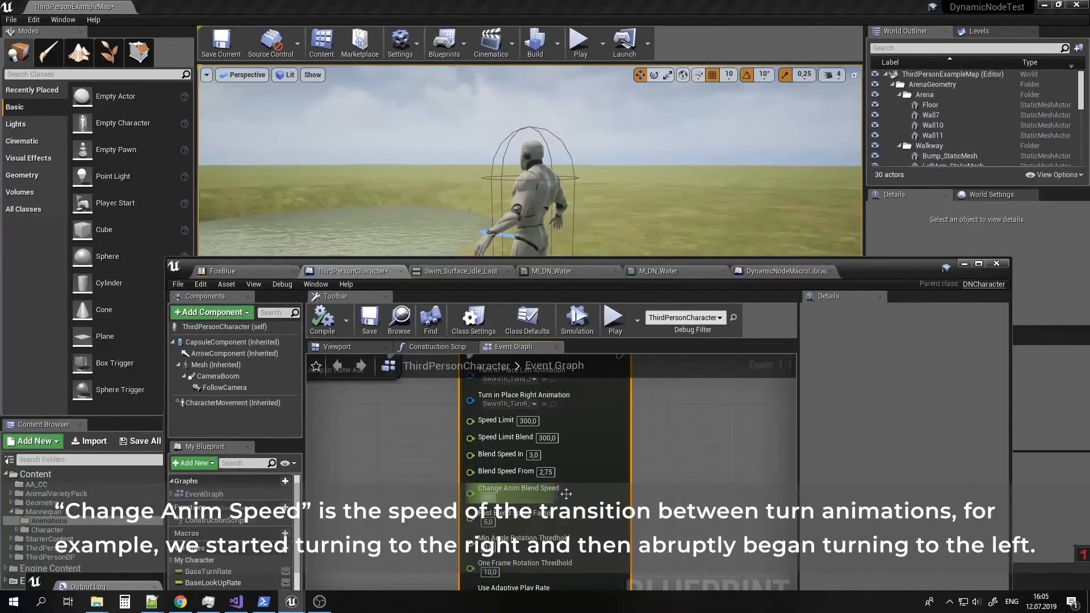
right_click_drag(713, 513, 702, 482)
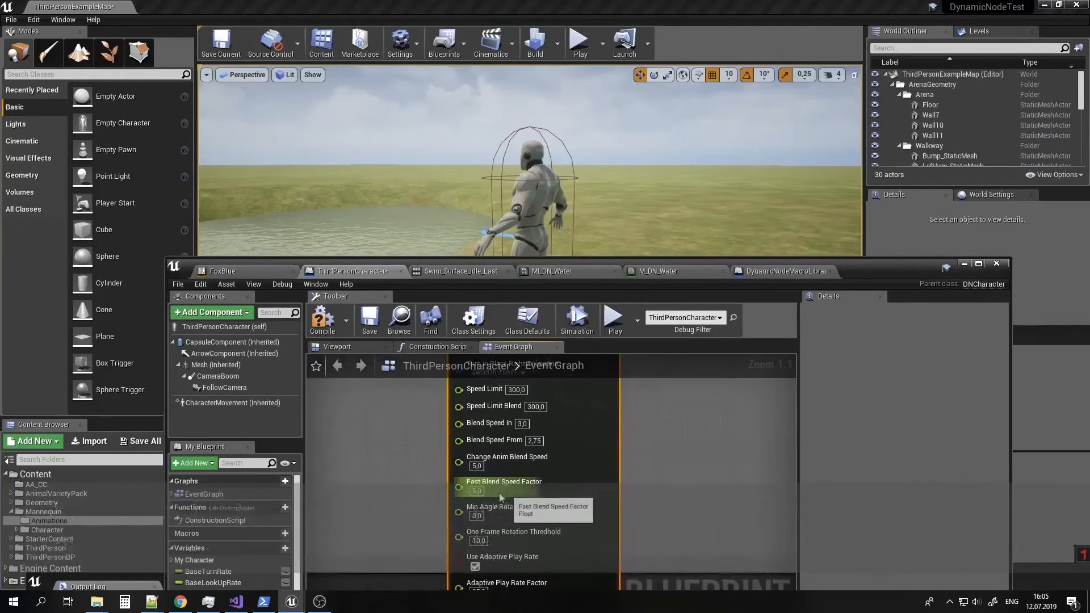
right_click_drag(583, 466, 568, 464)
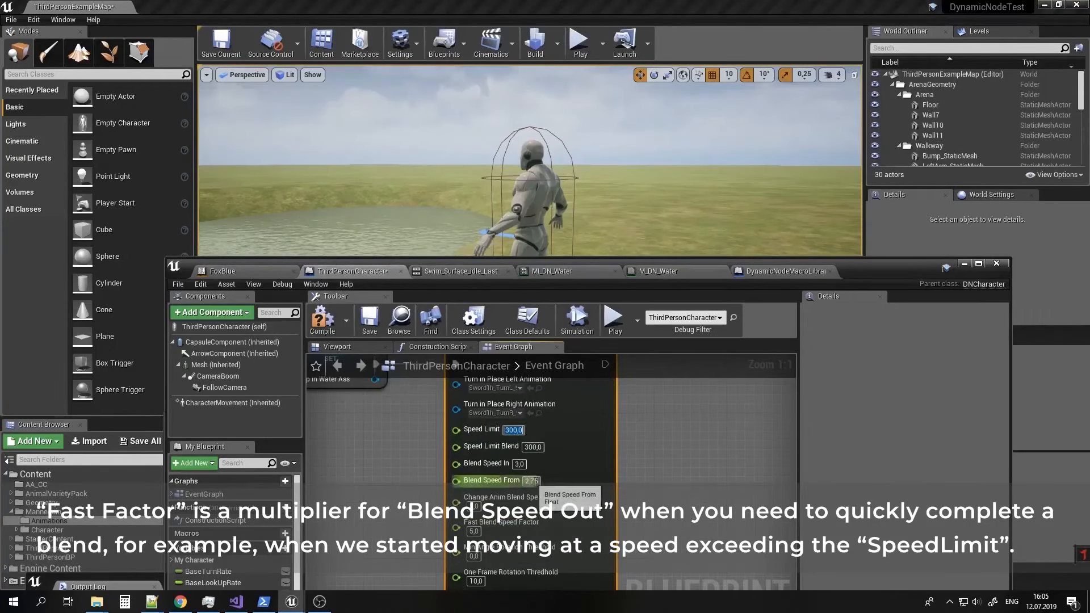
Set Min Adaptive Play Rate Limit to 0.2 on the DN_SetTurnAnimation node and compile the blueprint.
right_click_drag(665, 524, 652, 435)
right_click_drag(666, 476, 650, 386)
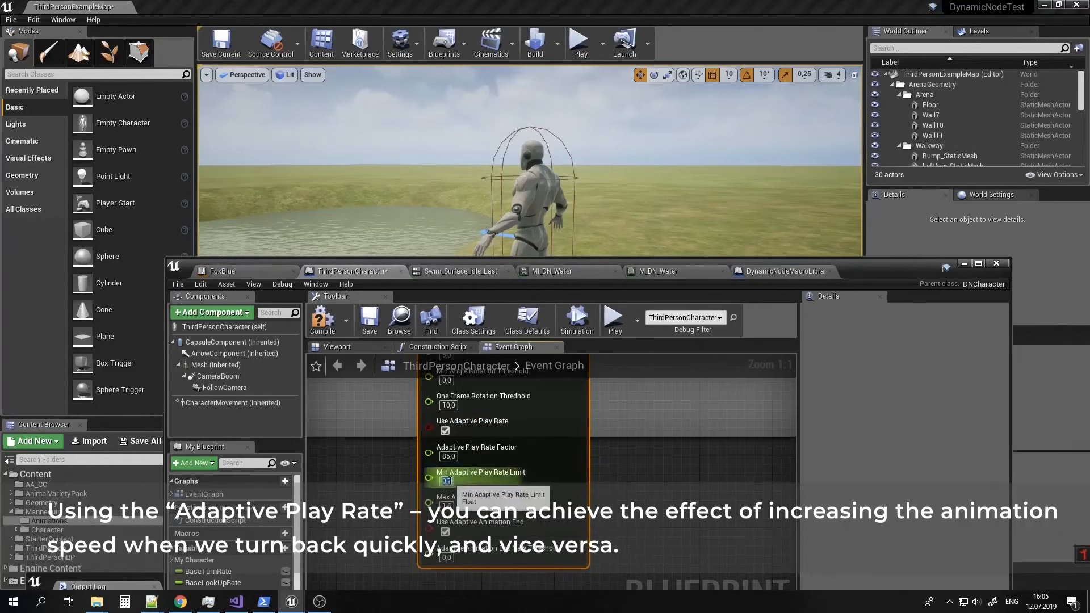
type(",2")
key("Return")
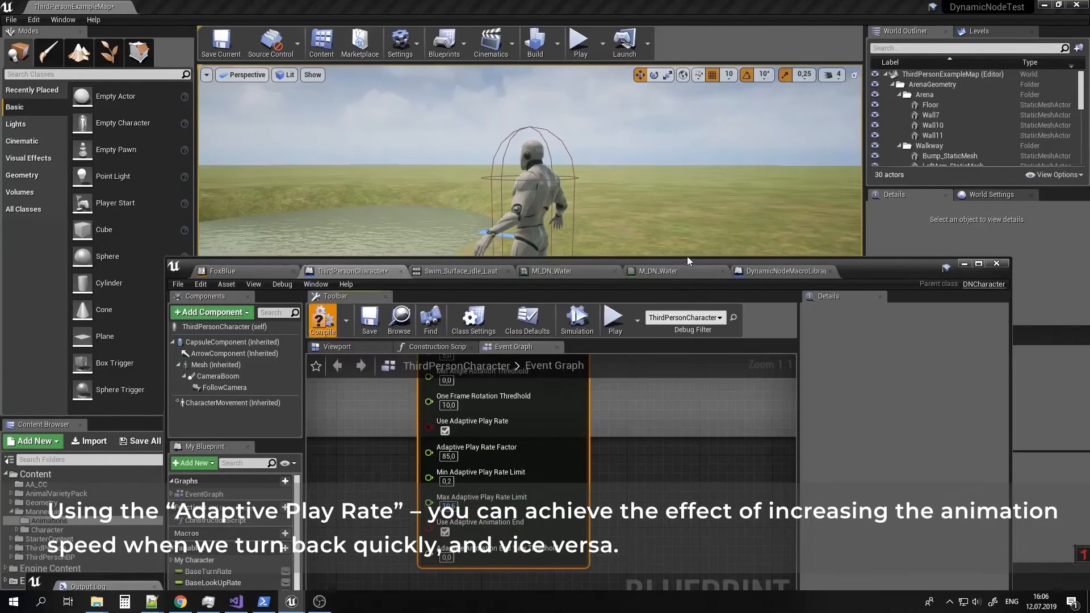
Uncover the game view, play the level, and turn the character at different speeds to check the adaptive play rate.
left_click_drag(691, 260, 678, 454)
left_click(579, 41)
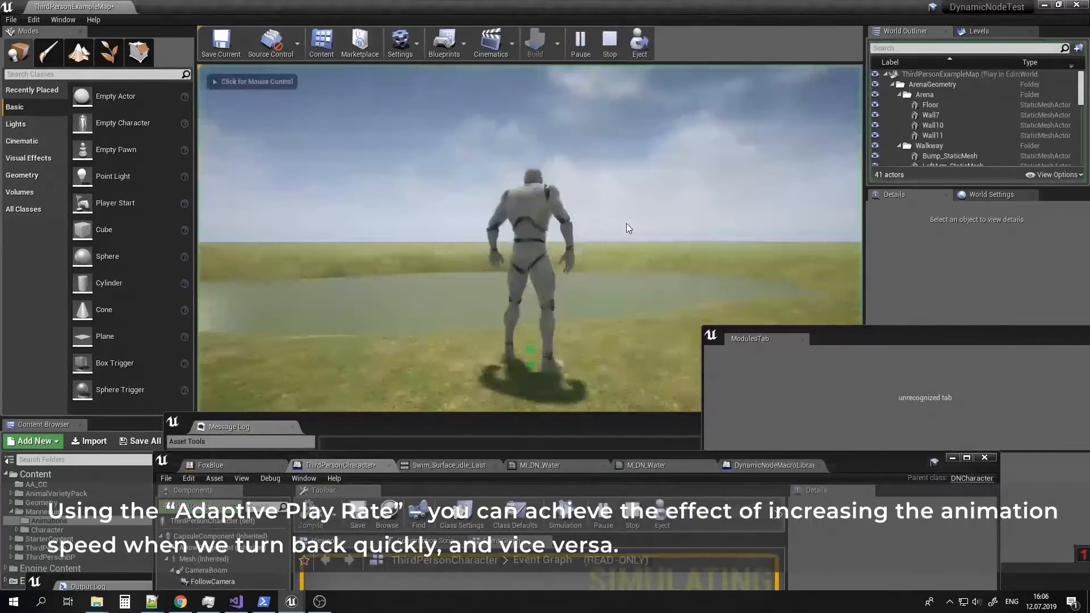
left_click(625, 223)
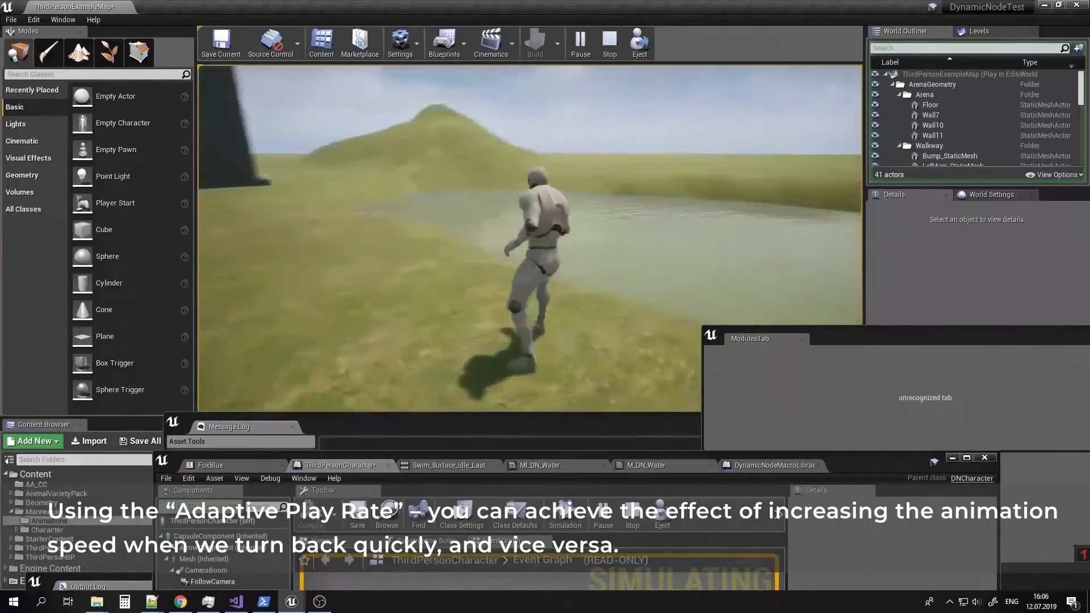
key("Escape")
Return to the DN_SetTurnAnimation node and restore Min Adaptive Play Rate Limit to 0.7.
left_click_drag(894, 459, 889, 248)
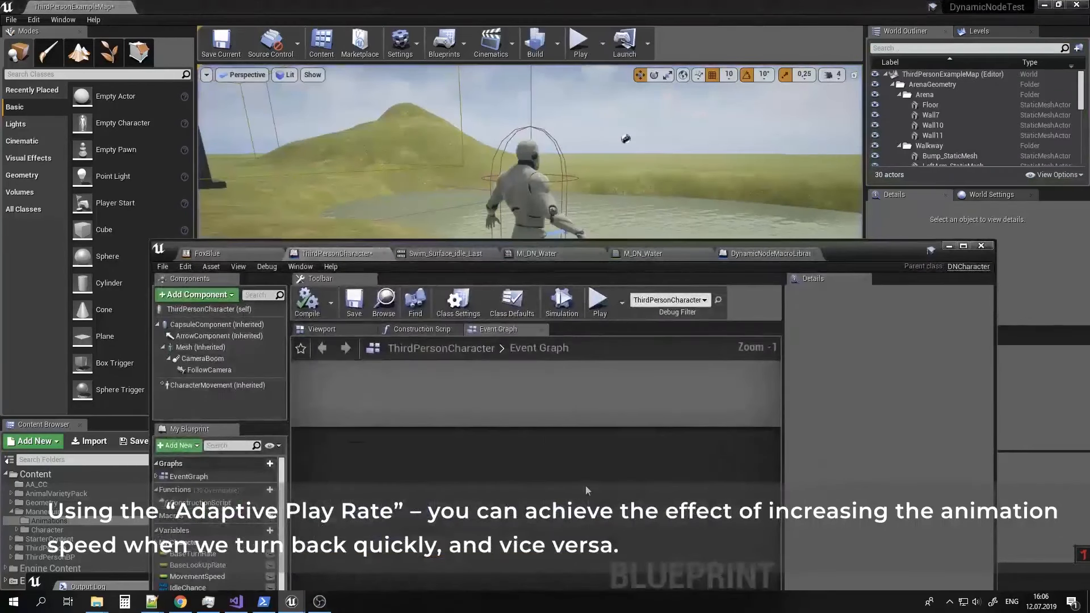
scroll(582, 482, "up", 1)
scroll(577, 472, "down", 9)
scroll(527, 434, "up", 8)
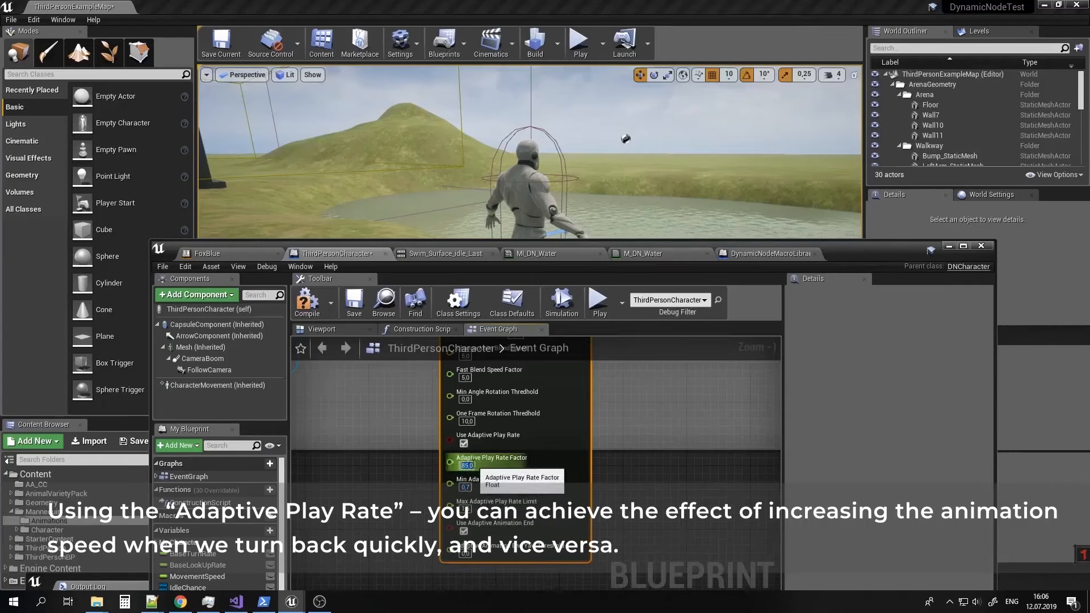
Review the adaptive play rate limits and the Use Adaptive Animation End parameters on the DN_SetTurnAnimation node.
right_click_drag(675, 405, 664, 370)
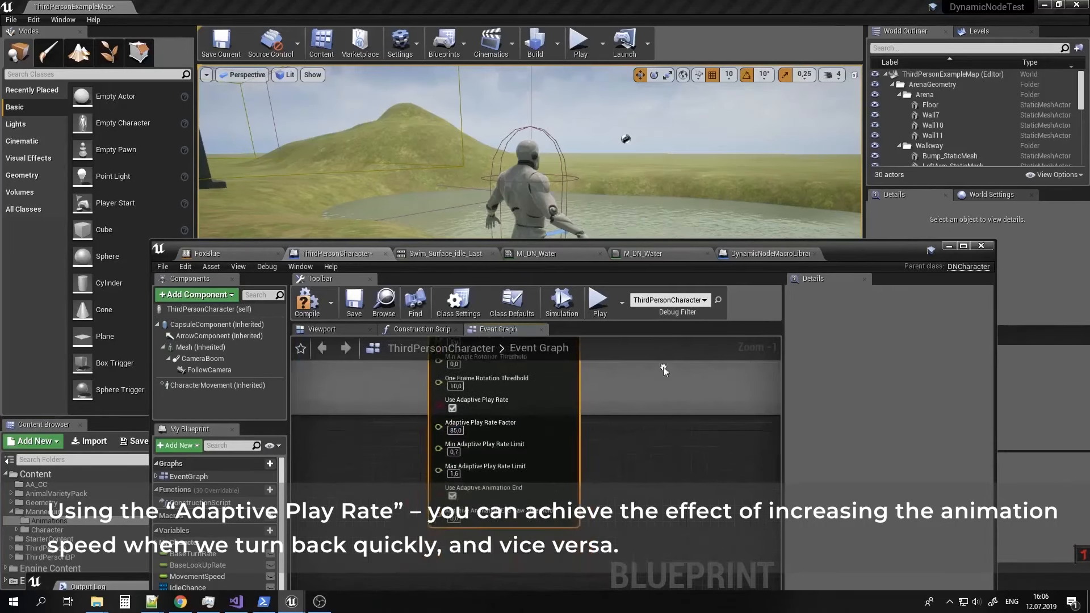
right_click_drag(607, 488, 606, 435)
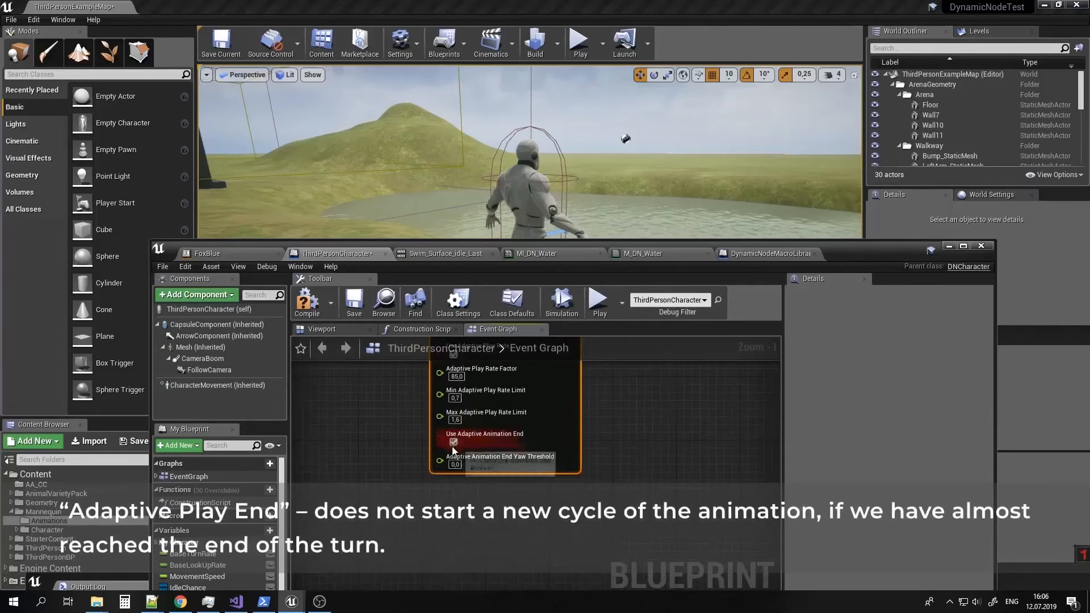
left_click(454, 443)
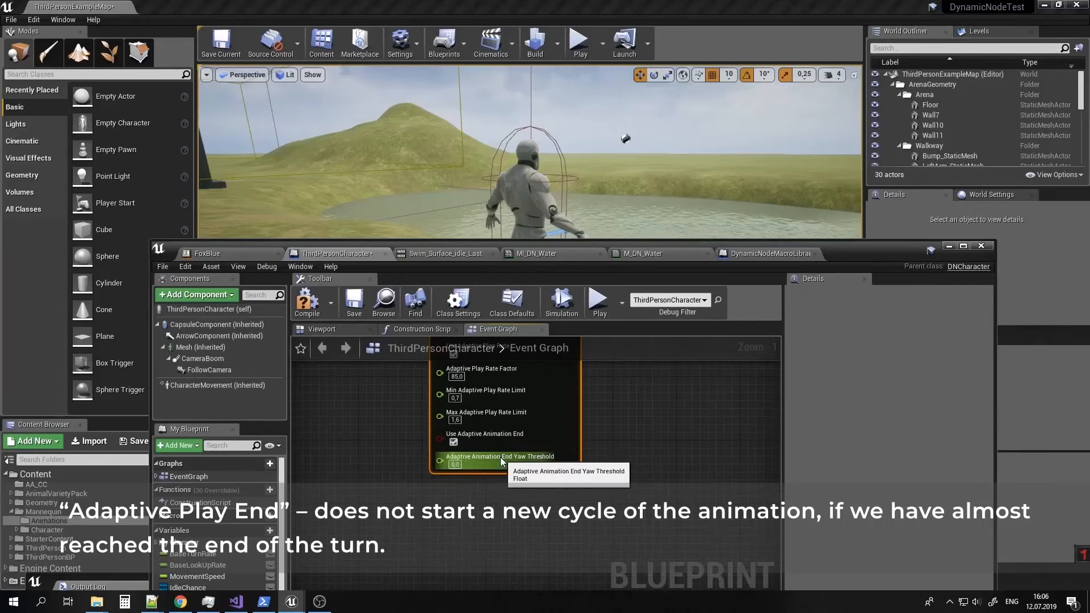
mouse_move(623, 413)
right_mouse_down()
mouse_move(616, 469)
mouse_move(630, 551)
right_mouse_up()
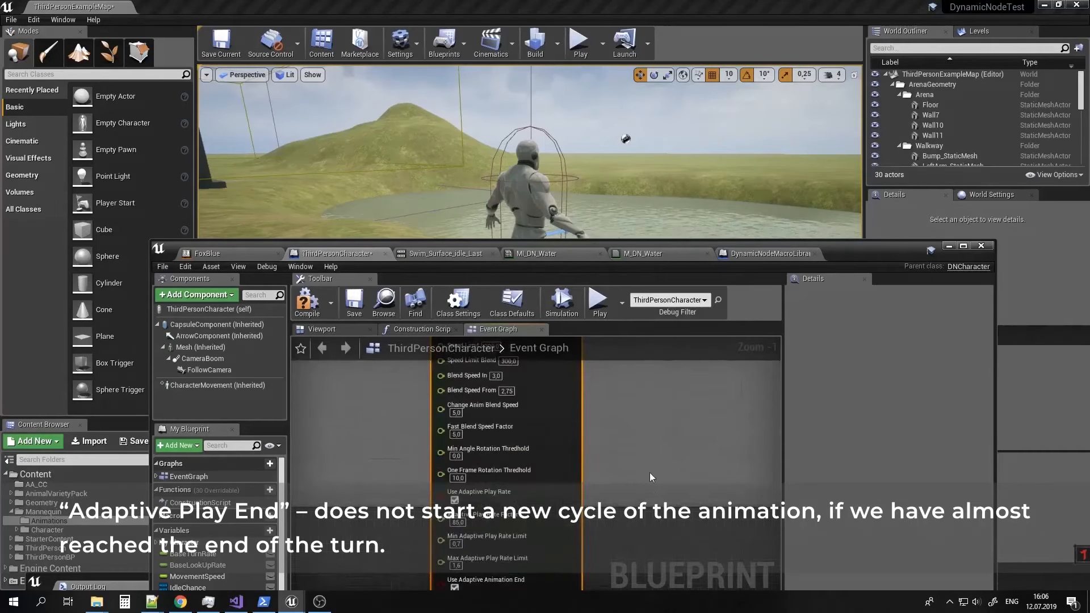
Add a DN_SetTurnAnimationsForAsset node connected to the execution output of DN_SetTurnAnimation.
right_click_drag(658, 429, 644, 509)
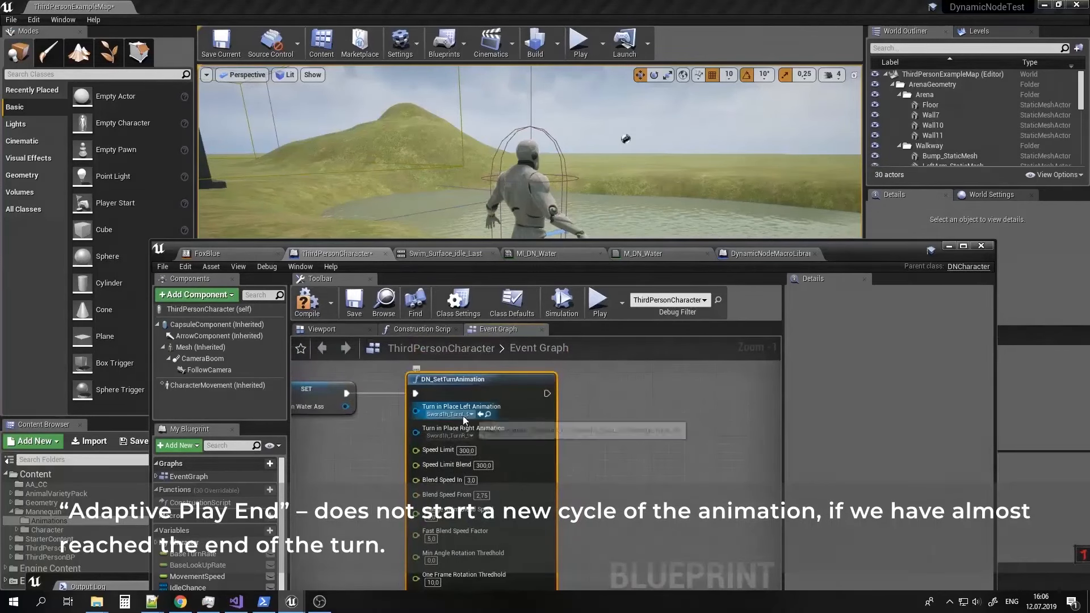
left_click_drag(602, 392, 602, 393)
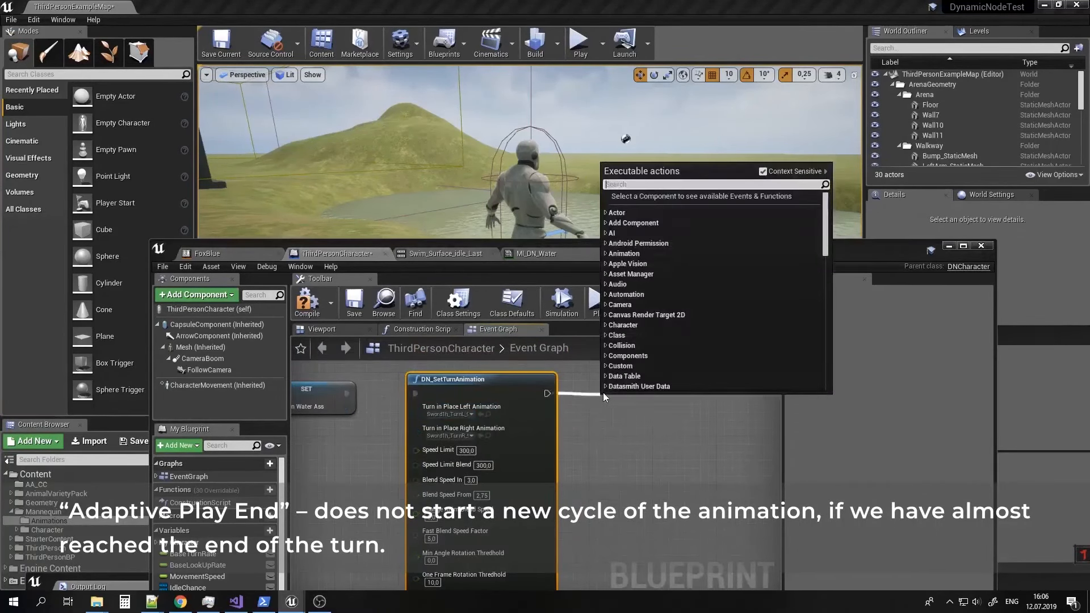
type("setturn")
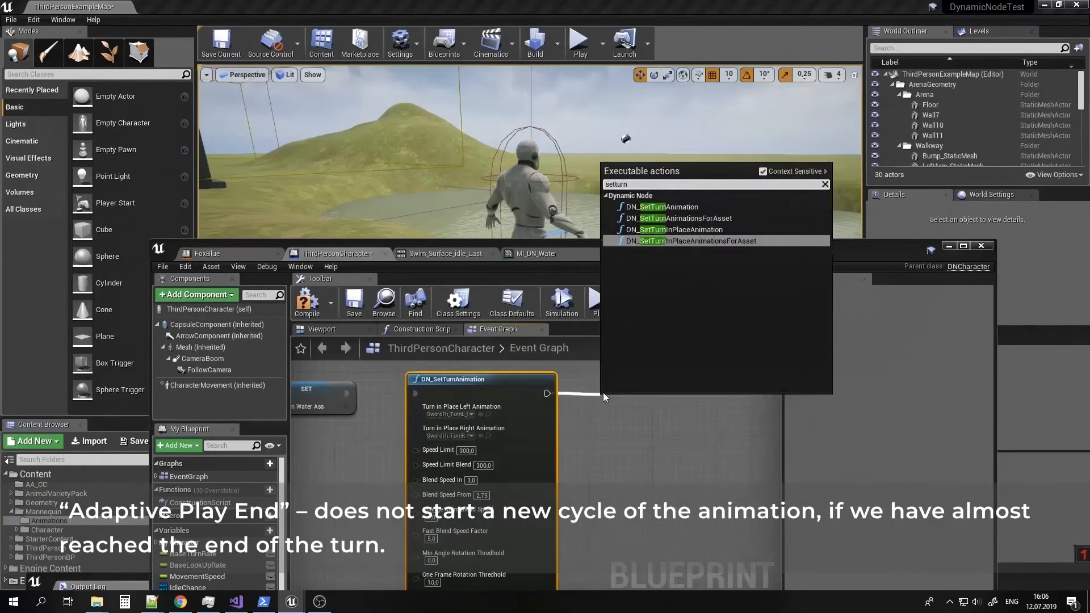
left_click(707, 219)
right_click_drag(731, 383, 724, 375)
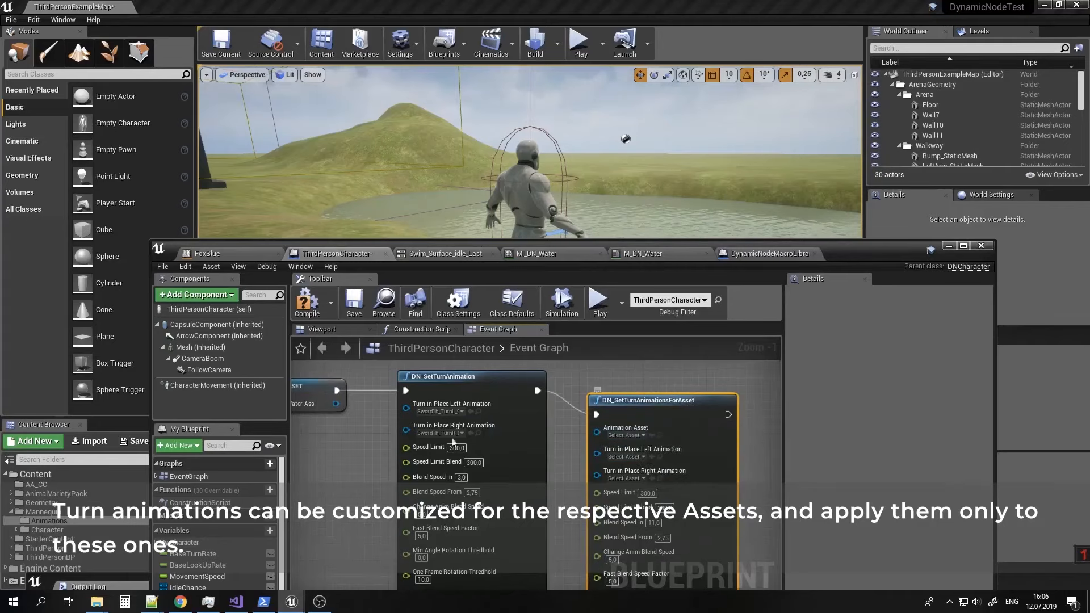
Locate Sword1h_Idle from the second Make VariationSetData_DN node and assign it as the Animation Asset of DN_SetTurnAnimationsForAsset.
right_click_drag(461, 450, 708, 470)
scroll(475, 469, "down", 3)
right_click_drag(403, 468, 669, 469)
right_click_drag(391, 443, 552, 458)
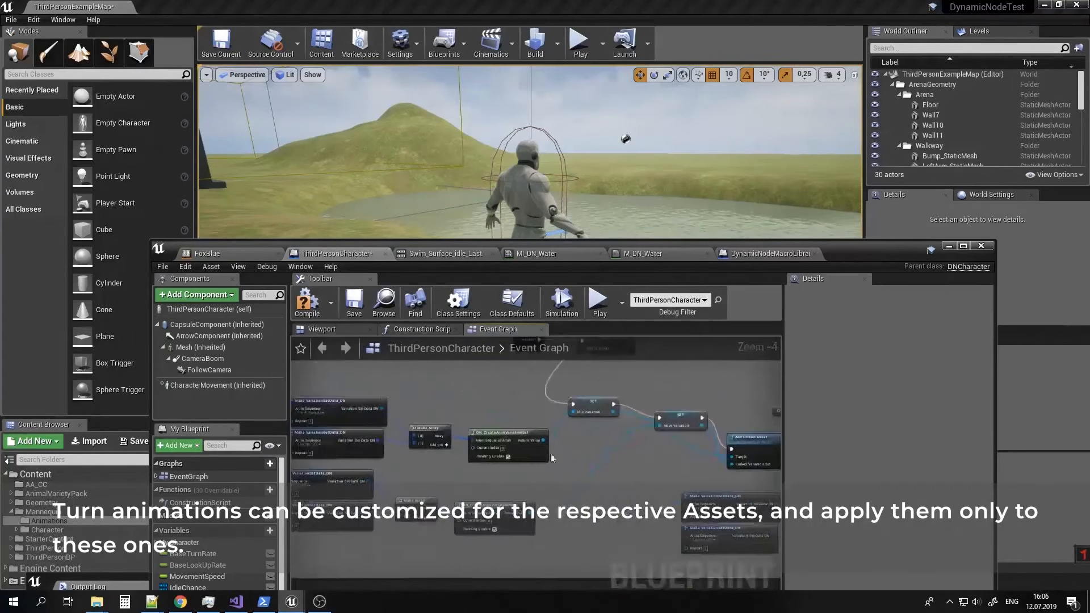
right_click_drag(317, 431, 443, 445)
scroll(444, 445, "up", 4)
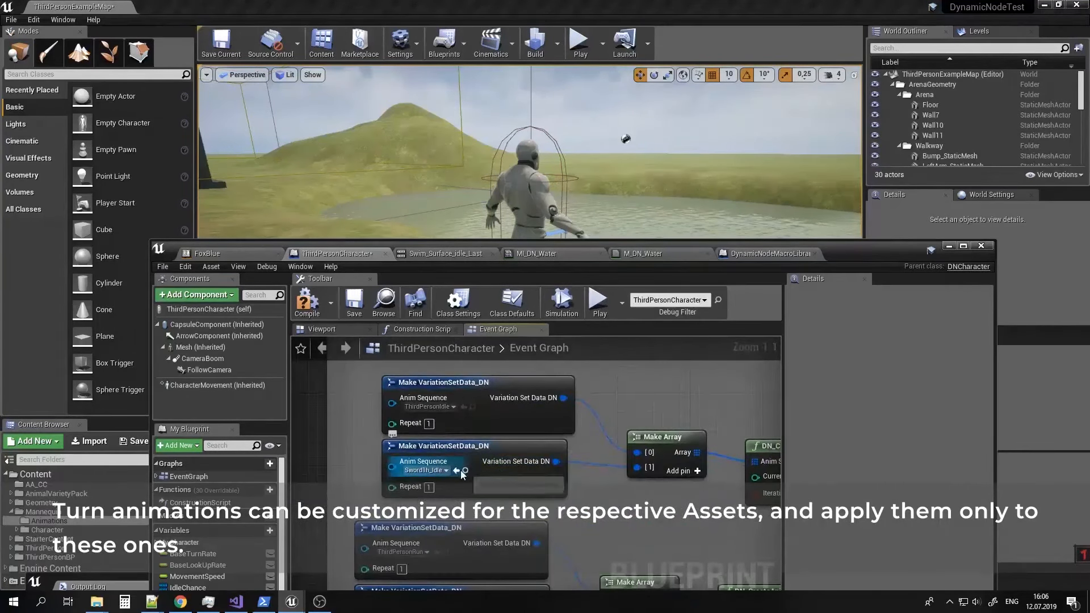
left_click(465, 471)
right_click_drag(696, 469, 309, 436)
right_click_drag(698, 446, 316, 430)
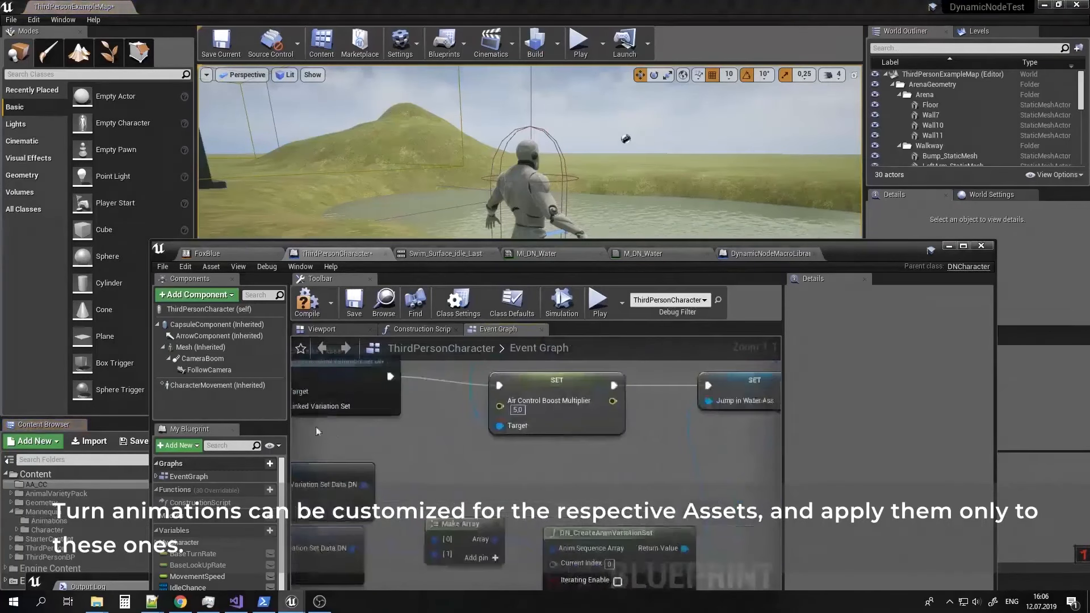
right_click_drag(658, 454, 301, 422)
right_click_drag(777, 416, 628, 418)
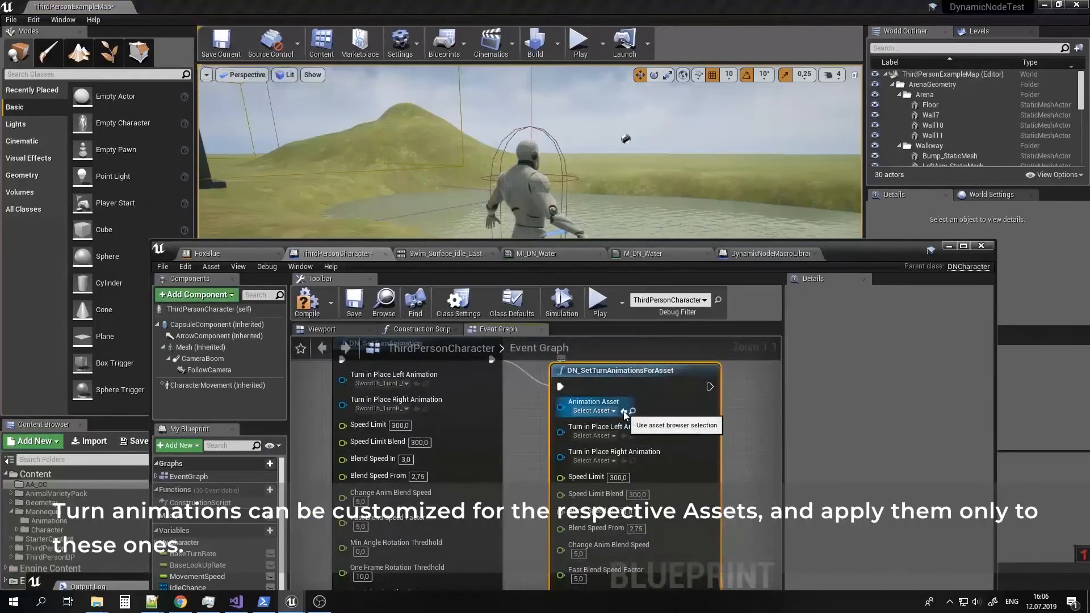
Assign Sword1h_TurnL_90 and Sword1h_TurnR_90 as the left and right turn in place animations of DN_SetTurnAnimationsForAsset.
left_click(607, 440)
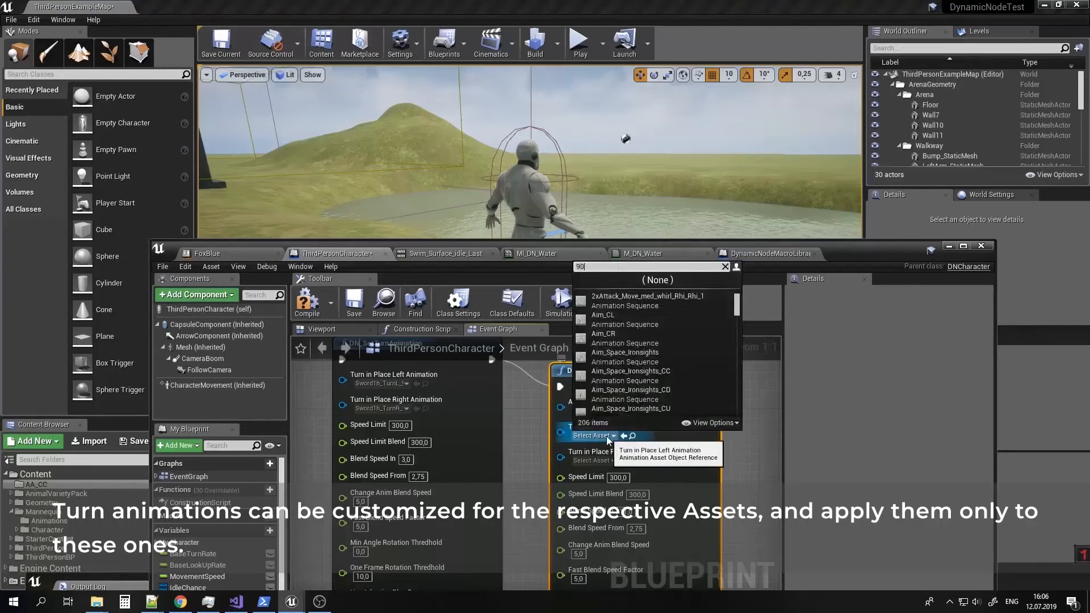
left_click(604, 460)
left_click(603, 460)
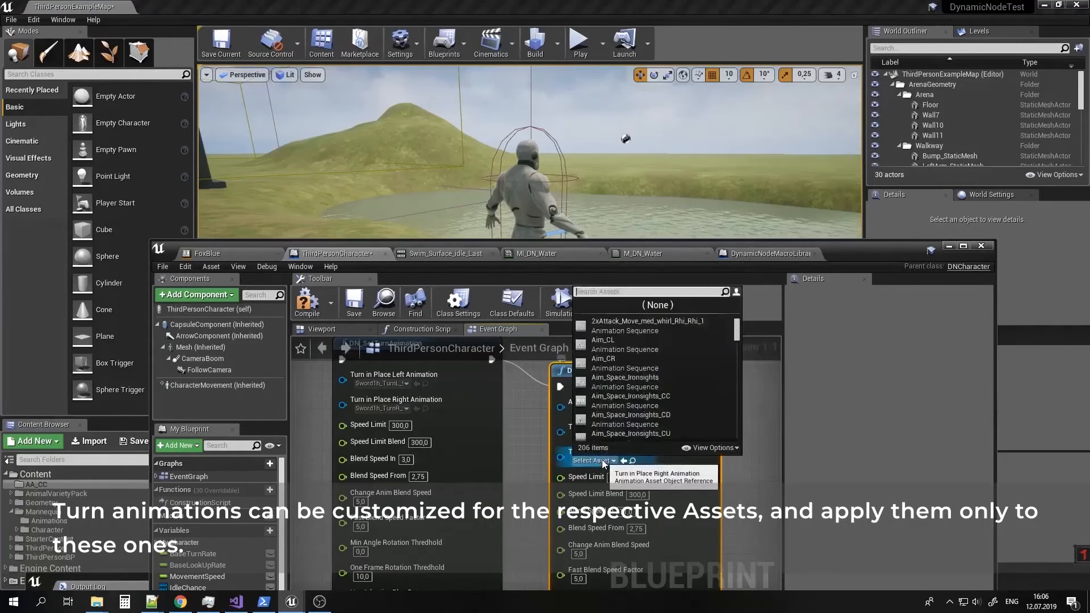
type("90")
left_click(643, 345)
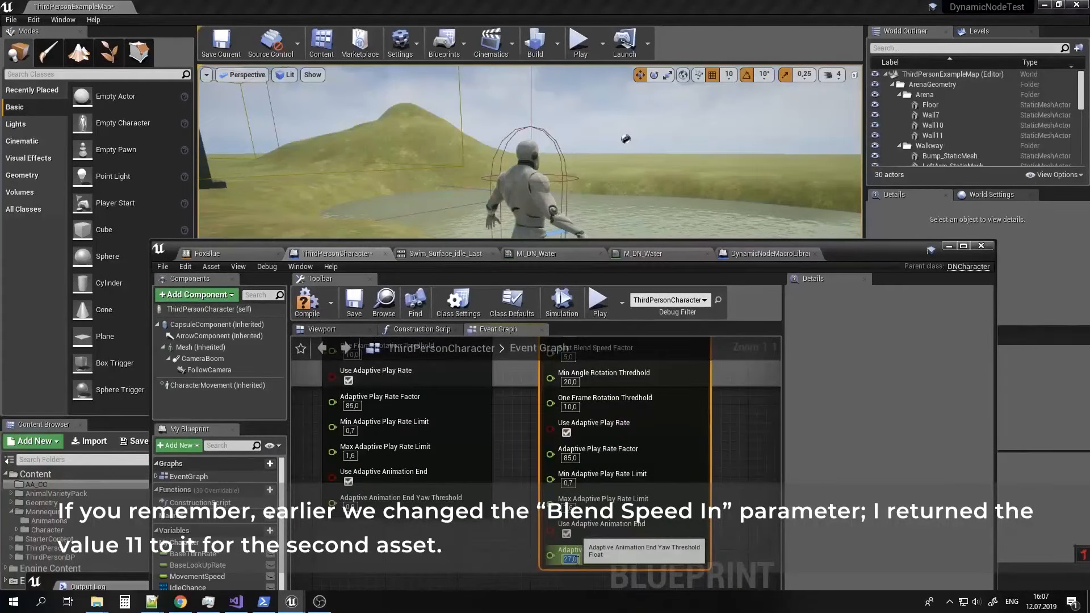
Set Min Angle Rotation Threshold to 0 on the DN_SetTurnAnimationsForAsset node and compile the blueprint.
type("0")
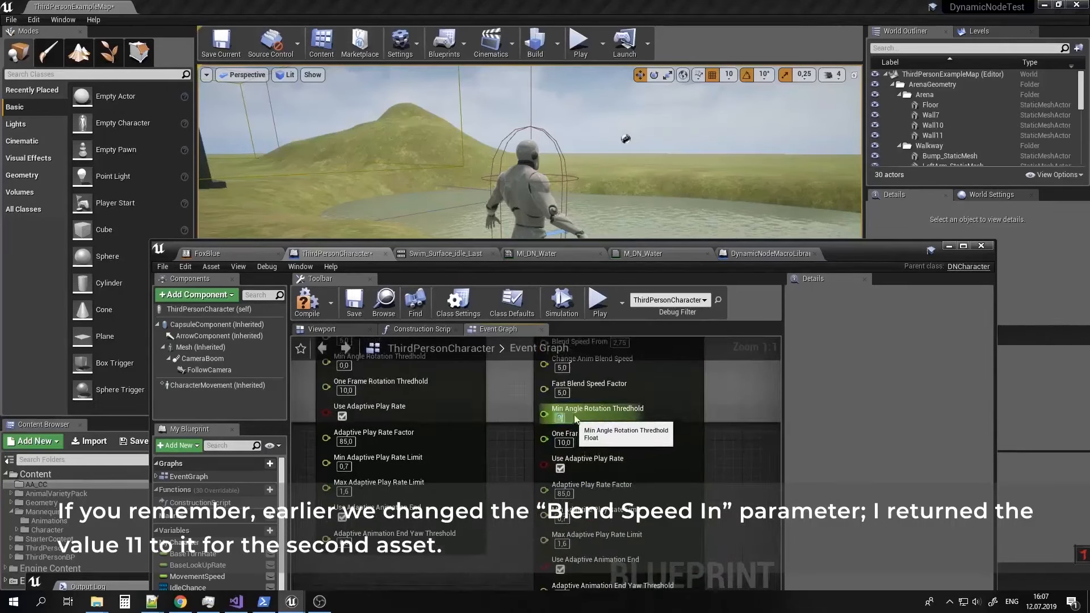
key("Return")
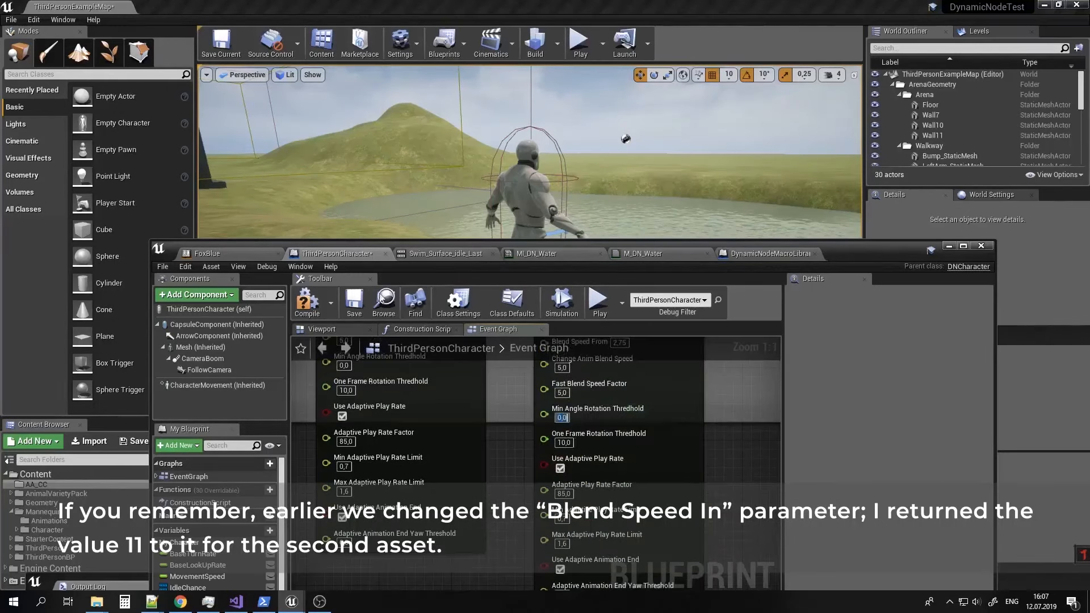
left_click(315, 314)
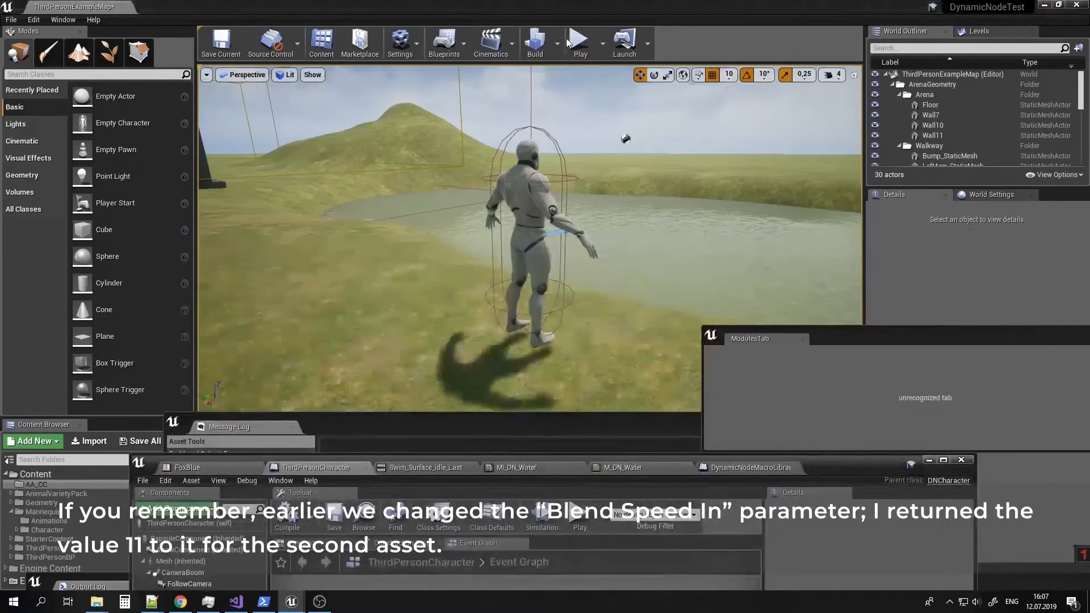
Play the level, run and turn the character to check the asset-specific turn animations, and stop the session.
left_click(578, 42)
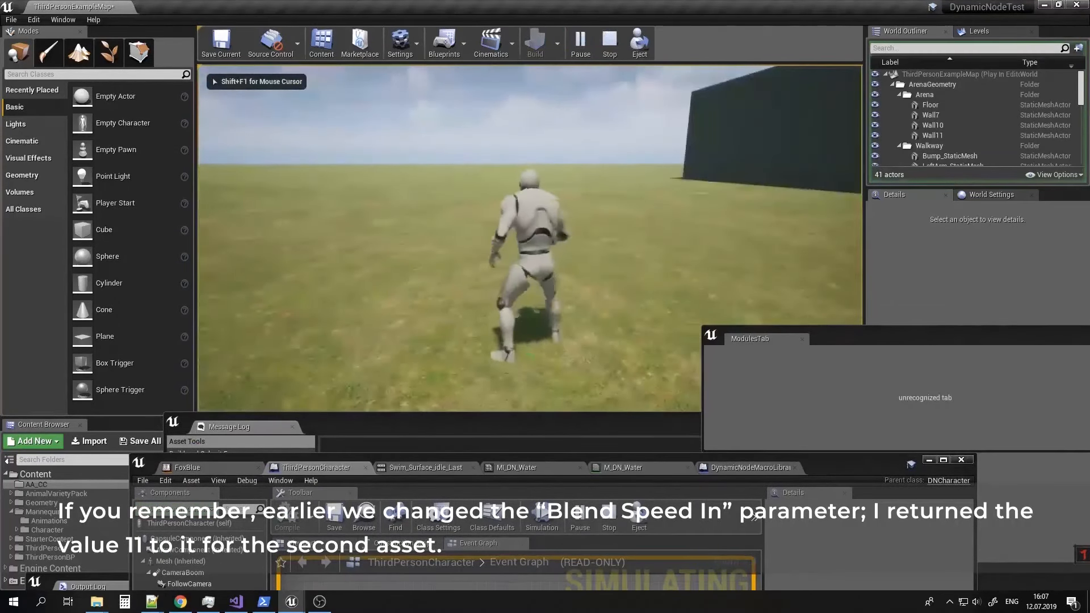
key("w")
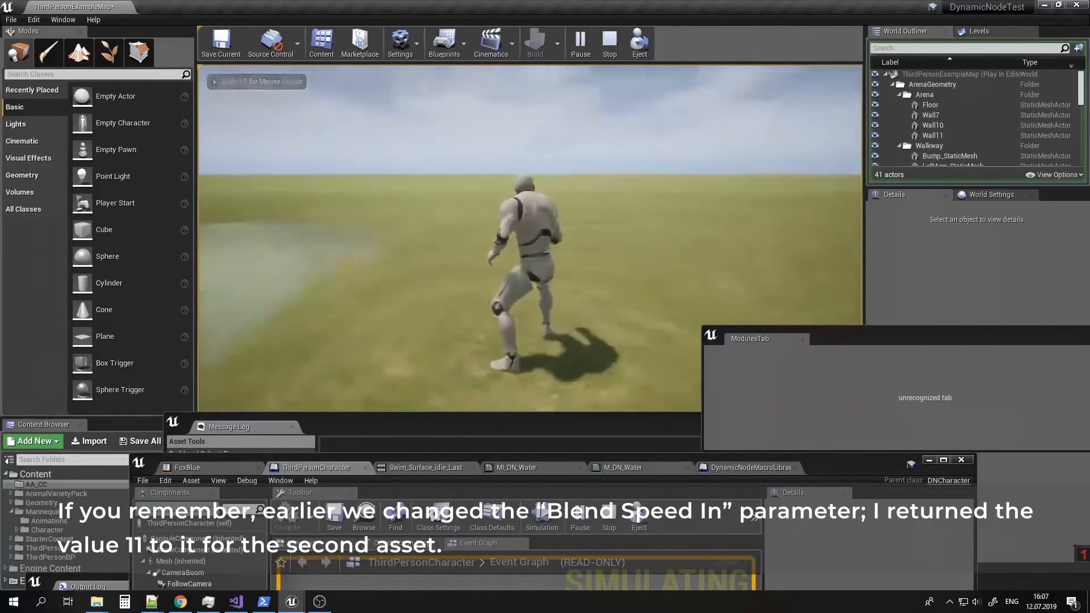
key("w")
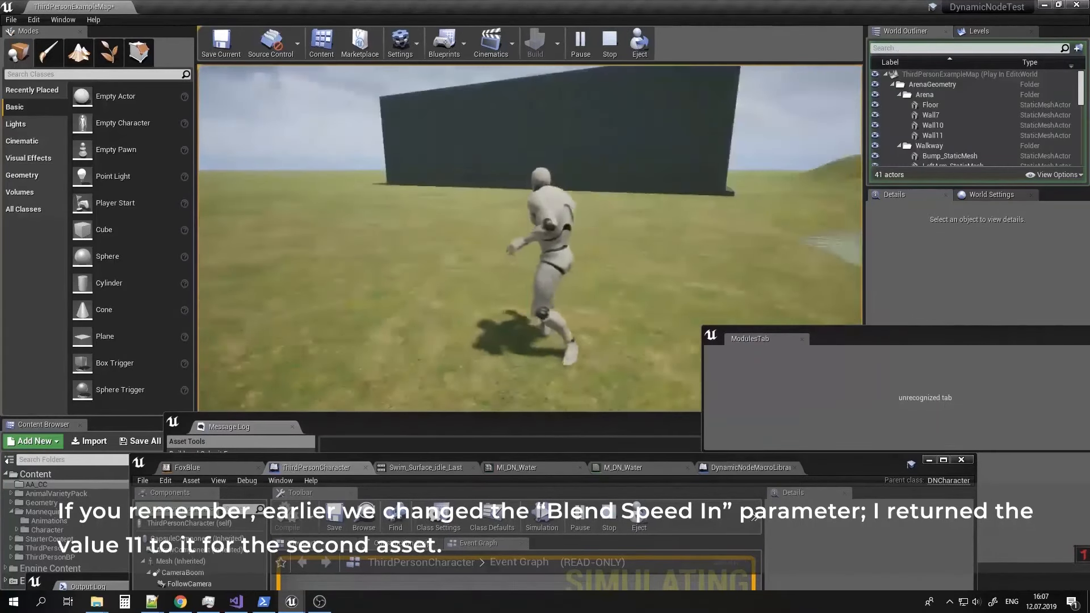
key("Escape")
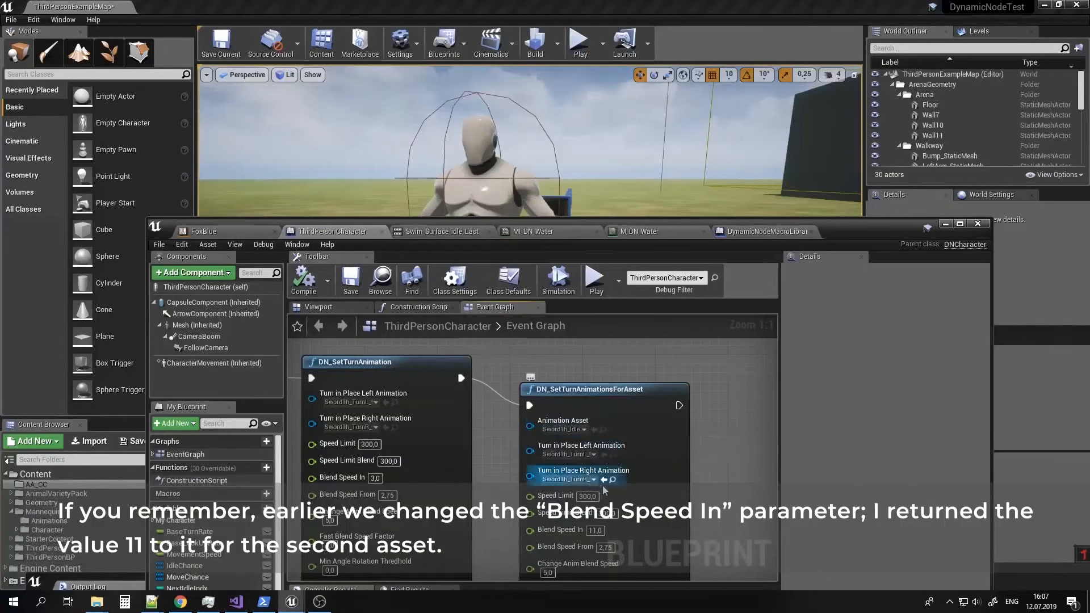
Duplicate the DN_SetTurnAnimationsForAsset node, place the copy beside the original, and connect their execution pins.
right_click_drag(578, 435, 612, 428)
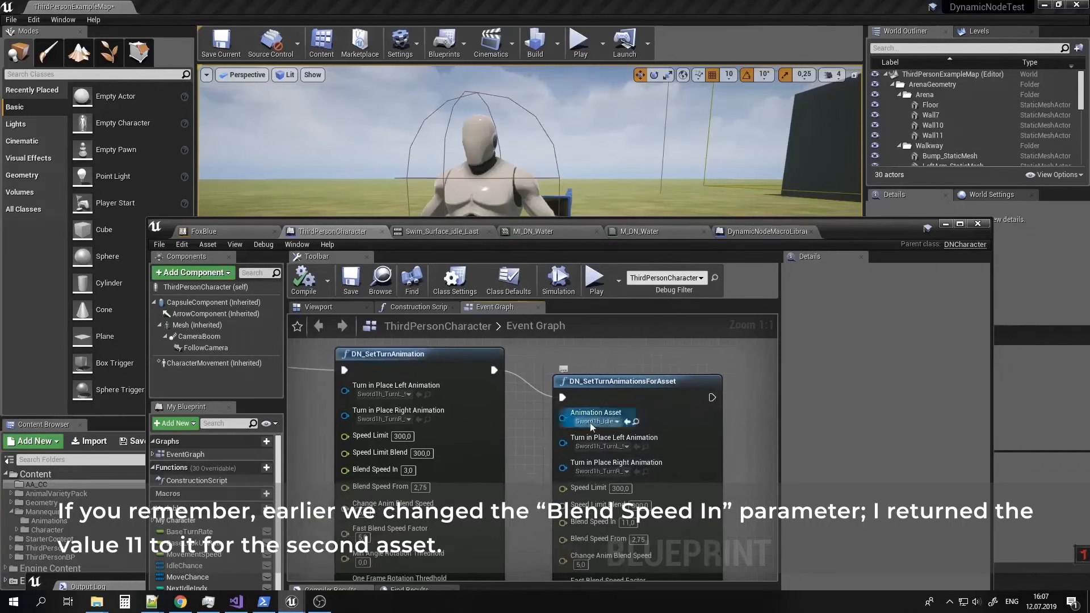
right_click_drag(477, 430, 339, 396)
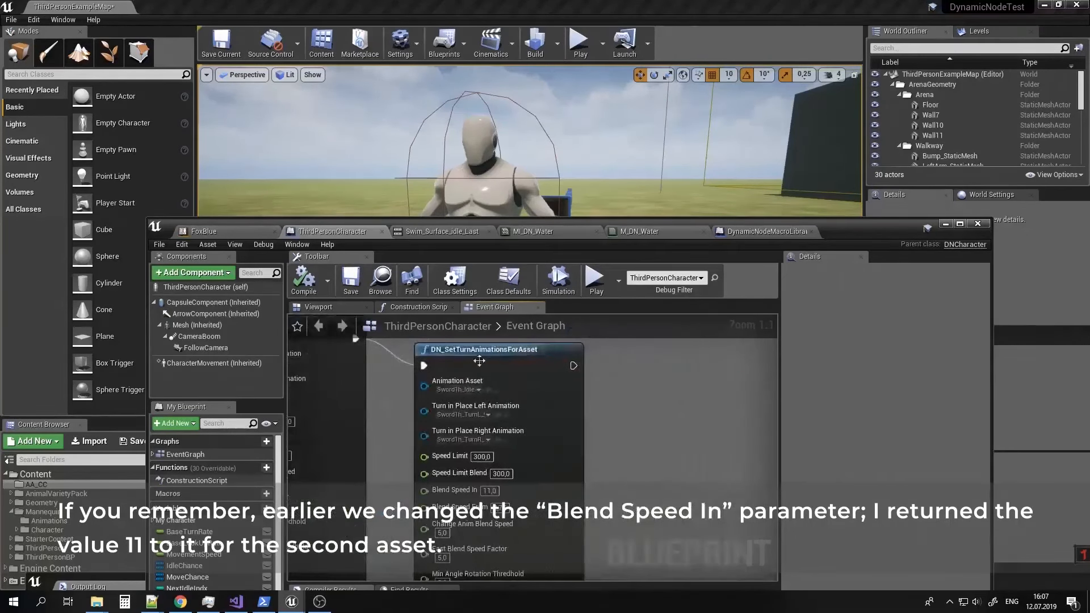
left_click(480, 358)
right_click_drag(605, 397, 596, 438)
key("ctrl+v")
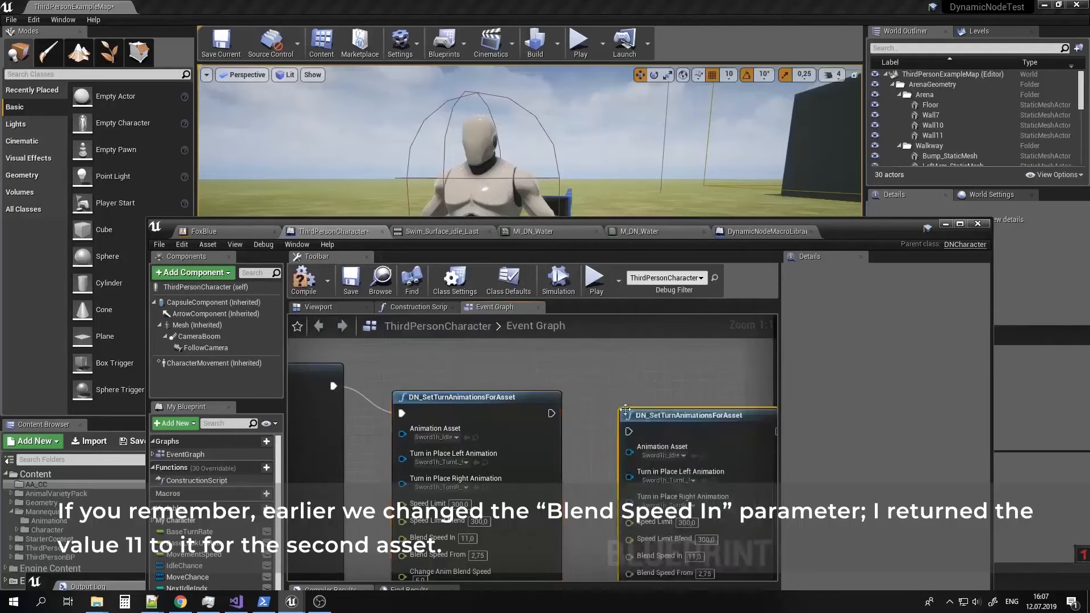
left_click_drag(659, 418, 613, 400)
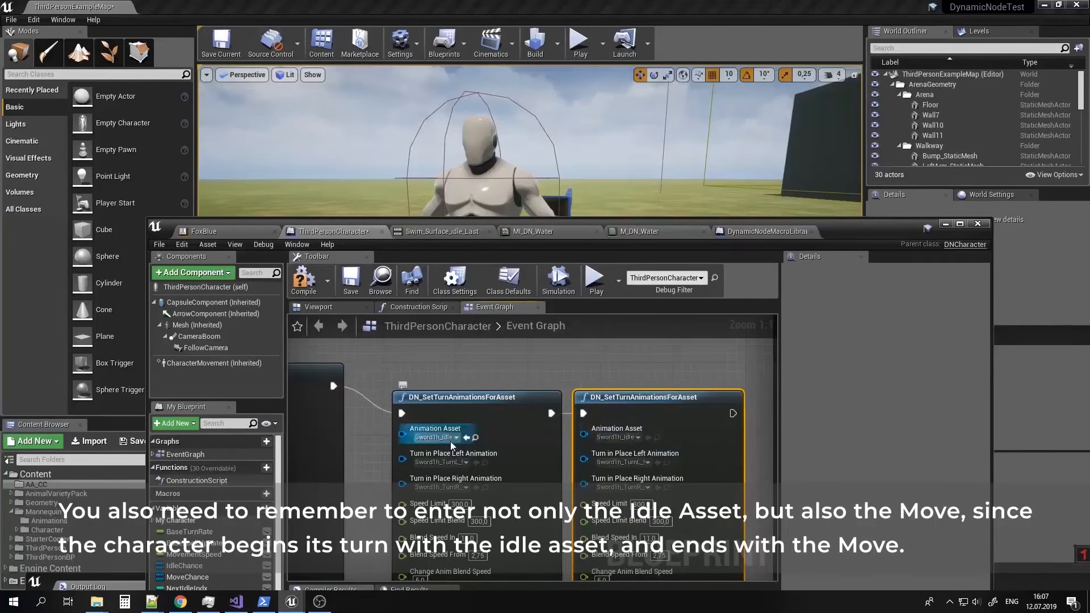
Set the Animation Asset of the duplicated DN_SetTurnAnimationsForAsset node to Sword1h_RunFwdLoop and review both nodes' parameters.
left_click(630, 438)
type("1h")
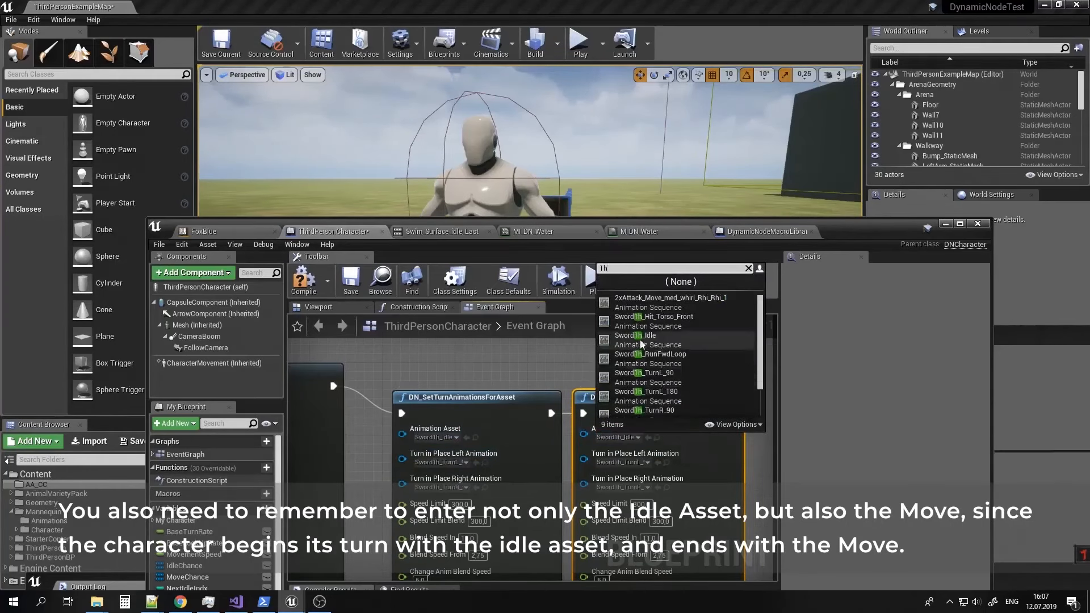
scroll(681, 369, "down", 1)
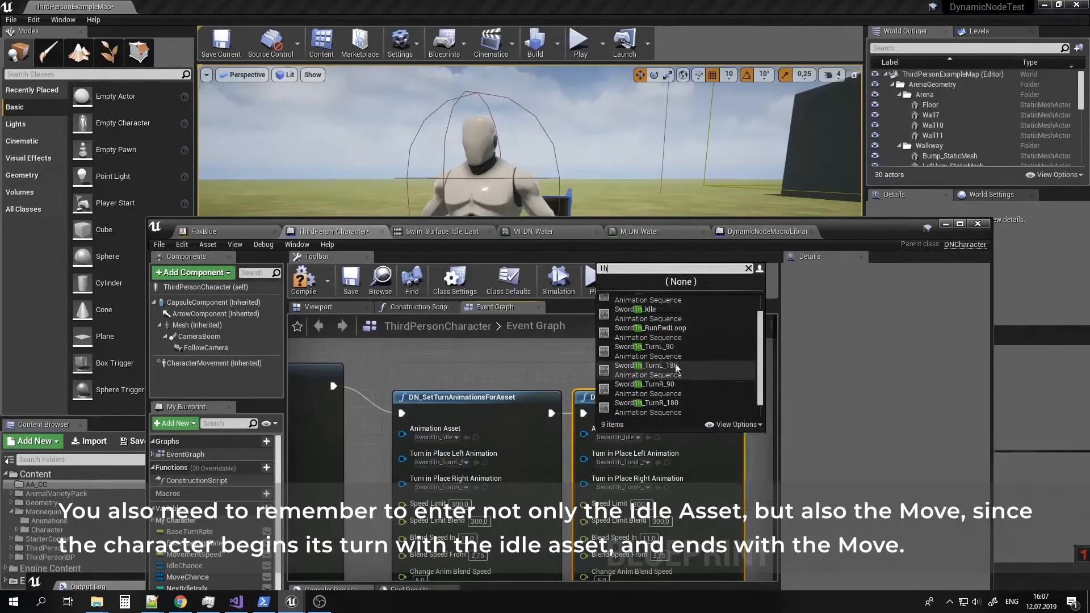
left_click(652, 328)
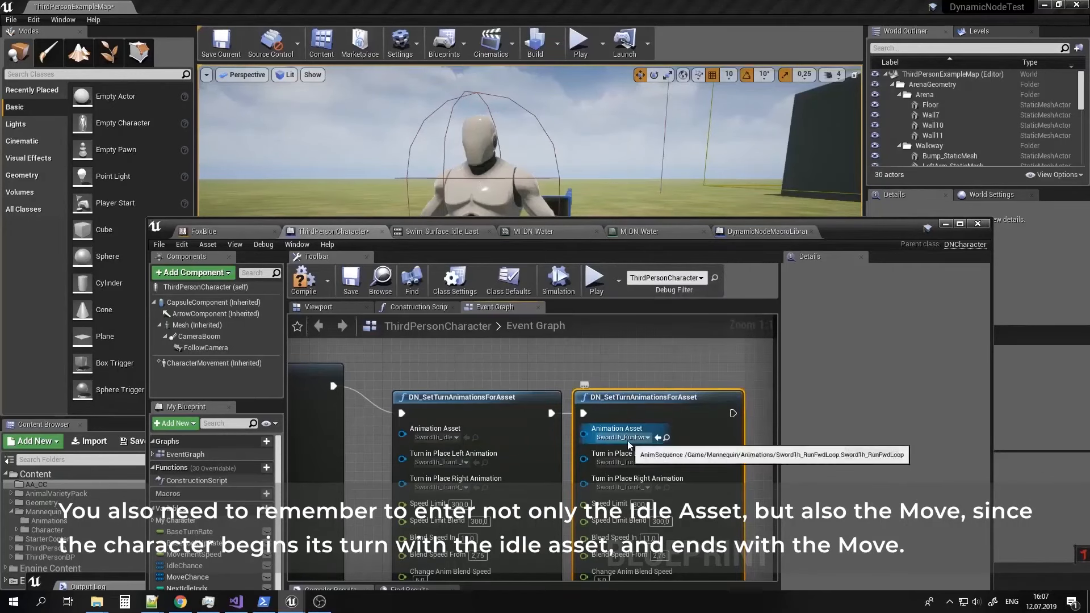
right_click_drag(612, 515, 612, 379)
right_click_drag(598, 472, 653, 585)
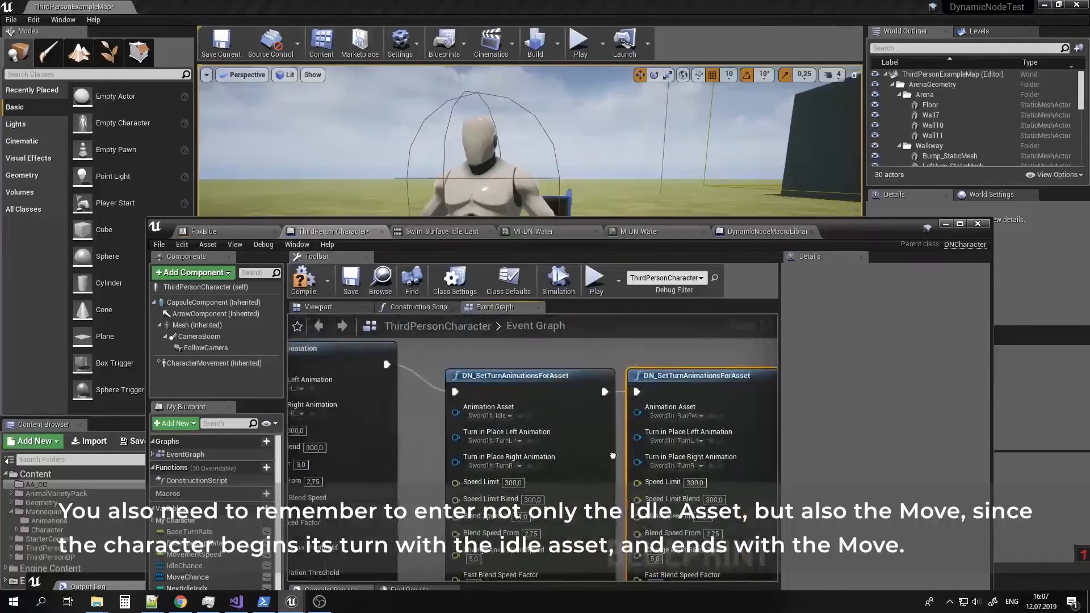
right_click_drag(630, 452, 497, 458)
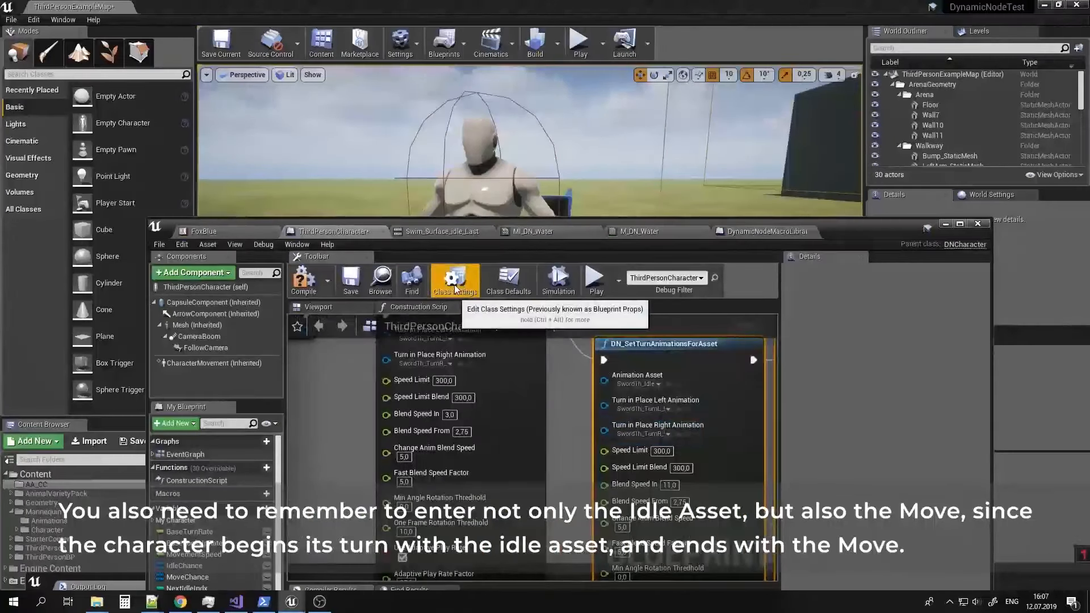
Show the ThirdPersonCharacter class defaults and disable Use Controller Rotation Yaw in the Pawn settings.
left_click(454, 281)
left_click(508, 281)
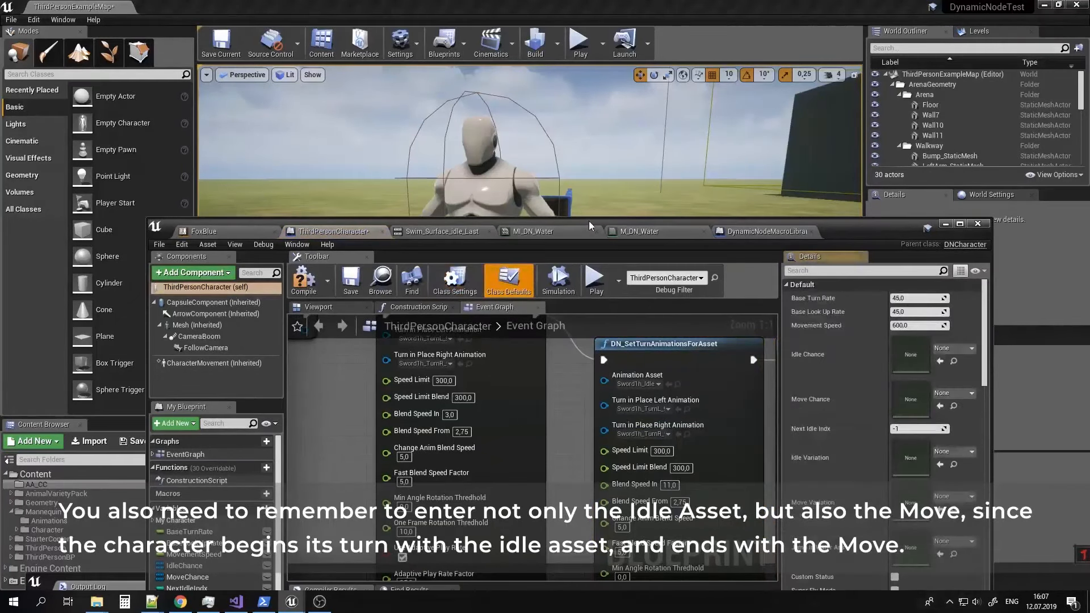
left_click_drag(589, 220, 586, 109)
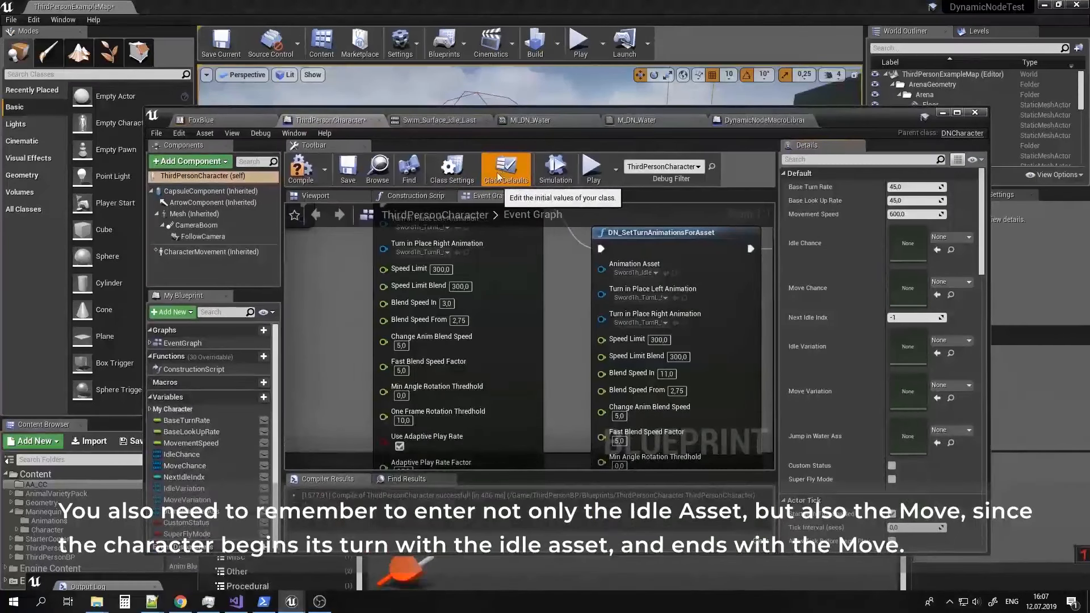
scroll(847, 435, "down", 15)
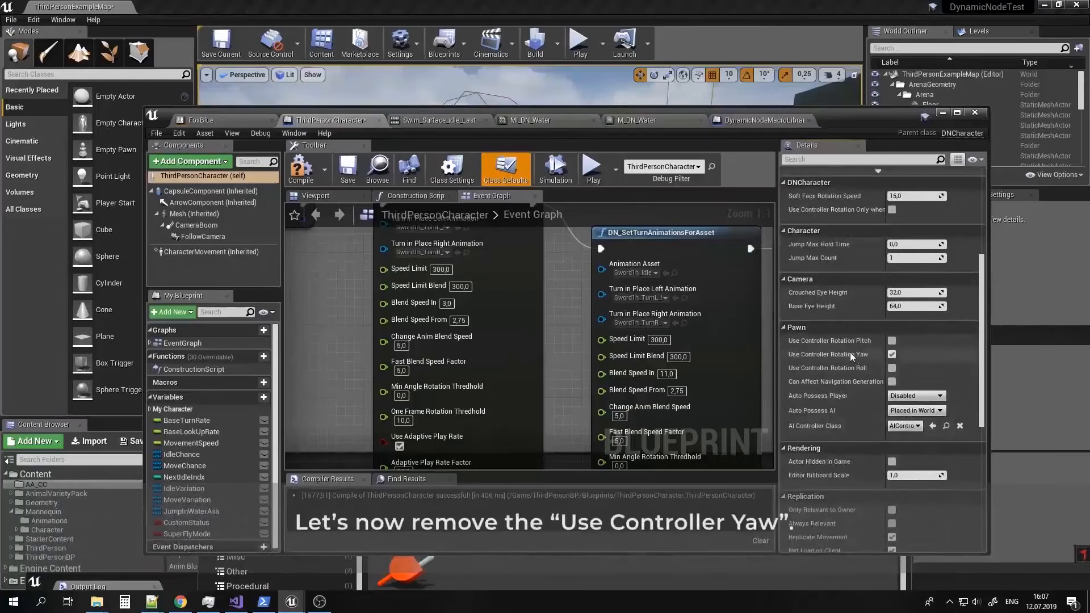
left_click(891, 354)
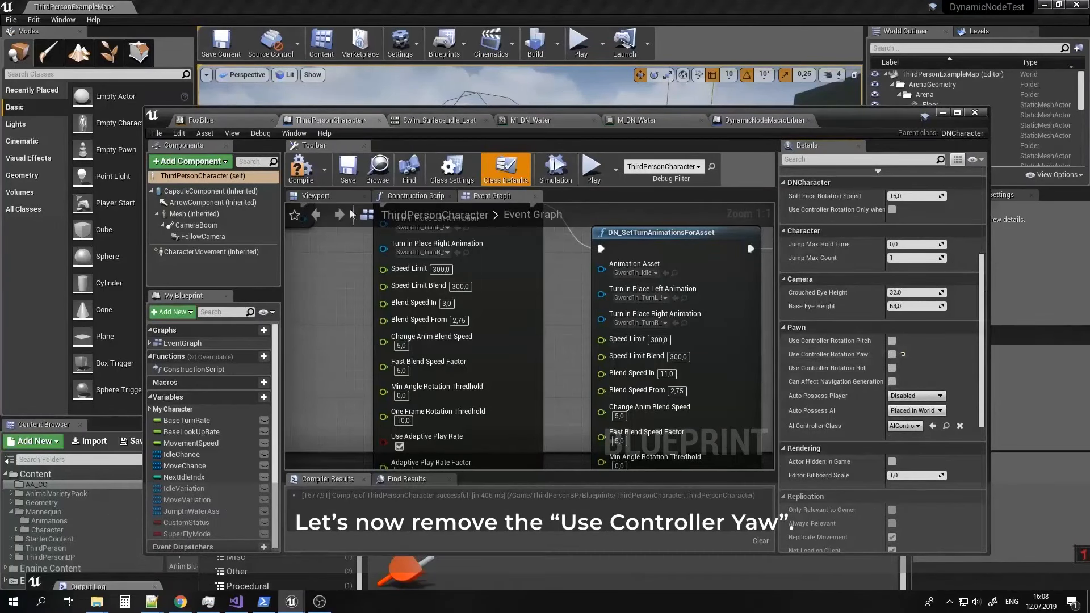
Compile and save the ThirdPersonCharacter blueprint, then minimize its editor to reveal the level.
left_click(344, 172)
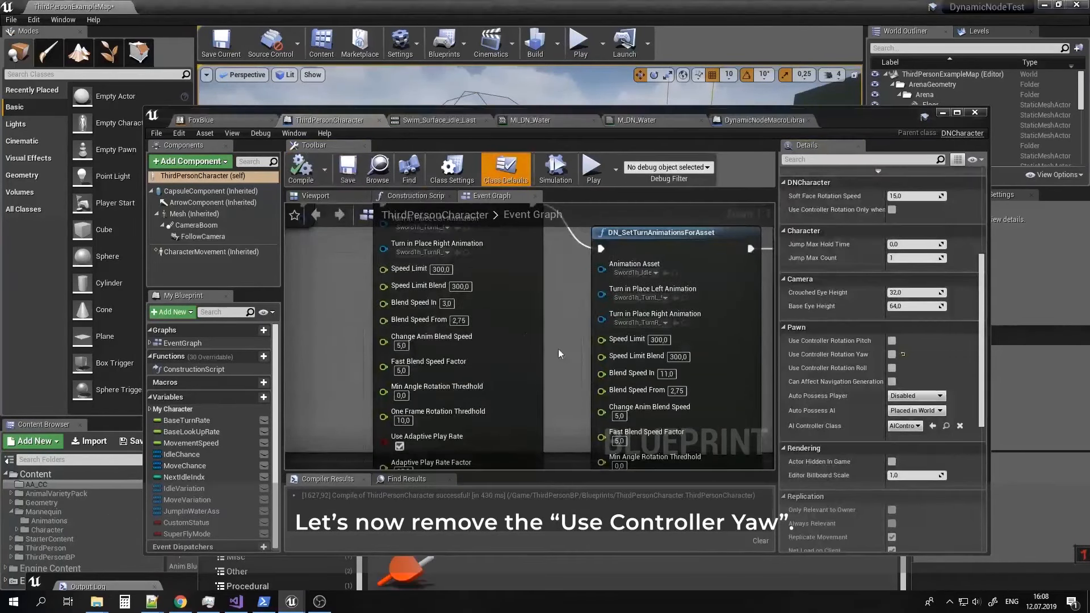
right_click_drag(570, 321, 557, 402)
right_click_drag(653, 263, 512, 247)
left_click(941, 112)
Play the level, run and turn the character to check how movement starts without controller yaw rotation, and stop the session.
left_click(579, 43)
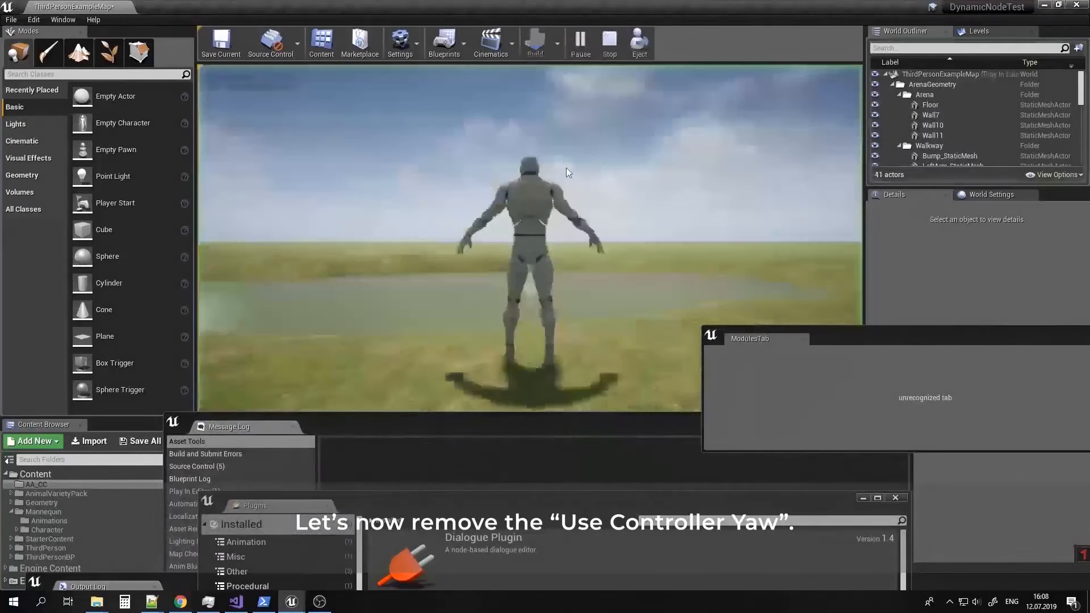
key("w")
key("w")
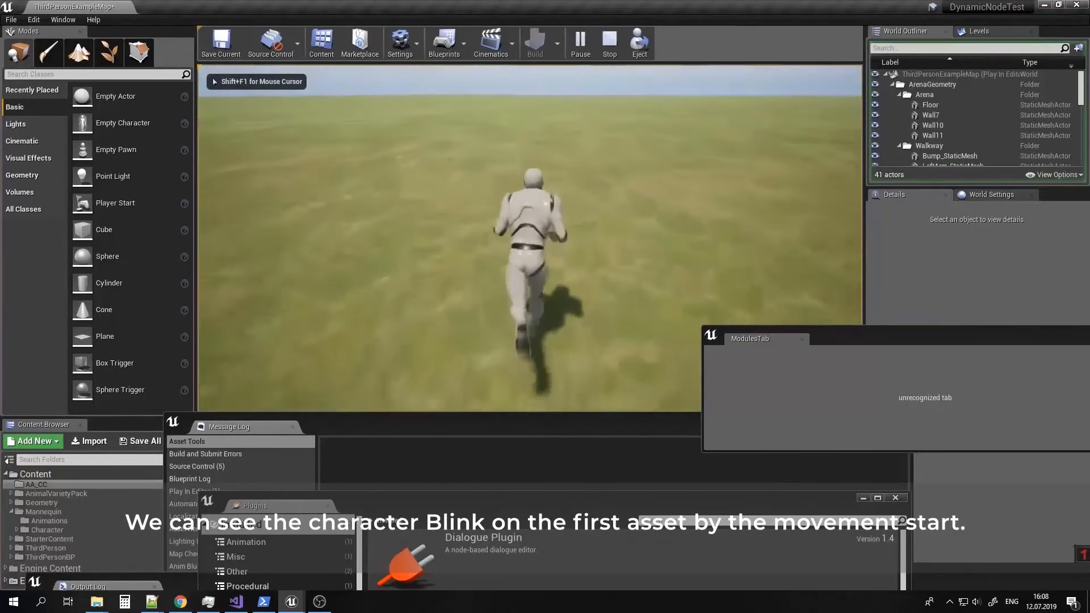
key("d")
key("a")
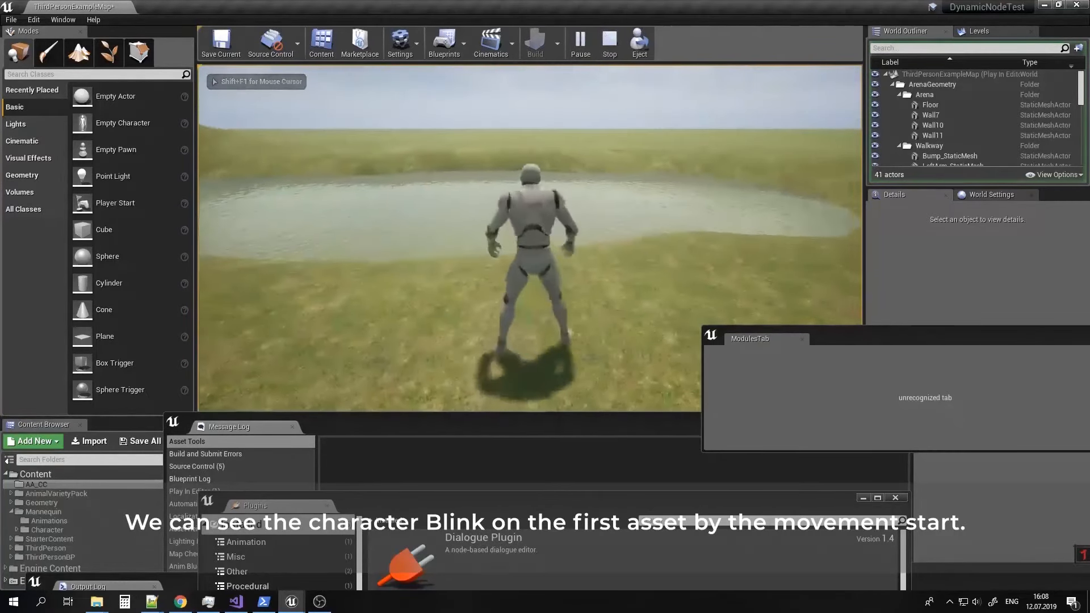
key("w")
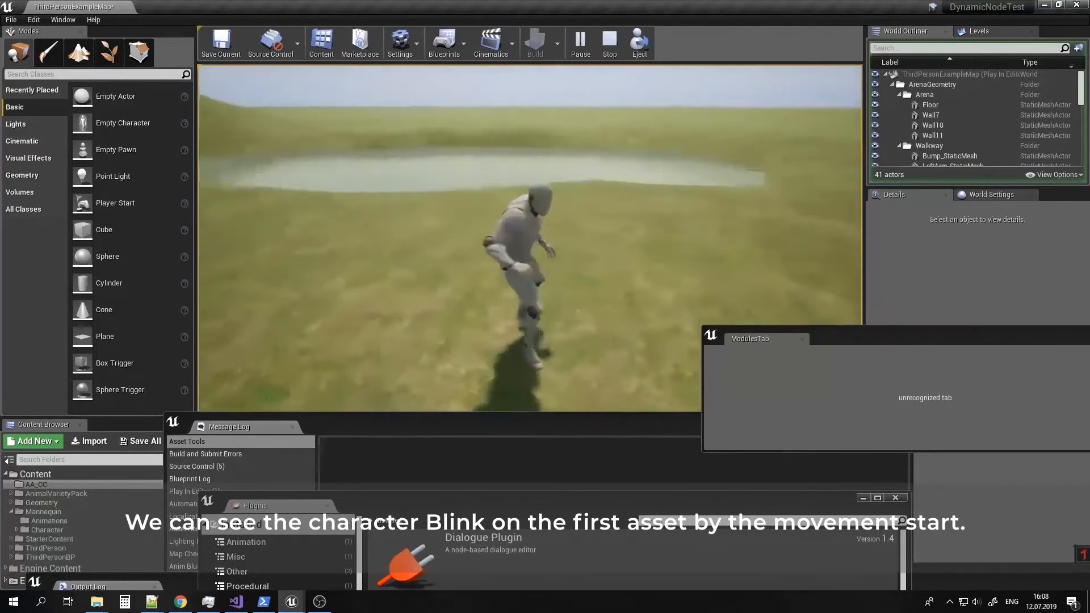
key("w")
key("w")
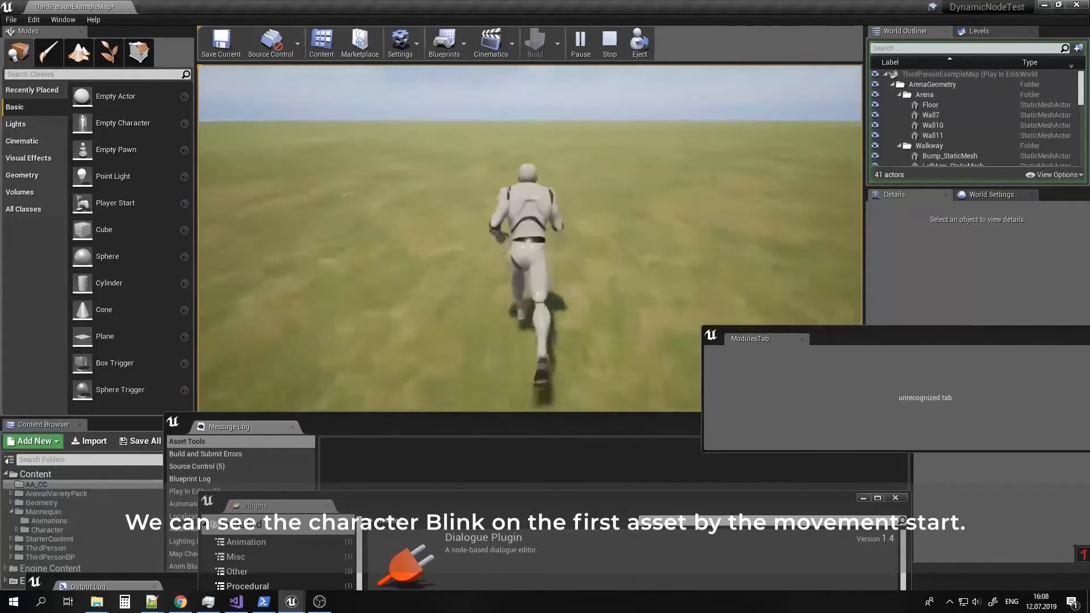
key("Escape")
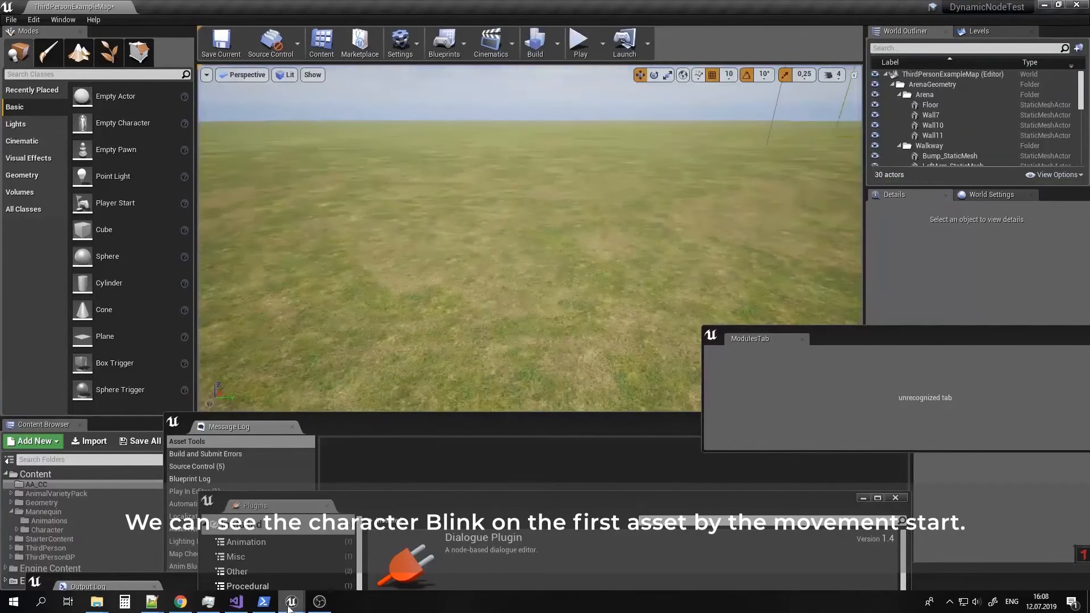
Reopen the ThirdPersonCharacter blueprint and set Fast Blend Speed Factor of the DN_SetTurnAnimation node to 2.0.
left_click(287, 608)
left_click(277, 558)
right_click_drag(399, 368, 566, 334)
right_click_drag(508, 391, 511, 338)
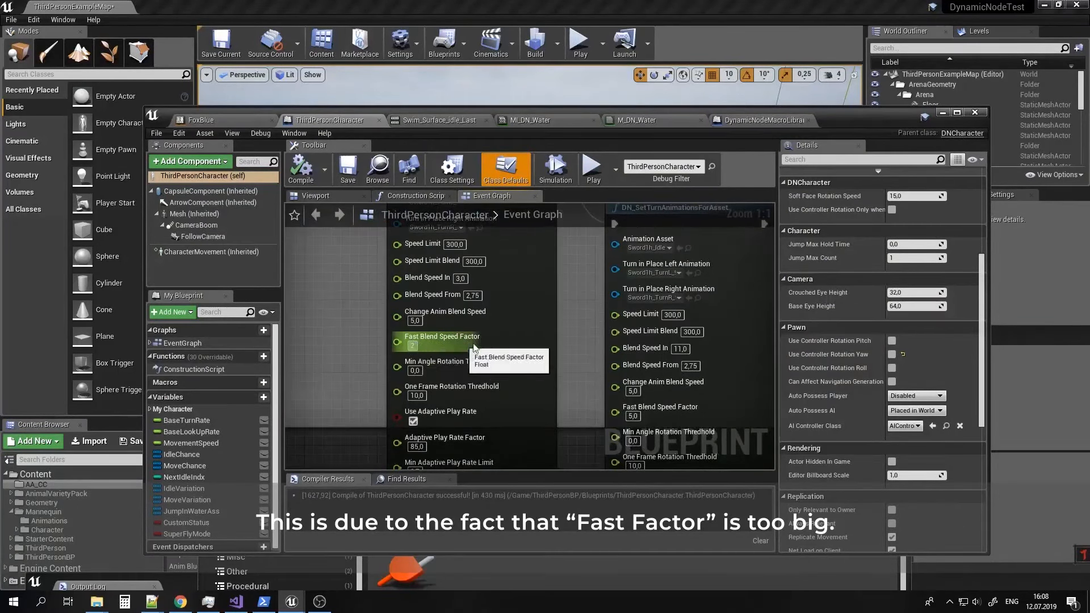
right_click_drag(633, 421, 606, 379)
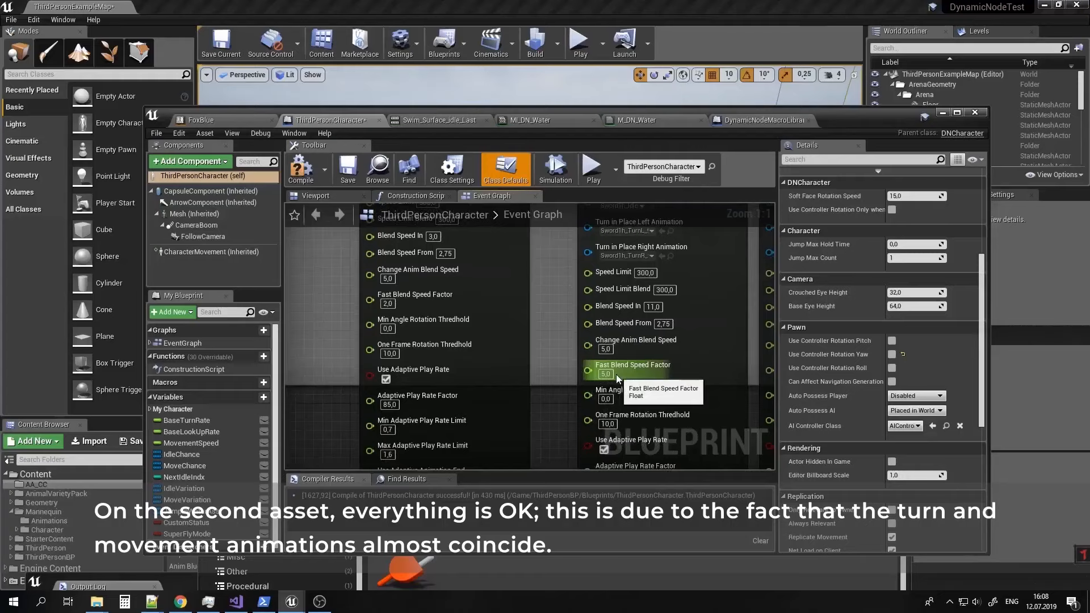
right_click_drag(615, 374, 605, 413)
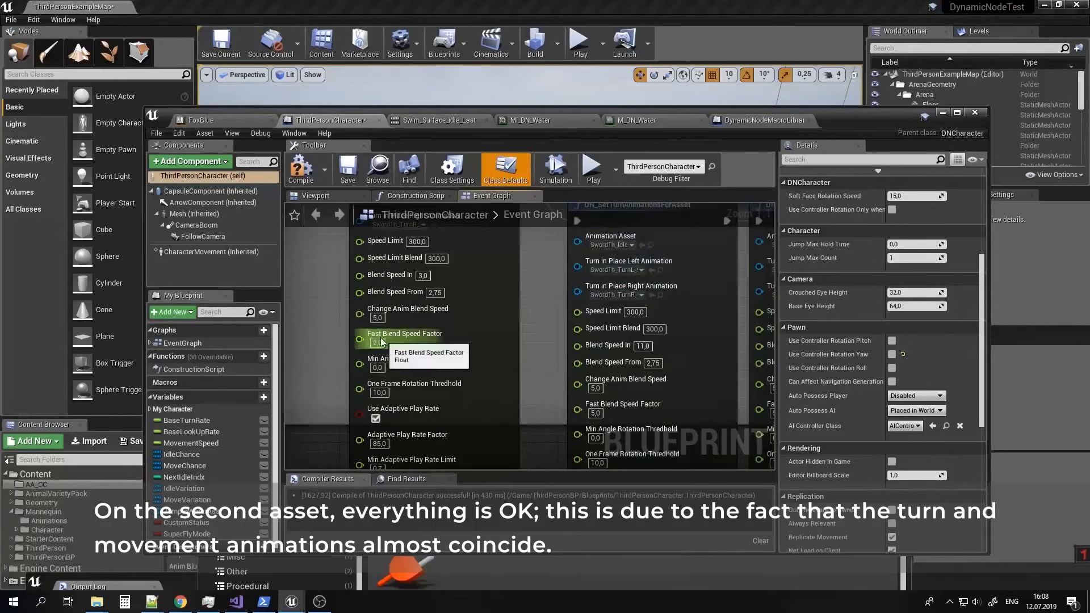
Play the level, run the character in different directions to check the turn-to-movement blending, and stop the session.
left_click(579, 43)
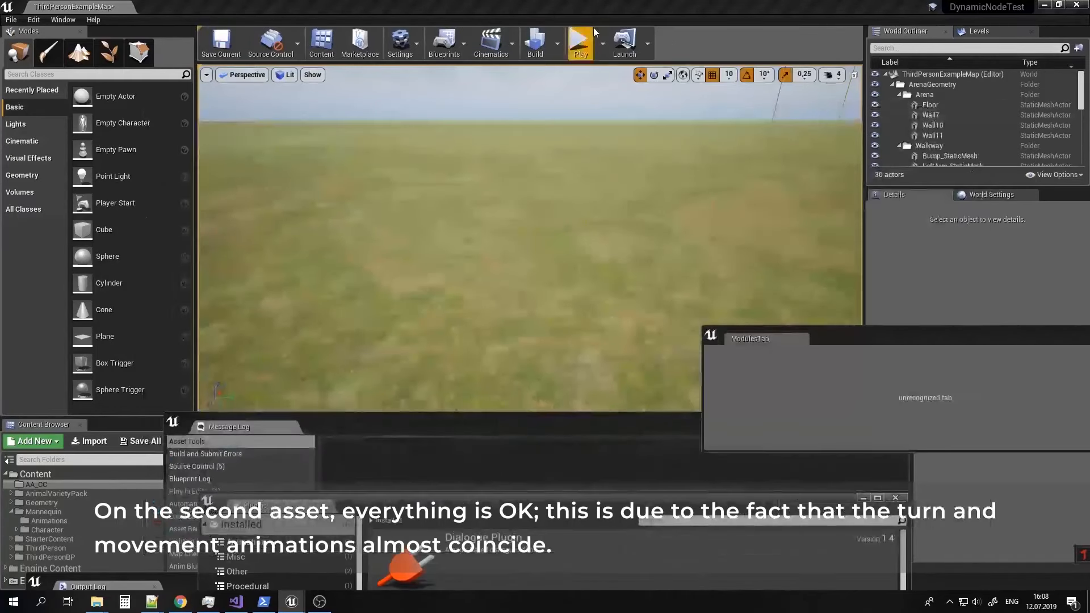
key("w")
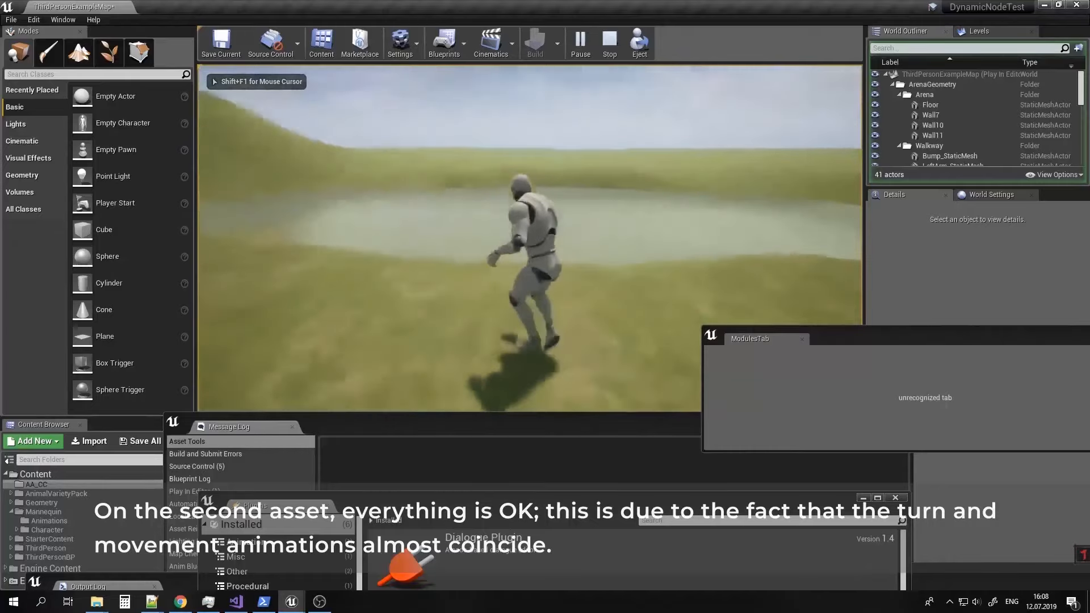
key("w")
key("w")
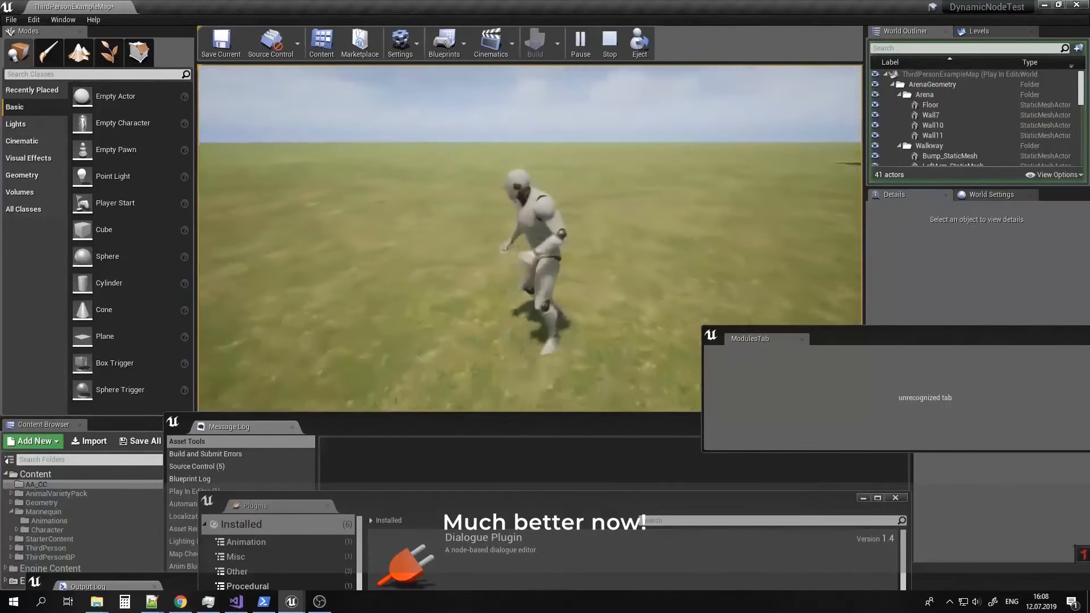
key("w")
key("Escape")
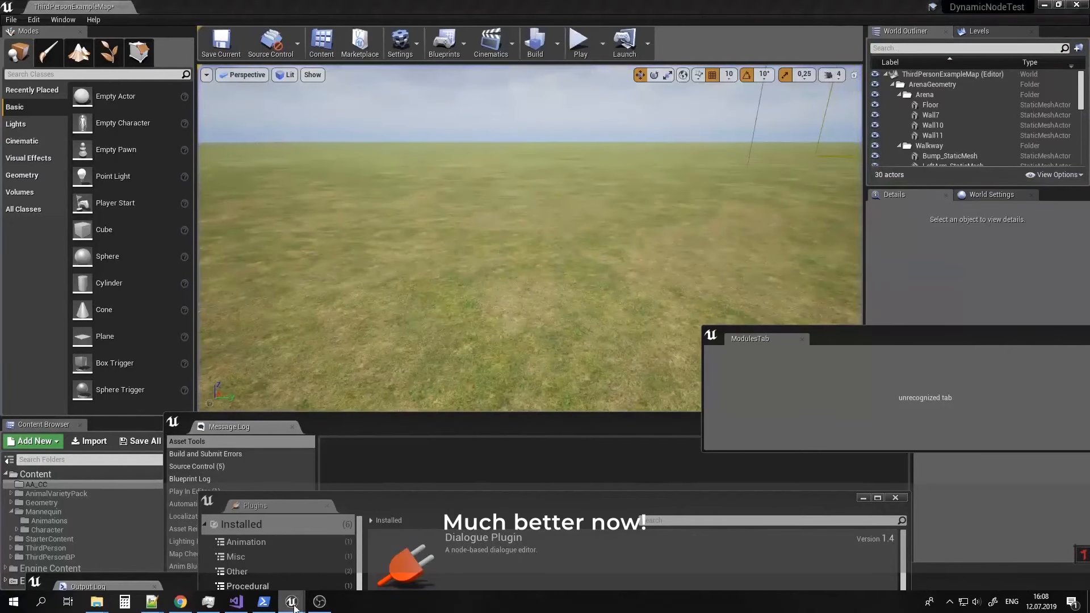
In the ThirdPersonCharacter Event Graph, set Min Angle Rotation Threshold of the DN_SetTurnAnimation node to 15.
left_click(295, 513)
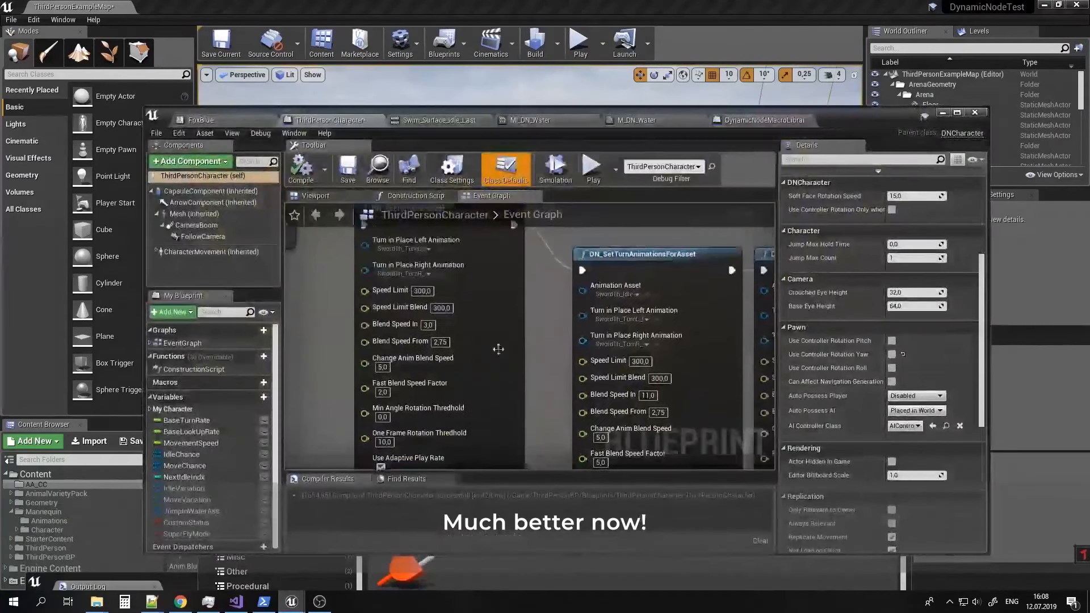
right_click_drag(538, 416, 551, 356)
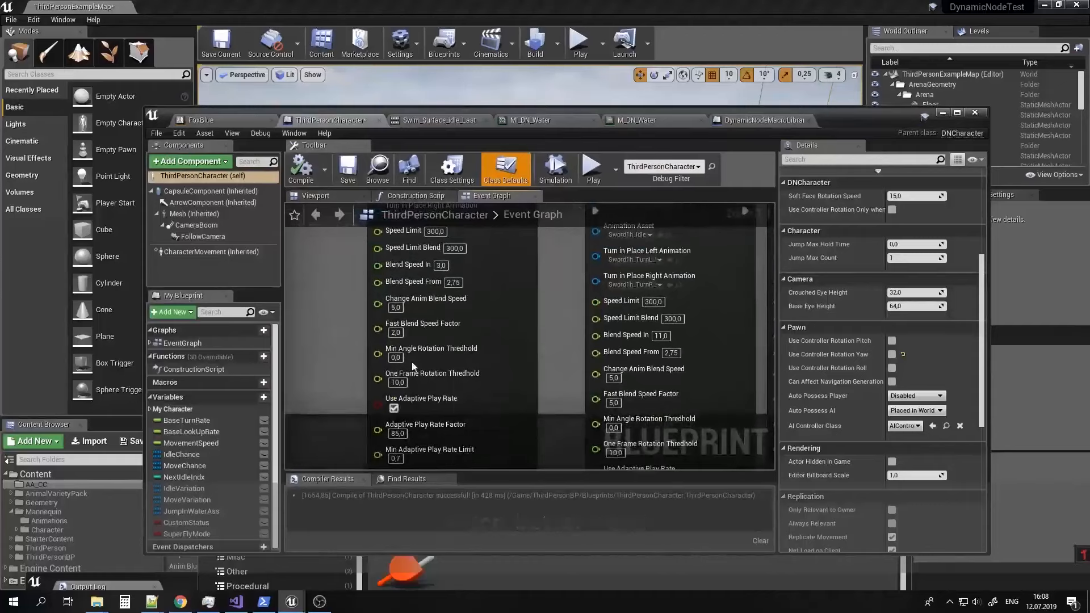
left_click(401, 358)
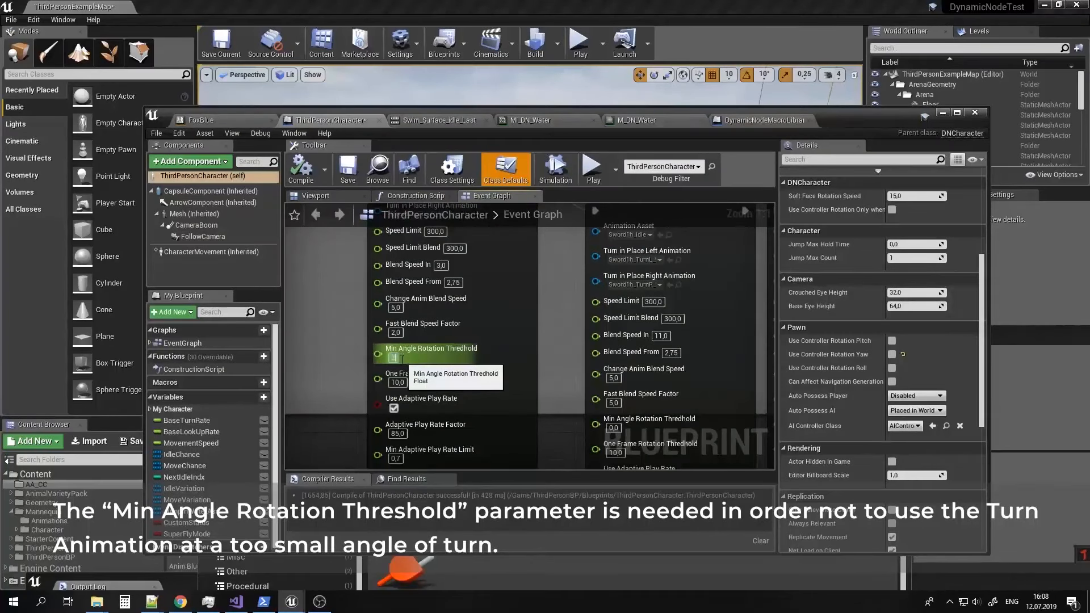
type("20")
key("BackSpace")
key("BackSpace")
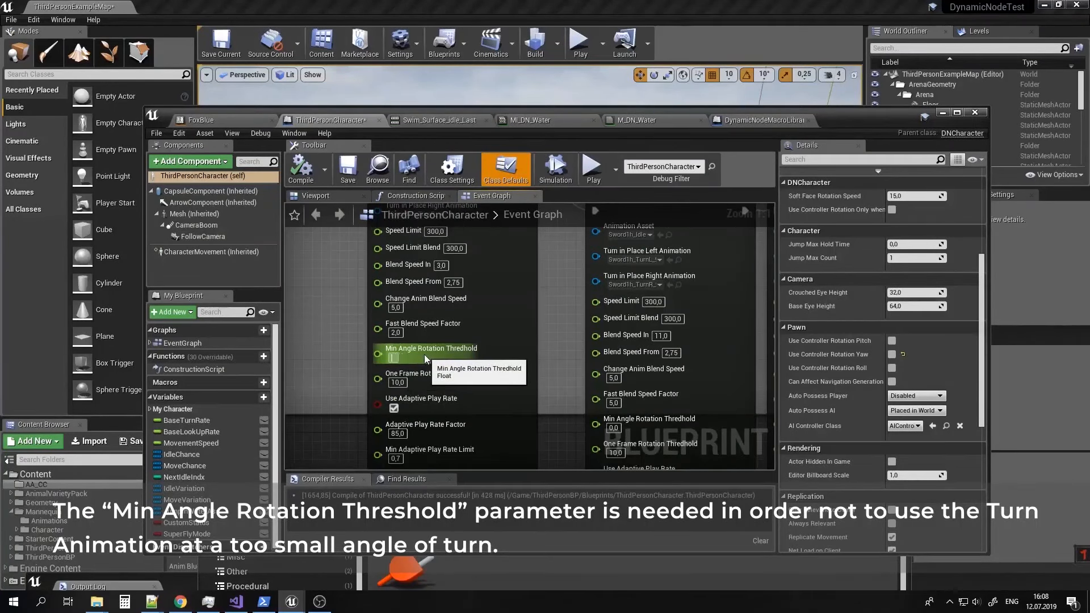
type("15")
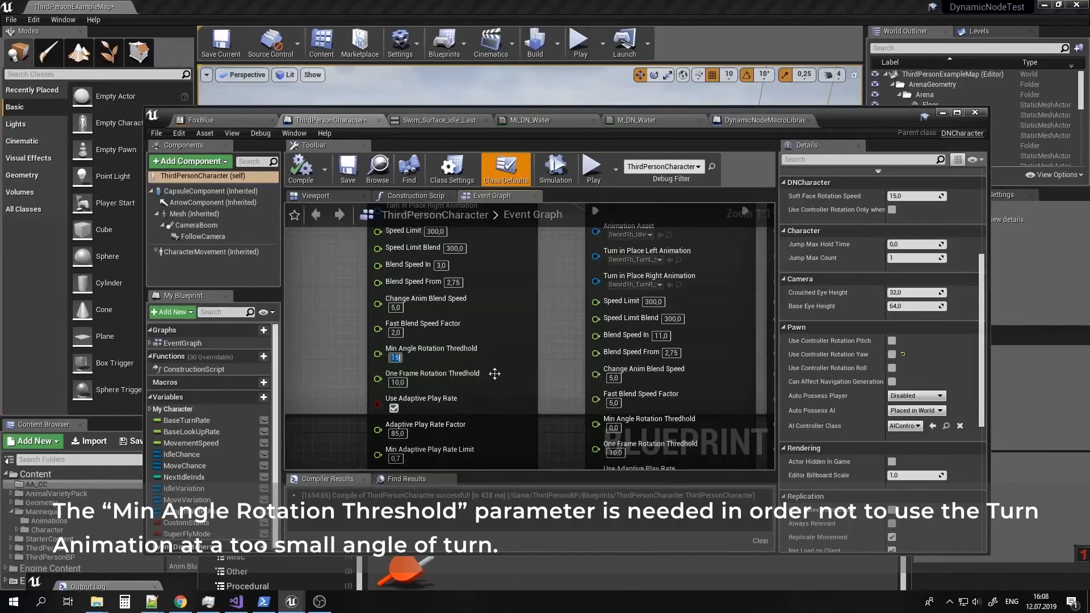
Set Min Angle Rotation Threshold to 15 on both DN_SetTurnAnimationsForAsset nodes.
right_click_drag(554, 400, 489, 377)
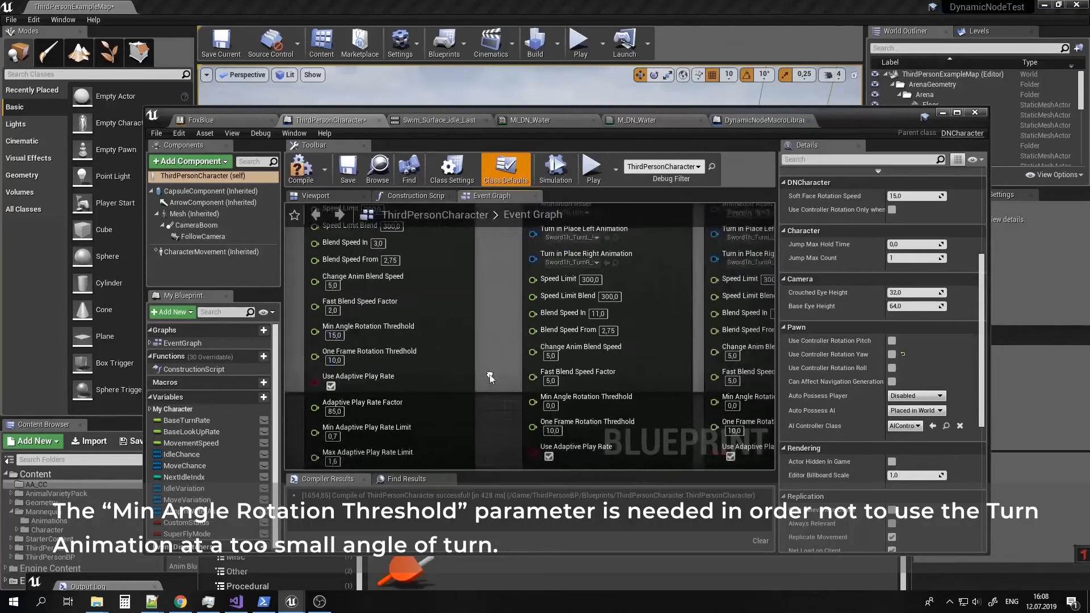
right_click_drag(562, 414, 571, 380)
left_click(564, 373)
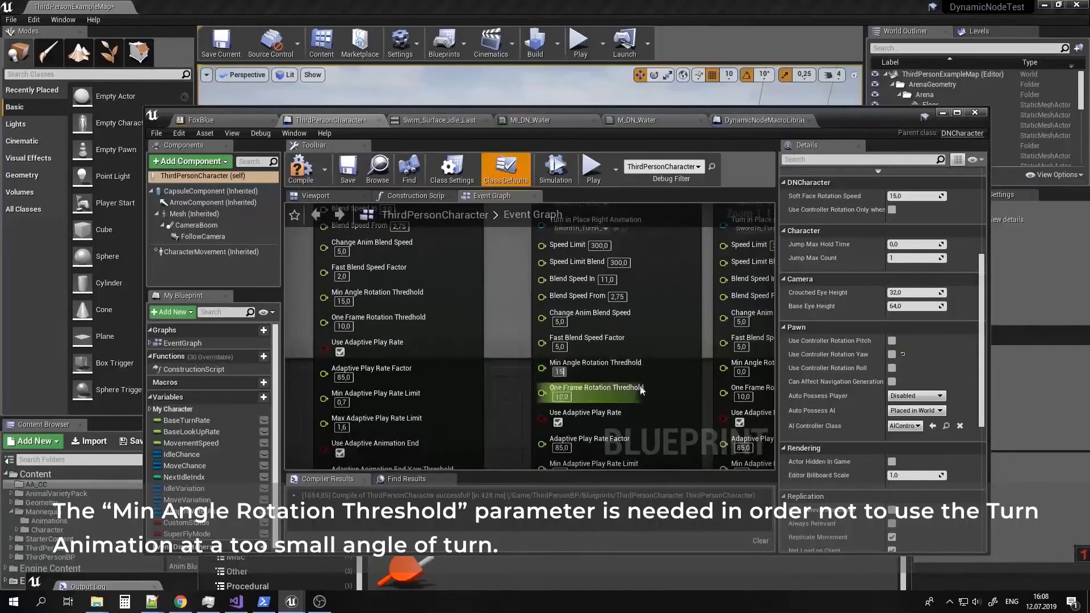
type("15")
right_click_drag(697, 375, 603, 377)
left_click(650, 373)
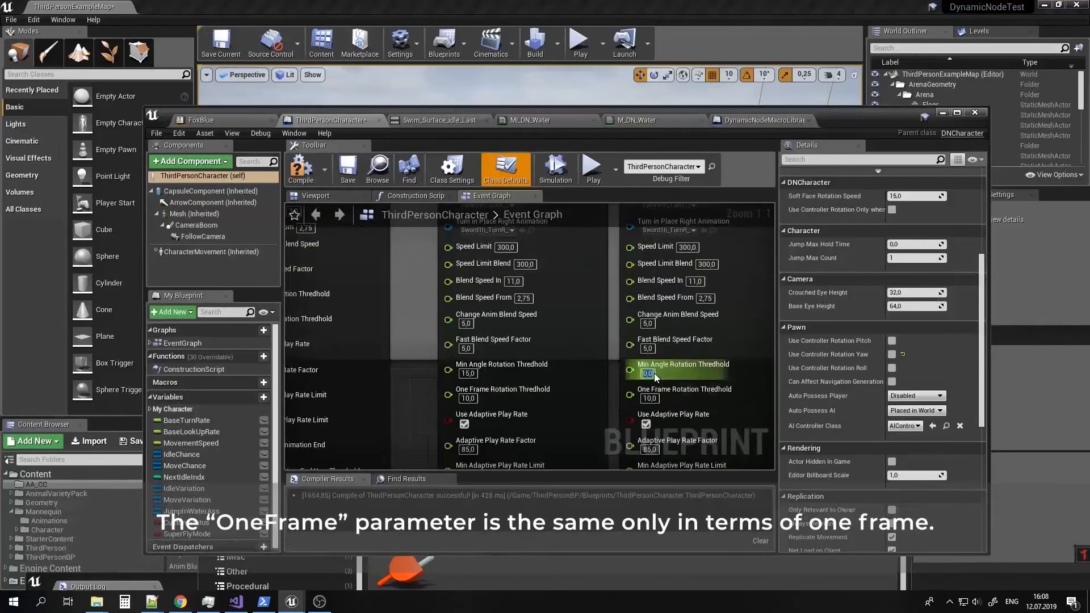
type("15")
Set Adaptive Animation End Yaw Threshold to 10 on all three turn animation nodes.
right_click_drag(429, 412, 510, 268)
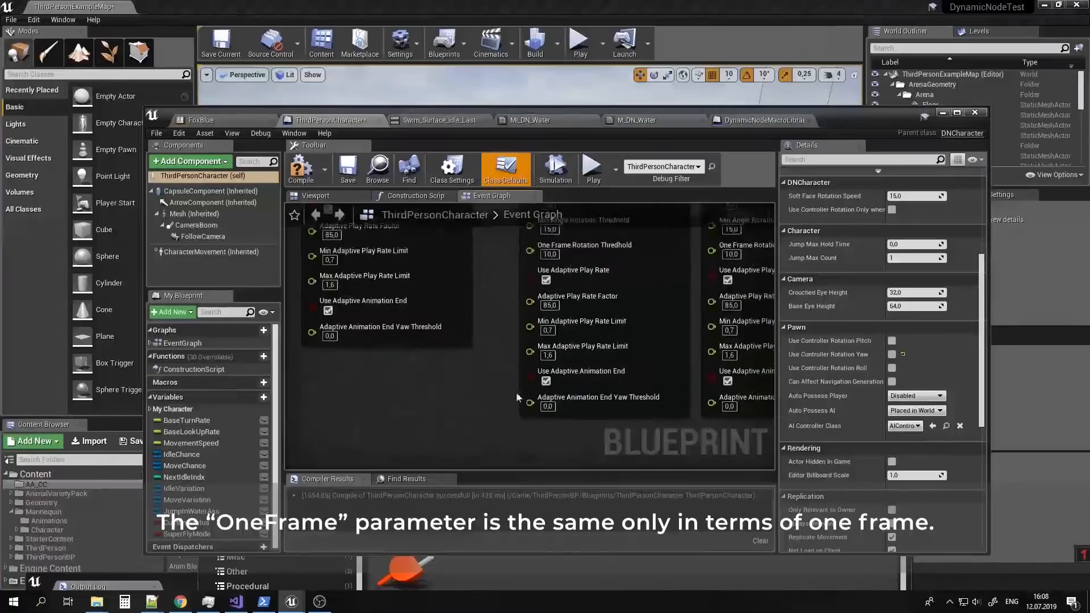
left_click(336, 334)
type("10")
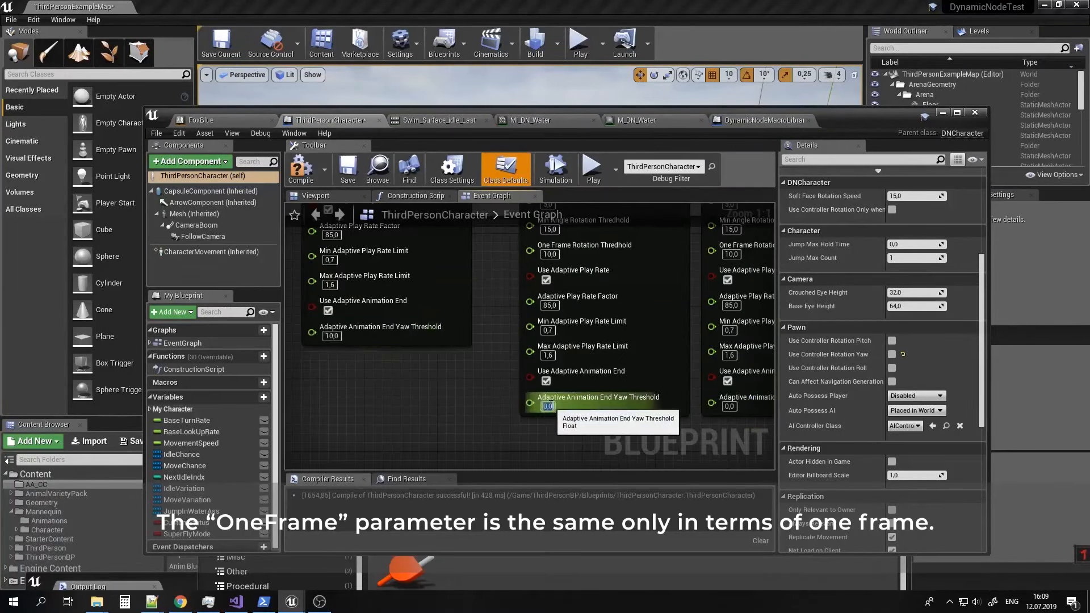
left_click(551, 408)
type("10")
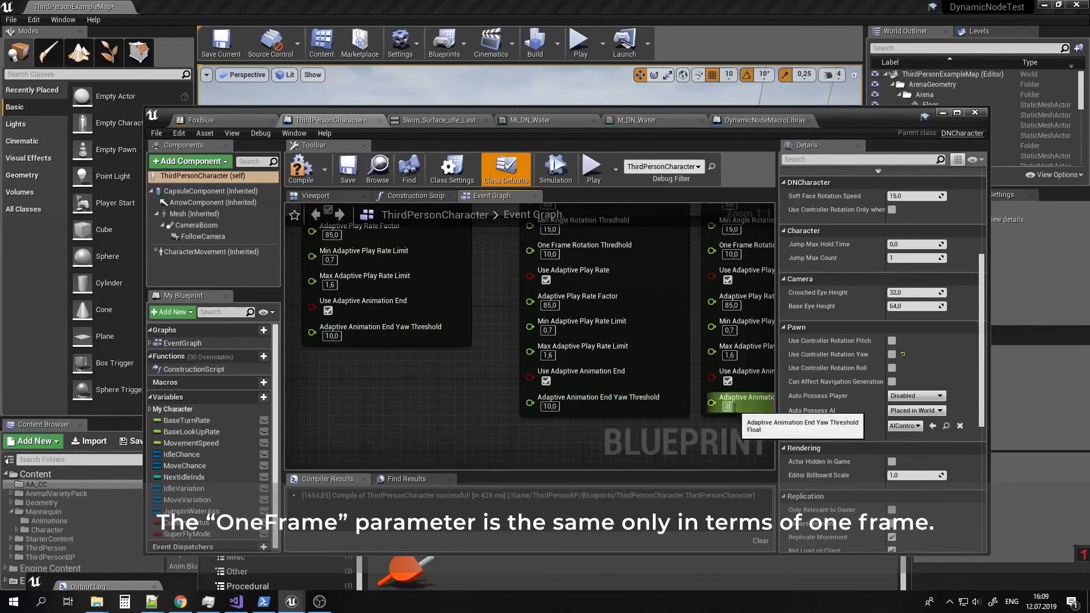
left_click(728, 406)
type("10")
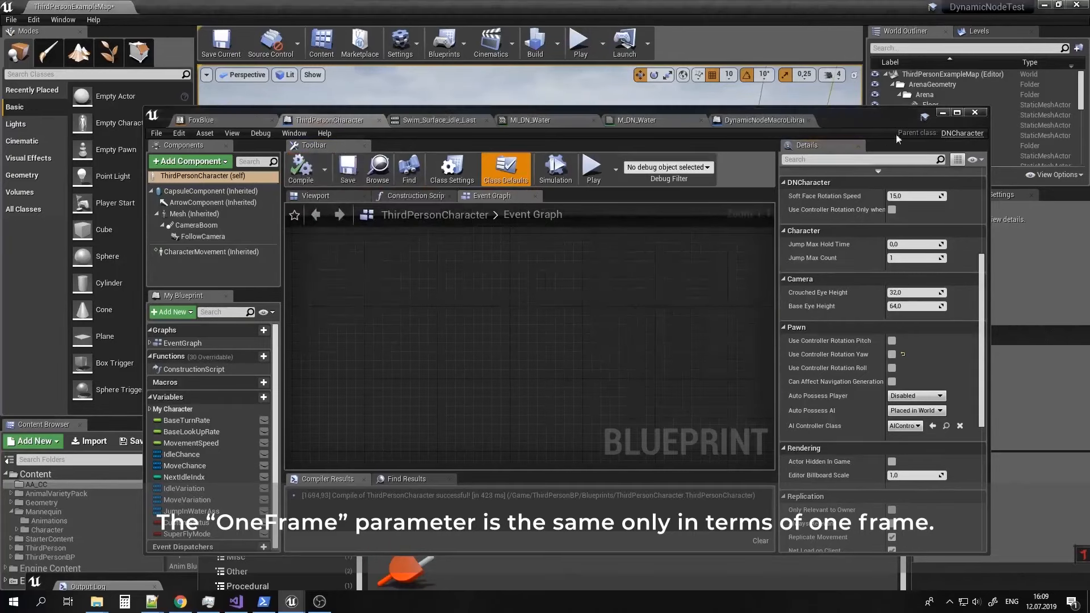
Play the level, turn and run the character to test the new rotation thresholds, and stop the session.
left_click(942, 113)
left_click(580, 46)
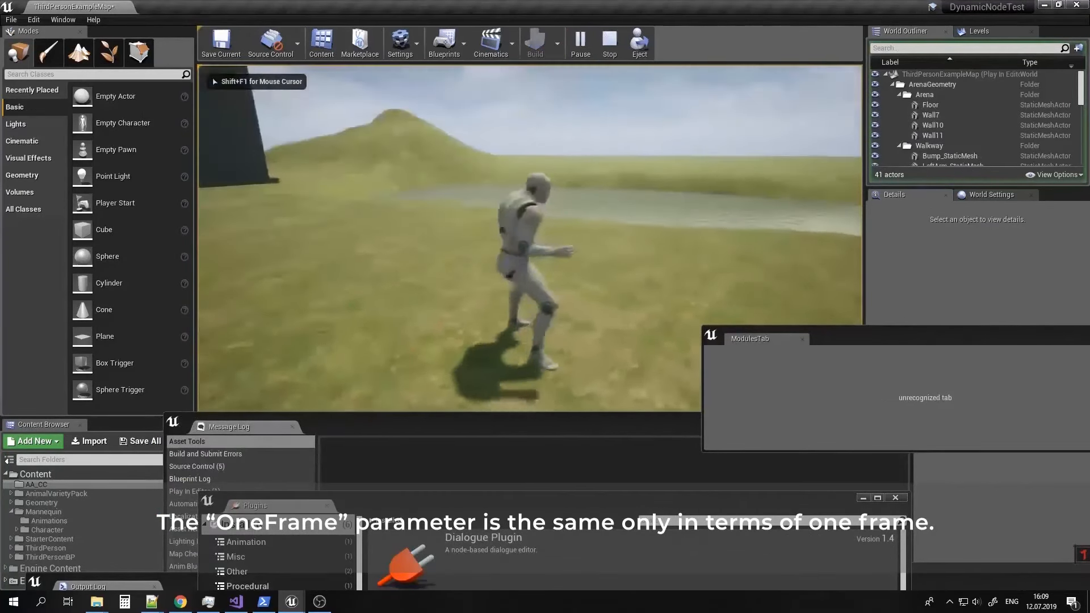
key("w")
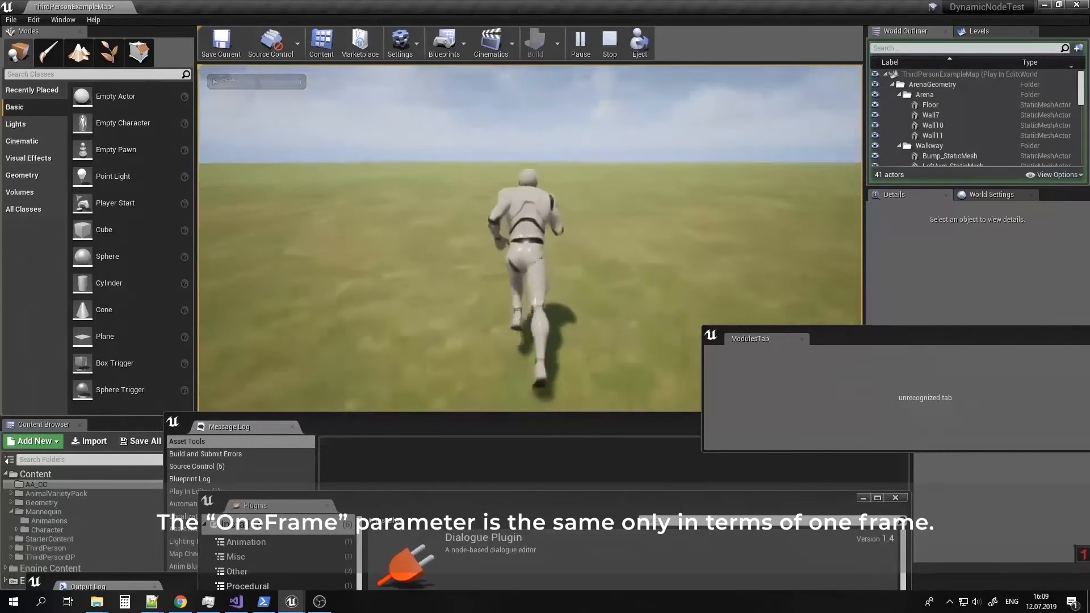
key("Escape")
Reopen the ThirdPersonCharacter blueprint and set the Z Rotation Rate of its CharacterMovement component to 400.
left_click(292, 601)
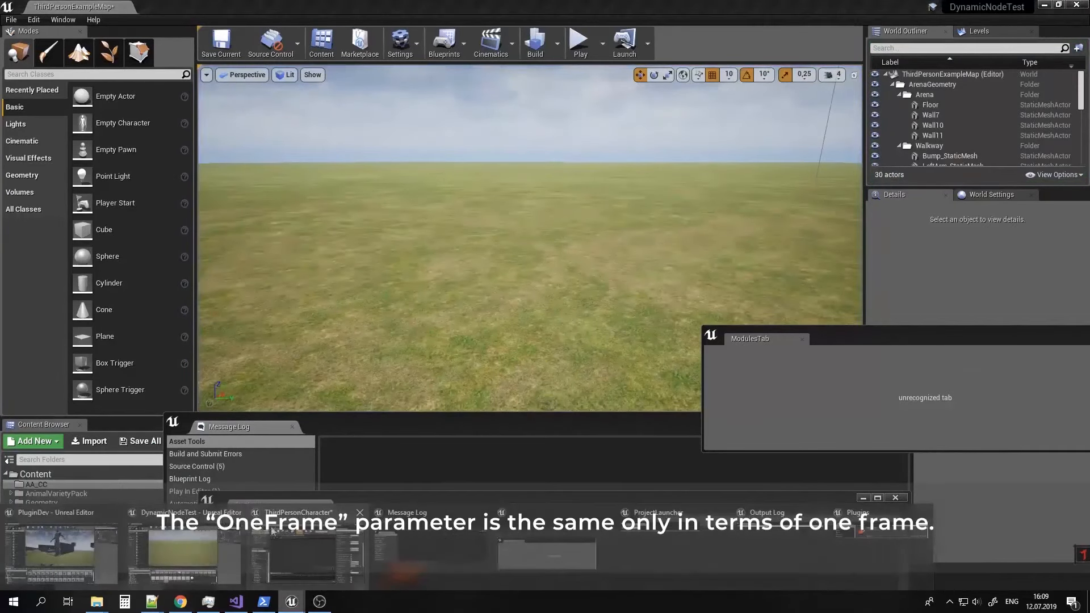
left_click(310, 554)
right_click_drag(490, 335, 493, 416)
scroll(488, 381, "down", 3)
right_click_drag(513, 361, 440, 441)
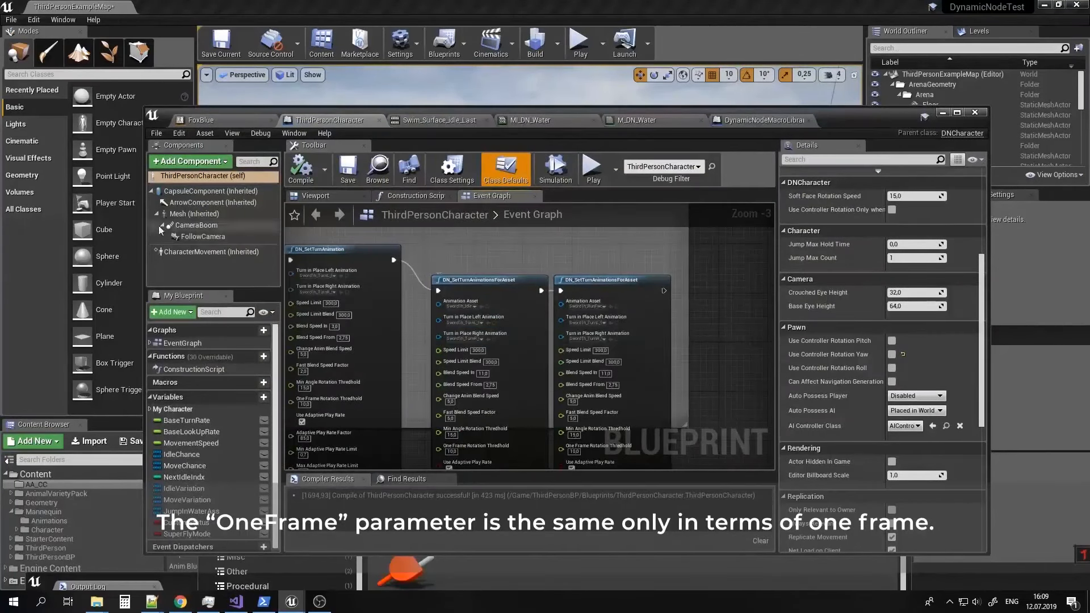
left_click(200, 251)
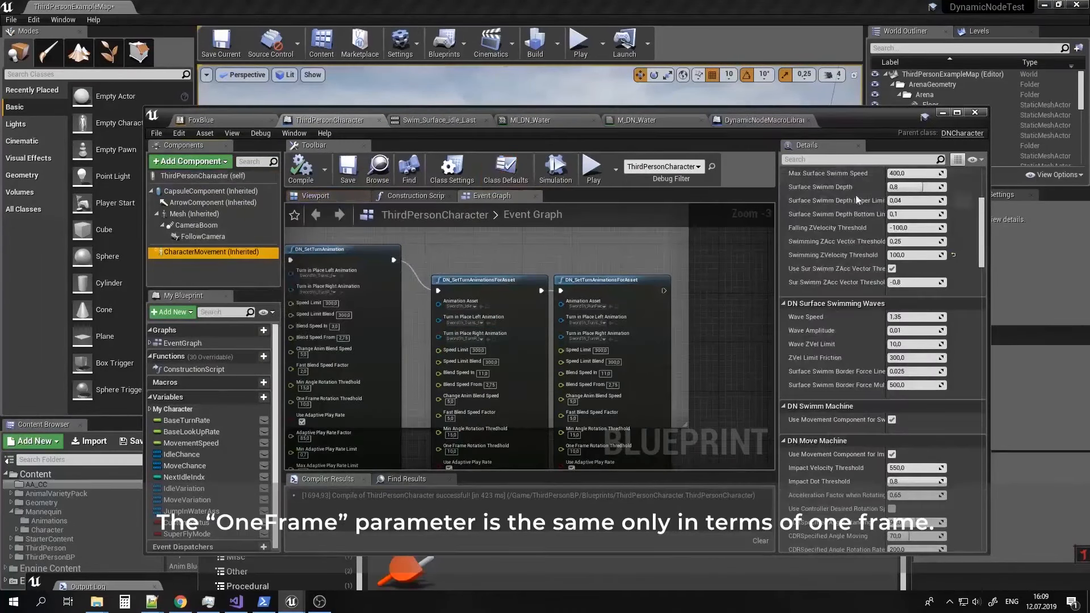
left_click(817, 159)
type("rate")
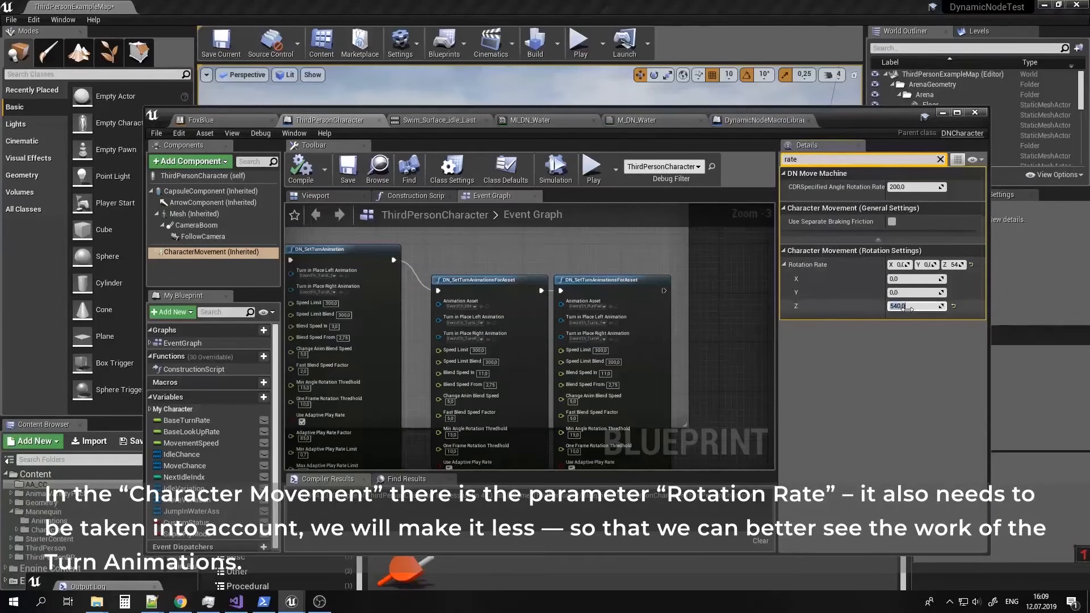
type("400")
key("Return")
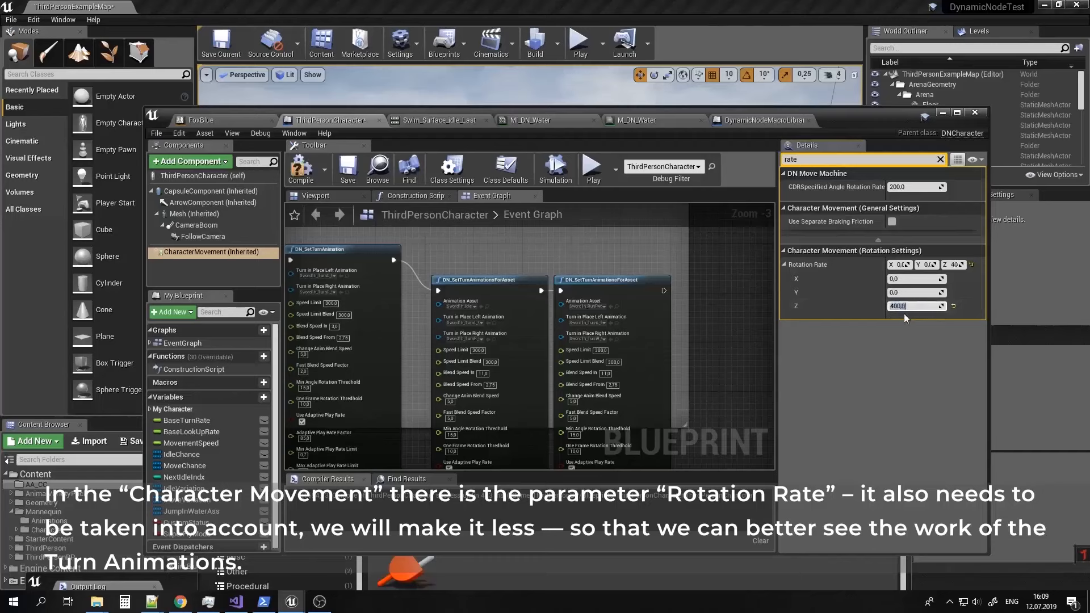
Set the Z Rotation Rate to 400 in the Character Movement SET node driven by the Sequence node beside the swim logic.
right_click_drag(730, 277, 658, 310)
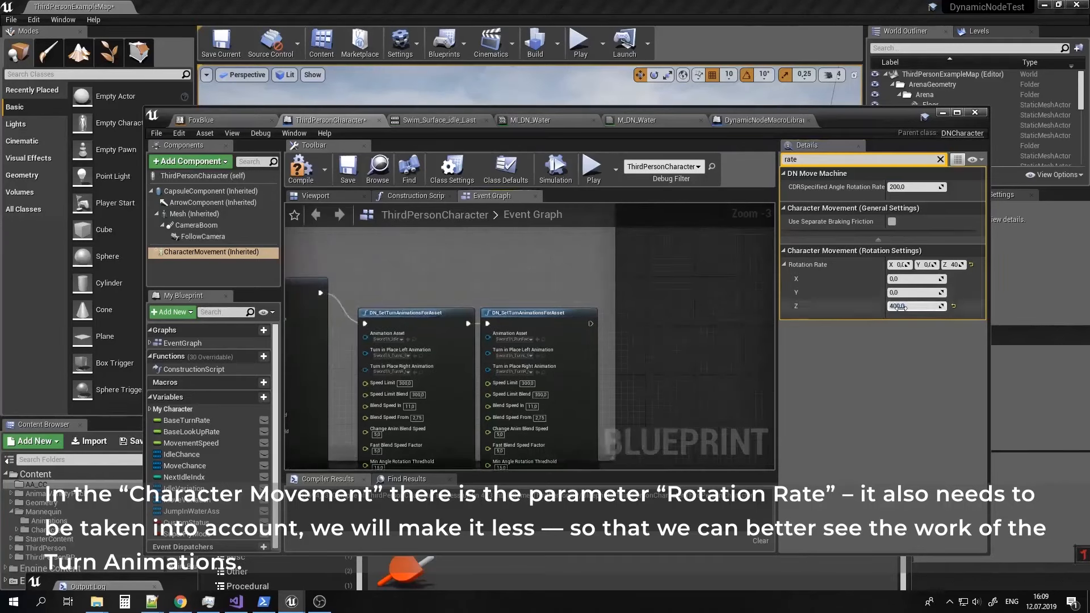
right_click_drag(652, 232, 586, 345)
scroll(636, 376, "down", 7)
mouse_move(676, 341)
right_mouse_down()
mouse_move(515, 326)
mouse_move(689, 282)
right_mouse_up()
scroll(535, 338, "up", 5)
right_click_drag(474, 272, 710, 326)
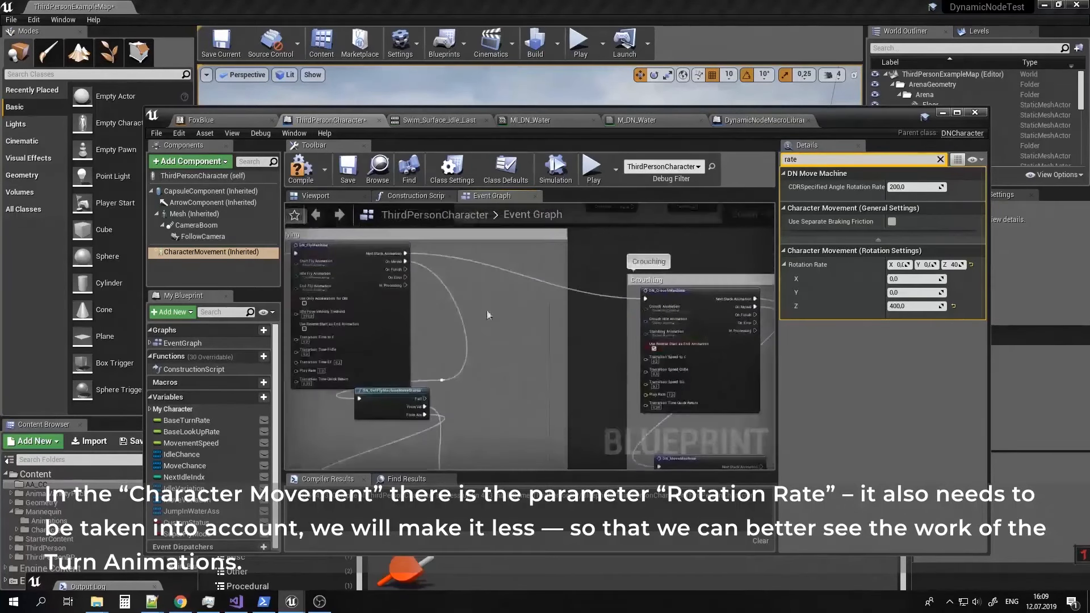
right_click_drag(485, 310, 684, 328)
right_click_drag(465, 273, 732, 363)
right_click_drag(523, 315, 611, 301)
scroll(617, 302, "up", 3)
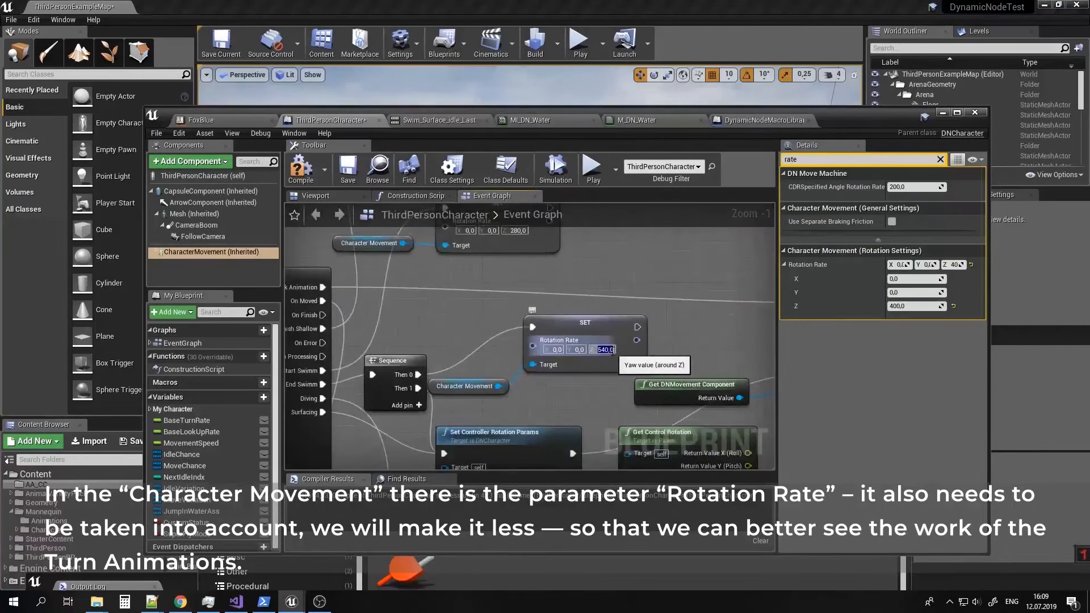
type("400")
key("Return")
right_click_drag(460, 328, 543, 289)
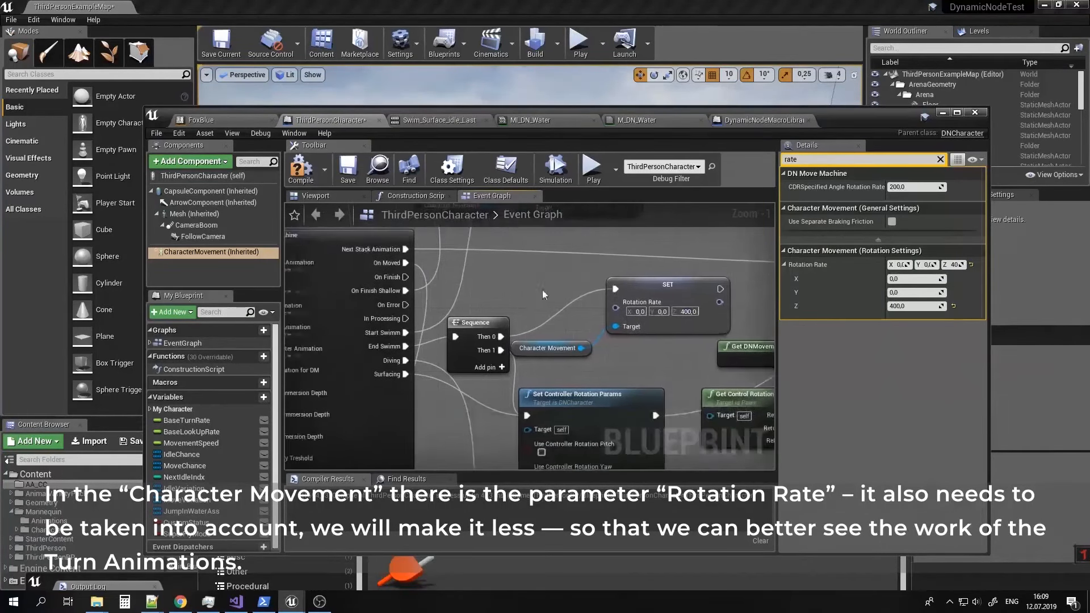
Return to the turn animation nodes in the Event Graph, save the ThirdPersonCharacter blueprint and go back to the level.
right_click_drag(617, 339, 603, 242)
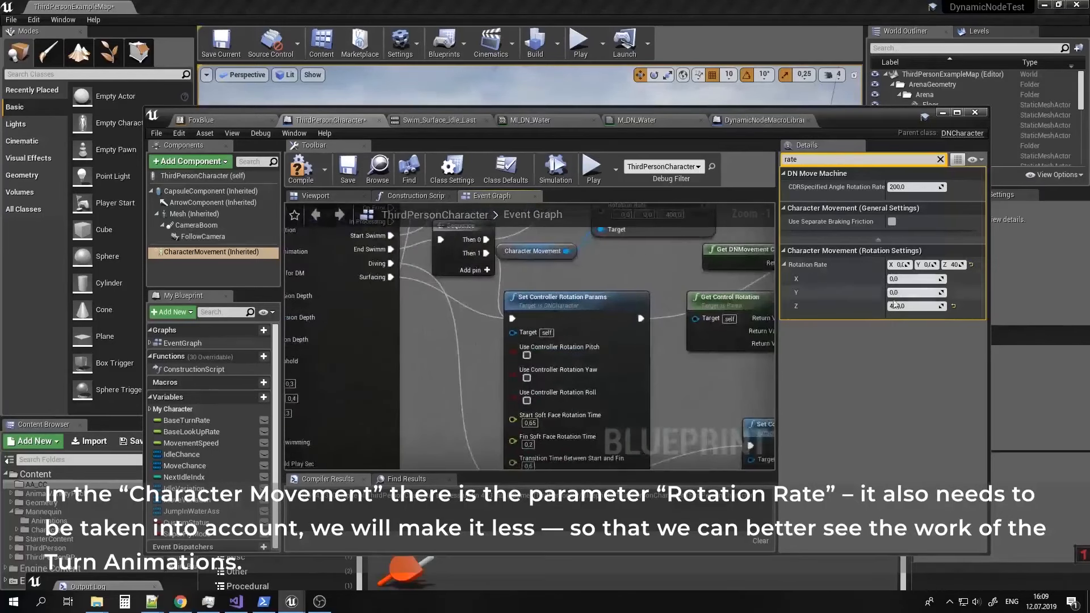
scroll(554, 418, "down", 8)
right_click_drag(555, 419, 505, 230)
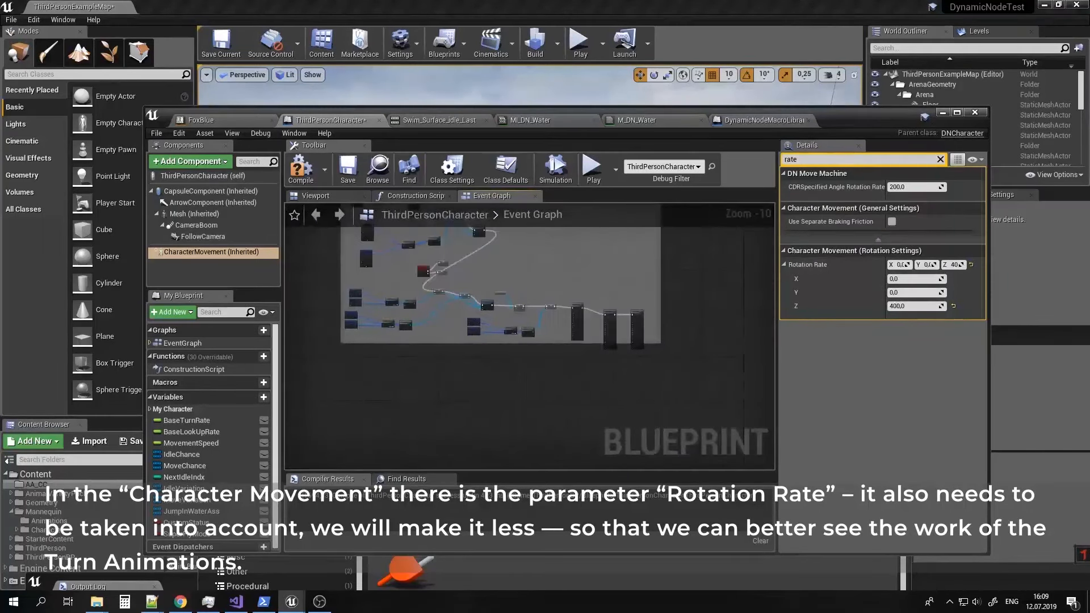
scroll(482, 335, "up", 5)
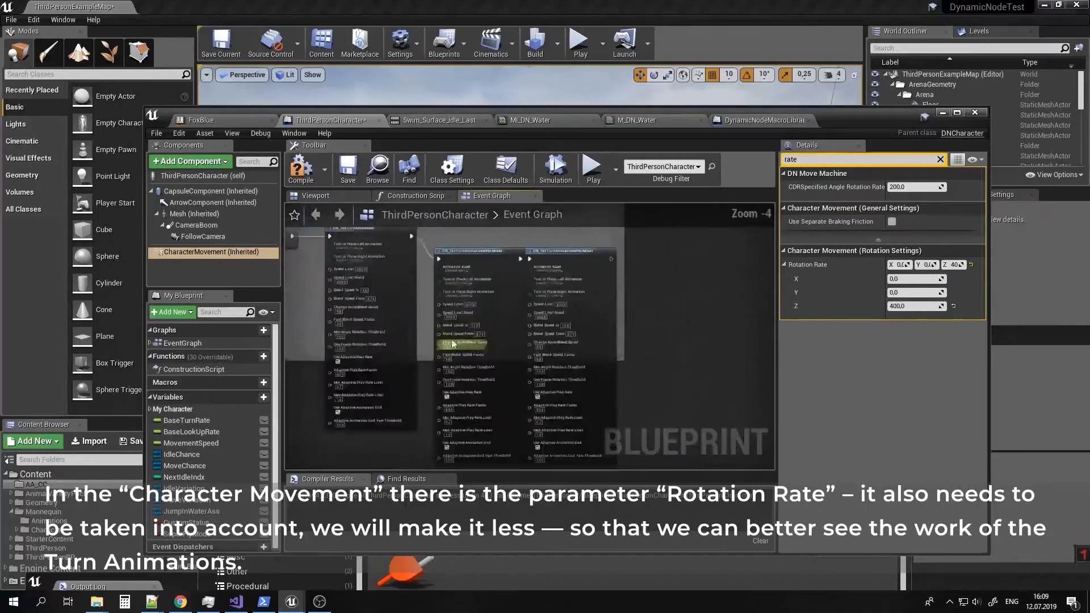
left_click(350, 174)
left_click(941, 114)
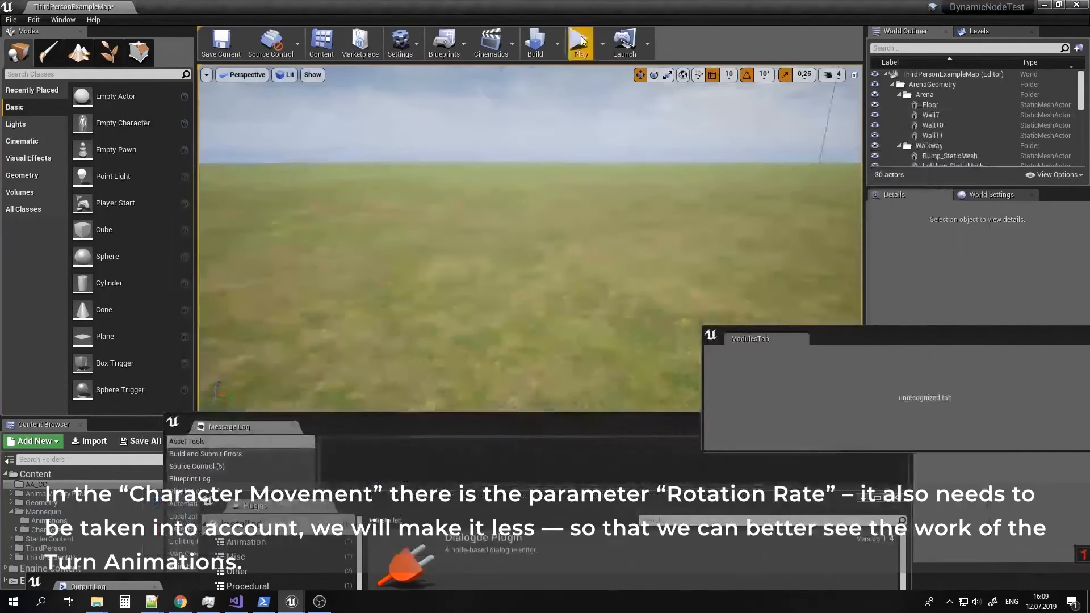
Play the level, run and turn the character to test the reduced rotation rate, and stop the session.
left_click(581, 43)
key("w")
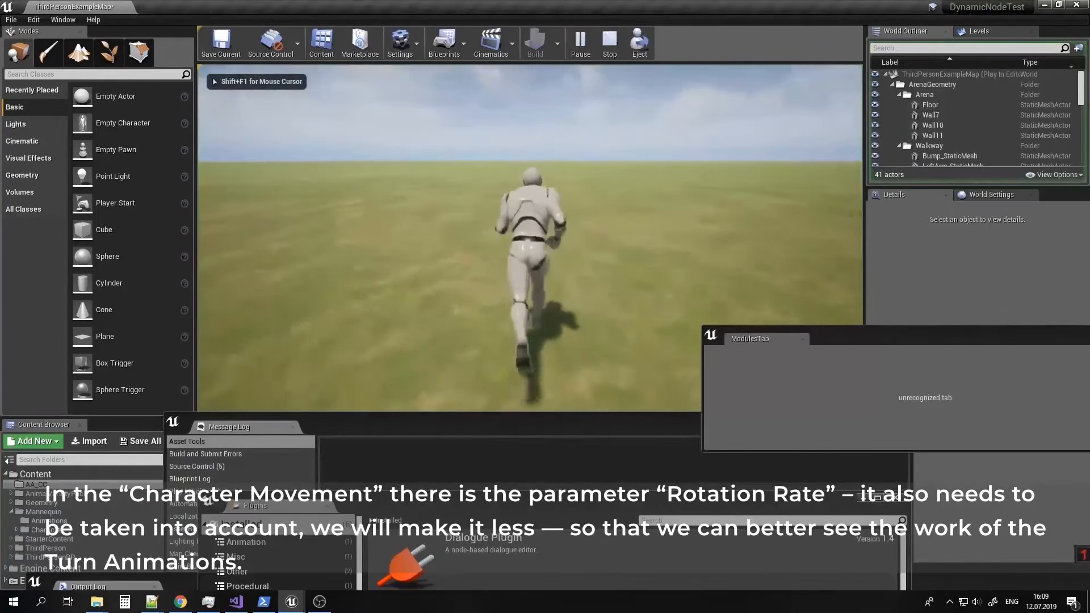
key("w")
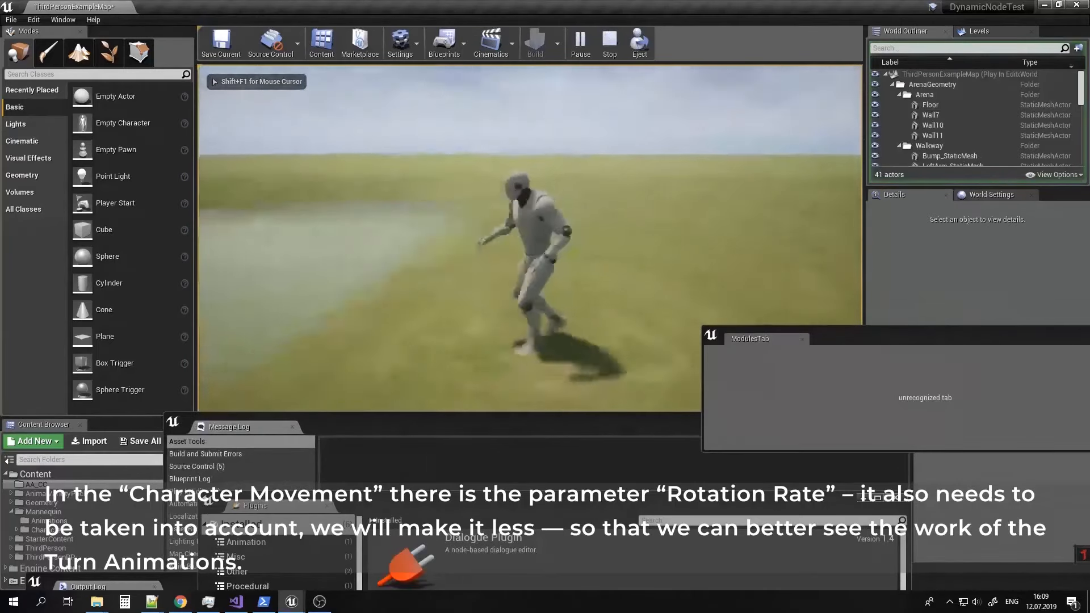
key("w")
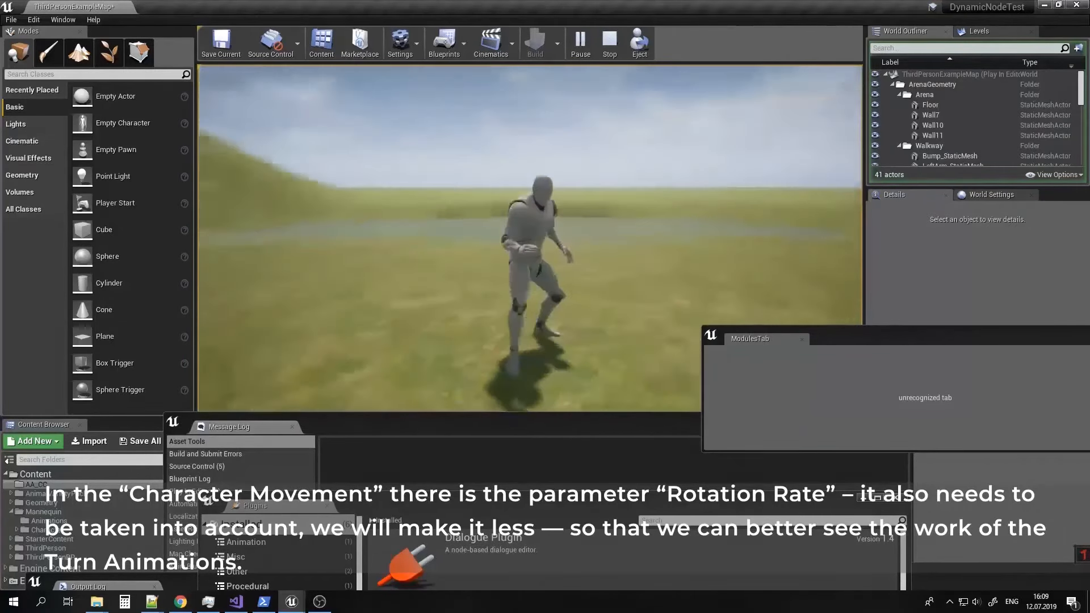
key("w")
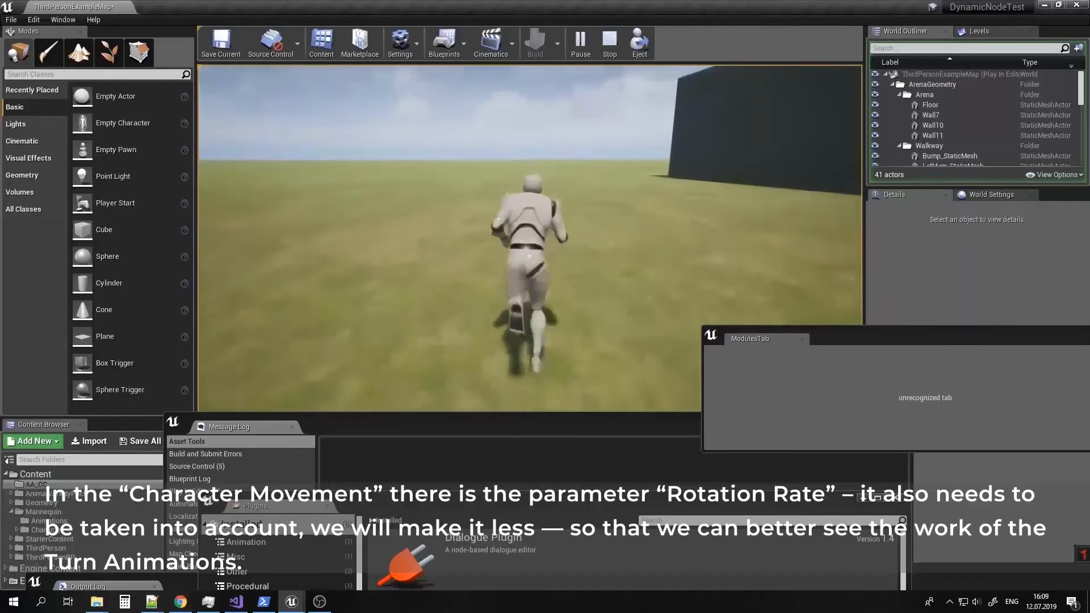
key("Escape")
Add a DN_UseTurnInPlaceOnlyForSelectedAssets node after the last DN_SetTurnAnimationsForAsset node in ThirdPersonCharacter and compile the blueprint.
left_click(294, 601)
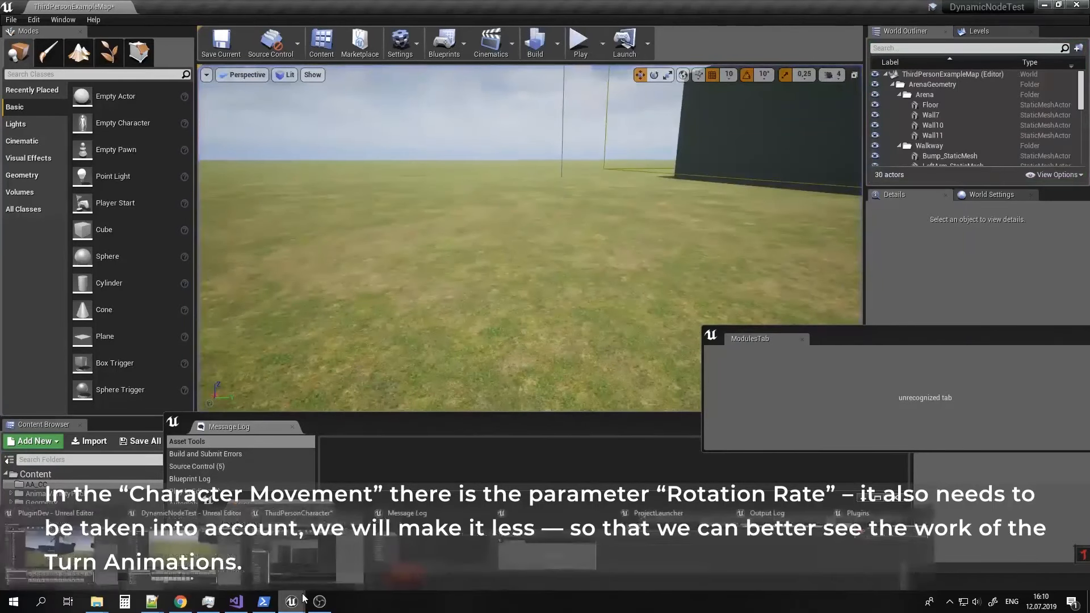
left_click(297, 535)
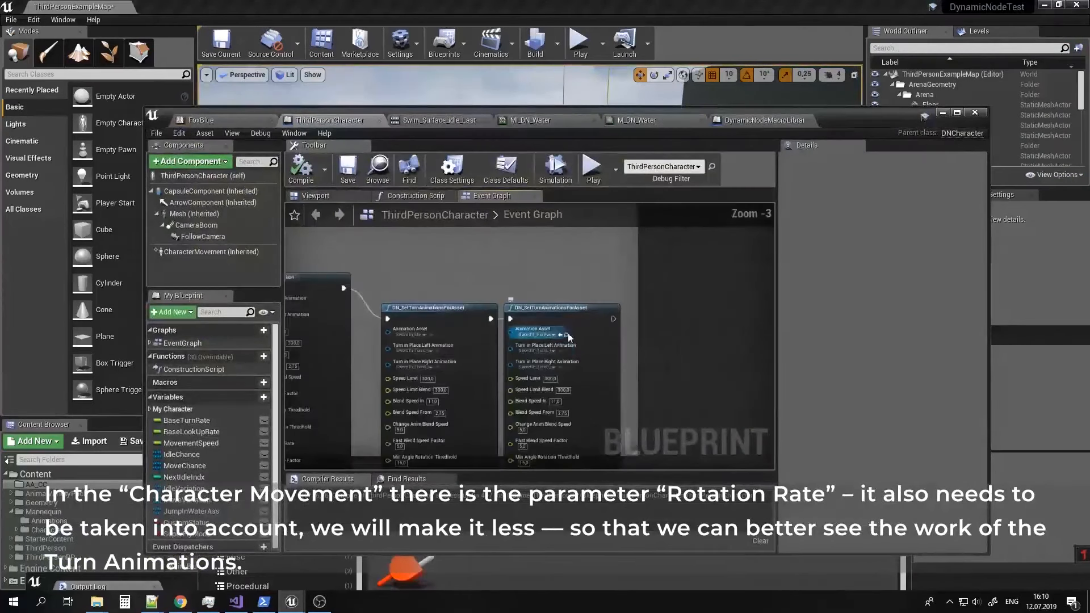
right_click_drag(568, 334, 510, 329)
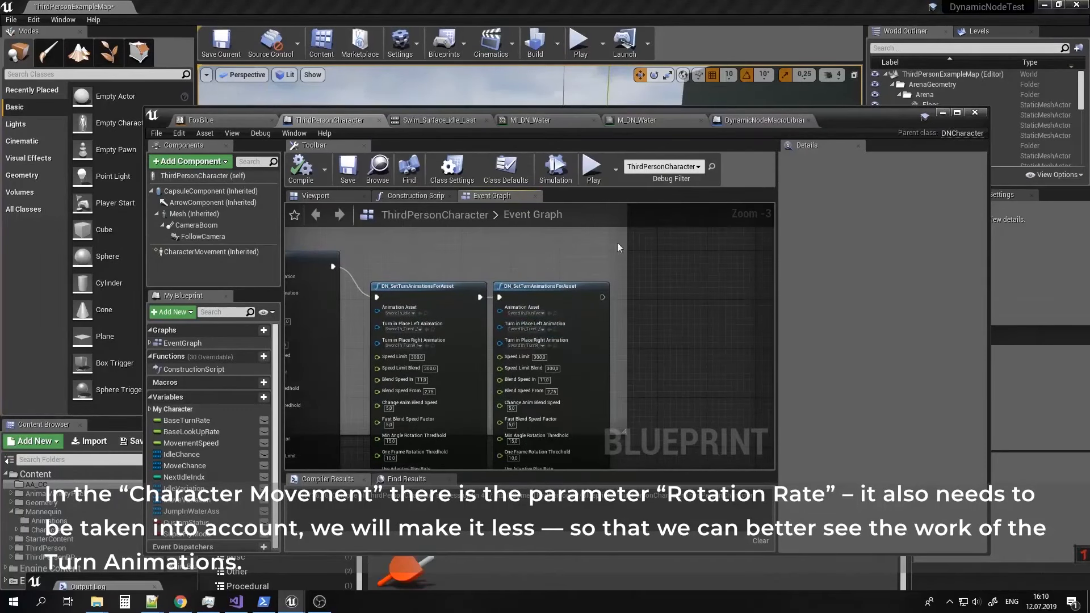
left_click_drag(641, 291, 645, 293)
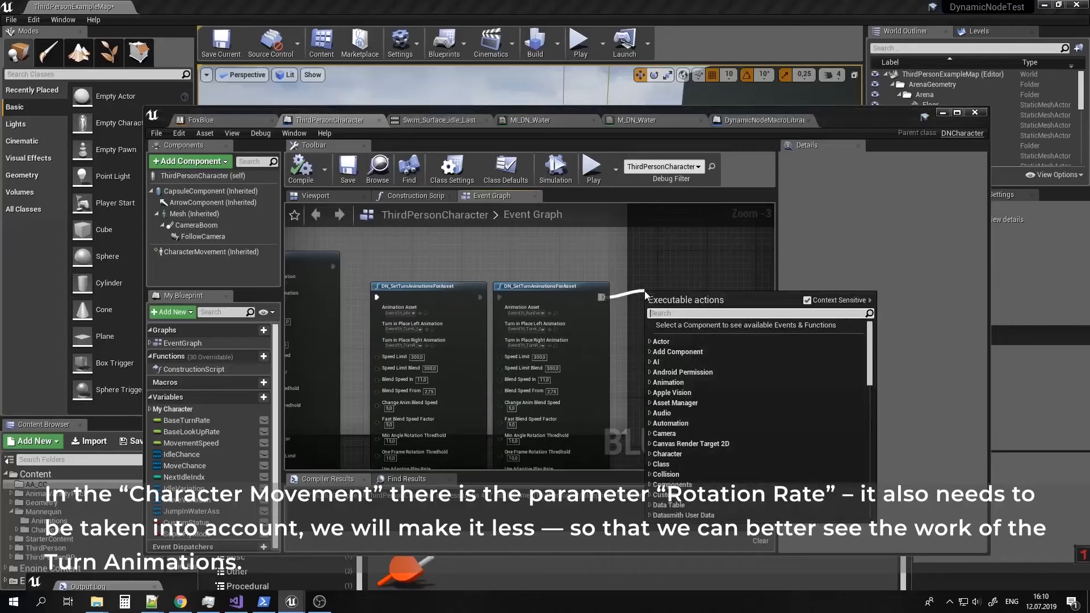
type("turn")
scroll(768, 405, "up", 3)
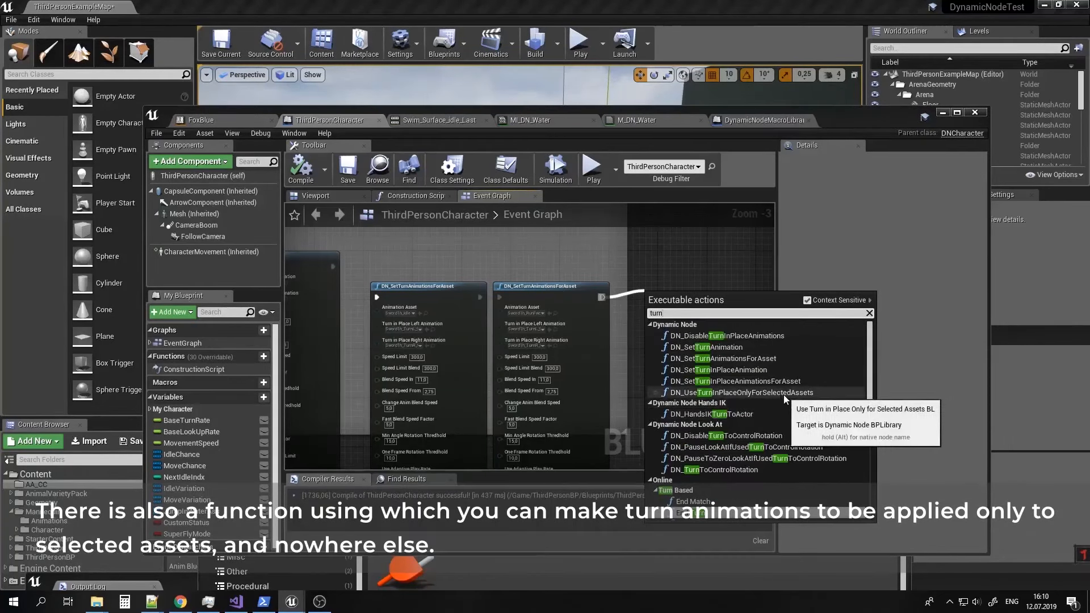
left_click(783, 392)
scroll(644, 344, "up", 2)
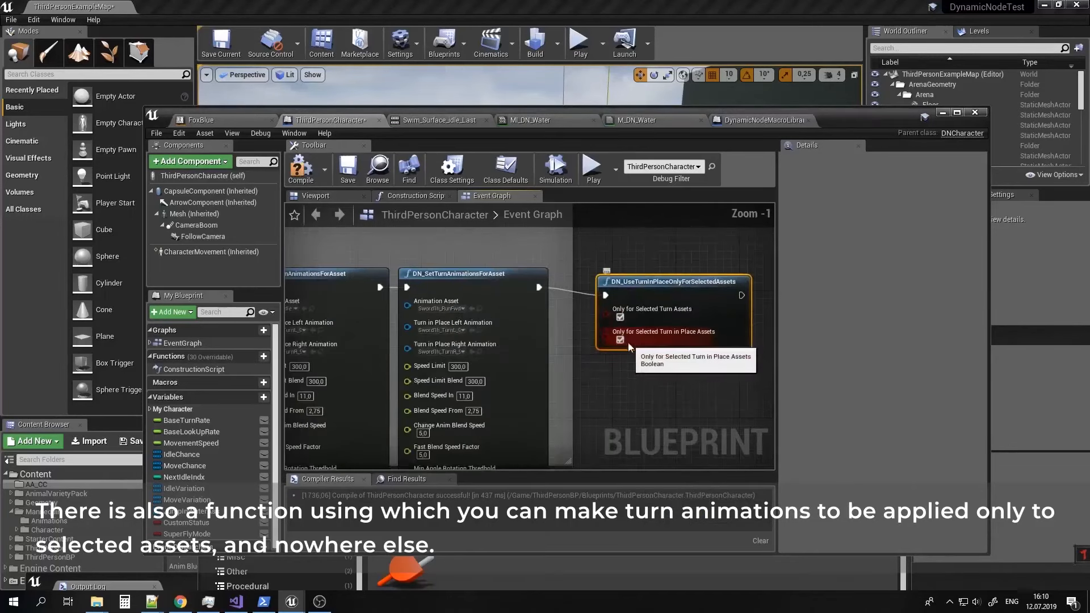
right_click_drag(588, 382, 746, 384)
right_click_drag(538, 335, 596, 319)
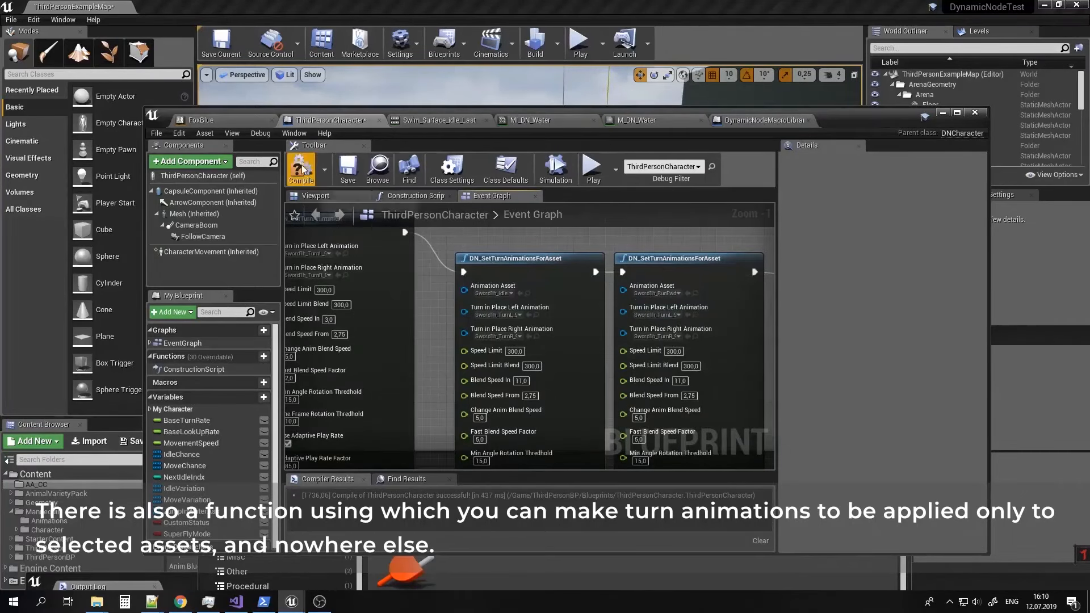
Play the level, run and turn the character to test turn animations restricted to selected assets, and stop the session.
left_click(942, 112)
left_click(578, 43)
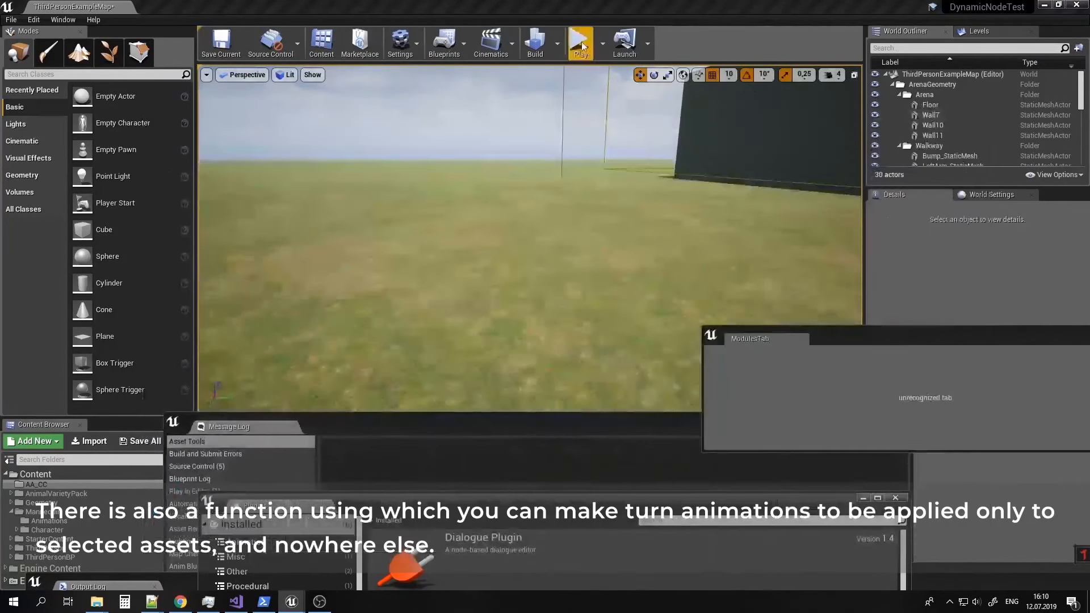
key("w")
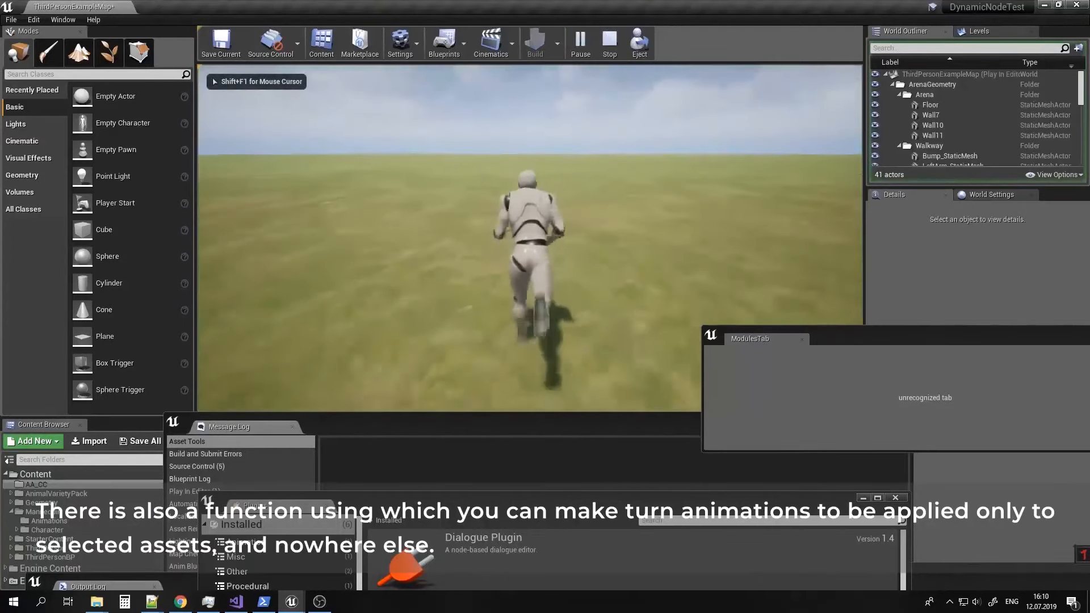
key("w")
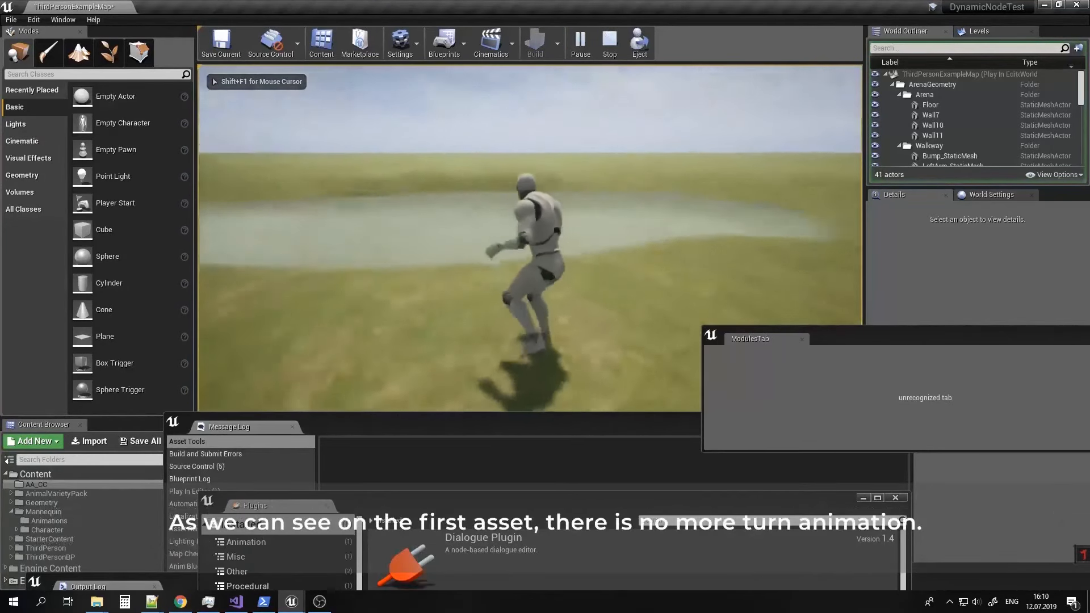
key("w")
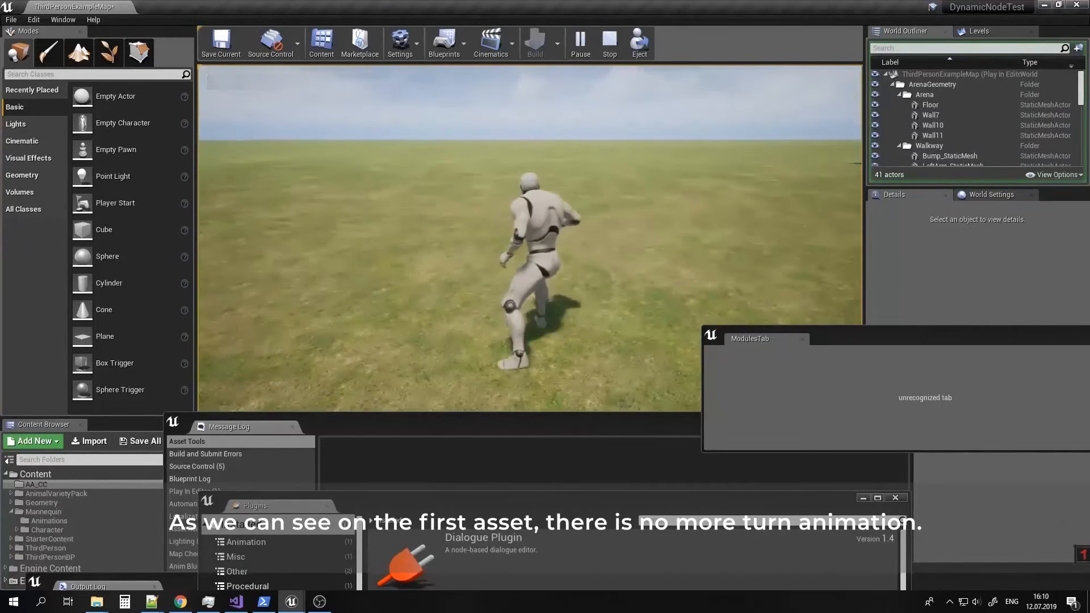
key("w")
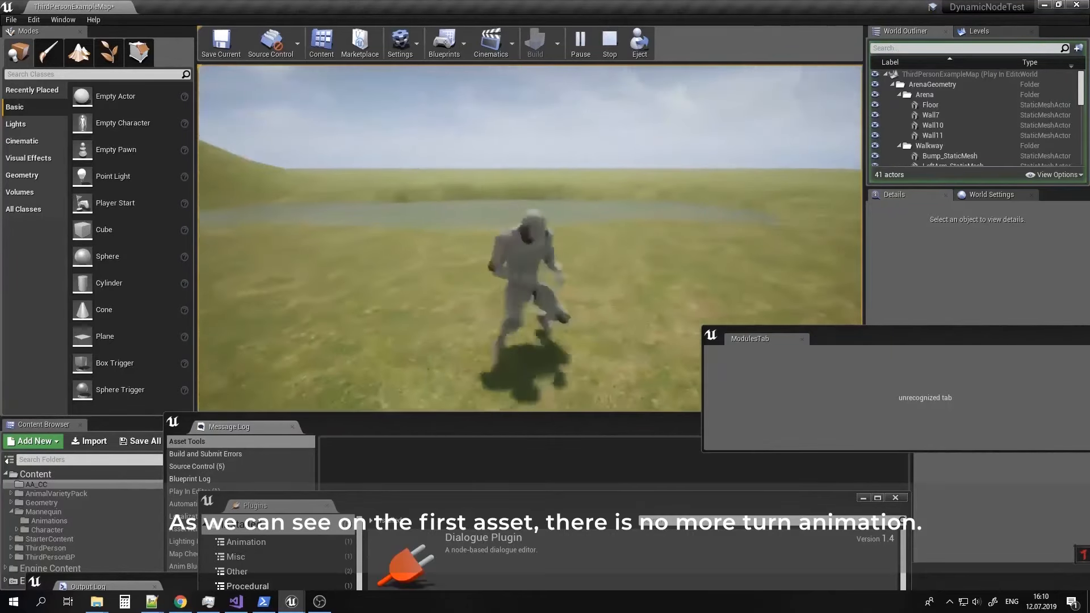
key("w")
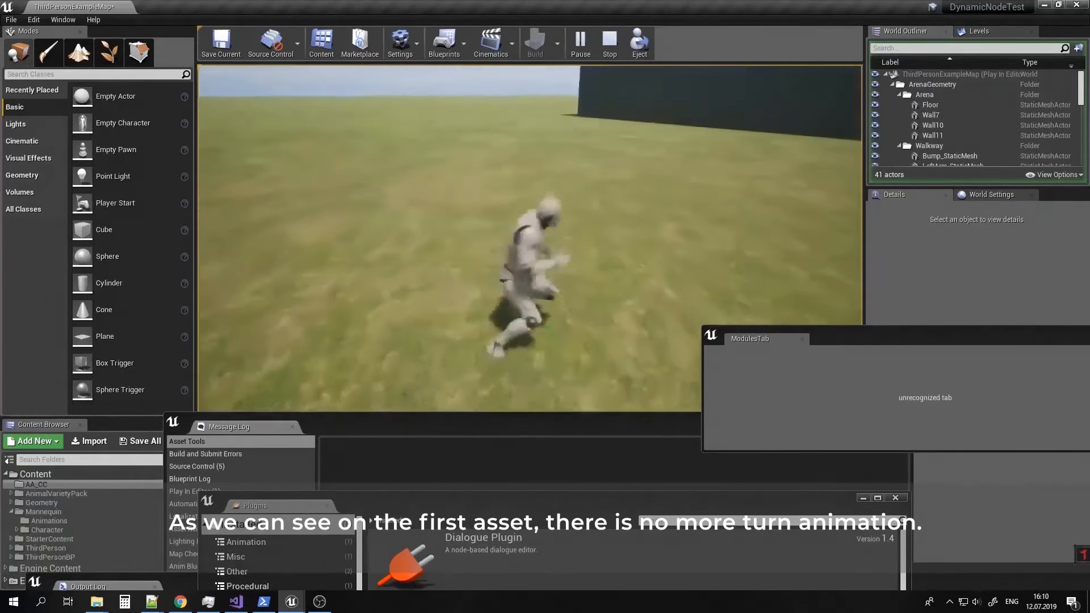
key("Escape")
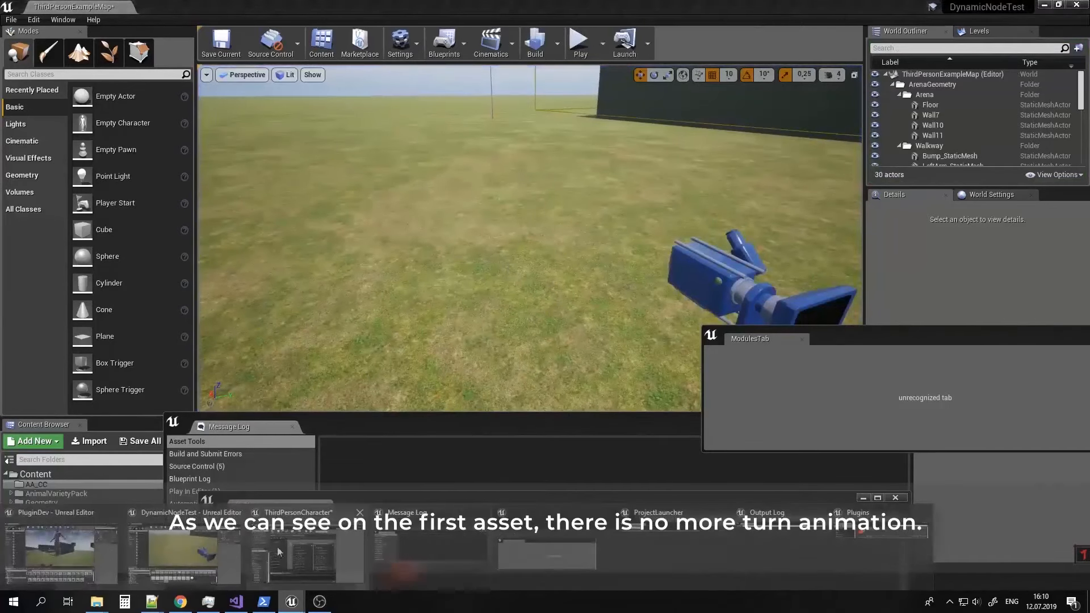
Enable Use Controller Desired Rotation Specified Angle on the CharacterMovement component of ThirdPersonCharacter and compile the blueprint.
left_click(276, 547)
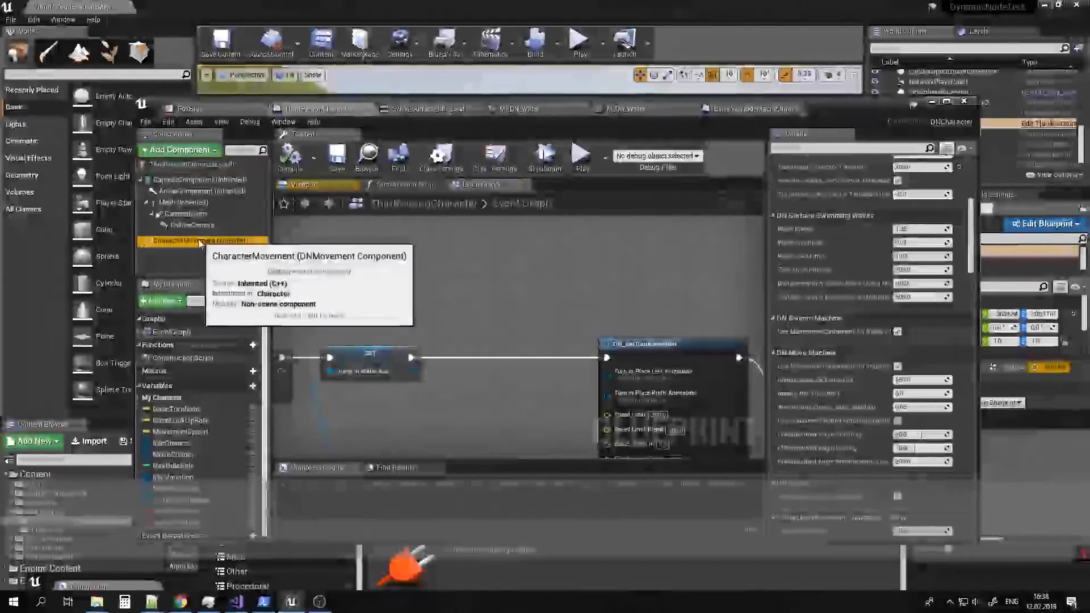
left_click(200, 241)
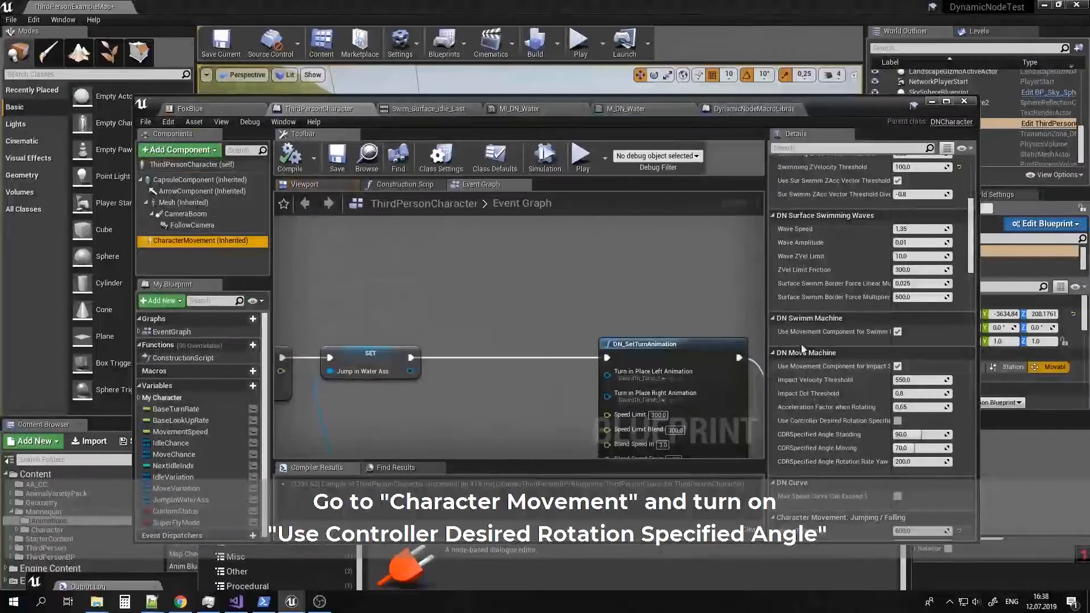
scroll(802, 356, "down", 3)
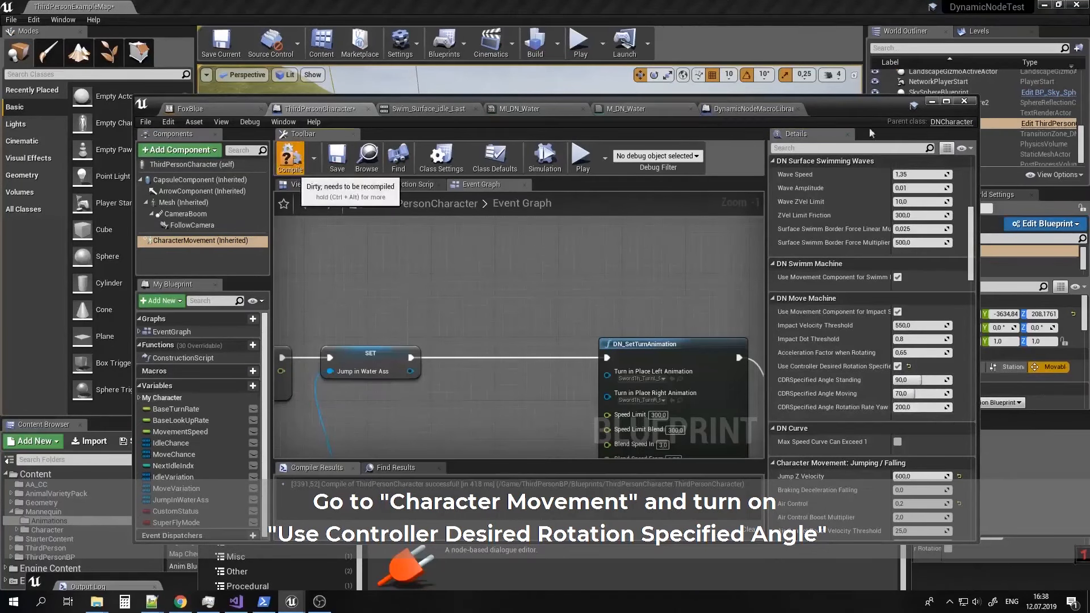
Play the level, test turning in place with the specified-angle rotation mode, and stop the session.
left_click(931, 101)
left_click(579, 42)
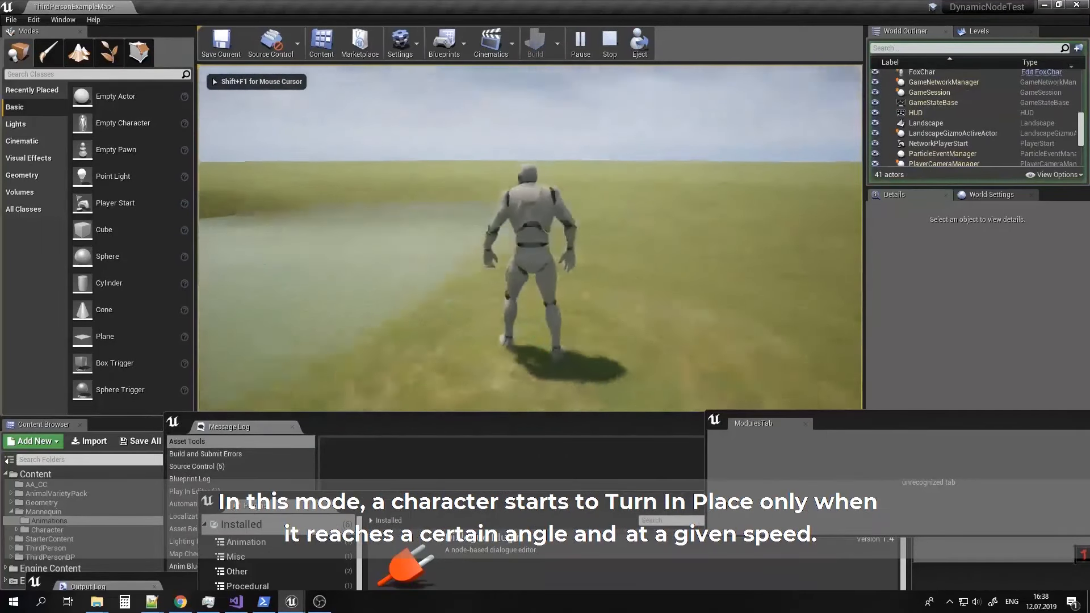
key("Escape")
Set CDRSpecified Angle Standing to 170 and CDRSpecified Angle Rotation Rate Yaw to 275 on the CharacterMovement component.
mouse_move(291, 601)
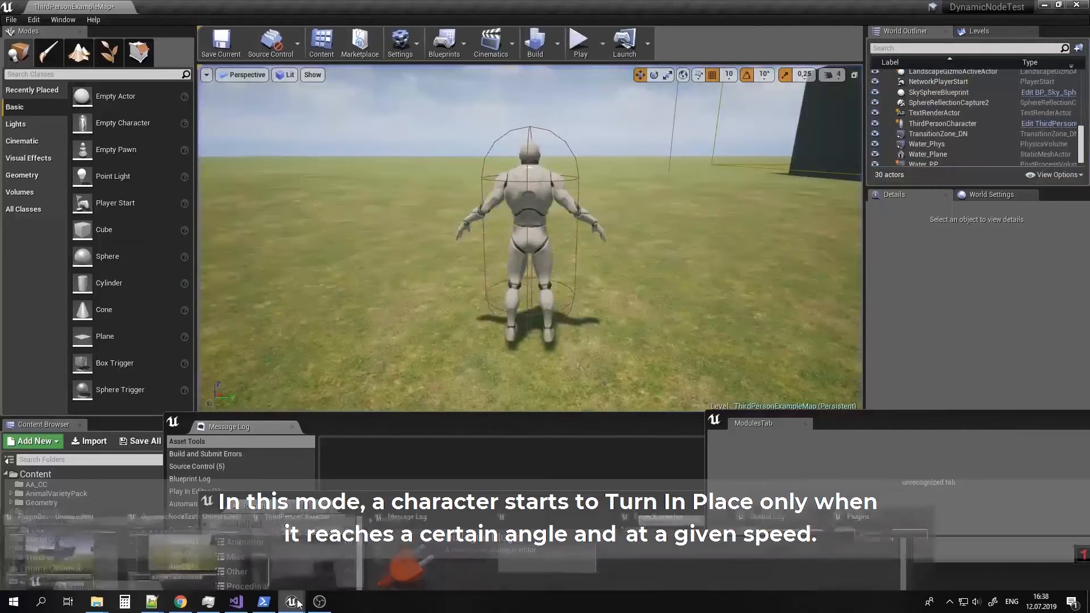
left_click(304, 528)
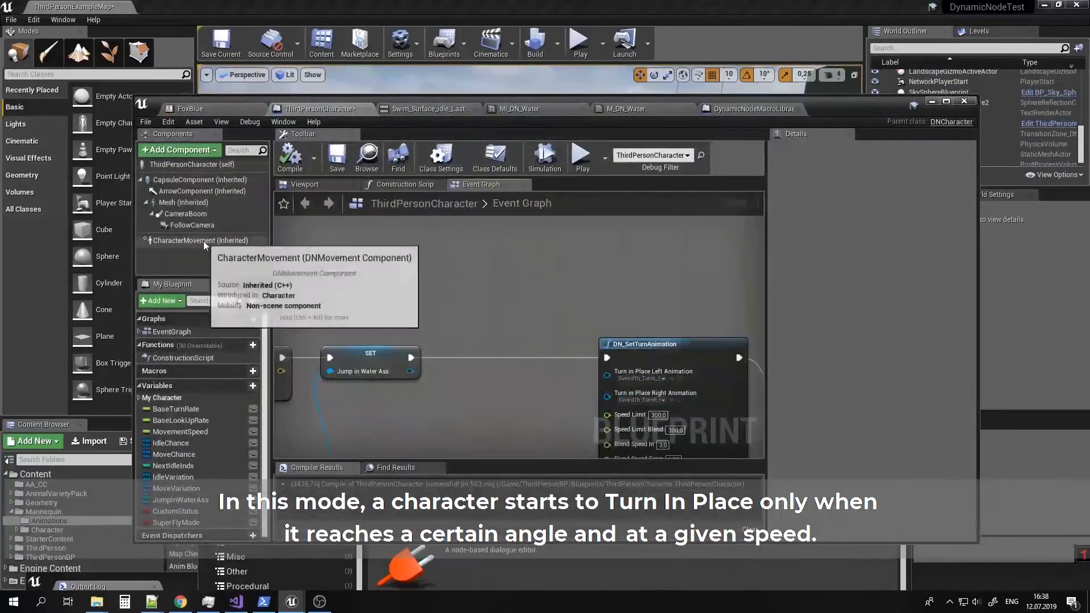
left_click(200, 240)
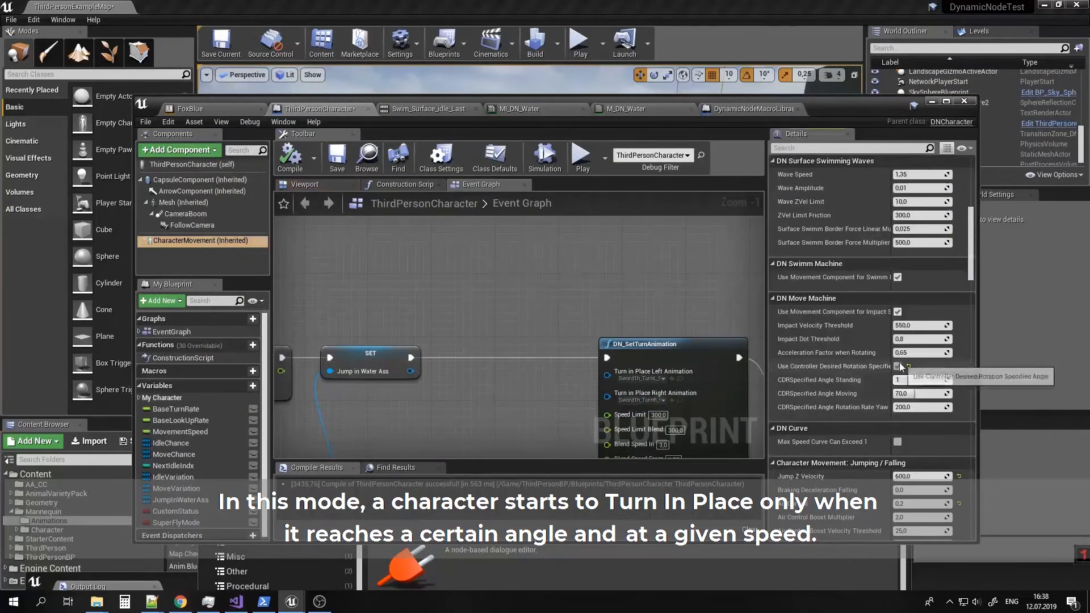
left_click(898, 366)
left_click(921, 408)
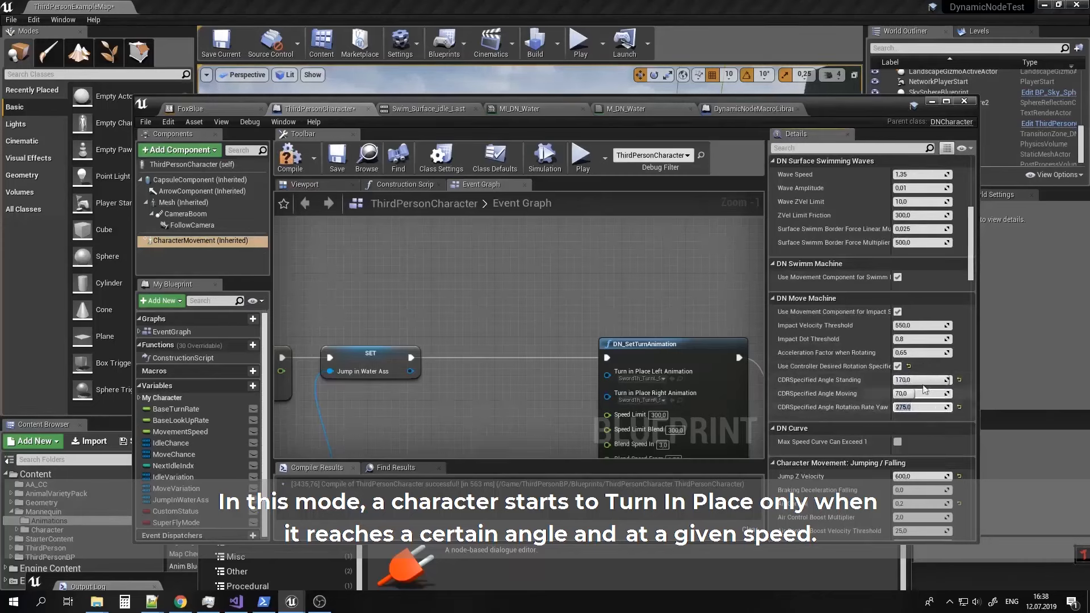
Play the level, test turning the character in place with the new specified angle and yaw rate, and stop the session.
left_click(931, 101)
left_click(580, 42)
left_click(648, 175)
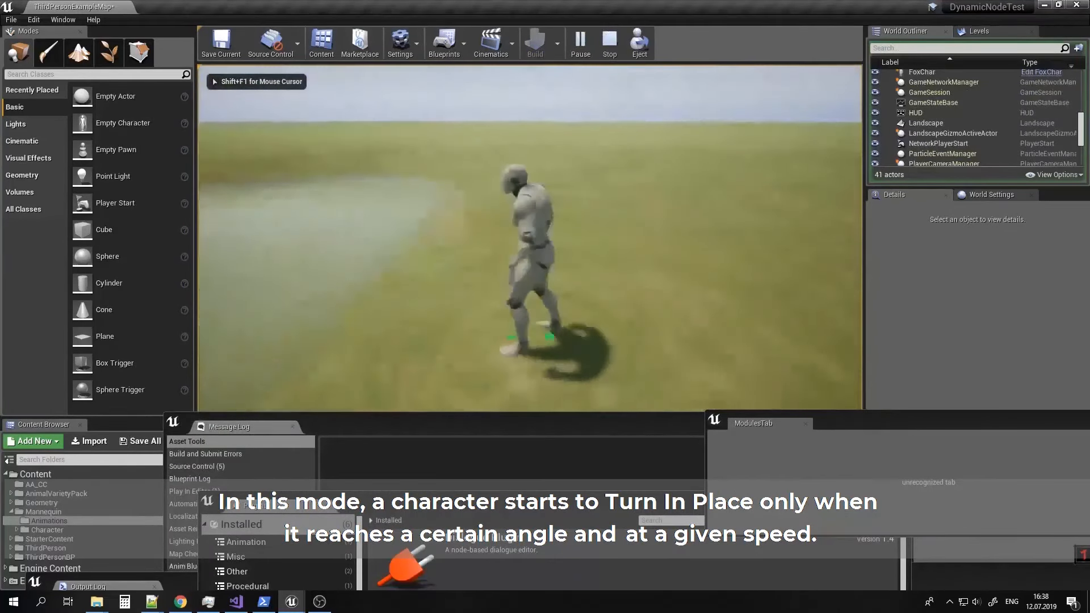
key("Escape")
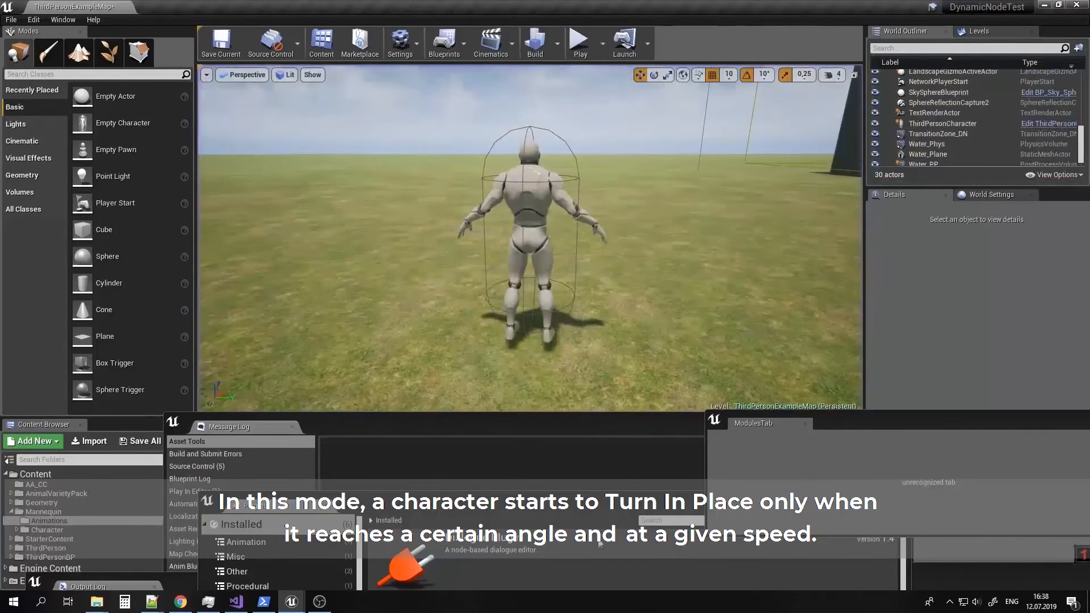
Insert a Sequence node after the Jump in Water Ass SET node, wiring Then 1 to DN_SetTurnAnimation and Then 2 to DN_UseTurninPlaceOnlyForSelectedAssets.
left_click(284, 605)
left_click(511, 561)
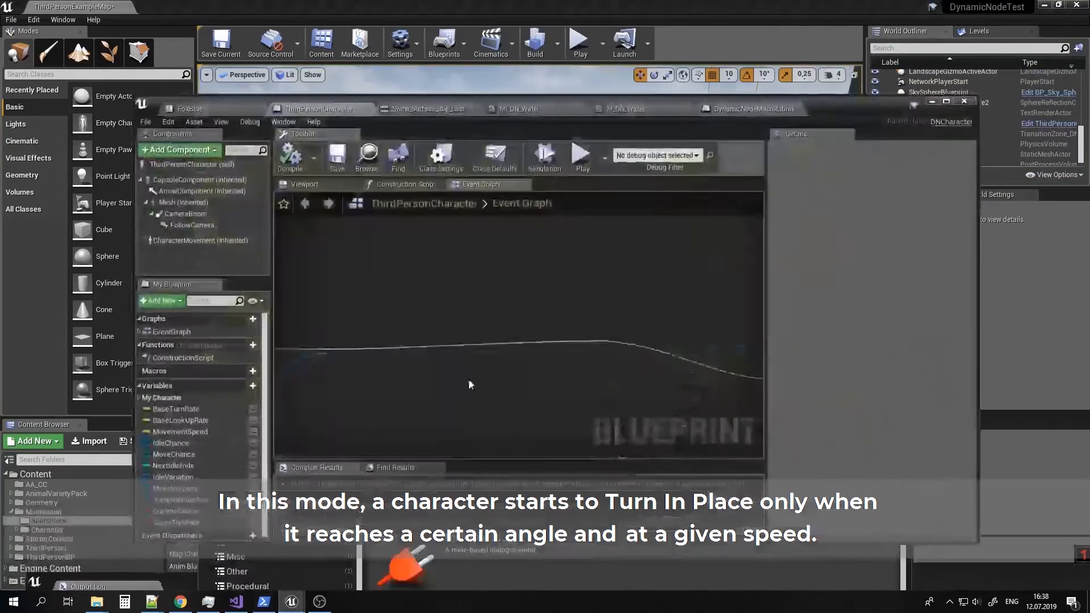
right_click_drag(470, 379, 465, 377)
left_click_drag(400, 401, 434, 390)
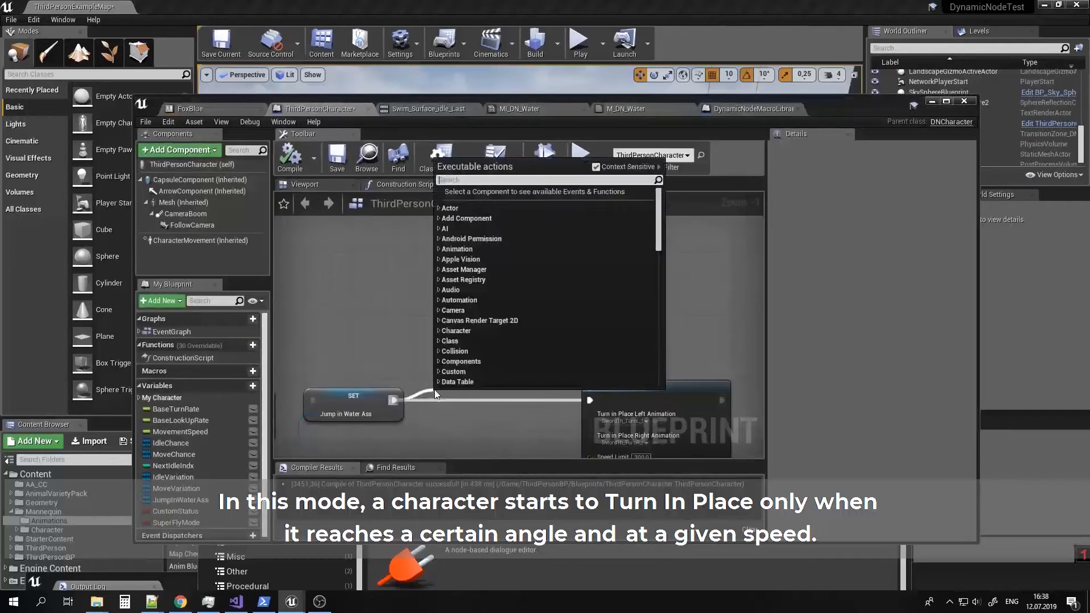
type("sequence")
left_click(465, 366)
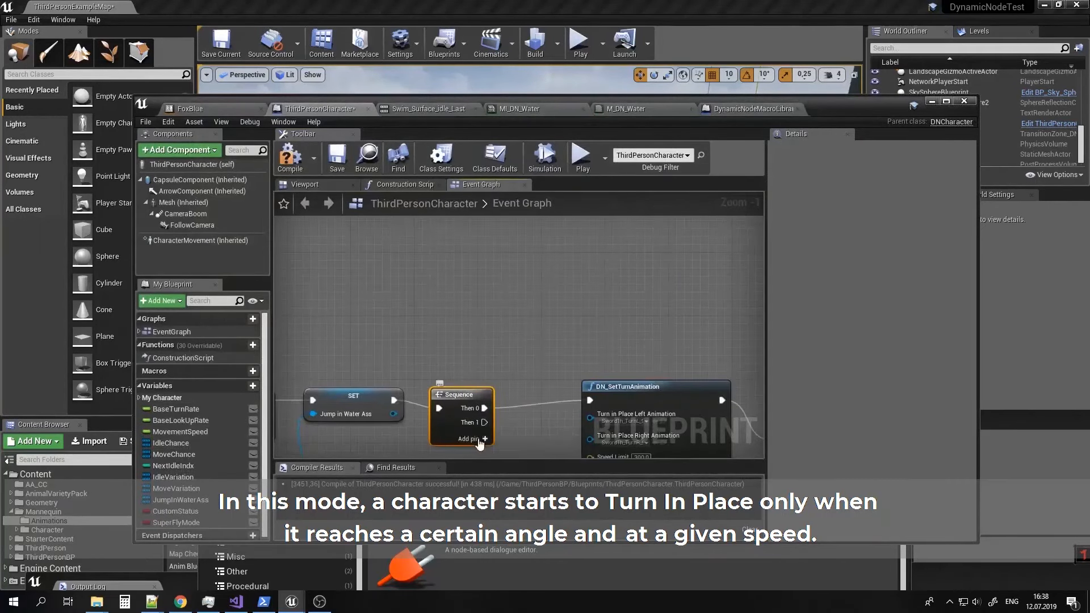
right_click_drag(551, 425, 537, 367)
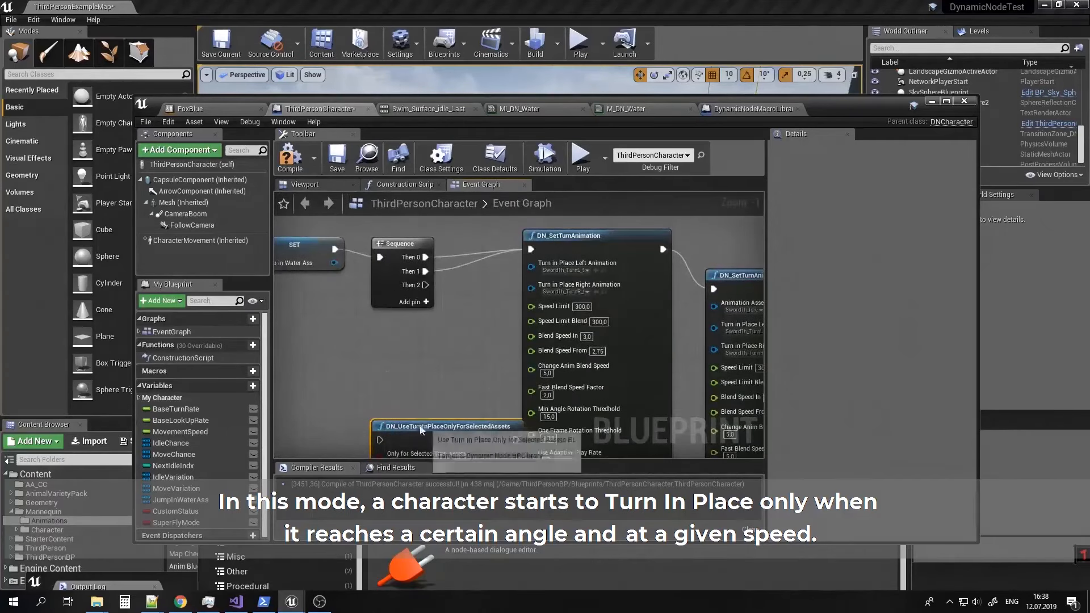
left_click_drag(420, 424, 388, 393)
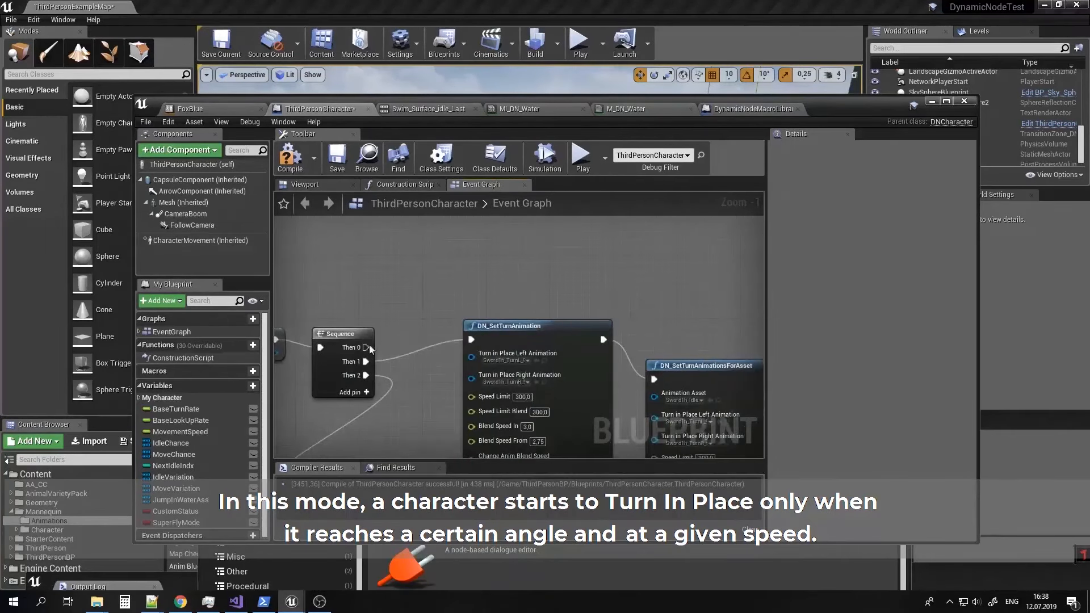
Add a DN_SetTurnInPlaceAnimation node connected to the Sequence node's Then 0 output.
left_click_drag(366, 347, 474, 252)
type("set")
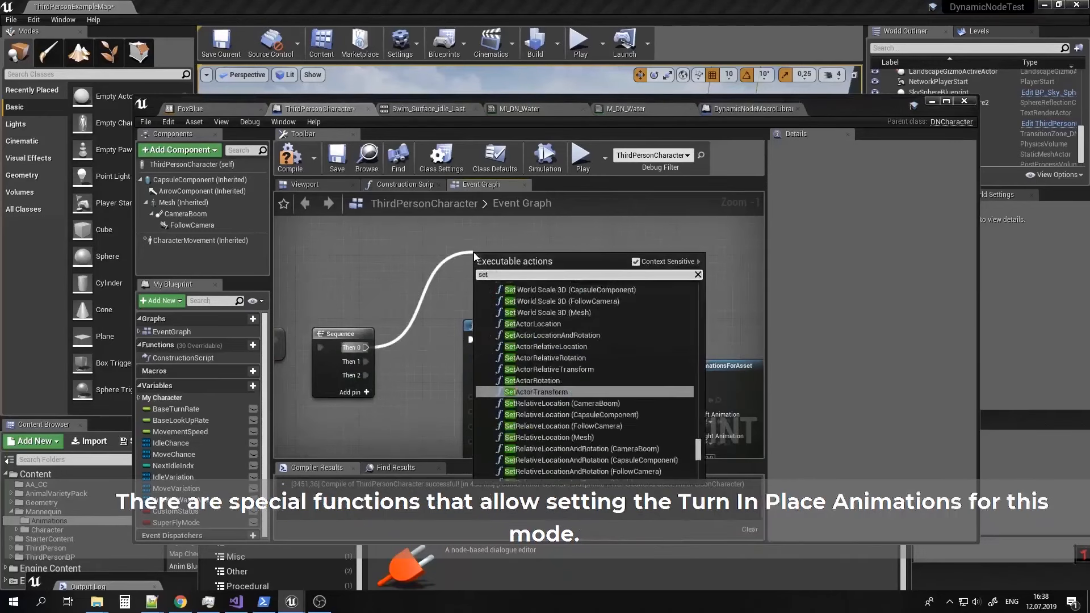
type("turn")
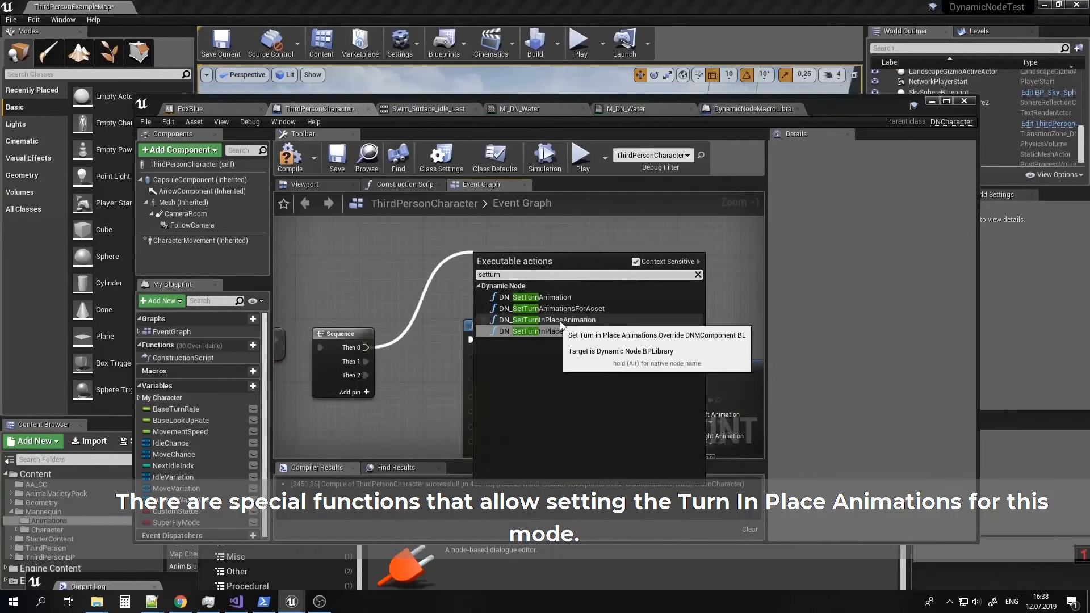
left_click(561, 321)
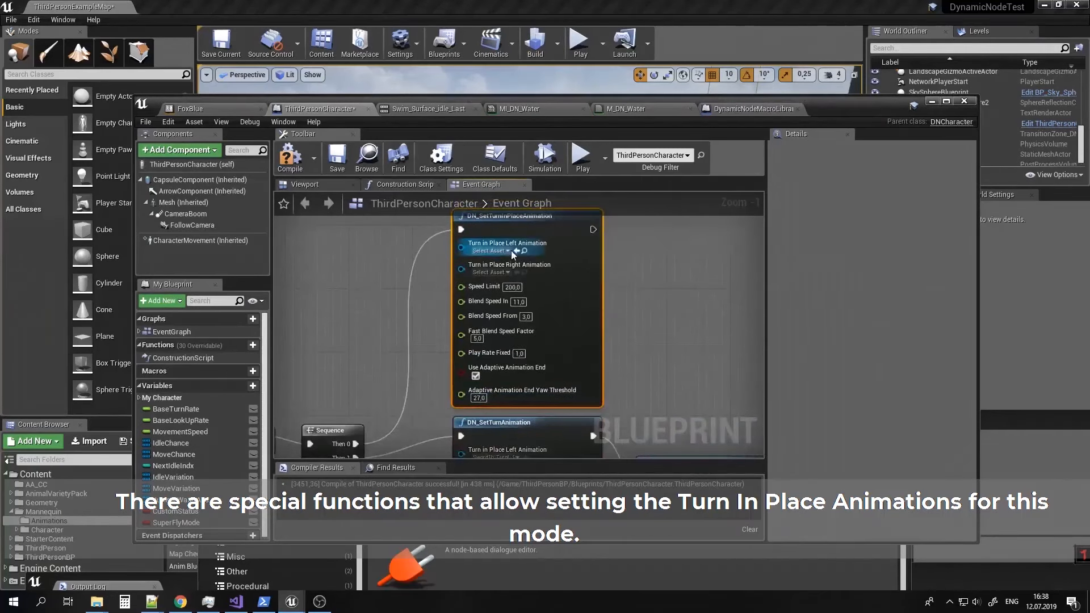
Assign the 180 left and right turn animations to the DN_SetTurnInPlaceAnimation node and compile the blueprint.
left_click(508, 251)
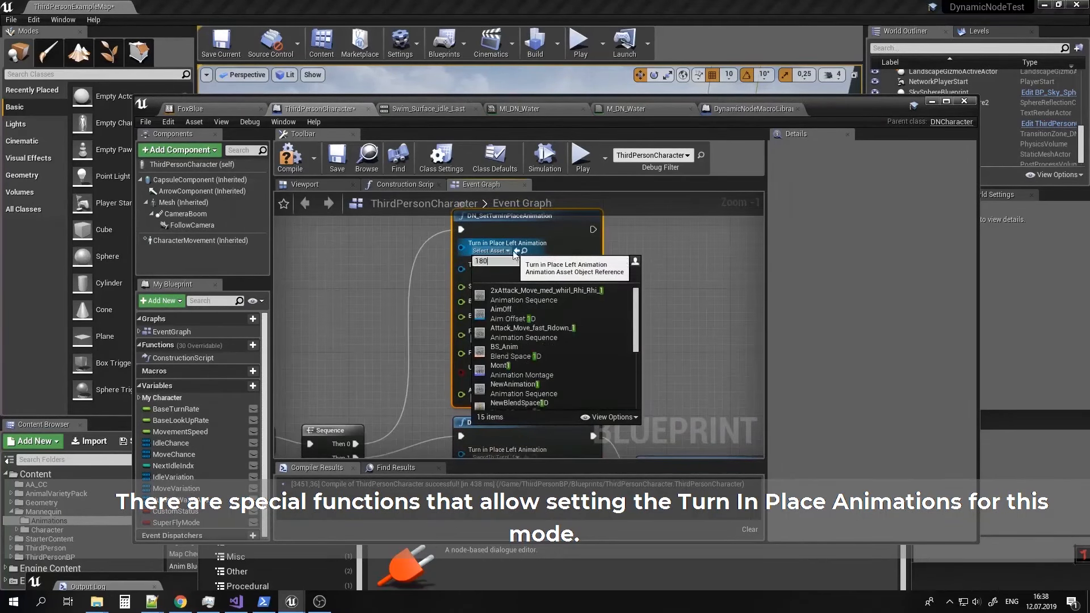
left_click(500, 295)
left_click(503, 273)
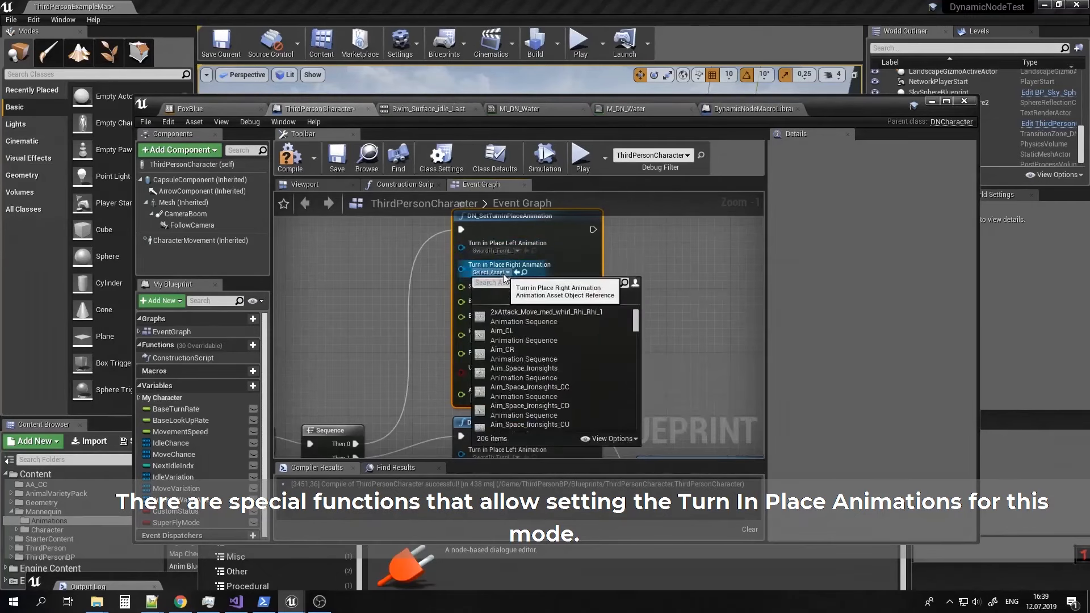
type("180")
left_click(536, 334)
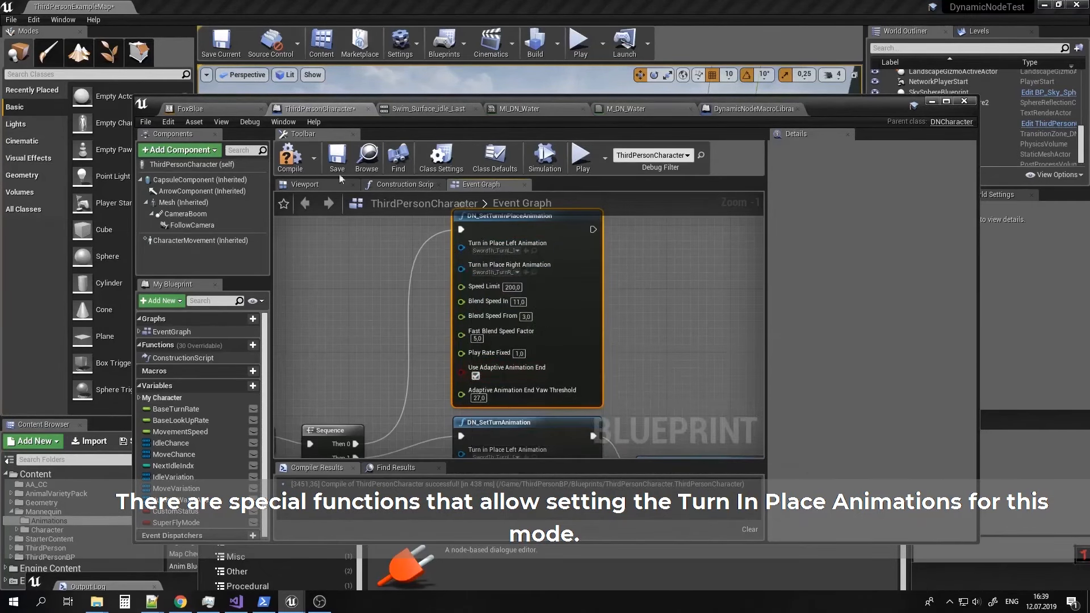
Play the level, test the assigned turn-in-place animations by rotating the character, and stop the session.
left_click(934, 103)
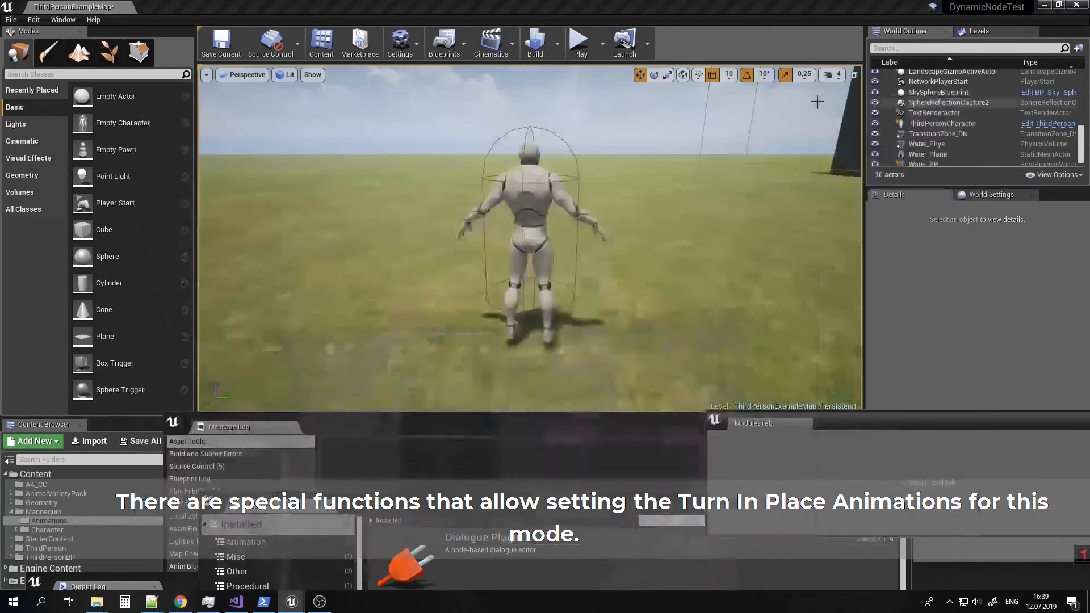
left_click(579, 44)
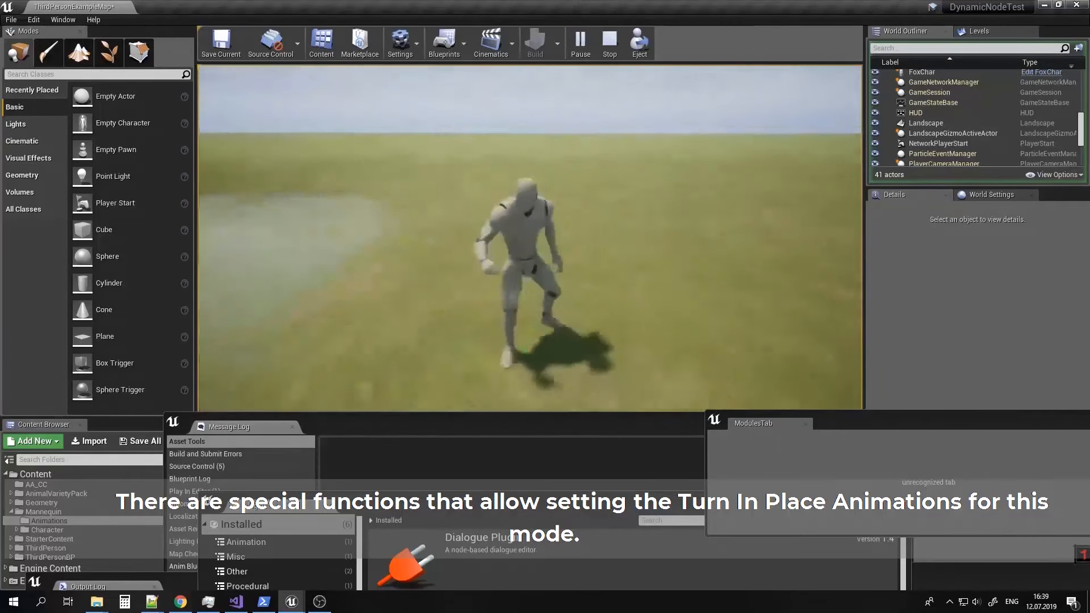
key("Escape")
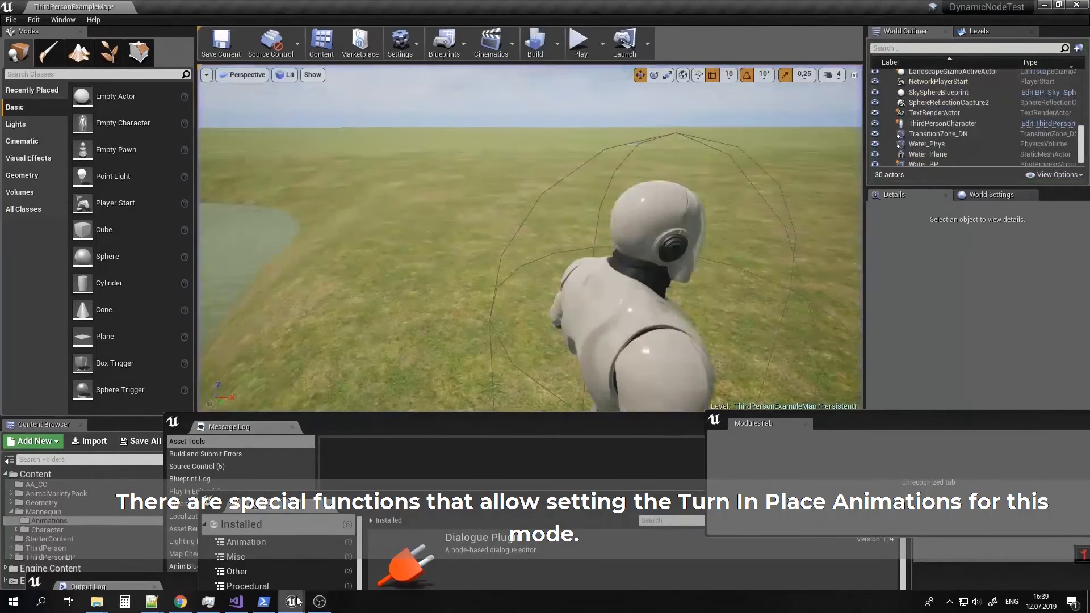
On DN_SetTurnInPlaceAnimation, set Blend Speed In to 3, Fast Blend Speed Factor to 2 and Play Rate Fixed to 1.6, and compile the blueprint.
mouse_move(297, 602)
left_click(307, 521)
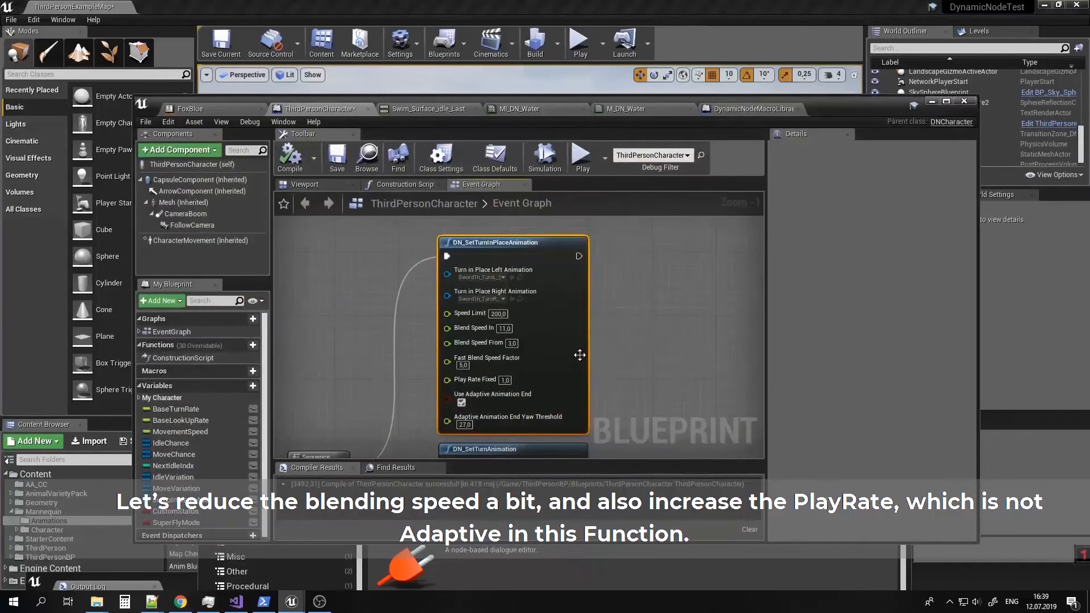
right_click_drag(550, 348, 525, 323)
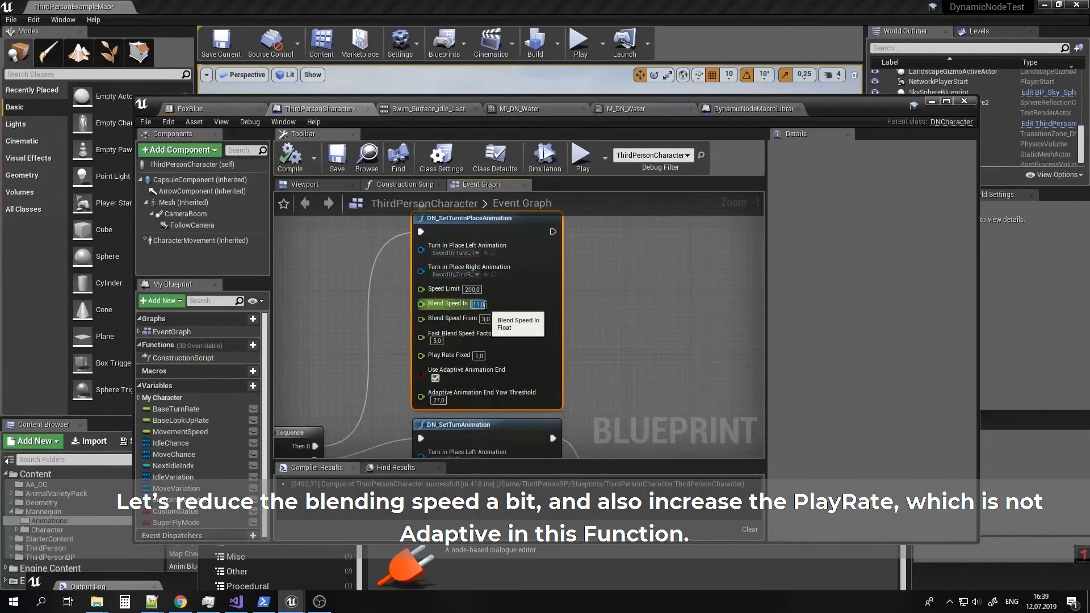
type("3")
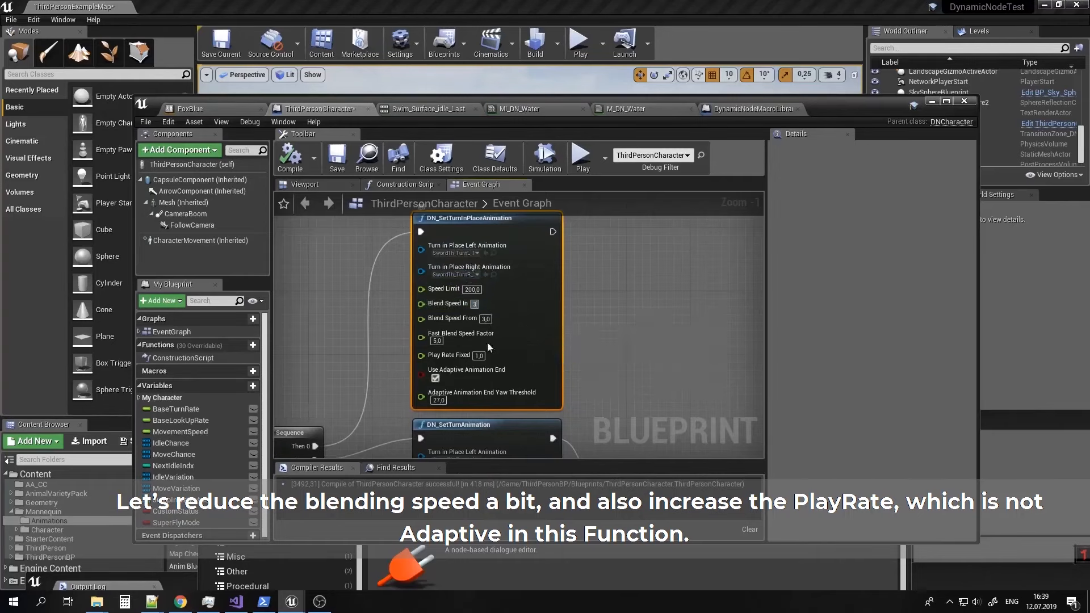
type("2")
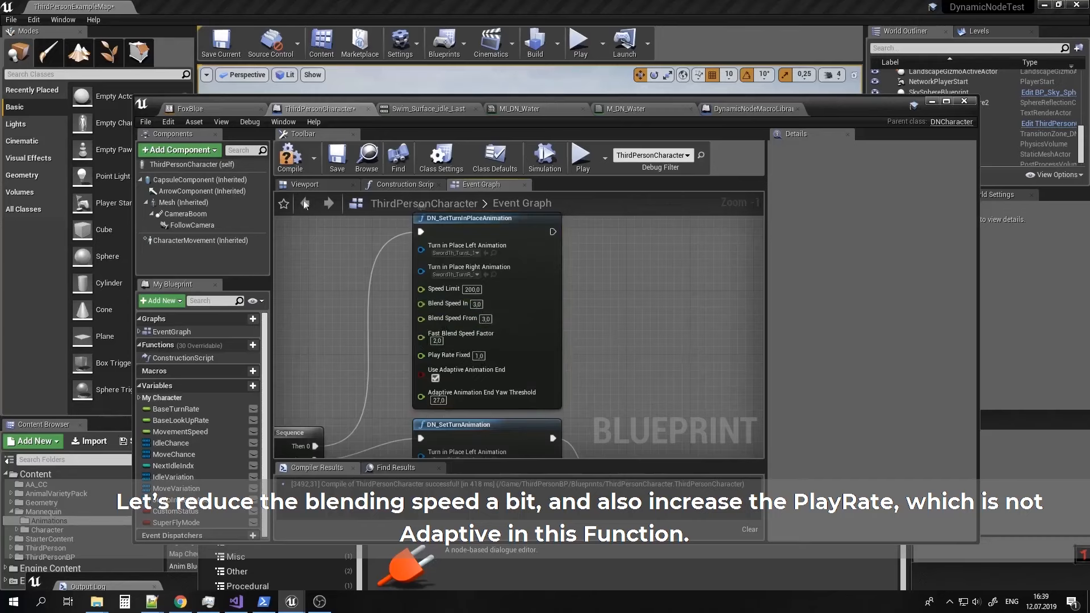
key("F7")
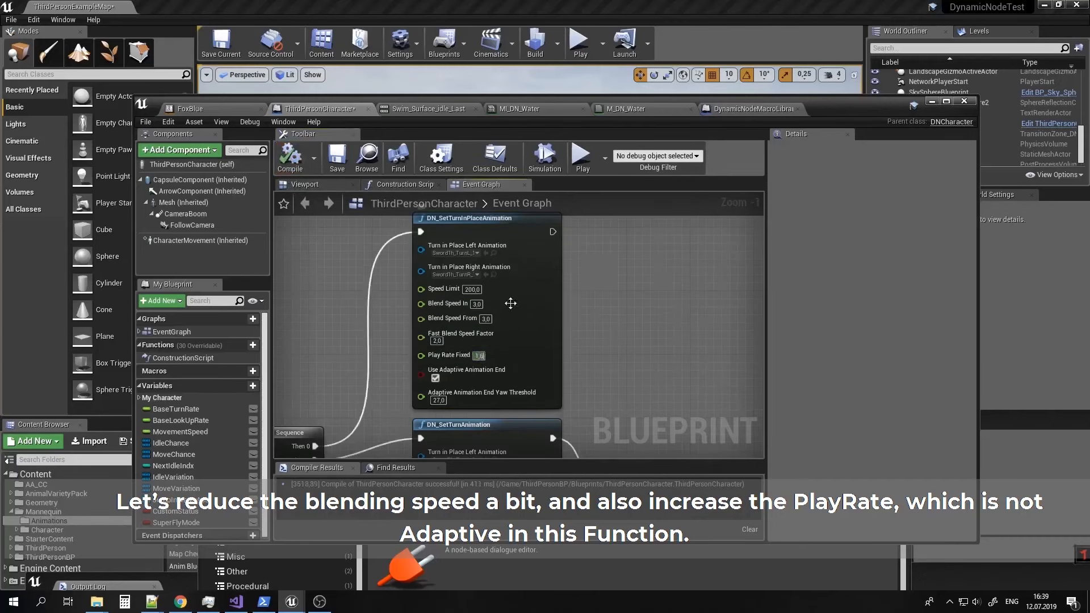
left_click(301, 165)
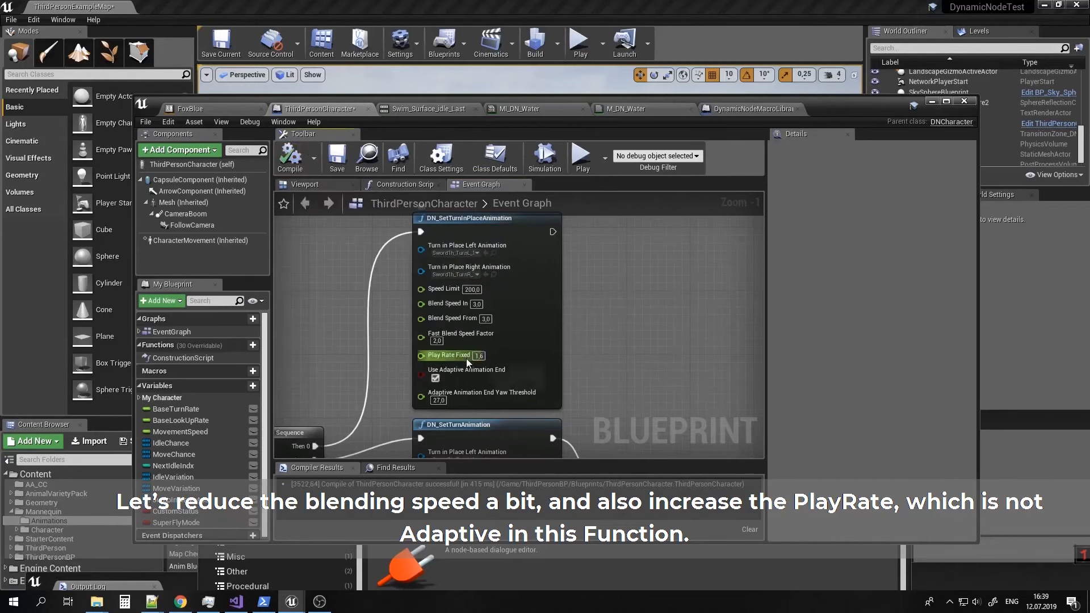
Play the level, test turning in place with the slower blending and faster play rate, and stop the session.
right_click_drag(489, 356, 468, 186)
right_click_drag(580, 343, 460, 349)
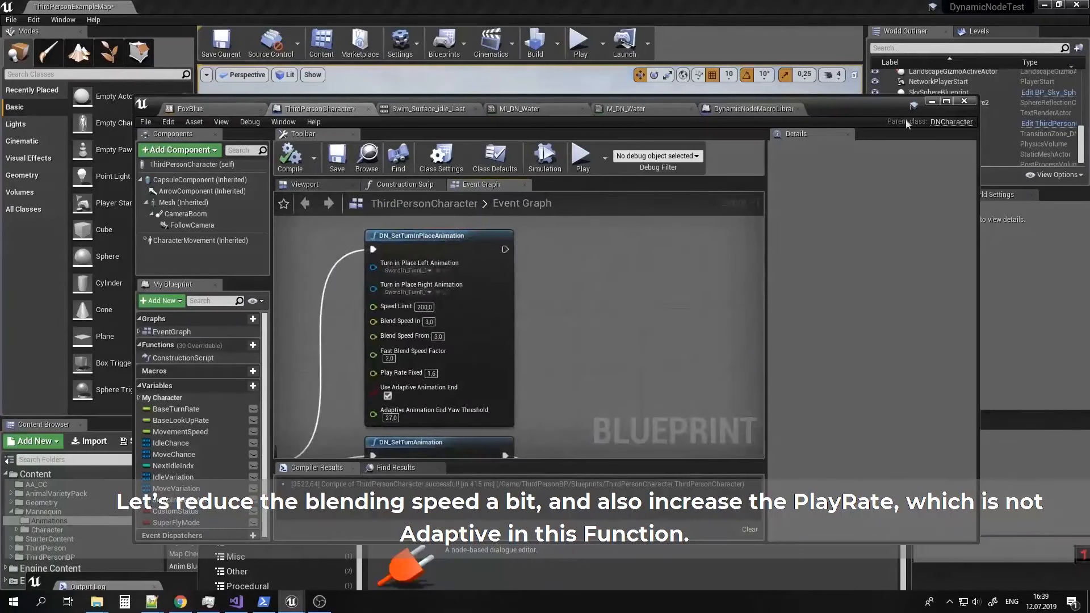
left_click(929, 101)
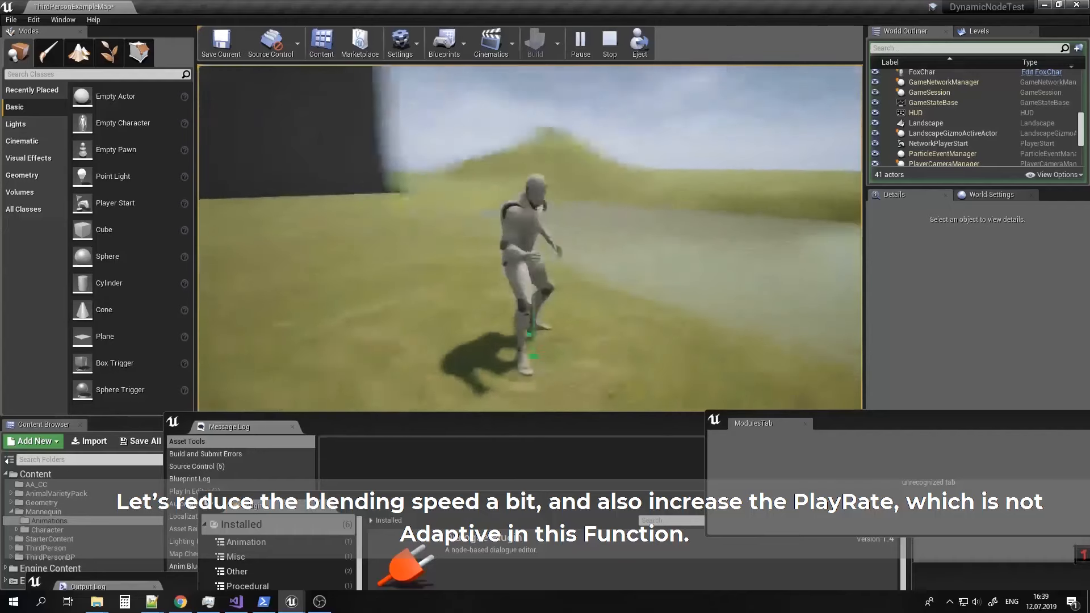
key("Escape")
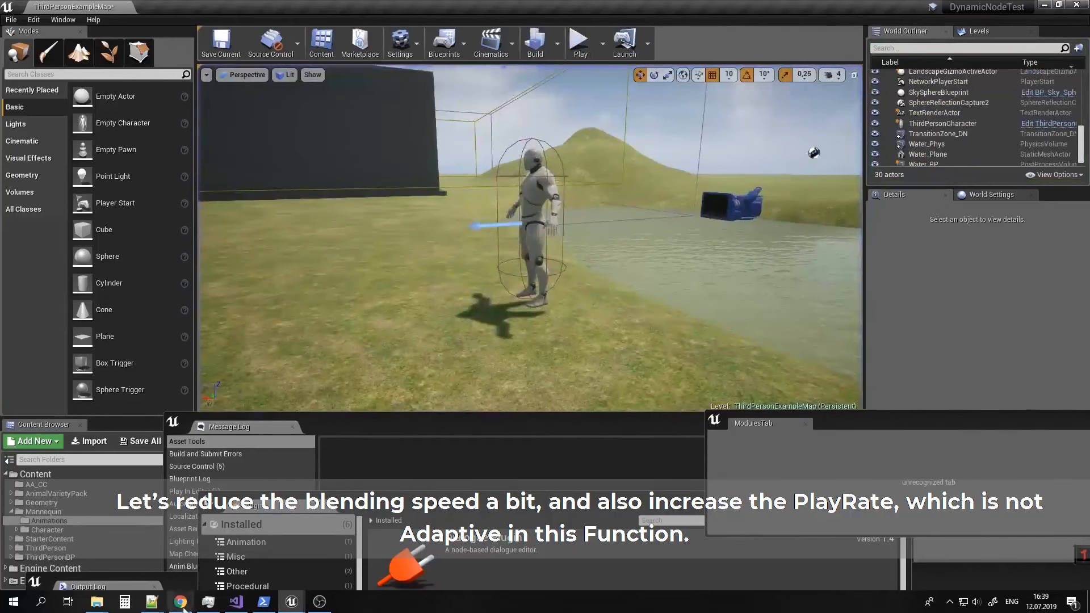
Set Play Rate Fixed to 2.6 and Adaptive Animation End Yaw Threshold to 45, disable Use Adaptive Animation End, and compile the blueprint.
left_click(292, 607)
left_click(307, 553)
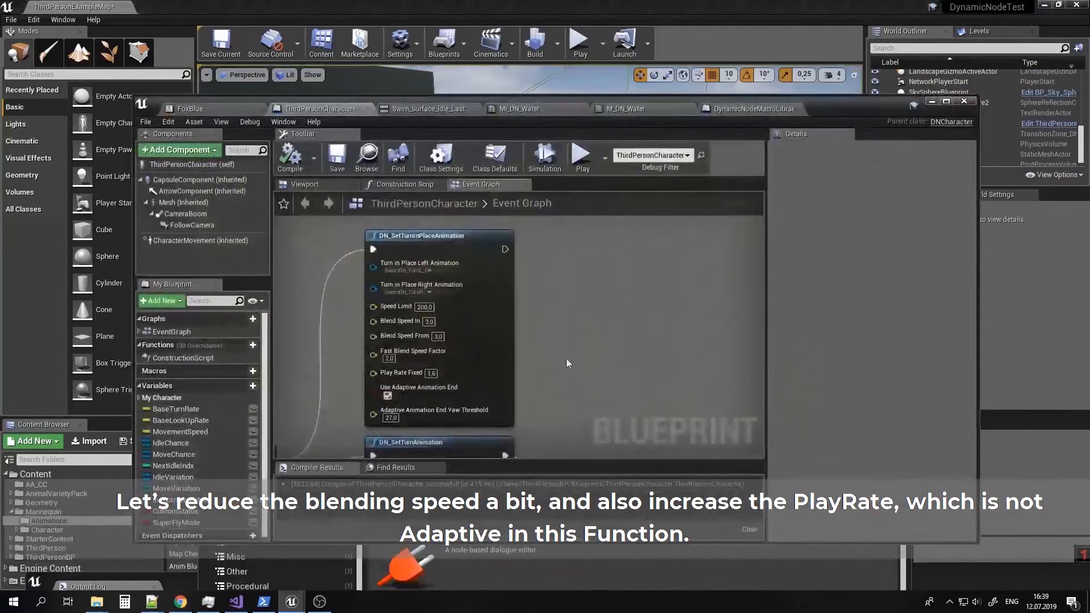
right_click_drag(446, 404, 488, 353)
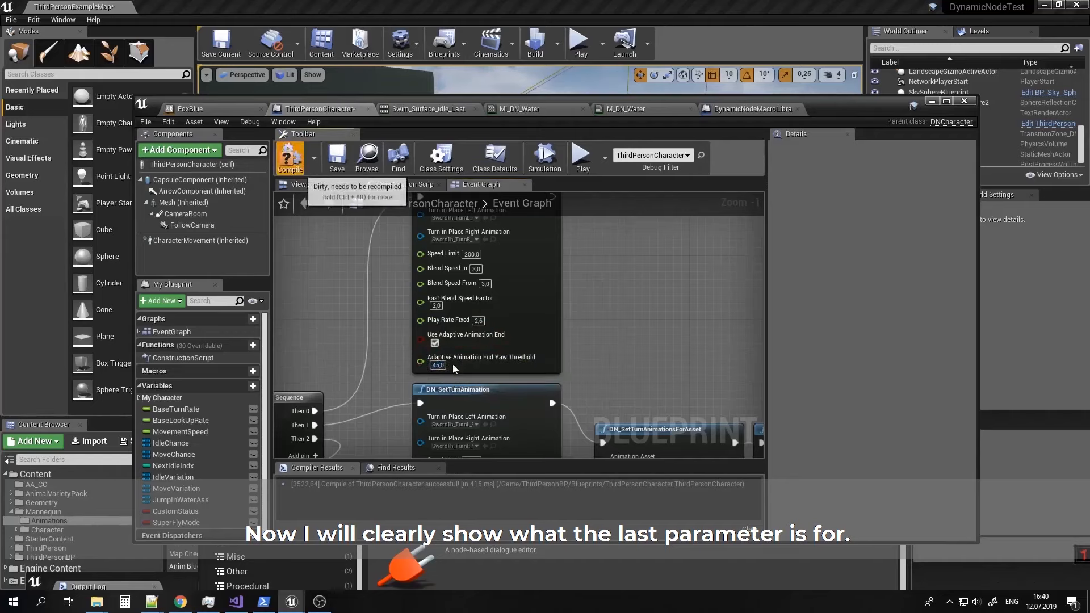
left_click(435, 343)
key("F7")
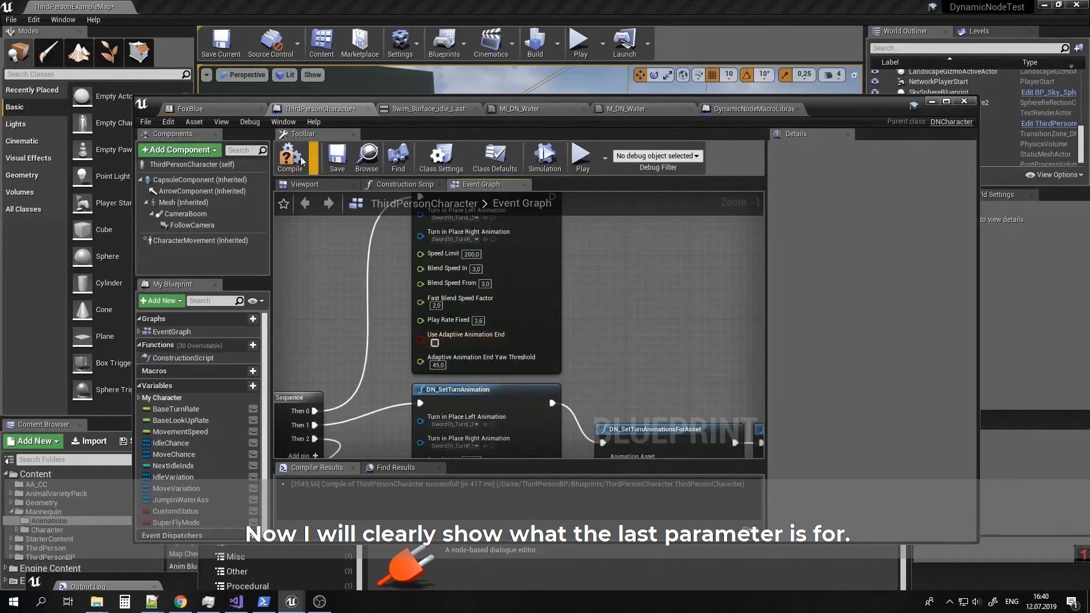
Play the level, check how turning in place ends without the adaptive animation end, and stop the session.
left_click(931, 103)
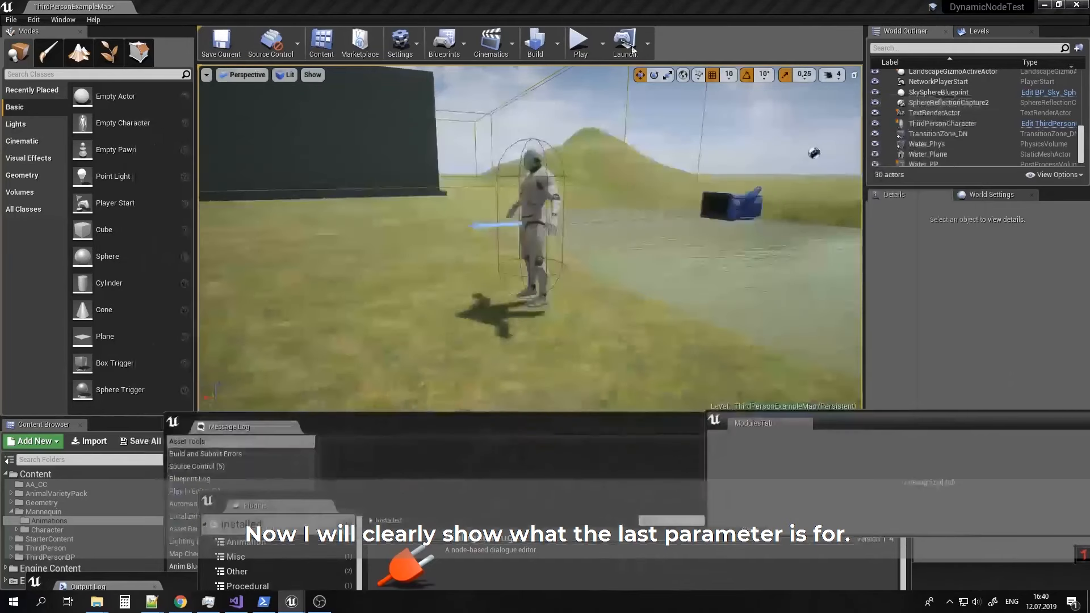
left_click(580, 42)
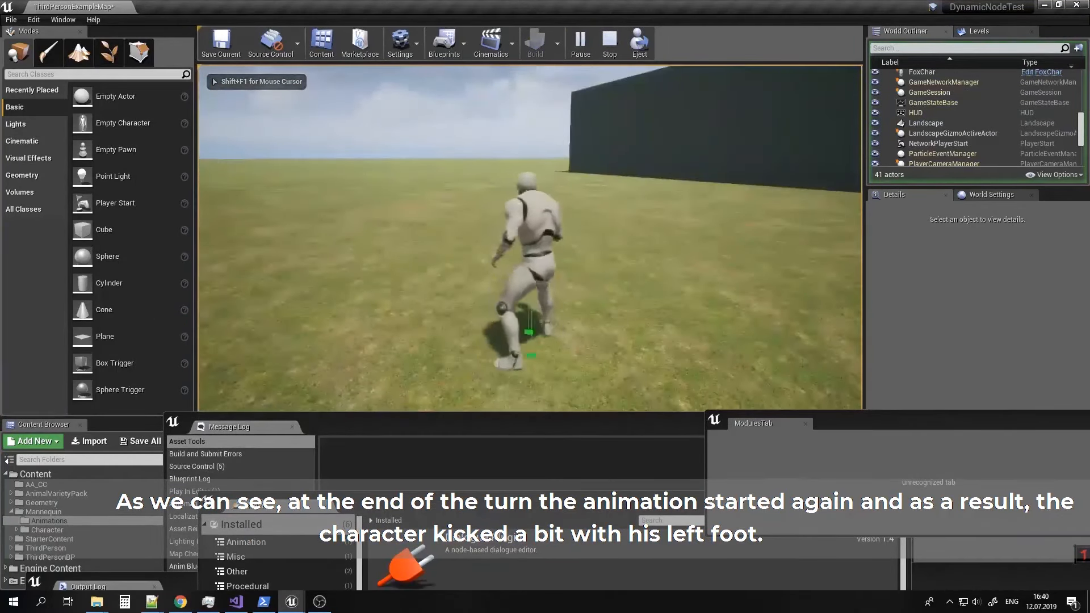
key("Escape")
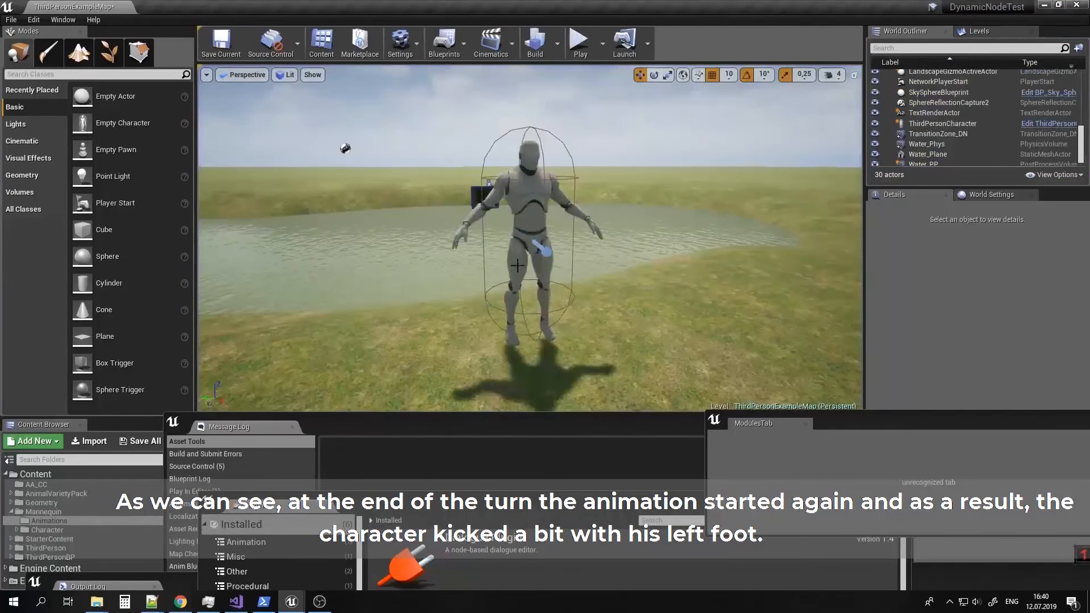
Enable Use Adaptive Animation End on the DN_SetTurnInPlaceAnimation node and compile the blueprint.
left_click(289, 604)
left_click(322, 553)
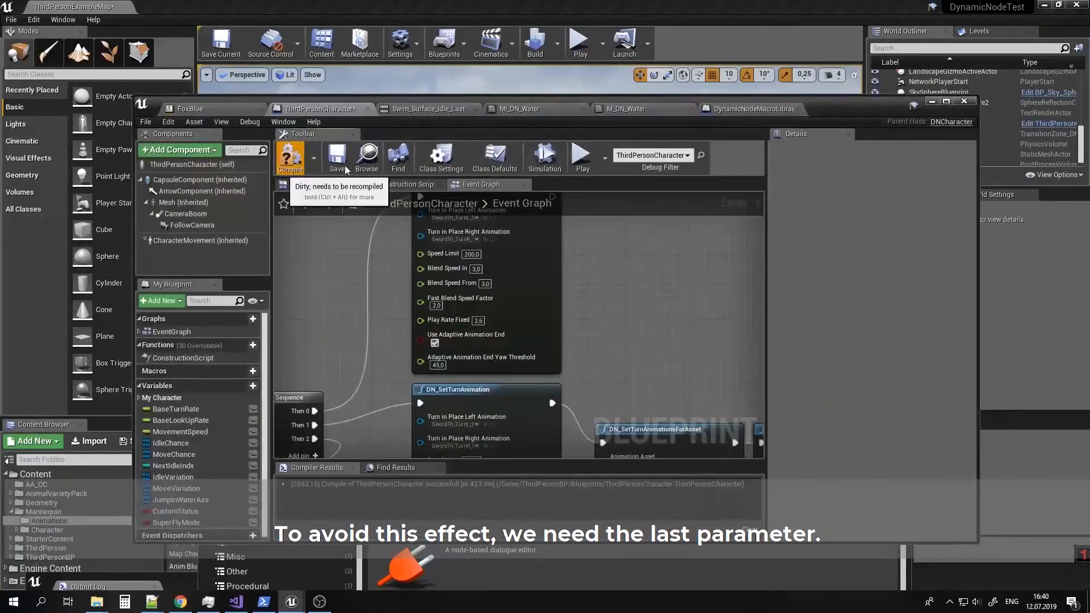
left_click(288, 160)
Play the level, test turning in place with the adaptive animation end enabled, and stop the session.
left_click(933, 101)
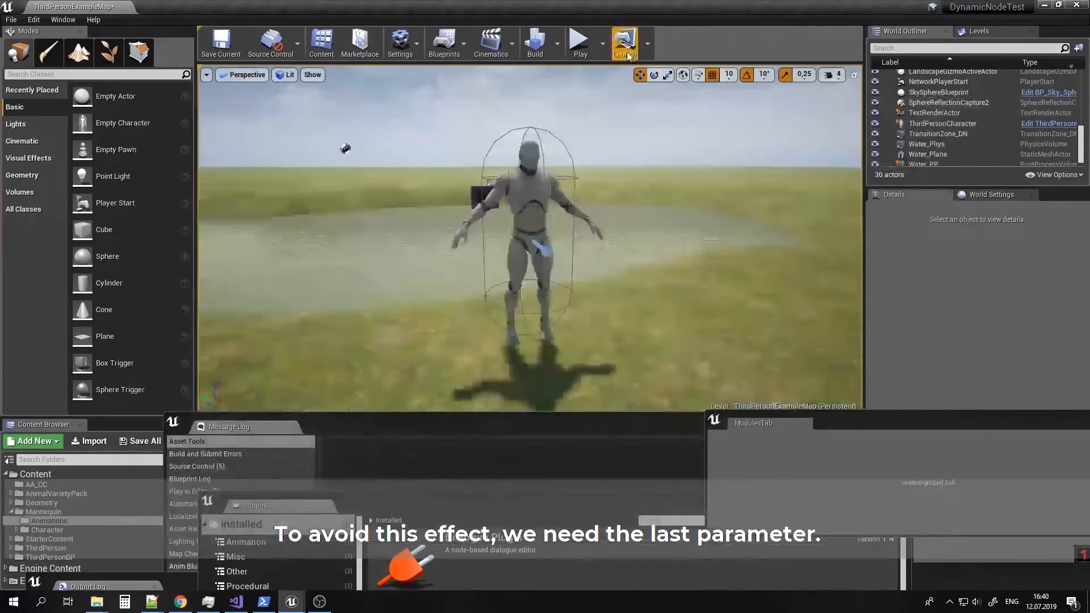
left_click(580, 45)
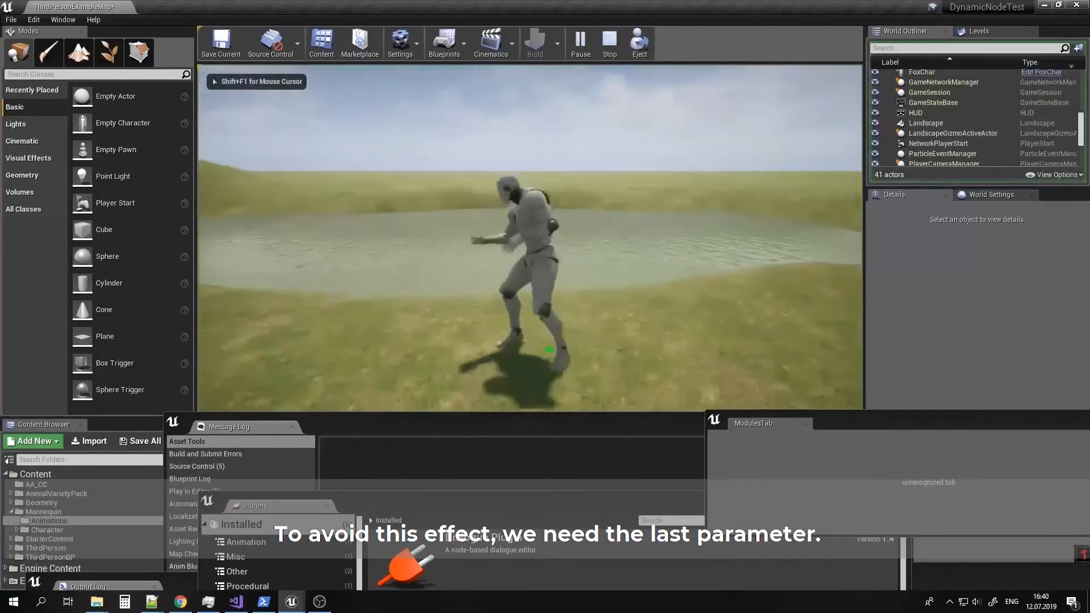
key("w")
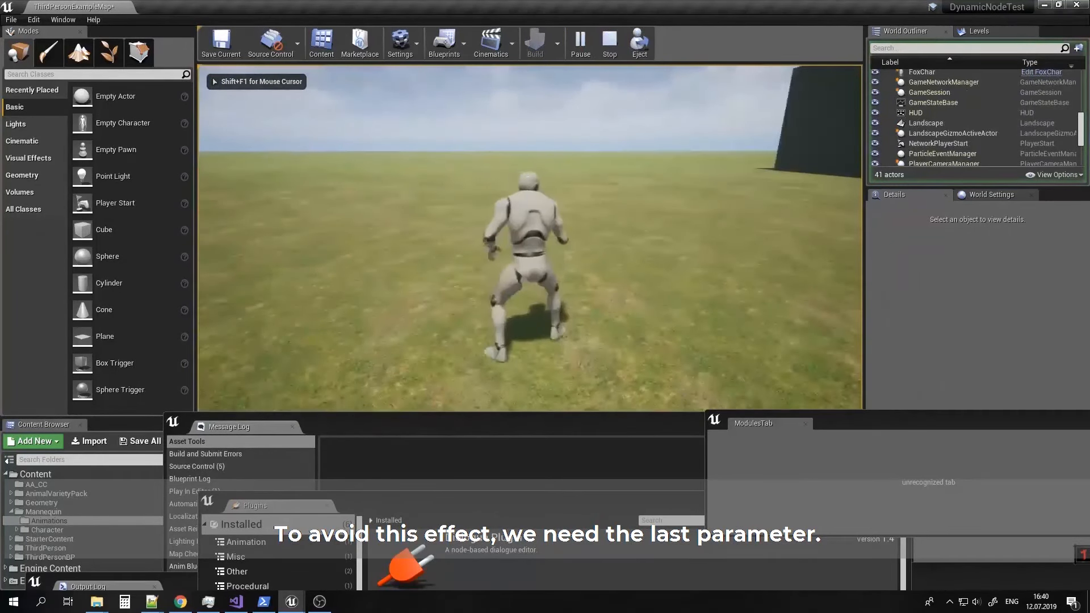
key("w")
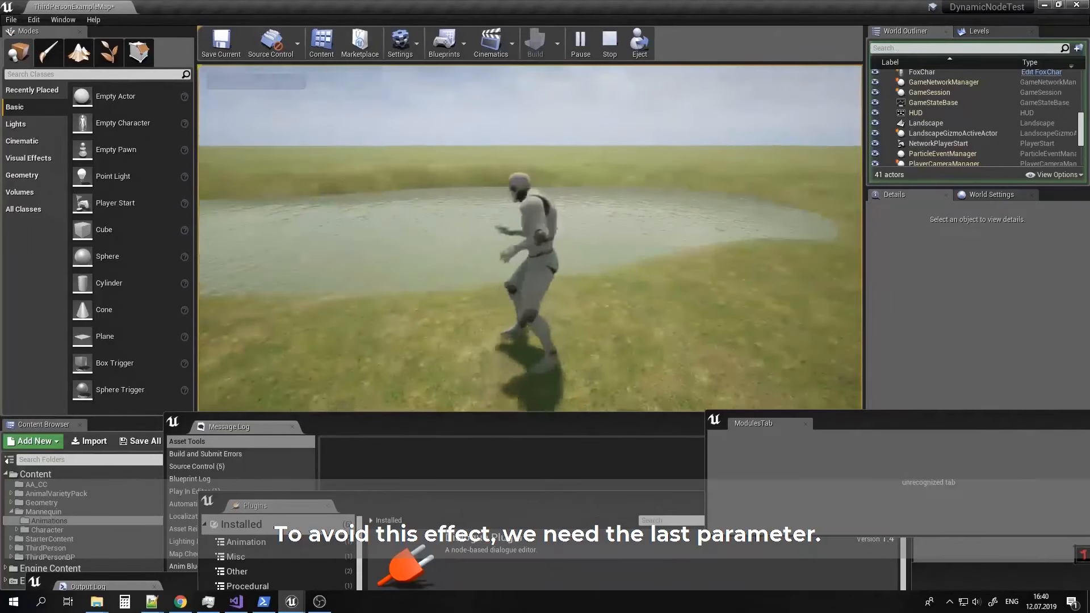
key("shift+F1")
key("Escape")
In the character blueprint's DN_SetTurnInPlaceAnimation node, set Adaptive Animation End Yaw Threshold to 27 and Play Rate Fixed to 1.6.
left_click(301, 602)
left_click(299, 537)
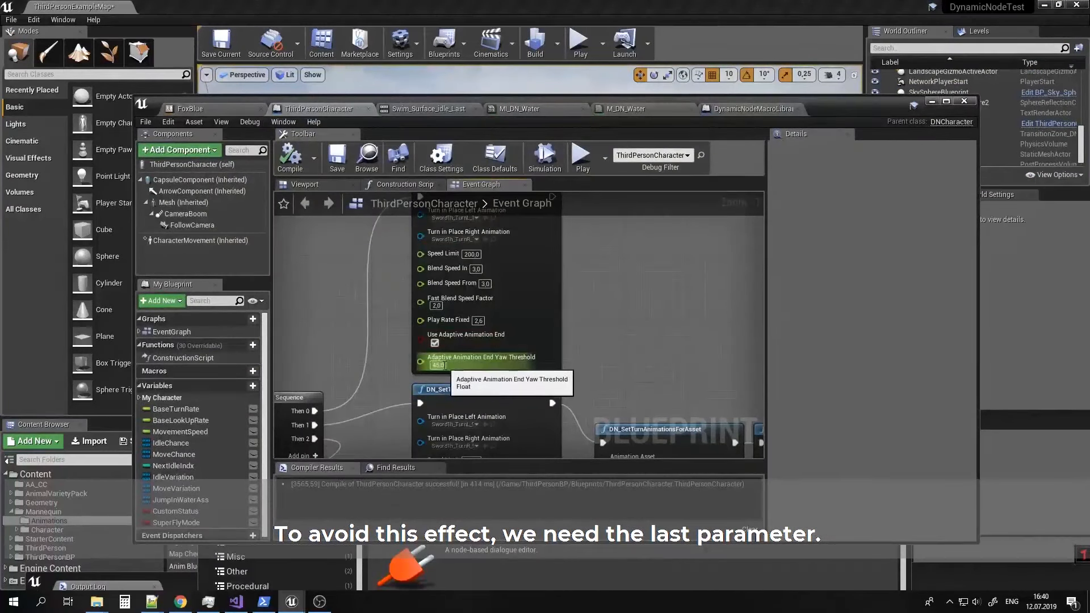
right_click_drag(591, 335, 583, 357)
left_click(436, 387)
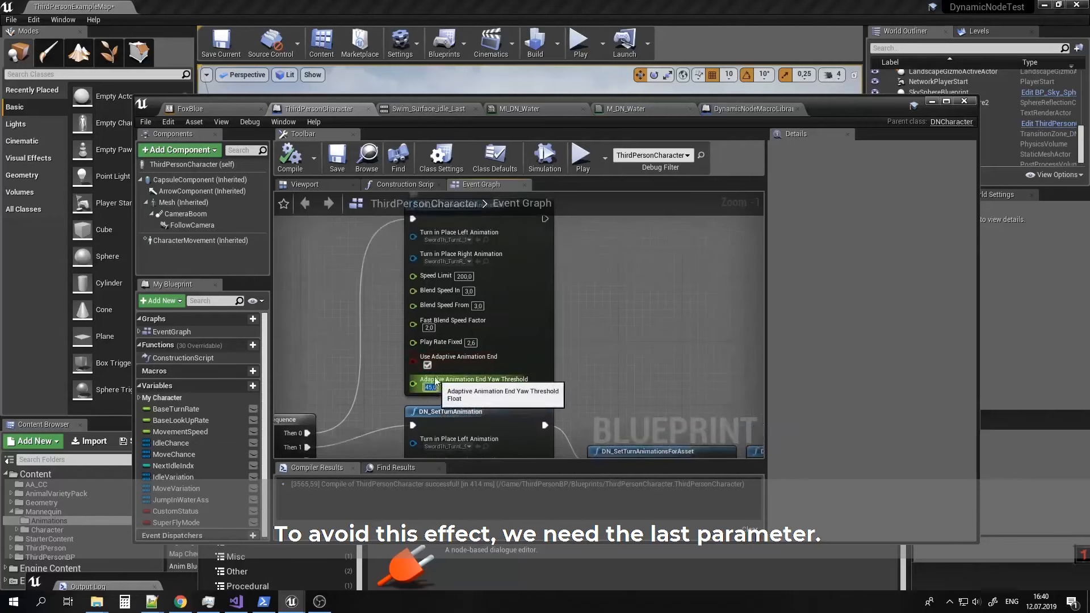
type("27")
key("Return")
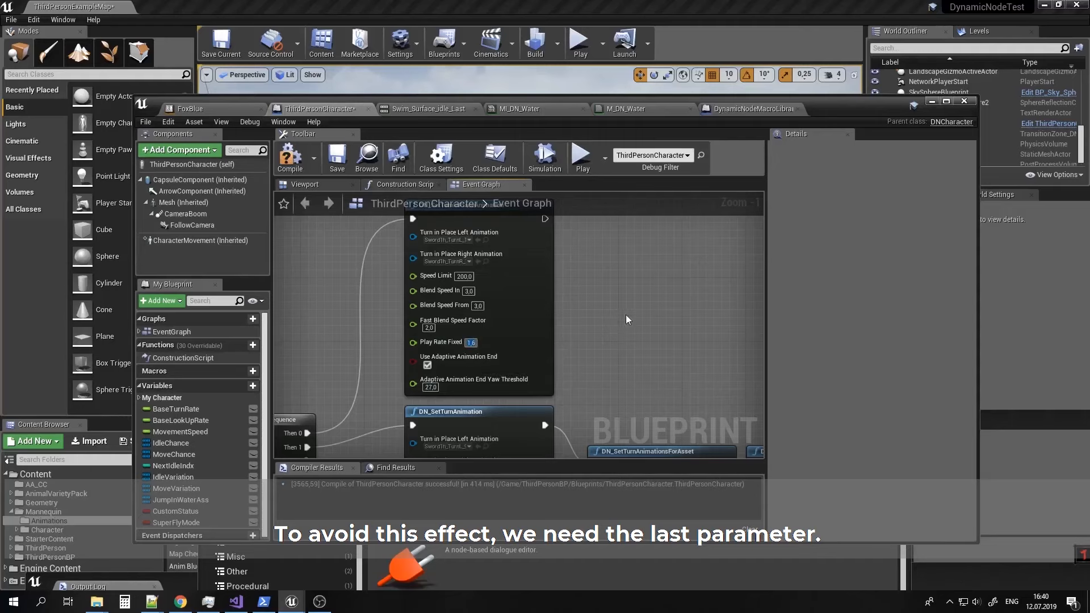
Add a DN_SetTurnInPlaceAnimationsForAsset node after DN_SetTurnInPlaceAnimation, with the sword idle animation as its Animation Asset.
right_click_drag(626, 316, 508, 223)
right_click_drag(570, 329, 598, 449)
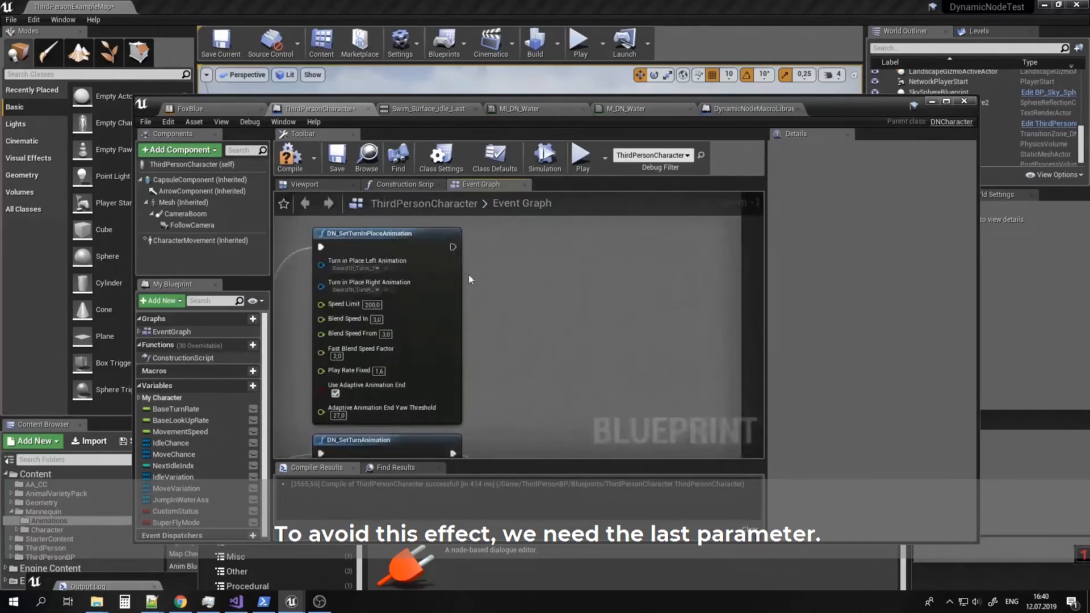
left_click_drag(451, 247, 499, 256)
type("setturn")
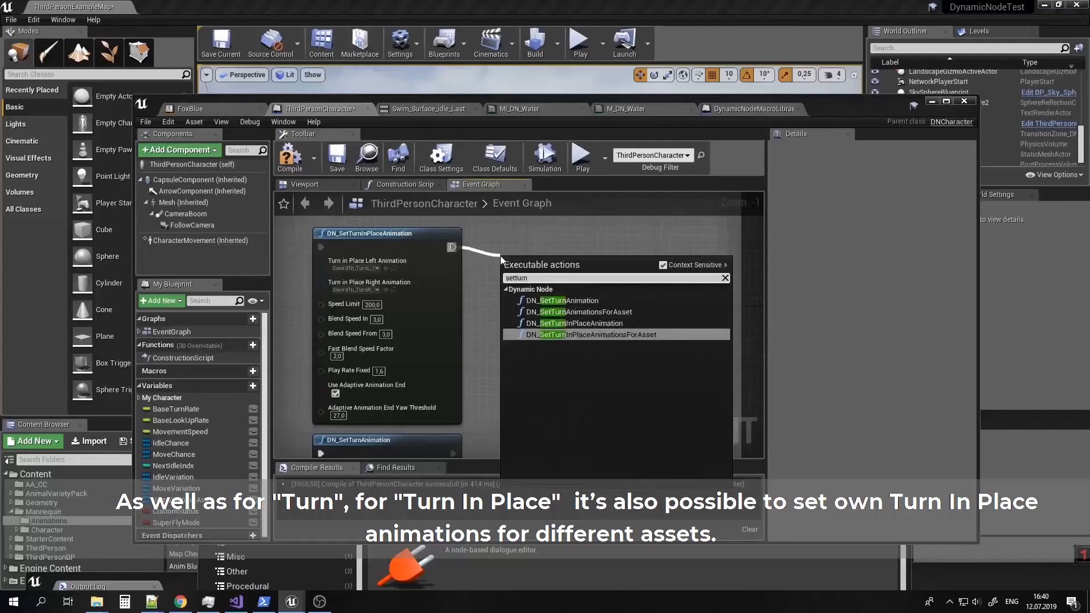
left_click(602, 335)
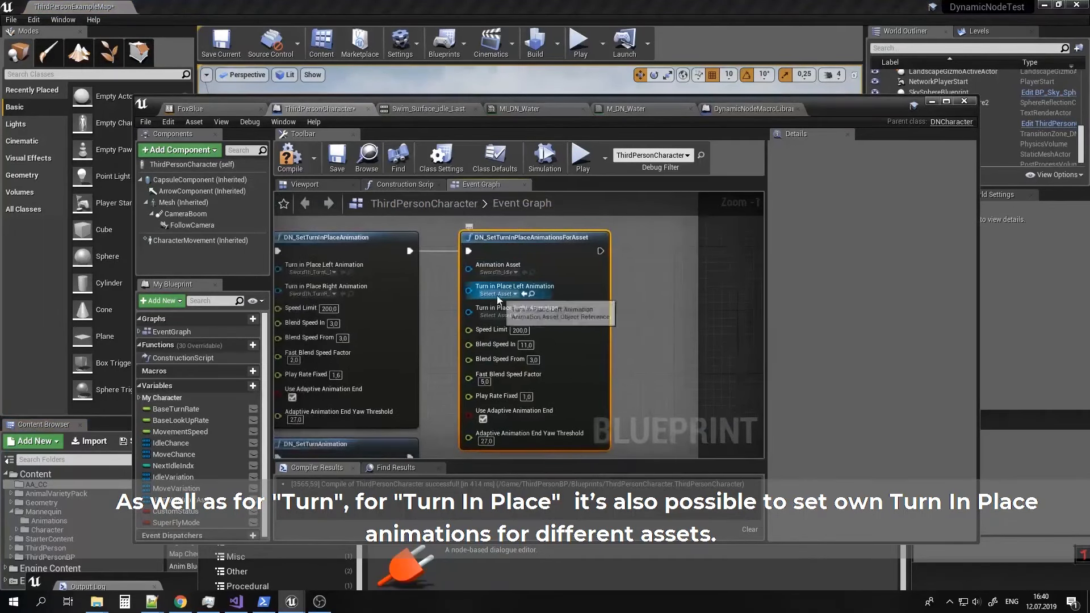
Assign the sword left-turn and right-turn animations to the DN_SetTurnInPlaceAnimationsForAsset node and set Play Rate Fixed to 1.6.
left_click(496, 294)
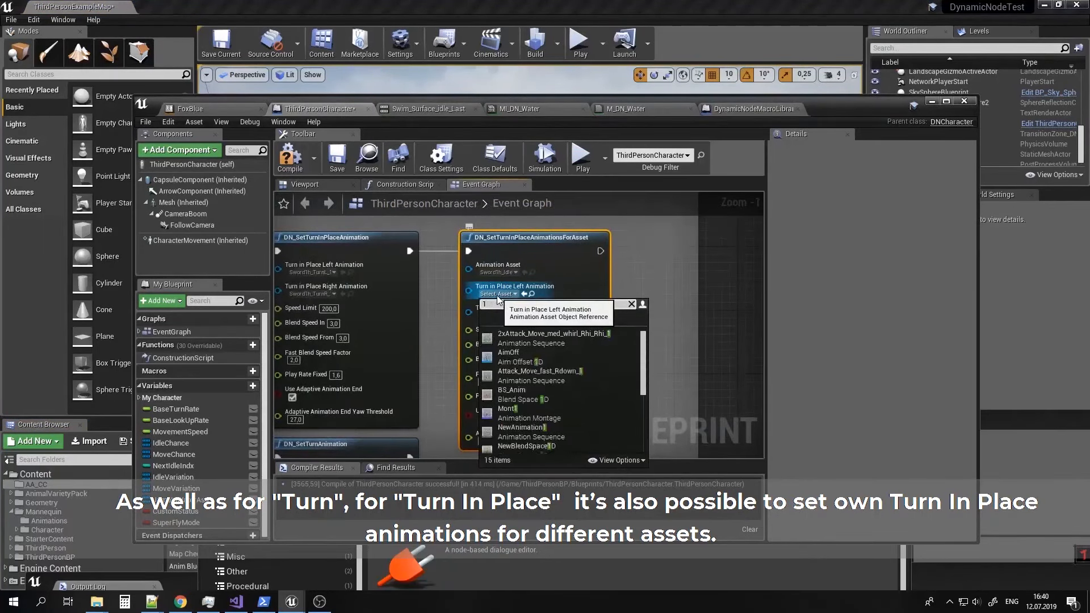
left_click(536, 342)
left_click(496, 316)
type("1")
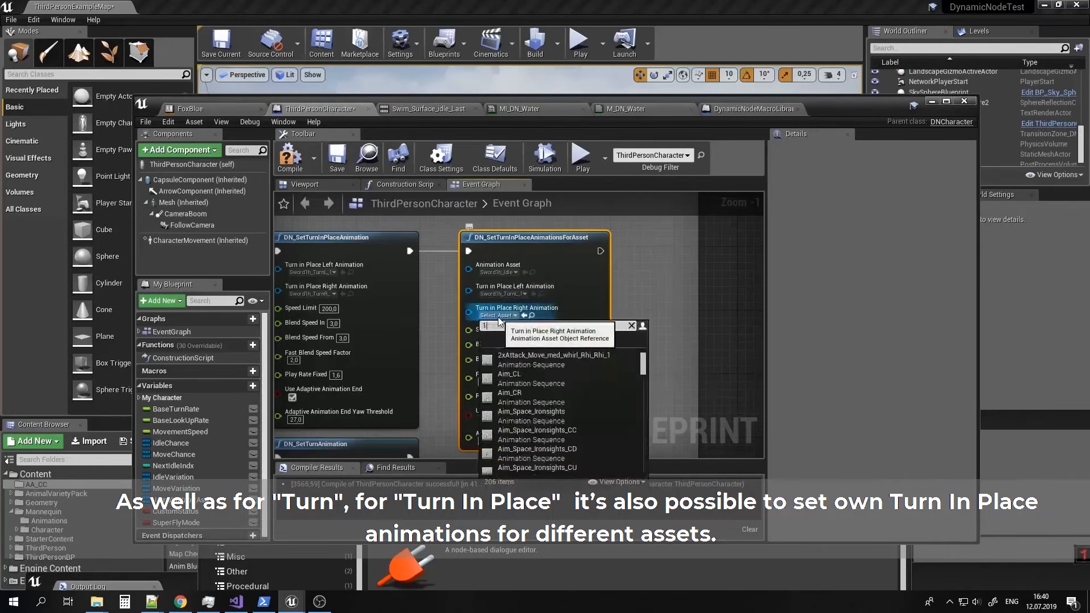
type("8,0")
left_click(547, 377)
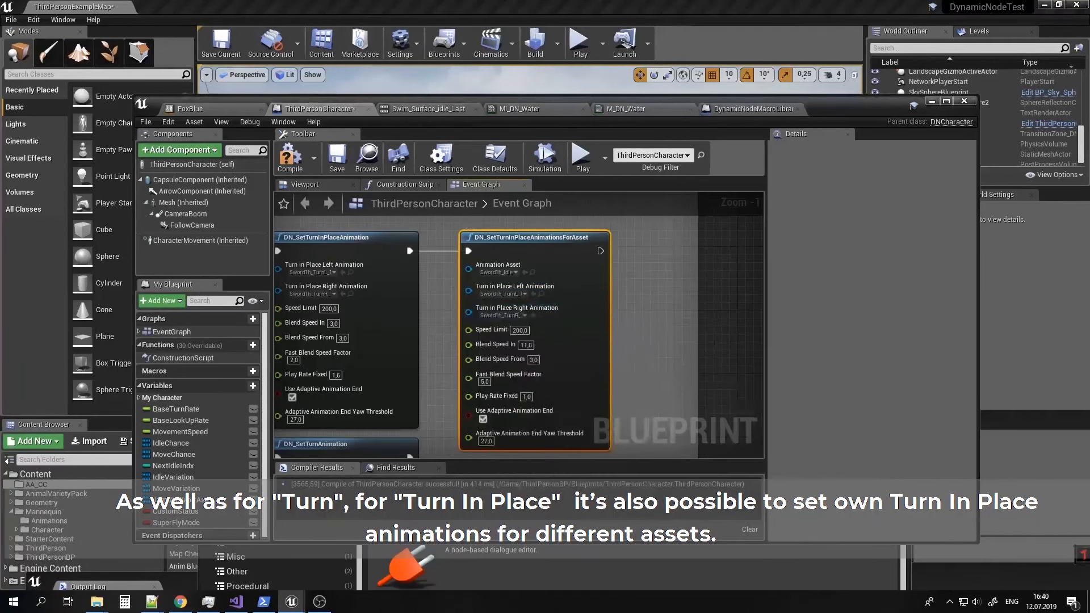
right_click_drag(600, 394, 660, 366)
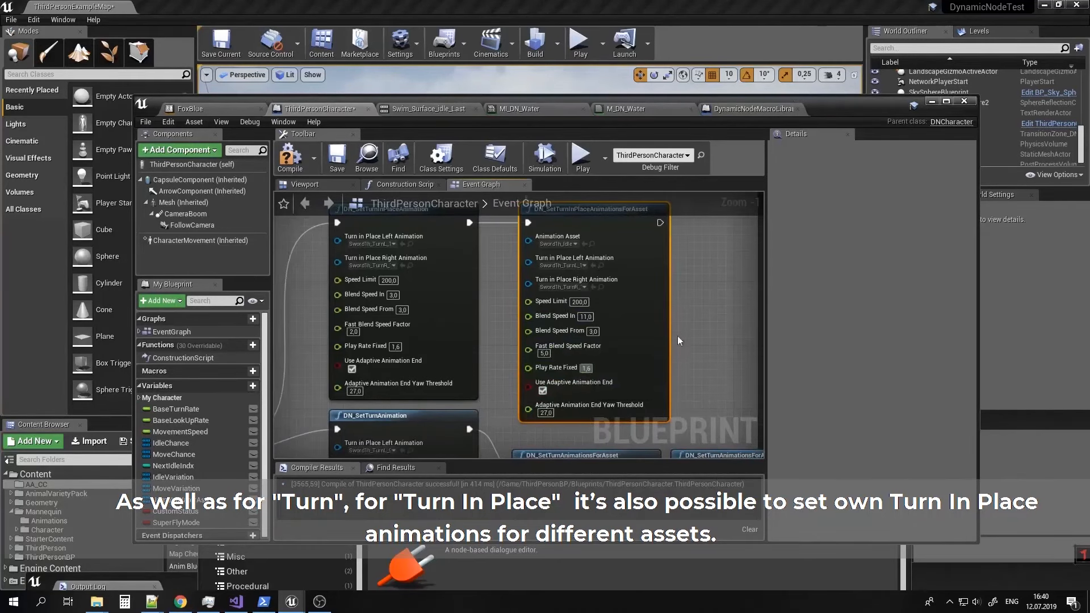
Chain a copy of the DN_SetTurnInPlaceAnimationsForAsset node after the original and set its Animation Asset to the sword forward-run animation.
right_click_drag(696, 319, 595, 322)
key("ctrl+v")
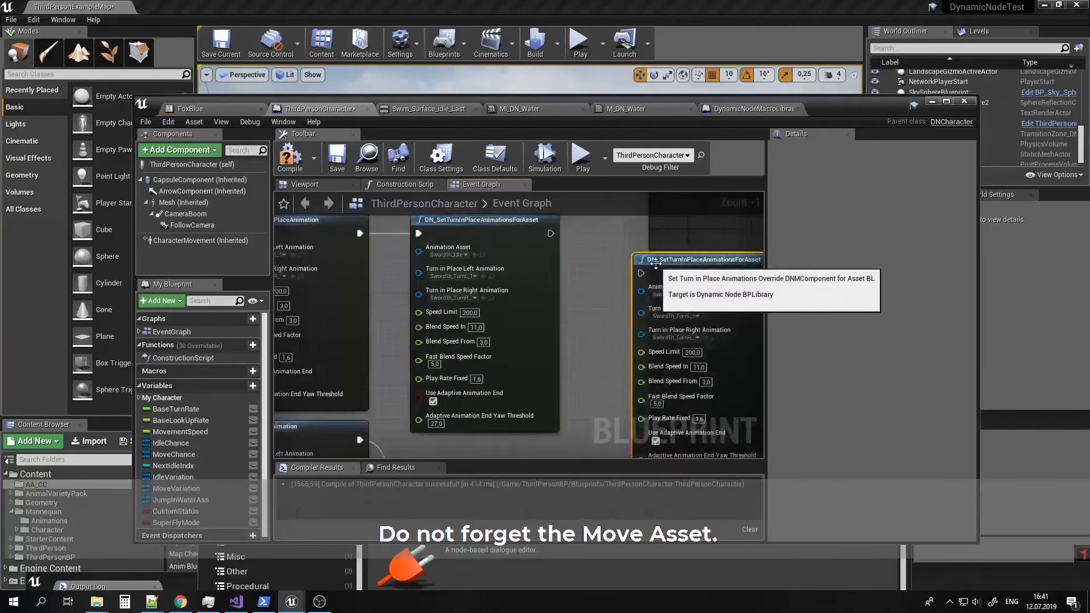
left_click_drag(655, 259, 614, 222)
left_click_drag(550, 233, 601, 234)
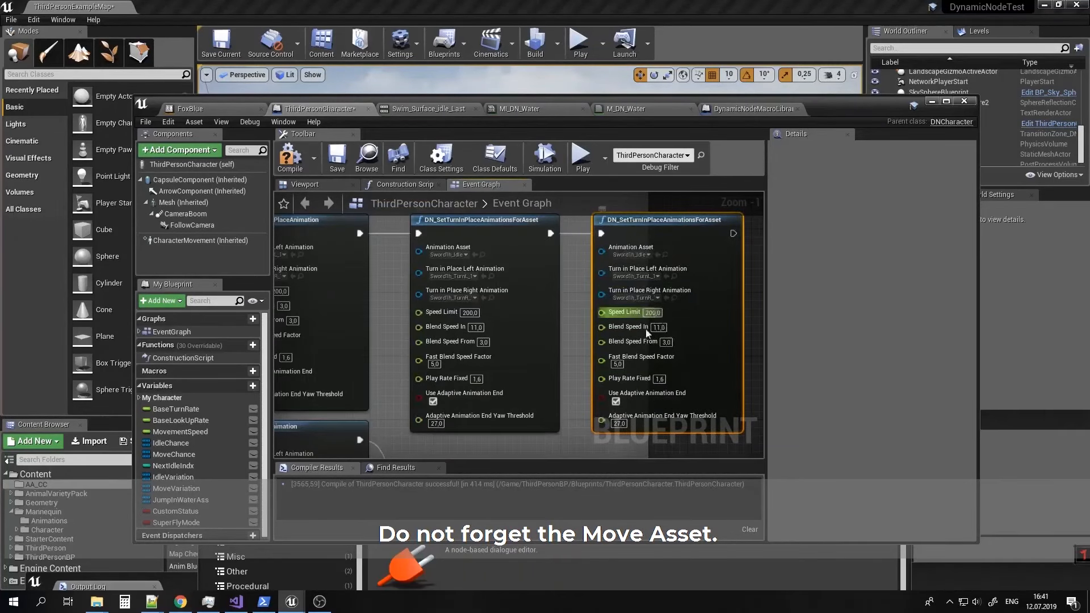
right_click_drag(635, 386, 597, 272)
left_click(604, 389)
right_click_drag(658, 249, 636, 389)
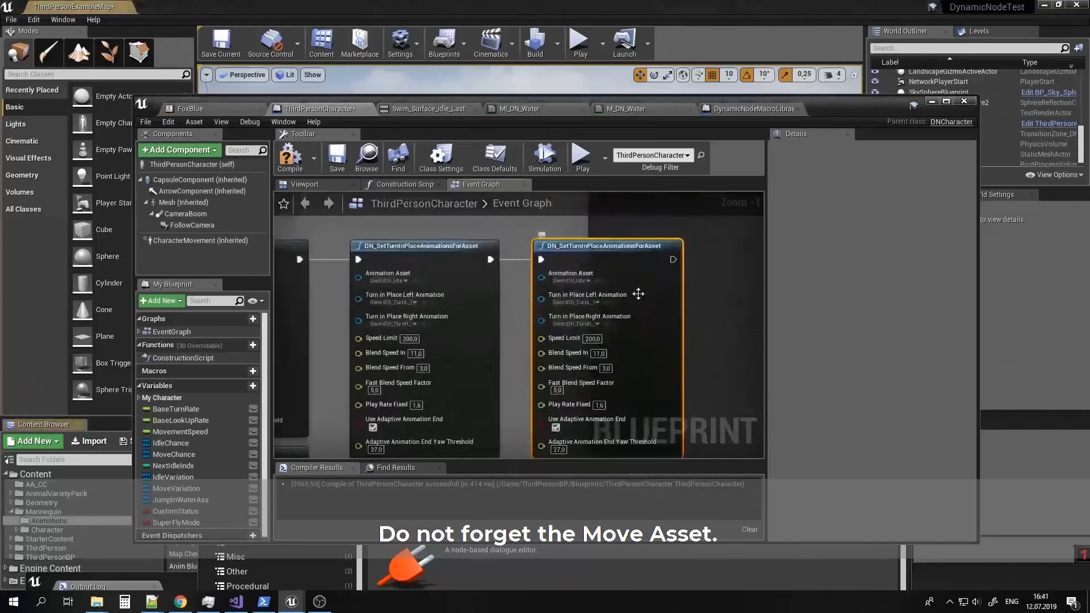
right_click_drag(340, 331, 502, 301)
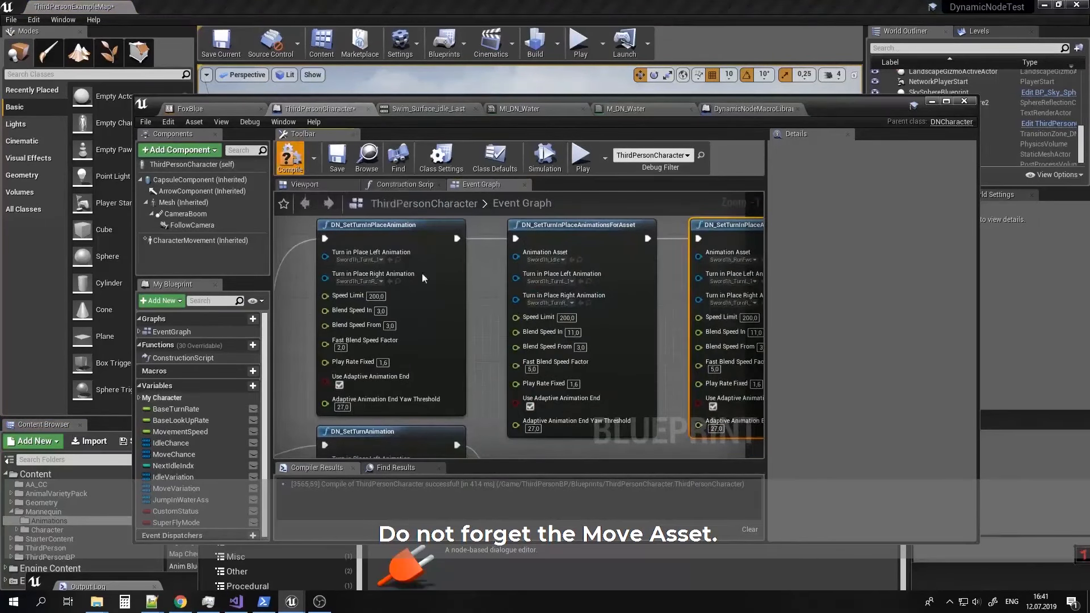
Play the level, test the asset-specific turn-in-place animations while standing and moving, and stop the session.
left_click(933, 101)
left_click(579, 42)
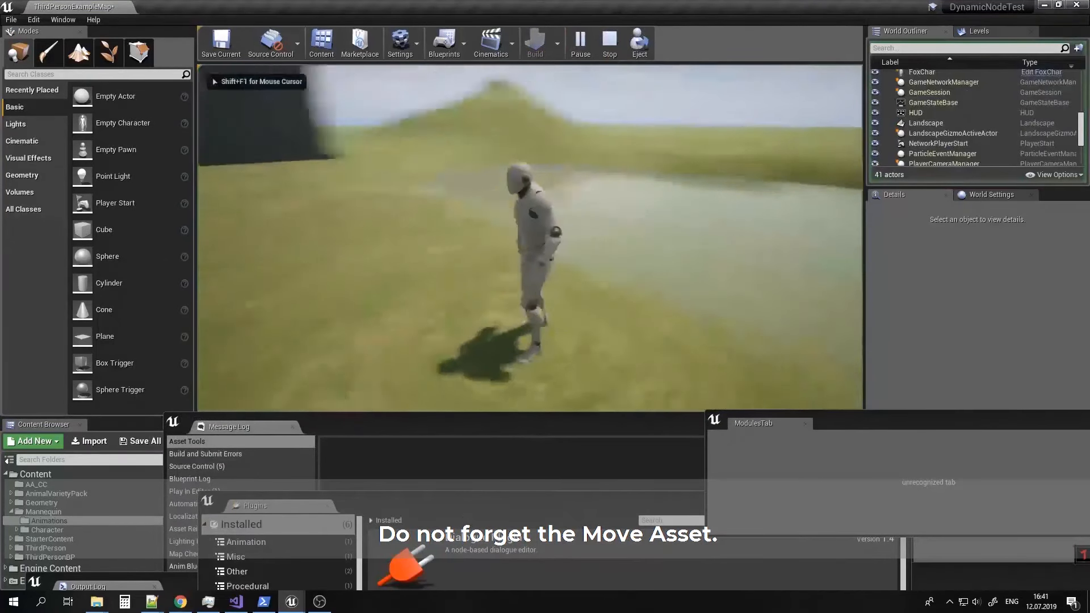
key("w")
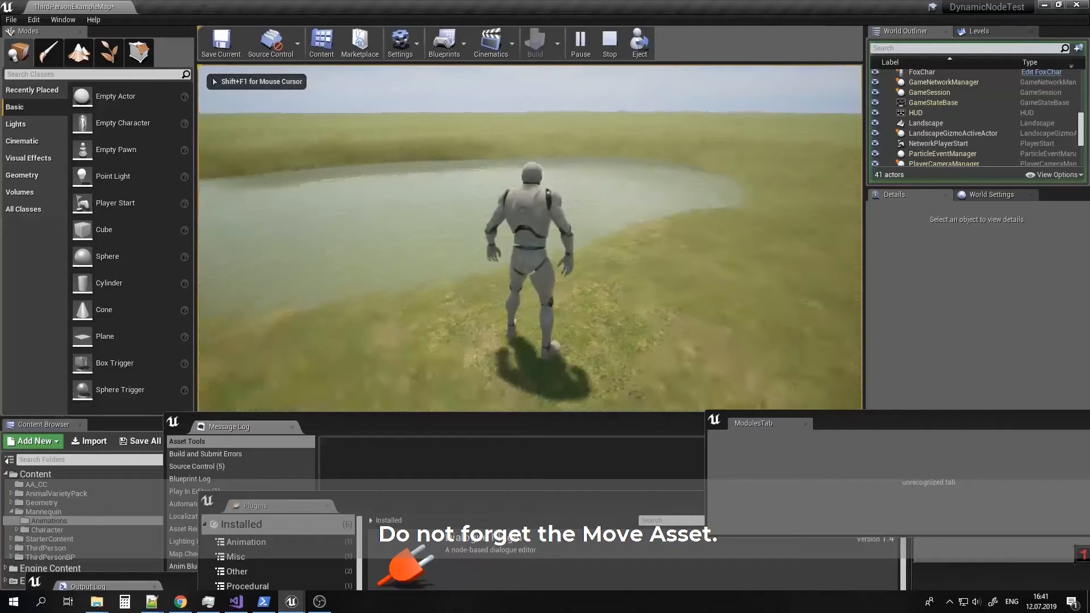
key("d")
key("w")
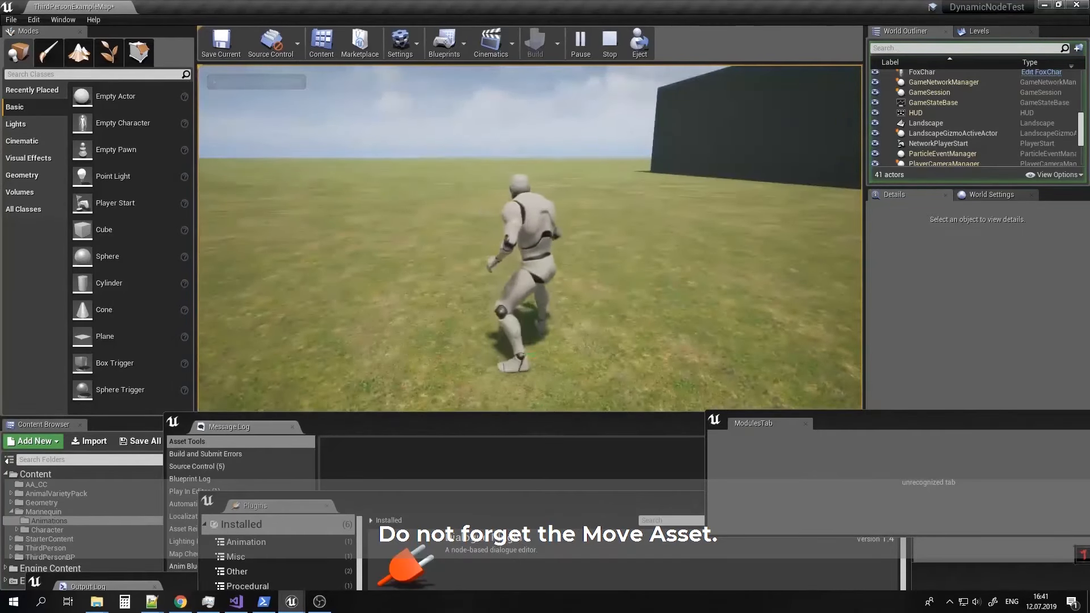
key("a")
key("Escape")
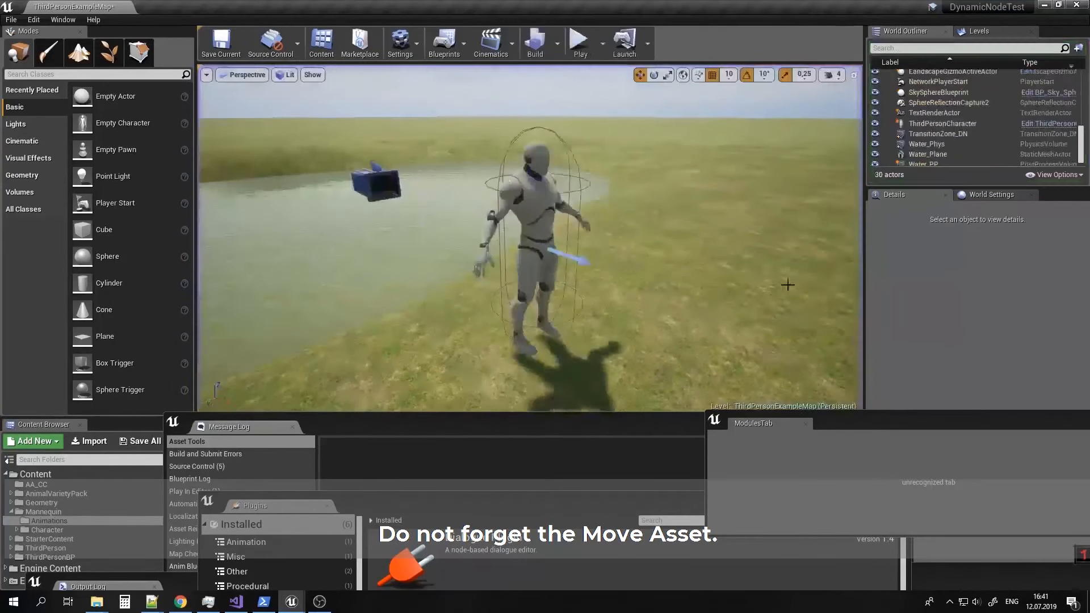
In the character blueprint's CharacterMovement component, set CDRSpecified Angle Moving to 110.
mouse_move(291, 601)
left_click(317, 543)
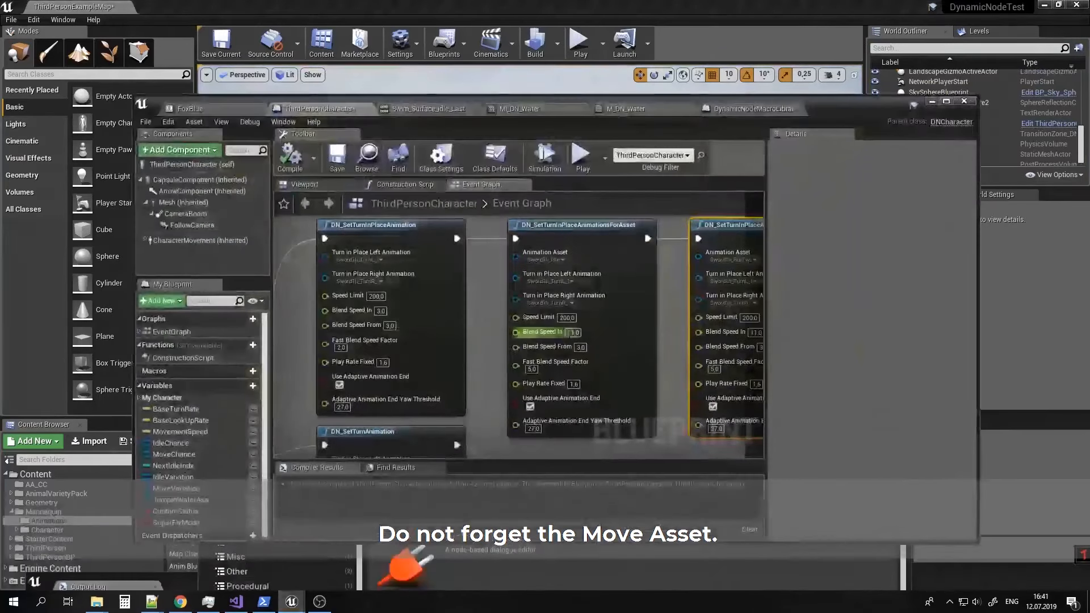
right_click_drag(727, 267, 646, 293)
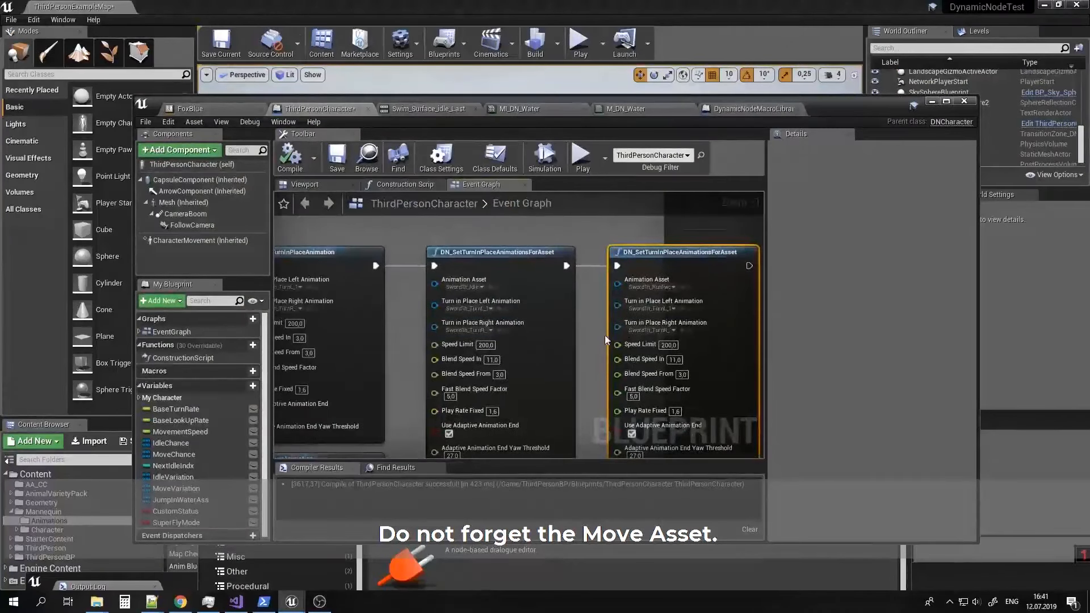
right_click_drag(584, 351, 724, 247)
right_click_drag(526, 336, 688, 212)
right_click_drag(618, 296, 434, 397)
right_click_drag(663, 224, 654, 307)
left_click(213, 241)
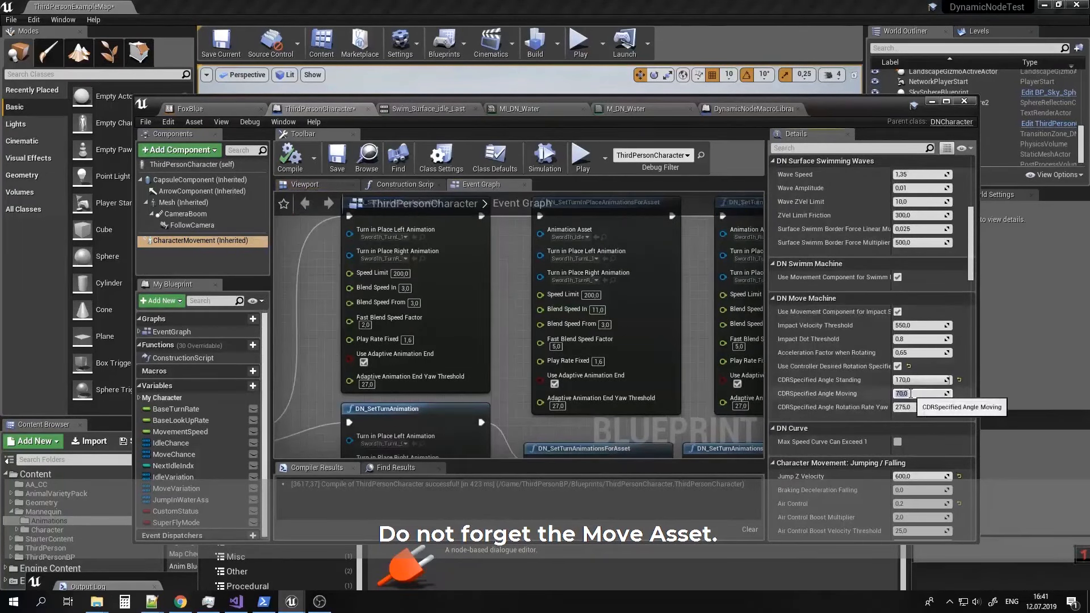
type("11")
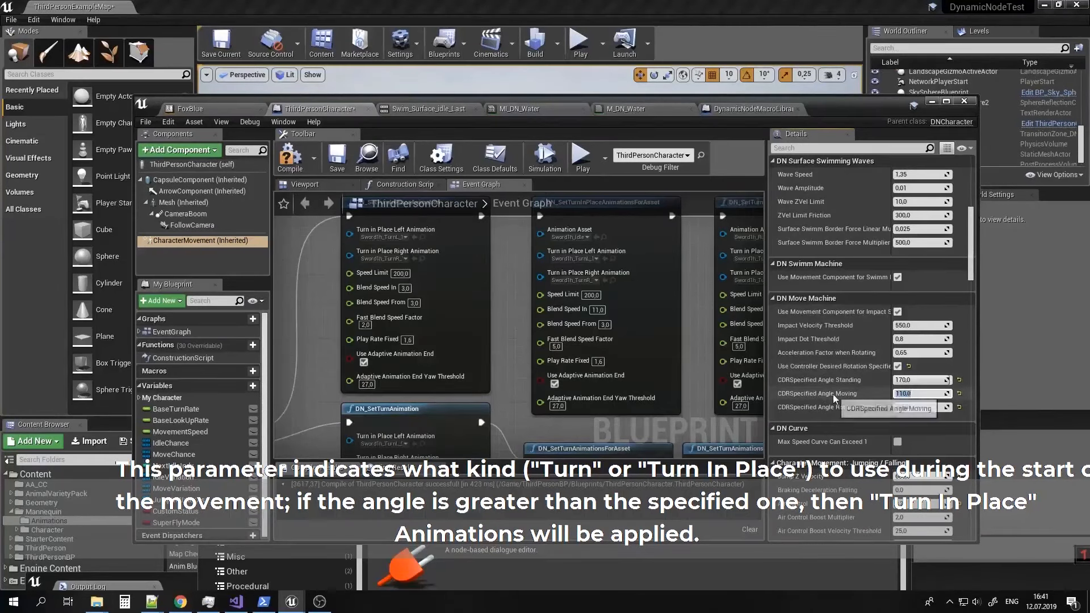
Play the level, check the turn animation used when starting to move with the new moving angle, and stop the session.
right_click_drag(478, 284, 542, 321)
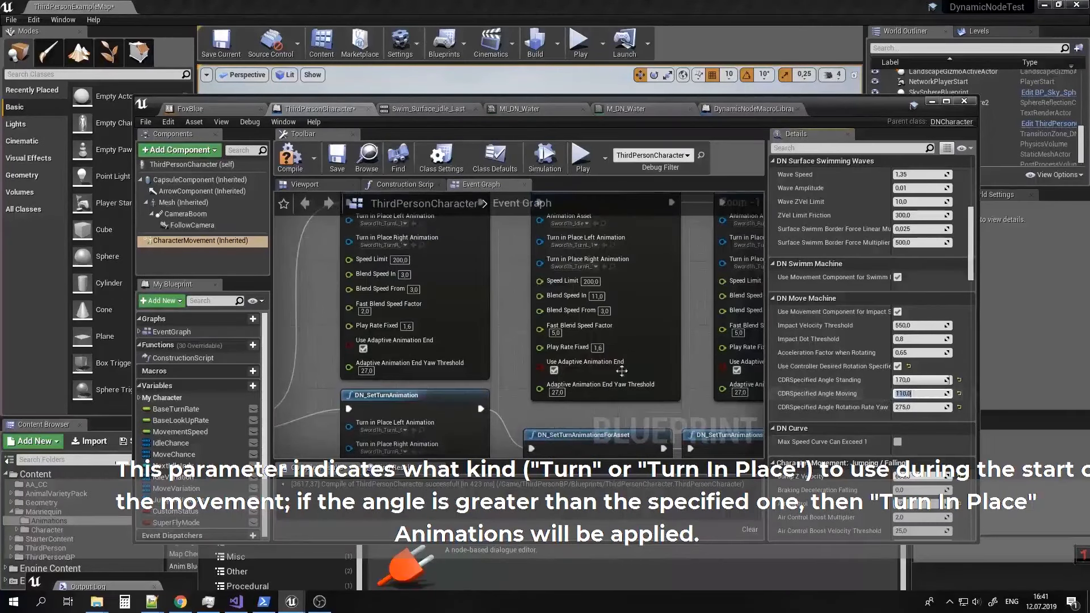
right_click_drag(523, 383, 544, 282)
right_click_drag(533, 347, 553, 437)
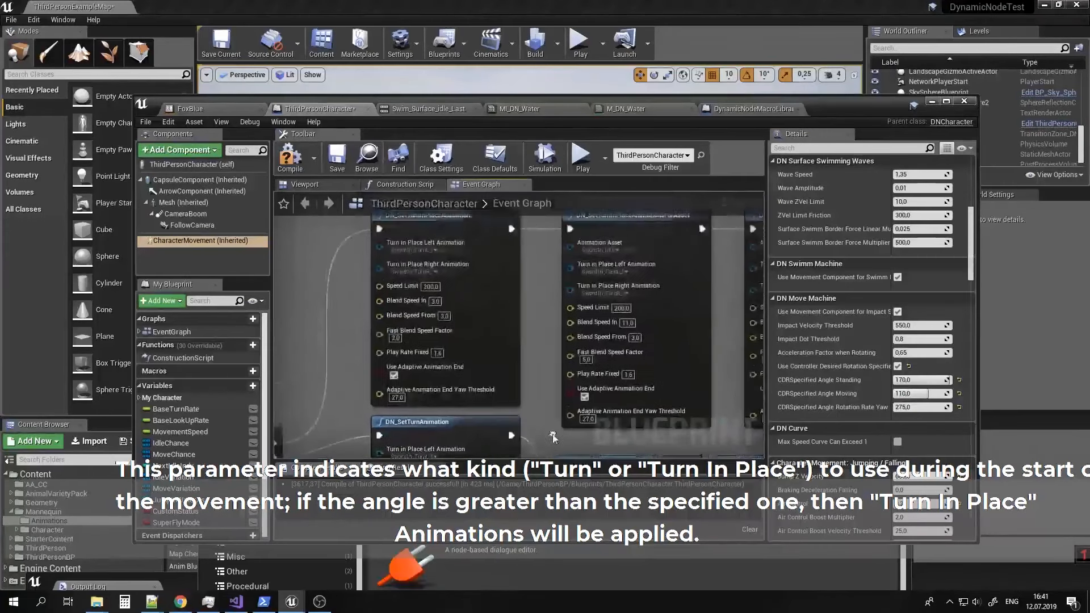
right_click_drag(533, 263, 539, 290)
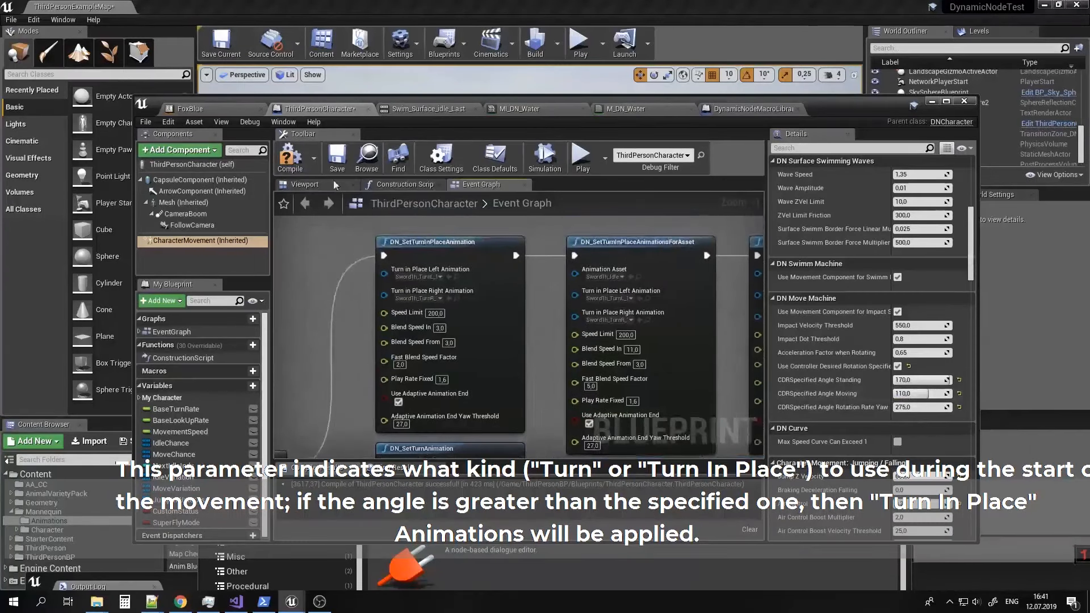
left_click(931, 101)
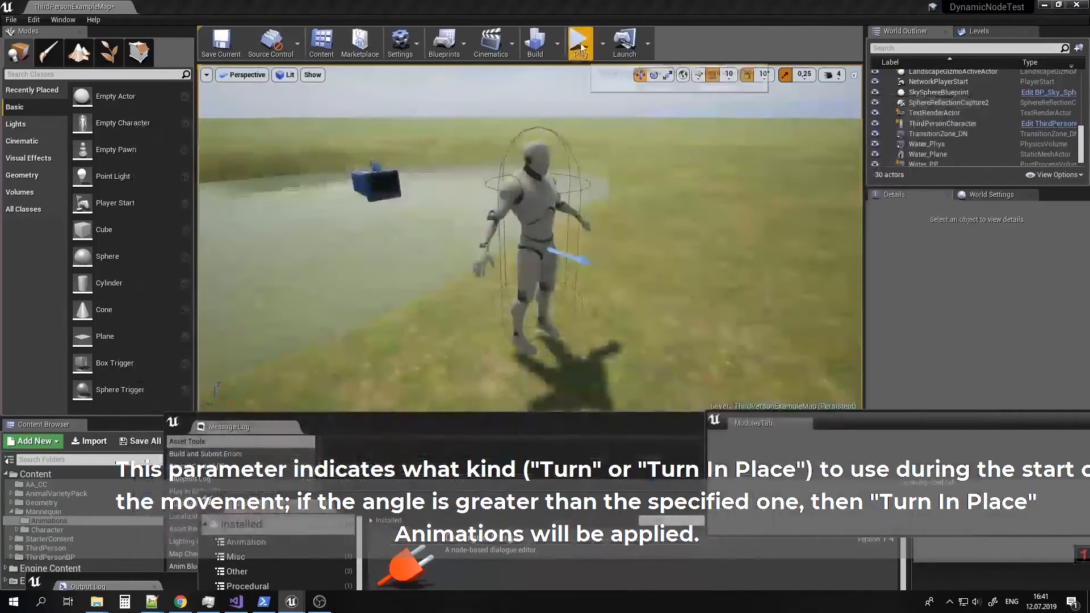
left_click(579, 42)
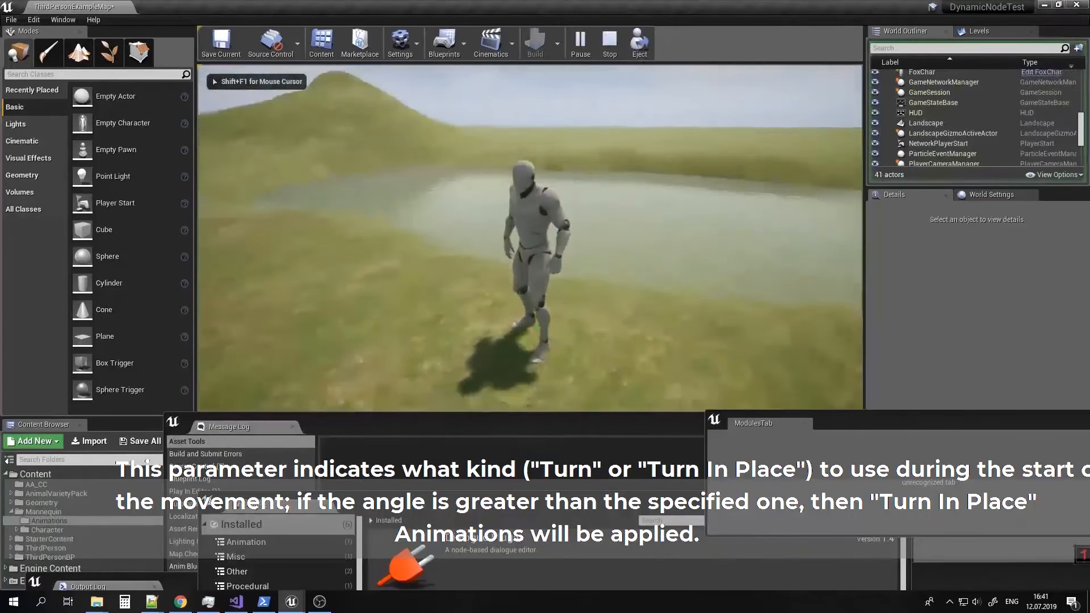
key("w")
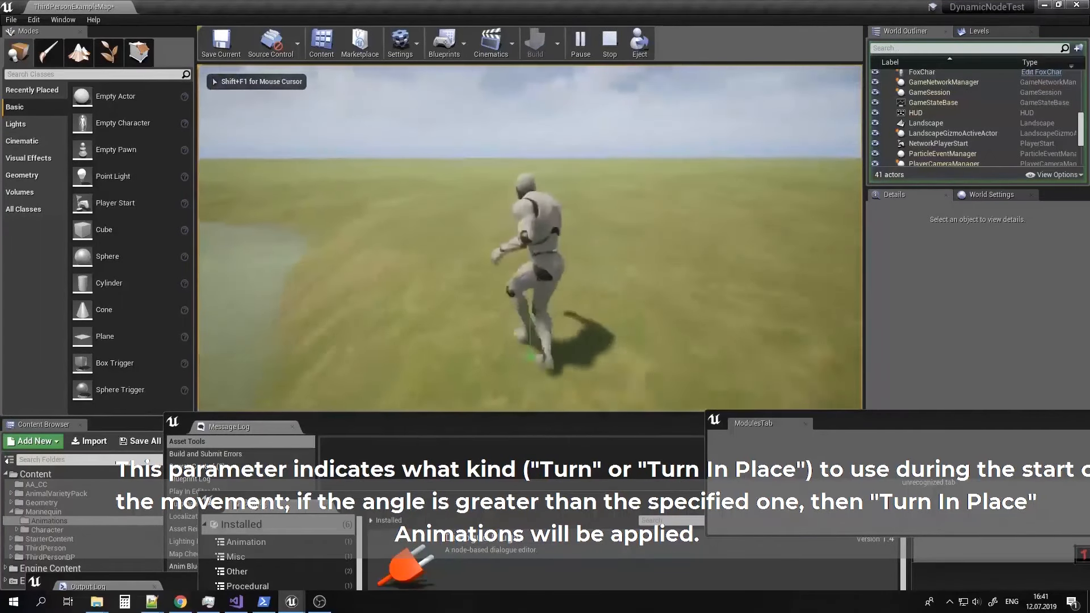
key("Escape")
Enable Only for Selected Turn in Place Assets on the blueprint's DN_UseTurnInPlaceOnlyForSelectedAssets node.
left_click(289, 603)
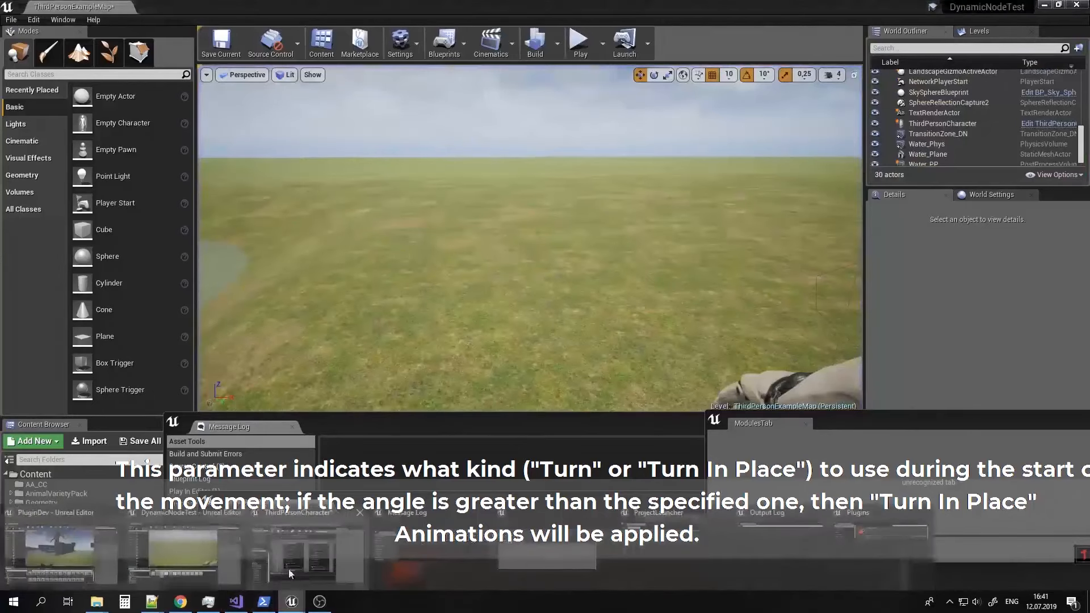
left_click(307, 550)
right_click_drag(397, 408, 434, 286)
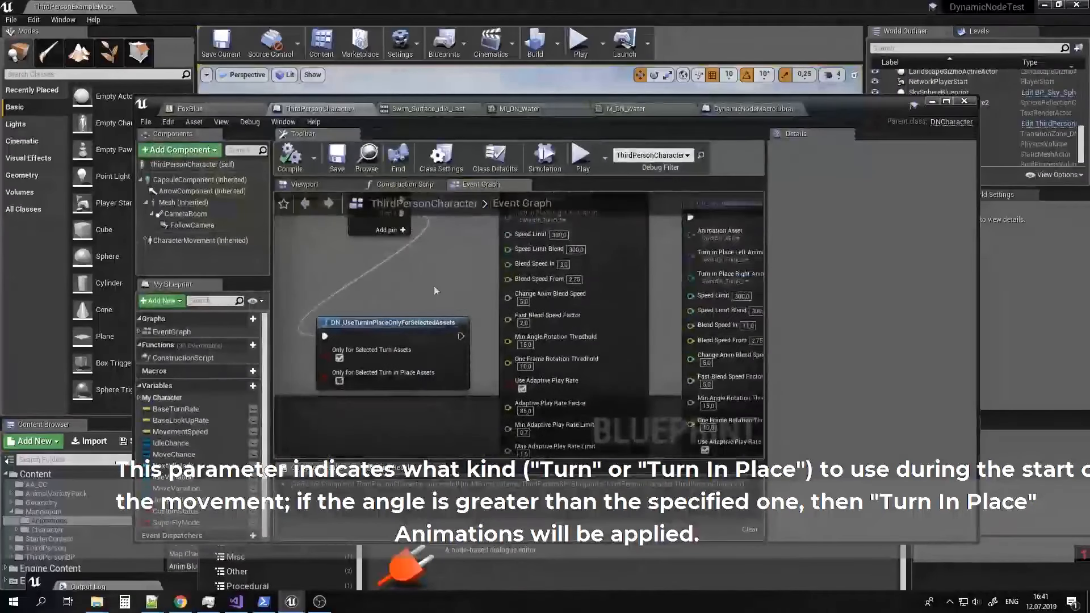
left_click(339, 381)
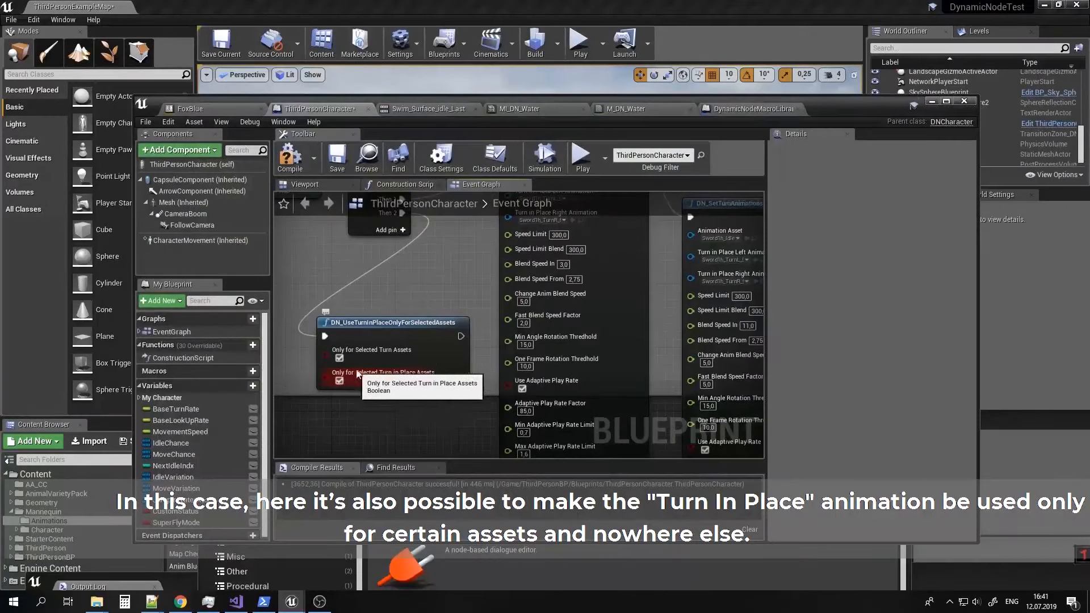
Disable Only for Selected Turn in Place Assets on the DN_UseTurnInPlaceOnlyForSelectedAssets node and review the asset-specific turn animation nodes.
left_click(339, 380)
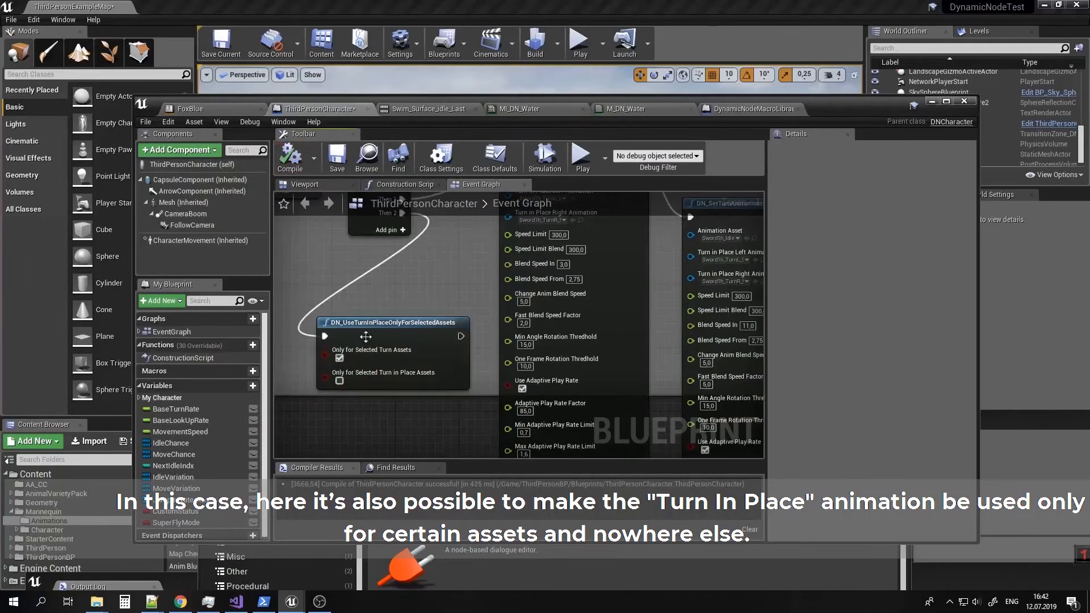
right_click_drag(484, 282, 386, 308)
left_click_drag(387, 308, 625, 323)
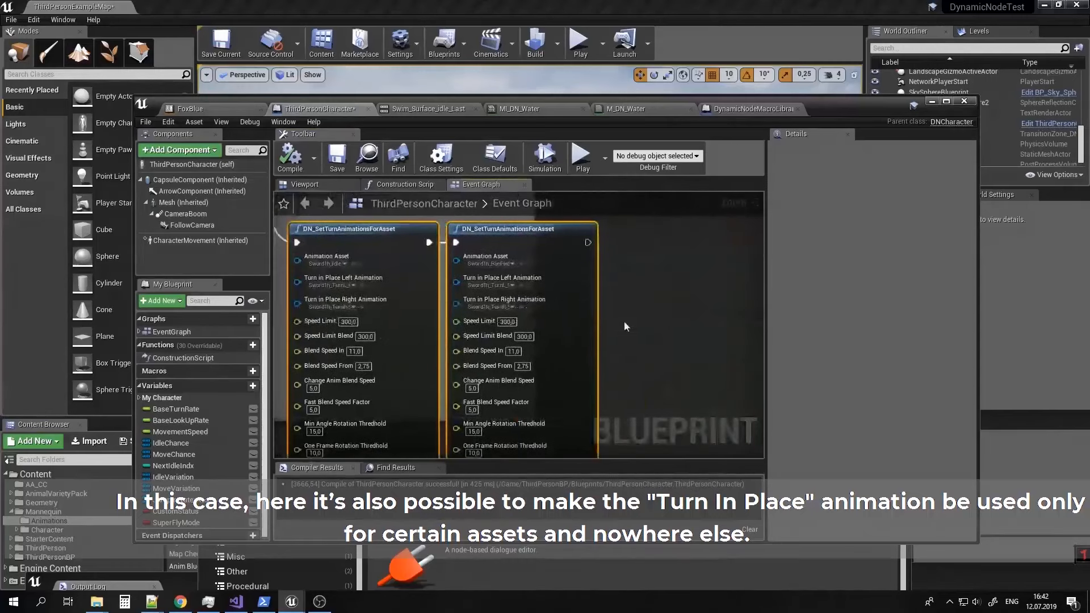
right_click_drag(625, 323, 760, 333)
right_click_drag(318, 271, 378, 410)
right_click_drag(475, 230, 314, 448)
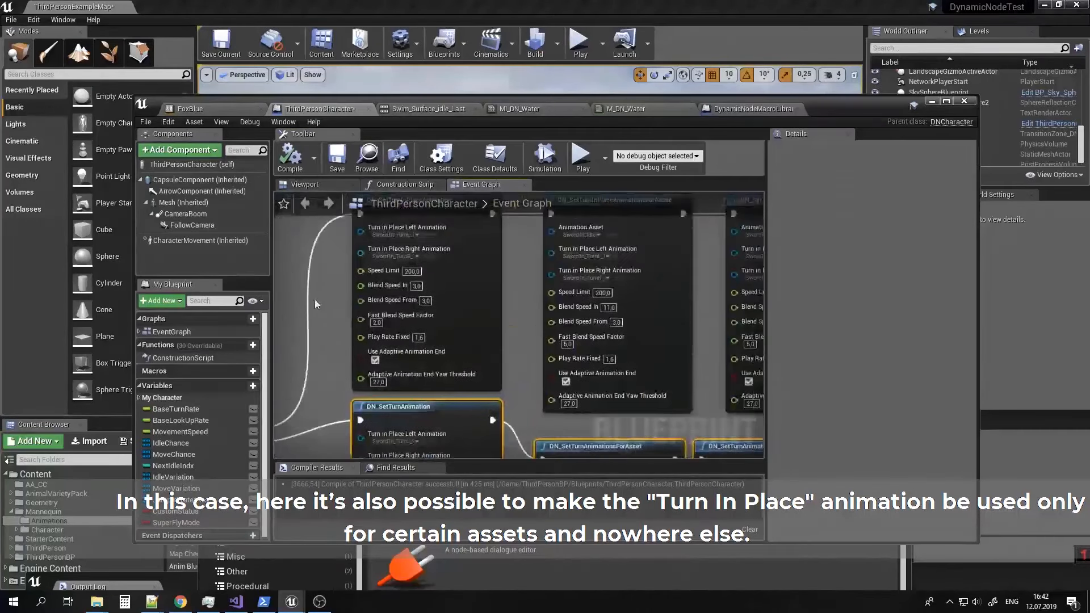
left_click_drag(315, 299, 784, 298)
right_click_drag(398, 280, 550, 227)
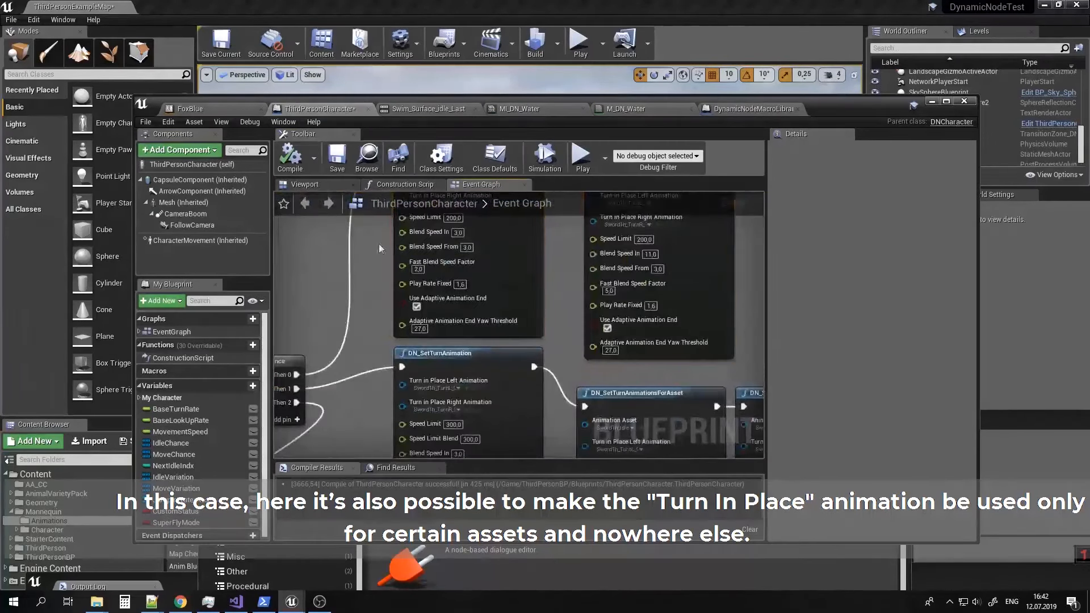
Play the level, check the crouching character's turns with the turn-in-place restriction disabled, and stop the session.
left_click(932, 101)
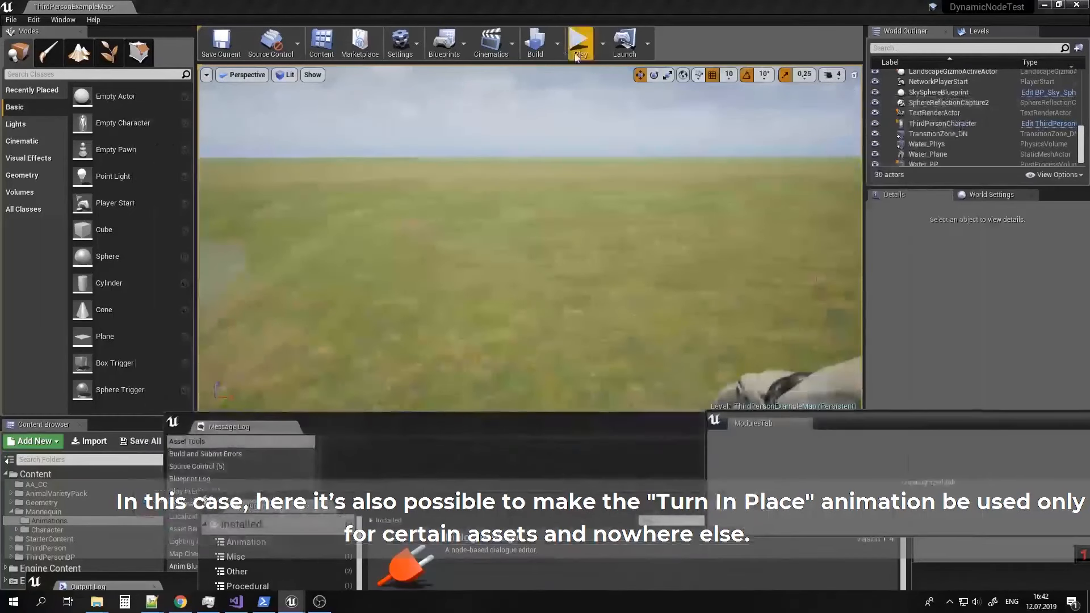
left_click(579, 41)
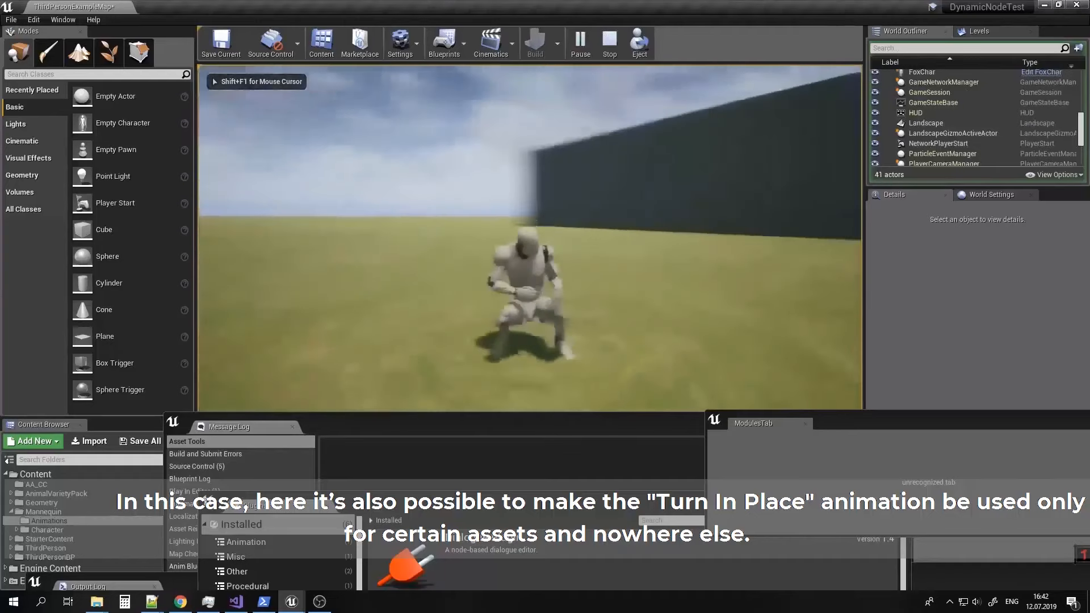
key("Escape")
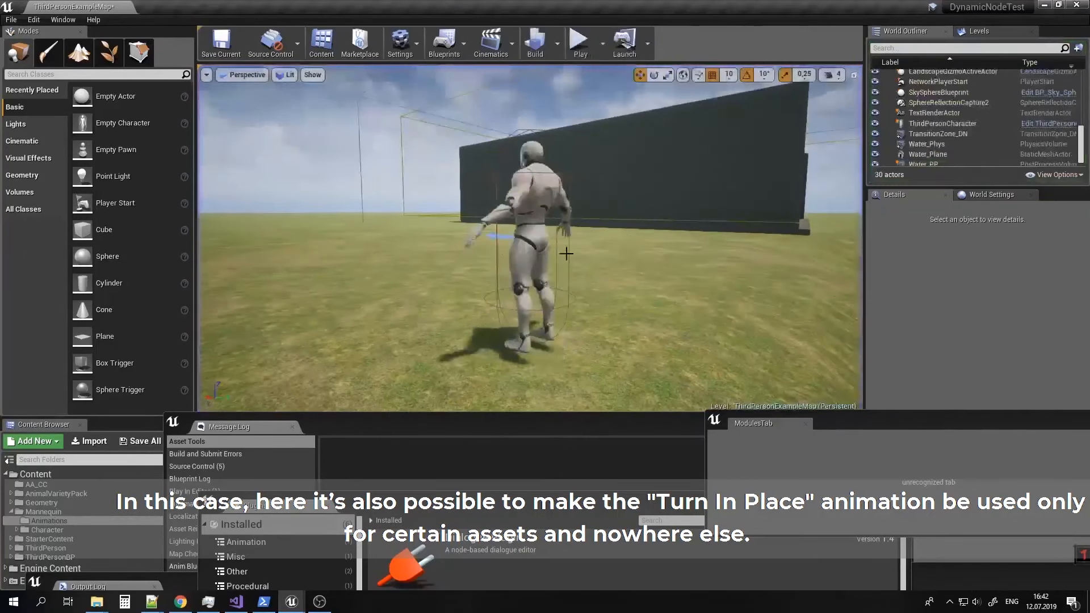
Enable Only for Selected Turn in Place Assets again in the character blueprint, then compile and save it.
left_click(300, 602)
left_click(303, 559)
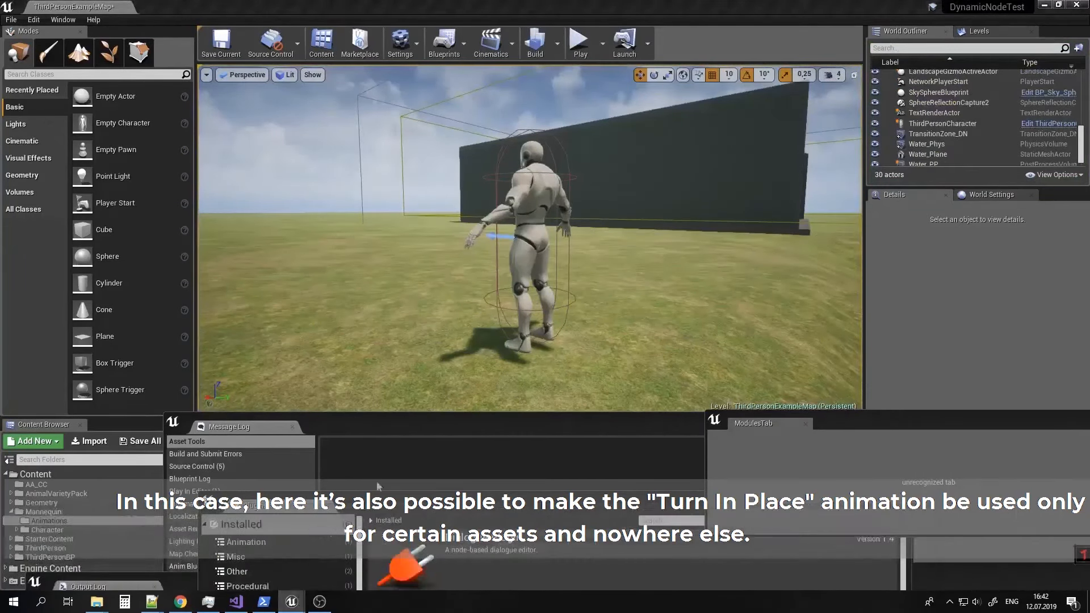
right_click_drag(340, 439, 451, 348)
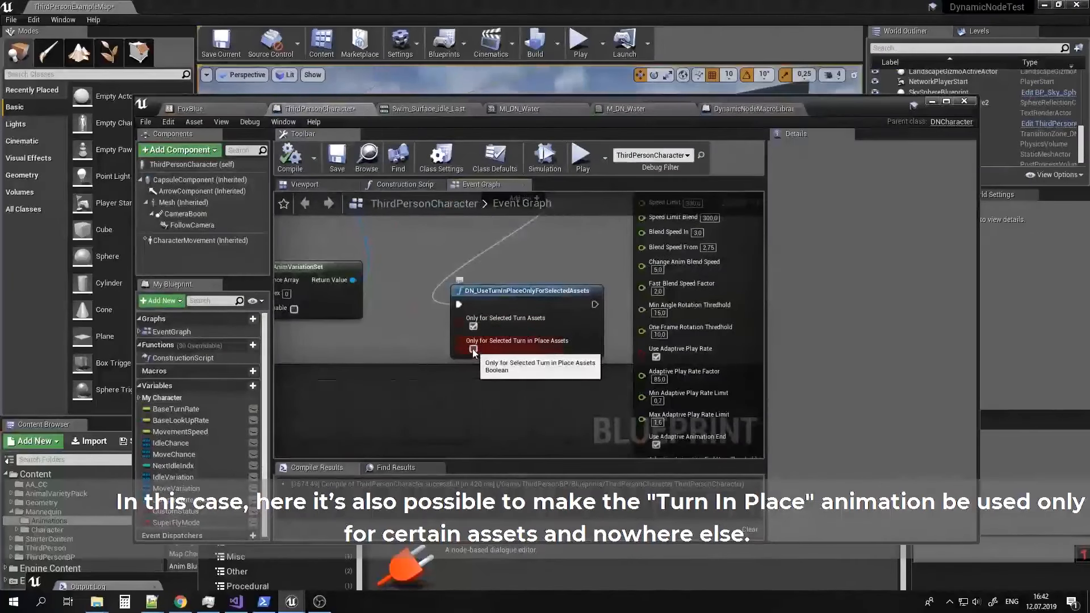
left_click(473, 349)
right_click_drag(533, 306, 403, 349)
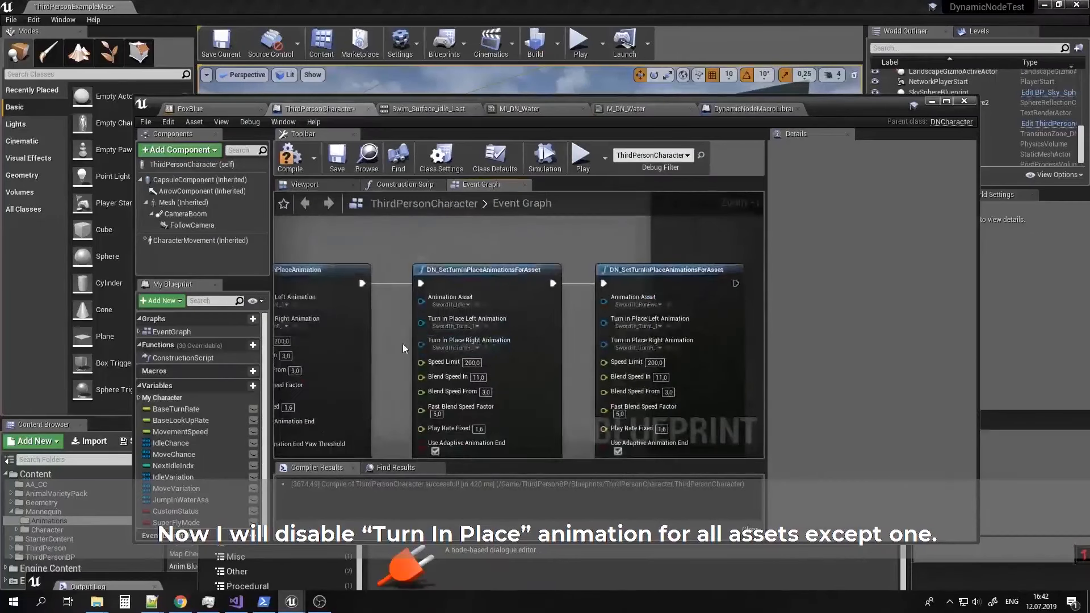
left_click_drag(665, 322, 665, 321)
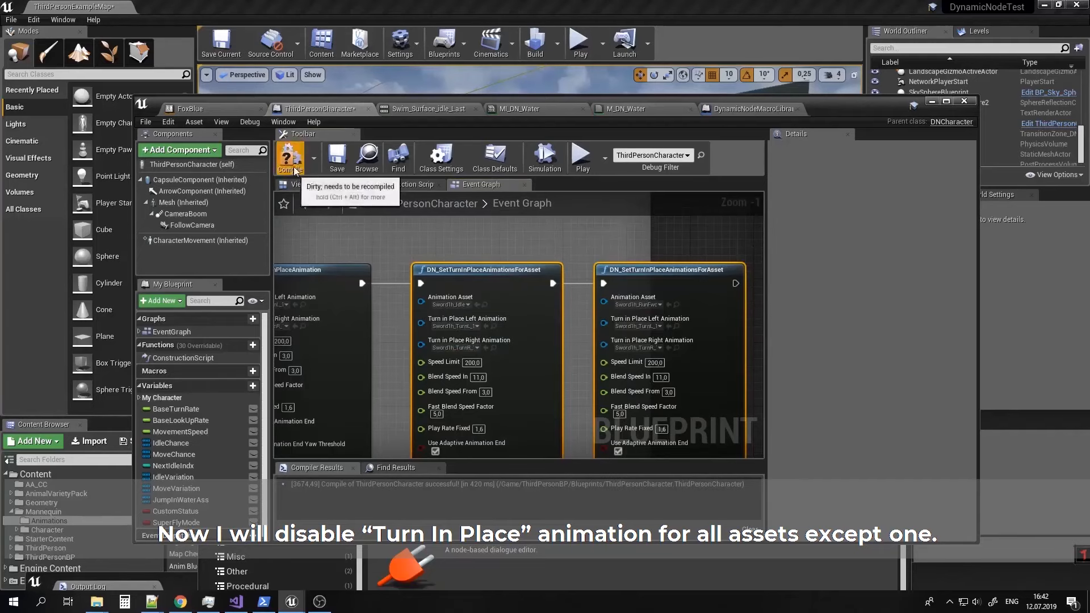
left_click(337, 159)
Play the level, test turning while standing, moving and crouching with turn in place limited to selected assets, and stop the session.
left_click(931, 101)
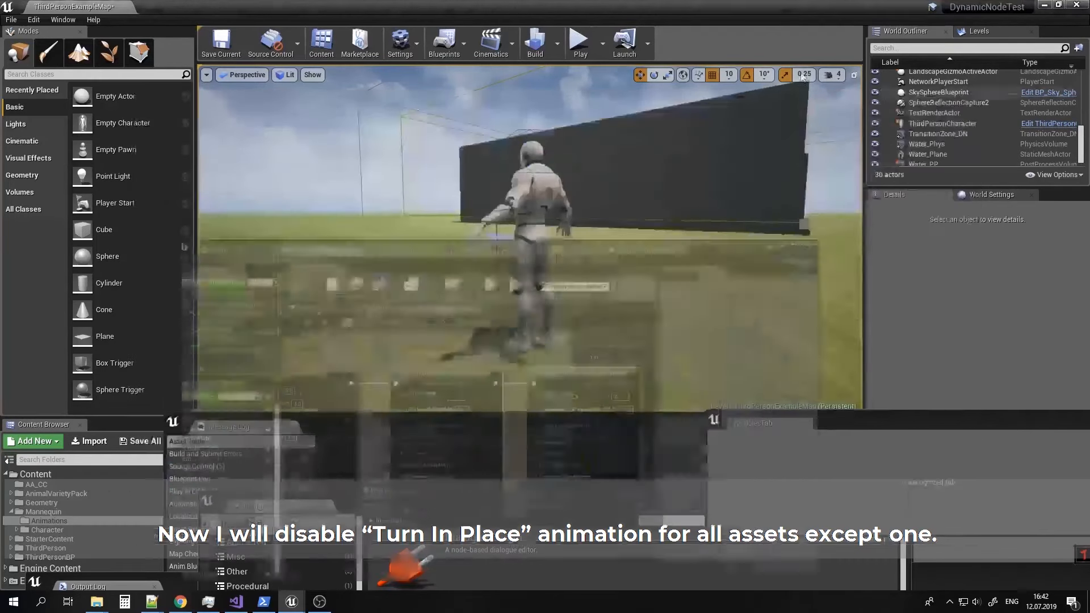
left_click(580, 46)
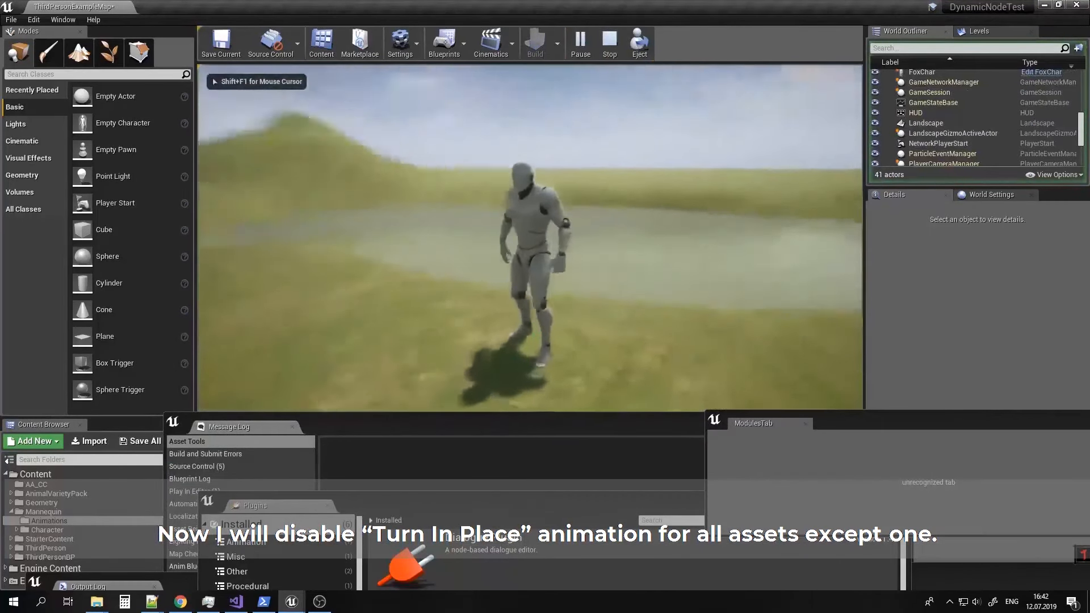
key("w")
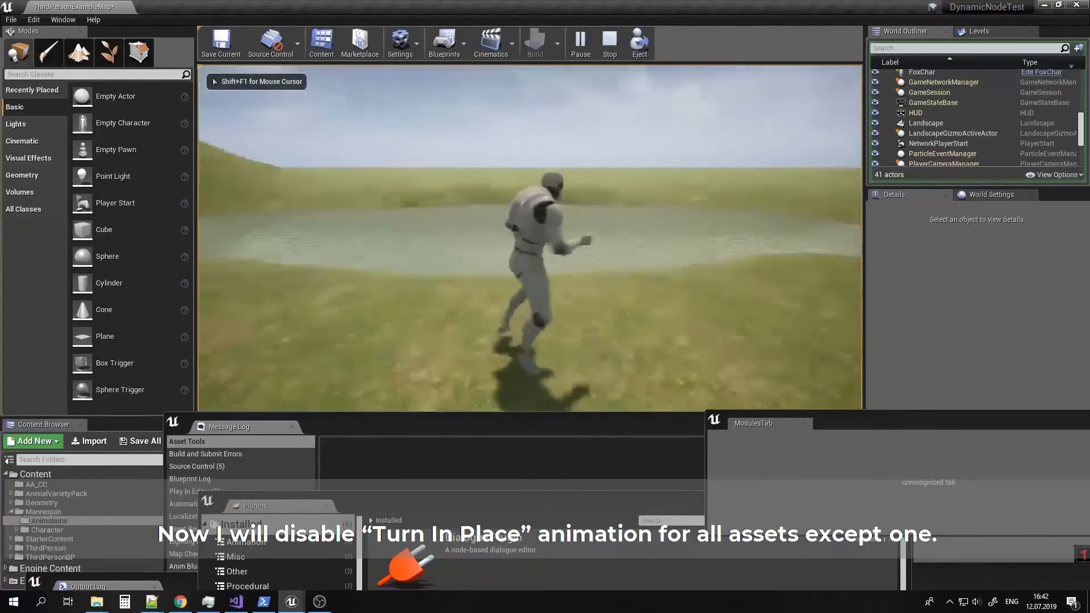
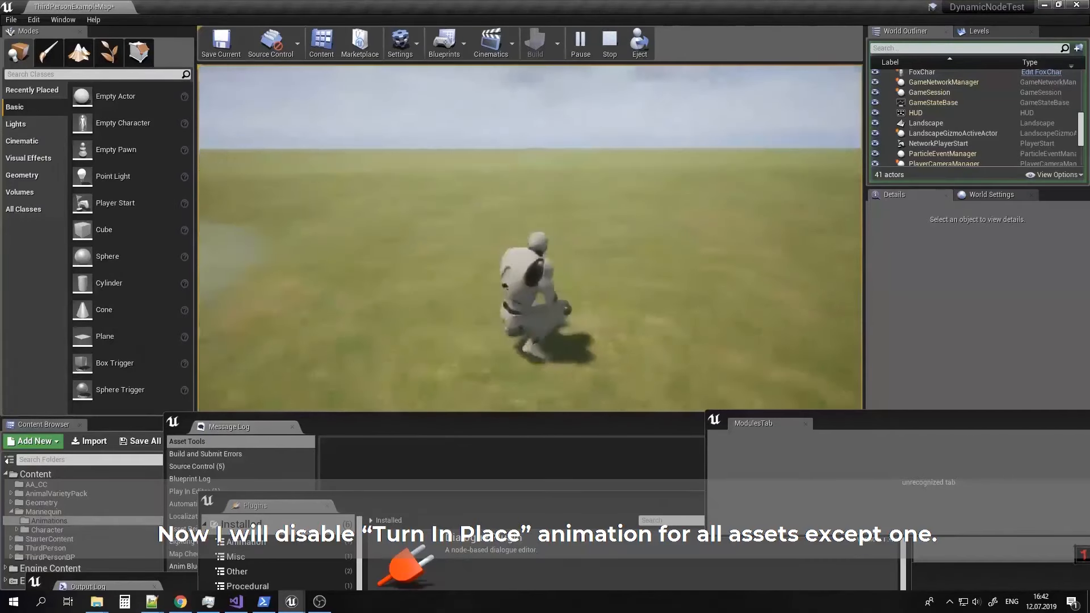
key("Escape")
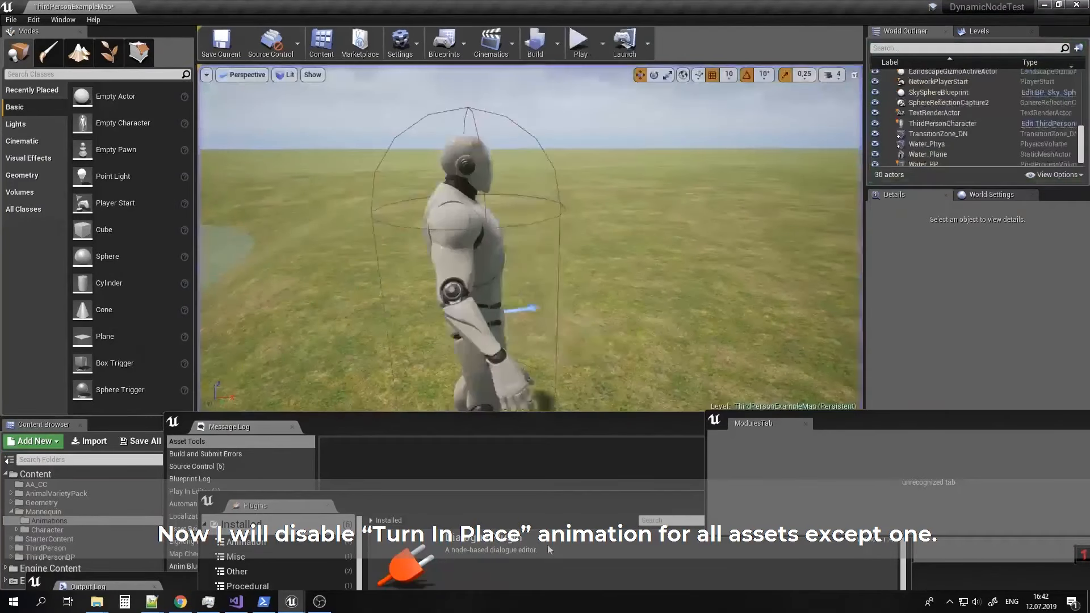
Add a DN_DisableTurnInPlaceAnimations node to the character blueprint's event graph, in the free space near DN_UseTurnInPlaceOnlyForSelectedAssets.
left_click(287, 603)
left_click(322, 558)
right_click_drag(531, 403, 556, 339)
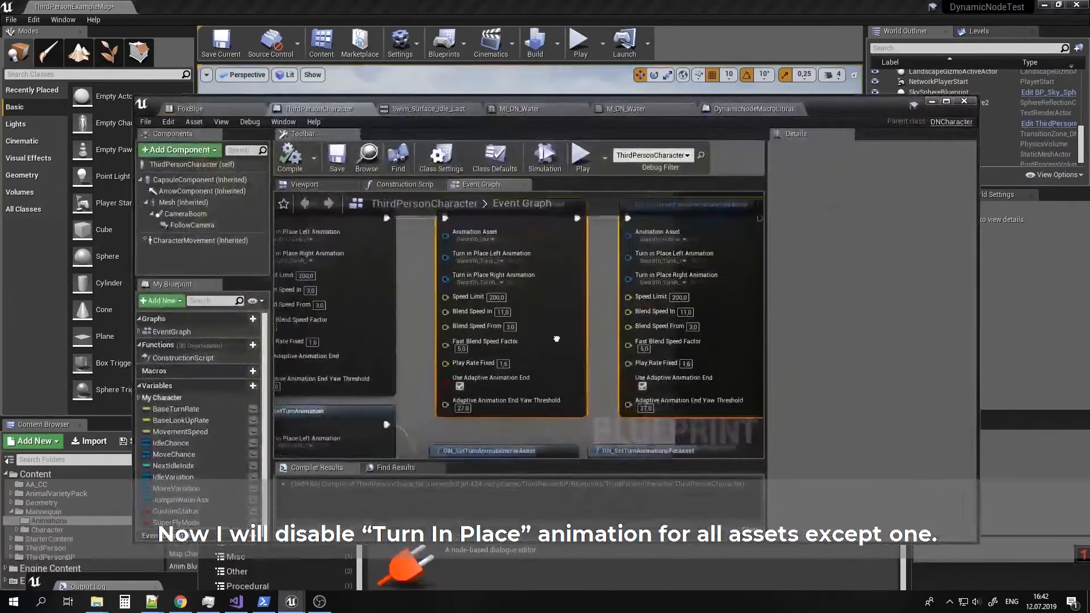
scroll(556, 339, "down", 3)
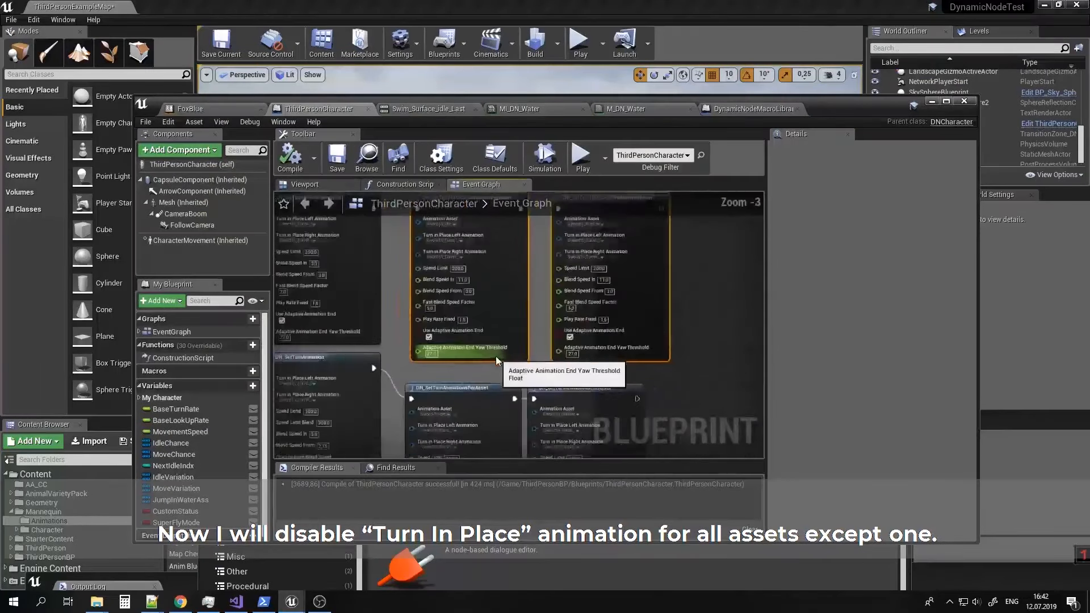
right_click_drag(492, 372, 566, 272)
right_click_drag(487, 333, 618, 279)
right_click_drag(630, 232, 675, 298)
right_click_drag(515, 362, 613, 211)
right_click(411, 421)
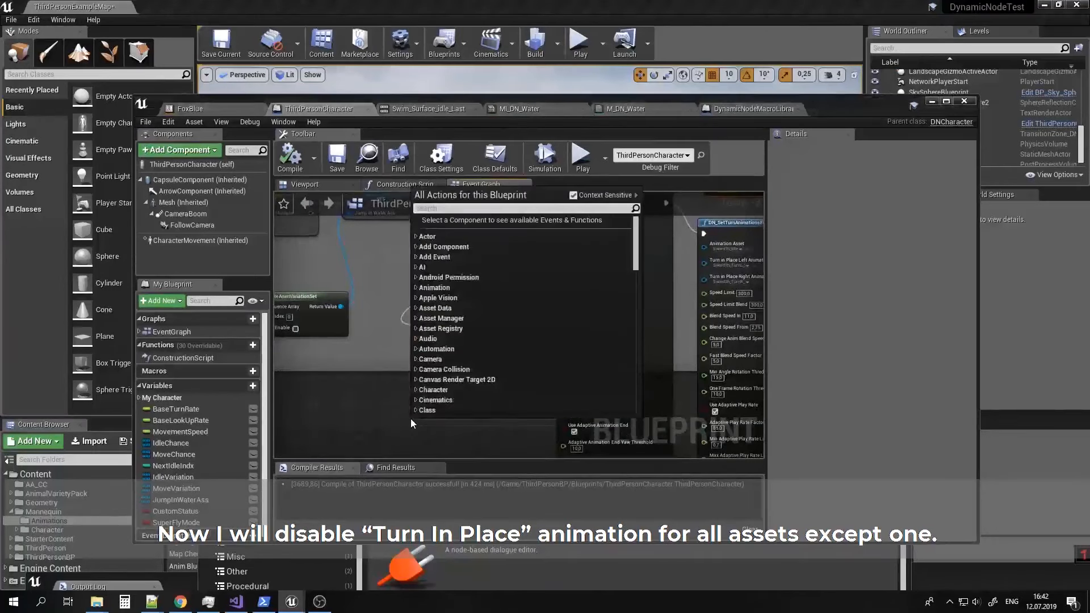
type("turni")
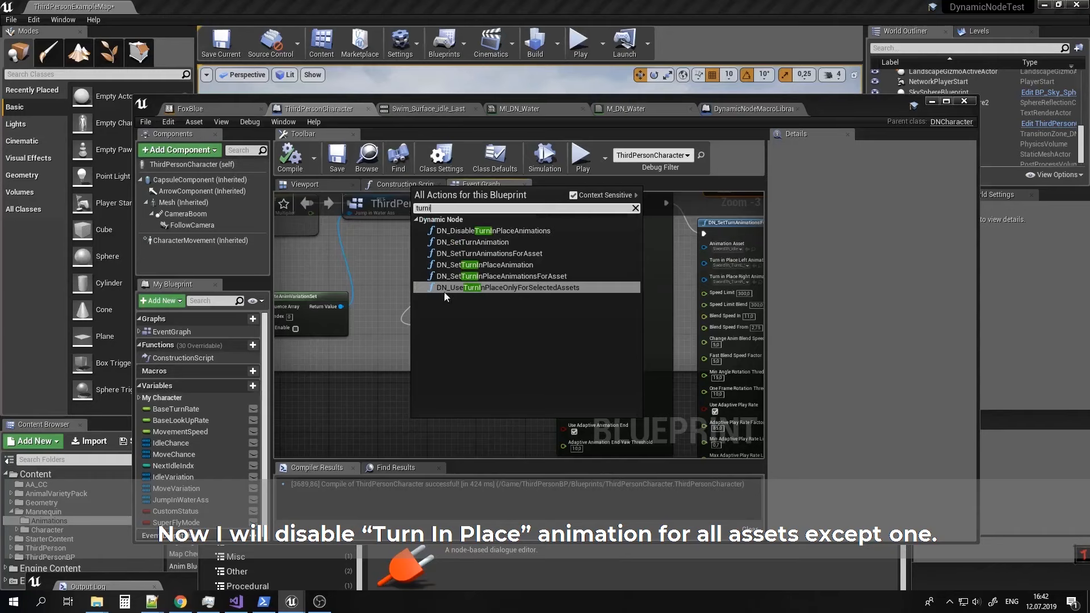
left_click(523, 231)
left_click_drag(465, 429, 471, 392)
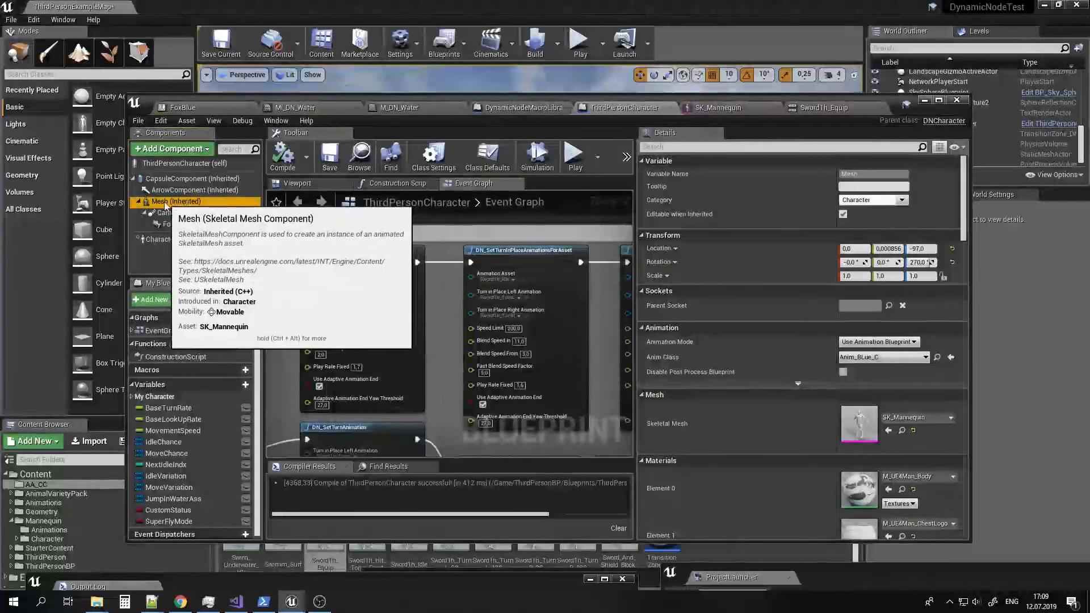
Open the skeleton of the character's SK_Mannequin mesh and select the hand_r bone.
double_click(858, 423)
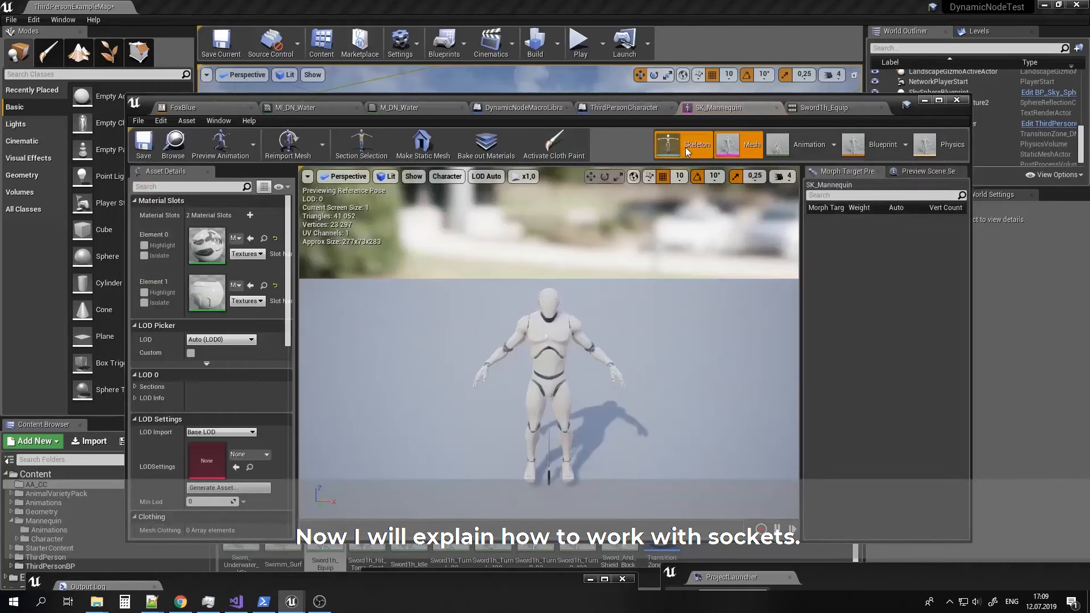
left_click(685, 148)
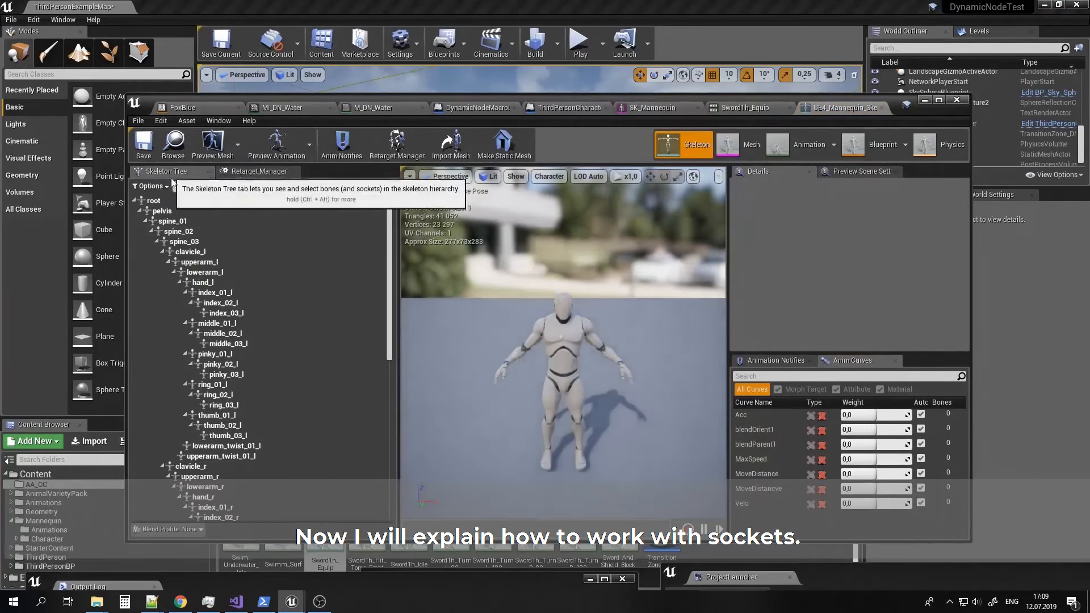
scroll(270, 380, "down", 10)
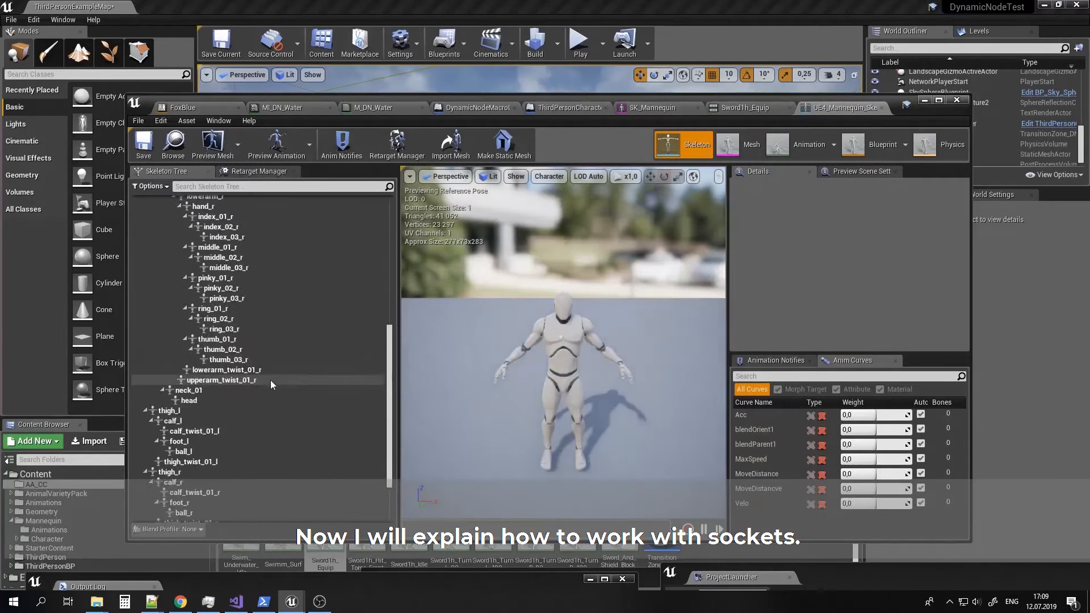
scroll(268, 379, "up", 3)
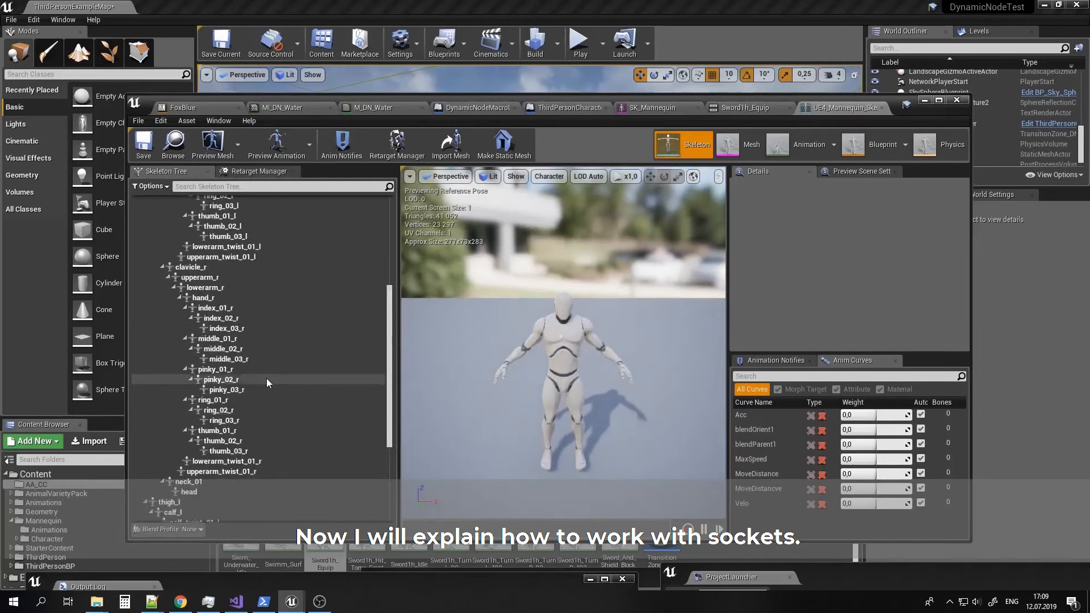
left_click(214, 298)
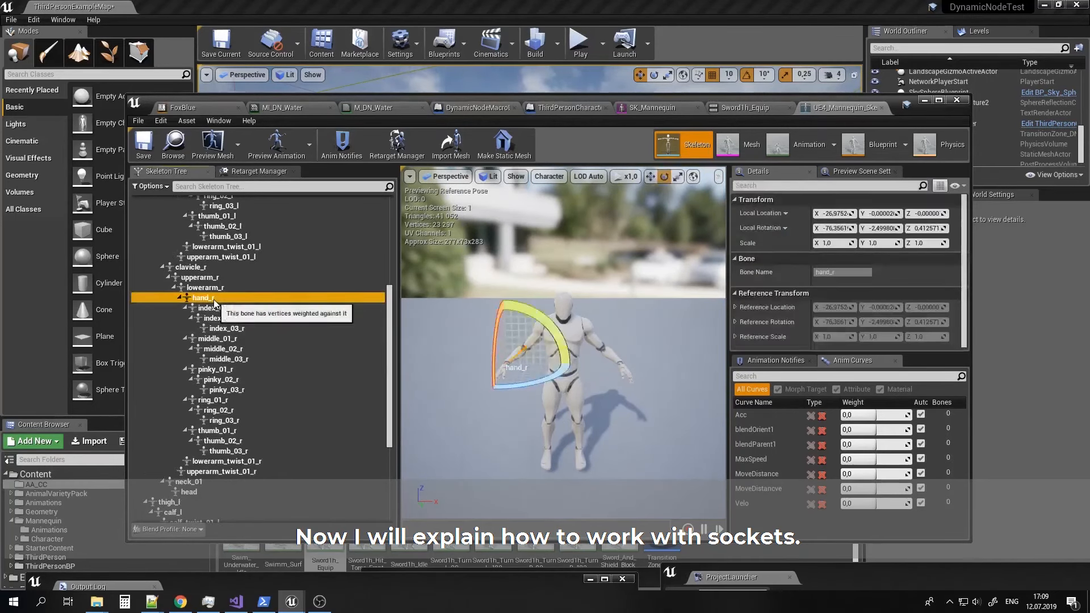
Add a socket to the hand_r bone and name it SwordSocketHand.
right_click(213, 298)
left_click(245, 340)
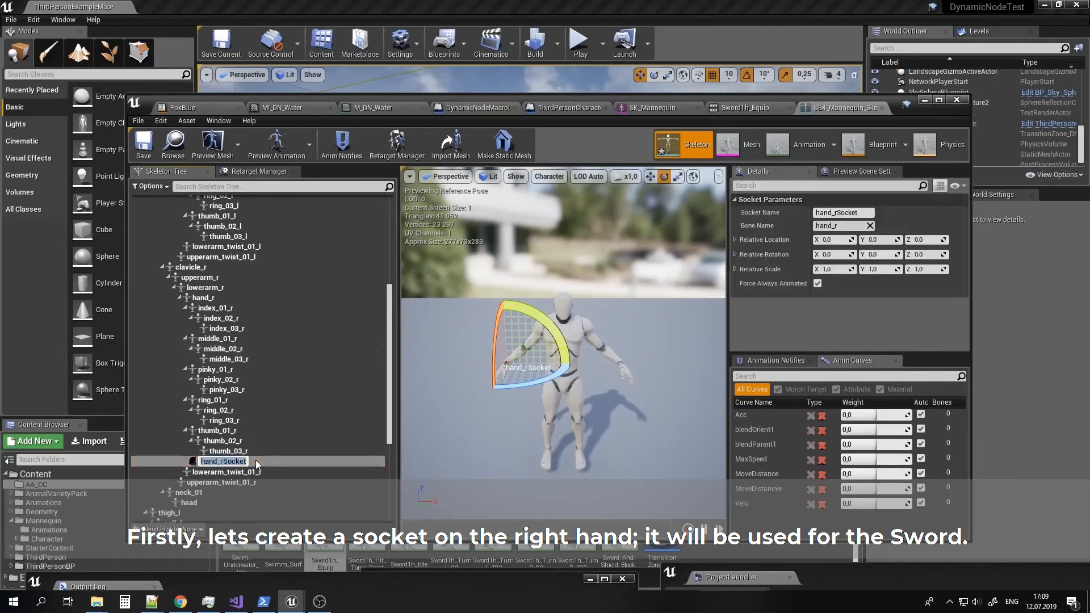
type("Swor")
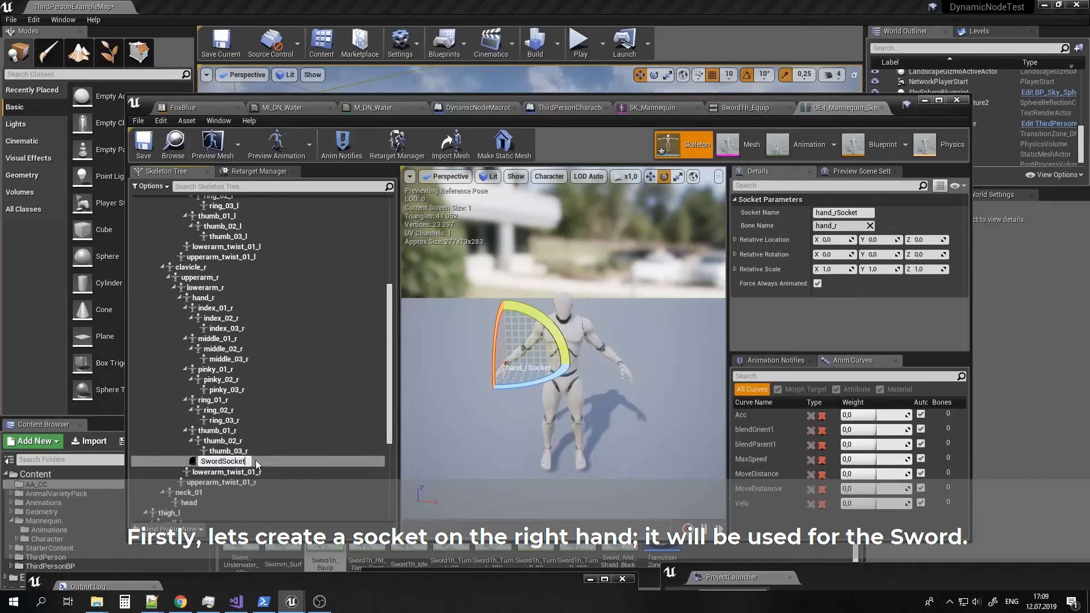
type("dSocketHand")
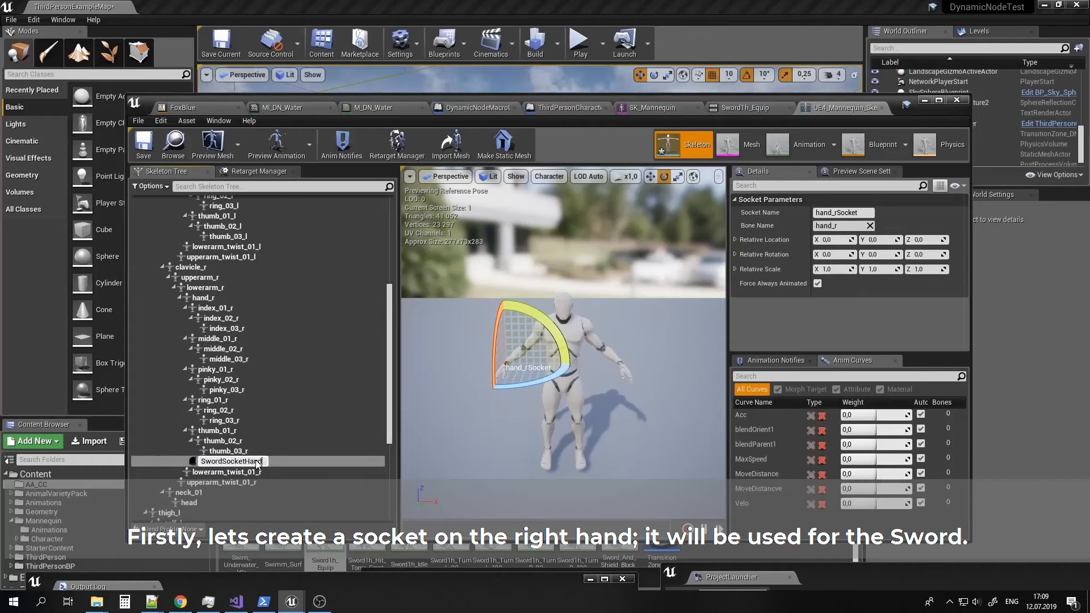
key("Return")
key("f")
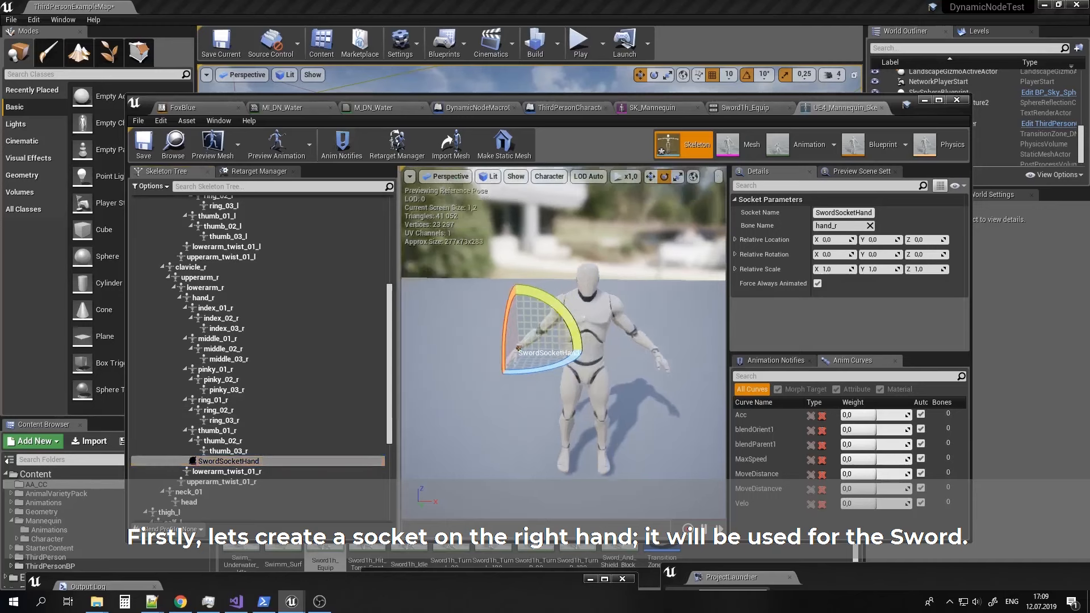
Attach the Sword mesh to the SwordSocketHand socket as a preview asset.
right_click(245, 461)
mouse_move(289, 443)
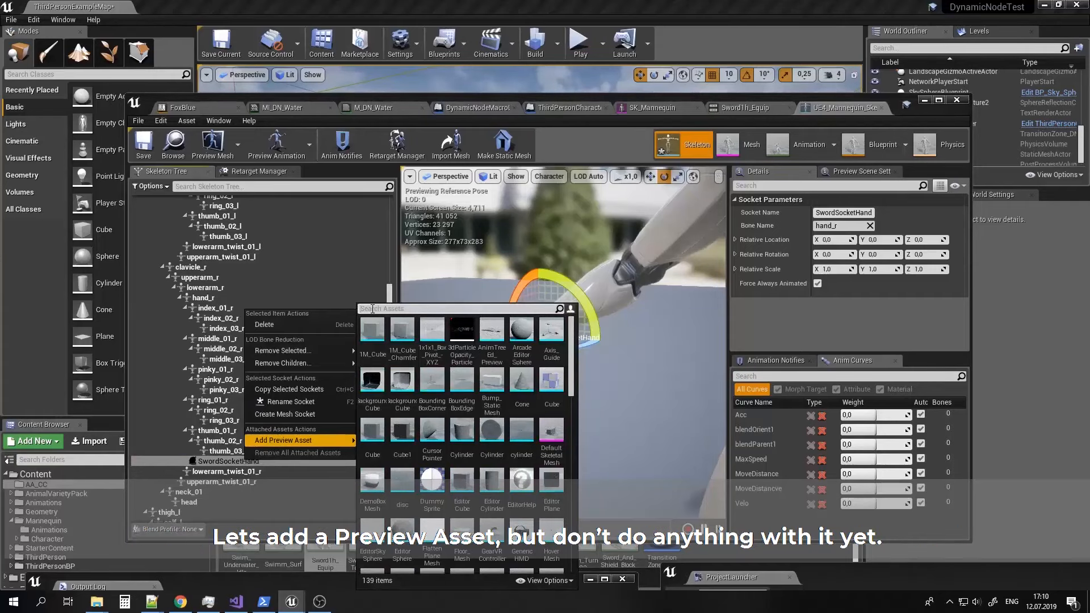
type("sword")
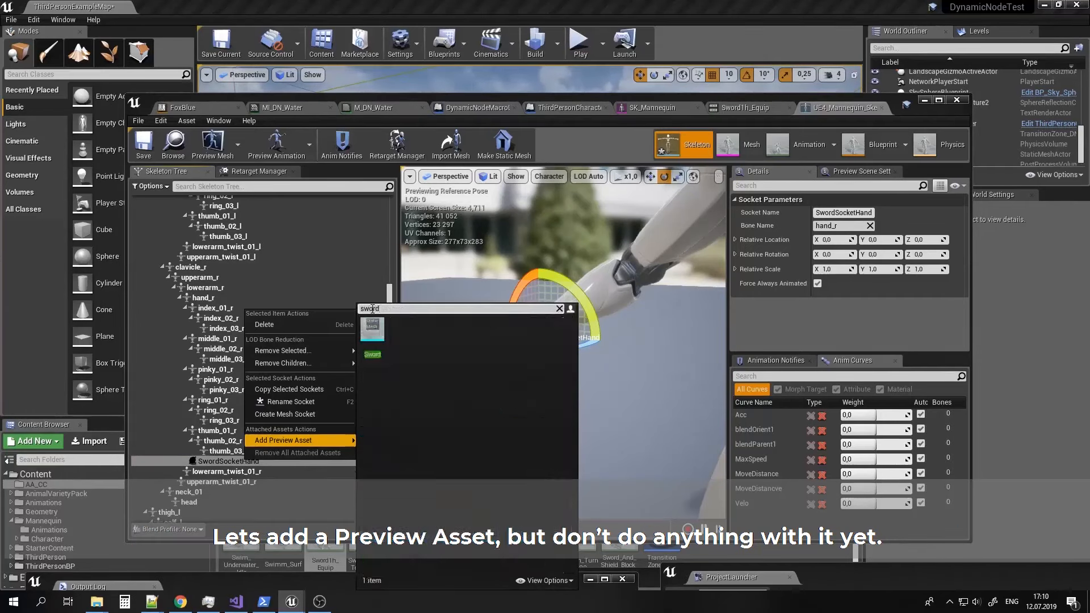
left_click(379, 331)
scroll(569, 364, "down", 5)
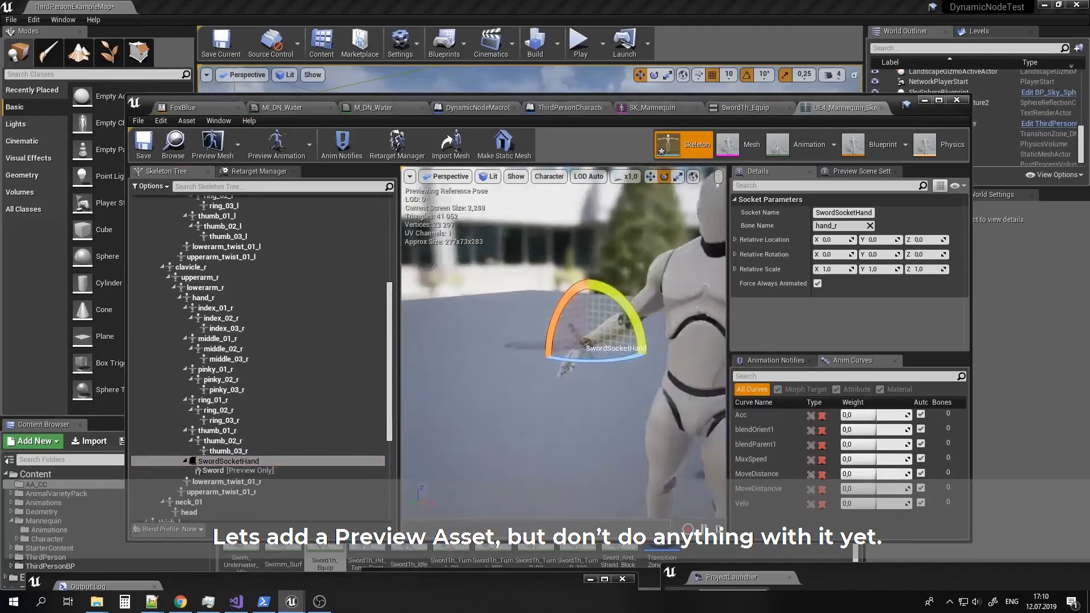
Add a socket to the pelvis bone, keeping its default name.
scroll(307, 375, "up", 6)
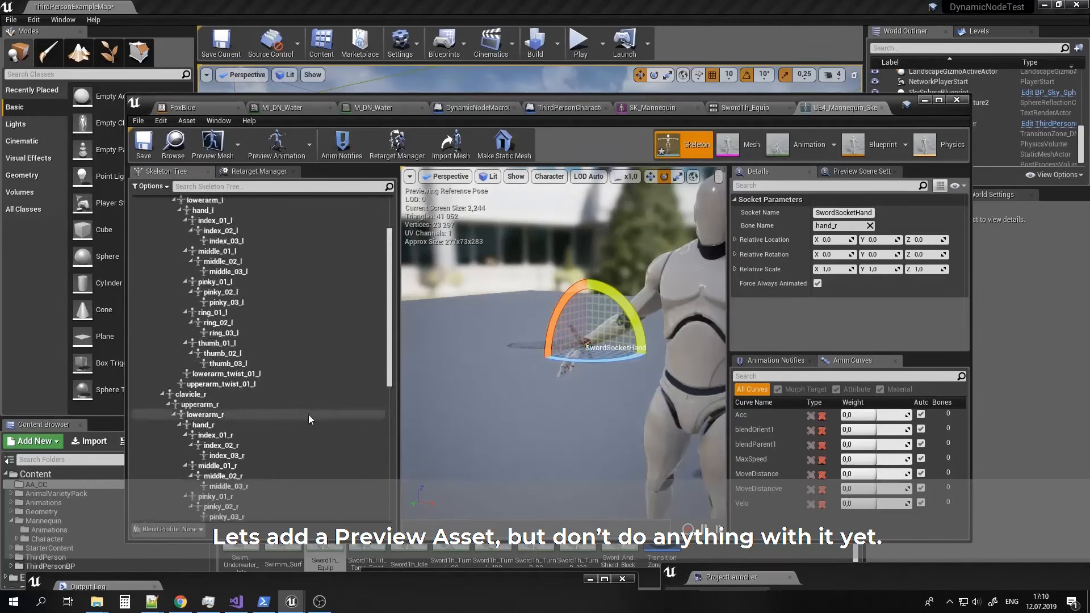
left_click(162, 211)
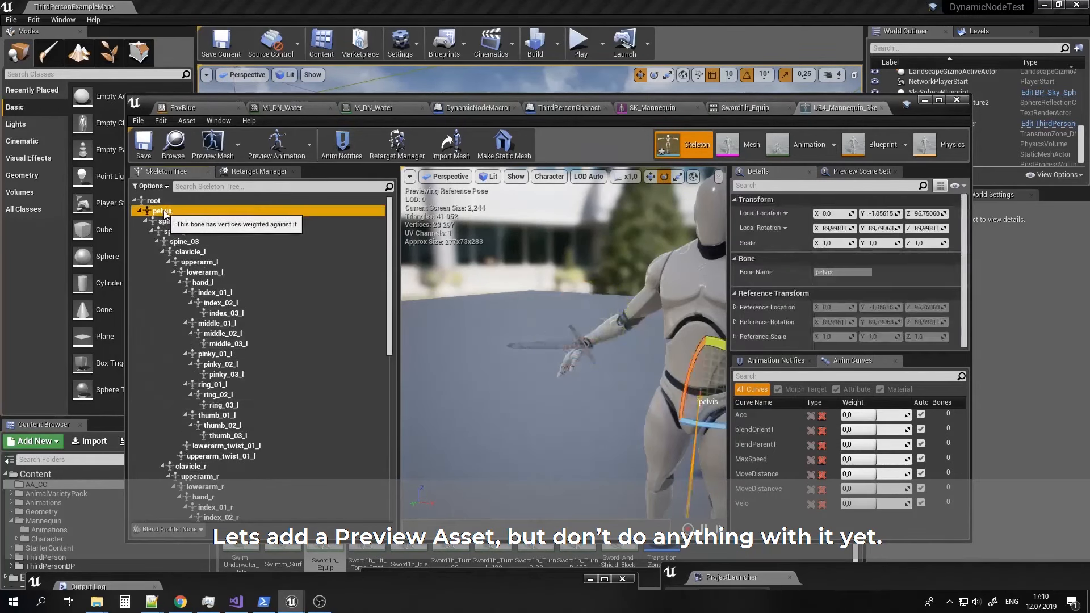
right_click(165, 214)
left_click(237, 247)
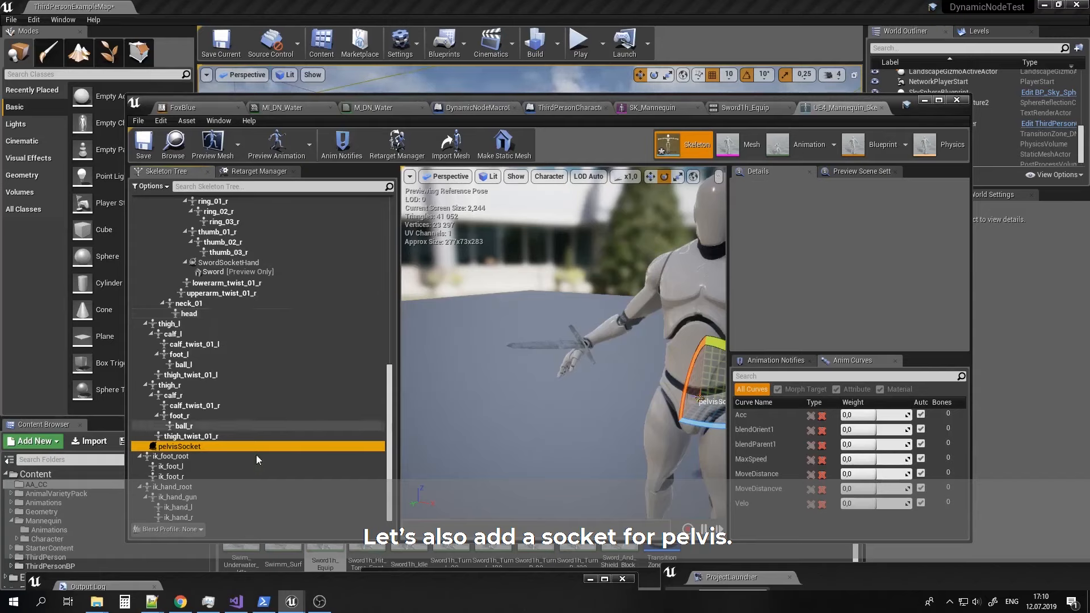
Attach the Sword mesh to the pelvis socket as a preview asset.
left_click(193, 448)
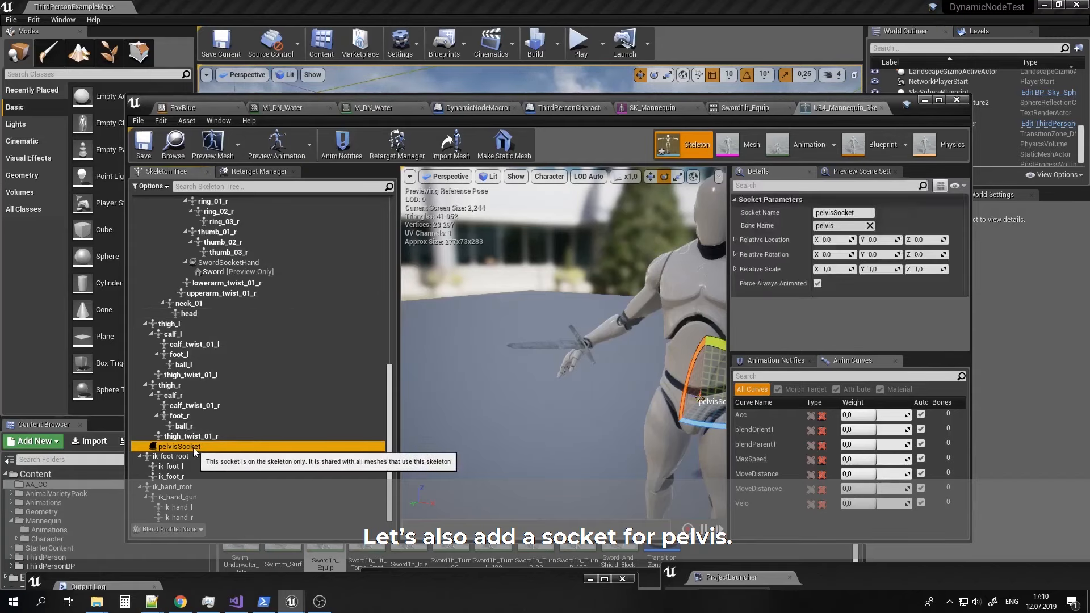
key("f")
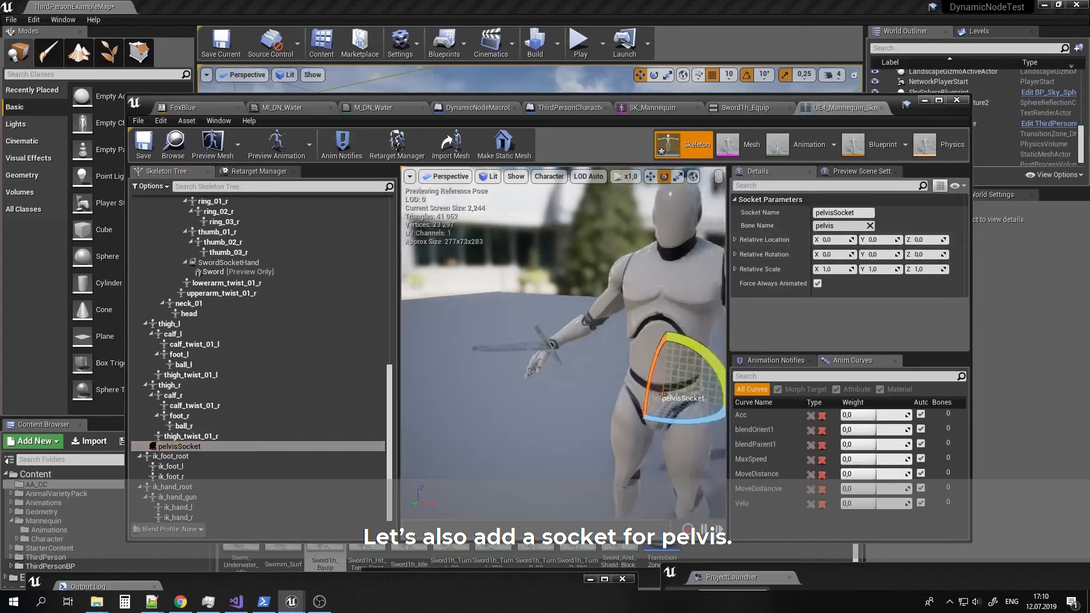
right_click(195, 449)
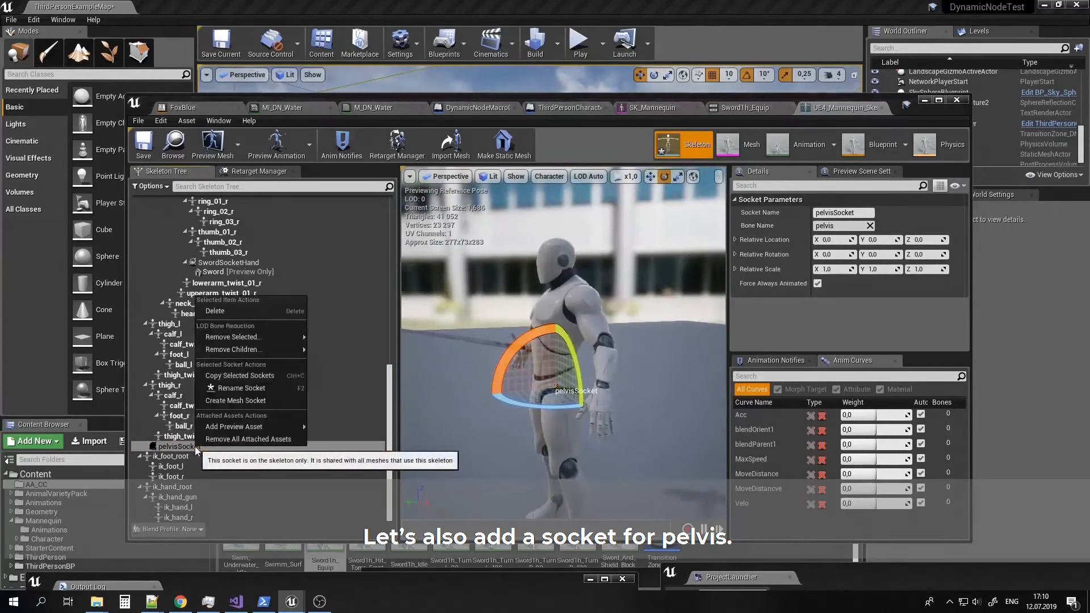
mouse_move(249, 426)
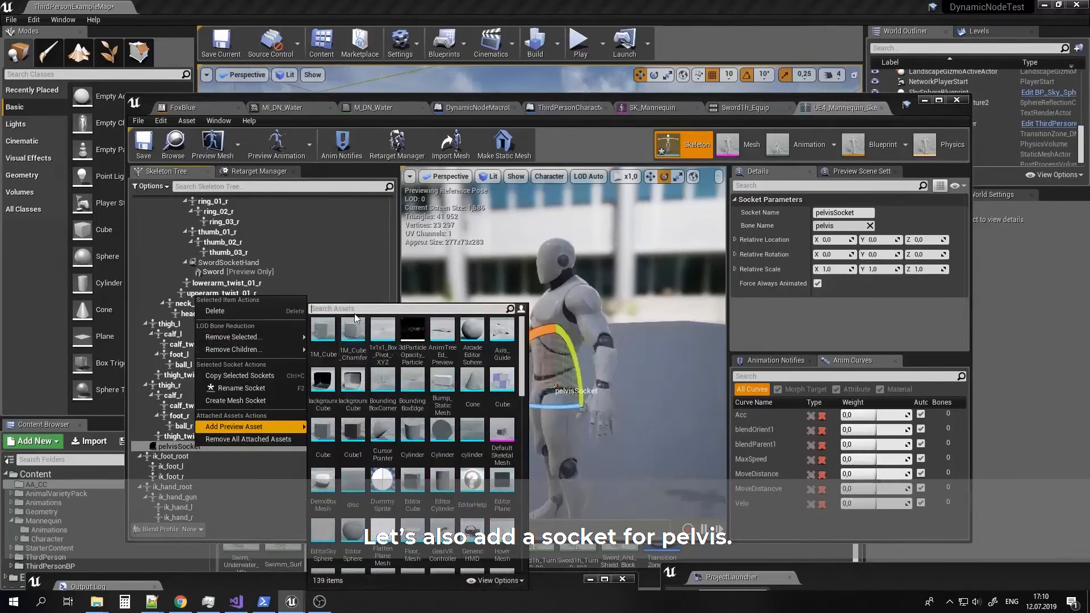
type("sword")
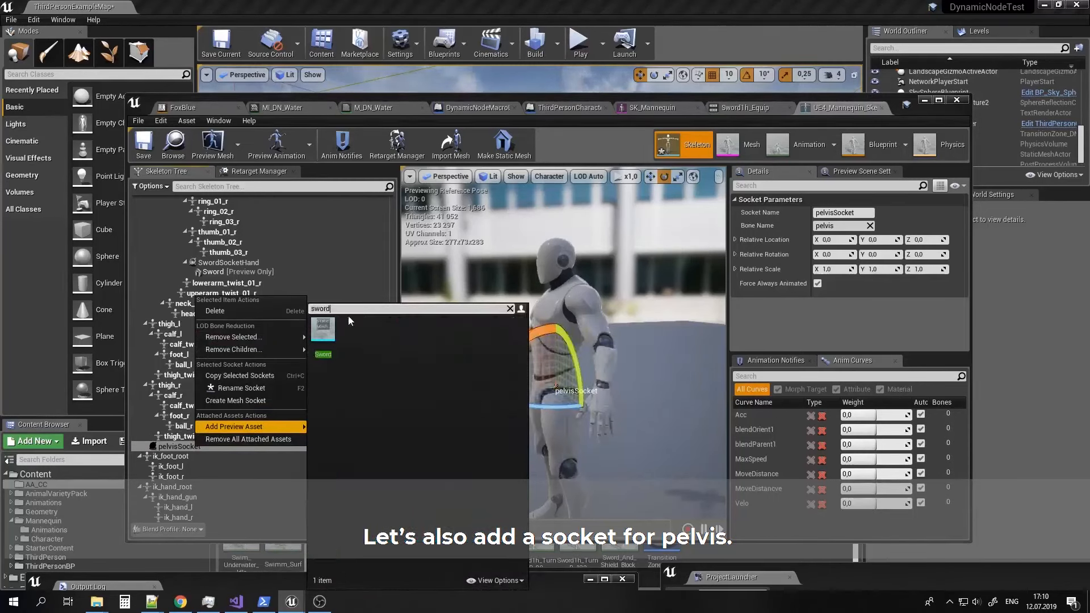
left_click(326, 329)
right_click_drag(512, 418, 503, 390)
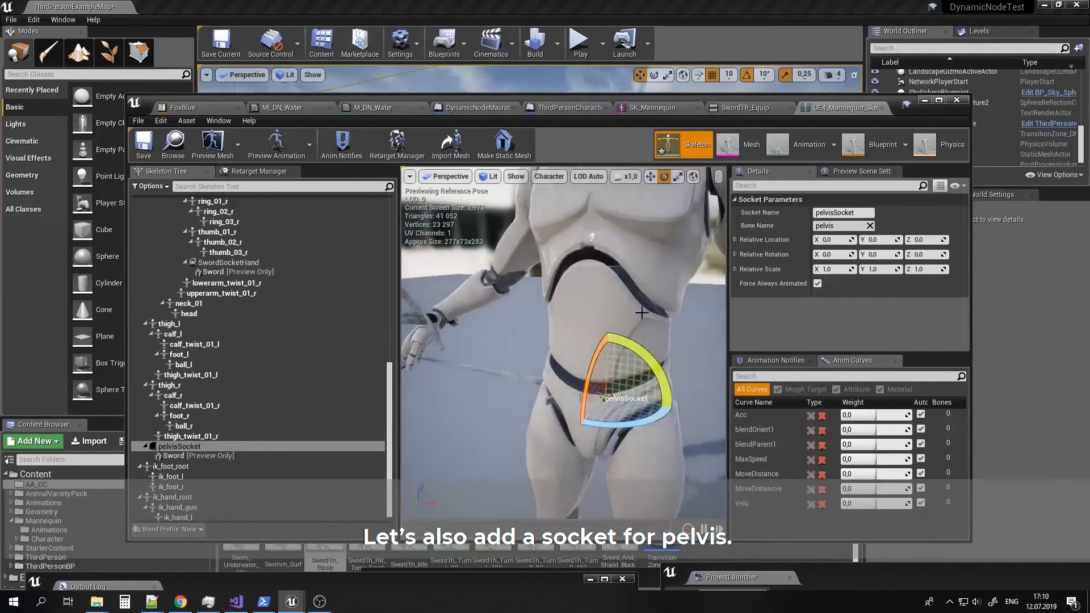
Close the Sword1h_Equip, mannequin skeleton and SK_Mannequin editors, and reopen the Sword1h_Equip animation to refresh its sockets.
left_click_drag(745, 104, 823, 108)
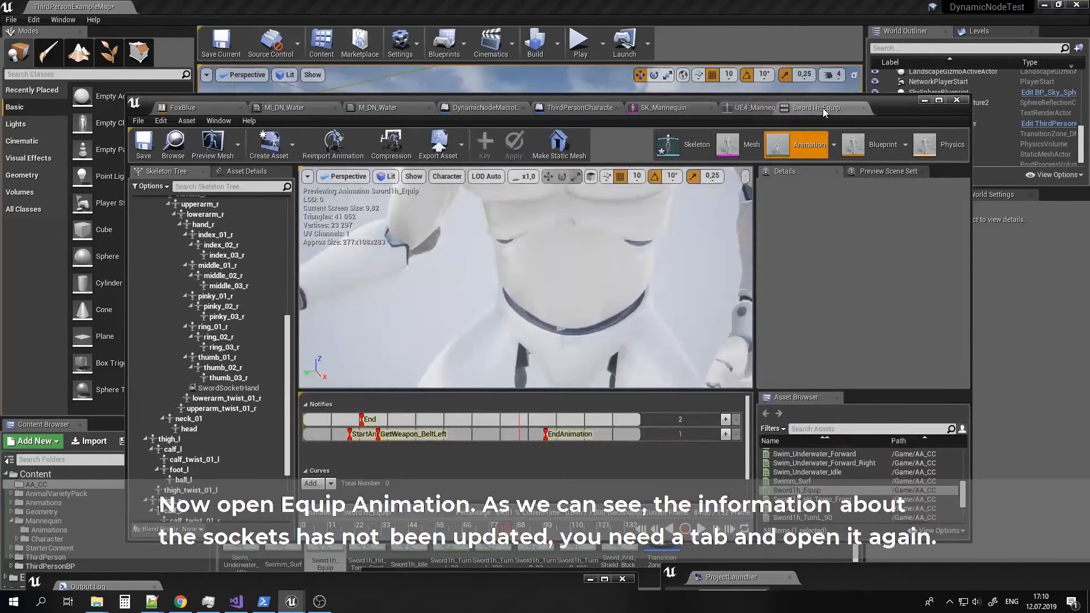
left_click_drag(640, 279, 619, 347)
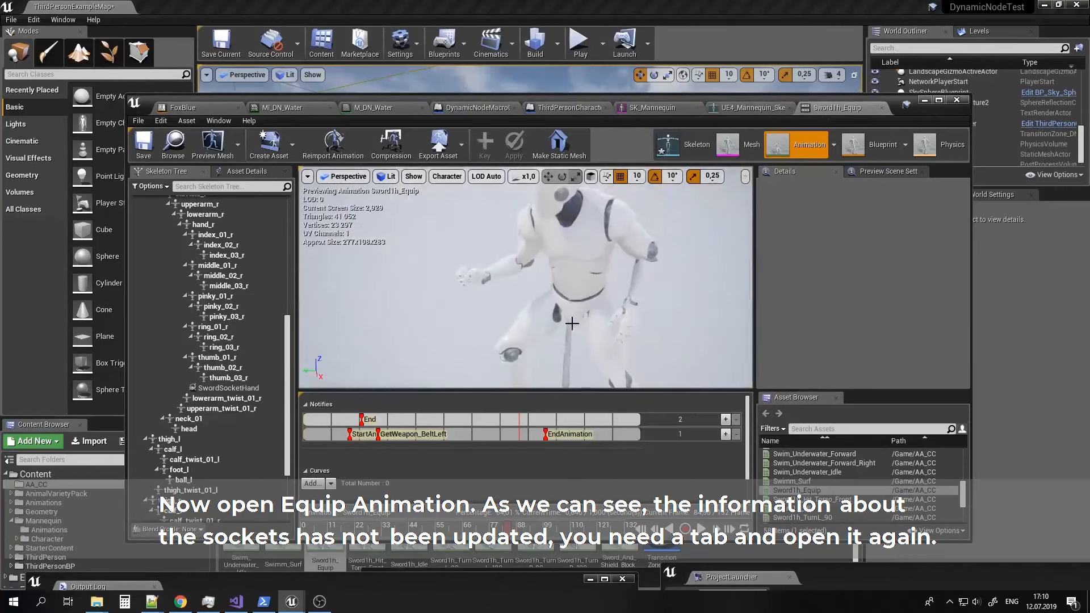
left_click(881, 108)
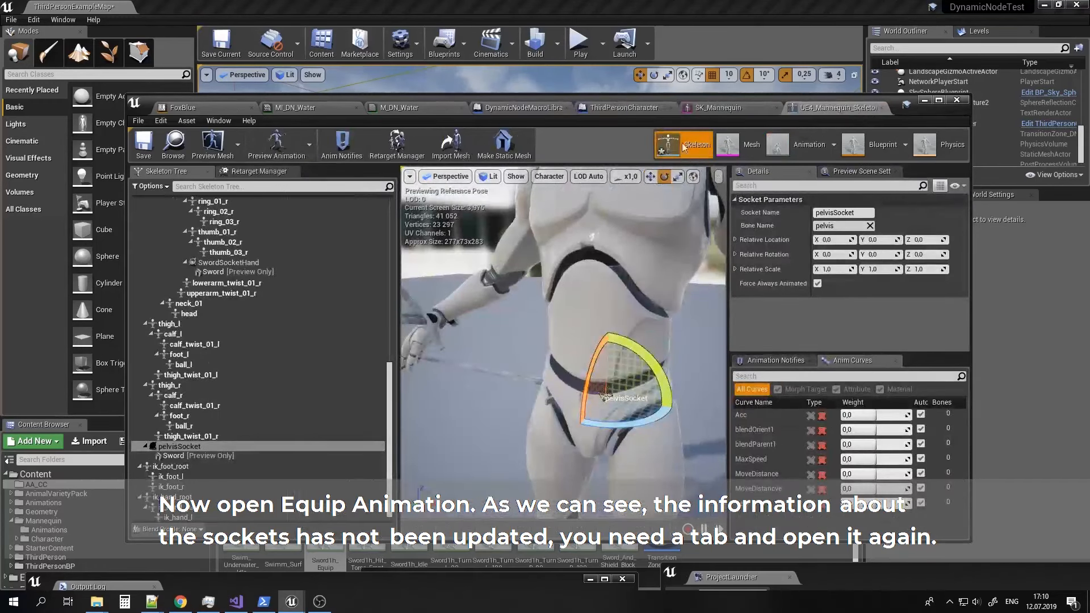
left_click_drag(812, 99, 811, 62)
left_click(880, 68)
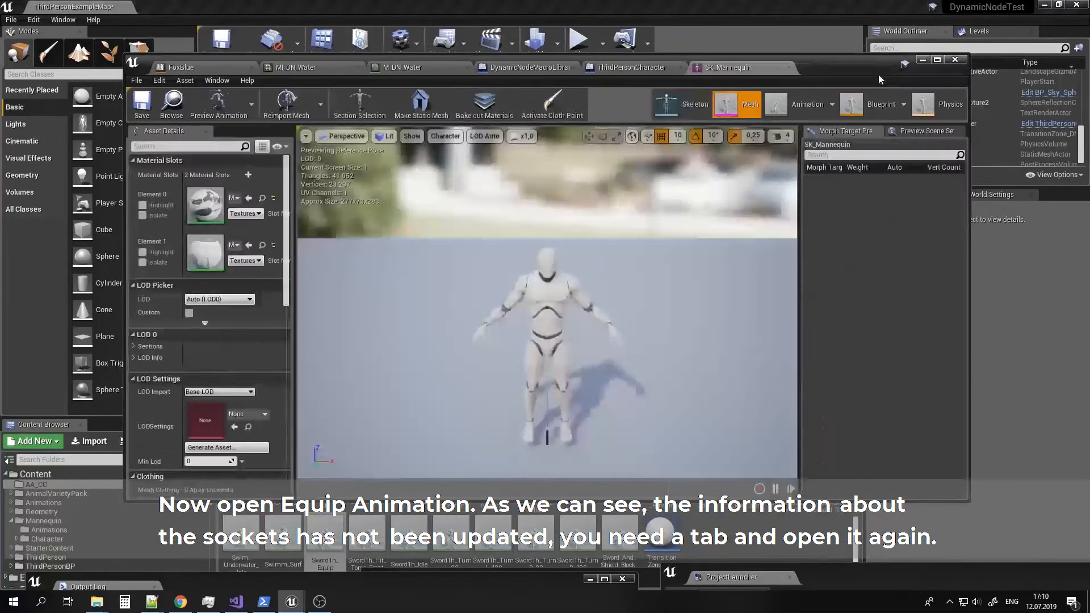
left_click(788, 67)
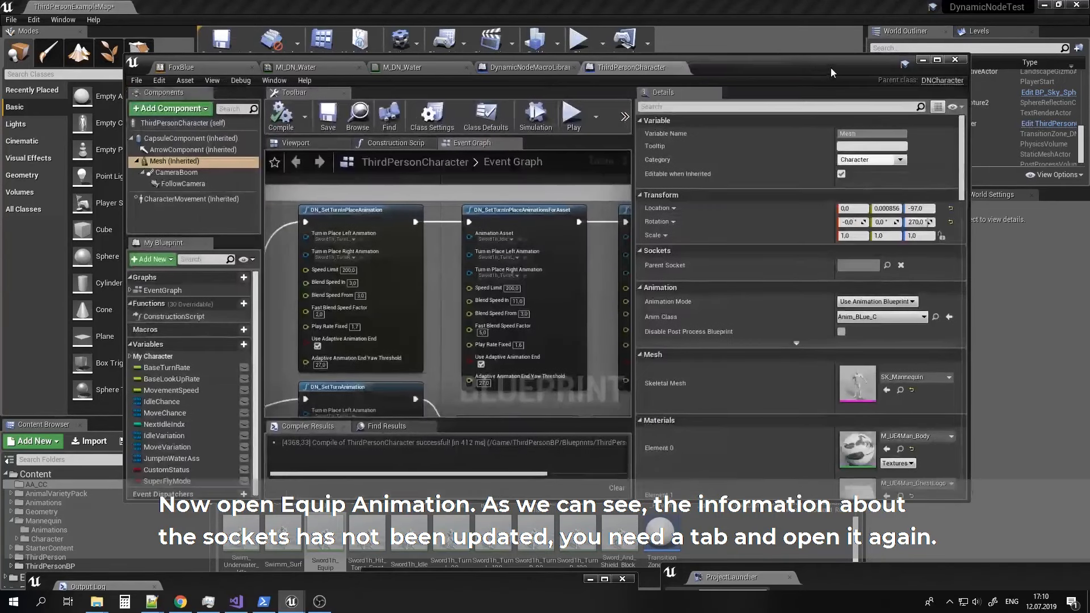
left_click_drag(829, 67, 837, 43)
double_click(325, 545)
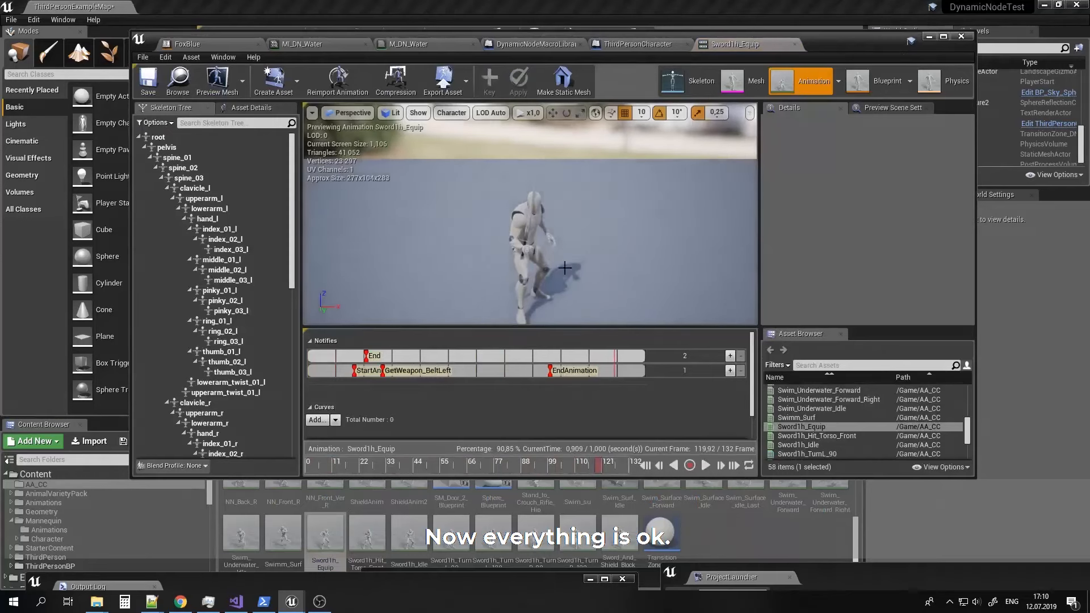
Scrub the Sword1h_Equip animation to about frame 81.
right_click_drag(565, 268, 520, 336)
key("w")
key("d")
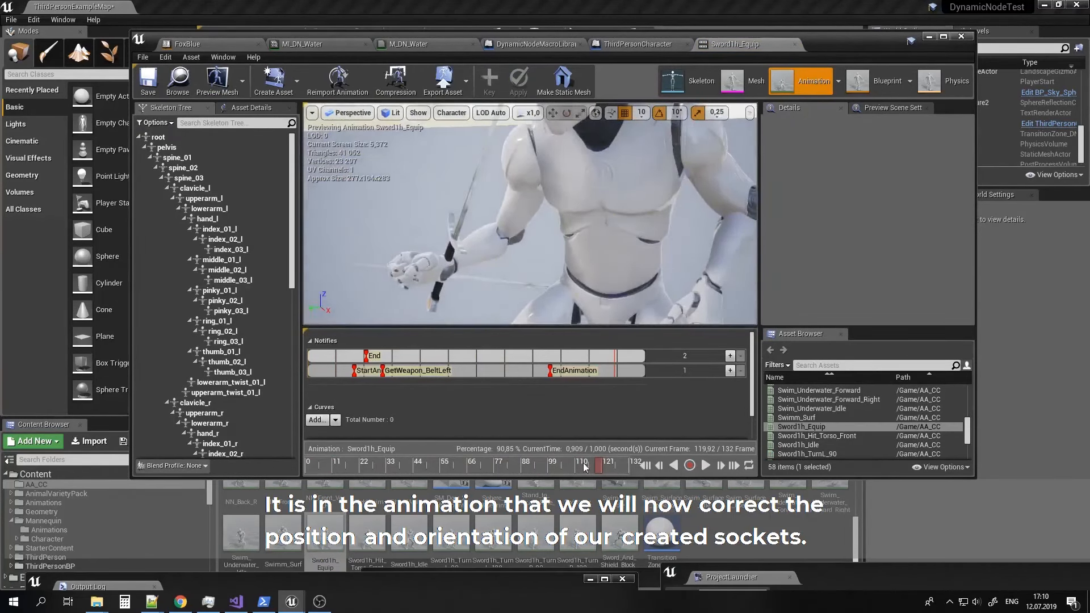
left_click_drag(597, 466, 505, 466)
Move SwordSocketHand to about X -10.25, Y 5.24, Z -3.75 and rotate it to about X -3.7, Y 19.5, Z -2.8.
scroll(276, 279, "down", 10)
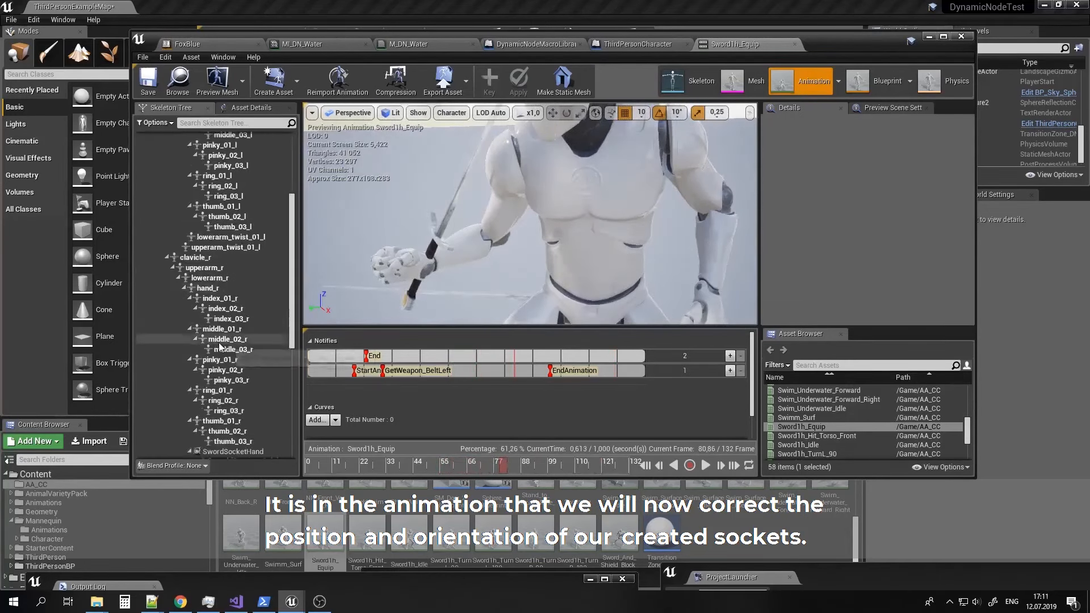
left_click(233, 288)
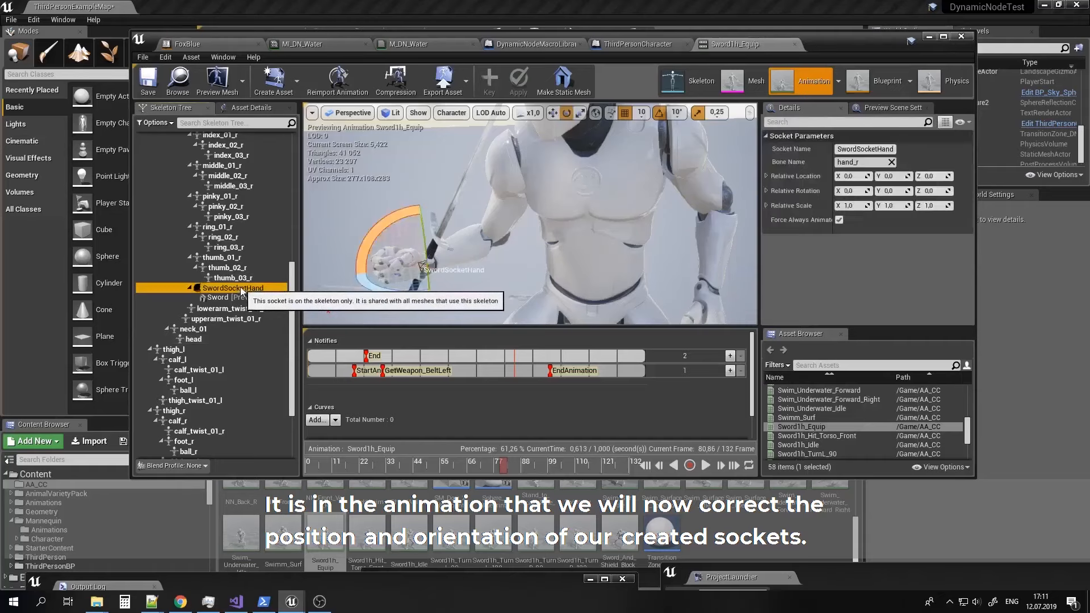
key("r")
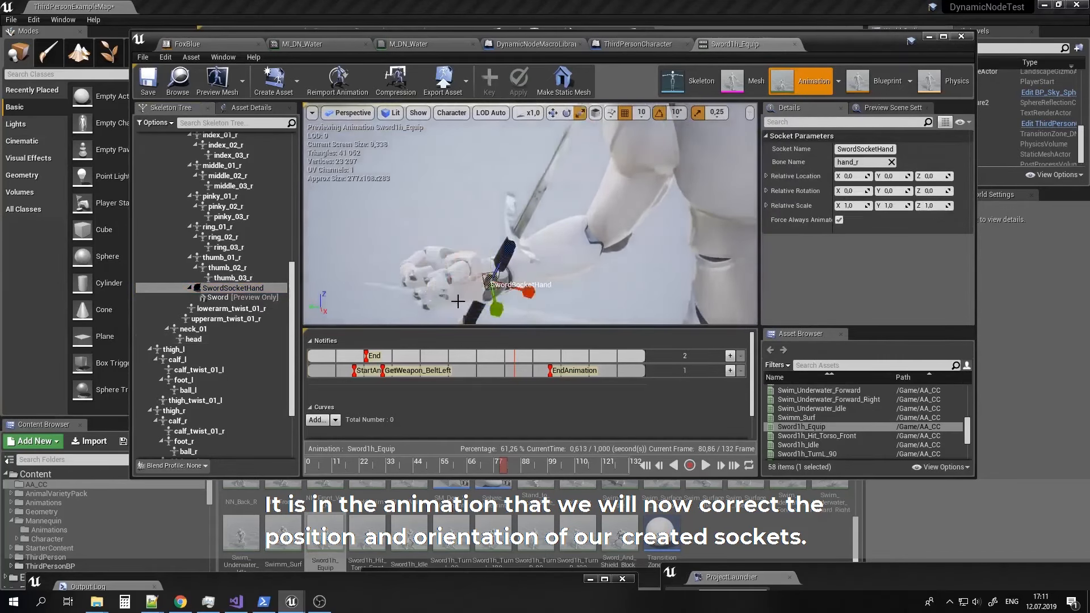
left_click_drag(487, 282, 411, 314)
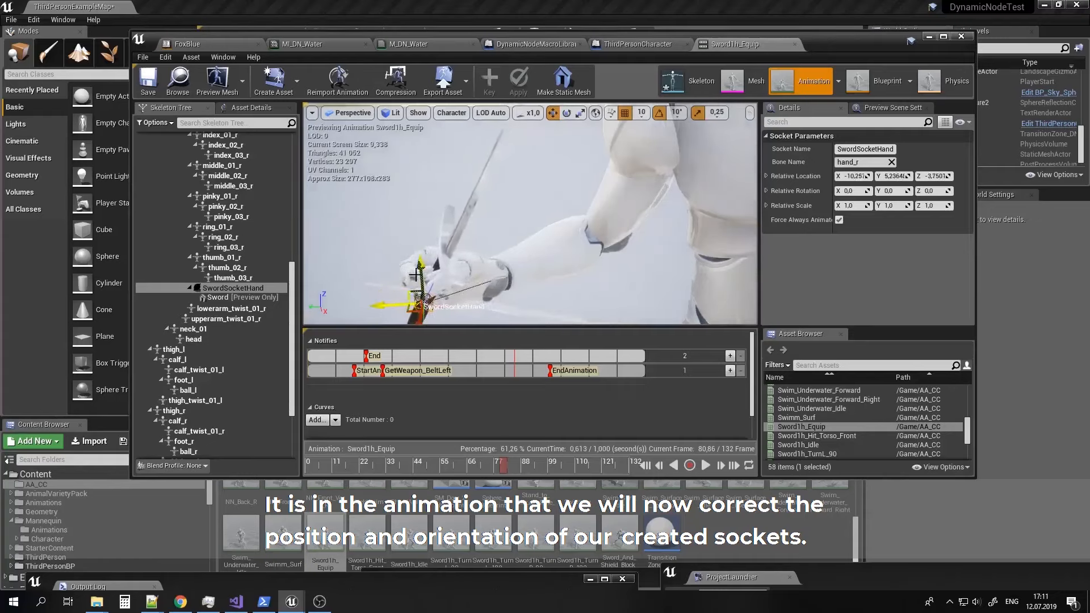
left_click_drag(442, 254, 414, 254)
right_click_drag(442, 254, 465, 250)
Shift SwordSocketHand to about X -9.9, Y 5.0, Z -1.5 and rotate it to about X -9.4, Y 38.8, Z -7.8.
key("r")
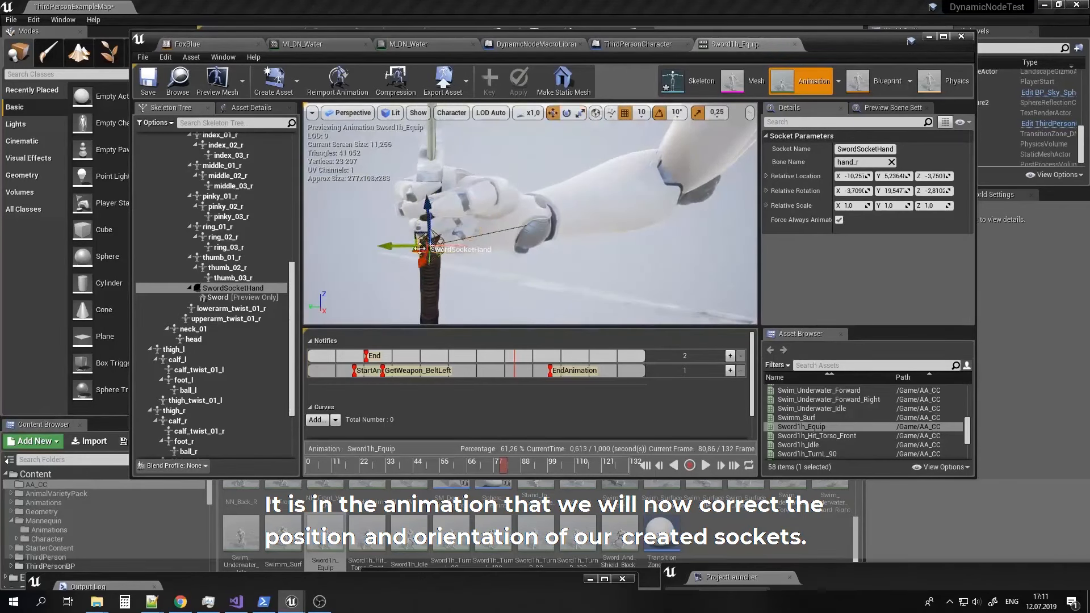
left_click_drag(405, 245, 417, 246)
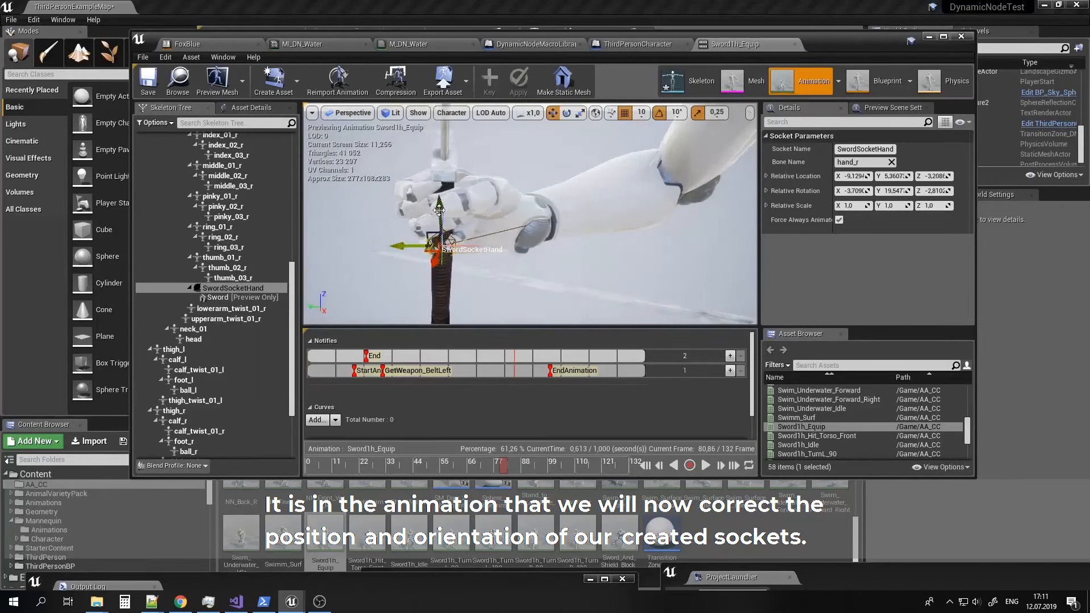
left_click_drag(439, 210, 422, 178)
key("e")
key("r")
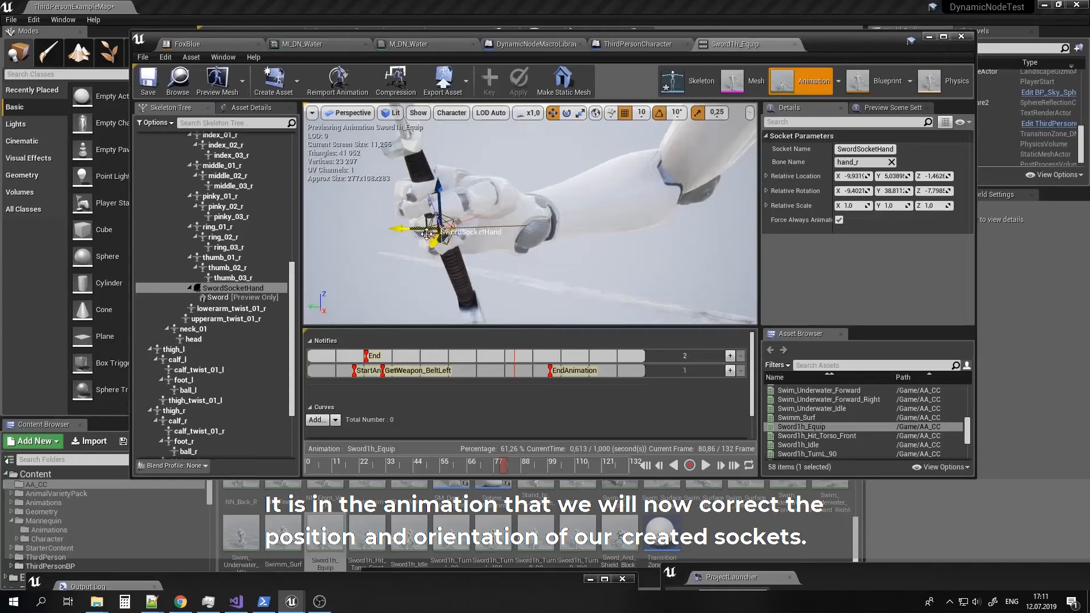
Fine-tune SwordSocketHand in the grip to location about X -9.03, Y 5.02, Z 0.07 and relative rotation about X -8.7, Y 36.8, Z -9.6.
right_click_drag(427, 233, 414, 241)
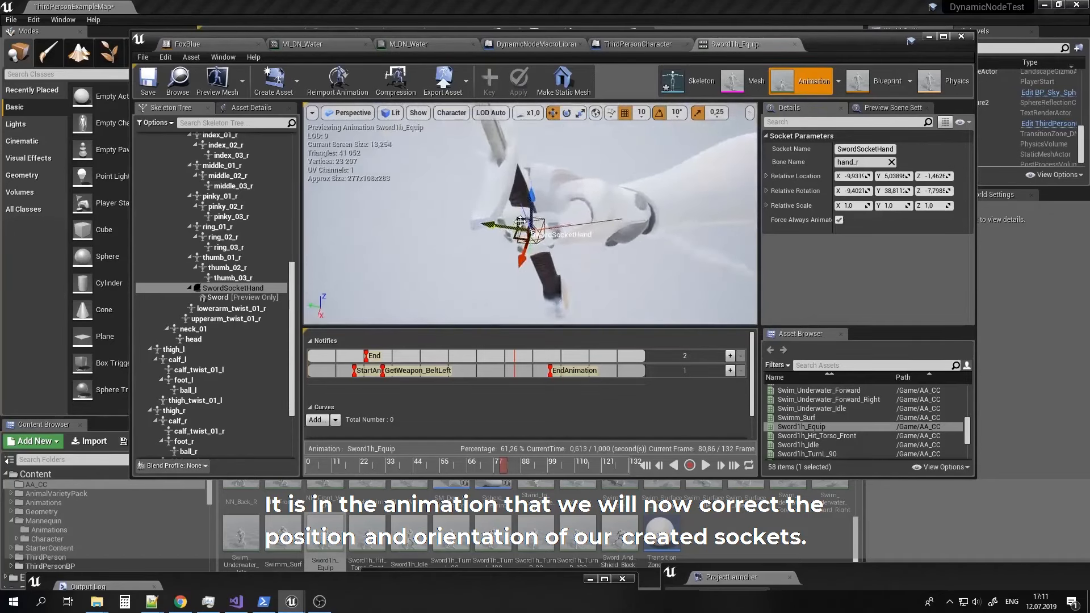
left_click_drag(520, 222, 536, 215)
right_click_drag(535, 215, 675, 218)
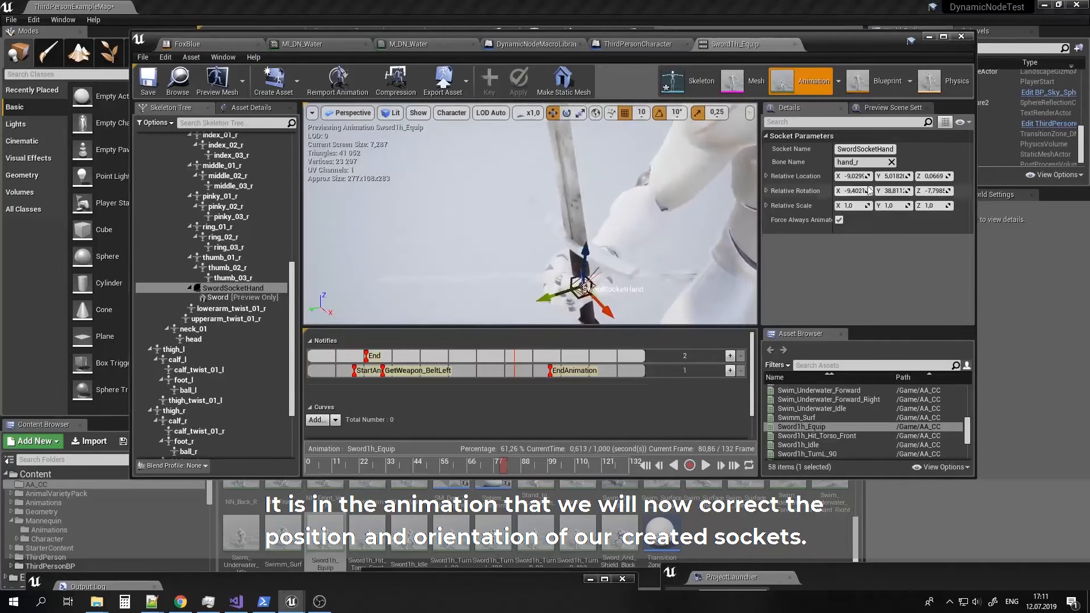
left_click_drag(896, 191, 850, 190)
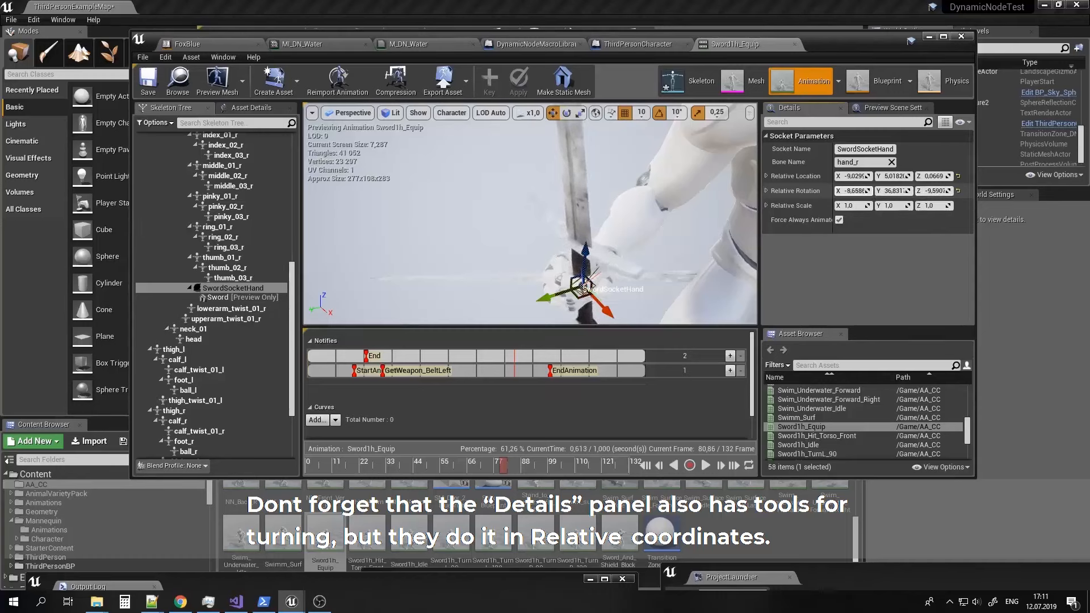
Scrub the Sword1h_Equip animation back to about frame 25, close to the weapon-grab moment.
right_click_drag(634, 225, 665, 233)
left_click_drag(504, 467, 366, 473)
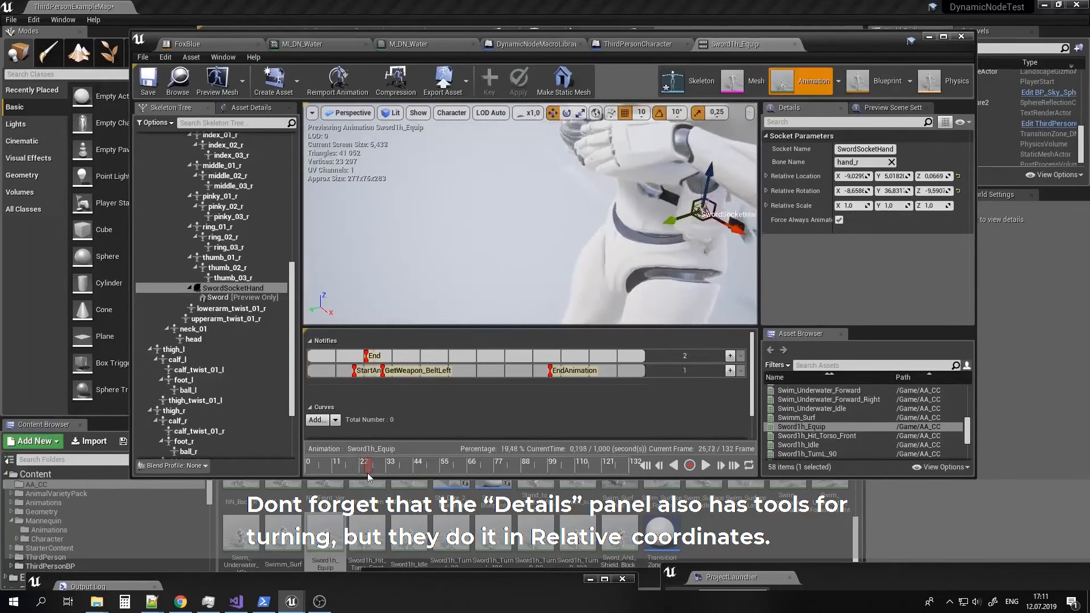
right_click_drag(559, 270, 390, 269)
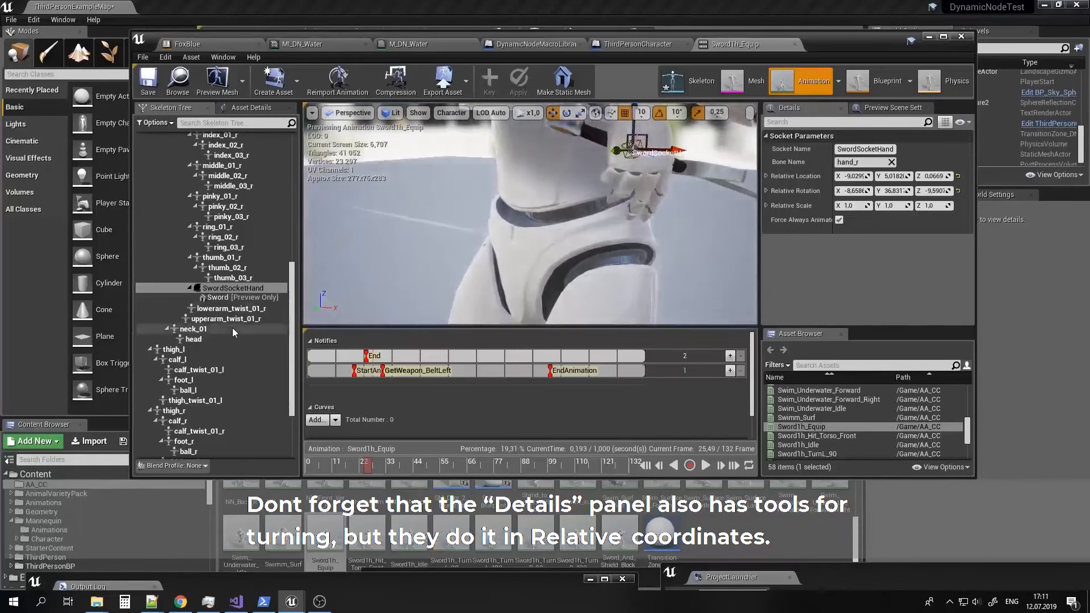
Move pelvisSocket to about X -0.12, Y -1.81, Z -9.65 and rotate it to about X -88.4.
scroll(241, 345, "up", 5)
scroll(230, 352, "down", 8)
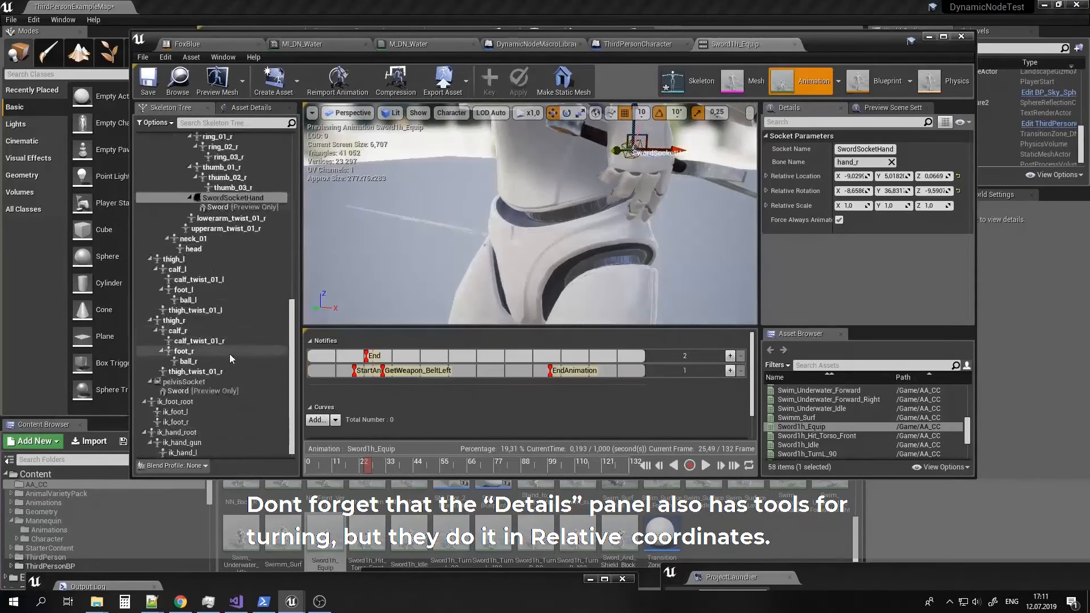
left_click(189, 384)
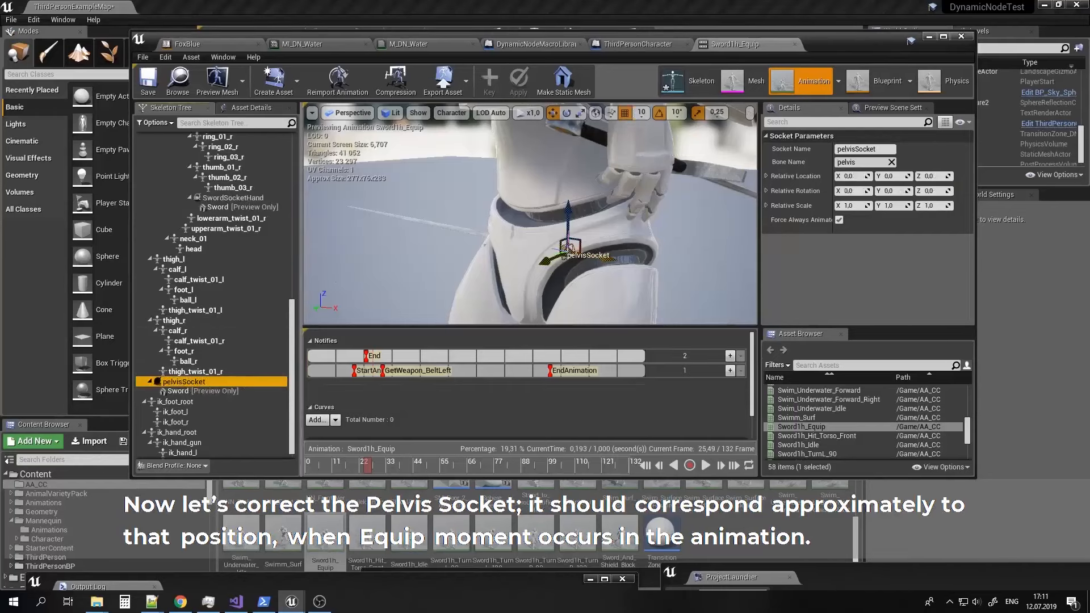
left_click_drag(606, 259, 654, 273)
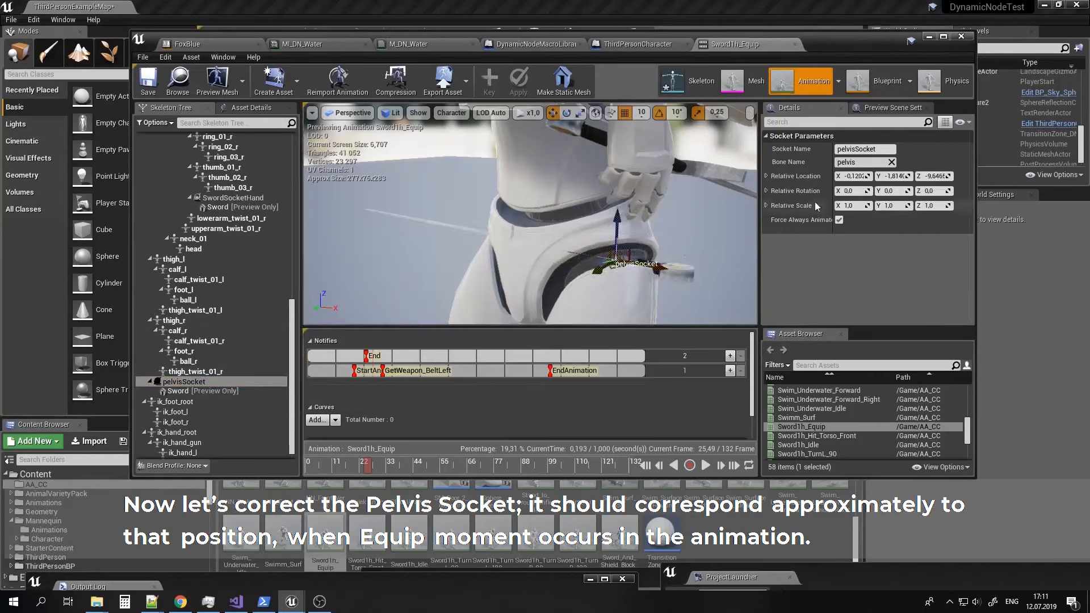
left_click_drag(852, 191, 814, 191)
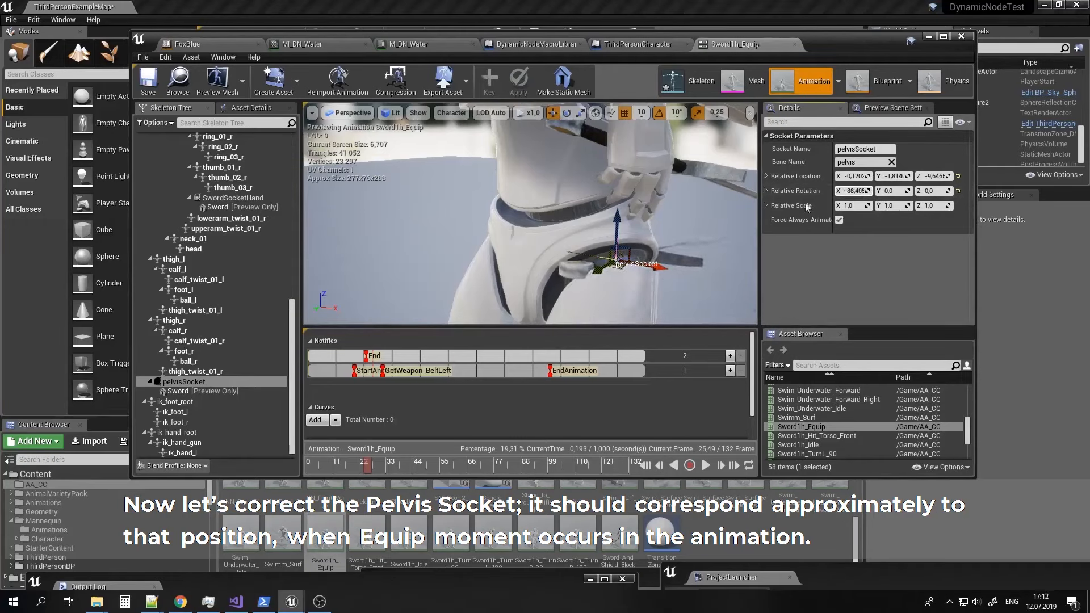
Shift pelvisSocket to about X 18.93, Y 6.94, Z -11.53 and rotate it to about X -117.3, Y -6.56, Z -13.2.
left_click_drag(554, 211, 535, 115)
right_click_drag(539, 165, 501, 190)
mouse_move(499, 213)
left_mouse_down()
mouse_move(483, 223)
mouse_move(493, 220)
left_mouse_up()
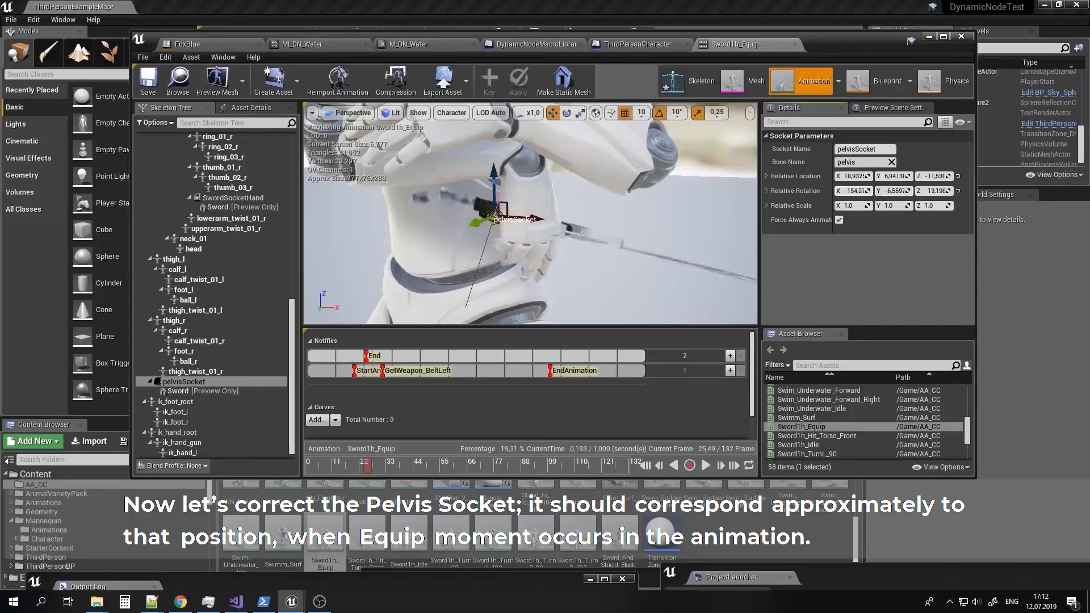
right_click_drag(670, 218, 559, 244)
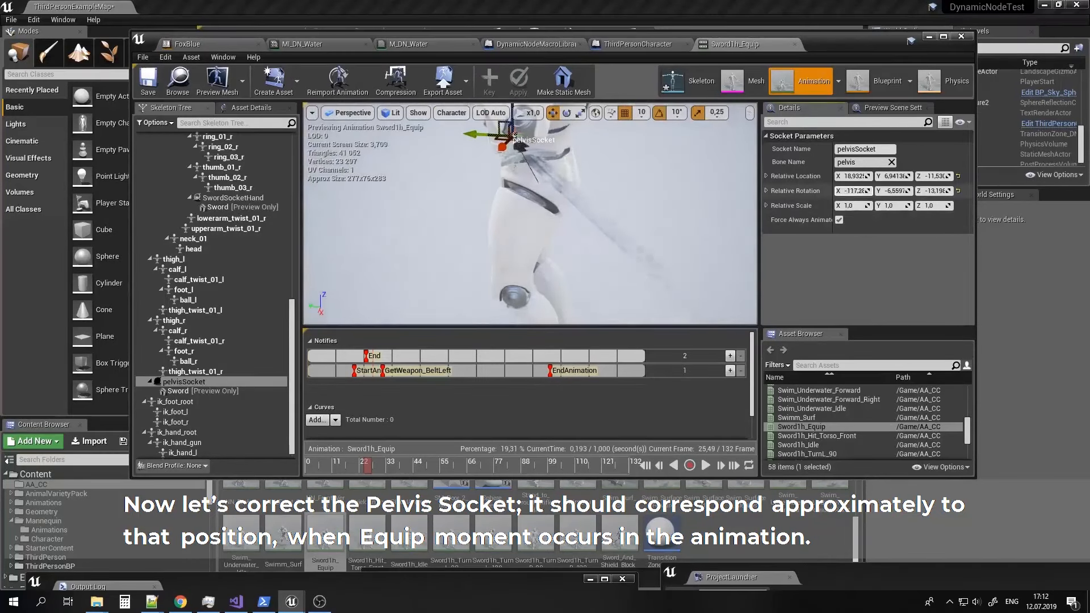
right_click_drag(676, 207, 624, 233)
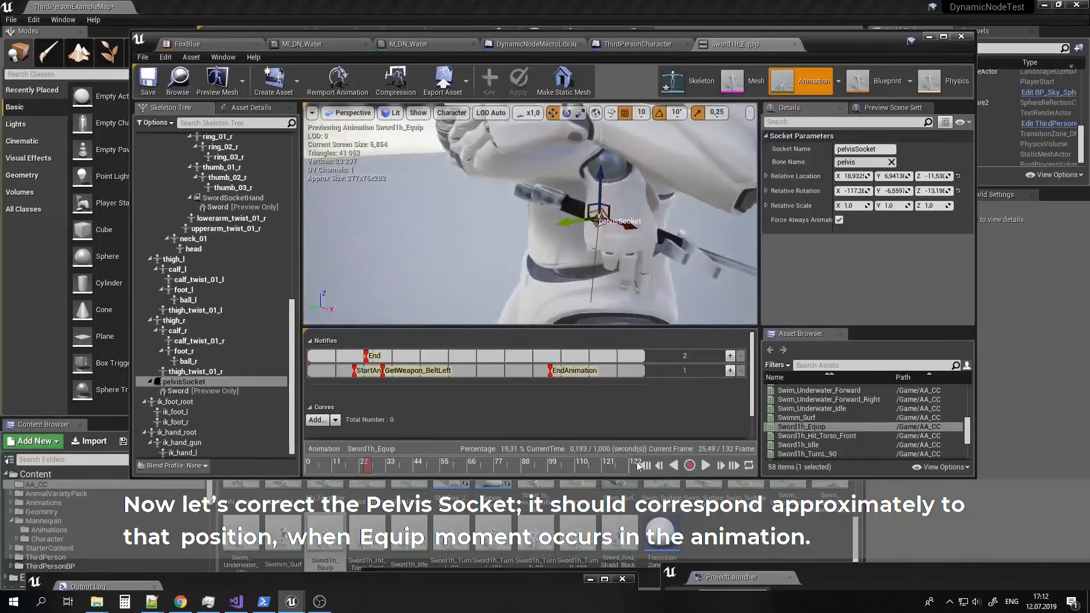
Scrub Sword1h_Equip forward past the GetWeapon_BeltLeft notify and nudge pelvisSocket's placement.
left_click_drag(368, 468, 435, 469)
right_click_drag(544, 227, 567, 224)
mouse_move(533, 193)
left_mouse_down()
mouse_move(563, 217)
mouse_move(531, 203)
mouse_move(539, 205)
left_mouse_up()
mouse_move(594, 207)
right_mouse_down()
mouse_move(573, 216)
mouse_move(606, 203)
right_mouse_up()
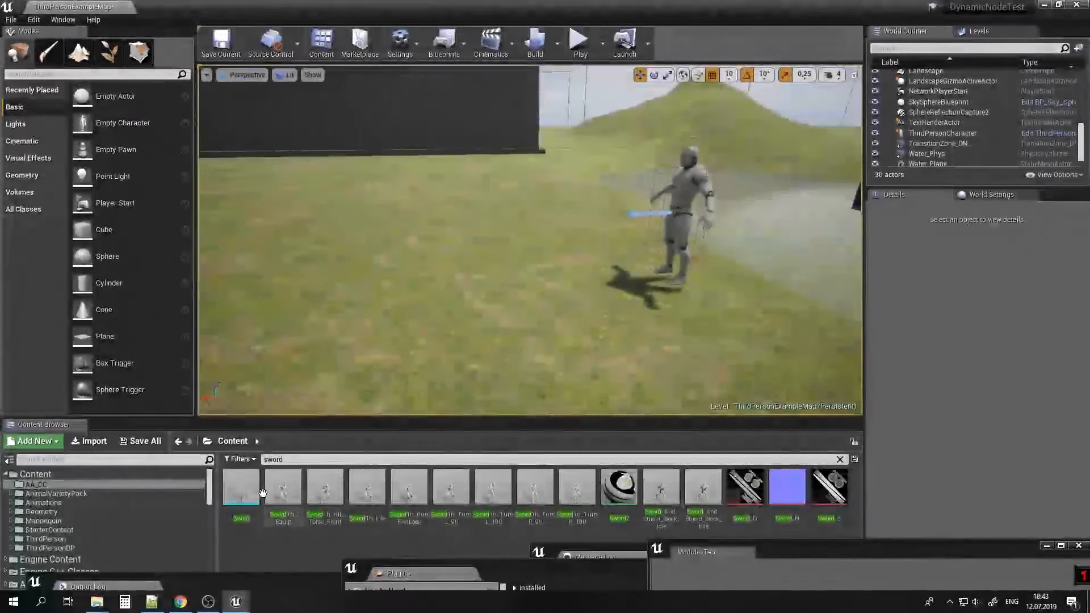
Place the Sword static mesh in the level beside the character and set its Mobility to Movable.
left_click_drag(241, 487, 404, 225)
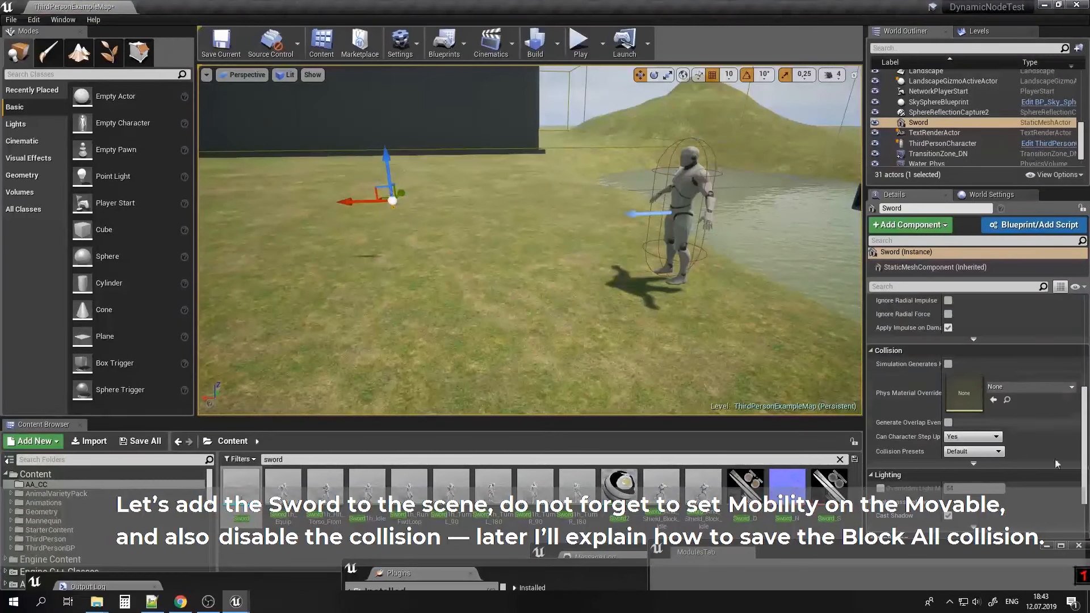
scroll(1056, 464, "up", 10)
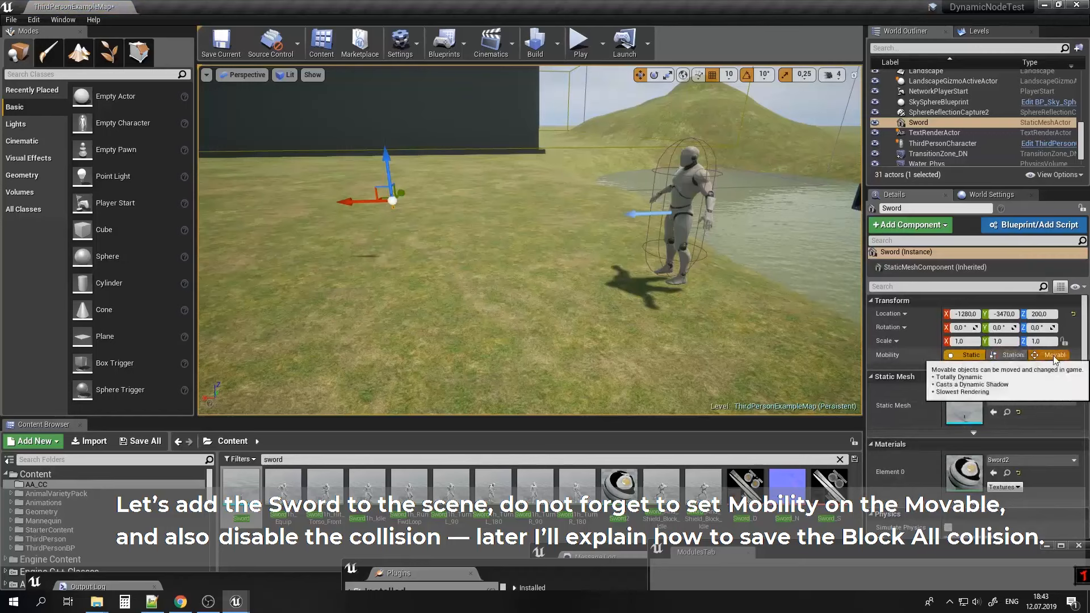
left_click(1054, 356)
Set the Sword actor's collision preset to NoCollision and save the level.
scroll(995, 443, "down", 6)
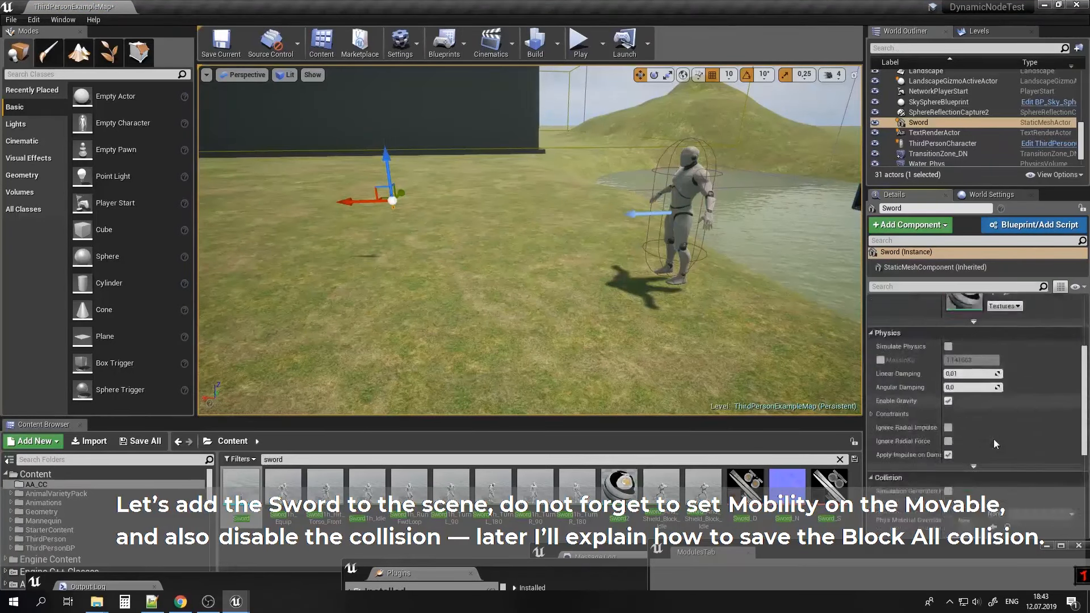
scroll(995, 443, "down", 4)
left_click(972, 469)
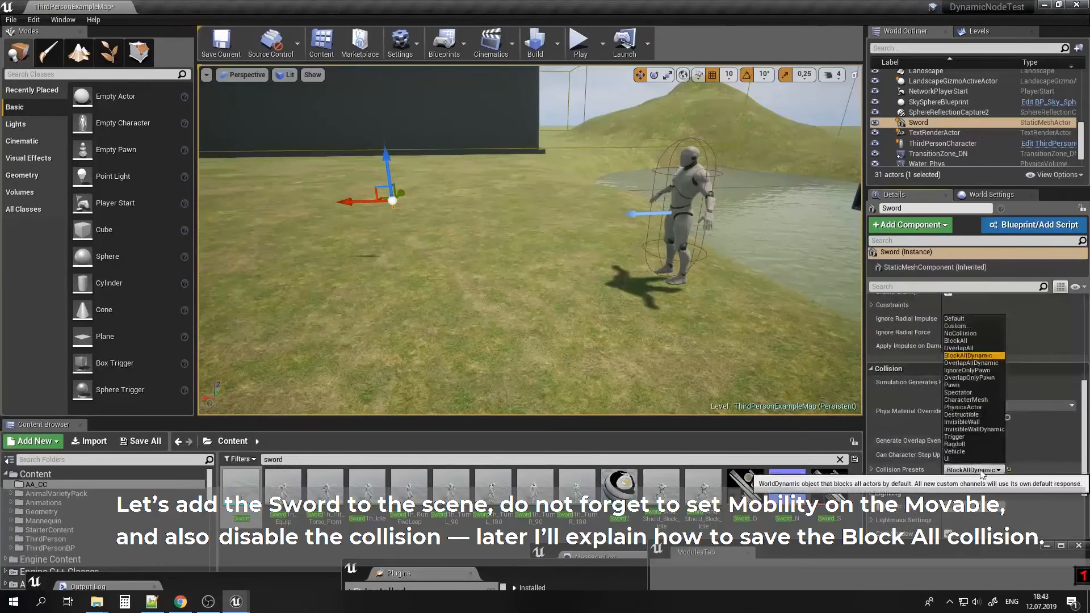
left_click(963, 334)
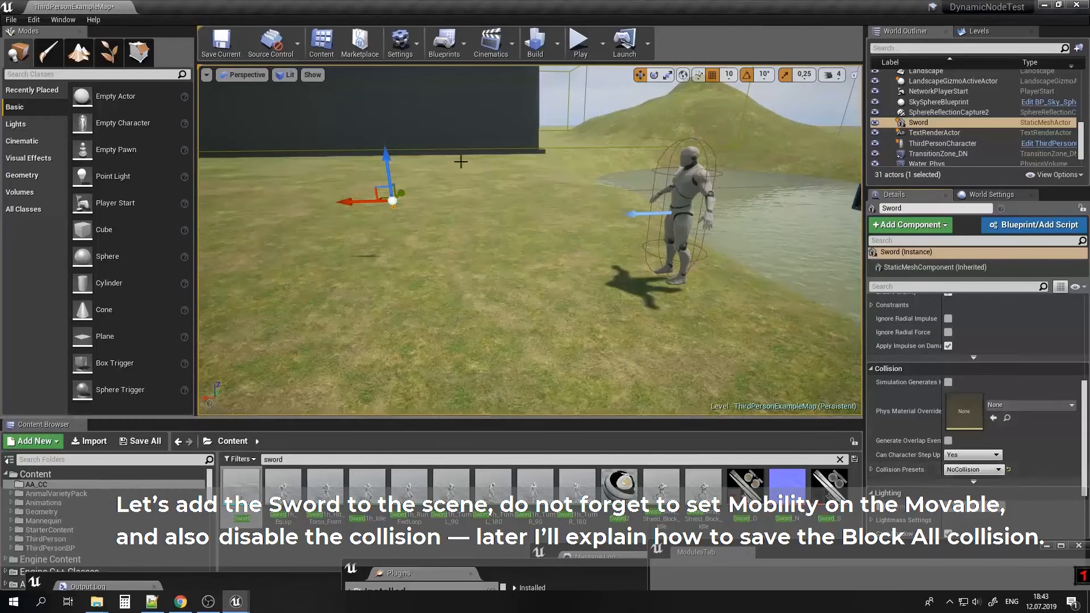
left_click(222, 43)
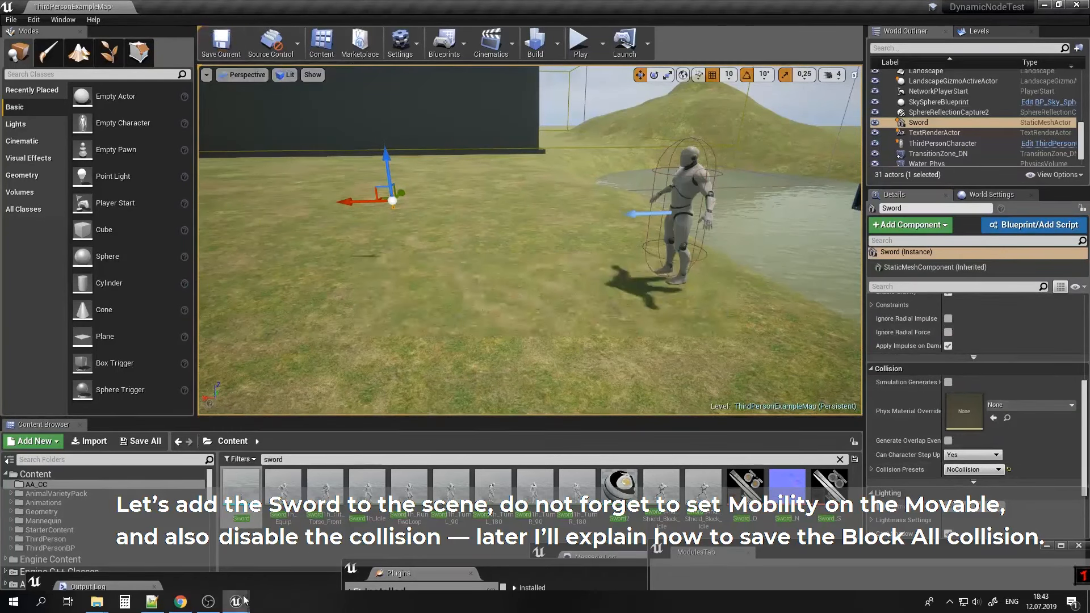
In the ThirdPersonCharacter blueprint, create a variable named SwordActor and make it instance editable.
key("alt+Tab")
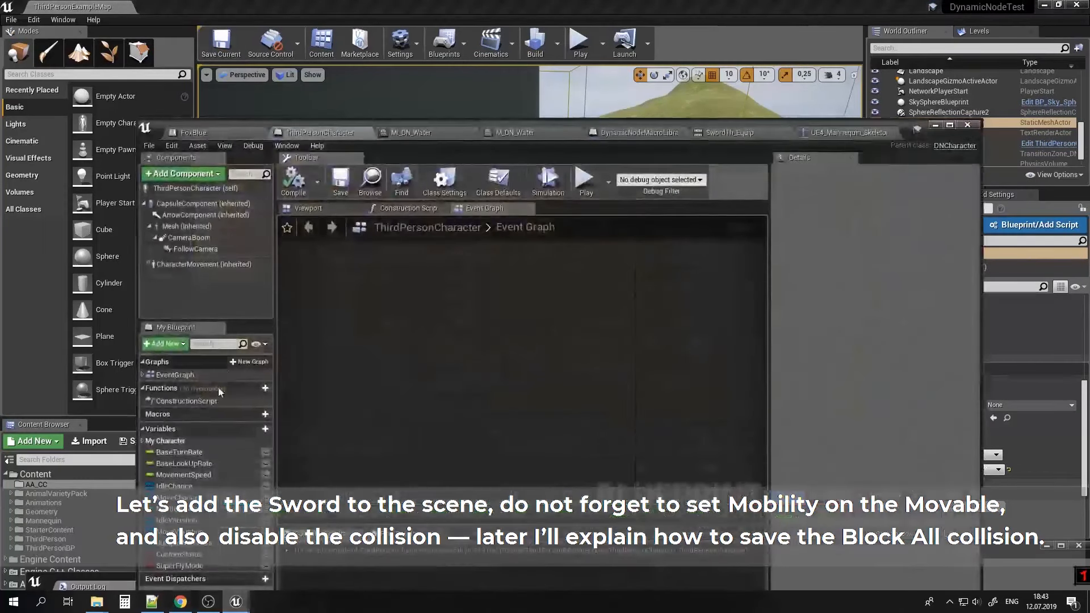
left_click(259, 430)
left_click(257, 429)
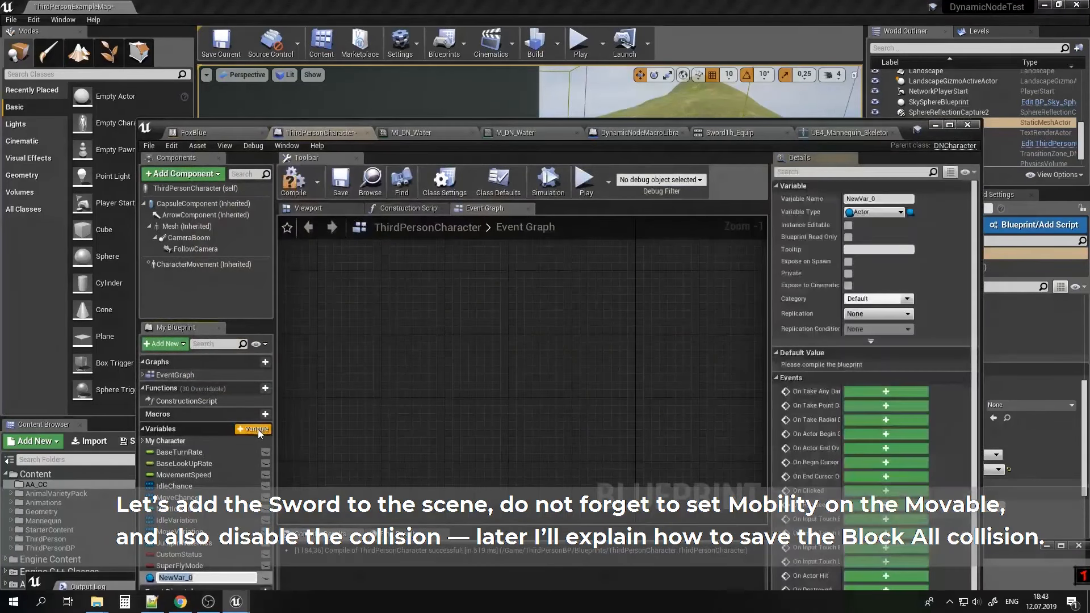
type("SwordActor")
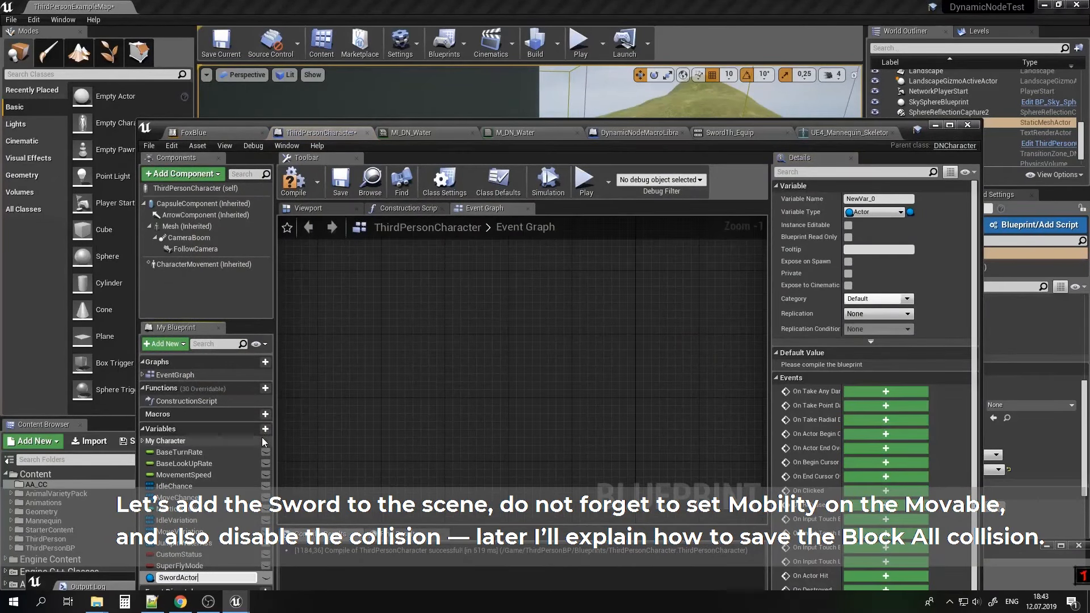
key("Return")
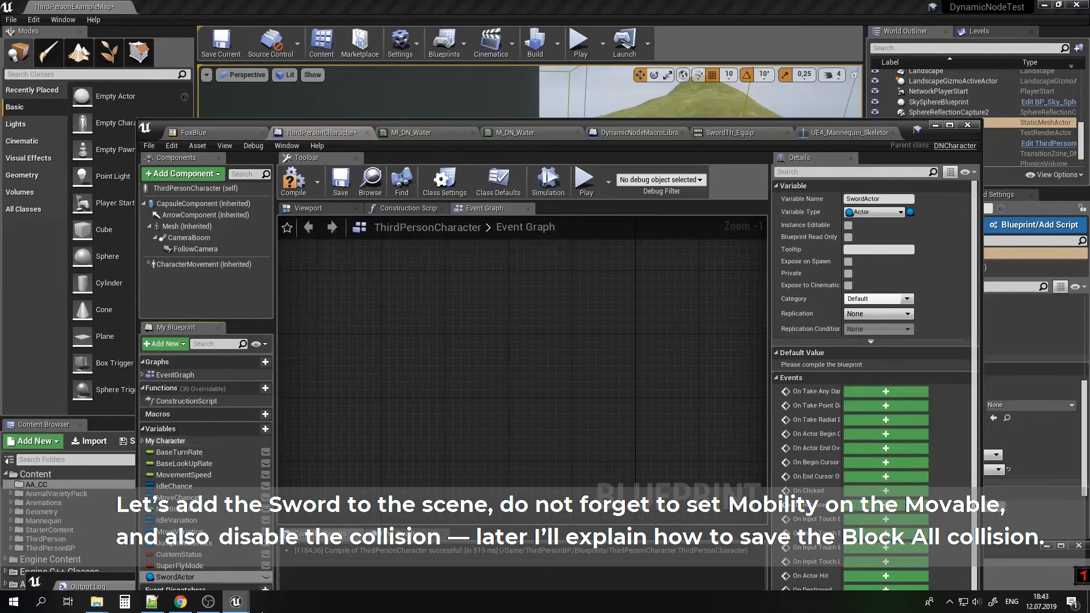
left_click(265, 576)
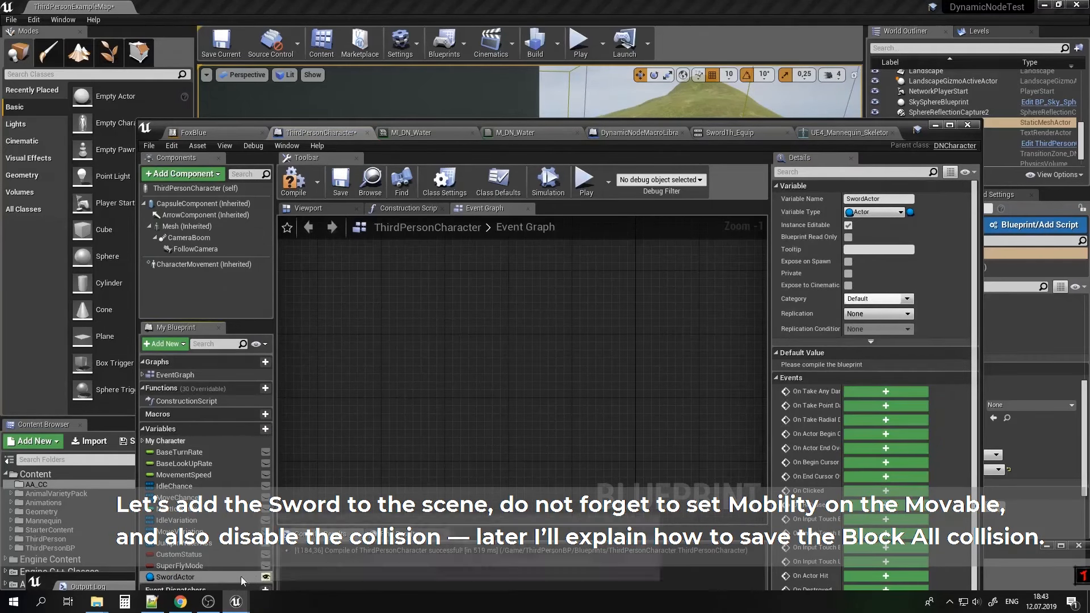
Set the SwordActor variable's type to Actor Object Reference.
left_click_drag(593, 123, 532, 80)
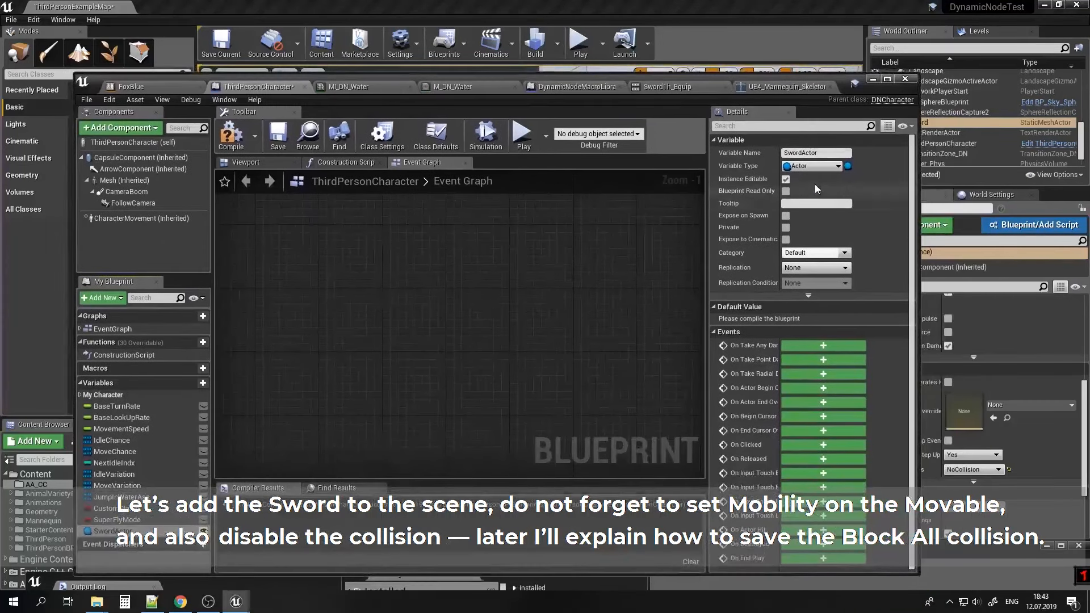
left_click(812, 166)
type("actor")
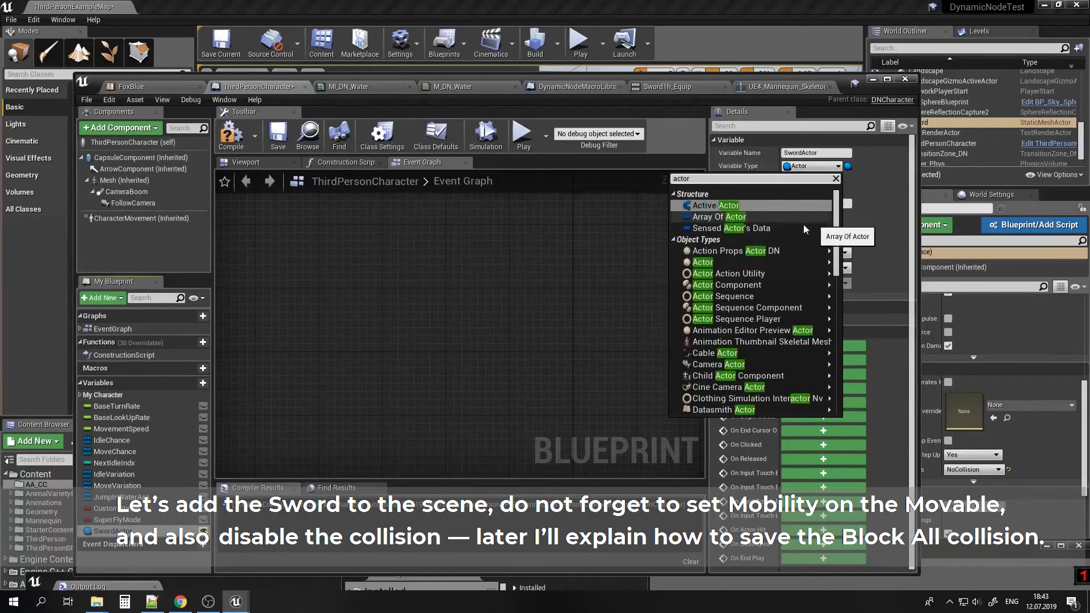
mouse_move(720, 265)
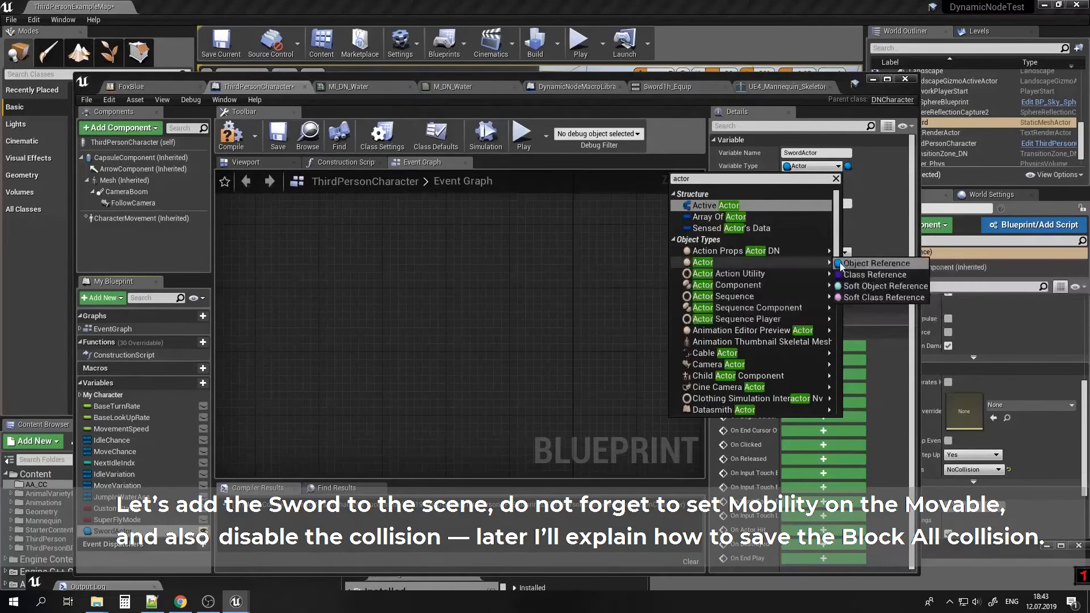
left_click(877, 263)
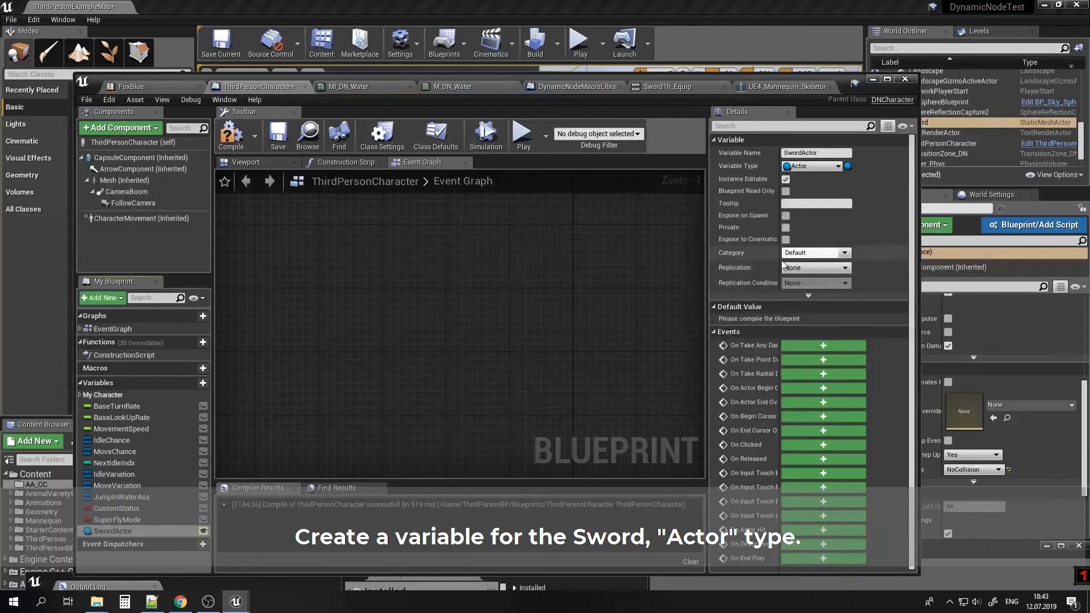
Add an H keyboard event node in an empty area of the Event Graph.
scroll(506, 299, "down", 2)
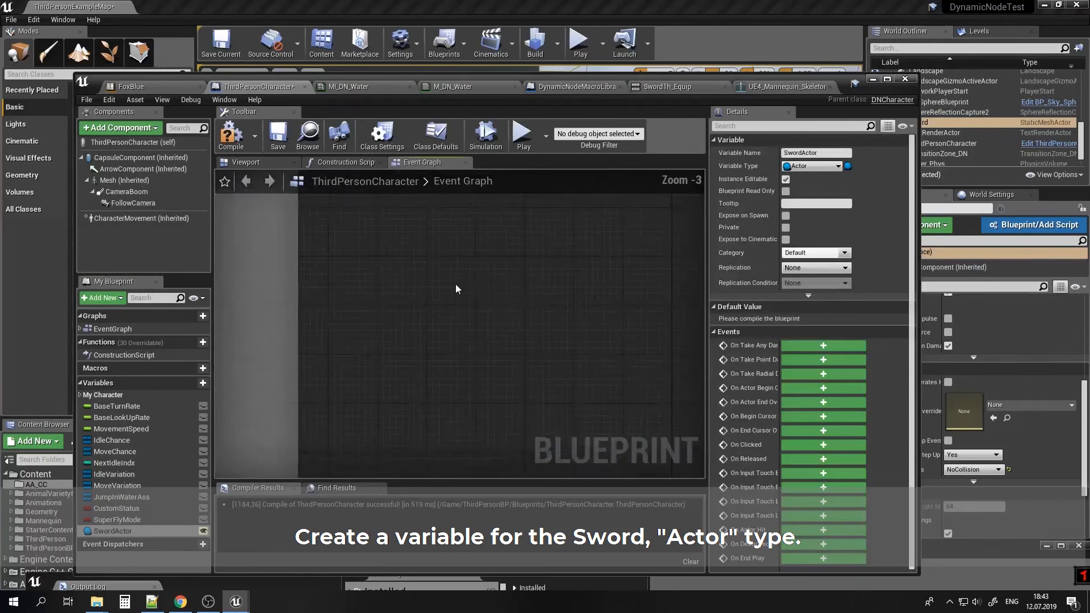
right_click(396, 316)
type("h key")
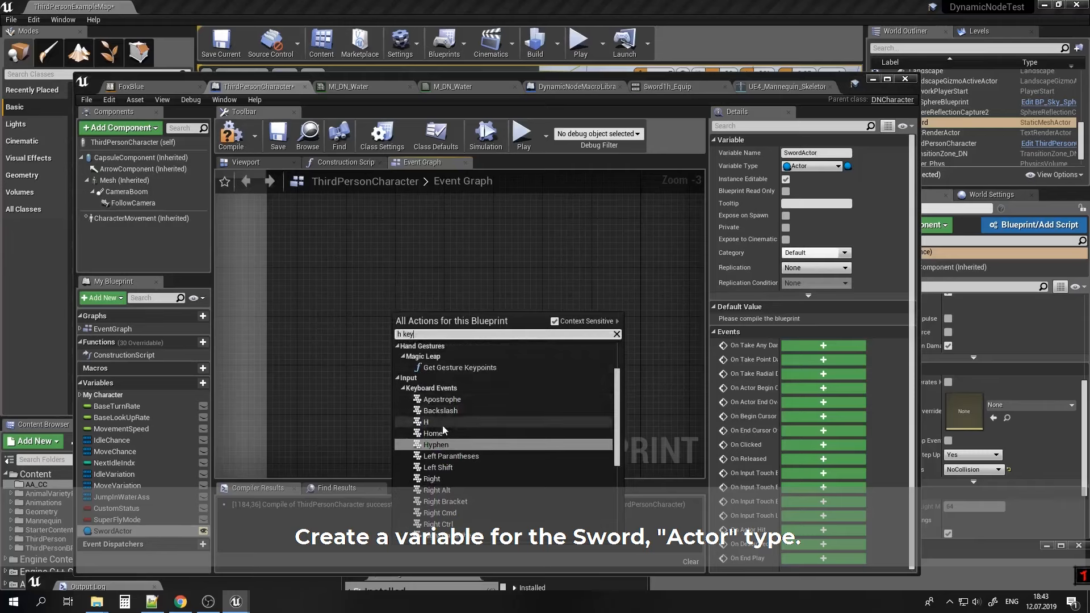
left_click(441, 424)
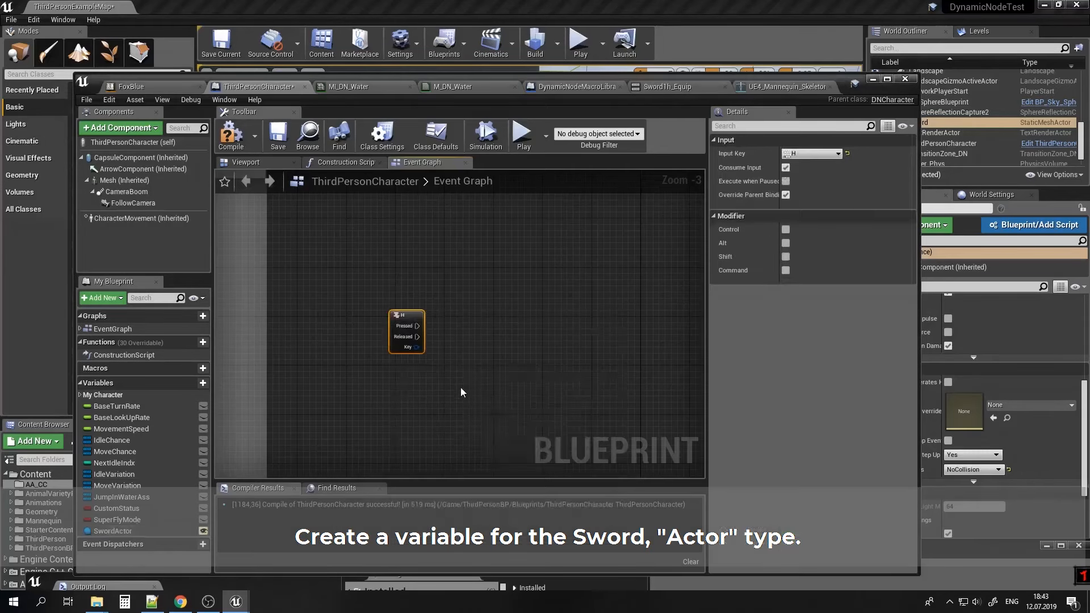
Add a Sword Actor getter feeding an IsValid execution node, and wire the H event's Pressed output to its Exec input.
scroll(457, 304, "up", 3)
left_click_drag(95, 532, 480, 301)
left_click(423, 271)
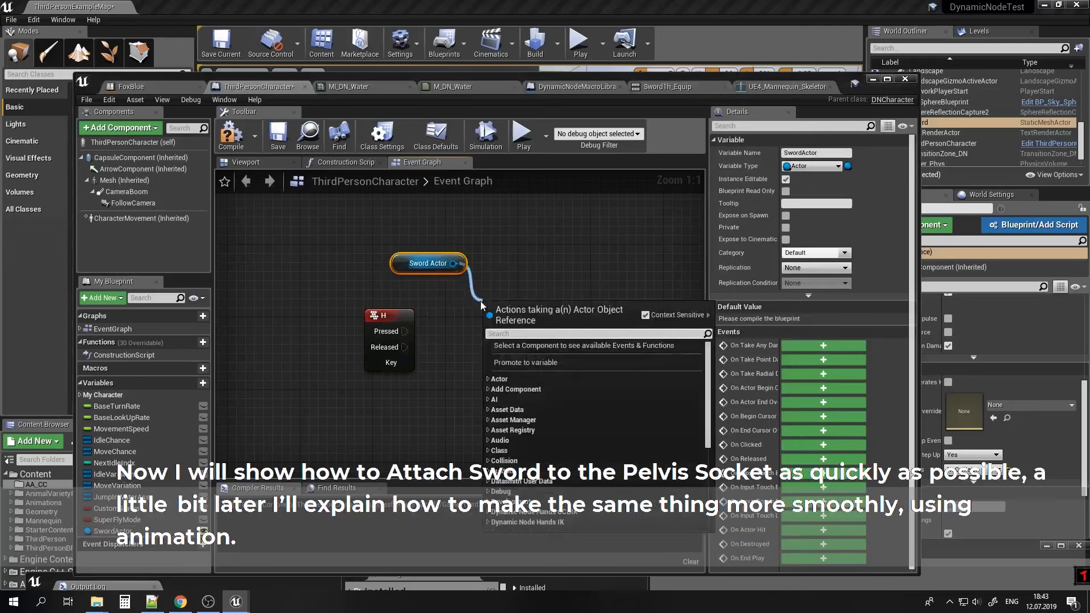
type("isva")
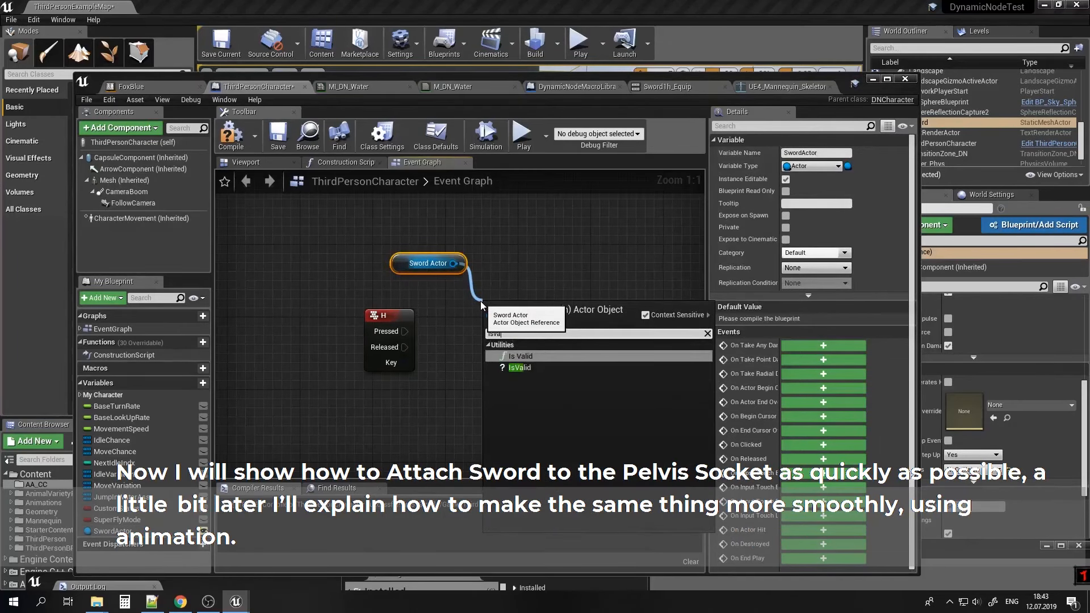
left_click(522, 366)
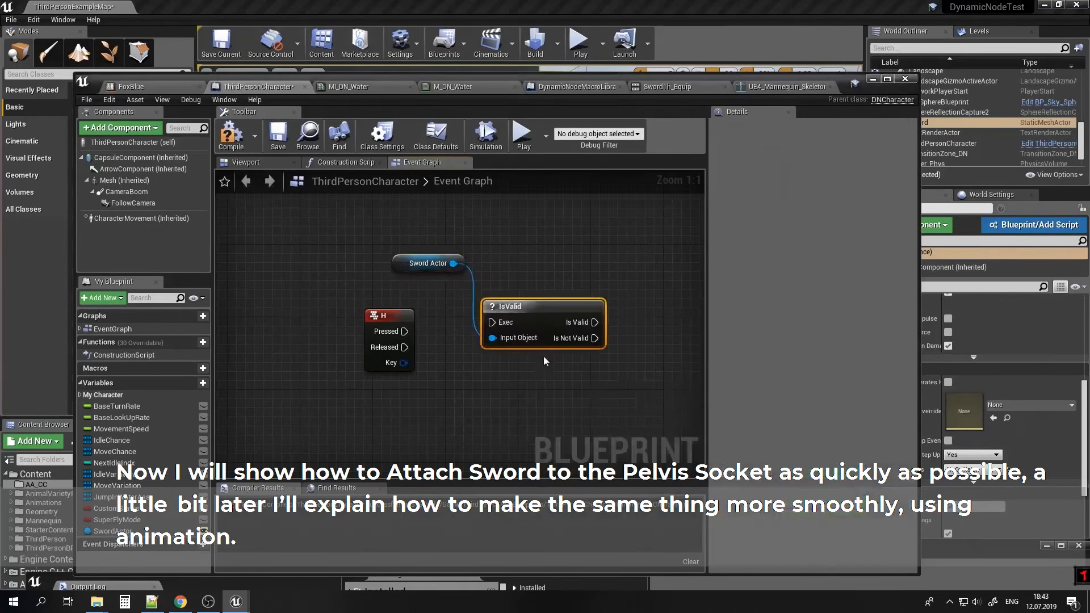
right_click_drag(543, 357, 474, 357)
left_click_drag(335, 332, 421, 322)
Add an AttachToComponent node targeting Sword Actor and connect IsValid's Is Valid output to it.
right_click_drag(421, 322, 318, 327)
left_click_drag(281, 268, 524, 276)
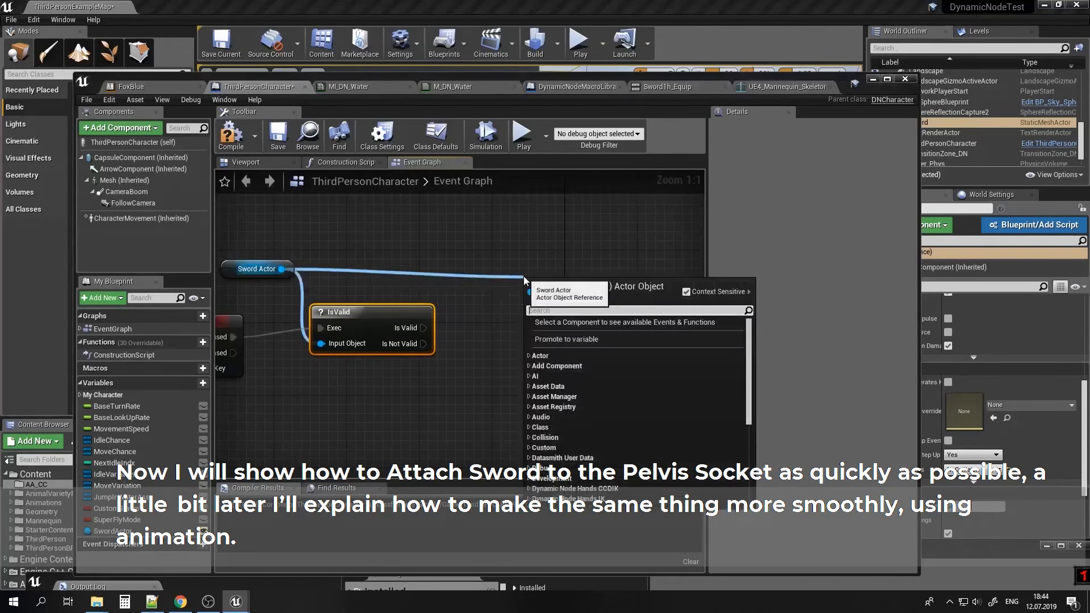
type("attach")
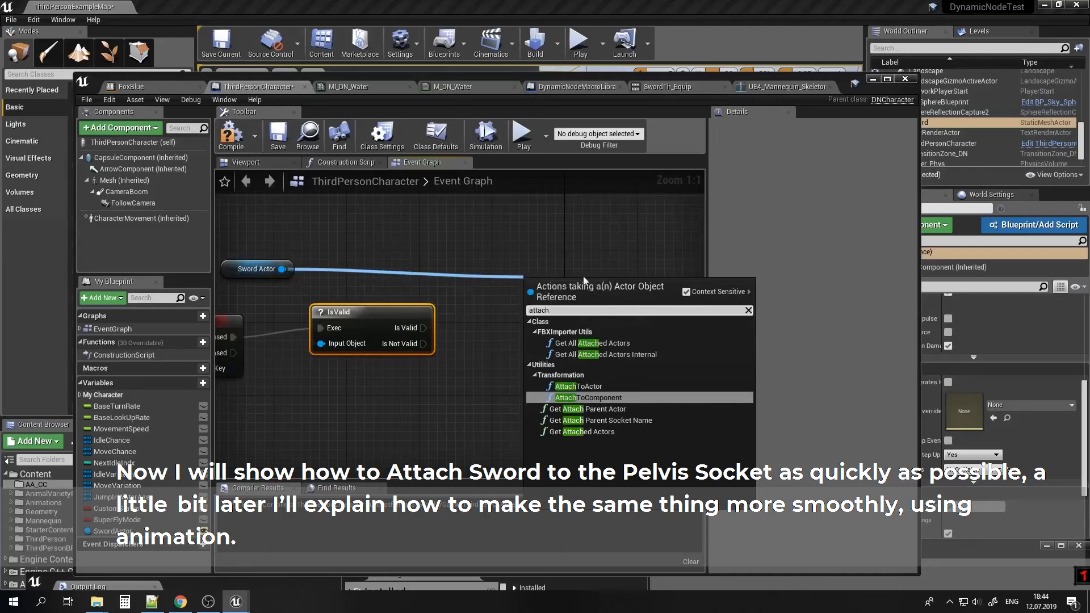
left_click(614, 402)
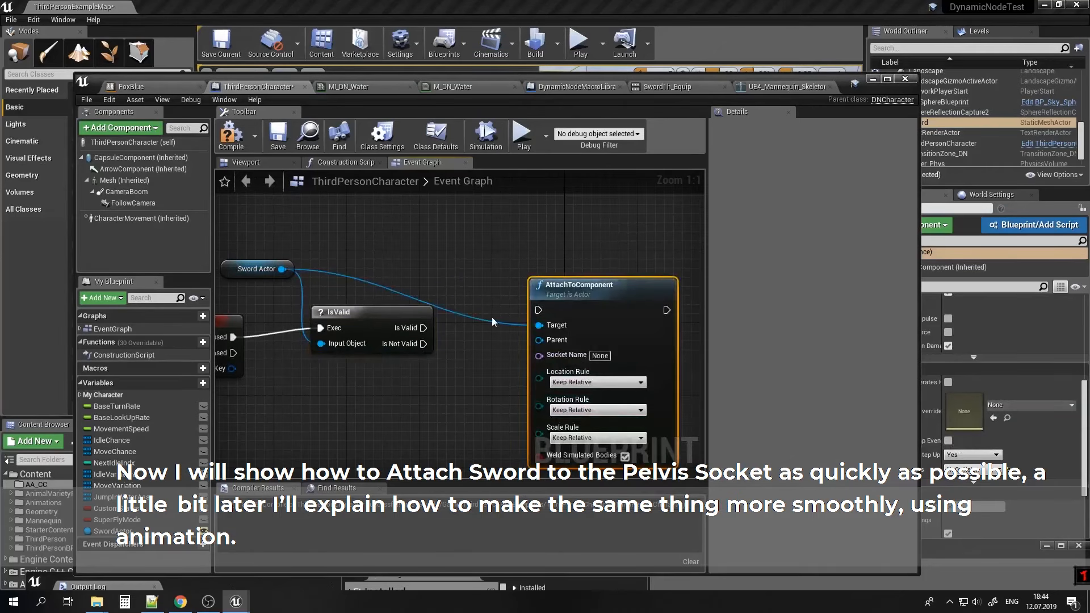
left_click_drag(423, 328, 538, 310)
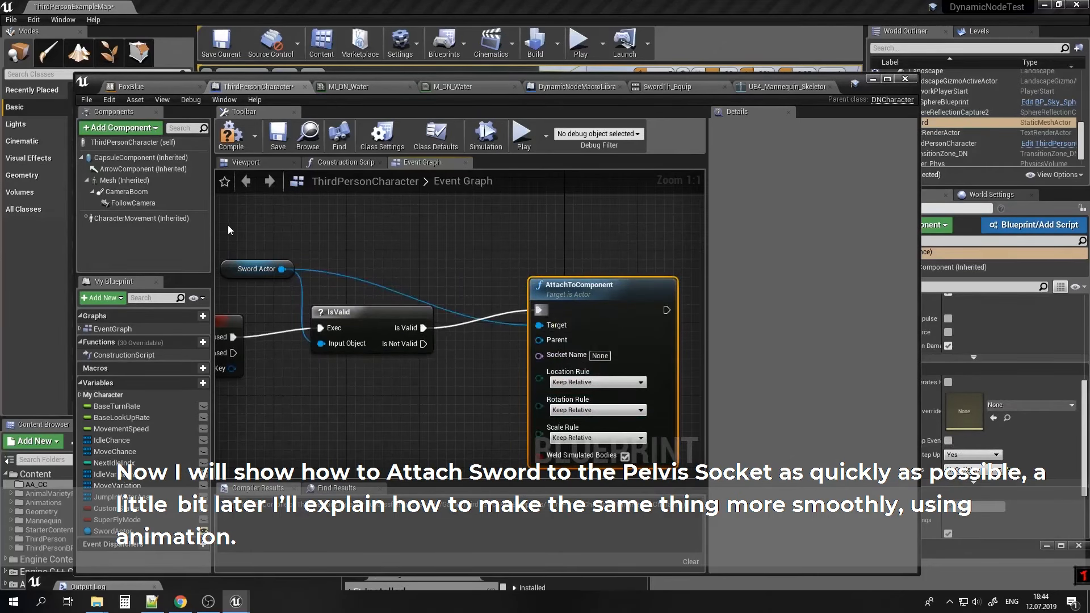
Connect a Mesh reference to AttachToComponent's Parent input and set its Socket Name to pelvisSocket, checking the name in the mannequin skeleton.
left_click(122, 181)
left_click_drag(122, 180, 539, 340)
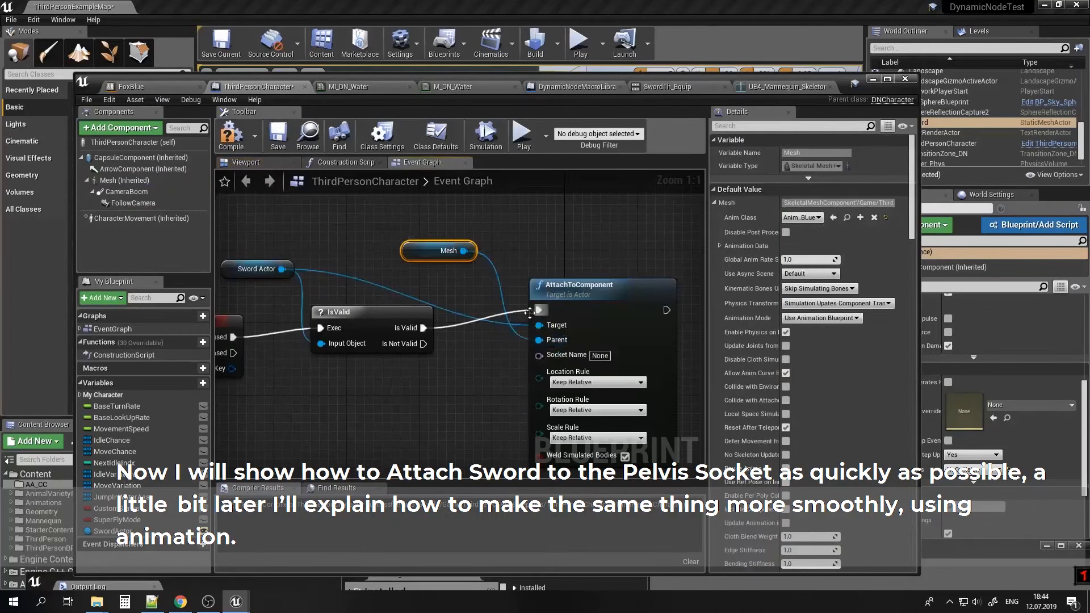
left_click(786, 87)
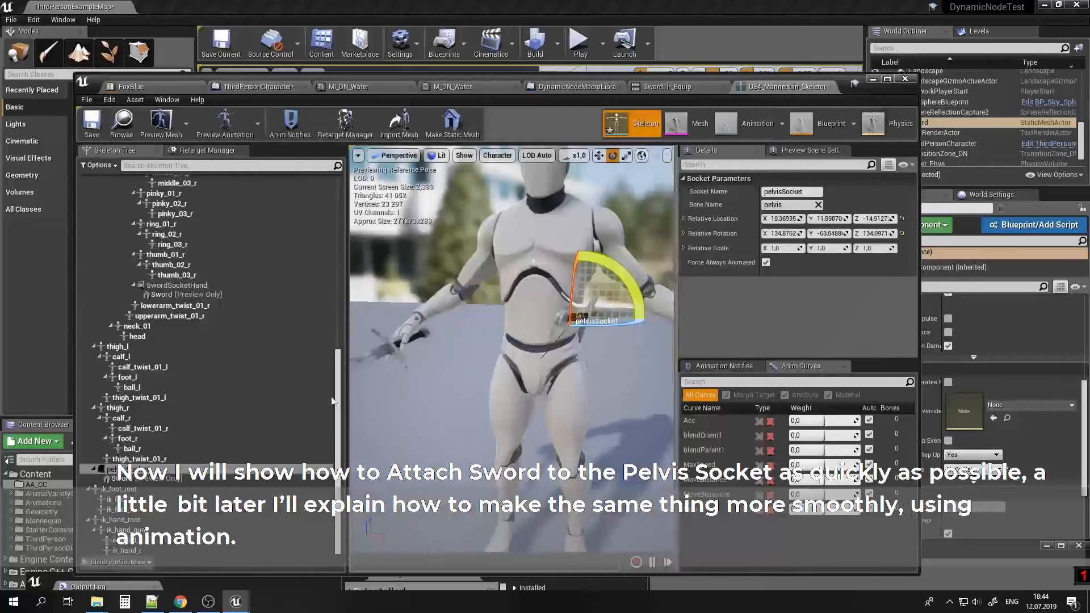
right_click_drag(550, 312, 601, 312)
key("w")
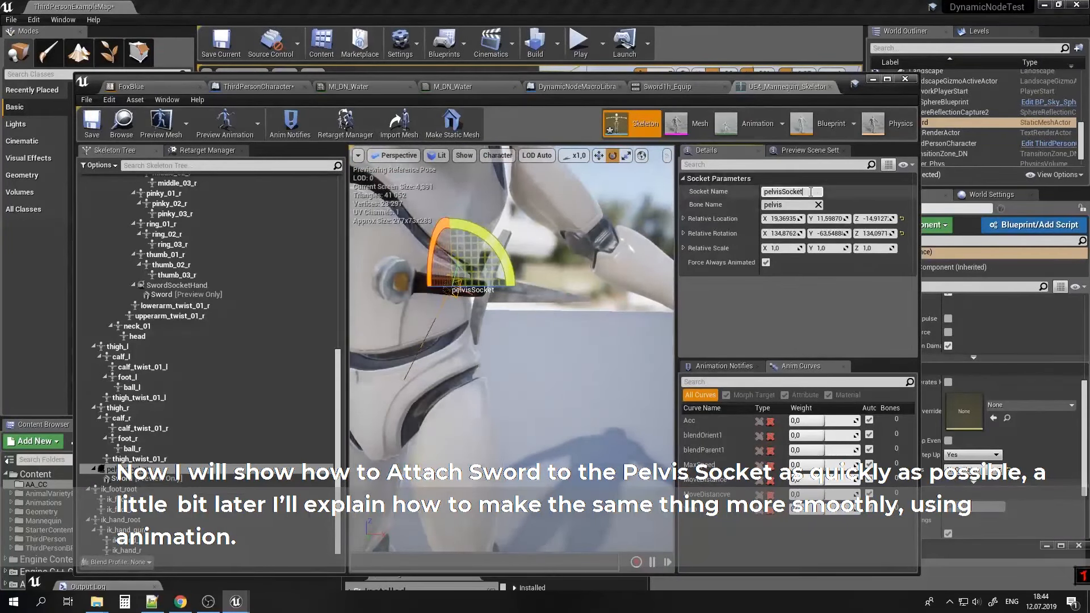
left_click(254, 87)
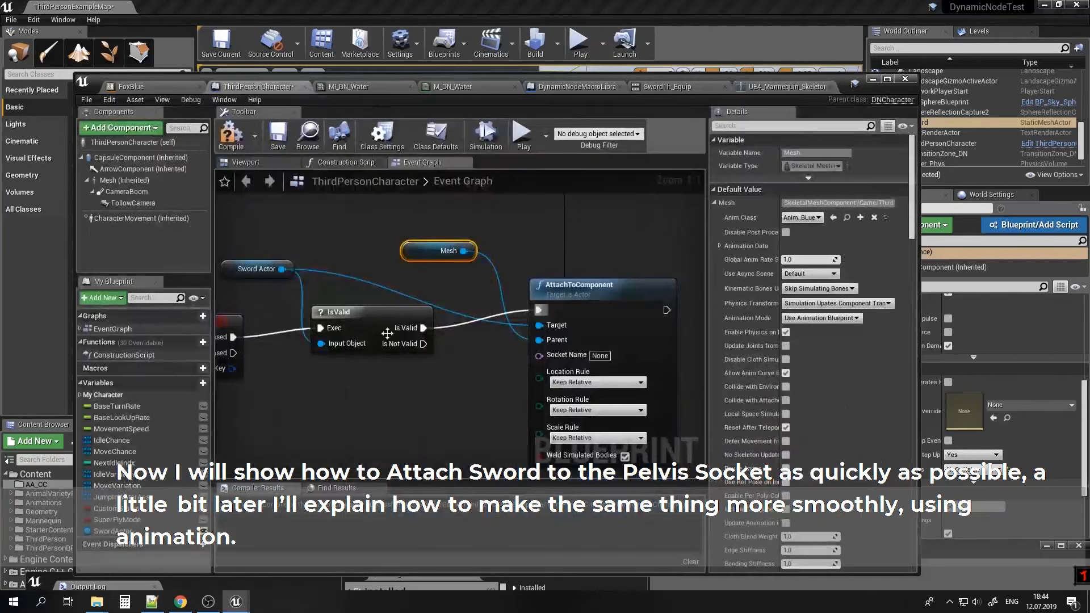
left_click(600, 355)
type("pelvisSocket")
Set the Location, Rotation and Scale rules of the AttachToComponent node to Snap to Target.
right_click_drag(481, 412, 456, 370)
left_click(567, 348)
left_click(563, 373)
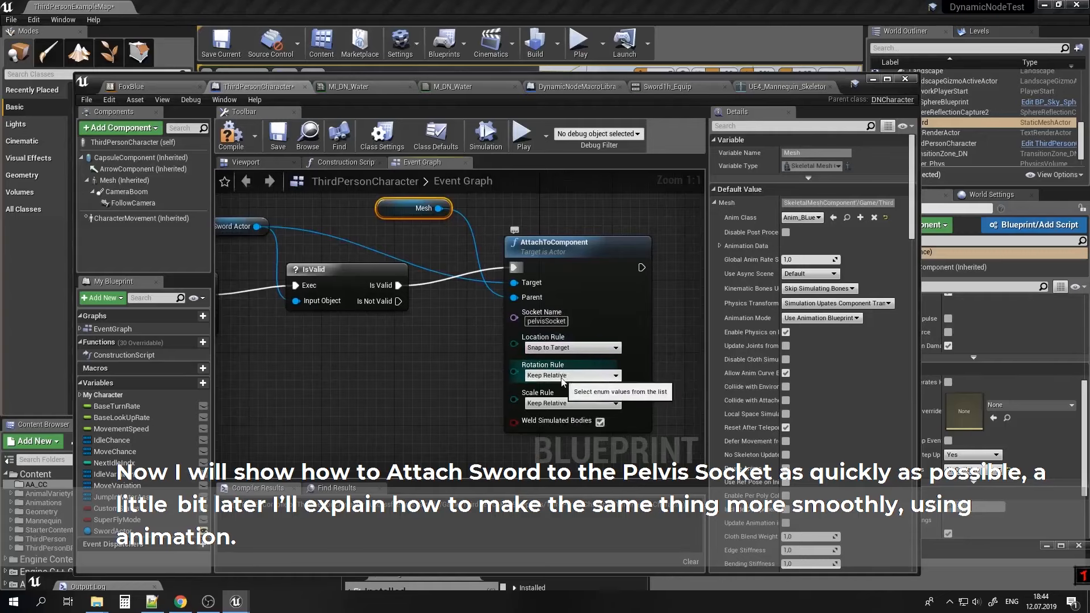
left_click(561, 375)
left_click(559, 401)
left_click(556, 403)
left_click(552, 429)
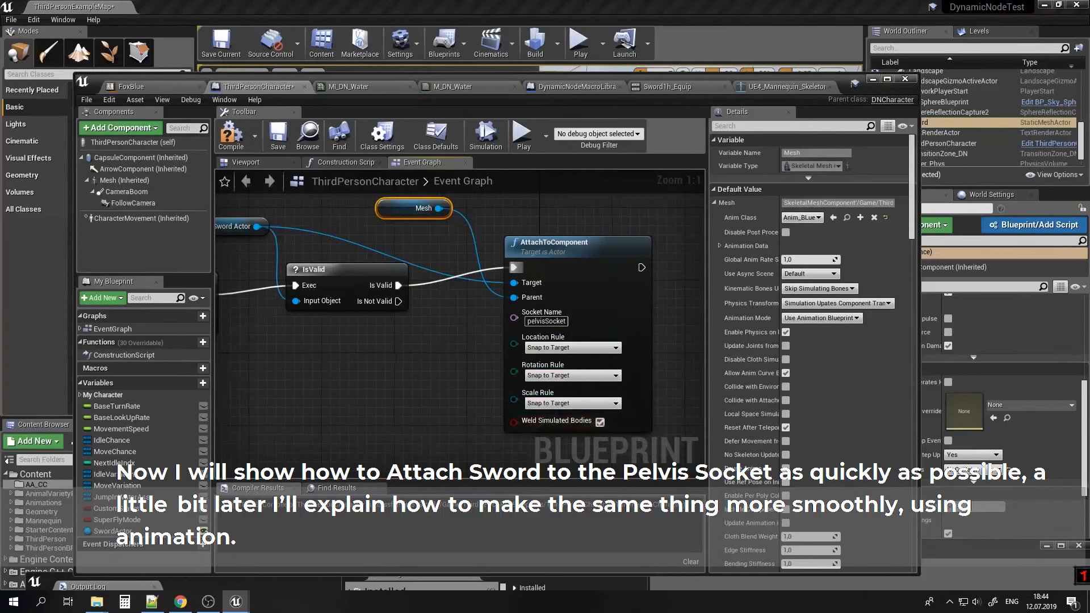
Compile and save the ThirdPersonCharacter blueprint.
right_click_drag(434, 390, 487, 398)
left_click(227, 132)
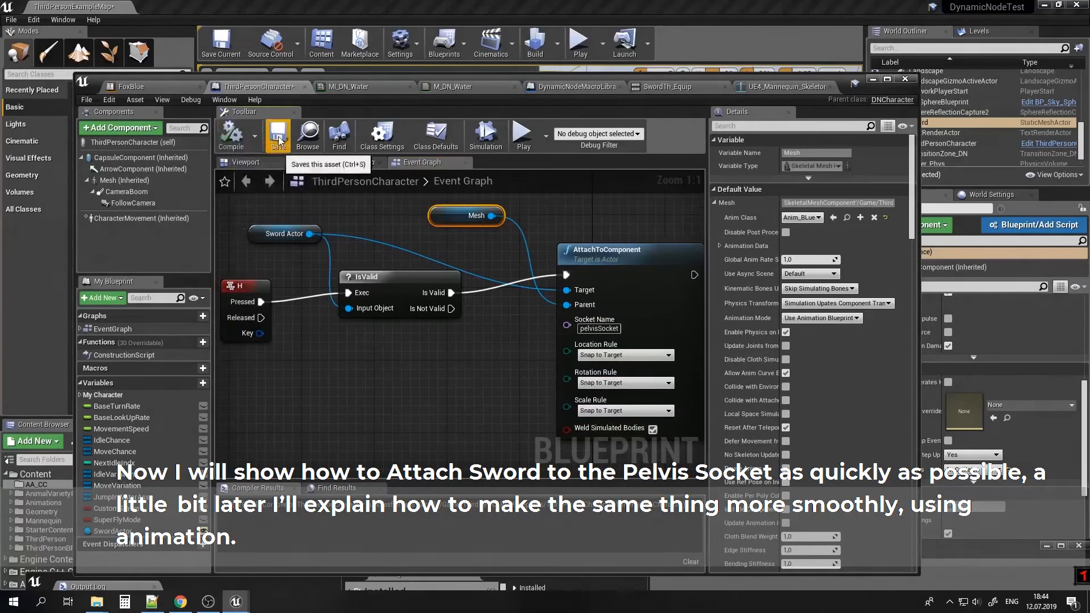
left_click(277, 134)
In the level, assign the placed Sword to the Sword Actor property of the ThirdPersonCharacter.
left_click(873, 79)
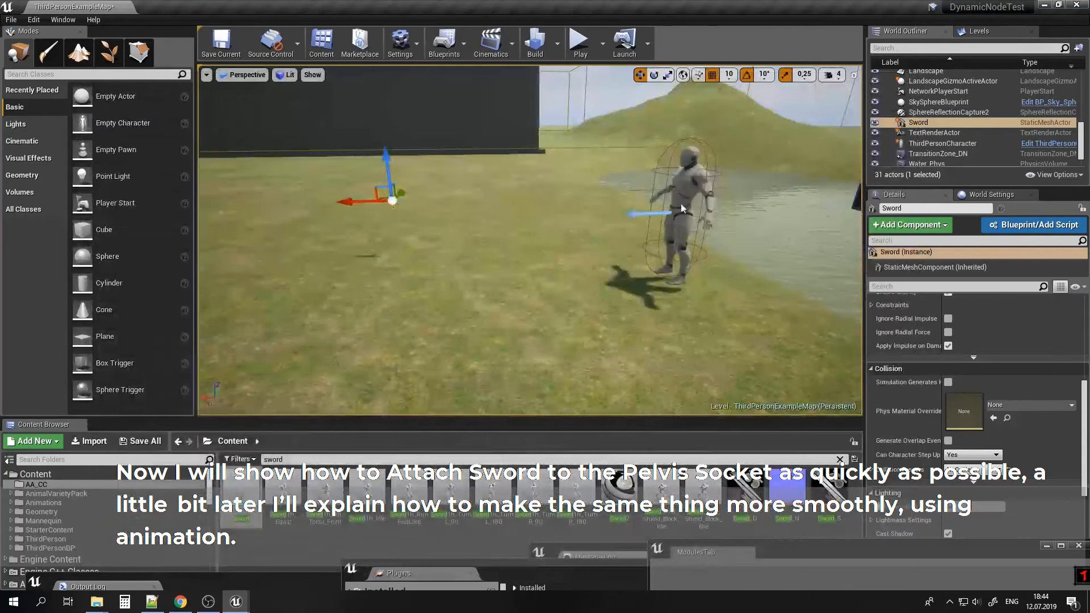
key("Escape")
left_click(689, 207)
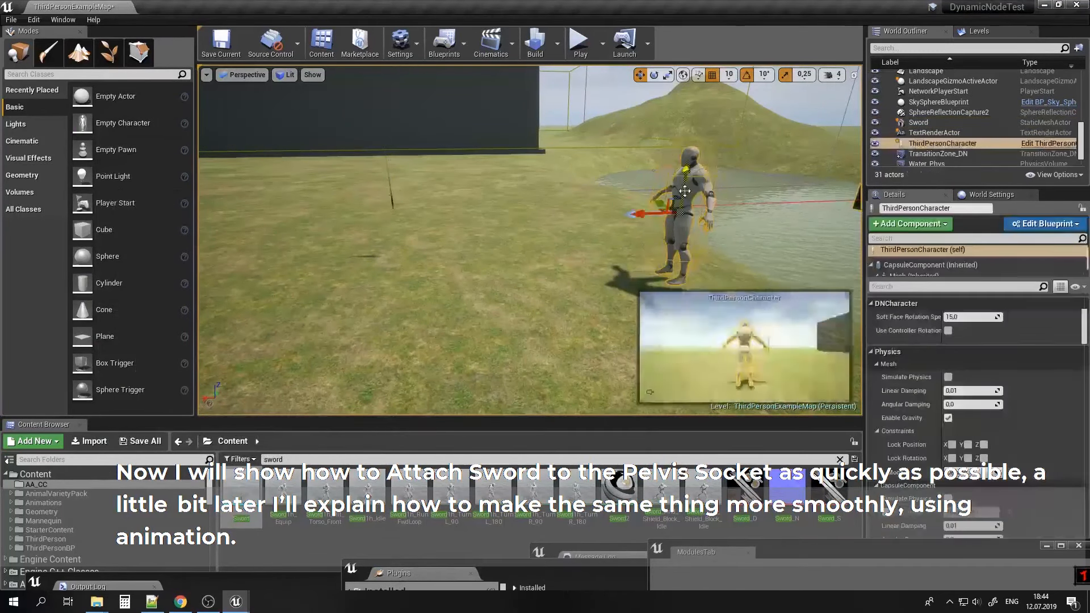
left_click(886, 290)
type("sword")
left_click(1058, 314)
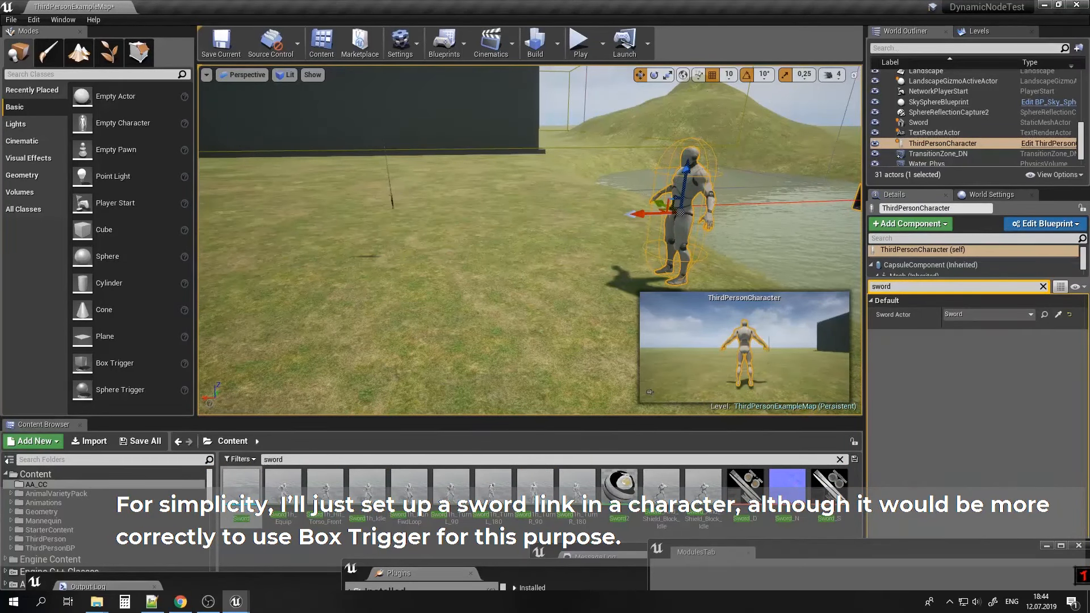
key("w")
right_click_drag(529, 241, 517, 229)
left_click_drag(135, 371, 397, 256)
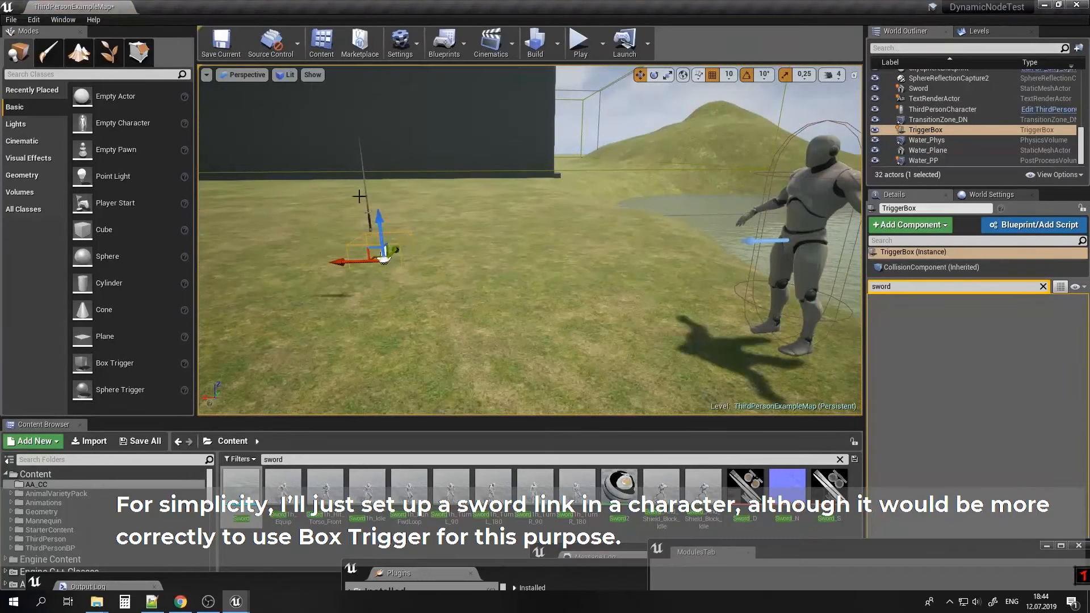
right_click_drag(468, 237, 479, 232)
key("Delete")
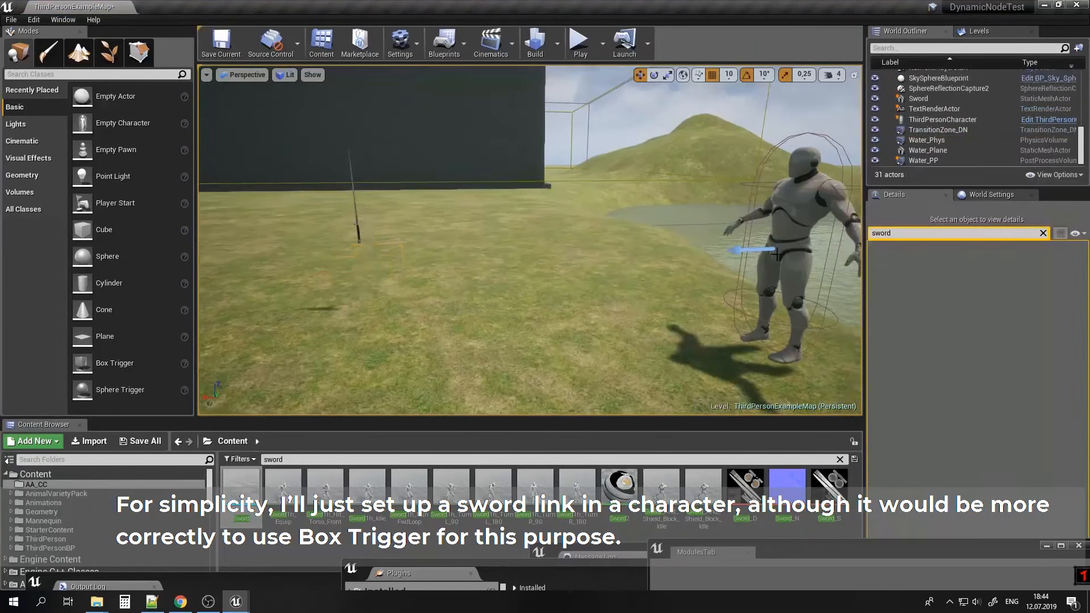
Save the level and play-test attaching the sword to the running character's pelvis.
left_click(221, 43)
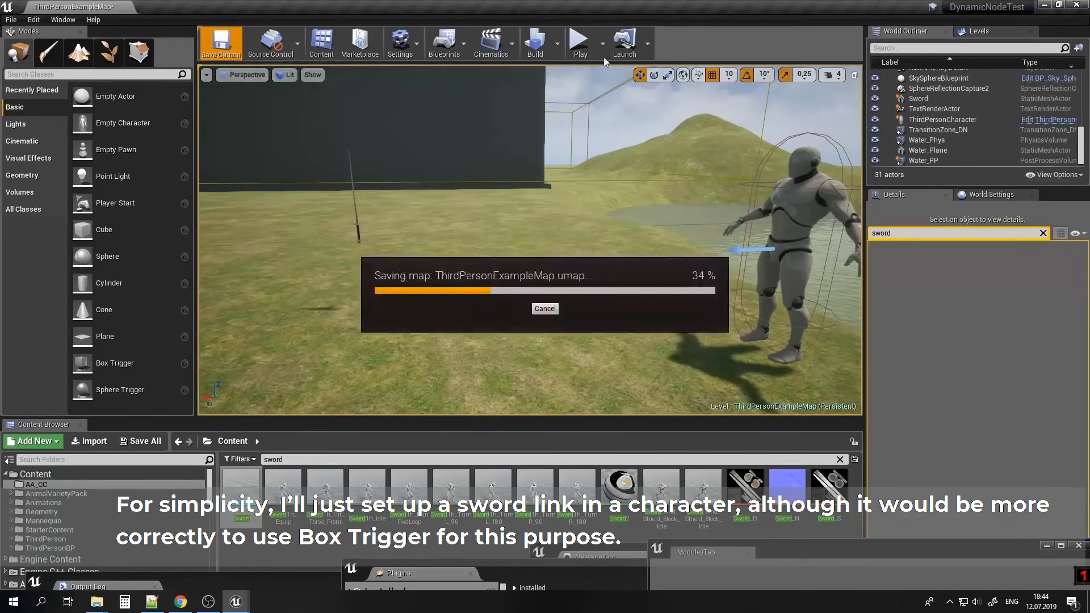
left_click(578, 43)
left_click(613, 203)
key("w")
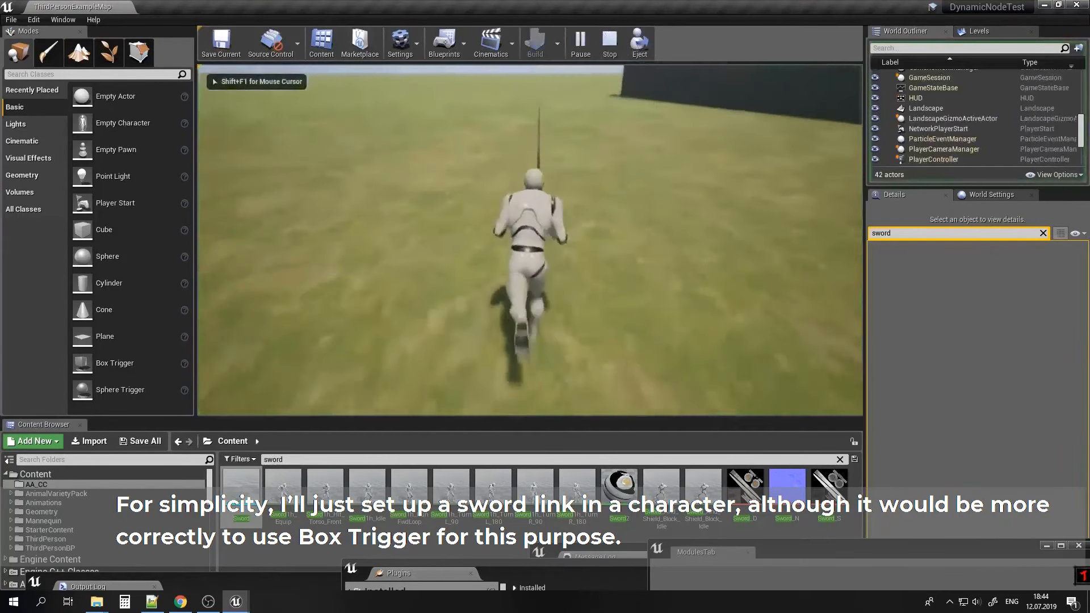
key("s")
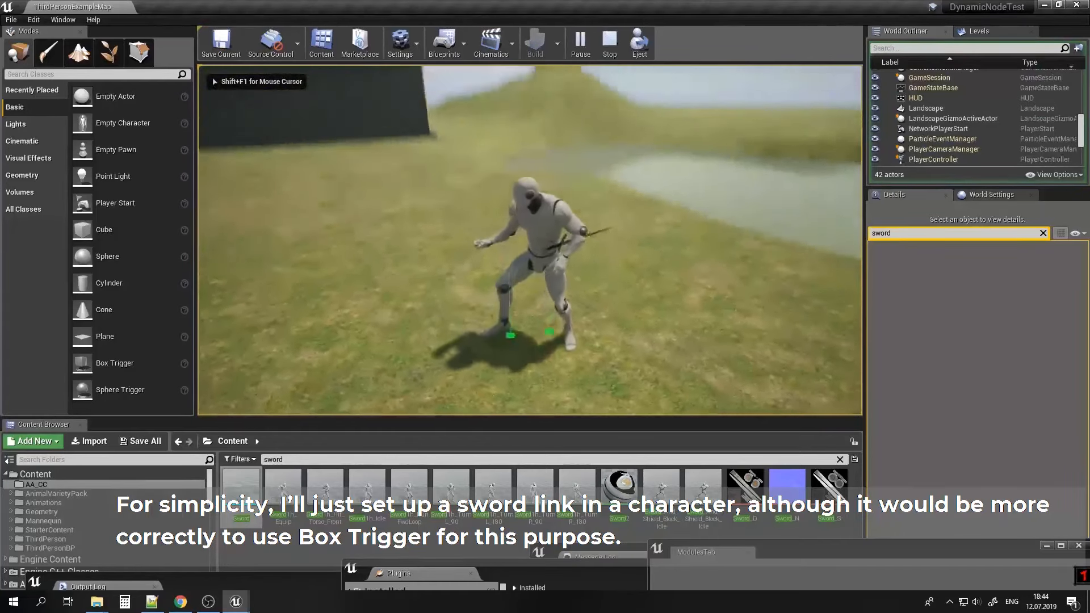
key("Escape")
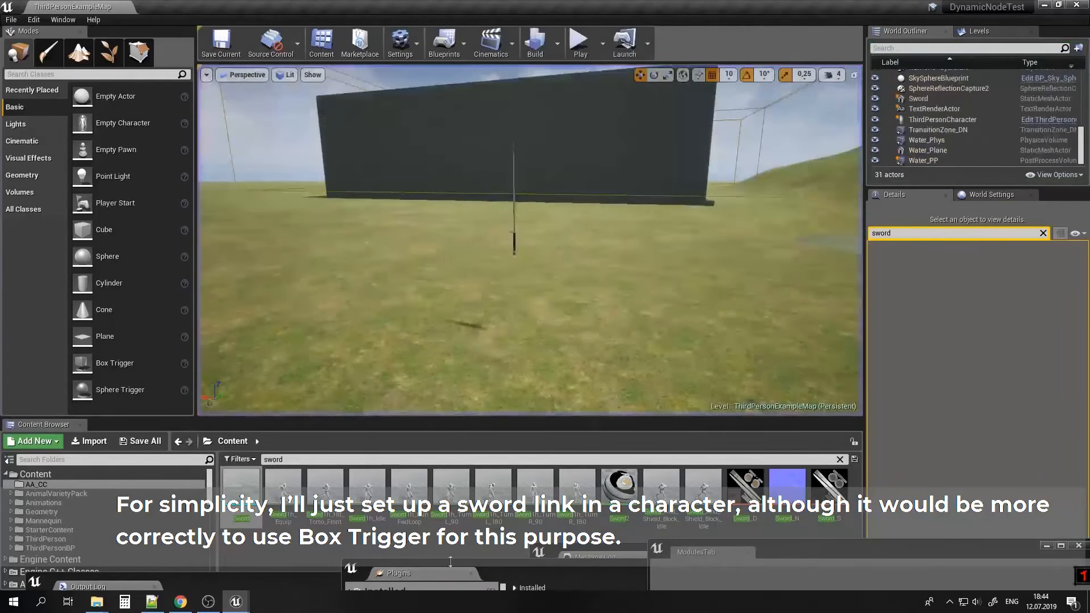
Add a J keyboard event node below the H event in the ThirdPersonCharacter Event Graph.
left_click(244, 601)
left_click(742, 542)
scroll(525, 351, "down", 1)
right_click_drag(515, 447, 528, 306)
scroll(528, 305, "down", 1)
right_click(348, 385)
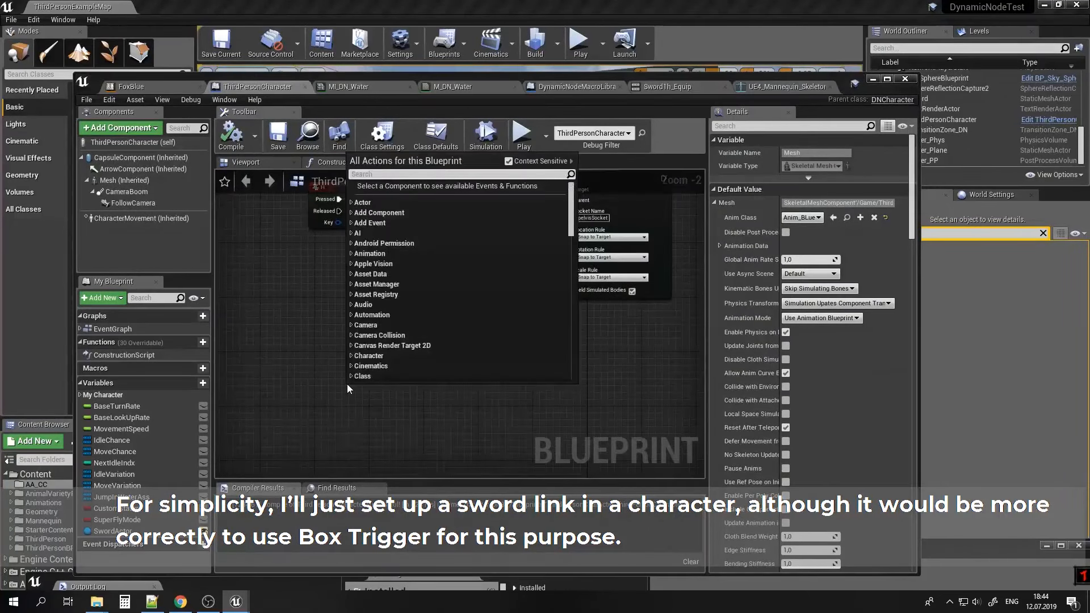
type("j key")
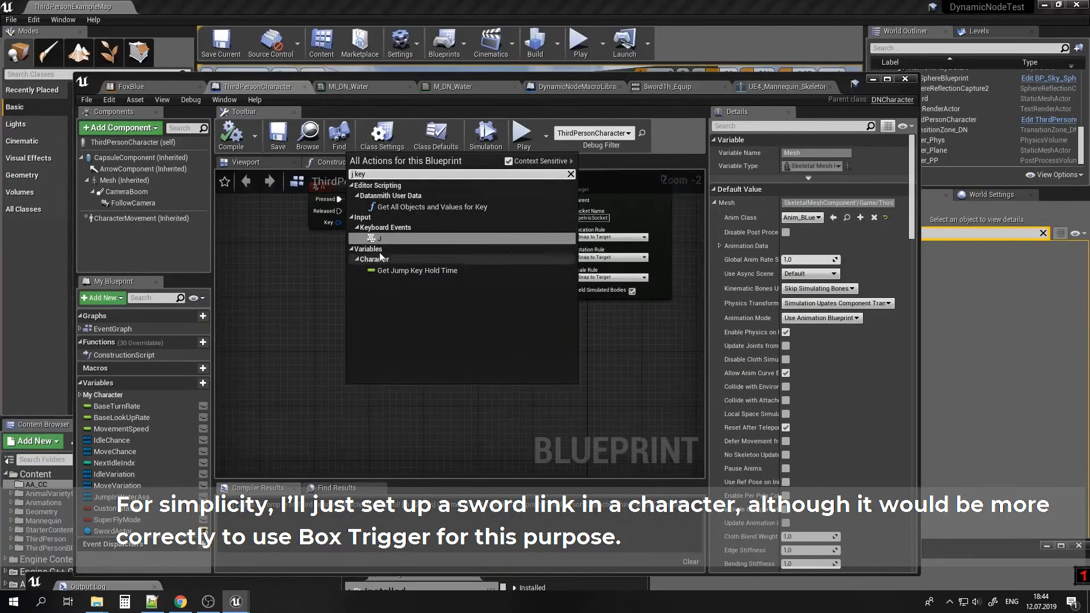
left_click(379, 238)
right_click_drag(395, 373, 379, 409)
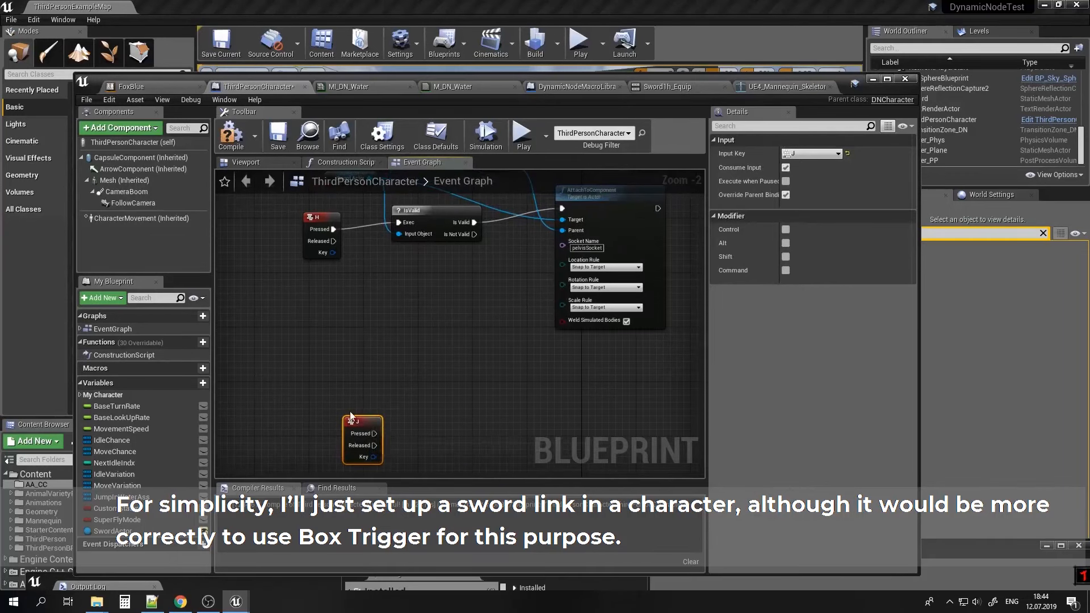
Add a DN_Equip node driven by the J event's Pressed output and space the two nodes apart.
left_click_drag(350, 416, 426, 410)
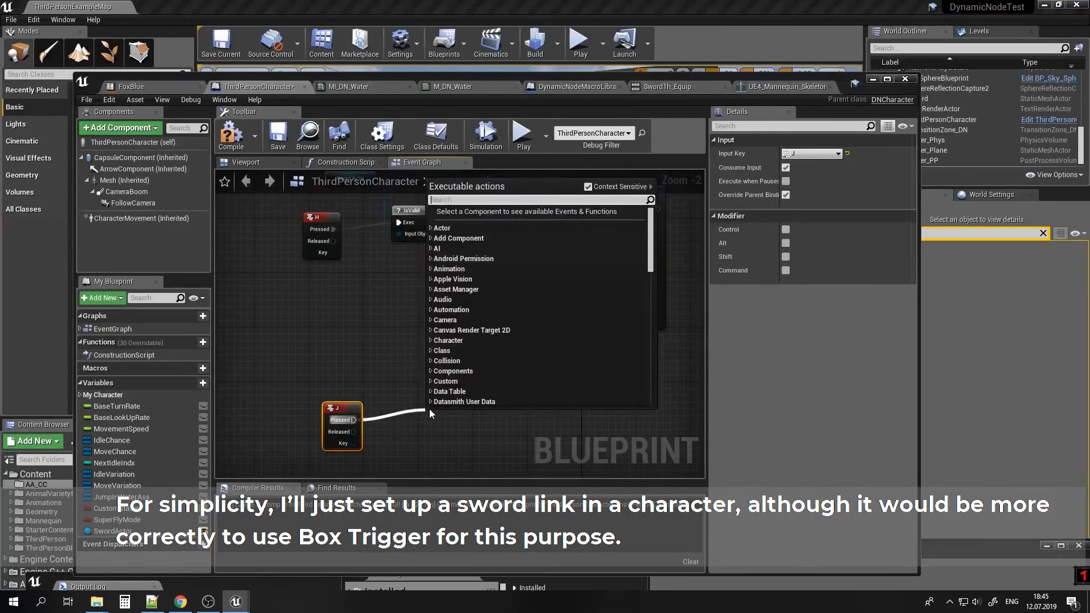
type("equi")
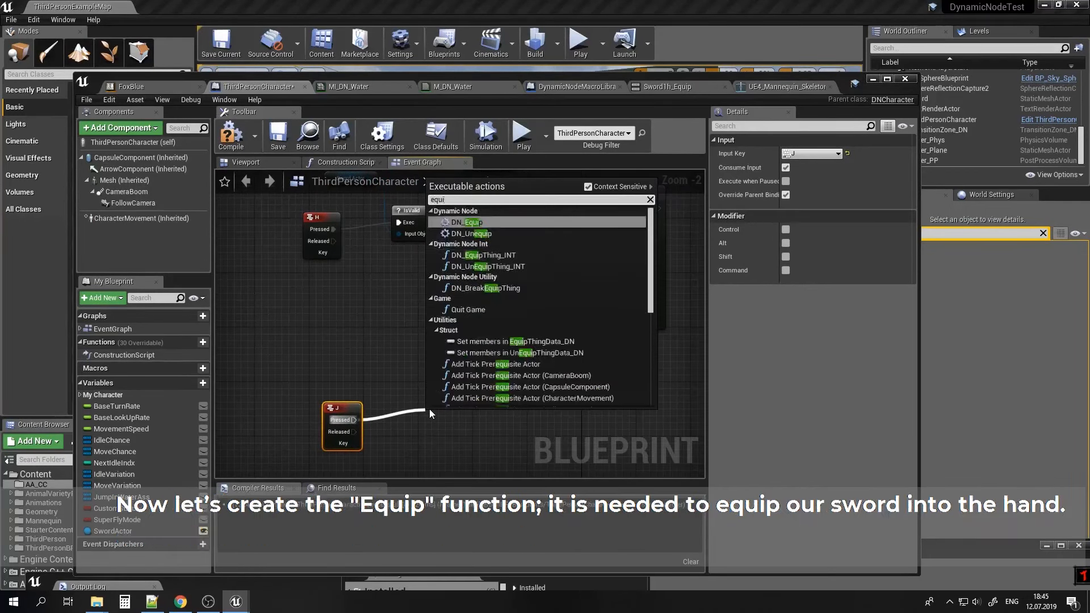
type("p")
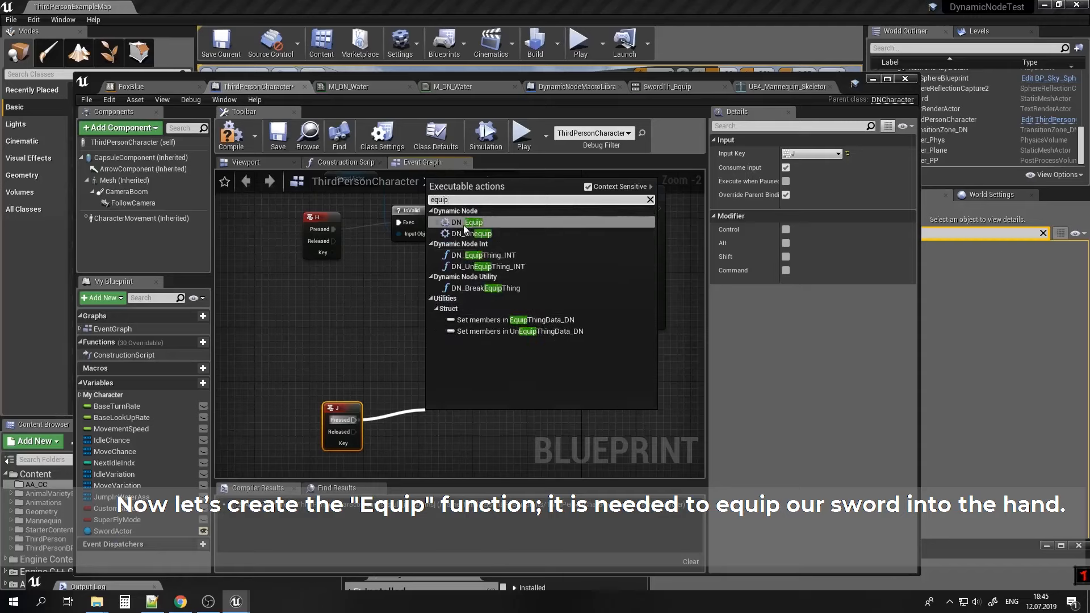
left_click(482, 225)
right_click_drag(569, 401, 555, 321)
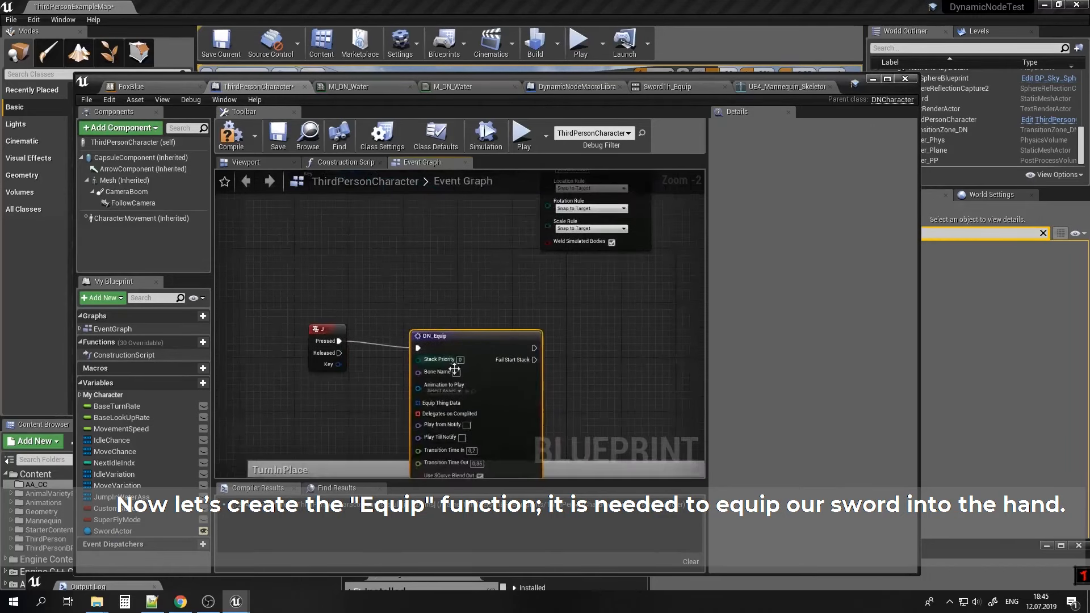
left_click_drag(502, 322, 561, 285)
left_click_drag(339, 331, 326, 286)
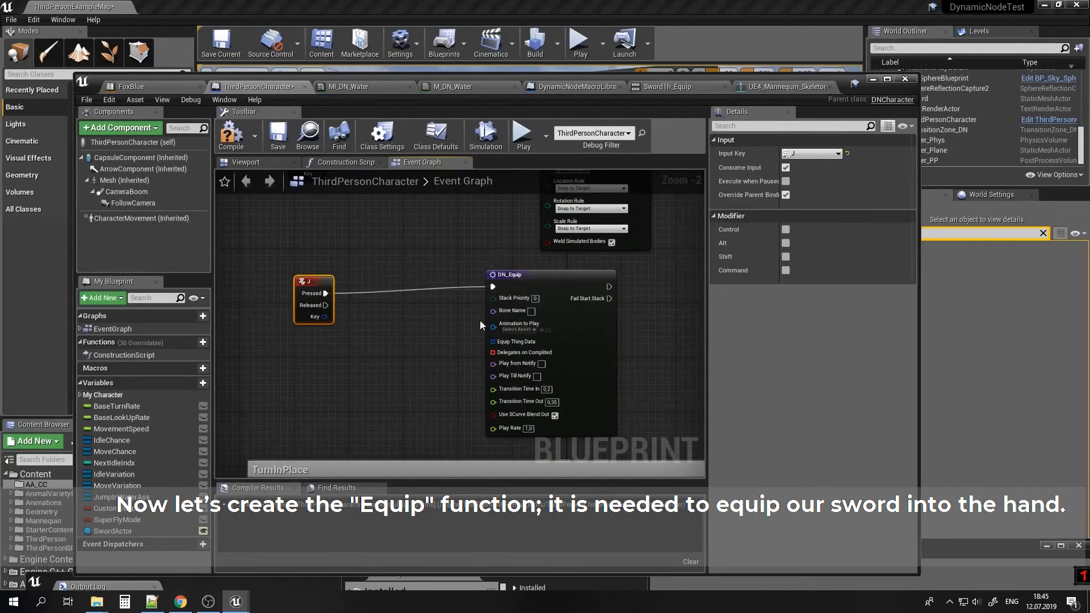
Create a custom event named EquipDelegate from DN_Equip's Delegates on Complited input and place it above the J event.
scroll(500, 341, "up", 2)
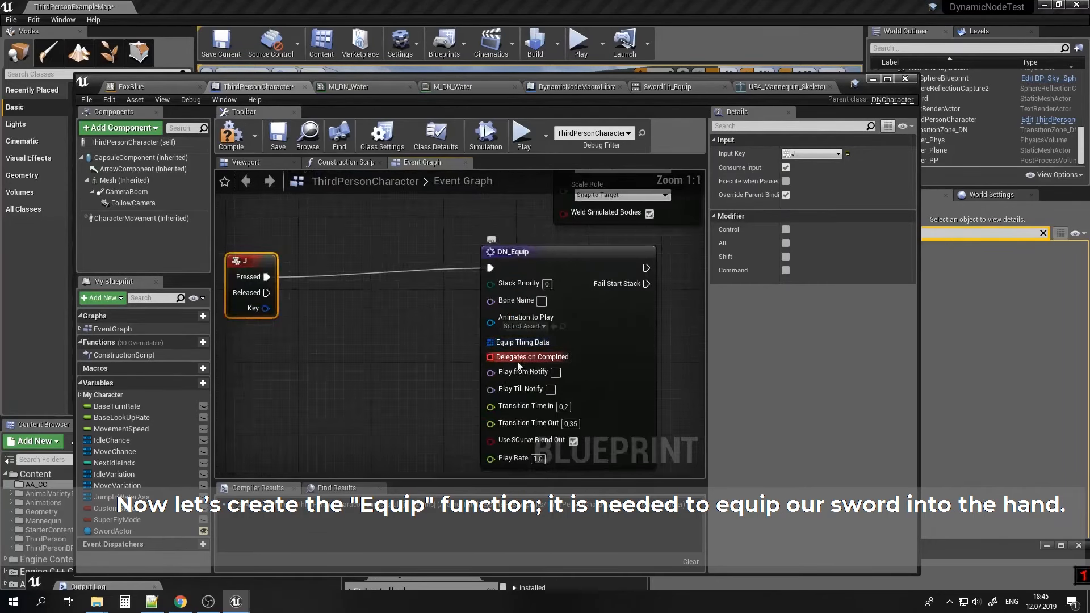
left_click_drag(516, 357, 352, 231)
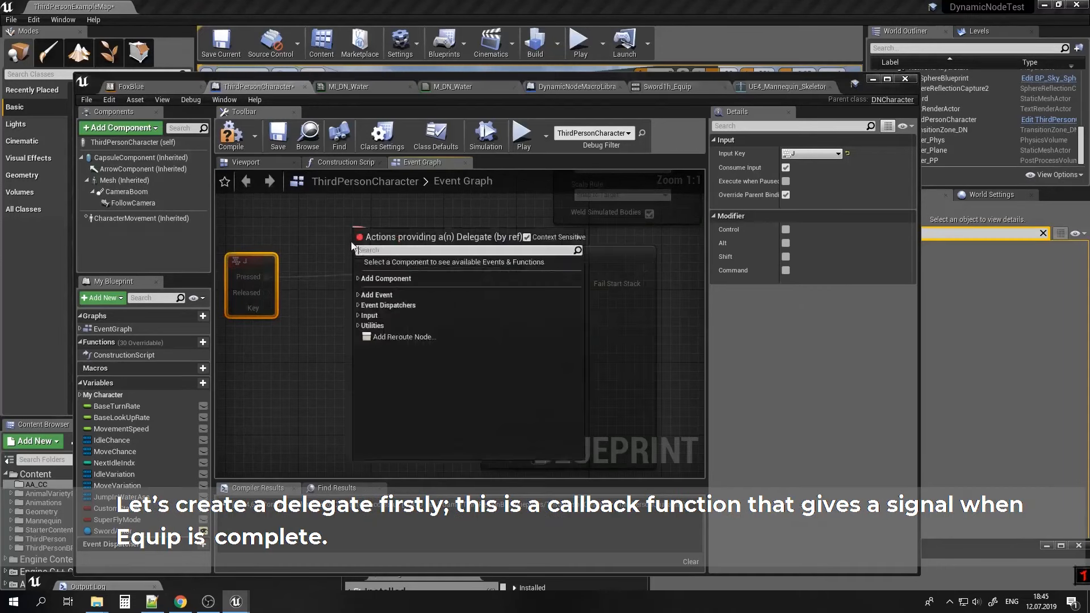
left_click(358, 296)
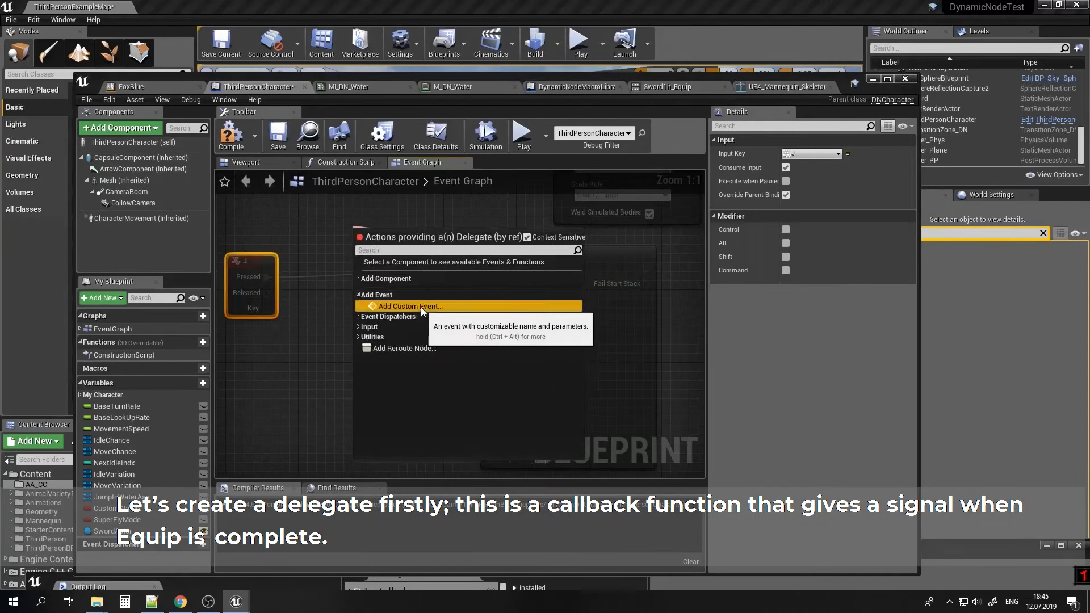
left_click(421, 307)
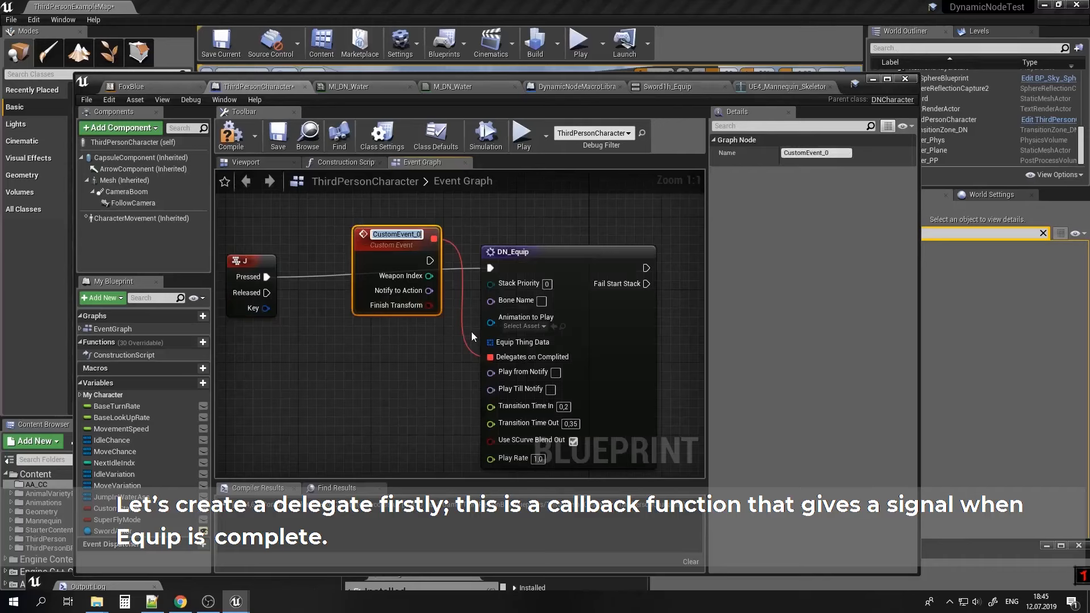
type("Equip")
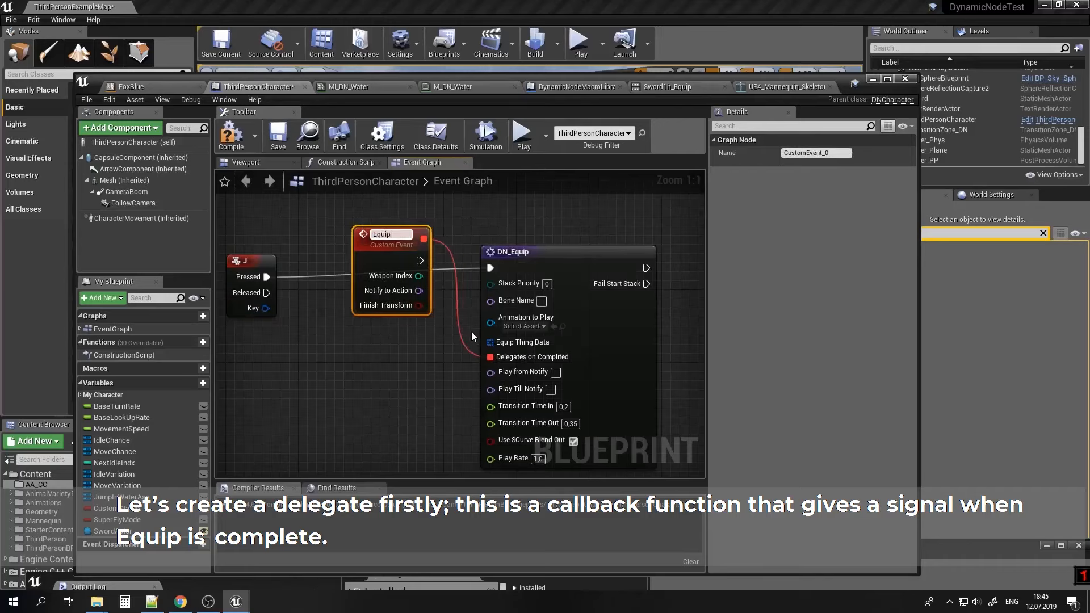
type("Delegate")
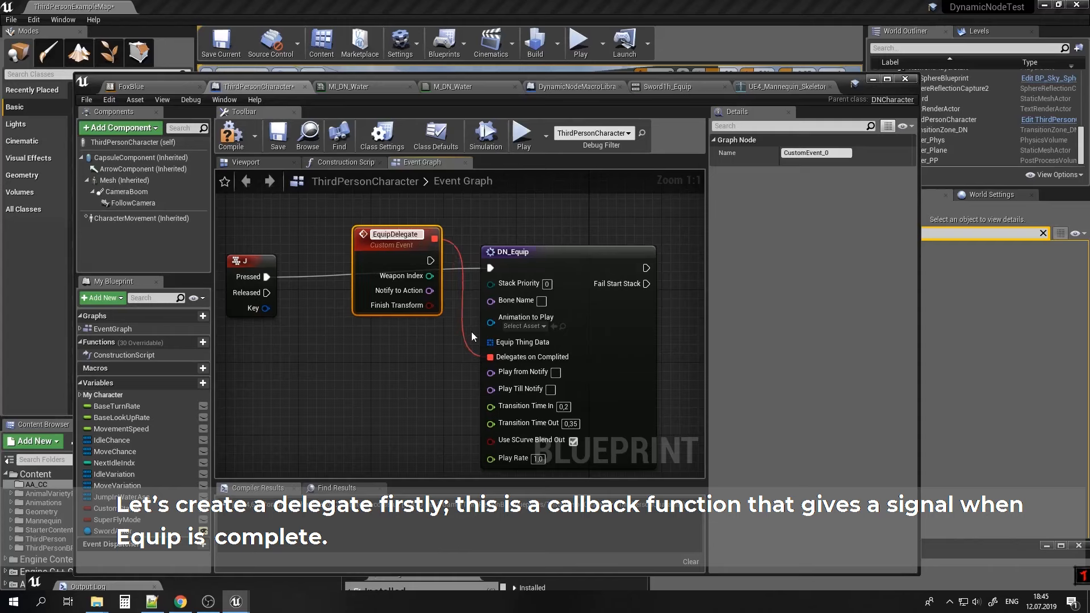
key("Return")
right_click_drag(406, 246, 457, 324)
left_click_drag(457, 324, 384, 261)
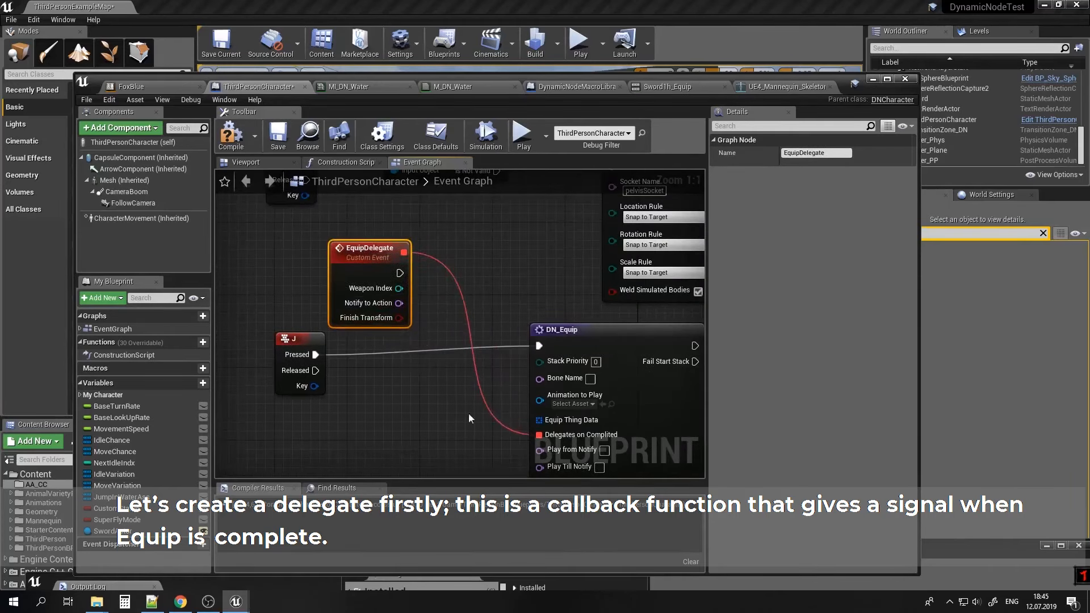
Feed DN_Equip's Equip Thing Data input from a new Make Array node placed below the J event.
right_click_drag(471, 415, 473, 366)
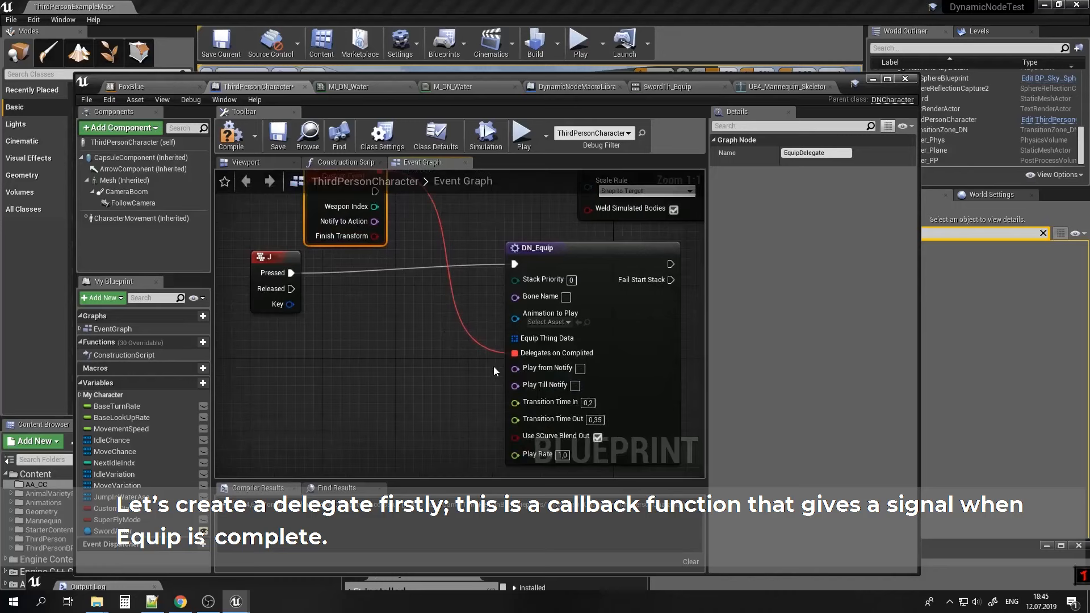
left_click_drag(514, 337, 451, 377)
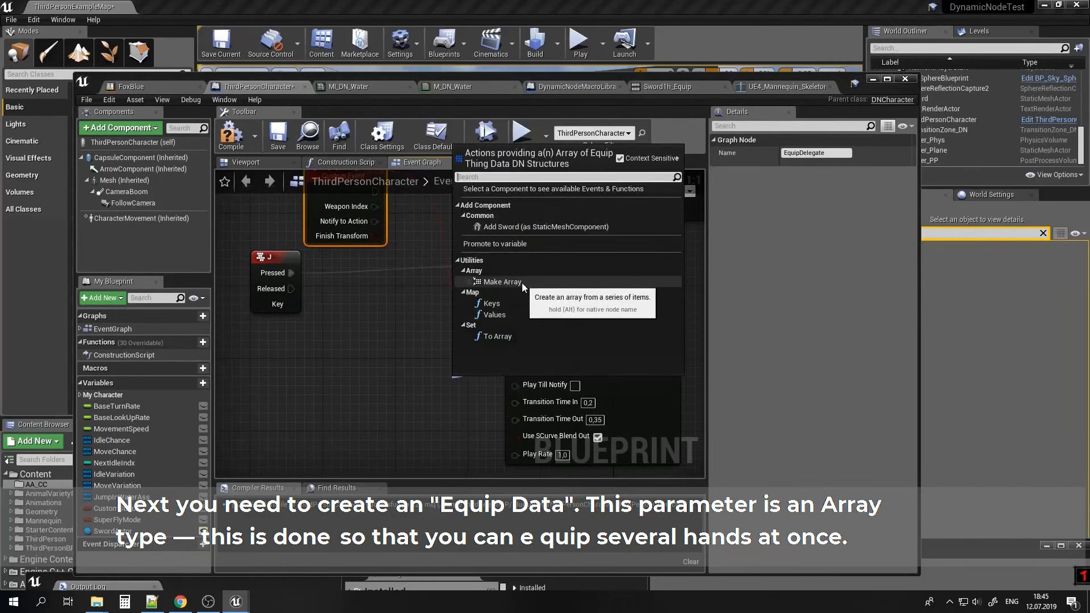
left_click(498, 282)
left_click_drag(491, 381, 407, 366)
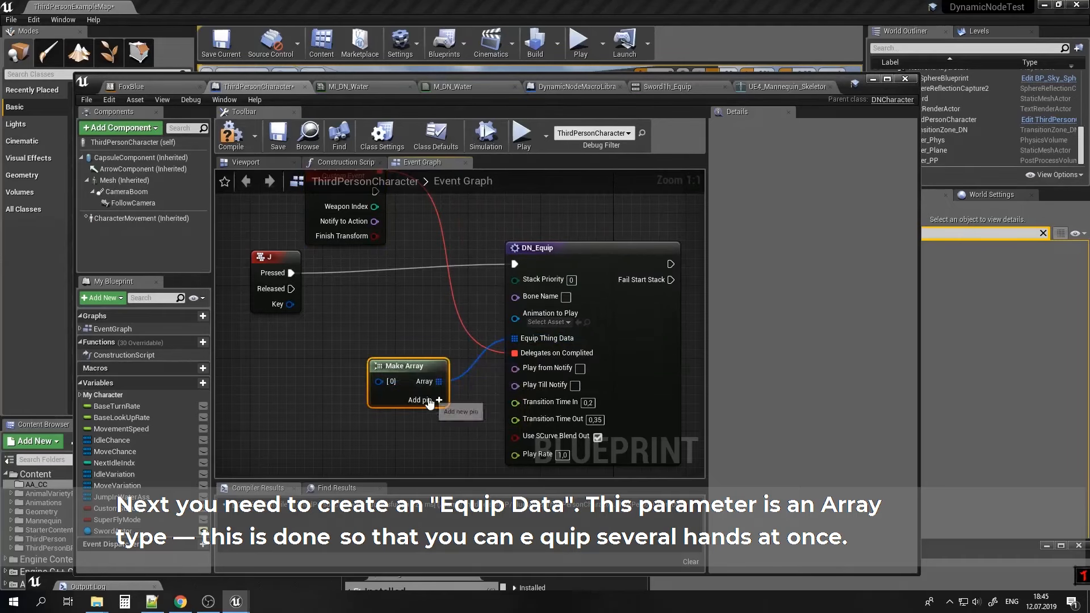
Feed the Make Array's first element from a new Make EquipThingData_DN node, place it beside the array, and expand its hidden inputs.
right_click_drag(378, 382, 480, 364)
left_click_drag(480, 365, 392, 366)
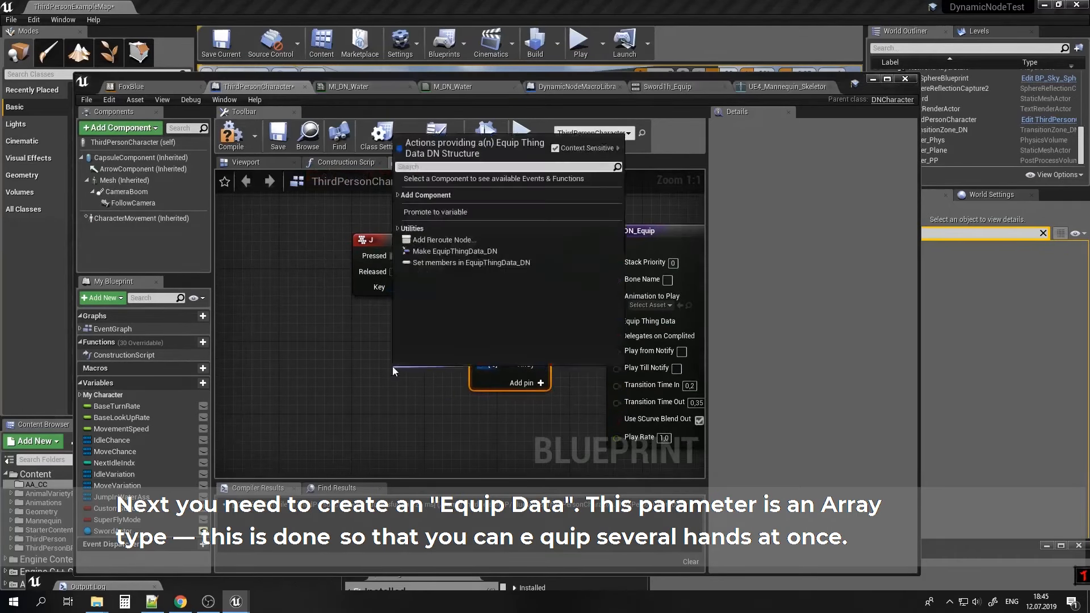
left_click(462, 251)
left_click_drag(426, 375, 280, 339)
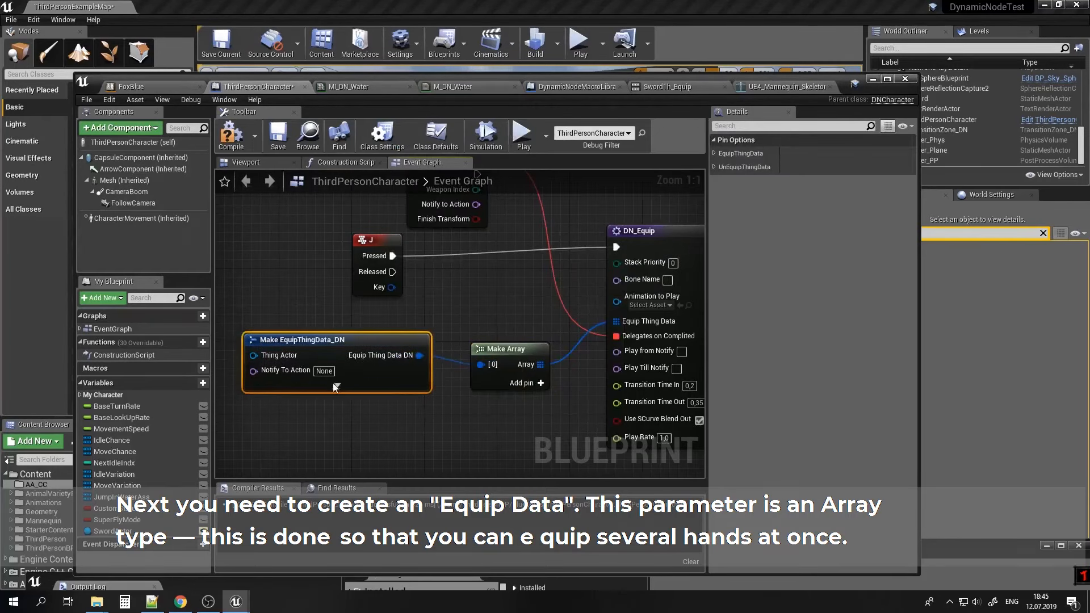
left_click(337, 385)
right_click_drag(415, 413, 448, 341)
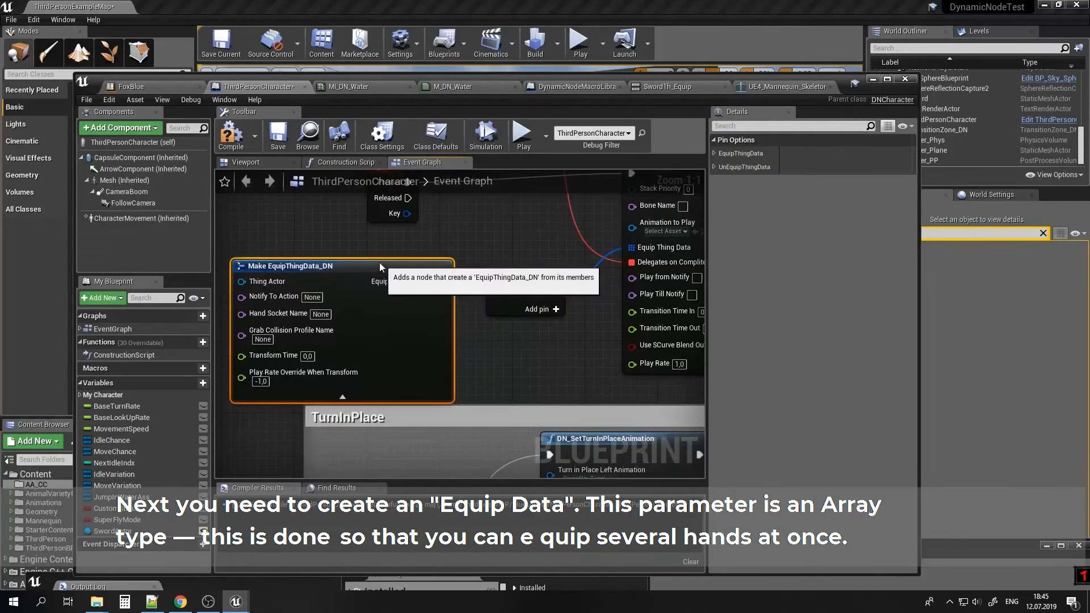
right_click_drag(467, 277, 489, 385)
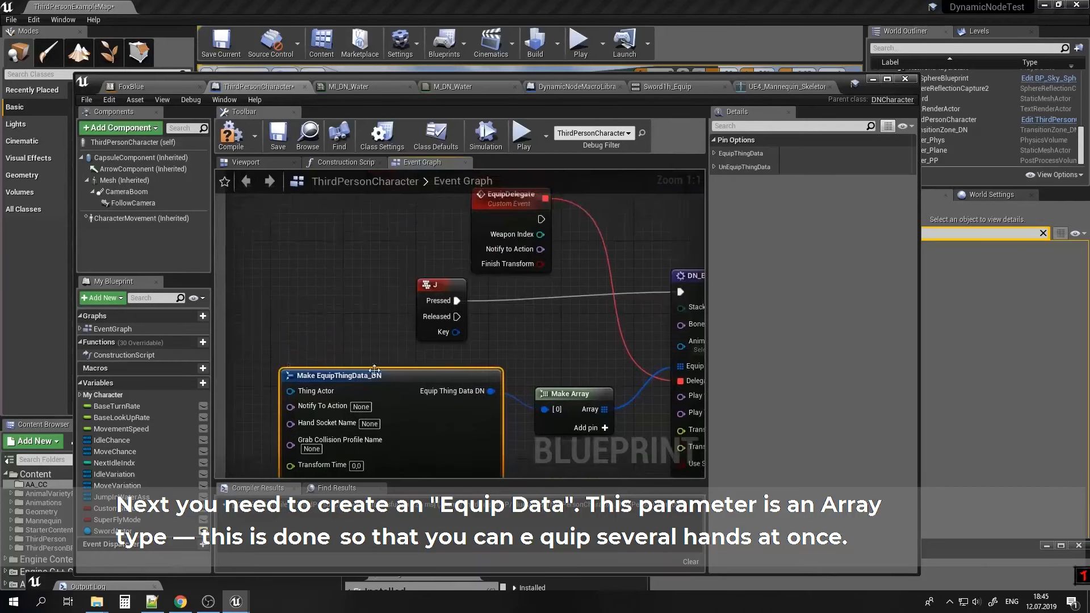
Connect the SwordActor variable to the Thing Actor input of Make EquipThingData_DN and place its getter above that node.
left_click_drag(108, 530, 291, 391)
left_click(278, 331)
right_click_drag(397, 377, 404, 341)
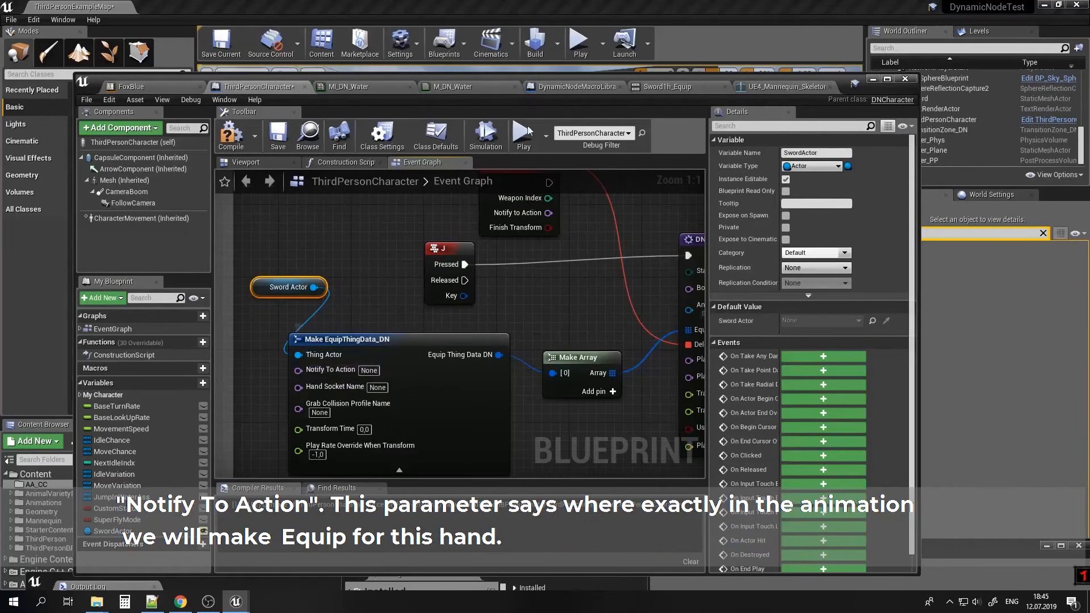
In the Sword1h_Equip animation, add a new notify named Grab on the first notify track at about frame 22.7.
left_click(696, 87)
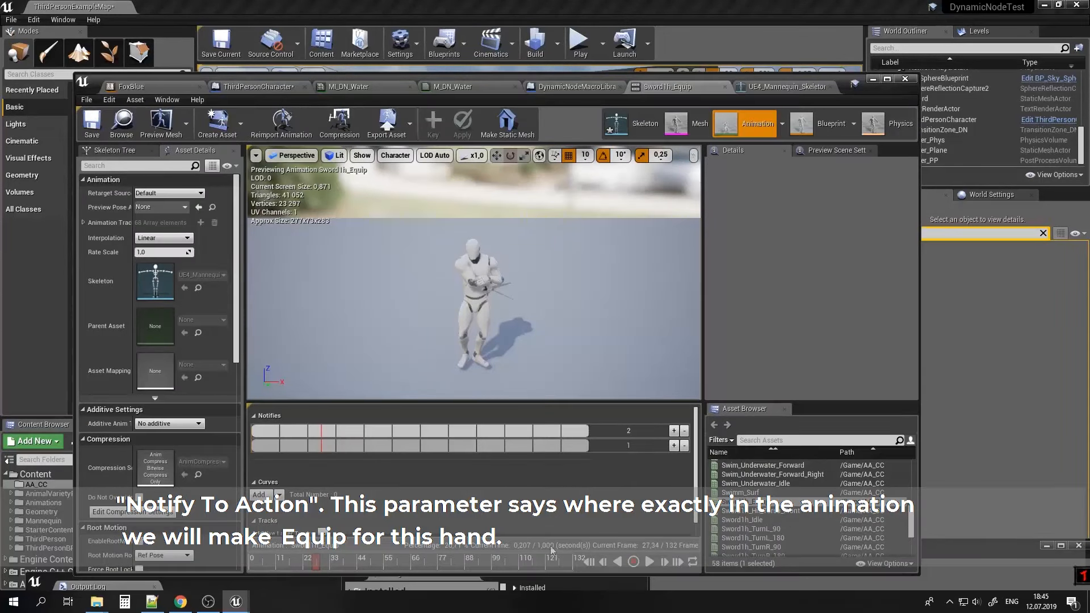
mouse_move(322, 564)
left_mouse_down()
mouse_move(273, 567)
mouse_move(306, 564)
left_mouse_up()
scroll(476, 311, "up", 6)
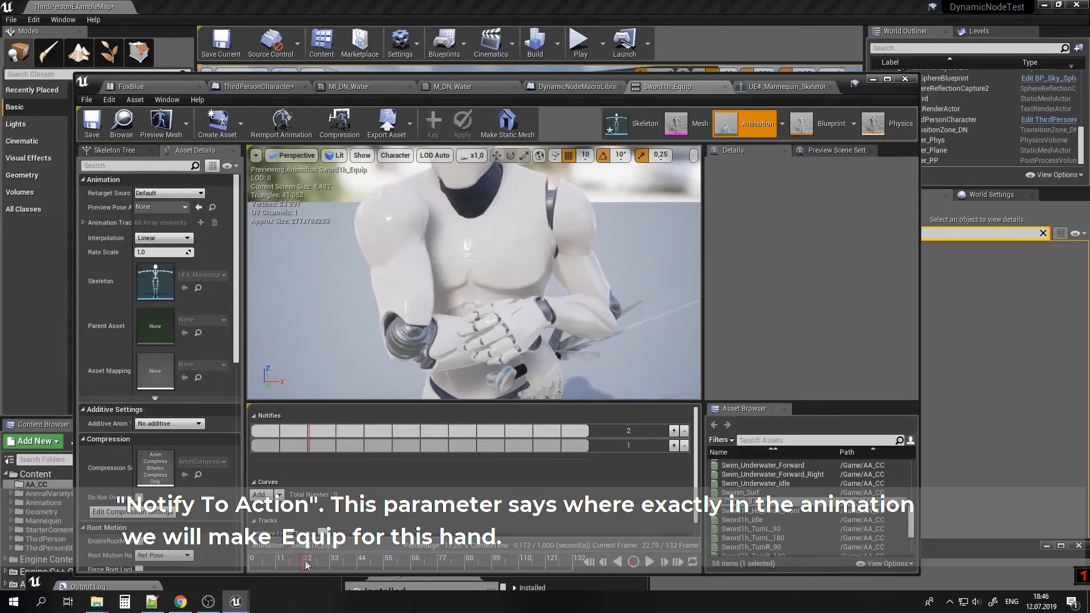
right_click(310, 435)
mouse_move(336, 447)
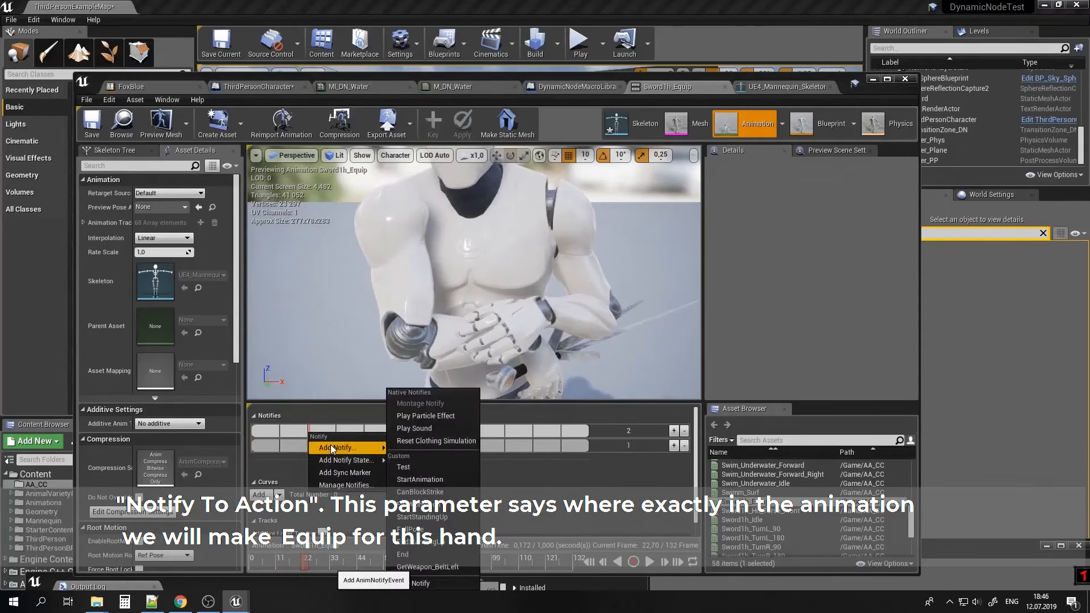
left_click(413, 584)
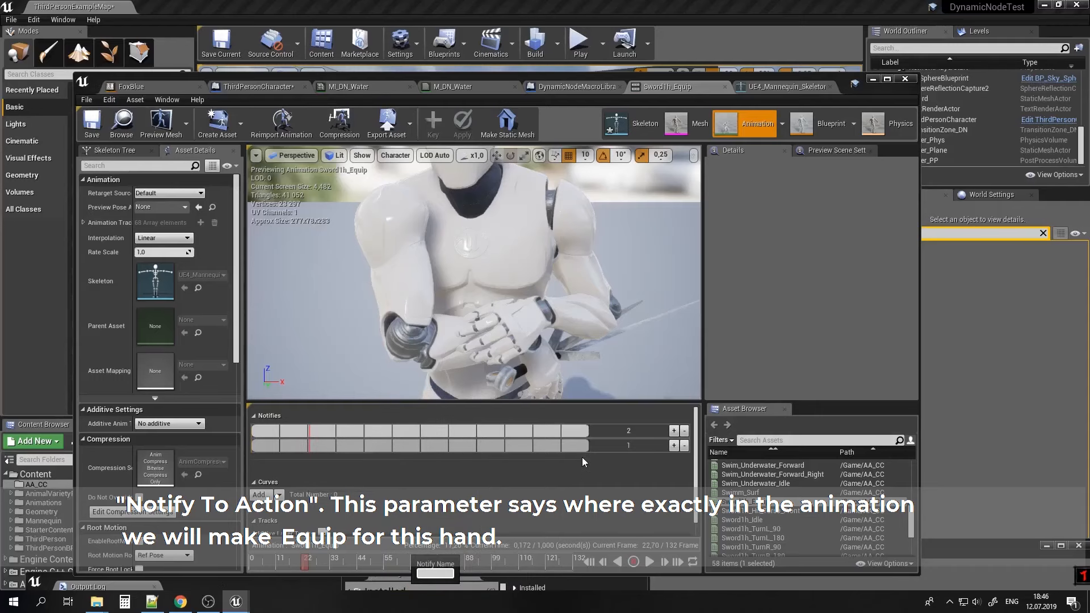
type("Grab")
key("Return")
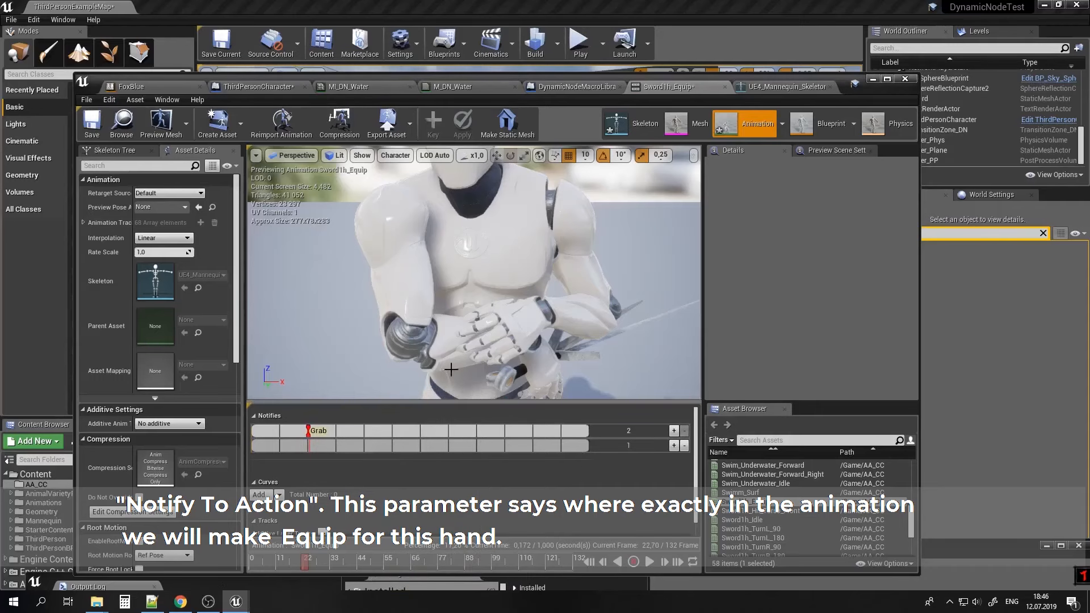
In the ThirdPersonCharacter Event Graph, set Notify To Action on Make EquipThingData_DN to Grab.
left_click(258, 86)
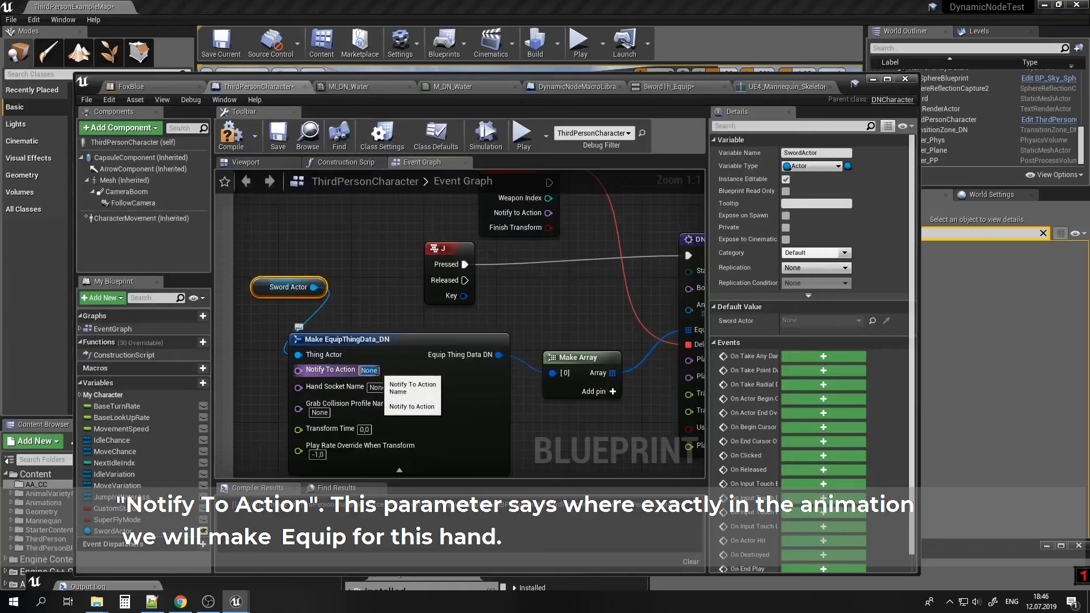
type("Grab")
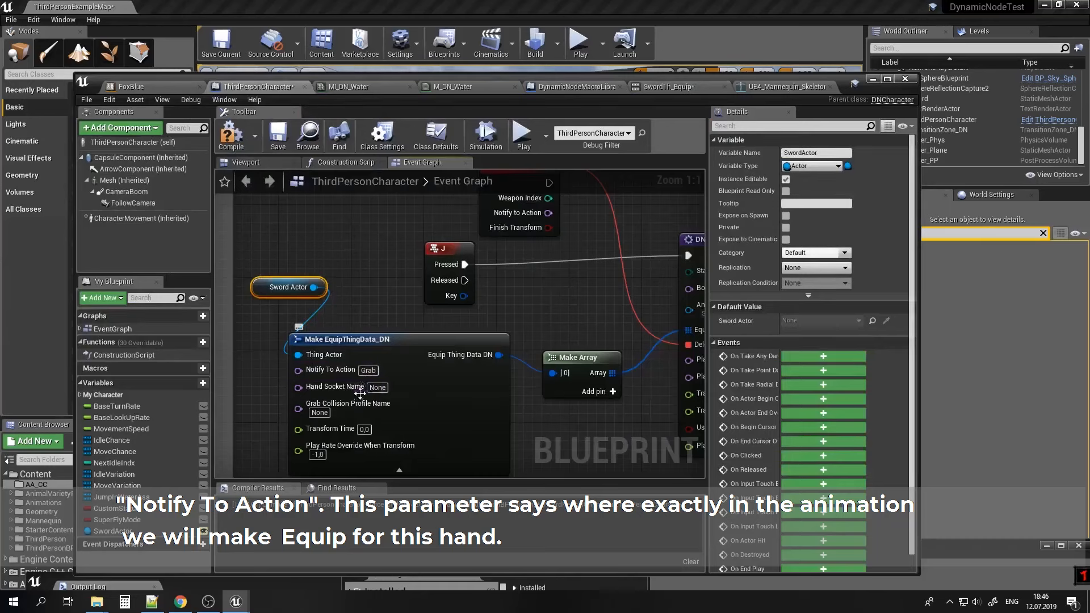
right_click_drag(491, 400, 512, 369)
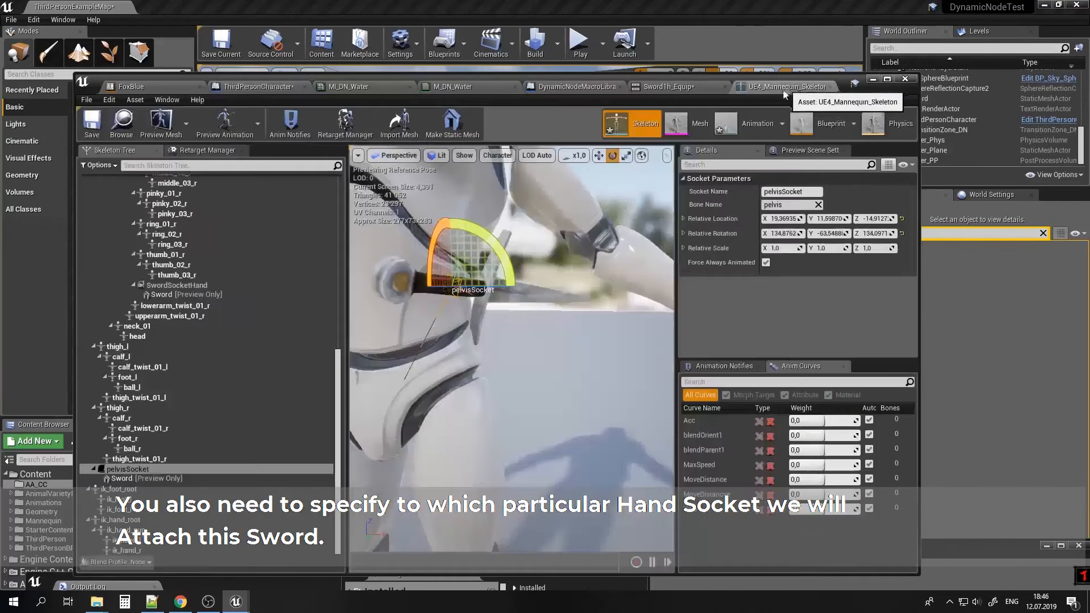
Copy the SwordSocketHand socket name from the mannequin skeleton and enter it as Hand Socket Name on Make EquipThingData_DN.
left_click(786, 86)
left_click(206, 285)
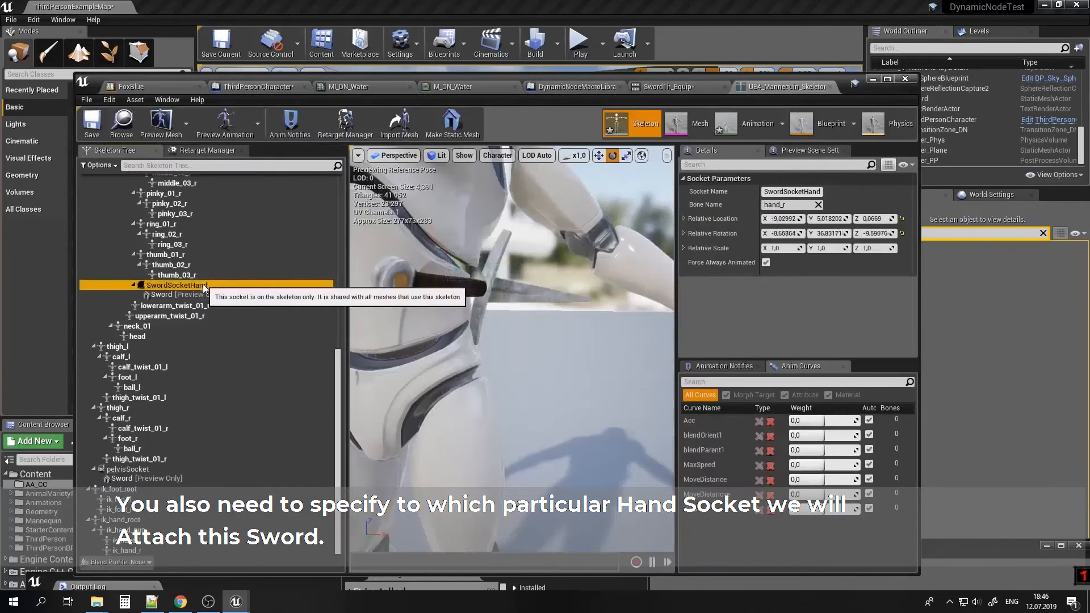
key("f")
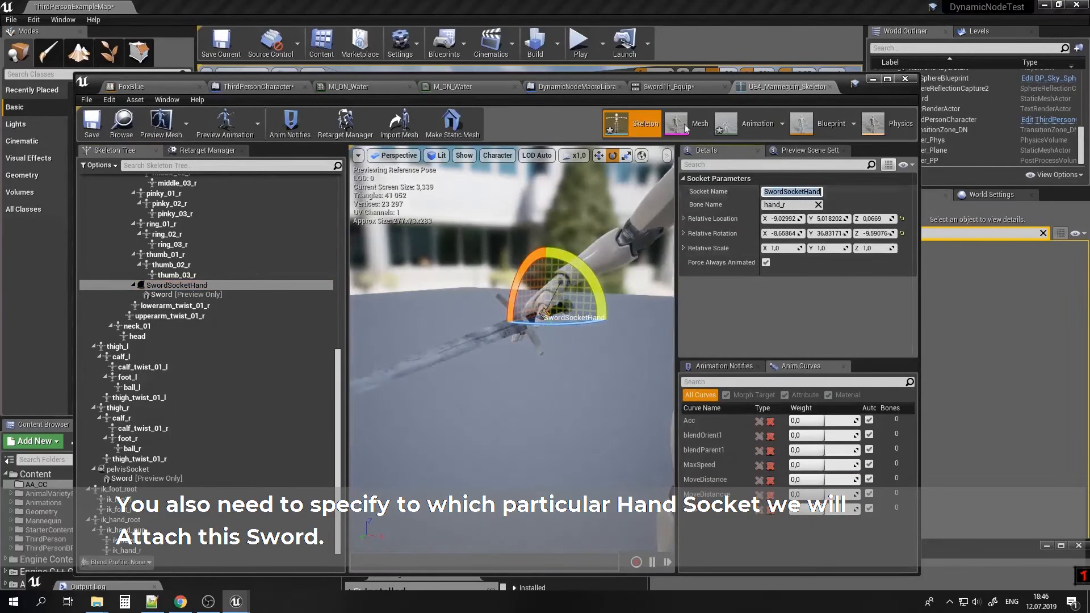
left_click(668, 87)
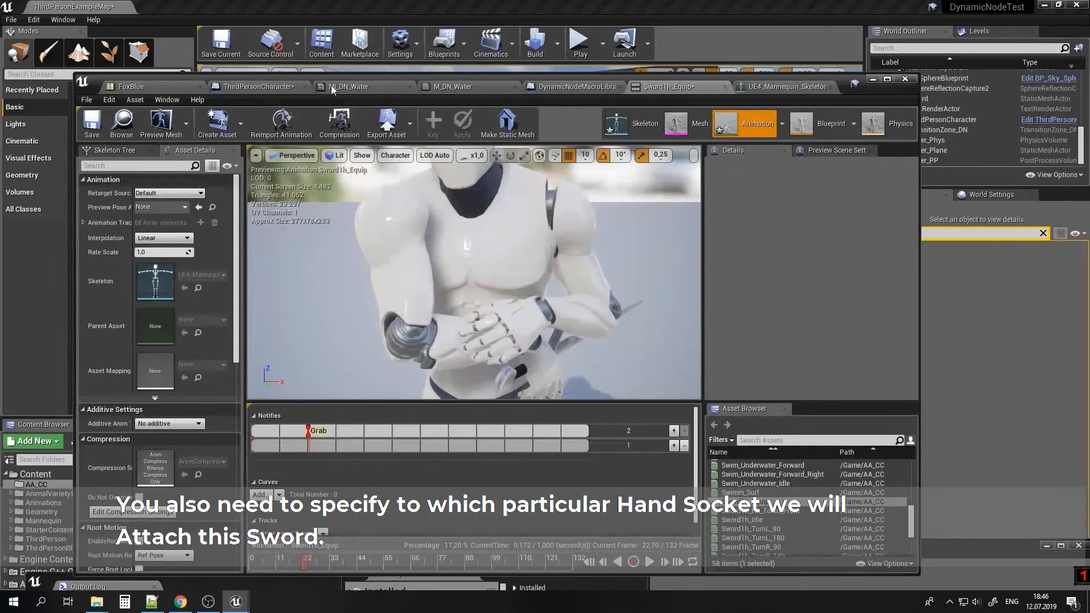
left_click(278, 87)
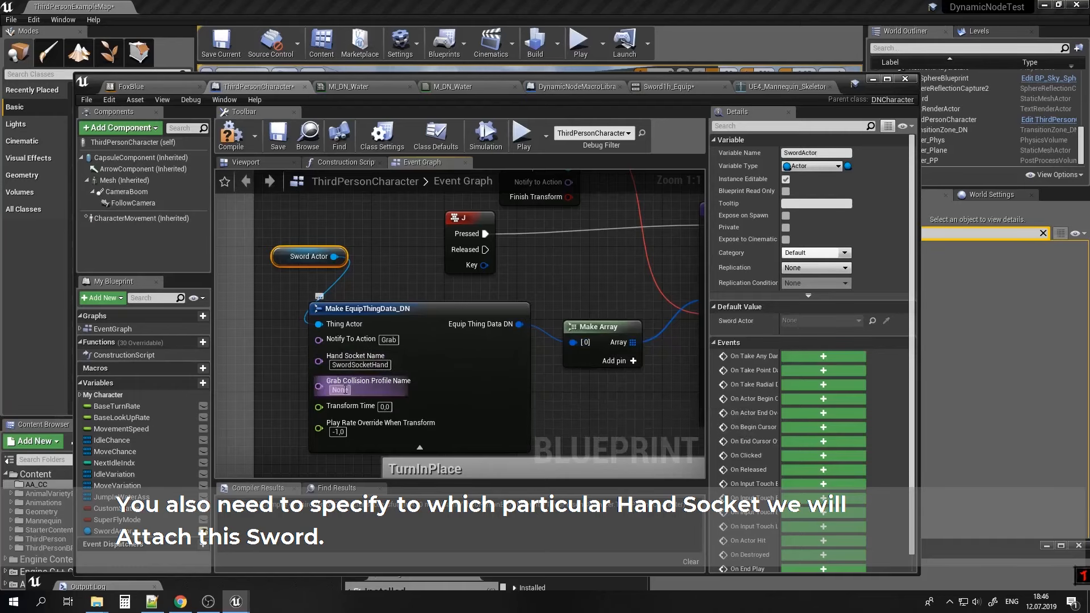
Select the placed sword in the level and examine its collision preset and the available preset options.
left_click_drag(624, 89, 581, 342)
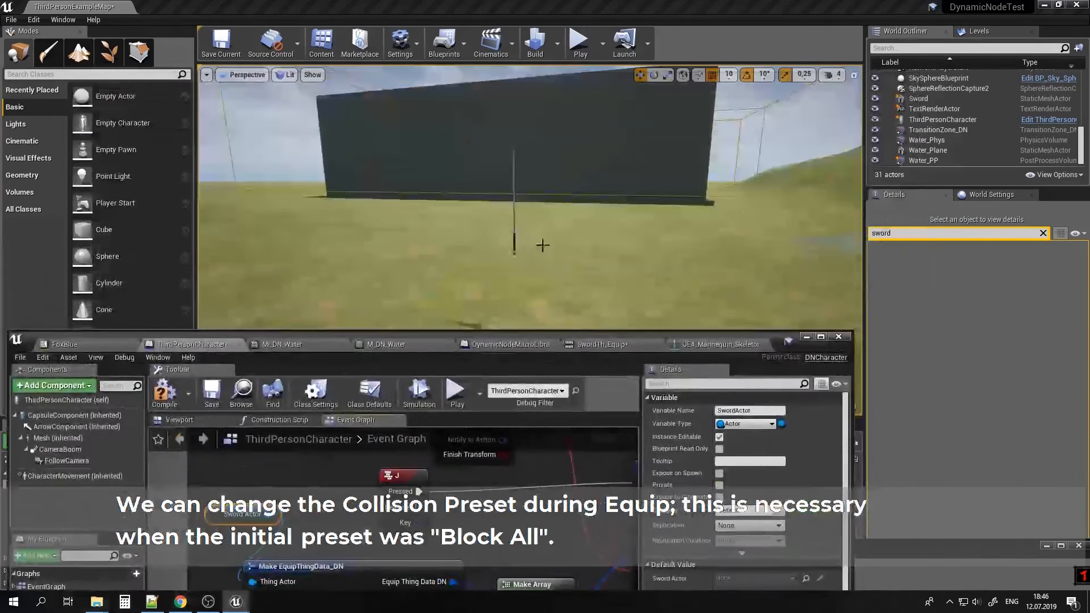
left_click(514, 244)
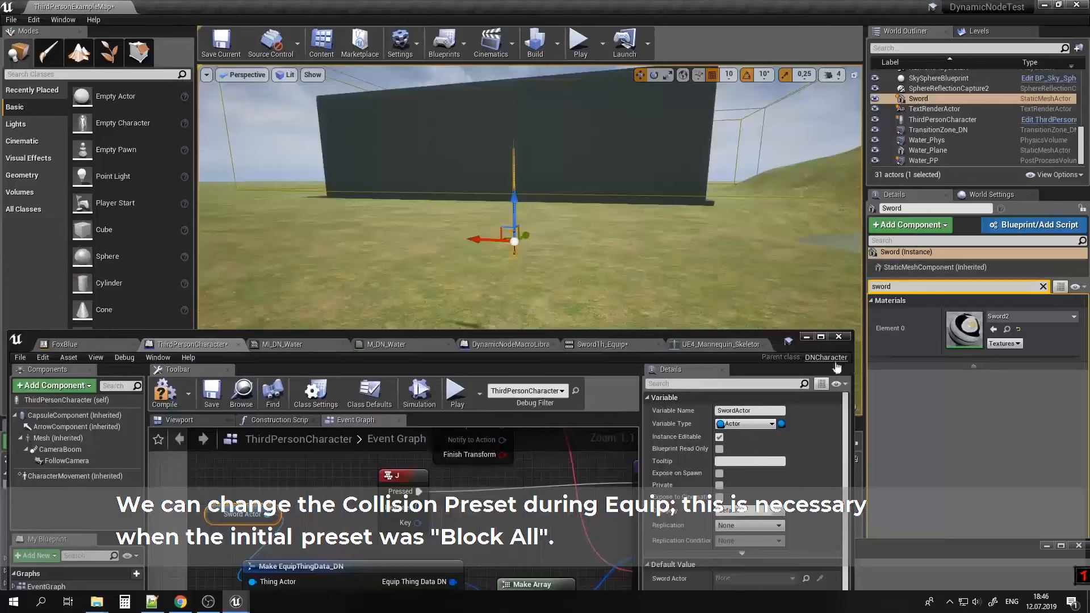
left_click(1043, 286)
scroll(987, 464, "down", 10)
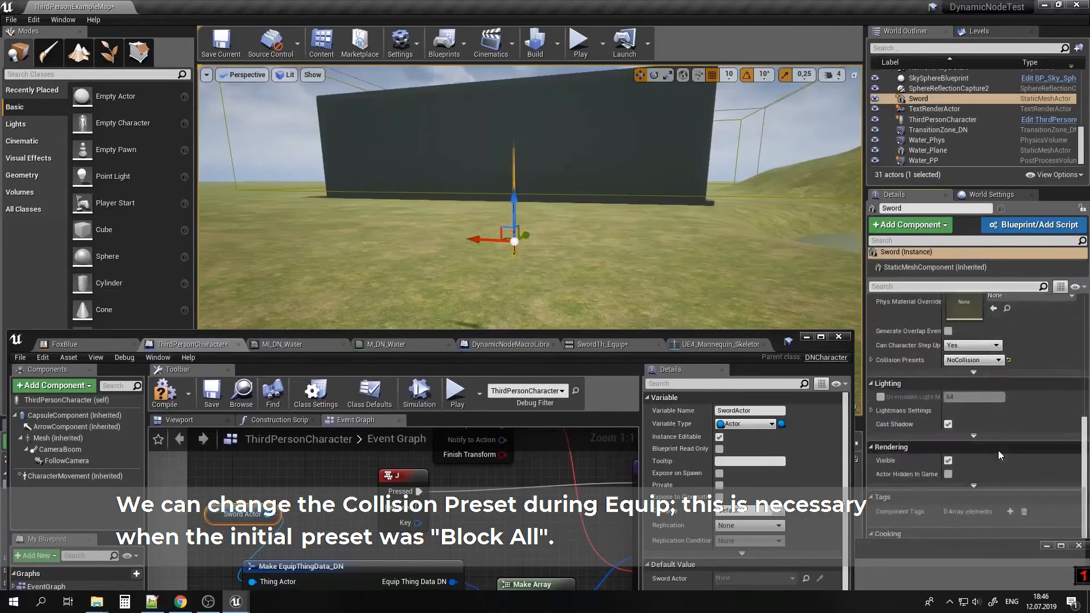
left_click(972, 360)
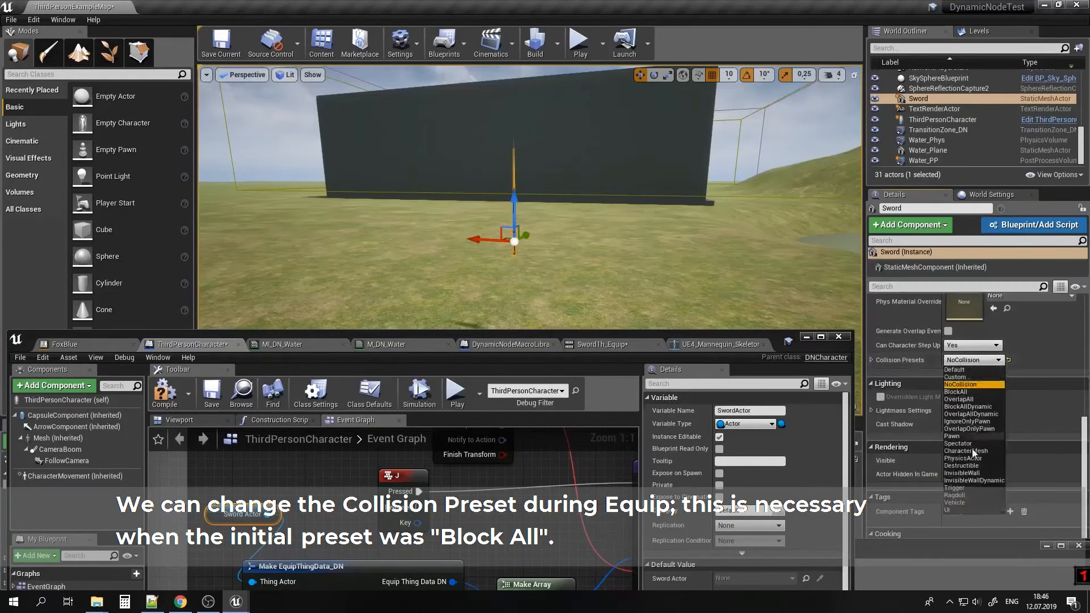
left_click(985, 363)
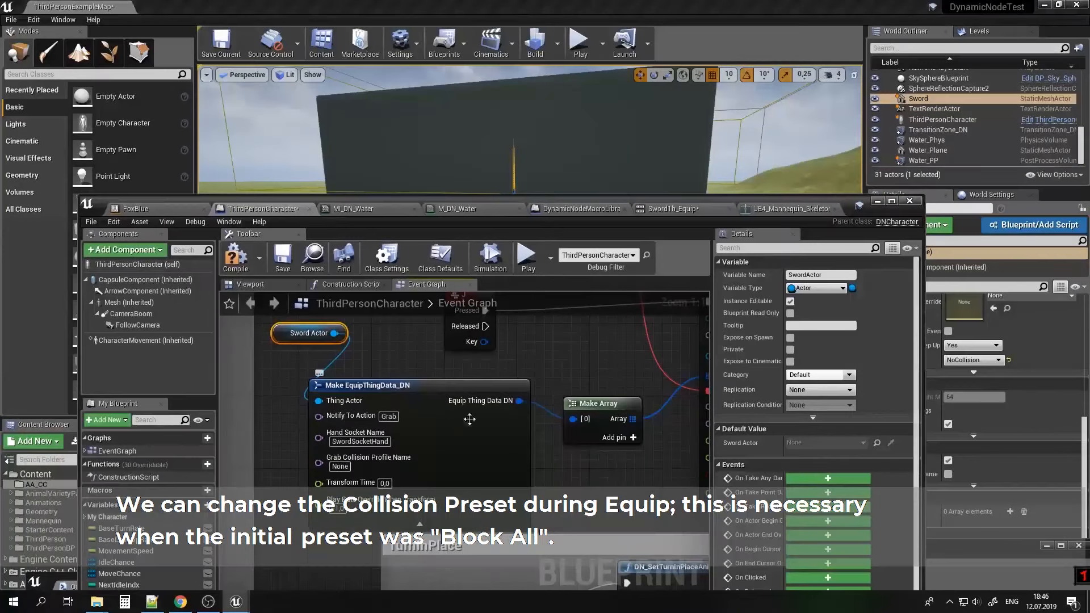
Set the DN_Equip node's Animation to Play to Sword1h_Equip.
right_click_drag(645, 333, 483, 427)
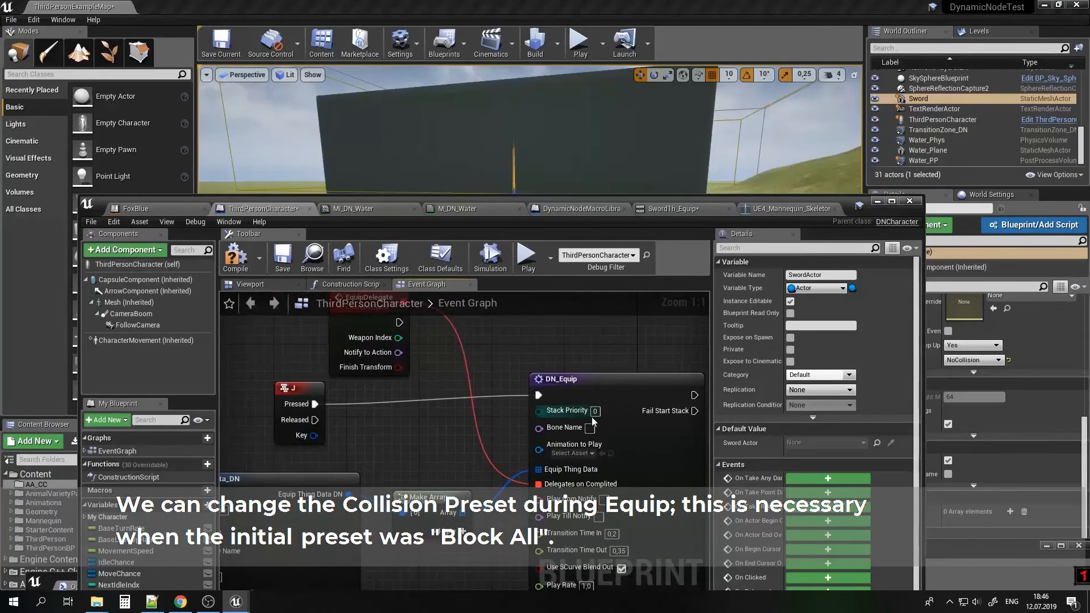
left_click(572, 452)
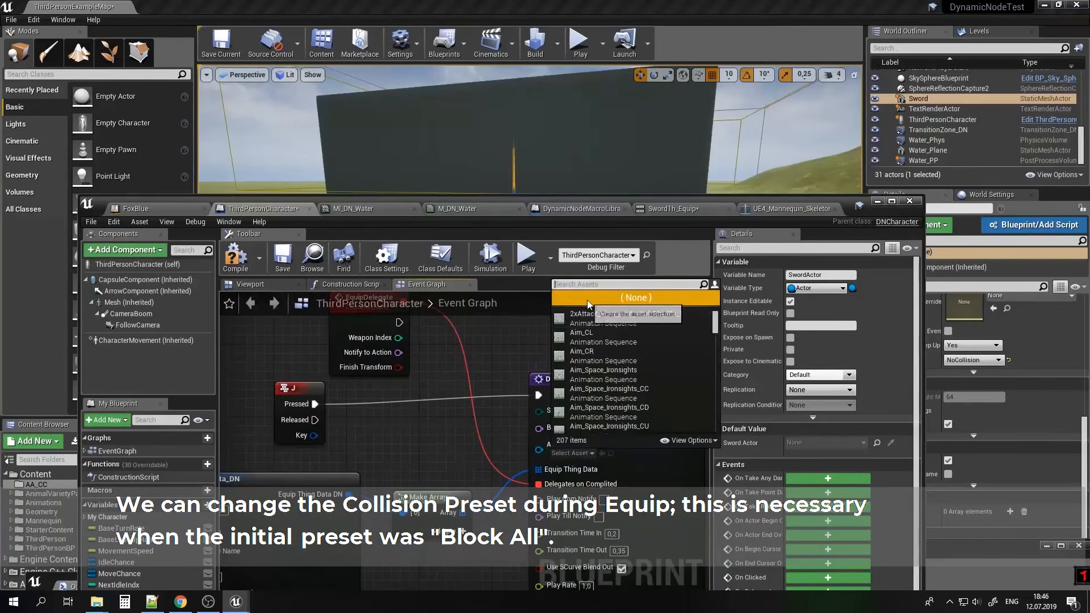
type("equ")
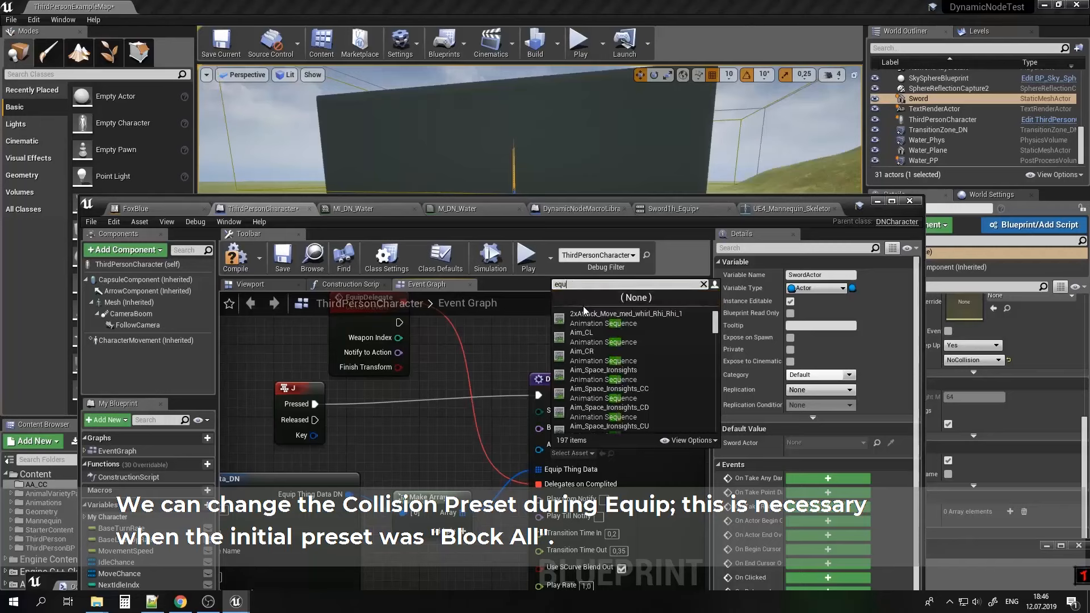
type("ip")
left_click(583, 320)
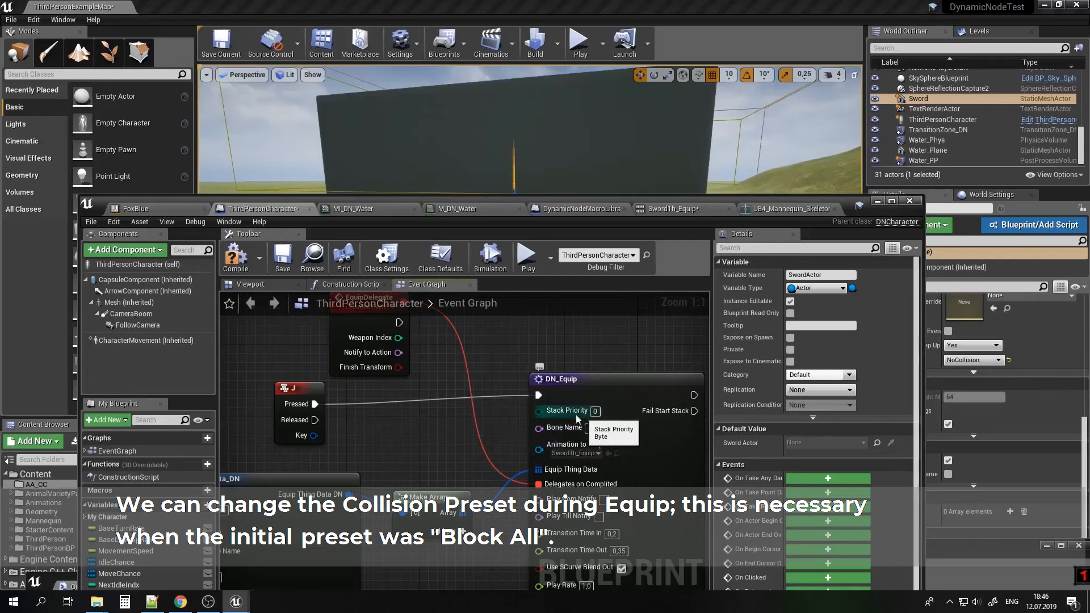
Set the DN_Equip node's Stack Priority to 1 and compile the ThirdPersonCharacter blueprint.
right_click_drag(576, 418, 540, 450)
left_click(558, 442)
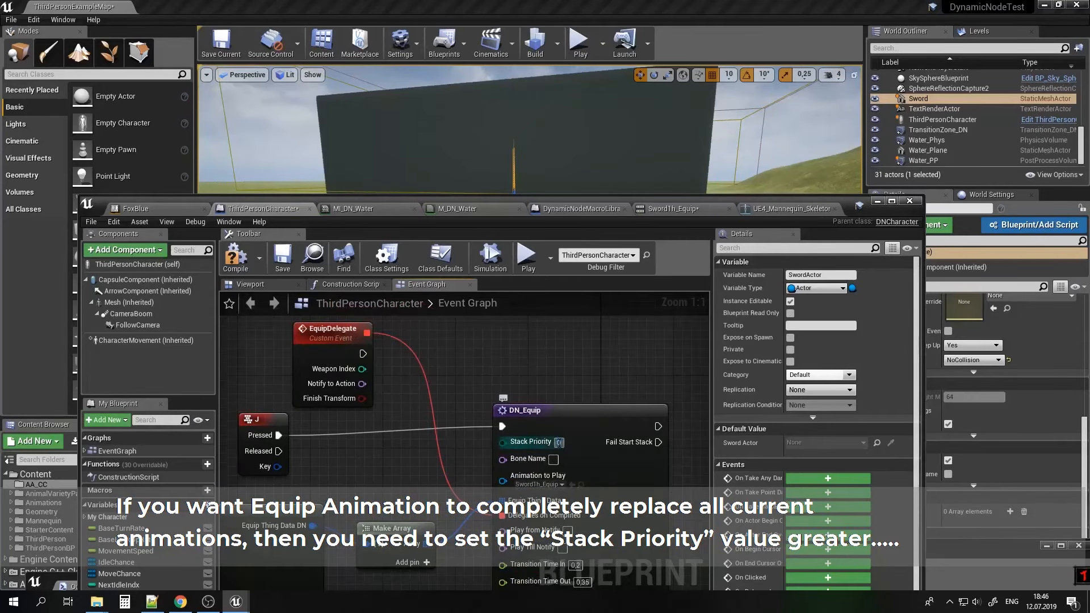
left_click(537, 381)
scroll(537, 382, "down", 2)
right_click_drag(538, 382, 493, 579)
scroll(519, 465, "down", 4)
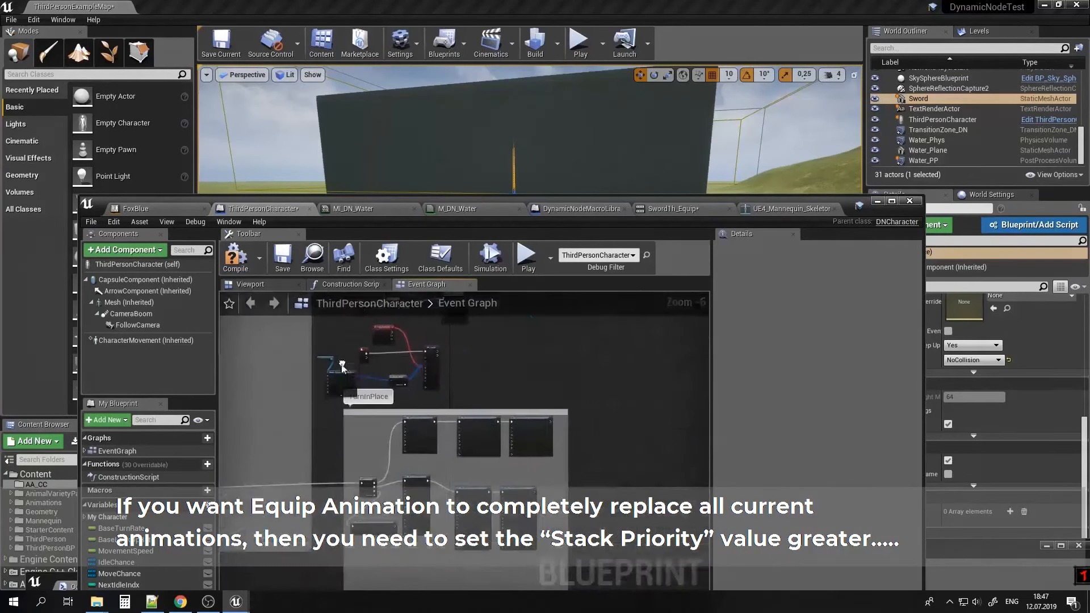
scroll(428, 349, "up", 2)
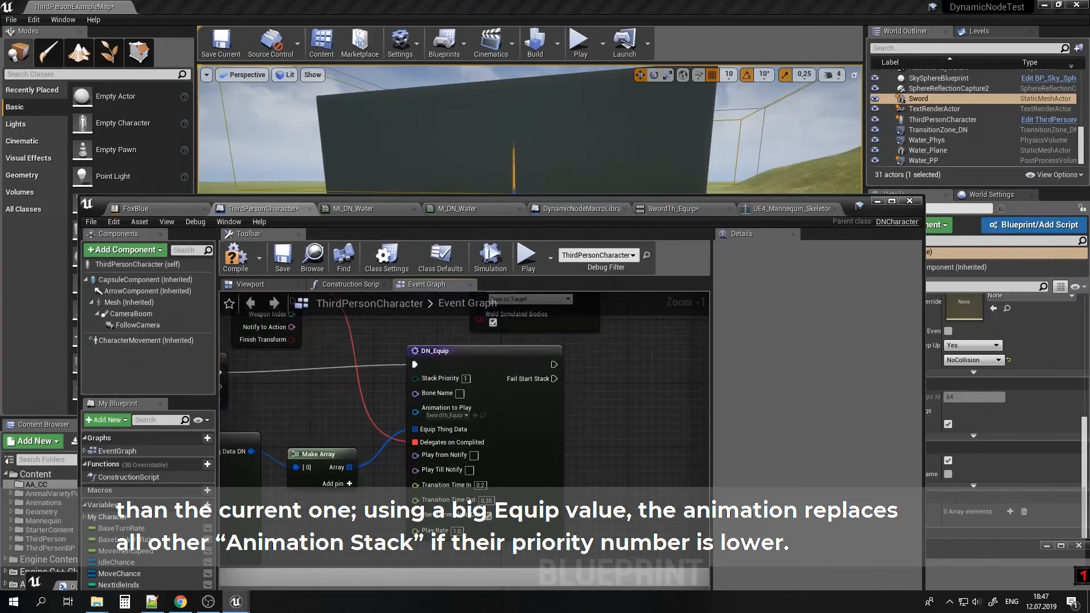
right_click_drag(594, 462, 623, 427)
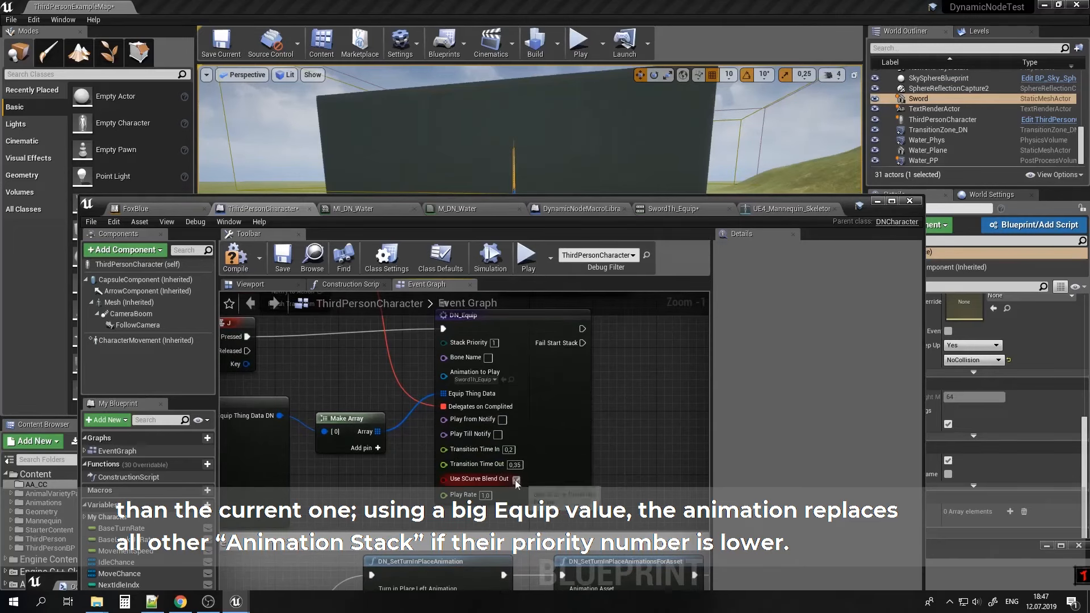
right_click_drag(490, 380, 548, 482)
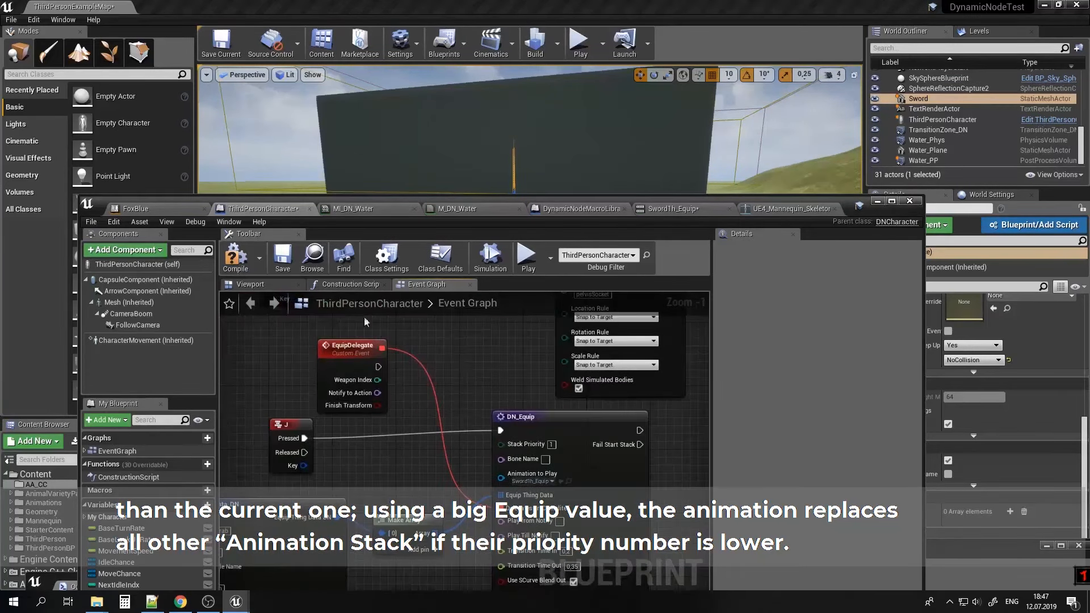
left_click(235, 257)
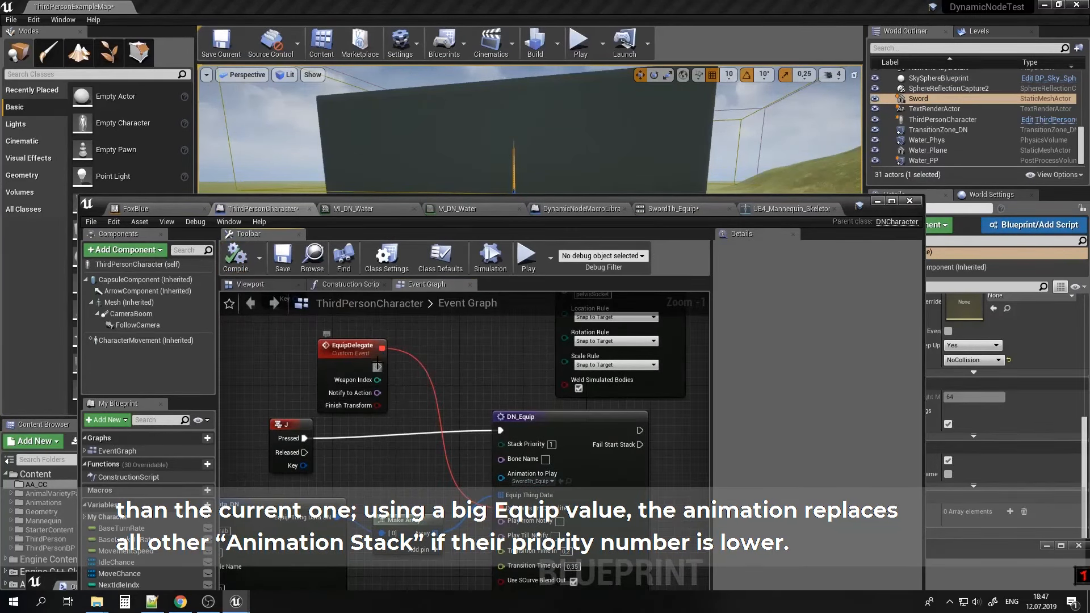
Add a Print String node driven by the EquipDelegate event and place it beside the event, above DN_Equip.
left_click_drag(377, 364, 425, 369)
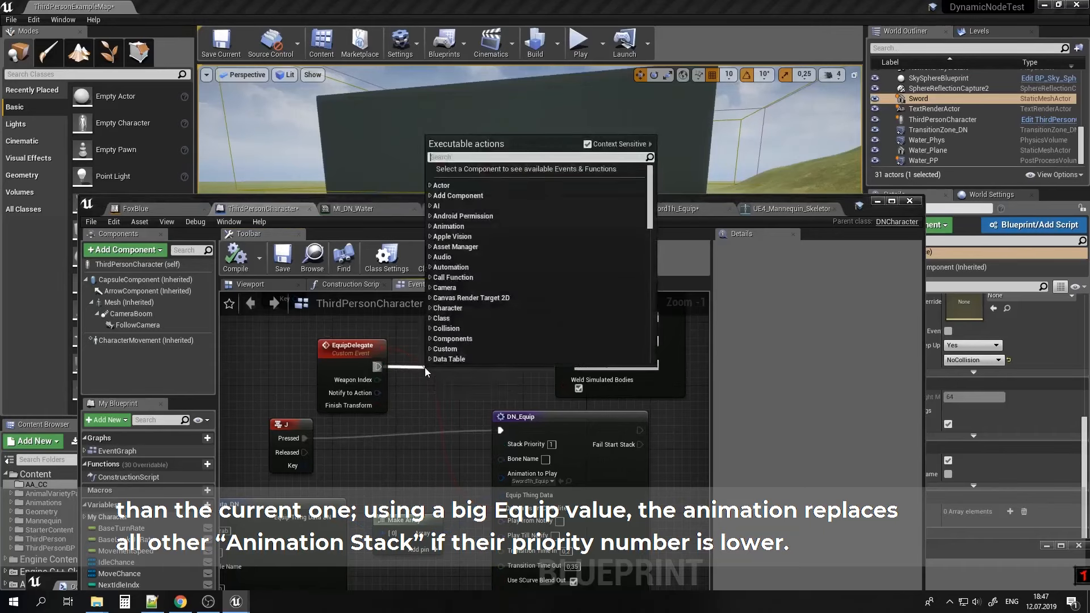
type("print string")
key("Return")
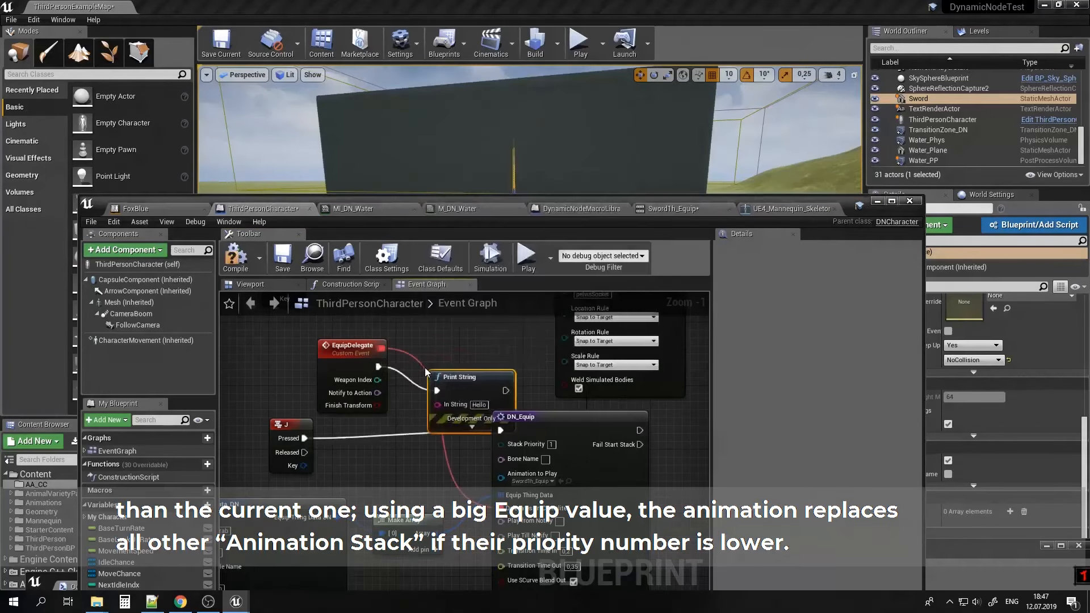
left_click_drag(471, 373, 471, 341)
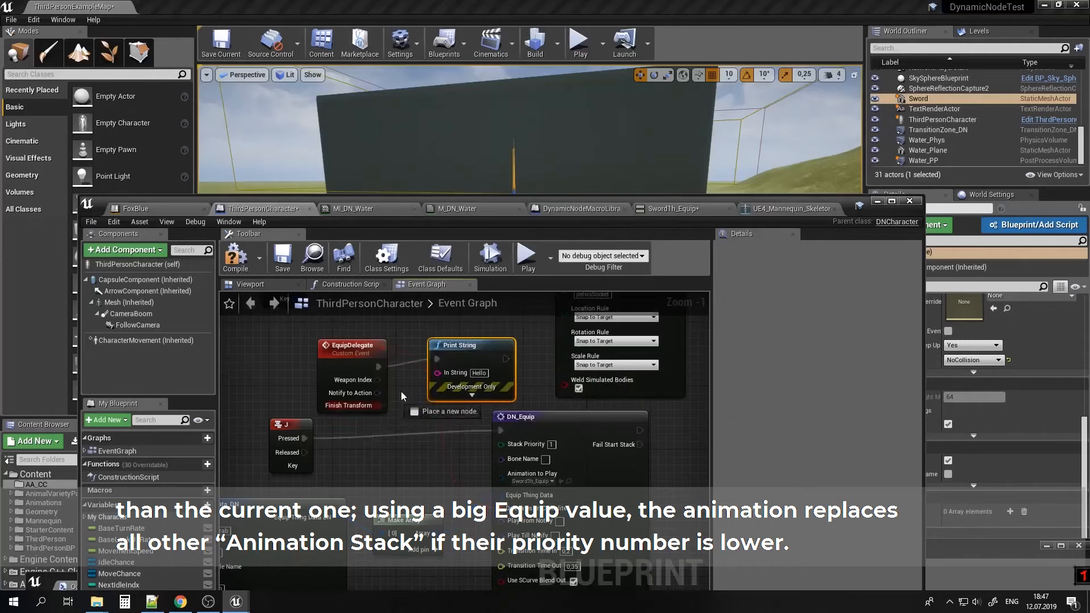
Feed EquipDelegate's Finish Transform output into the Print String node's In String through a conversion node, and compile the blueprint.
left_click_drag(401, 392, 425, 423)
left_click(235, 254)
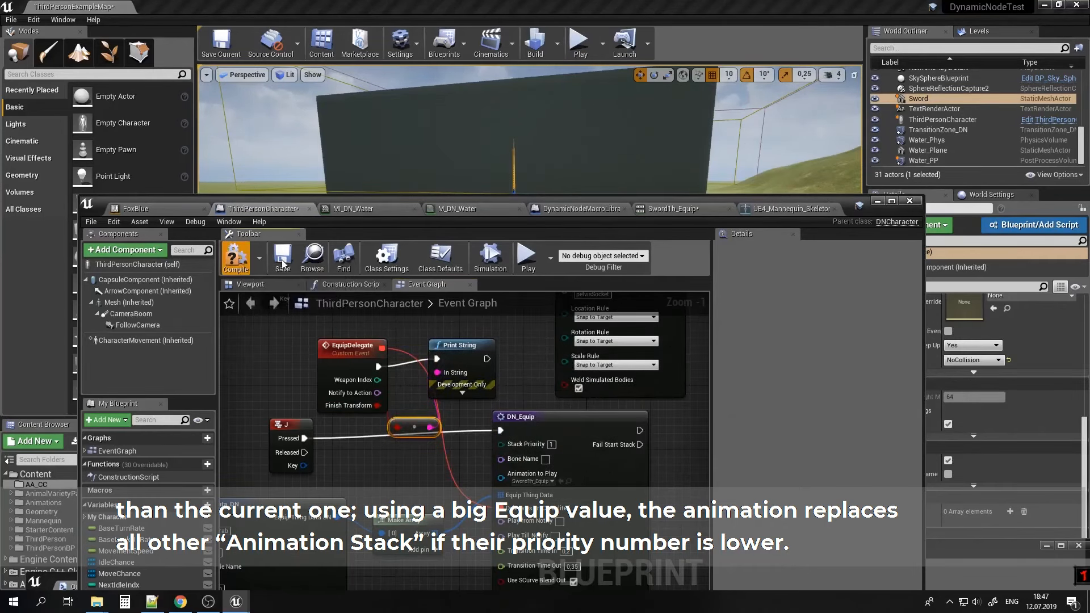
left_click(881, 202)
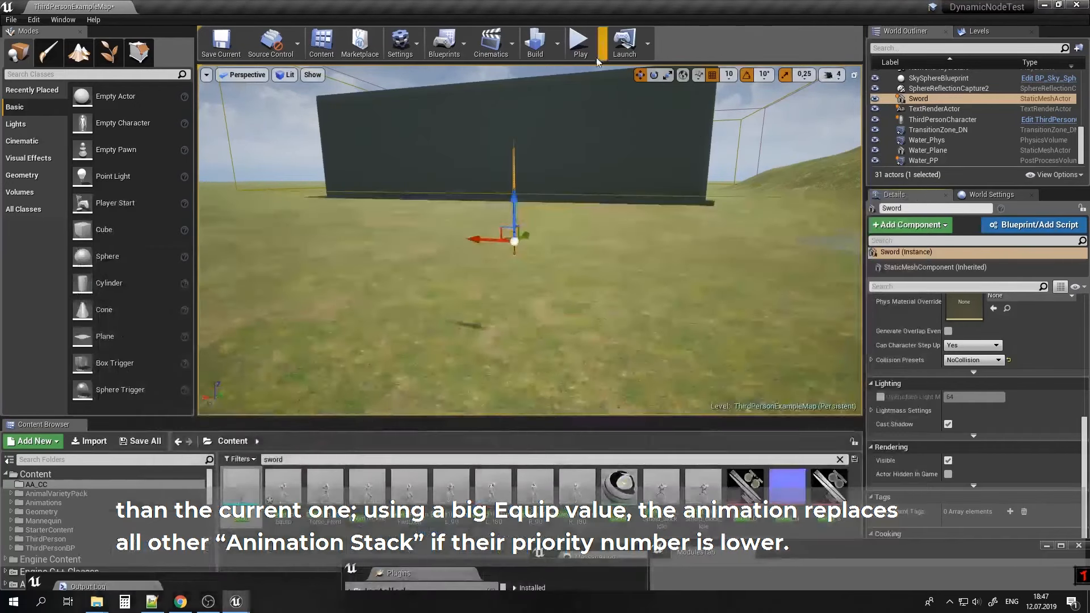
Play-test the level by running to the sword and equipping it, and observe the full-body animation and printed output.
left_click(579, 42)
key("w")
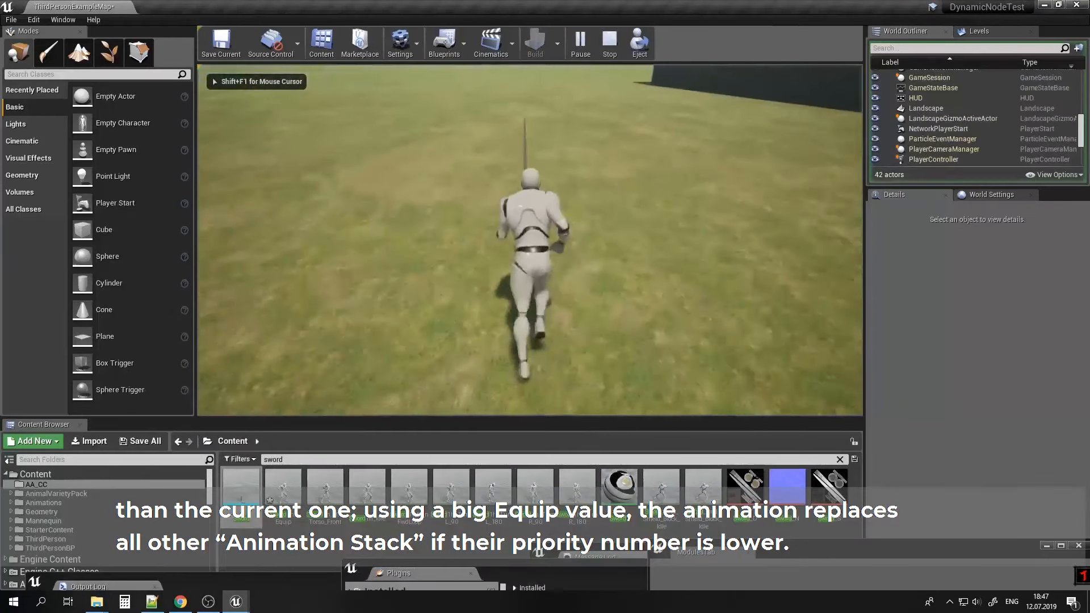
key("e")
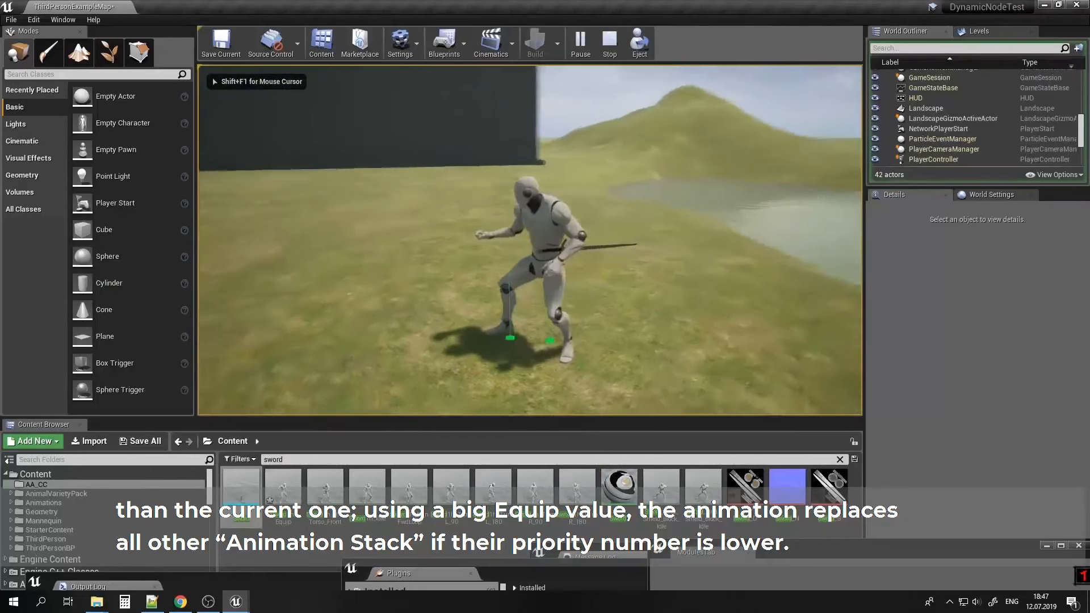
key("e")
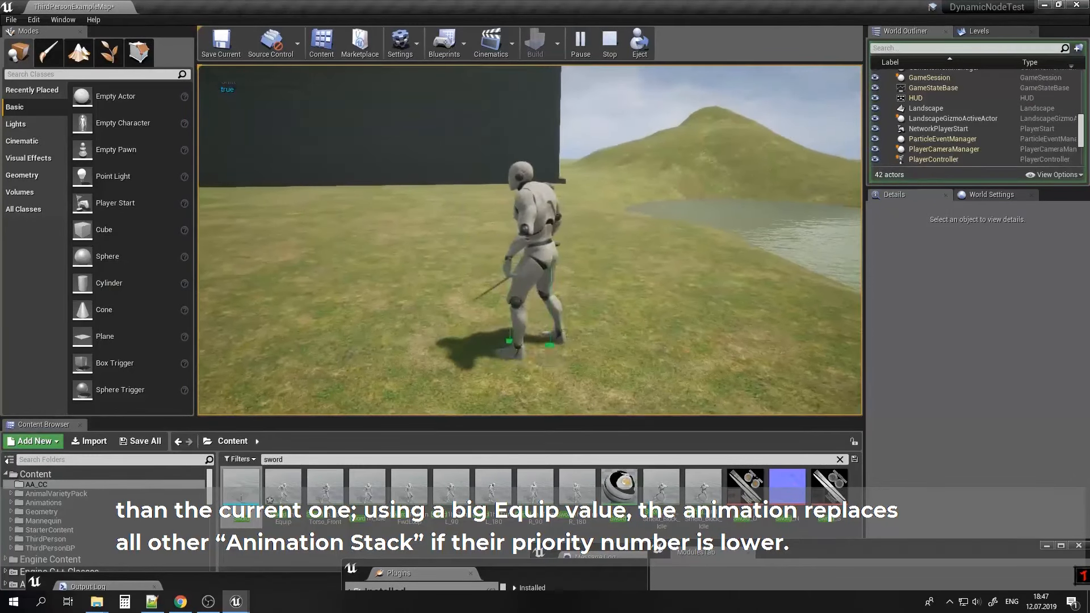
key("Escape")
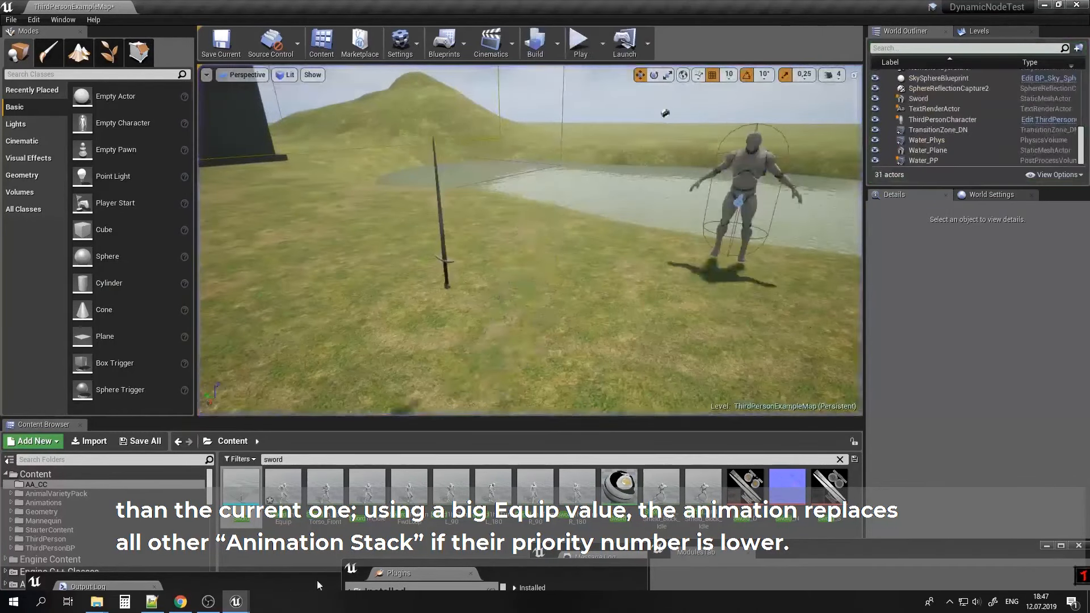
In ThirdPersonCharacter, set the DN_Equip node's Stack Priority to 0 and Bone Name to spine_01.
left_click(244, 602)
left_click(739, 528)
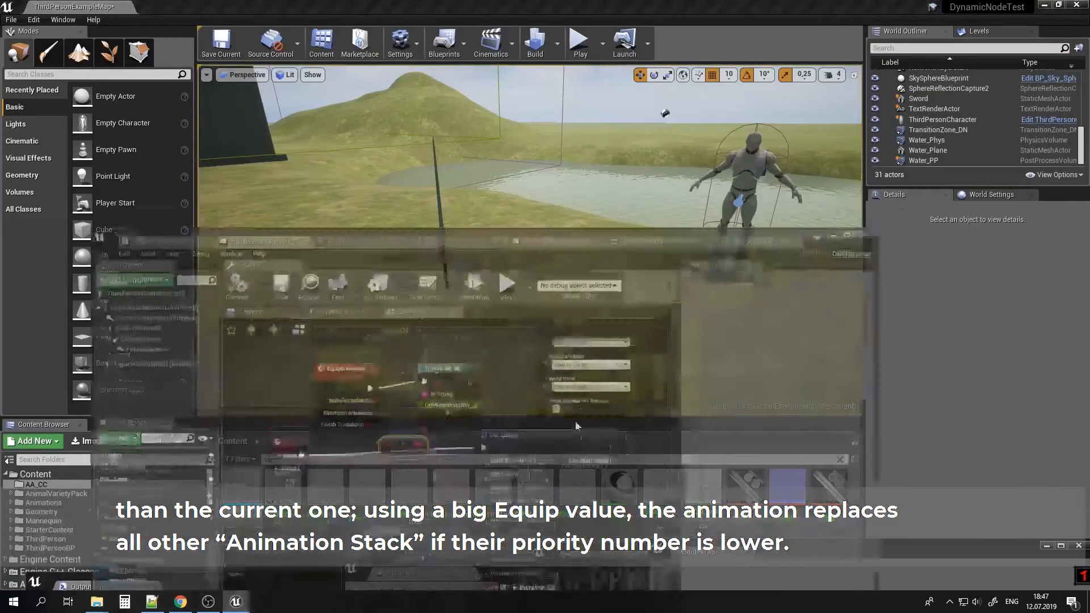
right_click_drag(555, 462, 574, 432)
left_click(576, 415)
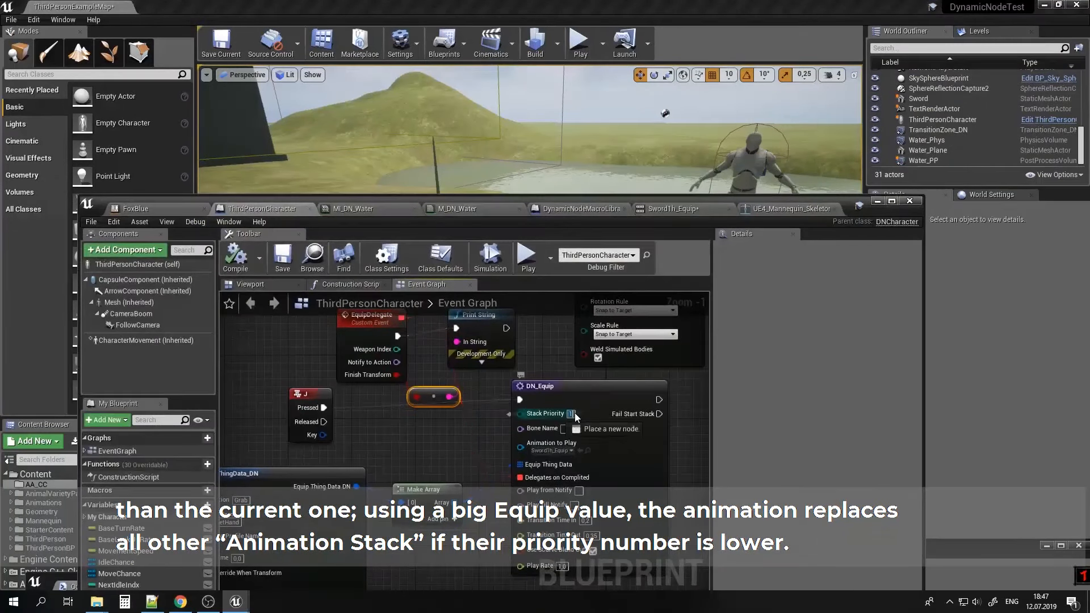
left_click(571, 414)
type("0")
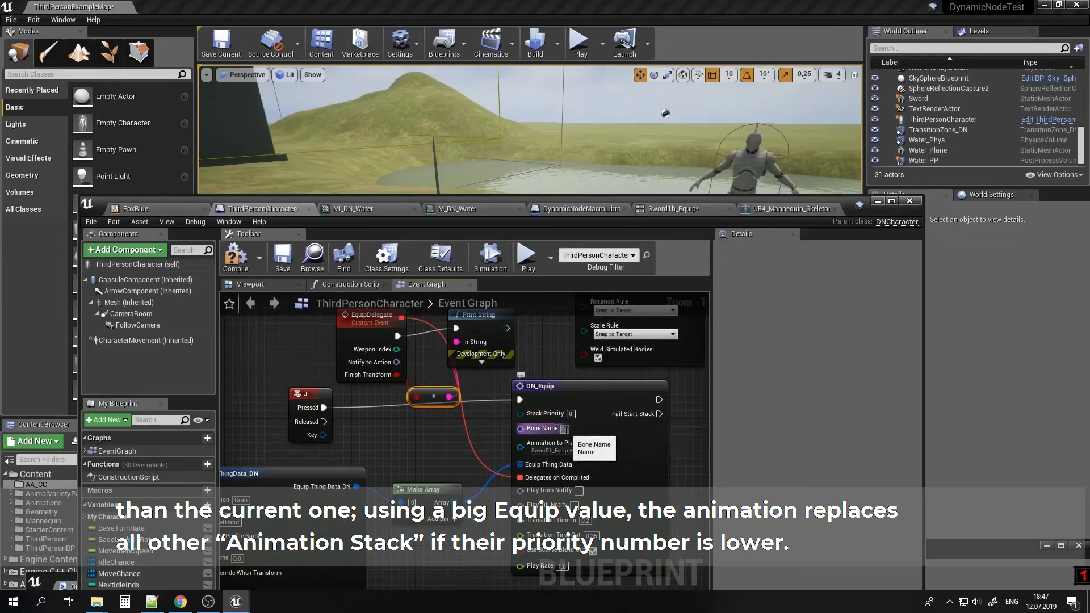
type("e_01")
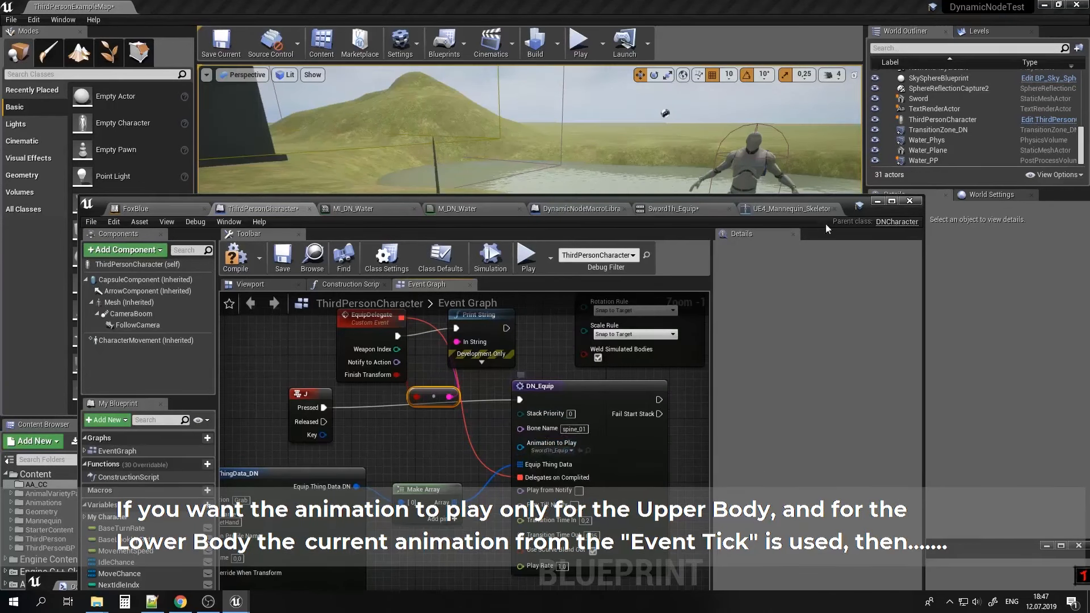
Examine the spine_01 bone's position in the mannequin skeleton and return to the ThirdPersonCharacter event graph.
left_click(806, 208)
scroll(250, 407, "up", 3)
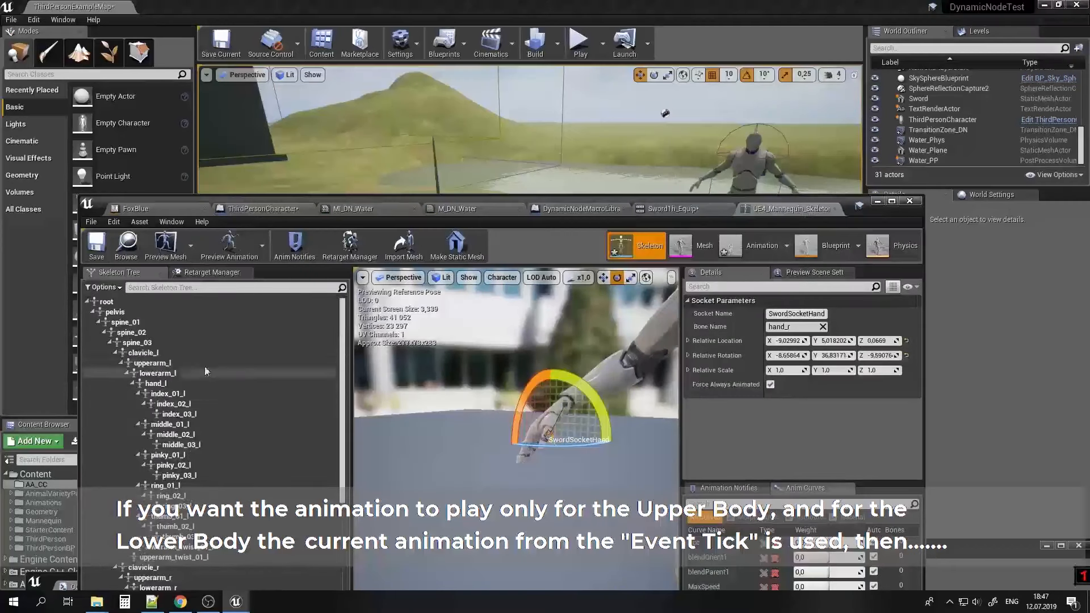
left_click(142, 322)
right_click_drag(492, 330, 525, 321)
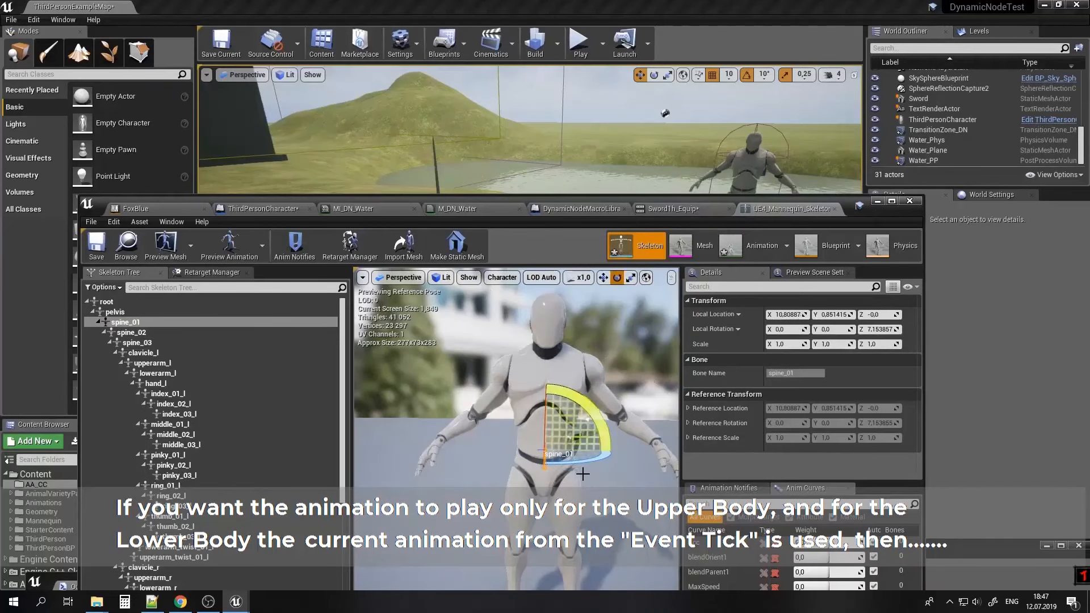
left_click(683, 213)
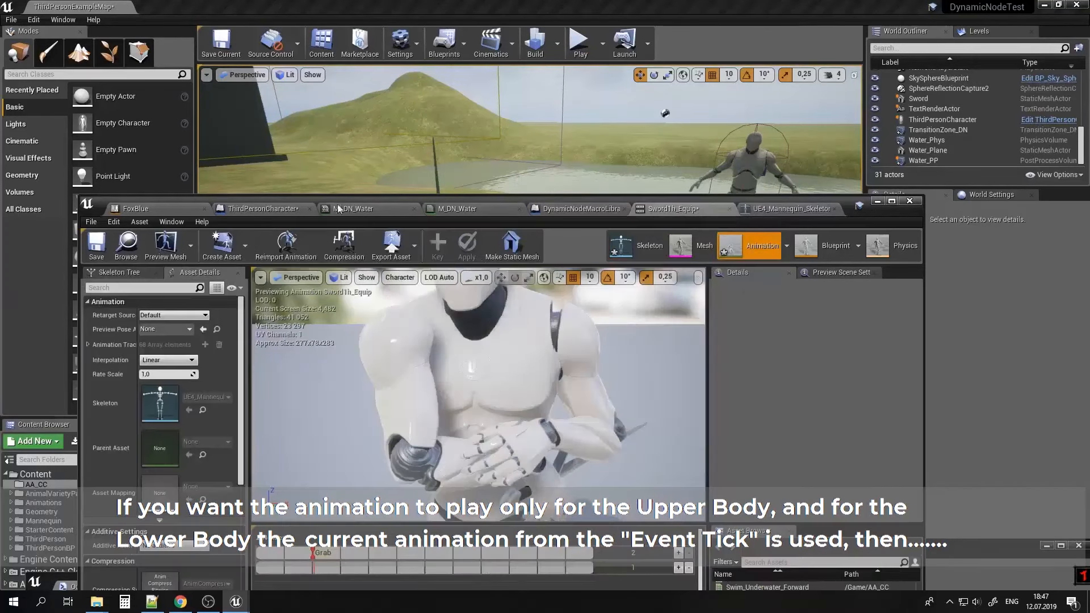
left_click(257, 213)
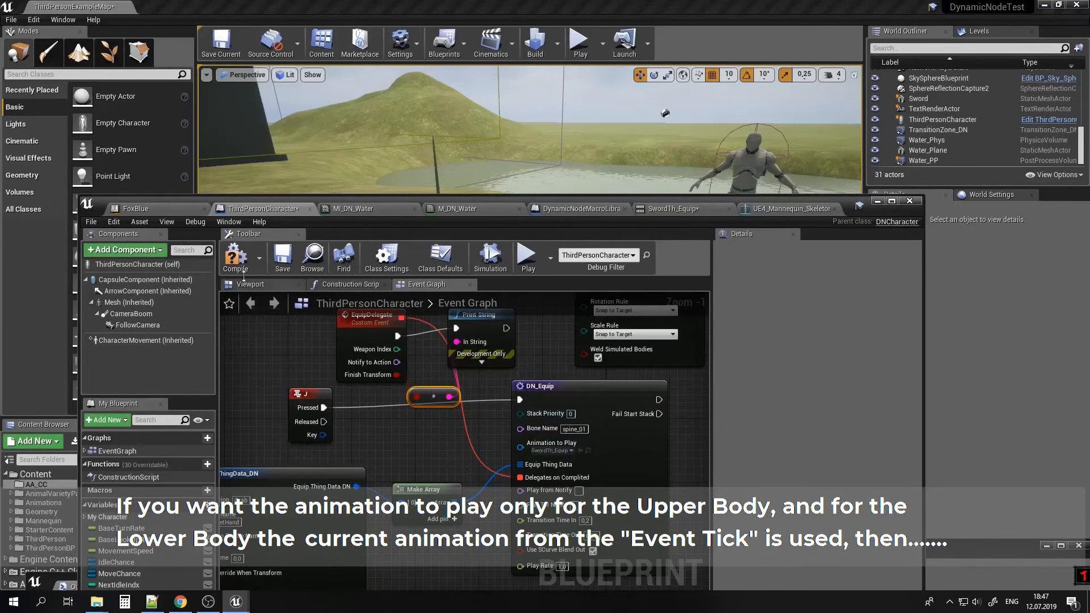
Compile and save ThirdPersonCharacter, and play-test equipping the sword with the spine_01 upper-body setting.
left_click(236, 258)
left_click(283, 255)
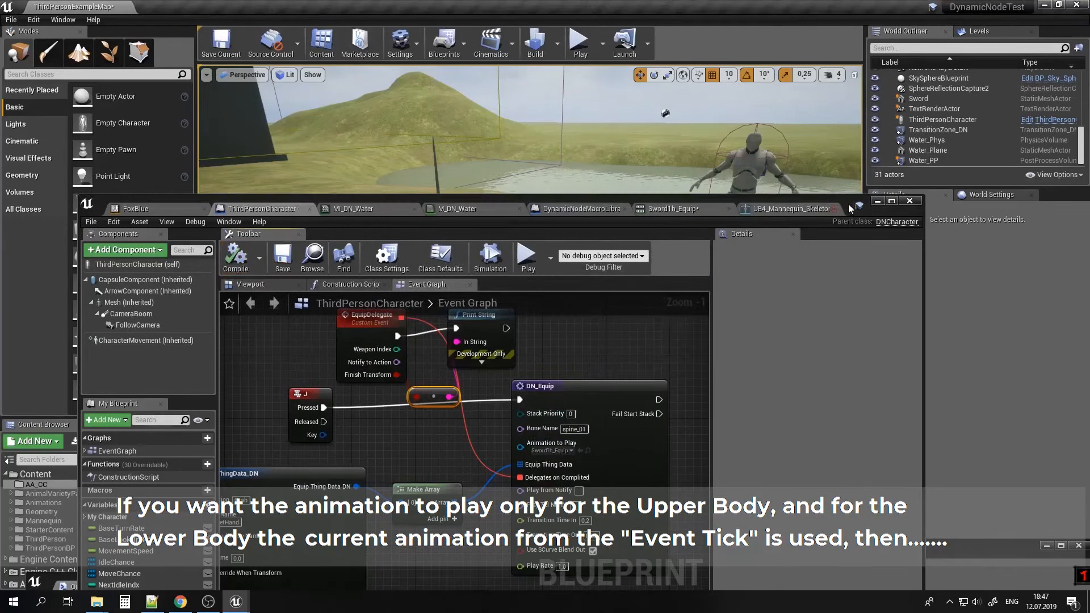
left_click(877, 202)
left_click(578, 43)
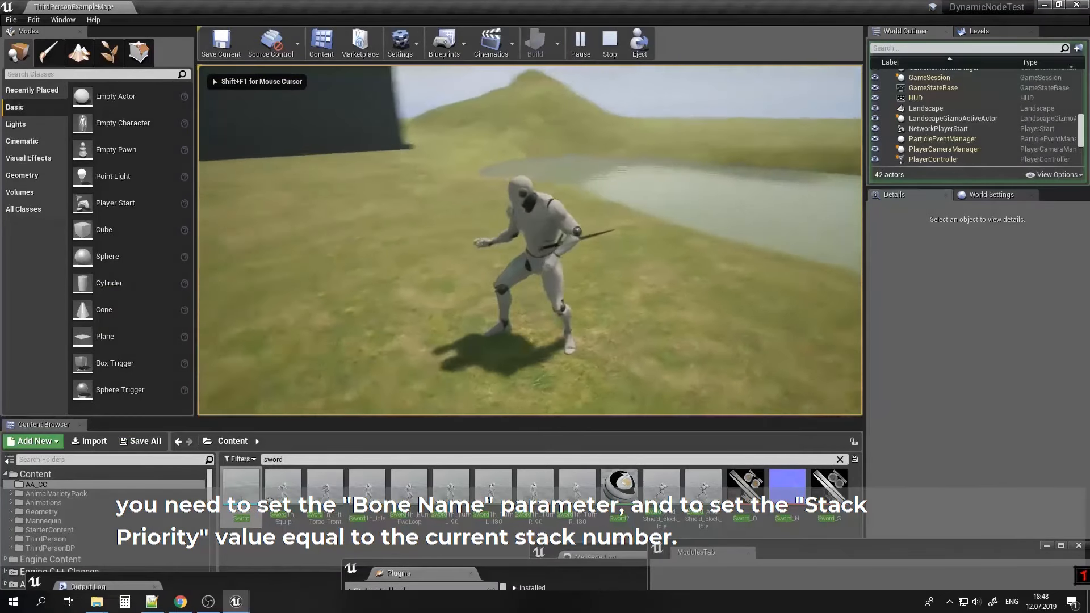
key("Escape")
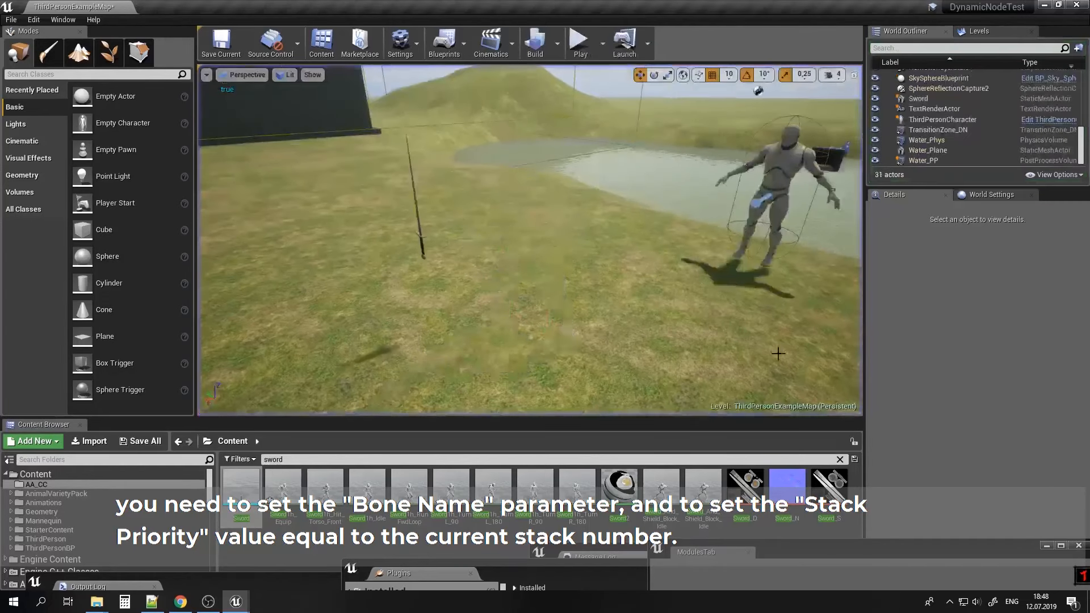
On Make EquipThingData_DN, set Transform Time to 0.2 and adjust Play Rate Override When Transform, with the blueprint compiled and saved.
left_click(235, 601)
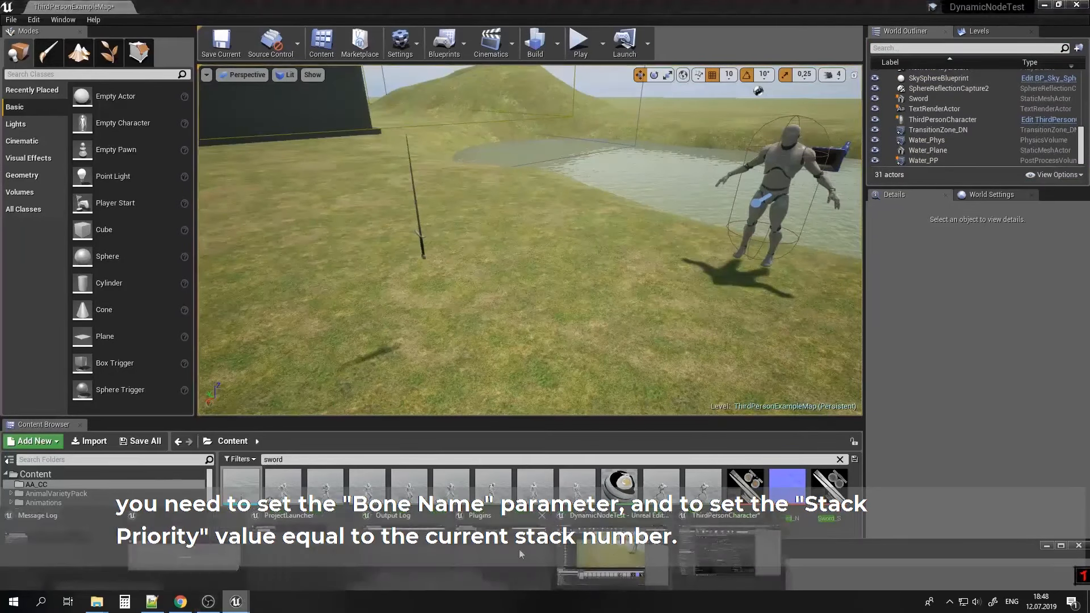
left_click(738, 535)
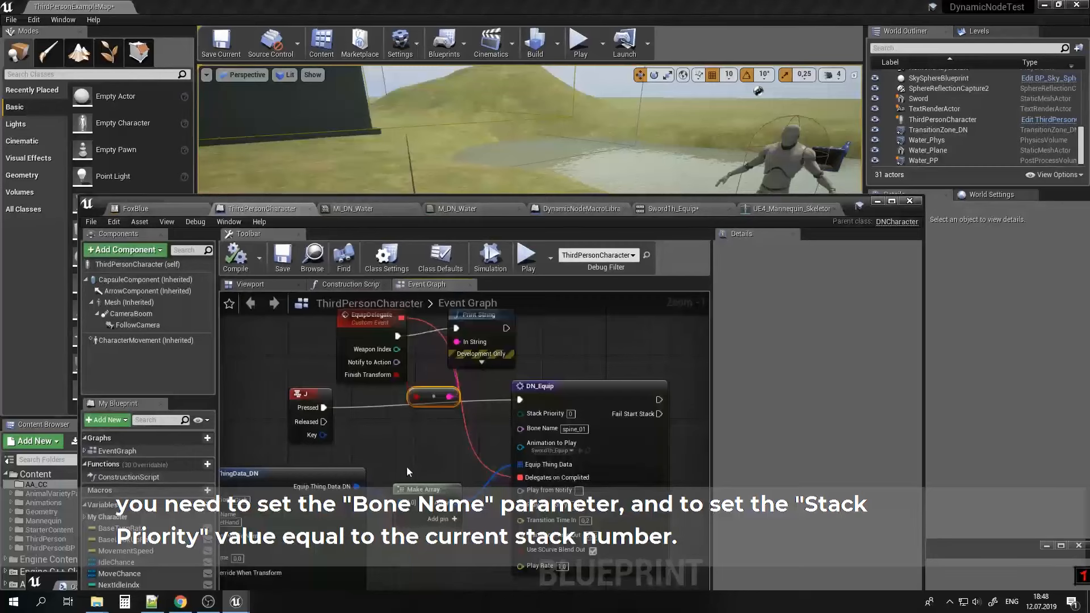
right_click_drag(406, 466, 523, 392)
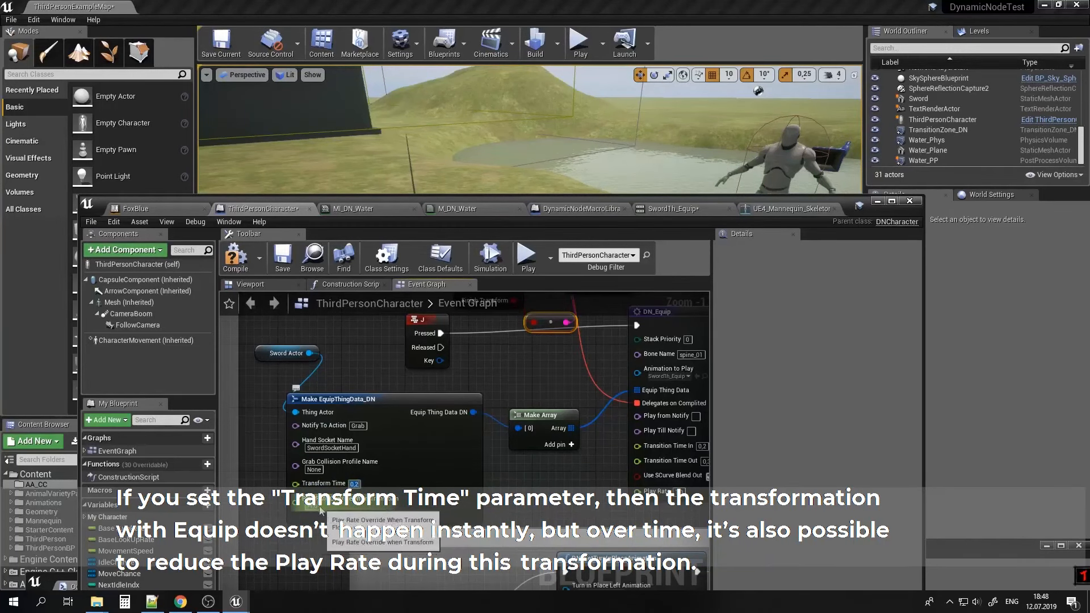
left_click(318, 506)
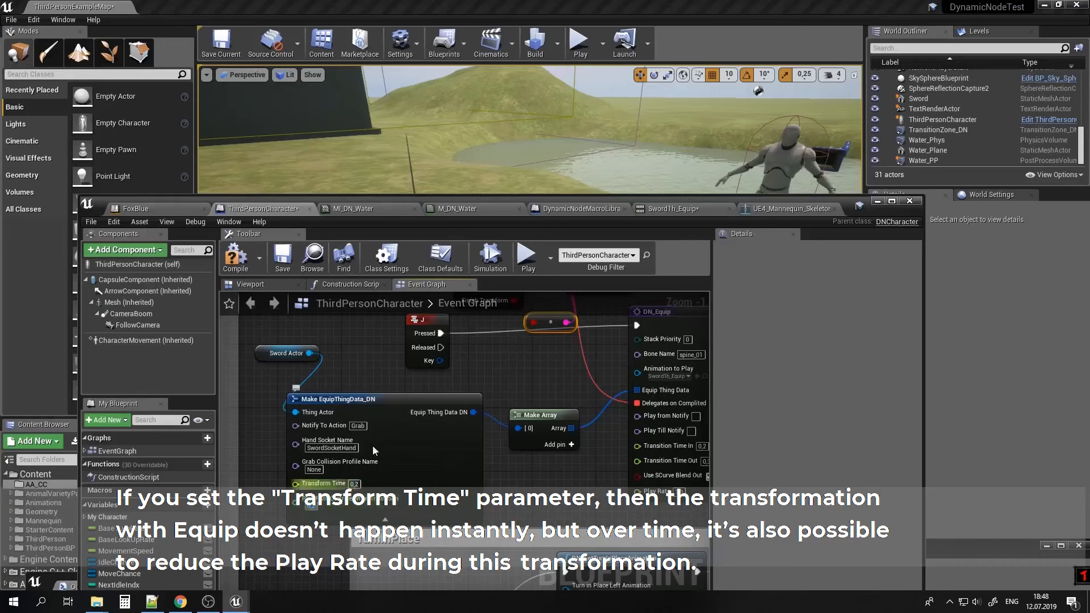
left_click(231, 256)
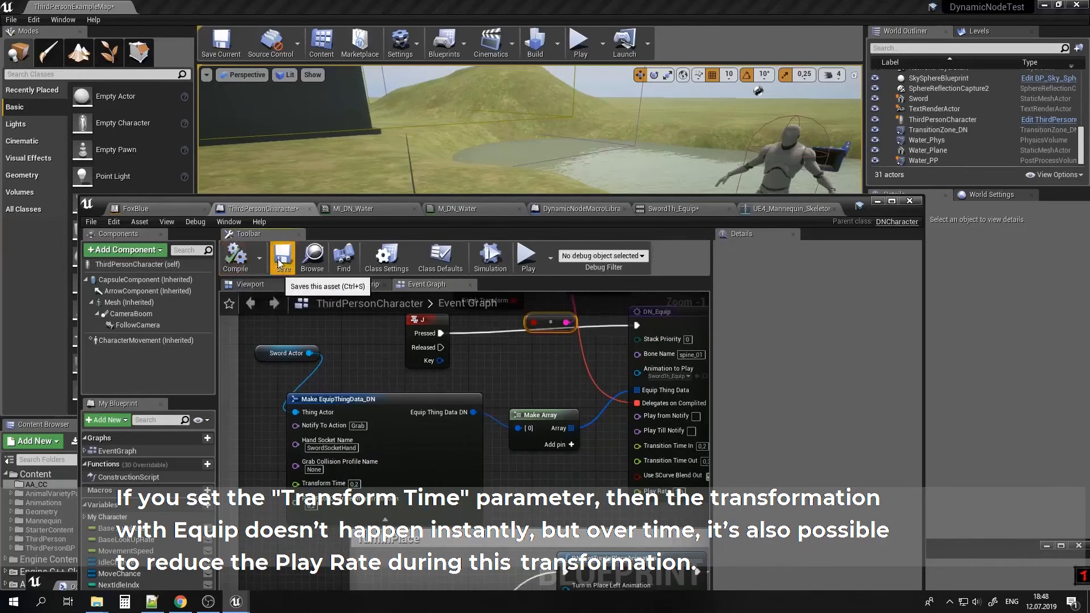
left_click(282, 256)
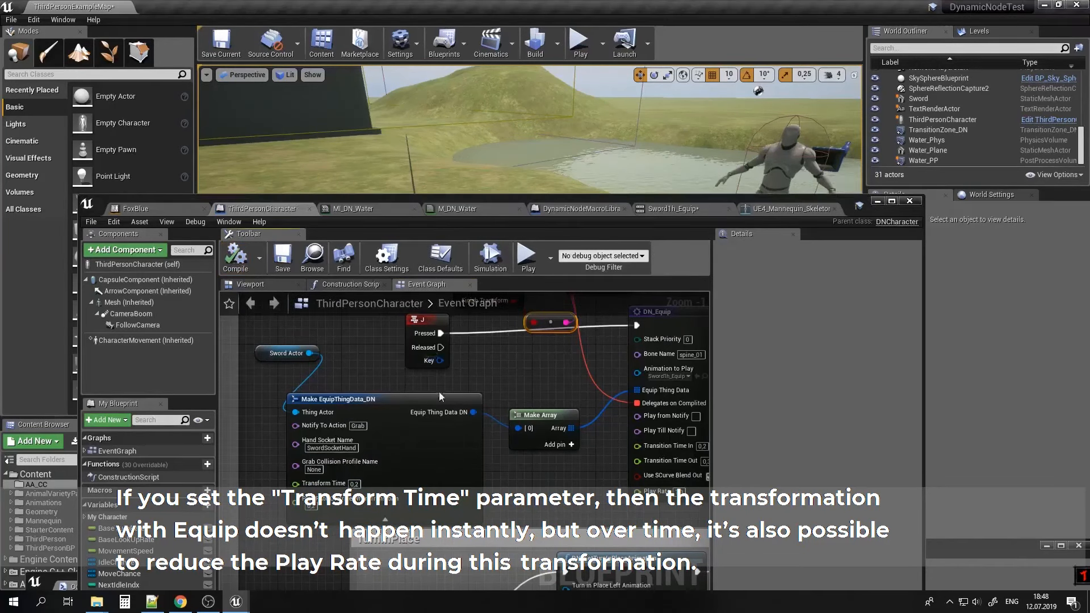
Play-test equipping the sword with the gradual transform and check the values printed by the delegate.
left_click(878, 201)
left_click(579, 43)
key("w")
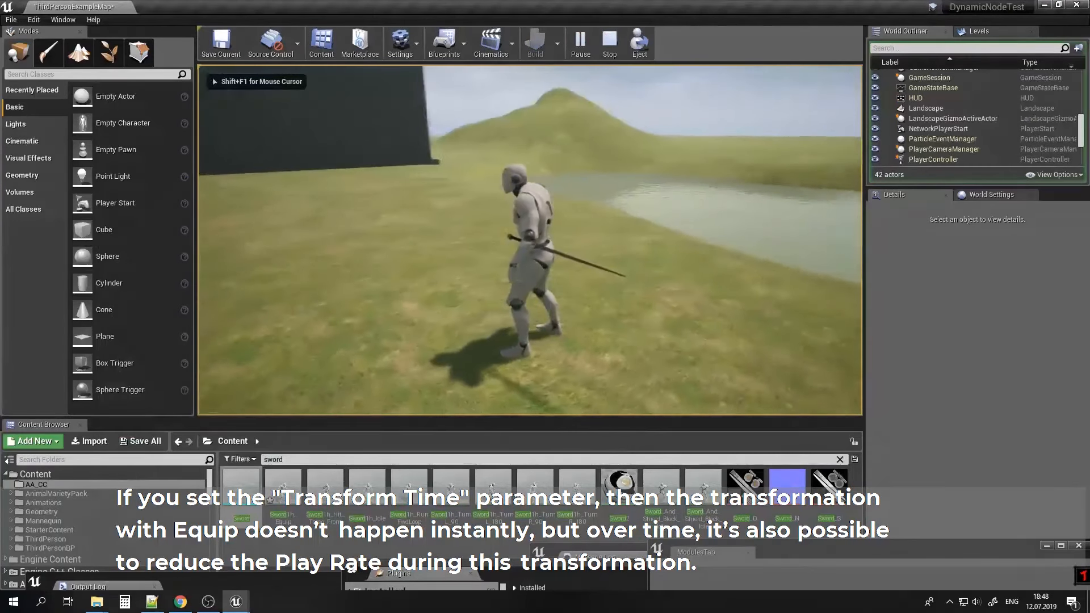
key("e")
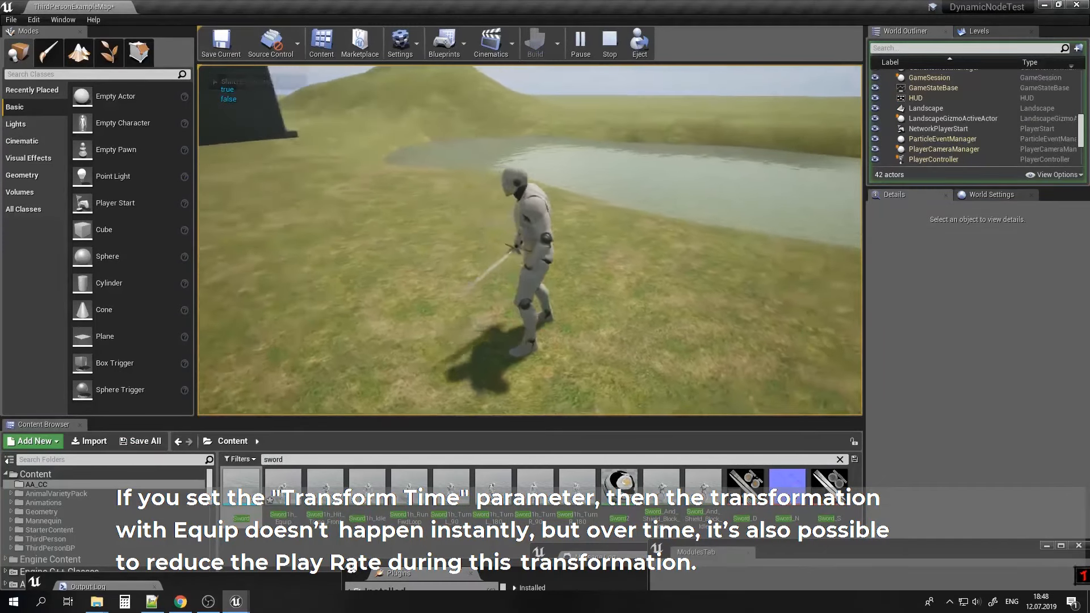
key("Escape")
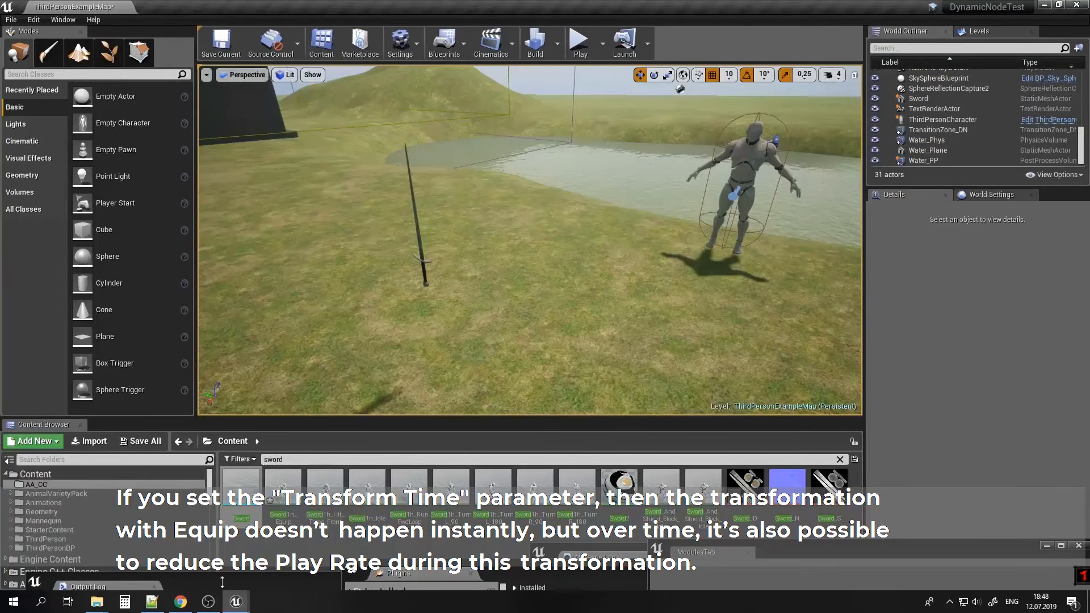
Set the Make EquipThingData_DN node's Transform Time to 0.15, and compile and save ThirdPersonCharacter.
left_click(236, 602)
left_click(340, 551)
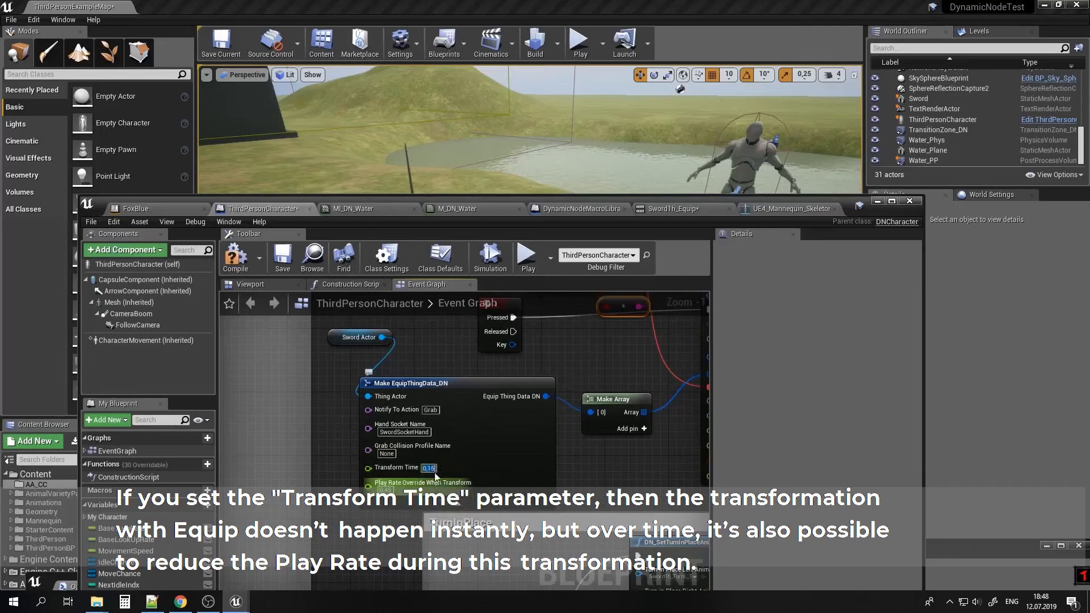
right_click_drag(397, 440, 462, 420)
right_click_drag(487, 378, 498, 423)
left_click(235, 257)
left_click(281, 260)
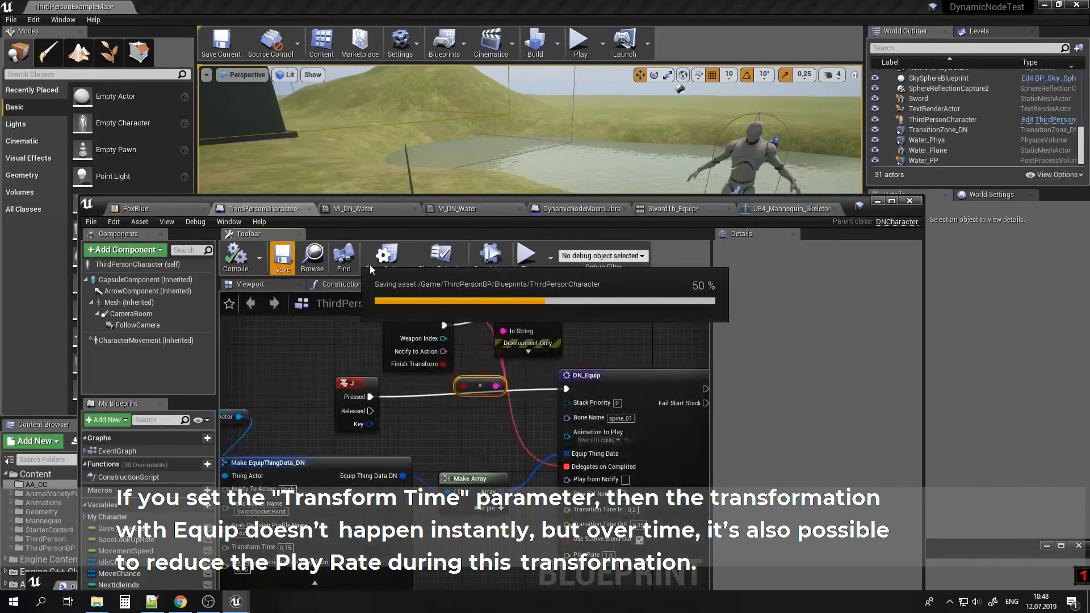
Run the level again and equip the sword to check the shortened 0.15 transform.
left_click(877, 202)
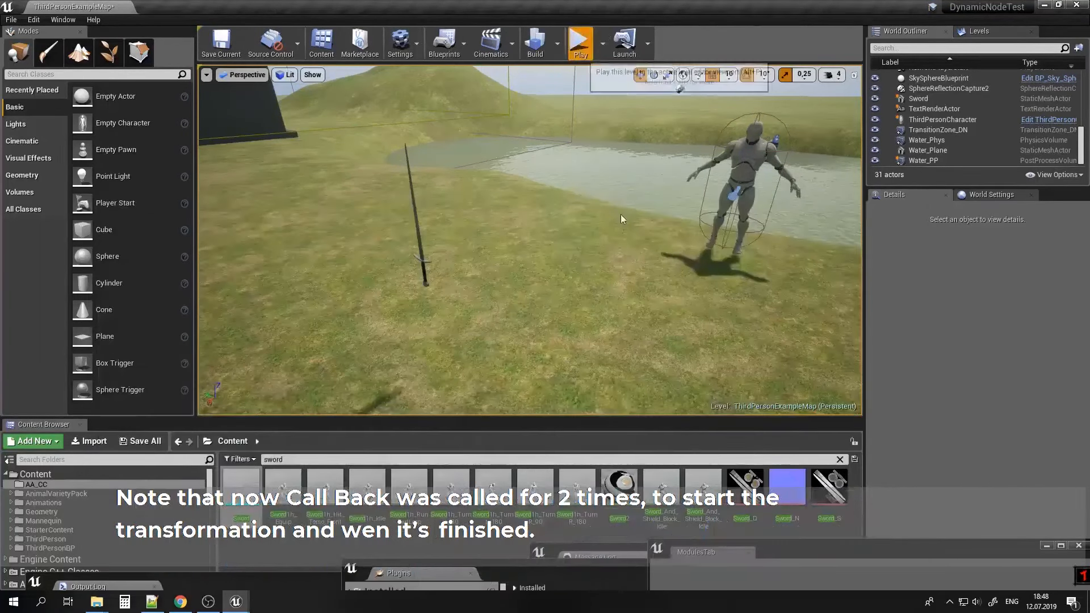
left_click(579, 41)
key("w")
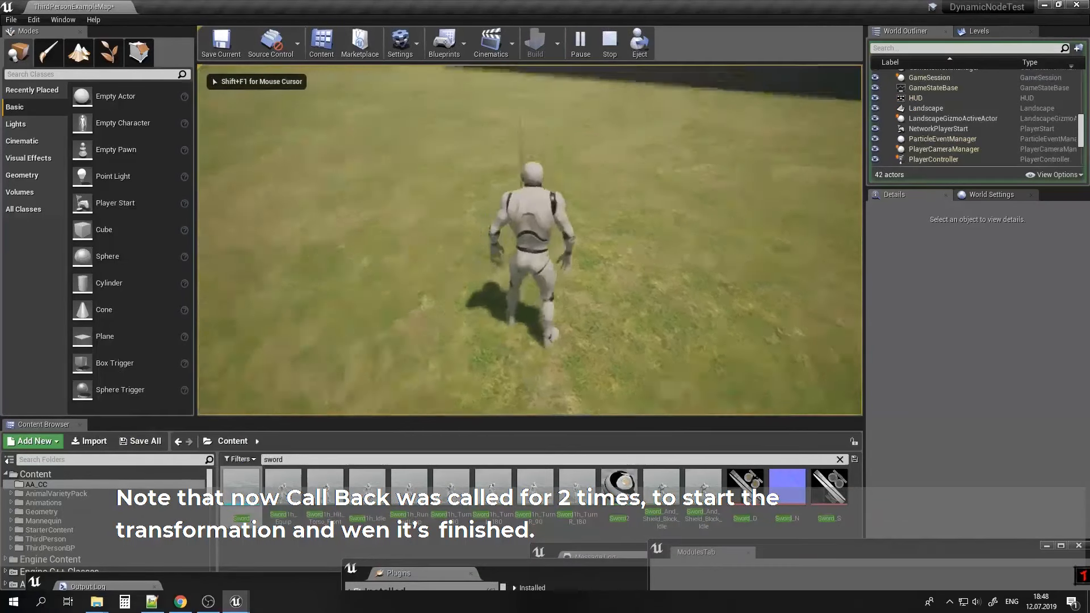
key("e")
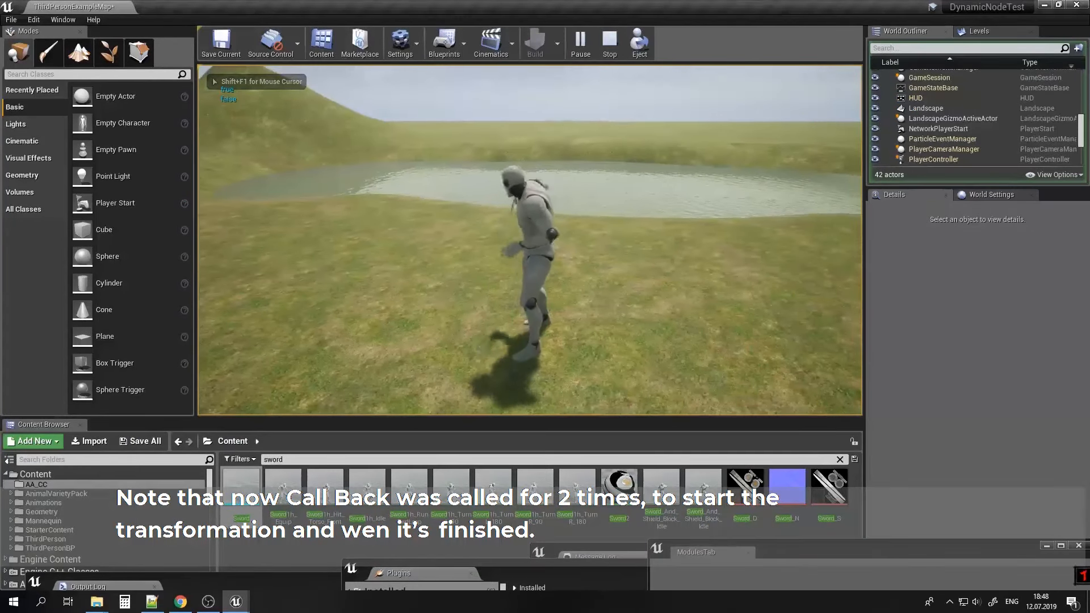
key("Escape")
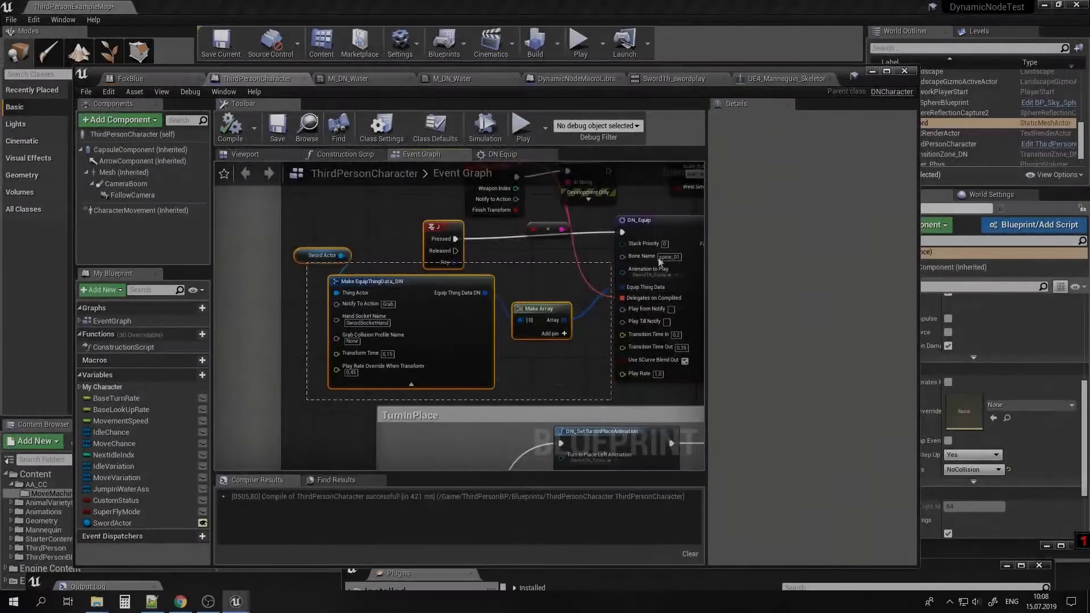
Duplicate the J event, Sword Actor, Make EquipThingData_DN, Make Array and DN_Equip nodes into an empty area of the event graph.
left_click_drag(659, 261, 645, 247)
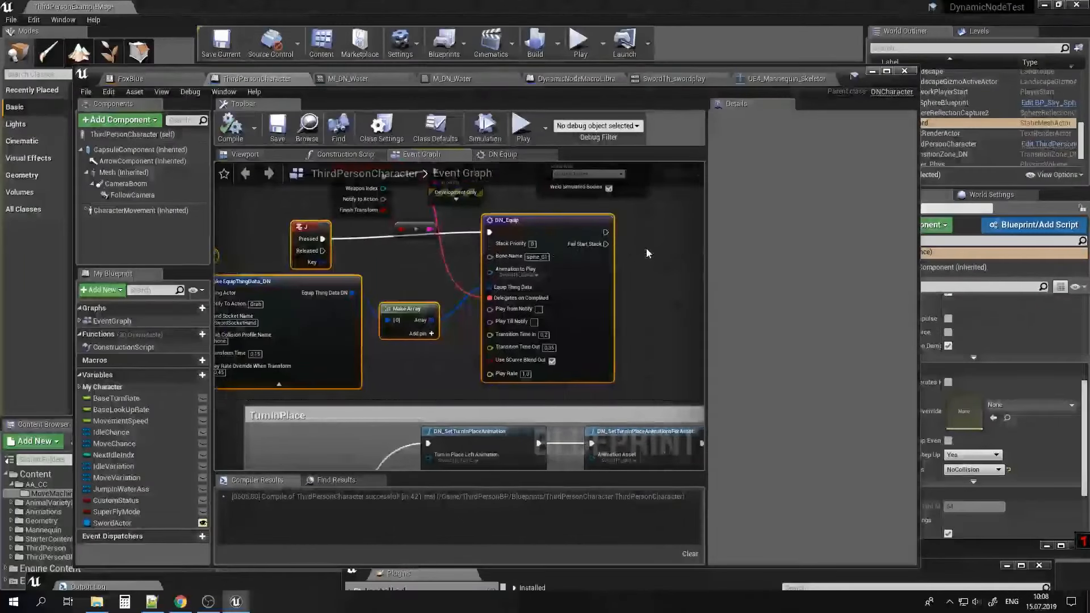
right_click_drag(646, 248, 283, 308)
key("ctrl+v")
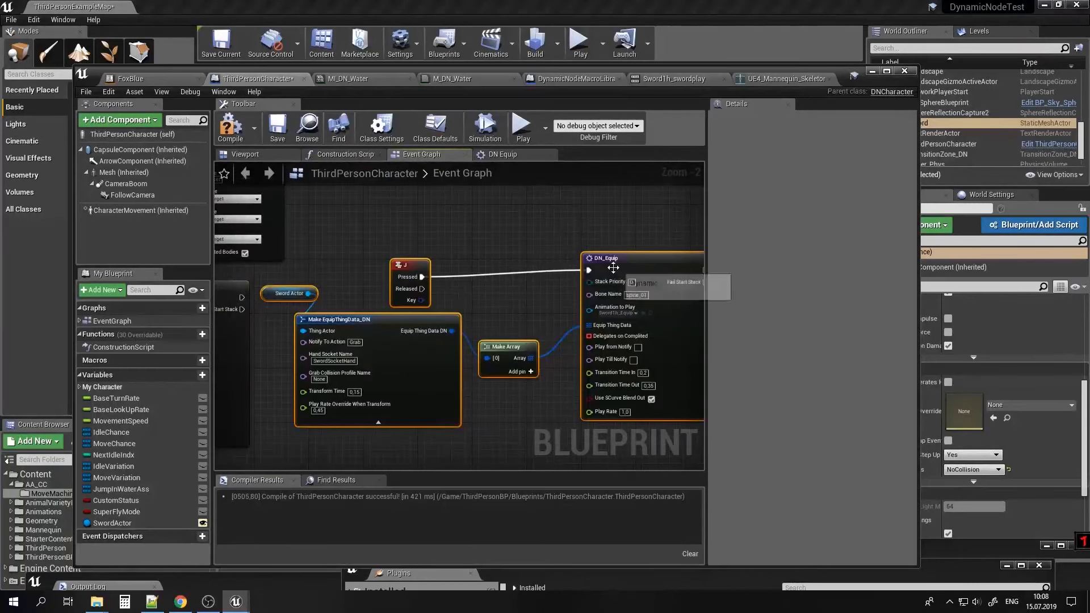
left_click_drag(611, 264, 666, 252)
Change the duplicated J input event's key to Y.
left_click(466, 252)
left_click(811, 146)
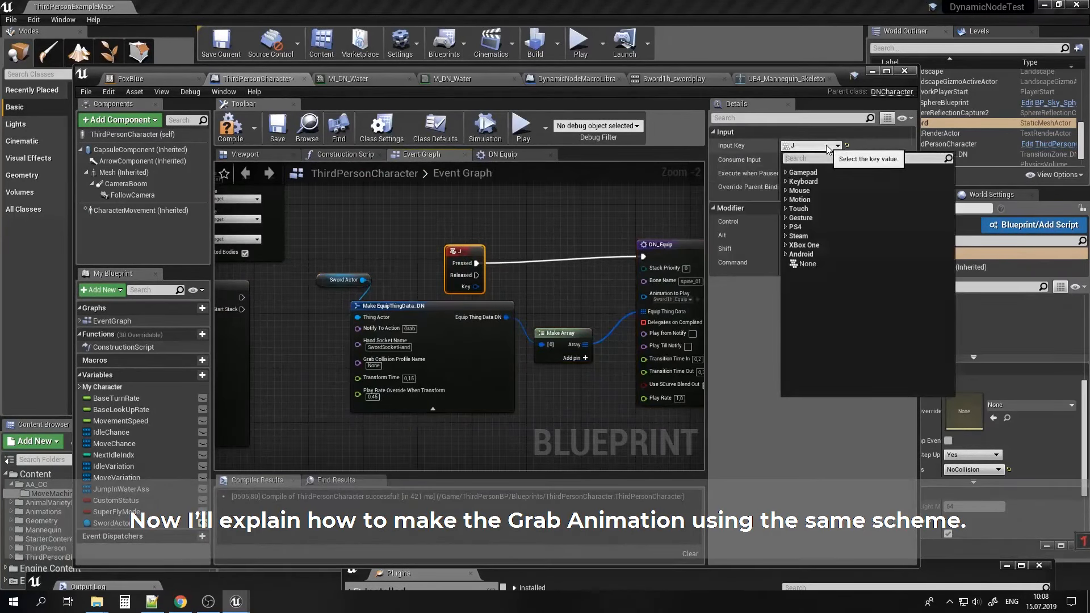
type("Y")
left_click(807, 282)
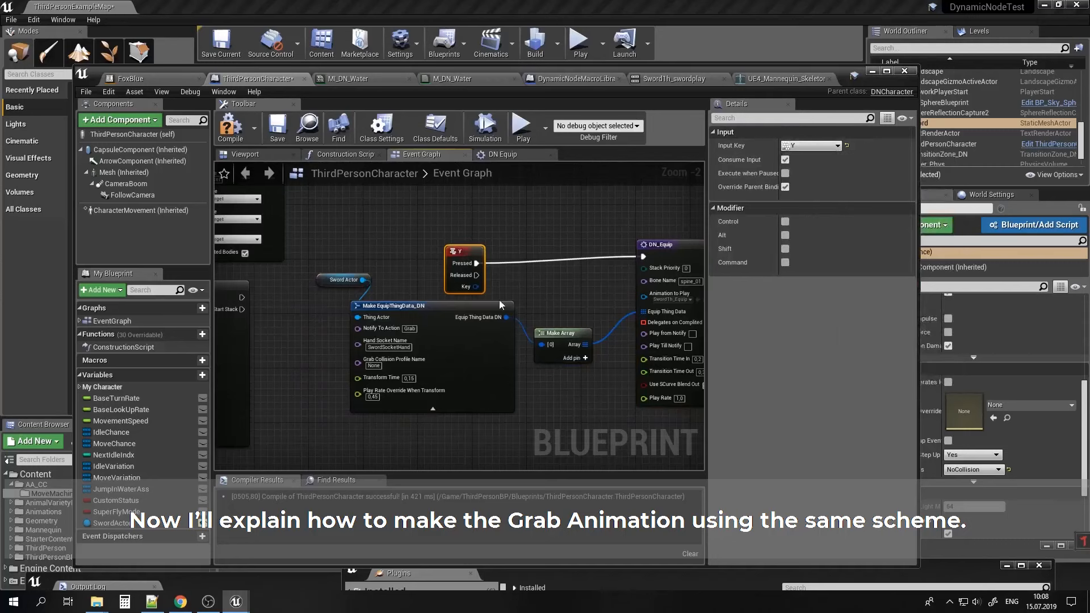
Set the duplicated DN_Equip node's Animation to Play to Sword1h_swordplay.
right_click_drag(577, 281, 576, 270)
left_click(565, 273)
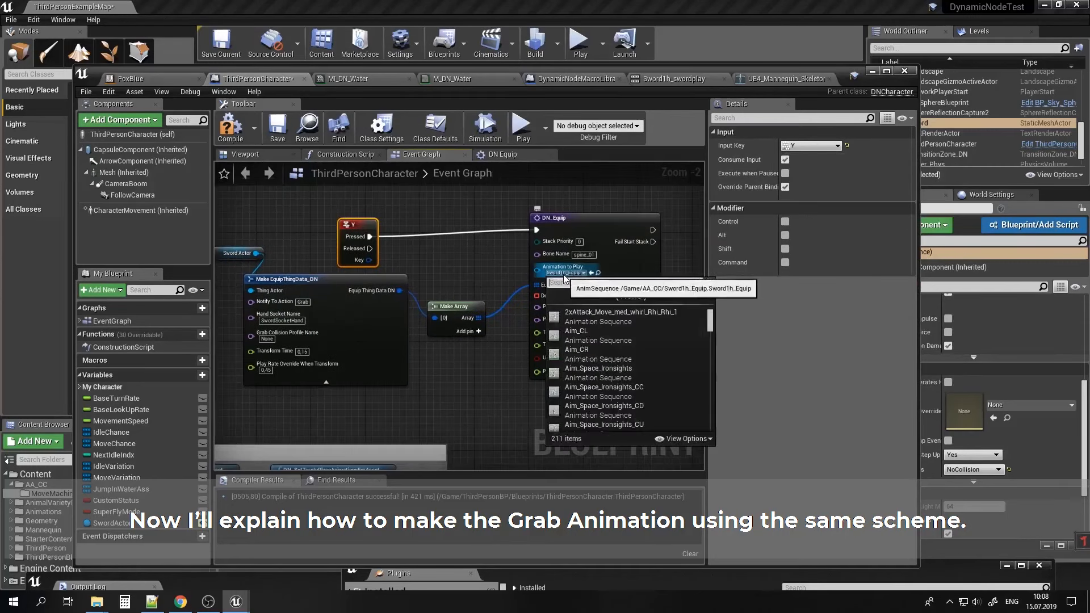
type("sword")
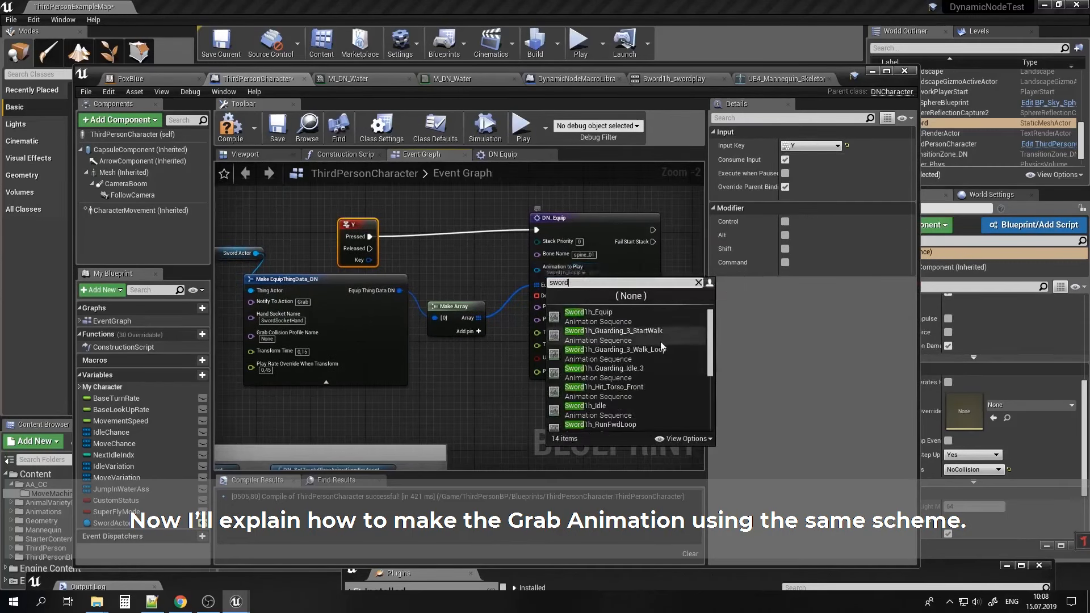
scroll(660, 351, "down", 6)
left_click(626, 341)
Bind a new custom event named GrabSword to DN_Equip's Delegates on Complited and place it above the Y event.
right_click_drag(533, 287, 530, 342)
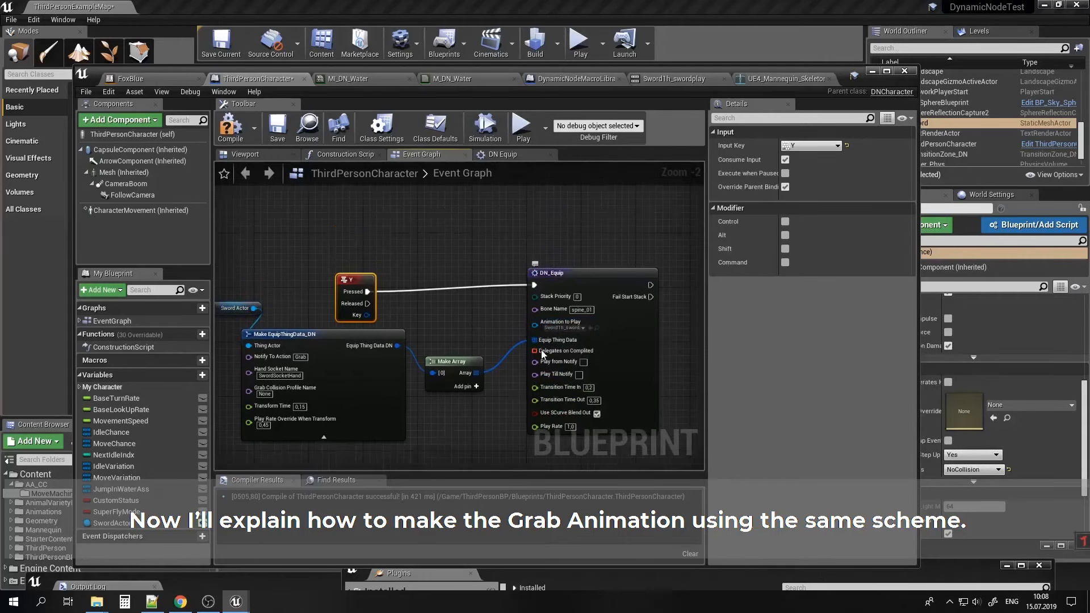
left_click_drag(535, 350, 454, 215)
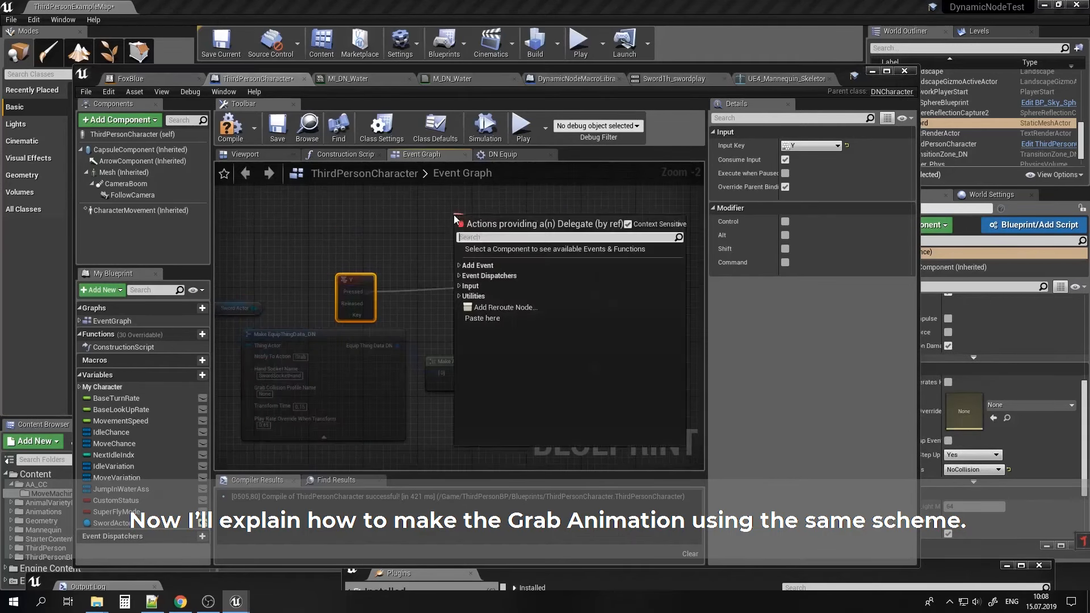
left_click(481, 277)
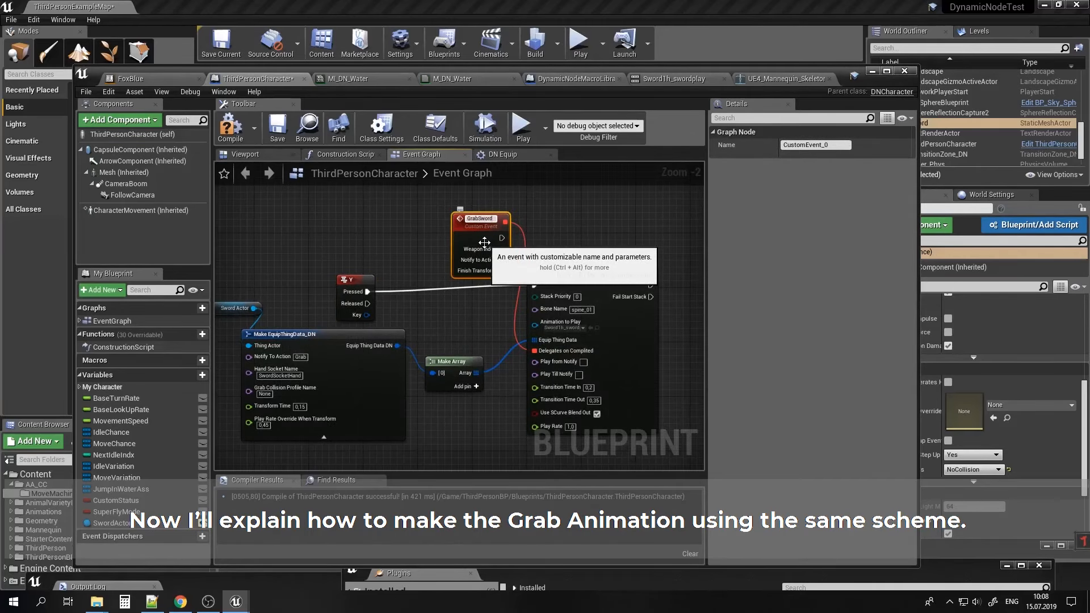
key("Return")
left_click_drag(481, 231, 413, 198)
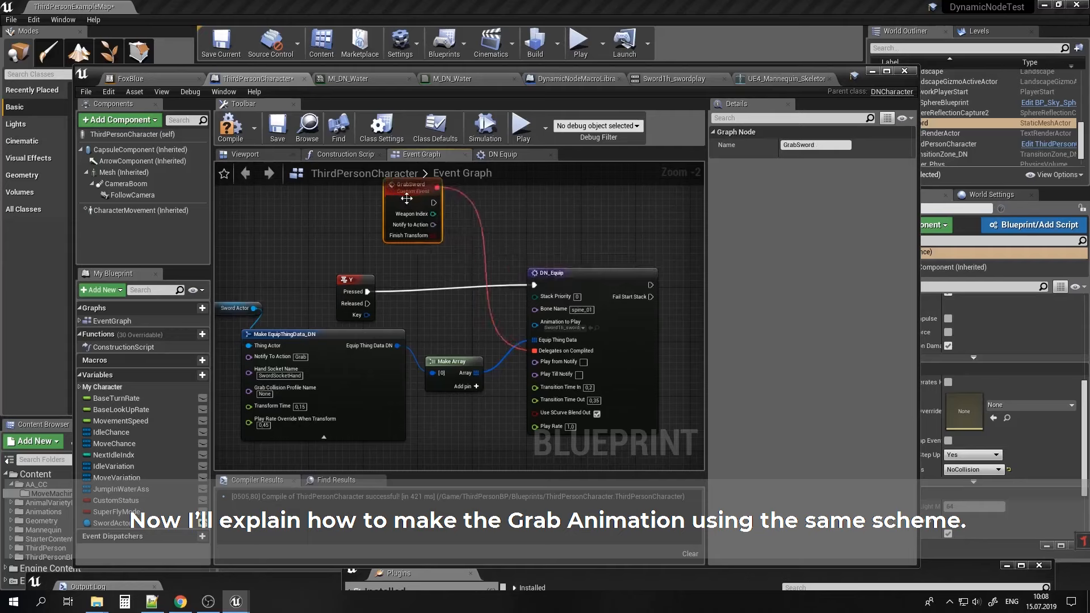
Set Transform Time to 0.45 in the duplicated Make EquipThingData_DN node.
right_click_drag(441, 326, 516, 293)
scroll(366, 372, "up", 2)
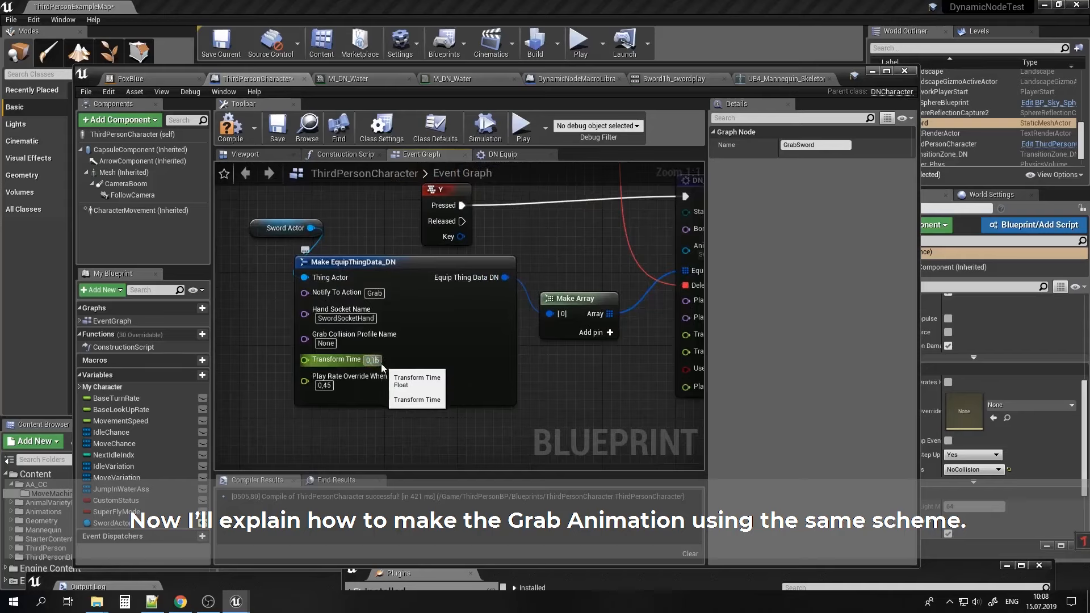
left_click_drag(380, 363, 391, 363)
left_click(594, 377)
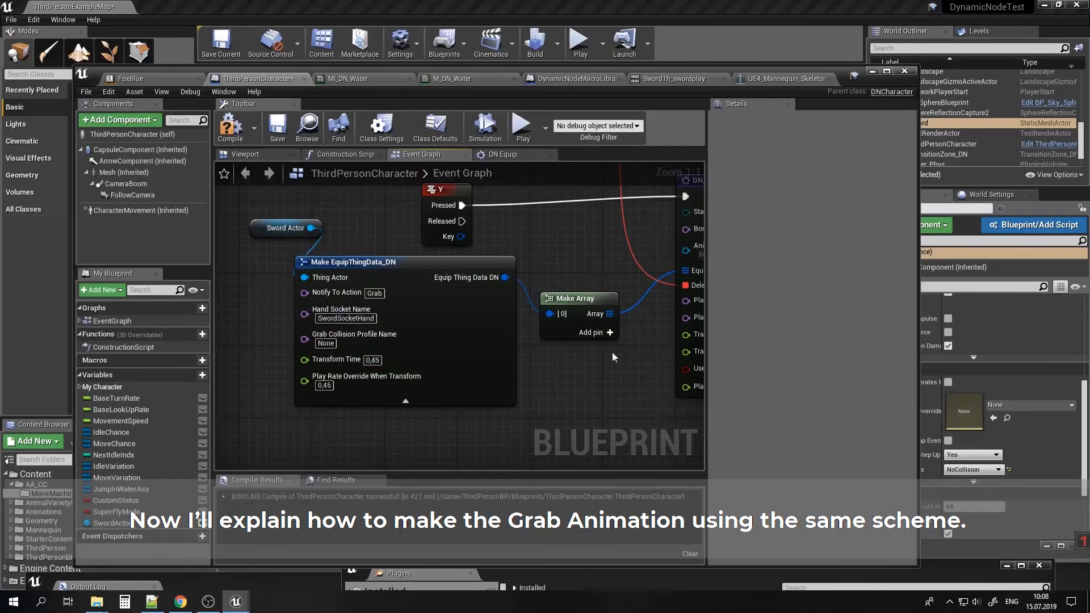
Add the Grab notify to the Sword1h_swordplay animation at about frame 104, and save the animation.
right_click_drag(568, 360, 531, 380)
left_click(339, 315)
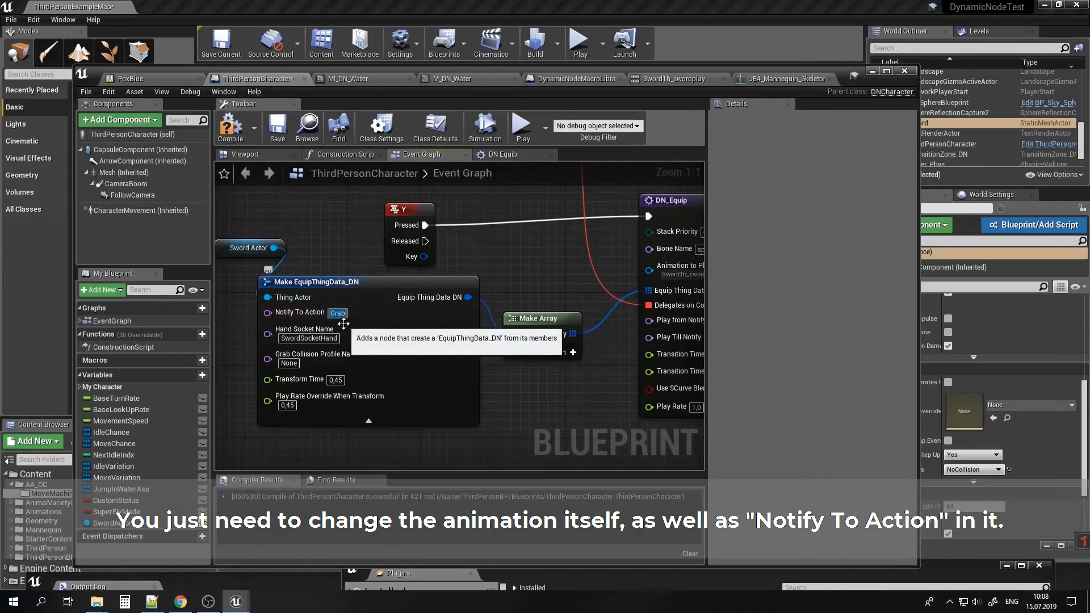
right_click_drag(542, 294, 432, 318)
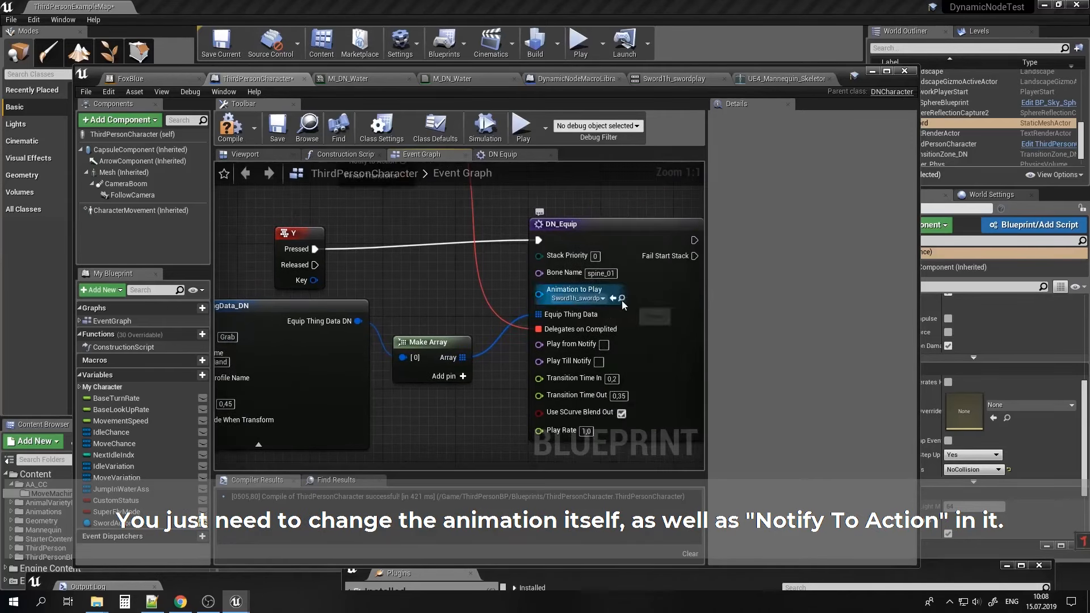
left_click_drag(703, 73, 696, 22)
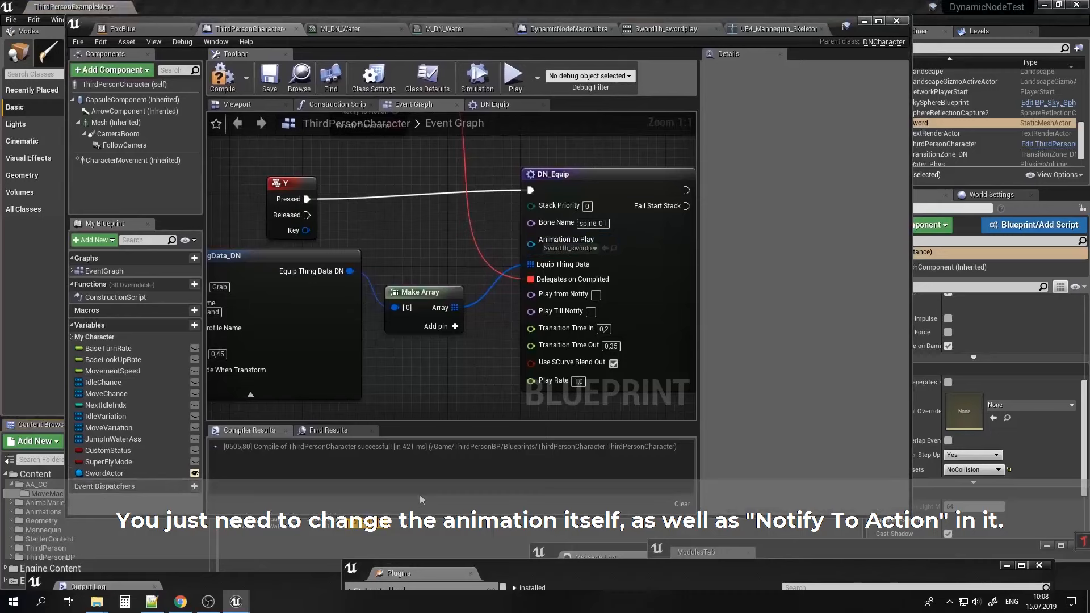
left_click(666, 29)
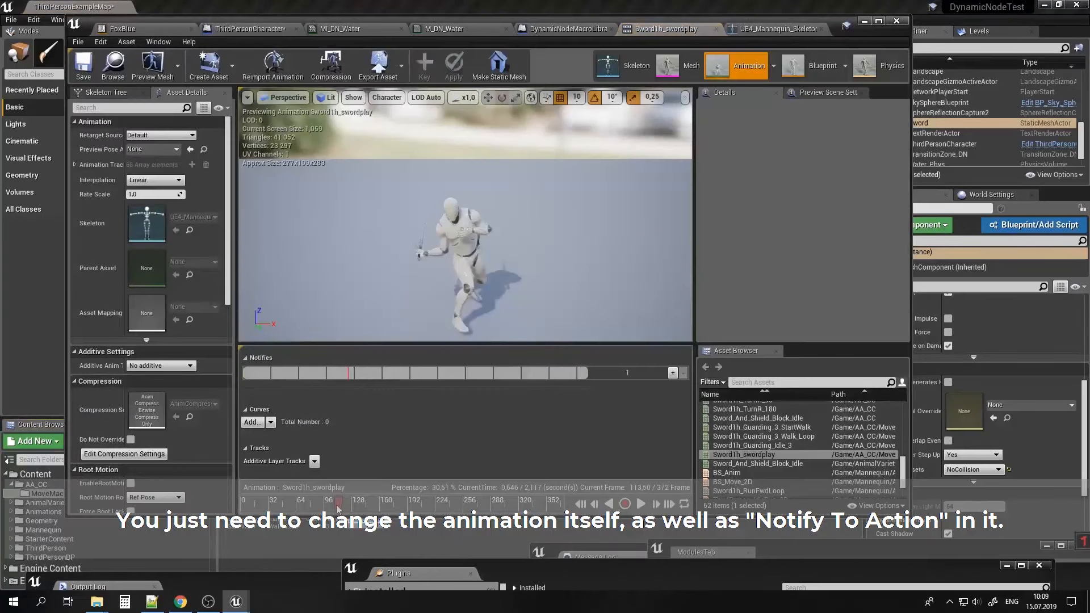
left_click_drag(338, 506, 330, 510)
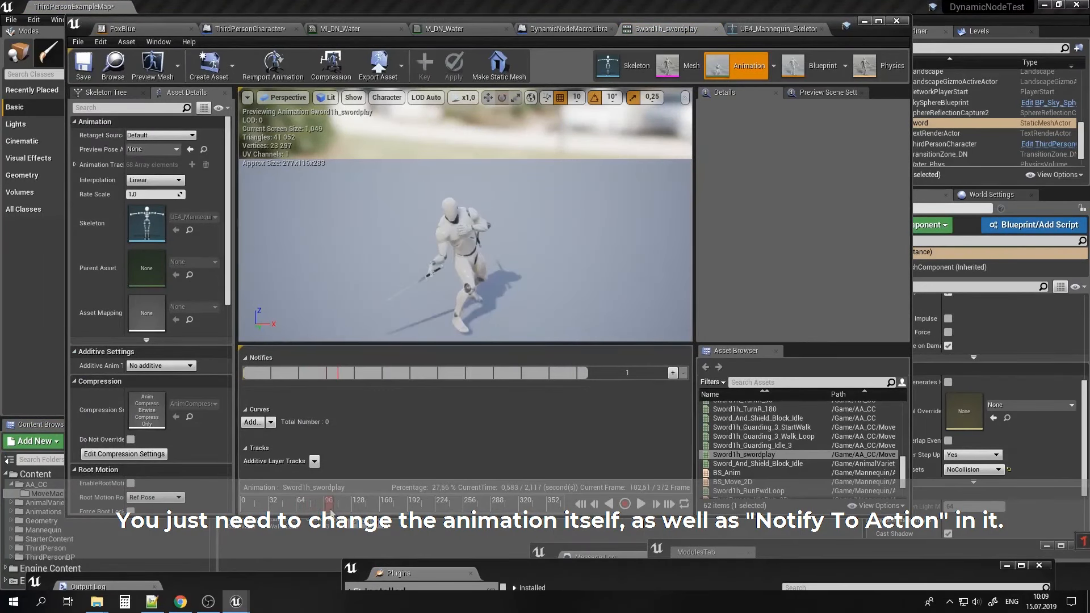
right_click(341, 374)
mouse_move(359, 389)
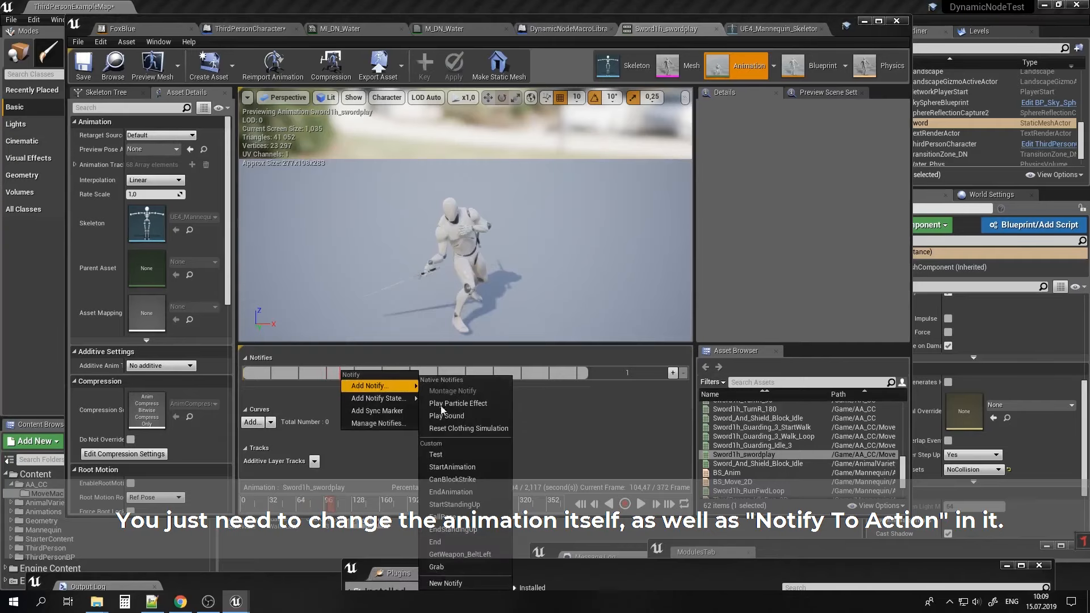
left_click(445, 567)
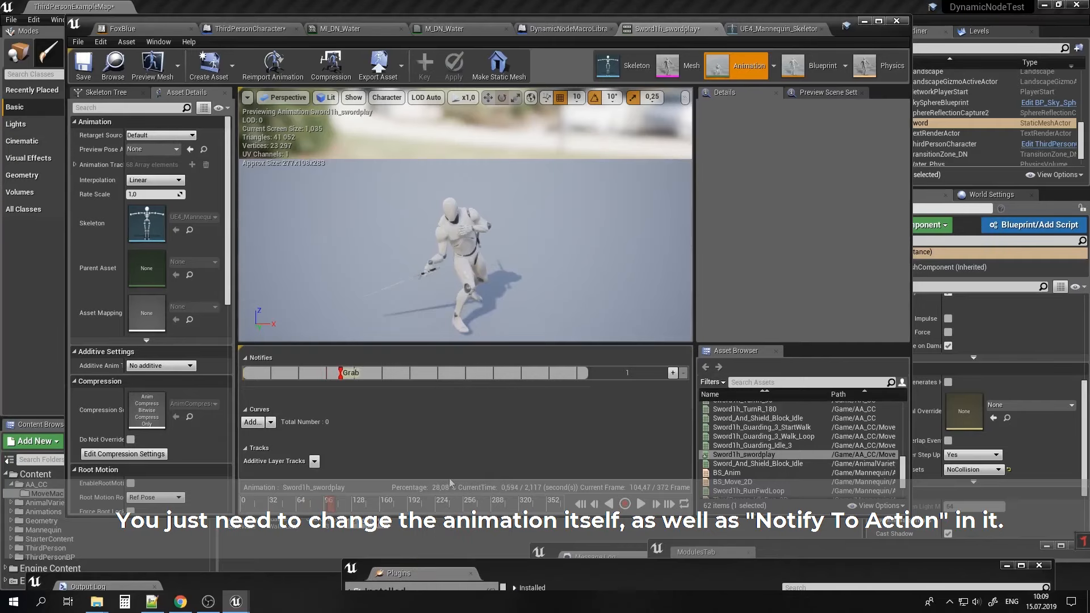
left_click(84, 65)
Return to the ThirdPersonCharacter blueprint, and compile and save it.
left_click(256, 28)
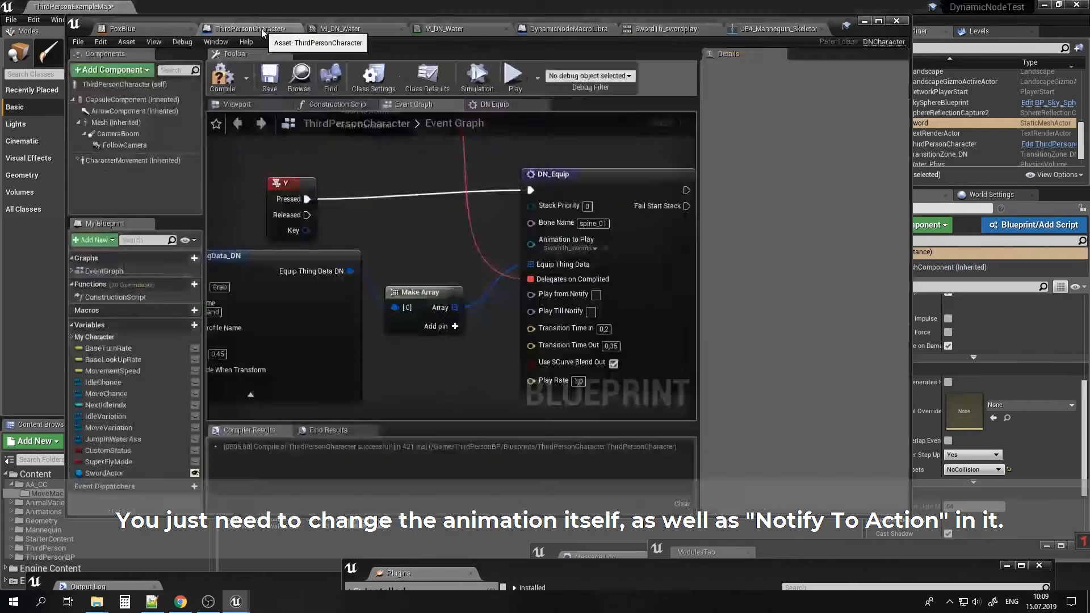
left_click(225, 72)
left_click(267, 78)
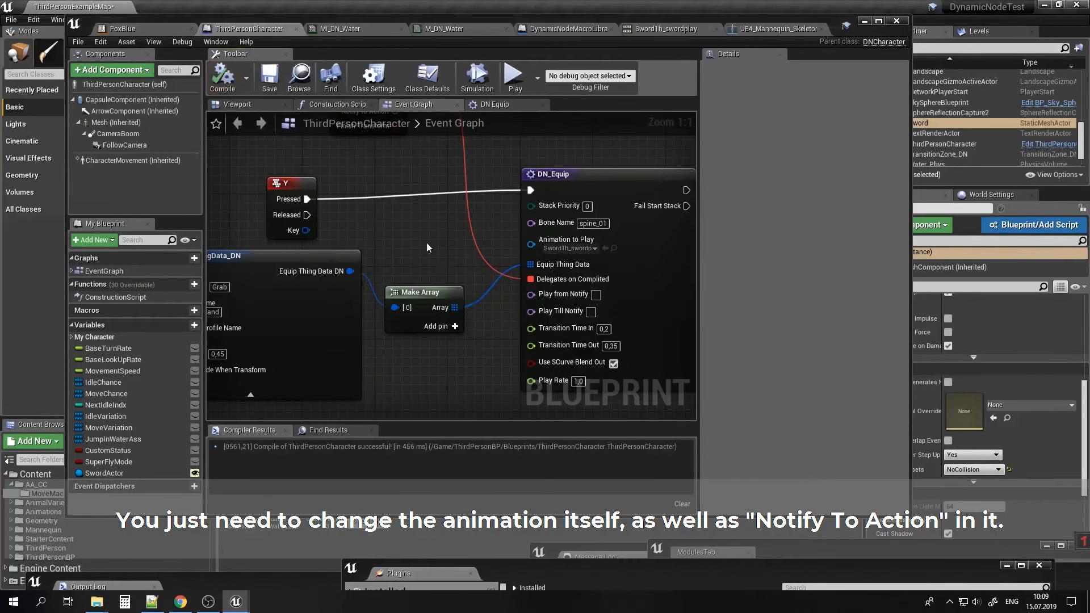
Play-test the level to check the character grabbing the sword with the new animation.
right_click_drag(512, 311, 560, 319)
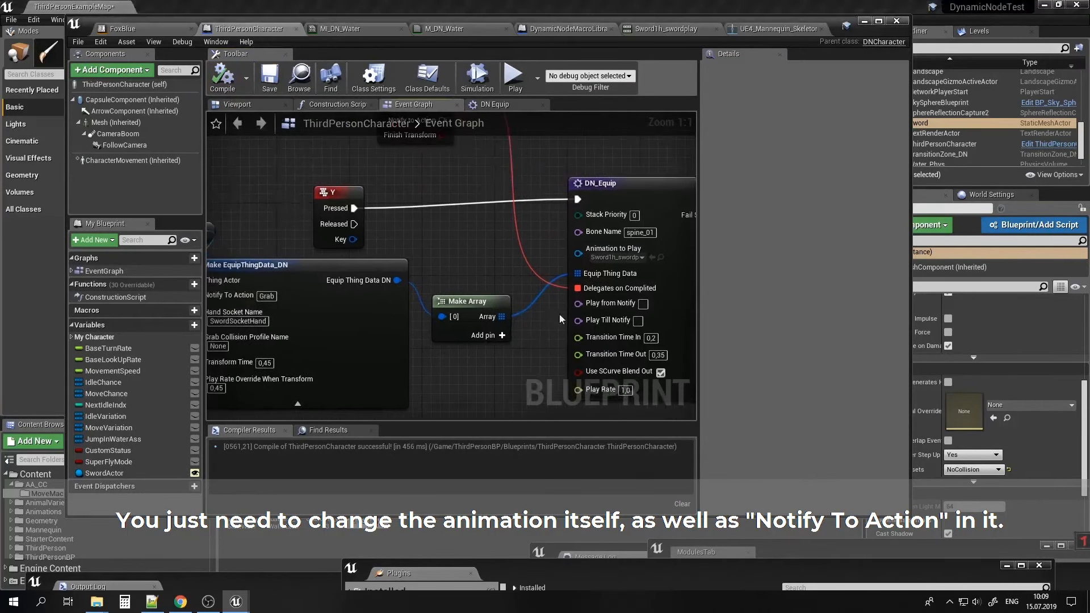
left_click(864, 24)
left_click(580, 35)
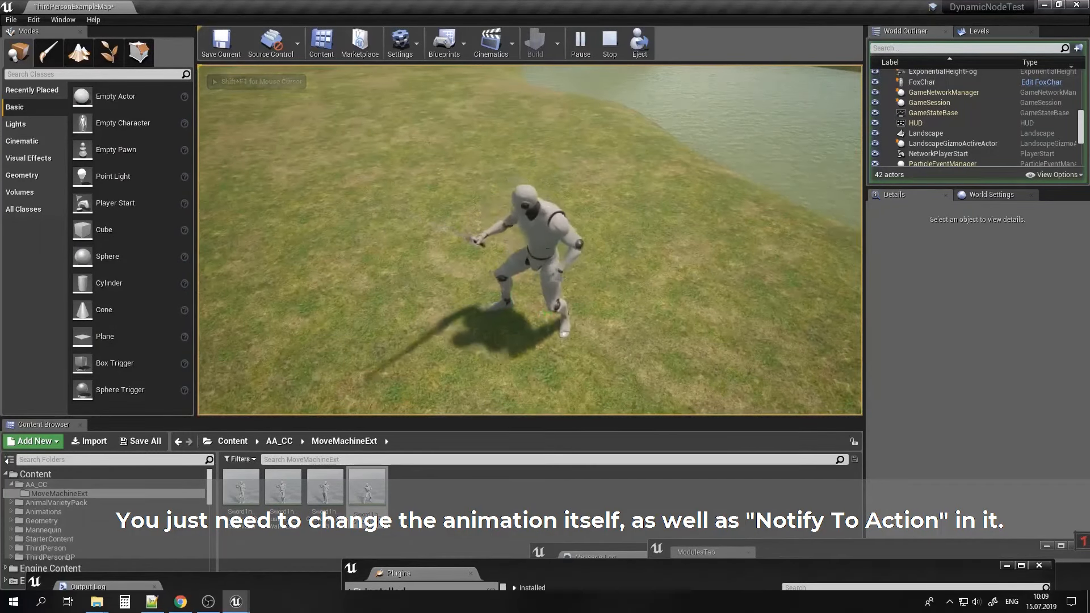
key("Escape")
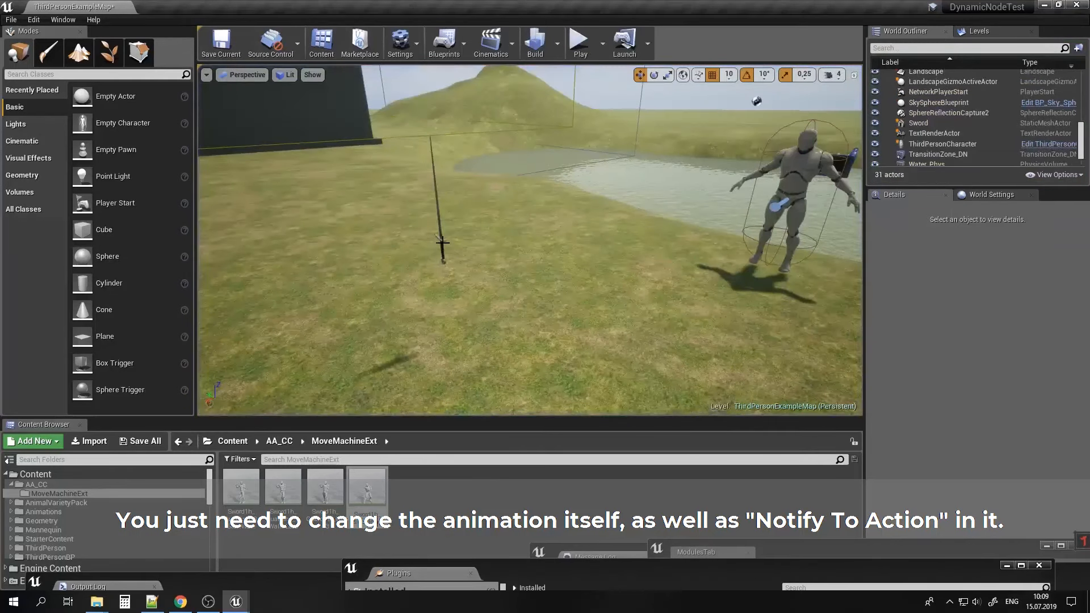
Set the Collision Presets of the Sword actor in the level to BlockAll.
left_click(441, 237)
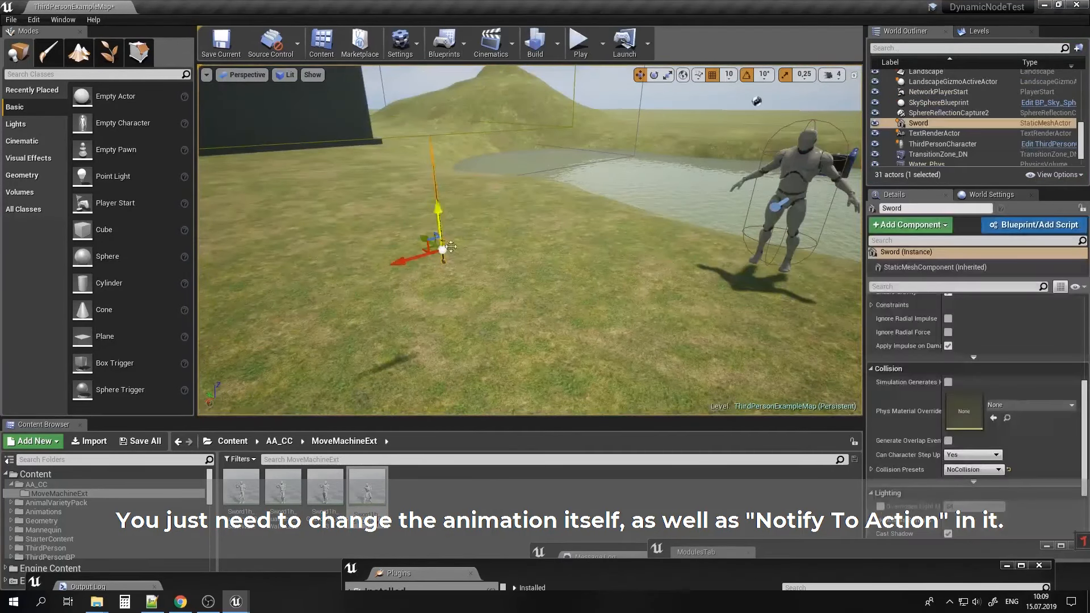
left_click(984, 470)
left_click(961, 342)
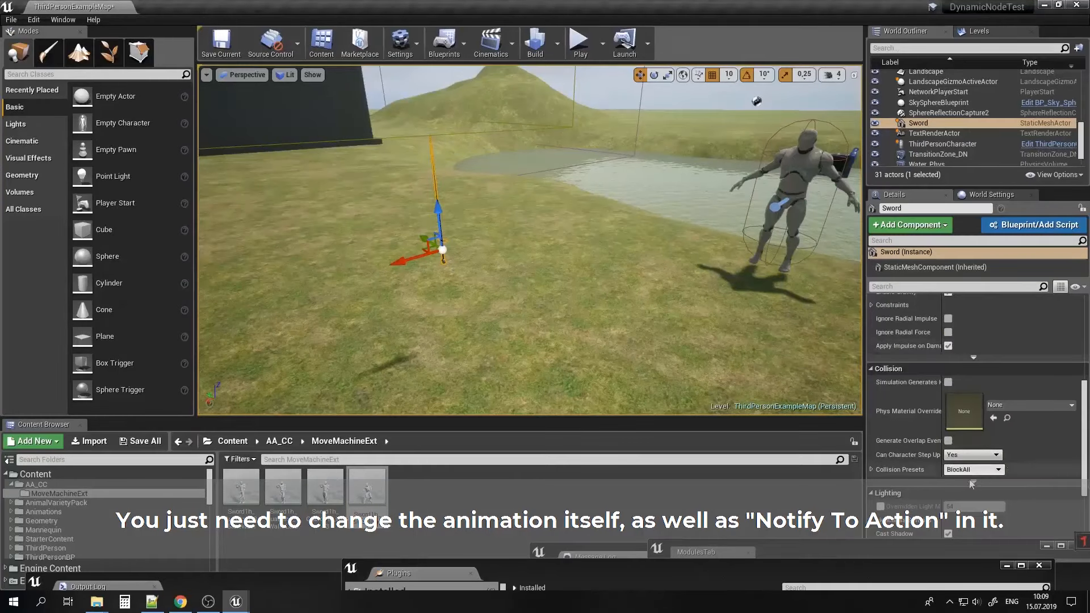
Set Grab Collision Profile Name to NoCollision in the Y event's Make EquipThingData_DN node, and compile and save ThirdPersonCharacter.
left_click(233, 604)
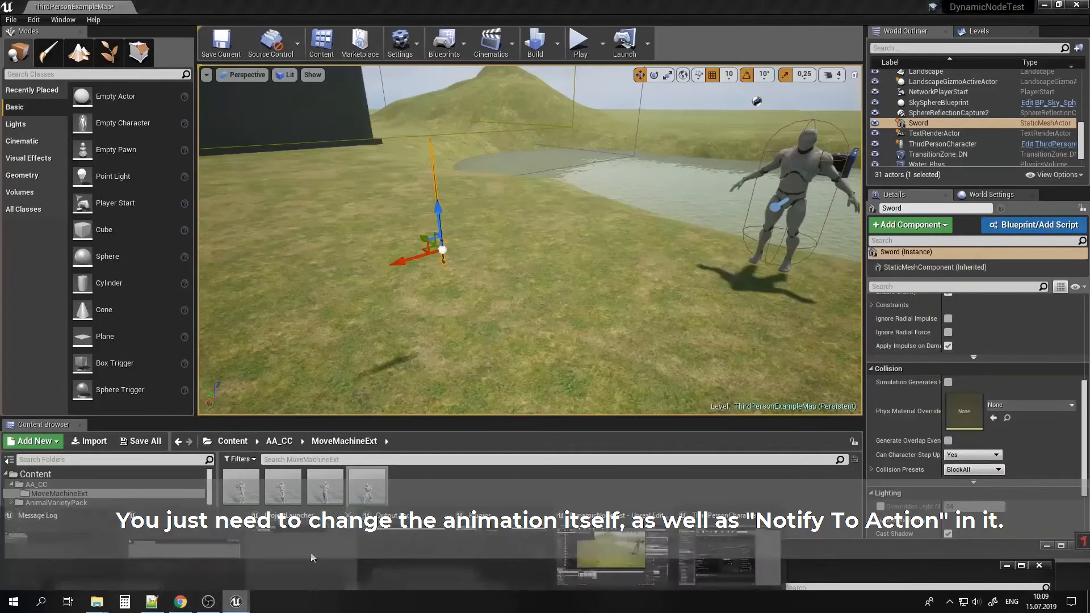
left_click(717, 559)
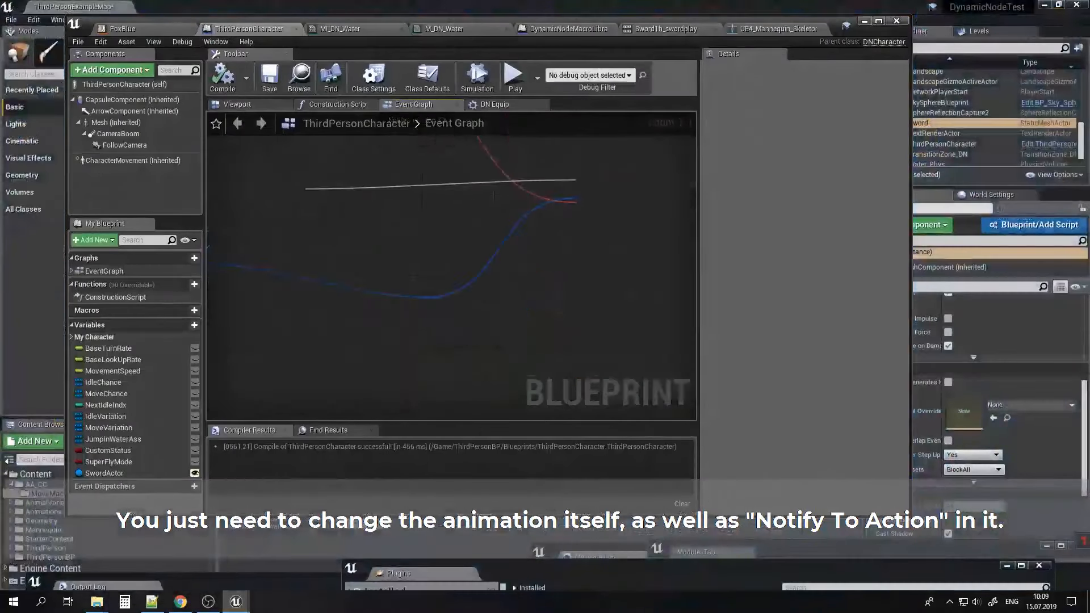
left_click(295, 345)
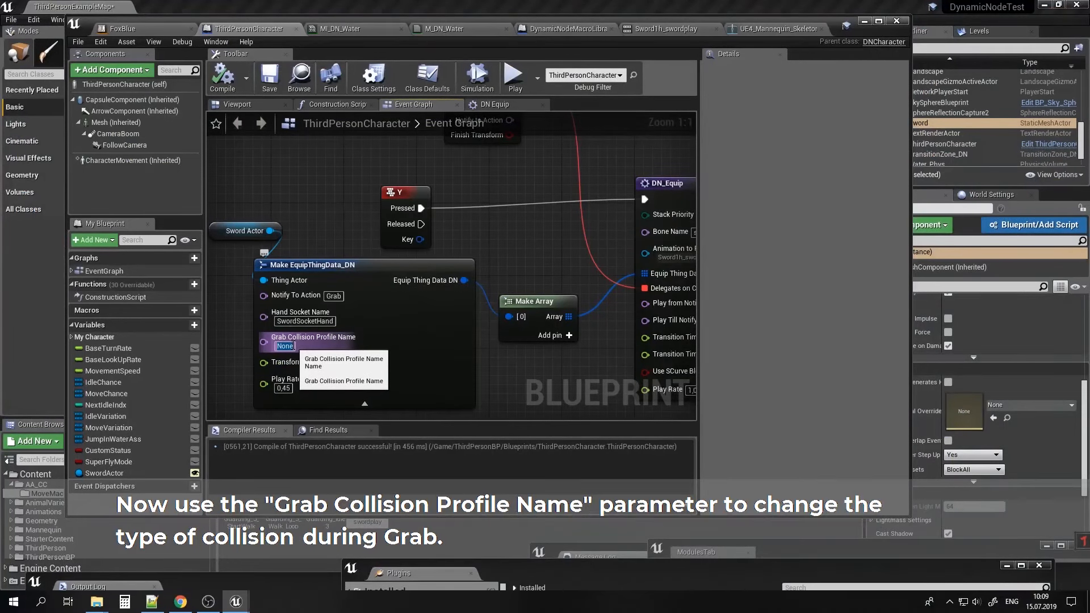
type("NoCollision")
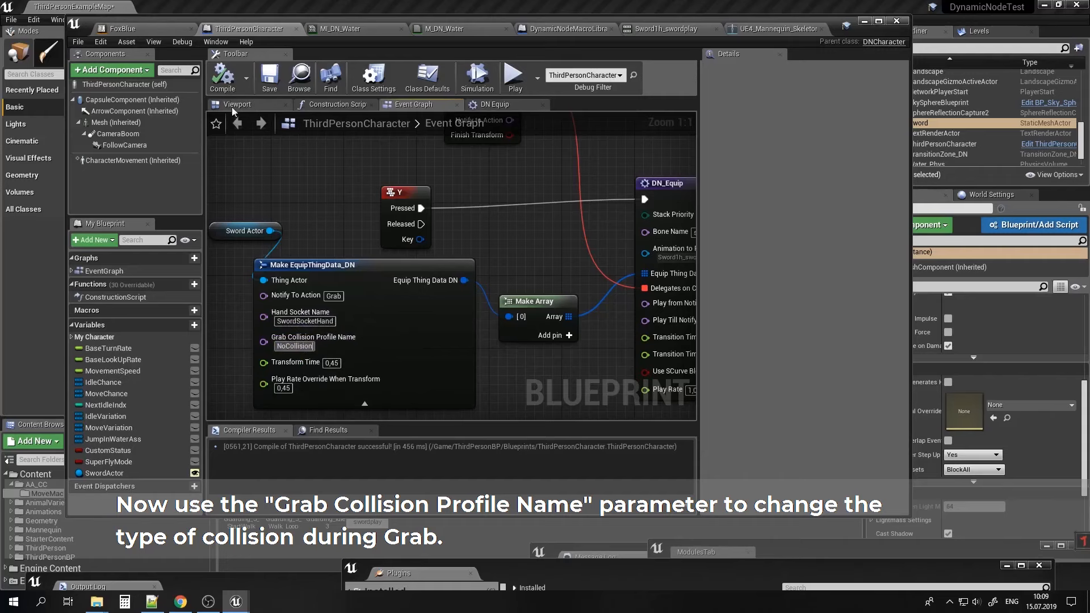
key("Return")
left_click(270, 81)
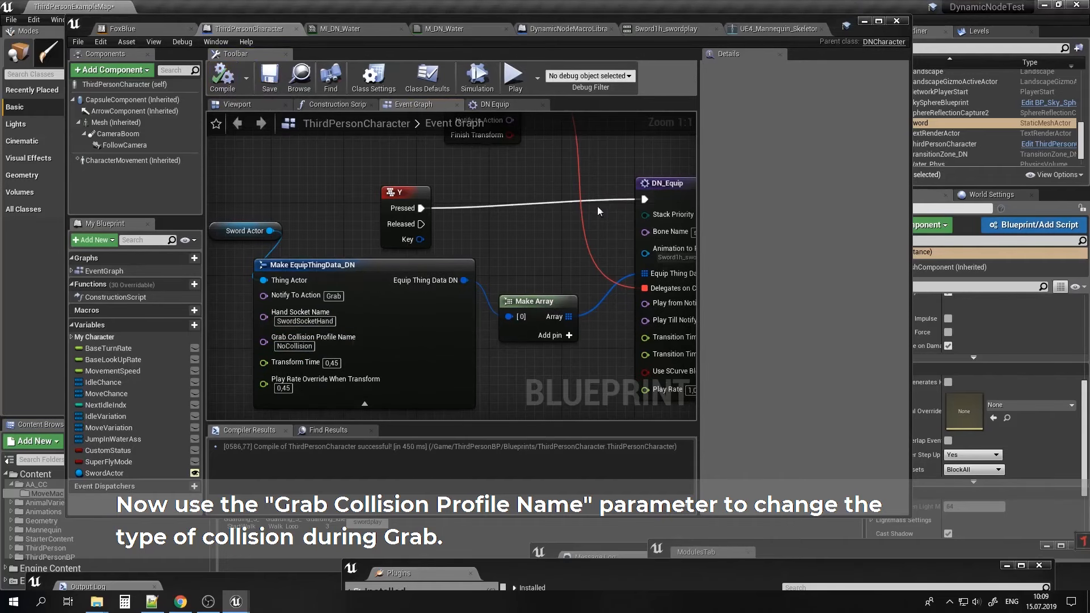
Play-test grabbing the sword and moving the character with the NoCollision grab profile.
left_click(864, 21)
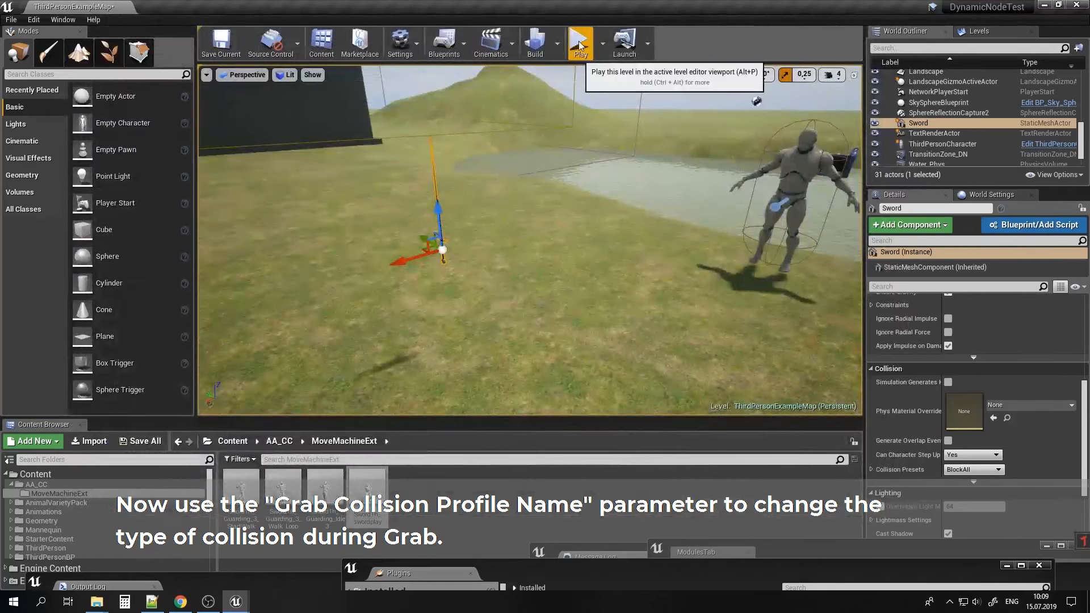
left_click(579, 40)
left_click(636, 207)
key("w")
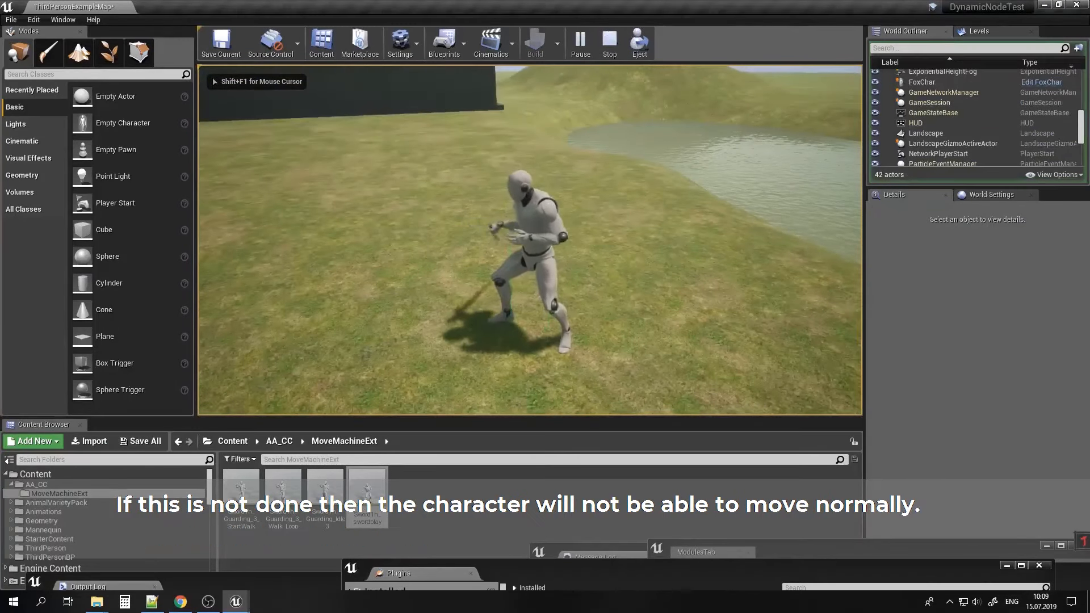
key("Escape")
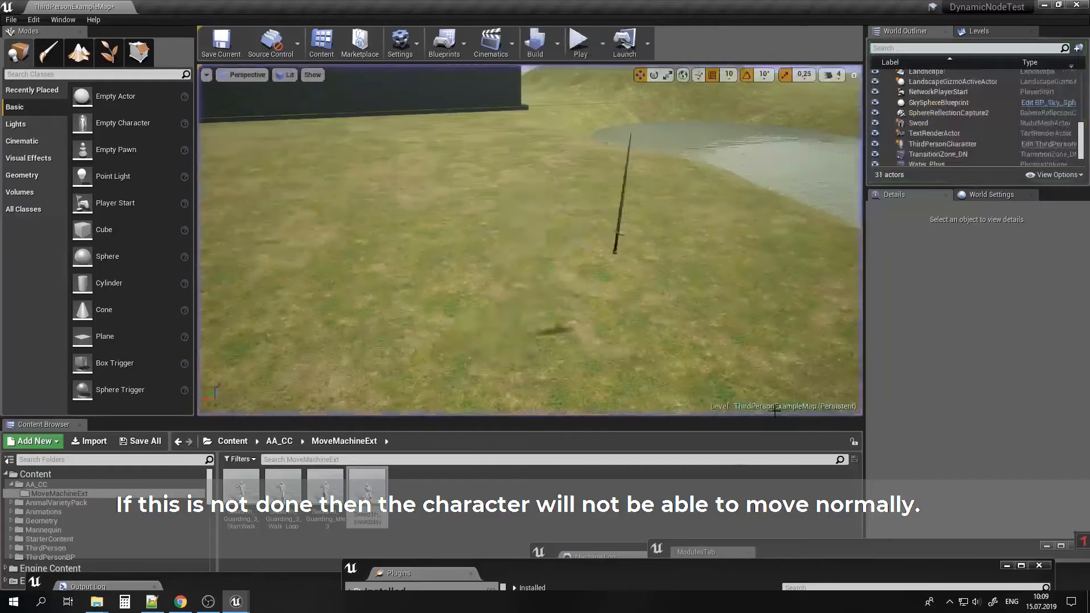
Clear the Grab Collision Profile Name in the Make EquipThingData_DN node, and compile and save ThirdPersonCharacter.
left_click(705, 552)
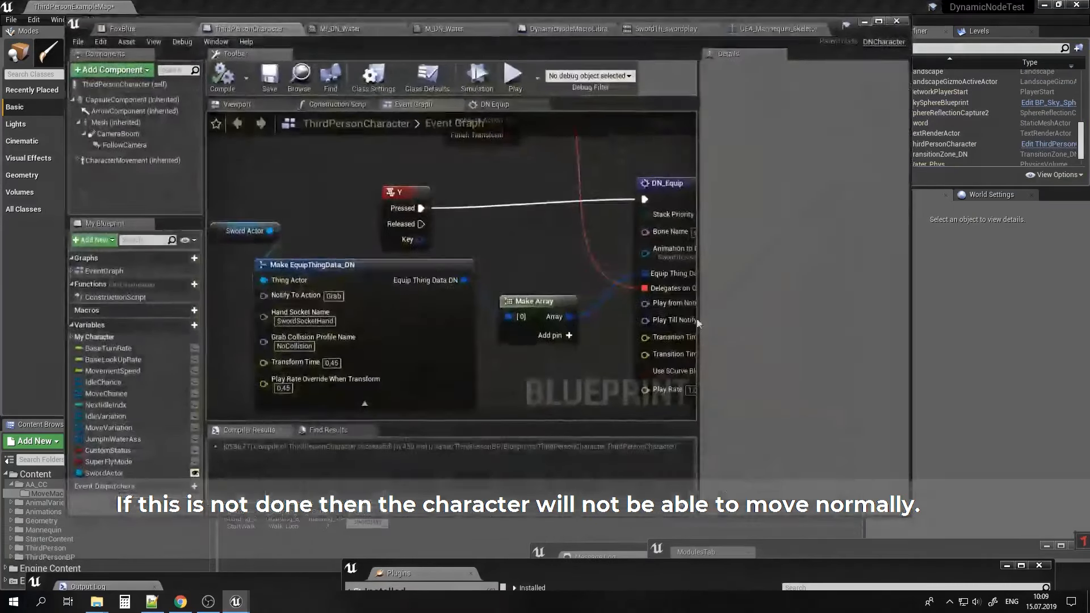
key("BackSpace")
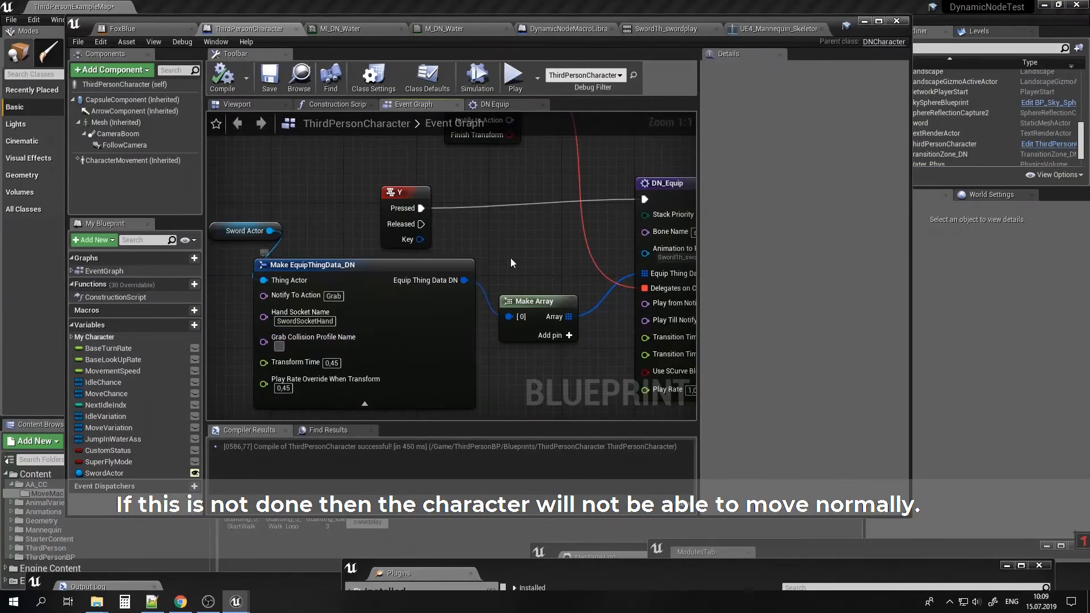
left_click(271, 84)
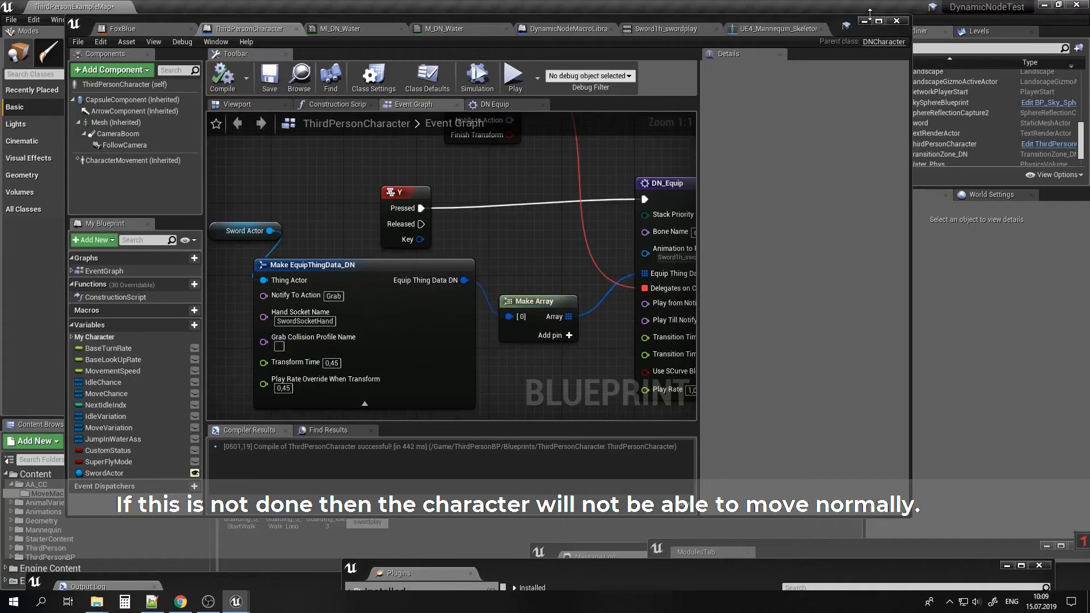
Play-test grabbing the sword and moving the character with the Grab Collision Profile Name left empty.
left_click(864, 21)
left_click(579, 46)
left_click(574, 205)
key("w")
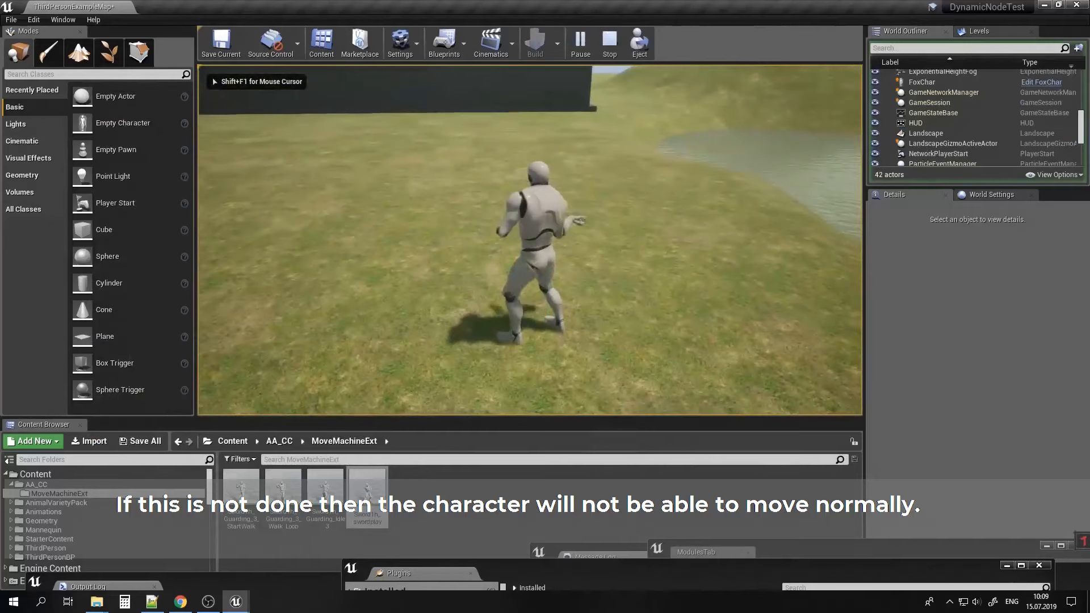
key("w")
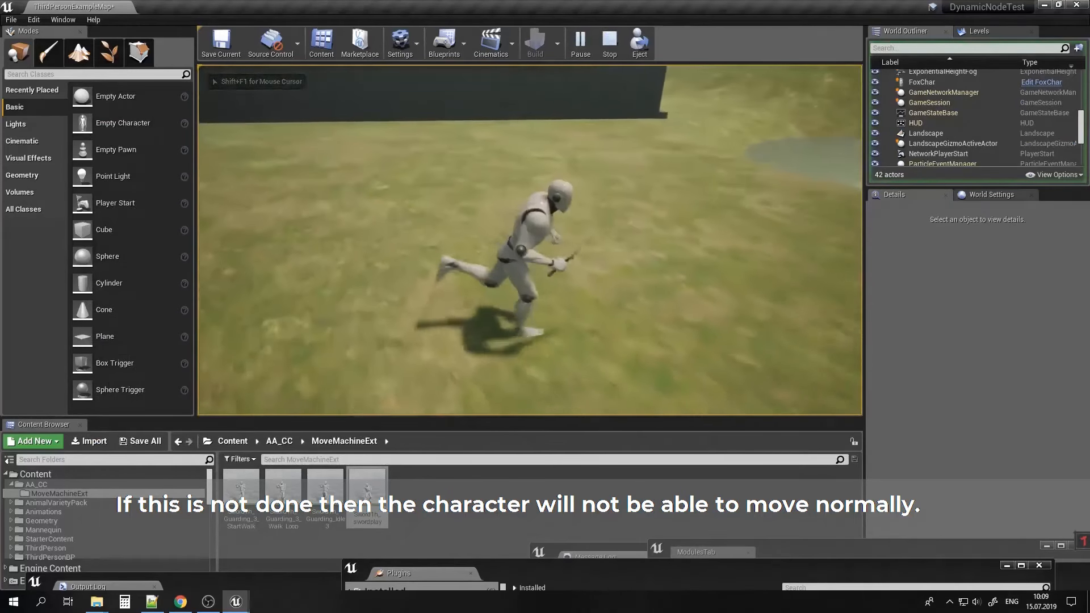
key("Escape")
Duplicate the Y key event in ThirdPersonCharacter's Event Graph and set the copy's Input Key to N.
mouse_move(235, 601)
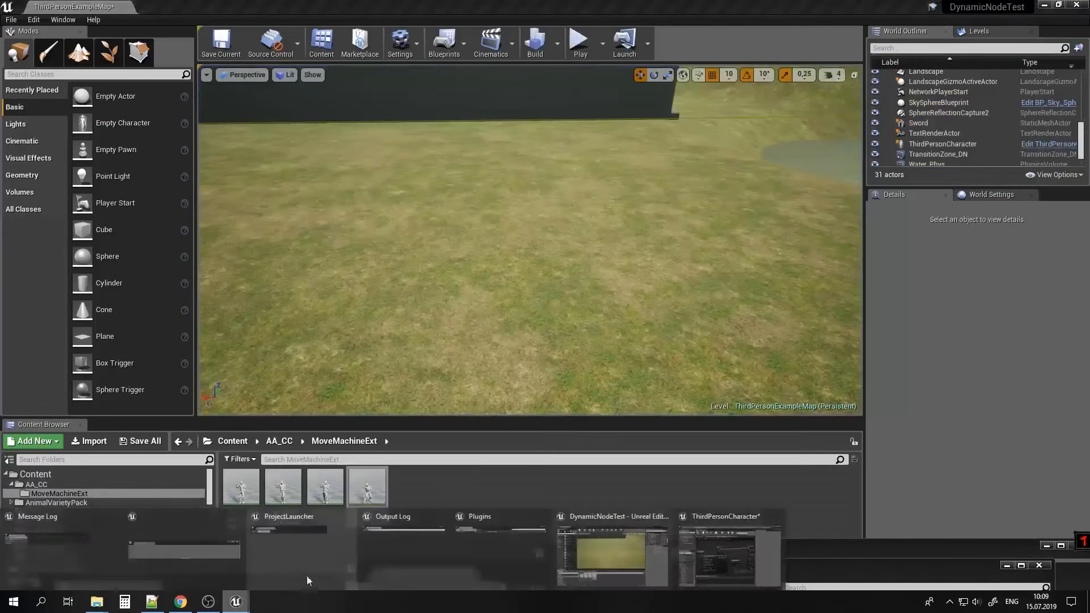
left_click(699, 537)
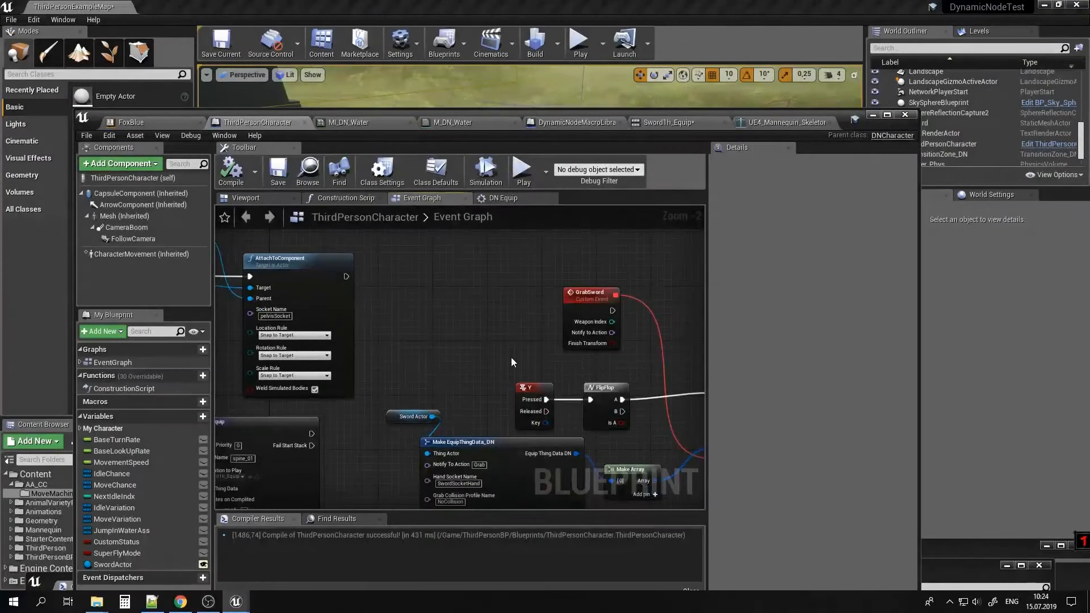
left_click(537, 394)
key("ctrl+c")
right_click_drag(641, 265, 490, 427)
key("ctrl+v")
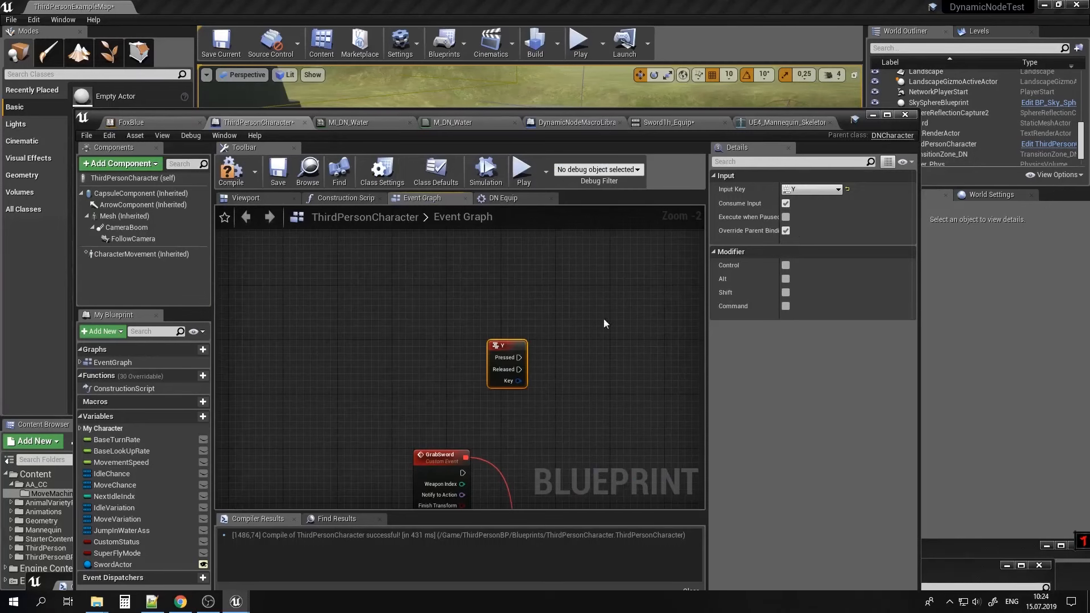
left_click(825, 189)
type("N")
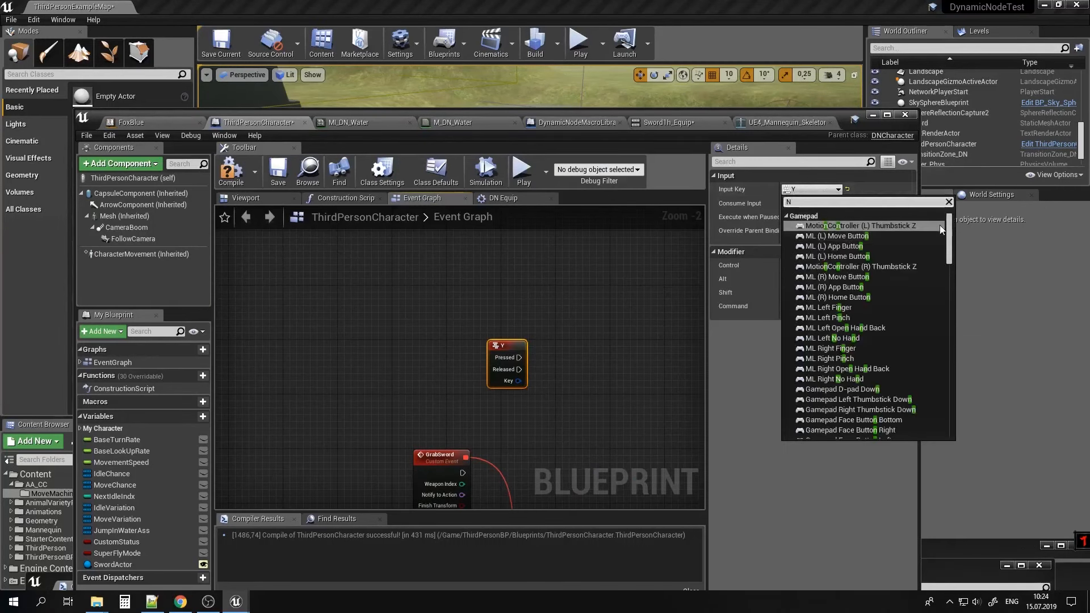
scroll(949, 360, "down", 10)
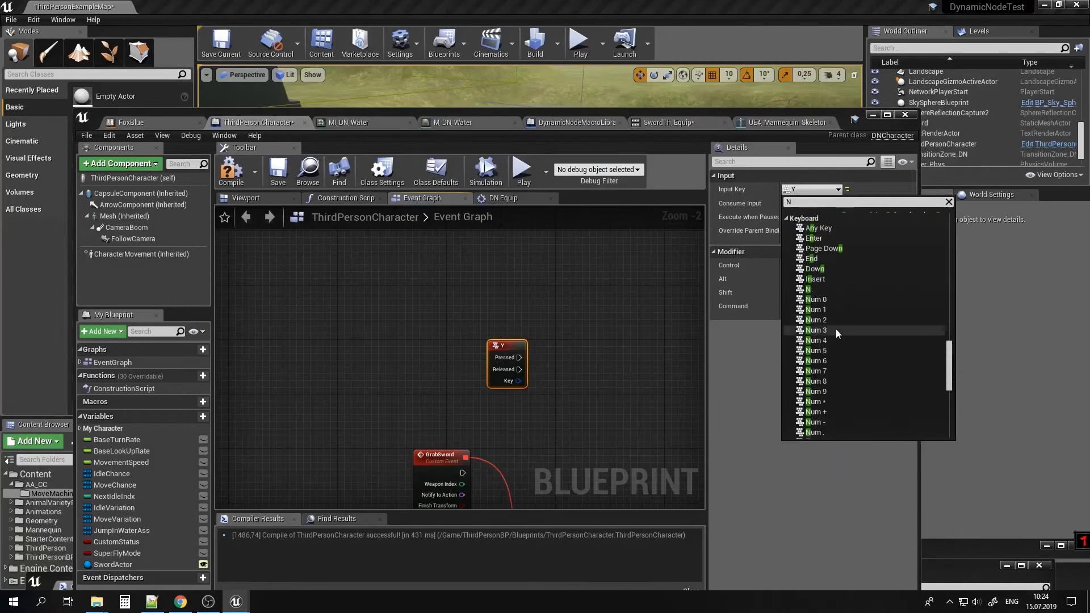
left_click(808, 288)
Add a DN_Unequip node run by the N event's Pressed output, with Bone Name spine_01.
right_click_drag(517, 341, 441, 397)
left_click_drag(415, 396, 479, 404)
type("uneq")
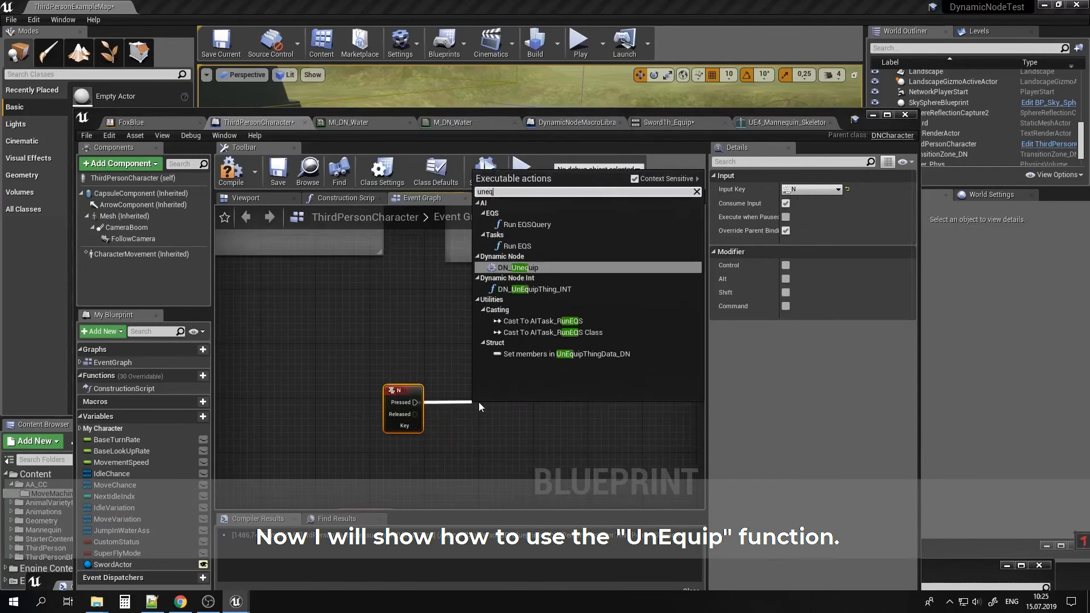
left_click(539, 268)
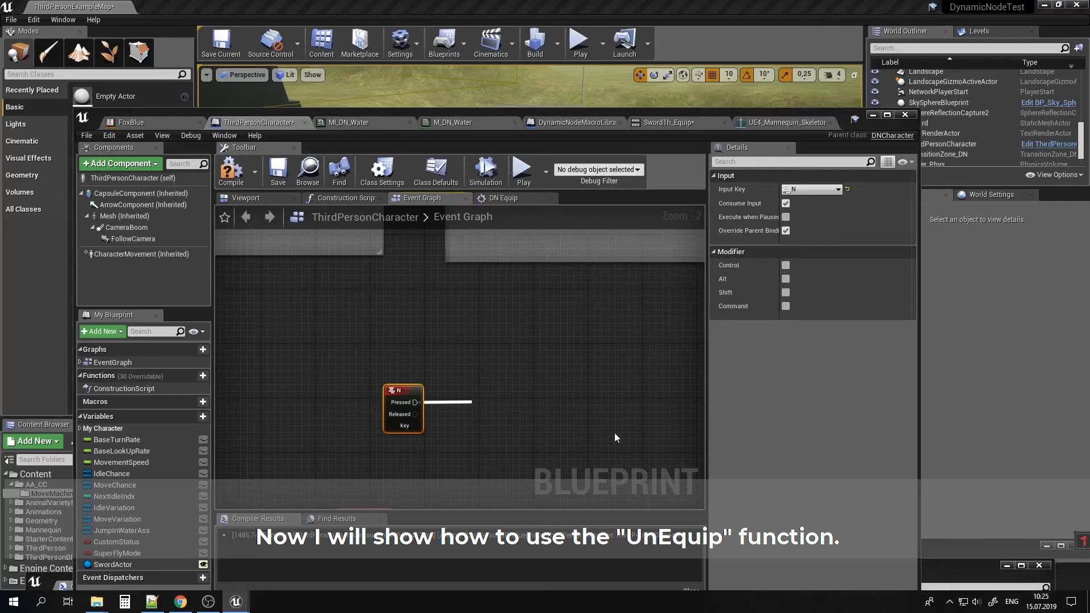
scroll(516, 365, "up", 2)
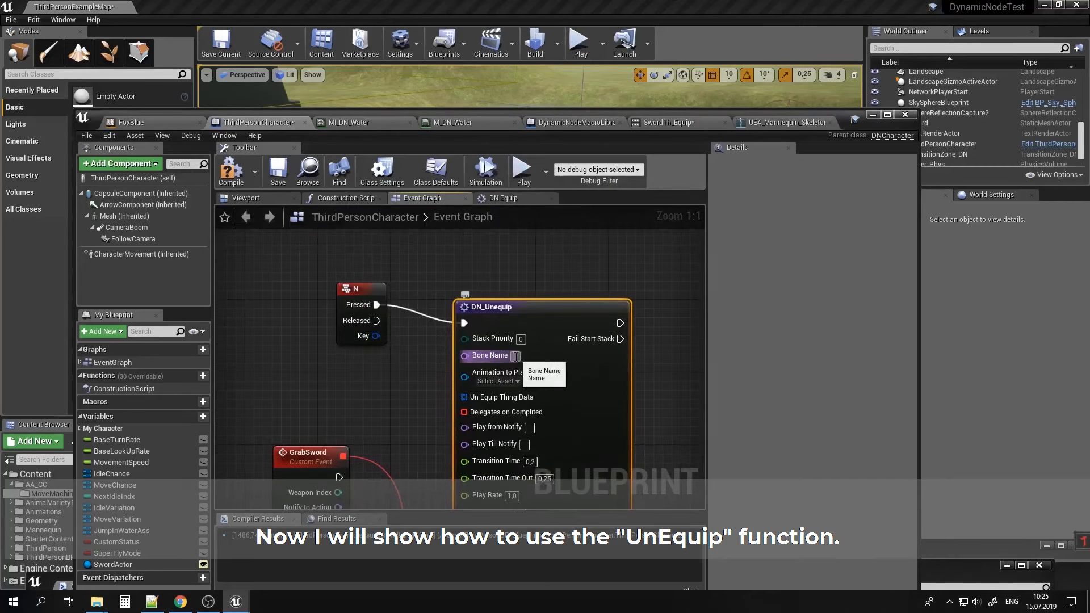
left_click(516, 356)
type("spine_01")
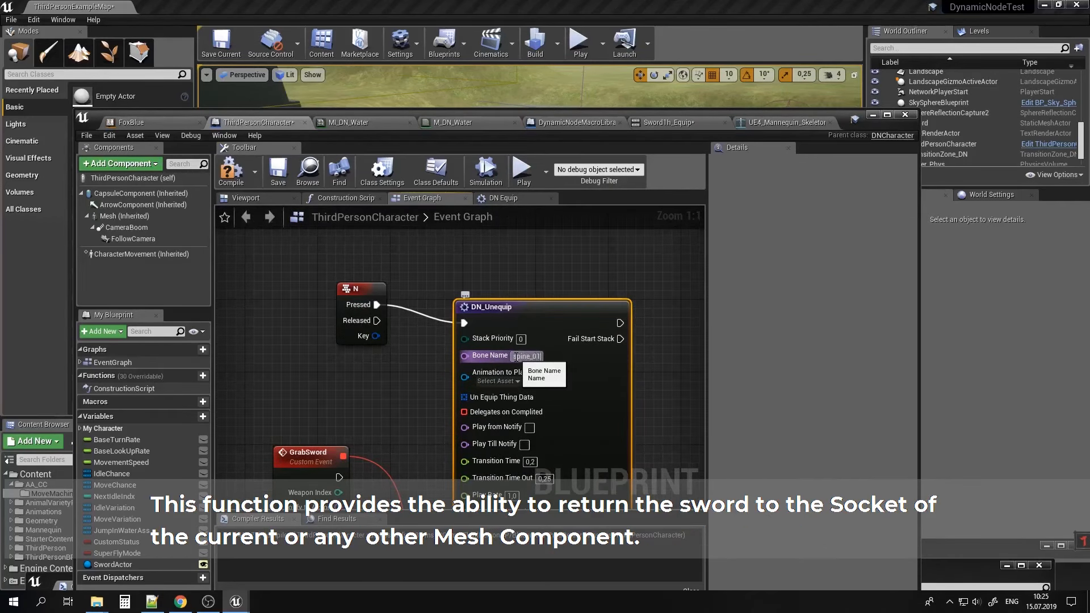
Set Animation to Play in the DN_Unequip node to the Sword1h_swordplay animation.
right_click_drag(471, 480, 486, 231)
right_click_drag(345, 418, 447, 352)
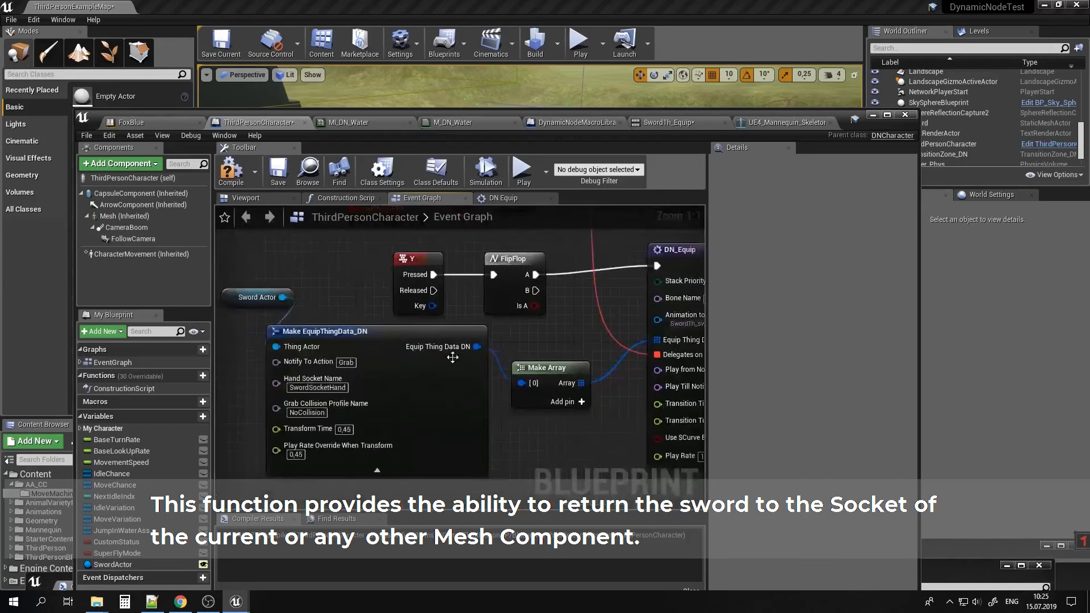
right_click_drag(575, 329, 357, 380)
right_click_drag(655, 281, 676, 439)
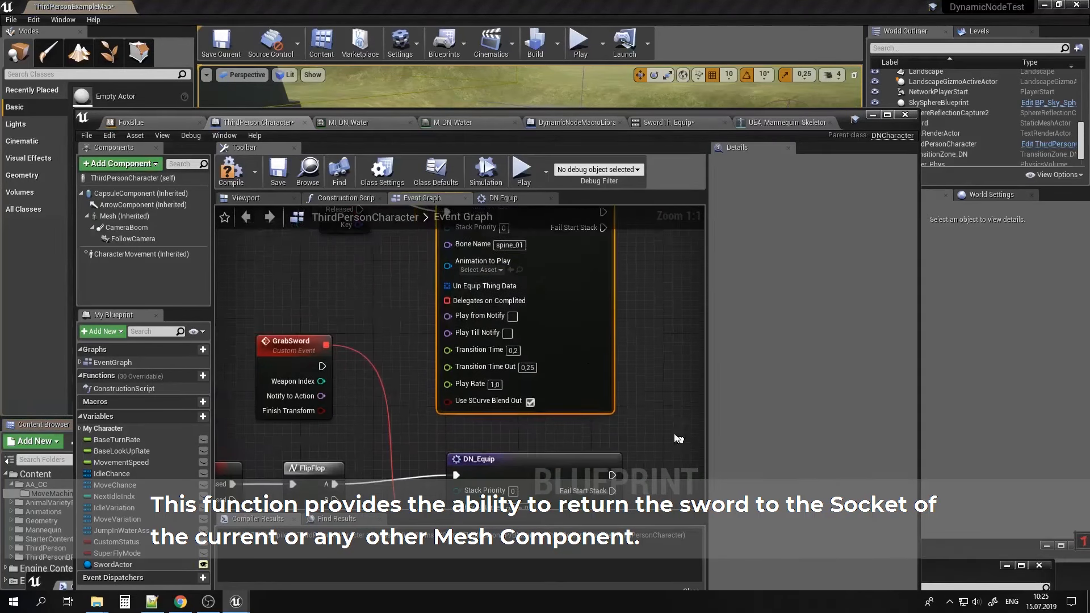
right_click_drag(395, 335, 674, 205)
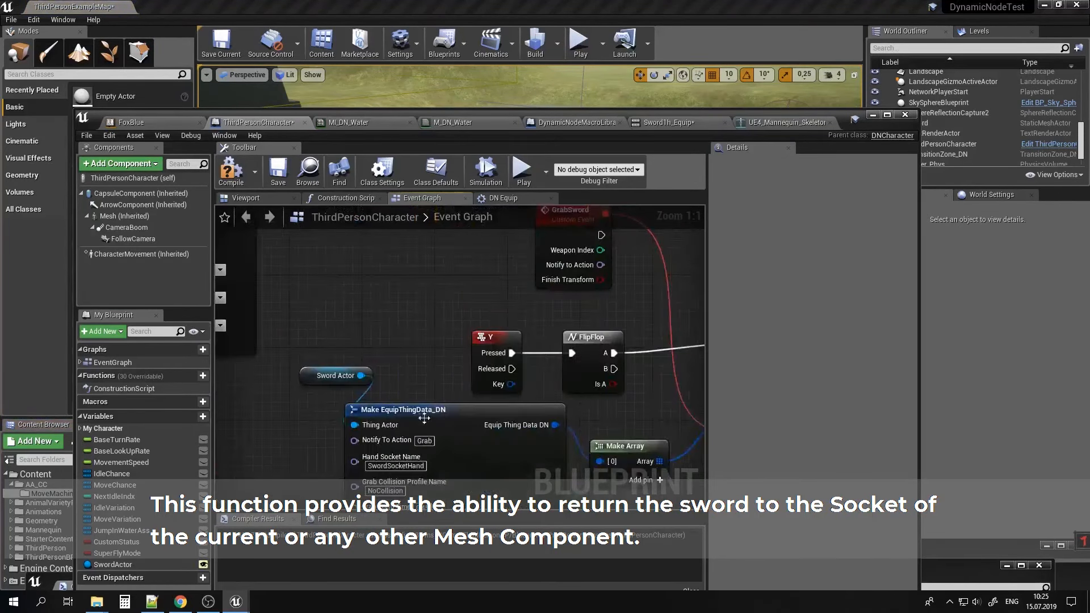
right_click_drag(666, 249, 397, 455)
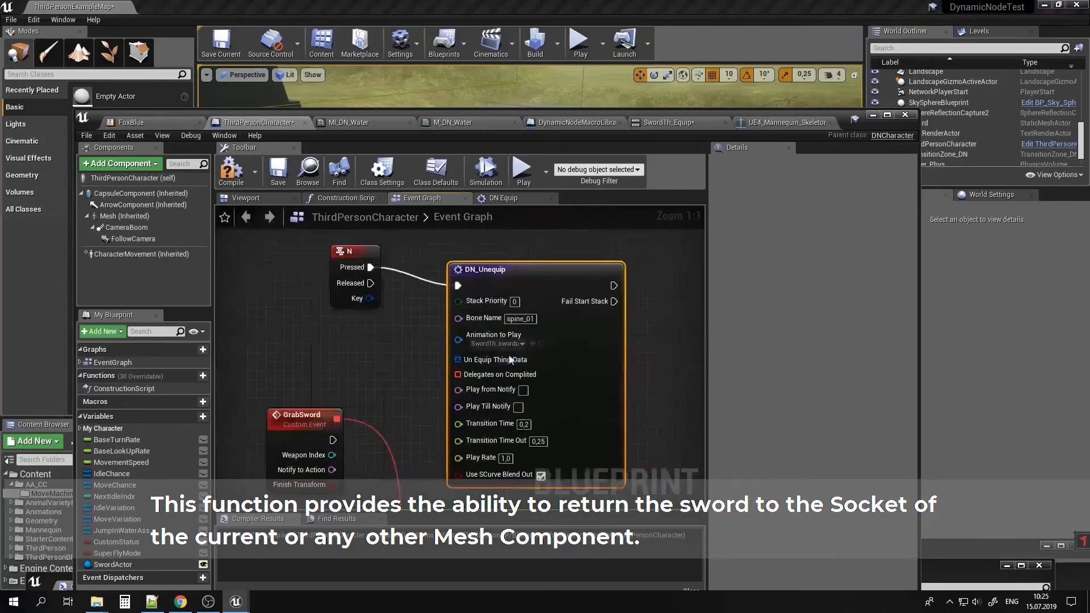
Feed DN_Unequip's Un Equip Thing Data from a Make Array node supplied by a new Make UnEquipThingData_DN node.
left_click_drag(471, 362, 277, 348)
left_click(432, 455)
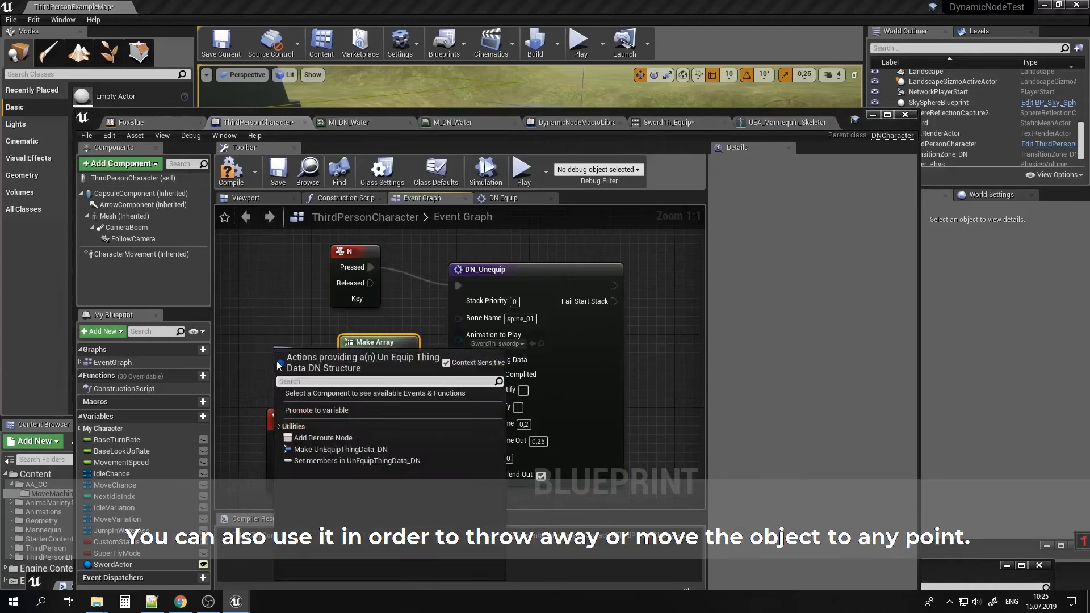
left_click(340, 449)
right_click_drag(298, 314, 509, 341)
left_click_drag(516, 378, 317, 269)
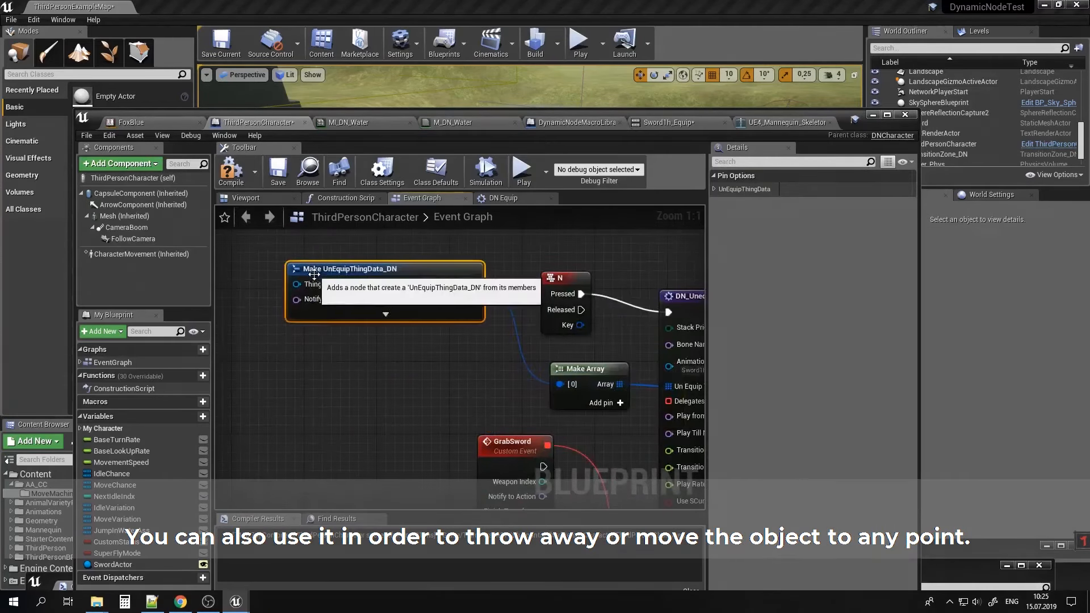
In Make UnEquipThingData_DN, set Notify To Action to Grab and connect a copied Sword Actor variable to Thing Actor.
left_click(387, 314)
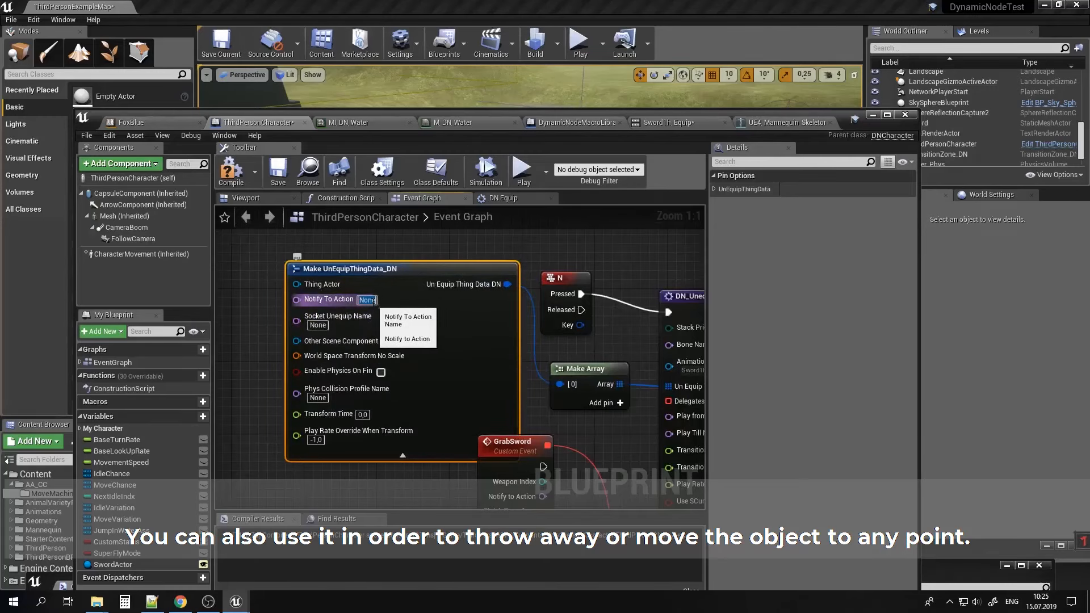
right_click_drag(265, 343, 352, 233)
left_click(332, 384)
key("ctrl+c")
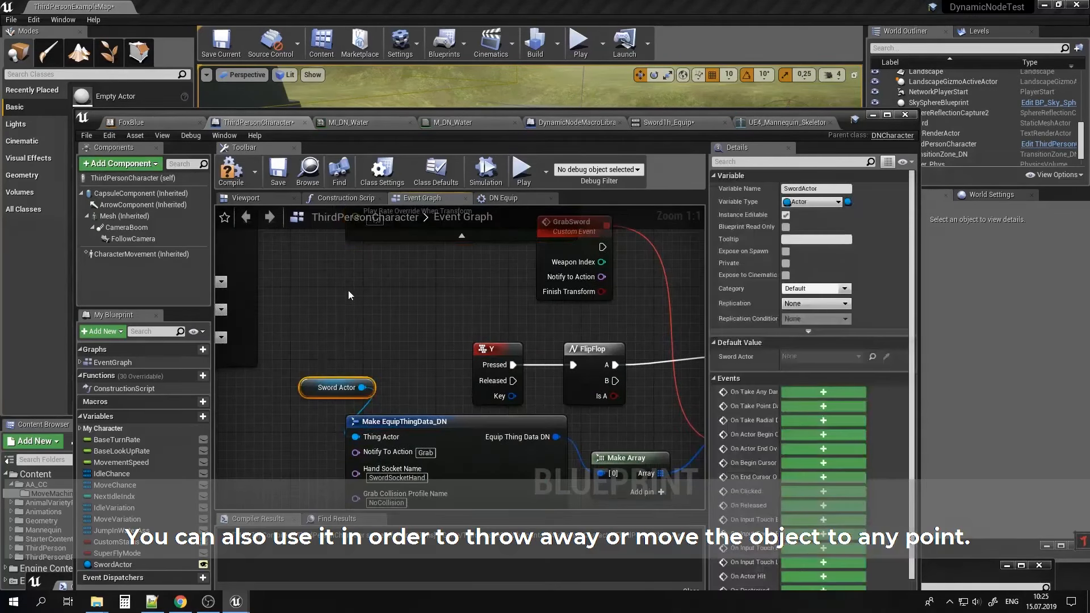
right_click_drag(345, 272, 416, 500)
key("ctrl+v")
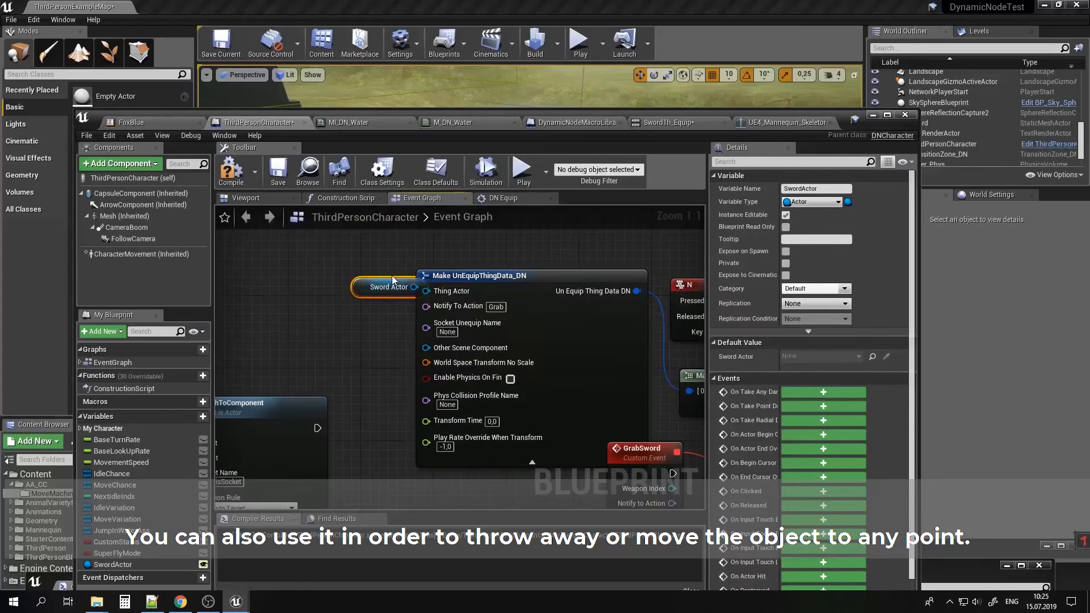
left_click_drag(411, 287, 370, 288)
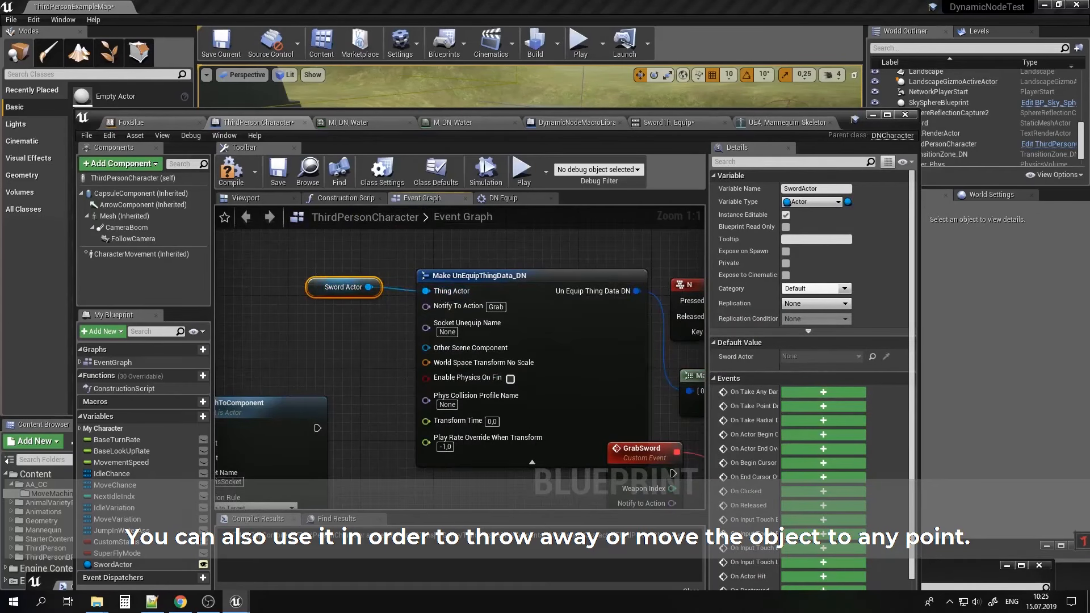
Bind a new custom event named UnequipEvent to DN_Unequip's Delegates on Complited and place it above the N event.
right_click_drag(615, 357, 391, 357)
left_click_drag(573, 406, 482, 261)
left_click(496, 311)
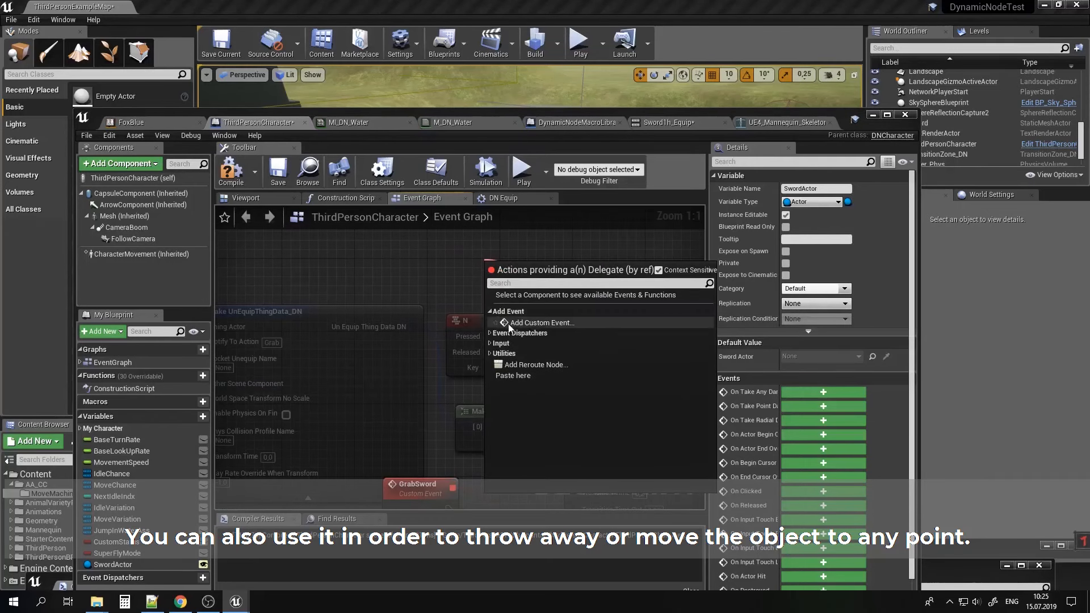
left_click(522, 322)
type("U")
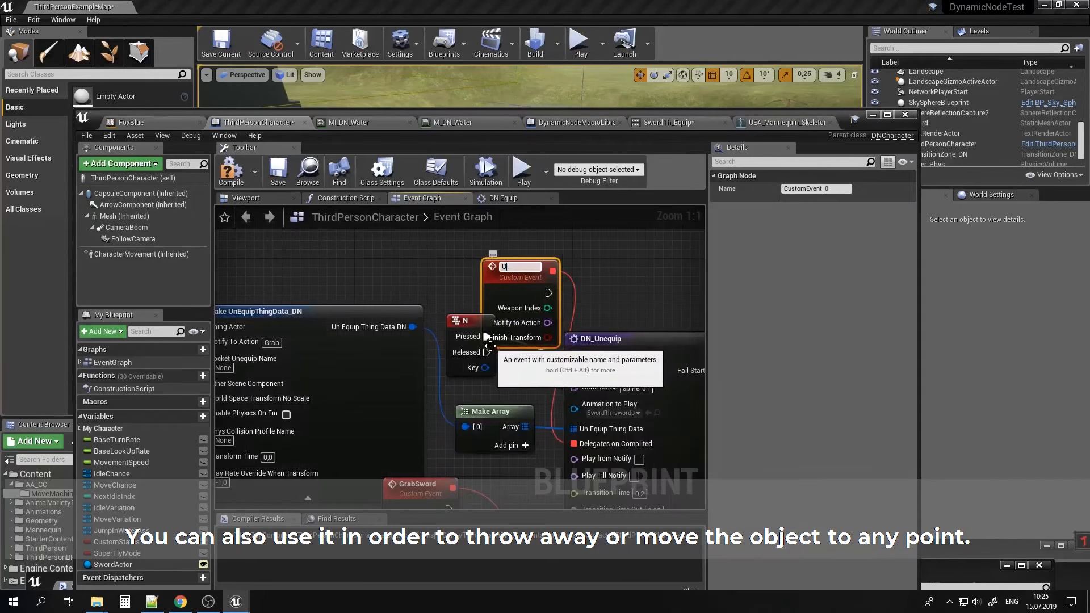
type("nequip")
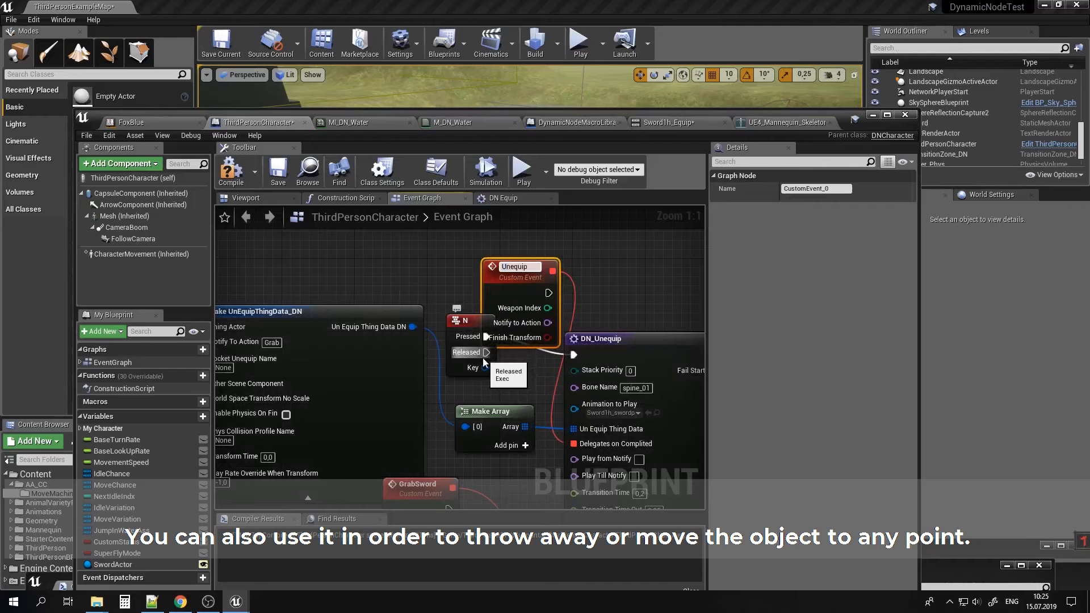
type("Event")
key("Return")
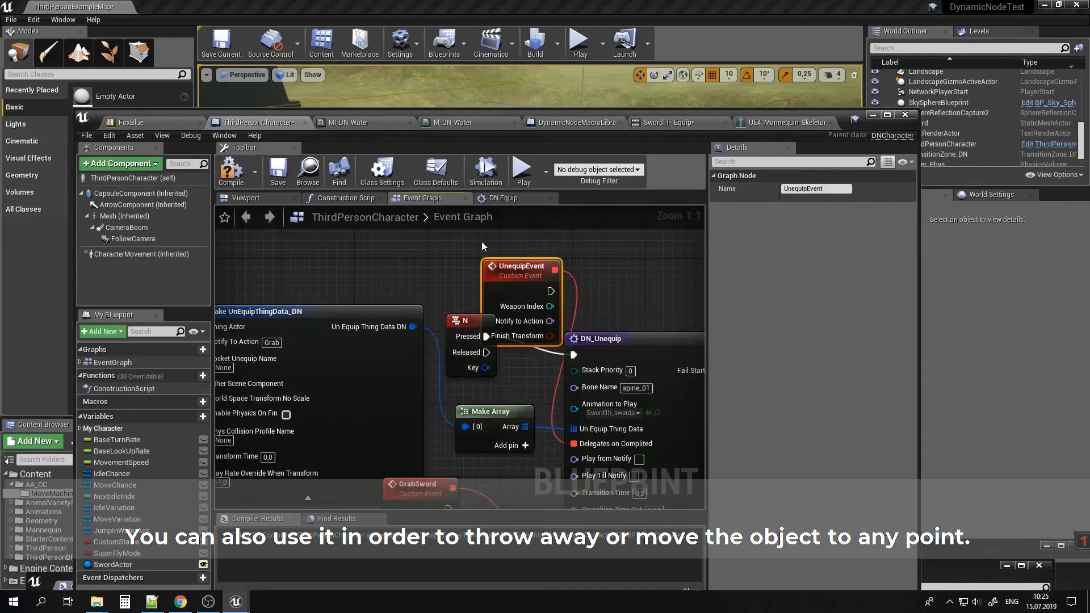
left_click_drag(502, 267, 485, 219)
Set Phys Collision Profile Name to BlockAll in the Make UnEquipThingData_DN node.
right_click_drag(436, 393, 505, 319)
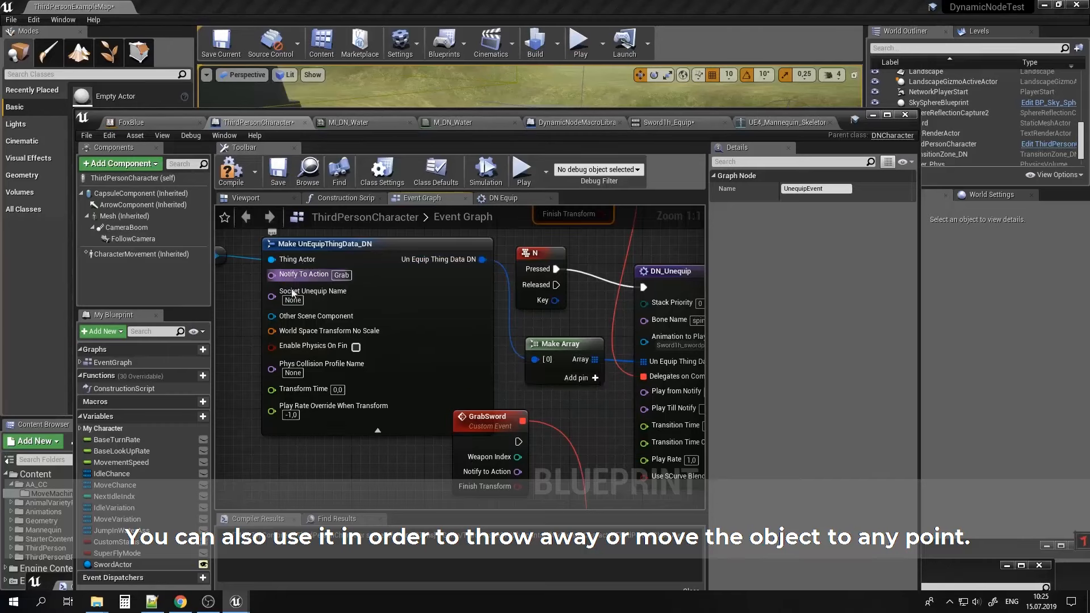
right_click_drag(371, 293, 446, 295)
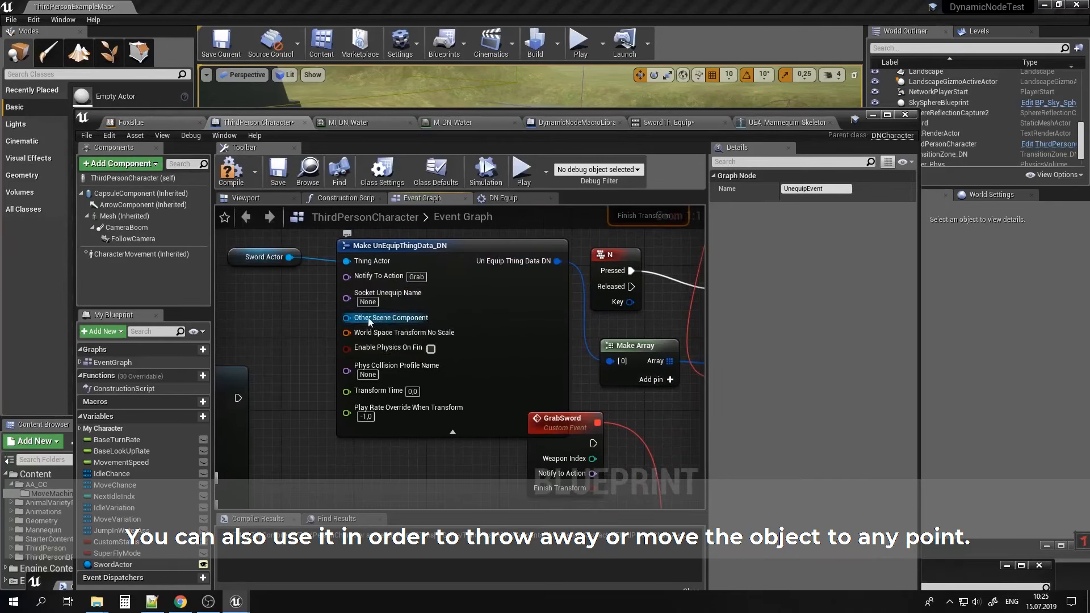
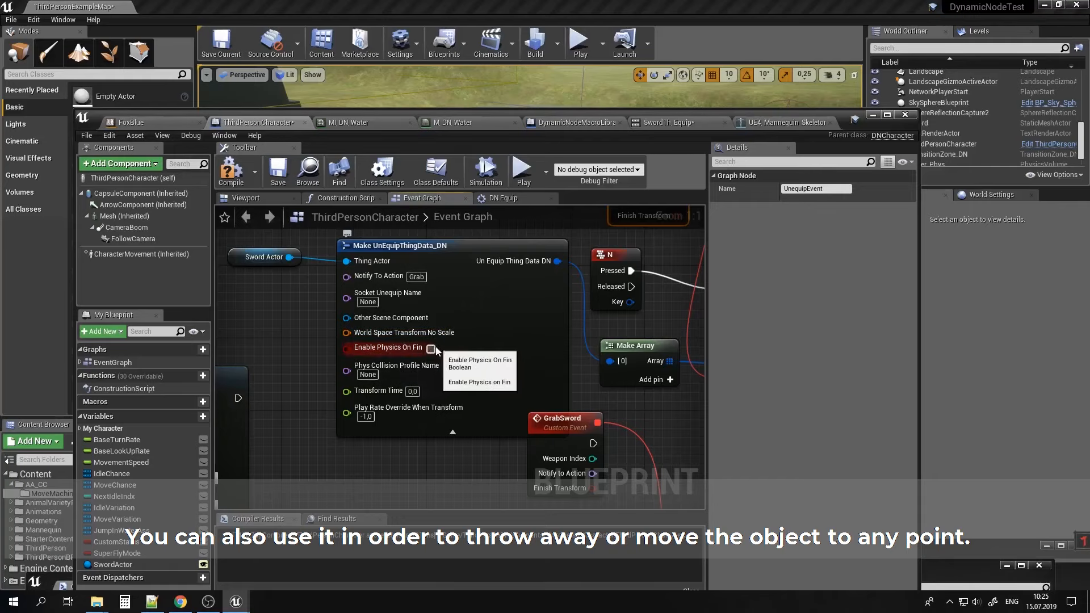
left_click(374, 374)
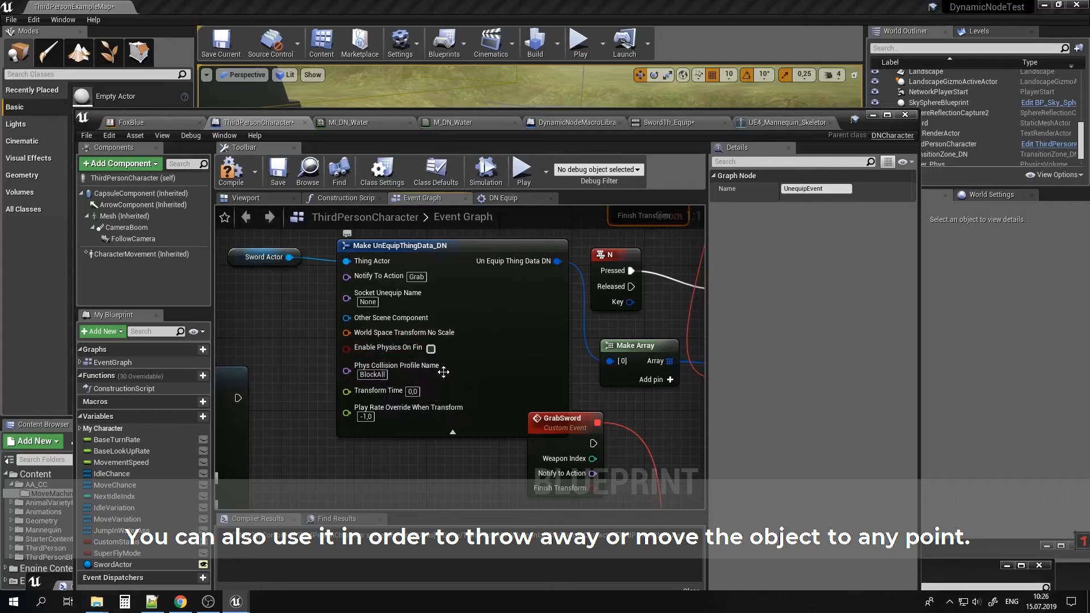
Separate the Make UnEquipThingData_DN node from the GrabSword event, and compile and save ThirdPersonCharacter.
right_click_drag(637, 394, 586, 345)
left_click_drag(509, 371, 492, 352)
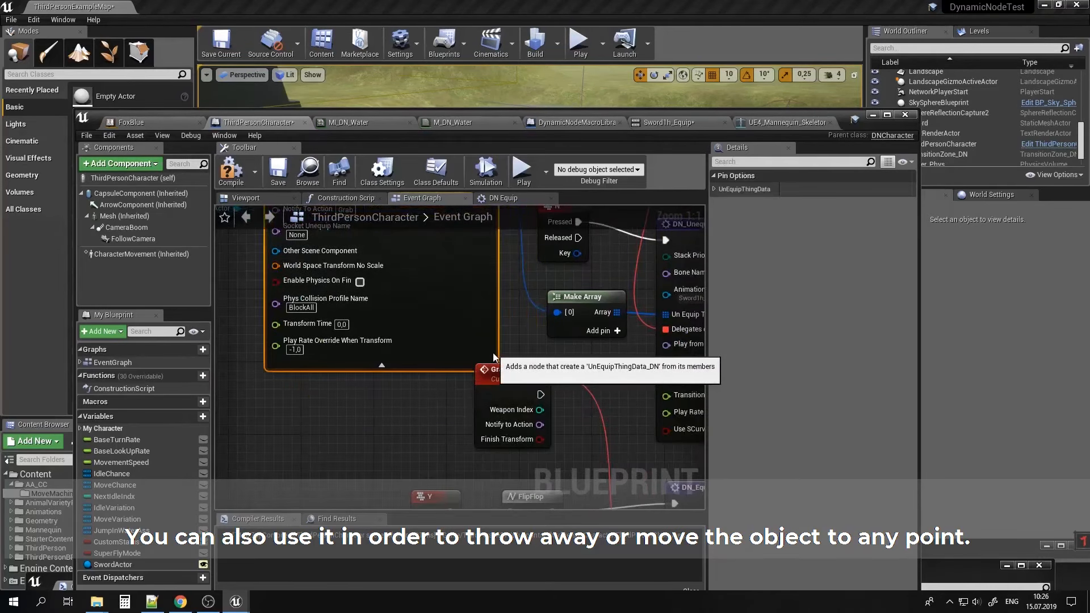
right_click_drag(518, 353, 578, 420)
left_click_drag(580, 442, 607, 452)
right_click_drag(627, 408, 594, 388)
left_click(231, 170)
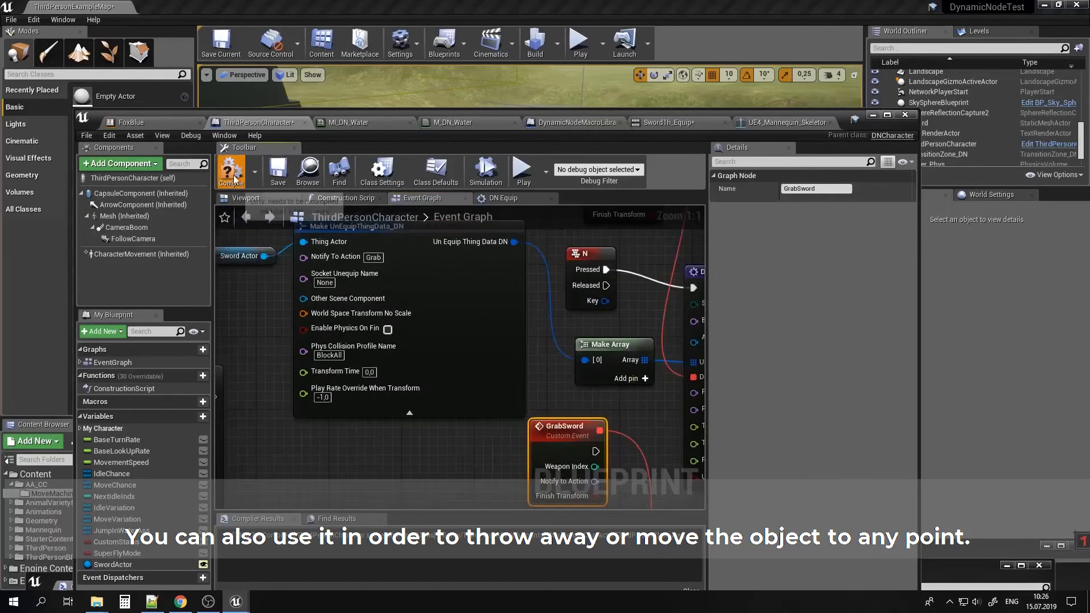
left_click(278, 170)
Play-test throwing away the sword with DN_Unequip and no unequip socket specified.
left_click(875, 117)
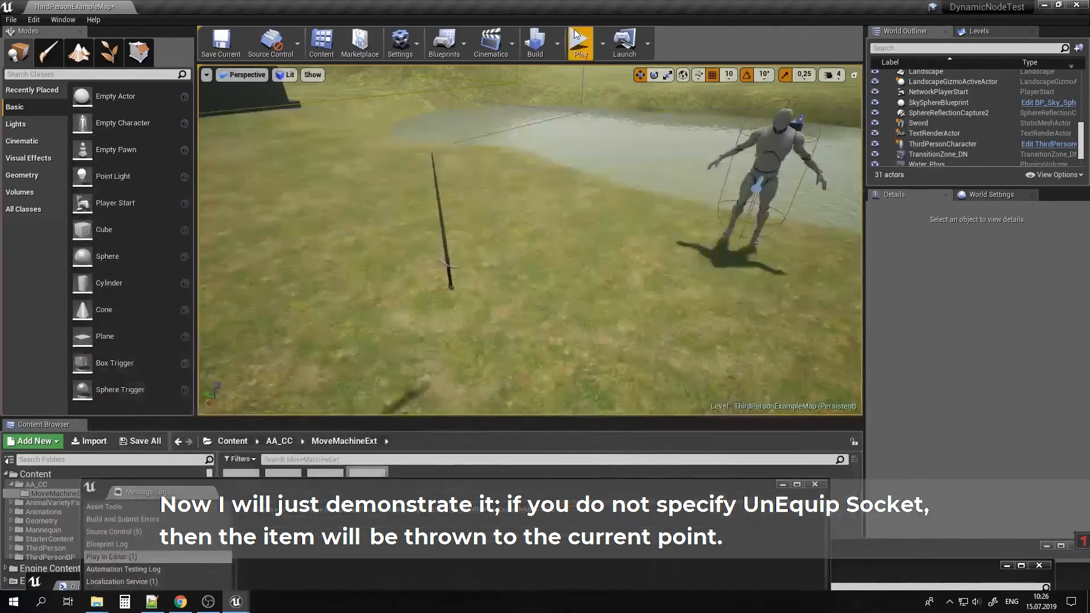
left_click(579, 43)
key("w")
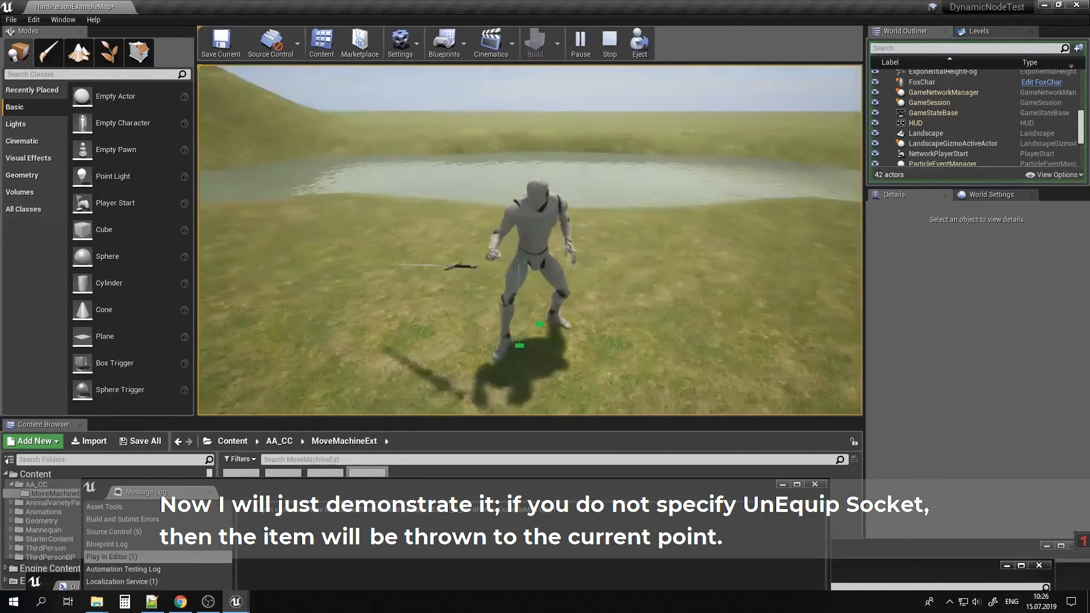
key("Escape")
Turn on Enable Physics On Fin in ThirdPersonCharacter's Make UnEquipThingData_DN node and compile and save the blueprint.
left_click(241, 602)
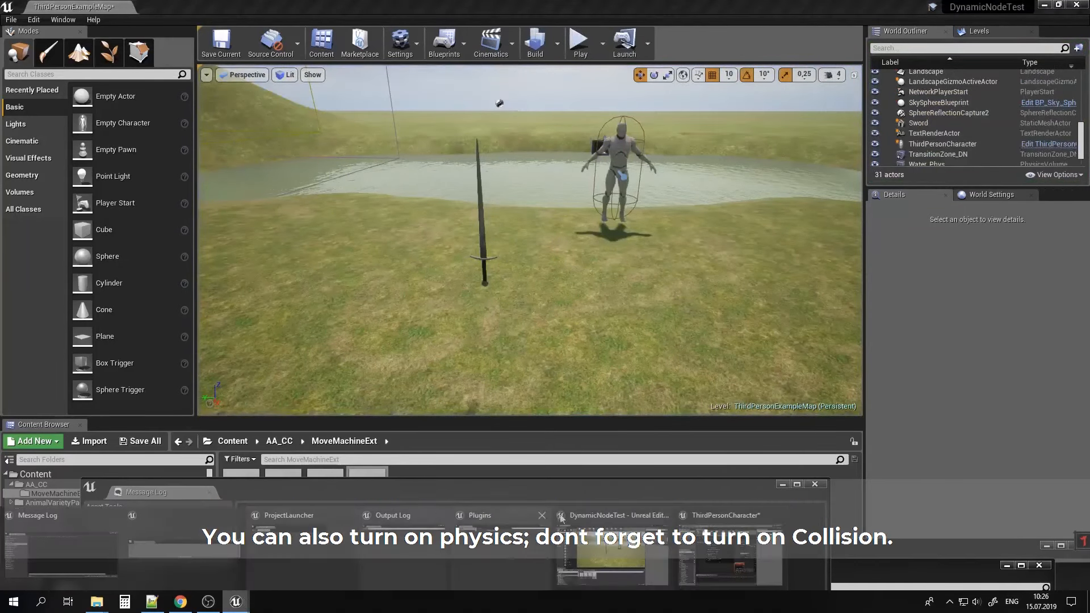
left_click(409, 556)
right_click_drag(420, 279, 583, 329)
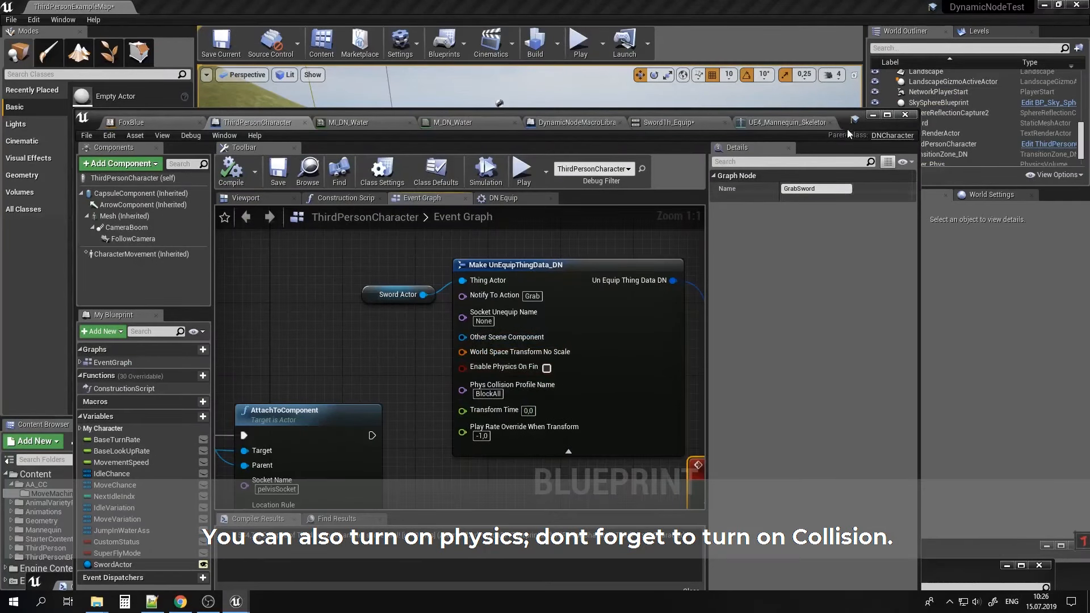
left_click(546, 367)
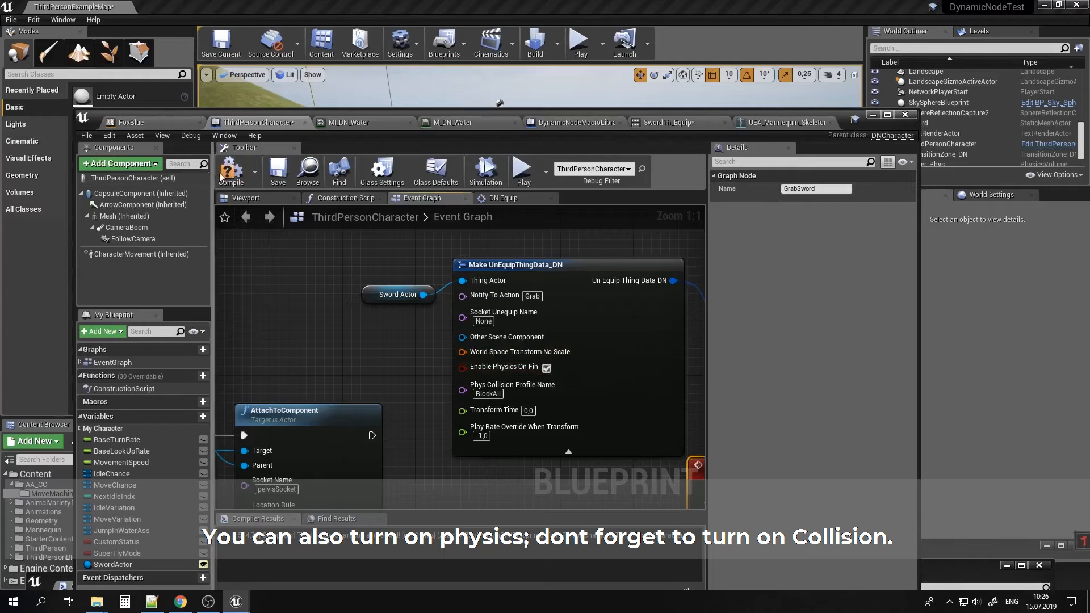
left_click(284, 175)
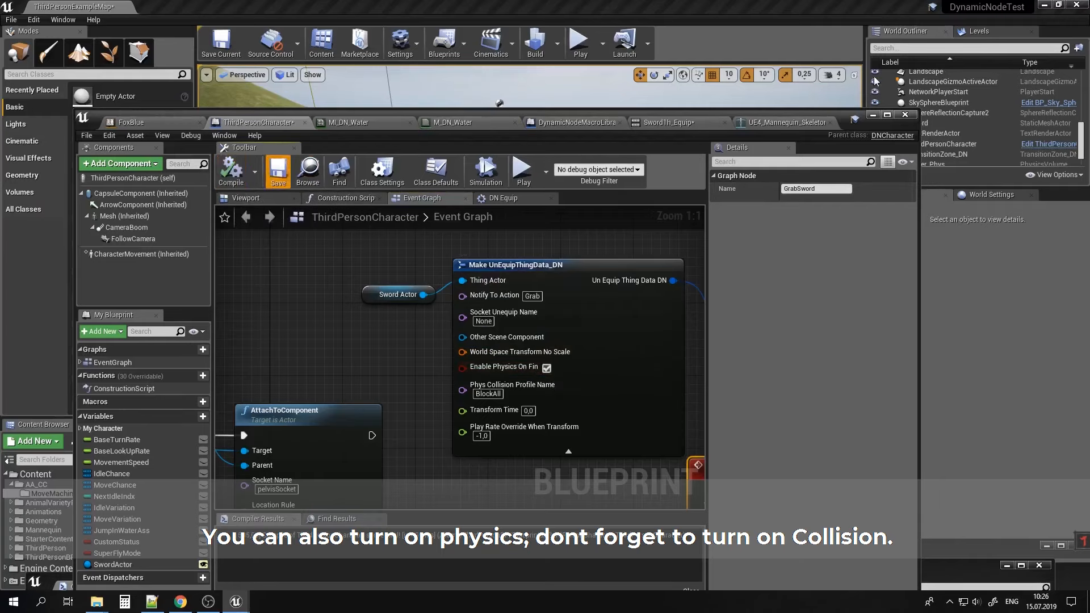
Play-test throwing away the sword with physics enabled on finish and the BlockAll collision profile.
left_click(872, 115)
left_click(580, 44)
left_click(648, 201)
key("w")
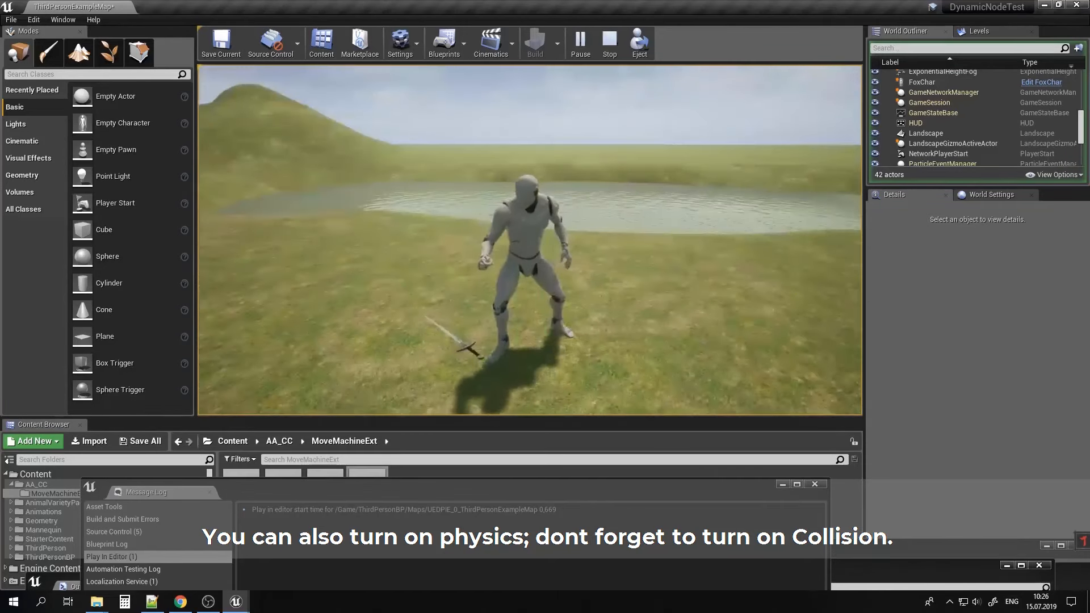
key("Escape")
Toggle Enable Physics On Fin off and back on in Make UnEquipThingData_DN, and move the Sword Actor node up to free space.
left_click(246, 608)
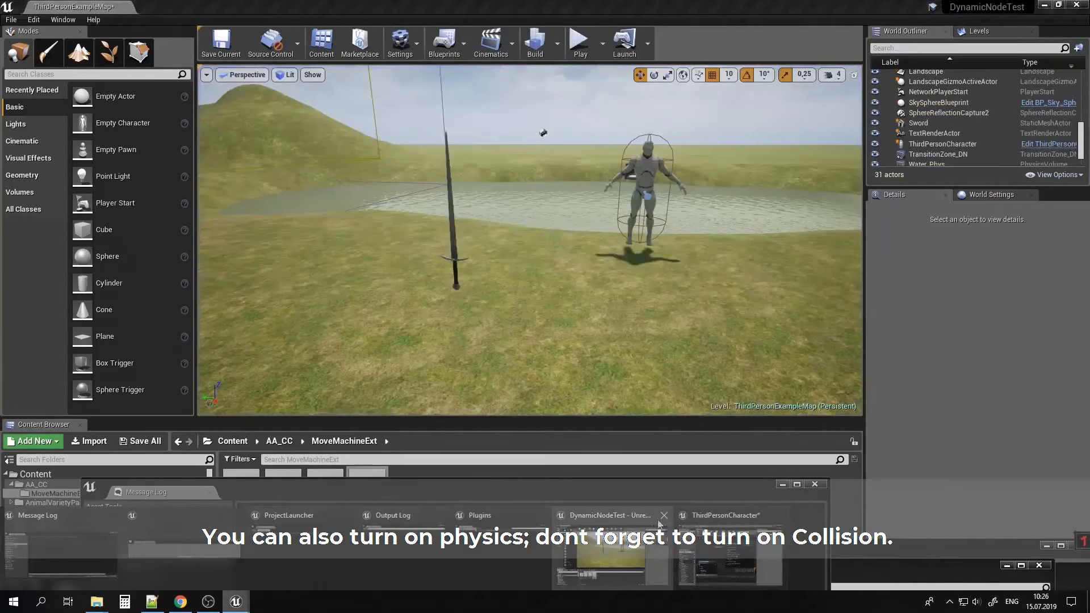
left_click(707, 542)
right_click_drag(351, 366, 430, 384)
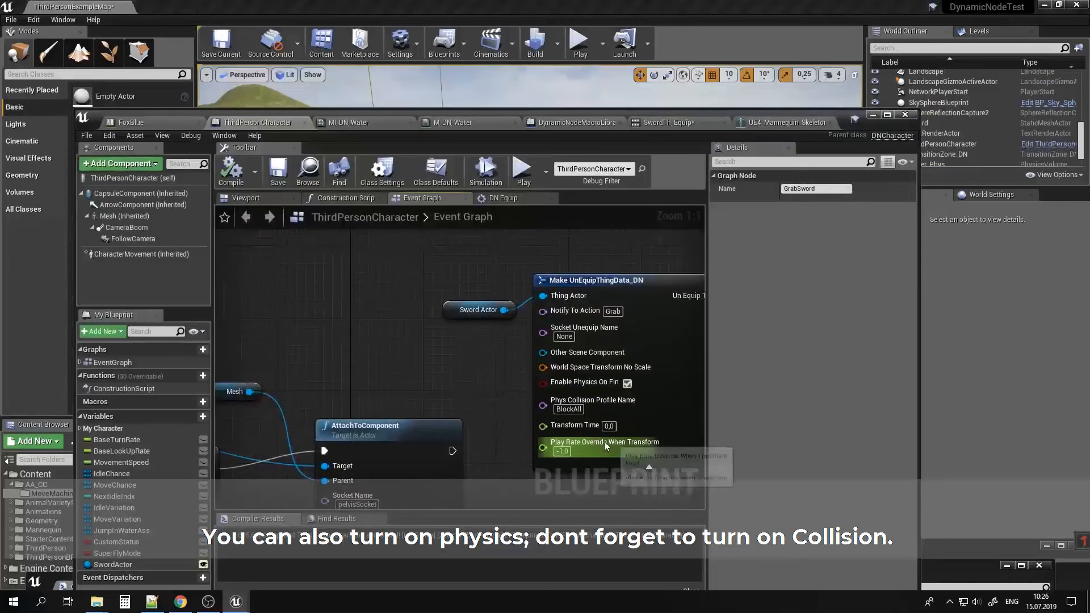
left_click(627, 383)
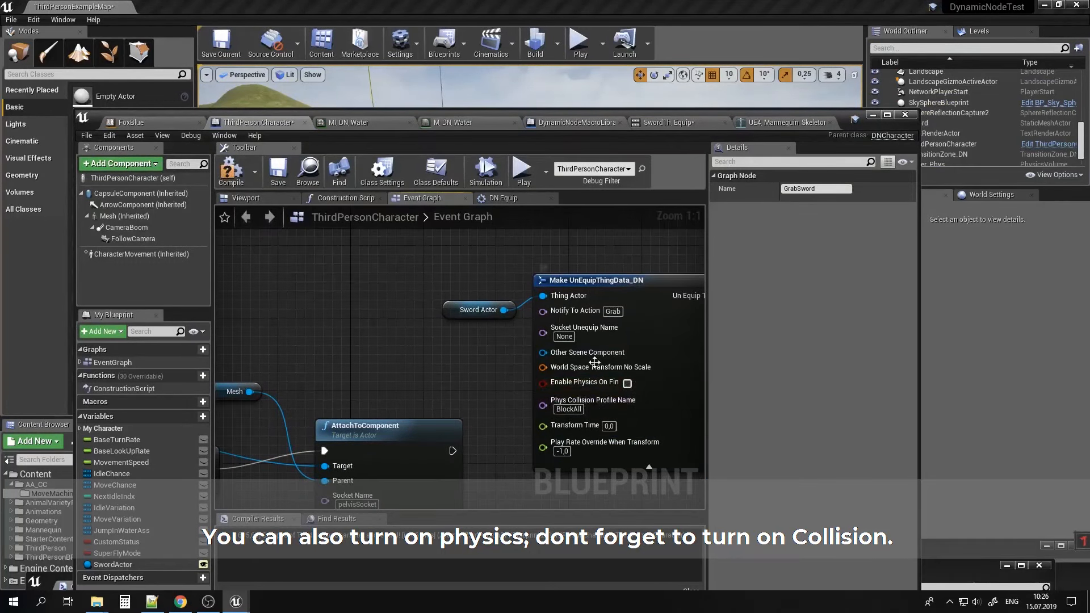
left_click(627, 383)
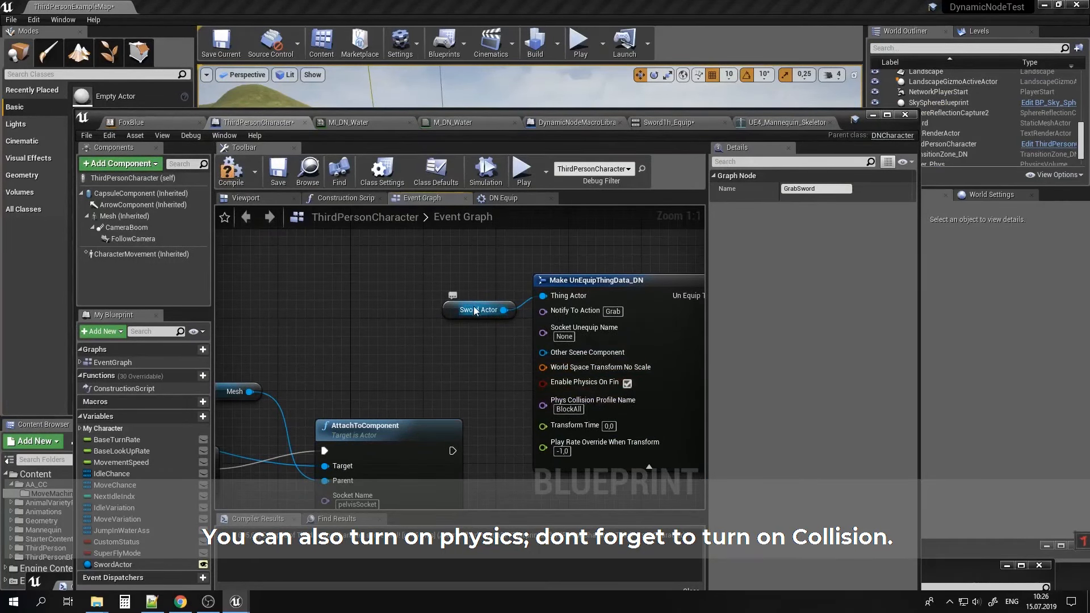
left_click_drag(476, 310, 474, 301)
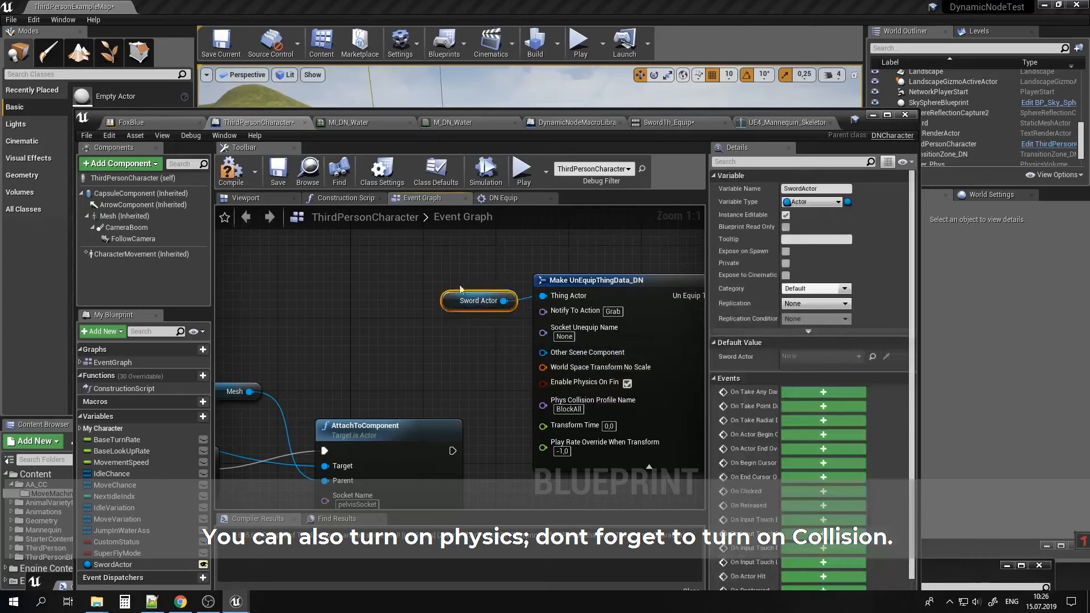
Create an instance-editable variable named TarTransform of type Target Point object reference.
left_click(205, 416)
type("Tar")
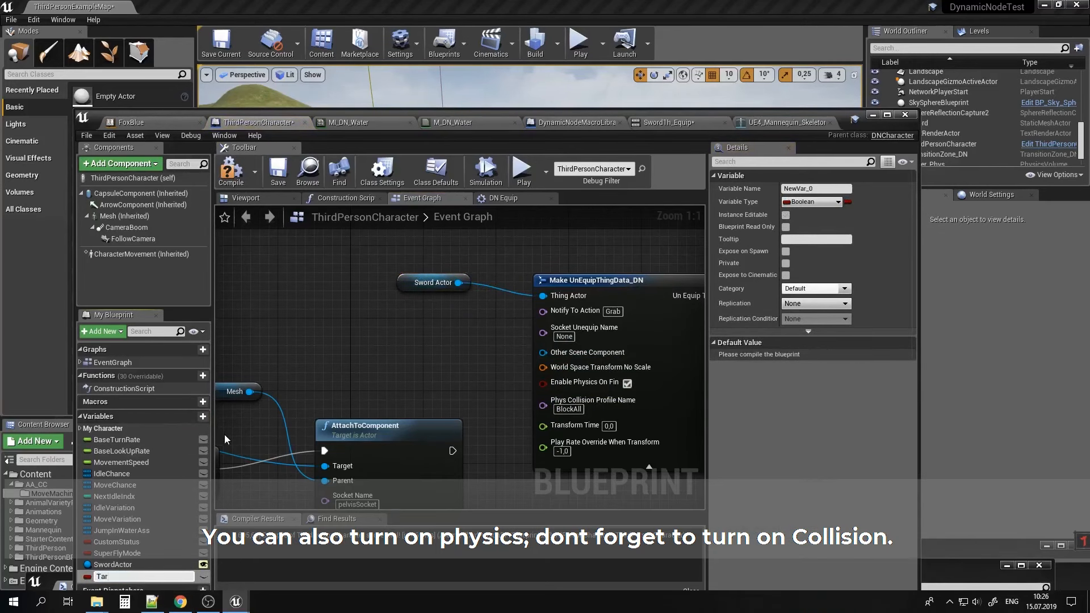
type("Transform")
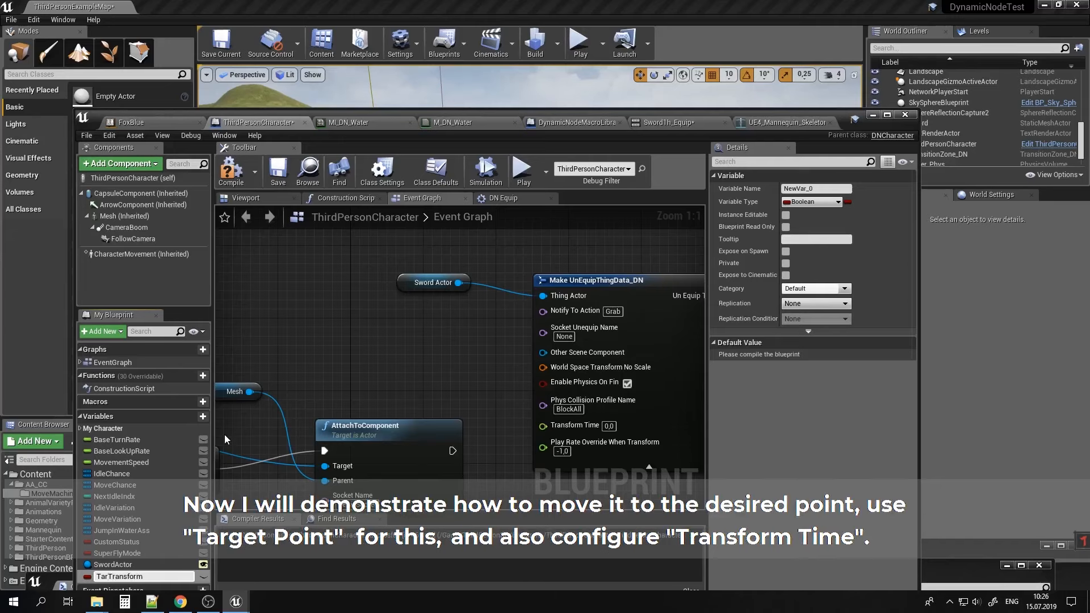
key("Return")
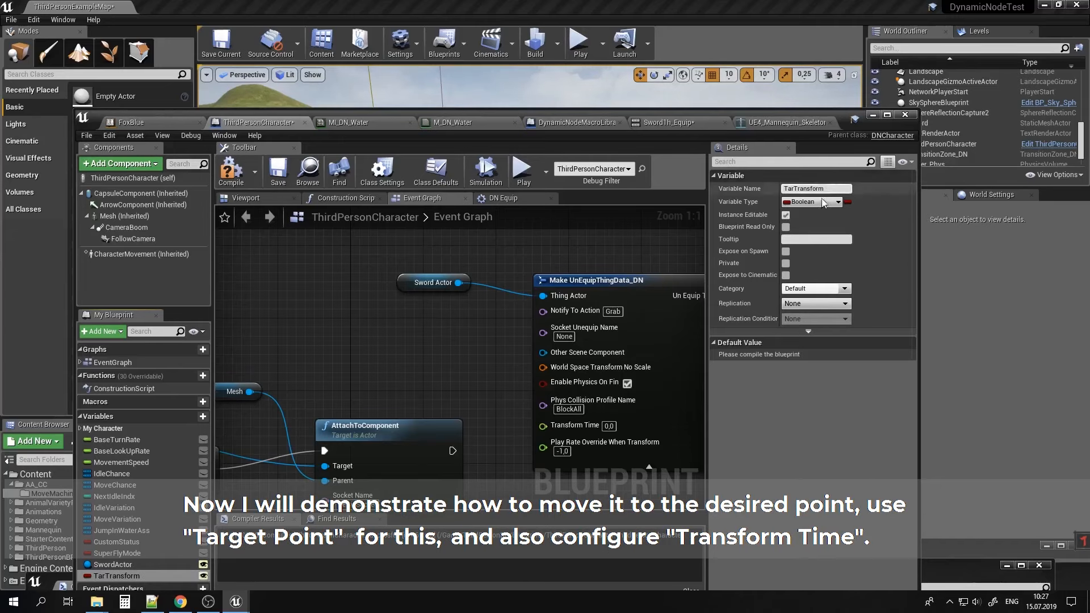
left_click(822, 201)
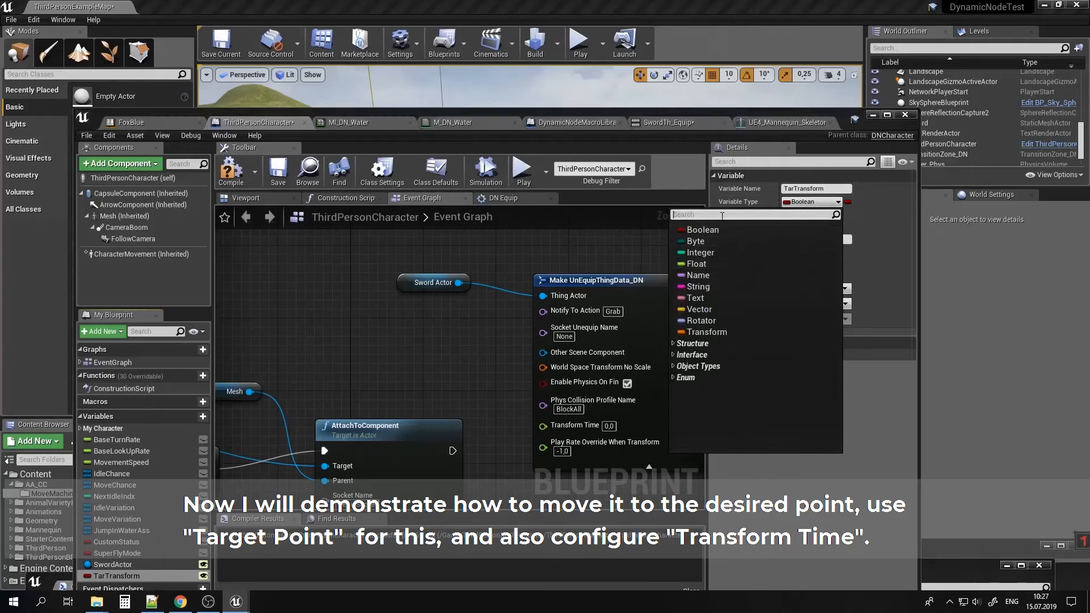
type("TargetP")
mouse_move(696, 268)
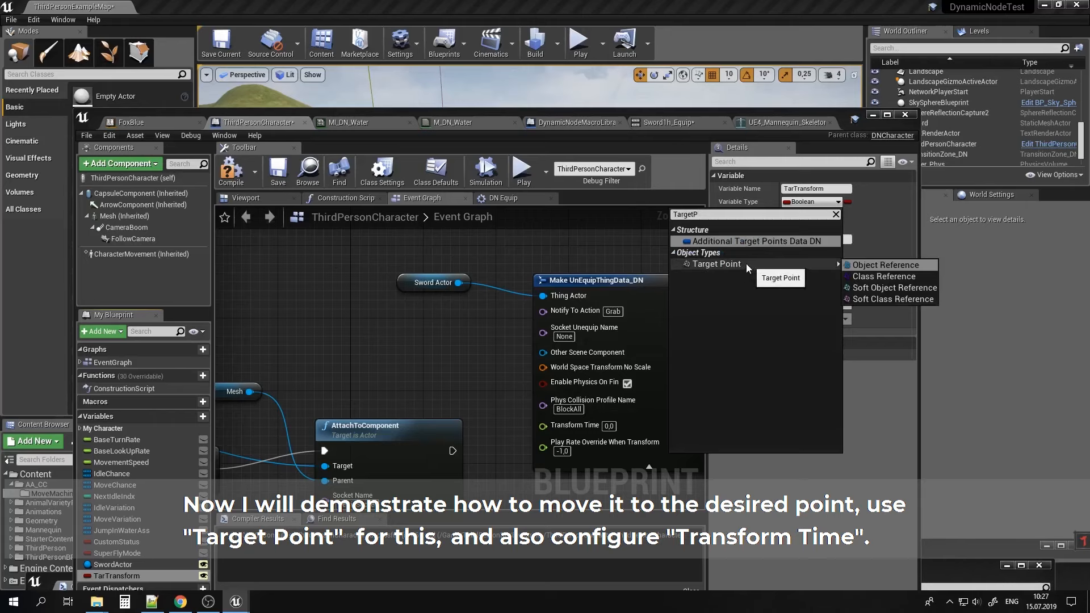
left_click(874, 265)
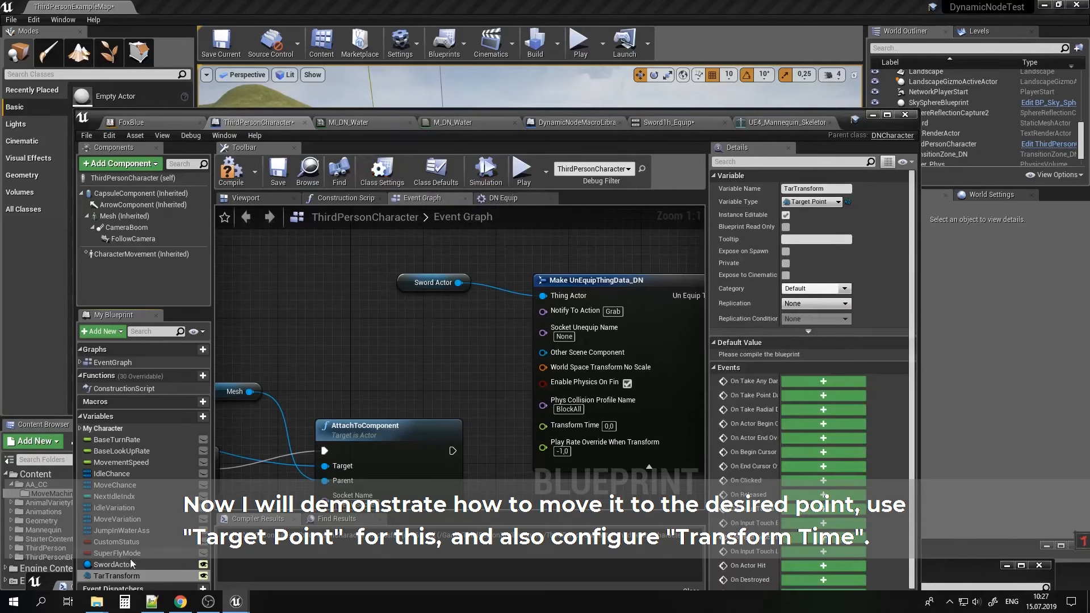
Add a Tar Transform getter with GetActorTransform and connect its return value to World Space Transform No Scale of Make UnEquipThingData_DN.
left_click_drag(122, 578, 381, 335, "ctrl")
type("getactortr")
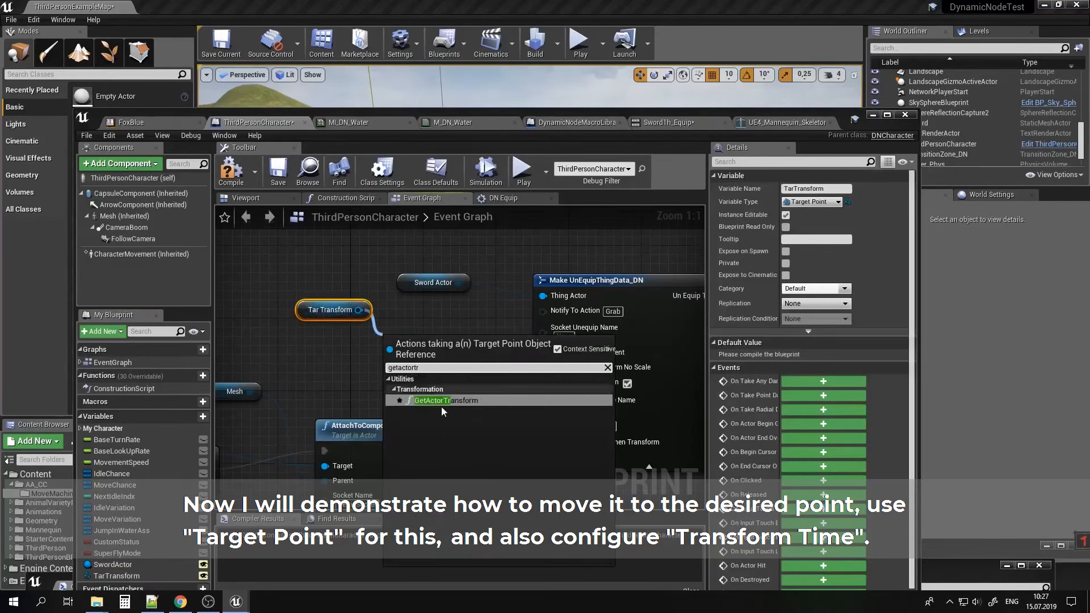
left_click(441, 406)
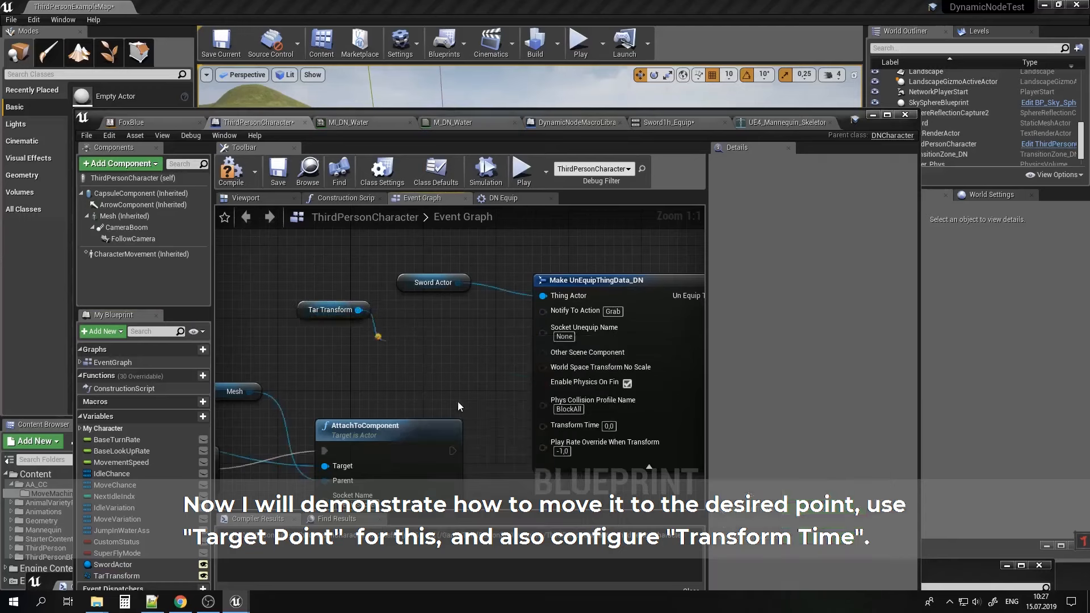
left_click_drag(478, 369, 576, 374)
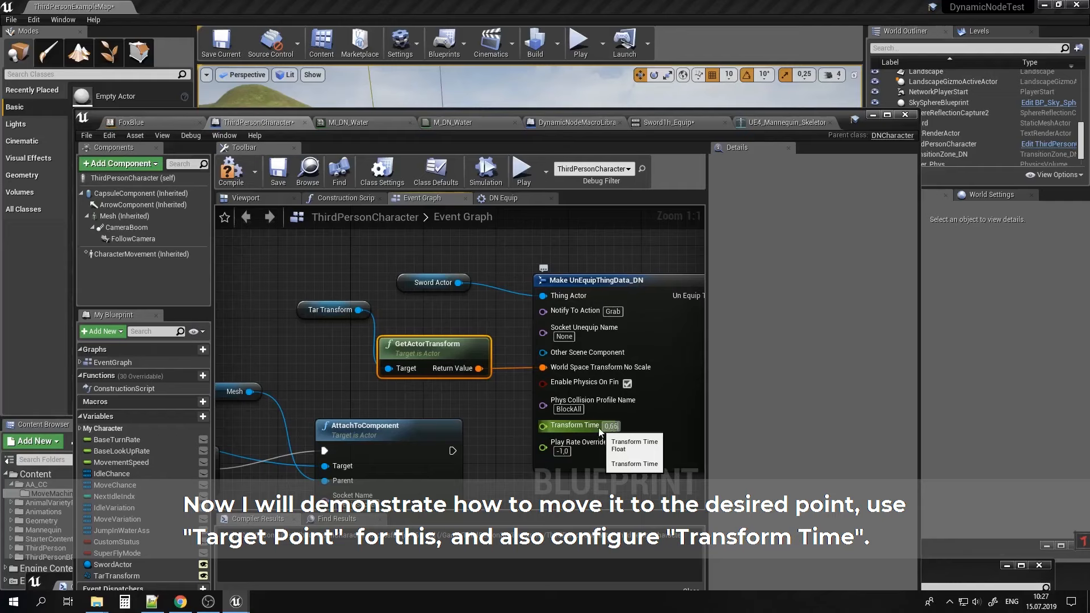
Set Transform Time to 0,65 in Make UnEquipThingData_DN and compile the blueprint.
left_click(565, 451)
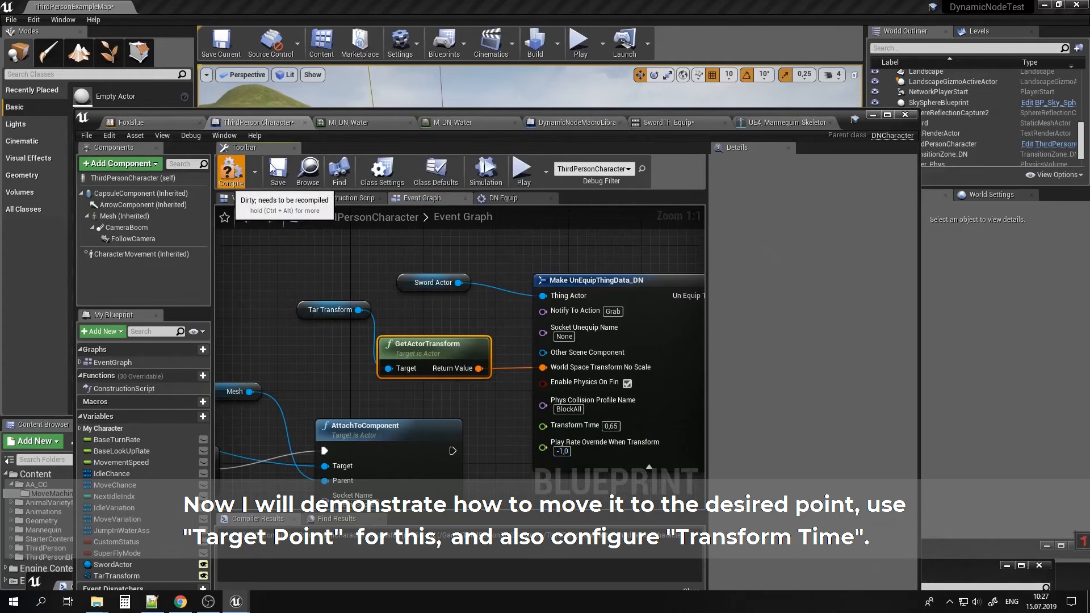
left_click(230, 170)
right_click_drag(500, 404, 400, 395)
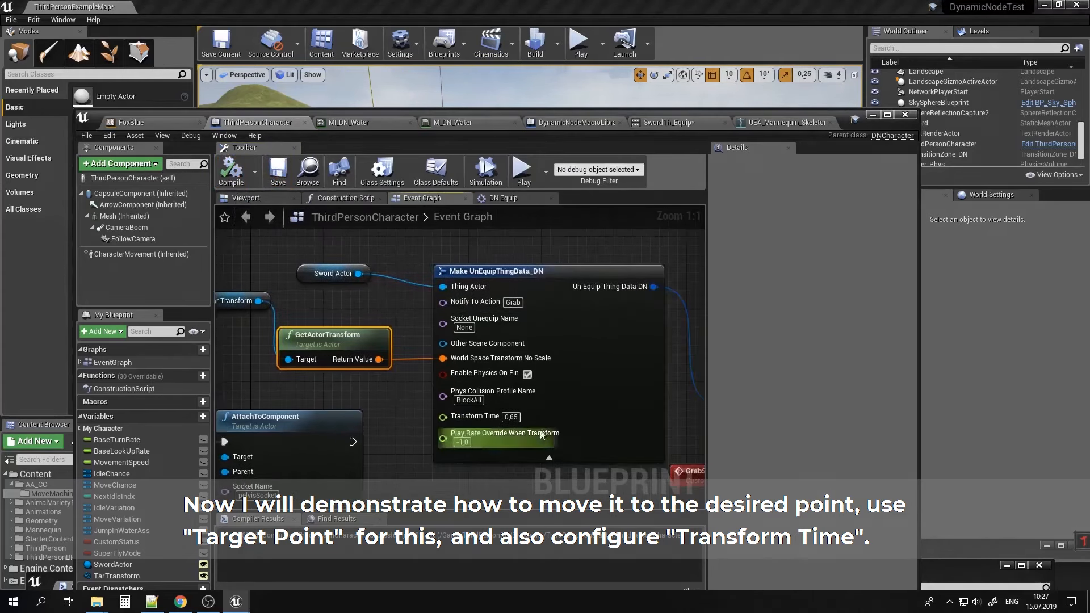
Place a Target Point on the grass near the lake and assign it to the level character's Tar Transform.
left_click(873, 118)
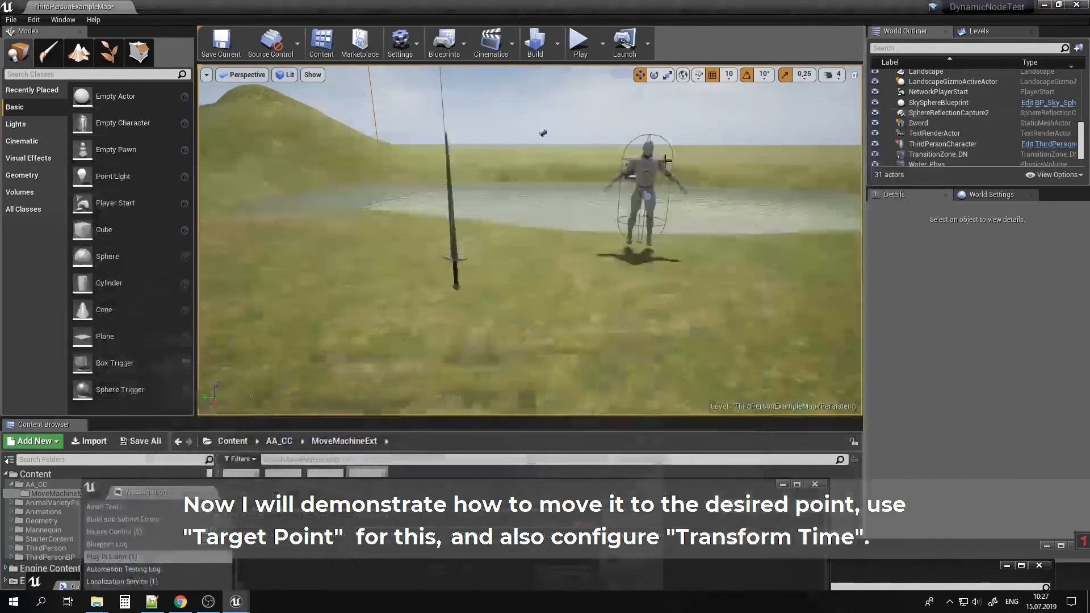
left_click(58, 74)
type("targe")
right_click_drag(227, 114, 200, 171)
left_click_drag(50, 97, 422, 235)
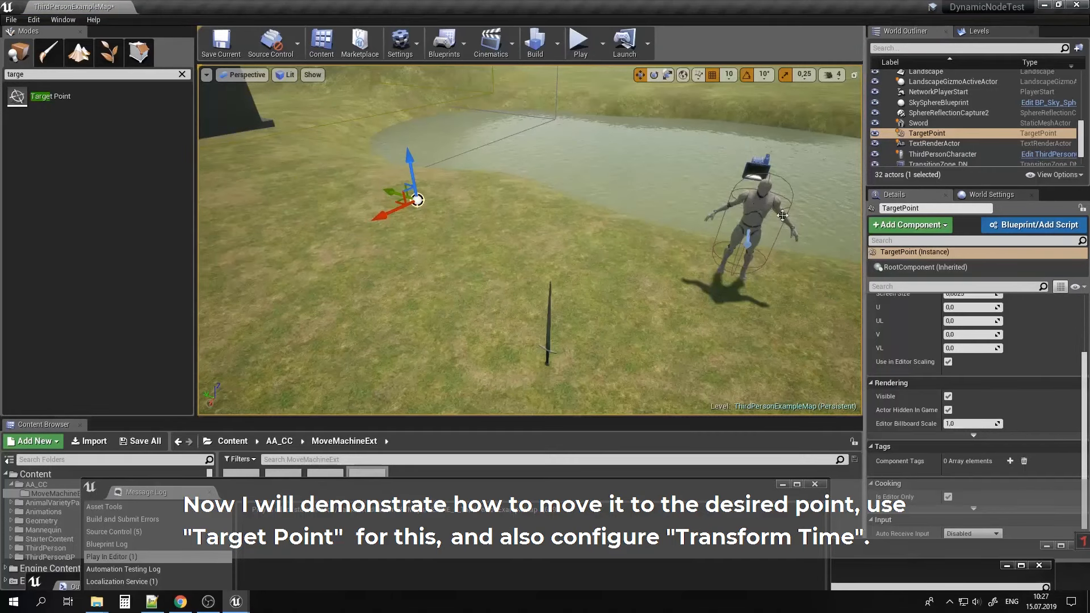
left_click(782, 215)
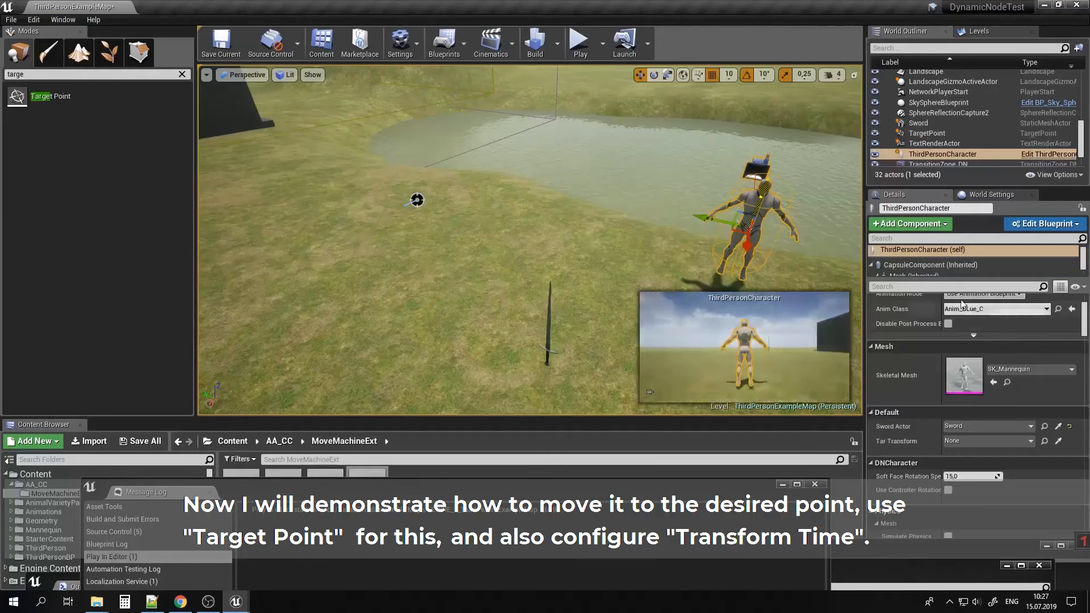
left_click(1057, 442)
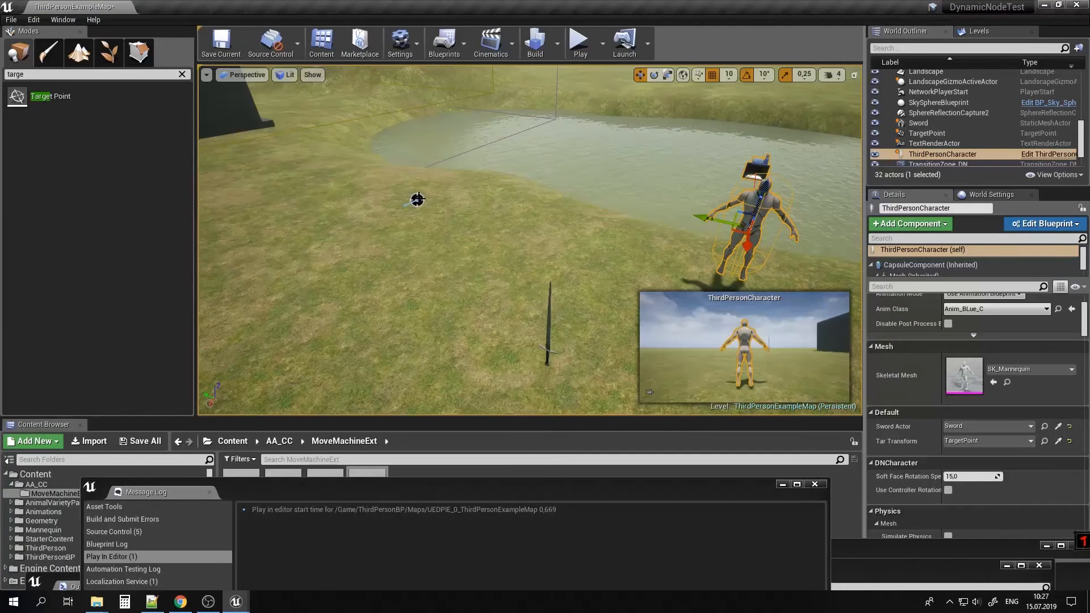
Play-test unequipping the sword so that it moves to the Target Point.
left_click(579, 41)
key("w")
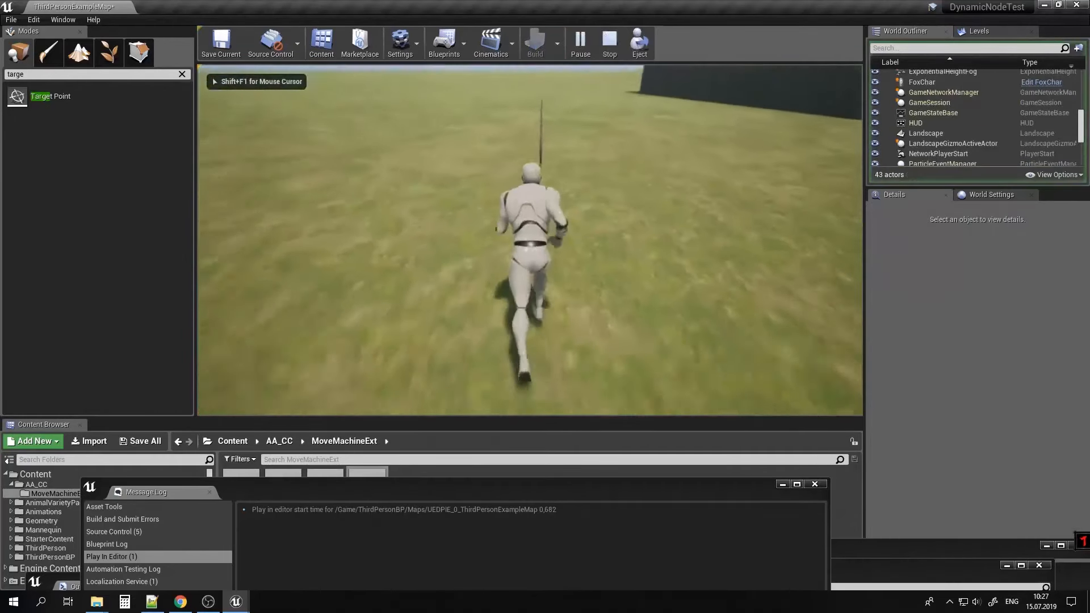
key("s")
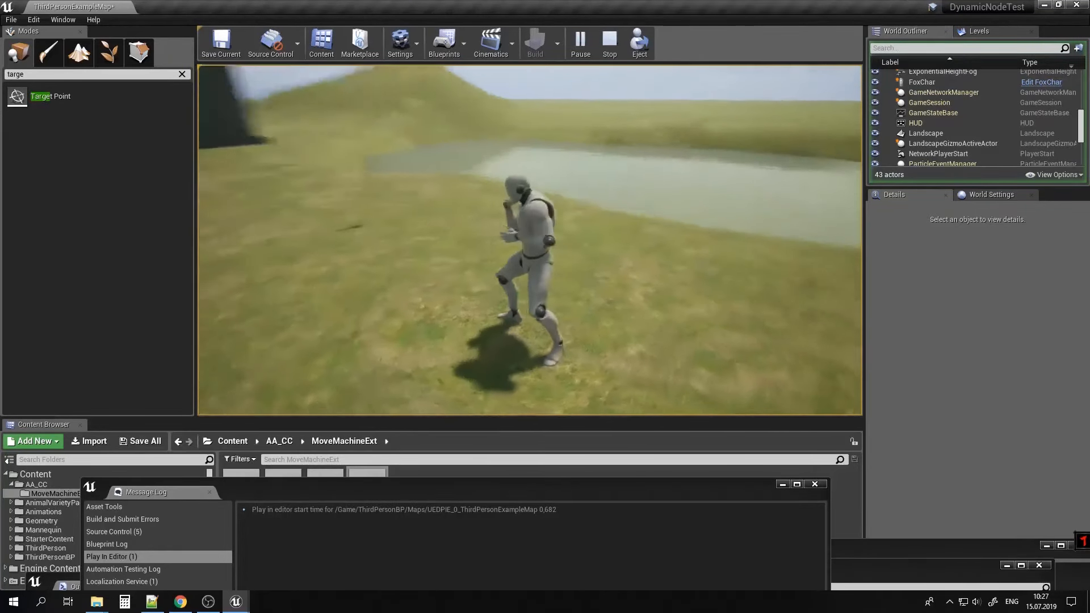
key("Escape")
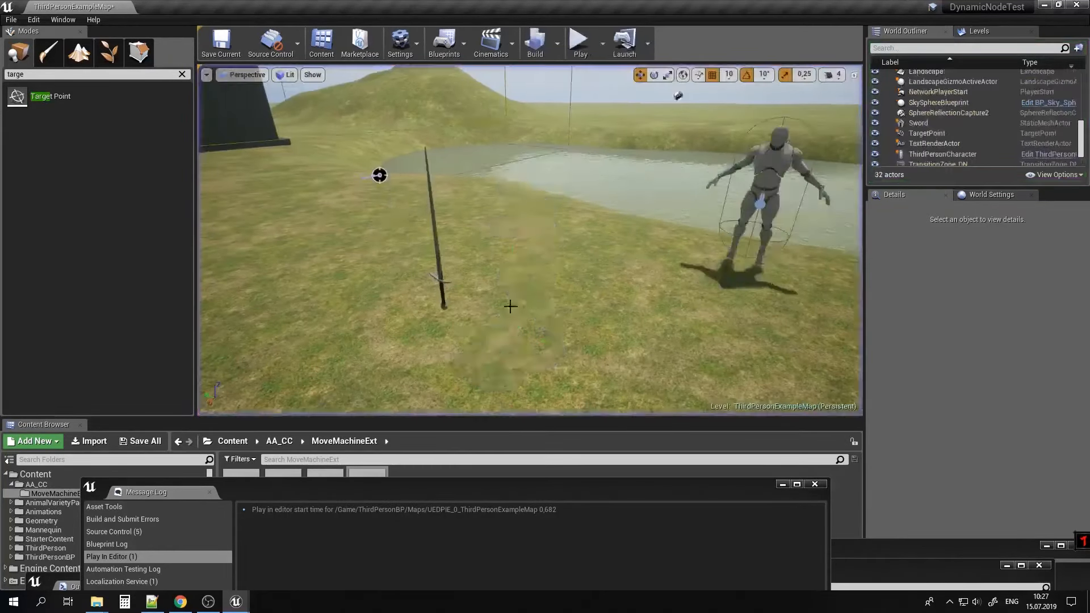
Set Socket Unequip Name in Make UnEquipThingData_DN to pelvisSocket, the socket used by the AttachToComponent node.
left_click(208, 601)
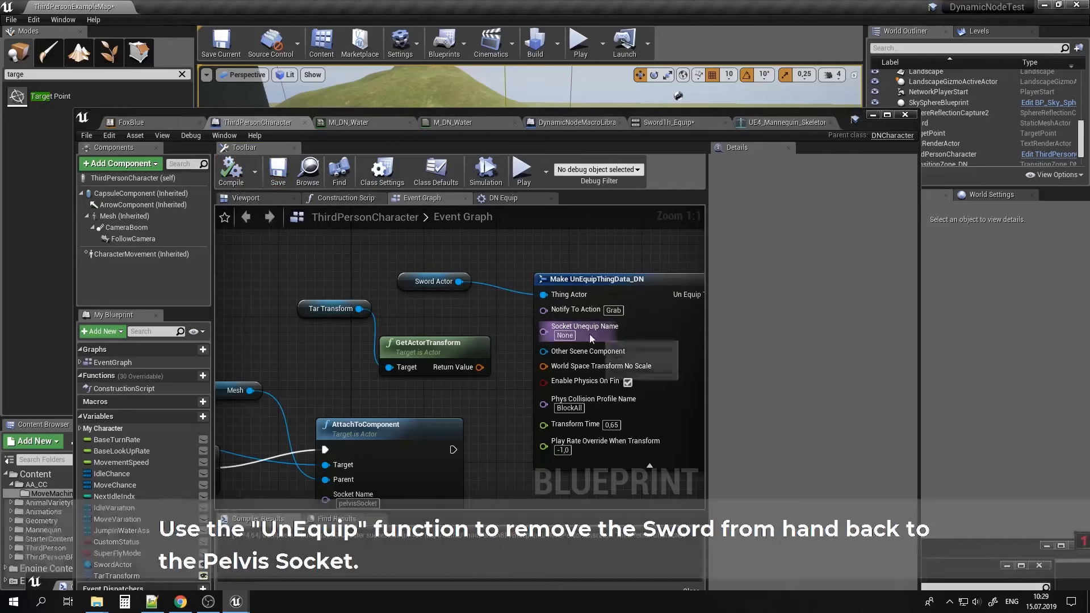
right_click_drag(498, 416, 653, 303)
right_click_drag(383, 386, 401, 359)
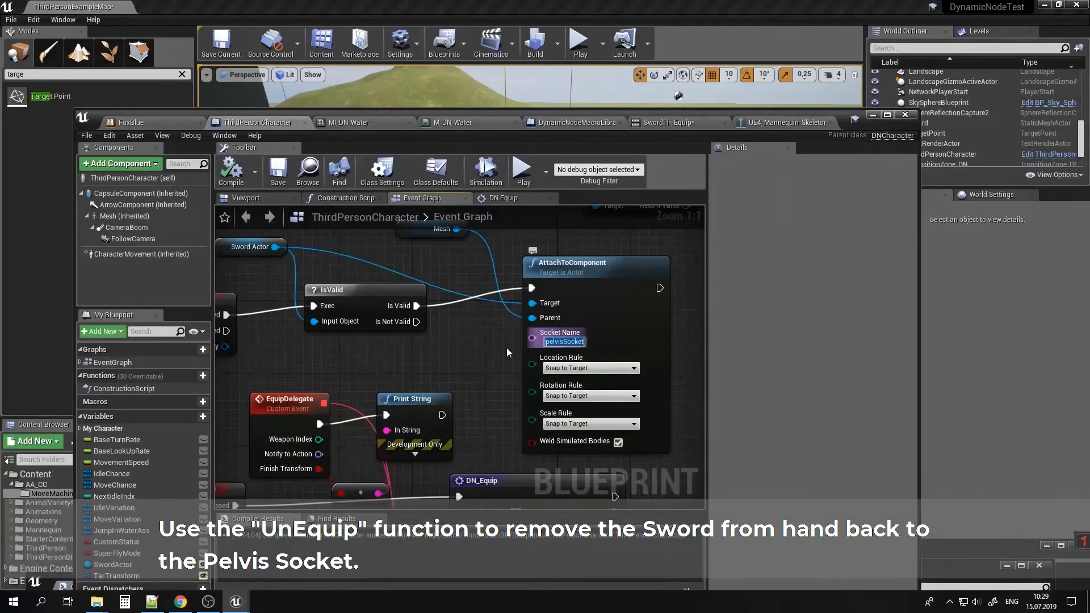
right_click_drag(499, 361, 221, 522)
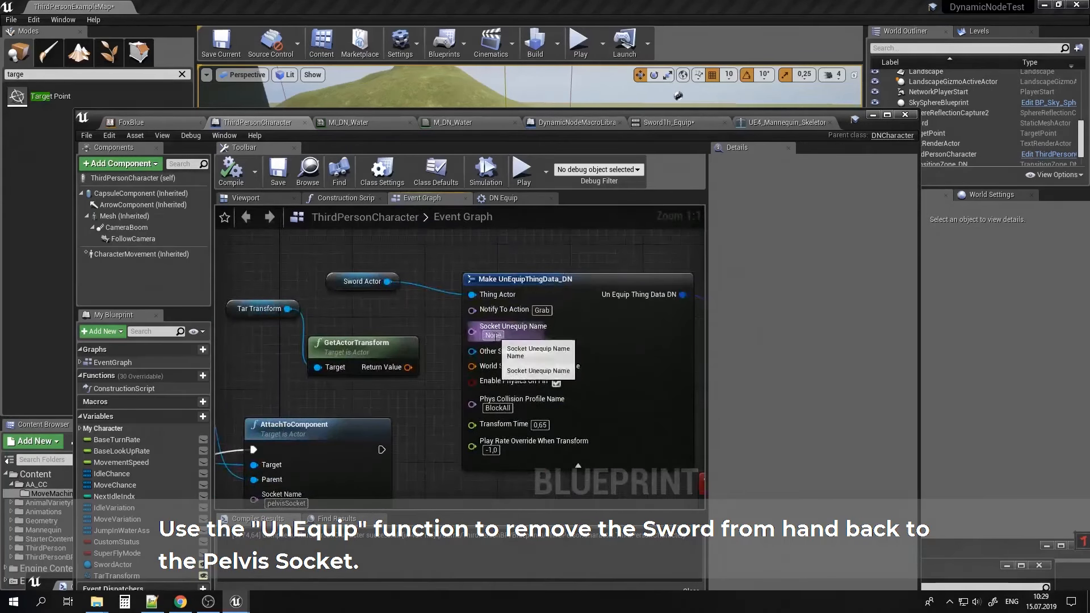
left_click(496, 336)
type("pelvisSocket")
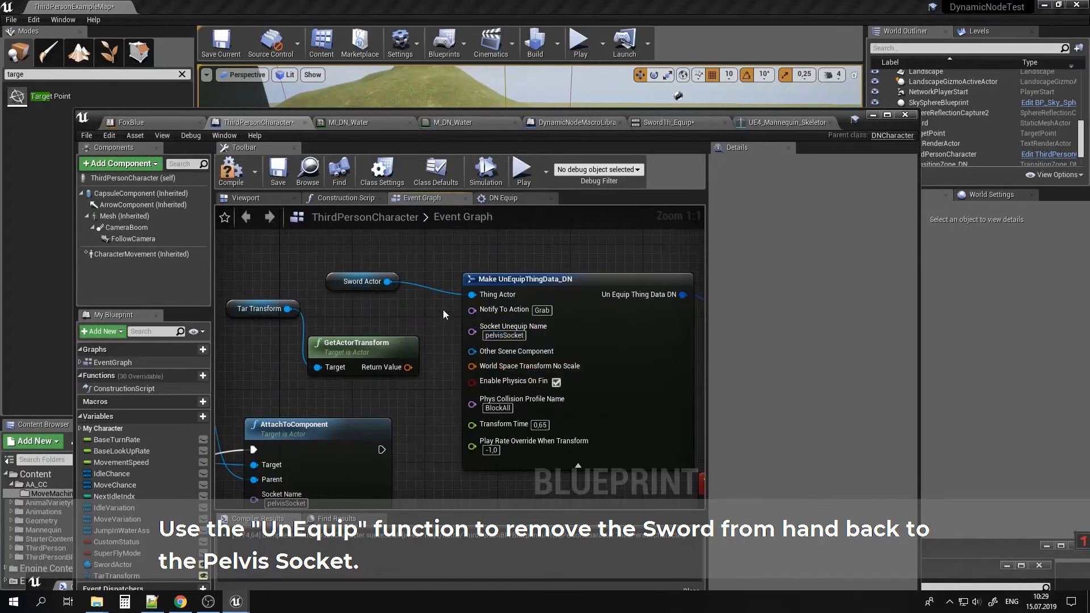
Set Animation to Play on the DN_Unequip node to Sword1h_Equip, the animation used by DN_Equip.
right_click_drag(457, 404, 601, 235)
right_click_drag(499, 387, 669, 207)
right_click_drag(641, 261, 257, 439)
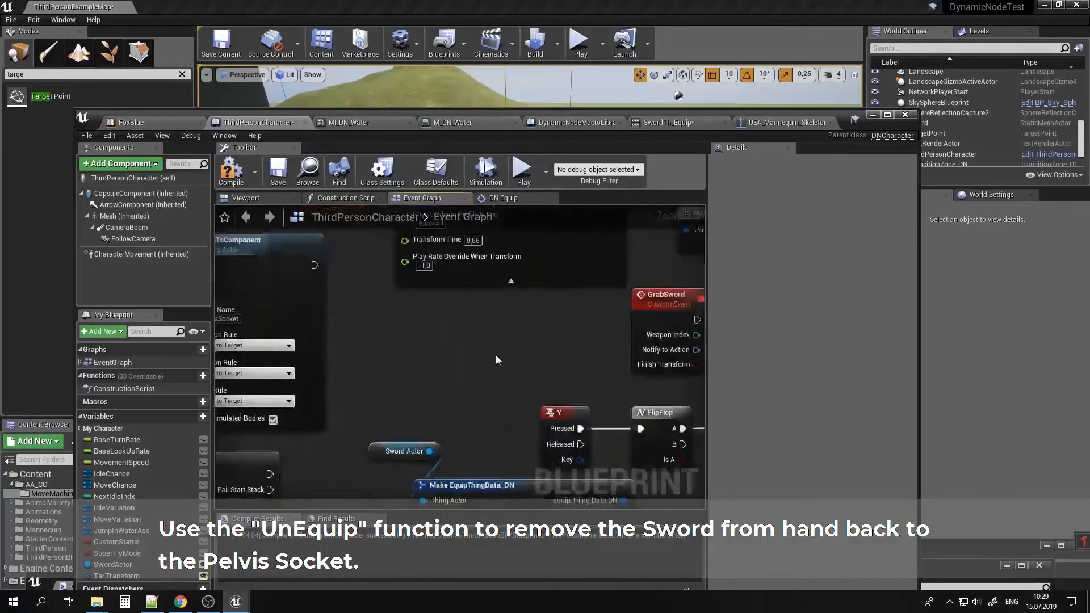
mouse_move(497, 361)
right_mouse_down()
mouse_move(527, 375)
mouse_move(493, 343)
right_mouse_up()
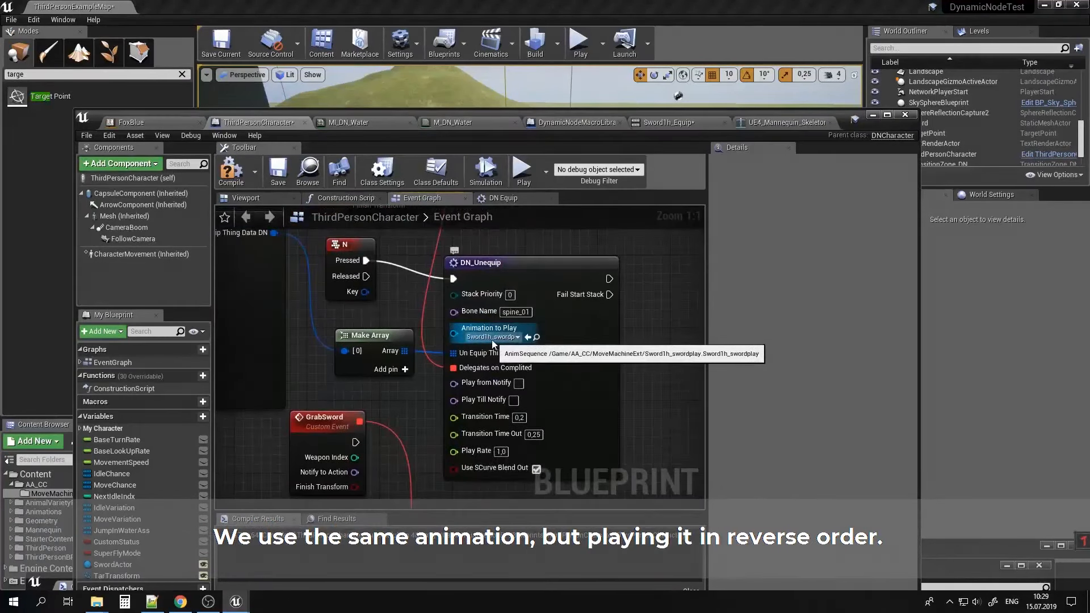
right_click_drag(320, 417, 641, 255)
right_click_drag(287, 418, 688, 247)
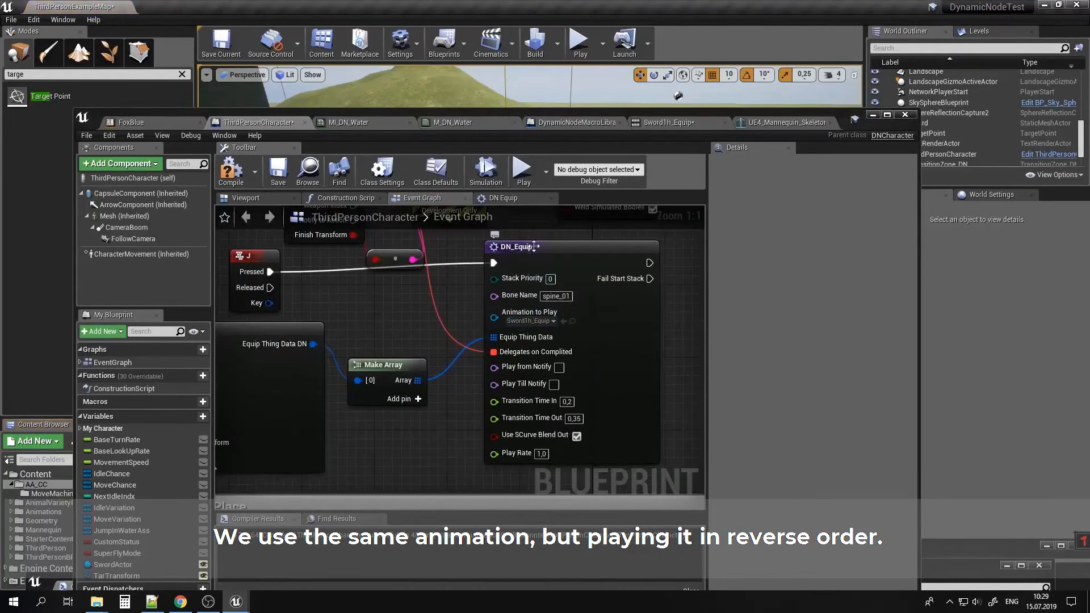
right_click_drag(534, 246, 300, 456)
right_click_drag(397, 459, 214, 220)
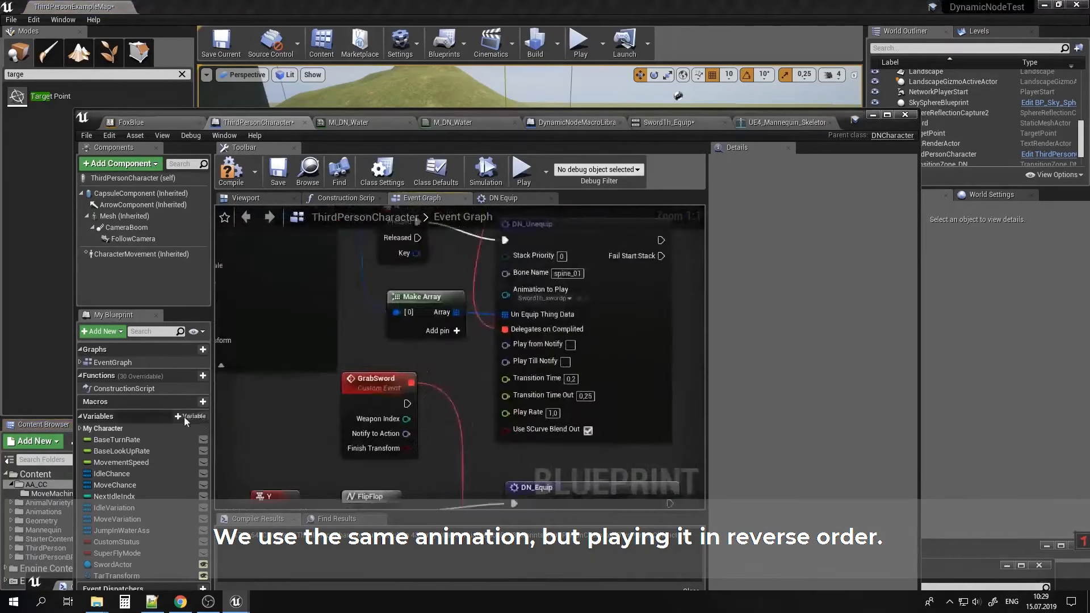
left_click(580, 299)
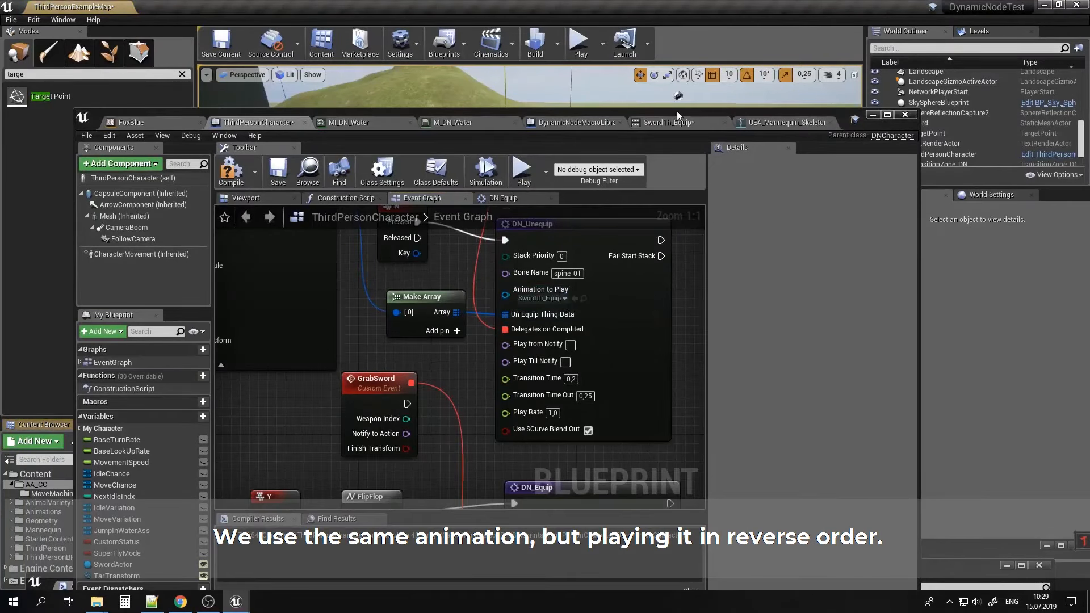
Open the Sword1h_Equip animation and add a new notify named ReverseStart at about 0,565 seconds.
left_click_drag(677, 110, 794, 538)
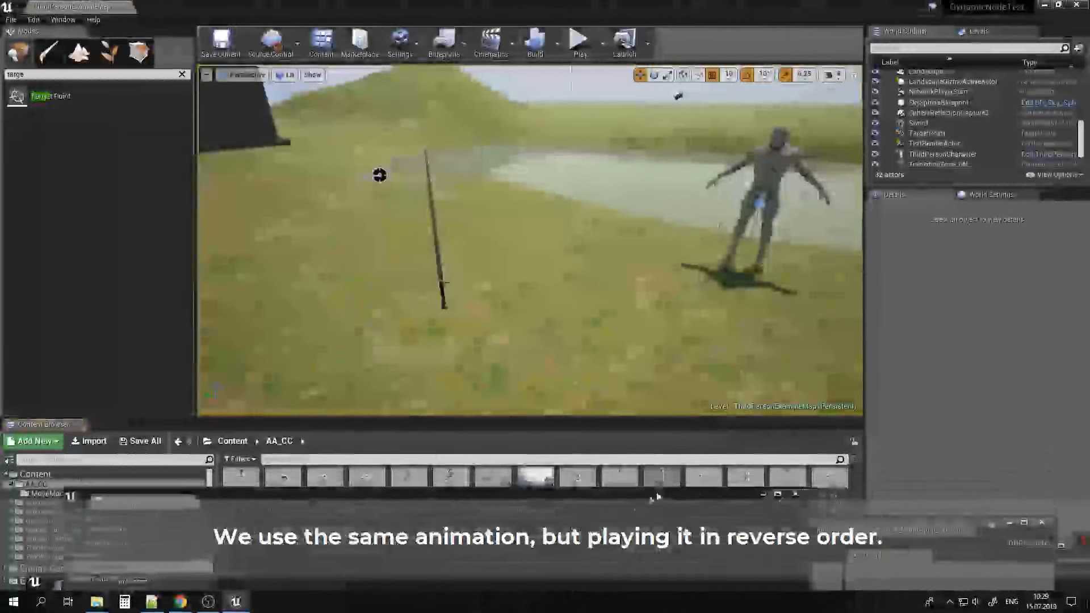
double_click(383, 486)
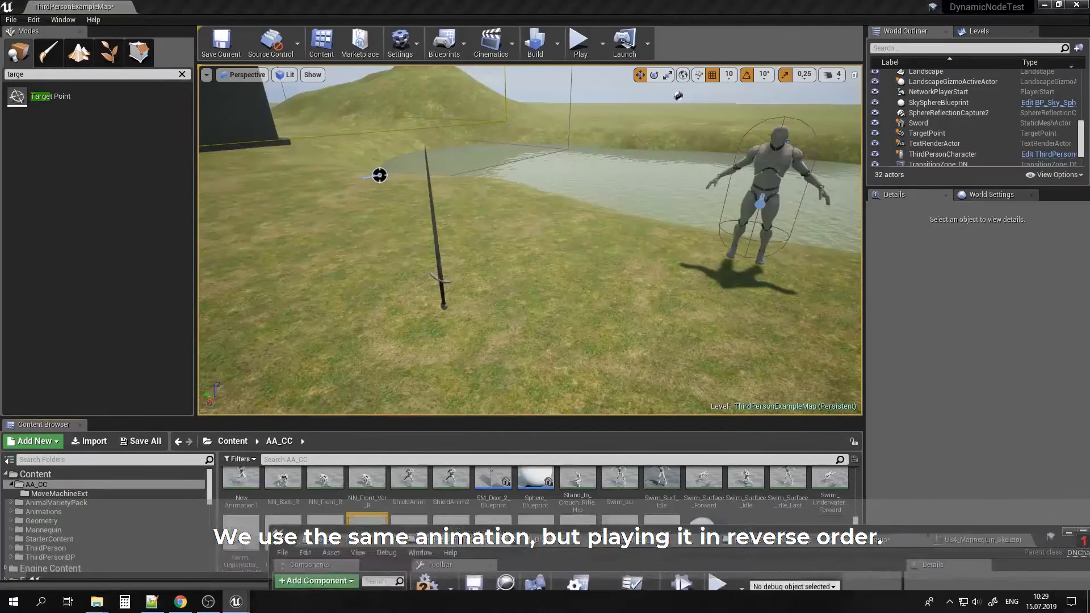
left_click_drag(794, 532, 569, 96)
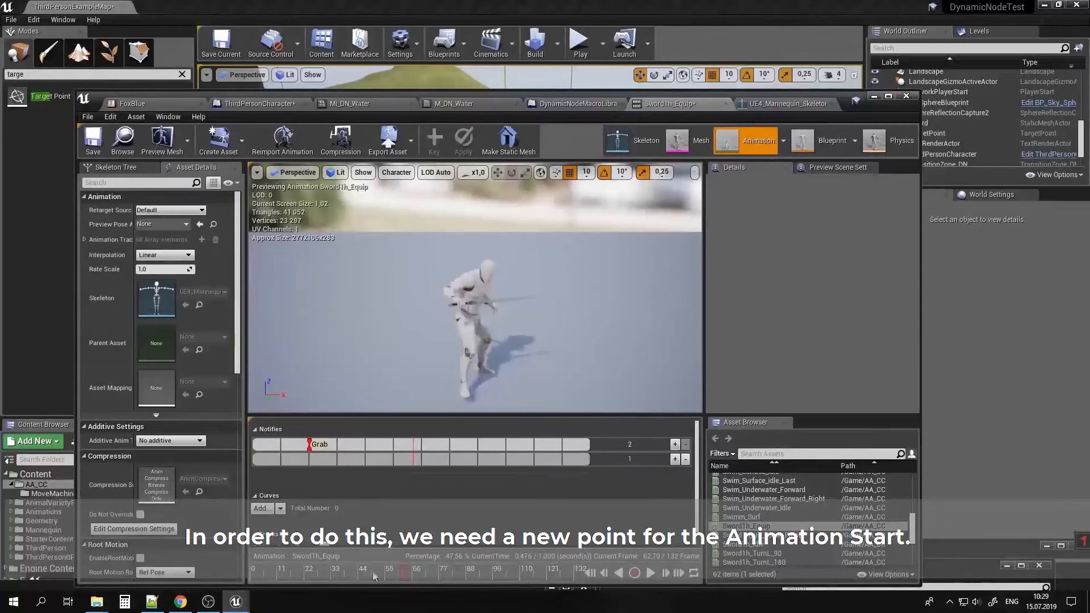
left_click_drag(405, 575, 435, 572)
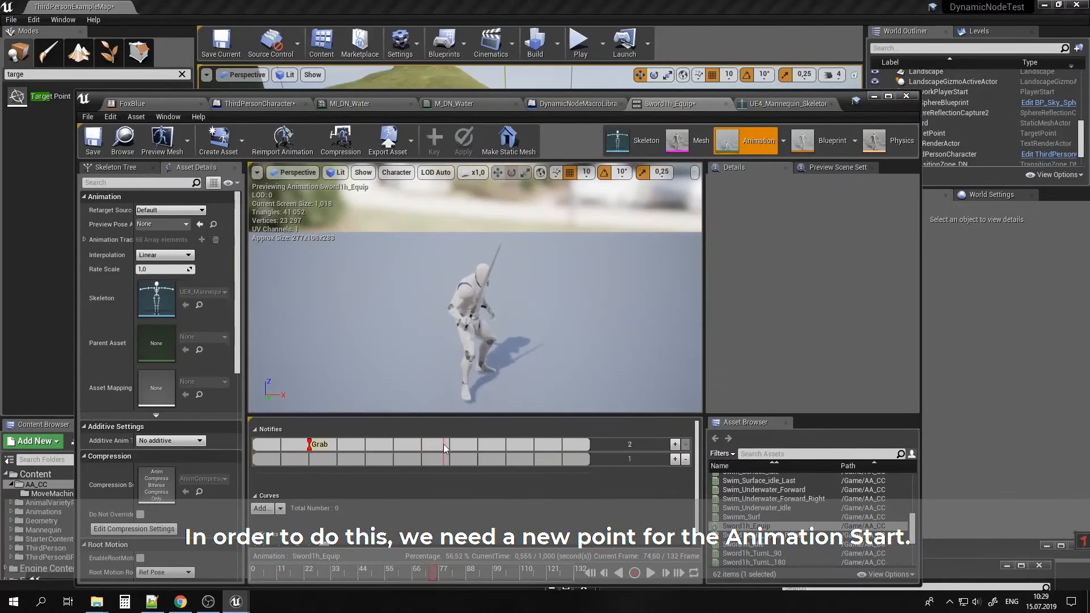
right_click(444, 443)
mouse_move(489, 459)
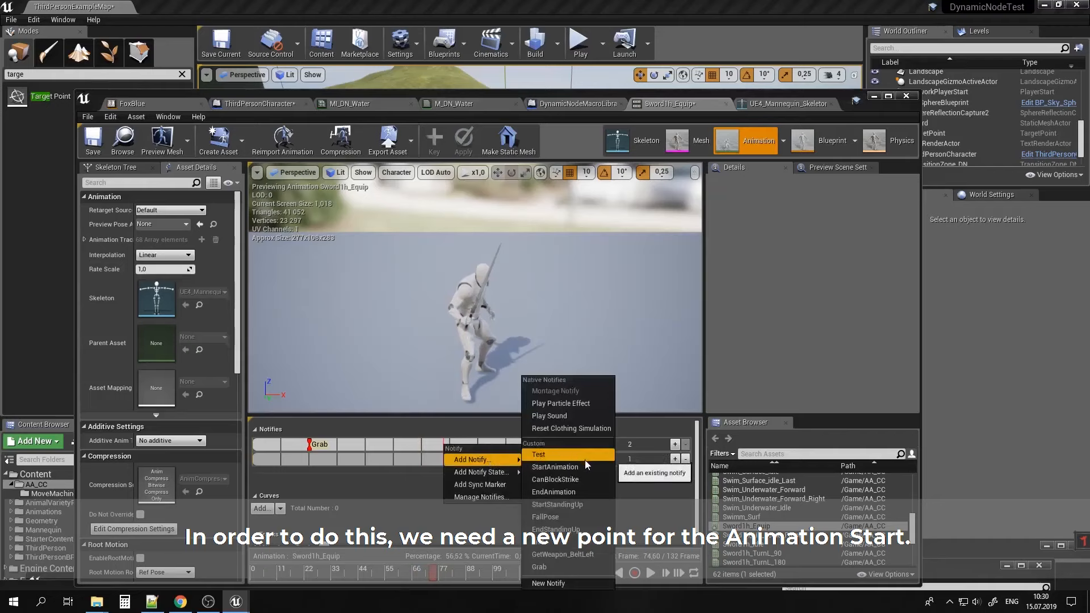
left_click(575, 585)
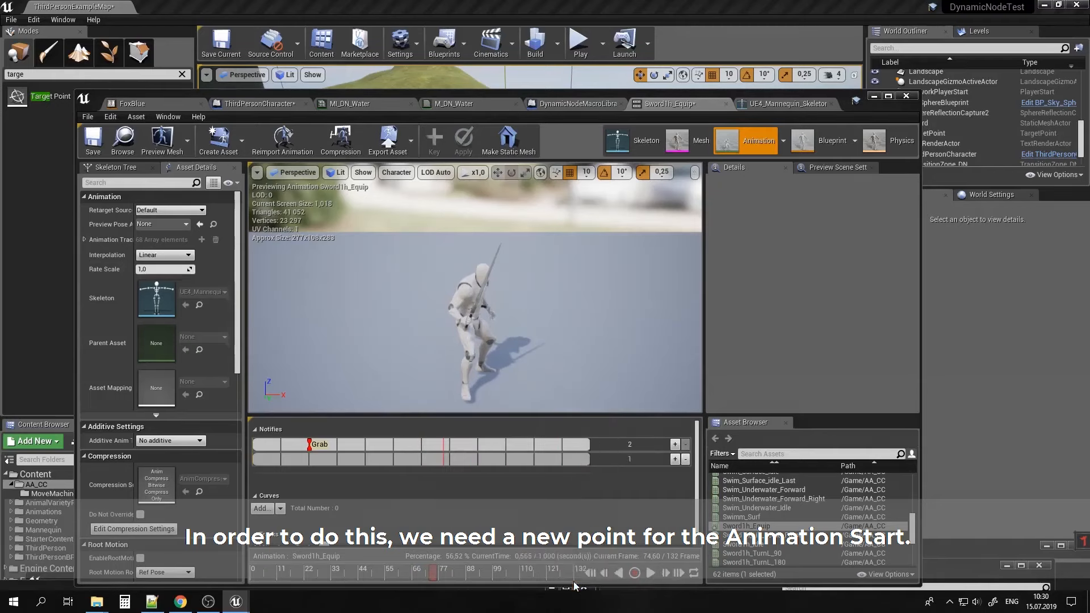
type("Rever")
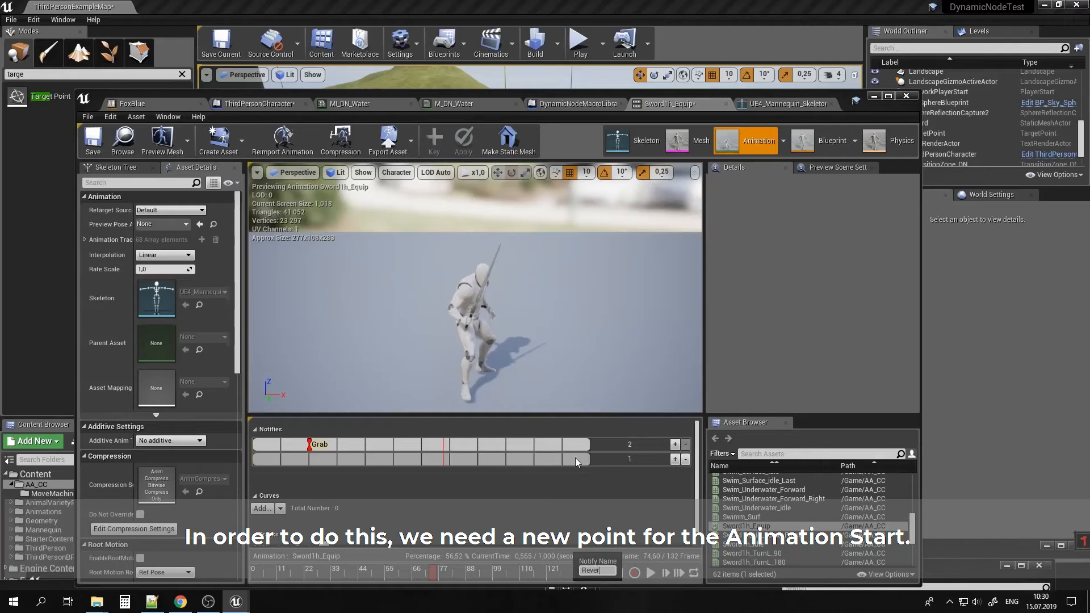
type("seStart")
key("Return")
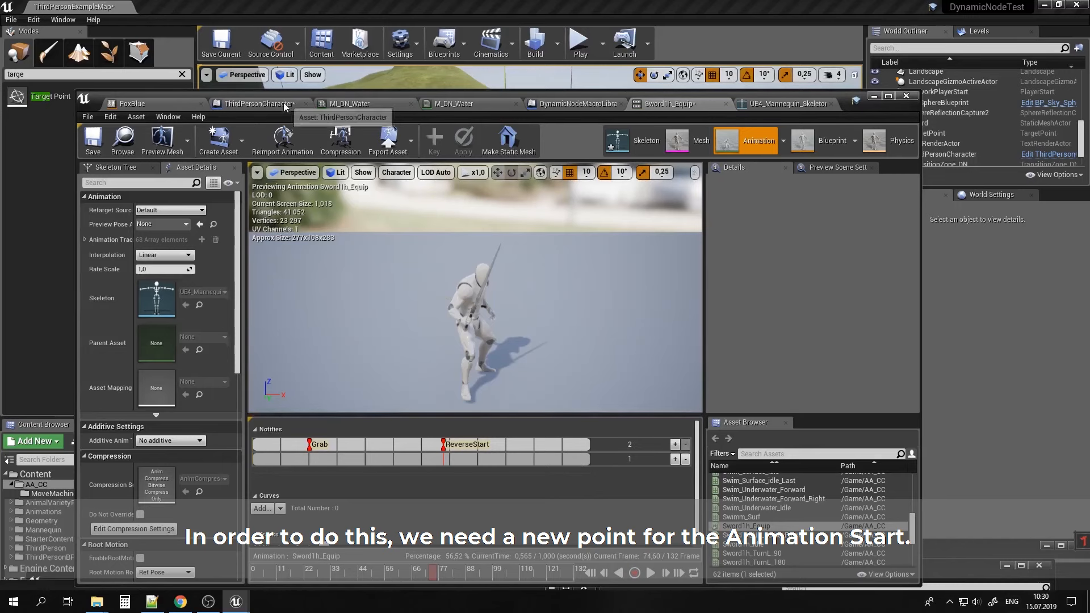
In ThirdPersonCharacter, set DN_Unequip's Play from Notify to ReverseStart and its Play Rate to -1,0.
left_click(258, 103)
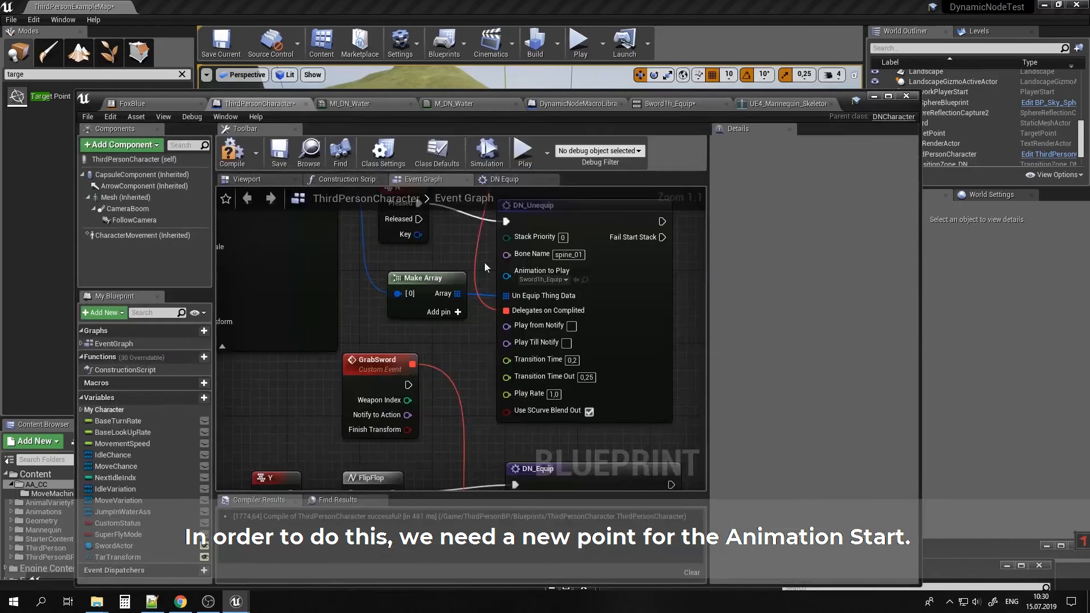
left_click(571, 326)
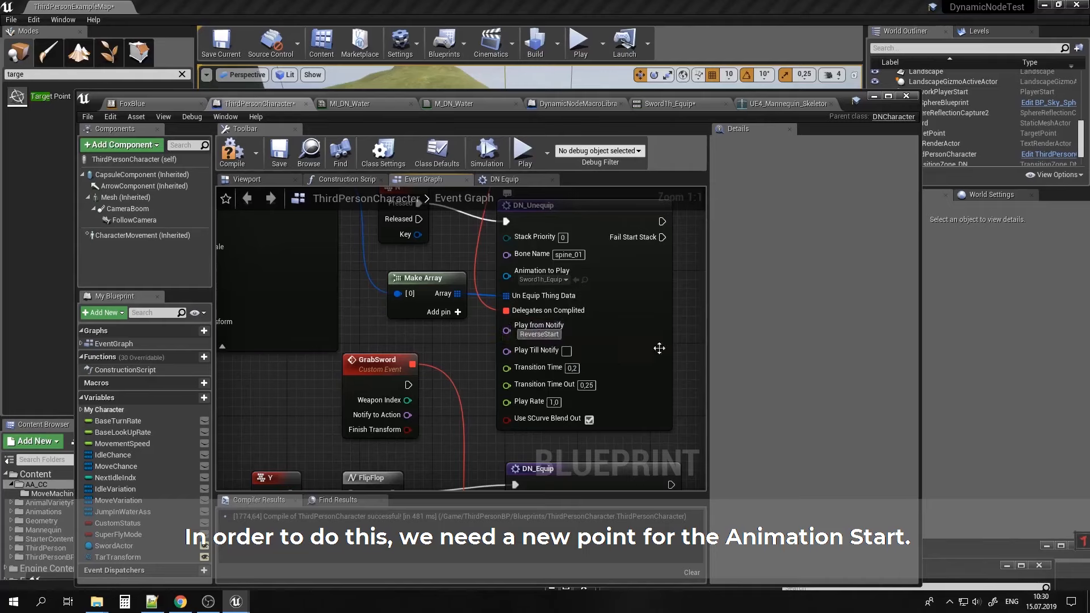
left_click(553, 402)
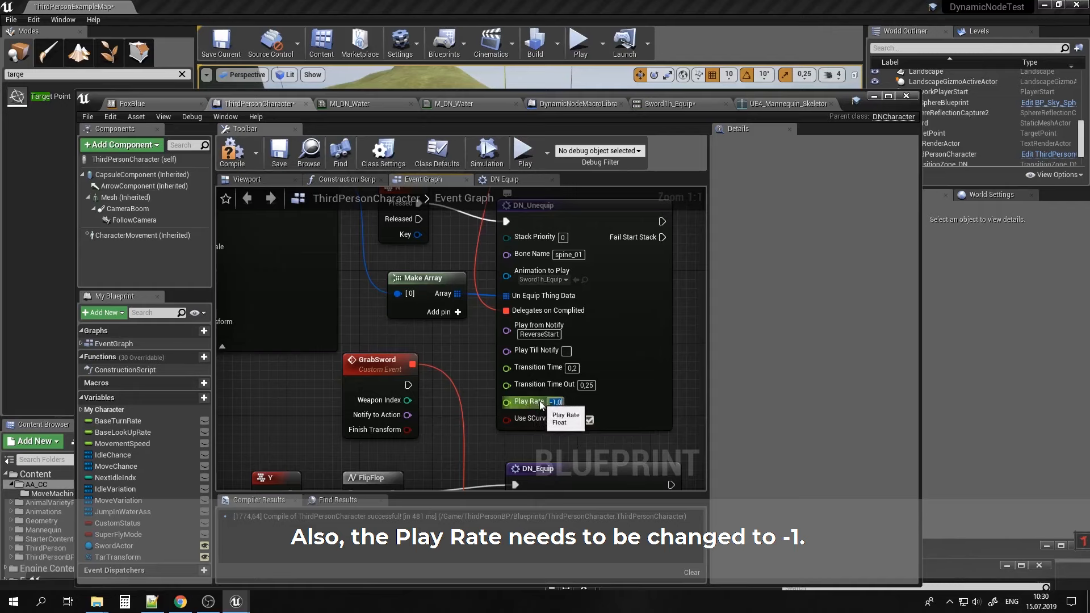
Set Play Rate Override When Transform to 0,45 and Transform Time to 0,2 in Make UnEquipThingData_DN and compile the blueprint.
right_click_drag(429, 339, 585, 406)
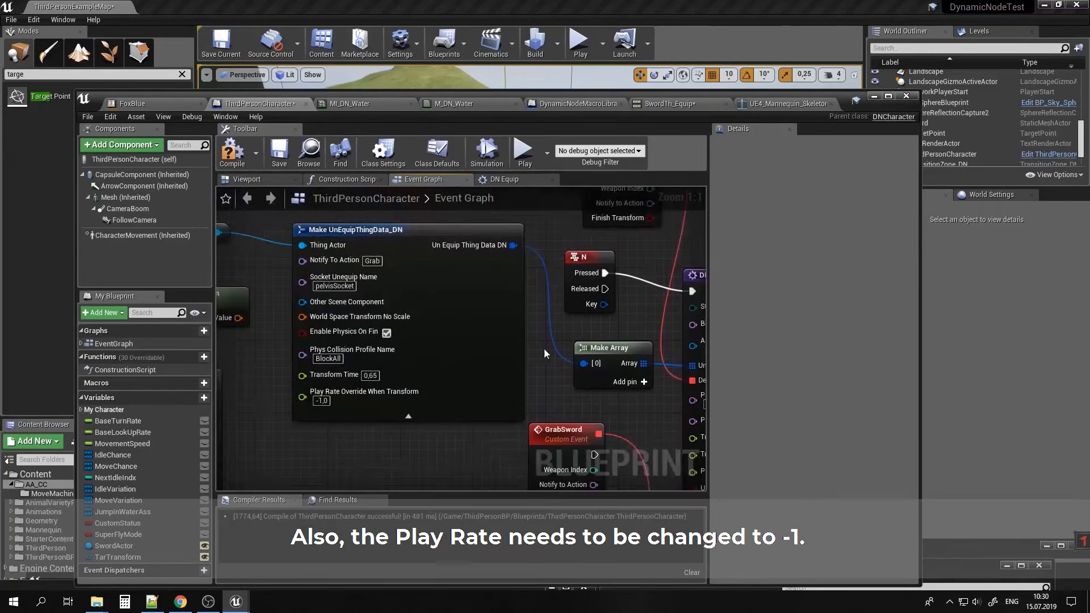
right_click_drag(556, 335, 573, 337)
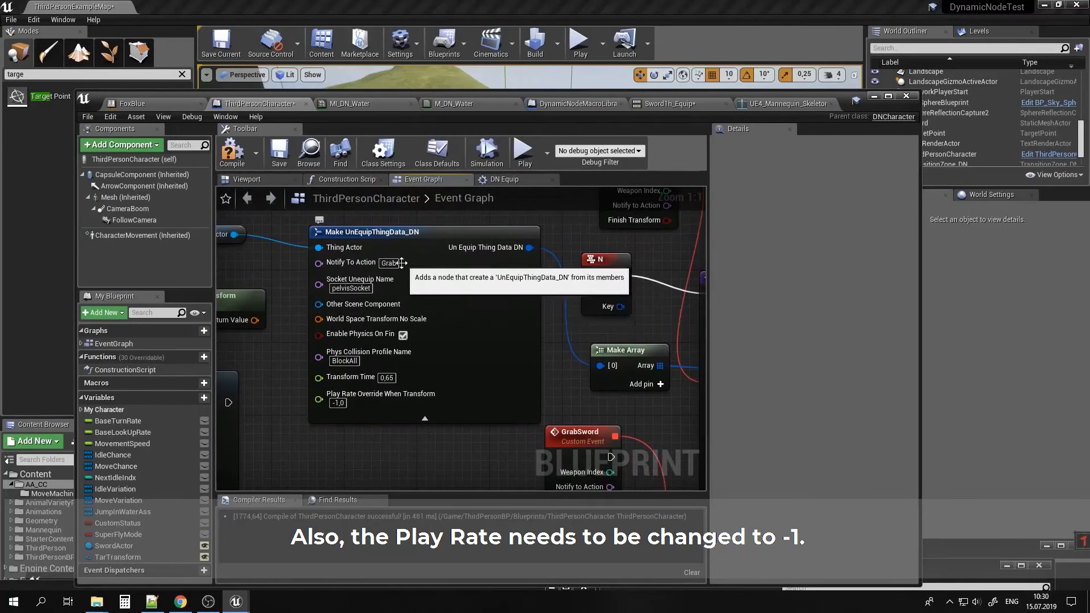
right_click_drag(381, 375, 383, 359)
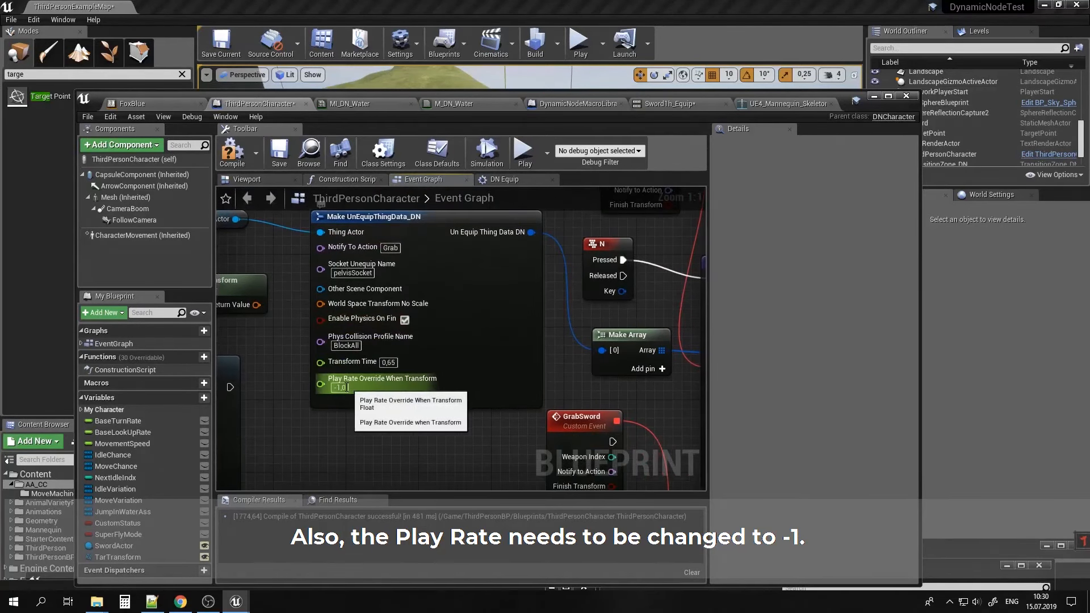
left_click(344, 387)
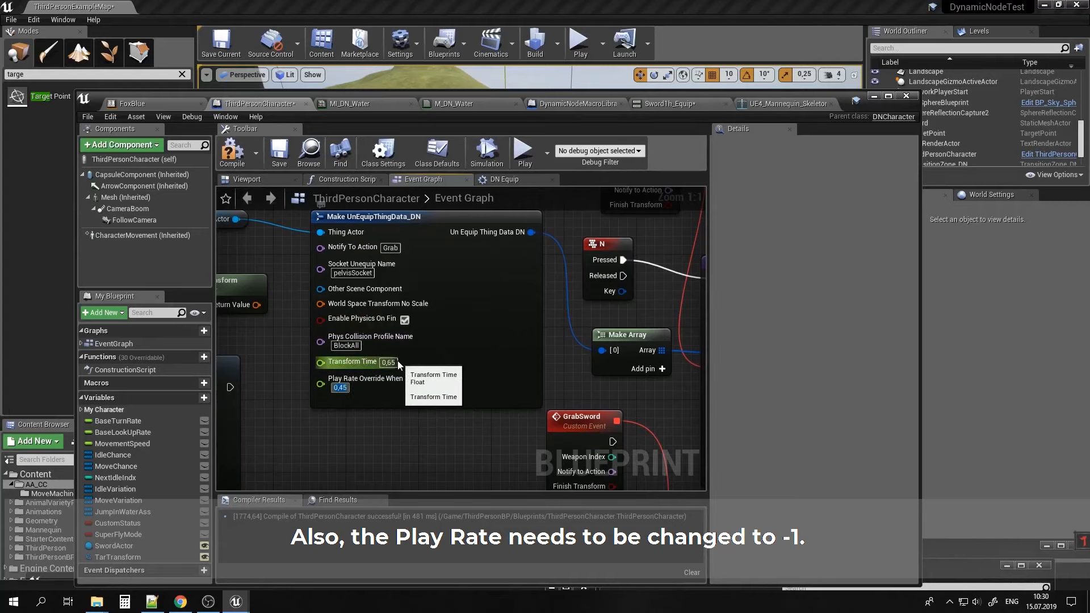
key("BackSpace")
key("BackSpace")
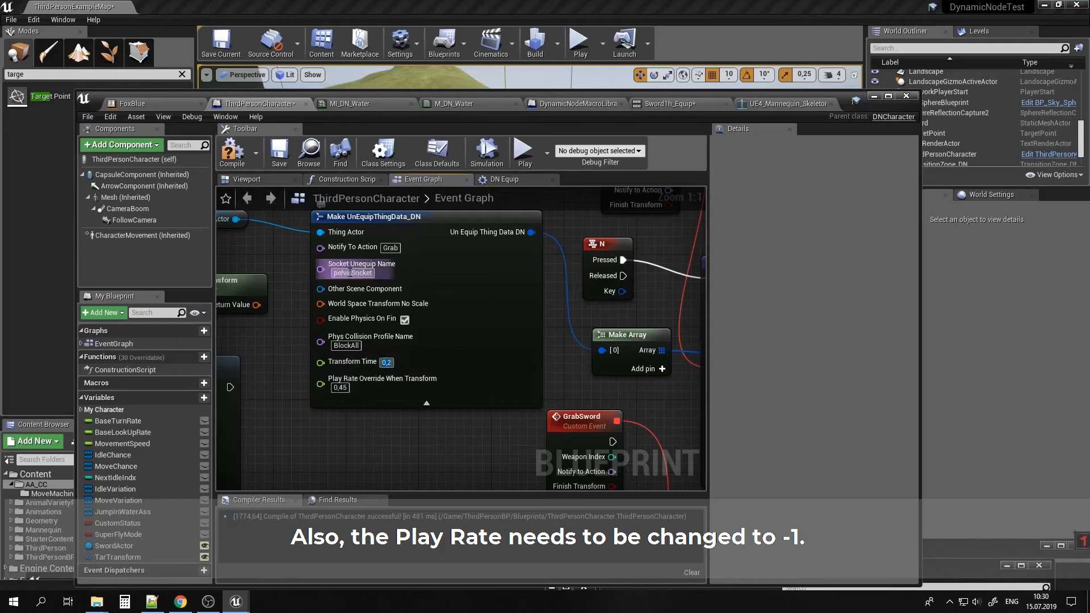
right_click_drag(290, 259, 330, 318)
left_click(234, 162)
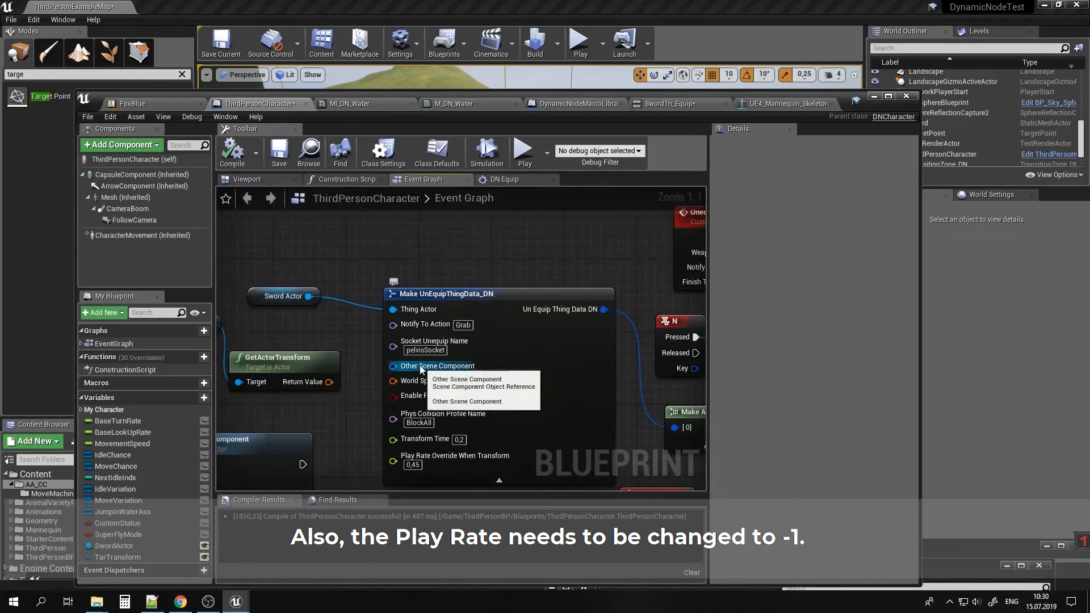
Connect the Mesh component to Other Scene Component of Make UnEquipThingData_DN and delete the Mesh node again.
left_click_drag(126, 197, 328, 341)
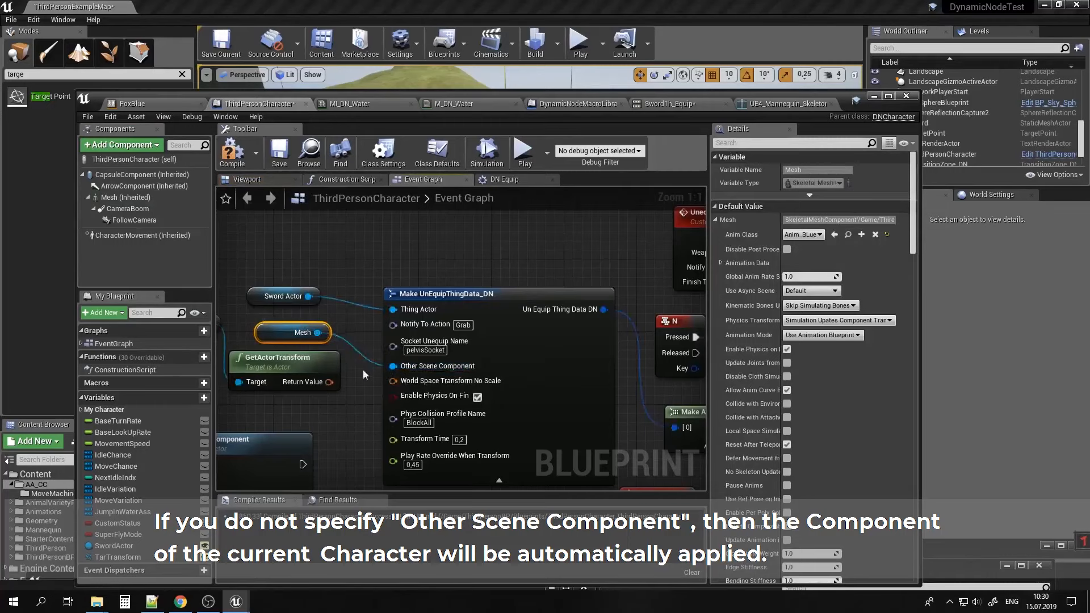
key("Delete")
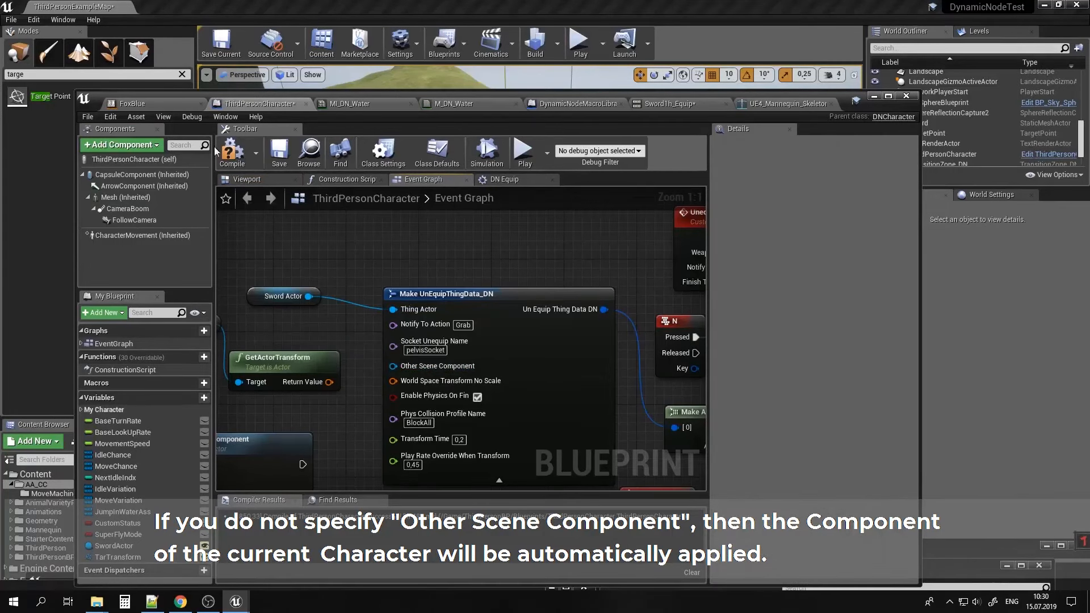
Compile and save the blueprint, and play-test unequipping the sword back to the pelvis socket with the reversed animation.
left_click(233, 150)
left_click(279, 151)
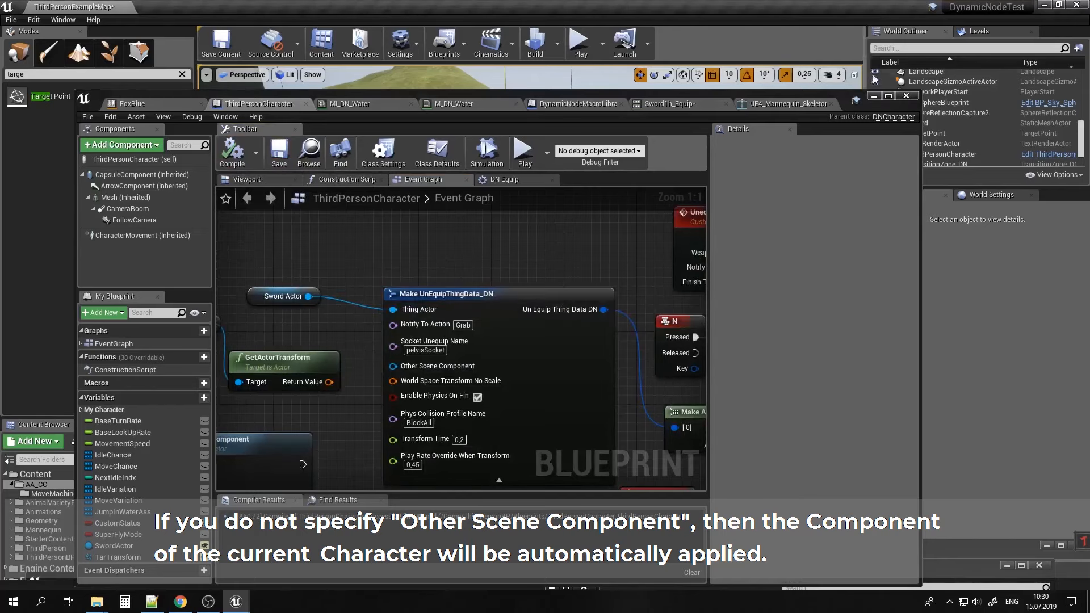
left_click(873, 96)
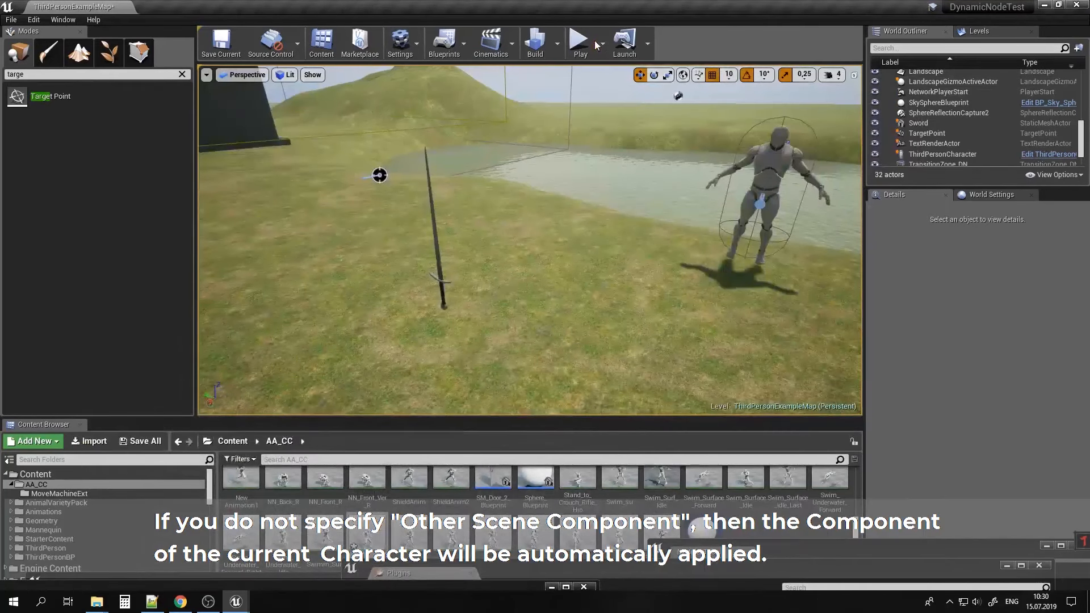
left_click(580, 43)
key("w")
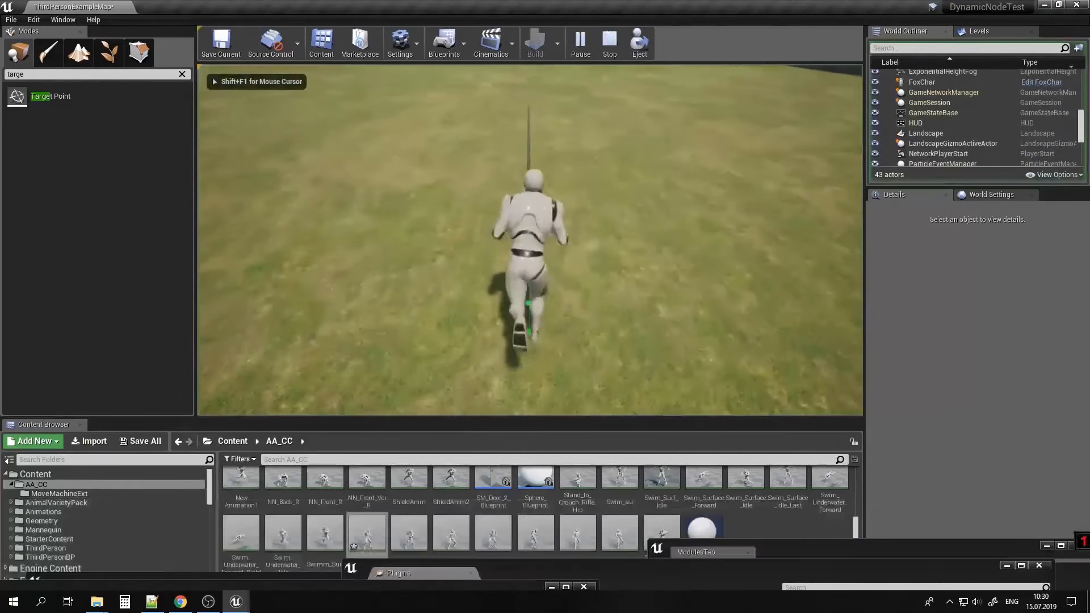
left_click(530, 241)
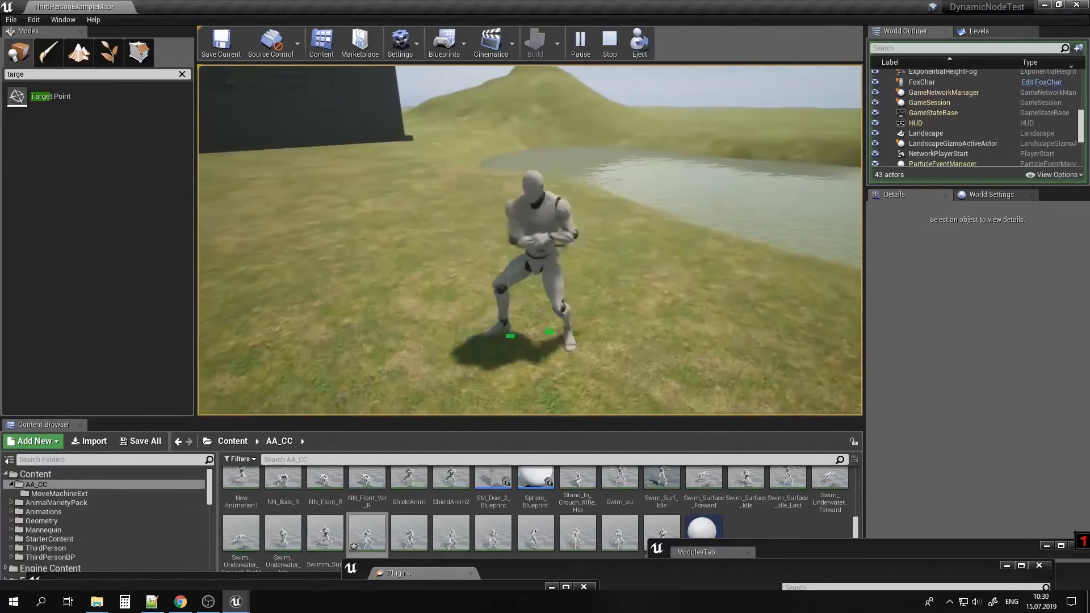
key("Escape")
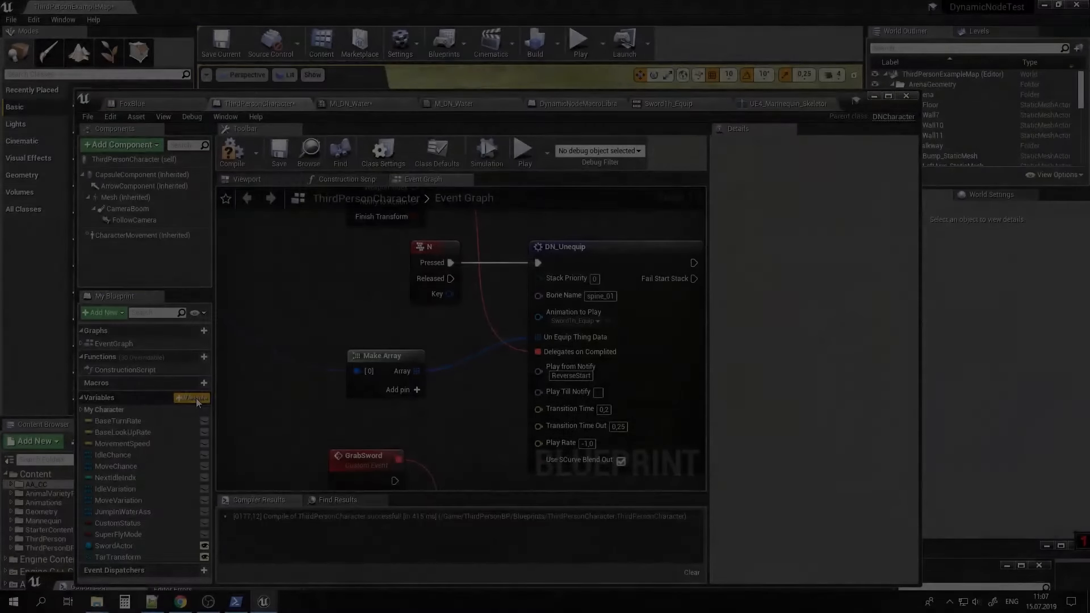
Add a Boolean variable named InBattle to ThirdPersonCharacter and compile the blueprint.
left_click(195, 397)
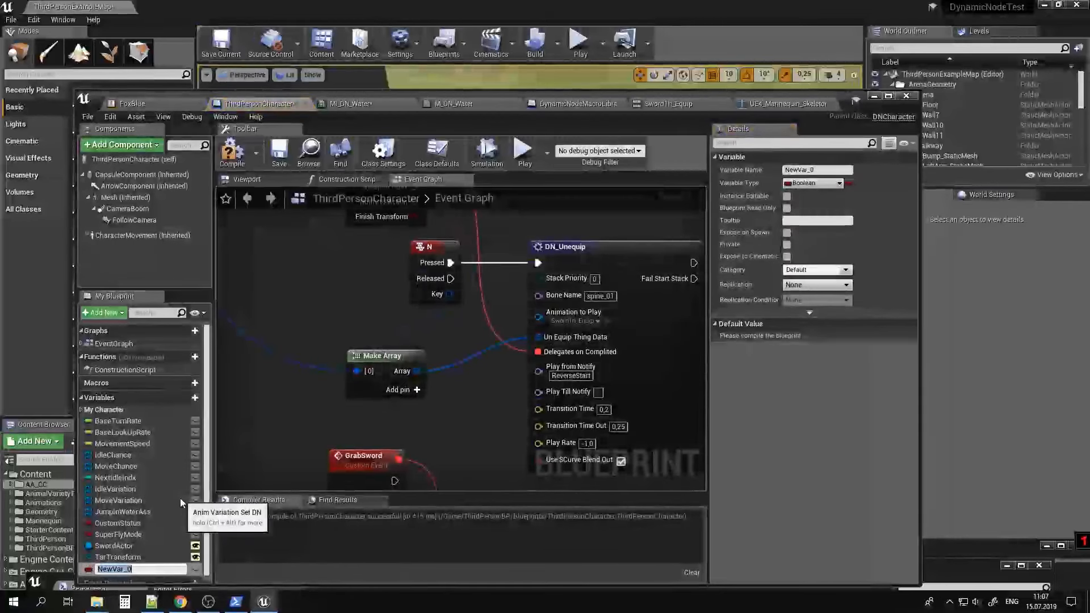
type("InBattle")
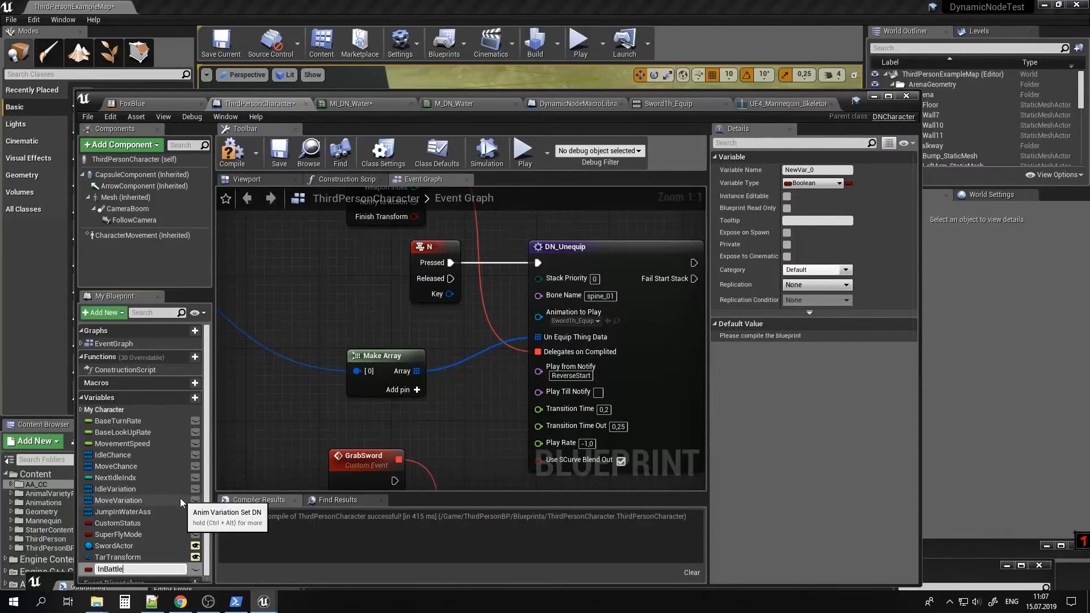
key("Return")
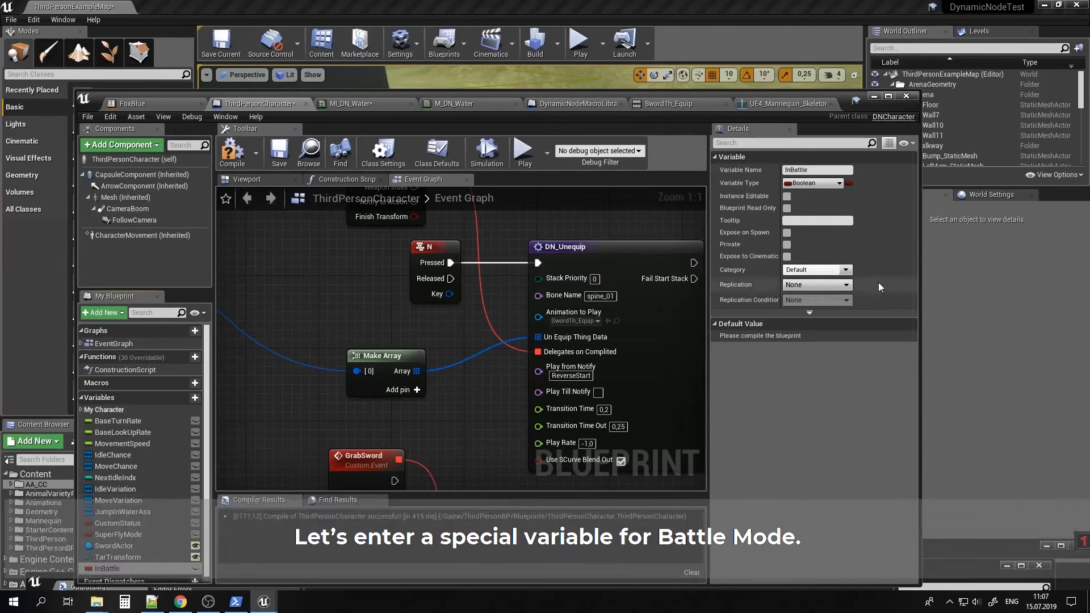
left_click(842, 182)
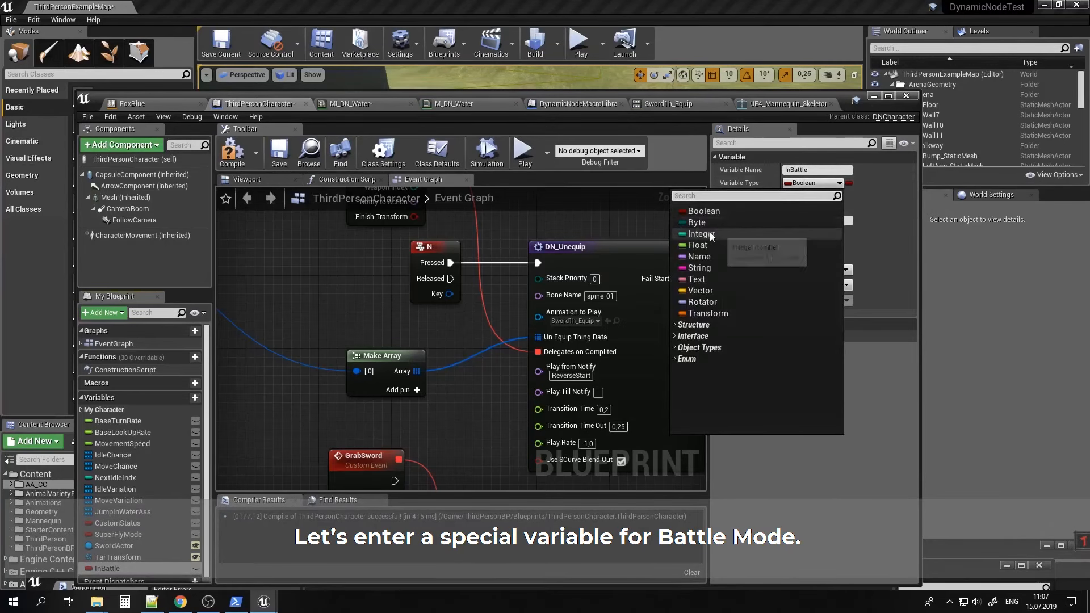
left_click(704, 211)
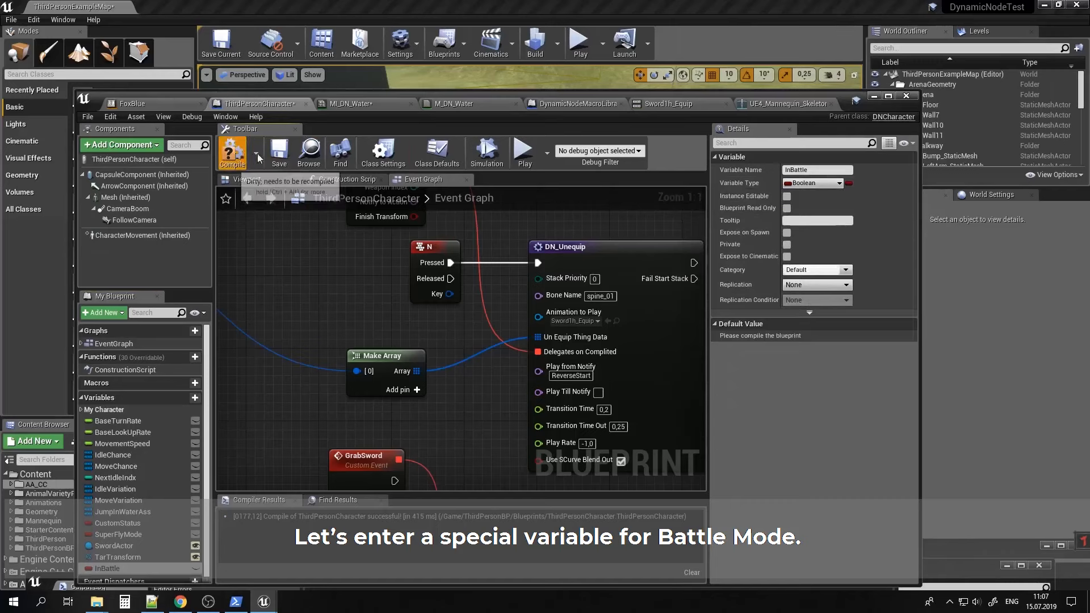
left_click(232, 152)
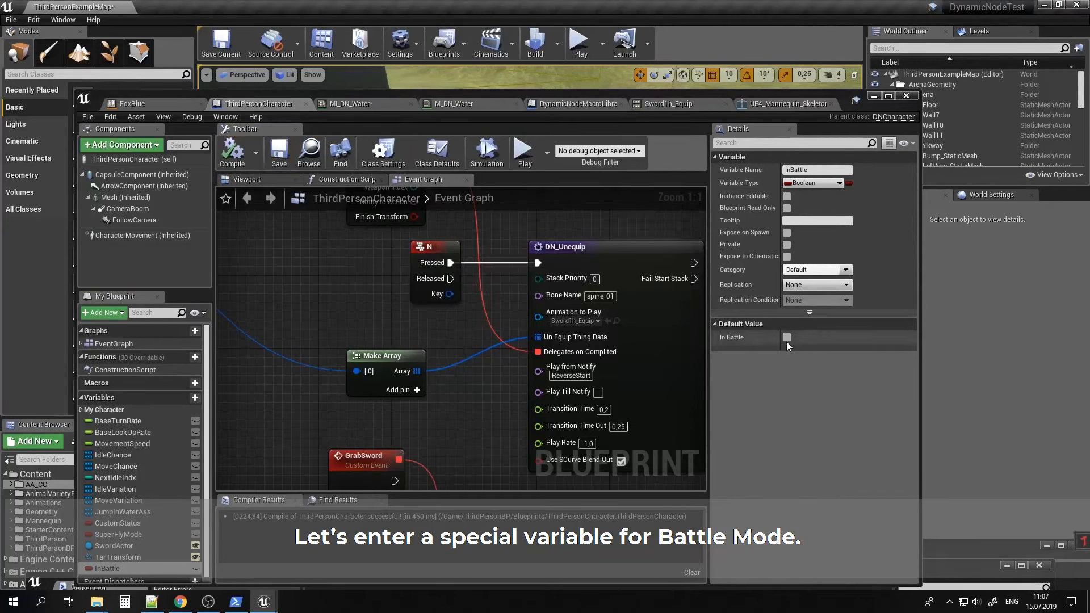
Follow DN_Equip with a Delay of 0,4 and a Set InBattle node set to true.
right_click_drag(517, 306, 395, 412)
right_click_drag(438, 284, 414, 465)
scroll(432, 402, "down", 5)
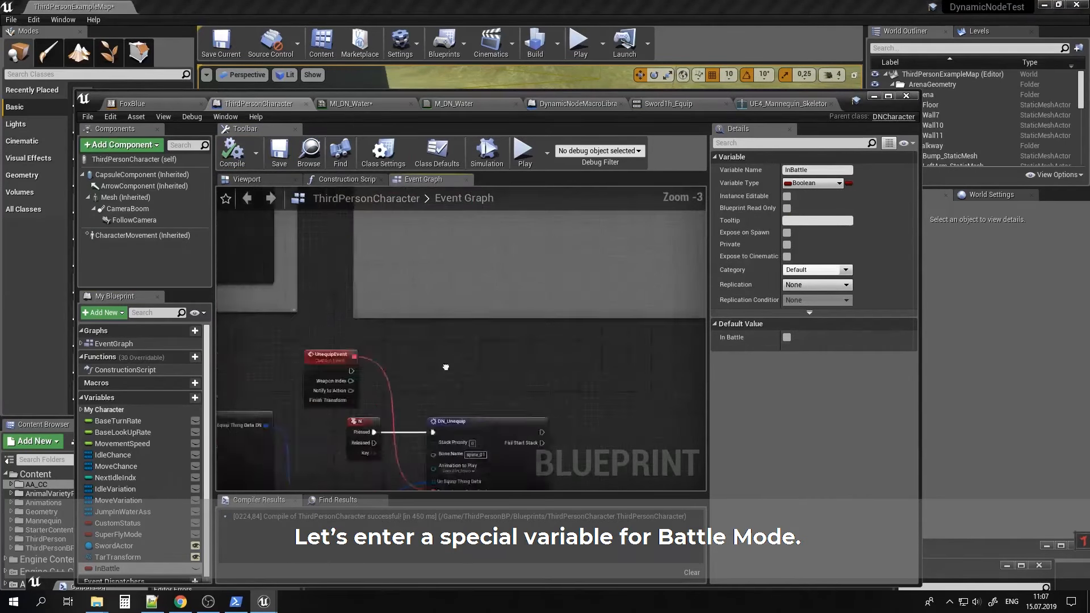
scroll(499, 335, "up", 2)
scroll(499, 335, "up", 3)
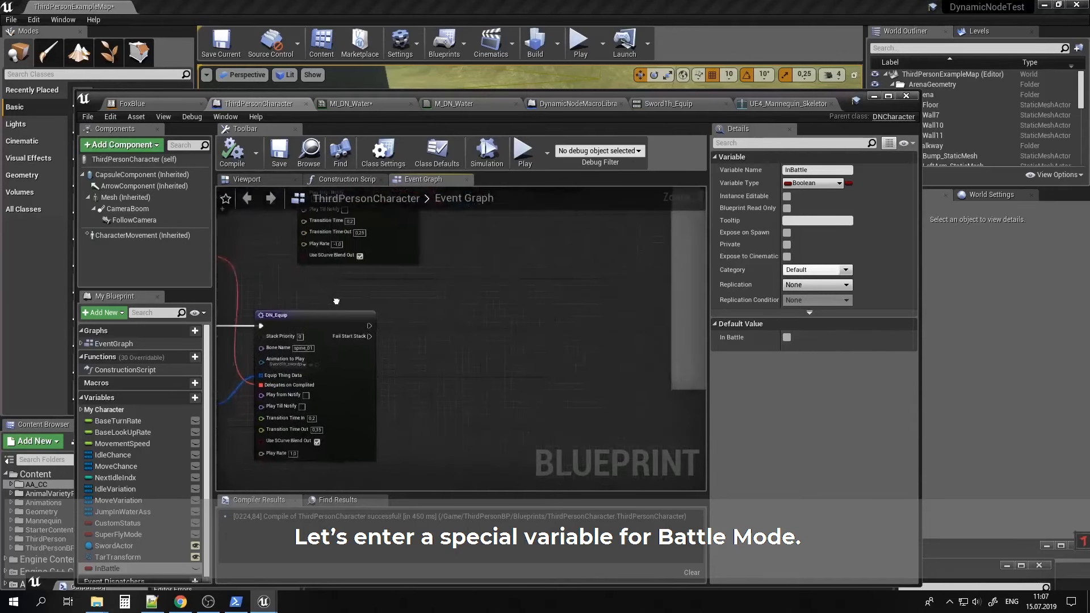
right_click(413, 327)
type("delay")
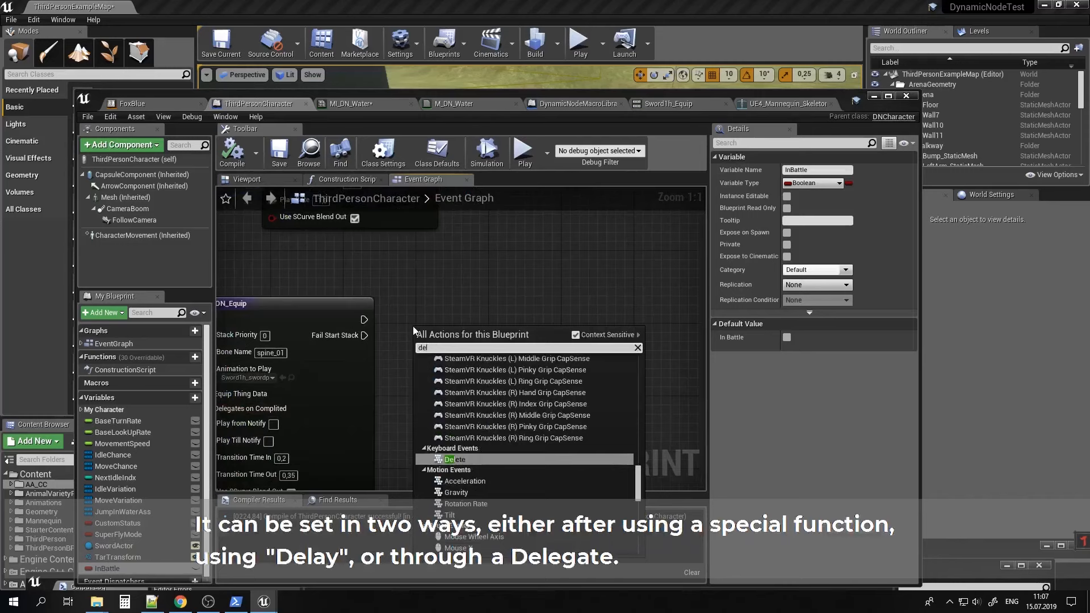
key("Return")
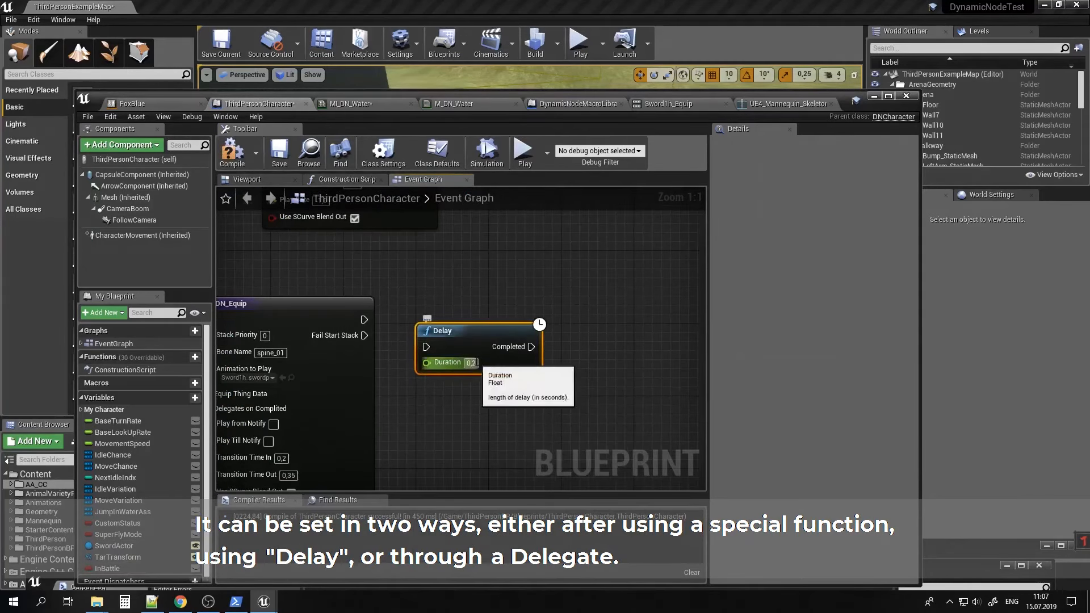
left_click(471, 363)
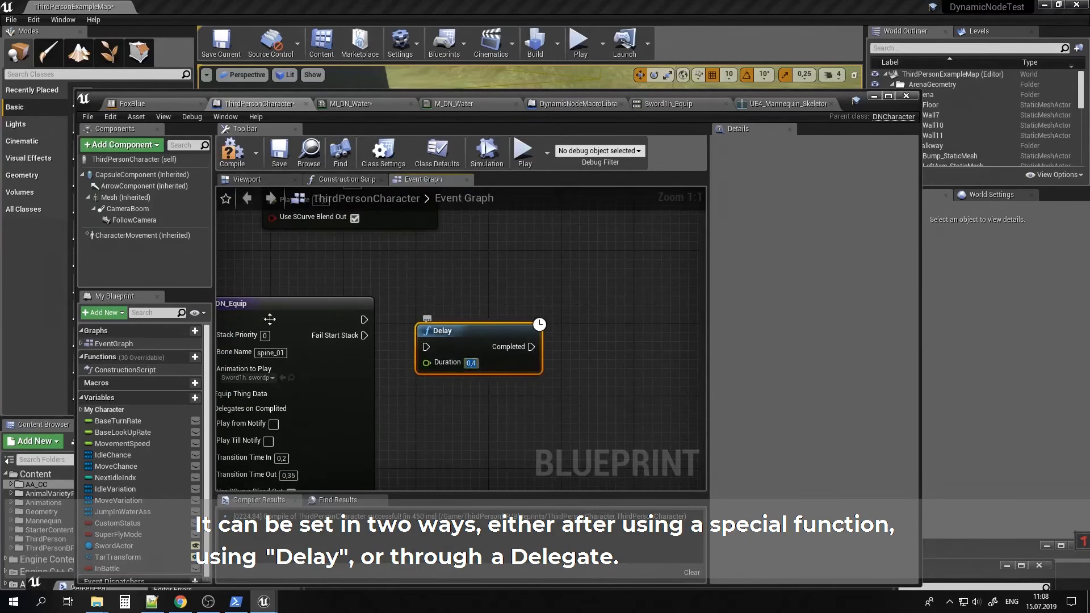
left_click_drag(105, 567, 575, 339)
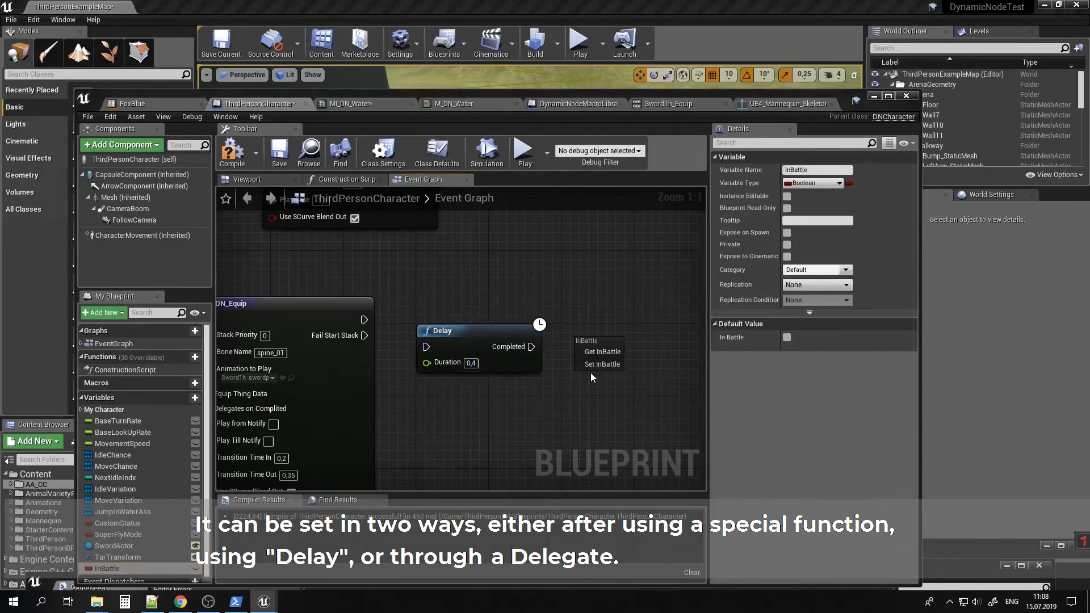
left_click(606, 364)
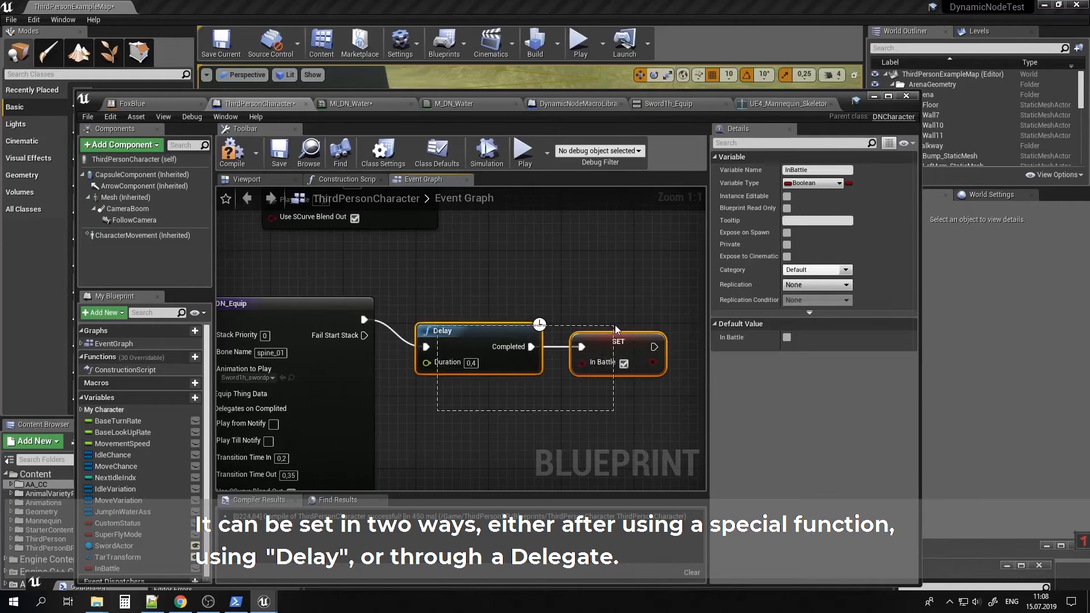
Copy the Delay and Set InBattle nodes beside DN_Unequip and connect them to its execution output.
right_click_drag(509, 296, 492, 561)
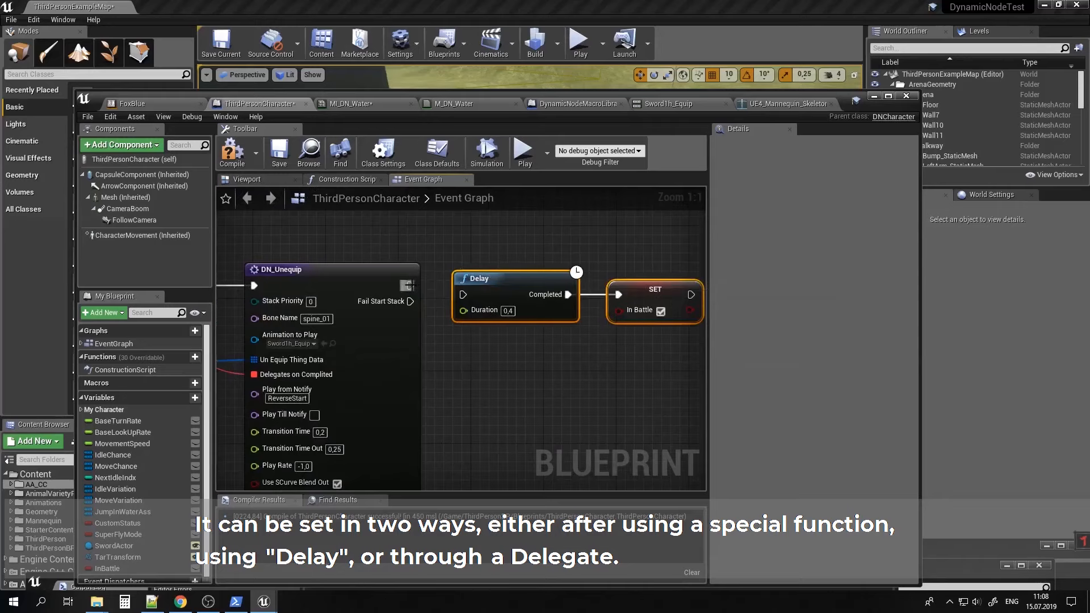
left_click_drag(410, 285, 450, 295)
right_click_drag(658, 315, 454, 429)
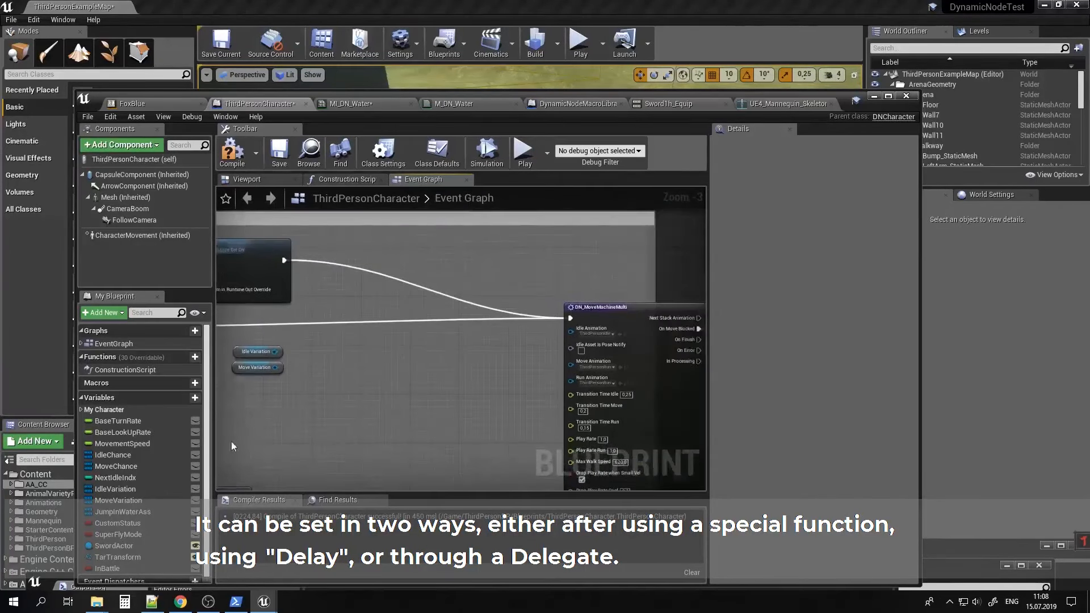
Insert a Branch on InBattle before DN_MoveMachineMulti, with its False output leading to that node.
left_click_drag(105, 572, 446, 307, "ctrl")
type("branch")
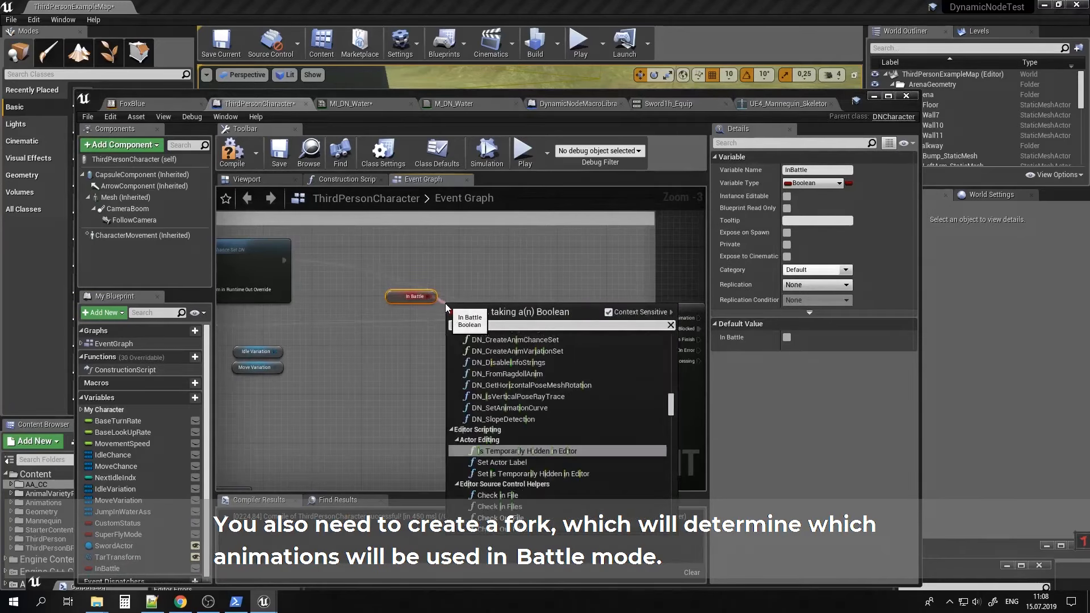
key("Return")
scroll(540, 318, "up", 3)
right_click(538, 319)
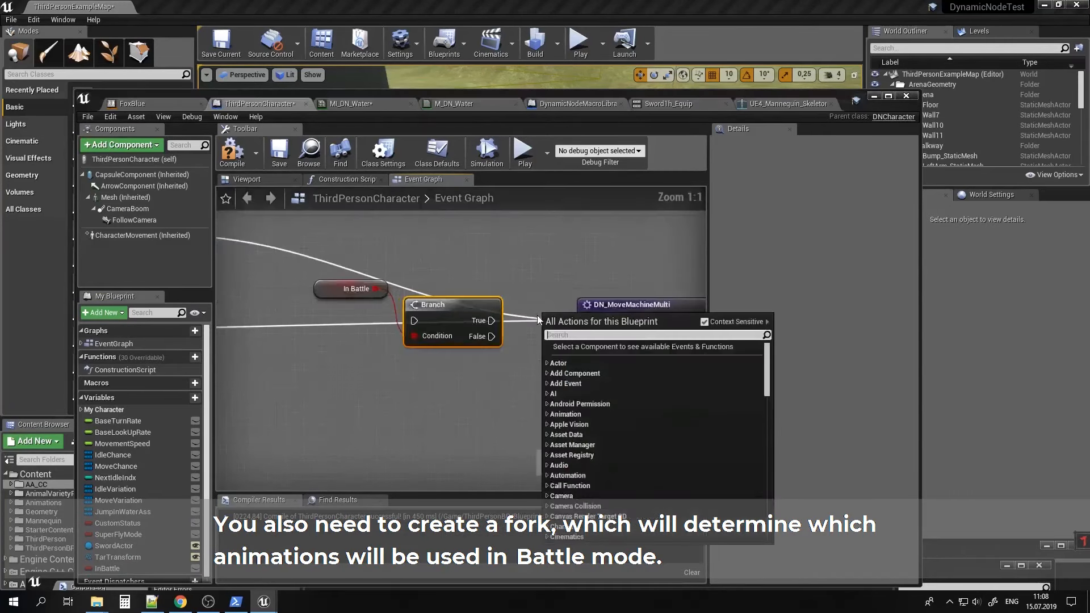
right_click_drag(510, 369, 480, 377)
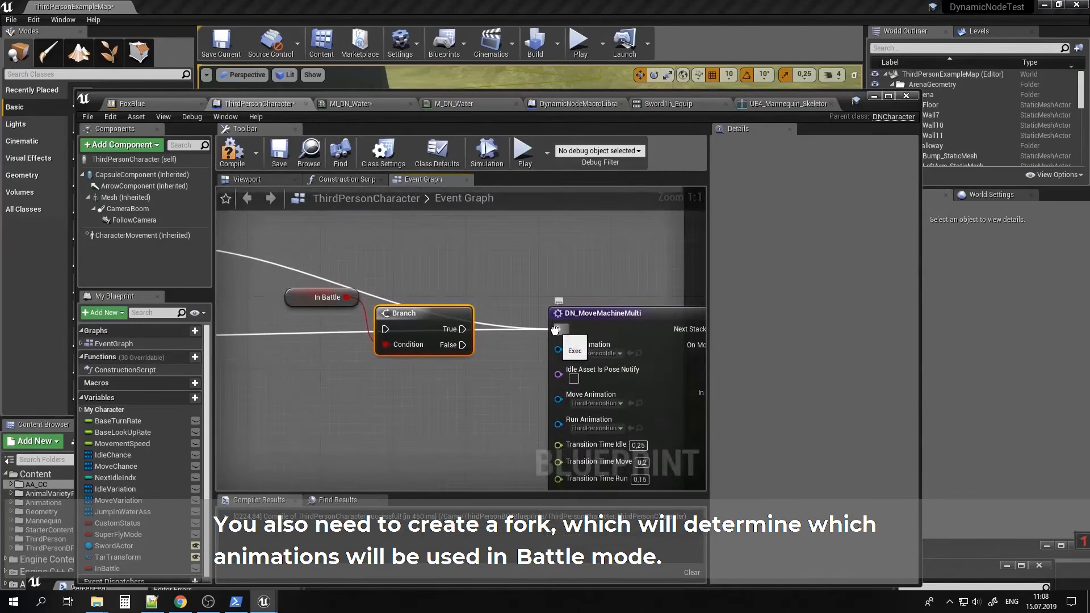
mouse_move(555, 330)
left_mouse_down("ctrl")
mouse_move(398, 340)
mouse_move(550, 323)
left_mouse_up("ctrl")
left_click(492, 316)
left_click_drag(460, 346, 558, 330)
Duplicate DN_MoveMachineMulti and DN_HandleImpact above the originals and connect the Branch's True output to the copied DN_MoveMachineMulti.
right_click_drag(571, 292, 381, 209)
left_click_drag(340, 362, 670, 332)
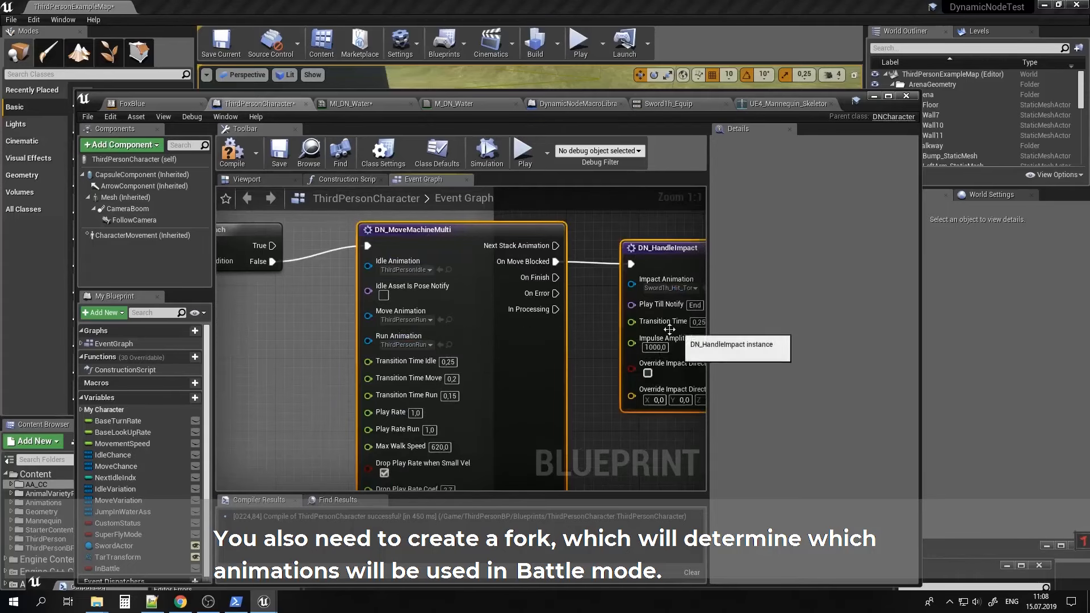
key("ctrl+c")
right_click_drag(535, 263, 501, 489)
key("ctrl+v")
scroll(433, 304, "down", 2)
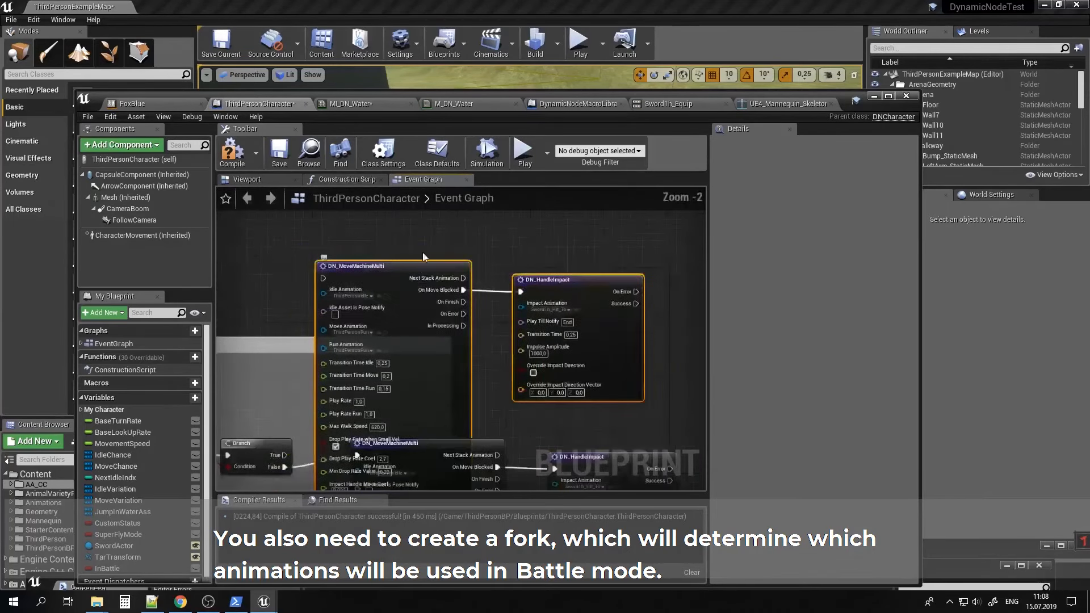
left_click_drag(419, 265, 453, 222)
right_click_drag(531, 349, 522, 218)
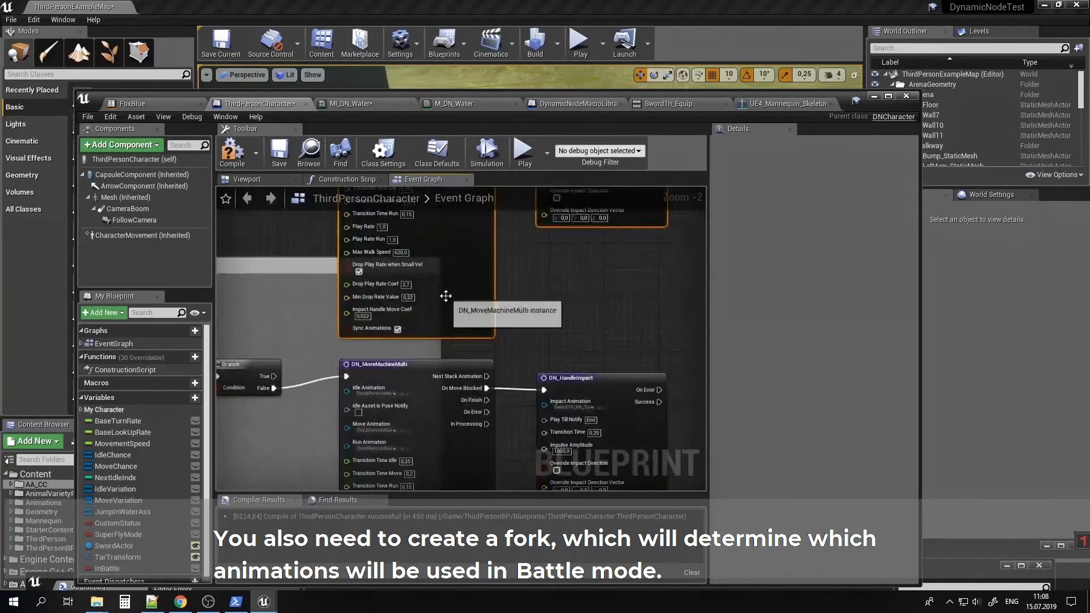
right_click_drag(445, 296, 513, 349)
left_click_drag(334, 429, 422, 270)
Set the copied DN_MoveMachineMulti's Idle Animation to Sword1h_Idle and its Move Animation to Sword1h_RunFwdLoop.
scroll(451, 278, "up", 2)
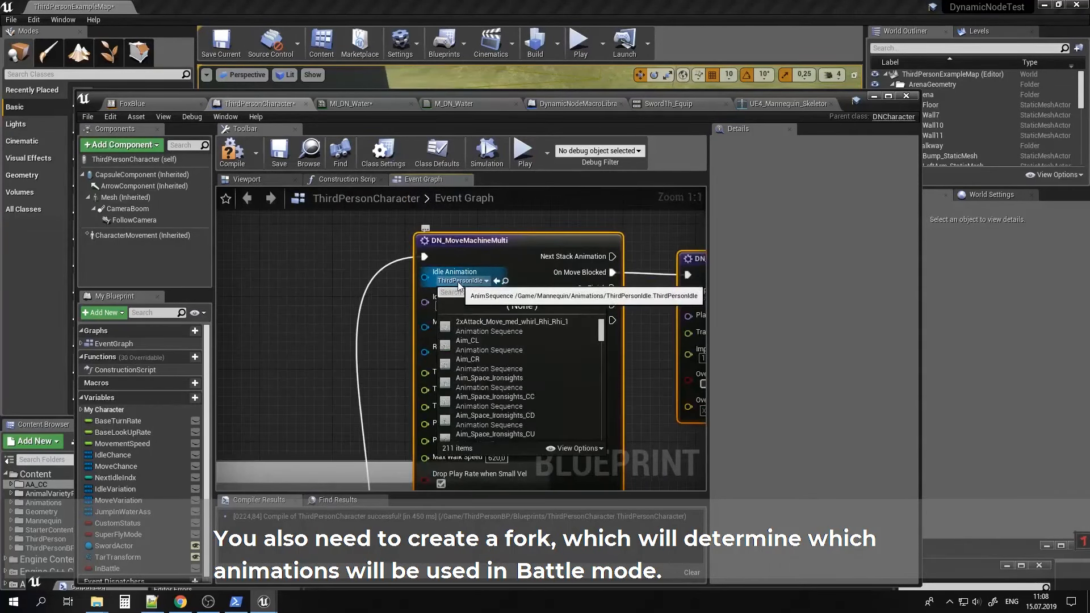
type("h")
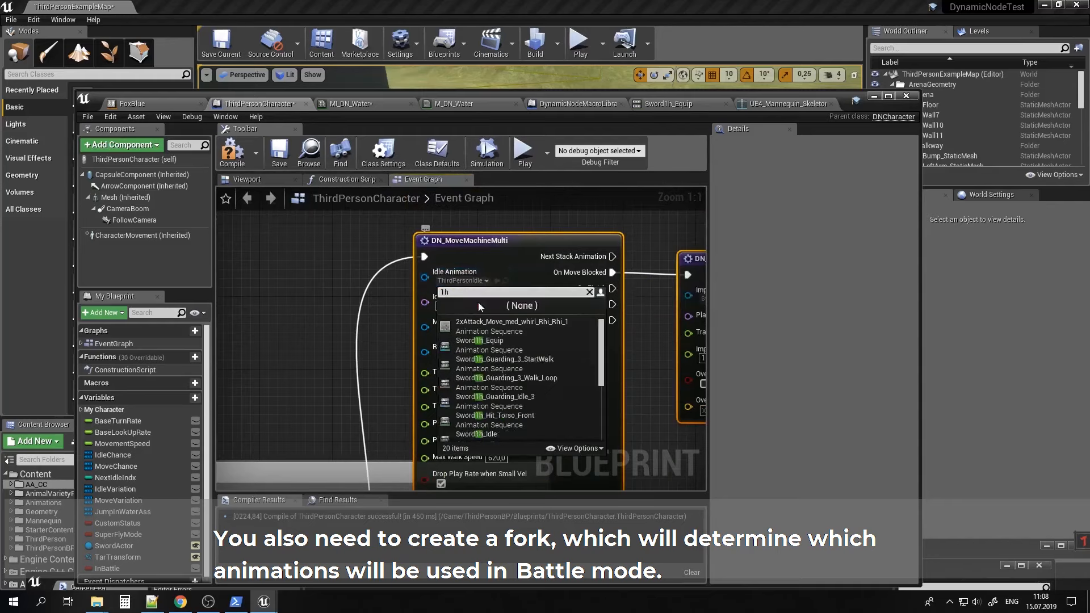
left_click(506, 436)
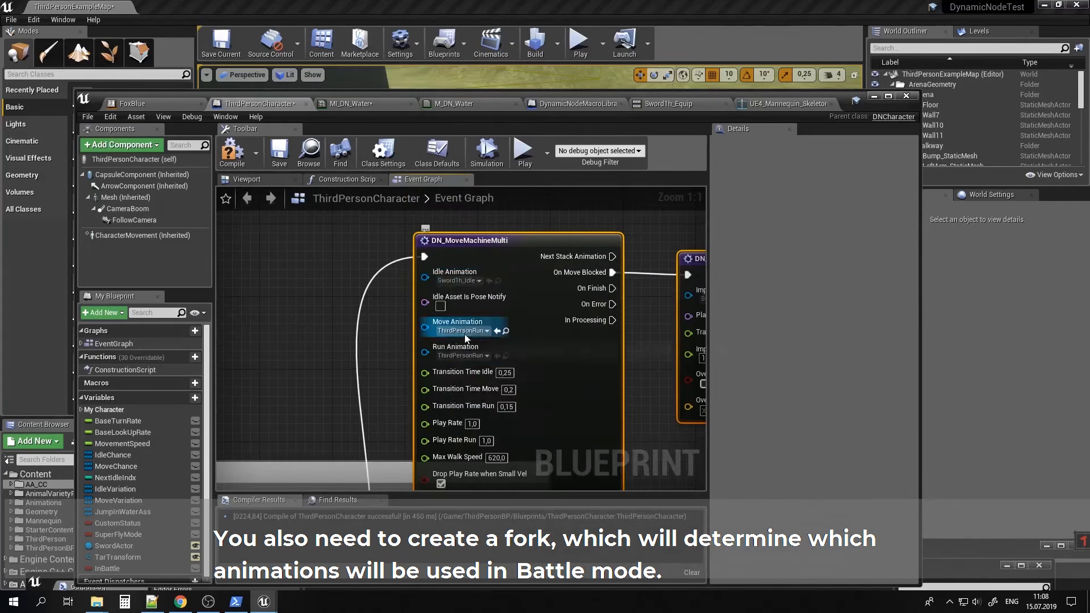
left_click(461, 331)
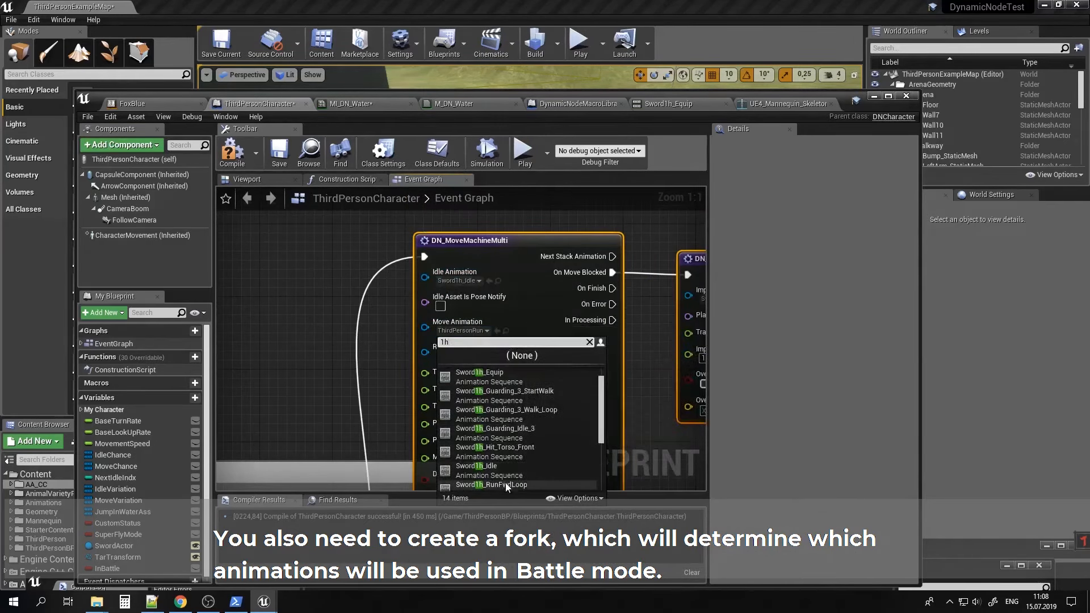
left_click(506, 486)
right_click_drag(564, 397, 560, 165)
right_click_drag(418, 348, 463, 265)
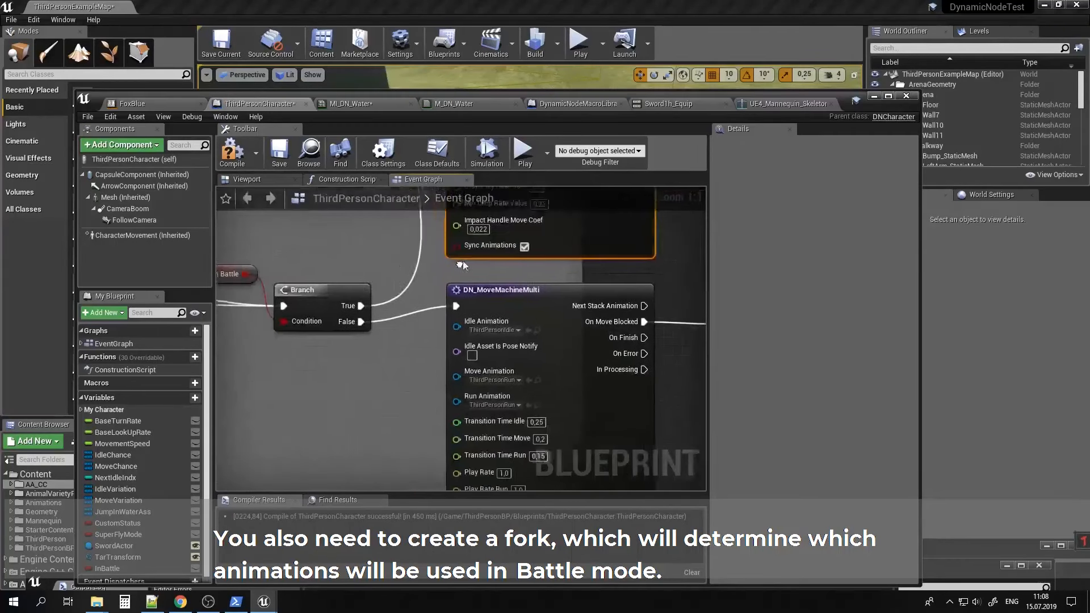
Compile and save the blueprint, and play-test equipping and unequipping the sword with the battle mode animations.
left_click(232, 152)
left_click(278, 152)
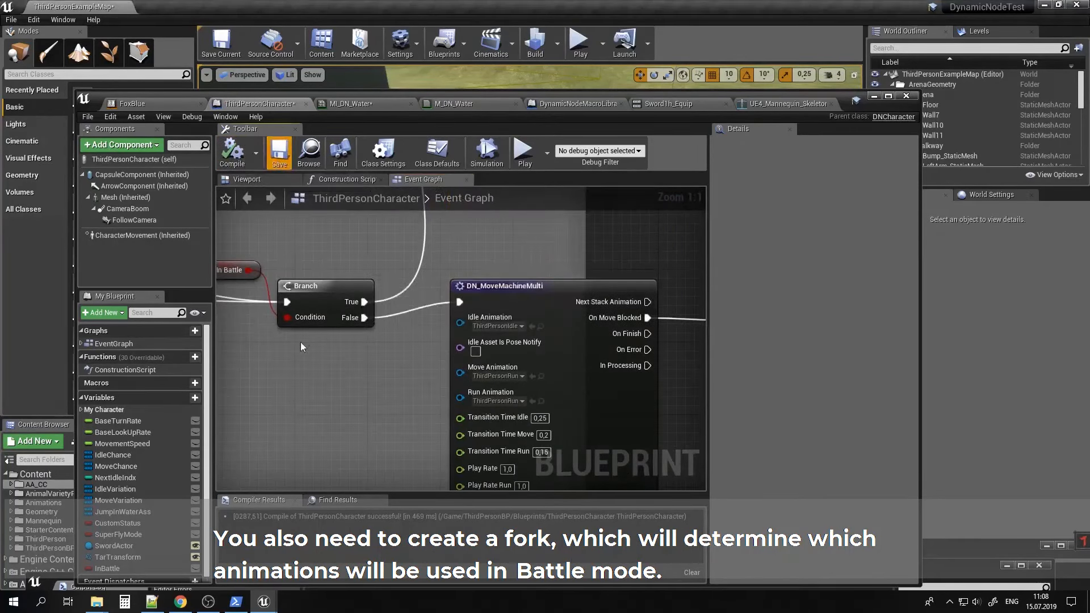
right_click_drag(300, 346, 455, 369)
scroll(443, 372, "down", 4)
right_click_drag(531, 426, 668, 223)
left_click(874, 96)
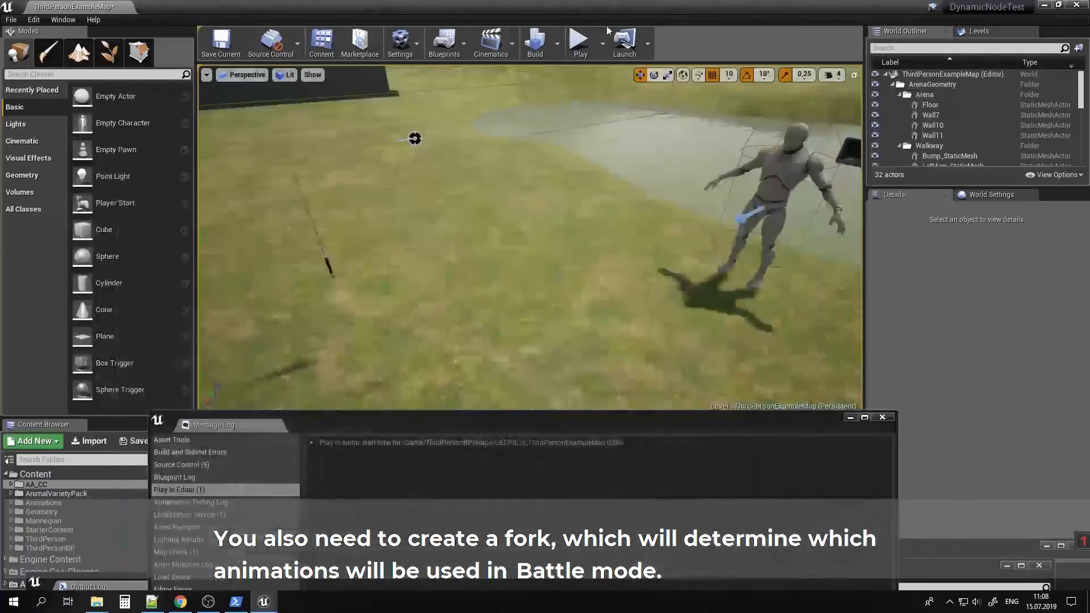
left_click(579, 41)
key("w")
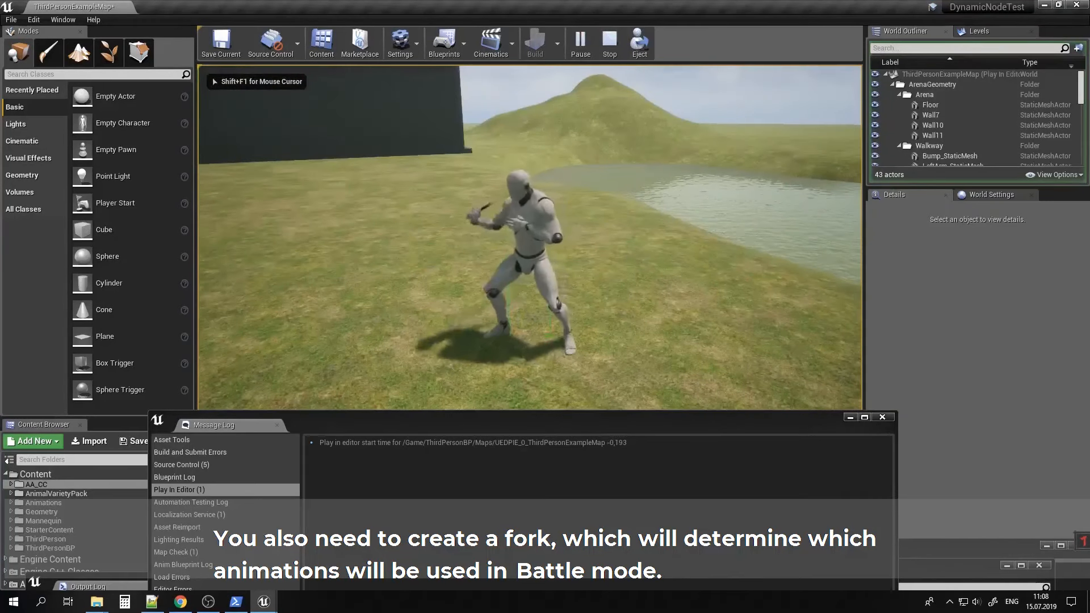
key("2")
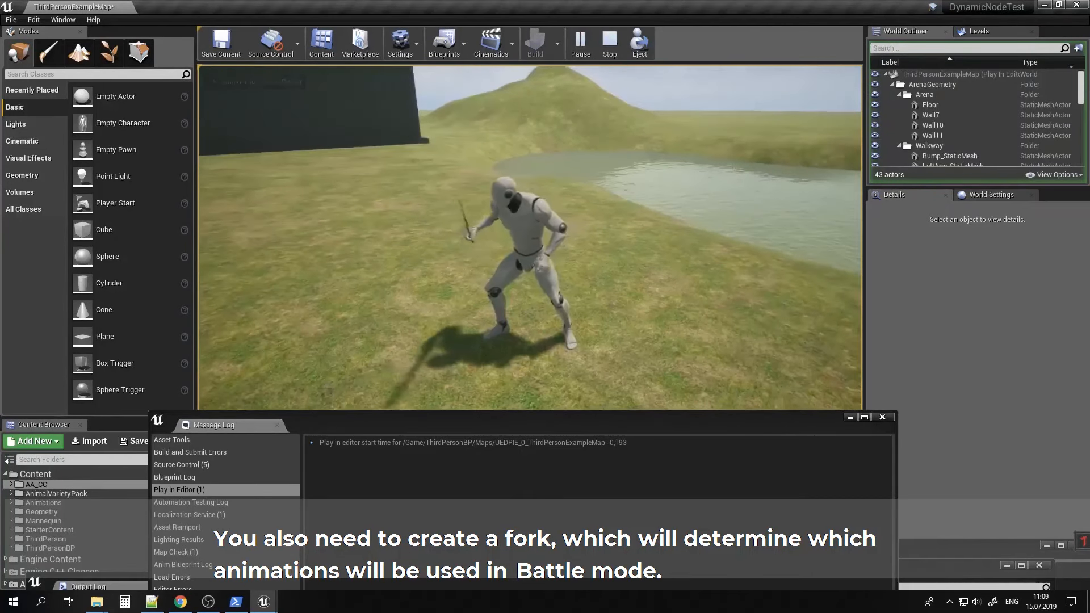
key("2")
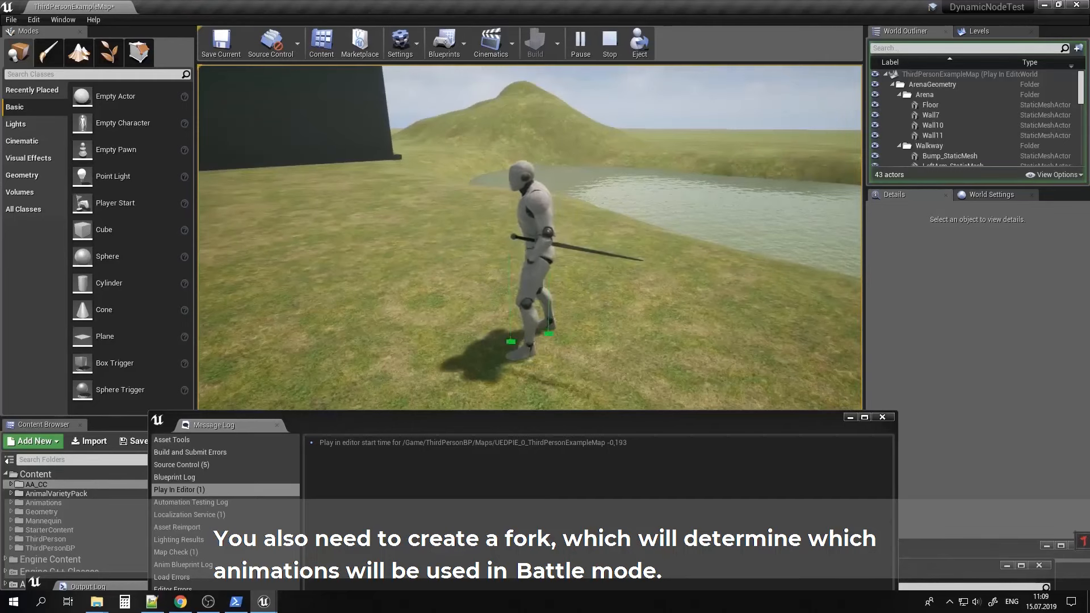
key("Escape")
Try an InBattle Branch copy ahead of DN_CheckSpecificTransitionZone, then delete it and compile the blueprint.
left_click(265, 602)
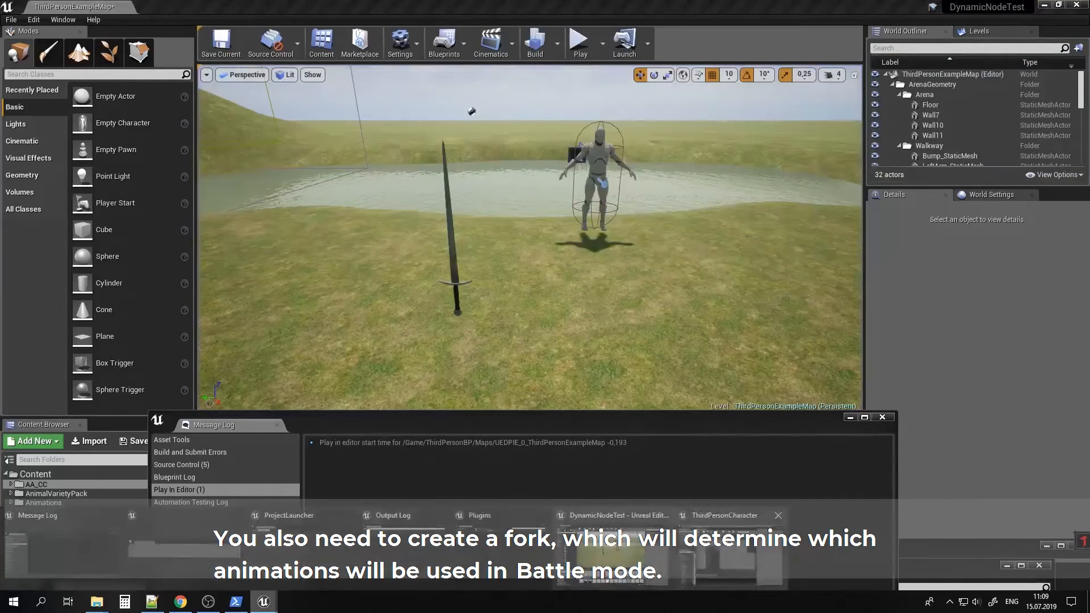
left_click(737, 561)
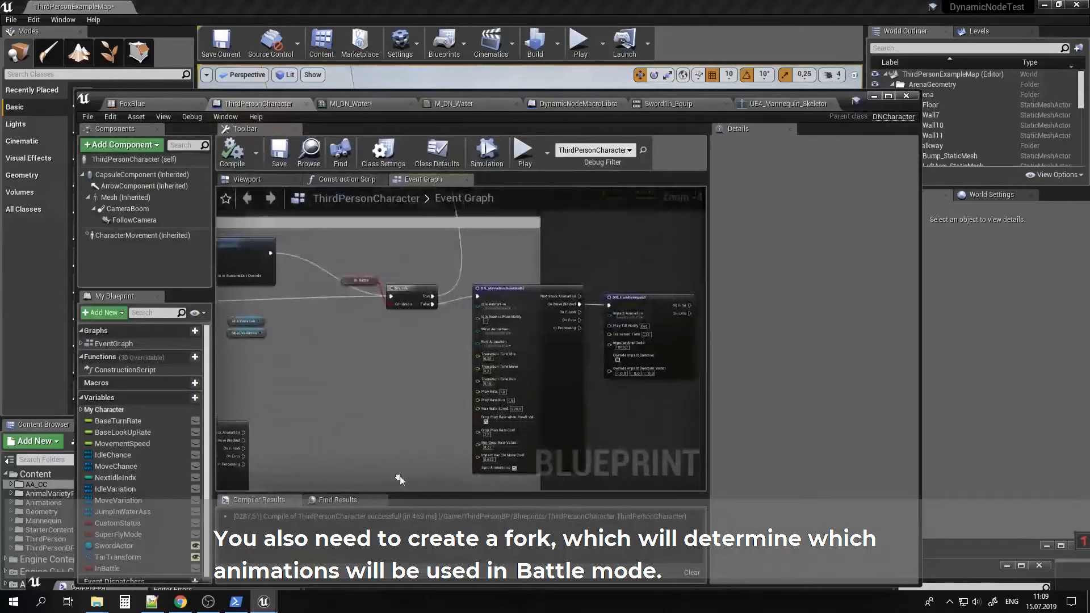
right_click_drag(502, 202, 480, 321)
right_click_drag(480, 390, 398, 336)
scroll(403, 352, "up", 4)
left_click_drag(429, 418, 430, 418)
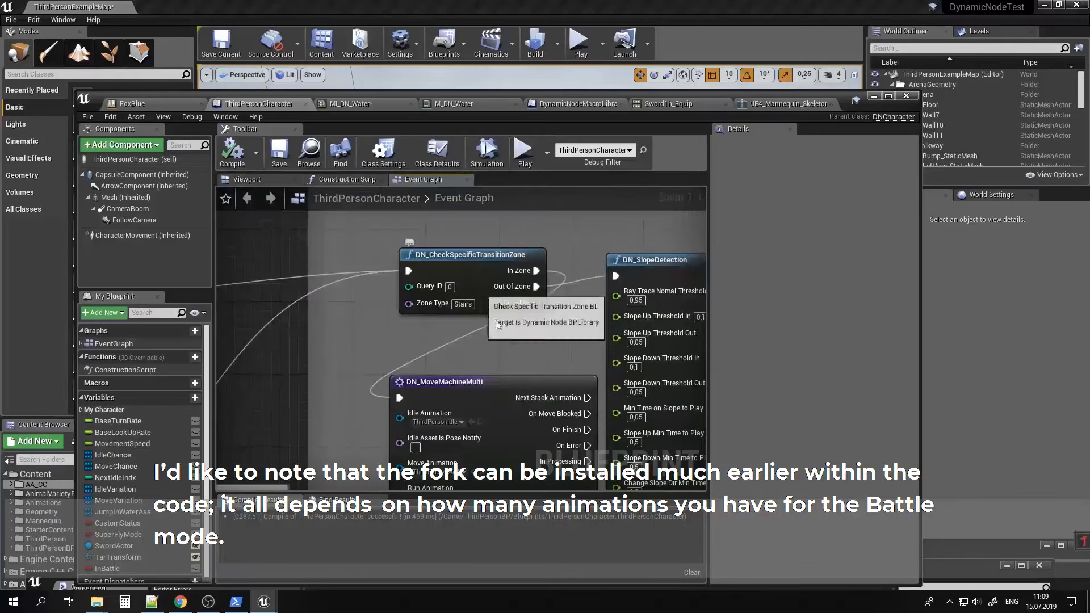
left_click(484, 252)
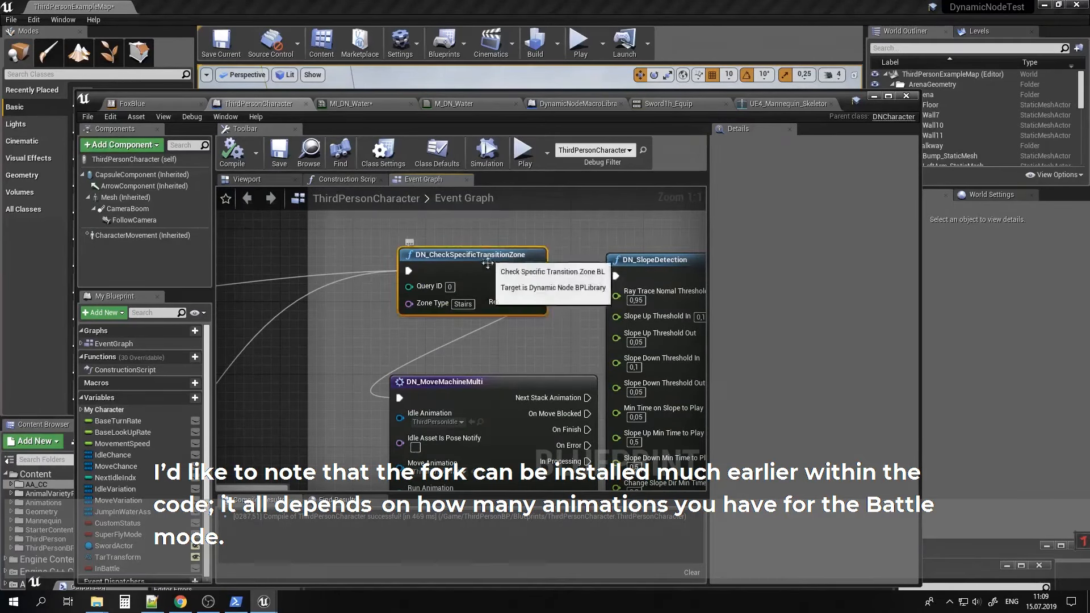
right_click_drag(391, 307, 692, 278)
right_click_drag(448, 318, 688, 275)
right_click_drag(435, 293, 685, 317)
right_click_drag(493, 338, 267, 327)
right_click_drag(658, 340, 429, 362)
key("ctrl+v")
left_click_drag(496, 324, 471, 321)
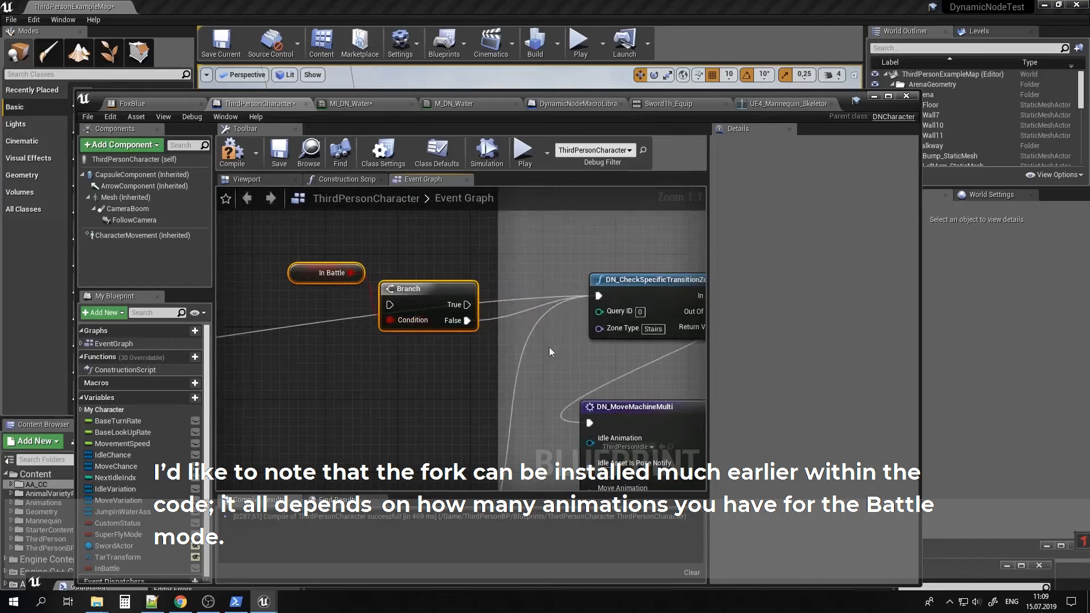
right_click_drag(549, 346, 512, 363)
key("Delete")
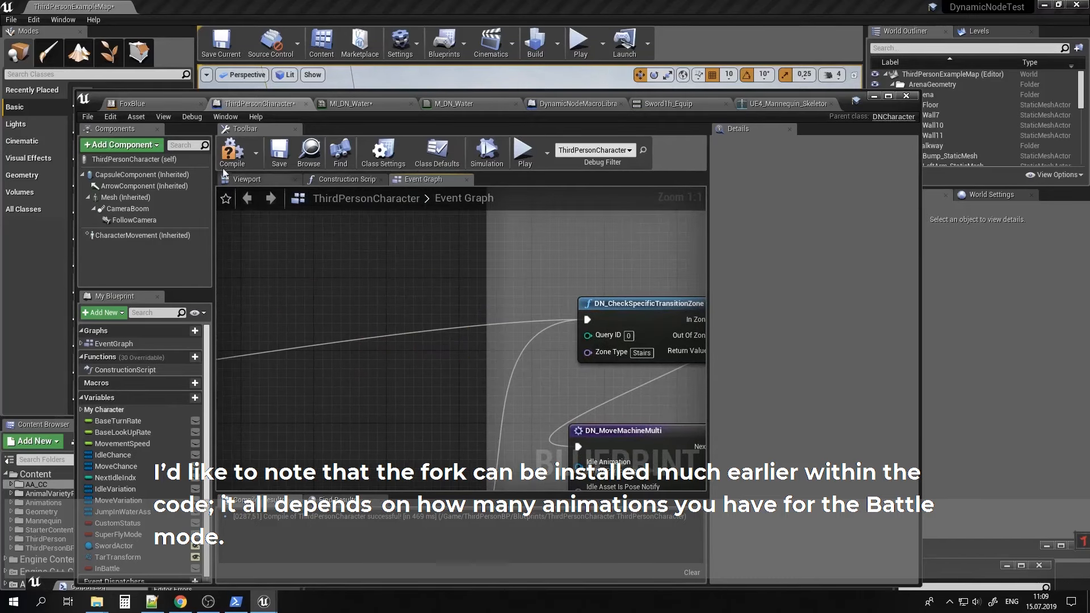
left_click(230, 154)
Disconnect the Delay from DN_Equip and move the SET In Battle node next to the GrabSword event.
scroll(434, 381, "down", 7)
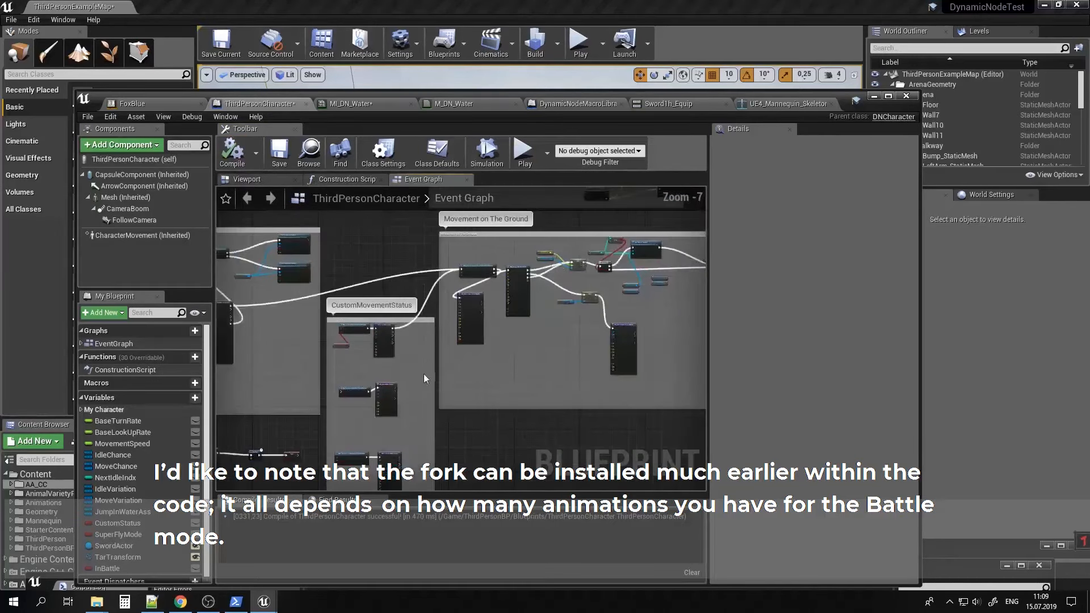
right_click_drag(426, 379, 603, 191)
right_click_drag(383, 425, 492, 322)
right_click_drag(403, 382, 503, 426)
scroll(523, 320, "up", 1)
right_click_drag(622, 298, 500, 374)
scroll(508, 321, "up", 2)
scroll(475, 376, "up", 1)
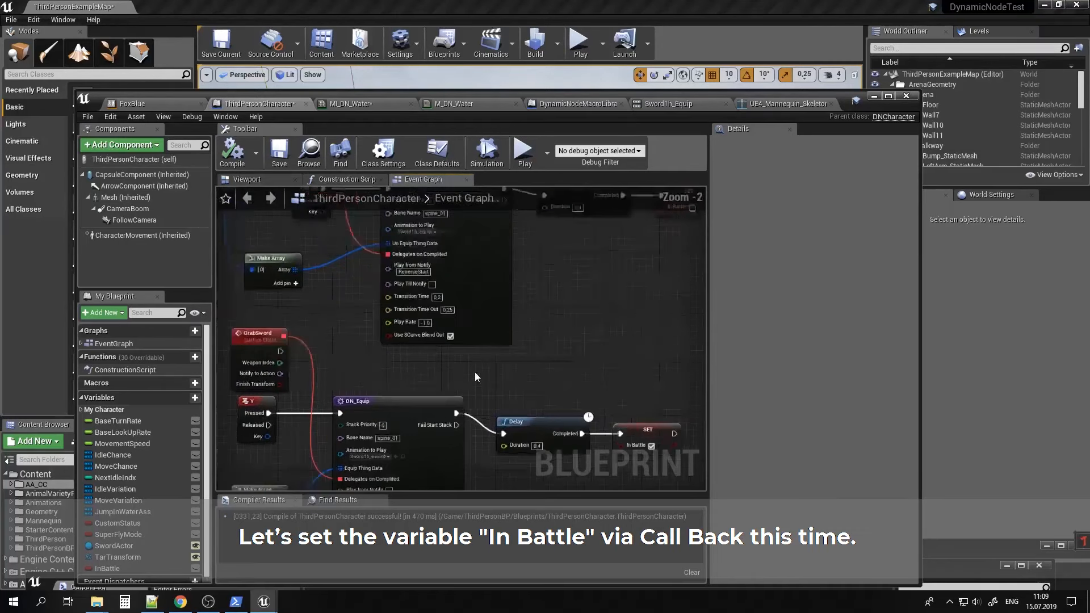
scroll(476, 377, "up", 1)
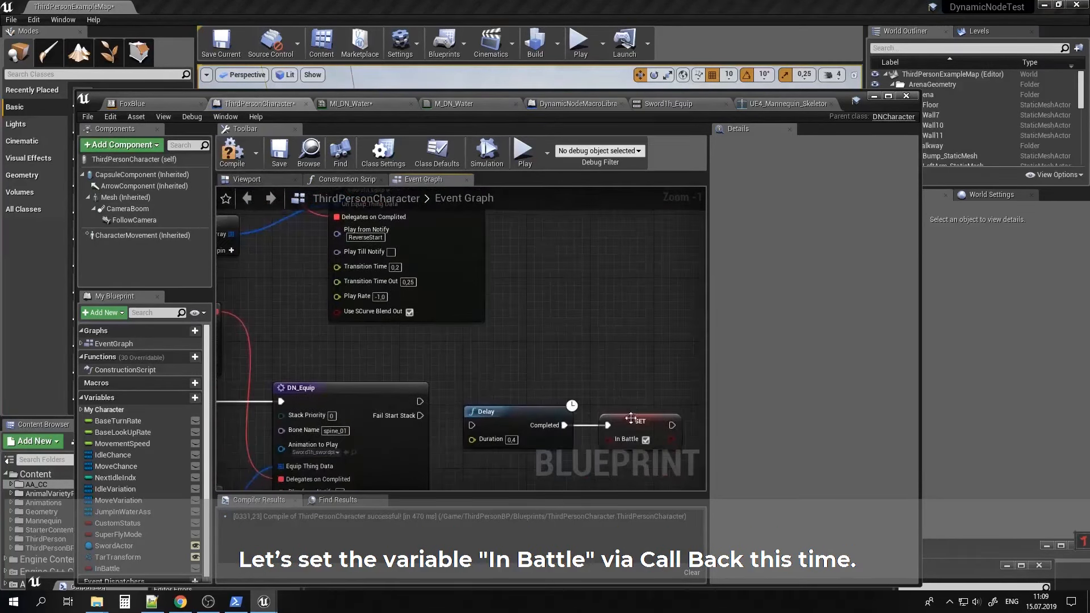
right_click_drag(460, 350, 542, 352)
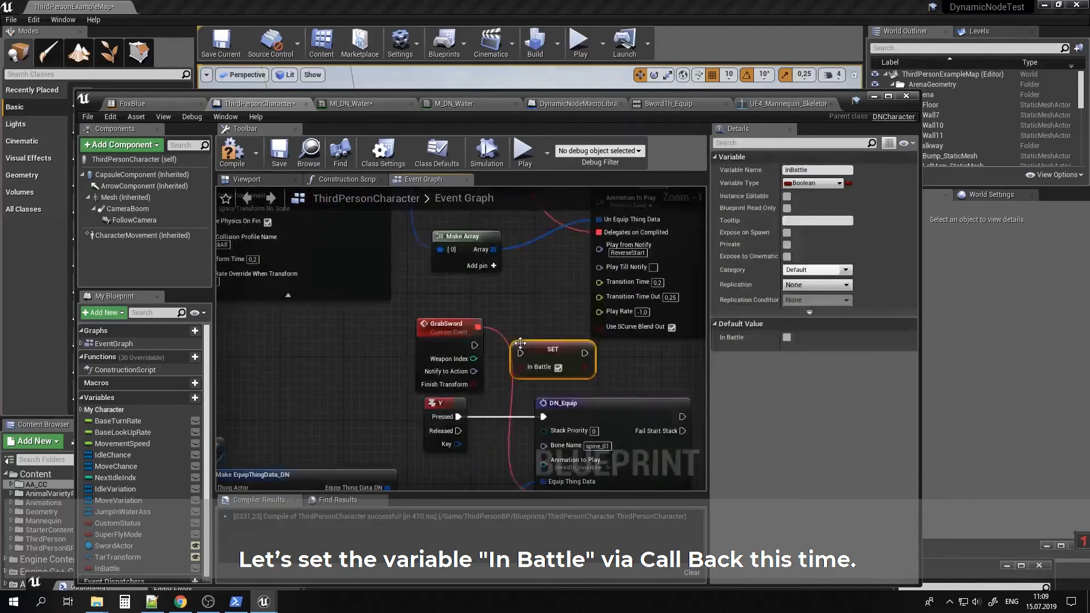
Add a Branch after GrabSword, driven by Finish Transform, and connect its False output to the SET In Battle node.
left_click_drag(470, 359, 493, 372)
type("if")
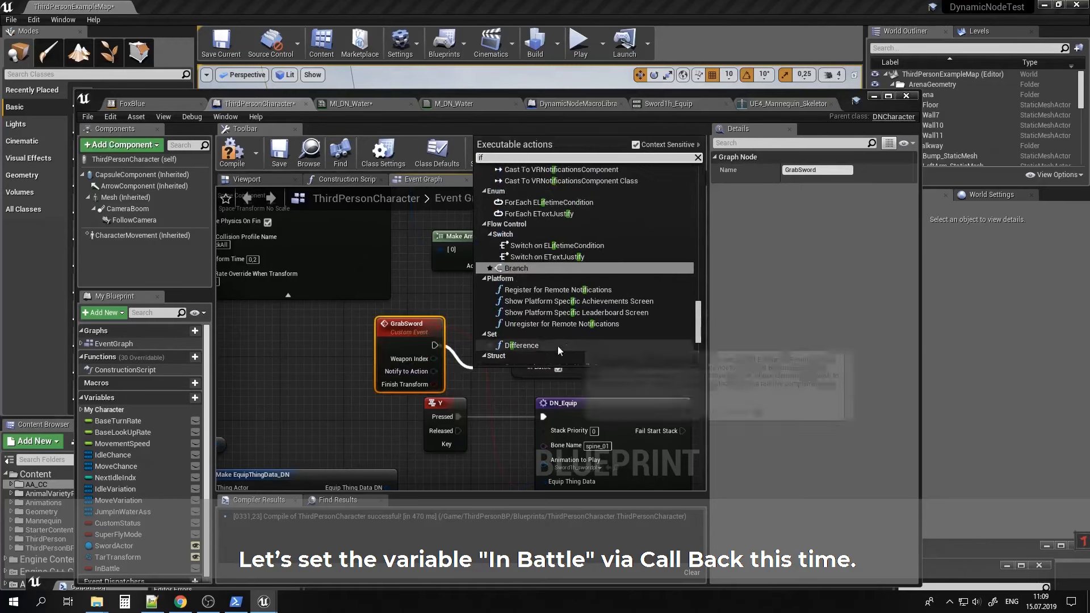
key("Return")
left_click_drag(407, 324, 320, 332)
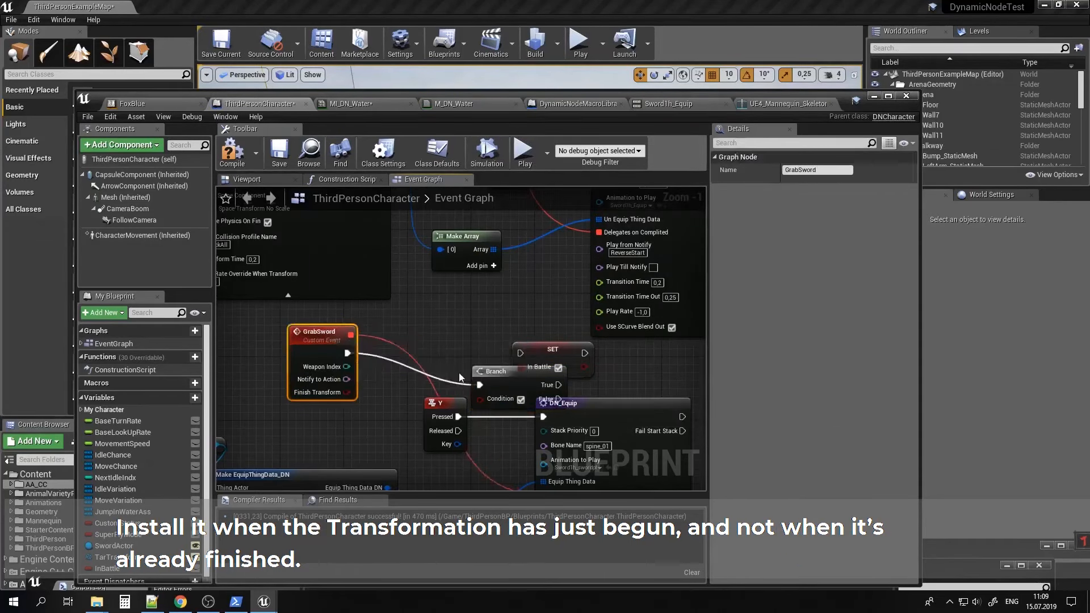
left_click_drag(494, 371, 418, 360)
left_click_drag(495, 359, 520, 353)
Copy the Branch and SET pair to UnequipEvent, wire its execution and Finish Transform outputs to the Branch, and set In Battle to false.
left_click_drag(488, 309, 551, 386)
key("ctrl+c")
right_click_drag(534, 250, 445, 479)
key("ctrl+v")
left_click_drag(470, 268, 531, 283)
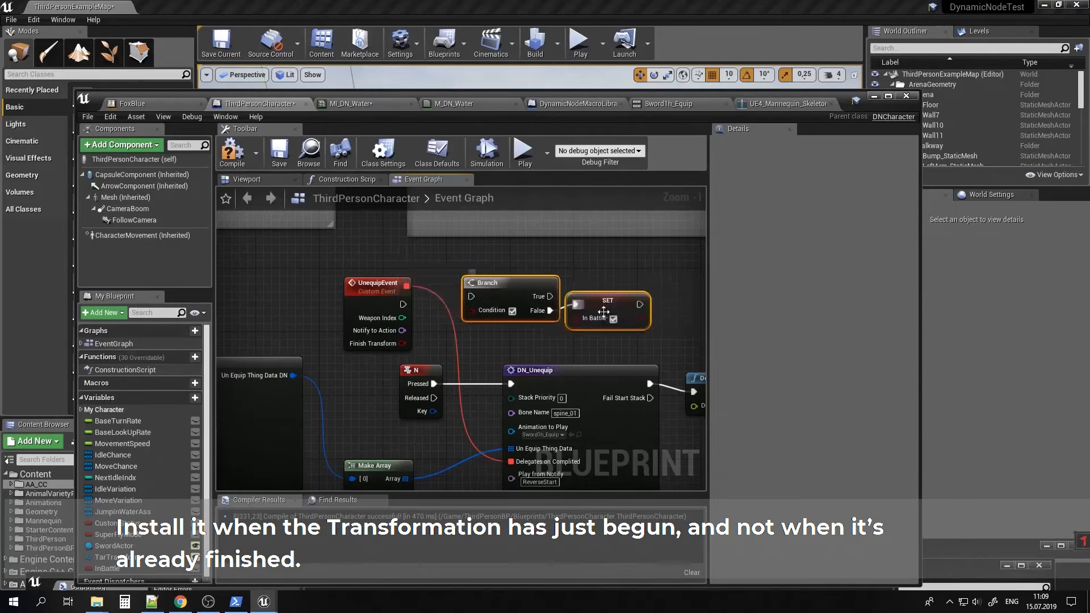
left_click_drag(401, 344, 471, 310)
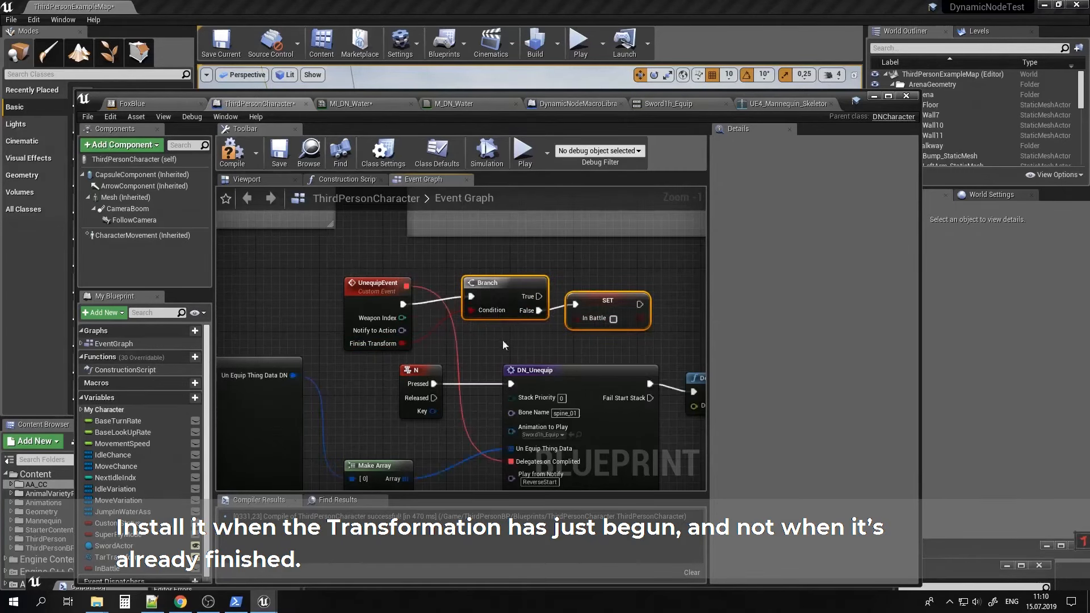
Disconnect the Delay from DN_Unequip, then compile and save the blueprint.
right_click_drag(503, 345, 466, 287)
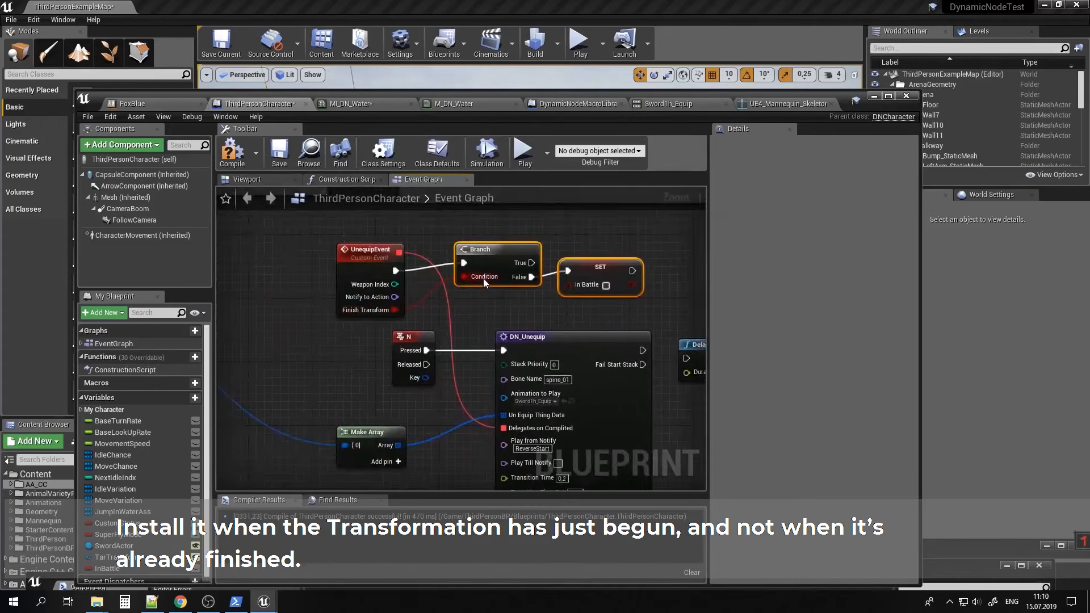
right_click_drag(470, 324, 587, 259)
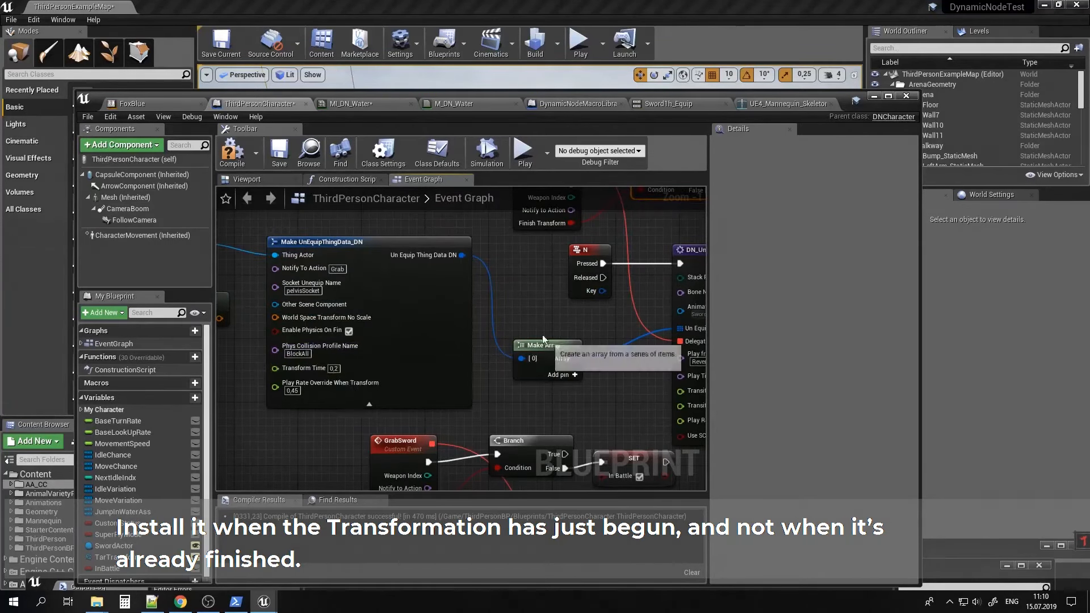
right_click_drag(582, 249, 488, 321)
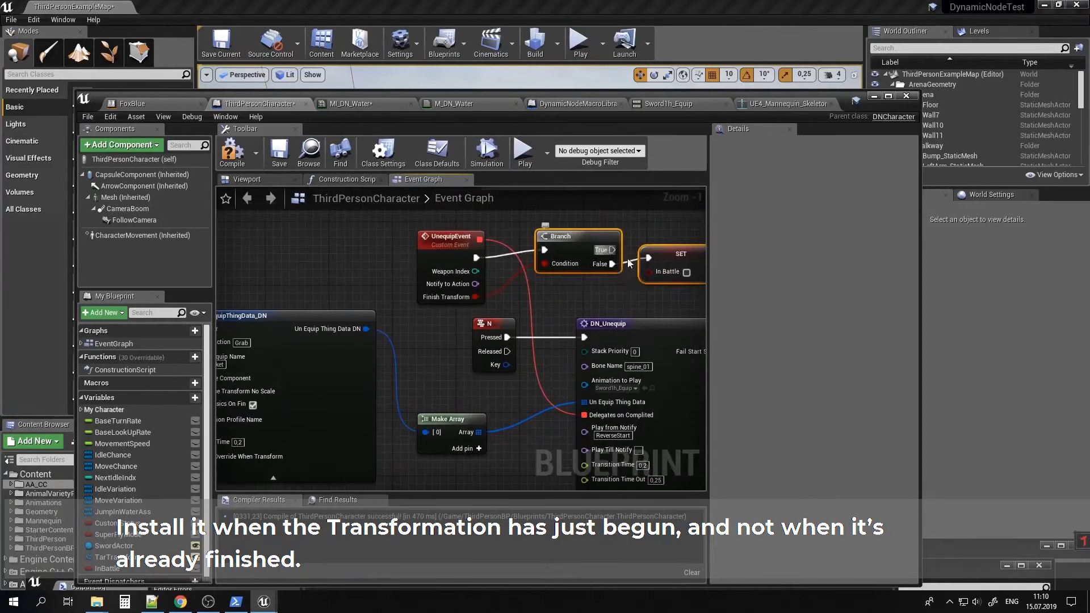
left_click_drag(623, 250, 651, 231)
left_click(503, 230)
right_click_drag(489, 276, 560, 241)
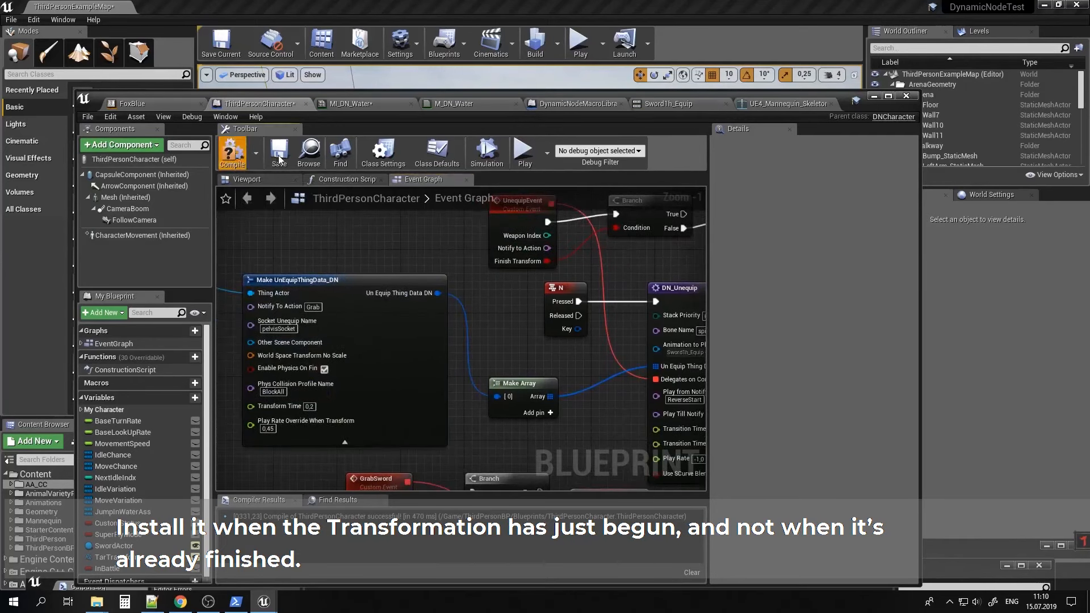
right_click_drag(526, 284, 407, 338)
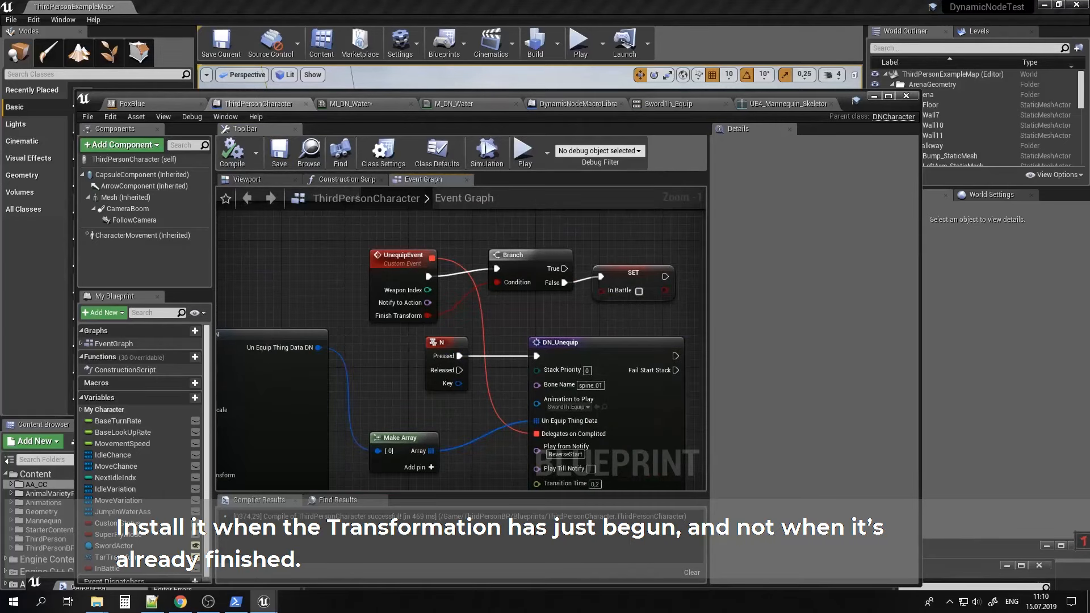
Play-test the level with the sword to check the callback-driven battle mode switch.
left_click(873, 96)
left_click(579, 42)
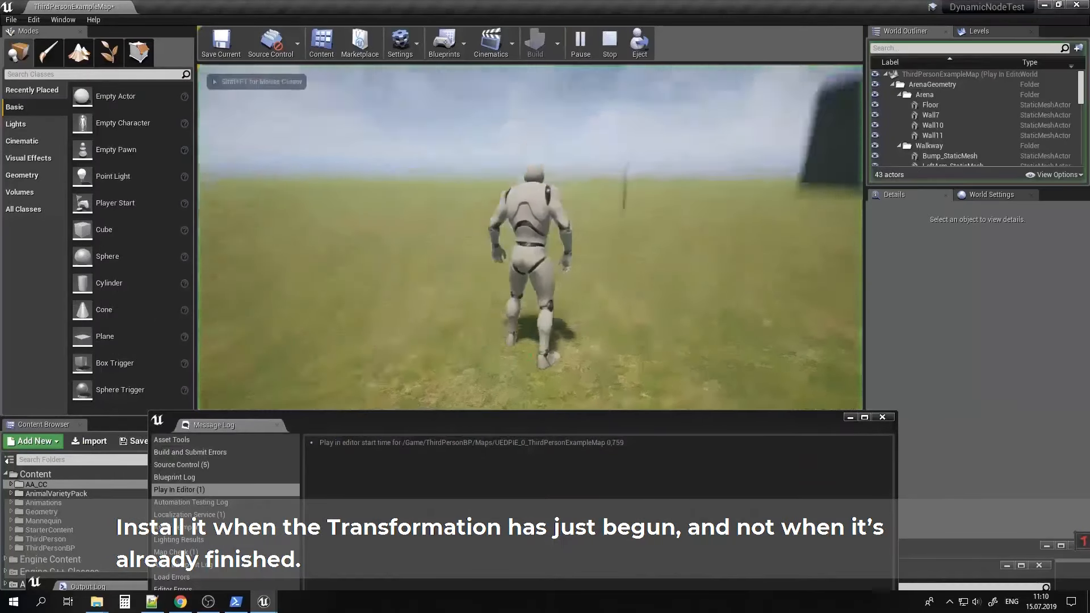
key("w")
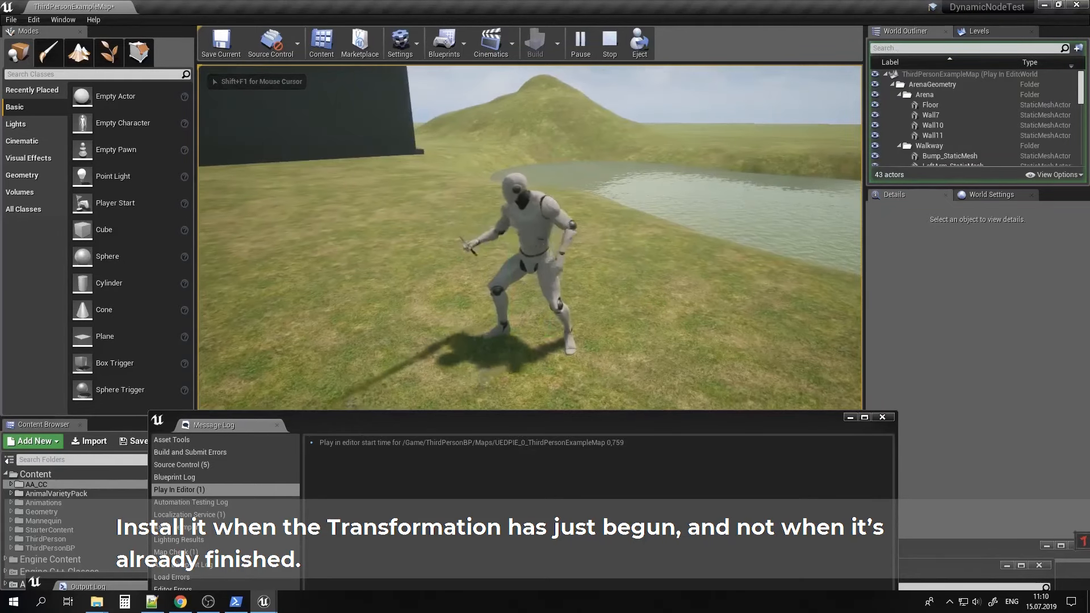
key("Escape")
Add DN_SetNextTransitionTime after GrabSword's SET In Battle node, with Next Transition Time 0.4 and Timer 0.1.
left_click(265, 602)
left_click(702, 558)
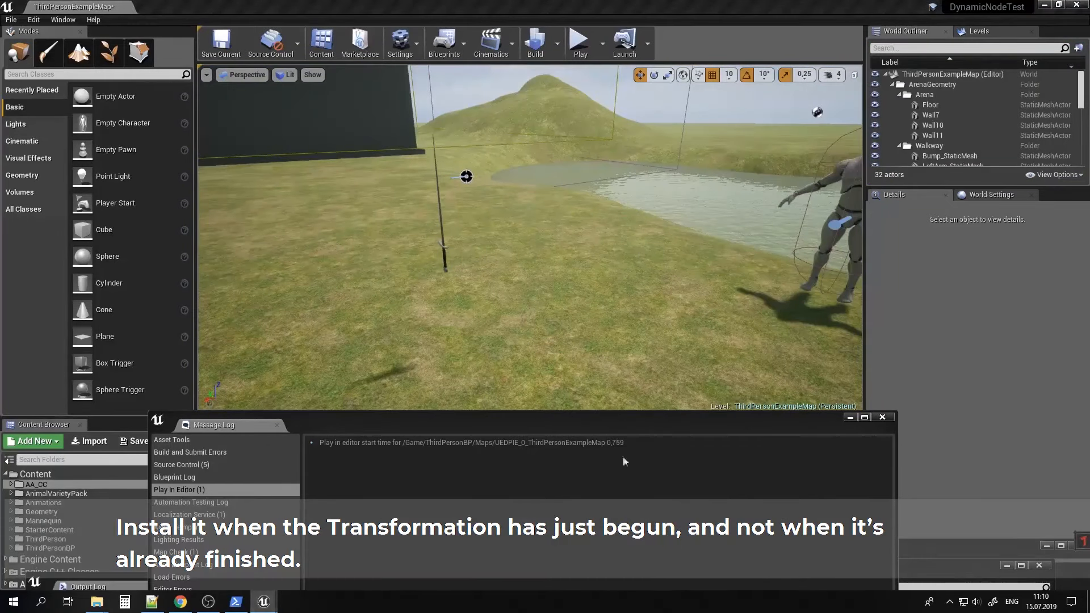
right_click_drag(479, 377, 520, 190)
right_click_drag(538, 323, 515, 198)
right_click_drag(528, 246, 549, 391)
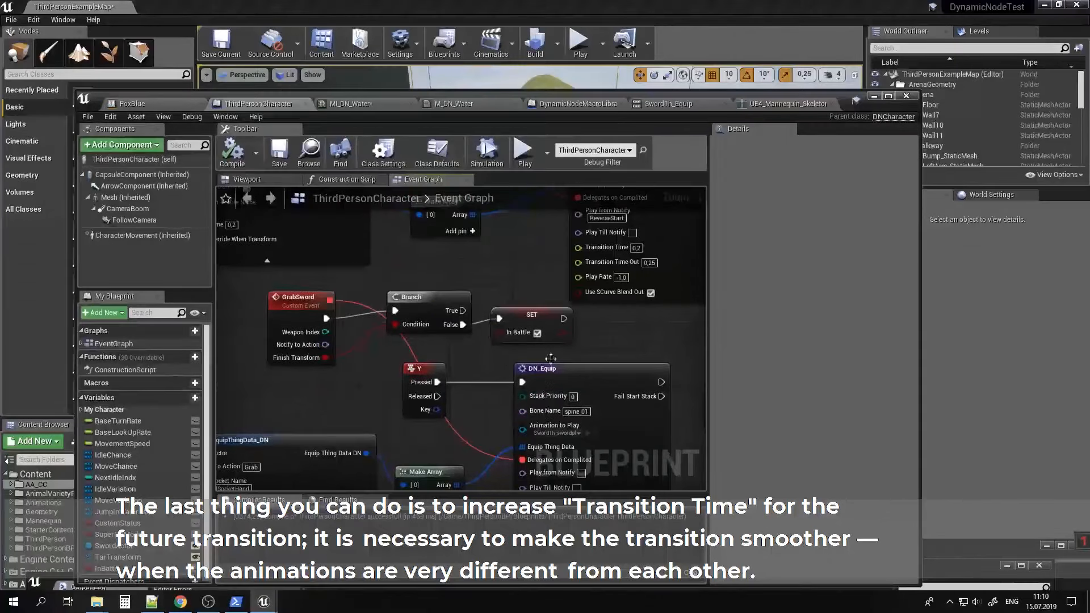
right_click_drag(556, 320, 449, 330)
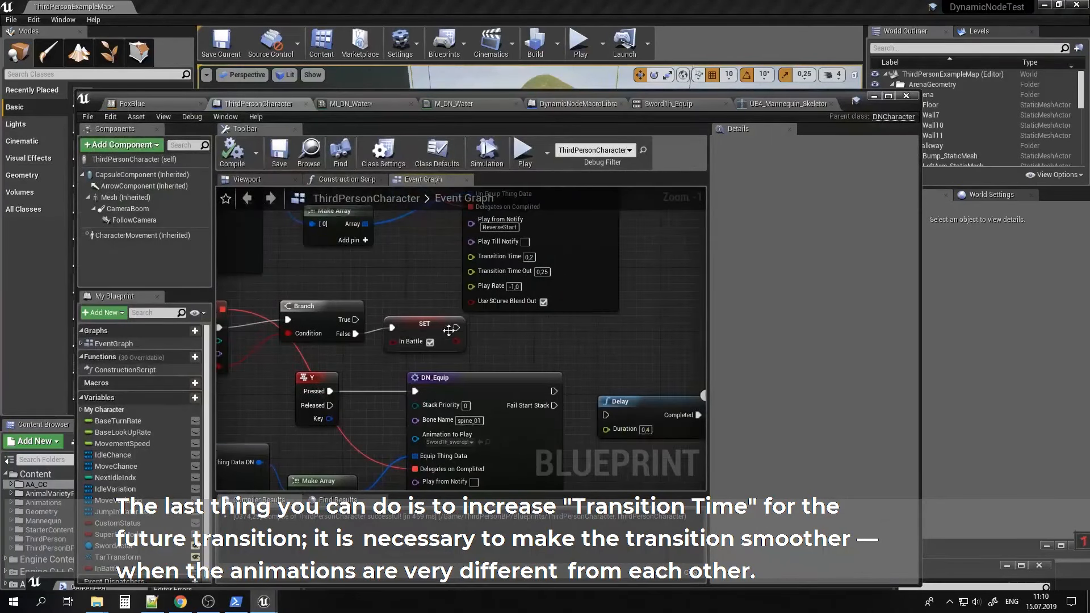
left_click_drag(461, 332, 521, 339)
type("set")
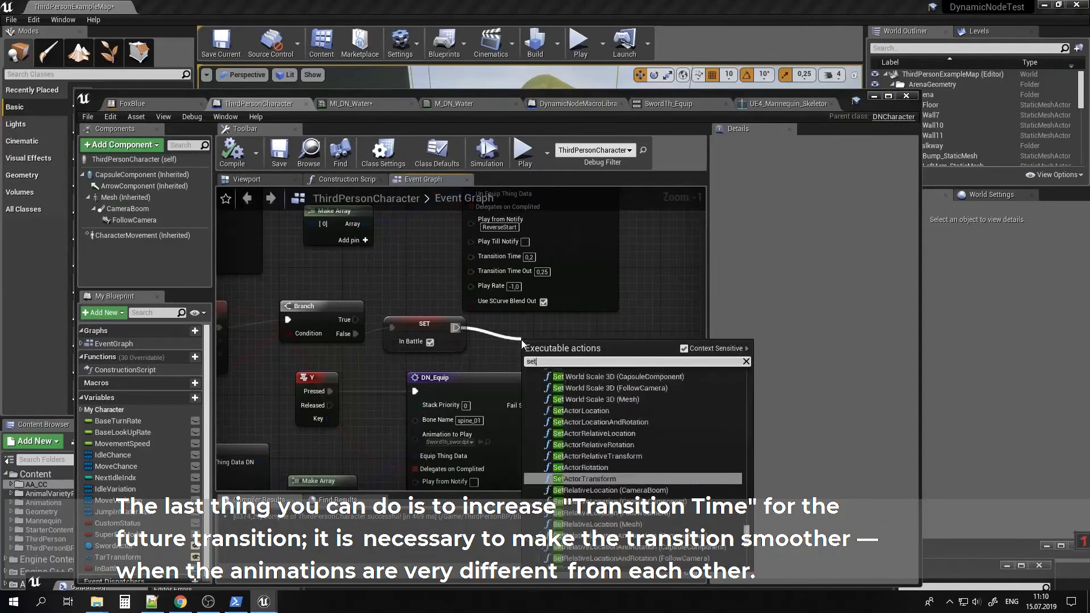
type("next")
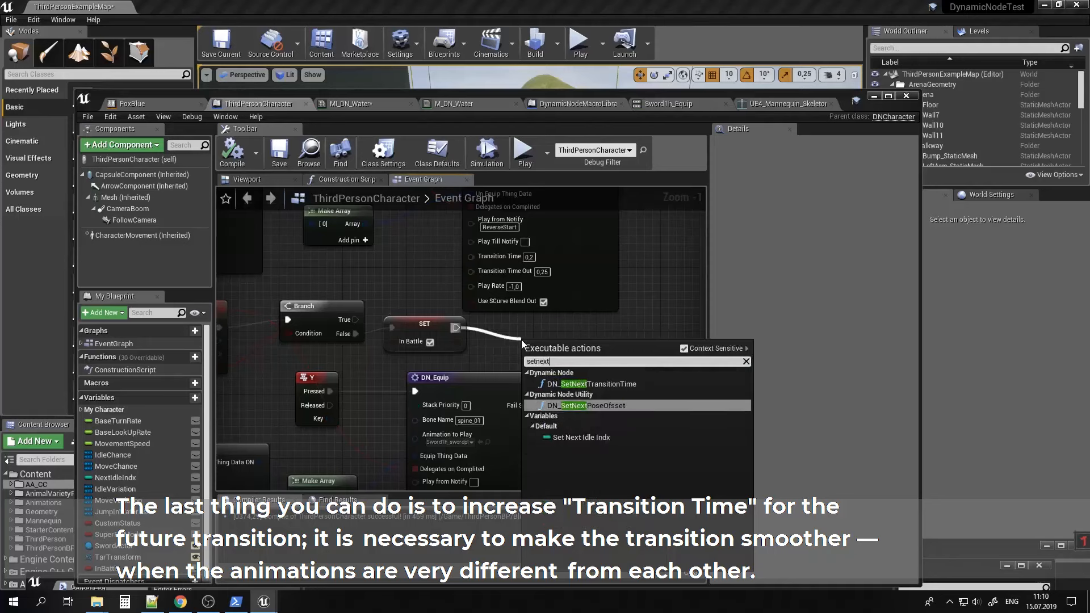
left_click(633, 386)
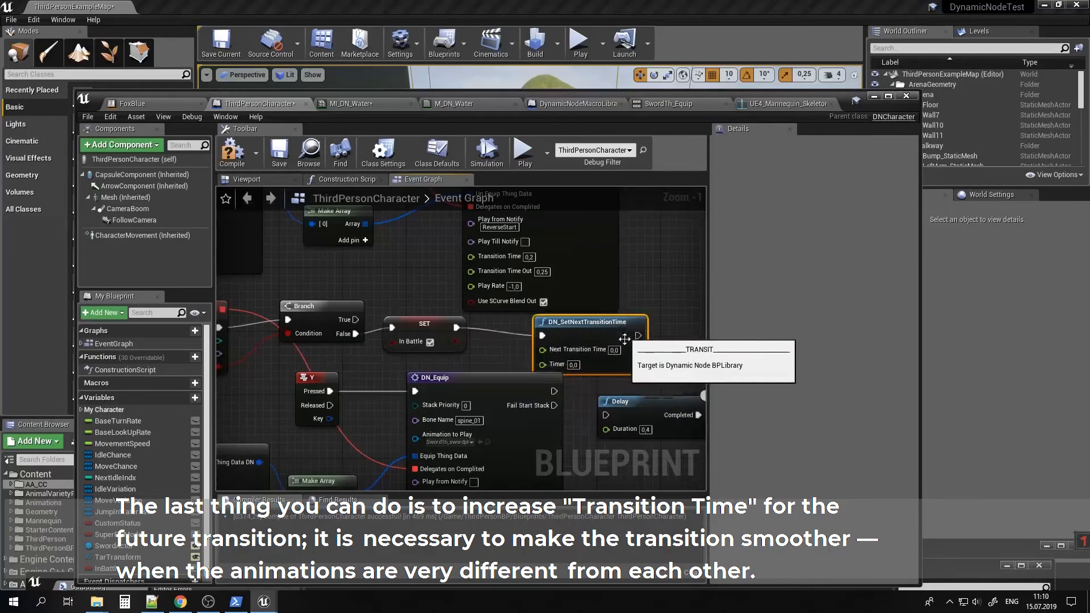
left_click(614, 350)
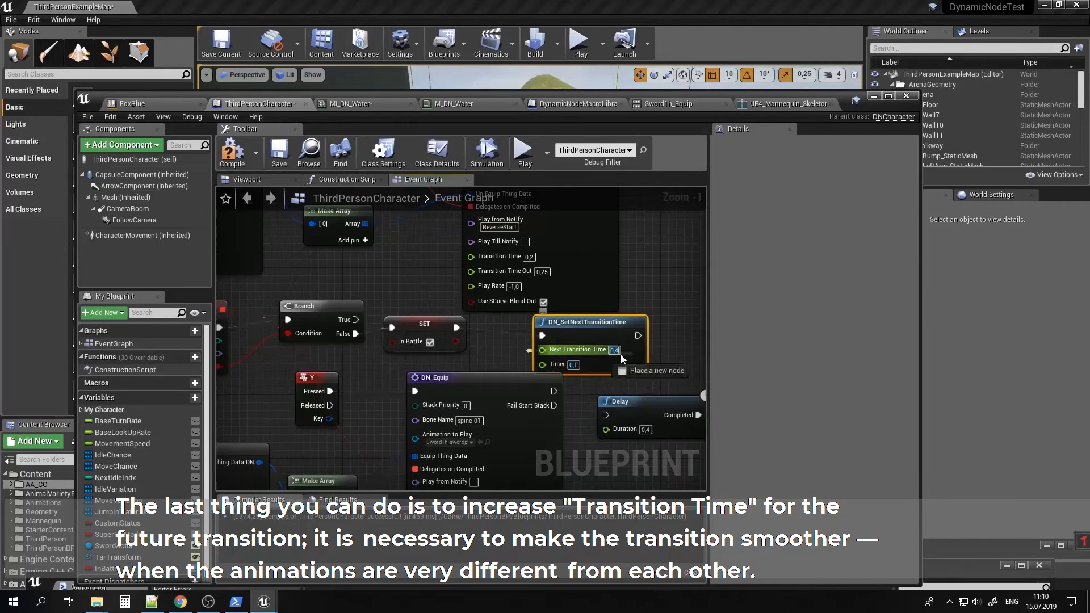
Review the battle DN_MoveMachineMulti's transition times, save the blueprint, and play-test the sword transition.
scroll(494, 304, "down", 6)
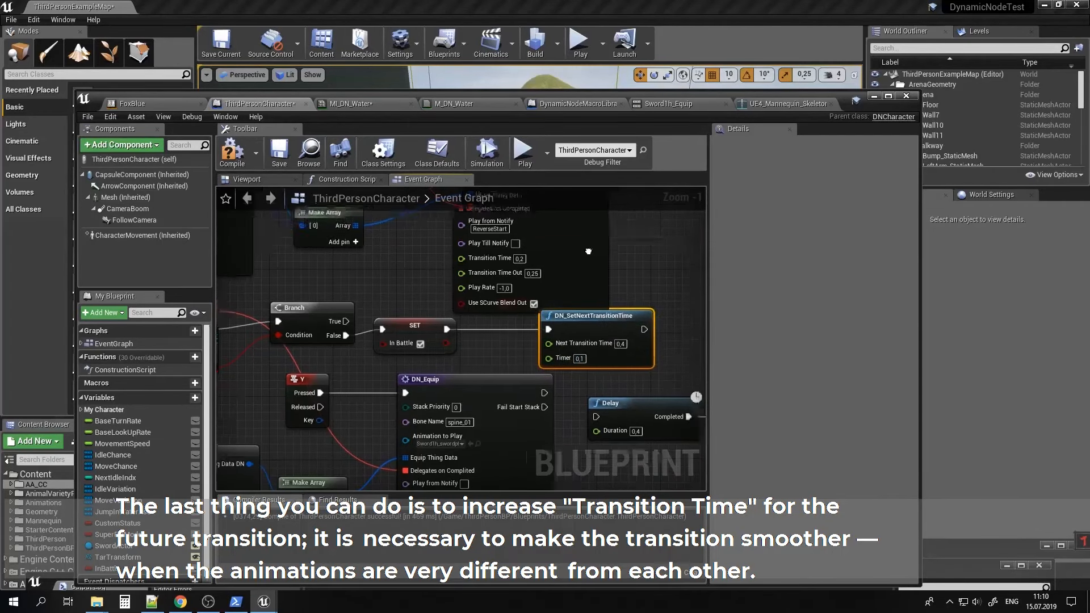
scroll(364, 367, "up", 7)
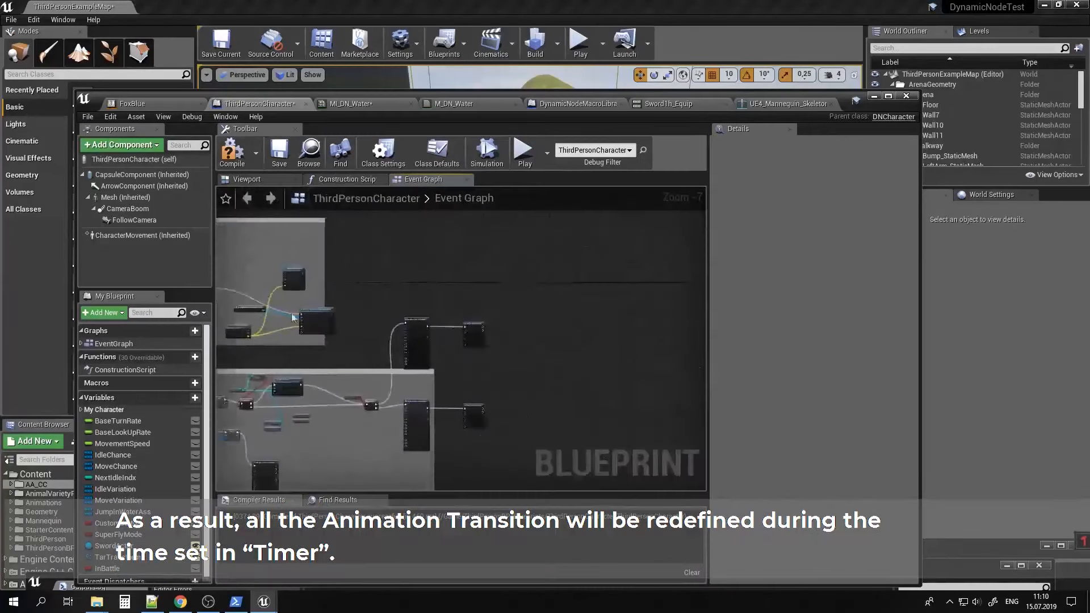
right_click_drag(364, 367, 221, 383)
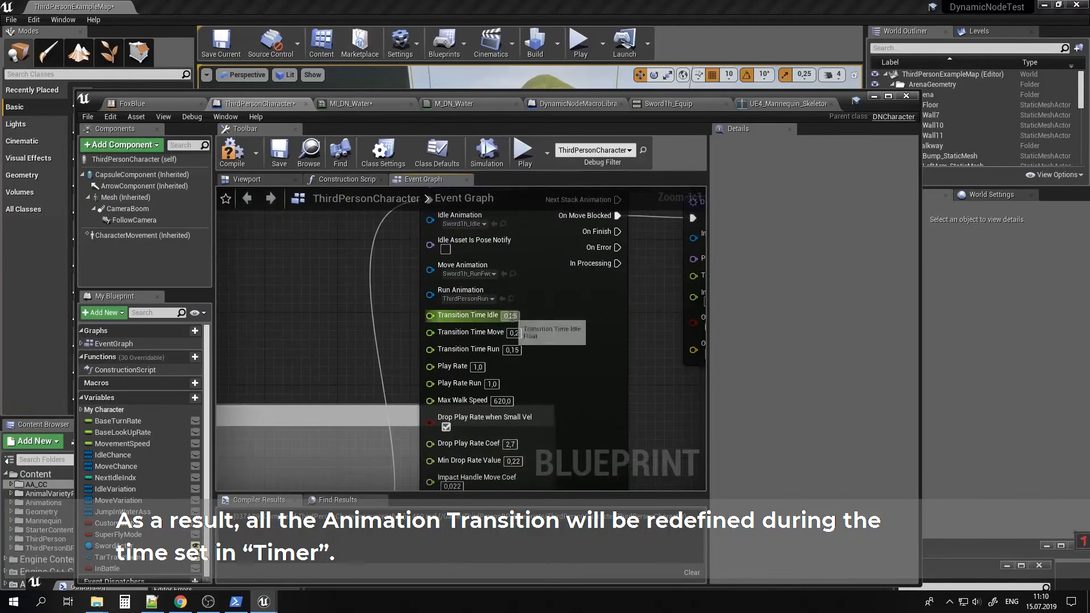
left_click(278, 159)
left_click(874, 95)
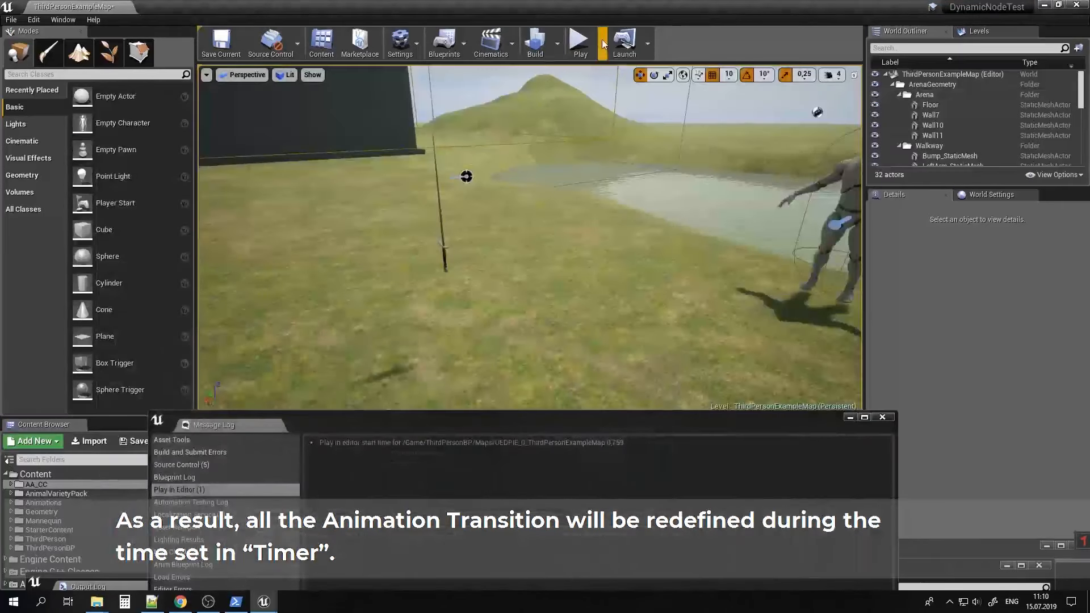
left_click(580, 42)
key("w")
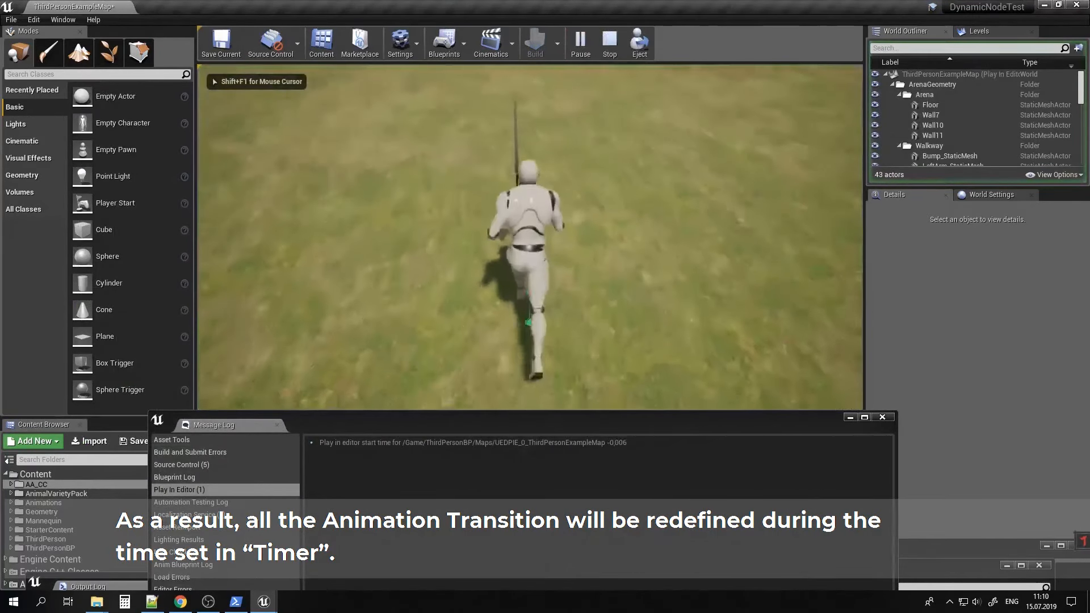
key("1")
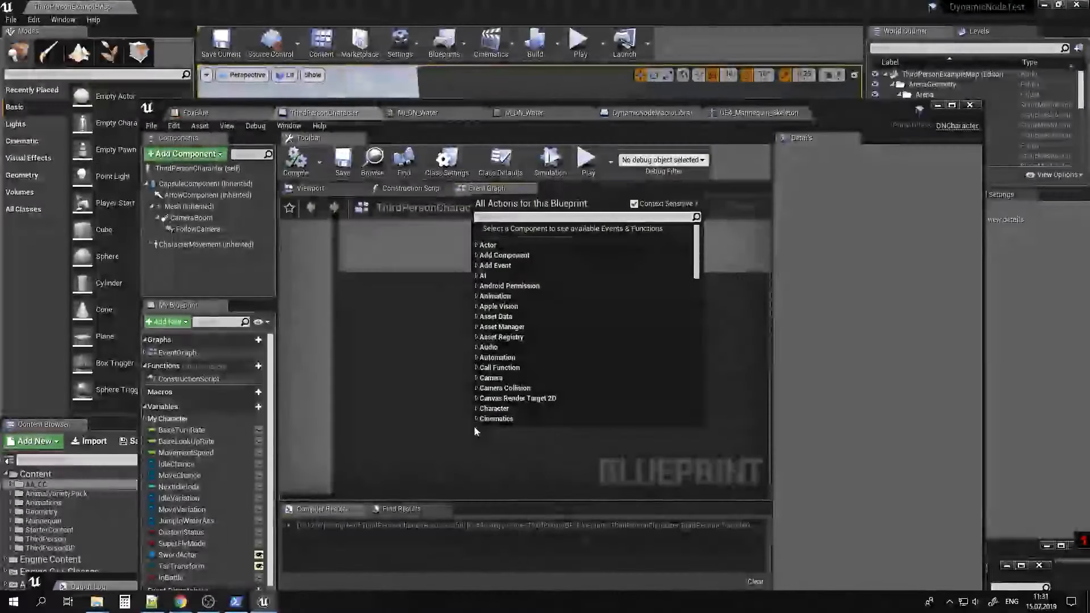
Add an E keyboard event in an empty area of ThirdPersonCharacter's Event Graph.
type("E ke")
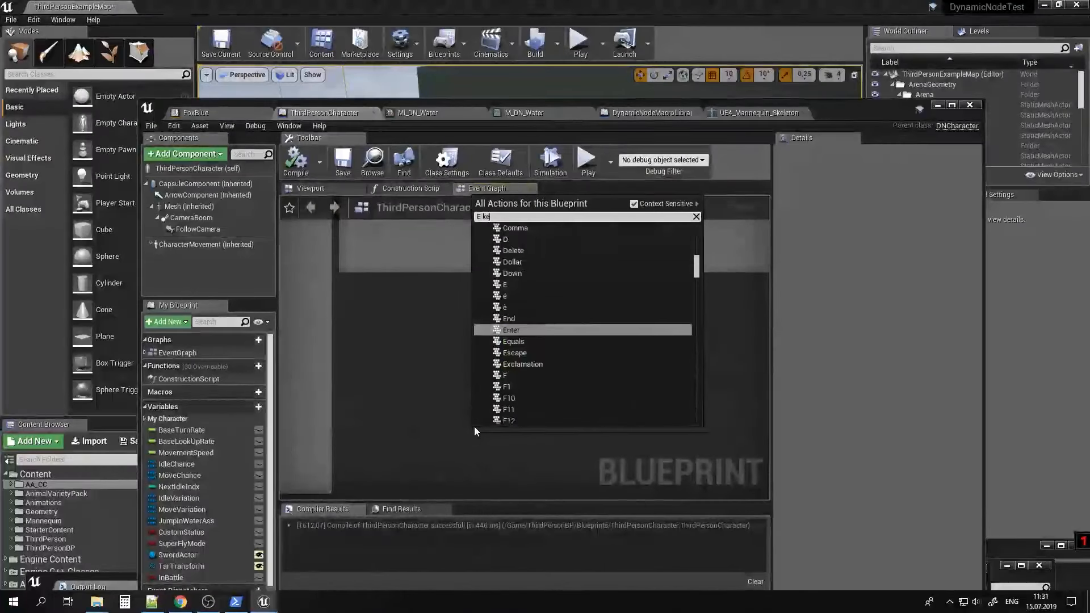
left_click(519, 284)
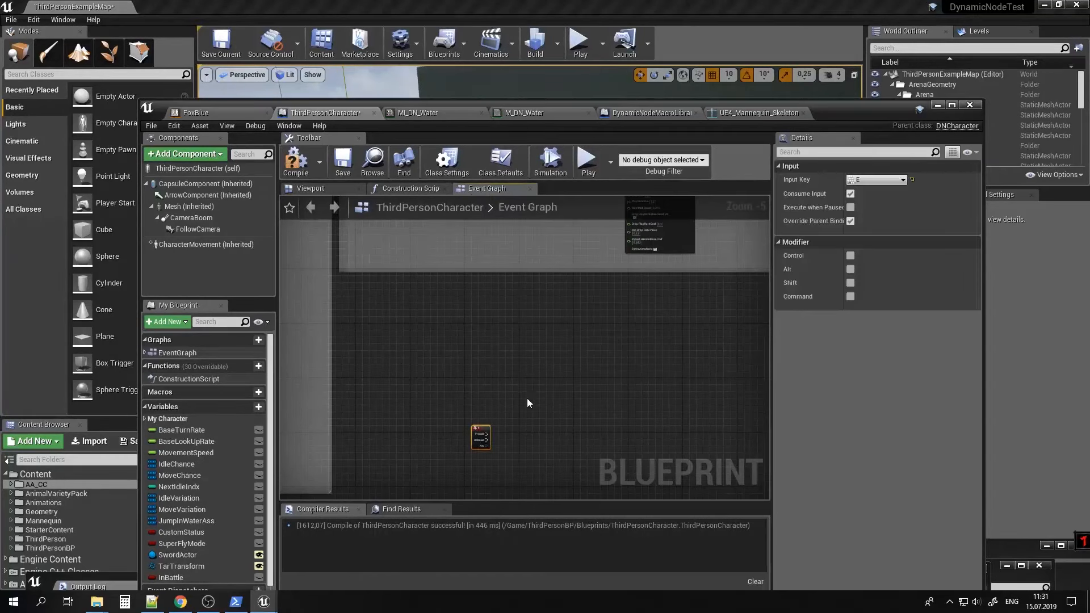
right_click_drag(492, 430, 507, 374)
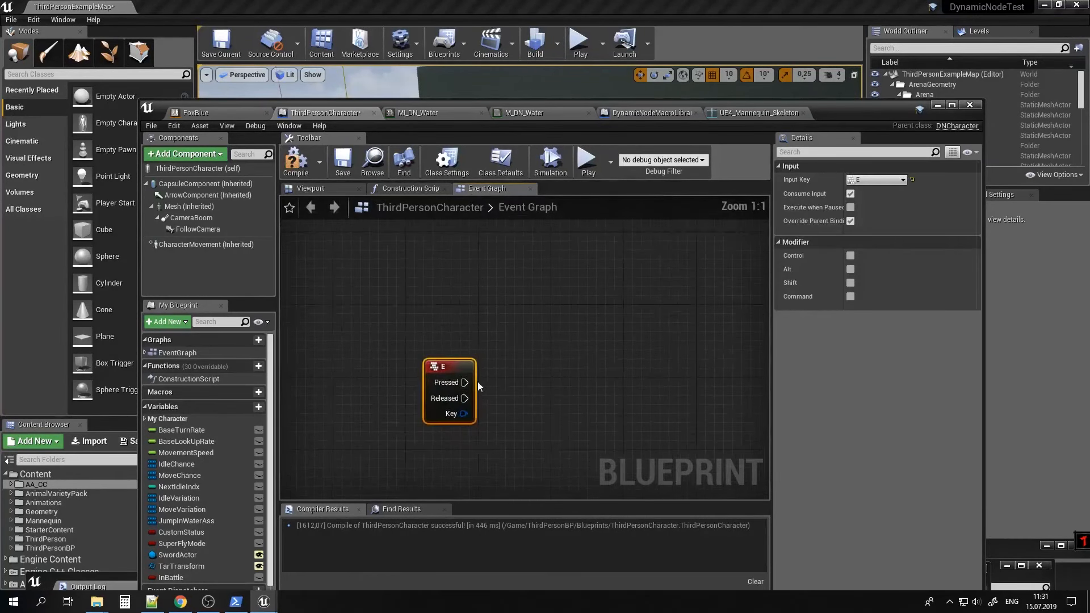
Add a DN_PlayAnimation node driven by the Pressed output of the E input event.
left_click_drag(636, 334, 637, 335)
type("p")
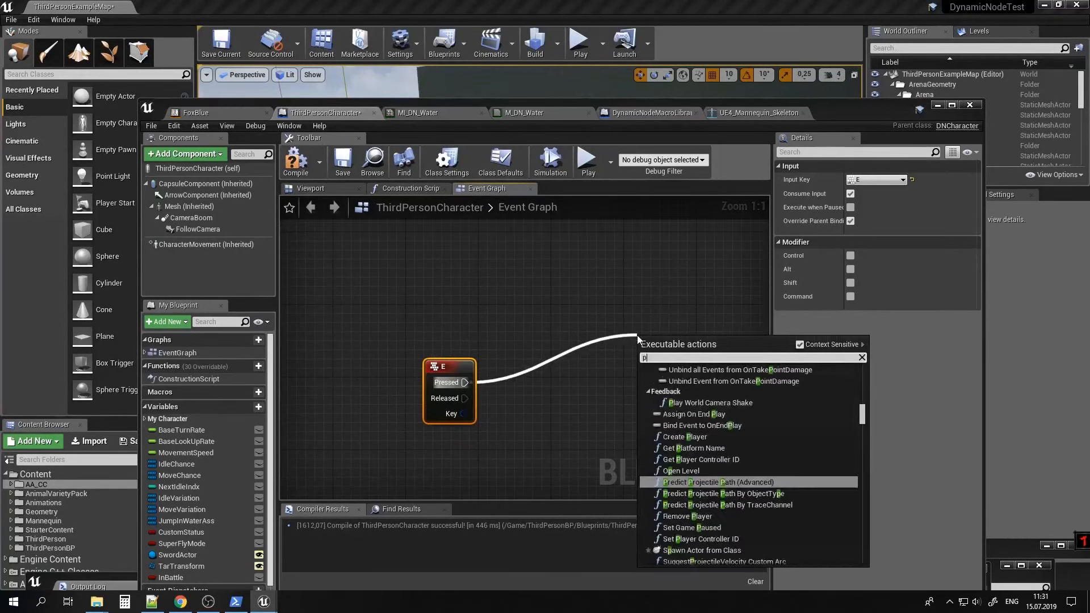
type("layAnim")
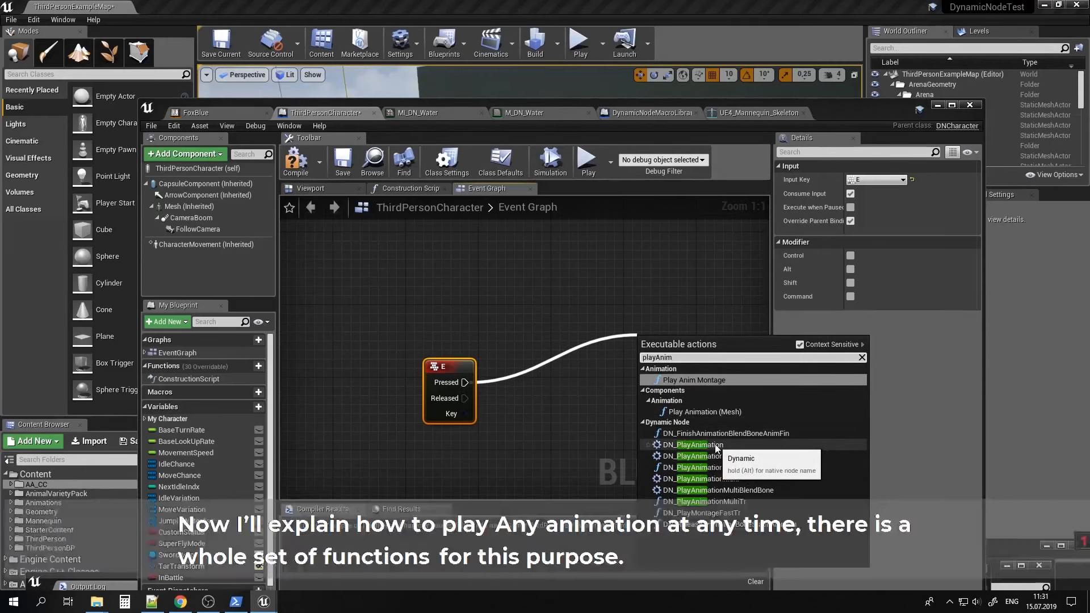
left_click(737, 443)
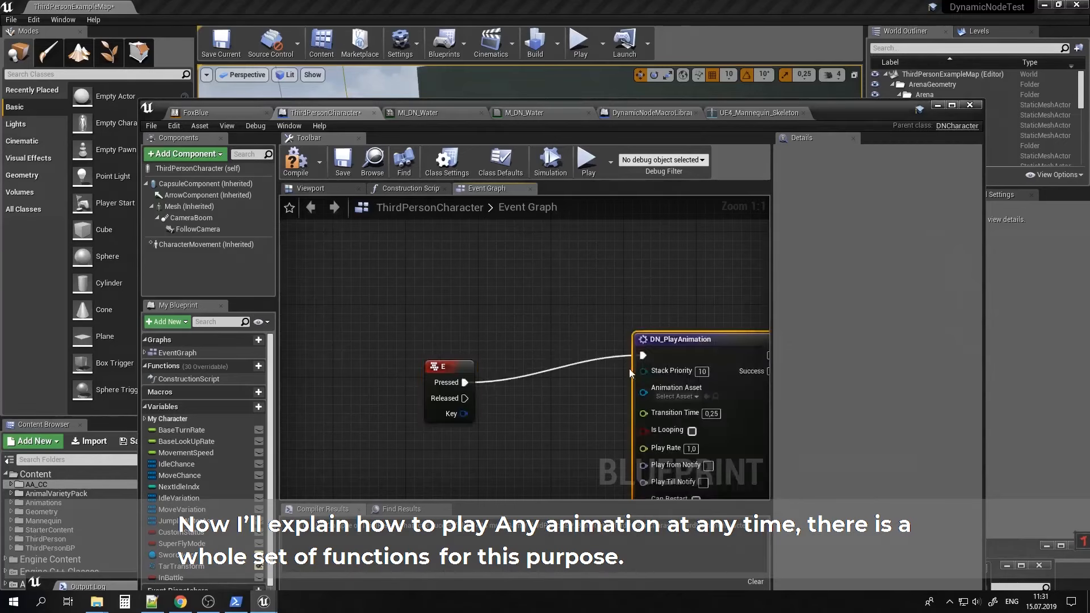
Place the DN_PlayAnimation node closer to the E event and set its animation asset to 2xAttack_Move_med_whirl_Rhi_Rhi_1.
right_click_drag(681, 357, 608, 316)
left_click_drag(614, 307, 554, 278)
left_click(548, 327)
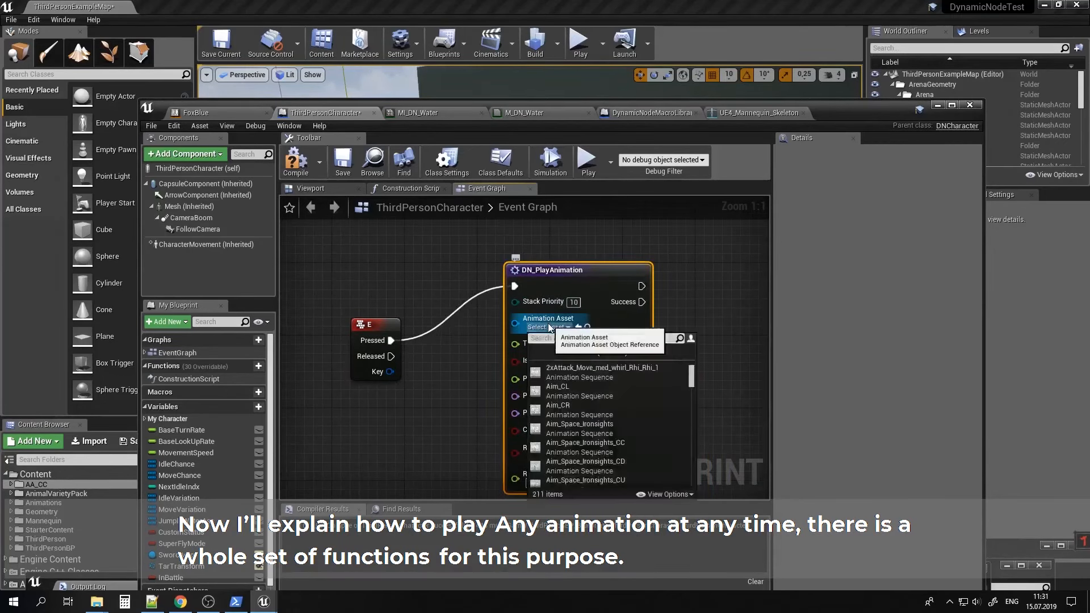
left_click(601, 372)
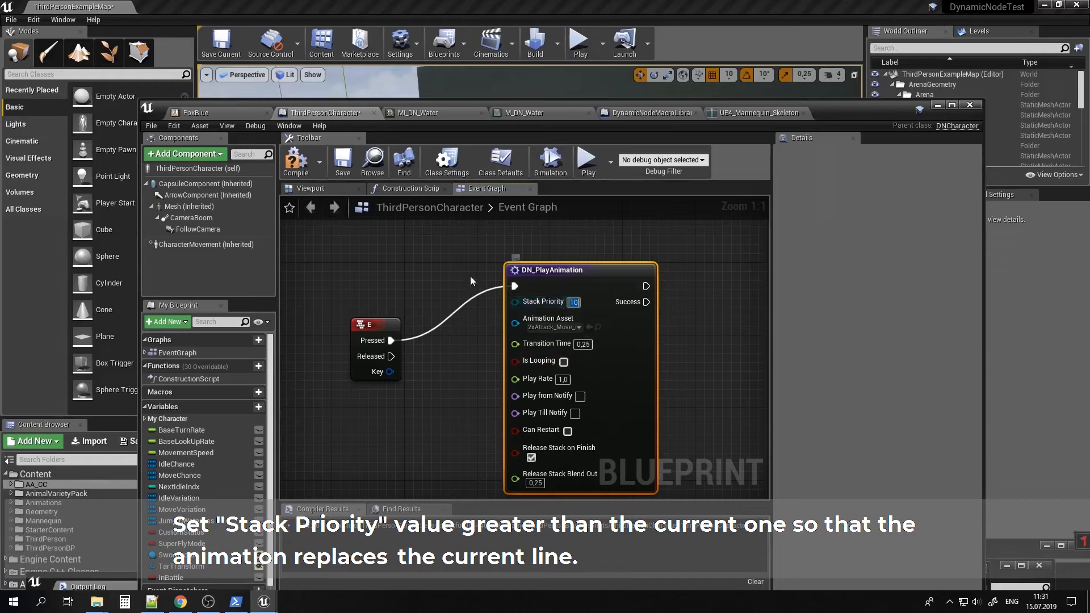
Check the Stack Priority of the DN_AnimationsStack node on Event Tick against the one on DN_PlayAnimation.
right_click_drag(467, 281, 546, 336)
scroll(471, 329, "down", 6)
right_click_drag(364, 318, 540, 341)
right_click_drag(465, 278, 766, 364)
scroll(502, 344, "up", 9)
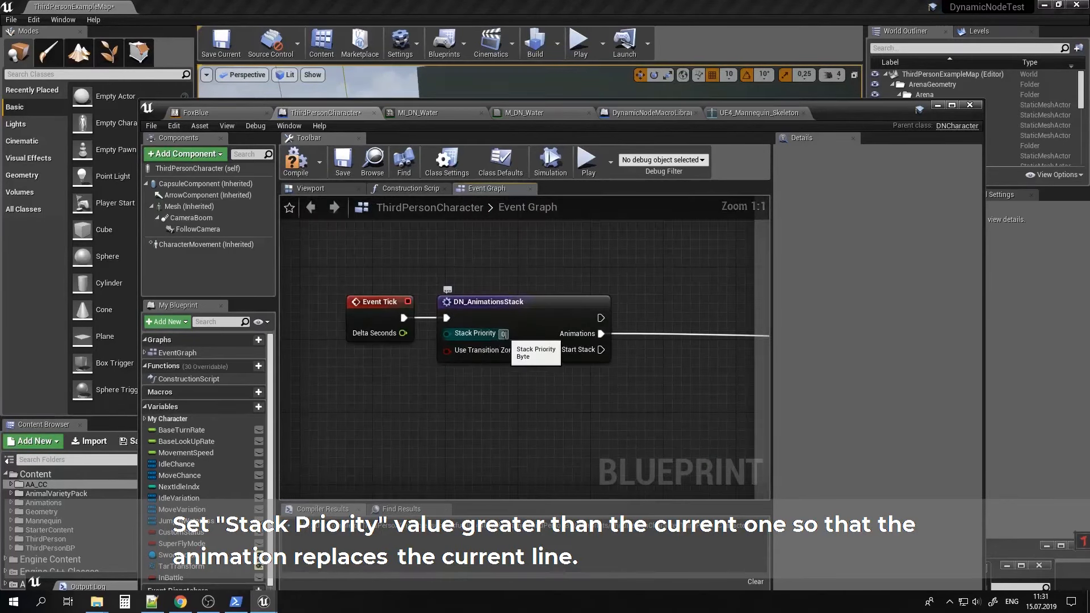
scroll(676, 422, "down", 6)
right_click_drag(675, 422, 391, 338)
scroll(392, 339, "down", 4)
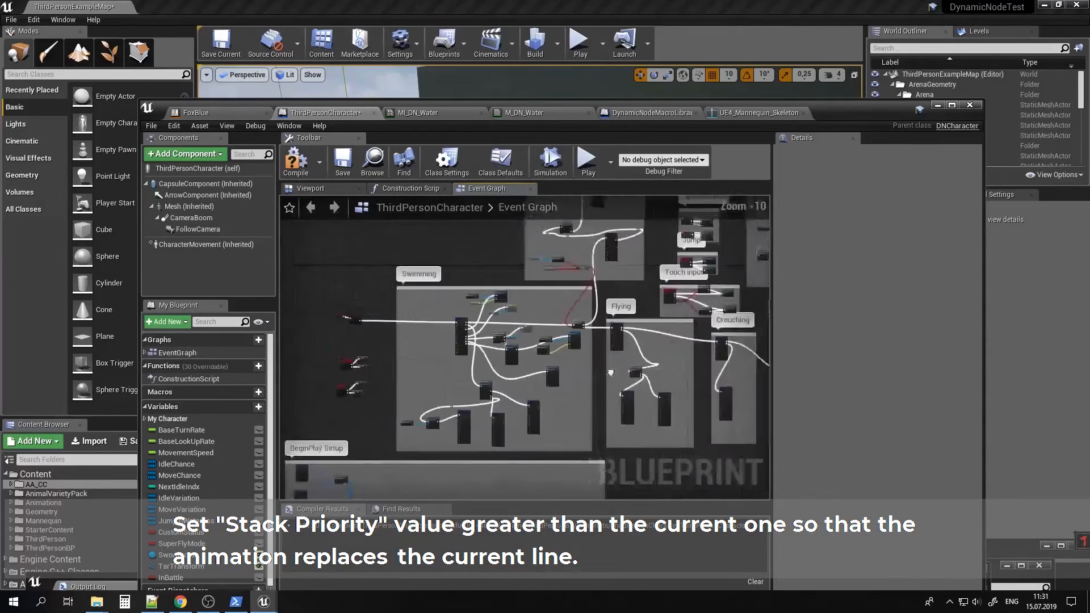
right_click_drag(721, 454, 511, 318)
right_click_drag(675, 342, 518, 345)
scroll(518, 344, "up", 9)
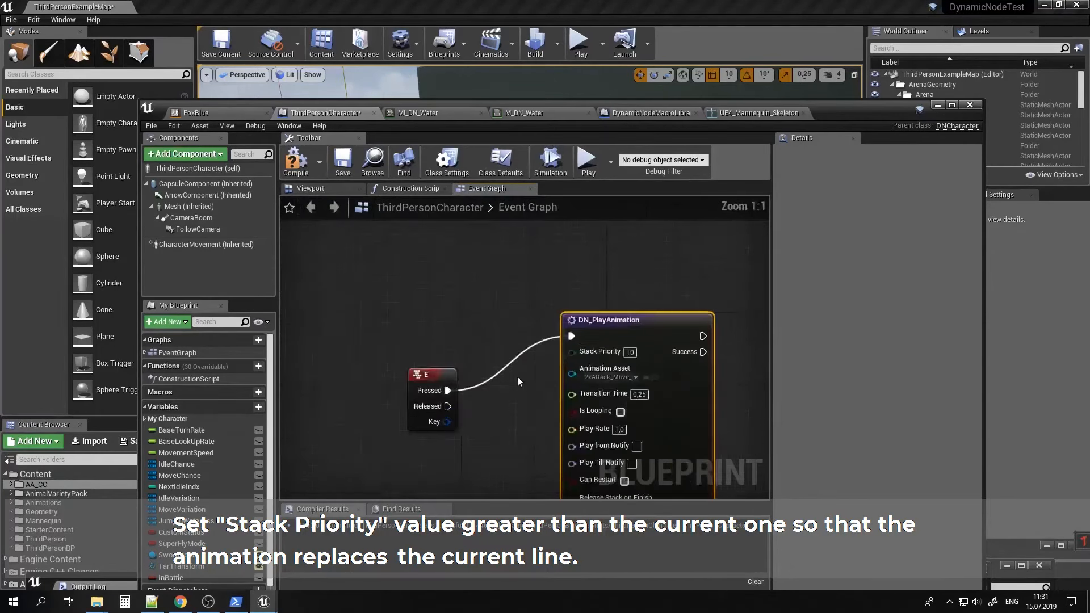
right_click_drag(557, 400, 454, 352)
right_click_drag(535, 404, 551, 364)
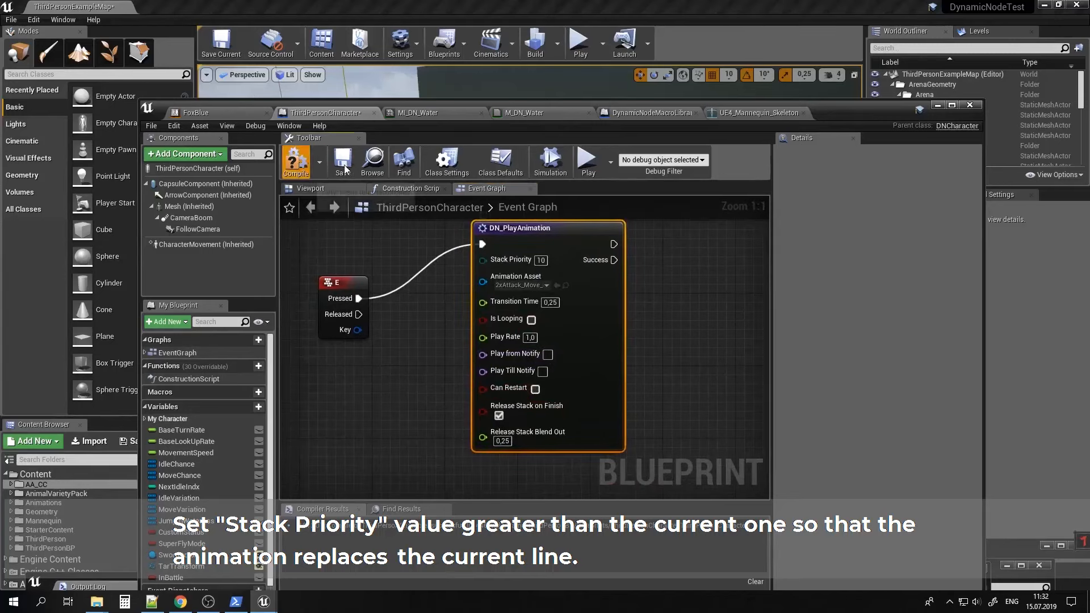
Compile the character Blueprint and play the level, triggering the attack animation once.
left_click(937, 105)
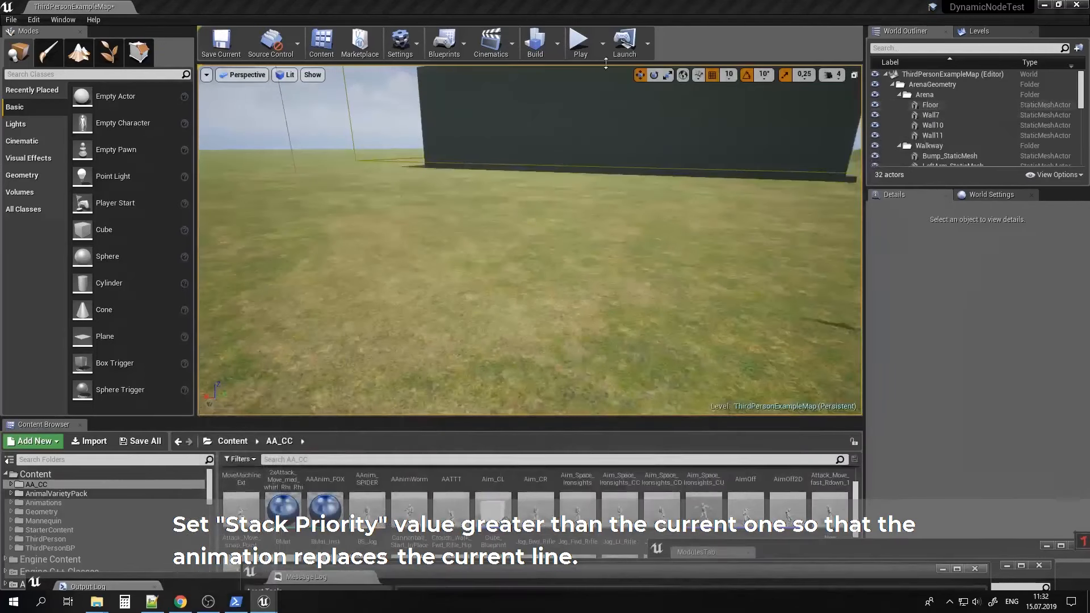
left_click(578, 40)
key("e")
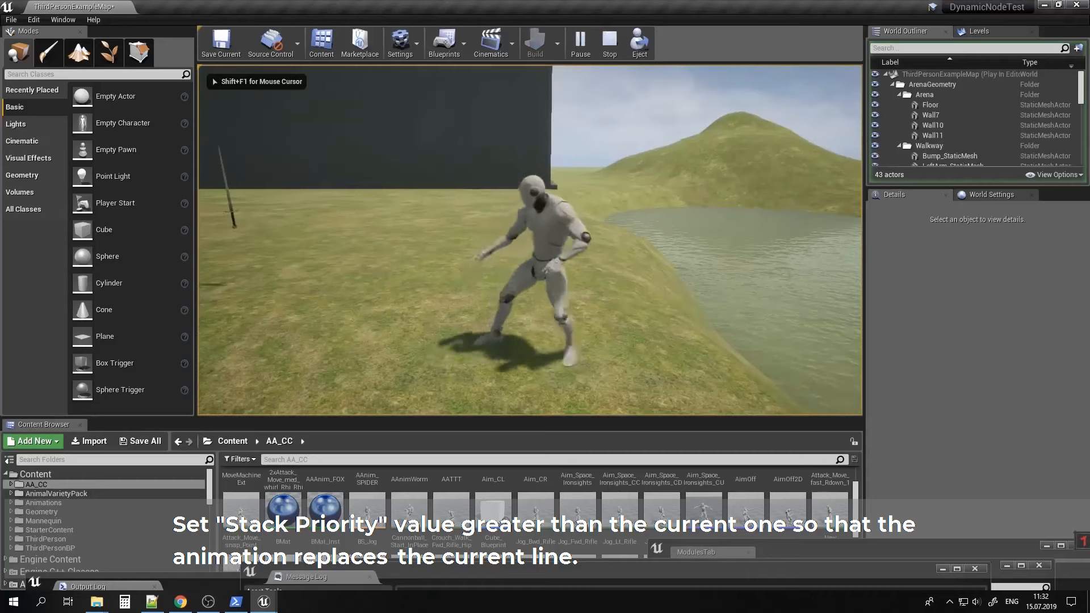
key("Escape")
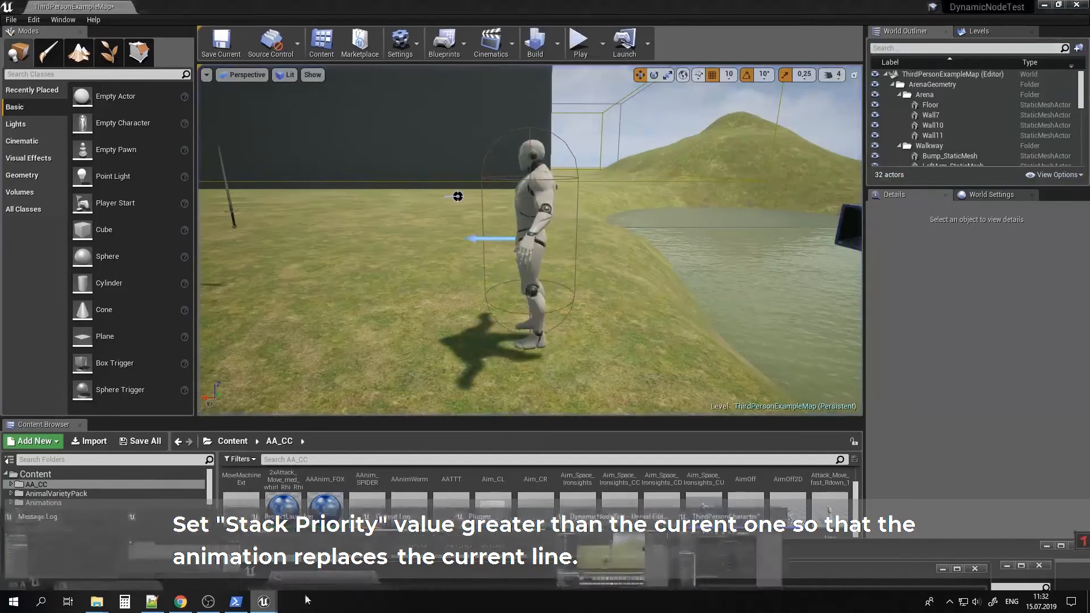
Return to the ThirdPersonCharacter Blueprint, disable Release Stack on Finish on DN_PlayAnimation and compile.
left_click(717, 539)
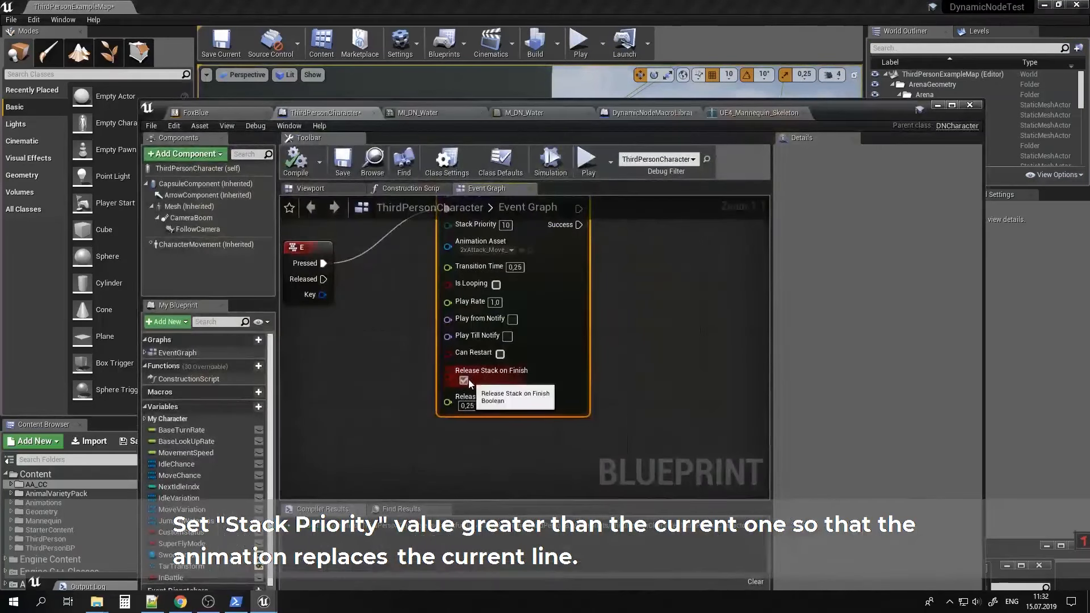
left_click(464, 381)
left_click(297, 162)
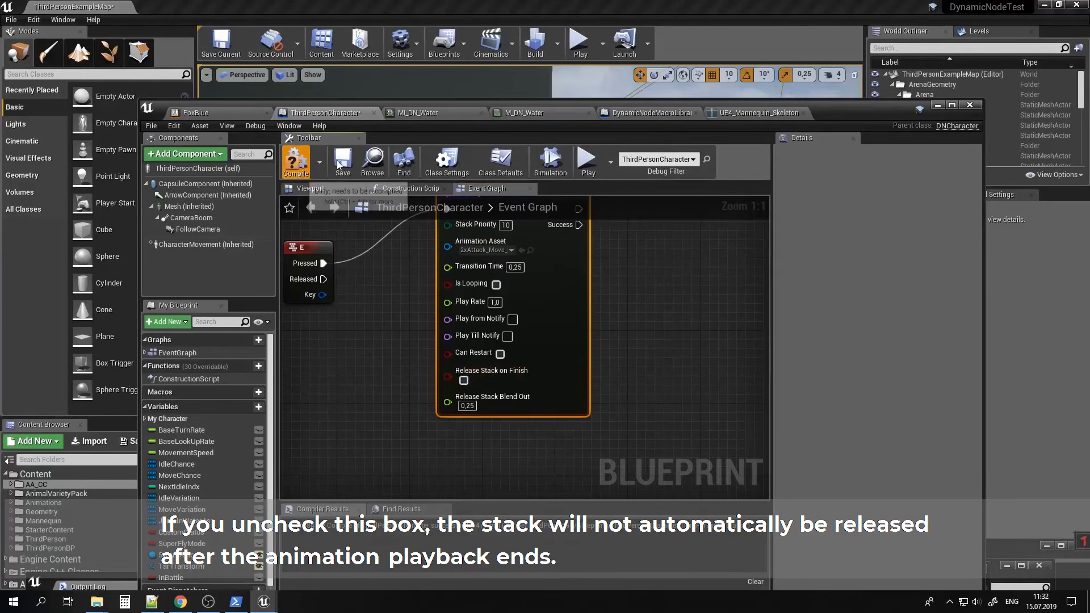
Playtest the level to check how the attack animation ends without automatic stack release.
left_click(937, 105)
left_click(579, 44)
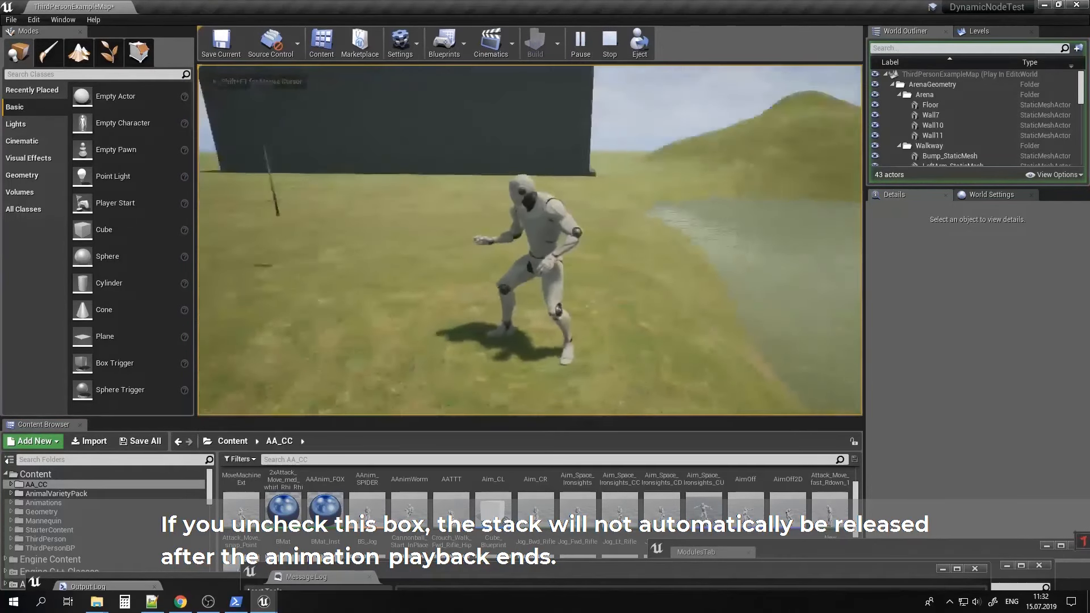
key("Escape")
Enable Release Stack on Finish and Can Restart on DN_PlayAnimation and playtest restarting the attack animation.
left_click(724, 547)
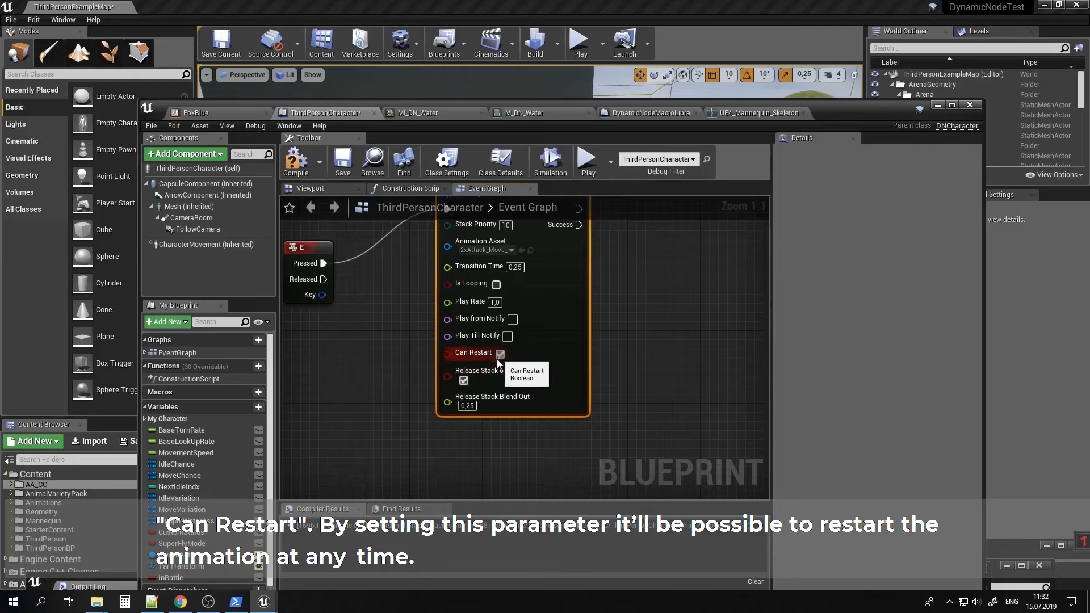
left_click(937, 105)
left_click(579, 43)
key("f")
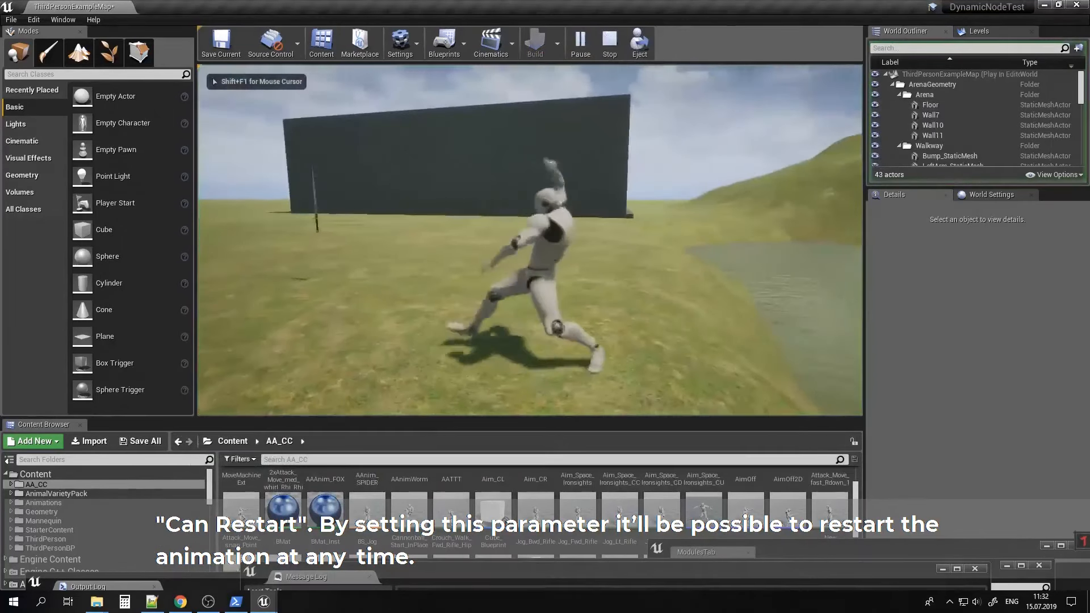
key("f")
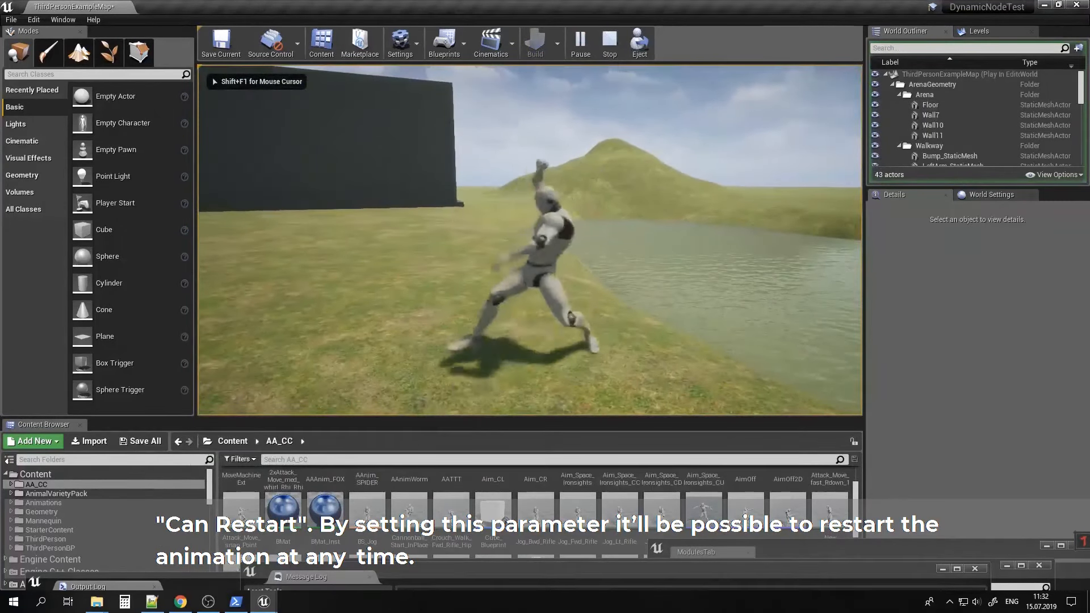
key("shift+F1")
key("Escape")
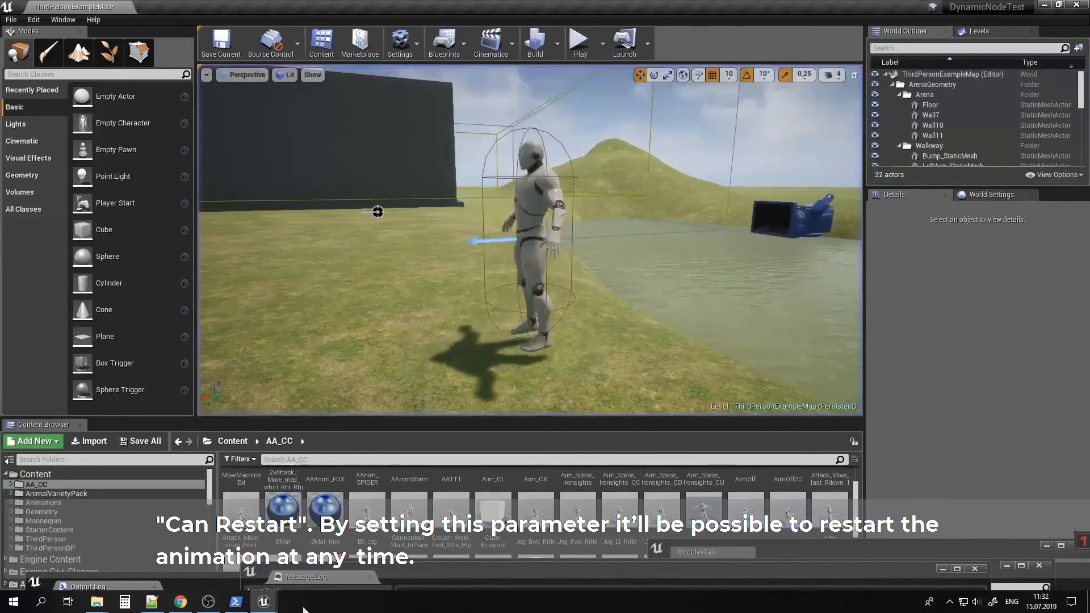
Return to the ThirdPersonCharacter Blueprint and disable Can Restart on DN_PlayAnimation.
left_click(265, 605)
left_click(694, 557)
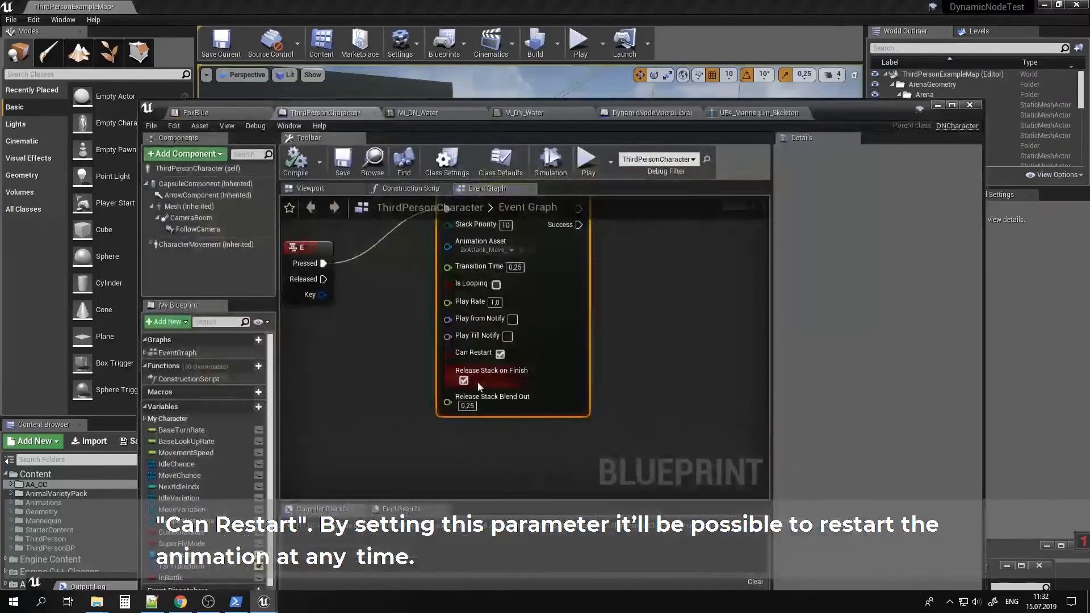
left_click(500, 353)
Move DN_PlayAnimation up and add a DN_PlayAnimationBlendBone node from the E event's Pressed output.
right_click_drag(605, 284, 649, 390)
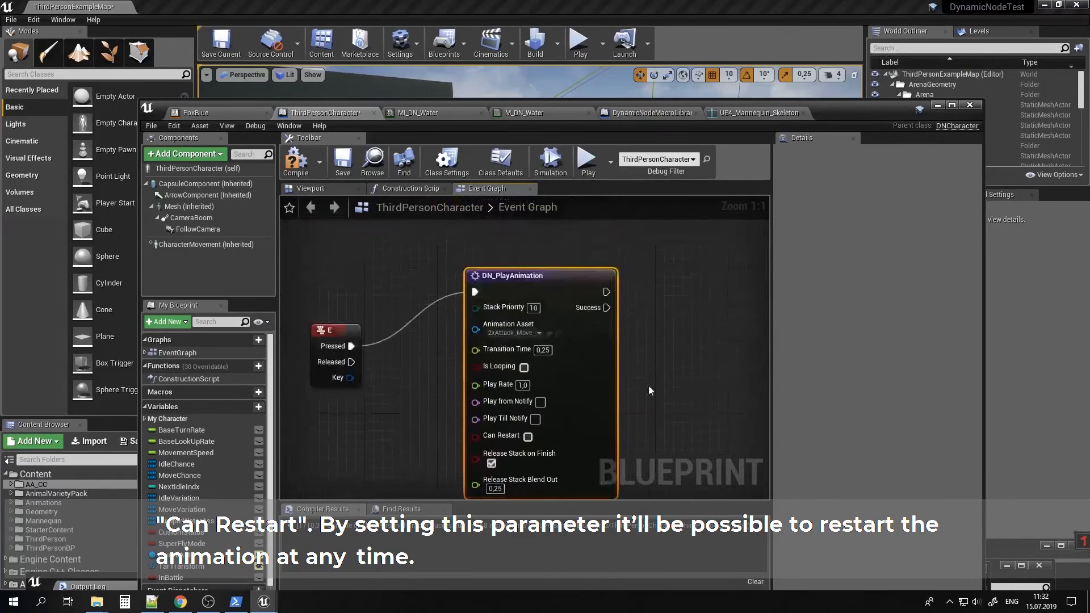
left_click_drag(561, 275, 569, 207)
left_click_drag(351, 387, 420, 434)
type("playanim")
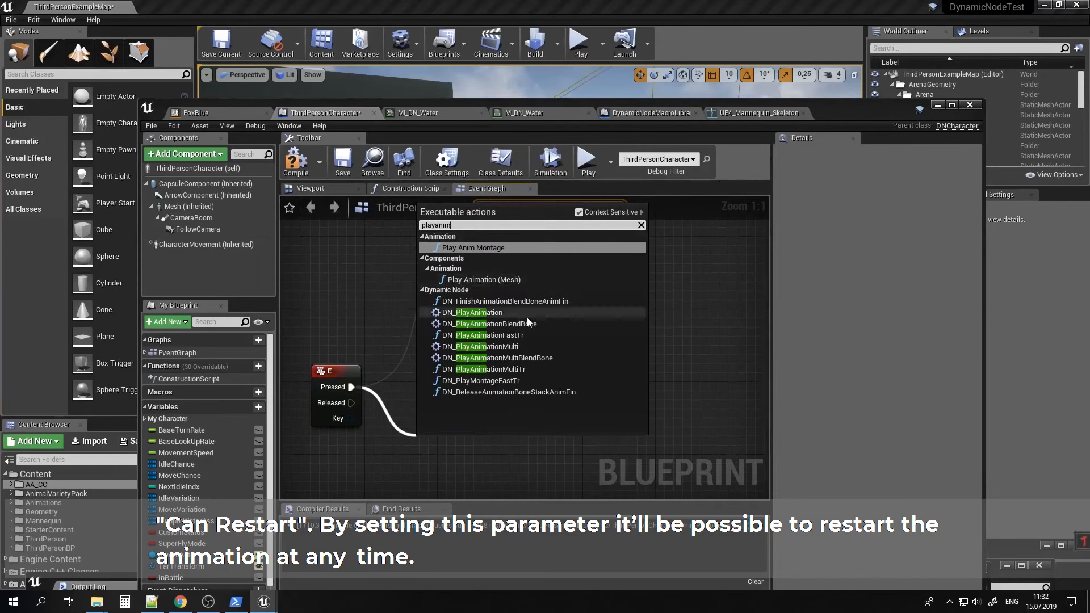
left_click(511, 313)
Unlink the DN_PlayAnimationBlendBone output from DN_PlayAnimation and assign the 2xAttack_Move animation to the new node.
right_click_drag(534, 443, 548, 366)
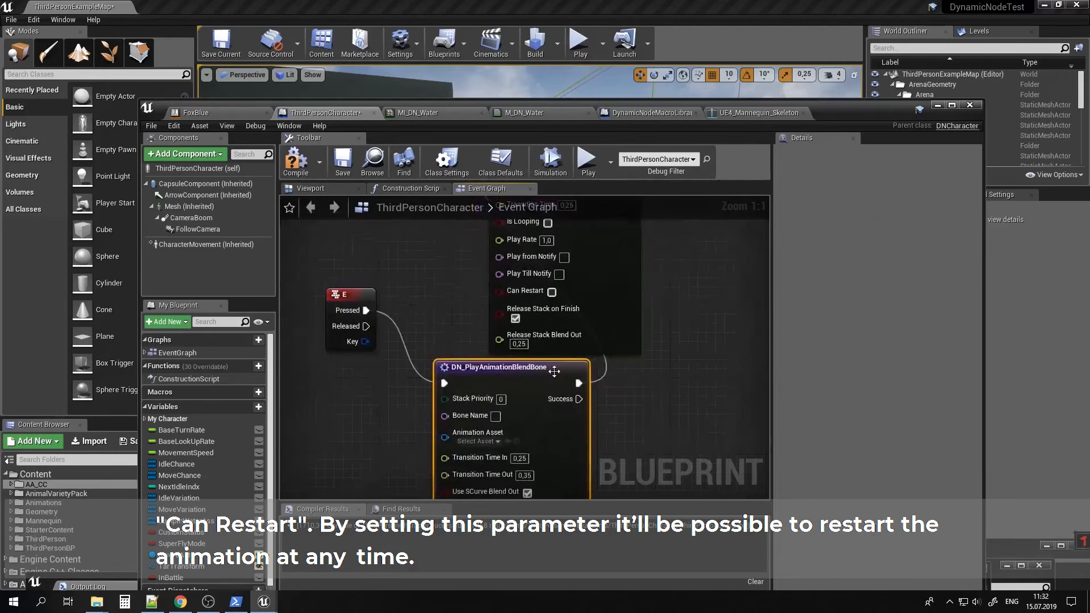
left_click_drag(549, 366, 583, 376)
right_click_drag(680, 314, 683, 391)
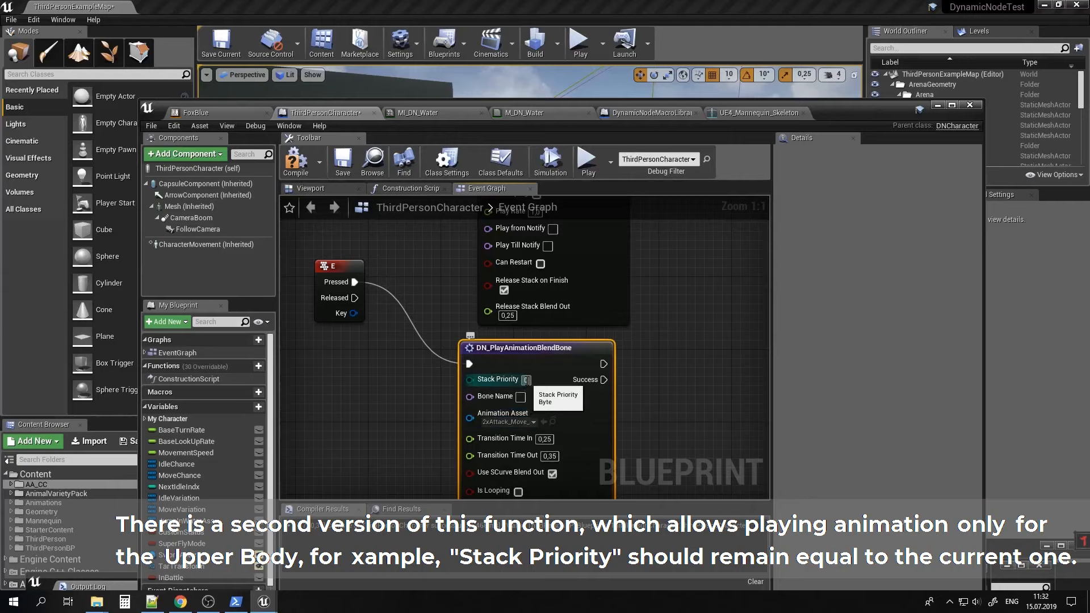
Set the Bone Name of DN_PlayAnimationBlendBone to spine_01, keeping the node clear of the E event.
left_click_drag(545, 363, 564, 363)
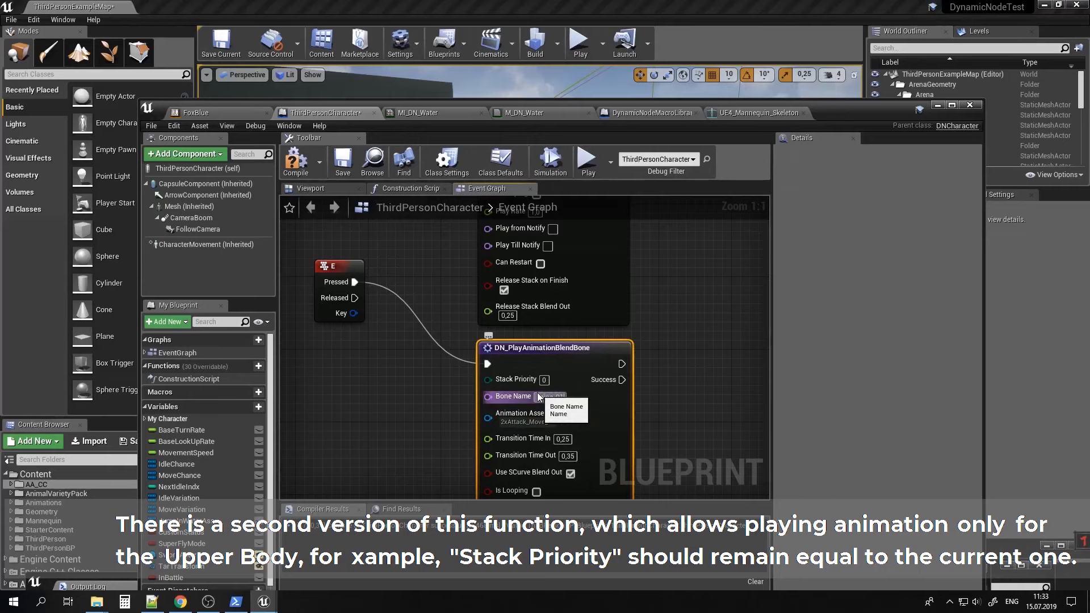
right_click_drag(671, 425, 647, 375)
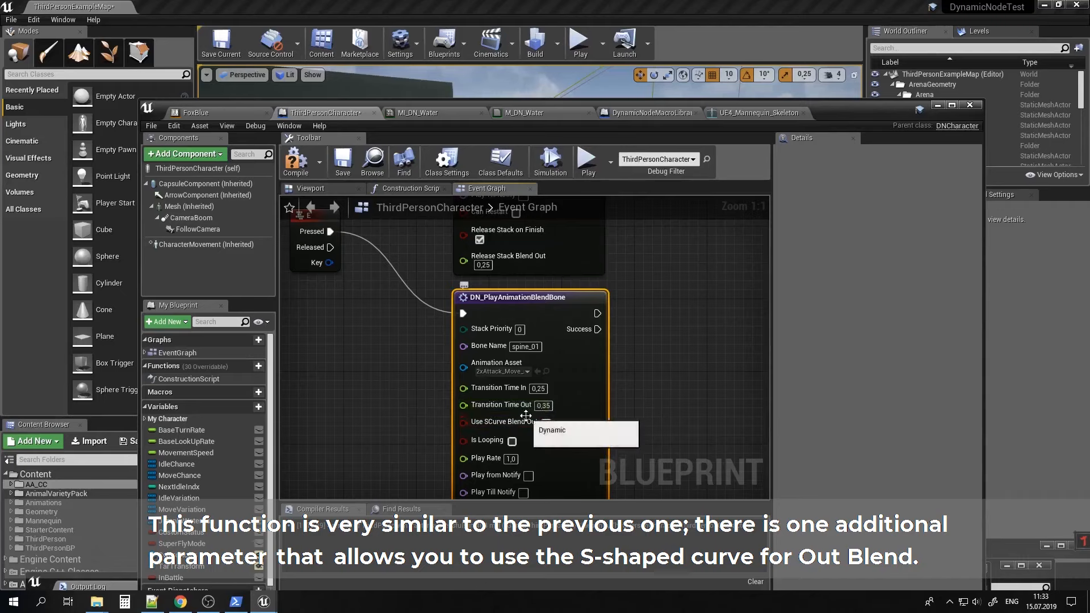
right_click_drag(635, 439, 649, 367)
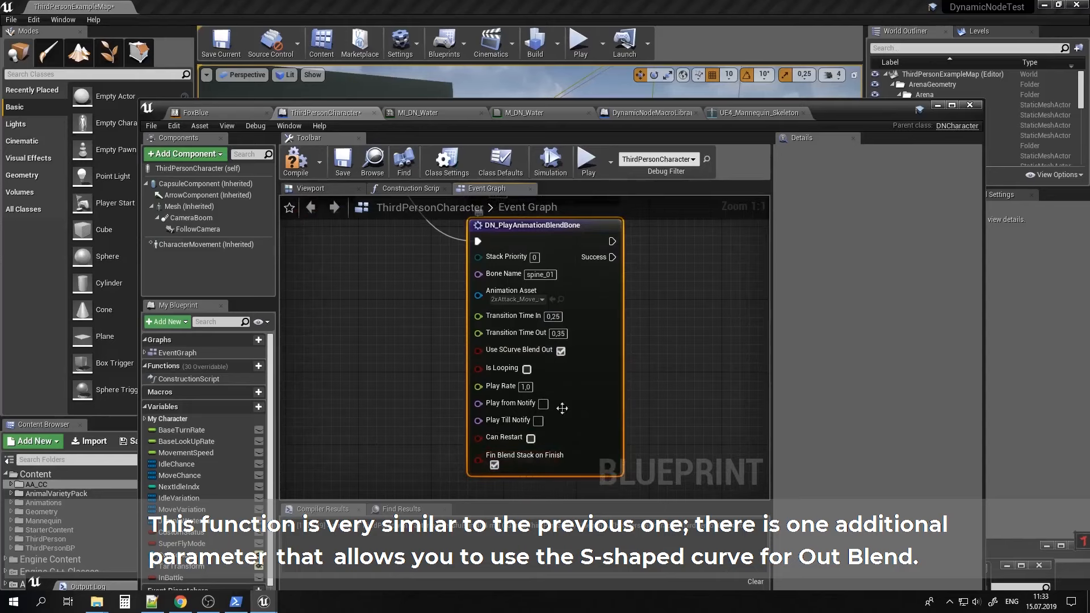
right_click_drag(562, 296, 571, 364)
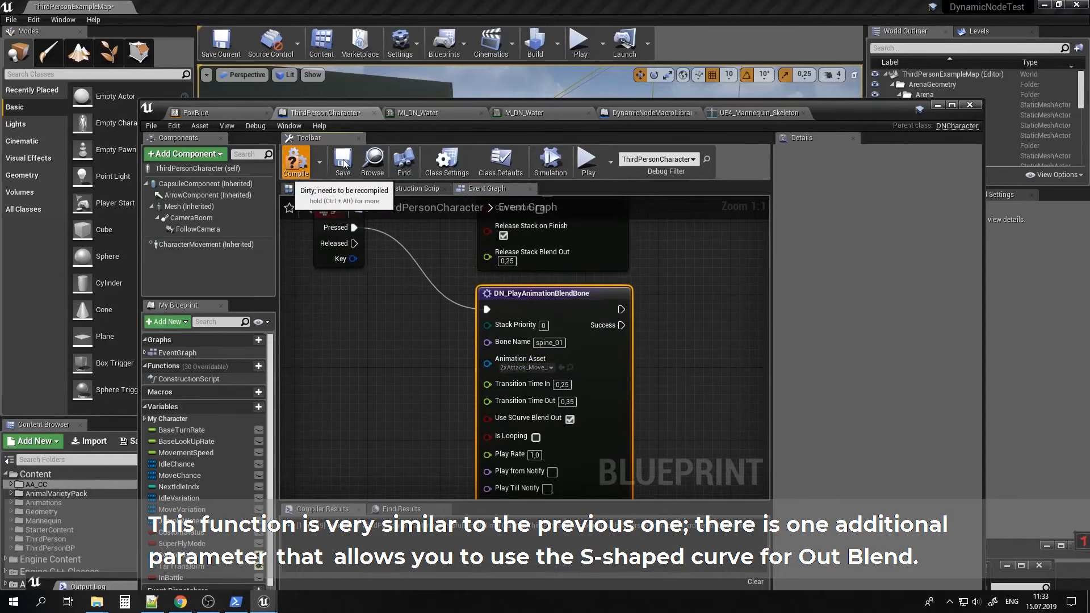
Compile and save the Blueprint and playtest the attack animation blended onto the upper body.
left_click(342, 162)
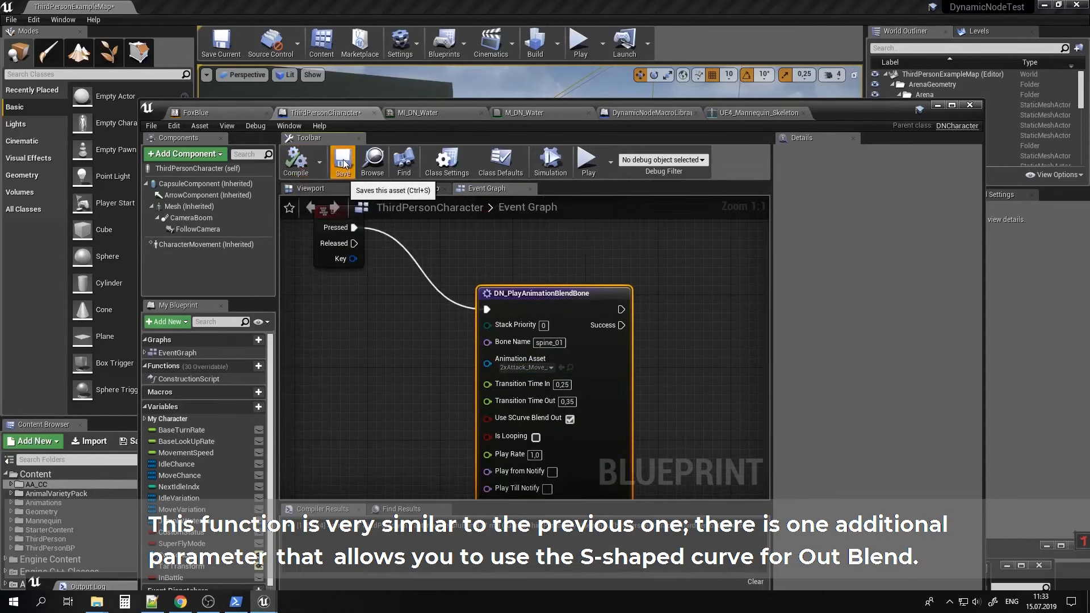
left_click(937, 106)
left_click(579, 42)
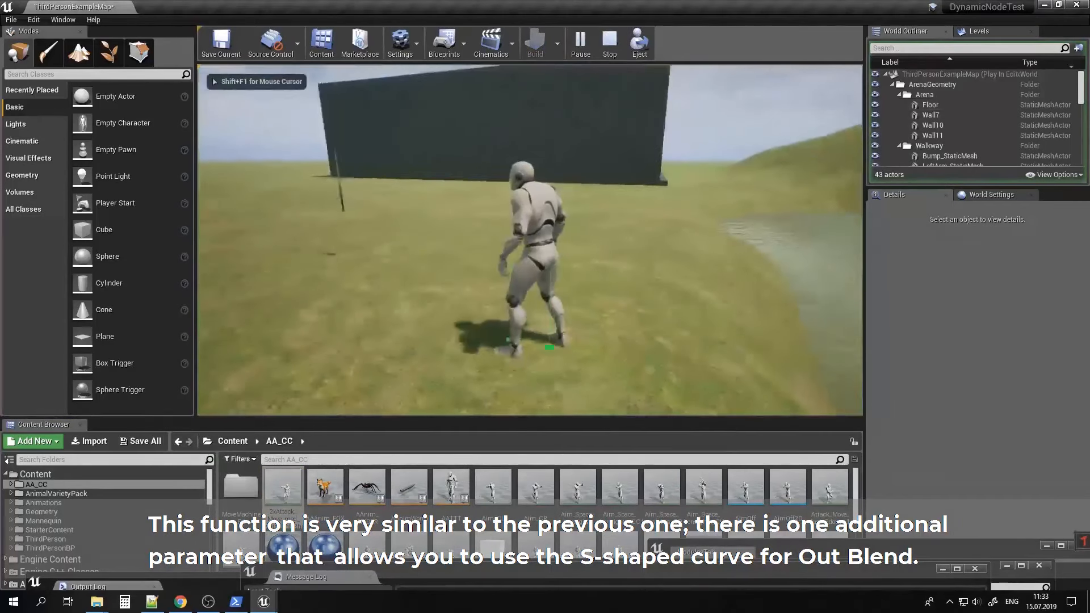
key("1")
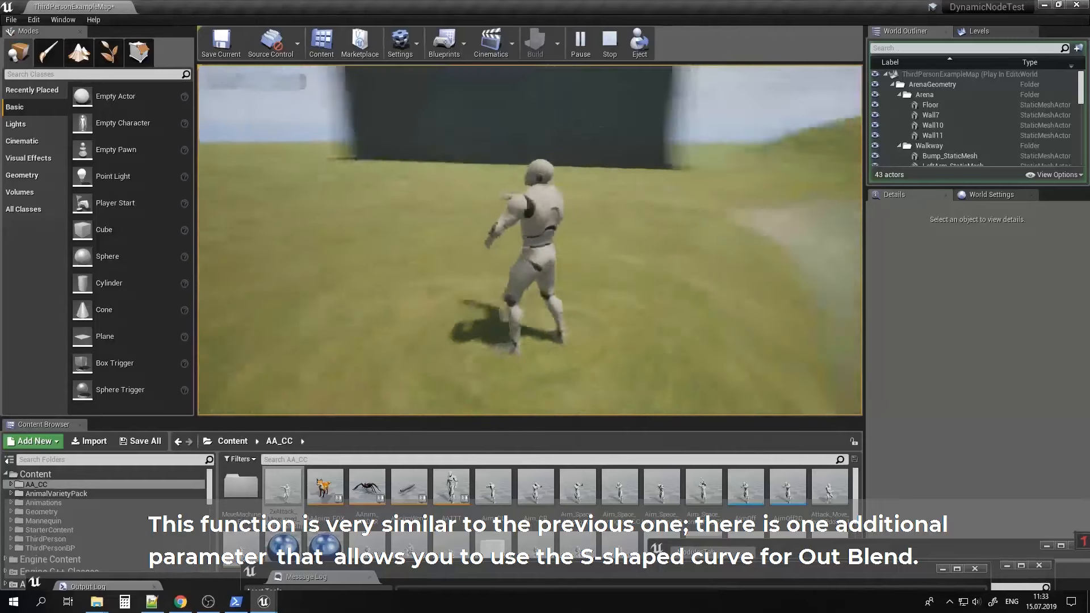
key("Escape")
Return to the ThirdPersonCharacter Blueprint and move DN_PlayAnimationBlendBone further away from the E event.
left_click(266, 608)
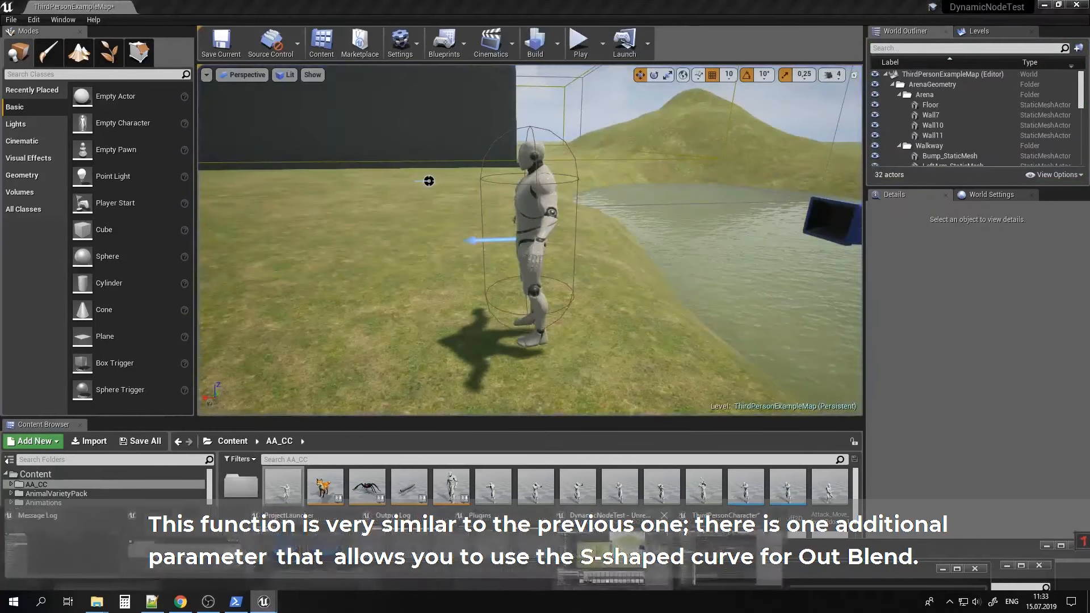
left_click(658, 548)
right_click_drag(604, 304, 555, 317)
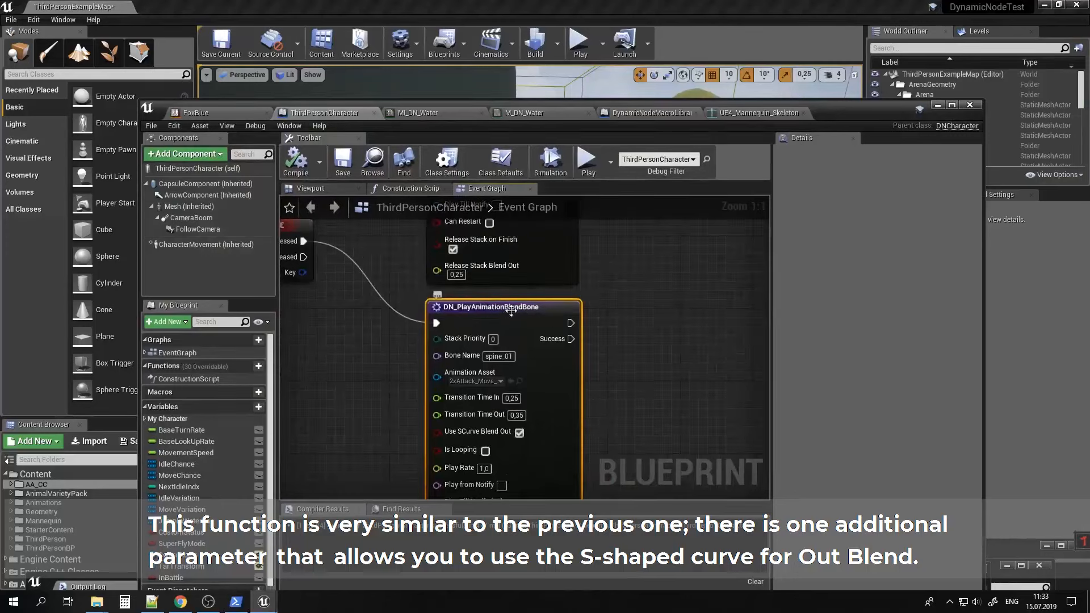
left_click_drag(511, 310, 674, 310)
Add a DN_PlayAnimationMulti node driven by the E event's Pressed output, leaving it unlinked from DN_PlayAnimationBlendBone.
right_click_drag(378, 296, 411, 304)
left_click_drag(336, 248, 427, 347)
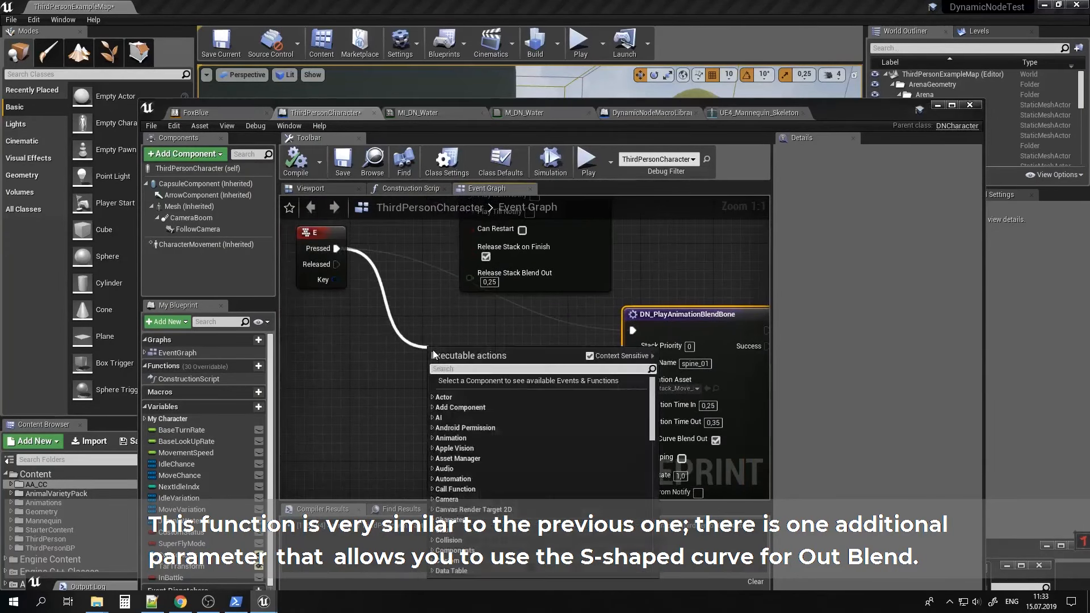
type("playanim")
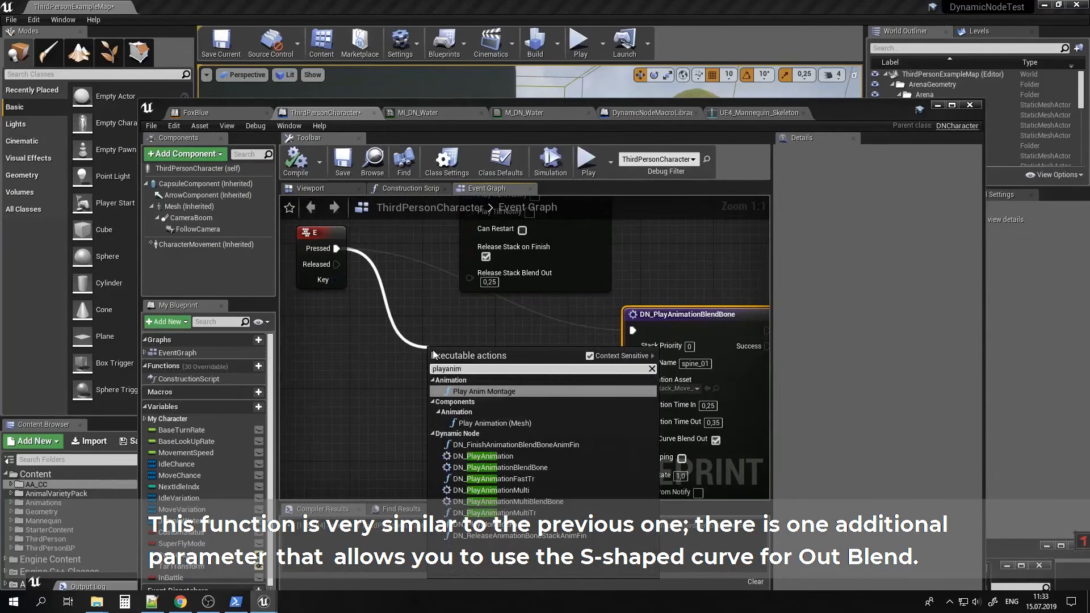
left_click(492, 490)
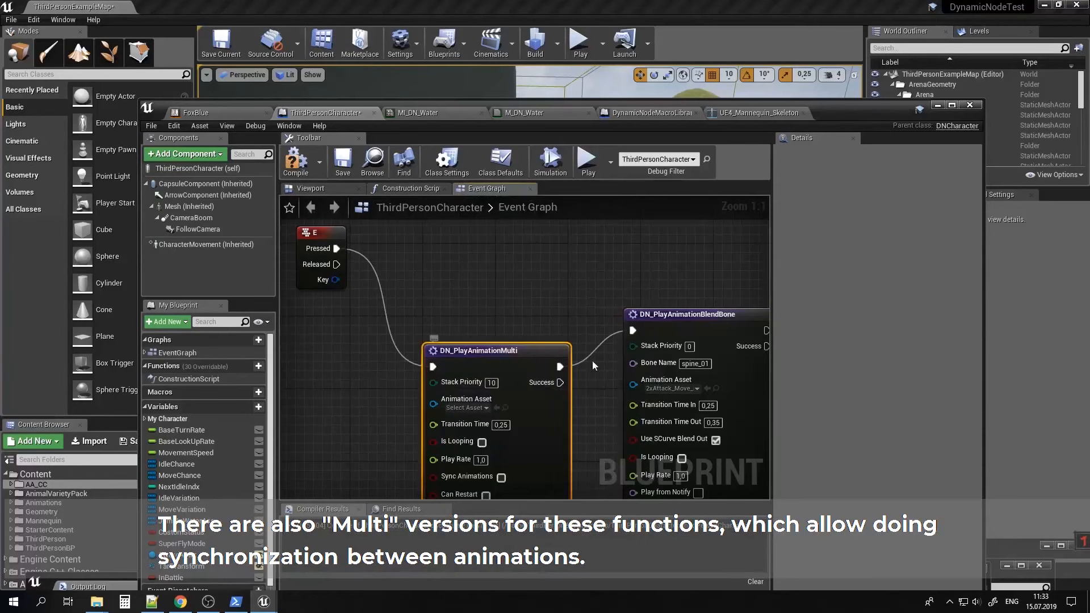
left_click_drag(517, 353, 526, 308)
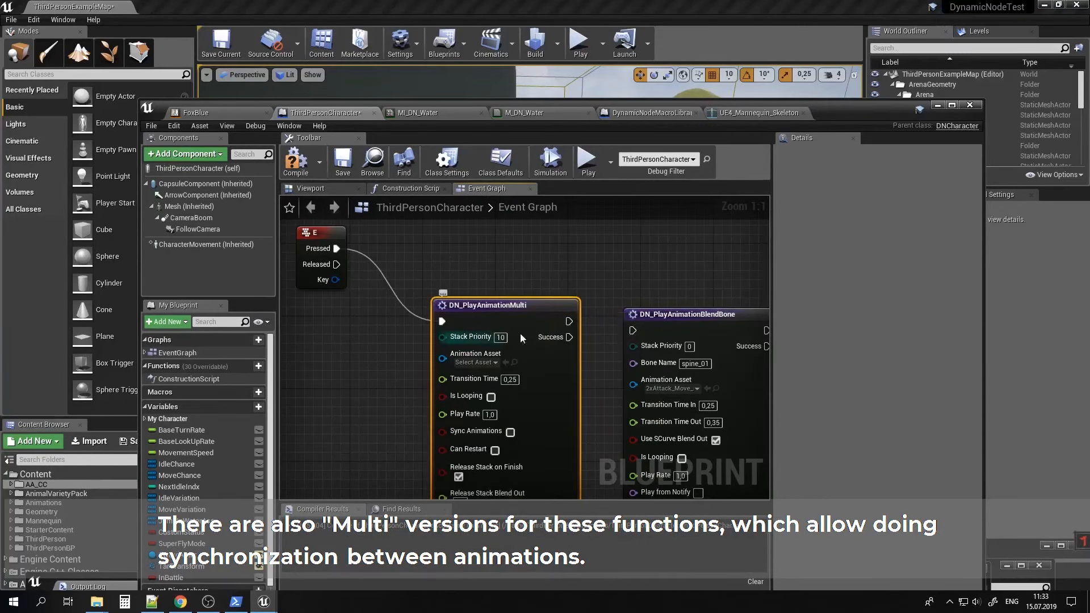
Disconnect DN_PlayAnimationMulti from the E event and place it beside the DN_PlayAnimation node for comparison.
scroll(434, 295, "down", 2)
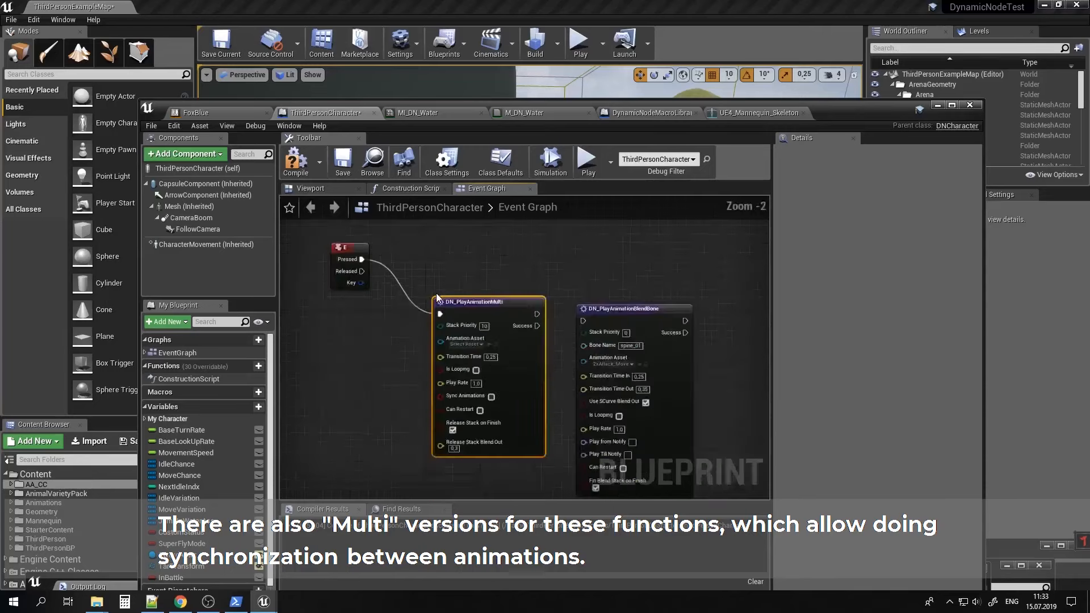
right_click_drag(469, 289, 453, 390)
left_click_drag(468, 400, 639, 230)
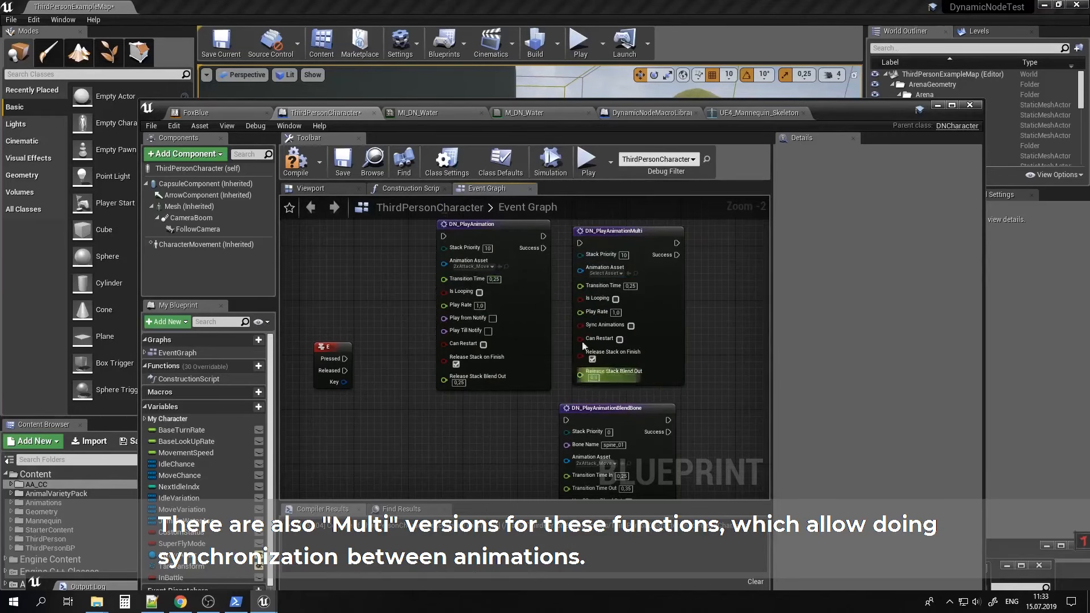
left_click_drag(611, 234, 600, 230)
Add a DN_PlayAnimationMultiBlendBone node and align it beside DN_PlayAnimationBlendBone.
right_click_drag(512, 371, 567, 351)
right_click(443, 448)
type("play")
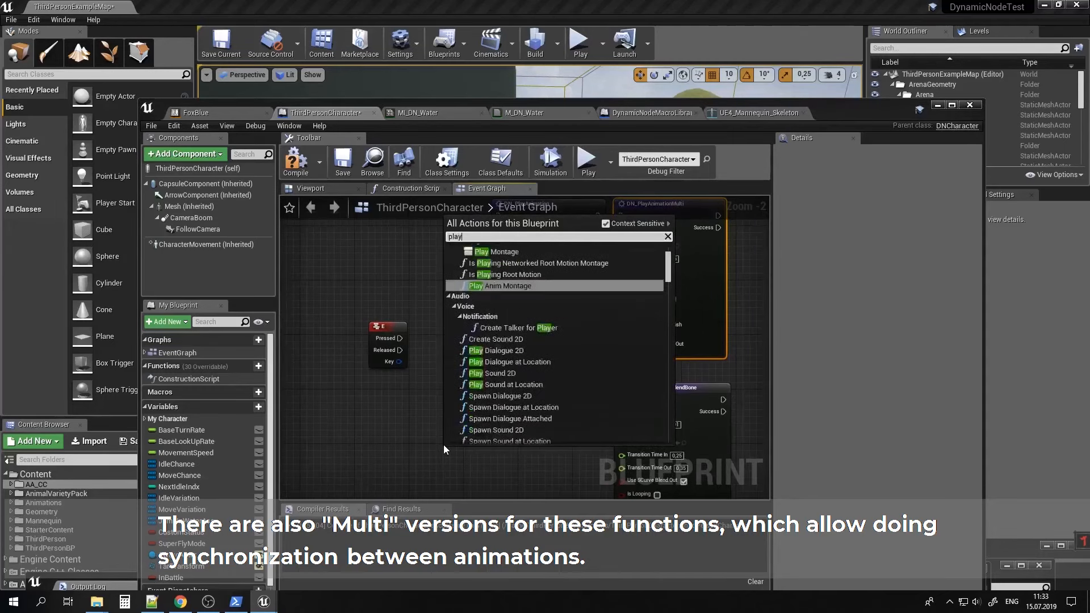
type("anim")
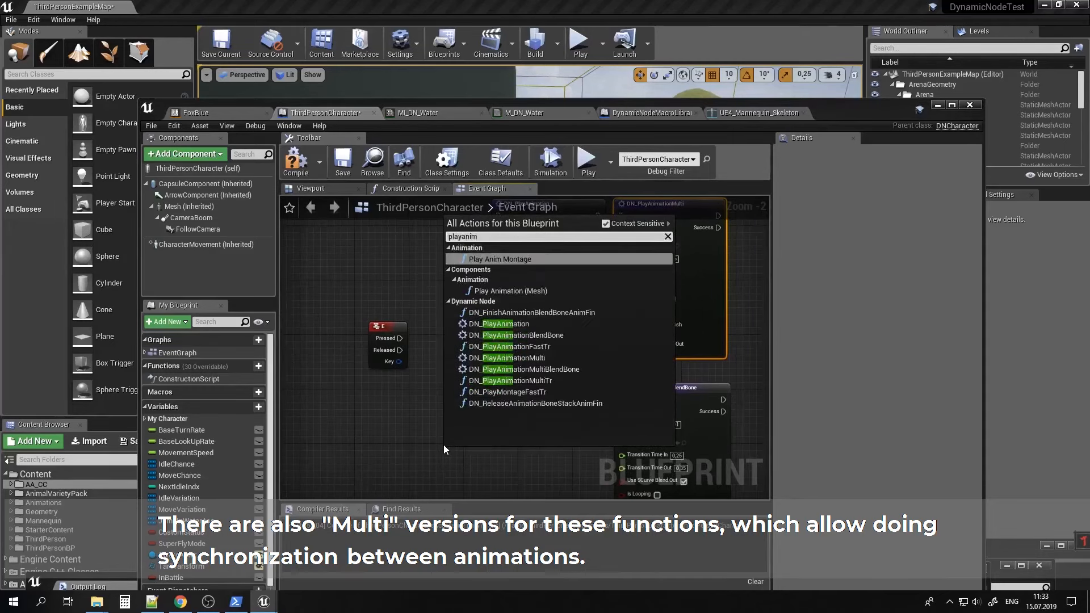
left_click(558, 373)
left_click_drag(521, 452, 555, 389)
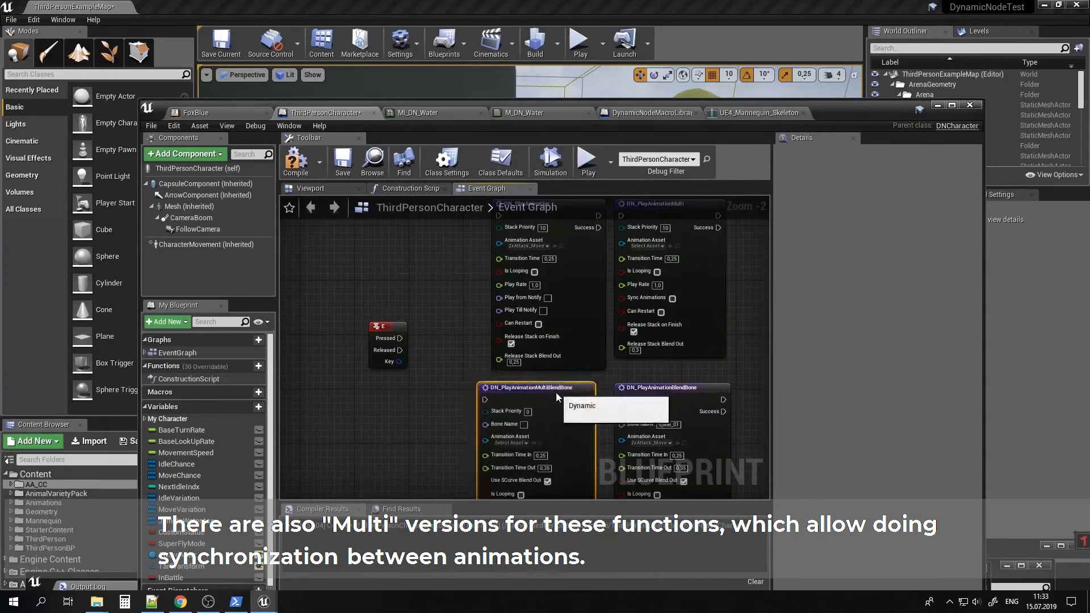
Connect E Pressed to DN_PlayAnimationMultiBlendBone, set its Bone Name to spine_01 and assign the 2xAttack_Move animation.
right_click_drag(484, 400, 476, 382)
scroll(477, 382, "up", 2)
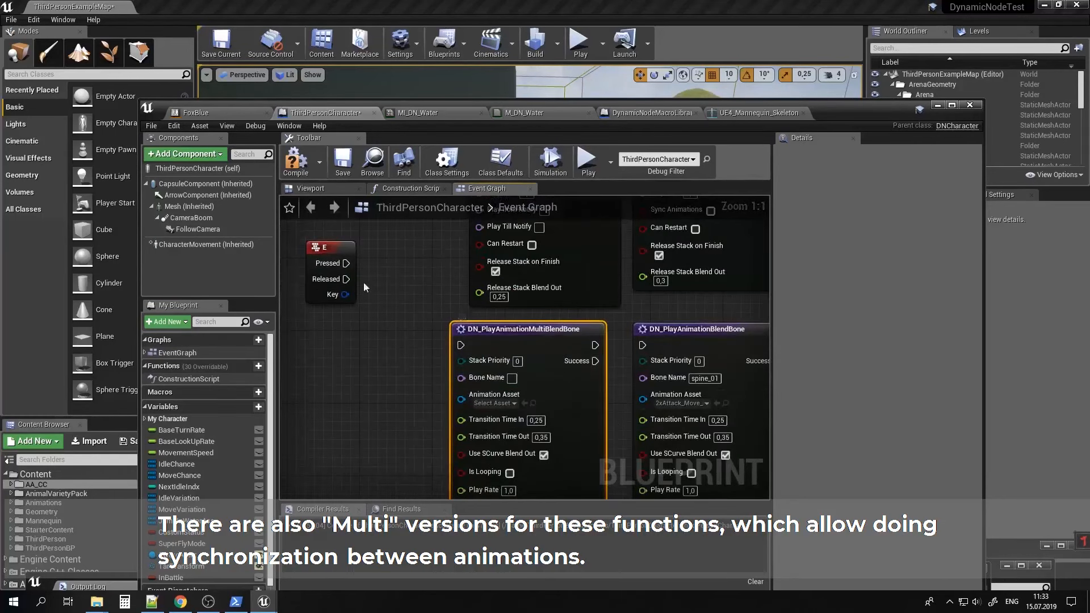
left_click_drag(345, 265, 461, 356)
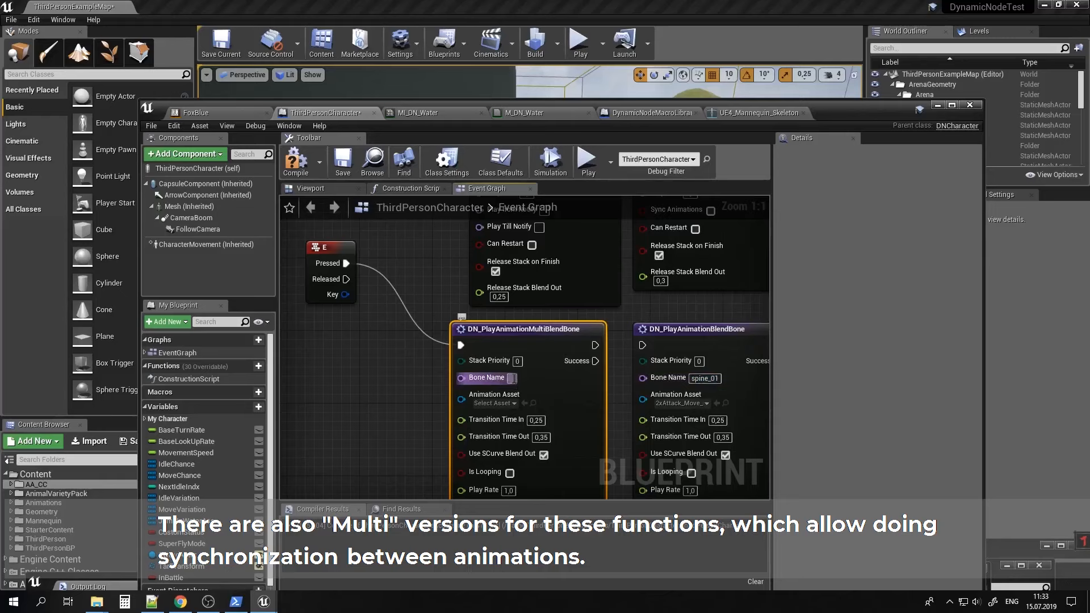
left_click(725, 404)
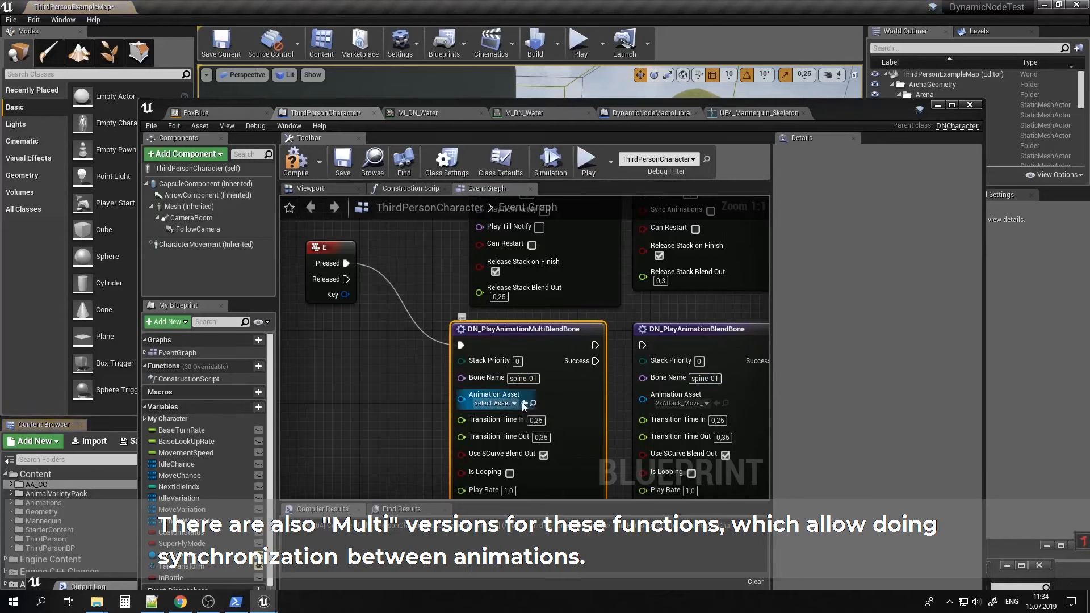
left_click(524, 404)
right_click_drag(461, 430, 383, 346)
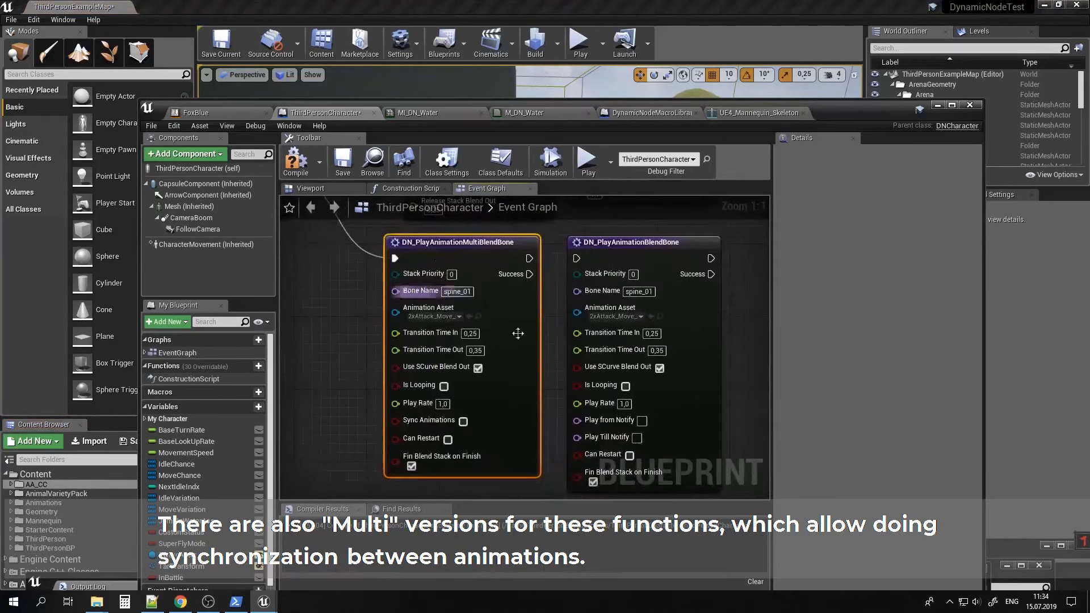
Compile and save the Blueprint, playtest the multi blend bone attack, and return to the ThirdPersonCharacter Blueprint.
left_click(296, 163)
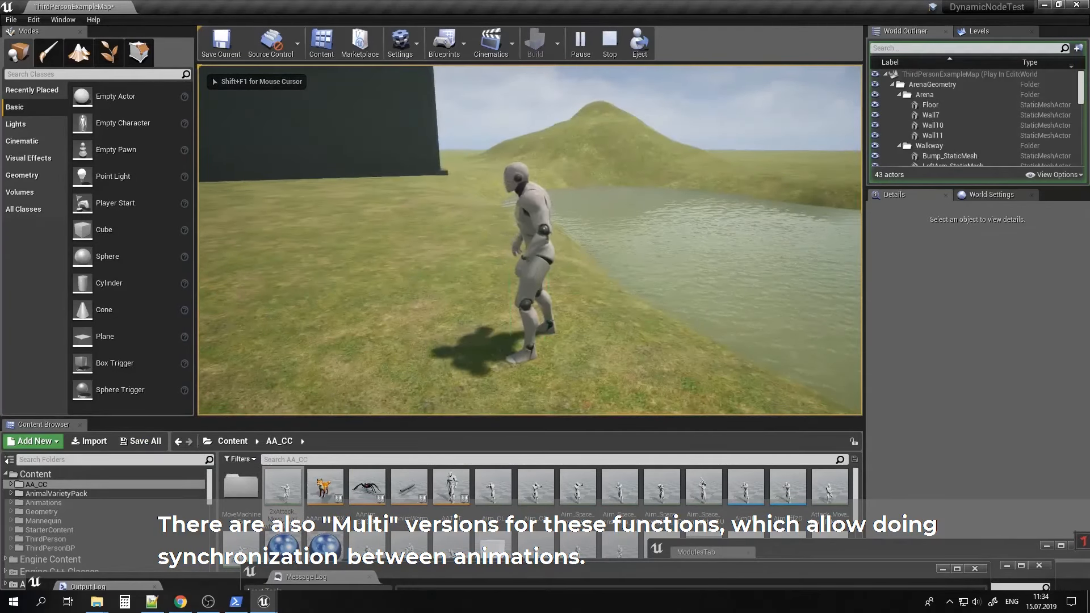
key("Escape")
left_click(261, 601)
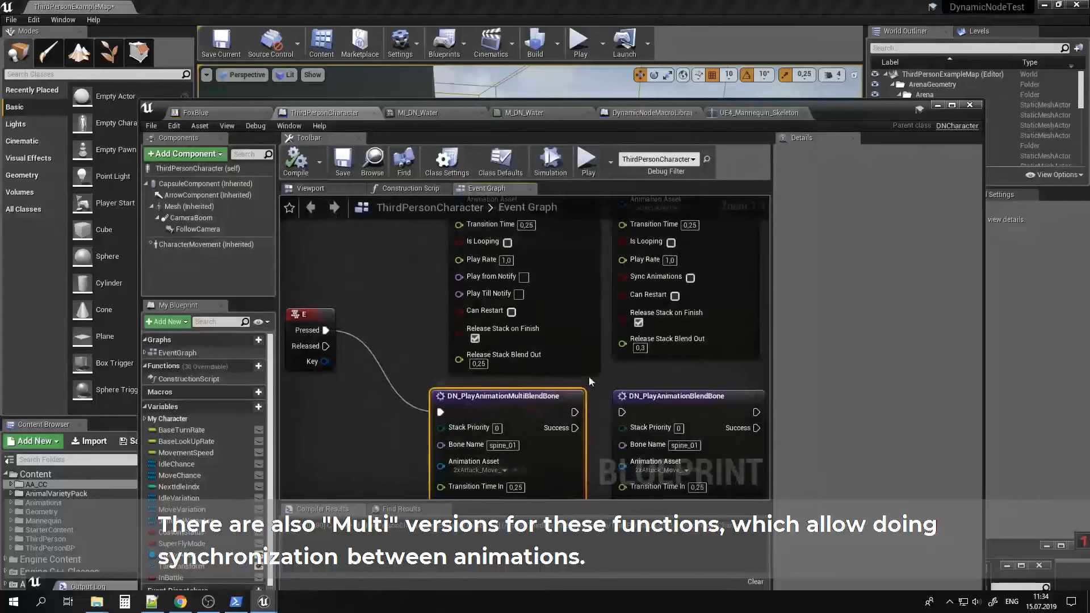
Disconnect and move the existing animation nodes clear of the E event and add a DN_PlayMontage node from its Pressed output.
right_click_drag(604, 429, 603, 393)
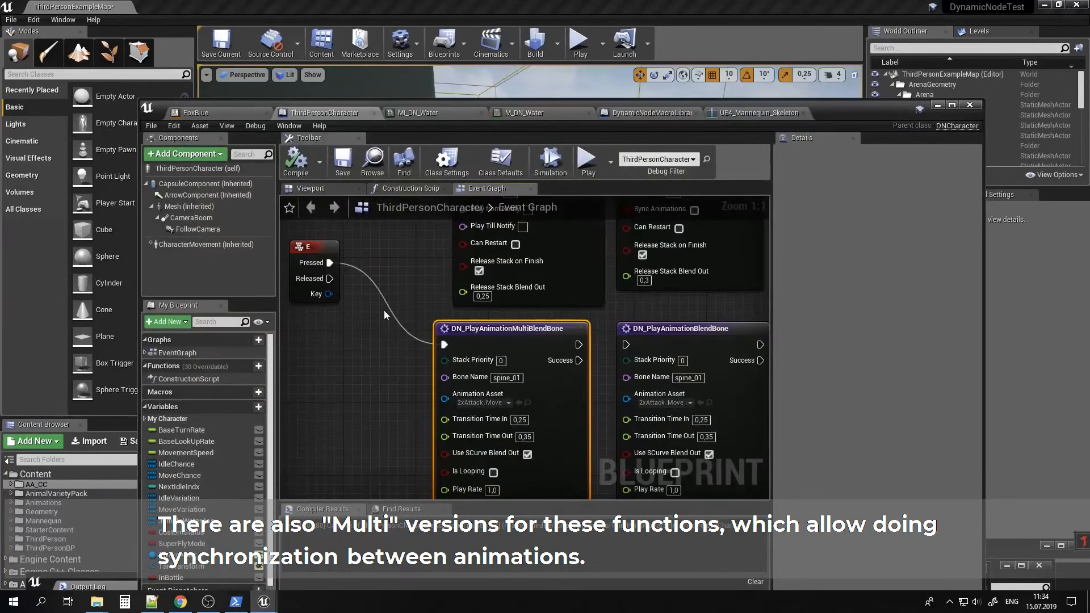
scroll(390, 311, "down", 5)
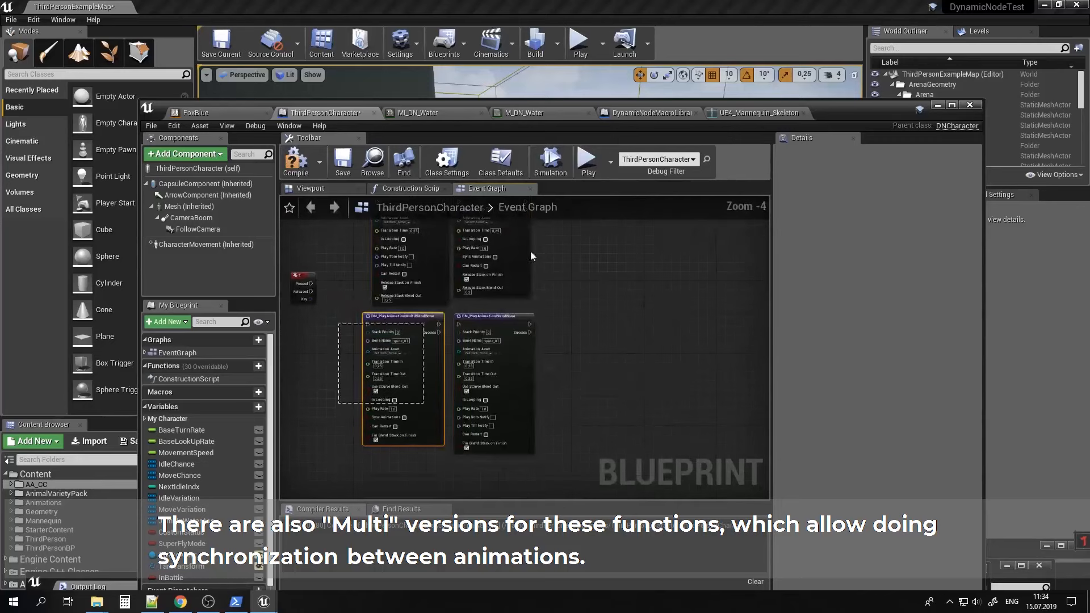
scroll(479, 294, "up", 5)
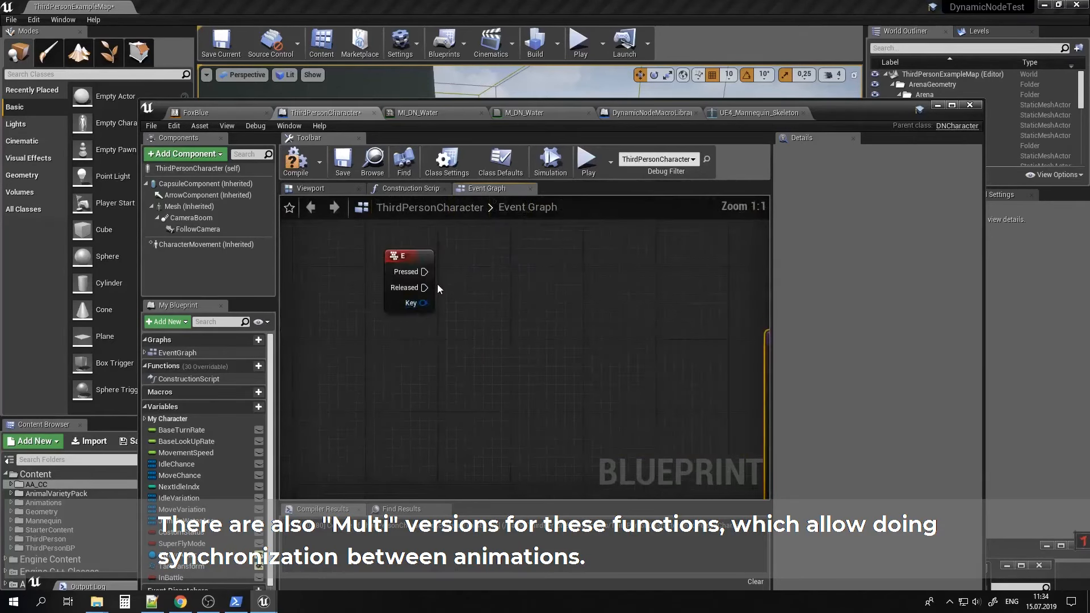
left_click_drag(432, 274, 526, 310)
type("pla")
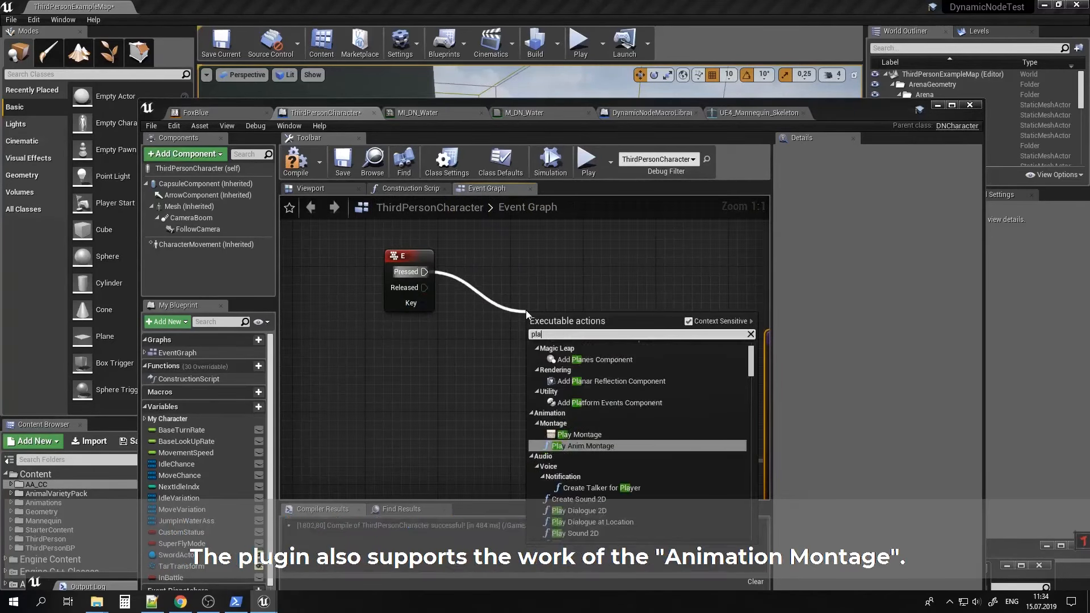
type("ymont")
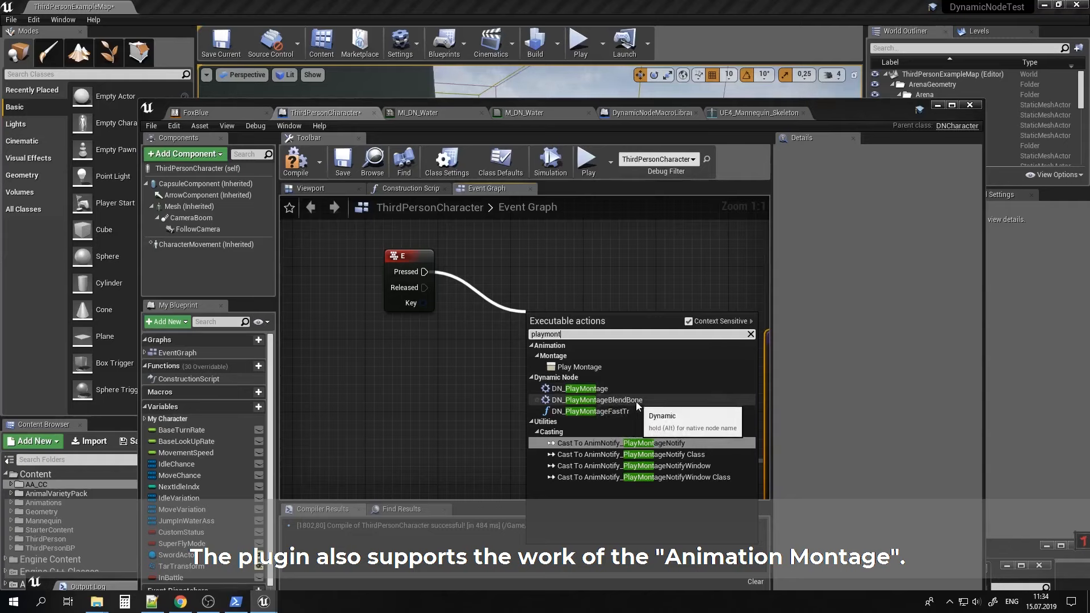
left_click(589, 391)
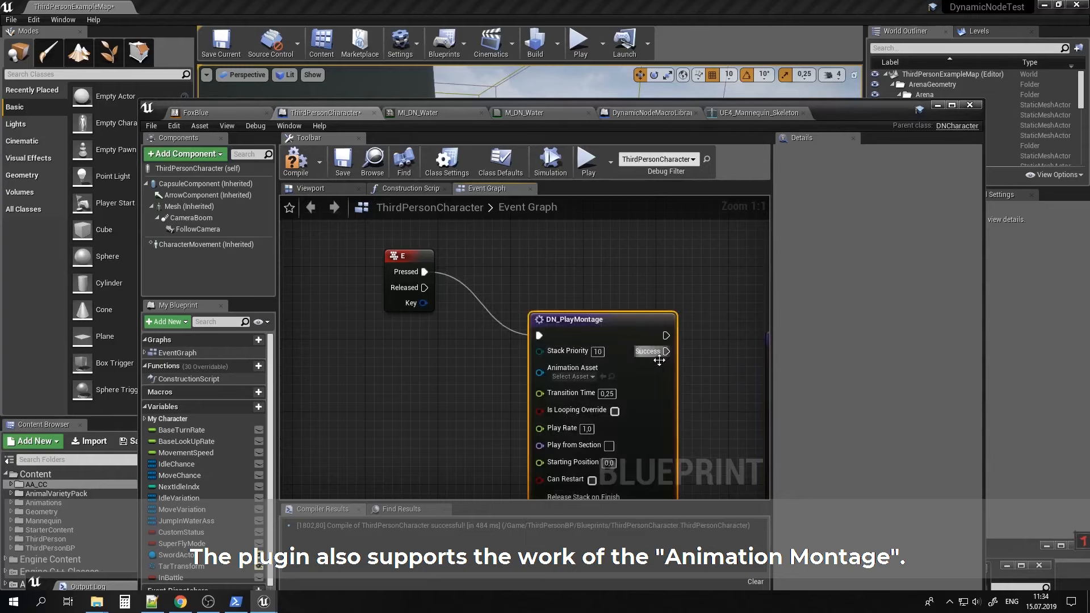
right_click_drag(666, 358, 518, 315)
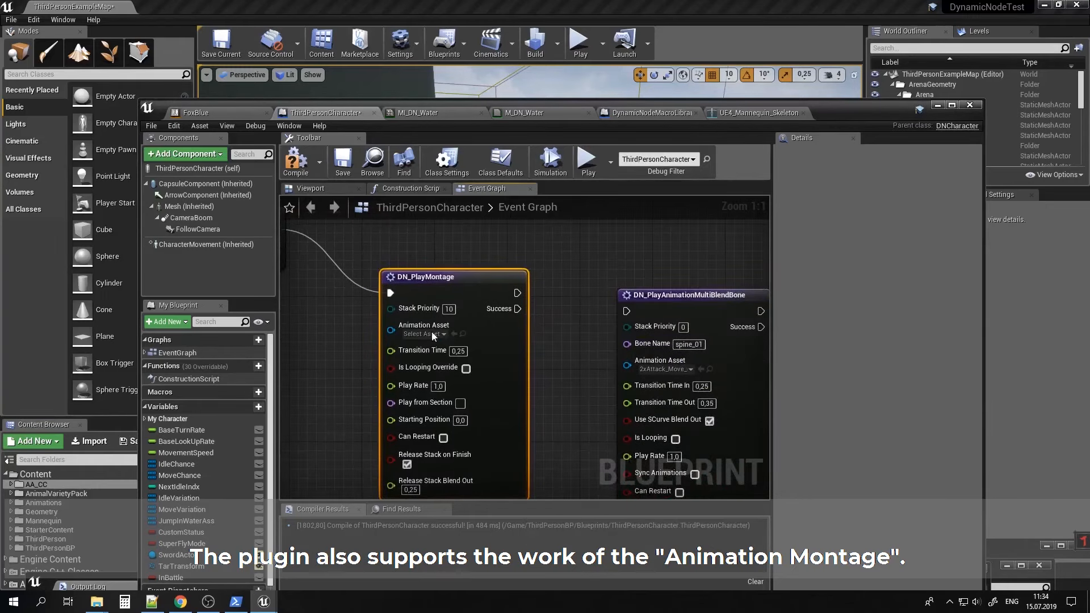
Create an Animation Montage named M_test for the UE4 Mannequin skeleton in the AA_CC folder.
left_click_drag(591, 103, 608, 538)
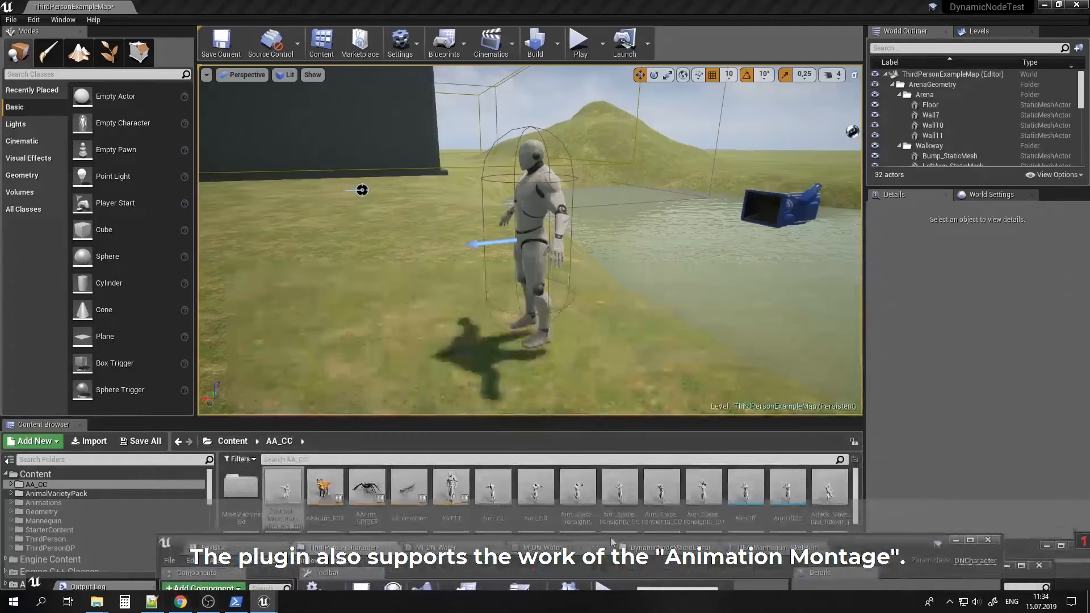
left_click_drag(854, 498, 890, 577)
left_click_drag(770, 545, 834, 570)
right_click(770, 547)
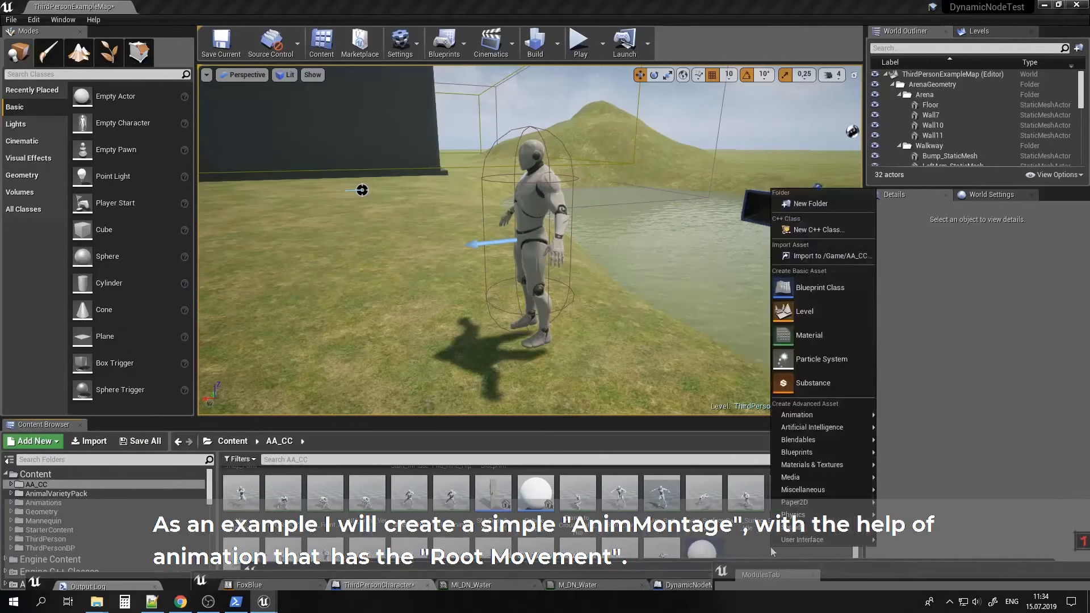
mouse_move(836, 421)
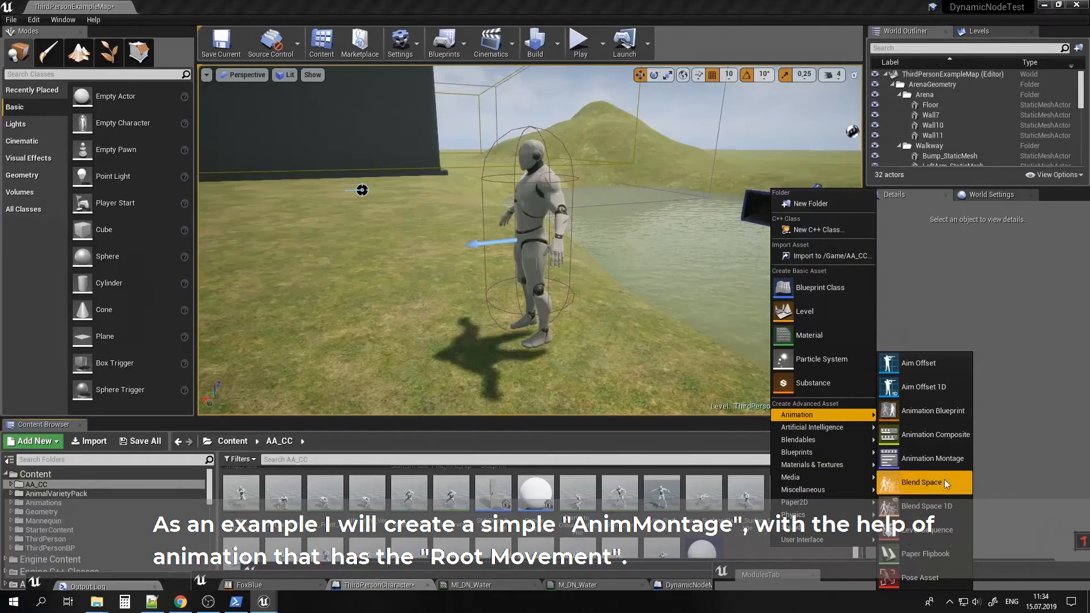
left_click(917, 458)
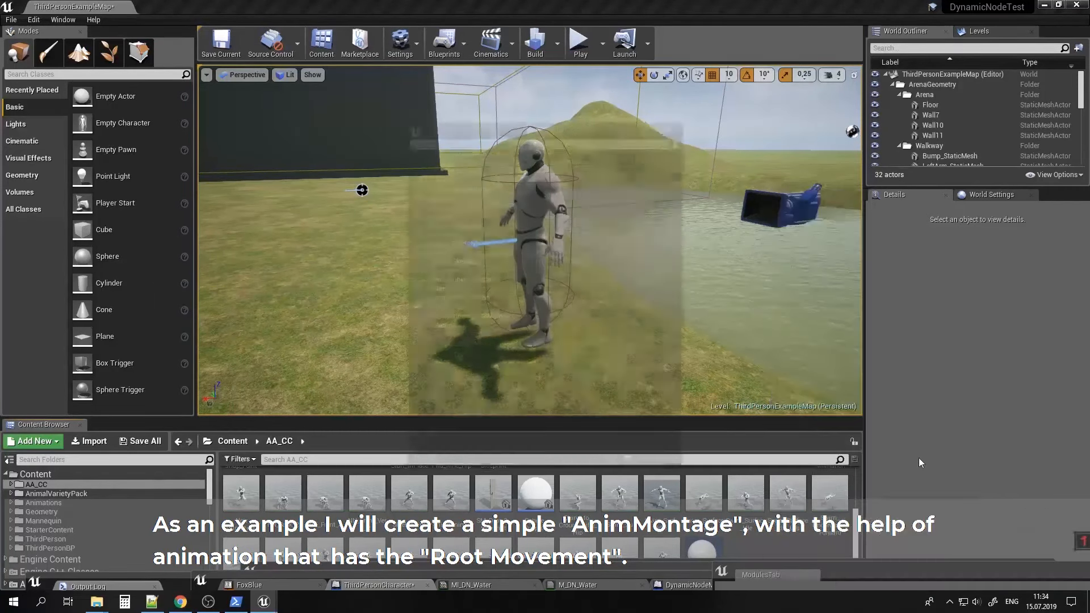
left_click(477, 326)
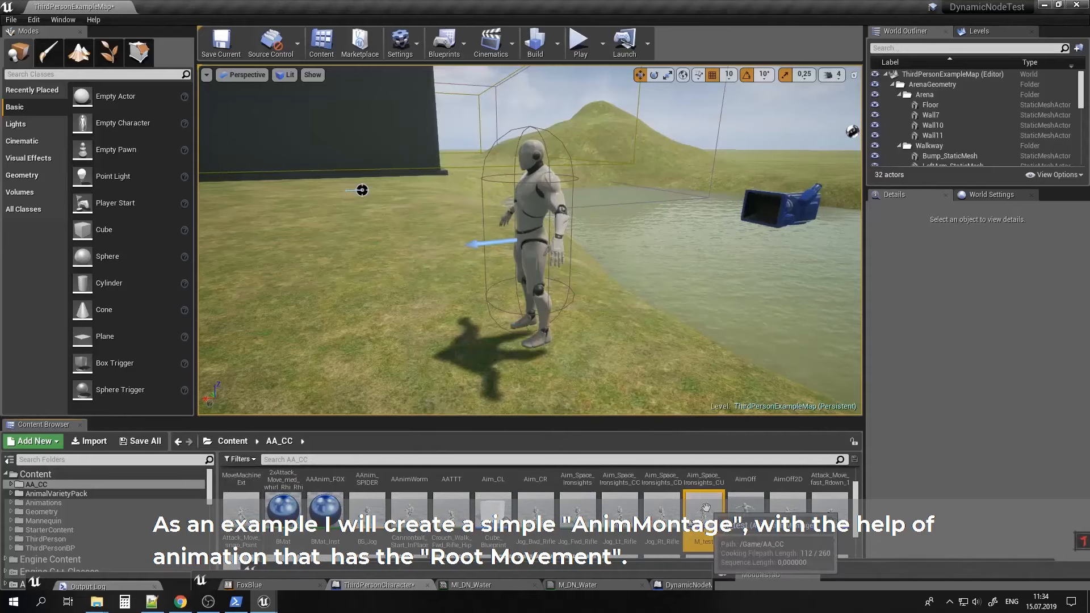
Open M_test, add the 2xAttack_Move_med_whirl_Rhi_Rhi_1 animation to its DefaultSlot track and save the montage.
double_click(720, 505)
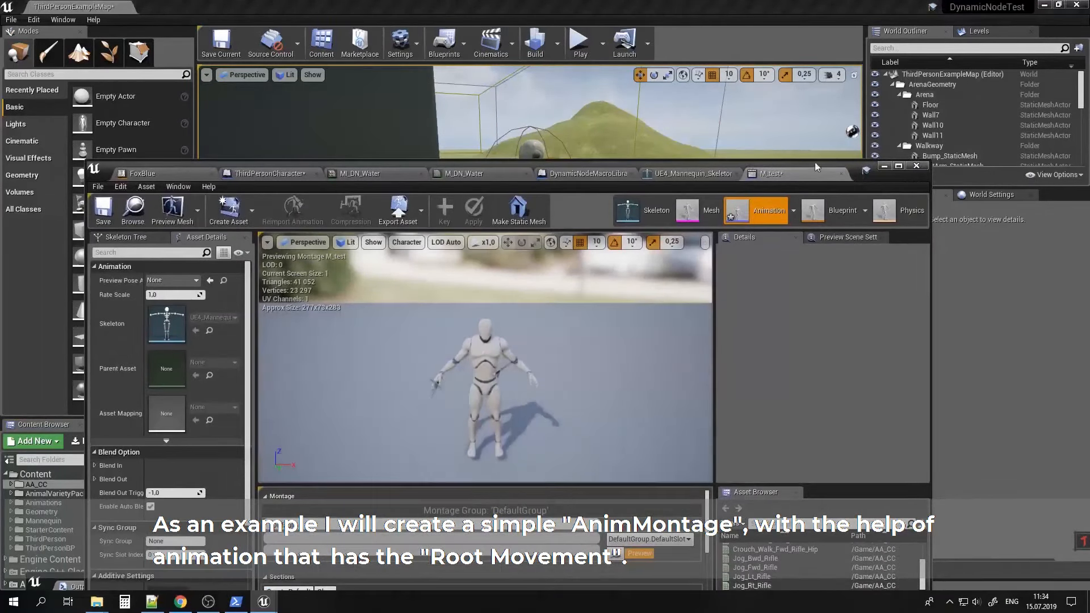
left_click_drag(815, 162, 830, 50)
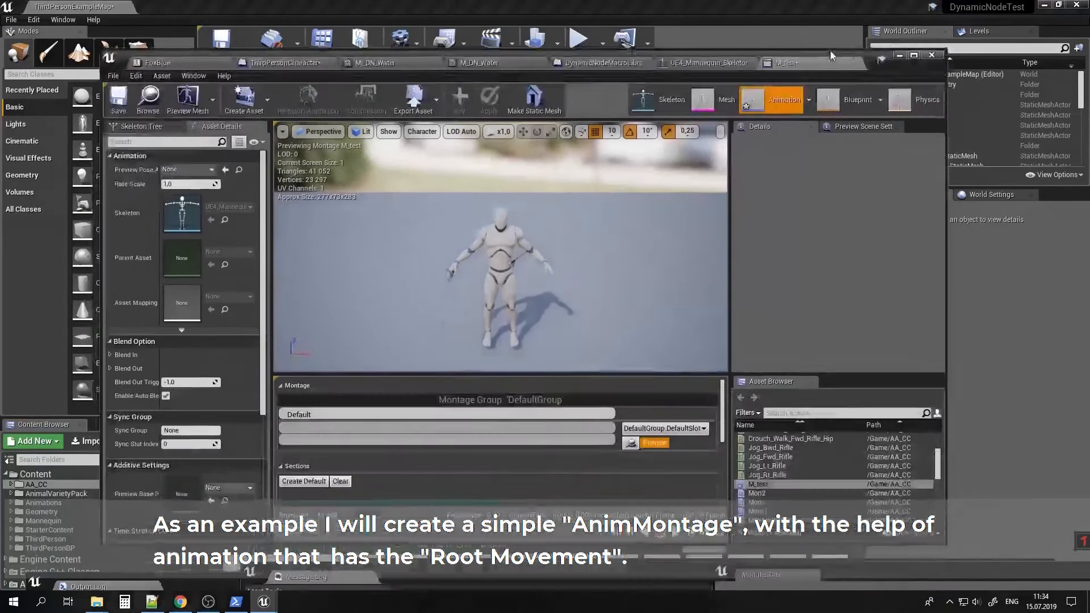
left_click_drag(612, 439, 456, 435)
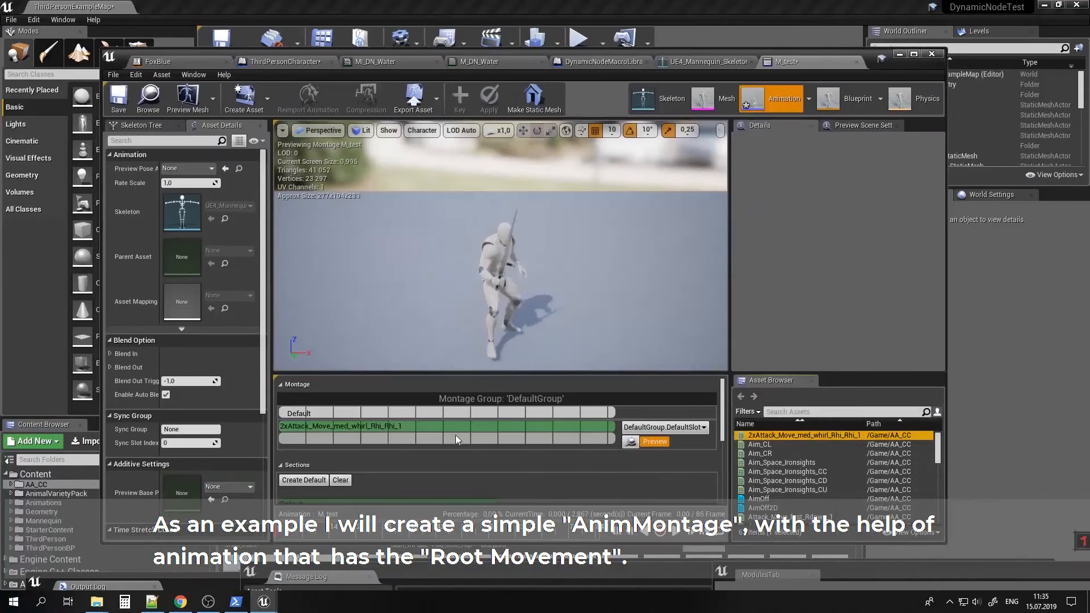
scroll(449, 469, "down", 3)
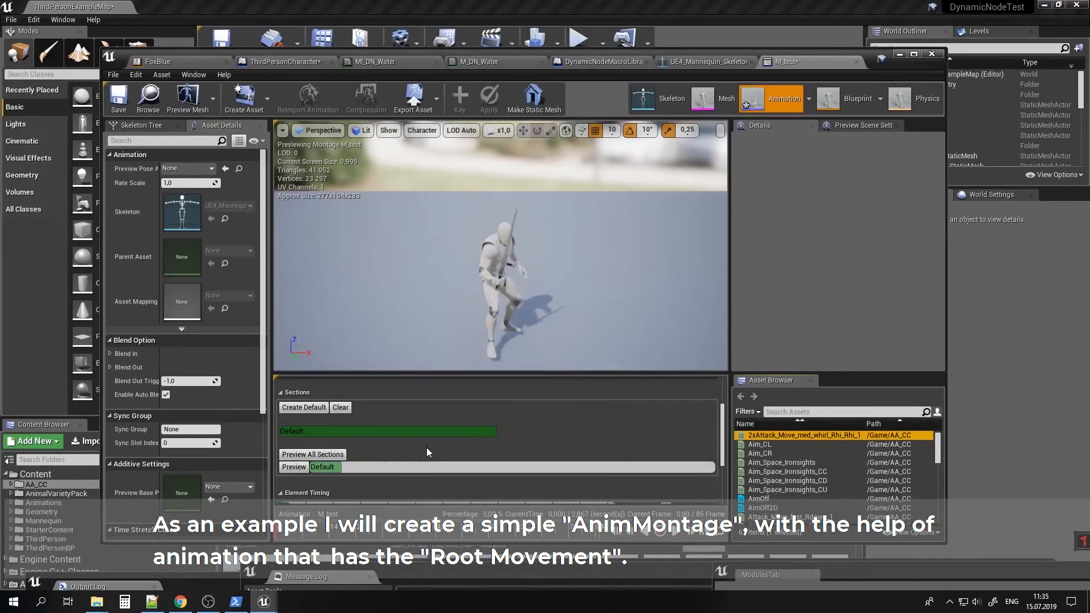
scroll(426, 452, "up", 3)
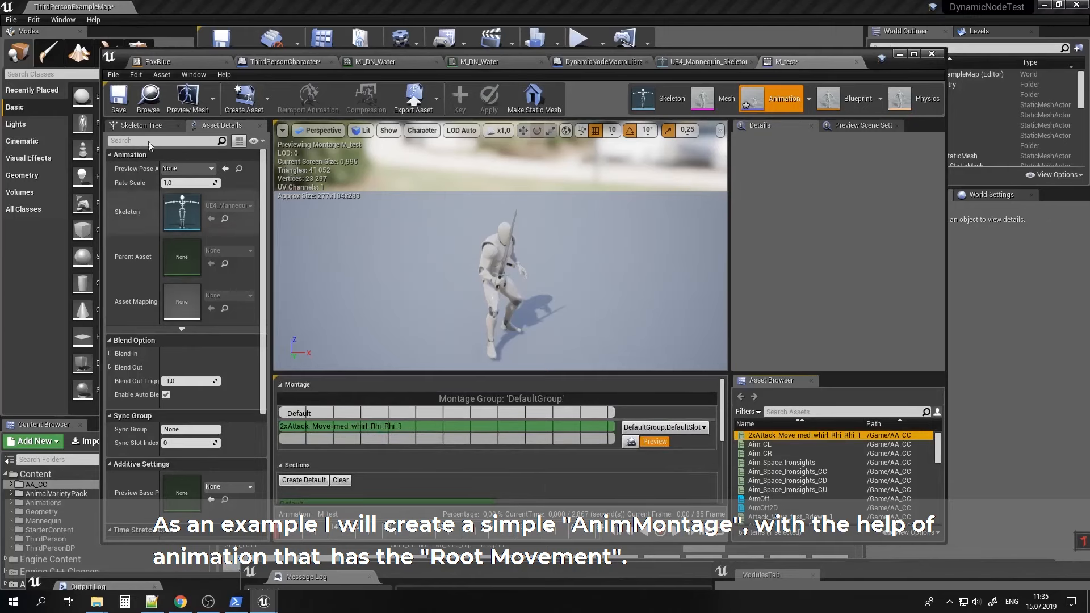
left_click(119, 100)
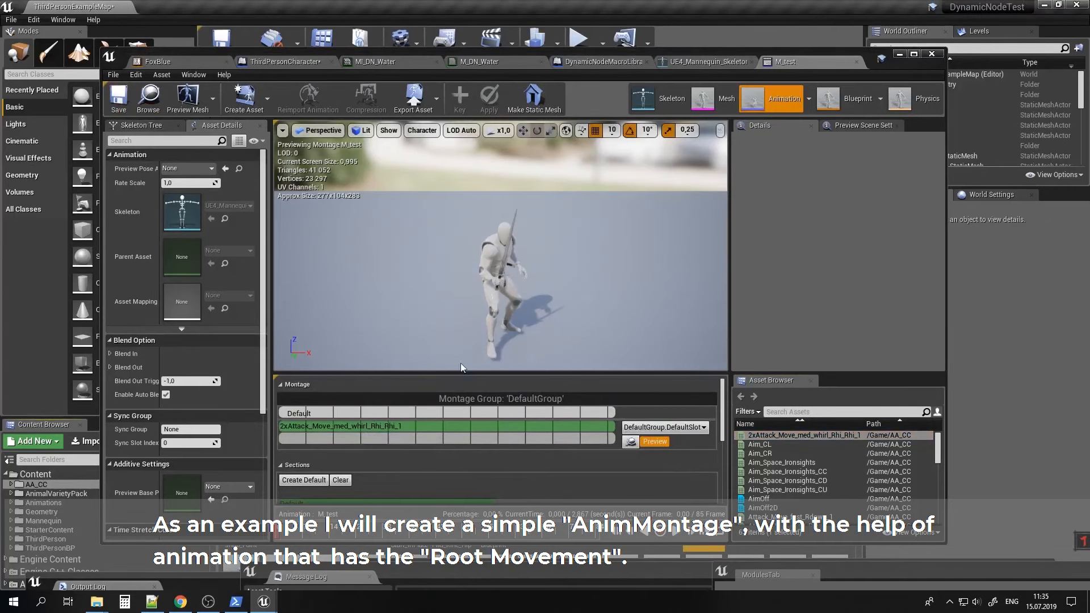
Return to the ThirdPersonCharacter Blueprint and assign M_test as the Animation Asset of DN_PlayMontage.
left_click(273, 62)
right_click_drag(397, 352, 437, 303)
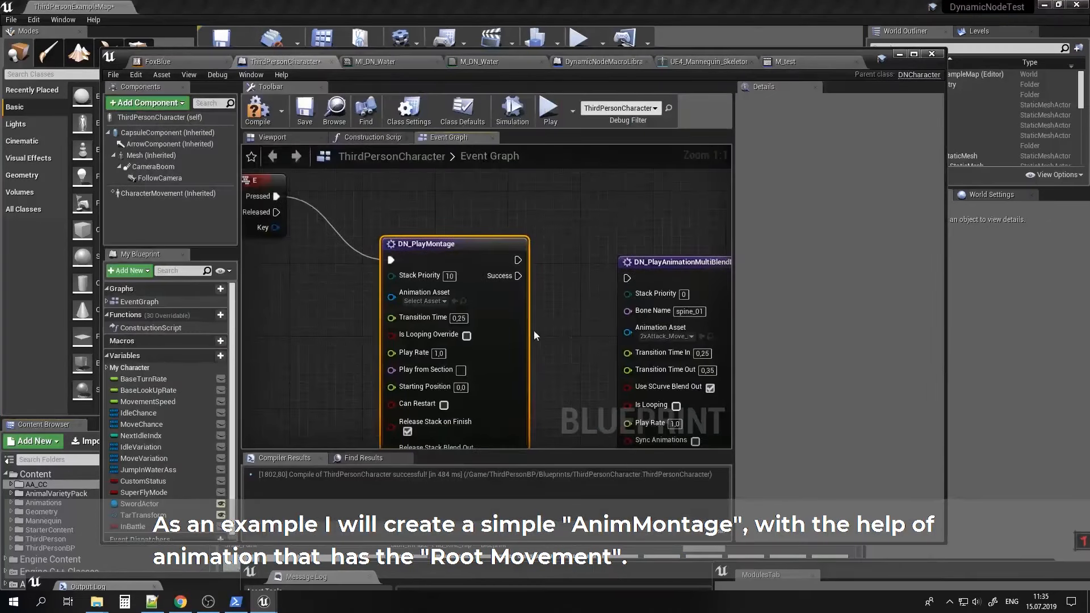
left_click(437, 302)
left_click(463, 376)
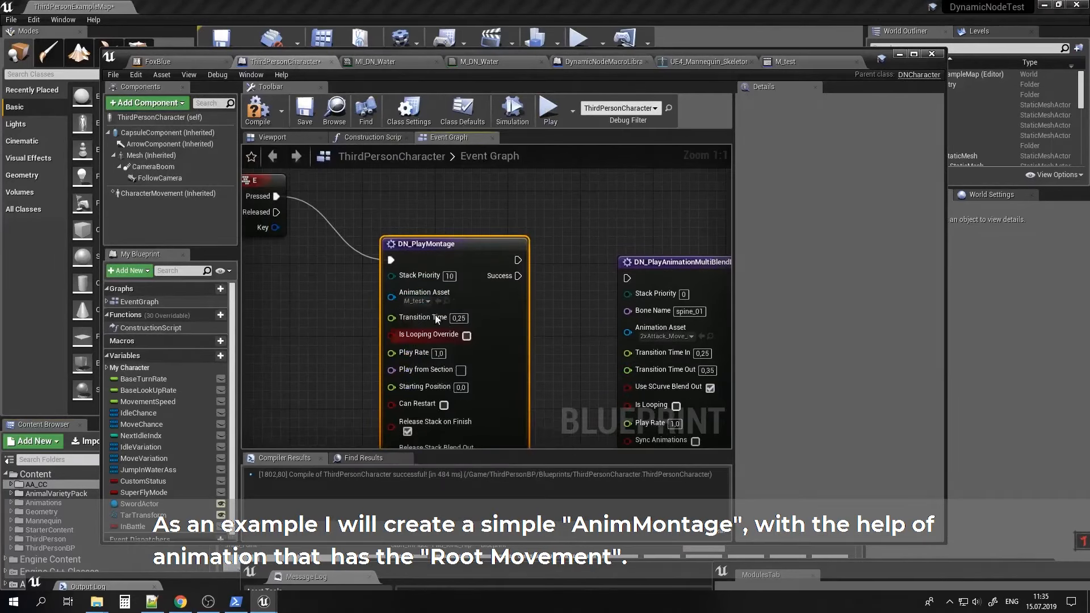
Play-test the DN_PlayMontage setup in the level, stop the session and return to the ThirdPersonCharacter Blueprint.
right_click_drag(467, 381, 507, 306)
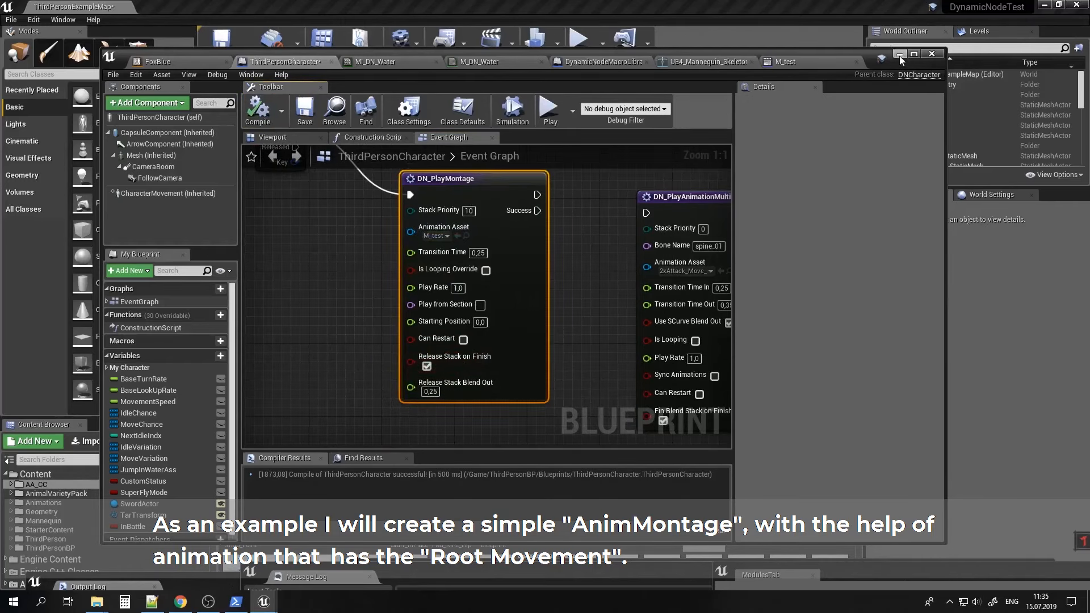
left_click(899, 56)
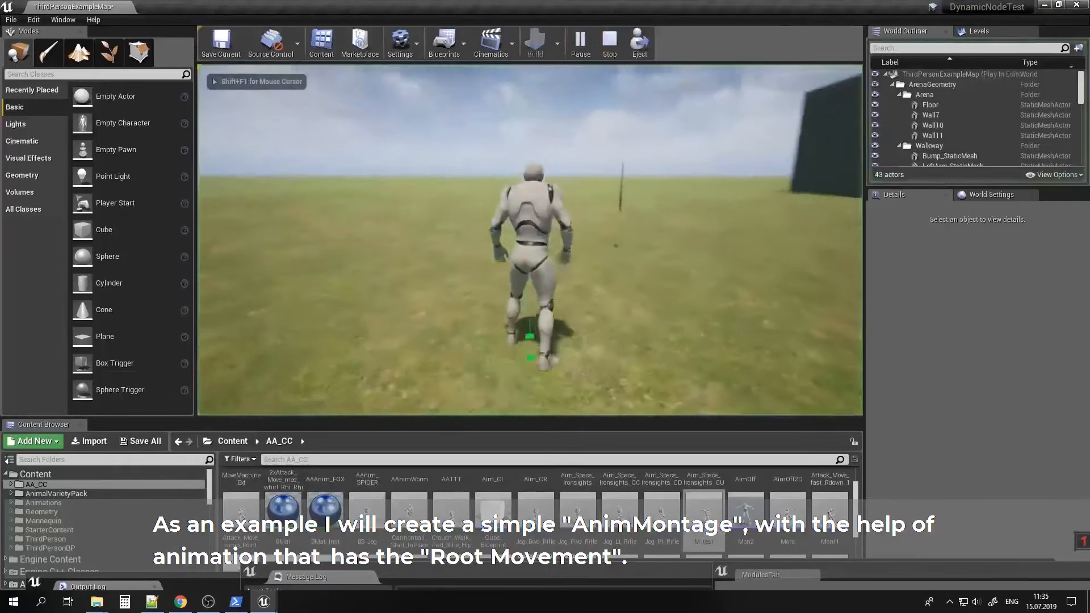
key("a")
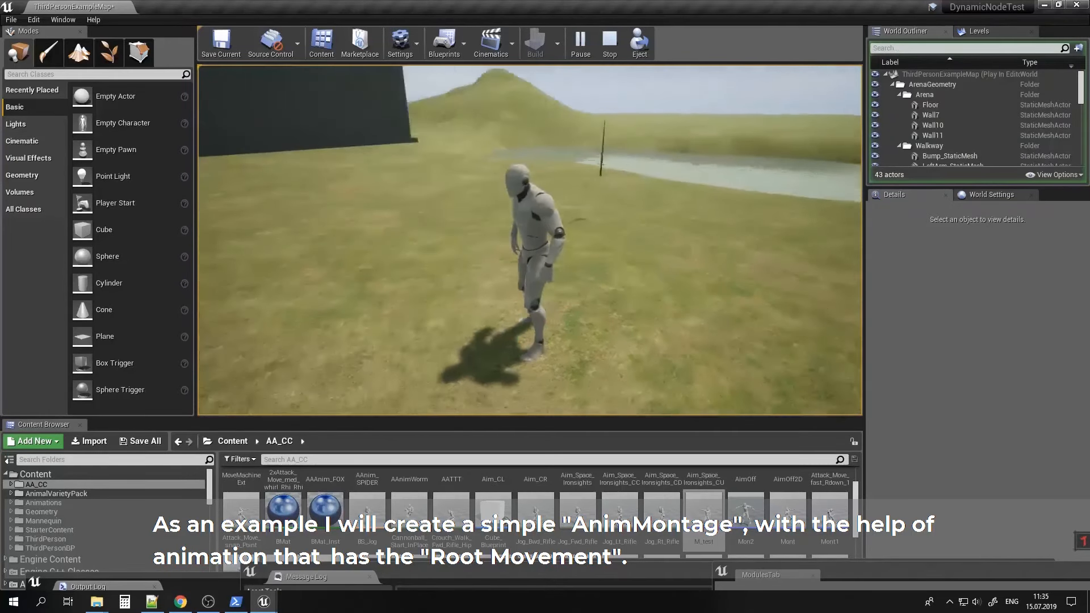
key("Escape")
mouse_move(263, 601)
left_click(735, 574)
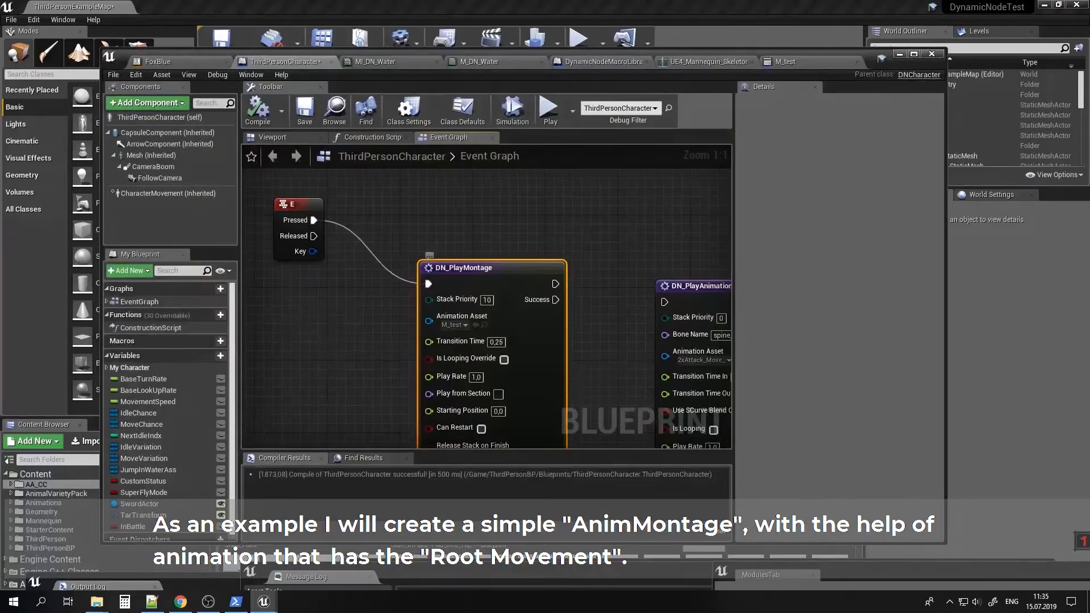
Move DN_PlayMontage down, add a DN_PlayMontageBlendBone node from the E event's Pressed output and arrange both nodes so they do not overlap.
right_click_drag(537, 359, 554, 313)
left_click_drag(529, 284, 538, 365)
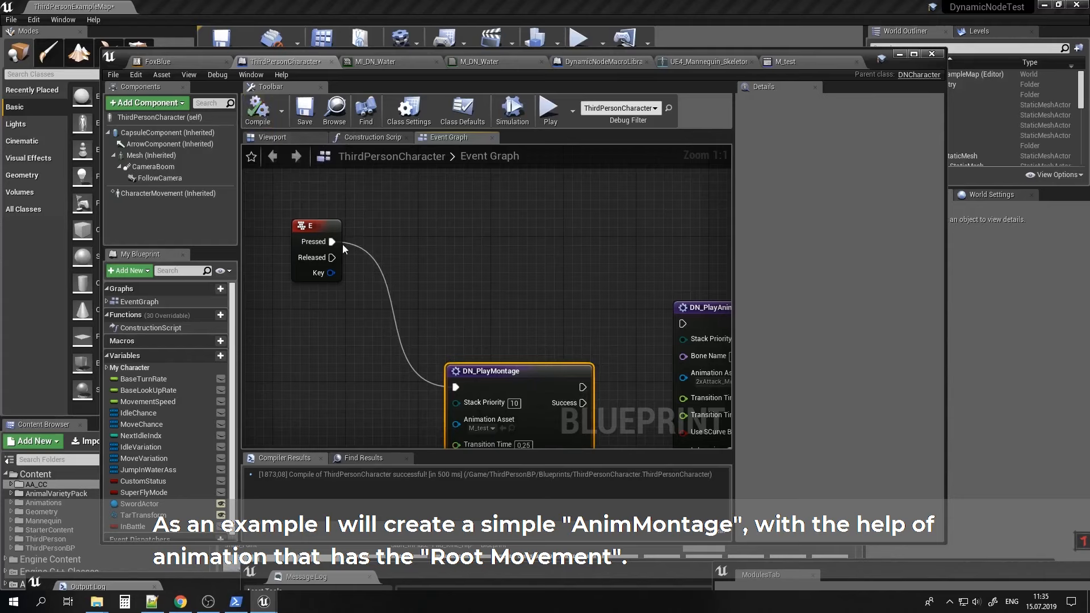
left_click_drag(334, 243, 399, 250)
type("pla")
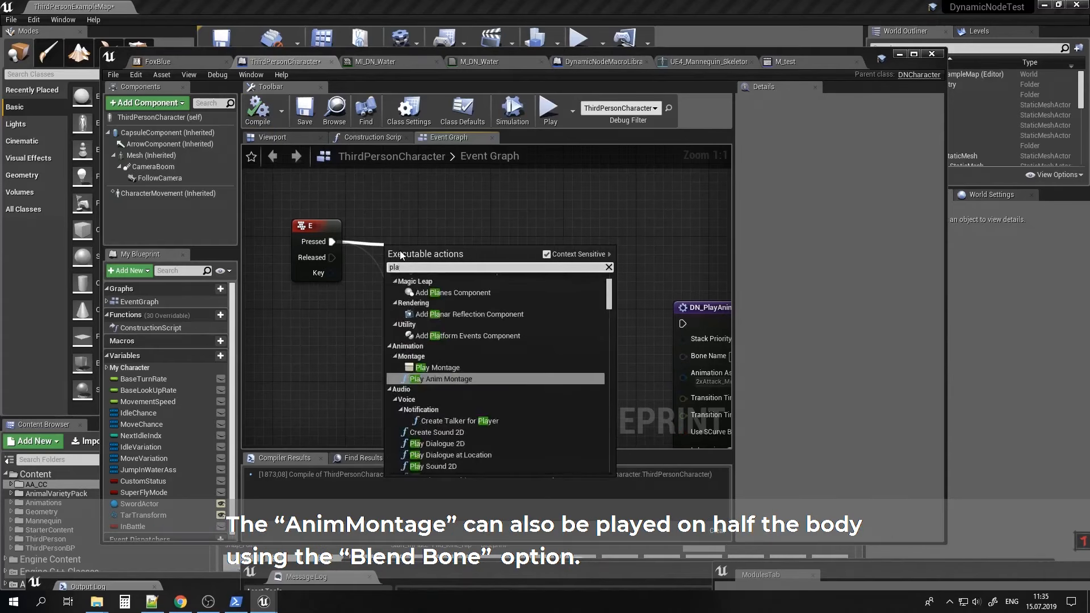
type("ymob")
key("BackSpace")
type("n")
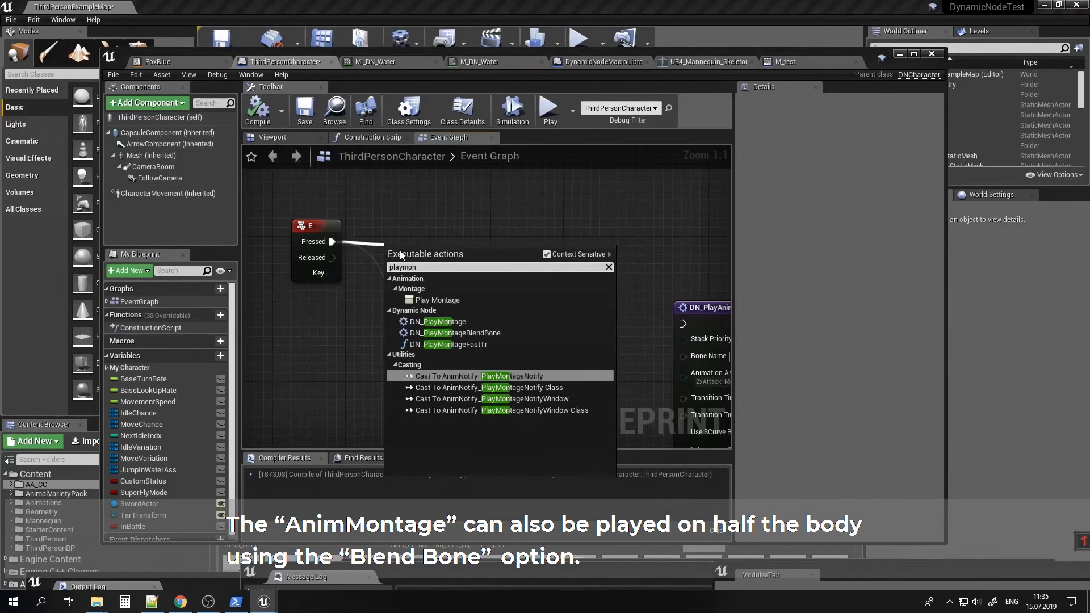
left_click(474, 332)
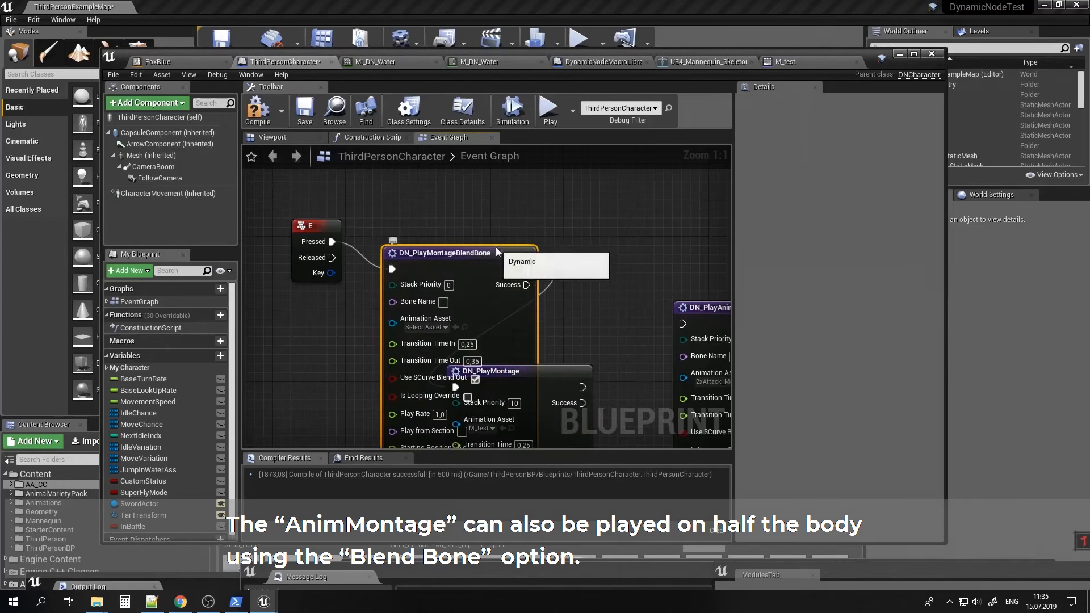
left_click_drag(504, 265, 557, 186)
right_click_drag(644, 345, 633, 165)
left_click_drag(544, 286, 534, 350)
right_click_drag(595, 274, 586, 368)
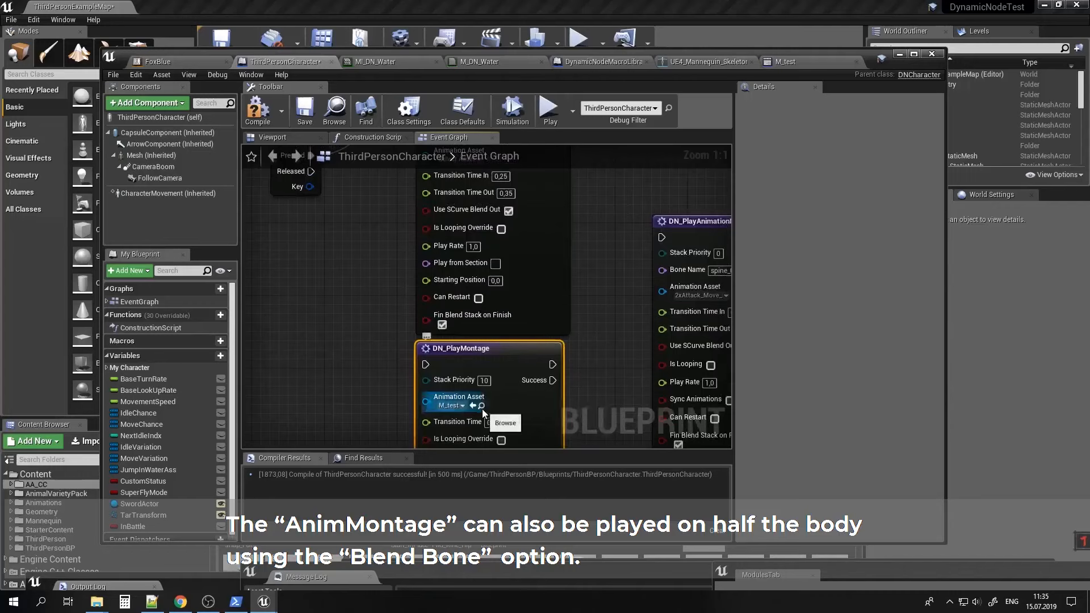
Set DN_PlayMontageBlendBone's Animation Asset to M_test and its Bone Name to spine_01.
left_click(481, 406)
right_click_drag(615, 276, 608, 393)
left_click(482, 278)
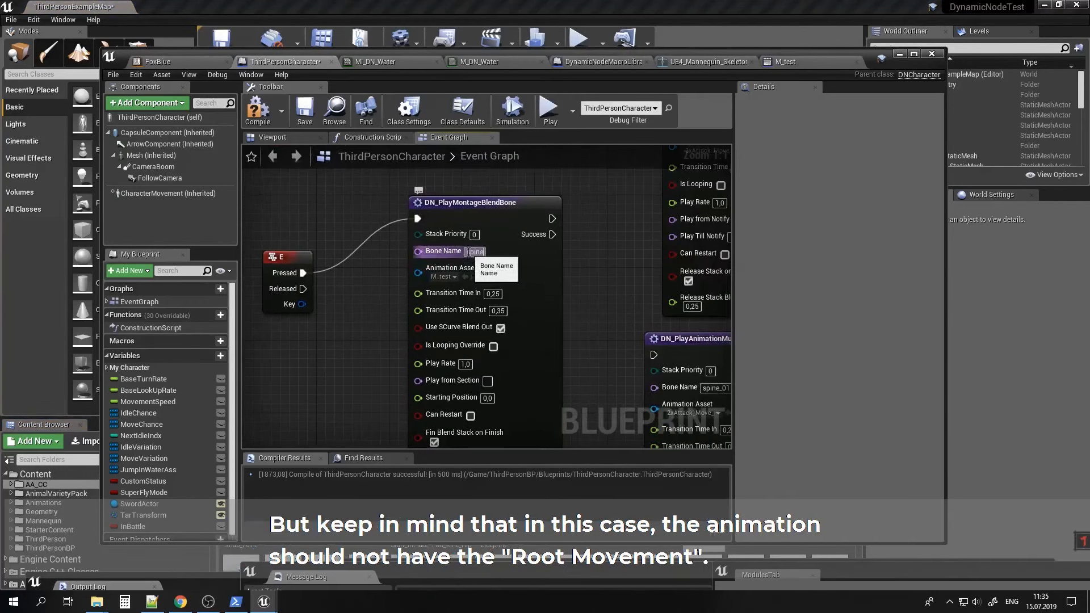
Play-test the blend-bone montage on the character in the level, stop the session and return to the Blueprint.
right_click_drag(526, 292, 519, 265)
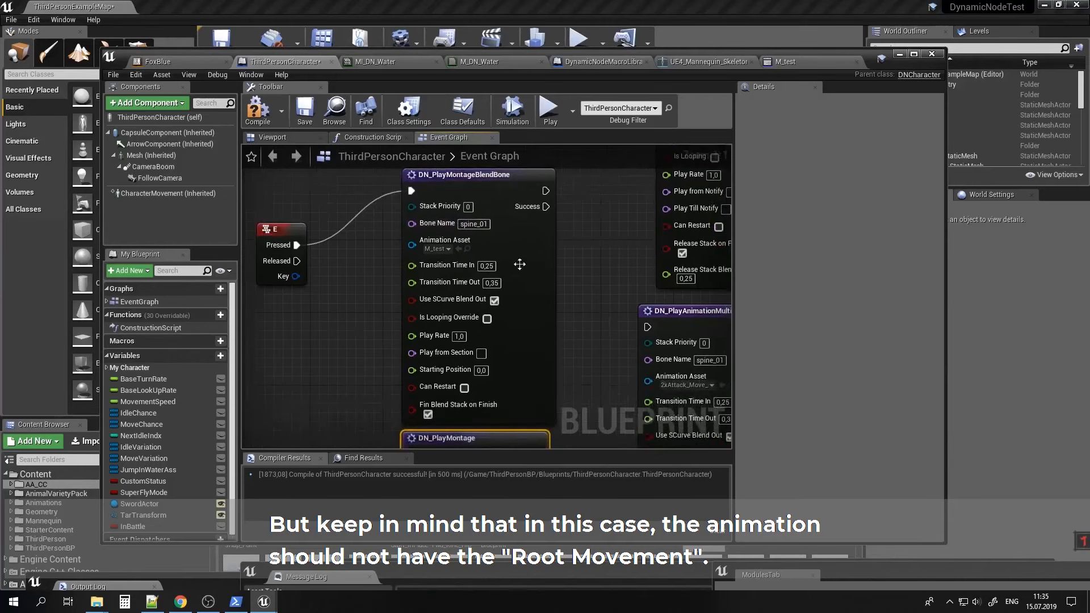
left_click(900, 54)
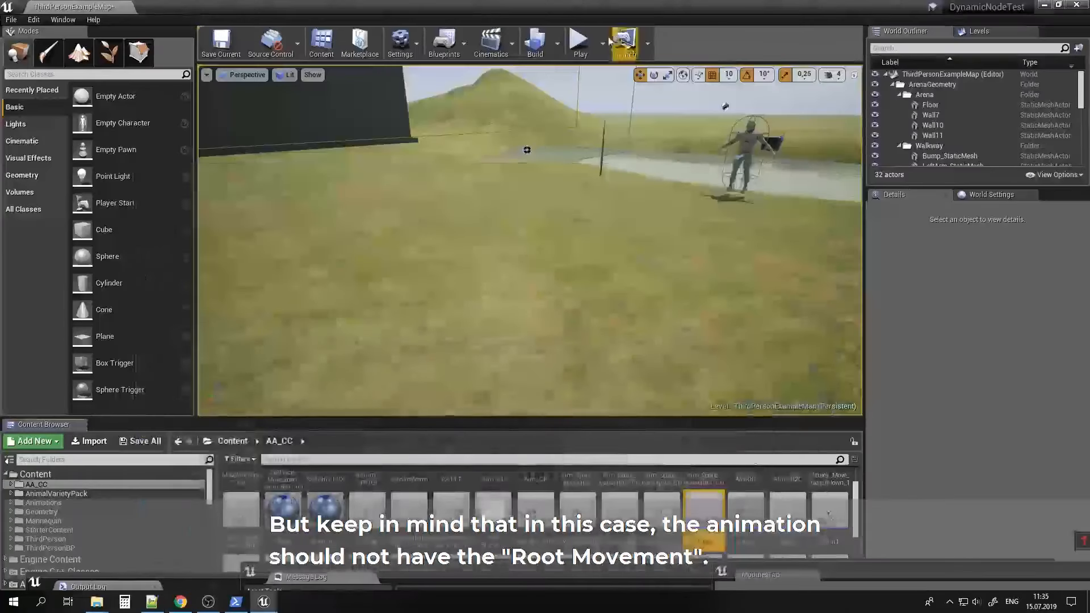
left_click(577, 70)
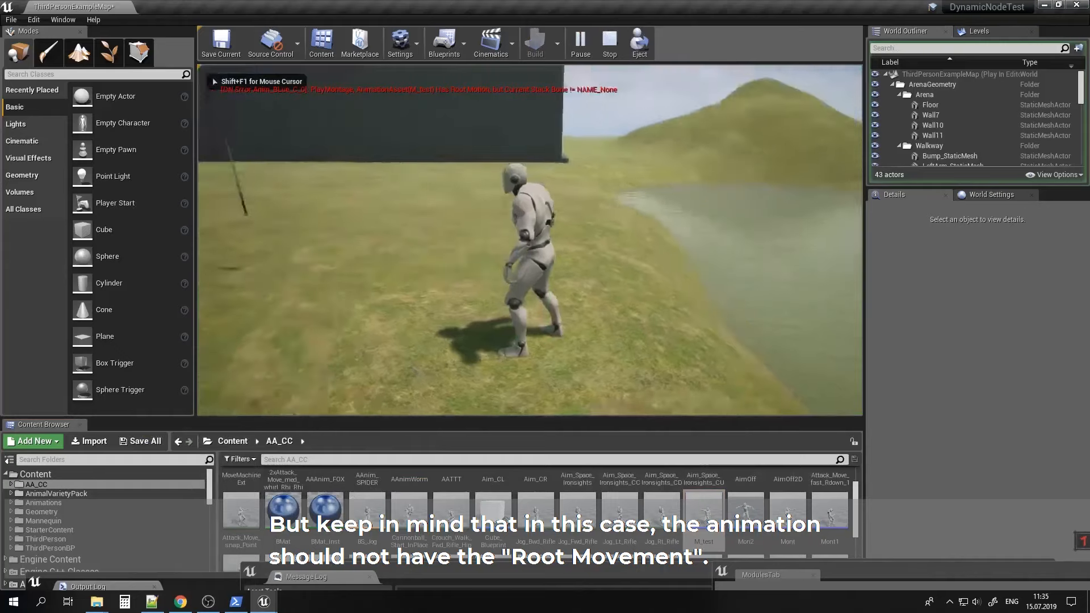
key("Escape")
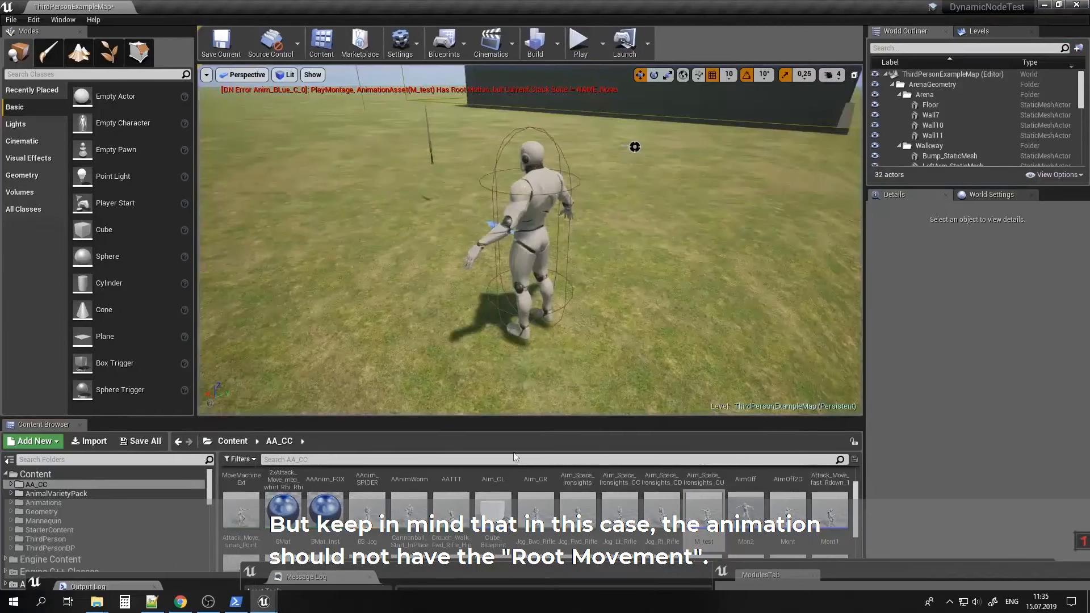
left_click(741, 539)
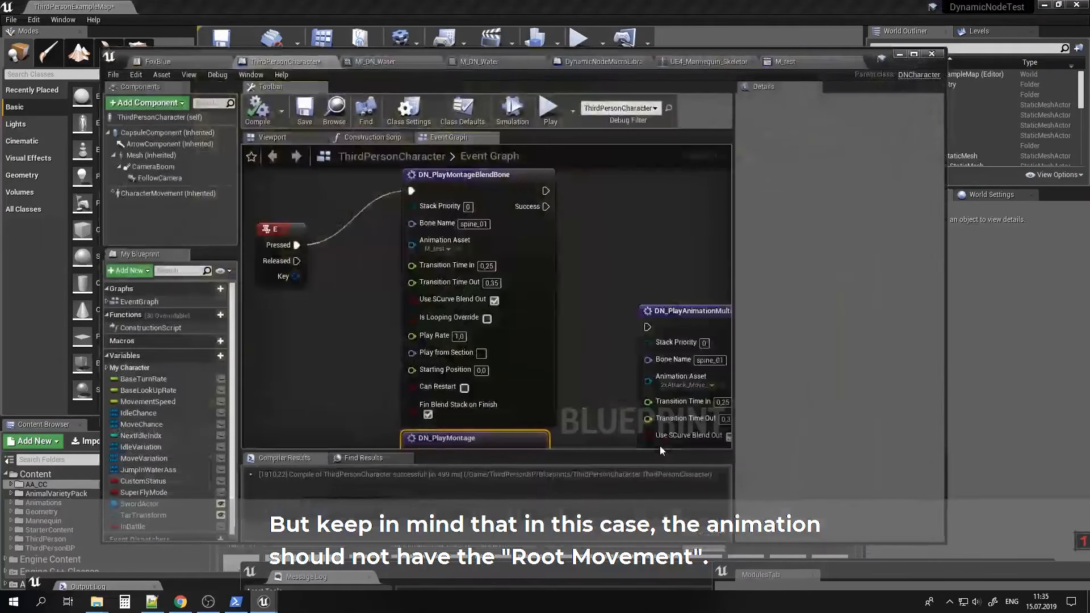
Delete the DN_PlayMontageBlendBone node and move DN_PlayMontage away from the E event.
left_click(547, 287)
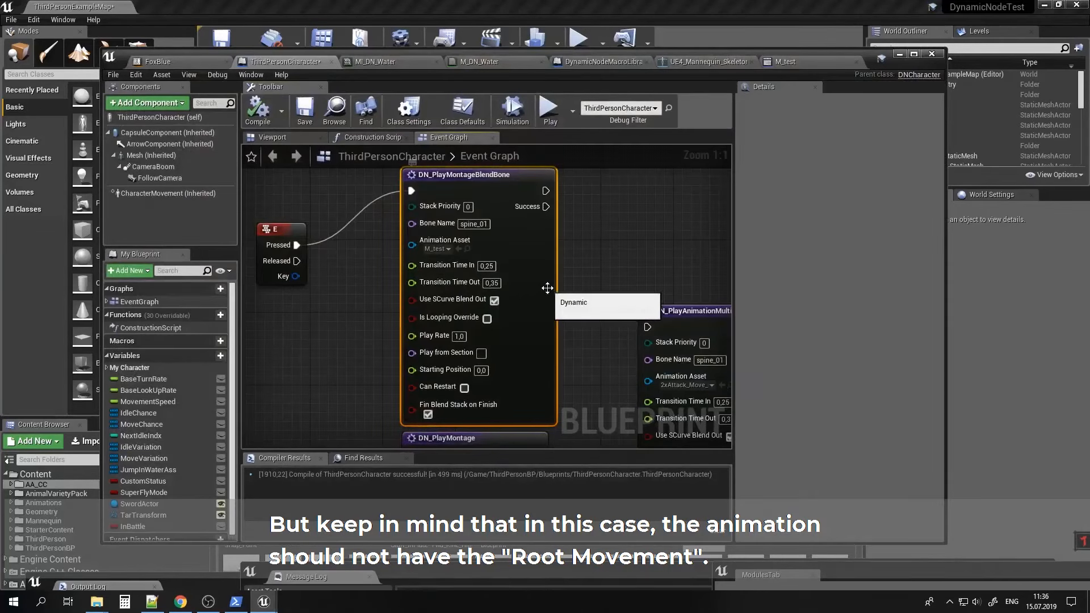
key("Delete")
right_click_drag(418, 306, 521, 199)
left_click_drag(564, 332, 627, 310)
right_click_drag(471, 196, 551, 294)
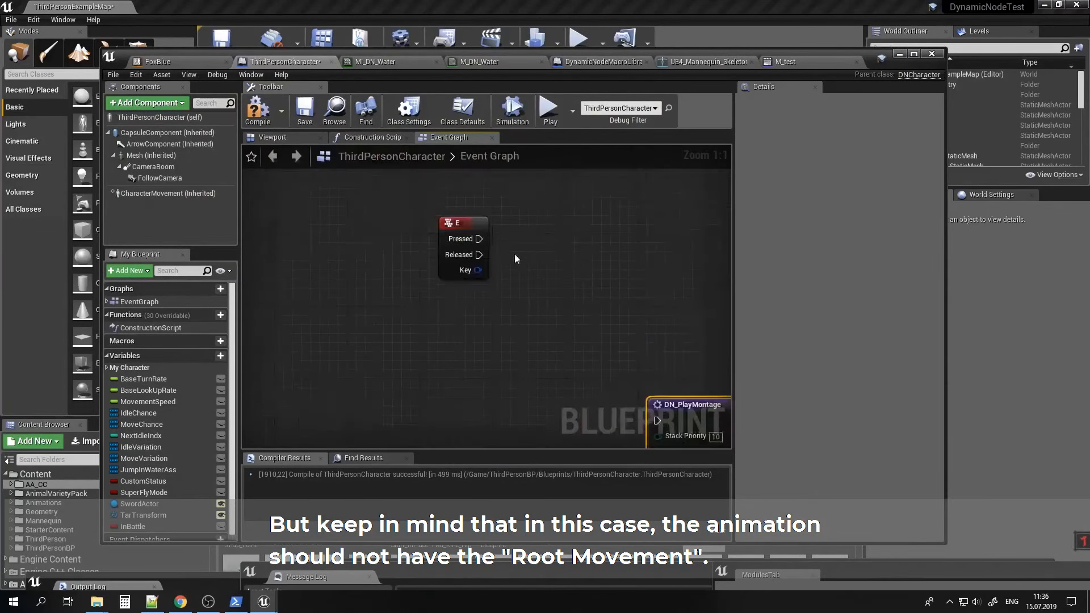
Add the native Play Montage node from the E event's Pressed output and place it below the event.
left_click_drag(478, 239, 555, 261)
type("pla")
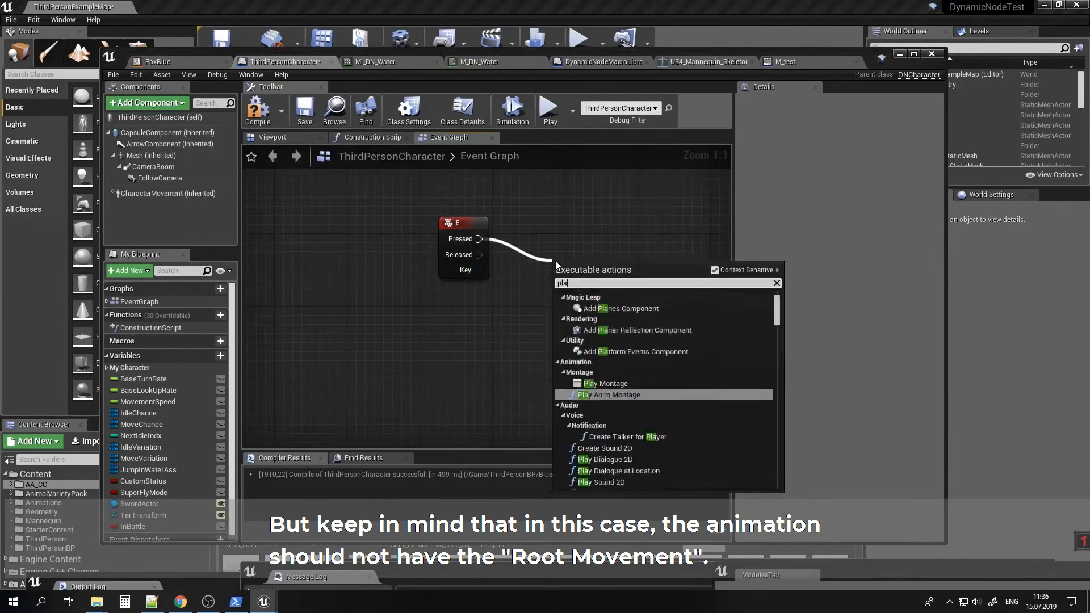
type("yMonta")
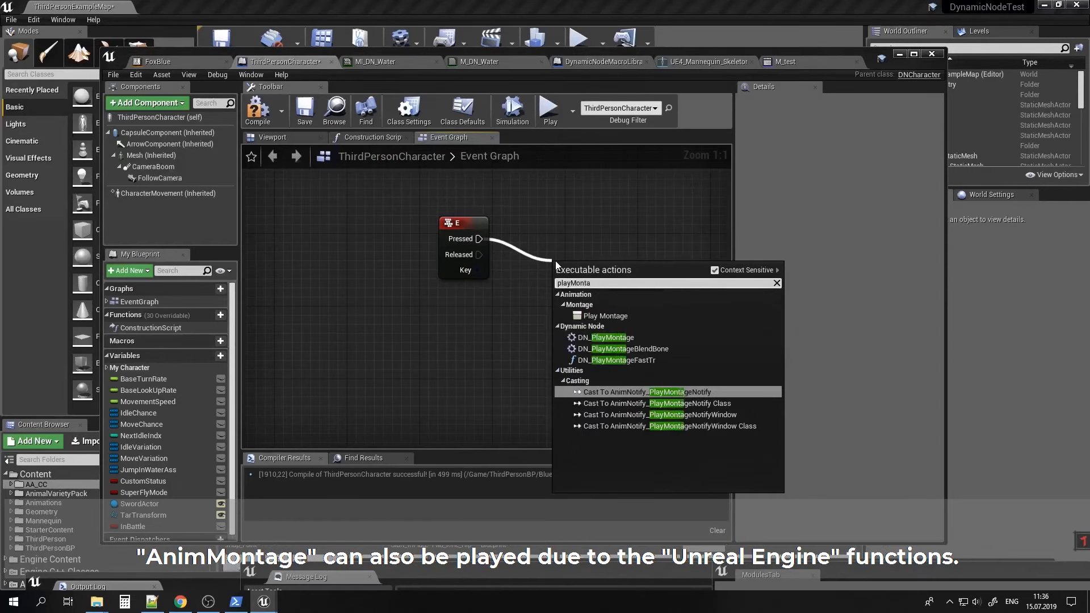
left_click(605, 315)
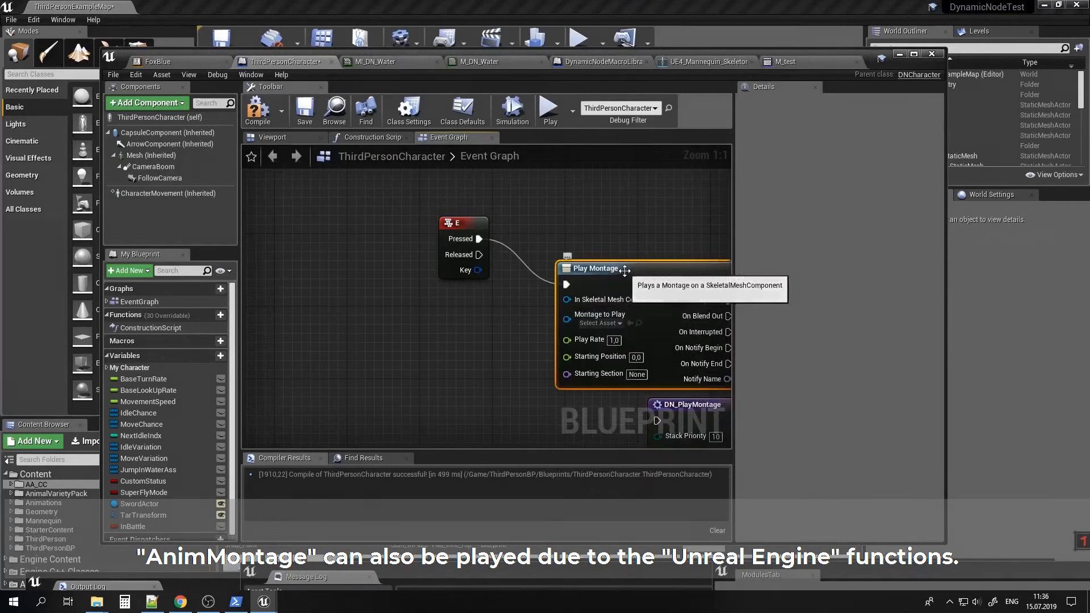
left_click_drag(619, 274, 462, 339)
Connect a Mesh reference to Play Montage's In Skeletal Mesh Component, set Montage to Play to M_test, and compile.
left_click_drag(139, 154, 253, 333)
left_click_drag(319, 333, 424, 366)
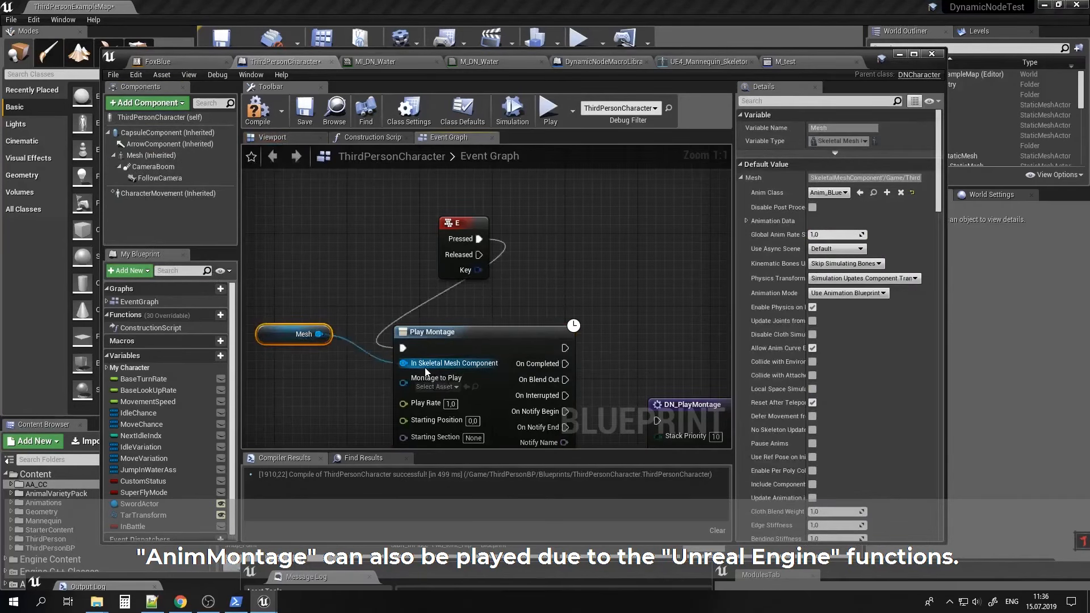
right_click_drag(632, 373, 593, 273)
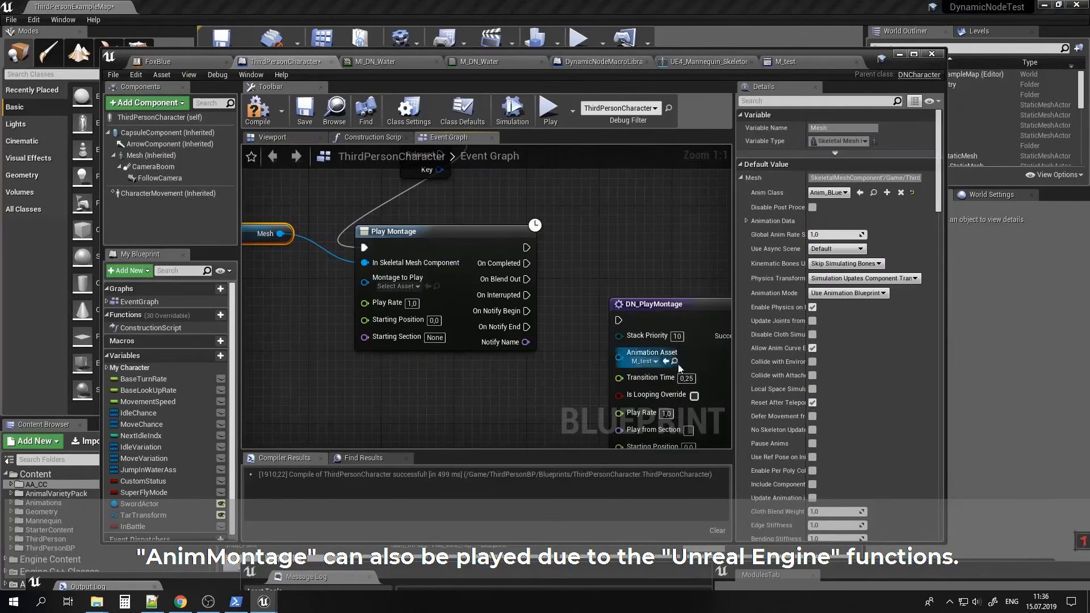
left_click(428, 286)
left_click(255, 112)
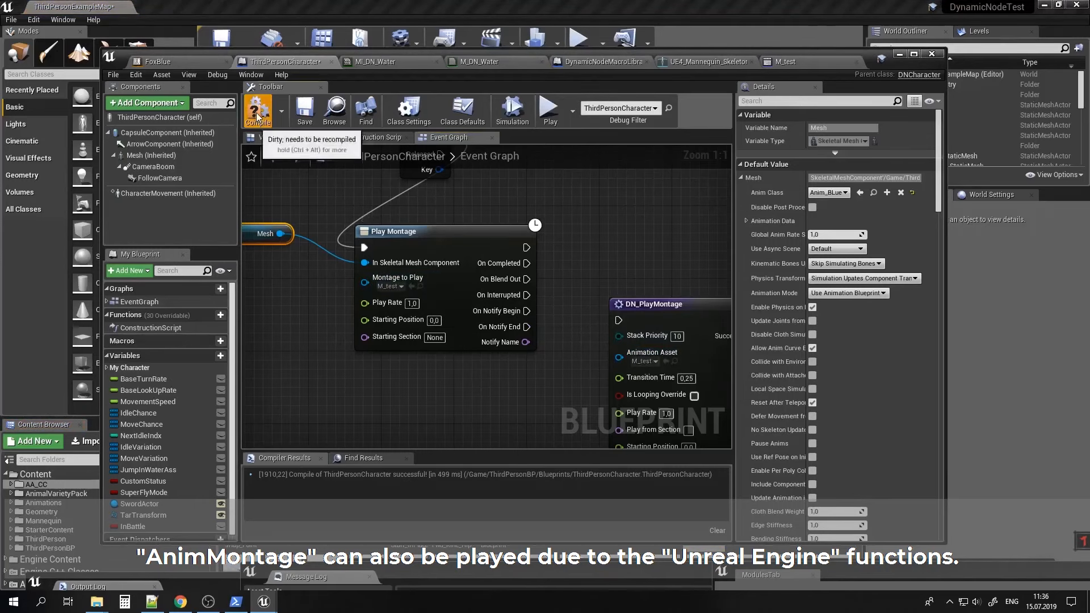
Play-test the native Play Montage node in the level, stop the session and return to the Blueprint.
right_click_drag(533, 221, 501, 276)
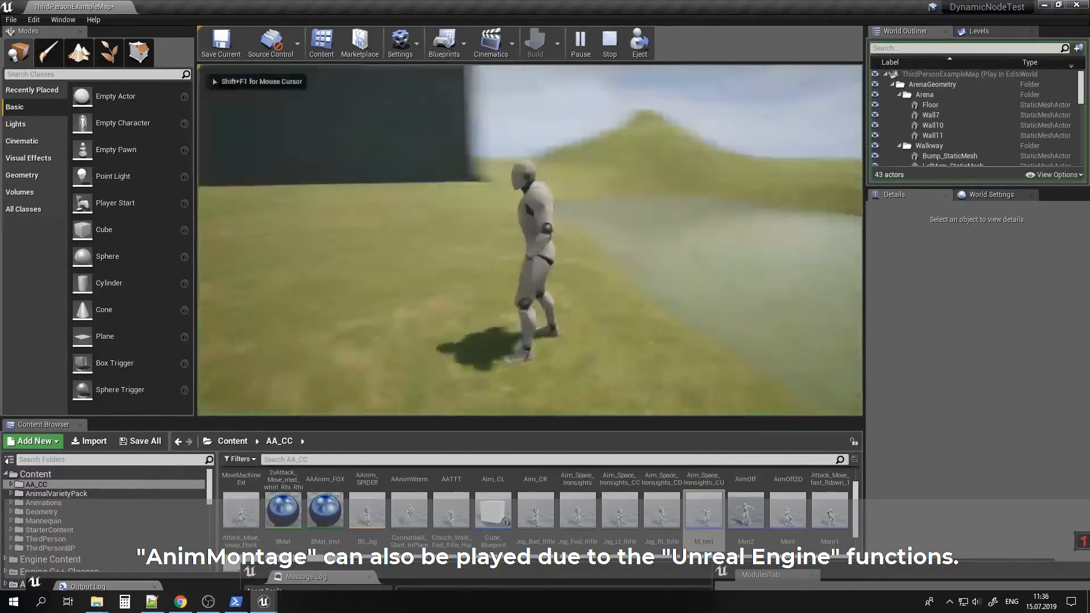
key("a")
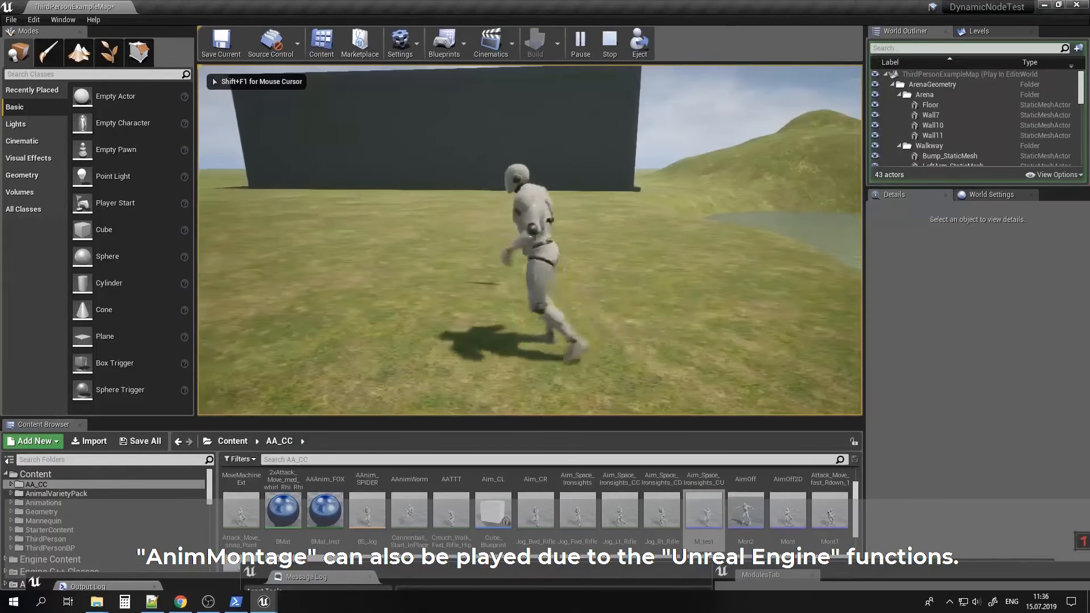
key("Escape")
mouse_move(264, 601)
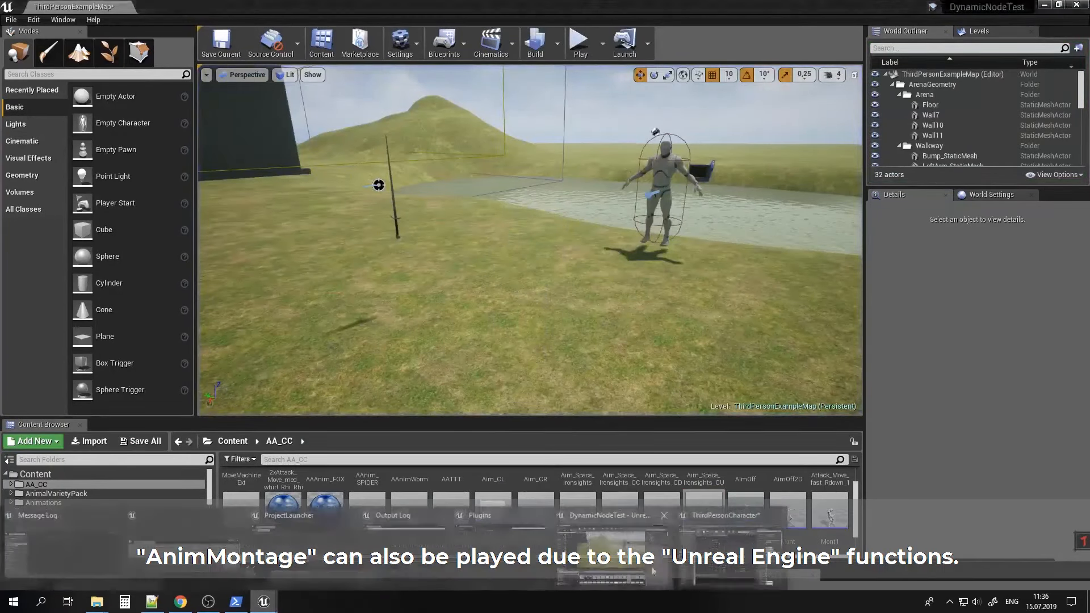
left_click(732, 547)
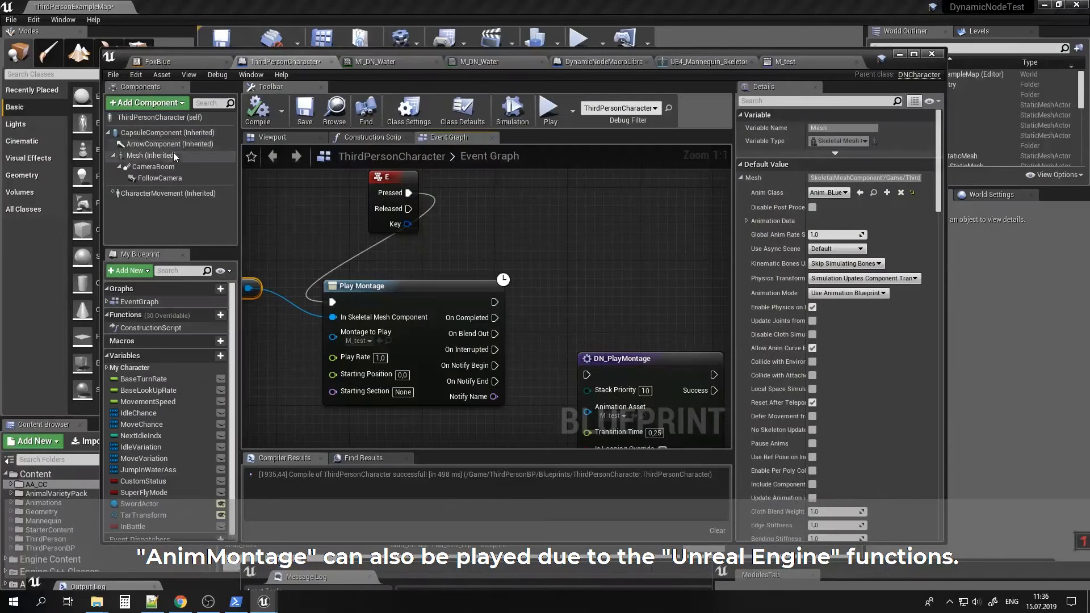
Locate the Mesh component's Anim Class asset in the Content Browser and open the Anim_BLue animation blueprint.
left_click(174, 156)
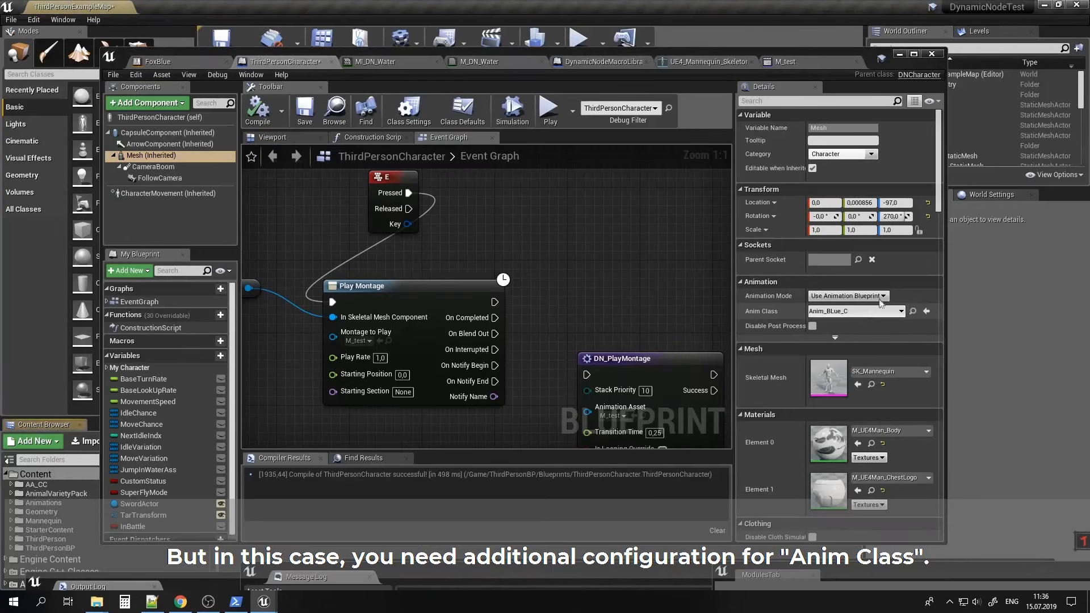
left_click(902, 54)
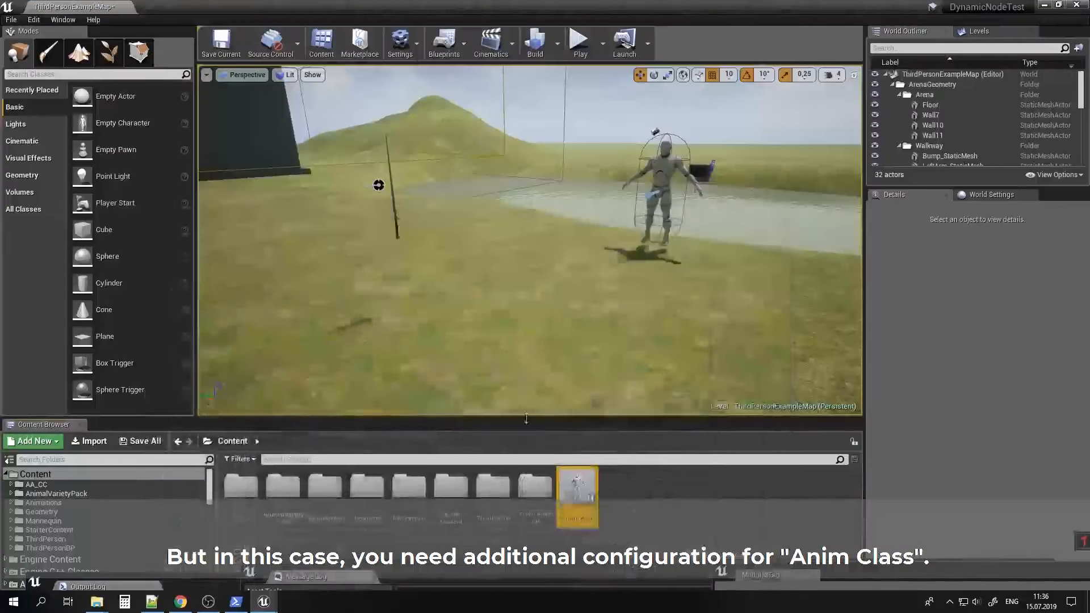
double_click(577, 489)
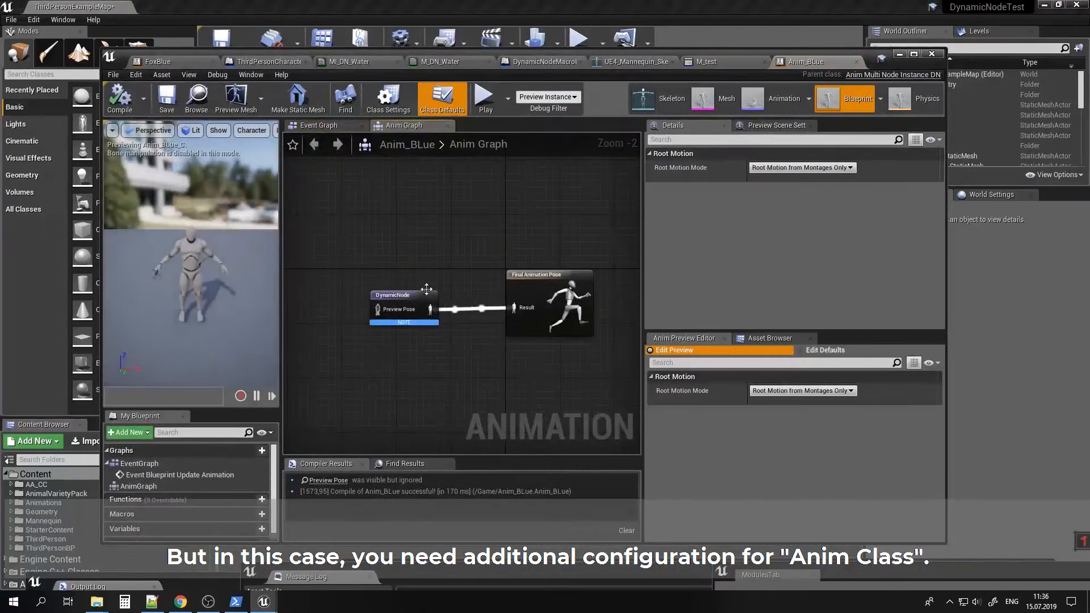
Add a Slot 'DefaultSlot' node from the DynamicNode pose output and position it before the Final Animation Pose.
left_click(413, 312)
left_click_drag(413, 312, 431, 336)
type("s")
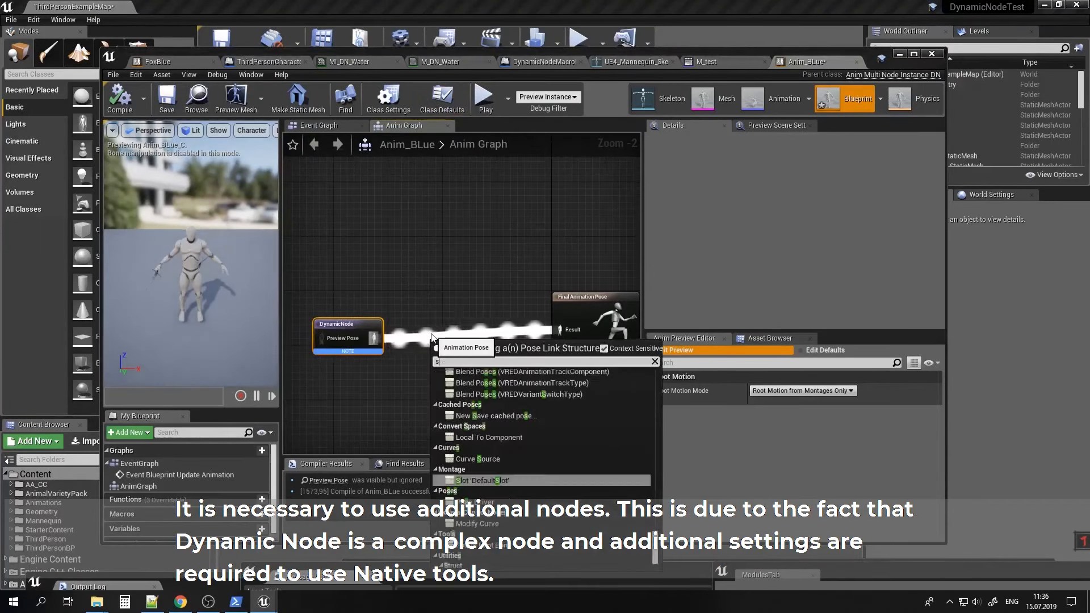
type("lot")
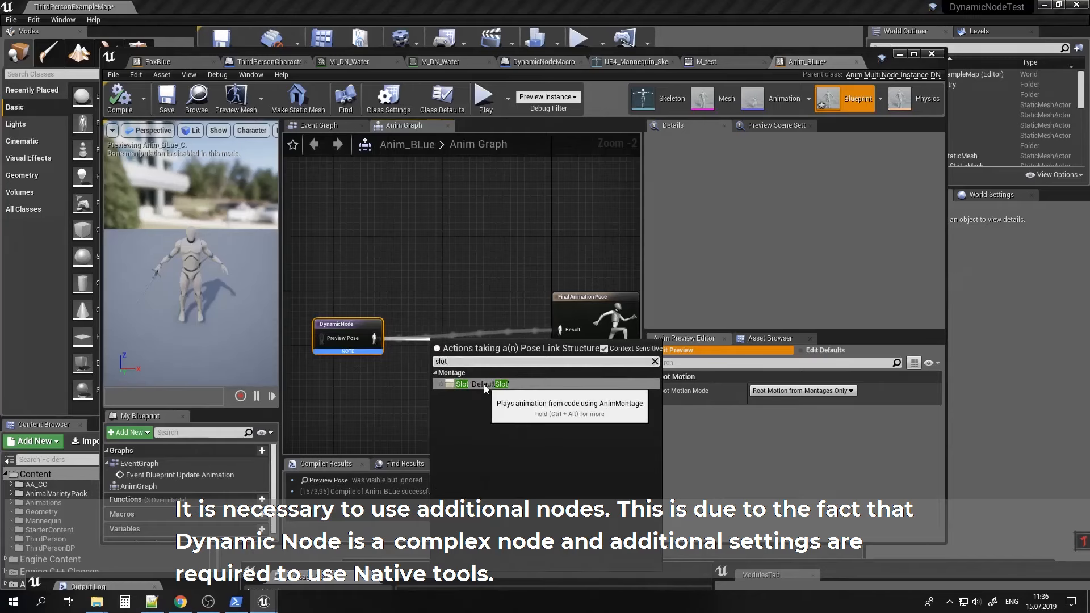
left_click(483, 384)
left_click_drag(567, 332, 538, 327)
left_click(448, 297)
Add a DynamicHub node to the Anim Graph and place it above the DynamicNode and Slot nodes.
right_click_drag(397, 224, 445, 264)
right_click(424, 259)
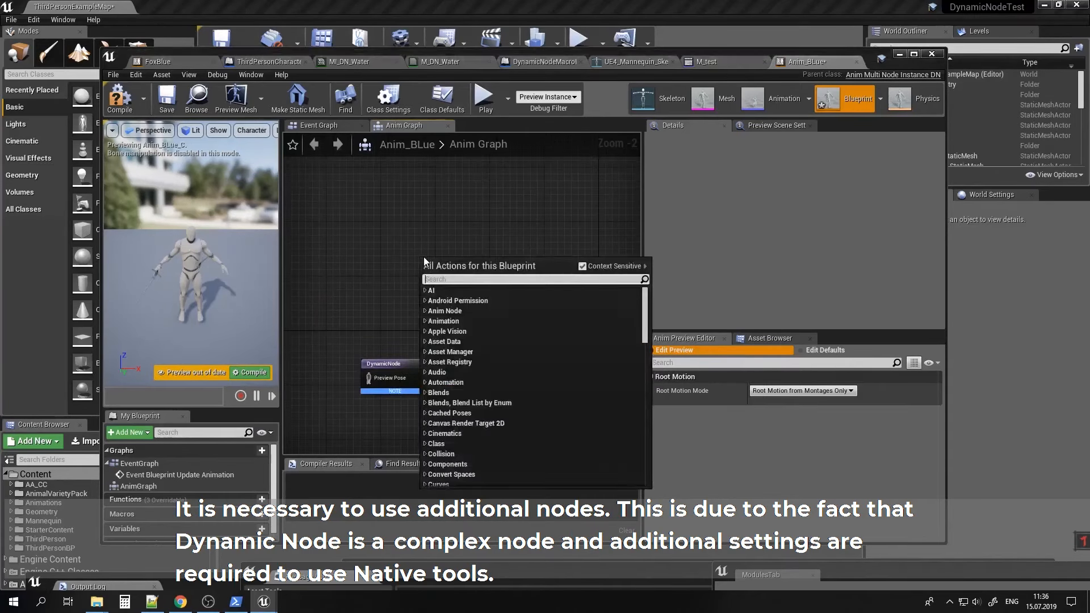
type("dyn")
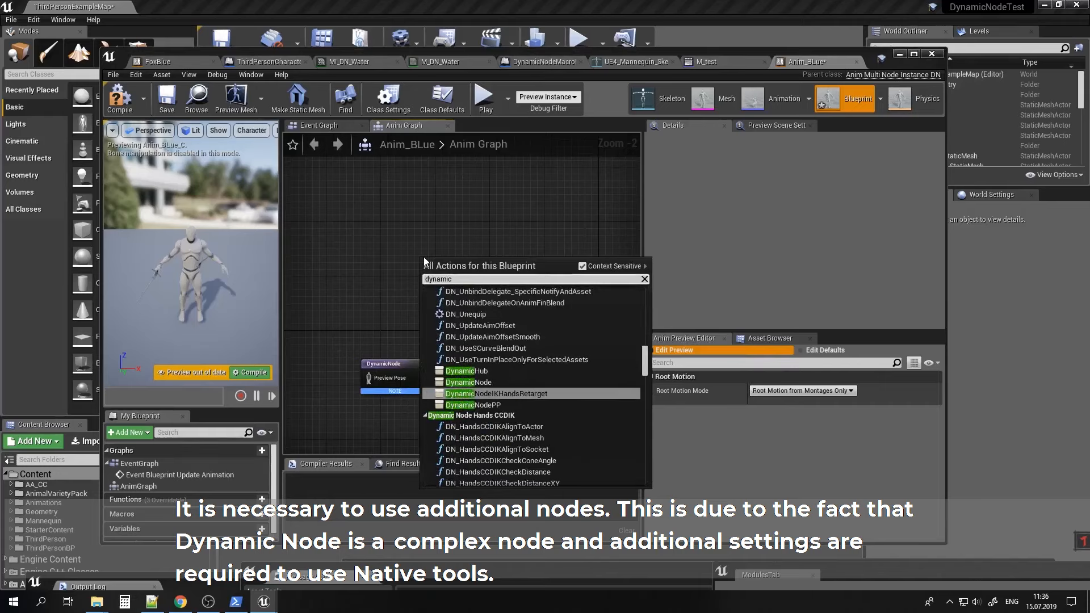
type("amic")
left_click(467, 371)
left_click_drag(463, 262, 483, 241)
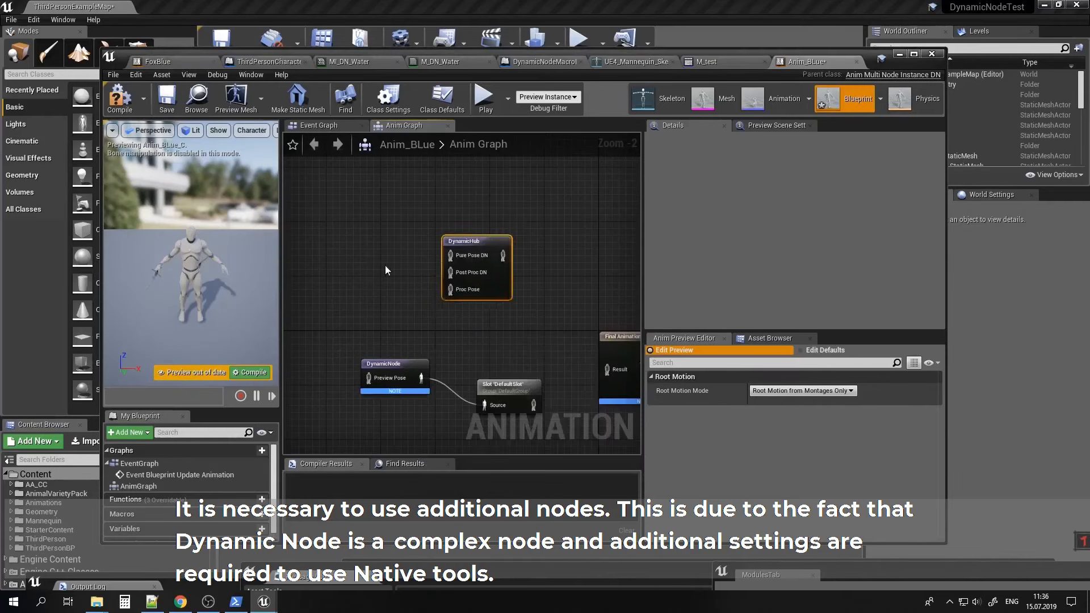
Add a DynamicNodePP node and connect its output to the DynamicHub's Post Proc DN input.
right_click_drag(315, 262, 418, 264)
right_click(419, 264)
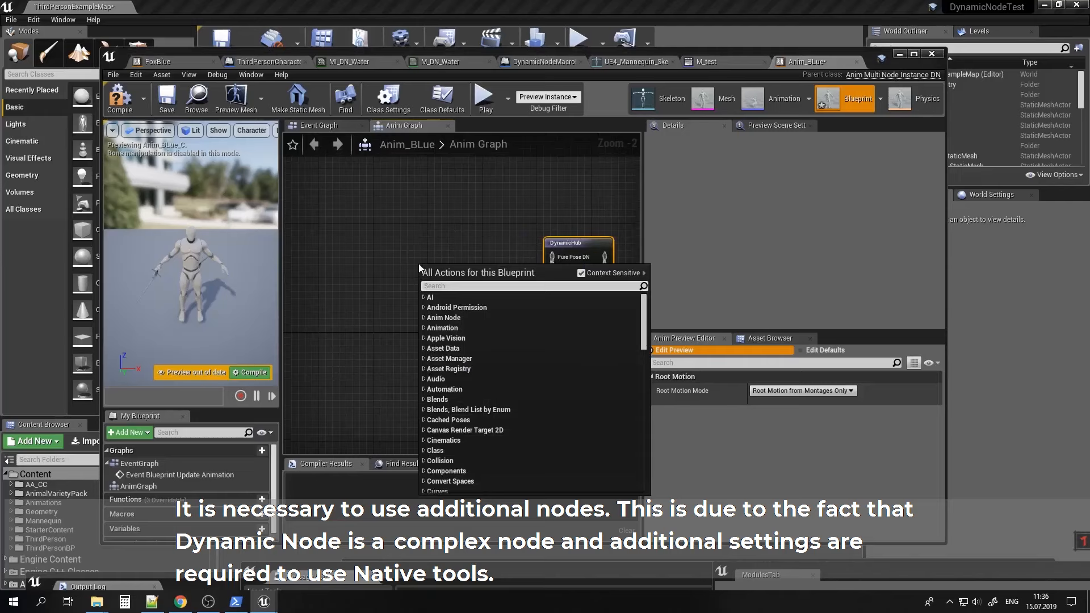
type("dynami")
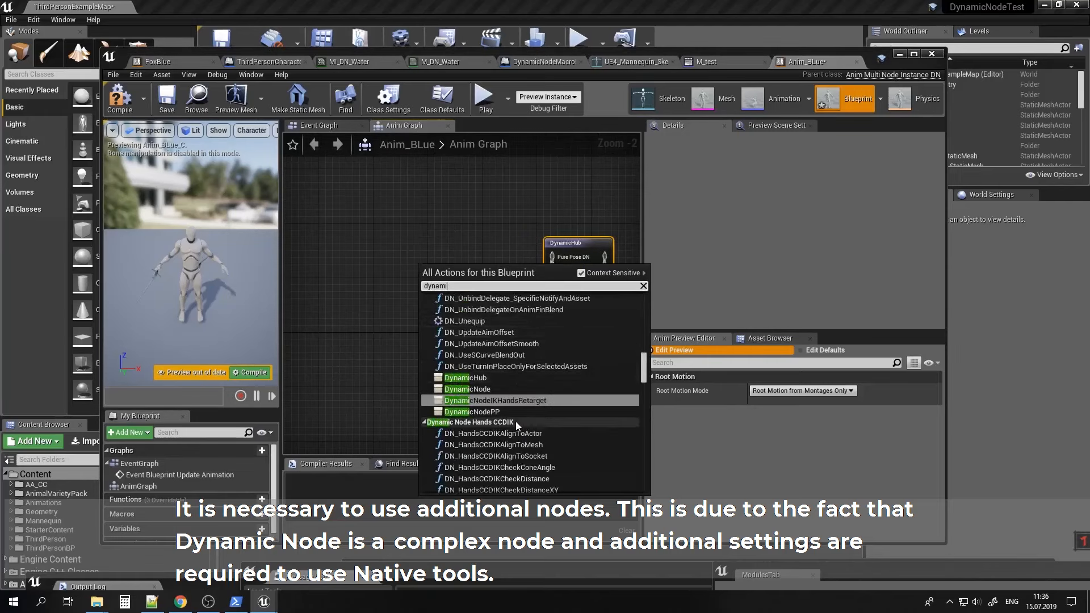
left_click(478, 414)
scroll(475, 287, "up", 2)
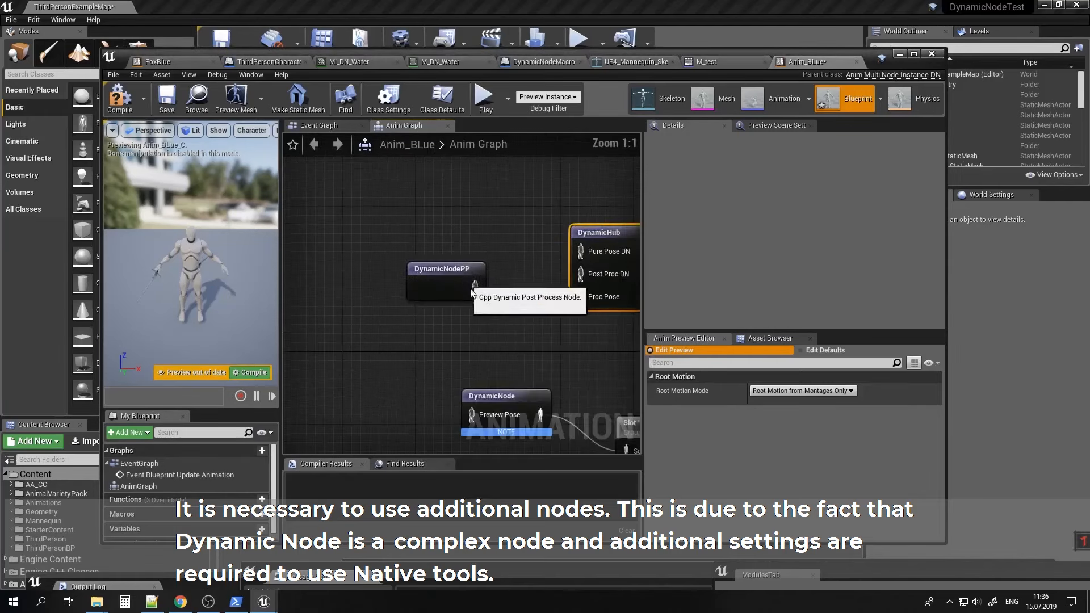
left_click_drag(475, 288, 590, 278)
Duplicate the DynamicNode above DynamicNodePP and connect the copy to the DynamicHub's Pure Pose DN input.
left_click(513, 393)
key("ctrl+c")
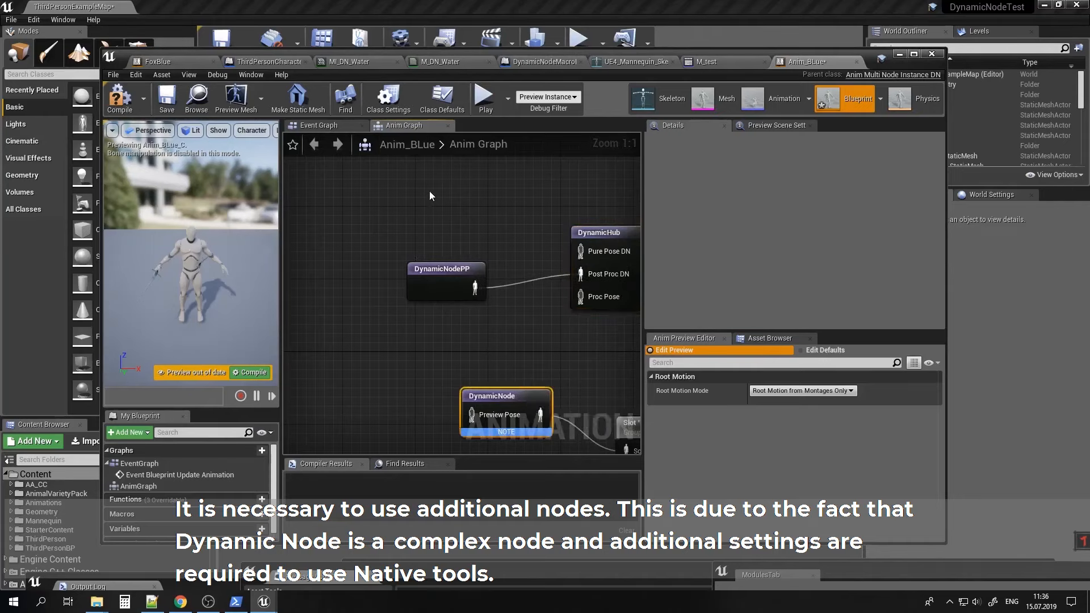
key("ctrl+v")
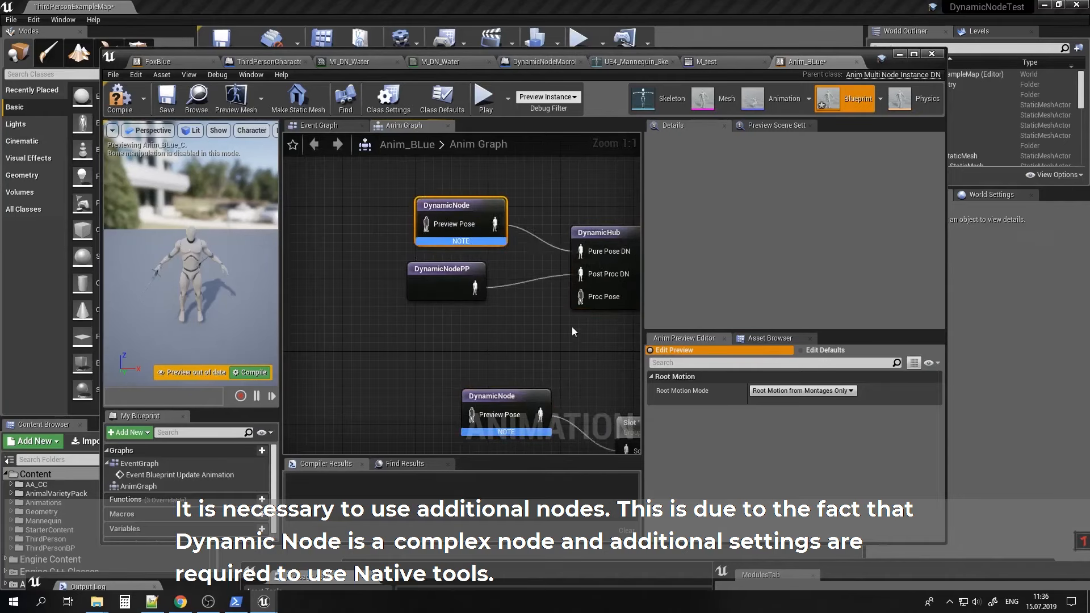
Reposition the lower DynamicNode and Slot nodes, connect the Slot output to DynamicHub's Proc Pose, and link the hub to the Final Animation Pose.
right_click_drag(572, 332, 490, 282)
left_click_drag(417, 345, 390, 373)
left_click_drag(338, 346, 411, 390)
left_click_drag(500, 261, 500, 248)
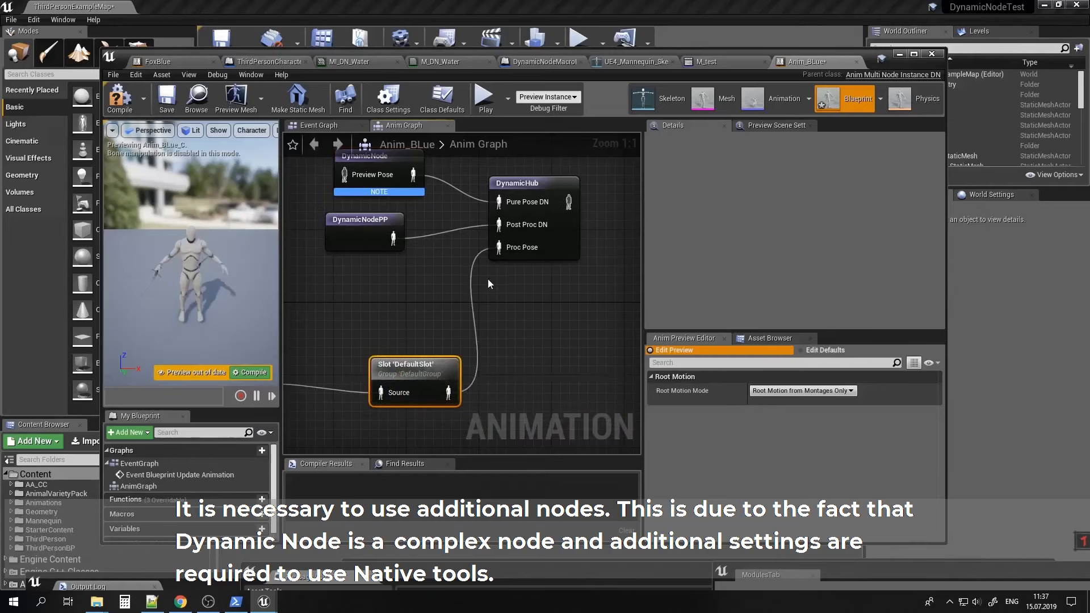
right_click_drag(440, 300, 271, 299)
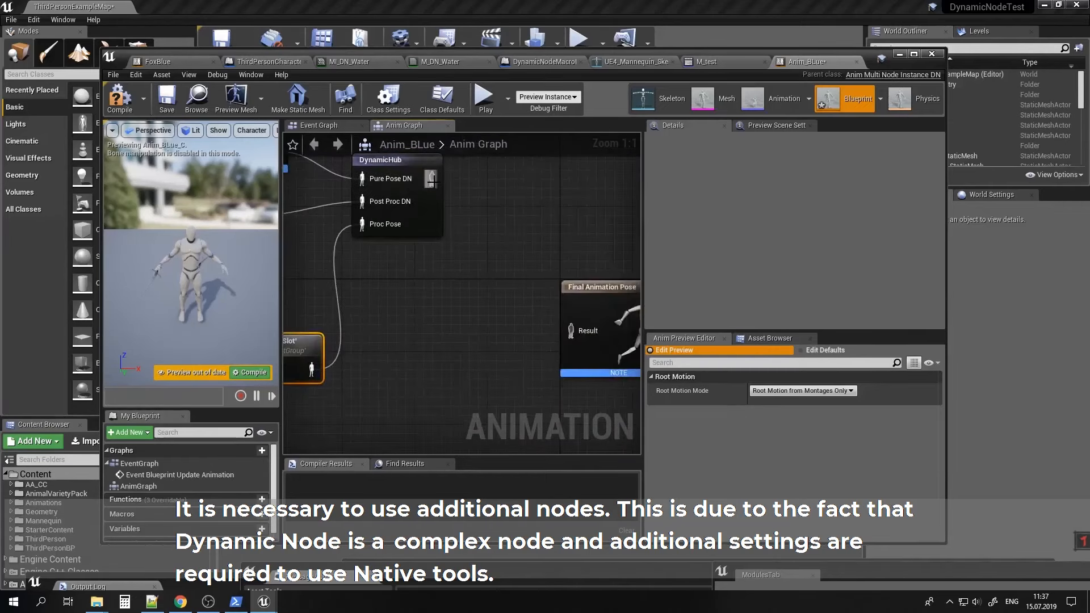
mouse_move(407, 299)
right_mouse_down()
mouse_move(520, 326)
mouse_move(601, 329)
right_mouse_up()
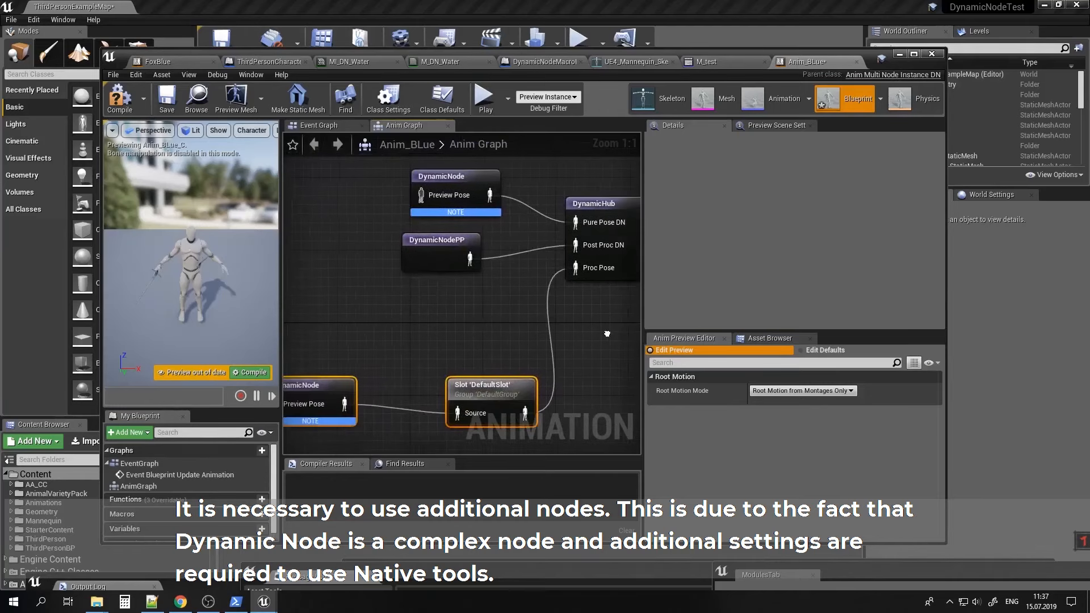
Save and compile the animation blueprint, play-test the native montage in the level and end the session.
scroll(460, 290, "down", 1)
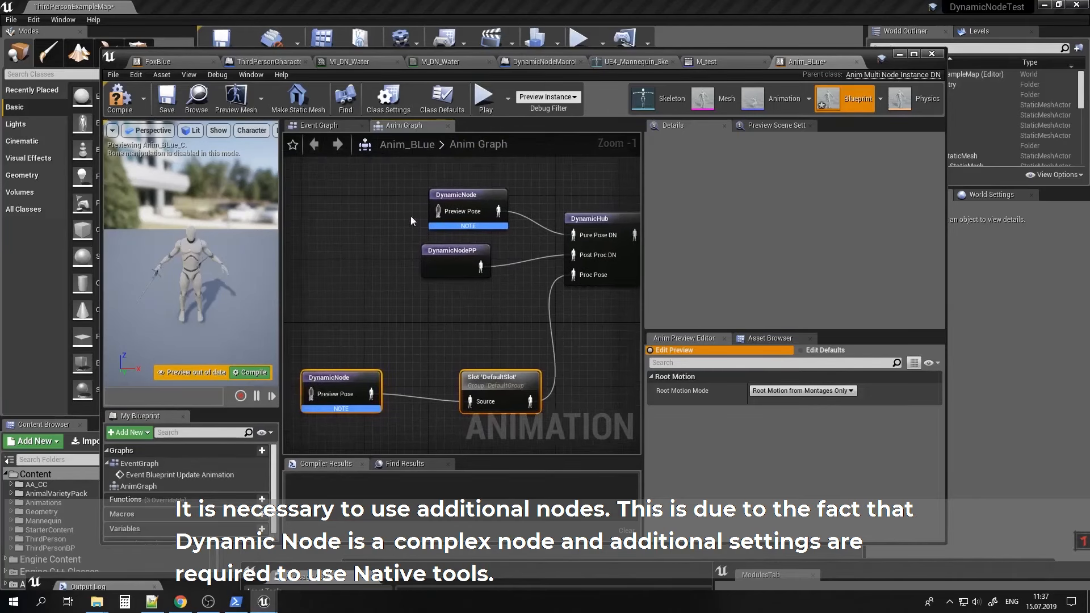
left_click(165, 99)
left_click(118, 100)
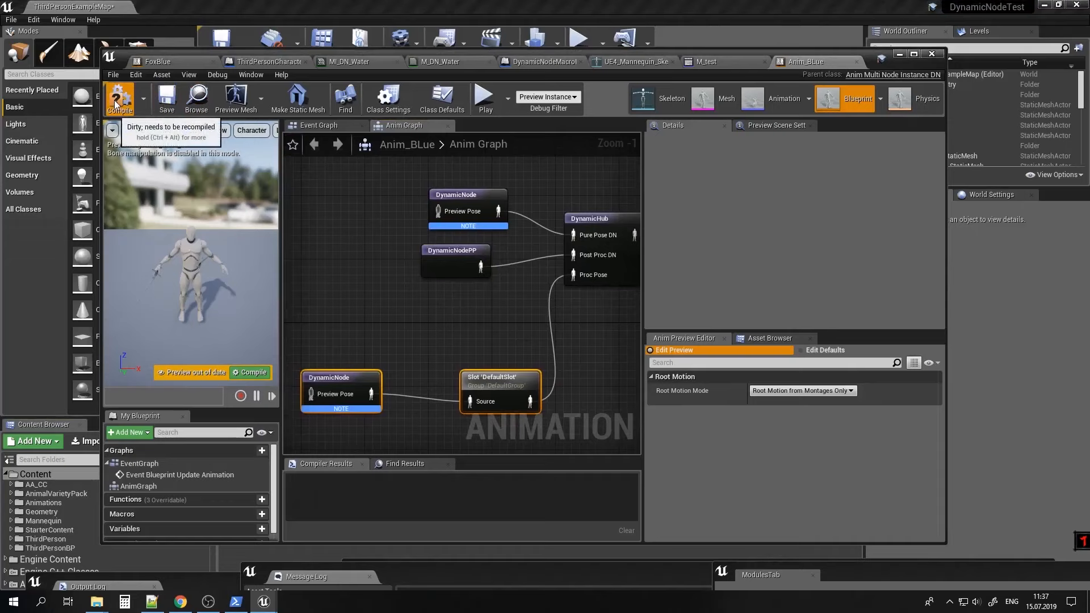
right_click_drag(567, 331, 352, 264)
left_click(900, 55)
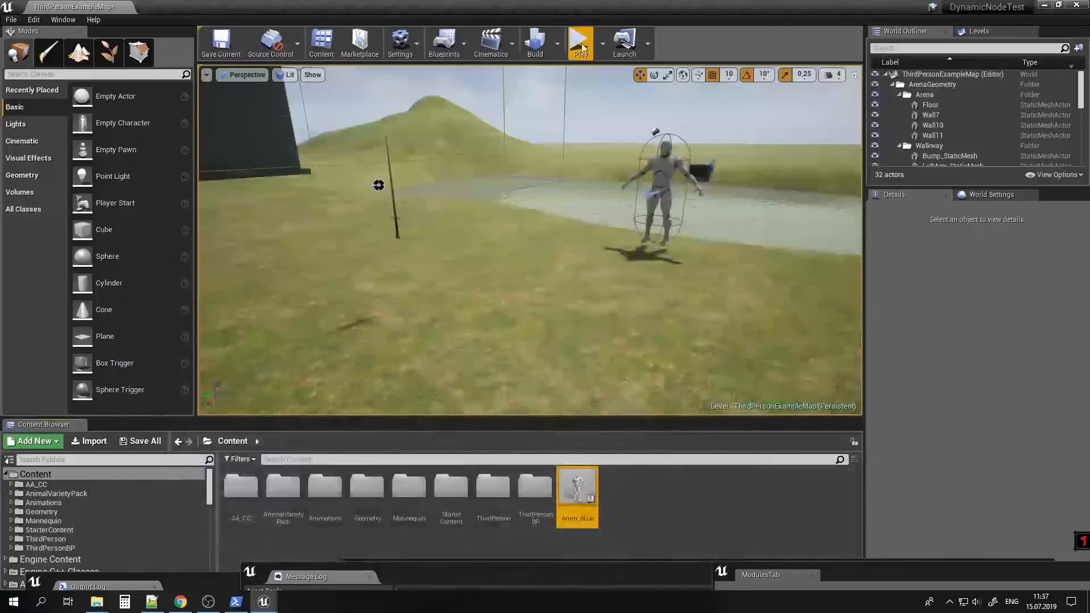
key("a")
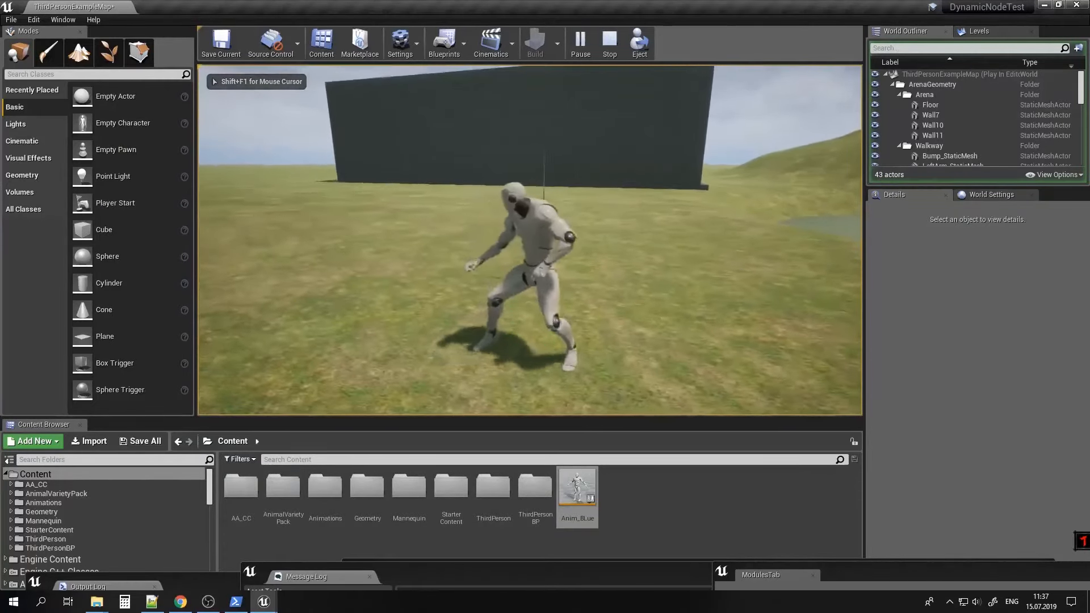
key("Escape")
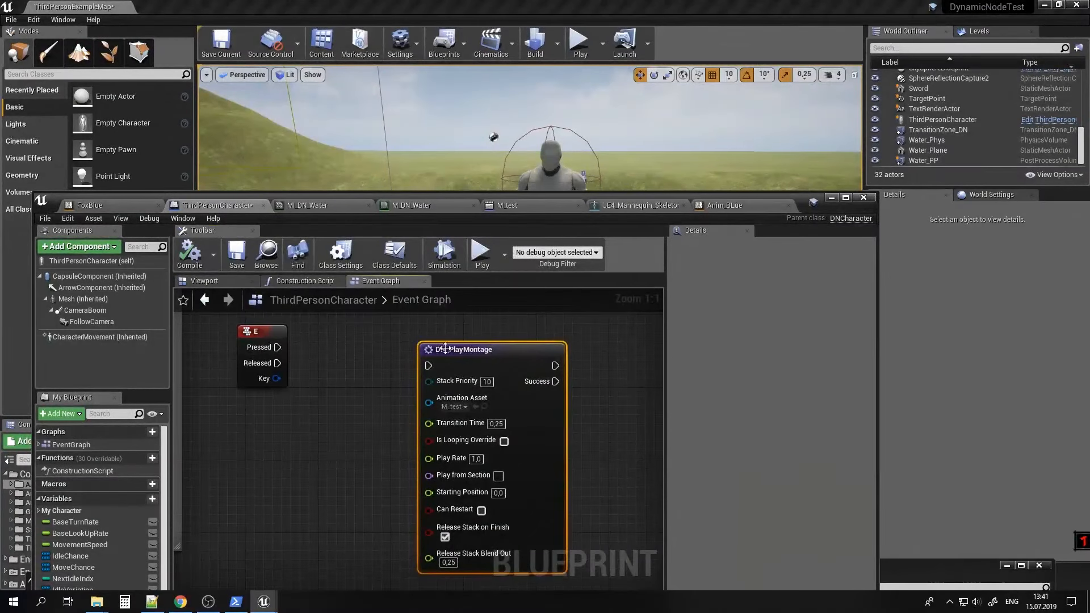
Insert a DN_MontageSetup node between the E key's Pressed output and the DN_PlayMontage node.
left_click_drag(445, 348, 527, 357)
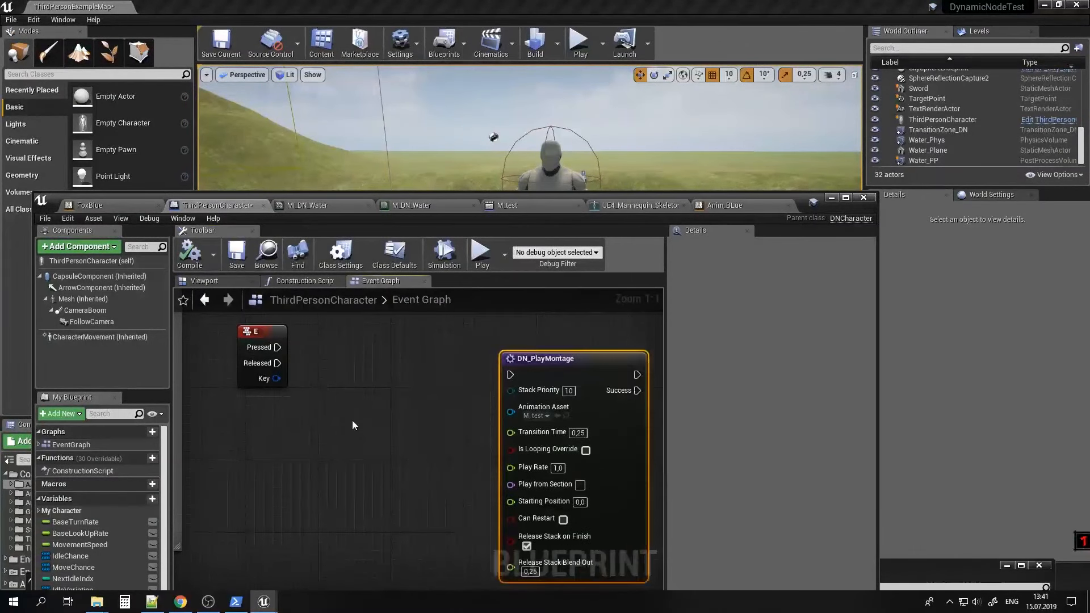
right_click(352, 421)
type("montagese")
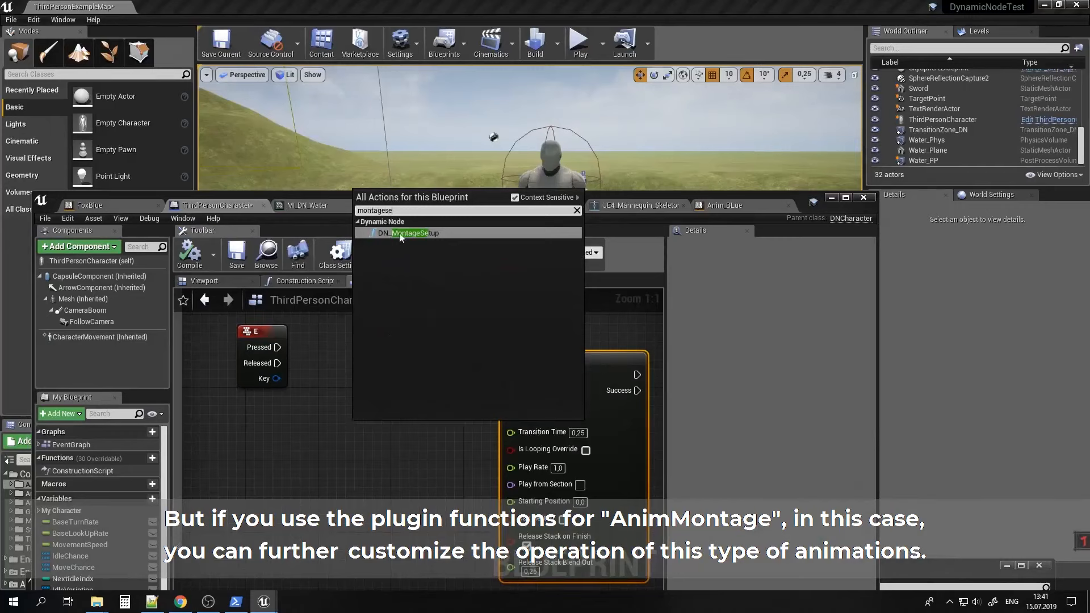
left_click(427, 234)
left_click_drag(400, 407, 364, 361)
left_click_drag(466, 402, 467, 404)
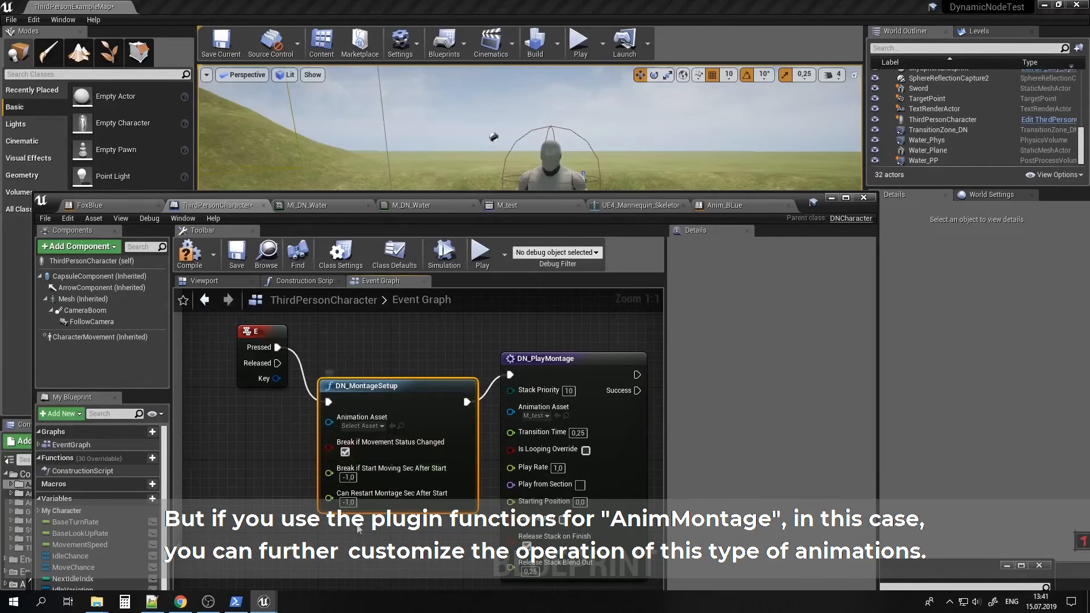
Locate the existing Event BeginPlay in the Event Graph and return to the E key montage nodes.
right_click(372, 540)
type("beginpla")
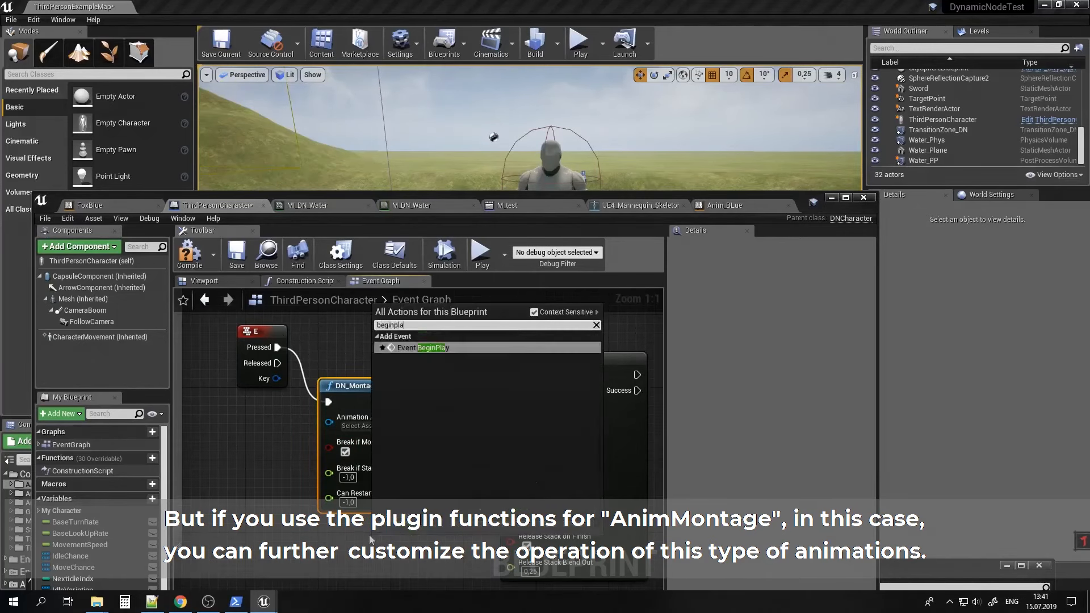
key("Return")
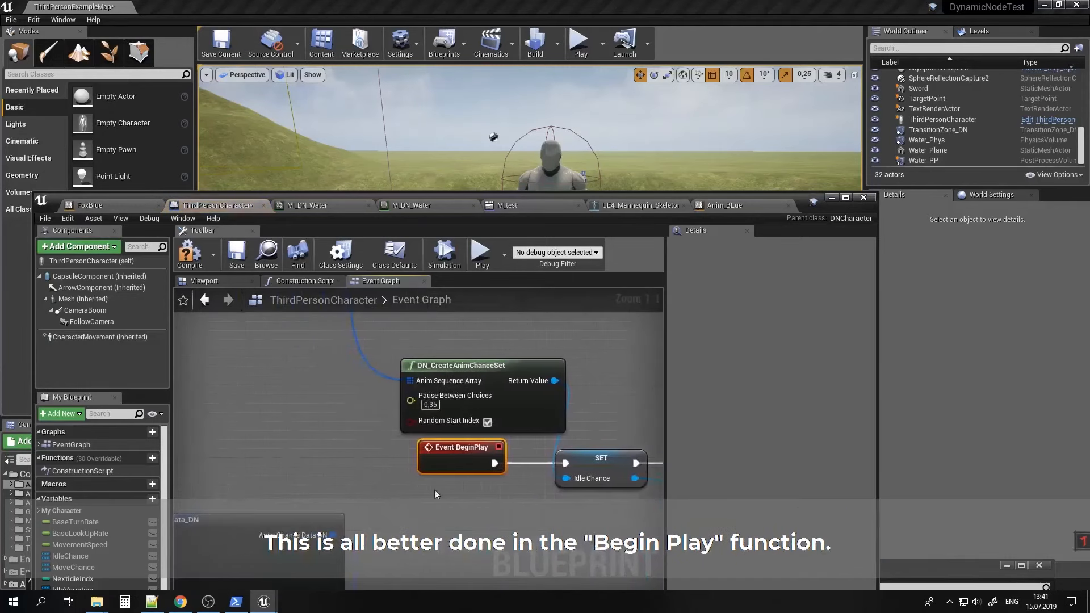
right_click_drag(570, 522, 364, 485)
scroll(365, 486, "down", 12)
right_click_drag(582, 434, 375, 409)
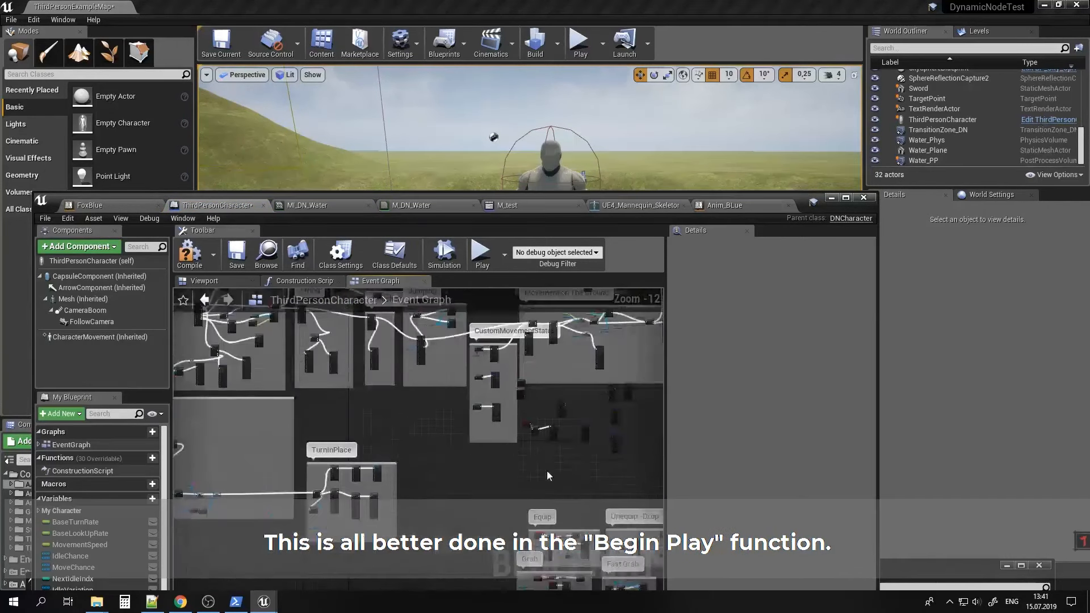
right_click_drag(528, 426, 387, 429)
scroll(388, 430, "up", 12)
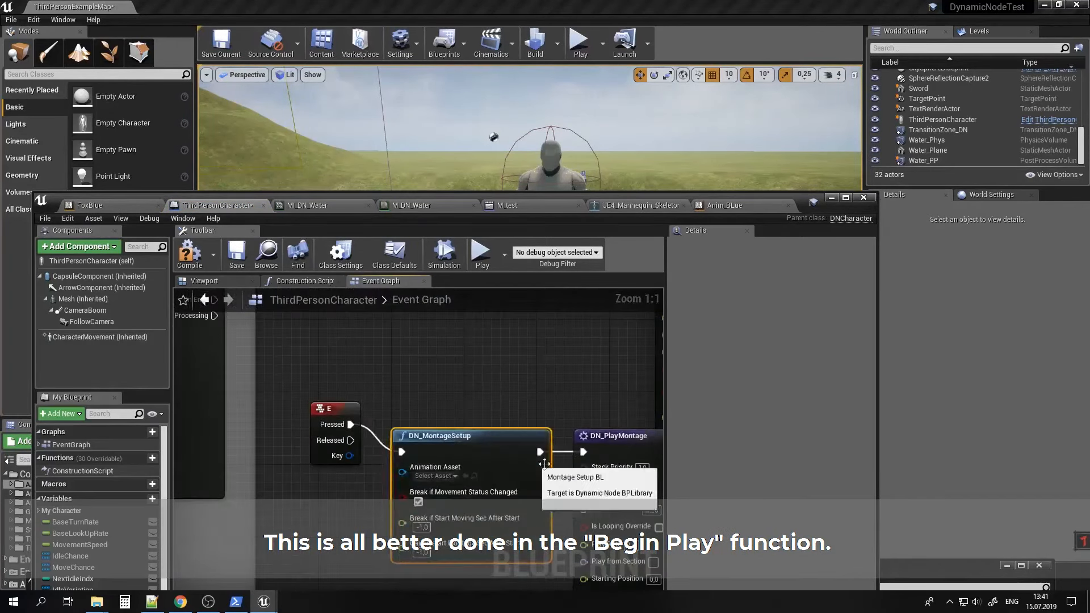
Set DN_MontageSetup's Animation Asset to M_test with Break if Movement Status Changed enabled, and compile the Blueprint.
left_click(640, 494)
left_click(466, 476)
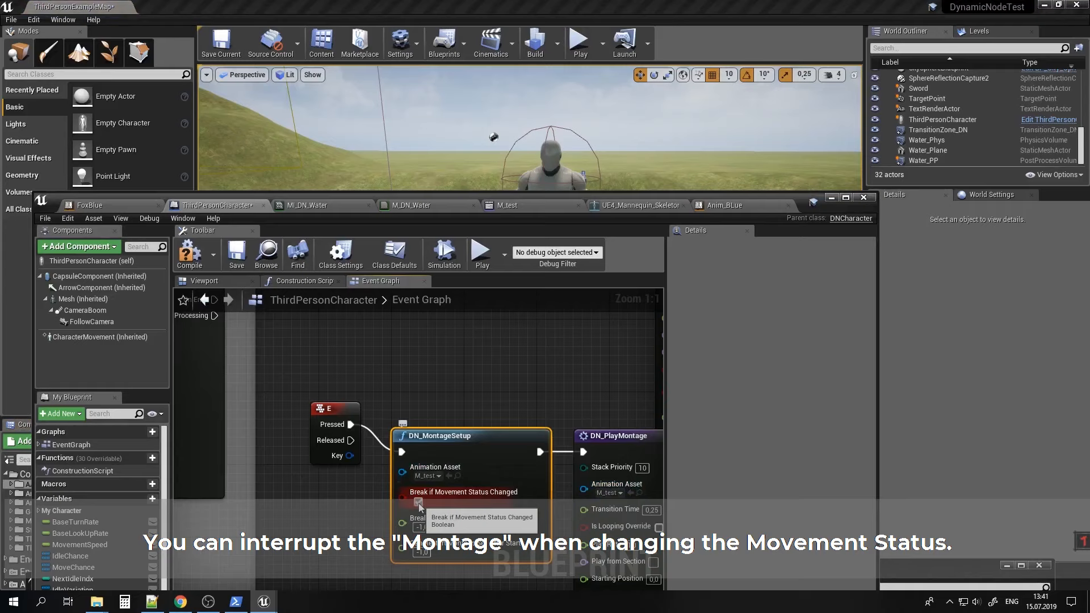
left_click(418, 502)
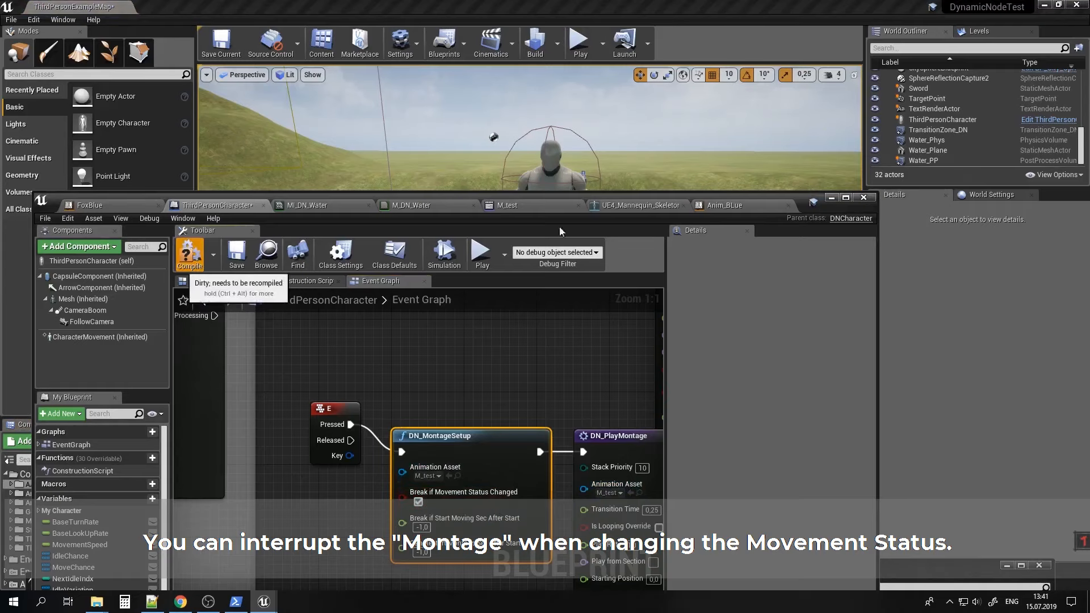
left_click(189, 251)
Play-test interrupting the montage with a jump in the level, stop the session and return to the Blueprint.
left_click_drag(797, 203, 765, 486)
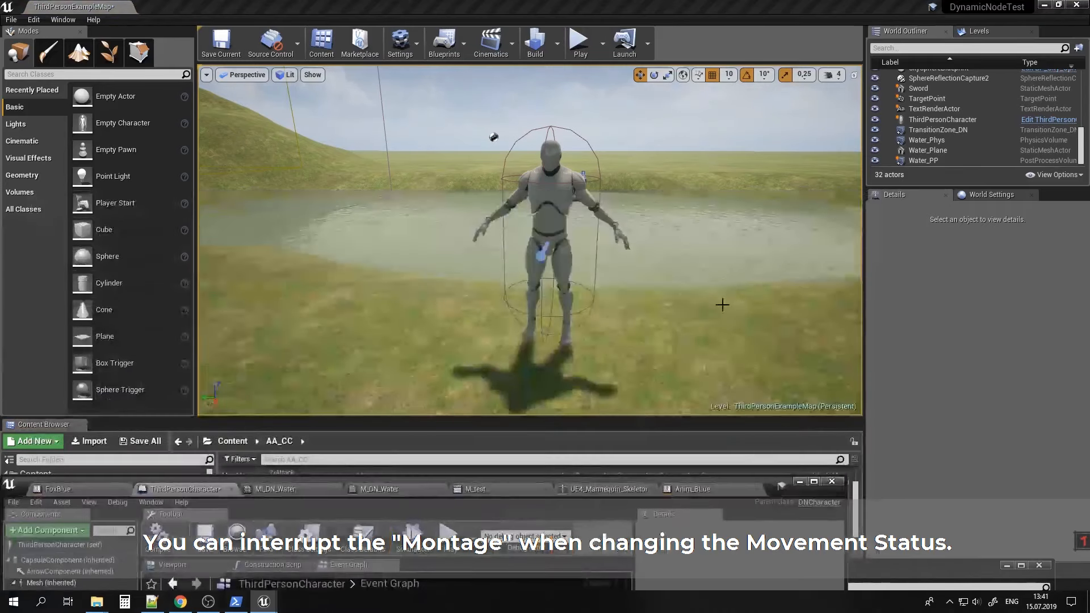
left_click(579, 42)
key("space")
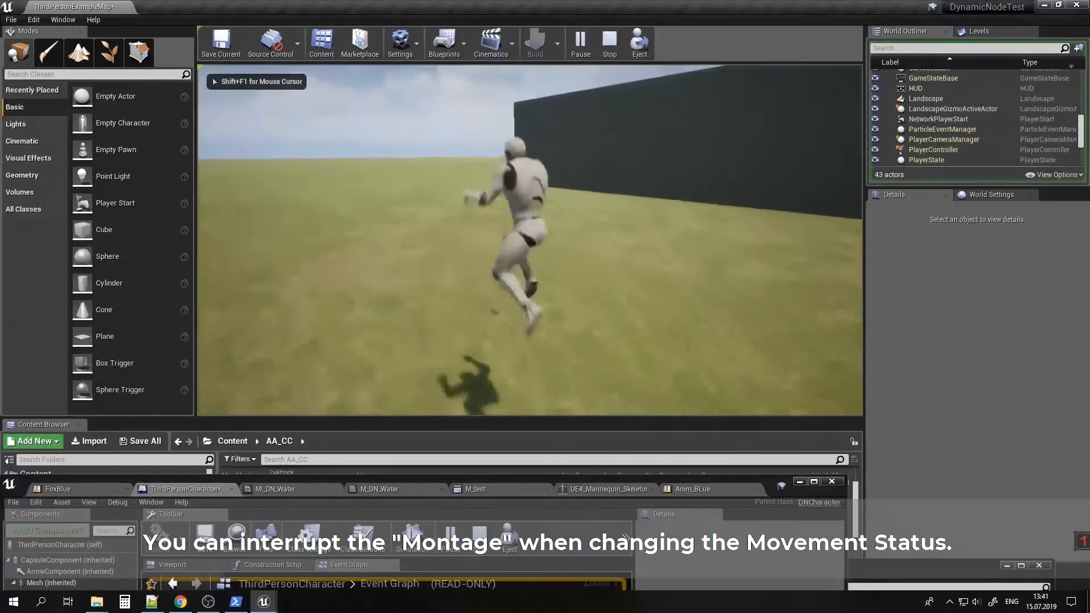
key("Escape")
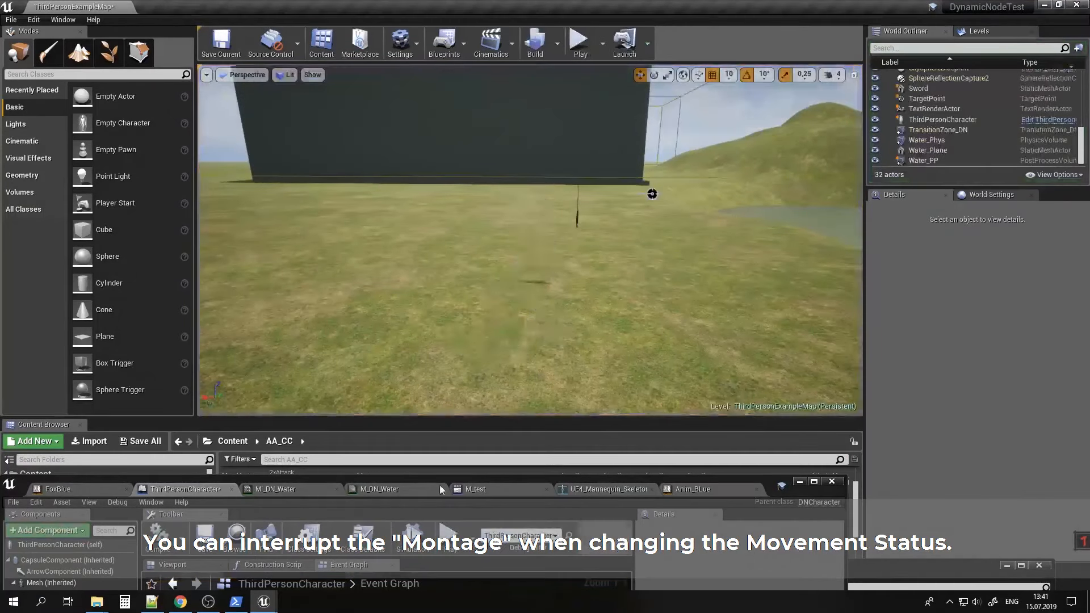
left_click_drag(466, 478, 551, 229)
Set Break if Start Moving Sec After Start to 0.5 on DN_MontageSetup and compile the Blueprint.
right_click_drag(477, 578, 448, 518)
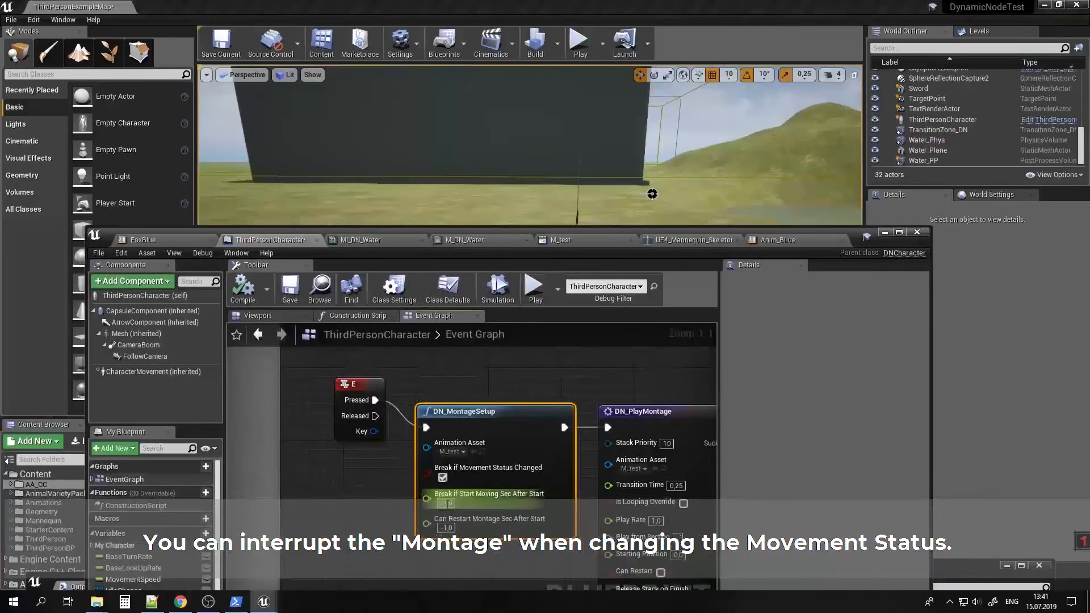
left_click(454, 504)
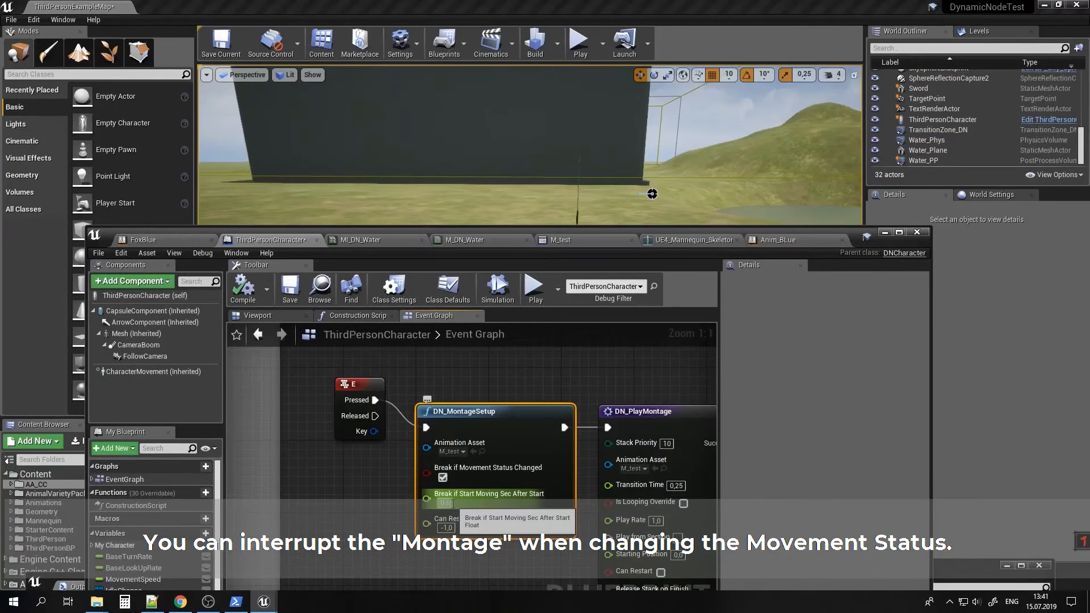
type("0.5")
key("Return")
left_click(248, 285)
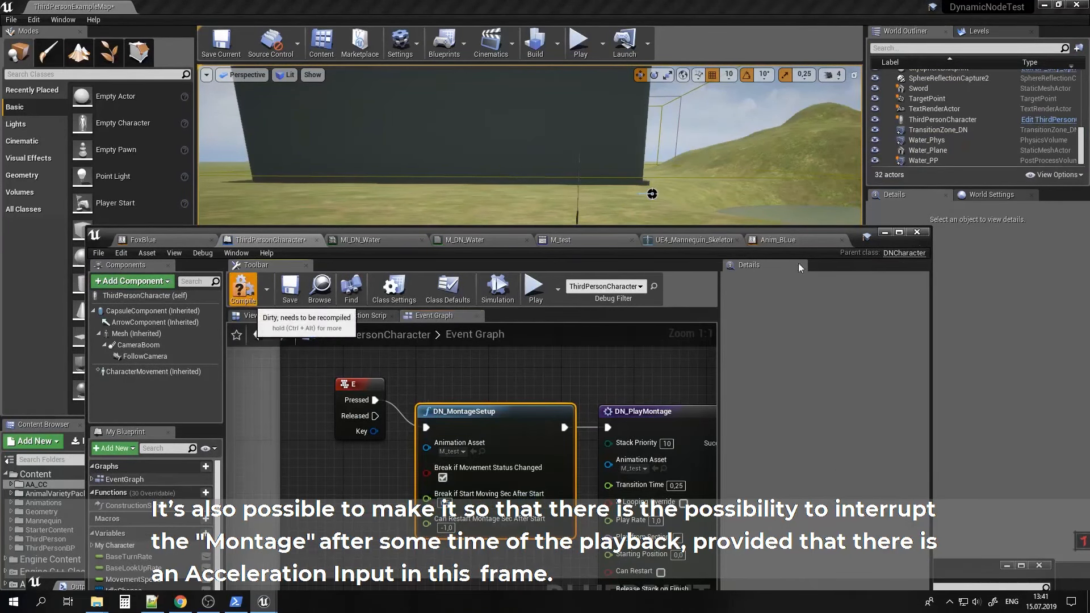
Play-test interrupting the montage by moving the character, stop the session and reopen the ThirdPersonCharacter Blueprint.
left_click(884, 233)
left_click(579, 41)
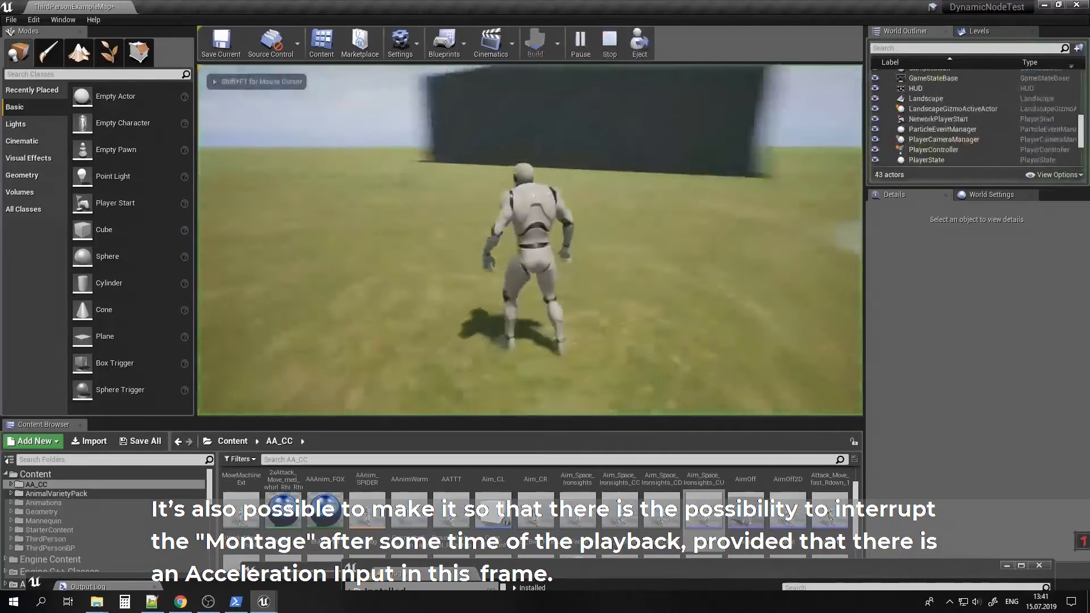
key("w")
key("a")
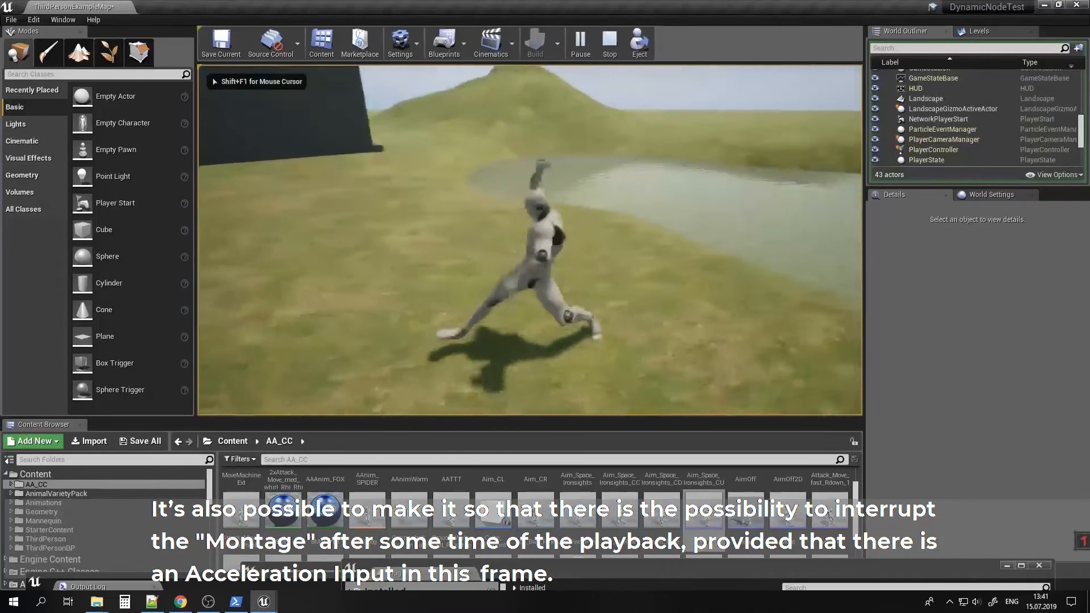
key("Escape")
left_click(265, 601)
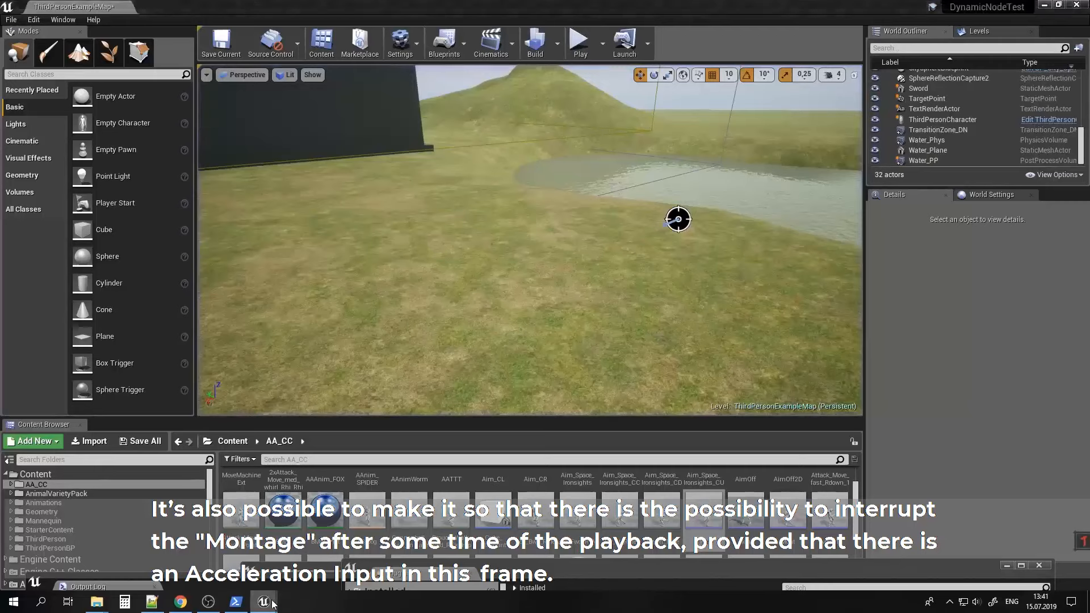
left_click(423, 549)
Examine DN_MontageSetup's Can Restart Montage Sec After Start value alongside DN_PlayMontage's Can Restart option.
right_click_drag(548, 478, 490, 373)
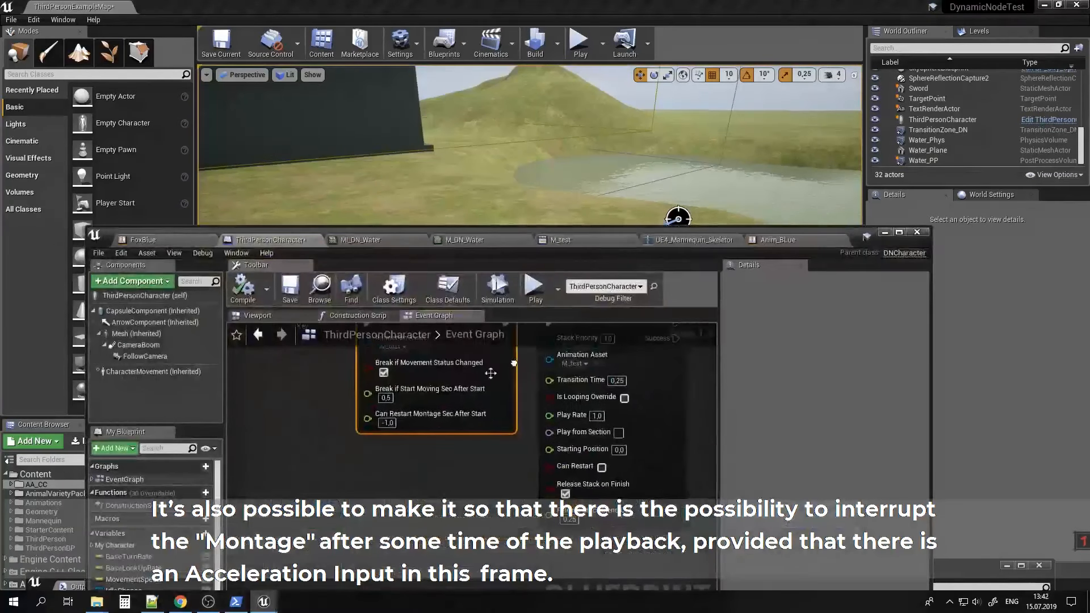
left_click(384, 424)
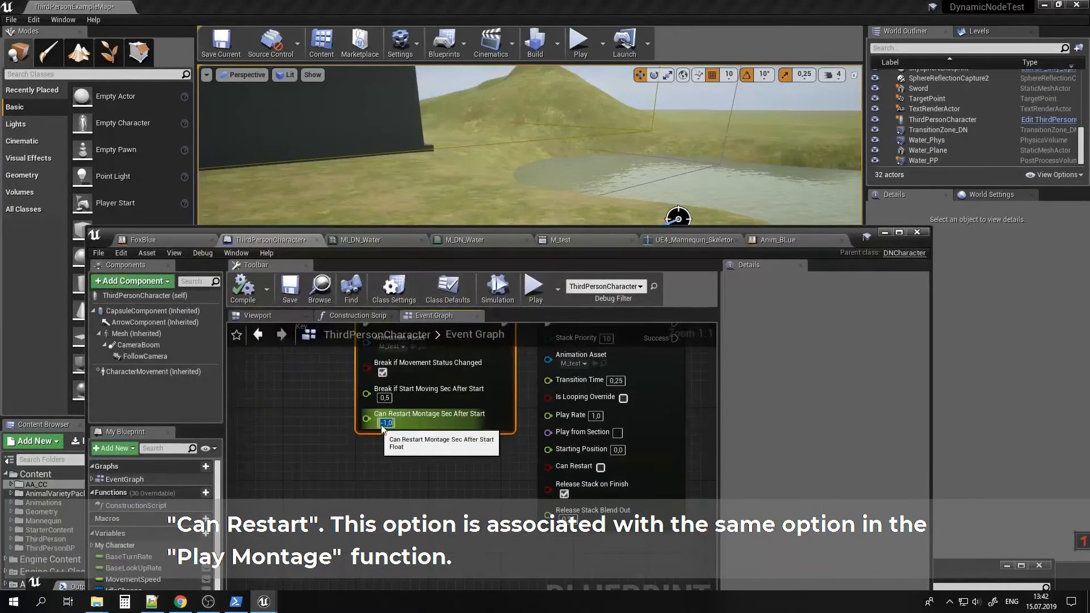
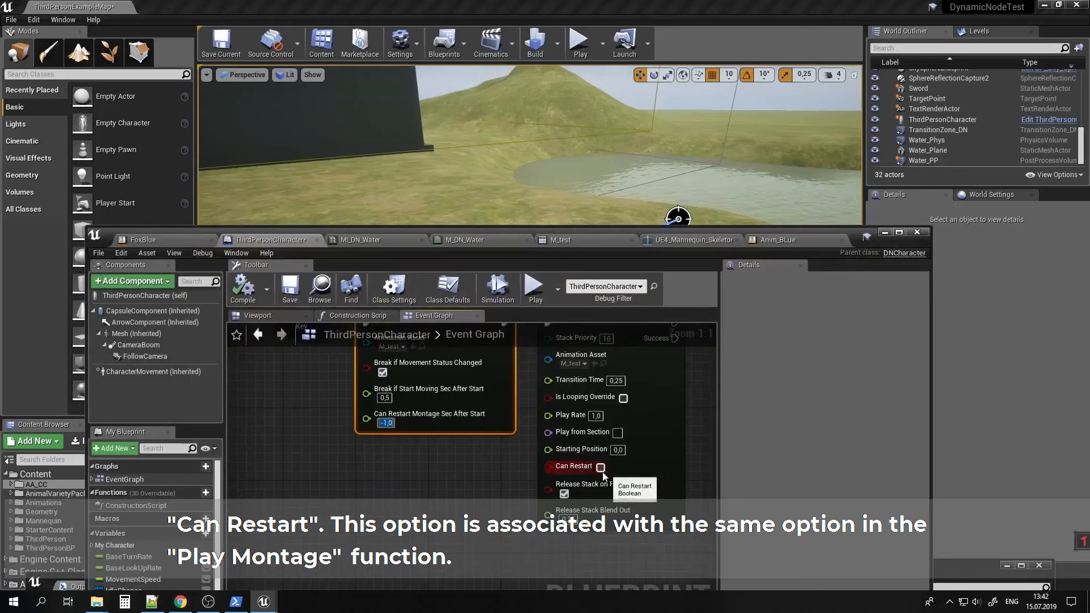
right_click_drag(492, 456, 514, 555)
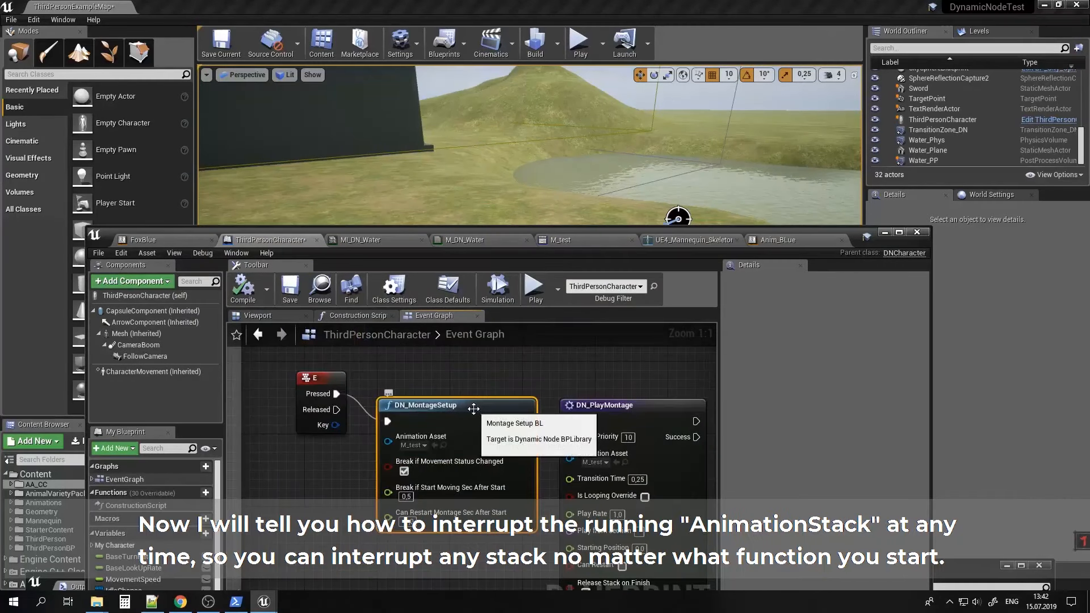
Delete the DN_MontageSetup node and shift DN_PlayMontage up to line up with the E key event.
key("Delete")
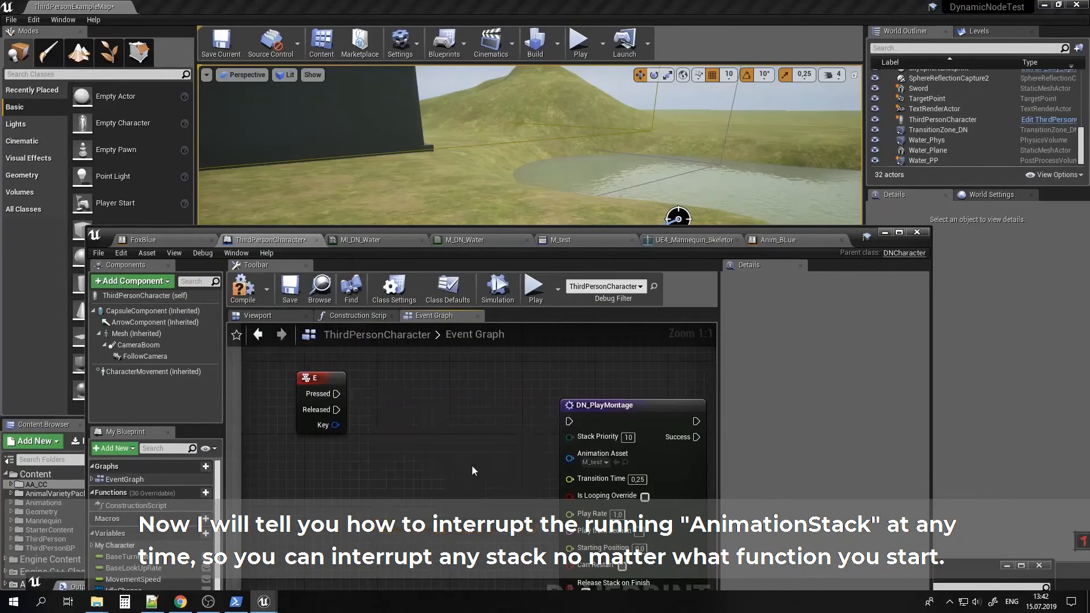
right_click_drag(516, 440, 458, 434)
left_click_drag(542, 401, 537, 374)
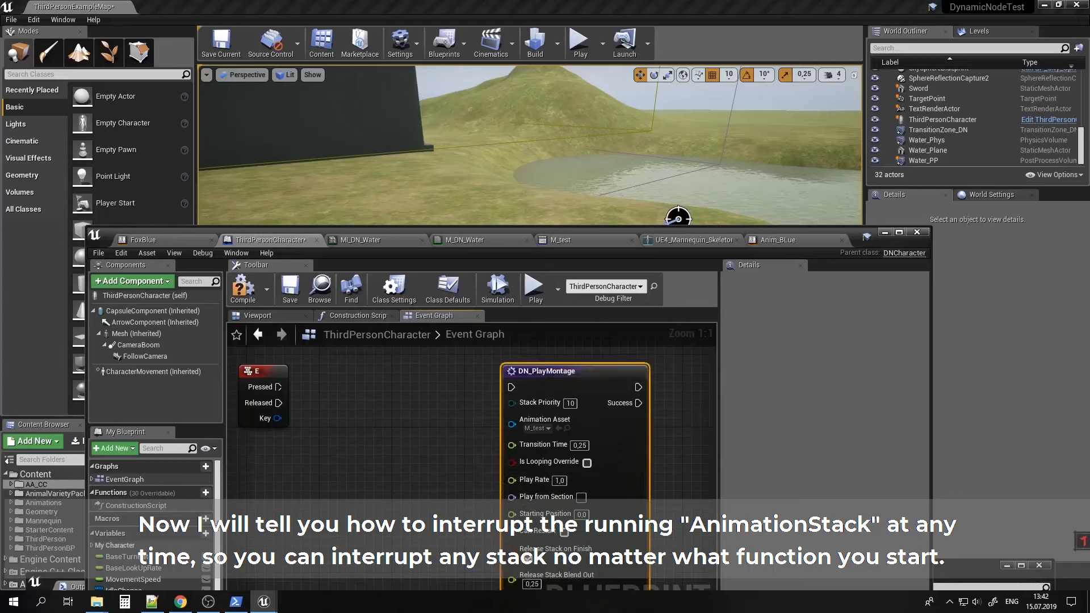
Add a FlipFlop node from the E event's Pressed output and connect its A output to DN_PlayMontage.
left_click_drag(381, 391, 381, 390)
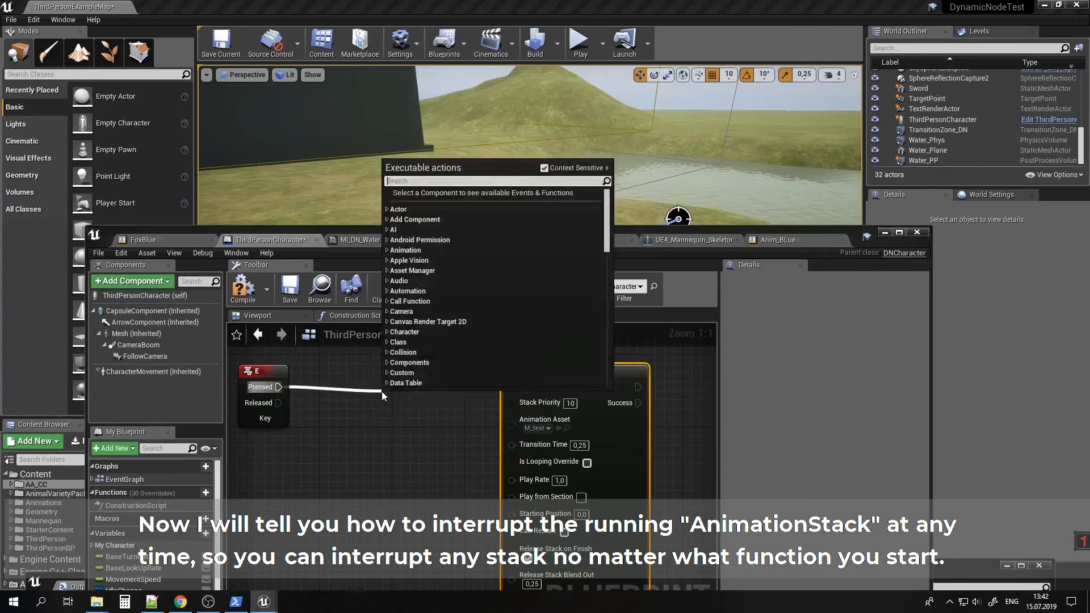
type("flipf")
key("Return")
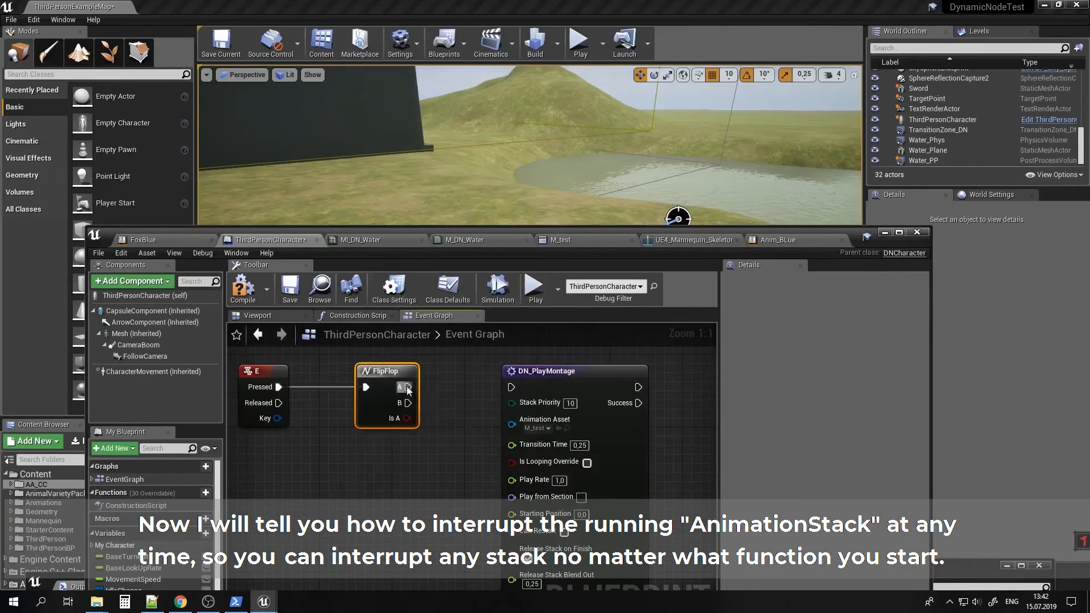
left_click_drag(509, 386, 511, 387)
Add a DN_ReleaseAnimationsStack node from the FlipFlop's B output.
left_click_drag(407, 403, 379, 499)
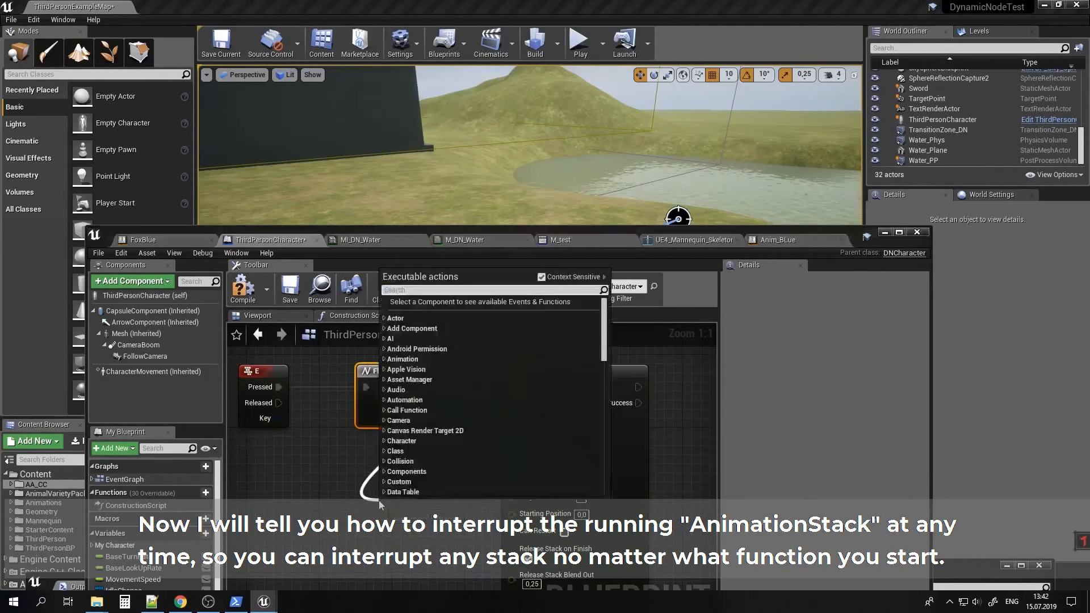
type("release")
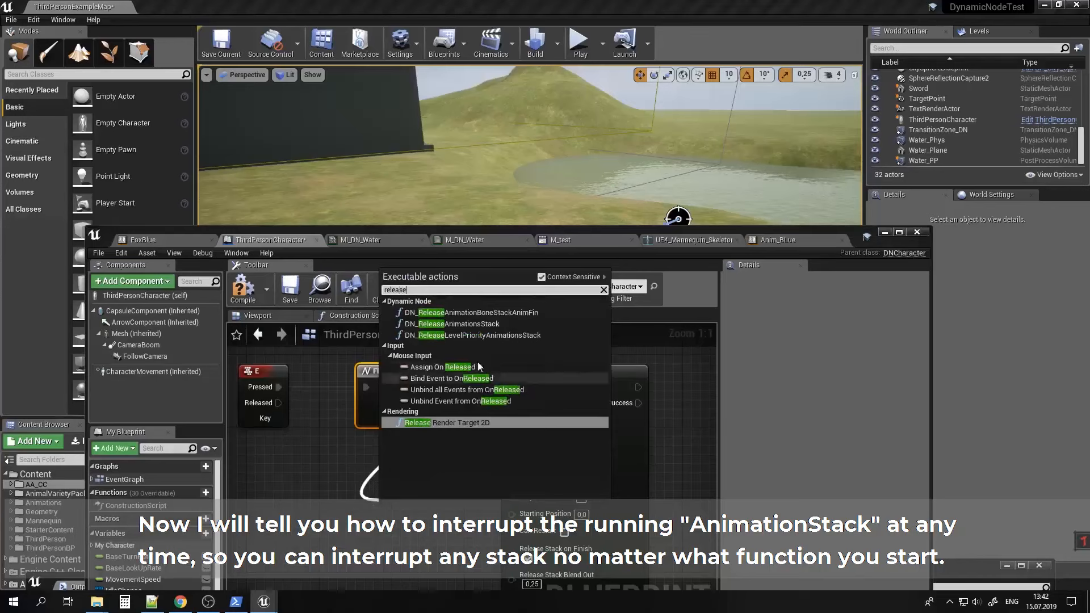
left_click(481, 325)
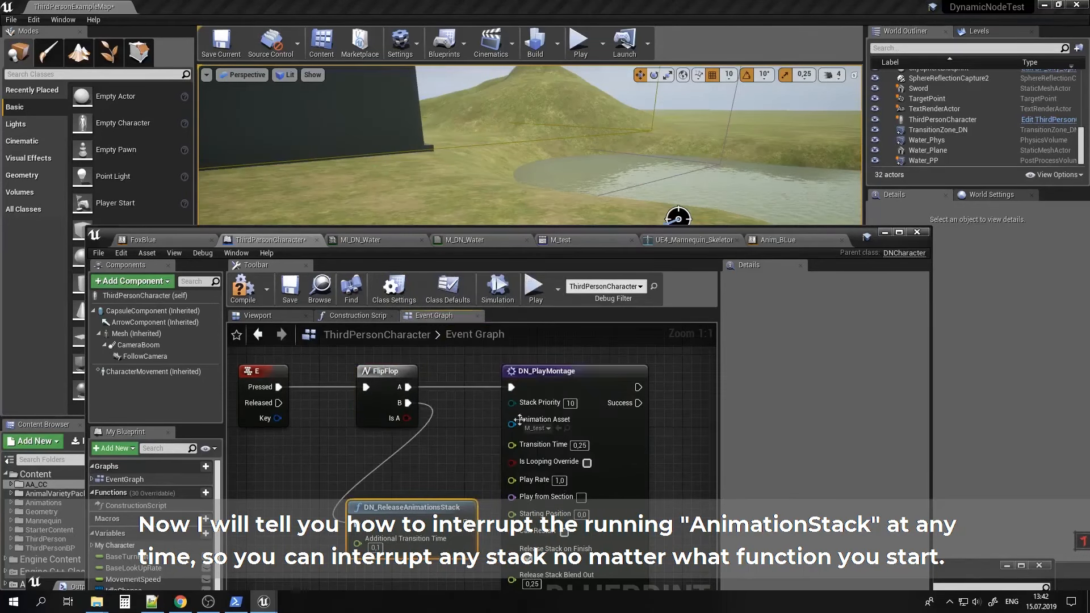
Move the DN_PlayAnimation node down beside DN_PlayMontage in the Event Graph.
right_click_drag(622, 482, 401, 505)
right_click_drag(554, 507, 569, 611)
right_click_drag(553, 434, 569, 491)
left_click_drag(551, 420, 615, 554)
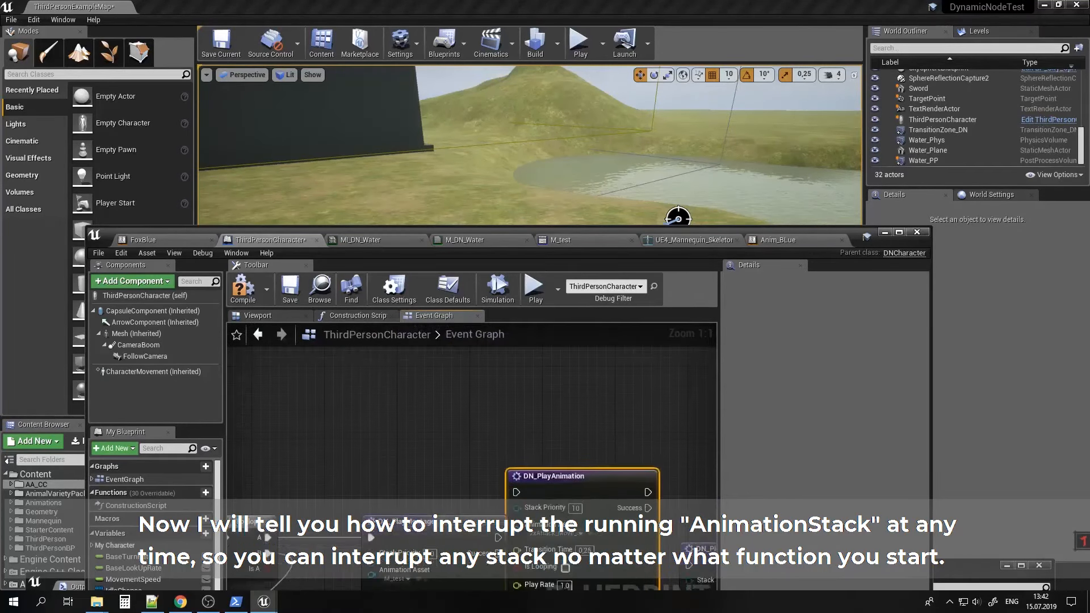
right_click_drag(607, 431, 557, 318)
left_click_drag(559, 367, 563, 411)
Search the Blueprint's available actions for "playani" to review the Dynamic Node animation functions.
right_click(494, 379)
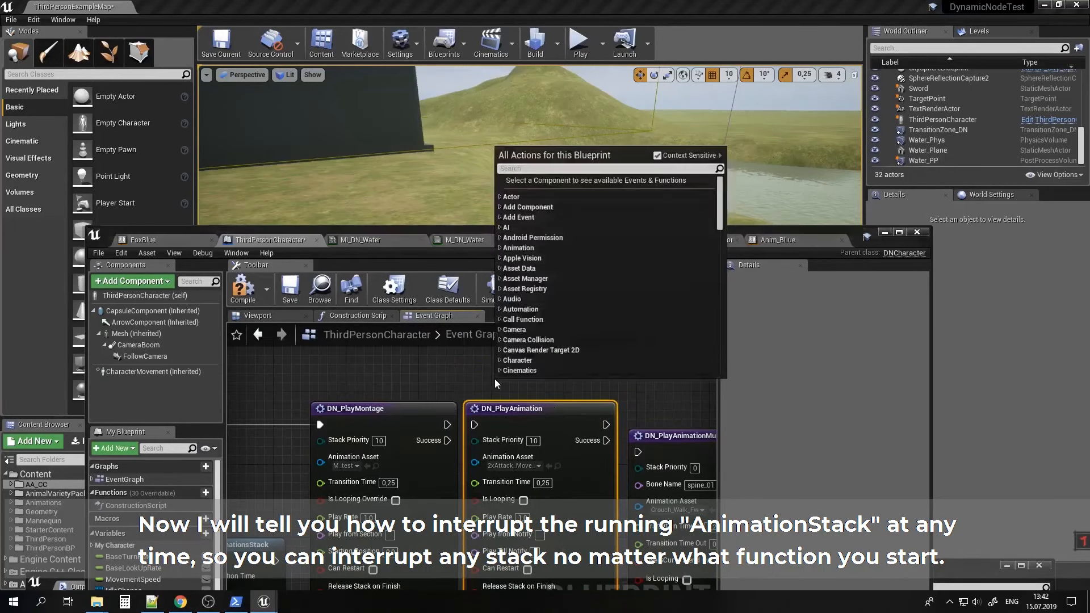
type("playani")
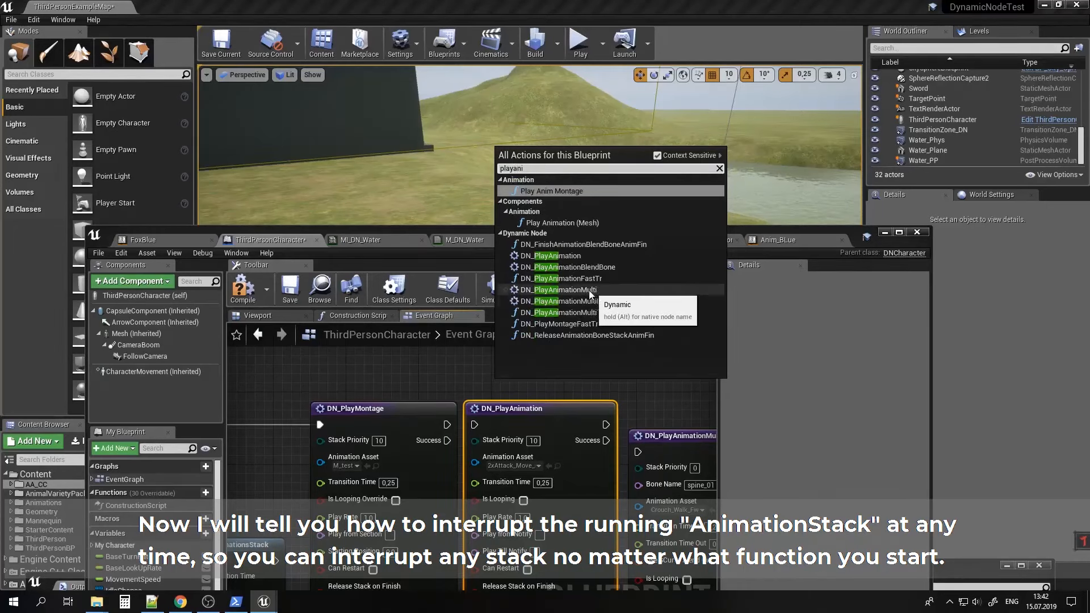
right_click_drag(405, 359, 601, 373)
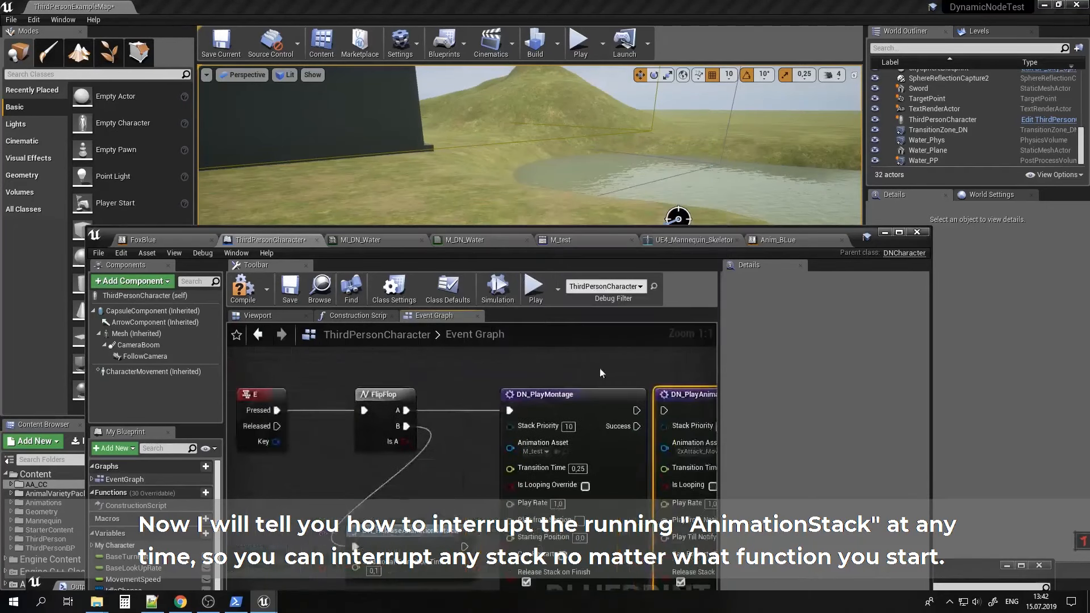
Play-test starting and releasing the montage through the FlipFlop, stop the session and reopen the ThirdPersonCharacter Blueprint.
left_click(883, 233)
left_click(580, 44)
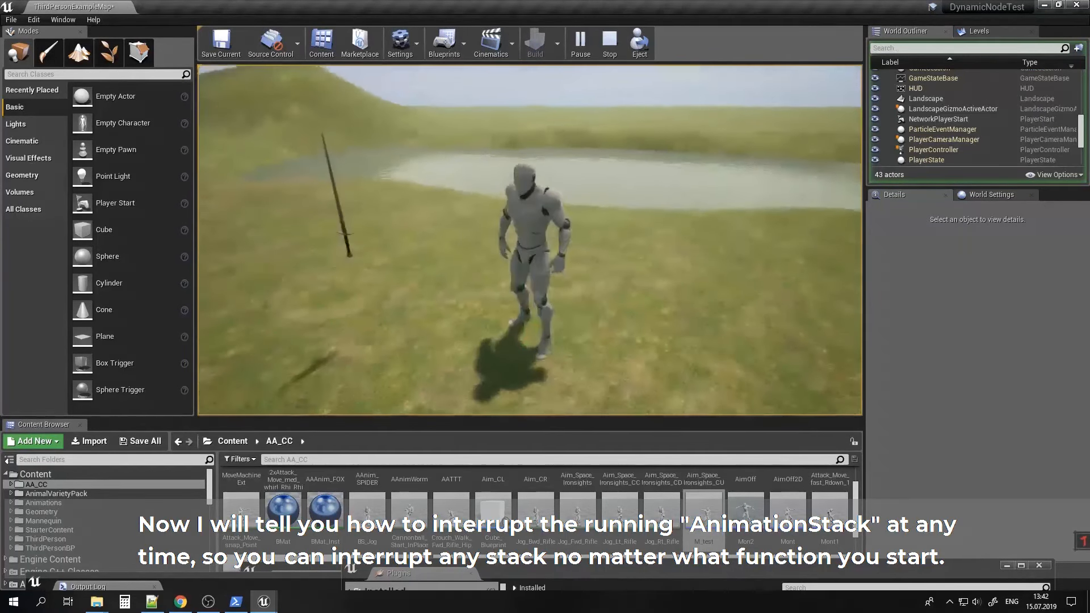
key("Escape")
left_click(268, 607)
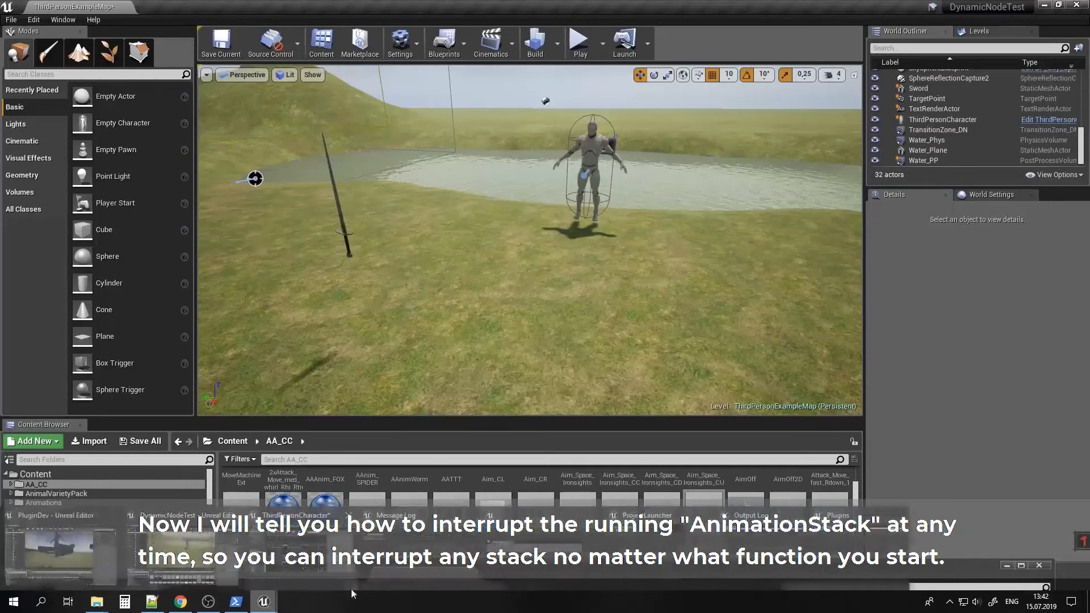
left_click(318, 559)
Move DN_PlayMontage and DN_PlayAnimation down together to clear space beside the FlipFlop.
right_click_drag(465, 473, 452, 500)
right_click_drag(577, 428, 647, 388)
right_click_drag(530, 428, 569, 451)
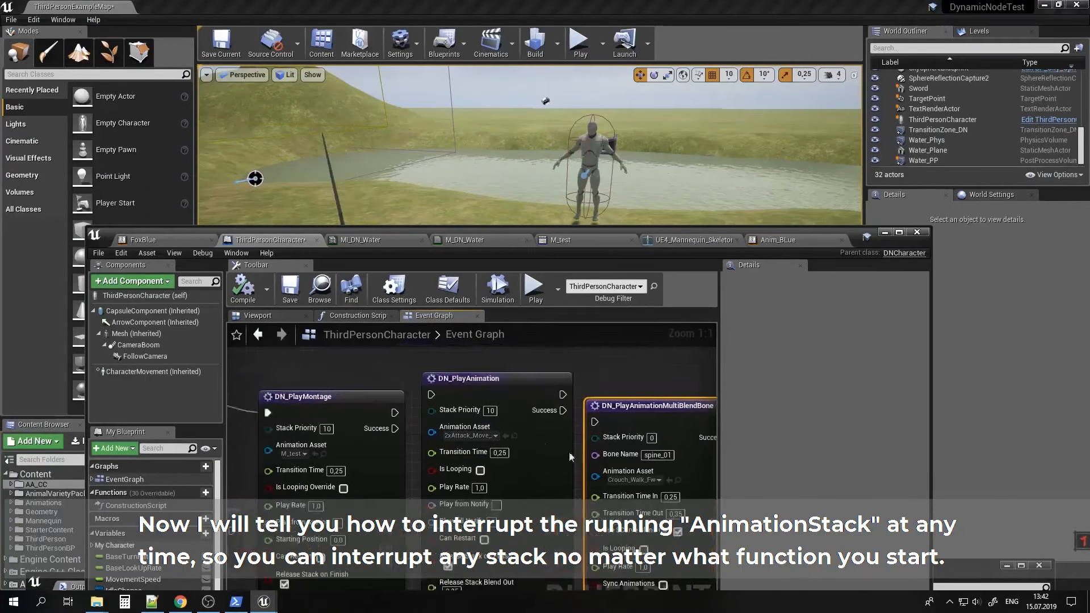
right_click_drag(433, 414, 529, 432)
left_click_drag(428, 373, 549, 441)
left_click_drag(560, 404, 563, 470)
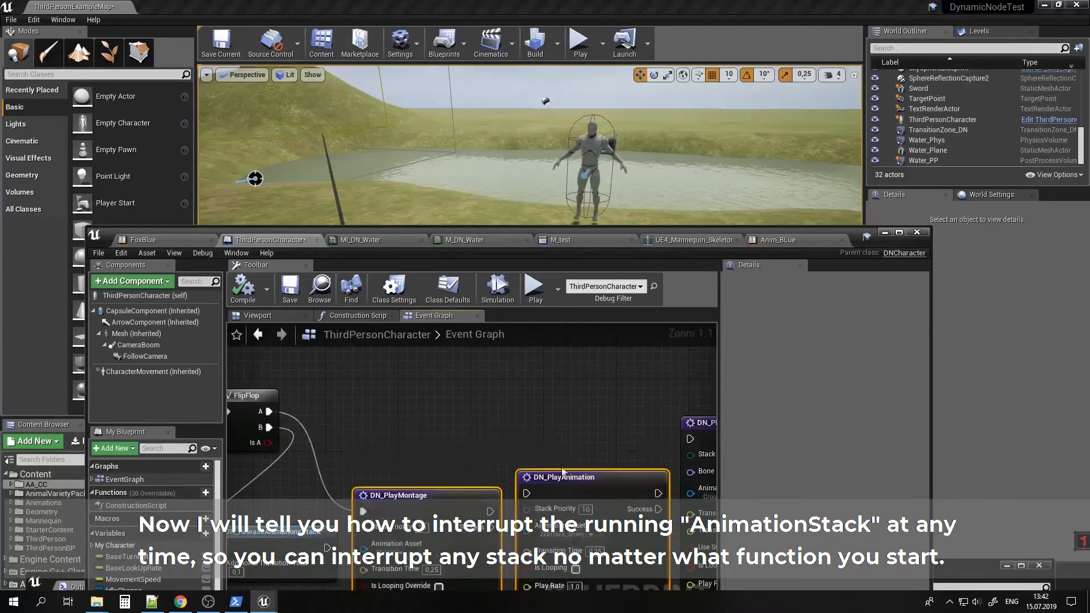
Place DN_PlayAnimationMultiBlendBone above the montage nodes and connect the FlipFlop's A output to it.
left_click_drag(693, 422, 421, 365)
right_click_drag(506, 382, 625, 352)
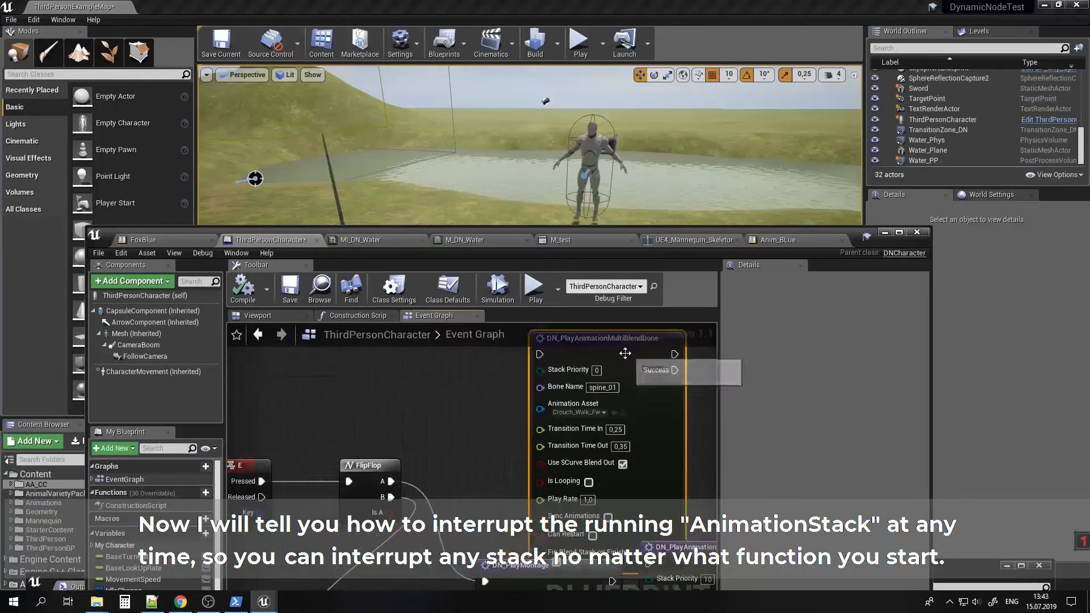
right_click_drag(645, 392, 584, 472)
scroll(524, 377, "down", 1)
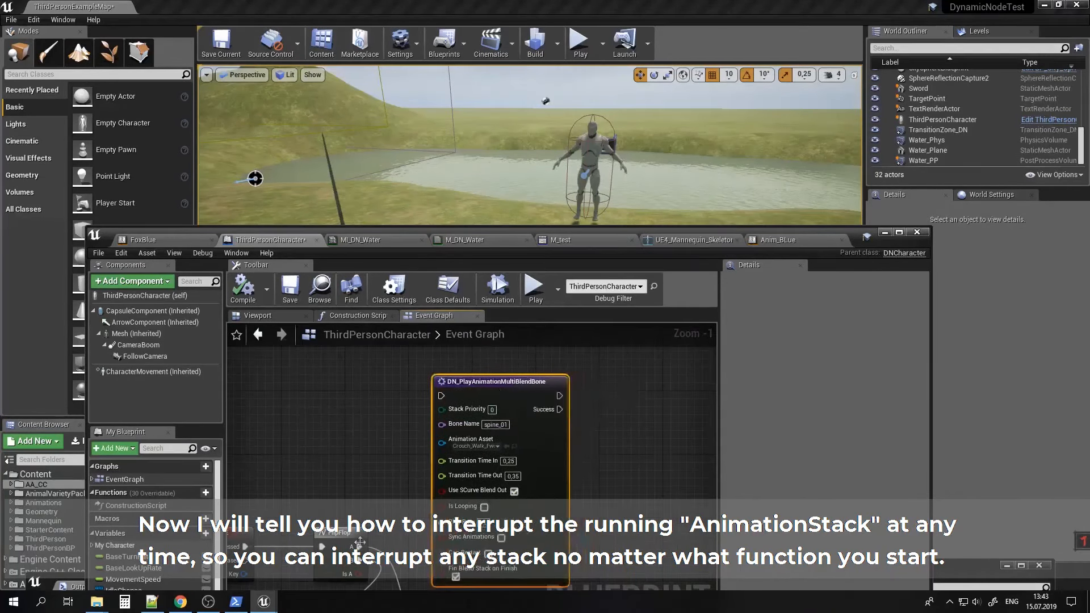
scroll(444, 397, "up", 1)
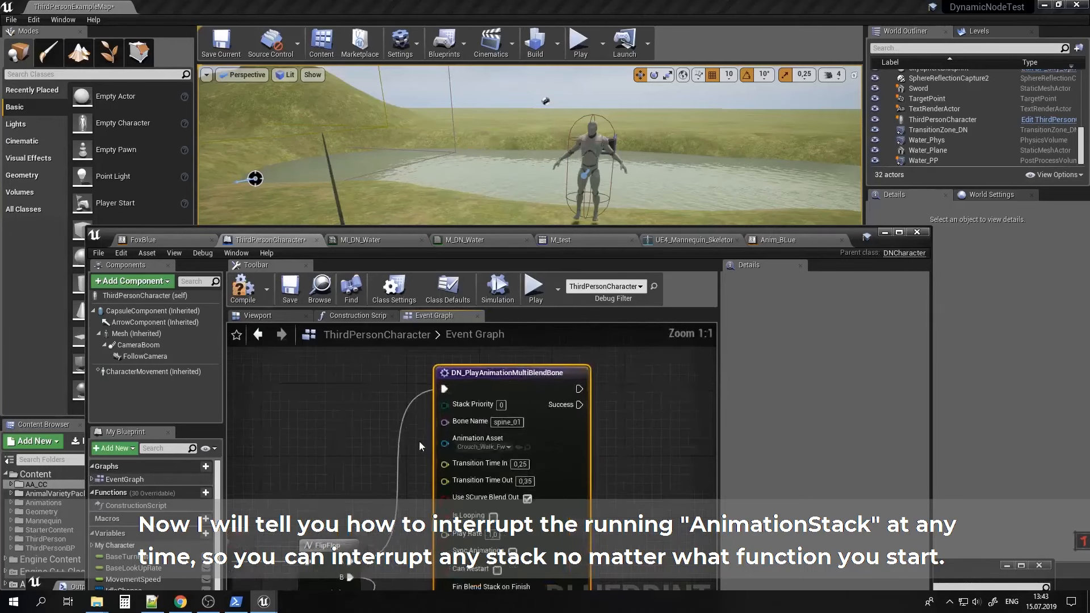
Select DN_PlayMontage and DN_PlayAnimation together and move them farther away from DN_ReleaseAnimationsStack.
right_click_drag(423, 562, 429, 448)
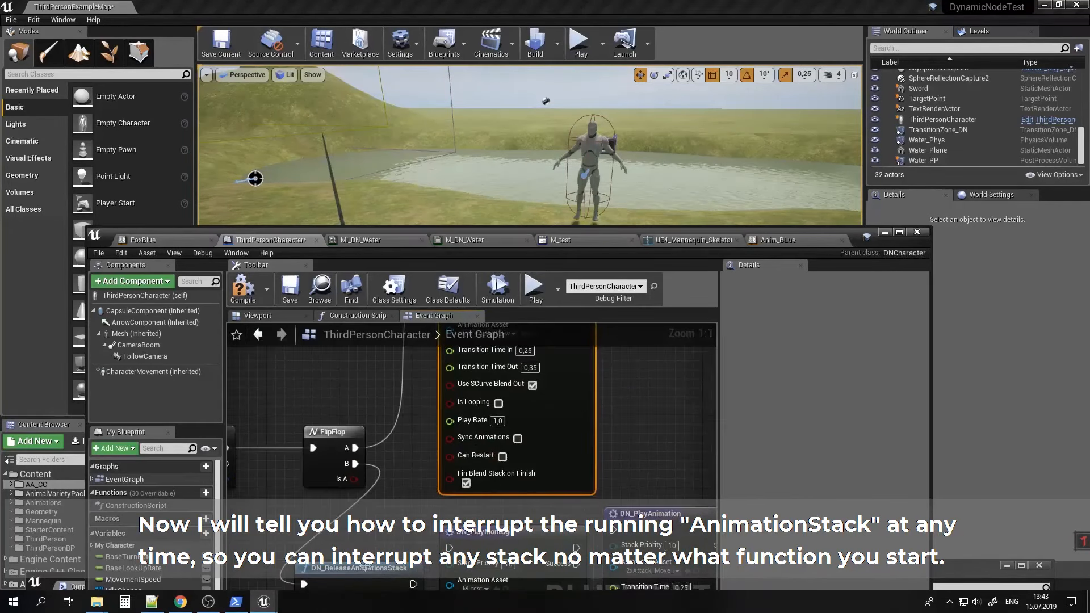
right_click_drag(364, 567, 361, 480)
left_click(362, 480)
right_click_drag(371, 420, 388, 464)
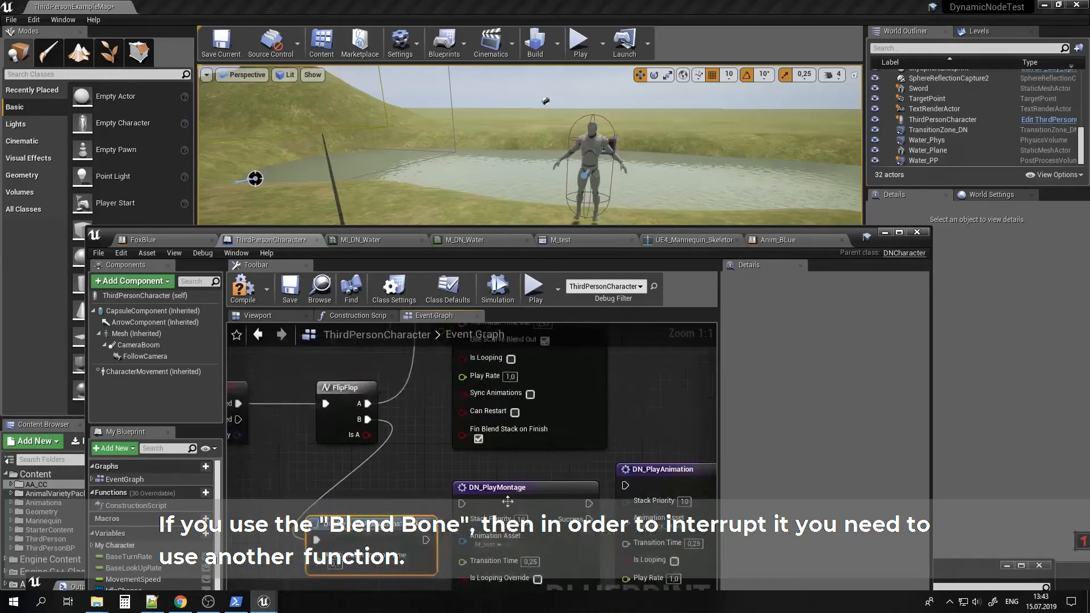
mouse_move(502, 494)
left_mouse_down()
mouse_move(513, 464)
mouse_move(503, 485)
left_mouse_up()
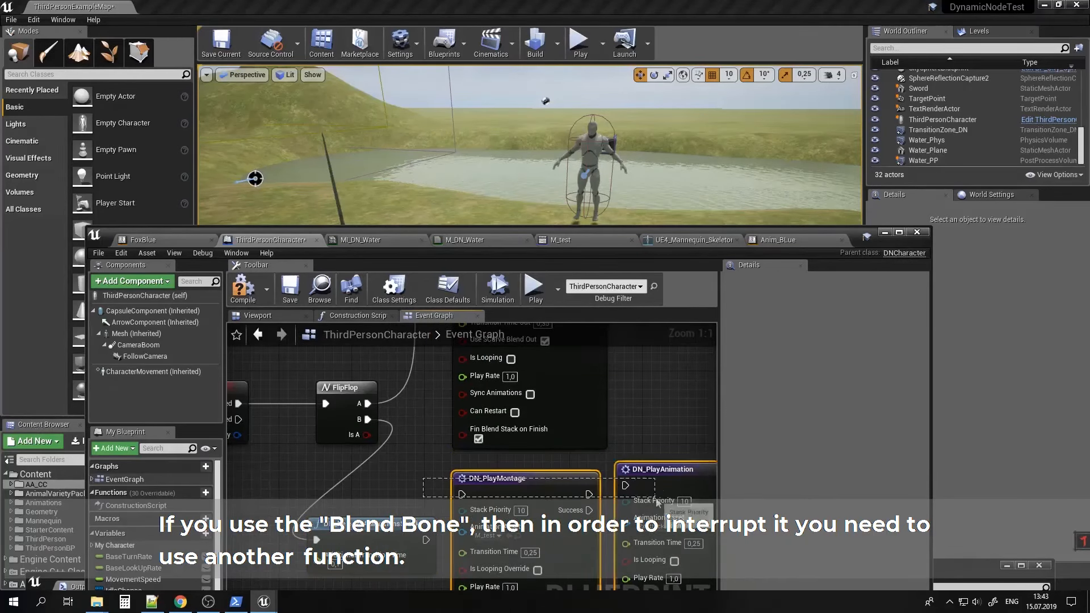
left_click_drag(656, 499, 657, 503)
right_click_drag(701, 482, 484, 445)
left_click_drag(484, 445, 653, 445)
right_click_drag(256, 419, 538, 485)
Add a DN_FinishAnimationBlendBoneStack node from the FlipFlop's B output and move DN_ReleaseAnimationsStack below it.
left_click_drag(435, 499, 435, 496)
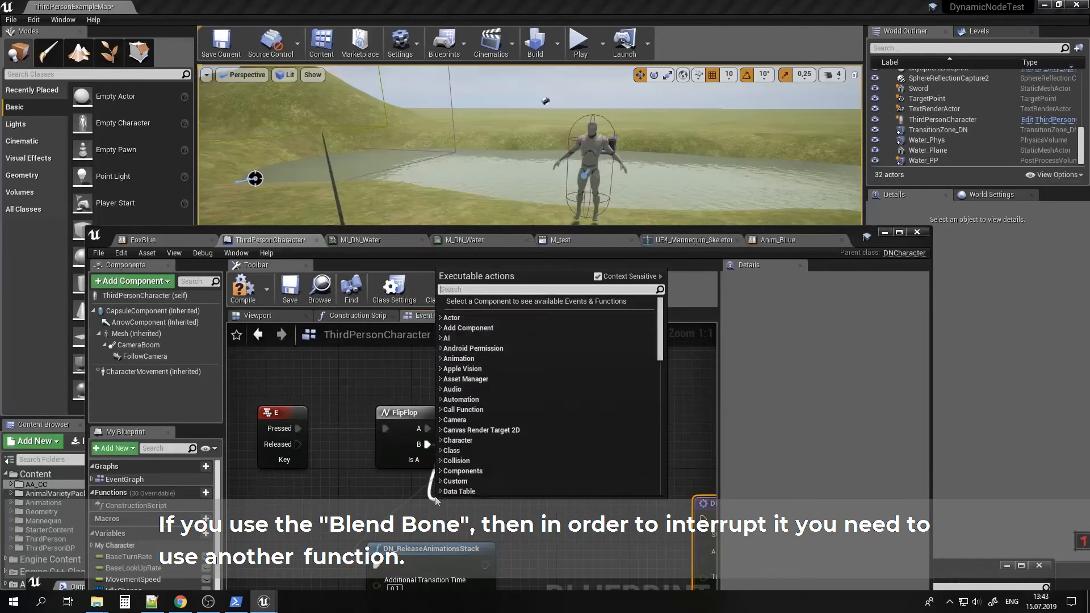
type("finis")
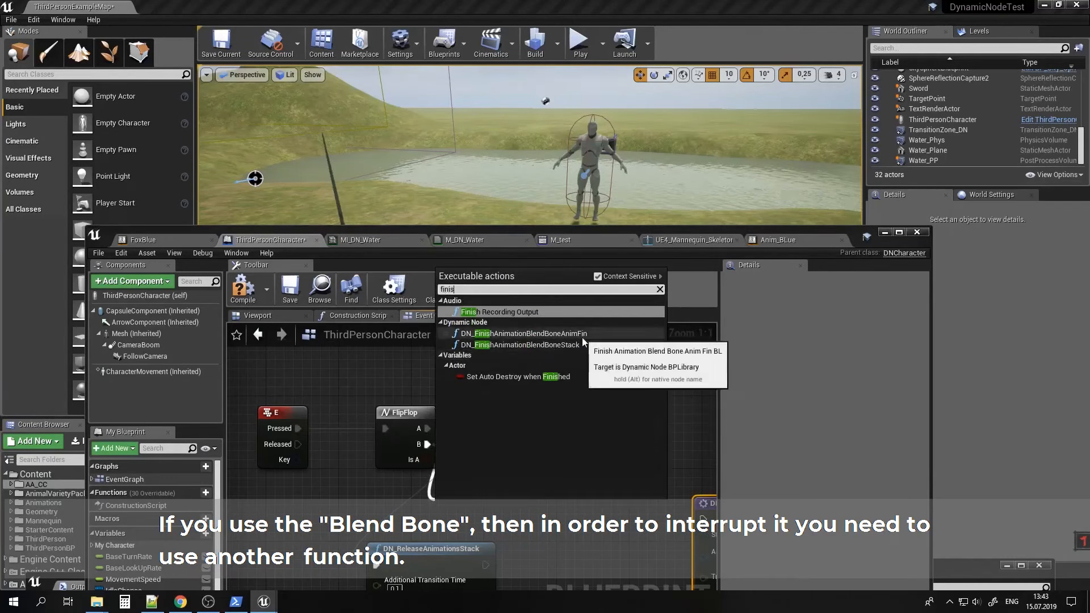
left_click(540, 346)
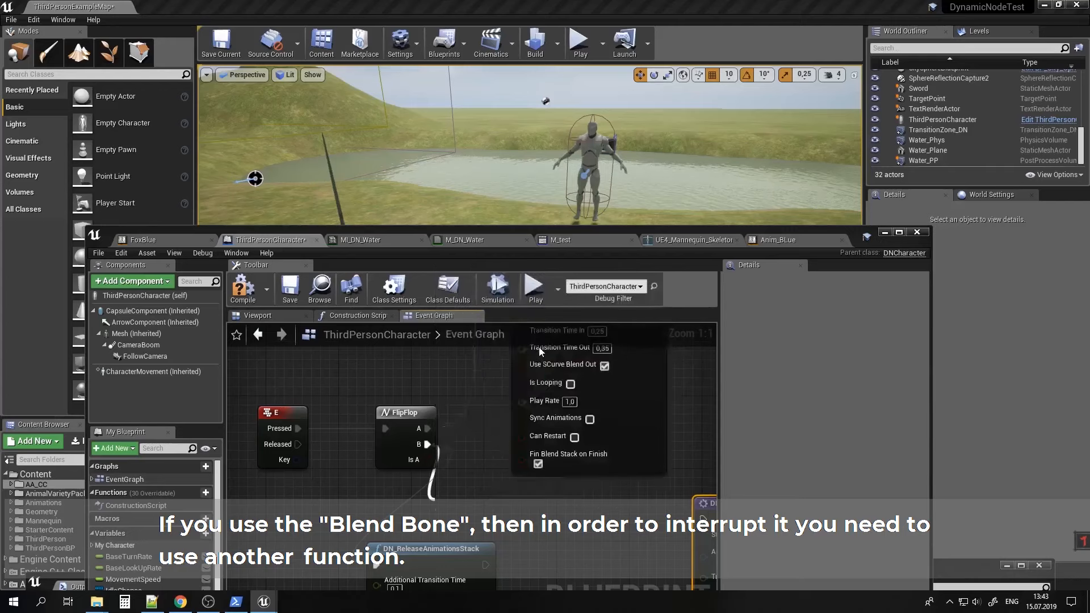
left_click_drag(434, 551, 413, 584)
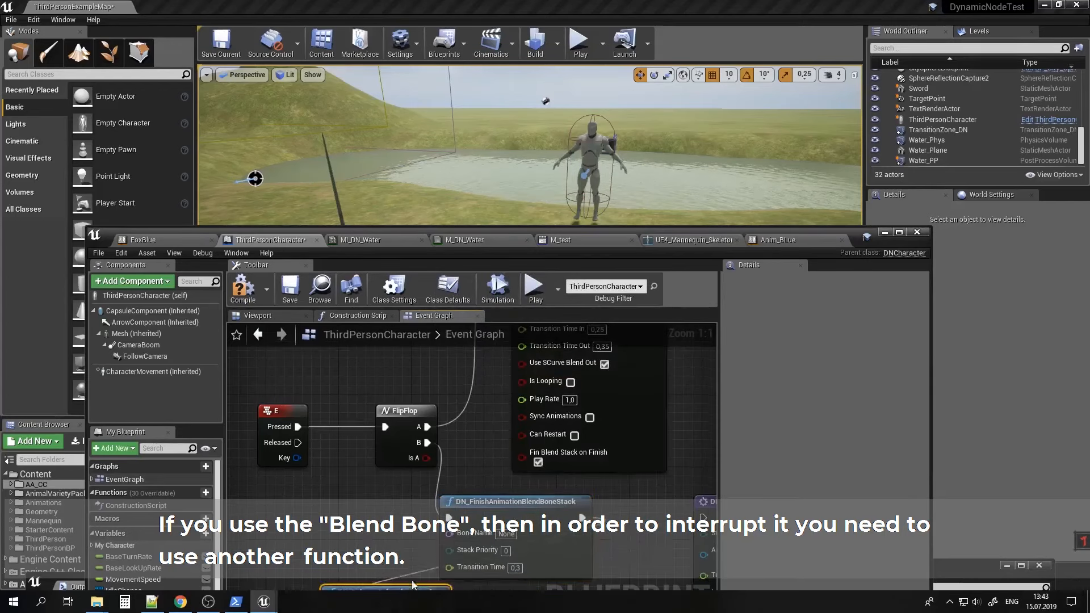
Set Bone Name to spine_01 on DN_FinishAnimationBlendBoneStack and compile the Blueprint.
right_click_drag(554, 382, 548, 476)
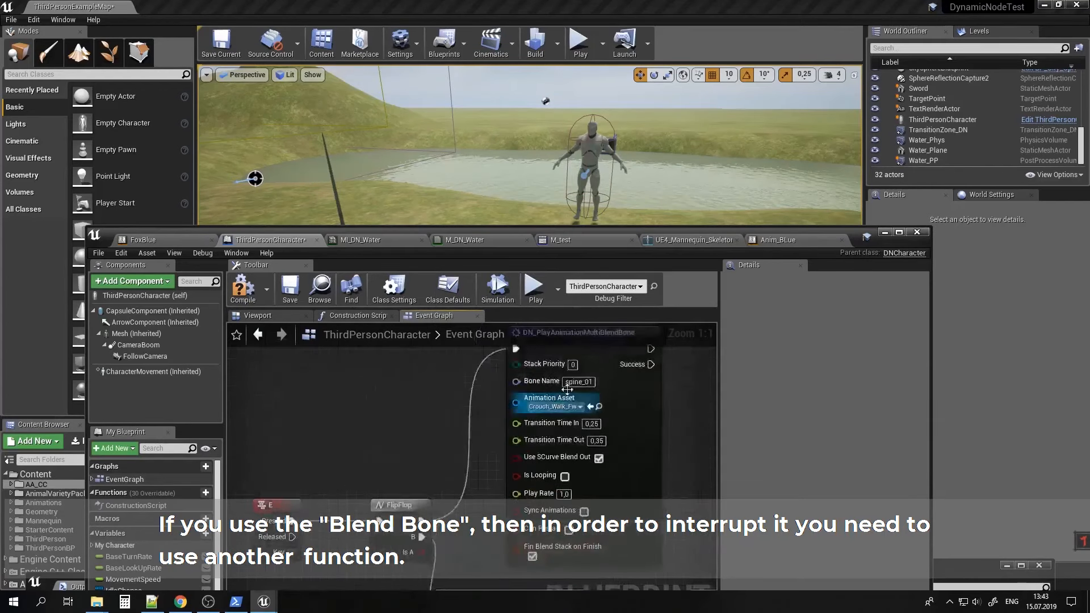
right_click_drag(582, 384, 579, 281)
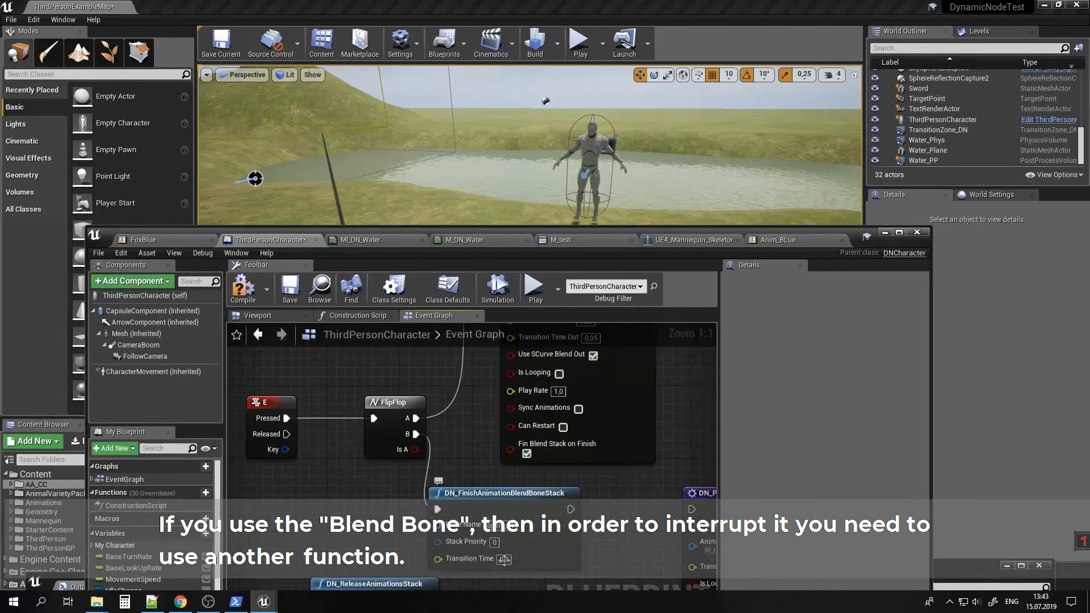
right_click_drag(503, 560, 548, 550)
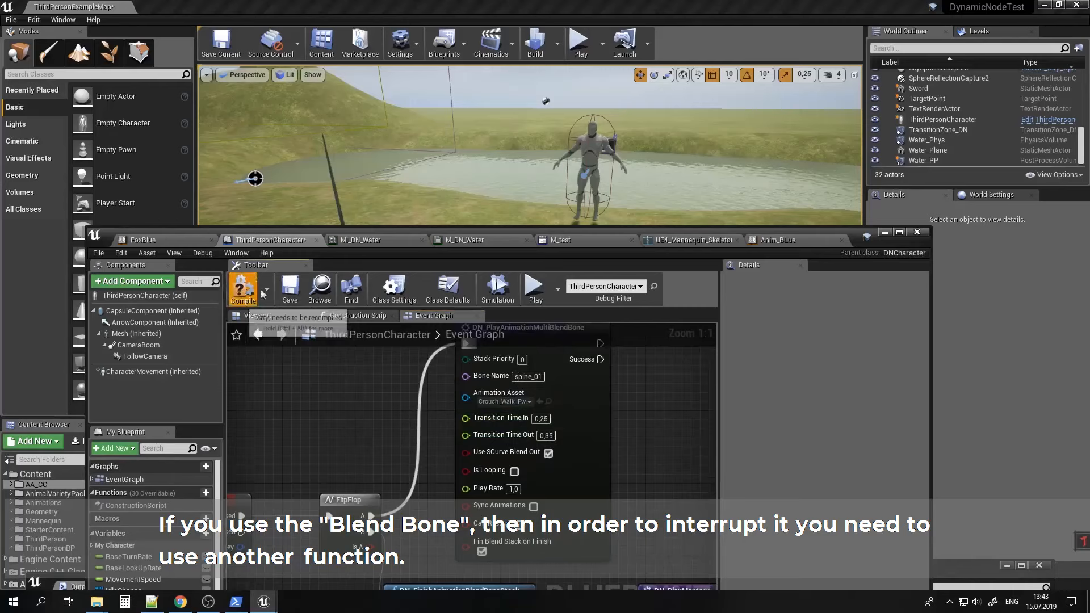
Play-test interrupting the bone-blended animation in the level, stop the session and reopen the ThirdPersonCharacter Blueprint.
left_click(883, 234)
left_click(579, 41)
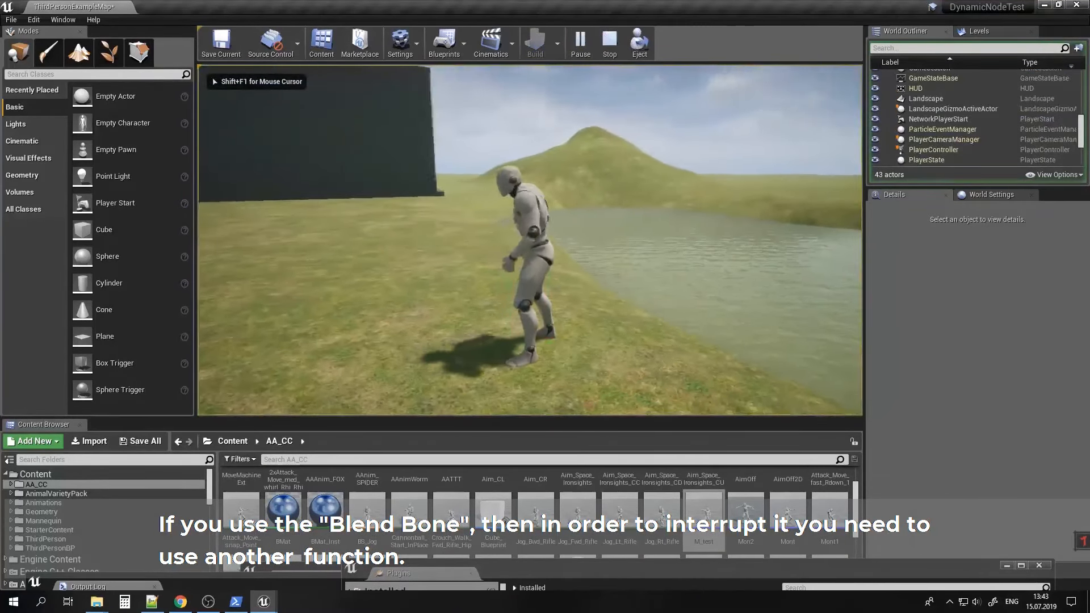
key("shift+F1")
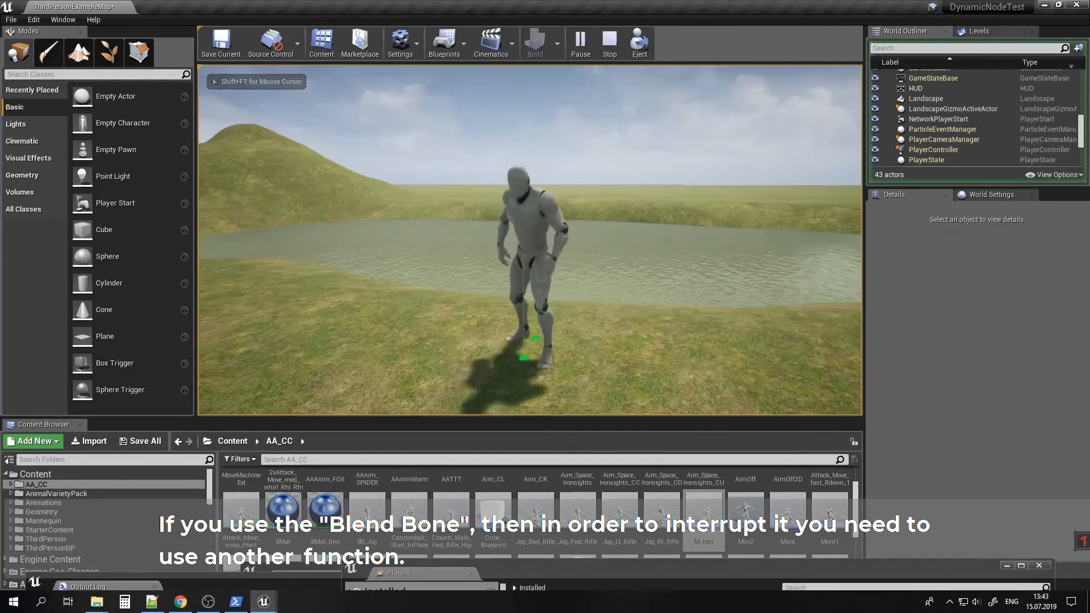
key("Escape")
mouse_move(257, 609)
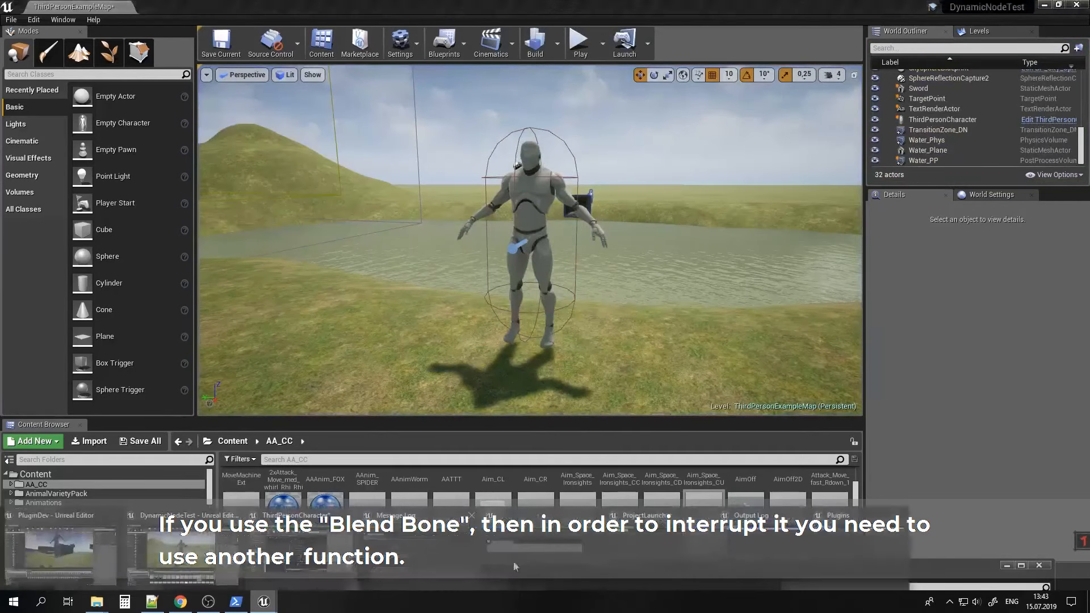
left_click(302, 567)
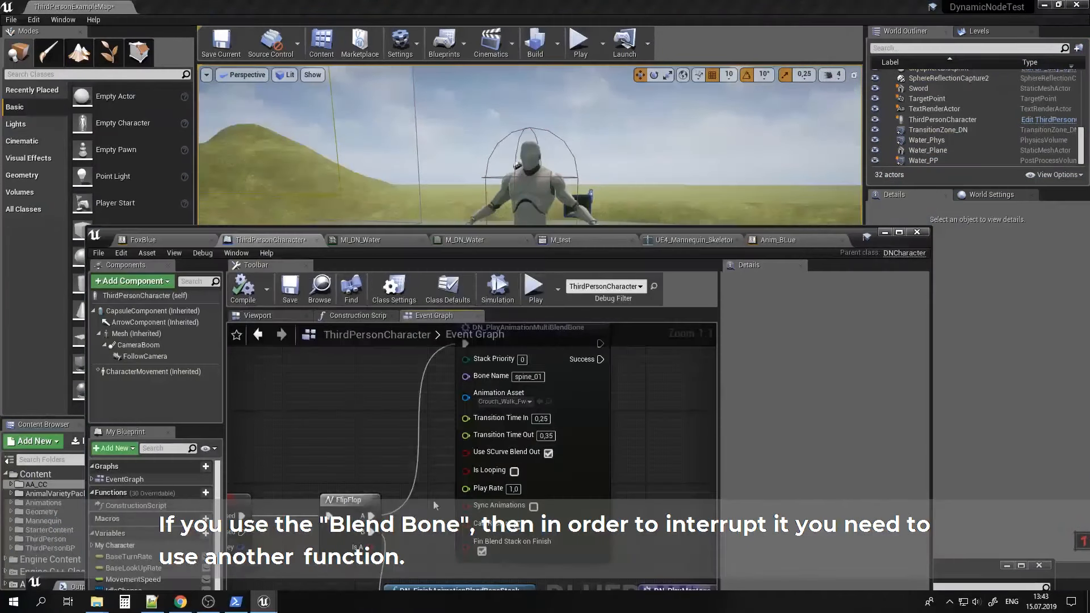
Search the available actions for "blendbone" and examine Fin Blend Stack on Finish on DN_PlayAnimationMultiBlendBone.
right_click_drag(575, 465, 548, 497)
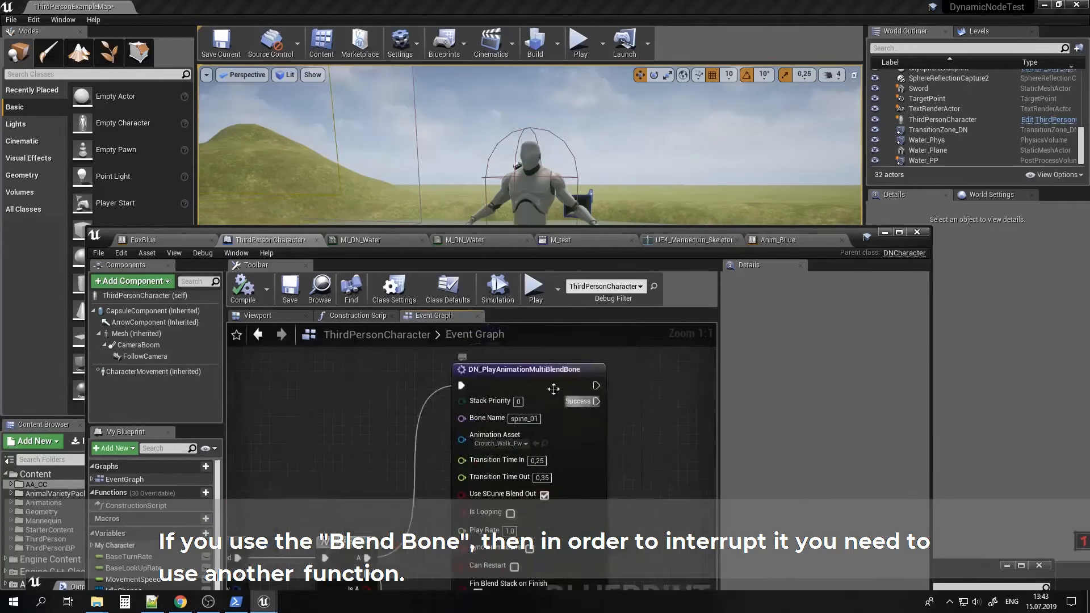
right_click(647, 409)
type("blendbone")
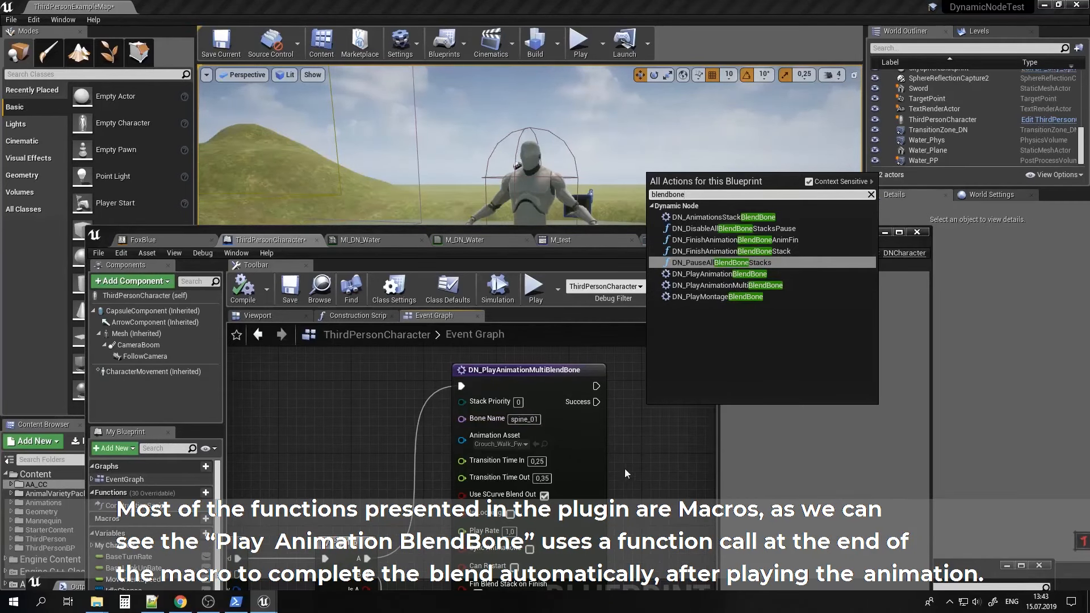
right_click_drag(625, 473, 703, 368)
right_click_drag(549, 529, 499, 462)
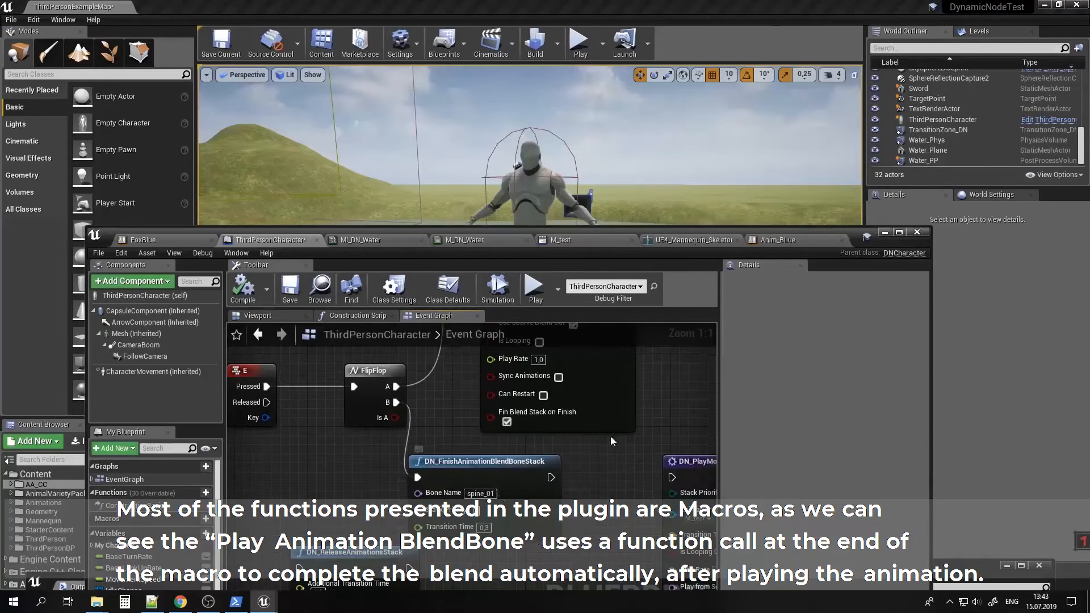
Open the DN_PlayAnimationMultiBlendBone macro and examine how DN_FinishAnimationBlendBoneAnimFin is wired between the branches and Outputs.
right_click_drag(610, 439, 542, 535)
double_click(540, 467)
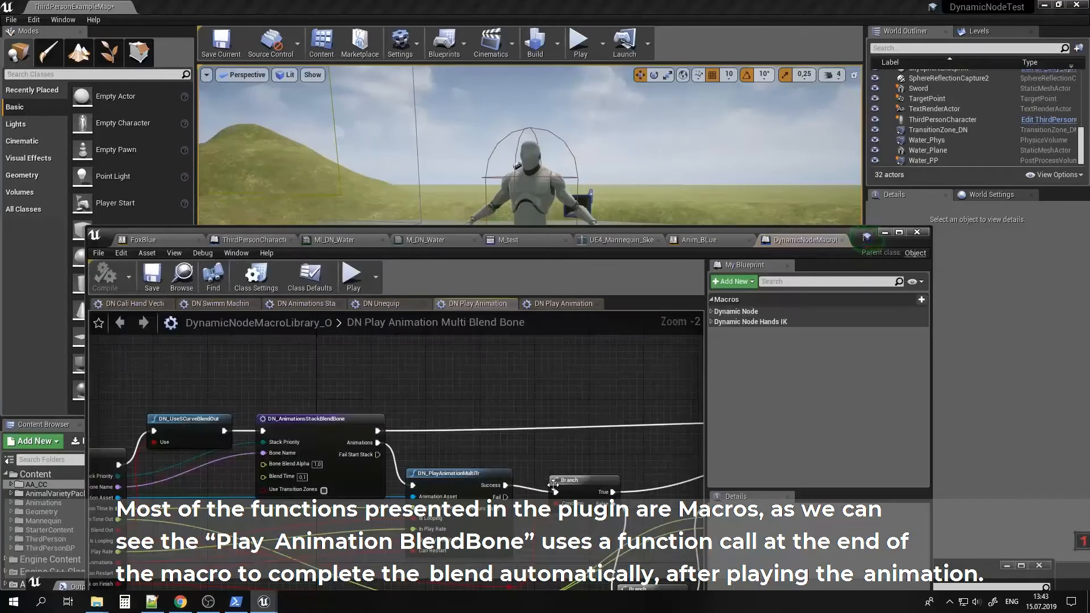
right_click_drag(553, 485, 638, 400)
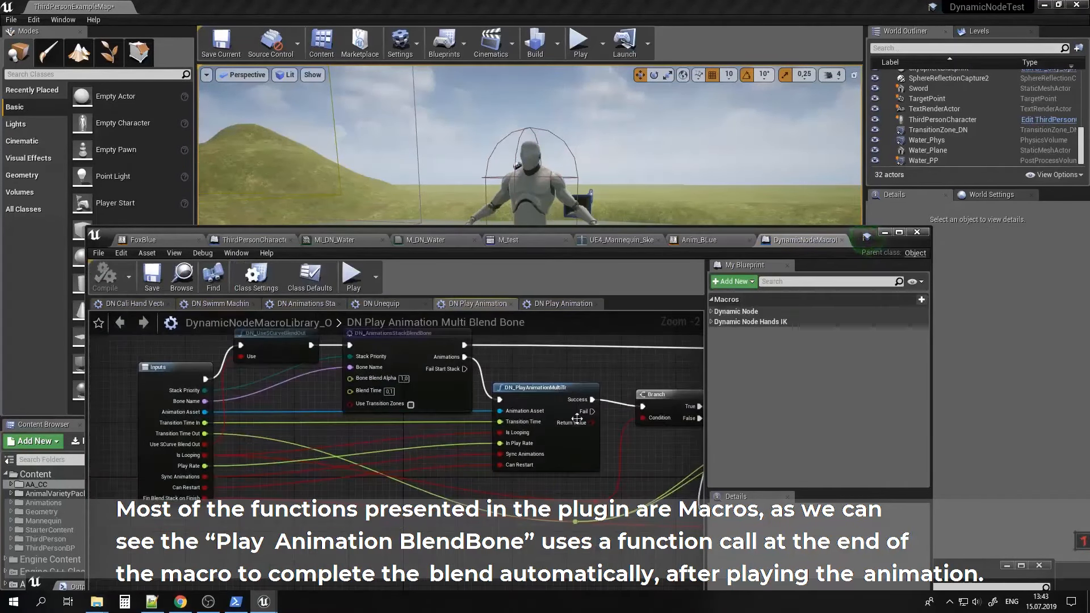
right_click_drag(576, 418, 555, 418)
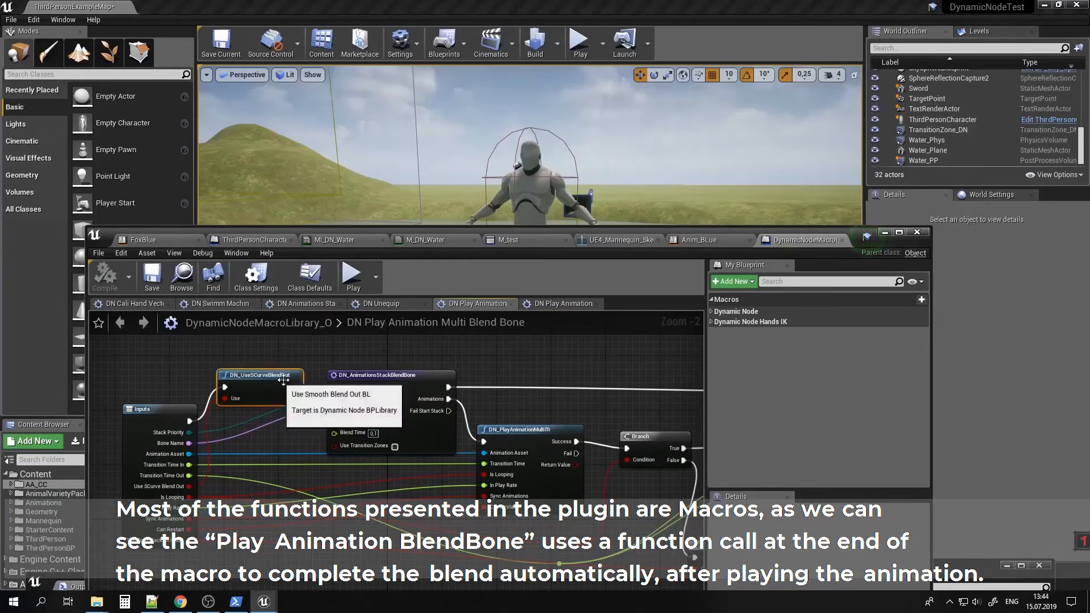
right_click_drag(445, 386, 288, 380)
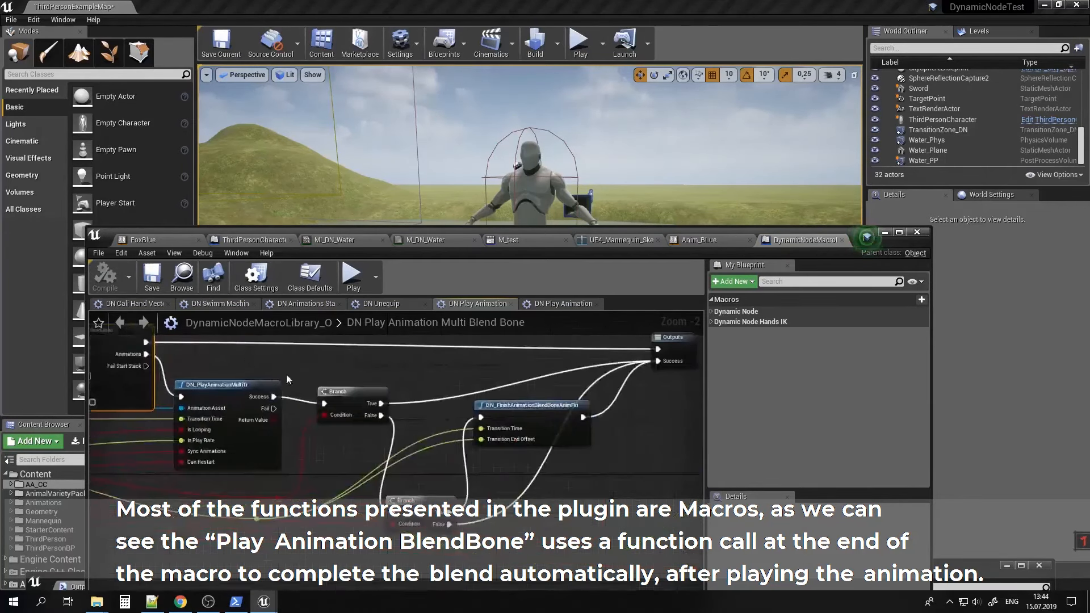
left_click(532, 420)
scroll(531, 420, "up", 2)
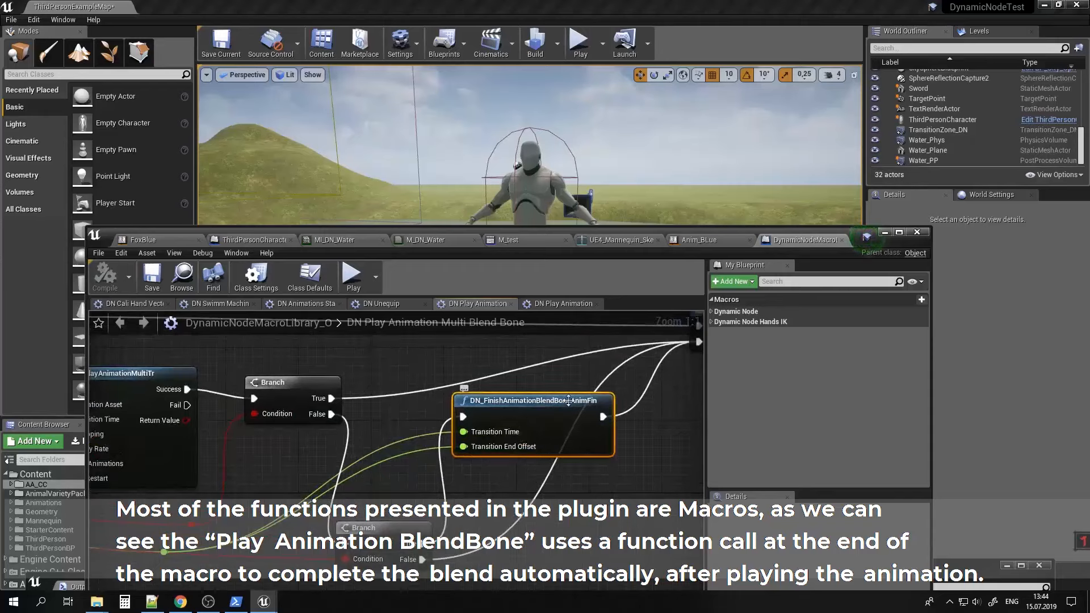
right_click_drag(593, 393, 468, 423)
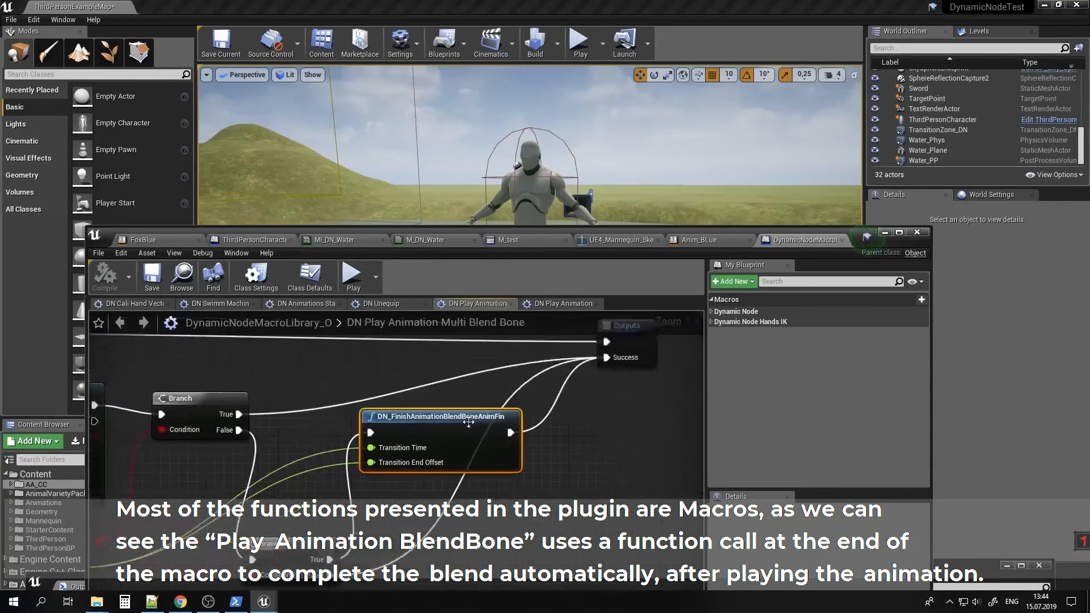
right_click_drag(409, 369, 418, 401)
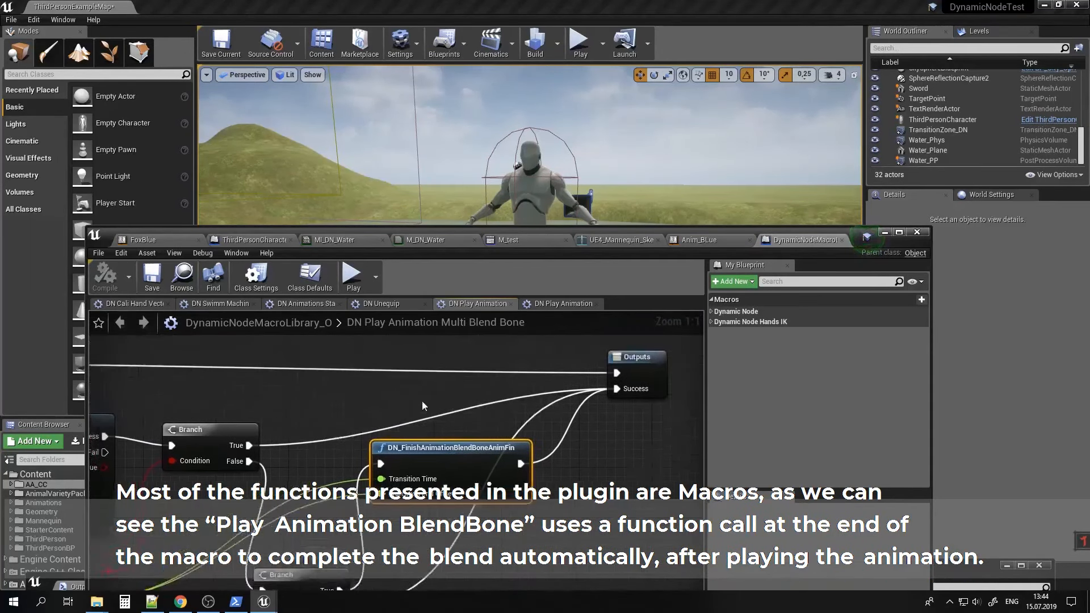
Open the DN_PlayAnimation macro from the ThirdPersonCharacter Blueprint and examine its DN_ReleaseAnimationBoneStackAnimFin call.
left_click(246, 241)
right_click_drag(653, 505, 383, 376)
double_click(546, 426)
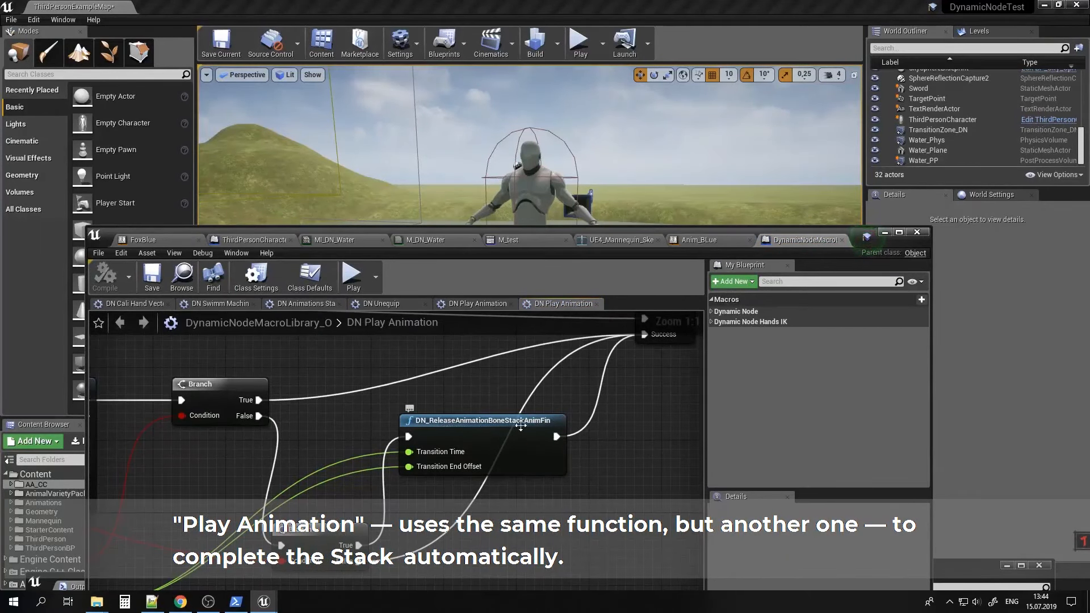
right_click_drag(362, 435, 625, 423)
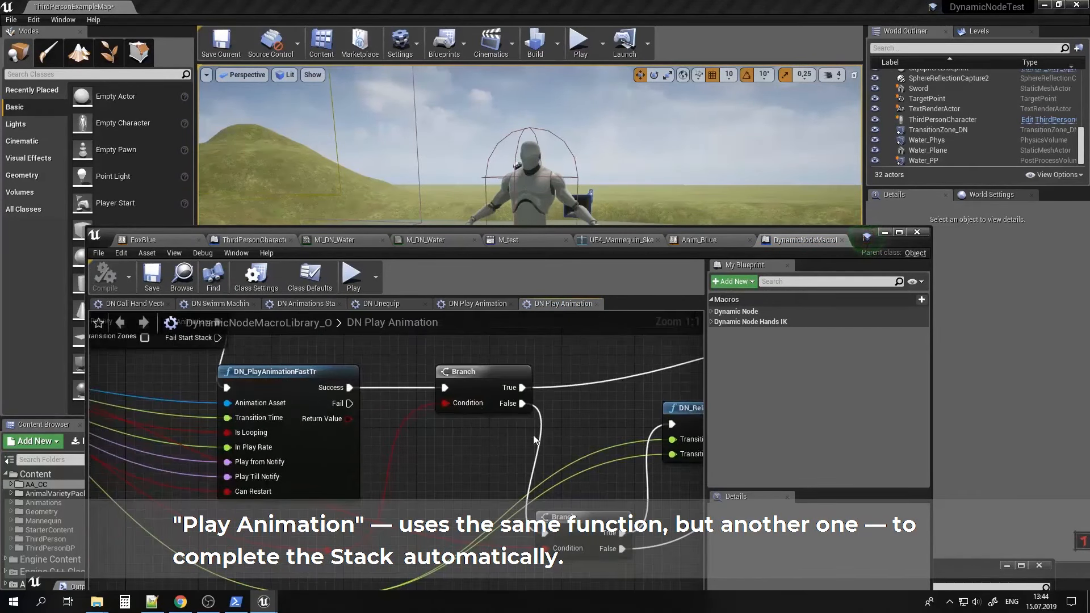
right_click_drag(534, 439, 355, 444)
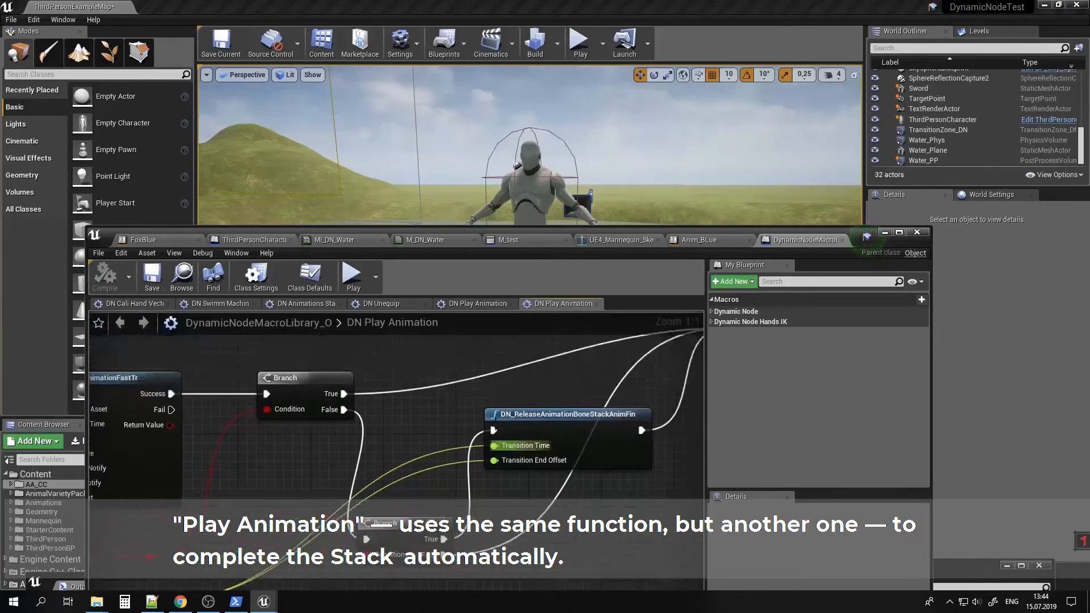
scroll(544, 419, "down", 3)
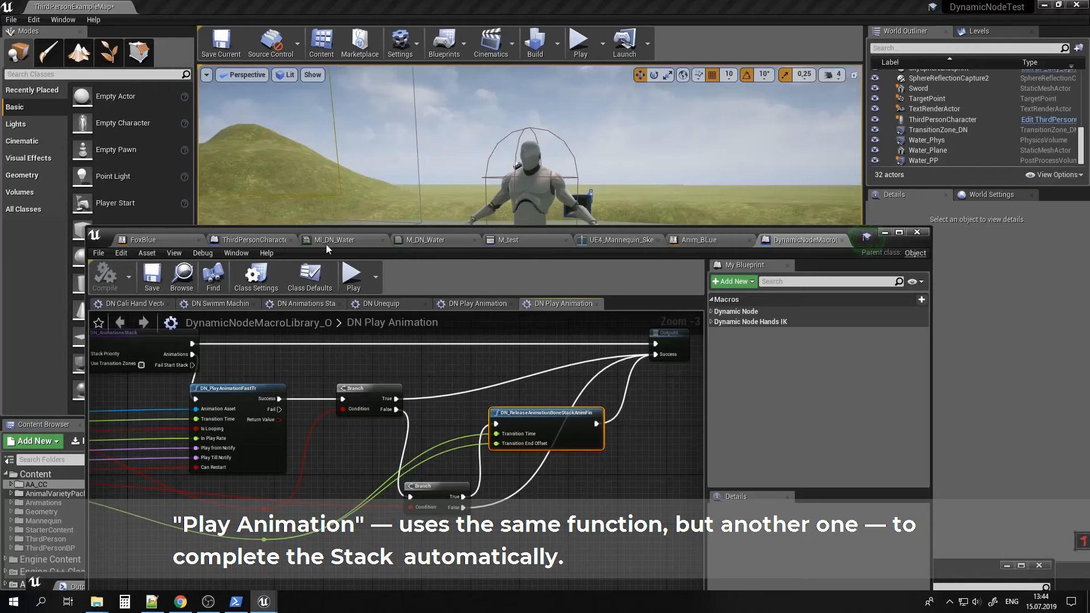
Return to the ThirdPersonCharacter Event Graph, delete the FlipFlop node and move DN_FinishAnimationBlendBoneStack out of the way.
left_click(267, 243)
scroll(710, 471, "up", 4)
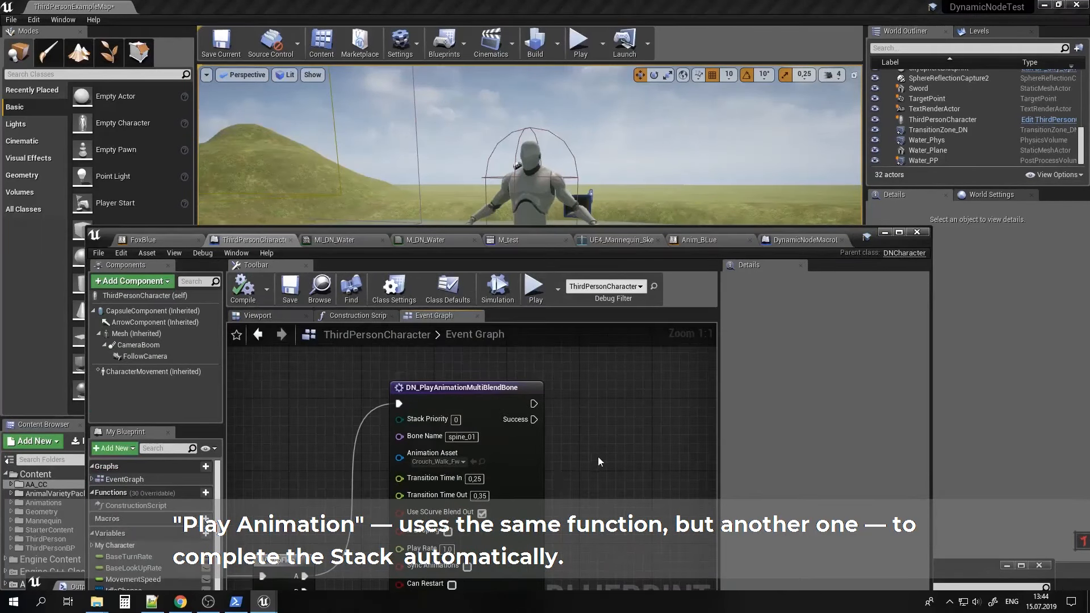
right_click_drag(598, 455, 562, 312)
right_click_drag(561, 429, 612, 413)
left_click(364, 391)
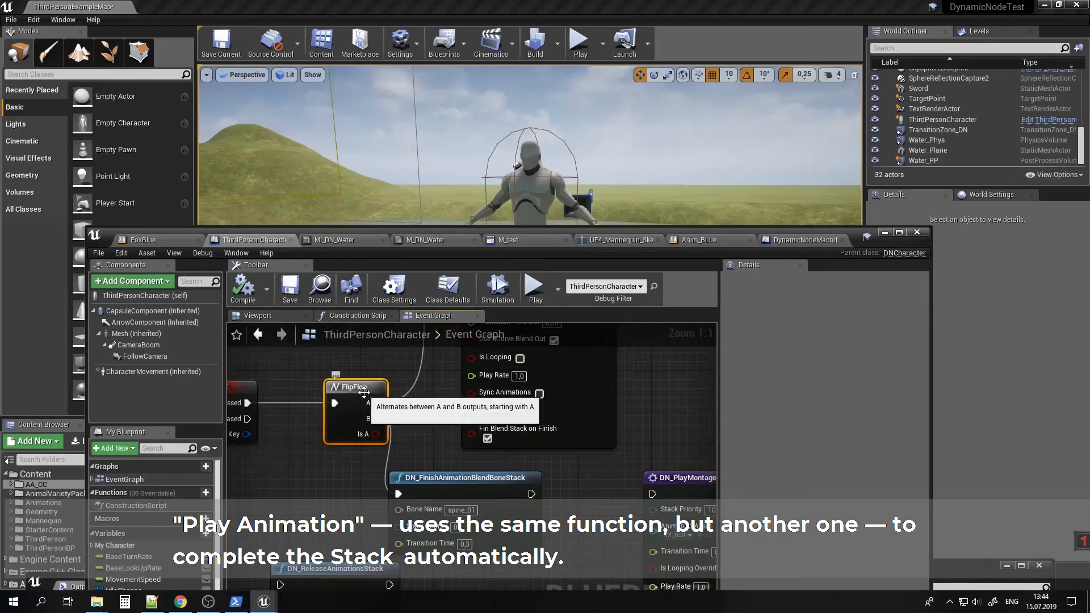
left_click_drag(465, 480, 494, 553)
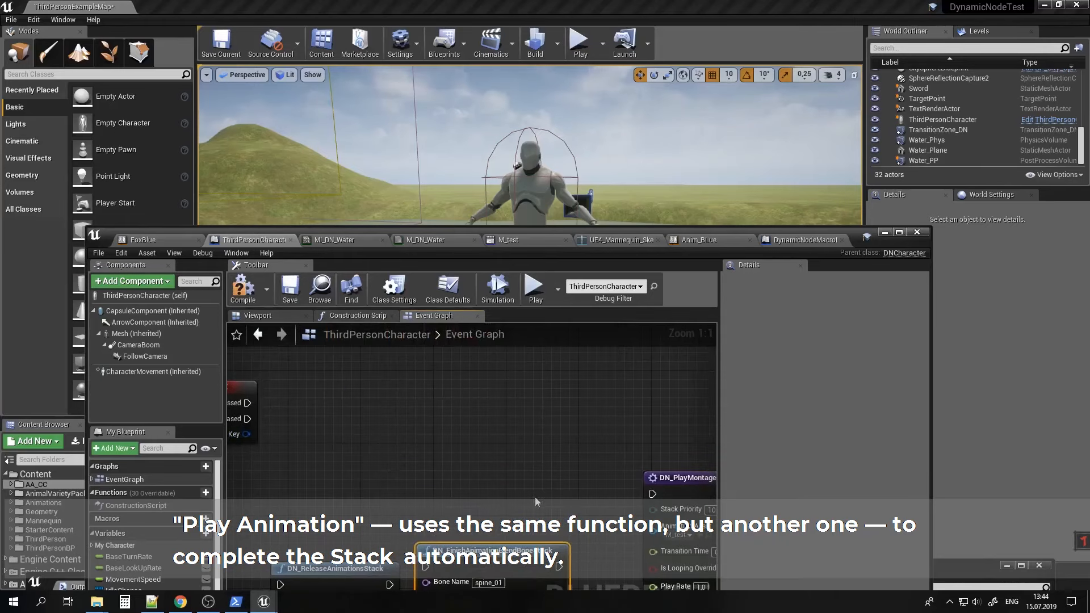
Move DN_PlayAnimationMultiBlendBone aside, bring DN_PlayAnimation beside the E key event and connect Pressed to it.
right_click_drag(654, 454, 415, 444)
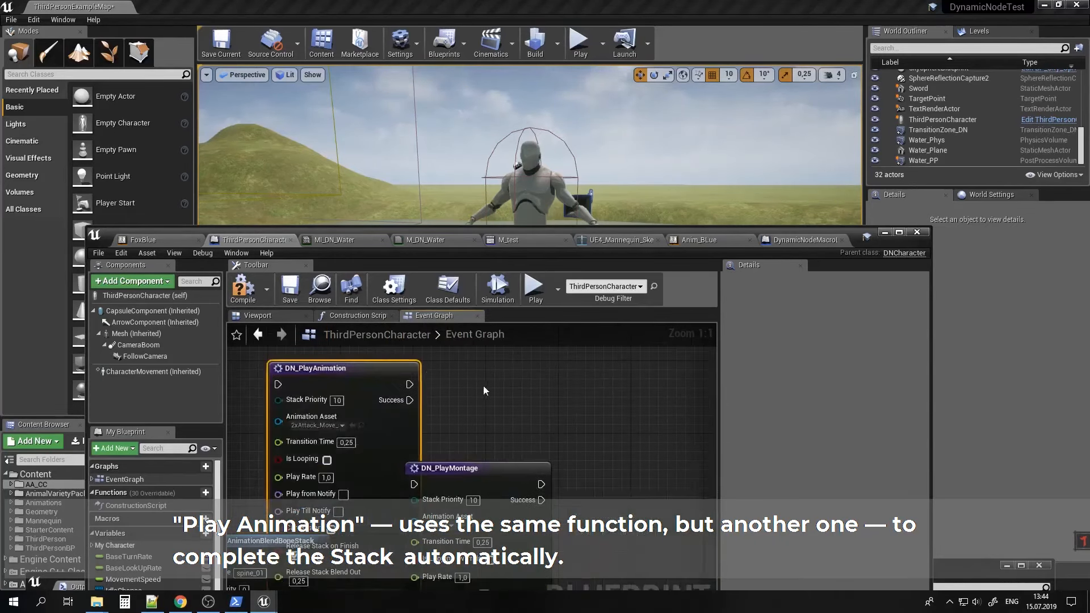
left_click_drag(482, 386, 568, 431)
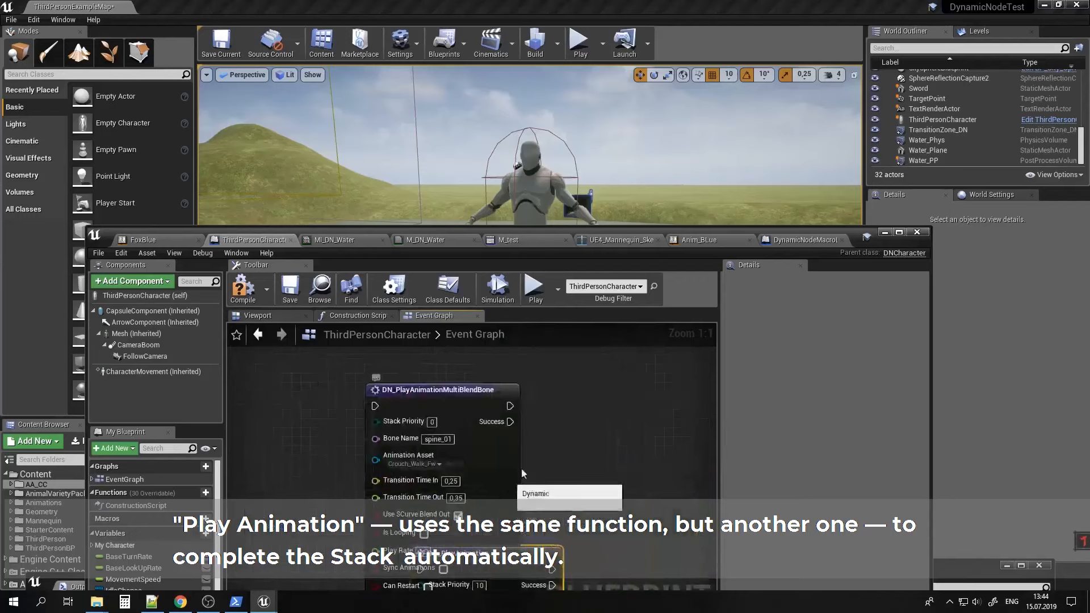
left_click_drag(648, 401, 673, 411)
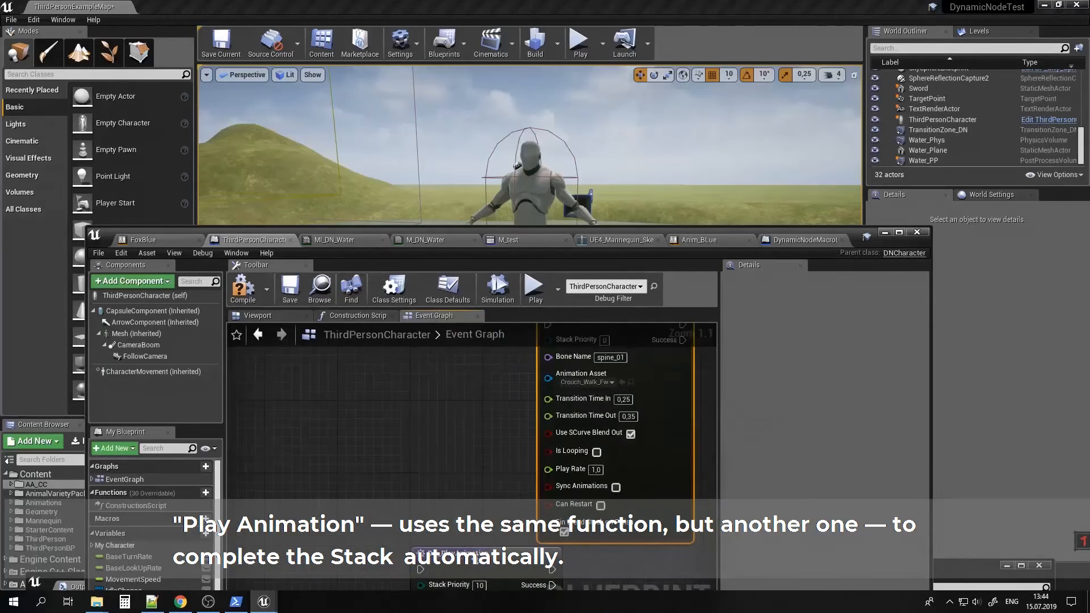
left_click_drag(449, 554, 348, 431)
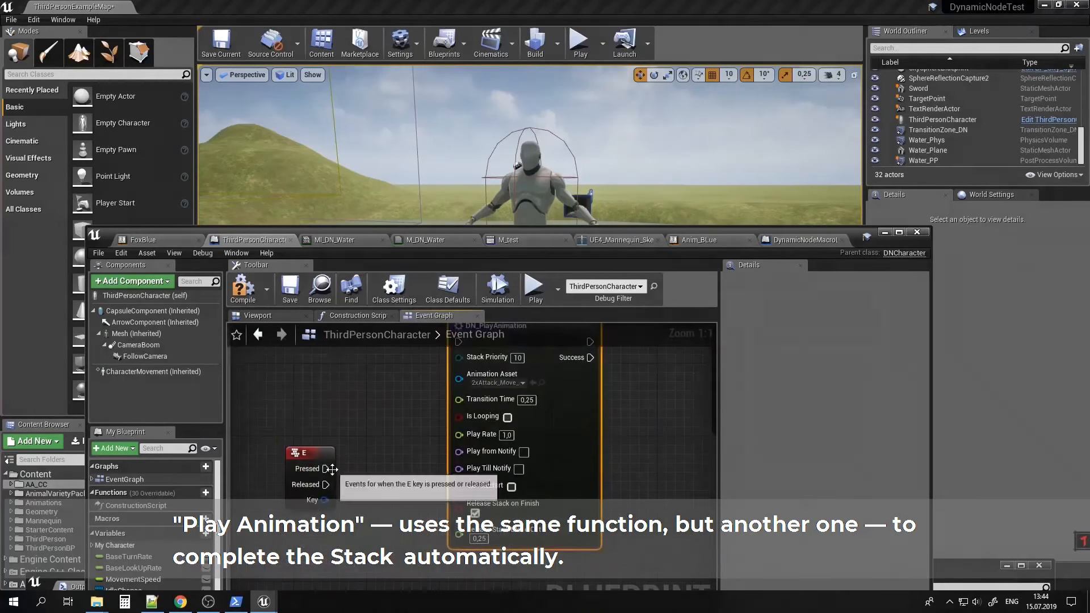
left_click_drag(332, 468, 457, 386)
Add a DN_SetupDelegateOnAnimFinBlend node from the Success output of DN_PlayAnimation, searching the actions for "delegate".
right_click_drag(582, 407, 508, 428)
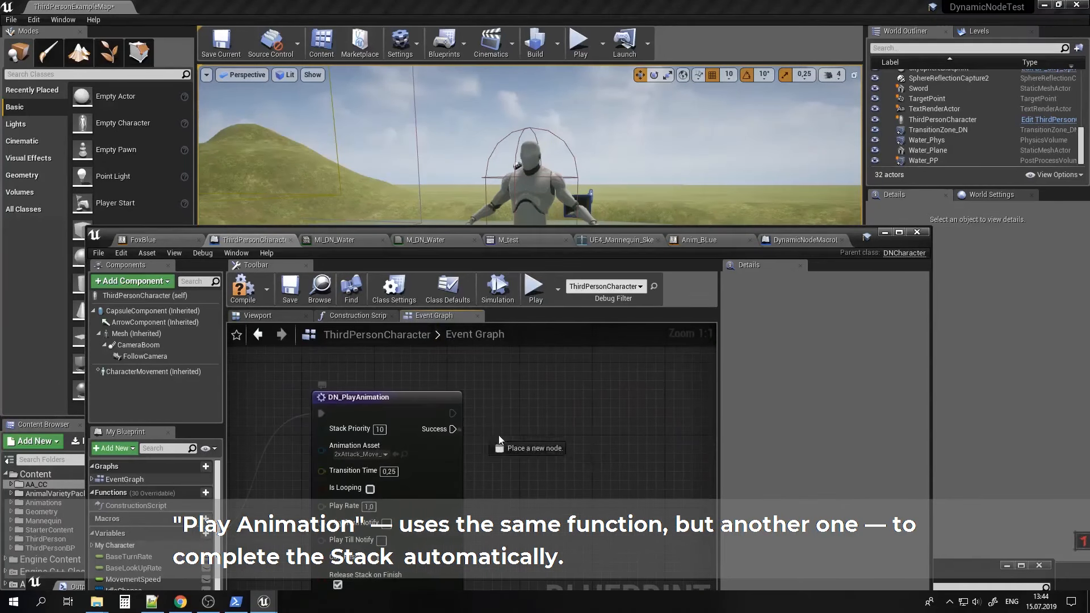
left_click_drag(499, 435, 543, 448)
type("delegate")
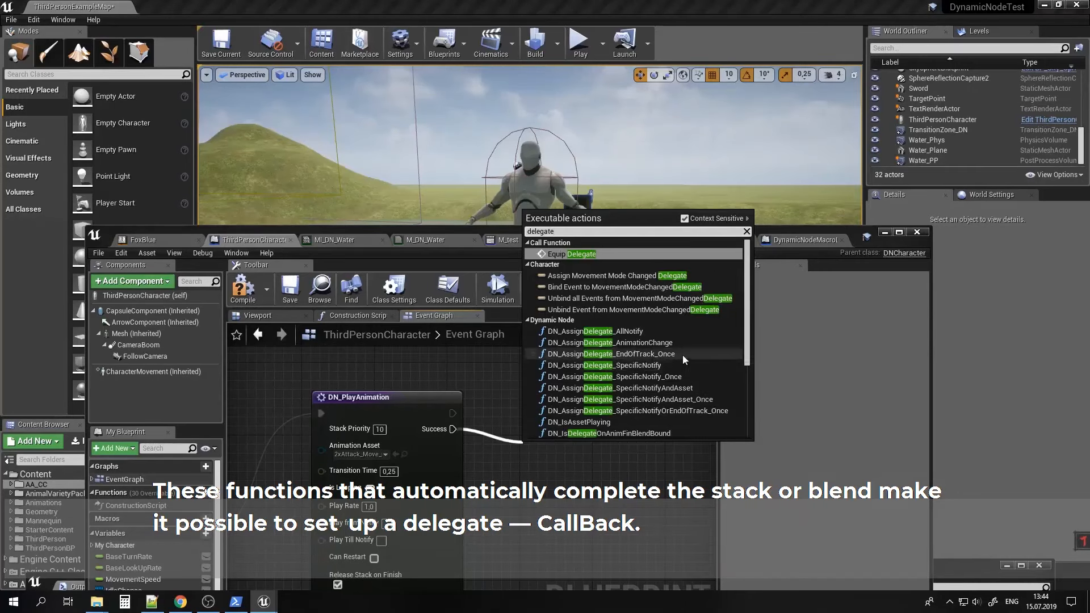
scroll(726, 363, "down", 5)
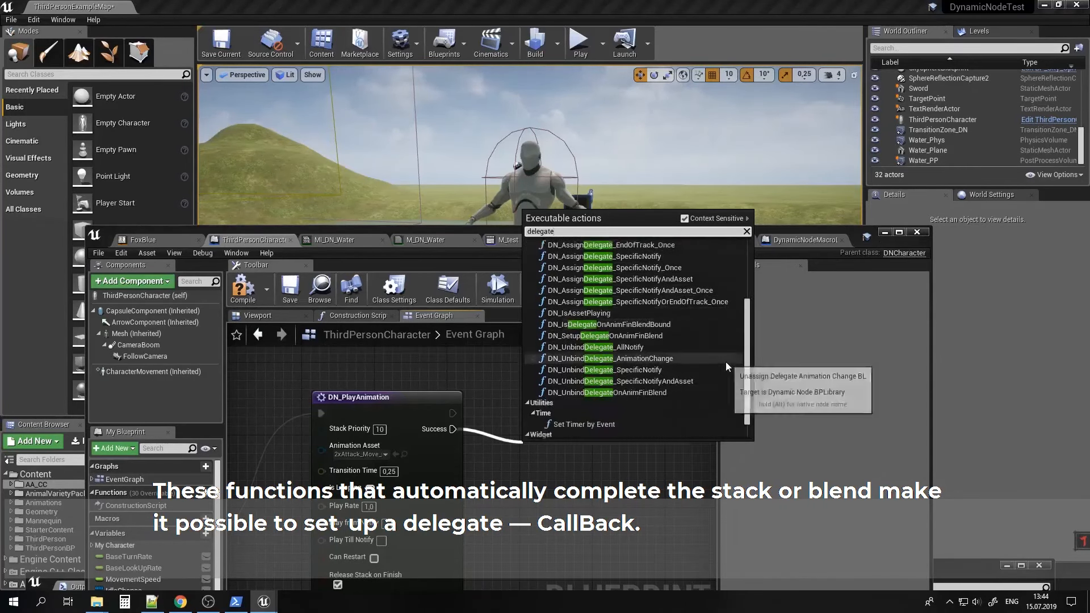
scroll(718, 363, "up", 3)
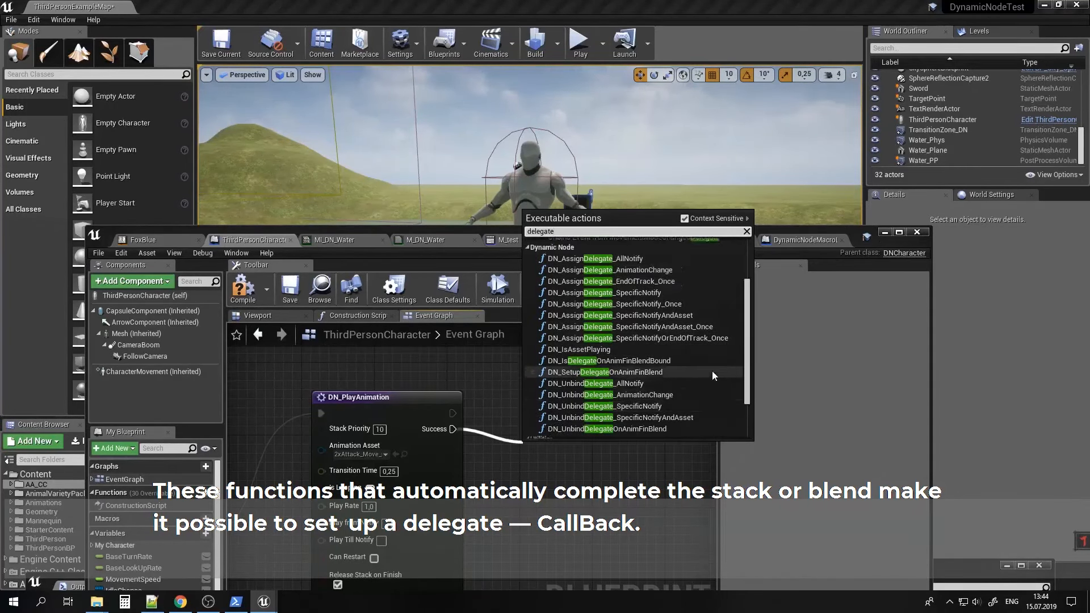
left_click(611, 373)
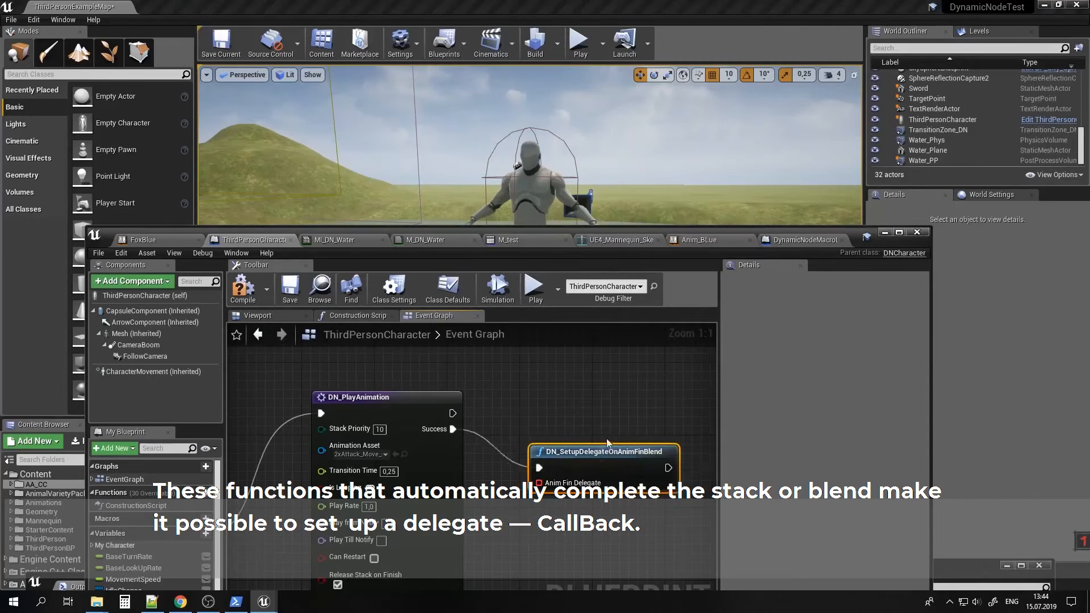
Move DN_PlayAnimationMultiBlendBone farther away and bind a new custom event to Anim Fin Delegate, placed above the delegate setup node.
scroll(584, 411, "down", 3)
right_click_drag(658, 397, 508, 439)
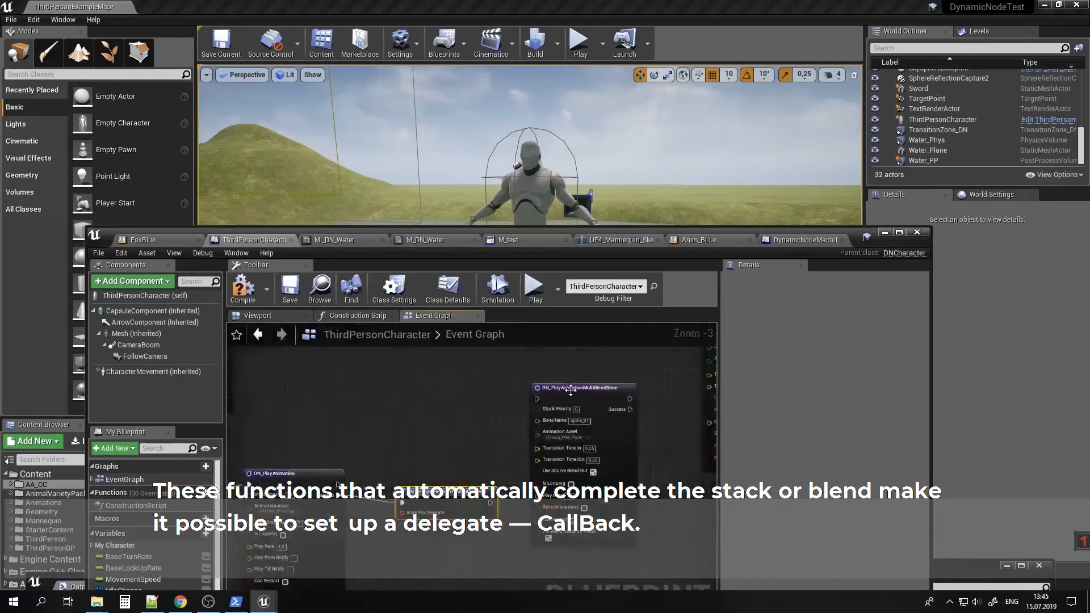
left_click_drag(571, 390, 624, 442)
right_click_drag(389, 470, 462, 445)
scroll(460, 454, "up", 2)
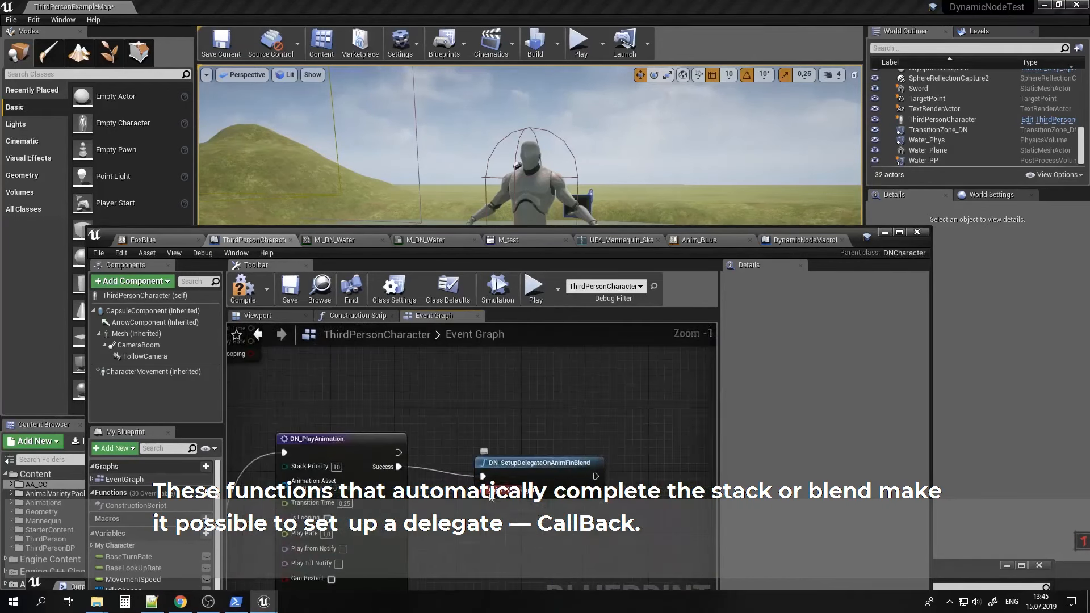
left_click_drag(489, 492, 450, 386)
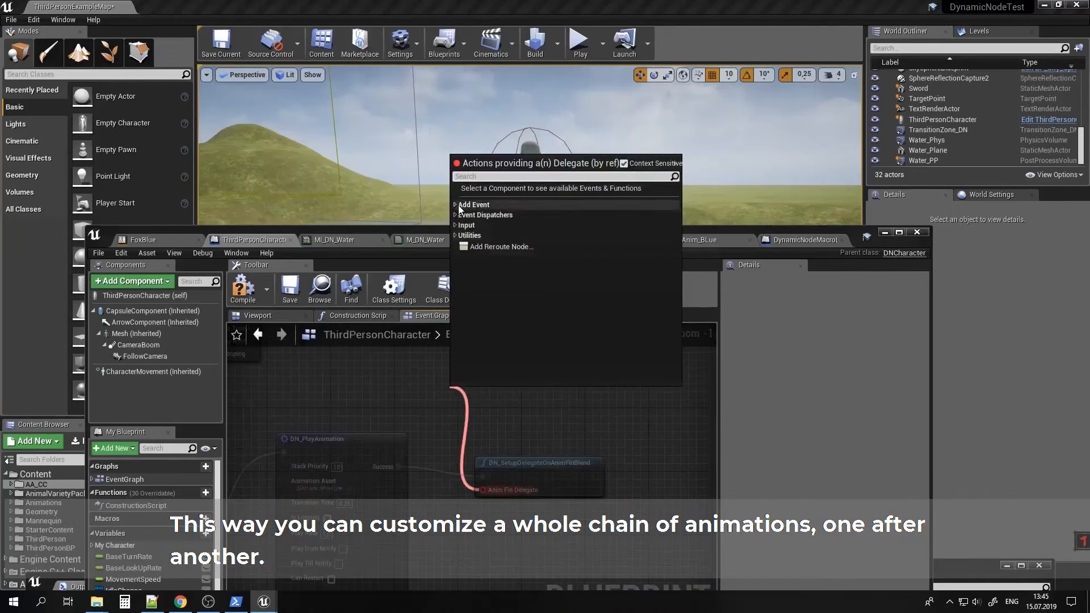
left_click(477, 216)
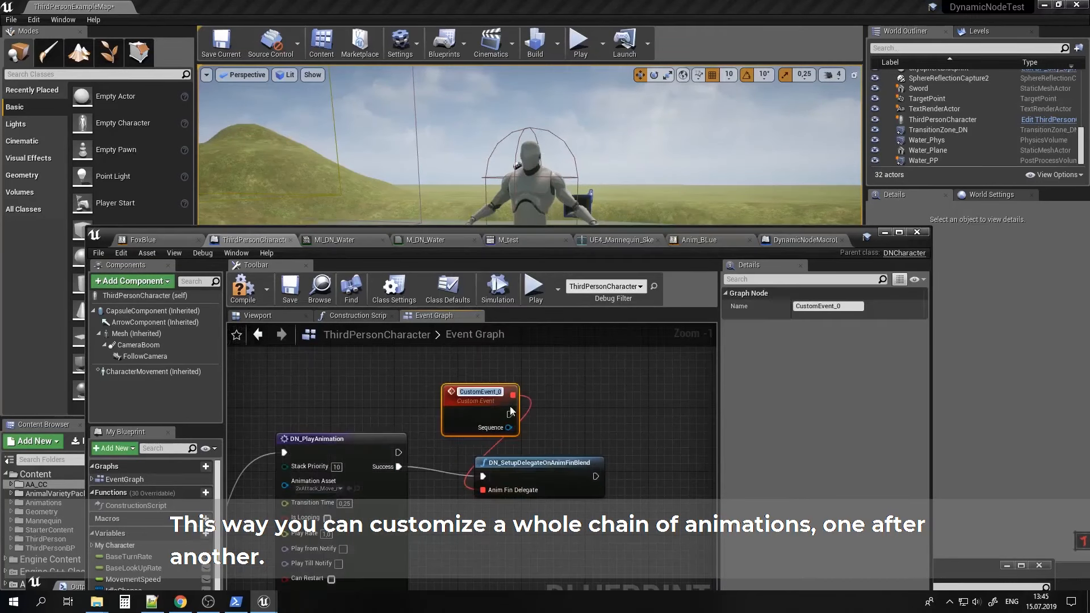
left_click_drag(511, 410, 478, 394)
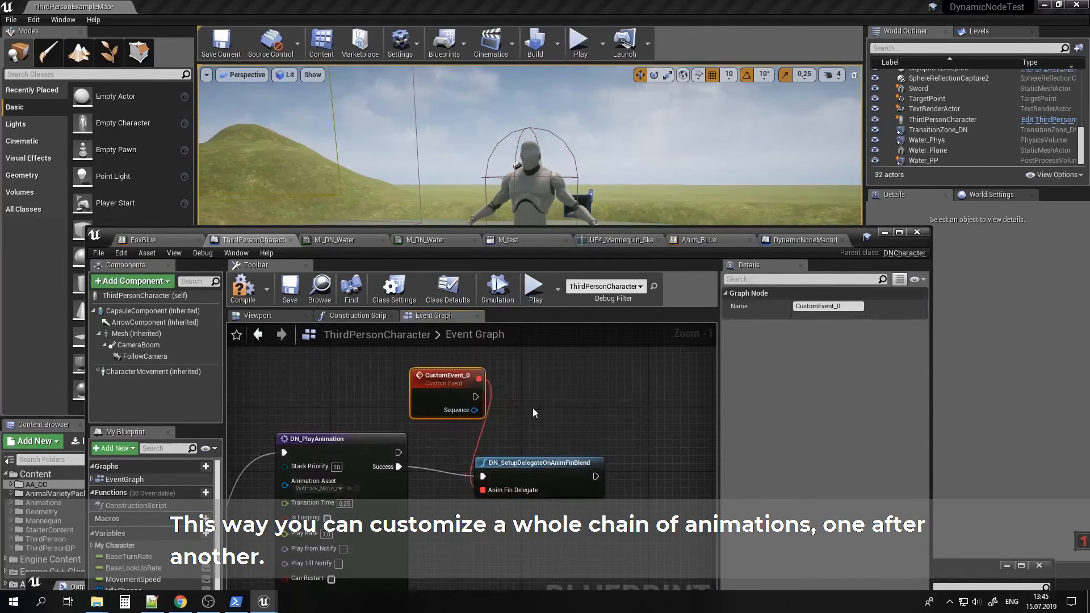
Duplicate the DN_PlayAnimation node beside the custom event and connect the event's execution output to the copy.
right_click_drag(533, 413, 590, 373)
right_click_drag(499, 397, 449, 433)
left_click(372, 428)
right_click_drag(559, 396, 439, 484)
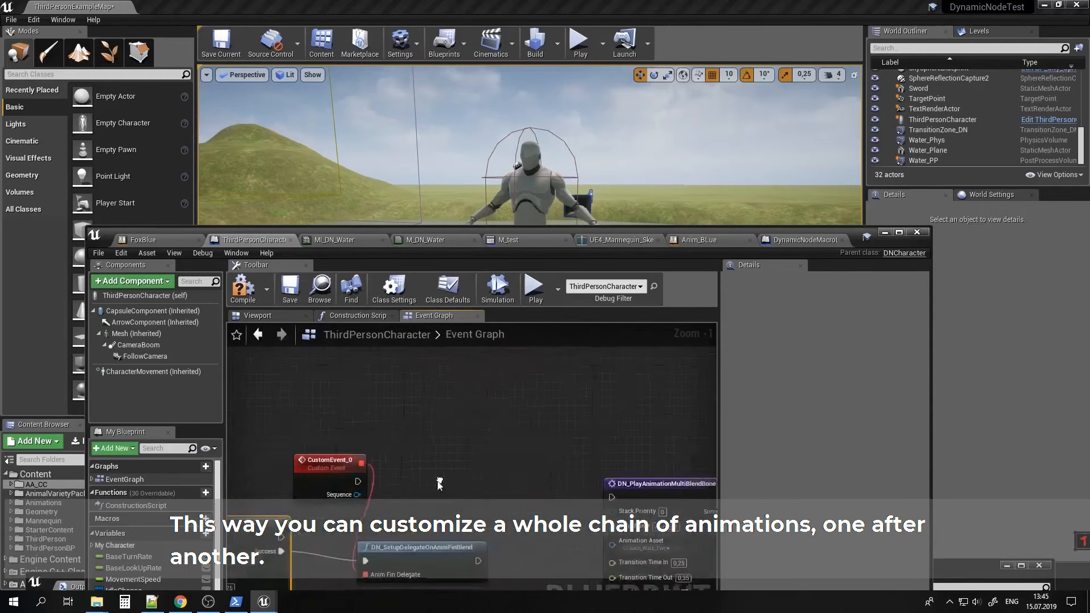
key("ctrl+v")
left_click_drag(507, 398, 448, 408)
right_click_drag(364, 464, 378, 383)
left_click_drag(371, 458, 439, 377)
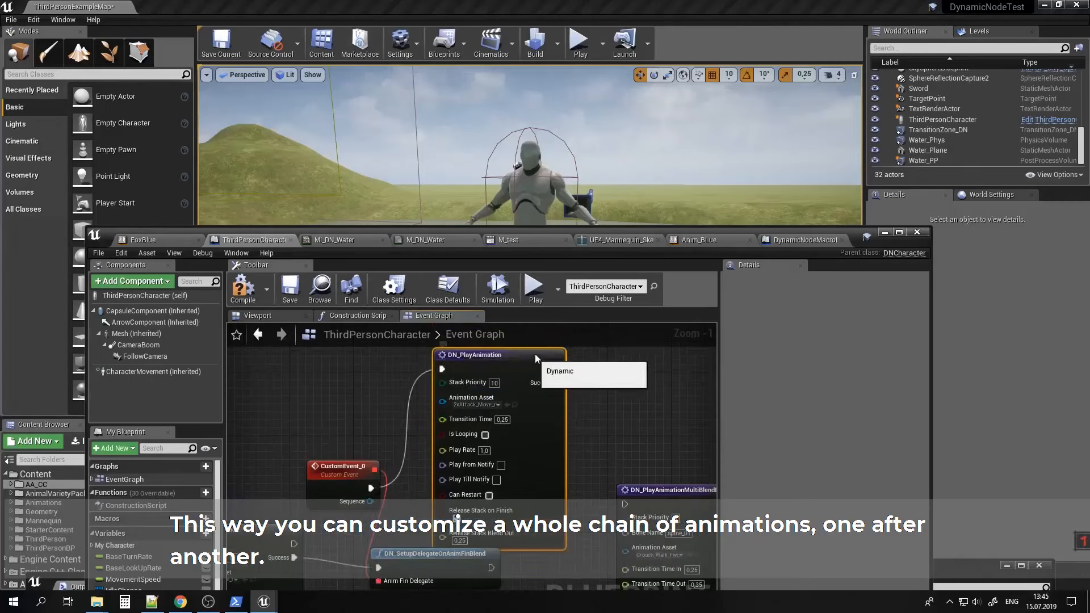
left_click_drag(535, 355, 550, 347)
Enable Can Restart on the second DN_PlayAnimation node, then compile and save the Blueprint.
right_click_drag(377, 474, 504, 404)
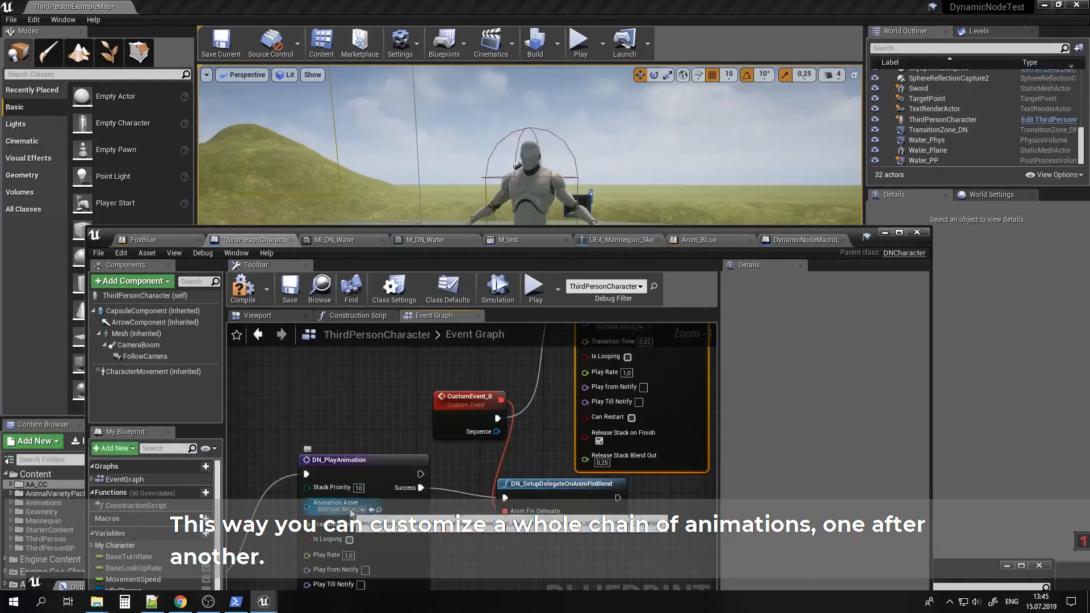
right_click_drag(615, 388, 536, 439)
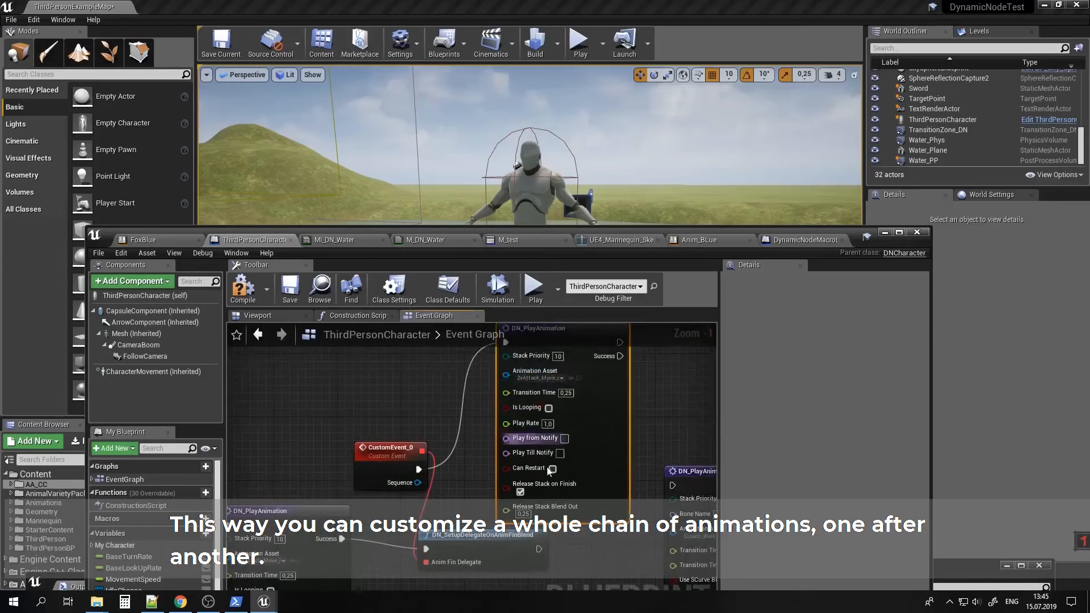
right_click_drag(428, 509, 485, 458)
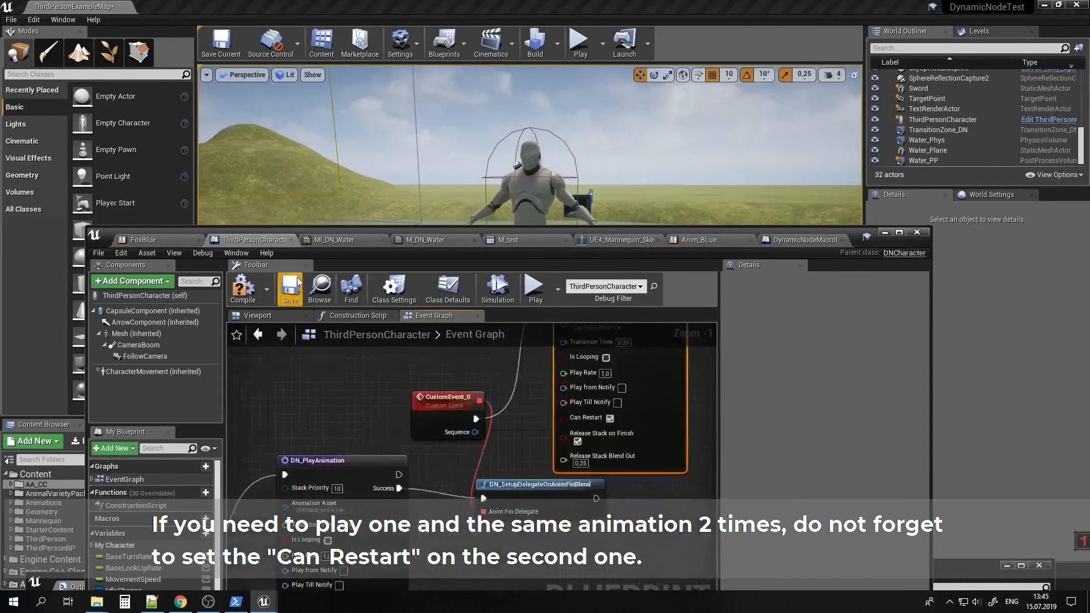
left_click(295, 295)
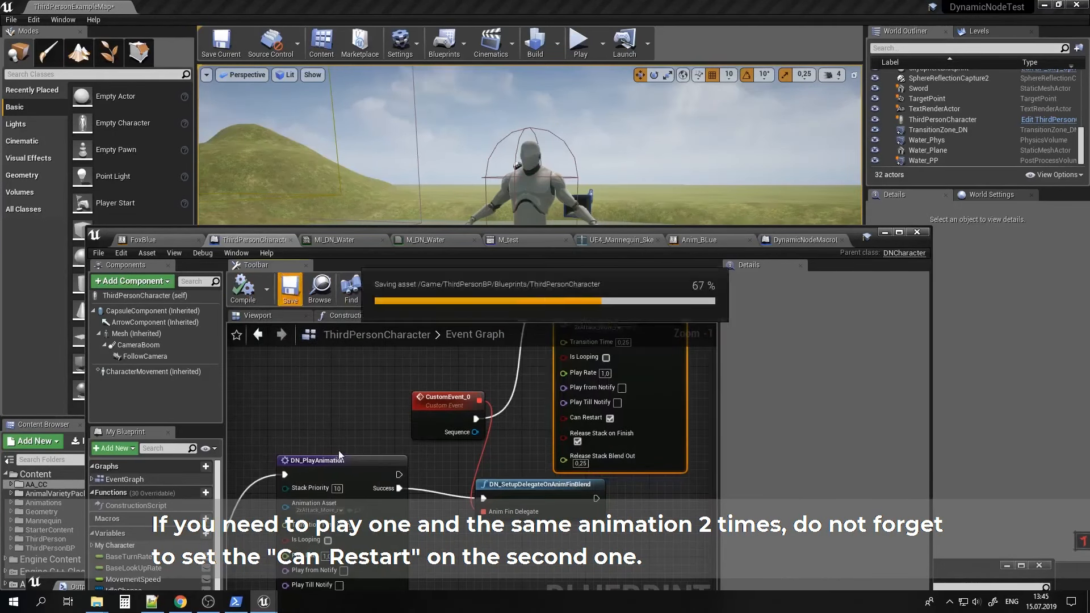
right_click_drag(326, 411, 425, 402)
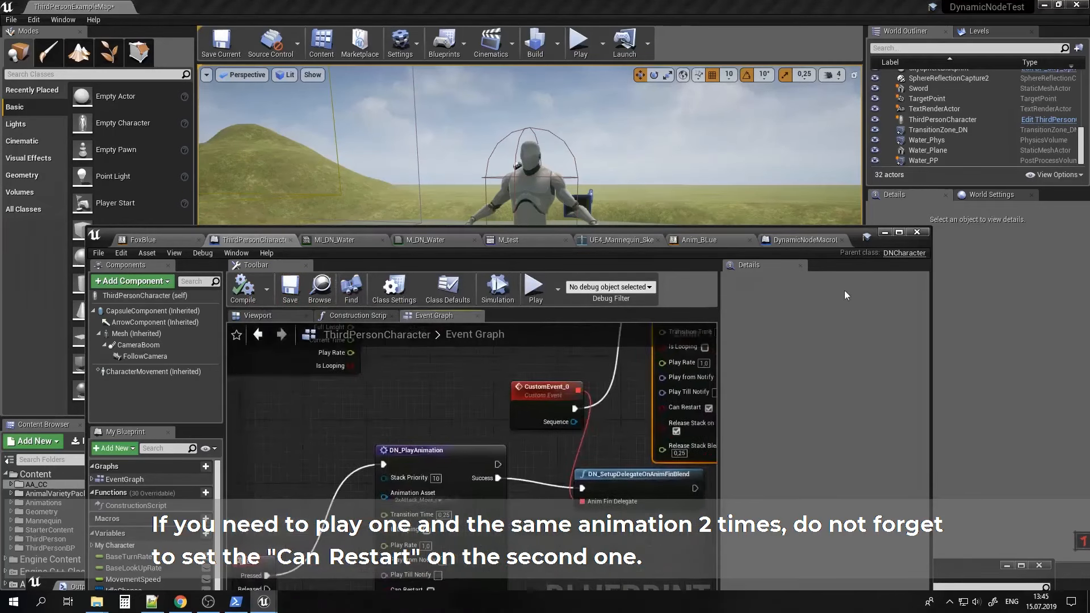
Play-test the level to view the delegate-chained repeat of the attack animation, and stop the simulation.
left_click(885, 232)
left_click(602, 43)
left_click(579, 43)
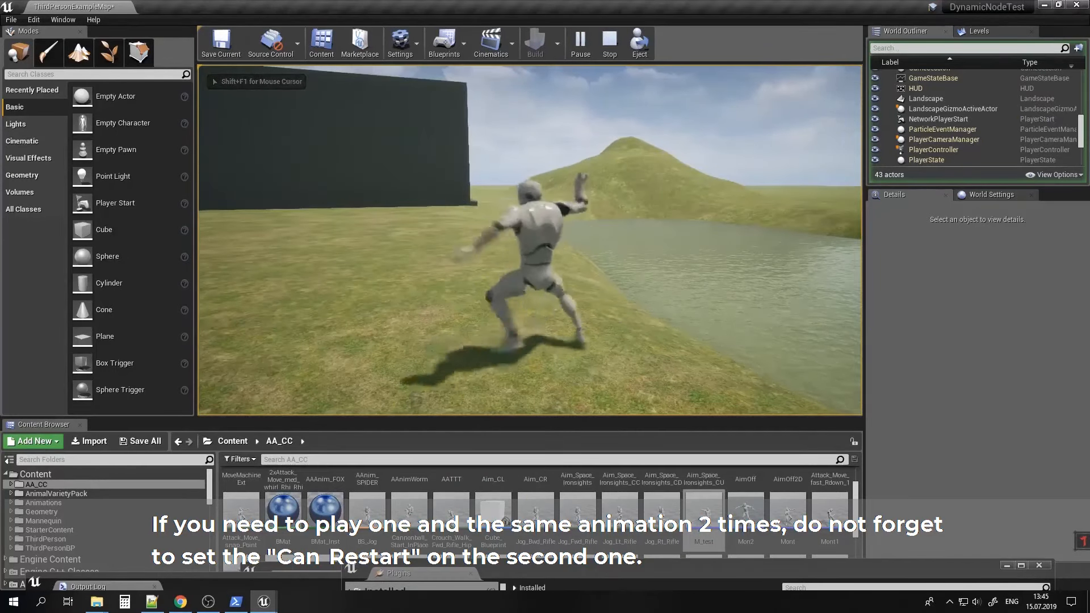
key("Escape")
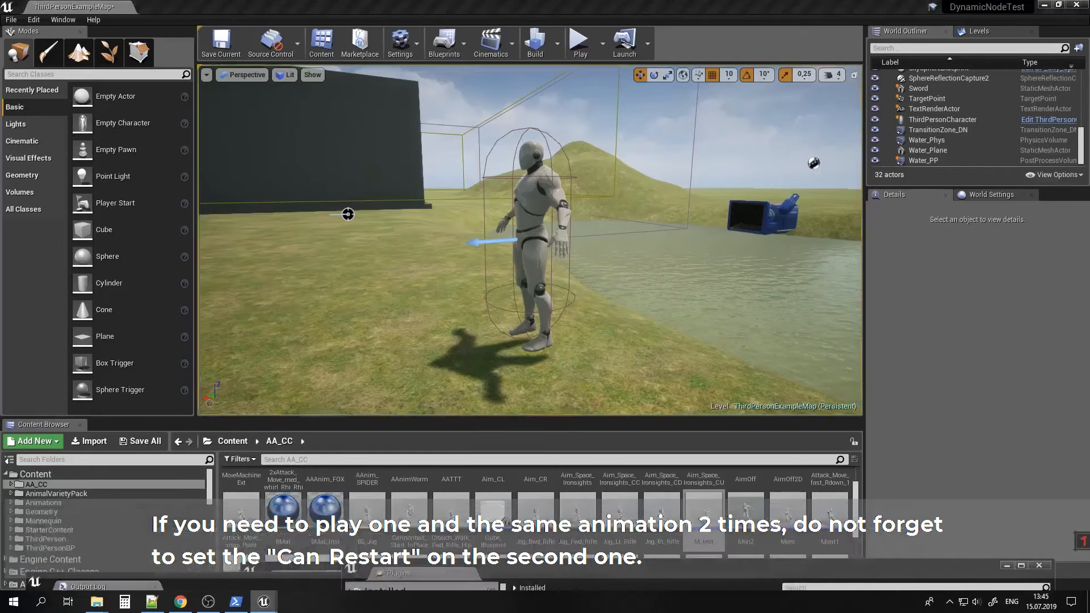
Try adding a DN_SetupDelegateOnAnimFinBlend node from the second DN_PlayAnimation node's Success output, and delete it.
key("alt+Tab")
scroll(564, 404, "up", 5)
left_click(580, 381)
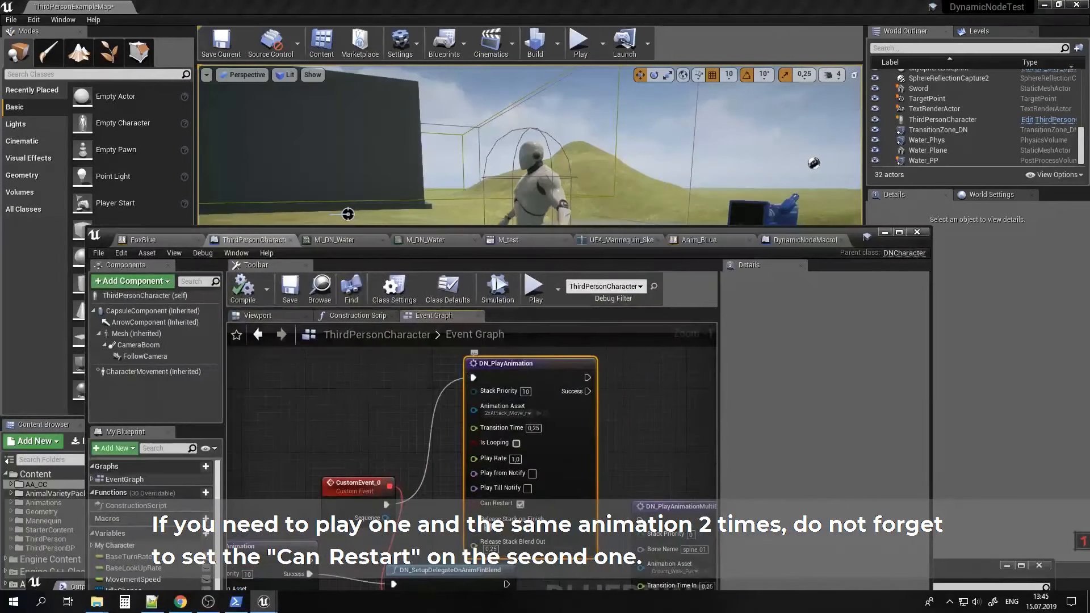
right_click_drag(560, 481, 630, 396)
right_click_drag(530, 415, 365, 526)
mouse_move(500, 476)
right_mouse_down()
mouse_move(528, 404)
mouse_move(457, 443)
right_mouse_up()
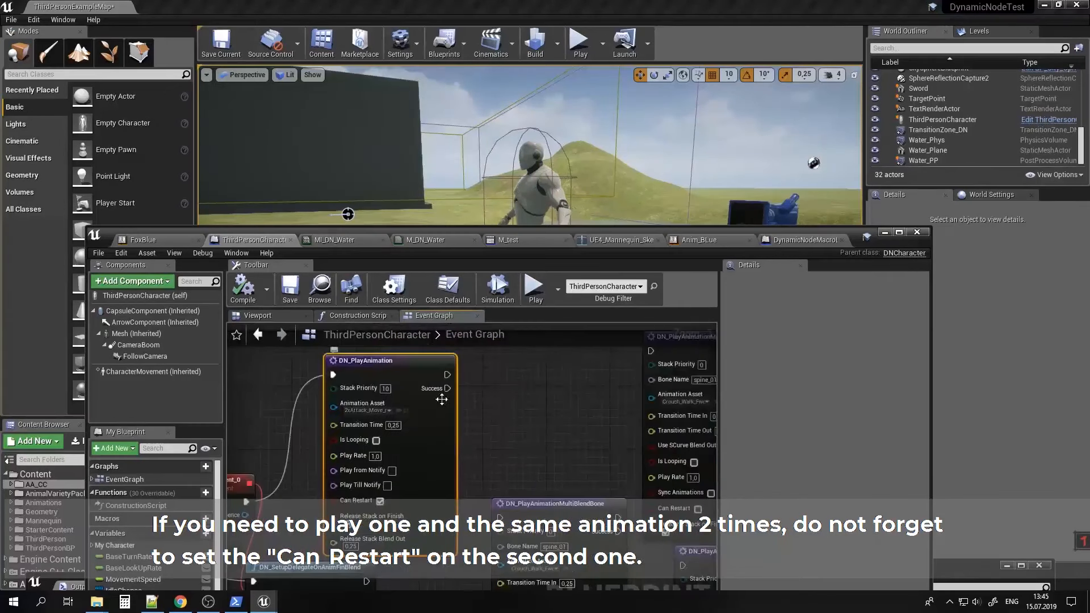
left_click_drag(467, 394, 488, 398)
type("set")
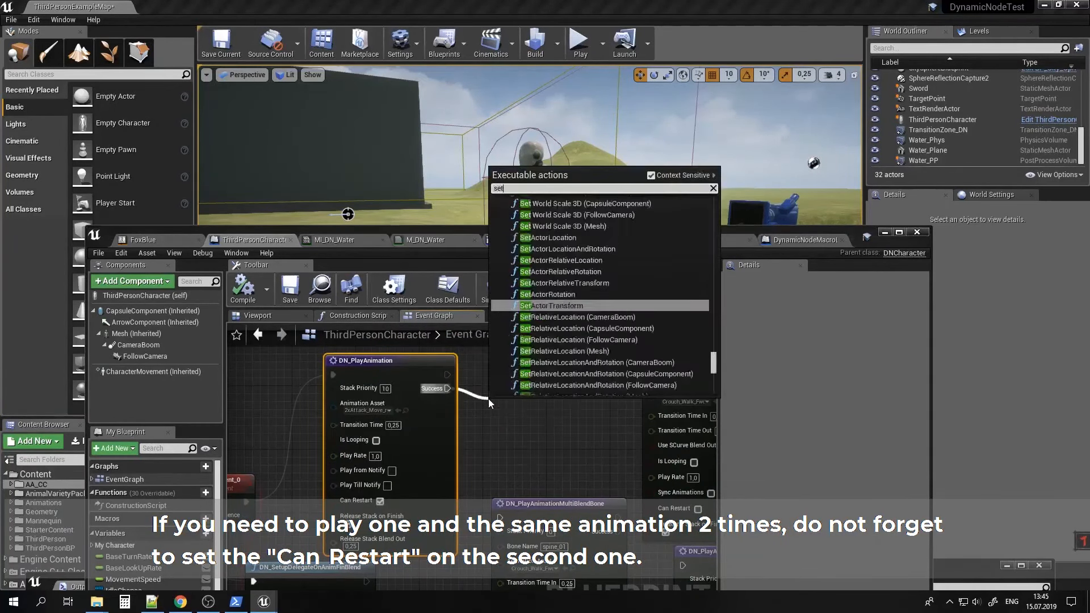
type("updele")
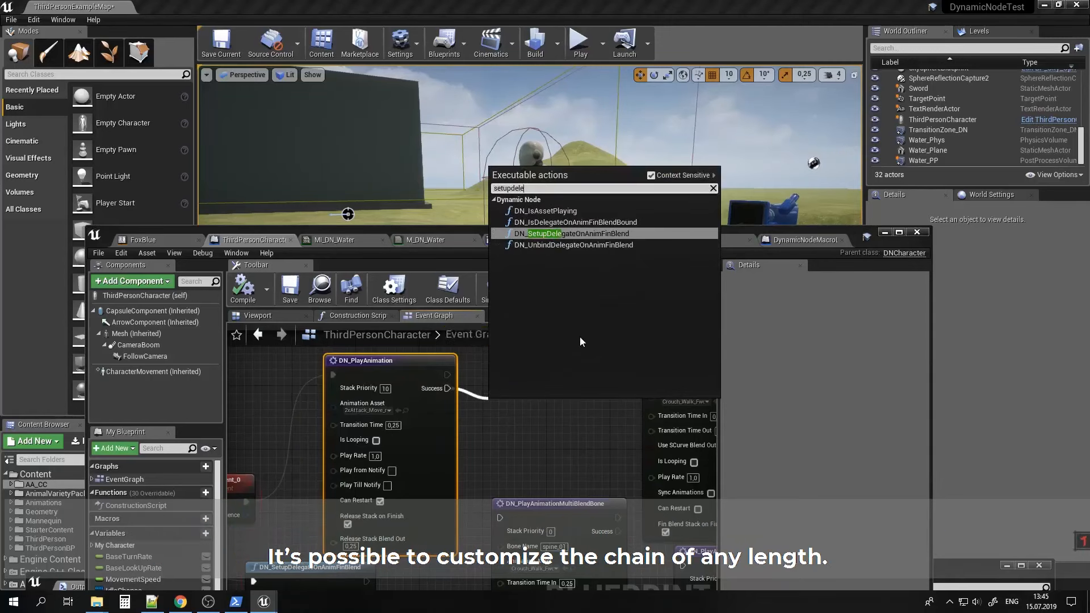
left_click(604, 233)
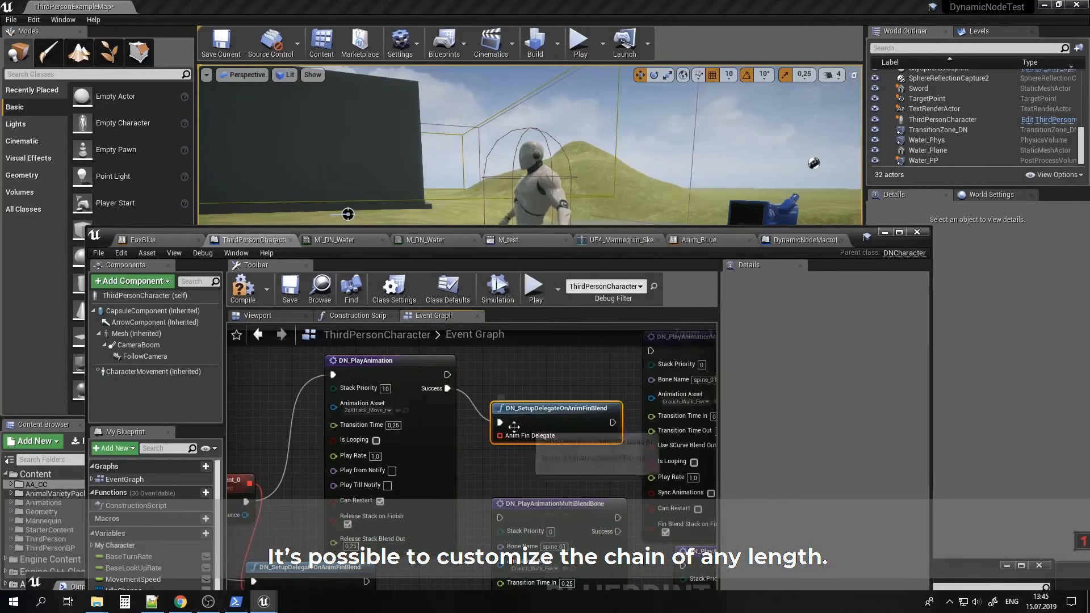
right_click_drag(485, 486, 542, 414)
right_click_drag(570, 376, 630, 327)
key("Delete")
Place DN_PlayAnimationMultiBlendBone beside the custom event in place of the second DN_PlayAnimation and connect the event's execution output to it.
right_click_drag(579, 479, 578, 346)
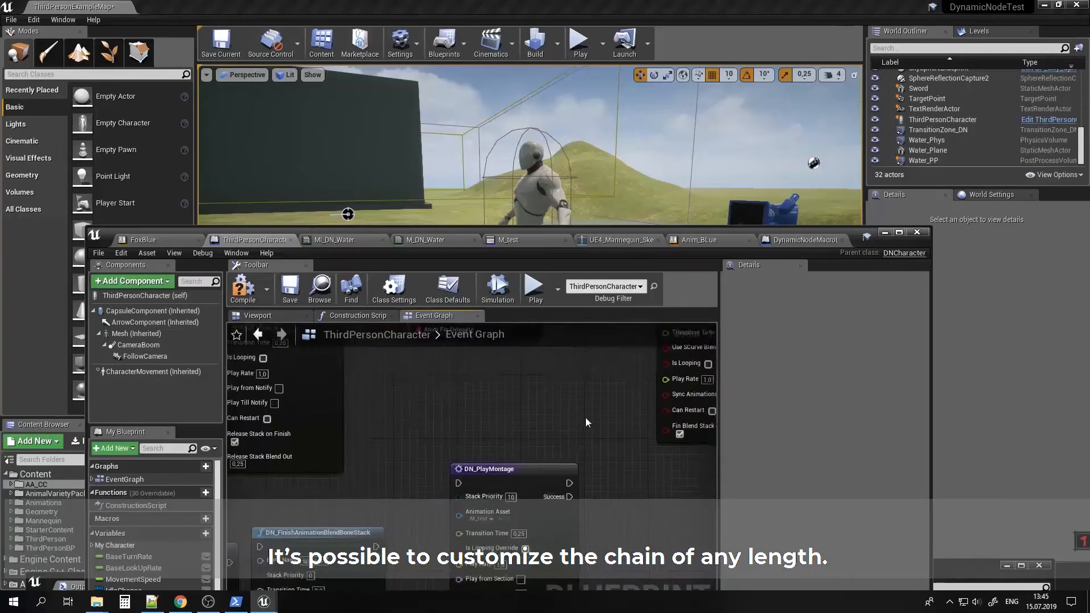
right_click_drag(585, 418, 520, 549)
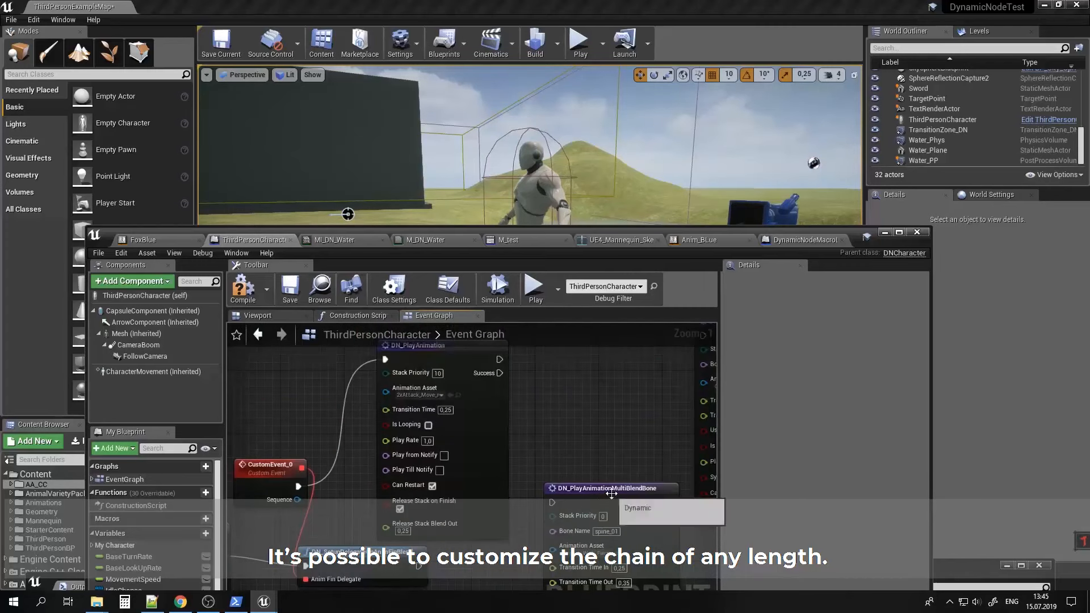
left_click_drag(611, 493, 578, 461)
right_click_drag(518, 390, 566, 422)
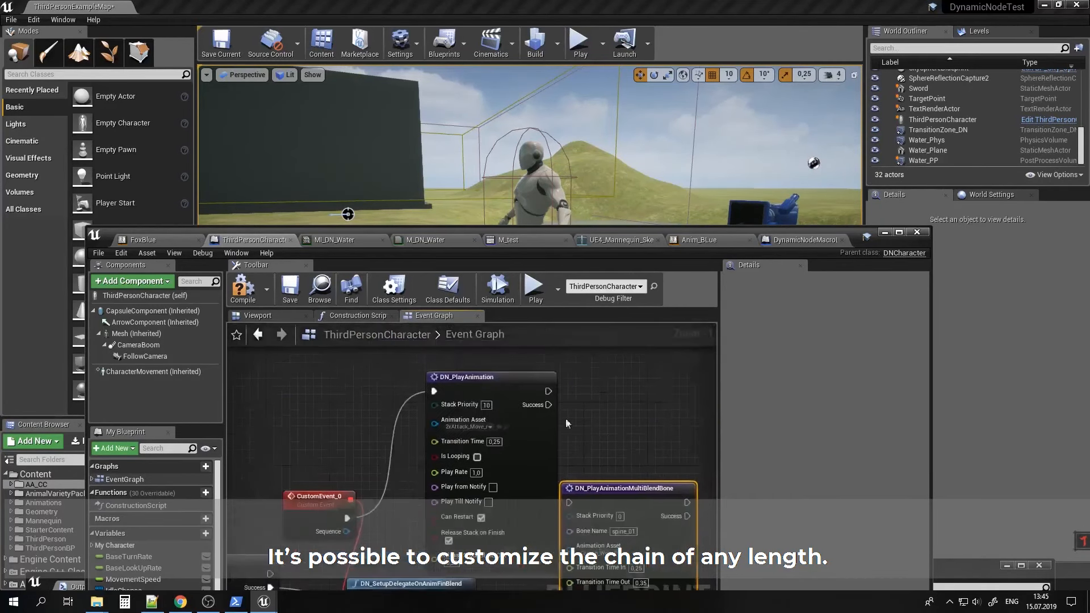
left_click_drag(520, 383, 615, 359)
left_click_drag(635, 491, 656, 424)
left_click_drag(582, 490, 445, 362)
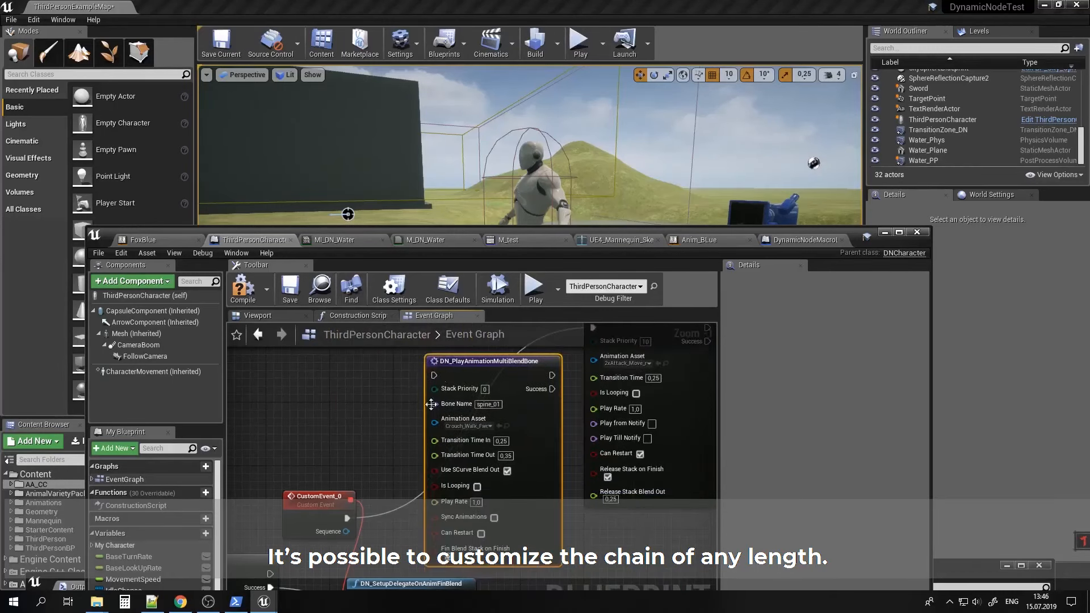
left_click_drag(348, 518, 436, 375)
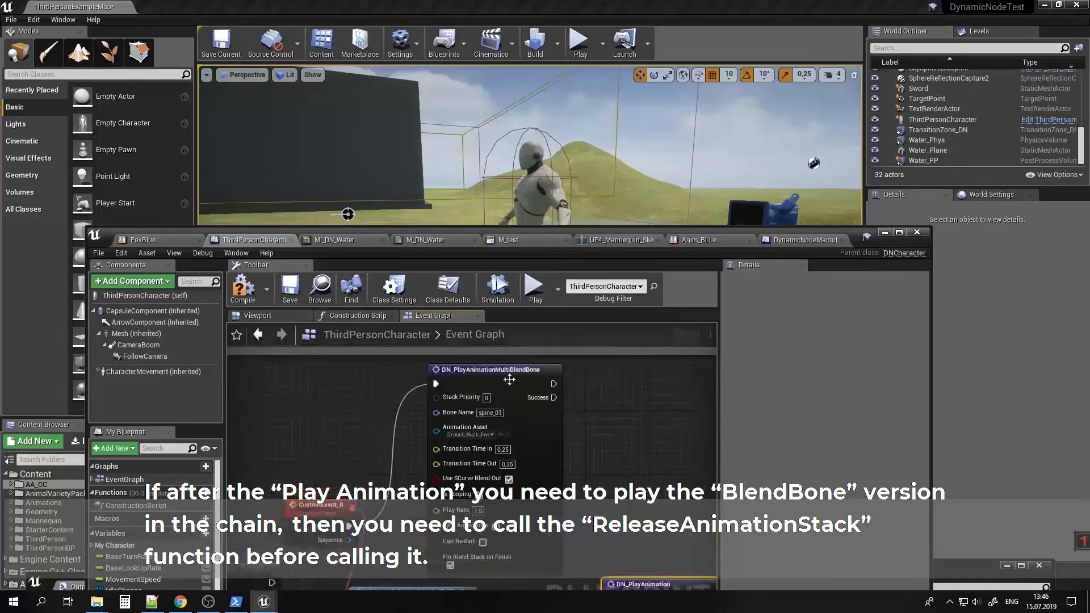
Move DN_PlayAnimationMultiBlendBone farther from the custom event and insert a DN_ReleaseAnimationsStack node between them.
left_click_drag(510, 381, 619, 375)
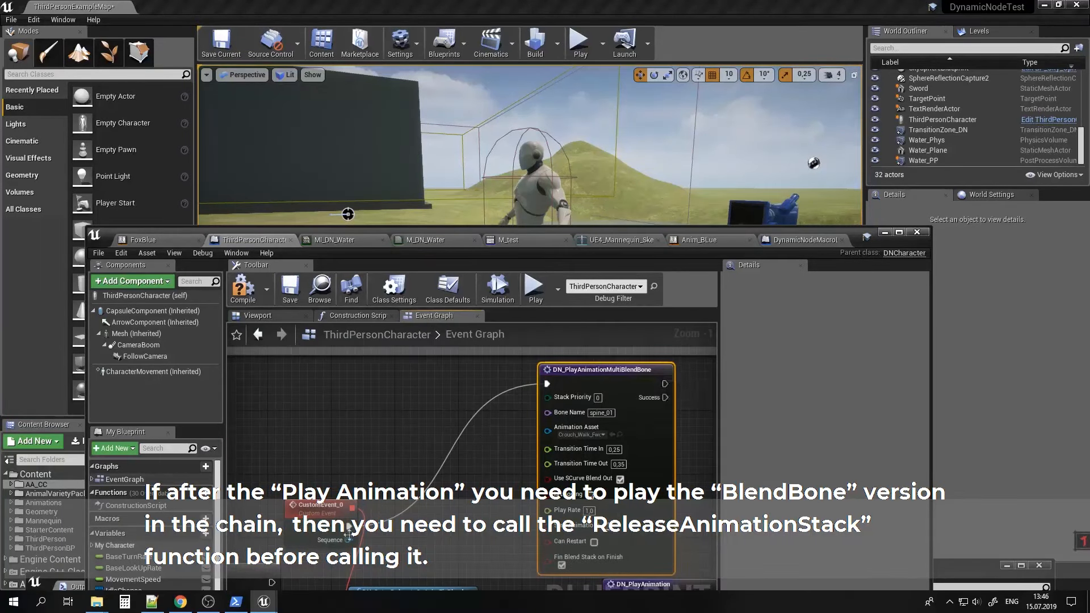
left_click_drag(547, 384, 405, 454)
type("releasean")
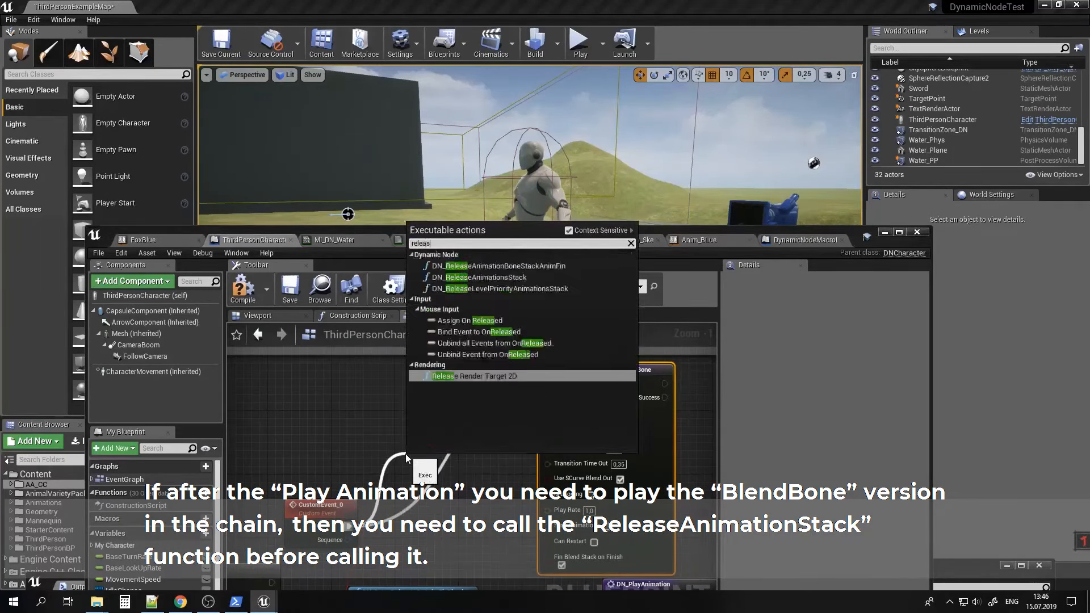
left_click(506, 277)
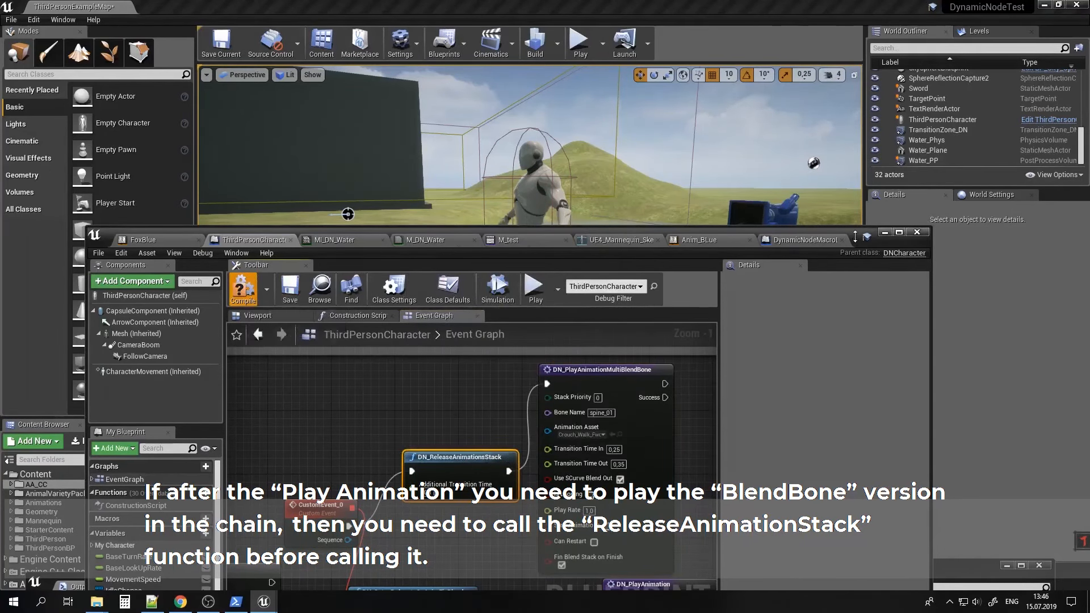
Play-test the chain with the blend-bone animation, stop the simulation and return to the ThirdPersonCharacter Blueprint.
left_click(581, 48)
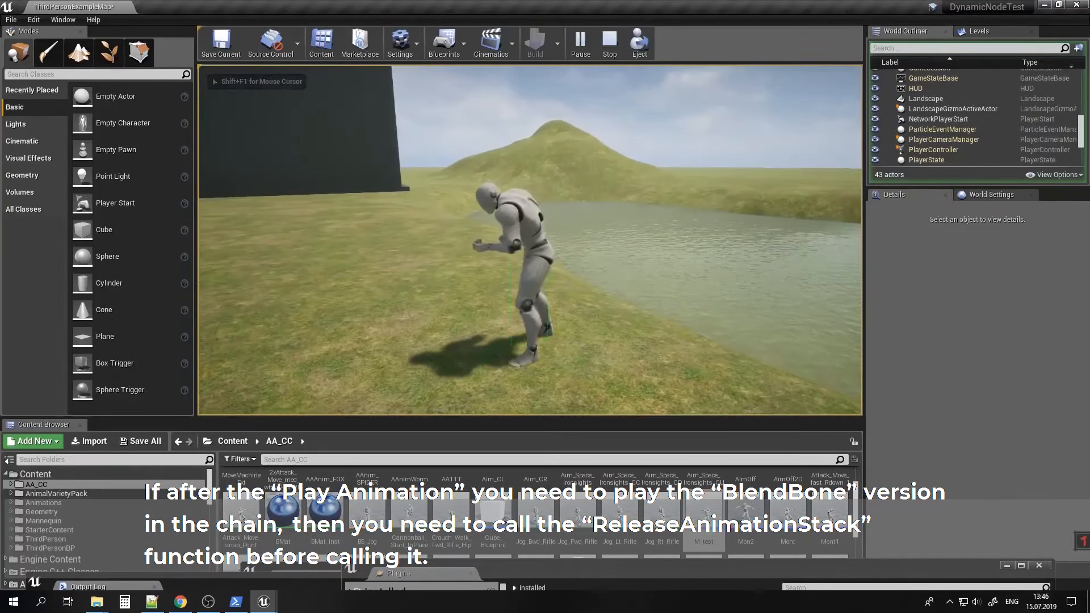
key("Escape")
left_click(275, 606)
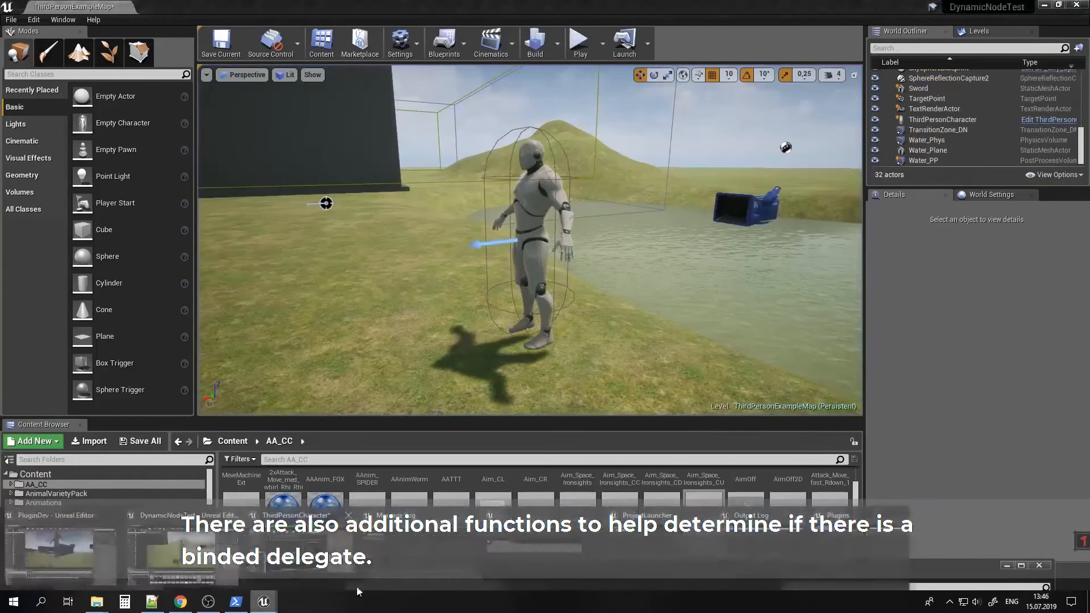
left_click(318, 559)
Move the E key event node farther from the first DN_PlayAnimation node to make room between them.
right_click_drag(456, 463, 518, 440)
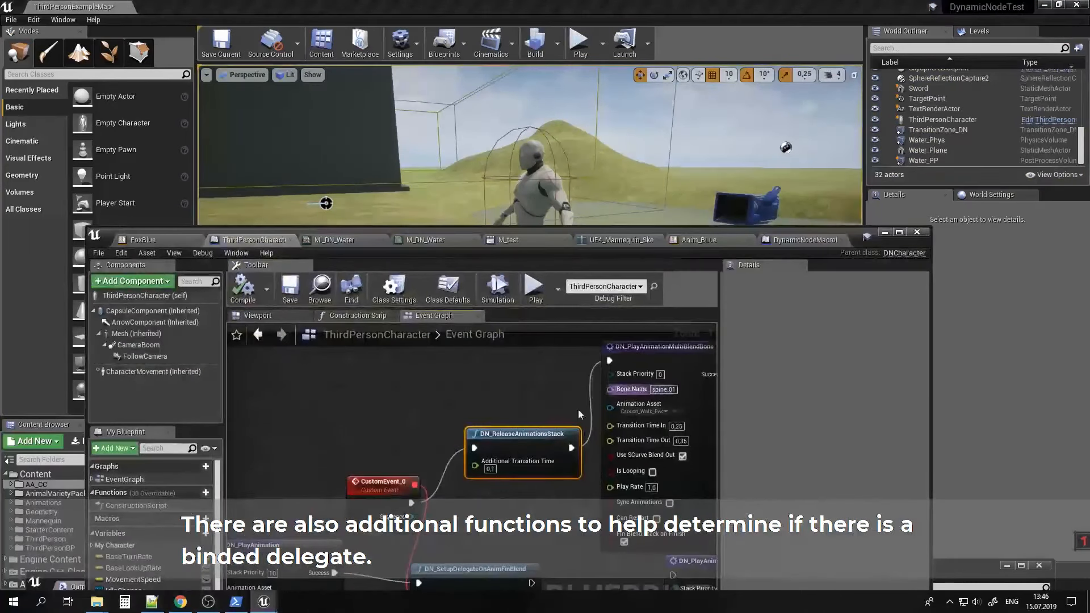
right_click_drag(318, 539, 525, 437)
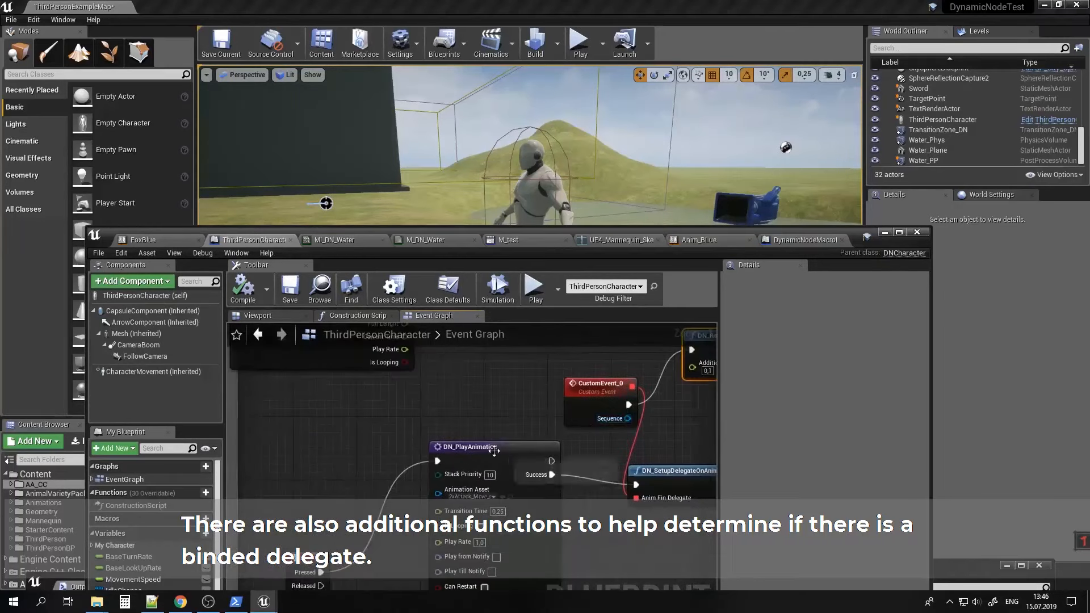
right_click_drag(356, 560, 425, 504)
left_click_drag(411, 507, 378, 491)
right_click_drag(423, 447, 356, 483)
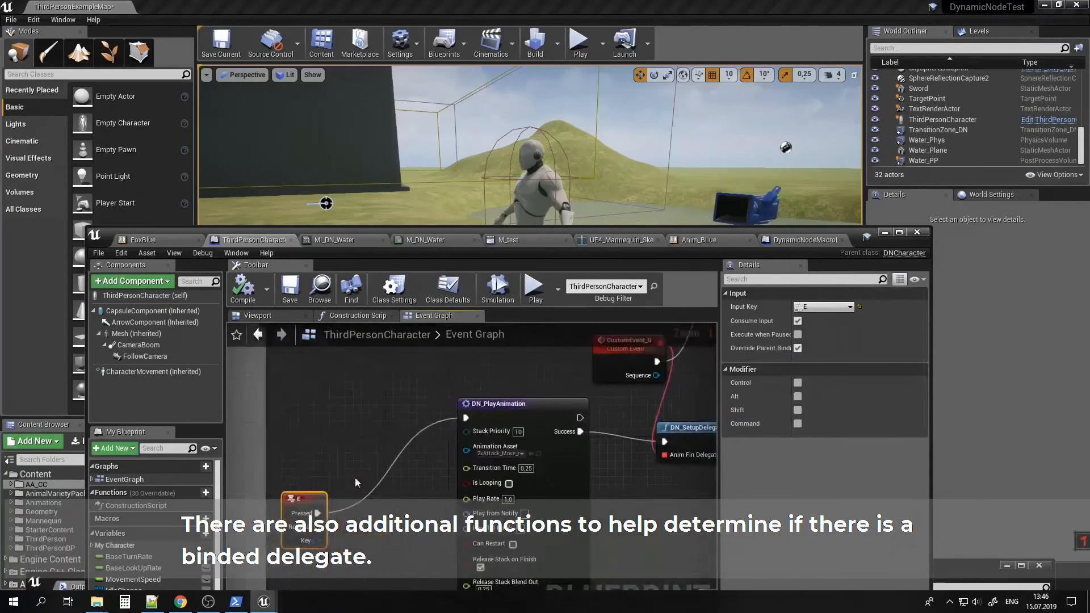
left_click(681, 430)
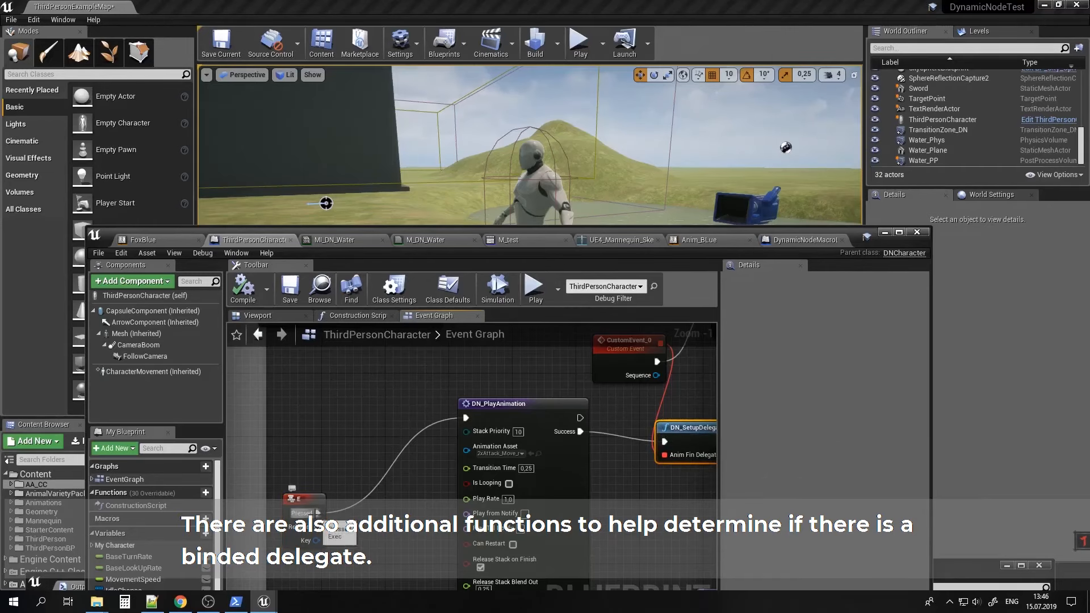
Insert a DN_IsDelegateOnAnimFinBlendBound node after the E key's Pressed output and connect its Fail output to DN_PlayAnimation.
left_click_drag(317, 513, 361, 460)
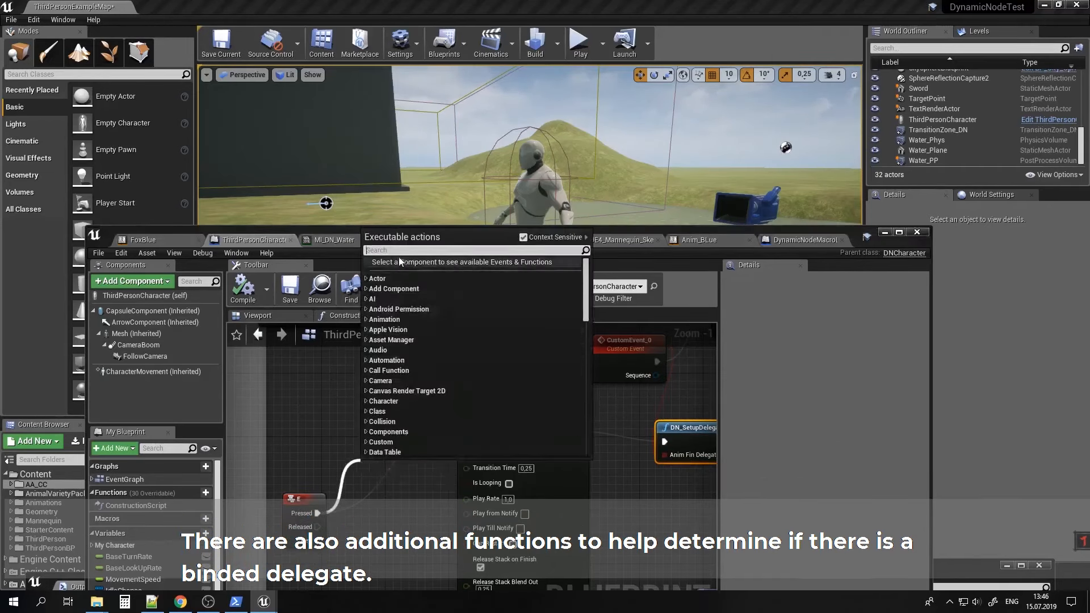
type("is")
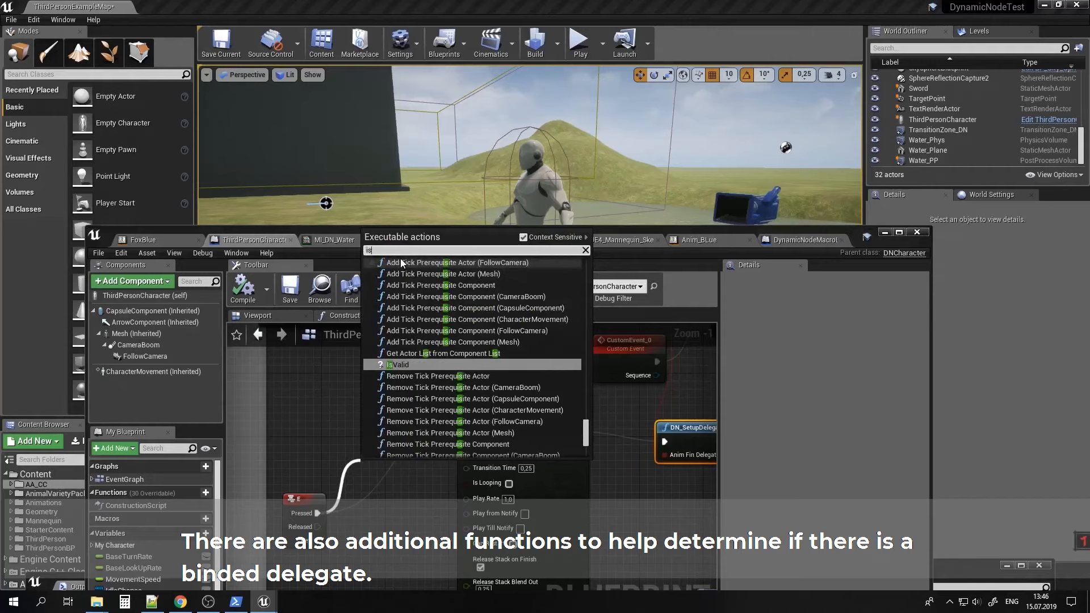
type("de")
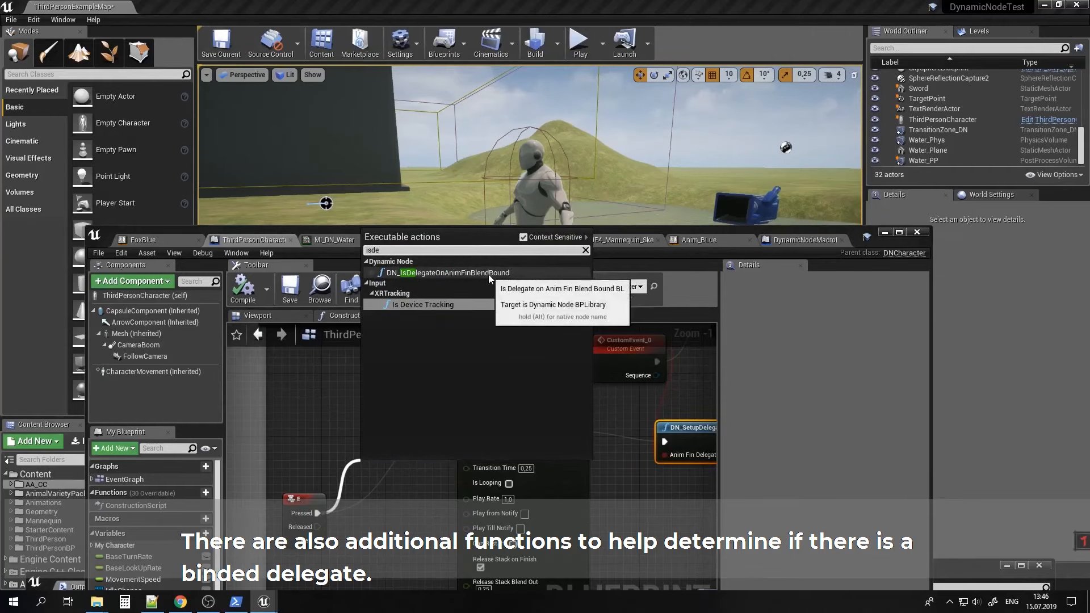
left_click(450, 275)
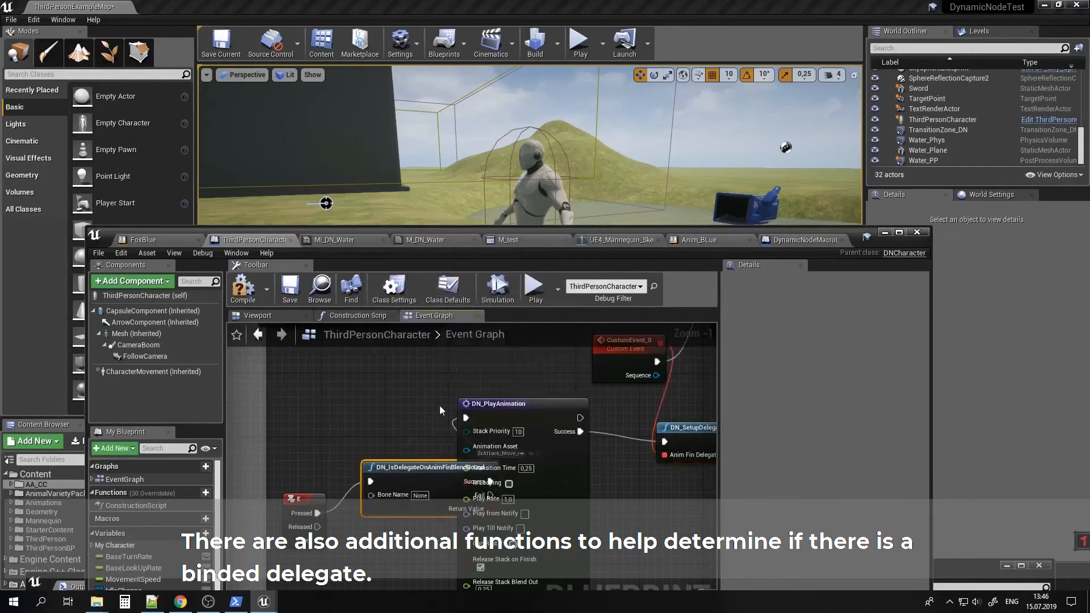
left_click_drag(420, 472, 357, 411)
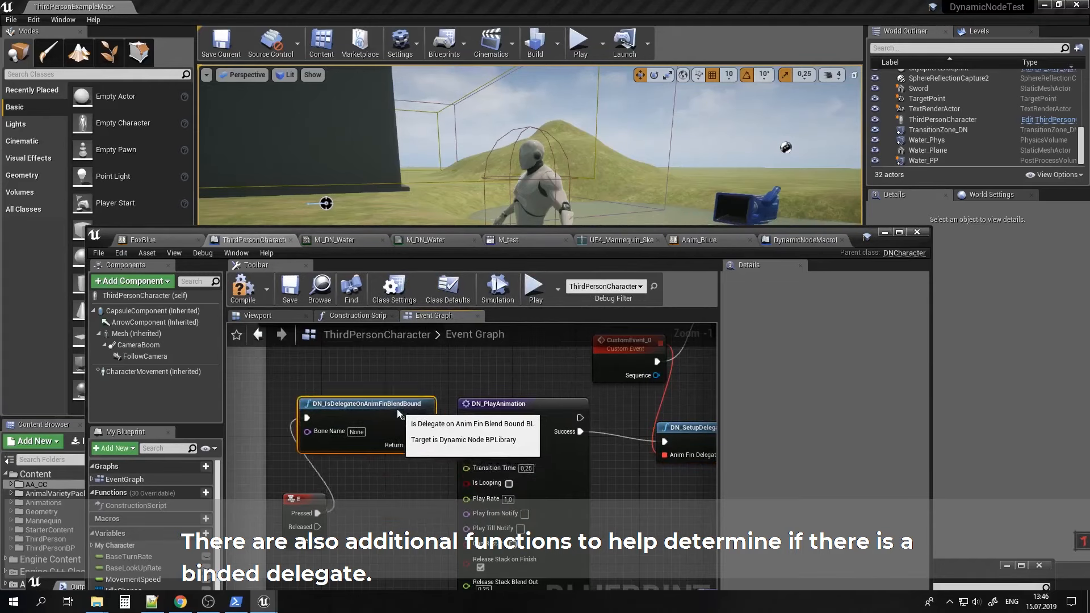
left_click_drag(424, 435, 458, 422)
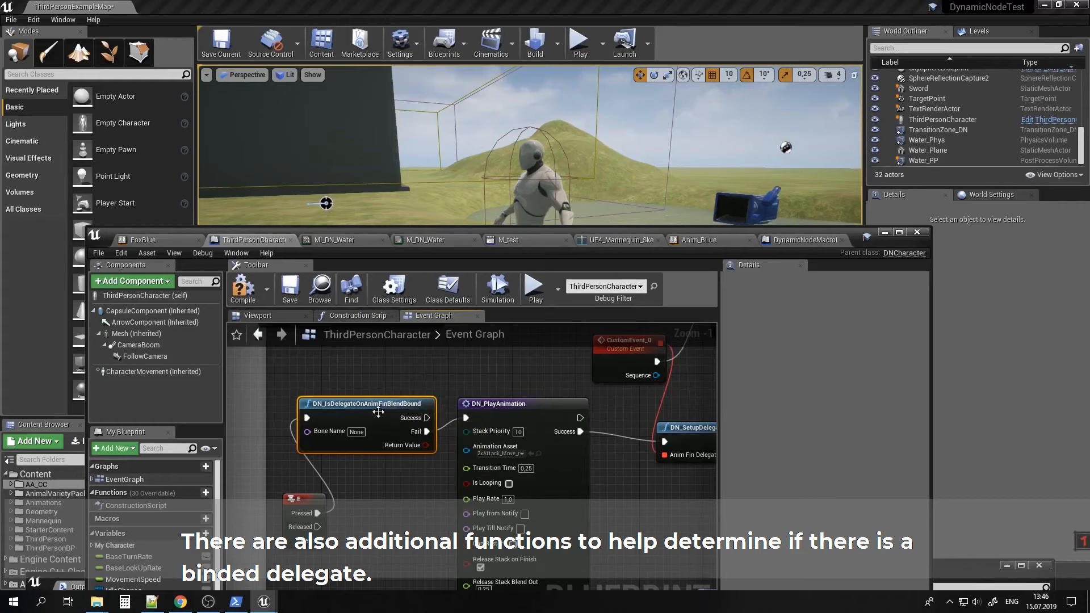
Compile the Blueprint and play-test the delegate-bound check with the graph window moved clear of the level's playback controls.
left_click(238, 281)
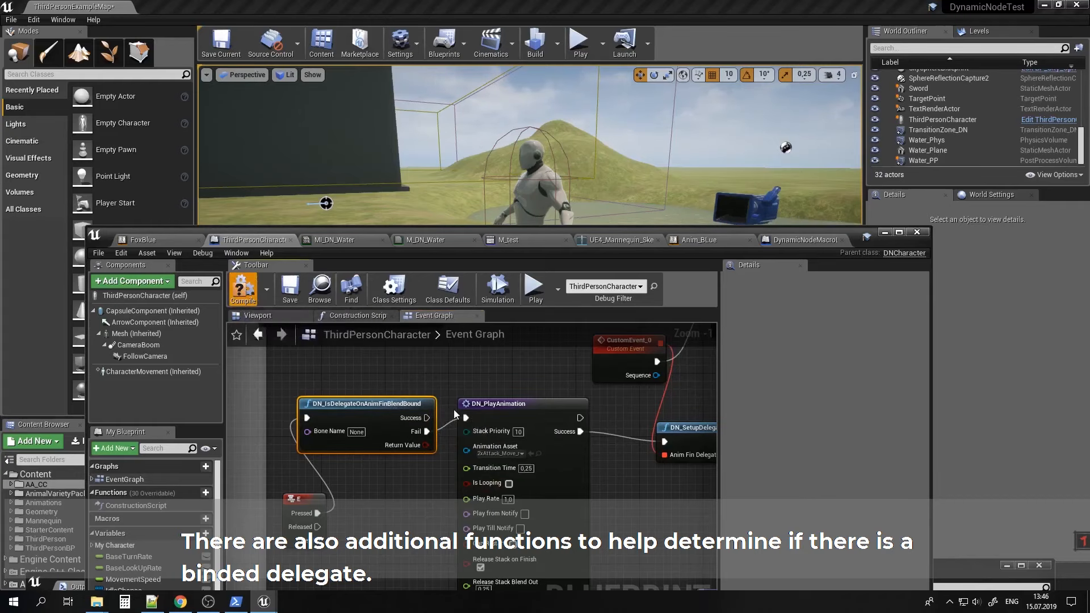
left_click_drag(577, 236, 462, 284)
left_click(579, 43)
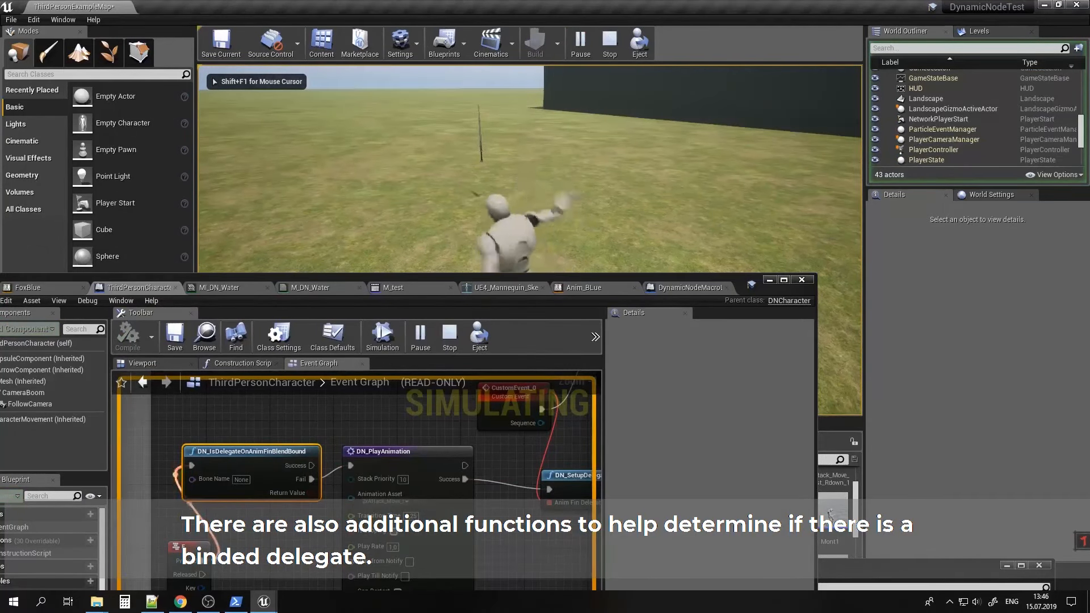
key("Escape")
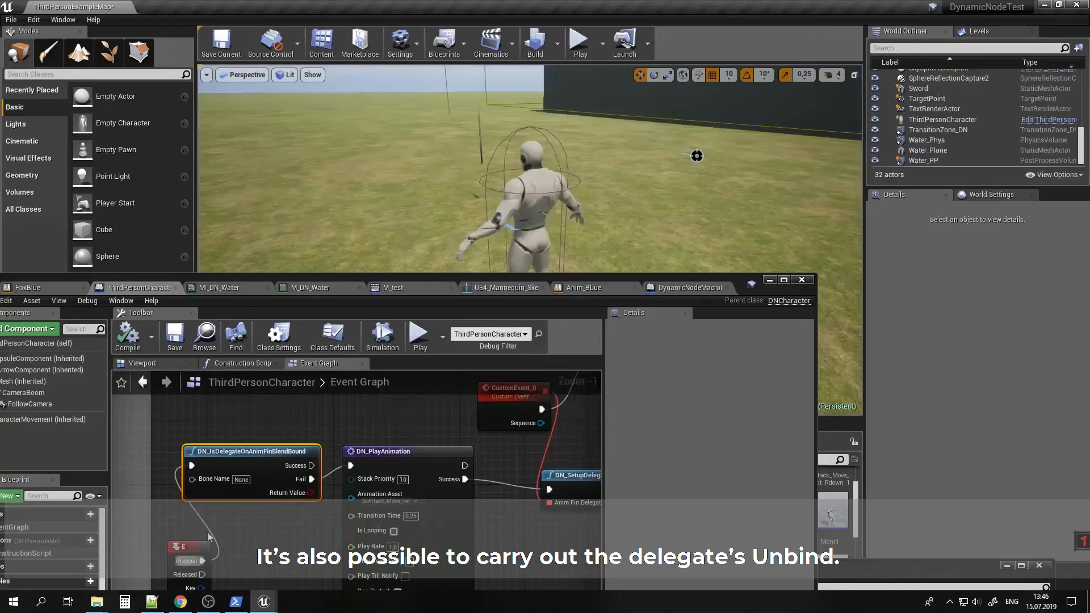
Add an unconnected DN_UnbindDelegateOnAnimFinBlend node above the DN_IsDelegateOnAnimFinBlendBound node.
right_click_drag(364, 438, 423, 457)
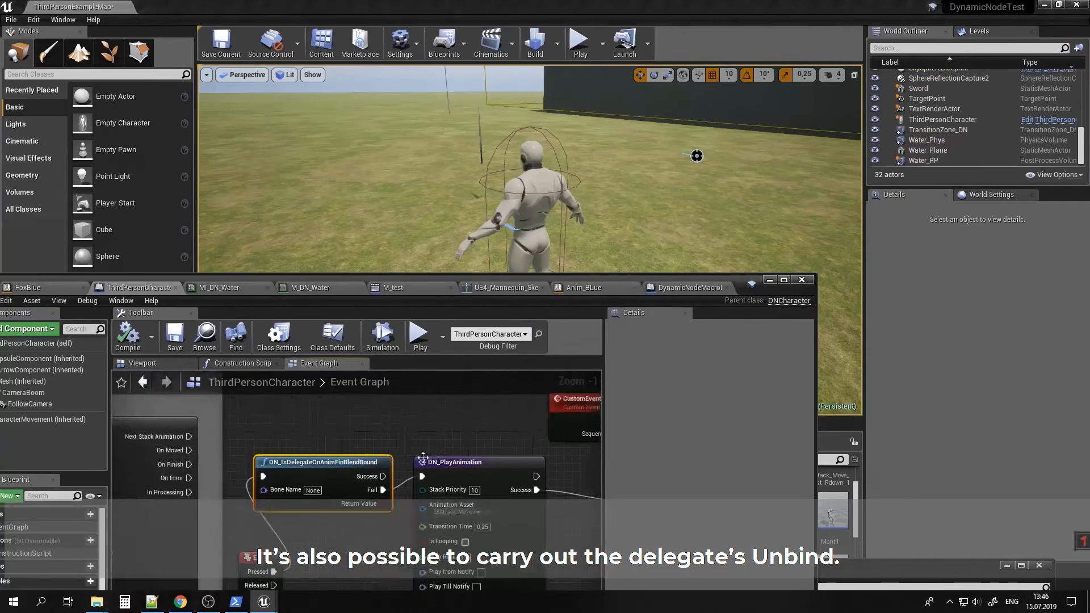
right_click(309, 420)
type("un")
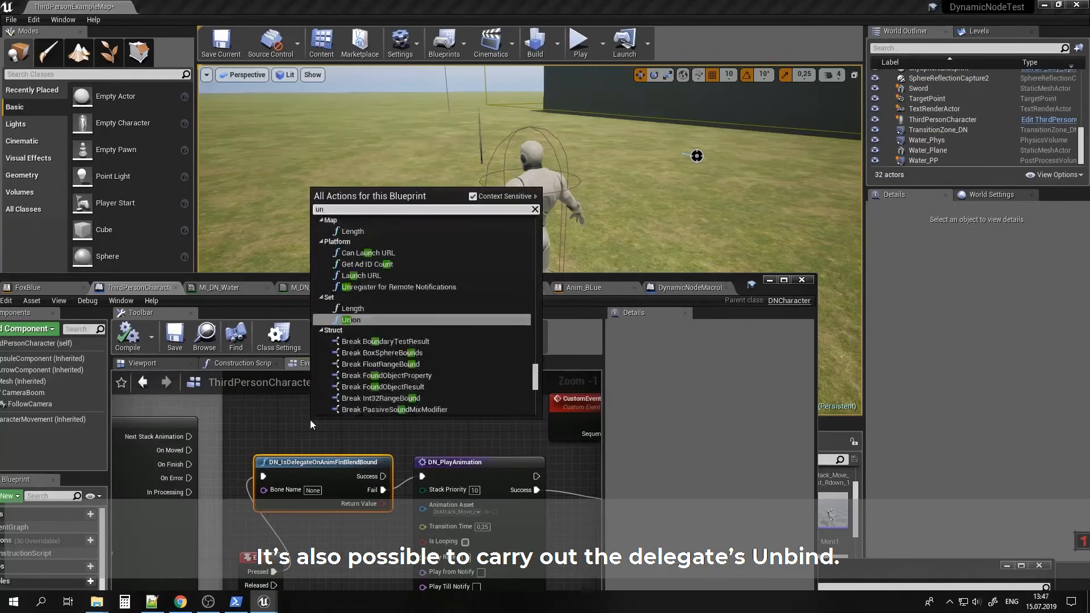
type("bin")
left_click(395, 388)
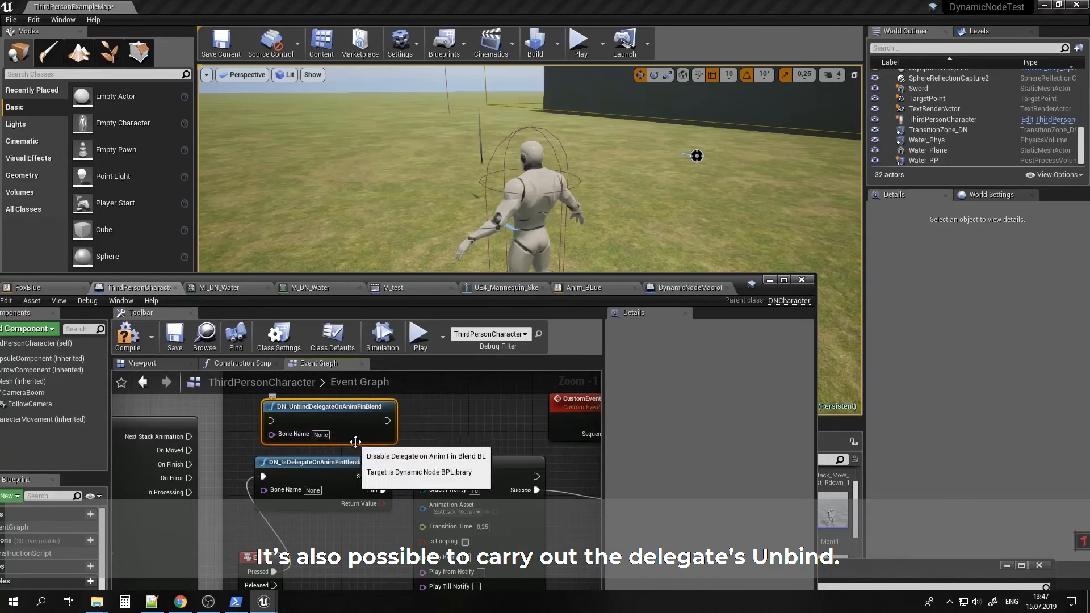
right_click_drag(351, 447, 362, 469)
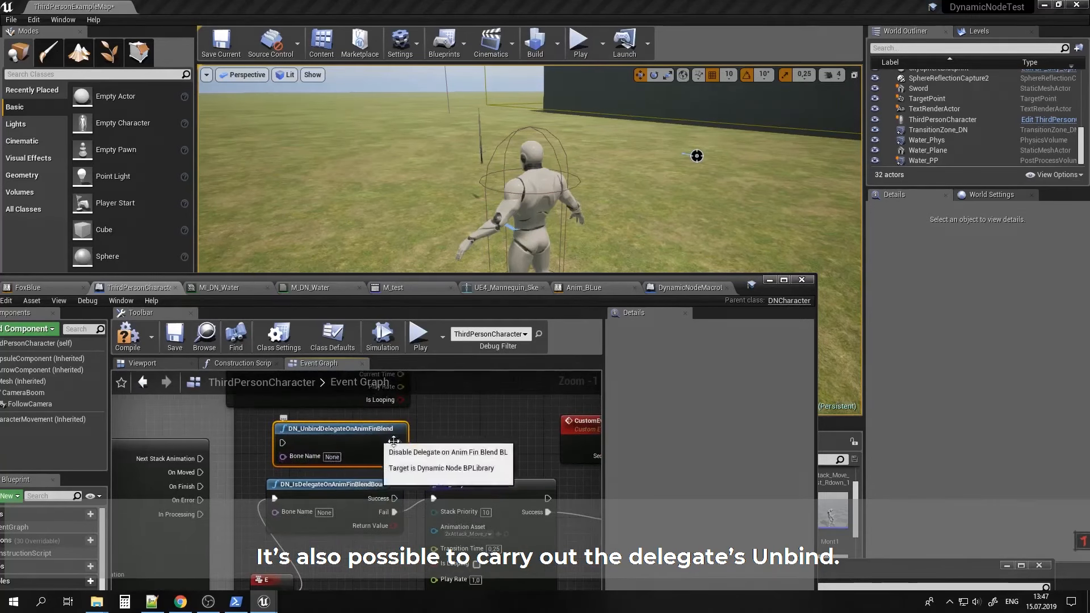
right_click_drag(383, 433, 346, 446)
right_click_drag(432, 454, 460, 464)
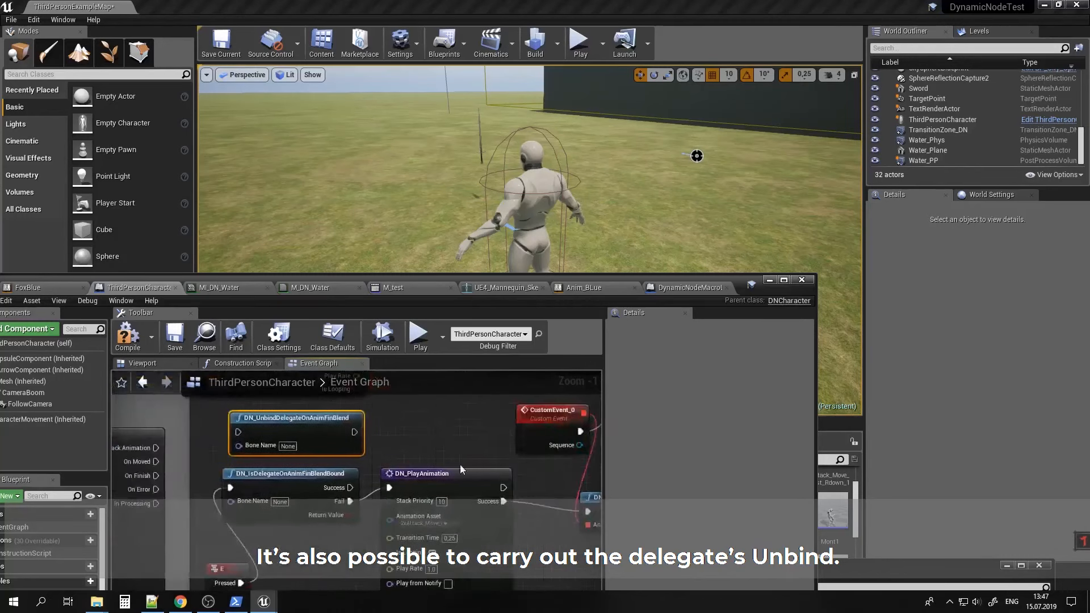
Reposition the DN_UnbindDelegateOnAnimFinBlend and DN_IsDelegateOnAnimFinBlendBound nodes together, and shift the E key event node slightly away from them.
left_click(306, 483, "ctrl")
left_click_drag(322, 435, 337, 475)
right_click_drag(336, 511, 332, 456)
left_click_drag(226, 519, 210, 525)
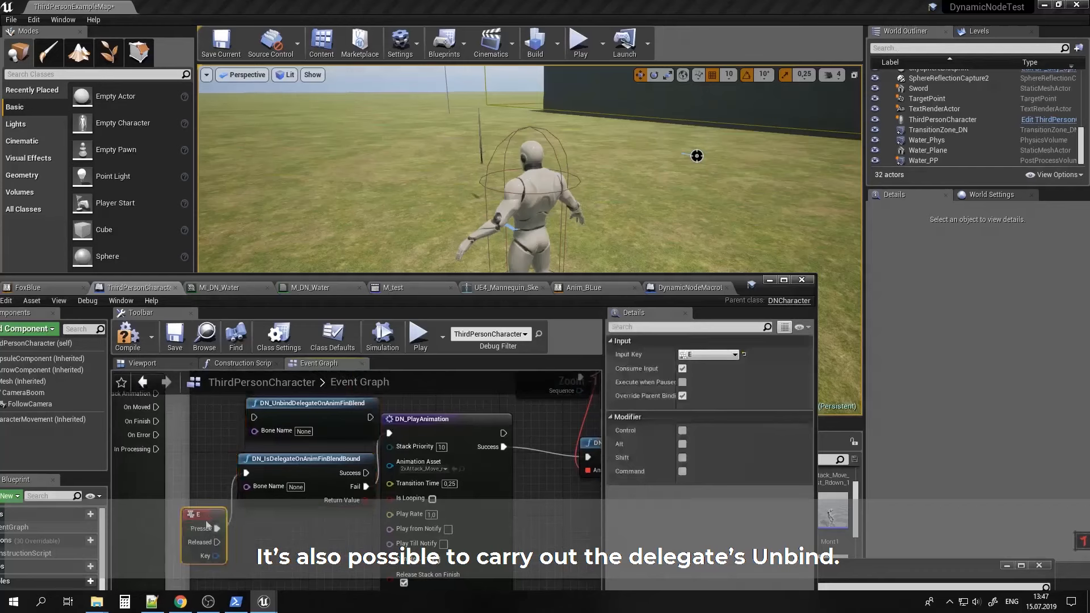
Move the DN_IsAssetPlaying node beside the DN_GetCurrentTrackInfo node, above the delegate nodes.
right_click_drag(254, 504, 251, 609)
right_click_drag(367, 497, 367, 591)
right_click_drag(419, 517, 418, 572)
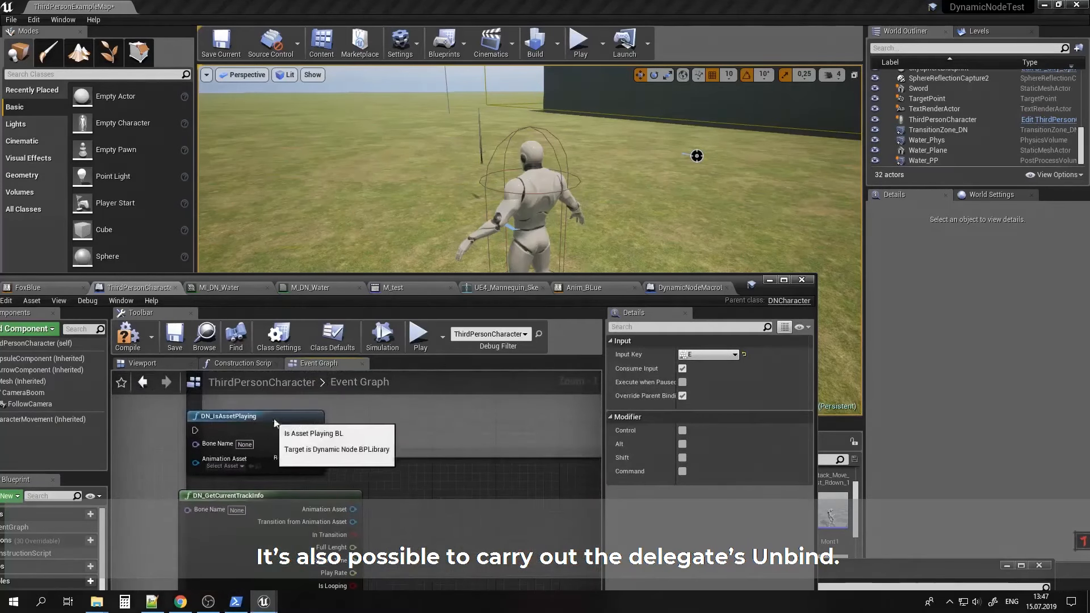
left_click_drag(270, 415, 471, 509)
right_click_drag(471, 513, 445, 421)
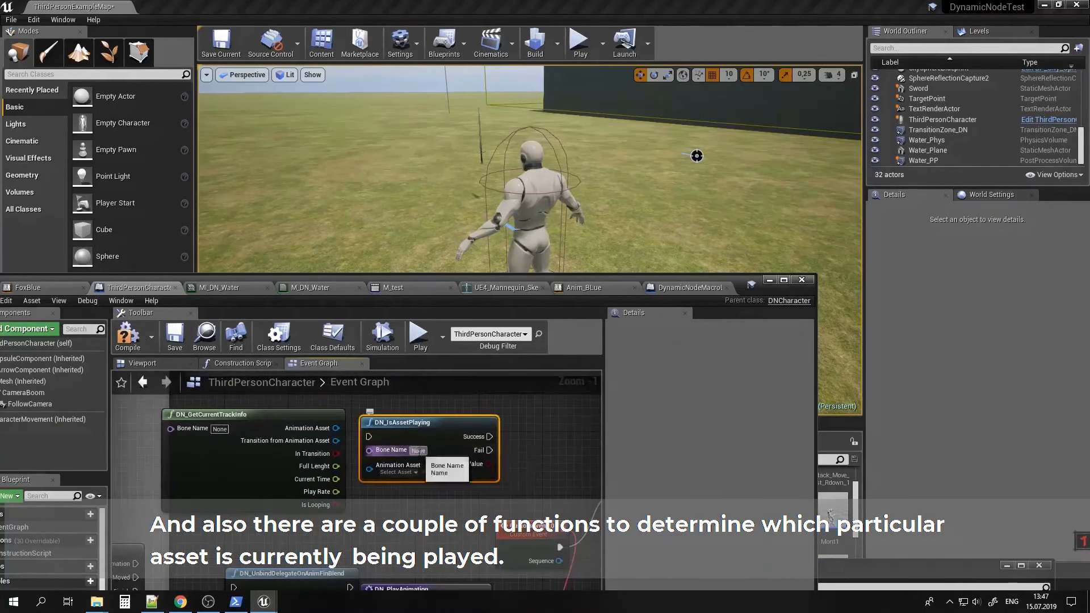
Examine the pins of the DN_GetCurrentTrackInfo and DN_IsAssetPlaying nodes.
right_click_drag(448, 502, 357, 495)
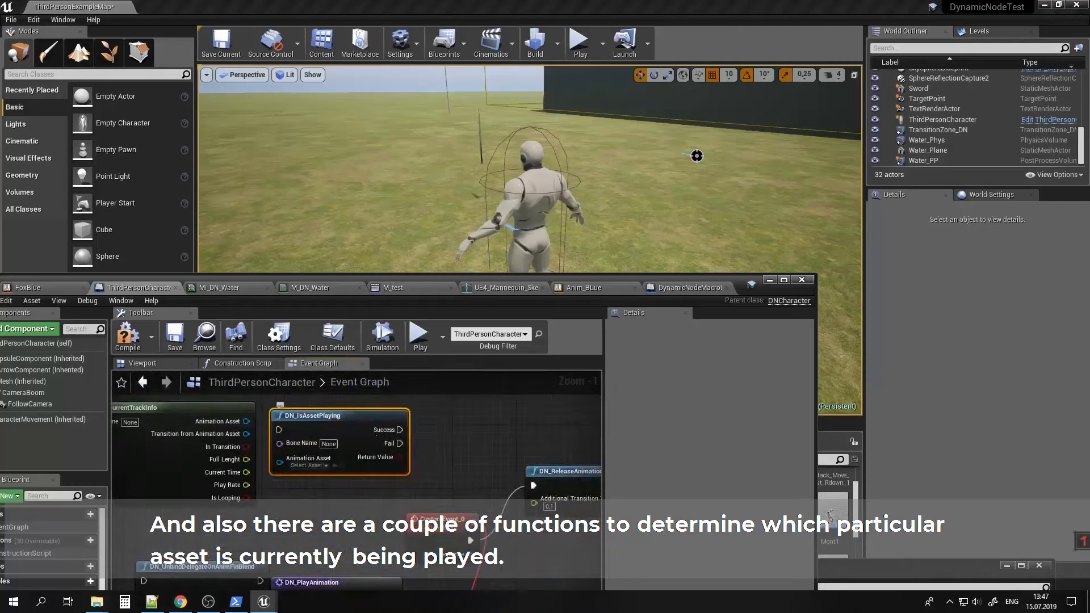
right_click_drag(344, 581, 411, 430)
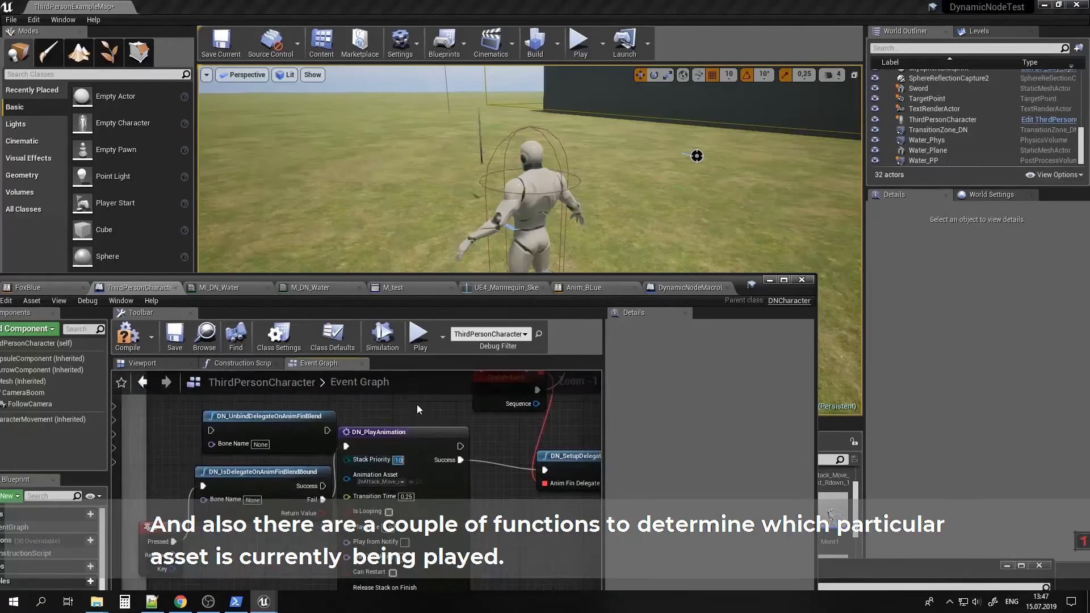
right_click_drag(417, 409, 393, 556)
left_click(374, 441)
right_click_drag(371, 441, 455, 454)
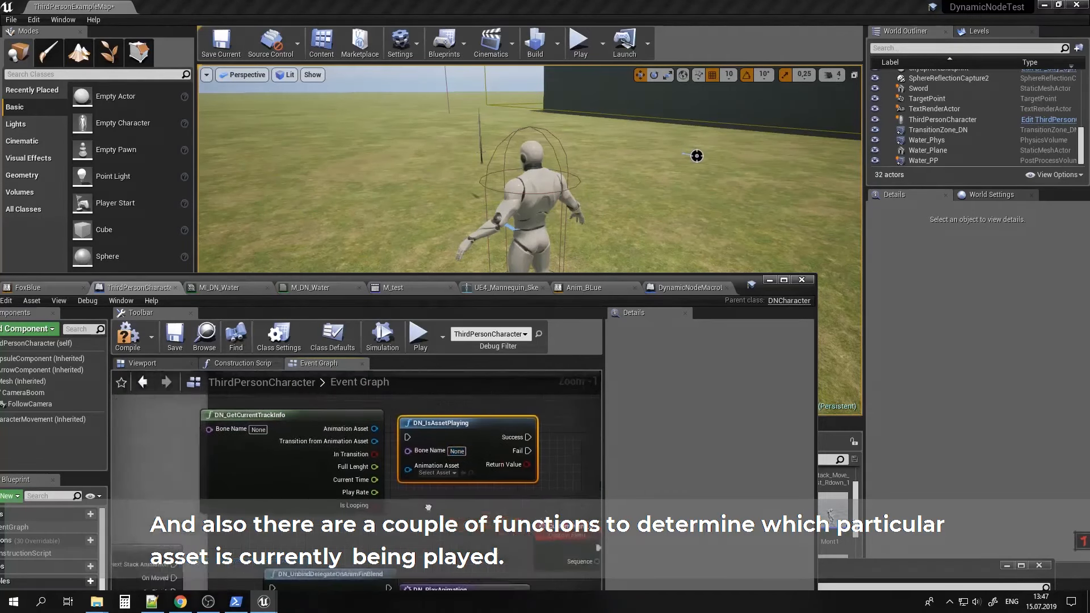
left_click(357, 437)
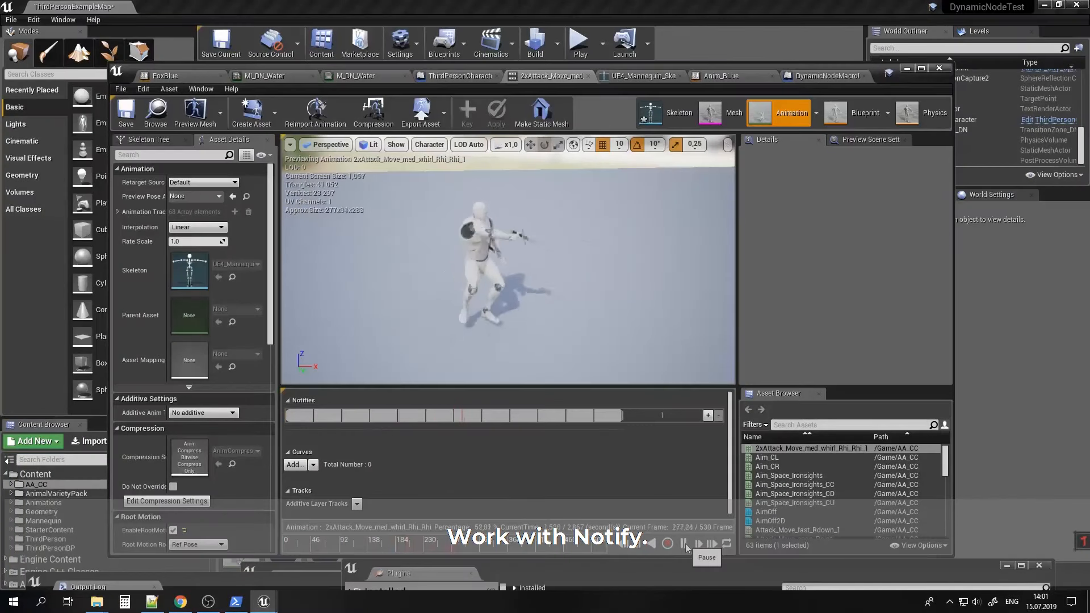
Pause the 2xAttack_Move_med animation preview and add a new notify named CanBlock at about frame 47.
left_click(683, 544)
left_click_drag(492, 548, 315, 548)
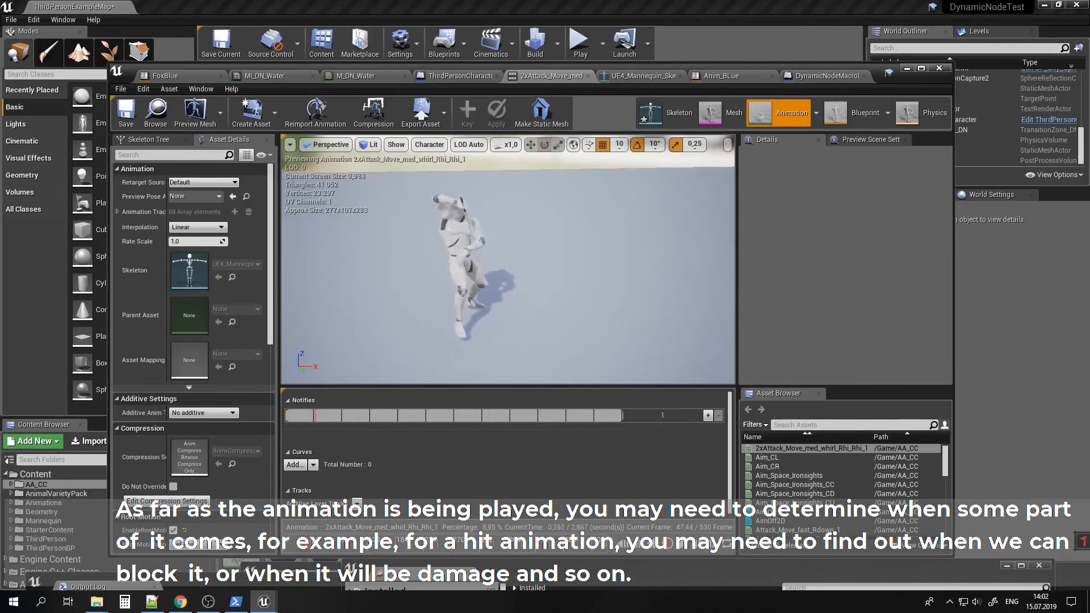
right_click(315, 419)
mouse_move(352, 432)
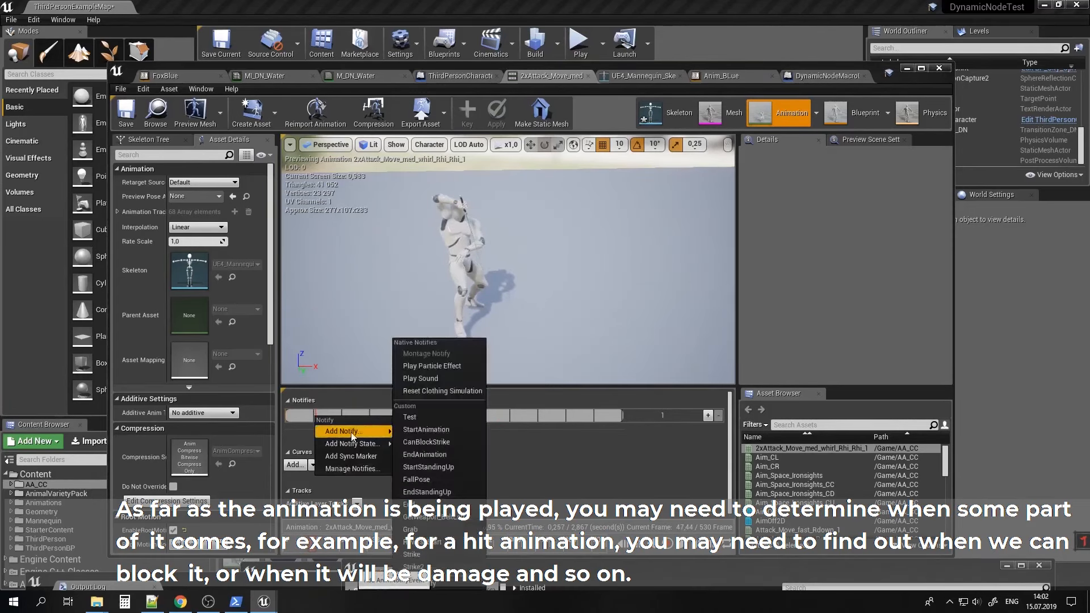
left_click(437, 587)
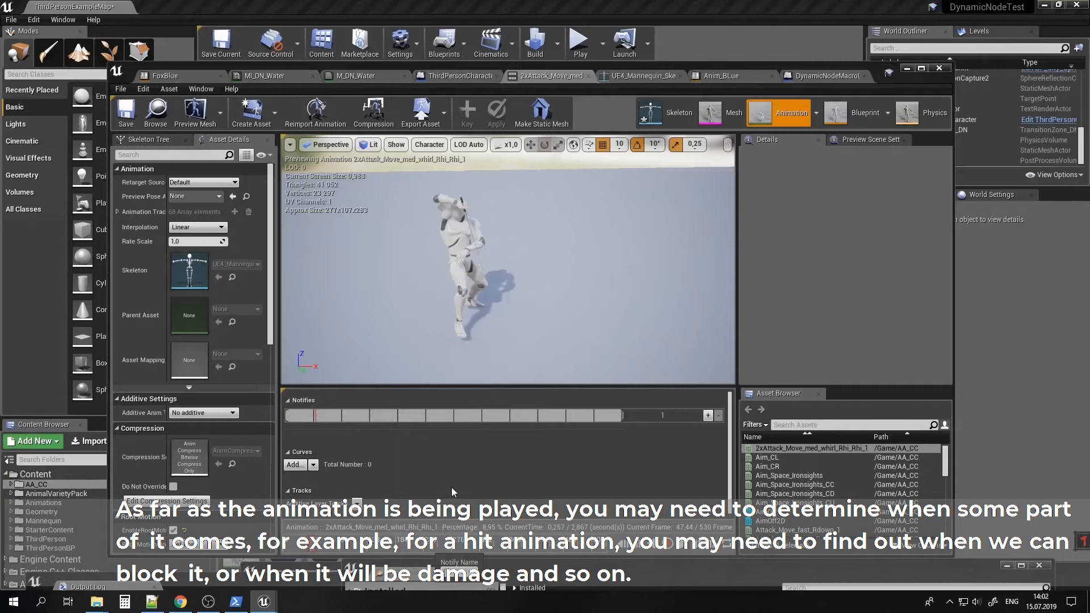
key("Return")
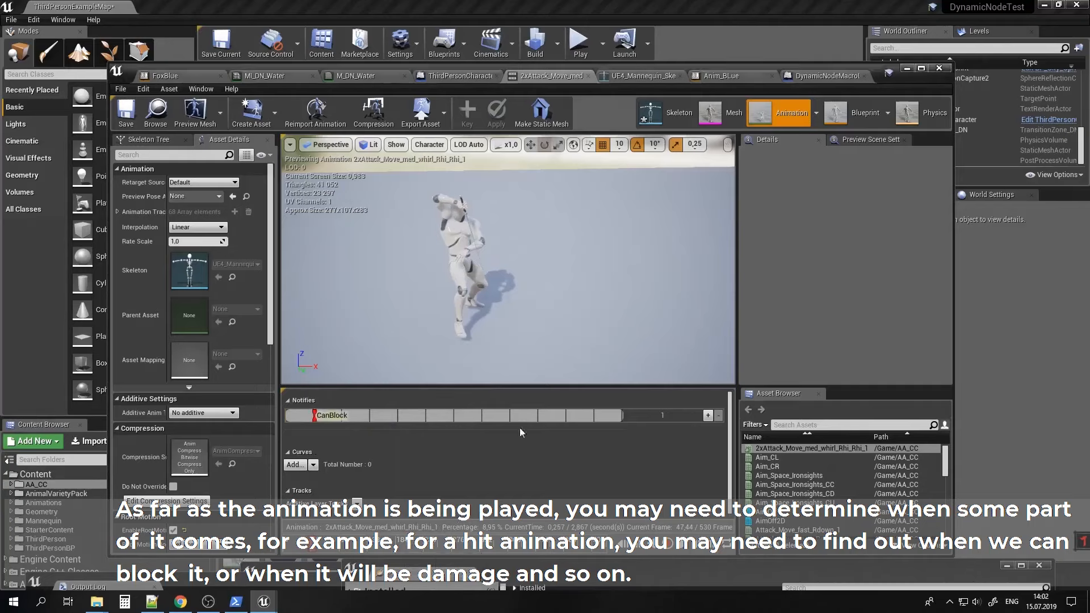
Add two Strike notifies to the animation, one at about frame 109 and one at about frame 273.
left_click_drag(319, 549, 350, 554)
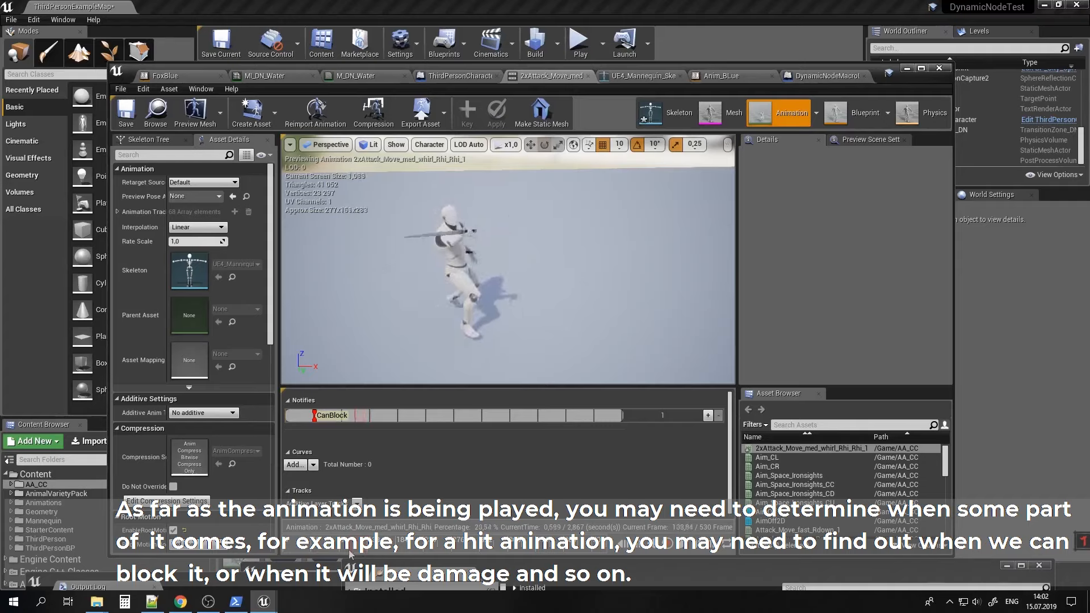
right_click(356, 420)
mouse_move(383, 431)
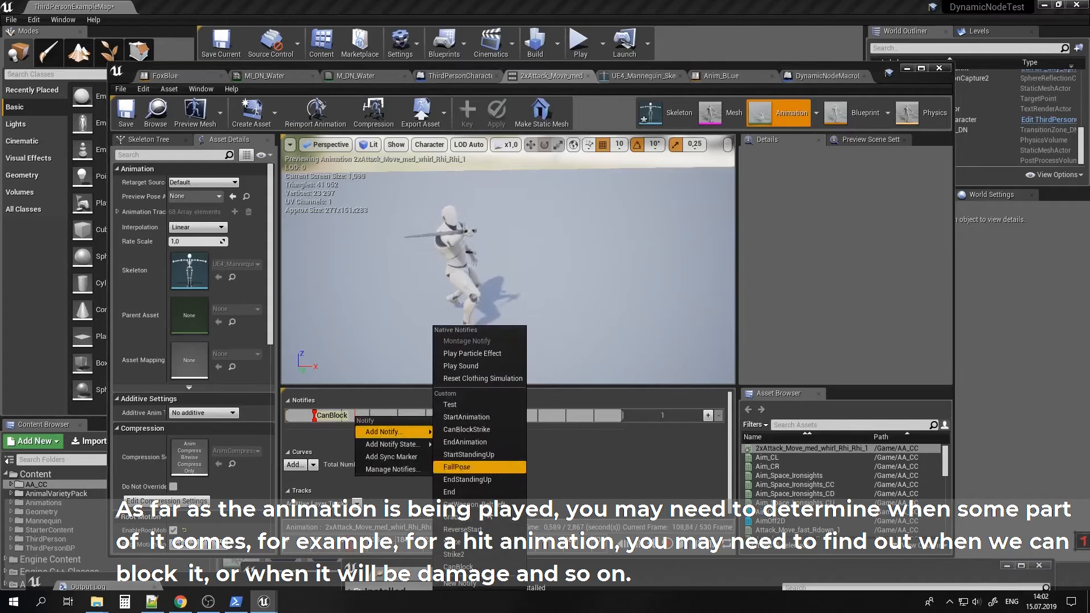
left_click(458, 542)
left_click_drag(349, 549, 452, 557)
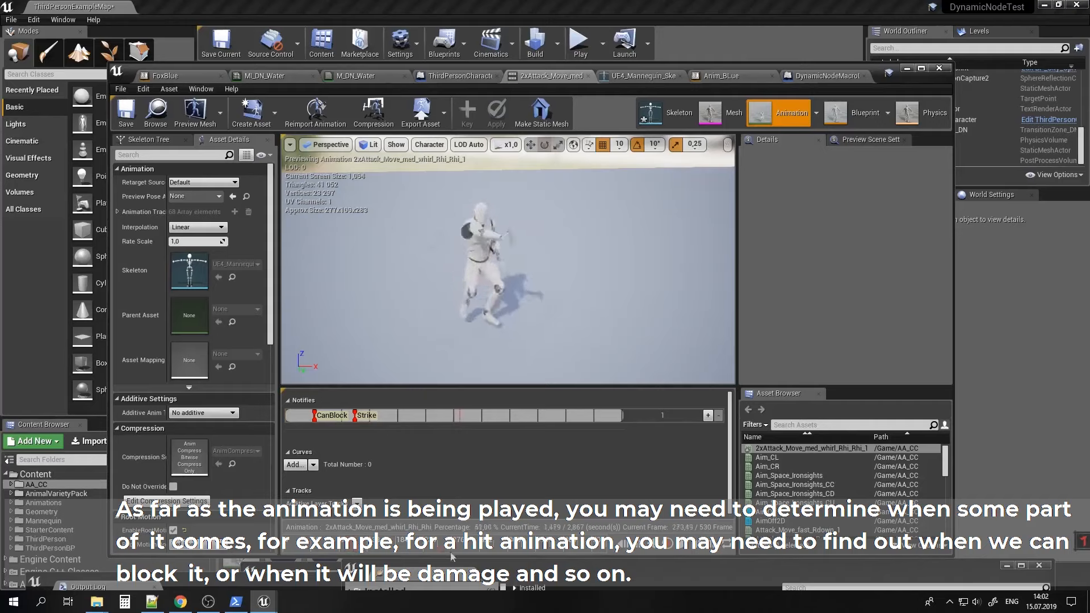
right_click(458, 421)
mouse_move(500, 433)
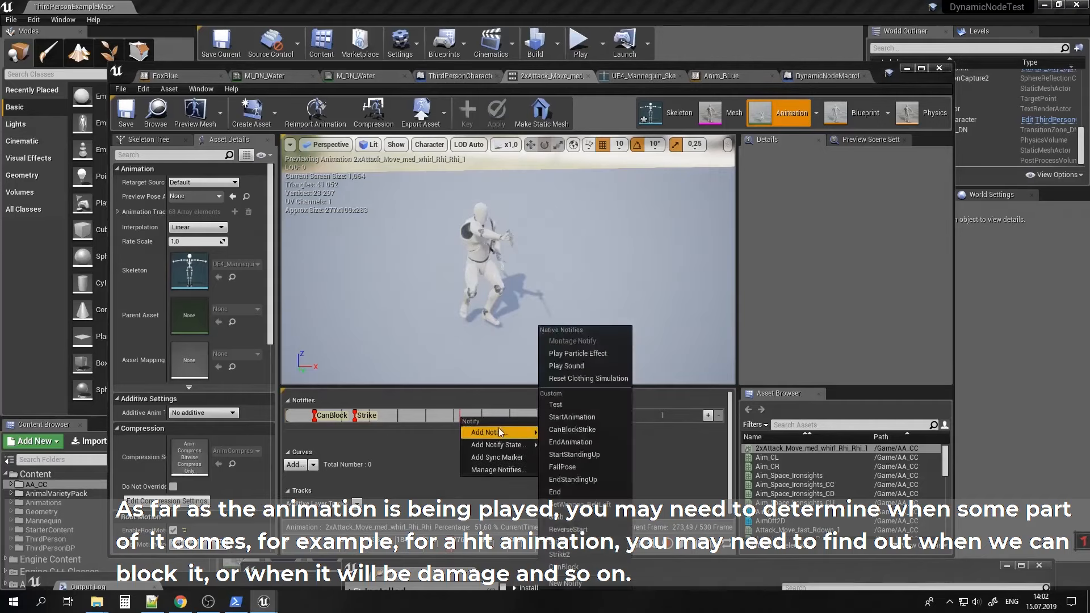
left_click(573, 544)
On a new second notify track, add a notify named CantBlock at about frame 305 and move the CanBlock notify onto that track.
mouse_move(460, 549)
left_mouse_down()
mouse_move(499, 548)
mouse_move(469, 547)
left_mouse_up()
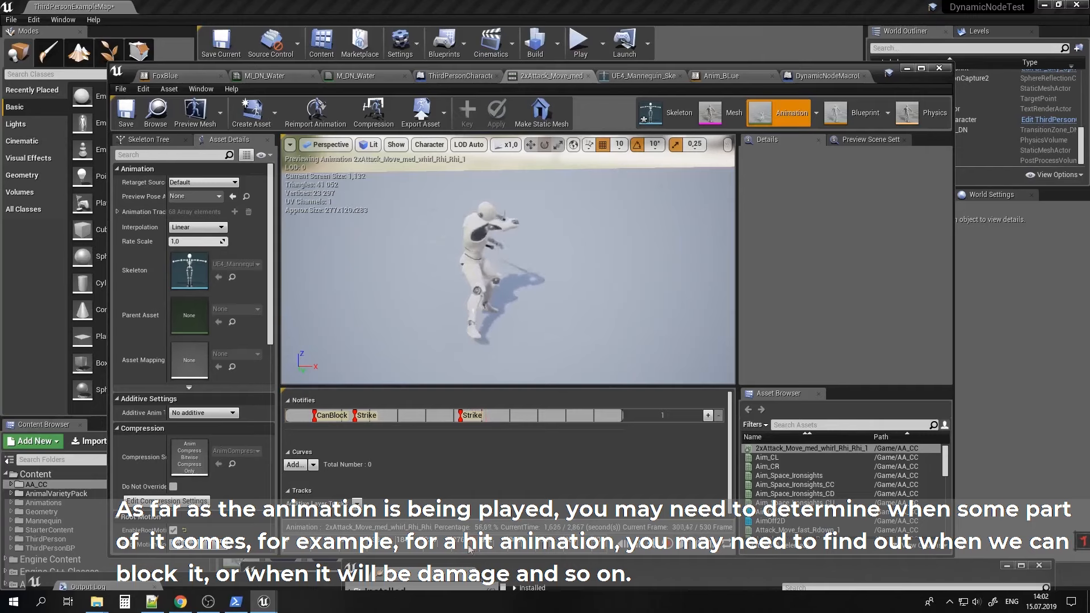
left_click(708, 416)
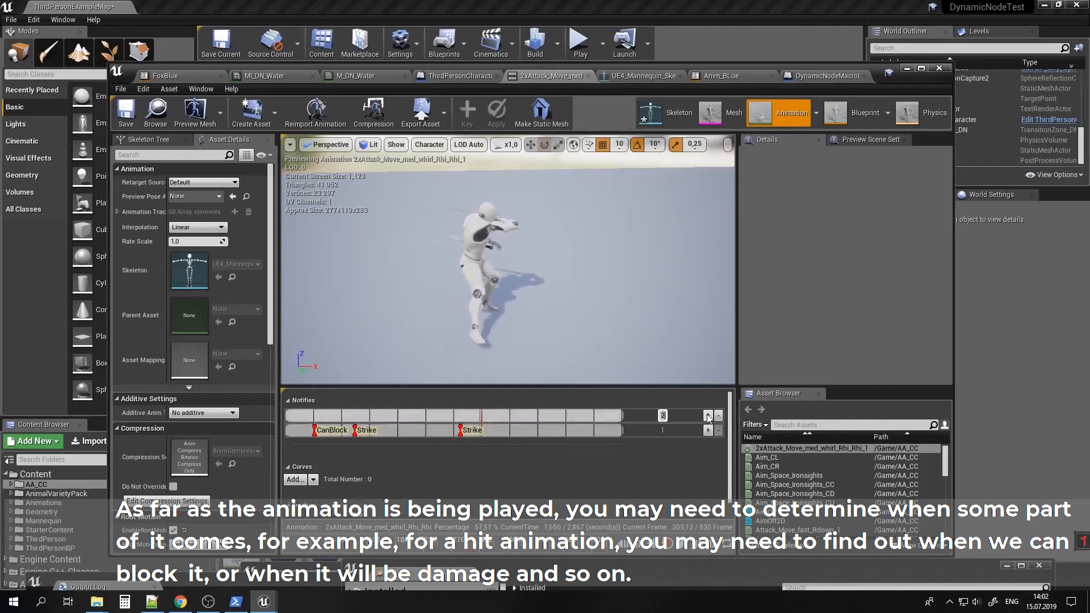
right_click(485, 420)
mouse_move(513, 431)
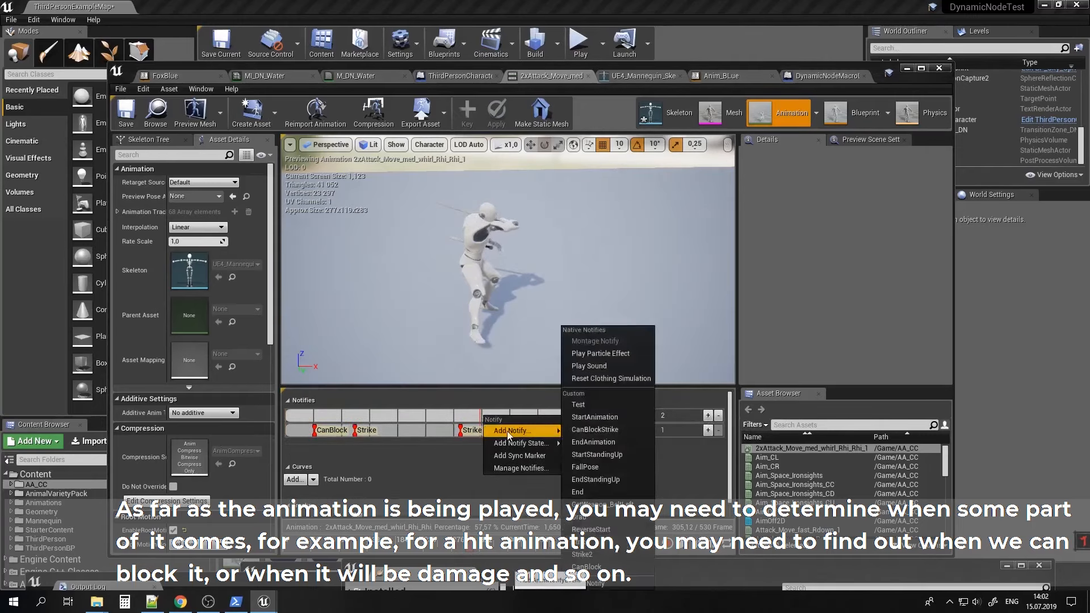
left_click(583, 588)
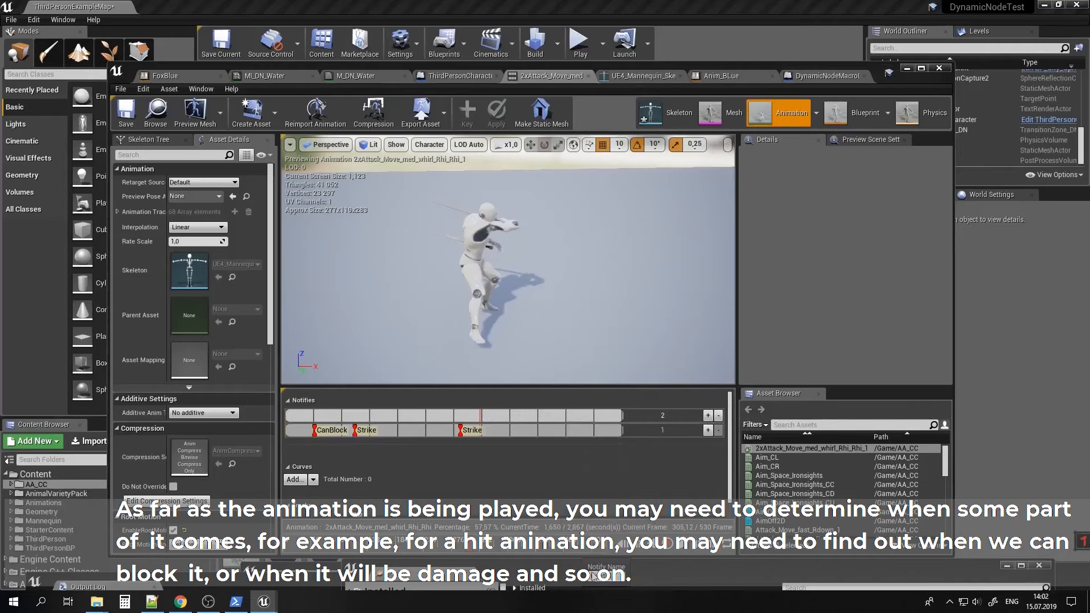
key("Return")
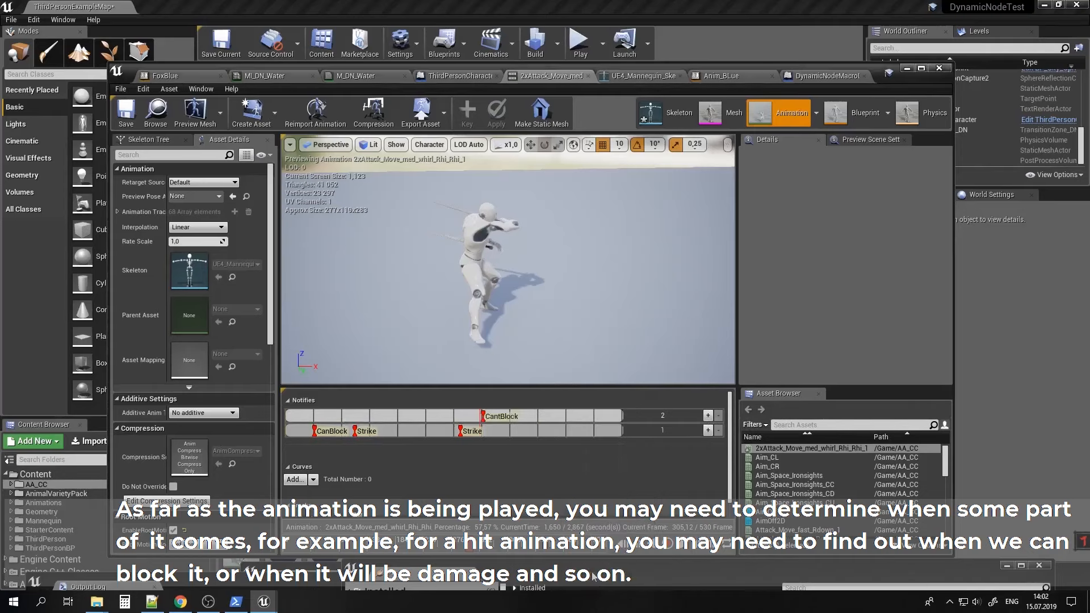
left_click(321, 431)
left_click_drag(321, 418, 319, 420)
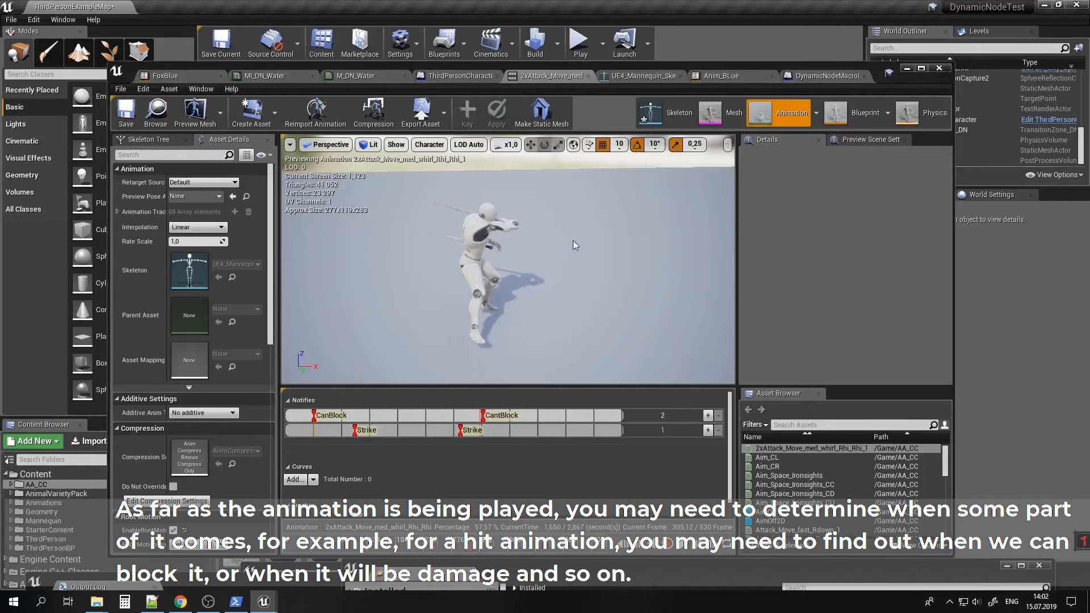
Return to the ThirdPersonCharacter event graph and examine the nodes around Event BeginPlay in the BeginPlay Setup group.
left_click(457, 75)
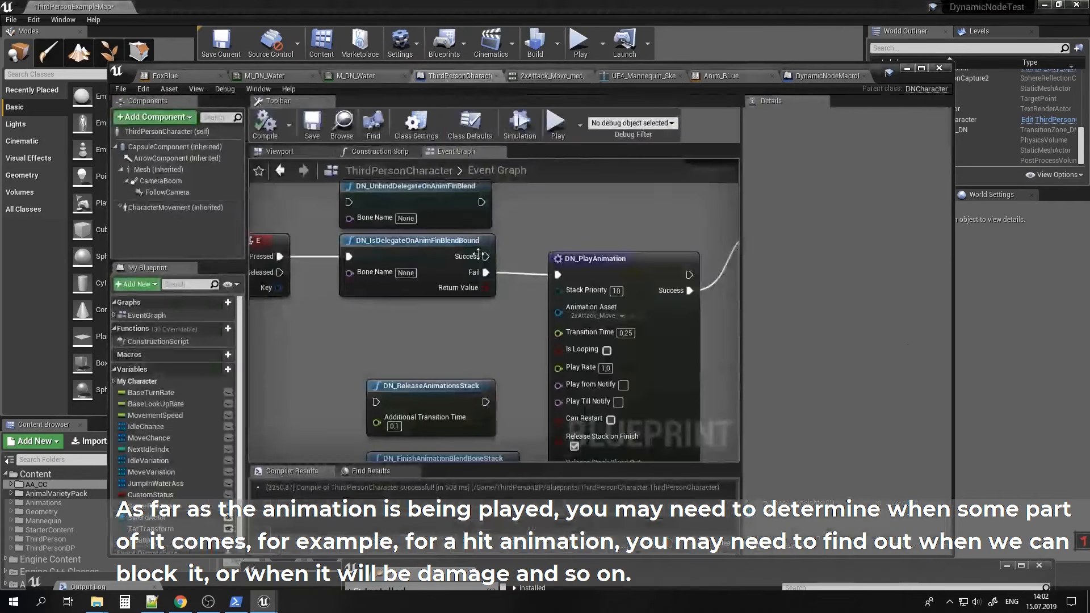
right_click_drag(548, 346, 468, 338)
right_click_drag(301, 297, 376, 321)
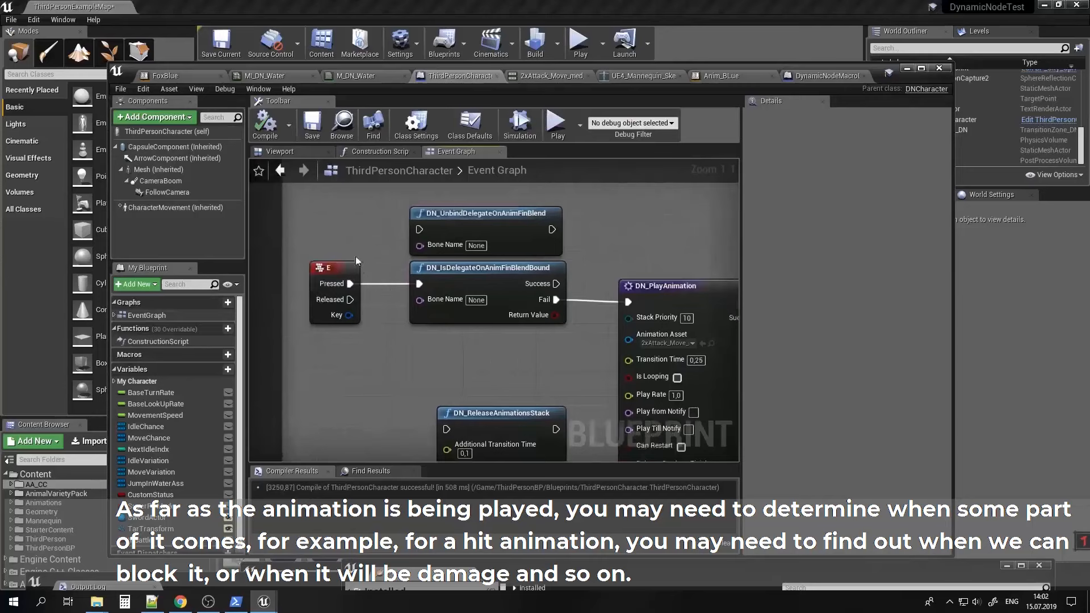
scroll(385, 353, "down", 3)
right_click_drag(357, 407, 574, 292)
scroll(574, 292, "down", 7)
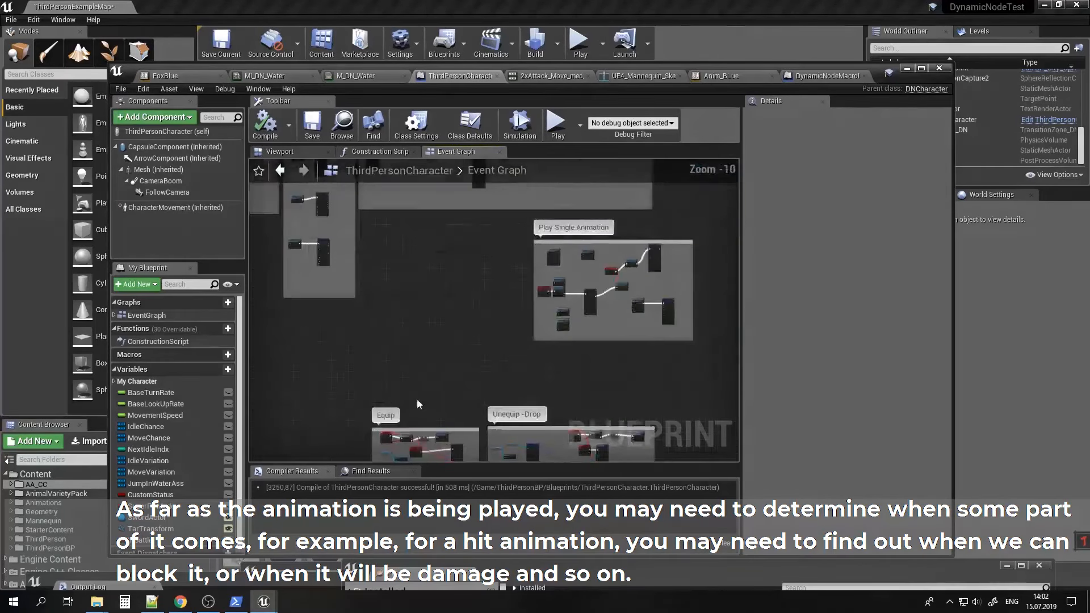
right_click_drag(371, 417, 710, 289)
right_click_drag(259, 294, 457, 295)
scroll(456, 295, "up", 8)
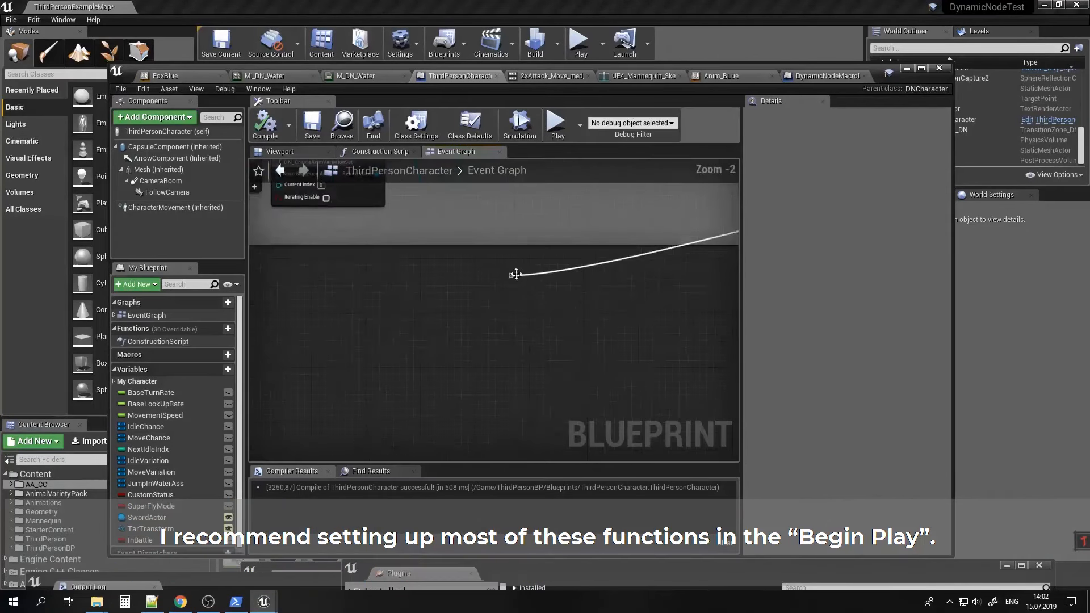
scroll(582, 302, "down", 6)
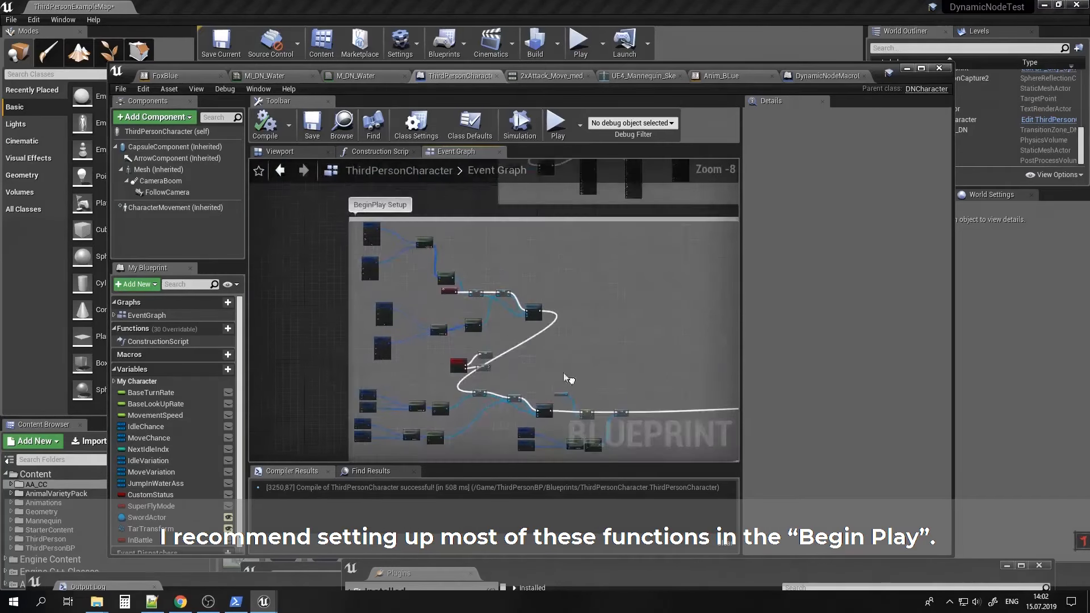
scroll(434, 306, "up", 5)
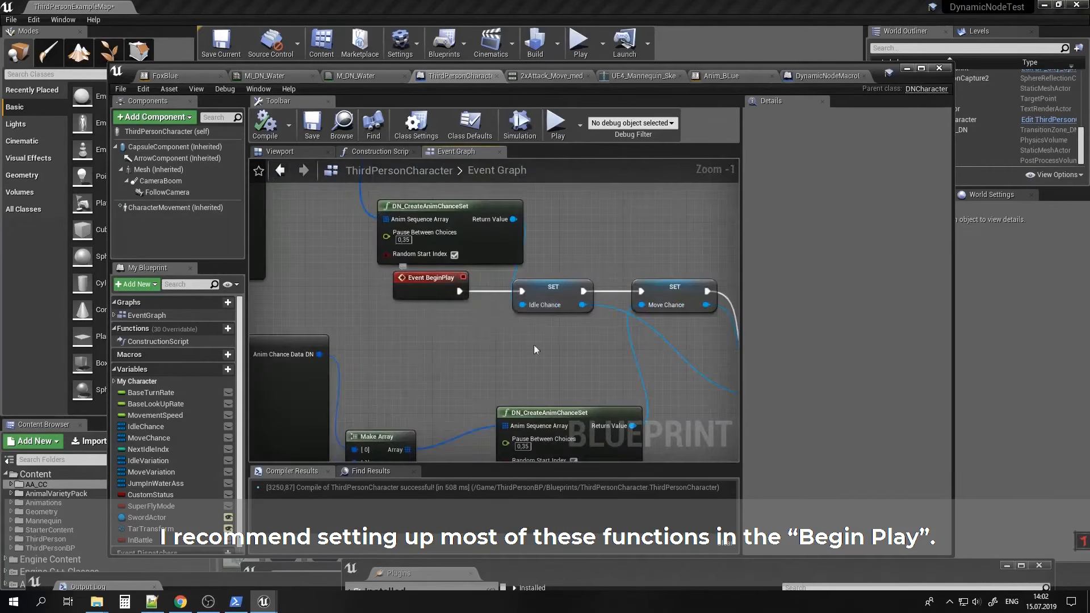
Add a DN_AssignDelegate_SpecificNotifyAndAsset node from the reroute point at the end of the BeginPlay execution wire.
scroll(500, 322, "up", 2)
scroll(501, 322, "down", 5)
right_click_drag(610, 430, 530, 328)
scroll(530, 329, "up", 4)
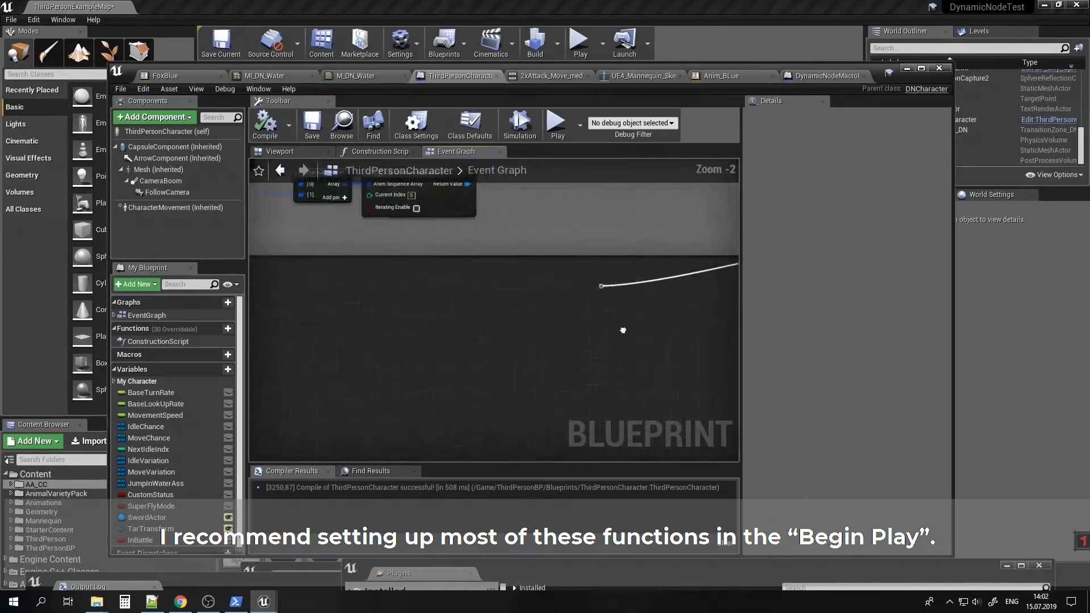
right_click_drag(622, 329, 507, 329)
left_click_drag(485, 284, 453, 329)
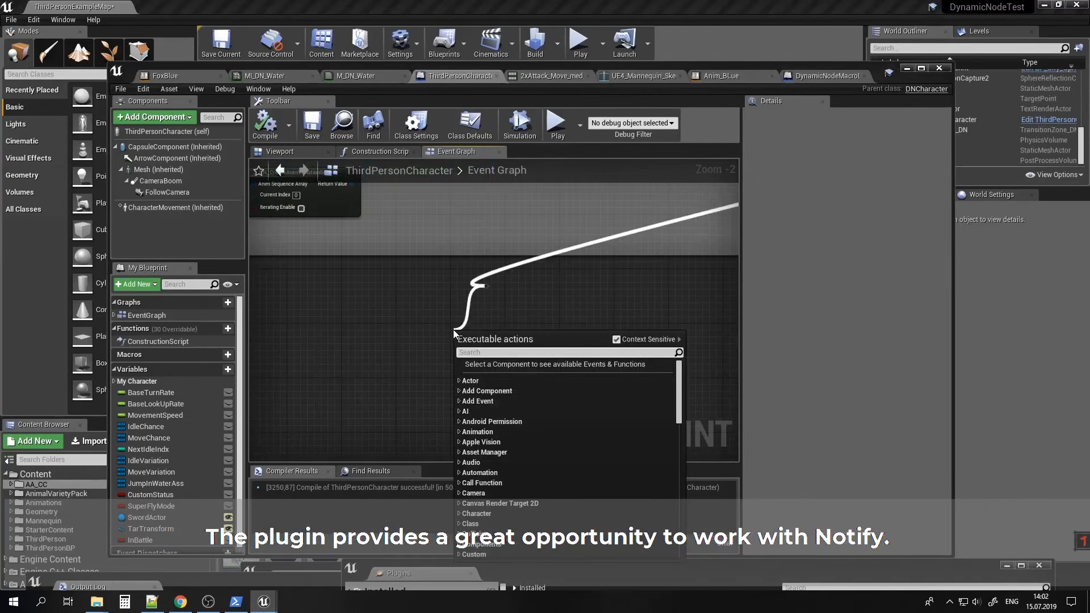
type("notify")
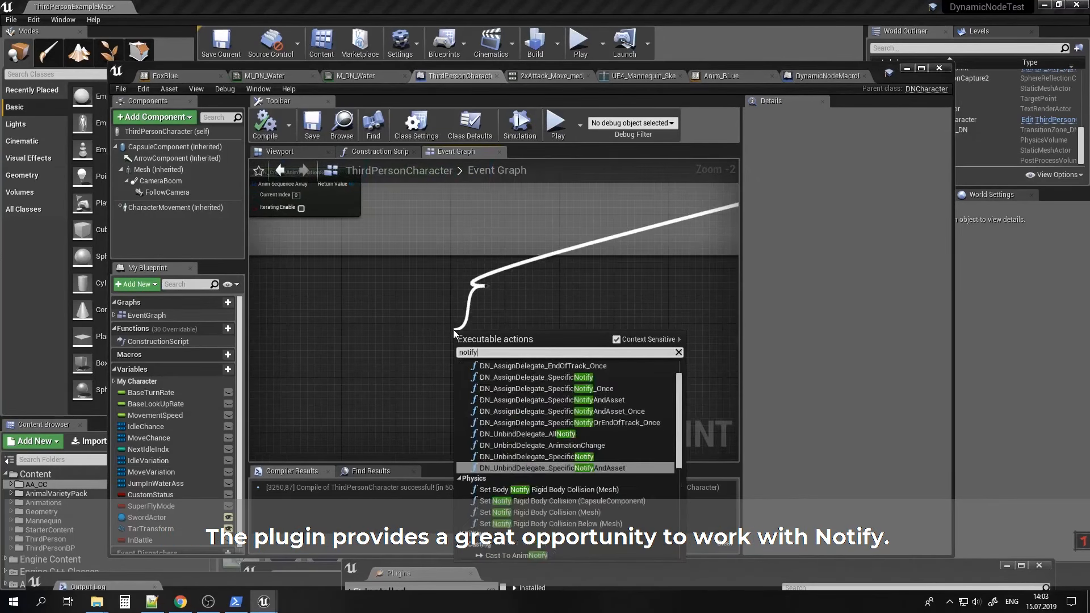
scroll(618, 426, "up", 2)
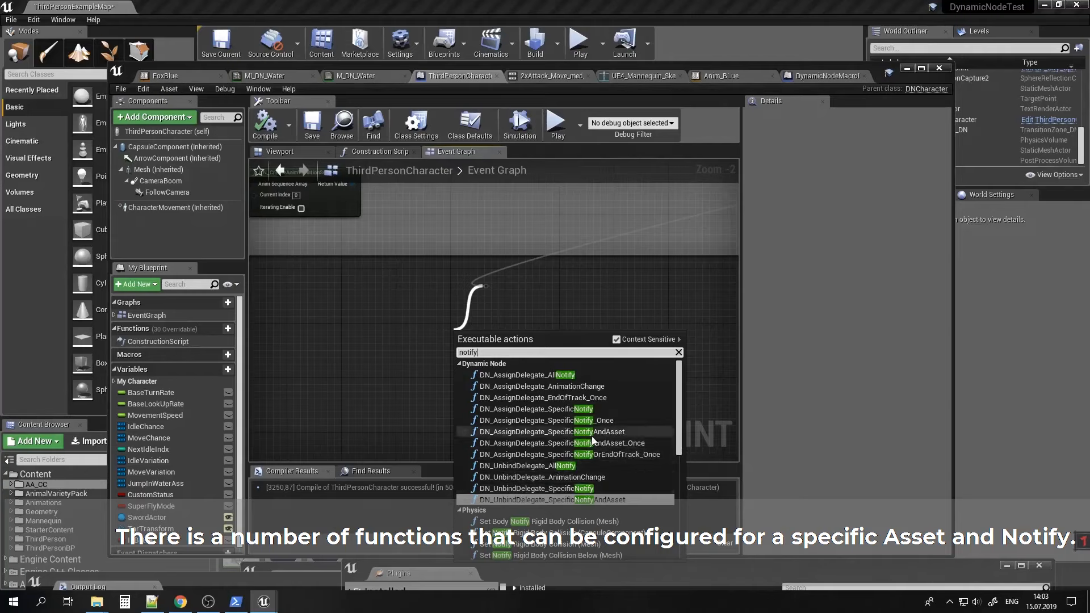
key("Escape")
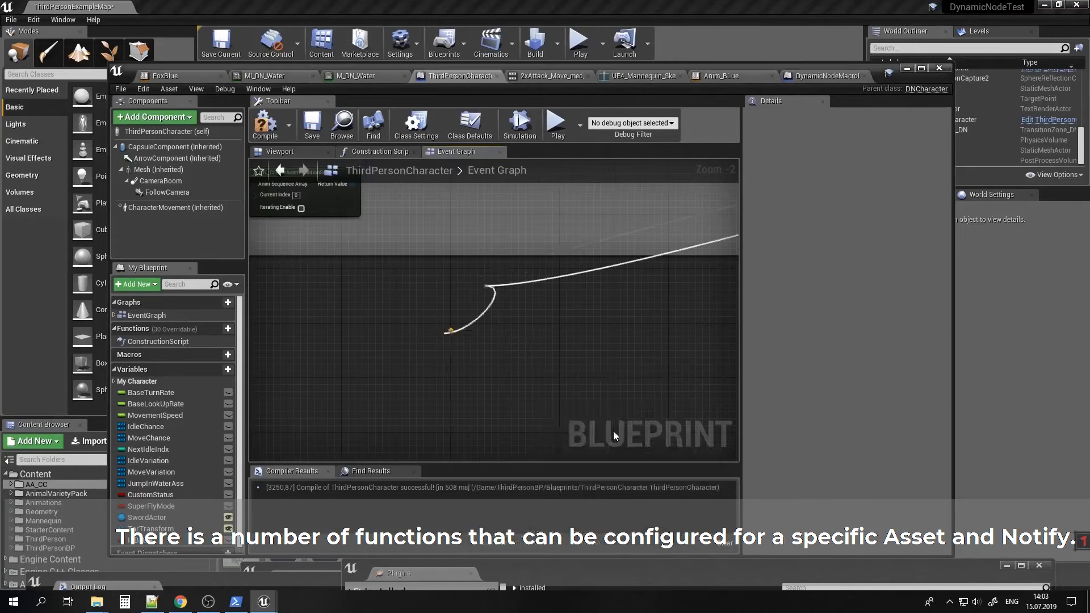
right_click_drag(544, 336, 415, 355)
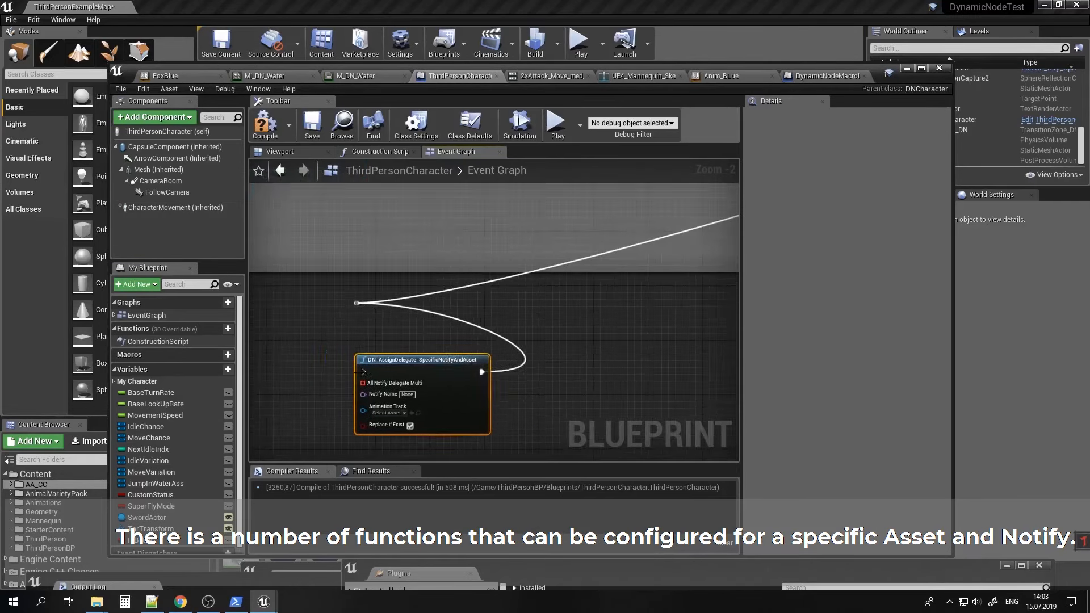
Connect the reroute point to the execution input of DN_AssignDelegate_SpecificNotifyAndAsset, break its wrong output wire, and move the node aside.
left_click_drag(356, 300, 363, 373)
left_click(509, 343, "alt")
left_click_drag(455, 363, 532, 370)
scroll(571, 348, "up", 2)
right_click_drag(493, 372, 528, 324)
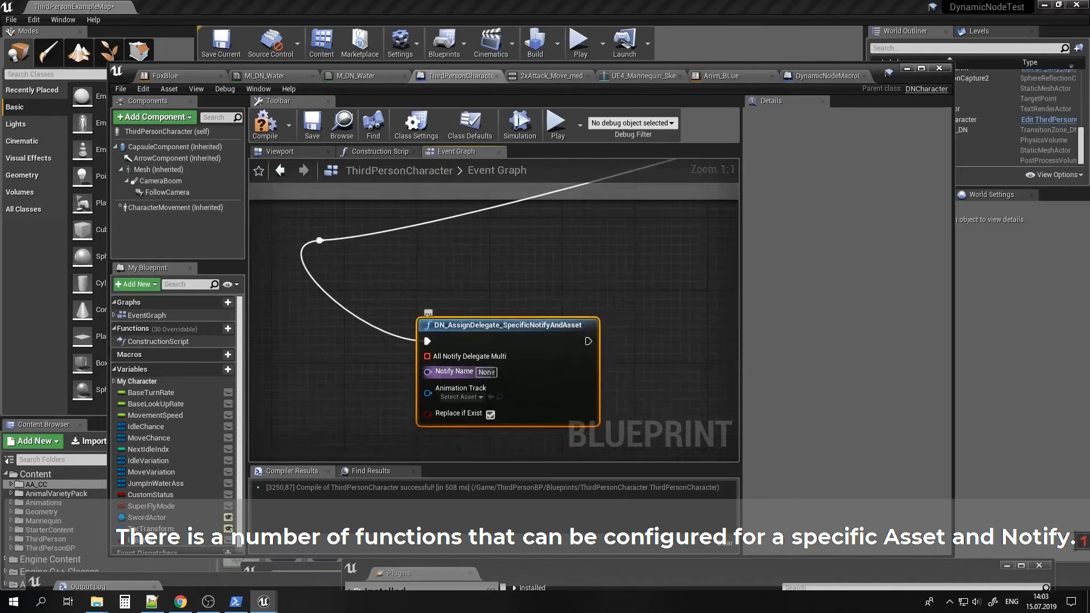
Set the DN_AssignDelegate_SpecificNotifyAndAsset node's Notify Name to CanBlock and its Animation Track to the 2xAttack_Move_med_whirl_Rhi_Rhi_1 animation.
left_click(800, 76)
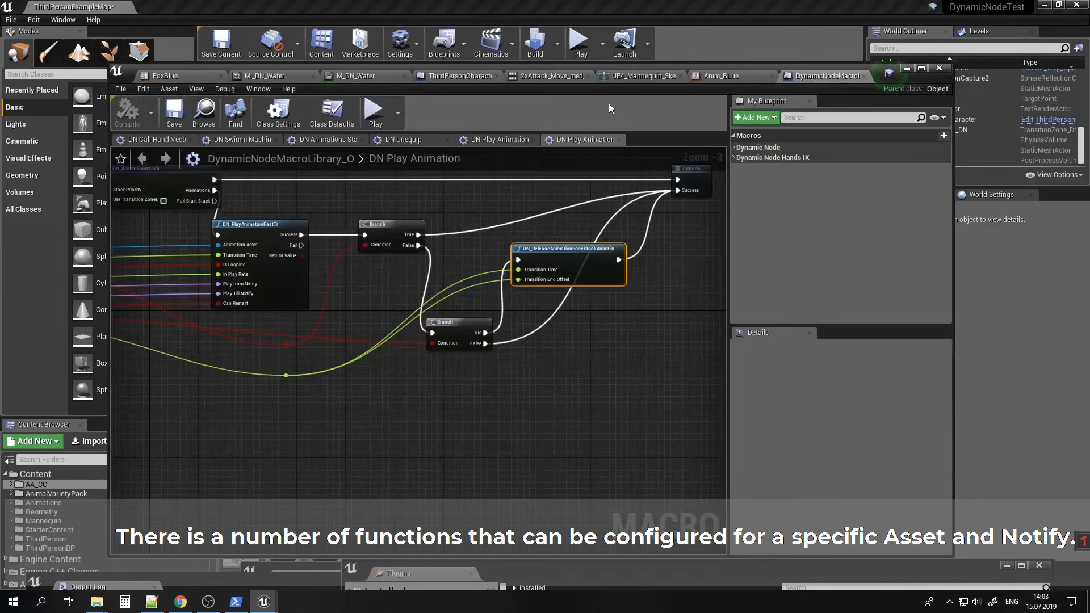
left_click(433, 76)
left_click(529, 77)
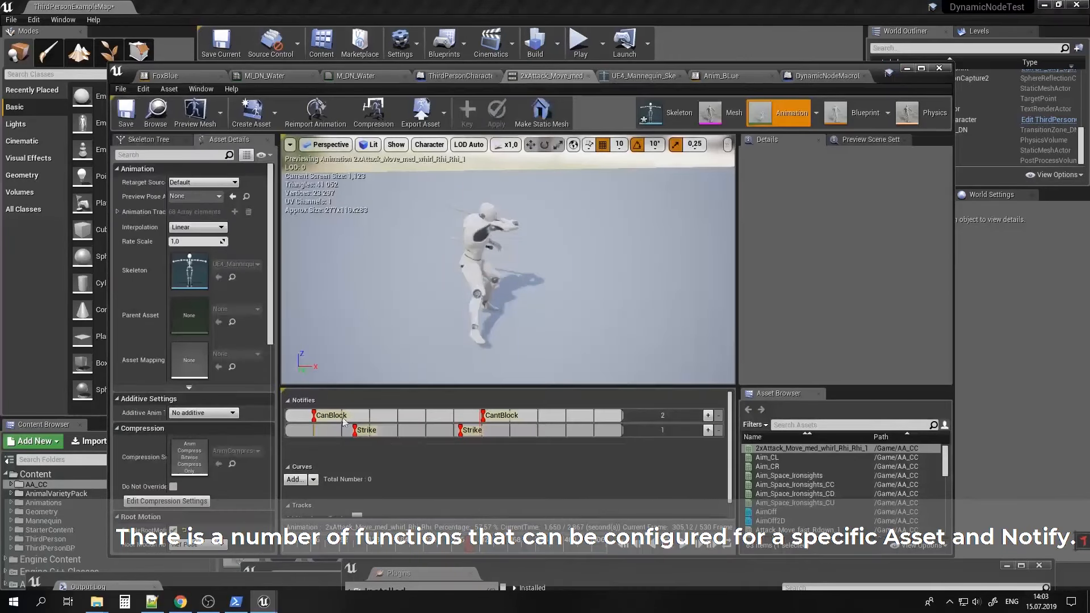
left_click(449, 76)
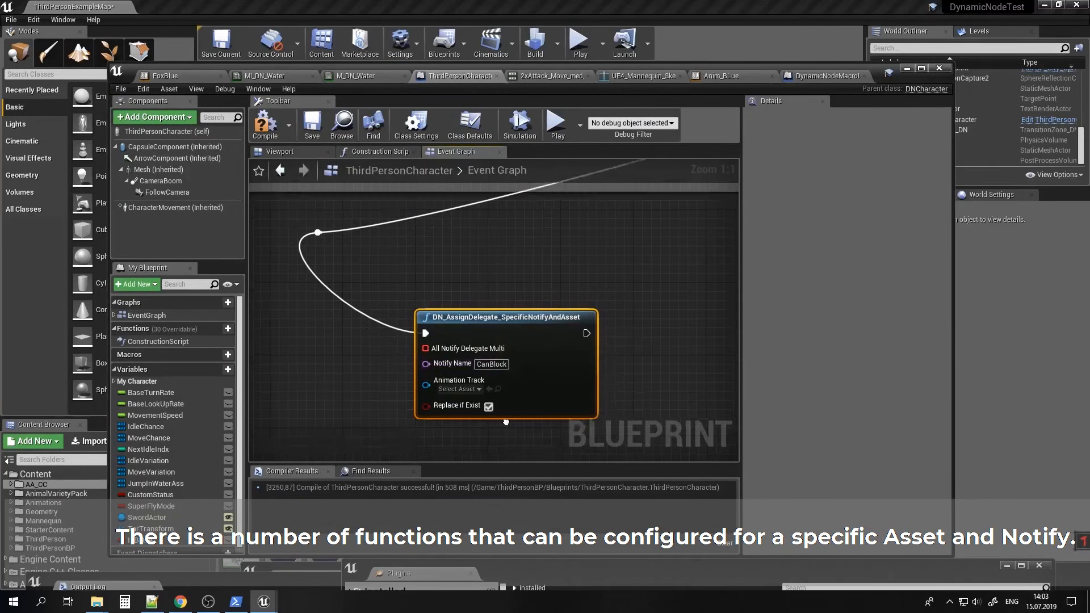
scroll(448, 368, "down", 1)
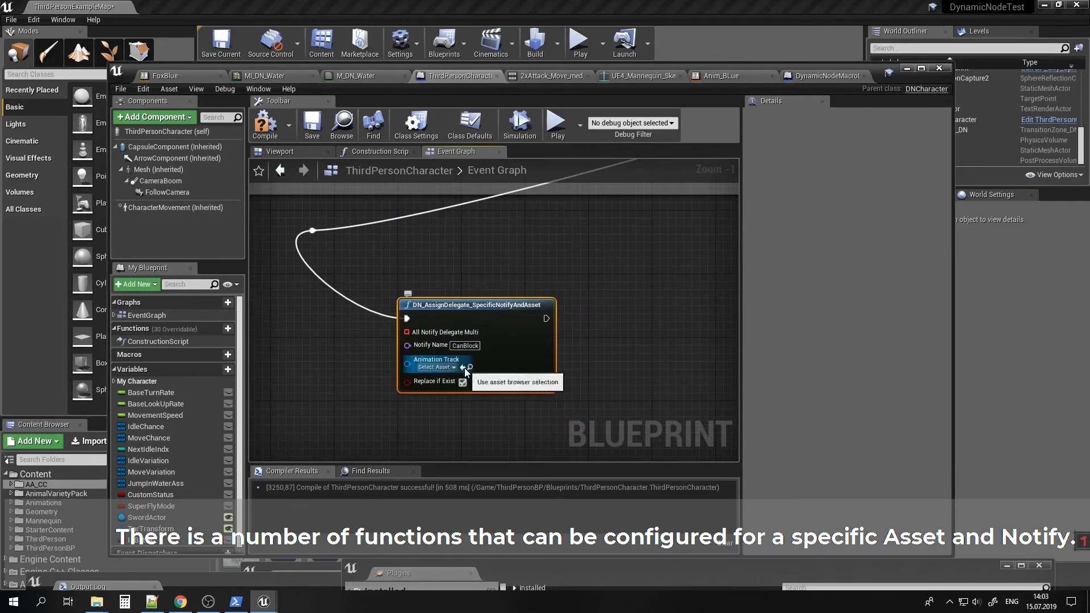
Bind a new custom event to the node's All Notify Delegate Multi input and attach a Print String node to that event.
left_click_drag(413, 333, 366, 433)
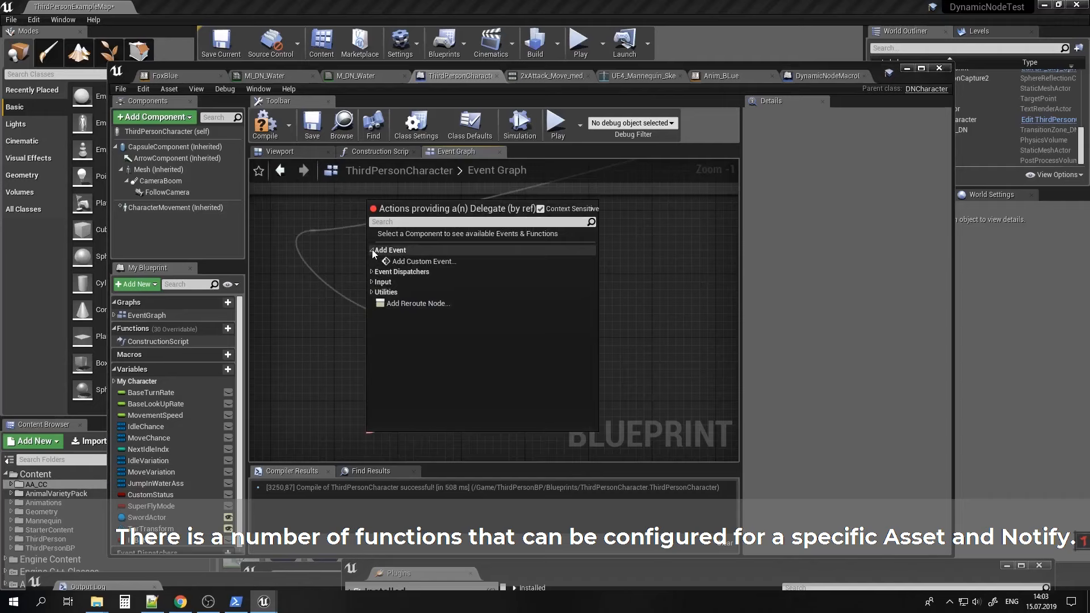
left_click(423, 261)
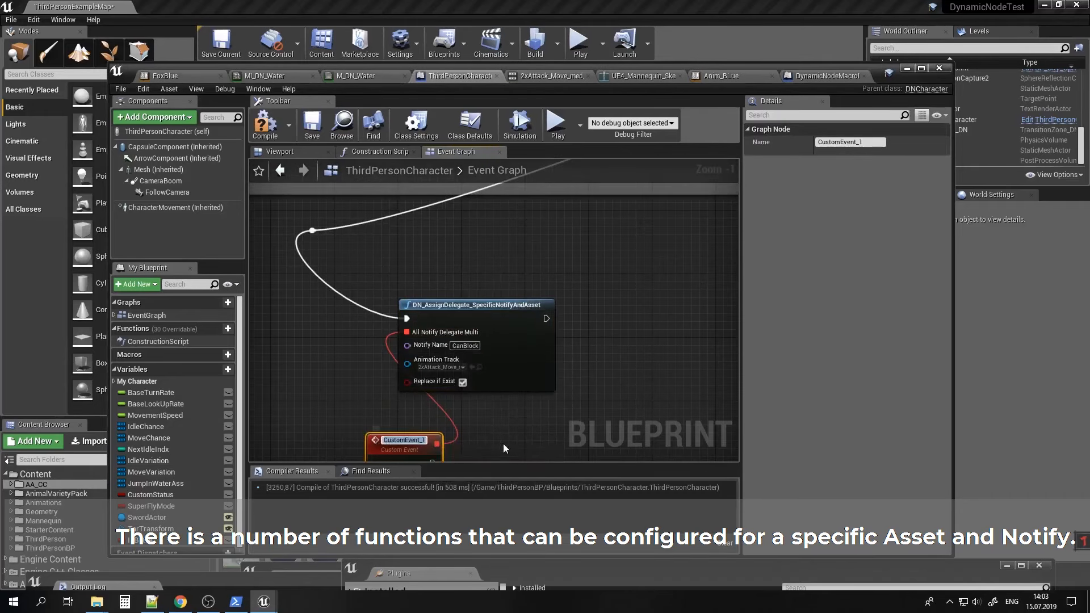
right_click_drag(504, 445, 460, 303)
left_click_drag(386, 318, 499, 325)
type("prints")
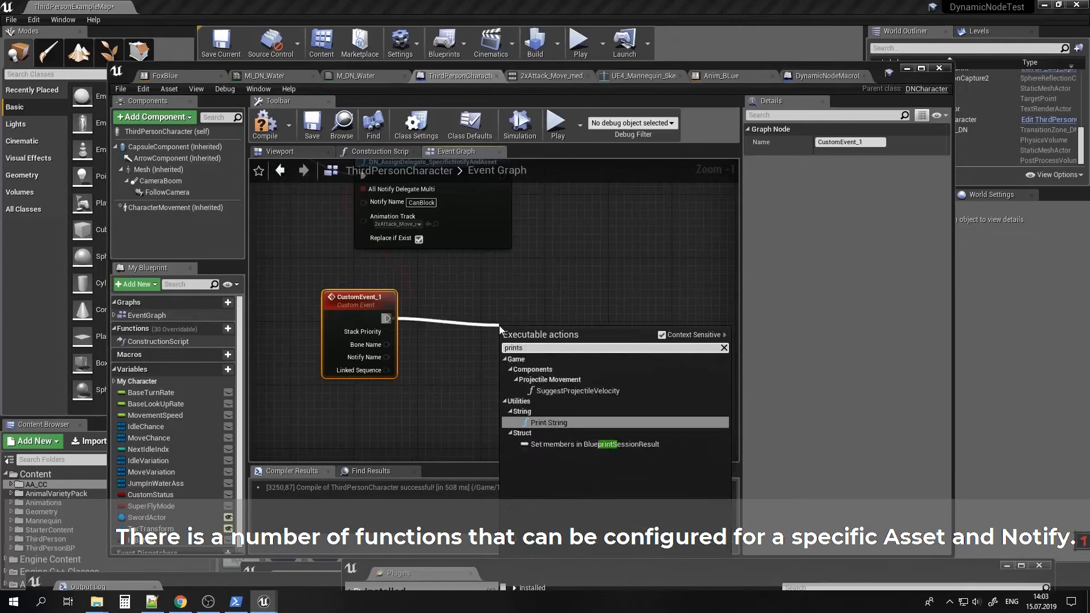
key("Return")
left_click_drag(527, 334, 527, 322)
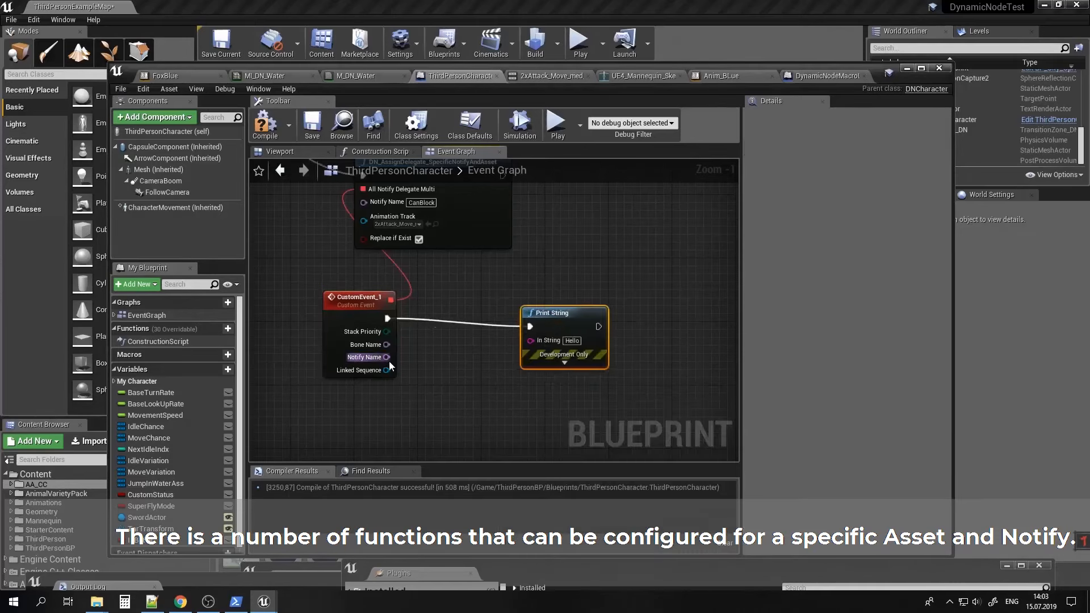
Feed the custom event's Notify Name into Print String's In String, tuck the conversion node below the execution wire, and compile the blueprint.
left_click_drag(387, 357, 531, 340)
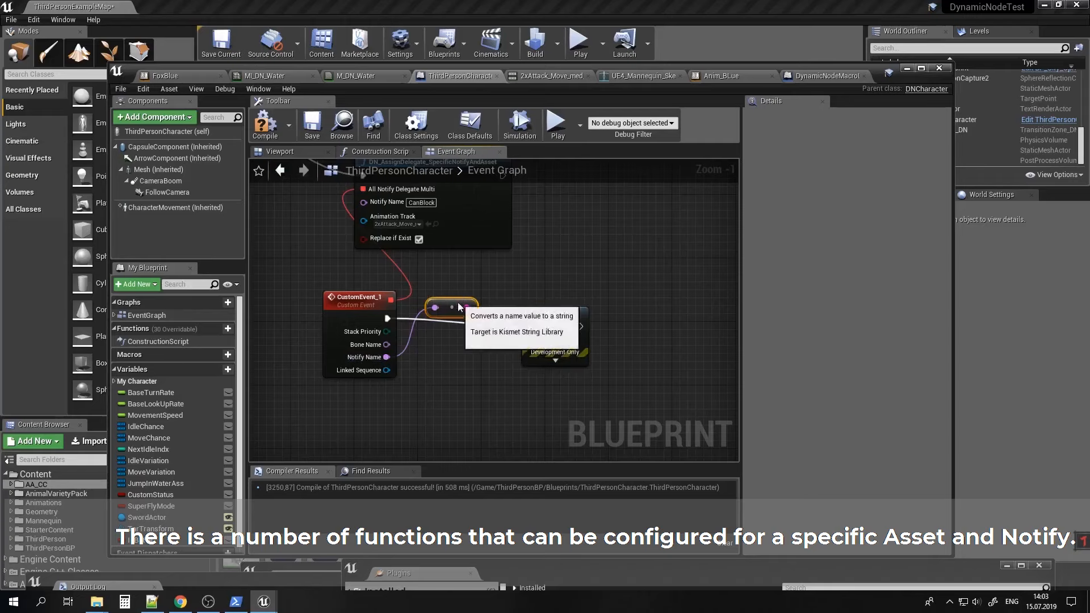
left_click_drag(459, 306, 467, 370)
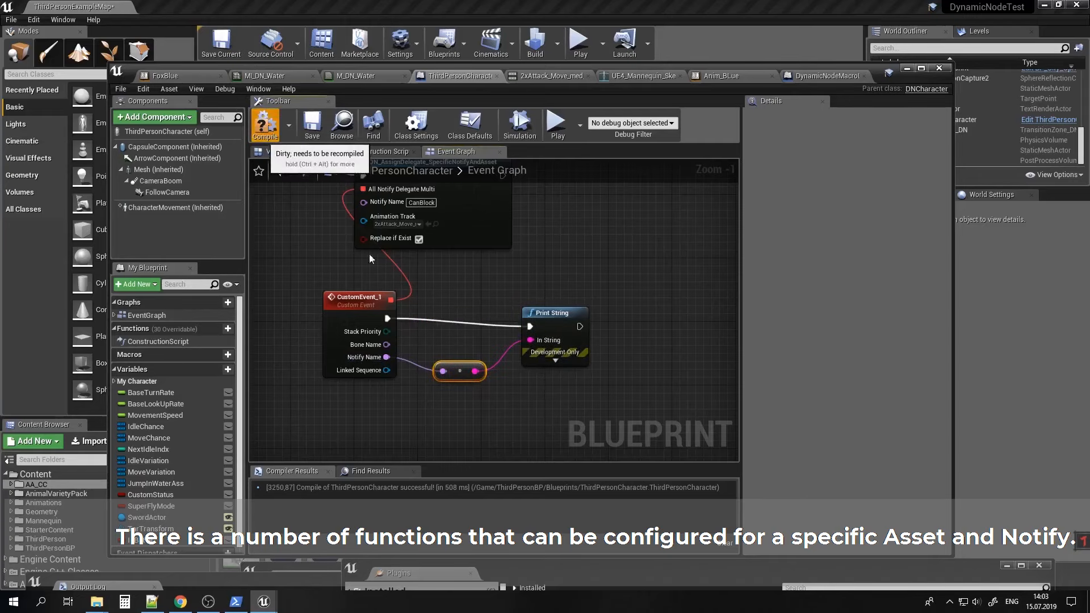
right_click_drag(483, 277, 479, 356)
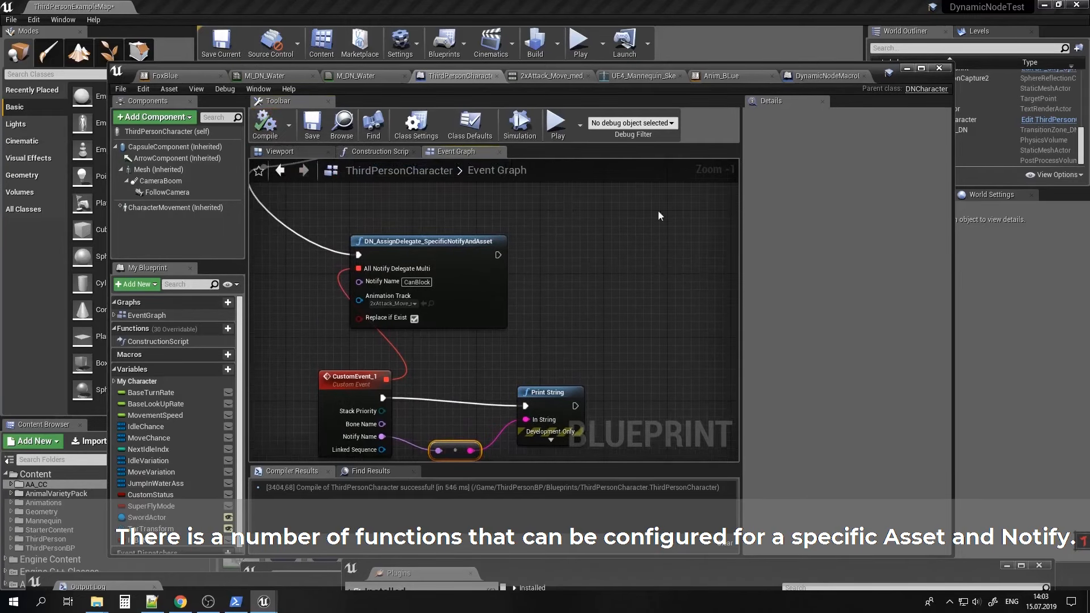
Play the level in the editor to test the CanBlock notify print, stop it, and return to the ThirdPersonCharacter event graph.
left_click(905, 67)
left_click(590, 37)
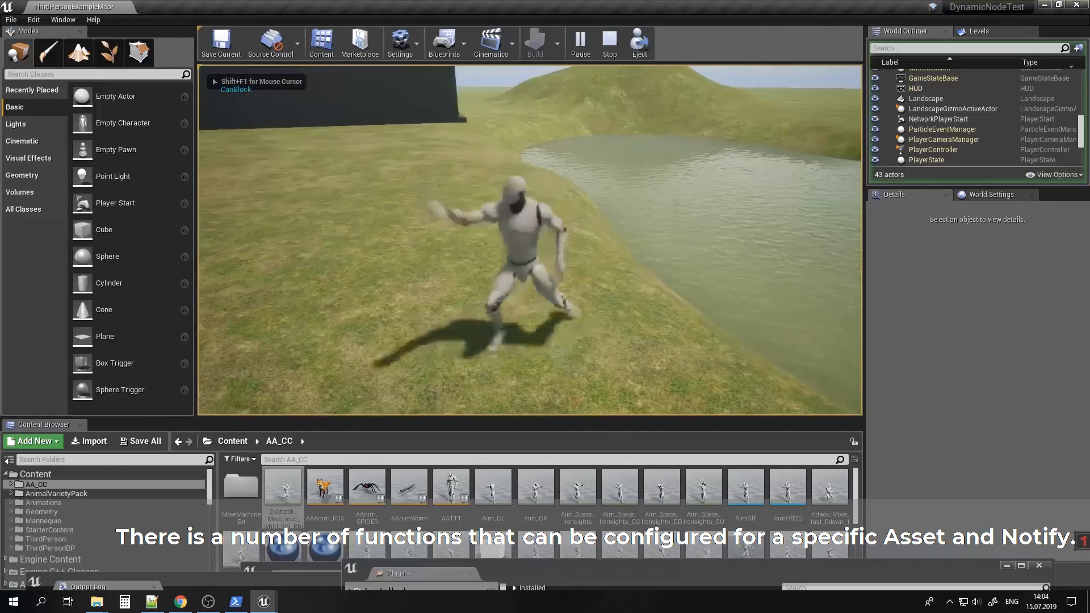
key("Escape")
left_click(266, 599)
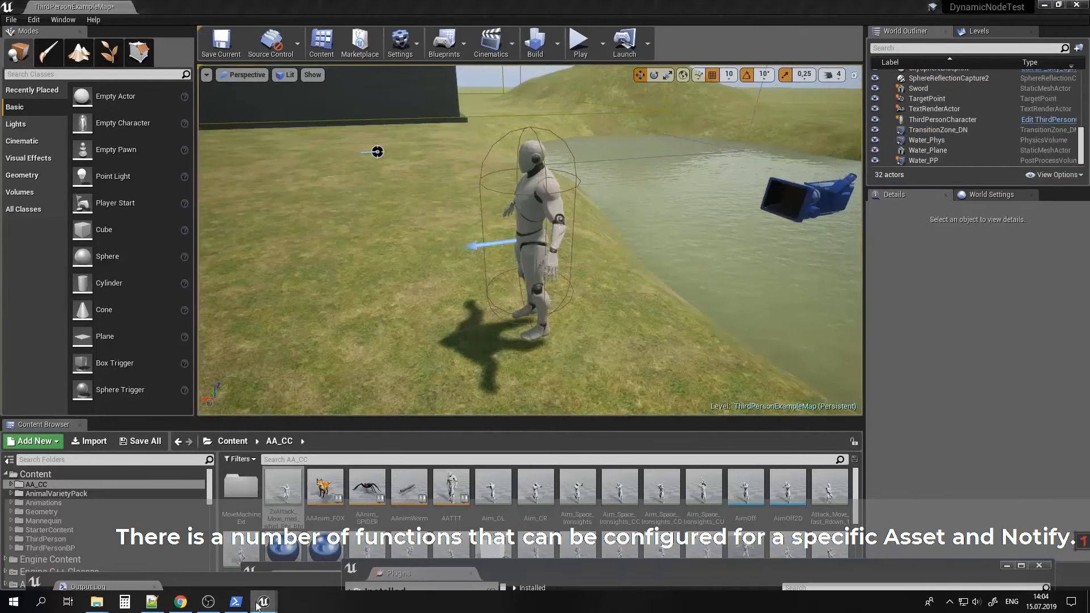
left_click(278, 546)
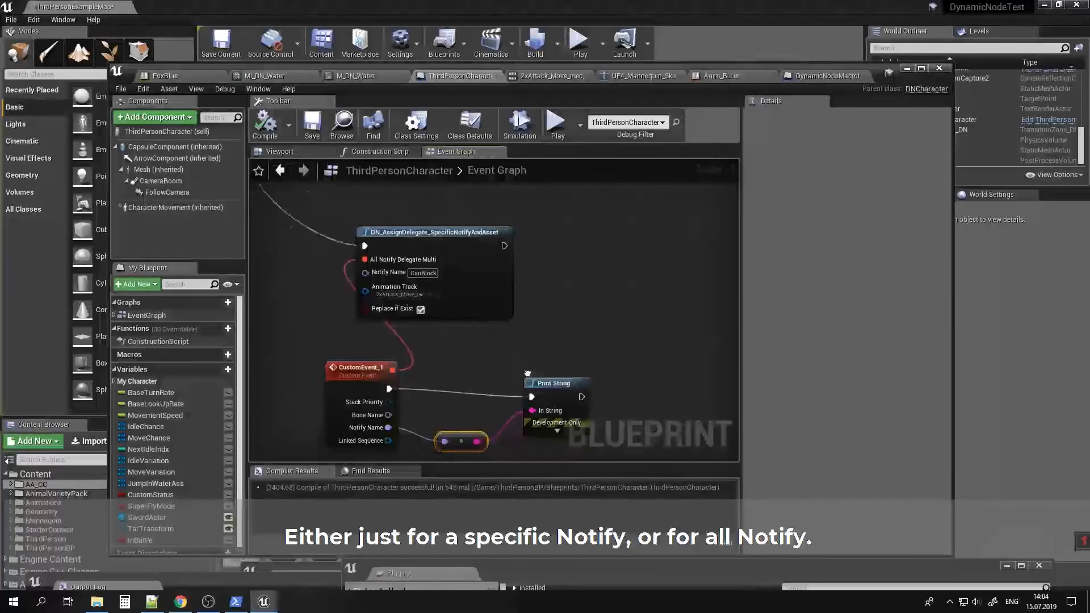
Add a DN_AssignDelegate_AllNotify node after DN_AssignDelegate_SpecificNotifyAndAsset and move it farther along the execution wire.
left_click_drag(445, 273, 522, 277)
type("notify")
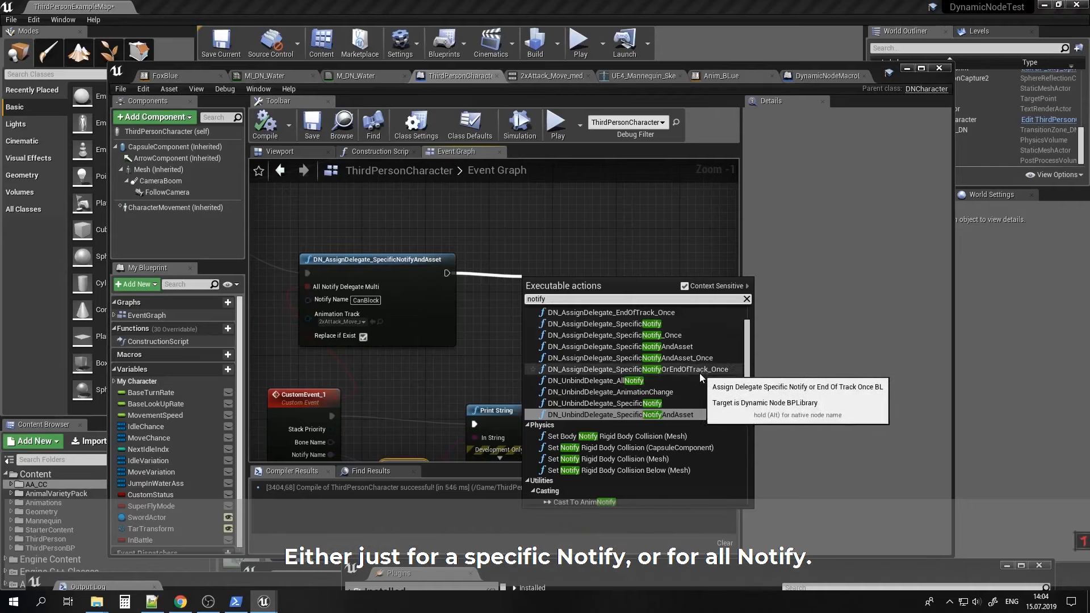
scroll(653, 369, "up", 3)
left_click(601, 322)
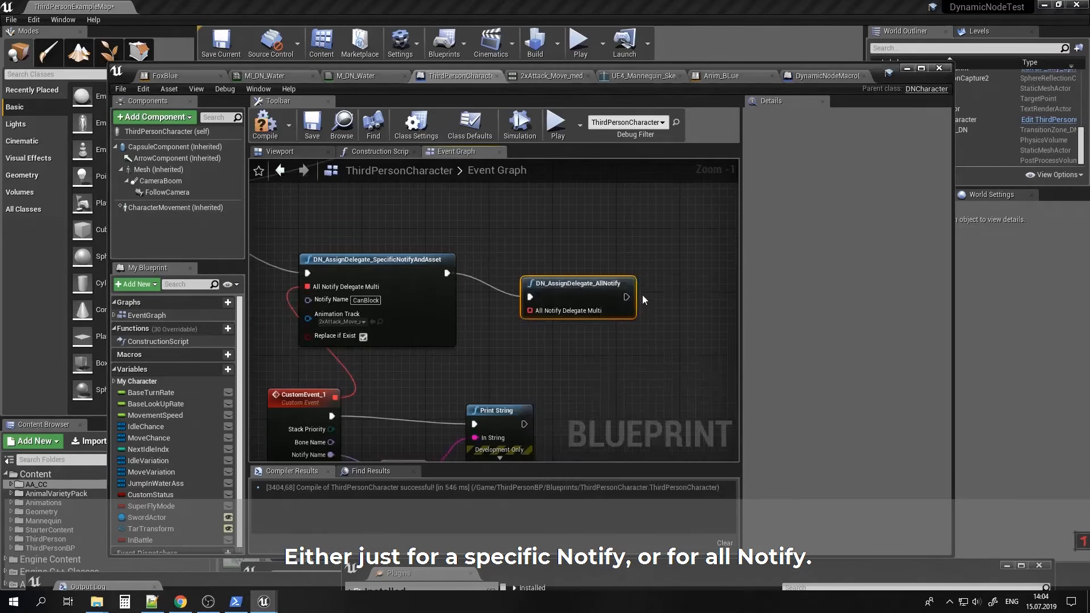
right_click_drag(643, 295, 584, 282)
left_click_drag(539, 271, 609, 257)
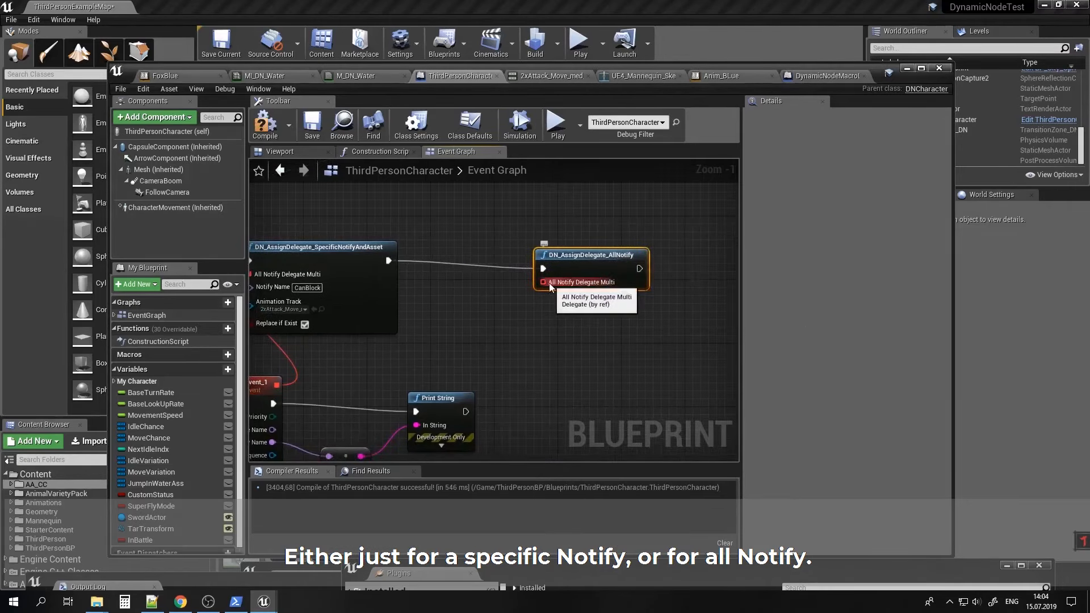
Bind a second custom event to the DN_AssignDelegate_AllNotify node's delegate input and attach a Print String node to that event.
left_click_drag(548, 285, 543, 351)
left_click(565, 397)
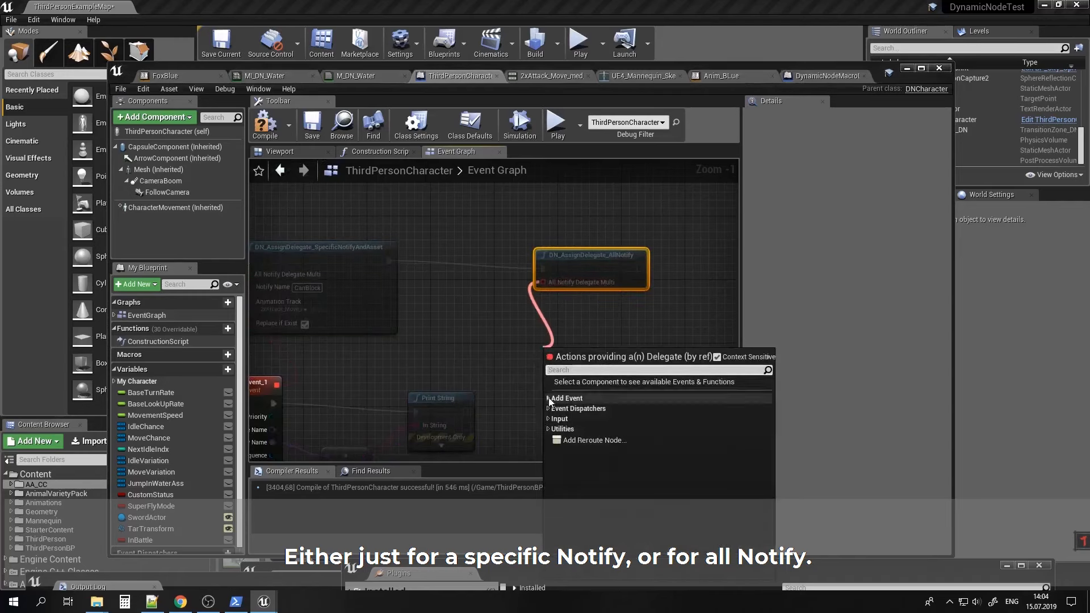
left_click(572, 408)
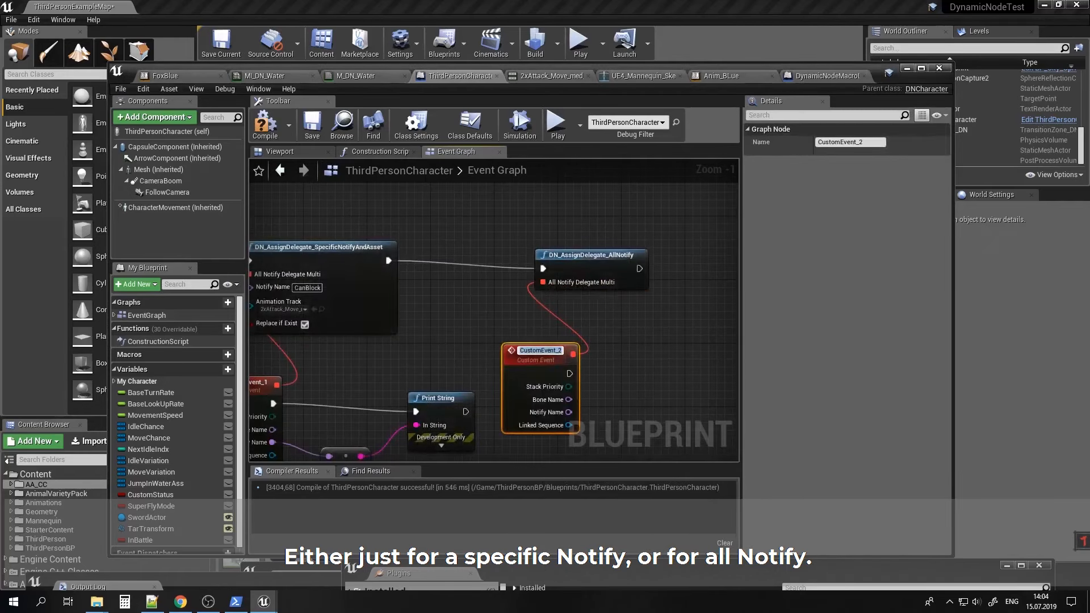
right_click_drag(641, 394, 597, 365)
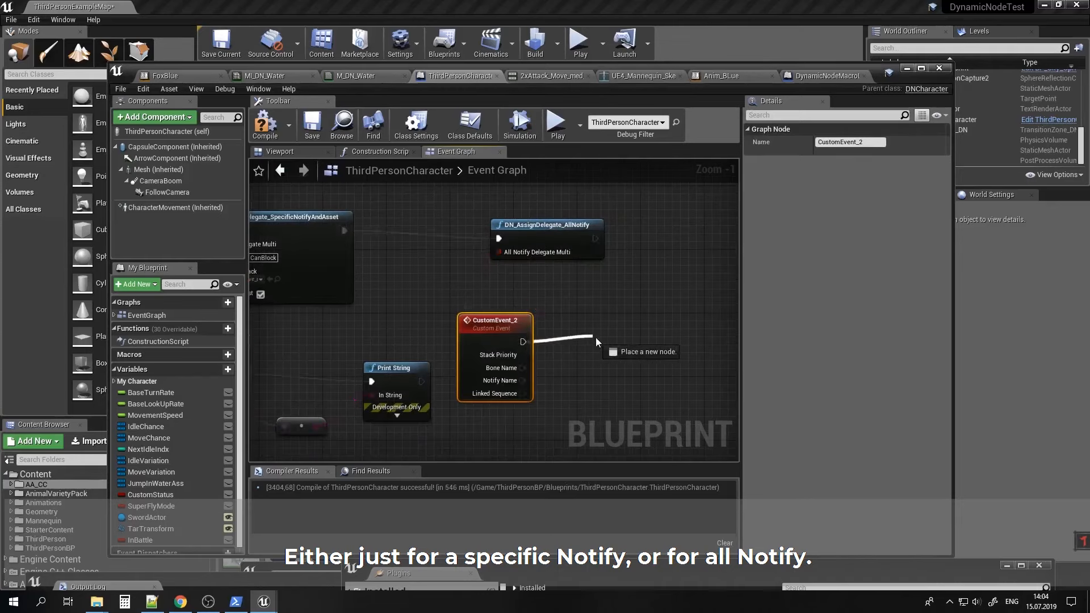
left_click_drag(595, 337, 594, 337)
type("prints")
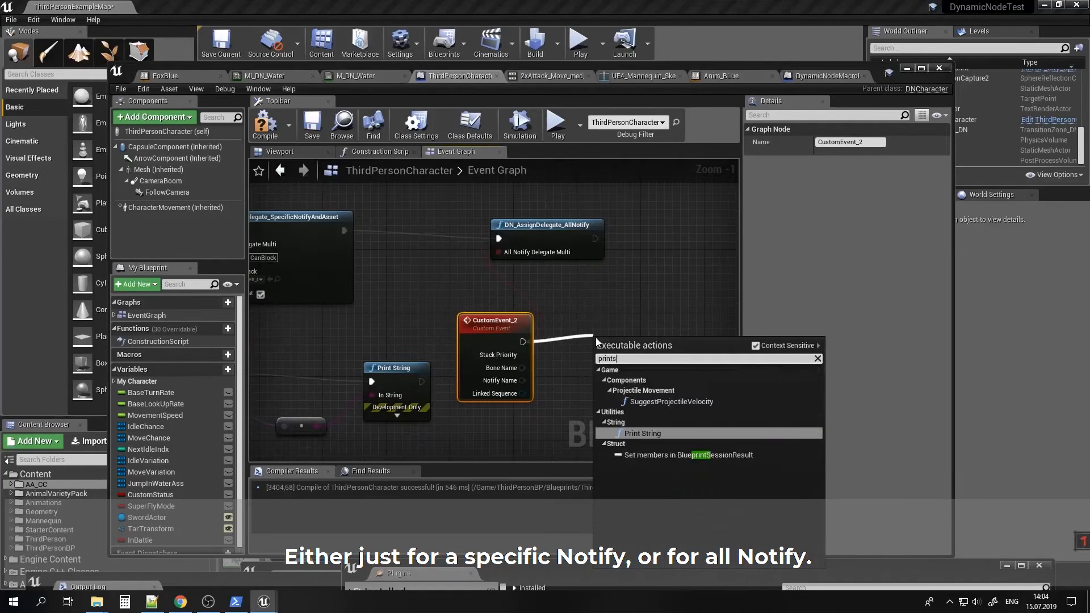
key("Return")
Wire the second event's Notify Name into its Print String's In String, reposition the conversion node, and compile the blueprint.
left_click_drag(517, 378, 686, 331)
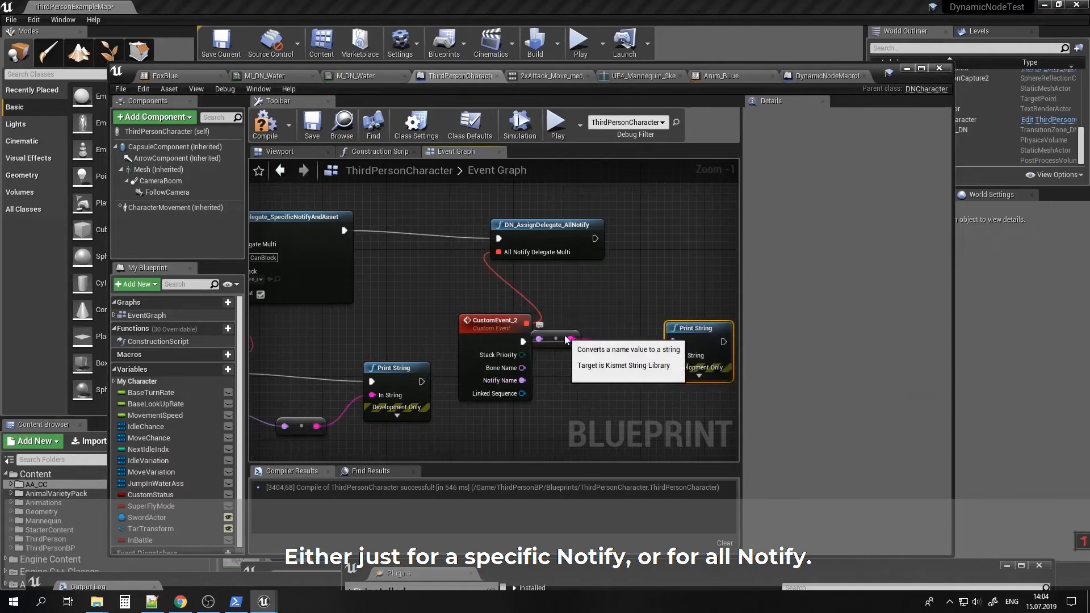
left_click_drag(556, 339, 594, 379)
left_click(264, 131)
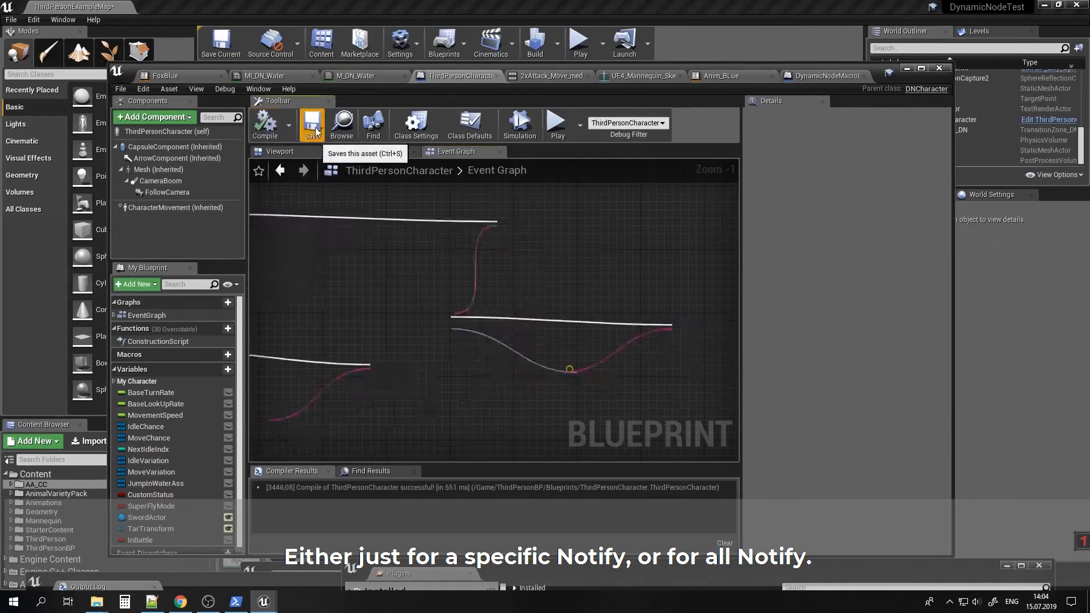
Play the level to check the prints for all notifies during the attack, stop it, and reopen the character's event graph.
left_click(907, 69)
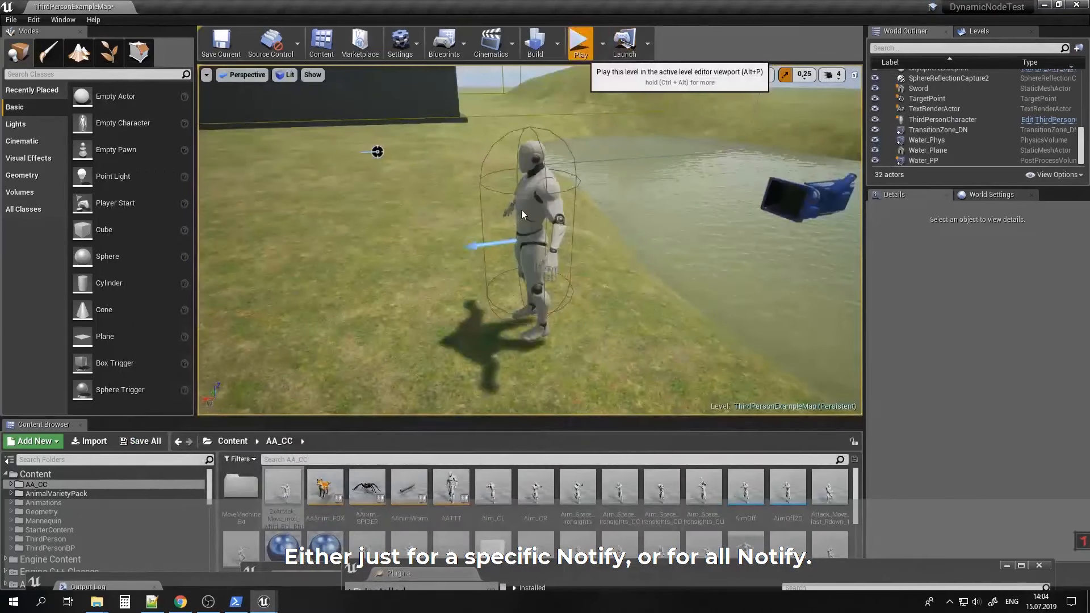
left_click(579, 39)
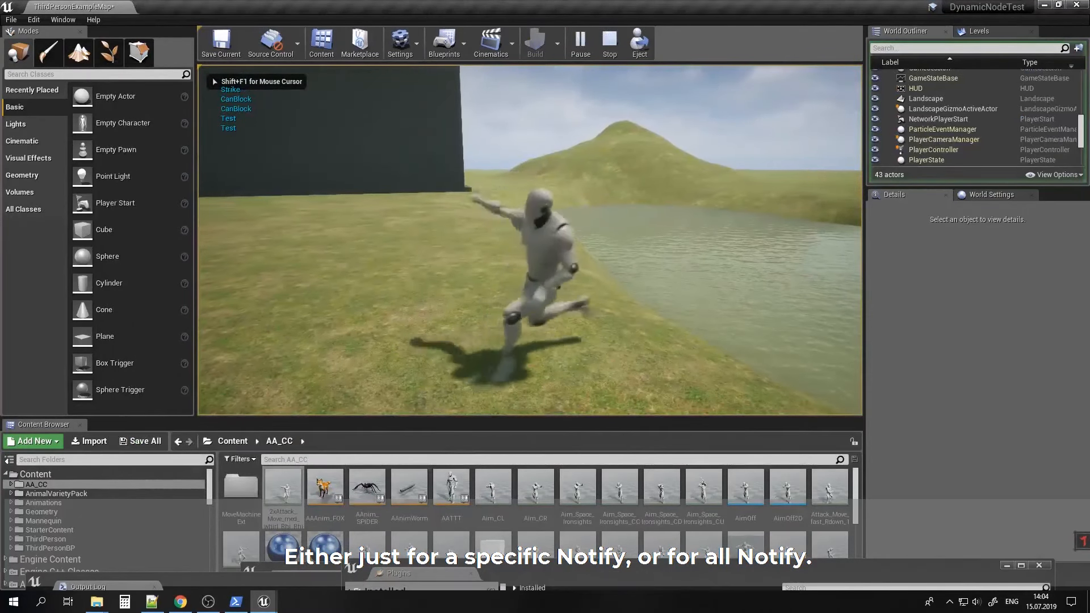
key("Escape")
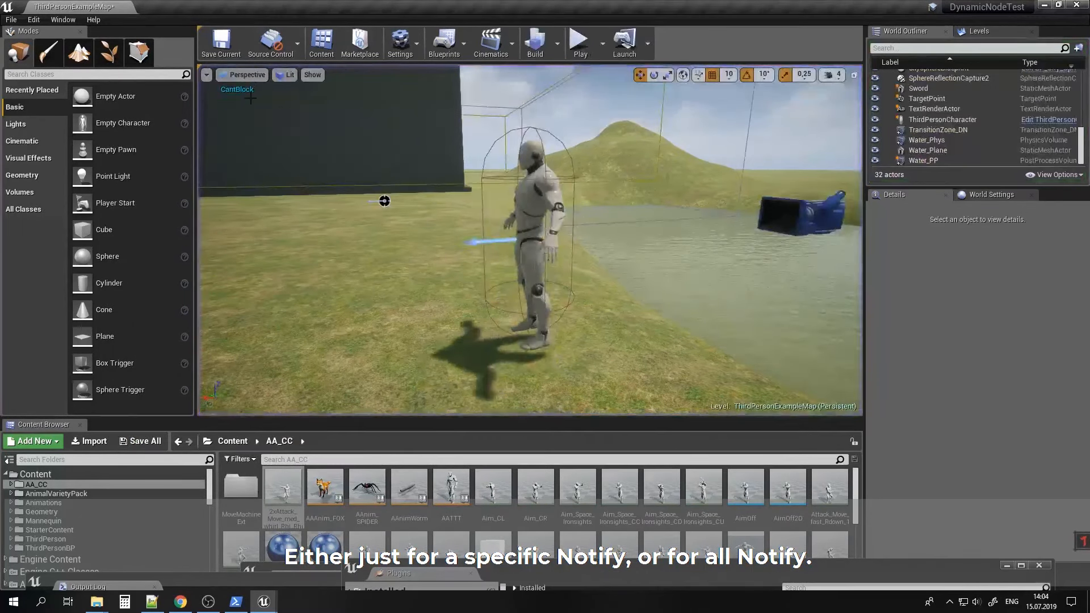
mouse_move(265, 606)
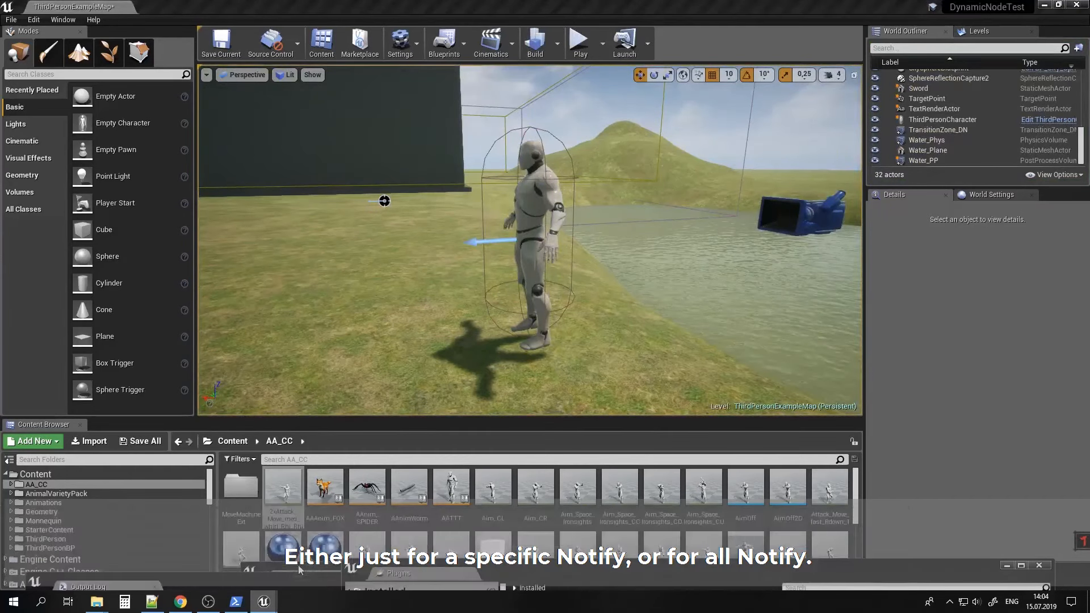
left_click(298, 565)
scroll(498, 277, "down", 2)
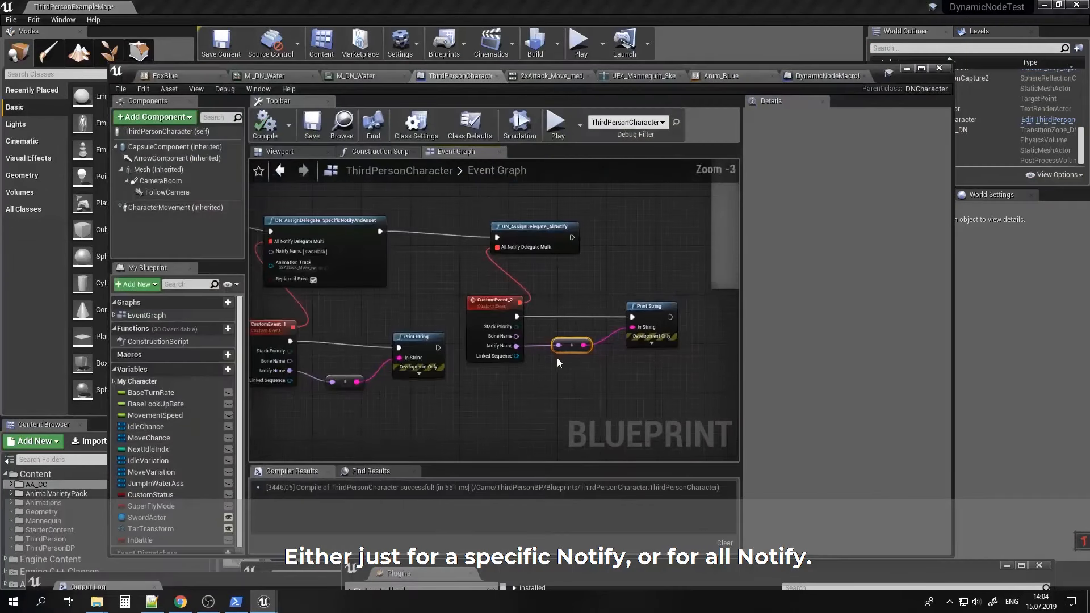
left_click_drag(480, 233, 531, 230)
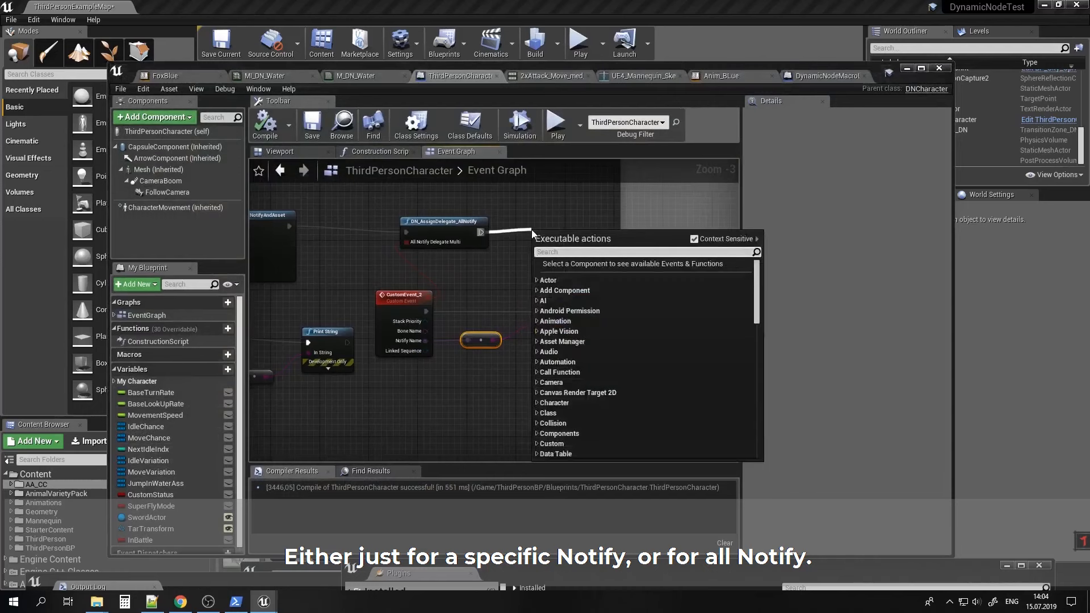
type("notify")
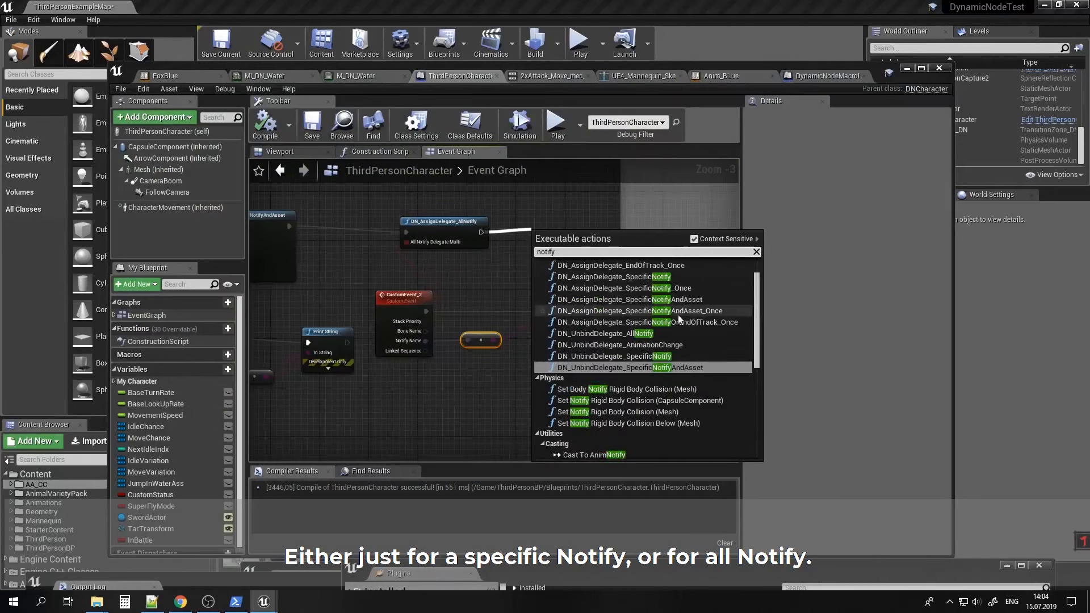
left_click(683, 345)
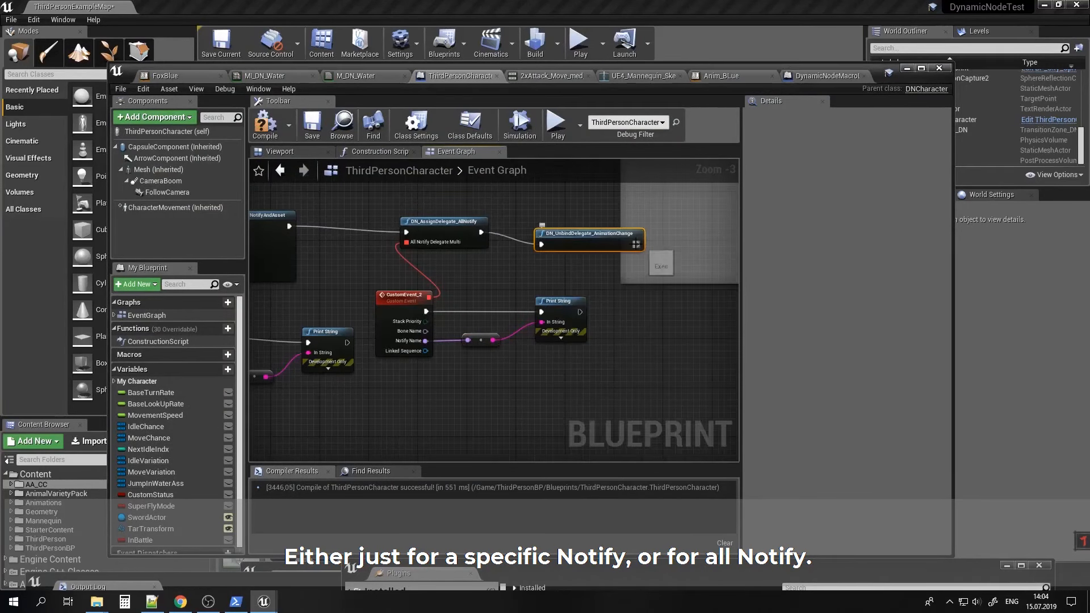
key("Delete")
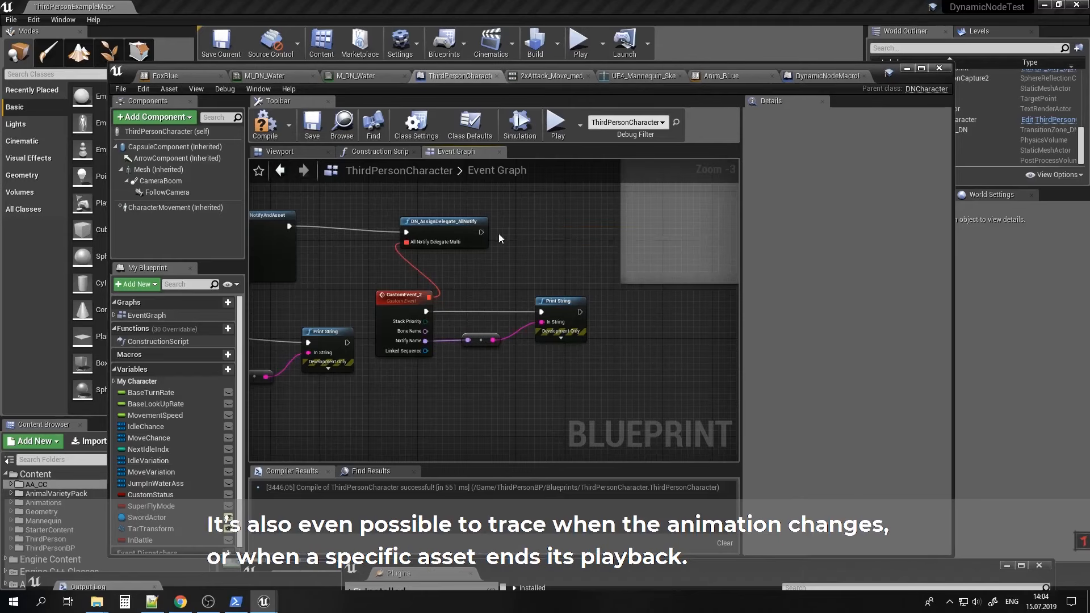
Add a DN_AssignDelegate_AnimationChange node to the execution output of DN_AssignDelegate_AllNotify.
left_click_drag(526, 230, 527, 231)
type("notify")
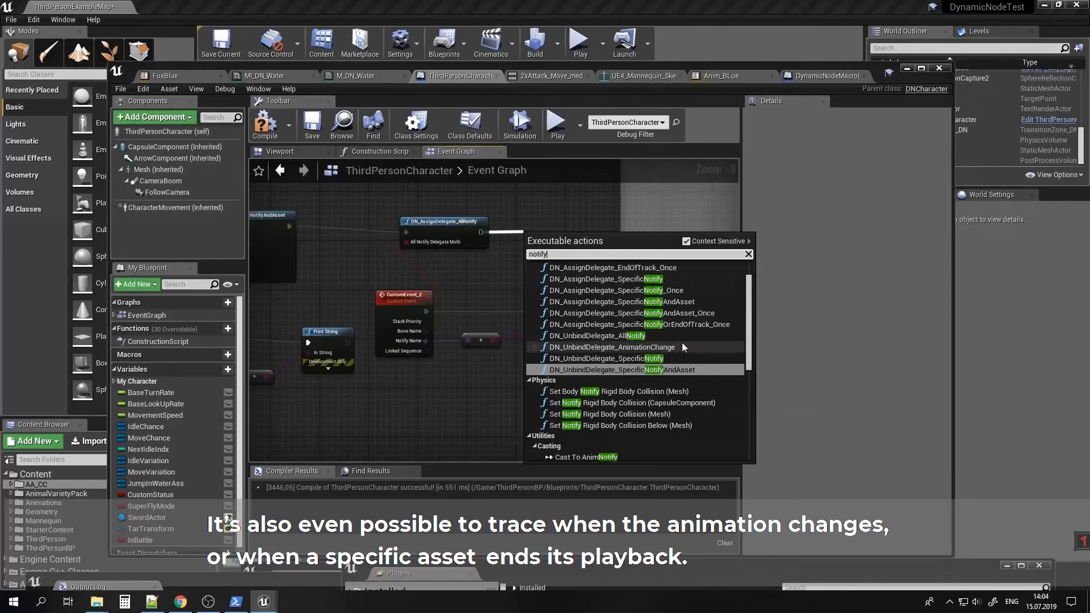
scroll(656, 348, "up", 3)
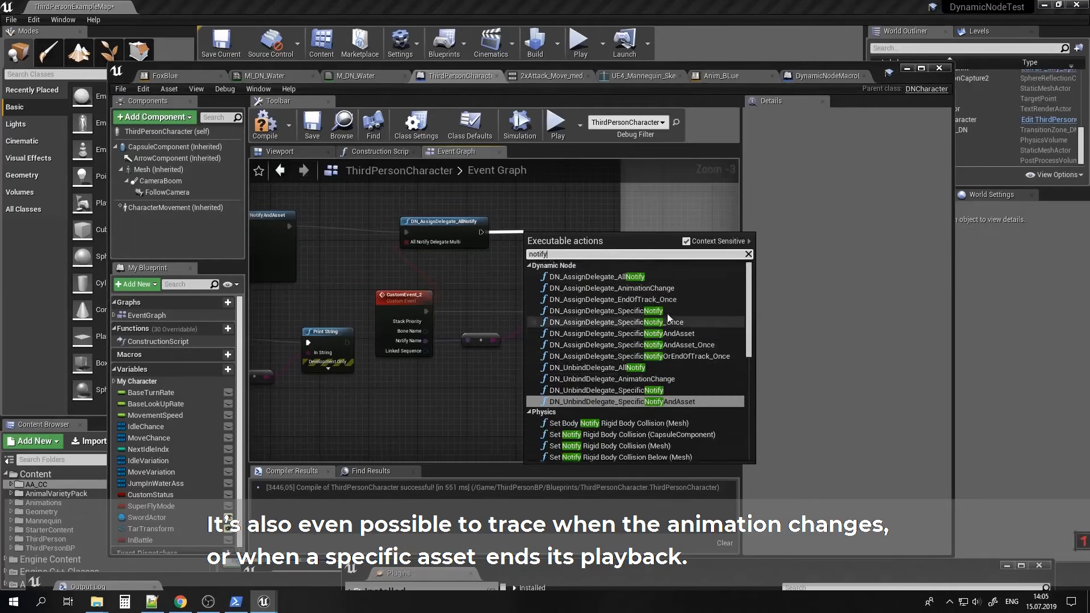
left_click(658, 289)
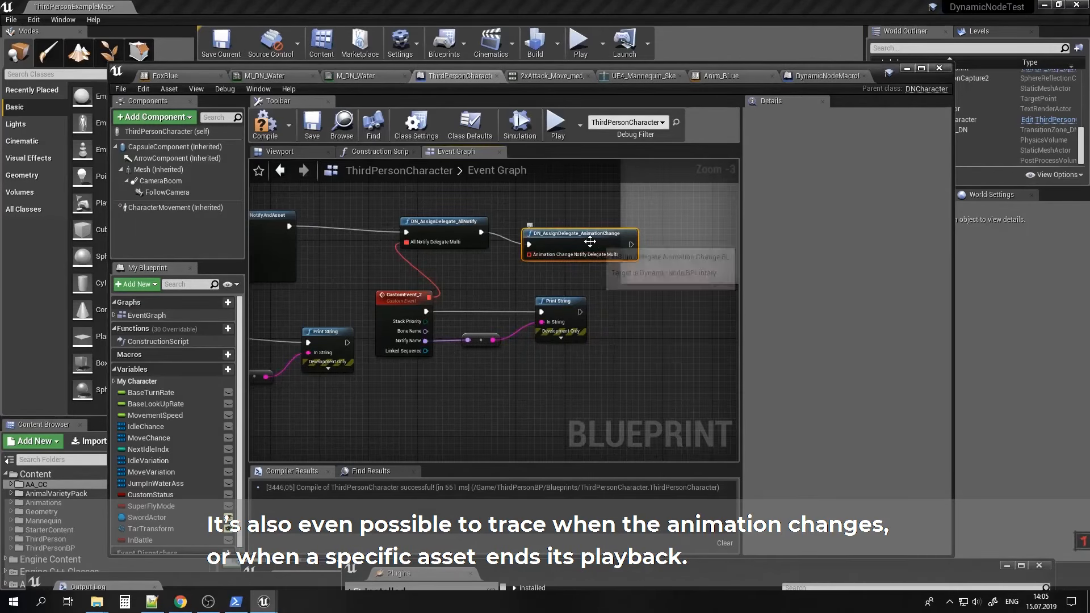
Reposition the DN_AssignDelegate_AnimationChange node and bind a new custom event to its Animation Change Notify Delegate Multi input.
left_click_drag(586, 239, 643, 313)
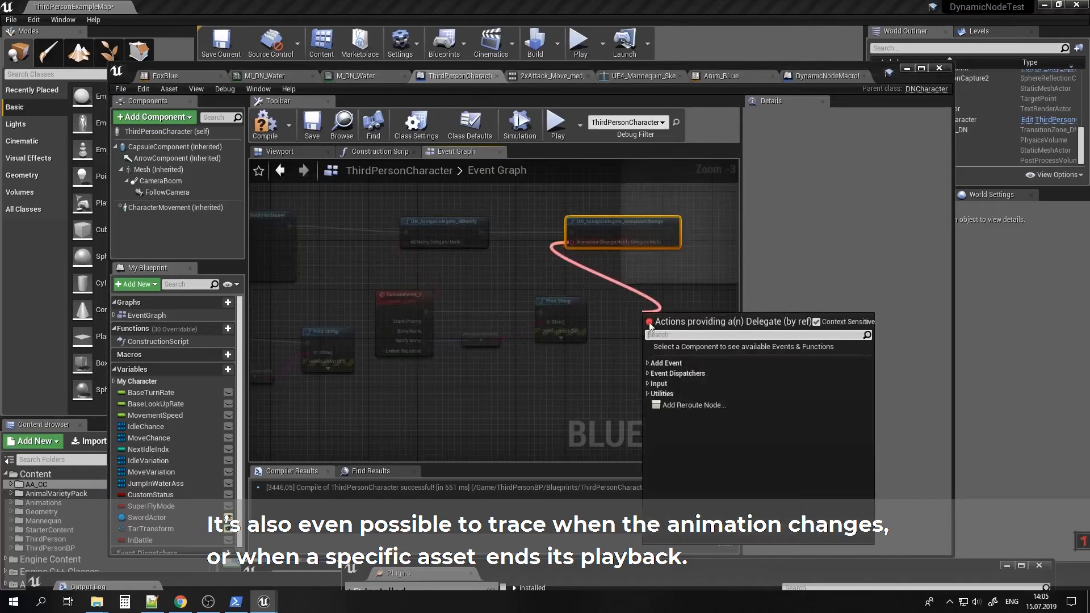
left_click(675, 376)
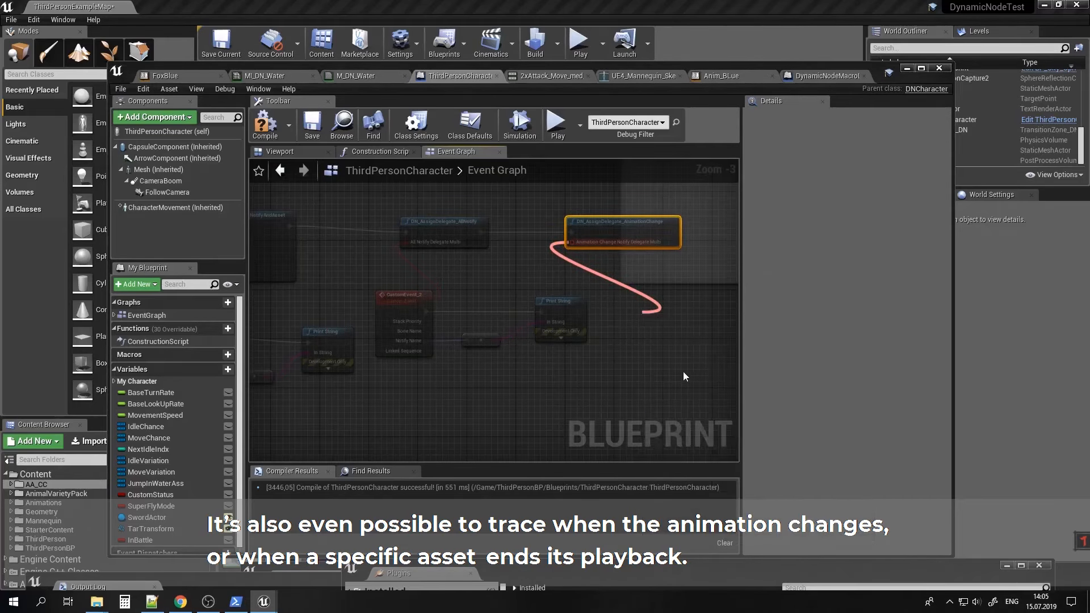
right_click_drag(685, 361, 703, 452)
scroll(502, 348, "up", 3)
right_click_drag(547, 378, 596, 291)
right_click_drag(605, 246, 577, 312)
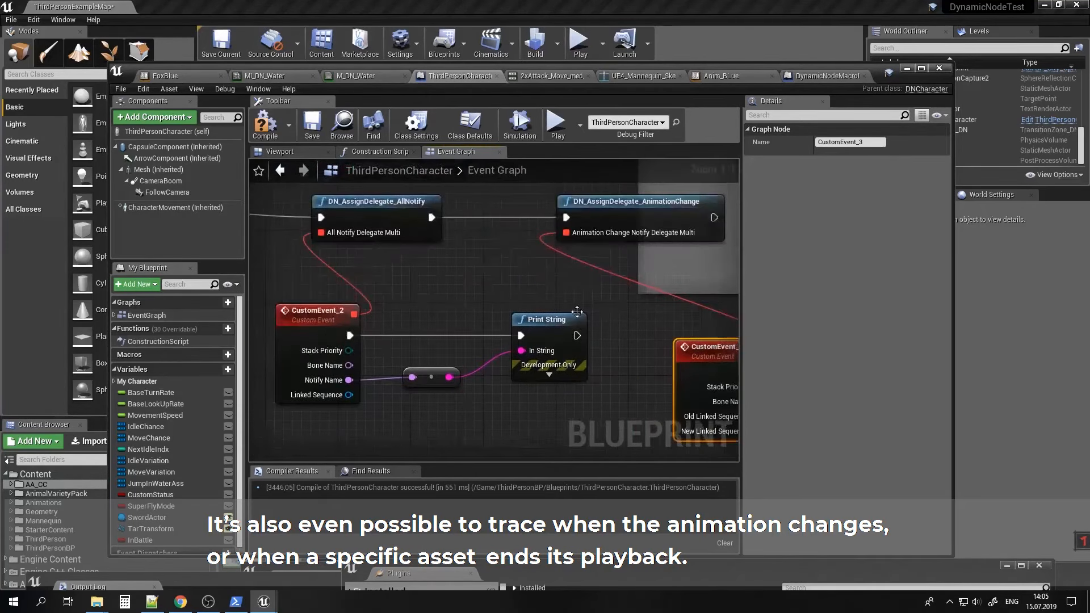
Add a DN_AssignDelegate_SpecificNotify_Once node in the empty graph area below the second custom event.
scroll(577, 311, "down", 3)
right_click_drag(474, 456, 490, 398)
right_click(490, 400)
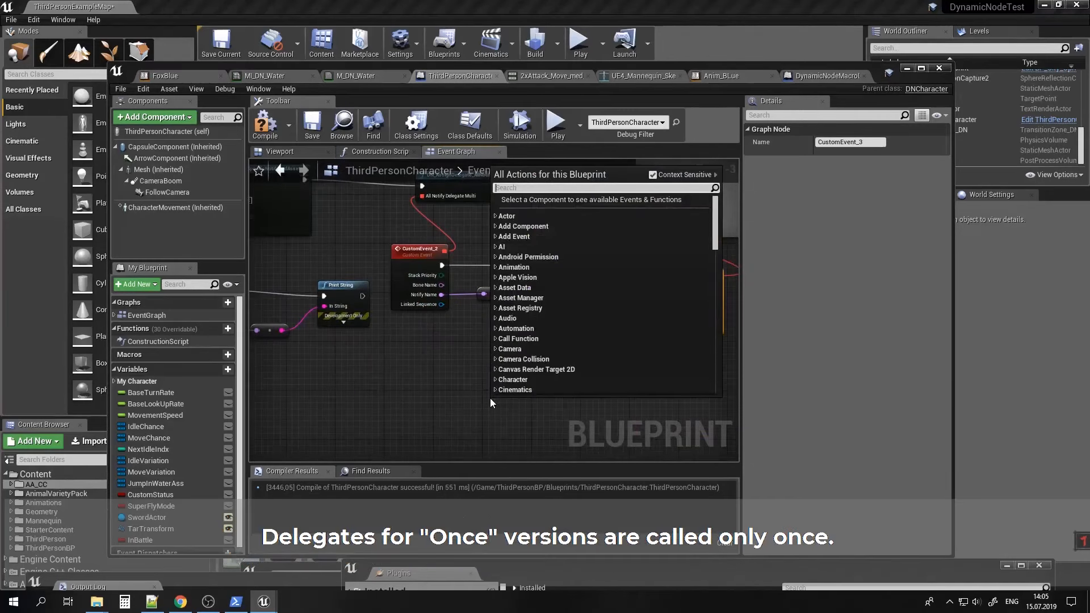
type("notify")
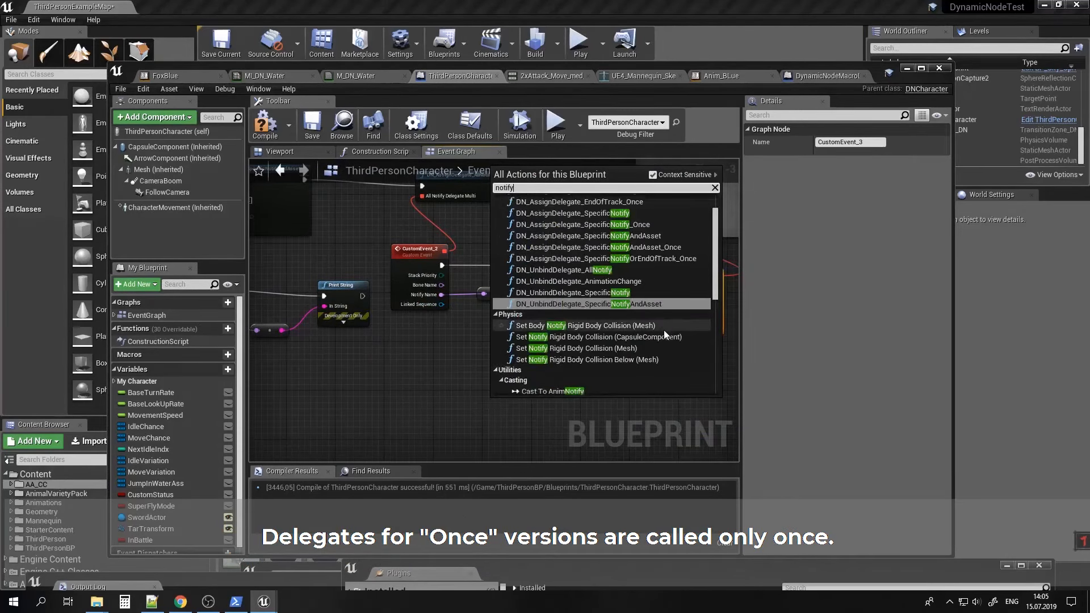
scroll(629, 259, "up", 1)
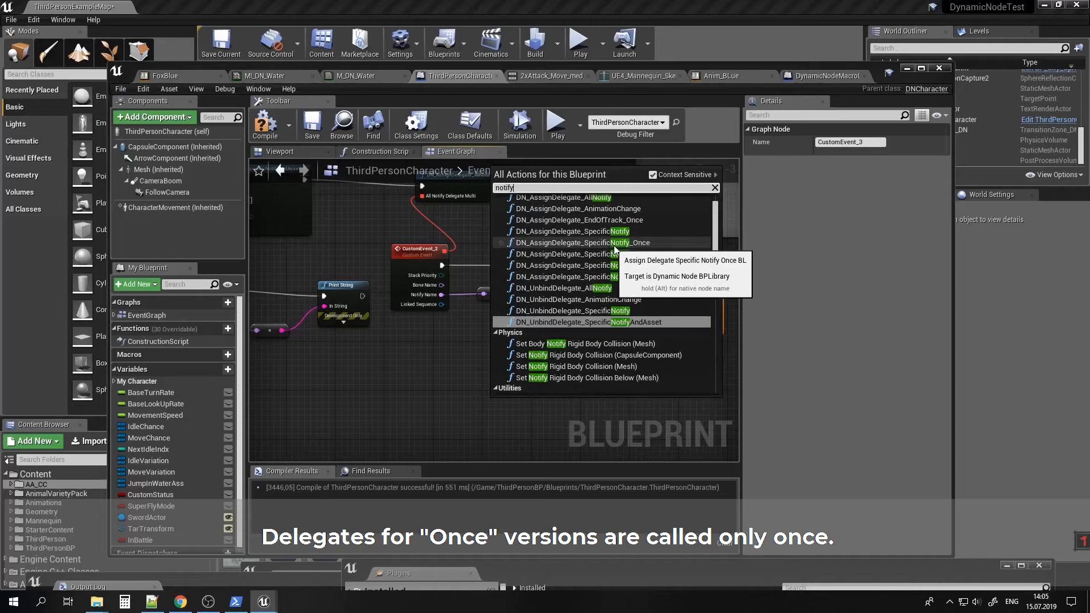
left_click(618, 244)
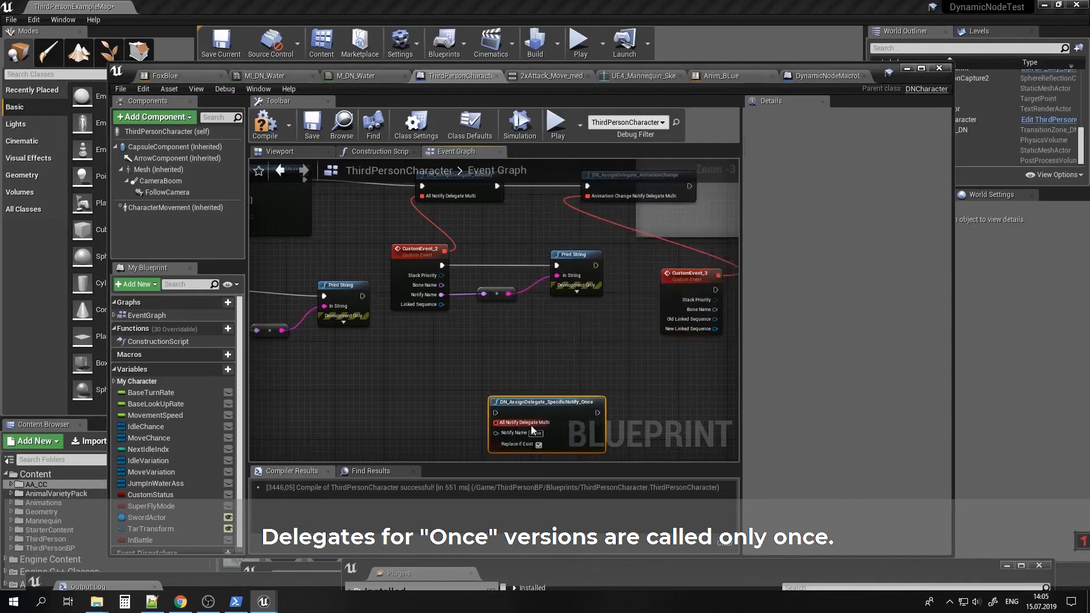
right_click_drag(593, 398, 581, 353)
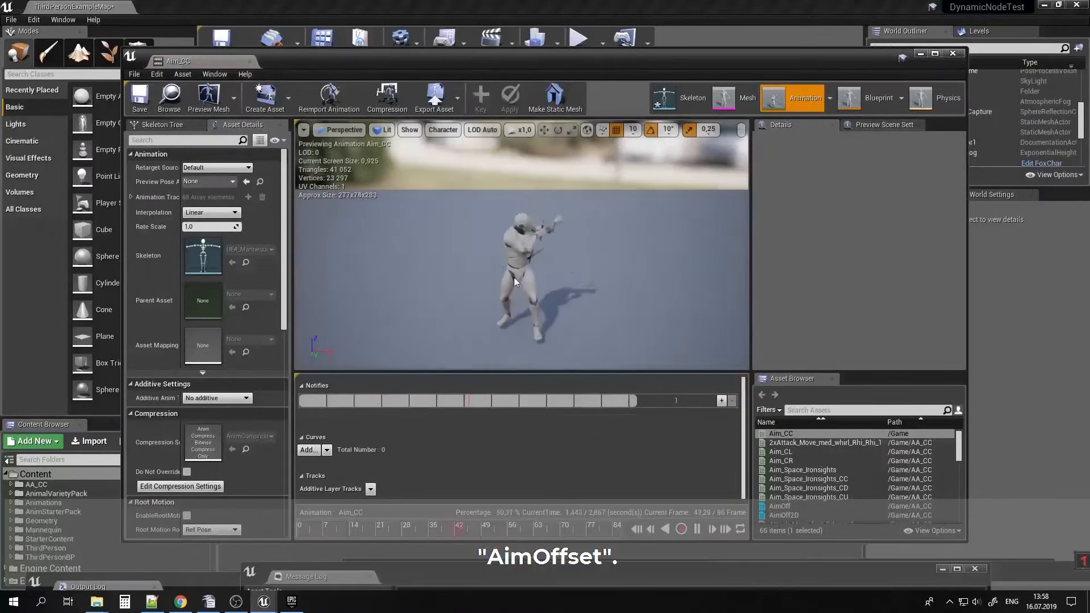
Close the Aim_CC animation editor and make five copies of the Aim_CC animation in the Content folder.
left_click(946, 54)
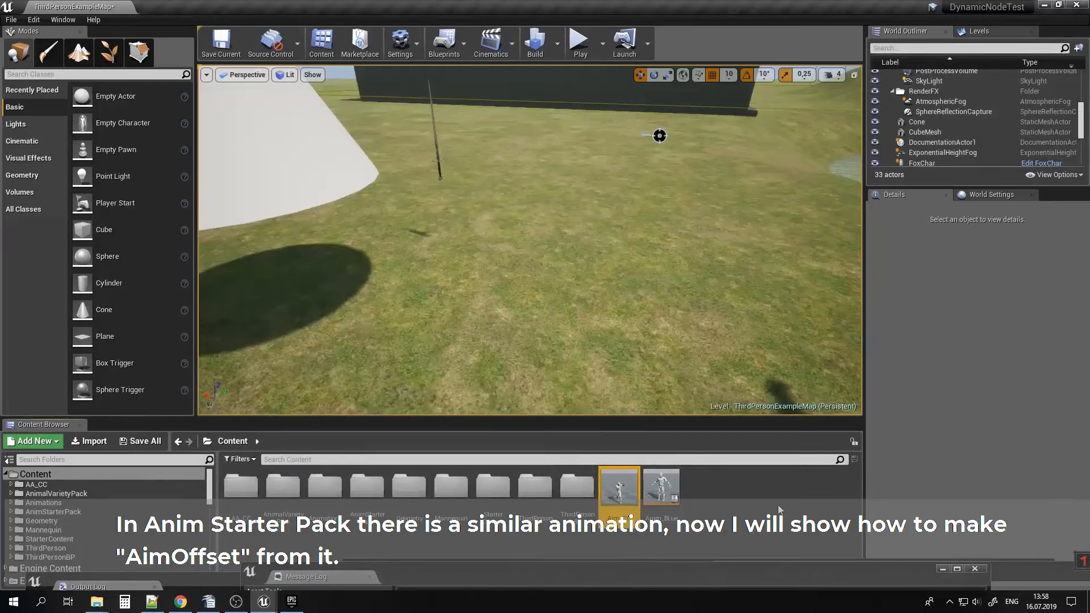
key("ctrl+v")
key("ctrl+v")
key("ctrl+v")
key("ctrl+v")
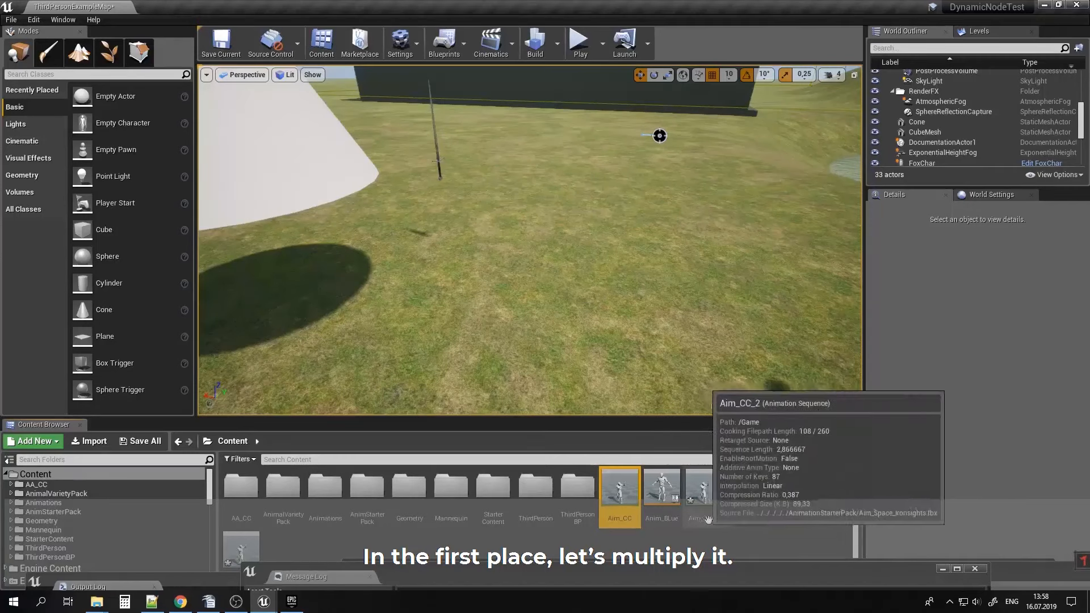
Rename the copy Aim_CC_2 as Aim_U and the copy Aim_CC_3 as Aim_D.
left_click(708, 520)
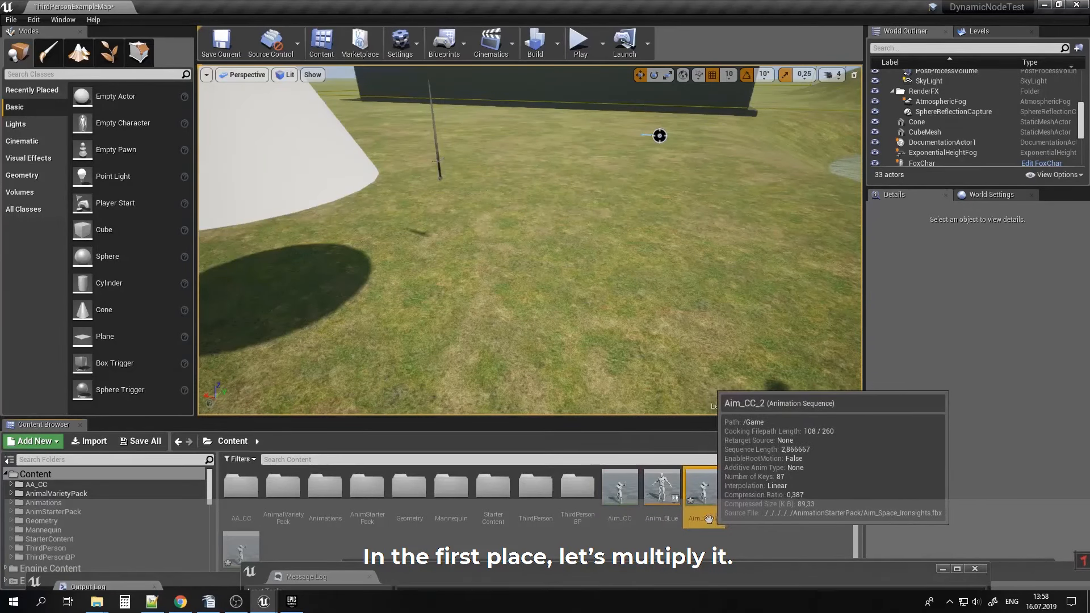
left_click(704, 517)
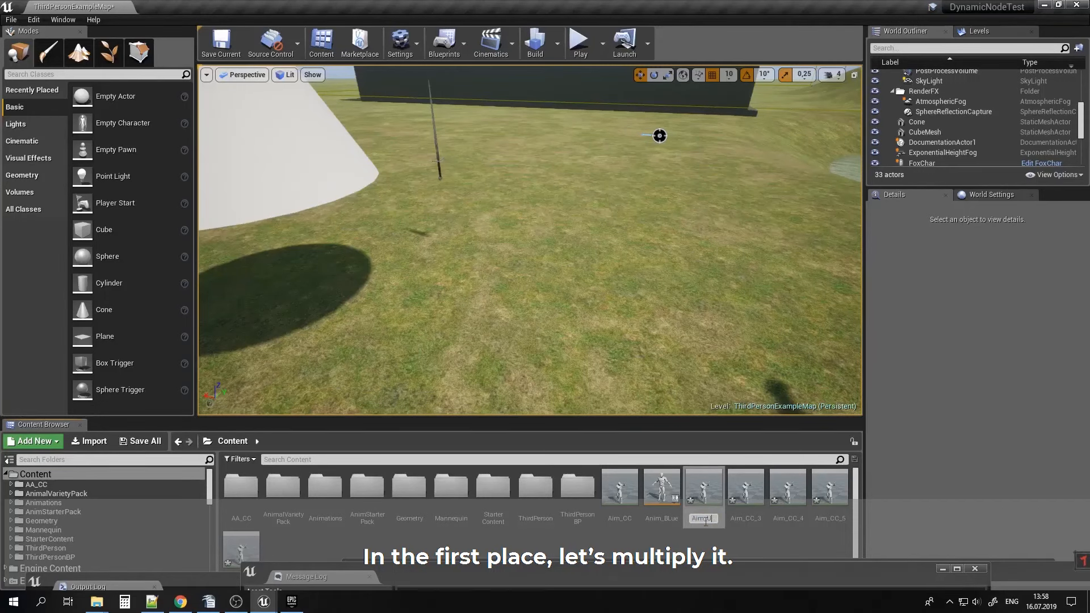
key("Return")
left_click(671, 517)
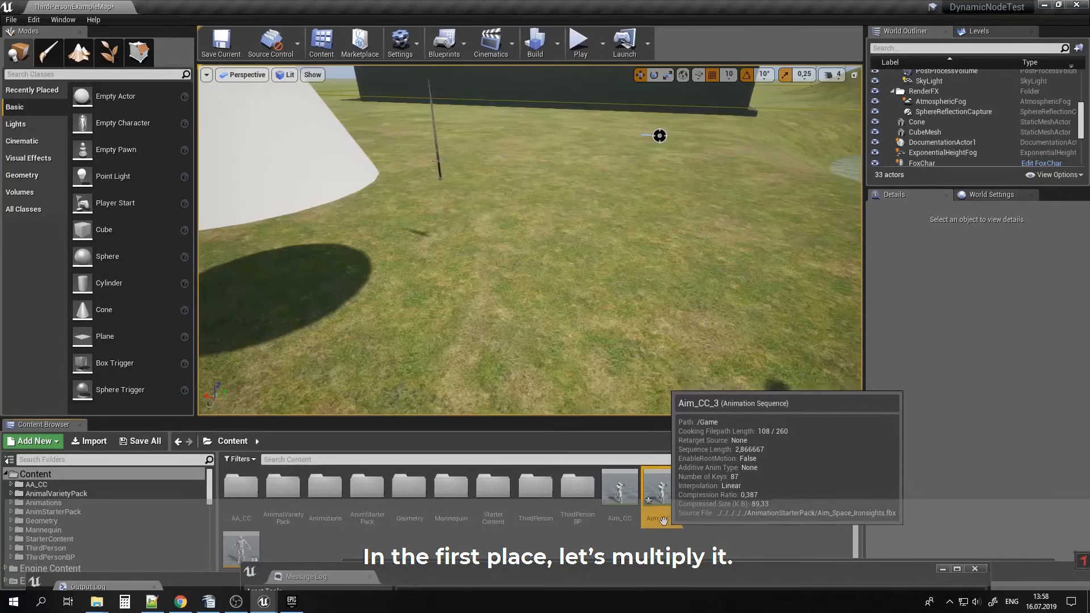
left_click(663, 518)
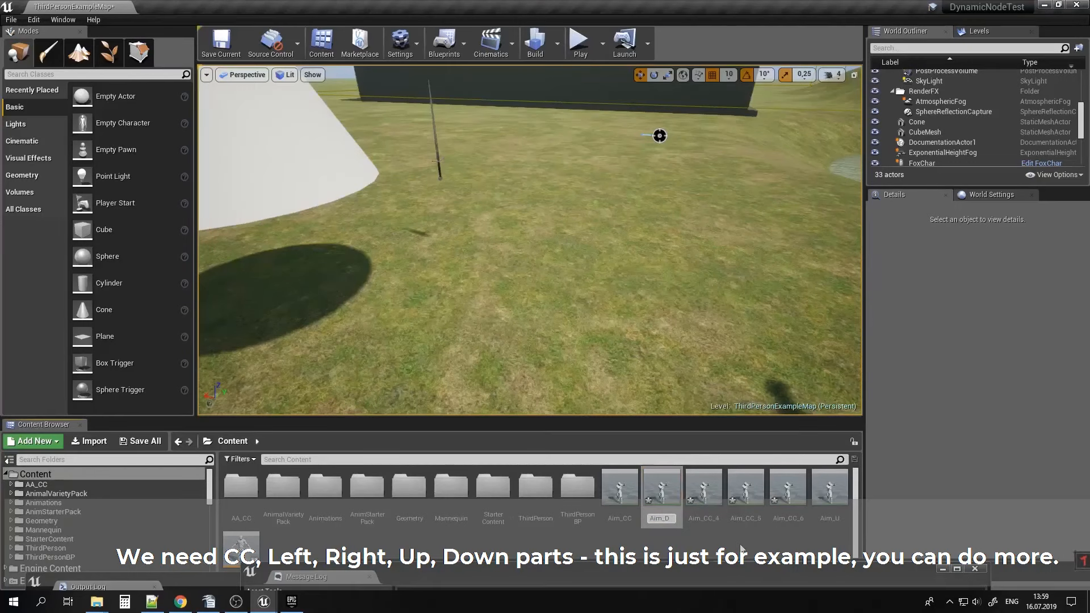
key("Return")
Rename the next two Aim_CC copies as Aim_L and Aim_R.
left_click(657, 517)
left_click(657, 518)
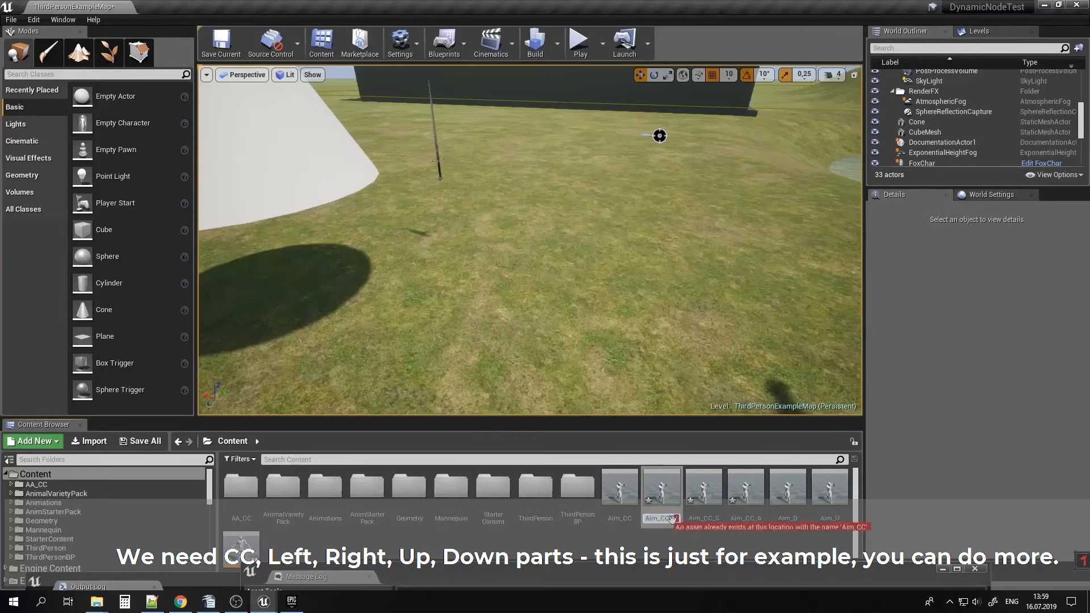
type("Aim_L")
key("Return")
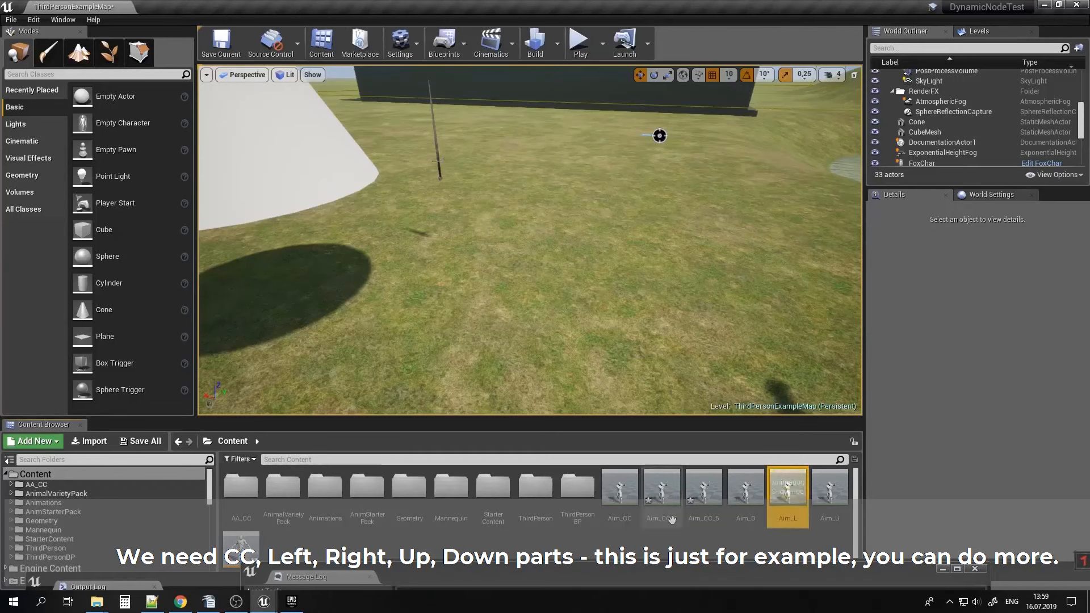
left_click(661, 514)
left_click(663, 518)
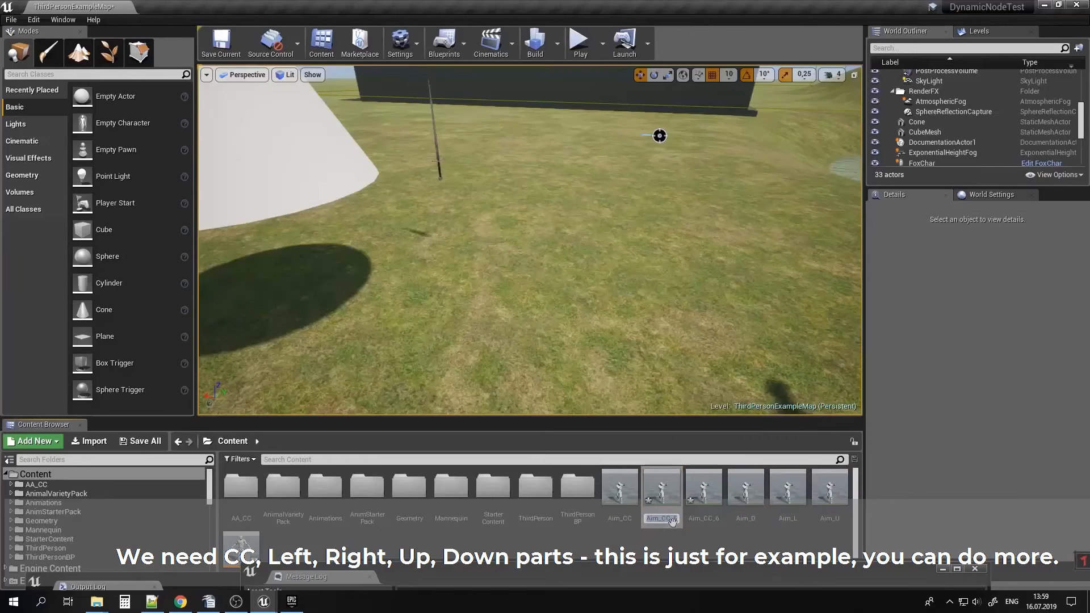
type("Aim_R")
key("Return")
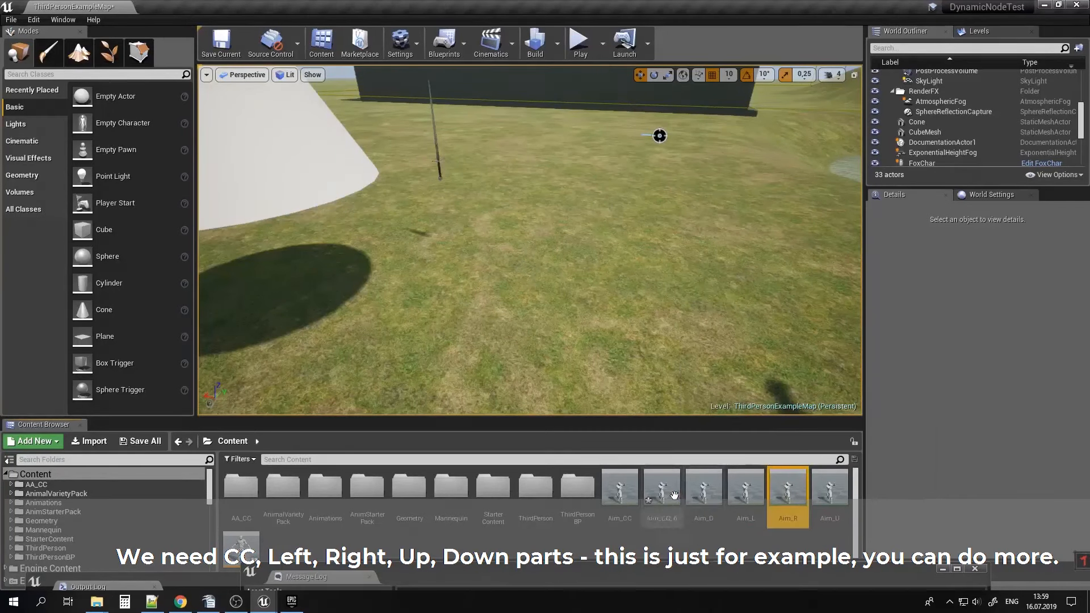
Delete the surplus Aim_CC_6 copy from the Content folder.
left_click(674, 495)
key("Delete")
left_click(484, 481)
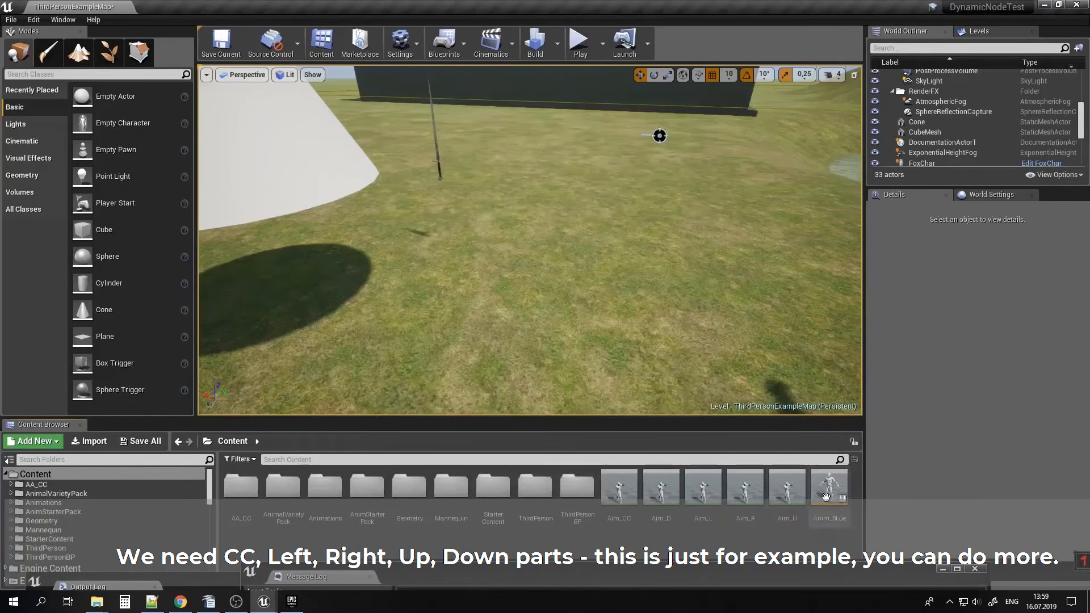
Check the Aim_CC animation in its editor, then duplicate it once more and name the copy Aim_Ref.
double_click(618, 488)
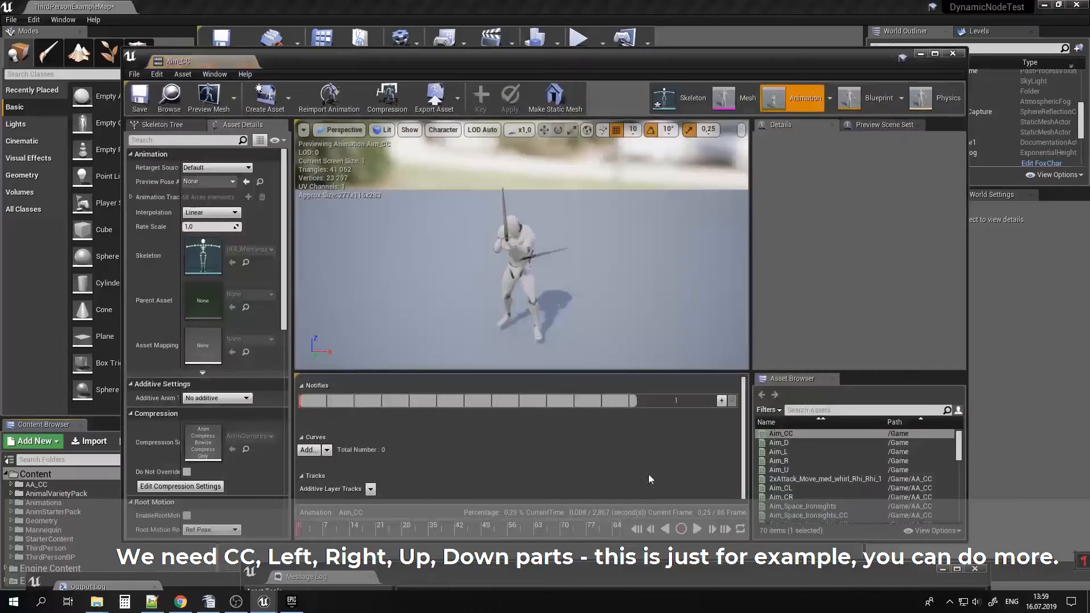
left_click(918, 54)
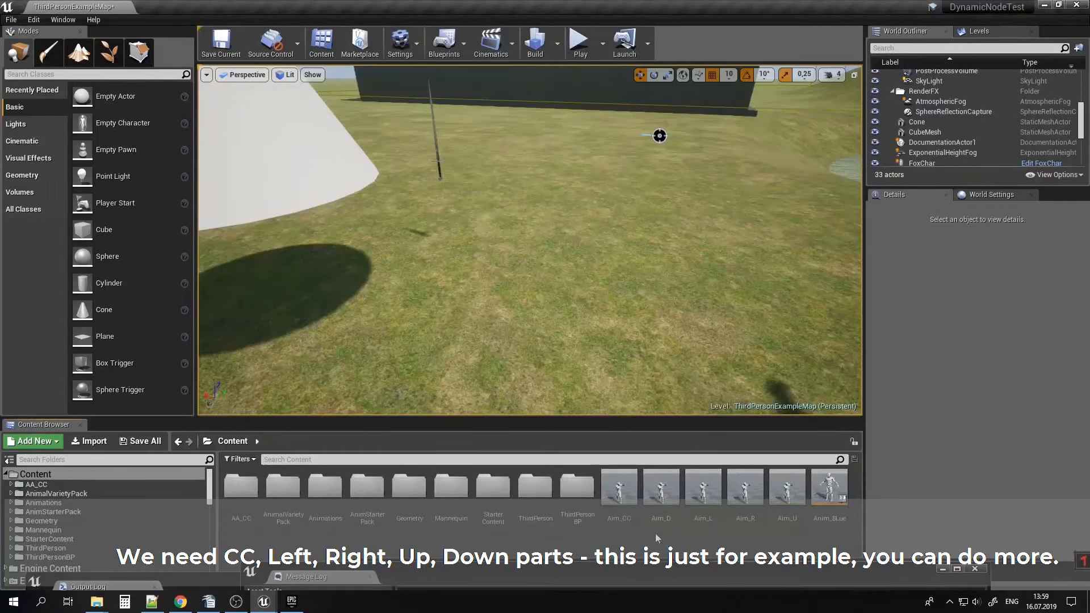
left_click(618, 492)
key("ctrl+c")
key("ctrl+v")
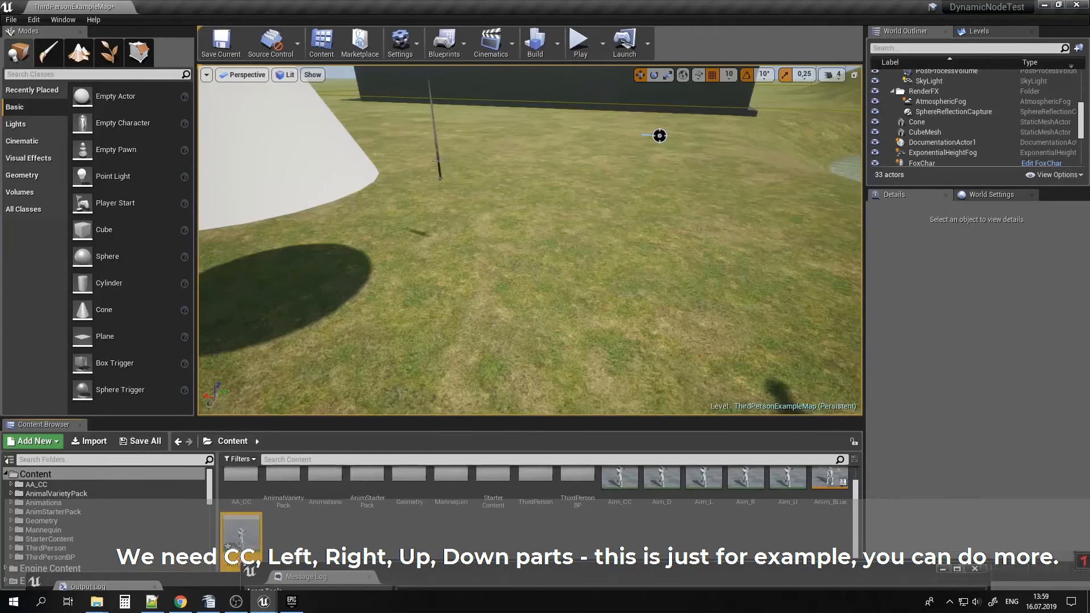
left_click(234, 564)
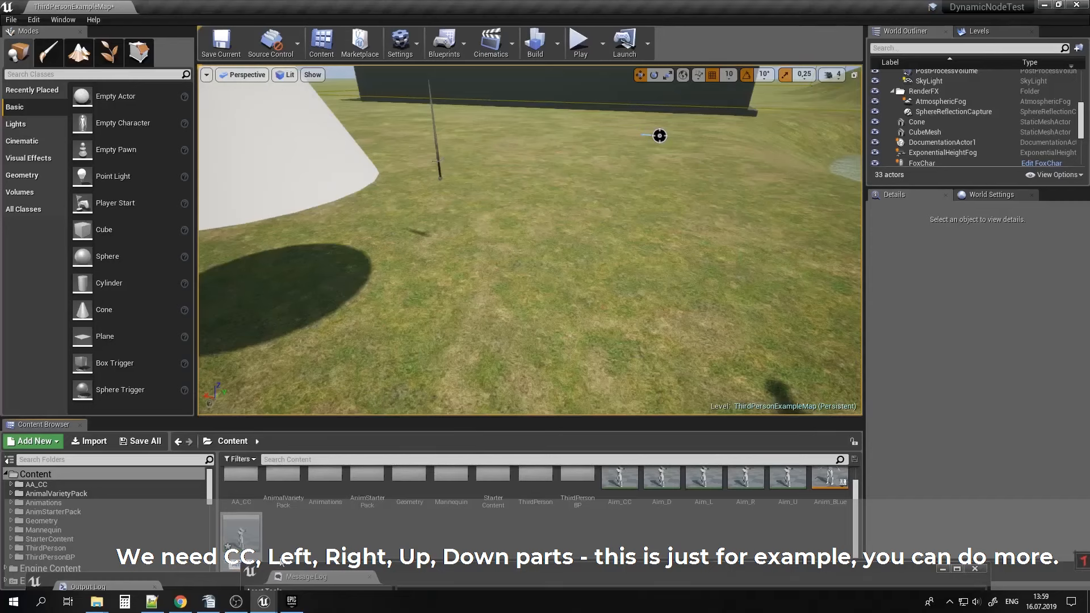
key("Return")
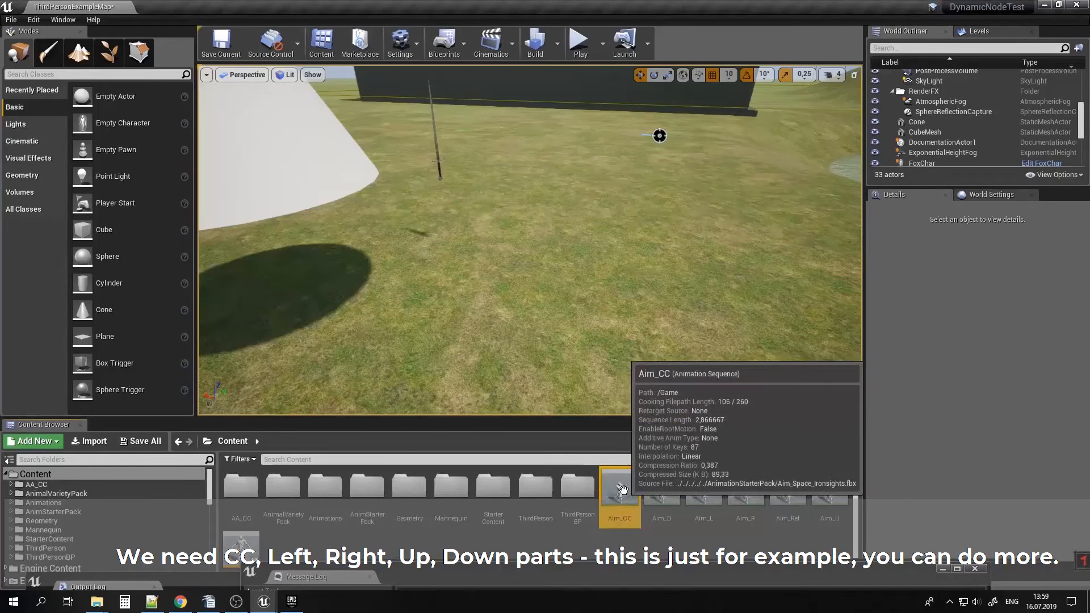
Reduce Aim_CC to its first frame by removing frames 1 to 87, save it, and move its editor window aside.
double_click(619, 489)
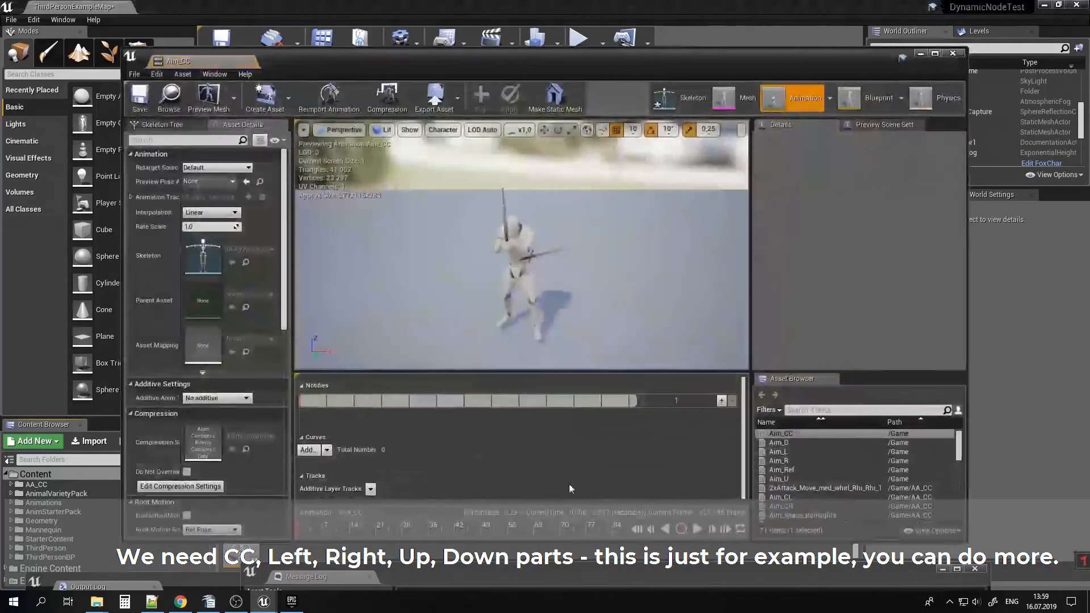
mouse_move(299, 532)
left_mouse_down()
mouse_move(319, 532)
mouse_move(301, 531)
left_mouse_up()
right_click(299, 531)
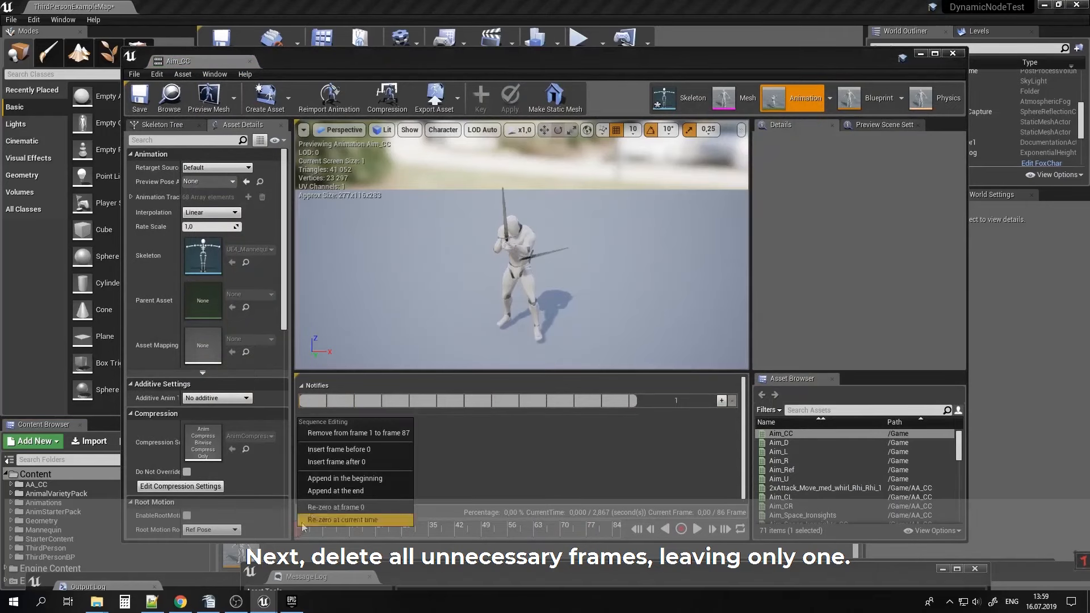
left_click(349, 435)
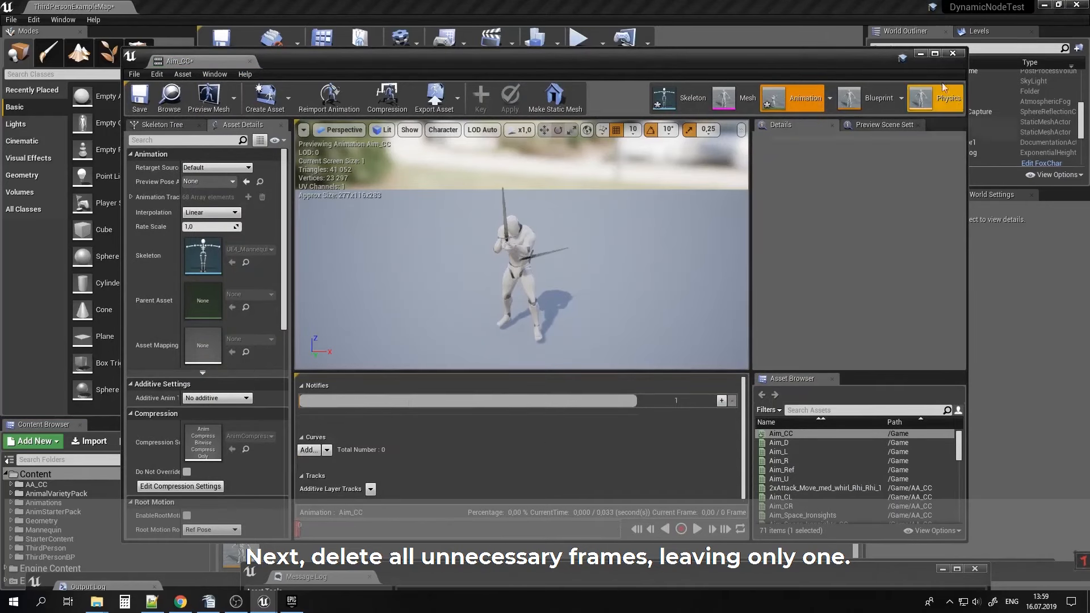
left_click(140, 99)
left_click_drag(869, 65, 803, 547)
Reduce Aim_D to the downward aiming pose at frame 20 by removing frames 21 to 87 and all earlier frames, and save it.
double_click(659, 488)
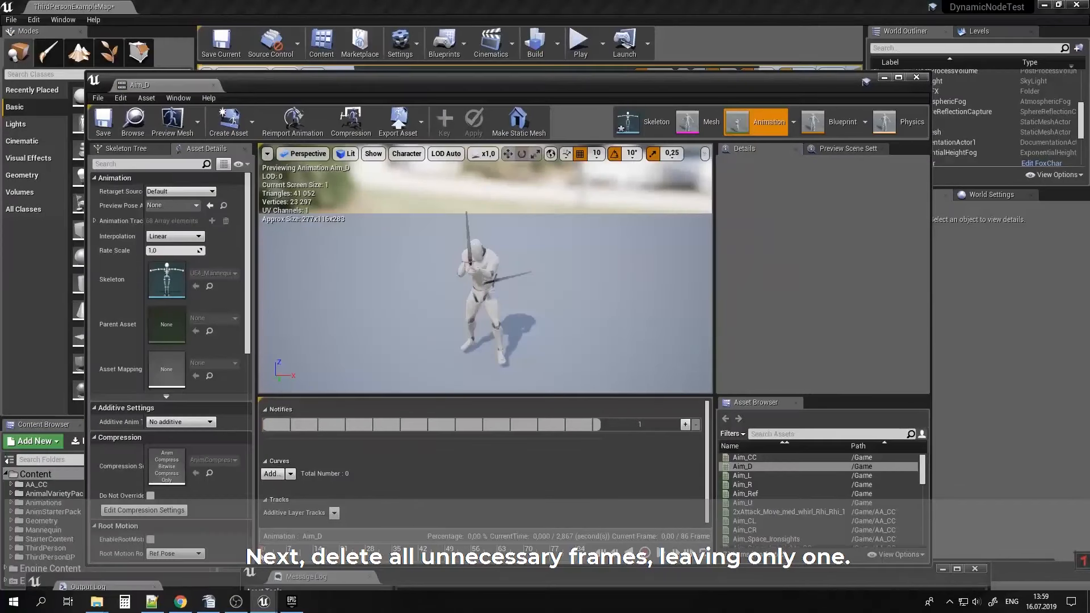
left_click_drag(262, 561, 336, 561)
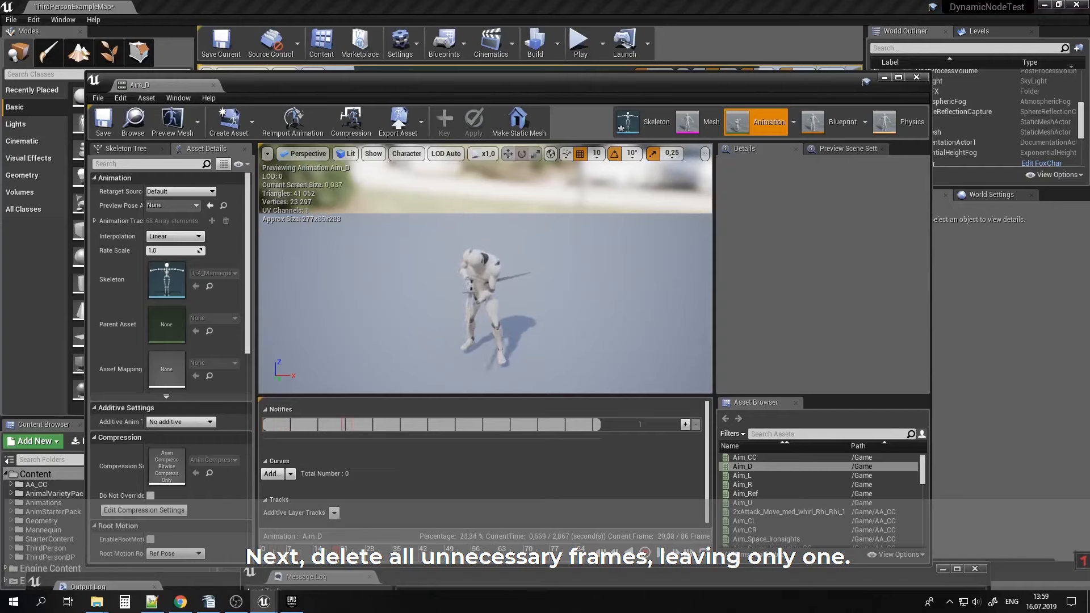
right_click(336, 562)
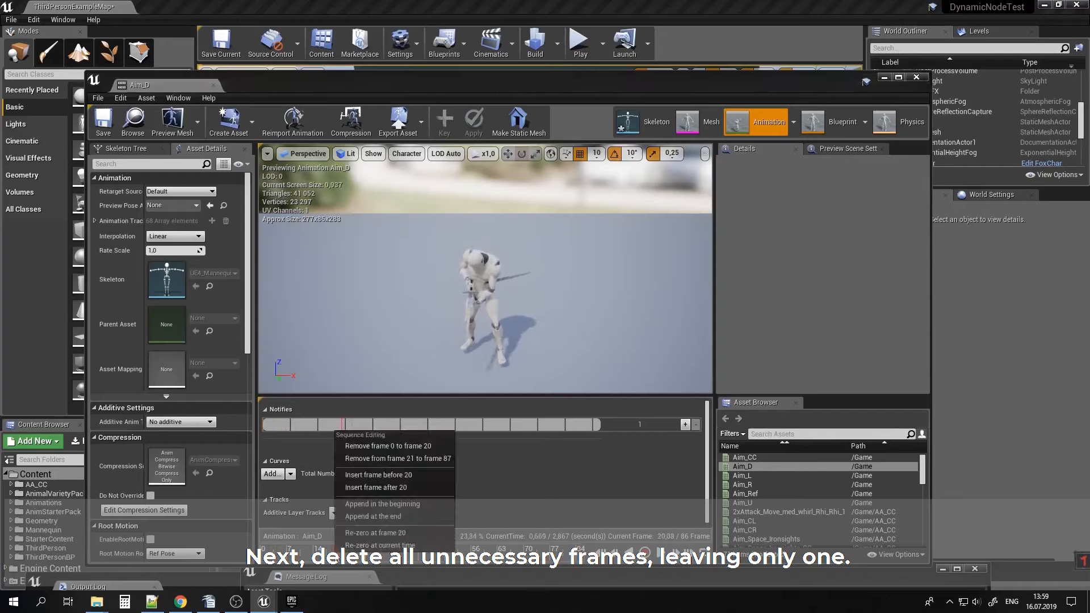
left_click(430, 458)
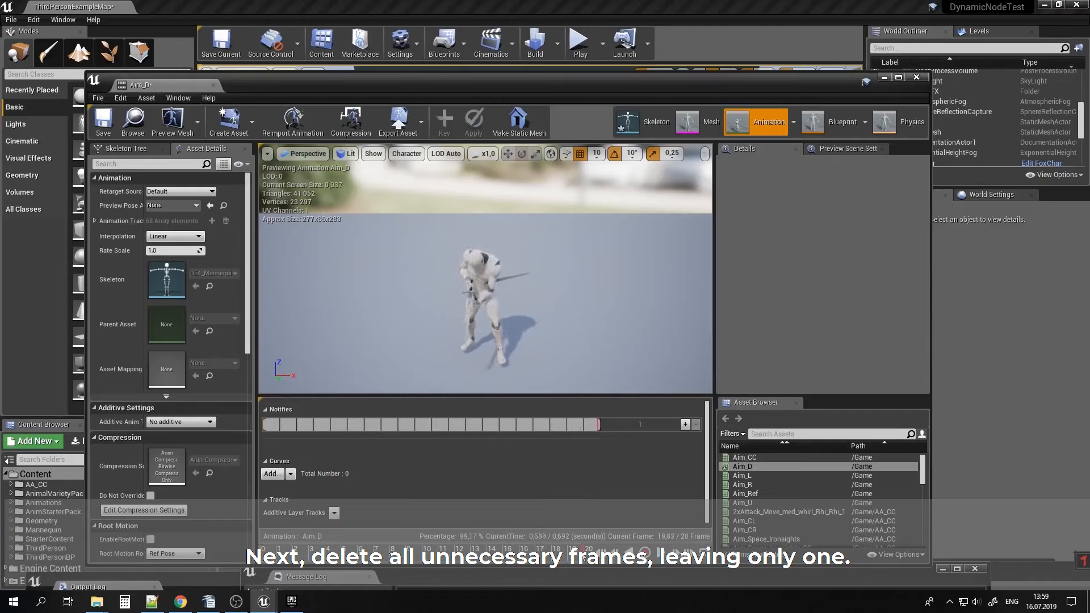
right_click(582, 550)
left_click(625, 455)
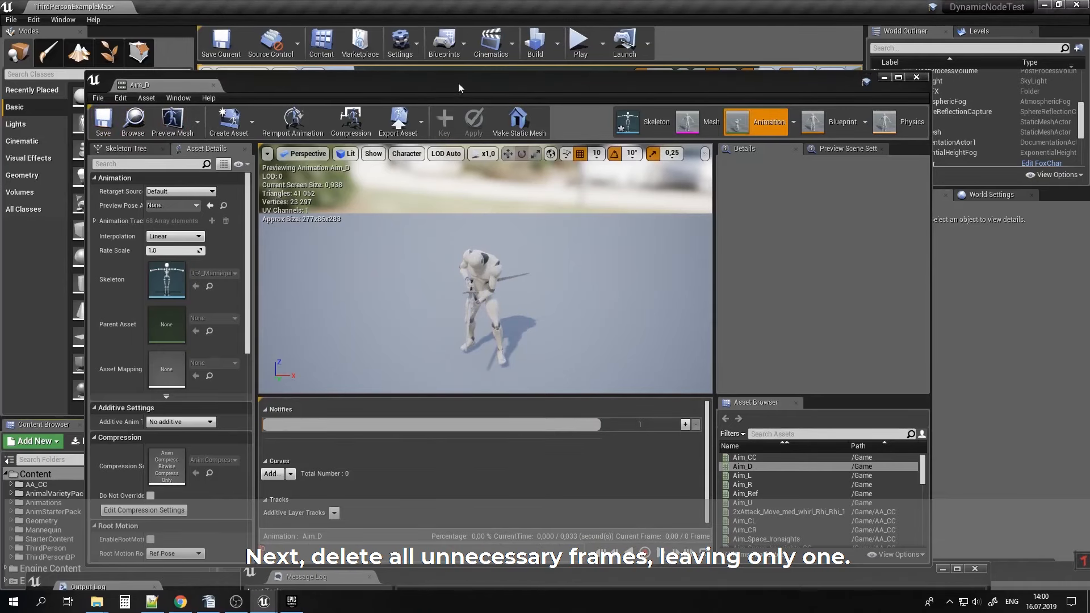
left_click_drag(458, 83, 476, 594)
Reduce Aim_L to the leftward aiming pose at frame 33 by removing frames 34 to 87 and all earlier frames, and save it.
double_click(705, 488)
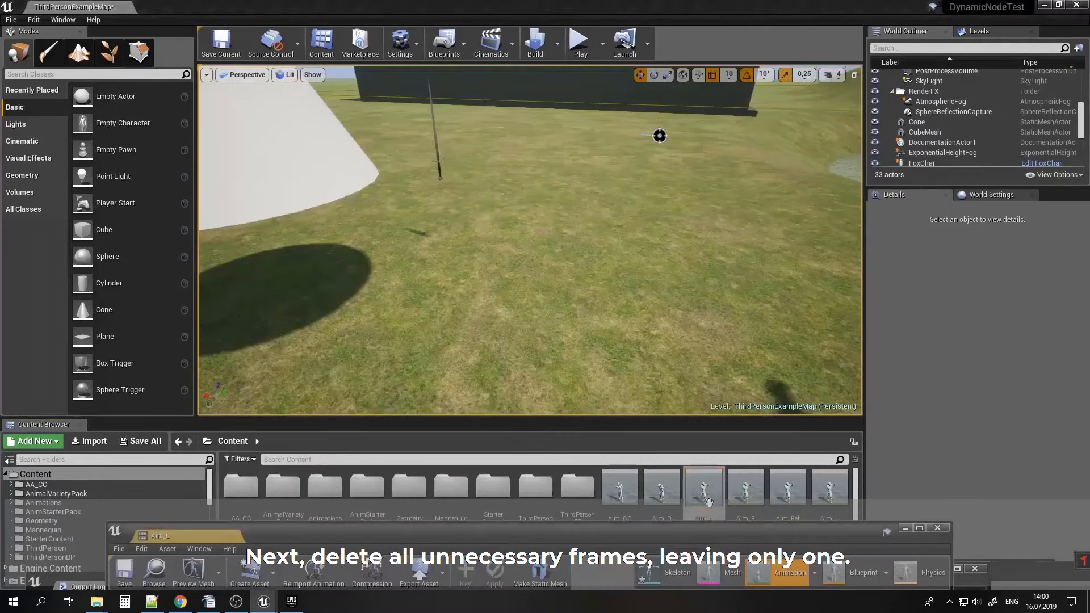
left_click_drag(719, 503, 690, 90)
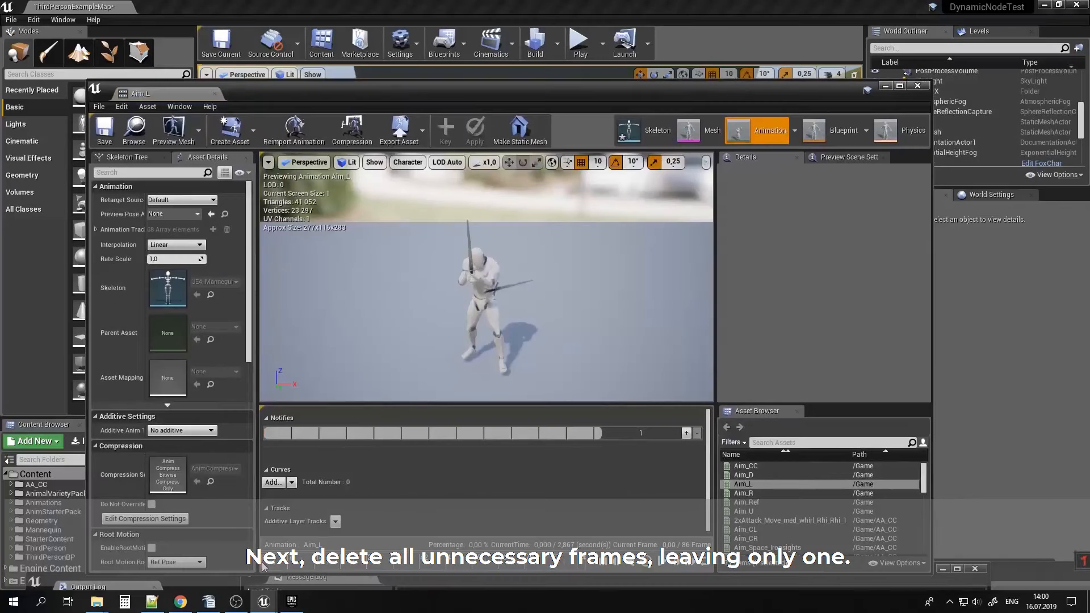
left_click_drag(262, 567, 374, 572)
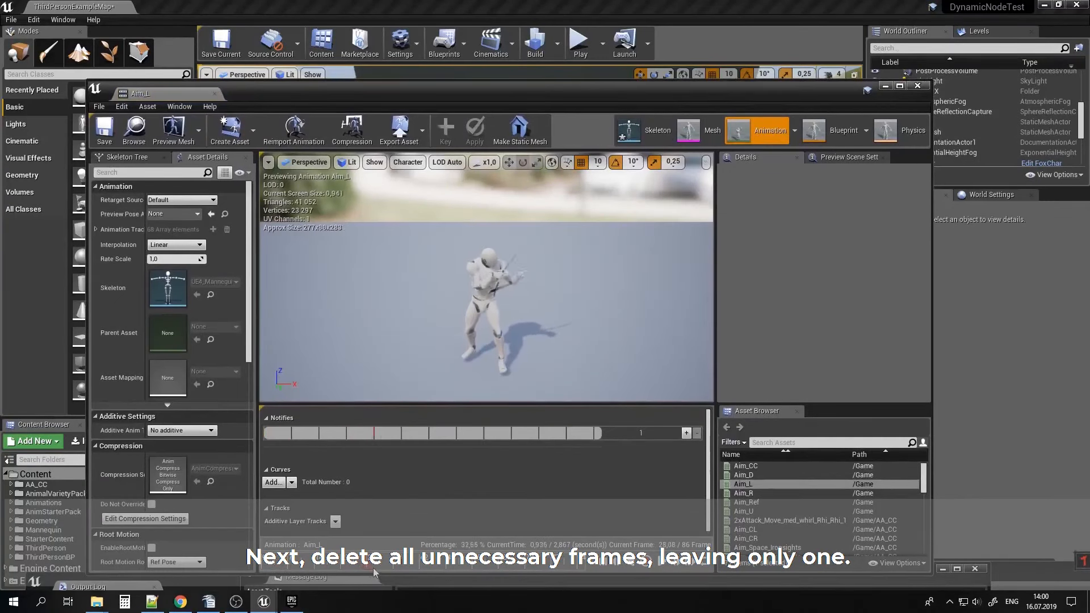
right_click(388, 567)
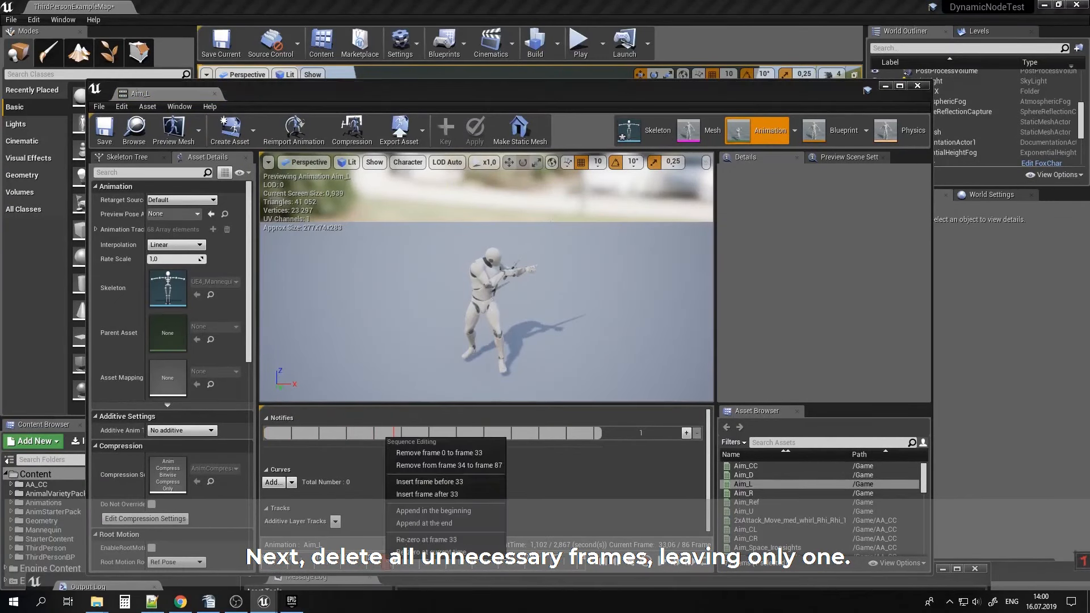
left_click(485, 467)
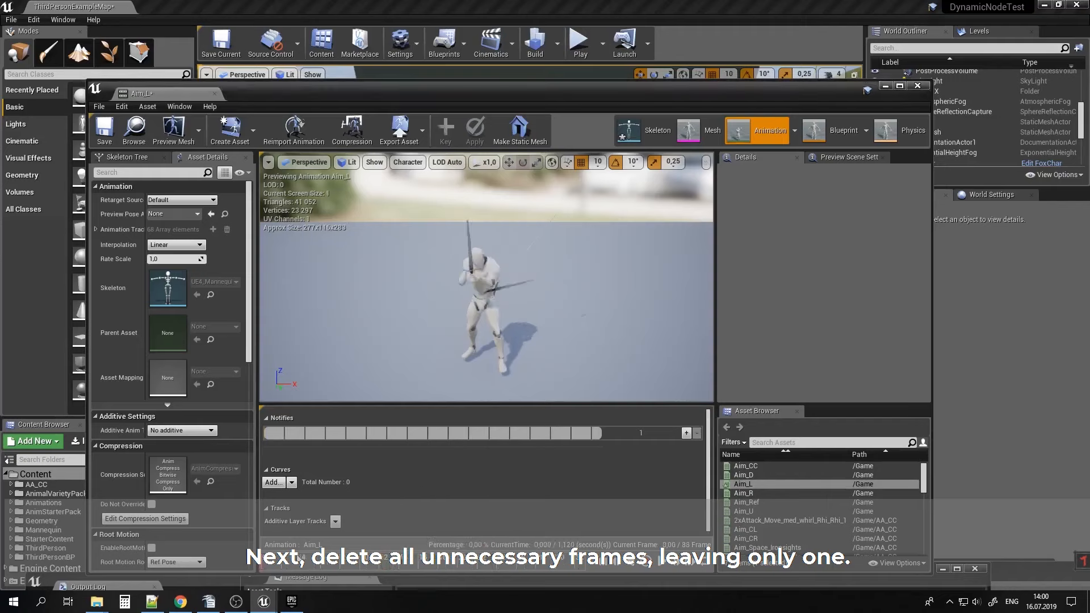
left_click_drag(262, 566, 565, 569)
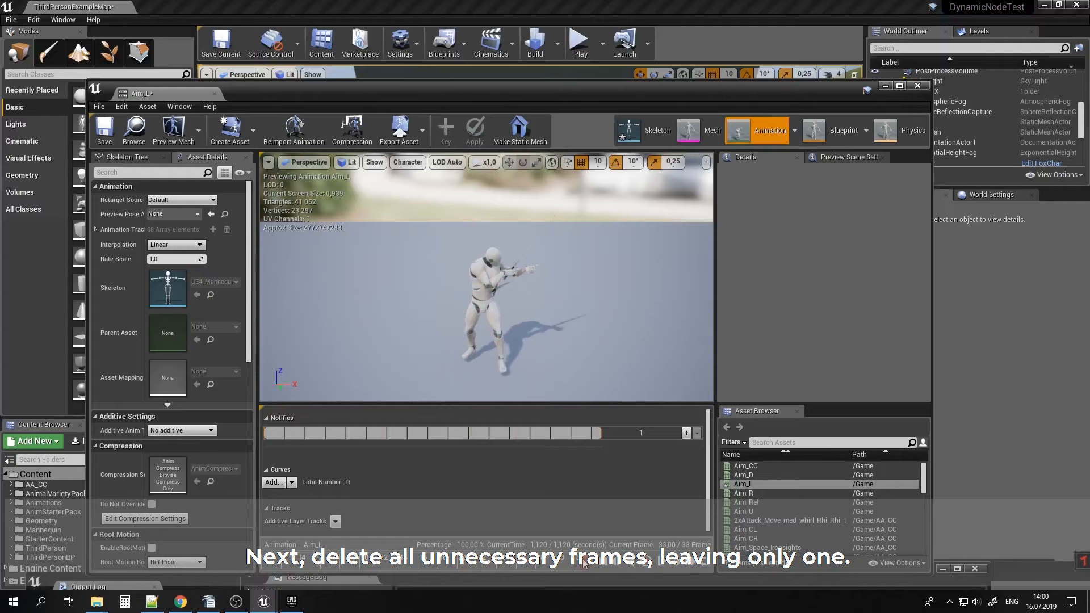
right_click(583, 563)
left_click(627, 468)
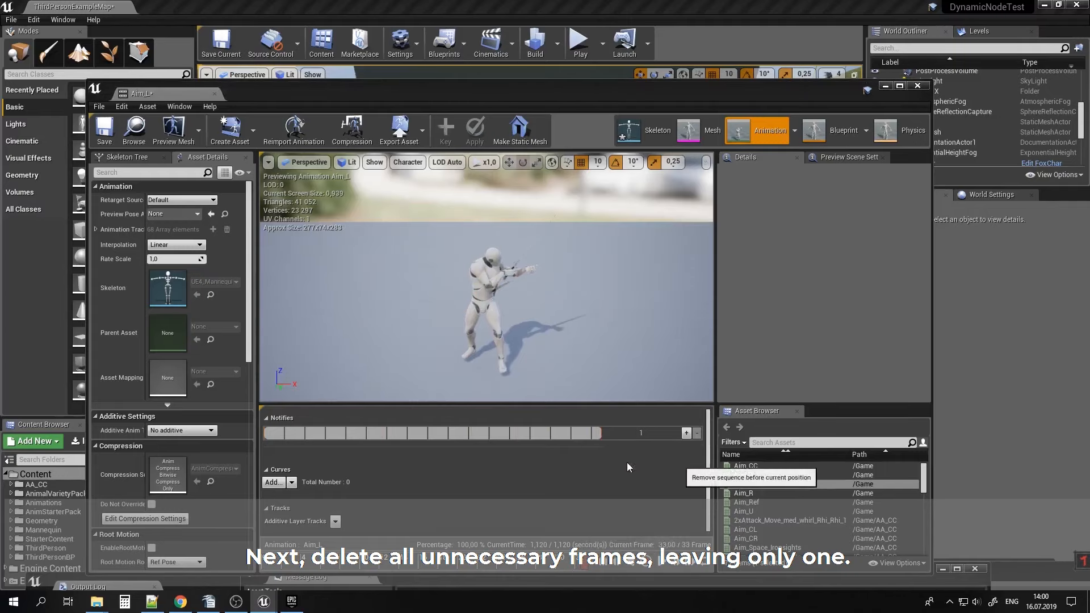
left_click(105, 135)
left_click_drag(578, 95, 574, 558)
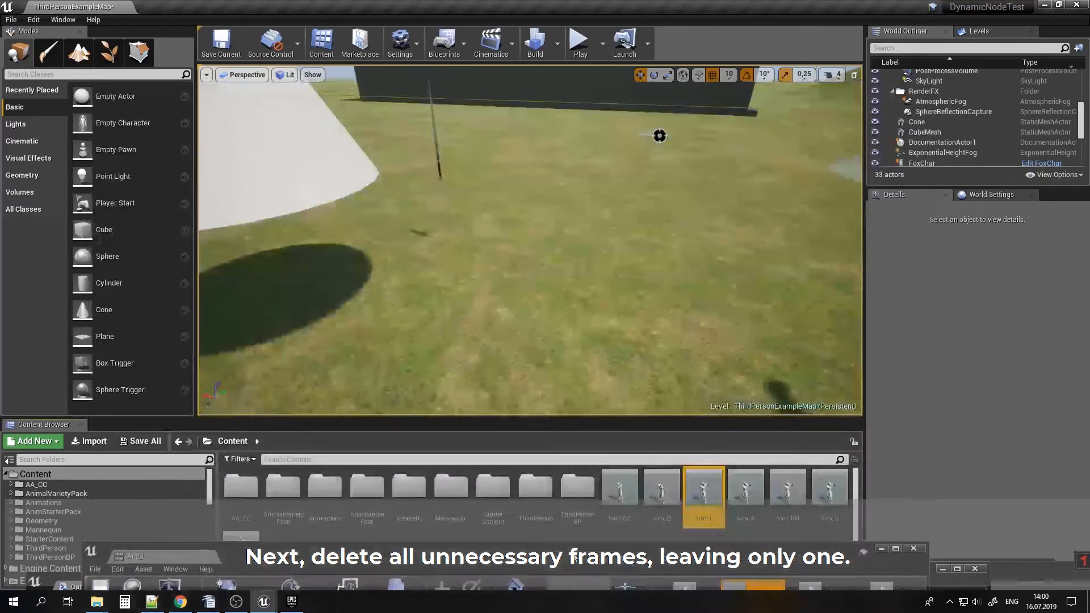
Open the Aim_R animation and remove frames 0 to 64, ahead of the rightward aiming pose.
double_click(745, 488)
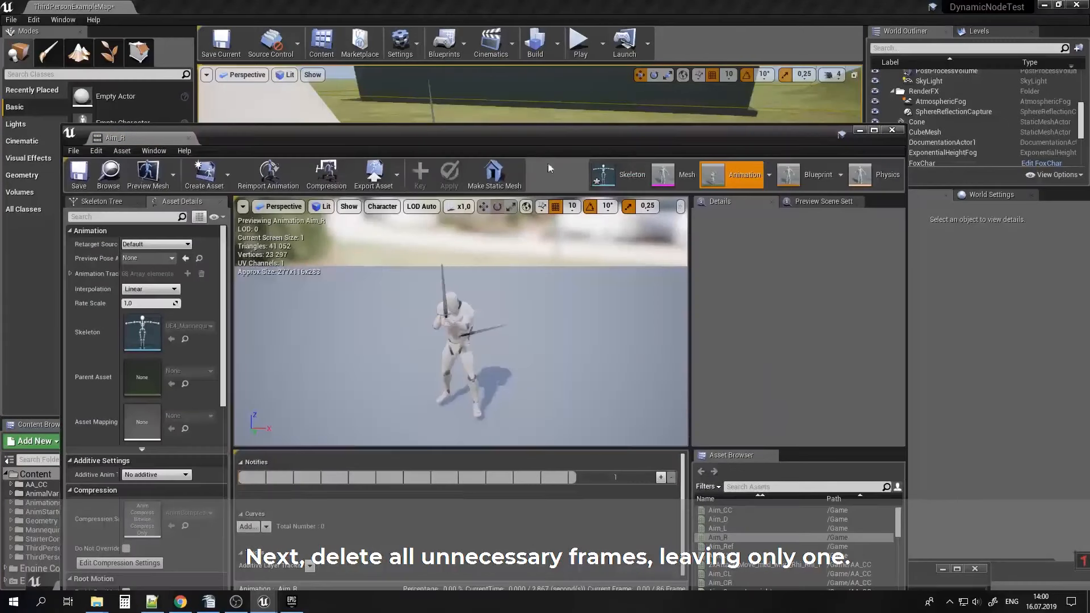
left_click_drag(556, 143, 555, 88)
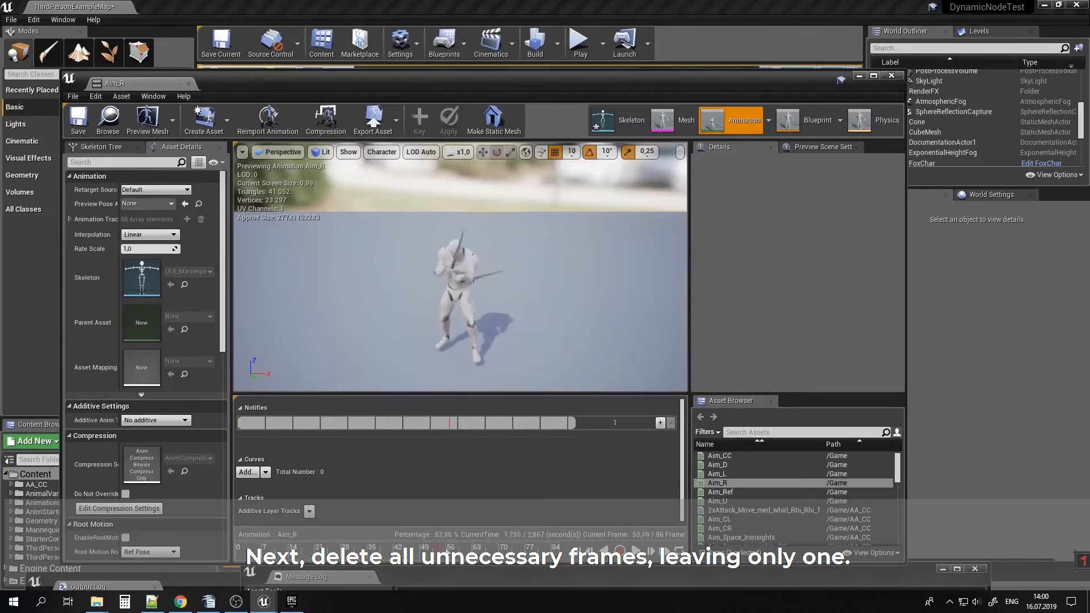
right_click(476, 548)
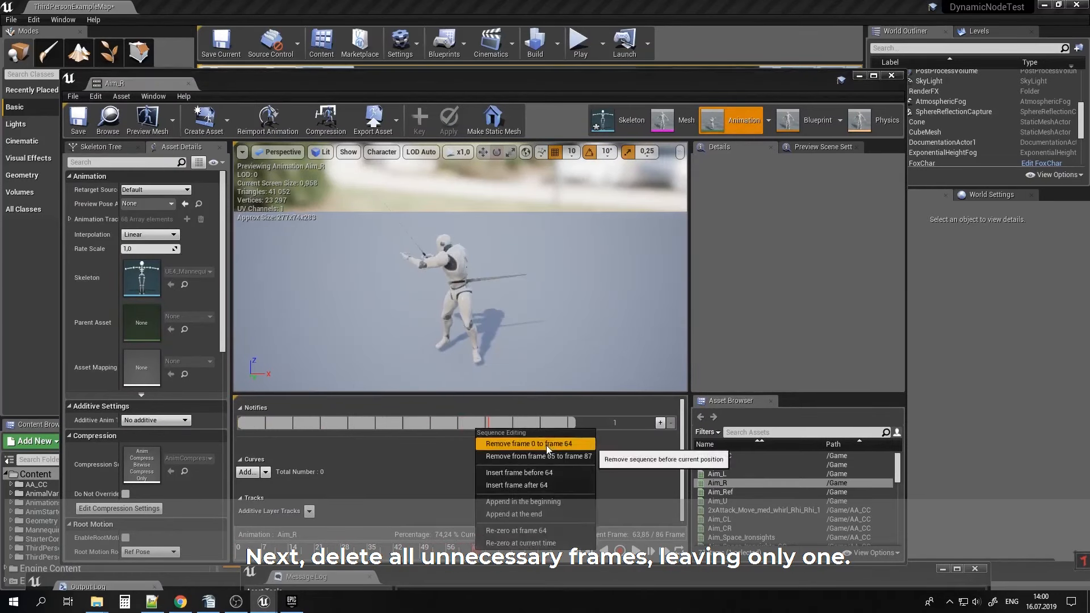
left_click(546, 444)
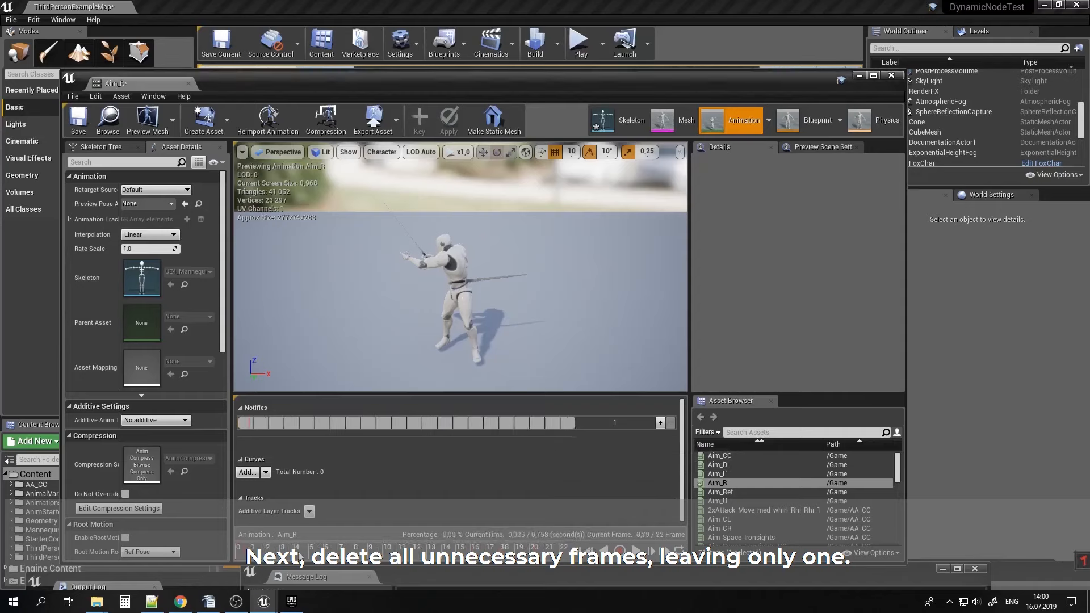
Reduce Aim_R to its first frame by removing frames 12 to 23 and the remaining frames after the first, and save it.
left_click_drag(299, 554, 596, 551)
right_click(559, 548)
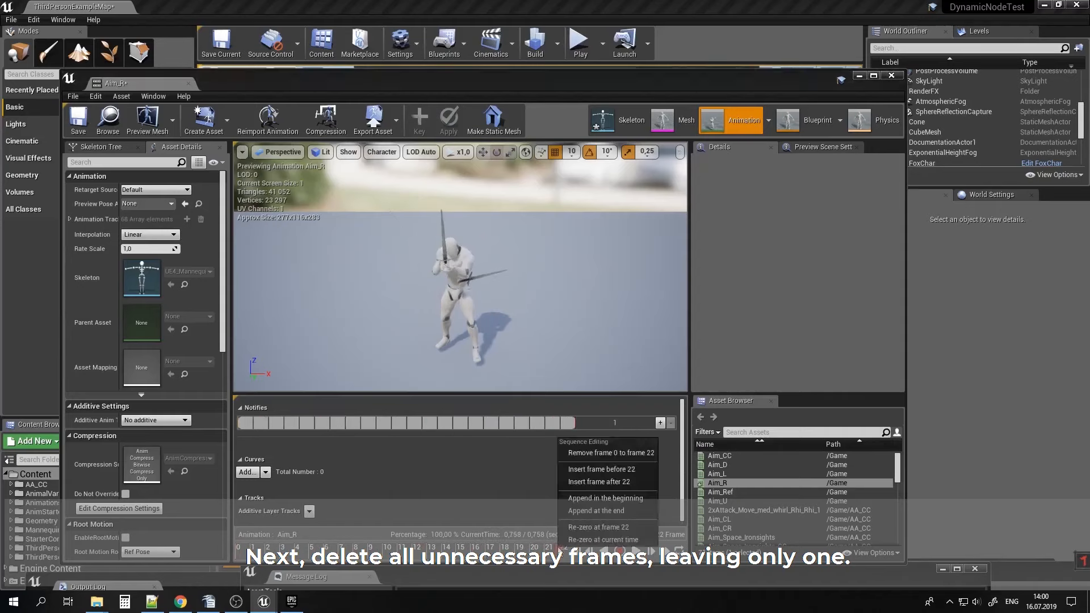
left_click(559, 557)
left_click_drag(553, 555, 399, 553)
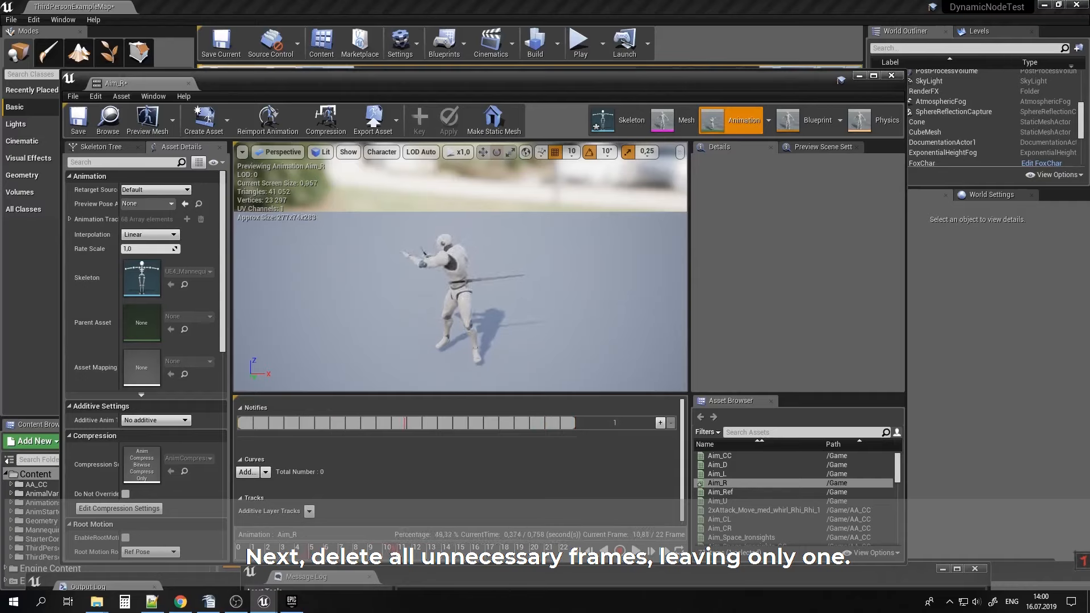
right_click(397, 549)
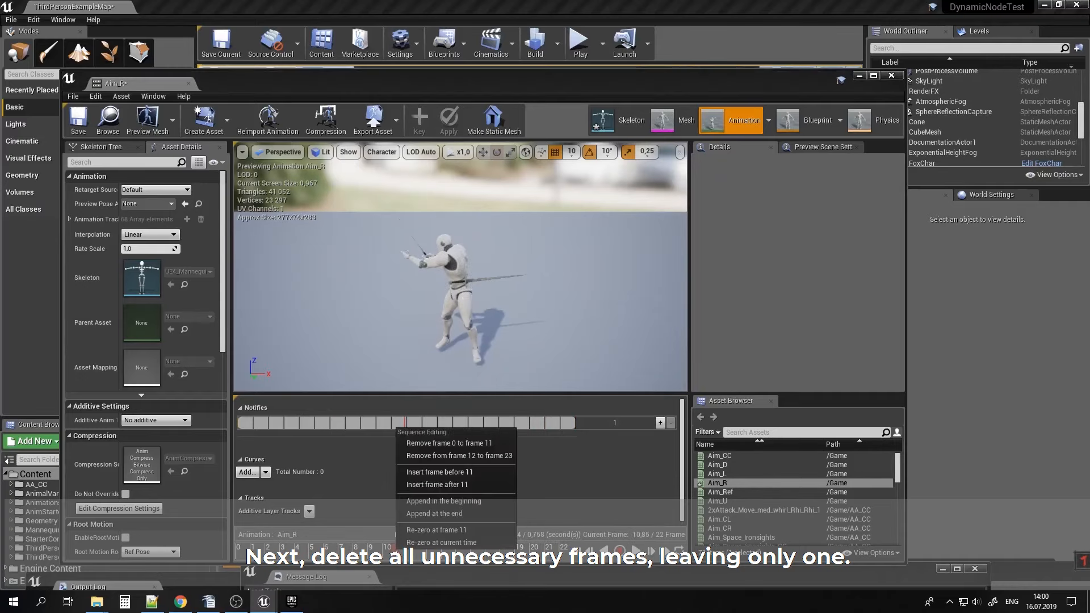
left_click(490, 455)
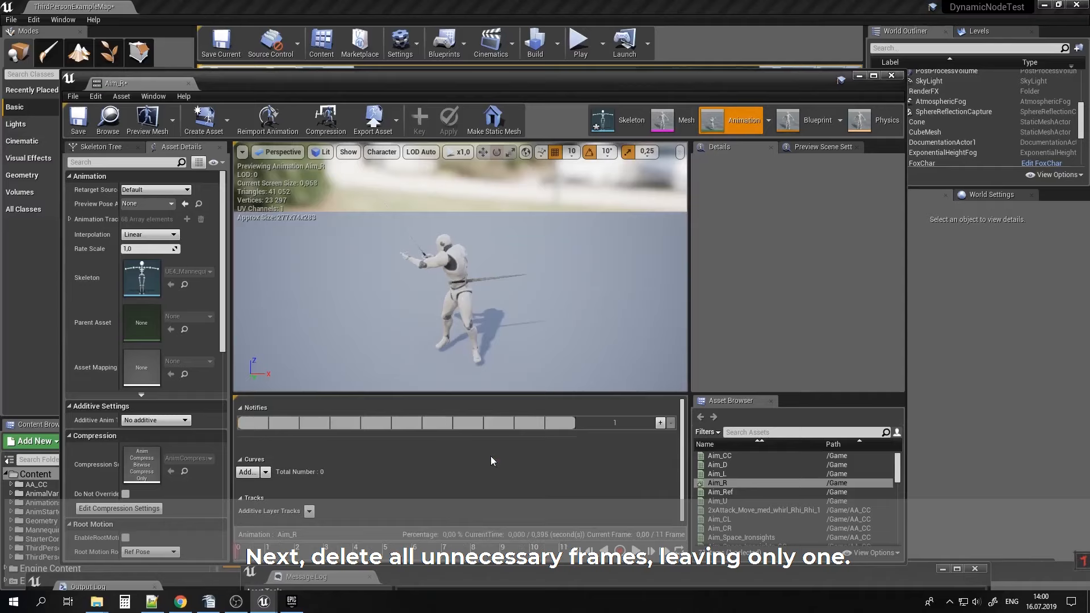
right_click(240, 552)
left_click(313, 451)
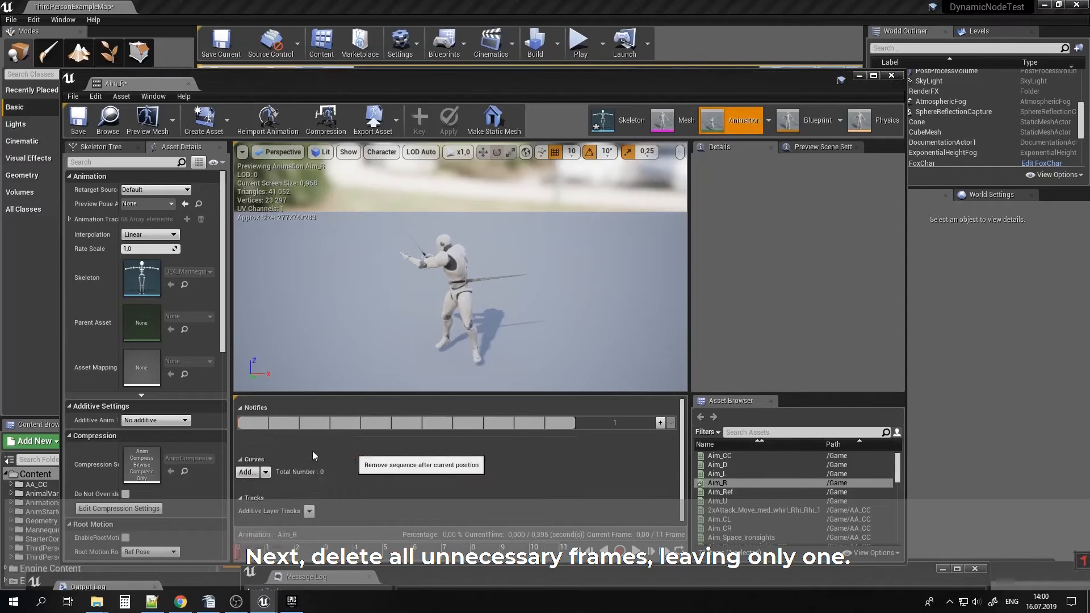
left_click(94, 121)
left_click_drag(570, 83, 588, 543)
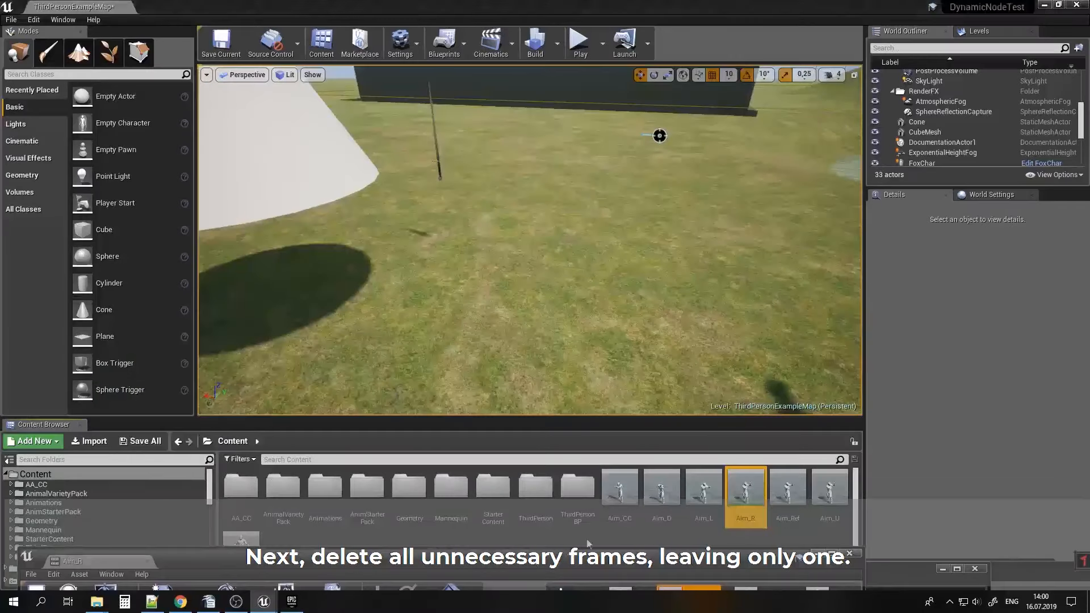
Reduce Aim_U to the upward aiming pose at frame 9 by removing frames 10 to 87 and all earlier frames, and save it.
double_click(829, 488)
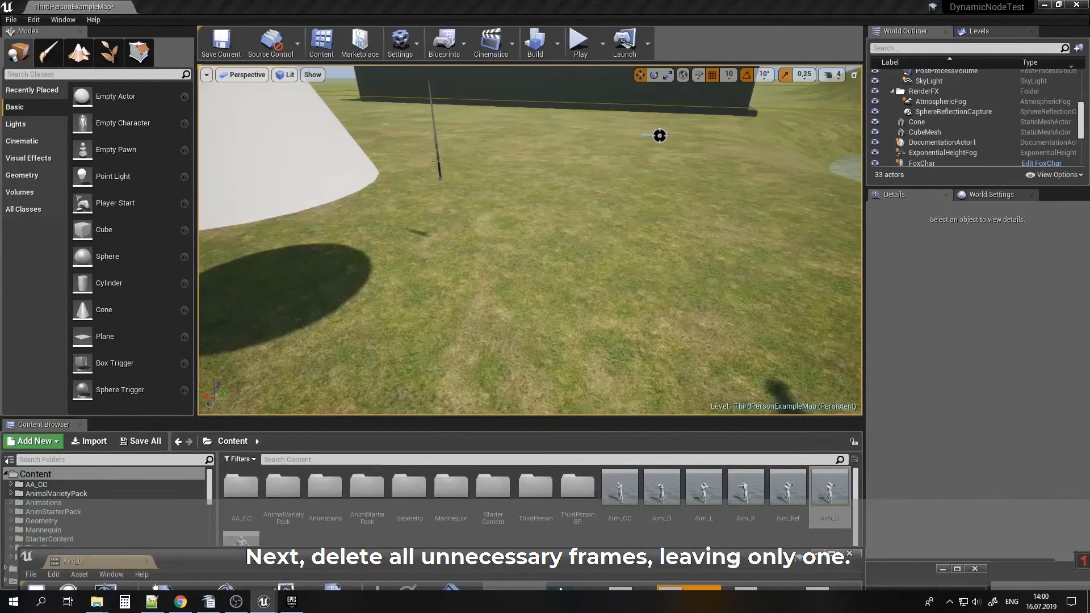
left_click_drag(731, 557, 760, 78)
left_click(227, 552)
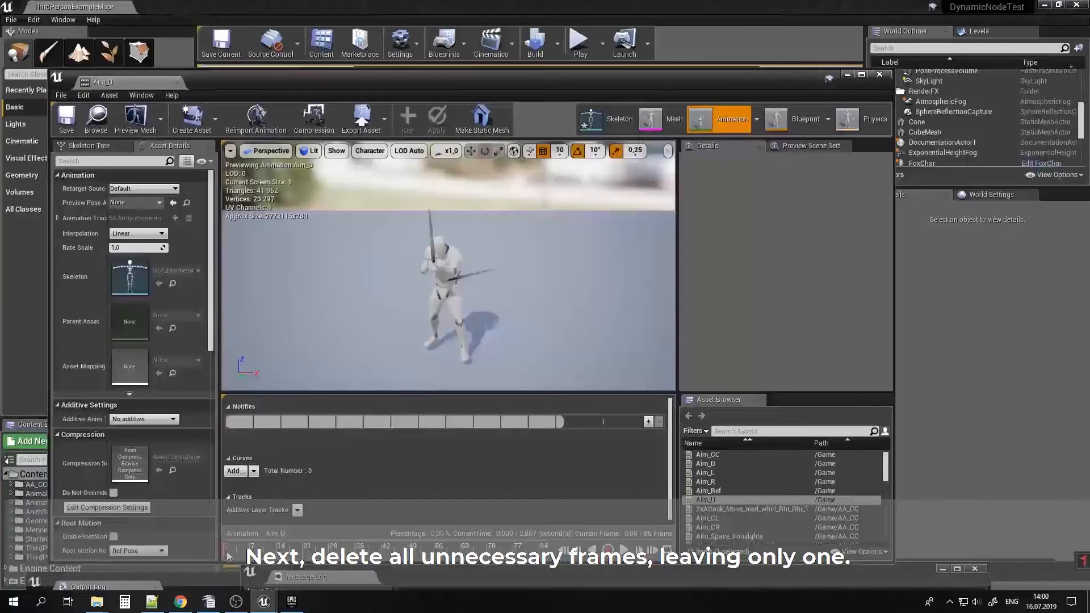
left_click_drag(227, 553, 267, 553)
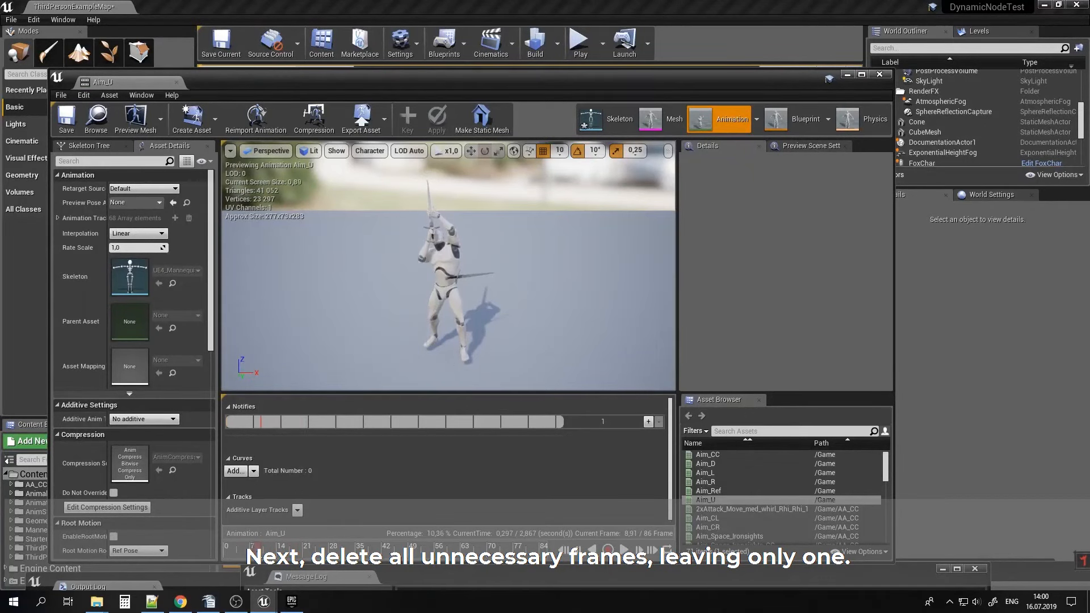
right_click(259, 551)
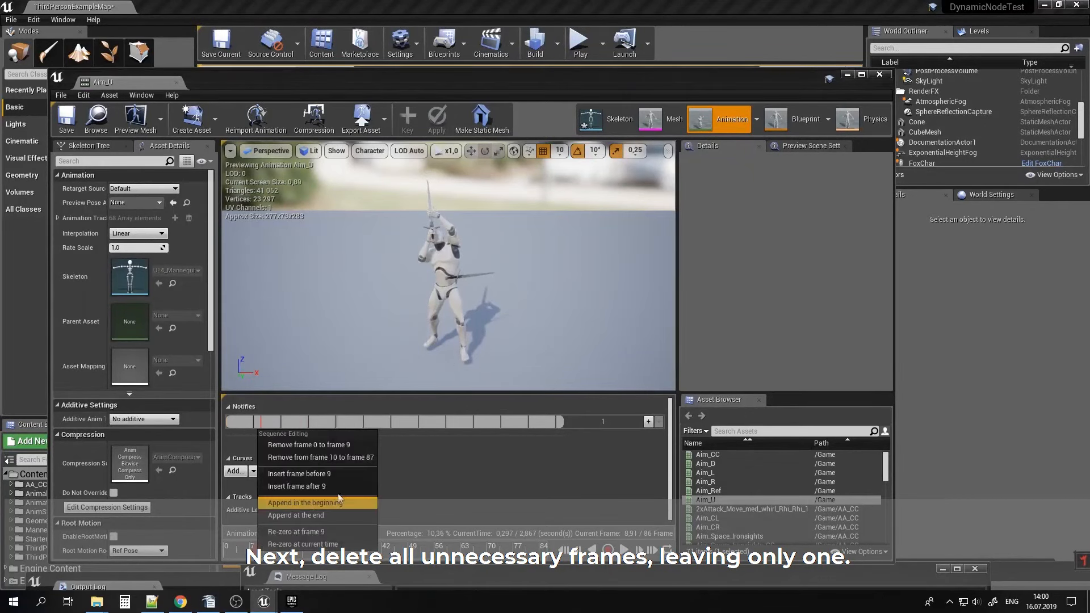
left_click(368, 462)
left_click_drag(227, 552, 525, 551)
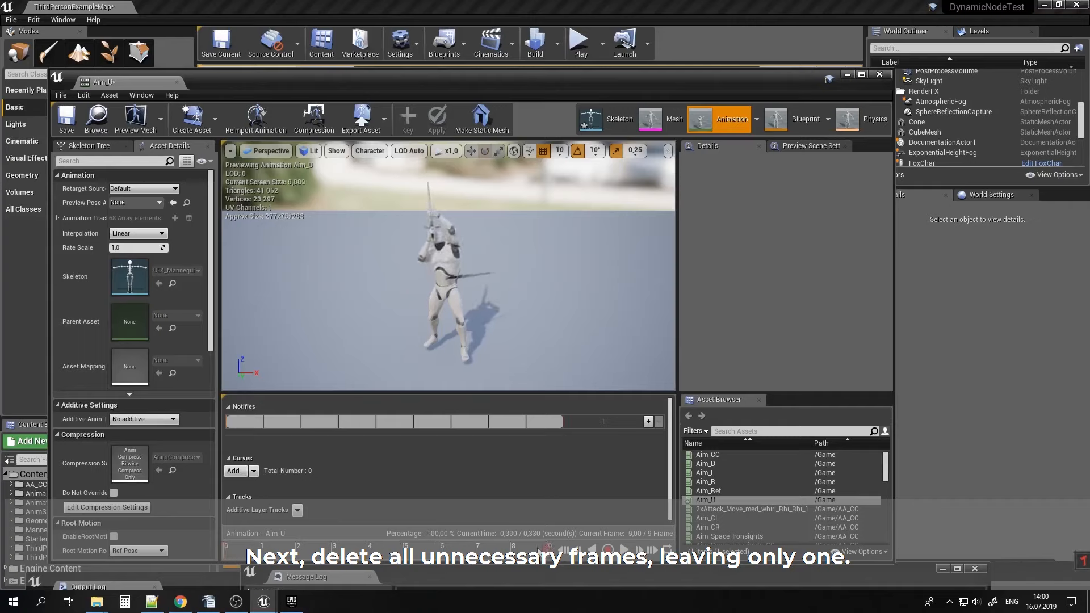
right_click(546, 548)
left_click(580, 452)
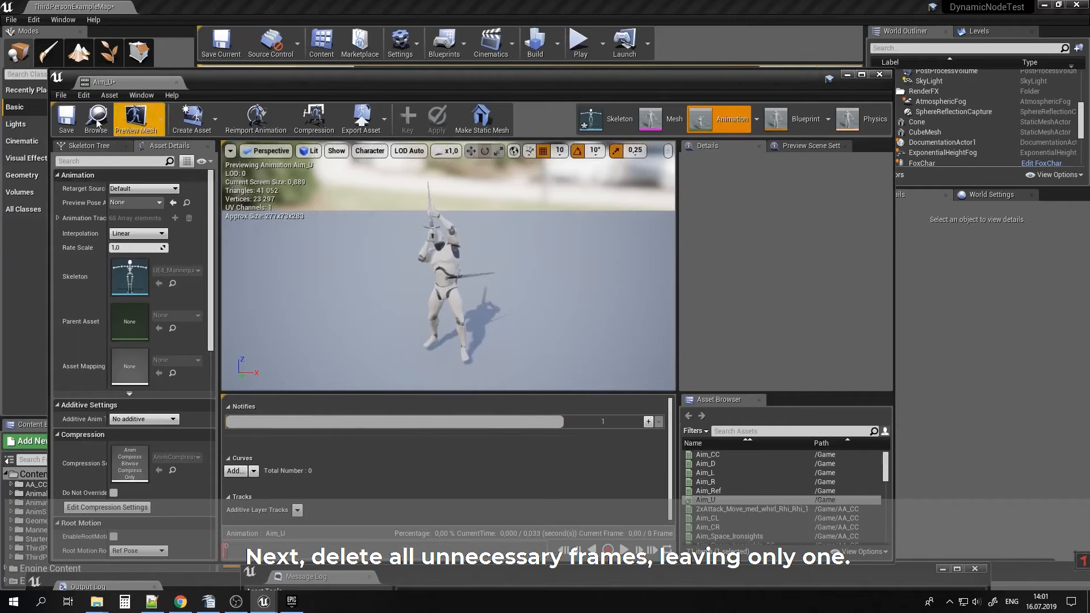
left_click(67, 118)
left_click_drag(789, 84, 832, 551)
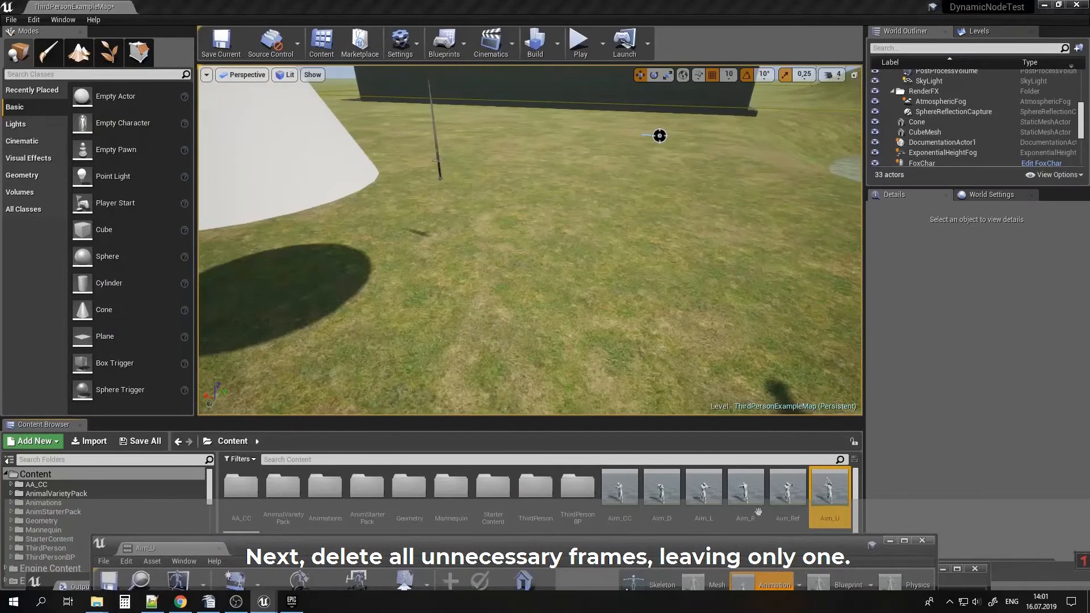
Open the Aim_D, Aim_L, Aim_R and Aim_U animation sequences together for bulk editing in the property matrix.
left_click(662, 488, "ctrl")
left_click(704, 488, "ctrl")
left_click(745, 488, "ctrl")
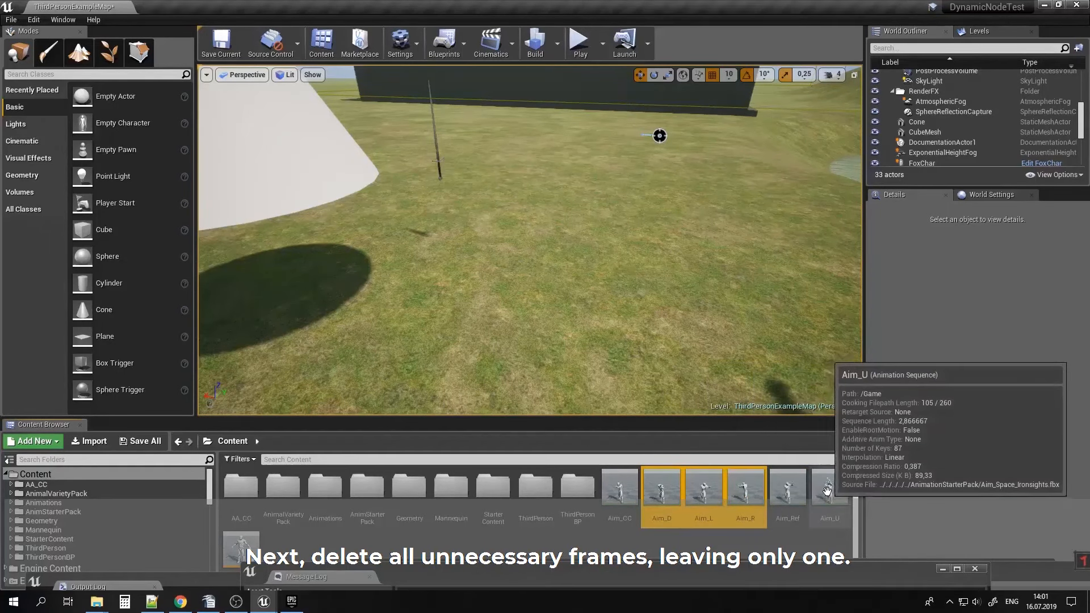
right_click(765, 493)
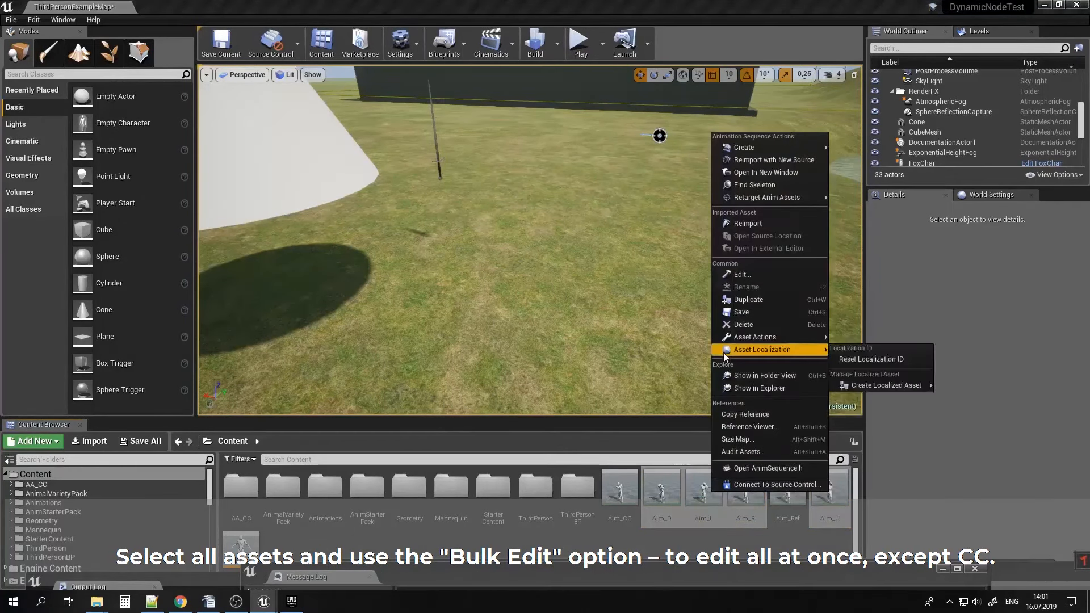
mouse_move(755, 335)
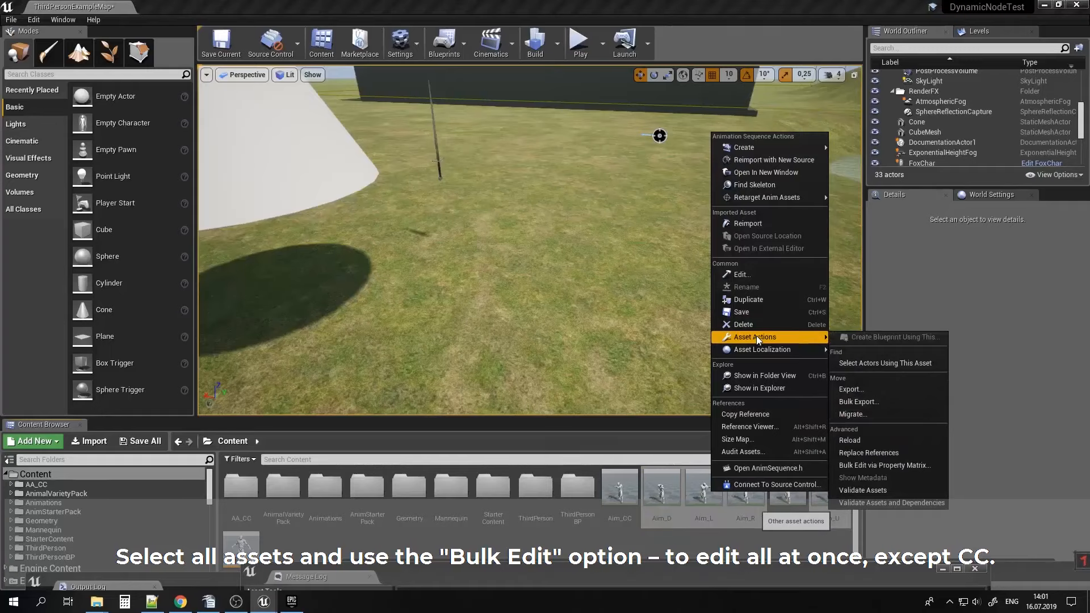
left_click(901, 464)
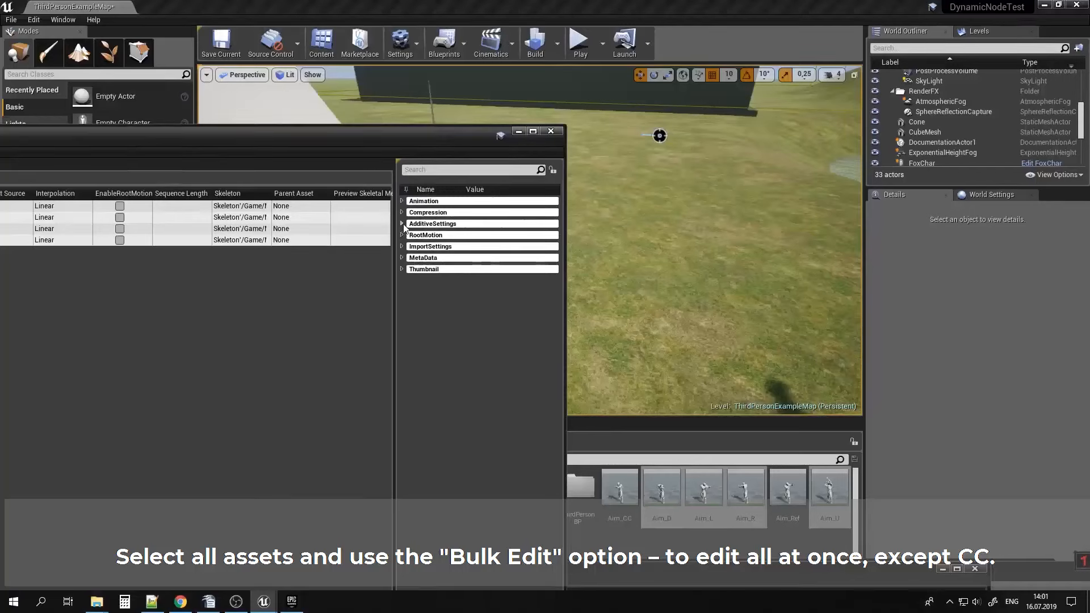
Set the four sequences' additive animation type to Mesh Space and base pose type to Selected animation frame.
left_click(402, 224)
left_click(491, 236)
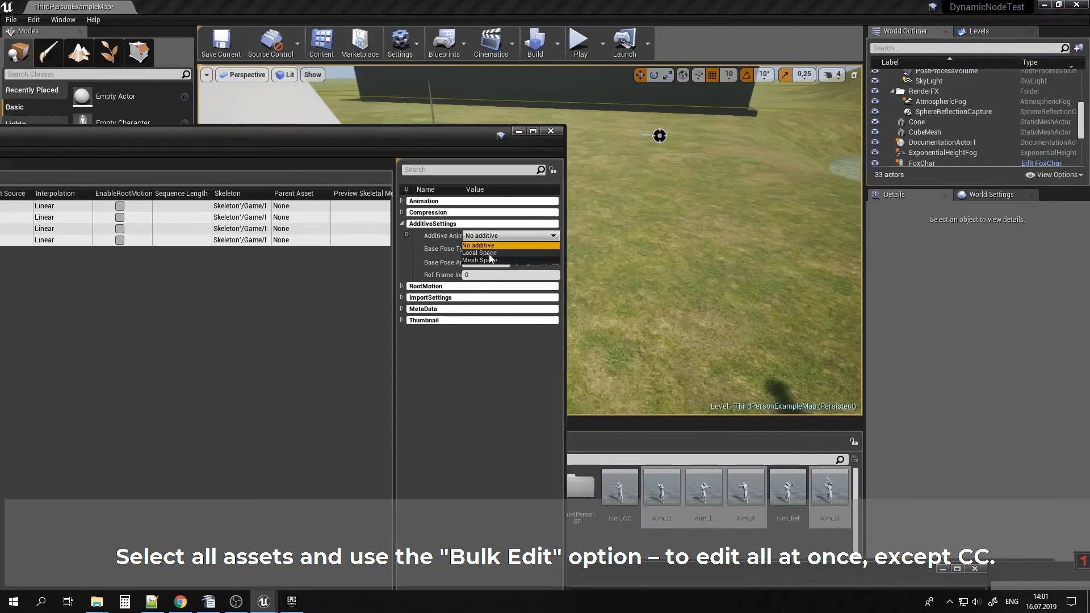
left_click(491, 260)
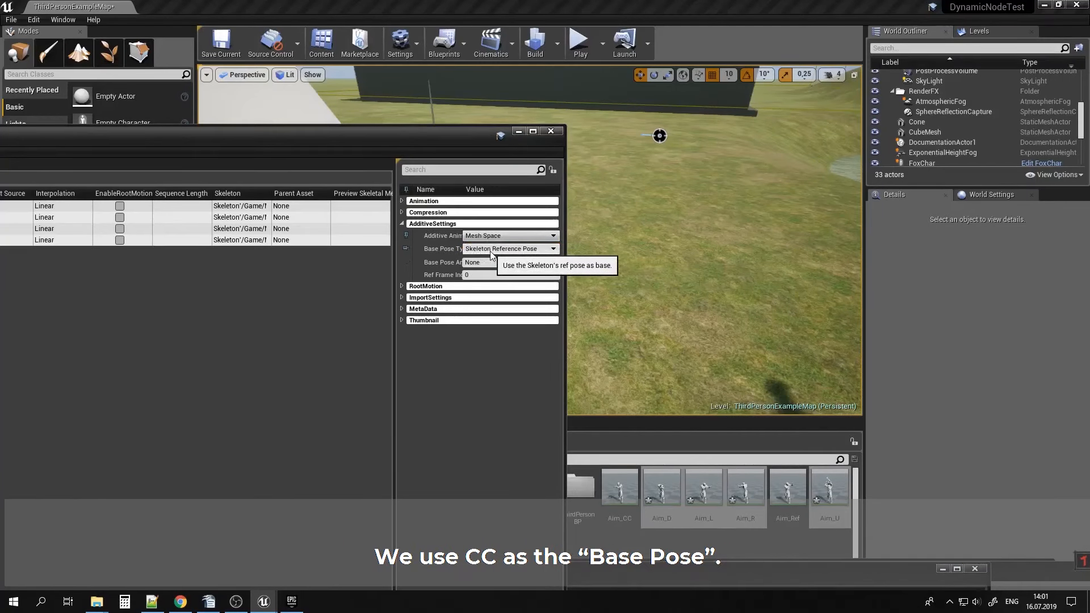
left_click(491, 250)
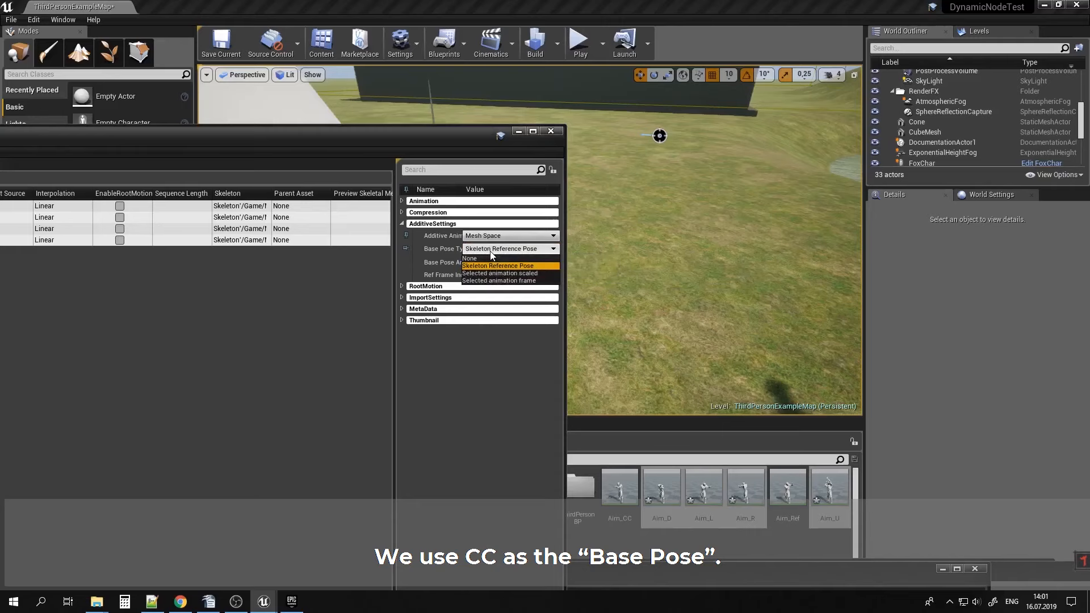
left_click(503, 280)
Try to assign Aim_CC as the base pose animation of the four sequences, and close the property matrix.
left_click_drag(458, 143, 330, 123)
left_click(619, 488)
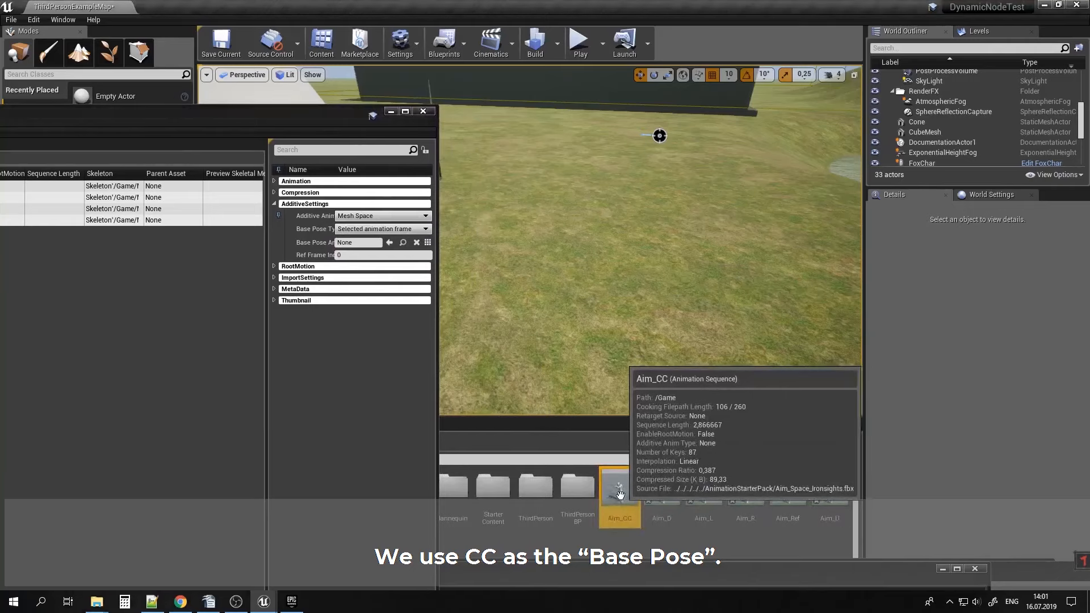
left_click(389, 242)
left_click_drag(314, 119, 768, 118)
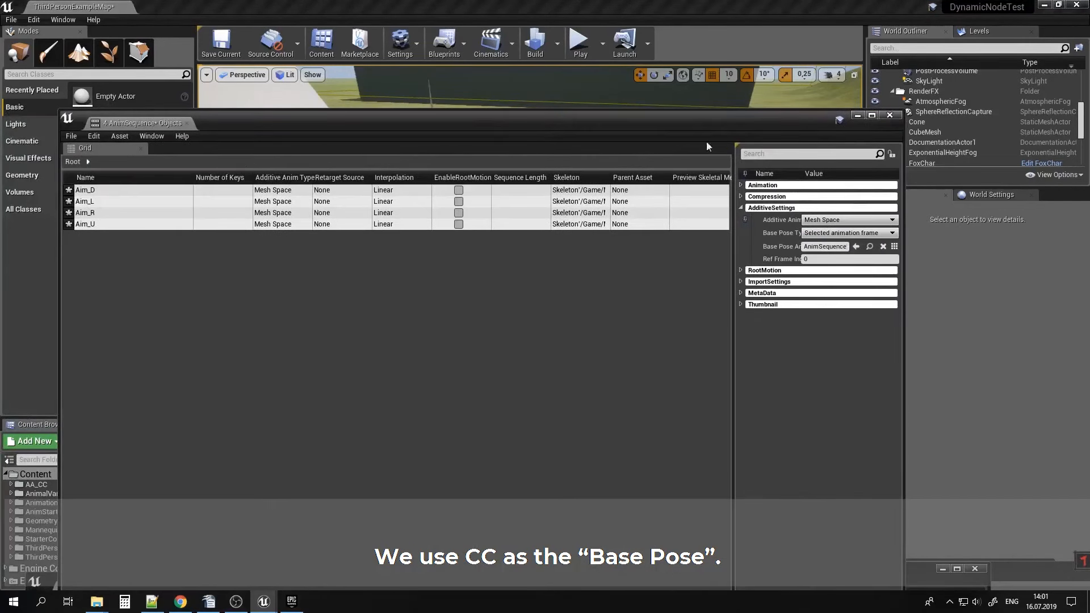
left_click_drag(809, 121, 413, 136)
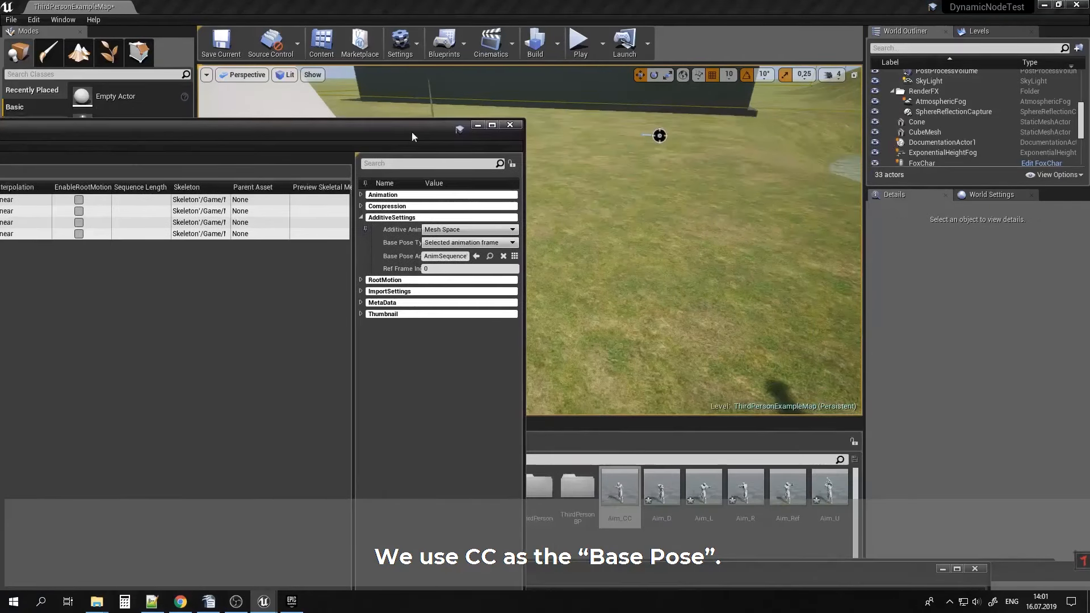
left_click(510, 125)
Check the base pose animation assigned in the Aim_D, Aim_L and Aim_U sequences.
left_click(661, 488)
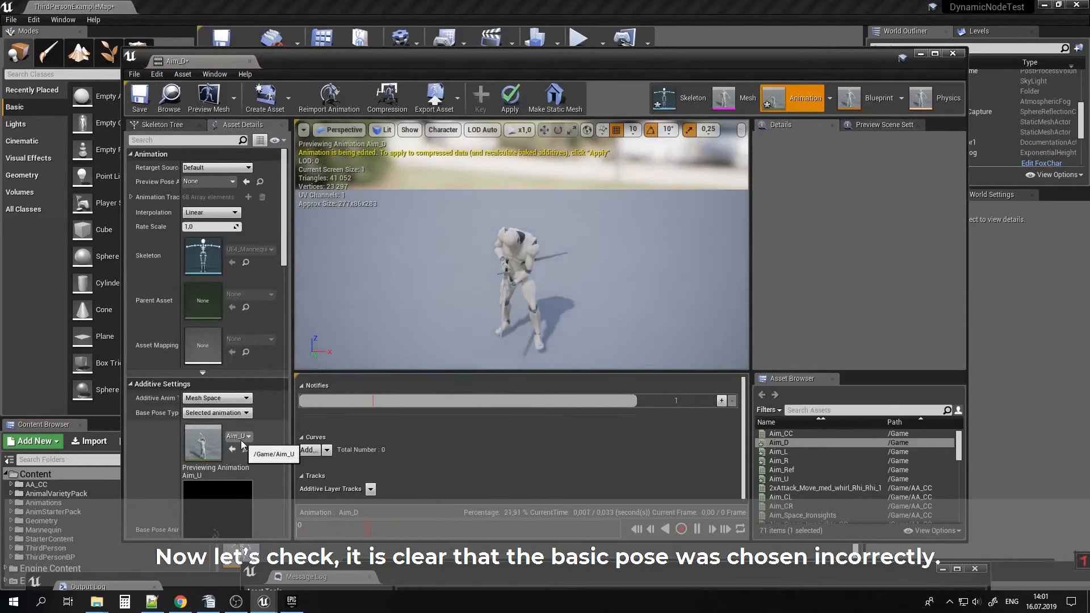
left_click_drag(707, 54, 380, 37)
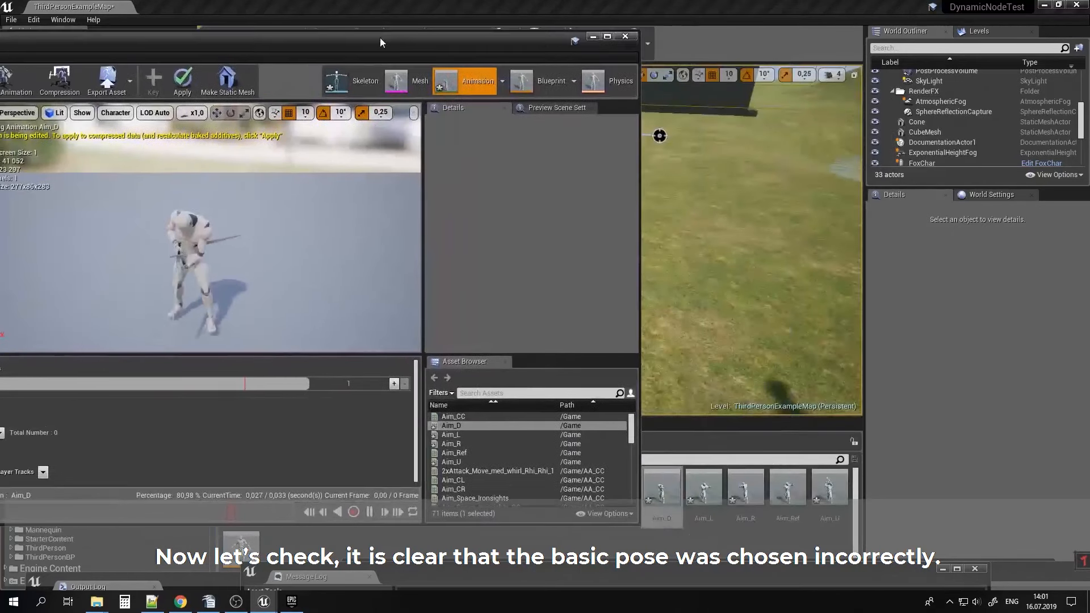
left_click(701, 492)
double_click(701, 491)
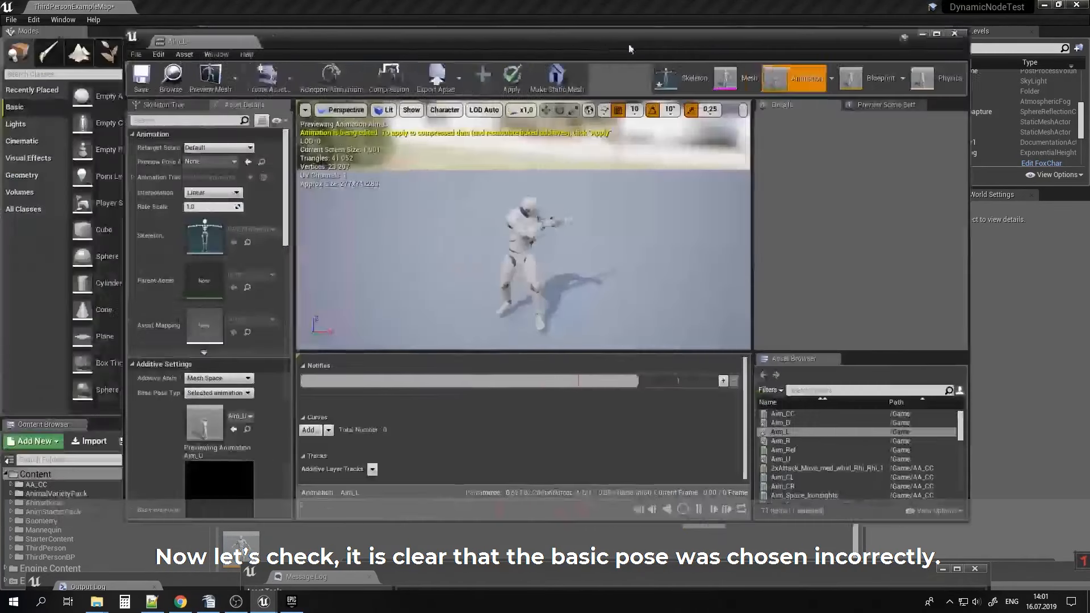
double_click(227, 436)
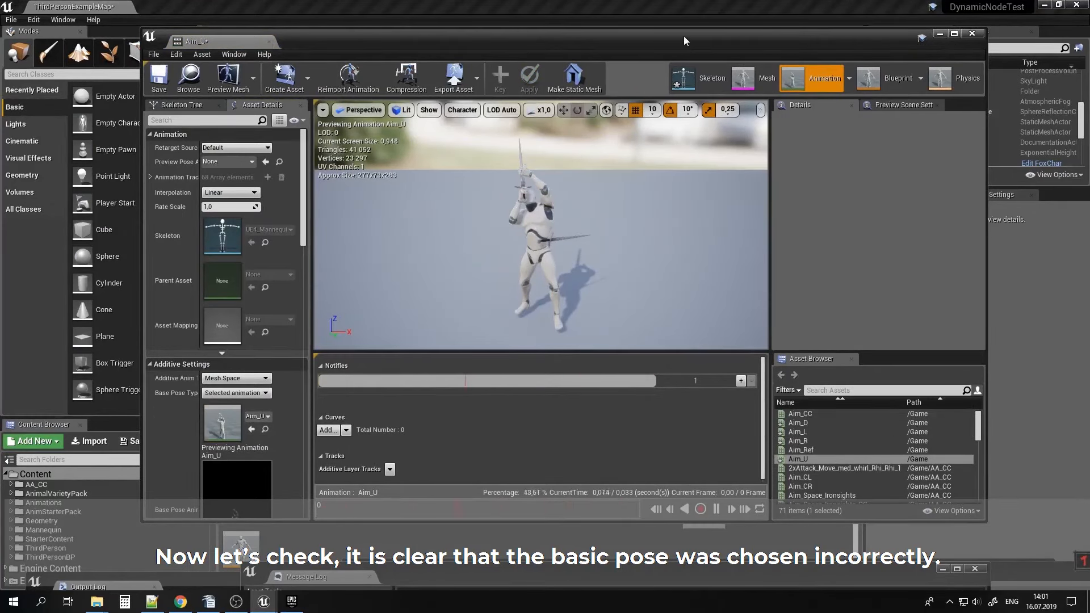
left_click_drag(685, 41, 154, 462)
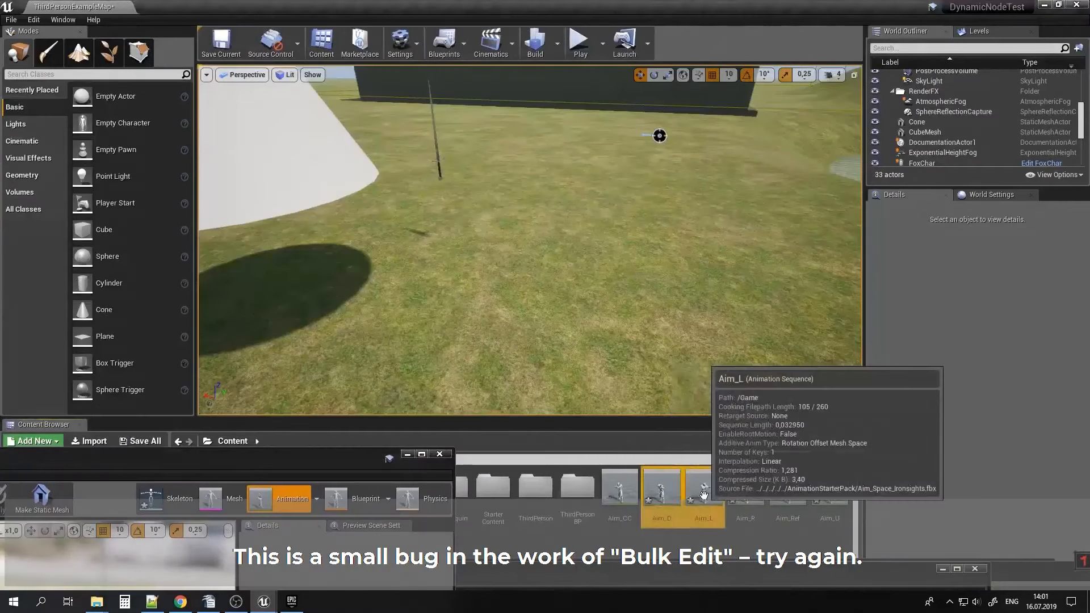
Reopen Aim_D, Aim_L, Aim_R and Aim_U, without Aim_Ref, for bulk editing in the property matrix.
left_click(745, 493, "ctrl")
left_click(787, 491, "ctrl")
left_click(830, 482, "ctrl")
right_click(829, 474)
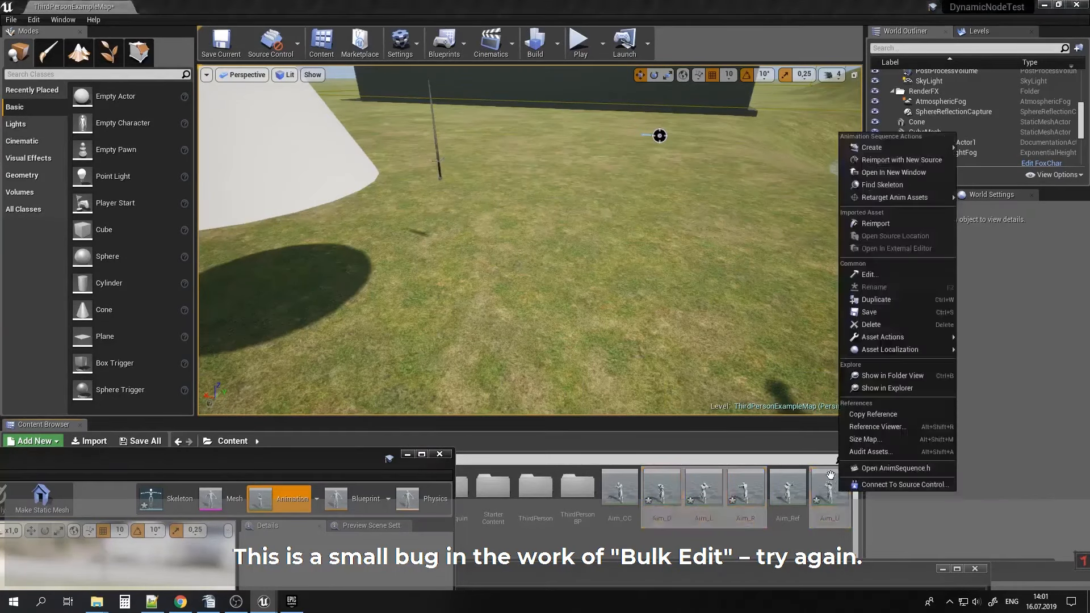
mouse_move(878, 336)
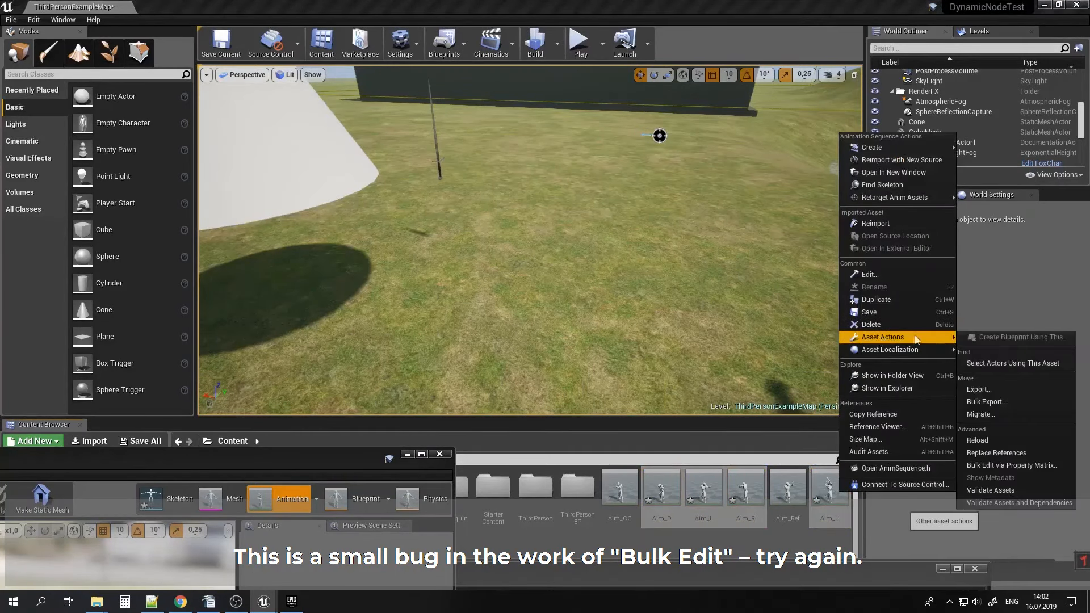
left_click(1006, 465)
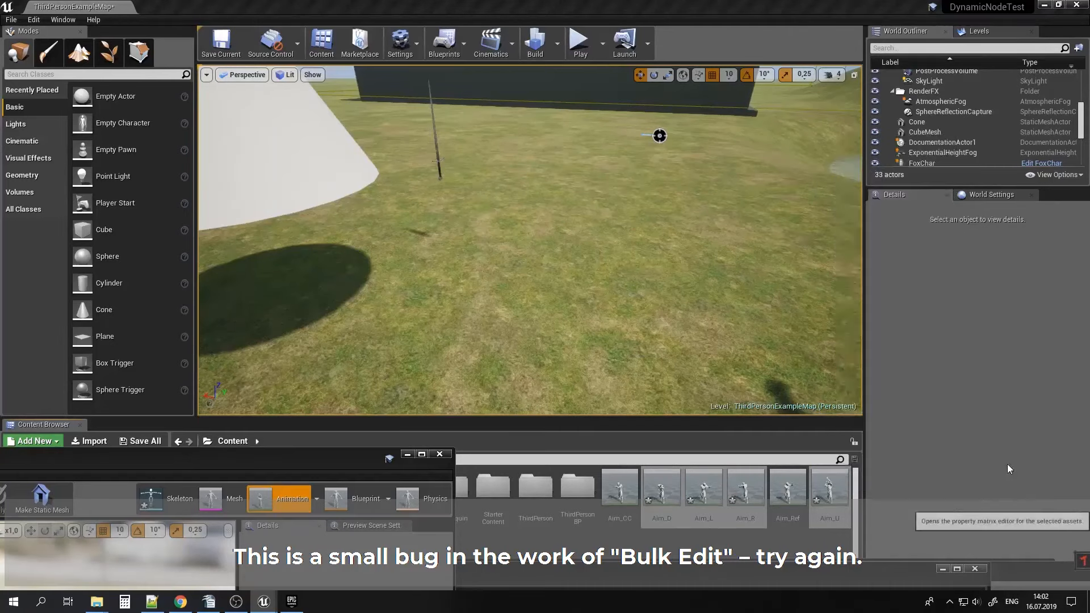
Assign Aim_CC as the base pose animation in the additive settings of the four sequences.
left_click_drag(312, 455, 339, 184)
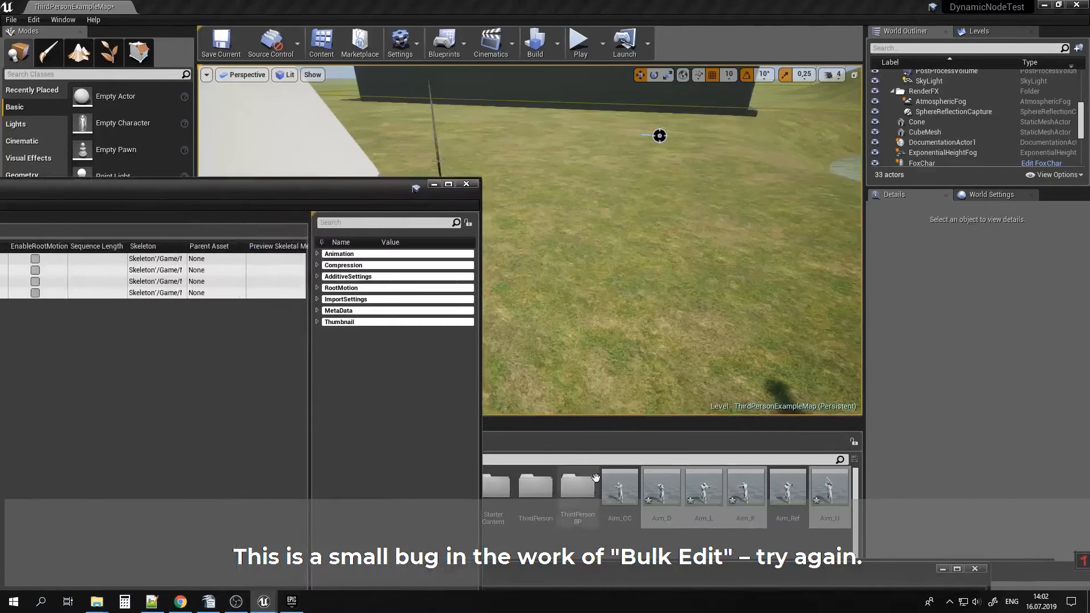
left_click(619, 488)
left_click(317, 288)
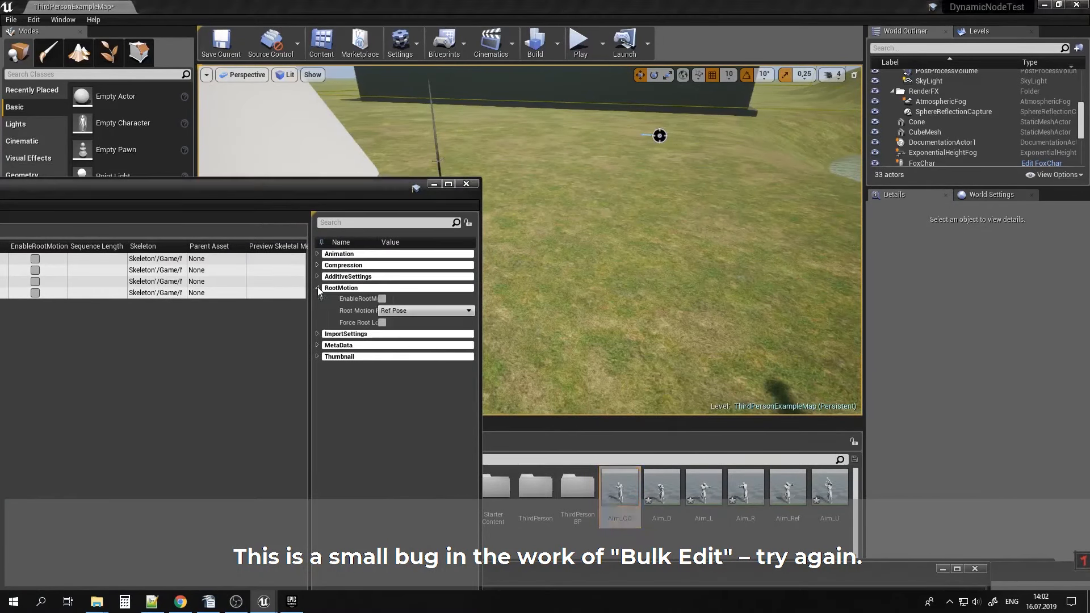
left_click(317, 276)
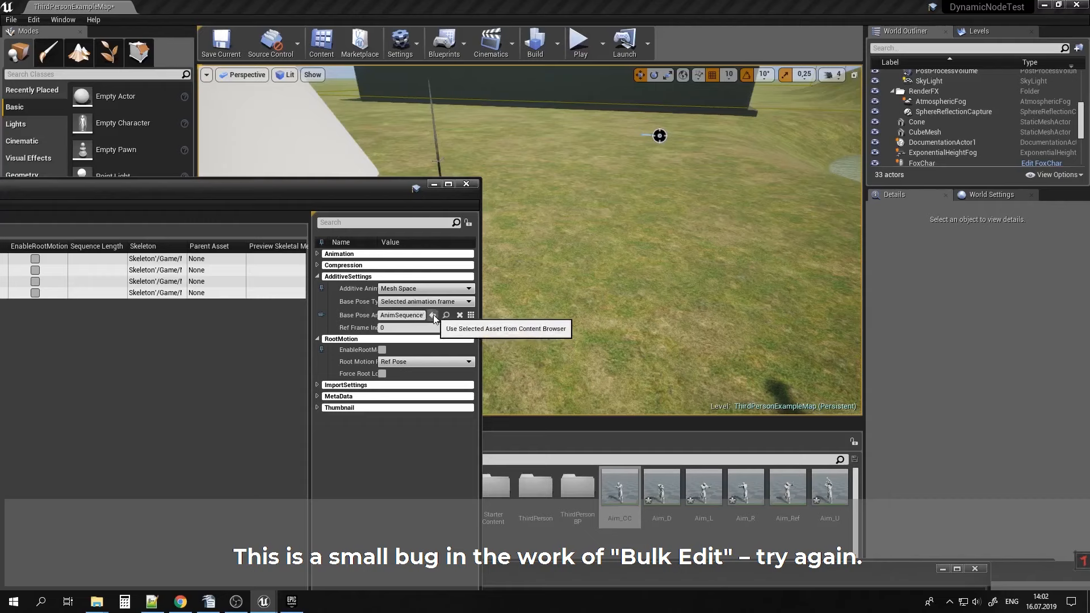
left_click(620, 485)
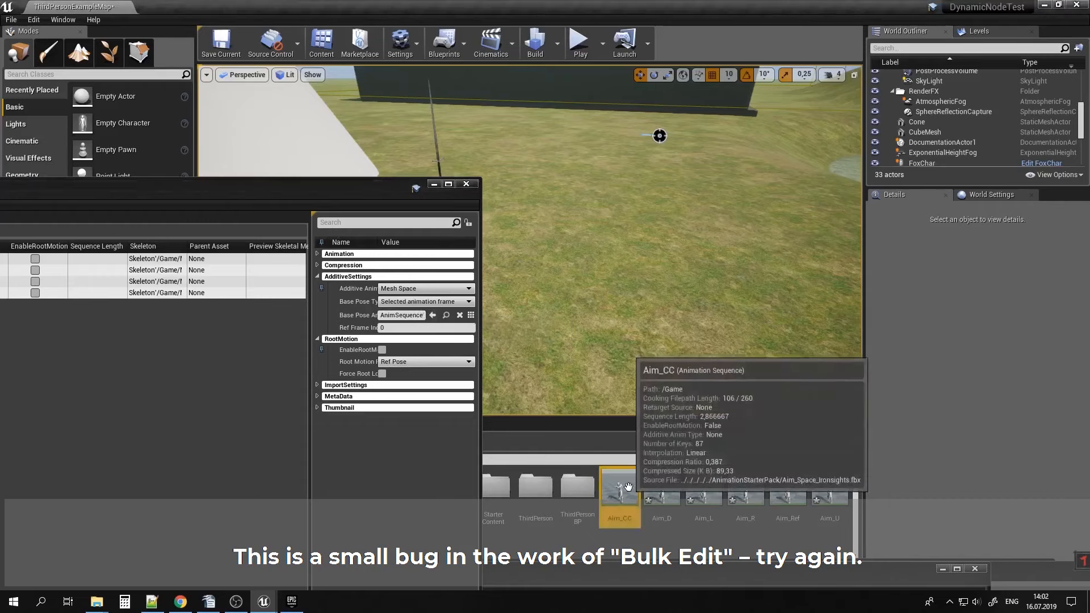
left_click(432, 315)
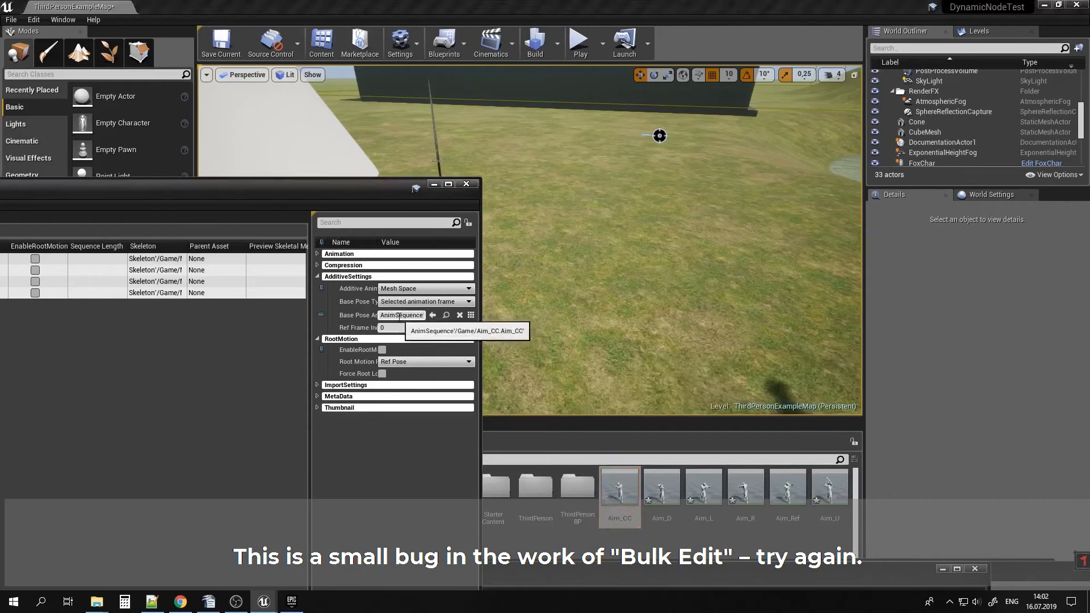
Check the base pose animation of Aim_U, open that referenced sequence, and minimize the animation editor.
left_click_drag(299, 200, 751, 178)
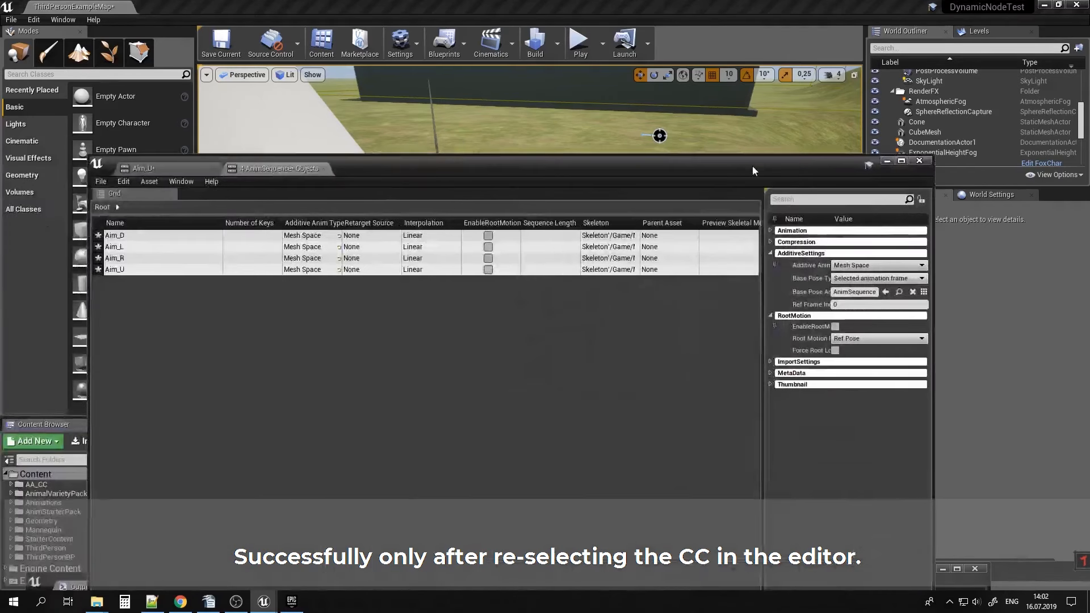
left_click(323, 168)
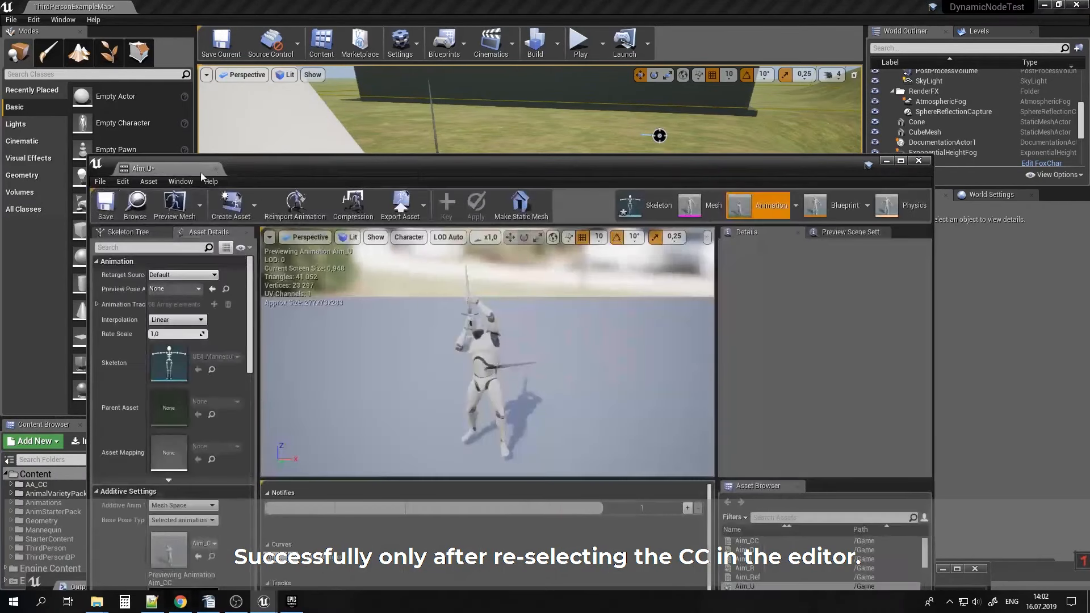
double_click(168, 561)
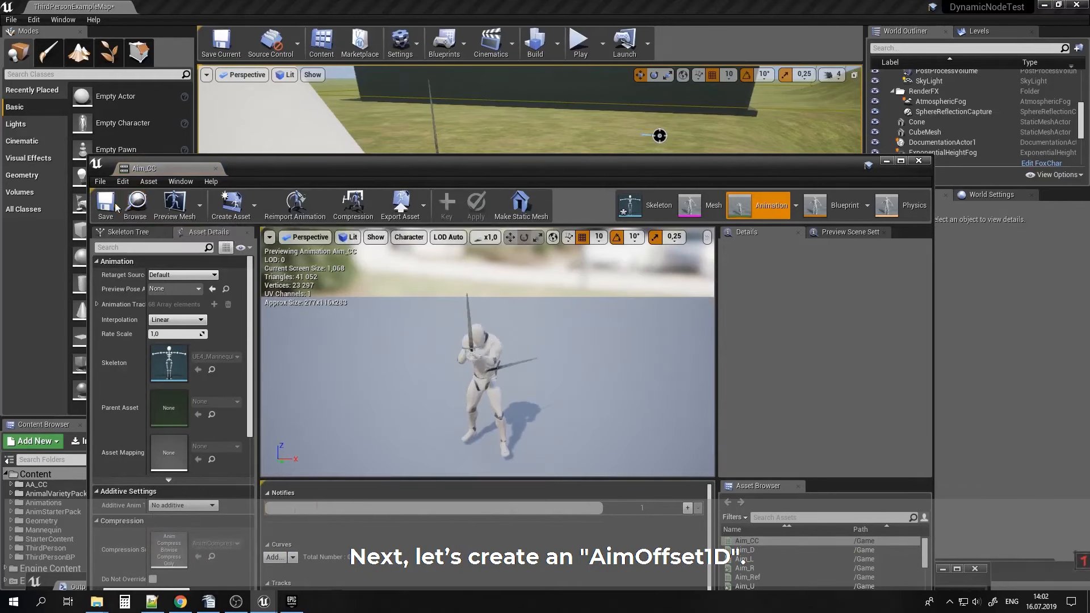
left_click(886, 160)
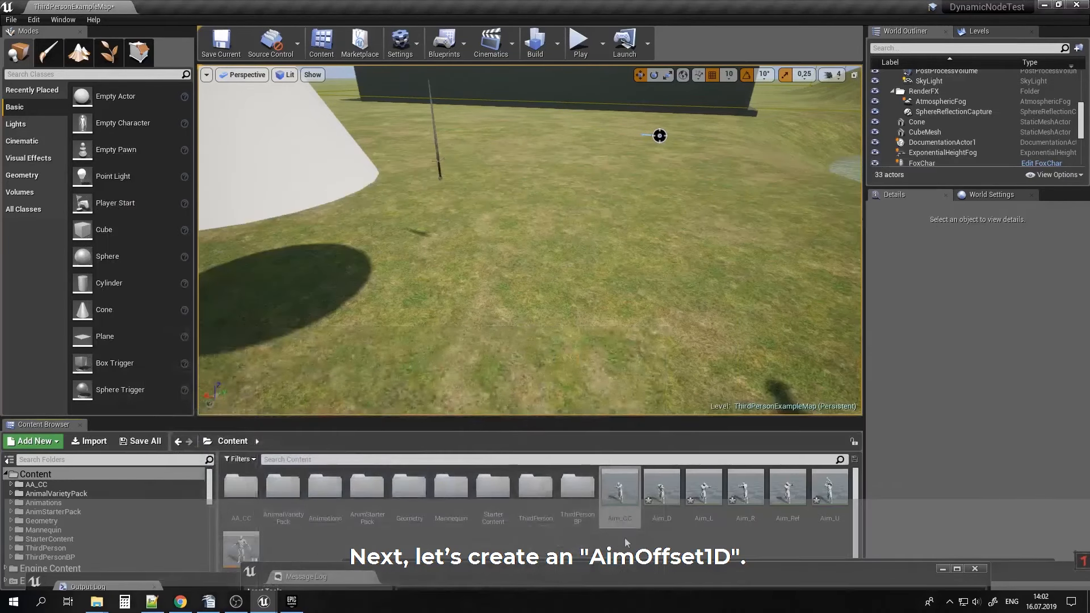
Create an Aim Offset 1D asset in the Content folder using UE4_Mannequin_Skeleton and name it Aim_1D.
right_click(523, 546)
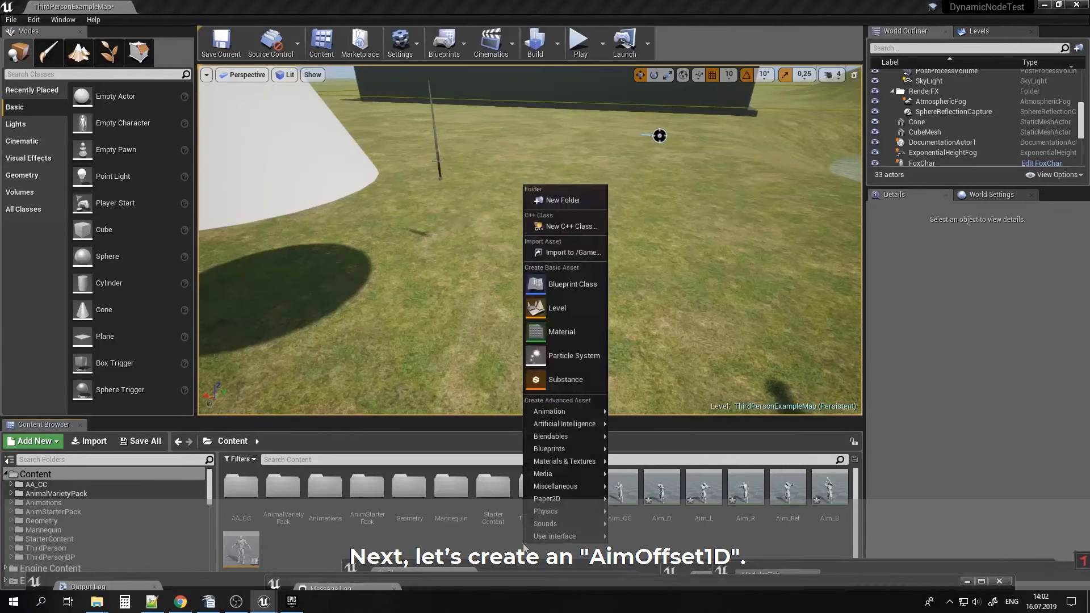
mouse_move(564, 408)
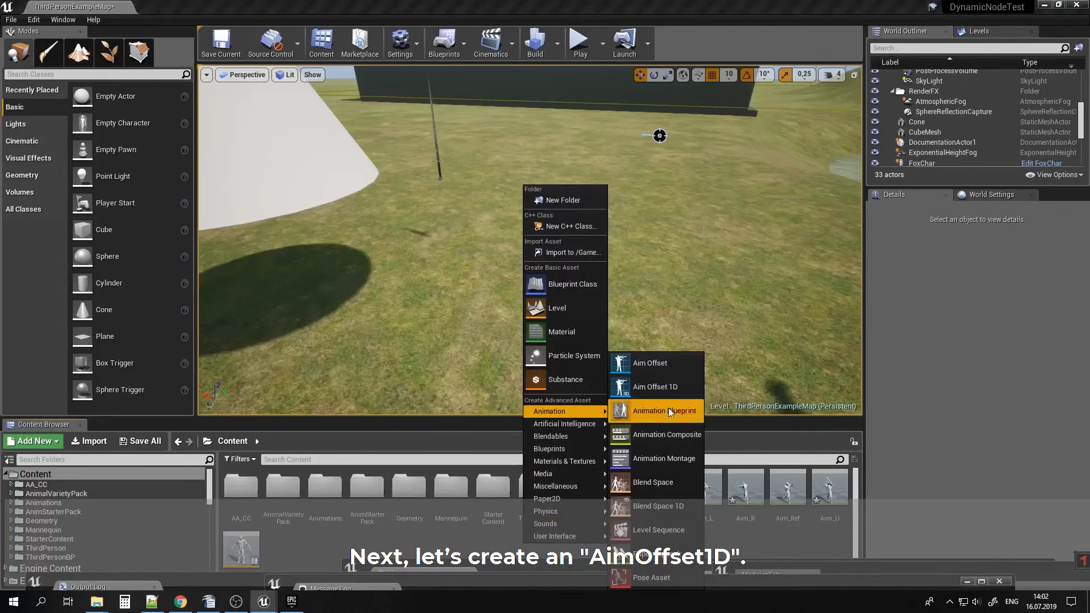
left_click(670, 386)
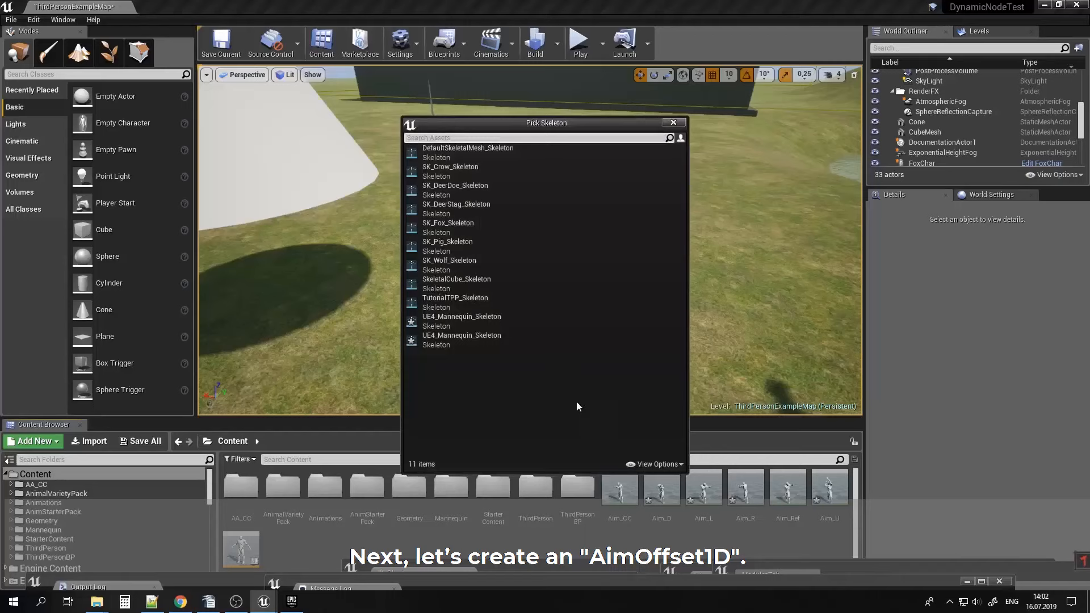
left_click(459, 338)
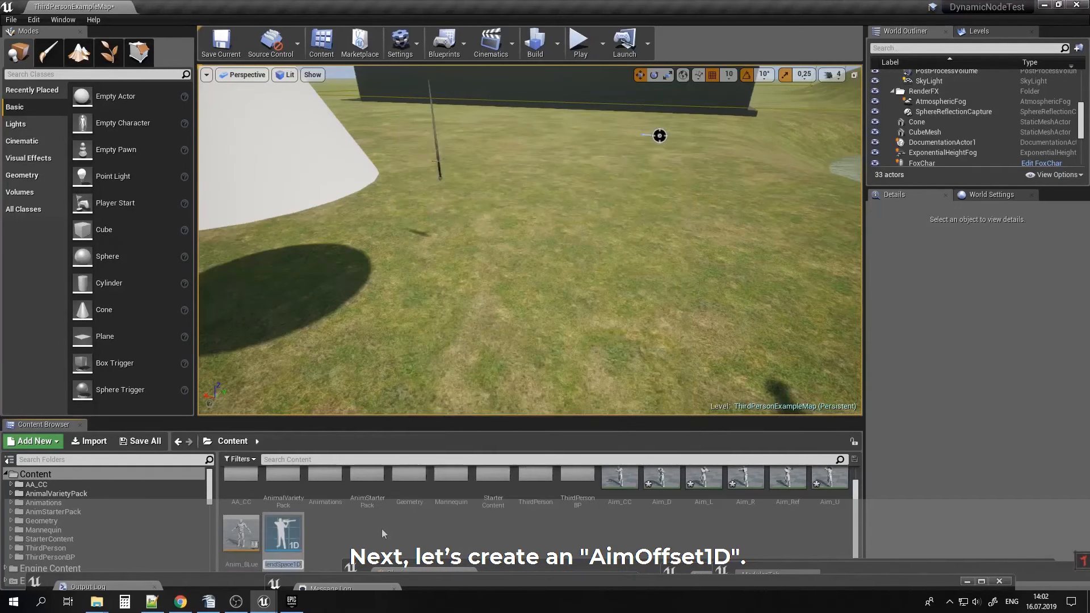
type("Aim_1D")
key("Return")
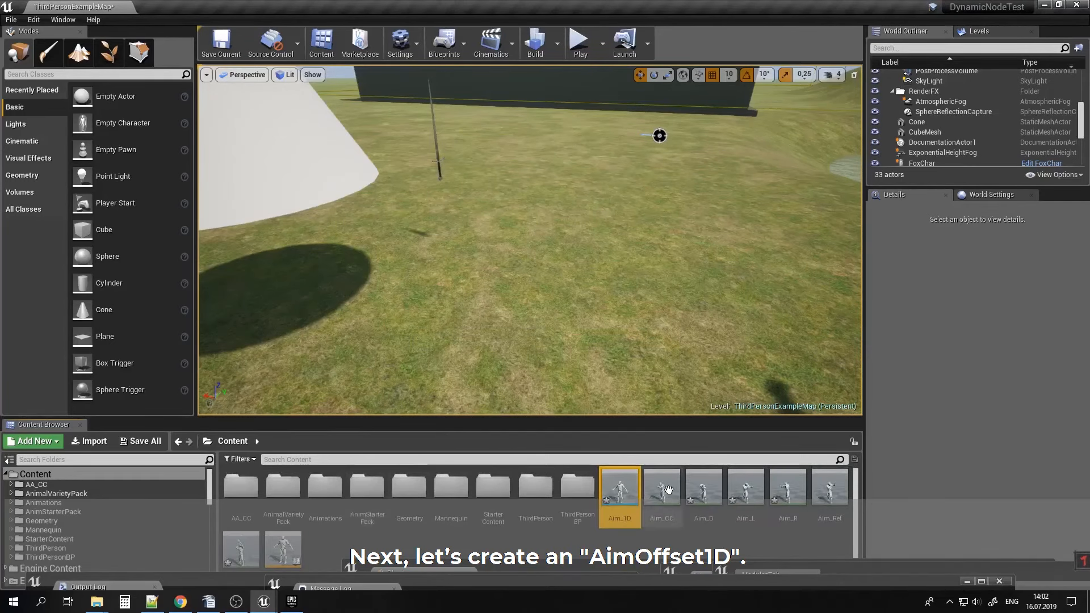
Open Aim_1D and set its horizontal axis range to a minimum of -90 and a maximum of 90.
double_click(619, 489)
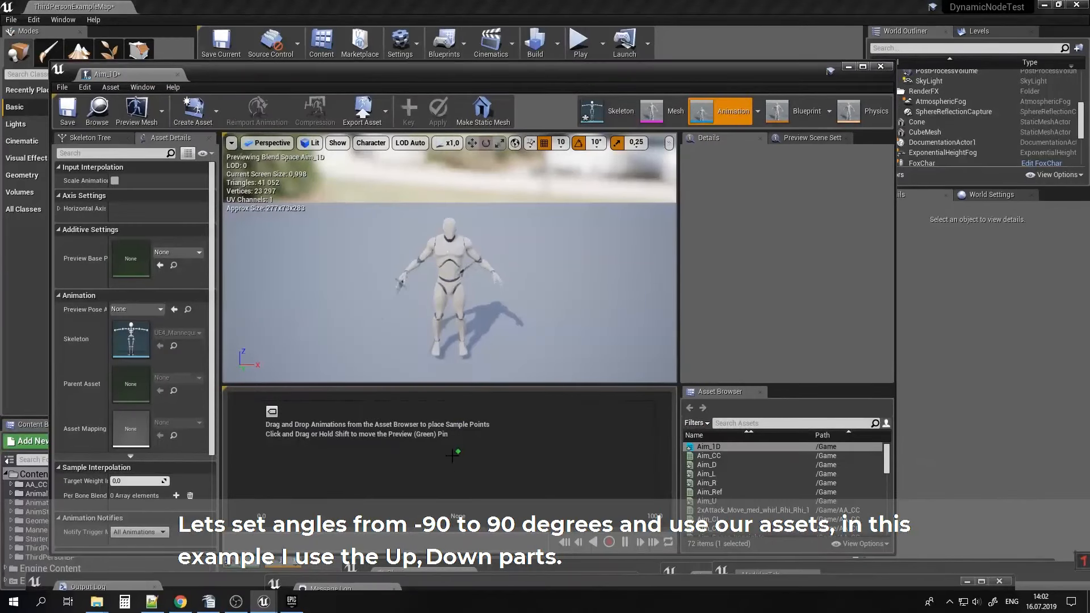
left_click_drag(451, 455, 505, 454)
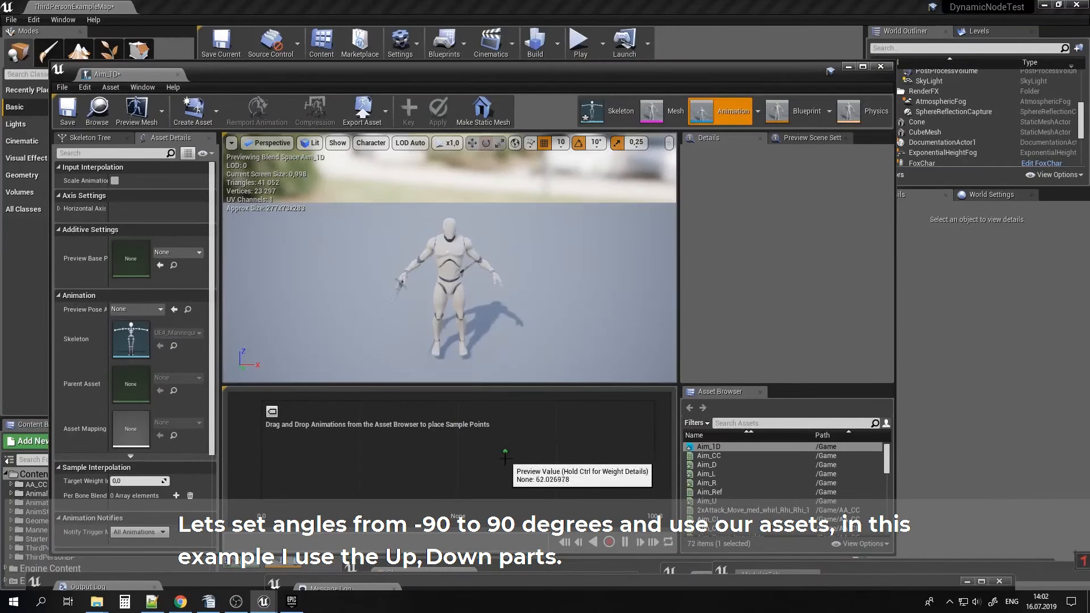
left_click(59, 208)
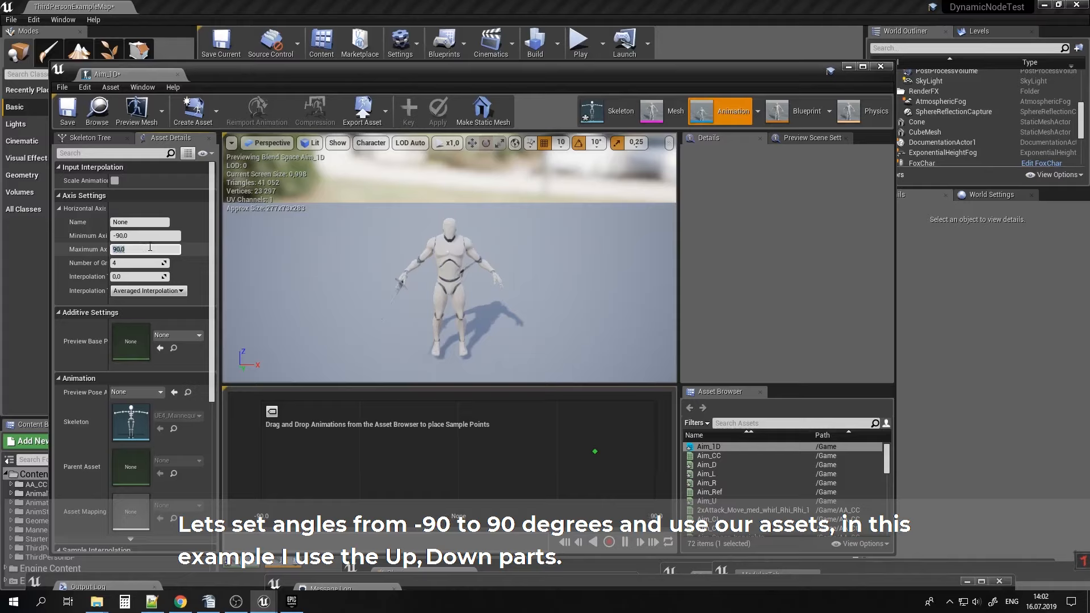
Place Aim_U at -90 and Aim_D at 90 on the Aim_1D axis, then save the asset and minimize its editor.
mouse_move(594, 452)
left_mouse_down()
mouse_move(499, 453)
mouse_move(603, 452)
mouse_move(589, 452)
left_mouse_up()
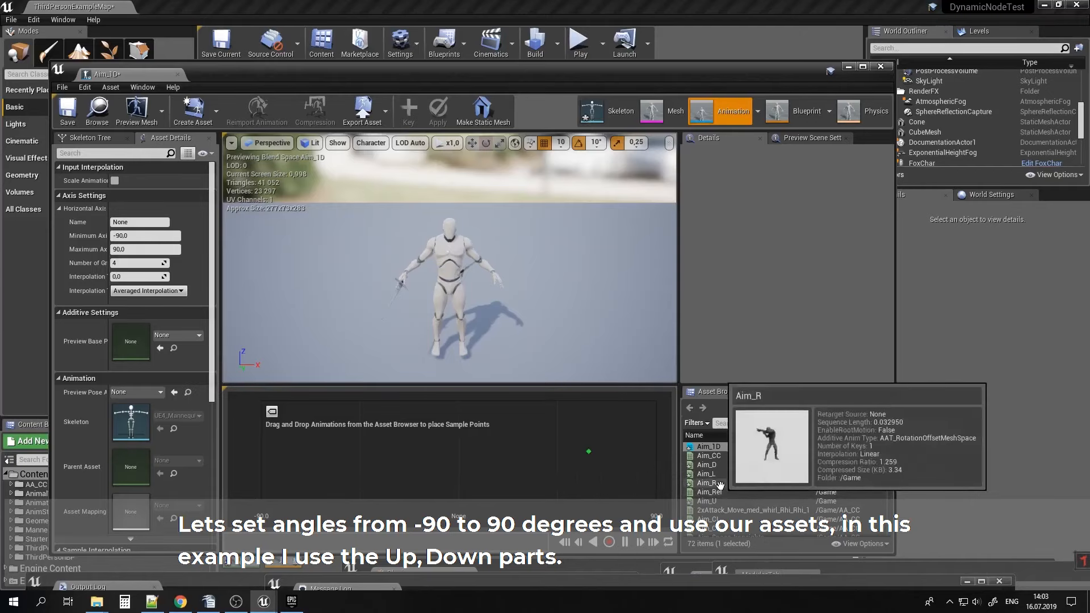
left_click_drag(610, 463, 498, 461)
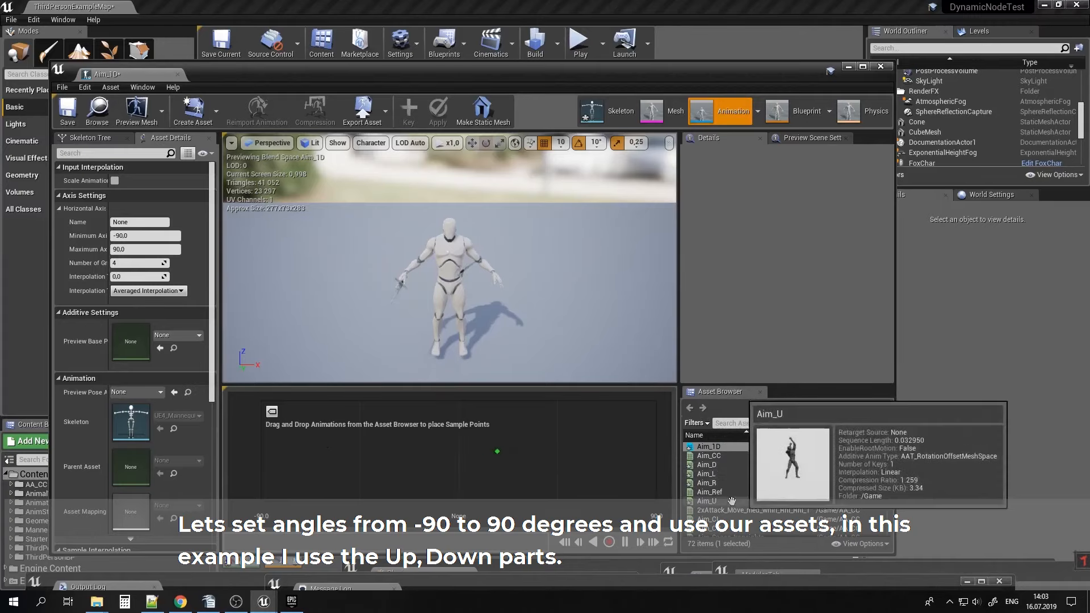
left_click_drag(706, 501, 262, 452)
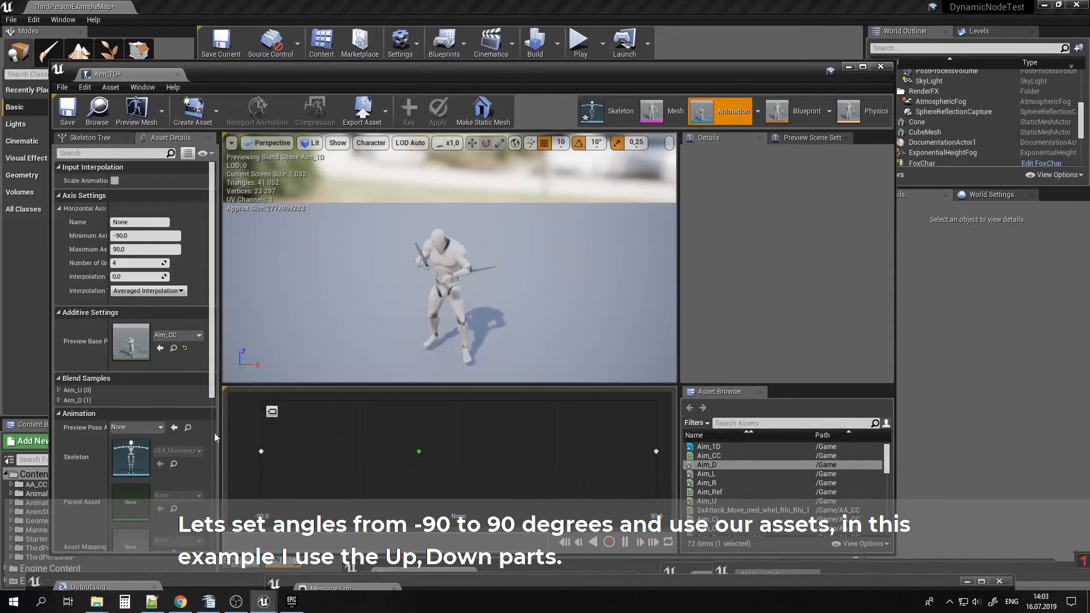
scroll(132, 484, "down", 5)
scroll(177, 462, "up", 4)
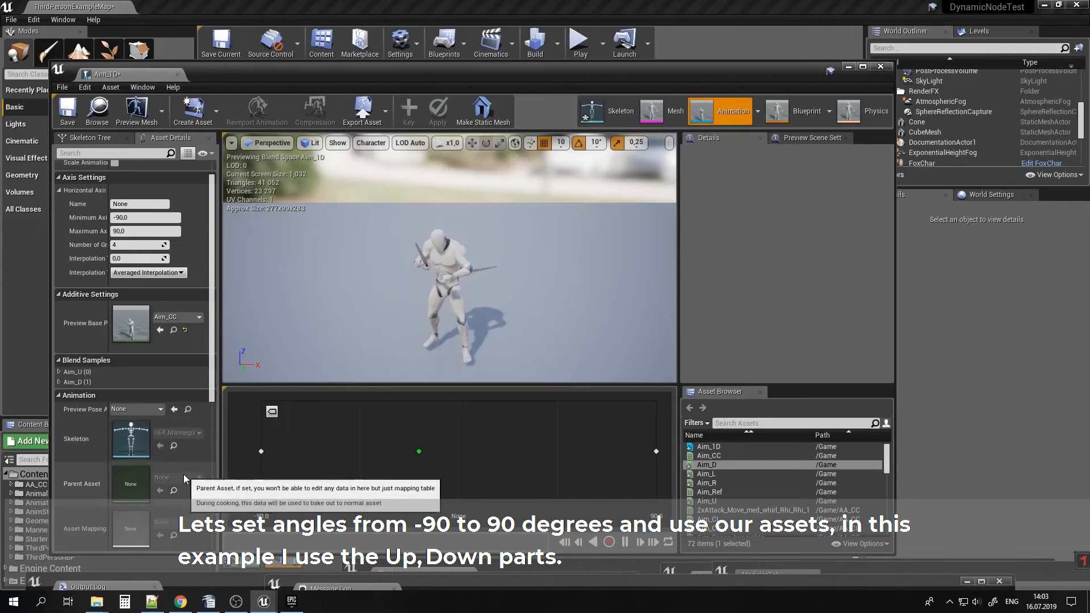
scroll(185, 474, "down", 5)
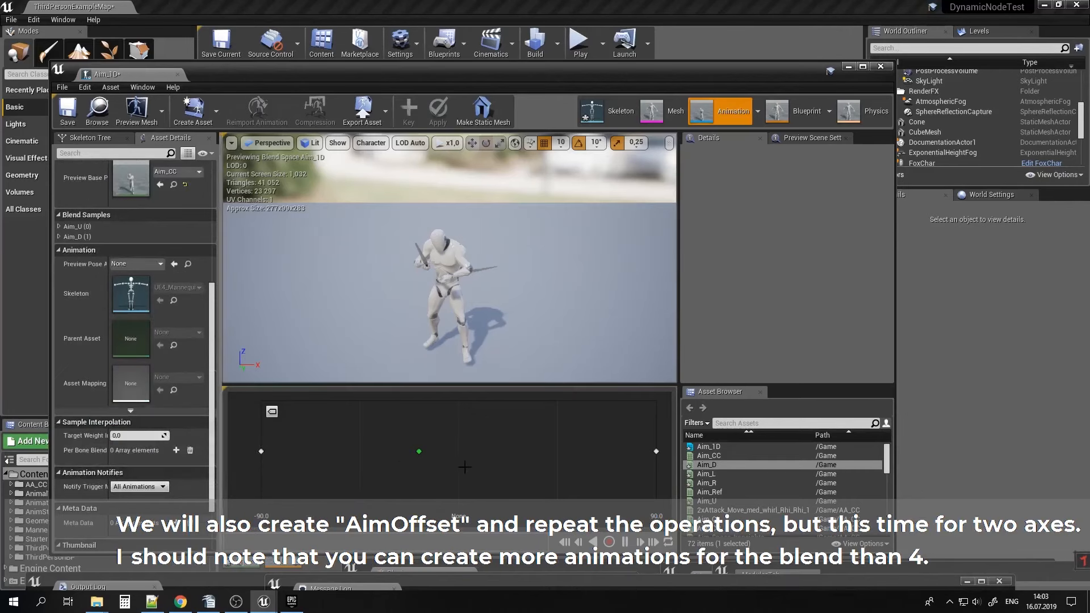
left_click(71, 111)
left_click(848, 66)
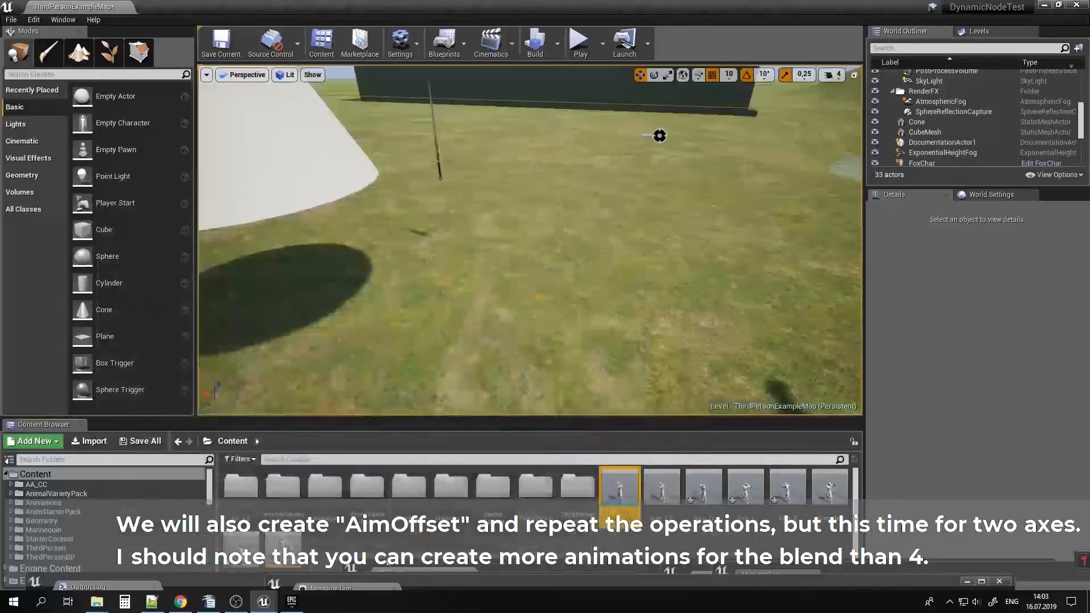
Create an Aim Offset asset in the Content folder using UE4_Mannequin_Skeleton and name it Aim_2D.
right_click(358, 542)
mouse_move(418, 406)
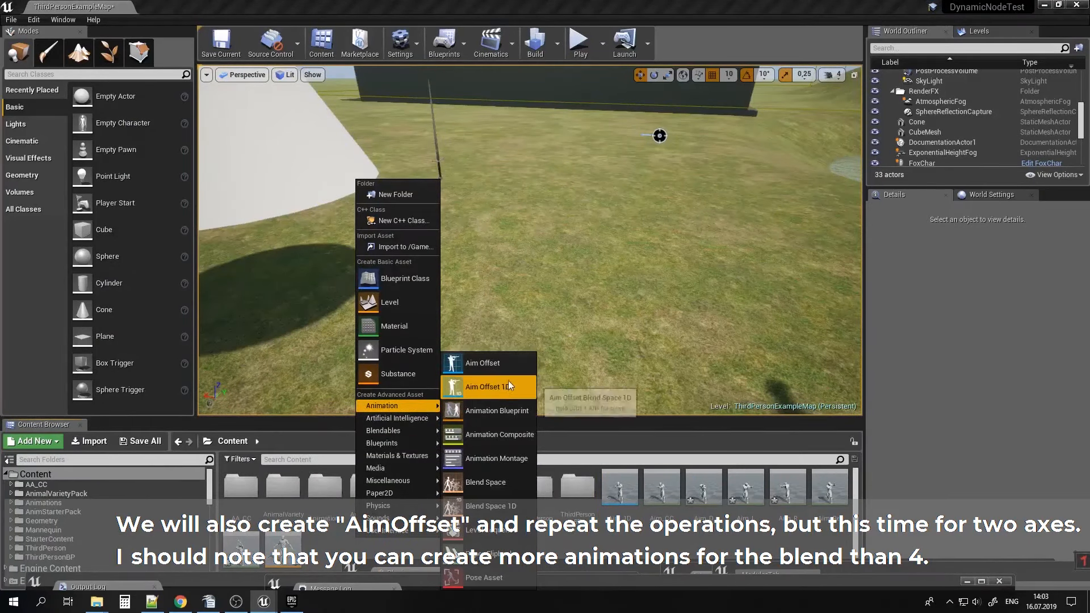
left_click(485, 364)
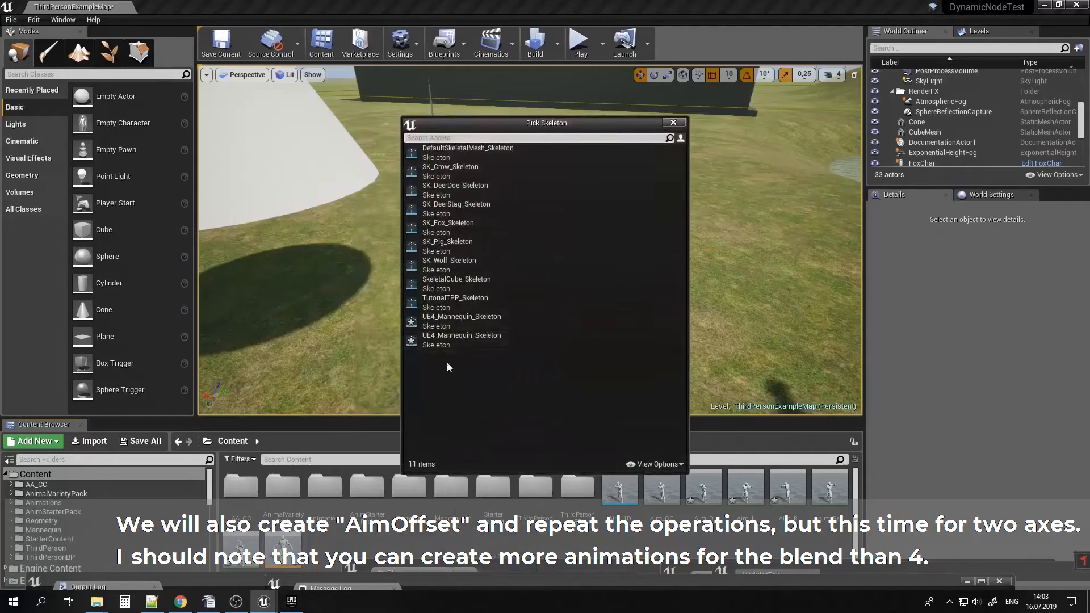
left_click(449, 340)
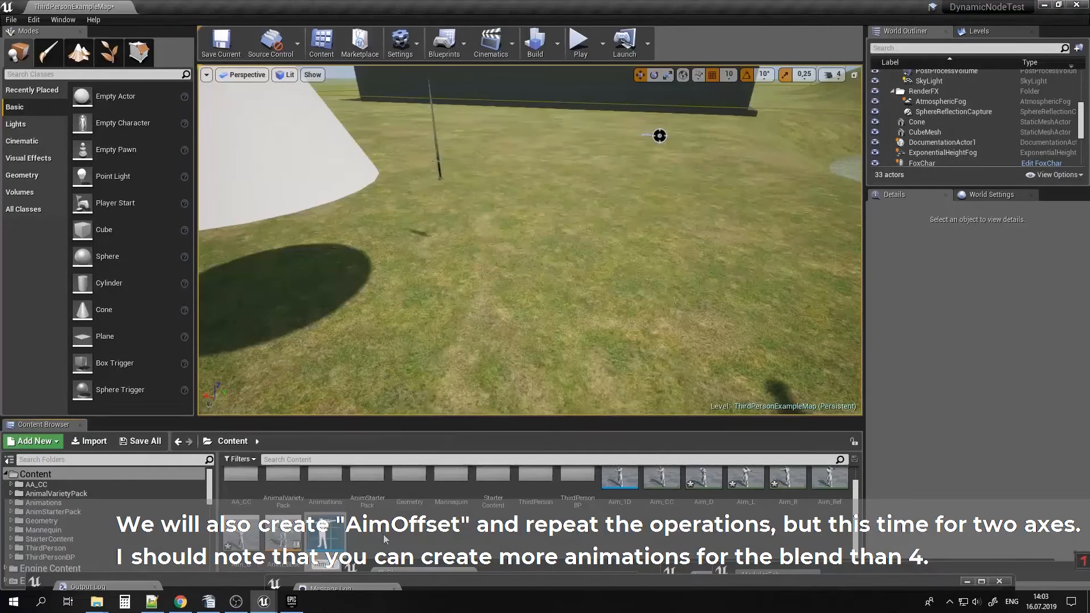
Open Aim_2D and set both its horizontal and vertical axes to a minimum of -90 and a maximum of 90.
double_click(661, 487)
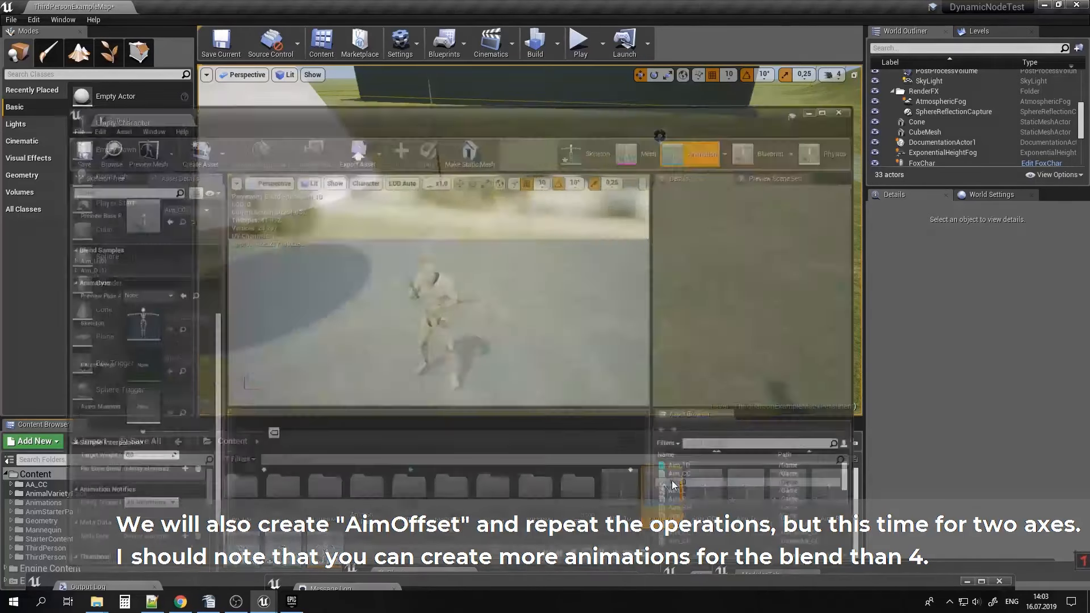
scroll(150, 327, "up", 4)
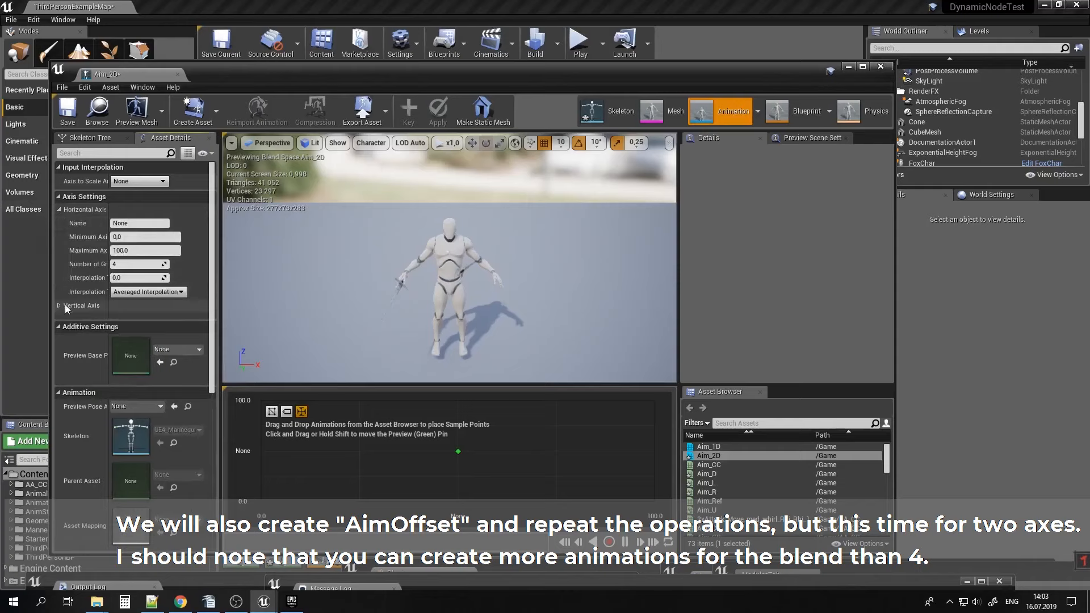
left_click(60, 305)
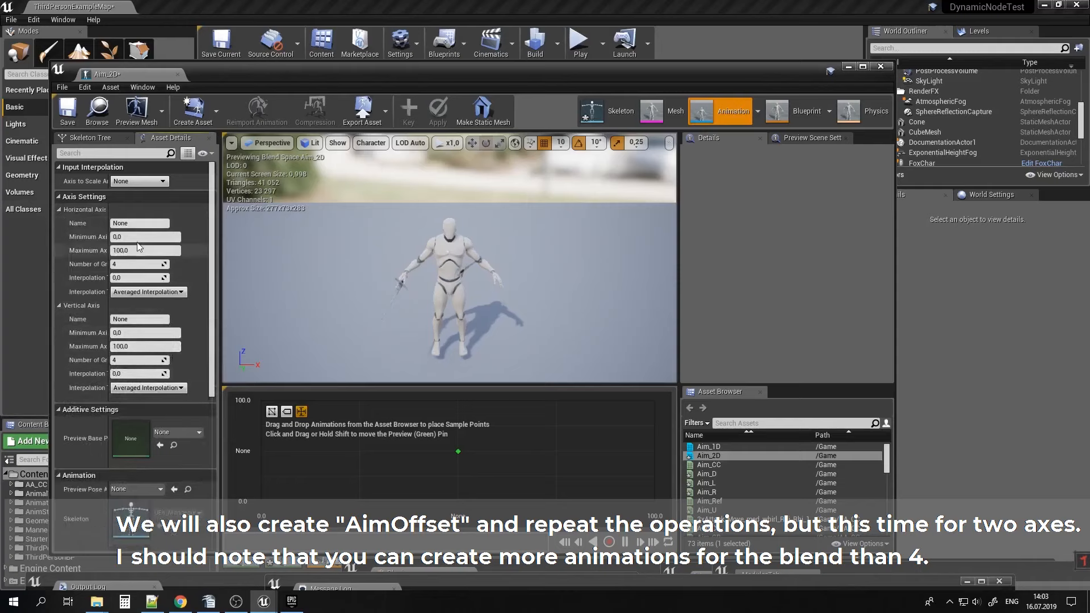
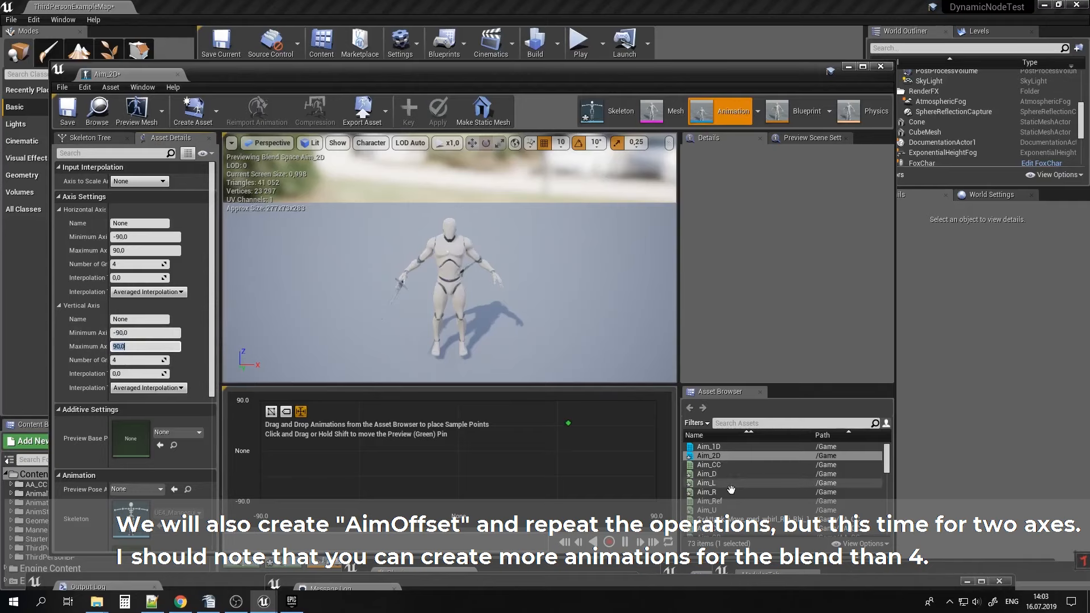
Place Aim_L at horizontal -90, Aim_R at horizontal 90, Aim_U at vertical 90 and Aim_D at vertical -90, and preview the blend.
left_click_drag(731, 483, 263, 452)
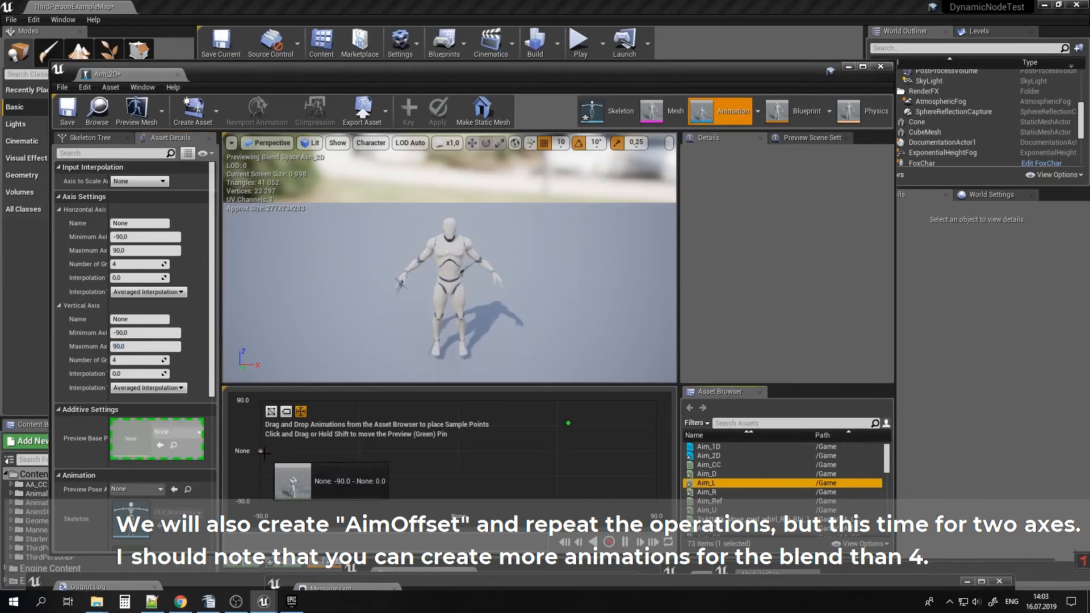
left_click(709, 492)
left_click_drag(709, 492, 657, 451)
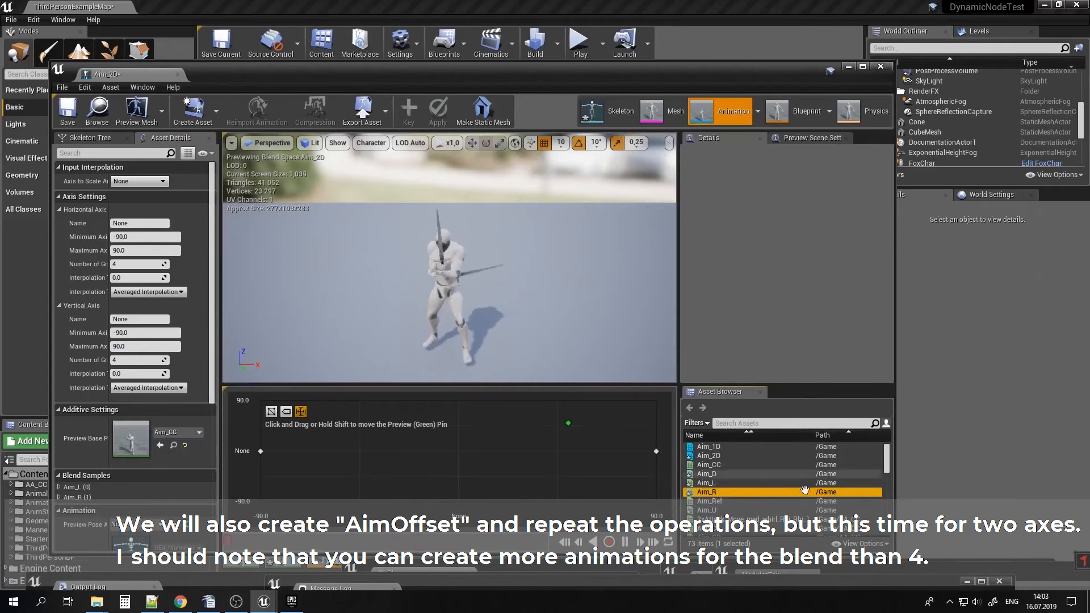
left_click(707, 509)
left_click_drag(706, 510, 458, 401)
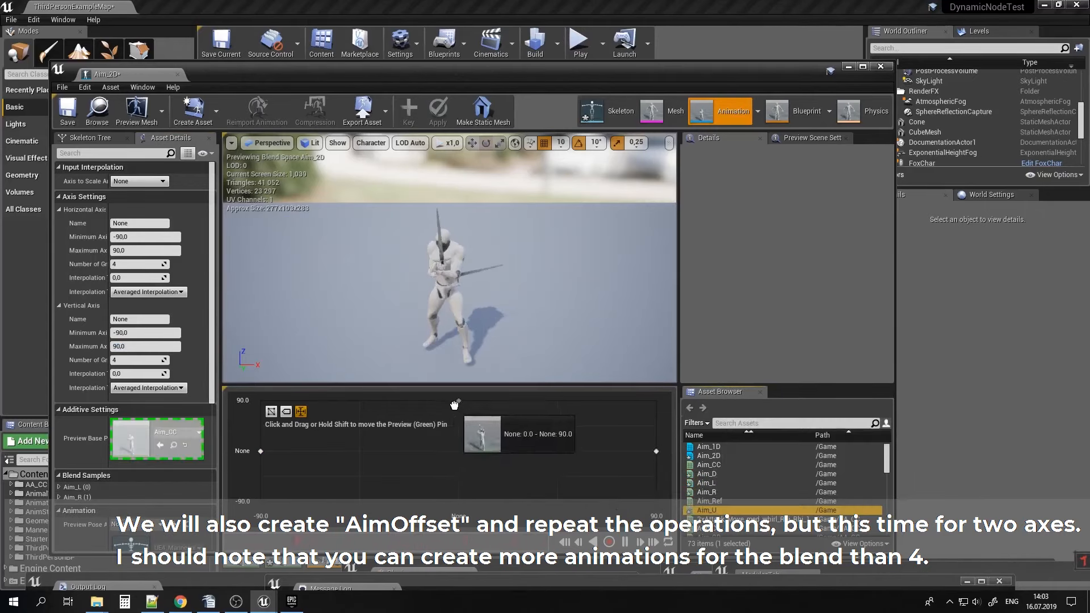
left_click(707, 474)
left_click_drag(707, 474, 458, 502)
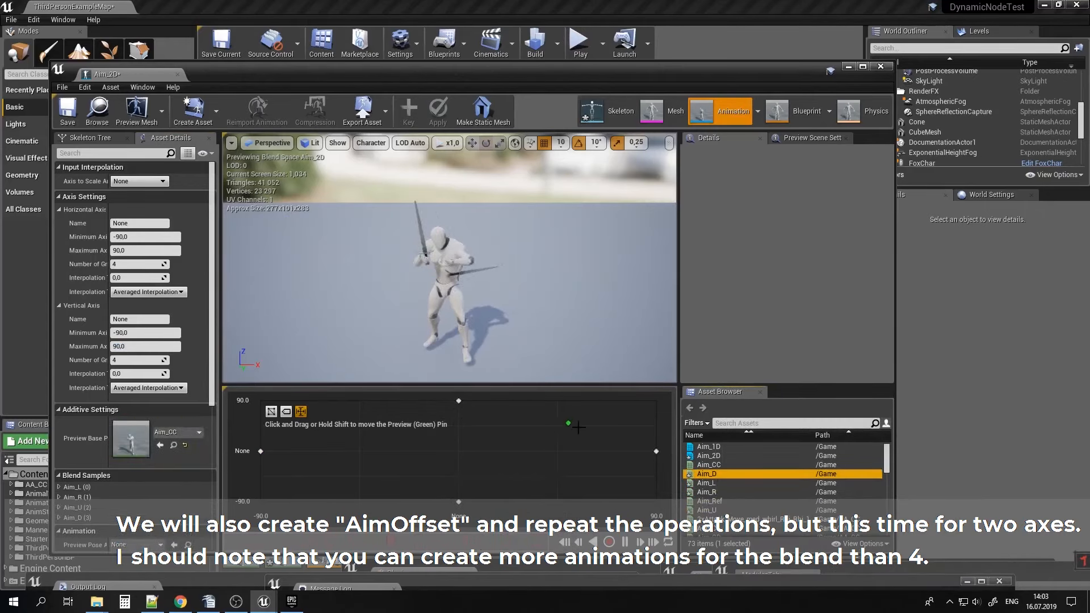
left_click_drag(563, 424, 541, 475)
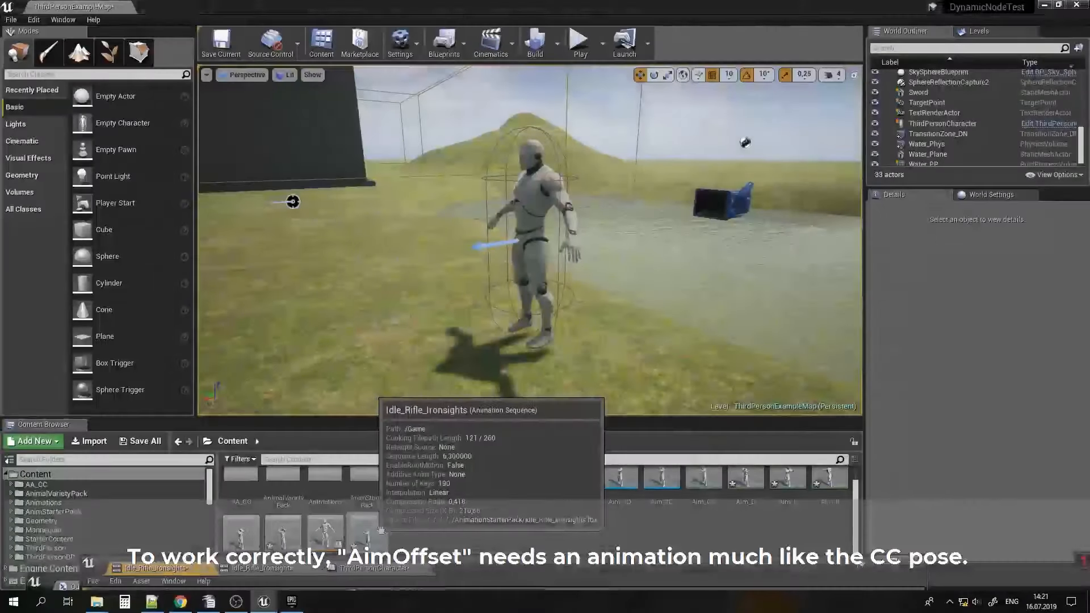
Open the Idle_Rifle_Ironsights and Aim_CC sequences and compare their poses in the preview.
double_click(368, 530)
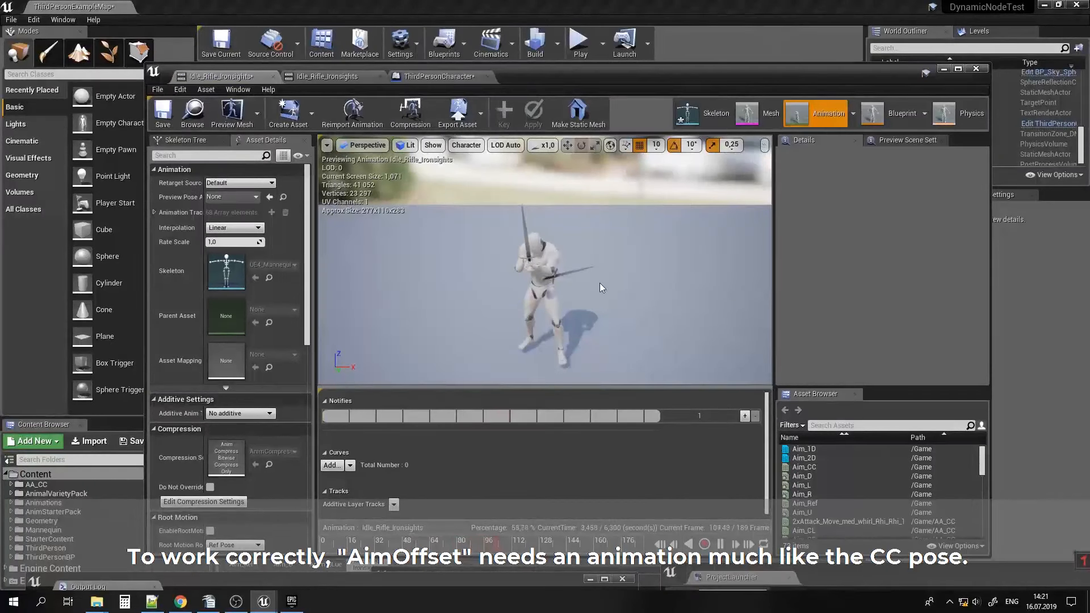
mouse_move(596, 288)
right_mouse_down()
mouse_move(570, 288)
mouse_move(585, 272)
mouse_move(607, 295)
mouse_move(595, 289)
right_mouse_up()
left_click_drag(620, 72, 605, 123)
double_click(695, 481)
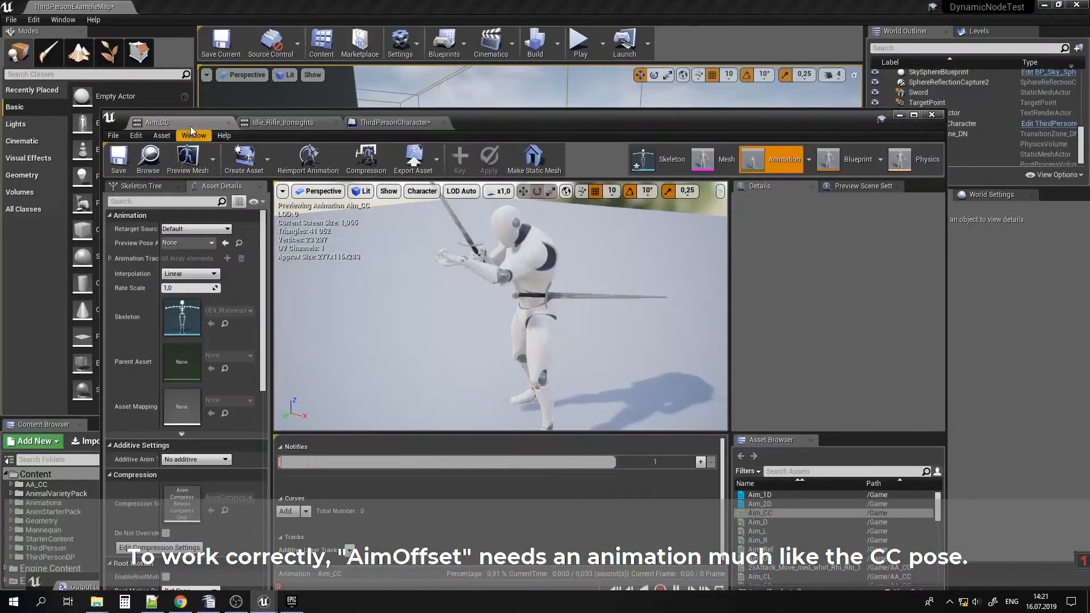
left_click_drag(445, 130, 542, 179)
double_click(377, 514)
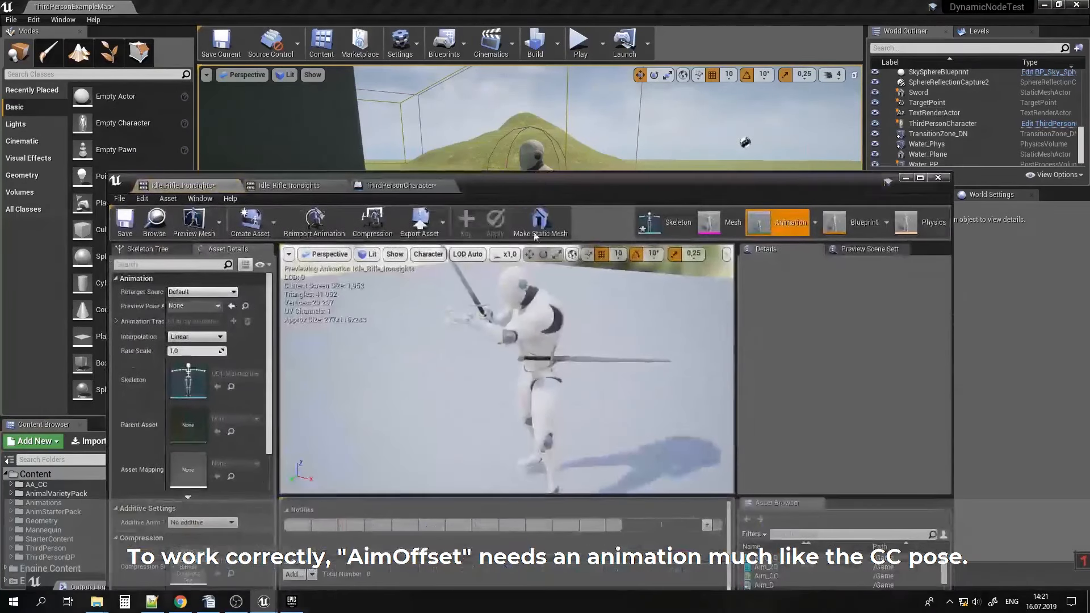
Add a DN_PlayAnimation node to the Pressed output of the O key event in the ThirdPersonCharacter event graph.
left_click(391, 187)
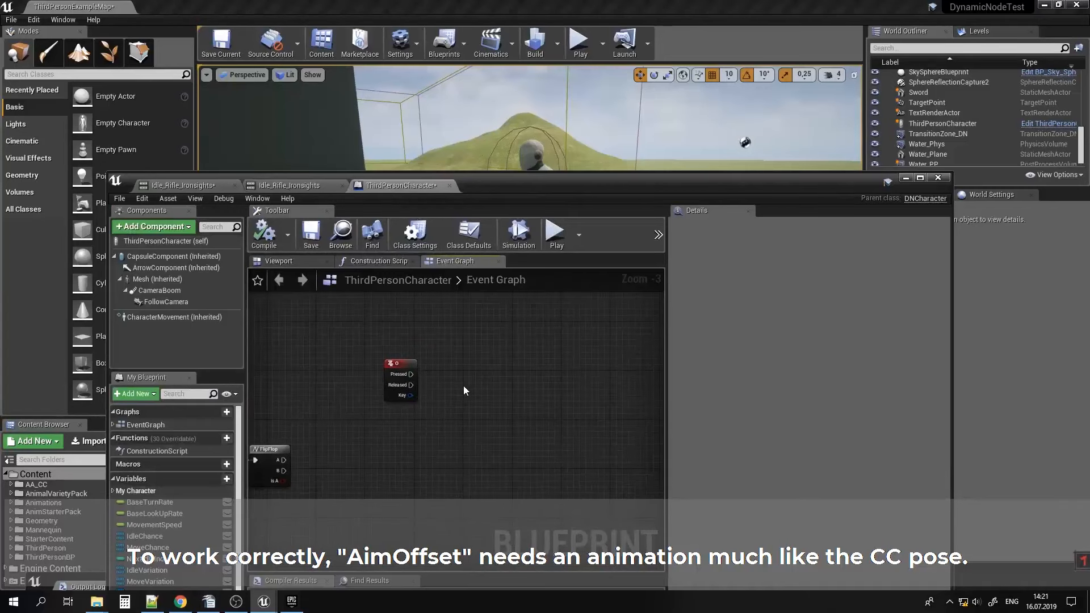
left_click_drag(445, 369, 478, 369)
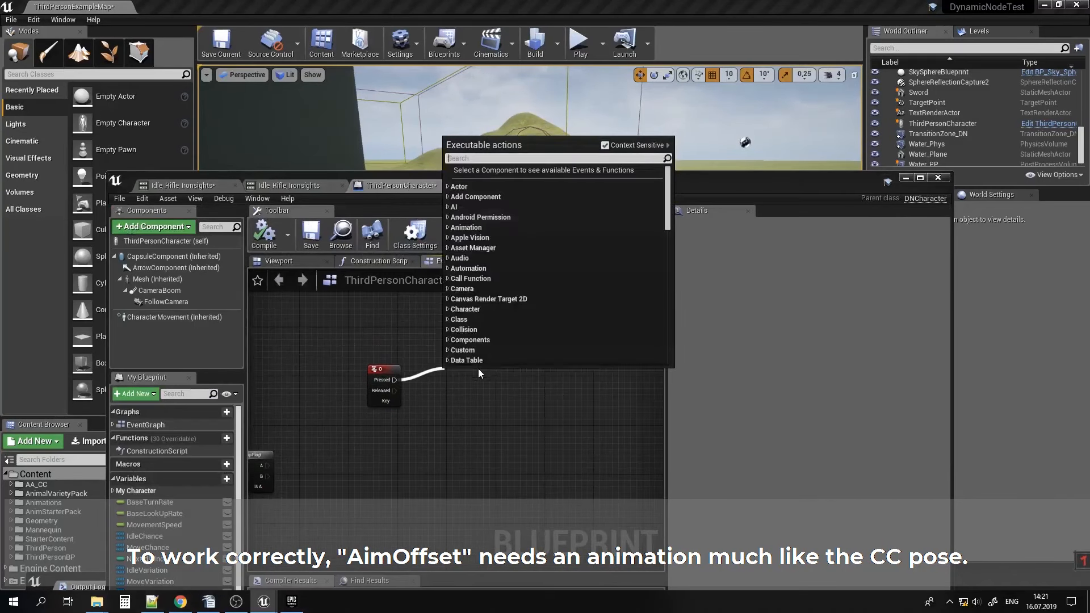
type("playanim")
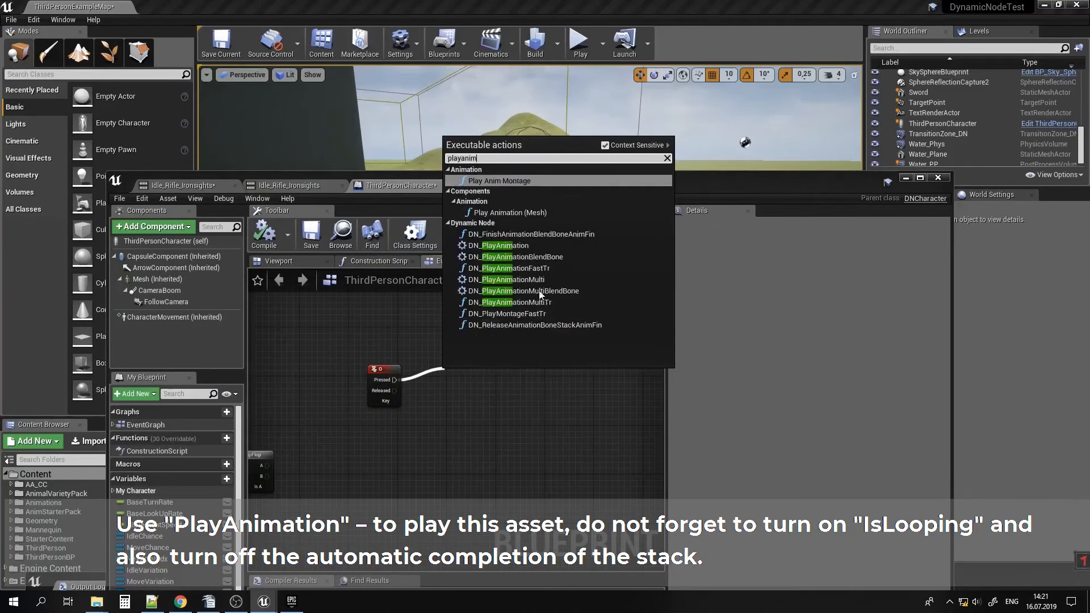
left_click(505, 245)
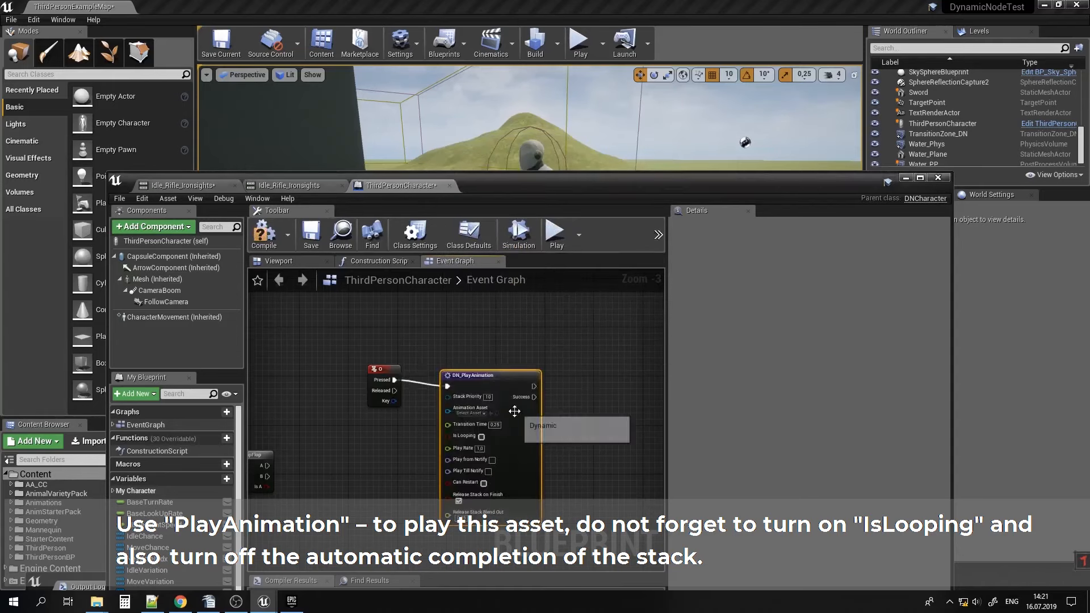
Assign Idle_Rifle_Ironsights to the DN_PlayAnimation node, enable Is Looping, disable Release Stack on Finish, and compile the blueprint.
right_click_drag(502, 431, 508, 400)
scroll(506, 400, "up", 3)
left_click(495, 377)
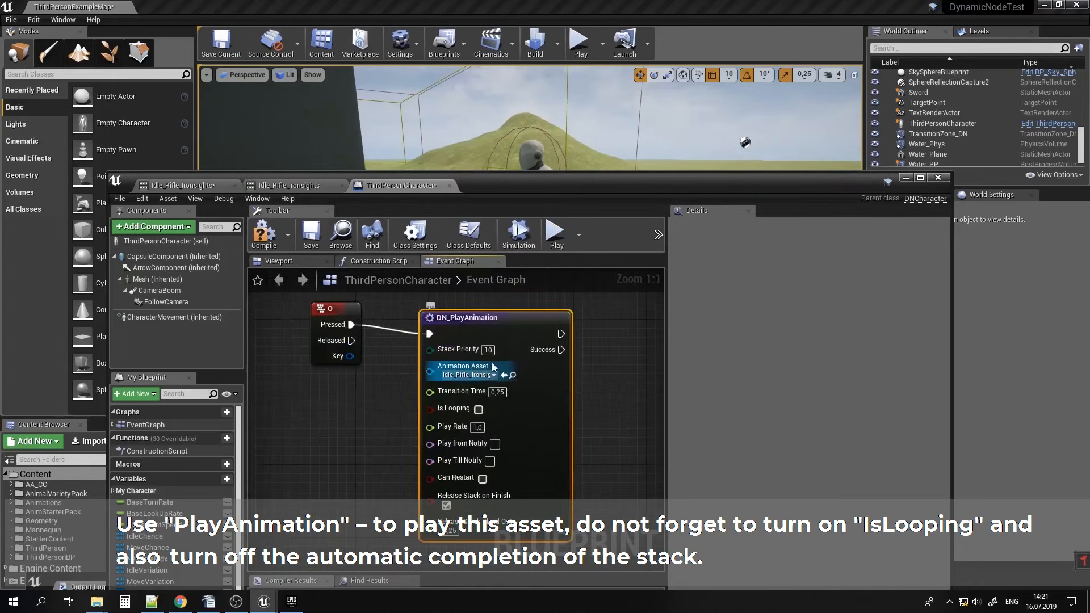
right_click_drag(553, 446, 531, 425)
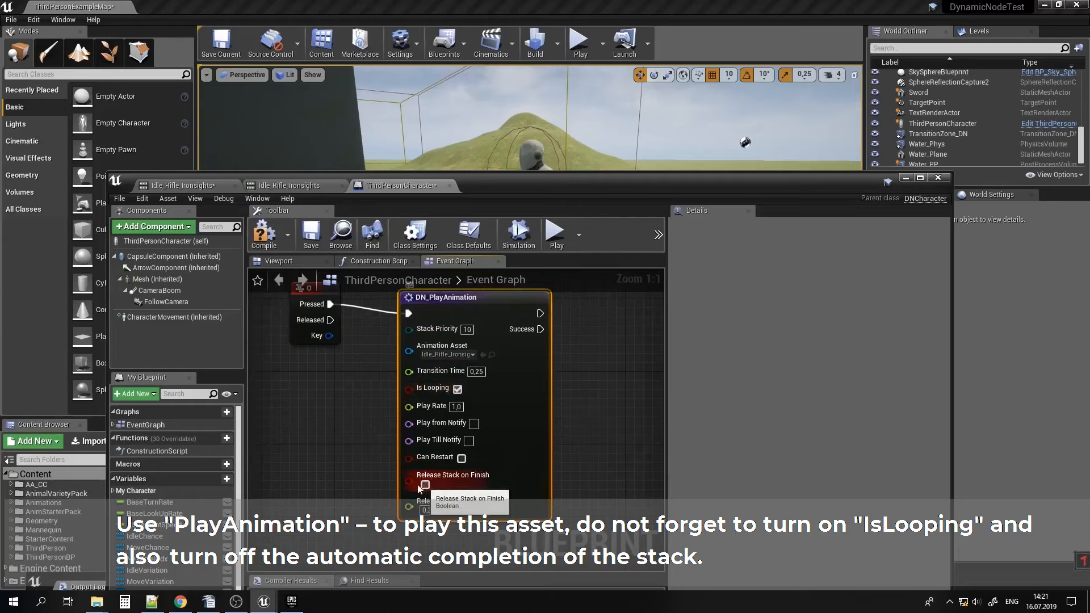
left_click(273, 242)
Minimize the blueprint editor, run the level to check the character's rifle idle animation, and stop playing.
left_click(906, 178)
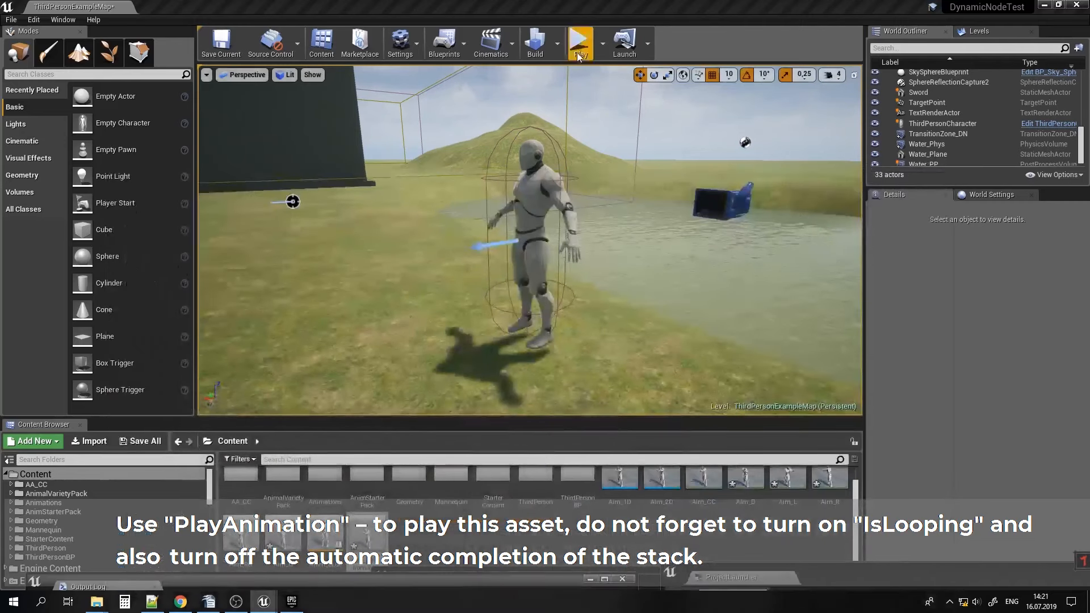
left_click(577, 52)
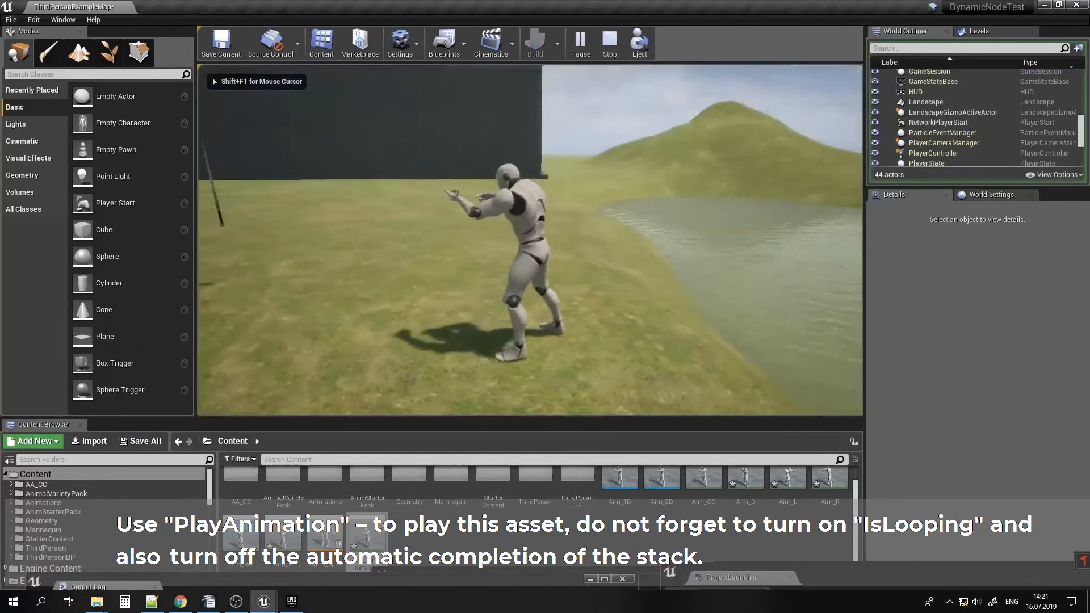
key("Escape")
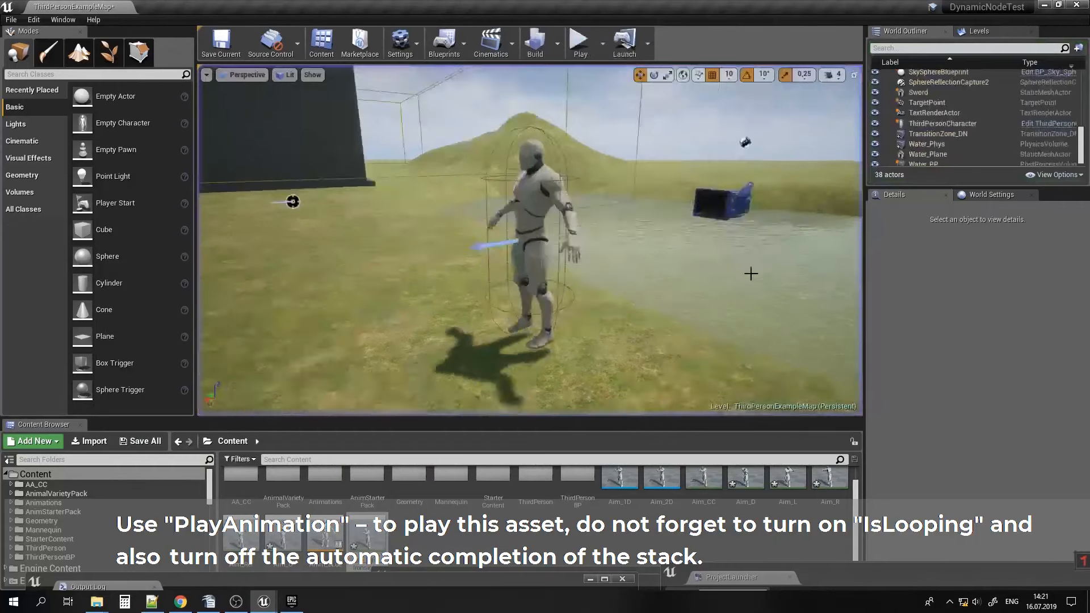
Reopen the ThirdPersonCharacter blueprint and insert a DN_PlayAnimationBlendBone node between the O key's Pressed output and DN_PlayAnimation, spacing the nodes apart.
mouse_move(264, 601)
left_click(798, 547)
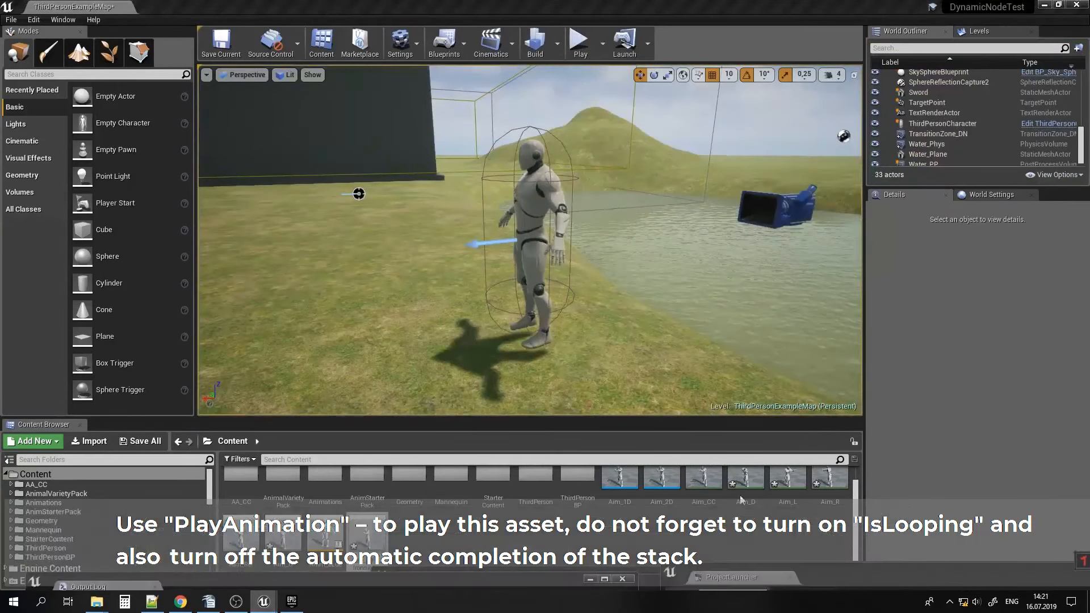
left_click_drag(476, 354, 591, 375)
left_click_drag(435, 340, 436, 343)
type("p")
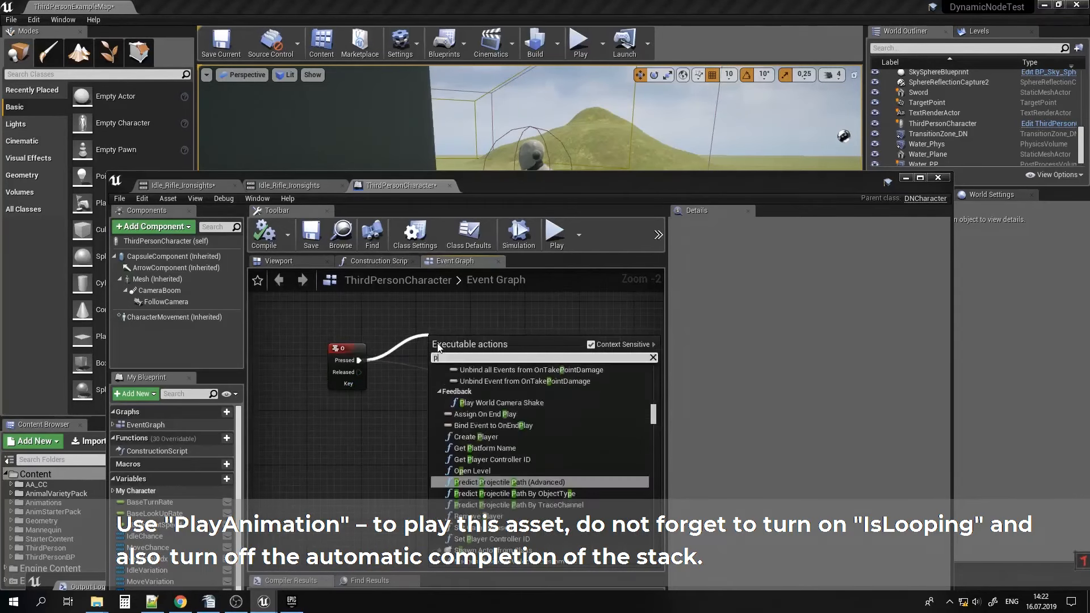
type("layanim")
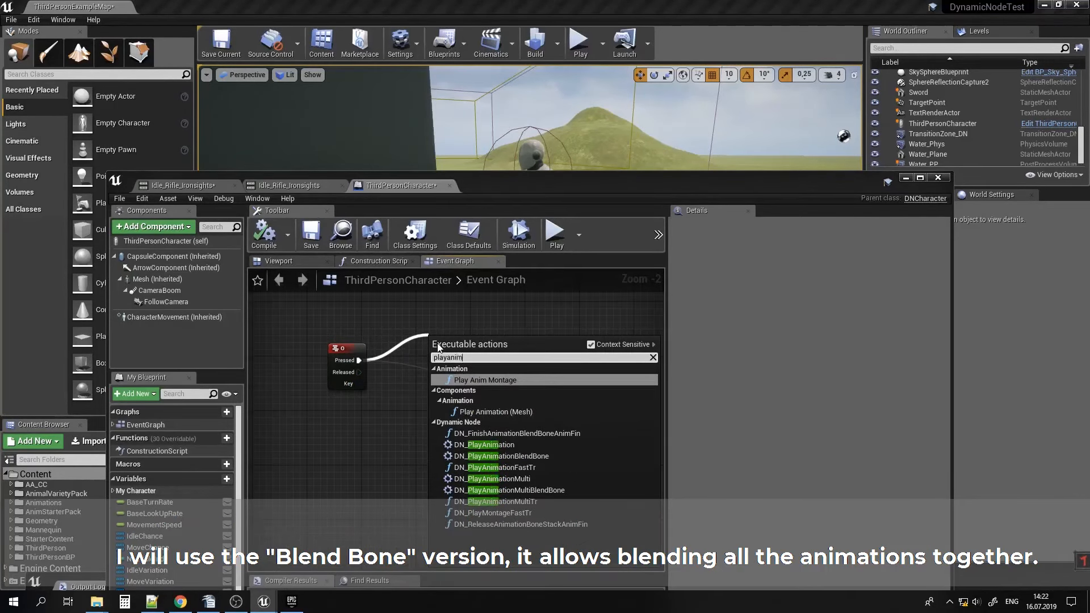
left_click(494, 456)
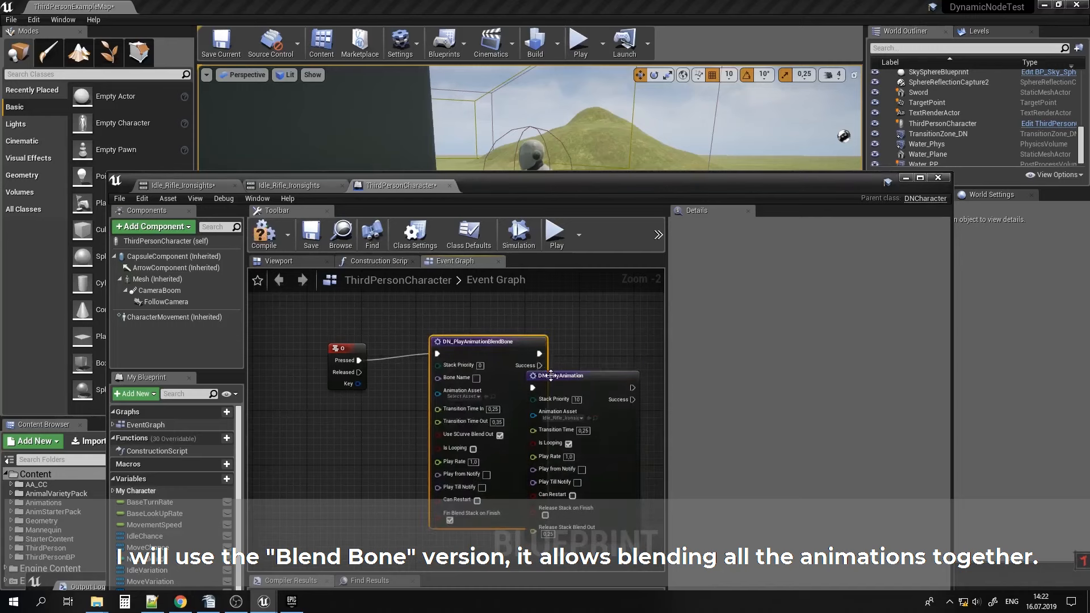
left_click_drag(551, 375, 607, 382)
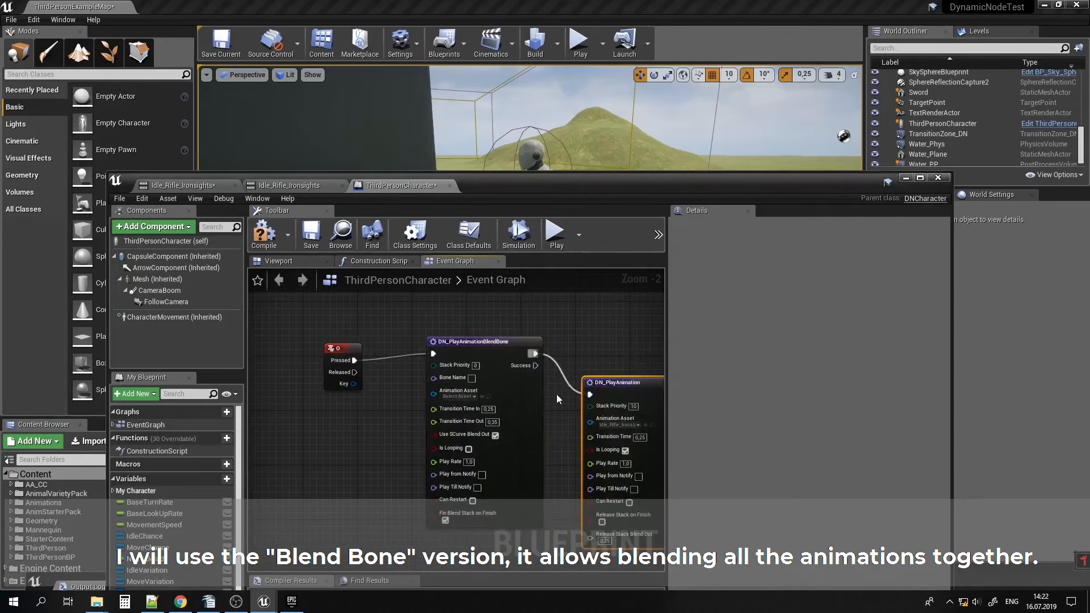
Disconnect DN_PlayAnimation and set DN_PlayAnimationBlendBone to bone spine_01, Idle_Rifle_Ironsights, Is Looping on and Fin Blend Stack on Finish off, then compile.
left_click(560, 376, "alt")
right_click_drag(514, 410, 478, 386)
scroll(475, 387, "up", 2)
left_click(438, 369)
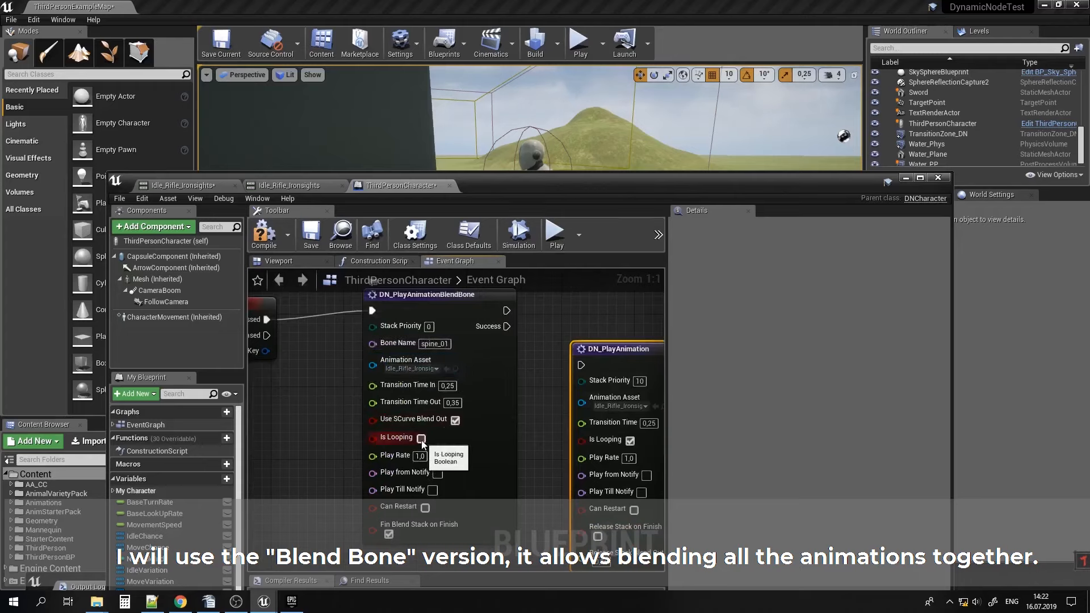
left_click(389, 534)
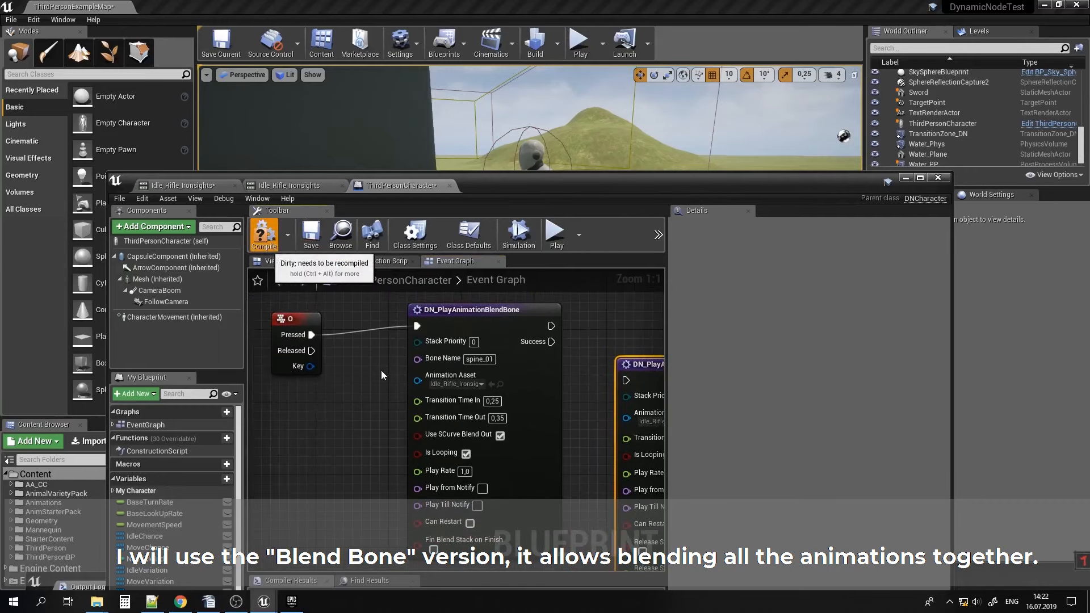
Run the level to check the blended rifle idle while the character stands and runs, and stop playing.
left_click_drag(510, 185, 459, 451)
left_click(579, 43)
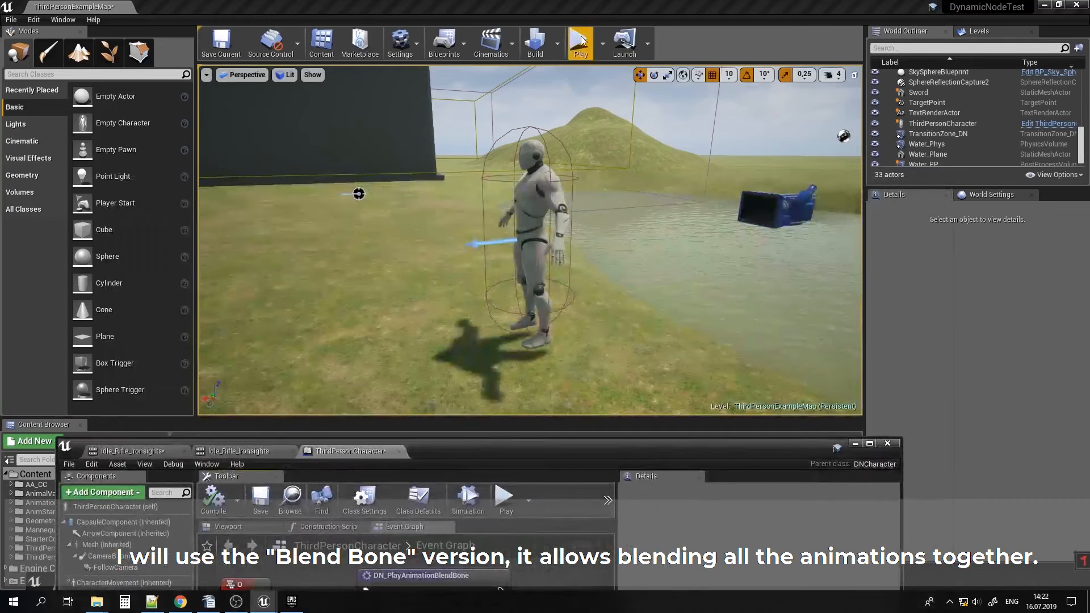
left_click(550, 224)
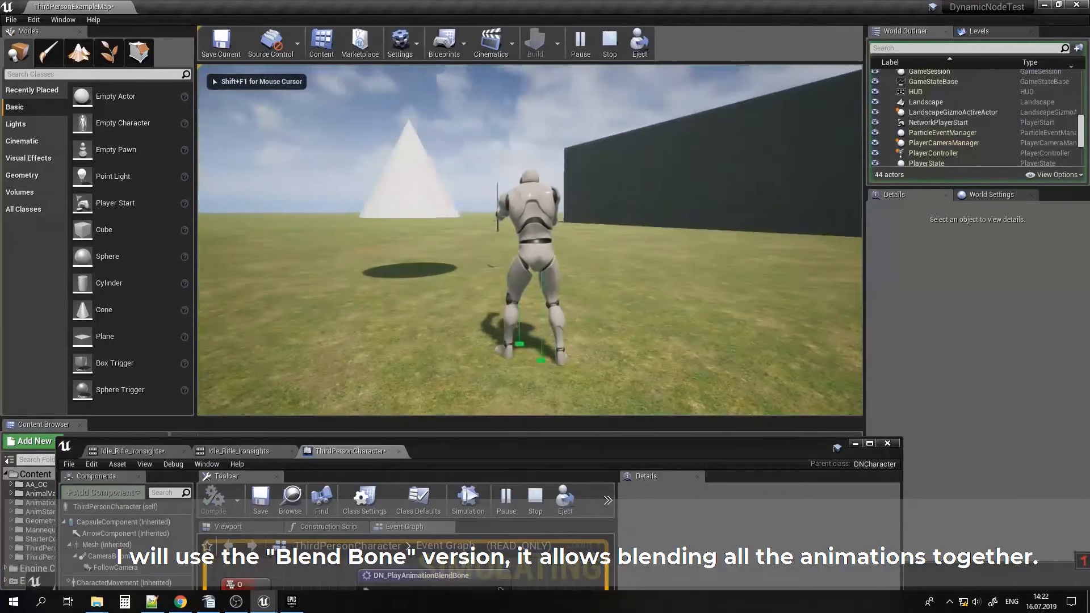
key("w")
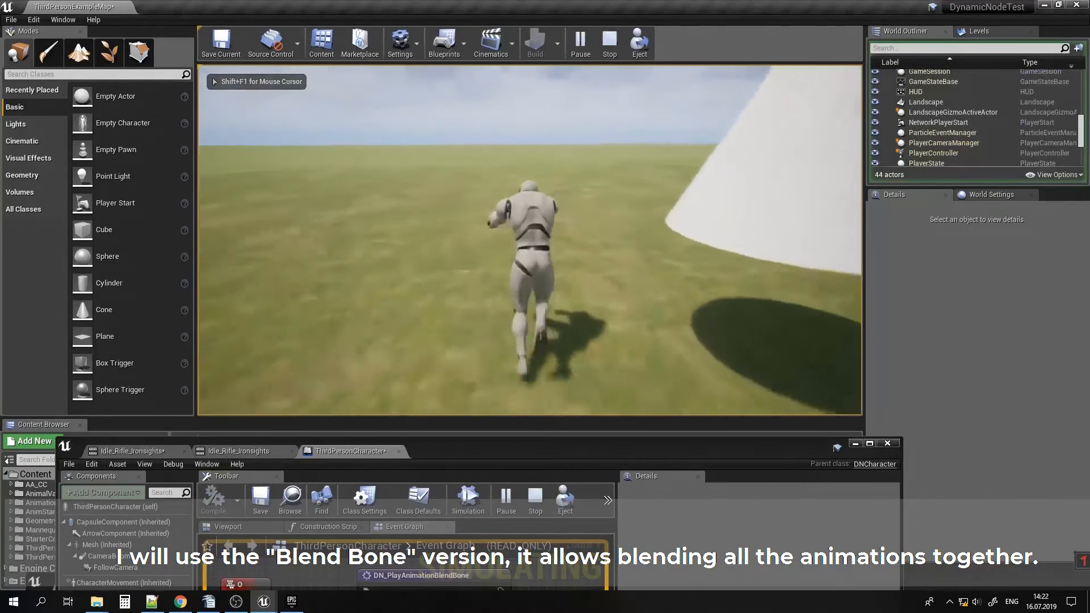
key("w")
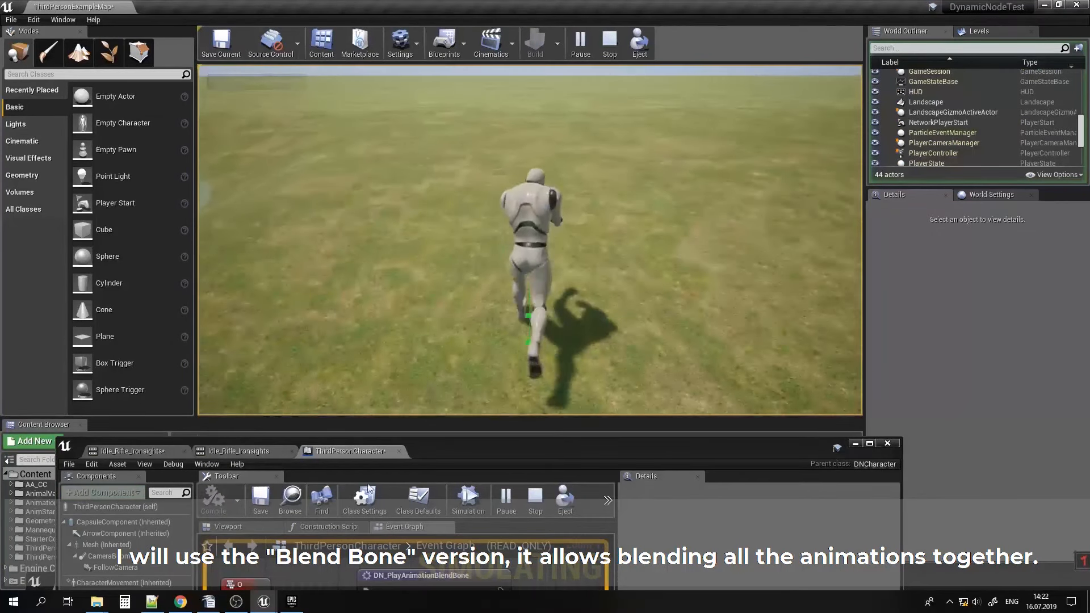
key("Escape")
Move the O key event away from DN_PlayAnimationBlendBone and insert a DN_ApplyAimOffset1DForNextTr node on the Pressed connection between them.
left_click_drag(501, 450, 517, 160)
right_click_drag(307, 357, 377, 380)
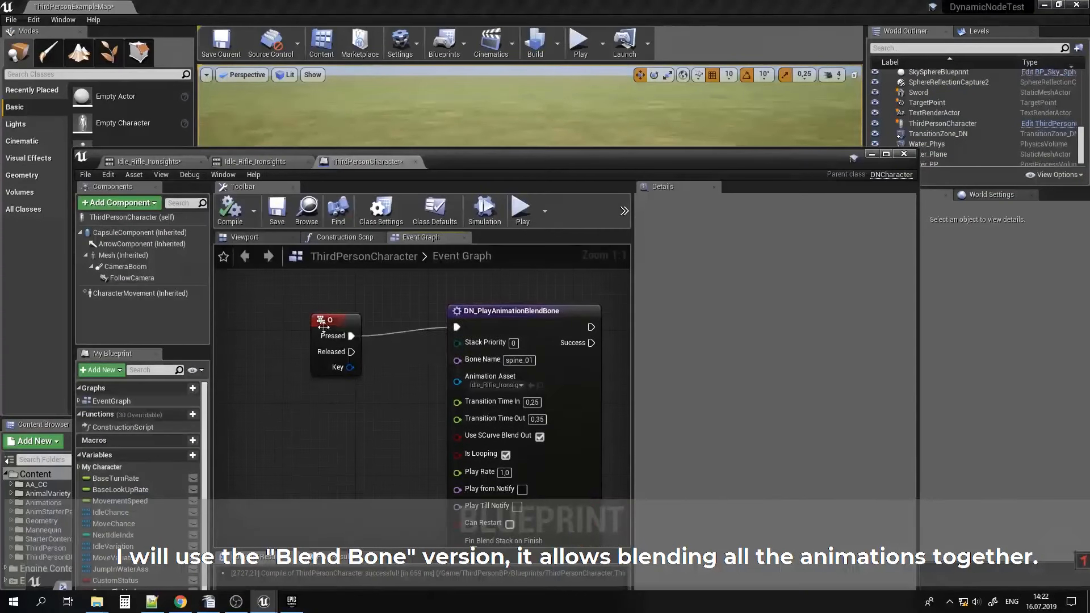
left_click_drag(326, 319, 254, 318)
right_click_drag(255, 316, 372, 343)
left_click_drag(372, 343, 318, 324)
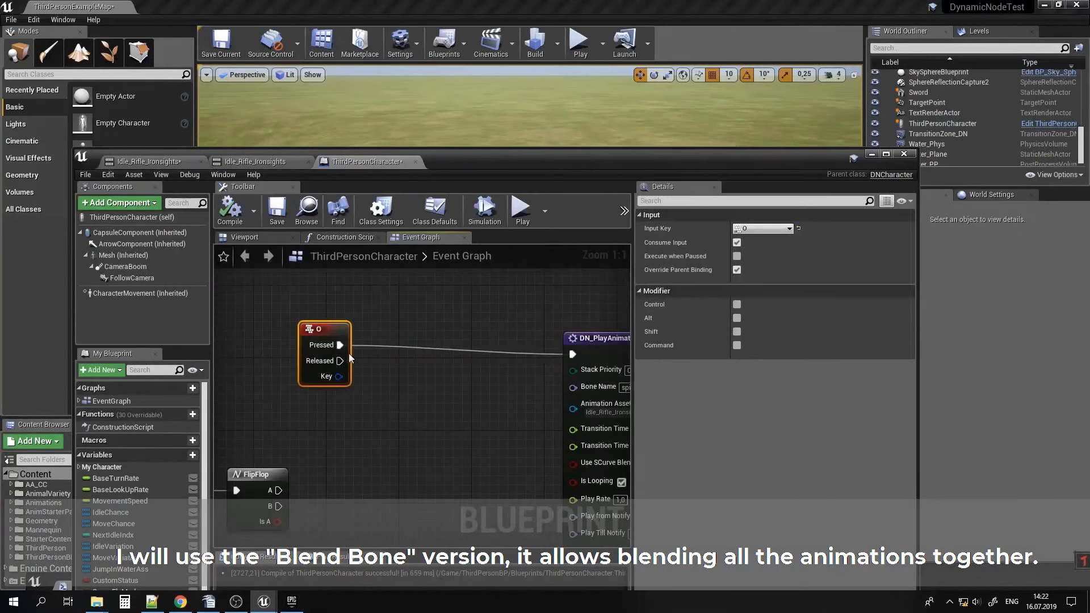
left_click_drag(382, 344, 385, 344)
type("applya")
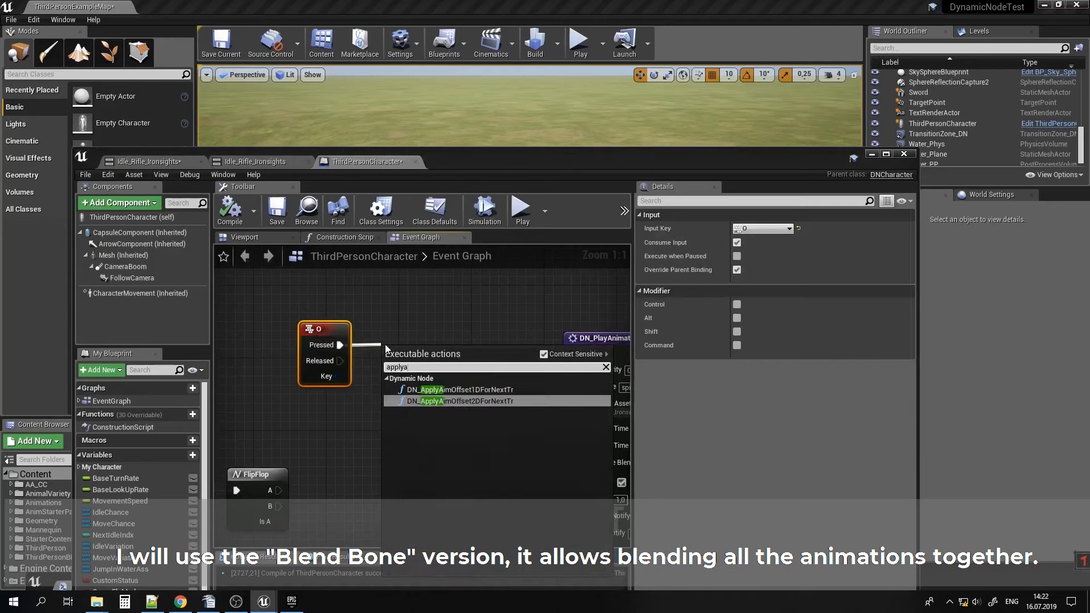
left_click(481, 389)
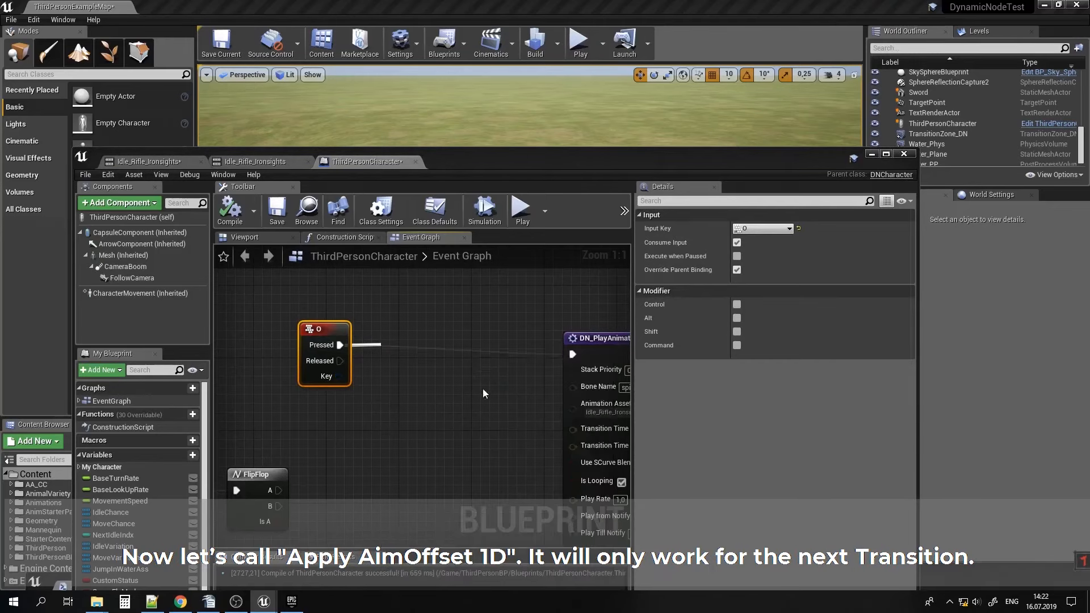
Add an unconnected DN_ApplyAimOffset2DForNextTr node and place it above the one-axis aim offset node.
right_click(441, 291)
type("apll")
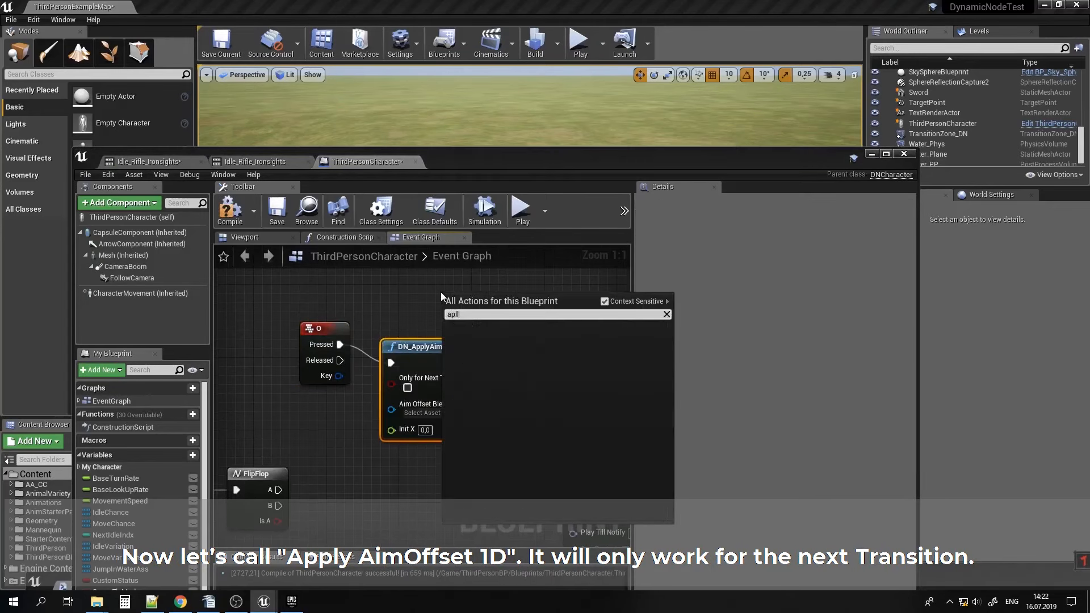
key("BackSpace")
type("y")
key("BackSpace")
key("BackSpace")
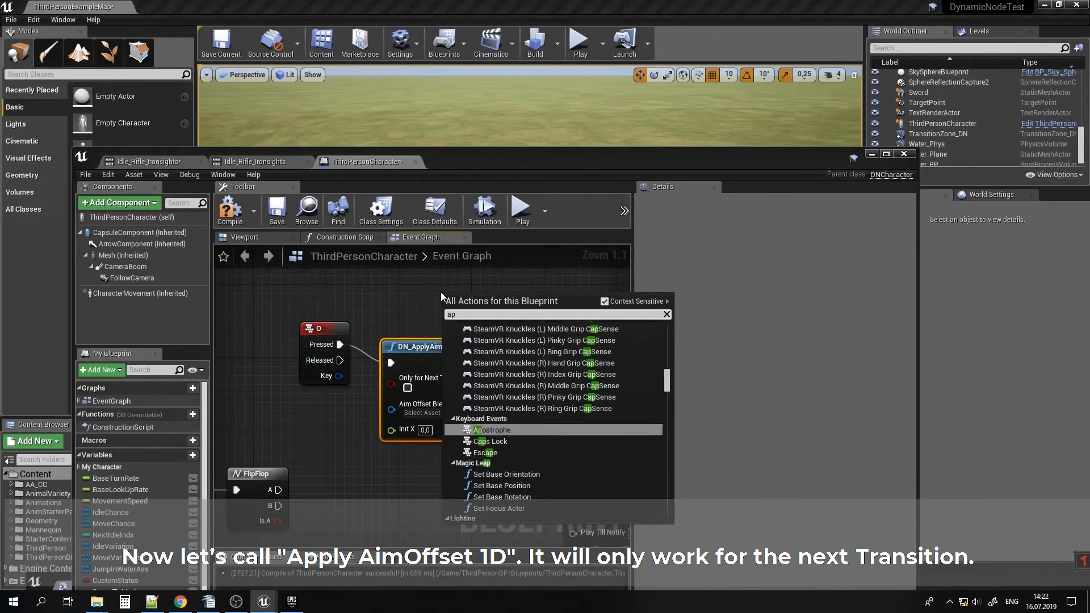
type("plya")
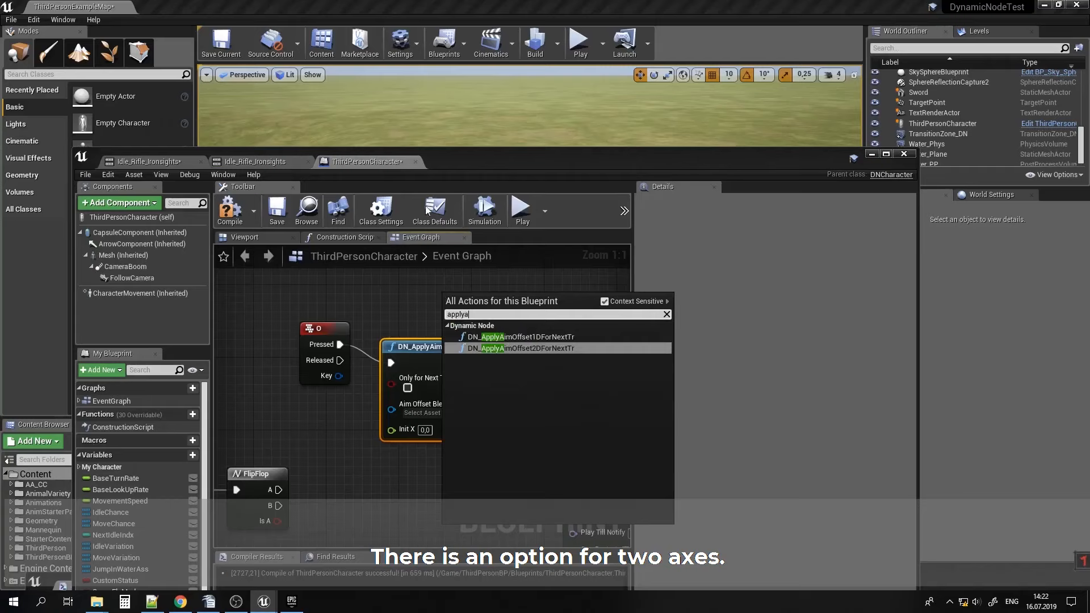
left_click(559, 350)
right_click_drag(536, 339, 539, 415)
left_click_drag(536, 374, 482, 286)
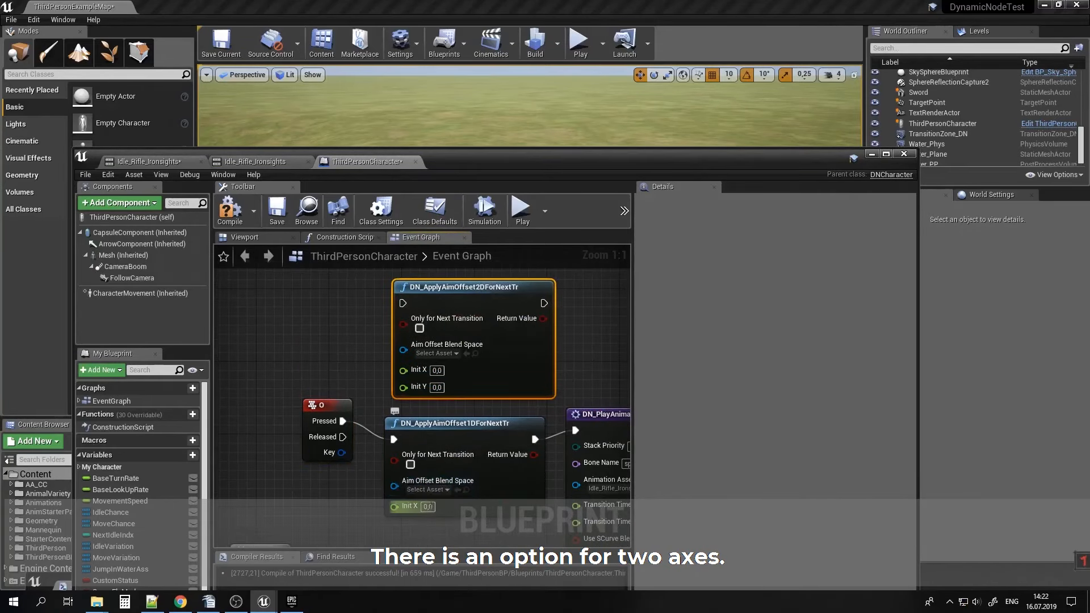
Align the O key event with DN_ApplyAimOffset1DForNextTr, assign Aim_1D as its aim offset blend space, and compile.
right_click_drag(476, 399, 444, 322)
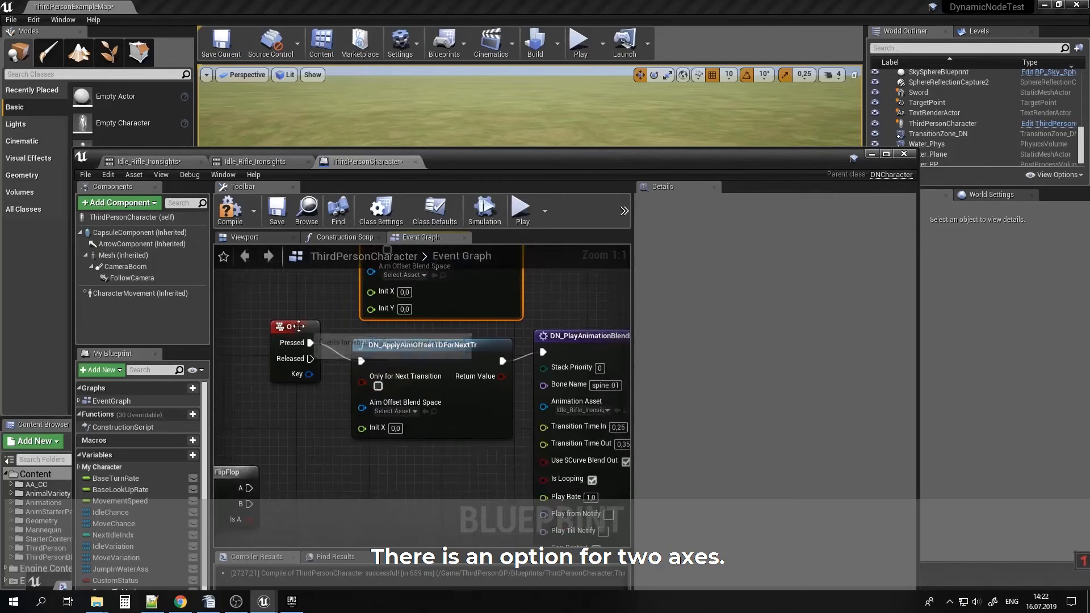
left_click_drag(306, 328, 268, 346)
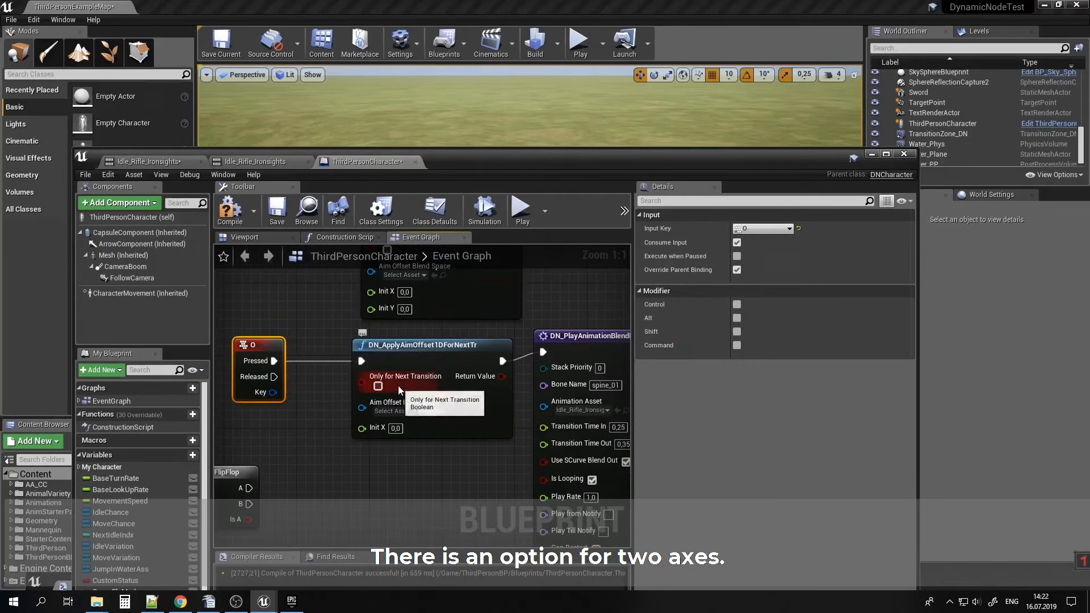
left_click(401, 411)
left_click(428, 454)
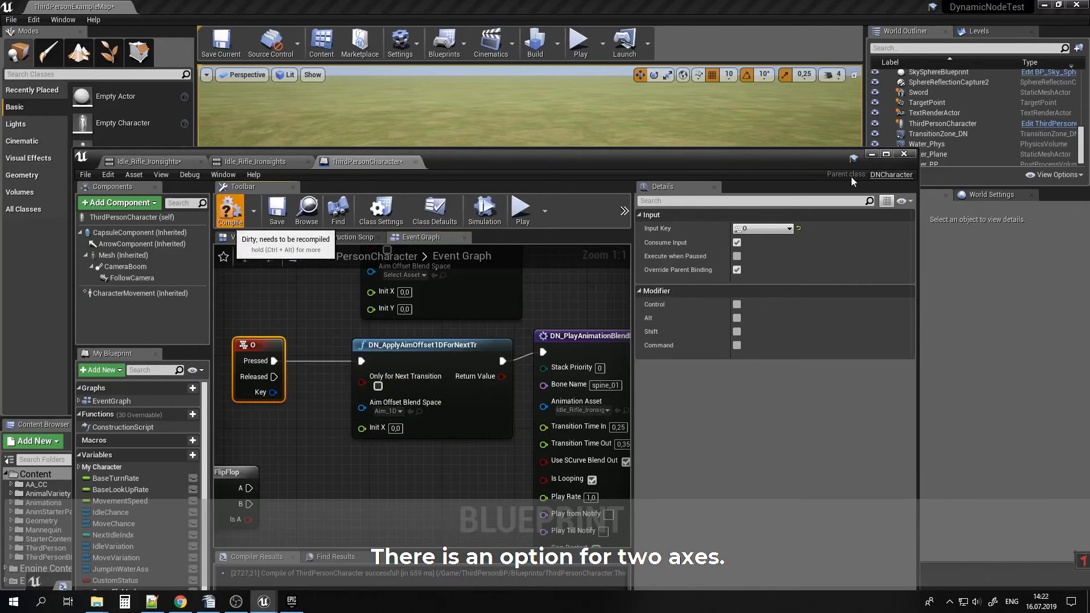
Set Init X of the DN_ApplyAimOffset1DForNextTr node to 90 and compile the blueprint.
left_click(871, 153)
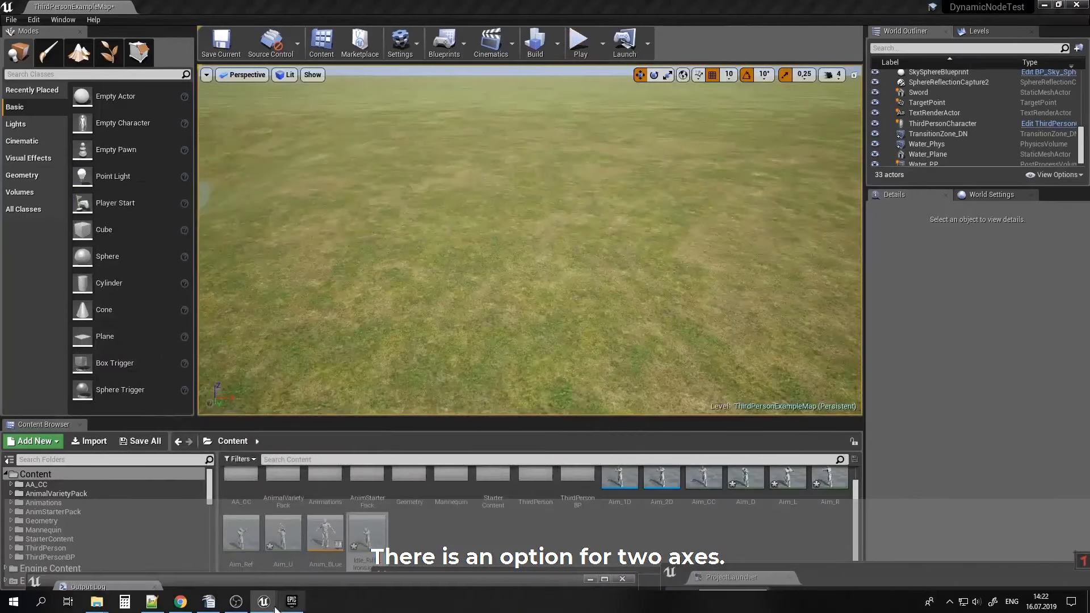
mouse_move(274, 608)
left_click(834, 565)
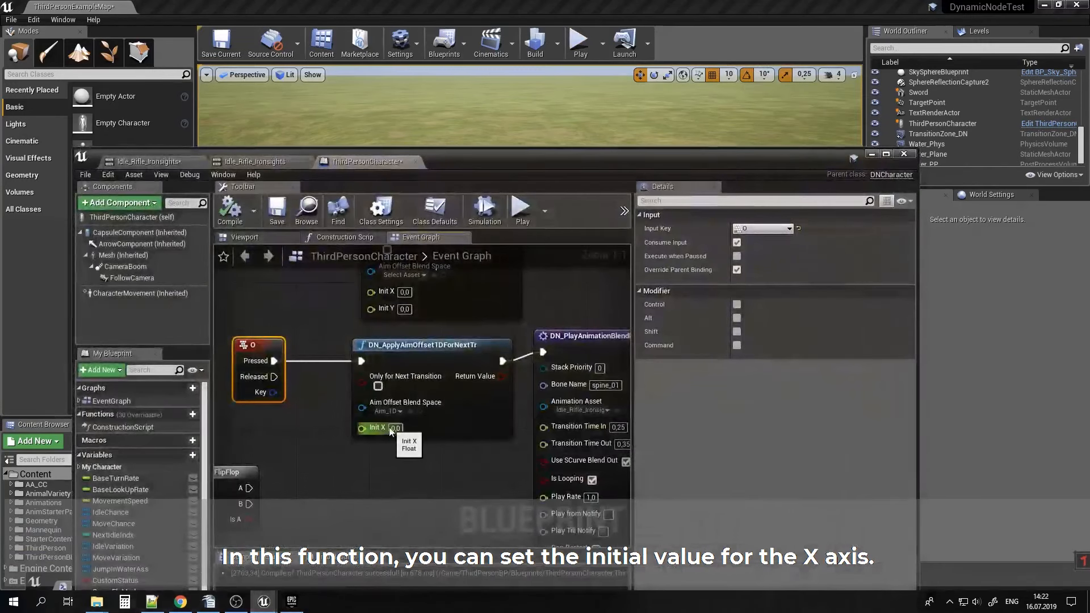
type("90")
key("Return")
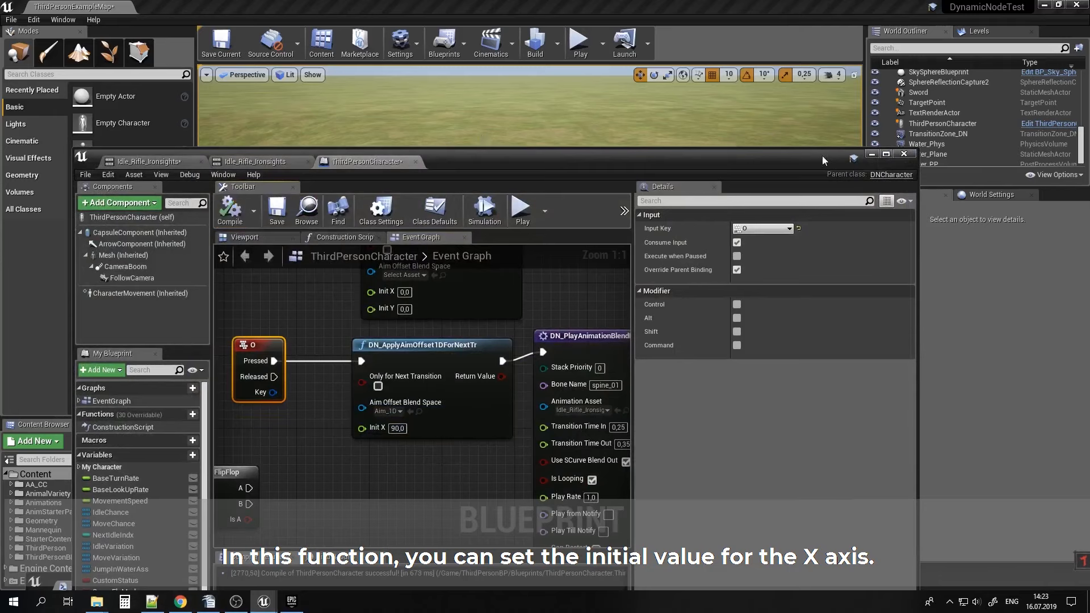
Run the level, trigger the O key event to check the initial aim offset pose, and stop playing.
left_click_drag(821, 156, 807, 400)
left_click(579, 41)
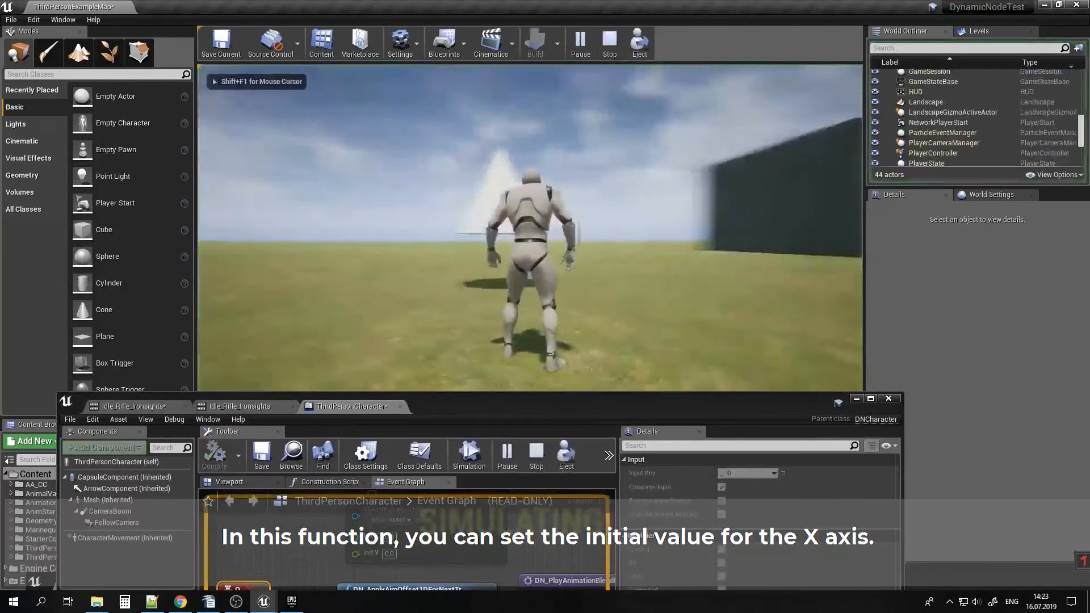
key("o")
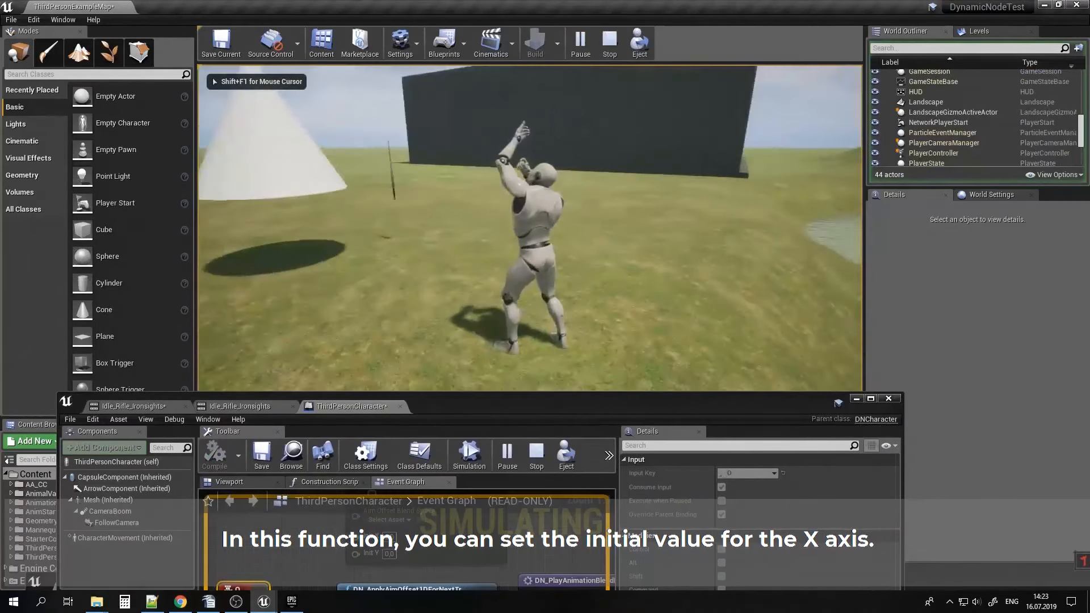
key("Escape")
Enable Only for Next Transition on the DN_ApplyAimOffset1DForNextTr node.
left_click_drag(648, 400, 725, 204)
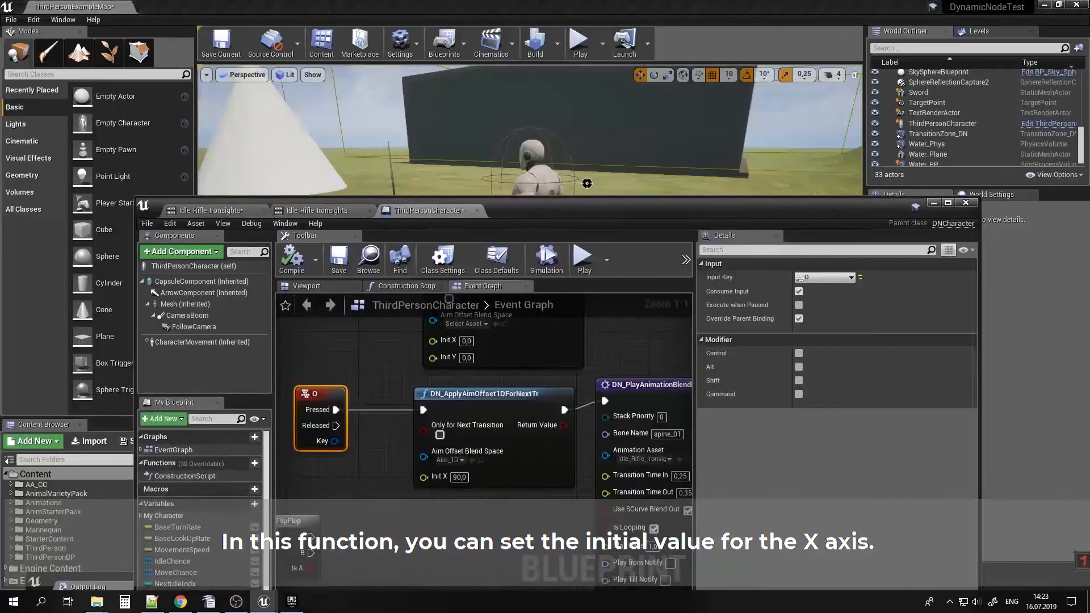
right_click_drag(510, 467, 466, 433)
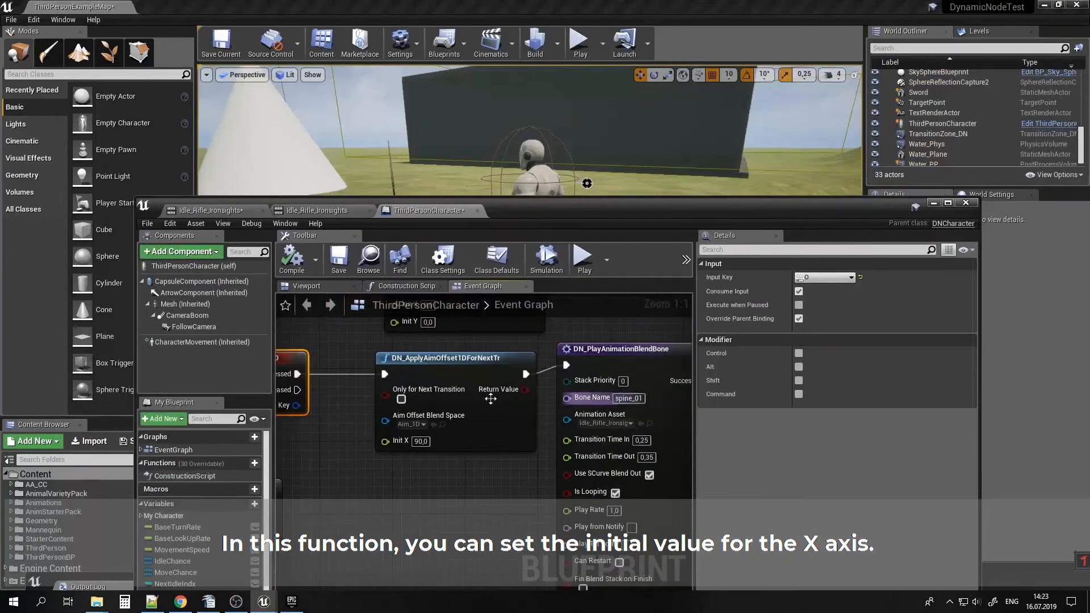
left_click(401, 400)
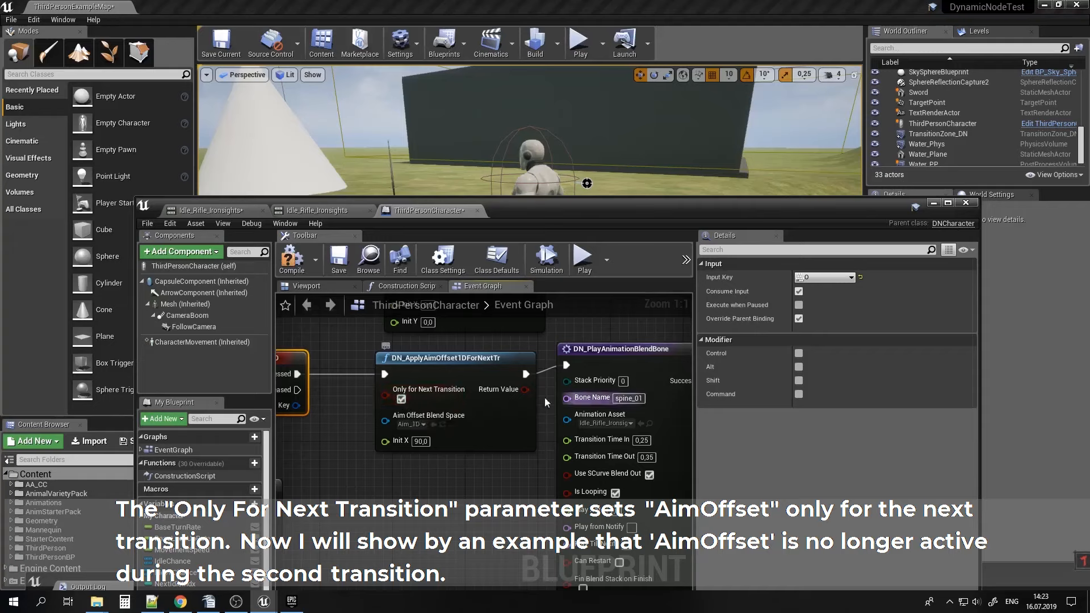
Duplicate the DN_PlayAnimationBlendBone node, place the copy beside the FlipFlop, and connect it to the FlipFlop's A output.
right_click_drag(512, 500, 465, 445)
left_click(624, 431)
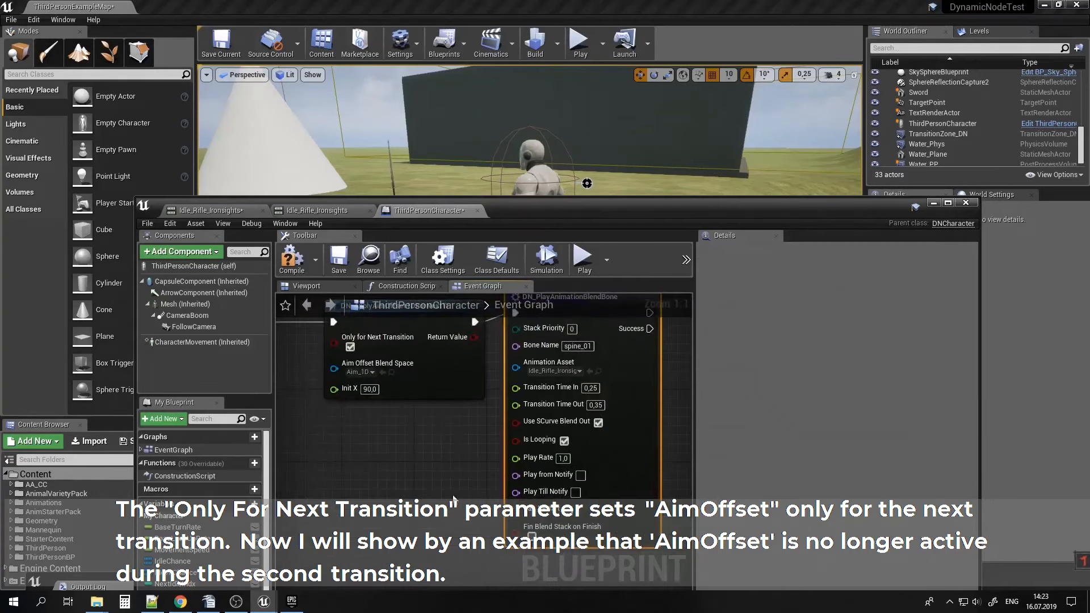
right_click_drag(309, 496, 444, 458)
key("ctrl+v")
left_click_drag(493, 469, 522, 396)
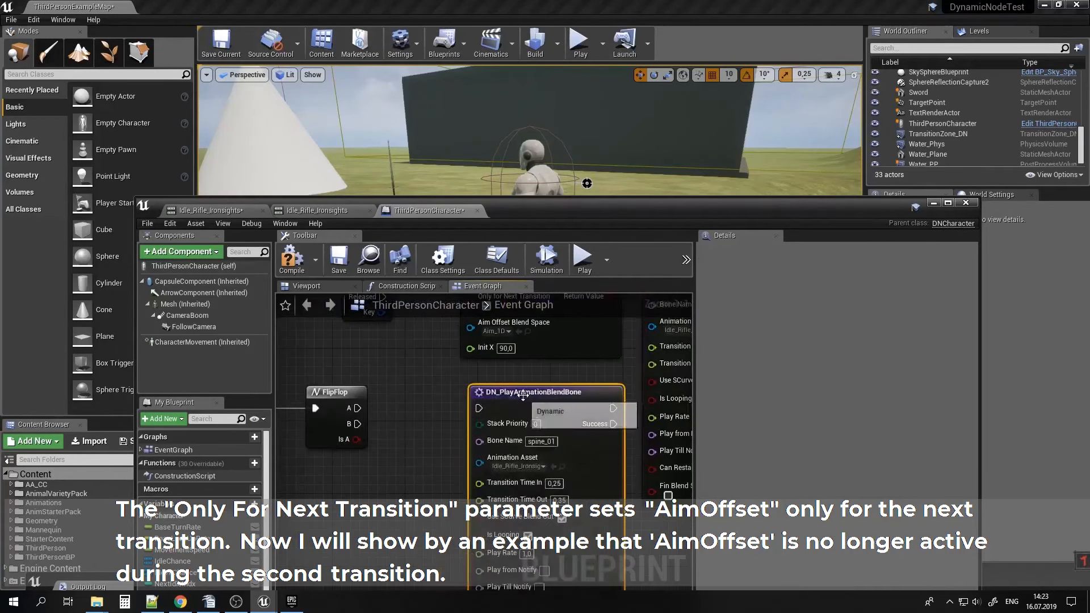
left_click_drag(360, 407, 485, 411)
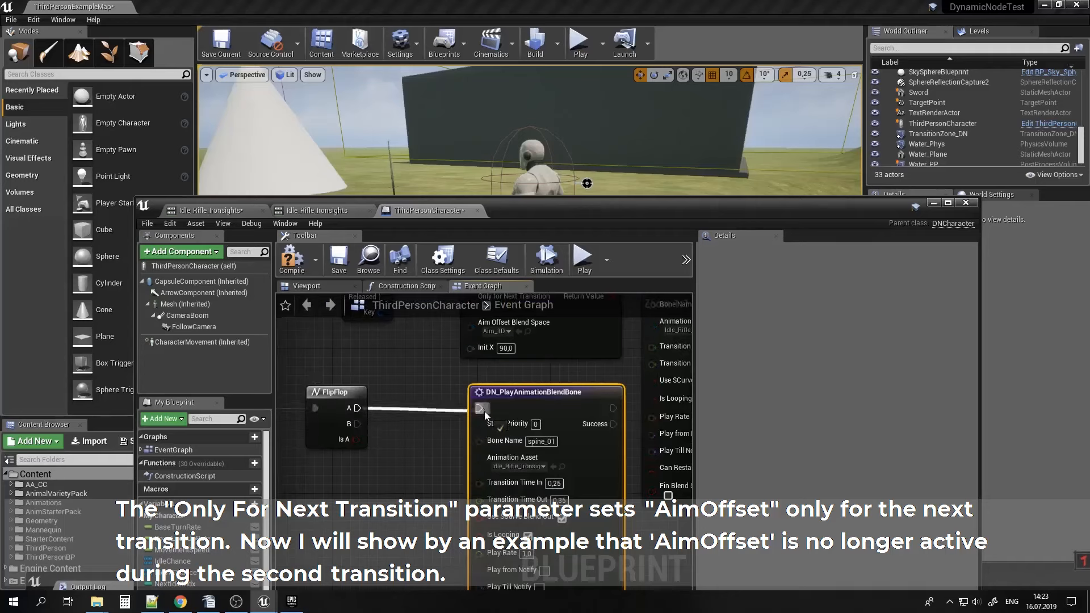
Assign ThirdPersonWalk as the animation asset of the duplicated DN_PlayAnimationBlendBone node and compile the blueprint.
left_click(537, 469)
type("walk")
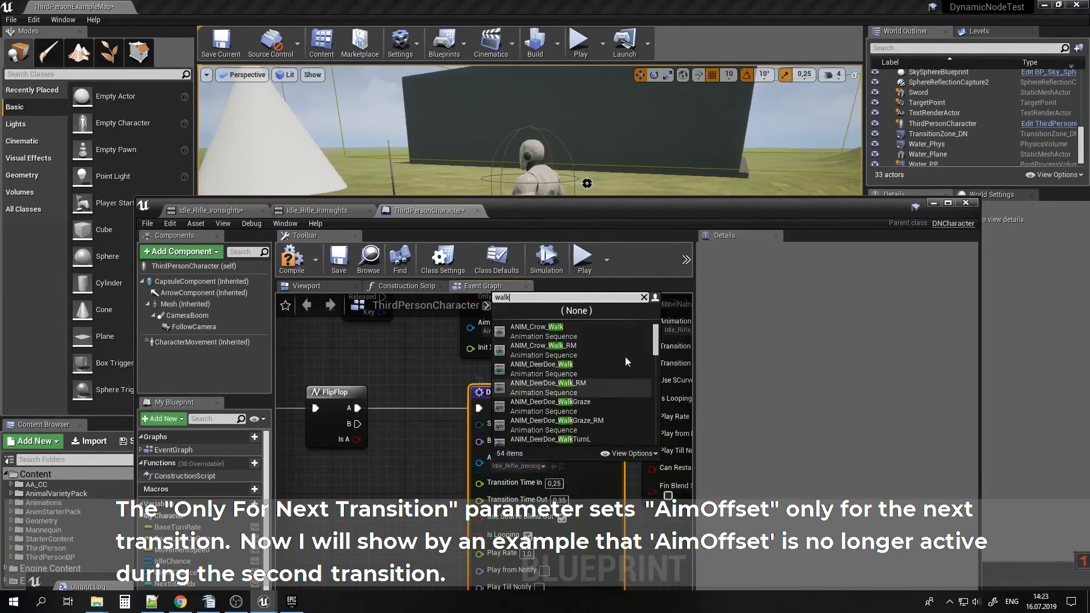
left_click_drag(655, 341, 656, 438)
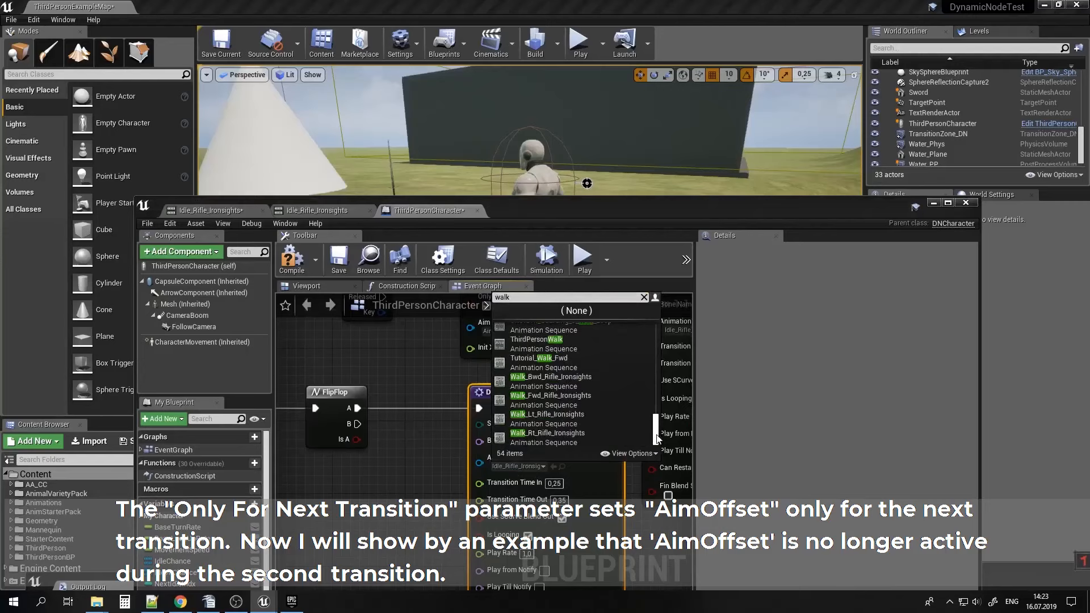
left_click(565, 345)
mouse_move(413, 400)
right_mouse_down()
mouse_move(639, 419)
mouse_move(420, 413)
right_mouse_up()
right_click_drag(611, 398, 458, 458)
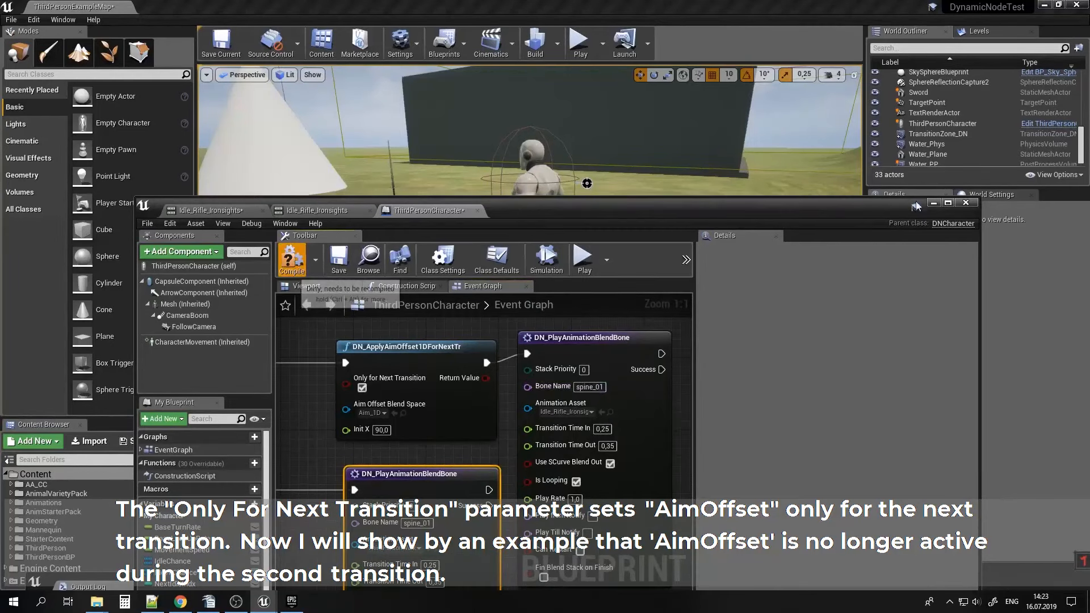
Minimize the blueprint editor, run the level to check whether the aim offset affects the second animation transition, and stop playing.
left_click(933, 203)
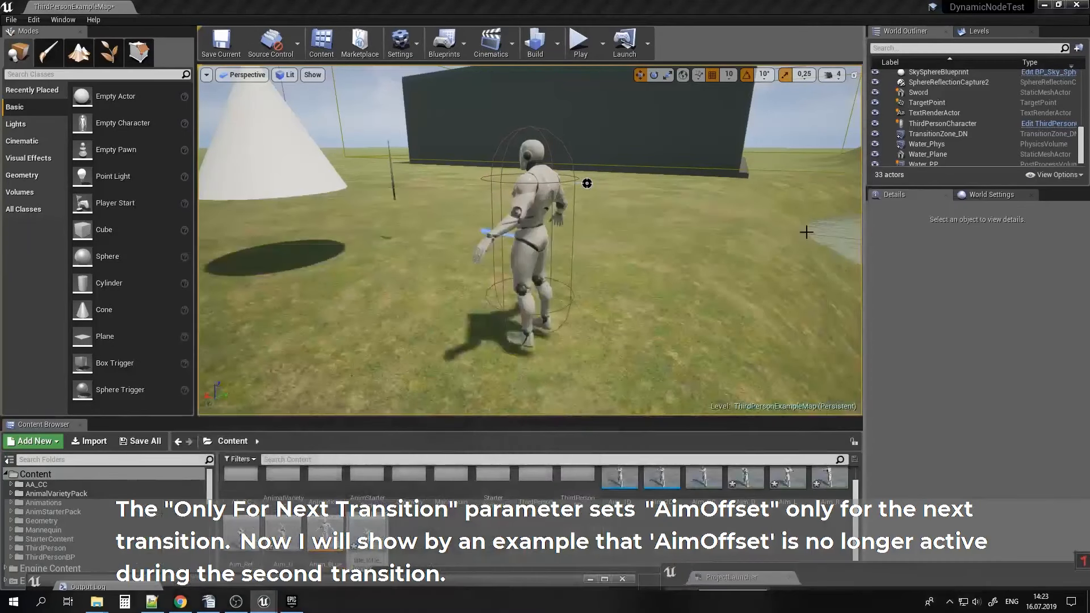
left_click(580, 40)
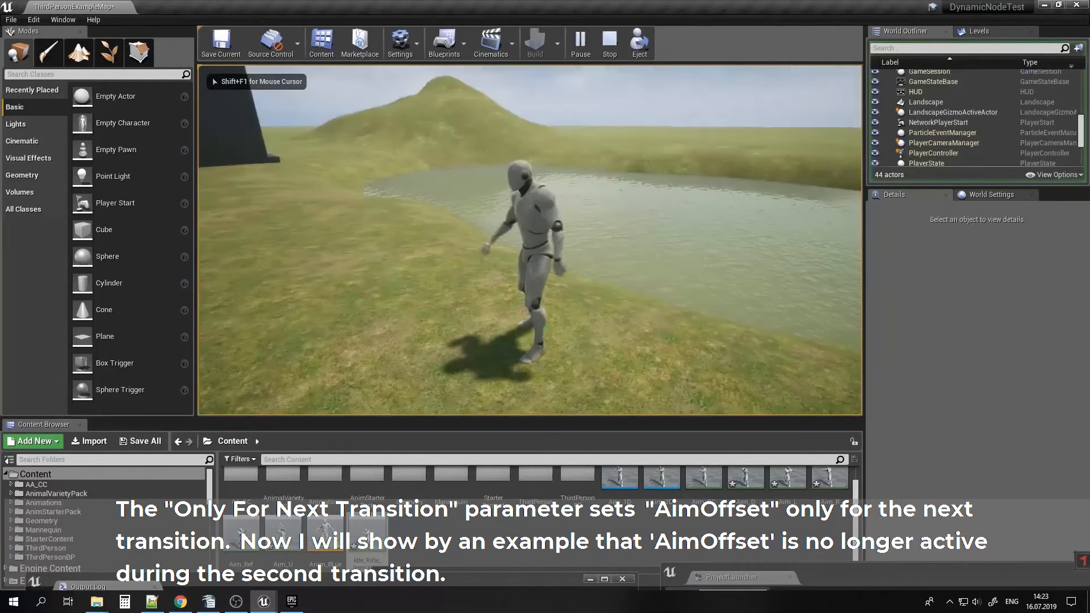
key("Escape")
Reopen the ThirdPersonCharacter blueprint and disable Only for Next Transition on the DN_ApplyAimOffset1DForNextTr node.
left_click(269, 603)
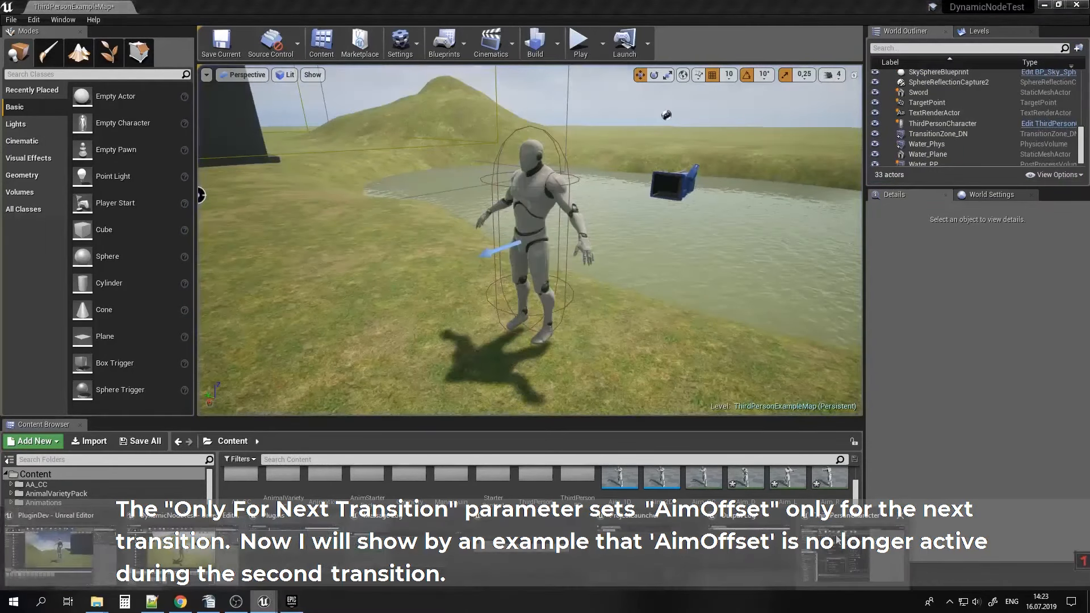
left_click(519, 562)
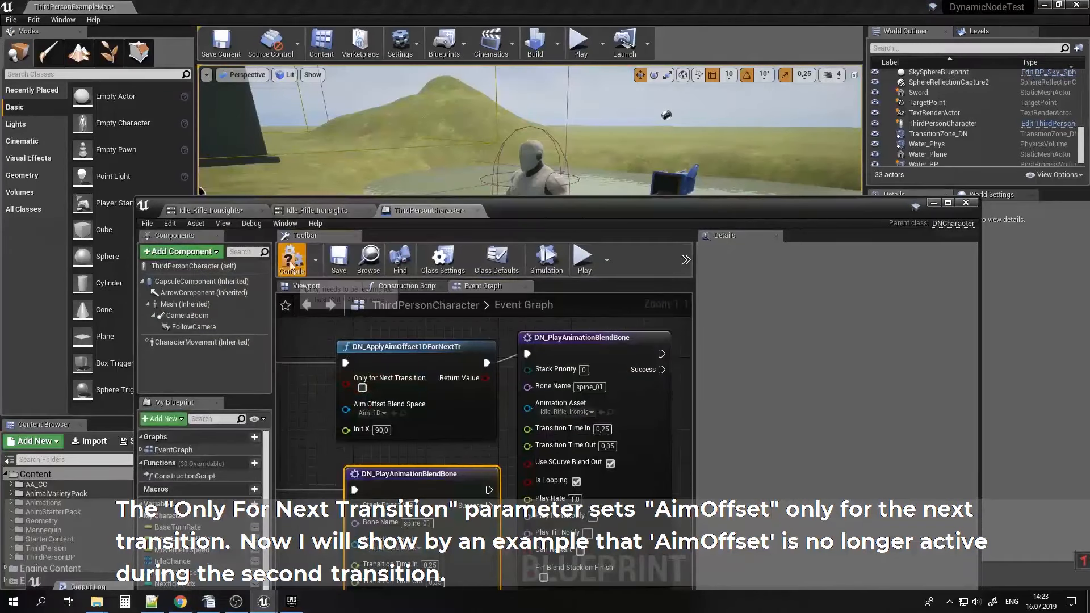
Minimize the blueprint editor, run the level to check the second animation transition with Only for Next Transition disabled, and stop playing.
left_click(934, 202)
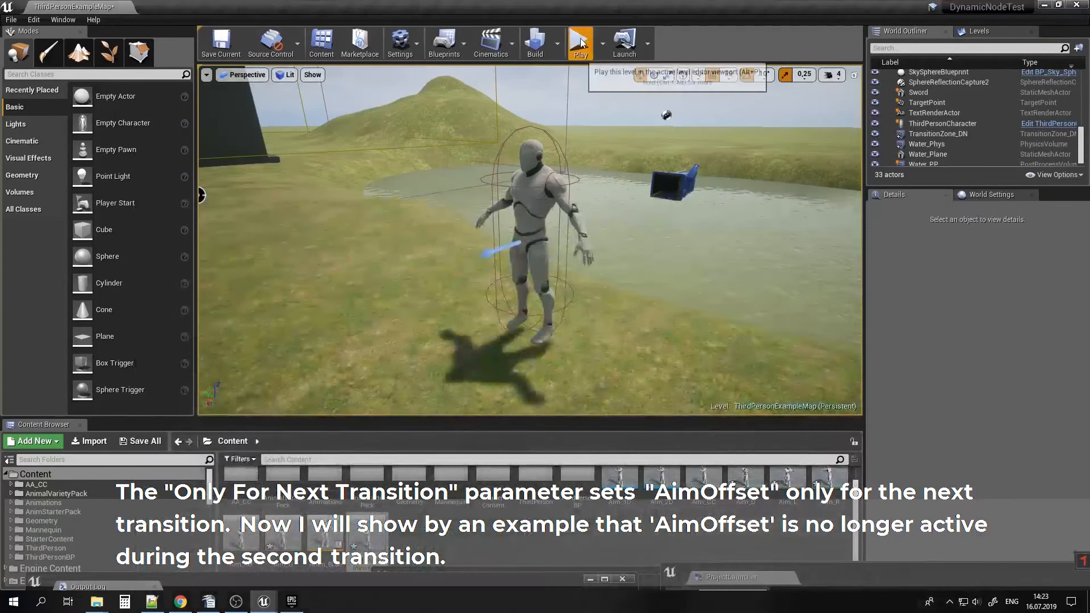
left_click(580, 40)
left_click(507, 164)
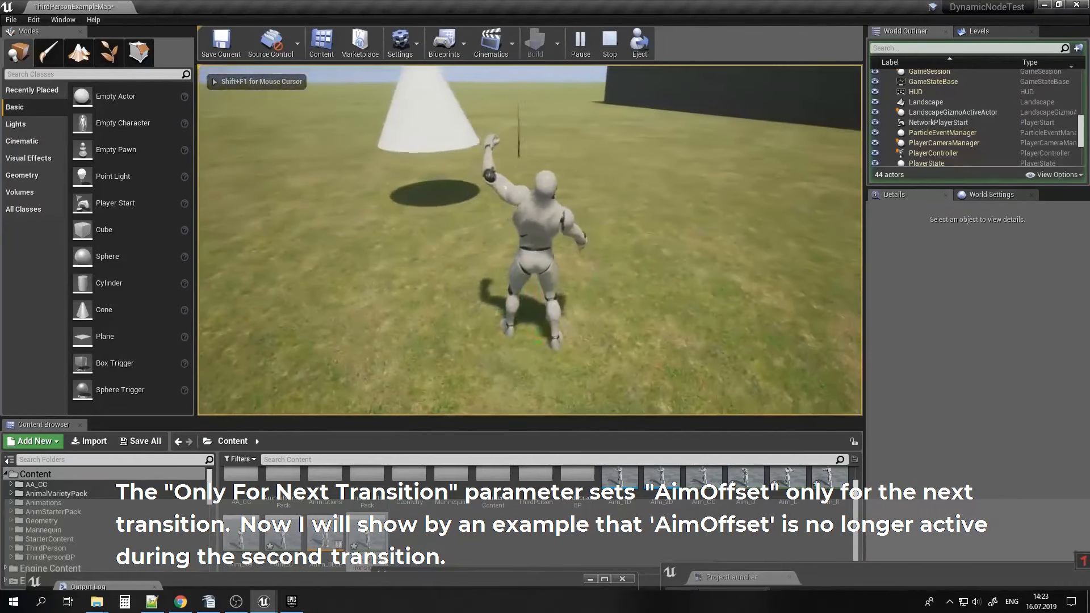
key("Escape")
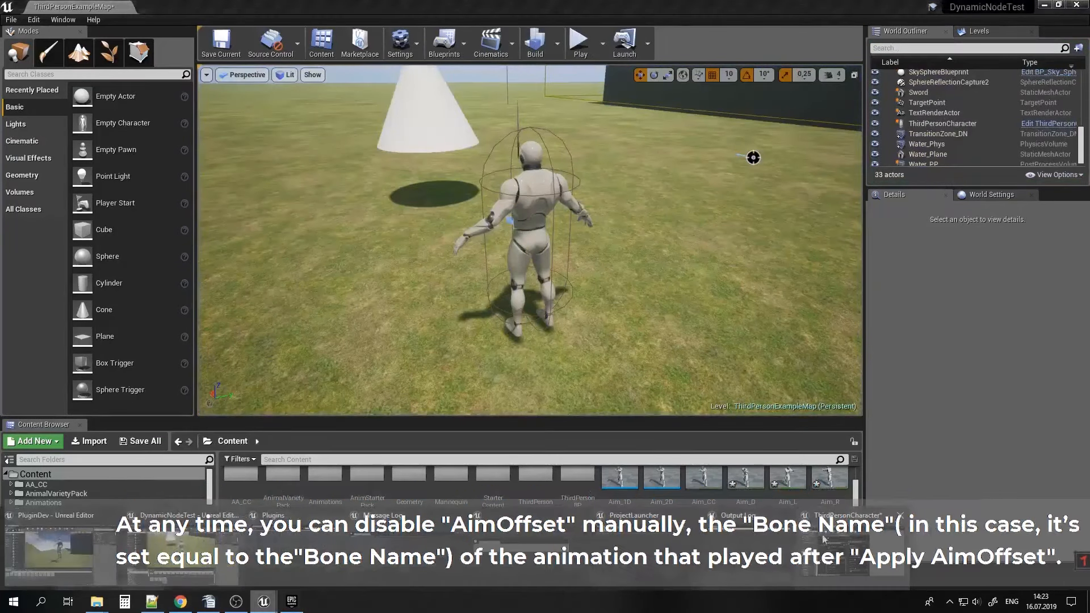
Reopen the ThirdPersonCharacter blueprint, move the FlipFlop away, and insert a DN_DisableAimOffsetForNextTr node between its A output and DN_PlayAnimationBlendBone.
left_click(264, 601)
right_click_drag(364, 392, 607, 346)
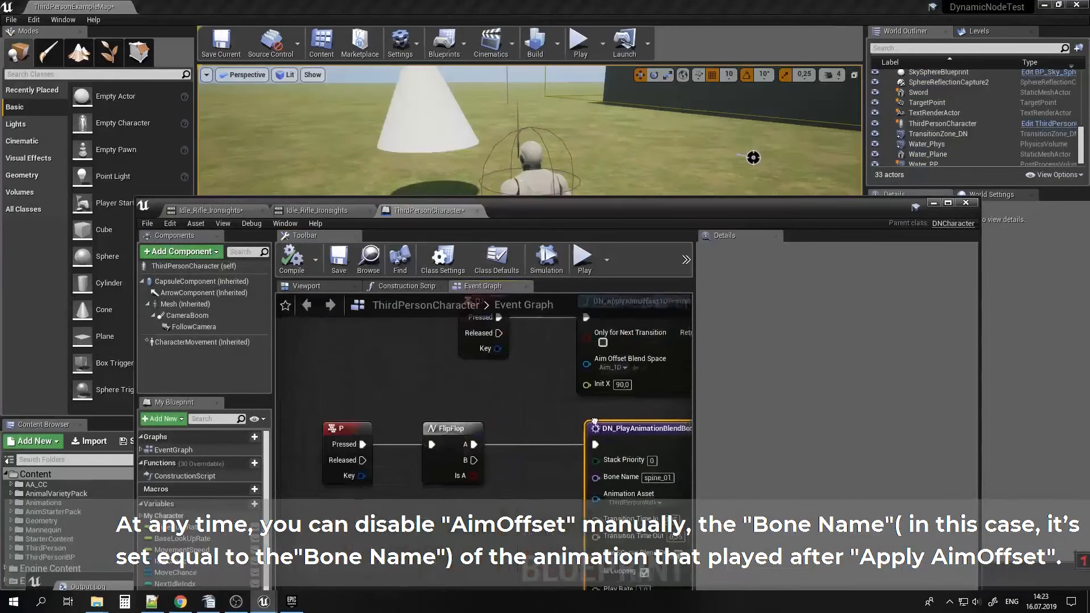
left_click_drag(462, 429, 326, 430)
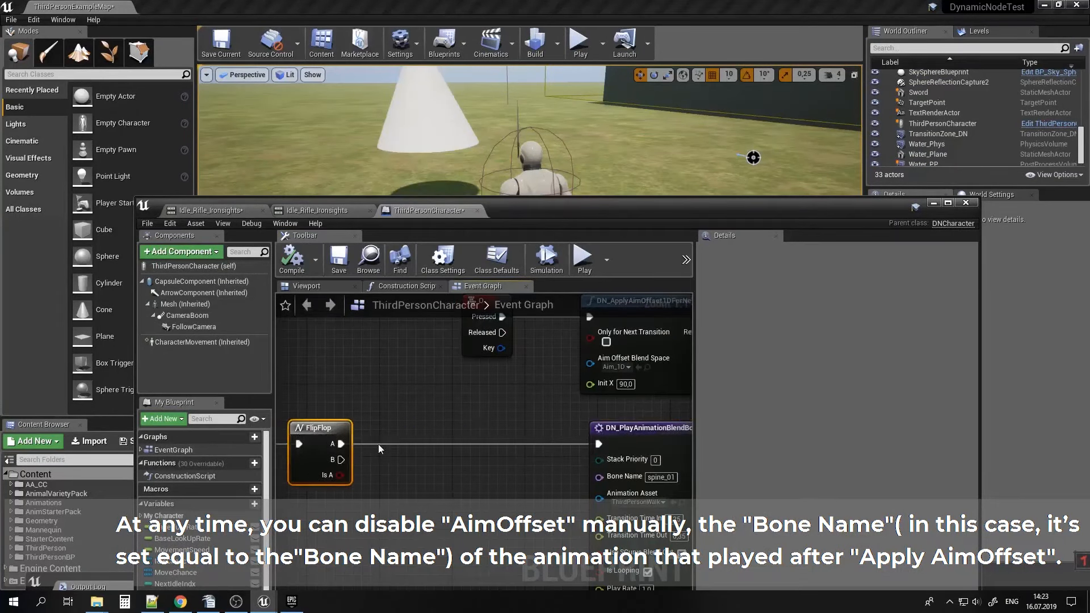
left_click_drag(413, 441, 402, 445)
type("aimof")
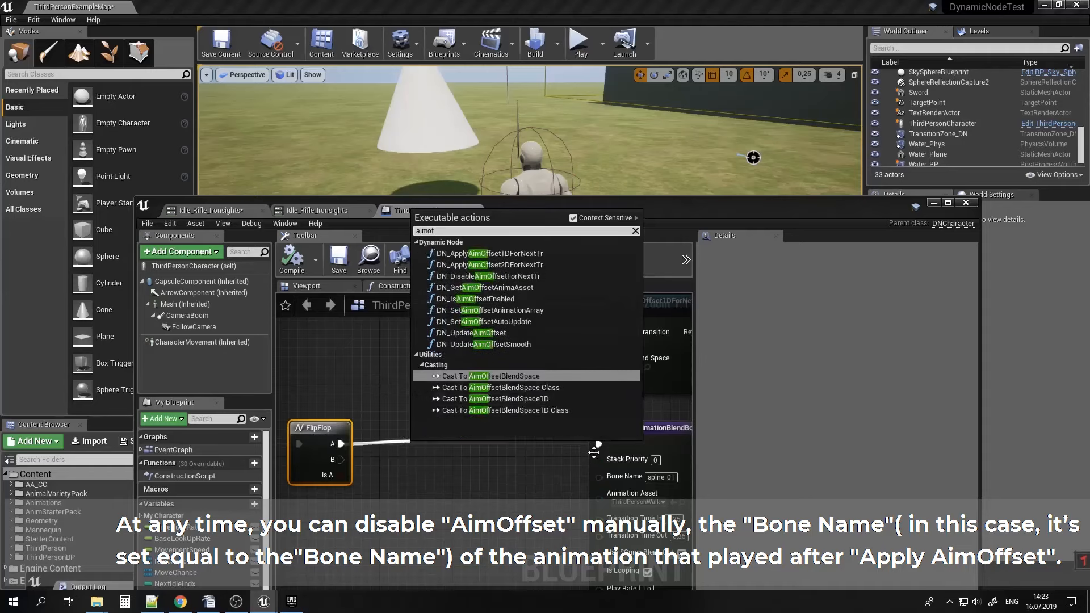
left_click(528, 276)
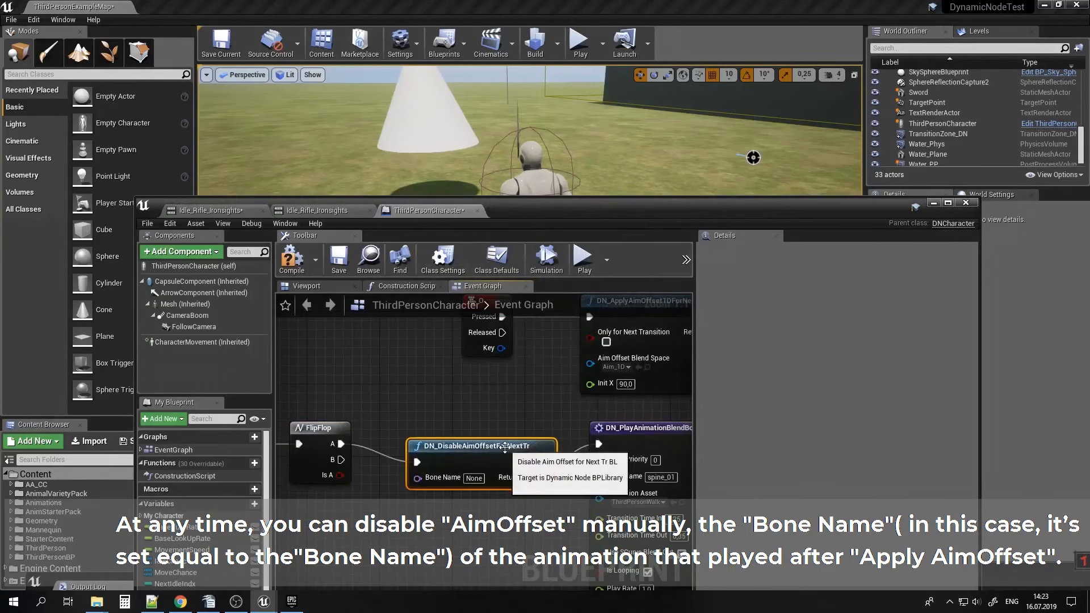
Set Bone Name to spine_01 on DN_DisableAimOffsetForNextTr and compare it with the bone name of the animation played after DN_ApplyAimOffset1DForNextTr.
right_click_drag(617, 460, 539, 456)
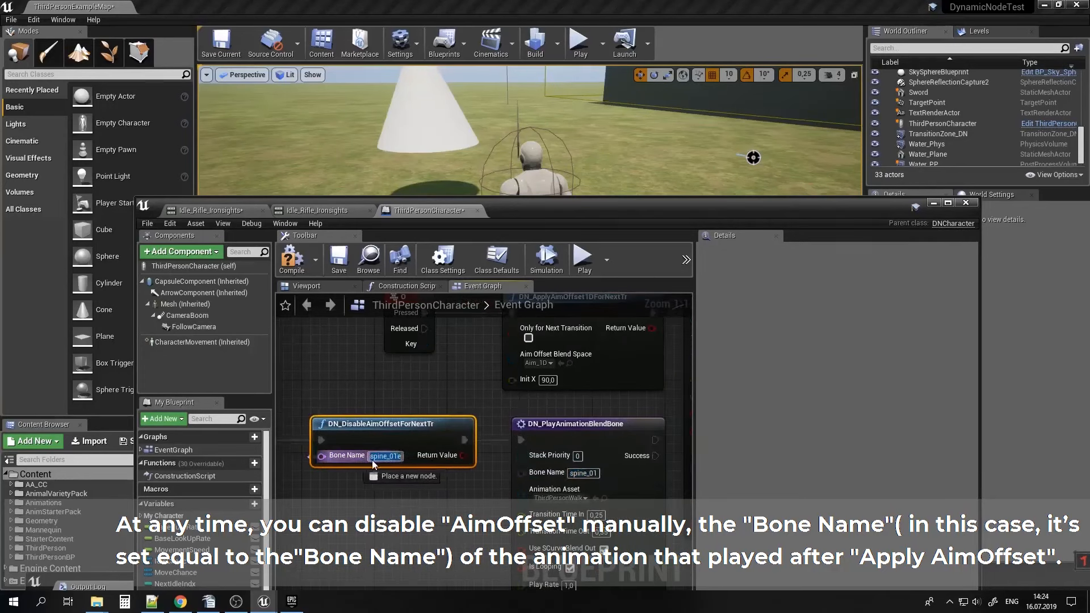
left_click(420, 485)
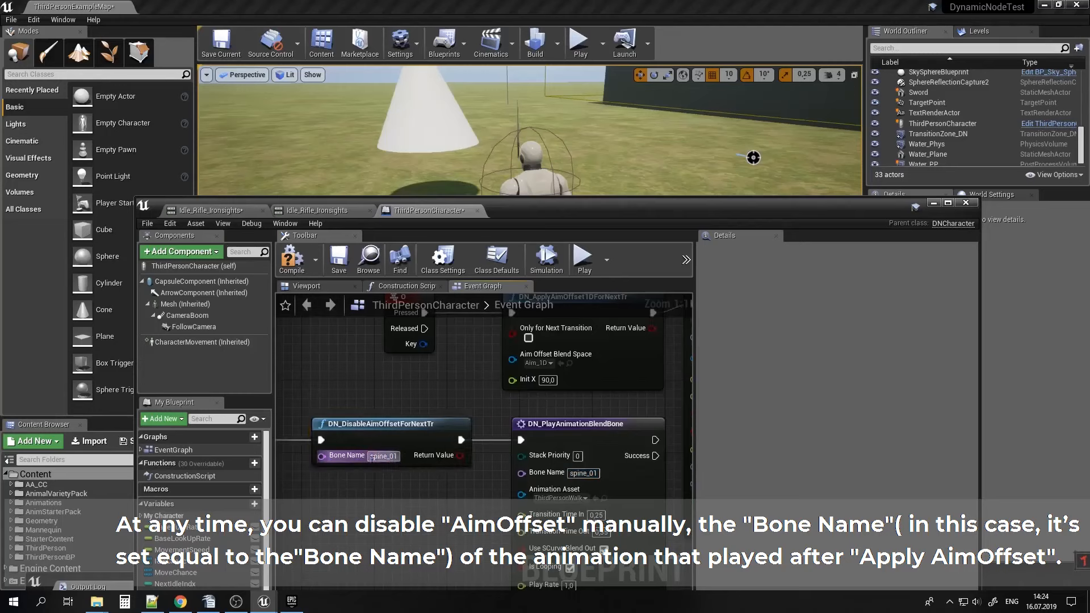
right_click_drag(649, 387, 487, 431)
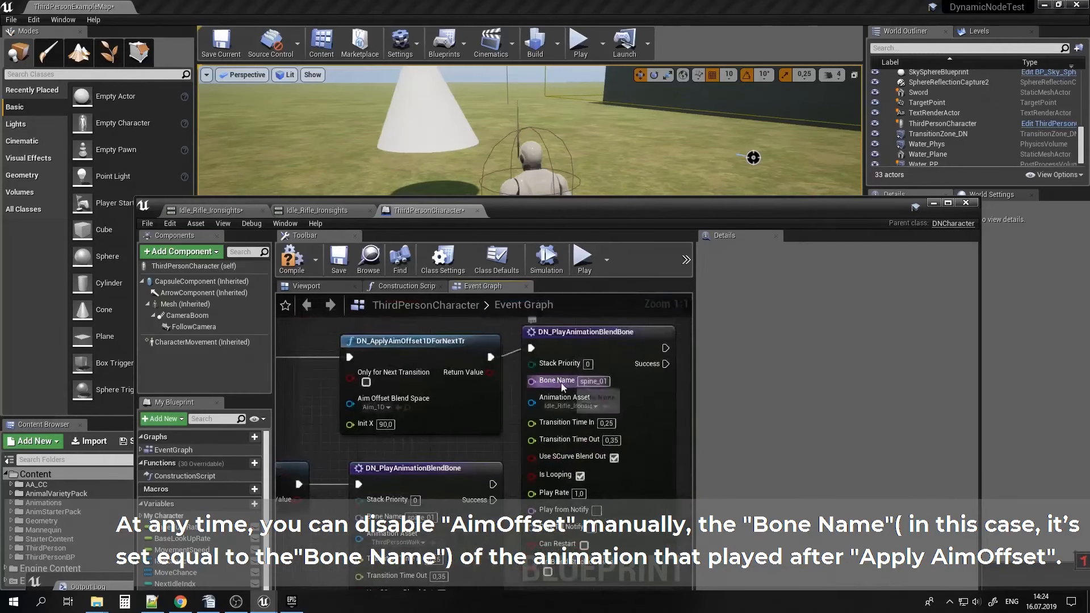
left_click(391, 377)
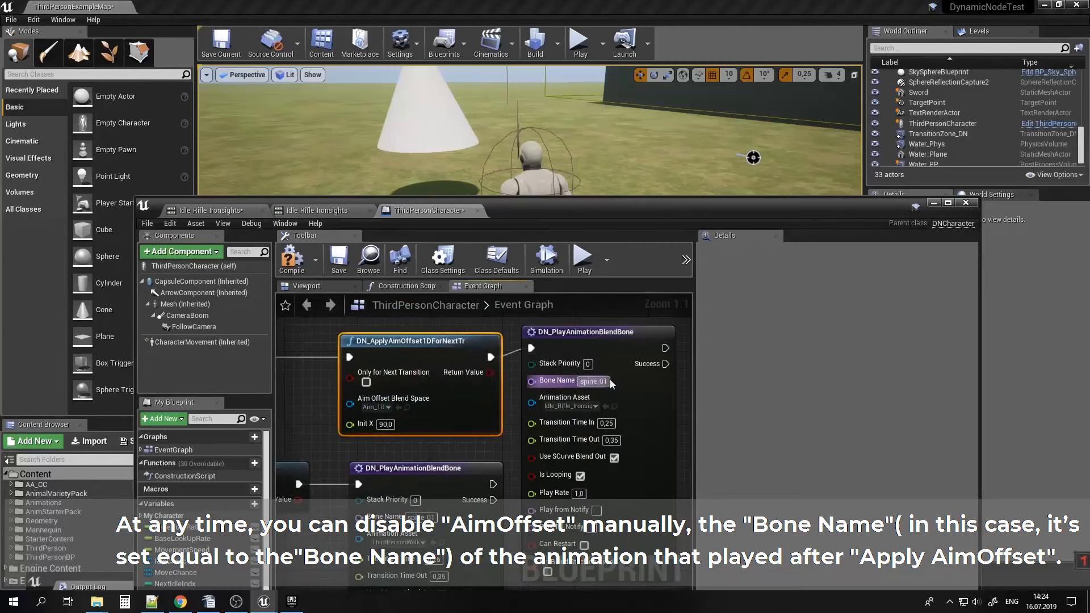
right_click_drag(567, 433, 609, 415)
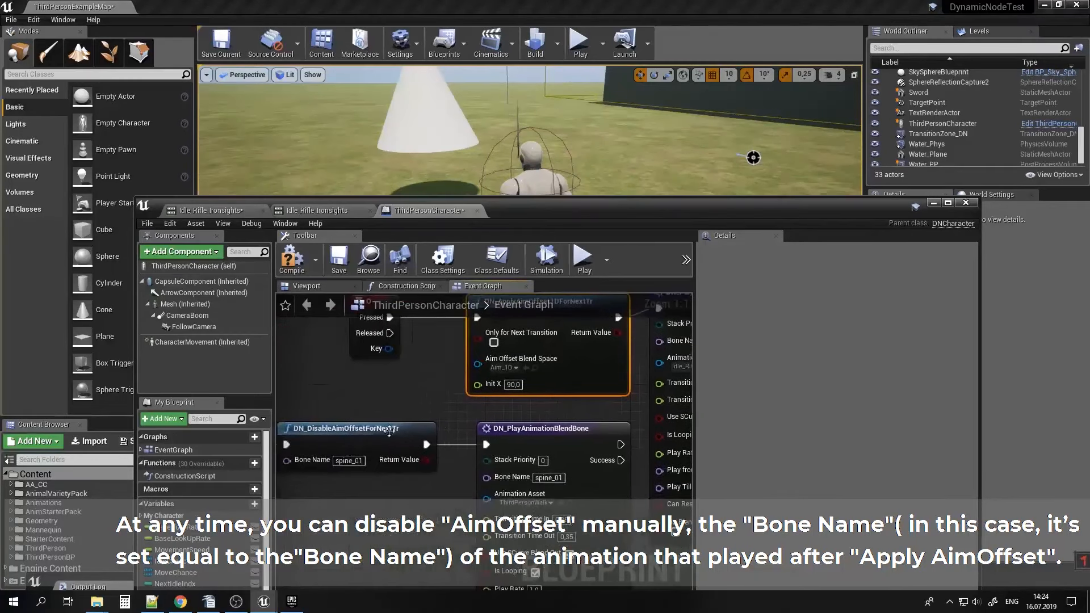
right_click_drag(412, 387, 426, 422)
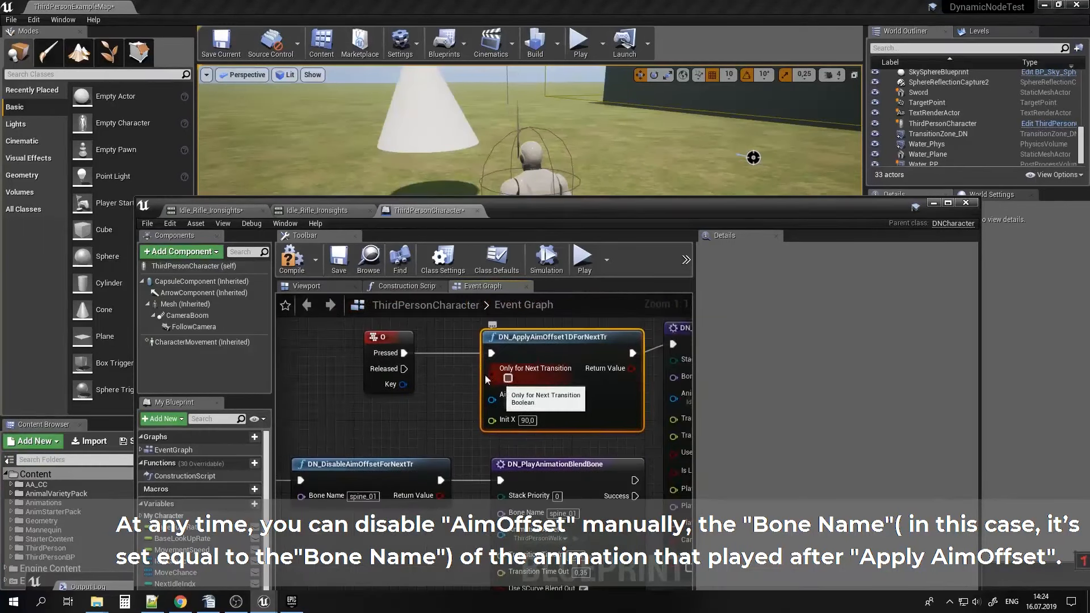
Minimize the blueprint editor, run the level to test disabling the aim offset manually, and stop playing.
left_click(932, 203)
left_click(578, 42)
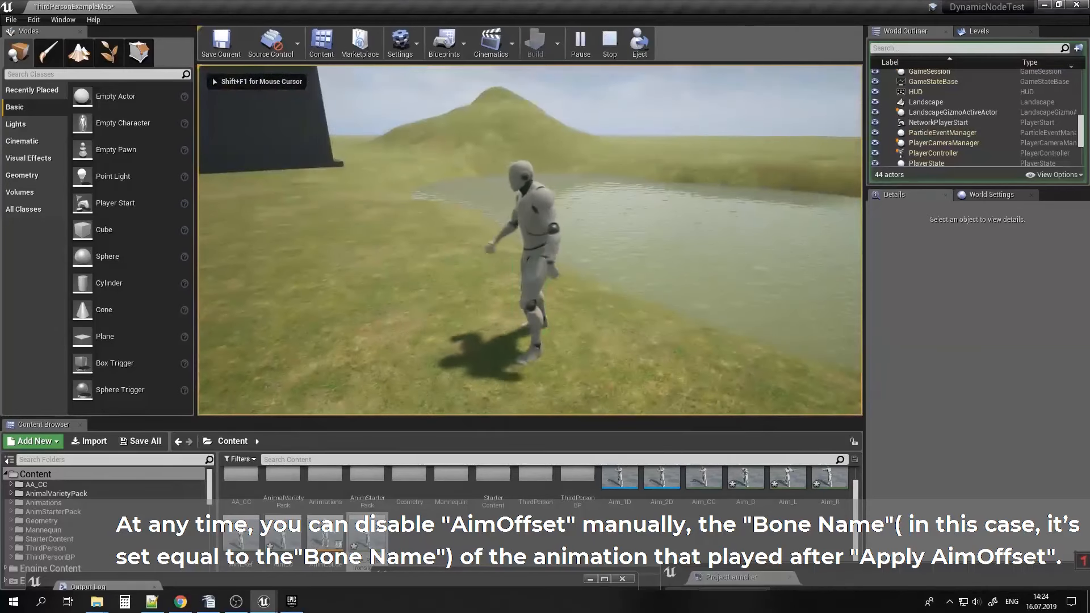
key("Escape")
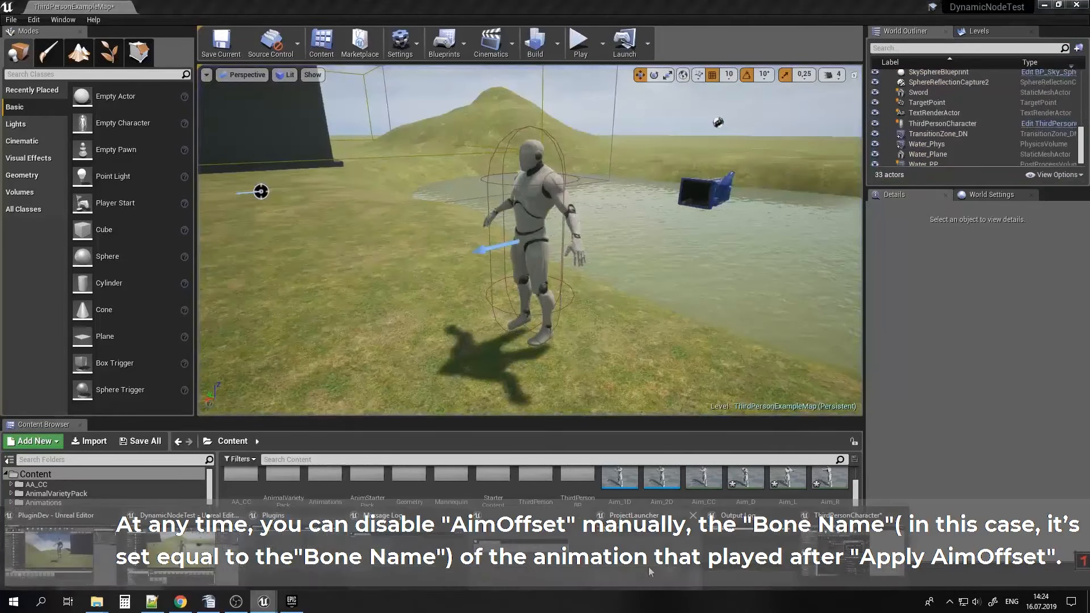
Reopen the ThirdPersonCharacter blueprint and add a DN_FinishAnimationBlendBoneStack node driven by the FlipFlop's B output.
left_click(263, 602)
right_click_drag(569, 394, 339, 431)
right_click_drag(626, 379, 566, 358)
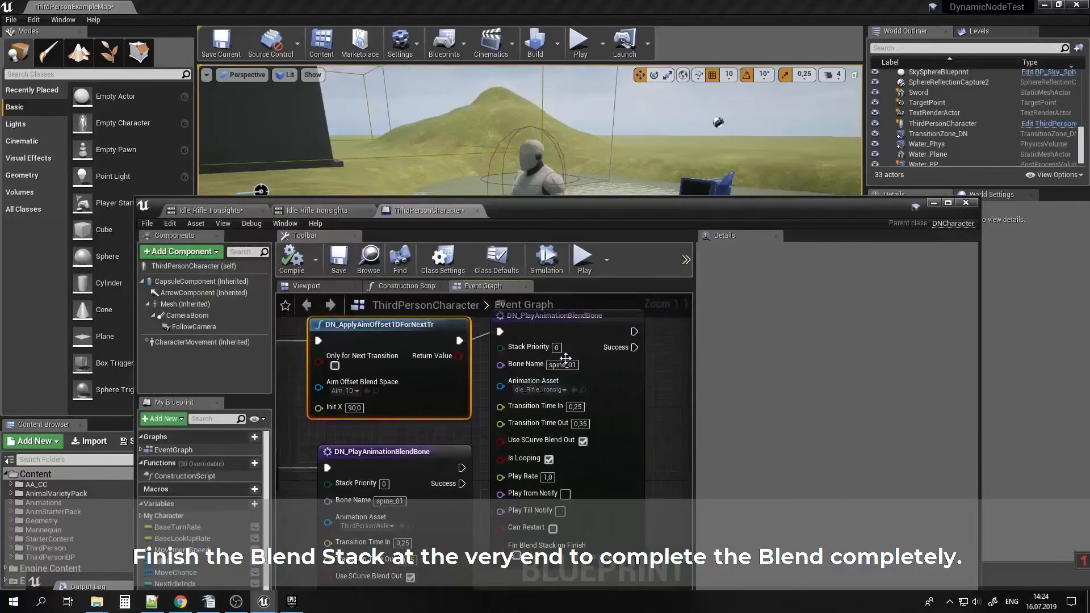
right_click_drag(431, 446, 639, 397)
right_click_drag(390, 466, 487, 447)
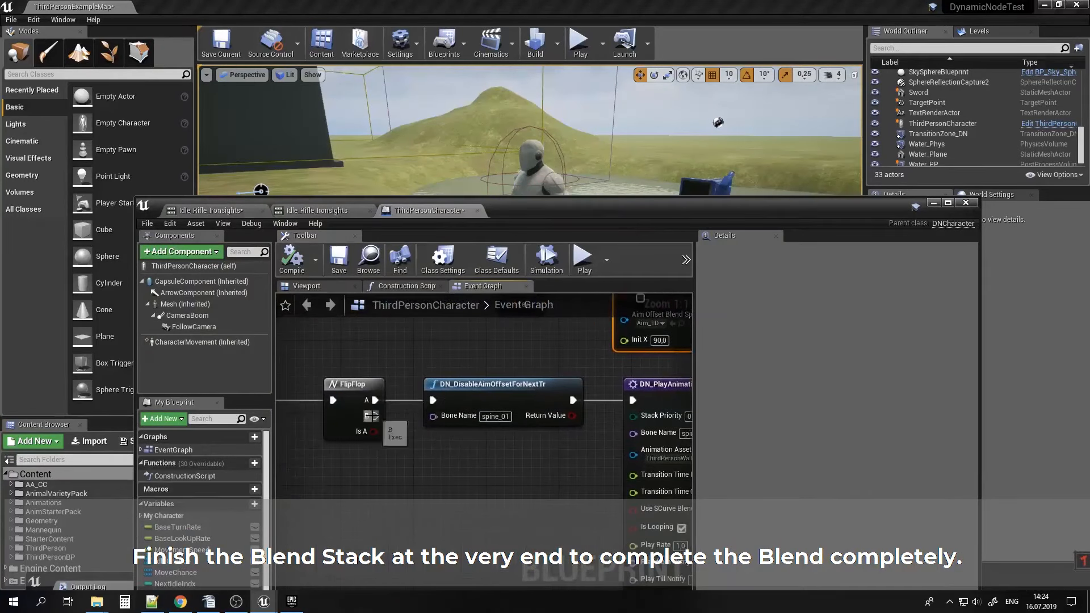
left_click_drag(411, 525, 411, 526)
type("finis")
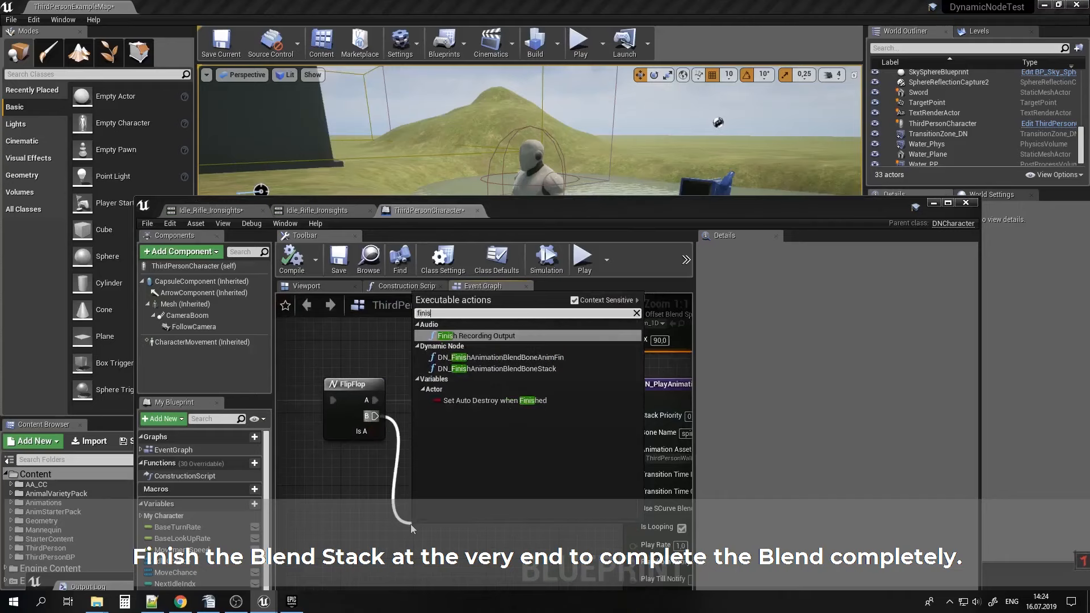
type("ha")
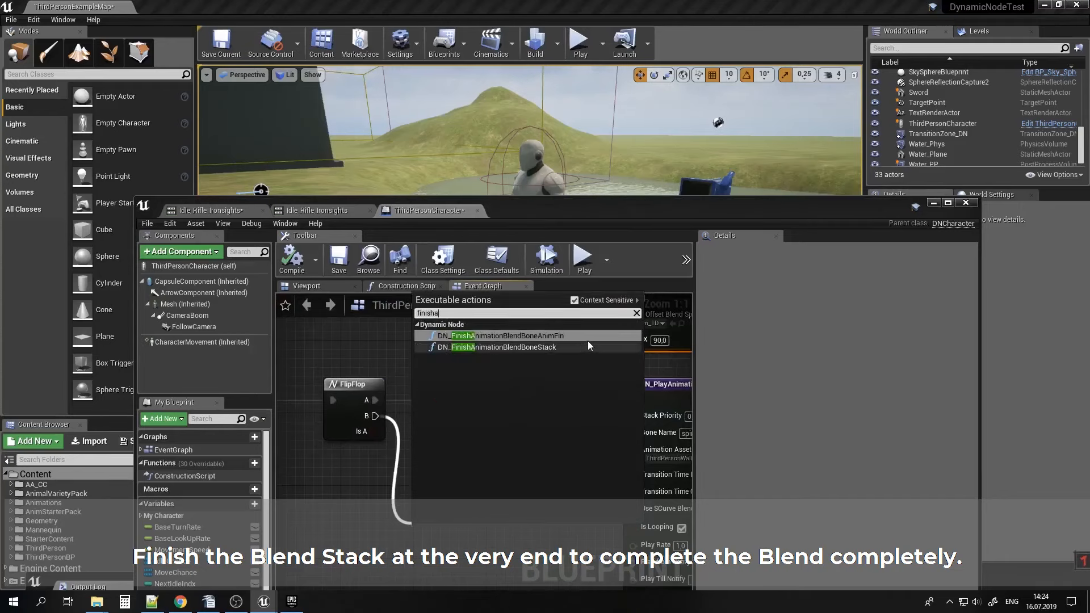
left_click(525, 347)
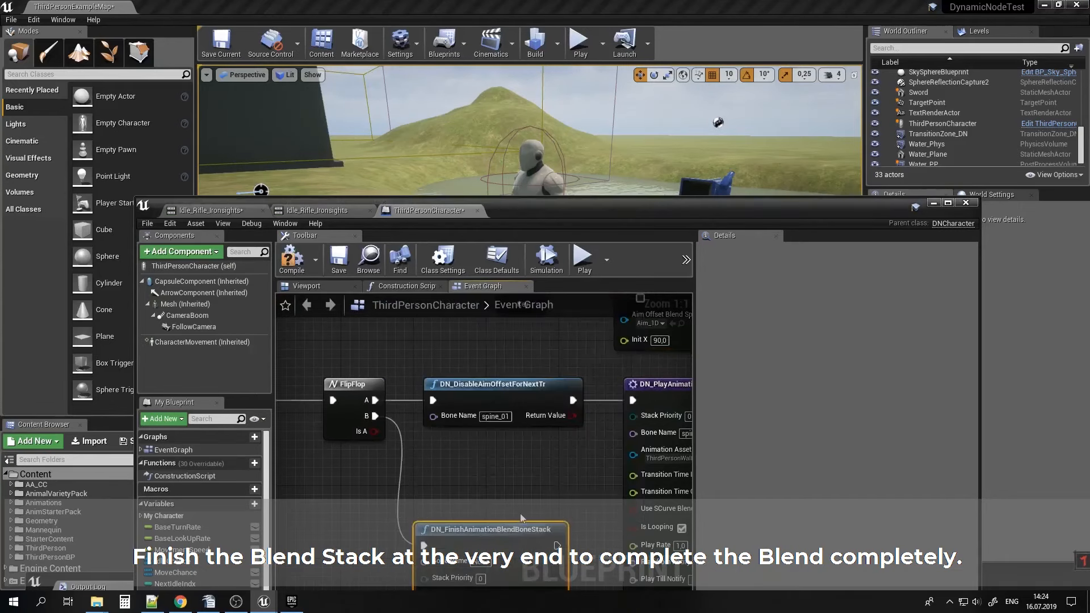
Set the DN_FinishAnimationBlendBoneStack node's Bone Name to spine_01 and place it directly beneath DN_DisableAimOffsetForNextTr.
right_click_drag(521, 518, 508, 476)
right_click_drag(560, 407, 514, 408)
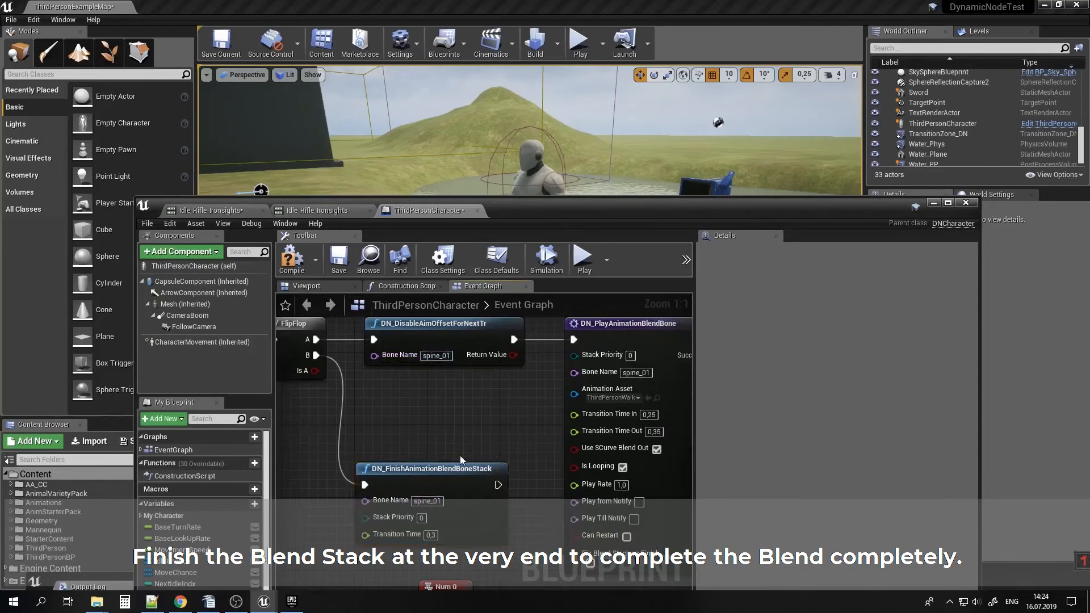
left_click_drag(452, 473, 457, 401)
right_click_drag(359, 413, 545, 453)
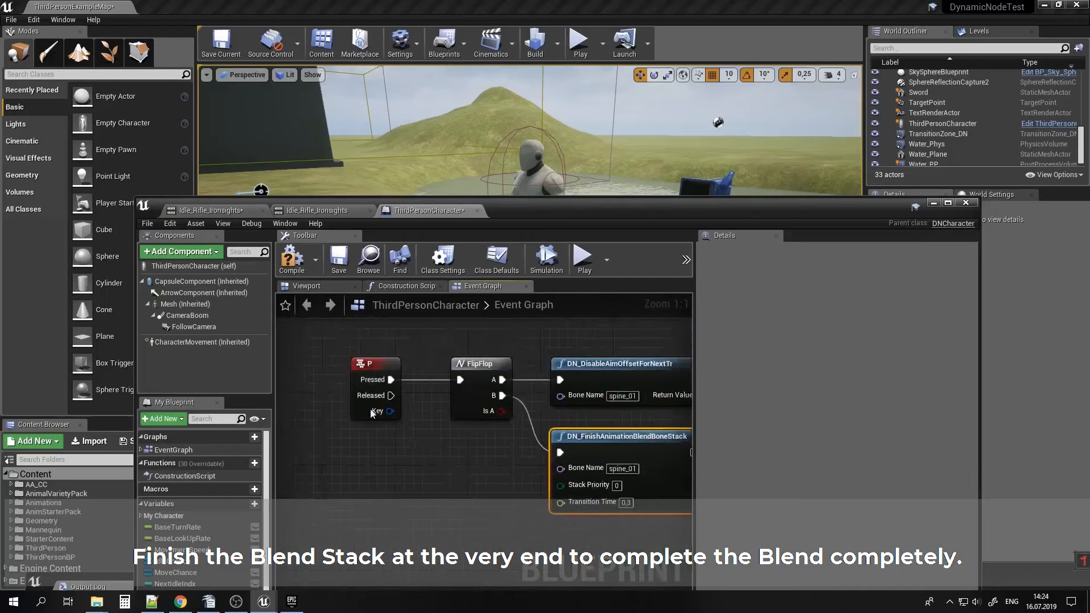
Move the DN_PlayAnimation node down and add an unconnected DN_ReleaseAnimationsStack node just above it.
right_click_drag(625, 414, 377, 402)
right_click_drag(636, 539, 409, 318)
right_click_drag(560, 528, 520, 507)
left_click_drag(531, 343, 558, 459)
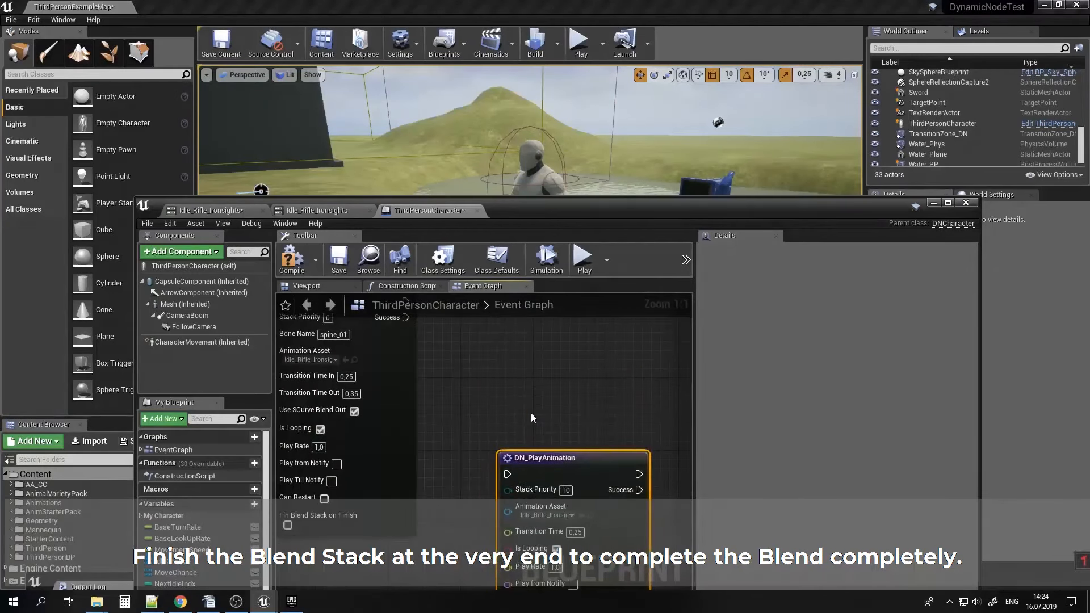
right_click(537, 413)
type("releas")
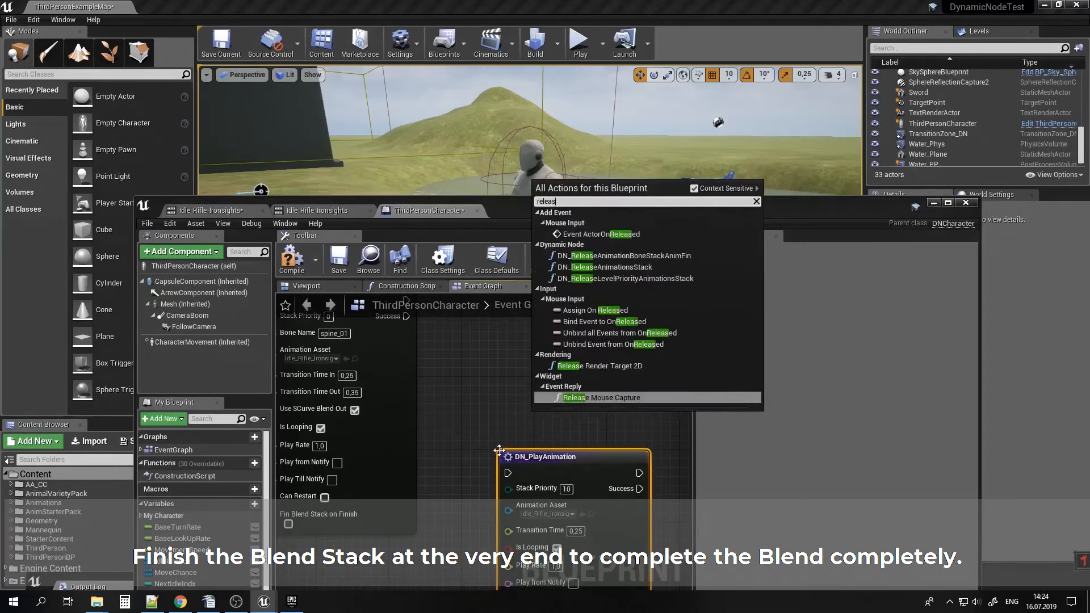
type("ea")
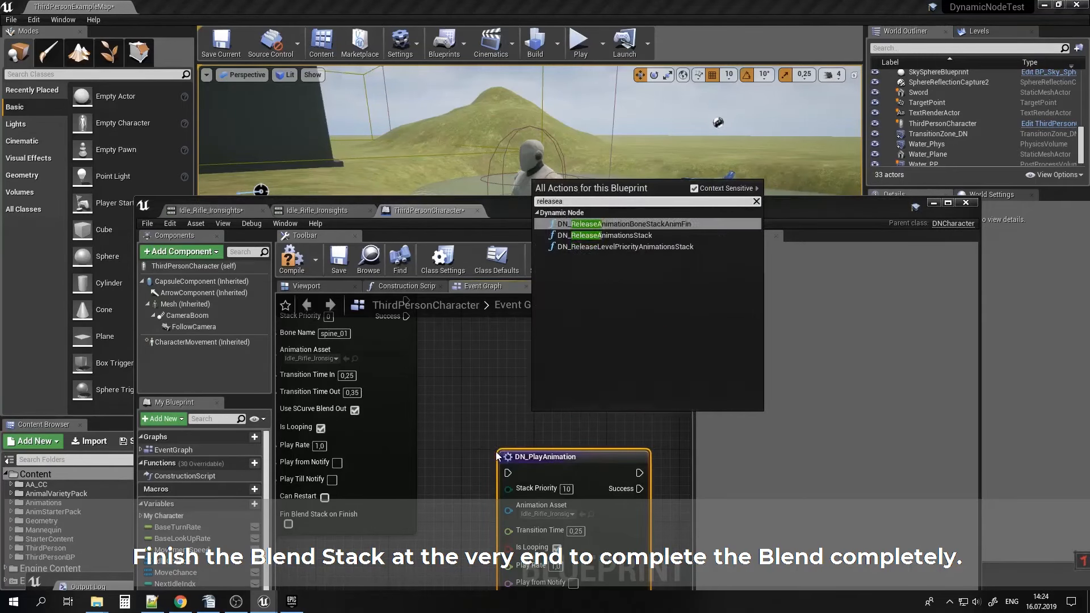
left_click(618, 235)
left_click_drag(617, 419, 587, 386)
Compile the blueprint, minimize its editor, run the level to test finishing the blend stack, and stop playing.
right_click_drag(453, 417, 495, 345)
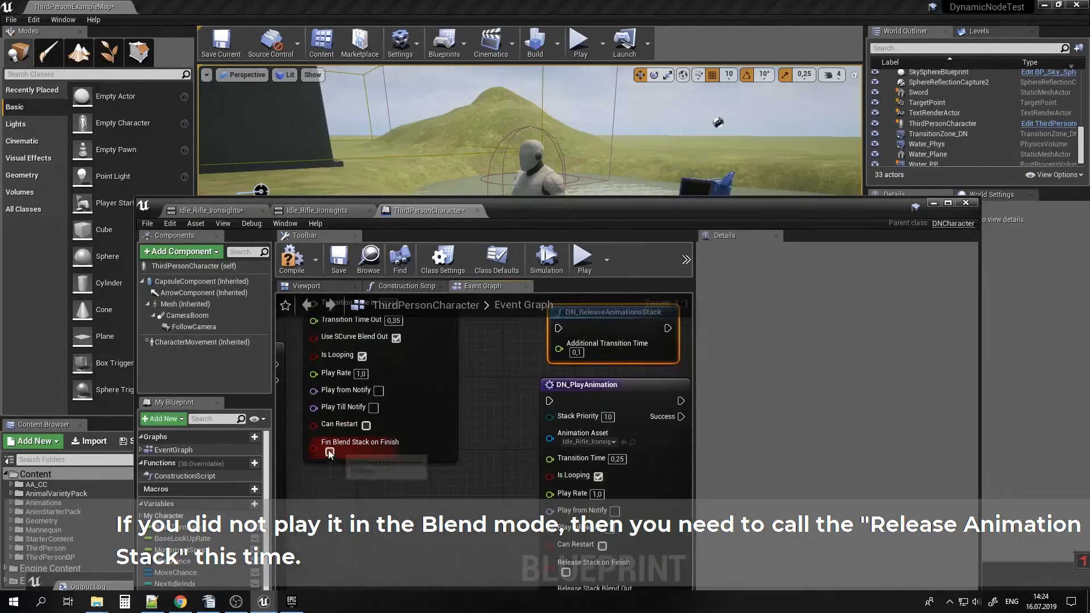
right_click_drag(335, 453, 269, 518)
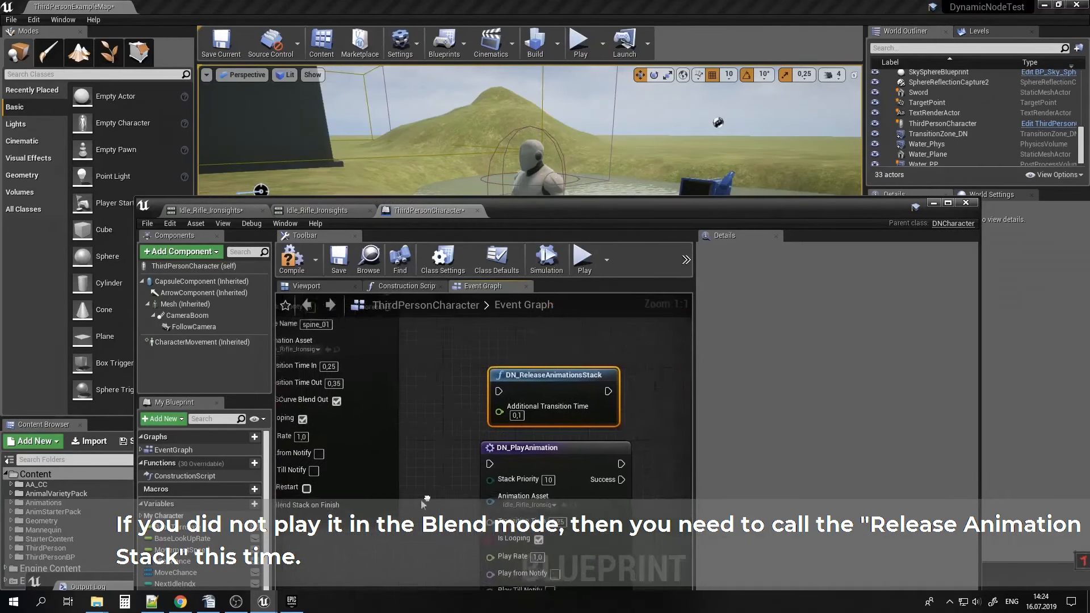
right_click_drag(446, 438, 441, 442)
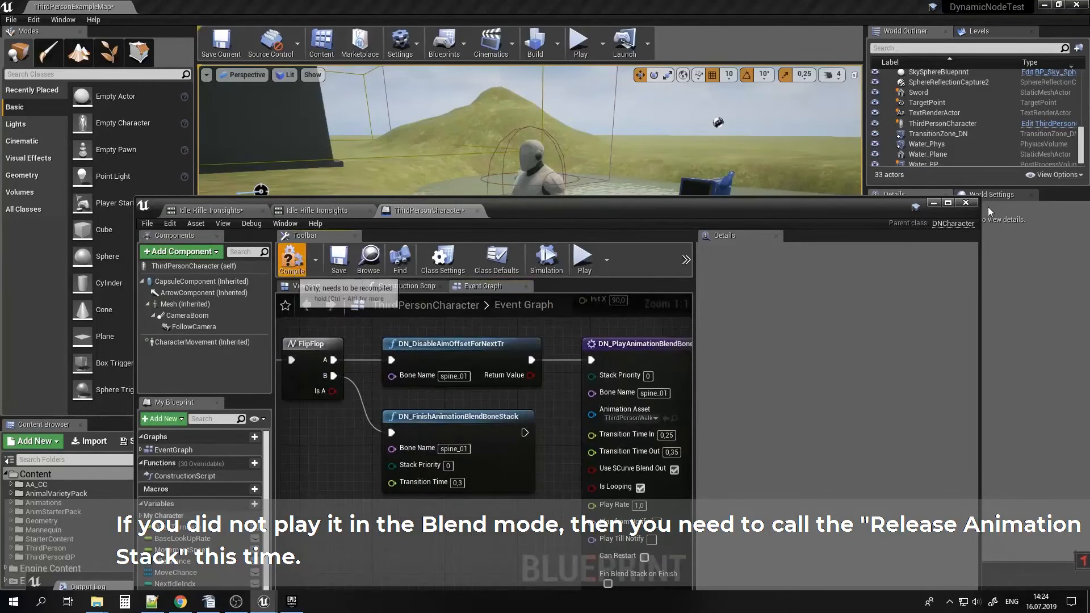
left_click(932, 204)
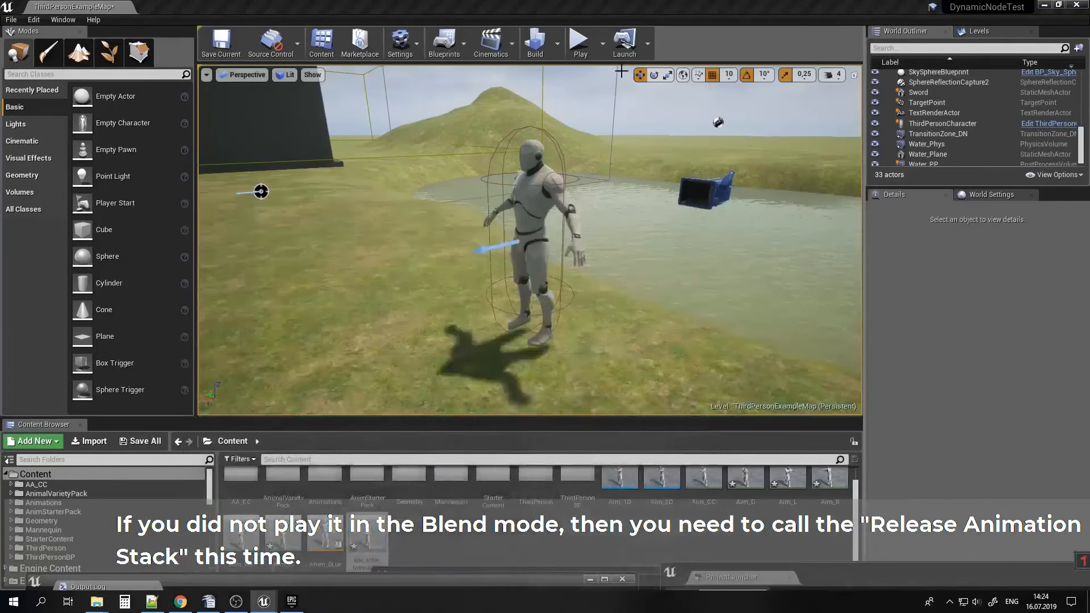
left_click(582, 51)
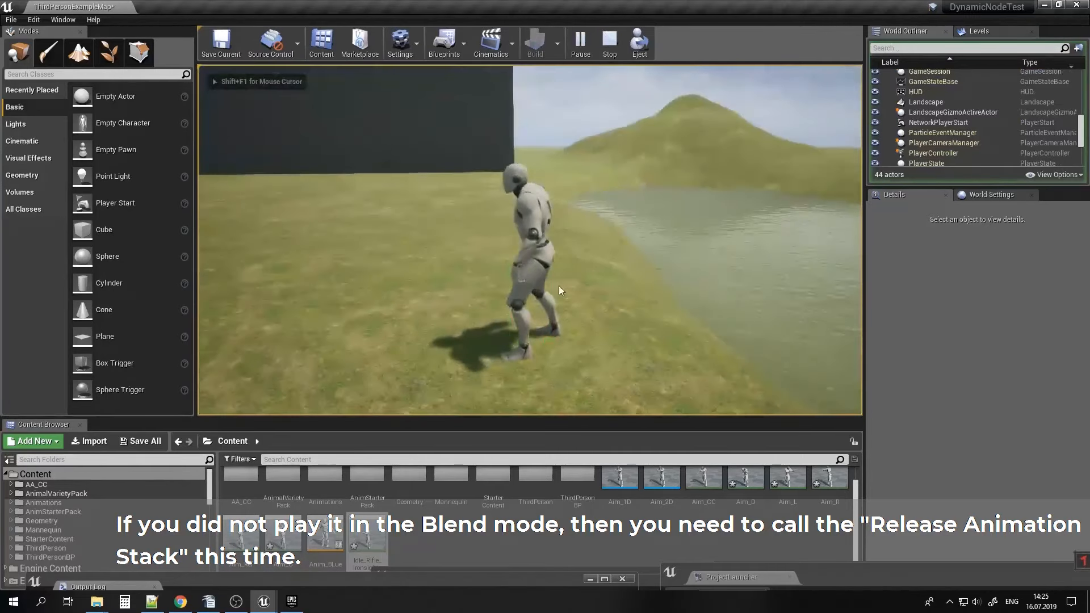
key("Escape")
Reopen the ThirdPersonCharacter blueprint and move the Num 0 and Num 1 key events together slightly down and left.
left_click(273, 607)
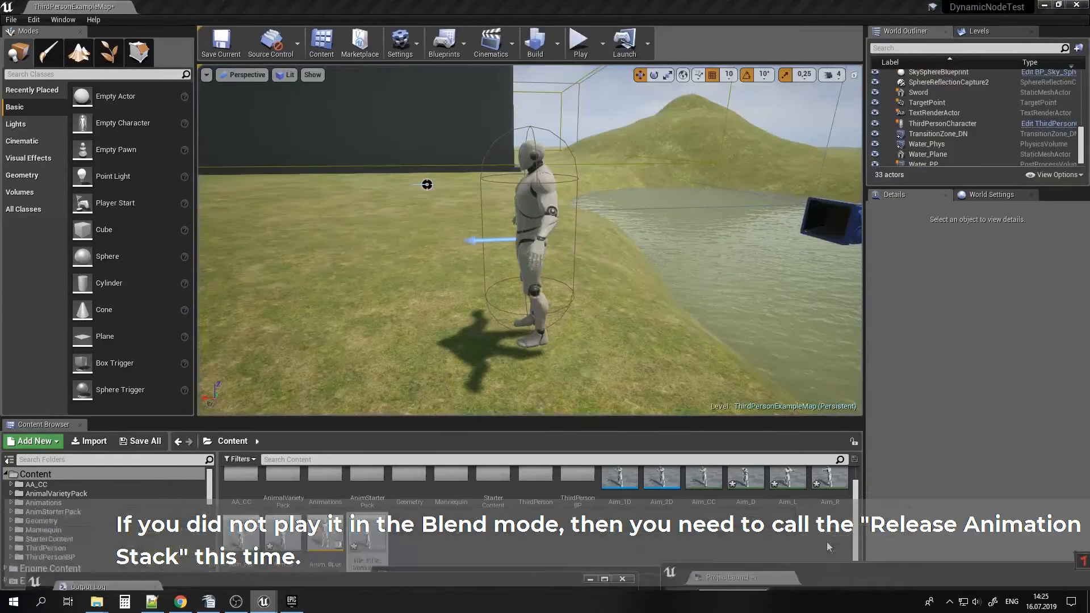
left_click(826, 542)
mouse_move(478, 479)
right_mouse_down()
mouse_move(585, 491)
mouse_move(483, 342)
right_mouse_up()
mouse_move(512, 458)
right_mouse_down()
mouse_move(492, 452)
mouse_move(397, 479)
mouse_move(451, 601)
mouse_move(437, 487)
right_mouse_up()
scroll(437, 488, "down", 2)
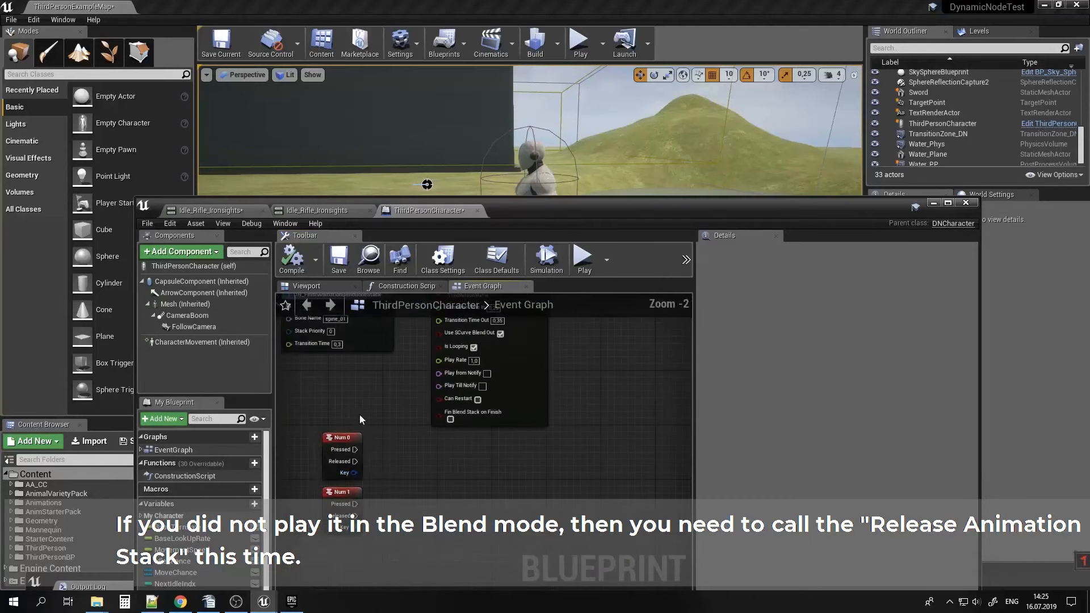
left_click_drag(360, 415, 340, 513)
left_click_drag(342, 443, 343, 456)
left_click(397, 471)
scroll(461, 459, "up", 2)
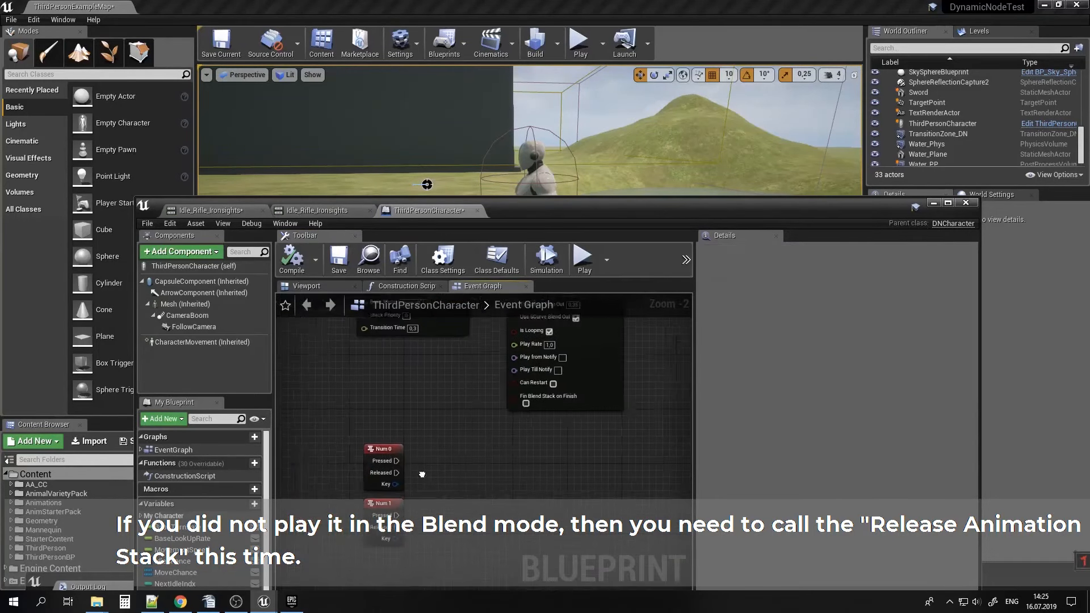
Add a DN_UpdateAimOffsetSmooth node and place it beside the Num 0 key event.
right_click(466, 461)
type("an")
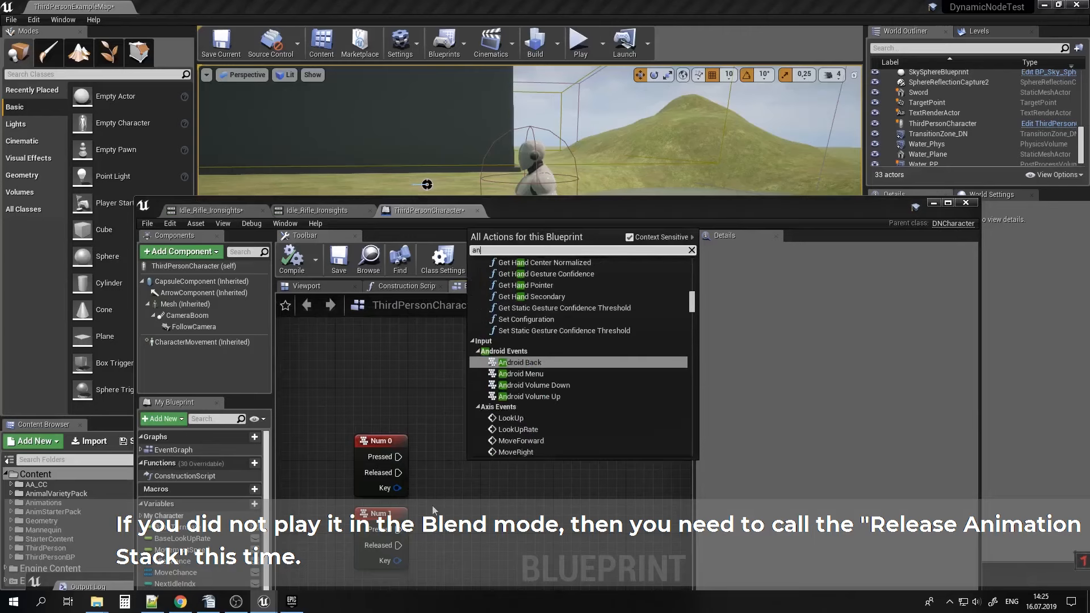
key("BackSpace")
type("imof")
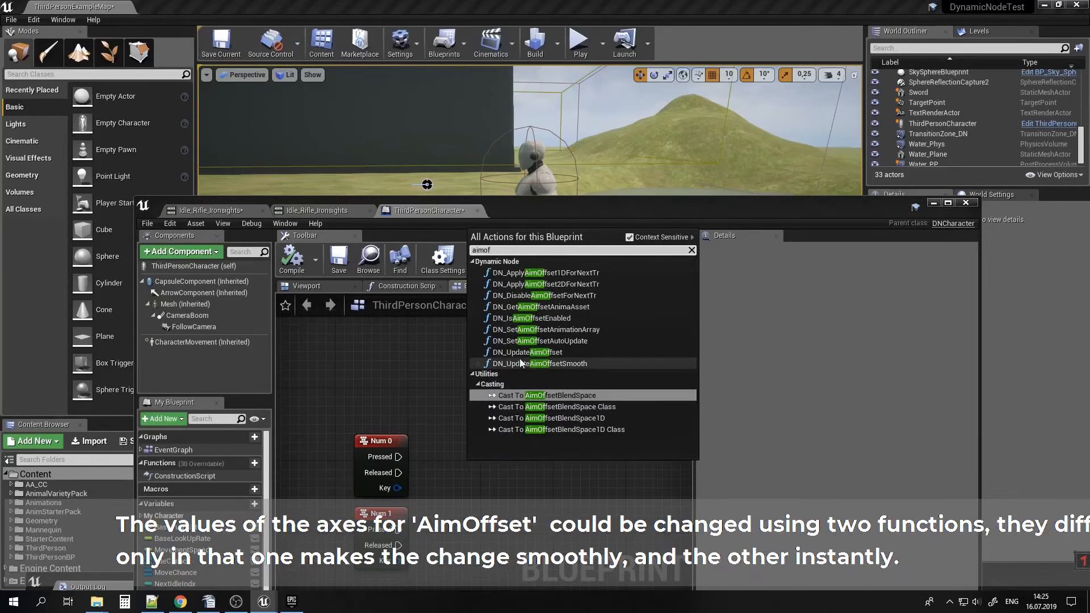
left_click(565, 364)
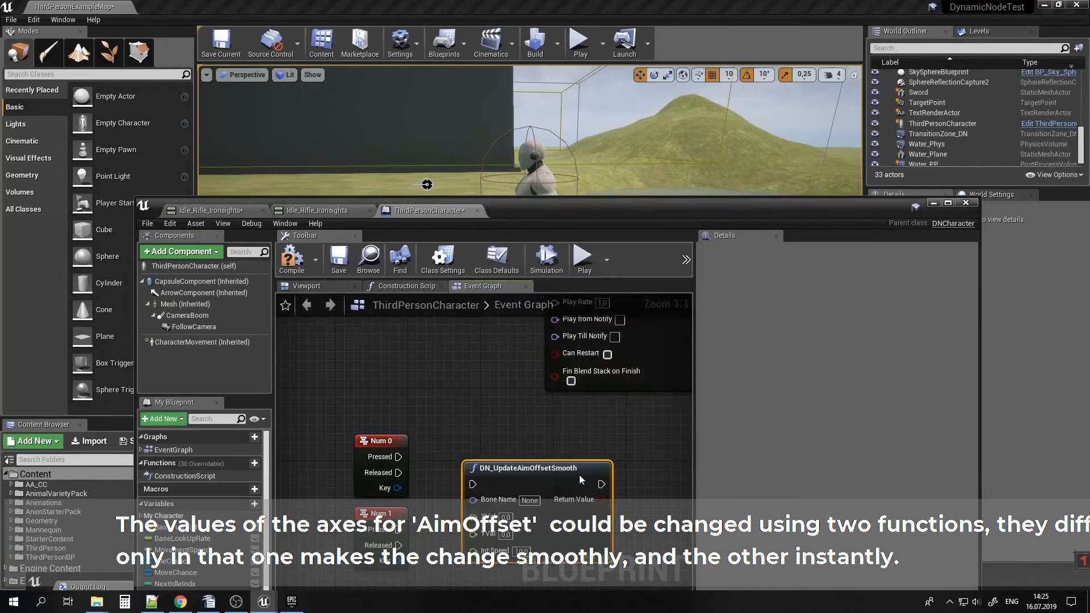
left_click_drag(578, 472, 570, 430)
Add a DN_UpdateAimOffset node beneath DN_UpdateAimOffsetSmooth and connect the Num 0 Pressed output to the smooth node.
right_click_drag(535, 366, 528, 311)
type("aimoff")
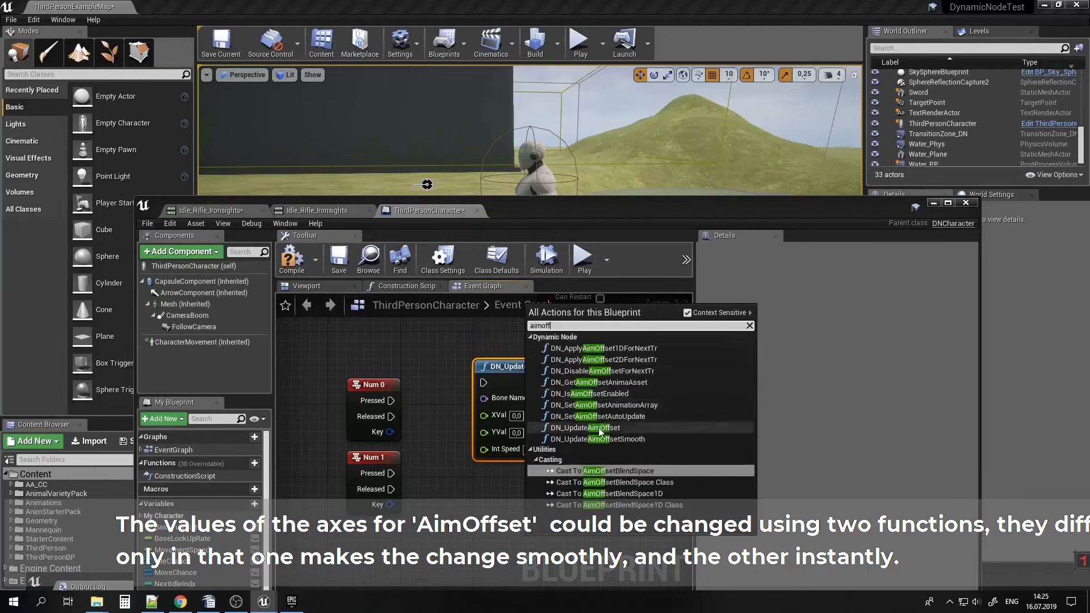
left_click(586, 427)
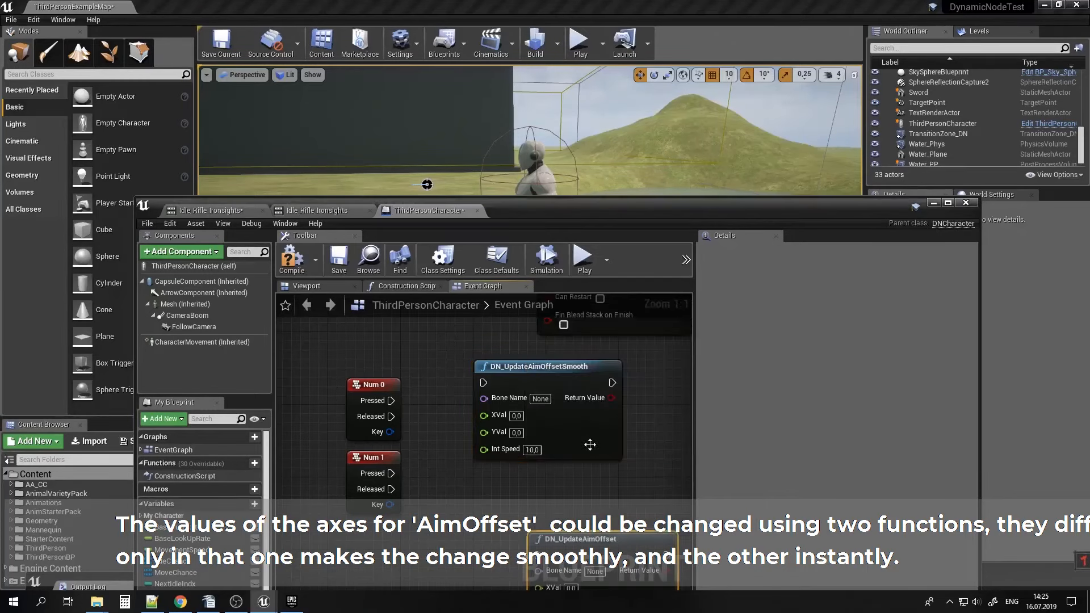
left_click_drag(587, 372, 532, 468)
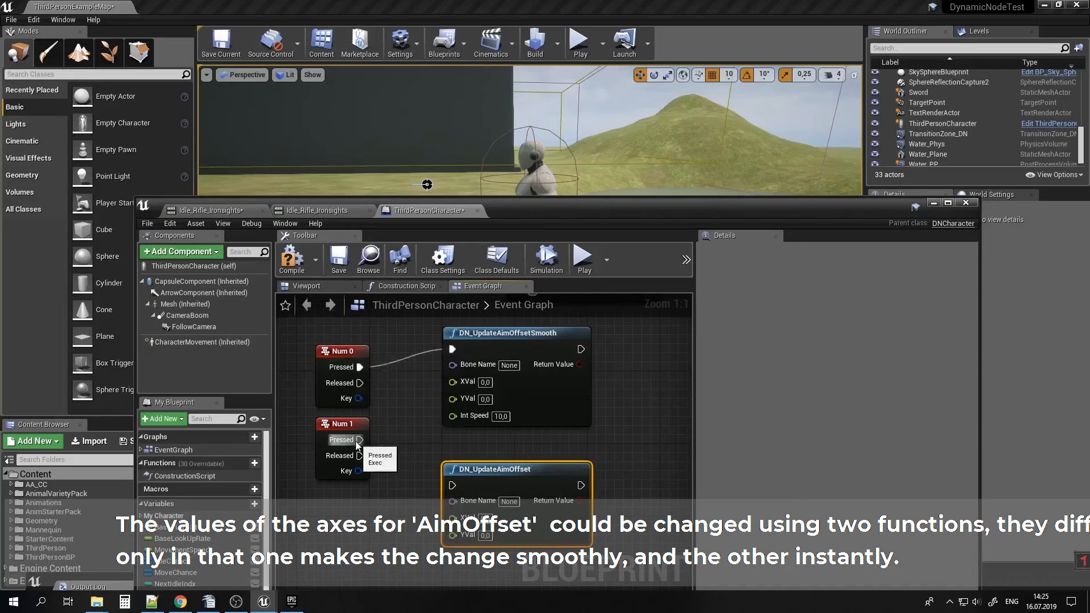
Connect Num 1 Pressed to DN_UpdateAimOffset, set the smooth node's Bone Name to spine_01 and DN_UpdateAimOffset's XVal to 90.
right_click_drag(533, 378, 525, 488)
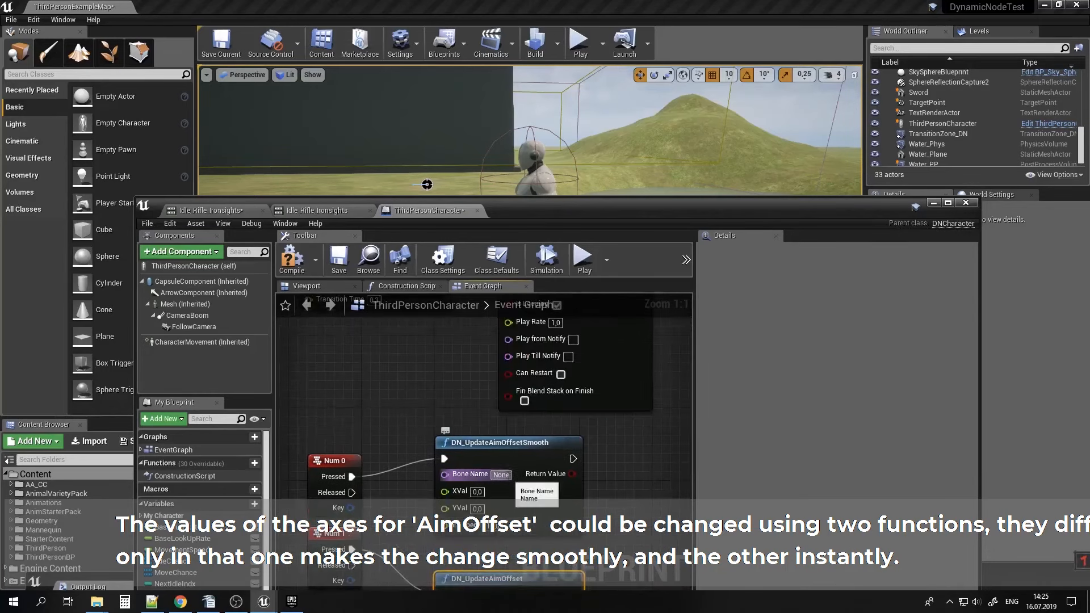
right_click_drag(627, 526, 625, 475)
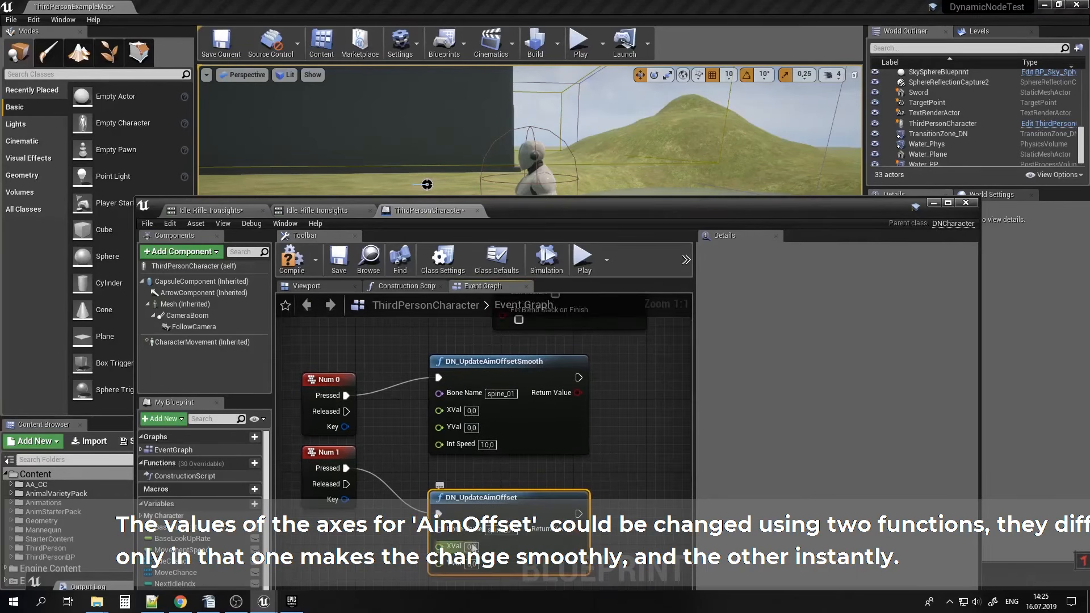
type("90")
key("Return")
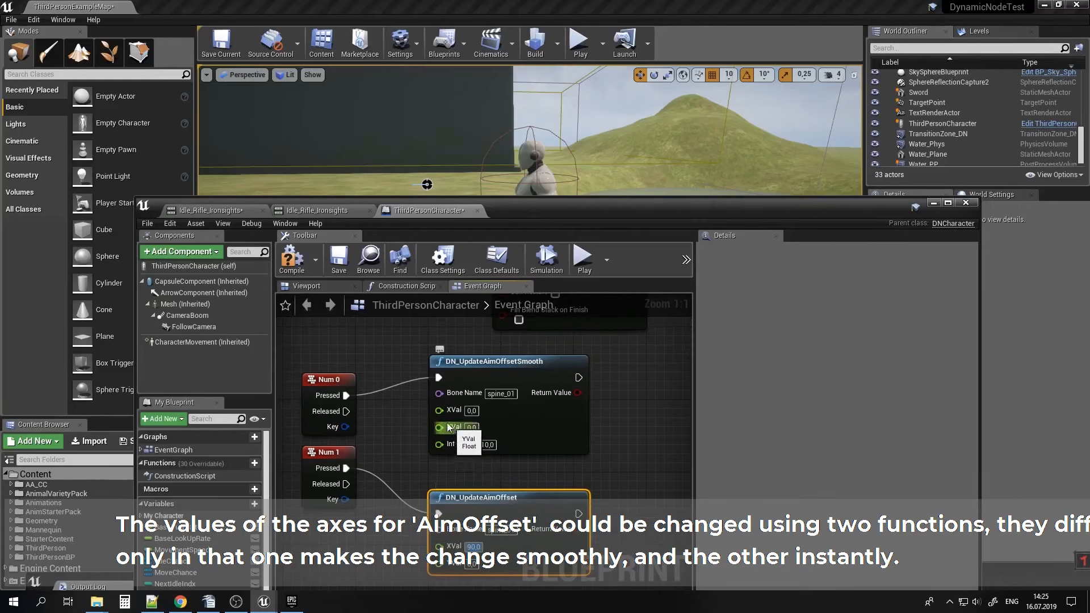
Minimize the blueprint editor and run the level to test the smooth and instant aim offset updates.
left_click(934, 204)
left_click(579, 44)
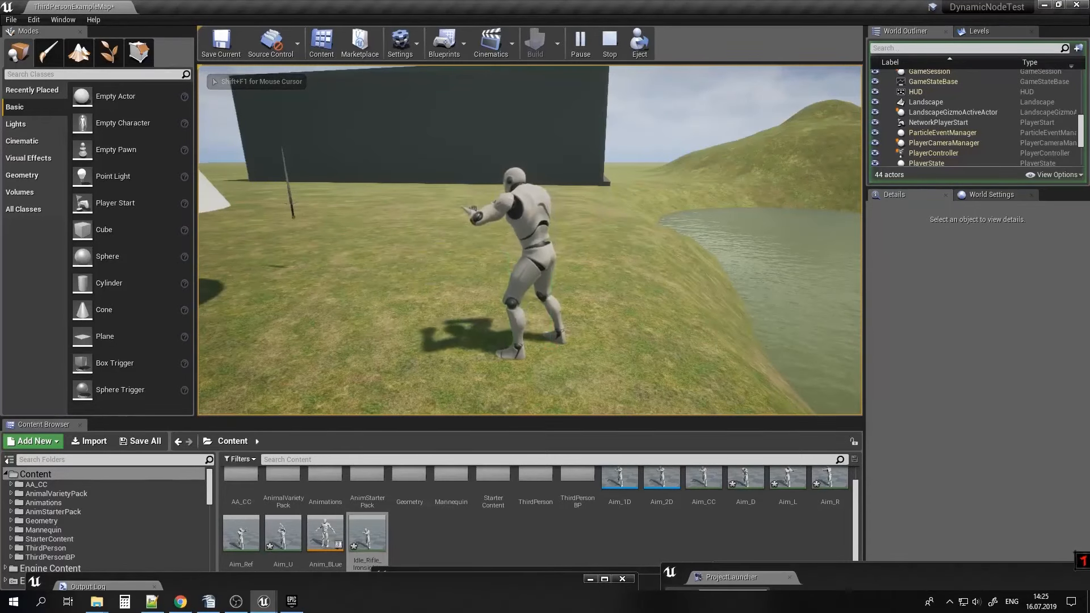
key("shift+F1")
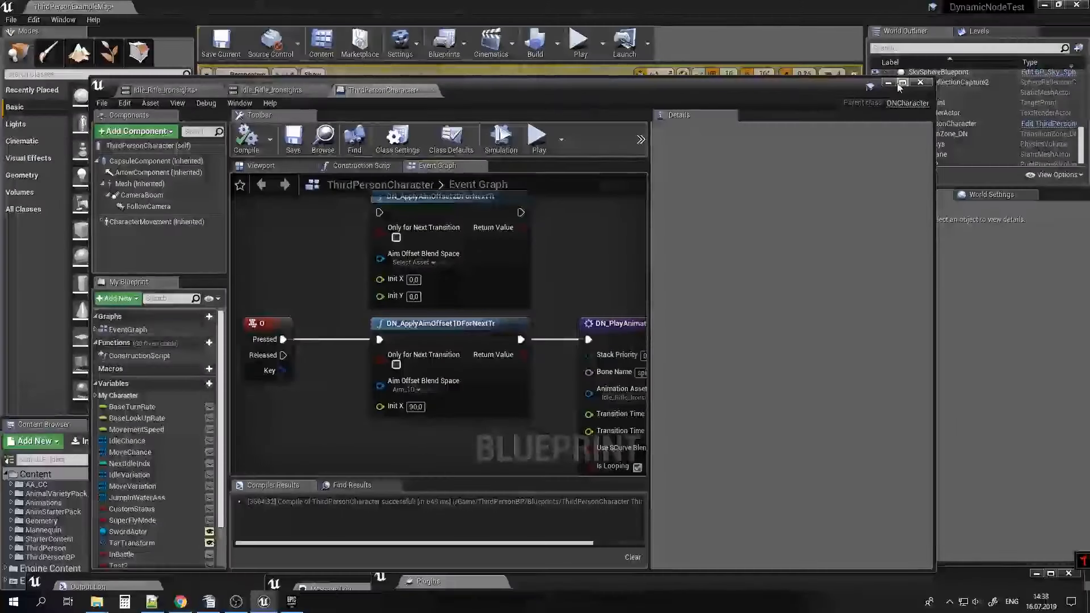
Select both DN_ApplyAimOffset nodes by the 0 key event and move them up to clear space before DN_PlayAnimationBlendBone.
right_click_drag(432, 288, 480, 324)
right_click_drag(527, 358, 455, 365)
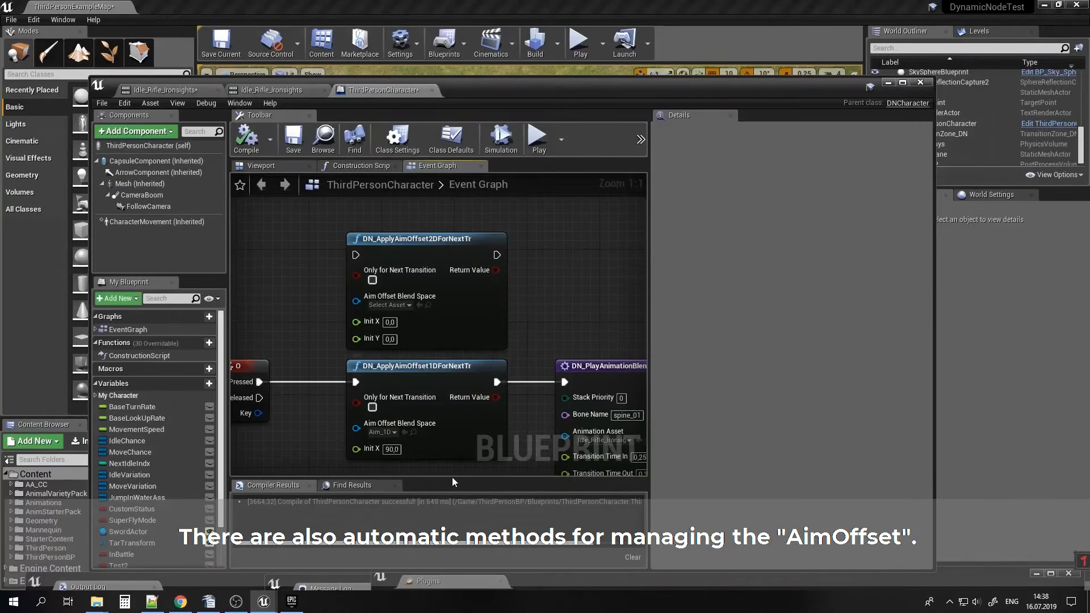
left_click_drag(456, 467, 453, 340)
scroll(453, 347, "down", 6)
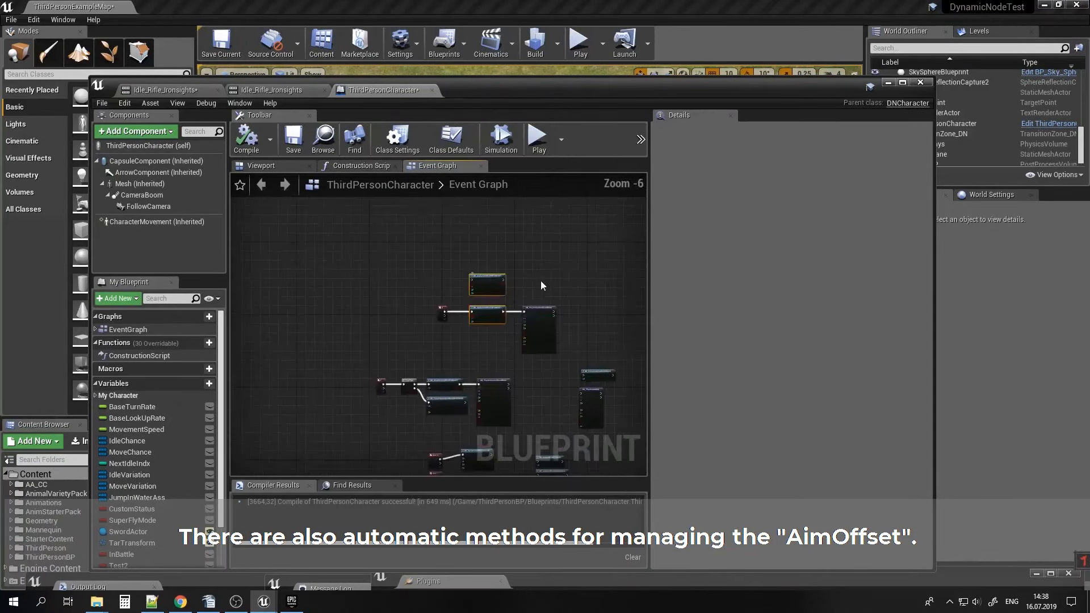
scroll(439, 368, "up", 4)
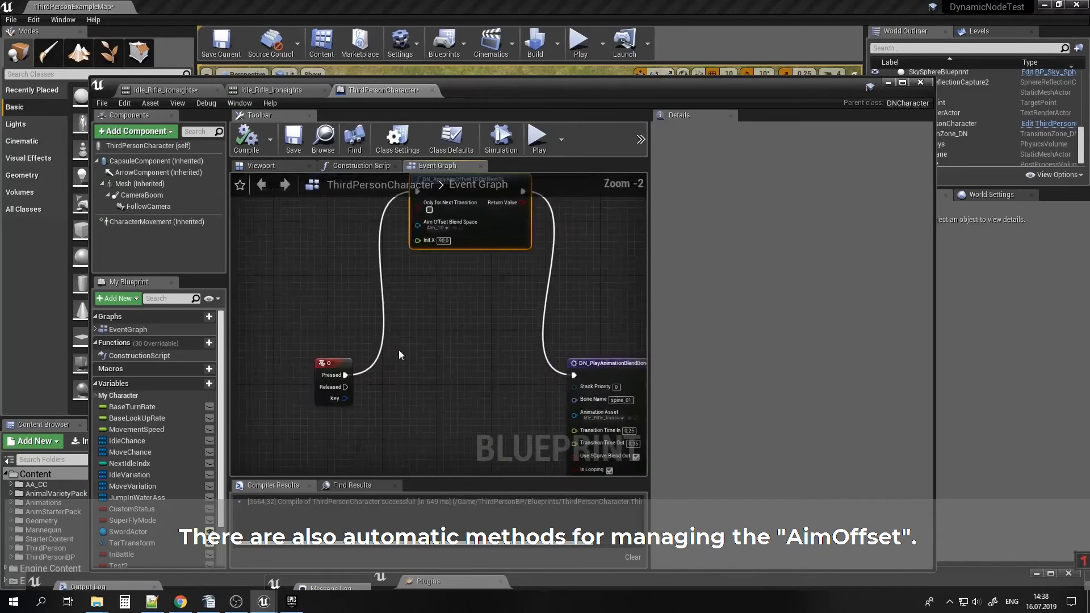
Add a DN_SetAimOffsetAnimationArray node from the 0 key's Pressed output and spread the two nodes apart leftward.
left_click_drag(344, 374, 427, 374)
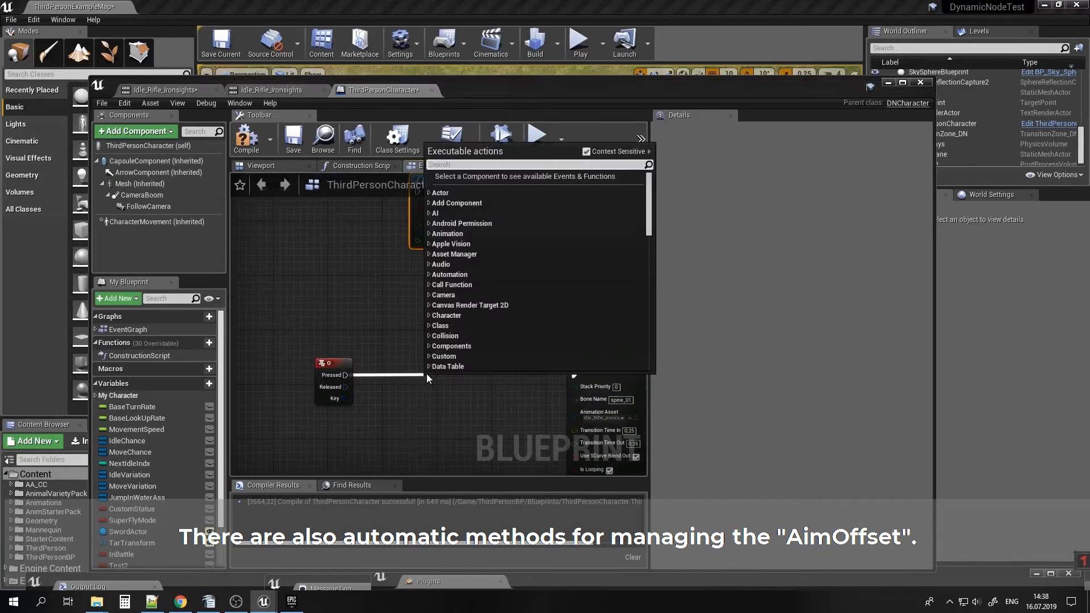
type("aimoff")
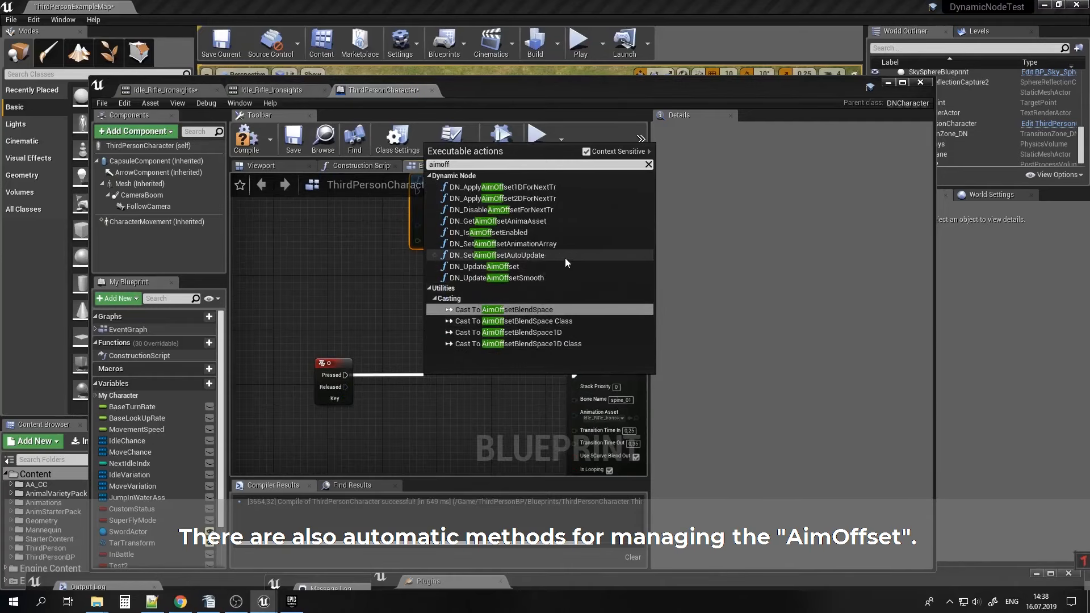
left_click(527, 244)
left_click_drag(485, 386, 411, 311)
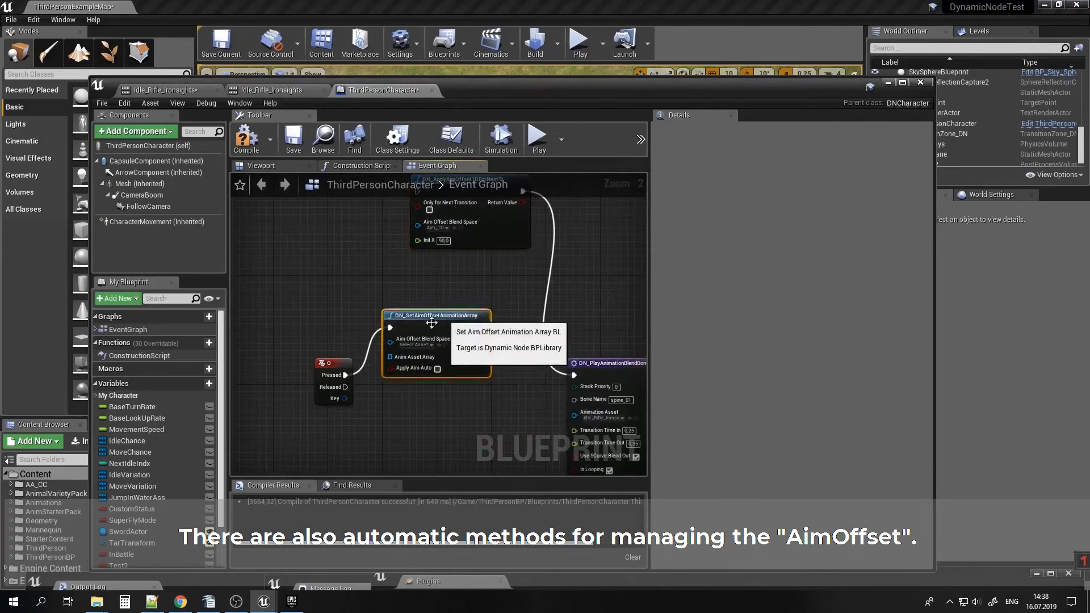
left_click_drag(329, 363, 288, 370)
left_click(391, 313)
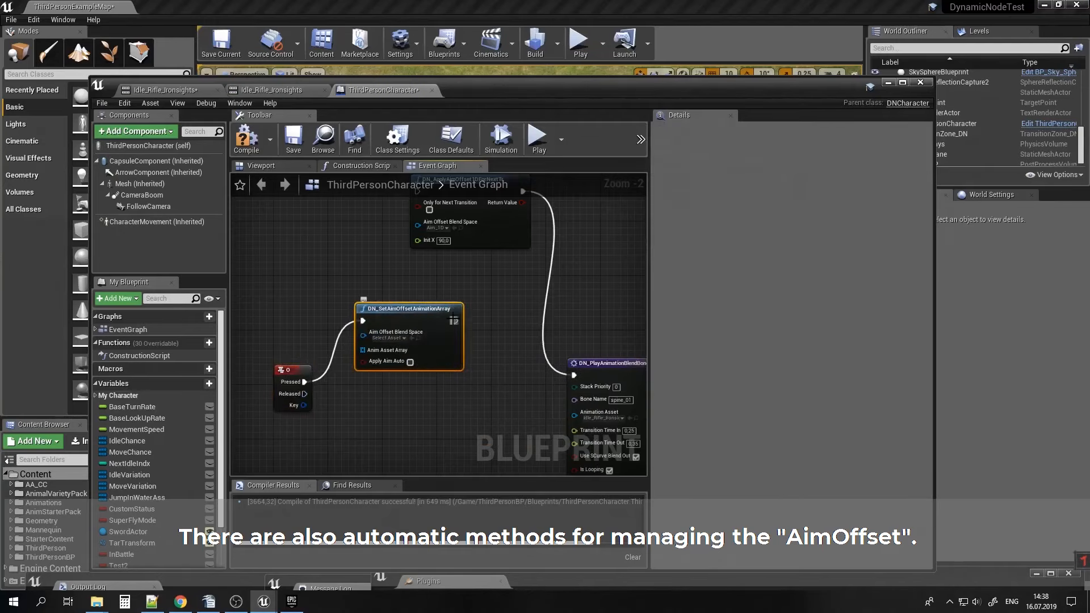
Connect DN_SetAimOffsetAnimationArray to the blended play animation node and set its Aim Offset Blend Space to Aim_1D.
right_click_drag(444, 286, 505, 316)
scroll(499, 308, "up", 1)
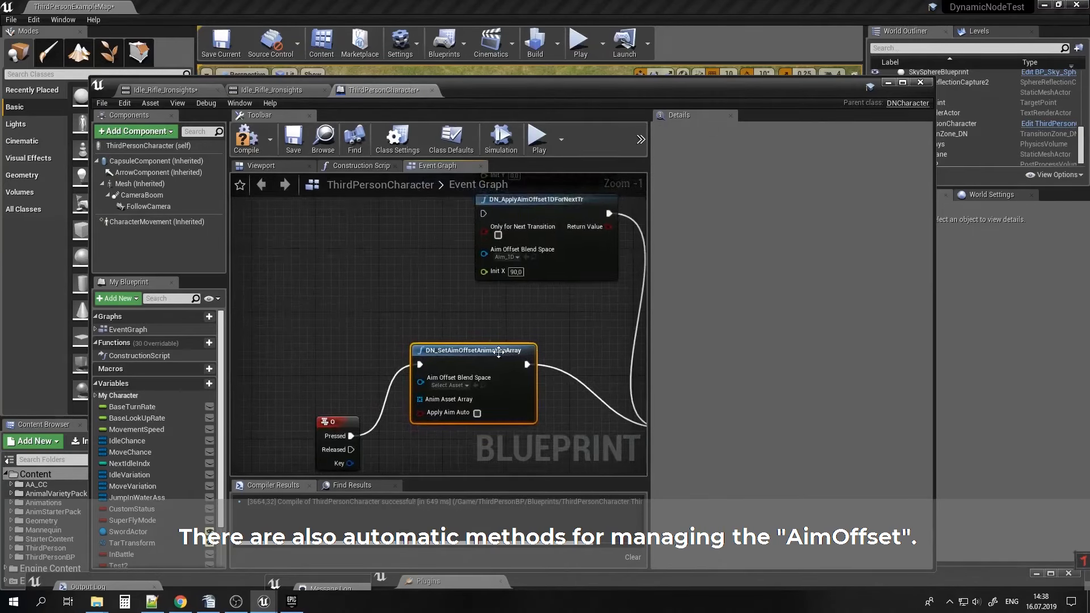
right_click_drag(447, 392, 419, 442)
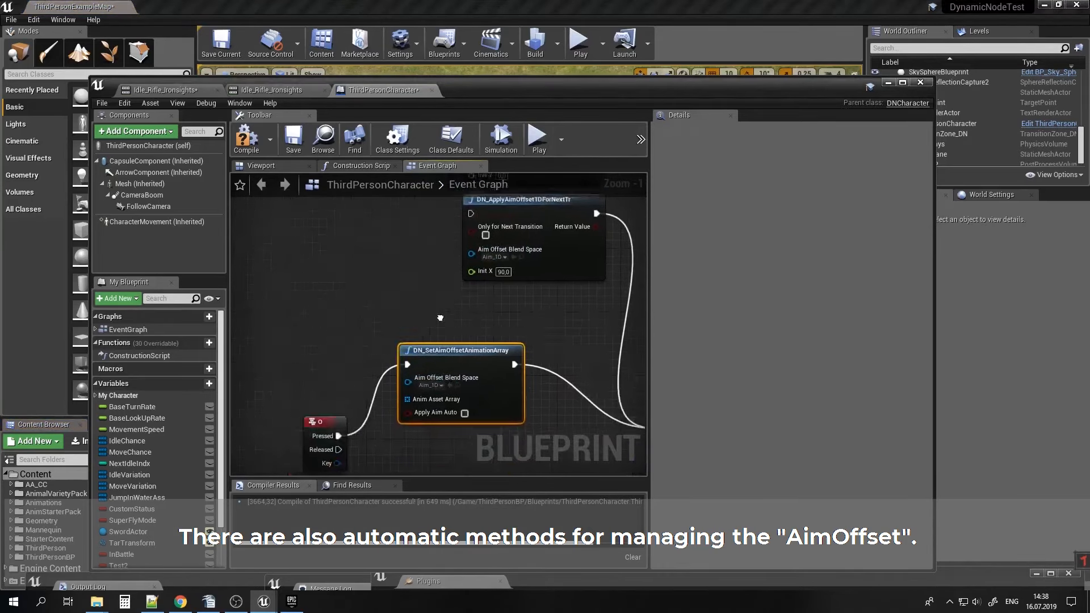
right_click_drag(412, 403, 417, 392)
Feed Anim Asset Array from a Make Array node holding only the Idle_Rifle_Ironsights animation, removing the extra element pin.
left_click_drag(330, 332, 330, 333)
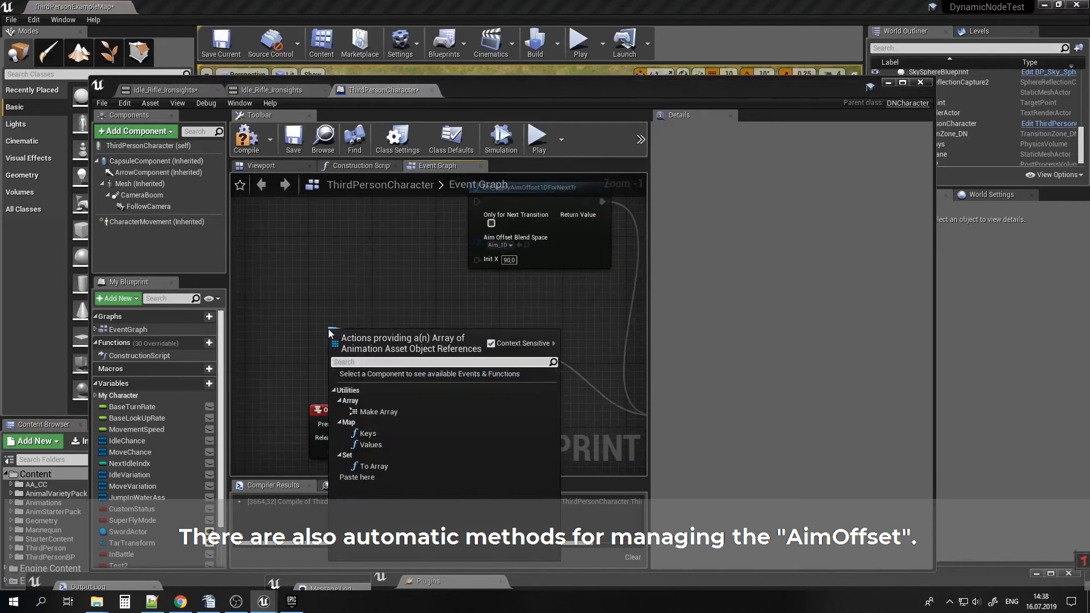
left_click(370, 414)
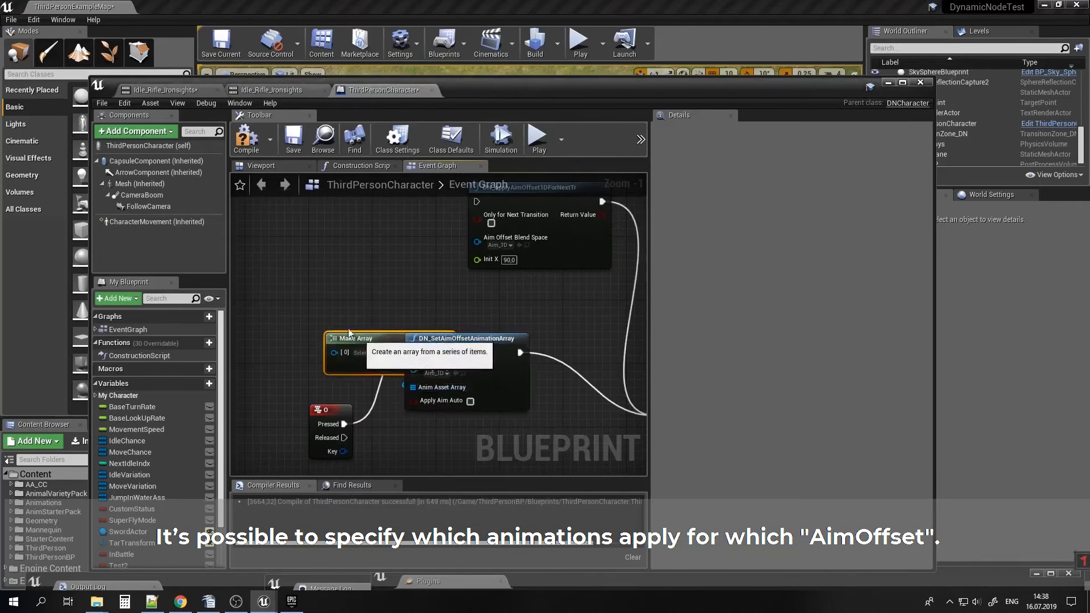
left_click_drag(384, 357, 321, 318)
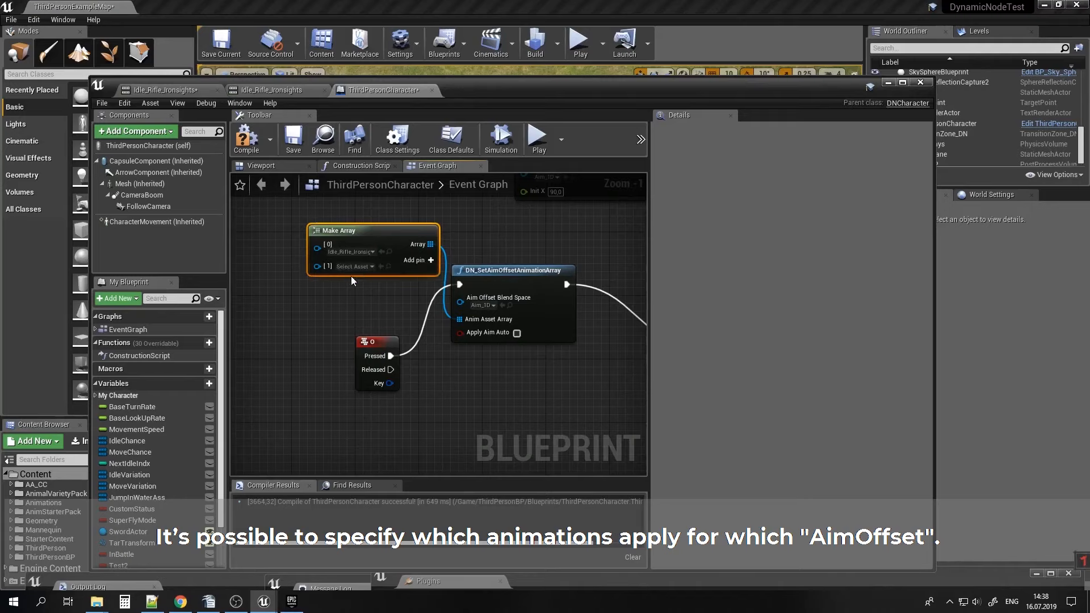
right_click(321, 268)
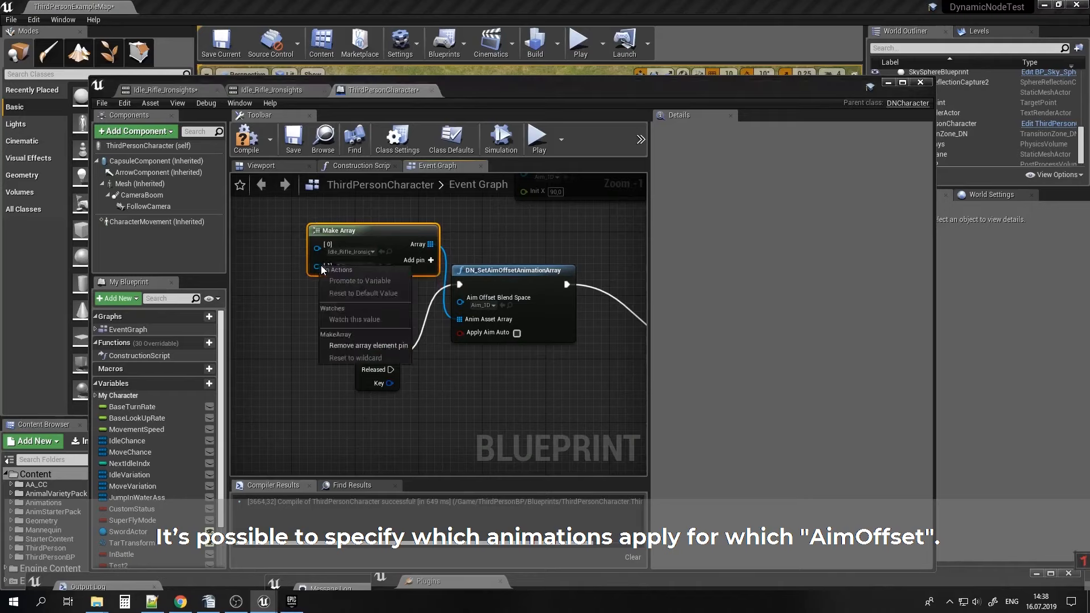
left_click(367, 346)
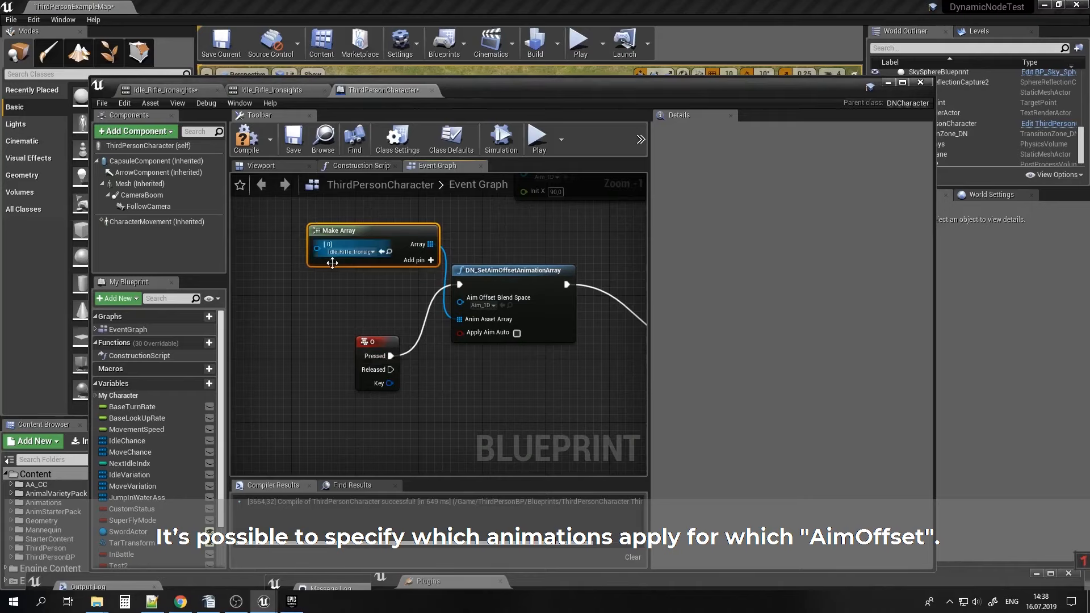
Enable Apply Aim Auto on the DN_SetAimOffsetAnimationArray node.
right_click_drag(448, 285, 360, 287)
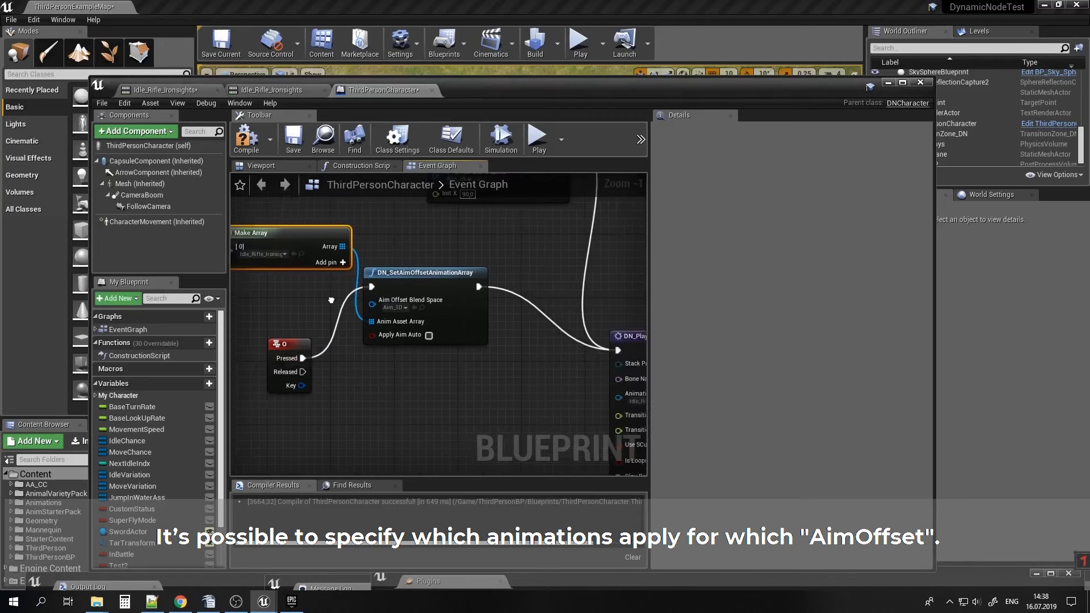
left_click(428, 335)
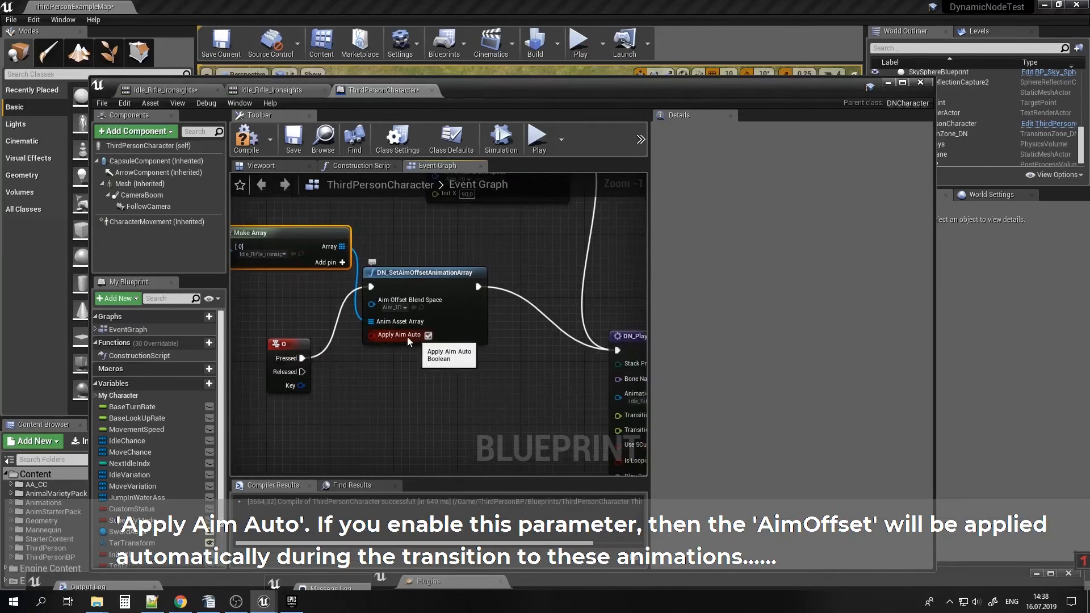
right_click_drag(506, 368, 462, 383)
Minimize the blueprint editor, run the level to test the automatically applied aim offset, and stop playing.
left_click(887, 83)
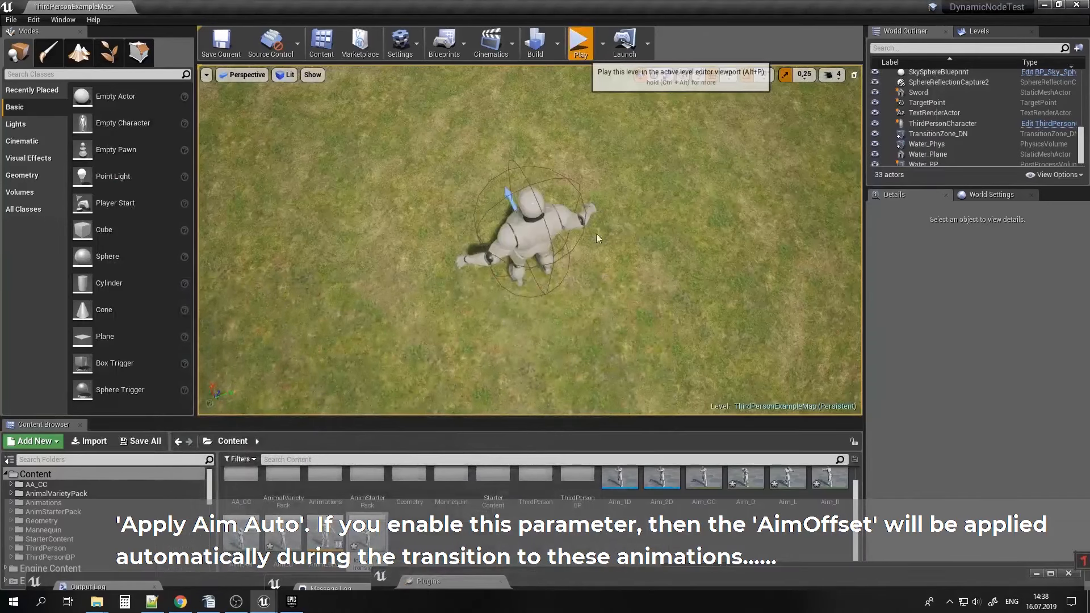
left_click(579, 42)
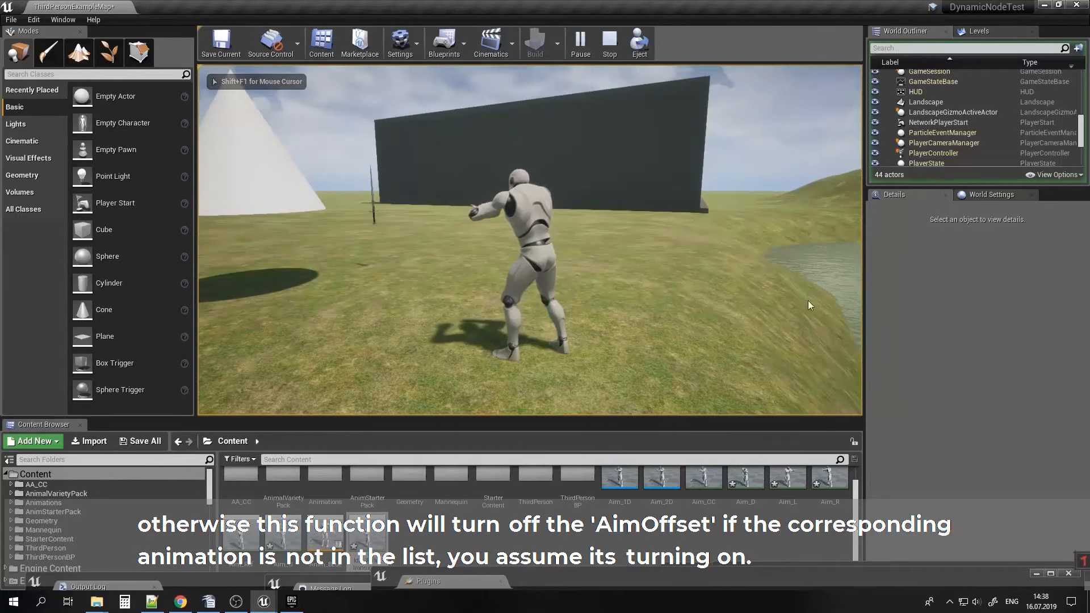
key("Escape")
Reopen the ThirdPersonCharacter blueprint and shift the 0 key event, Make Array and DN_SetAimOffsetAnimationArray nodes left to make room.
left_click(275, 605)
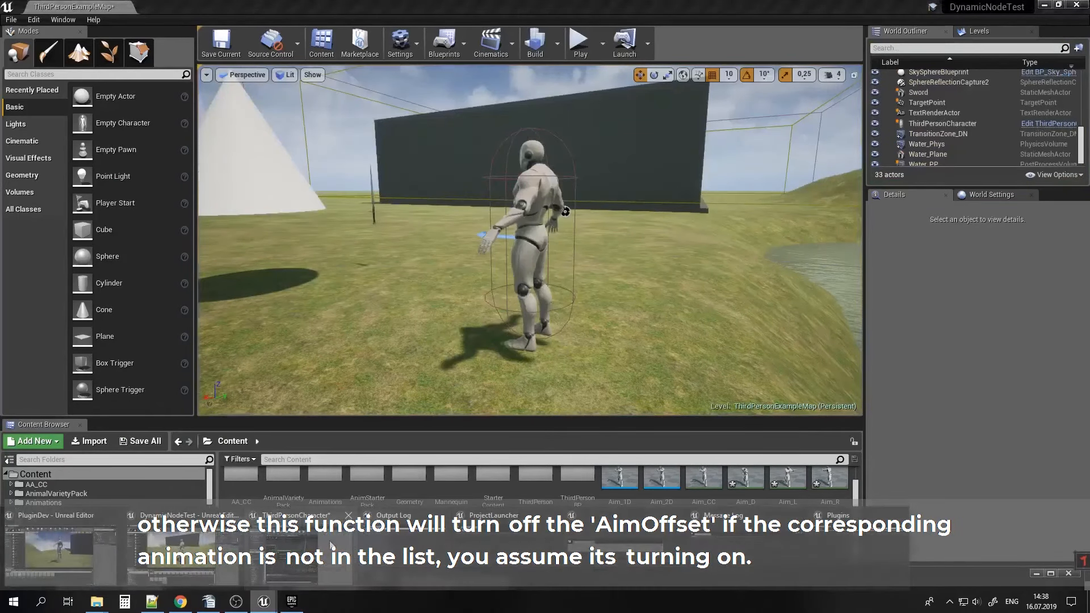
left_click(788, 552)
right_click_drag(394, 348, 522, 383)
right_click_drag(441, 389, 324, 341)
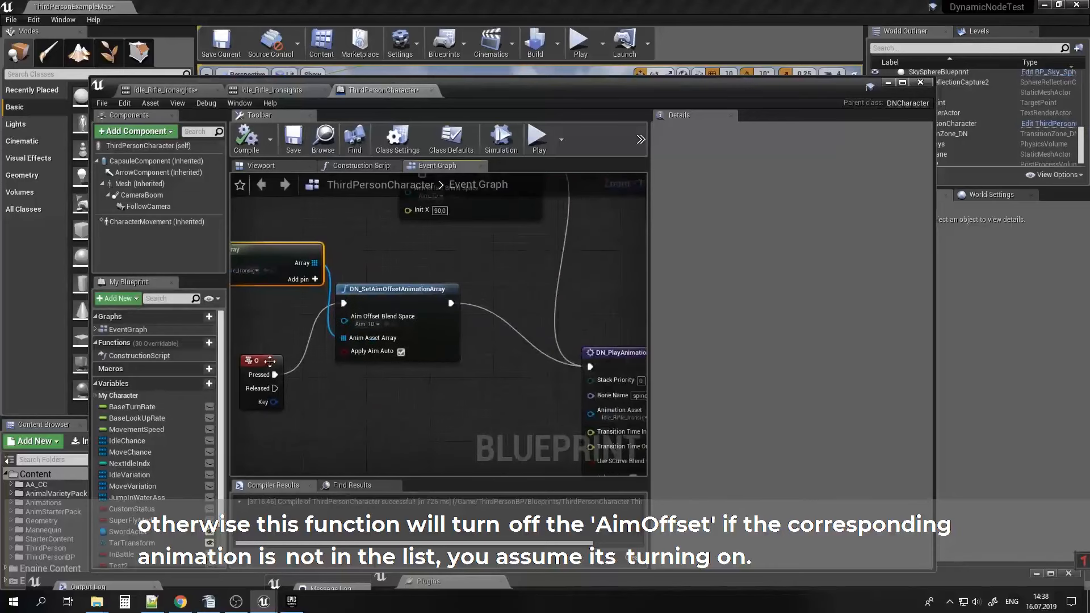
left_click_drag(258, 363, 196, 347)
right_click_drag(414, 340, 394, 364)
left_click_drag(315, 258, 406, 360)
left_click_drag(416, 315, 361, 339)
Insert a DN_SetAimOffsetAutoUpdate node after DN_SetAimOffsetAnimationArray and move it slightly down.
left_click_drag(469, 328, 469, 329)
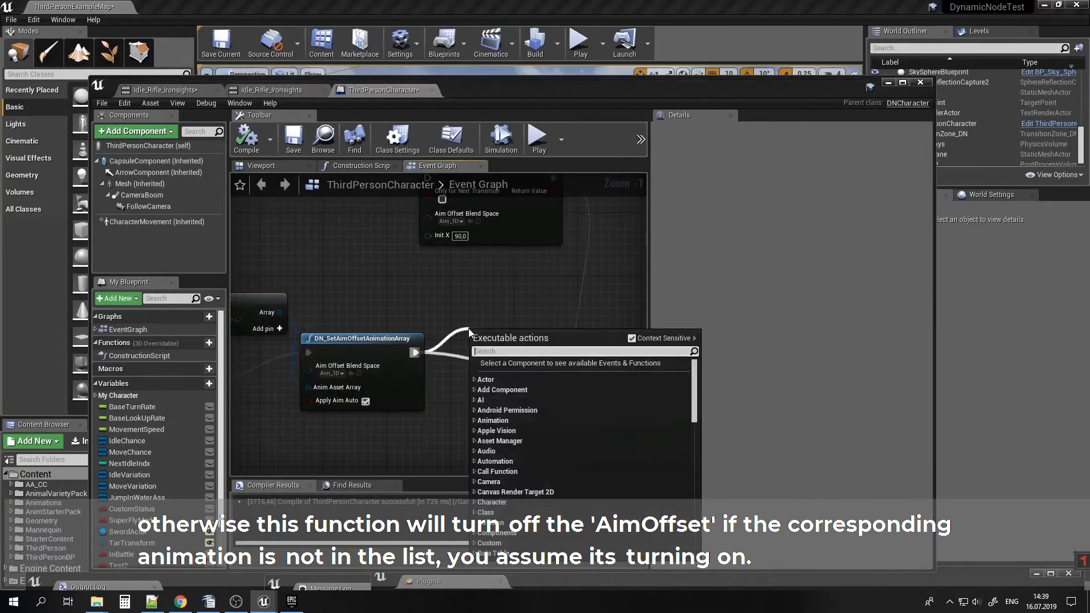
type("aimoff")
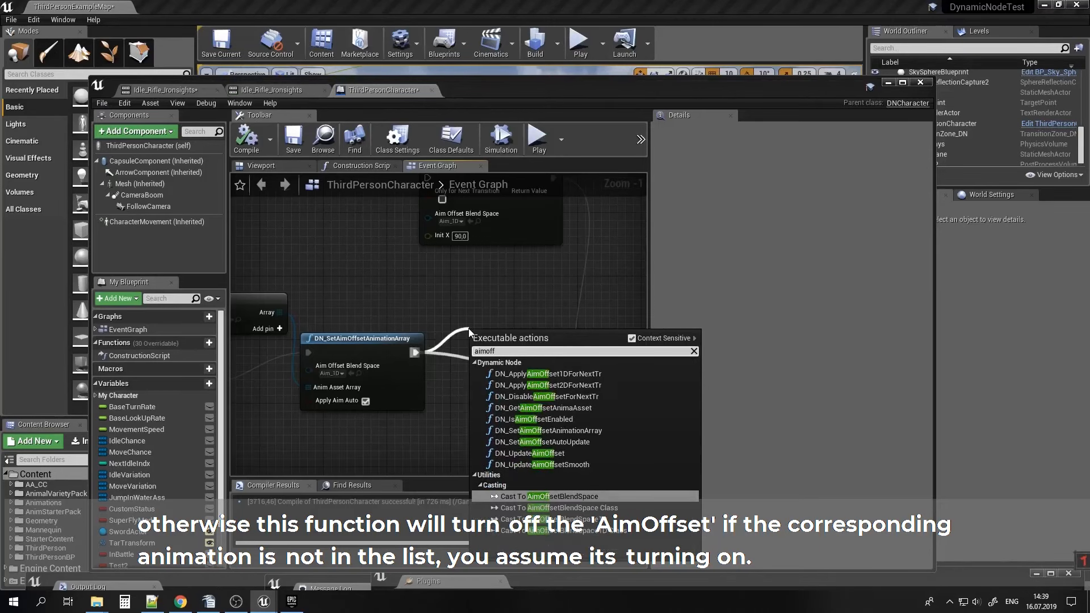
left_click(572, 442)
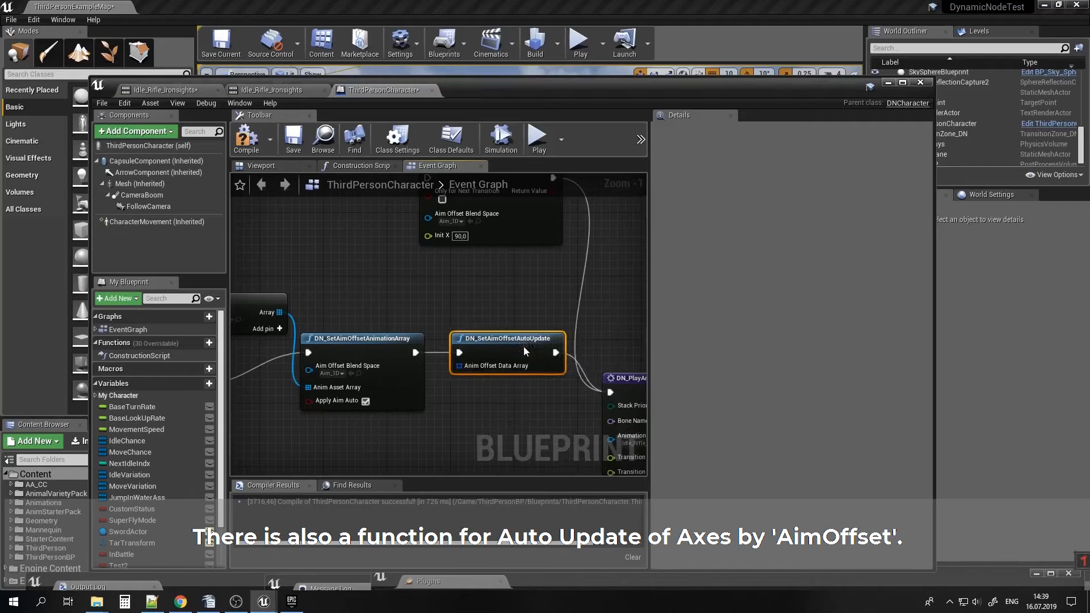
left_click_drag(523, 346, 523, 354)
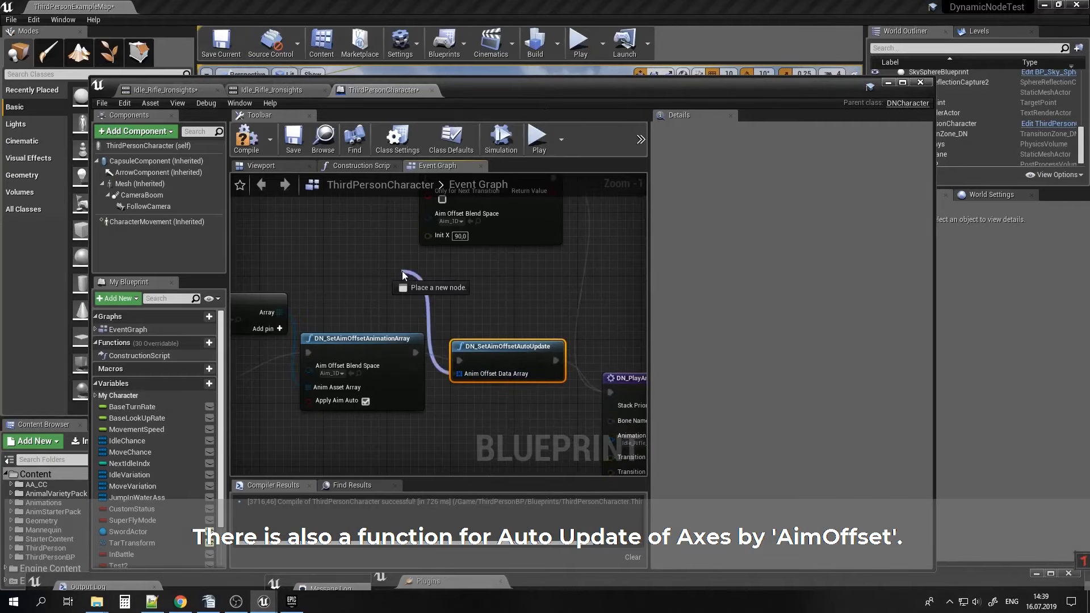
Feed the Make Array input of DN_SetAimOffsetAutoUpdate from a new Make AnimOffsetAutoUpdateData_DN node.
left_click_drag(402, 271, 281, 227)
left_click(437, 371)
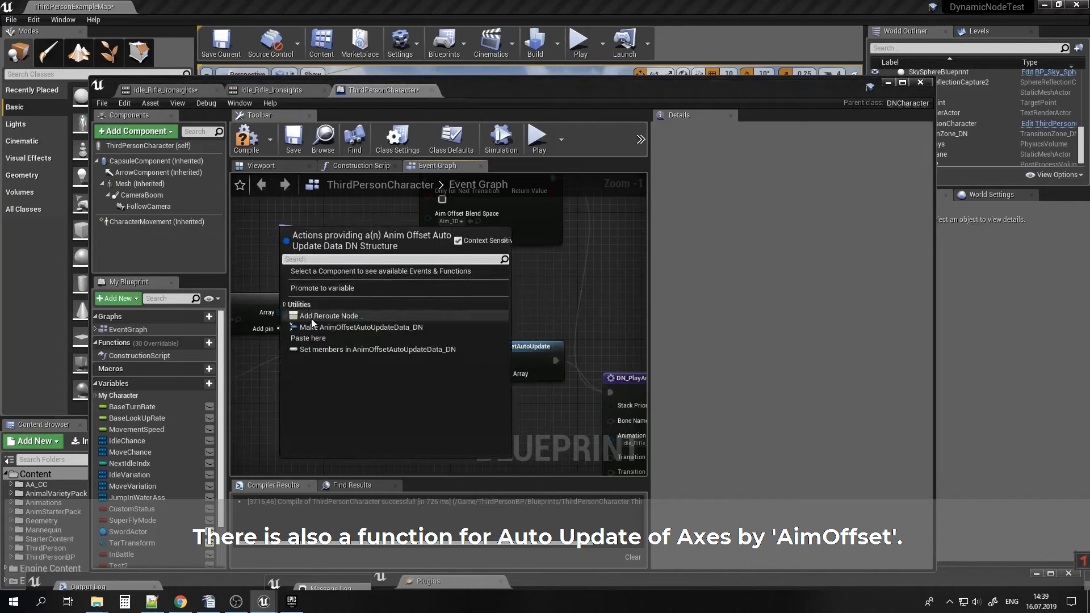
left_click(347, 327)
Separate the overlapping Make Array and Make AnimOffsetAutoUpdateData_DN nodes, and expand the latter's advanced pins.
right_click_drag(348, 317, 470, 342)
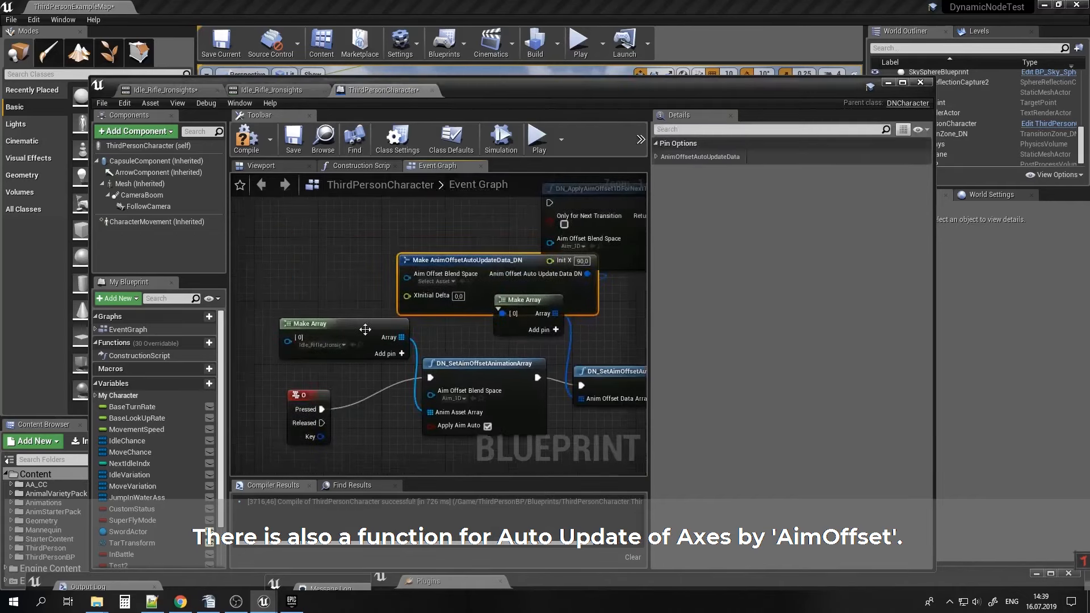
left_click_drag(342, 318, 326, 350)
left_click_drag(447, 268, 299, 206)
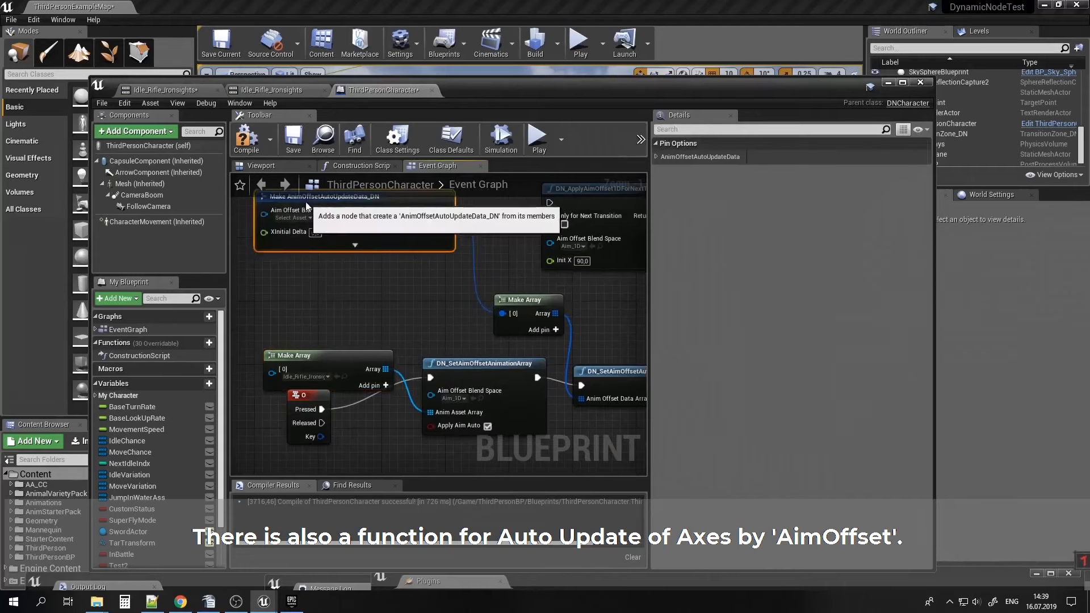
left_click(350, 246)
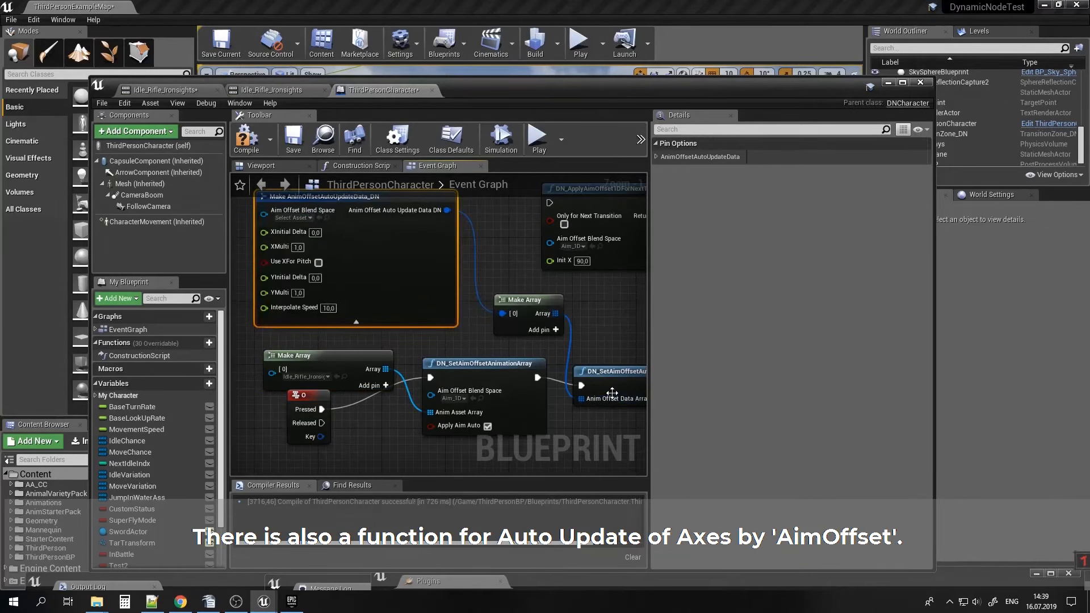
On the Make AnimOffsetAutoUpdateData_DN node, set Aim Offset Blend Space to Aim_1D and enable Use XFor Pitch.
right_click_drag(612, 393, 593, 407)
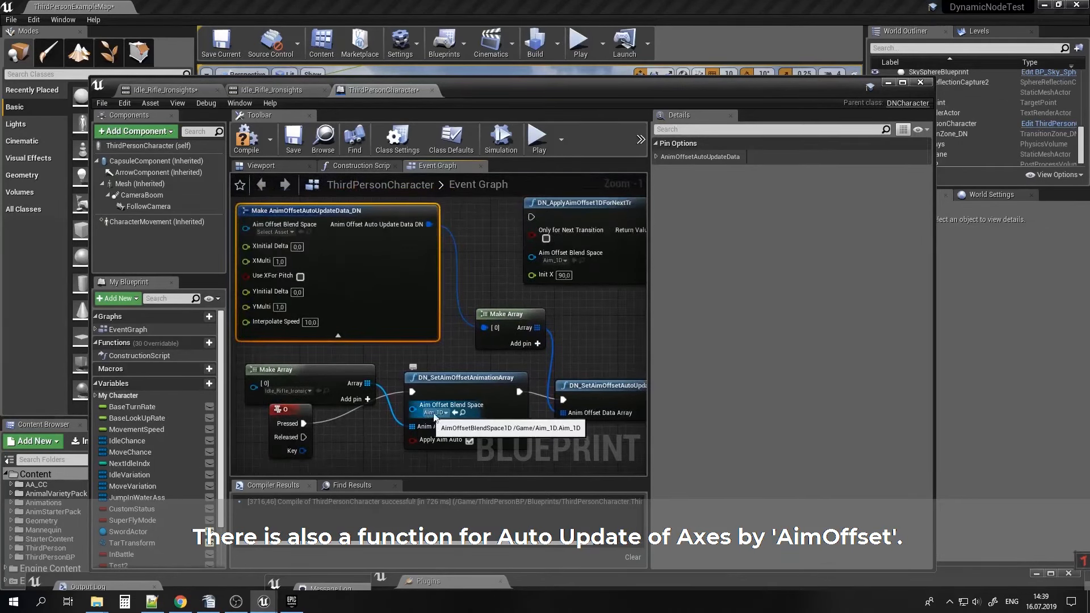
left_click(301, 232)
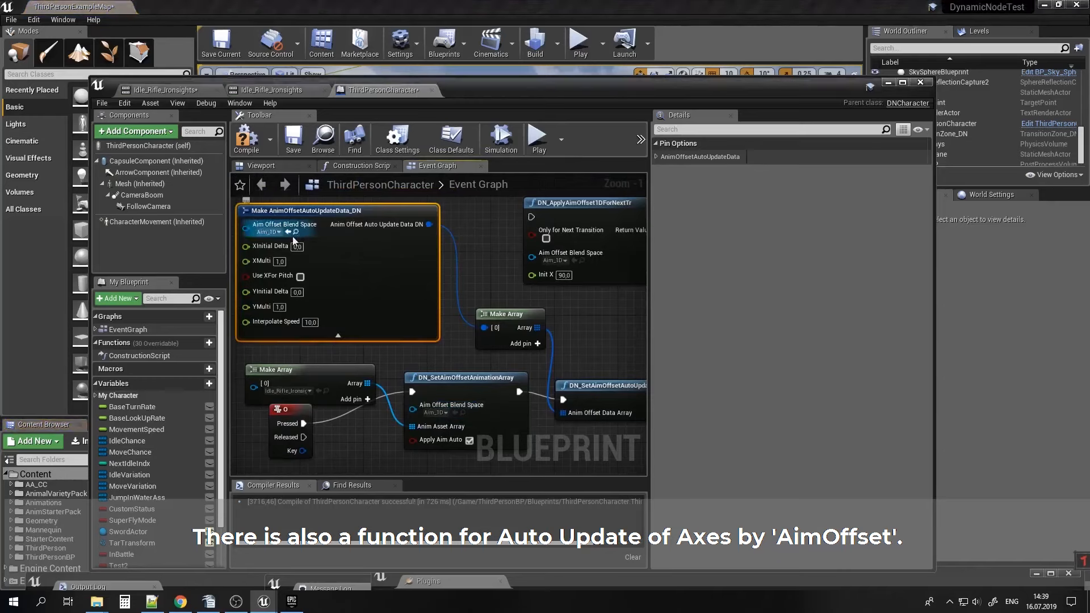
right_click_drag(309, 289, 337, 293)
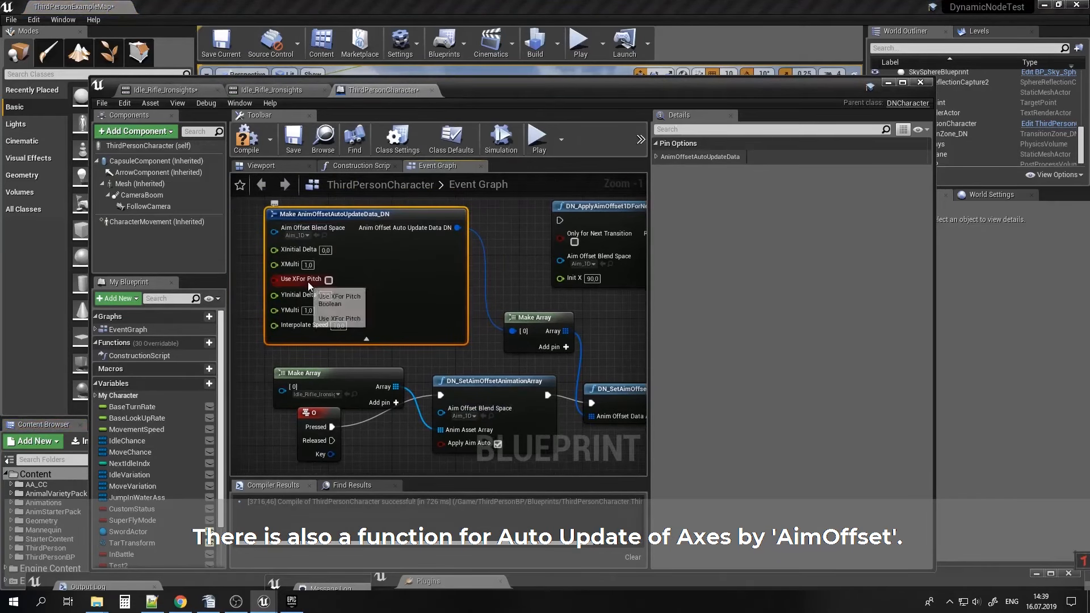
left_click(328, 280)
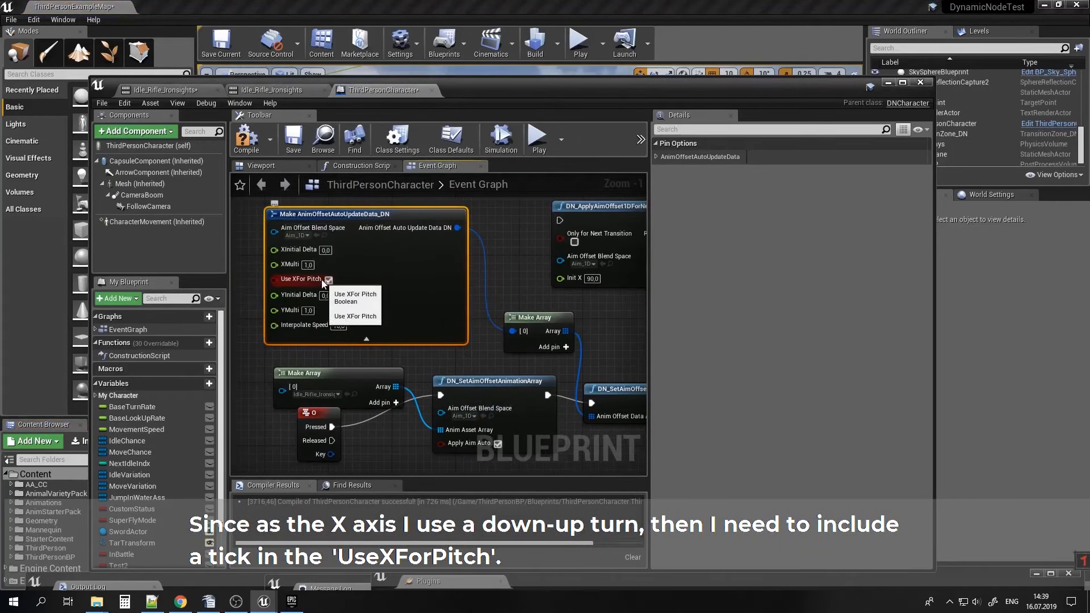
Minimize the blueprint editor and run the level to test the automatic update of the aim offset axis.
left_click(888, 83)
left_click(578, 42)
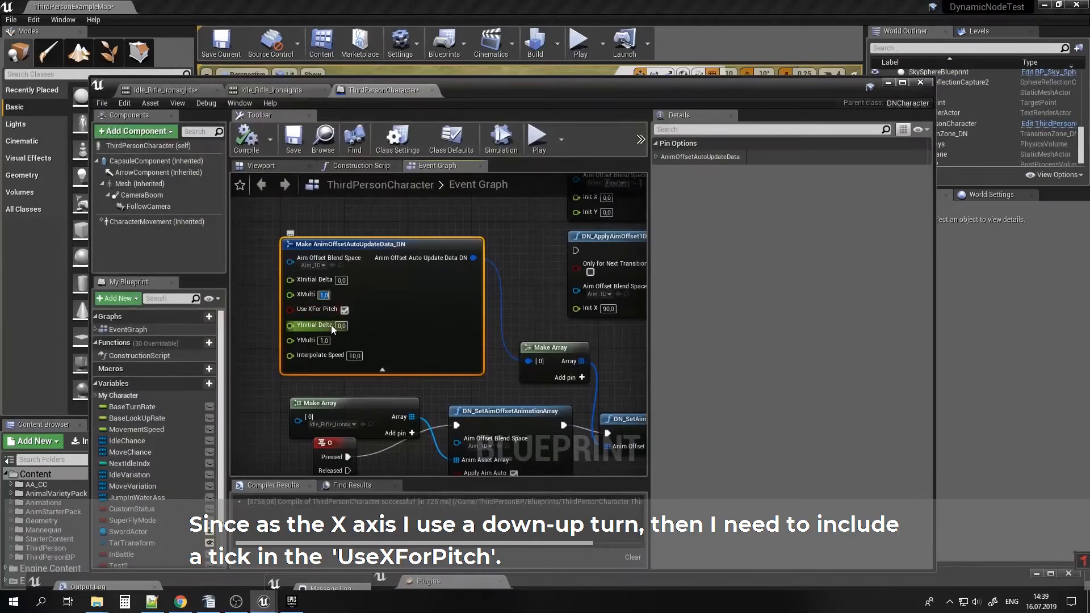
Set XMulti to 3 on the Make AnimOffsetAutoUpdateData_DN node and run the level to test the multiplier.
type("3")
key("Return")
left_click(254, 293)
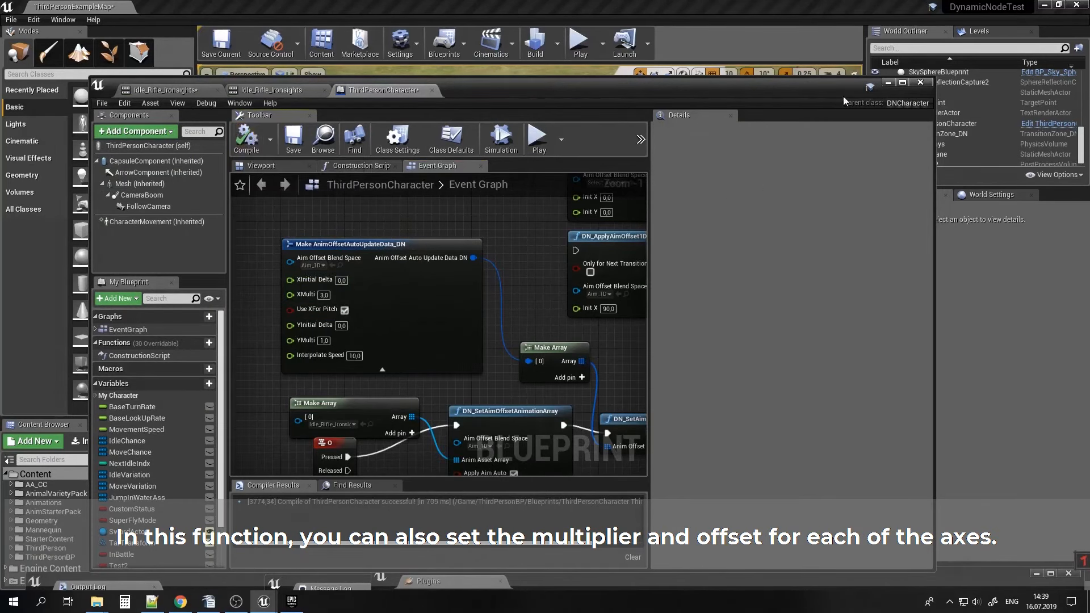
left_click(888, 83)
left_click(579, 42)
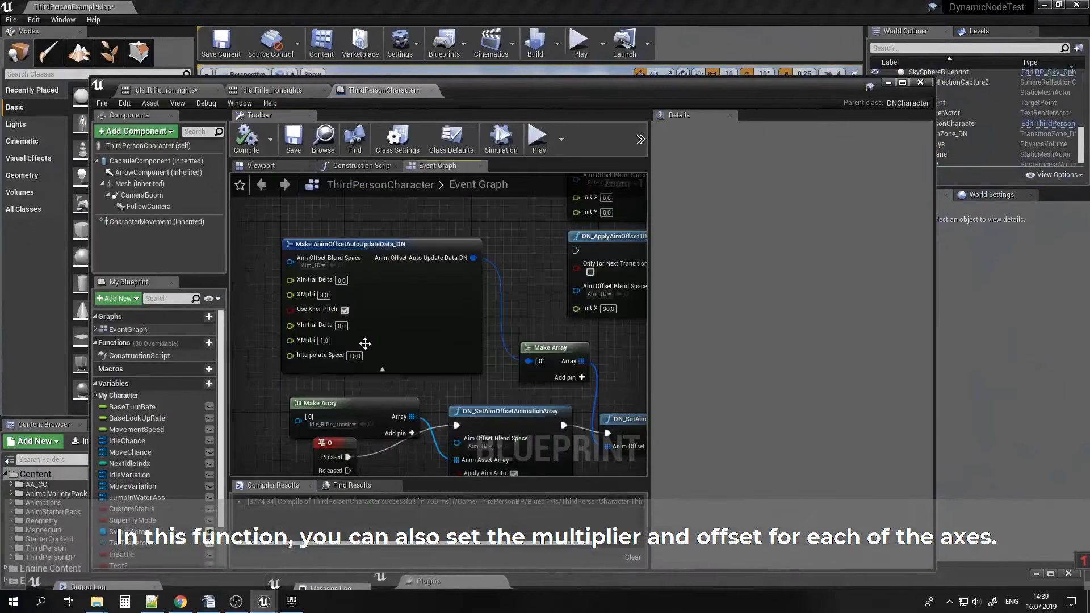
Set Aim Offset Blend Space to Aim_2D on both the DN_SetAimOffsetAnimationArray and Make AnimOffsetAutoUpdateData_DN nodes.
right_click_drag(429, 363, 353, 281)
right_click_drag(435, 324, 479, 319)
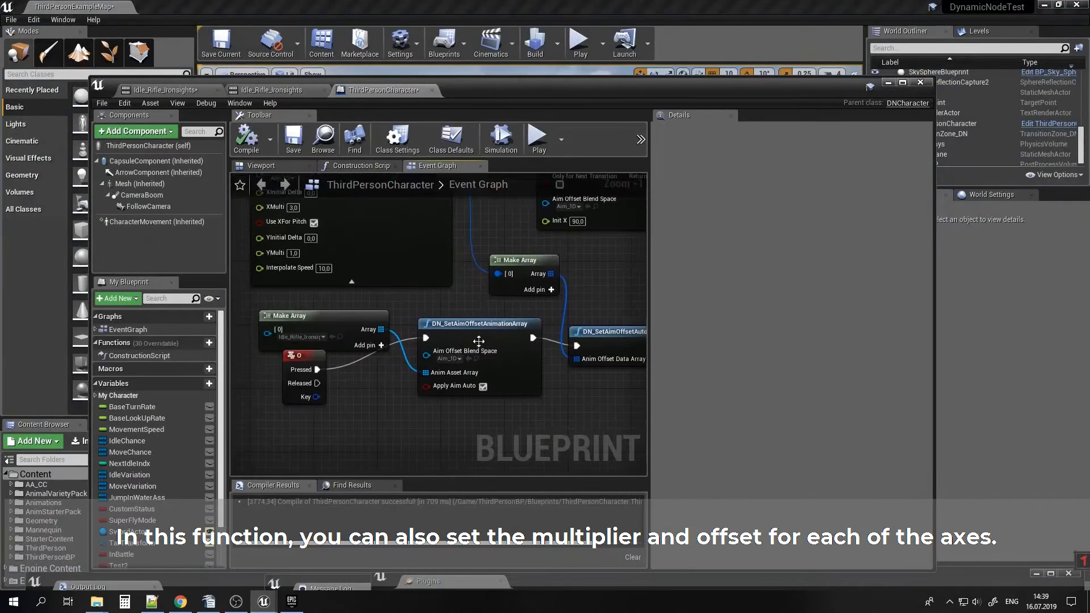
left_click(454, 360)
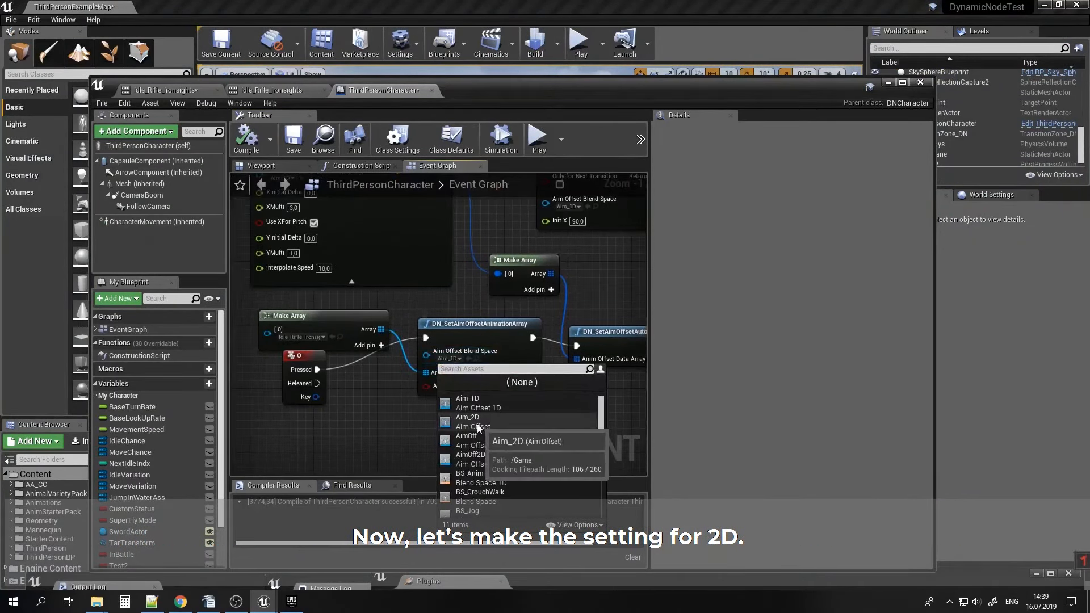
left_click(477, 424)
right_click_drag(570, 385, 620, 444)
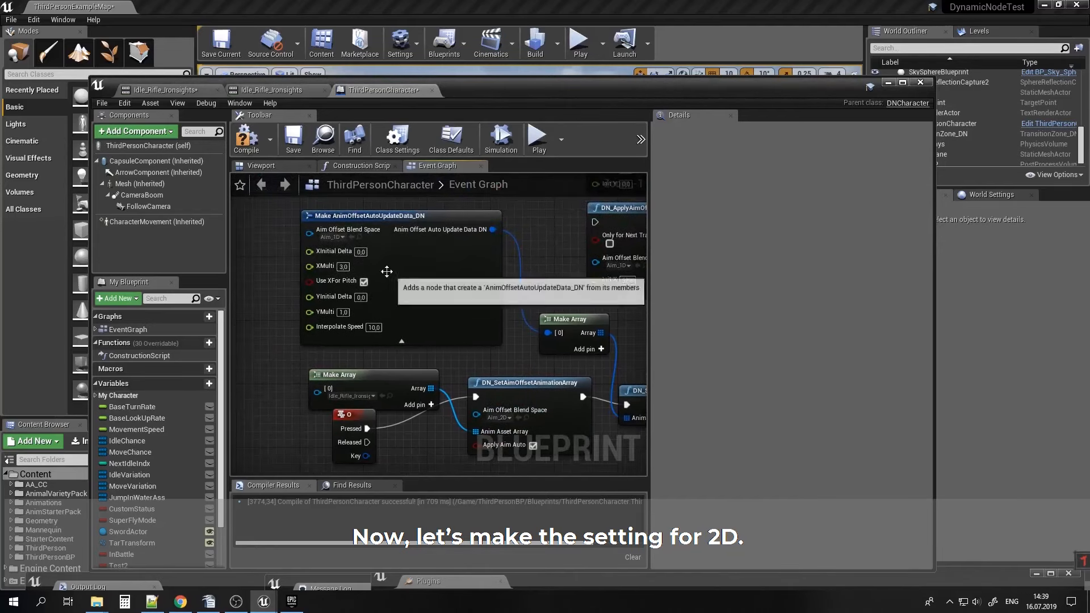
left_click(343, 240)
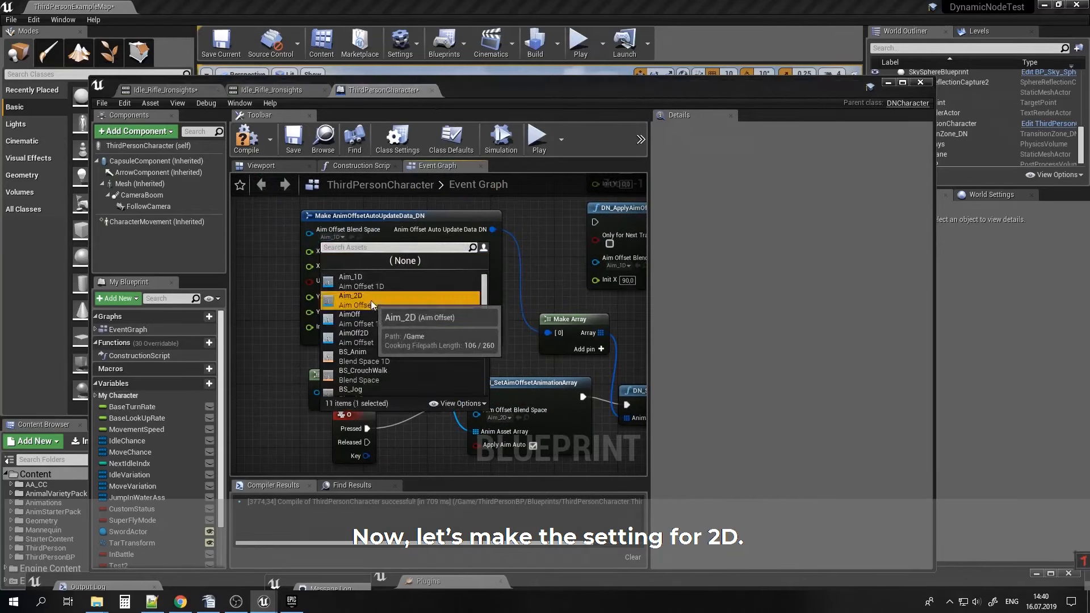
left_click(397, 300)
Set XMulti to 1 and disable Use XFor Pitch on the Make AnimOffsetAutoUpdateData_DN node, and compile the blueprint.
left_click(348, 269)
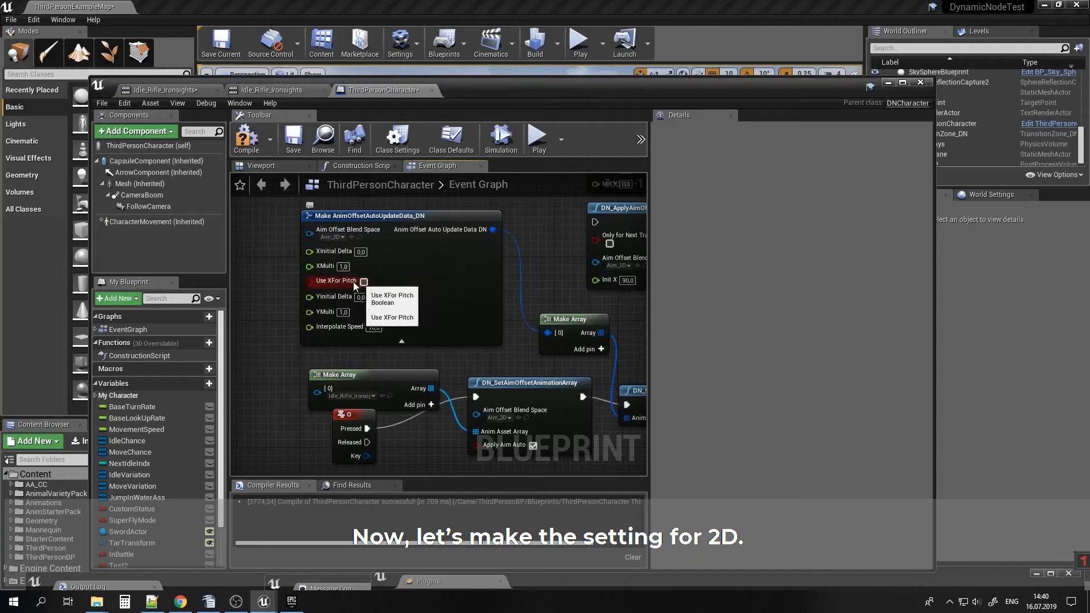
right_click_drag(519, 347, 572, 396)
left_click(250, 145)
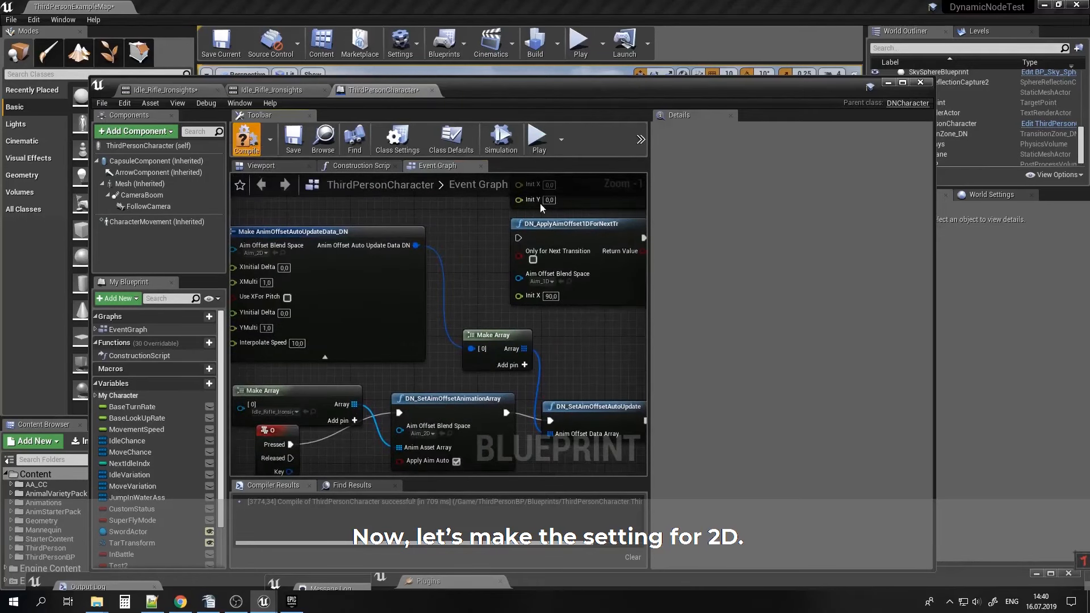
Minimize the blueprint editor, run the level to test the automatically updated 2D aim offset, and stop playing.
right_click_drag(464, 292, 518, 282)
left_click(889, 83)
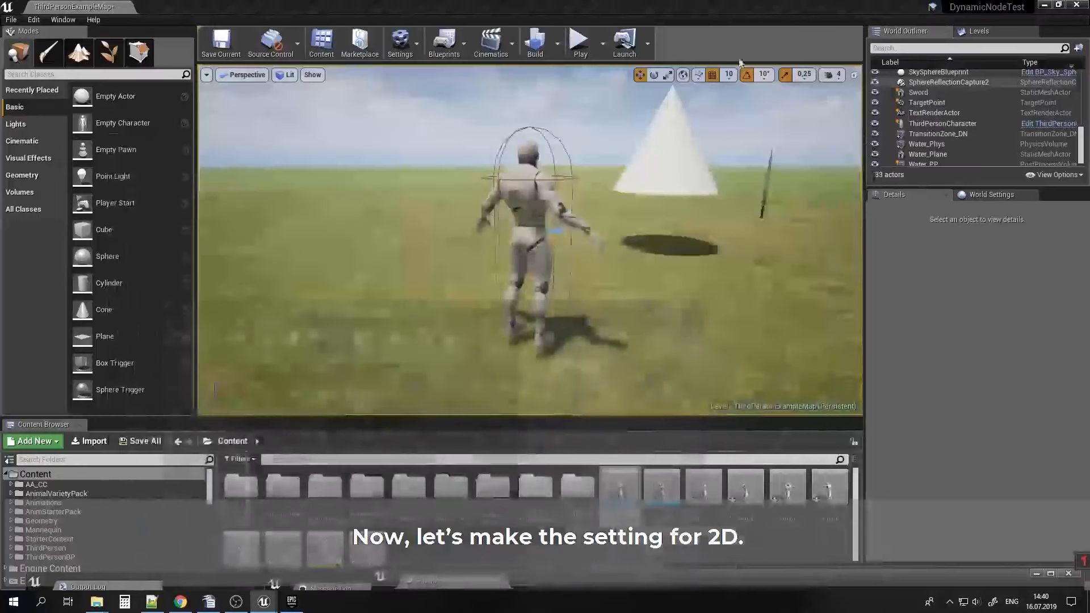
left_click(579, 43)
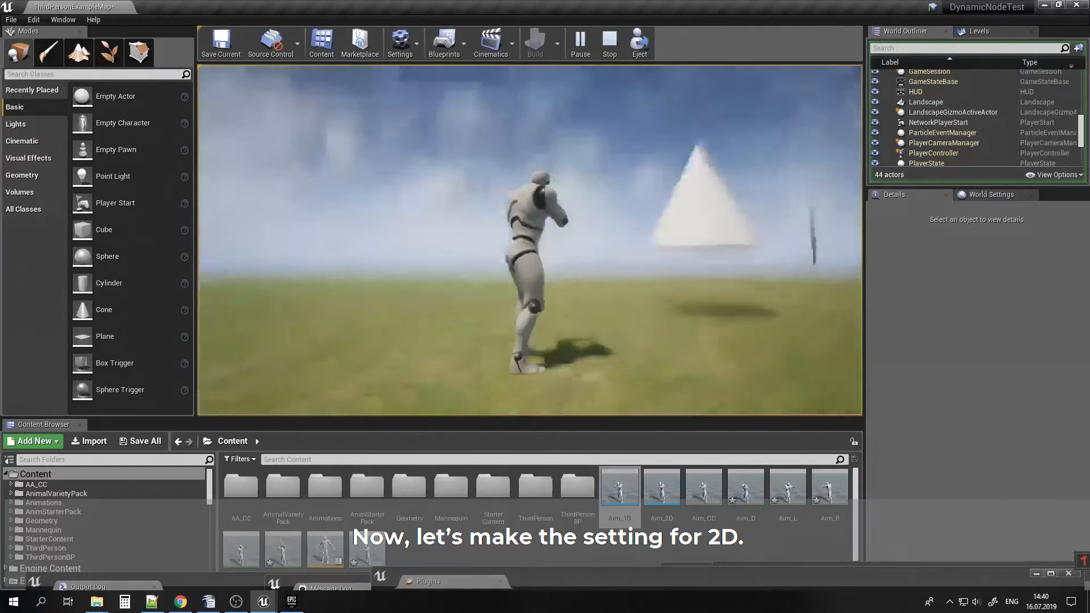
key("Escape")
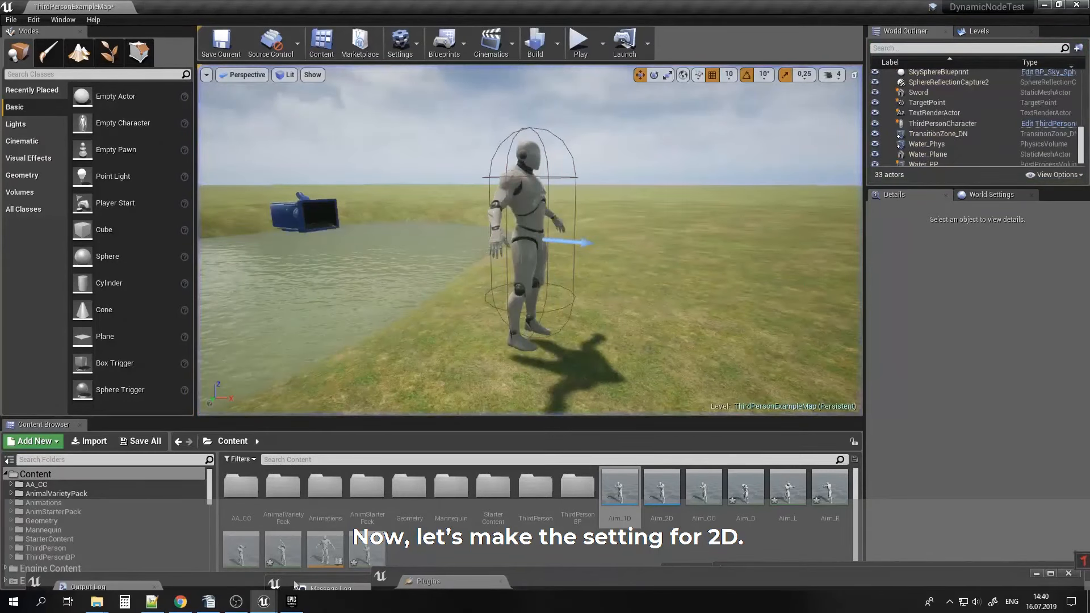
Move the blueprint editor window aside and open the Aim_2D asset to examine its blend samples.
left_click(282, 540)
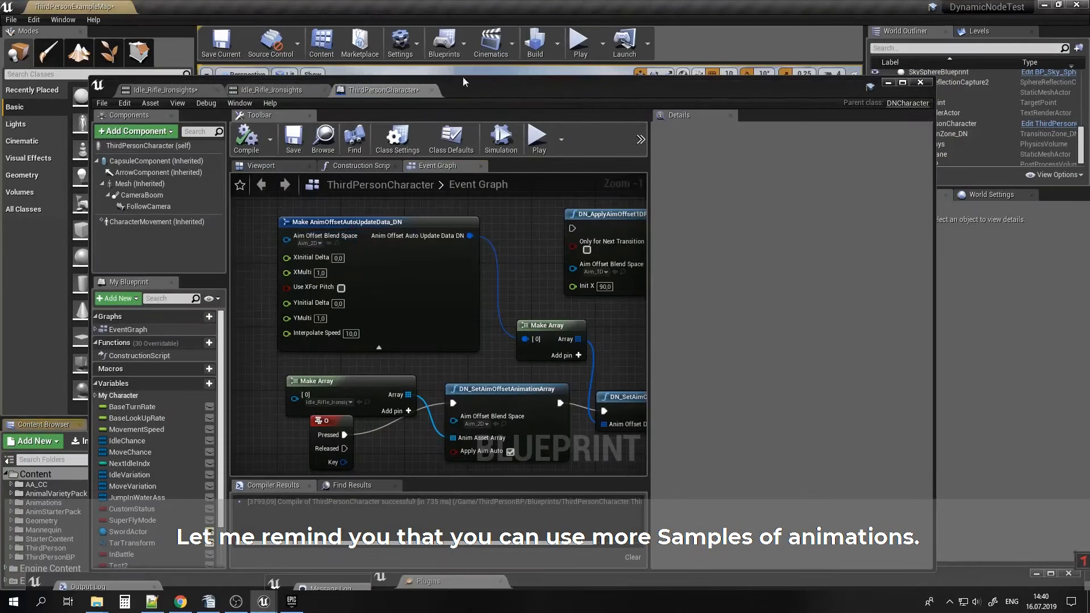
left_click_drag(462, 77, 669, 512)
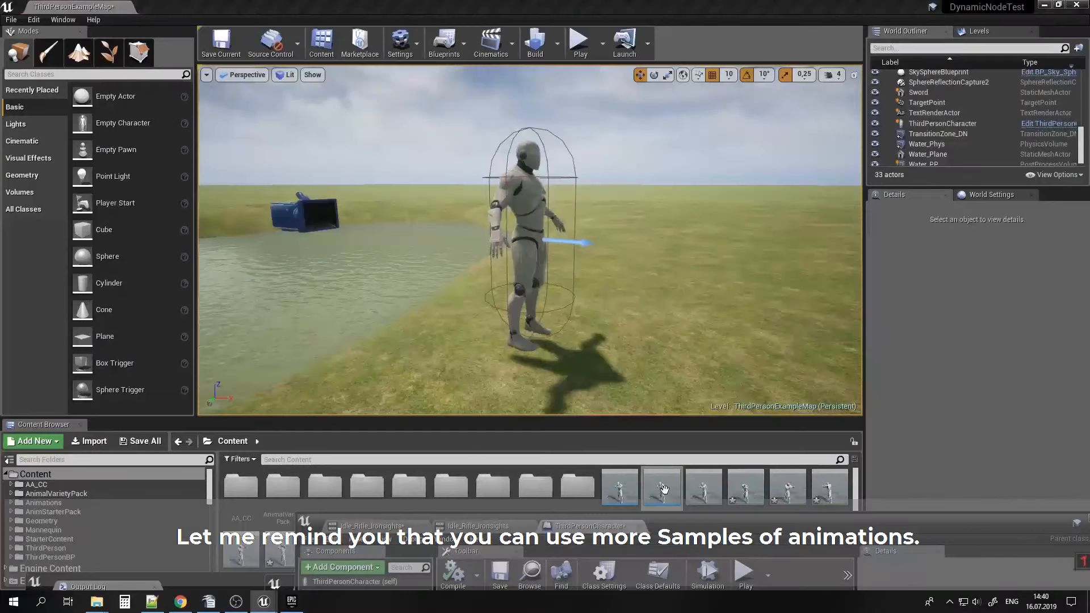
double_click(662, 488)
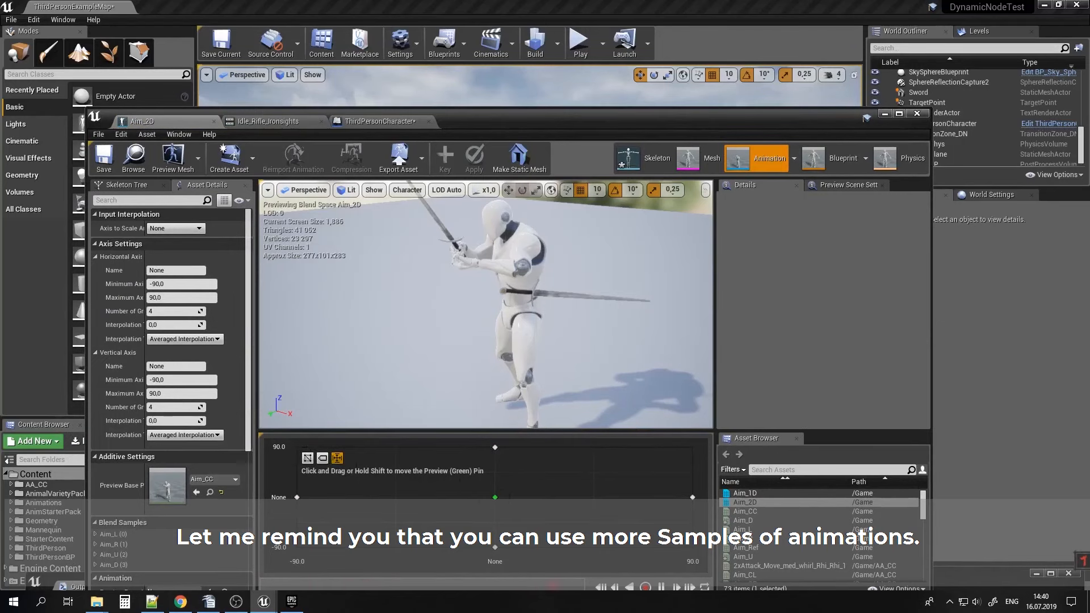
In the ThirdPersonCharacter graph, cut both DN_SetAimOffset nodes together with their Make Array and Make AnimOffsetAutoUpdateData_DN inputs.
left_click(393, 121)
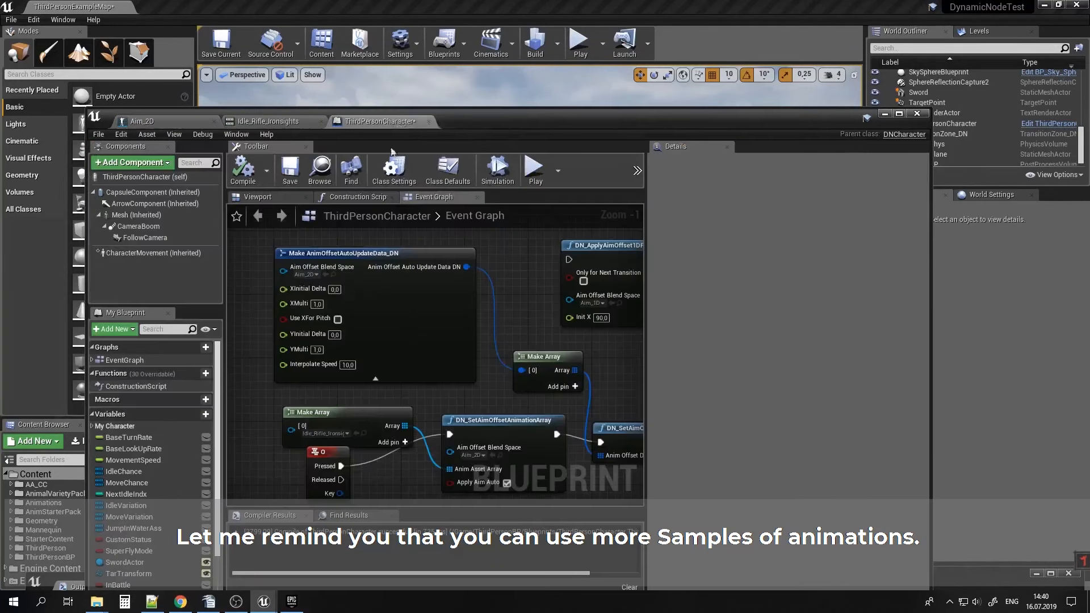
scroll(386, 394, "down", 2)
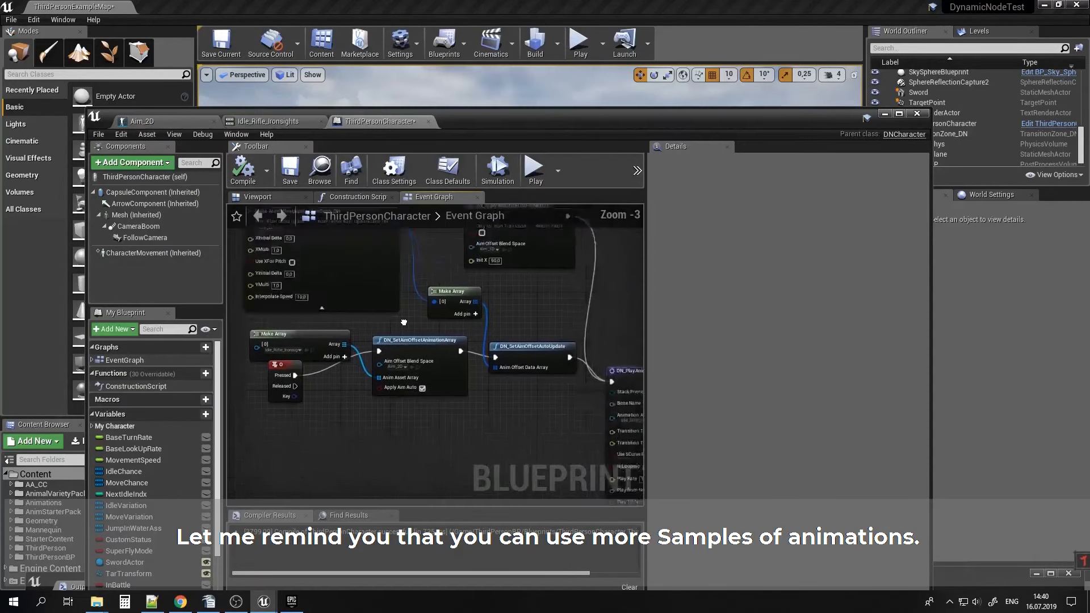
right_click_drag(404, 364, 442, 403)
left_click_drag(322, 400, 573, 323)
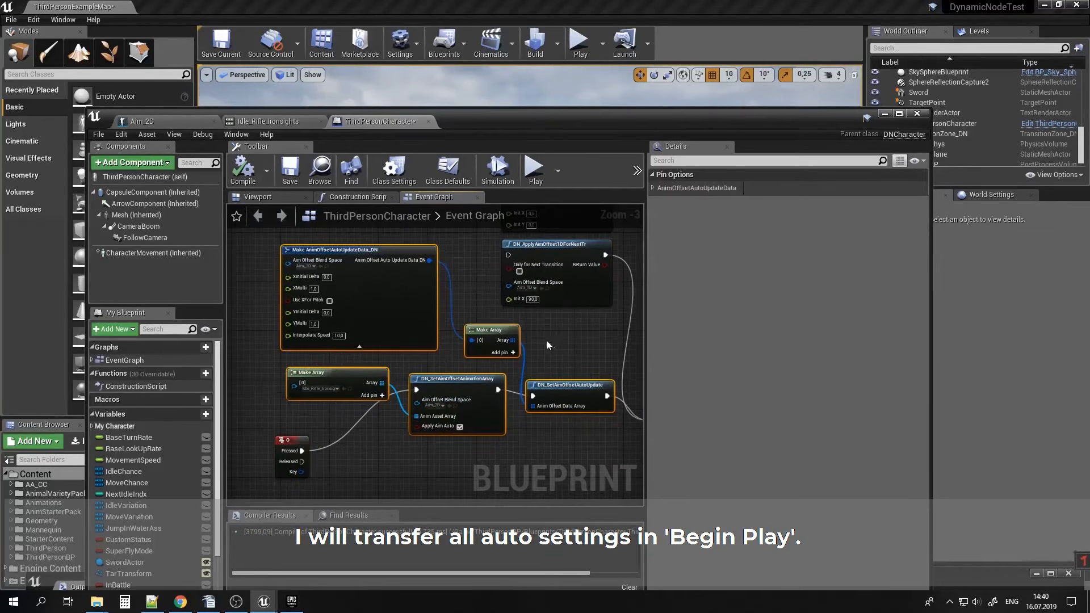
key("Delete")
Connect the 0 key's Pressed output directly to DN_PlayAnimationBlendBone and break the wire from the DN_ApplyAimOffset1DForNextTr node.
left_click_drag(292, 451, 527, 419)
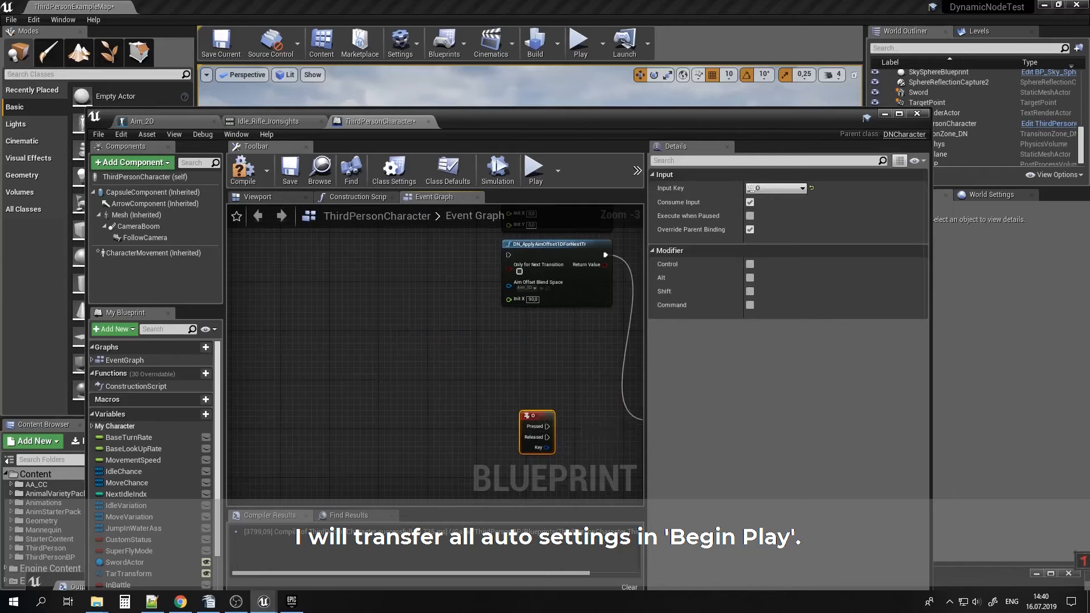
right_click_drag(572, 437, 406, 393)
left_click_drag(382, 383, 488, 379)
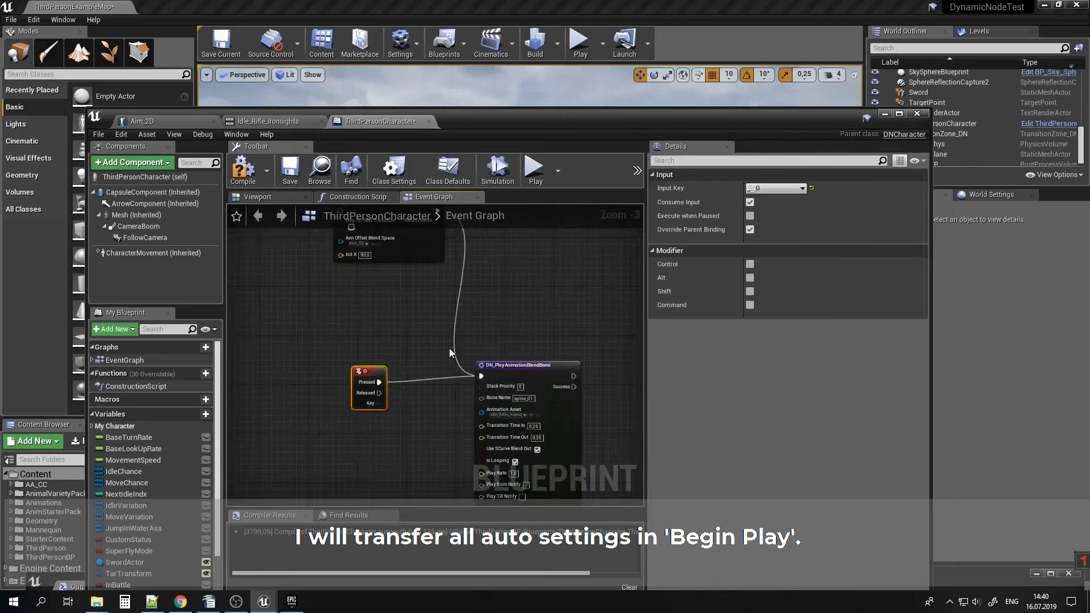
left_click(454, 349, "alt")
Paste the cut aim offset nodes into the empty space beside the Animation Curve comment block.
scroll(503, 319, "down", 8)
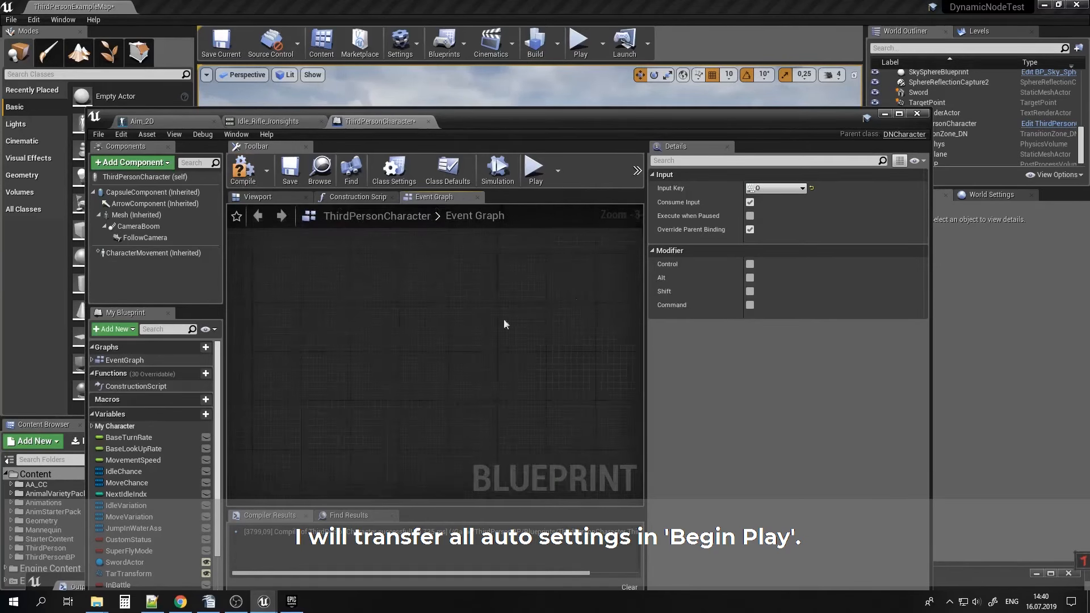
right_click_drag(256, 341, 469, 497)
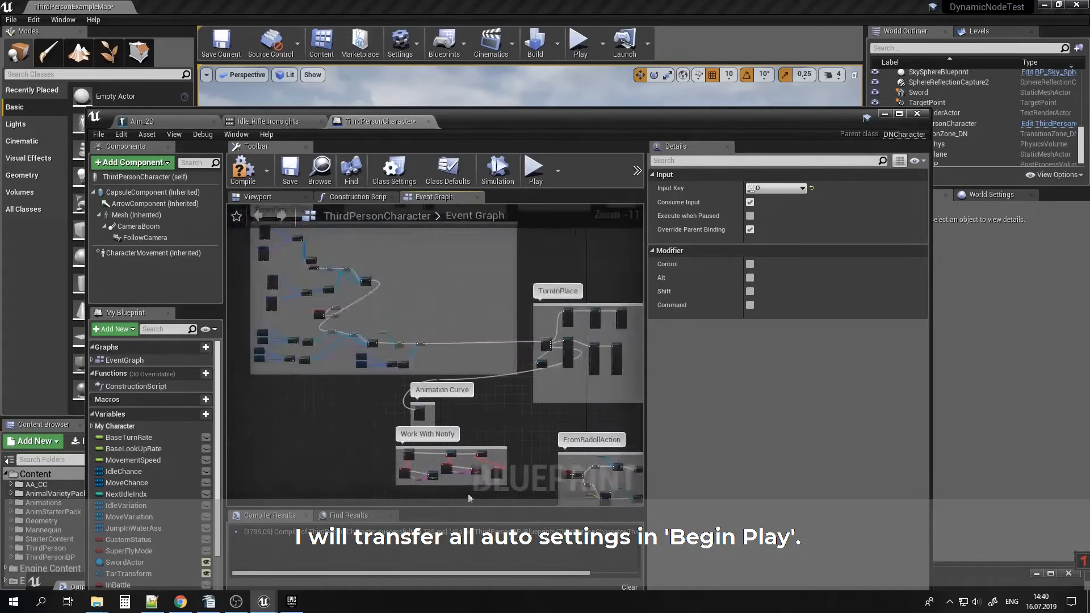
right_click_drag(487, 420, 407, 323)
scroll(421, 377, "up", 5)
scroll(438, 382, "up", 2)
right_click_drag(524, 304, 413, 299)
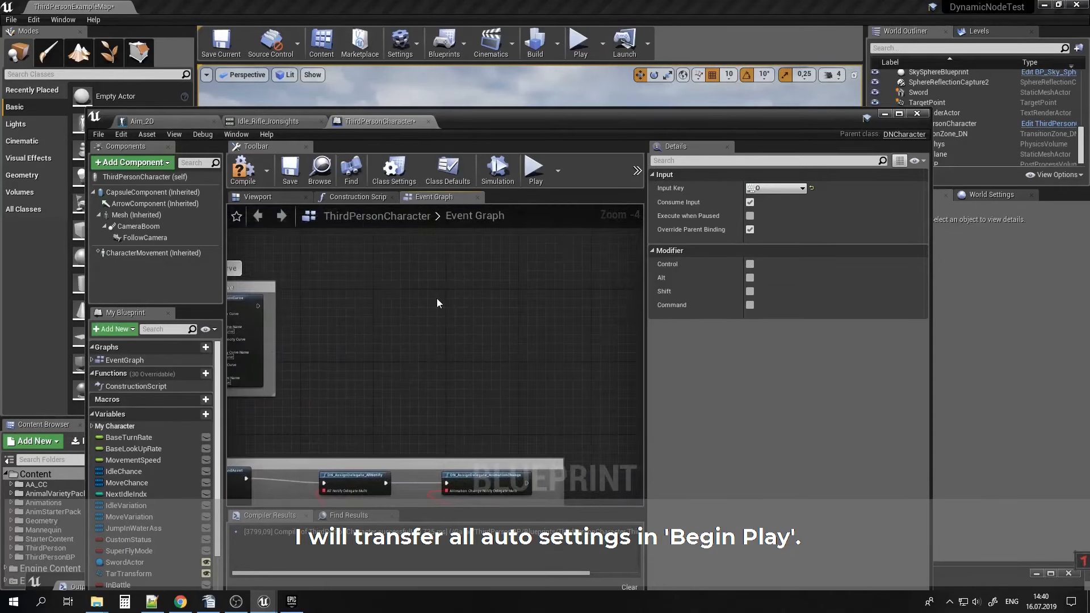
key("ctrl+v")
Connect the Animation Curve node's execution output to DN_SetAimOffsetAnimationArray and route the wire below the nodes with a reroute point.
left_click_drag(256, 305, 455, 337)
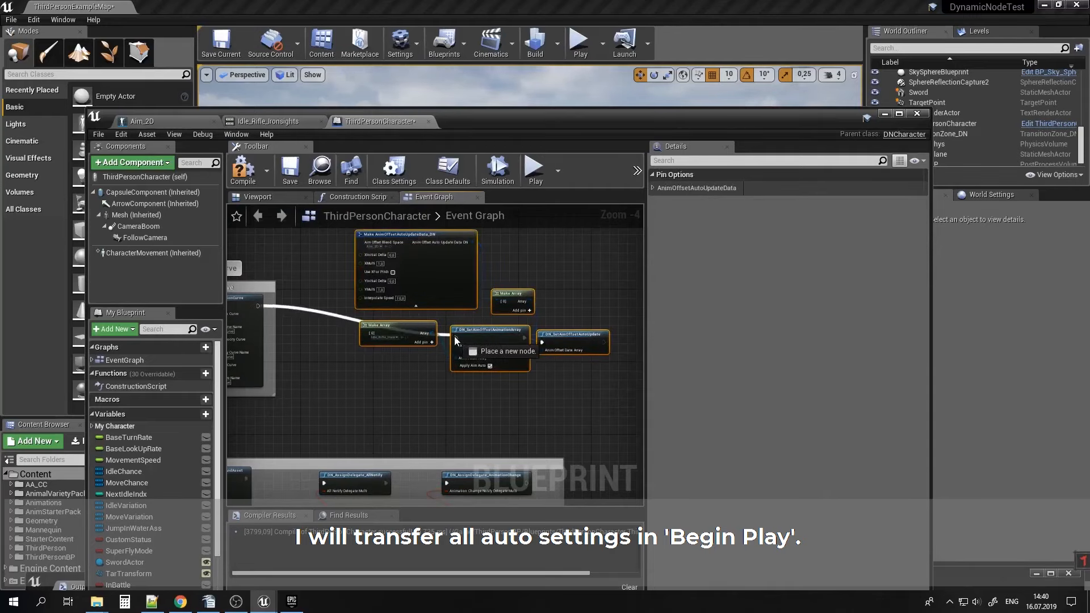
double_click(339, 317)
left_click_drag(344, 322, 366, 392)
Trace the execution chain from the pasted aim offset nodes back to Event BeginPlay.
right_click_drag(340, 319, 465, 400)
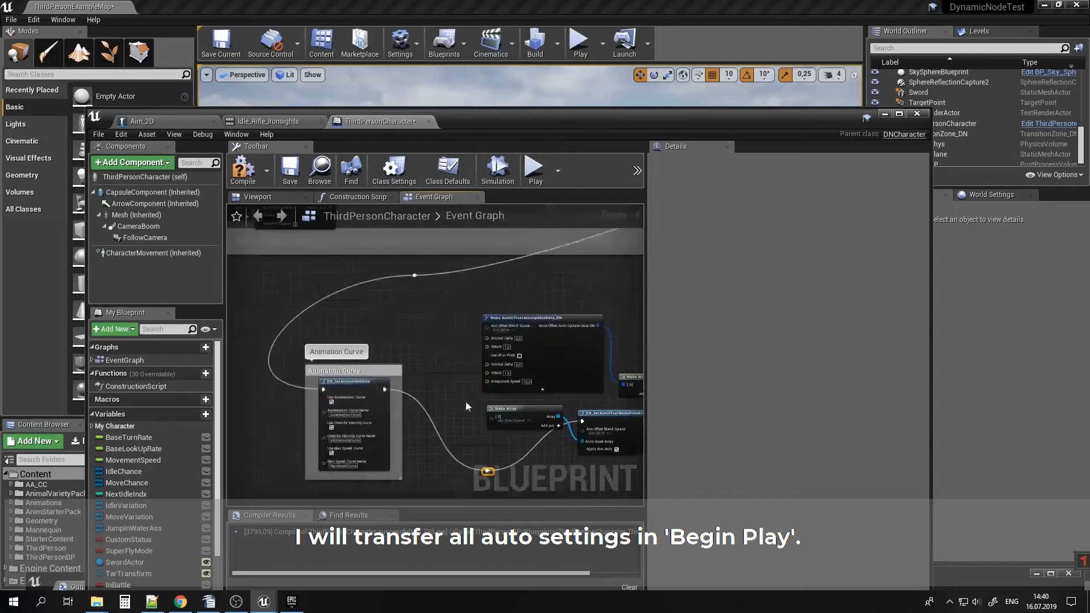
scroll(392, 349, "down", 6)
right_click_drag(420, 314, 476, 412)
right_click_drag(331, 308, 426, 353)
scroll(419, 346, "up", 10)
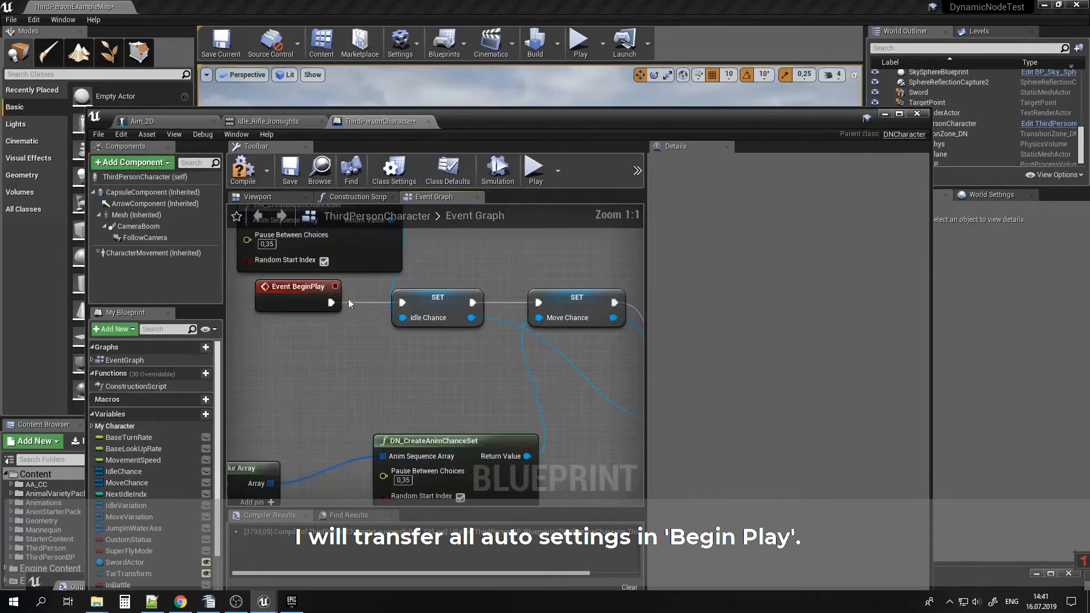
right_click_drag(619, 479, 402, 333)
scroll(402, 339, "down", 12)
right_click_drag(501, 479, 401, 296)
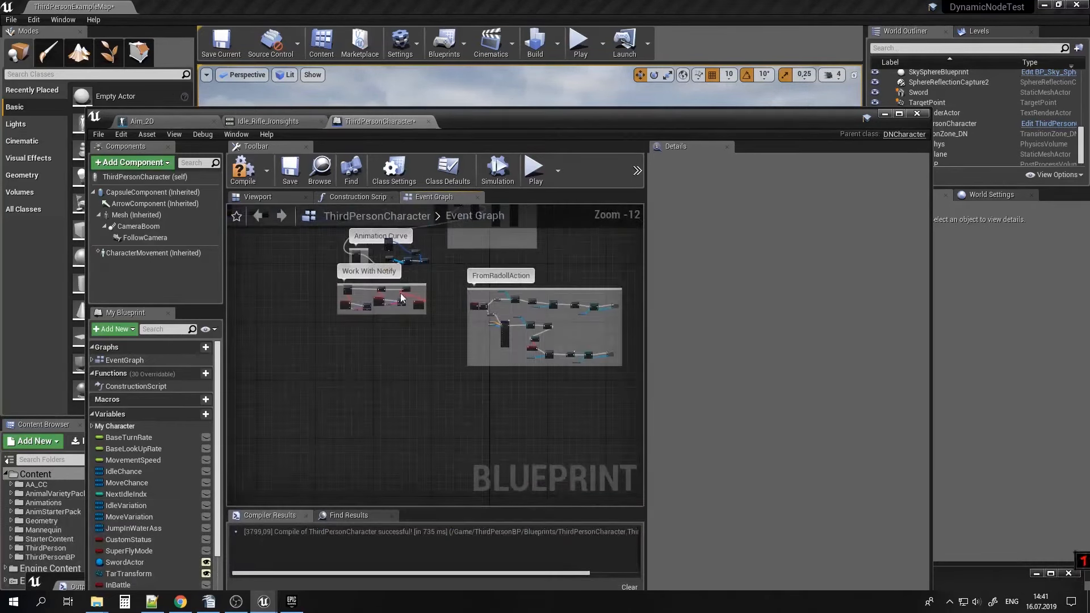
Compile and save the ThirdPersonCharacter blueprint, and play the level to test the aim offset setup that runs from Event BeginPlay.
right_click_drag(387, 247, 419, 302)
scroll(426, 319, "up", 10)
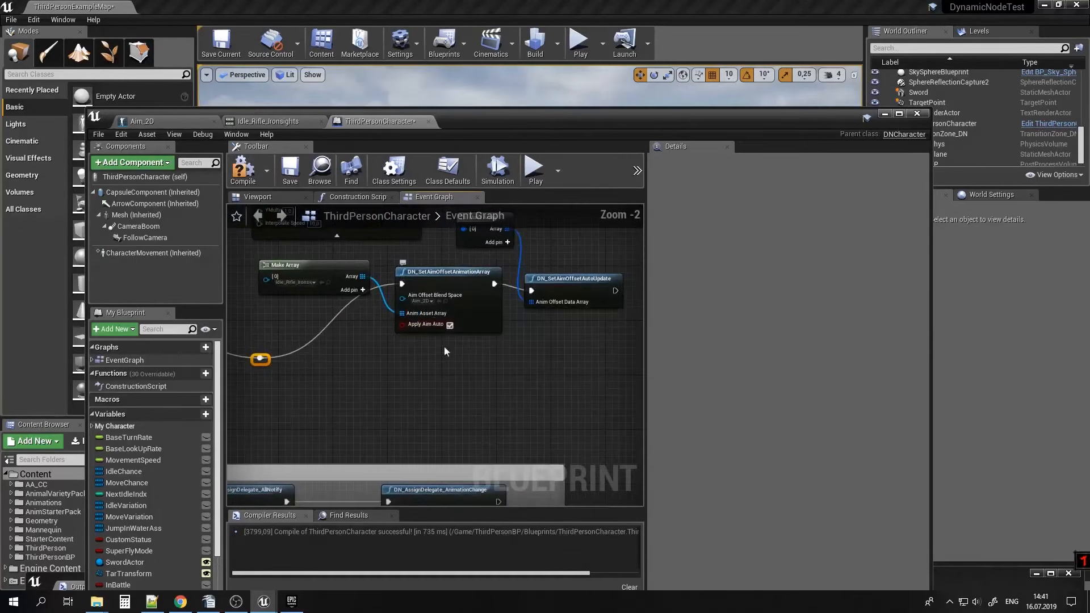
right_click_drag(445, 348, 461, 399)
left_click(243, 169)
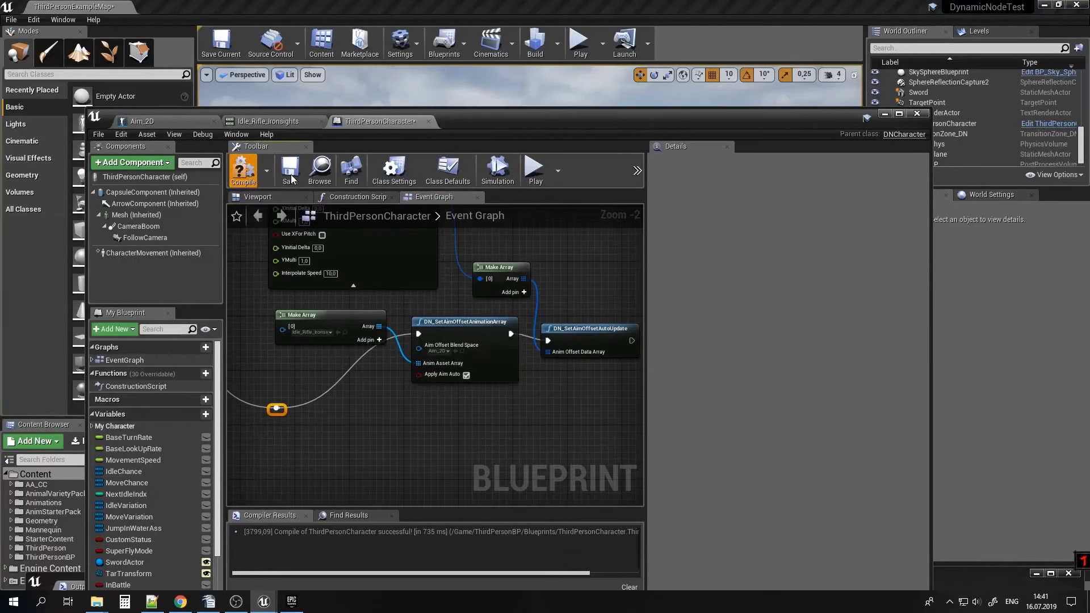
left_click(291, 169)
left_click(885, 114)
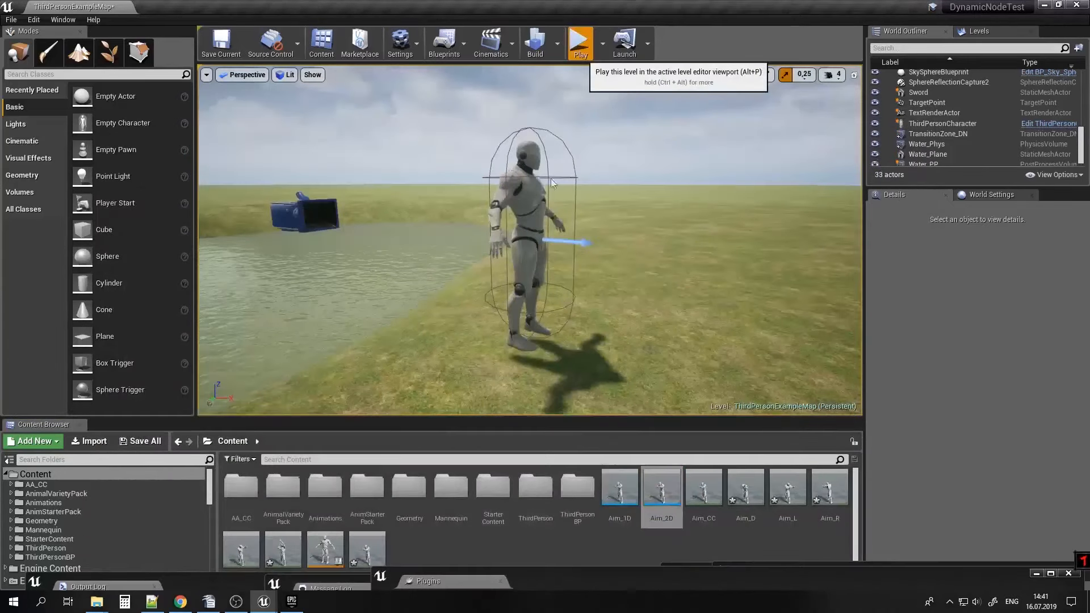
left_click(579, 41)
left_click(544, 205)
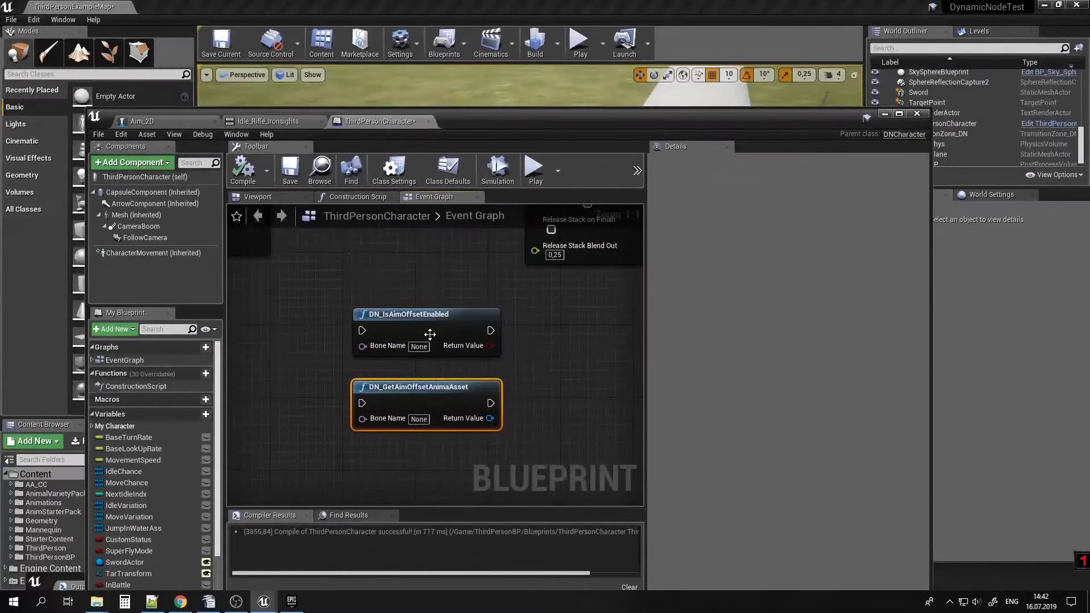
Reposition the DN_IsAimOffsetEnabled and DN_GetAimOffsetAnimaAsset nodes and check which actions accept the latter's Return Value.
left_click_drag(429, 334, 443, 307)
left_click_drag(421, 397, 412, 388)
left_click_drag(480, 409, 519, 461)
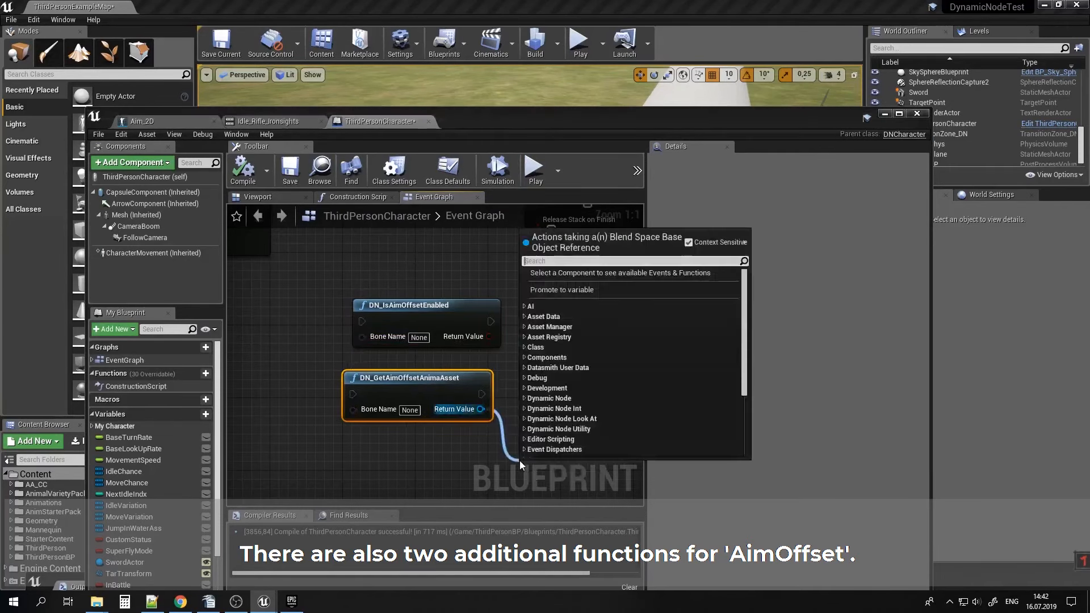
left_click(457, 476)
Examine the Bone Name setting of the DN_PlayAnimationBlendBone nodes and compare it with the DN_PlayAnimation node.
right_click_drag(312, 291, 581, 507)
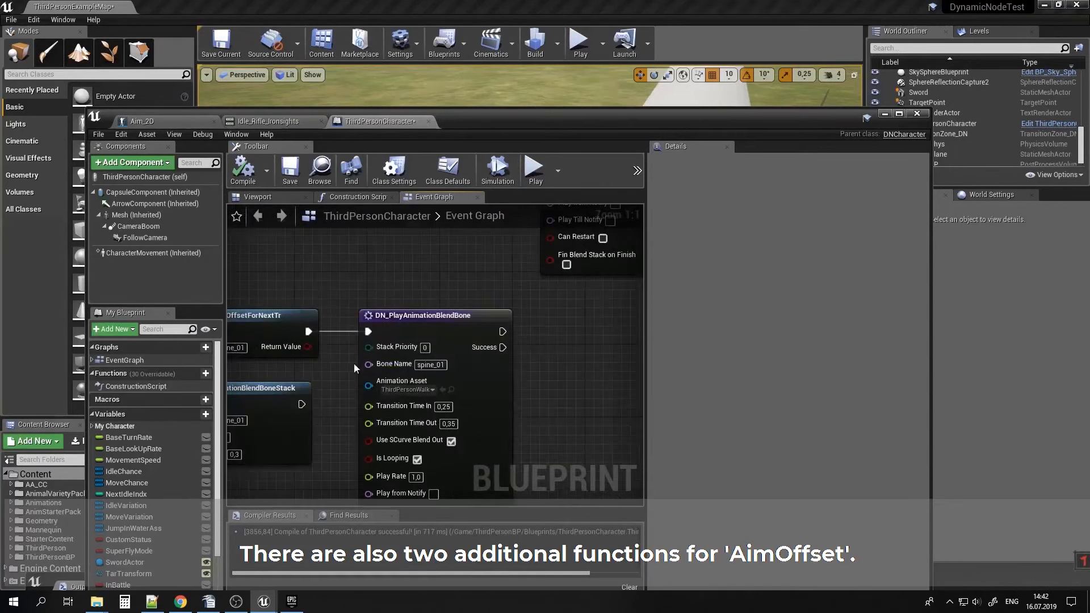
right_click_drag(353, 362, 405, 359)
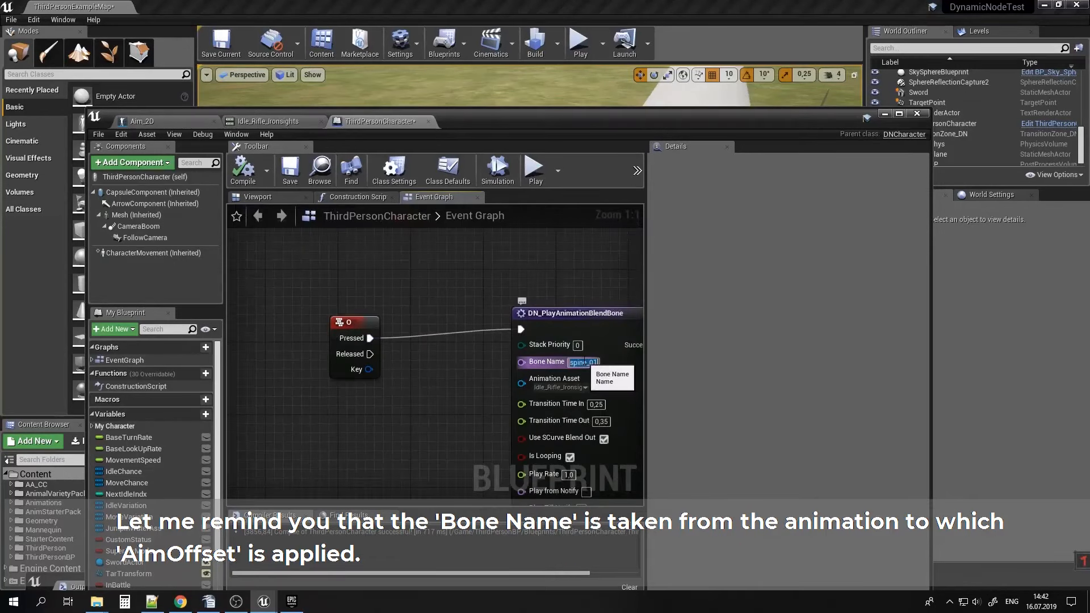
right_click_drag(487, 408, 308, 357)
right_click_drag(533, 398, 382, 313)
mouse_move(446, 374)
right_mouse_down()
mouse_move(408, 267)
mouse_move(421, 205)
right_mouse_up()
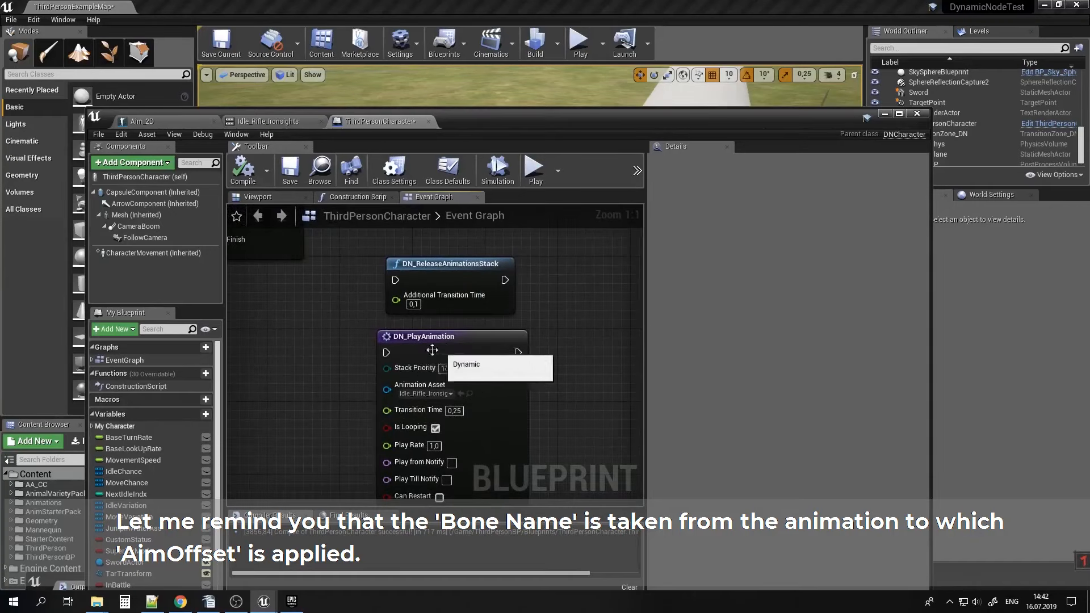
right_click_drag(372, 434, 377, 261)
right_click_drag(338, 366, 451, 333)
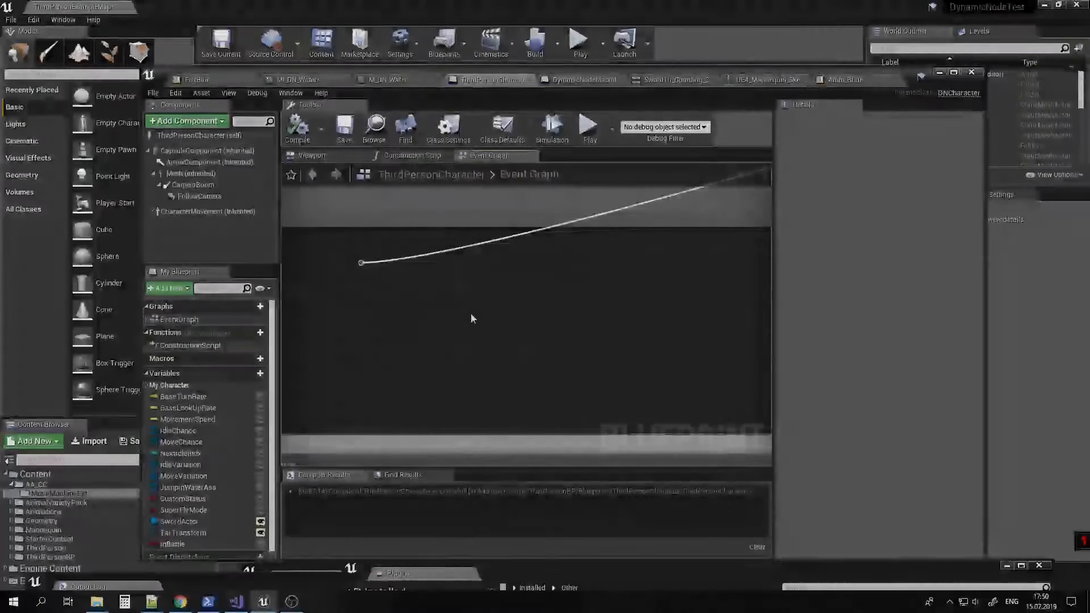
Add a DN_SetAnimationCurve node to the empty graph area and connect its execution input to the loose reroute point.
right_click(471, 313)
type("setAnima")
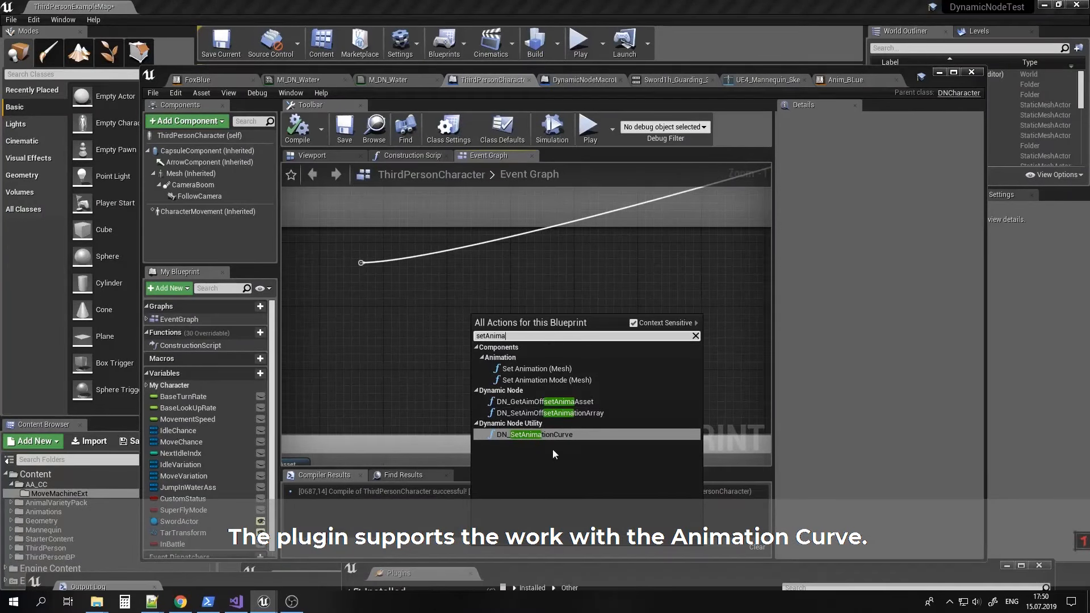
left_click(546, 435)
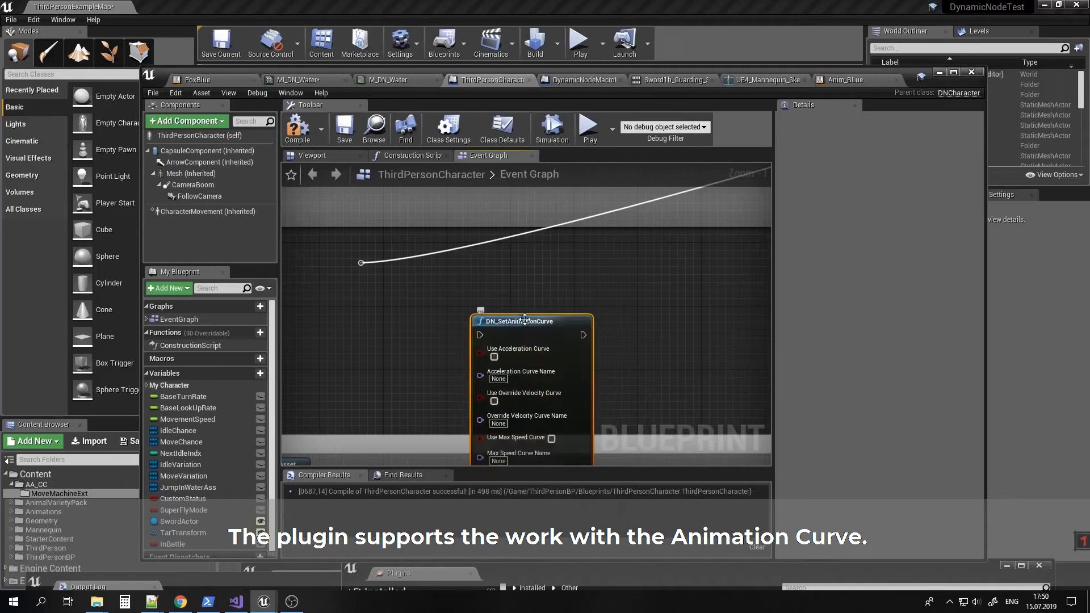
left_click_drag(487, 319, 427, 287)
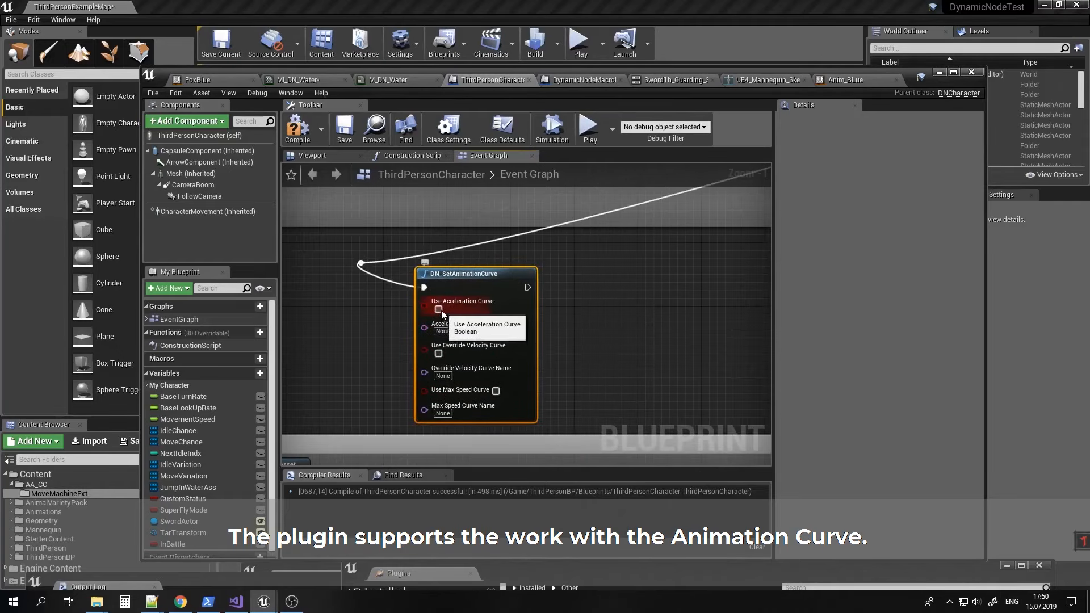
Enable Use Acceleration Curve on the DN_SetAnimationCurve node and set the Acceleration Curve Name to AccelerationCurve.
left_click(438, 353)
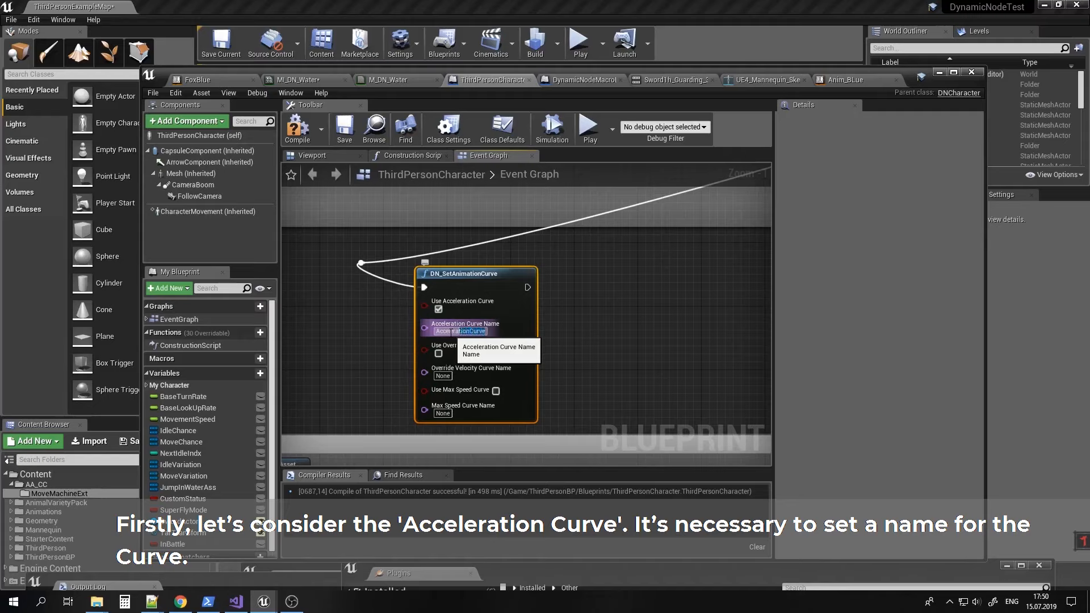
left_click(605, 324)
Add a DN_MoveMachineExt node on the In Battle Branch's False output, below the existing node, with Next Stack Animation left unconnected.
right_click_drag(605, 305, 522, 348)
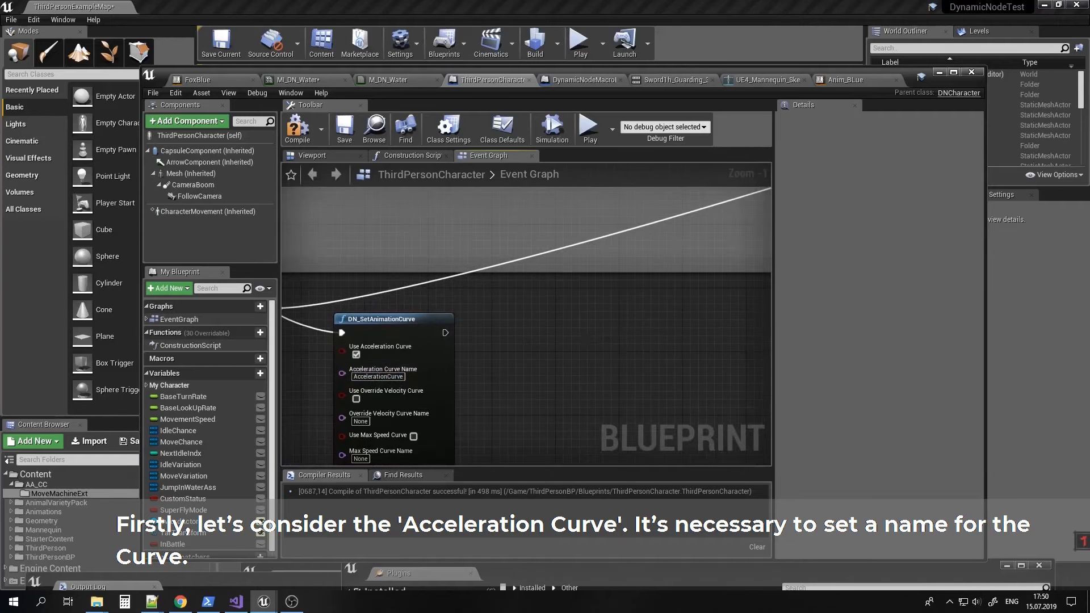
scroll(522, 348, "down", 4)
right_click_drag(639, 313, 414, 355)
right_click_drag(686, 315, 502, 349)
right_click_drag(691, 258, 549, 380)
right_click_drag(749, 289, 420, 508)
scroll(698, 317, "down", 5)
right_click_drag(701, 263, 462, 292)
scroll(462, 292, "up", 6)
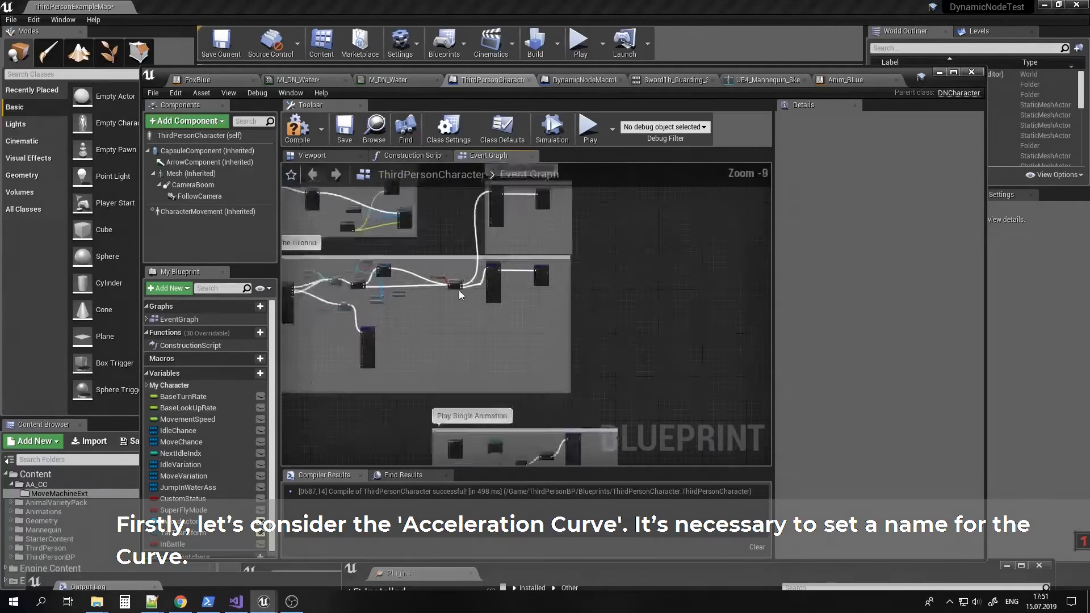
left_click_drag(471, 280, 553, 426)
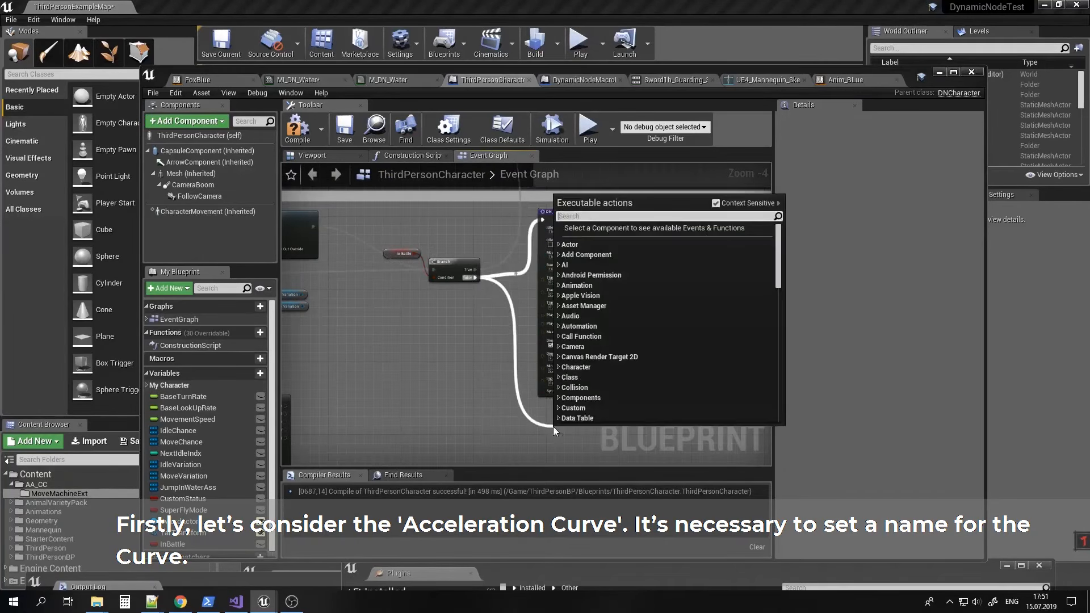
type("movemachineE")
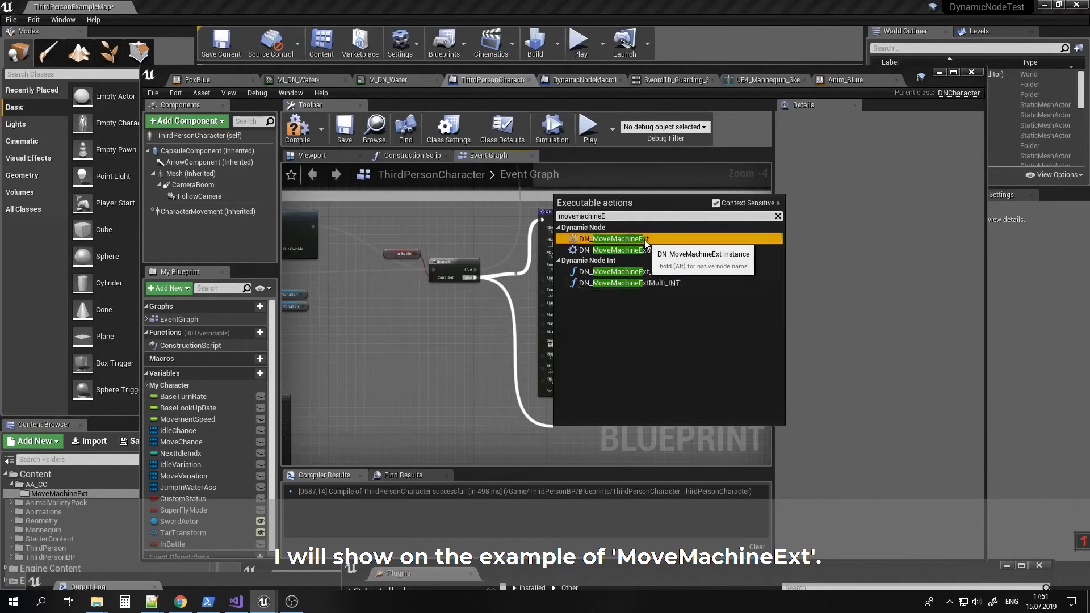
left_click(624, 238)
right_click_drag(673, 409, 683, 349)
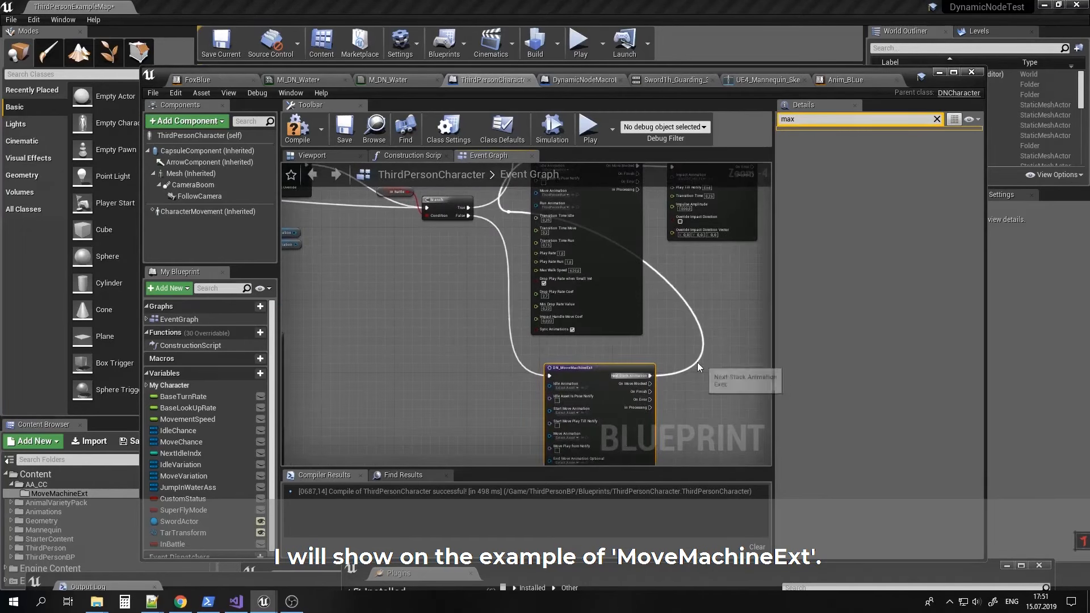
left_click_drag(602, 366, 590, 344)
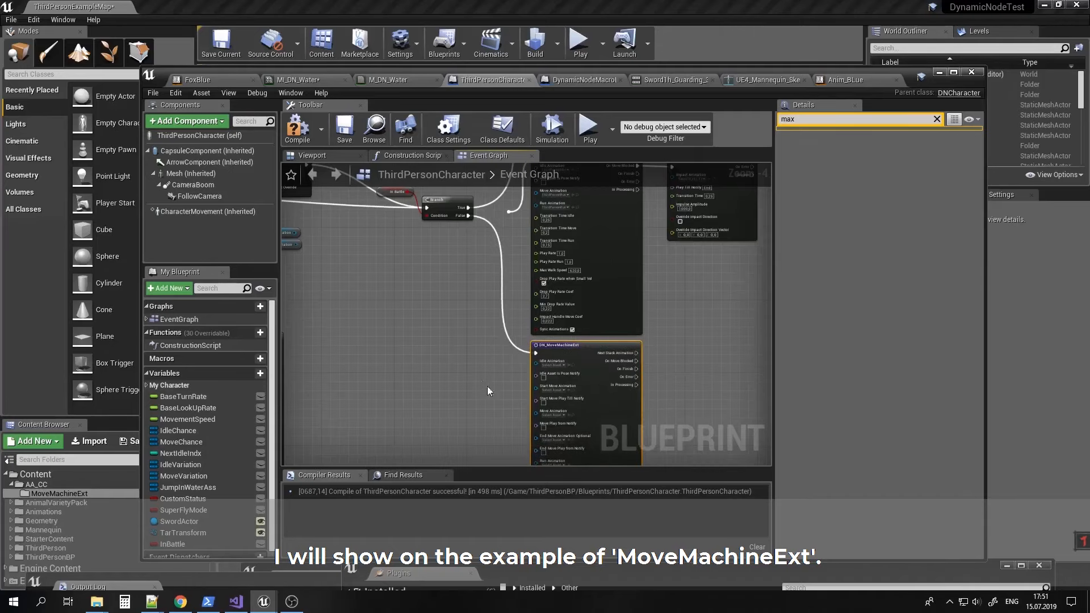
Assign the Sword1h_Guarding_Idle_3 asset from the MoveMachineExt folder as the new node's Idle Animation.
left_click_drag(522, 69, 838, 81)
left_click(421, 479)
scroll(948, 392, "up", 4)
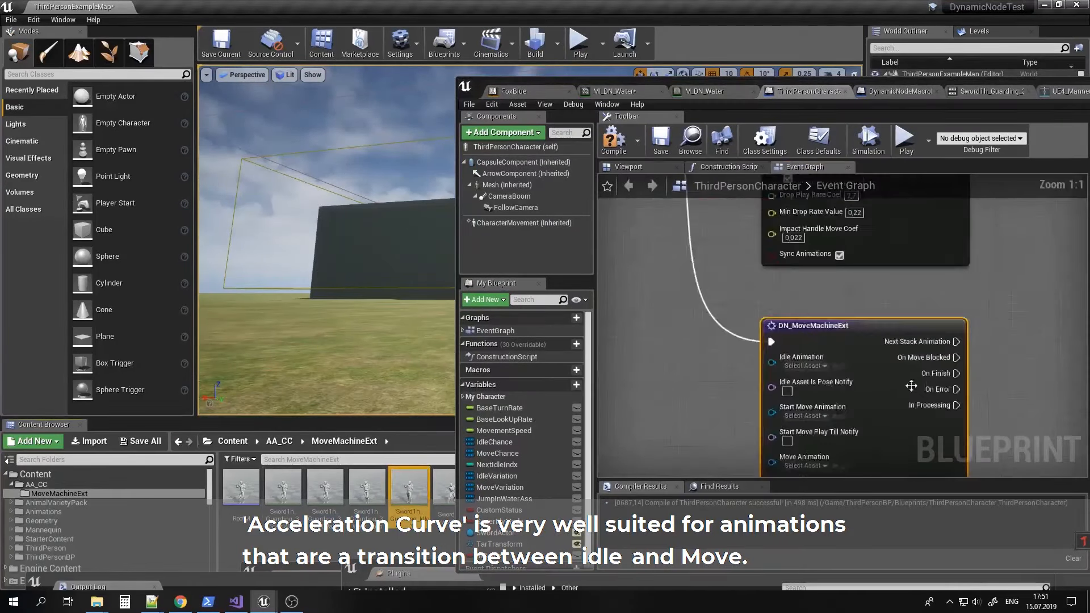
left_click(836, 368)
Set the node's Move Animation to Sword1h_Guarding_3_Walk_Loop and Start Move Animation to Sword1h_Guarding_3_StartWalk, and compile the blueprint.
right_click_drag(713, 424, 709, 315)
left_click(369, 493)
left_click(830, 357)
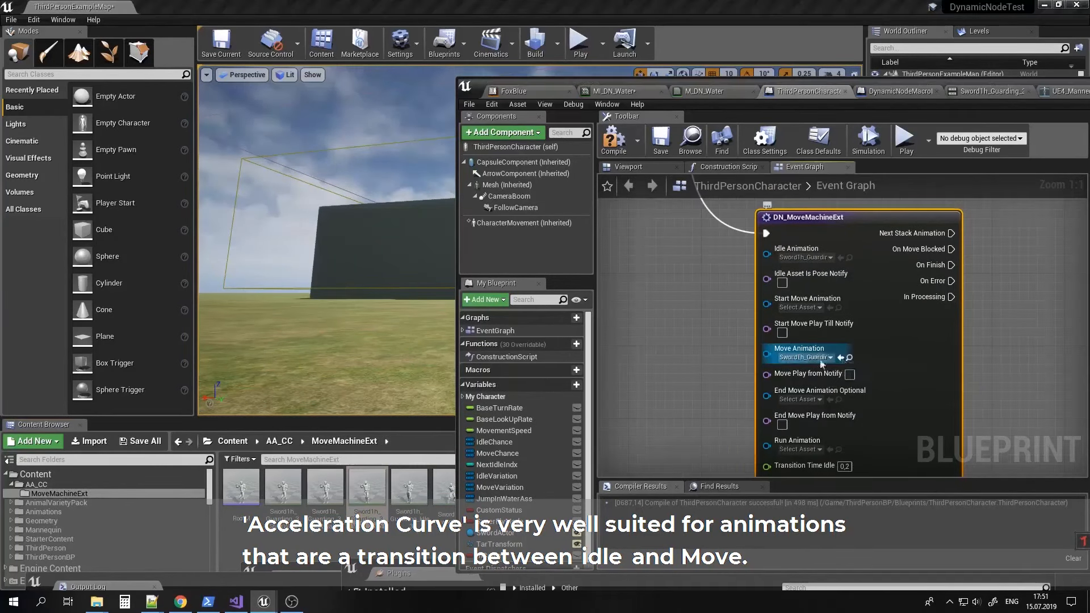
left_click(295, 493)
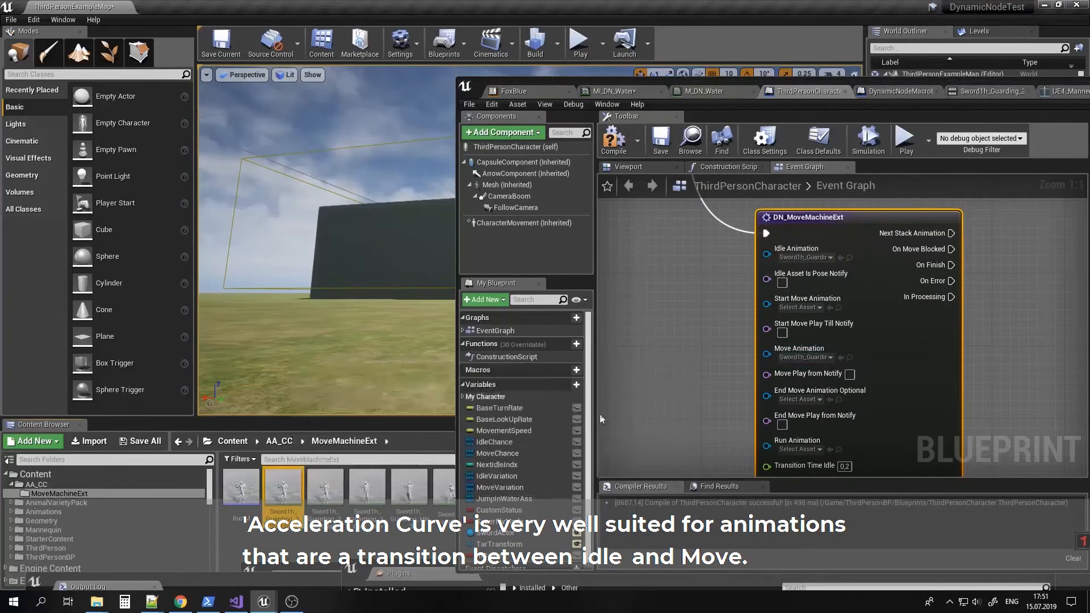
left_click(829, 308)
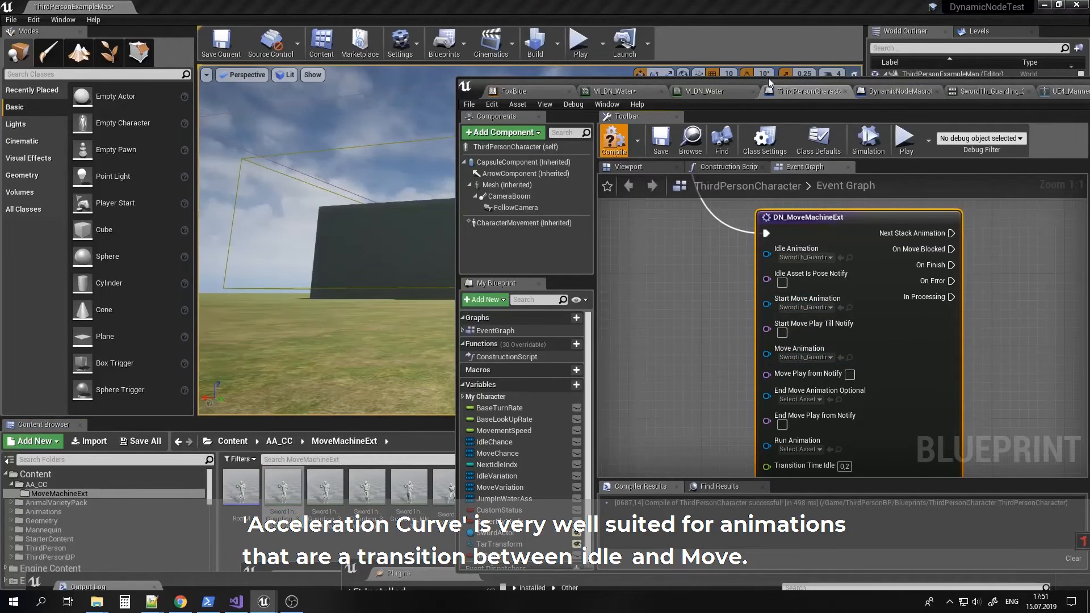
Check the Max Acceleration and Max Walk Speed settings of the CharacterMovement component.
left_click_drag(768, 78, 402, 98)
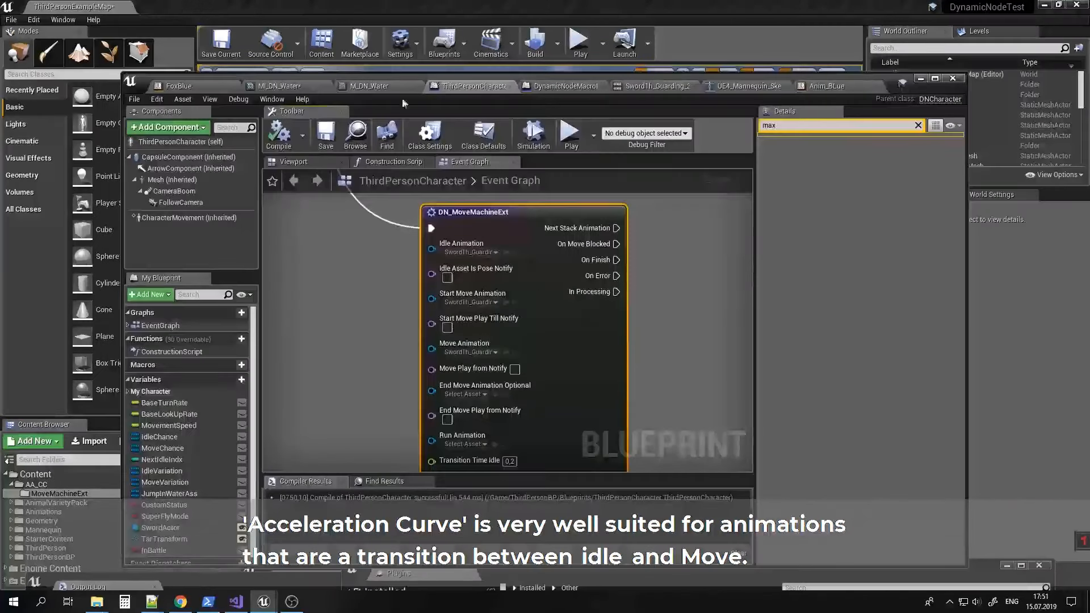
left_click(216, 217)
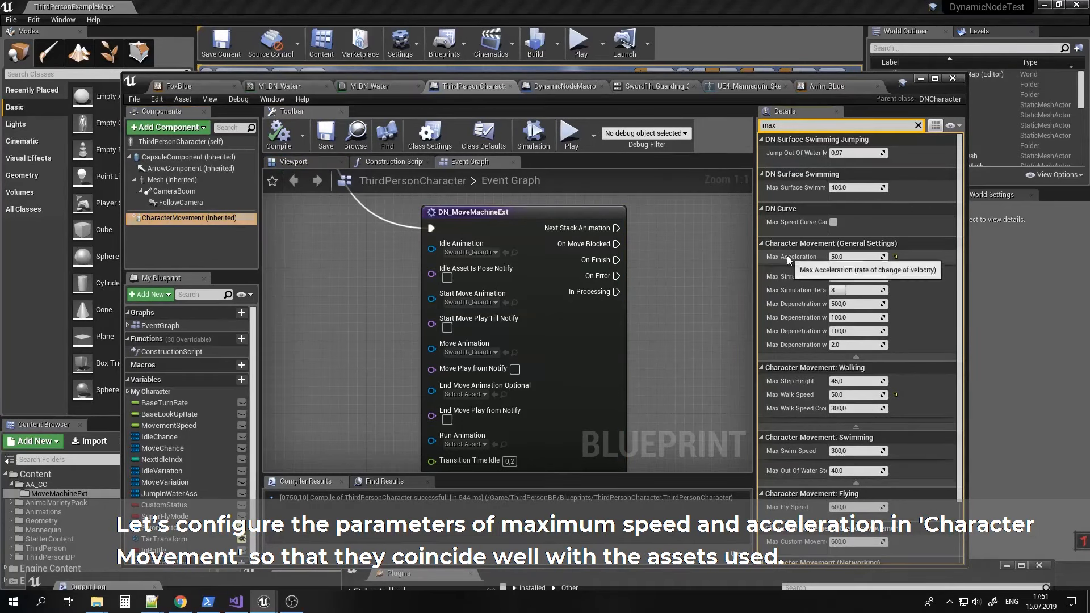
left_click(851, 394)
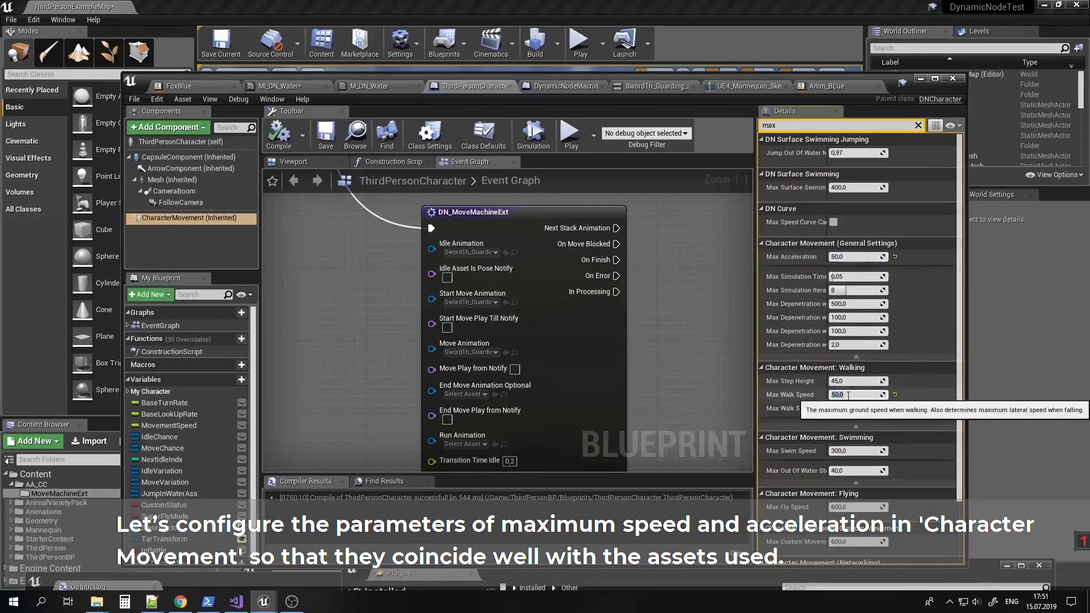
Play the level, walk the character sideways to observe the foot movement at the start of walking, and stop the session.
left_click(918, 80)
left_click(580, 43)
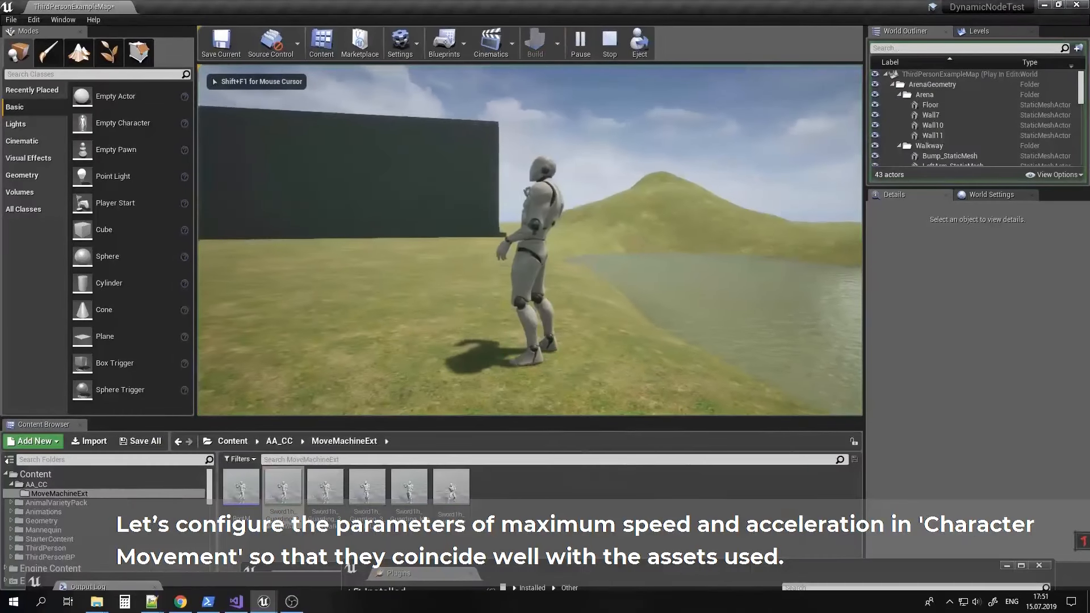
key("a")
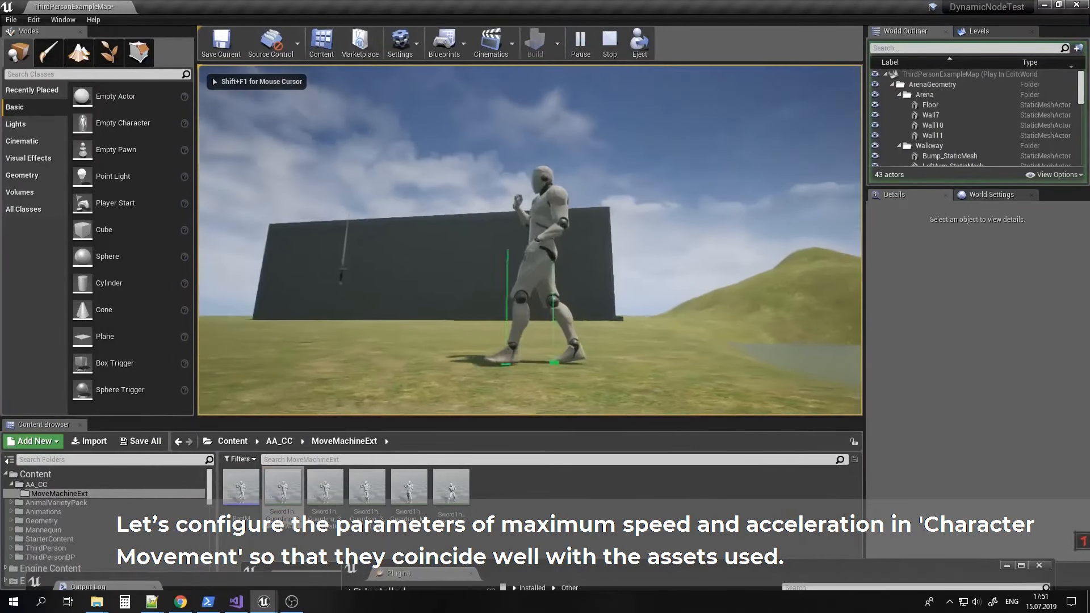
key("a")
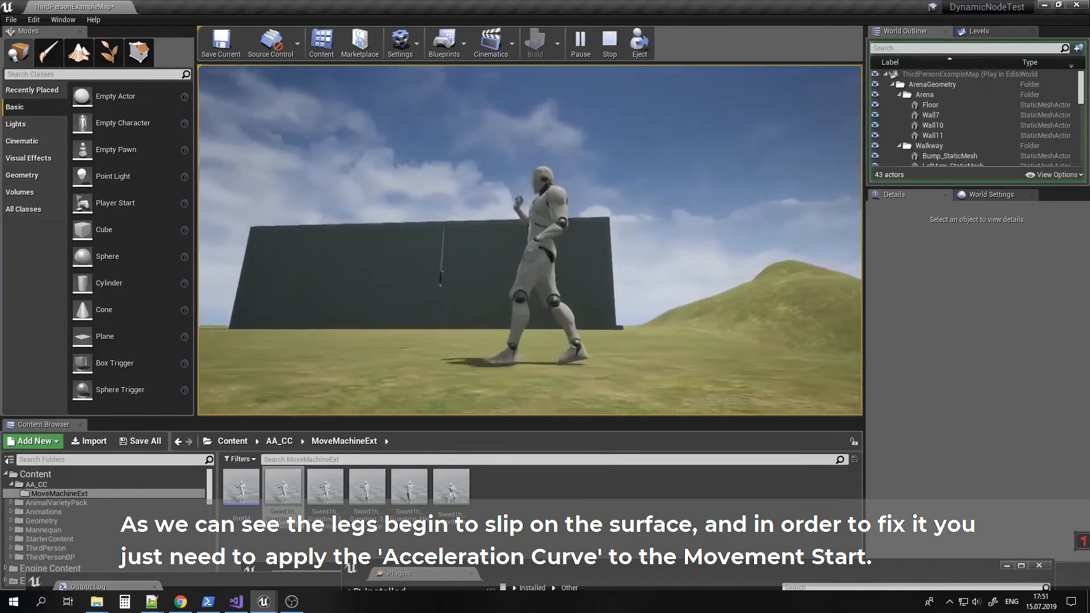
key("Escape")
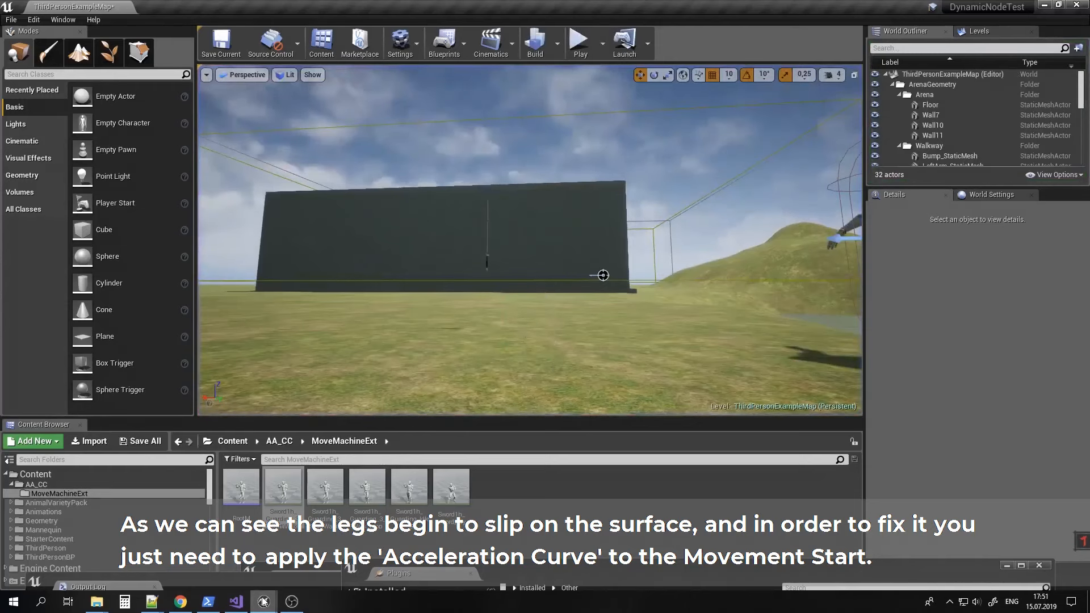
Return to the ThirdPersonCharacter blueprint and open the Sword1h_Guarding_3_StartWalk animation used as the Start Move Animation.
left_click(264, 602)
left_click(675, 549)
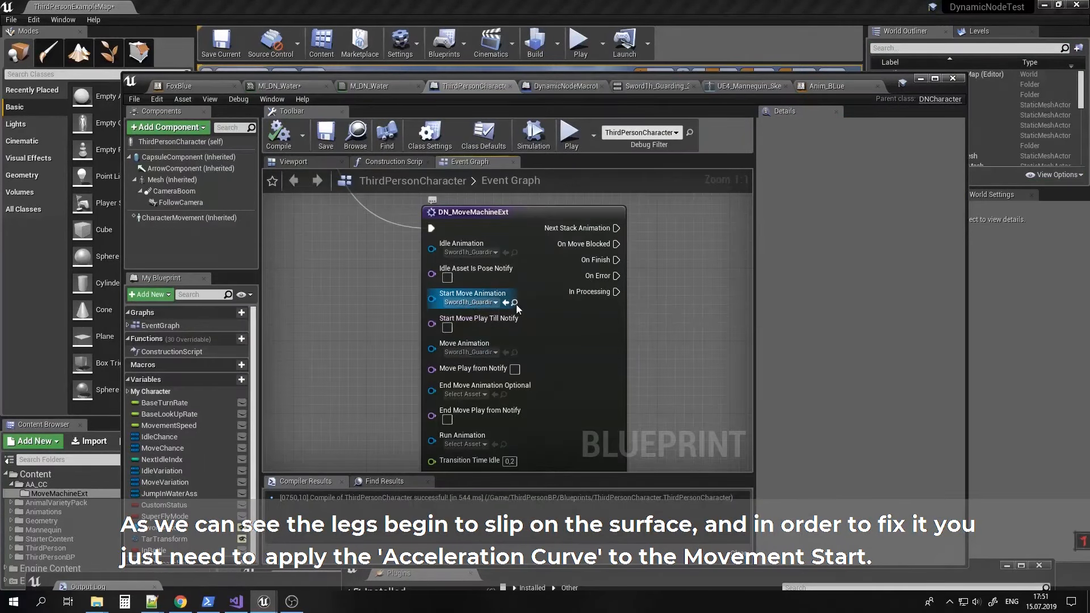
left_click_drag(525, 79, 714, 89)
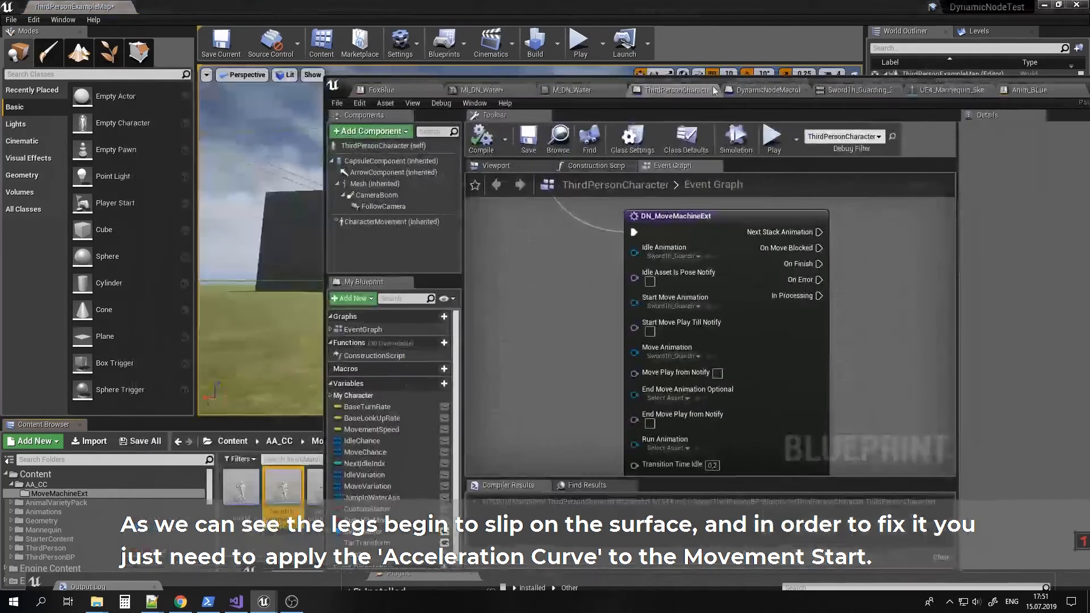
double_click(272, 501)
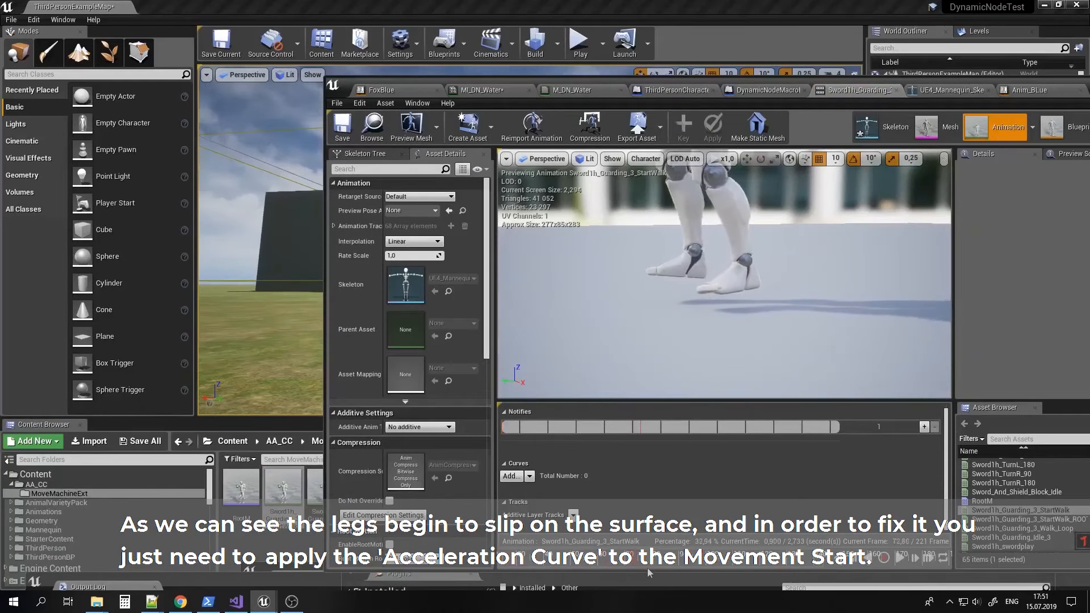
Add a variable curve named AccelerationCurve to the StartWalk animation and expand it for editing.
left_click(519, 479)
mouse_move(565, 521)
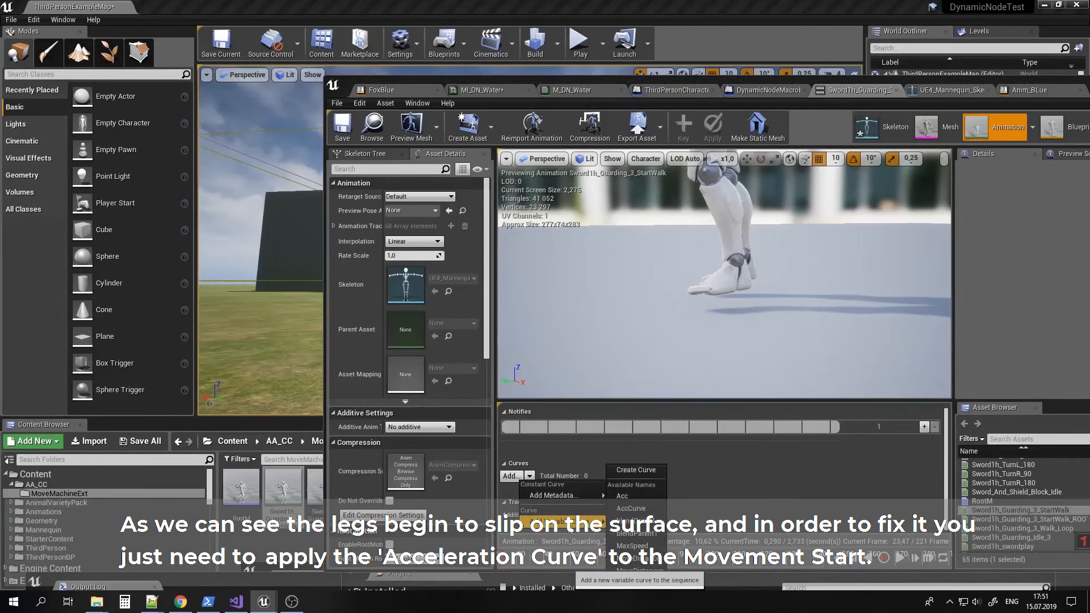
left_click(649, 471)
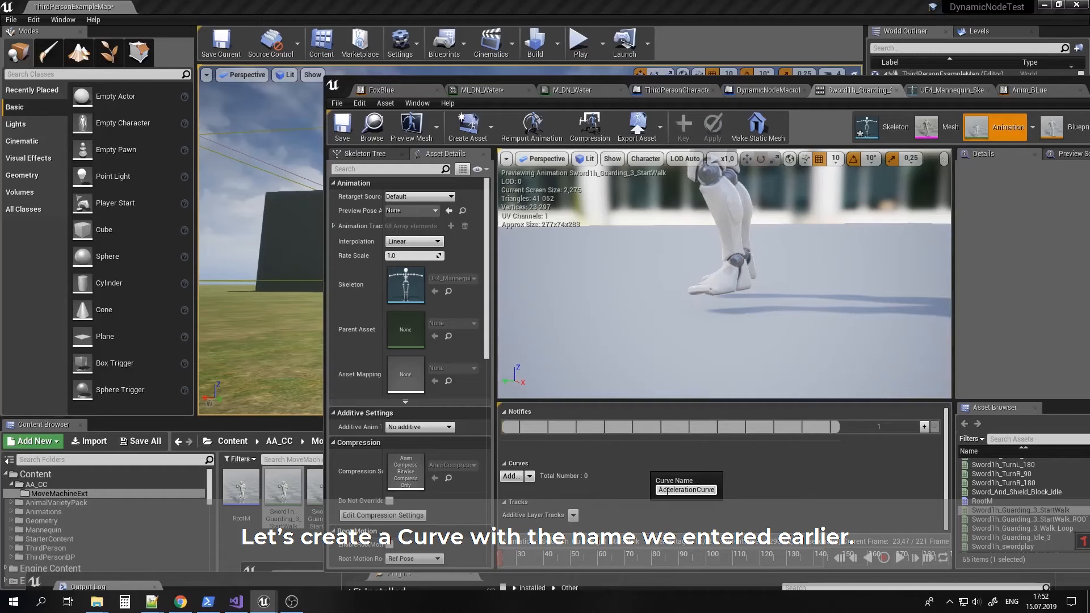
key("Return")
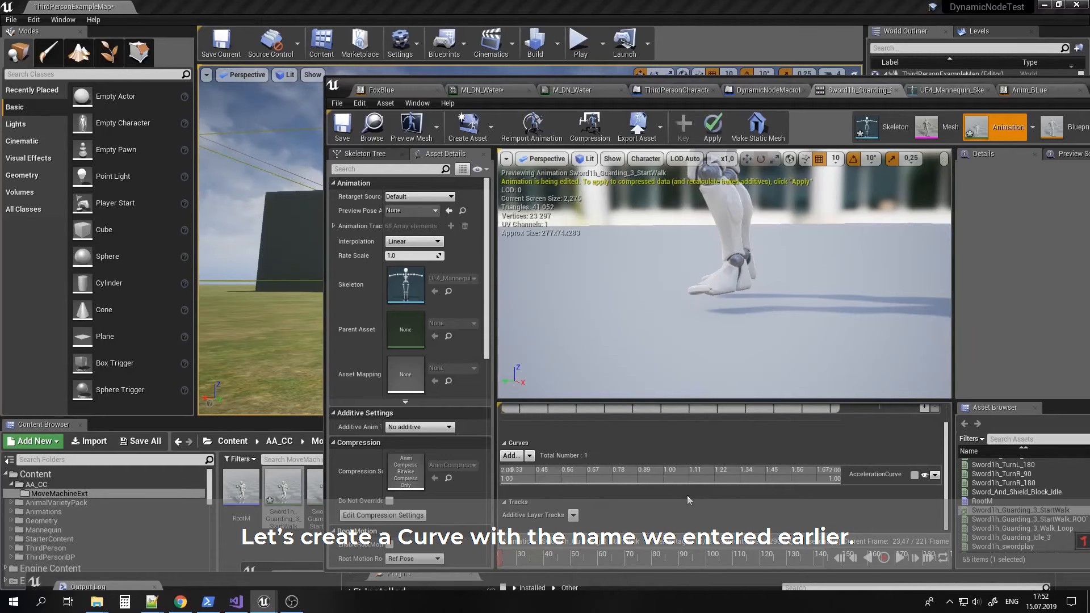
left_click(915, 475)
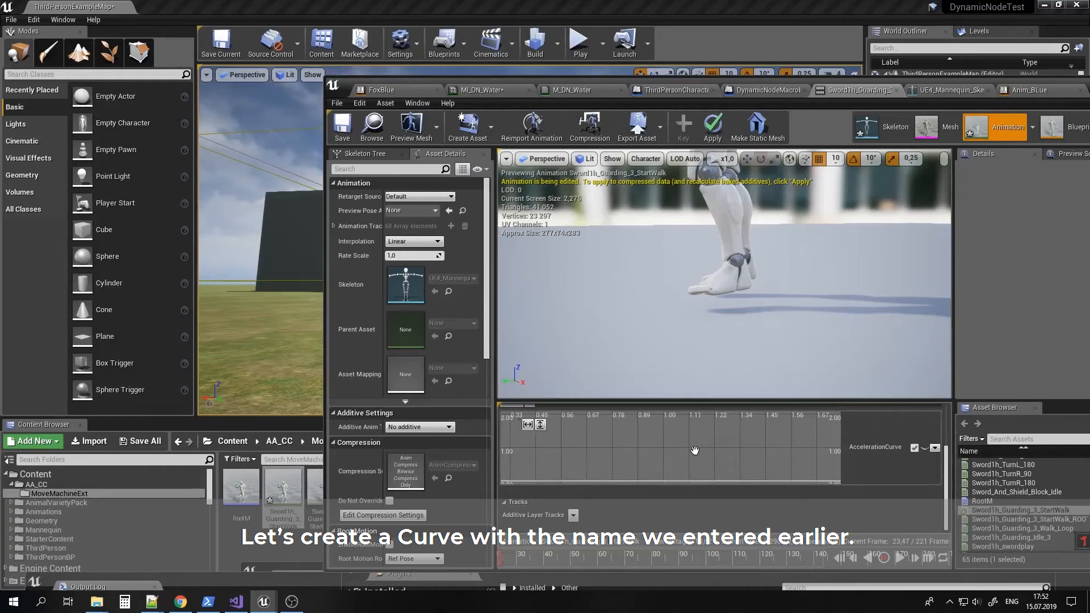
right_click_drag(695, 450, 721, 451)
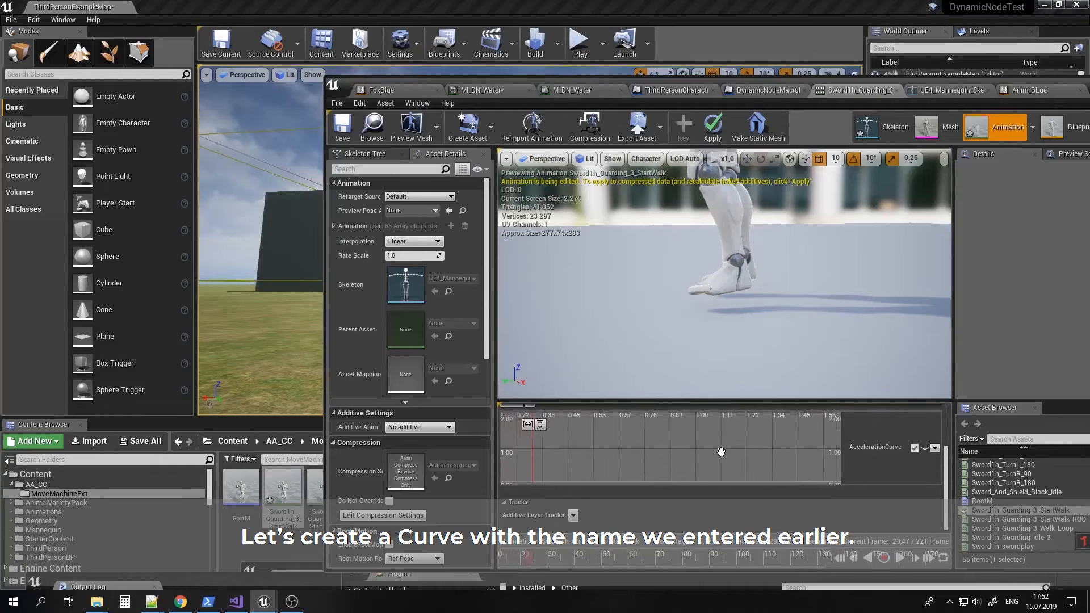
Add a first key to AccelerationCurve at time 0.0 with value 0.0.
right_click(539, 469)
left_click(555, 487)
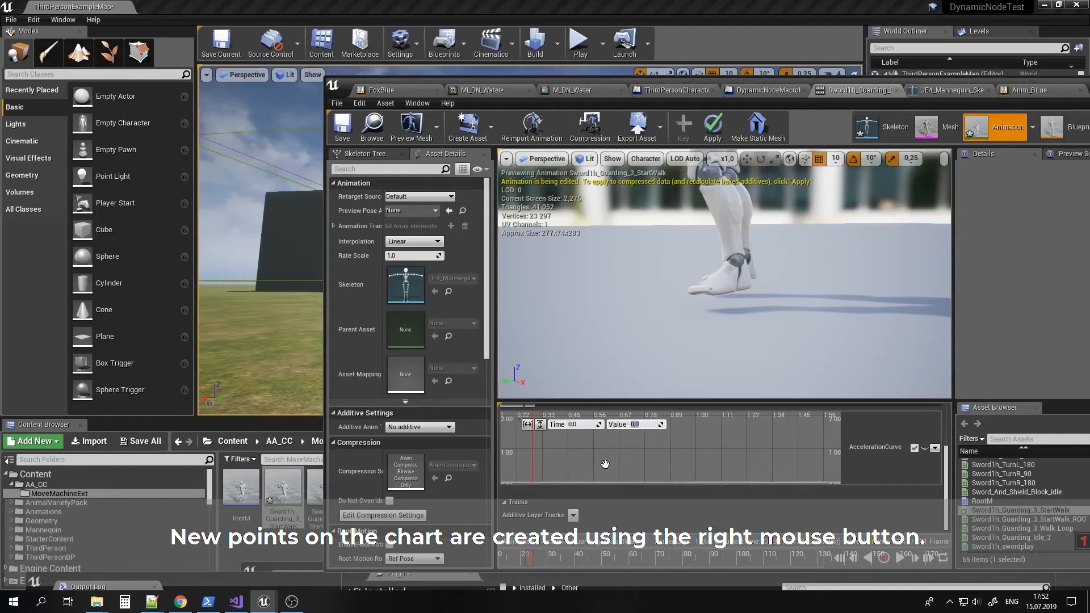
right_click_drag(605, 462, 610, 437)
Find where the character begins to move and add a key with value 0.0 just before it, at about 0.65 s.
left_click_drag(530, 566, 541, 562)
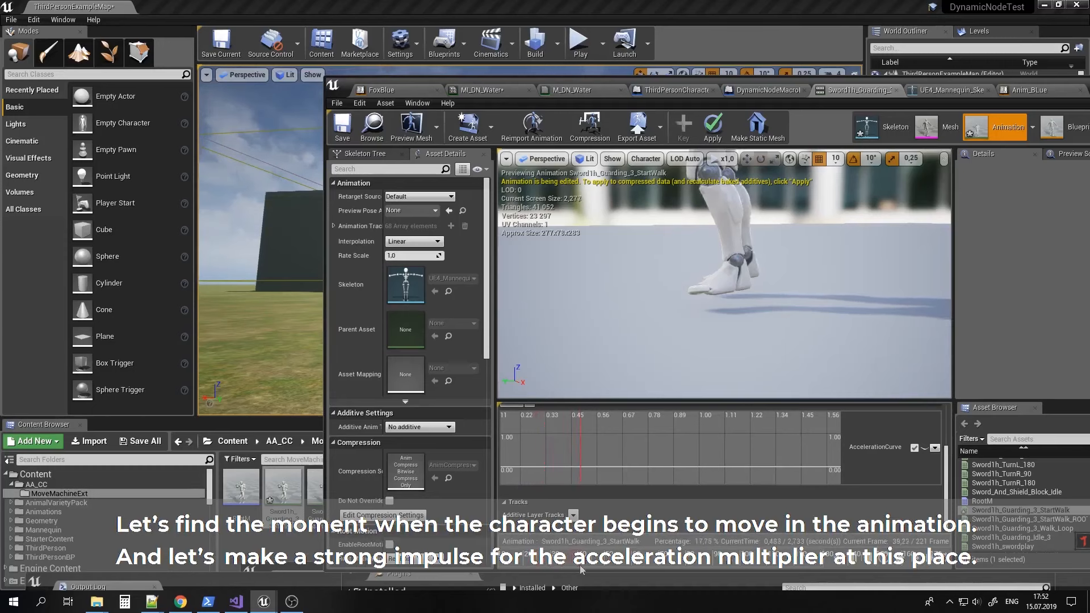
left_click_drag(595, 567, 620, 572)
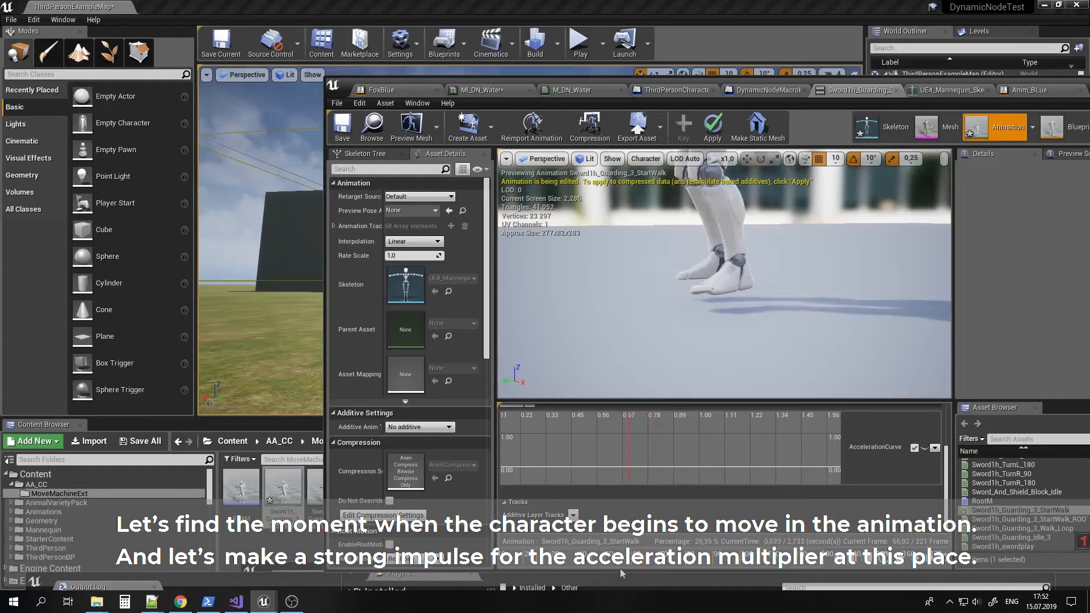
middle_click(629, 455)
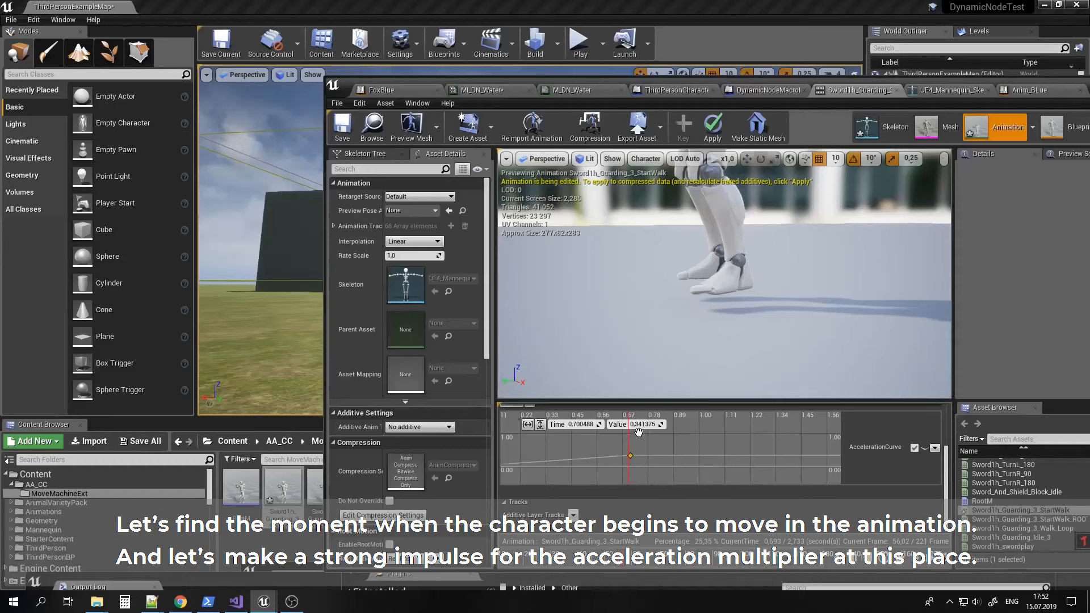
key("Return")
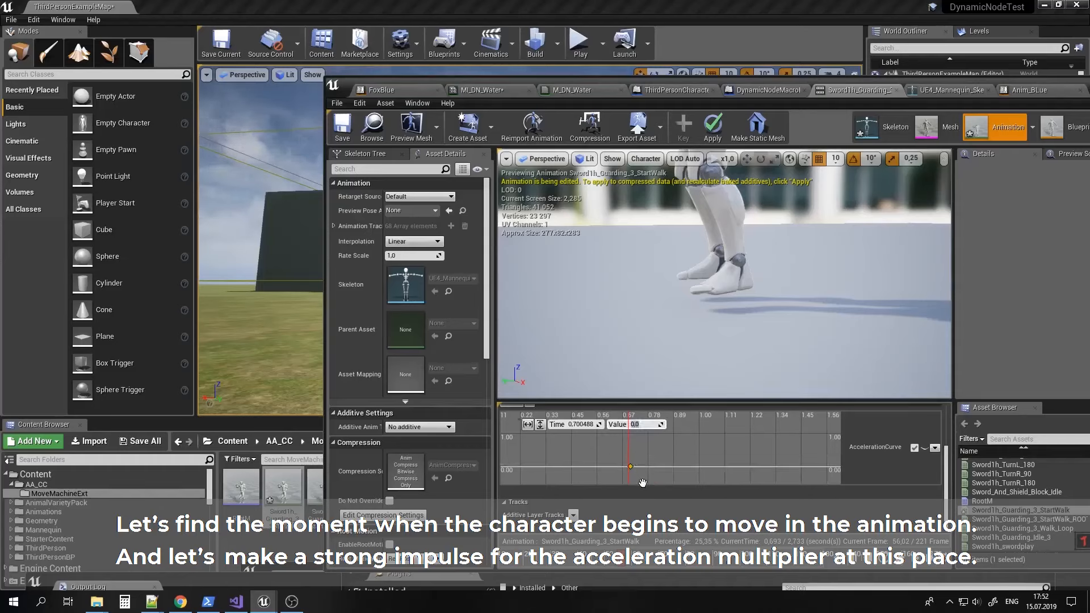
left_click_drag(629, 562, 621, 561)
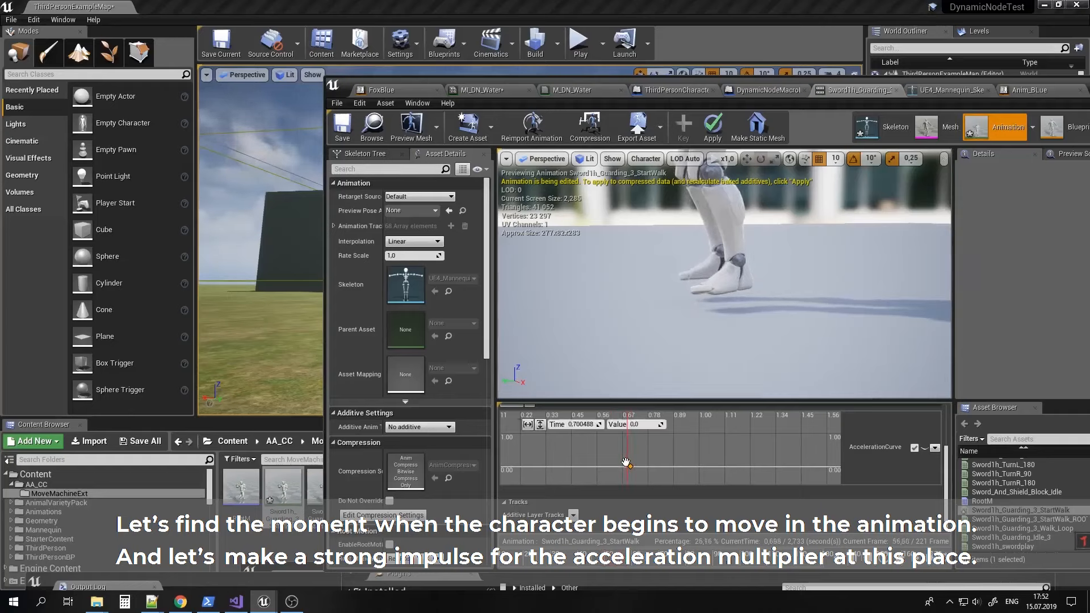
left_click_drag(631, 466, 618, 468)
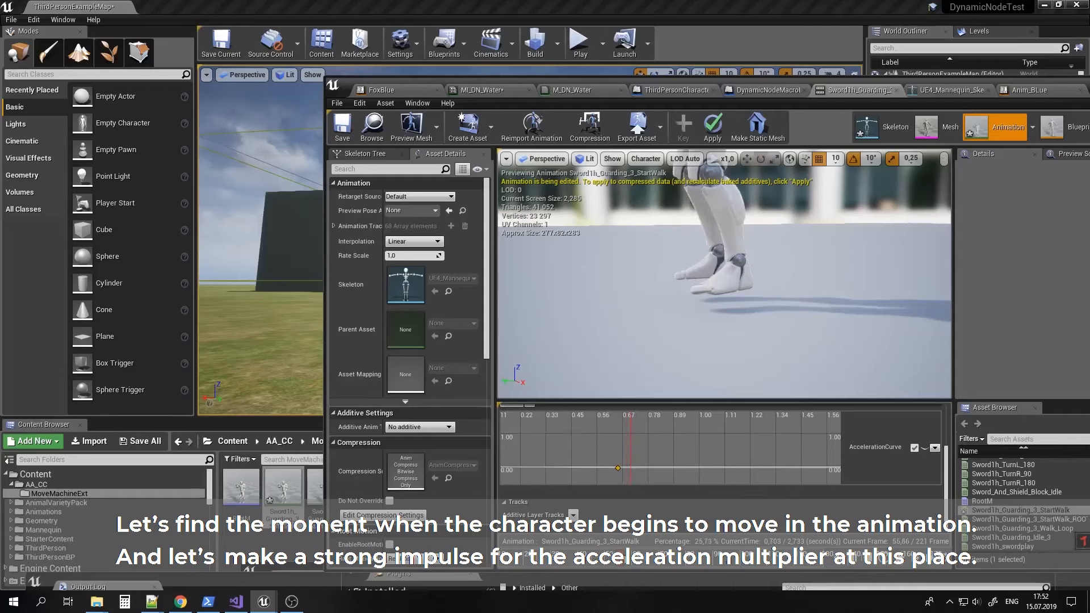
Add a peak key with value 4.0 at about 0.68 s, maximize the animation editor and fit the curve vertically.
left_click_drag(626, 562, 624, 562)
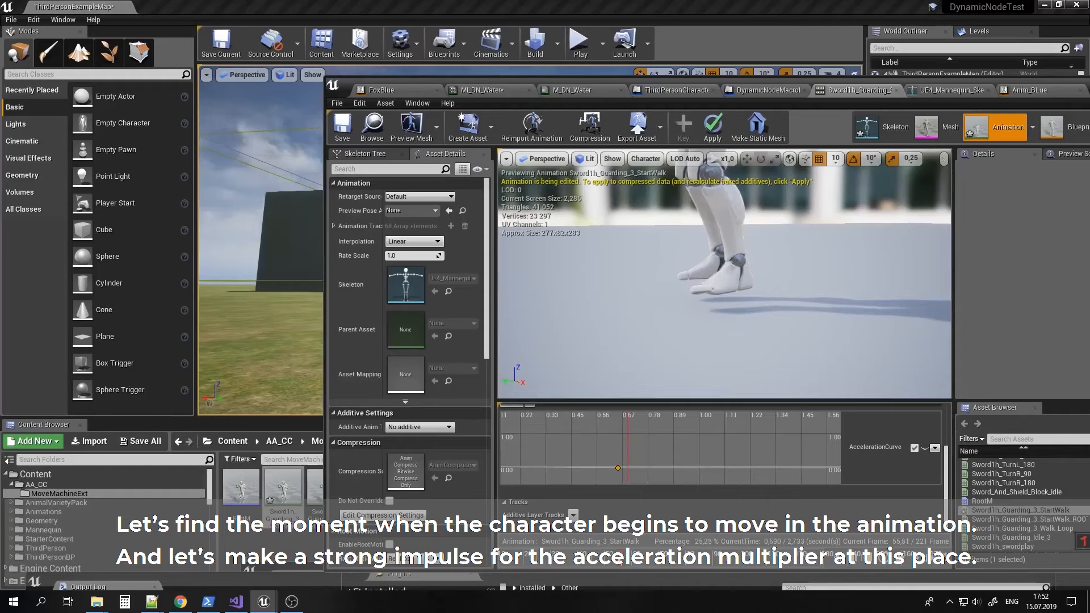
right_click(626, 445)
left_click(635, 458)
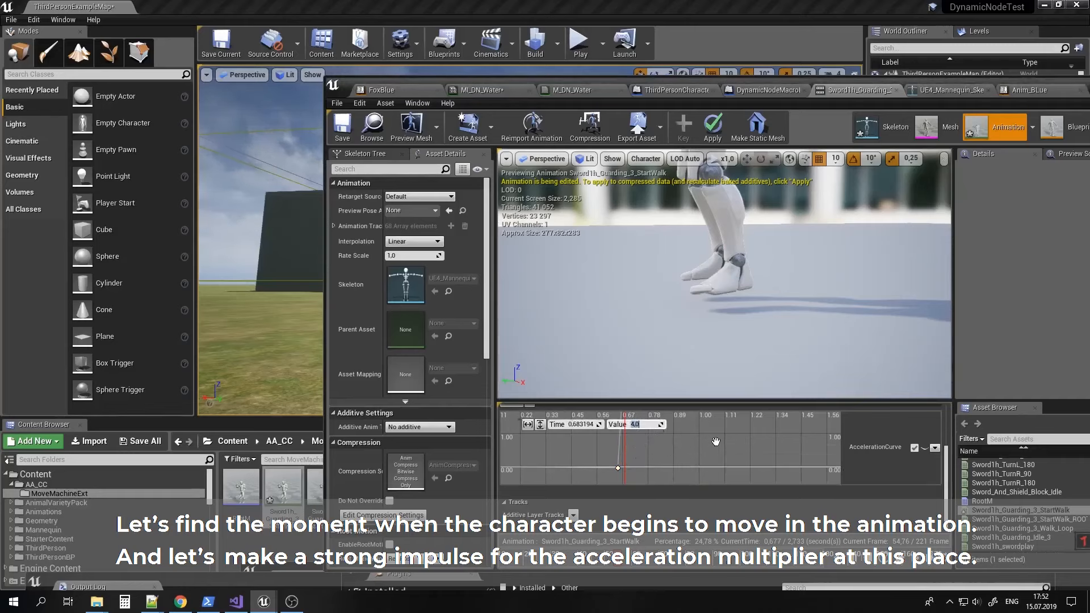
right_click_drag(716, 441, 723, 450)
left_click_drag(1042, 83, 786, 45)
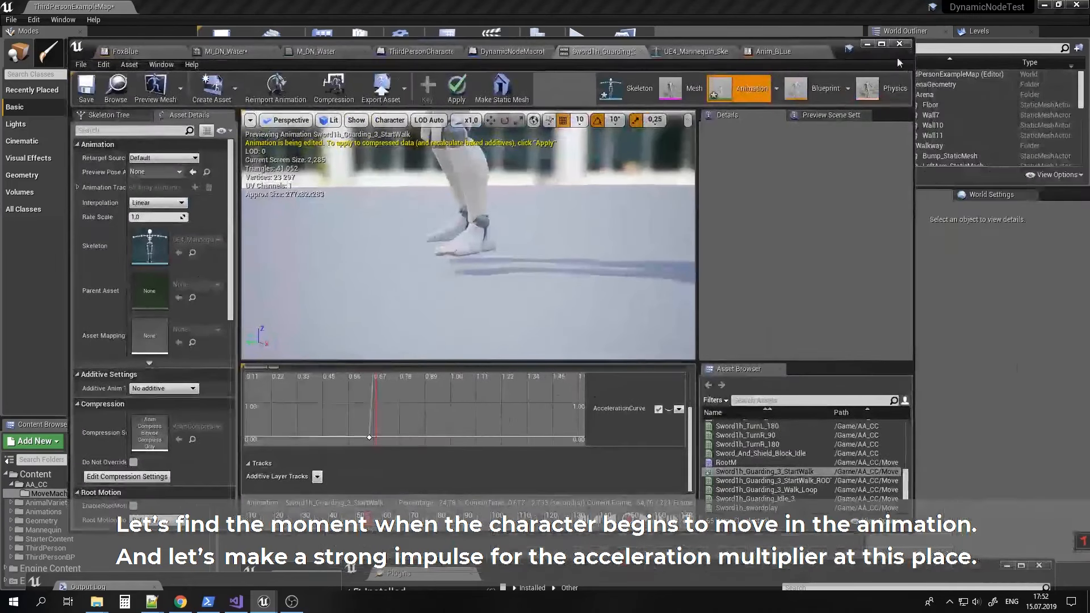
left_click(881, 45)
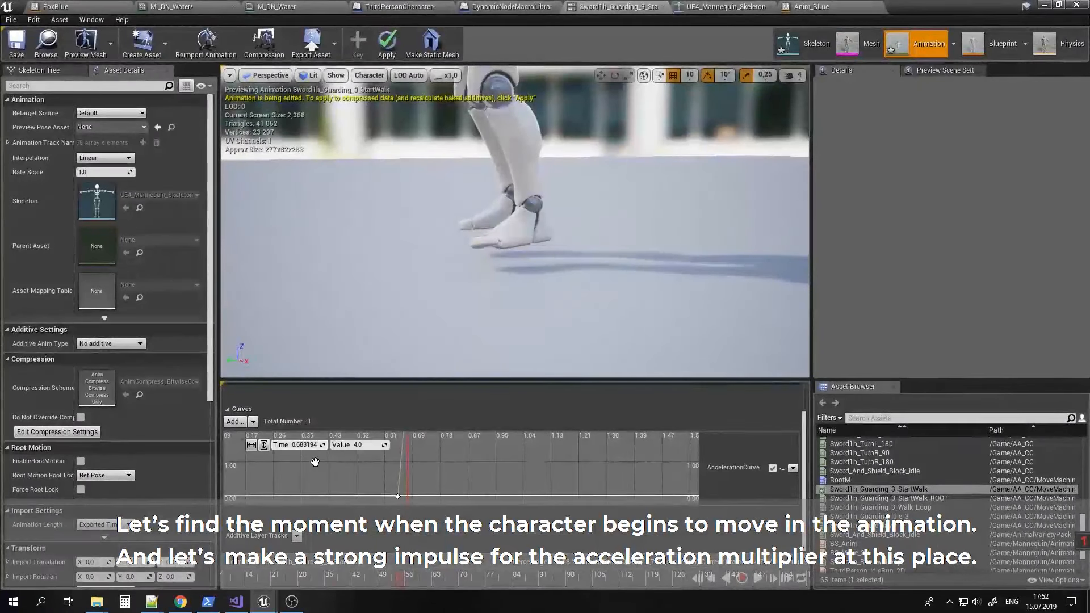
left_click(264, 445)
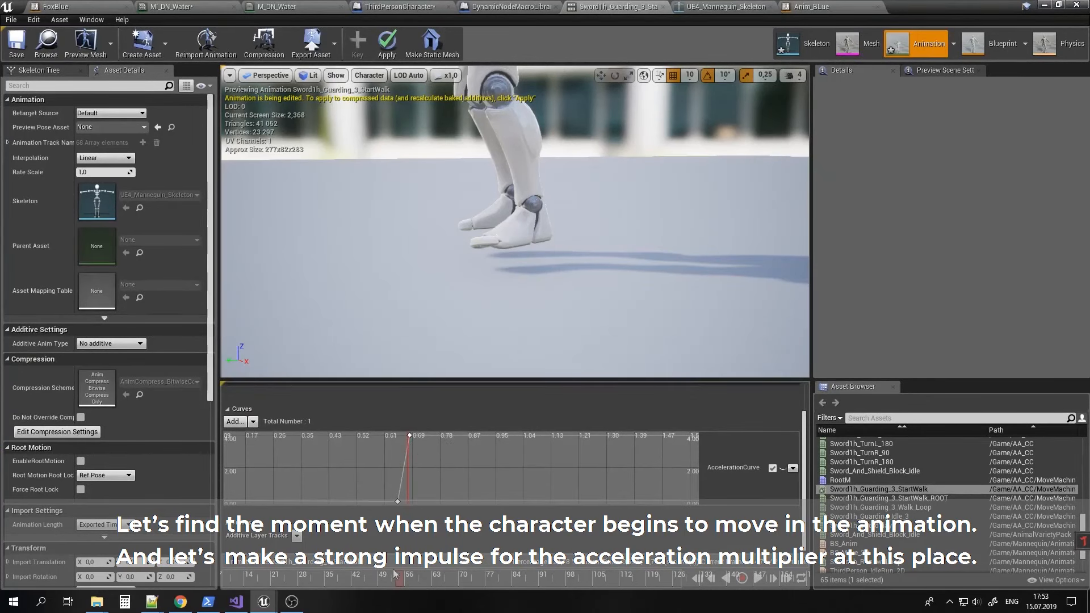
Add a low curve key at about 0.82 s after the peak, and another at about 1.02 s with value 1.0.
left_click_drag(405, 582, 447, 580)
right_click(453, 481)
left_click(468, 490)
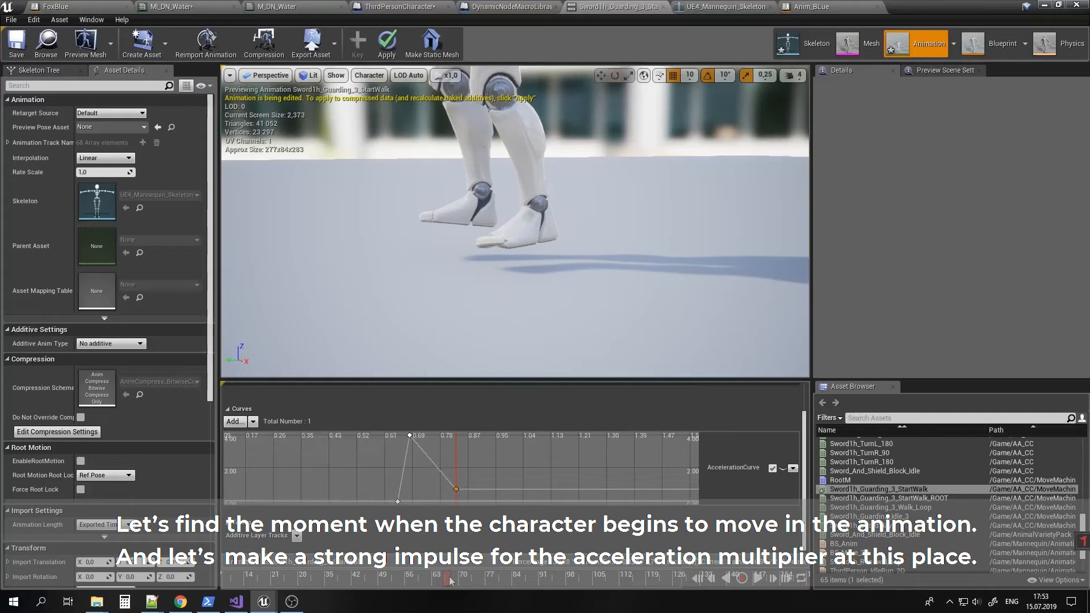
left_click_drag(446, 582, 504, 580)
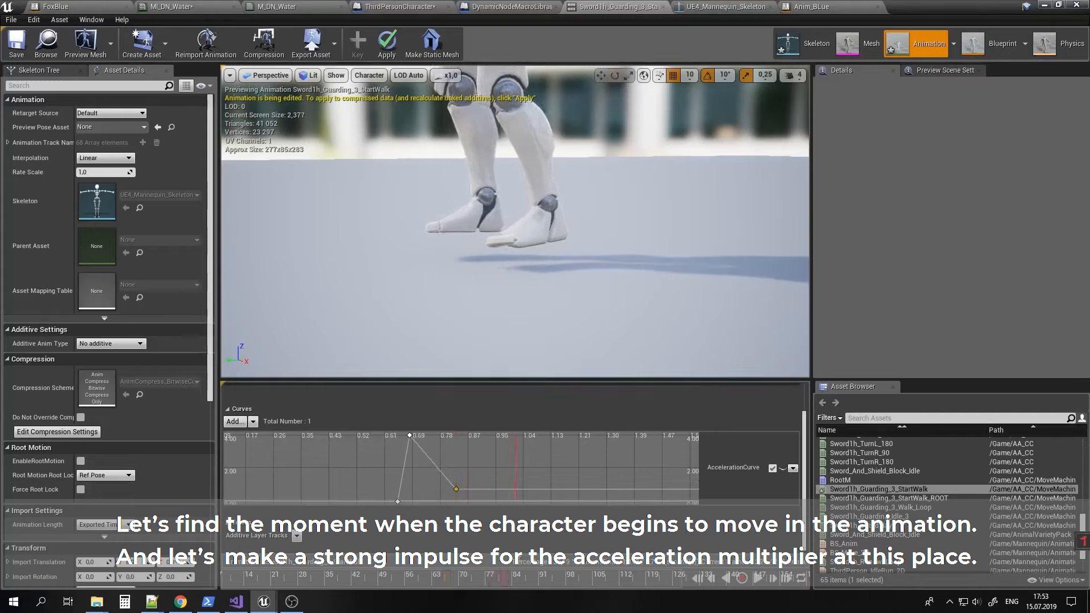
right_click(518, 470)
left_click(532, 483)
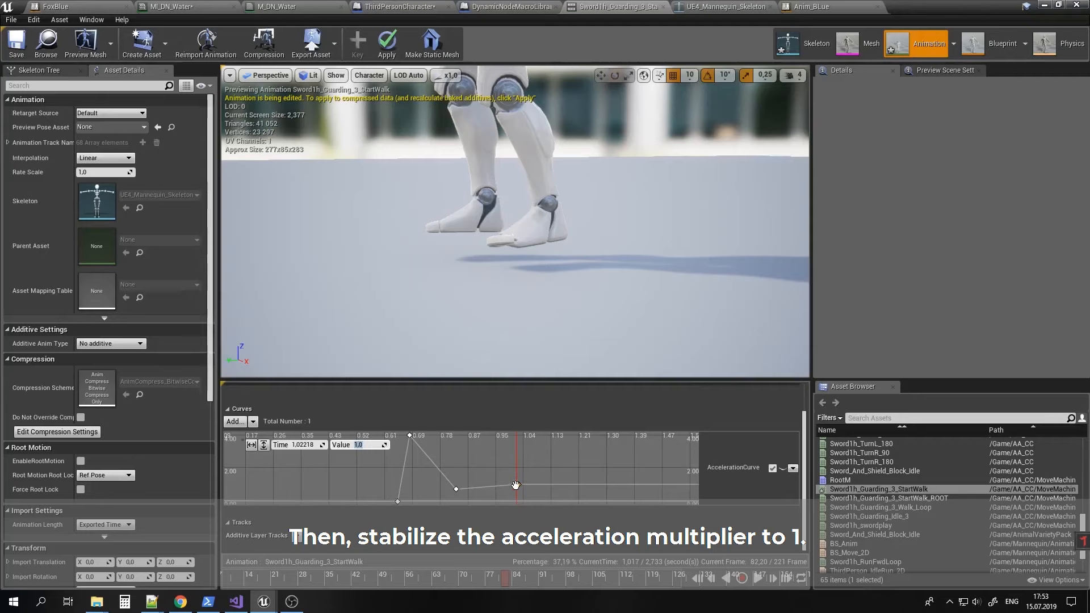
Set the interpolation of the last three AccelerationCurve keys, including the peak, to Auto and save the animation.
right_click(516, 484)
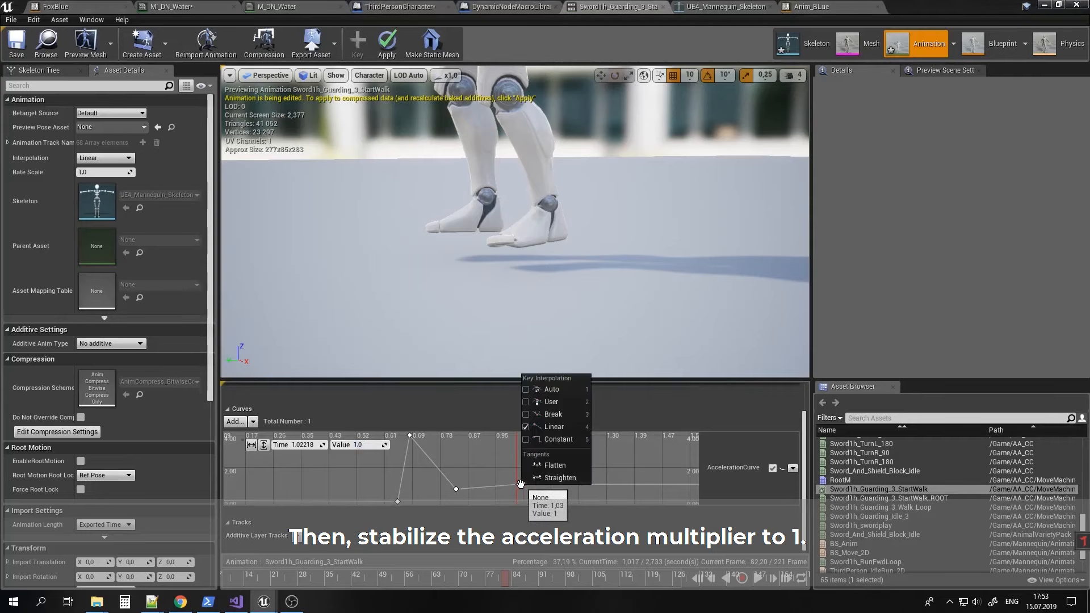
left_click(545, 390)
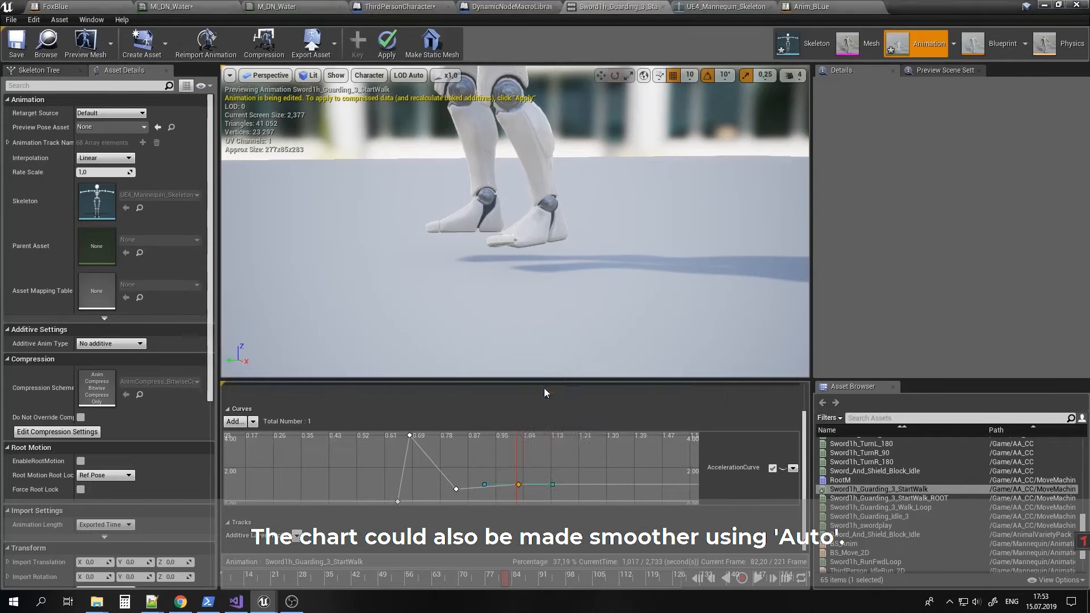
right_click(458, 488)
left_click(491, 398)
right_click(411, 436)
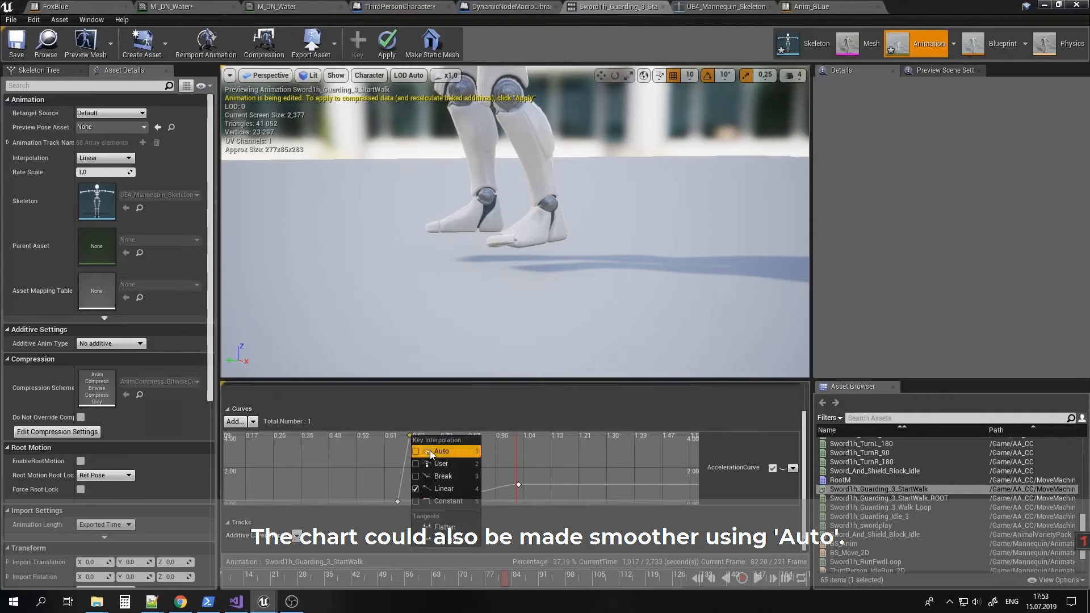
left_click(433, 452)
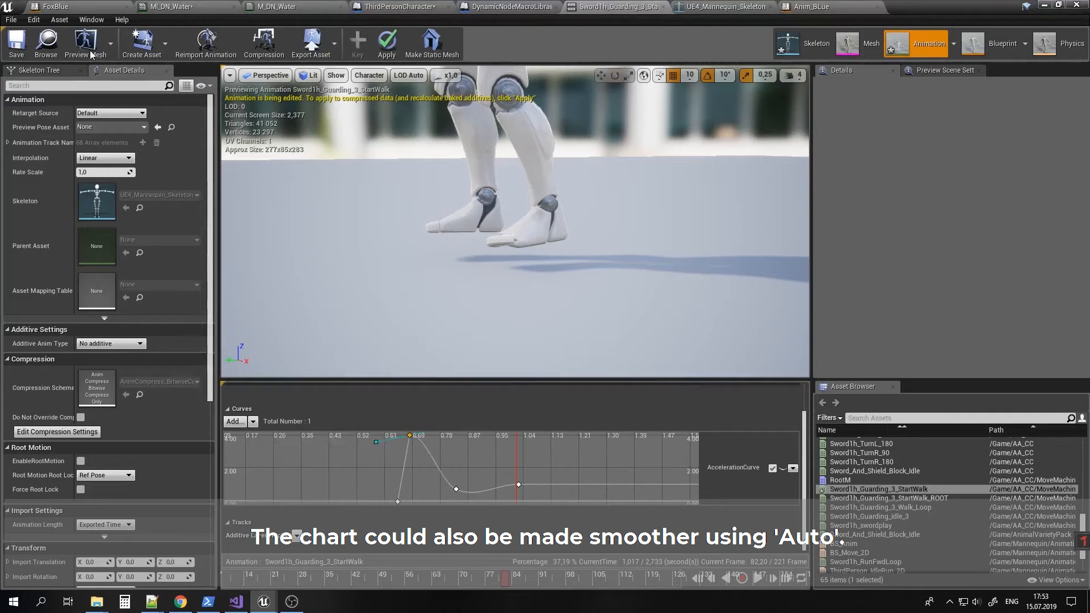
left_click(17, 46)
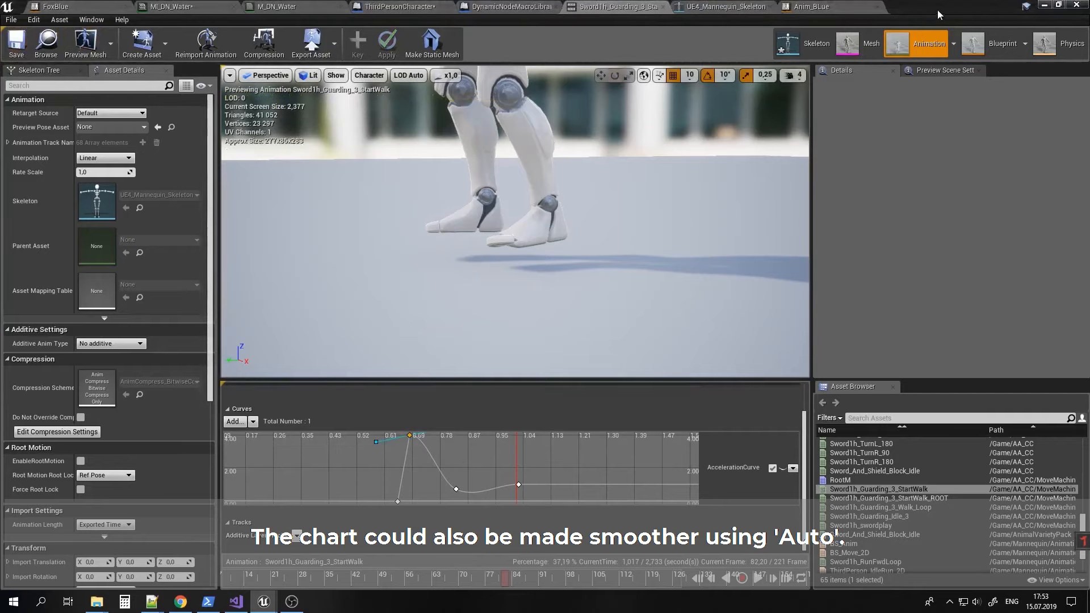
Move the animation editor out of the way and play the level to test the start of walking.
left_click_drag(937, 14, 861, 158)
left_click(698, 47)
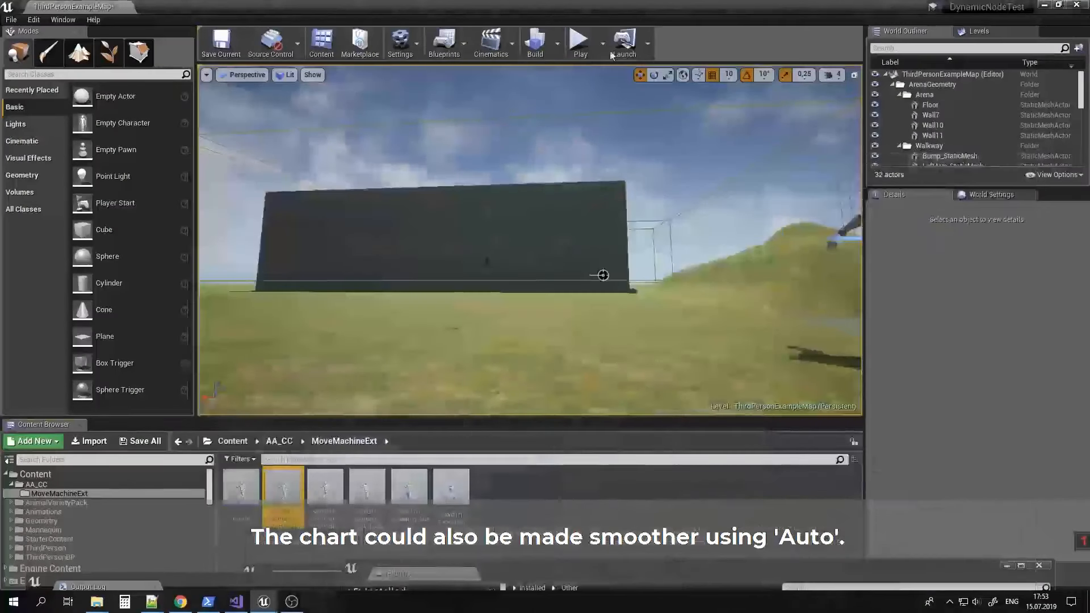
left_click(580, 41)
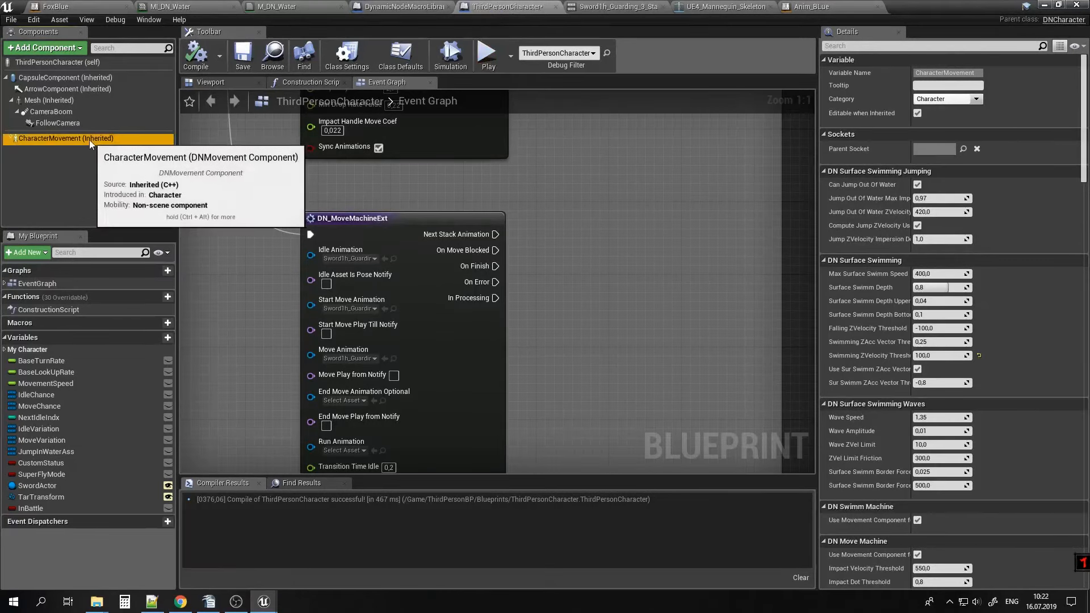
Filter the CharacterMovement details by "rota" and check the Orient Rotation to Movement setting.
left_click(839, 45)
type("rota")
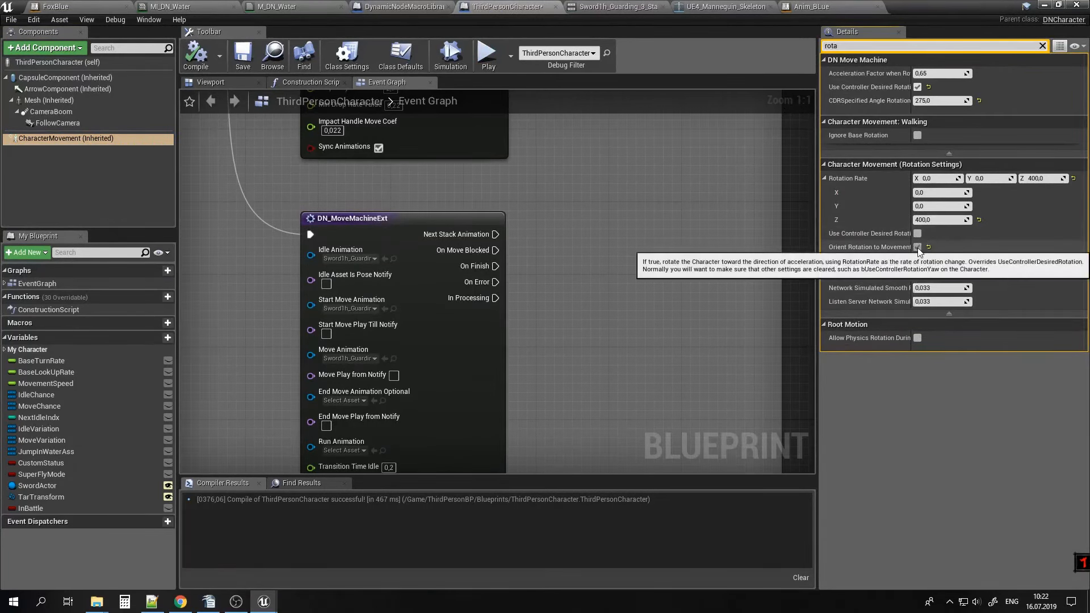
left_click_drag(911, 247, 939, 247)
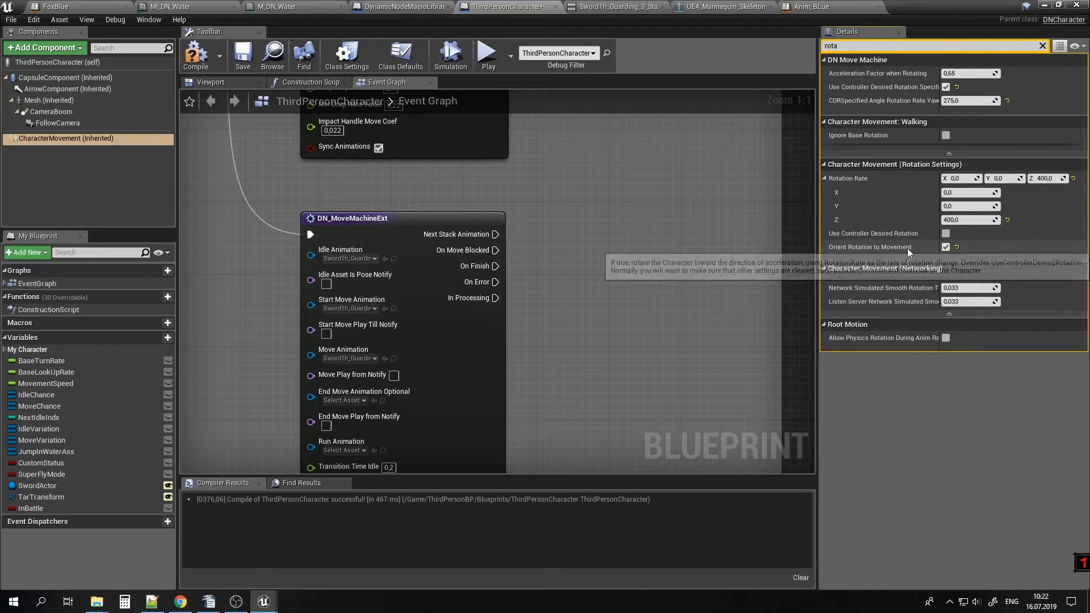
In the StartWalk animation, raise the AccelerationCurve key at about 0.65 s to a value of 0.05 and save.
left_click(615, 8)
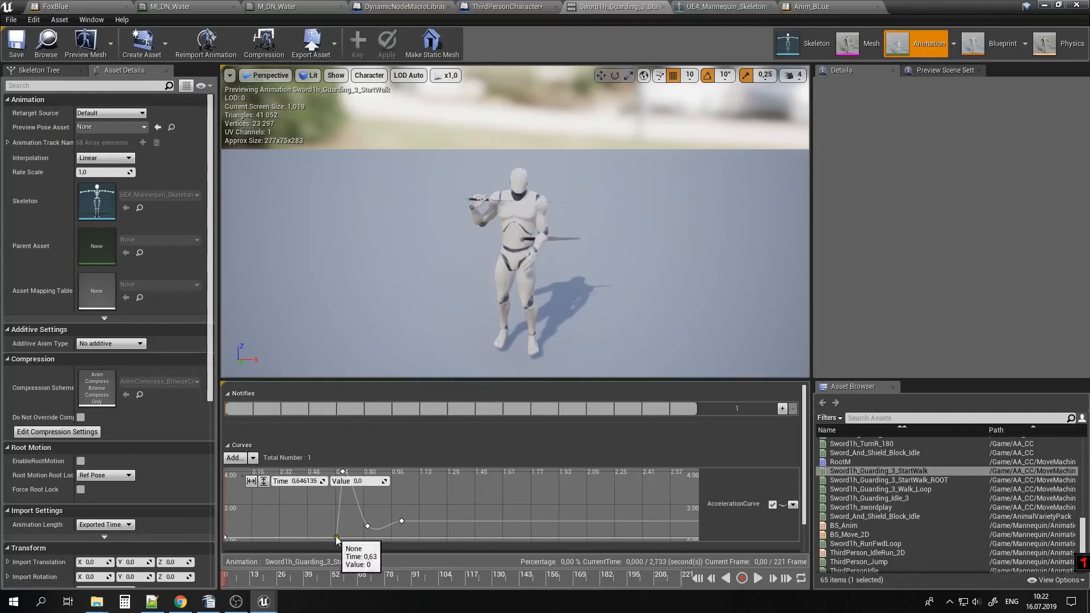
left_click(368, 481)
key("Return")
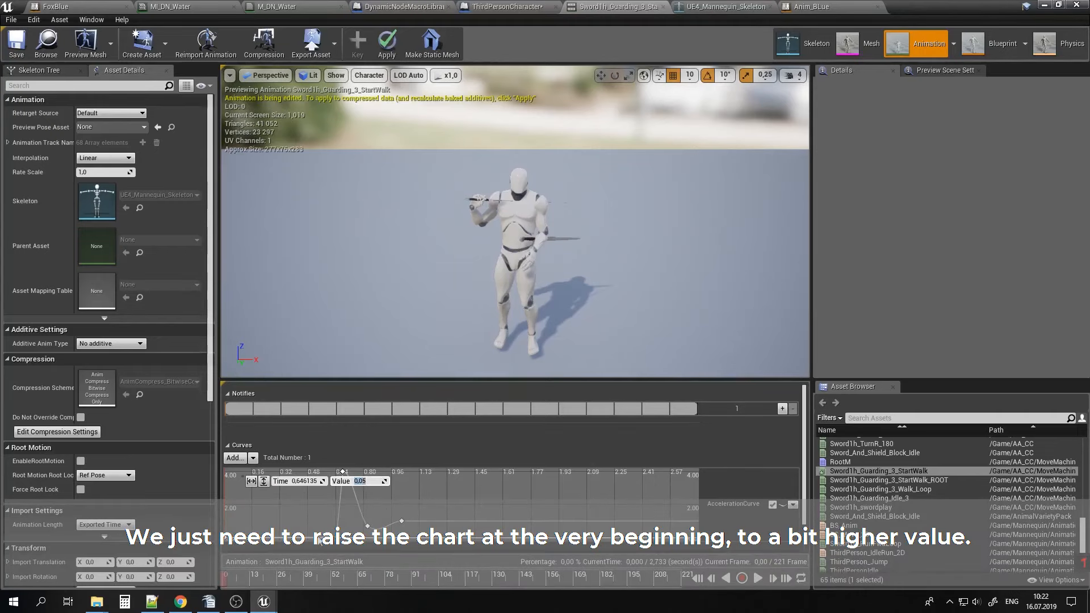
left_click(17, 43)
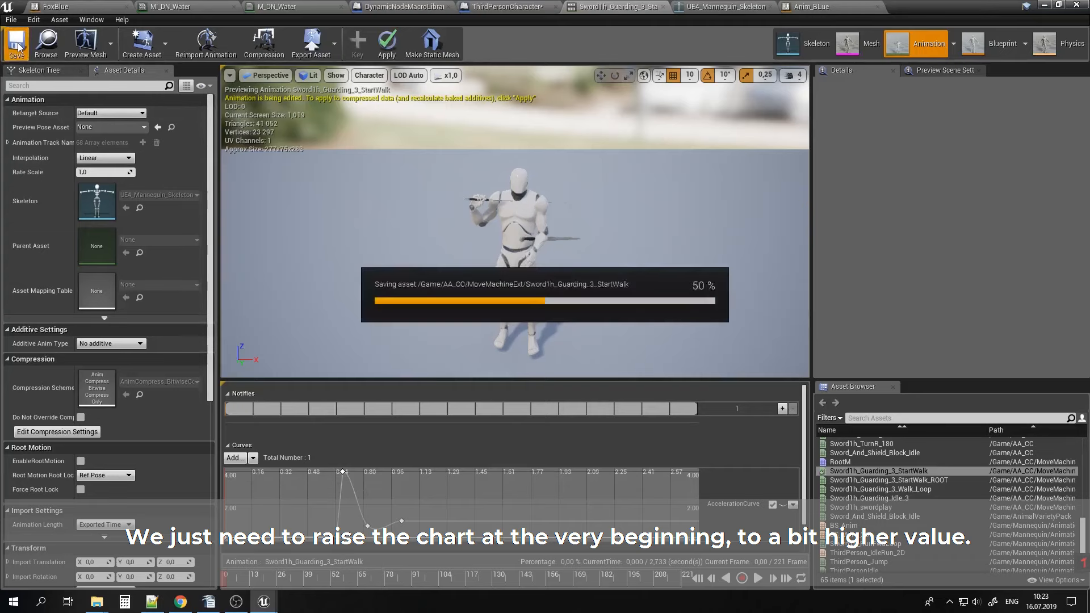
Play the level and walk the character to test the start of walking with the raised AccelerationCurve.
left_click(1044, 5)
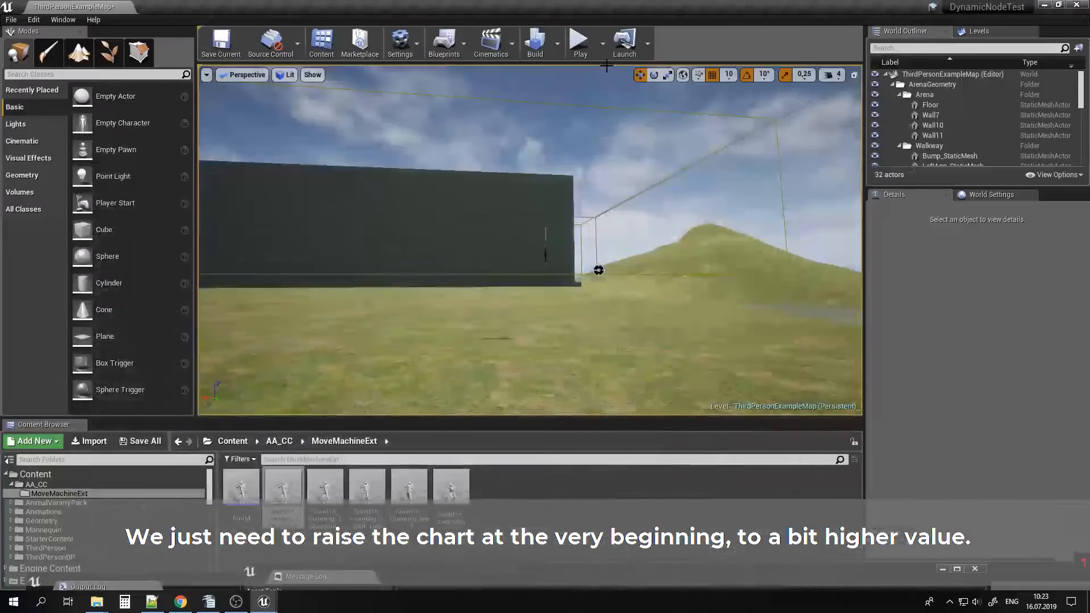
left_click(447, 297)
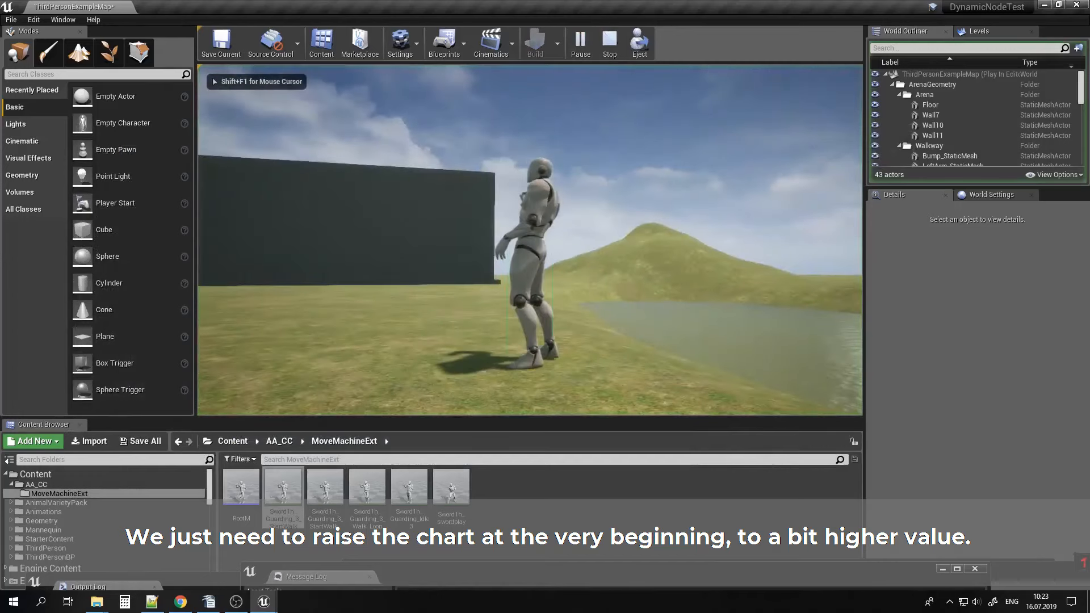
key("a")
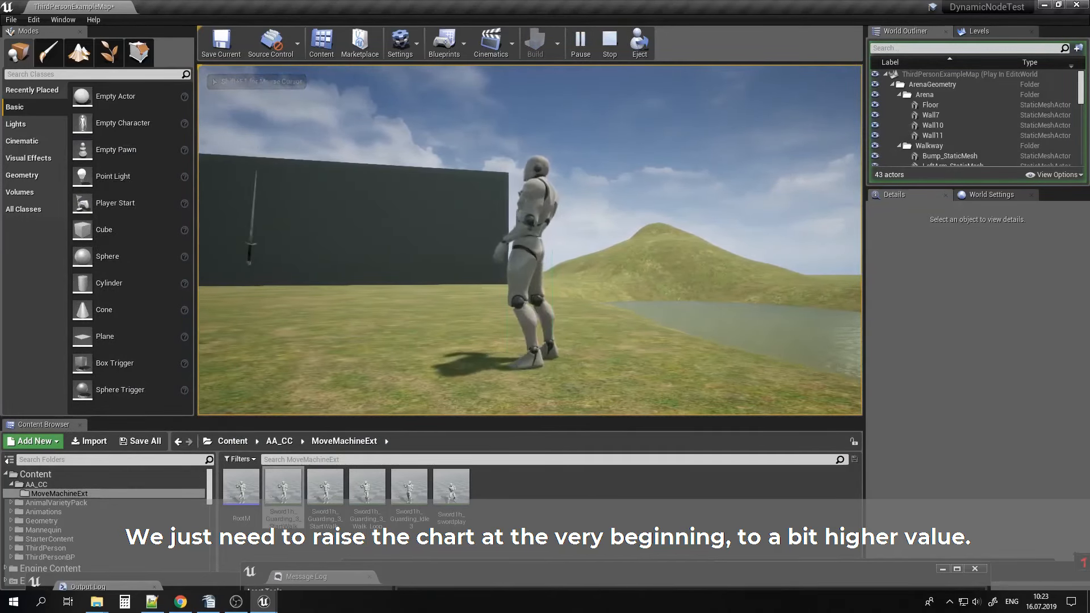
key("a")
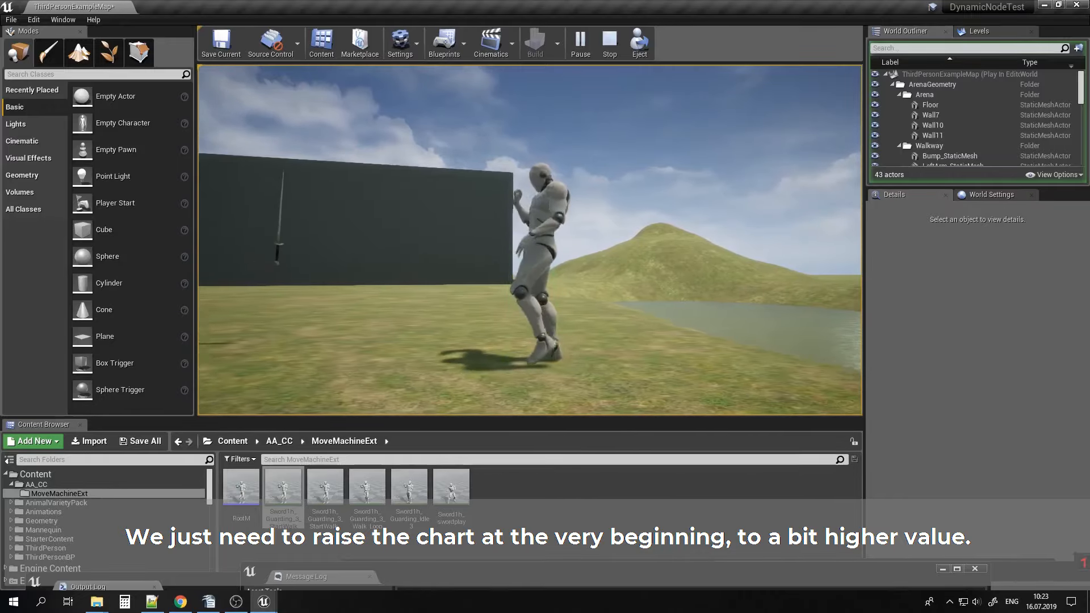
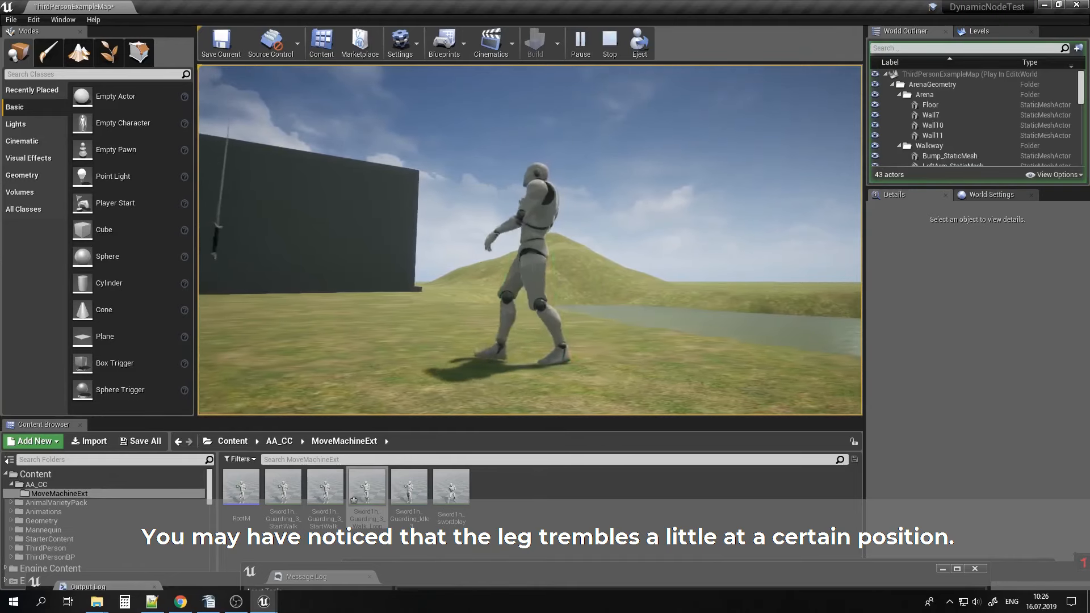
key("Escape")
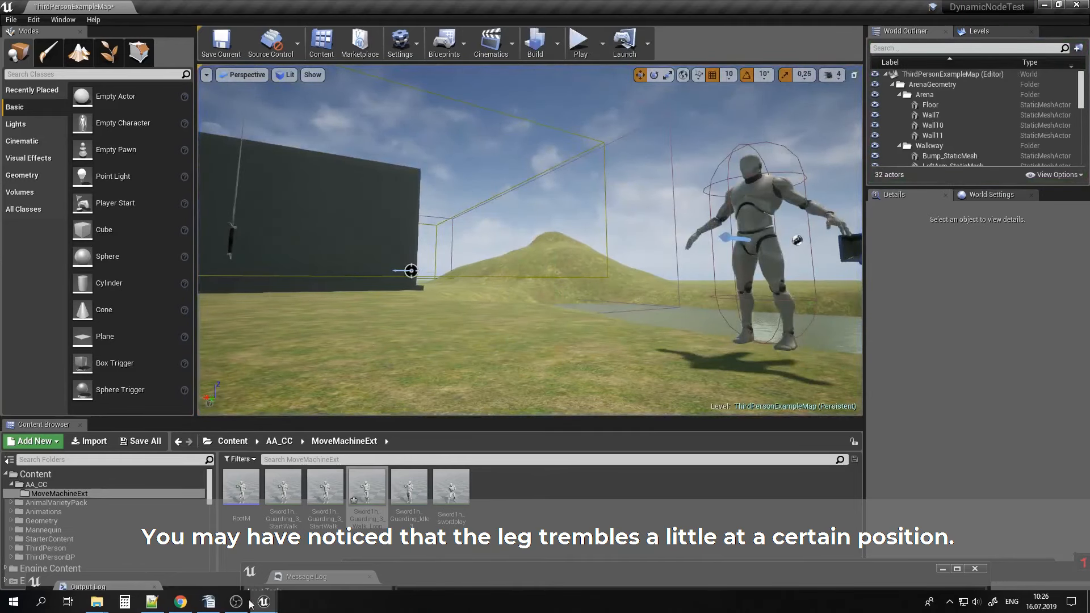
Open the Sword1h_Guarding_3_Walk_Loop animation and inspect the time and frame settings of its Start notify.
left_click(368, 488)
double_click(368, 489)
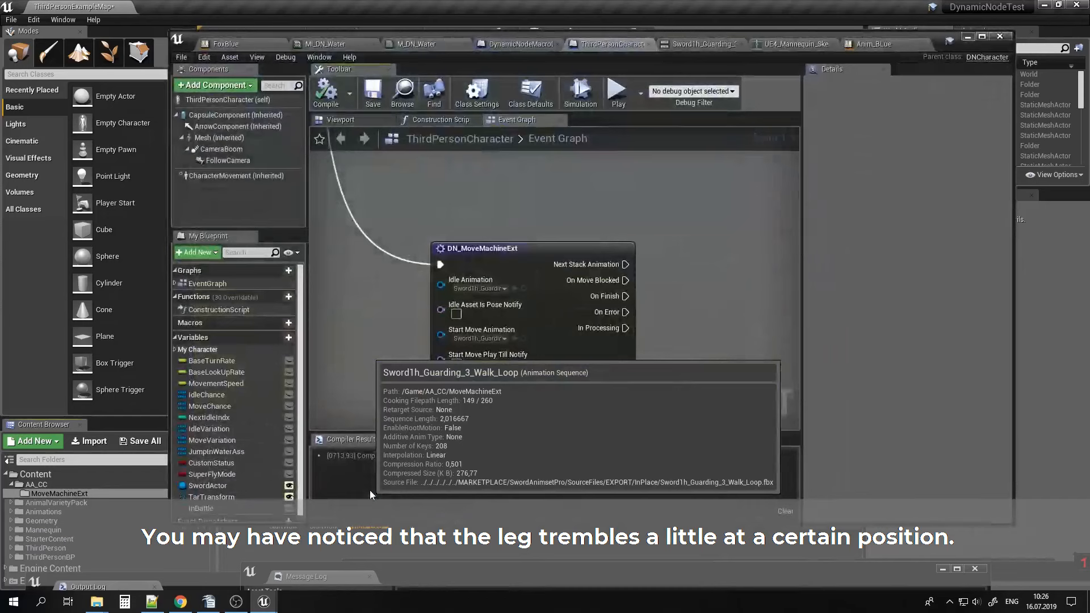
left_click(633, 45)
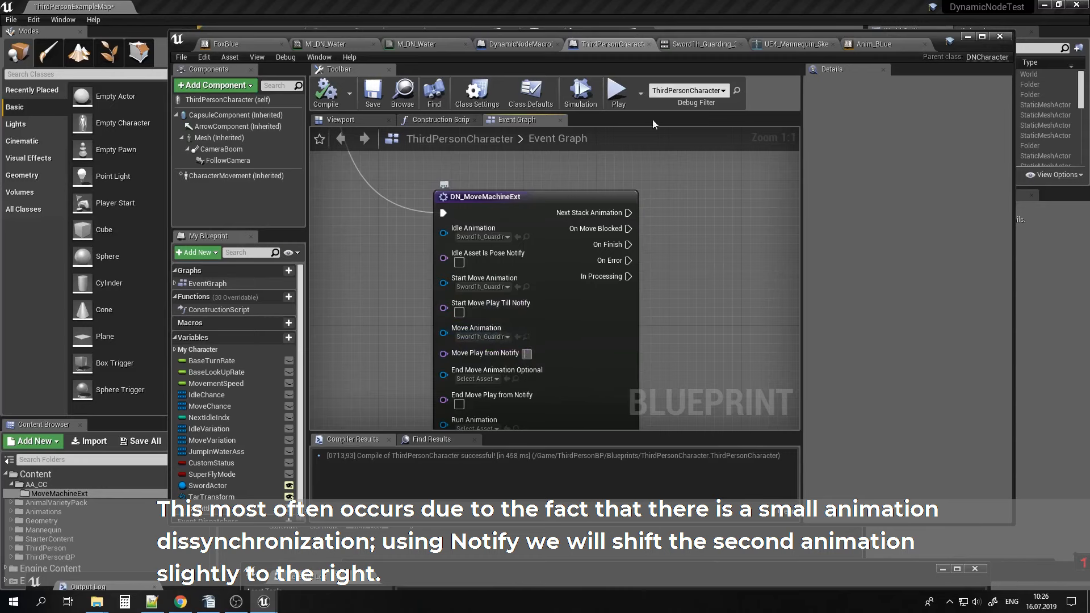
left_click(698, 44)
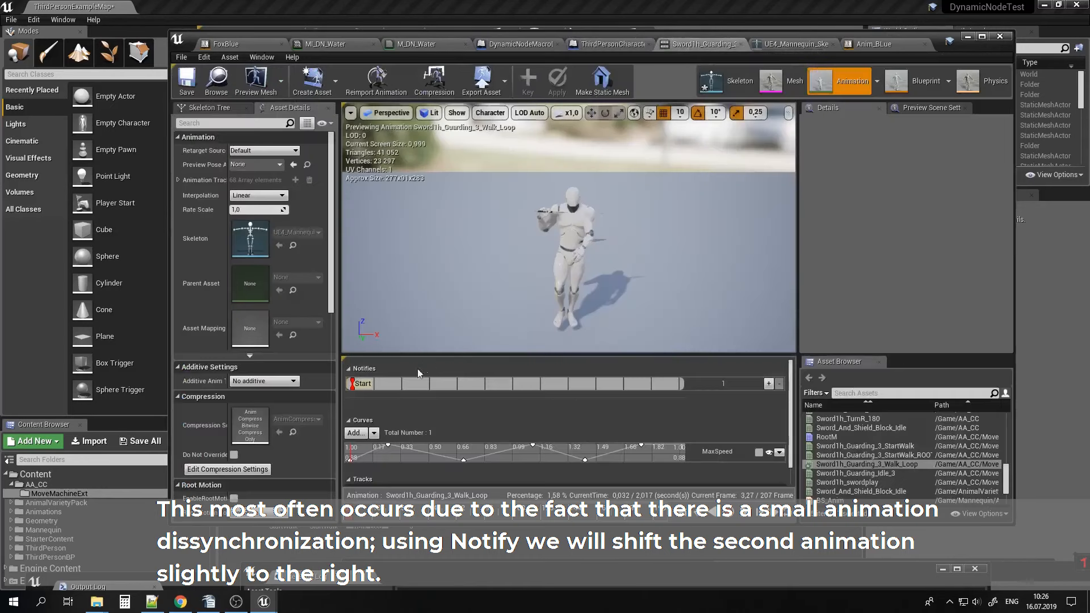
left_click(354, 385)
right_click(354, 386)
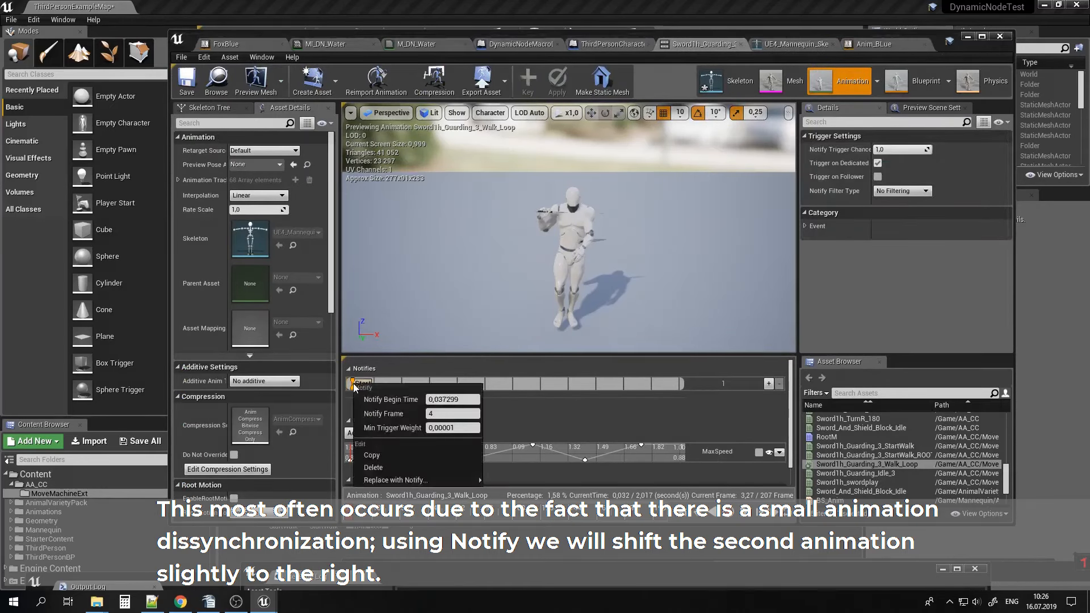
left_click(408, 371)
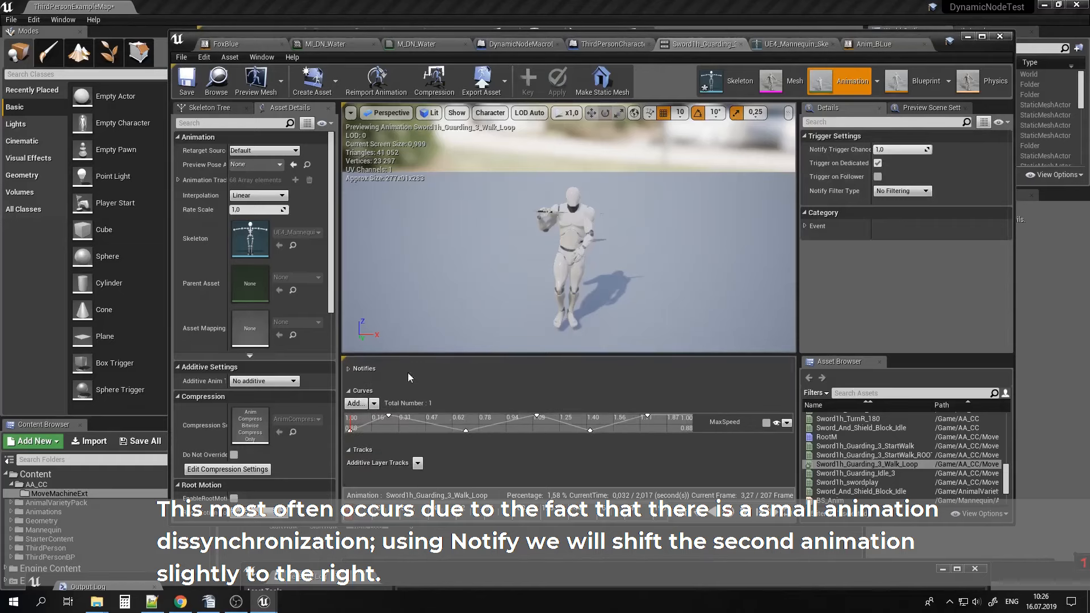
left_click(349, 369)
right_click(360, 385)
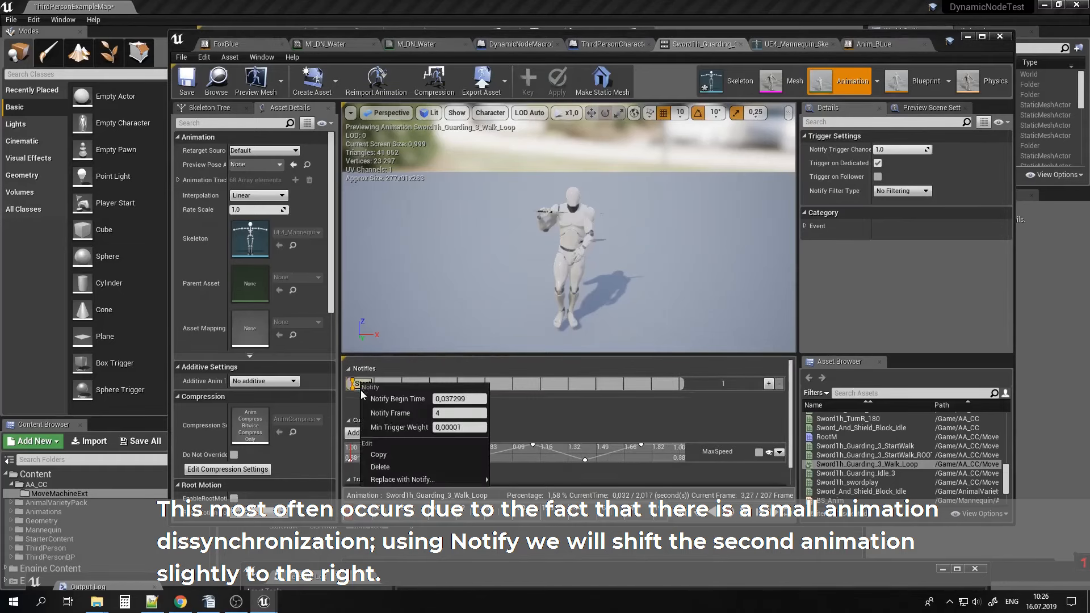
left_click(538, 419)
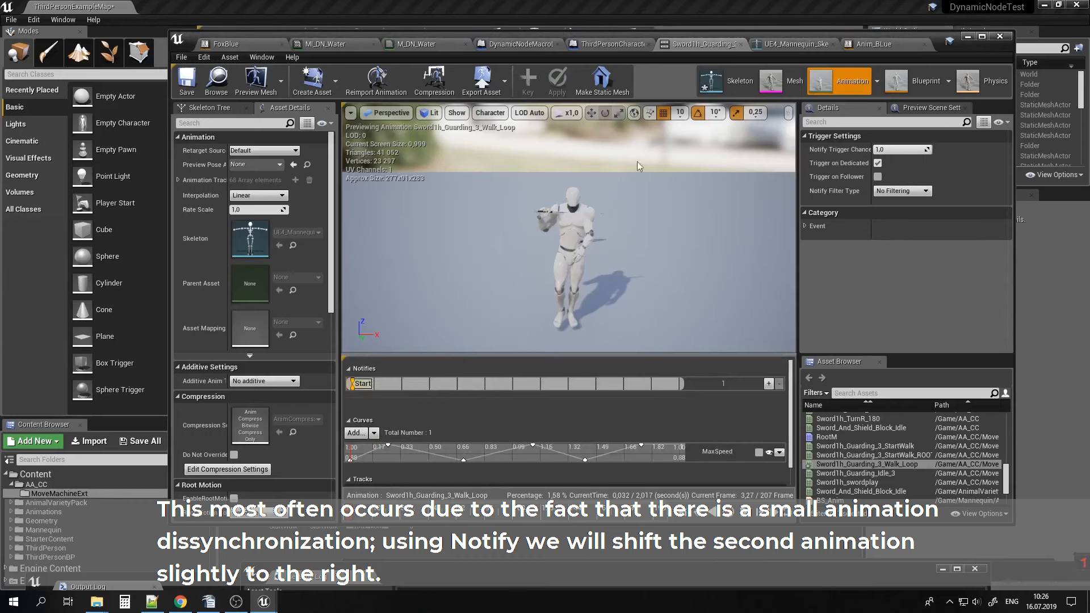
In the ThirdPersonCharacter Event Graph, set DN_MoveMachineExt's Move Play from Notify to Start and compile the blueprint.
left_click(612, 45)
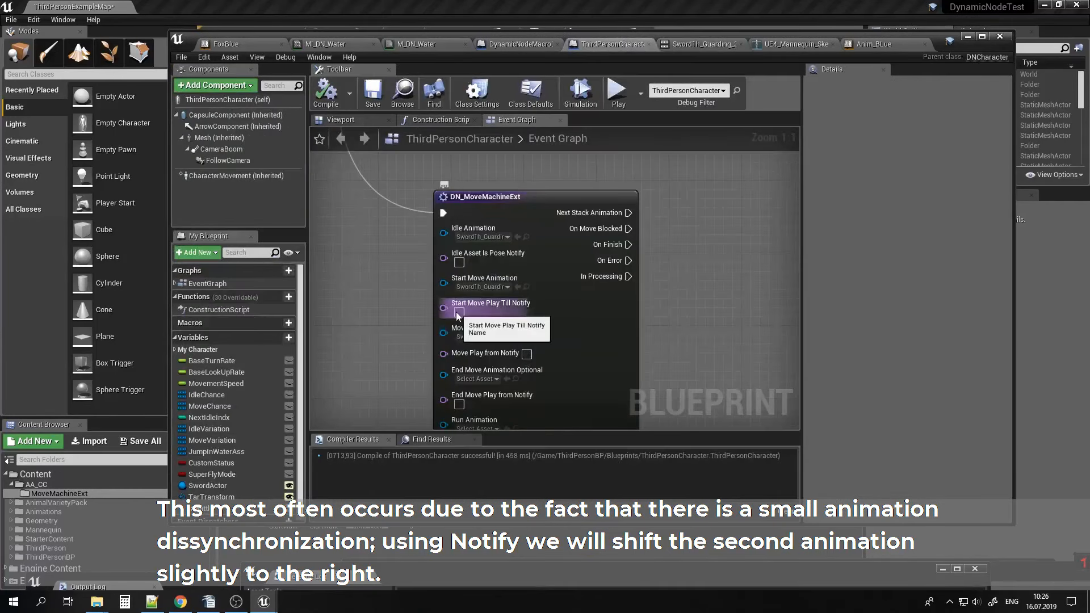
left_click(528, 355)
type("Start")
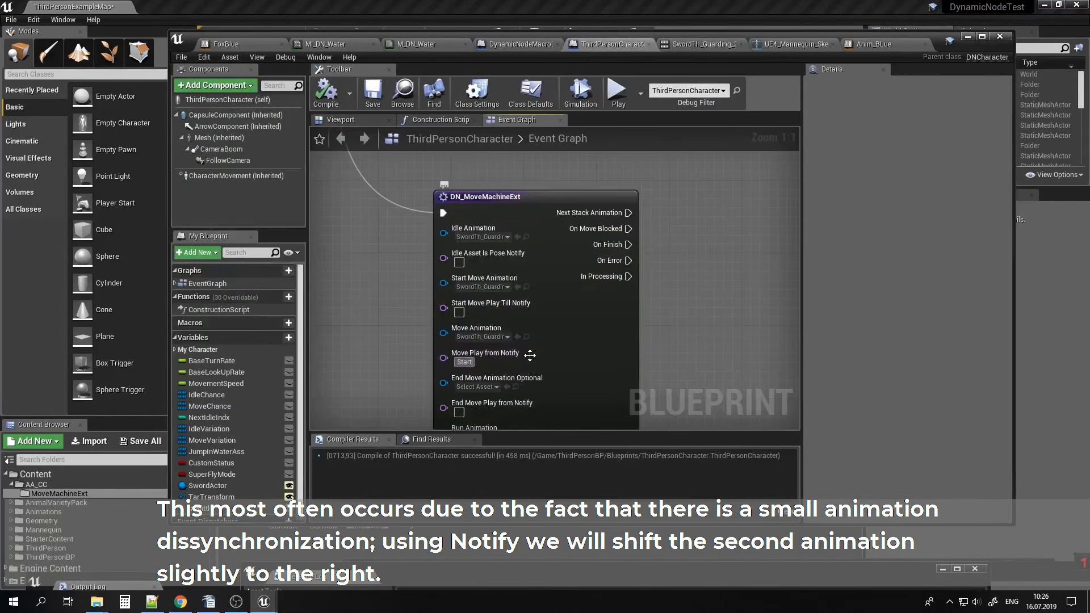
left_click(324, 86)
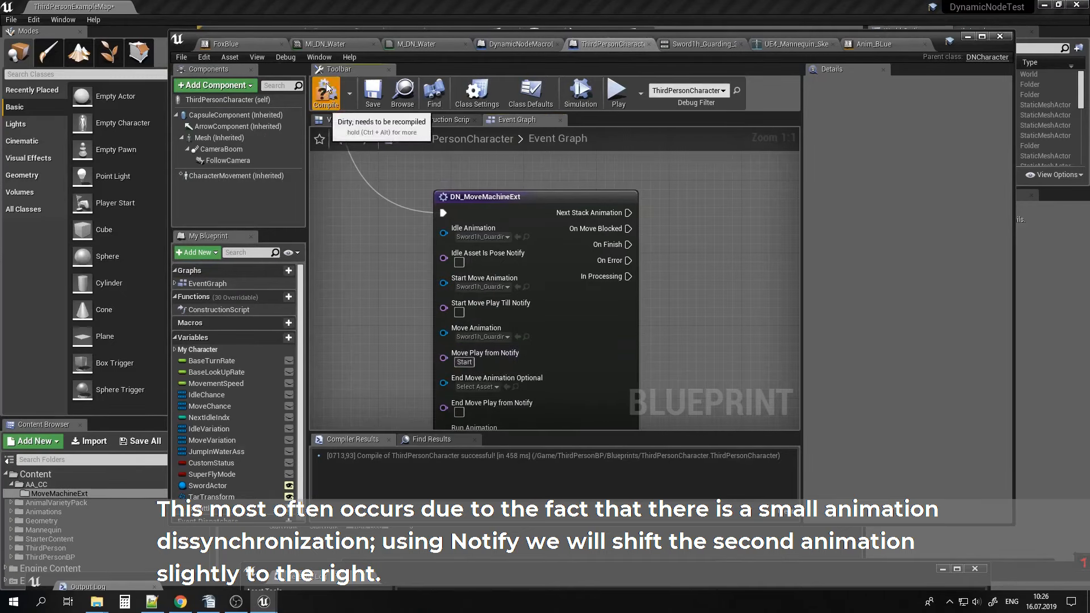
Play the level and walk the character to check the transition from start walk to walk loop.
left_click(968, 37)
left_click(580, 42)
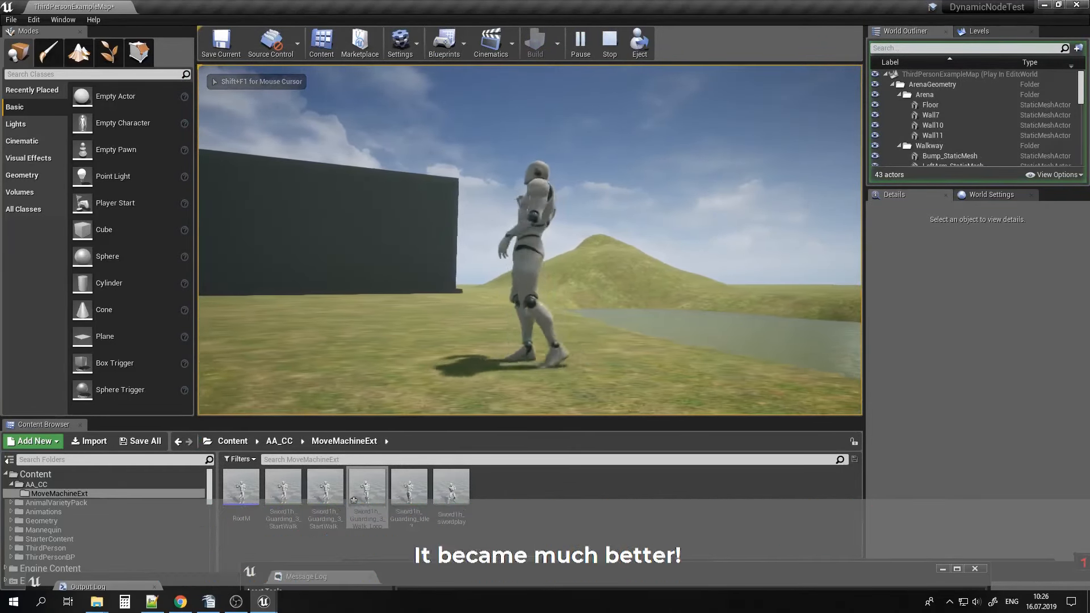
key("a")
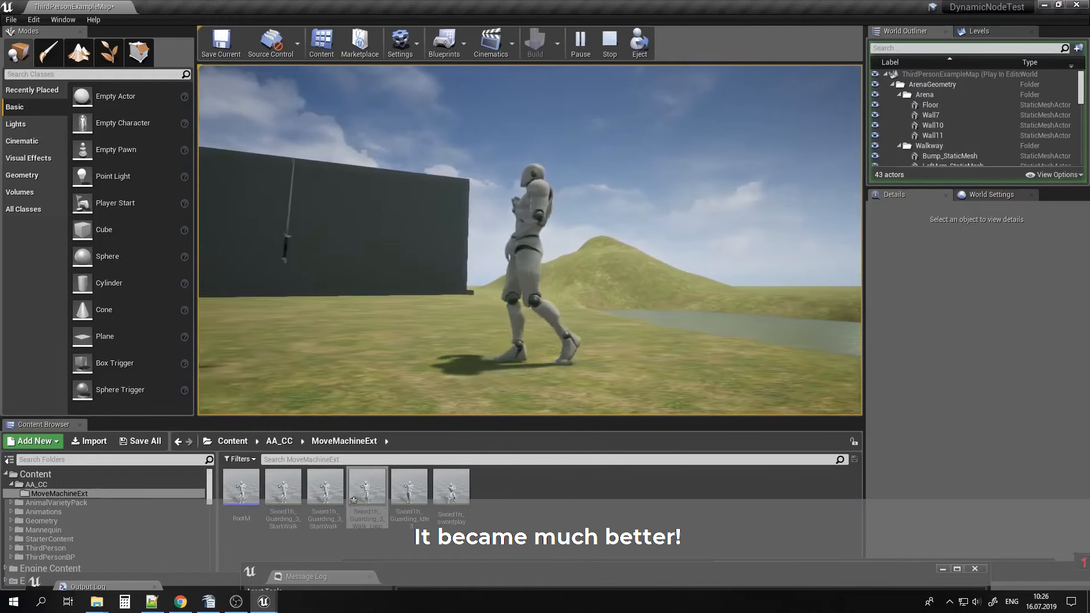
key("Escape")
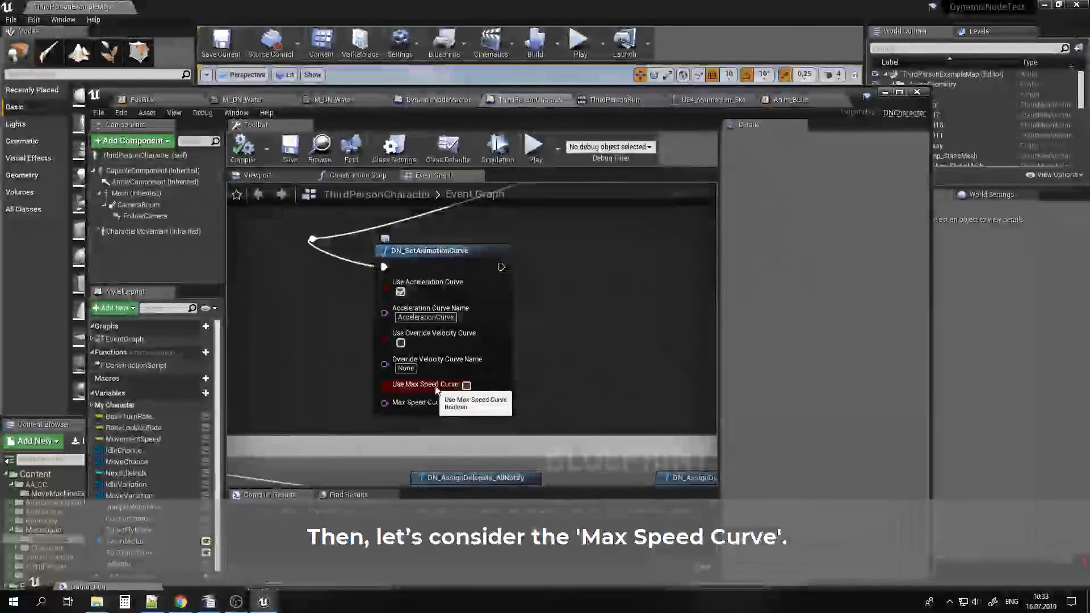
Enable Use Max Speed Curve on the DN_SetAnimationCurve node and set its Max Speed Curve Name to MaxSpeedCurve.
left_click(466, 385)
left_click(474, 404)
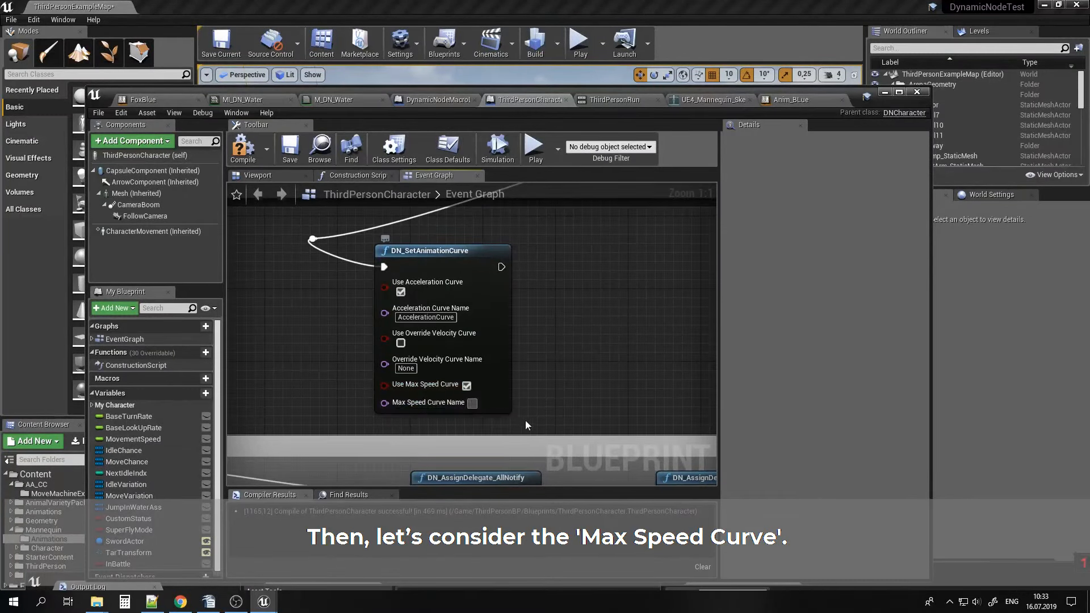
type("MaxSpeed")
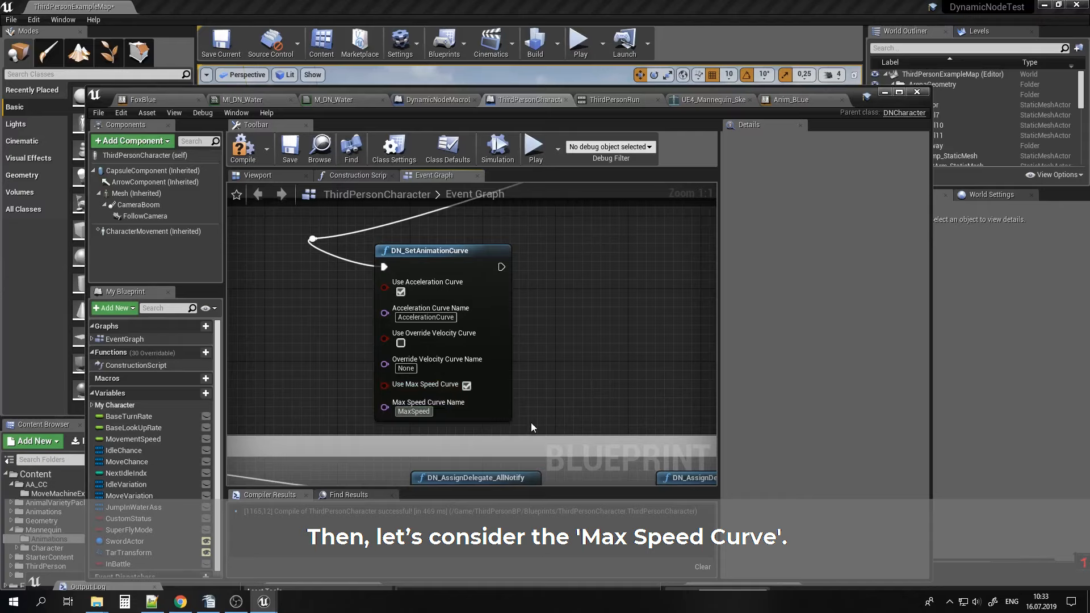
type("Curve")
key("shift+Left")
key("shift+Left")
key("shift+Left")
key("shift+Left")
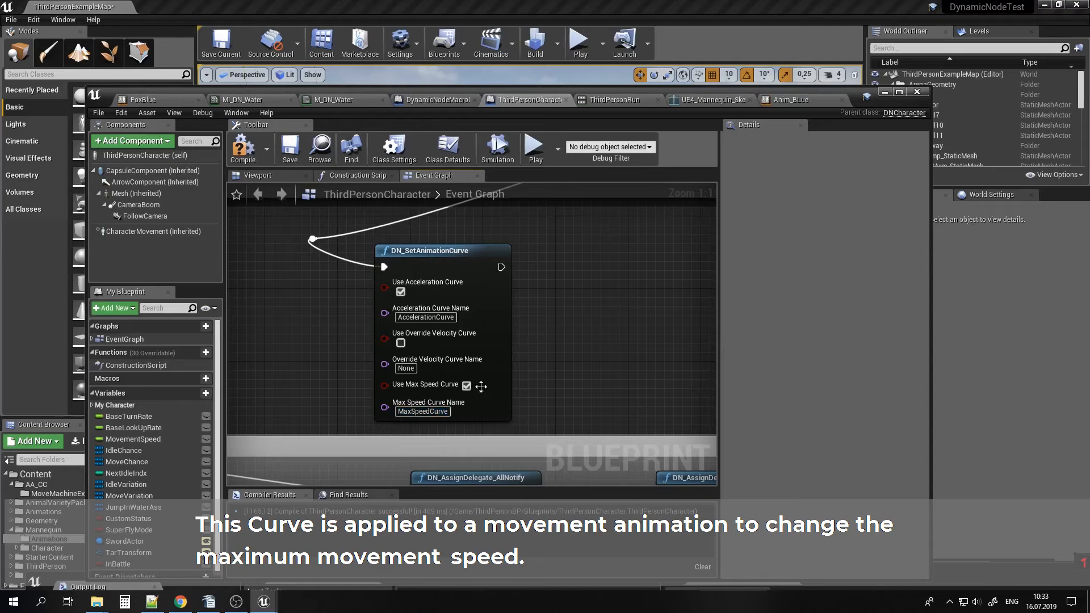
Find the DN_MoveMachineMulti node in the Event Graph and locate the asset assigned as its Move Animation.
right_click_drag(385, 239, 254, 255)
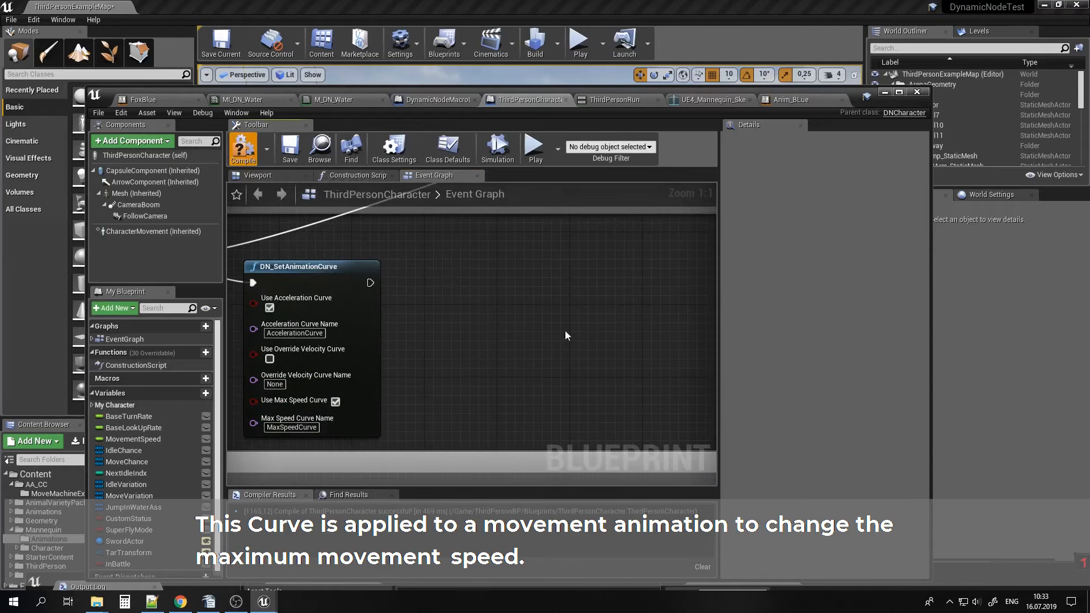
right_click_drag(637, 220, 379, 345)
scroll(491, 306, "down", 9)
right_click_drag(492, 304, 442, 196)
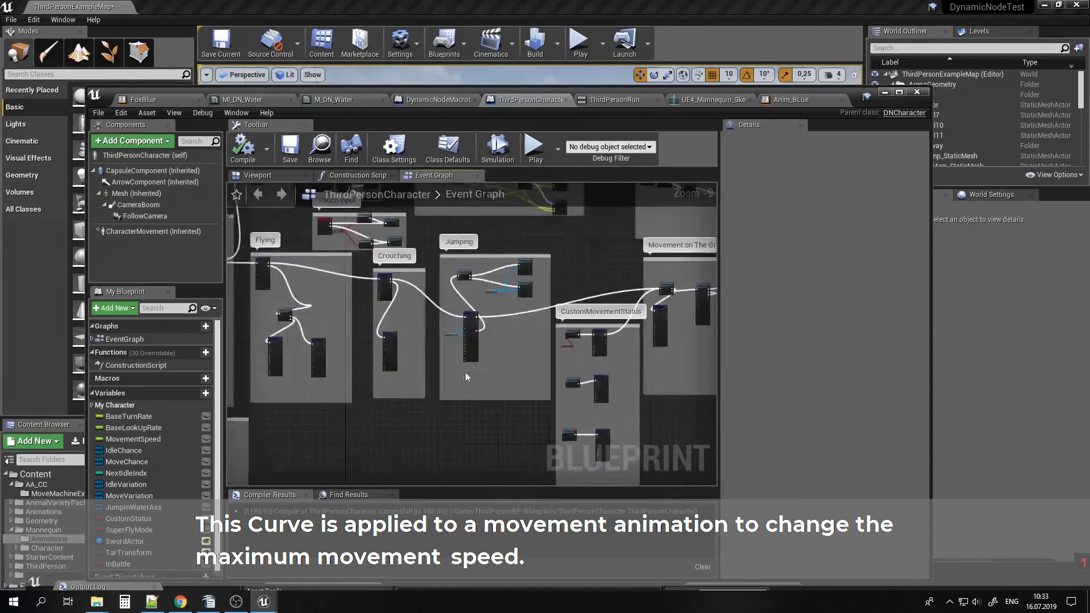
right_click_drag(592, 341, 304, 324)
scroll(329, 385, "up", 6)
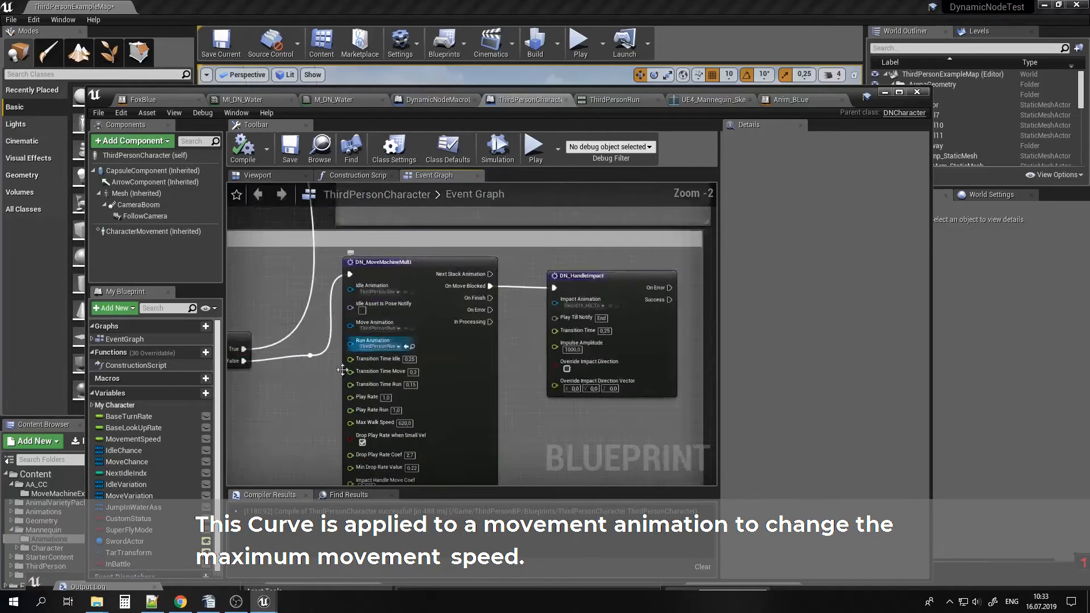
left_click(435, 333)
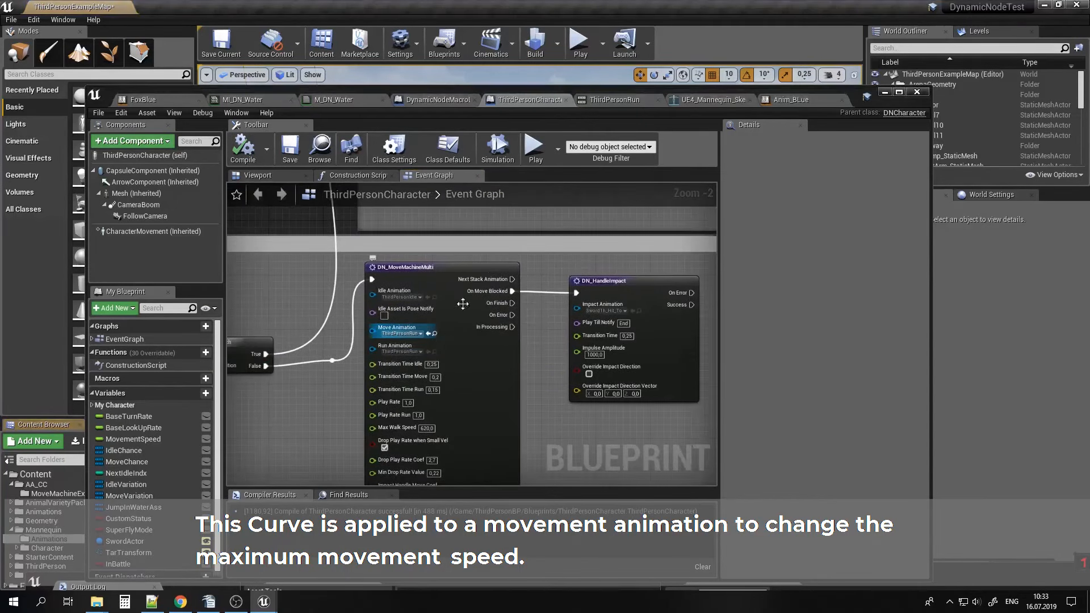
Add a new variable curve named MaxSpeedCurve to the ThirdPersonRun animation and expand it for editing.
left_click_drag(607, 90, 654, 100)
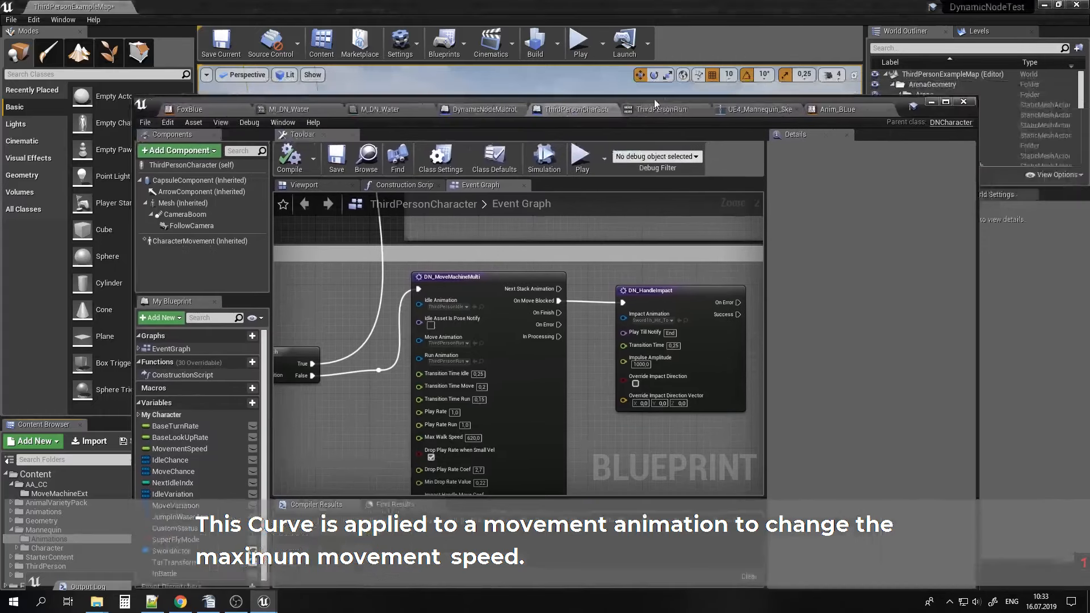
left_click(660, 109)
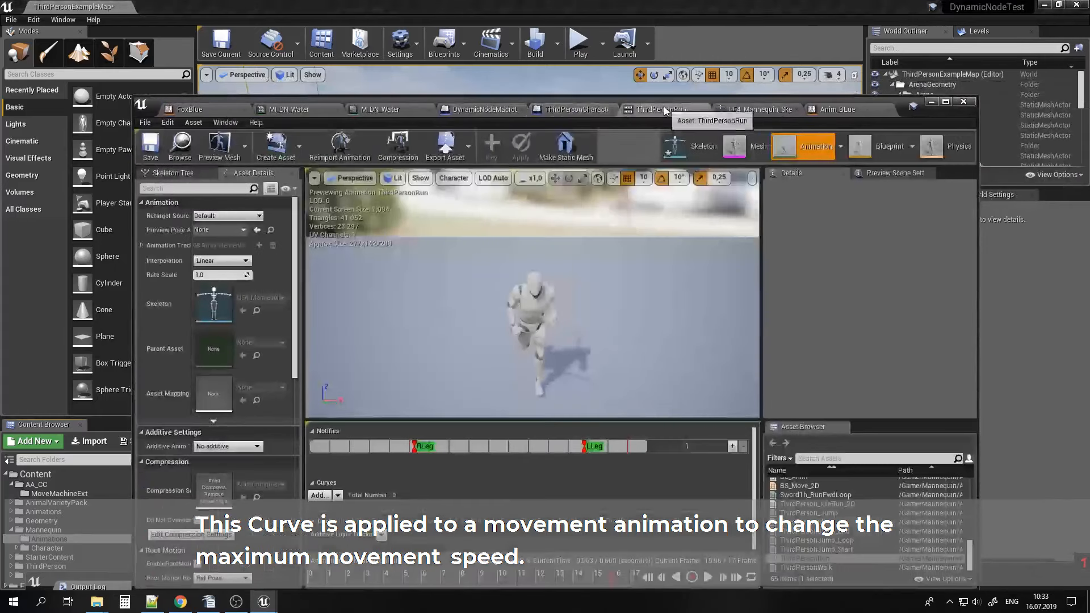
left_click(316, 496)
mouse_move(397, 539)
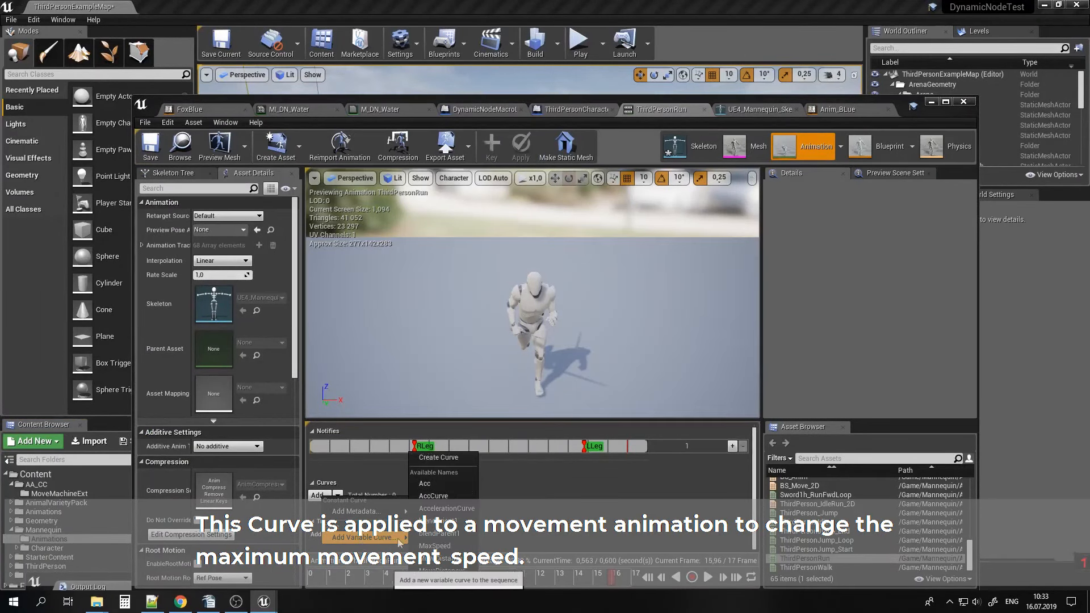
left_click(444, 459)
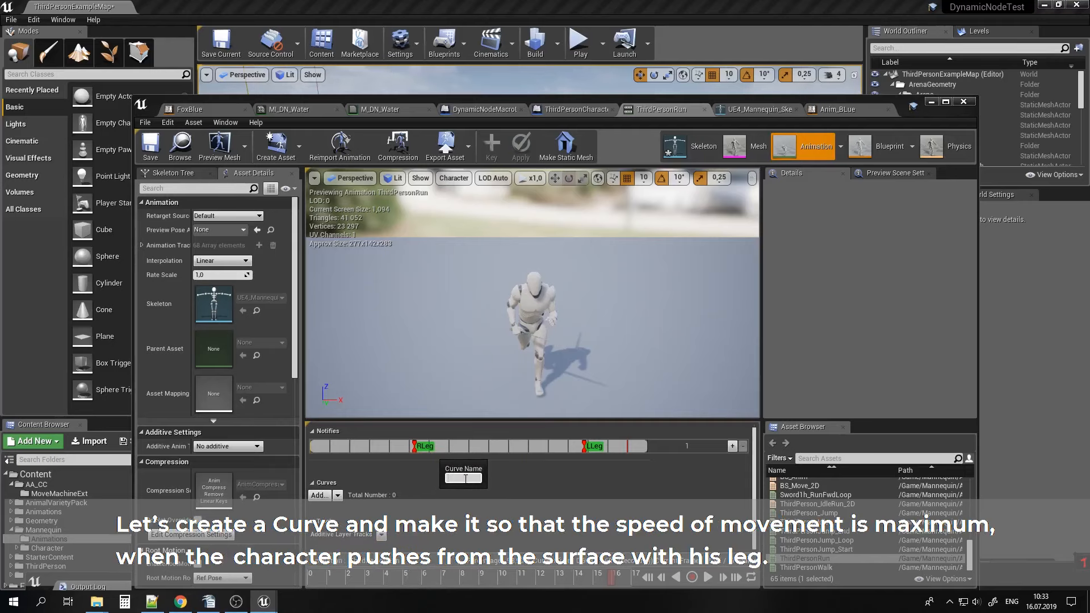
type("MaxSpeedCurve")
key("Return")
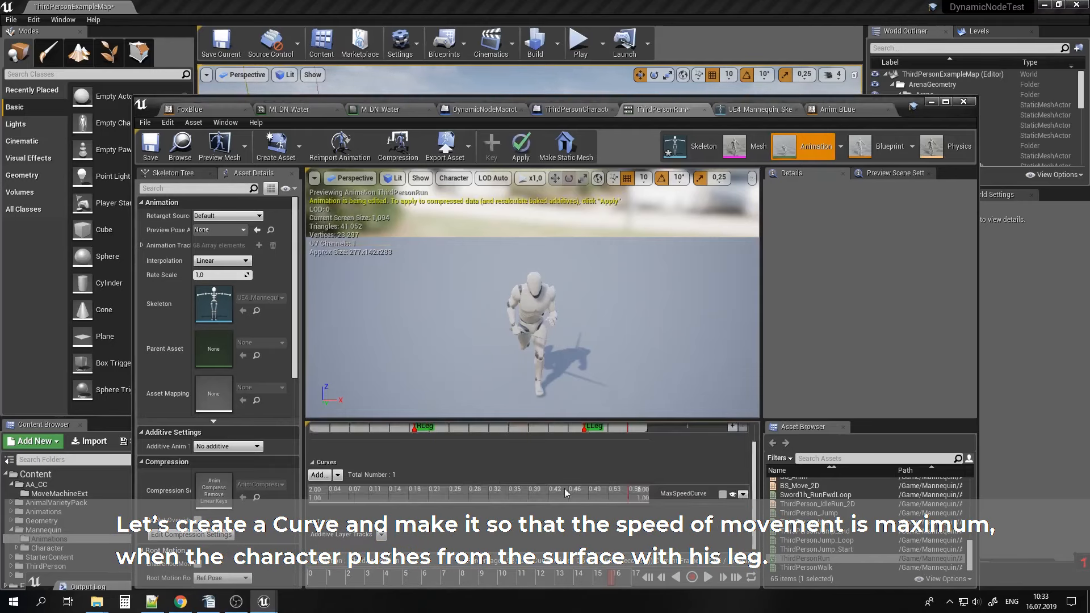
left_click(721, 494)
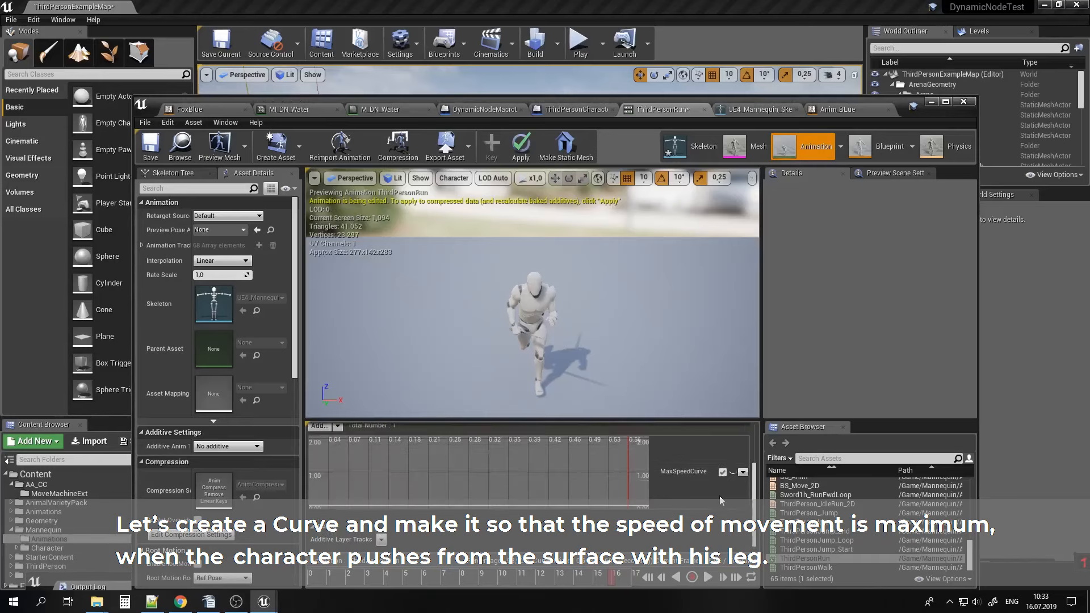
Maximize the animation editor and add a MaxSpeedCurve key with a value of about 1 just before frame 1.
left_click(945, 103)
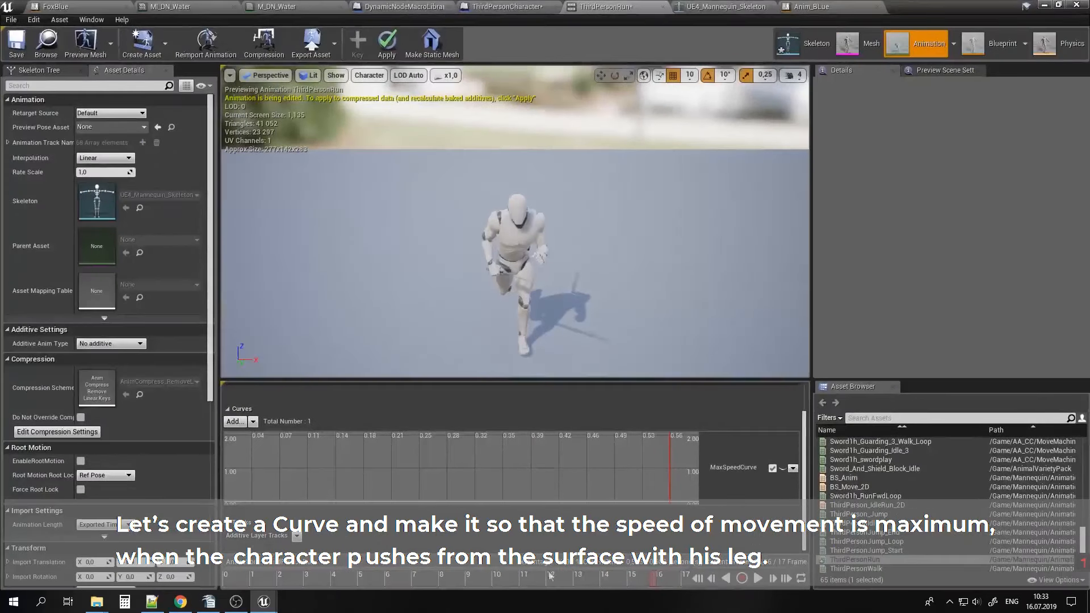
left_click_drag(656, 580, 256, 573)
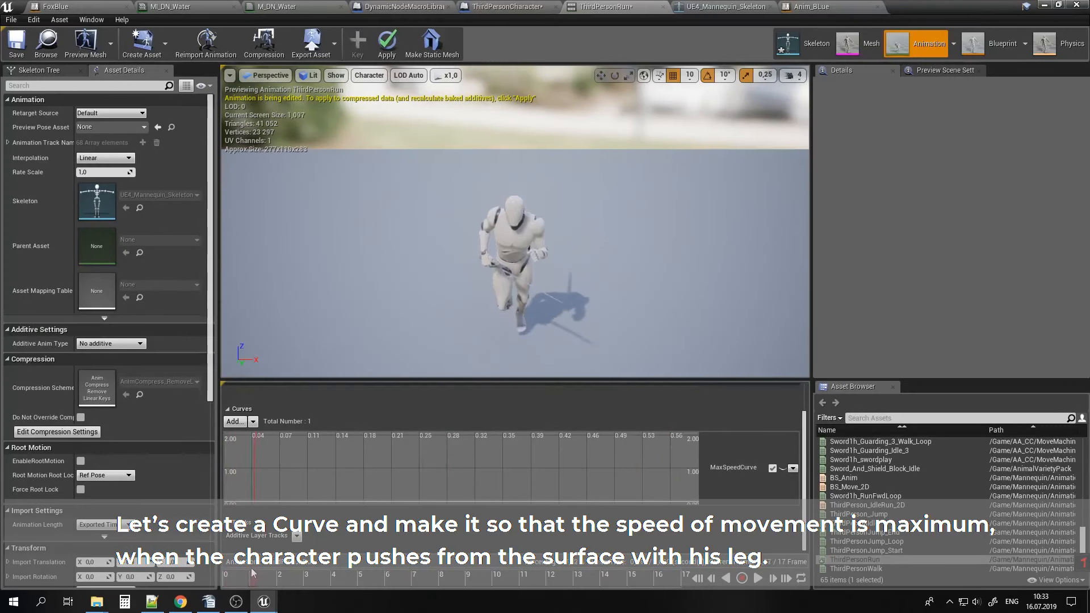
middle_click(247, 465)
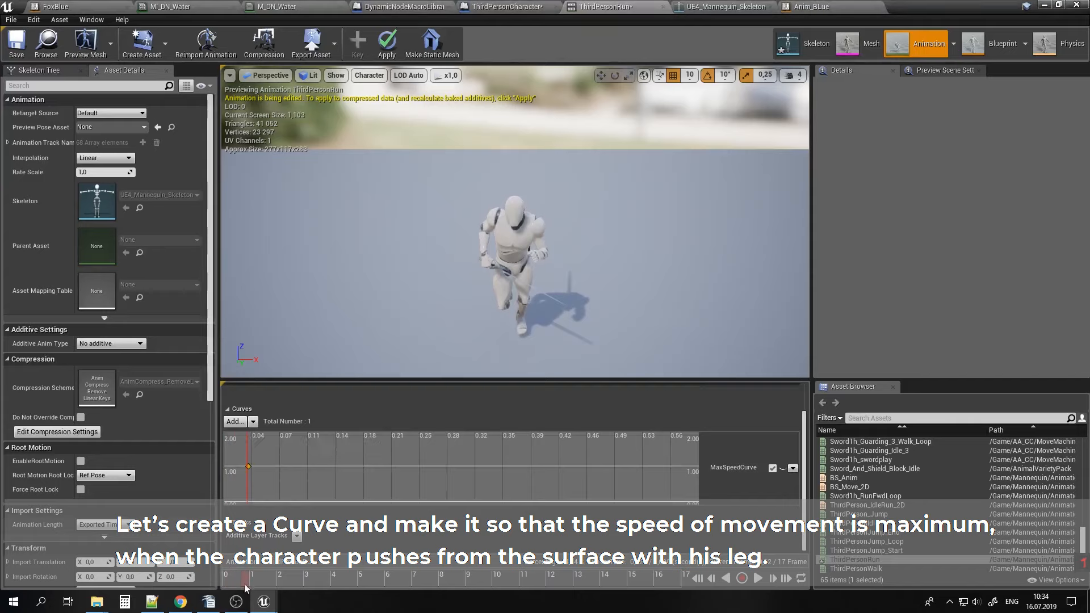
Add a MaxSpeedCurve key at about 0.14 s, near frame 4 of the run, with a value of 0.7.
left_click_drag(247, 584, 302, 581)
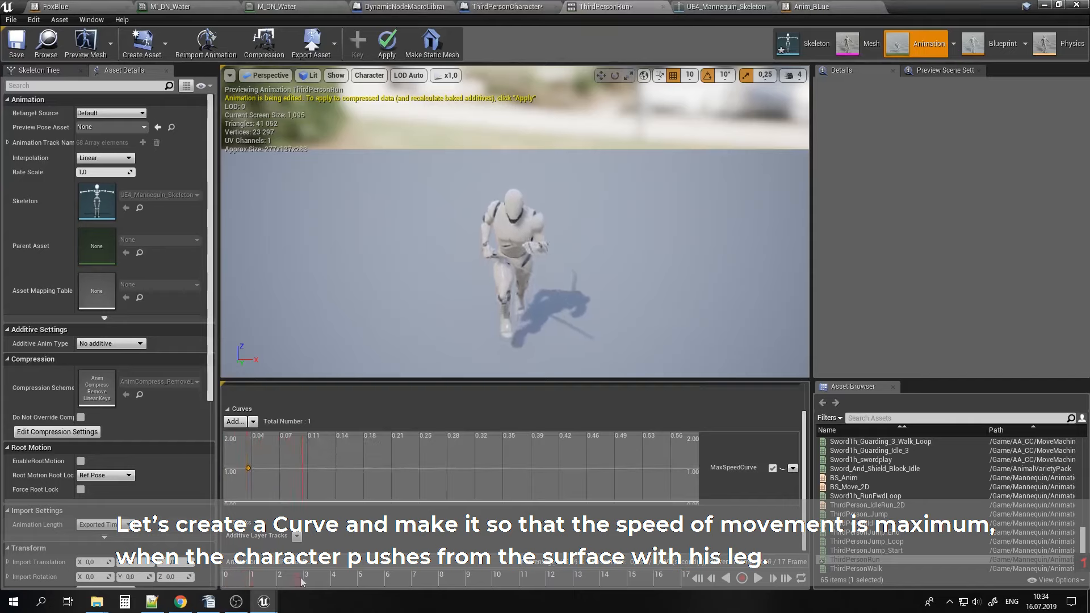
left_click(243, 578)
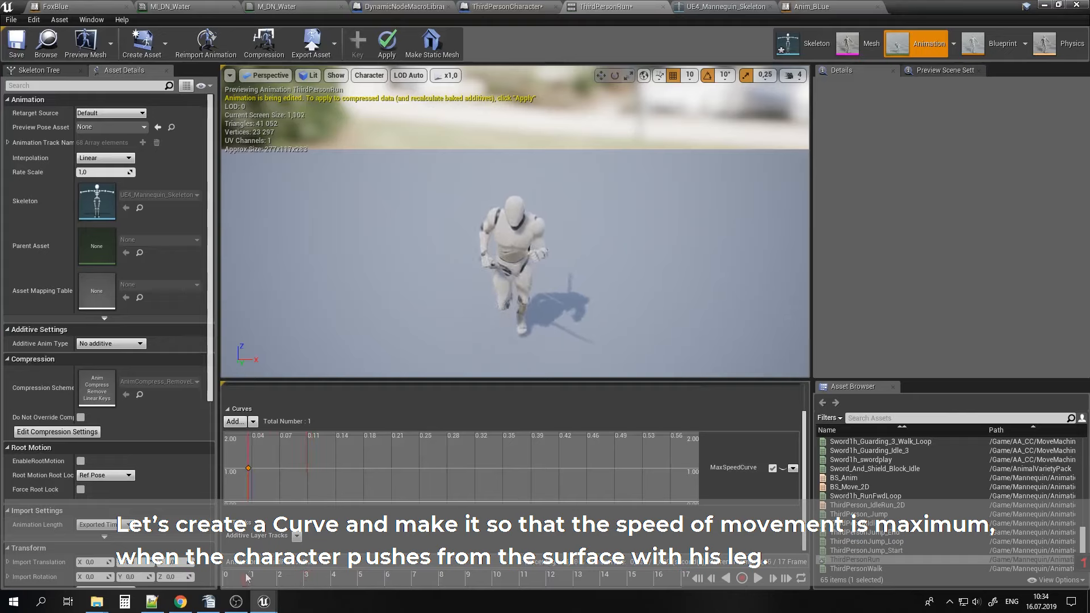
left_click_drag(244, 577, 337, 585)
right_click(337, 466)
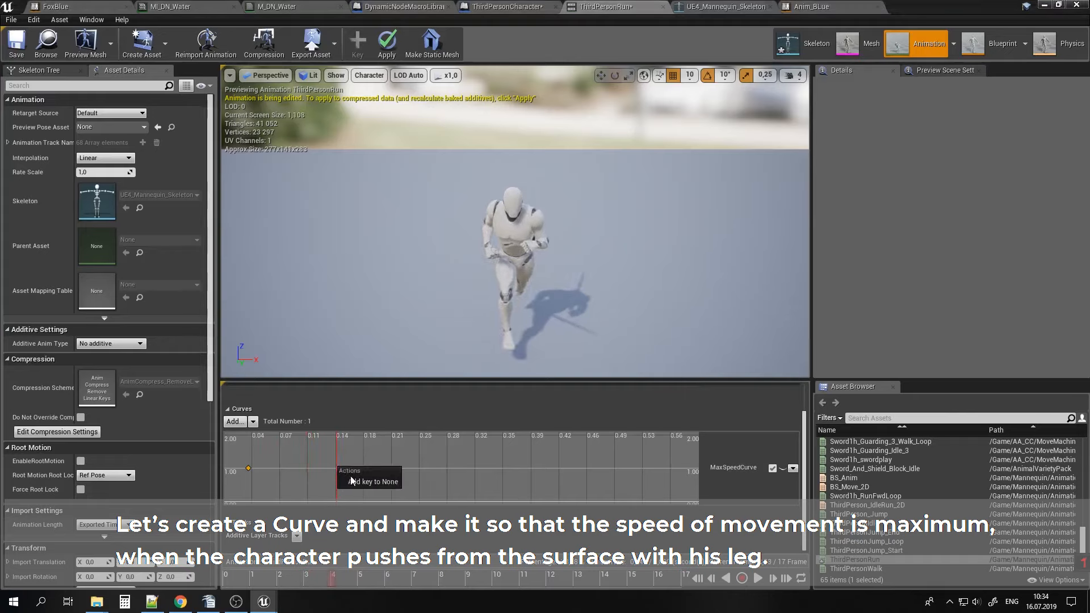
left_click(361, 474)
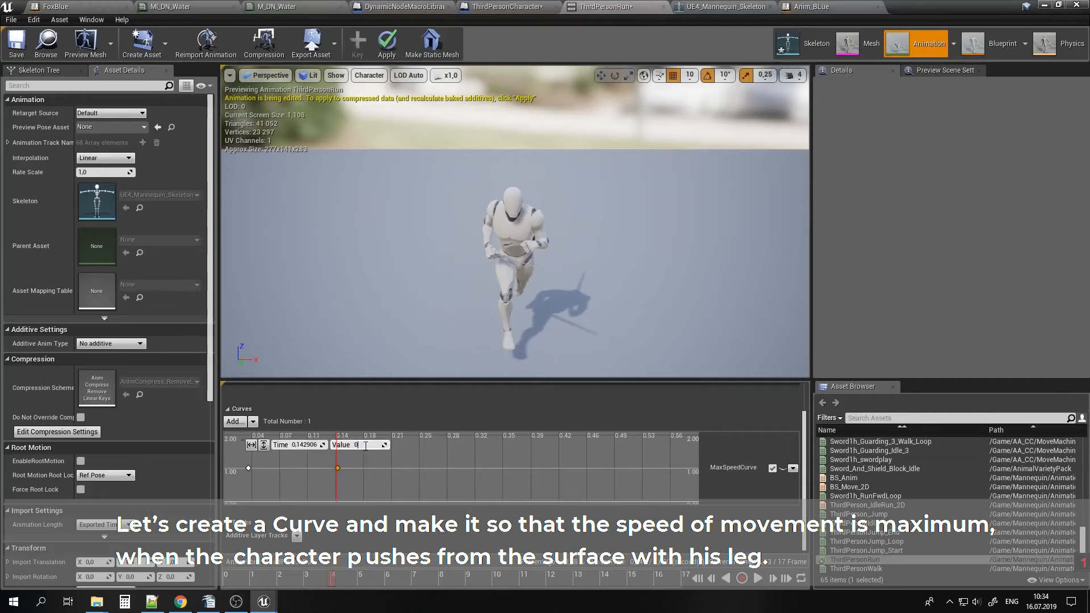
left_click(365, 446)
type("0.7")
key("Return")
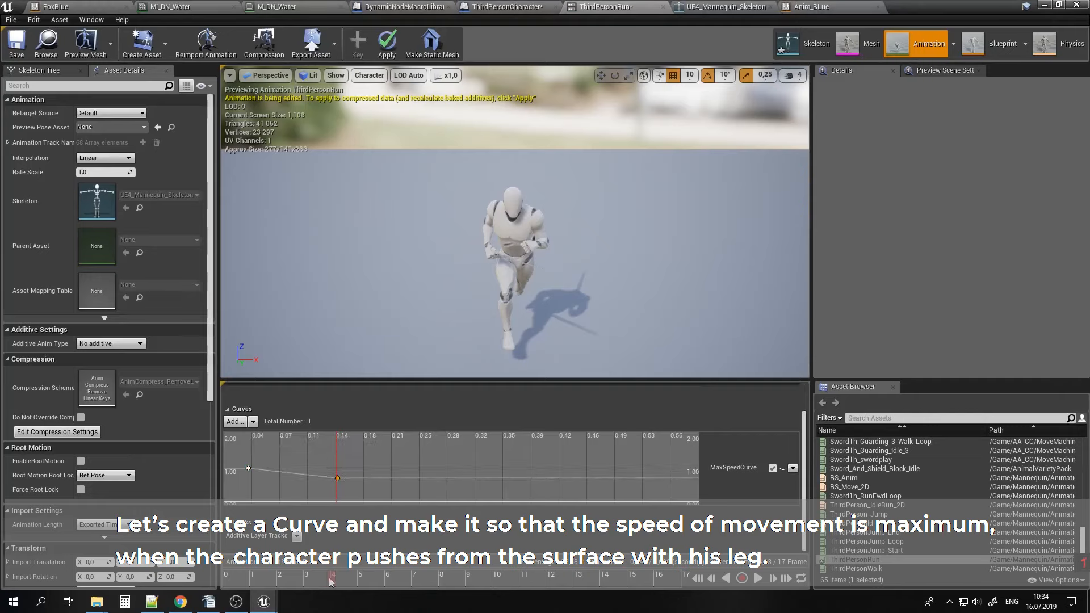
Add two more MaxSpeedCurve keys: a peak of about 1 near 0.29 s and a dip of about 0.65 near 0.44 s.
left_click_drag(343, 581, 447, 577)
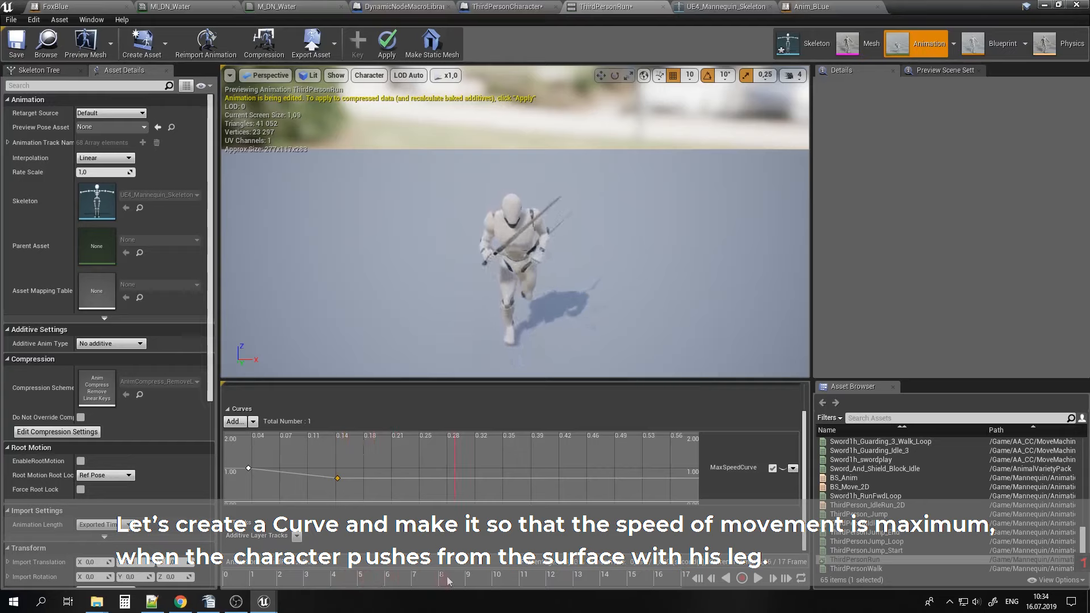
left_click(456, 472, "shift")
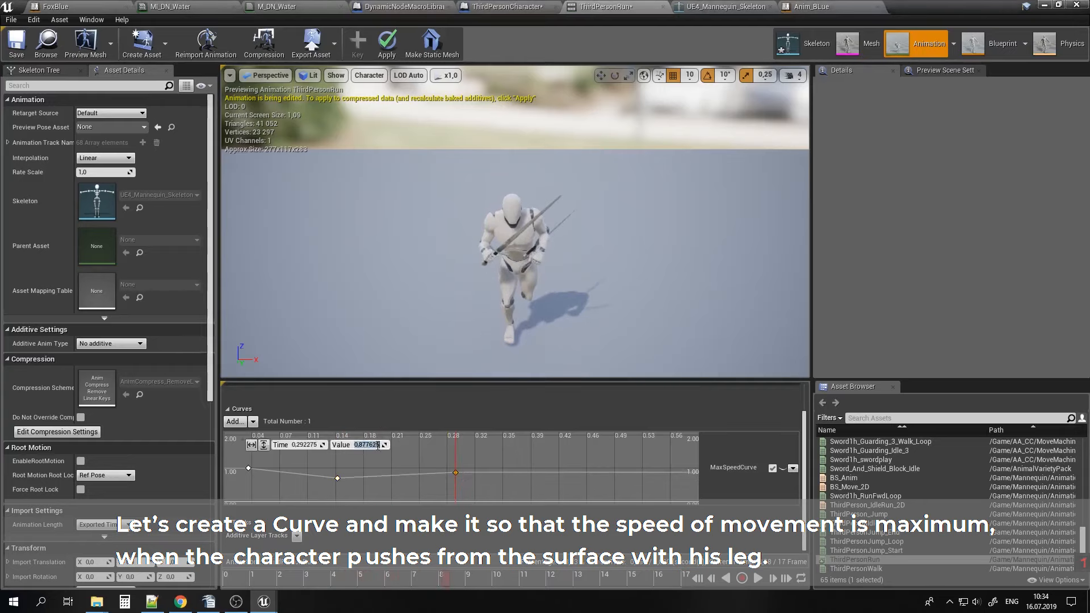
left_click(440, 514)
left_click_drag(449, 585, 549, 577)
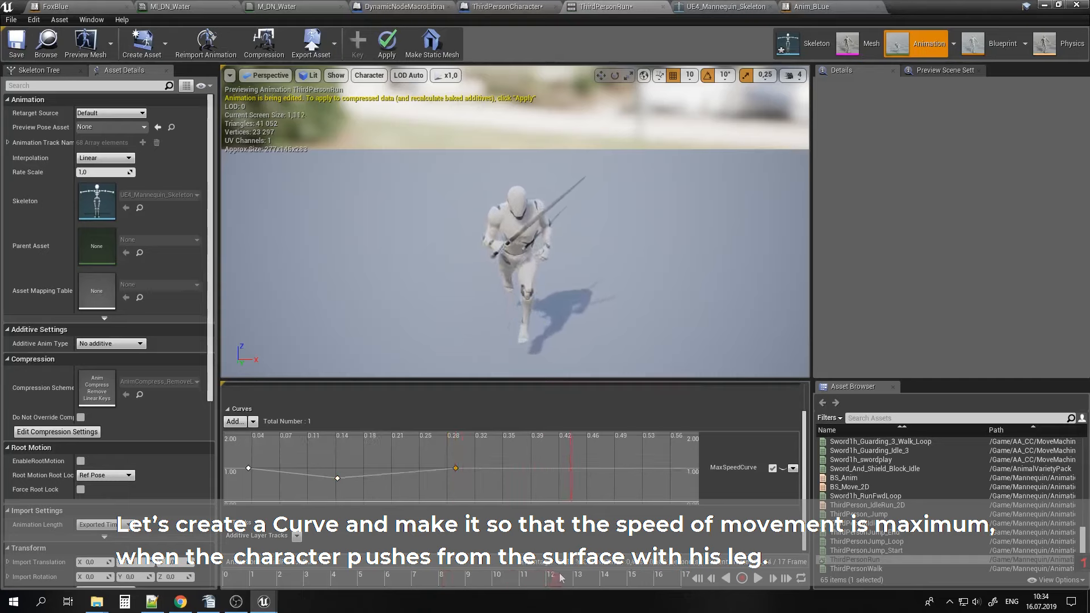
left_click(577, 467, "shift")
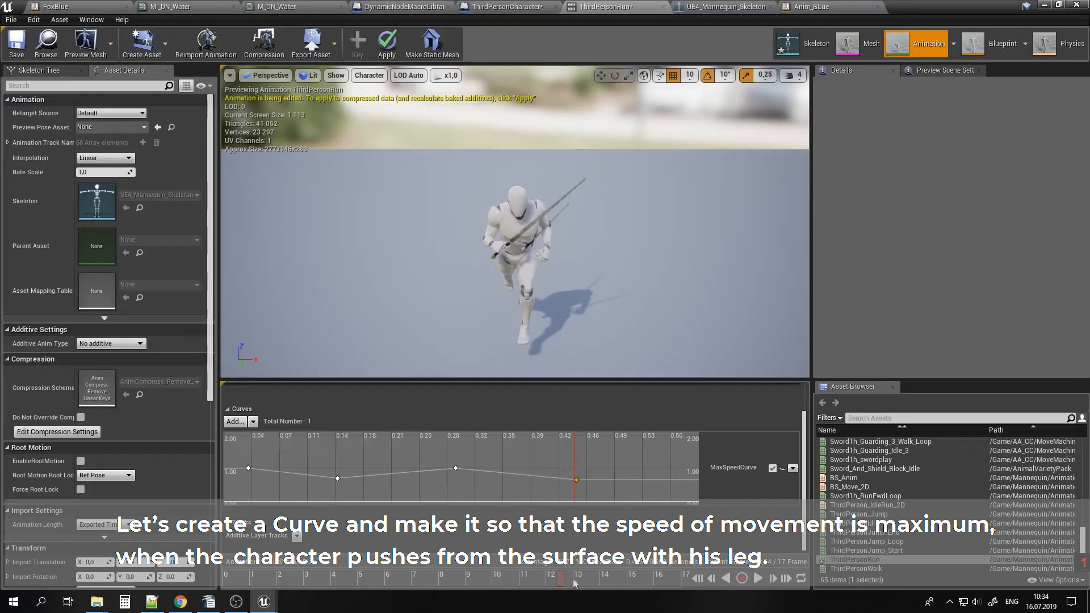
Add a final MaxSpeedCurve key at about 0.58 s with a value of 1 and save the ThirdPersonRun animation.
left_click_drag(575, 583, 657, 574)
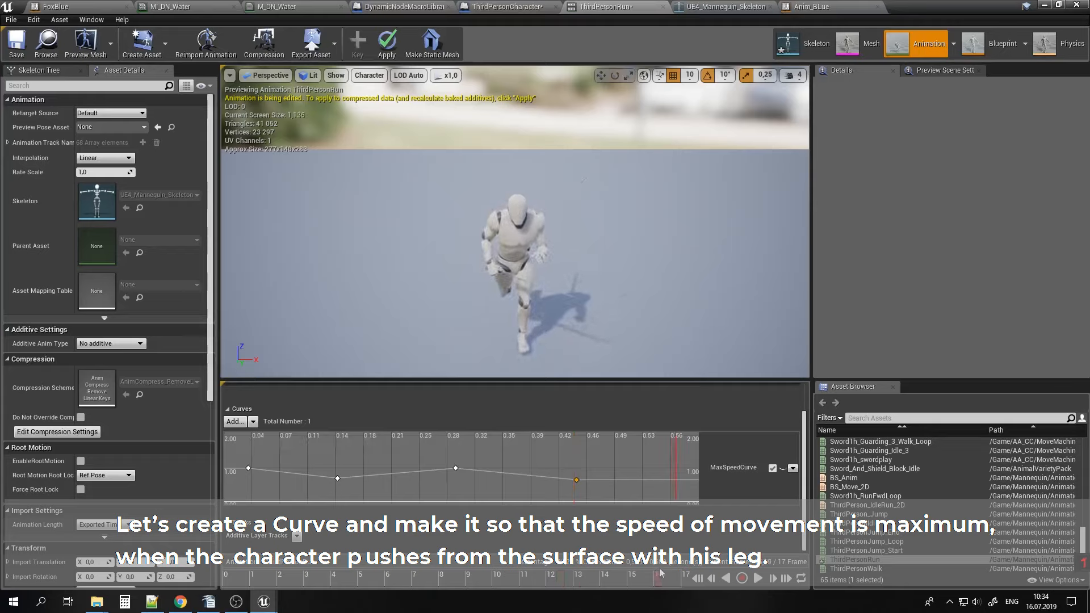
right_click(683, 468)
left_click(744, 499)
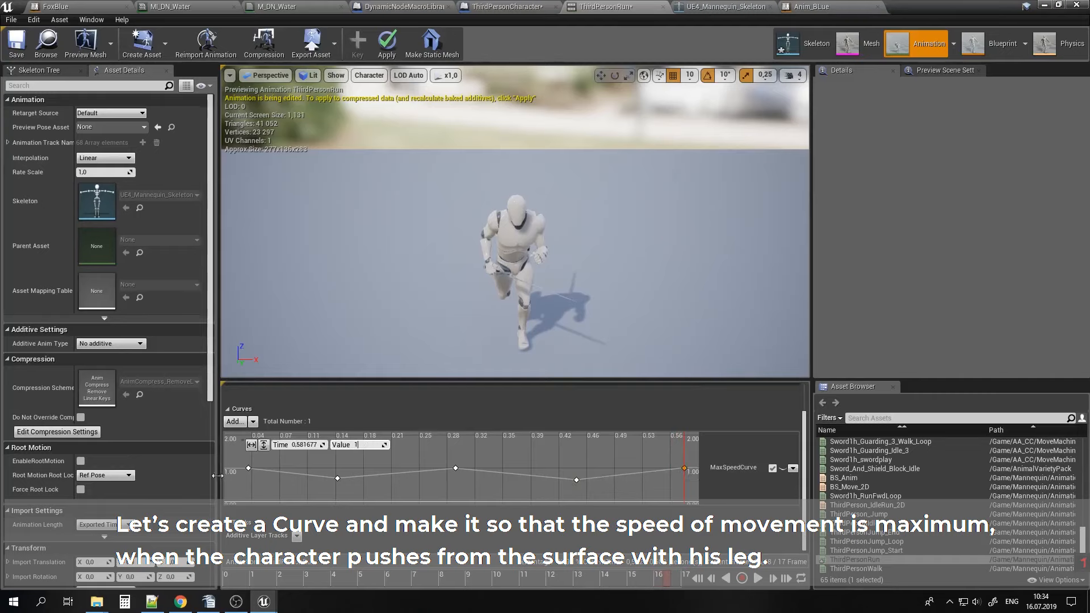
left_click(23, 55)
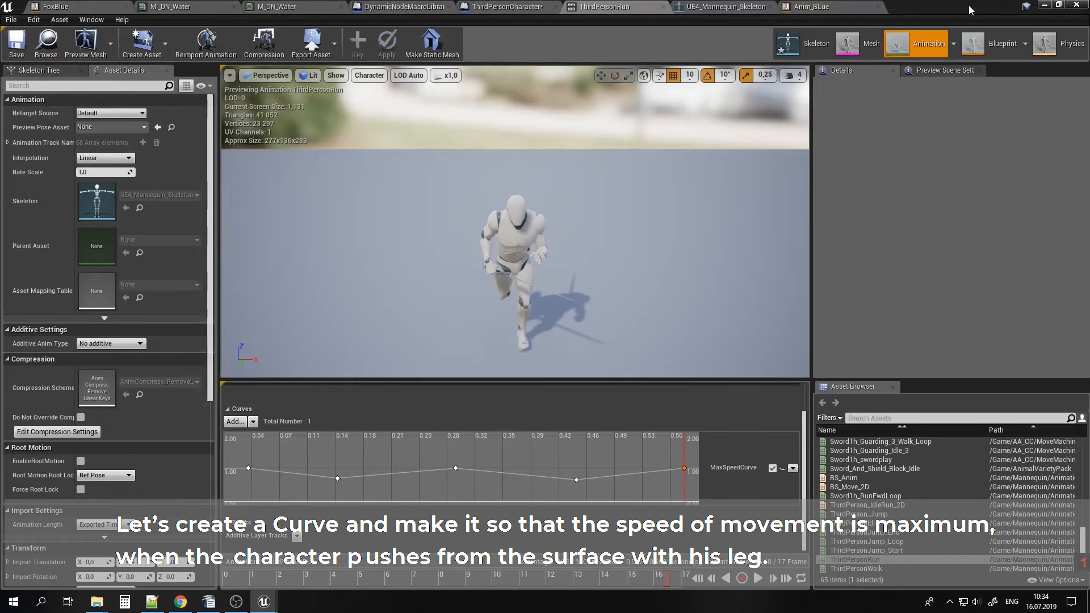
Get the animation editor out of the way and playtest the level, running the character forward to check the speed curve.
left_click_drag(982, 13, 861, 171)
left_click(907, 169)
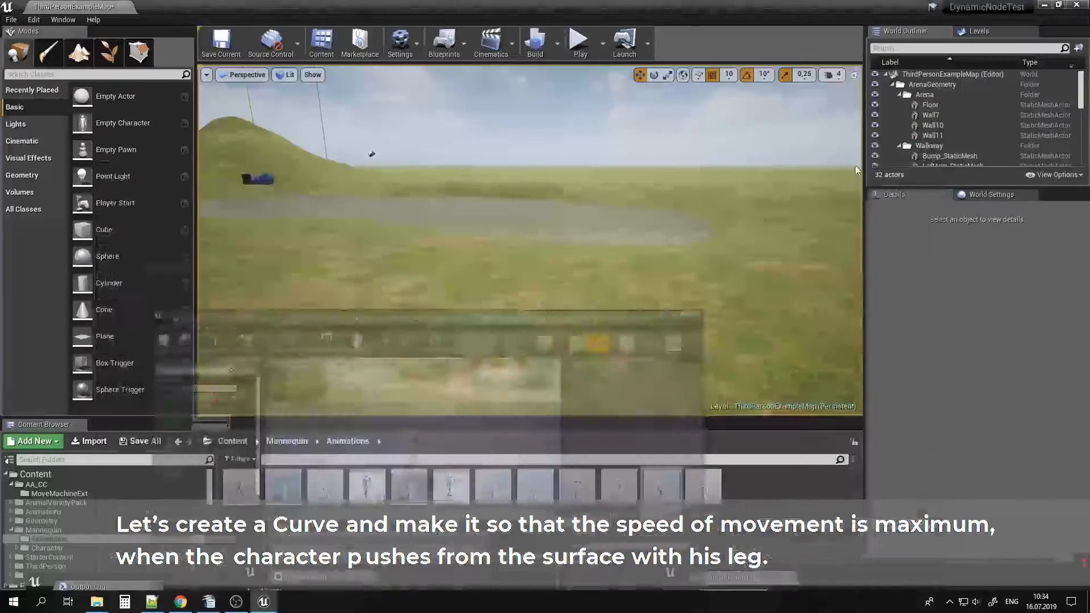
left_click(582, 38)
key("w")
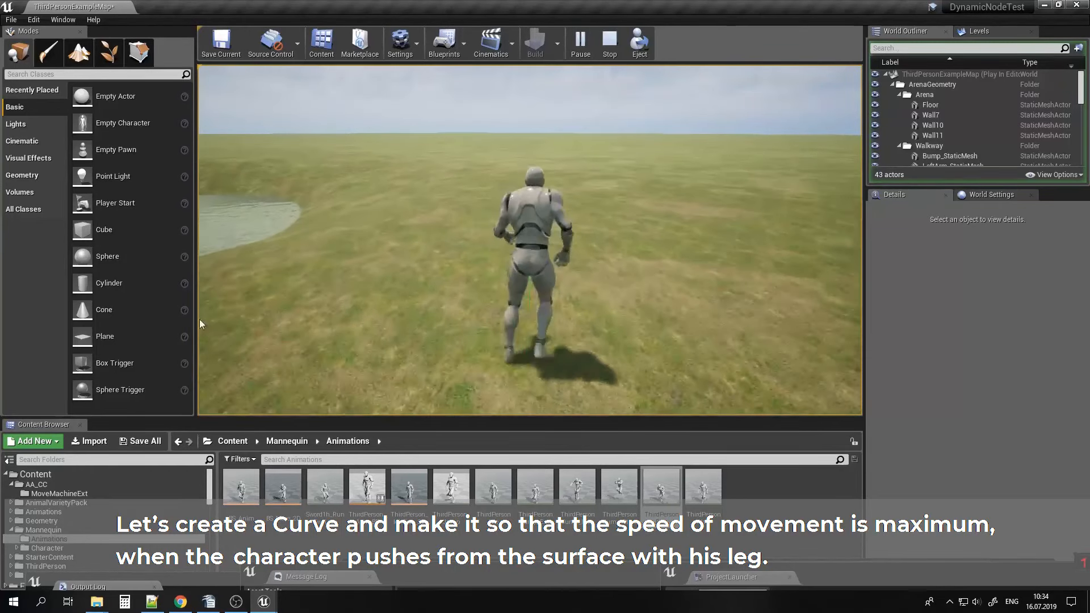
key("Escape")
Lower the dip of MaxSpeedCurve near 0.14 s in ThirdPersonRun to exaggerate the speed effect, and save the animation.
left_click(269, 603)
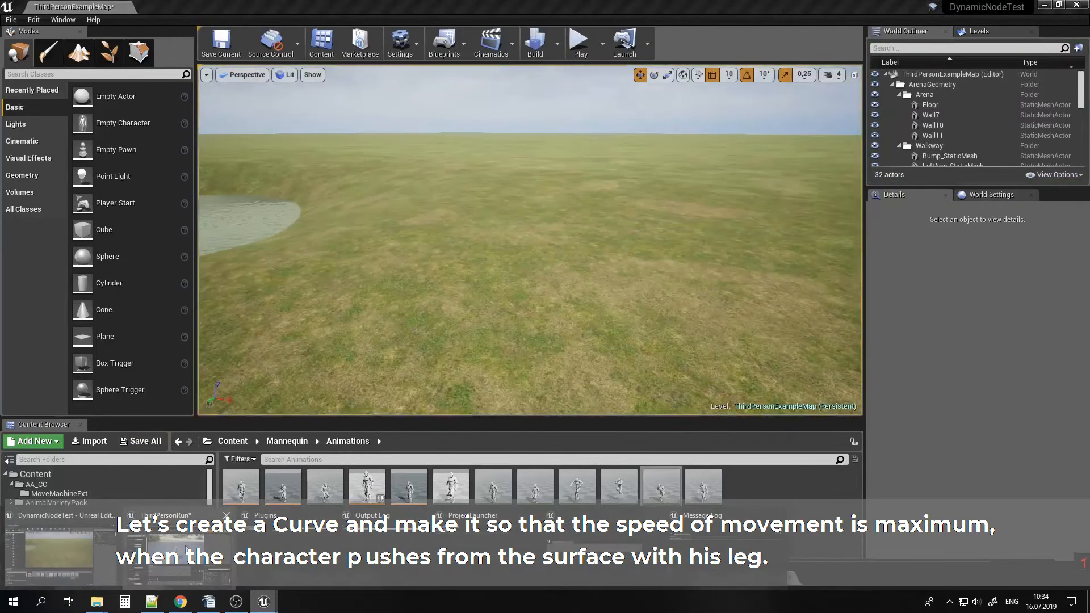
left_click(174, 547)
left_click(353, 549)
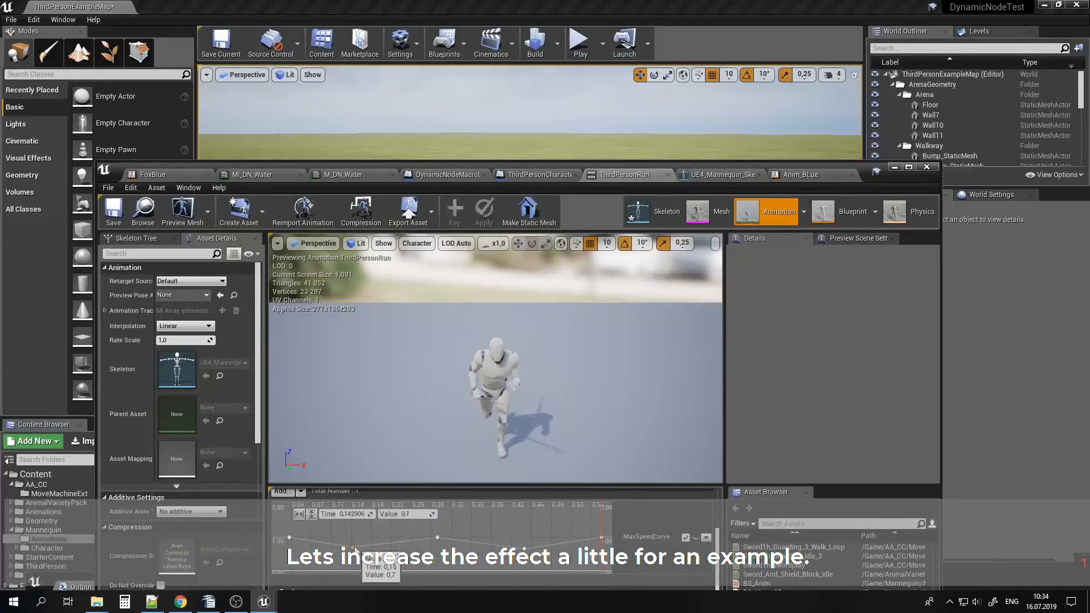
left_click_drag(353, 549, 353, 561)
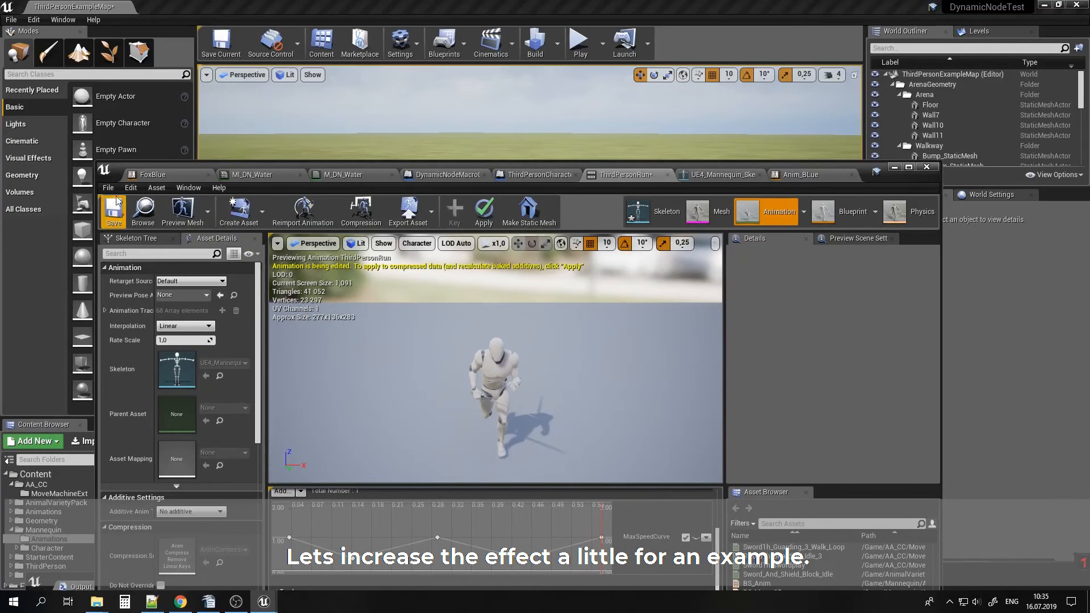
left_click(114, 210)
Playtest the level again, running the character forward and sideways to judge the stronger speed variation.
left_click(926, 166)
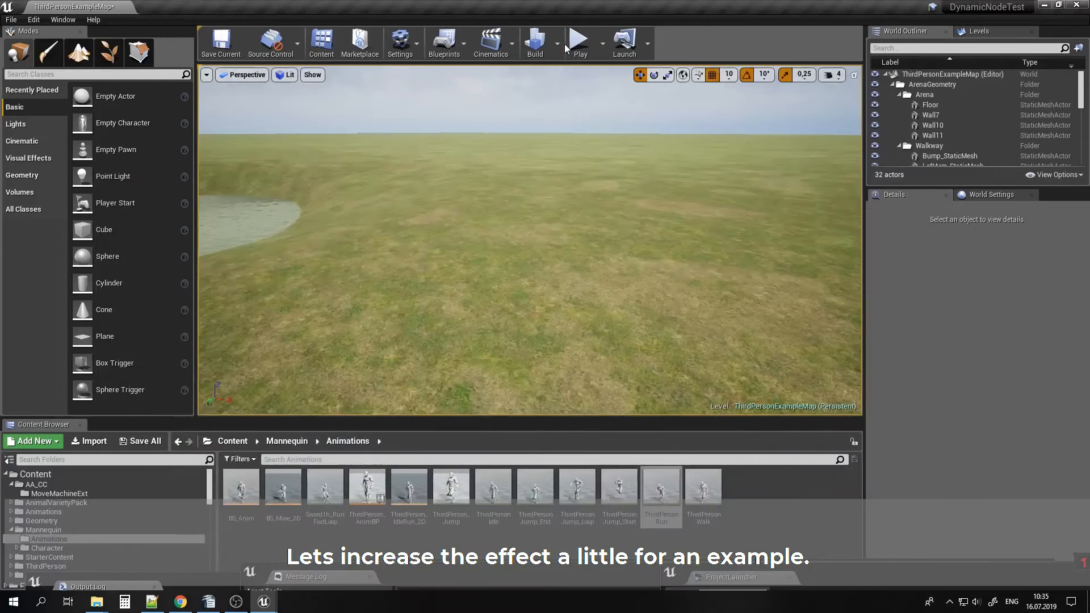
left_click(576, 44)
key("w")
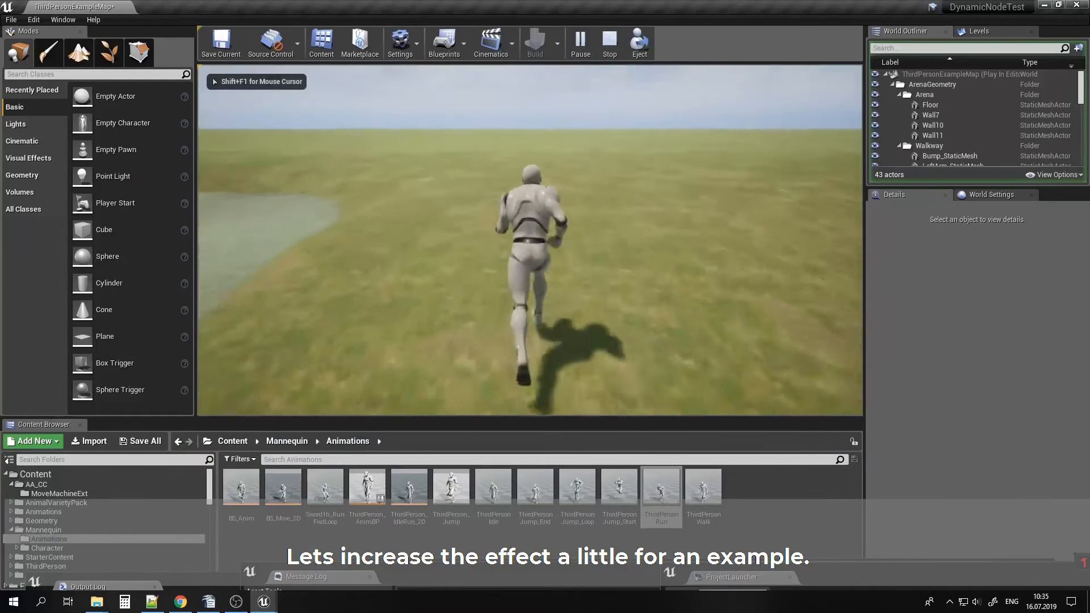
key("d")
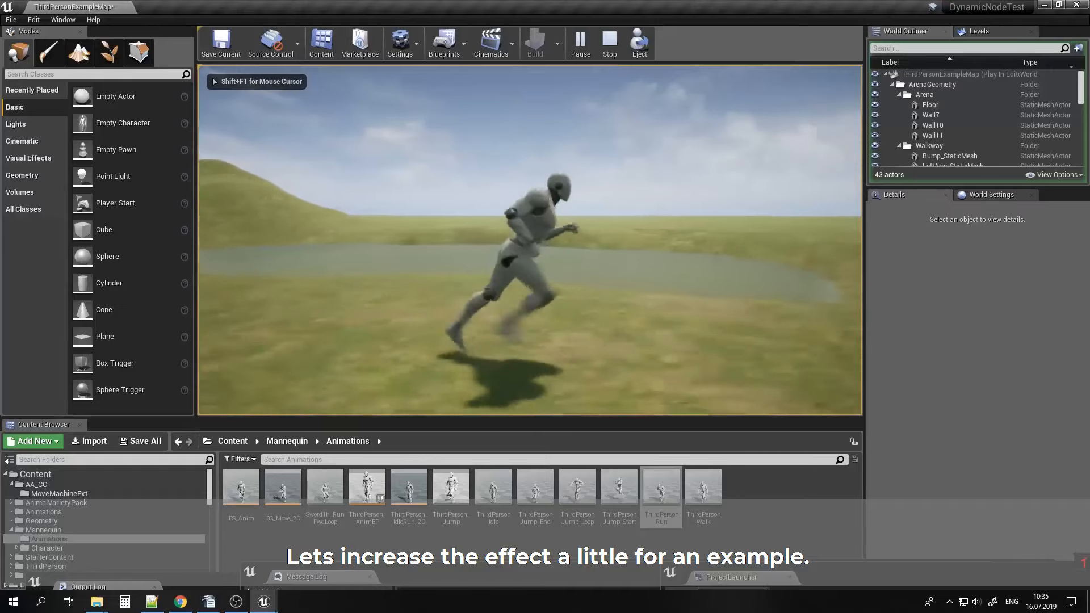
key("Escape")
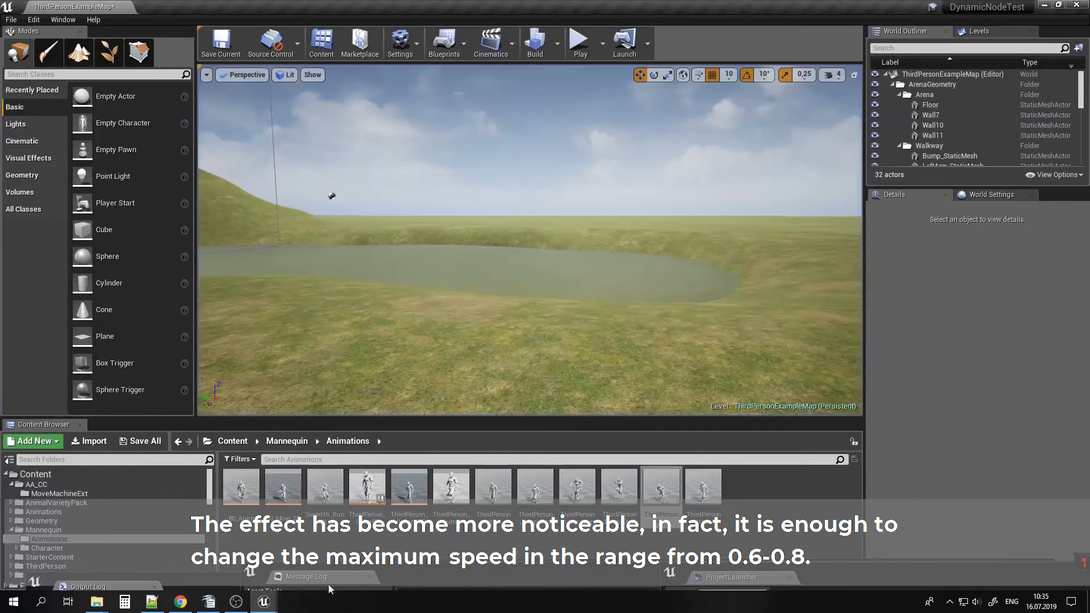
Reset the low MaxSpeedCurve keys in ThirdPersonRun, giving the one near 0.44 s a value of 0.6.
left_click(265, 603)
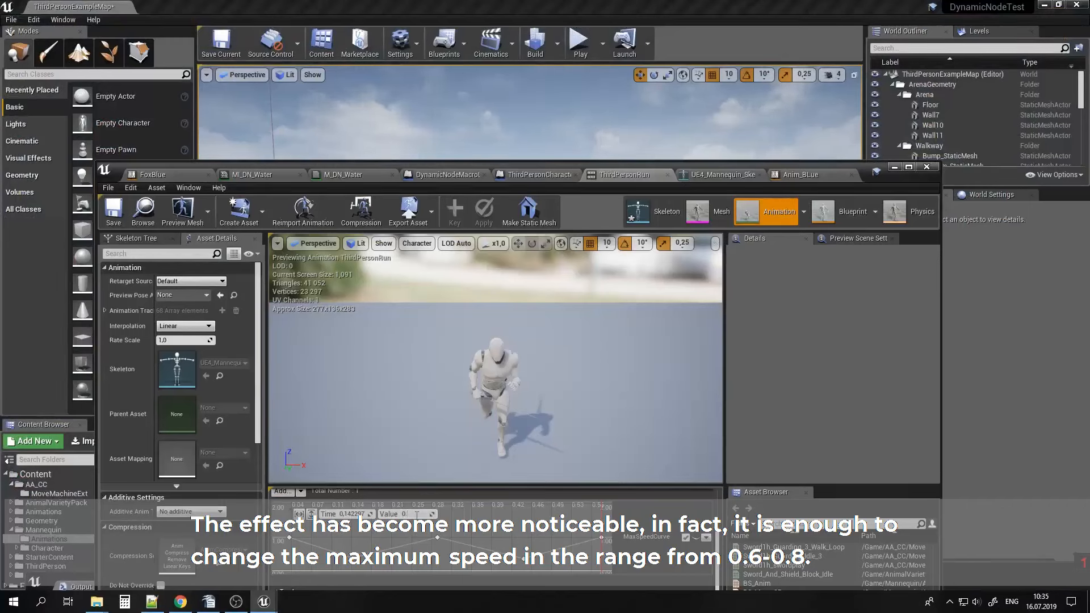
key("Return")
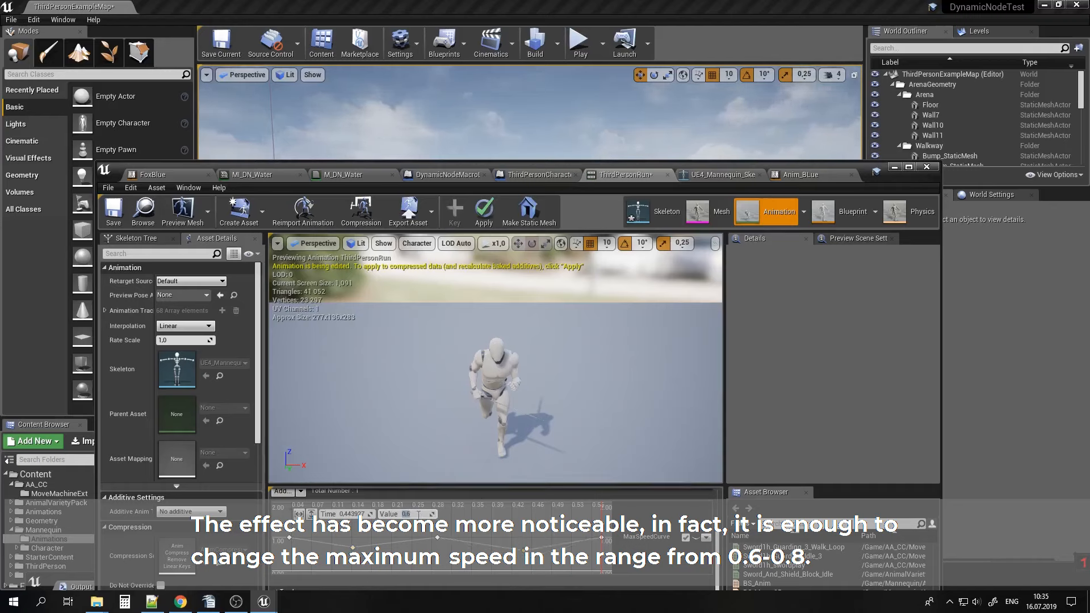
Set the three middle MaxSpeedCurve keys to Auto interpolation and save the animation.
right_click(524, 549)
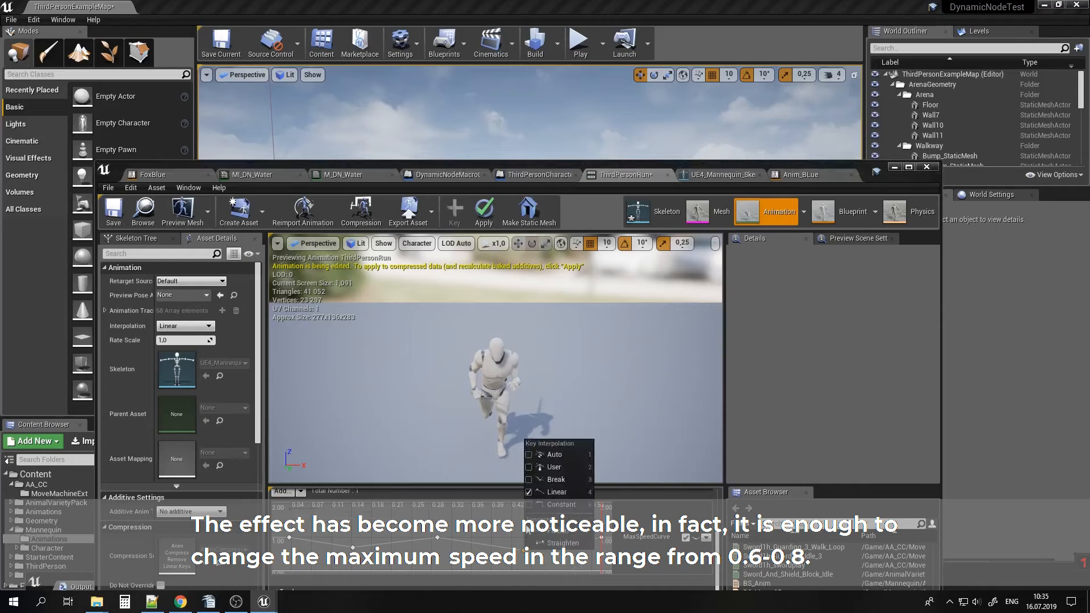
left_click(555, 455)
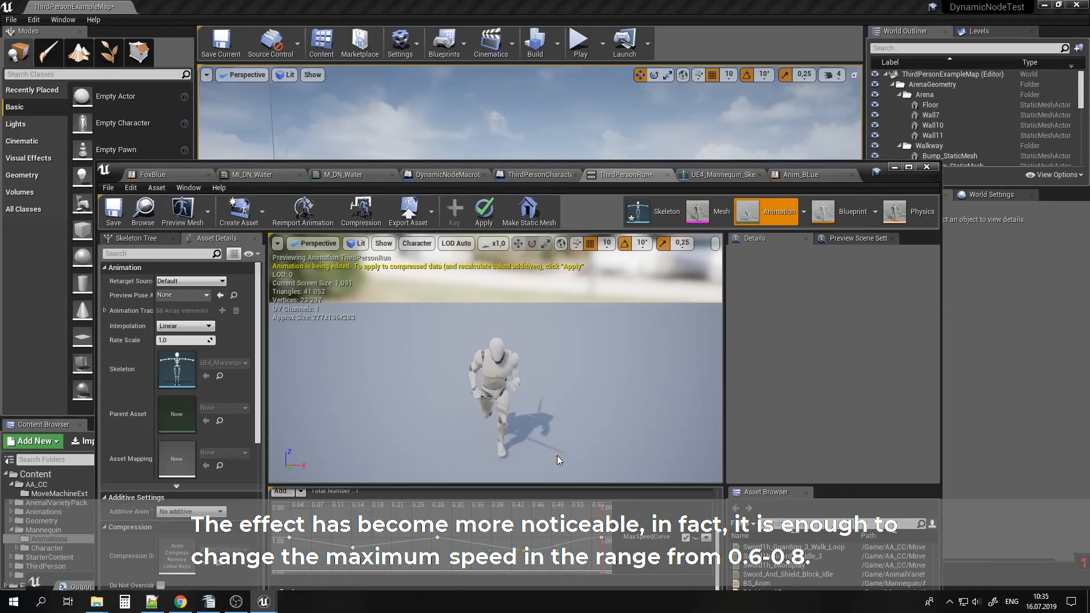
right_click(437, 539)
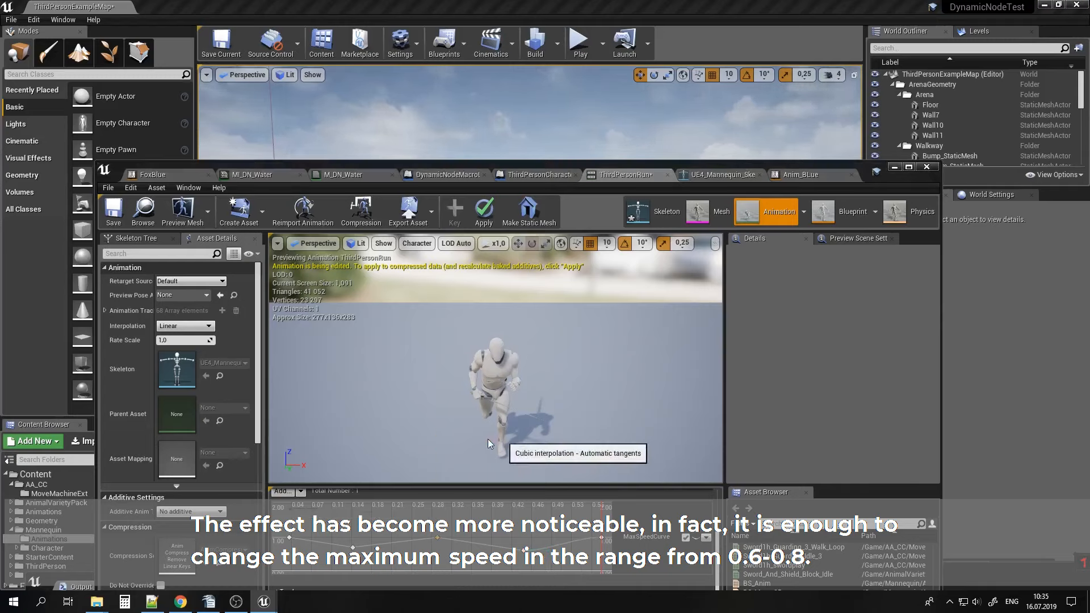
left_click(460, 444)
right_click(352, 549)
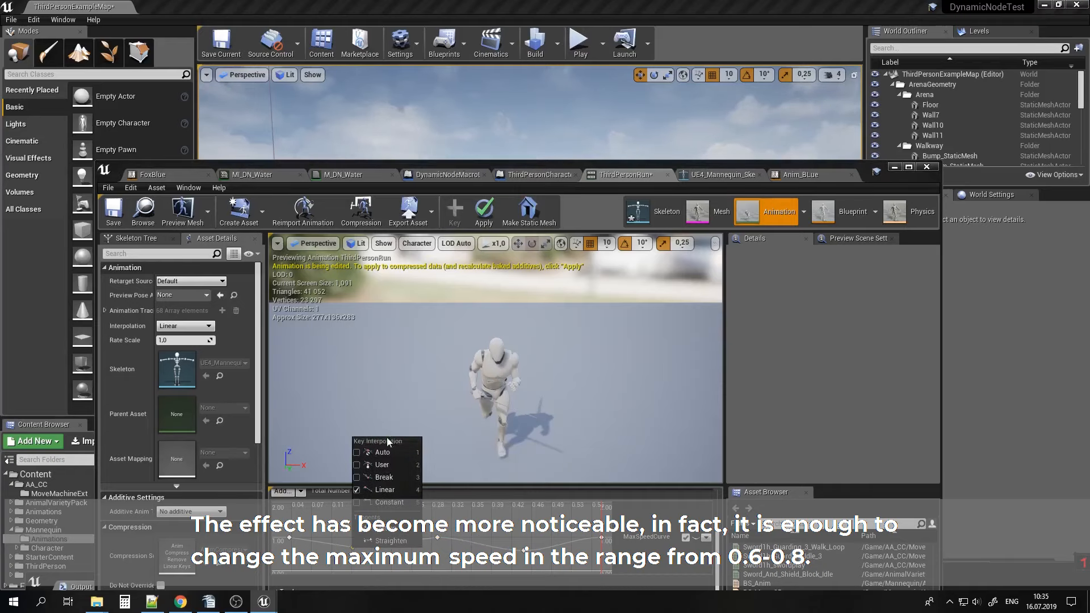
left_click(383, 452)
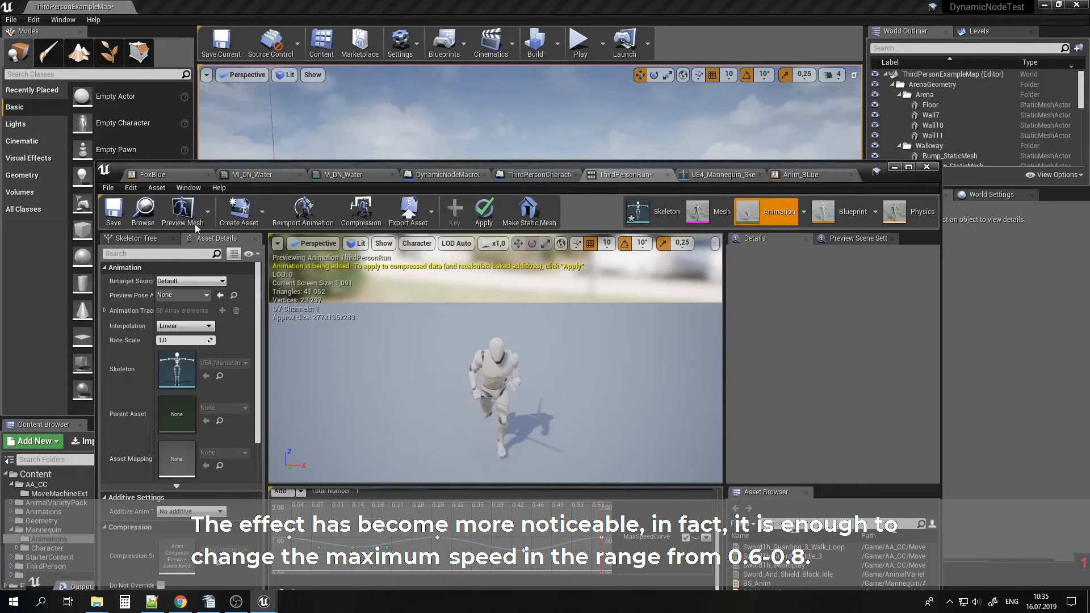
left_click(114, 210)
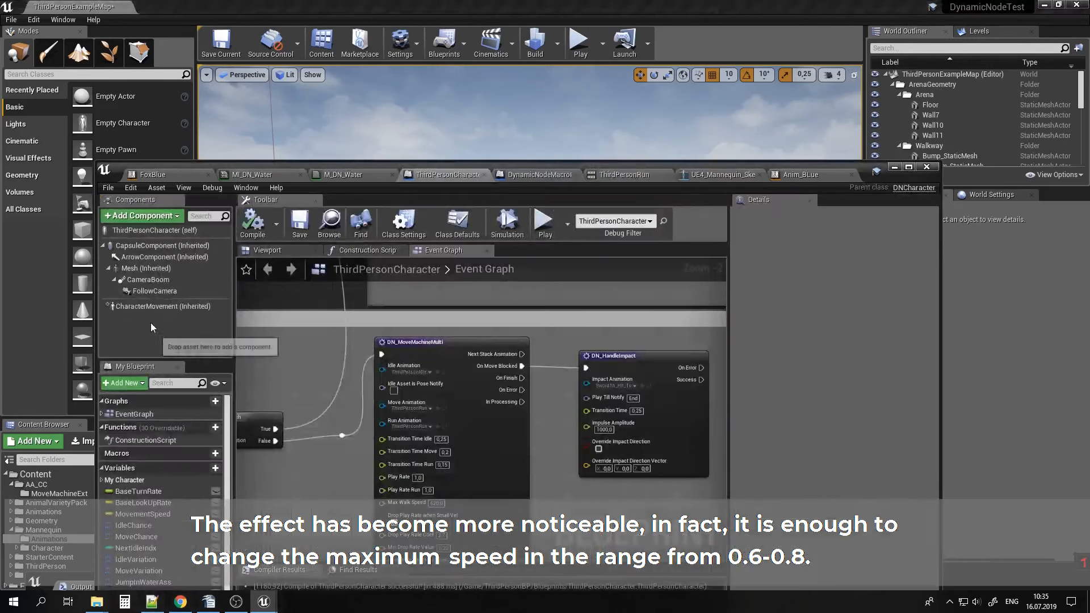
Filter the CharacterMovement component's details in ThirdPersonCharacter by "curve" and examine the Max Speed Curve Can Exceed 1 option.
left_click(165, 307)
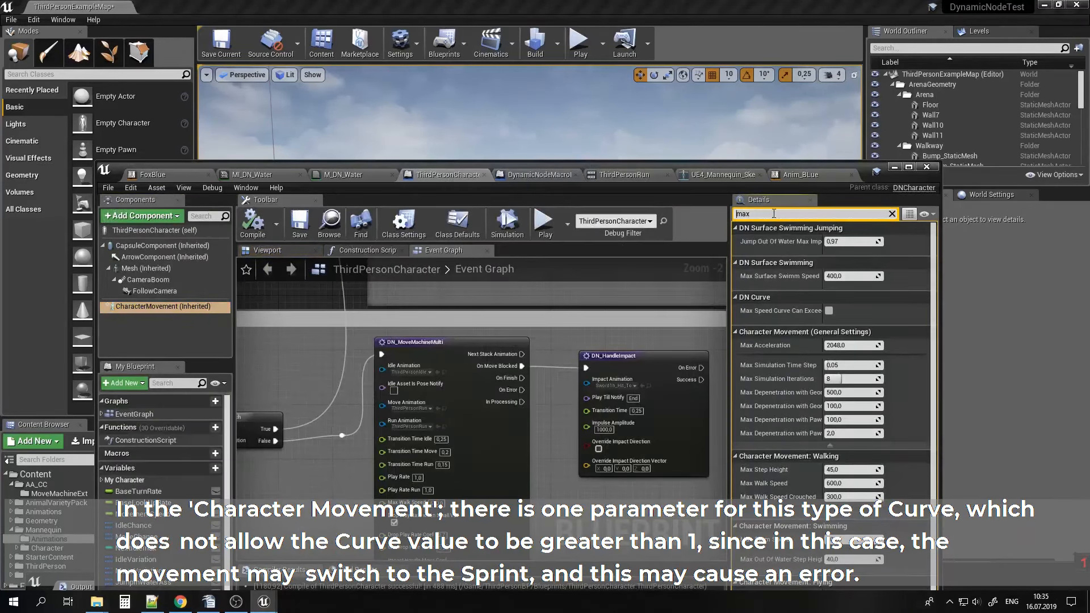
type("curv")
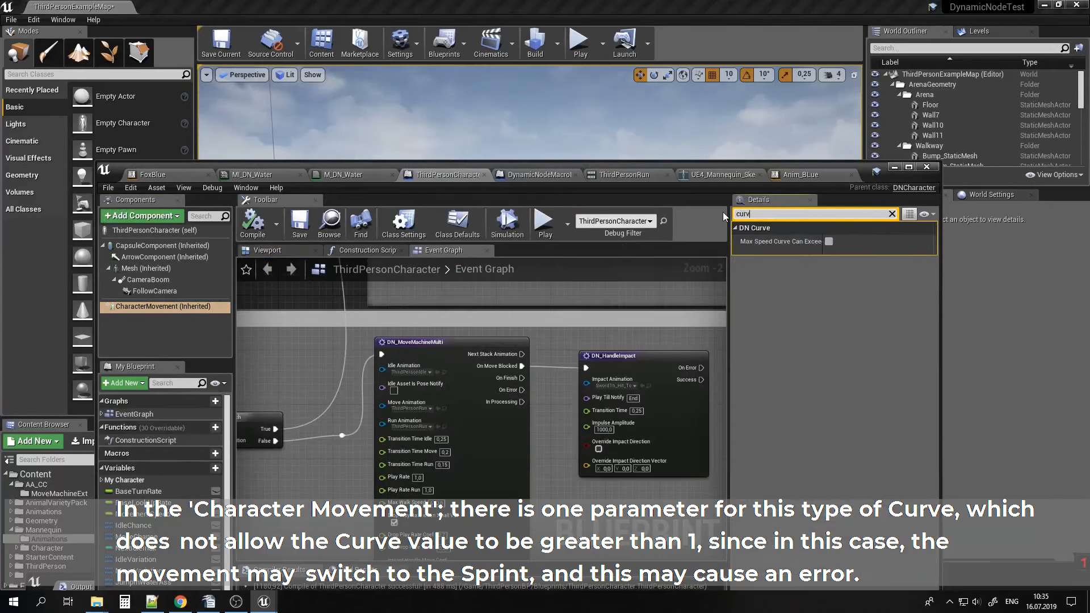
type("e")
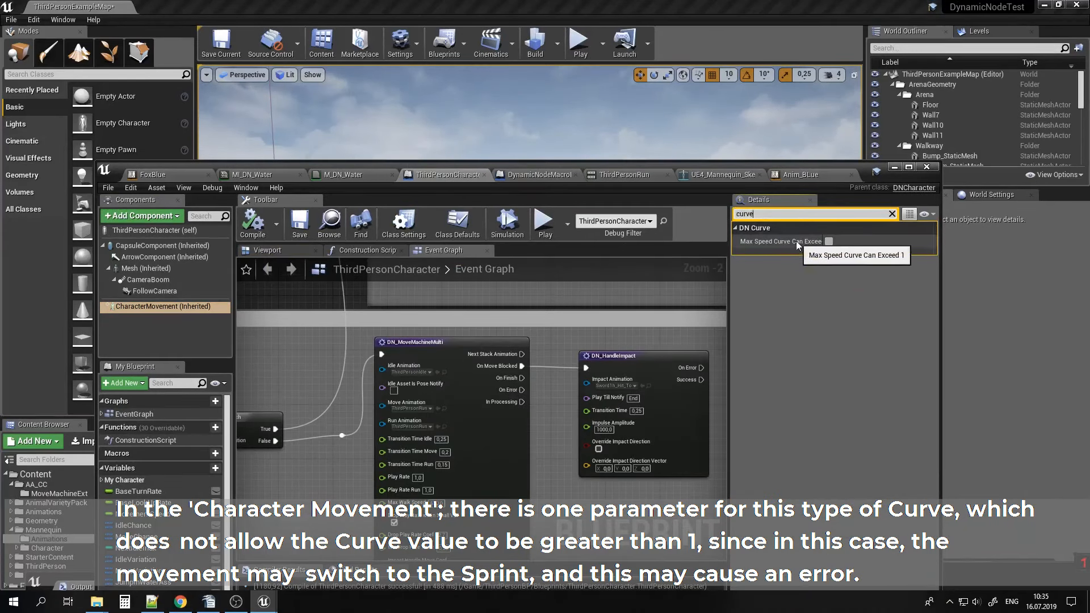
left_click_drag(729, 247, 656, 247)
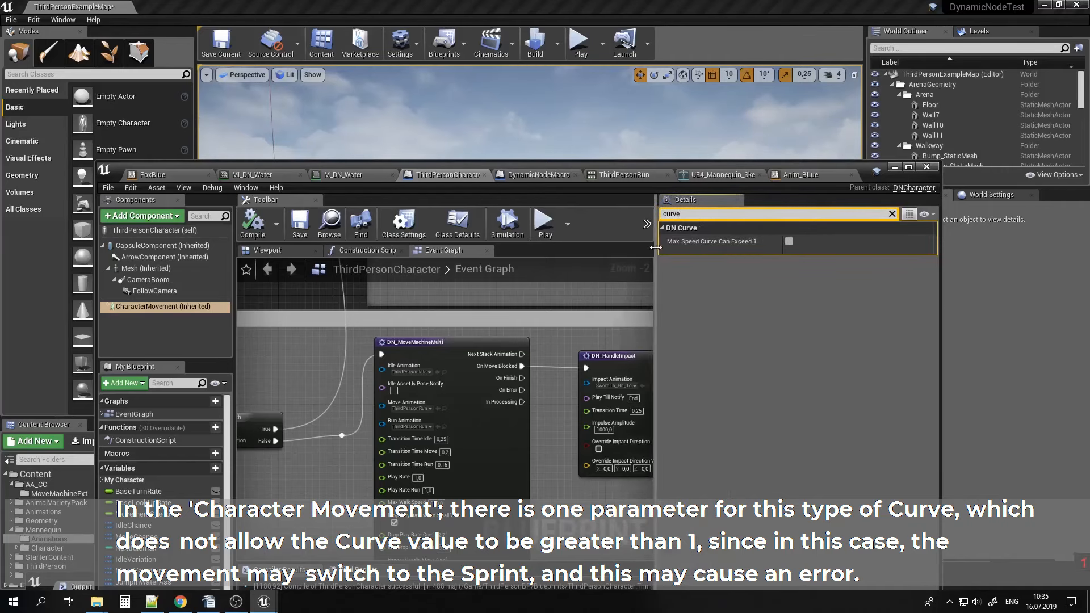
left_click(789, 242)
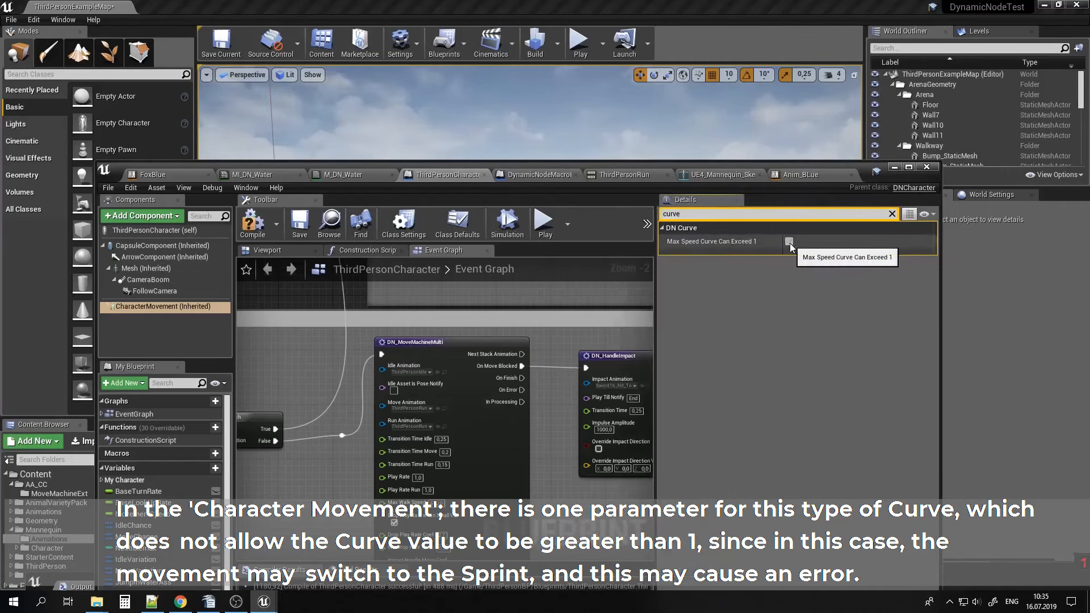
left_click(788, 241)
Examine the Max Walk Speed settings in the Run Status group of ThirdPersonCharacter's Event Graph.
right_click_drag(367, 275, 521, 399)
scroll(521, 399, "down", 7)
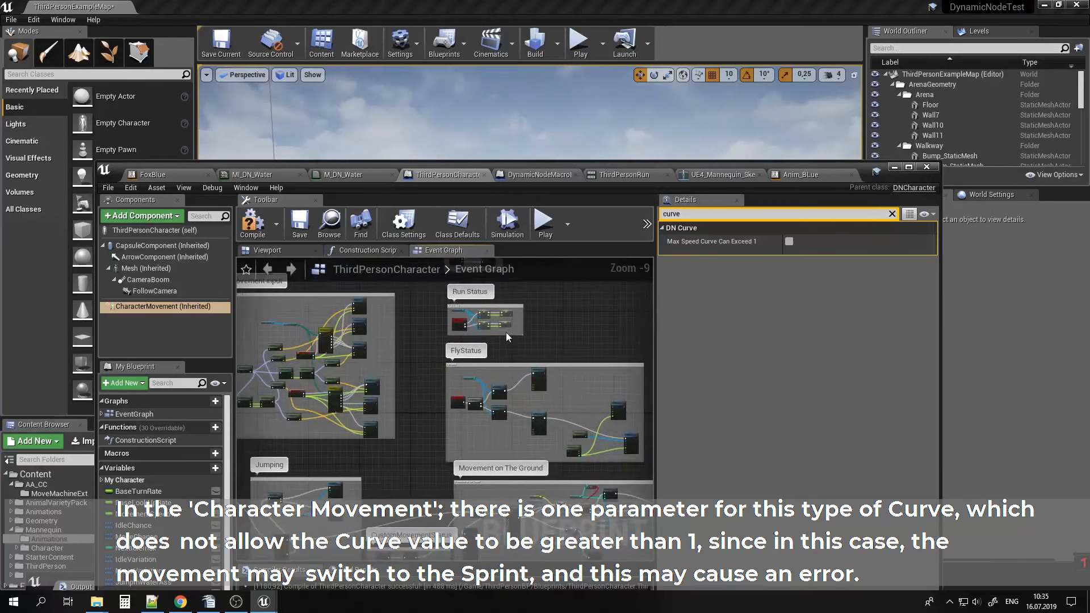
scroll(506, 332, "up", 7)
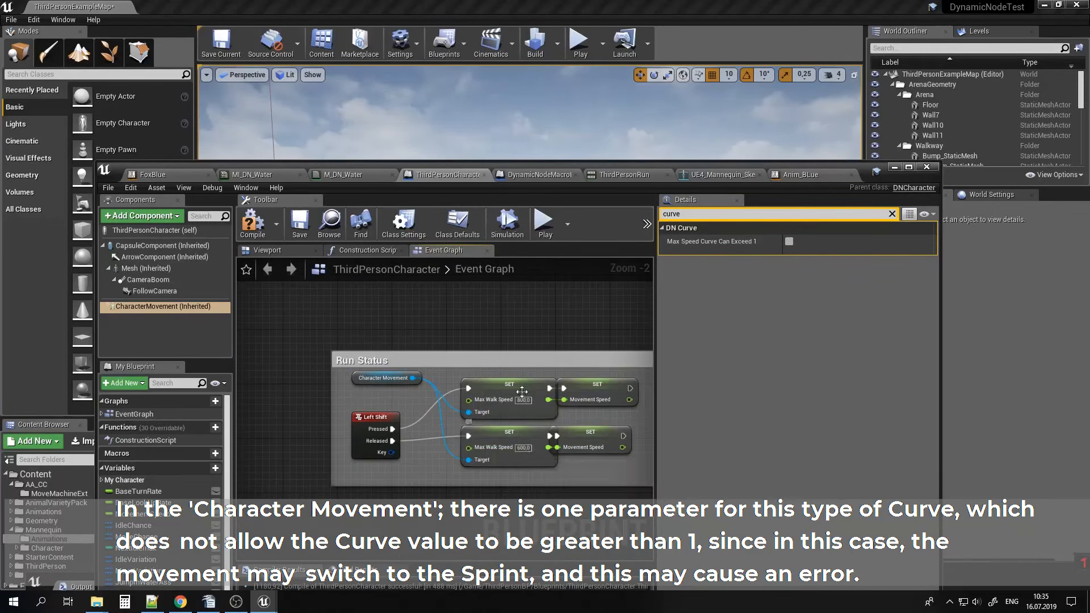
Compile the ThirdPersonCharacter Blueprint and playtest the level, running the character forward.
left_click(254, 232)
left_click(895, 166)
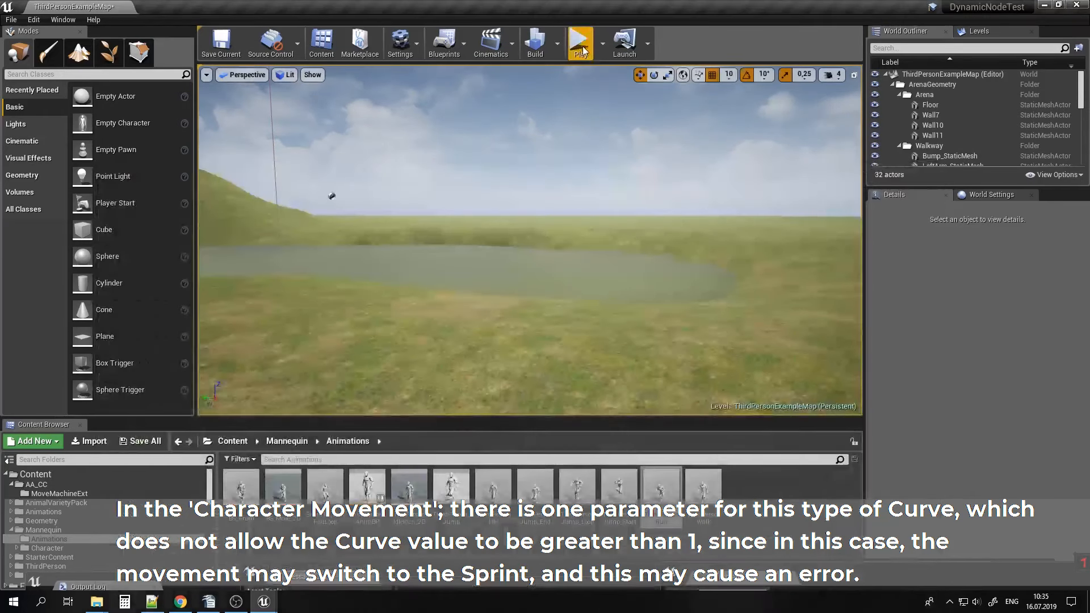
left_click(595, 237)
key("w")
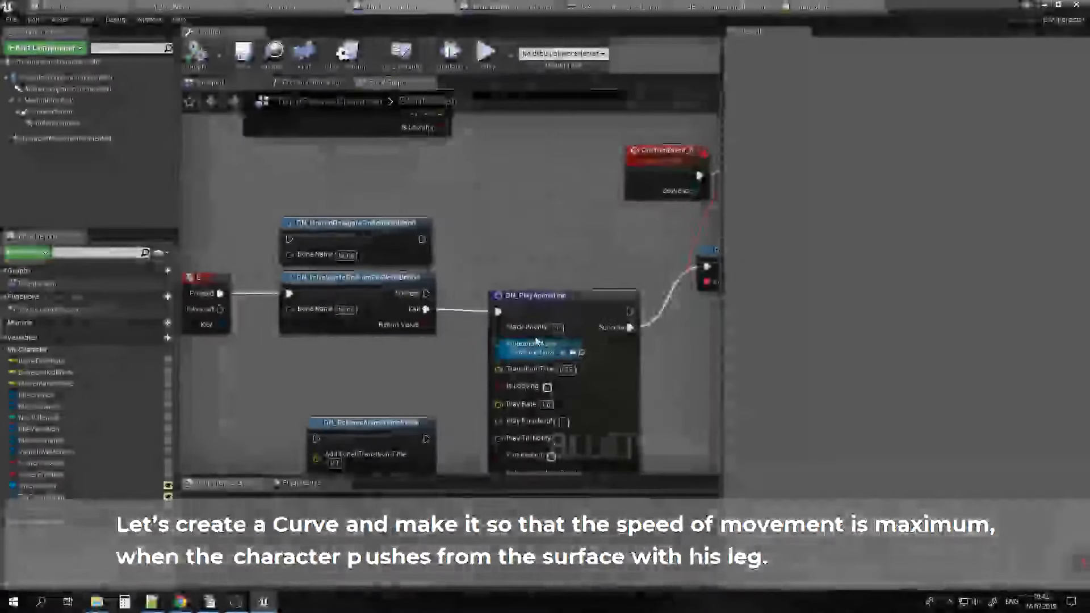
Review the E input event feeding DN_PlayAnimation in ThirdPersonCharacter and playtest its attack animation in the level.
right_click_drag(538, 336, 548, 273)
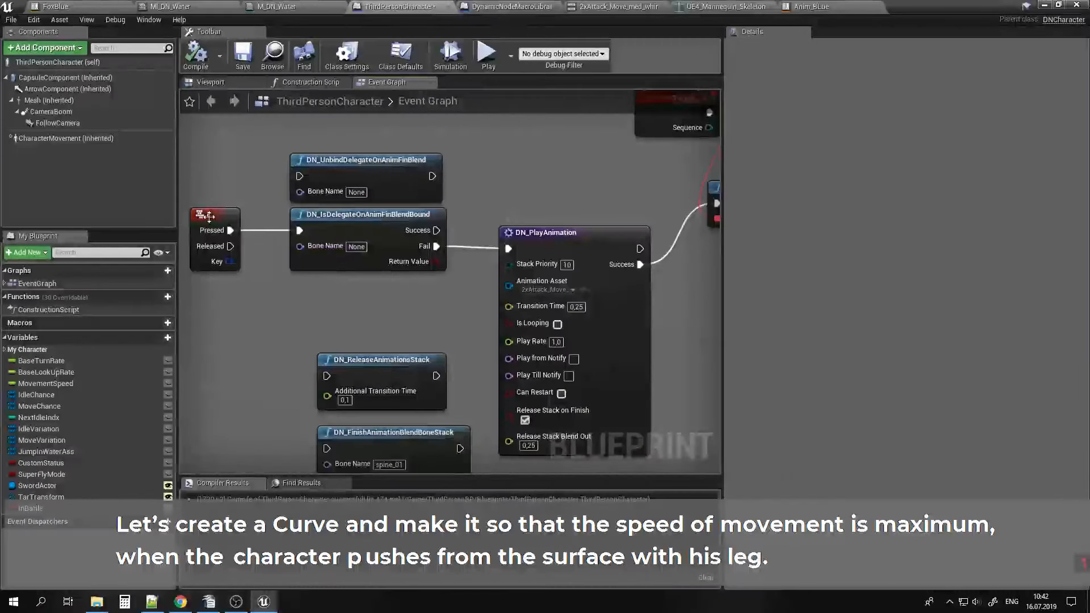
left_click(209, 214)
right_click_drag(621, 226, 391, 347)
left_click(1043, 5)
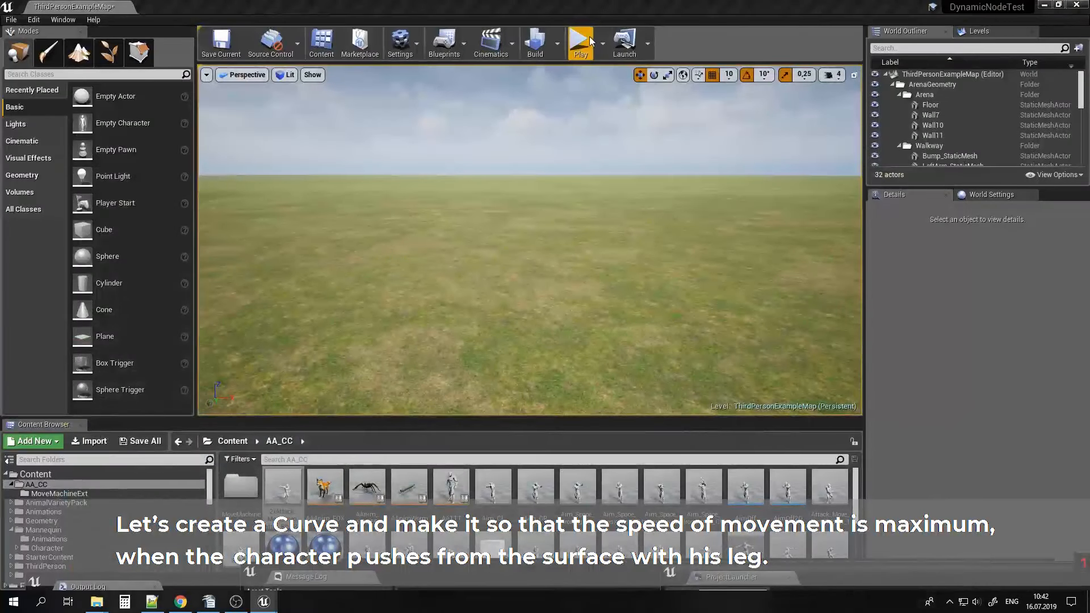
left_click(717, 97)
key("e")
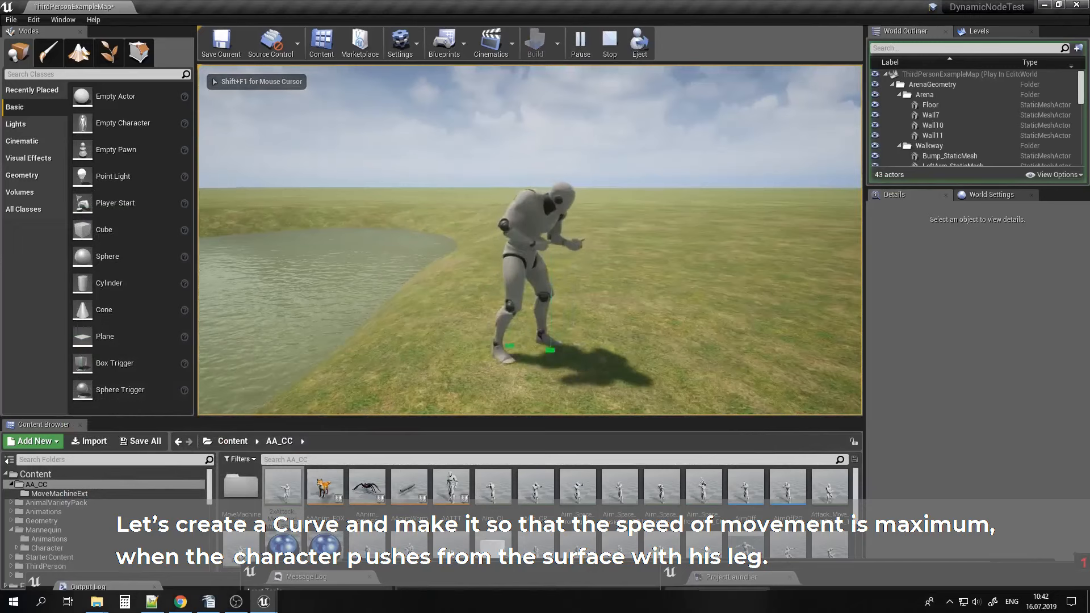
key("Escape")
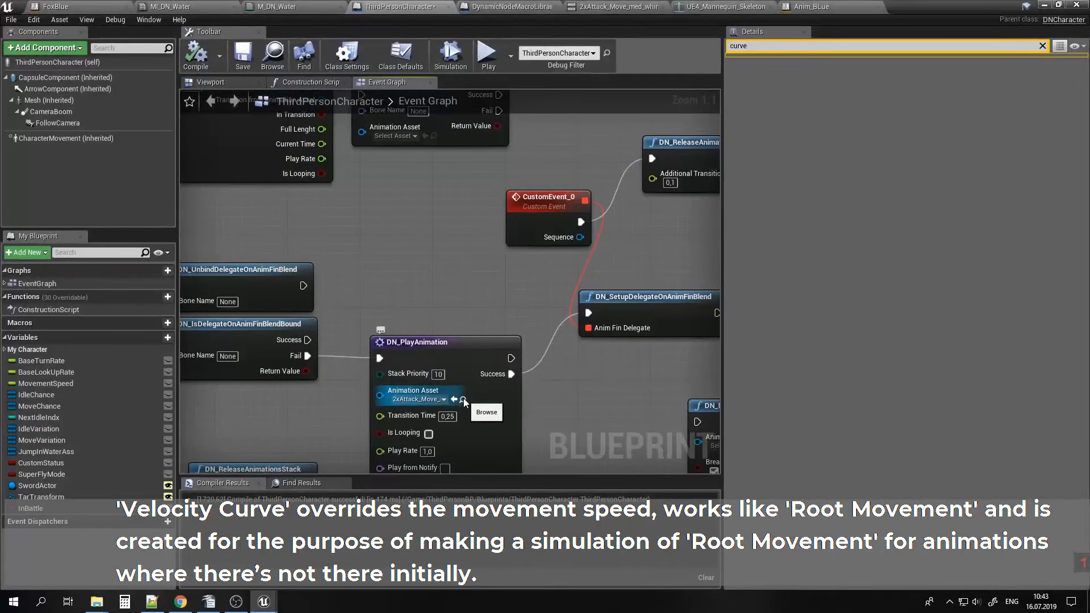
Locate the animation asset assigned to DN_PlayAnimation and open 2xAttack_Move_med_whirl_Rhi_Rhi_1 in the animation editor.
left_click(463, 399)
double_click(999, 5)
left_click_drag(961, 25, 640, 44)
double_click(274, 490)
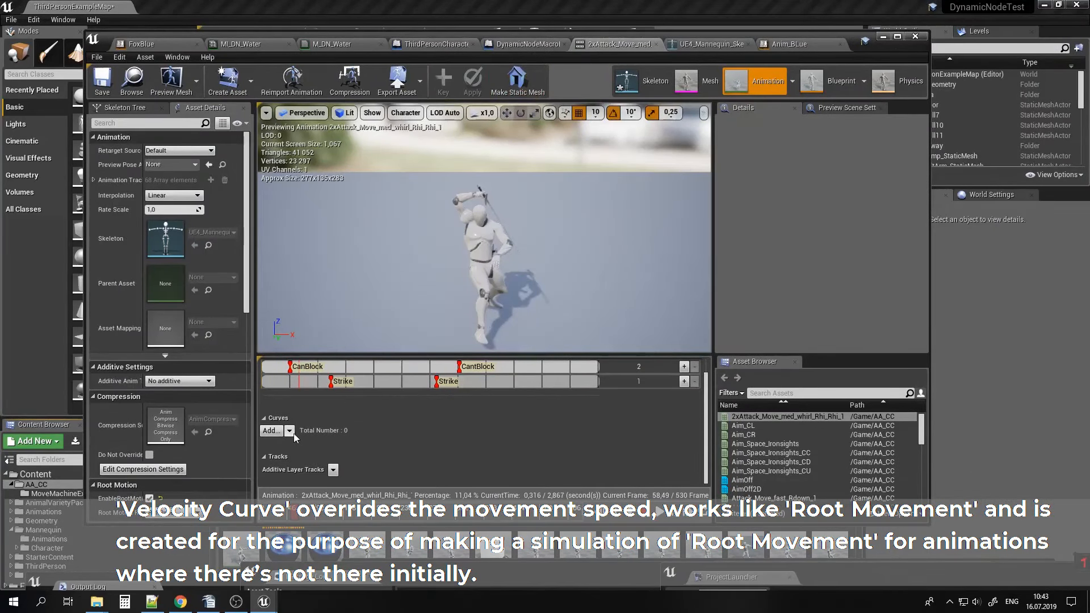
Enable Use Override Velocity Curve on ThirdPersonCharacter's DN_SetAnimationCurve node, name the curve AddVelocityCurve and compile the Blueprint.
left_click(443, 44)
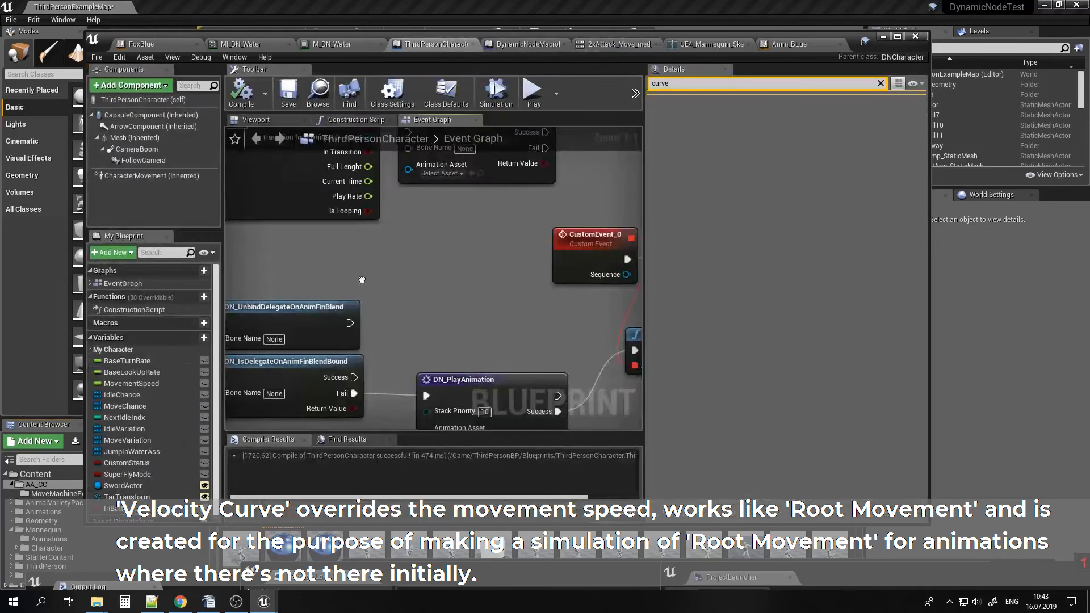
right_click_drag(361, 280, 462, 315)
scroll(462, 314, "down", 8)
right_click_drag(545, 374, 491, 279)
scroll(491, 279, "down", 4)
right_click_drag(366, 324, 642, 335)
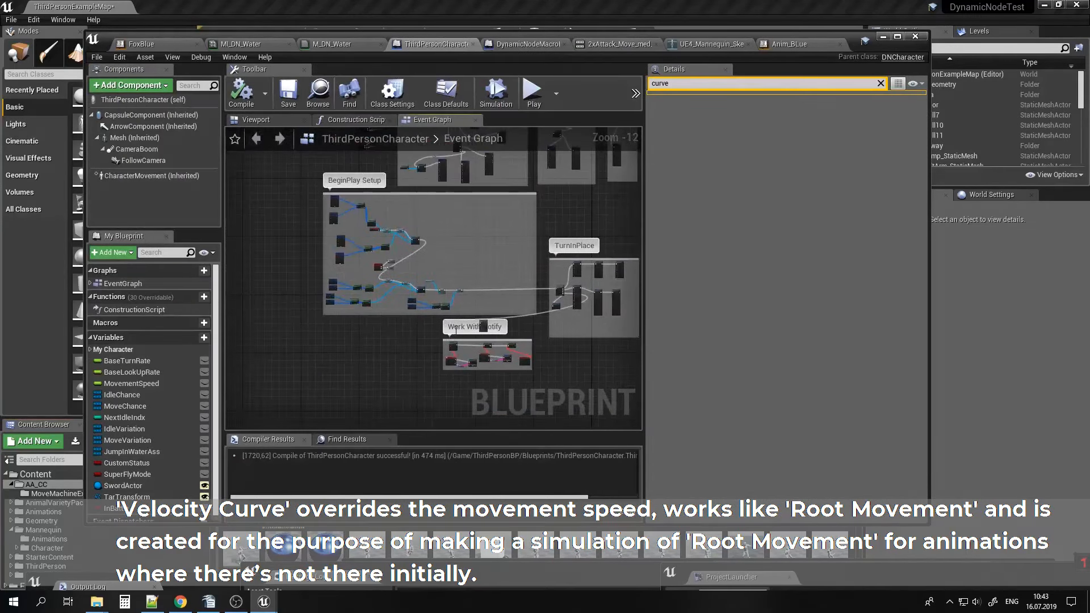
scroll(455, 328, "up", 13)
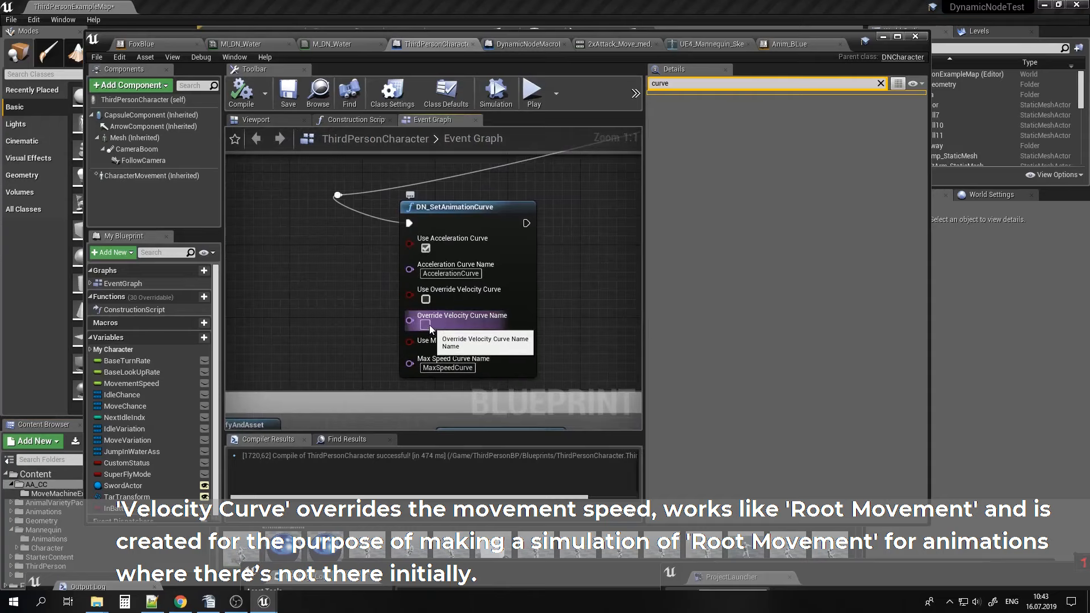
left_click(425, 299)
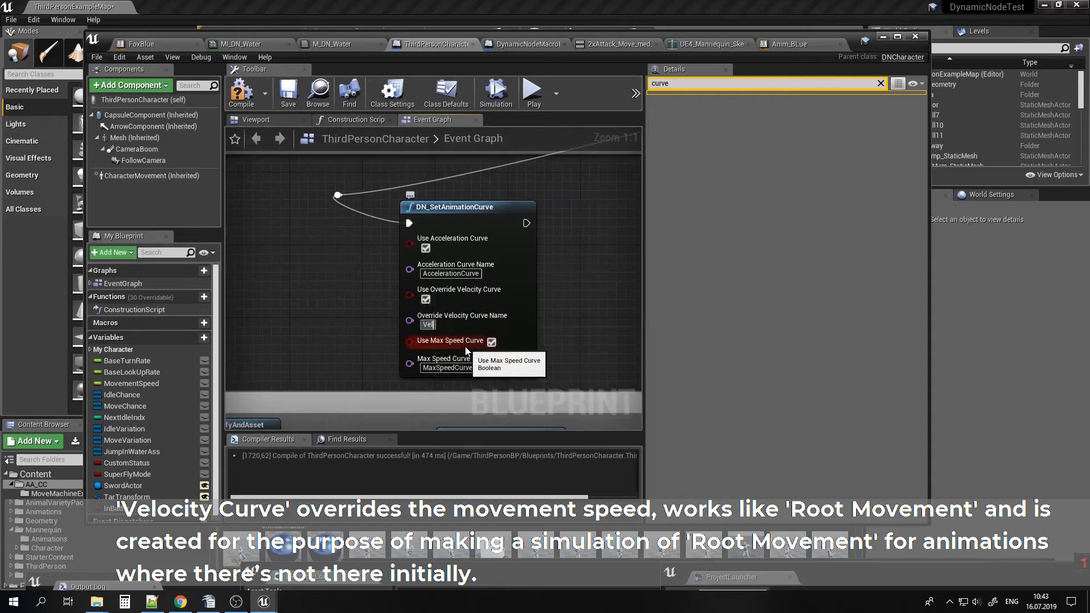
type("oci")
key("Home")
type("AddVelocityCurve")
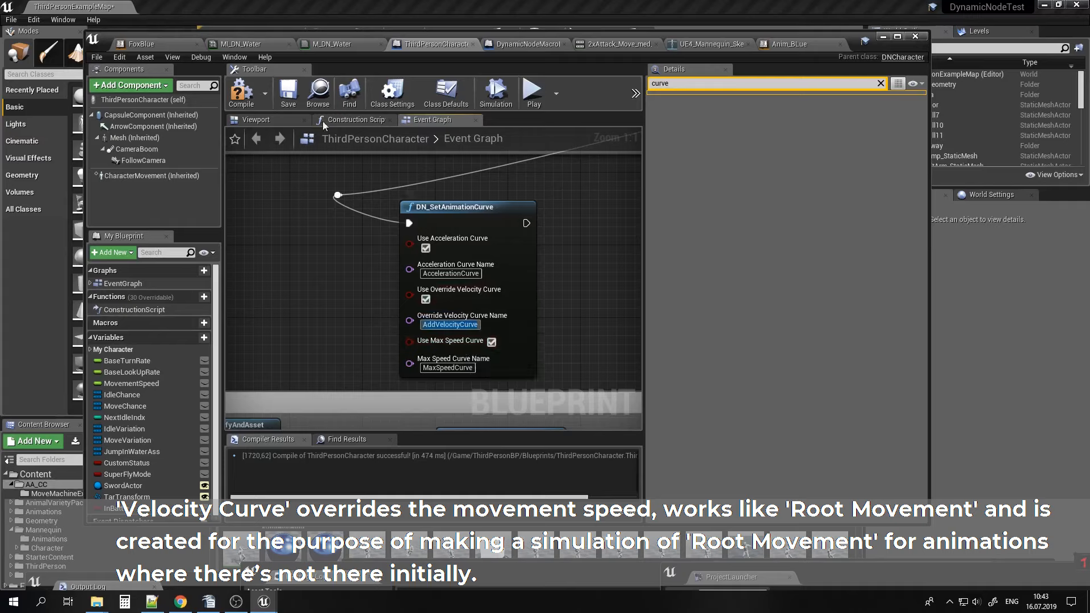
left_click(244, 99)
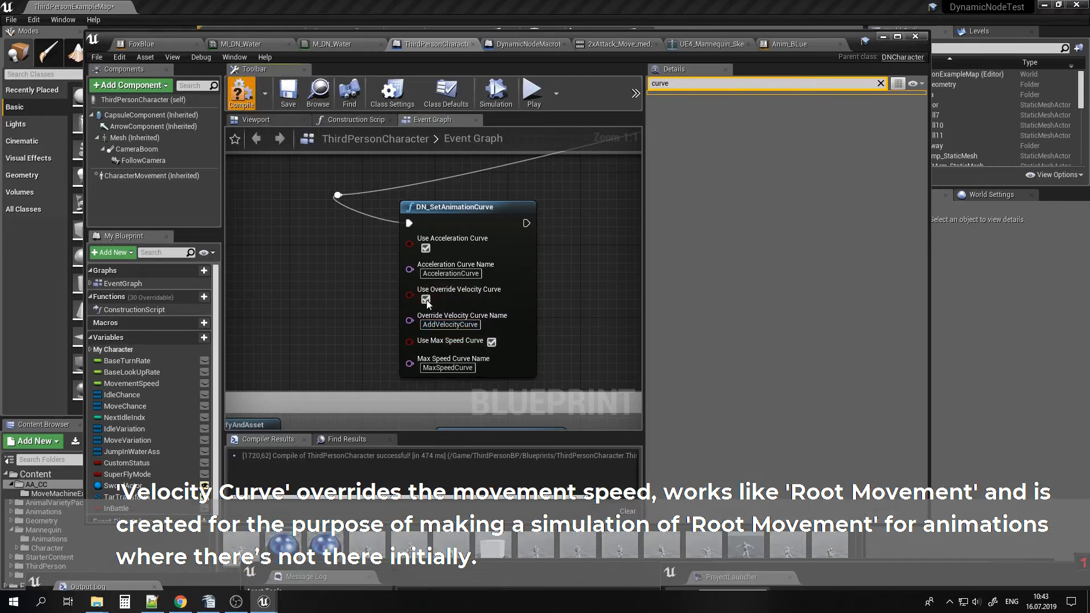
Create a new variable curve named AddVelocityCurve in the 2xAttack_Move_med_whirl_Rhi_Rhi_1 animation.
left_click(632, 45)
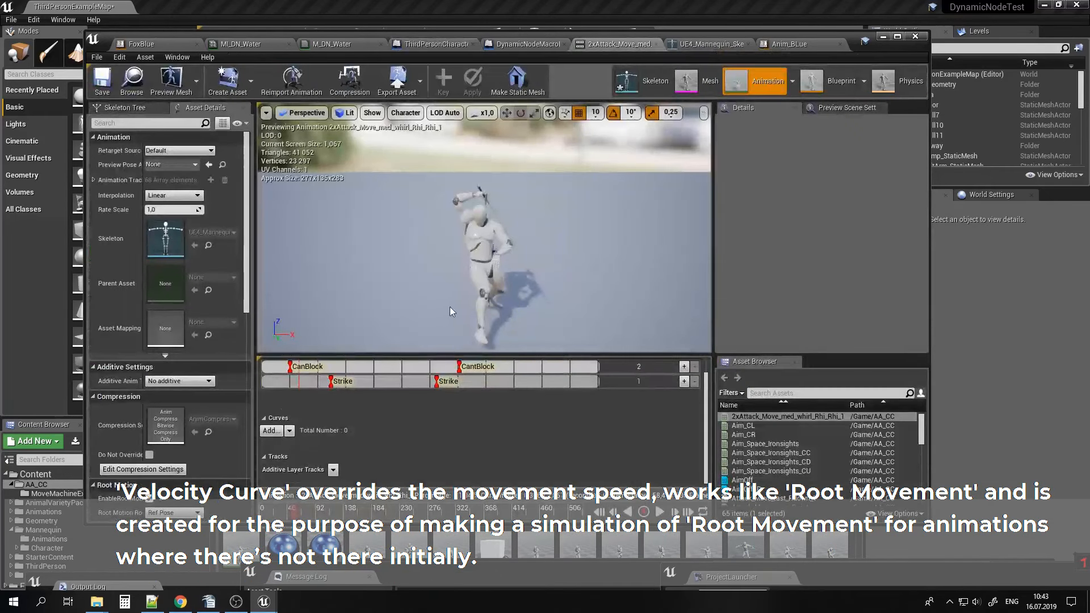
left_click(272, 430)
mouse_move(316, 480)
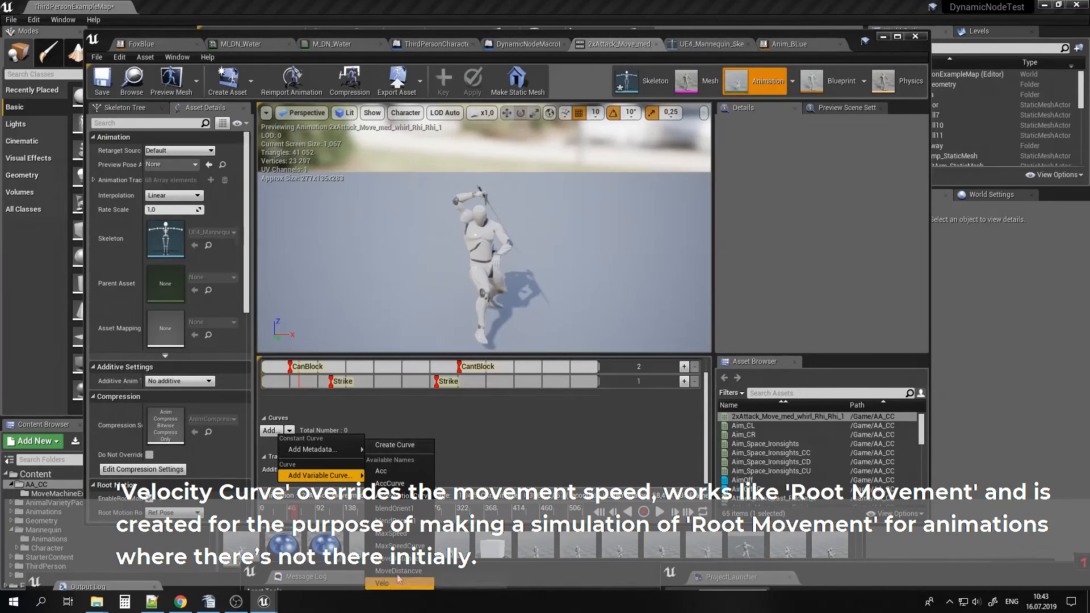
left_click(396, 445)
type("AddVelocityCurve")
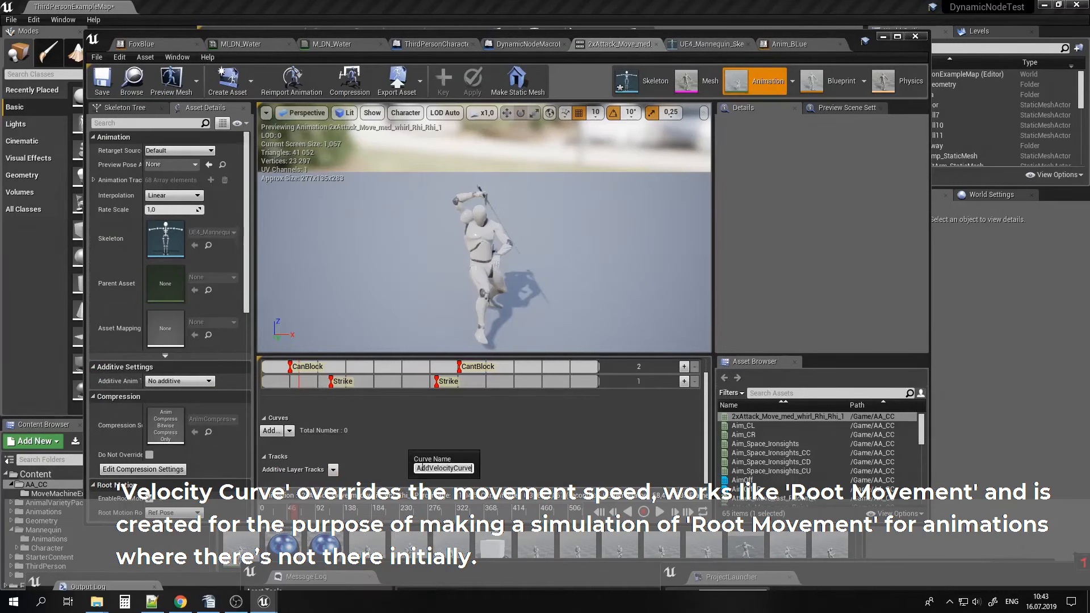
key("Return")
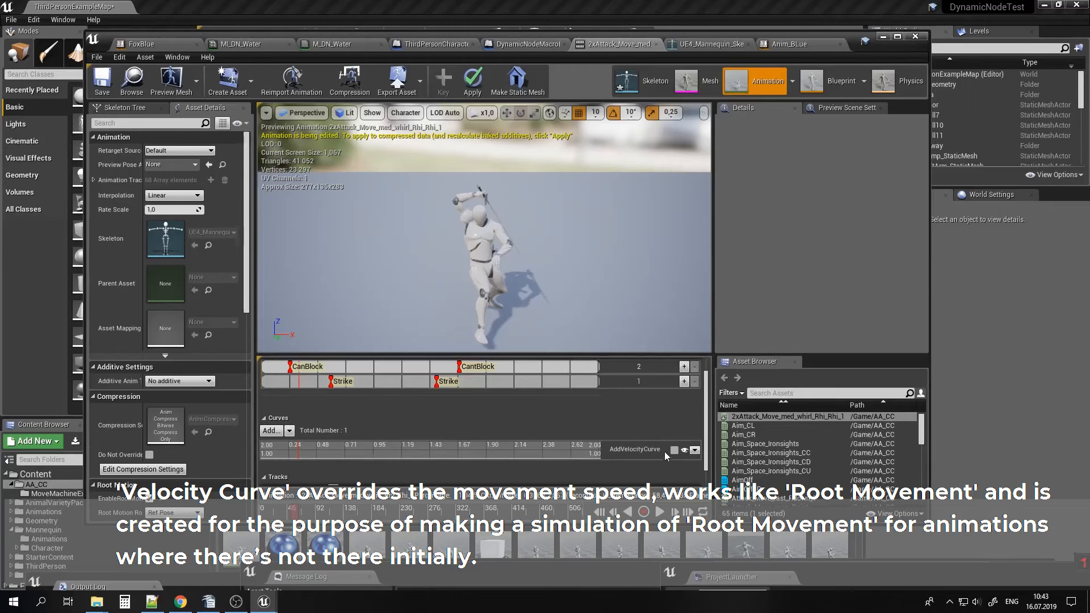
Add a key to AddVelocityCurve at about 0.32 s and set its value to 300.
left_click(898, 36)
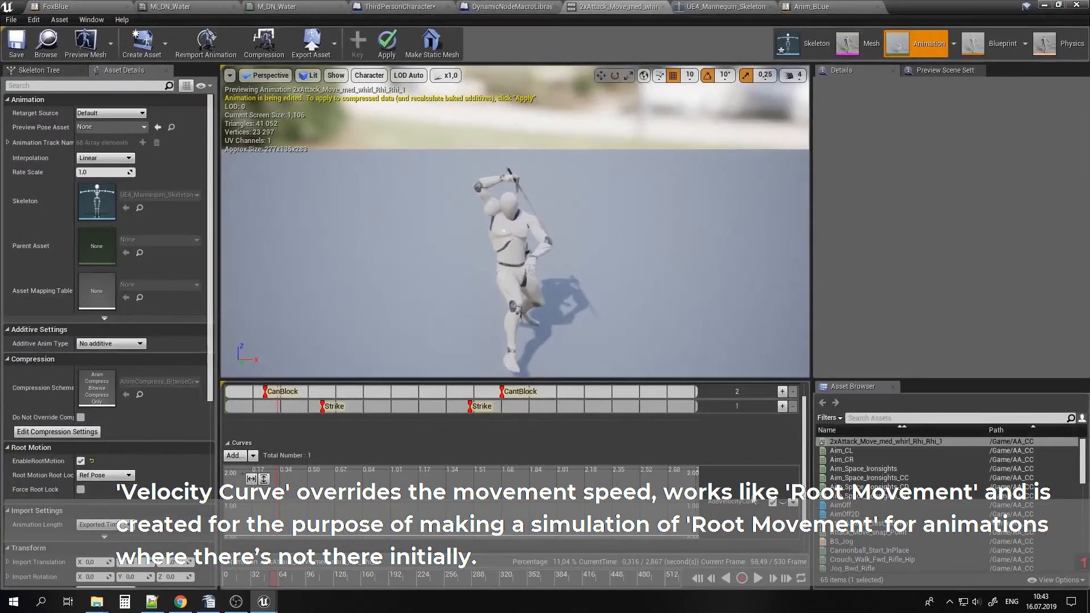
scroll(808, 481, "down", 1)
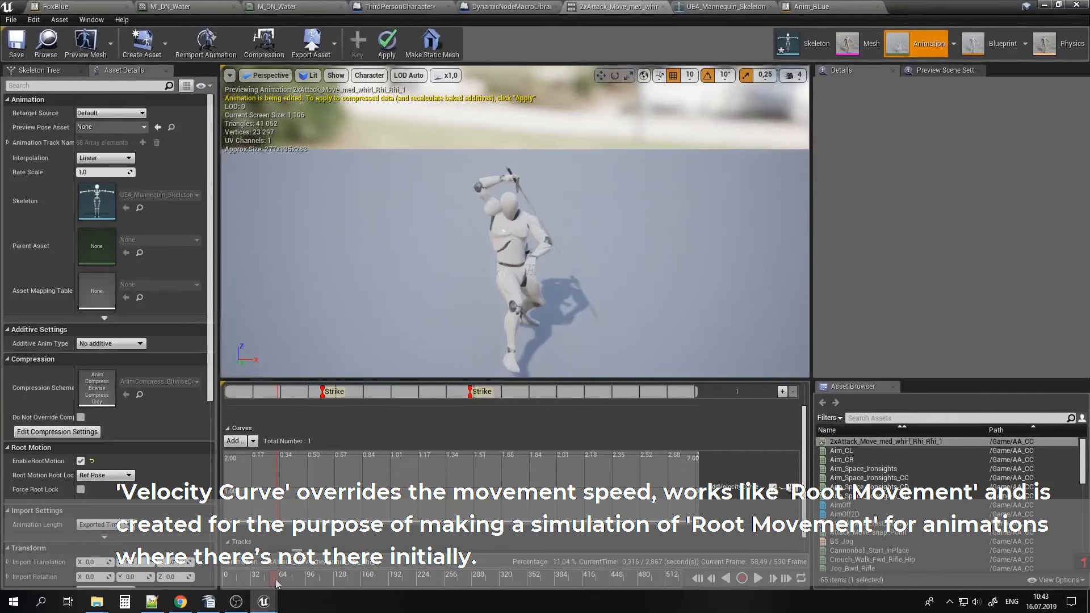
left_click_drag(277, 584, 278, 583)
right_click(278, 491)
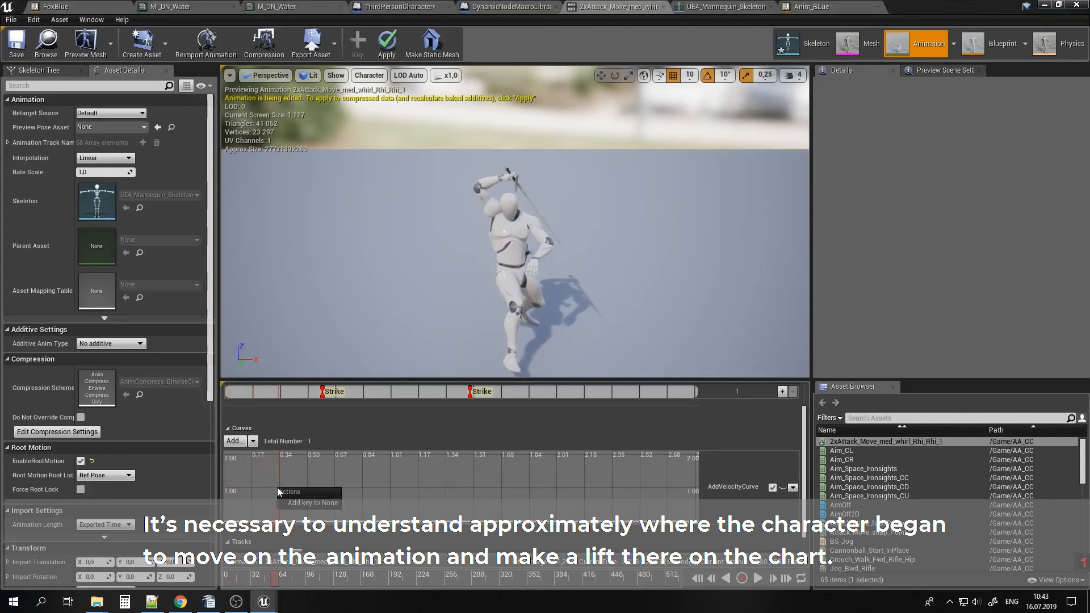
left_click(312, 503)
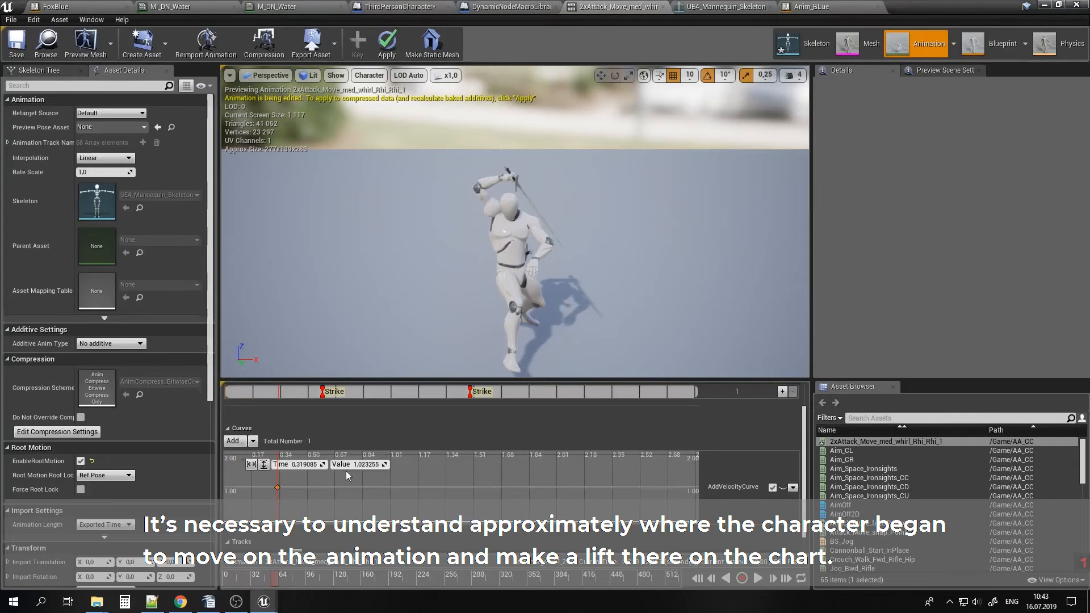
left_click(364, 464)
type("300")
key("Return")
left_click(428, 484)
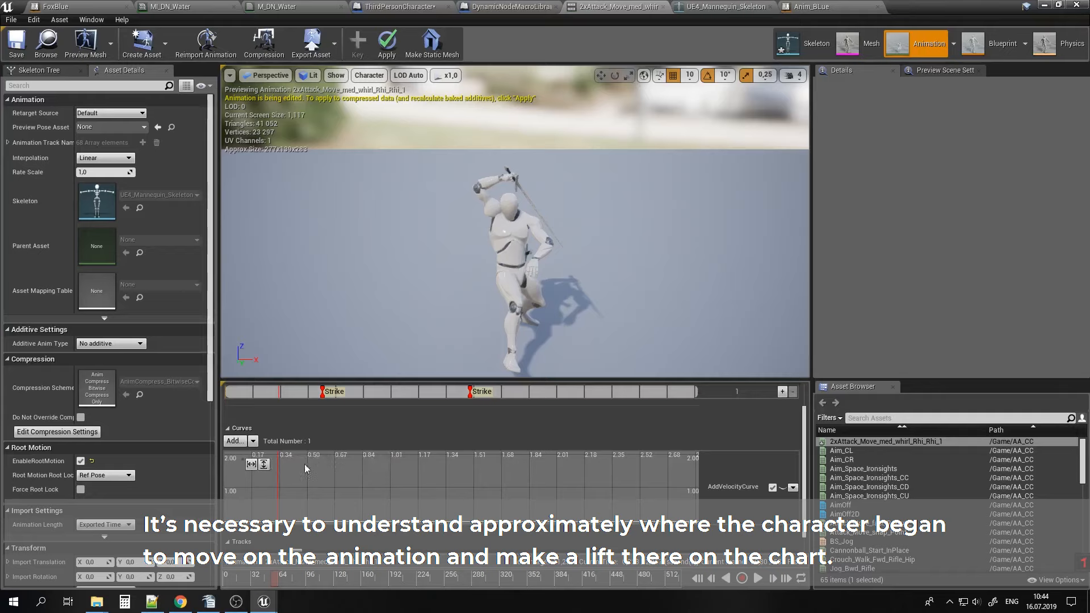
left_click(264, 464)
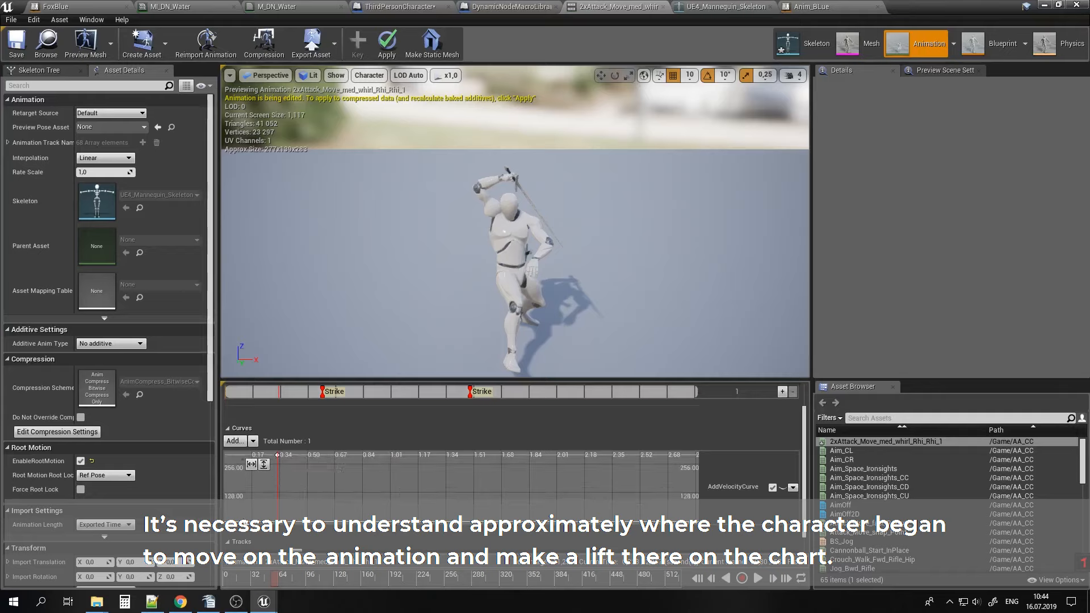
Scrub the attack animation back to about frame 32 to find where the character starts moving.
mouse_move(273, 584)
left_mouse_down()
mouse_move(246, 576)
mouse_move(260, 584)
left_mouse_up()
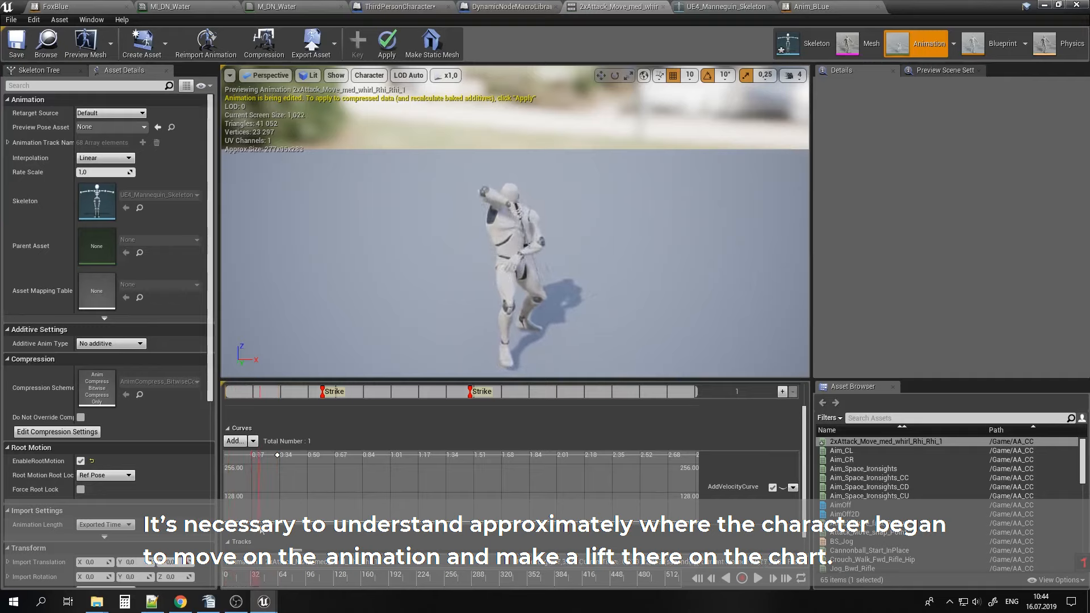